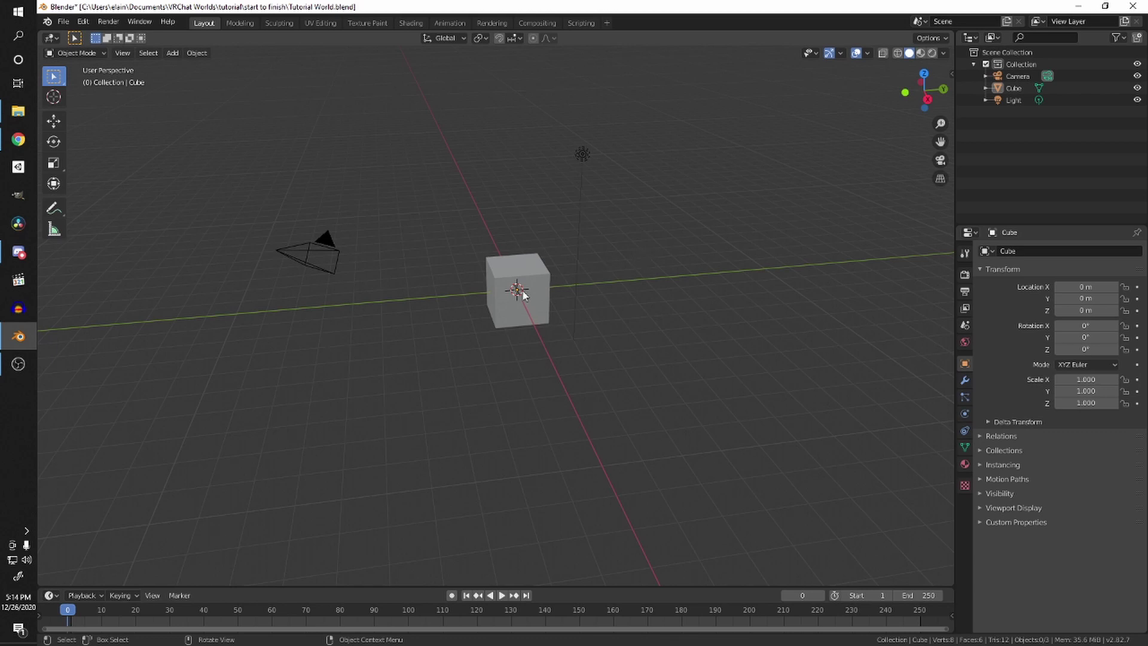
# Step: Examine the default cube, camera and light from different angles and distances
pyautogui.moveTo(522, 289); pyautogui.dragTo(130, 487, button='middle')
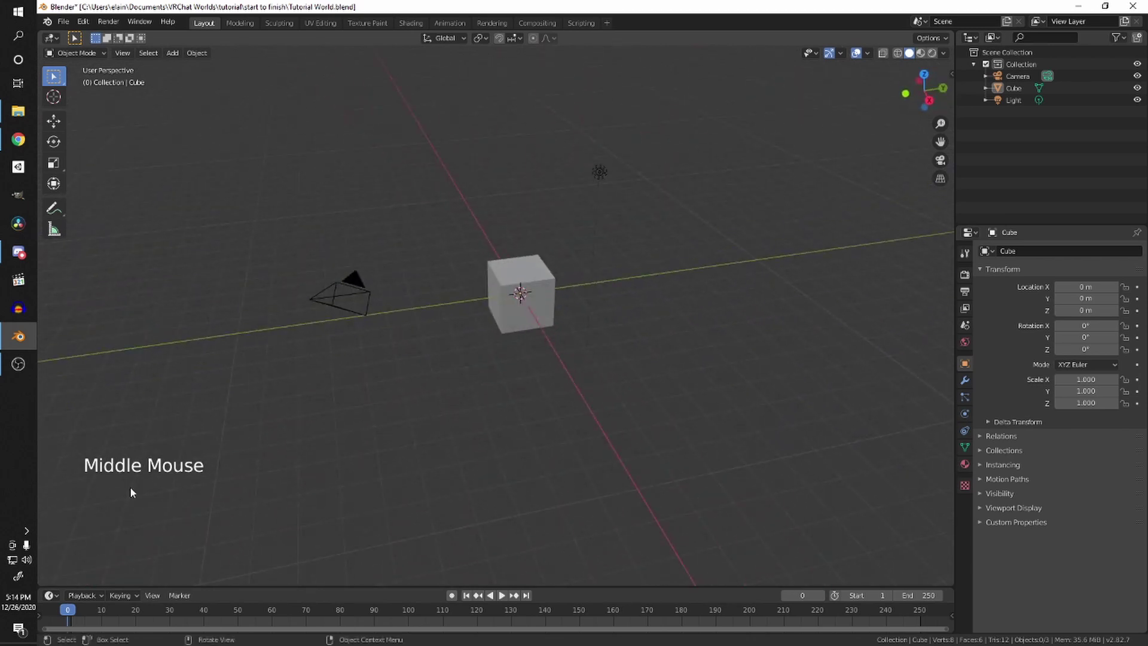
pyautogui.moveTo(475, 422); pyautogui.dragTo(576, 369, button='middle')
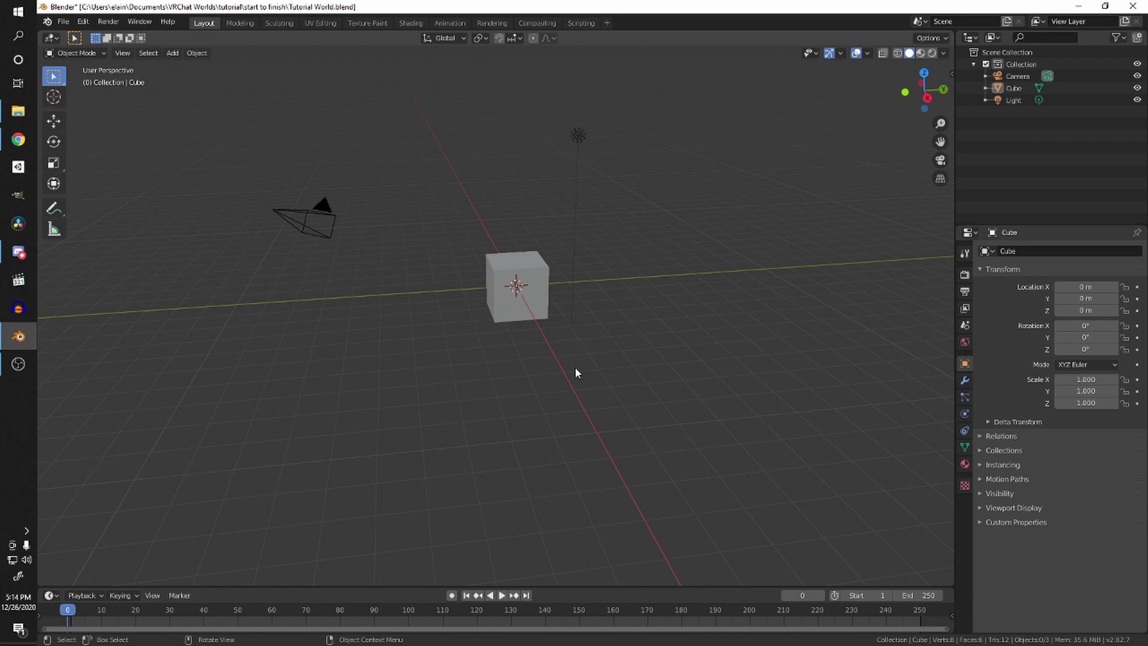
pyautogui.moveTo(555, 376); pyautogui.dragTo(544, 333, button='middle')
pyautogui.keyDown('shift'); pyautogui.moveTo(544, 332); pyautogui.dragTo(515, 354, button='middle'); pyautogui.keyUp('shift')
pyautogui.moveTo(515, 354); pyautogui.dragTo(492, 306, button='middle')
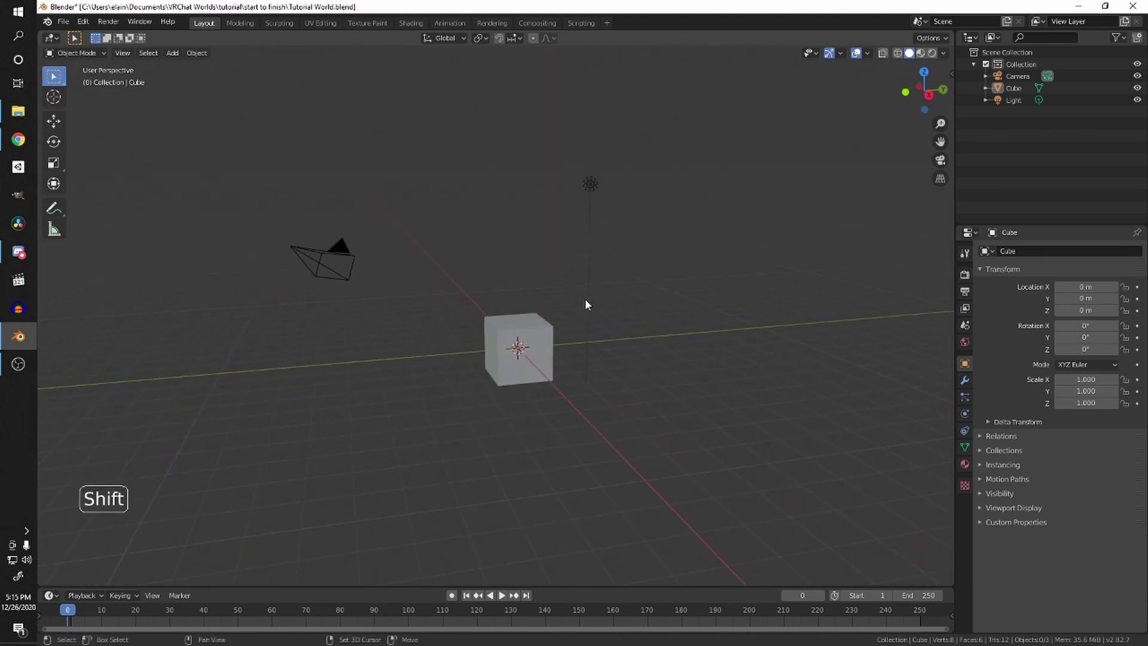
pyautogui.keyDown('shift'); pyautogui.moveTo(586, 301); pyautogui.dragTo(455, 314, button='middle'); pyautogui.keyUp('shift')
pyautogui.scroll(1, 634, 289)
pyautogui.scroll(-3, 615, 291)
pyautogui.scroll(-5, 614, 291)
pyautogui.scroll(2, 505, 323)
pyautogui.keyDown('shift'); pyautogui.scroll(3, 506, 323); pyautogui.keyUp('shift')
pyautogui.scroll(5, 507, 326)
pyautogui.keyDown('shift'); pyautogui.moveTo(454, 314); pyautogui.dragTo(425, 215, button='middle'); pyautogui.keyUp('shift')
pyautogui.scroll(6, 363, 287)
pyautogui.scroll(-5, 363, 287)
pyautogui.scroll(3, 364, 286)
pyautogui.scroll(-3, 416, 278)
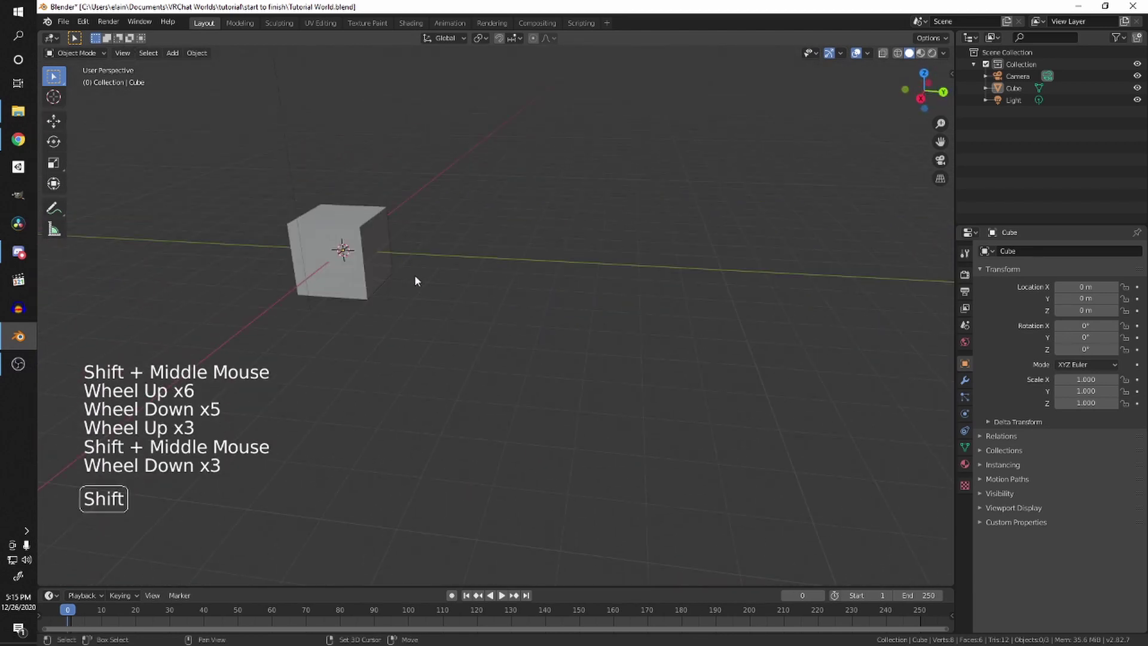
pyautogui.keyDown('shift'); pyautogui.moveTo(416, 280); pyautogui.dragTo(443, 224, button='middle'); pyautogui.keyUp('shift')
# Step: Select the default cube and frame the view on it
pyautogui.click(445, 213)
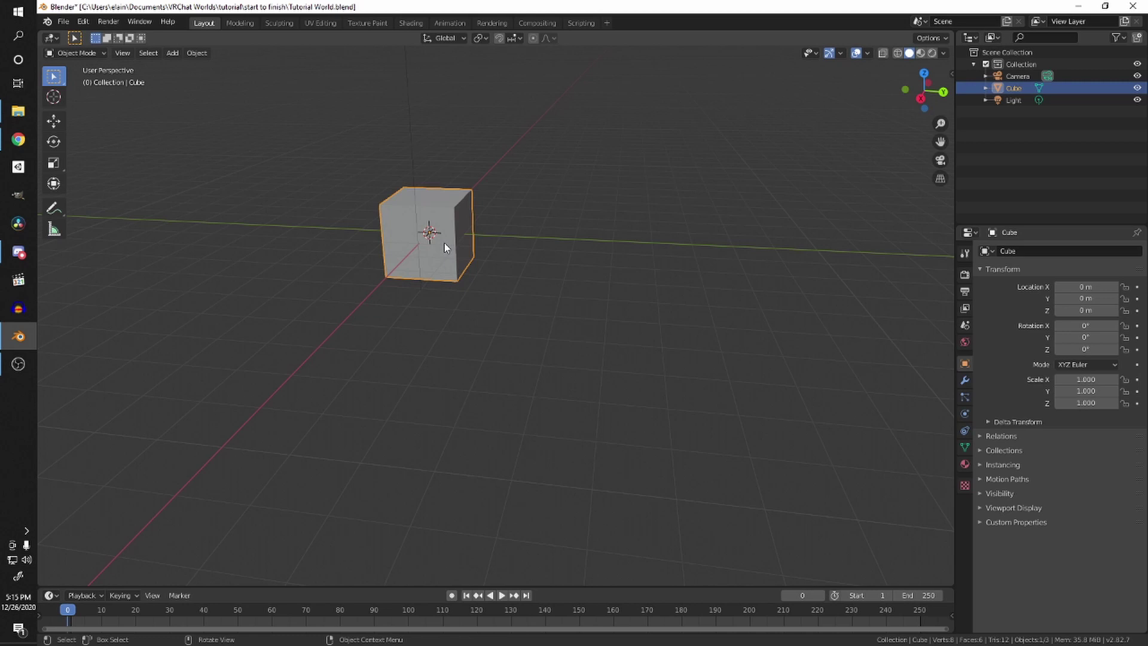
pyautogui.press('KP_Decimal')
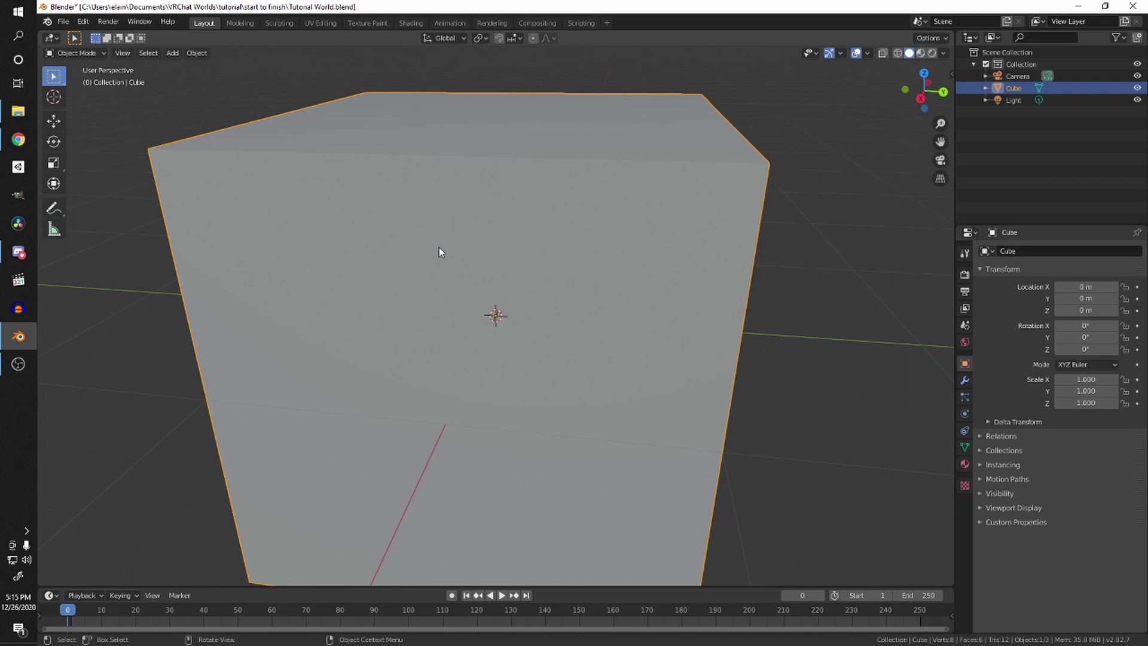
pyautogui.scroll(-9, 428, 250)
pyautogui.moveTo(454, 289); pyautogui.dragTo(608, 262, button='middle')
pyautogui.scroll(-3, 414, 299)
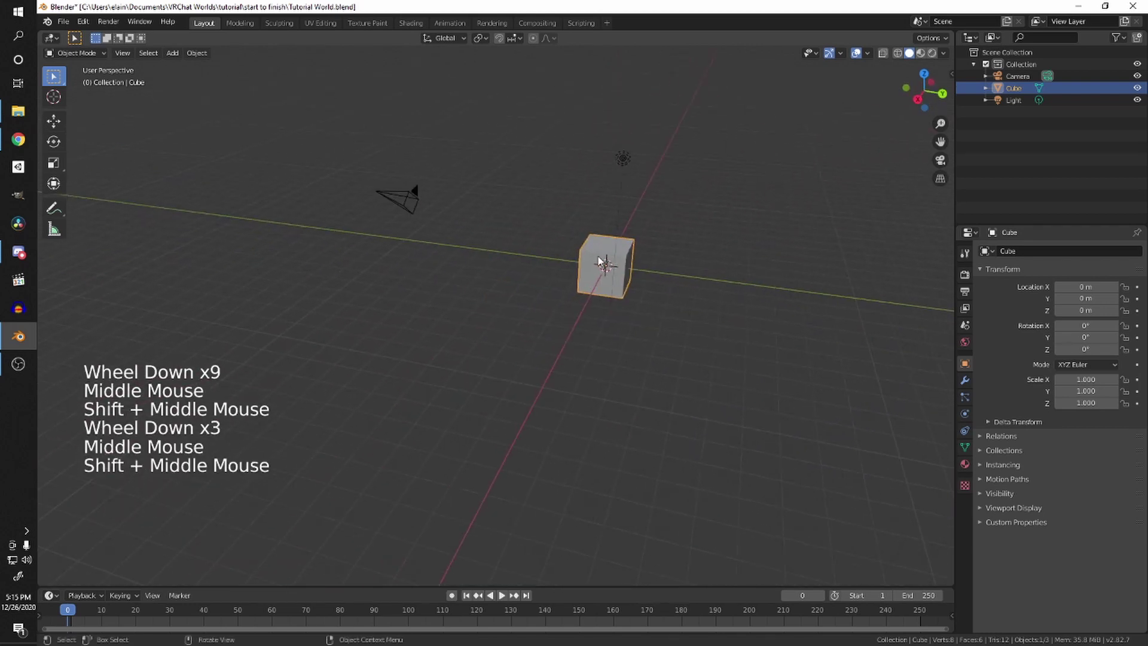
# Step: Delete the default cube, camera and light from the scene
pyautogui.press('a')
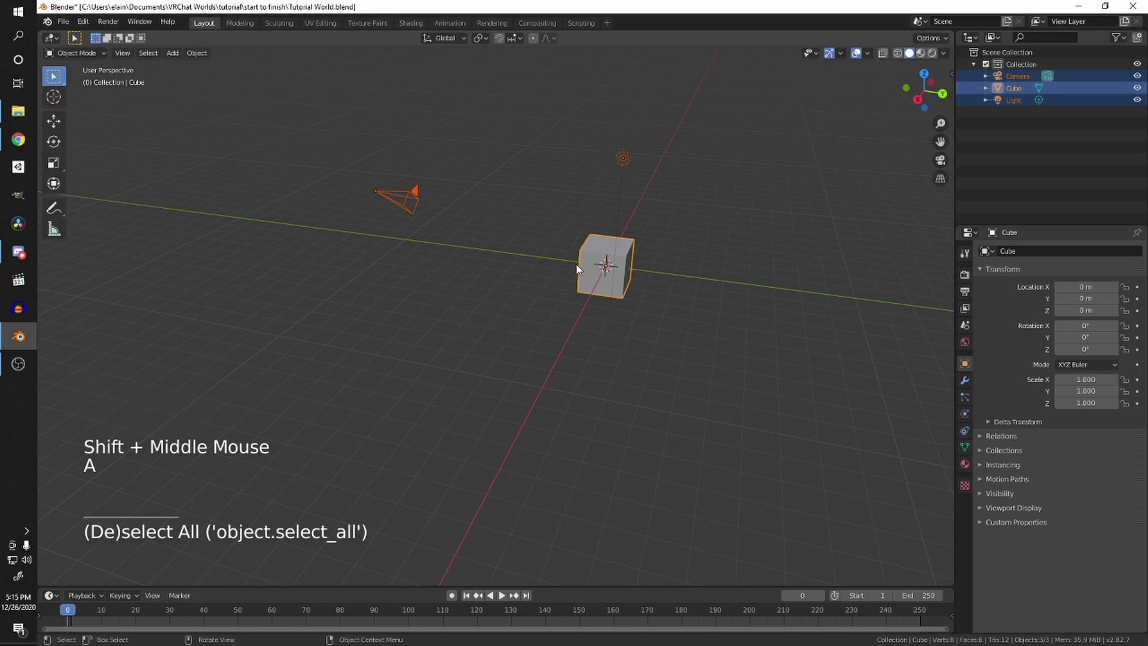
pyautogui.moveTo(598, 268); pyautogui.dragTo(579, 359, button='middle')
pyautogui.press('x')
pyautogui.click(604, 254)
pyautogui.keyDown('shift'); pyautogui.middleClick(605, 254); pyautogui.keyUp('shift')
pyautogui.scroll(2, 604, 255)
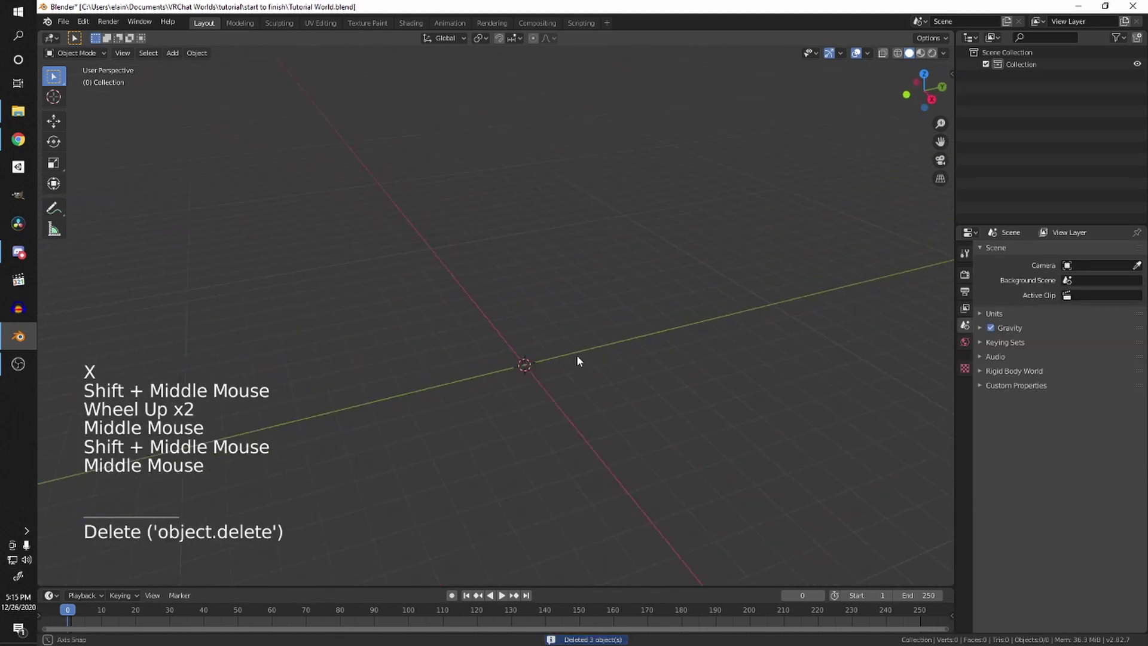
# Step: Add a mesh plane at the world origin
pyautogui.hotkey('shift', 'a')
pyautogui.moveTo(548, 353)
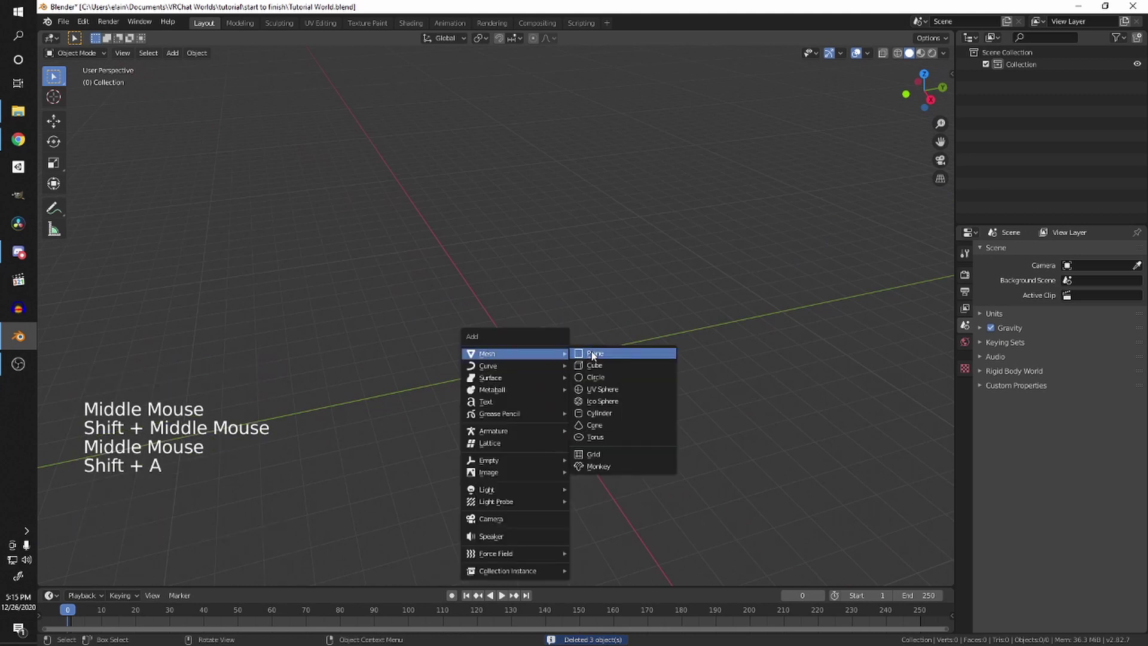
pyautogui.click(597, 354)
pyautogui.scroll(-4, 549, 367)
pyautogui.scroll(5, 555, 360)
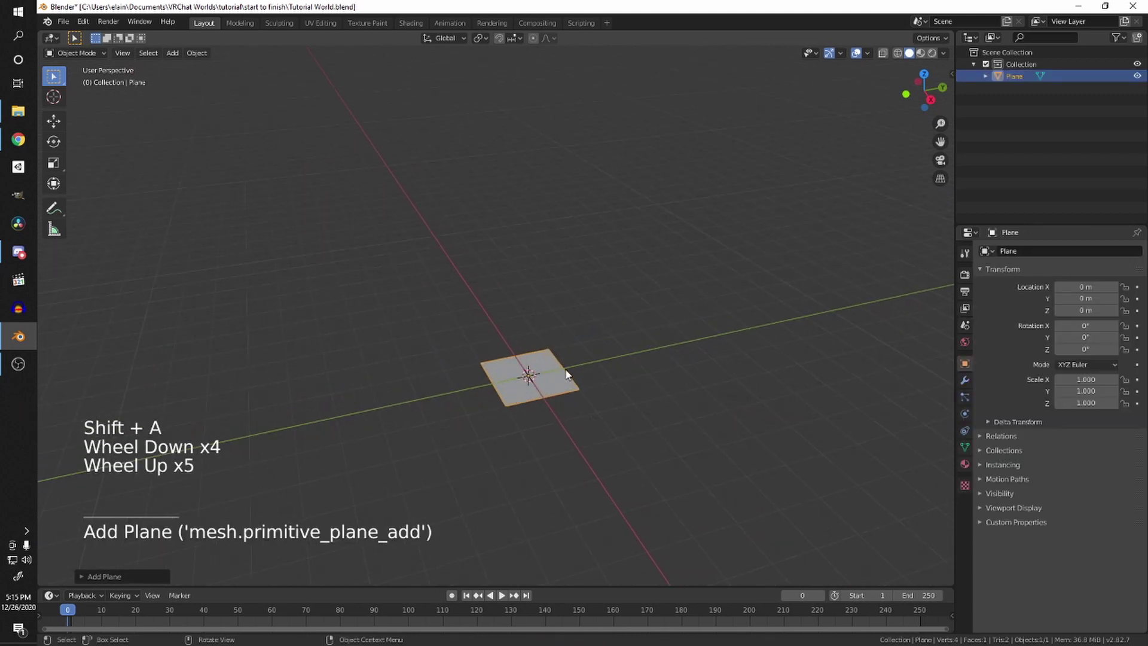
pyautogui.moveTo(560, 393); pyautogui.dragTo(596, 383, button='middle')
pyautogui.scroll(2, 594, 380)
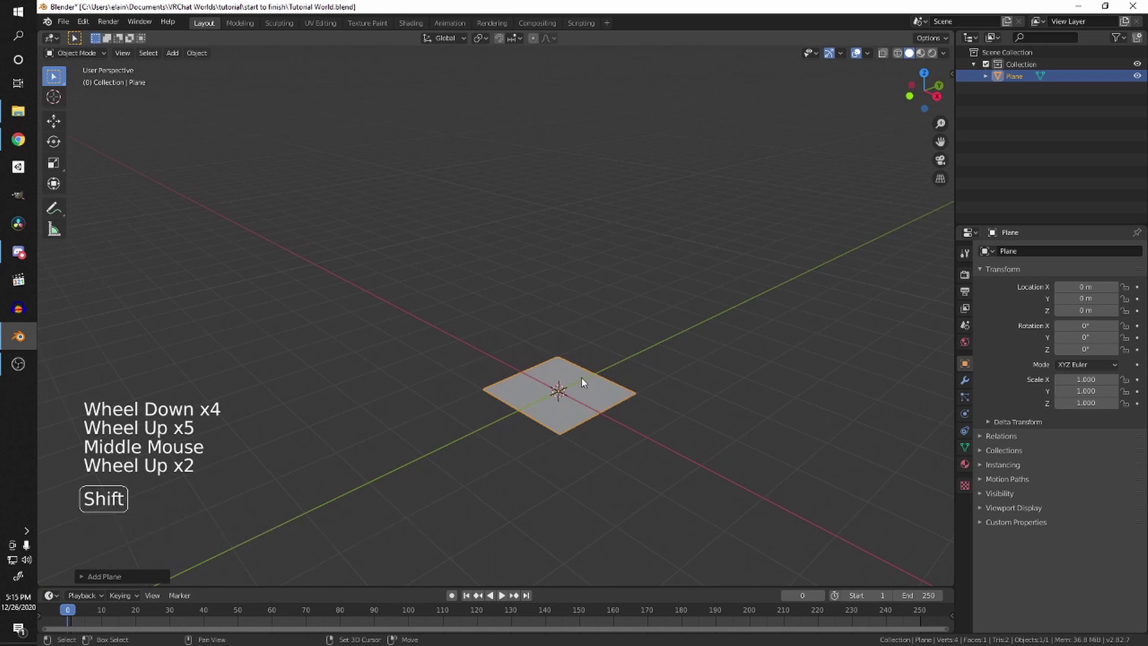
# Step: Add a mesh cube and raise it above the plane to a Z location of about 1.46 m
pyautogui.hotkey('shift', 'a')
pyautogui.moveTo(576, 383)
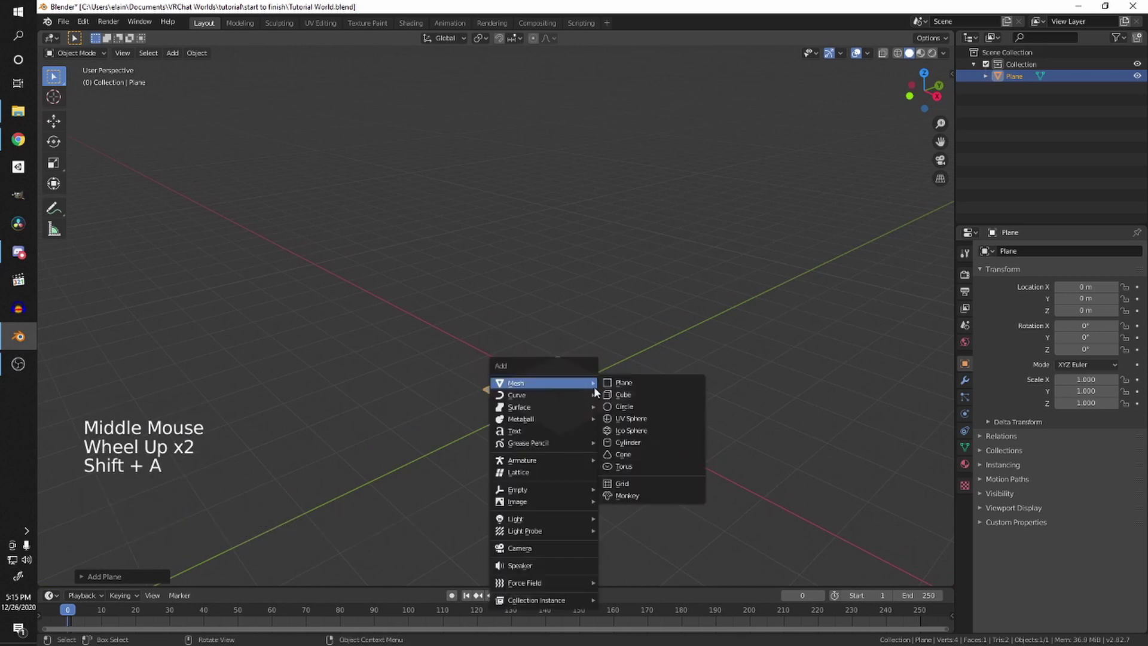
pyautogui.click(632, 396)
pyautogui.press('g')
pyautogui.click(823, 373)
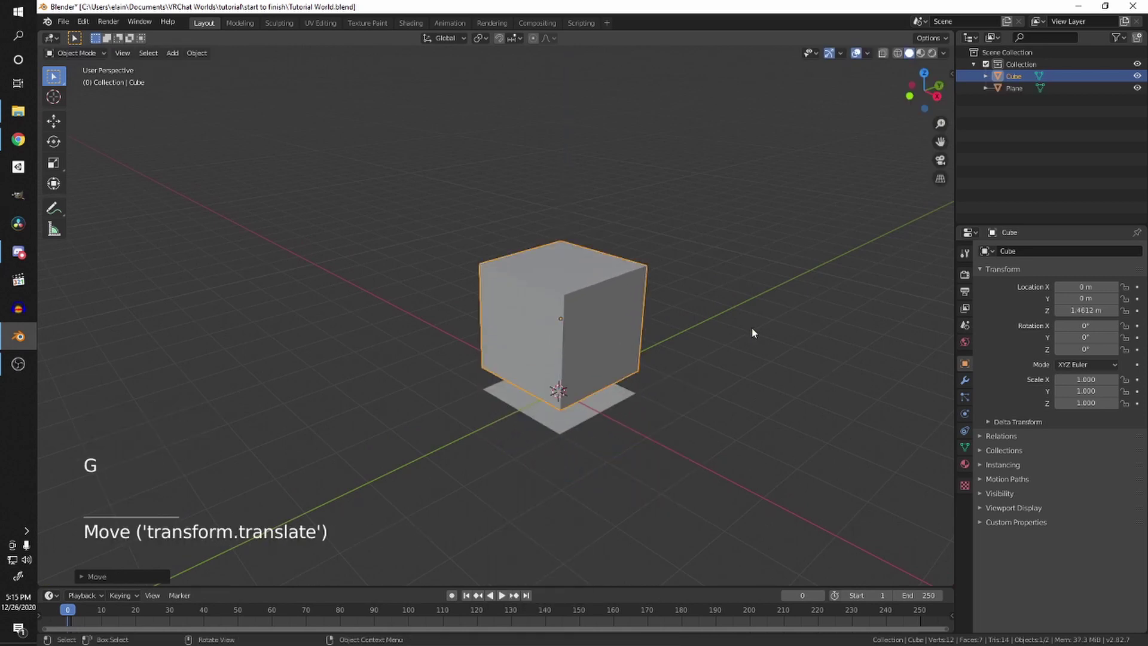
# Step: Set the cube's dimensions to 0.2 m in X, 0.2 m in Y and 1.8 m in Z
pyautogui.press('n')
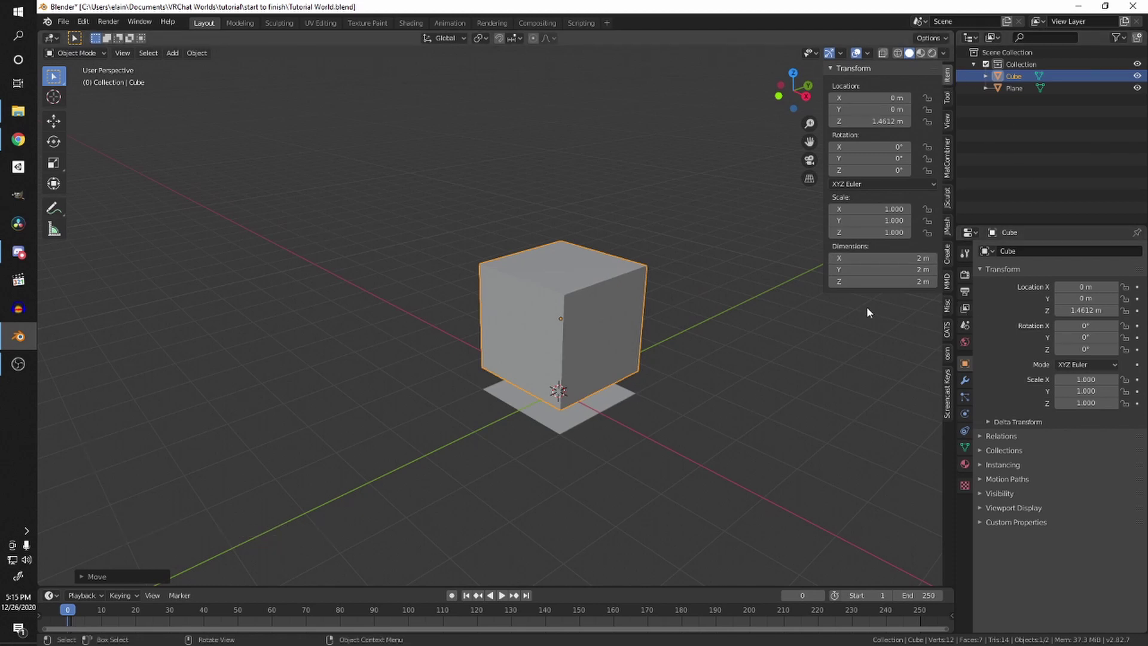
pyautogui.click(910, 258)
pyautogui.write('.2')
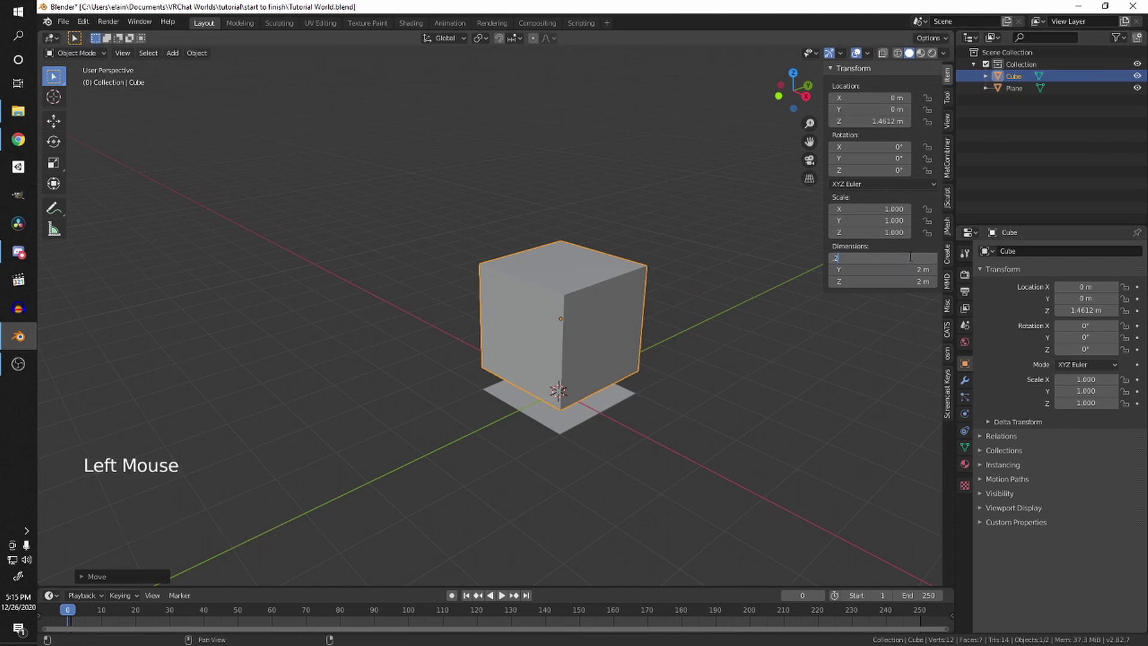
pyautogui.press('Tab')
pyautogui.write('.2')
pyautogui.press('Tab')
pyautogui.write('1')
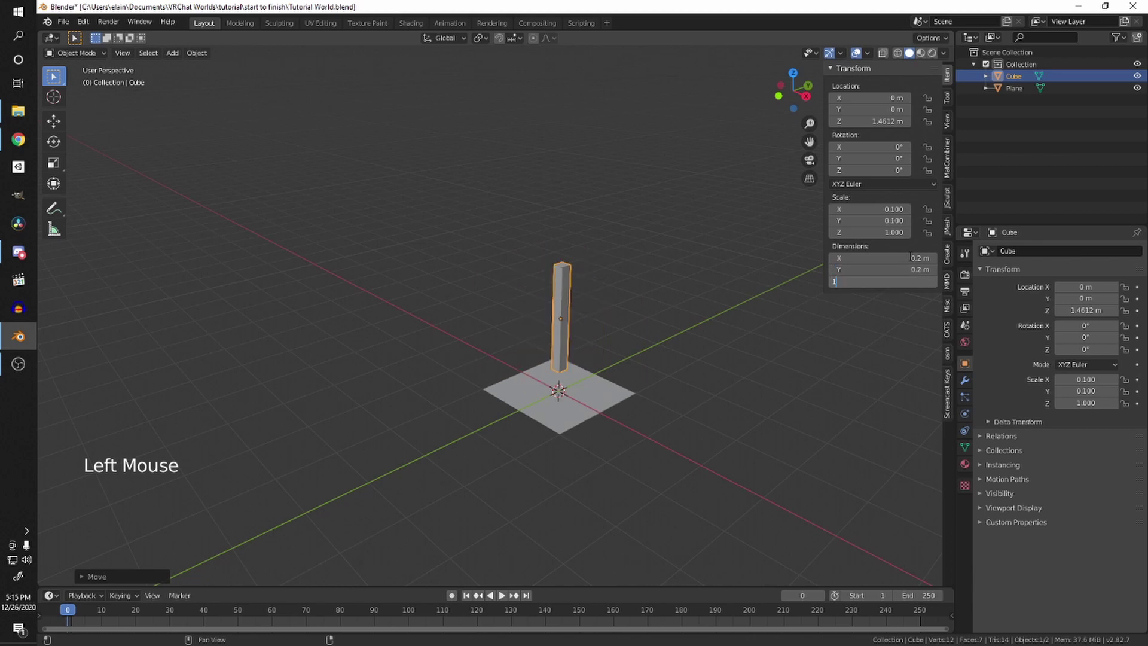
pyautogui.write('.8')
pyautogui.press('Return')
# Step: Lower the pillar along Z to about 0.9 m so that its base meets the plane
pyautogui.scroll(2, 667, 289)
pyautogui.moveTo(668, 289); pyautogui.dragTo(532, 508, button='middle')
pyautogui.press('KP_Decimal')
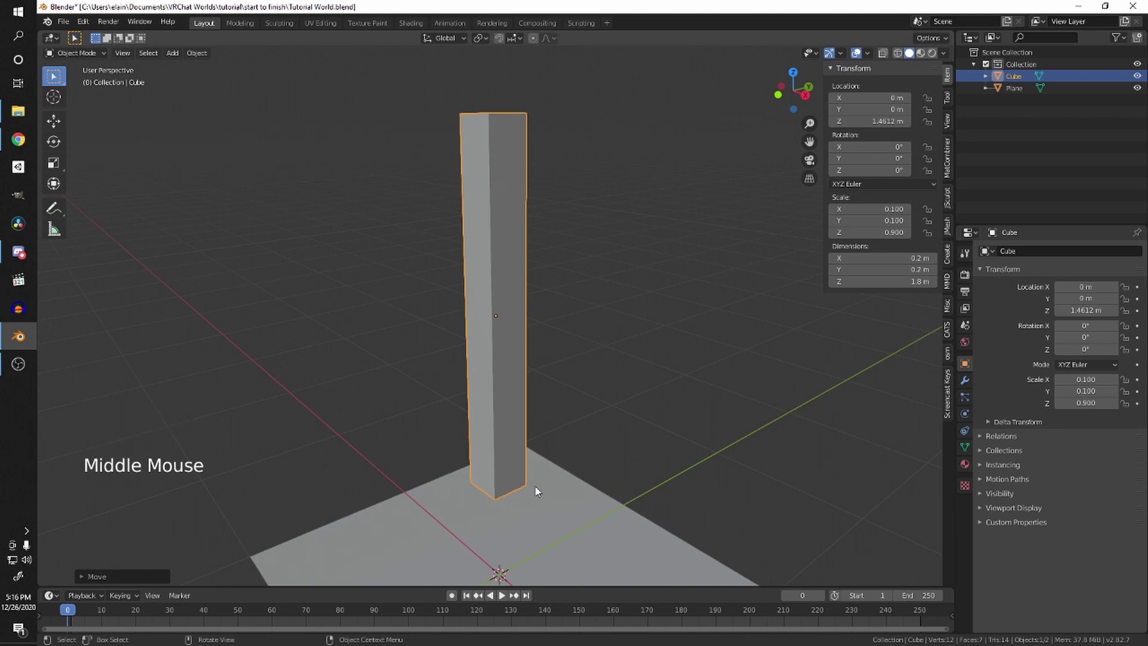
pyautogui.keyDown('shift'); pyautogui.moveTo(546, 132); pyautogui.dragTo(616, 182, button='middle'); pyautogui.keyUp('shift')
pyautogui.press('g')
pyautogui.press('z')
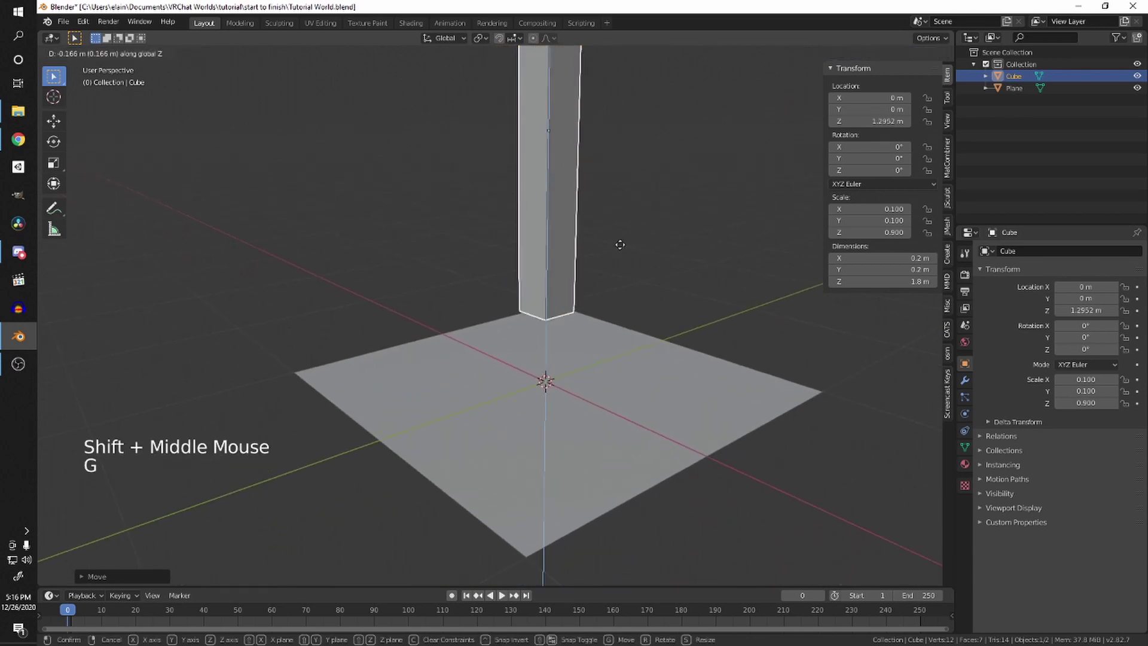
pyautogui.click(654, 327)
pyautogui.keyDown('shift'); pyautogui.moveTo(654, 327); pyautogui.dragTo(667, 297, button='middle'); pyautogui.keyUp('shift')
pyautogui.scroll(-2, 665, 301)
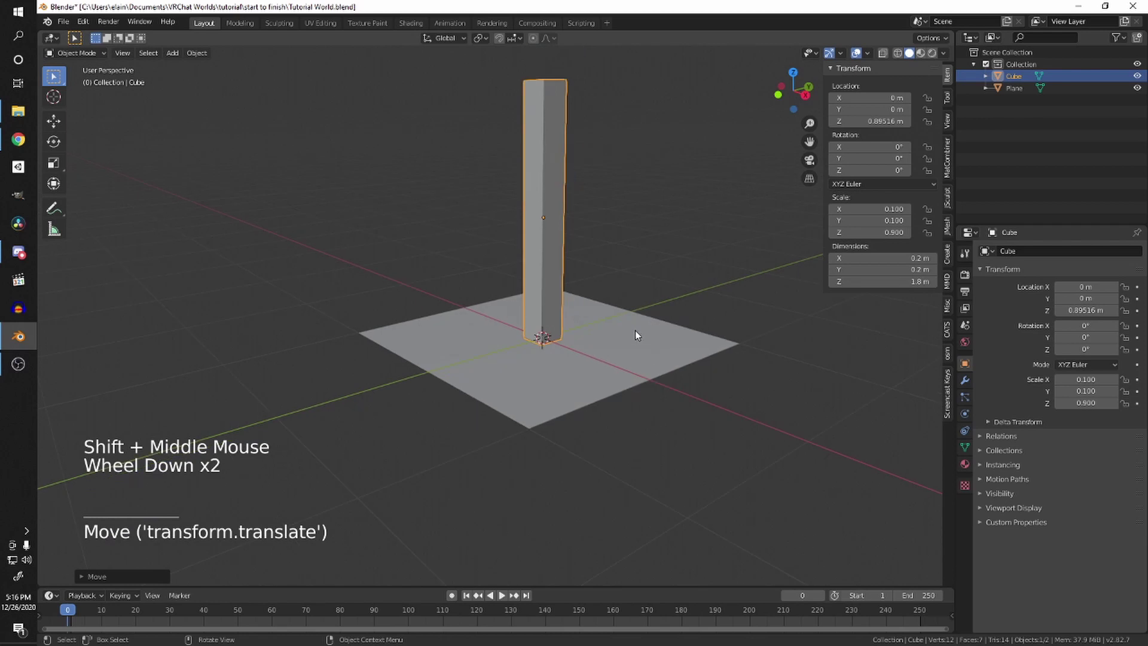
# Step: Select the plane and compare its size with the human-height pillar from several angles
pyautogui.moveTo(593, 271); pyautogui.dragTo(587, 336, button='middle')
pyautogui.click(663, 361)
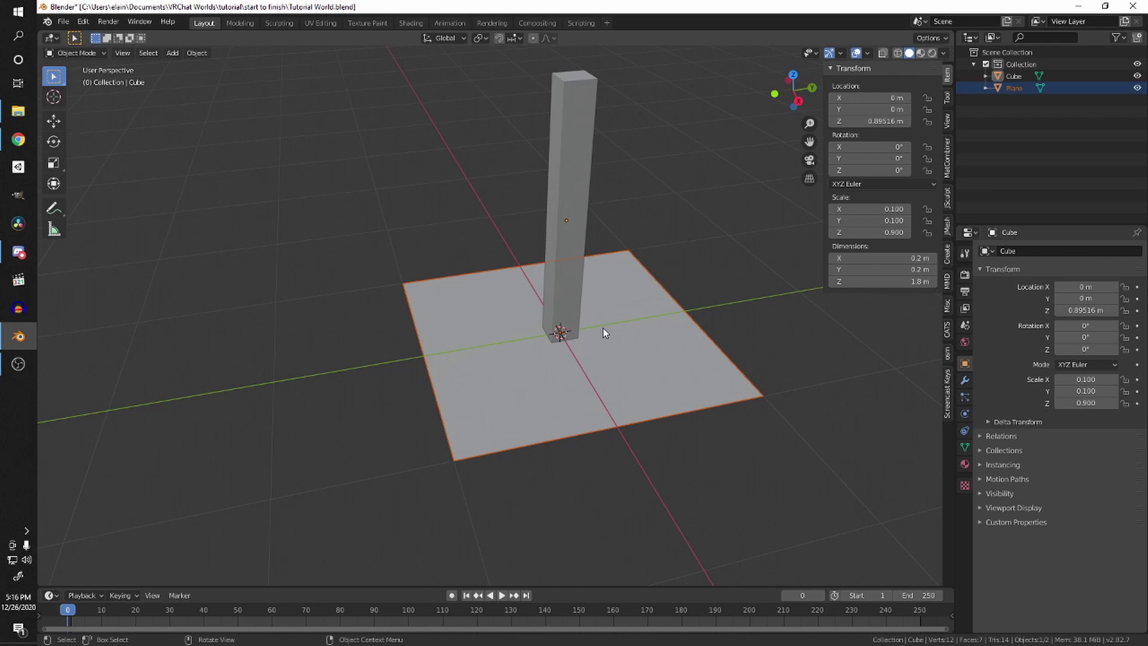
pyautogui.scroll(-2, 603, 327)
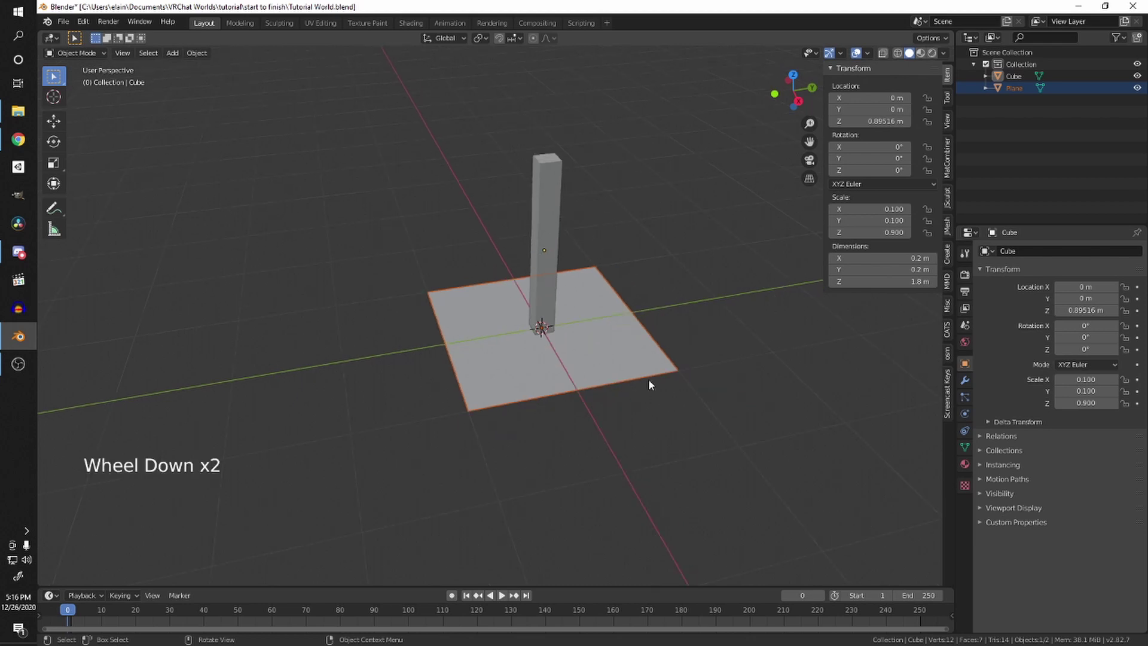
pyautogui.keyDown('shift'); pyautogui.moveTo(649, 379); pyautogui.dragTo(467, 302, button='middle'); pyautogui.keyUp('shift')
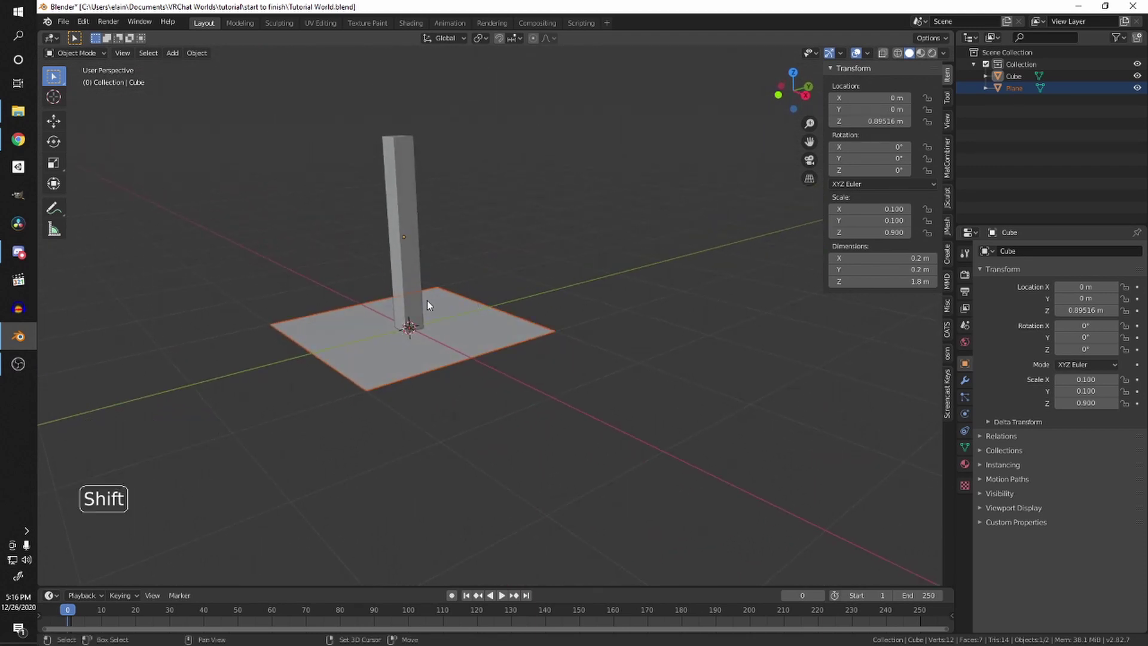
pyautogui.keyDown('shift'); pyautogui.moveTo(427, 301); pyautogui.dragTo(533, 321, button='middle'); pyautogui.keyUp('shift')
pyautogui.keyDown('shift'); pyautogui.moveTo(469, 253); pyautogui.dragTo(574, 285, button='middle'); pyautogui.keyUp('shift')
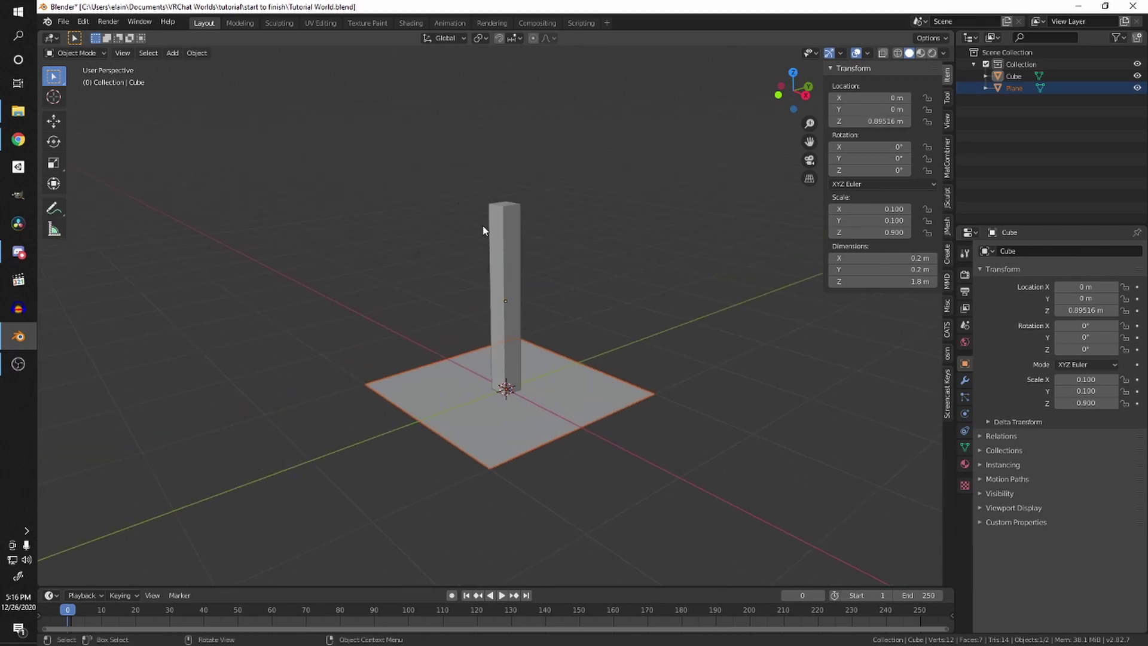
pyautogui.moveTo(563, 344); pyautogui.dragTo(493, 333, button='middle')
pyautogui.scroll(2, 506, 302)
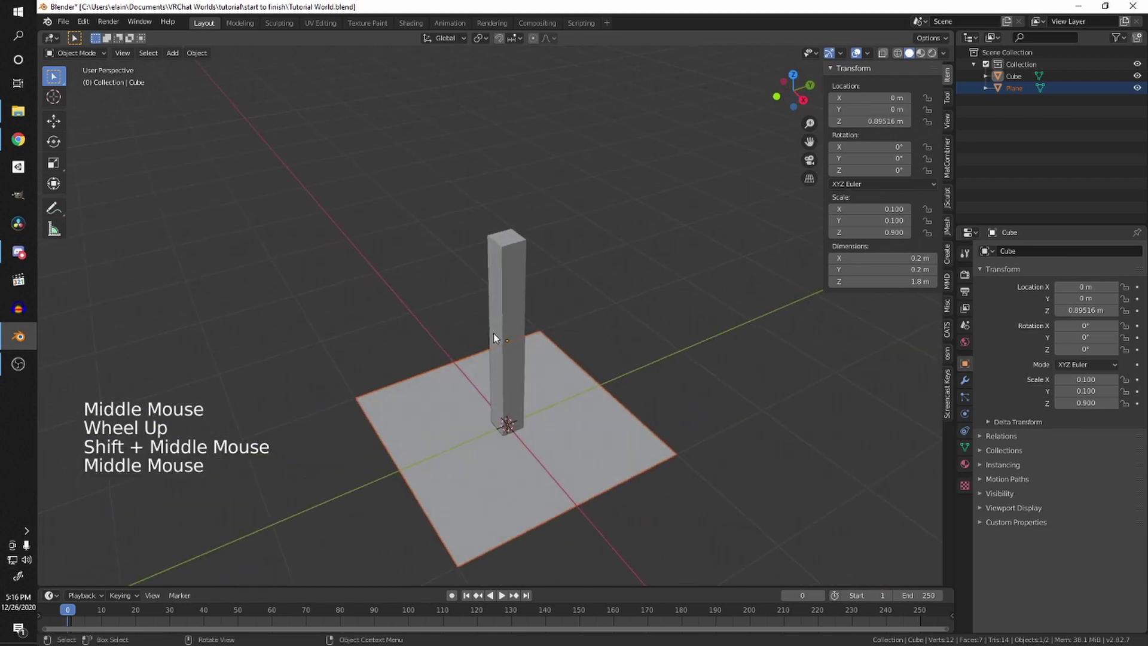
# Step: Move the pillar off the plane to about X -1.37 m and Y 1.34 m, keeping its height
pyautogui.scroll(-3, 496, 337)
pyautogui.click(497, 343)
pyautogui.press('g')
pyautogui.click(527, 393)
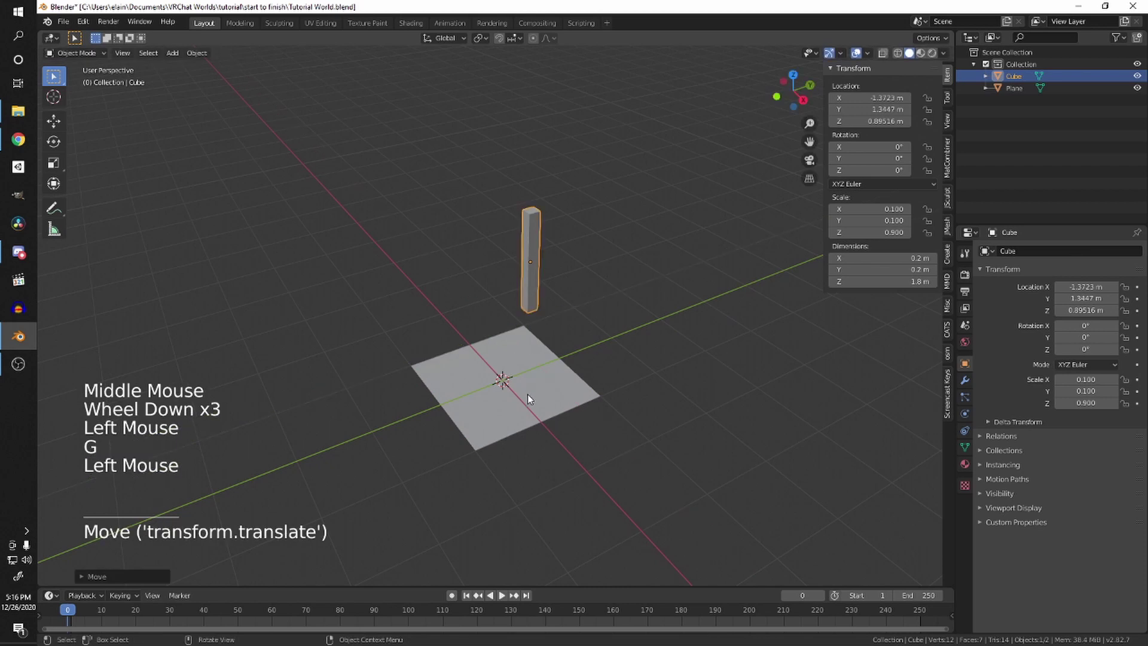
# Step: Select the plane and enter Edit Mode on its mesh
pyautogui.click(528, 393)
pyautogui.scroll(-2, 569, 413)
pyautogui.moveTo(569, 413); pyautogui.dragTo(581, 375, button='middle')
pyautogui.keyDown('shift'); pyautogui.moveTo(528, 341); pyautogui.dragTo(551, 357, button='middle'); pyautogui.keyUp('shift')
pyautogui.keyDown('shift'); pyautogui.moveTo(552, 357); pyautogui.dragTo(510, 310, button='middle'); pyautogui.keyUp('shift')
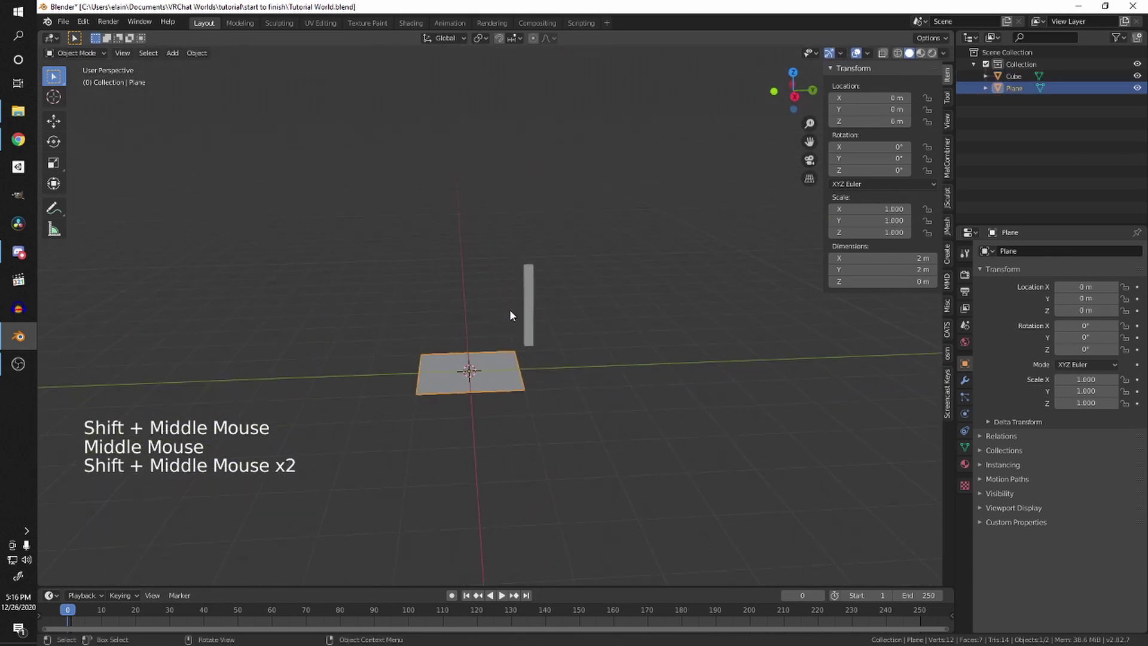
pyautogui.press('Tab')
pyautogui.press('Tab')
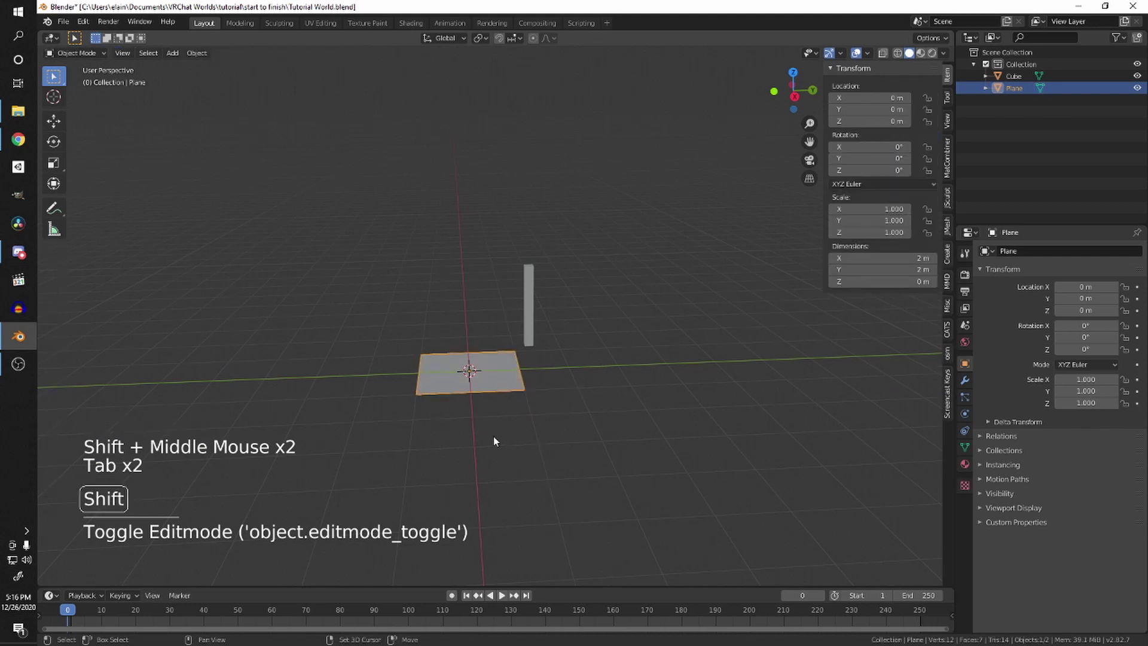
pyautogui.keyDown('shift'); pyautogui.moveTo(502, 431); pyautogui.dragTo(583, 372, button='middle'); pyautogui.keyUp('shift')
pyautogui.scroll(2, 591, 358)
pyautogui.click(572, 352)
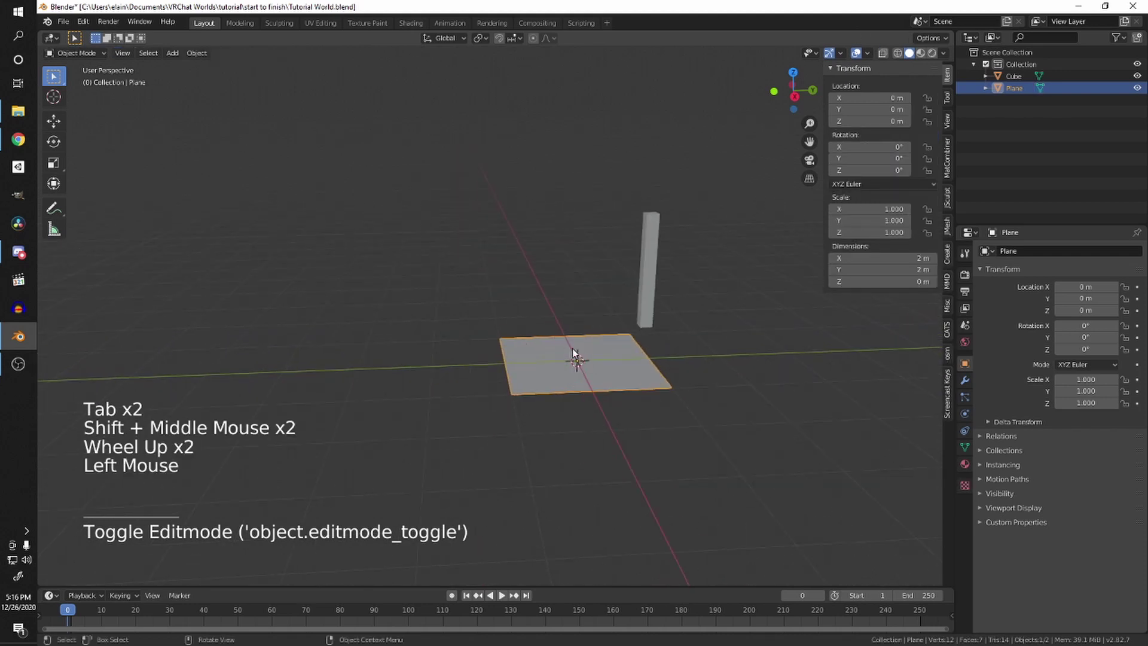
pyautogui.press('Tab')
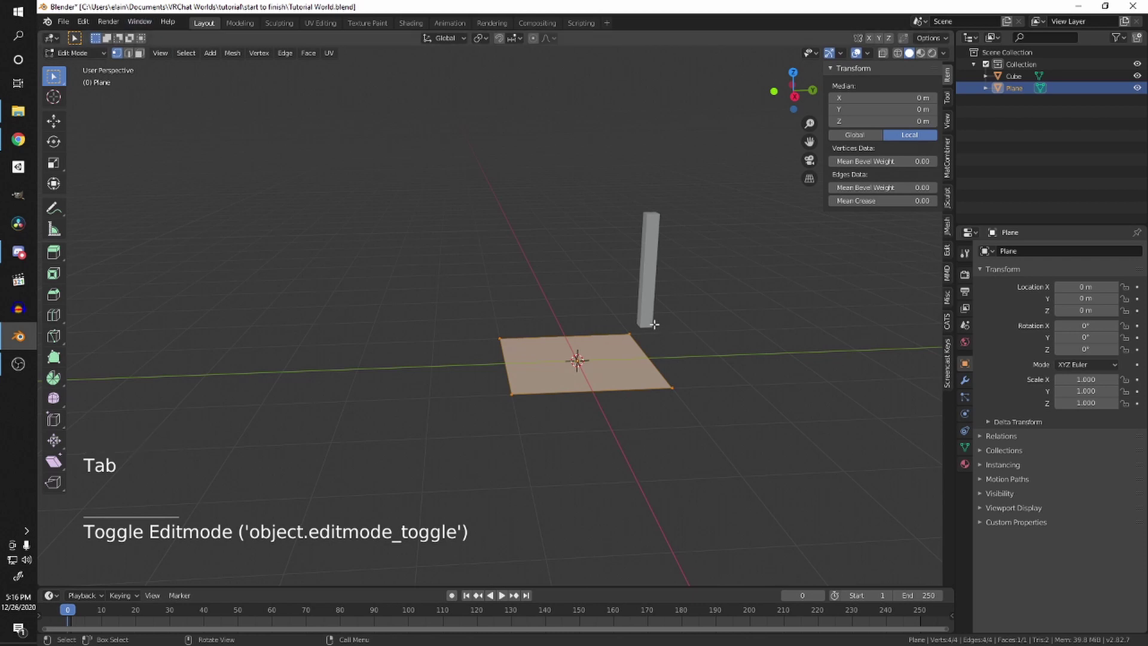
# Step: Scale the plane's mesh in X and Y only, to about 6.86 m square, and return to Object Mode
pyautogui.press('s')
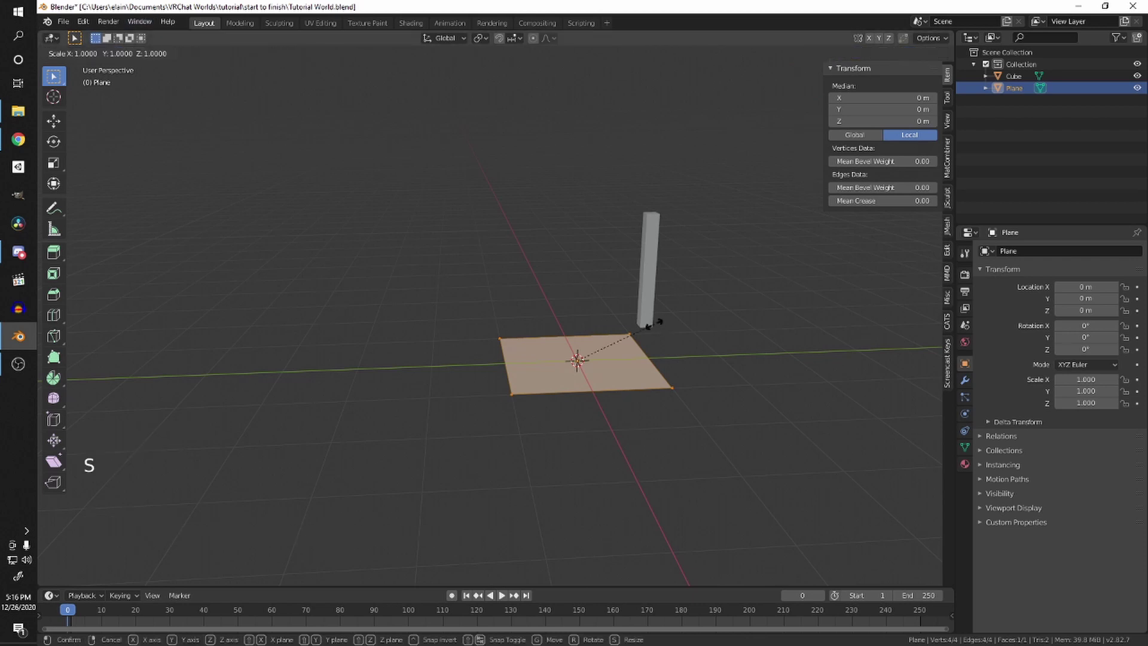
pyautogui.hotkey('shift', 'z')
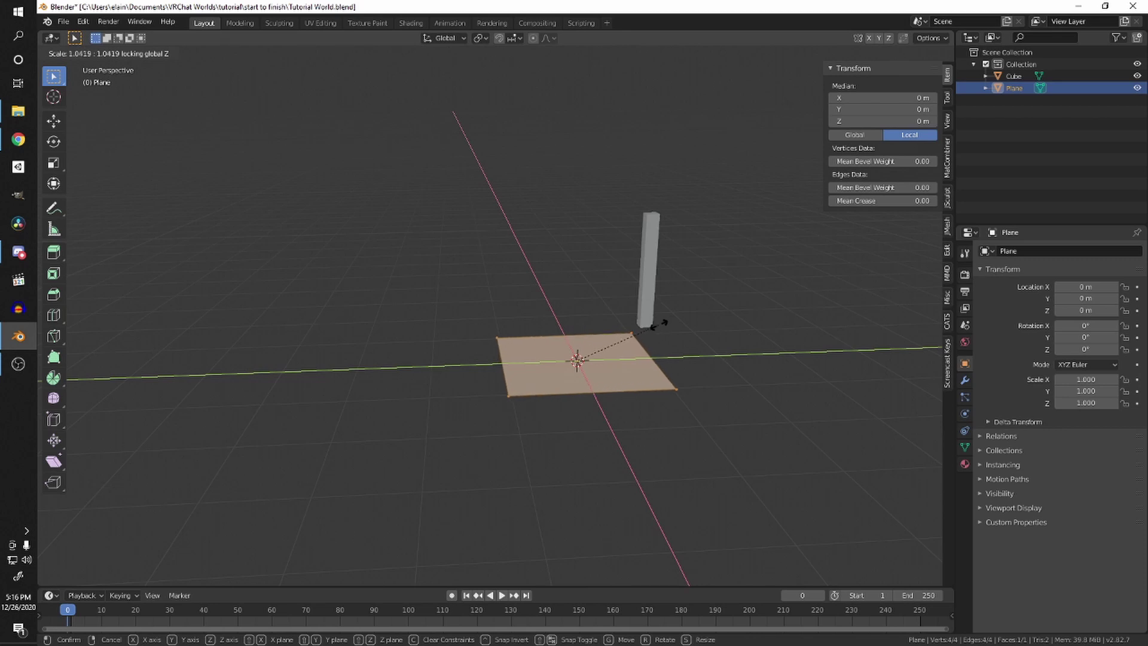
pyautogui.click(863, 306)
pyautogui.scroll(-4, 710, 335)
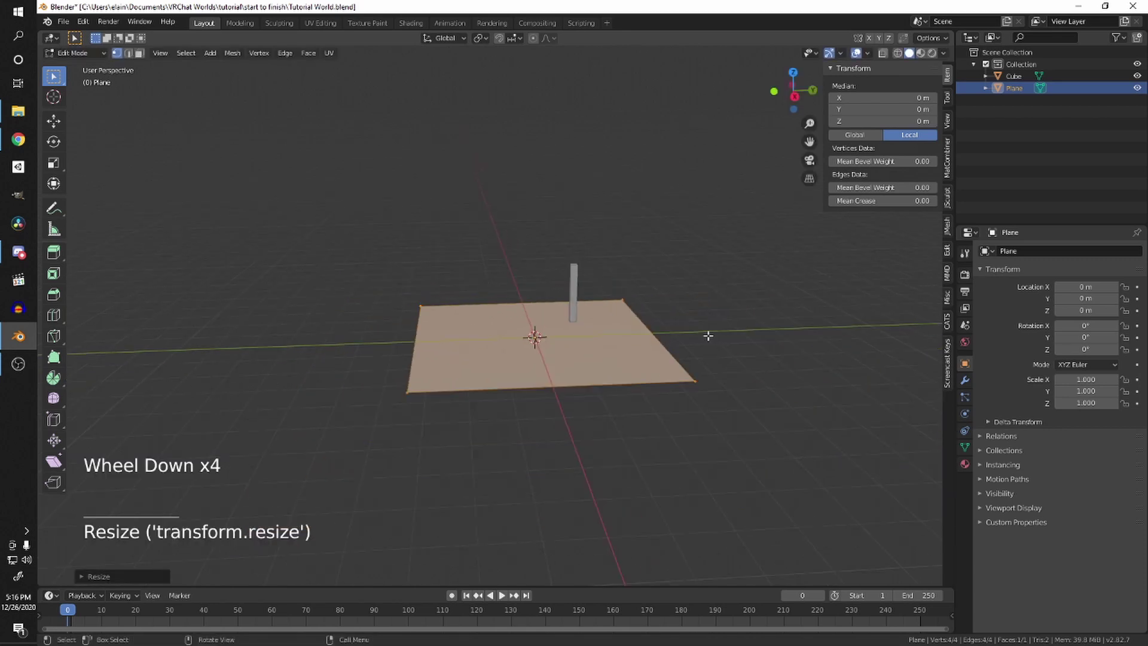
pyautogui.moveTo(710, 336); pyautogui.dragTo(508, 358, button='middle')
pyautogui.scroll(2, 626, 418)
pyautogui.scroll(-1, 685, 432)
pyautogui.press('Tab')
pyautogui.scroll(3, 685, 431)
pyautogui.scroll(-2, 666, 338)
pyautogui.keyDown('shift'); pyautogui.moveTo(508, 357); pyautogui.dragTo(443, 221, button='middle'); pyautogui.keyUp('shift')
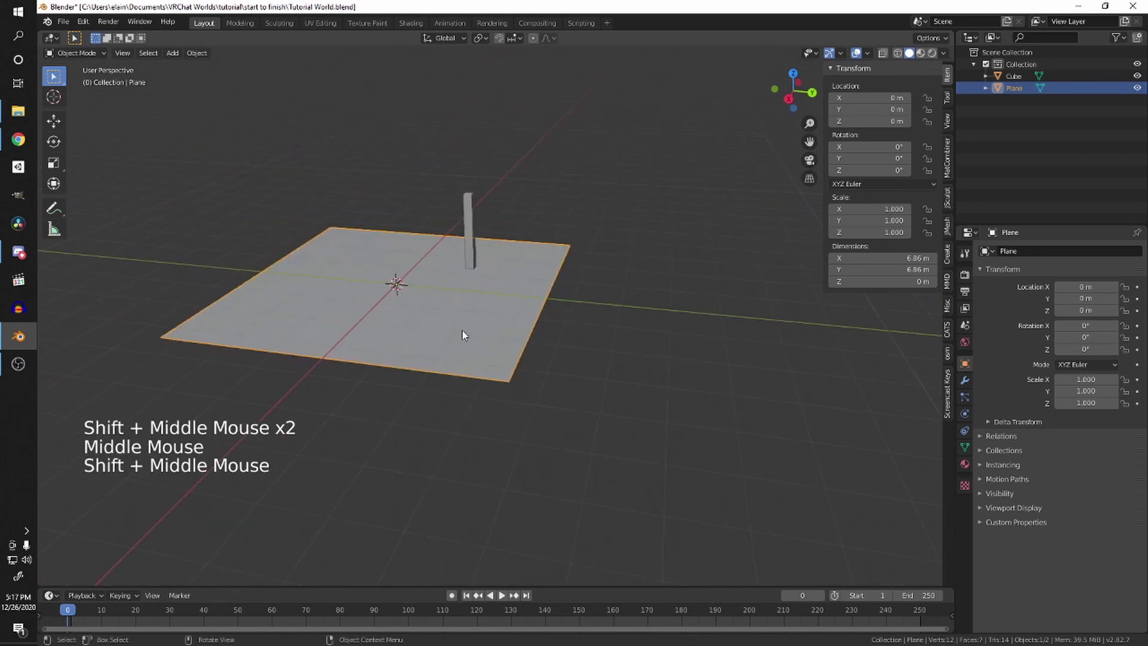
pyautogui.keyDown('shift'); pyautogui.moveTo(463, 335); pyautogui.dragTo(349, 174, button='middle'); pyautogui.keyUp('shift')
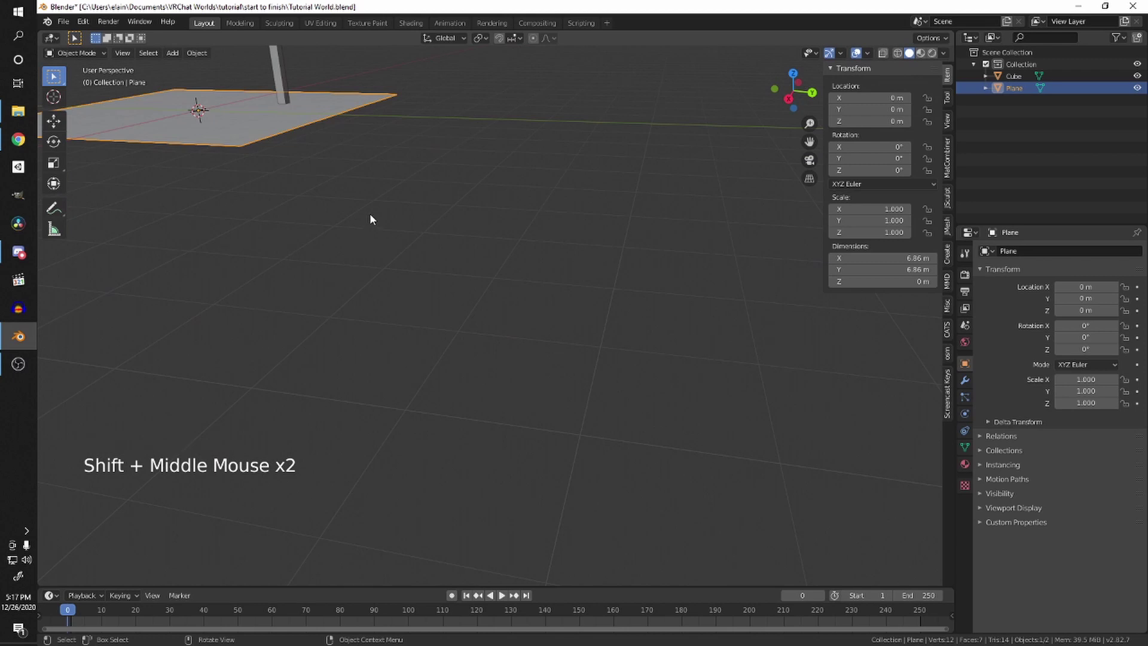
# Step: Duplicate the floor plane and place the copy beside it along the Y axis, at Y 7 m
pyautogui.moveTo(557, 158); pyautogui.dragTo(448, 227, button='middle')
pyautogui.moveTo(449, 227); pyautogui.dragTo(598, 232, button='middle')
pyautogui.scroll(-2, 498, 240)
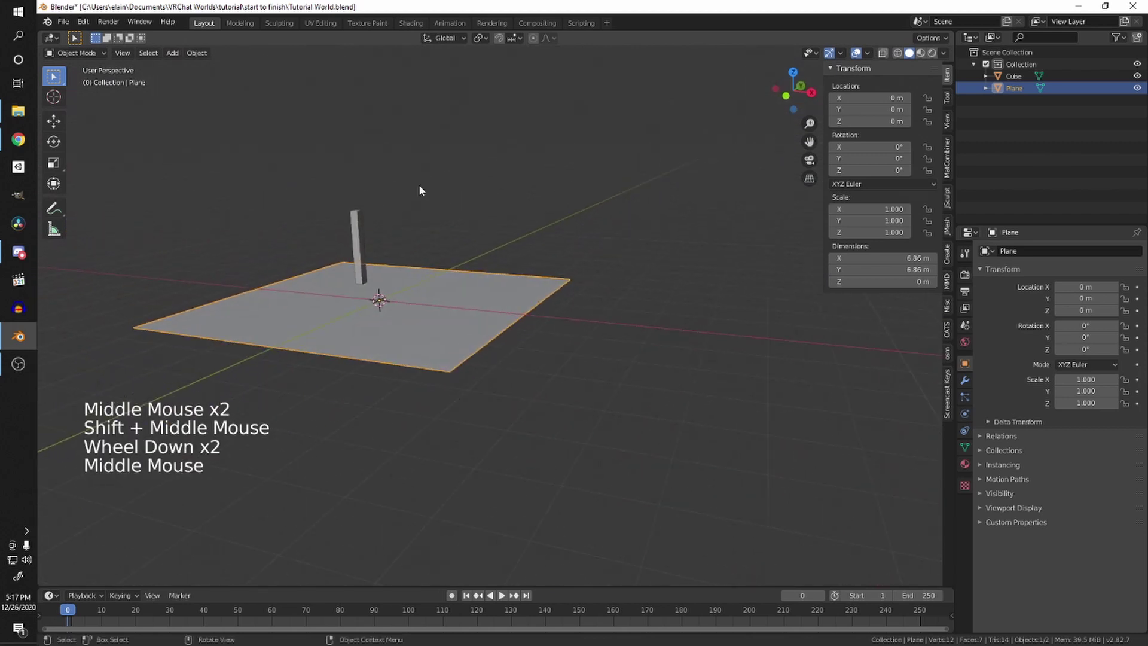
pyautogui.moveTo(251, 92); pyautogui.dragTo(454, 220, button='middle')
pyautogui.keyDown('shift'); pyautogui.moveTo(516, 370); pyautogui.dragTo(427, 328, button='middle'); pyautogui.keyUp('shift')
pyautogui.scroll(1, 428, 328)
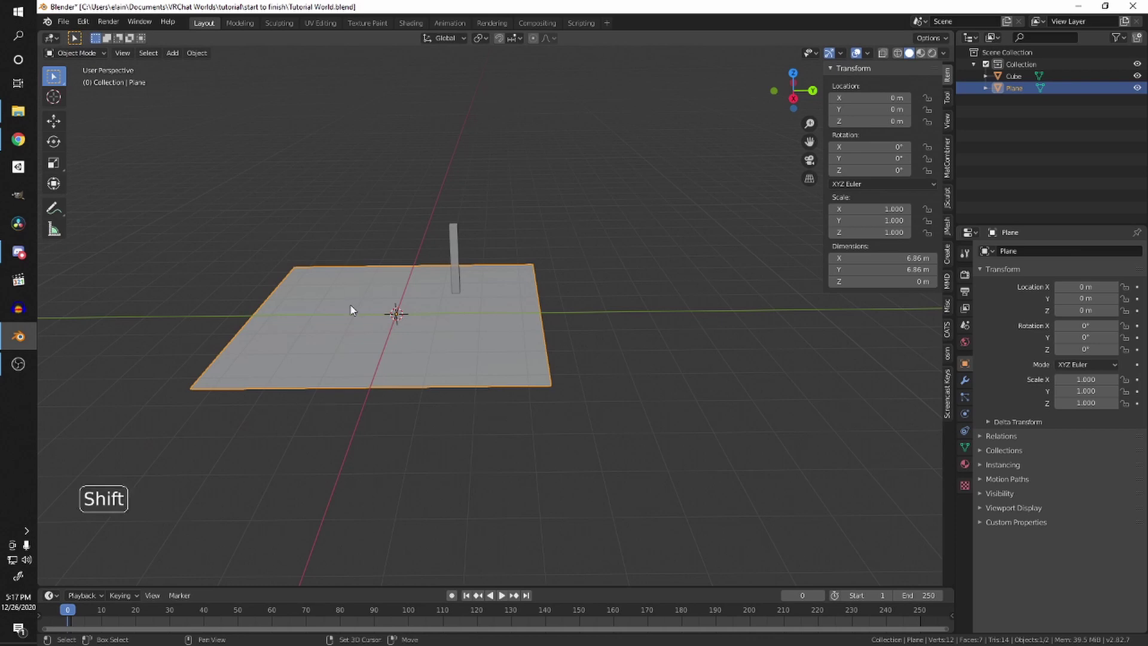
pyautogui.hotkey('shift', 'd')
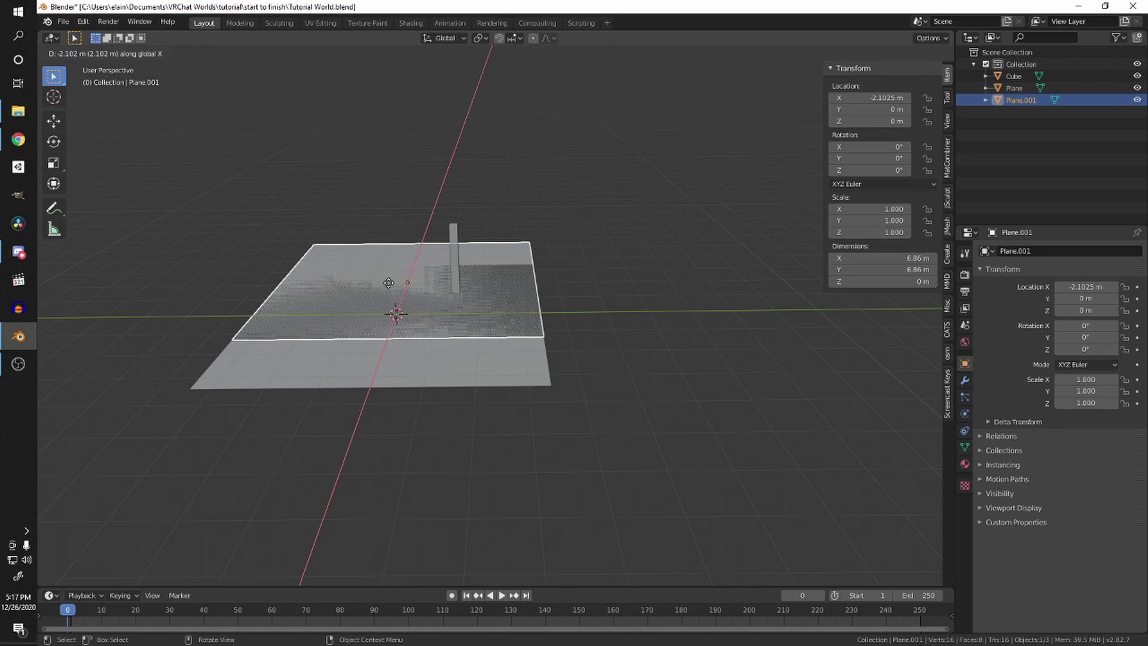
pyautogui.press('y')
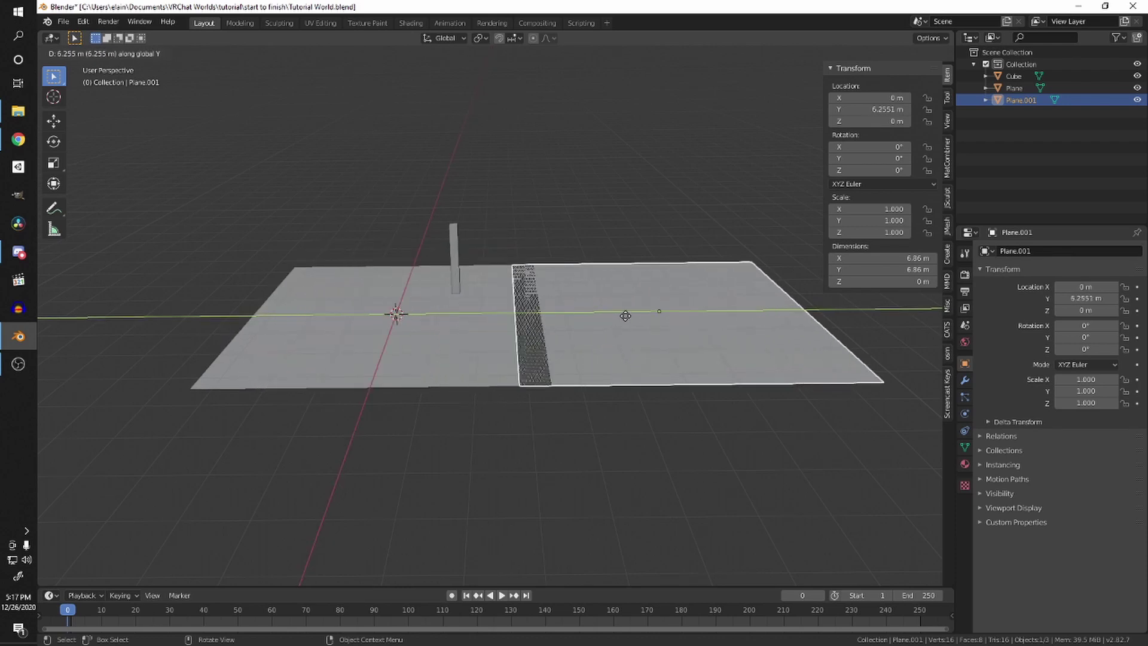
pyautogui.click(641, 311)
# Step: Lower the duplicated plane along Z to about -0.99 m
pyautogui.keyDown('shift'); pyautogui.moveTo(641, 311); pyautogui.dragTo(534, 291, button='middle'); pyautogui.keyUp('shift')
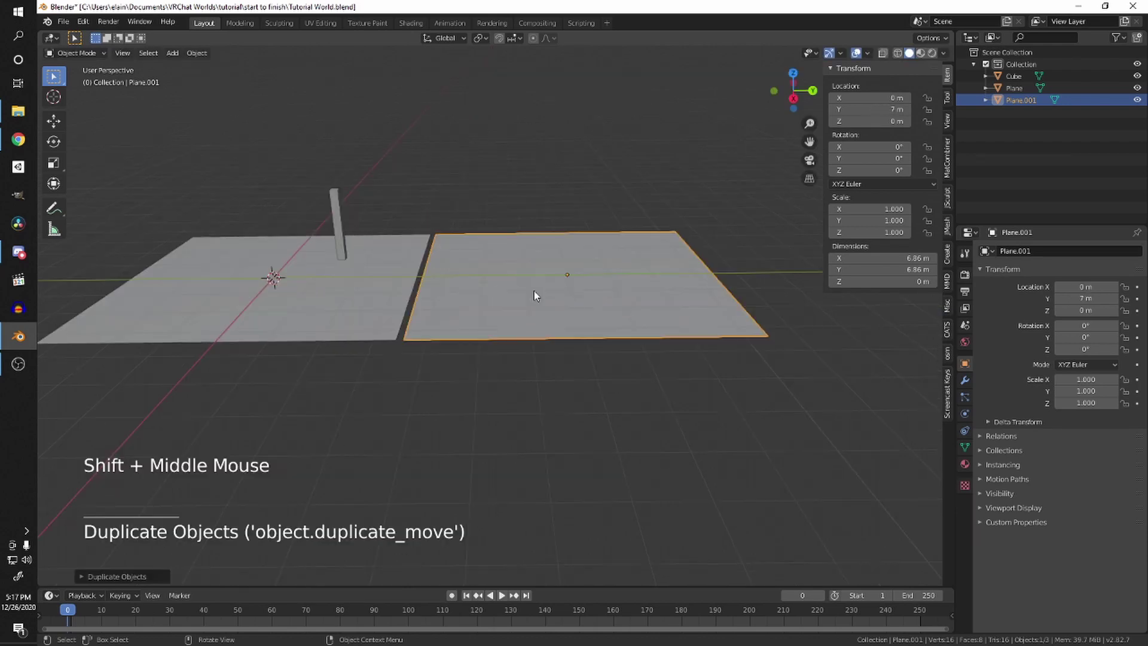
pyautogui.scroll(1, 537, 292)
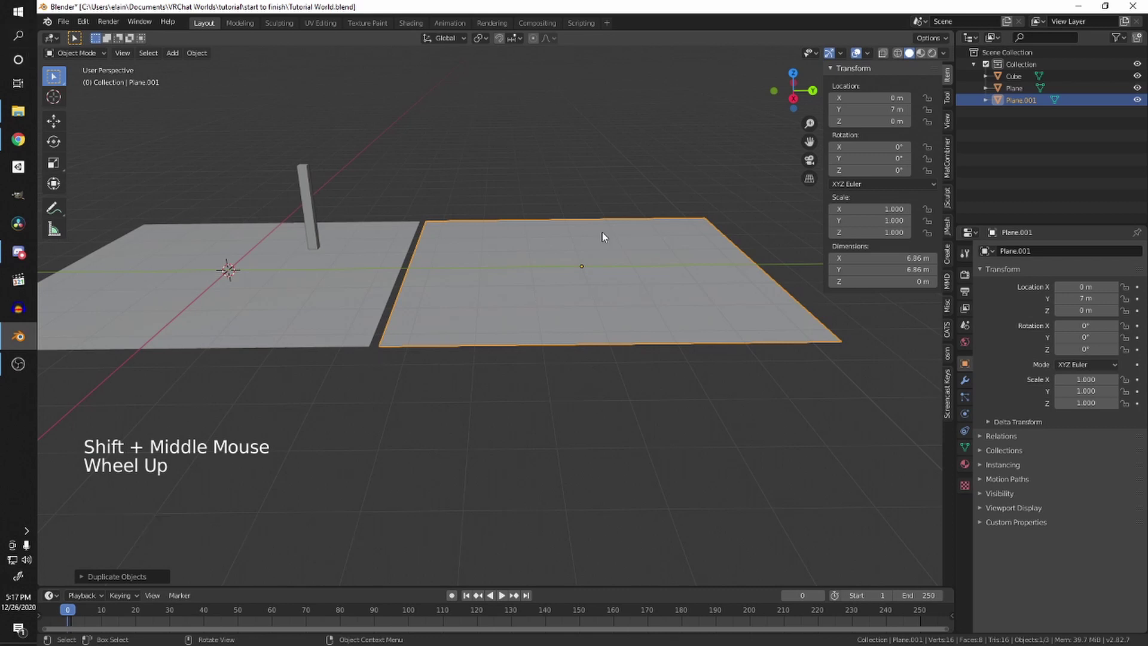
pyautogui.press('g')
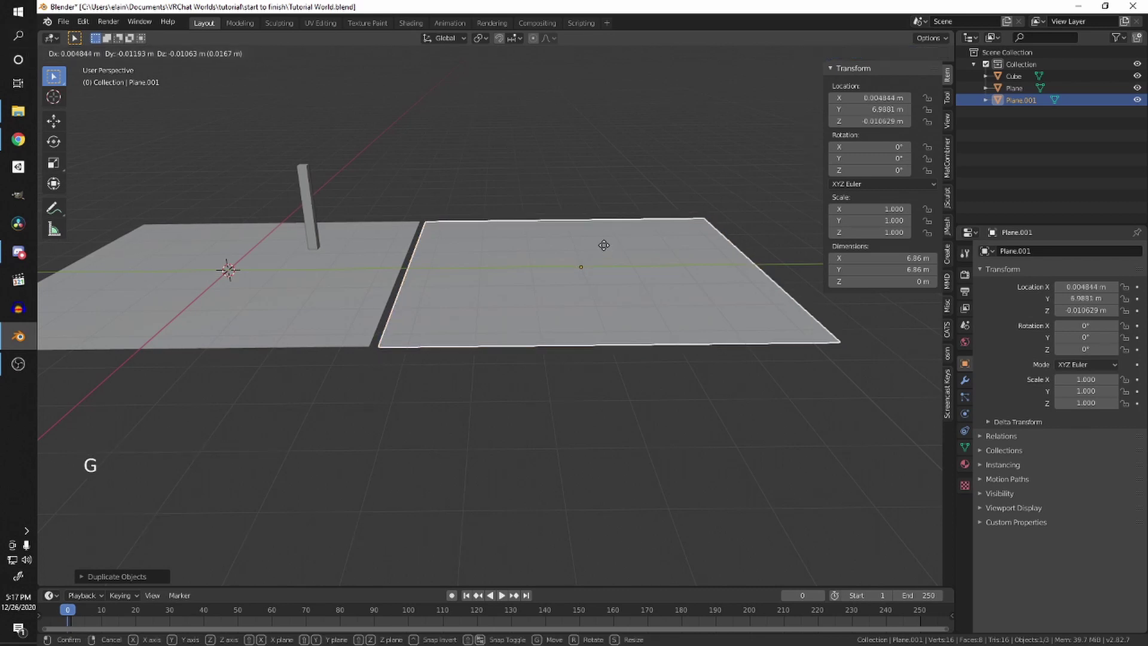
pyautogui.press('z')
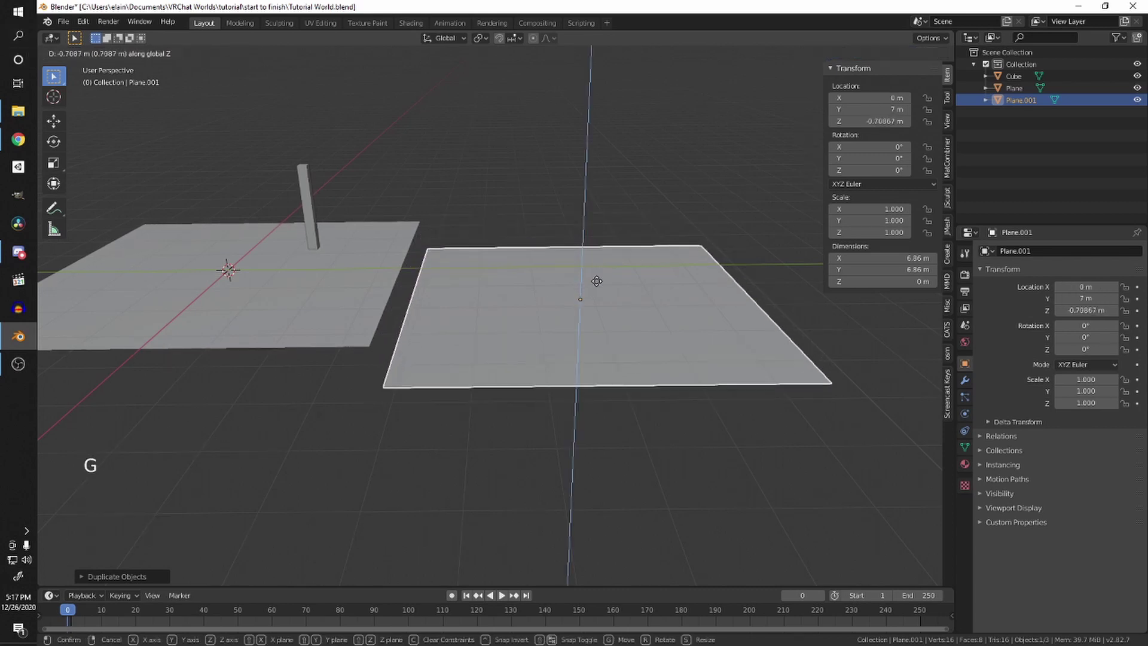
pyautogui.moveTo(597, 290); pyautogui.dragTo(514, 337, button='middle')
pyautogui.scroll(2, 577, 325)
# Step: Duplicate the human-height pillar and move the copy horizontally to about X -1.44 m, Y 5.01 m, keeping its height
pyautogui.click(430, 231)
pyautogui.scroll(1, 511, 357)
pyautogui.moveTo(515, 338); pyautogui.dragTo(369, 233, button='middle')
pyautogui.hotkey('shift', 'd')
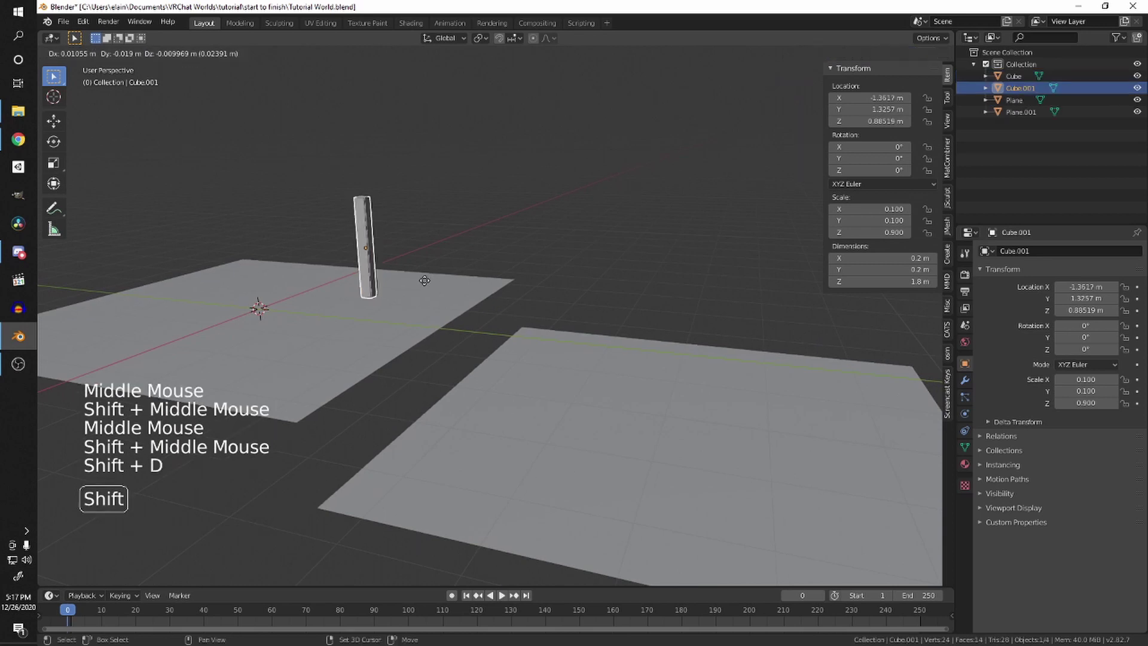
pyautogui.hotkey('shift', 'z')
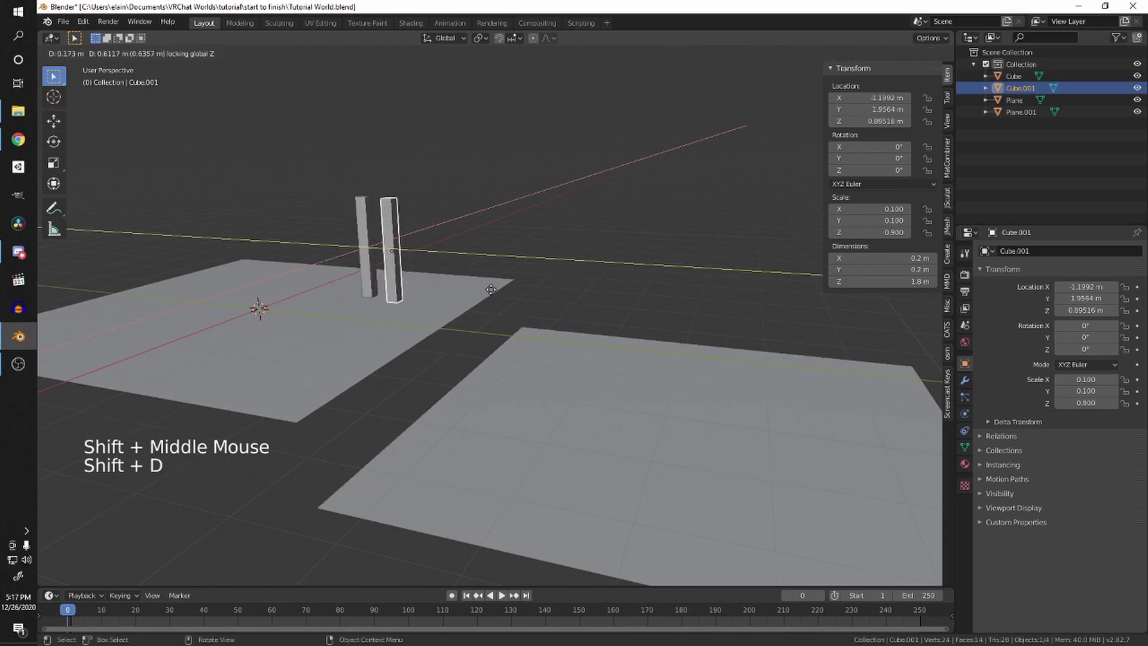
pyautogui.click(623, 296)
# Step: Lower the pillar copy along Z and shift it horizontally so it stands on the lower plane's corner near the upper plane
pyautogui.press('g')
pyautogui.press('z')
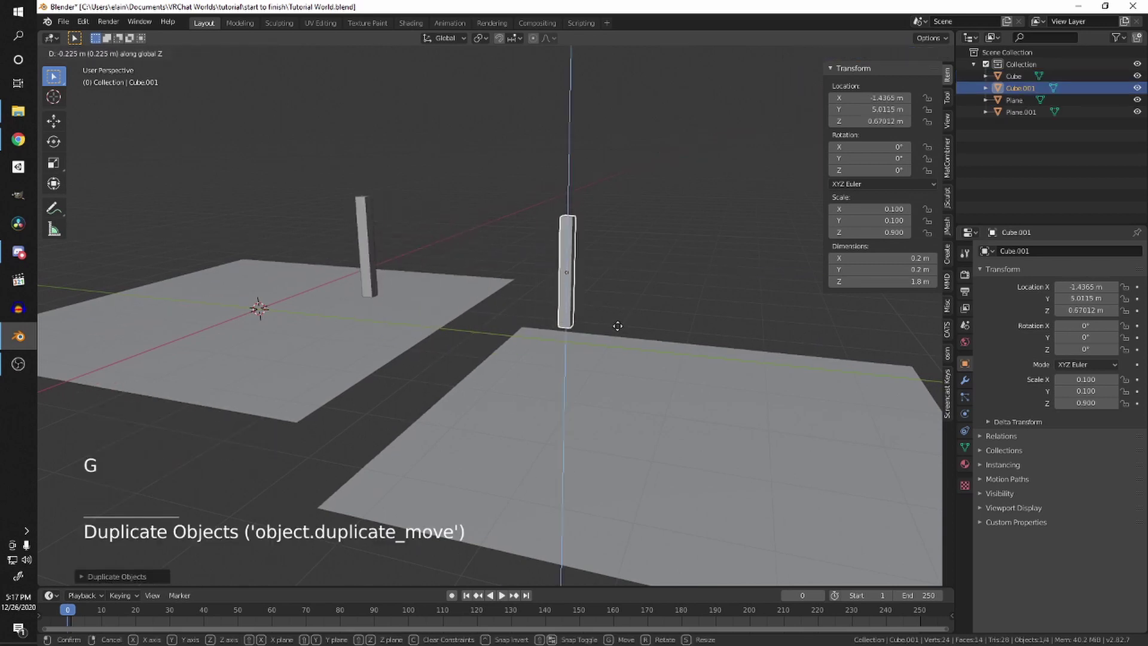
pyautogui.press('shift')
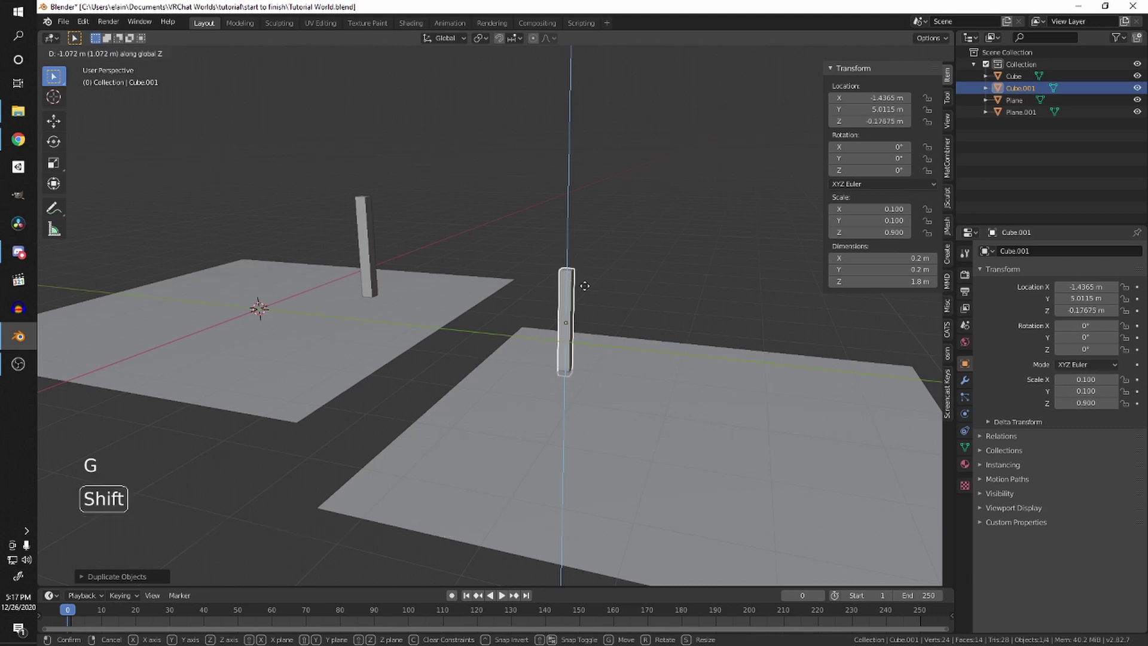
pyautogui.click(583, 267)
pyautogui.press('g')
pyautogui.hotkey('shift', 'z')
pyautogui.click(524, 300)
pyautogui.moveTo(527, 337); pyautogui.dragTo(619, 290, button='middle')
# Step: Select the lower plane together with its pillar, lower both along Z until the plane is at about -1.56 m, and deselect them
pyautogui.keyDown('shift'); pyautogui.click(531, 412); pyautogui.keyUp('shift')
pyautogui.click(558, 335)
pyautogui.scroll(2, 558, 335)
pyautogui.keyDown('shift'); pyautogui.scroll(2, 559, 335); pyautogui.keyUp('shift')
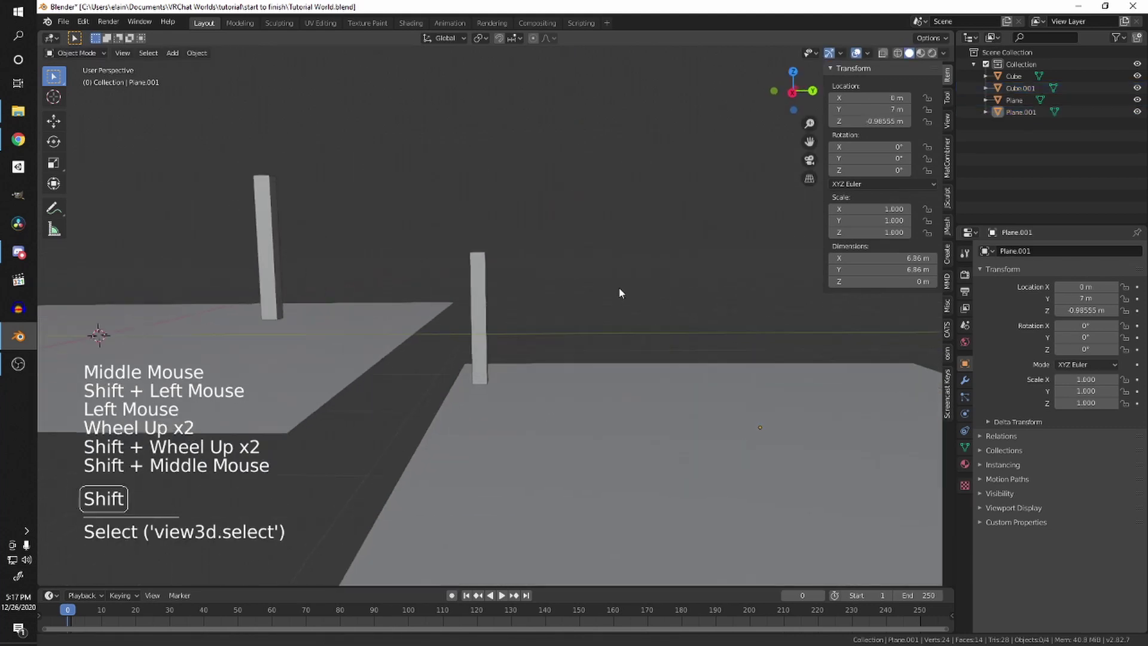
pyautogui.click(519, 272)
pyautogui.keyDown('shift'); pyautogui.click(697, 356); pyautogui.keyUp('shift')
pyautogui.keyDown('shift'); pyautogui.moveTo(698, 357); pyautogui.dragTo(622, 281, button='middle'); pyautogui.keyUp('shift')
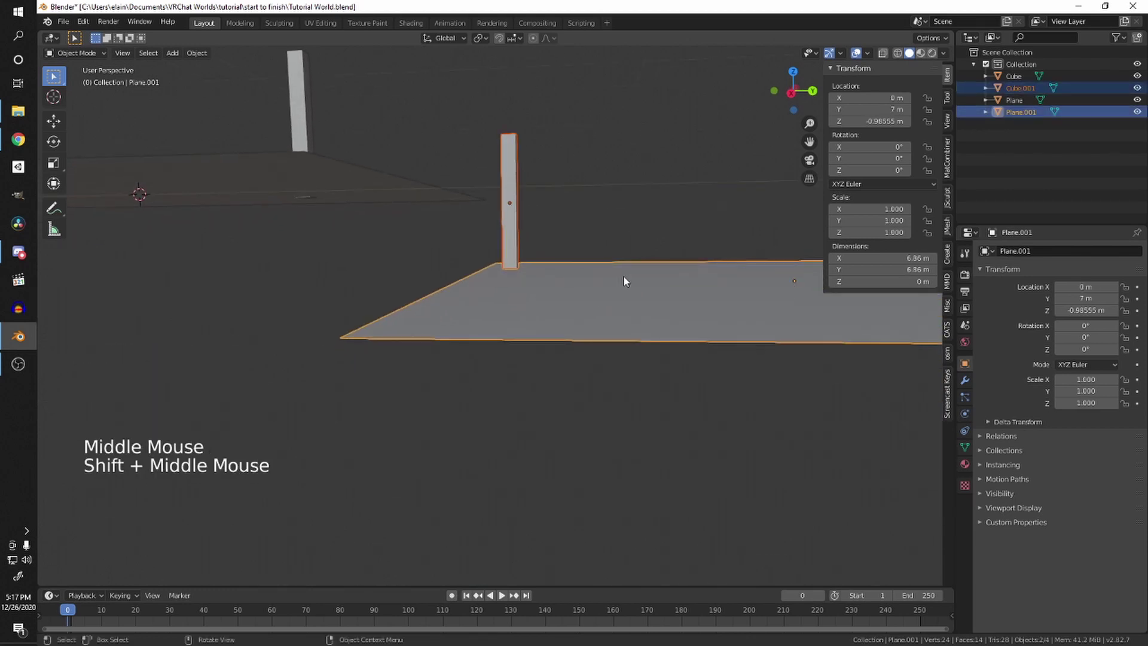
pyautogui.press('g')
pyautogui.press('z')
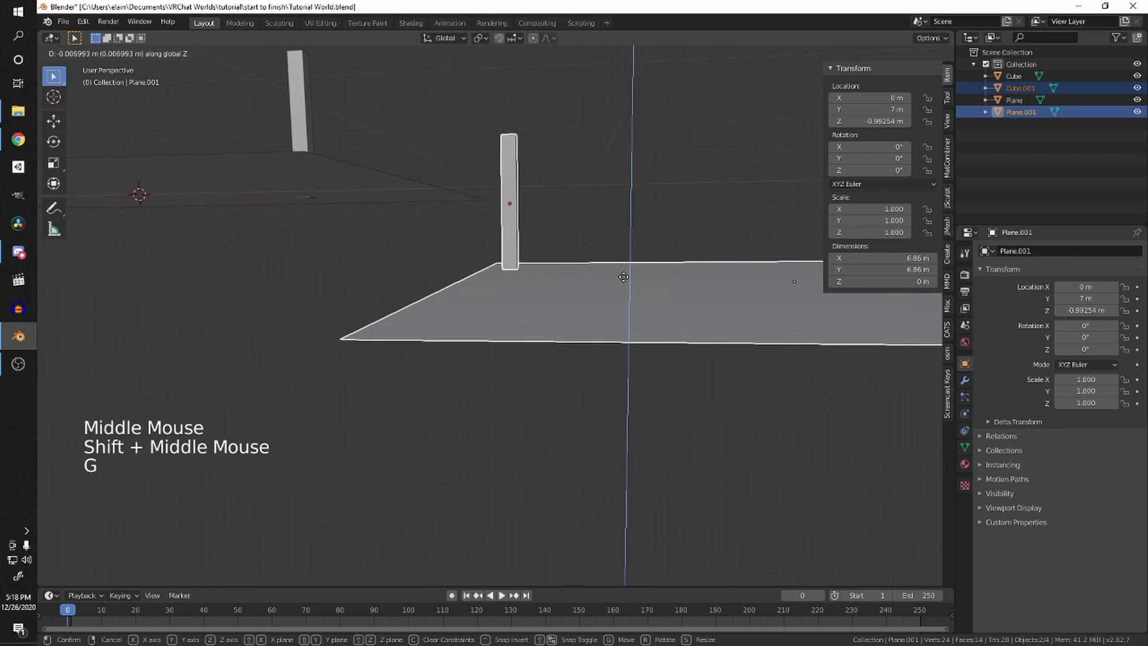
pyautogui.click(611, 323)
pyautogui.scroll(-2, 608, 310)
pyautogui.moveTo(608, 310); pyautogui.dragTo(725, 218, button='middle')
pyautogui.scroll(-1, 724, 218)
pyautogui.click(723, 218)
pyautogui.scroll(-3, 603, 289)
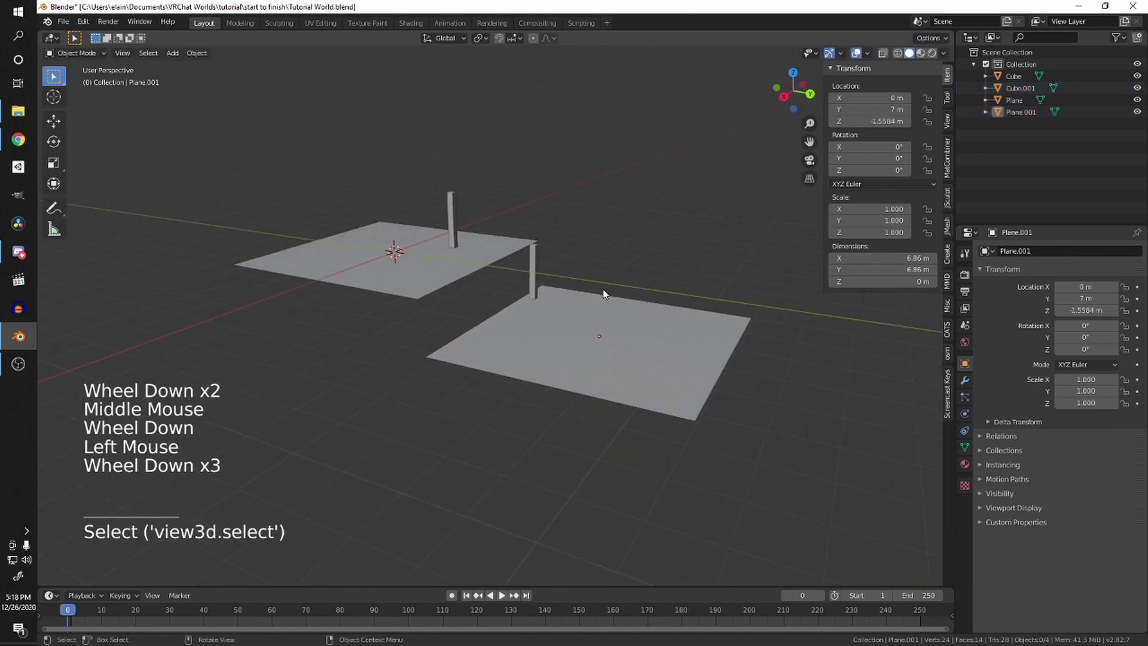
# Step: Examine the height difference between the two planes against the pillars from several angles
pyautogui.moveTo(603, 289); pyautogui.dragTo(592, 335, button='middle')
pyautogui.keyDown('shift'); pyautogui.moveTo(592, 335); pyautogui.dragTo(582, 376, button='middle'); pyautogui.keyUp('shift')
pyautogui.scroll(3, 464, 323)
pyautogui.keyDown('shift'); pyautogui.scroll(1, 464, 323); pyautogui.keyUp('shift')
pyautogui.keyDown('shift'); pyautogui.moveTo(464, 323); pyautogui.dragTo(556, 299, button='middle'); pyautogui.keyUp('shift')
pyautogui.scroll(-1, 422, 227)
pyautogui.scroll(-2, 491, 224)
pyautogui.keyDown('shift'); pyautogui.scroll(1, 556, 299); pyautogui.keyUp('shift')
pyautogui.keyDown('shift'); pyautogui.moveTo(556, 299); pyautogui.dragTo(598, 269, button='middle'); pyautogui.keyUp('shift')
pyautogui.keyDown('shift'); pyautogui.moveTo(629, 229); pyautogui.dragTo(454, 335, button='middle'); pyautogui.keyUp('shift')
# Step: Select the lower plane and enter Edit Mode on its mesh with edge selection
pyautogui.click(551, 335)
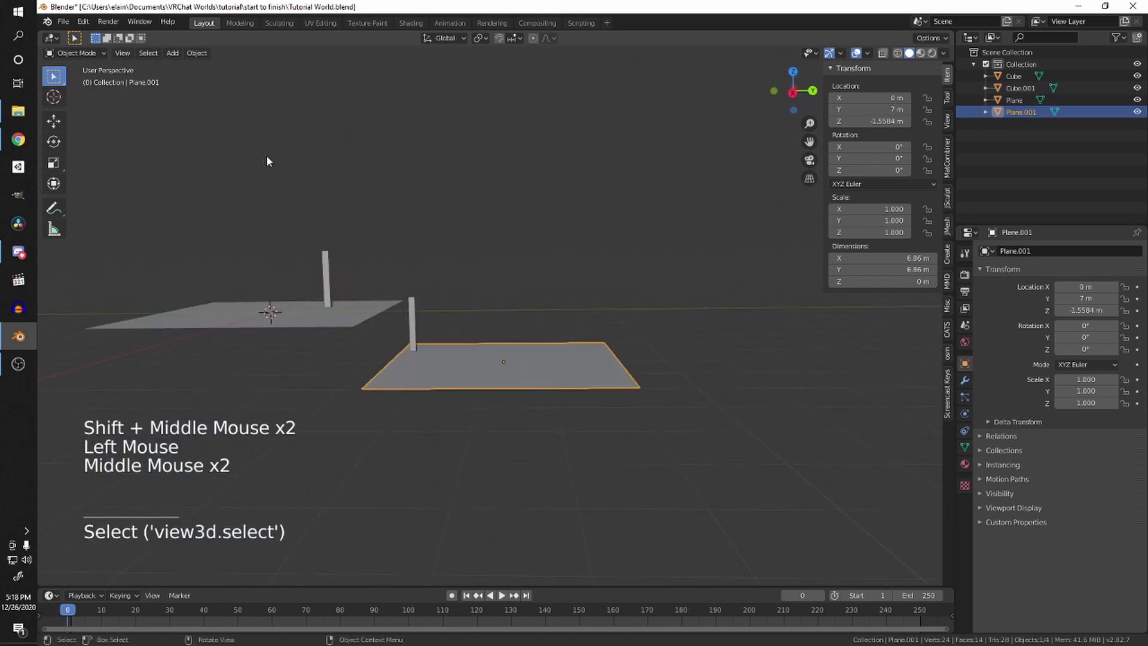
pyautogui.keyDown('shift'); pyautogui.moveTo(267, 161); pyautogui.dragTo(282, 93, button='middle'); pyautogui.keyUp('shift')
pyautogui.moveTo(383, 225); pyautogui.dragTo(494, 292, button='middle')
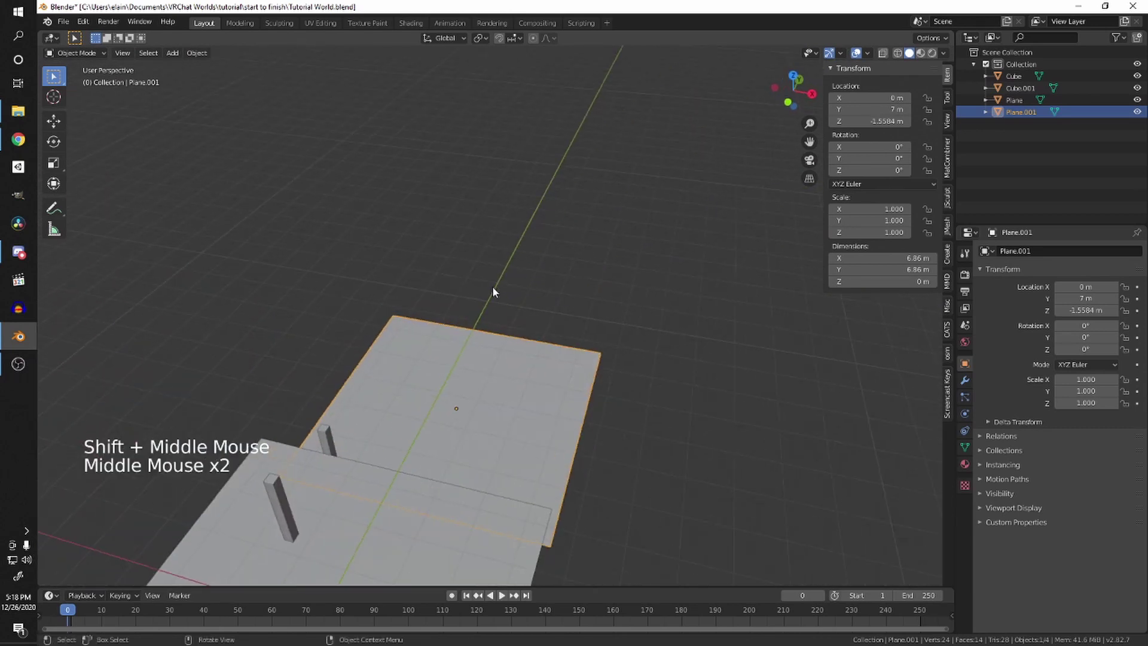
pyautogui.moveTo(498, 336); pyautogui.dragTo(485, 392, button='middle')
pyautogui.press('Tab')
pyautogui.press('2')
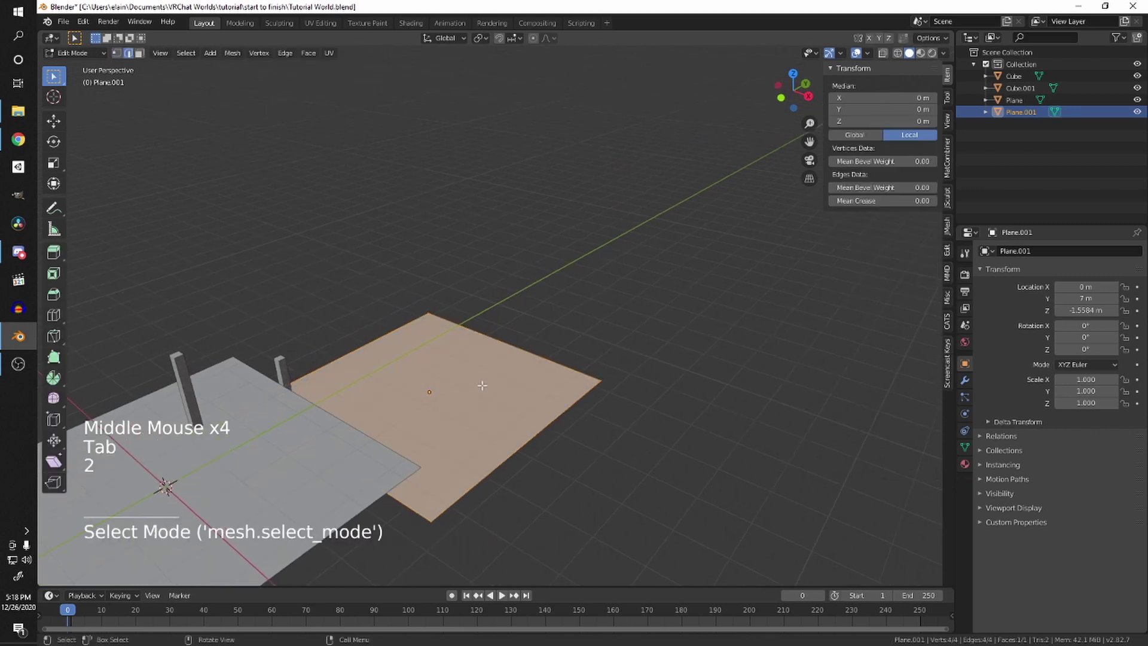
pyautogui.click(127, 54)
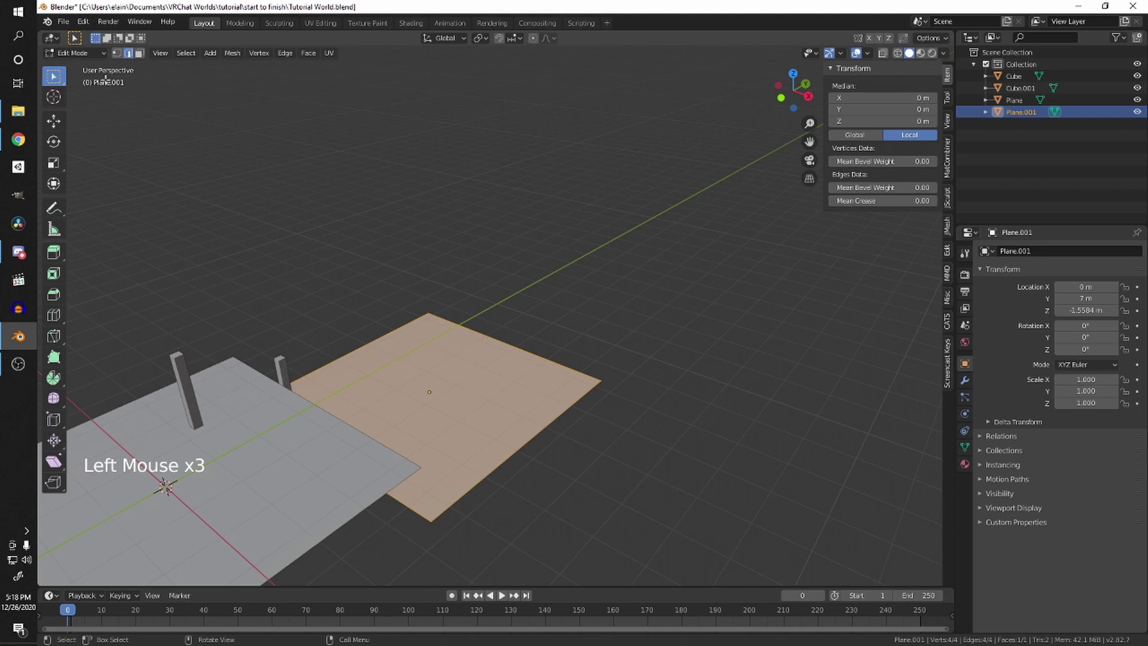
# Step: Move the lower plane's far edge outward along Y to lengthen the floor, and return to Object Mode
pyautogui.click(496, 329)
pyautogui.keyDown('shift'); pyautogui.moveTo(496, 329); pyautogui.dragTo(537, 334, button='middle'); pyautogui.keyUp('shift')
pyautogui.scroll(2, 486, 333)
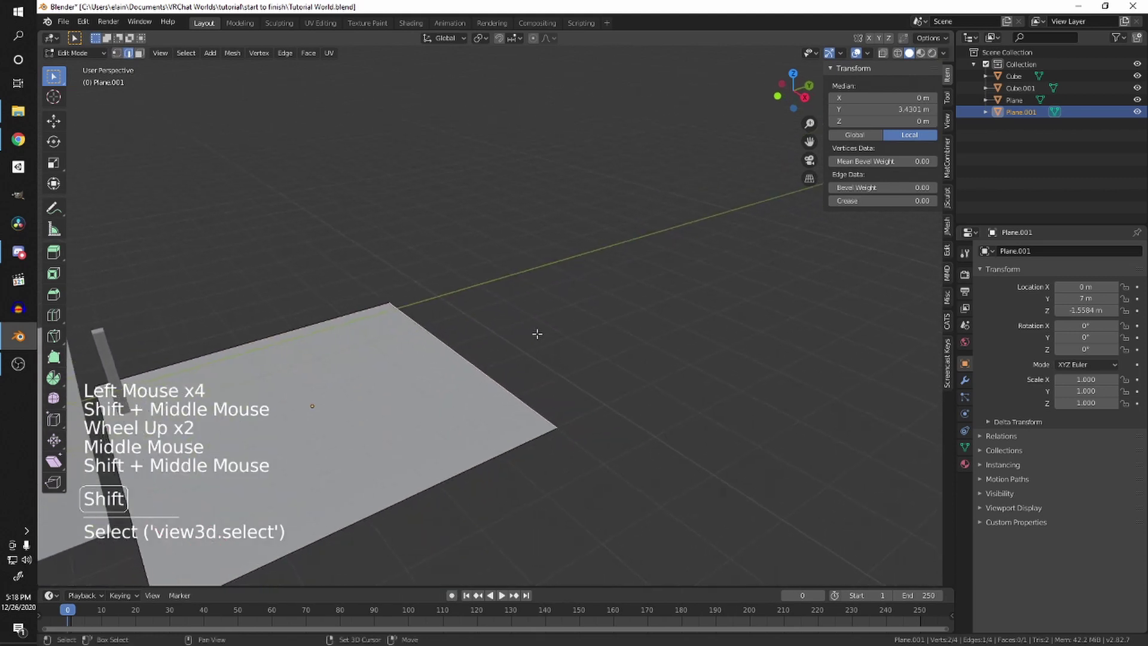
pyautogui.press('g')
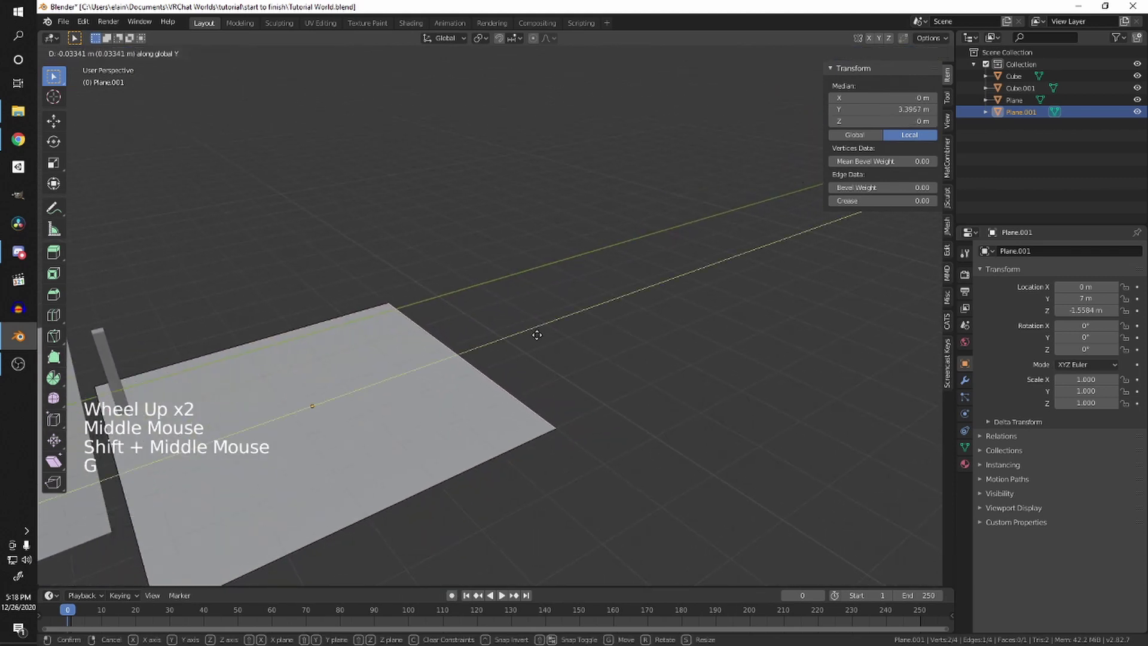
pyautogui.click(685, 240)
pyautogui.scroll(-2, 497, 335)
pyautogui.moveTo(497, 335); pyautogui.dragTo(443, 188, button='middle')
pyautogui.press('Tab')
# Step: Select the upper plane and enter Edit Mode on its mesh with face selection
pyautogui.scroll(3, 480, 350)
pyautogui.click(383, 262)
pyautogui.moveTo(383, 261); pyautogui.dragTo(445, 257, button='middle')
pyautogui.keyDown('shift'); pyautogui.moveTo(446, 257); pyautogui.dragTo(640, 286, button='middle'); pyautogui.keyUp('shift')
pyautogui.scroll(4, 670, 299)
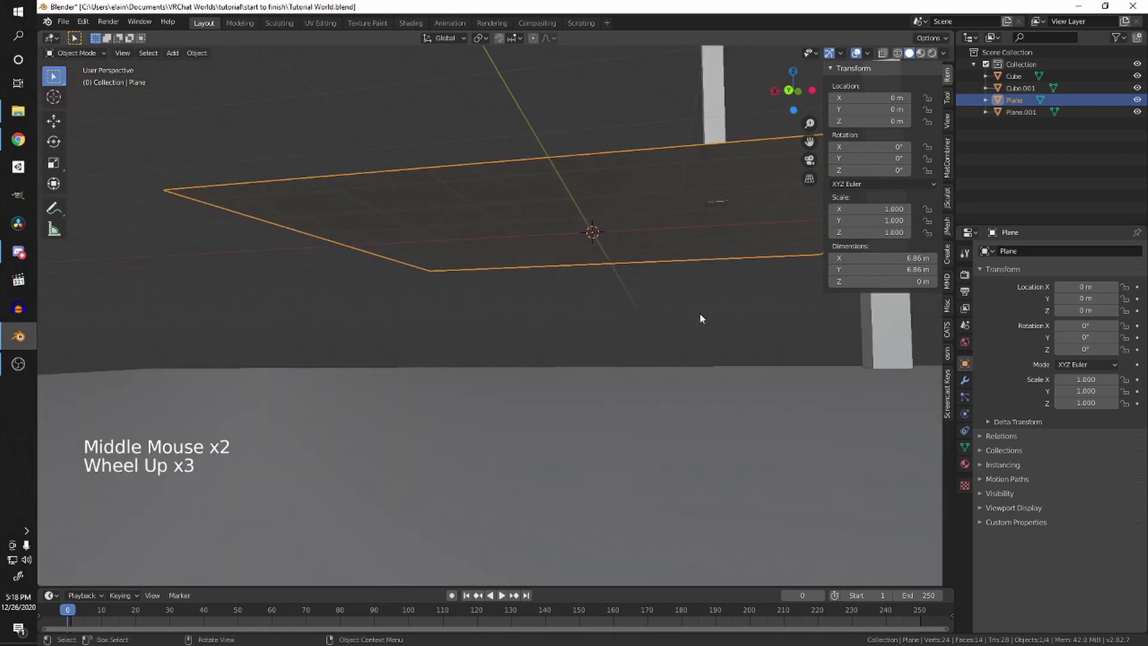
pyautogui.keyDown('shift'); pyautogui.moveTo(700, 313); pyautogui.dragTo(516, 311, button='middle'); pyautogui.keyUp('shift')
pyautogui.scroll(-4, 468, 290)
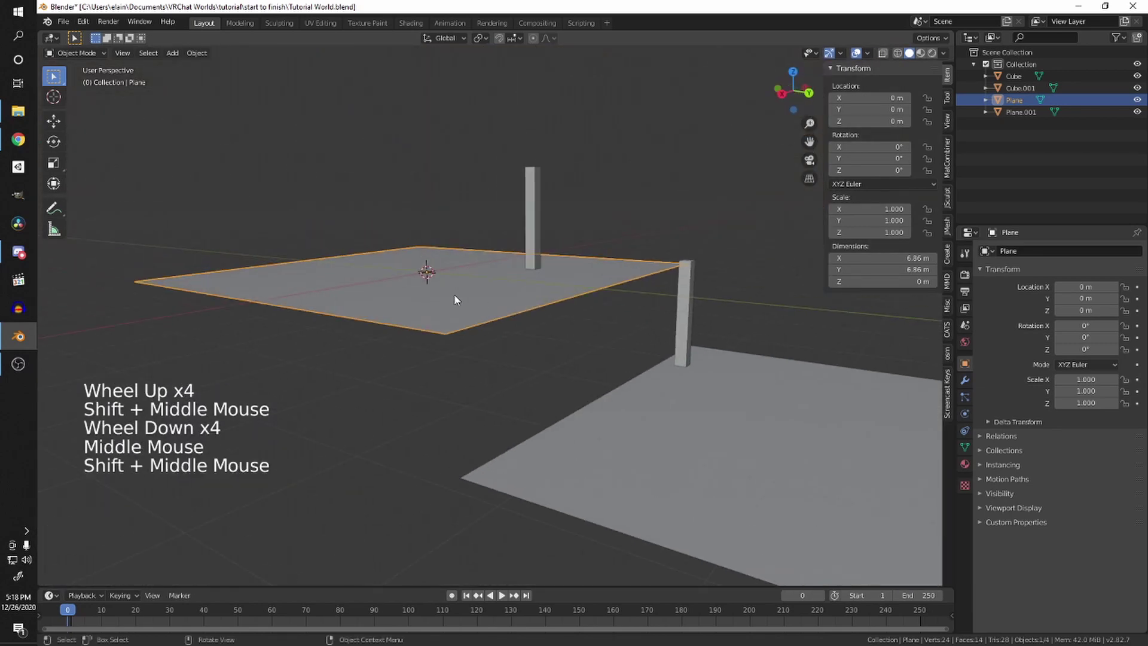
pyautogui.moveTo(401, 278); pyautogui.dragTo(543, 263, button='middle')
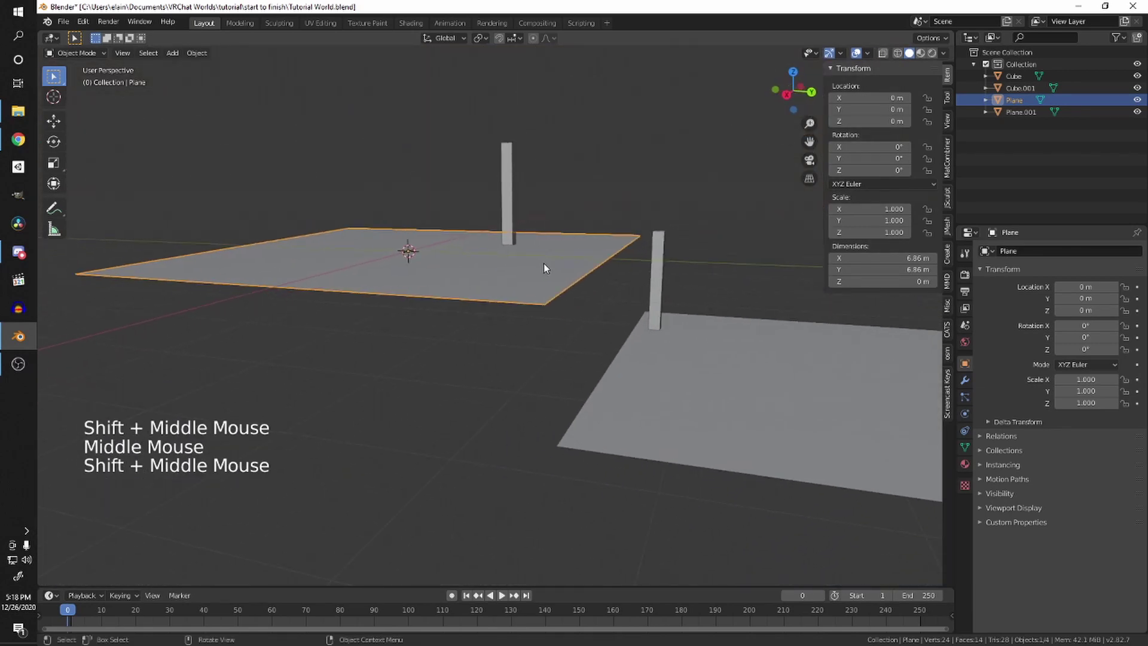
pyautogui.press('Tab')
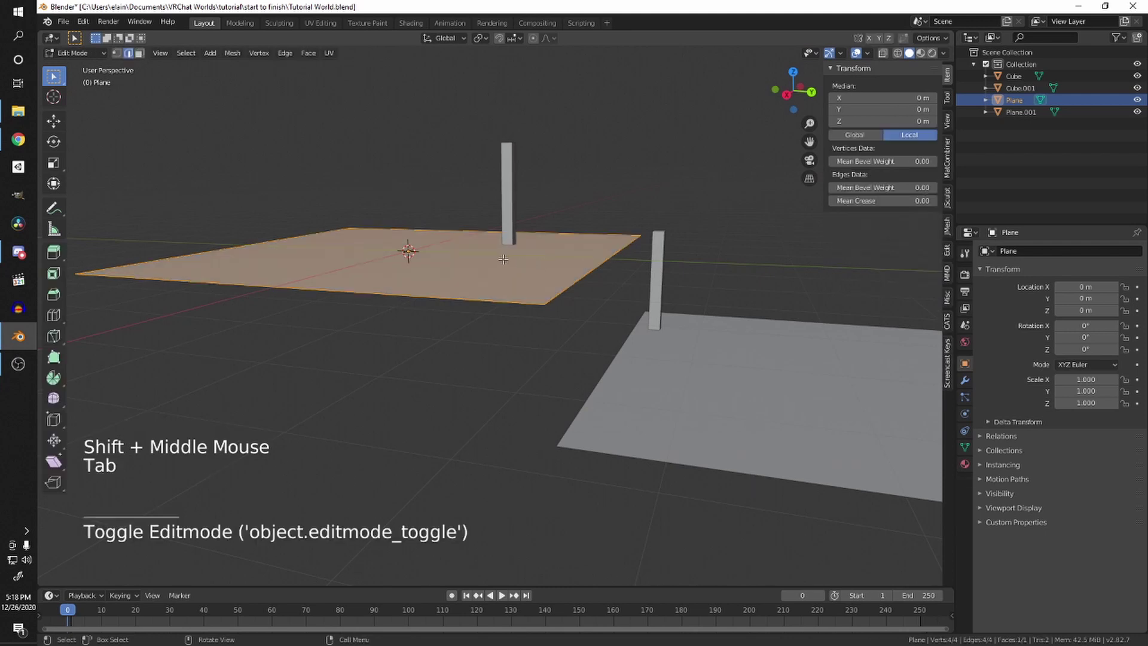
pyautogui.press('3')
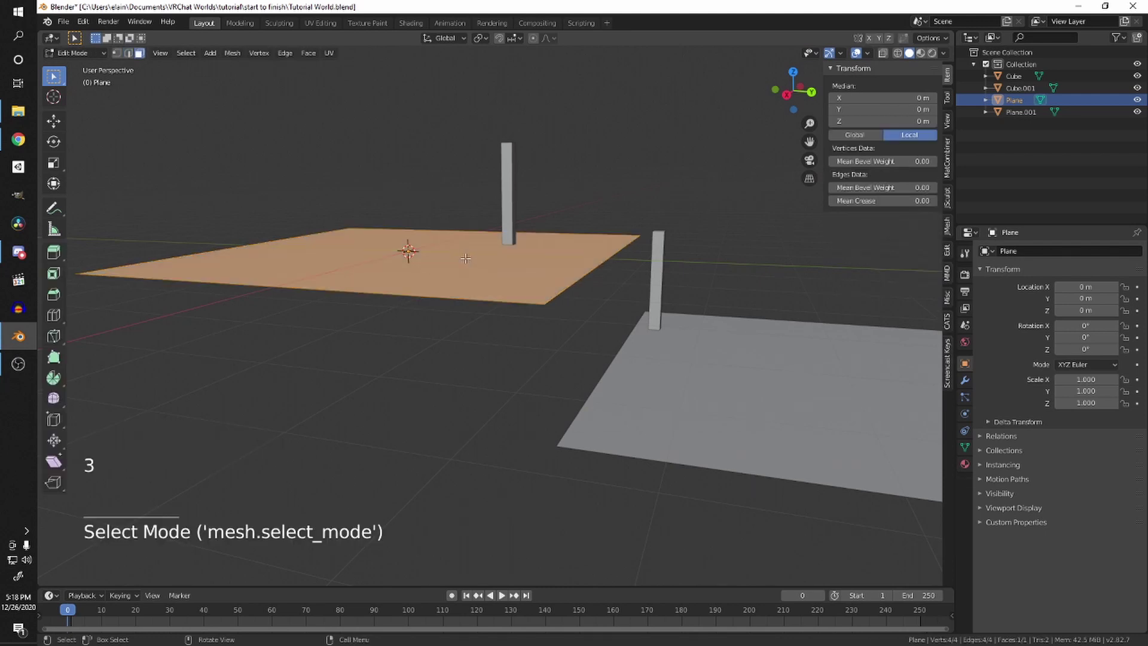
# Step: Select the upper plane's face and extrude it down about 1.64 m to form a solid raised platform
pyautogui.keyDown('shift'); pyautogui.moveTo(463, 316); pyautogui.dragTo(496, 331, button='middle'); pyautogui.keyUp('shift')
pyautogui.moveTo(496, 332); pyautogui.dragTo(561, 318, button='middle')
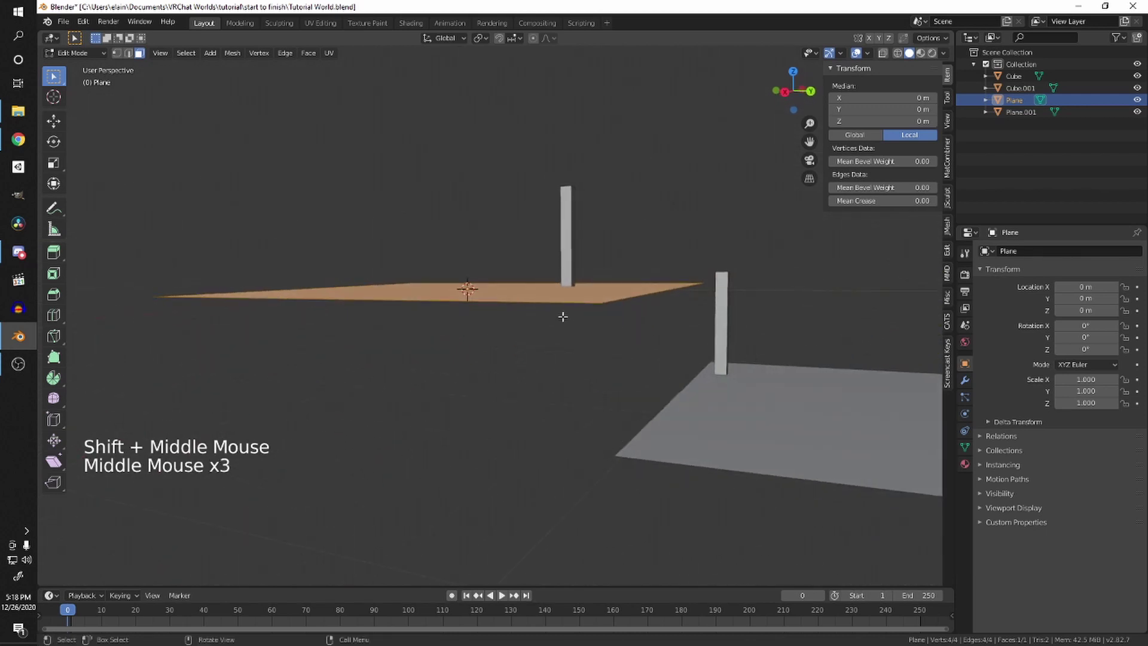
pyautogui.press('g')
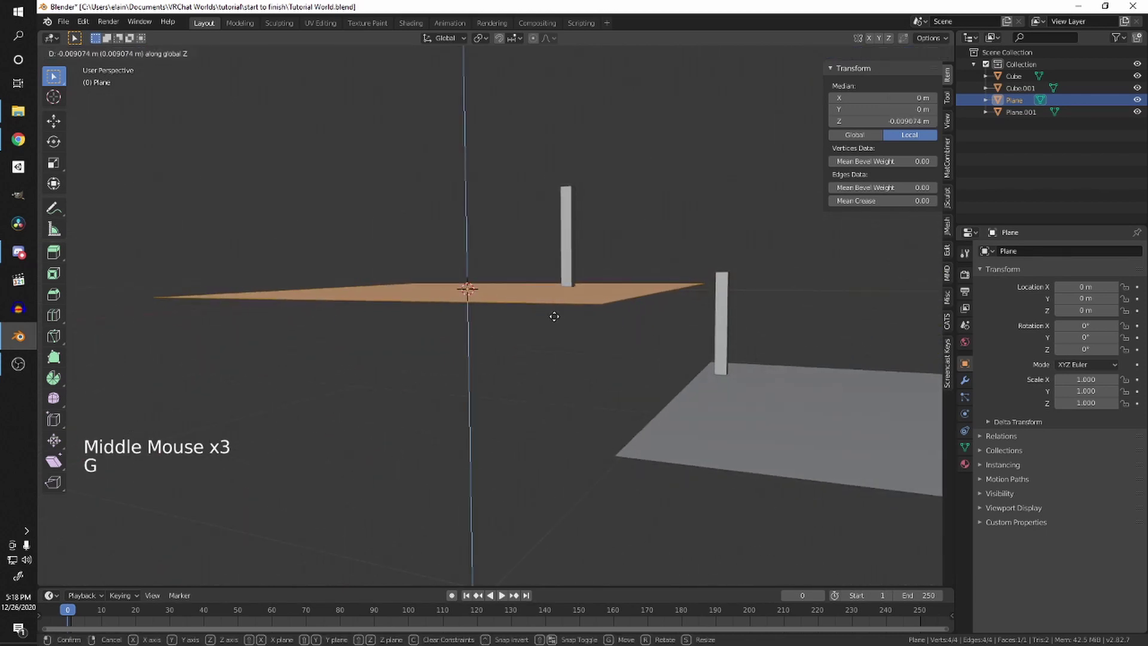
pyautogui.hotkey('ctrl', 'z')
pyautogui.click(503, 278)
pyautogui.click(505, 294)
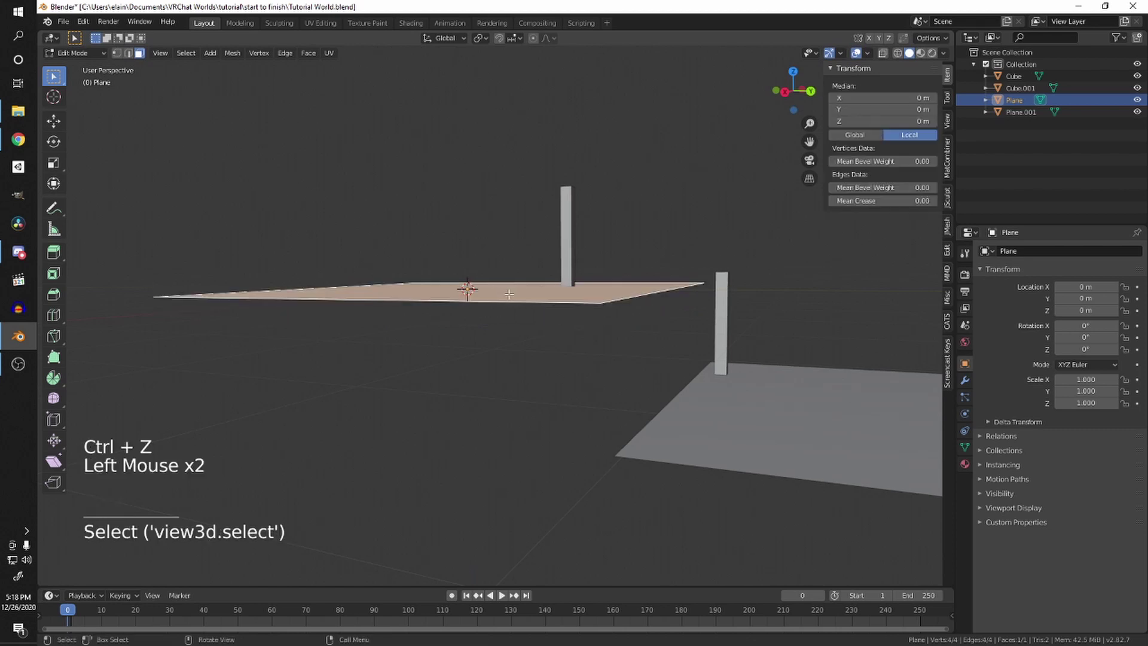
pyautogui.press('e')
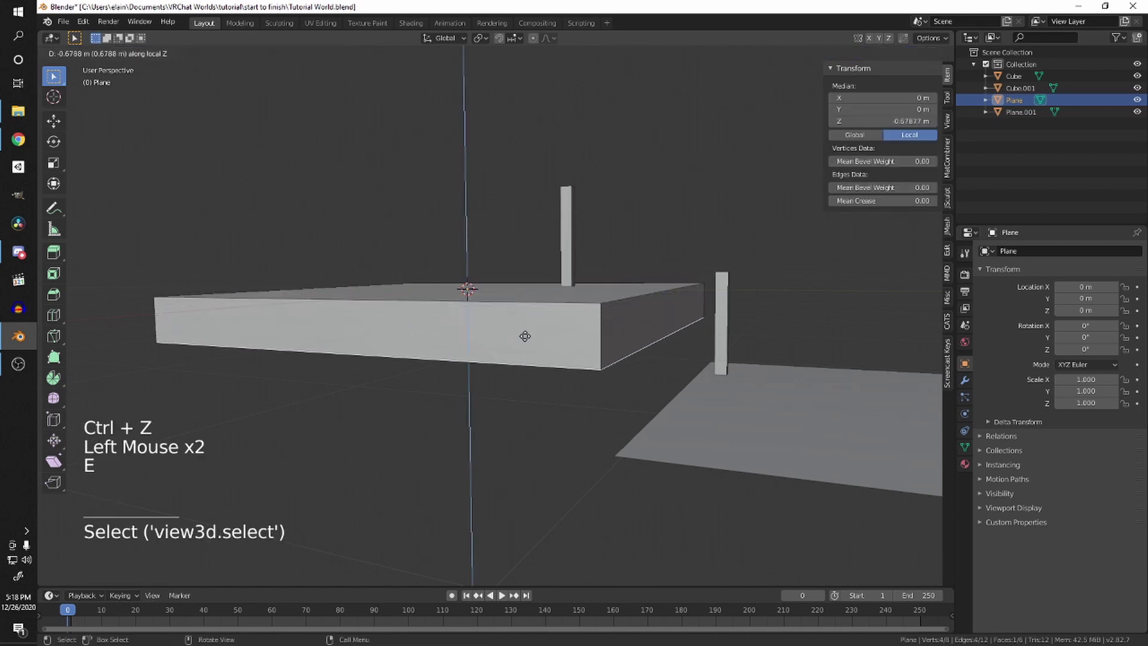
pyautogui.click(533, 384)
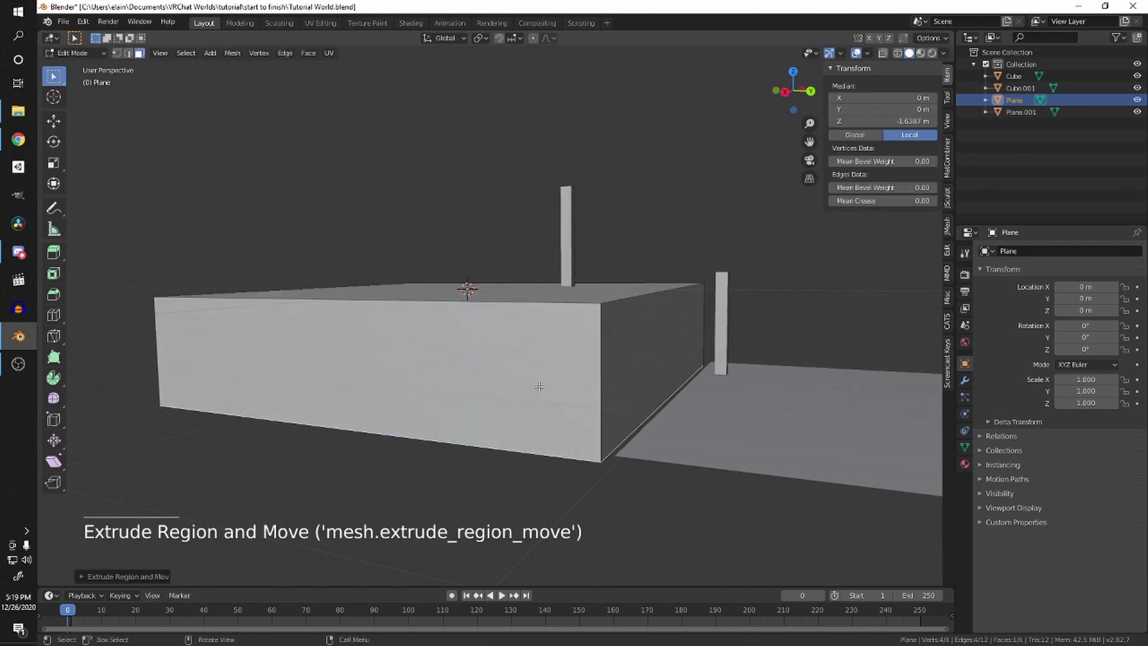
# Step: Examine the raised platform's height and its gap to the lower floor against the pillars from several angles
pyautogui.scroll(2, 533, 384)
pyautogui.moveTo(533, 385); pyautogui.dragTo(646, 394, button='middle')
pyautogui.moveTo(646, 394); pyautogui.dragTo(516, 295, button='middle')
pyautogui.scroll(-3, 698, 401)
pyautogui.scroll(1, 269, 172)
pyautogui.scroll(-2, 306, 153)
pyautogui.keyDown('shift'); pyautogui.scroll(2, 418, 239); pyautogui.keyUp('shift')
pyautogui.scroll(3, 556, 287)
pyautogui.scroll(1, 492, 299)
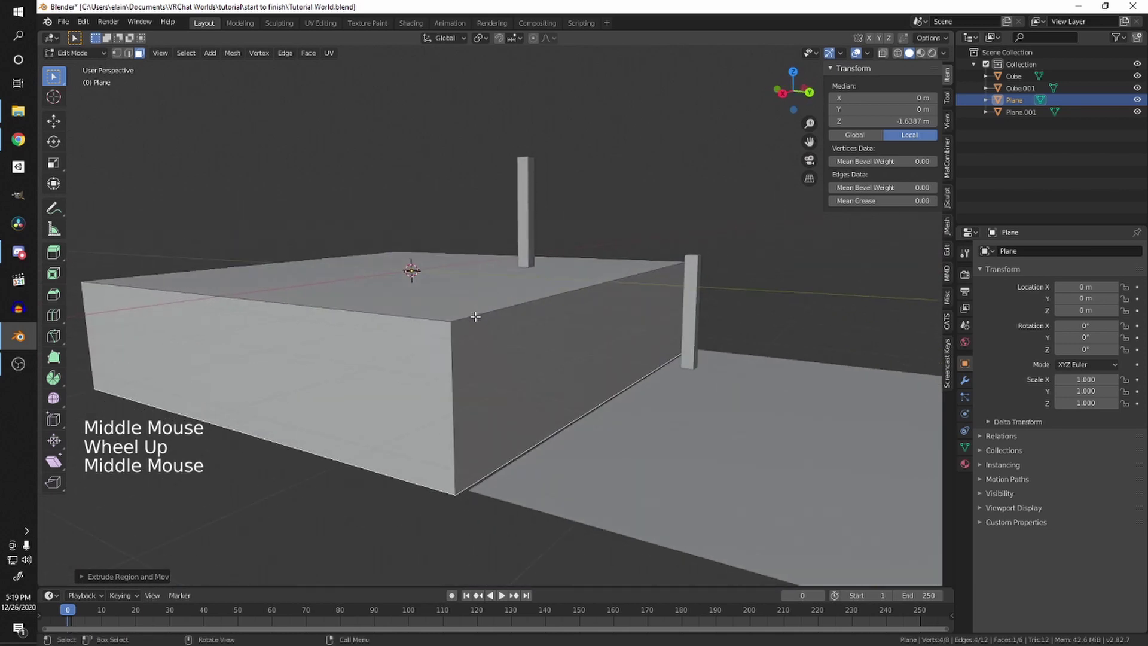
pyautogui.scroll(-2, 464, 322)
pyautogui.scroll(1, 460, 320)
pyautogui.moveTo(460, 320); pyautogui.dragTo(455, 311, button='middle')
pyautogui.keyDown('shift'); pyautogui.scroll(1, 454, 311); pyautogui.keyUp('shift')
pyautogui.scroll(2, 457, 317)
pyautogui.keyDown('shift'); pyautogui.moveTo(455, 311); pyautogui.dragTo(456, 315, button='middle'); pyautogui.keyUp('shift')
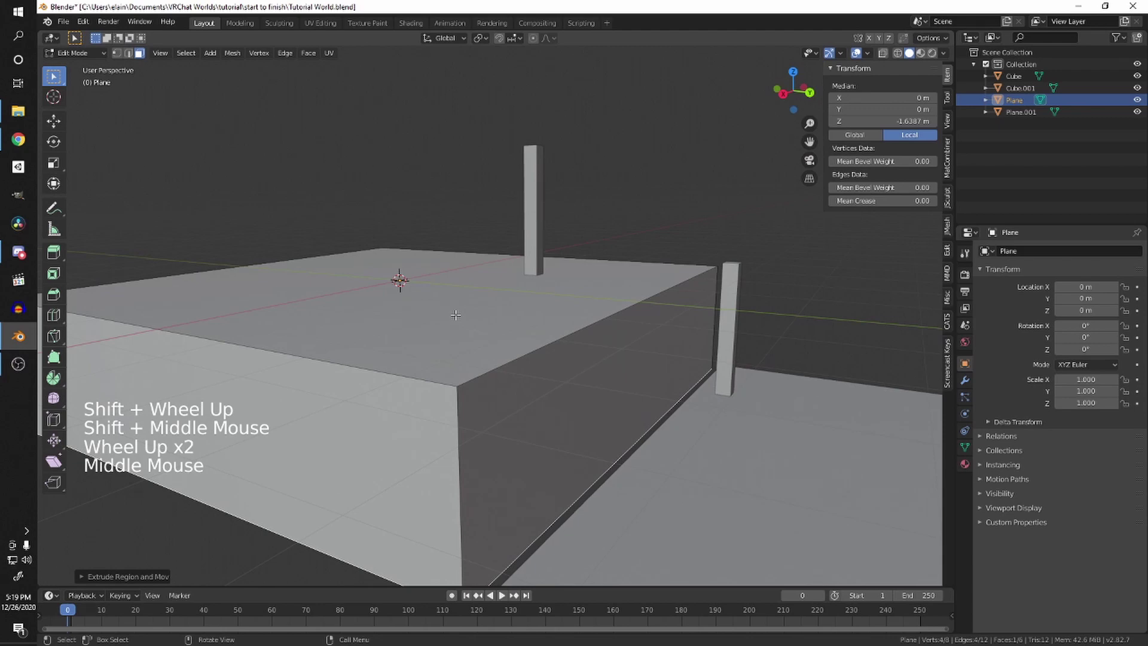
pyautogui.keyDown('shift'); pyautogui.moveTo(502, 397); pyautogui.dragTo(557, 316, button='middle'); pyautogui.keyUp('shift')
pyautogui.keyDown('shift'); pyautogui.moveTo(577, 151); pyautogui.dragTo(557, 188, button='middle'); pyautogui.keyUp('shift')
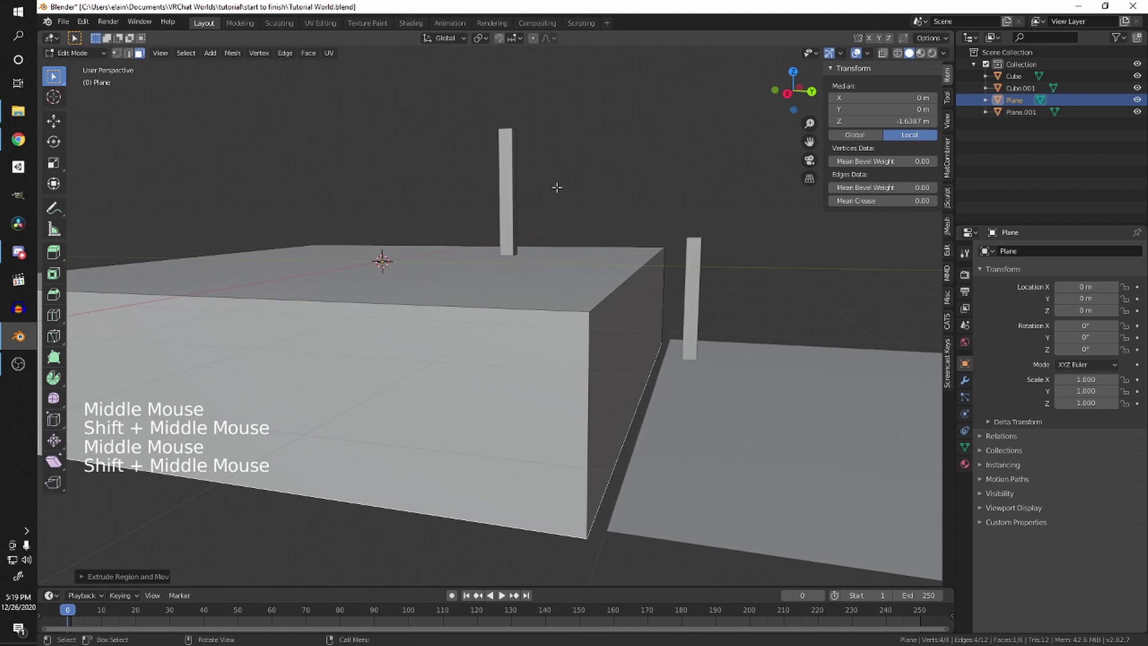
# Step: Turn on the Face Orientation overlay and examine the normals of the platform, floor and pillars from several angles
pyautogui.click(867, 53)
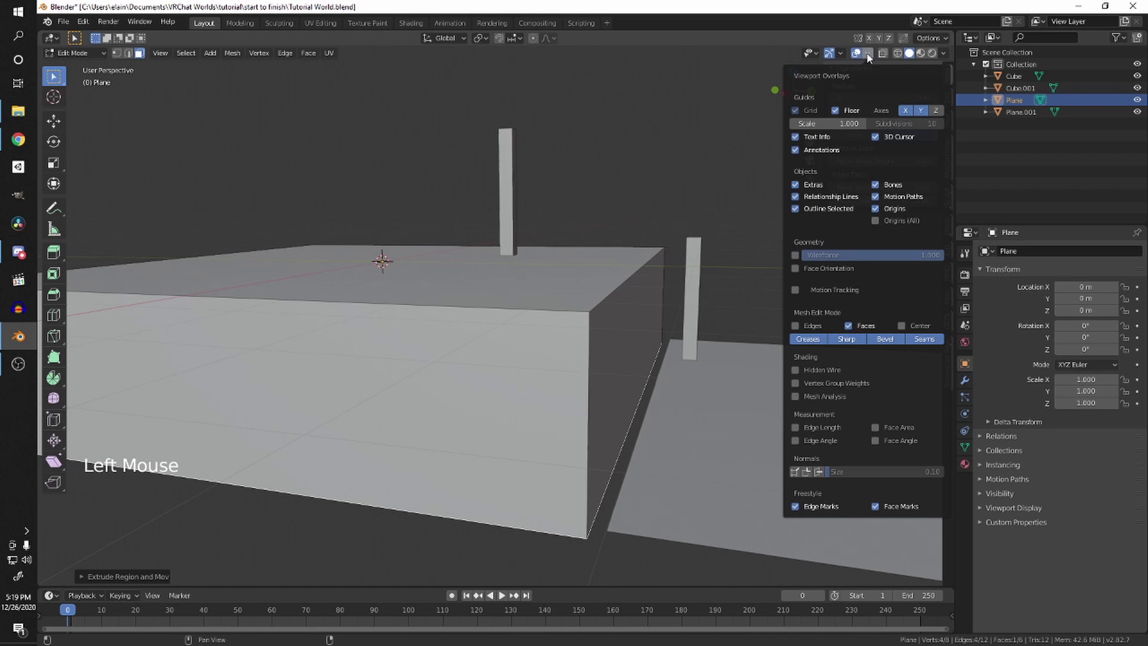
pyautogui.click(796, 268)
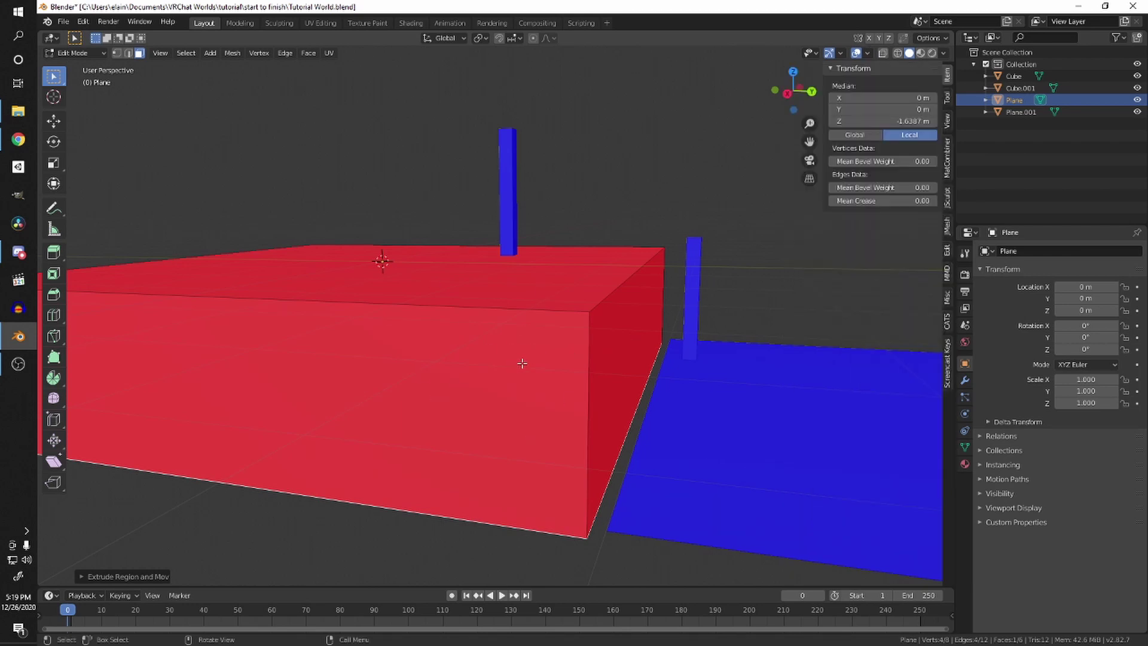
pyautogui.moveTo(554, 344); pyautogui.dragTo(435, 308, button='middle')
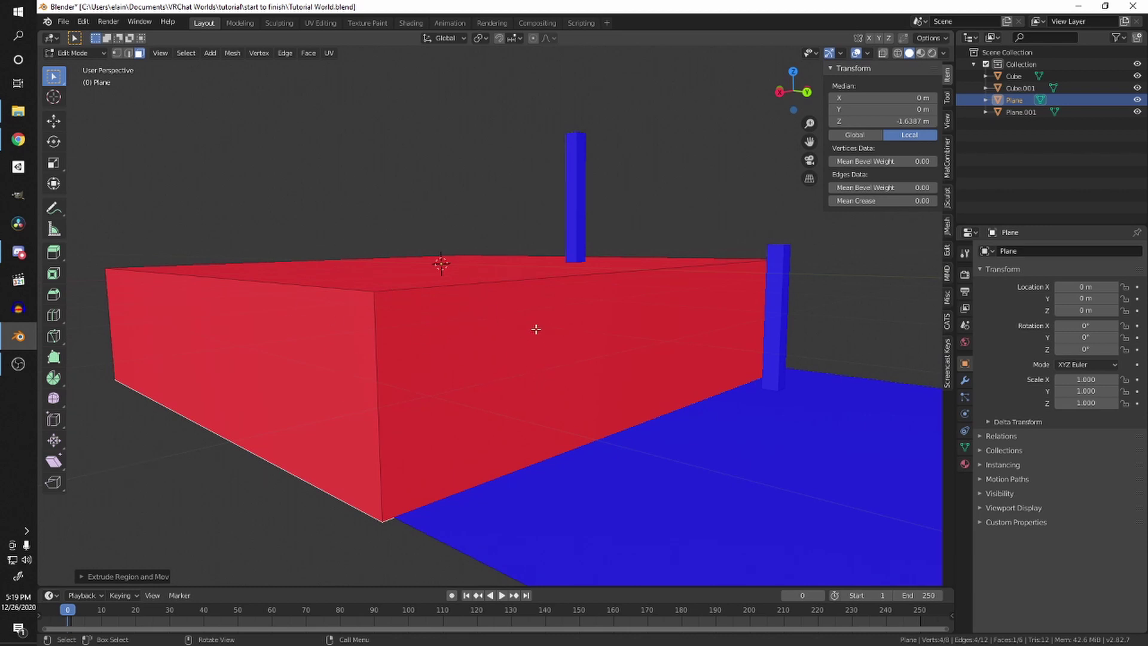
pyautogui.moveTo(516, 344); pyautogui.dragTo(342, 236, button='middle')
pyautogui.scroll(3, 510, 335)
pyautogui.scroll(1, 510, 336)
pyautogui.scroll(-3, 510, 335)
pyautogui.scroll(-3, 595, 281)
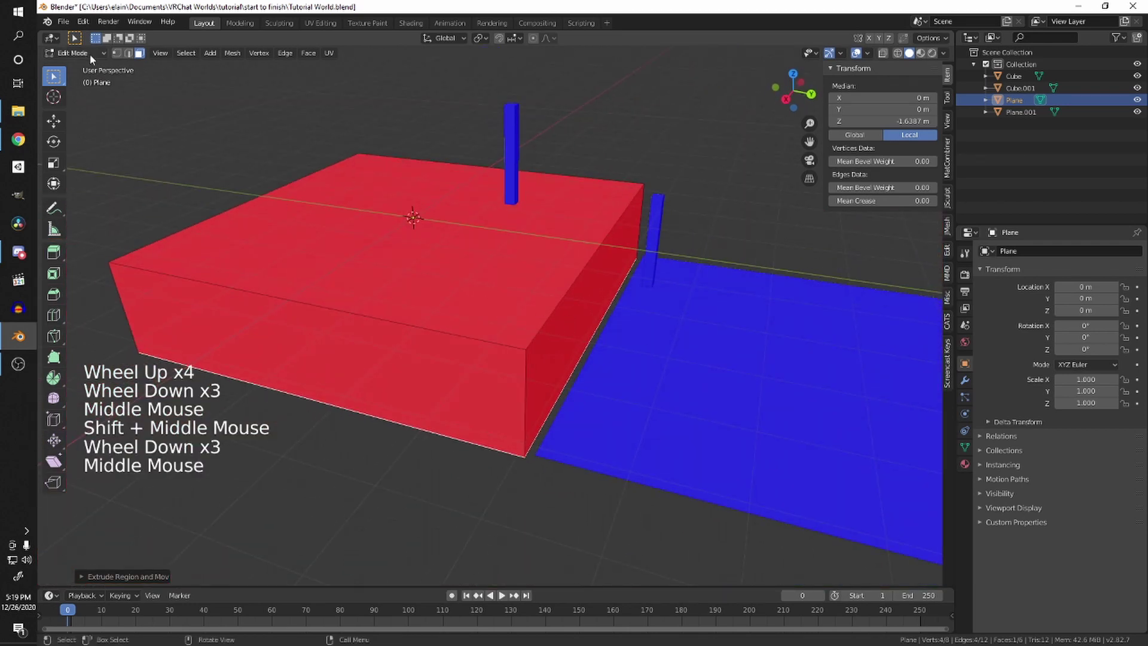
# Step: Select all faces of the raised platform, flip their normals outward and return to Object Mode
pyautogui.press('a')
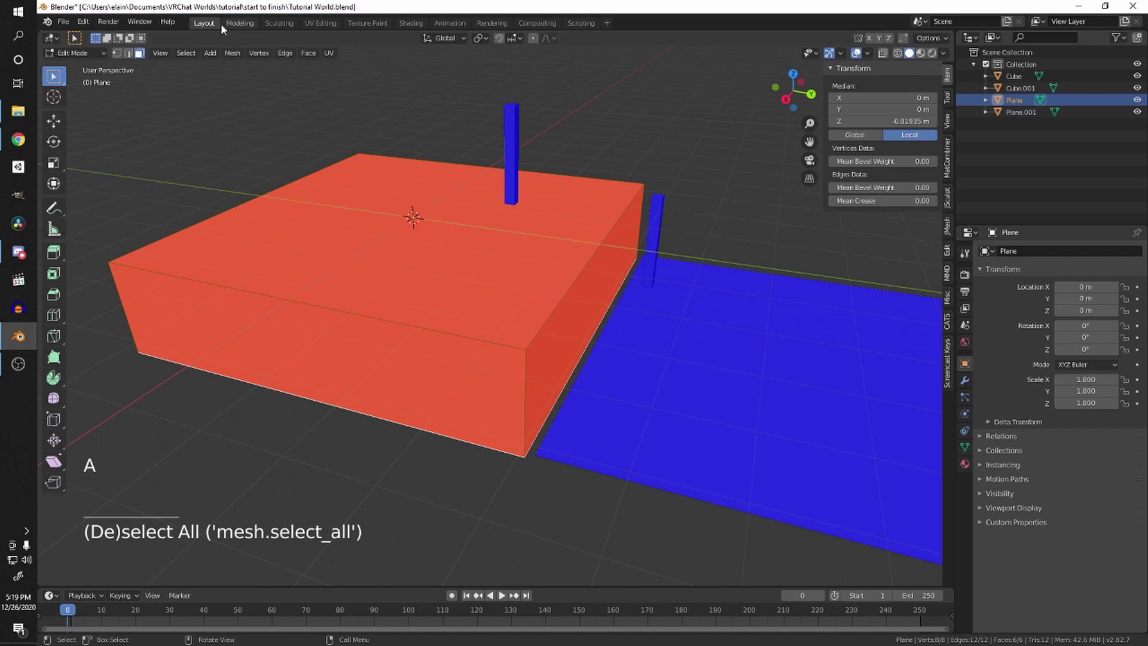
pyautogui.click(232, 52)
pyautogui.moveTo(275, 216)
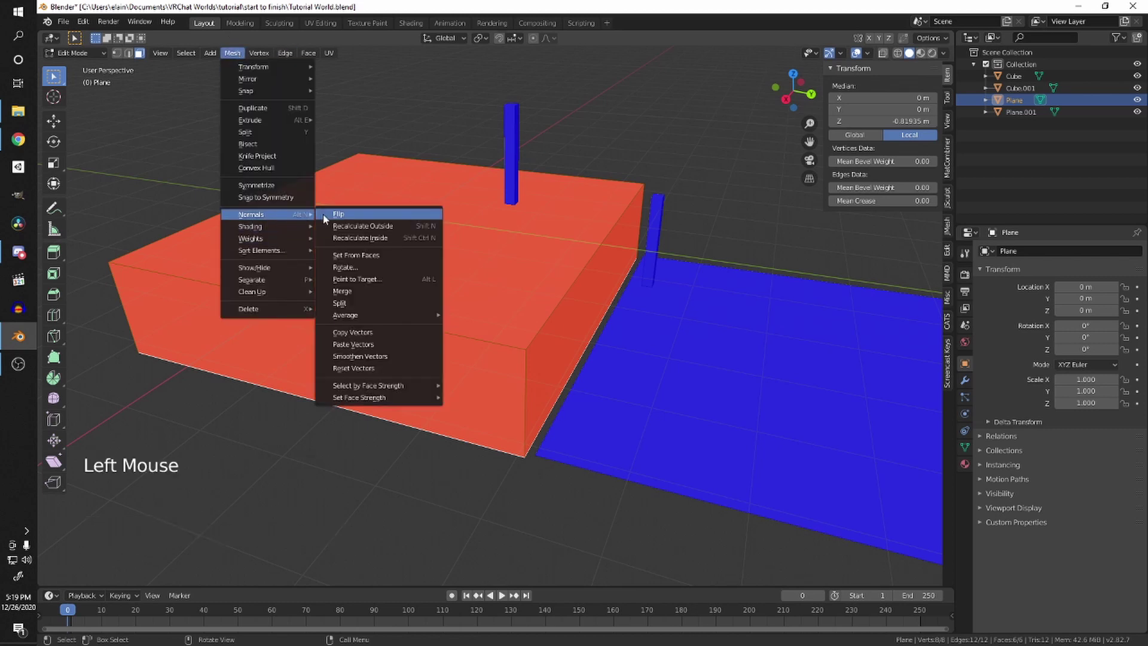
pyautogui.click(371, 215)
pyautogui.keyDown('shift'); pyautogui.moveTo(441, 246); pyautogui.dragTo(418, 257, button='middle'); pyautogui.keyUp('shift')
pyautogui.moveTo(419, 257); pyautogui.dragTo(519, 277, button='middle')
pyautogui.scroll(-2, 515, 274)
pyautogui.press('Tab')
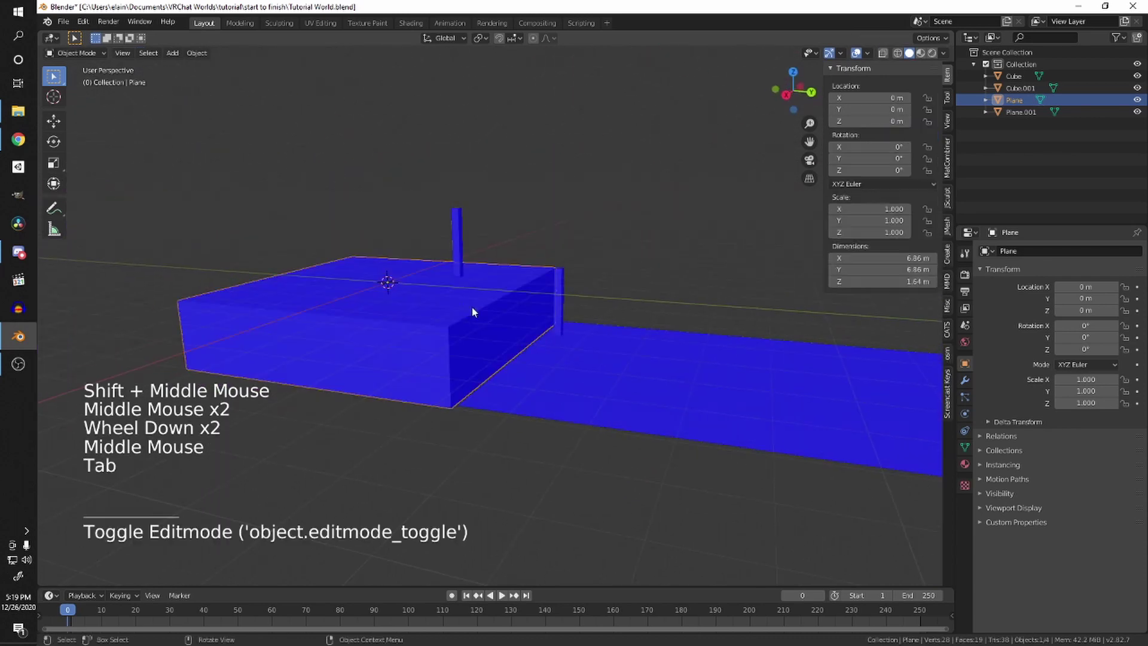
# Step: Turn off the Face Orientation overlay and deselect the platform
pyautogui.keyDown('shift'); pyautogui.scroll(1, 474, 307); pyautogui.keyUp('shift')
pyautogui.keyDown('shift'); pyautogui.moveTo(475, 307); pyautogui.dragTo(1012, 5, button='middle'); pyautogui.keyUp('shift')
pyautogui.scroll(1, 548, 379)
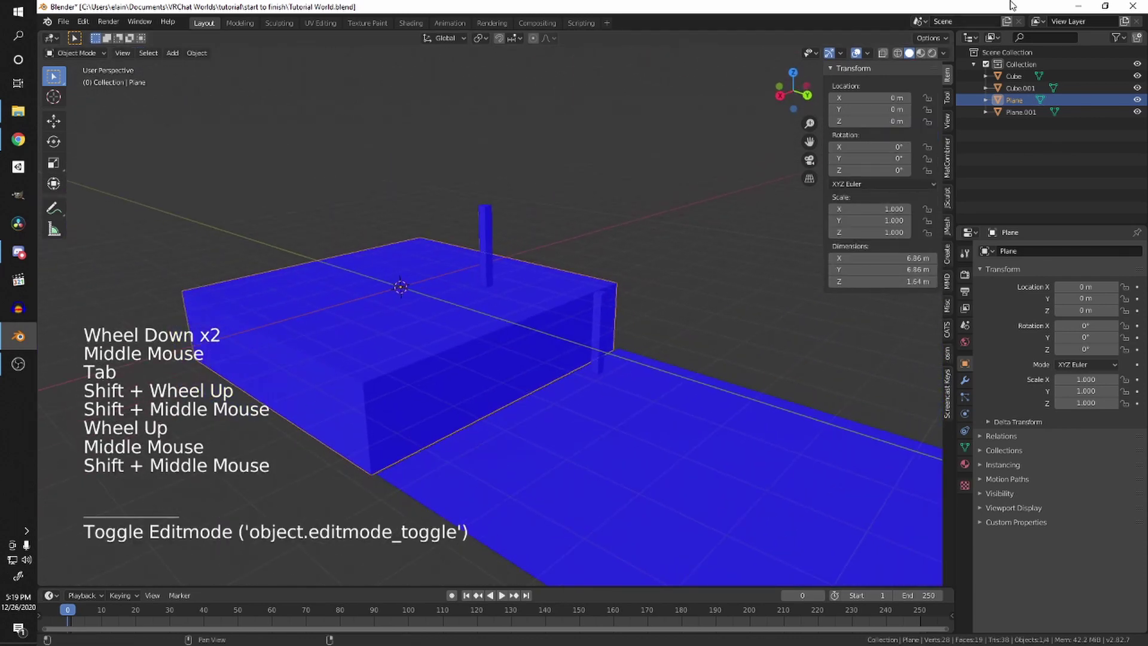
pyautogui.click(868, 54)
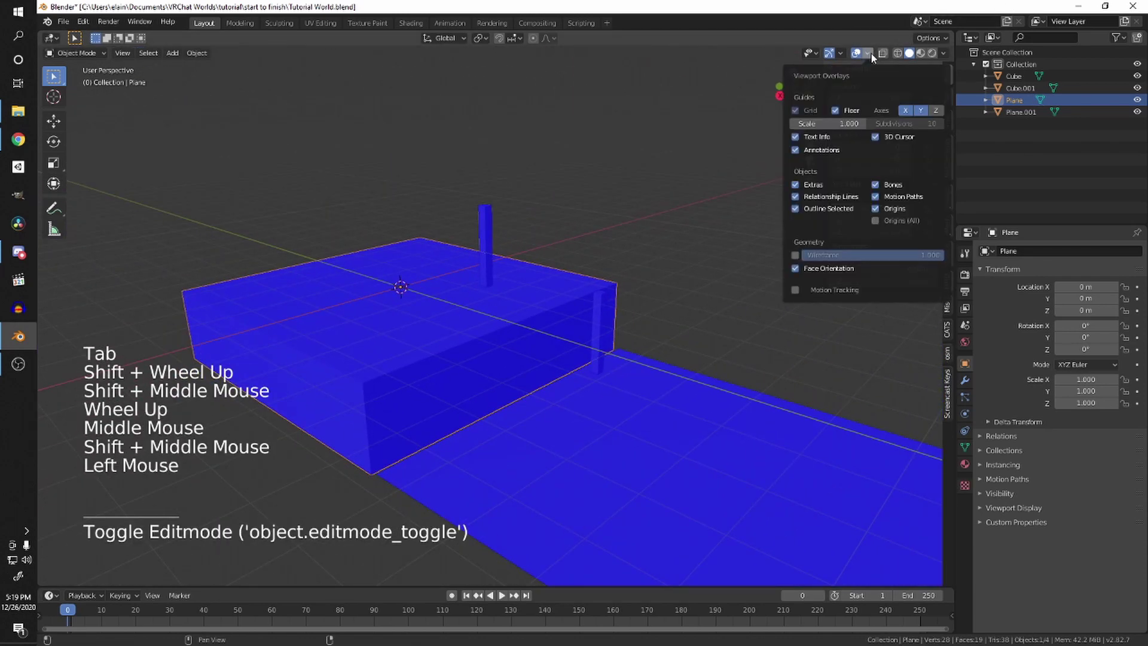
pyautogui.click(795, 269)
pyautogui.click(710, 264)
pyautogui.keyDown('shift'); pyautogui.moveTo(710, 263); pyautogui.dragTo(337, 265, button='middle'); pyautogui.keyUp('shift')
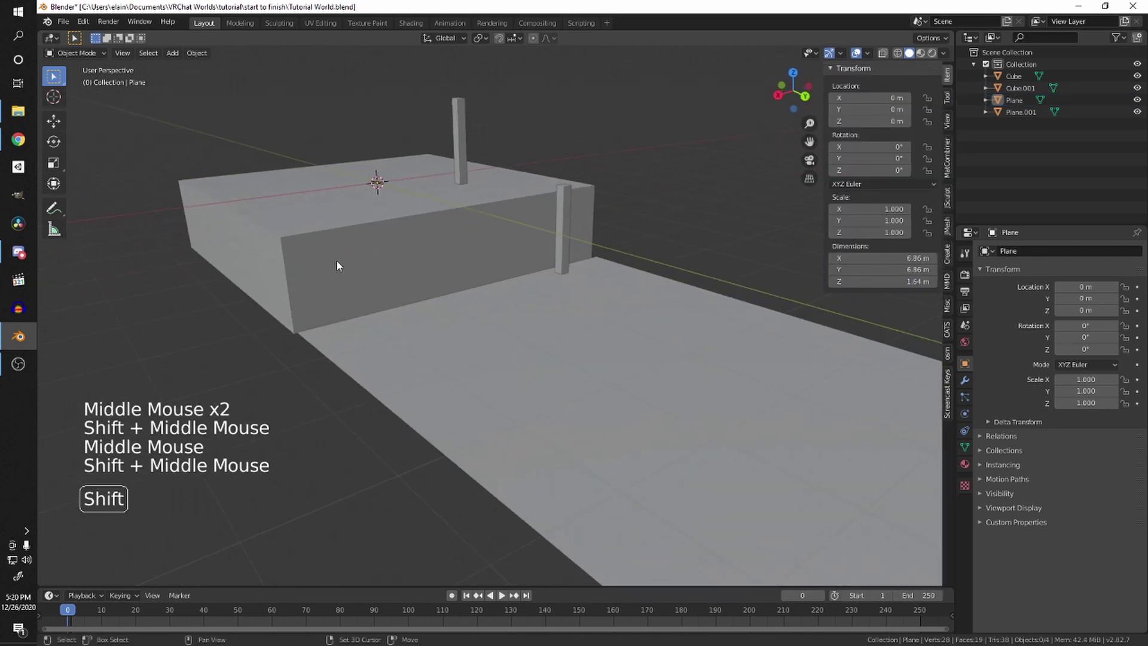
# Step: Select the lower floor plane and move it along Y toward the platform to close the gap between them
pyautogui.press('Tab')
pyautogui.press('Tab')
pyautogui.press('Tab')
pyautogui.click(519, 332)
pyautogui.moveTo(519, 332); pyautogui.dragTo(622, 344, button='middle')
pyautogui.moveTo(622, 343); pyautogui.dragTo(609, 311, button='middle')
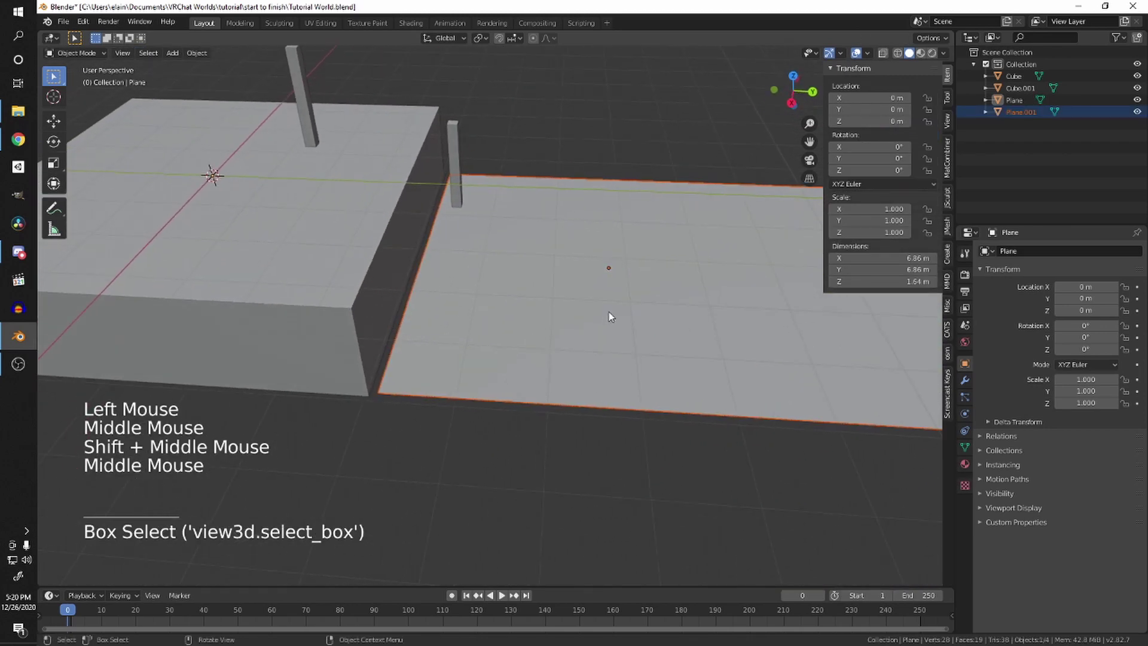
pyautogui.press('g')
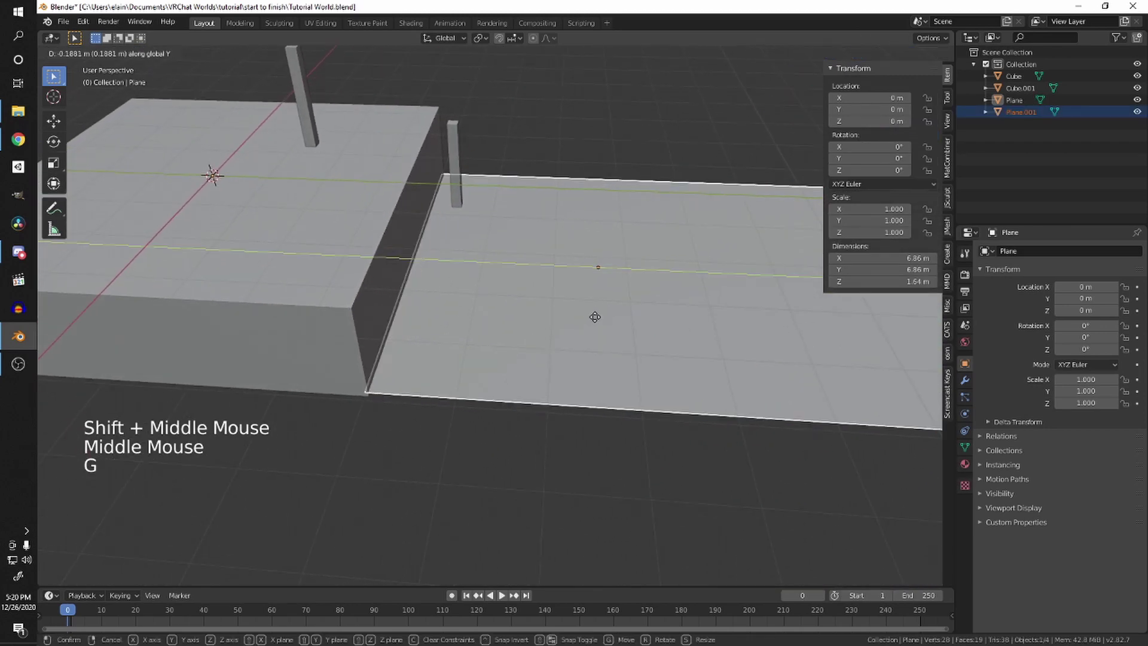
pyautogui.click(582, 314)
# Step: Reposition the 3D cursor from the platform onto the lower floor beside the platform's near corner
pyautogui.keyDown('shift'); pyautogui.moveTo(583, 315); pyautogui.dragTo(580, 311, button='middle'); pyautogui.keyUp('shift')
pyautogui.moveTo(580, 310); pyautogui.dragTo(382, 173, button='middle')
pyautogui.scroll(1, 445, 316)
pyautogui.scroll(-1, 445, 315)
pyautogui.keyDown('shift'); pyautogui.rightClick(460, 308); pyautogui.keyUp('shift')
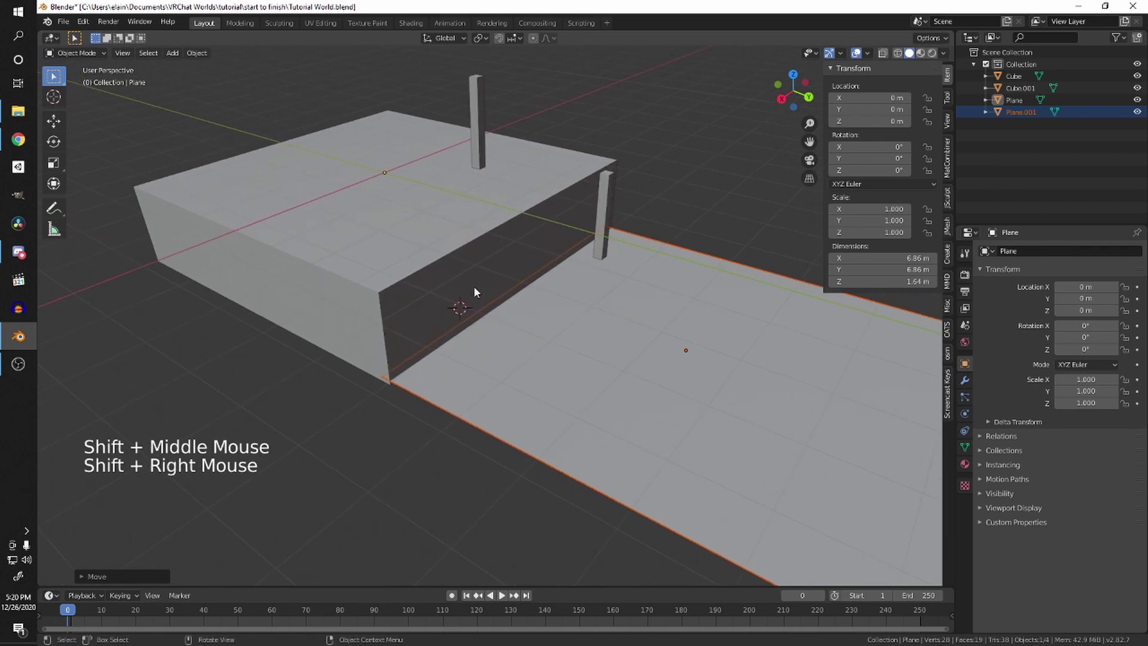
pyautogui.keyDown('shift'); pyautogui.rightClick(406, 222); pyautogui.keyUp('shift')
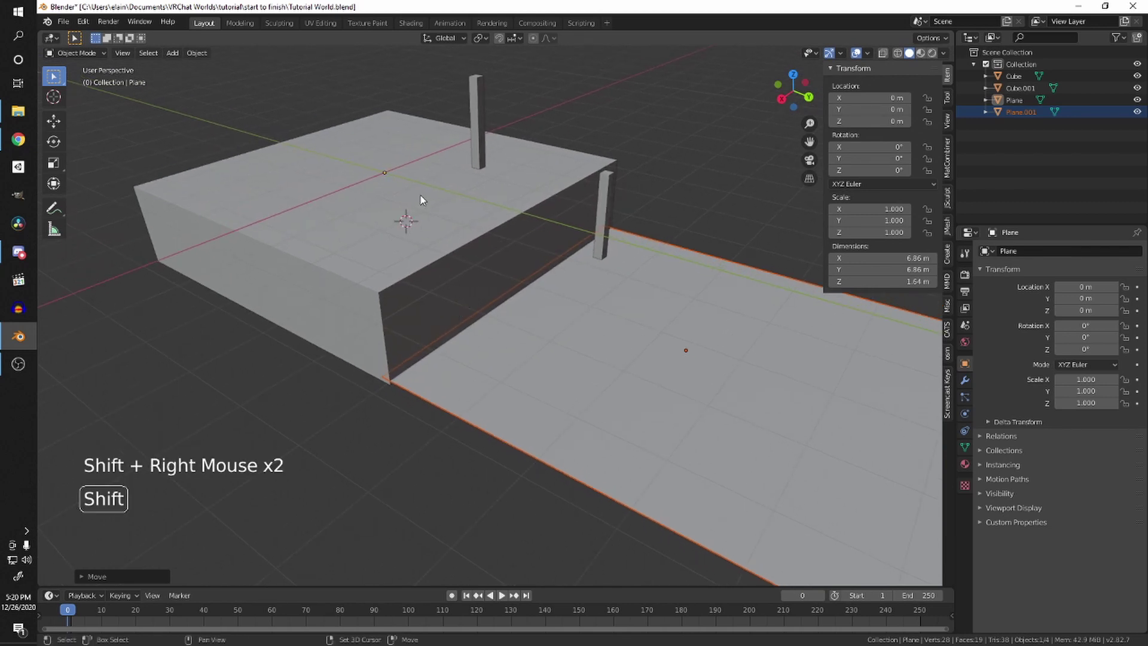
pyautogui.keyDown('shift'); pyautogui.rightClick(437, 238); pyautogui.keyUp('shift')
pyautogui.keyDown('shift'); pyautogui.rightClick(480, 195); pyautogui.keyUp('shift')
pyautogui.keyDown('shift'); pyautogui.rightClick(355, 187); pyautogui.keyUp('shift')
pyautogui.keyDown('shift'); pyautogui.moveTo(508, 327); pyautogui.dragTo(692, 344, button='right'); pyautogui.keyUp('shift')
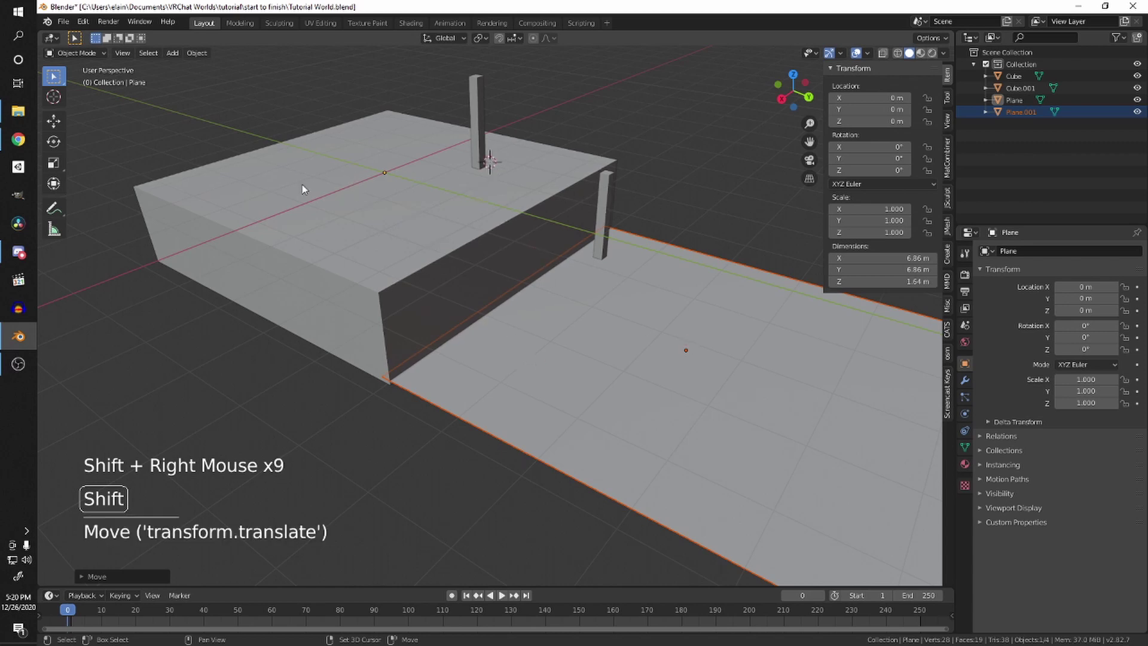
# Step: Add a mesh plane at the 3D cursor on the floor next to the platform's corner
pyautogui.keyDown('shift'); pyautogui.moveTo(455, 370); pyautogui.dragTo(504, 242, button='middle'); pyautogui.keyUp('shift')
pyautogui.scroll(2, 536, 252)
pyautogui.keyDown('shift'); pyautogui.scroll(1, 541, 259); pyautogui.keyUp('shift')
pyautogui.hotkey('shift', 'a')
pyautogui.moveTo(494, 244)
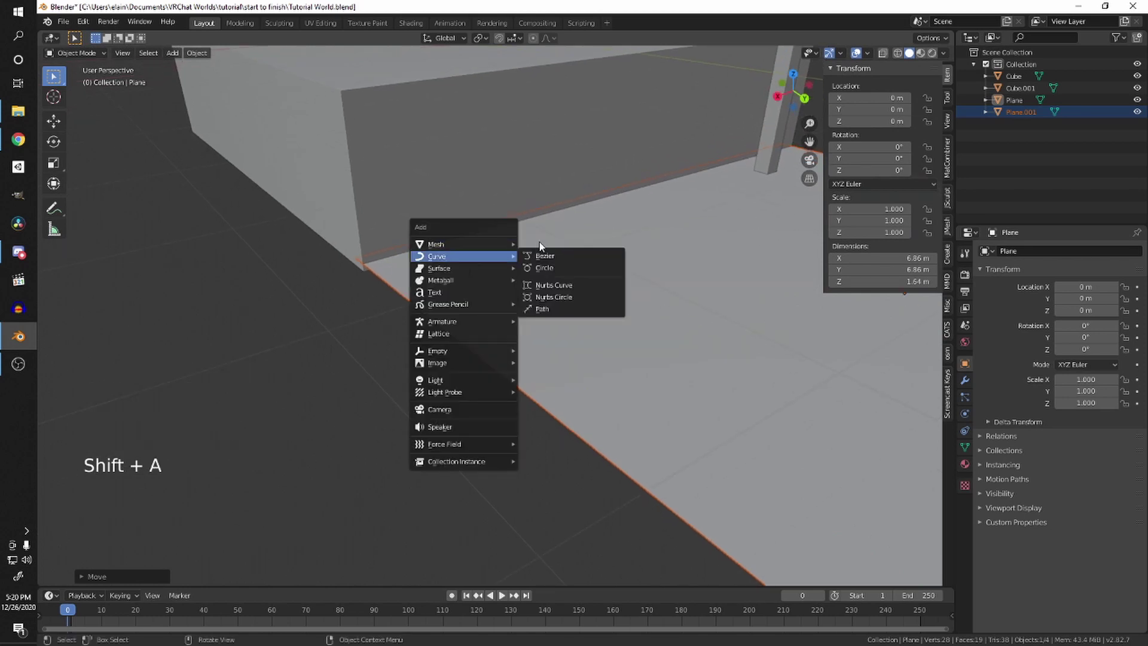
pyautogui.click(554, 244)
# Step: Scale the new plane's mesh along Y into a narrow strip about 0.26 m deep and return to Object Mode
pyautogui.keyDown('shift'); pyautogui.scroll(1, 555, 245); pyautogui.keyUp('shift')
pyautogui.keyDown('shift'); pyautogui.moveTo(555, 245); pyautogui.dragTo(598, 368, button='middle'); pyautogui.keyUp('shift')
pyautogui.scroll(3, 584, 402)
pyautogui.press('Tab')
pyautogui.scroll(-3, 639, 385)
pyautogui.press('Tab')
pyautogui.scroll(1, 627, 376)
pyautogui.keyDown('shift'); pyautogui.moveTo(598, 369); pyautogui.dragTo(574, 363, button='middle'); pyautogui.keyUp('shift')
pyautogui.keyDown('shift'); pyautogui.moveTo(574, 364); pyautogui.dragTo(550, 359, button='middle'); pyautogui.keyUp('shift')
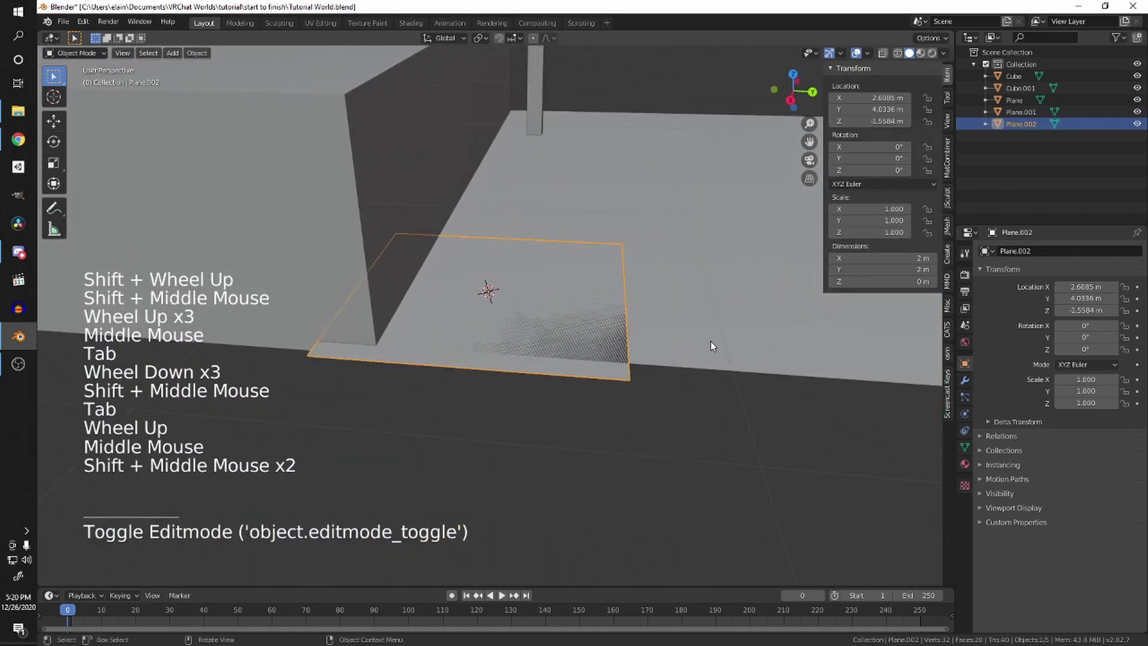
pyautogui.press('Tab')
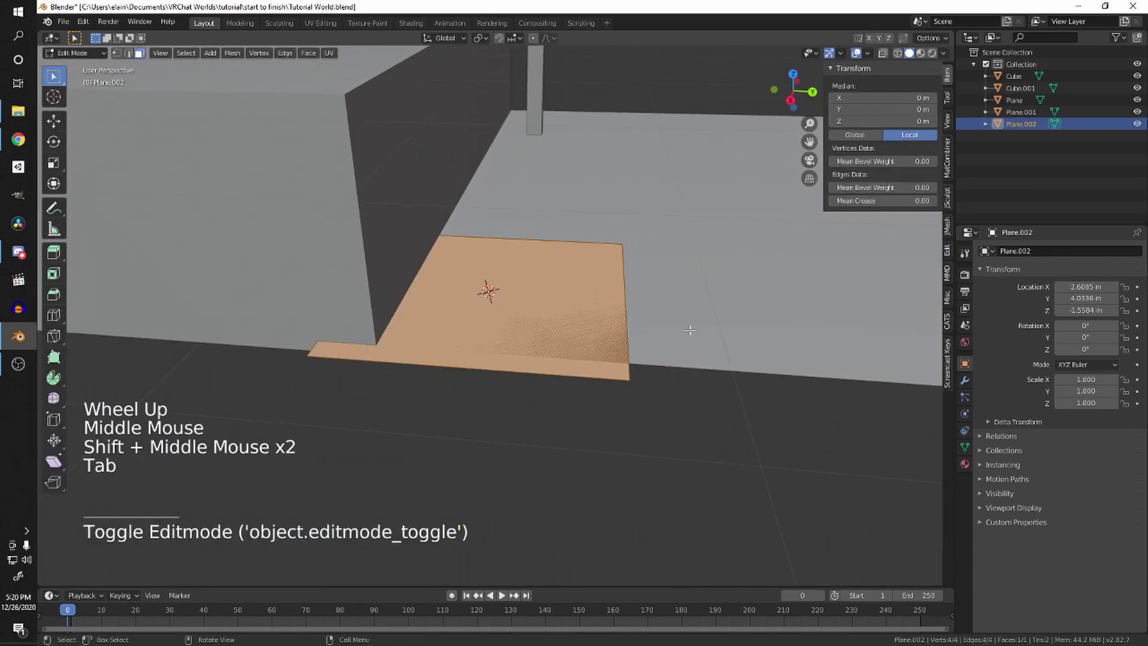
pyautogui.press('s')
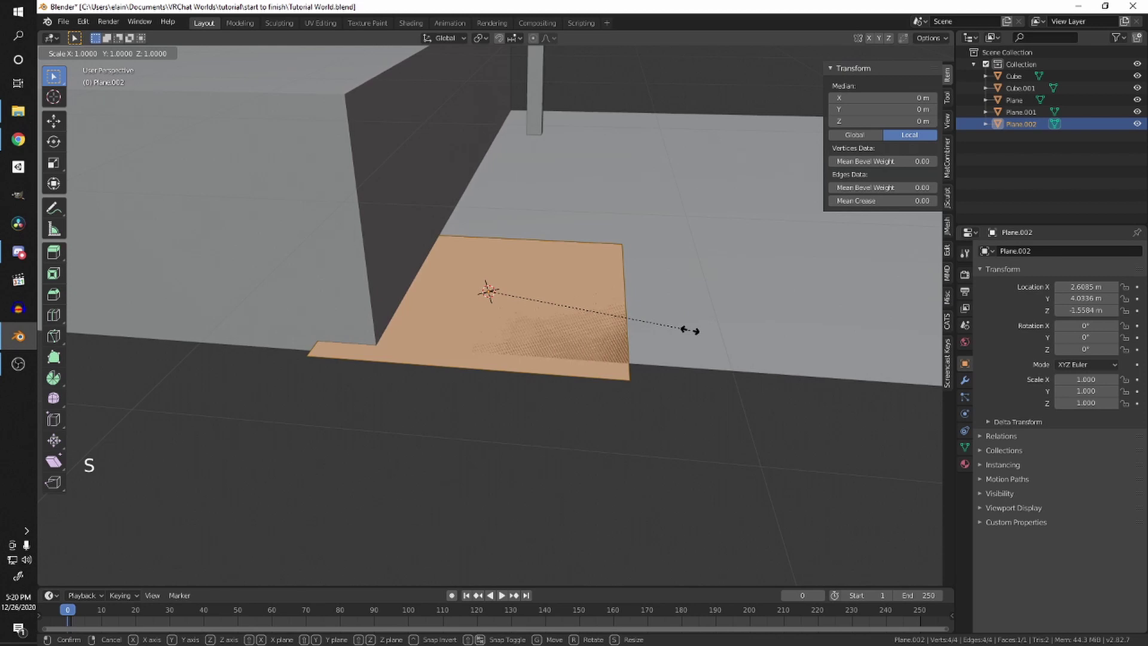
pyautogui.press('y')
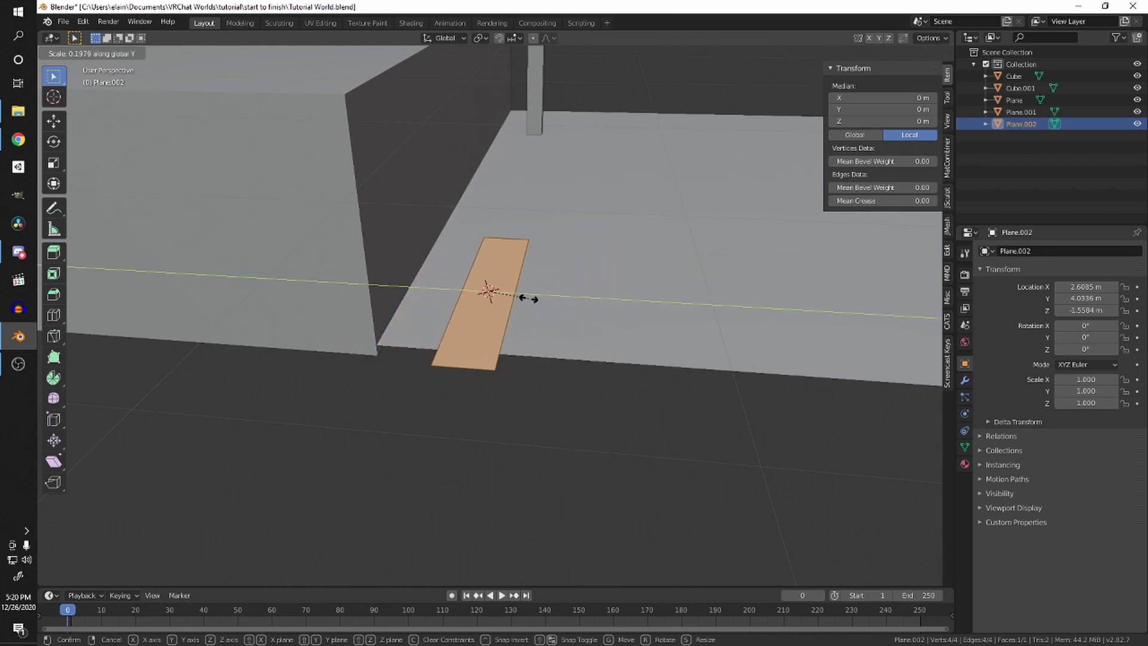
pyautogui.press('Tab')
# Step: Move the lower pillar horizontally, with Z locked, to about X 1.4 m, Y 4.6 m beside the strip
pyautogui.click(542, 100)
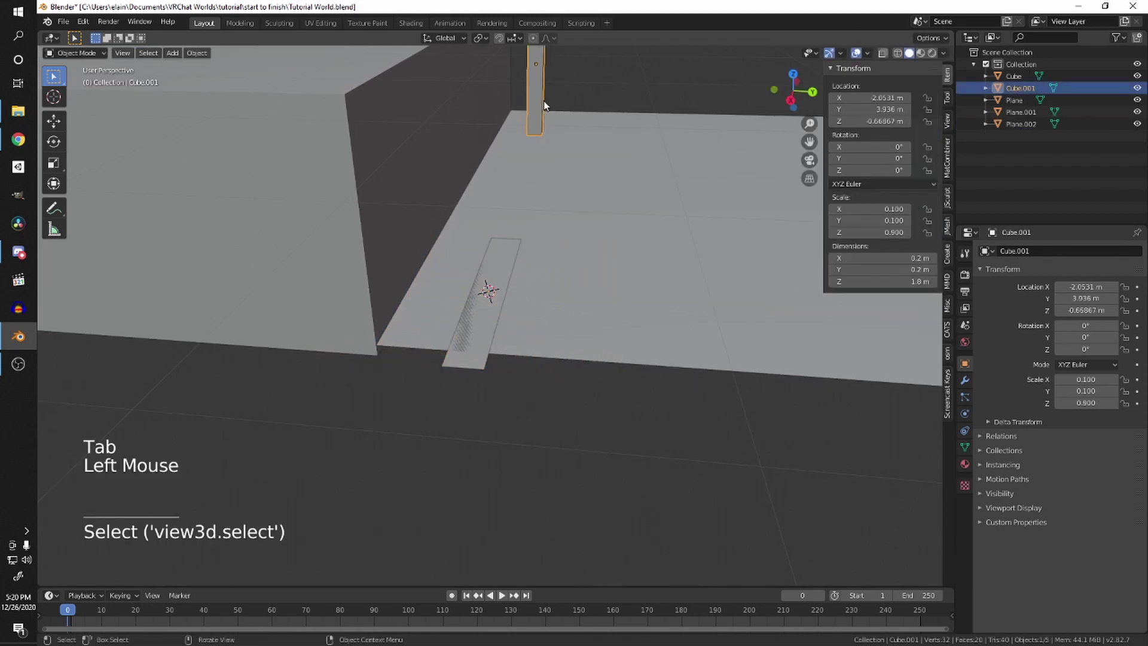
pyautogui.moveTo(543, 101); pyautogui.dragTo(608, 285, button='middle')
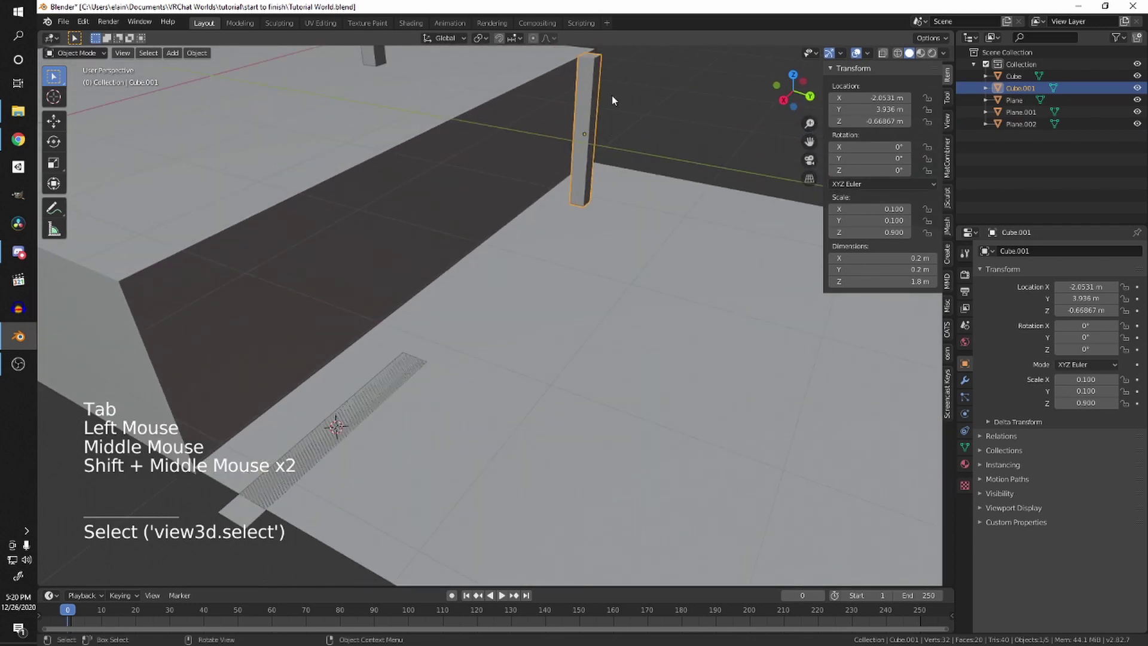
pyautogui.moveTo(556, 181); pyautogui.dragTo(556, 150, button='middle')
pyautogui.press('g')
pyautogui.hotkey('shift', 'z')
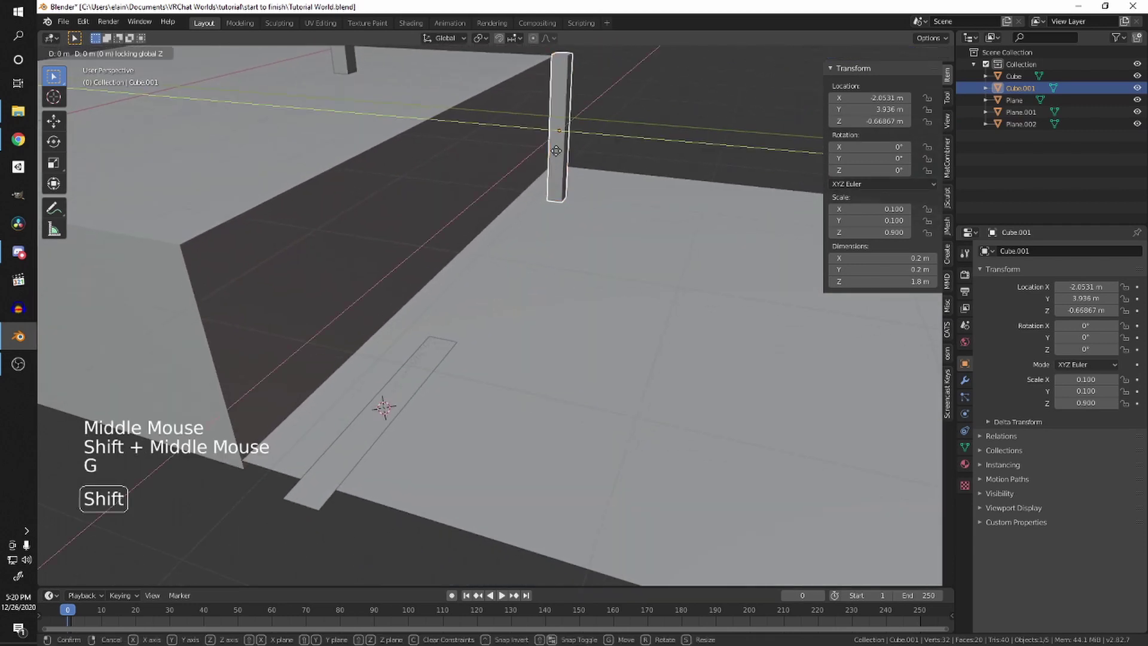
pyautogui.moveTo(533, 276); pyautogui.dragTo(493, 275, button='middle')
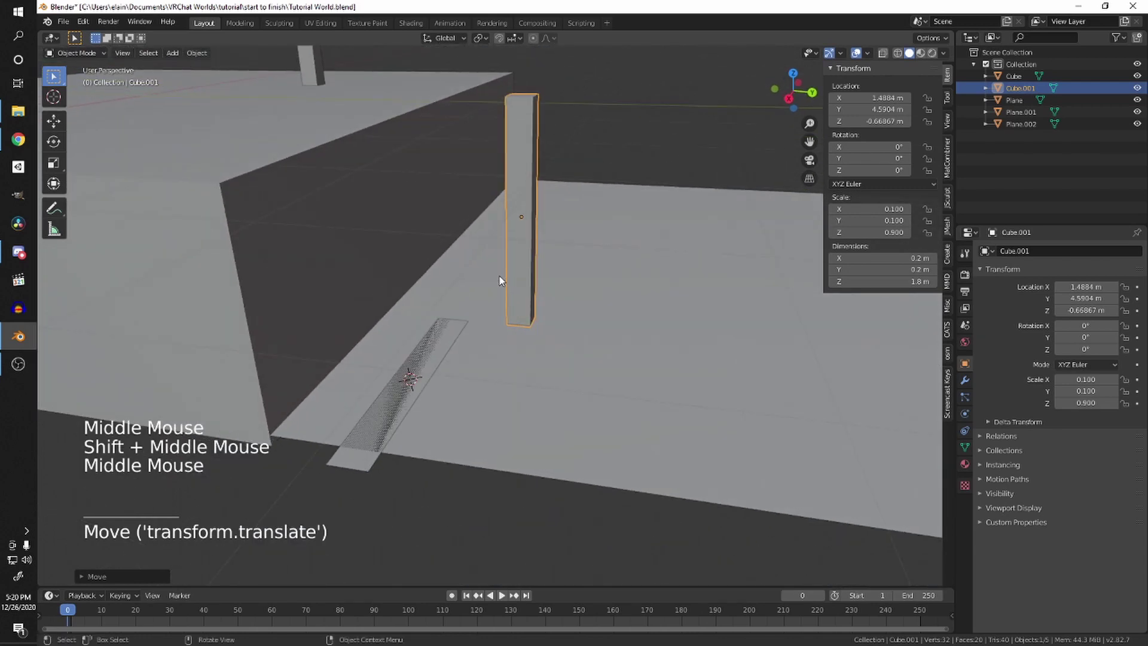
pyautogui.press('g')
pyautogui.click(547, 260)
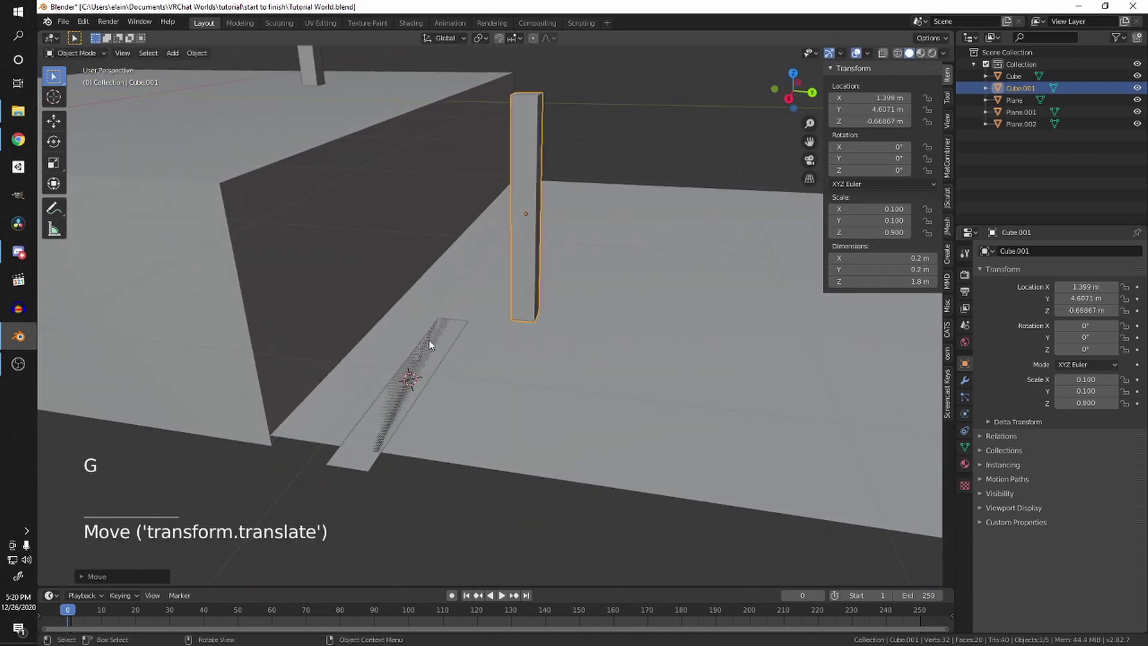
# Step: Select the strip and raise it above the floor to about Z -1.27 m
pyautogui.moveTo(423, 351); pyautogui.dragTo(408, 373)
pyautogui.click(378, 455)
pyautogui.moveTo(399, 412); pyautogui.dragTo(535, 269, button='middle')
pyautogui.press('g')
pyautogui.scroll(1, 593, 331)
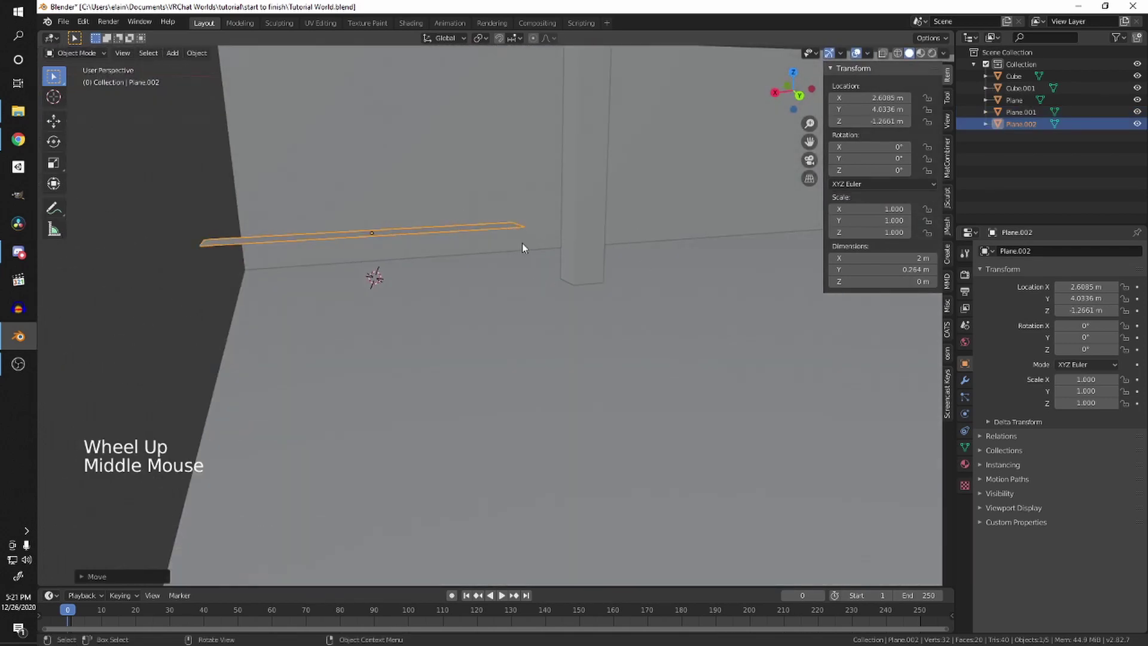
# Step: Move the raised strip horizontally to about X 2.13 m, Y 4.18 m, next to the pillar
pyautogui.moveTo(522, 243); pyautogui.dragTo(620, 356, button='middle')
pyautogui.press('g')
pyautogui.click(598, 393)
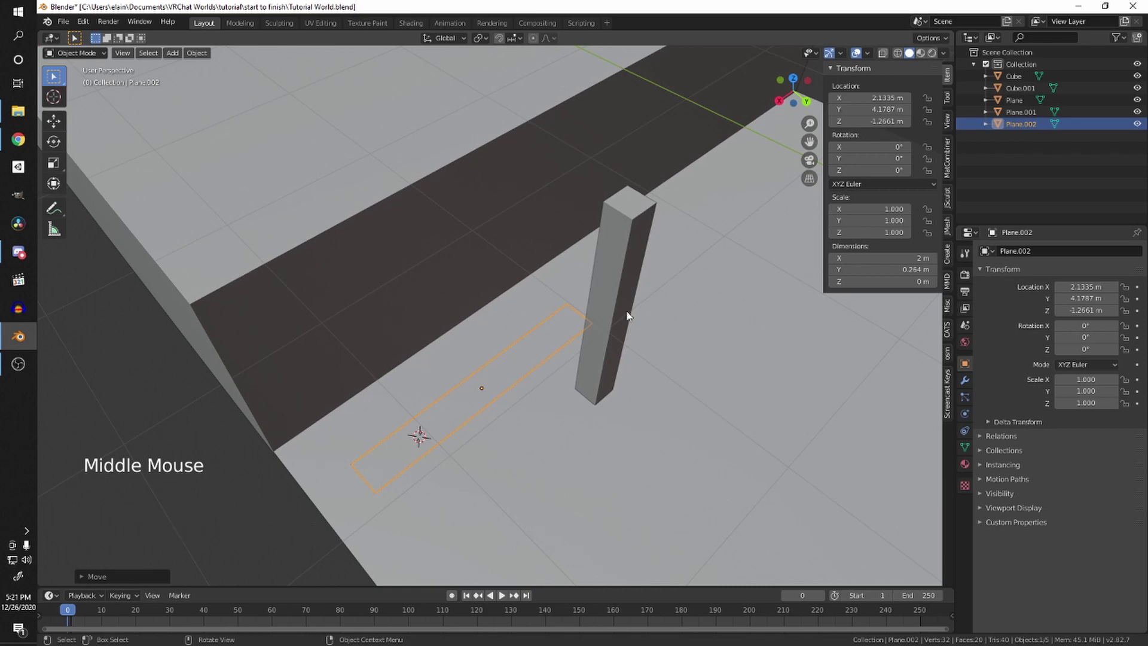
pyautogui.rightClick(606, 277)
# Step: Enter Edit Mode on the strip and scale it along X to a width of about 1.45 m
pyautogui.scroll(3, 407, 392)
pyautogui.moveTo(406, 392); pyautogui.dragTo(454, 372, button='middle')
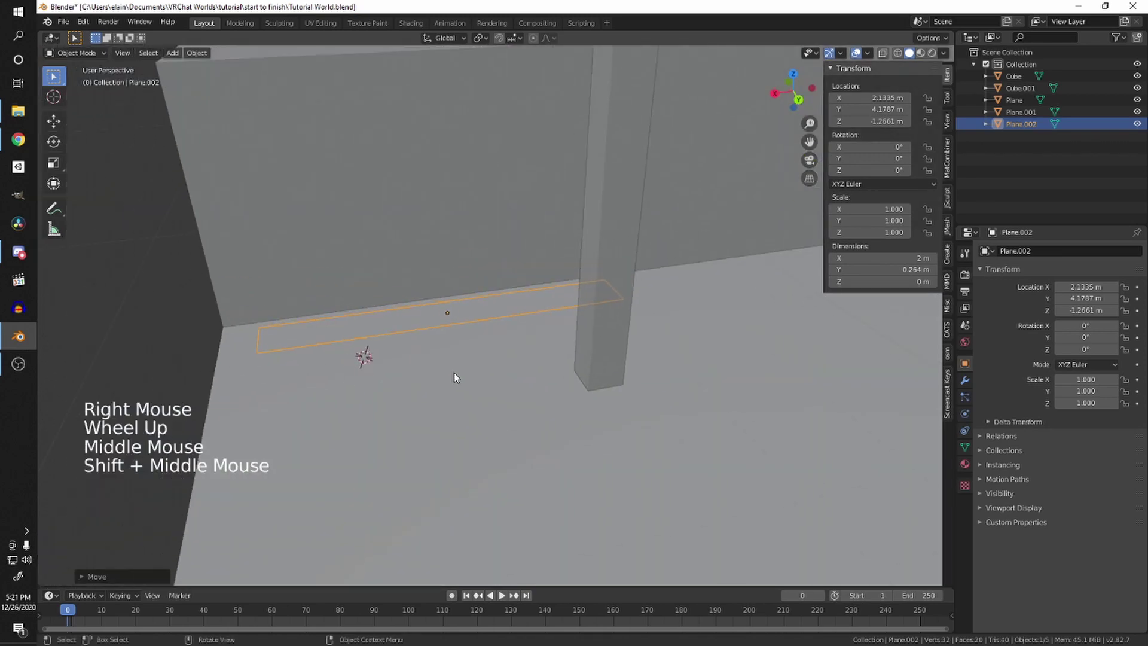
pyautogui.moveTo(402, 333); pyautogui.dragTo(484, 289, button='middle')
pyautogui.press('Tab')
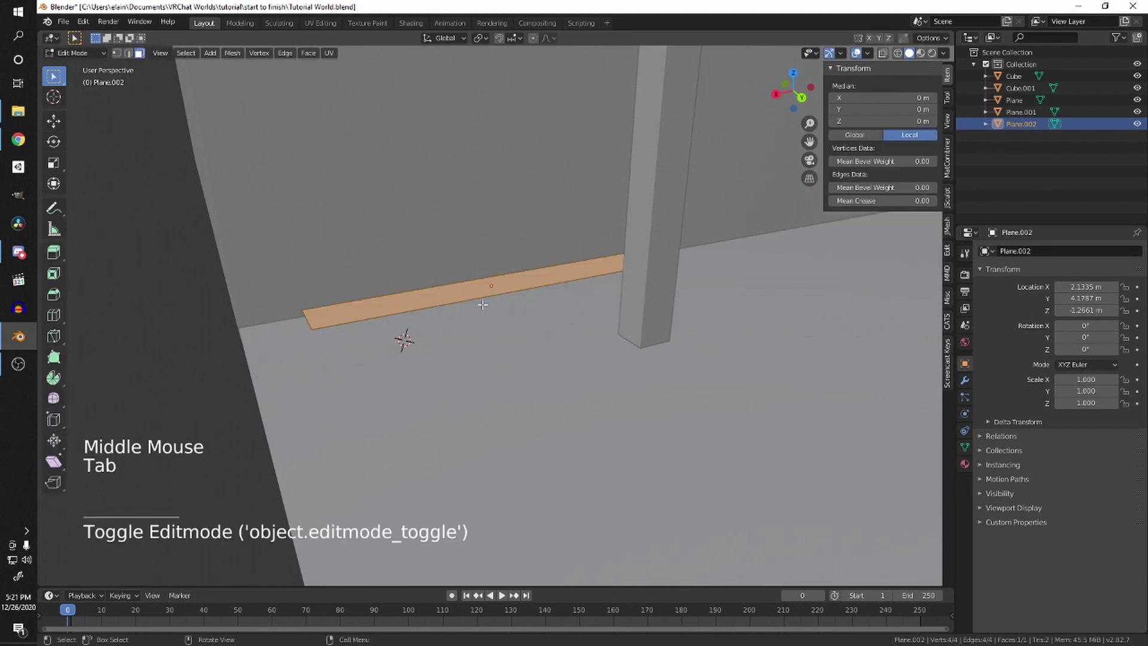
pyautogui.moveTo(578, 294); pyautogui.dragTo(579, 308, button='middle')
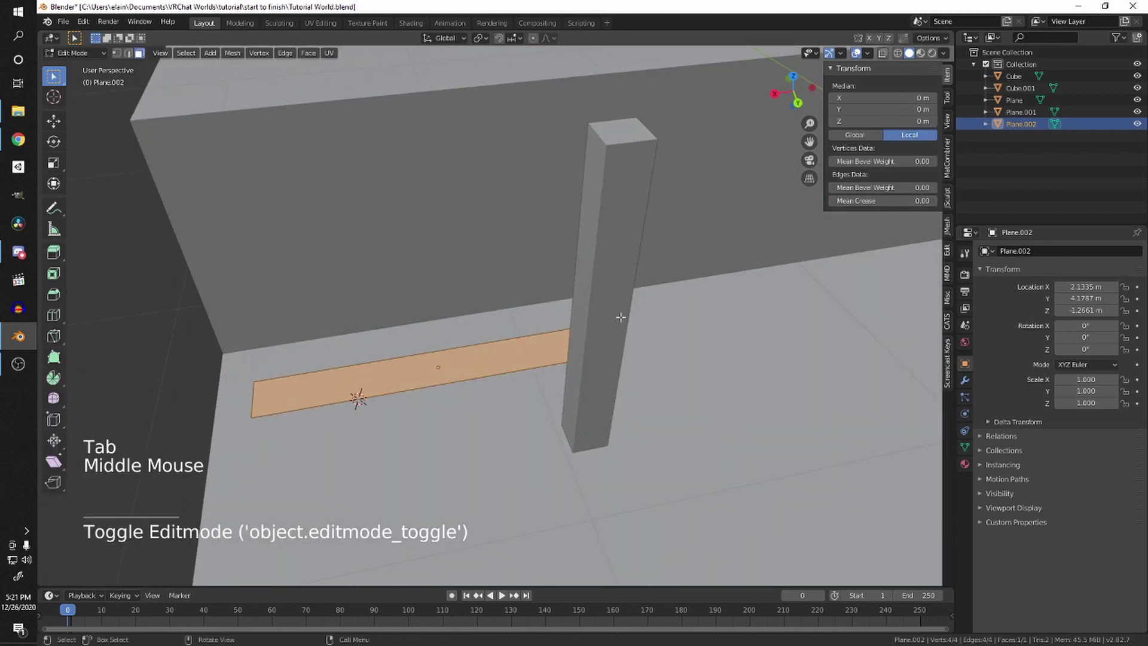
pyautogui.press('s')
pyautogui.press('x')
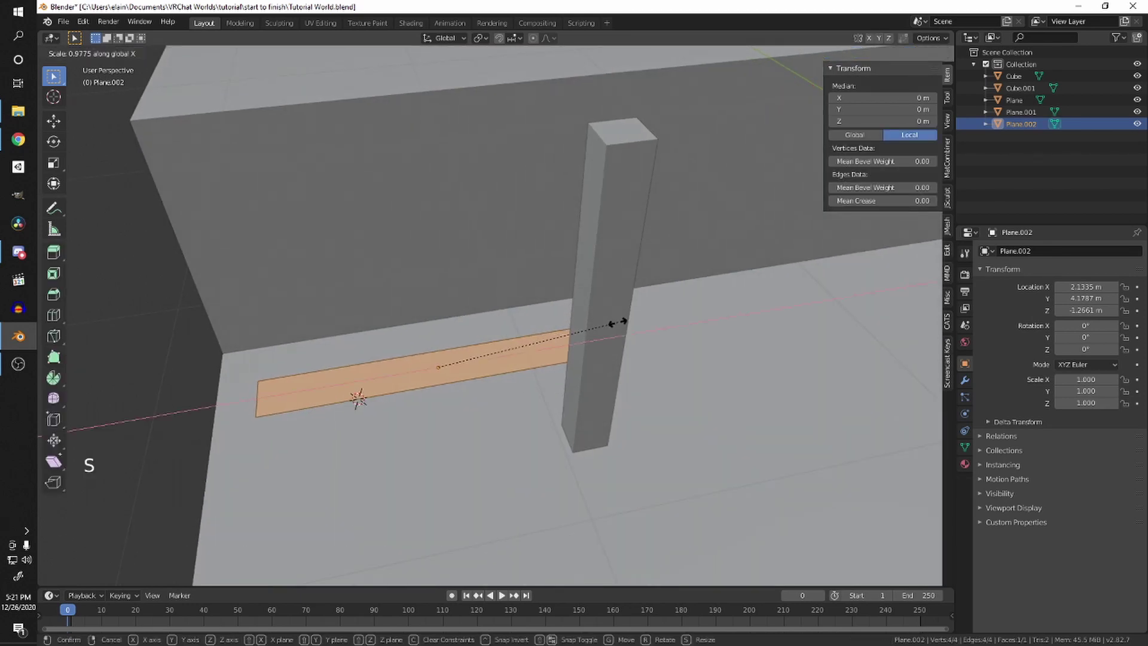
pyautogui.click(565, 328)
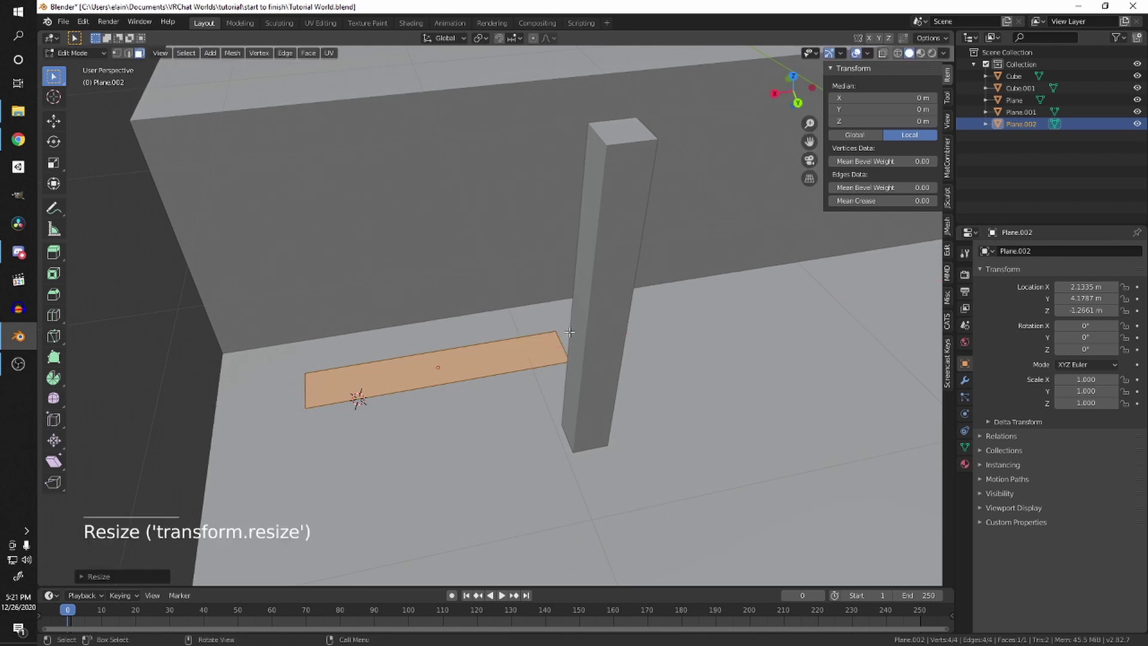
# Step: Extrude the strip's face upward into a step about 0.045 m thick and return to Object Mode
pyautogui.press('Tab')
pyautogui.moveTo(565, 328); pyautogui.dragTo(557, 330, button='middle')
pyautogui.press('Tab')
pyautogui.scroll(1, 548, 334)
pyautogui.keyDown('shift'); pyautogui.scroll(1, 547, 334); pyautogui.keyUp('shift')
pyautogui.moveTo(556, 330); pyautogui.dragTo(563, 328, button='middle')
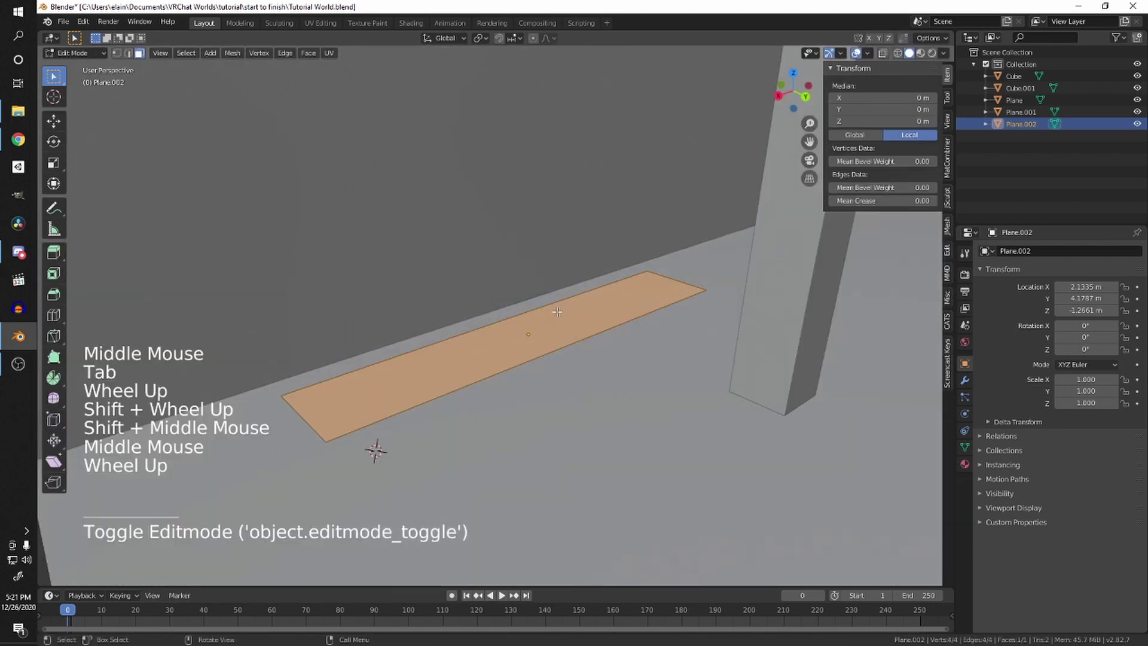
pyautogui.press('e')
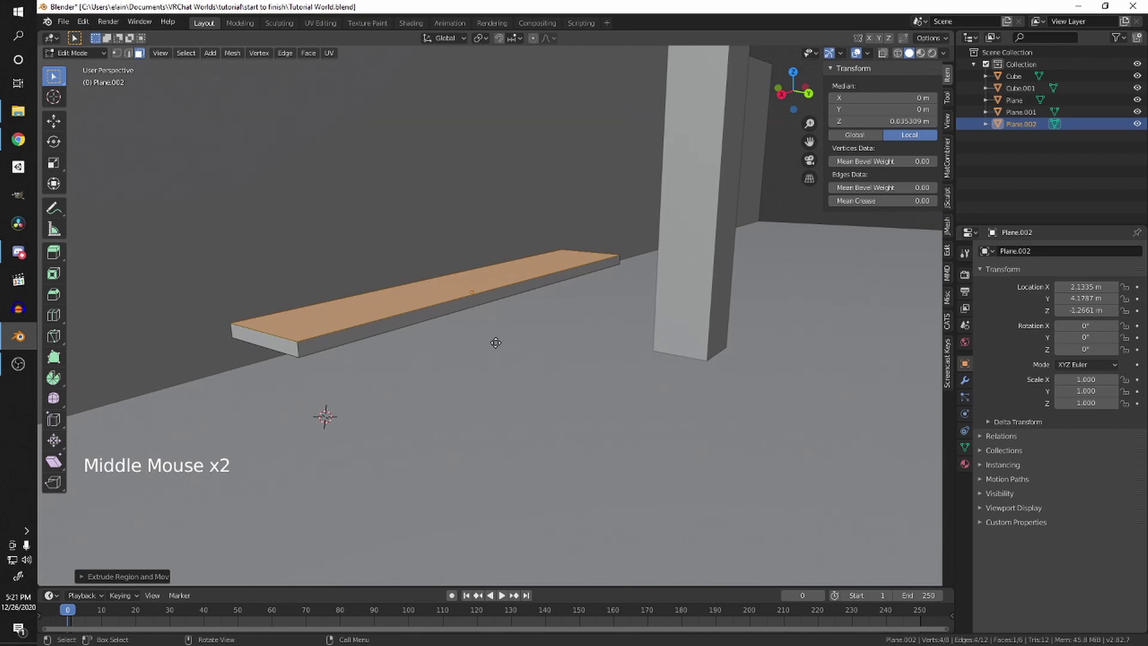
pyautogui.press('g')
pyautogui.press('Tab')
# Step: Examine the step's size and height against the pillar and the platform from several angles and distances
pyautogui.moveTo(507, 353); pyautogui.dragTo(580, 417, button='middle')
pyautogui.scroll(-3, 559, 360)
pyautogui.scroll(1, 504, 453)
pyautogui.scroll(-1, 561, 411)
pyautogui.scroll(-1, 562, 412)
pyautogui.scroll(3, 588, 383)
pyautogui.scroll(-4, 604, 371)
pyautogui.moveTo(451, 343); pyautogui.dragTo(572, 371, button='middle')
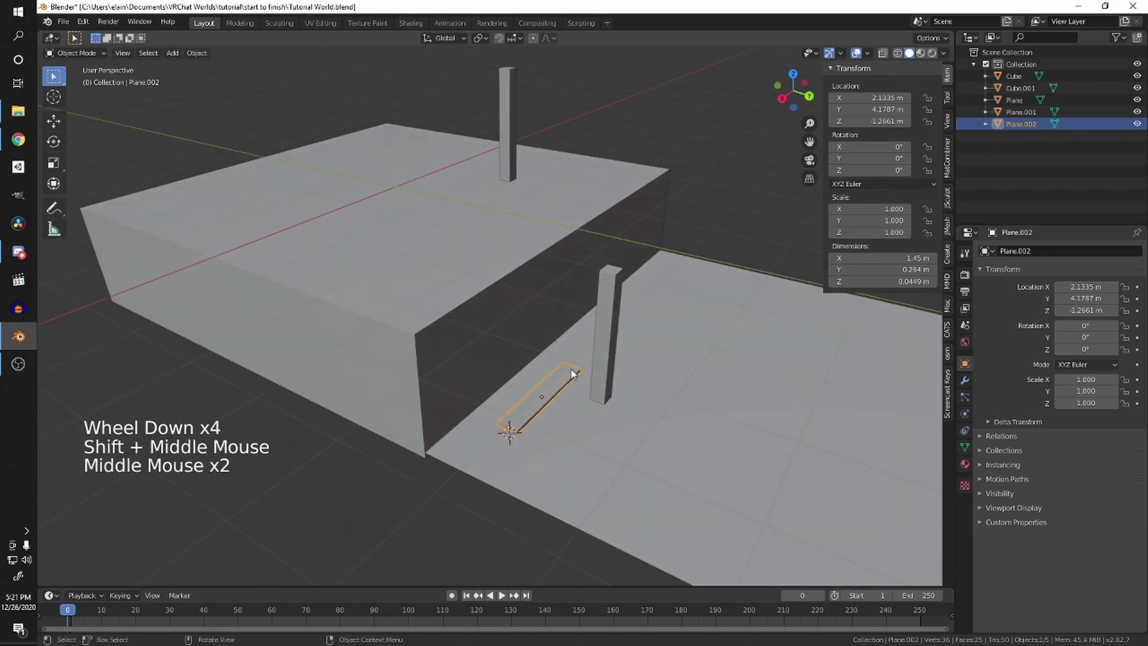
# Step: Move the step horizontally to about X 2.64 m, Y 3.54 m, against the platform's side wall near its front corner
pyautogui.press('g')
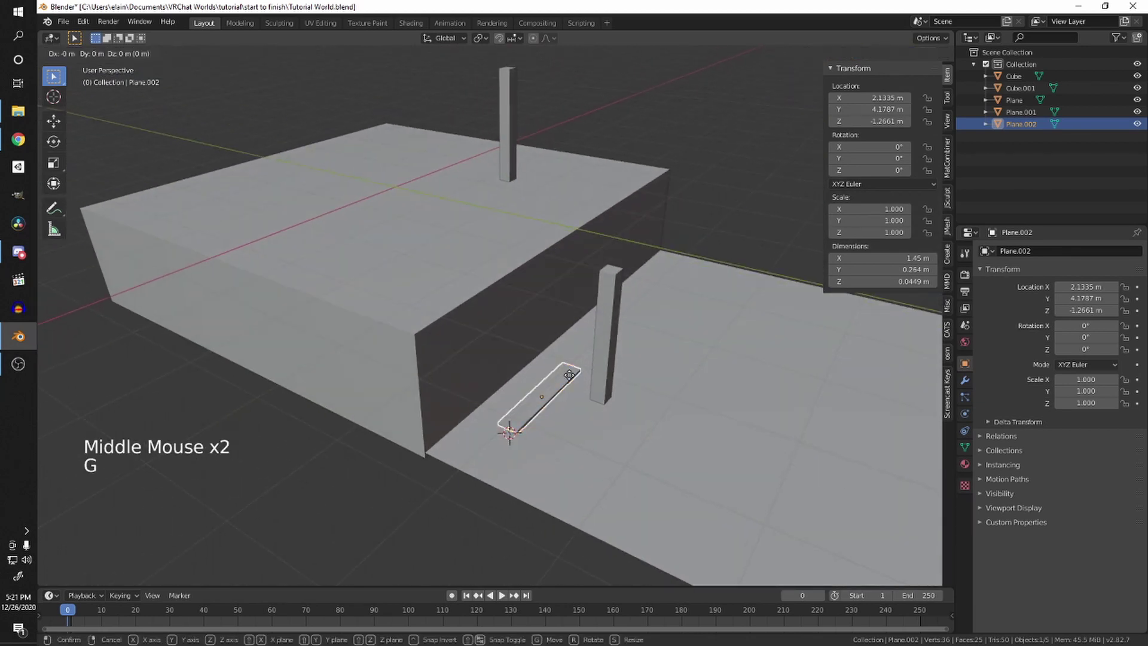
pyautogui.hotkey('shift', 'z')
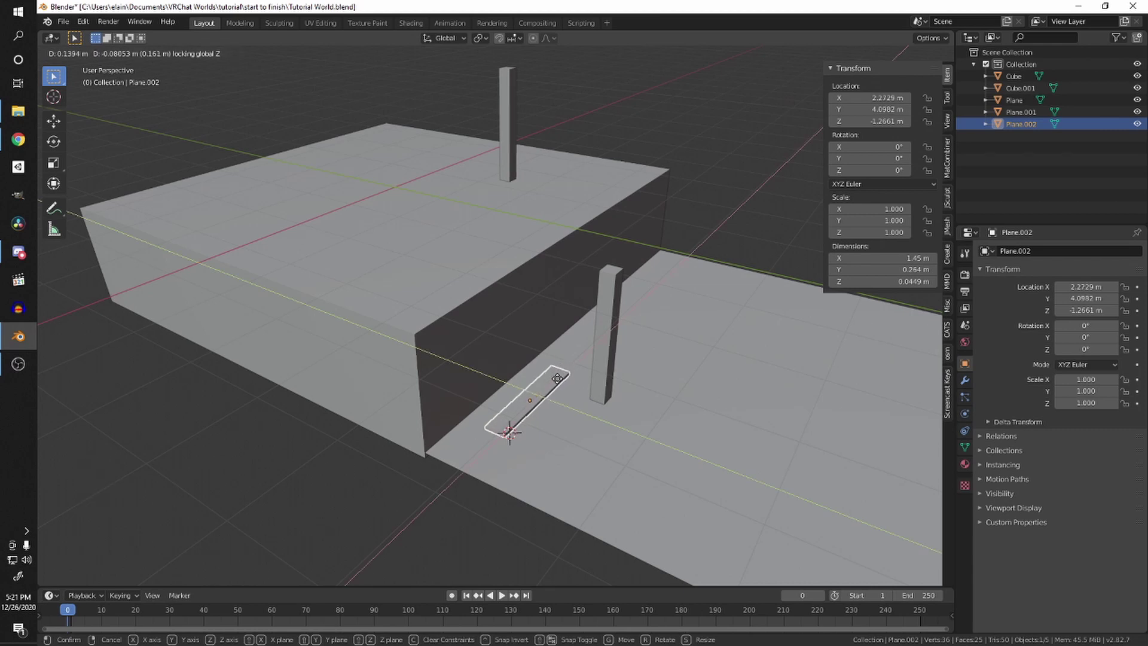
pyautogui.press('shift')
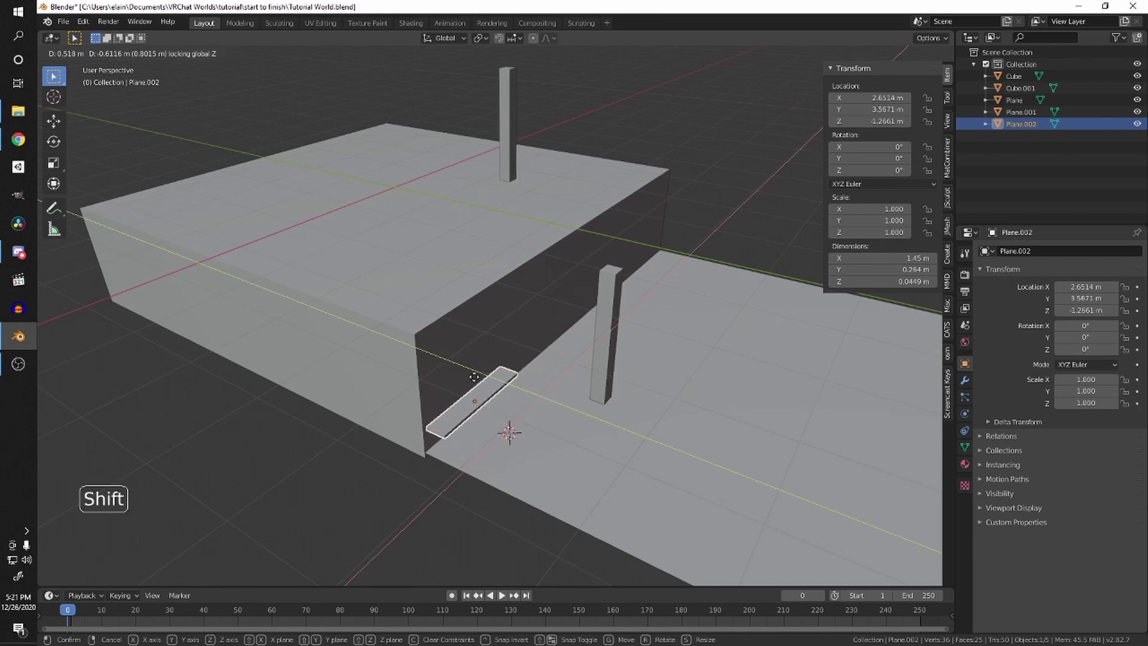
pyautogui.click(513, 396)
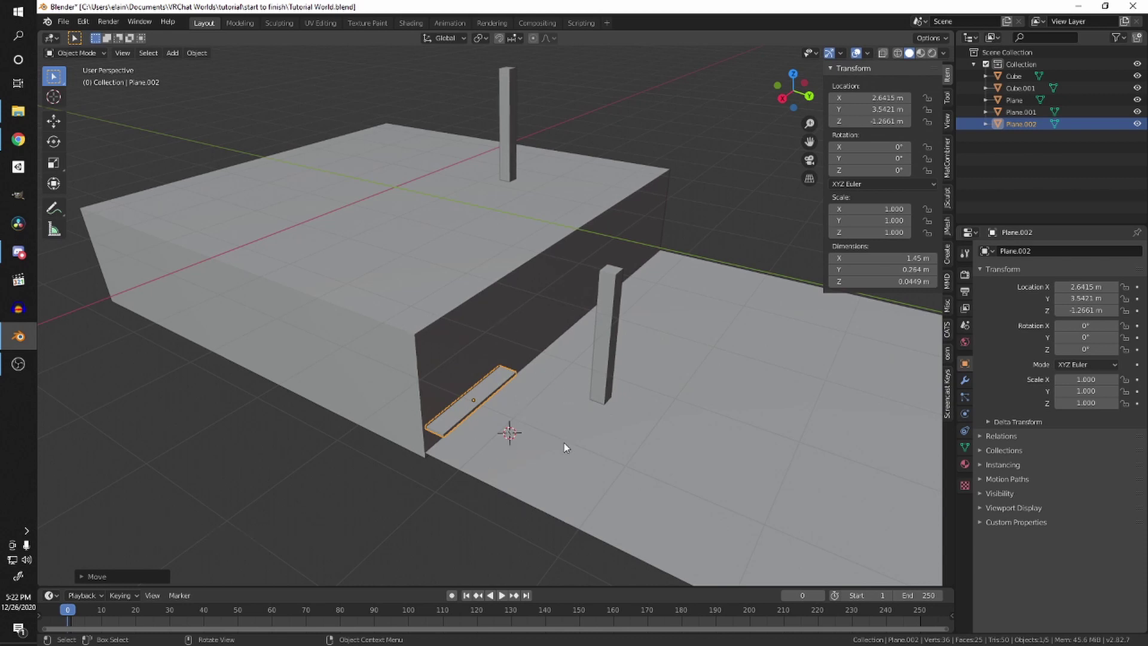
# Step: Raise the step along Z to about -0.07 m, just below the platform's top edge
pyautogui.scroll(2, 564, 447)
pyautogui.keyDown('shift'); pyautogui.moveTo(540, 410); pyautogui.dragTo(503, 356, button='middle'); pyautogui.keyUp('shift')
pyautogui.scroll(-1, 525, 343)
pyautogui.press('g')
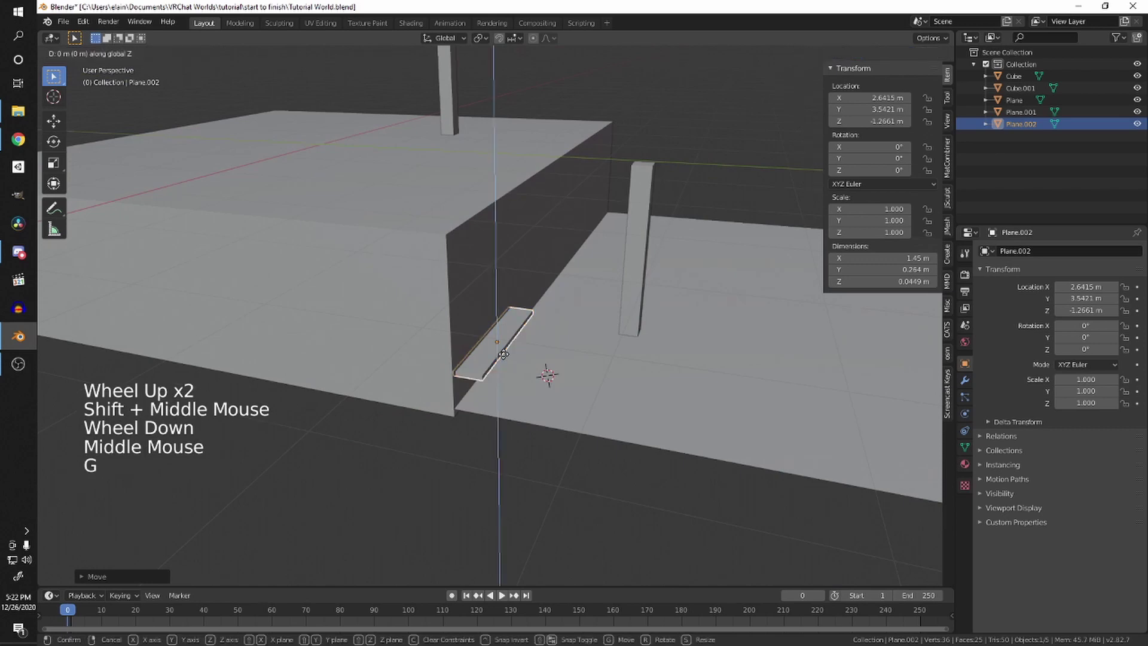
pyautogui.click(568, 256)
# Step: Shift the step along X to about 2.61 m and check its fit against the platform's corner
pyautogui.moveTo(569, 256); pyautogui.dragTo(511, 309, button='middle')
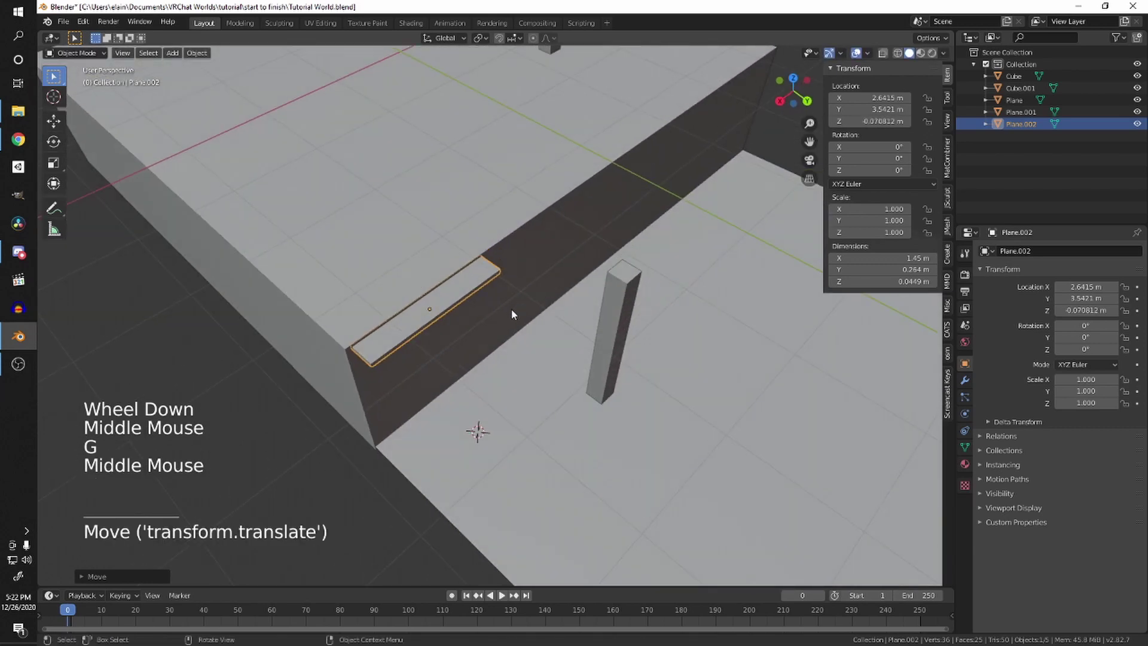
pyautogui.press('g')
pyautogui.press('x')
pyautogui.click(484, 412)
pyautogui.keyDown('shift'); pyautogui.moveTo(482, 413); pyautogui.dragTo(473, 421, button='middle'); pyautogui.keyUp('shift')
pyautogui.scroll(1, 467, 383)
pyautogui.moveTo(456, 362); pyautogui.dragTo(437, 262, button='middle')
pyautogui.keyDown('shift'); pyautogui.moveTo(479, 352); pyautogui.dragTo(482, 341, button='middle'); pyautogui.keyUp('shift')
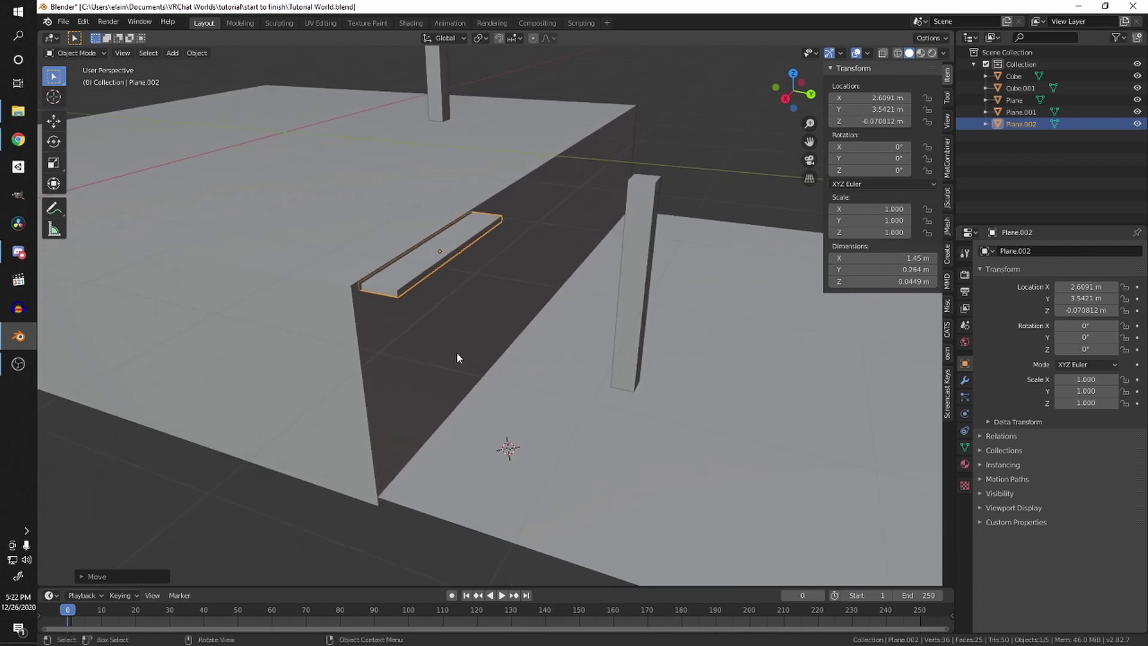
pyautogui.moveTo(433, 349)
pyautogui.mouseDown(button='middle')
pyautogui.moveTo(392, 359)
pyautogui.moveTo(430, 354)
pyautogui.mouseUp(button='middle')
pyautogui.keyDown('shift'); pyautogui.moveTo(431, 354); pyautogui.dragTo(516, 315, button='middle'); pyautogui.keyUp('shift')
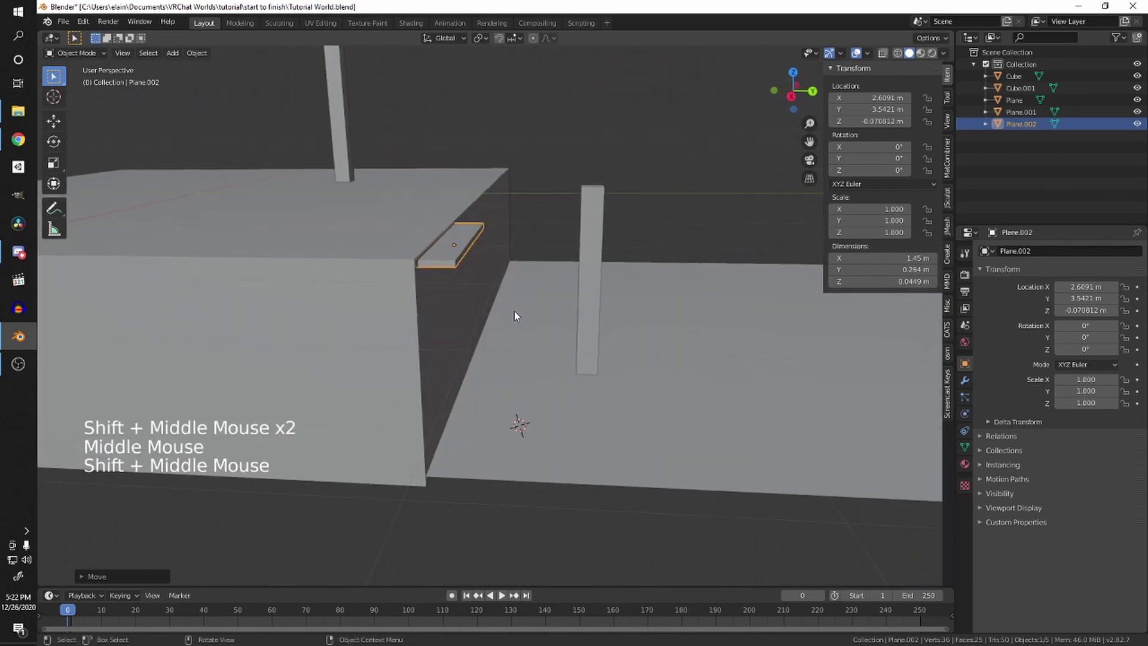
# Step: Add an Array modifier to the step
pyautogui.click(965, 380)
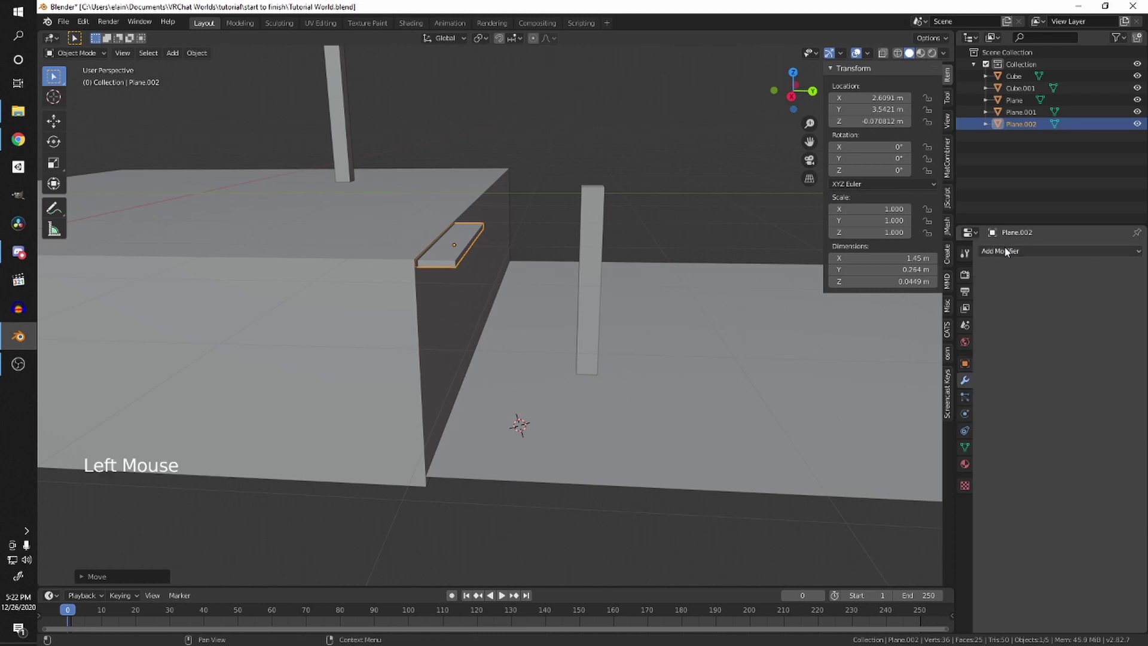
pyautogui.click(1006, 249)
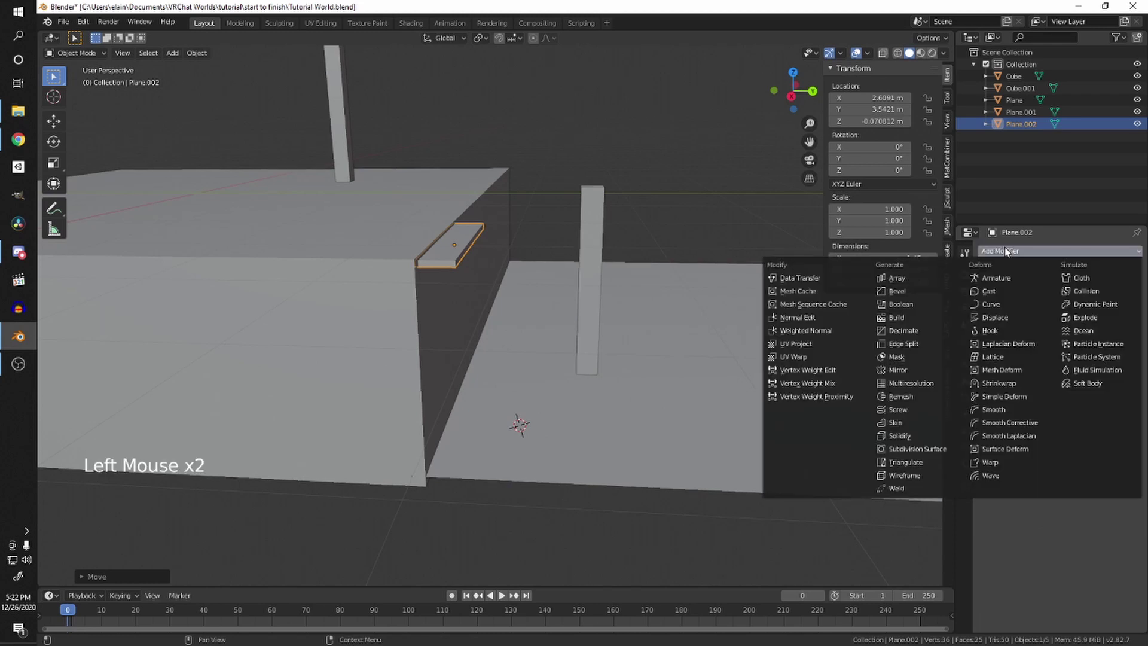
pyautogui.click(940, 275)
pyautogui.moveTo(942, 277); pyautogui.dragTo(578, 281, button='middle')
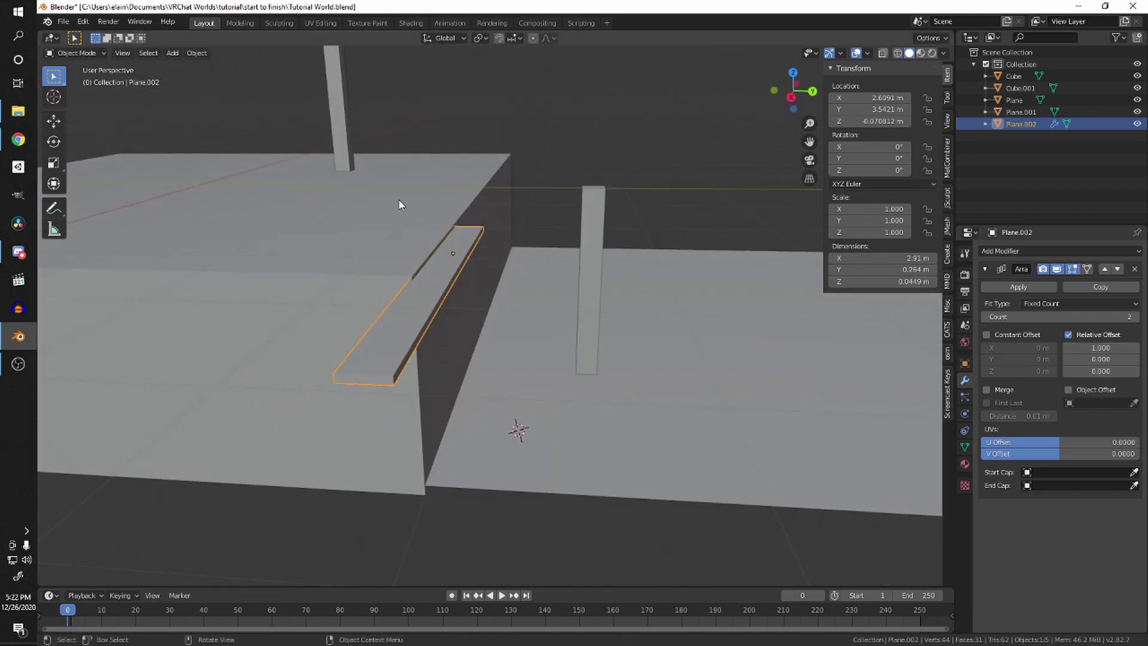
pyautogui.moveTo(454, 323); pyautogui.dragTo(417, 330, button='middle')
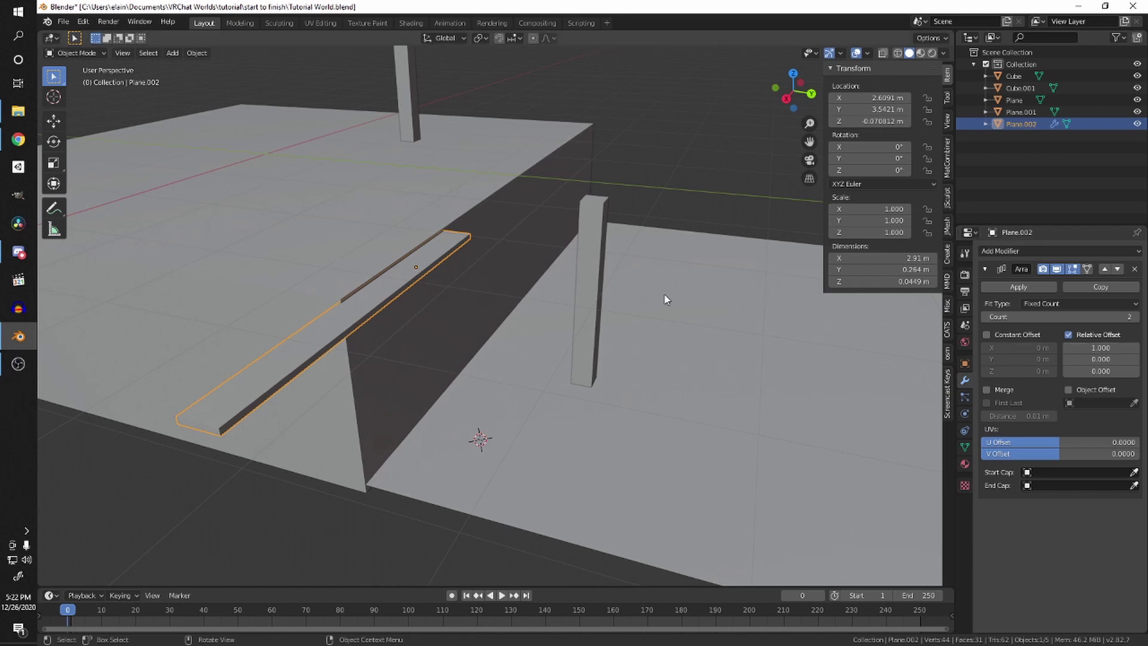
# Step: Set the array's relative offset to 0 on X and 1 on Y
pyautogui.click(1092, 347)
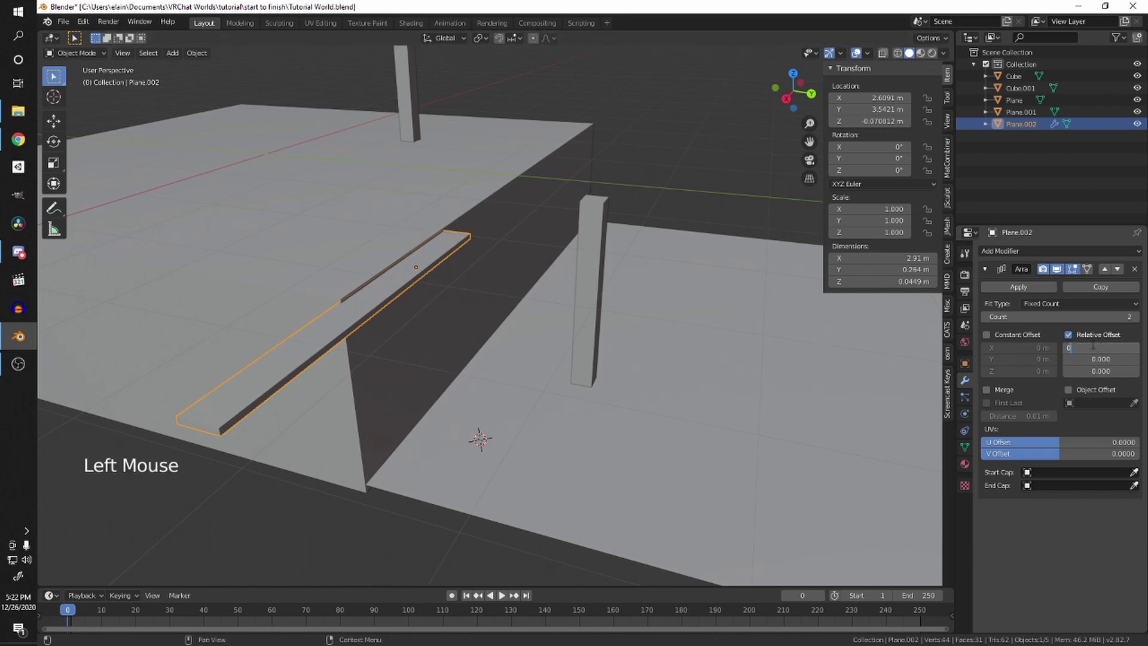
pyautogui.write('0')
pyautogui.press('Tab')
pyautogui.write('1')
pyautogui.press('Return')
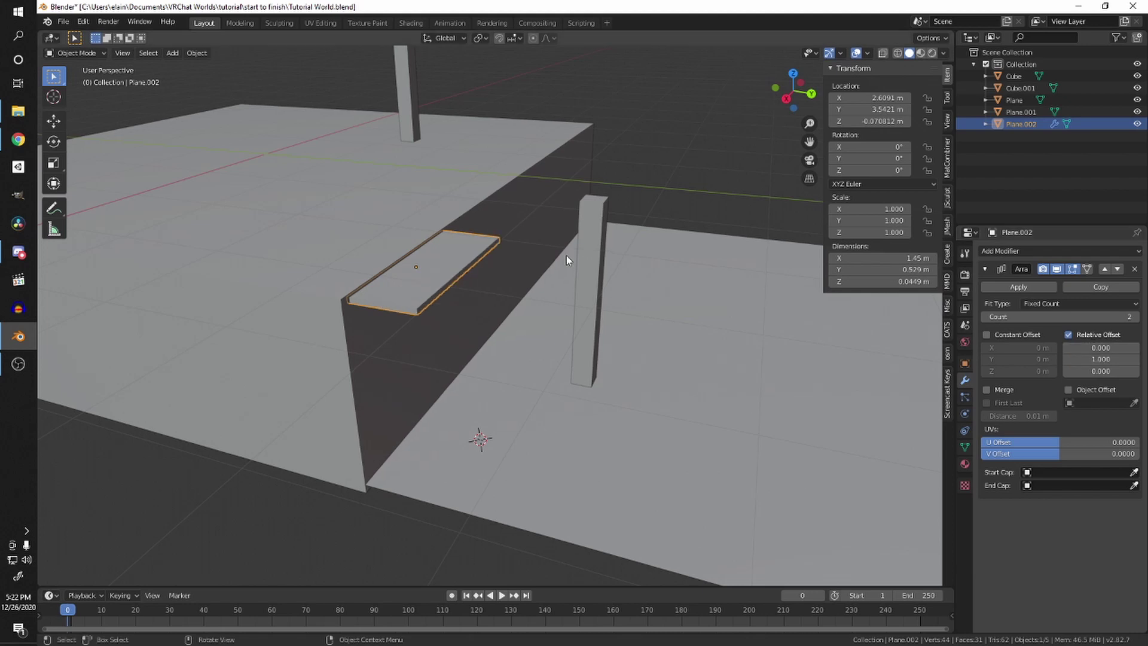
pyautogui.moveTo(559, 283); pyautogui.dragTo(890, 299, button='middle')
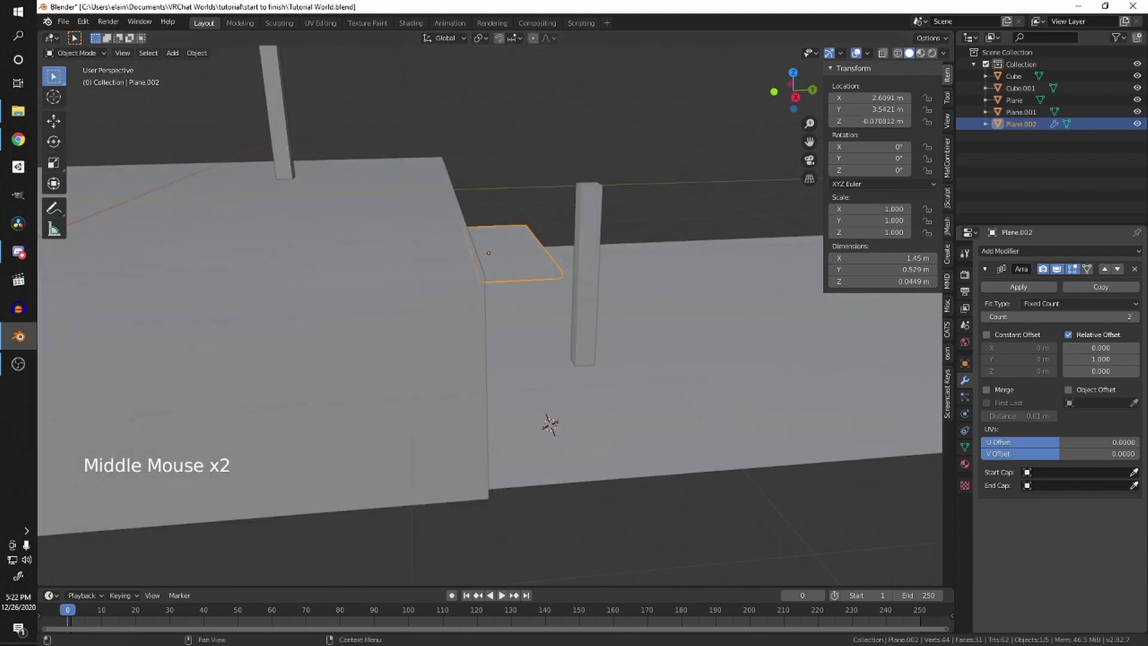
# Step: Set the array's relative Z offset to -3 so each copy drops below the previous one
pyautogui.click(1116, 371)
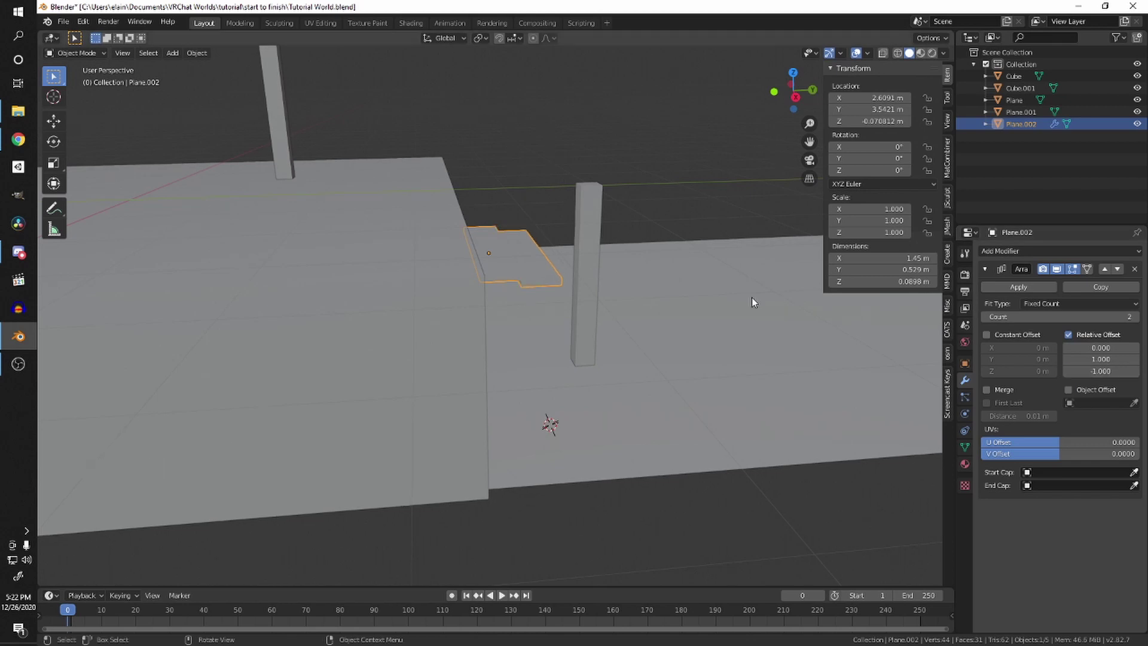
pyautogui.scroll(3, 752, 296)
pyautogui.moveTo(752, 296); pyautogui.dragTo(688, 274, button='middle')
pyautogui.moveTo(481, 220); pyautogui.dragTo(703, 212, button='middle')
pyautogui.moveTo(702, 212); pyautogui.dragTo(717, 257, button='middle')
pyautogui.scroll(-1, 717, 257)
pyautogui.moveTo(1106, 373); pyautogui.dragTo(1064, 373)
pyautogui.keyDown('shift'); pyautogui.moveTo(717, 299); pyautogui.dragTo(687, 249, button='middle'); pyautogui.keyUp('shift')
pyautogui.moveTo(1101, 371); pyautogui.dragTo(1083, 371)
pyautogui.doubleClick(1115, 367)
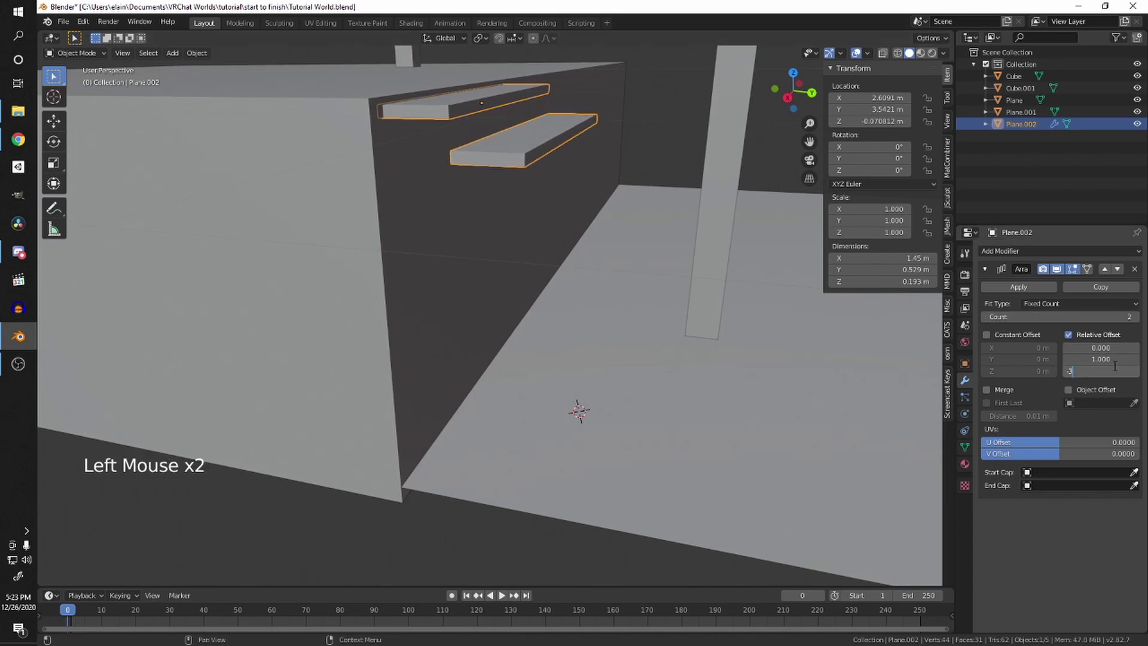
pyautogui.press('Return')
# Step: Increase the array count to 12 so the stairs reach from the platform to the lower floor
pyautogui.scroll(-3, 777, 240)
pyautogui.moveTo(783, 227); pyautogui.dragTo(741, 272, button='middle')
pyautogui.moveTo(1059, 318); pyautogui.dragTo(1115, 317)
pyautogui.scroll(-3, 878, 373)
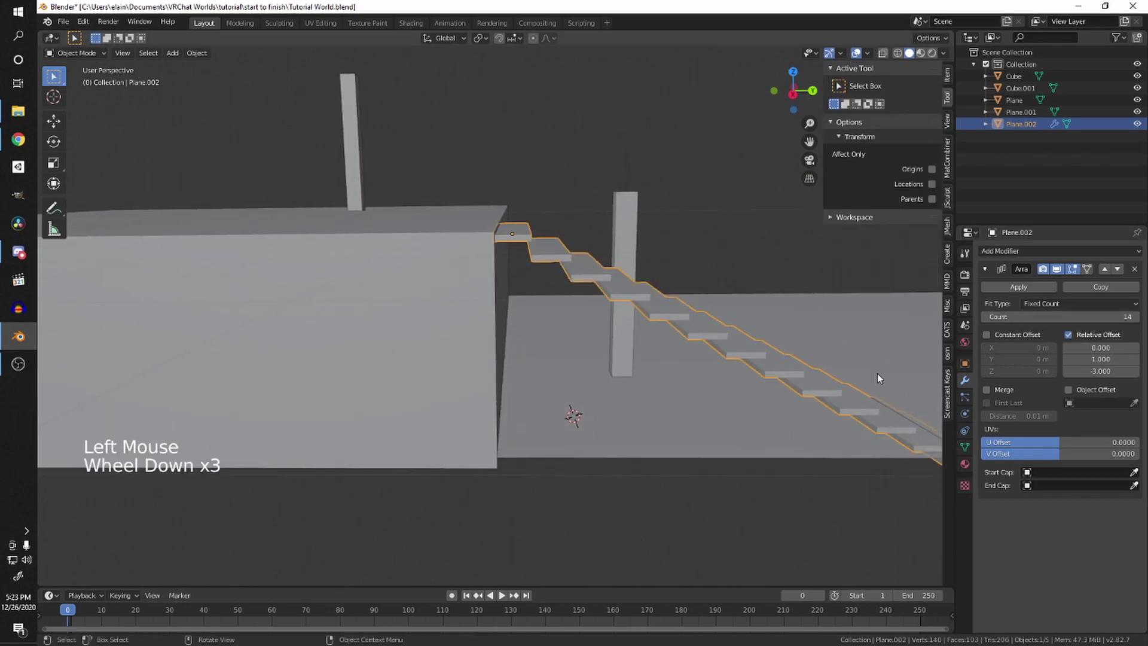
pyautogui.moveTo(878, 373); pyautogui.dragTo(695, 378, button='middle')
pyautogui.scroll(-3, 550, 421)
pyautogui.moveTo(550, 421); pyautogui.dragTo(644, 360, button='middle')
pyautogui.click(986, 317)
pyautogui.click(986, 317)
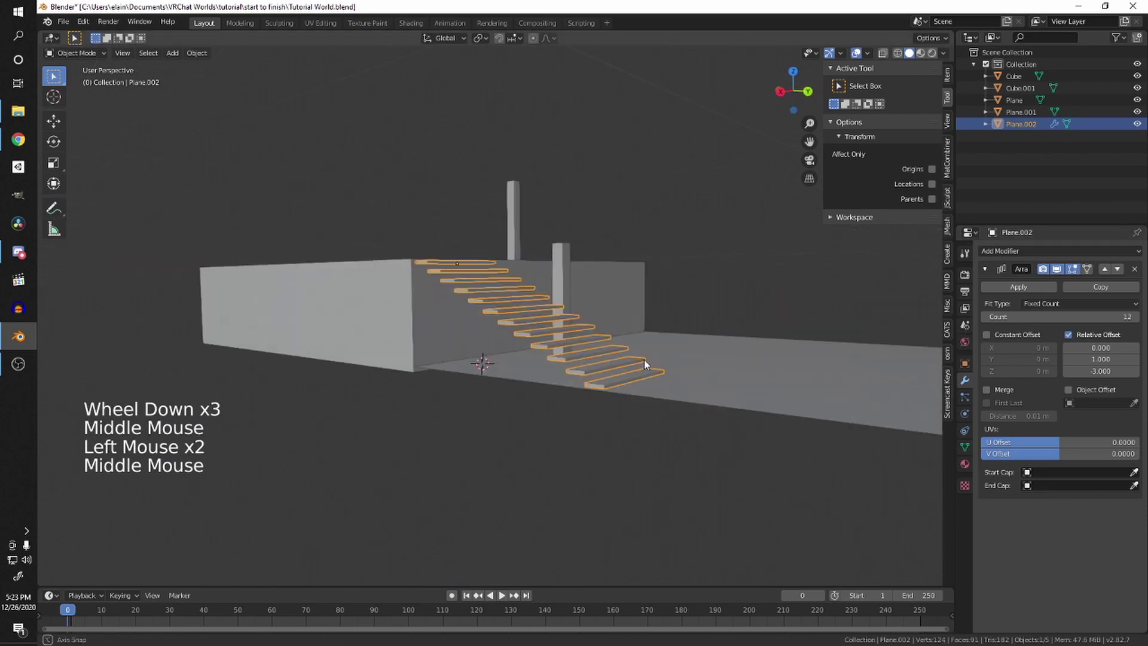
# Step: Move the staircase slightly along X, away from the platform's front corner
pyautogui.click(730, 285)
pyautogui.moveTo(730, 284); pyautogui.dragTo(582, 314, button='middle')
pyautogui.click(507, 320)
pyautogui.scroll(4, 583, 279)
pyautogui.scroll(-2, 579, 318)
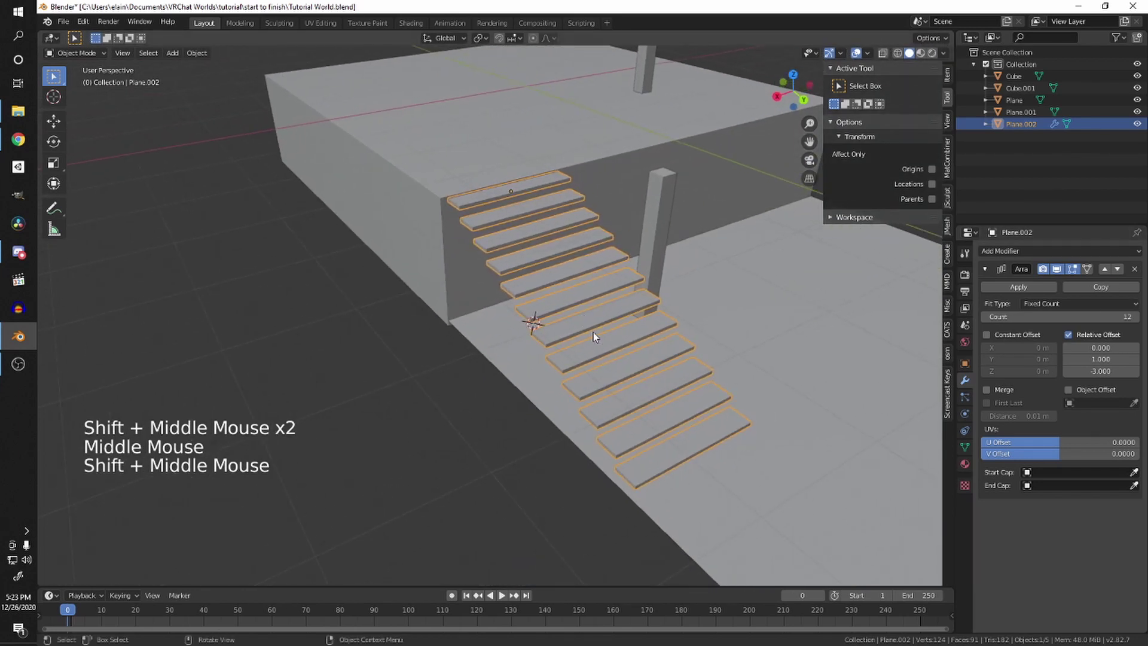
pyautogui.press('g')
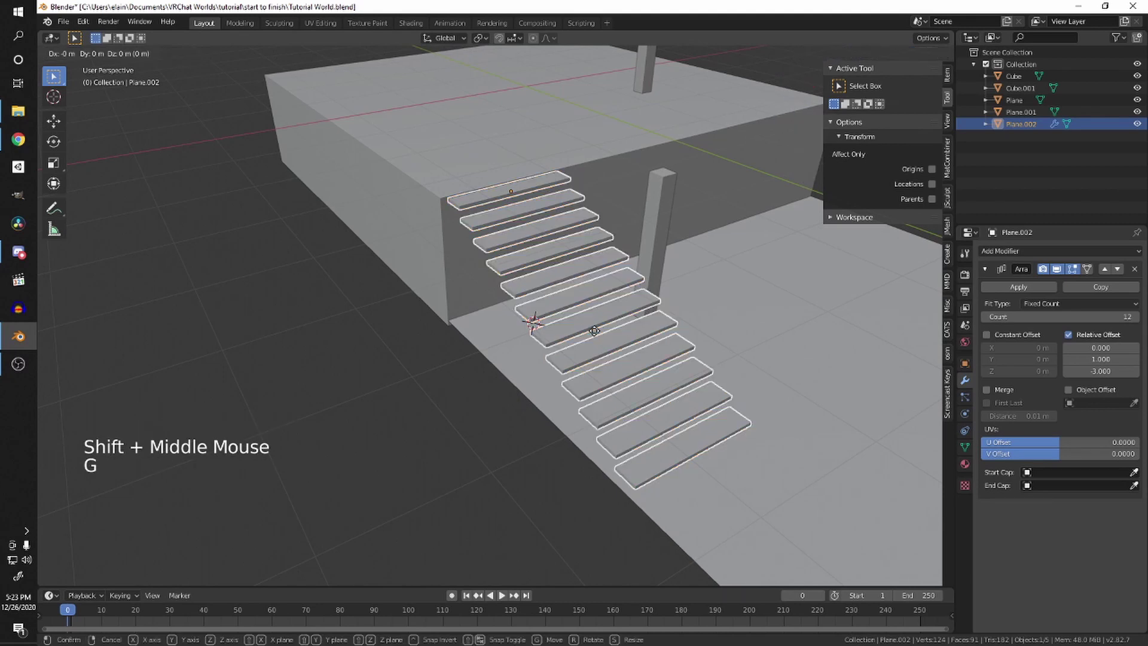
pyautogui.press('y')
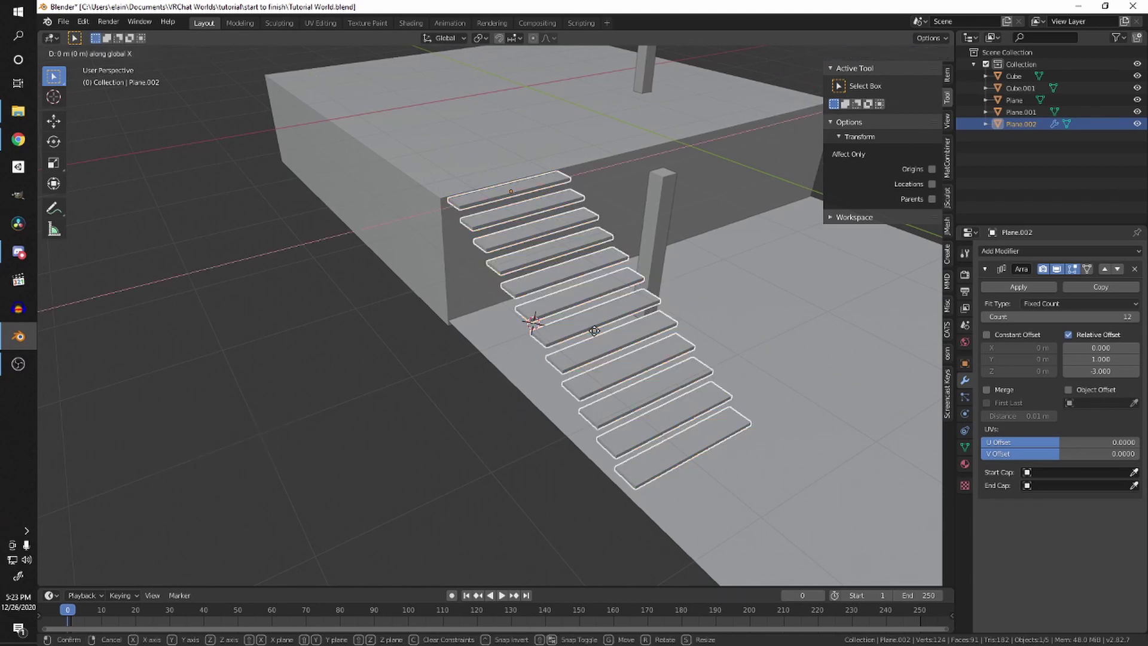
pyautogui.click(612, 316)
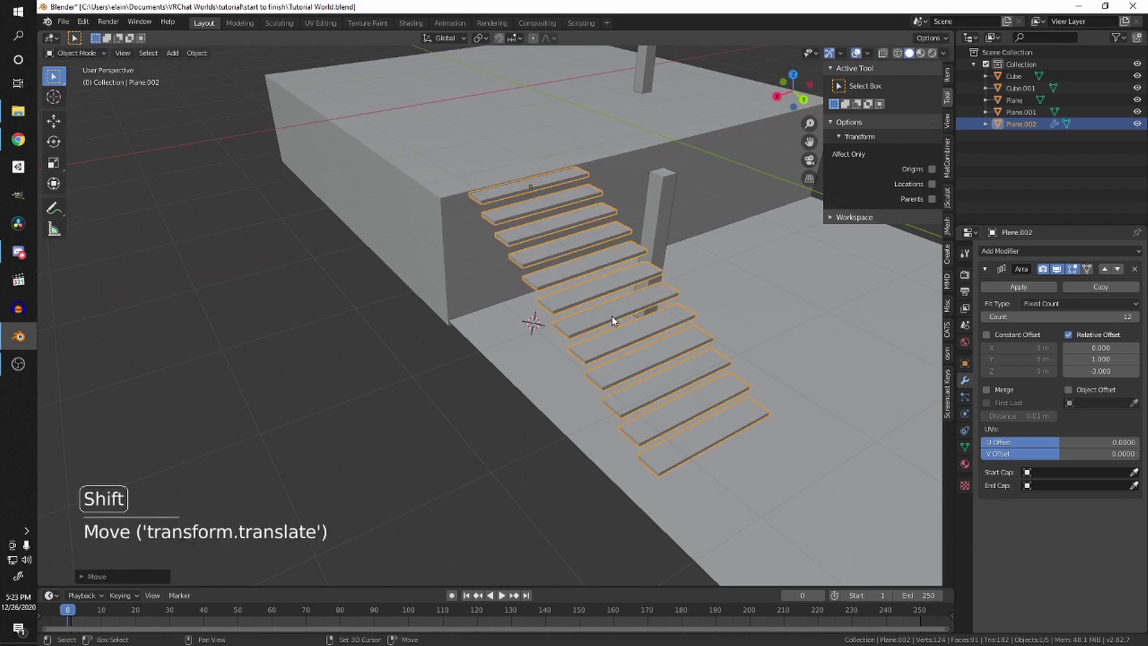
pyautogui.keyDown('shift'); pyautogui.moveTo(612, 316); pyautogui.dragTo(529, 343, button='middle'); pyautogui.keyUp('shift')
pyautogui.scroll(2, 503, 343)
pyautogui.scroll(-2, 625, 233)
pyautogui.moveTo(625, 234); pyautogui.dragTo(573, 246, button='middle')
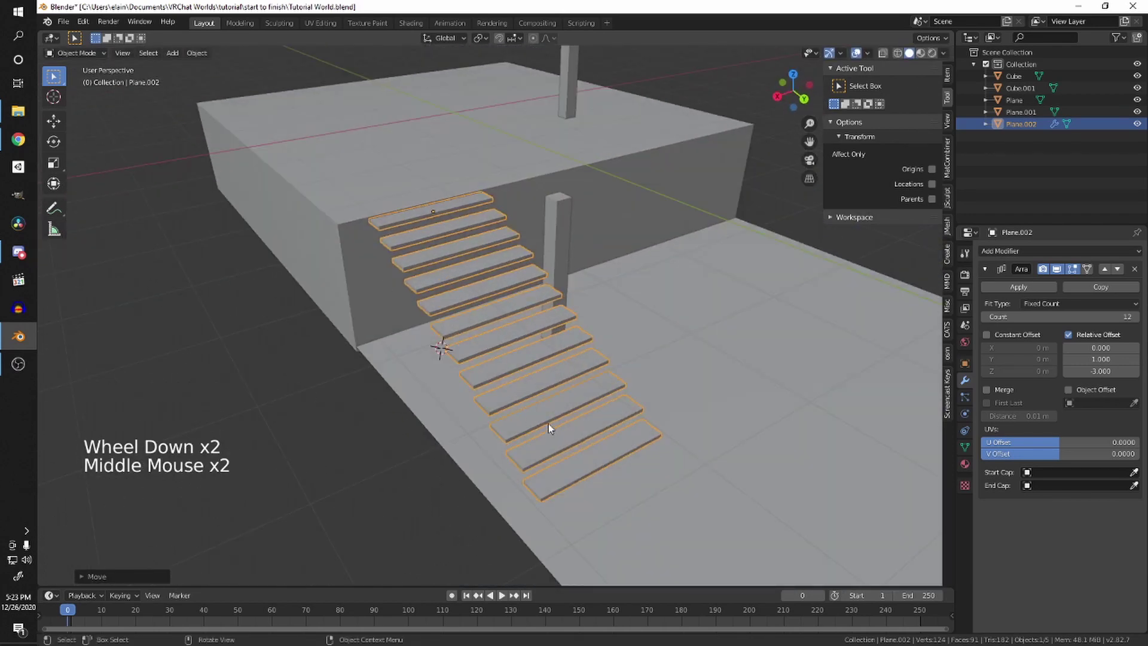
# Step: Add a cube mesh at the 3D cursor beside the stairs
pyautogui.moveTo(548, 424); pyautogui.dragTo(398, 250, button='middle')
pyautogui.moveTo(488, 325); pyautogui.dragTo(518, 336, button='middle')
pyautogui.moveTo(518, 336)
pyautogui.keyDown('shift'); pyautogui.mouseDown(button='middle')
pyautogui.moveTo(551, 337)
pyautogui.moveTo(508, 325)
pyautogui.mouseUp(button='middle'); pyautogui.keyUp('shift')
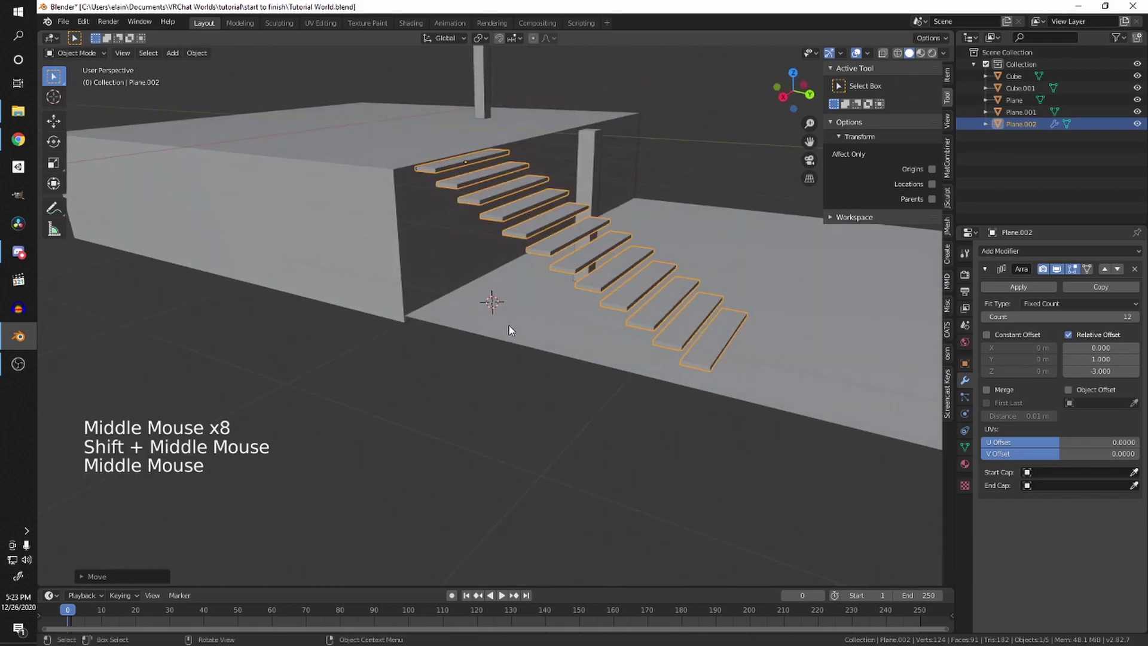
pyautogui.hotkey('shift', 'a')
pyautogui.moveTo(511, 327)
pyautogui.click(558, 339)
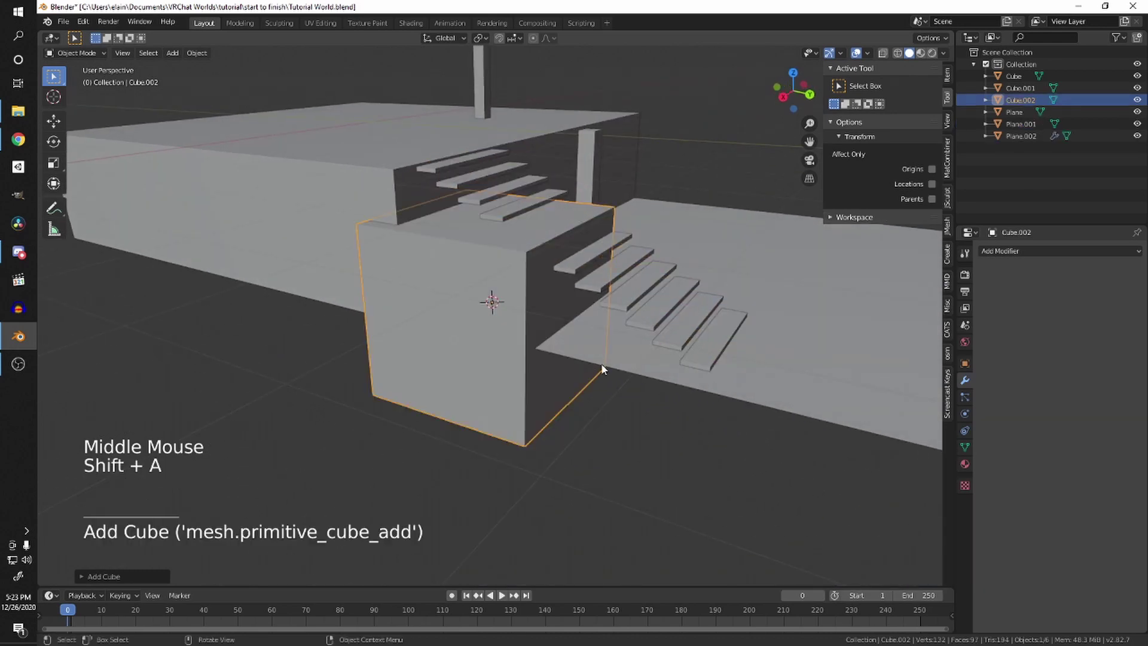
pyautogui.scroll(-1, 601, 365)
pyautogui.moveTo(601, 365); pyautogui.dragTo(627, 355, button='middle')
pyautogui.scroll(4, 604, 401)
# Step: Narrow the cube along X in Edit Mode into a thin upright panel and return to Object Mode
pyautogui.press('Tab')
pyautogui.press('s')
pyautogui.press('x')
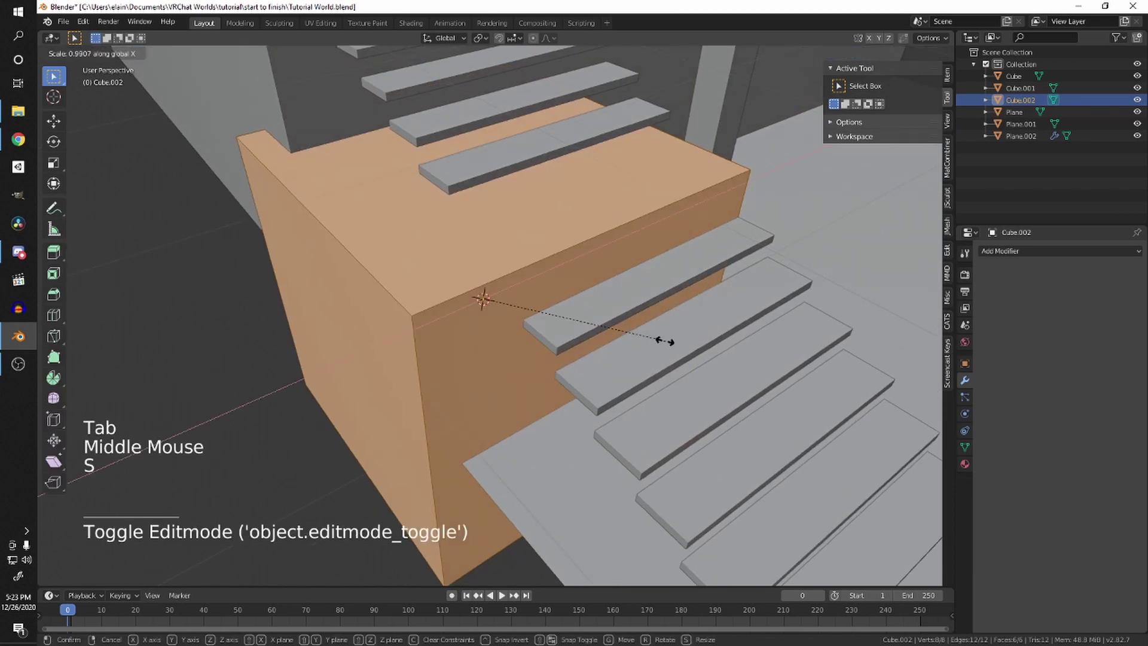
pyautogui.click(570, 292)
pyautogui.press('s')
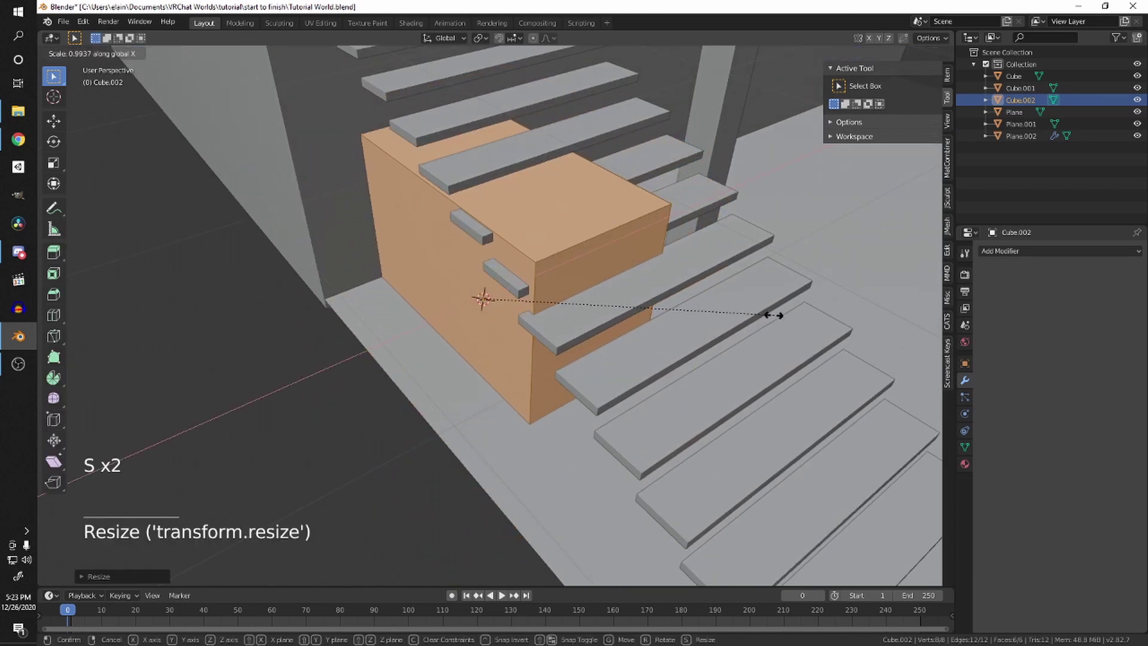
pyautogui.click(592, 293)
pyautogui.press('s')
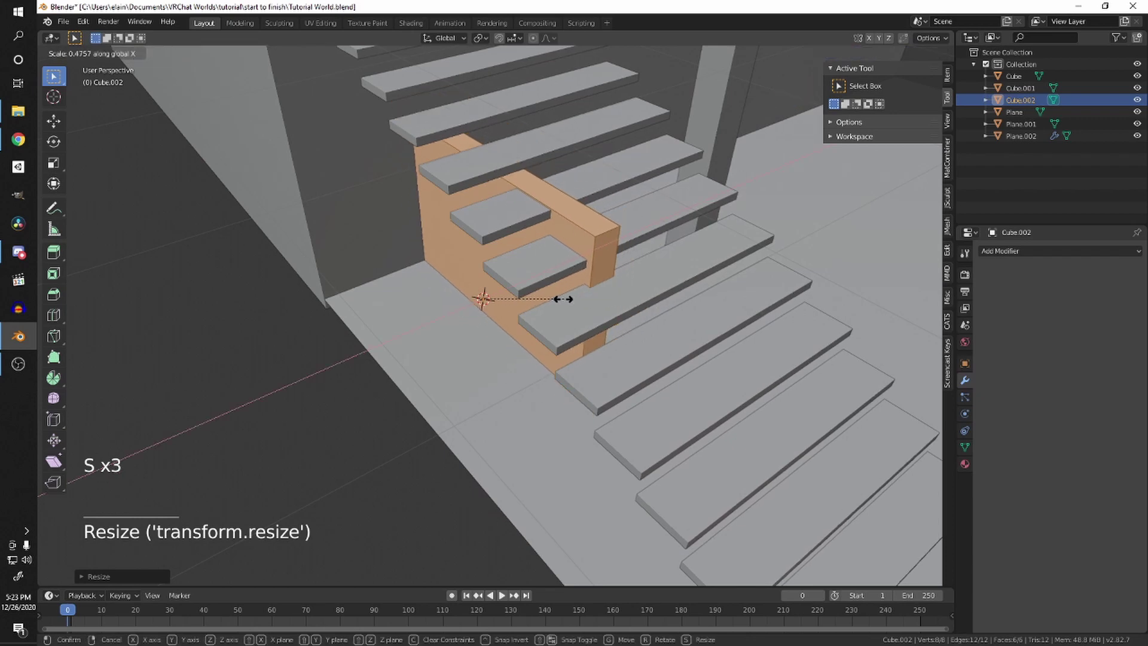
pyautogui.click(544, 299)
pyautogui.press('s')
pyautogui.click(596, 306)
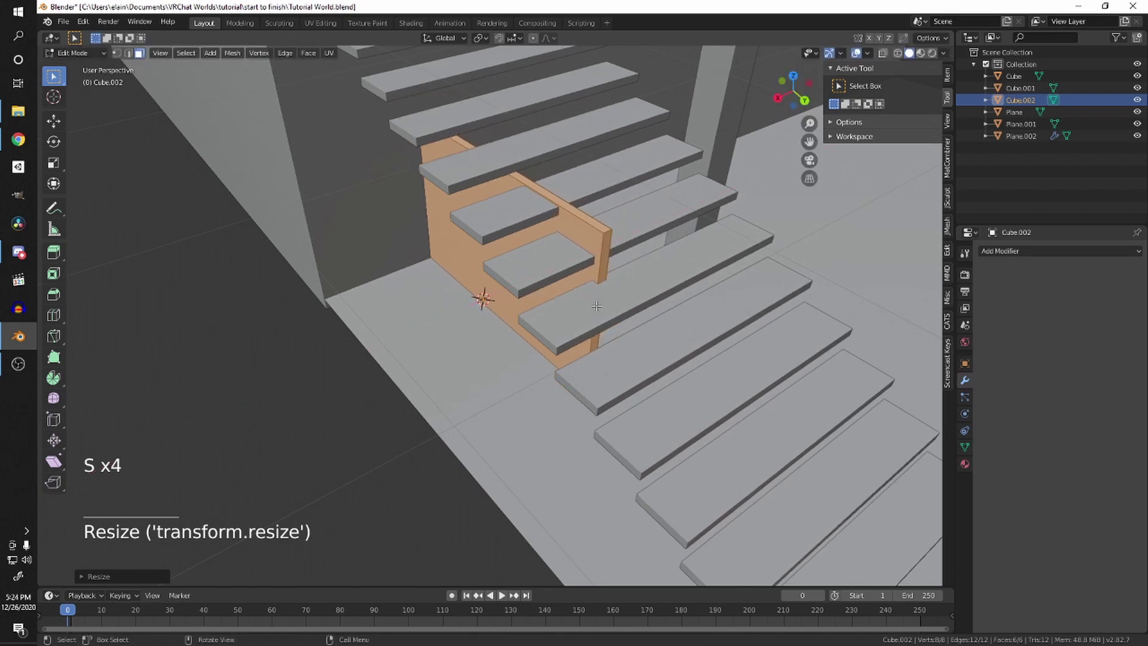
pyautogui.moveTo(754, 323); pyautogui.dragTo(509, 212, button='middle')
pyautogui.press('Tab')
# Step: Move the panel away from the platform so it stands alongside the middle of the staircase
pyautogui.press('g')
pyautogui.click(663, 390)
pyautogui.keyDown('shift'); pyautogui.moveTo(663, 389); pyautogui.dragTo(673, 382, button='middle'); pyautogui.keyUp('shift')
pyautogui.moveTo(674, 383); pyautogui.dragTo(687, 333, button='middle')
pyautogui.scroll(-1, 741, 355)
pyautogui.scroll(-1, 688, 366)
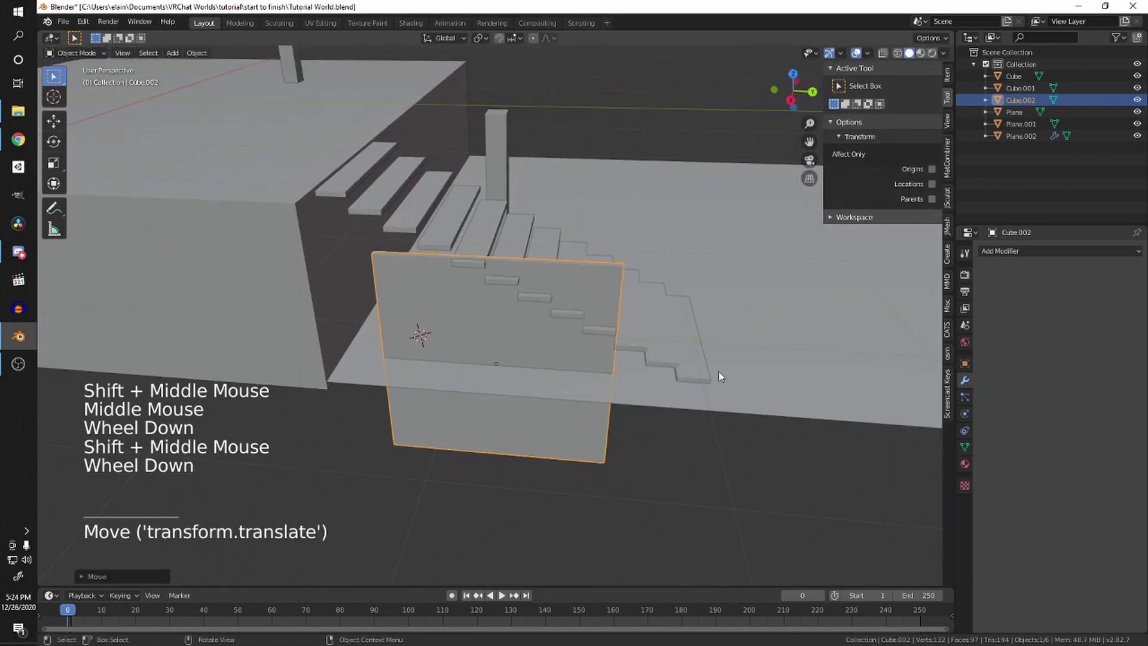
# Step: Scale the panel down along Z in Edit Mode into a low beam and return to Object Mode
pyautogui.press('Tab')
pyautogui.press('s')
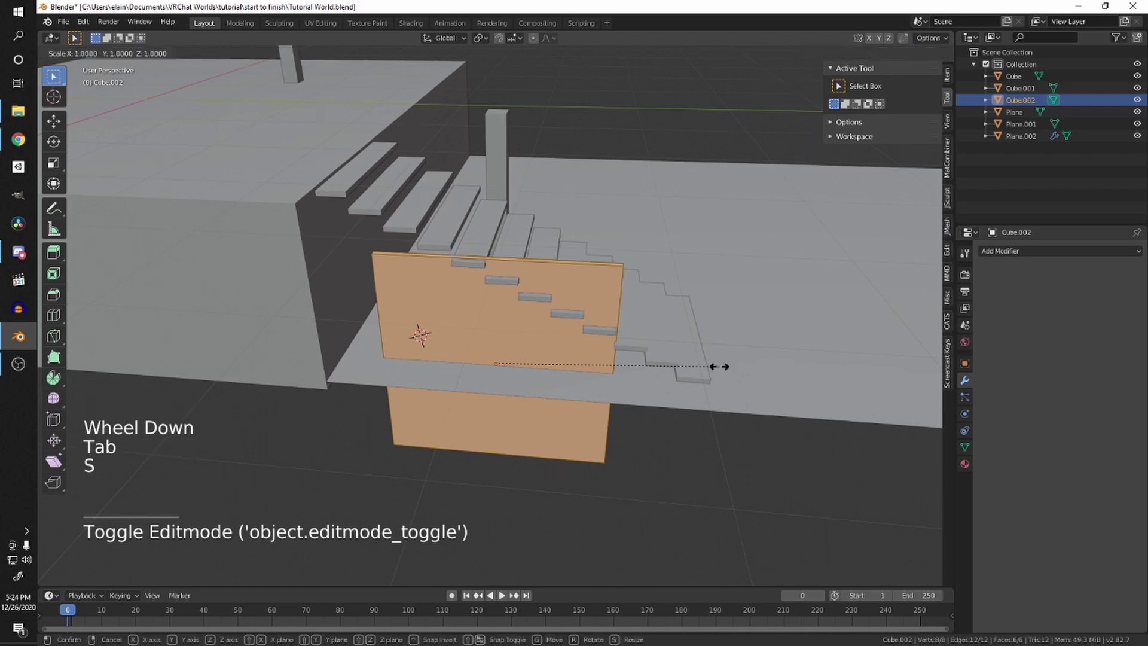
pyautogui.click(533, 350)
pyautogui.press('Tab')
# Step: Raise the beam to the level of the upper steps and slide it along Y toward the platform
pyautogui.press('g')
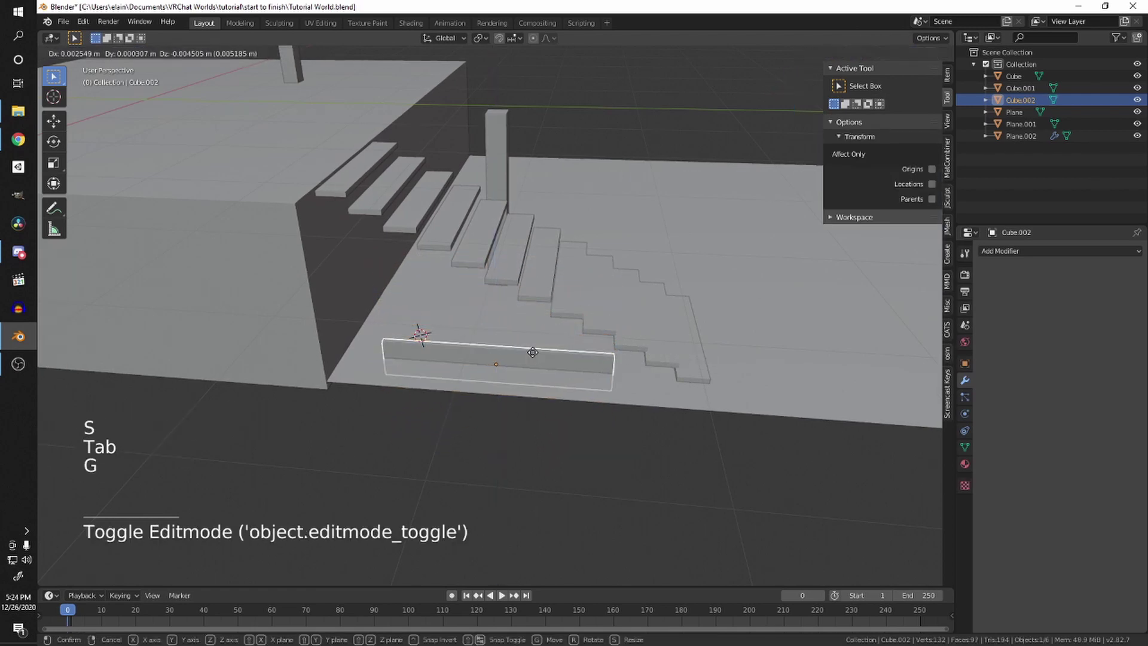
pyautogui.click(551, 267)
pyautogui.keyDown('shift'); pyautogui.moveTo(551, 263); pyautogui.dragTo(538, 197, button='middle'); pyautogui.keyUp('shift')
pyautogui.scroll(4, 667, 370)
pyautogui.keyDown('shift'); pyautogui.scroll(-1, 704, 368); pyautogui.keyUp('shift')
pyautogui.scroll(-3, 630, 265)
pyautogui.press('g')
pyautogui.press('y')
pyautogui.click(592, 273)
pyautogui.moveTo(538, 198)
pyautogui.keyDown('shift'); pyautogui.mouseDown(button='middle')
pyautogui.moveTo(524, 208)
pyautogui.moveTo(538, 212)
pyautogui.mouseUp(button='middle'); pyautogui.keyUp('shift')
# Step: Move the beam along X until it lies against the outer ends of the steps
pyautogui.press('g')
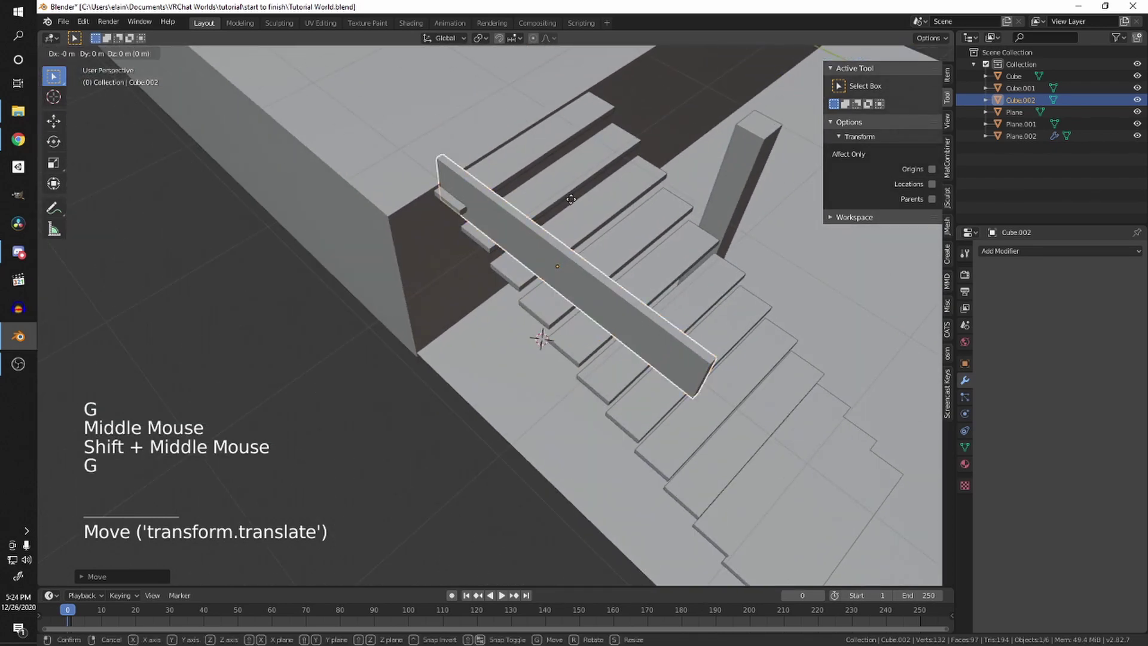
pyautogui.press('x')
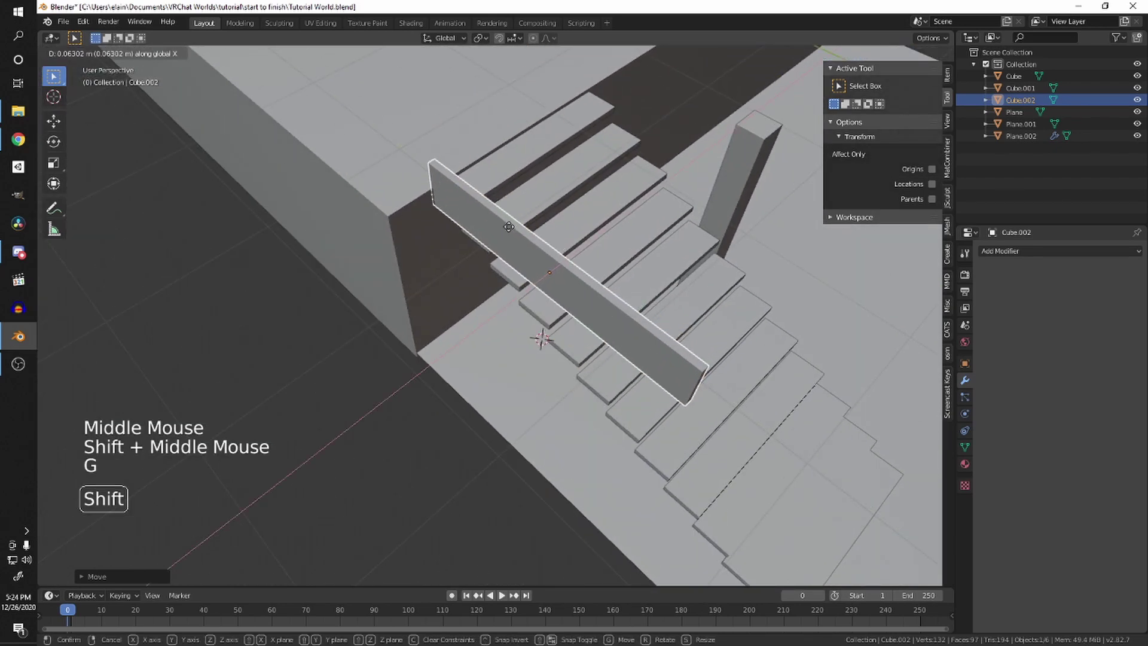
pyautogui.click(520, 236)
pyautogui.scroll(-2, 518, 236)
pyautogui.moveTo(677, 320); pyautogui.dragTo(609, 279, button='middle')
# Step: Extend the beam in Edit Mode by moving its free end face along Y to the foot of the stairs
pyautogui.press('Tab')
pyautogui.press('2')
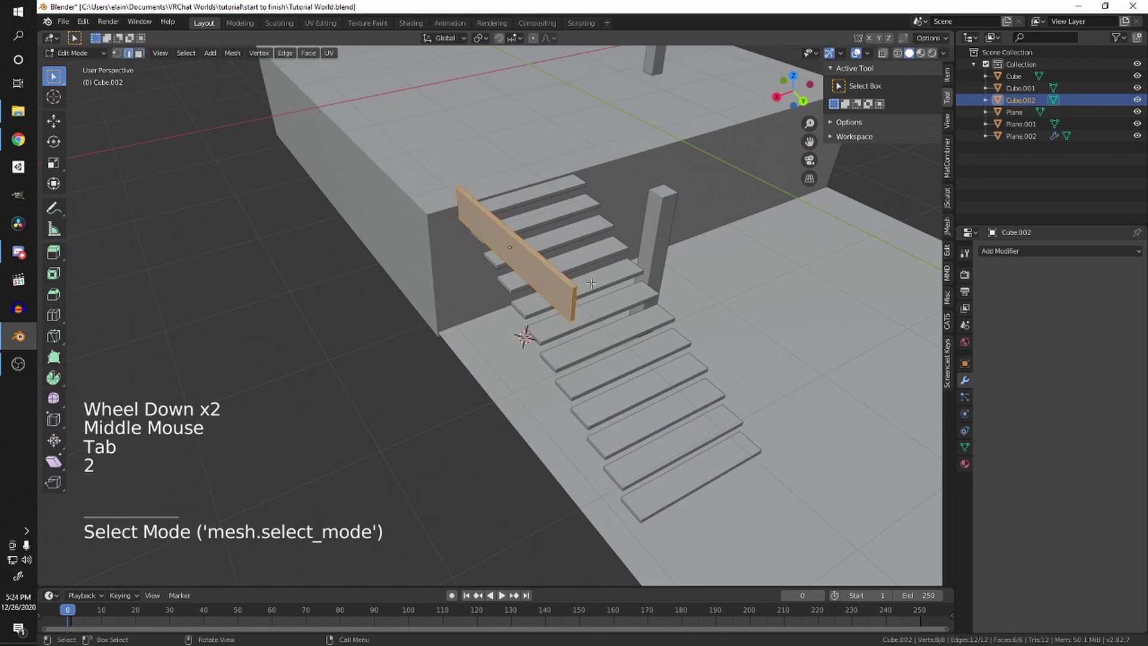
pyautogui.press('3')
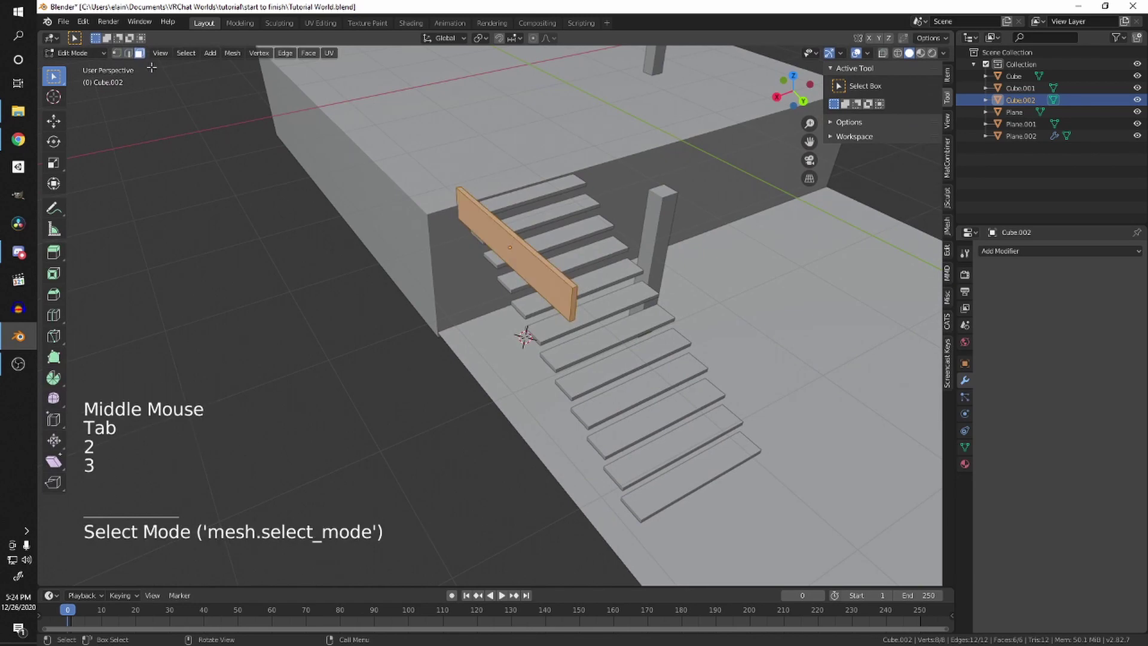
pyautogui.keyDown('shift'); pyautogui.moveTo(571, 281); pyautogui.dragTo(507, 206, button='middle'); pyautogui.keyUp('shift')
pyautogui.scroll(1, 507, 203)
pyautogui.click(511, 199)
pyautogui.moveTo(532, 382); pyautogui.dragTo(586, 394, button='middle')
pyautogui.press('g')
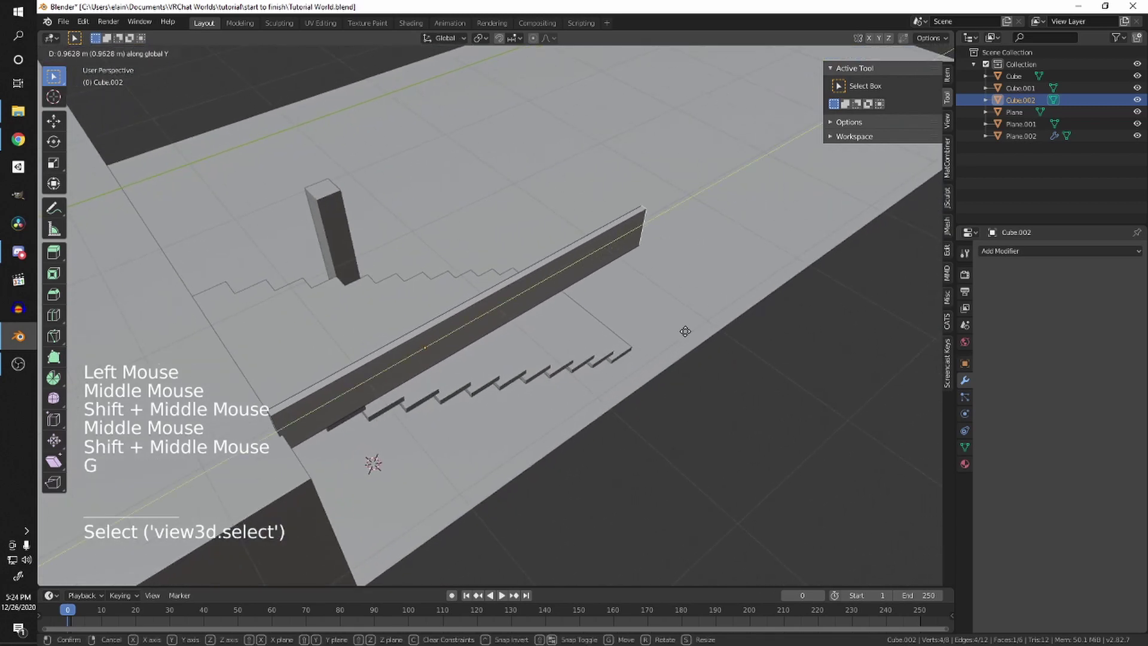
pyautogui.click(686, 331)
pyautogui.moveTo(685, 332); pyautogui.dragTo(625, 283, button='middle')
pyautogui.press('g')
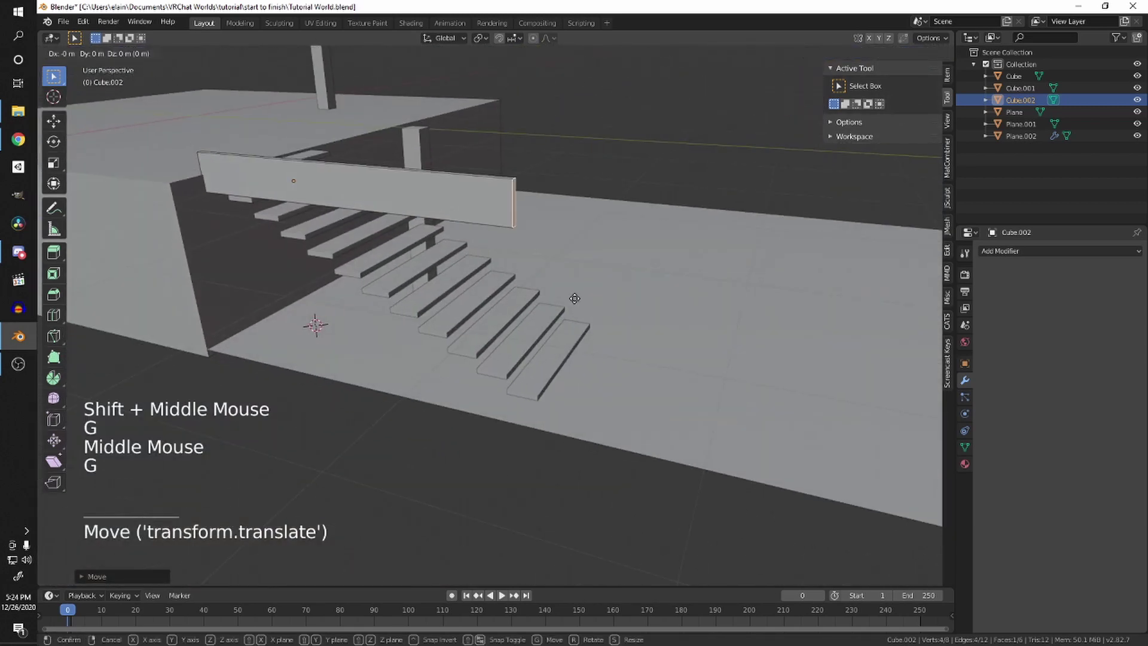
pyautogui.middleClick(575, 300)
pyautogui.keyDown('shift'); pyautogui.middleClick(607, 305); pyautogui.keyUp('shift')
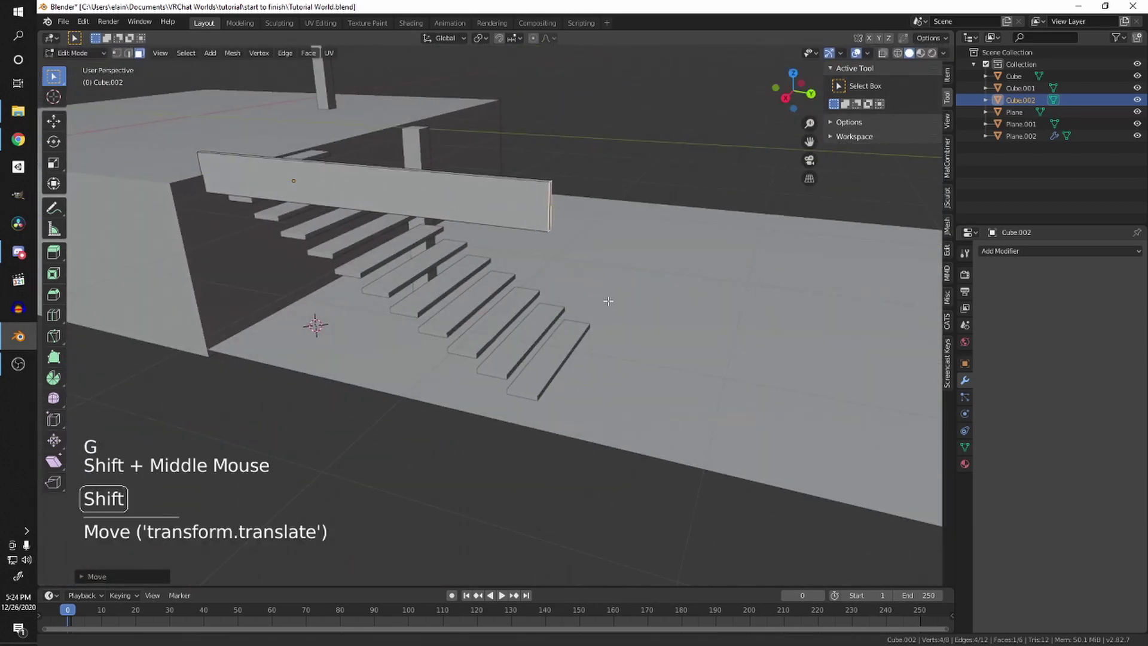
# Step: Lower the beam's free end face along Z to floor level so the beam slopes with the staircase
pyautogui.moveTo(604, 300); pyautogui.dragTo(579, 270, button='middle')
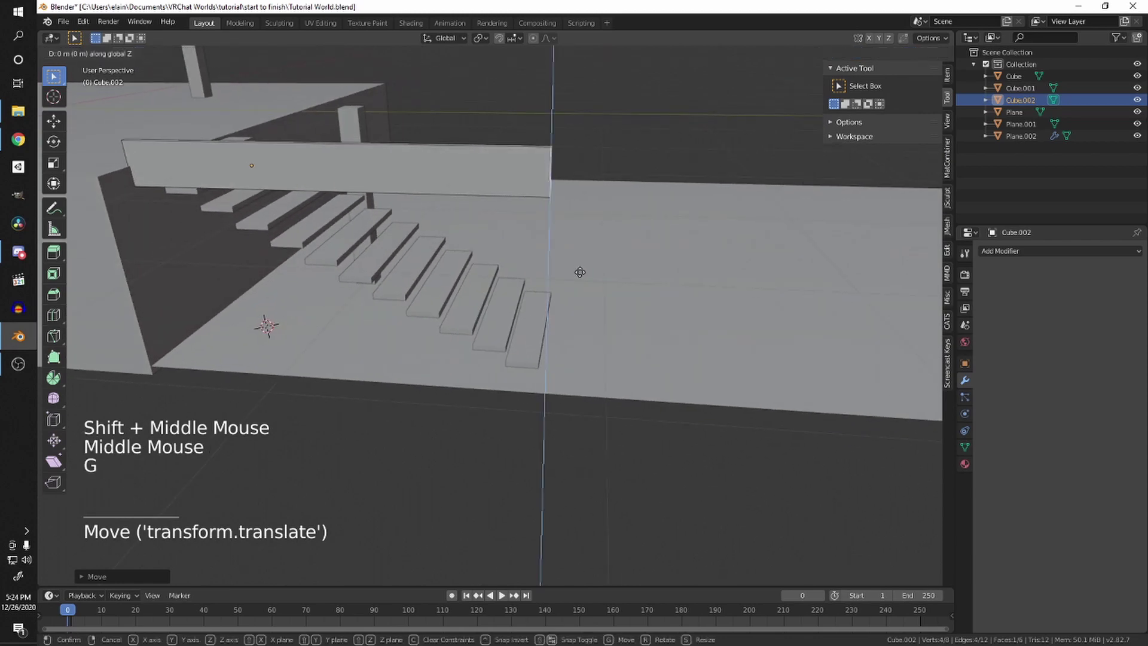
pyautogui.click(615, 476)
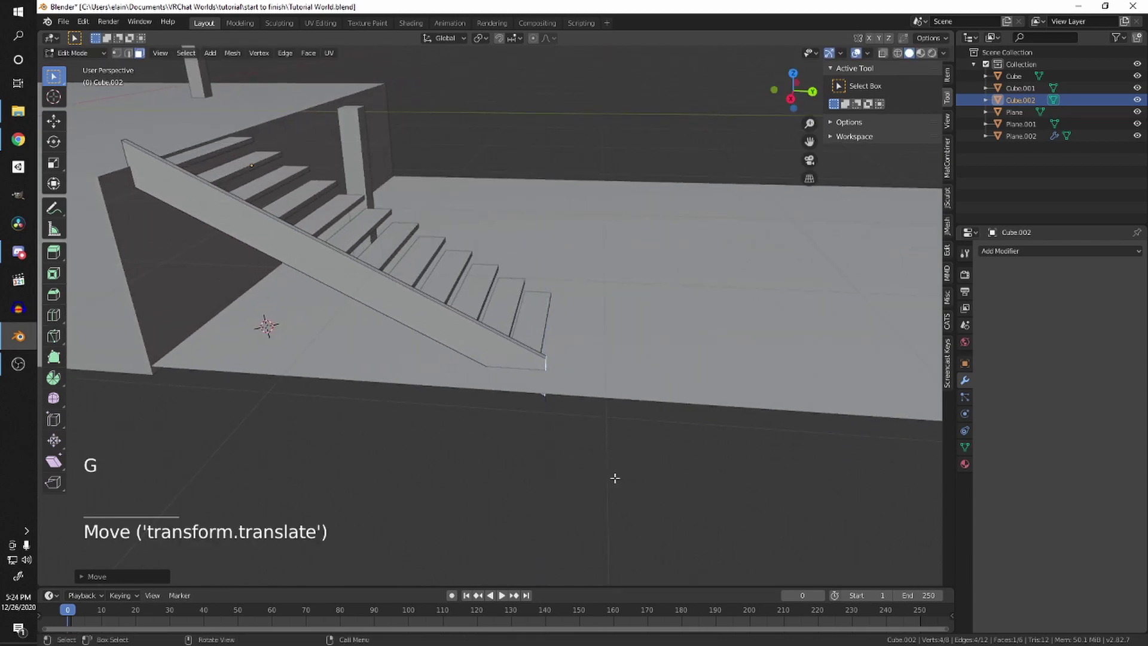
pyautogui.moveTo(614, 476); pyautogui.dragTo(476, 336, button='middle')
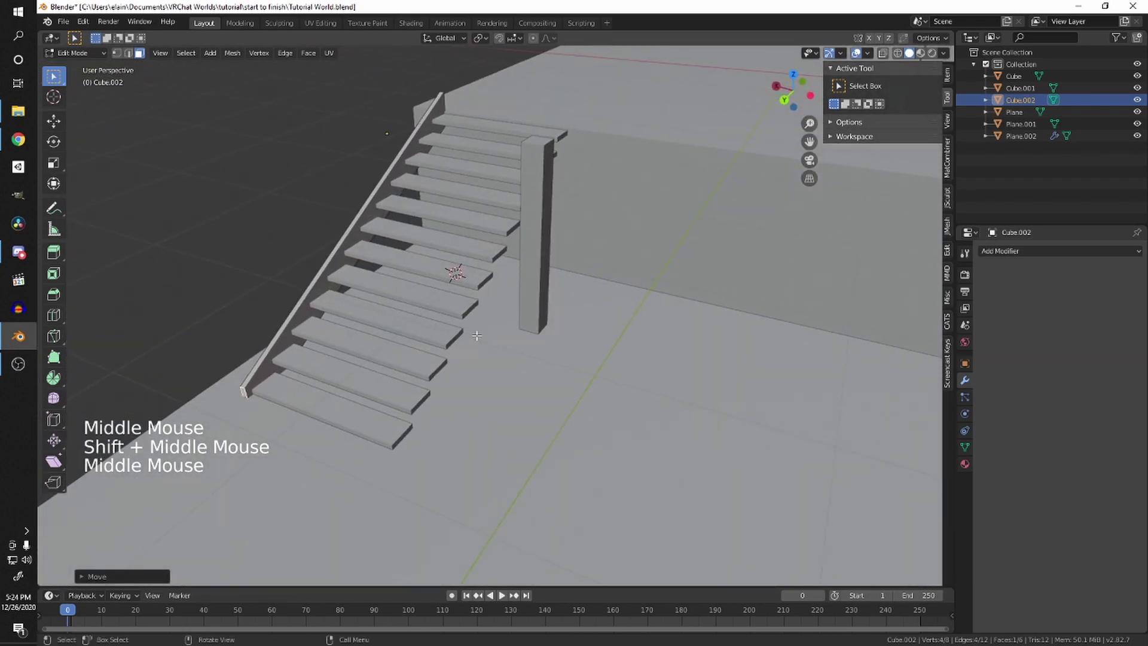
# Step: Examine how the sloped beam covers the steps in right orthographic wireframe view, and return to solid shading and Object Mode
pyautogui.press('KP_3')
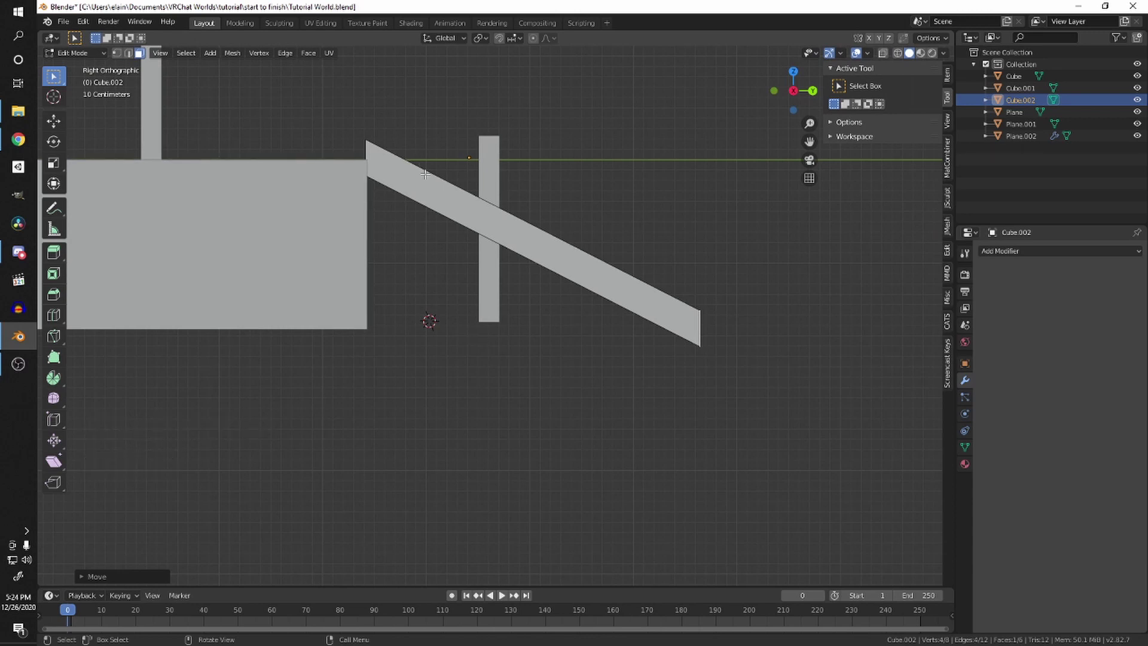
pyautogui.press('shift')
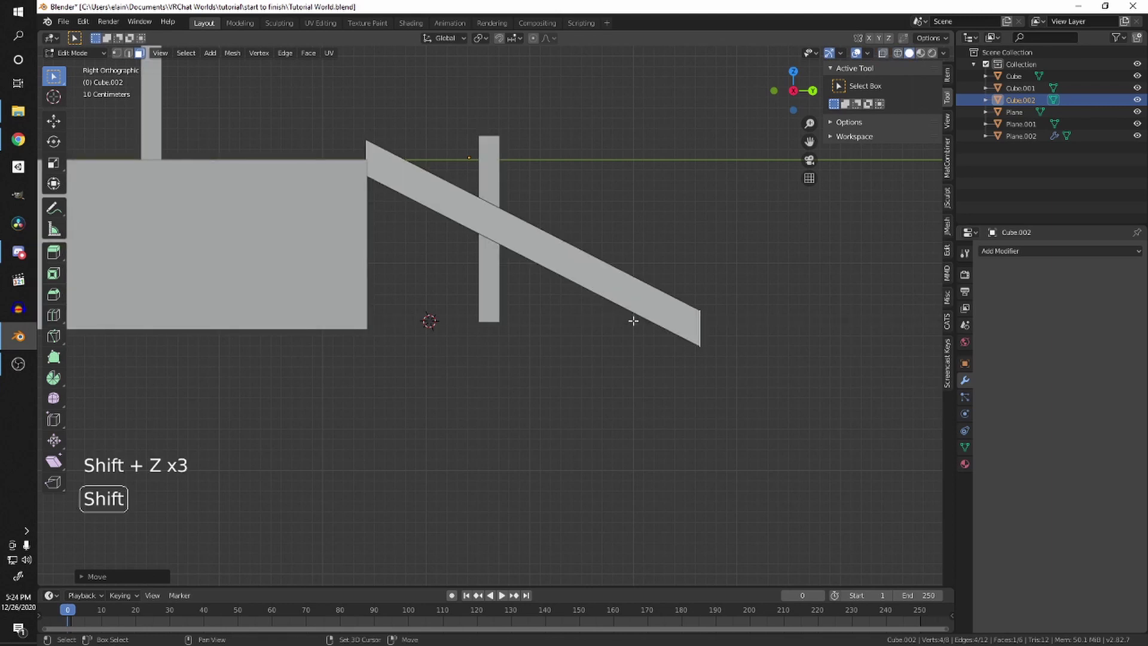
pyautogui.hotkey('shift', 'z')
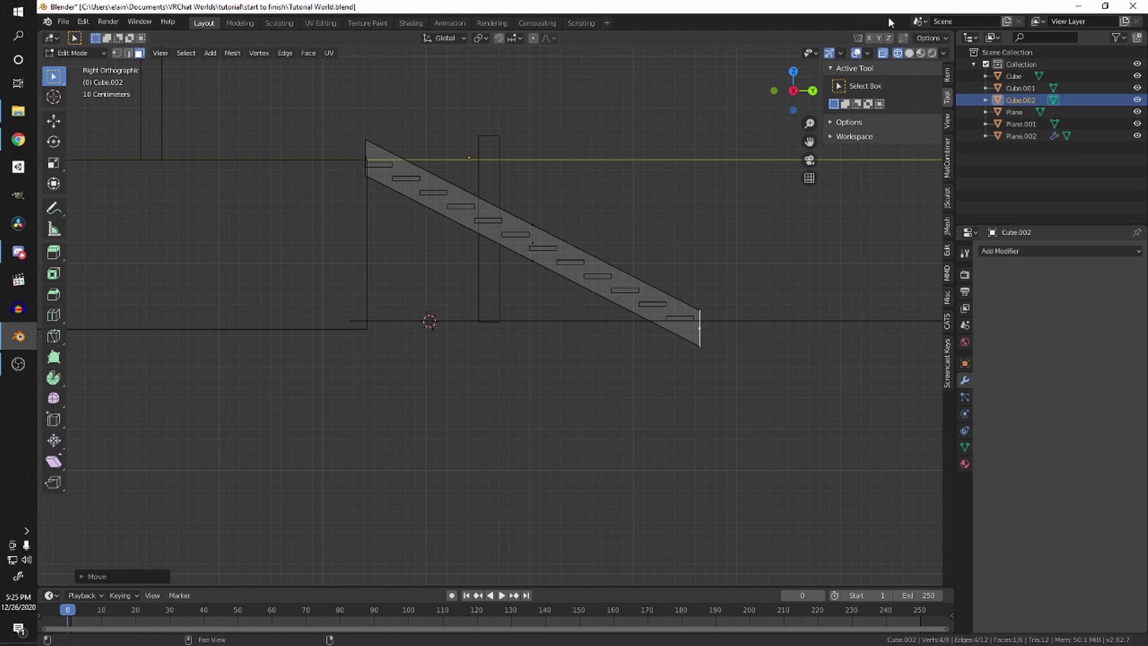
pyautogui.click(909, 53)
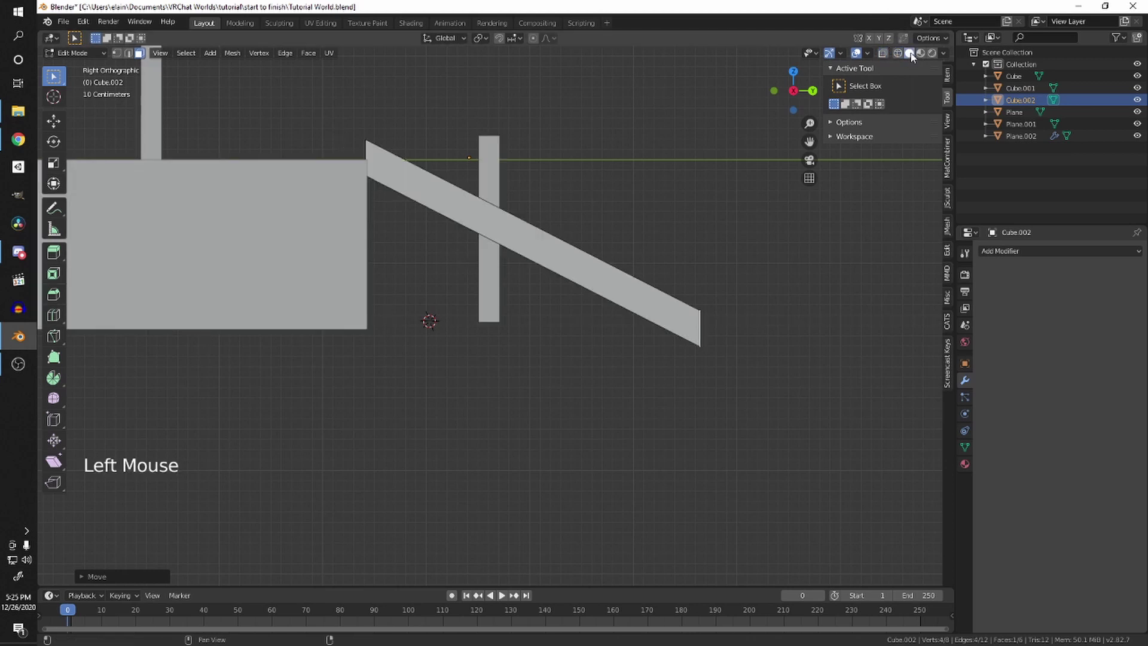
pyautogui.click(898, 53)
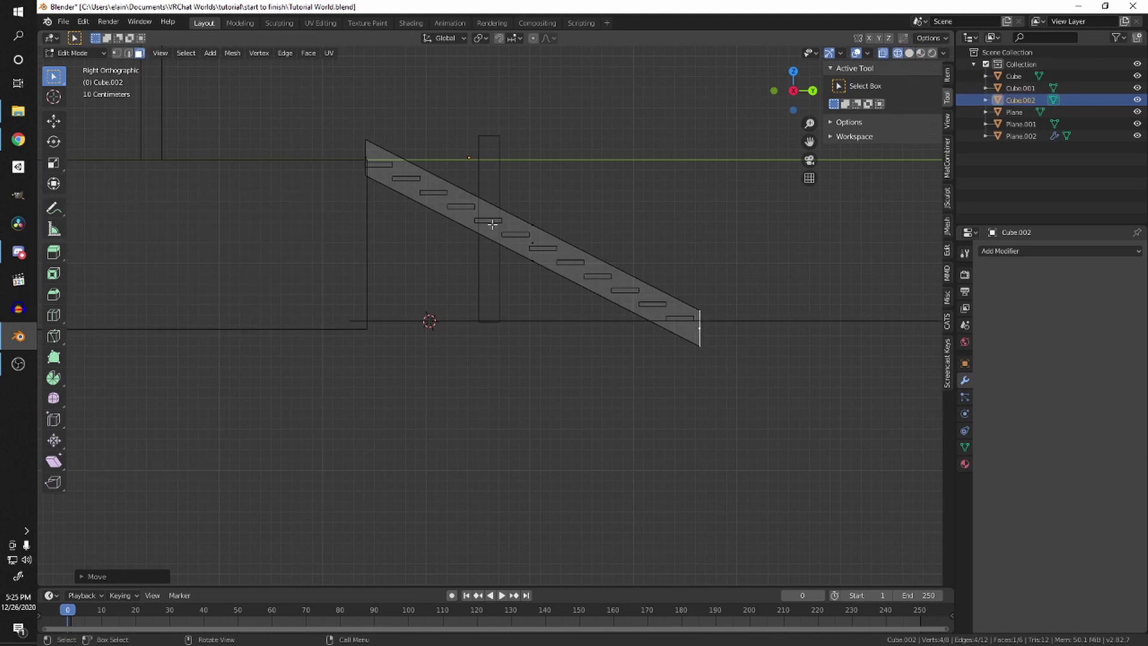
pyautogui.scroll(-3, 643, 322)
pyautogui.moveTo(658, 308); pyautogui.dragTo(531, 320, button='middle')
pyautogui.hotkey('shift', 'z')
pyautogui.press('Tab')
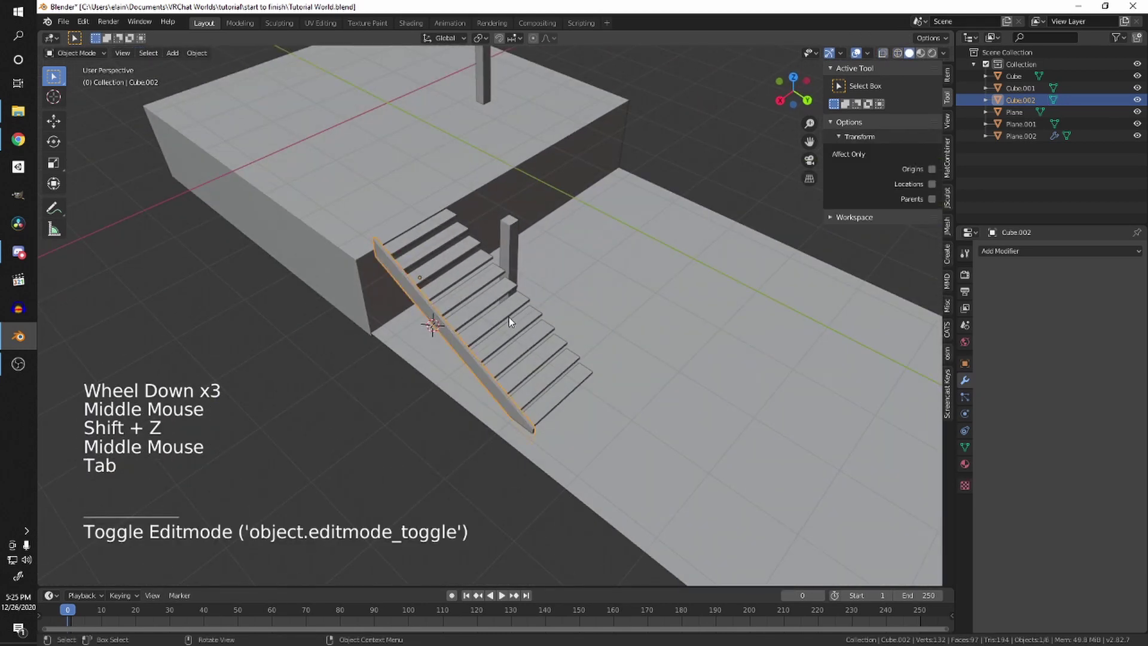
# Step: Duplicate the sloped beam and place the copy about 1.5 m along X on the opposite side of the staircase
pyautogui.moveTo(600, 346); pyautogui.dragTo(583, 344, button='middle')
pyautogui.keyDown('shift'); pyautogui.moveTo(583, 344); pyautogui.dragTo(598, 377, button='middle'); pyautogui.keyUp('shift')
pyautogui.hotkey('shift', 'd')
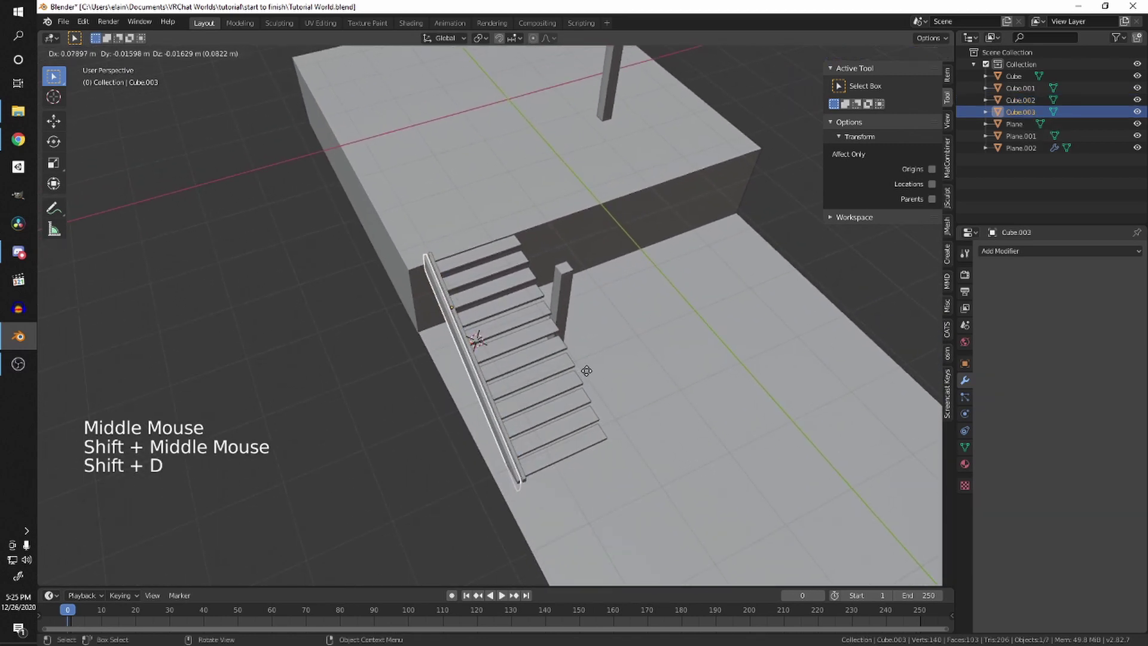
pyautogui.press('y')
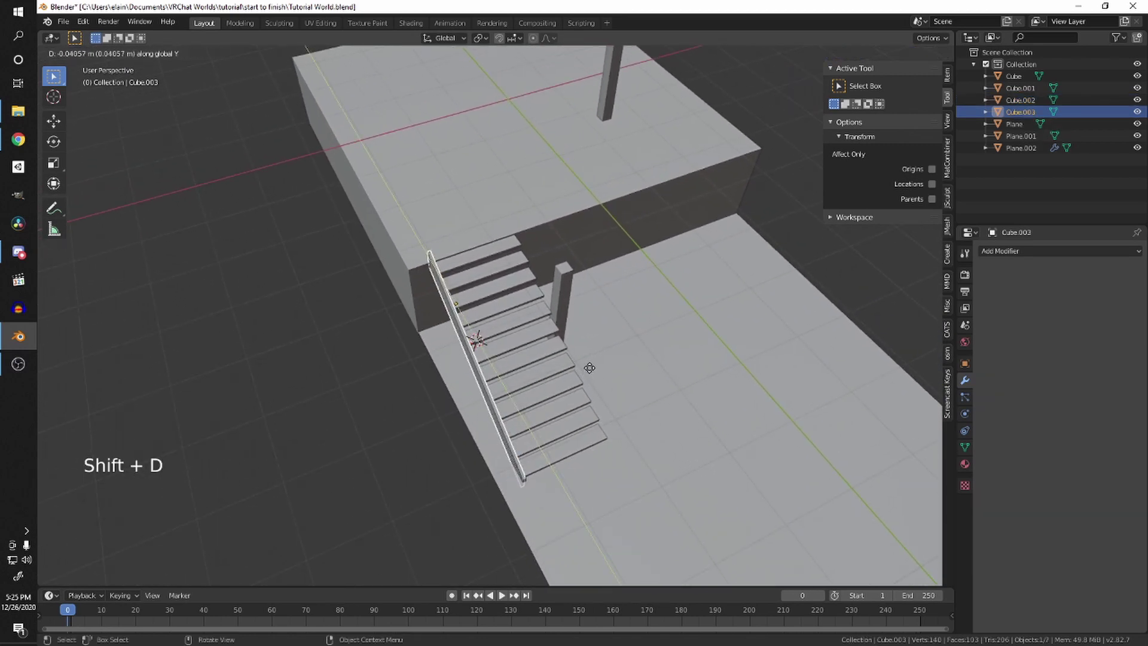
pyautogui.press('x')
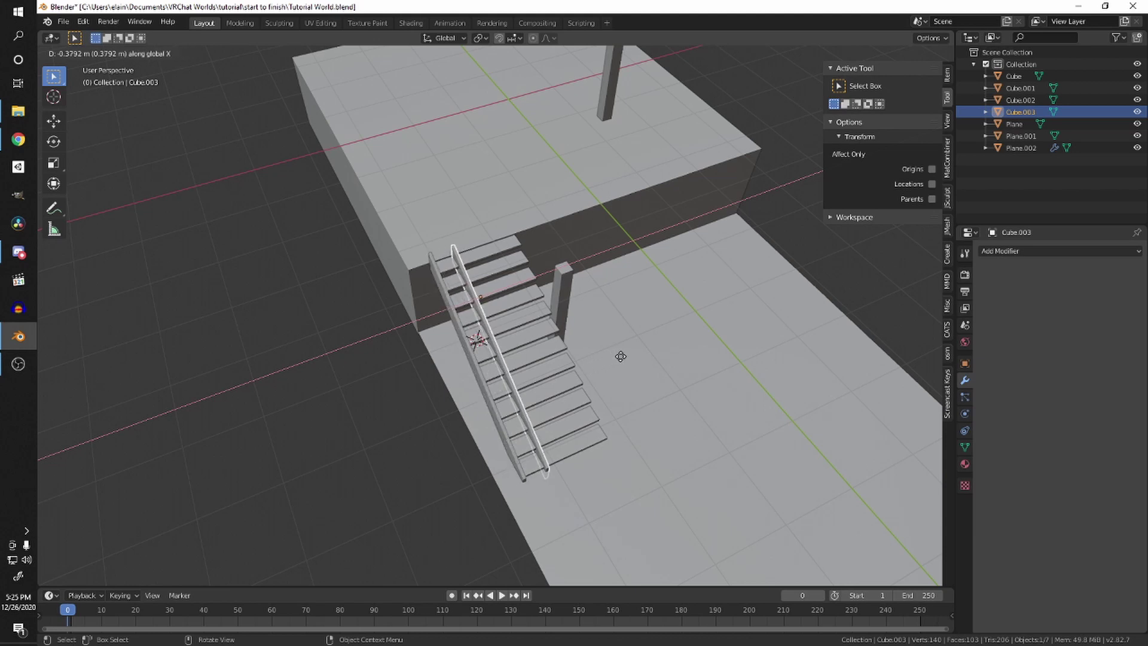
pyautogui.press('shift')
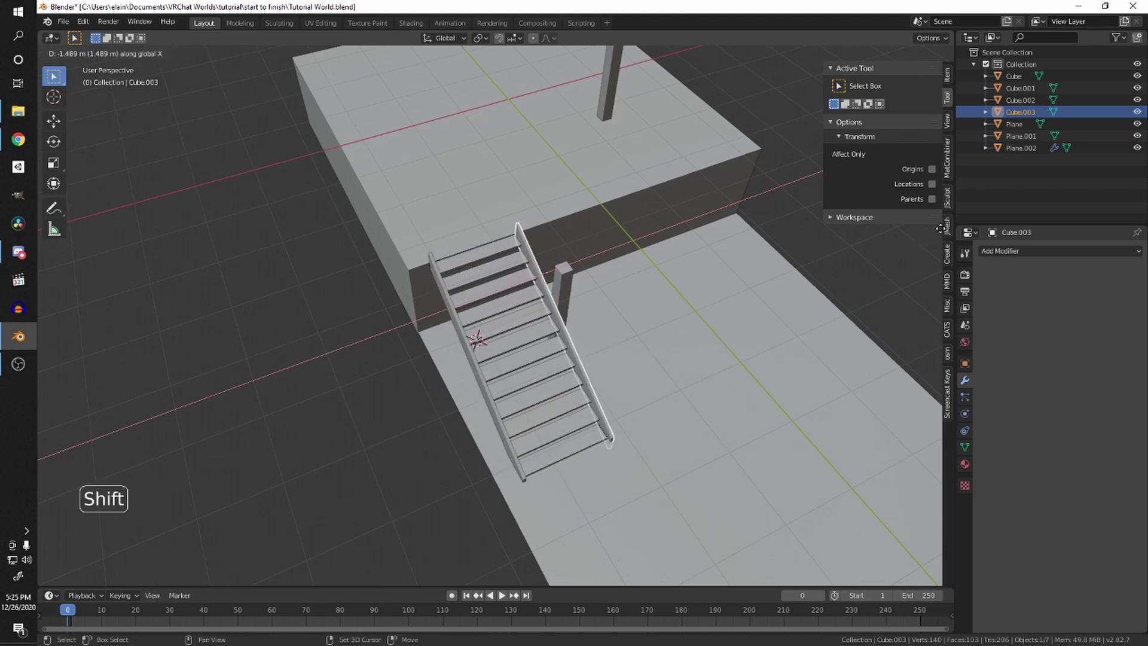
pyautogui.click(875, 245)
# Step: Examine the staircase with both side beams and the overall platform and floor layout from several angles
pyautogui.press('Tab')
pyautogui.moveTo(875, 245); pyautogui.dragTo(705, 251, button='middle')
pyautogui.click(725, 218)
pyautogui.scroll(1, 726, 217)
pyautogui.keyDown('shift'); pyautogui.moveTo(705, 251); pyautogui.dragTo(693, 263, button='middle'); pyautogui.keyUp('shift')
pyautogui.keyDown('shift'); pyautogui.moveTo(694, 263); pyautogui.dragTo(466, 258, button='middle'); pyautogui.keyUp('shift')
pyautogui.moveTo(467, 258); pyautogui.dragTo(452, 269, button='middle')
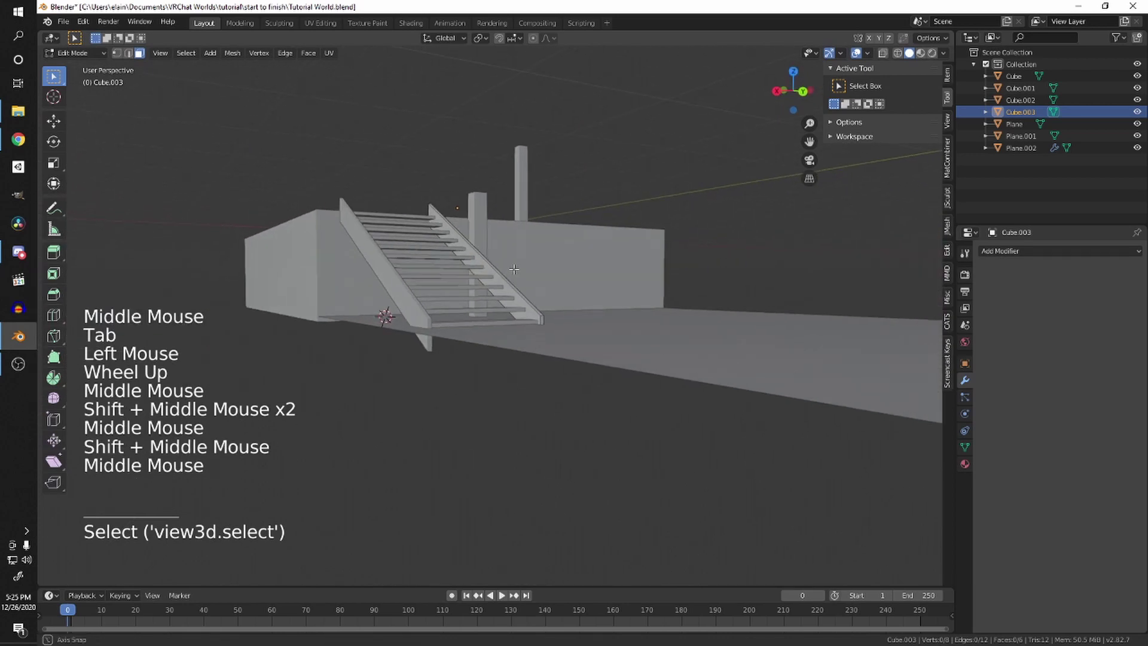
pyautogui.moveTo(556, 272); pyautogui.dragTo(459, 294, button='middle')
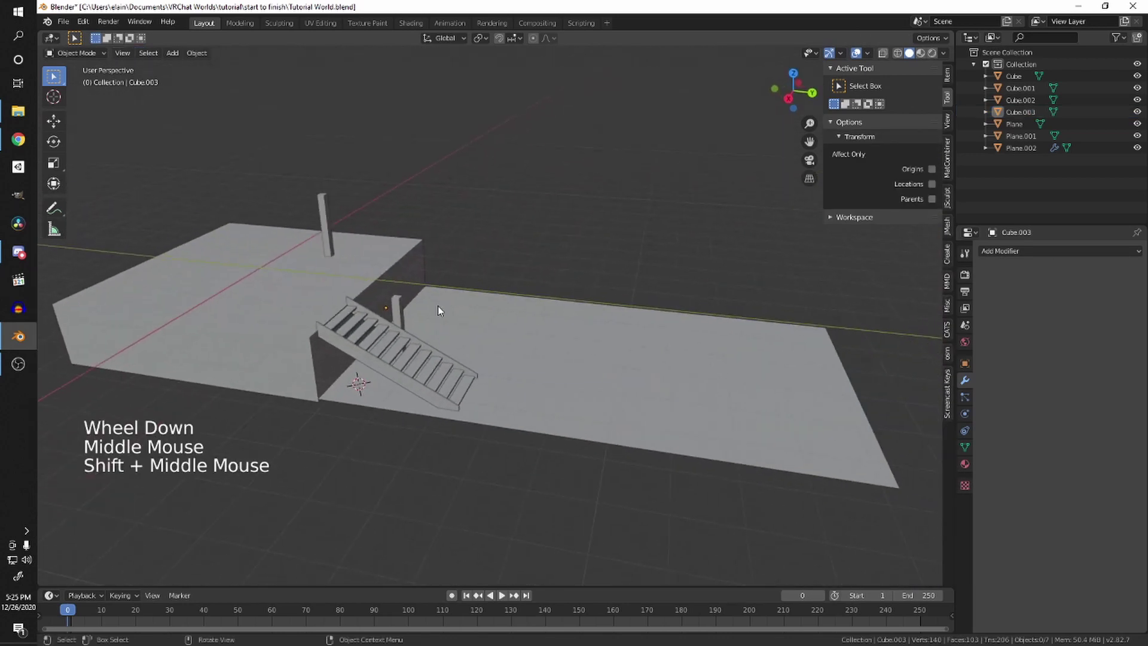
pyautogui.keyDown('shift'); pyautogui.moveTo(460, 294); pyautogui.dragTo(769, 357, button='middle'); pyautogui.keyUp('shift')
pyautogui.keyDown('shift'); pyautogui.moveTo(769, 357); pyautogui.dragTo(409, 312, button='middle'); pyautogui.keyUp('shift')
pyautogui.scroll(-3, 491, 308)
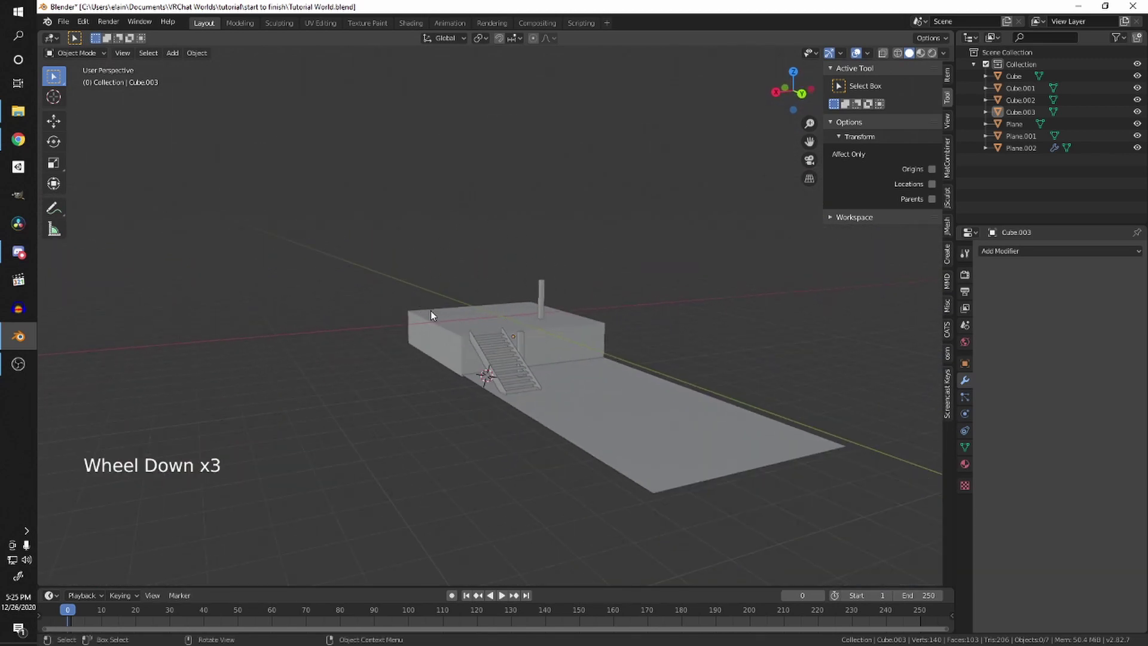
pyautogui.moveTo(490, 306); pyautogui.dragTo(608, 377, button='middle')
pyautogui.scroll(2, 467, 350)
pyautogui.scroll(-3, 544, 351)
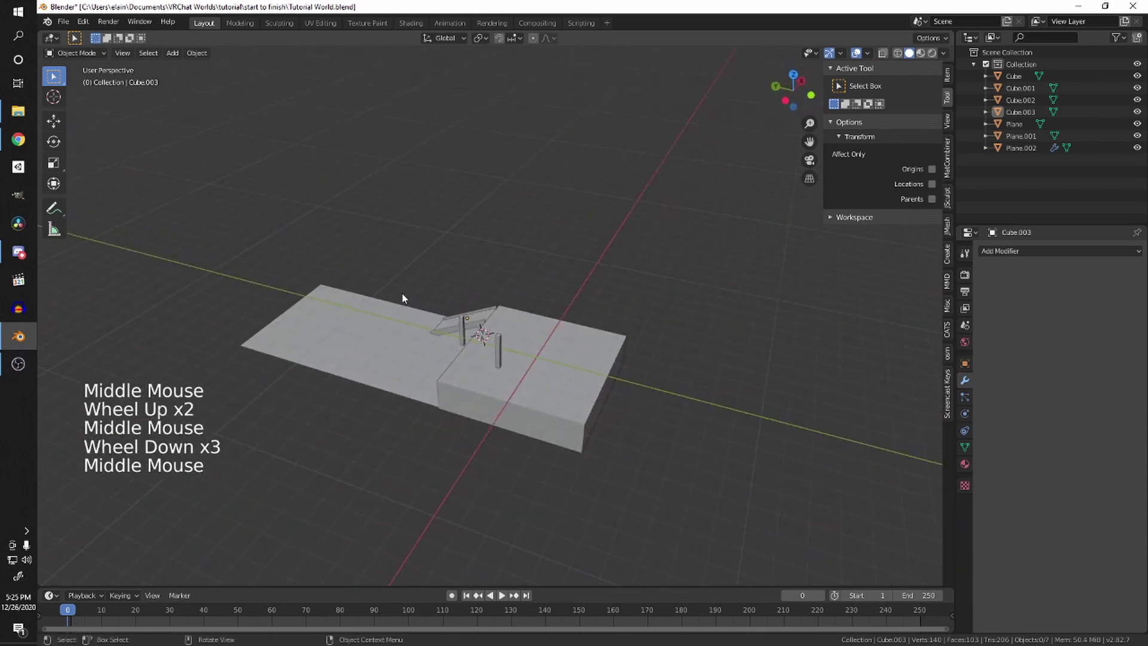
pyautogui.moveTo(397, 328); pyautogui.dragTo(585, 342, button='middle')
pyautogui.moveTo(404, 368); pyautogui.dragTo(330, 332, button='middle')
pyautogui.scroll(1, 246, 321)
# Step: Add a loop cut to the raised platform in Edit Mode and slide it close to the edge opposite the staircase
pyautogui.moveTo(246, 321); pyautogui.dragTo(412, 386, button='middle')
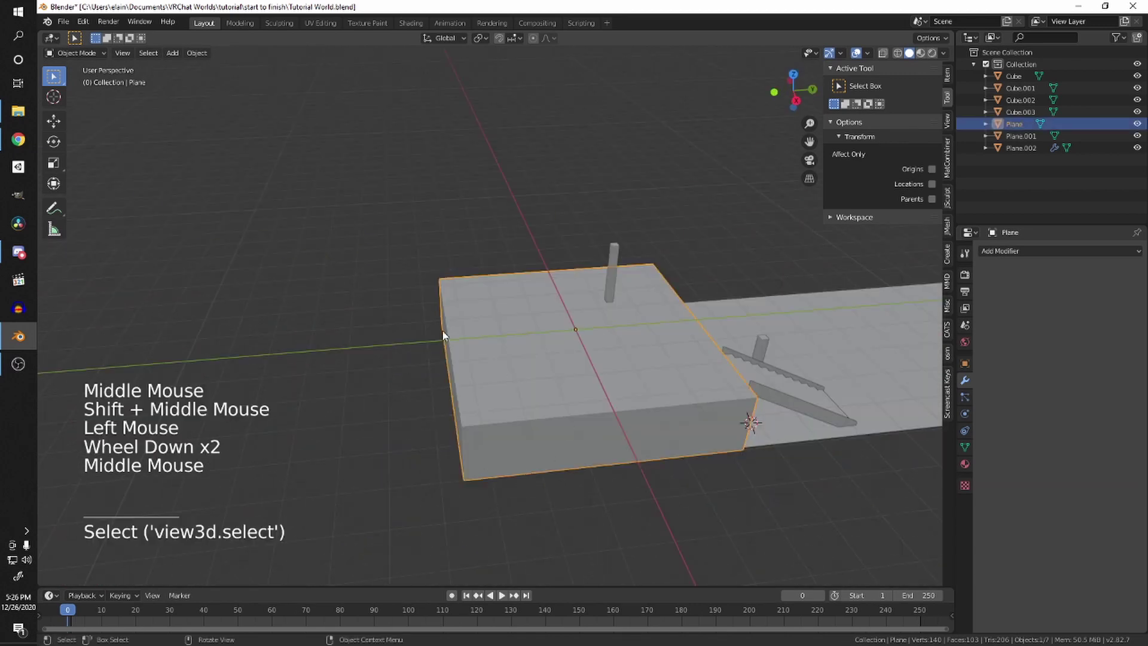
pyautogui.moveTo(465, 360); pyautogui.dragTo(489, 369, button='middle')
pyautogui.scroll(1, 524, 430)
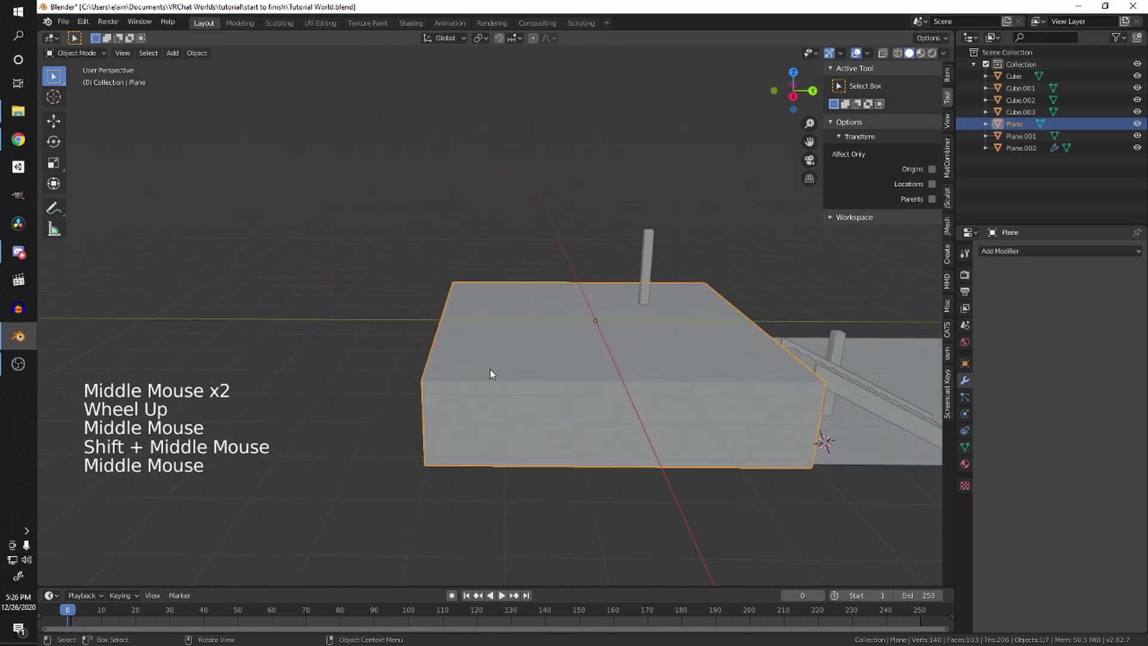
pyautogui.press('Tab')
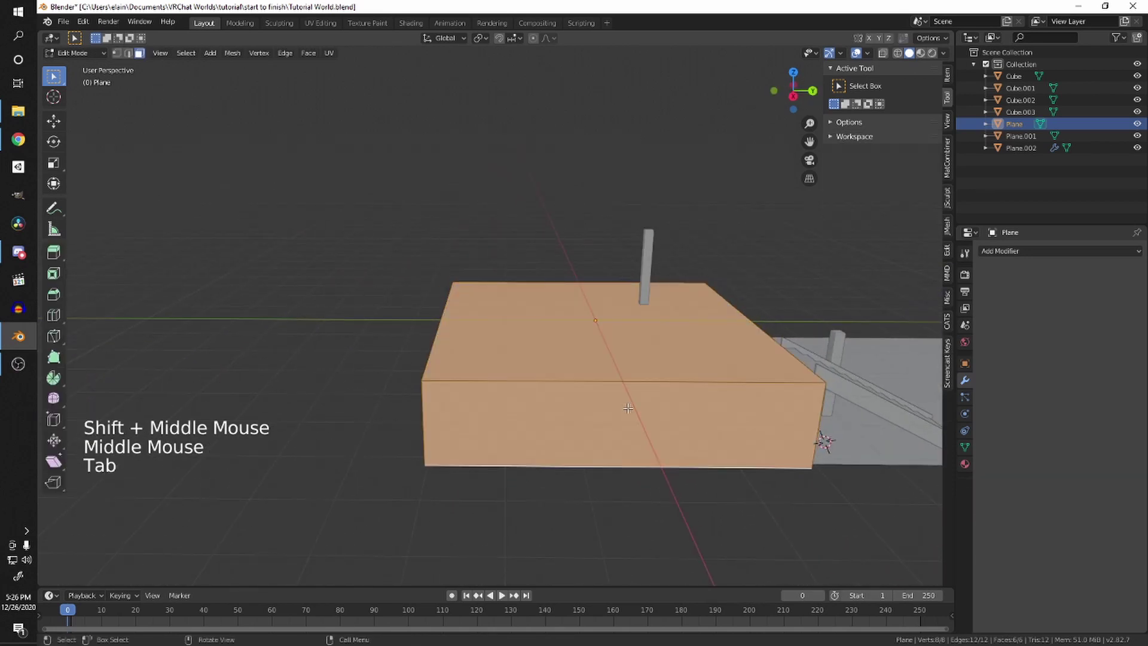
pyautogui.keyDown('shift'); pyautogui.moveTo(629, 408); pyautogui.dragTo(591, 330, button='middle'); pyautogui.keyUp('shift')
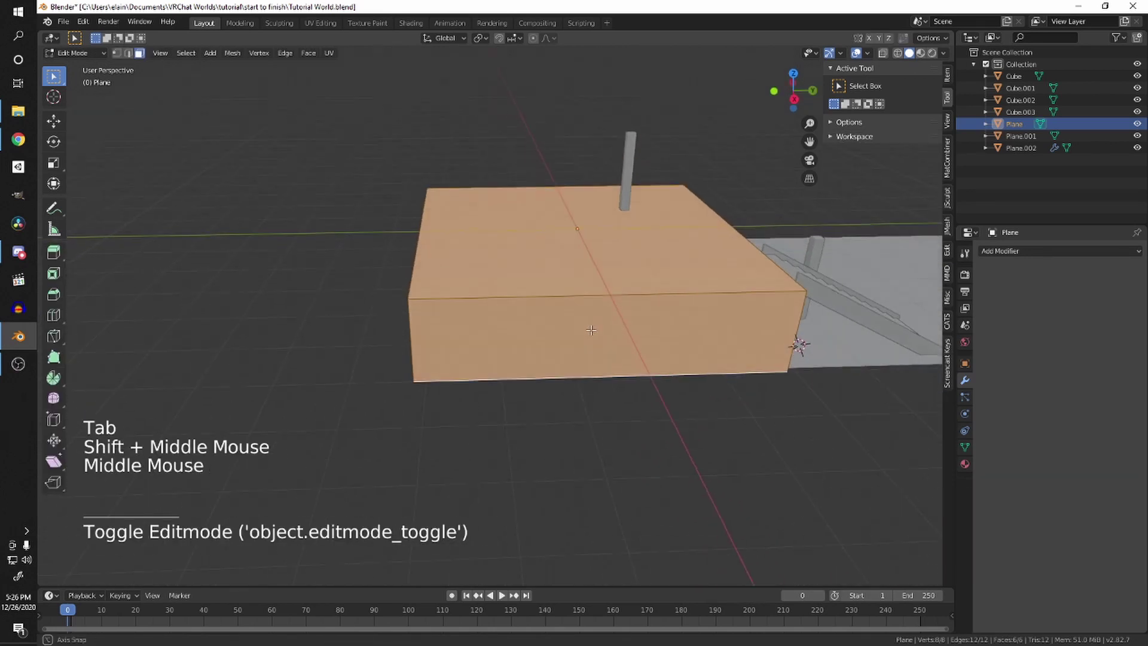
pyautogui.hotkey('ctrl', 'r')
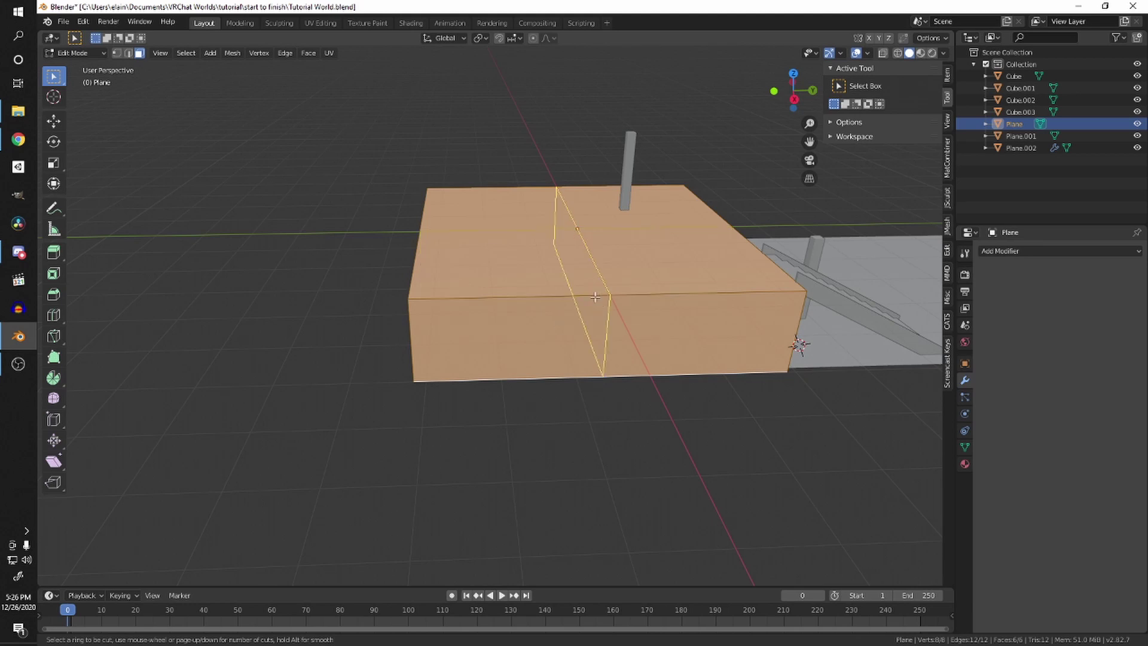
pyautogui.click(595, 317)
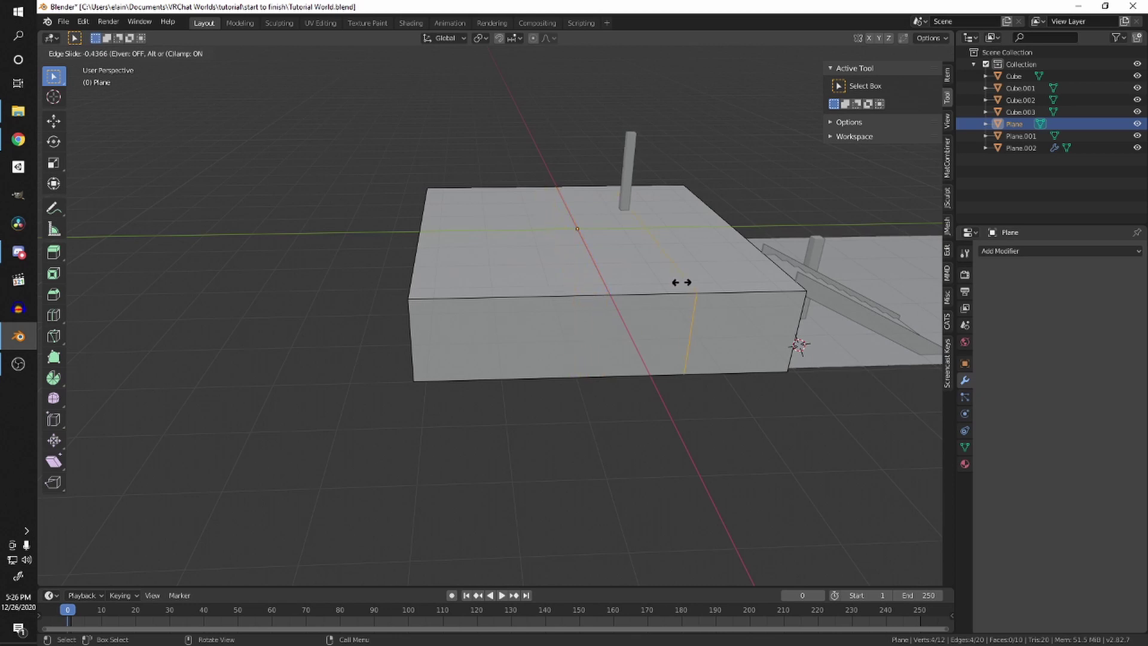
pyautogui.click(409, 295)
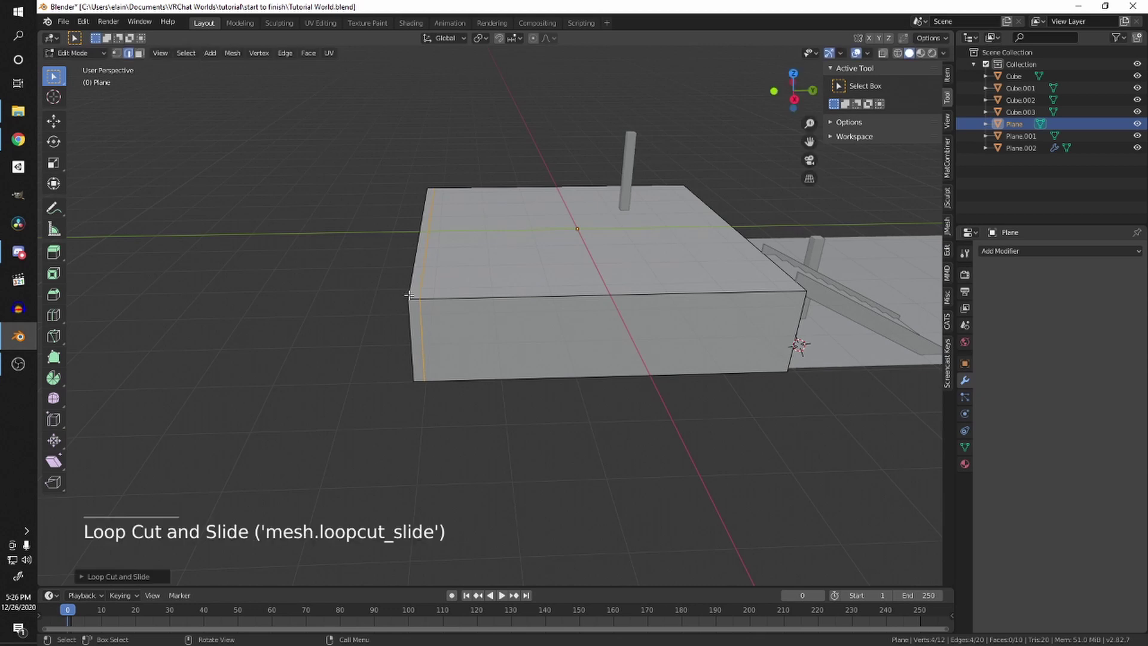
# Step: Extrude the narrow top strip along the platform edge opposite the staircase straight up to form a back wall
pyautogui.moveTo(490, 295); pyautogui.dragTo(462, 272, button='middle')
pyautogui.press('3')
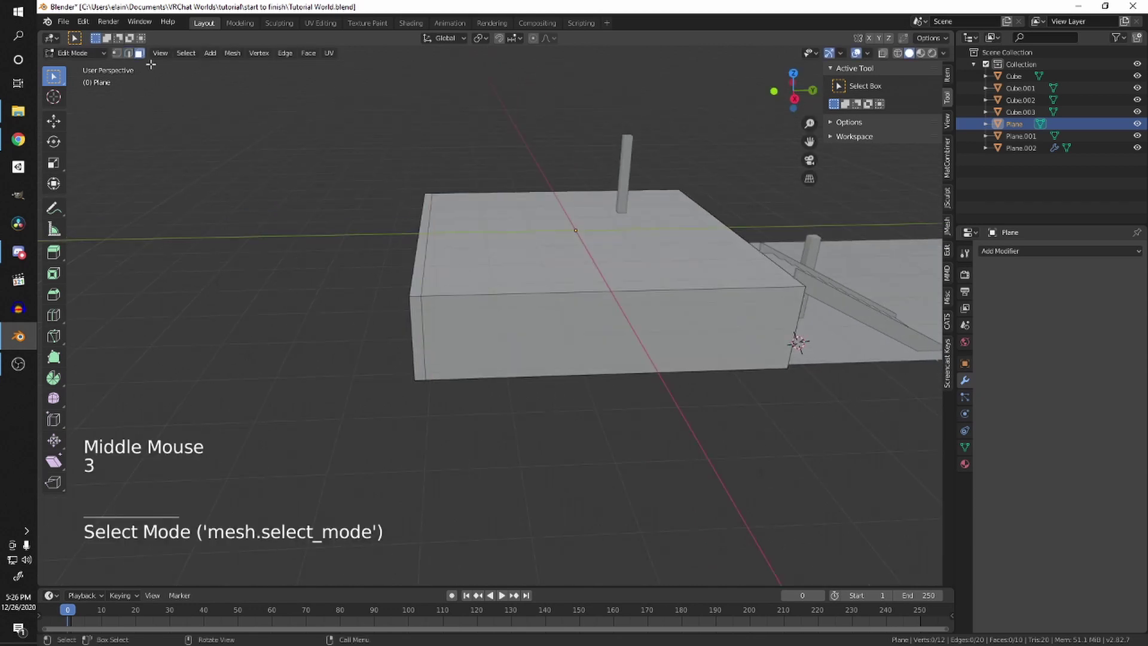
pyautogui.moveTo(140, 55); pyautogui.dragTo(395, 263, button='middle')
pyautogui.scroll(1, 409, 272)
pyautogui.click(407, 273)
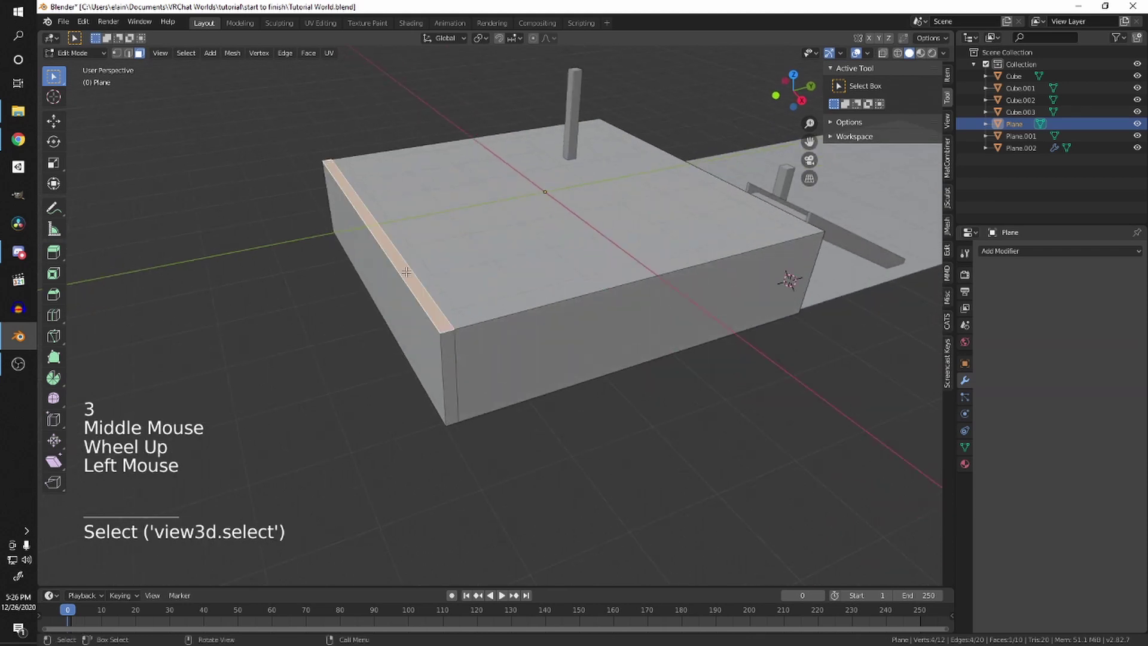
pyautogui.moveTo(516, 300); pyautogui.dragTo(529, 285, button='middle')
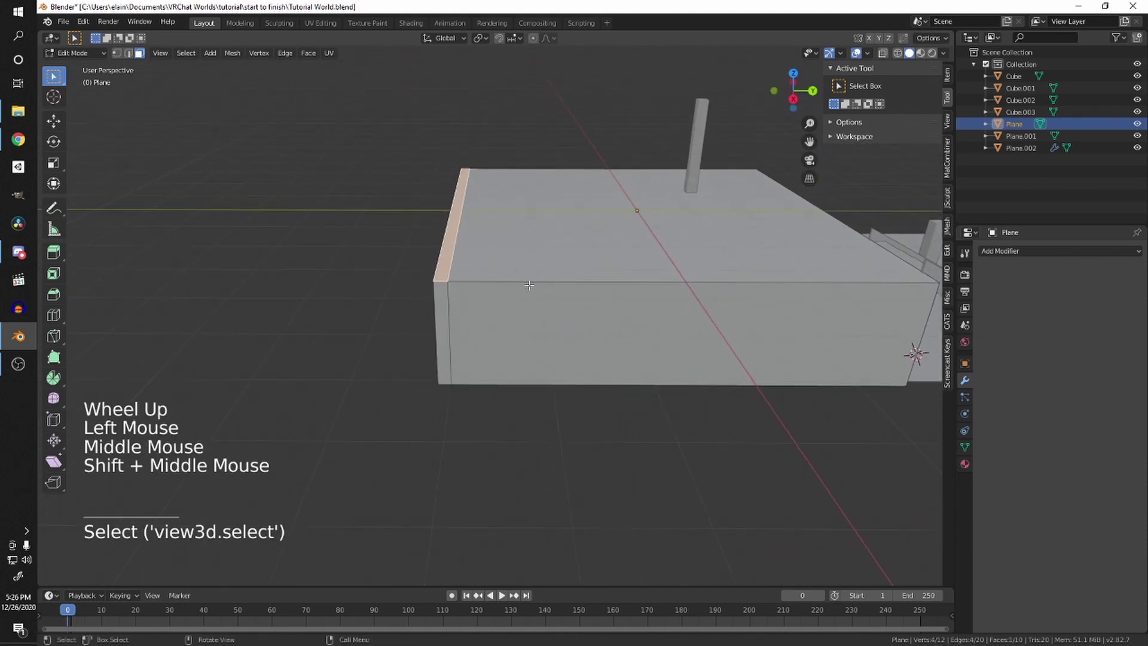
pyautogui.press('e')
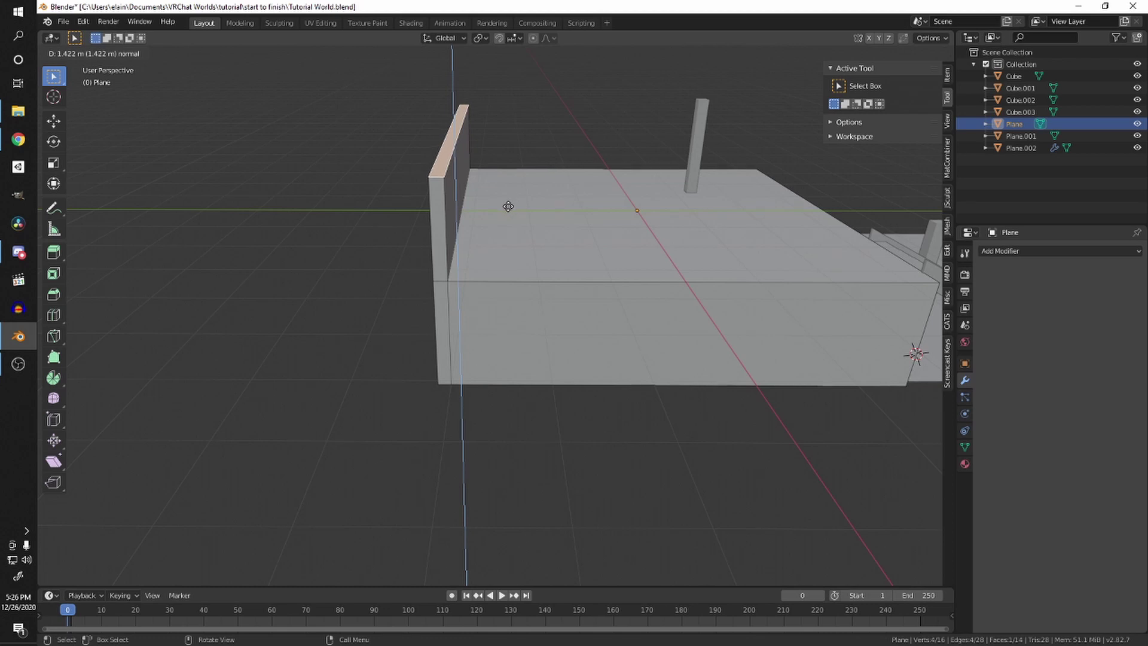
pyautogui.click(502, 175)
# Step: Adjust the back wall's height by moving its top face along Z, and return to Object Mode
pyautogui.press('g')
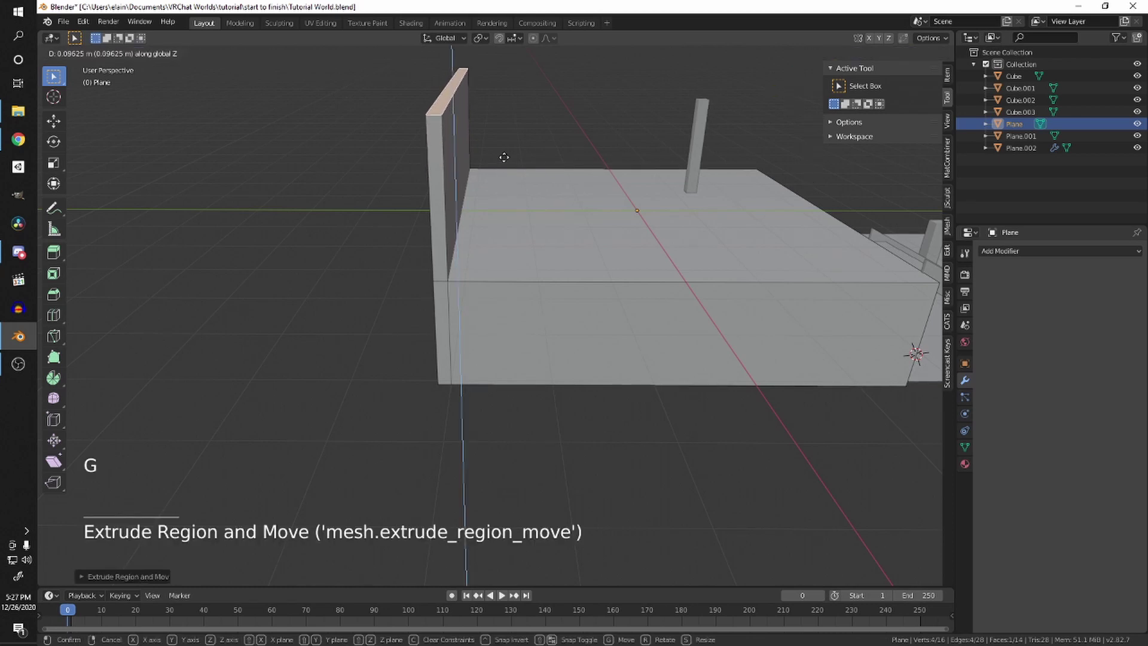
pyautogui.click(505, 126)
pyautogui.keyDown('shift'); pyautogui.moveTo(505, 125); pyautogui.dragTo(526, 155, button='middle'); pyautogui.keyUp('shift')
pyautogui.moveTo(526, 155); pyautogui.dragTo(311, 158, button='middle')
pyautogui.press('g')
pyautogui.click(562, 172)
pyautogui.press('Tab')
# Step: Move the pillar on the raised platform horizontally, keeping its height, so it stands next to the back wall
pyautogui.click(384, 217)
pyautogui.moveTo(383, 217); pyautogui.dragTo(416, 287, button='middle')
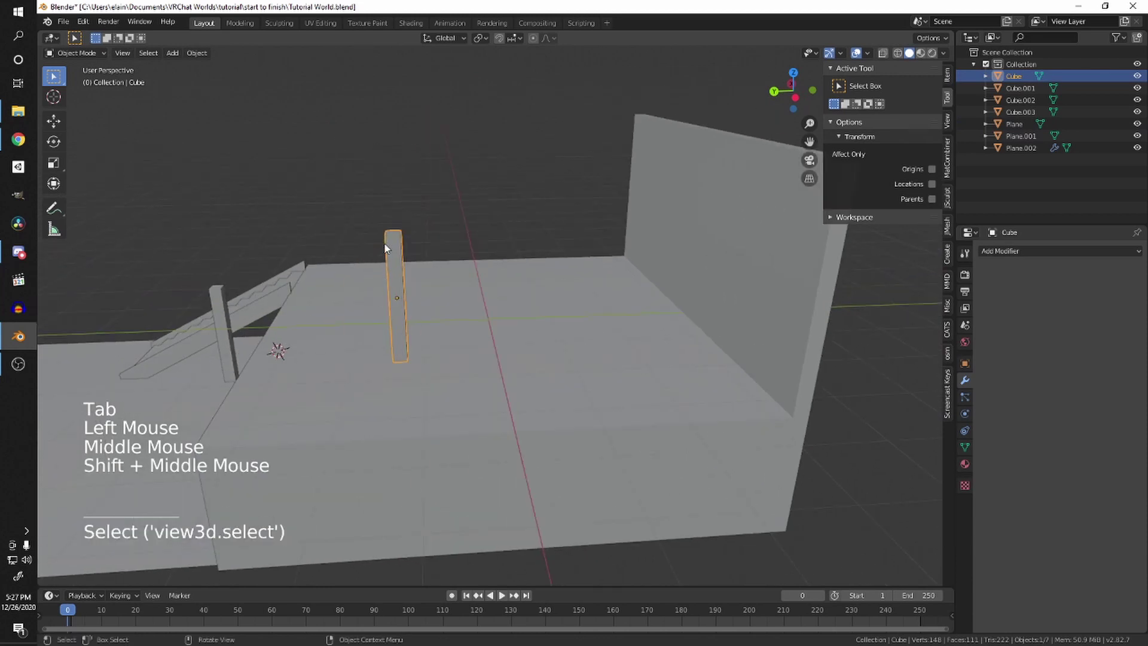
pyautogui.moveTo(386, 248); pyautogui.dragTo(503, 269, button='middle')
pyautogui.keyDown('shift'); pyautogui.moveTo(502, 269); pyautogui.dragTo(662, 323, button='middle'); pyautogui.keyUp('shift')
pyautogui.scroll(2, 625, 289)
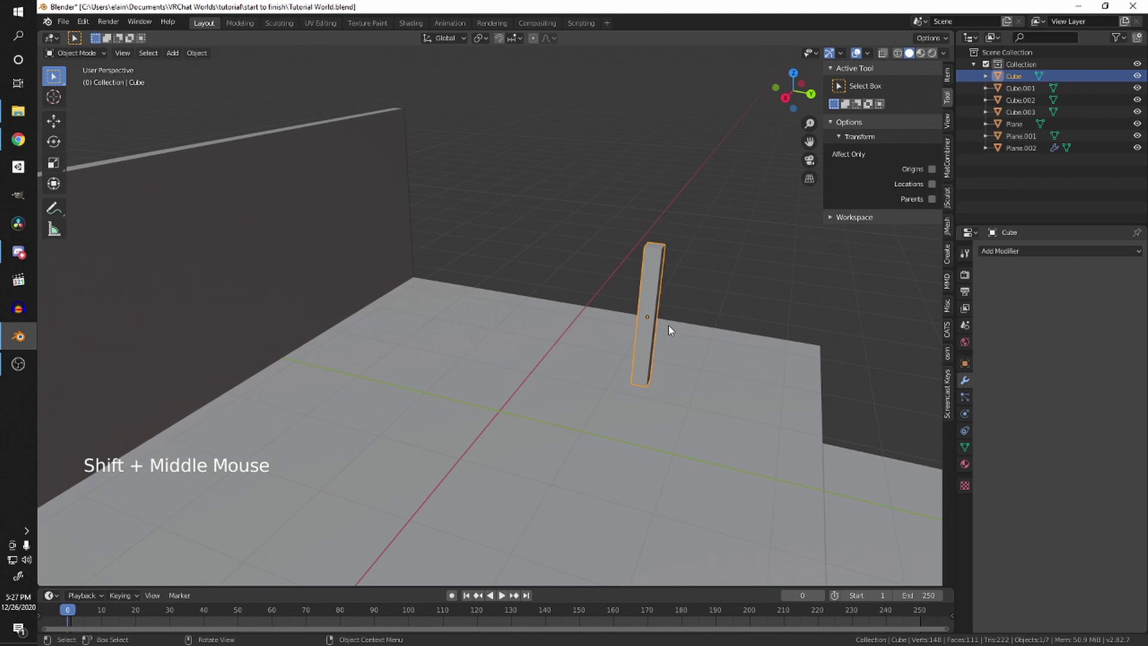
pyautogui.press('g')
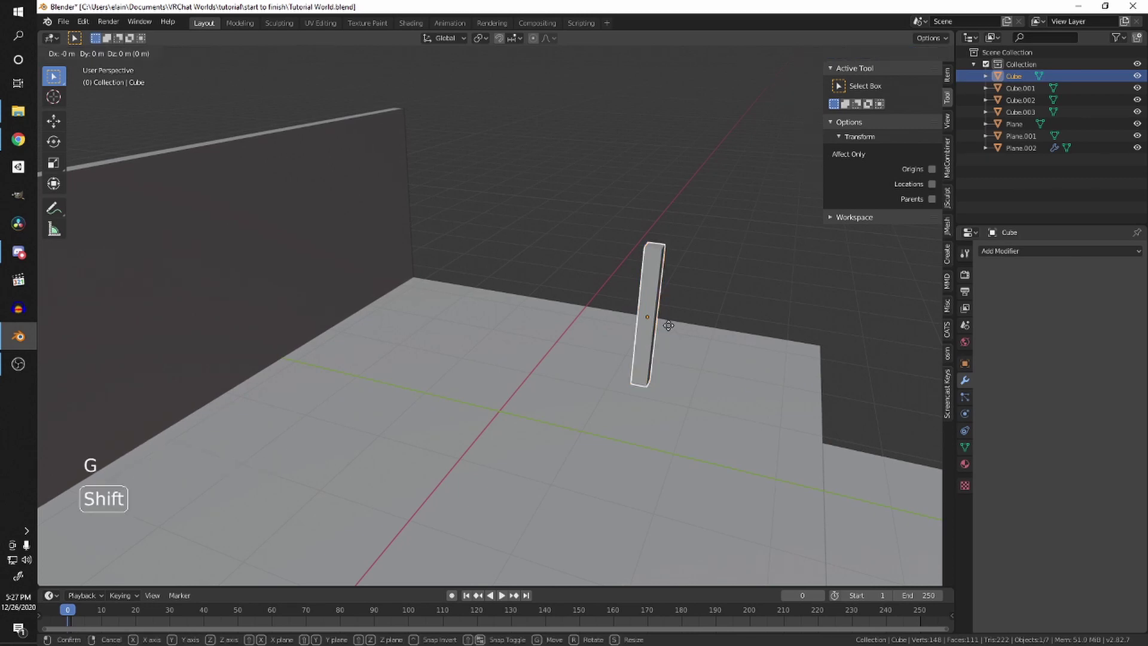
pyautogui.hotkey('shift', 'z')
pyautogui.click(335, 299)
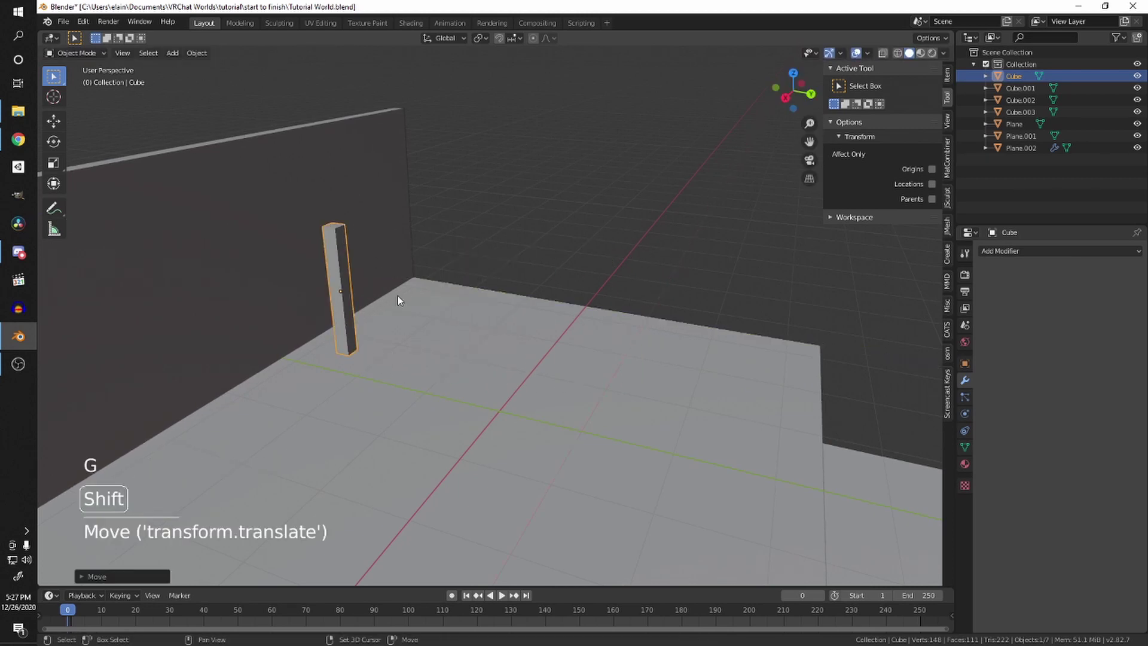
# Step: Examine the back wall's height against the neighbouring pillar from both near and far
pyautogui.keyDown('shift'); pyautogui.scroll(1, 397, 295); pyautogui.keyUp('shift')
pyautogui.scroll(4, 582, 321)
pyautogui.keyDown('shift'); pyautogui.moveTo(397, 295); pyautogui.dragTo(366, 388, button='middle'); pyautogui.keyUp('shift')
pyautogui.scroll(-2, 587, 346)
pyautogui.keyDown('shift'); pyautogui.scroll(1, 588, 365); pyautogui.keyUp('shift')
pyautogui.scroll(3, 590, 402)
pyautogui.scroll(-4, 366, 388)
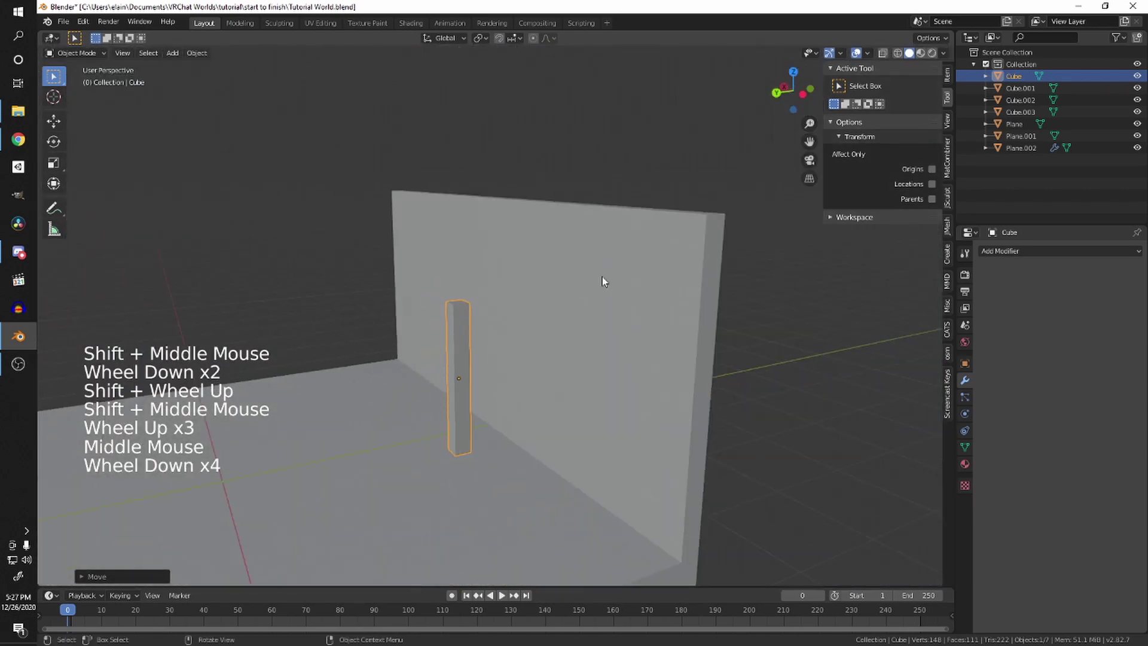
# Step: Raise the top face of the platform's back wall by about 0.54 m along Z in Edit Mode
pyautogui.click(602, 276)
pyautogui.press('Tab')
pyautogui.moveTo(602, 276); pyautogui.dragTo(583, 457, button='middle')
pyautogui.press('Tab')
pyautogui.scroll(-4, 491, 281)
pyautogui.moveTo(447, 396); pyautogui.dragTo(502, 379, button='middle')
pyautogui.keyDown('shift'); pyautogui.moveTo(503, 380); pyautogui.dragTo(547, 364, button='middle'); pyautogui.keyUp('shift')
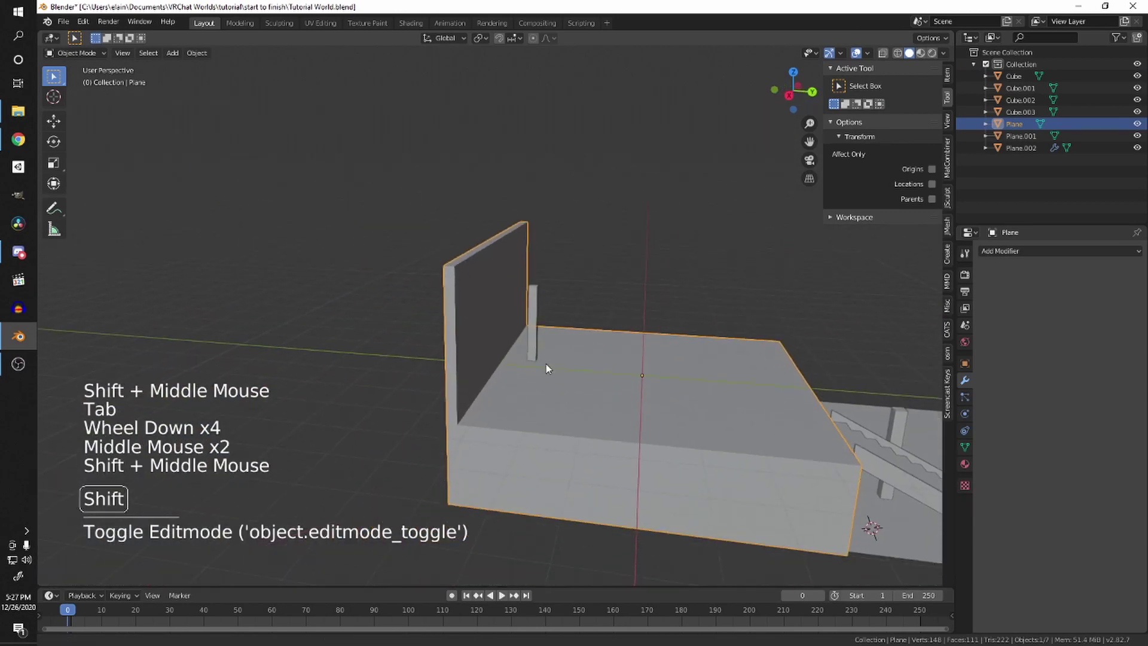
pyautogui.press('Tab')
pyautogui.scroll(1, 490, 263)
pyautogui.press('3')
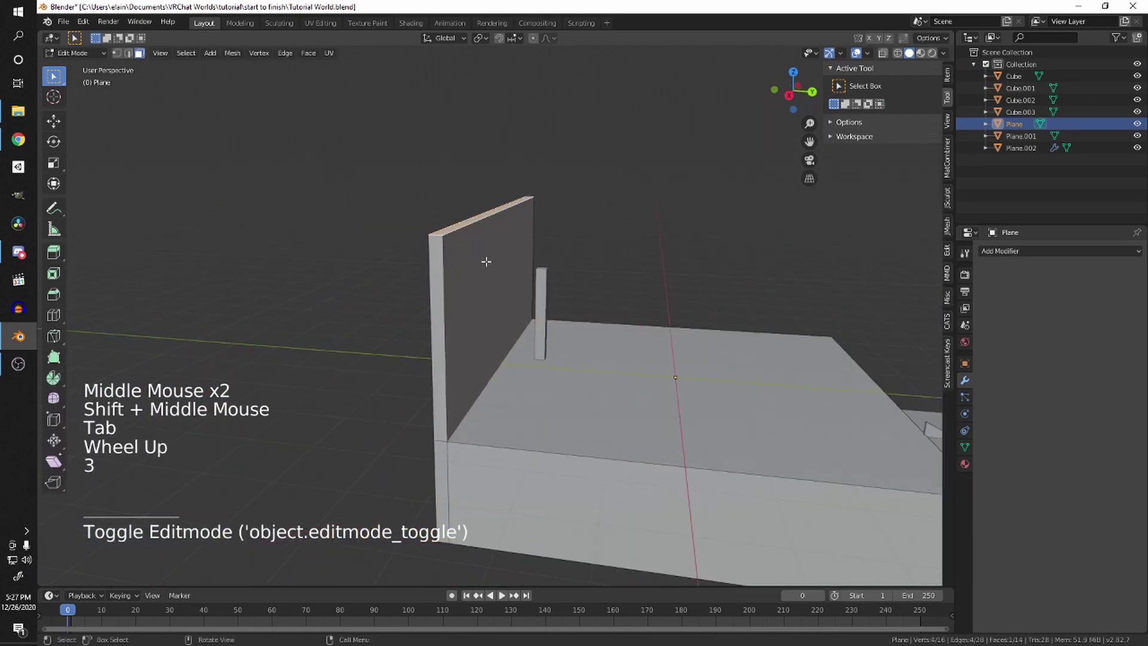
pyautogui.click(458, 228)
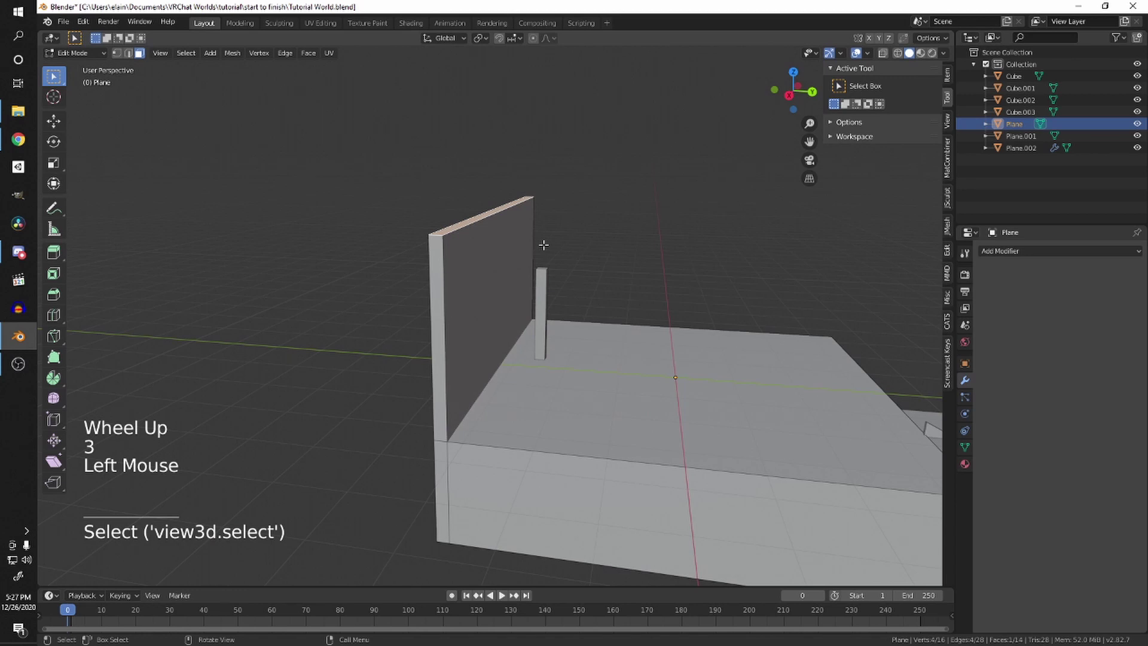
pyautogui.press('g')
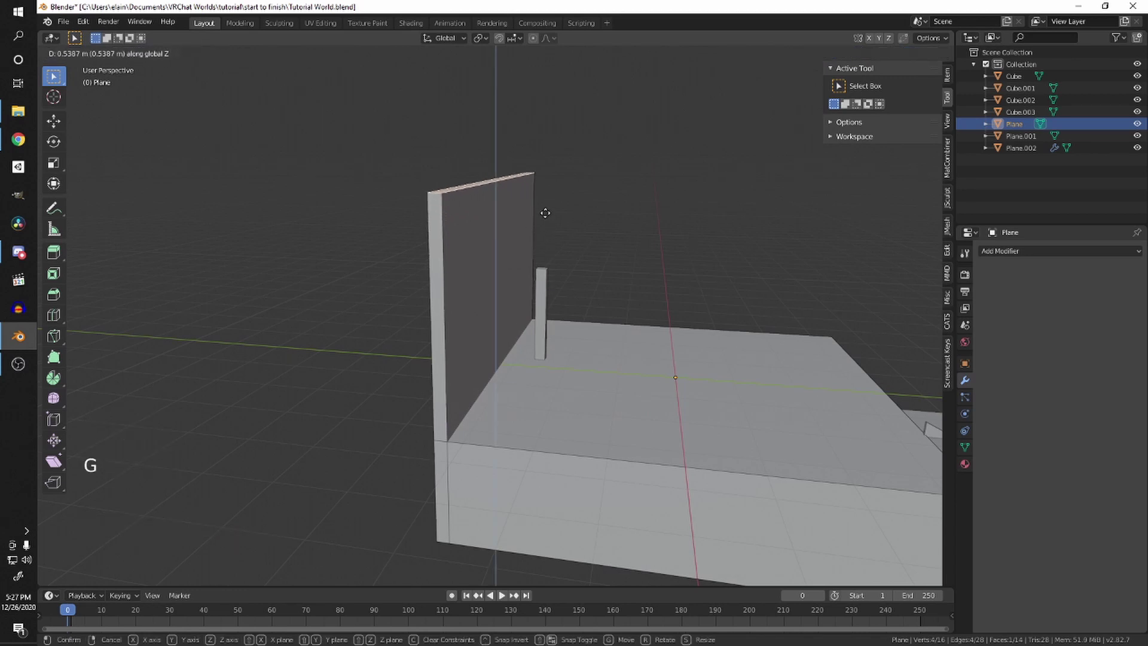
pyautogui.click(544, 213)
# Step: Return to Object Mode and examine the back wall's proportions against the platform, staircase and pillars from several angles
pyautogui.scroll(-2, 543, 212)
pyautogui.moveTo(544, 213); pyautogui.dragTo(454, 332, button='middle')
pyautogui.keyDown('shift'); pyautogui.scroll(1, 502, 299); pyautogui.keyUp('shift')
pyautogui.press('Tab')
pyautogui.scroll(-1, 711, 436)
pyautogui.scroll(2, 474, 461)
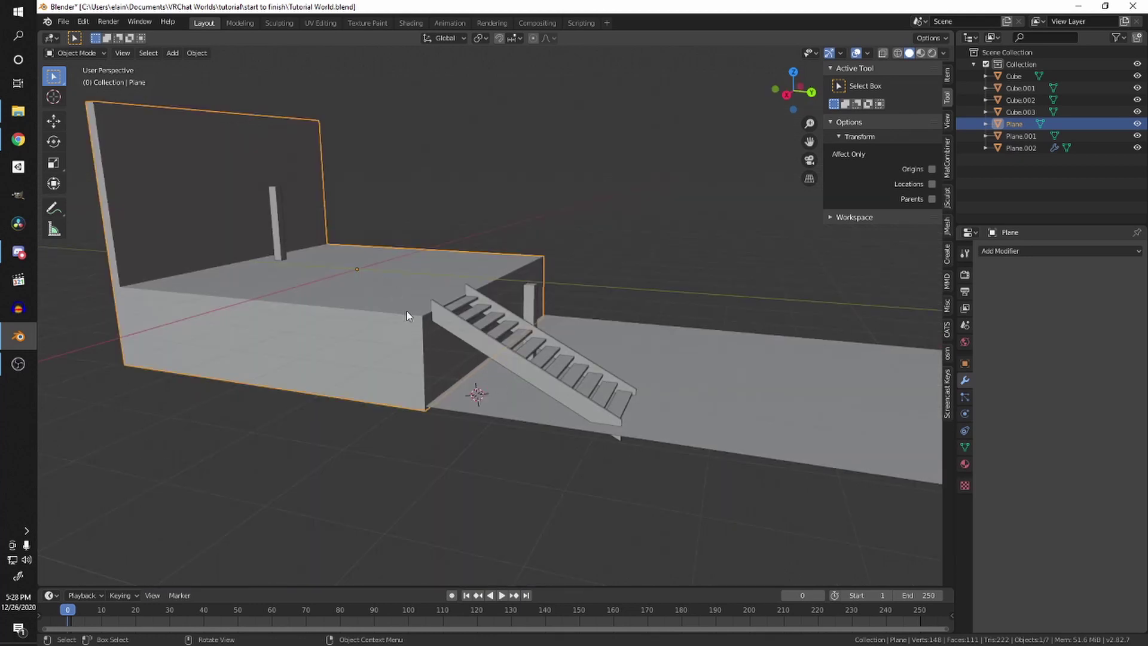
pyautogui.moveTo(651, 436); pyautogui.dragTo(533, 428, button='middle')
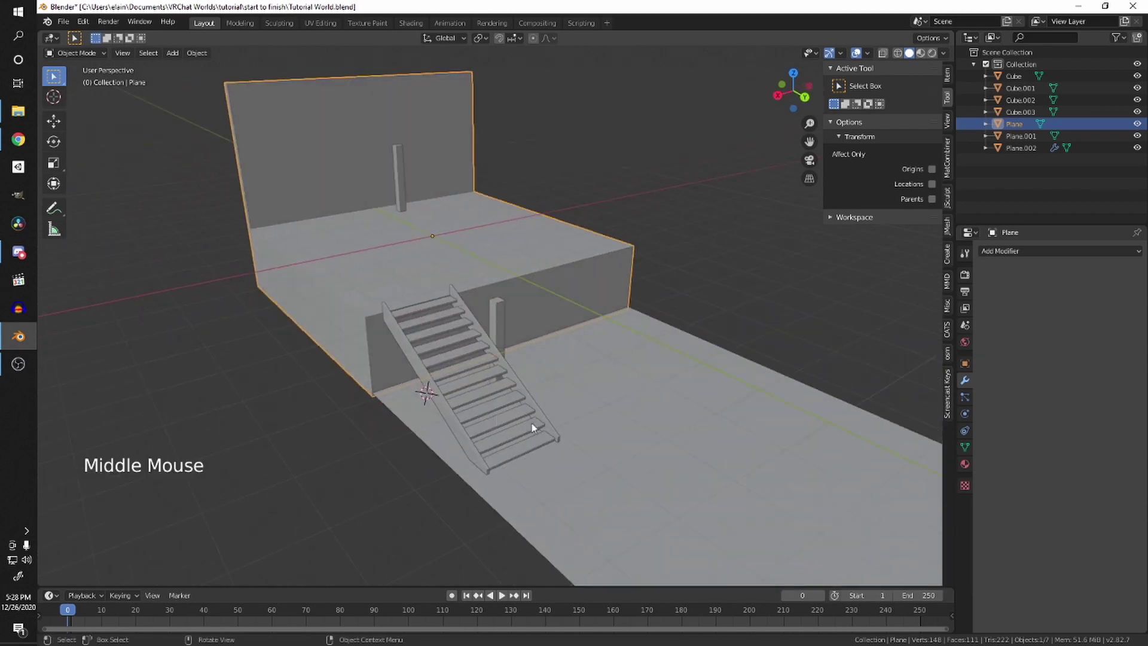
pyautogui.moveTo(488, 356); pyautogui.dragTo(547, 374, button='middle')
pyautogui.moveTo(548, 375); pyautogui.dragTo(616, 378, button='middle')
pyautogui.moveTo(608, 279); pyautogui.dragTo(517, 250, button='middle')
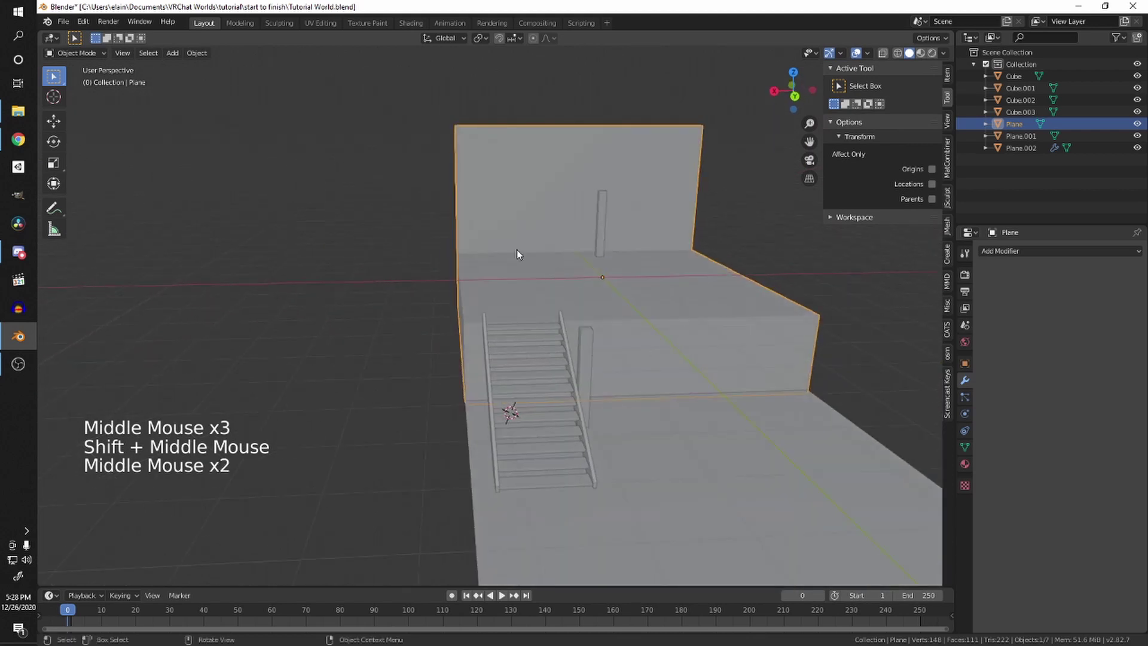
pyautogui.keyDown('shift'); pyautogui.moveTo(658, 321); pyautogui.dragTo(630, 317, button='middle'); pyautogui.keyUp('shift')
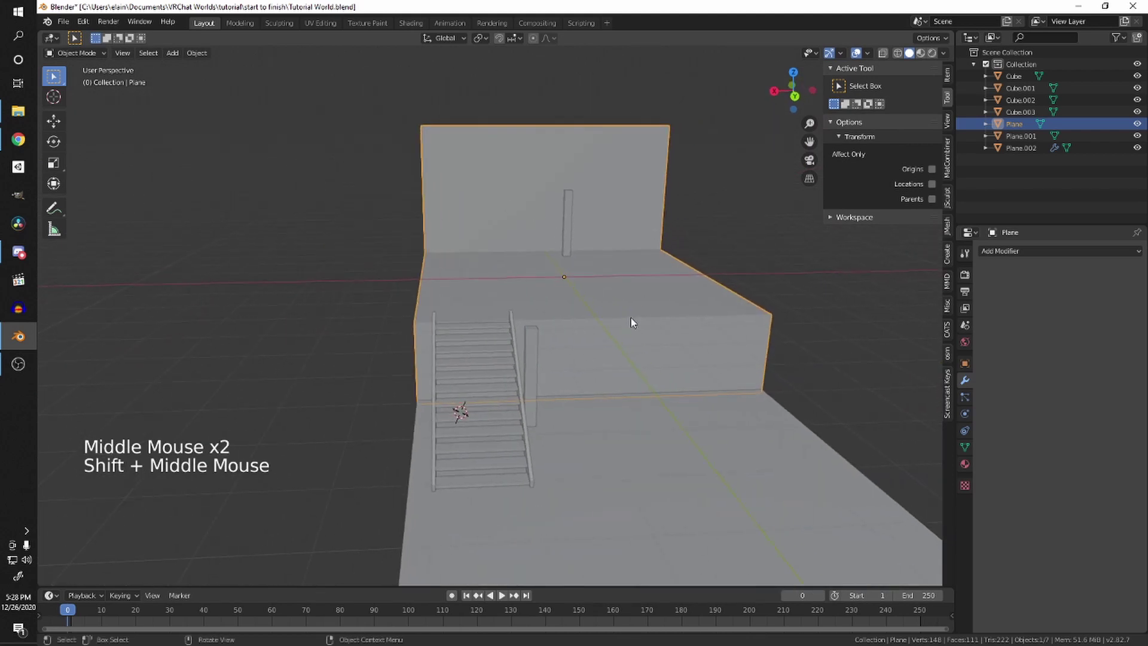
# Step: Add a centred loop cut running from front to back through the raised platform and its back wall in Edit Mode
pyautogui.press('Tab')
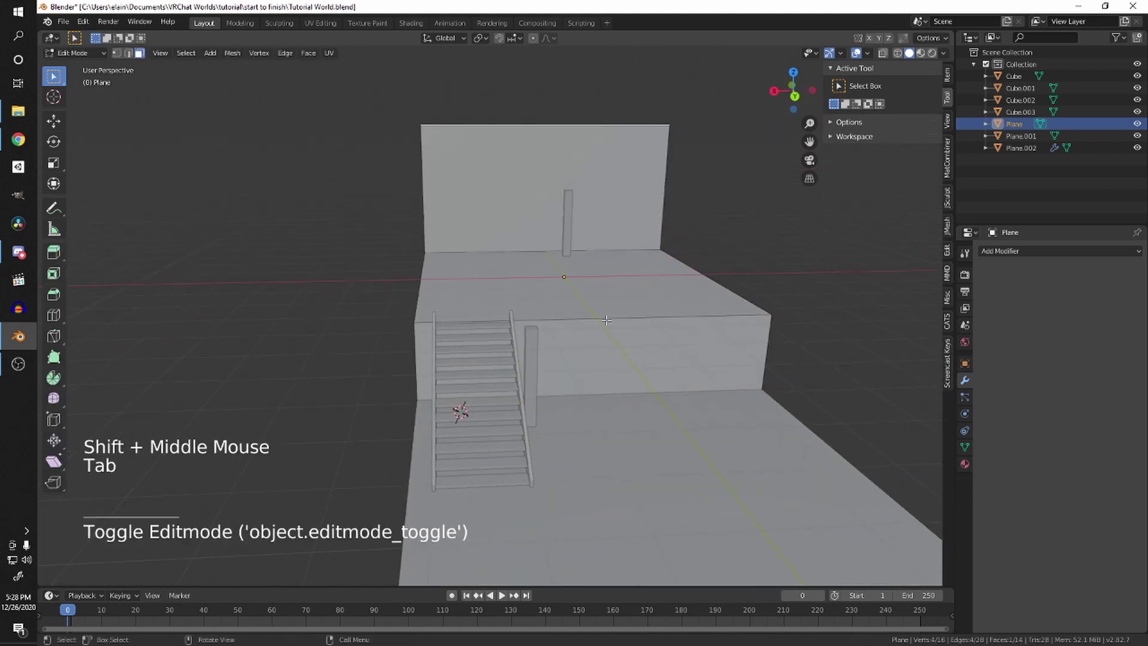
pyautogui.hotkey('ctrl', 'r')
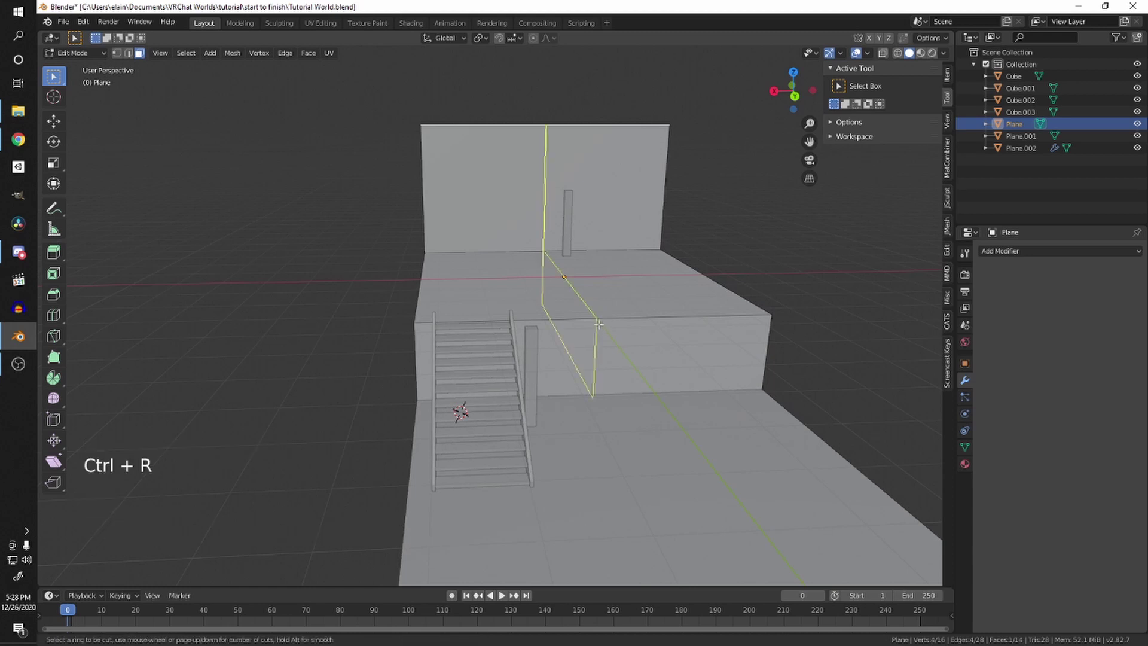
pyautogui.click(598, 323)
pyautogui.rightClick(598, 323)
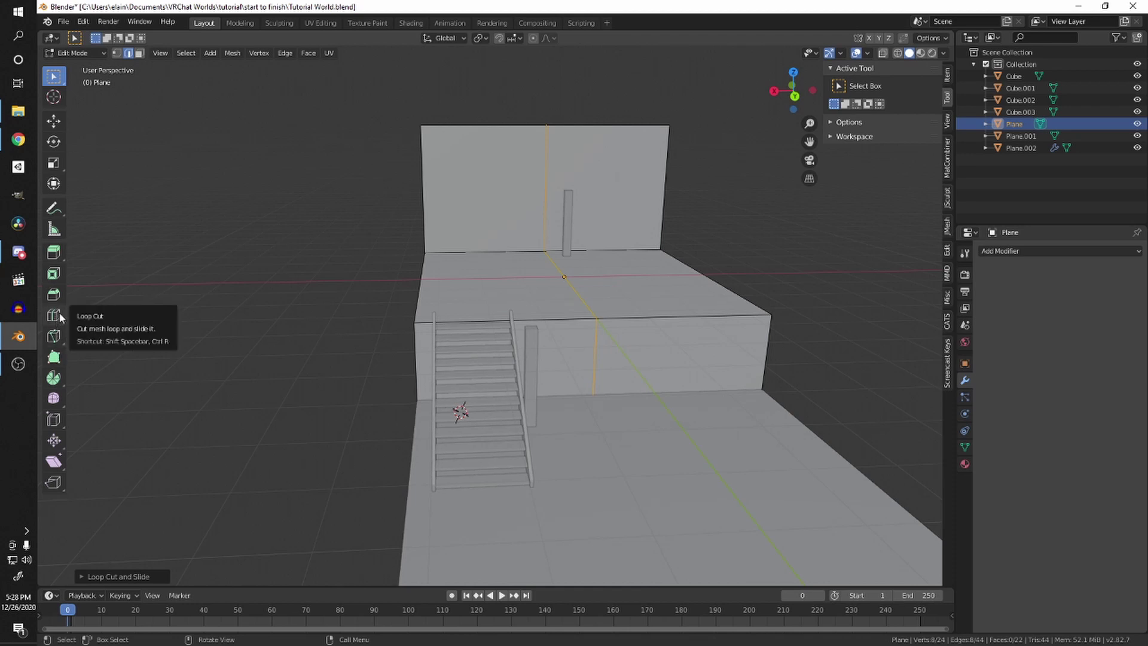
# Step: Use Offset Edge Loop Cut on the centre loop and slide the two new loops close to the platform's outer side edges
pyautogui.moveTo(60, 319); pyautogui.dragTo(76, 328)
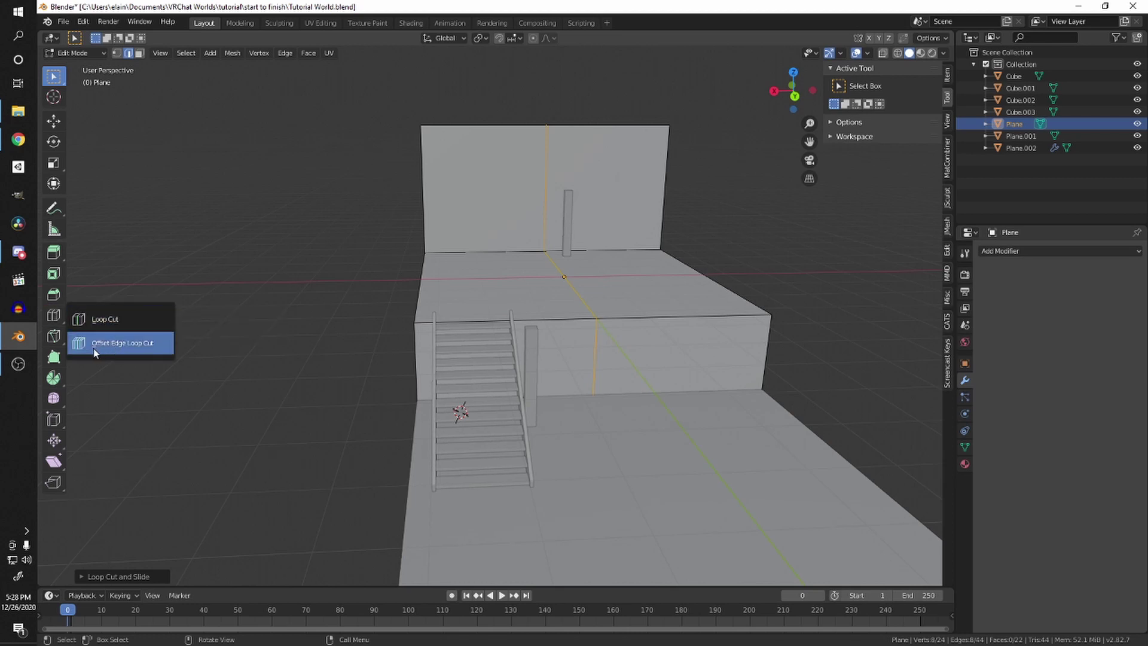
pyautogui.click(155, 349)
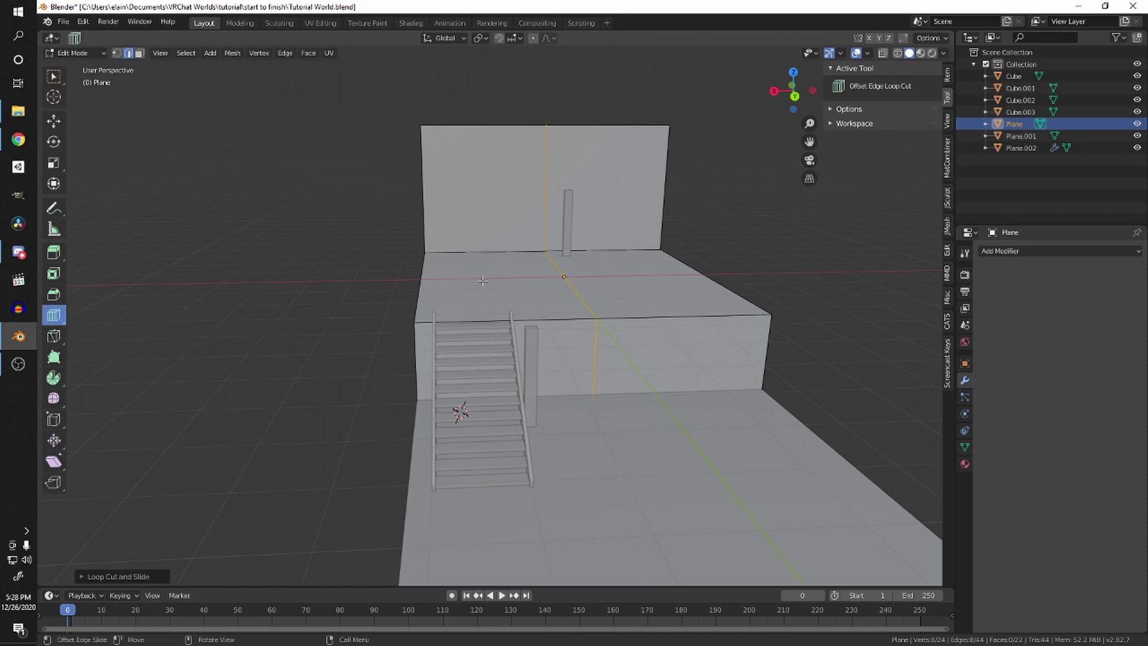
pyautogui.scroll(2, 503, 296)
pyautogui.keyDown('shift'); pyautogui.moveTo(483, 281); pyautogui.dragTo(651, 246, button='middle'); pyautogui.keyUp('shift')
pyautogui.scroll(-1, 546, 272)
pyautogui.moveTo(502, 233); pyautogui.dragTo(526, 335, button='middle')
pyautogui.click(538, 335)
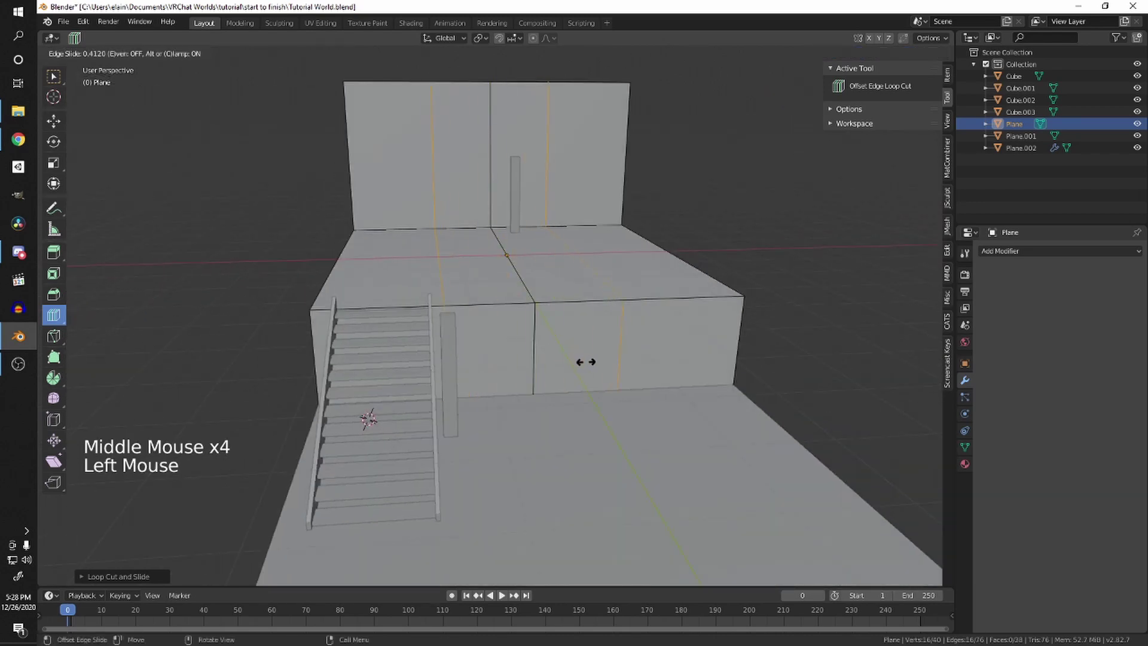
pyautogui.moveTo(615, 366); pyautogui.dragTo(625, 369)
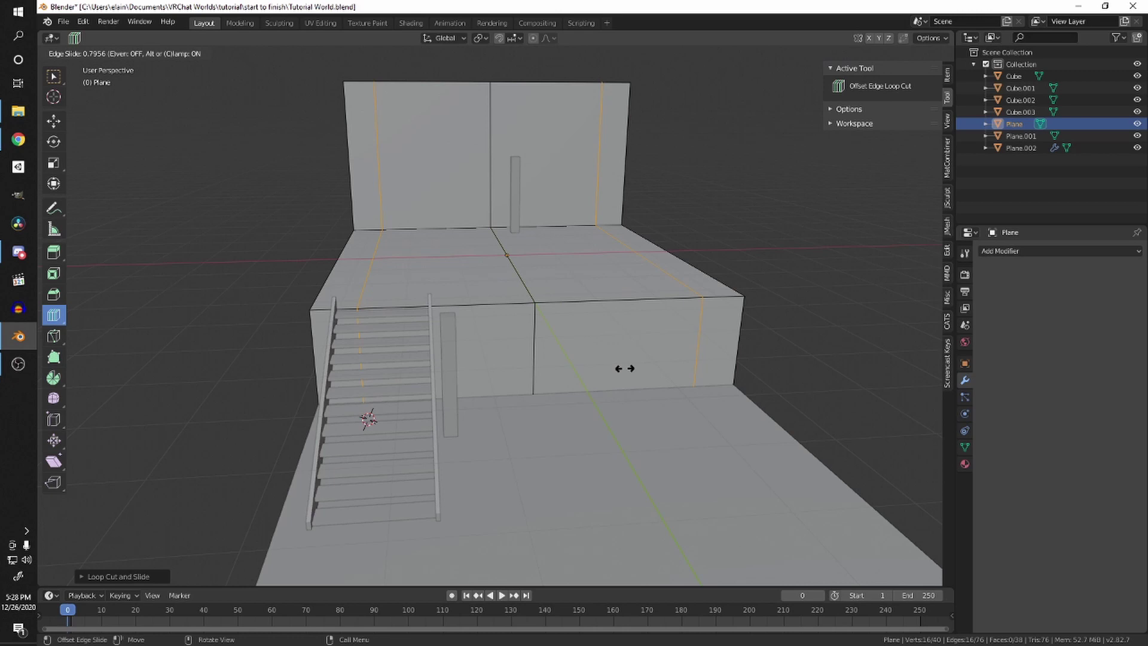
pyautogui.moveTo(634, 362); pyautogui.dragTo(648, 367)
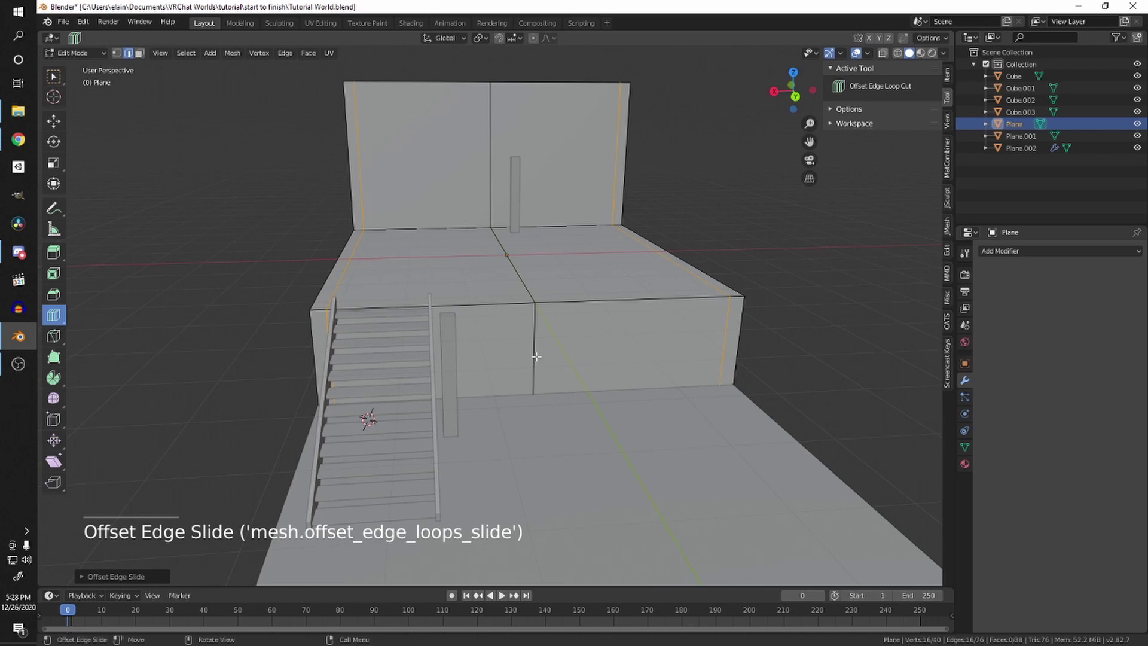
# Step: Extrude the narrow front faces at both outer sides of the platform forward to form side walls extending past the staircase's foot
pyautogui.moveTo(538, 356); pyautogui.dragTo(566, 353, button='middle')
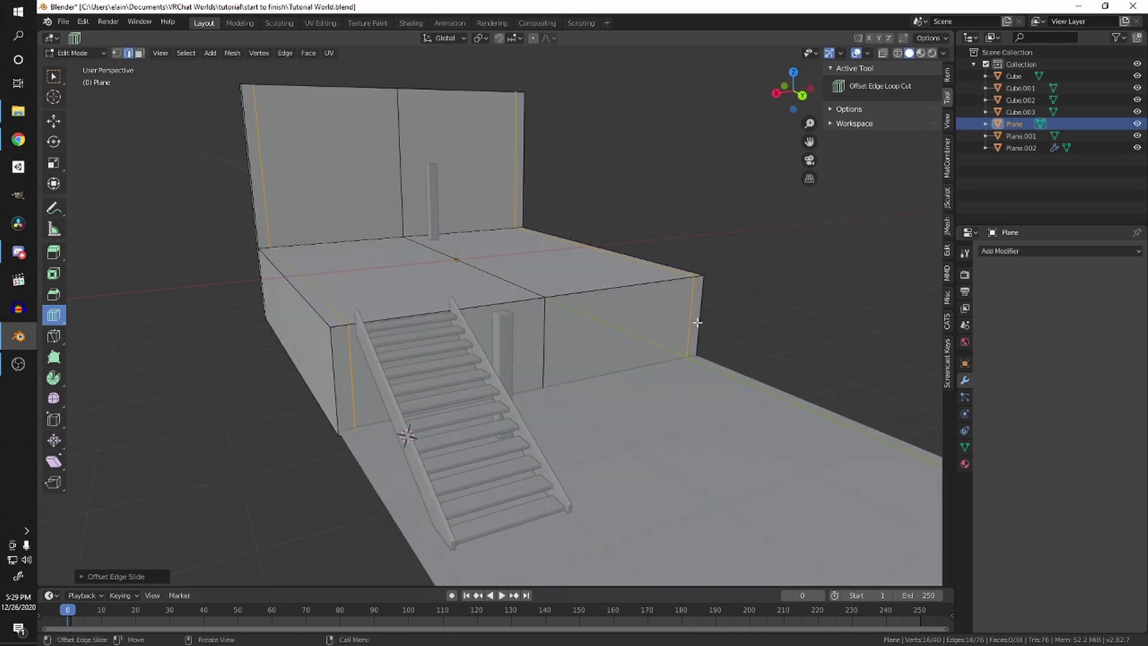
pyautogui.moveTo(697, 322); pyautogui.dragTo(366, 364, button='middle')
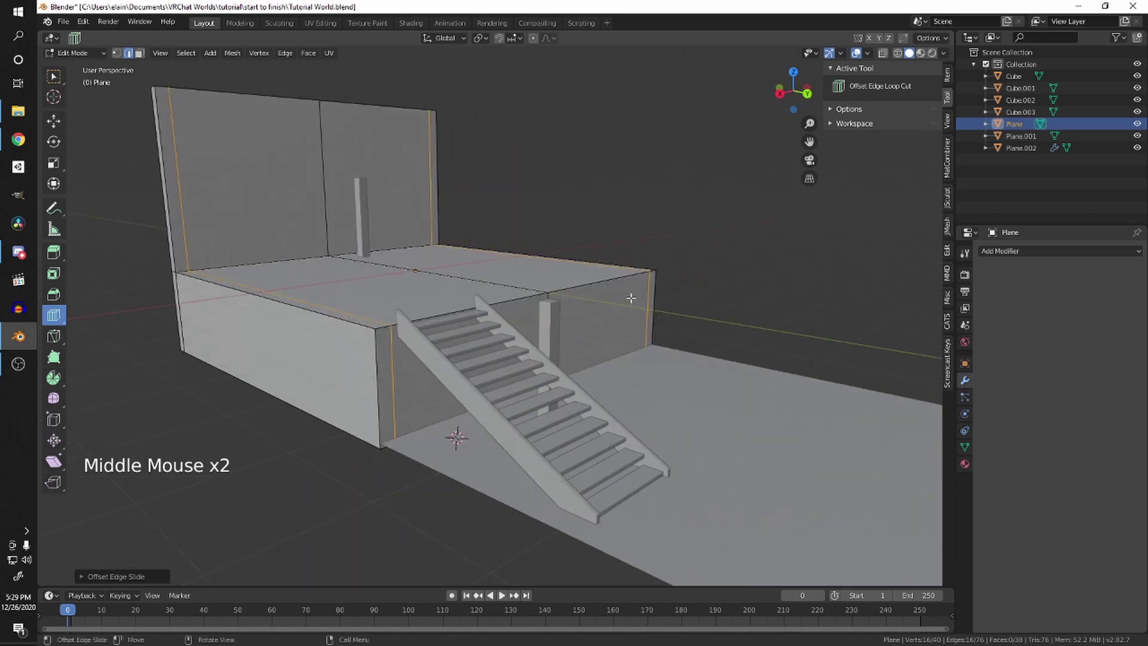
pyautogui.moveTo(634, 296); pyautogui.dragTo(322, 360, button='middle')
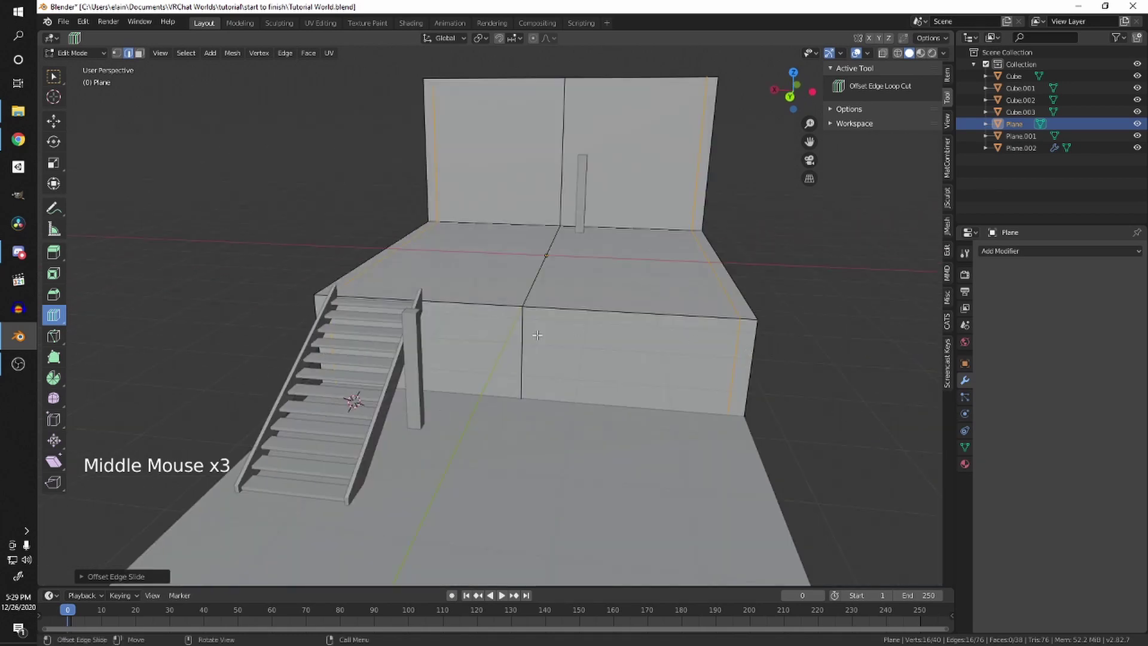
pyautogui.moveTo(537, 335); pyautogui.dragTo(248, 211, button='middle')
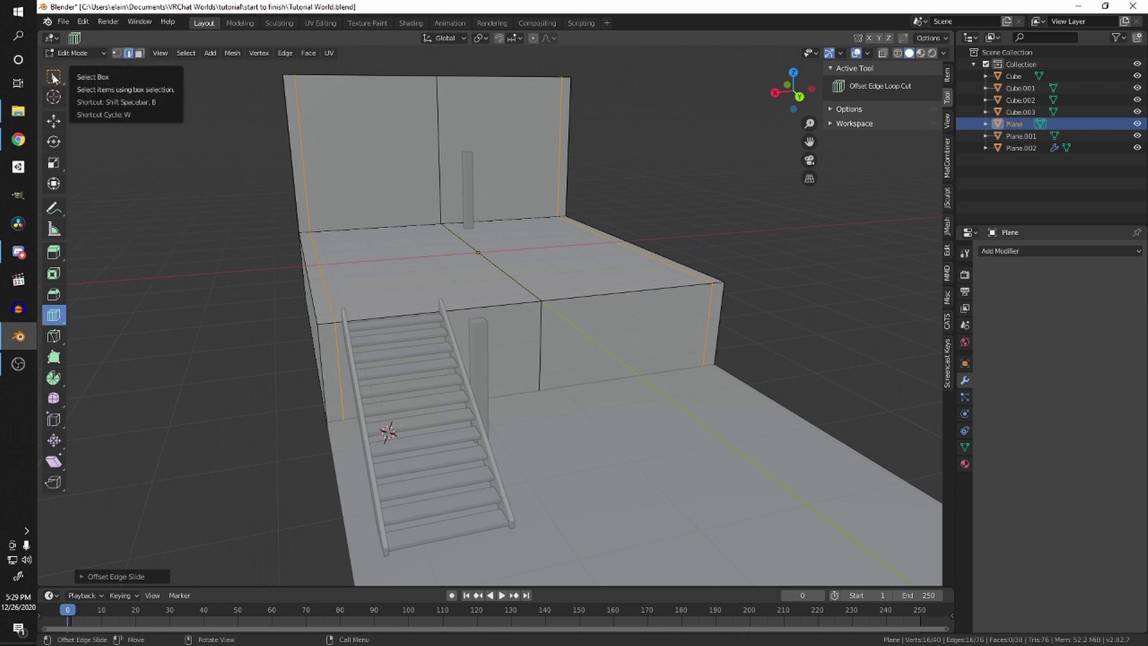
pyautogui.press('w')
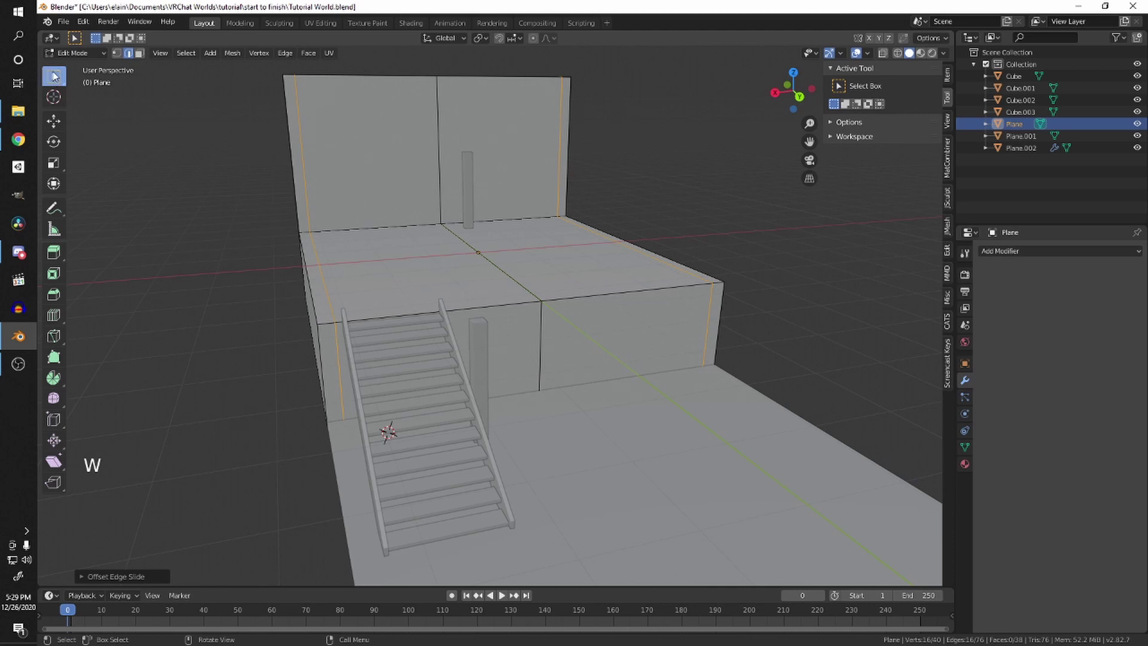
pyautogui.keyDown('shift'); pyautogui.moveTo(224, 347); pyautogui.dragTo(227, 326, button='middle'); pyautogui.keyUp('shift')
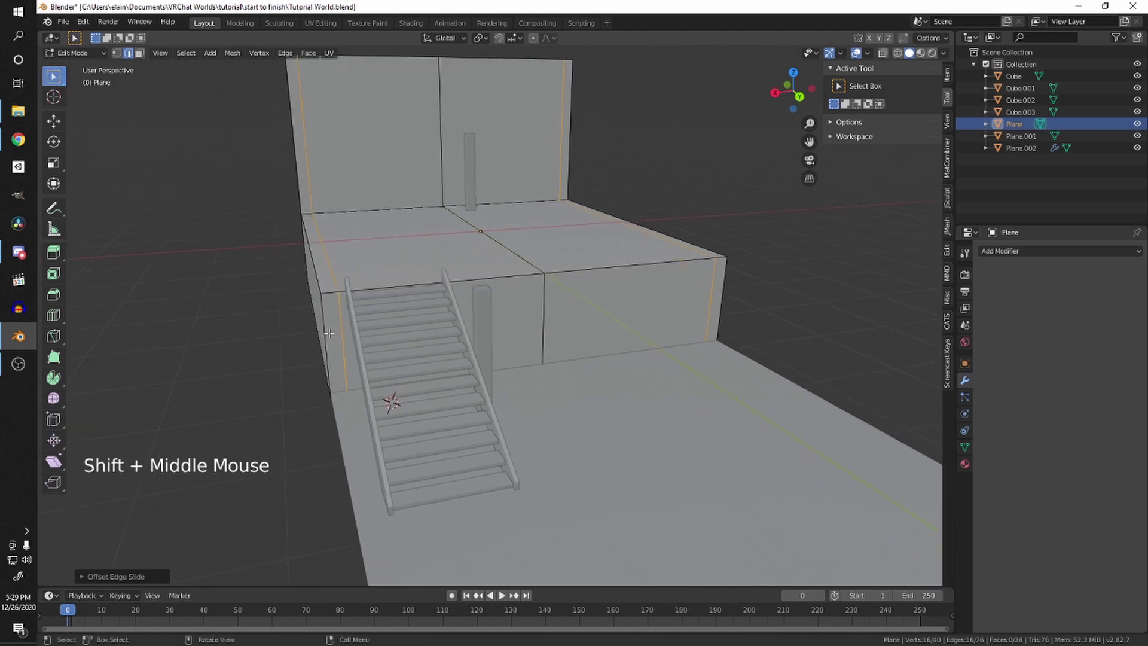
pyautogui.press('3')
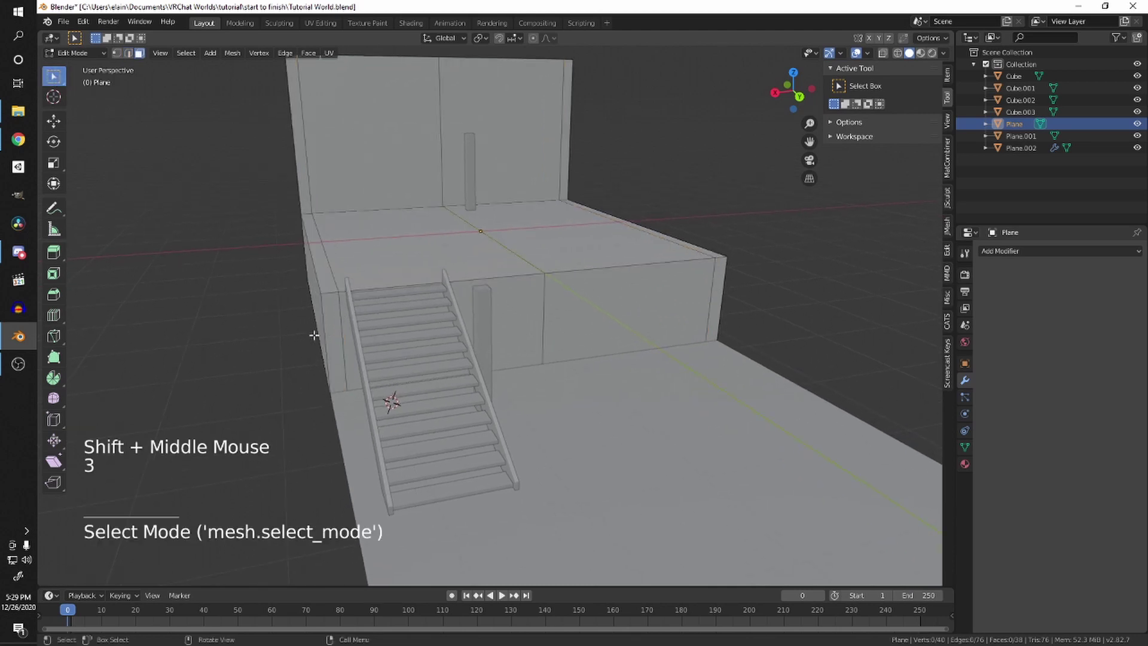
pyautogui.click(330, 308)
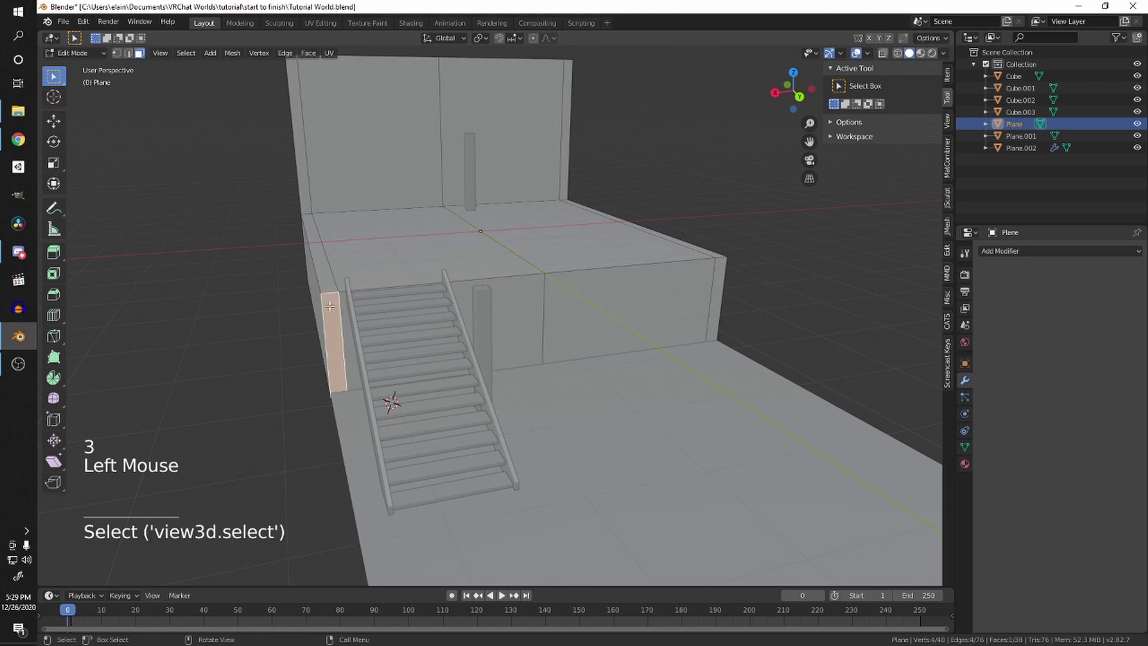
pyautogui.keyDown('shift'); pyautogui.click(721, 293); pyautogui.keyUp('shift')
pyautogui.keyDown('shift'); pyautogui.moveTo(721, 293); pyautogui.dragTo(647, 320, button='middle'); pyautogui.keyUp('shift')
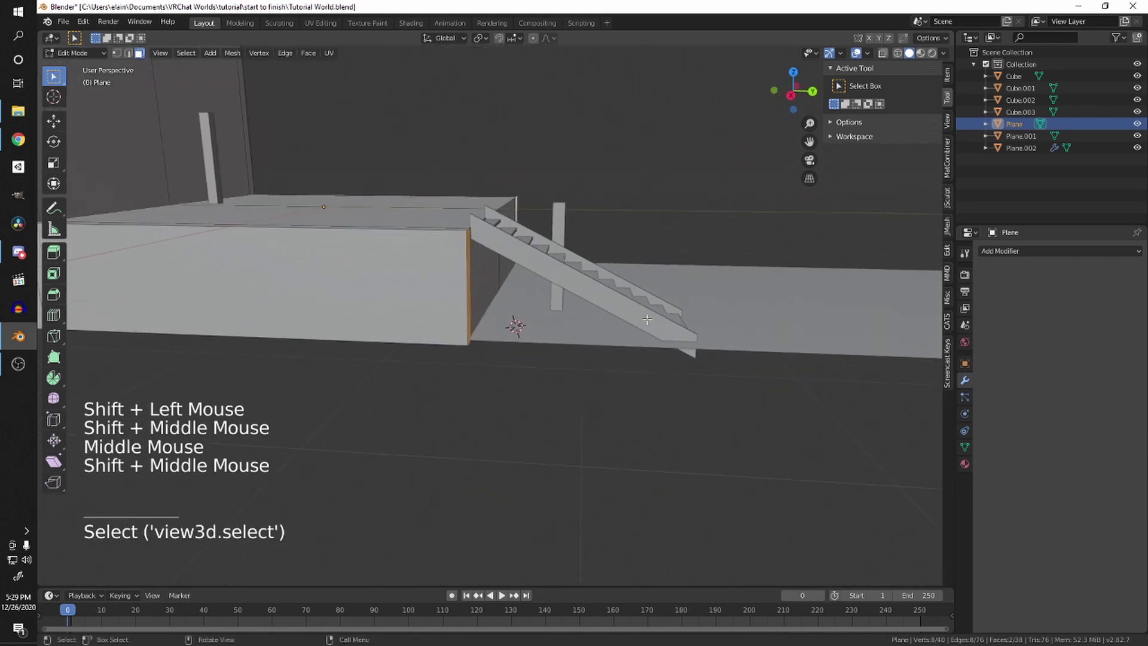
pyautogui.press('e')
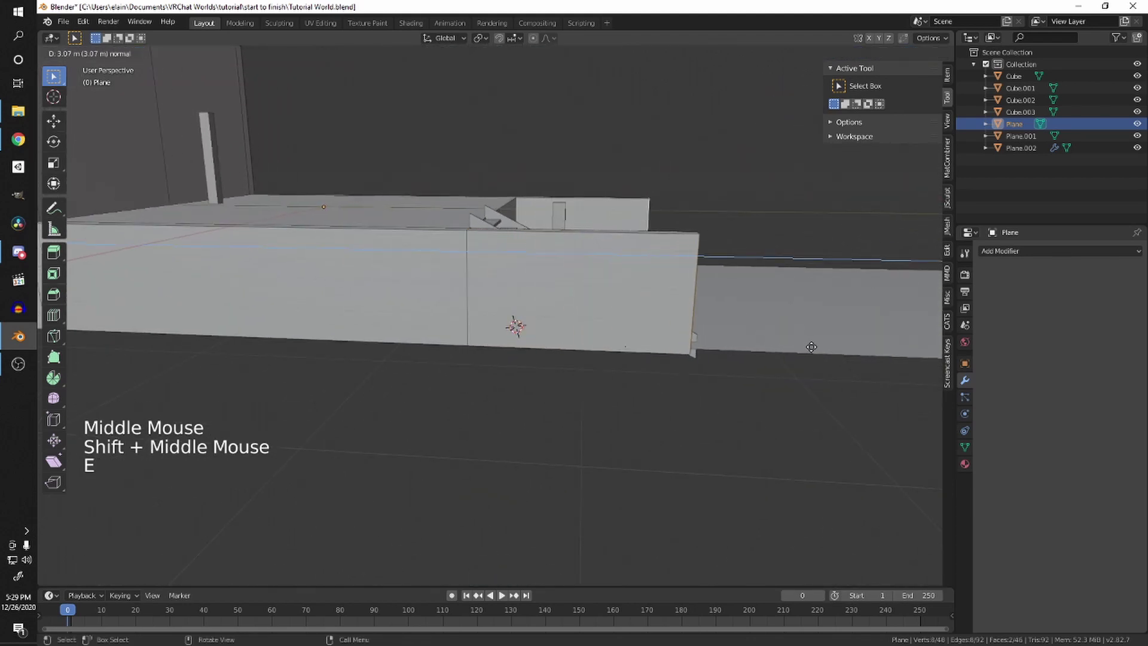
pyautogui.click(843, 348)
# Step: Lower the top front edges of both side walls by about 1.08 m along Z so the walls slope down alongside the staircase
pyautogui.keyDown('shift'); pyautogui.moveTo(770, 342); pyautogui.dragTo(714, 337, button='middle'); pyautogui.keyUp('shift')
pyautogui.moveTo(715, 336); pyautogui.dragTo(525, 372, button='middle')
pyautogui.scroll(-2, 676, 335)
pyautogui.scroll(2, 616, 340)
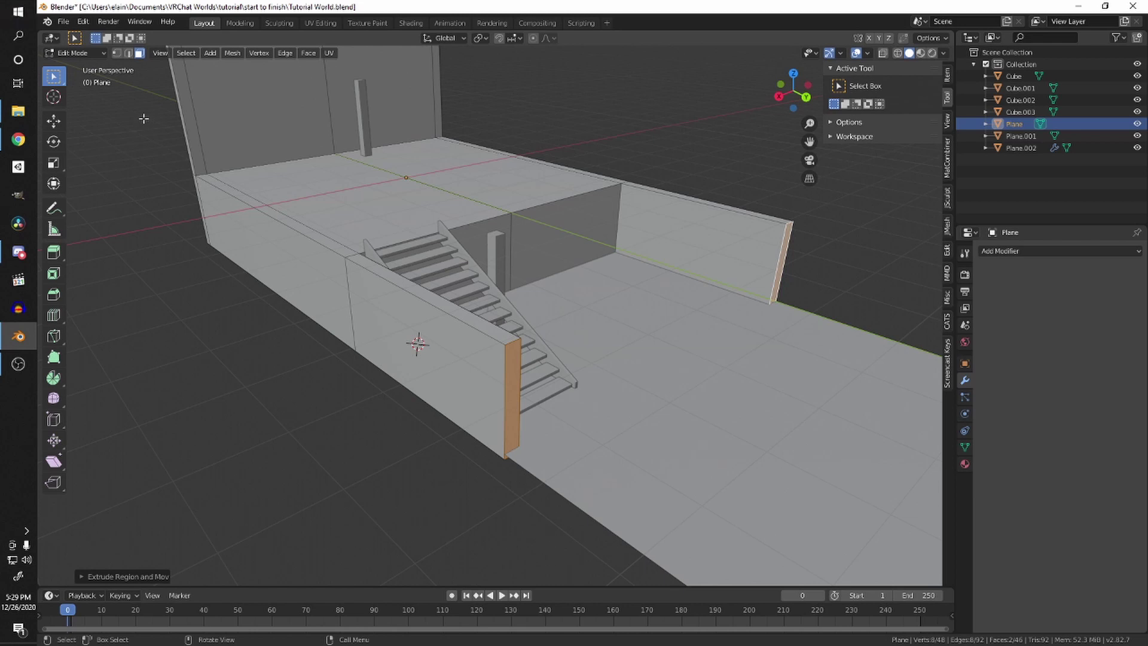
pyautogui.press('2')
pyautogui.click(508, 346)
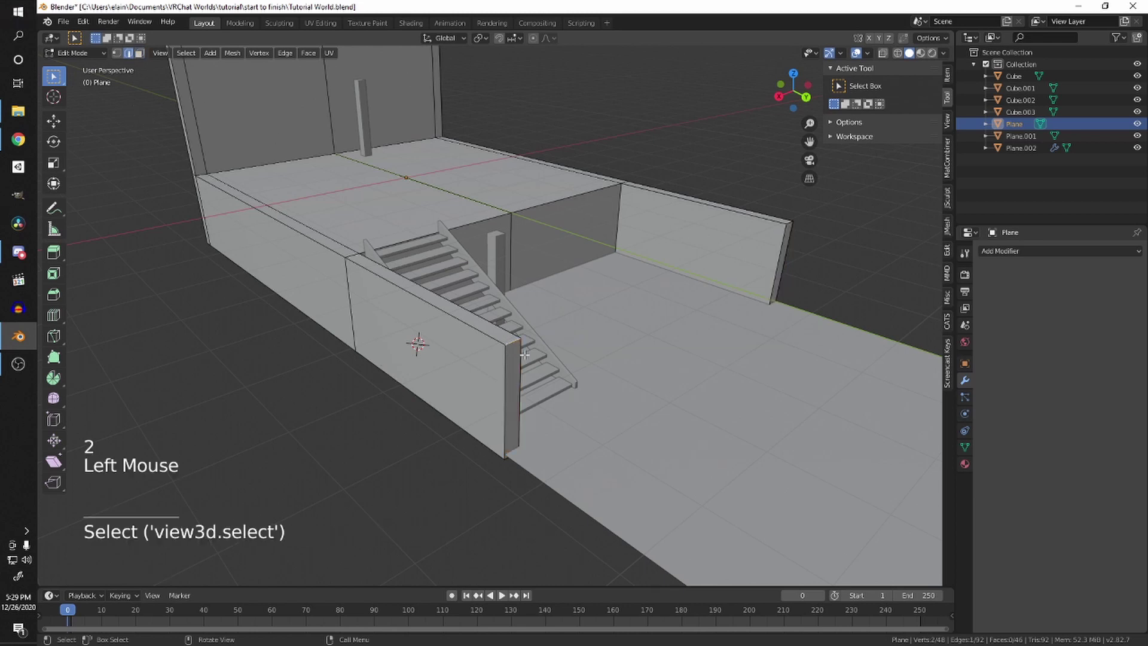
pyautogui.moveTo(530, 357); pyautogui.dragTo(690, 212, button='middle')
pyautogui.keyDown('shift'); pyautogui.click(668, 216); pyautogui.keyUp('shift')
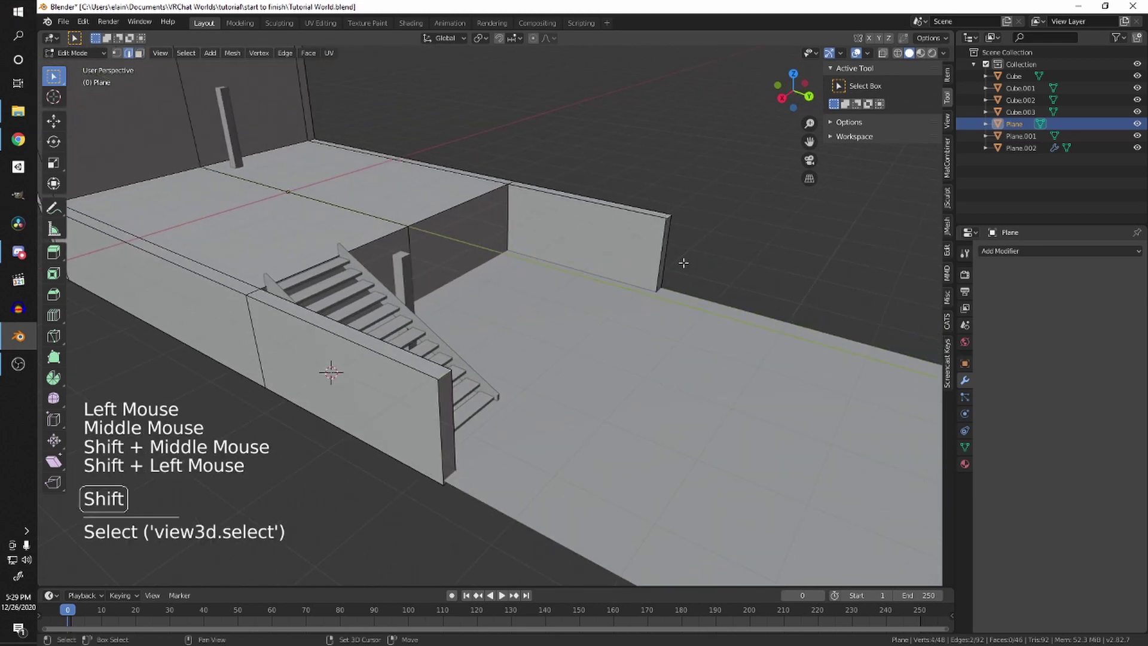
pyautogui.moveTo(684, 259); pyautogui.dragTo(648, 272, button='middle')
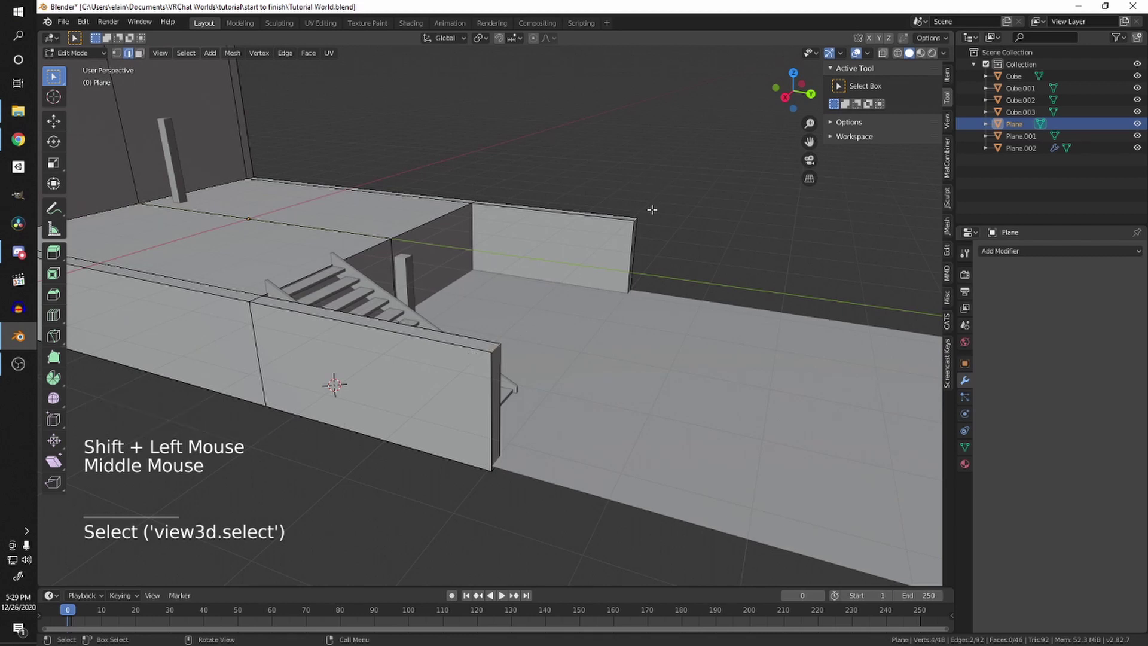
pyautogui.press('g')
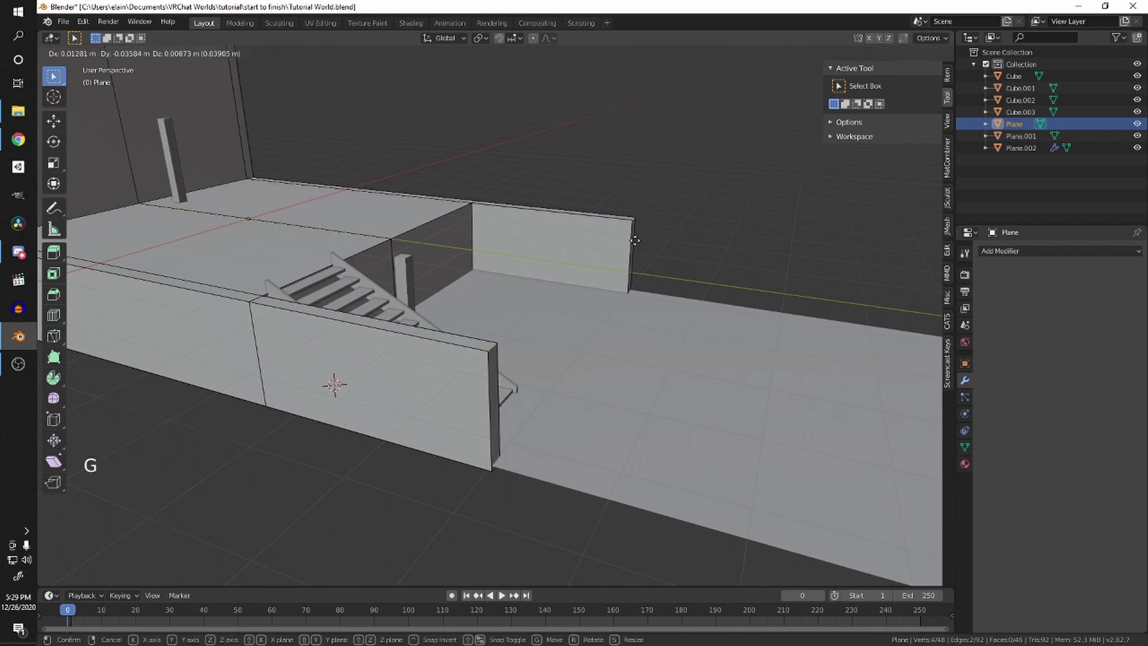
pyautogui.press('z')
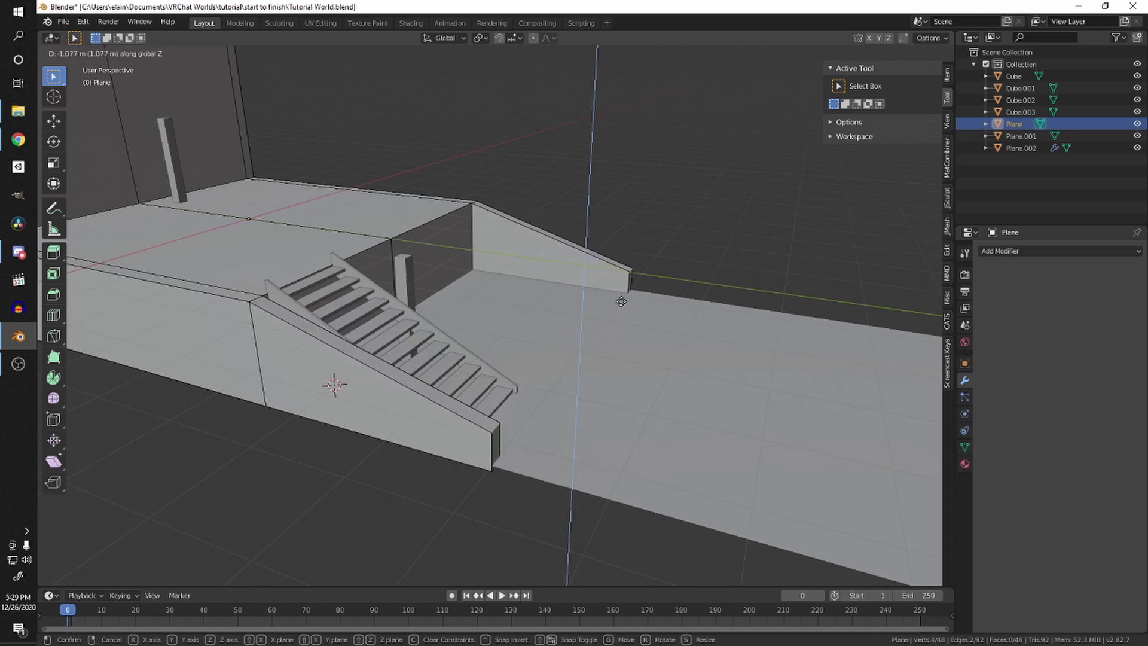
pyautogui.click(622, 300)
# Step: Return to Object Mode and examine the sloped side walls against the staircase, platform and lower floor from several angles
pyautogui.moveTo(622, 300); pyautogui.dragTo(538, 263, button='middle')
pyautogui.press('Tab')
pyautogui.scroll(-1, 628, 259)
pyautogui.keyDown('shift'); pyautogui.scroll(-1, 628, 259); pyautogui.keyUp('shift')
pyautogui.scroll(1, 538, 263)
pyautogui.moveTo(539, 263); pyautogui.dragTo(466, 273, button='middle')
pyautogui.scroll(-4, 649, 270)
pyautogui.moveTo(649, 270); pyautogui.dragTo(687, 295, button='middle')
pyautogui.click(609, 294)
pyautogui.press('Tab')
pyautogui.scroll(1, 619, 288)
pyautogui.press('Tab')
# Step: Move the lower-floor reference pillar horizontally, locking Z, to the open floor in front of the staircase
pyautogui.click(439, 260)
pyautogui.scroll(4, 440, 261)
pyautogui.keyDown('shift'); pyautogui.moveTo(299, 170); pyautogui.dragTo(467, 201, button='middle'); pyautogui.keyUp('shift')
pyautogui.click(467, 201)
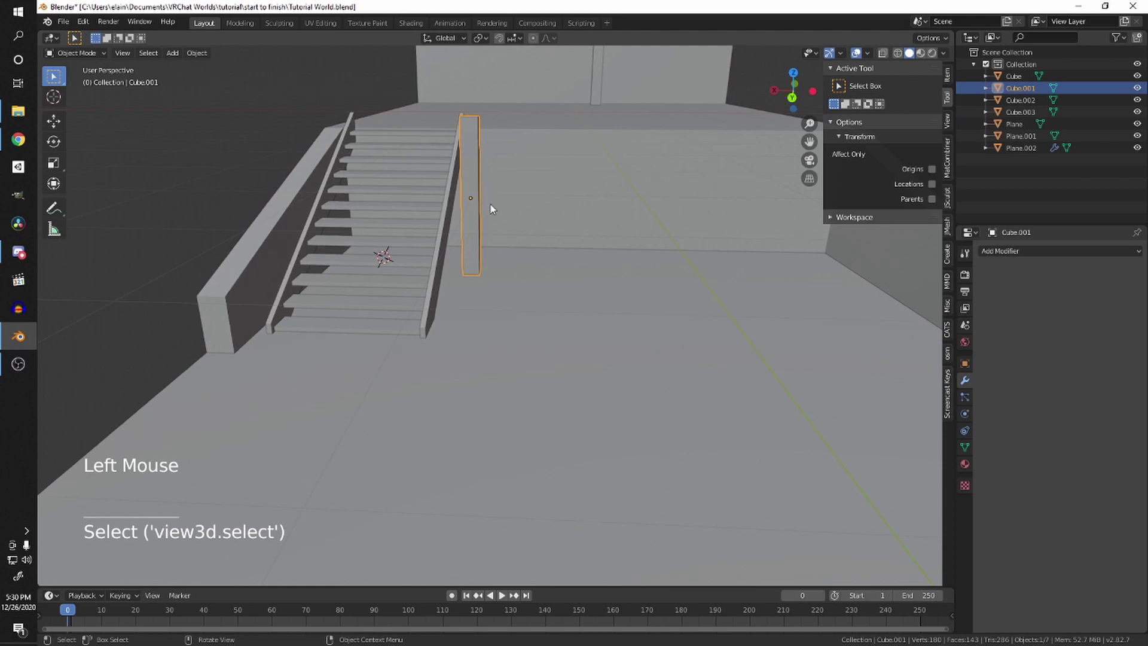
pyautogui.moveTo(490, 203); pyautogui.dragTo(472, 222, button='middle')
pyautogui.scroll(-4, 473, 221)
pyautogui.moveTo(472, 222)
pyautogui.keyDown('shift'); pyautogui.mouseDown(button='middle')
pyautogui.moveTo(459, 231)
pyautogui.moveTo(479, 225)
pyautogui.mouseUp(button='middle'); pyautogui.keyUp('shift')
pyautogui.press('g')
pyautogui.hotkey('shift', 'z')
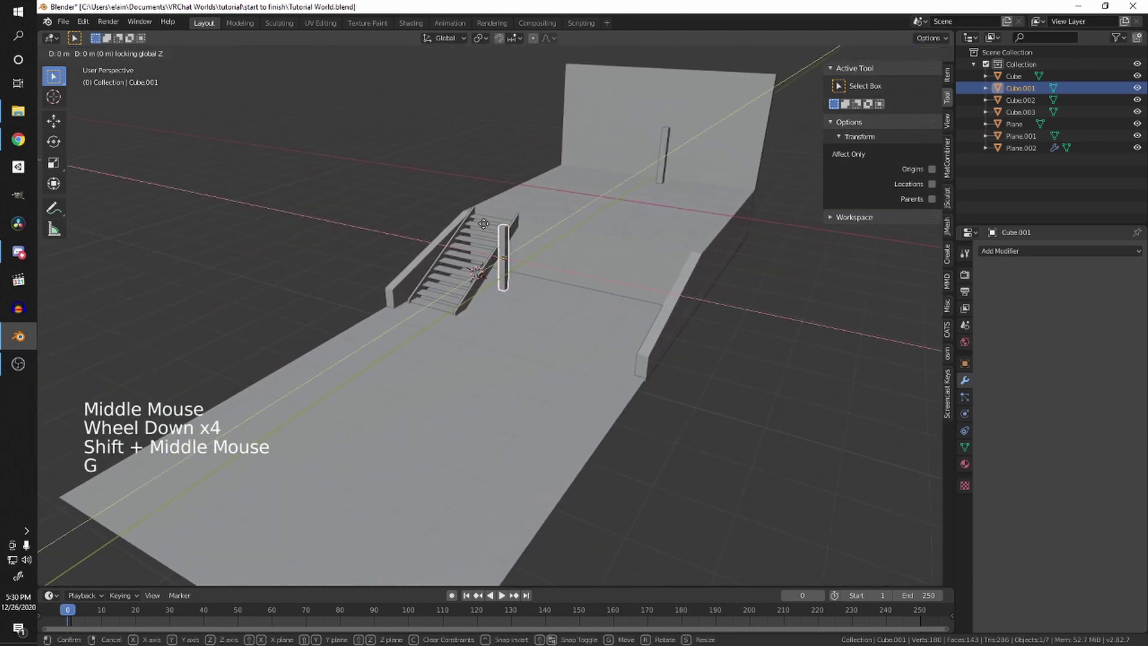
pyautogui.click(407, 266)
# Step: Reposition the reference pillar on the lower floor beside the low end of the staircase-side wall to compare heights
pyautogui.moveTo(406, 266); pyautogui.dragTo(532, 272, button='middle')
pyautogui.scroll(2, 413, 262)
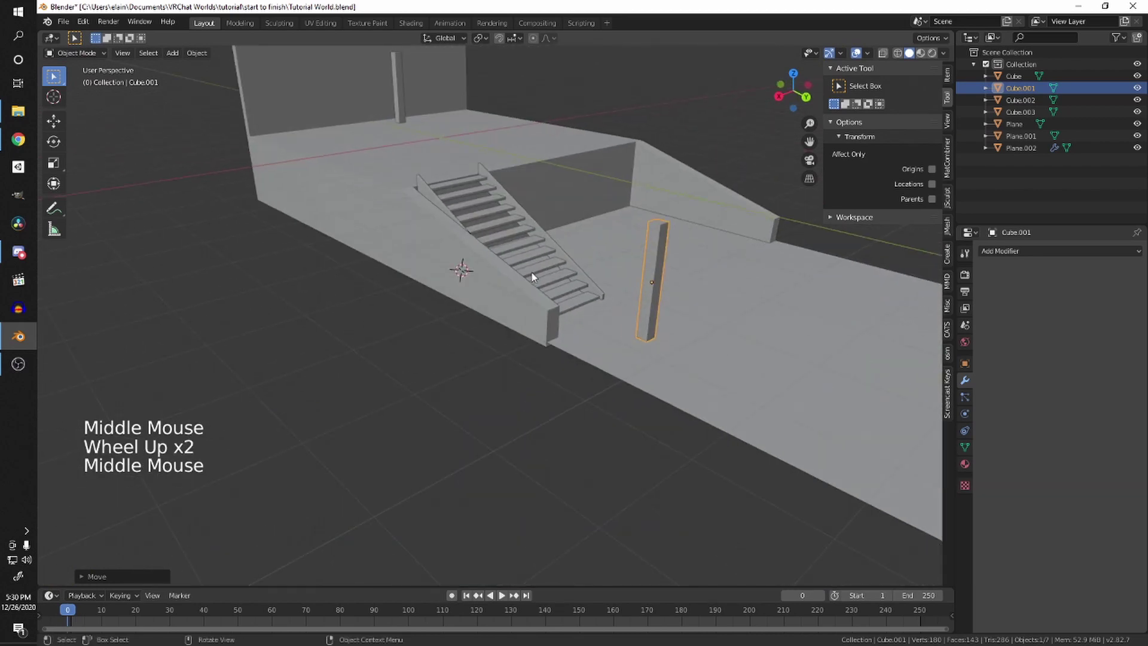
pyautogui.moveTo(531, 274); pyautogui.dragTo(562, 252, button='middle')
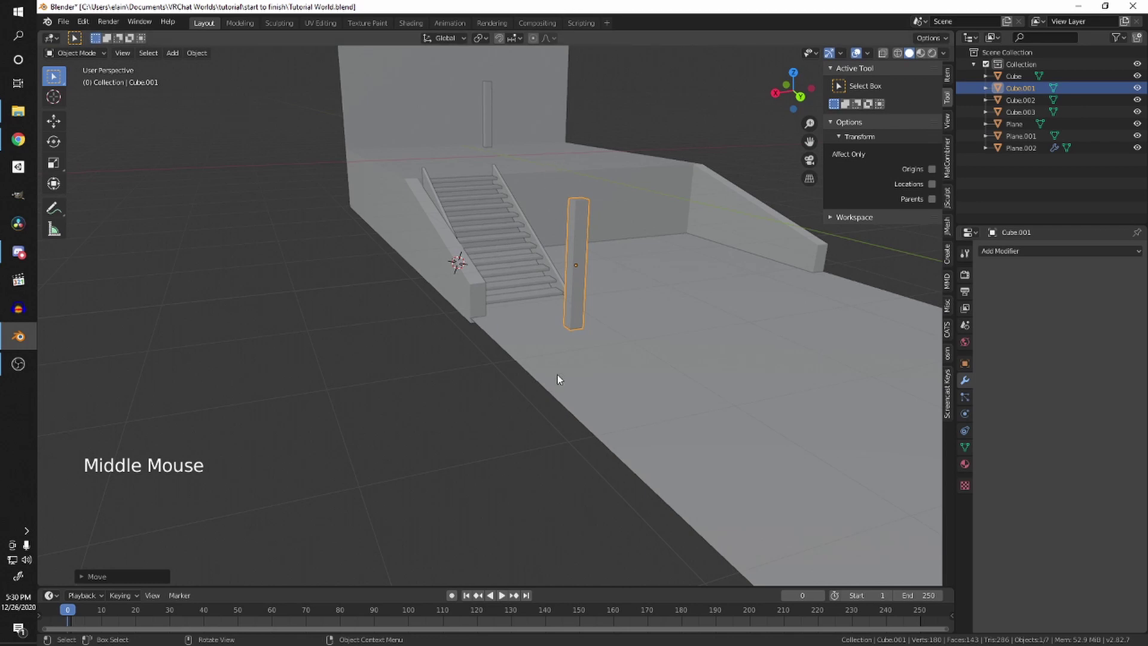
pyautogui.moveTo(574, 314); pyautogui.dragTo(541, 303, button='middle')
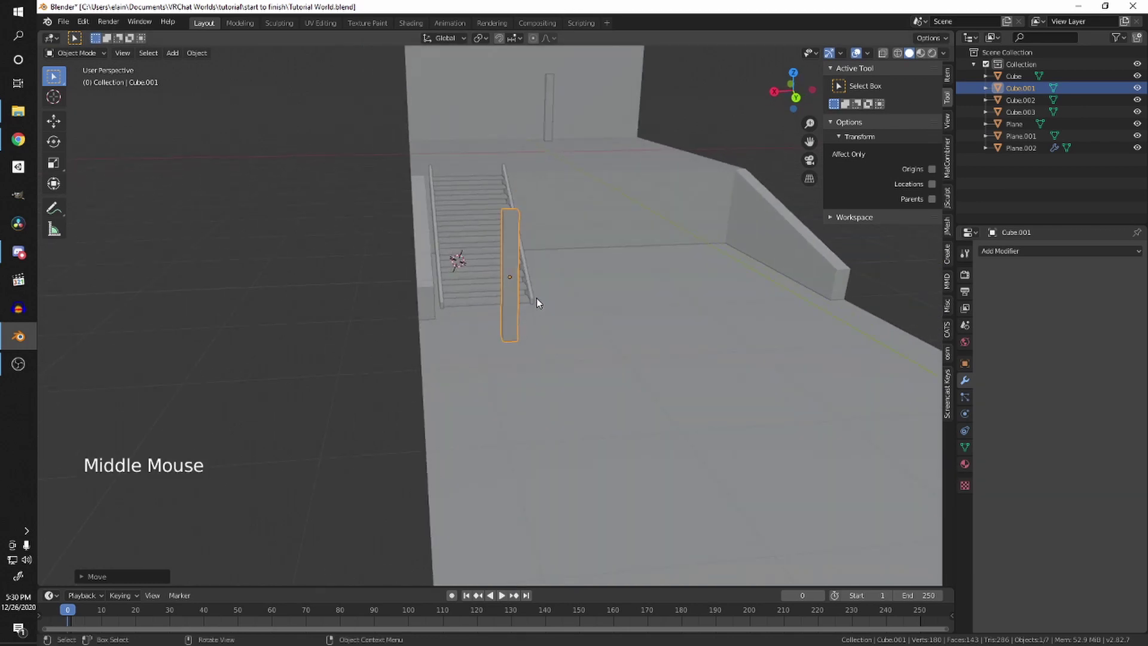
pyautogui.scroll(1, 466, 450)
pyautogui.moveTo(465, 450); pyautogui.dragTo(529, 482, button='middle')
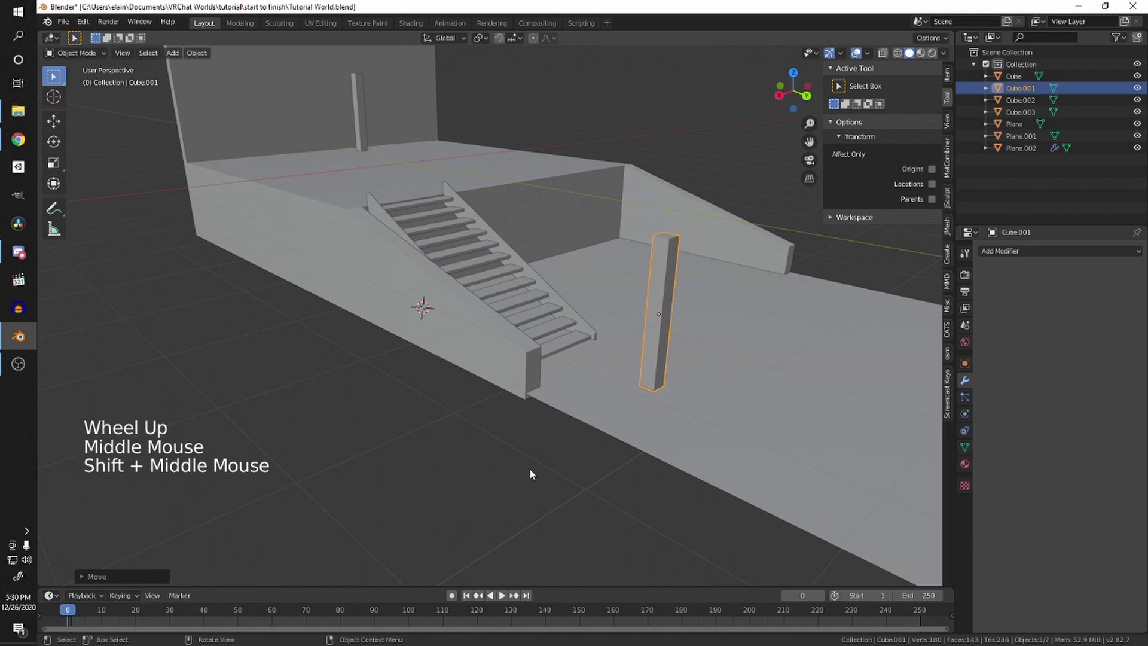
pyautogui.press('g')
pyautogui.click(490, 336)
pyautogui.moveTo(489, 336)
pyautogui.mouseDown(button='middle')
pyautogui.moveTo(544, 340)
pyautogui.moveTo(469, 340)
pyautogui.mouseUp(button='middle')
pyautogui.click(550, 345)
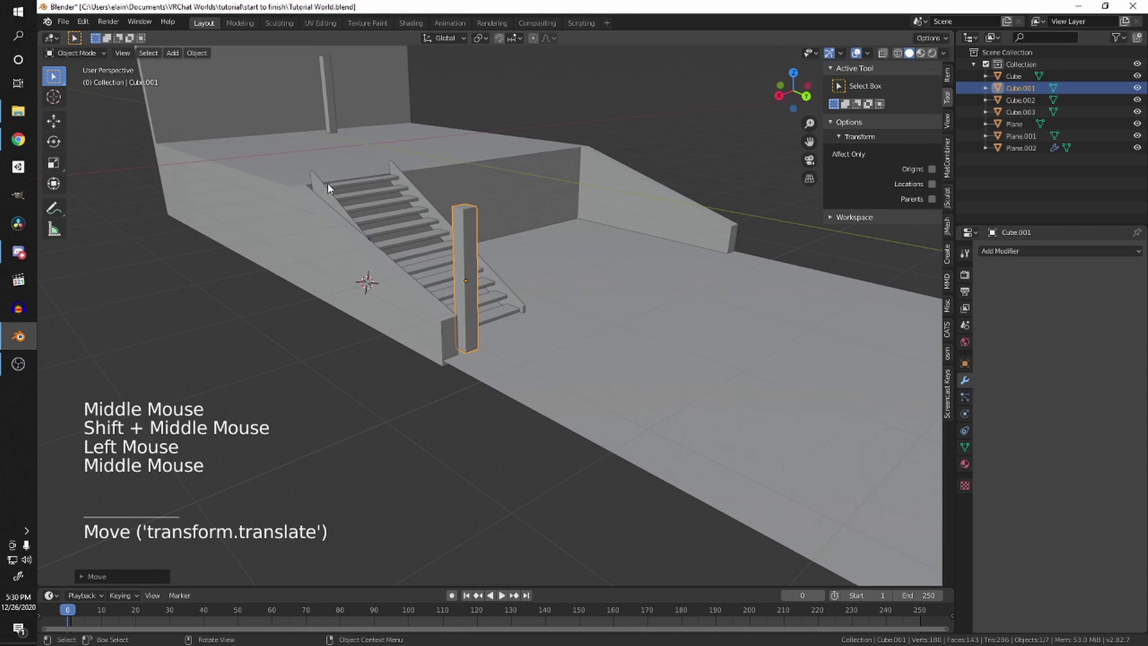
# Step: Extrude the low front end faces of both sloped side walls forward in Edit Mode as low level walls along the floor
pyautogui.click(287, 192)
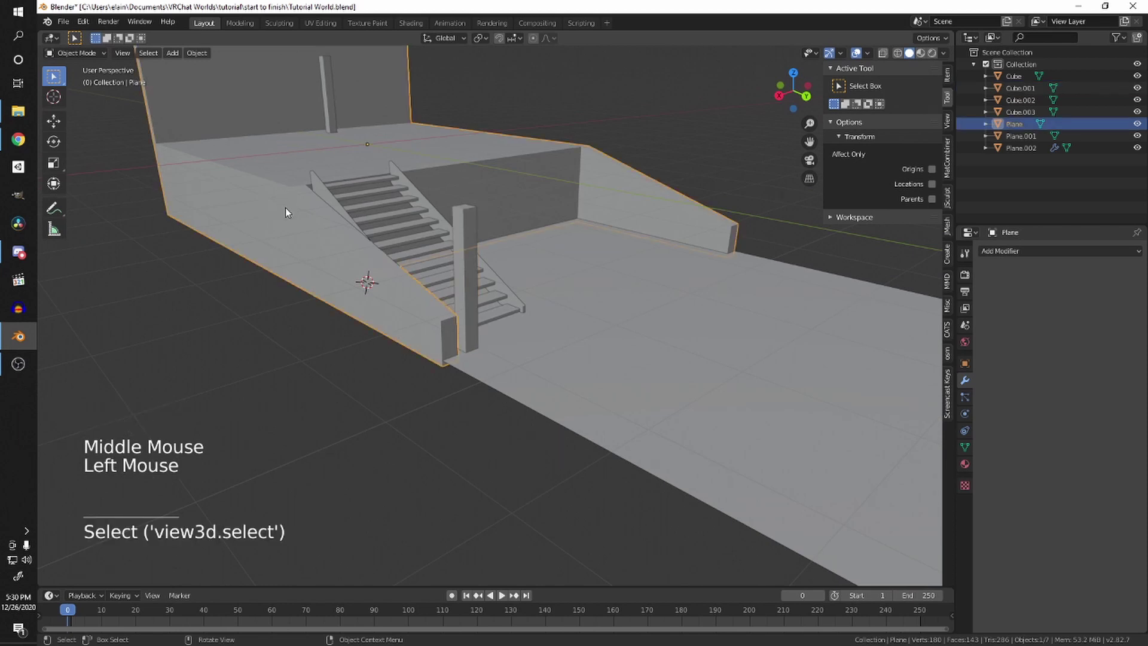
pyautogui.press('Tab')
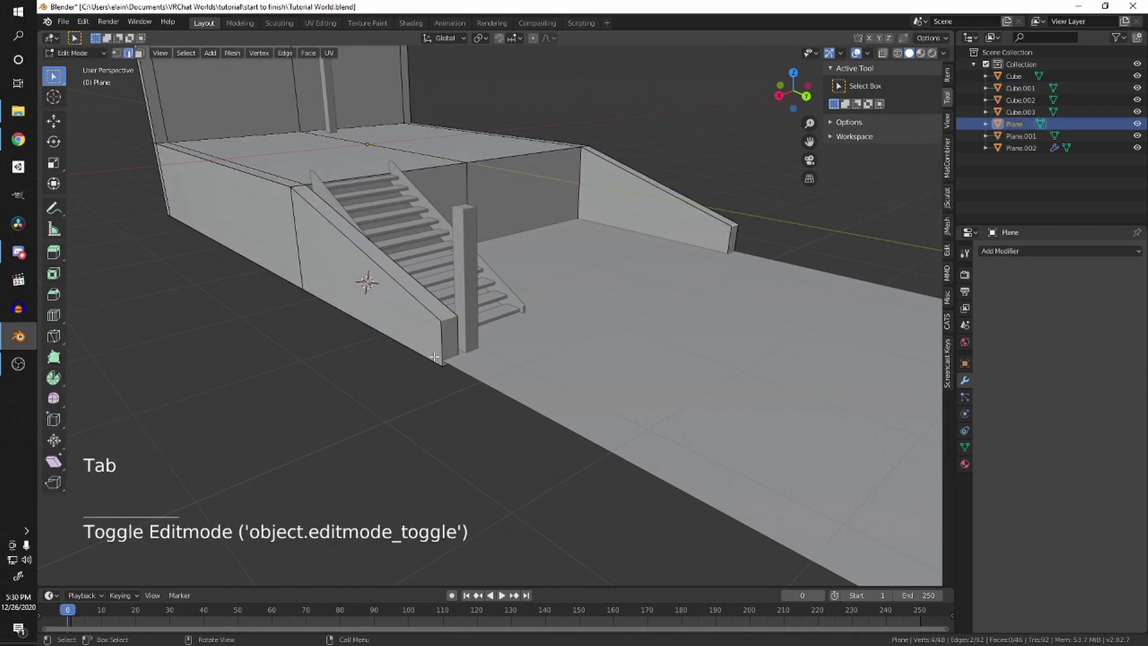
pyautogui.press('3')
pyautogui.click(449, 340)
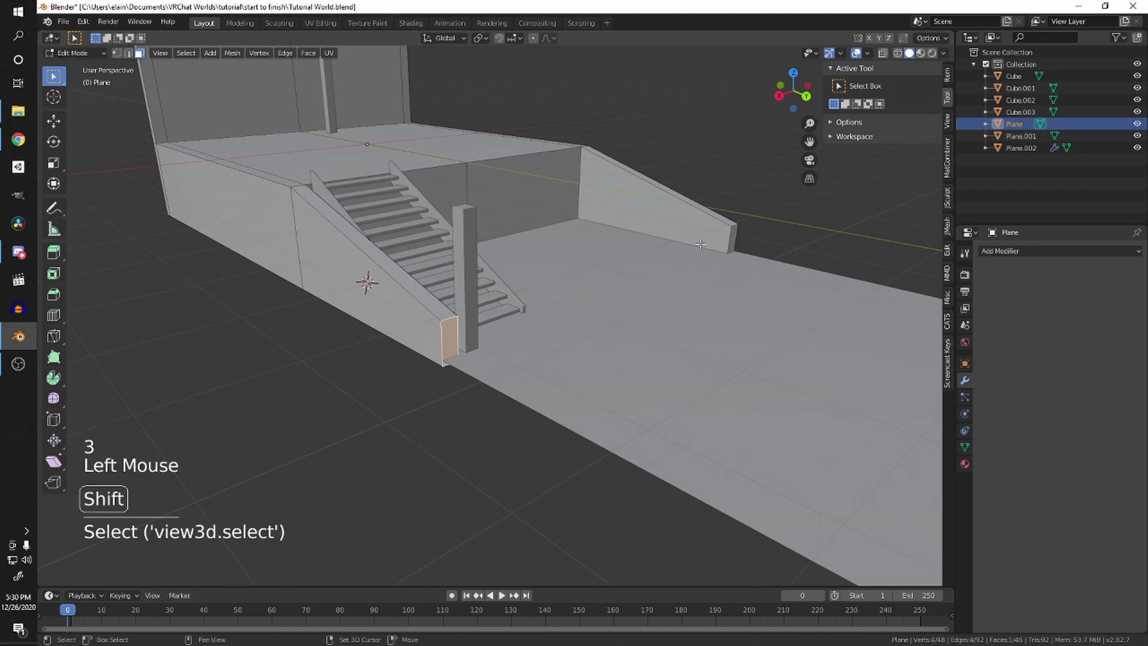
pyautogui.keyDown('shift'); pyautogui.click(734, 232); pyautogui.keyUp('shift')
pyautogui.scroll(-2, 734, 233)
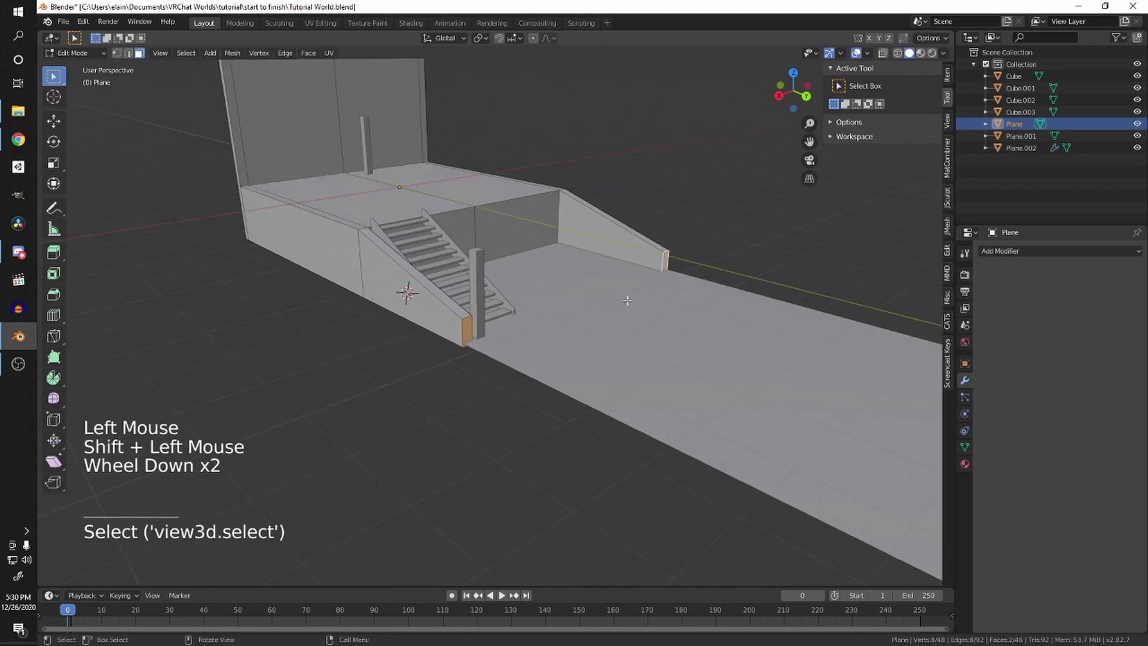
pyautogui.moveTo(718, 251); pyautogui.dragTo(685, 294, button='middle')
pyautogui.press('e')
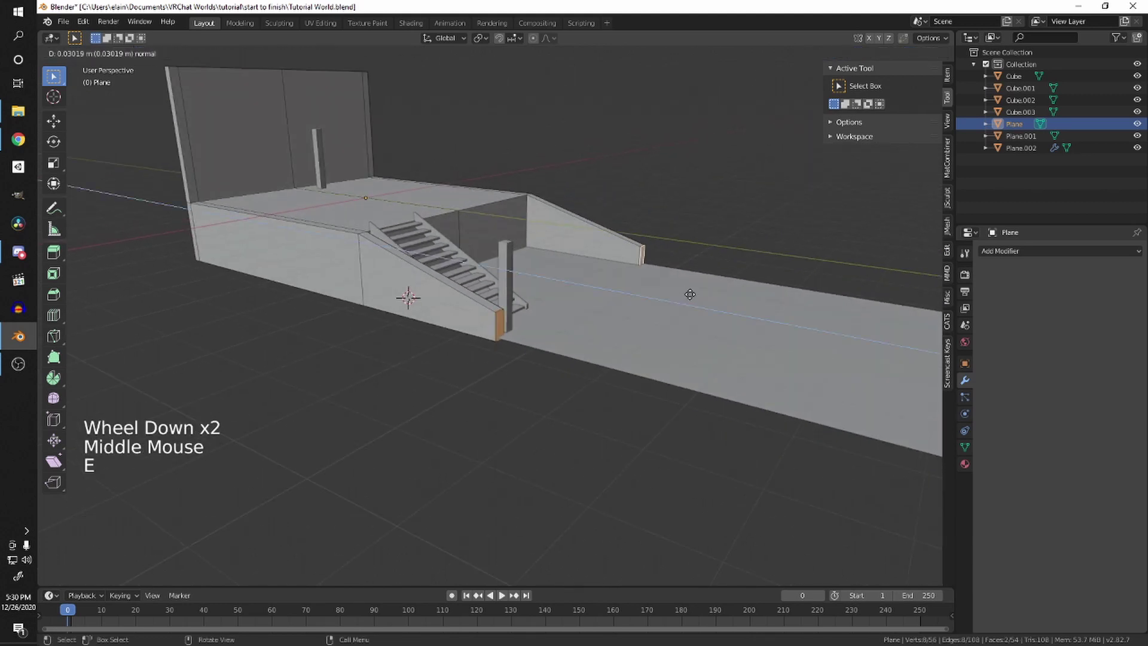
pyautogui.click(796, 338)
# Step: Extrude the same two wall end faces forward again by a short segment, forming near-square bases at the ends
pyautogui.moveTo(795, 338); pyautogui.dragTo(665, 390, button='middle')
pyautogui.keyDown('shift'); pyautogui.moveTo(665, 390); pyautogui.dragTo(500, 377, button='middle'); pyautogui.keyUp('shift')
pyautogui.press('e')
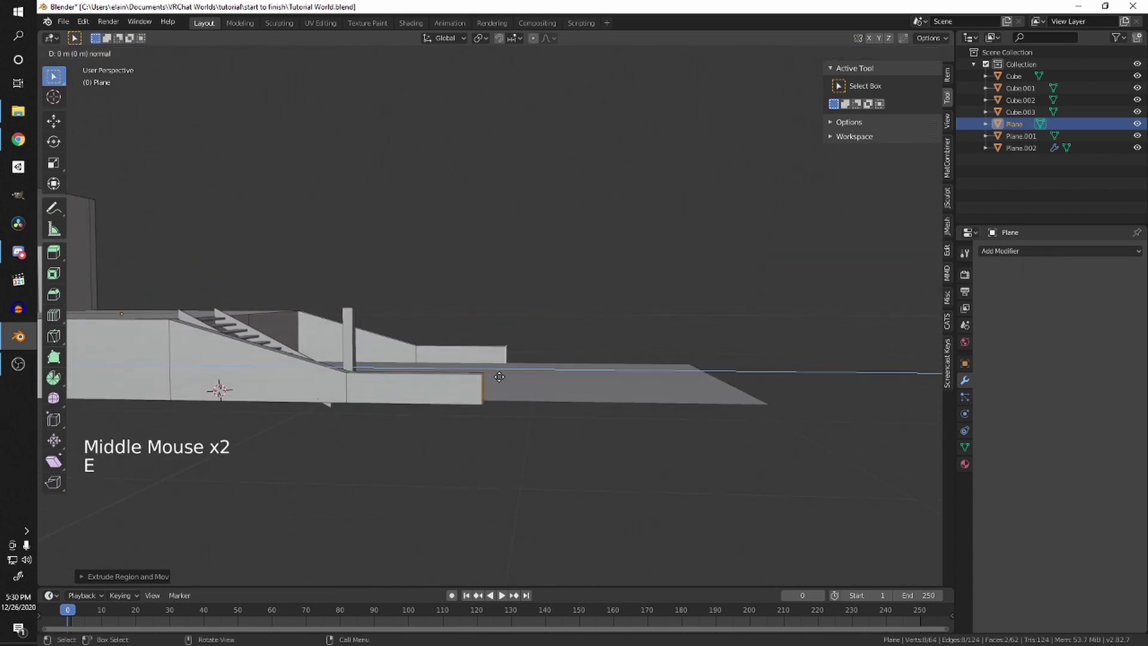
pyautogui.click(517, 381)
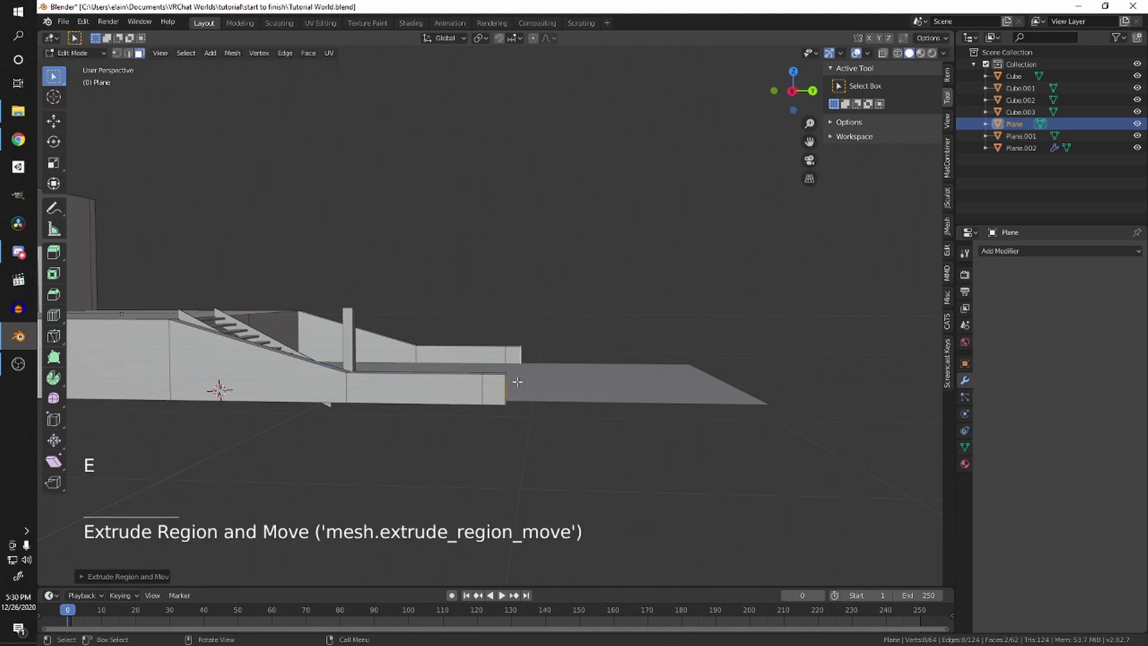
# Step: Extrude the top faces of both short end segments upward by about 3.08 m to form tall posts
pyautogui.moveTo(514, 399); pyautogui.dragTo(515, 321, button='middle')
pyautogui.scroll(2, 495, 402)
pyautogui.moveTo(637, 386); pyautogui.dragTo(614, 393, button='middle')
pyautogui.click(461, 353)
pyautogui.keyDown('shift'); pyautogui.moveTo(635, 261); pyautogui.dragTo(606, 308, button='middle'); pyautogui.keyUp('shift')
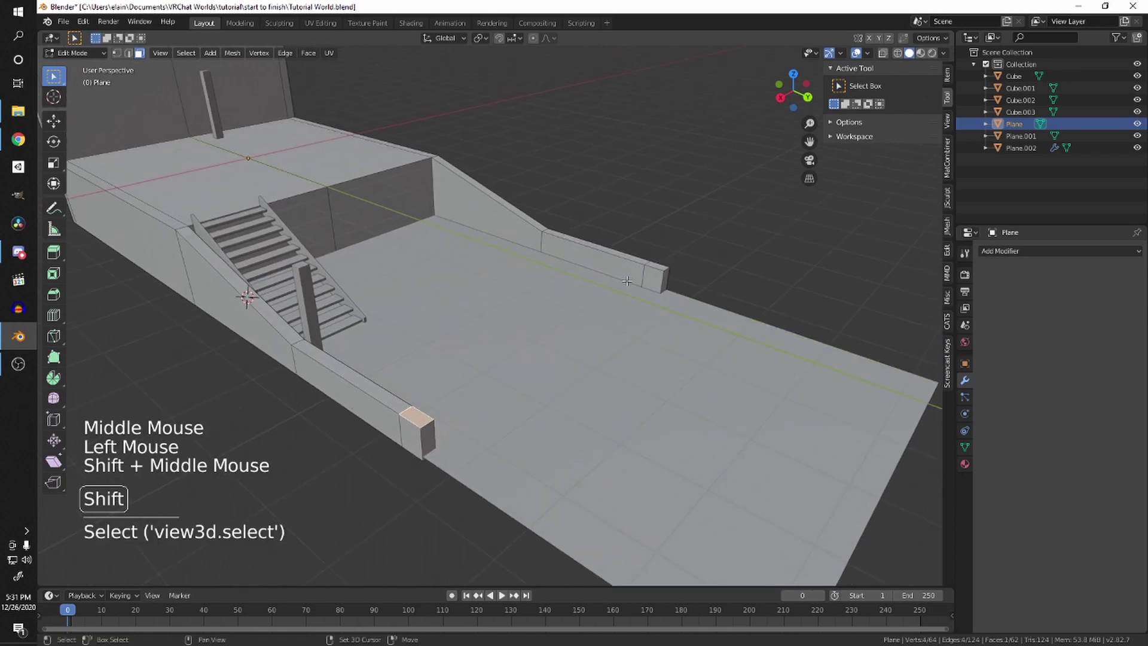
pyautogui.keyDown('shift'); pyautogui.click(658, 265); pyautogui.keyUp('shift')
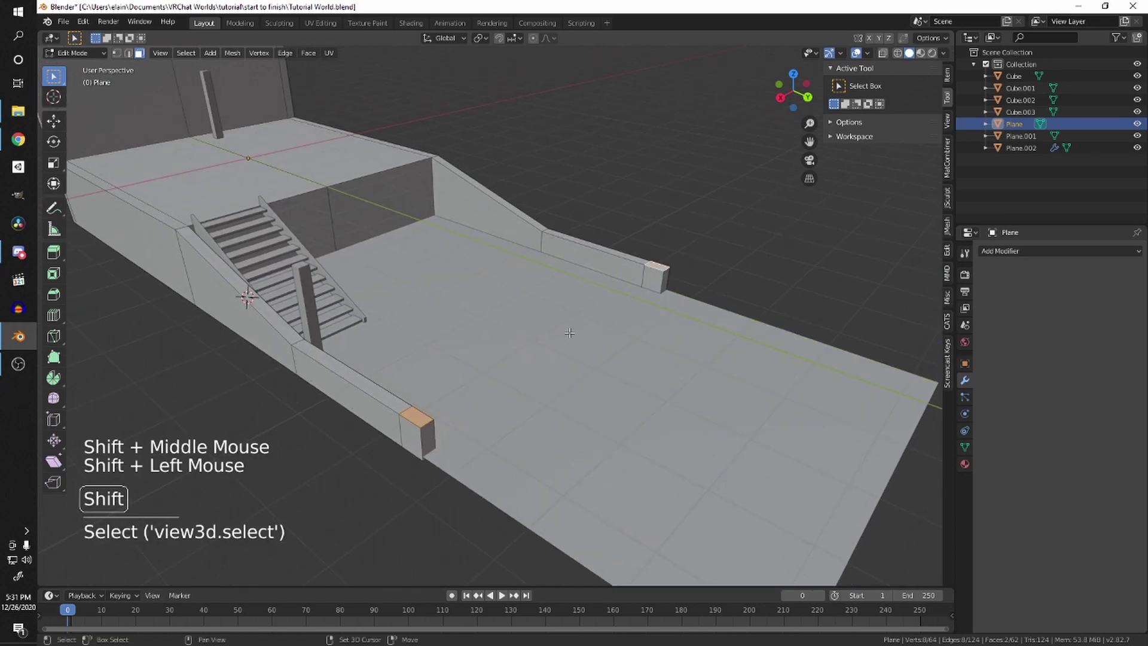
pyautogui.moveTo(658, 265); pyautogui.dragTo(637, 346, button='middle')
pyautogui.scroll(-1, 637, 346)
pyautogui.press('e')
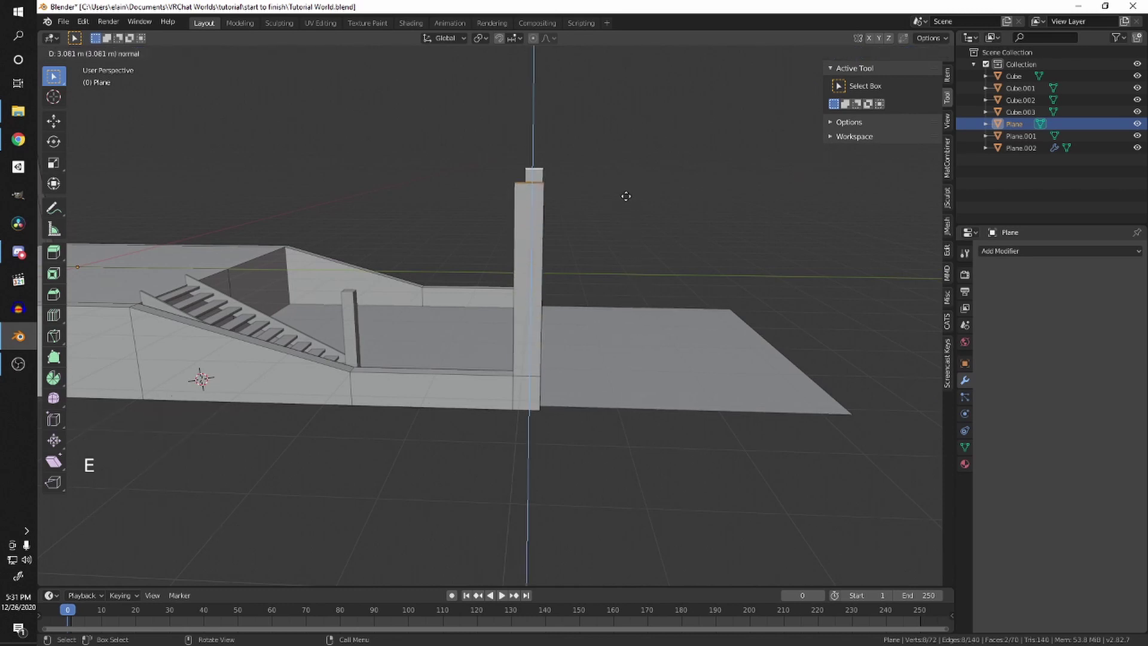
# Step: Return to Object Mode and examine the two tall posts' proportions against the walls, staircase and reference pillars
pyautogui.press('Tab')
pyautogui.press('Tab')
pyautogui.moveTo(623, 199); pyautogui.dragTo(536, 199, button='middle')
pyautogui.scroll(-3, 448, 205)
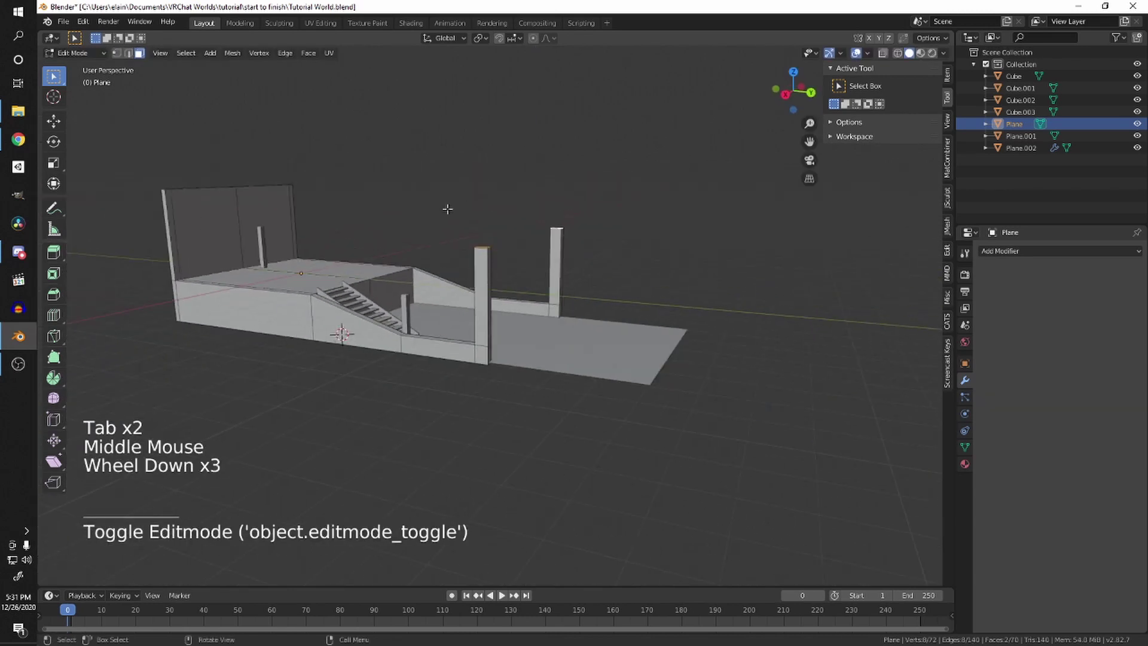
pyautogui.keyDown('shift'); pyautogui.moveTo(448, 205); pyautogui.dragTo(491, 203, button='middle'); pyautogui.keyUp('shift')
pyautogui.moveTo(490, 203); pyautogui.dragTo(546, 325, button='middle')
pyautogui.scroll(1, 470, 348)
pyautogui.press('Tab')
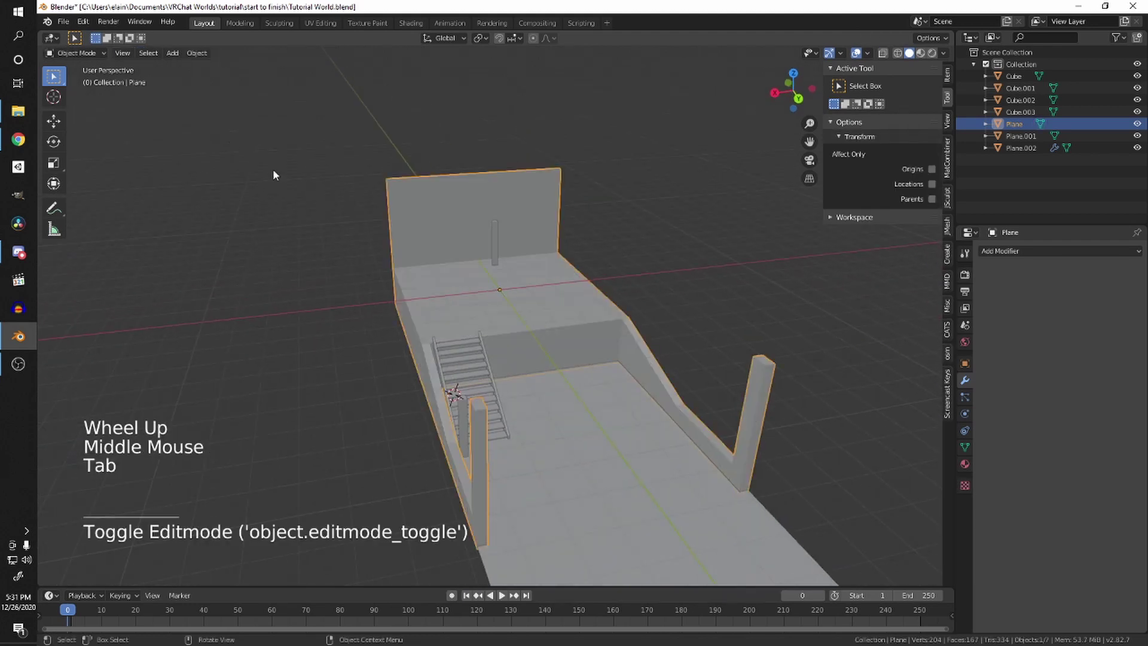
# Step: Add a cube and move it horizontally, with Z locked, to the middle of the raised platform
pyautogui.moveTo(273, 168); pyautogui.dragTo(534, 327, button='middle')
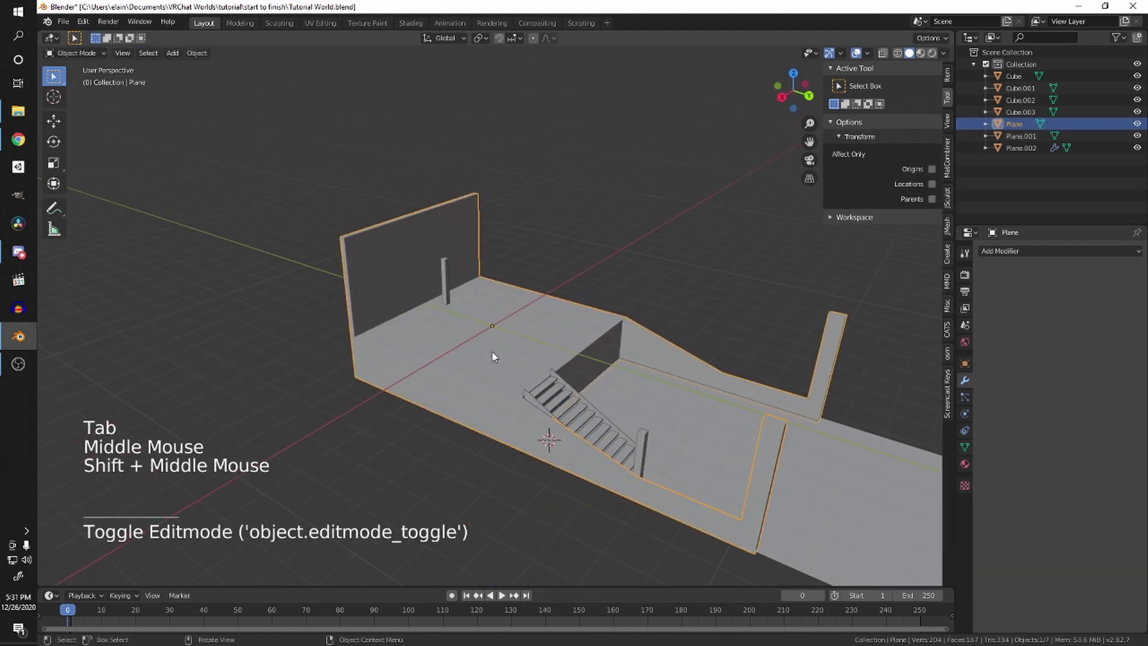
pyautogui.hotkey('shift', 'a')
pyautogui.moveTo(492, 351)
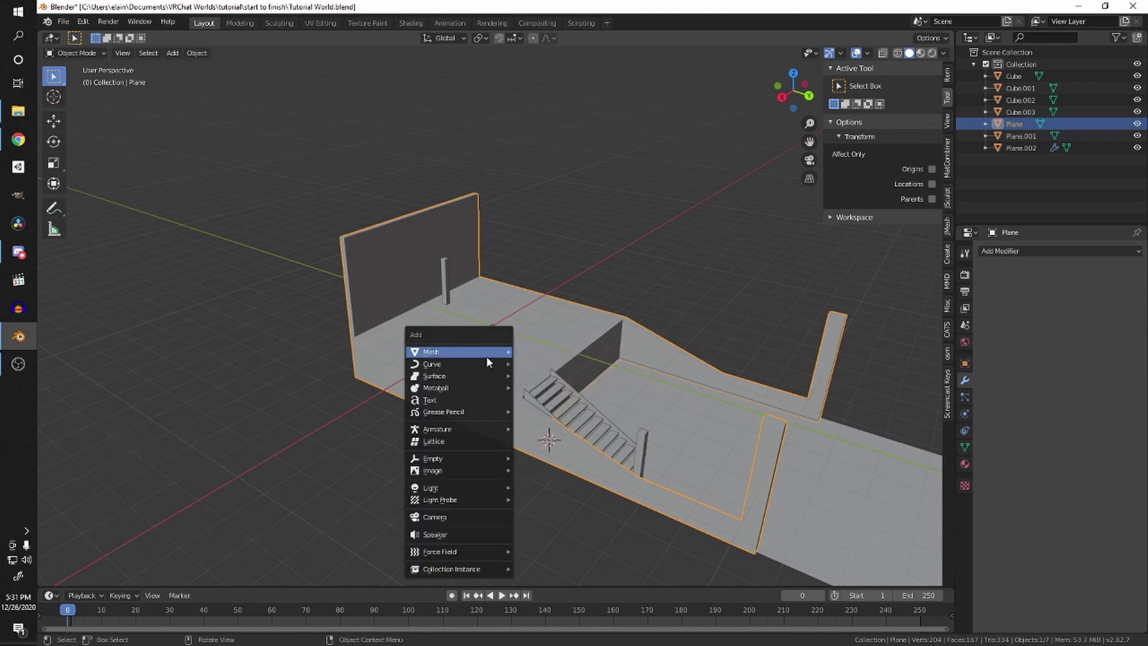
pyautogui.click(540, 364)
pyautogui.moveTo(617, 510); pyautogui.dragTo(572, 479, button='middle')
pyautogui.press('g')
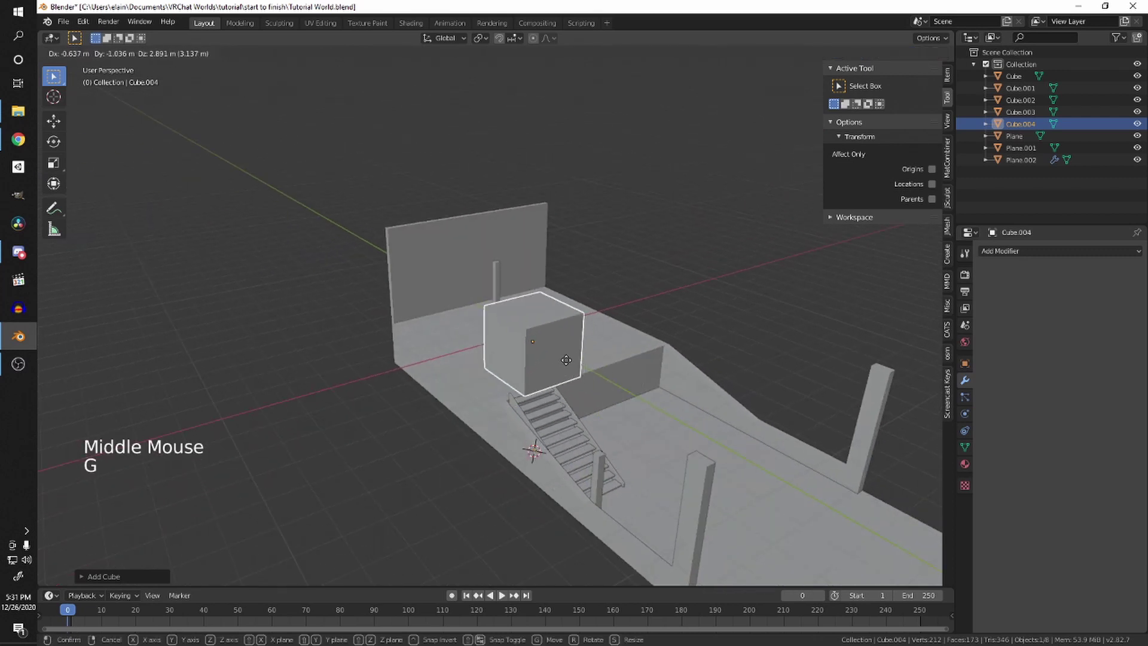
pyautogui.hotkey('shift', 'z')
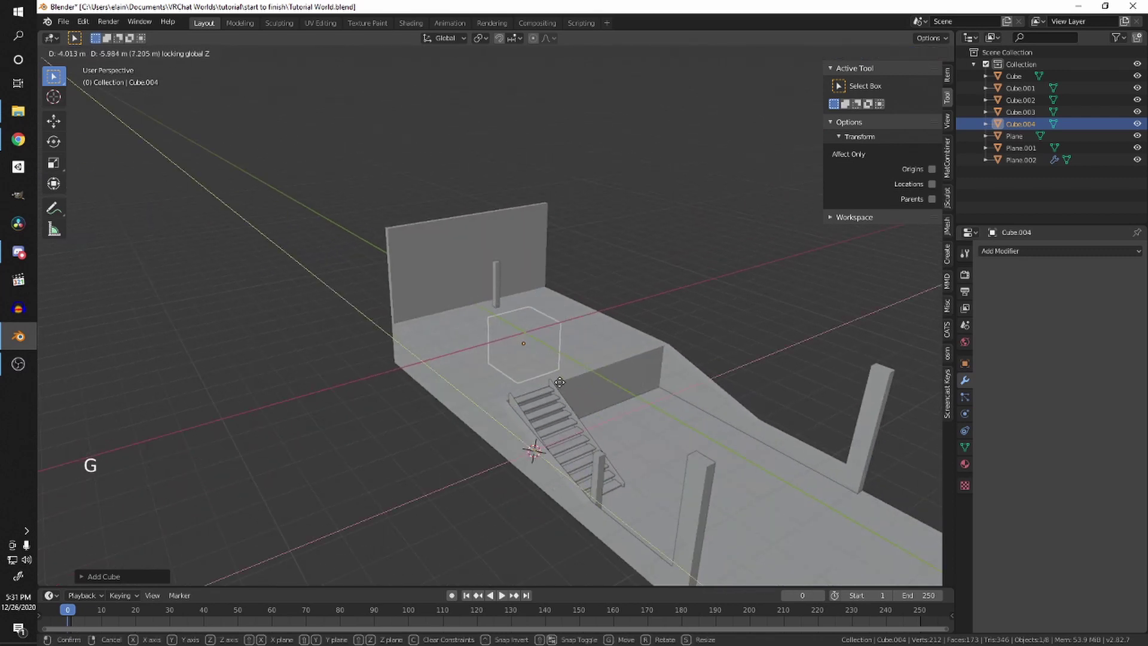
pyautogui.click(560, 400)
# Step: Raise the new cube along Z to around the top edge of the back wall
pyautogui.moveTo(561, 400); pyautogui.dragTo(497, 360, button='middle')
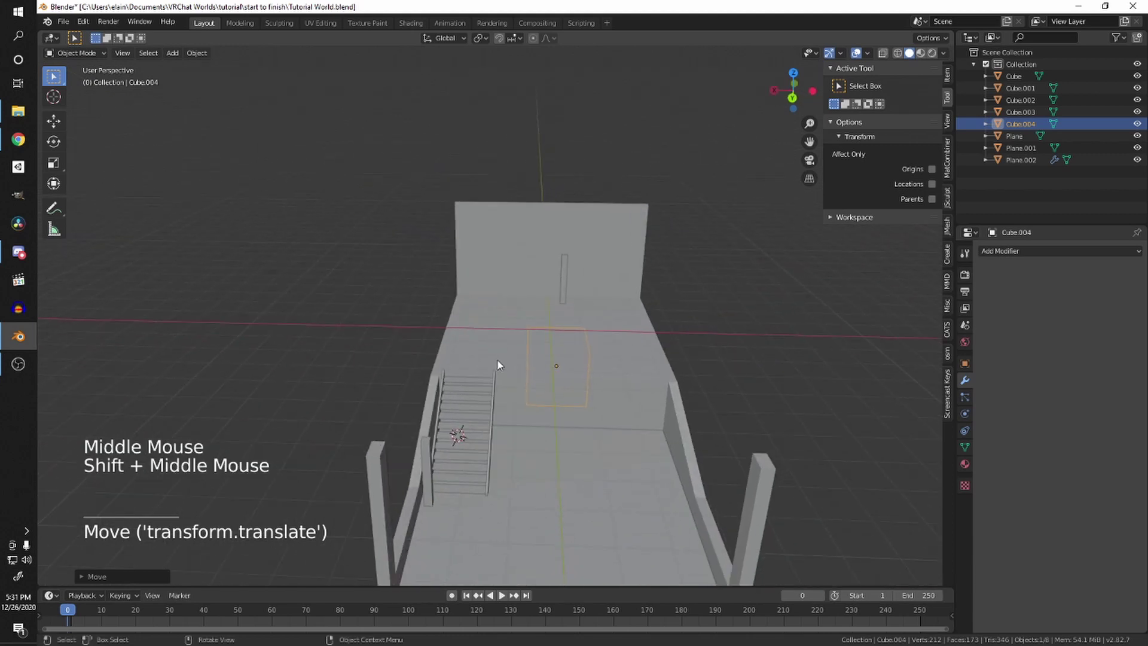
pyautogui.press('g')
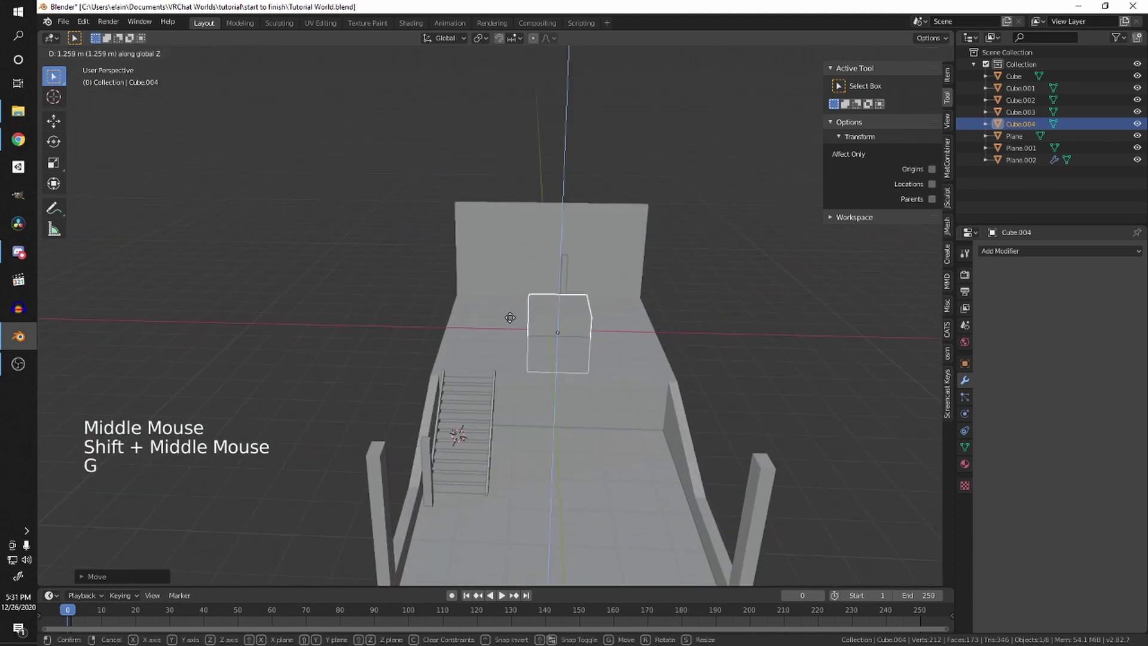
pyautogui.click(515, 204)
# Step: Flatten the raised cube along Z in Edit Mode into a thick roof slab
pyautogui.press('Tab')
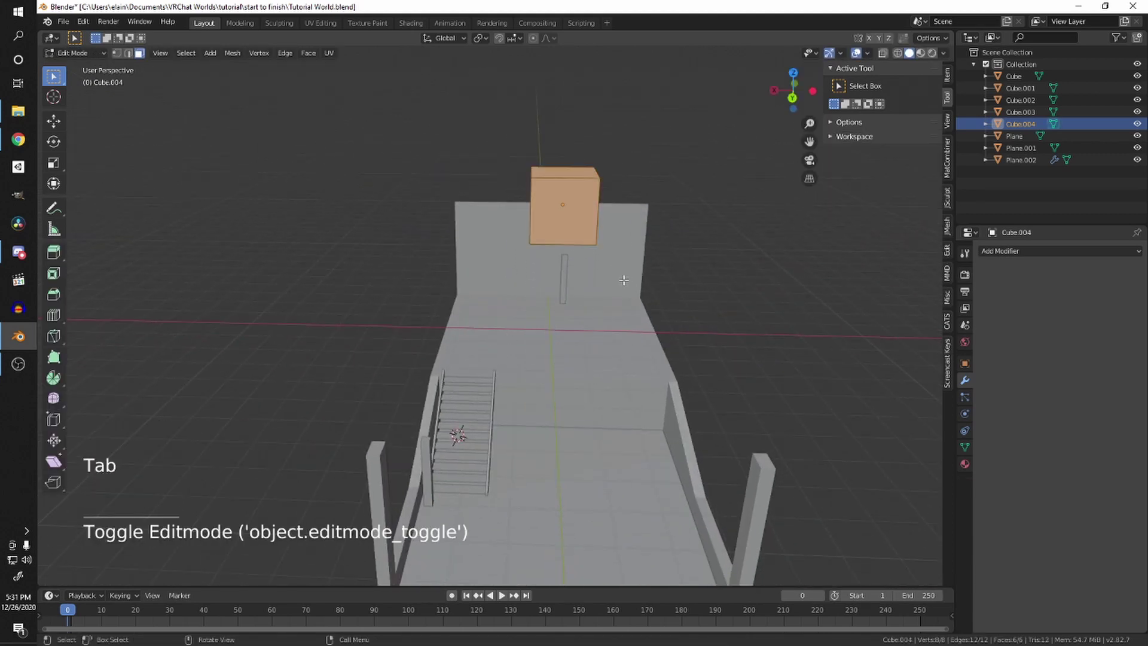
pyautogui.moveTo(623, 274); pyautogui.dragTo(622, 266, button='middle')
pyautogui.press('s')
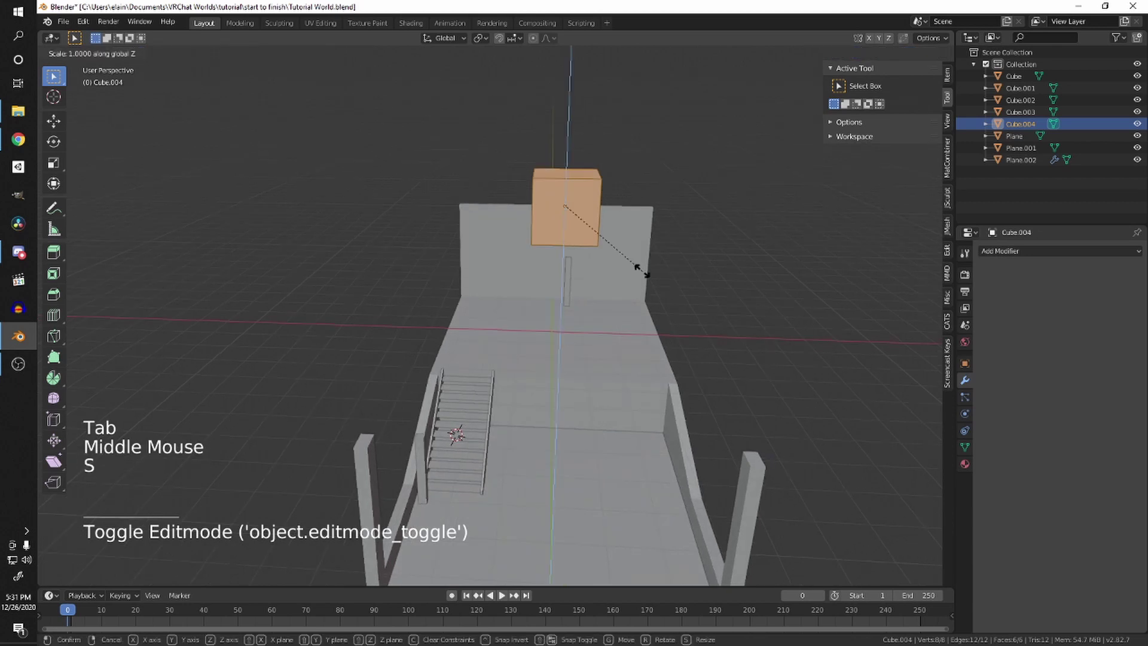
pyautogui.click(588, 228)
pyautogui.scroll(-1, 601, 263)
# Step: Scale the slab up in X and Y only, in top wireframe view, until it is wider than the raised platform
pyautogui.moveTo(604, 269); pyautogui.dragTo(623, 306, button='middle')
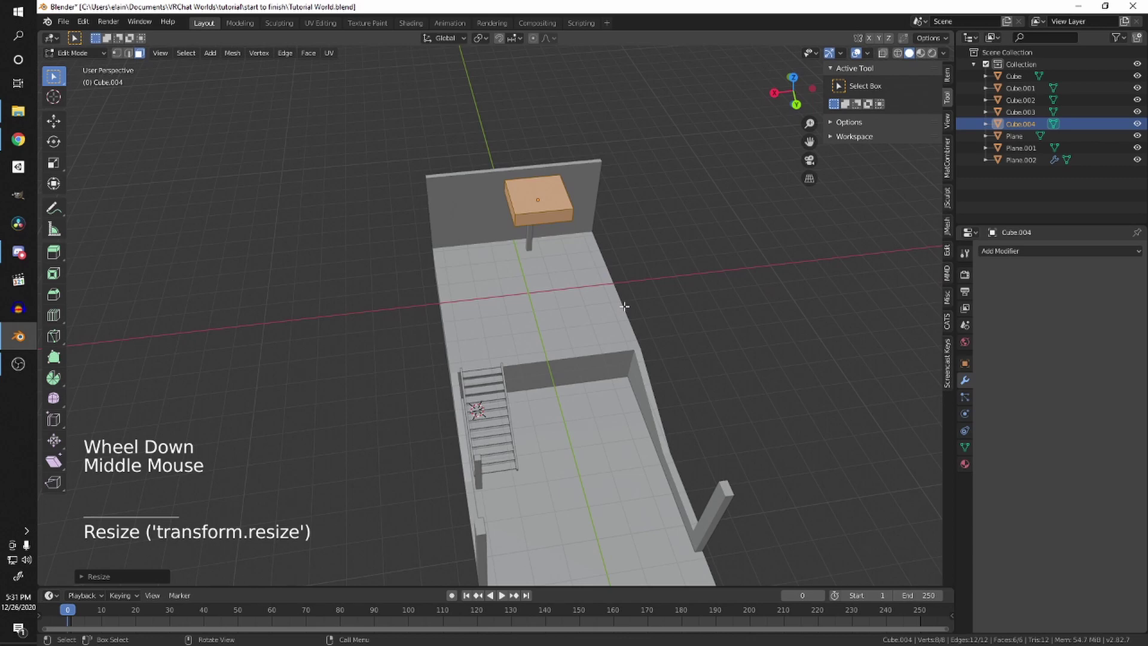
pyautogui.press('KP_7')
pyautogui.keyDown('shift'); pyautogui.moveTo(604, 279); pyautogui.dragTo(672, 276, button='middle'); pyautogui.keyUp('shift')
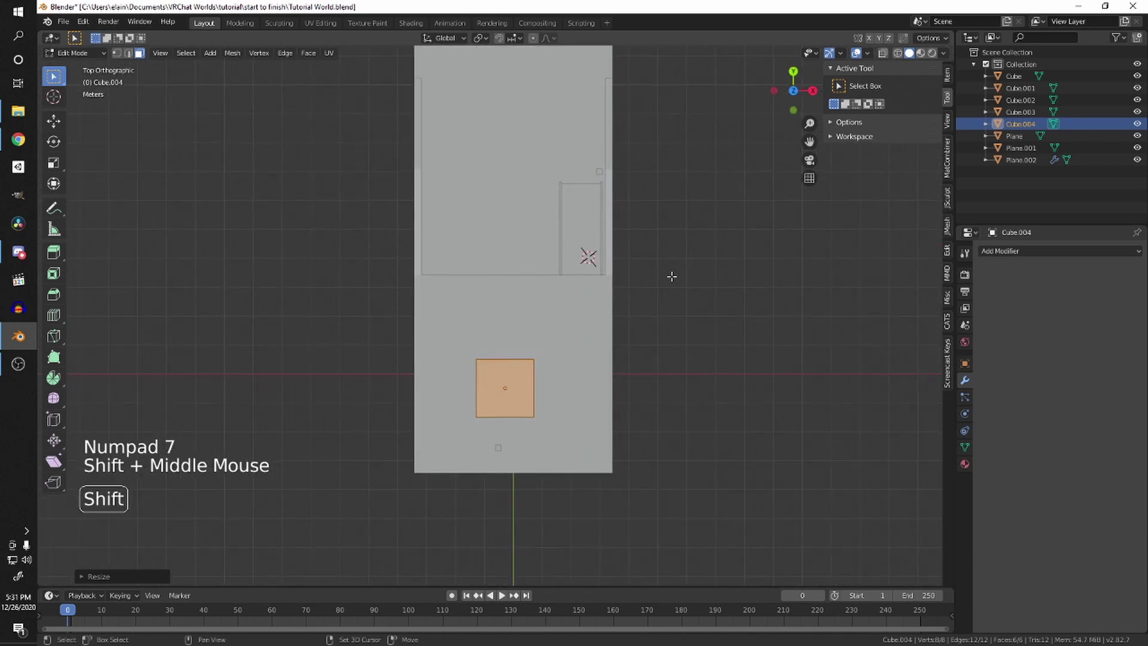
pyautogui.hotkey('shift', 'z')
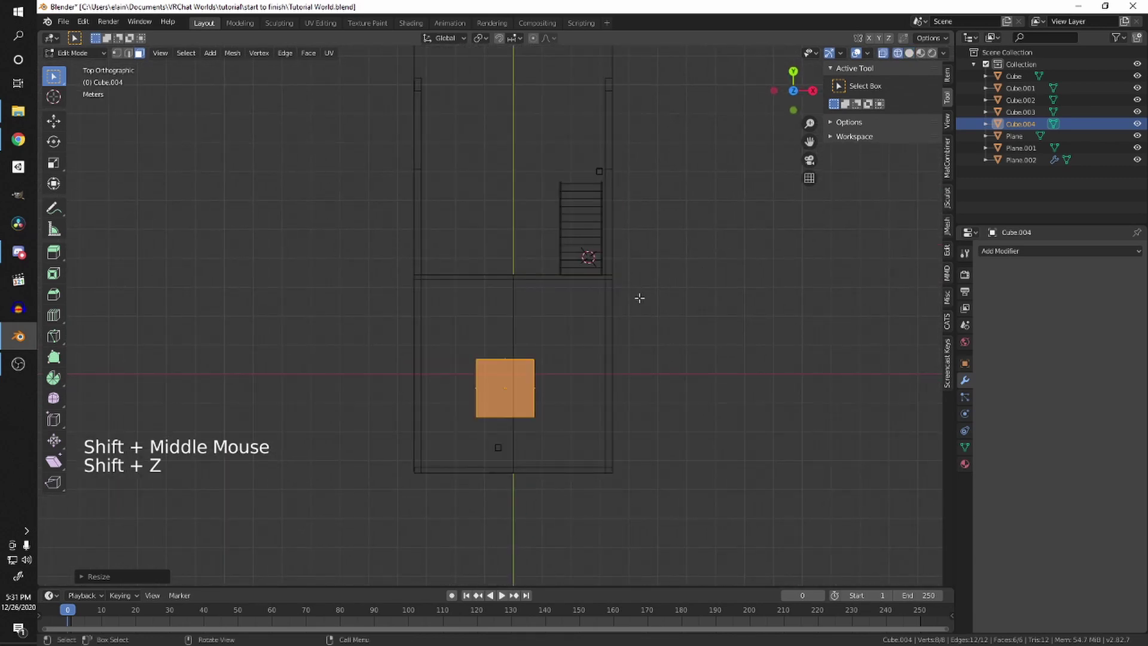
pyautogui.scroll(-3, 565, 331)
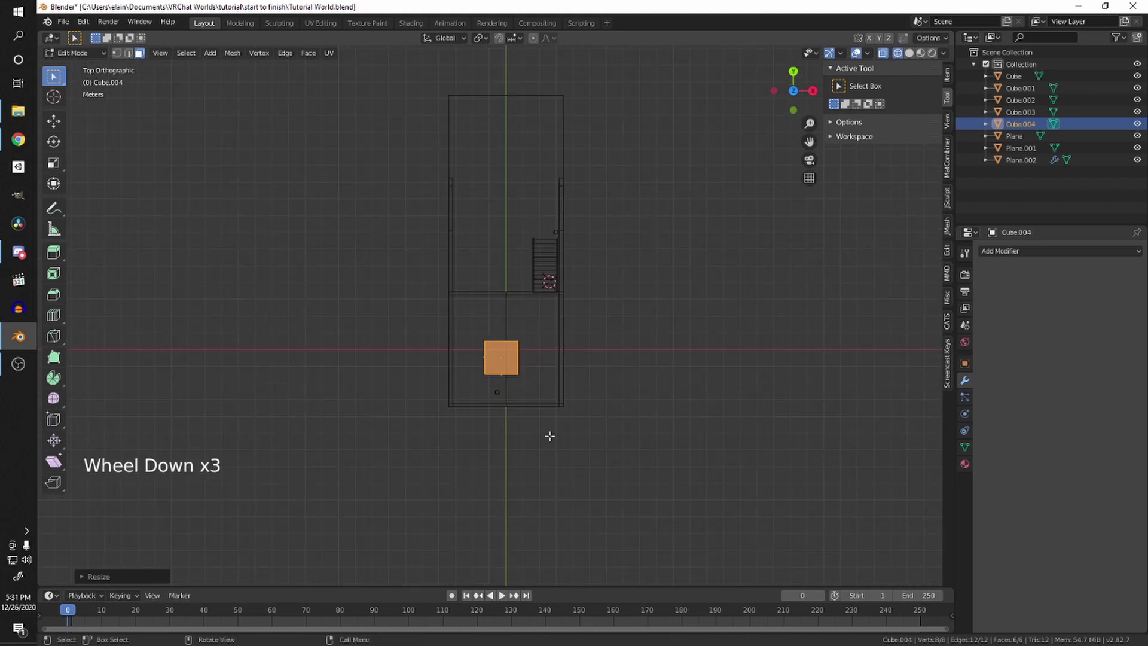
pyautogui.keyDown('shift'); pyautogui.moveTo(585, 423); pyautogui.dragTo(605, 410, button='middle'); pyautogui.keyUp('shift')
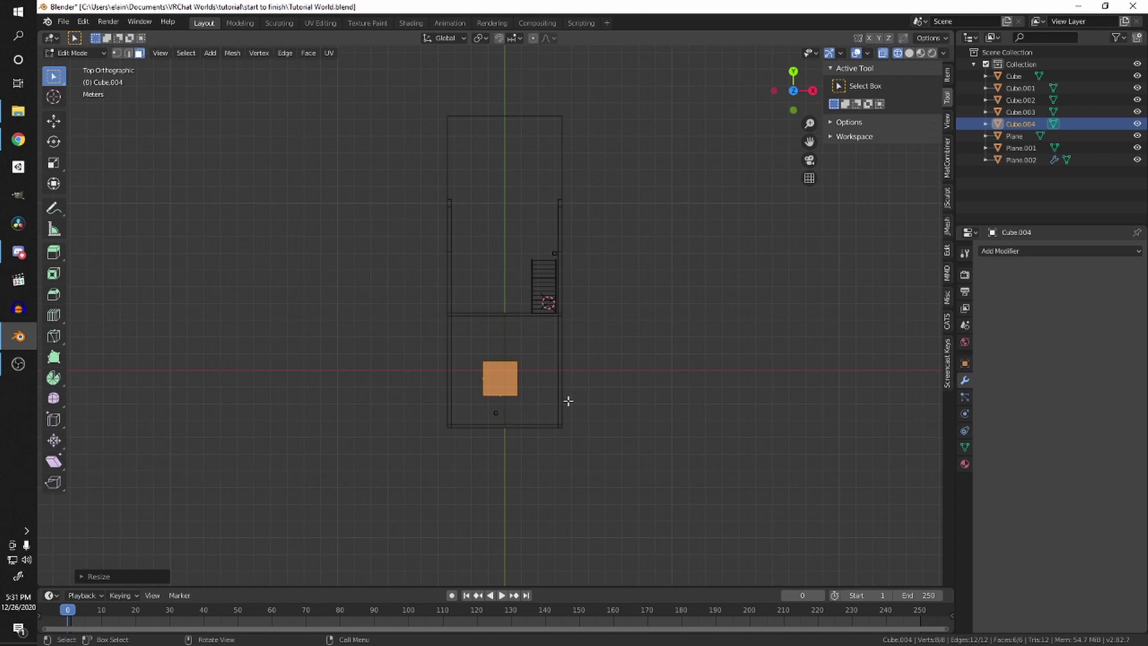
pyautogui.press('s')
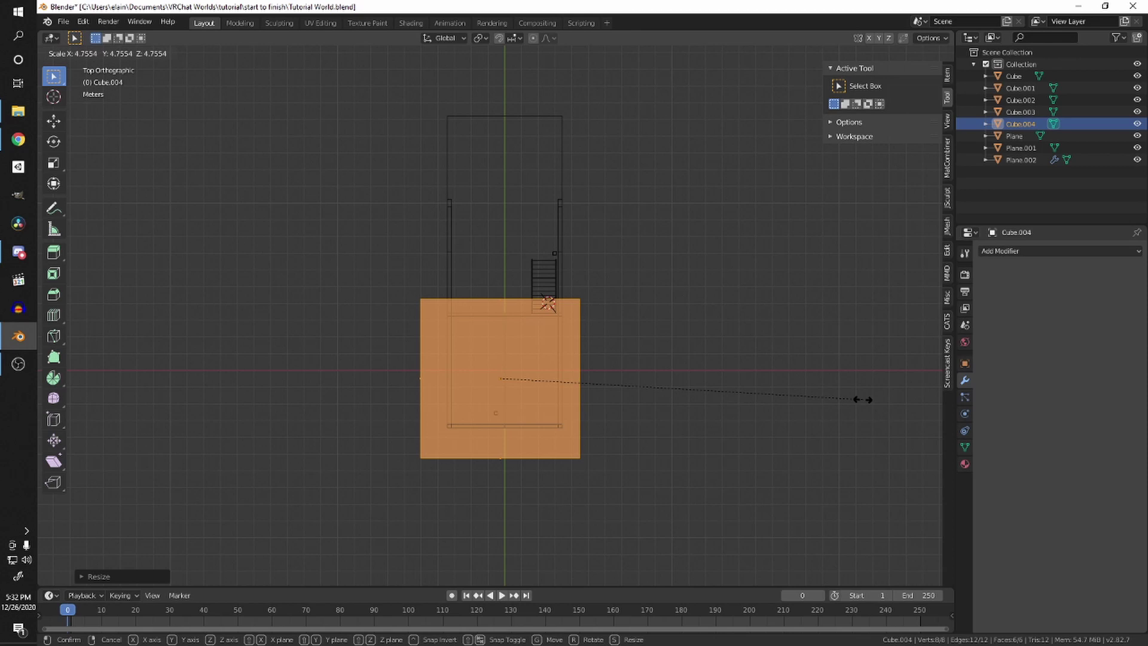
pyautogui.hotkey('shift', 'z')
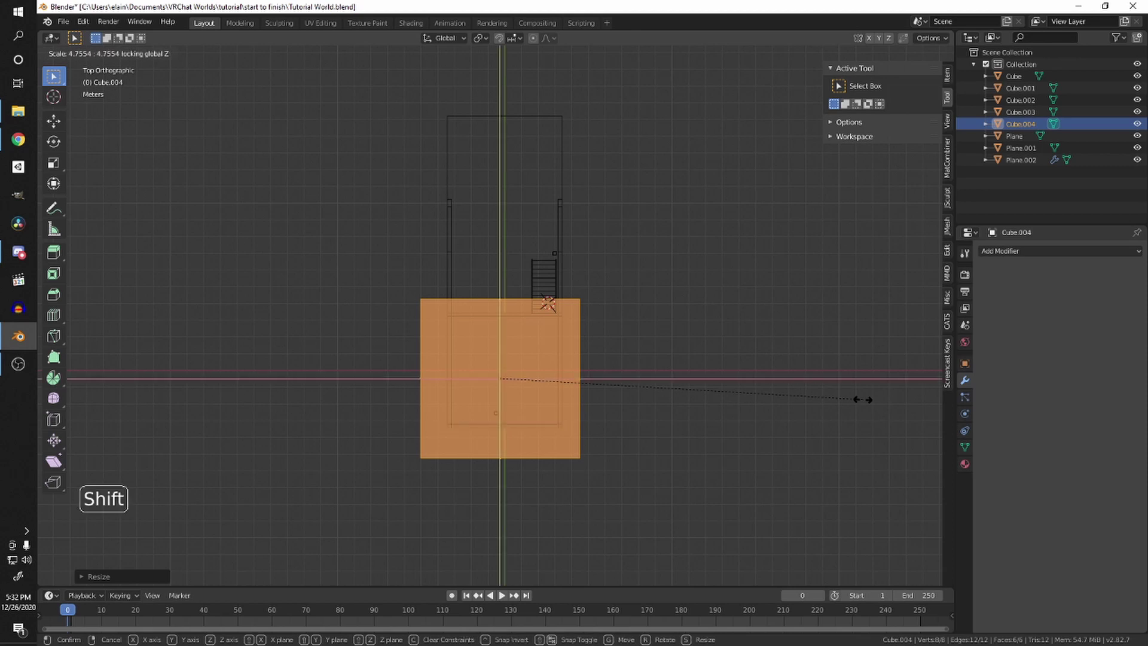
pyautogui.click(804, 391)
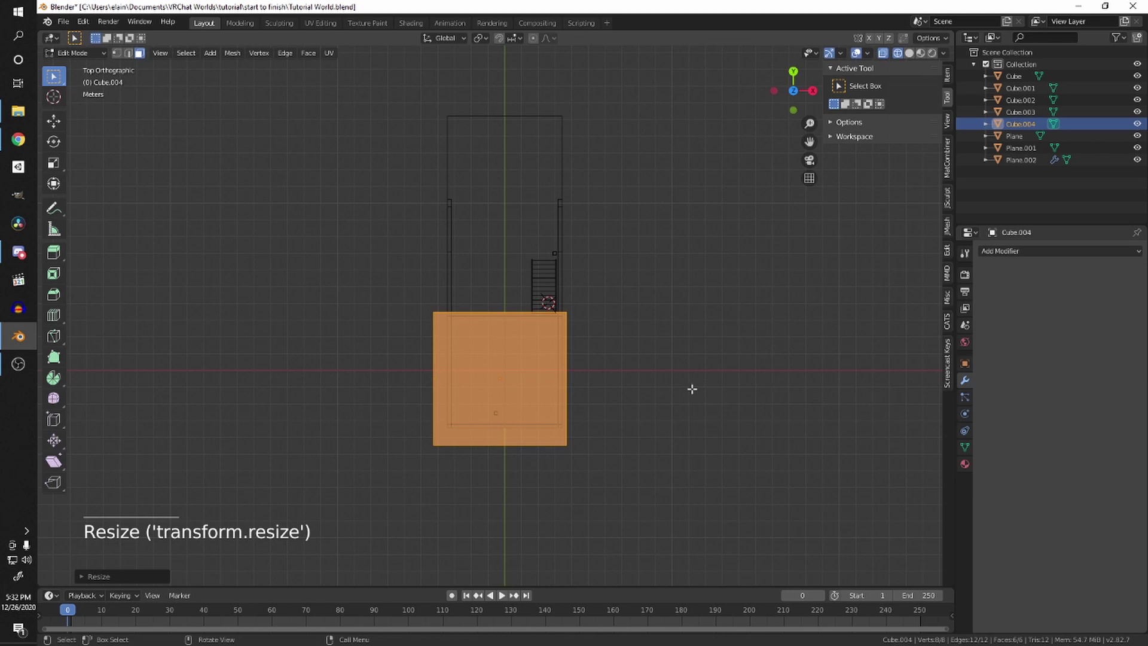
# Step: Move the slab horizontally, with Z locked, so it overhangs the raised platform's outline on all sides
pyautogui.press('g')
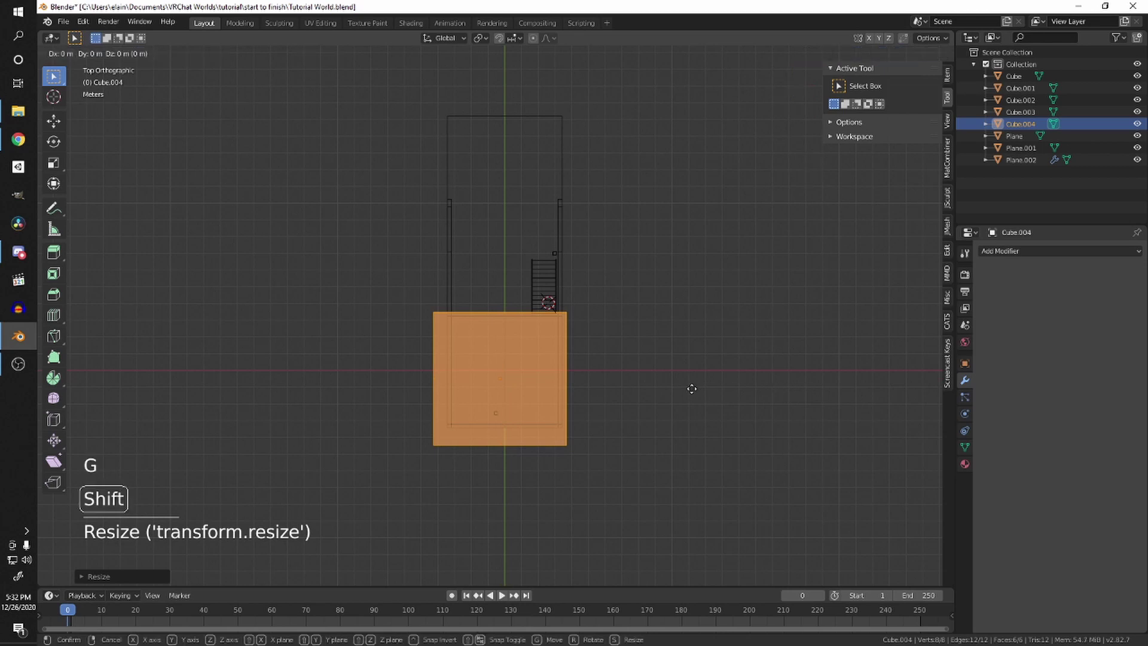
pyautogui.hotkey('shift', 'z')
pyautogui.press('shift')
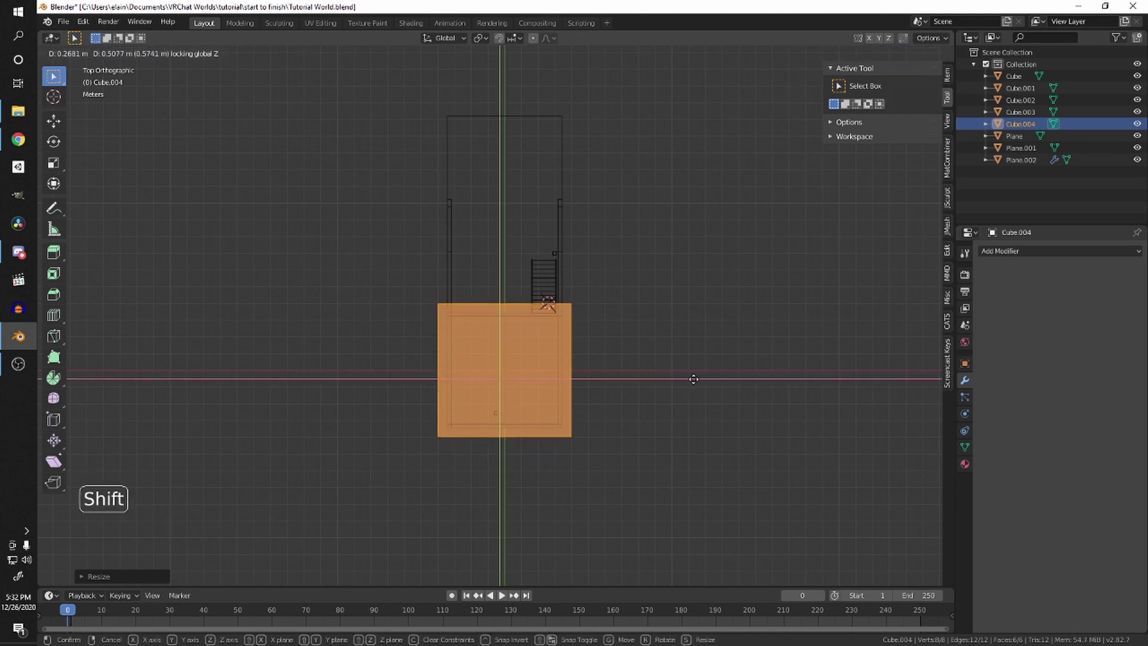
pyautogui.click(675, 384)
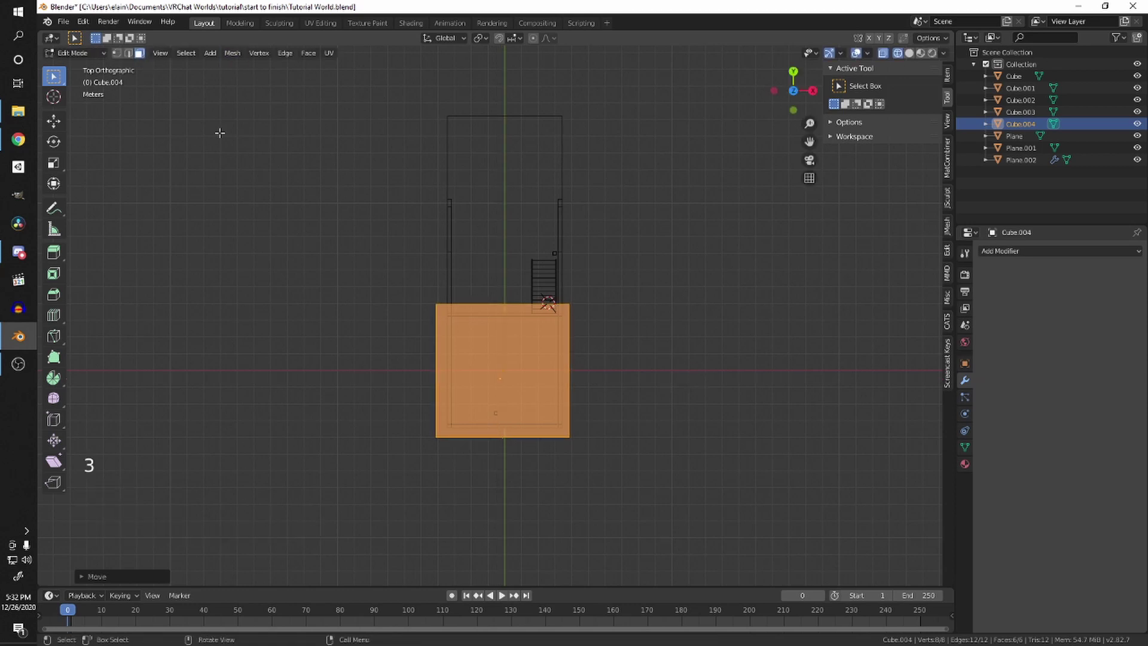
# Step: Clear the selection and try to box-select the slab's staircase-side face
pyautogui.click(752, 275)
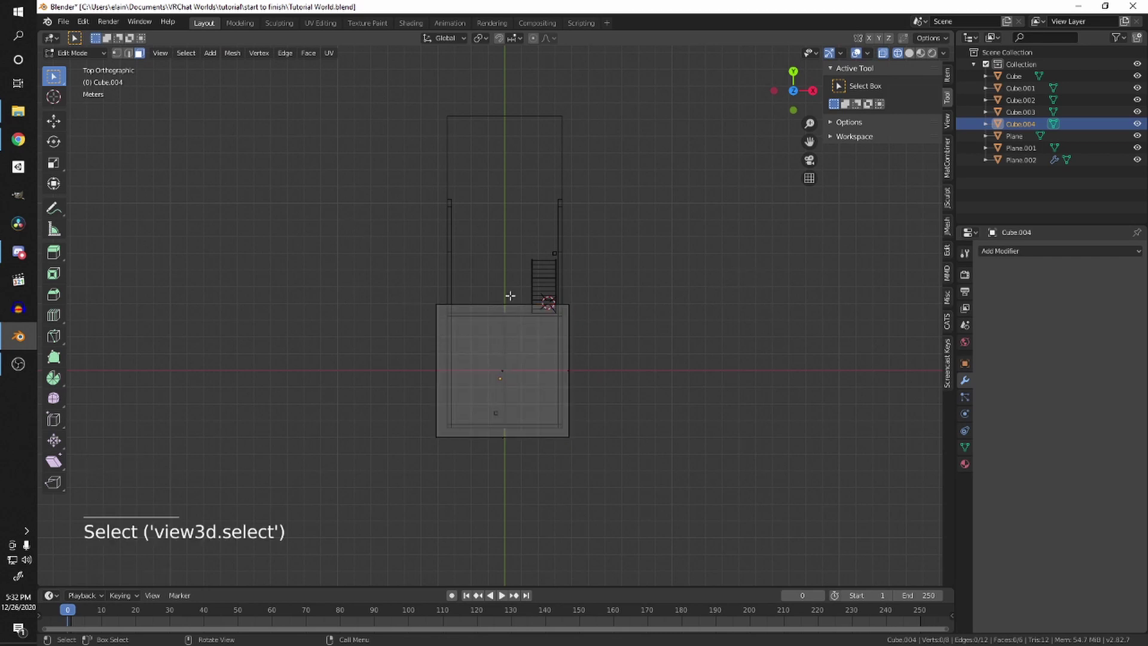
pyautogui.scroll(6, 508, 299)
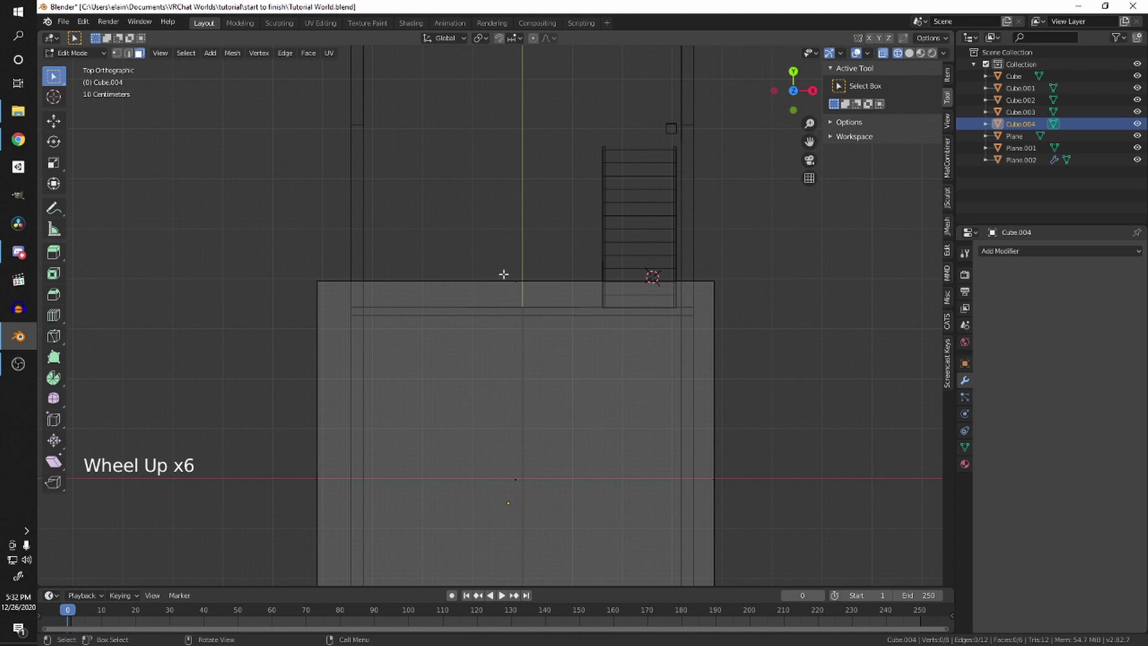
pyautogui.moveTo(507, 270); pyautogui.dragTo(538, 267)
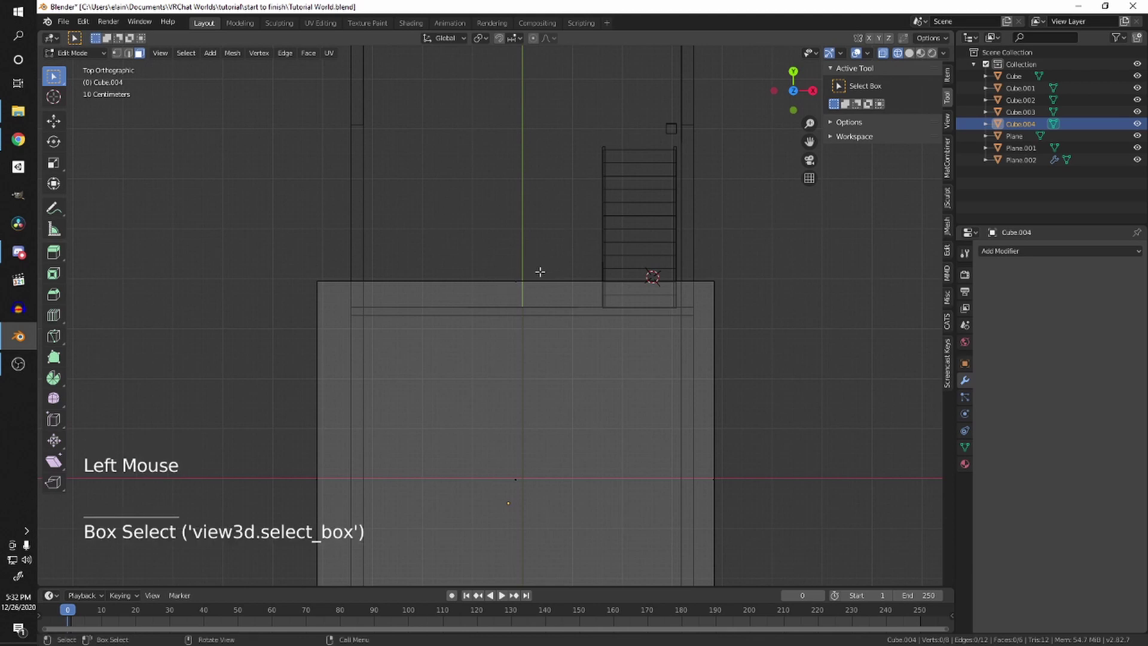
pyautogui.moveTo(550, 213); pyautogui.dragTo(505, 229)
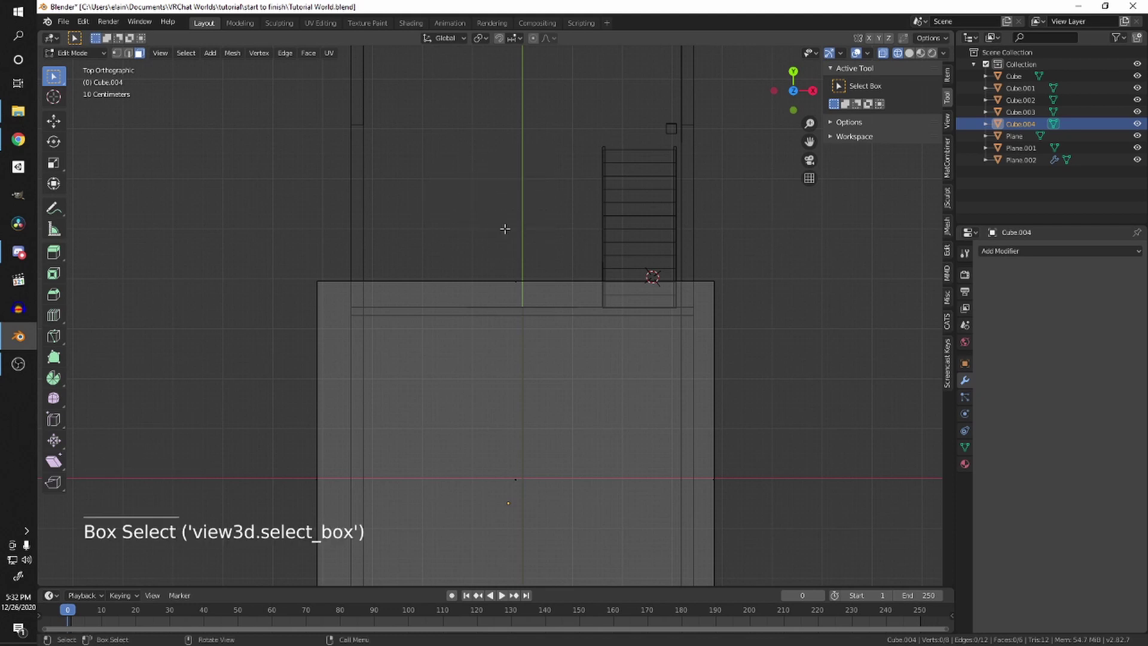
# Step: Select the slab's staircase-side face with Lasso Select and move it along Y until the roof reaches past the tall end posts
pyautogui.press('w')
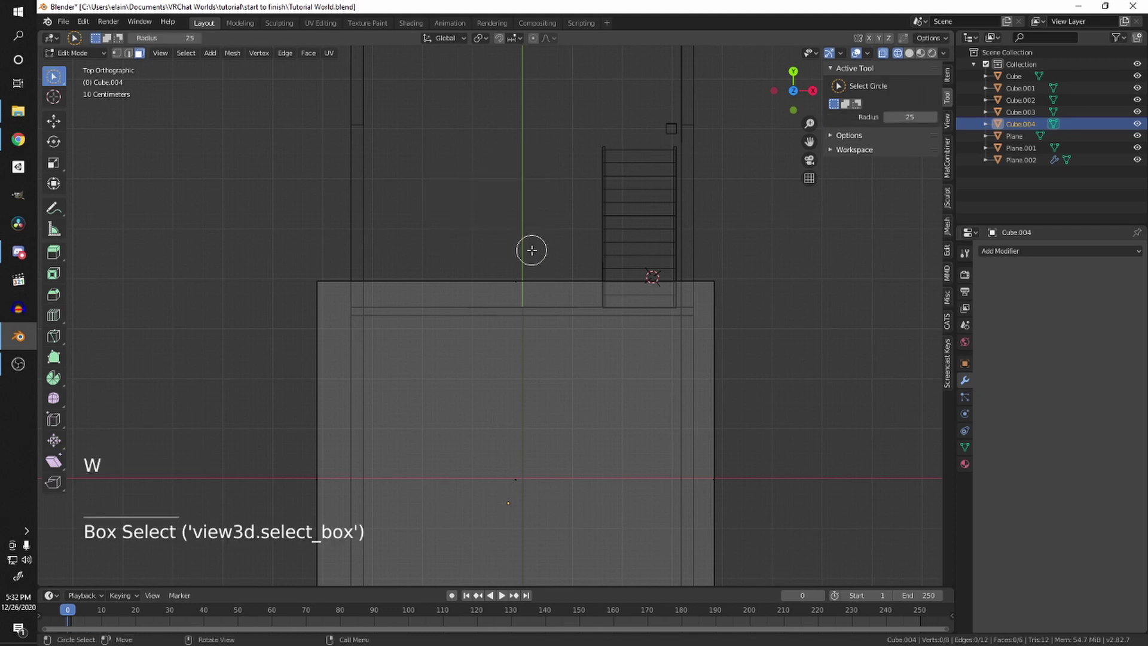
pyautogui.press('w')
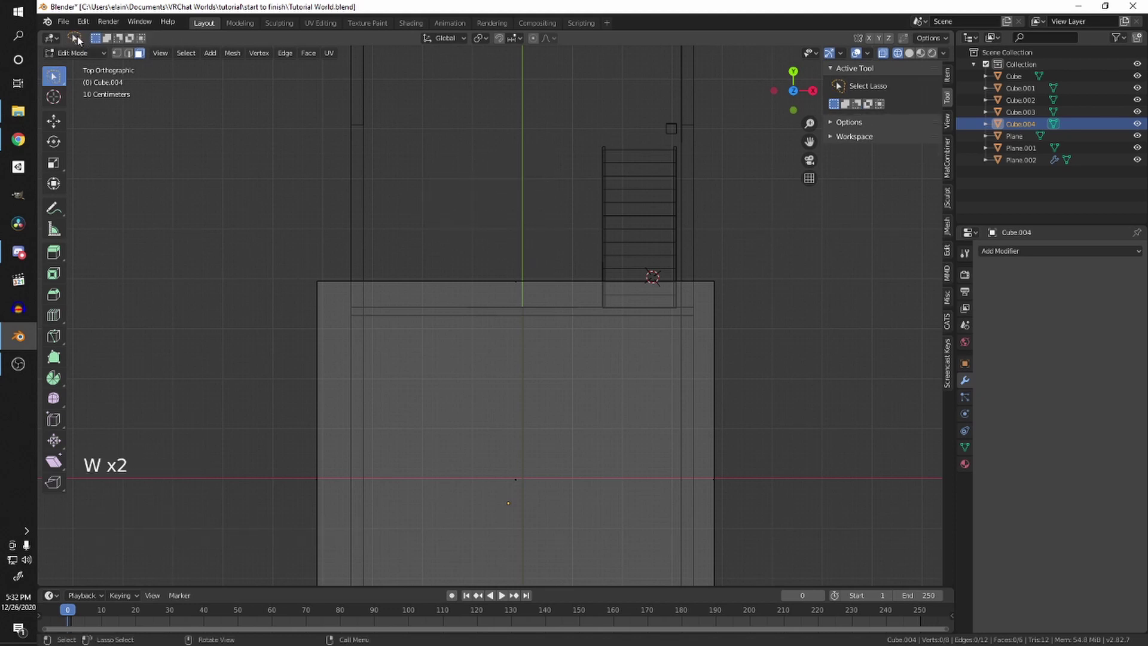
pyautogui.moveTo(295, 97)
pyautogui.mouseDown()
pyautogui.moveTo(473, 179)
pyautogui.moveTo(361, 142)
pyautogui.mouseUp()
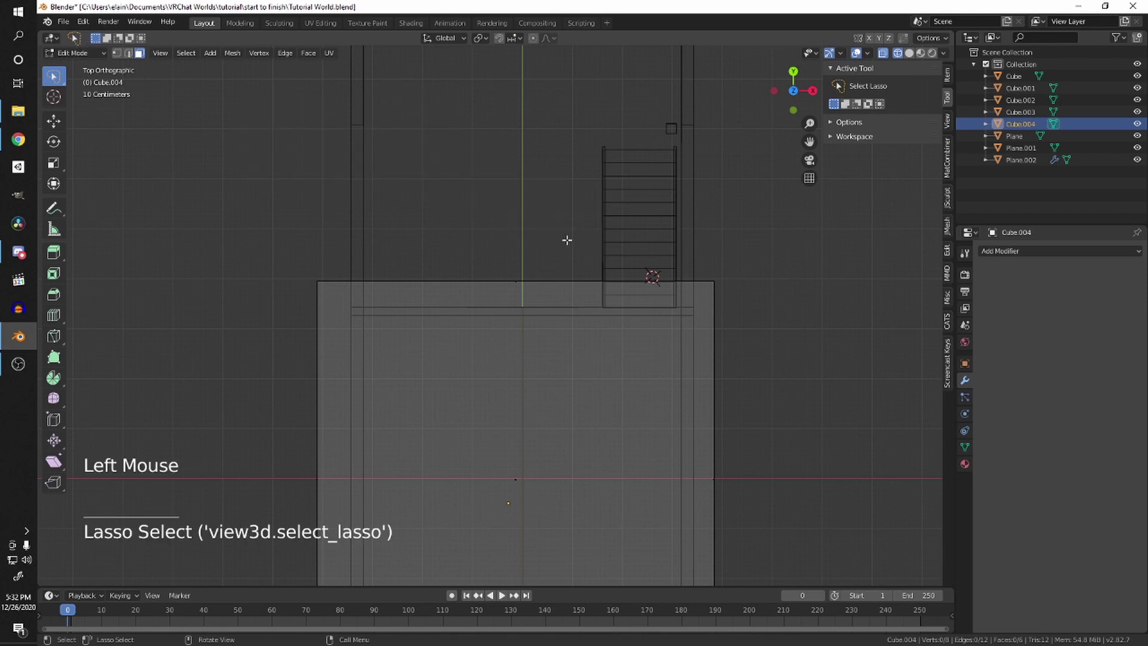
pyautogui.moveTo(483, 315)
pyautogui.mouseDown()
pyautogui.moveTo(487, 257)
pyautogui.moveTo(504, 302)
pyautogui.mouseUp()
pyautogui.scroll(-5, 556, 274)
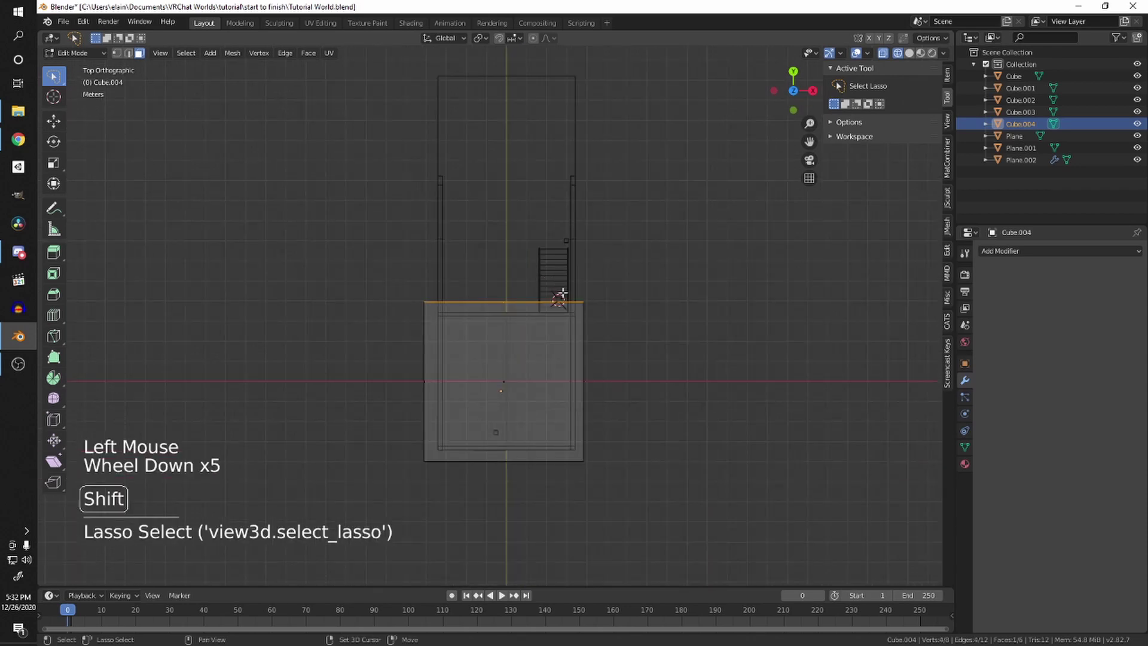
pyautogui.moveTo(557, 275)
pyautogui.keyDown('shift'); pyautogui.mouseDown(button='middle')
pyautogui.moveTo(550, 334)
pyautogui.moveTo(541, 306)
pyautogui.moveTo(433, 254)
pyautogui.mouseUp(button='middle'); pyautogui.keyUp('shift')
pyautogui.hotkey('shift', 'z')
pyautogui.press('KP_7')
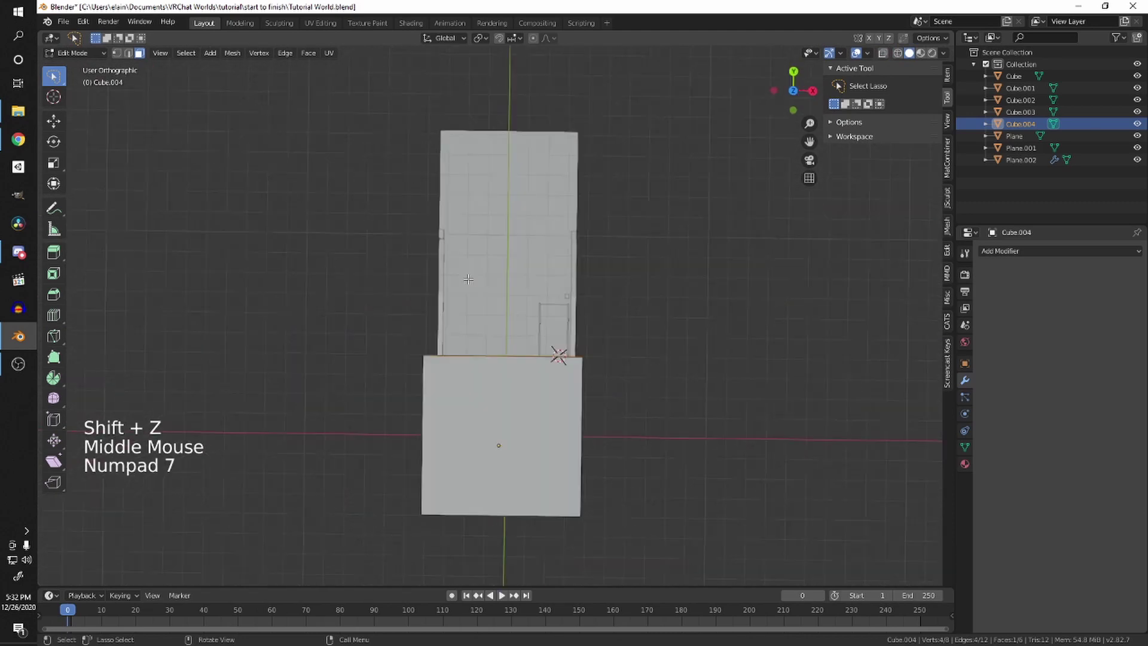
pyautogui.hotkey('shift', 'z')
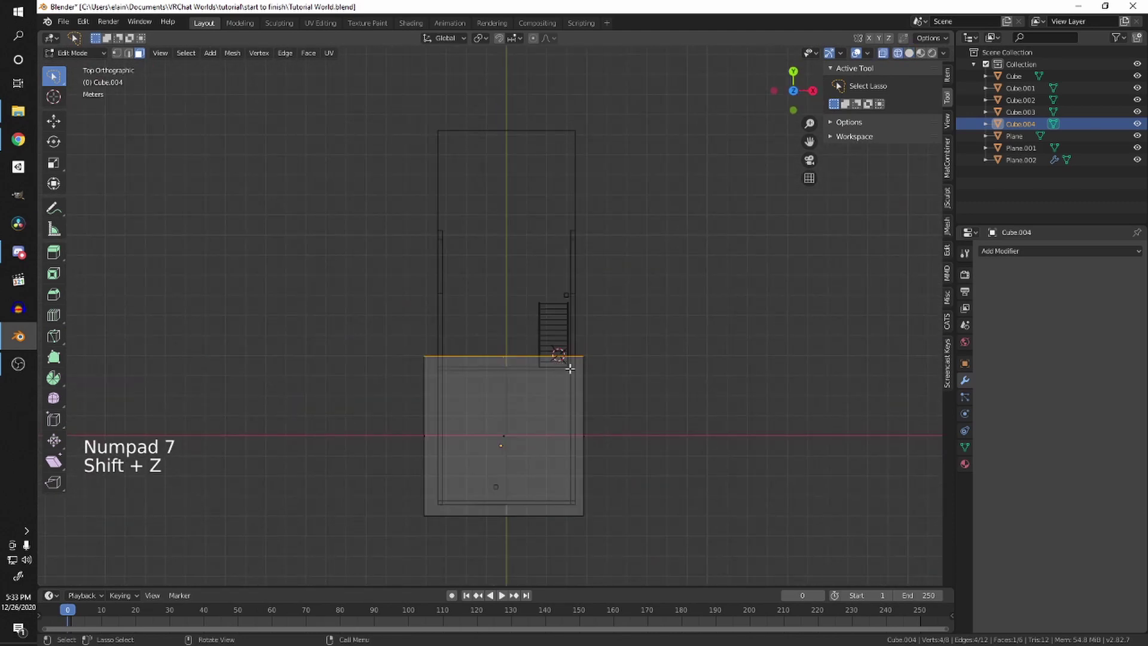
pyautogui.press('g')
pyautogui.press('y')
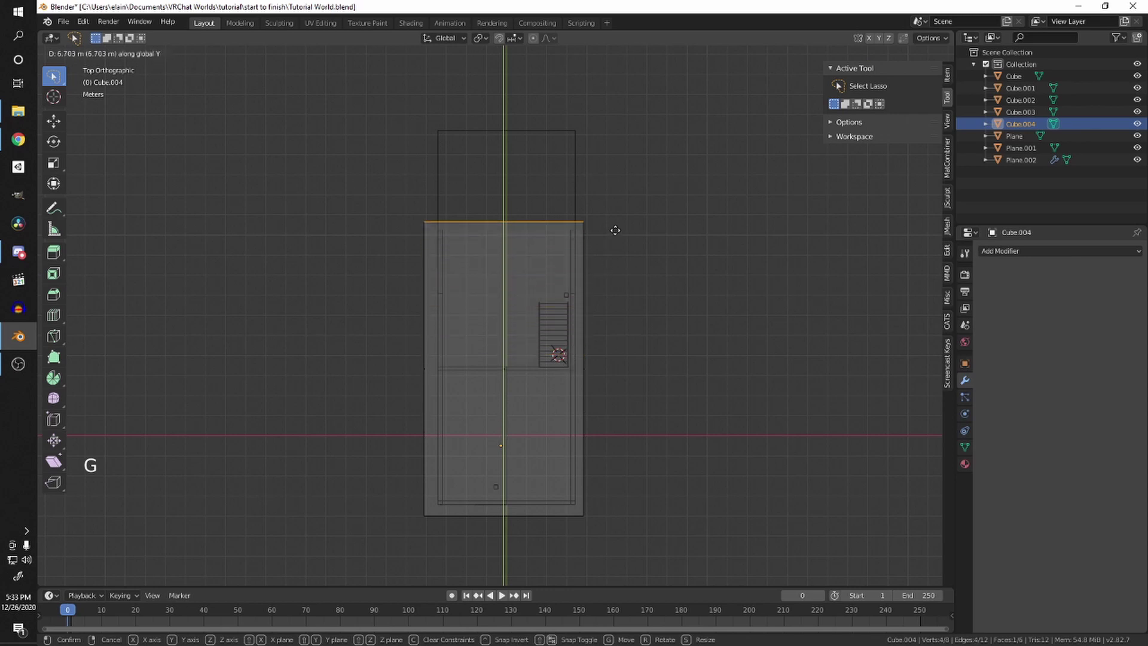
pyautogui.click(622, 188)
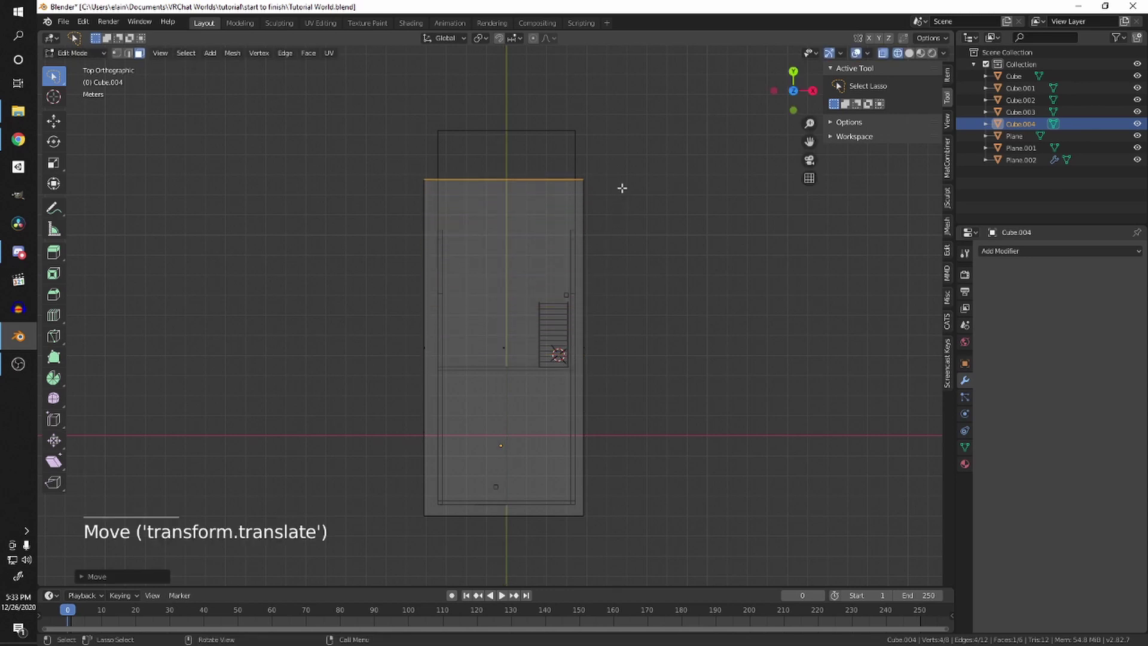
# Step: Return to Object Mode in solid shading and examine the roof slab's height and overhang against the walls and end posts
pyautogui.moveTo(660, 382)
pyautogui.mouseDown(button='middle')
pyautogui.moveTo(634, 311)
pyautogui.moveTo(598, 275)
pyautogui.mouseUp(button='middle')
pyautogui.hotkey('shift', 'z')
pyautogui.scroll(2, 538, 299)
pyautogui.moveTo(538, 299)
pyautogui.mouseDown(button='middle')
pyautogui.moveTo(523, 308)
pyautogui.moveTo(560, 356)
pyautogui.moveTo(749, 303)
pyautogui.moveTo(706, 267)
pyautogui.mouseUp(button='middle')
pyautogui.press('Tab')
pyautogui.click(561, 356)
pyautogui.scroll(1, 584, 341)
pyautogui.scroll(2, 583, 341)
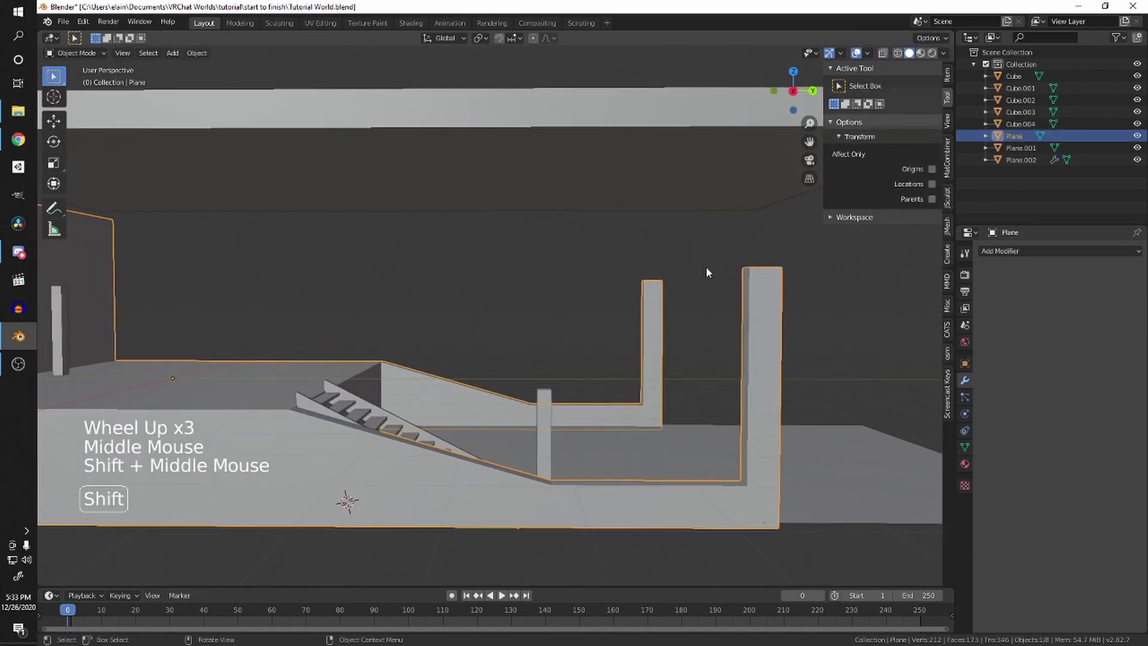
pyautogui.scroll(-3, 667, 302)
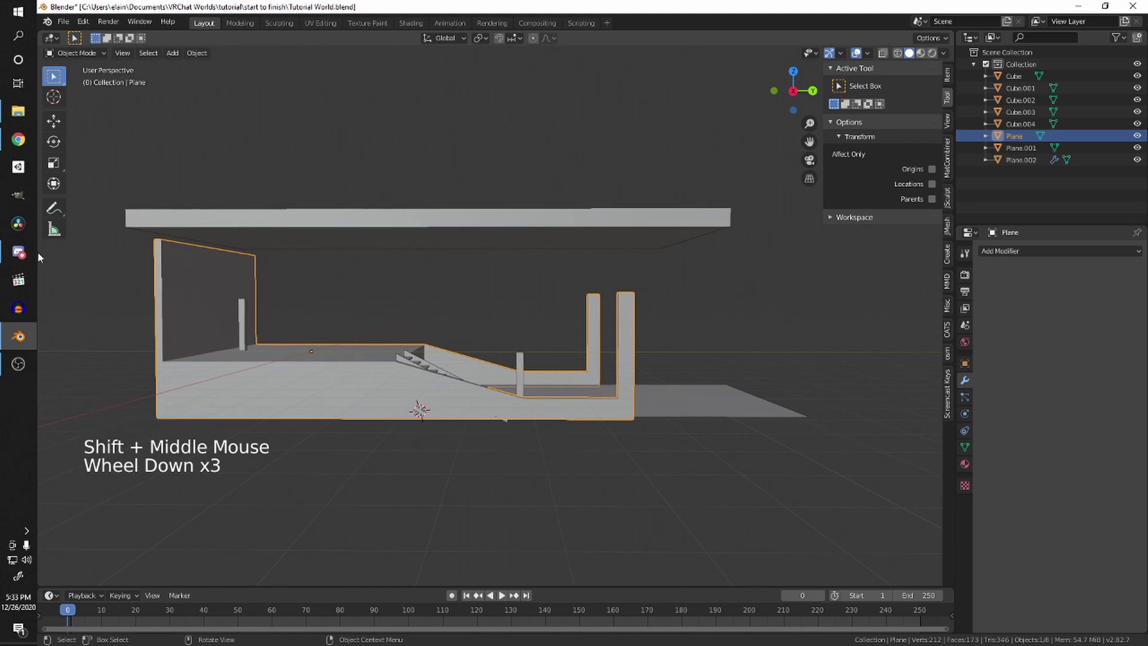
# Step: Select the roof slab and inspect the gap between its underside and the top of the back wall
pyautogui.click(370, 227)
pyautogui.moveTo(370, 227); pyautogui.dragTo(443, 257, button='middle')
pyautogui.moveTo(443, 257); pyautogui.dragTo(542, 272, button='middle')
pyautogui.scroll(2, 543, 272)
pyautogui.scroll(-1, 542, 273)
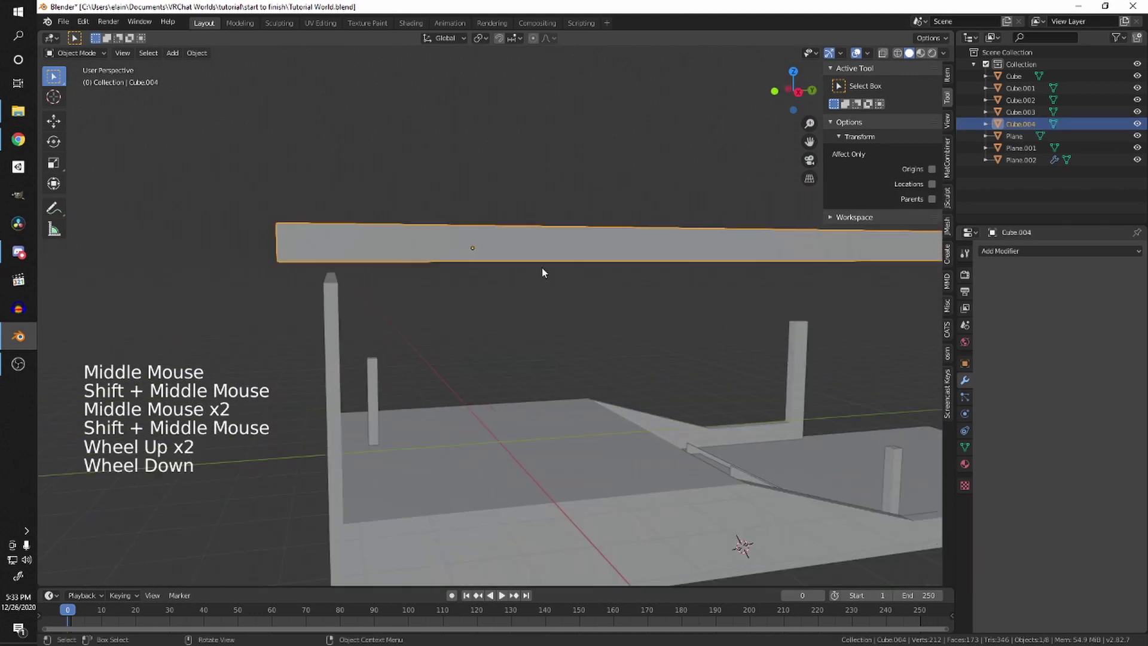
pyautogui.moveTo(110, 92); pyautogui.dragTo(483, 189, button='middle')
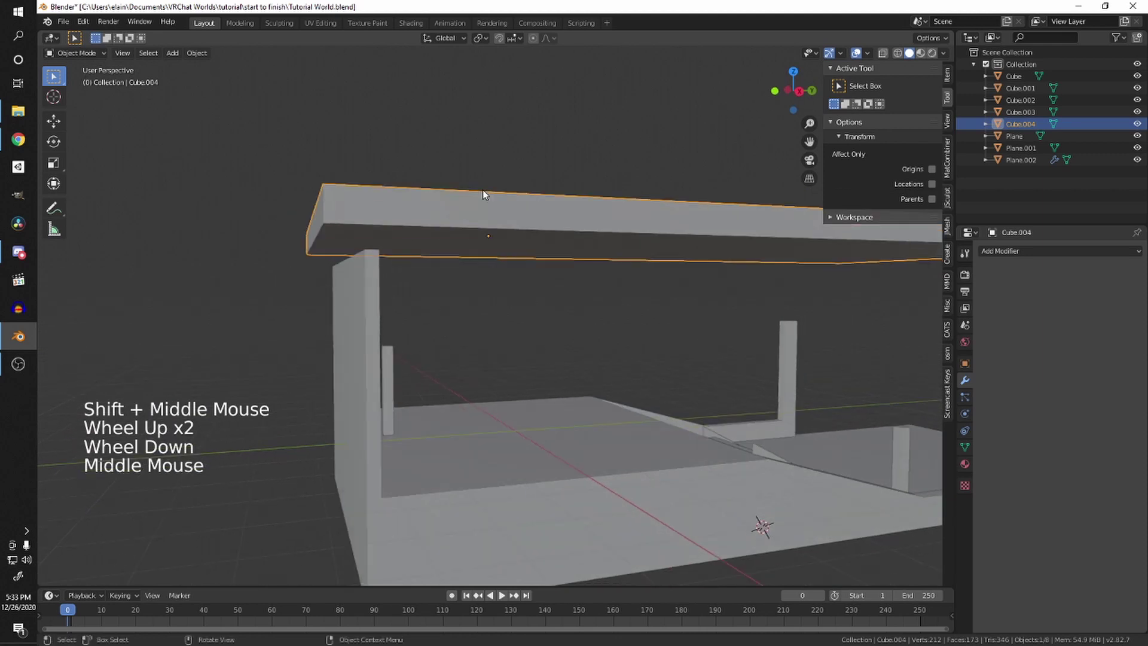
# Step: Move the roof slab down along Z until its underside rests on the top of the back wall
pyautogui.press('g')
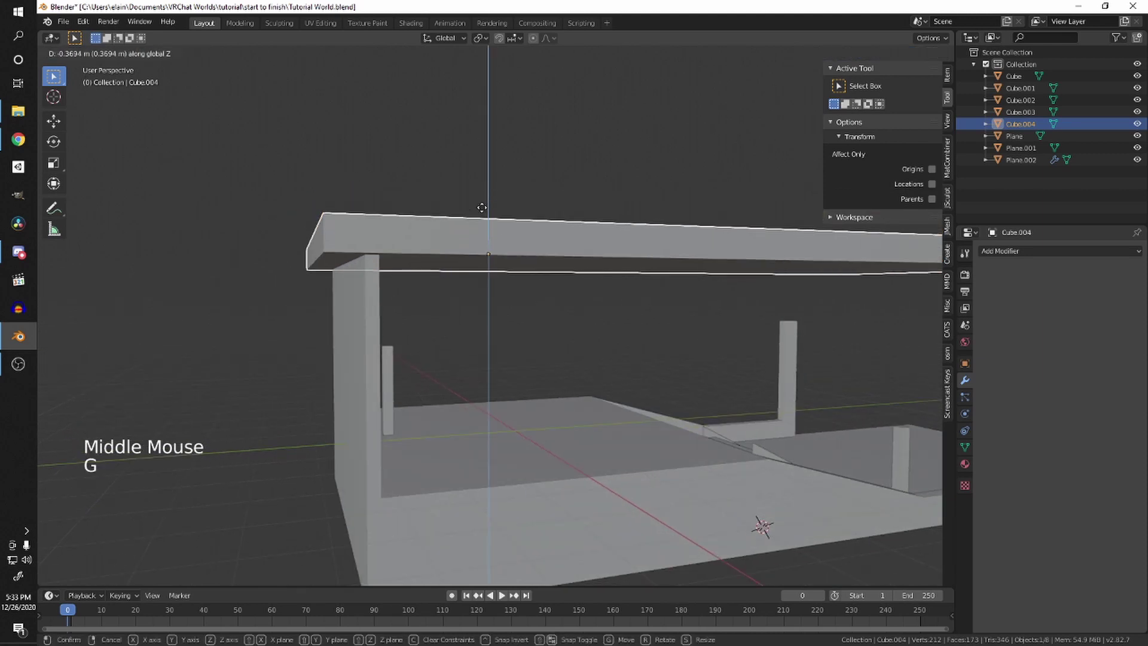
pyautogui.click(478, 233)
pyautogui.scroll(-3, 479, 233)
pyautogui.moveTo(479, 233); pyautogui.dragTo(431, 248, button='middle')
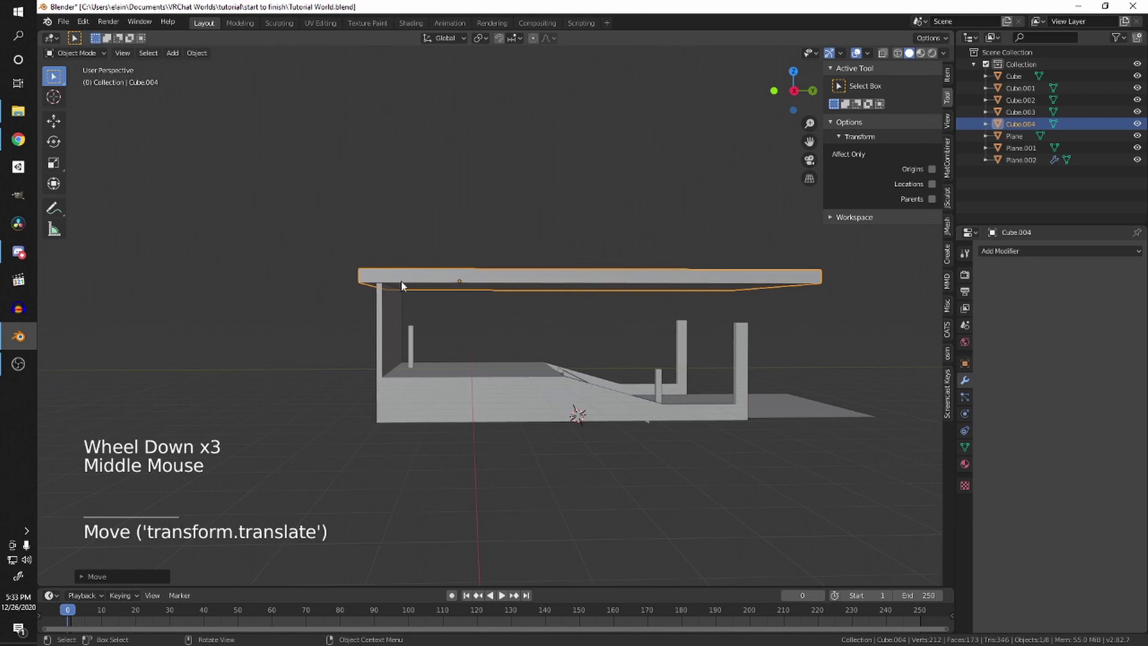
pyautogui.keyDown('shift'); pyautogui.moveTo(429, 289); pyautogui.dragTo(565, 310, button='middle'); pyautogui.keyUp('shift')
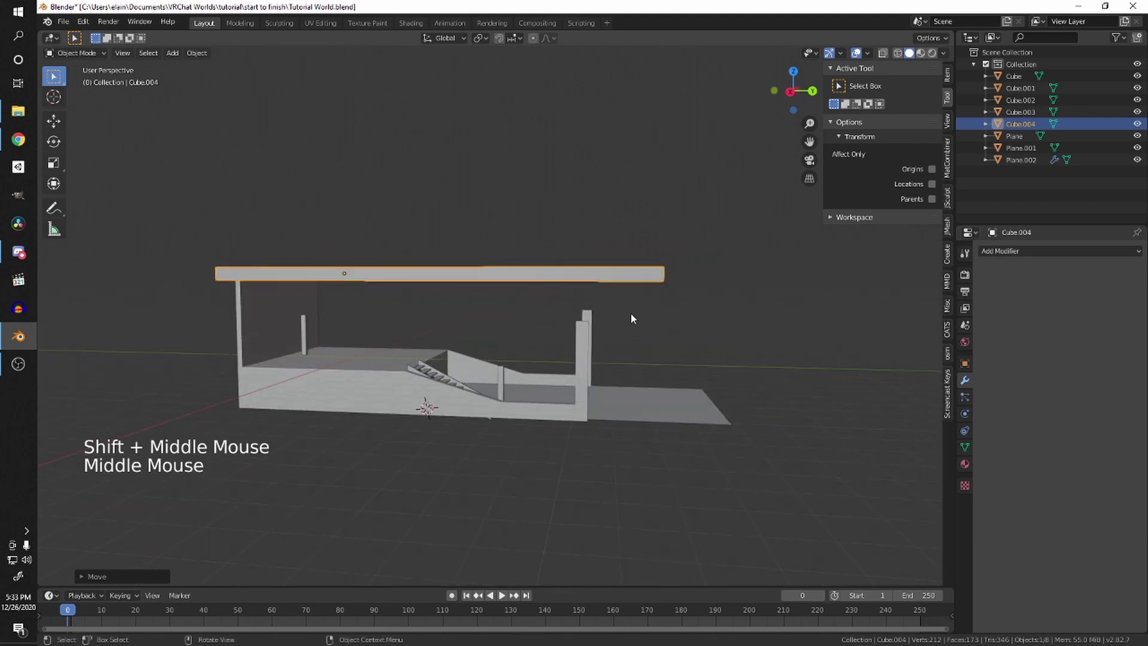
# Step: Select the wall mesh that includes the two tall end posts and enter Edit Mode on it
pyautogui.click(350, 392)
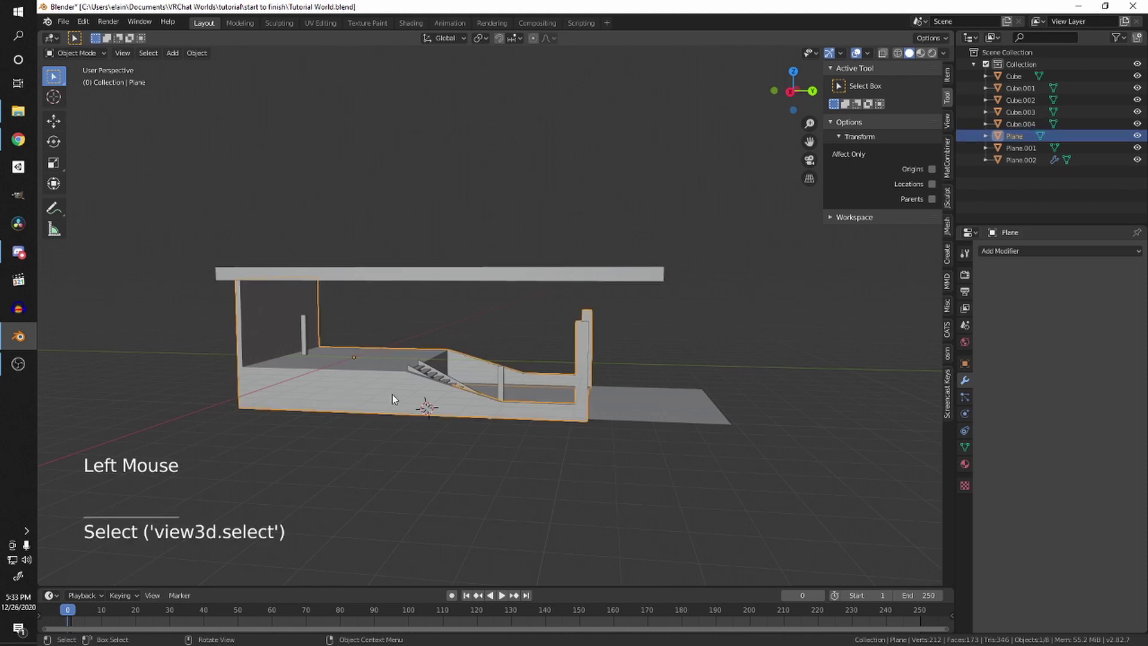
pyautogui.keyDown('shift'); pyautogui.moveTo(686, 385); pyautogui.dragTo(634, 370, button='middle'); pyautogui.keyUp('shift')
pyautogui.moveTo(634, 371); pyautogui.dragTo(627, 303, button='middle')
pyautogui.scroll(3, 596, 362)
pyautogui.scroll(1, 438, 311)
pyautogui.scroll(-1, 485, 335)
pyautogui.press('Tab')
pyautogui.keyDown('shift'); pyautogui.scroll(-1, 584, 335); pyautogui.keyUp('shift')
pyautogui.scroll(-2, 584, 336)
pyautogui.scroll(2, 524, 293)
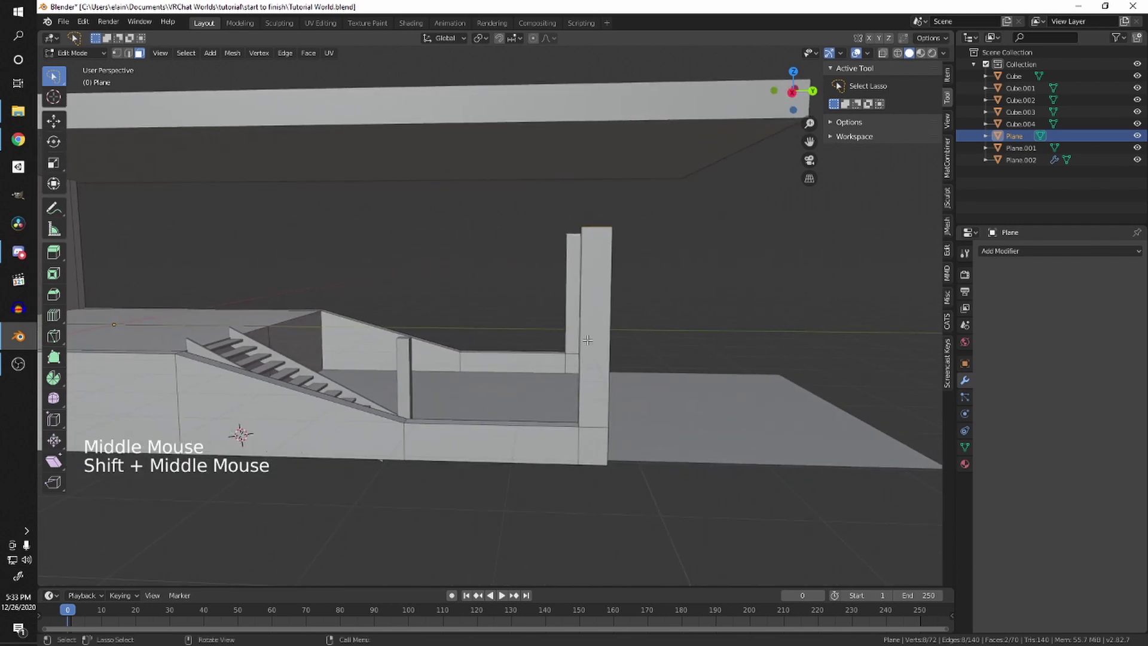
# Step: Lasso-select the top faces of both tall end posts in wireframe and raise them along Z to the roof's underside
pyautogui.moveTo(588, 340); pyautogui.dragTo(564, 333, button='middle')
pyautogui.hotkey('shift', 'z')
pyautogui.moveTo(565, 333); pyautogui.dragTo(561, 335, button='middle')
pyautogui.moveTo(438, 232)
pyautogui.mouseDown()
pyautogui.moveTo(628, 270)
pyautogui.moveTo(605, 257)
pyautogui.mouseUp()
pyautogui.hotkey('shift', 'z')
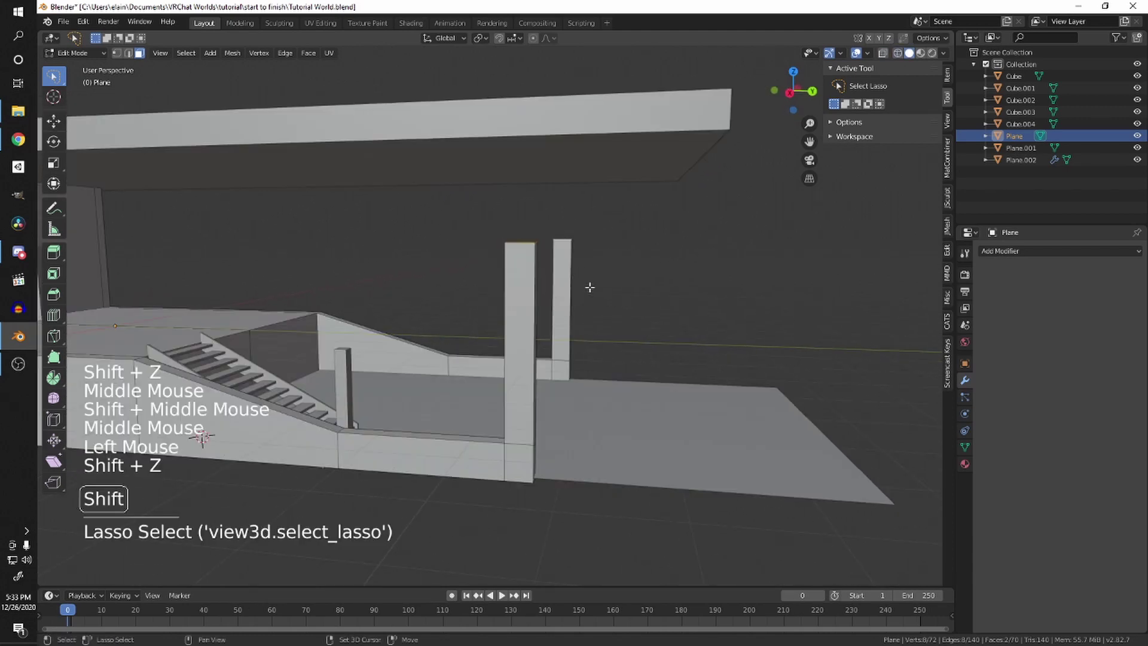
pyautogui.moveTo(630, 308); pyautogui.dragTo(676, 405, button='middle')
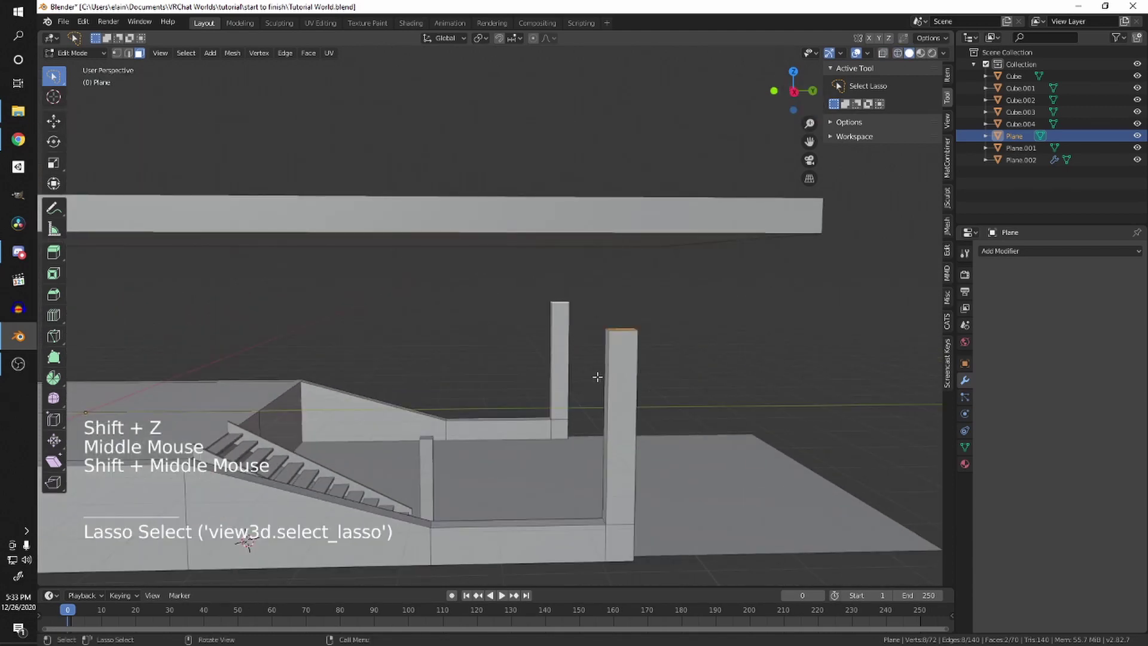
pyautogui.press('g')
pyautogui.press('z')
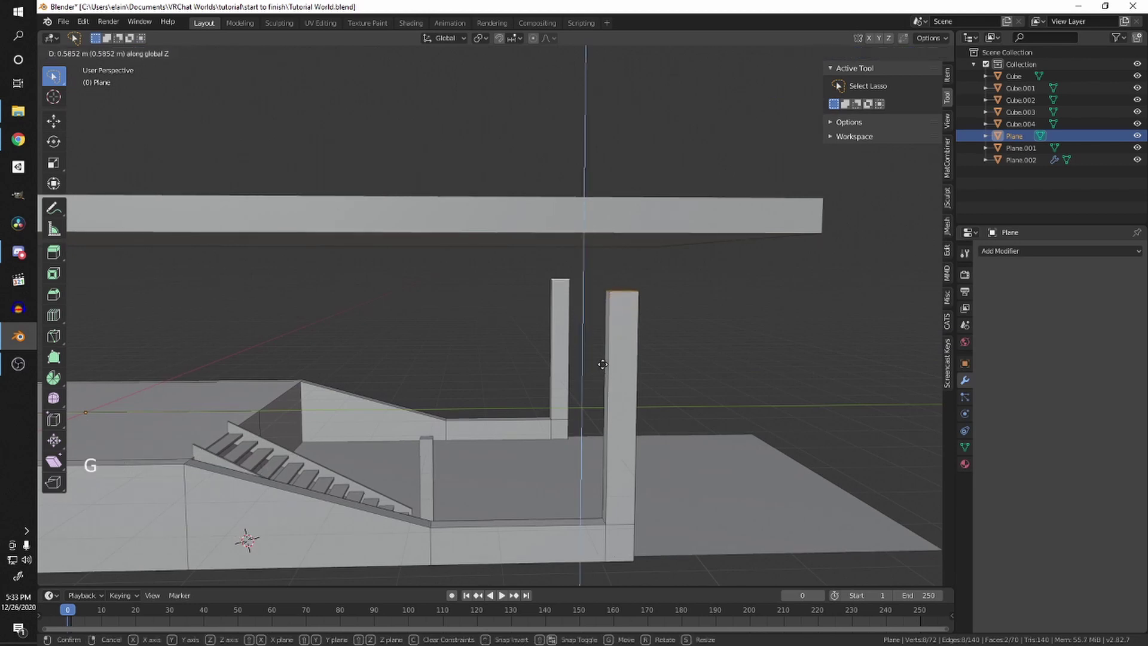
pyautogui.click(610, 320)
pyautogui.keyDown('shift'); pyautogui.moveTo(610, 320); pyautogui.dragTo(576, 274, button='middle'); pyautogui.keyUp('shift')
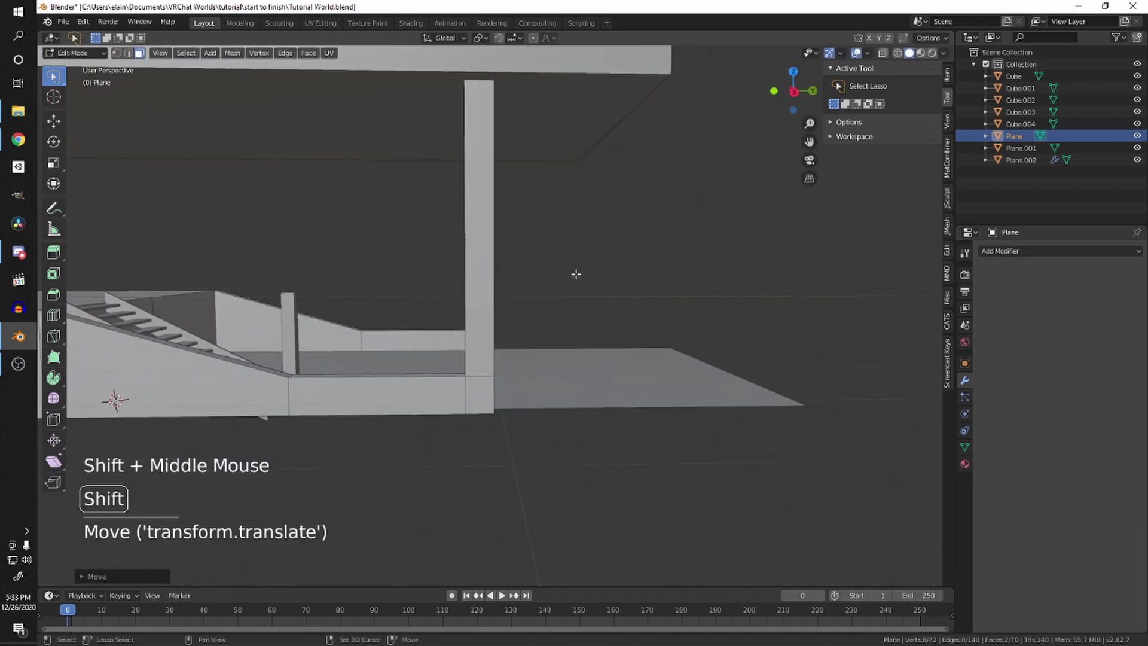
# Step: Move the end posts' top faces along Y to the roof's outer end so the posts slant outward, and return to Object Mode
pyautogui.press('g')
pyautogui.press('y')
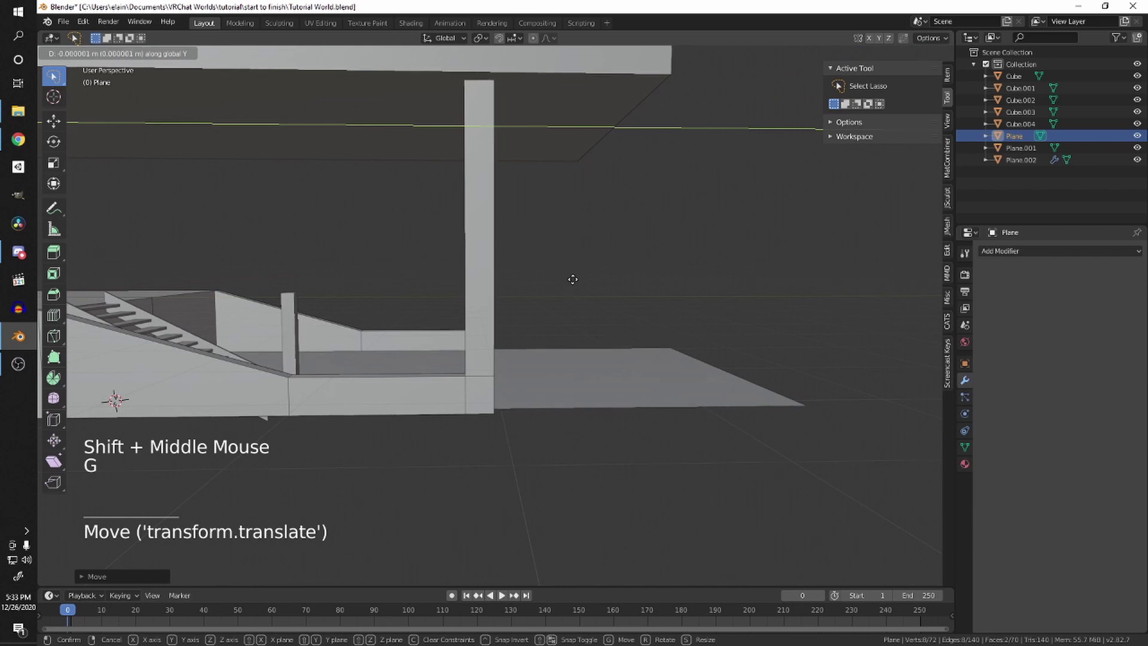
pyautogui.click(689, 256)
pyautogui.press('Tab')
pyautogui.scroll(-5, 673, 276)
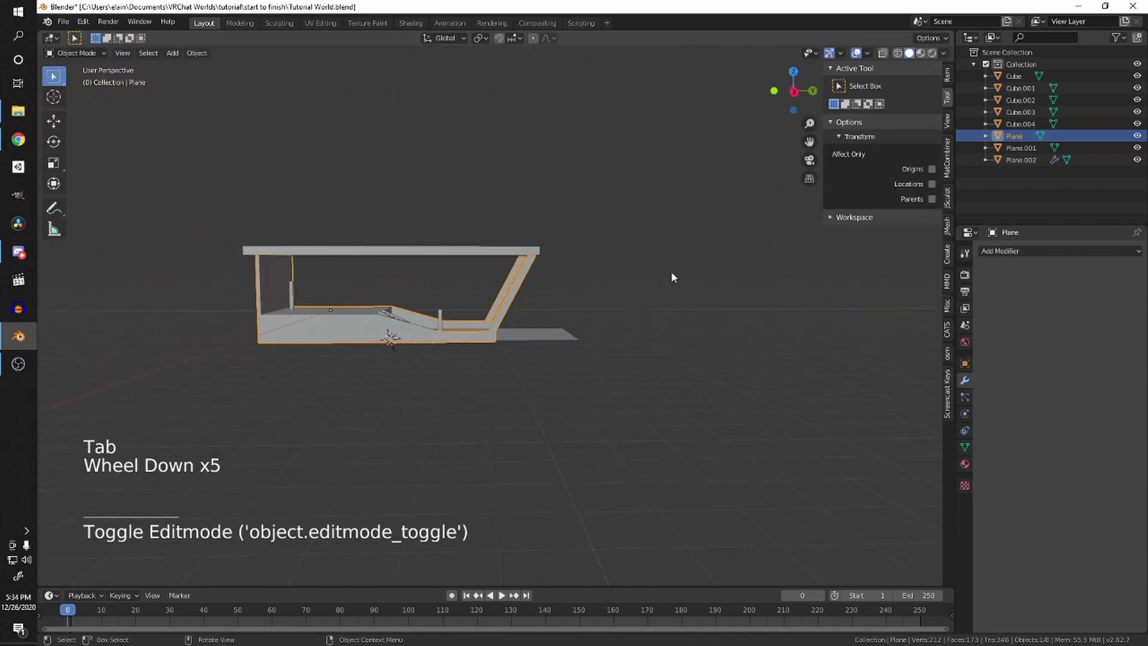
# Step: Clear the selection and examine the slanted posts, roof and staircase as a whole
pyautogui.middleClick(664, 278)
pyautogui.click(651, 279)
pyautogui.moveTo(651, 280); pyautogui.dragTo(569, 357, button='middle')
pyautogui.scroll(3, 592, 297)
pyautogui.keyDown('shift'); pyautogui.scroll(3, 592, 298); pyautogui.keyUp('shift')
pyautogui.scroll(-3, 524, 276)
pyautogui.scroll(3, 464, 342)
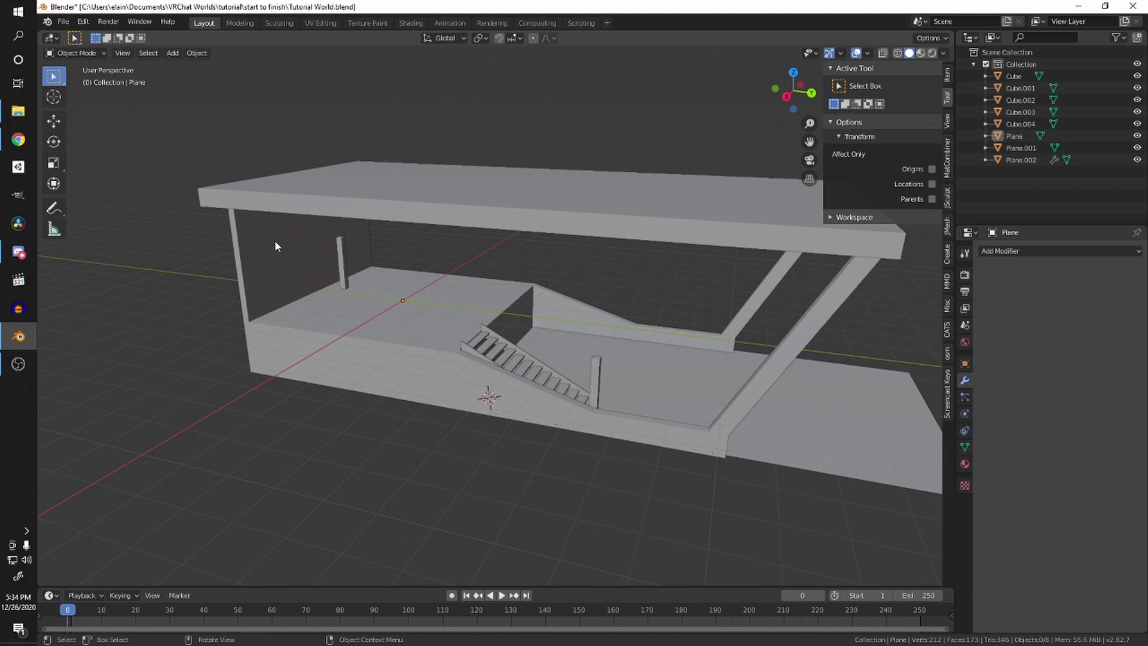
# Step: Duplicate the pillar on the raised platform, locking Z, and place the copy near the platform's open edge at about X 3.28 m, Y -1.94 m
pyautogui.moveTo(360, 302); pyautogui.dragTo(389, 287, button='middle')
pyautogui.moveTo(388, 287); pyautogui.dragTo(538, 392, button='middle')
pyautogui.scroll(2, 444, 290)
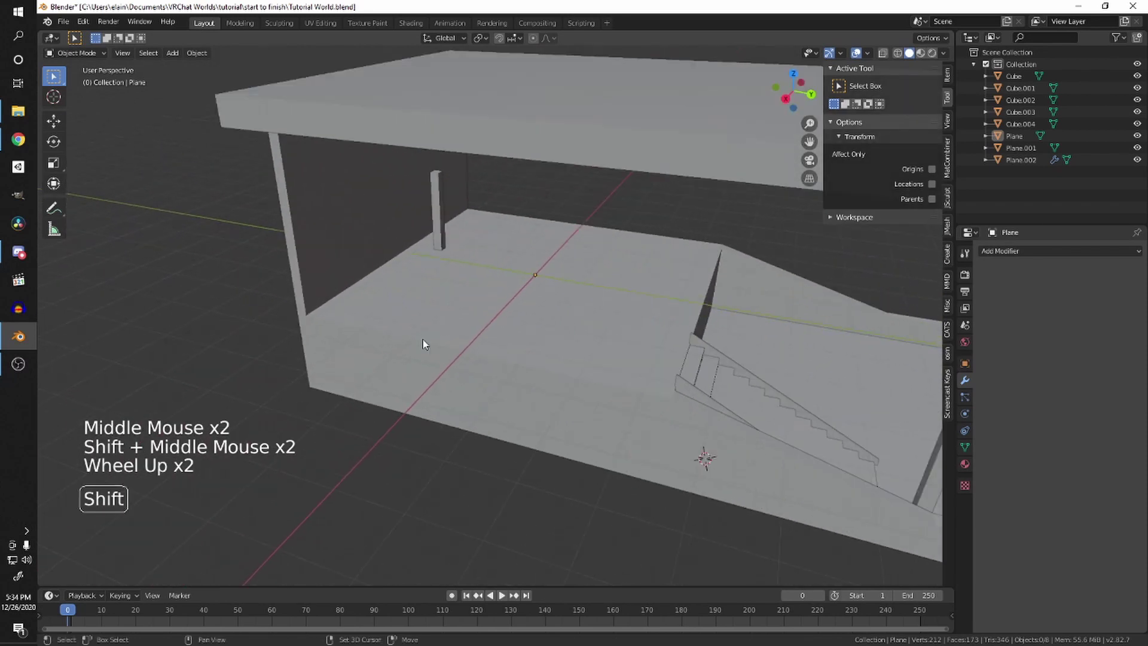
pyautogui.click(439, 237)
pyautogui.moveTo(434, 249); pyautogui.dragTo(450, 282, button='middle')
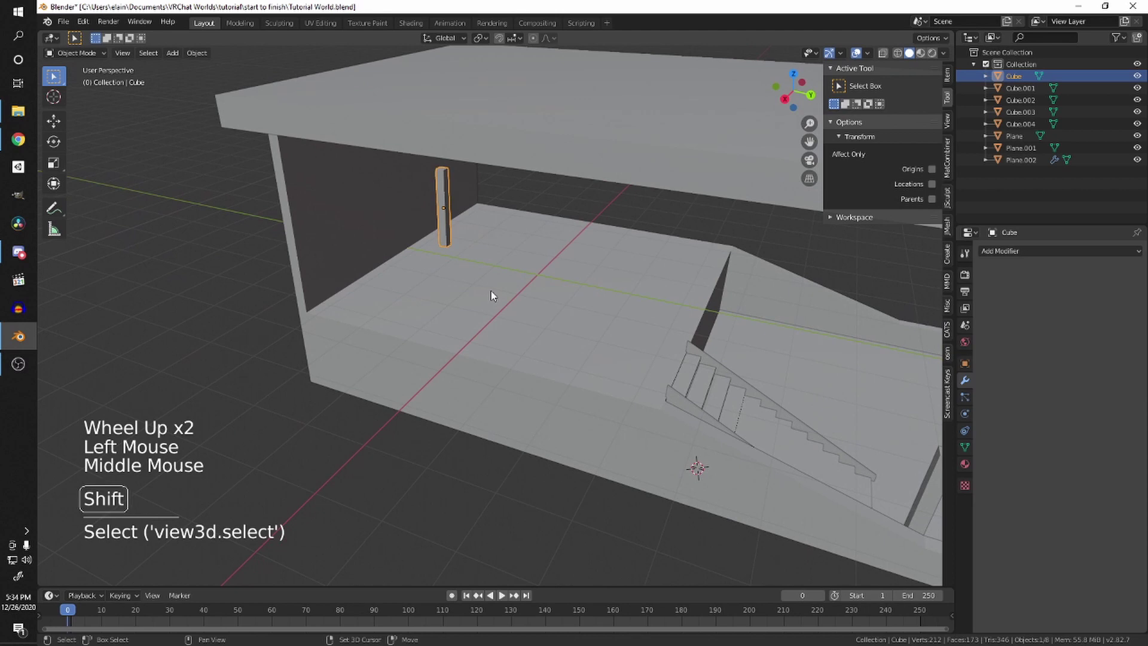
pyautogui.hotkey('shift', 'd')
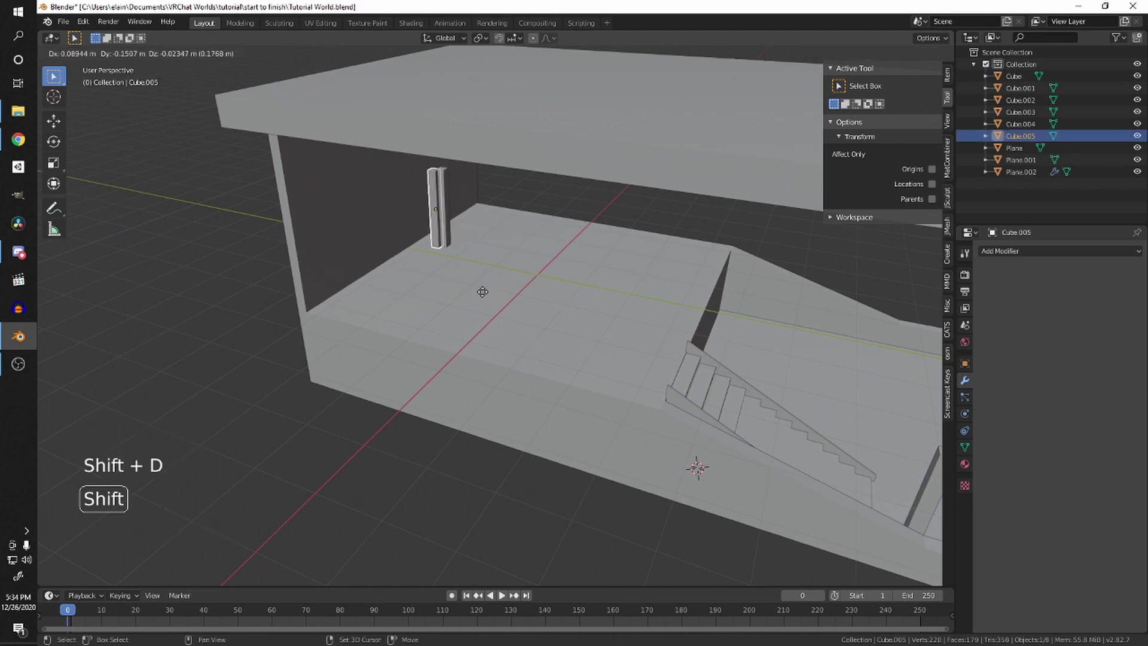
pyautogui.hotkey('shift', 'z')
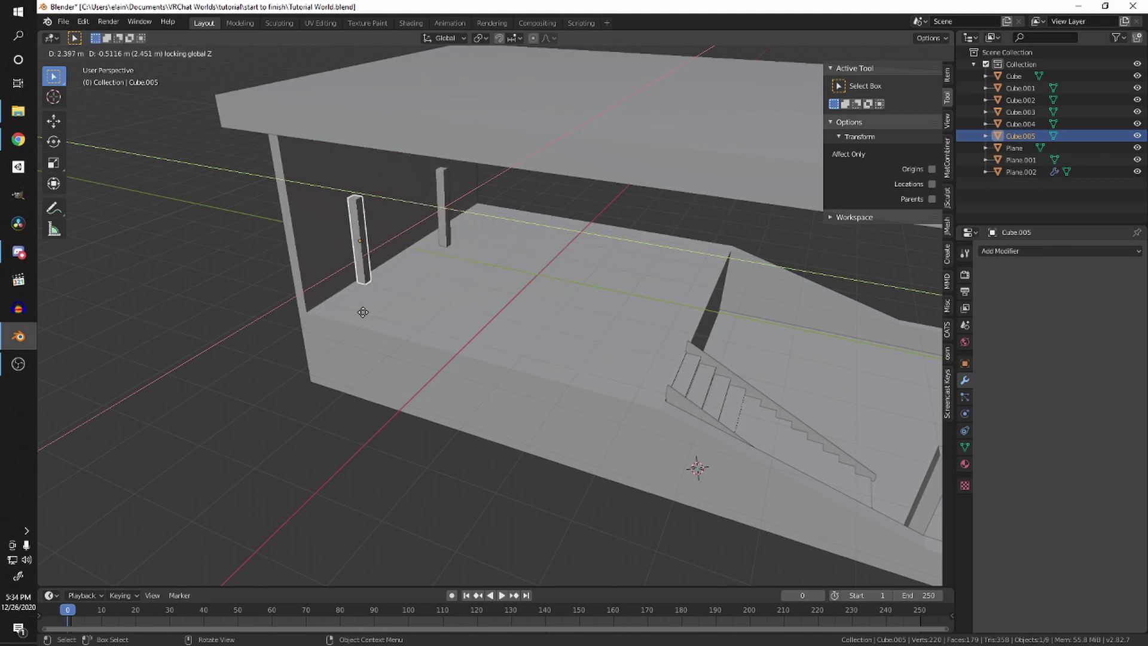
pyautogui.click(407, 369)
pyautogui.scroll(2, 404, 356)
pyautogui.moveTo(404, 355); pyautogui.dragTo(469, 336, button='middle')
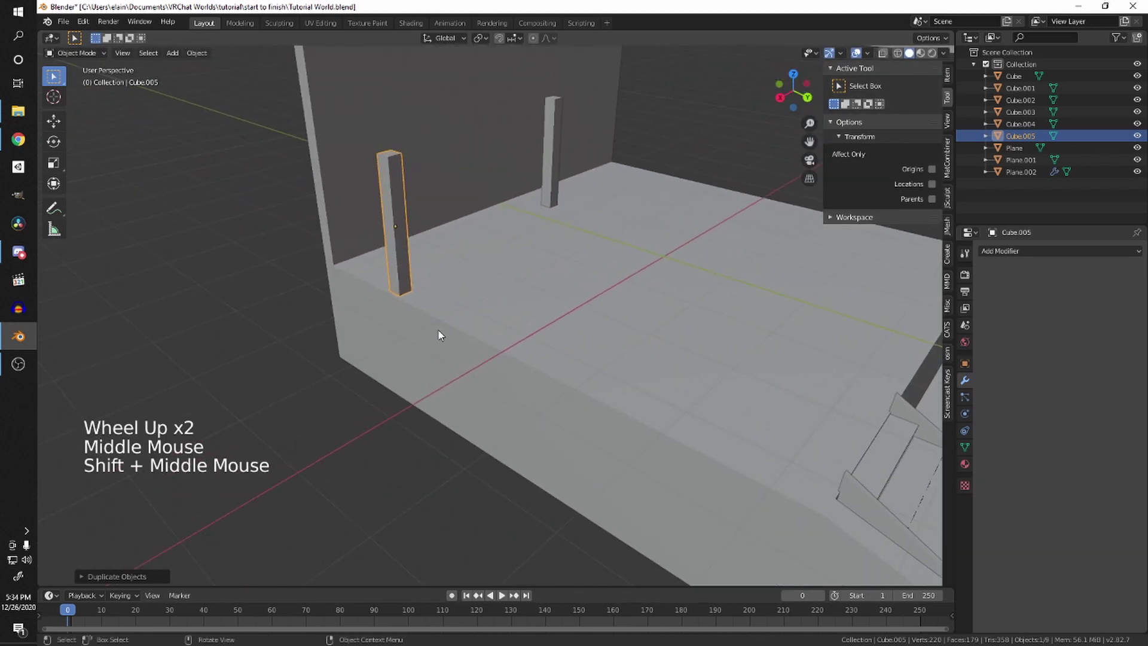
# Step: Examine the duplicated pillar's placement and proportions against the back wall, roof and platform from several angles, ending in Object Mode
pyautogui.press('Tab')
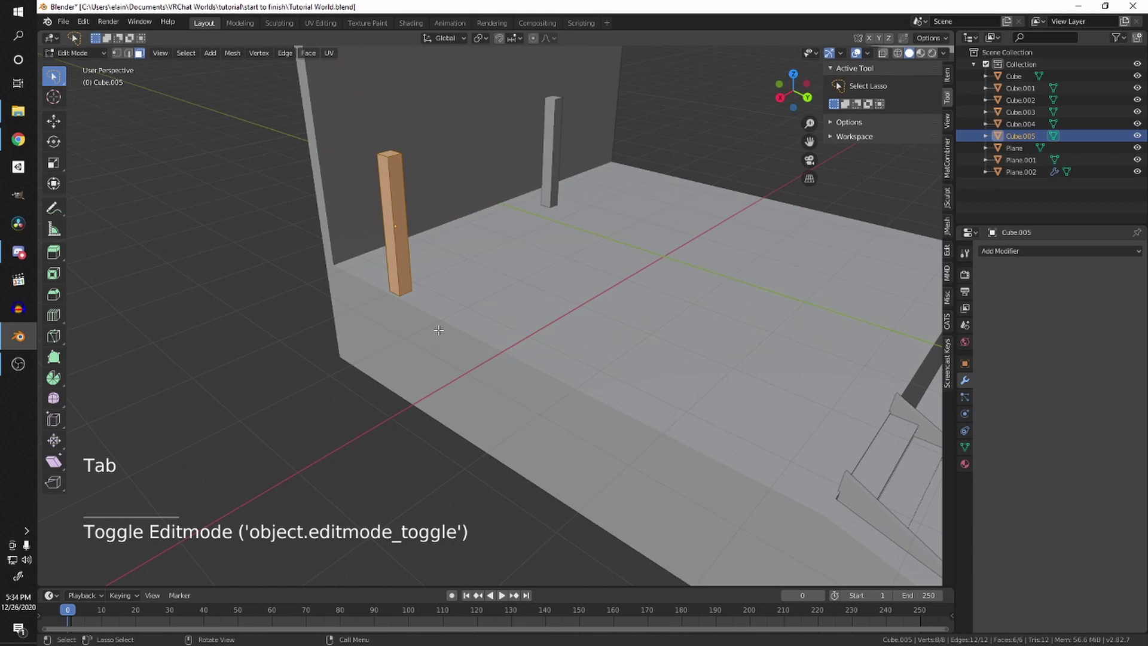
pyautogui.moveTo(438, 330); pyautogui.dragTo(431, 163, button='middle')
pyautogui.scroll(-1, 459, 269)
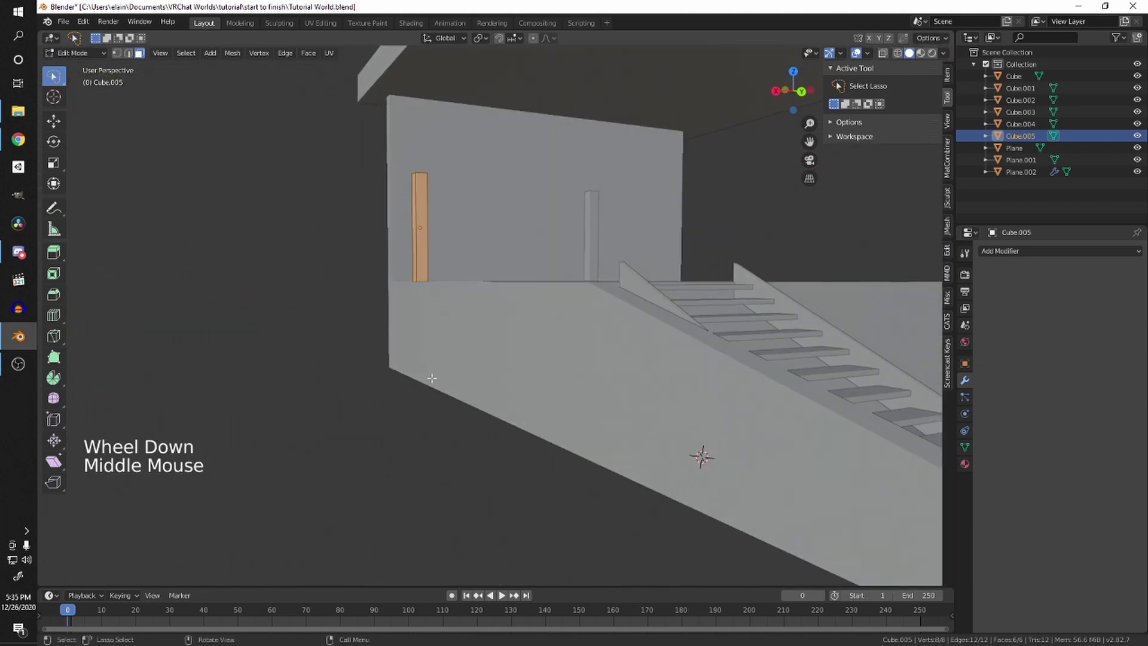
pyautogui.scroll(-3, 425, 383)
pyautogui.moveTo(420, 371)
pyautogui.mouseDown(button='middle')
pyautogui.moveTo(361, 363)
pyautogui.moveTo(430, 382)
pyautogui.mouseUp(button='middle')
pyautogui.scroll(2, 361, 364)
pyautogui.scroll(-3, 362, 364)
pyautogui.scroll(5, 430, 386)
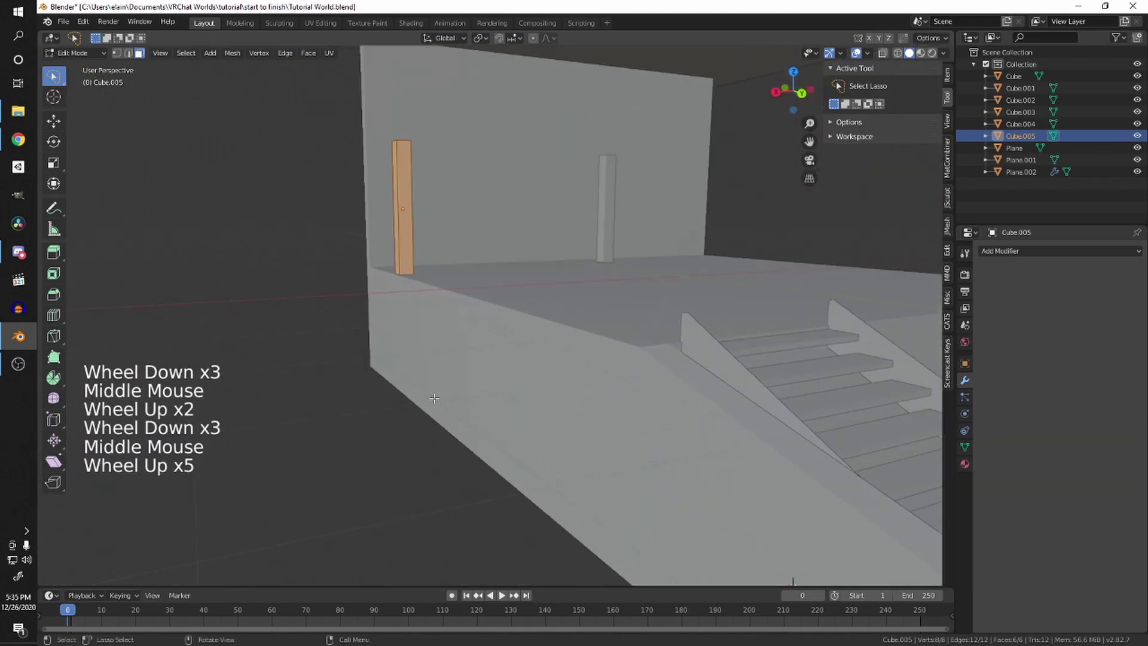
pyautogui.scroll(-2, 439, 387)
pyautogui.scroll(-1, 497, 402)
pyautogui.moveTo(497, 402); pyautogui.dragTo(605, 404, button='middle')
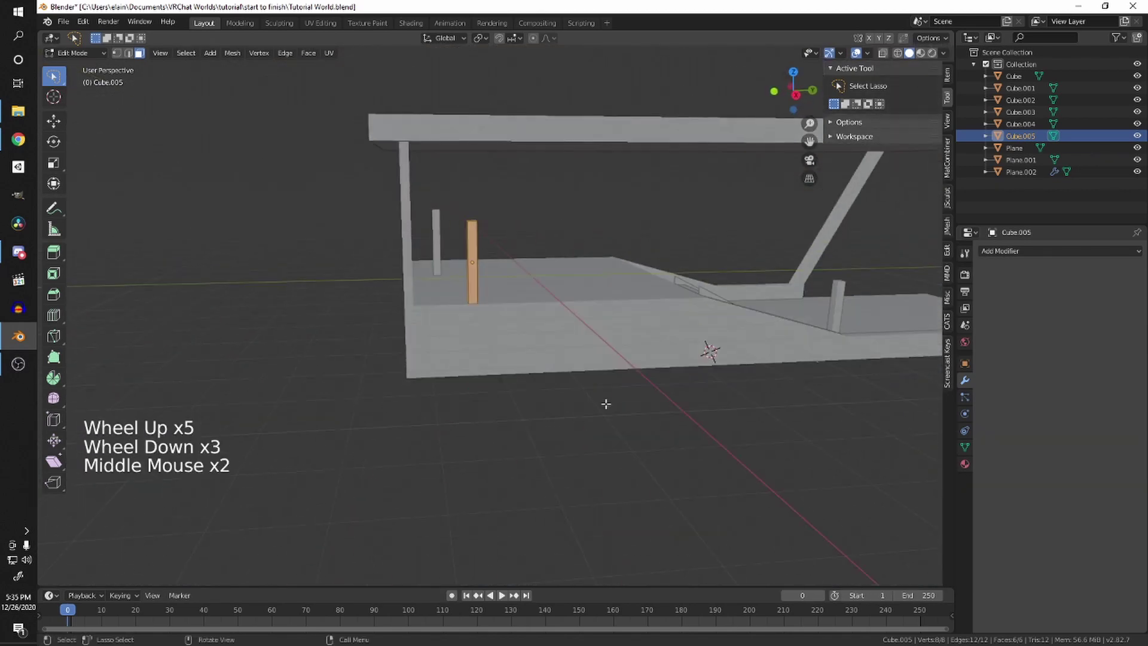
pyautogui.moveTo(864, 337); pyautogui.dragTo(796, 292, button='middle')
pyautogui.scroll(-1, 796, 292)
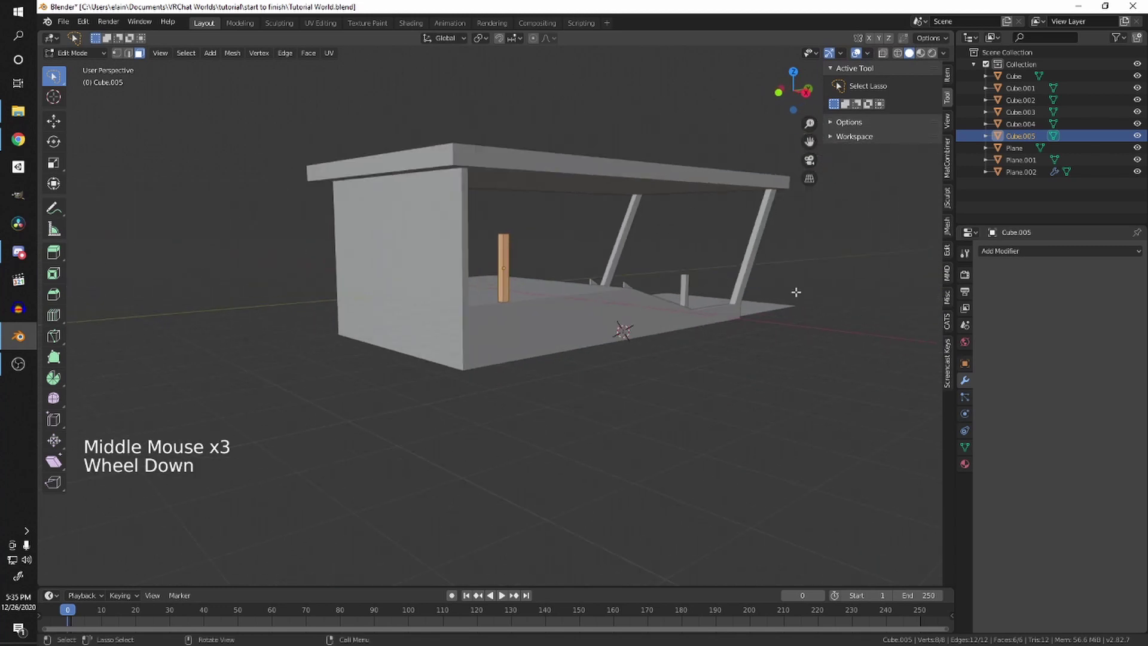
pyautogui.moveTo(731, 311); pyautogui.dragTo(642, 344, button='middle')
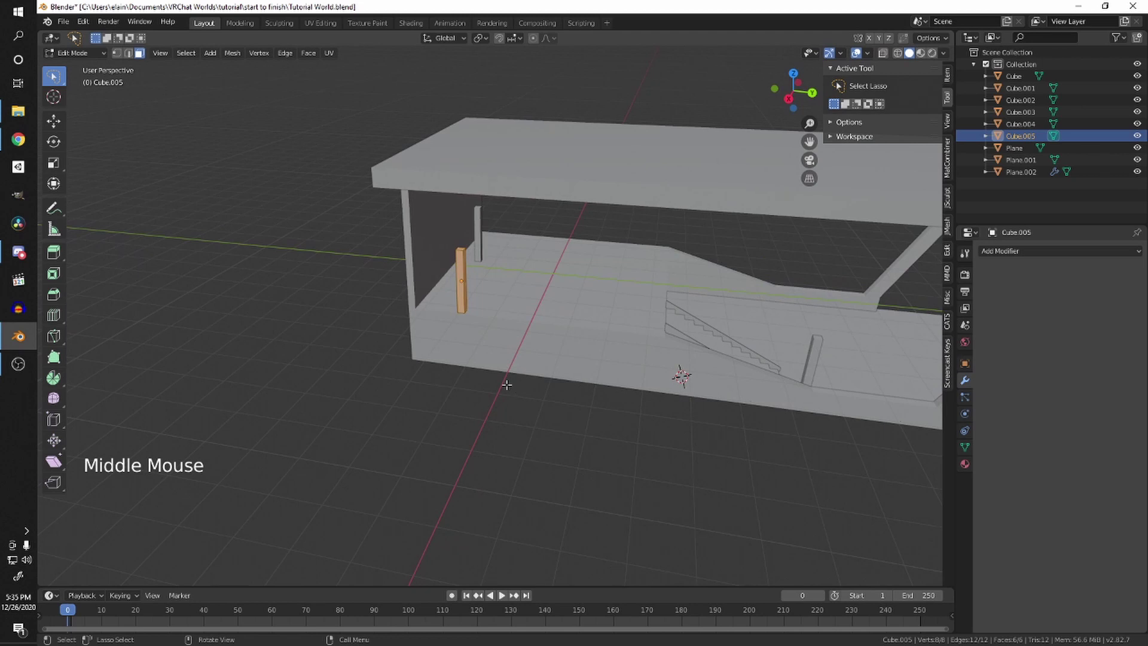
pyautogui.scroll(4, 399, 336)
pyautogui.moveTo(400, 336); pyautogui.dragTo(479, 353, button='middle')
pyautogui.press('Tab')
pyautogui.moveTo(479, 353); pyautogui.dragTo(419, 234, button='middle')
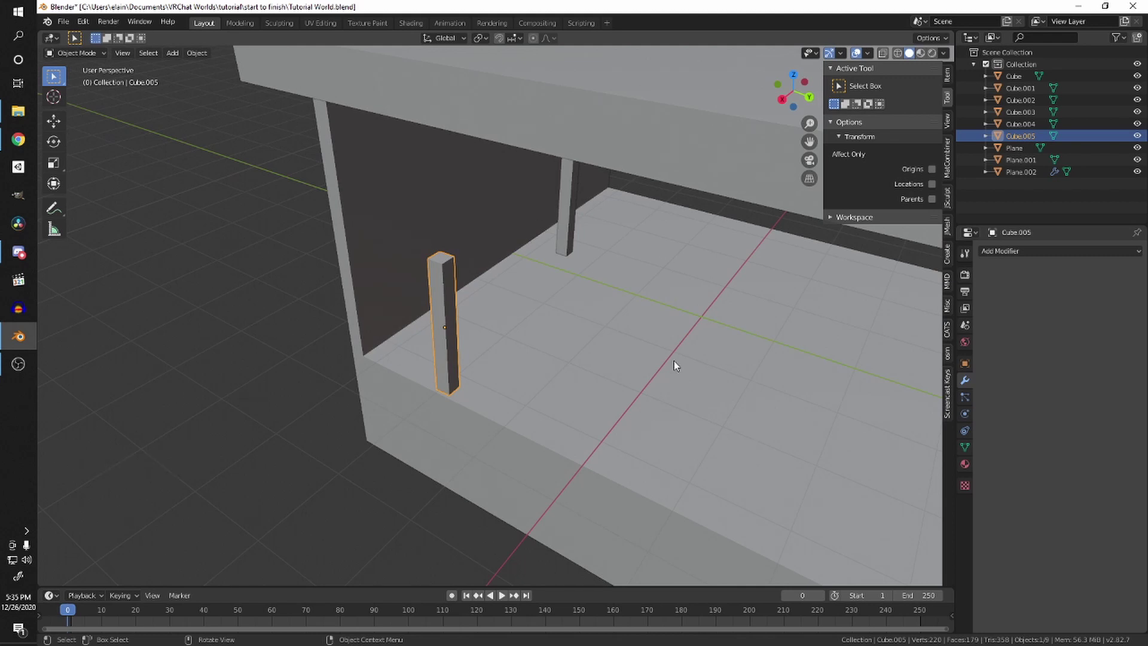
# Step: Show the duplicated pillar's transform values and check its scale and dimensions
pyautogui.press('n')
pyautogui.press('n')
pyautogui.click(948, 74)
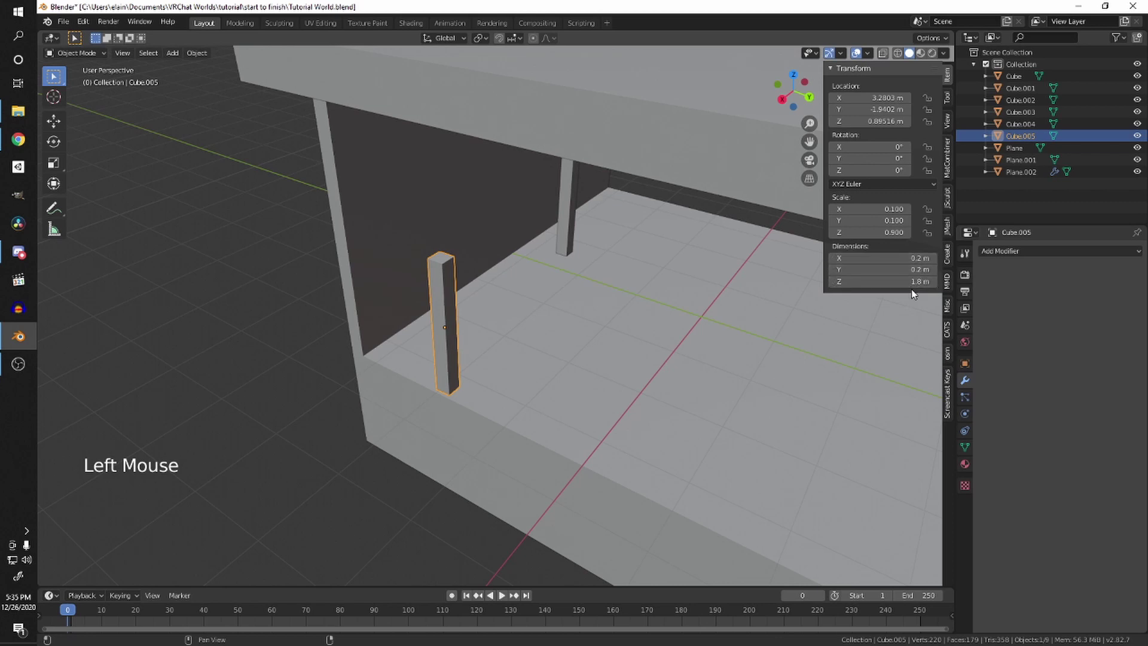
pyautogui.moveTo(572, 315); pyautogui.dragTo(568, 320, button='middle')
pyautogui.keyDown('shift'); pyautogui.moveTo(568, 320); pyautogui.dragTo(564, 325, button='middle'); pyautogui.keyUp('shift')
pyautogui.scroll(4, 560, 323)
pyautogui.scroll(-1, 516, 323)
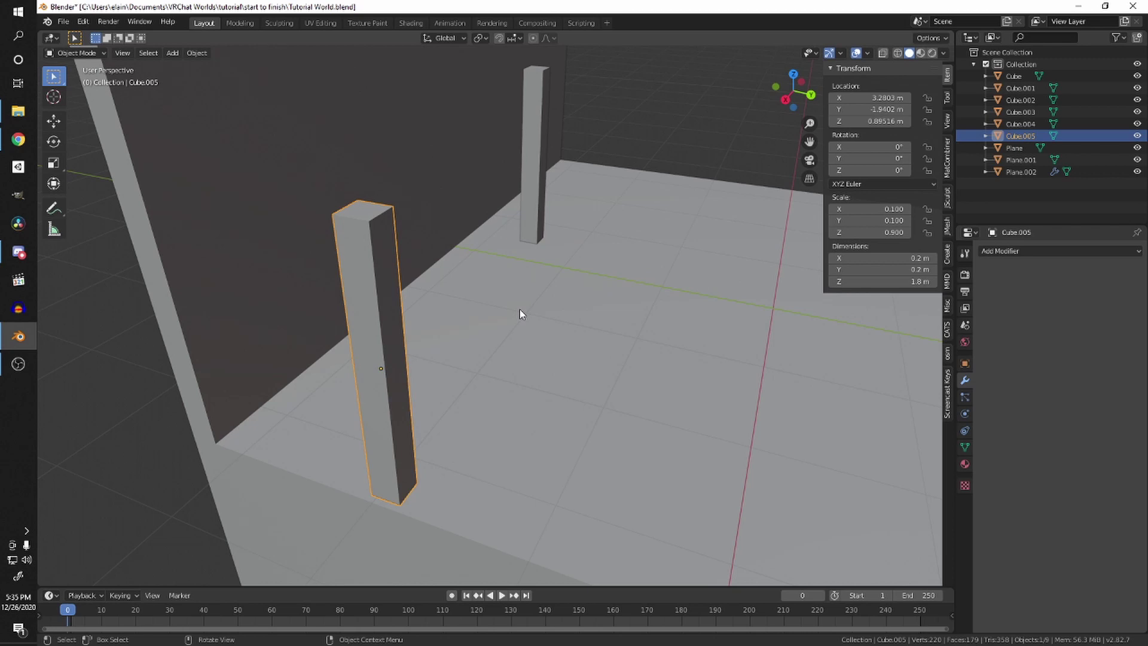
# Step: Try scaling up and rotating the duplicated pillar, and undo both transforms
pyautogui.press('s')
pyautogui.click(620, 341)
pyautogui.press('r')
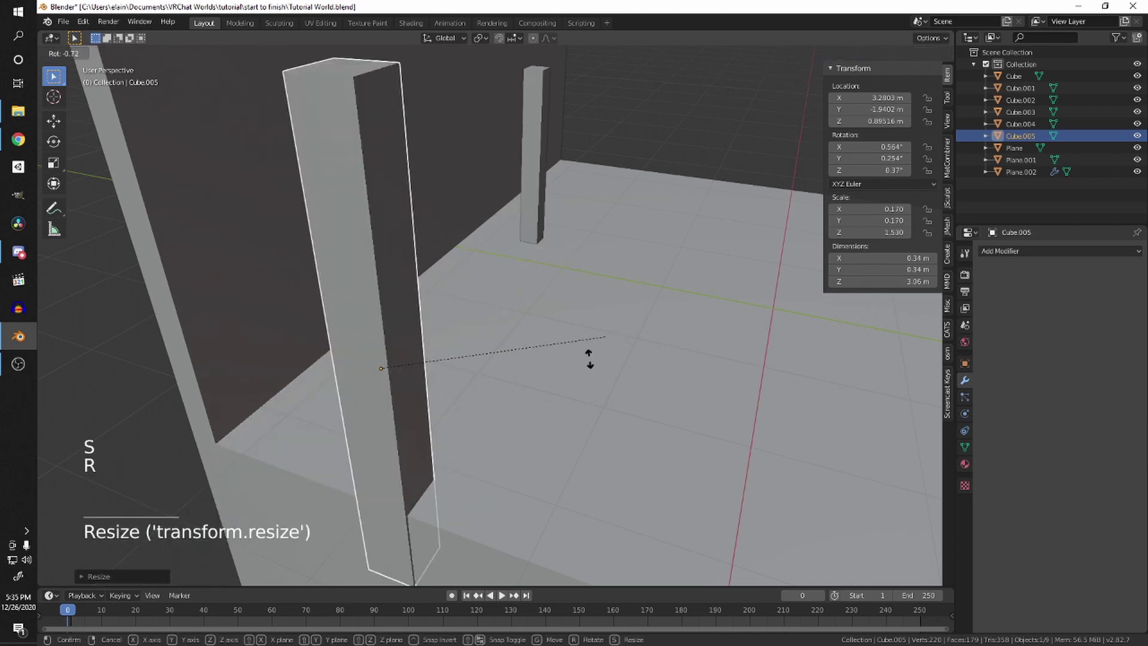
pyautogui.hotkey('ctrl', 'z')
pyautogui.hotkey('ctrl', 'z')
pyautogui.hotkey('ctrl', 'z')
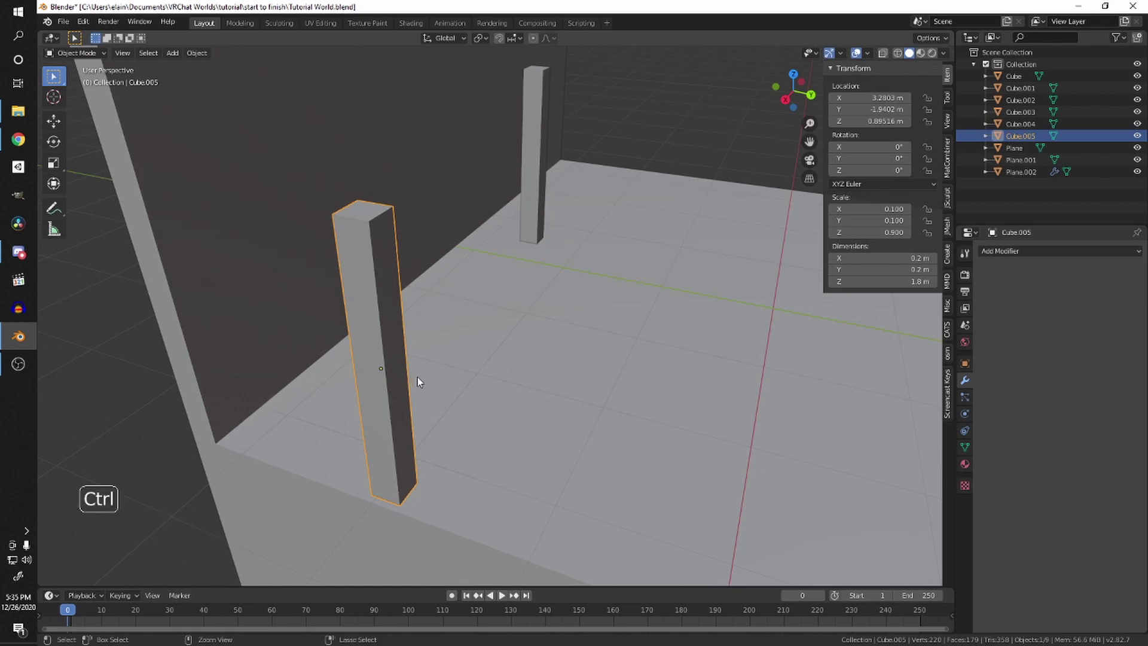
# Step: Apply Rotation & Scale to the duplicated pillar
pyautogui.hotkey('ctrl', 'a')
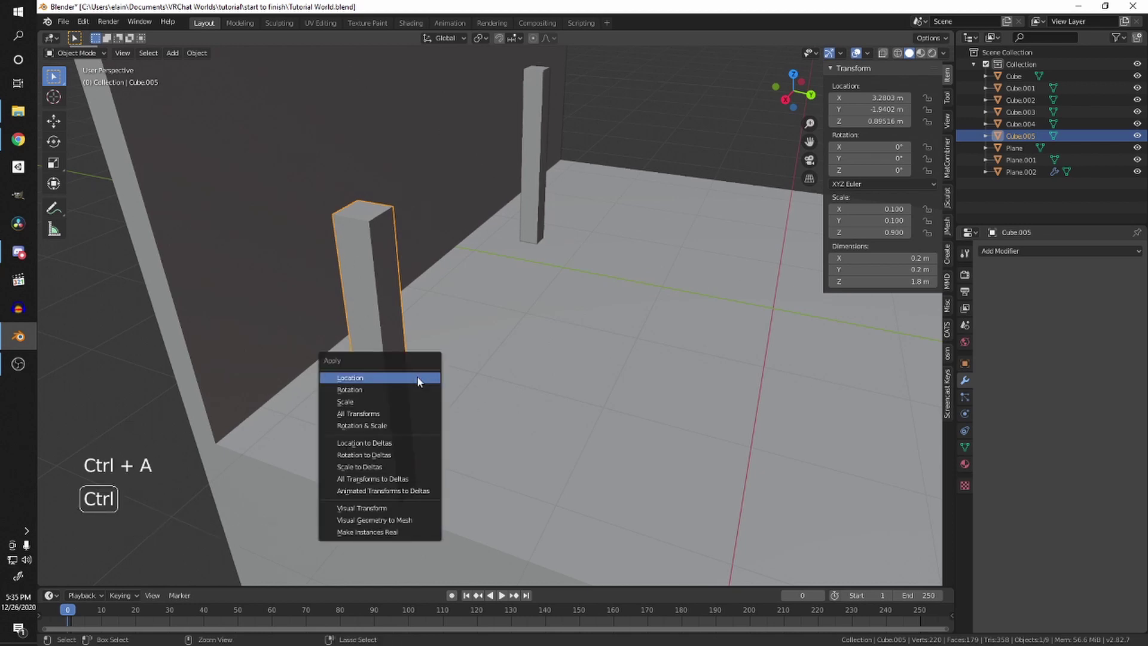
pyautogui.click(368, 425)
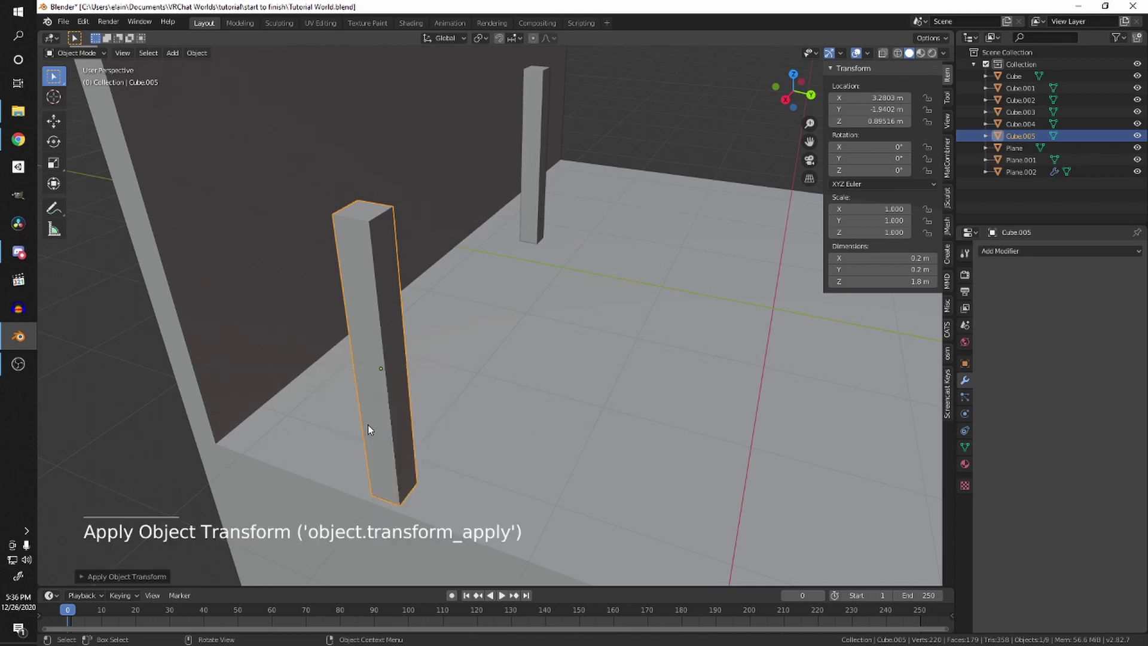
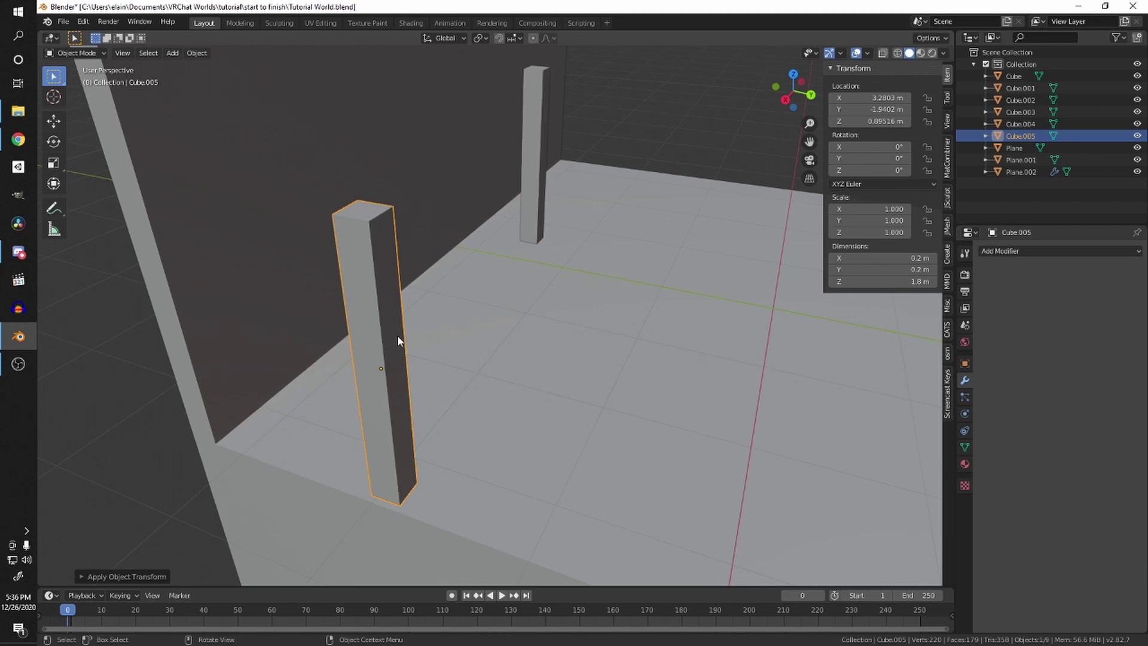
# Step: Lower the duplicated pillar's bottom face about 1.74 m along Z to the lower floor, using wireframe display to select it
pyautogui.keyDown('shift'); pyautogui.moveTo(397, 335); pyautogui.dragTo(518, 275, button='middle'); pyautogui.keyUp('shift')
pyautogui.scroll(-4, 518, 275)
pyautogui.press('KP_Decimal')
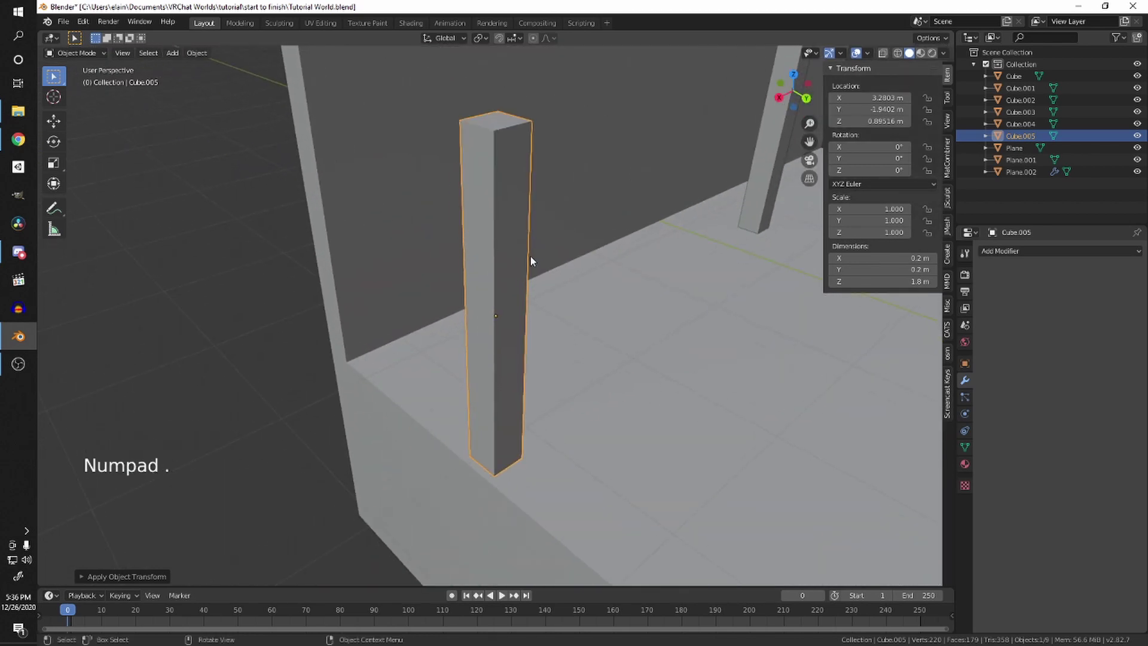
pyautogui.moveTo(530, 258); pyautogui.dragTo(563, 262, button='middle')
pyautogui.scroll(-4, 561, 259)
pyautogui.moveTo(552, 303); pyautogui.dragTo(514, 281, button='middle')
pyautogui.moveTo(514, 281)
pyautogui.keyDown('shift'); pyautogui.mouseDown(button='middle')
pyautogui.moveTo(473, 252)
pyautogui.moveTo(638, 224)
pyautogui.moveTo(533, 249)
pyautogui.moveTo(472, 285)
pyautogui.moveTo(509, 221)
pyautogui.mouseUp(button='middle'); pyautogui.keyUp('shift')
pyautogui.scroll(2, 473, 252)
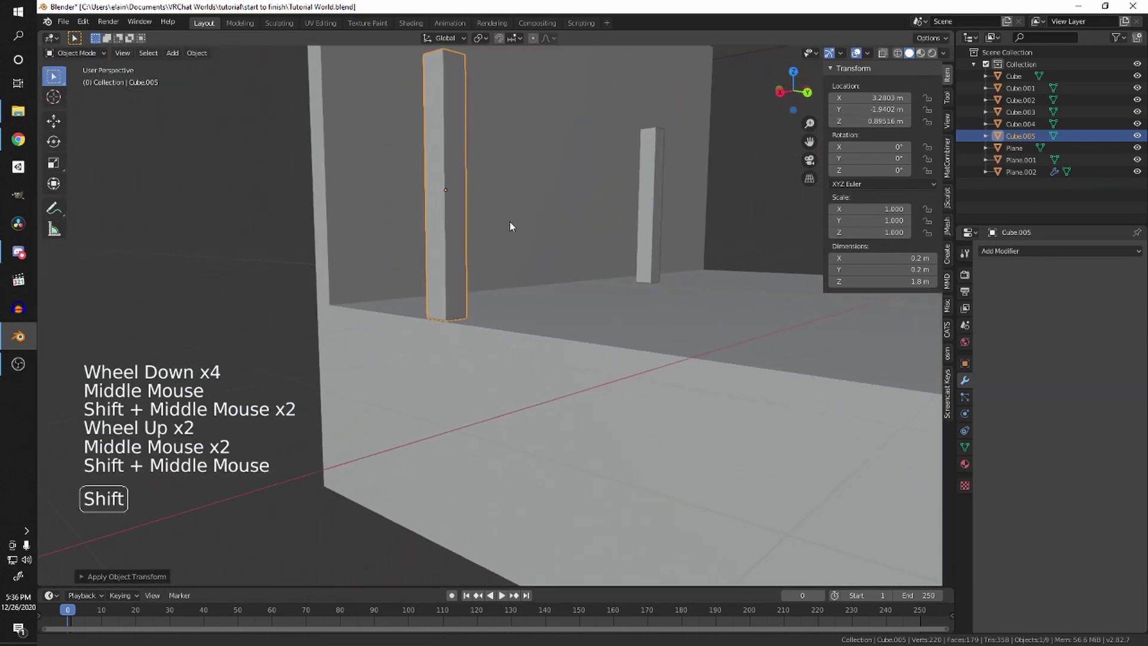
pyautogui.hotkey('shift', 'z')
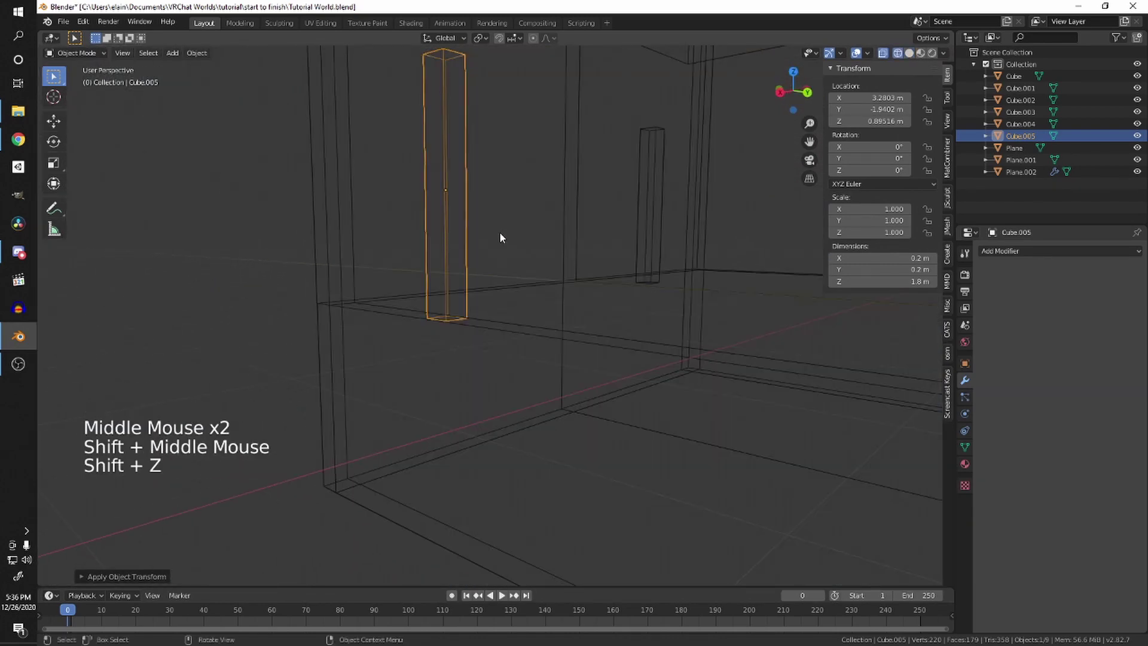
pyautogui.press('Tab')
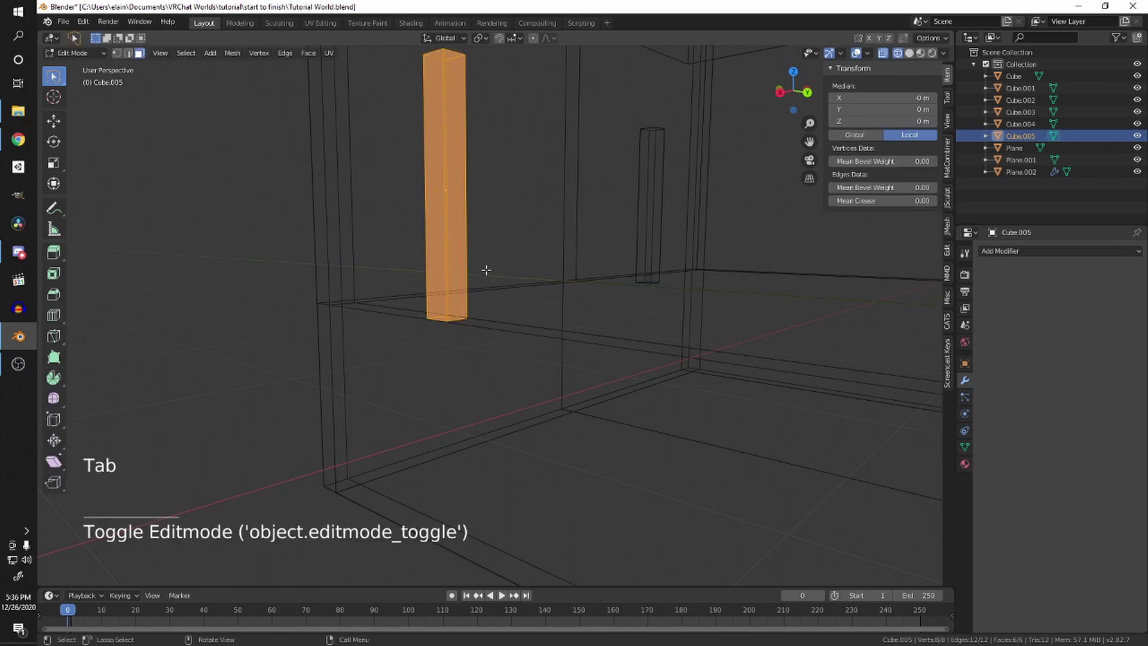
pyautogui.moveTo(505, 297)
pyautogui.mouseDown()
pyautogui.moveTo(538, 430)
pyautogui.moveTo(457, 340)
pyautogui.mouseUp()
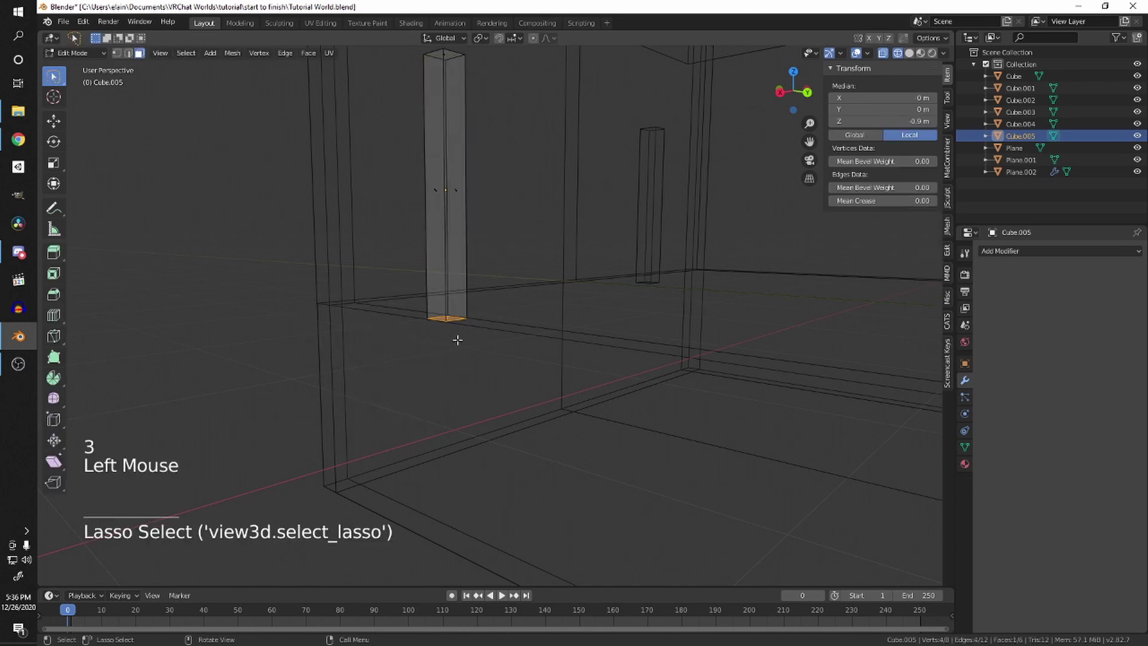
pyautogui.press('shift')
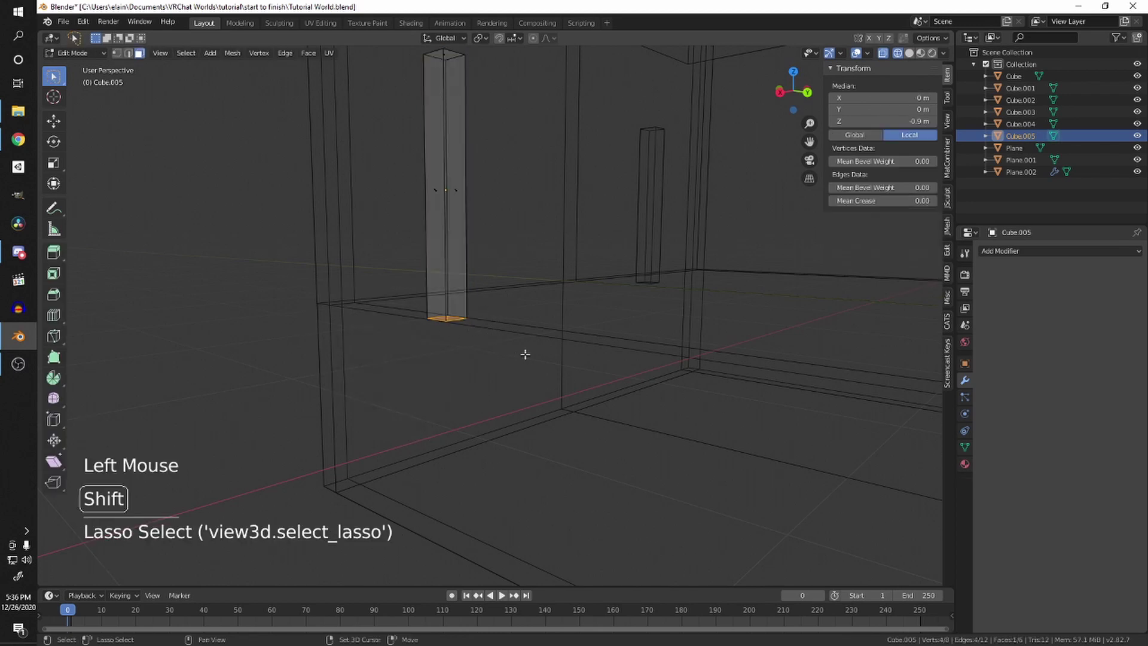
pyautogui.hotkey('shift', 'z')
pyautogui.moveTo(527, 357)
pyautogui.keyDown('shift'); pyautogui.mouseDown(button='middle')
pyautogui.moveTo(577, 290)
pyautogui.moveTo(523, 290)
pyautogui.moveTo(540, 290)
pyautogui.mouseUp(button='middle'); pyautogui.keyUp('shift')
pyautogui.hotkey('shift', 'z')
pyautogui.keyDown('shift'); pyautogui.scroll(-1, 543, 281); pyautogui.keyUp('shift')
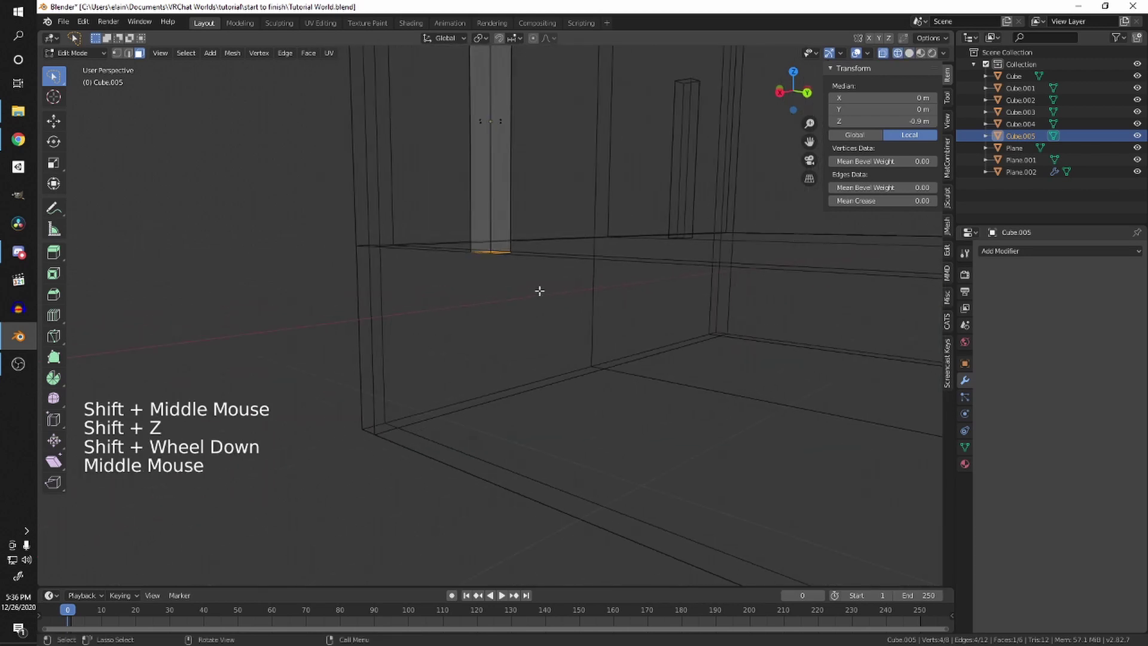
pyautogui.press('g')
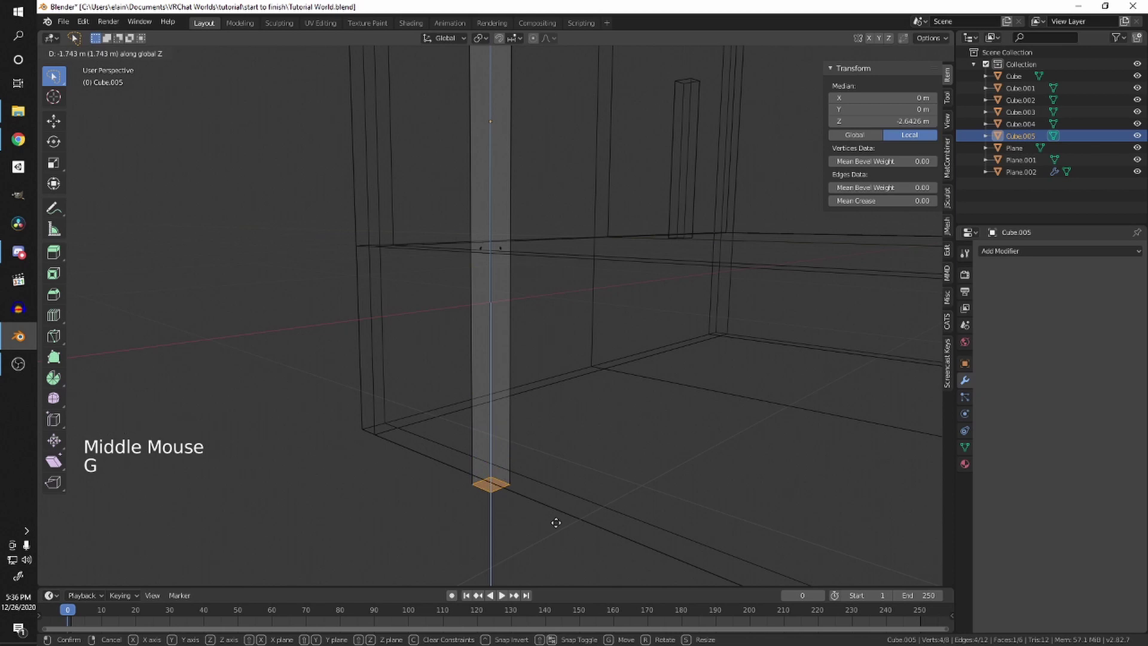
pyautogui.click(556, 523)
pyautogui.hotkey('shift', 'z')
# Step: Scale the entire pillar mesh outward in X and Y only, making it about 0.323 m wide on both axes
pyautogui.press('a')
pyautogui.scroll(-2, 531, 422)
pyautogui.moveTo(531, 422); pyautogui.dragTo(565, 356, button='middle')
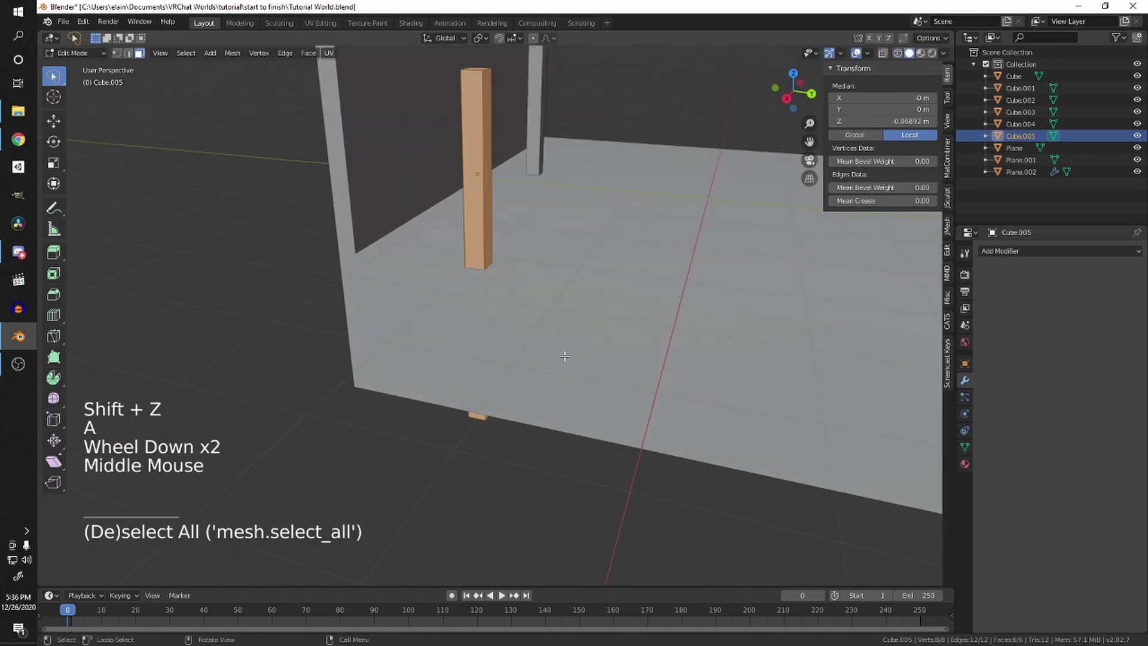
pyautogui.keyDown('shift'); pyautogui.moveTo(358, 115); pyautogui.dragTo(484, 227, button='middle'); pyautogui.keyUp('shift')
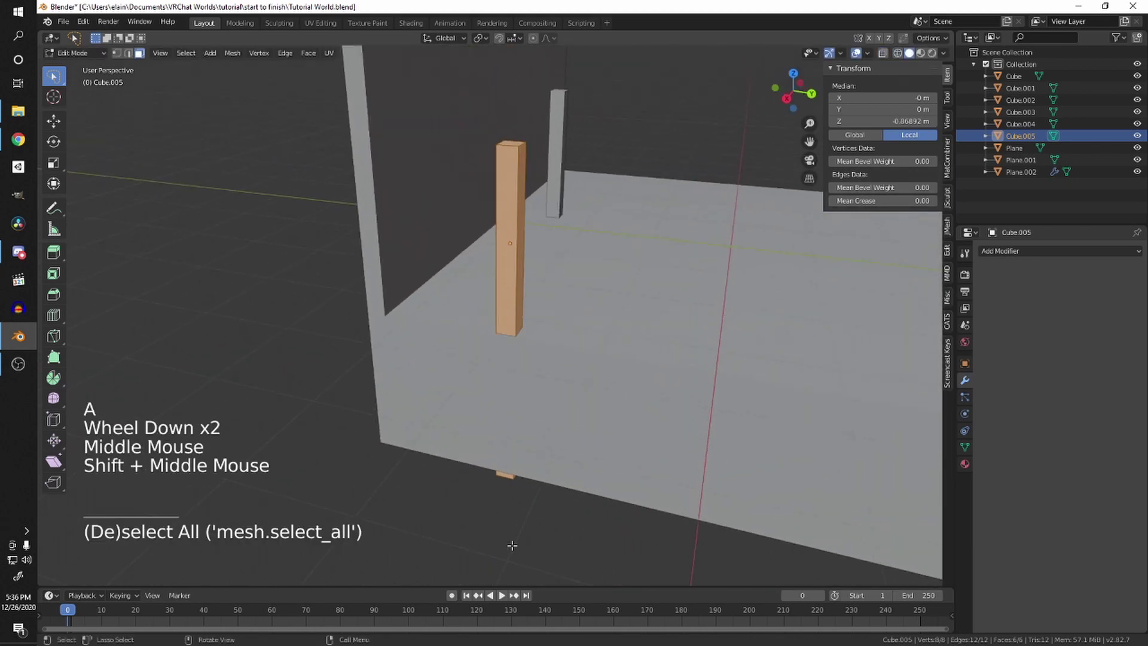
pyautogui.keyDown('shift'); pyautogui.moveTo(419, 556); pyautogui.dragTo(344, 512, button='middle'); pyautogui.keyUp('shift')
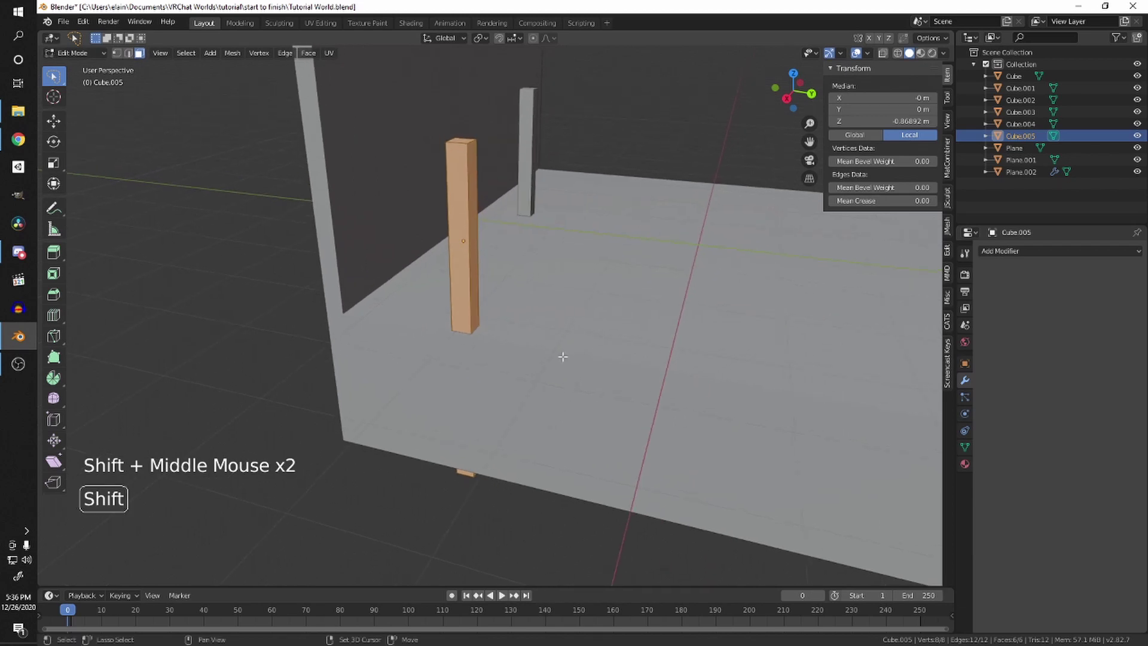
pyautogui.scroll(1, 344, 513)
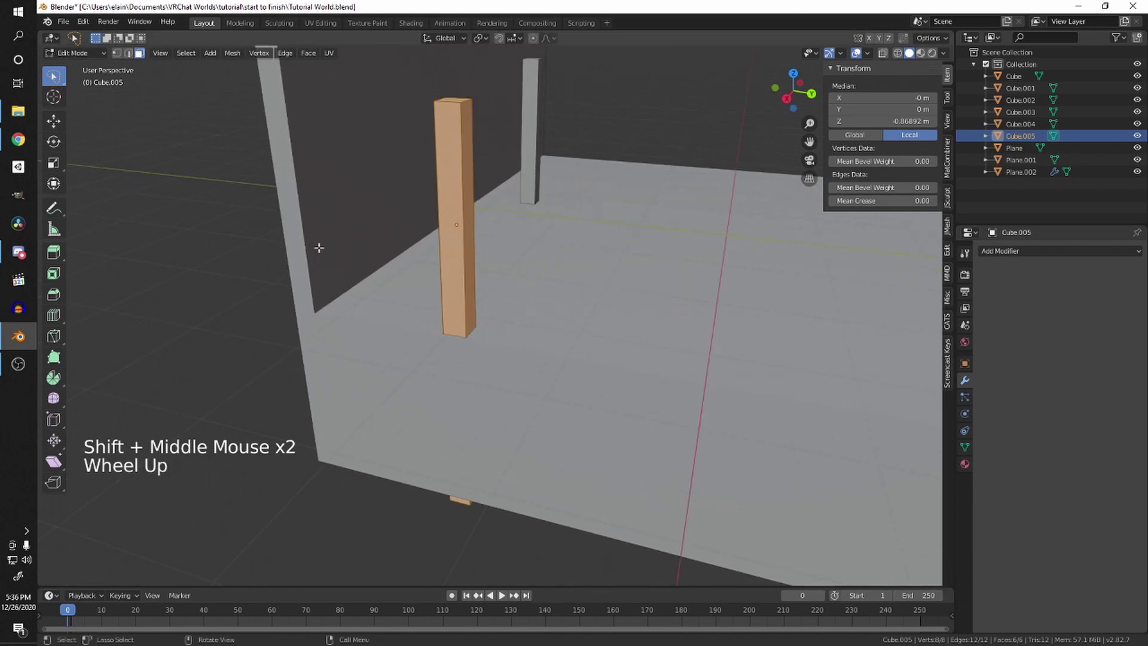
pyautogui.press('s')
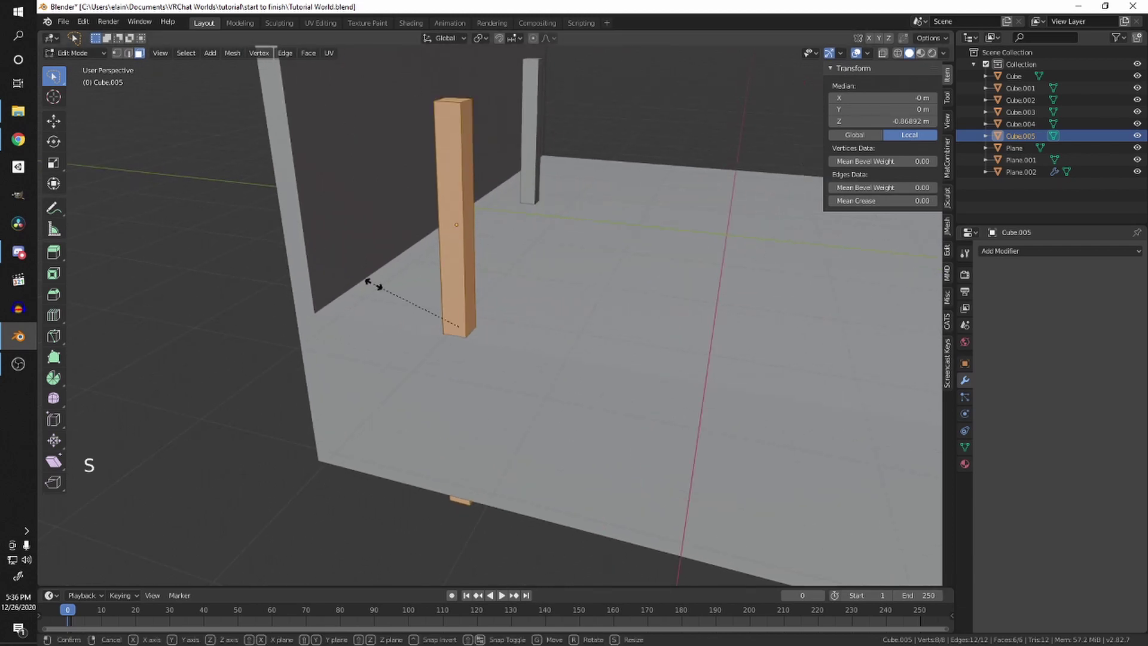
pyautogui.press('shift')
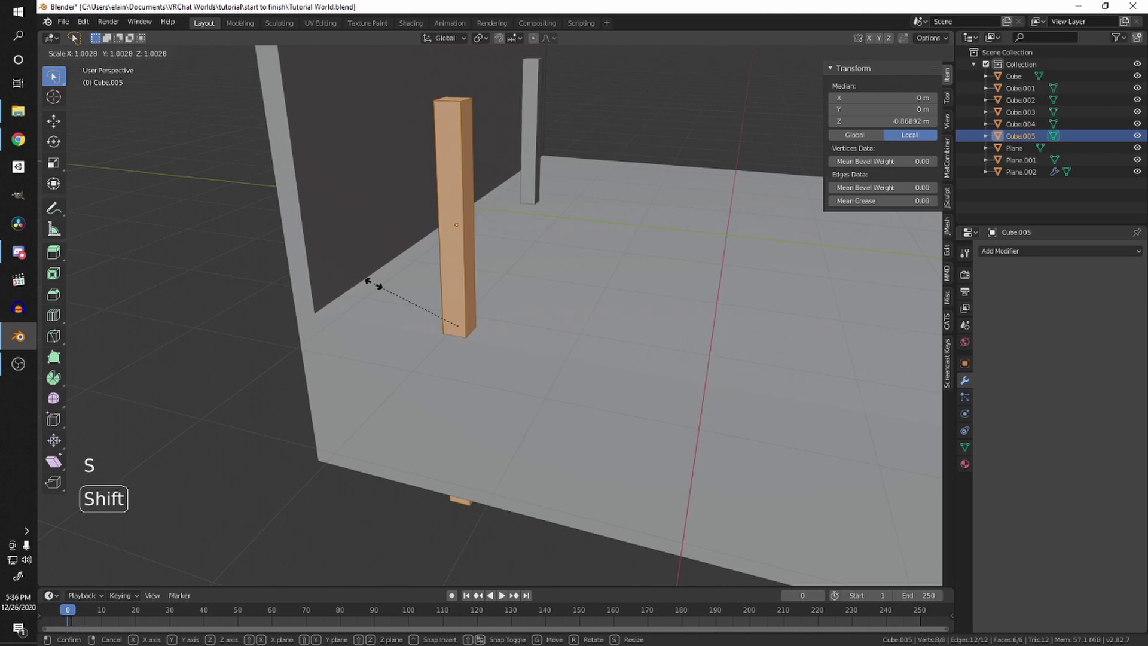
pyautogui.hotkey('shift', 'z')
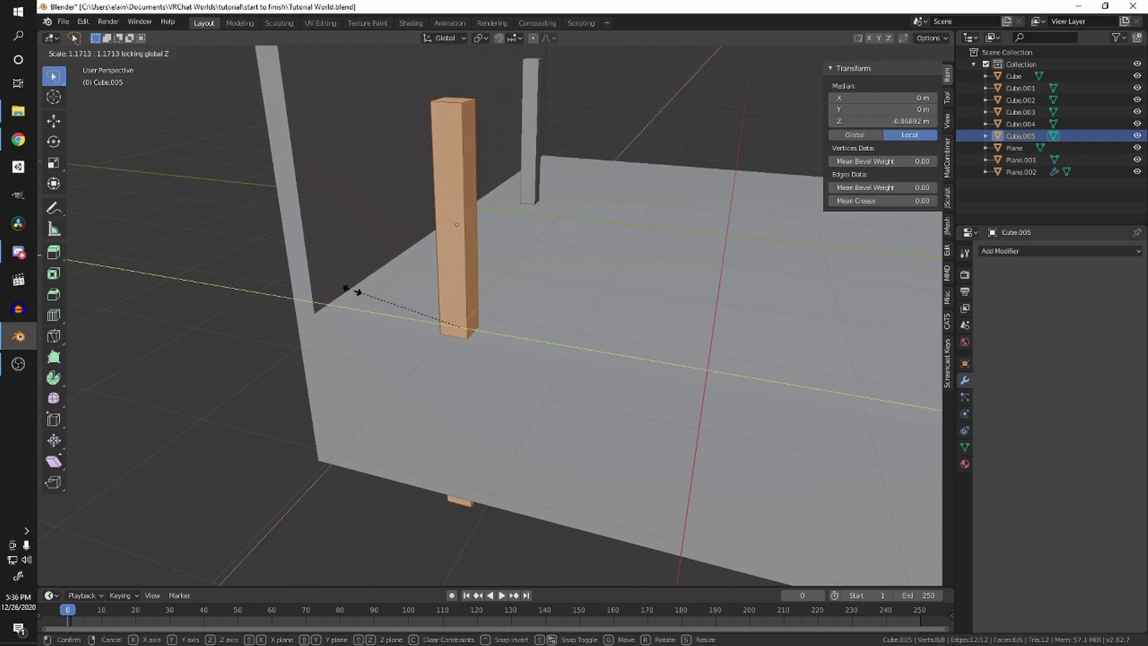
pyautogui.click(305, 304)
# Step: Move the pillar object about 0.04 m along X at the platform's front edge
pyautogui.moveTo(520, 311); pyautogui.dragTo(610, 352, button='middle')
pyautogui.press('Tab')
pyautogui.scroll(2, 541, 327)
pyautogui.press('g')
pyautogui.press('x')
pyautogui.click(606, 333)
# Step: Raise the pillar's top face about 1.75 m along Z to meet the underside of the roof
pyautogui.scroll(-3, 604, 331)
pyautogui.scroll(-1, 610, 352)
pyautogui.moveTo(610, 352); pyautogui.dragTo(546, 334, button='middle')
pyautogui.press('Tab')
pyautogui.press('3')
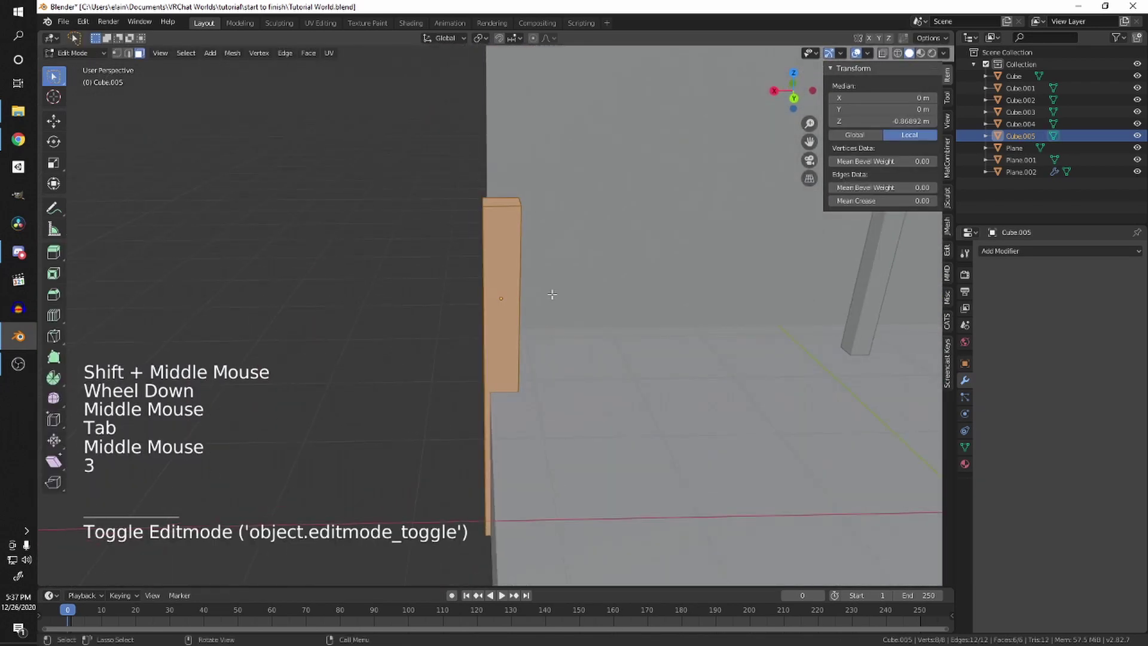
pyautogui.click(502, 202)
pyautogui.moveTo(503, 202); pyautogui.dragTo(569, 322, button='middle')
pyautogui.scroll(-2, 540, 314)
pyautogui.scroll(1, 568, 323)
pyautogui.press('g')
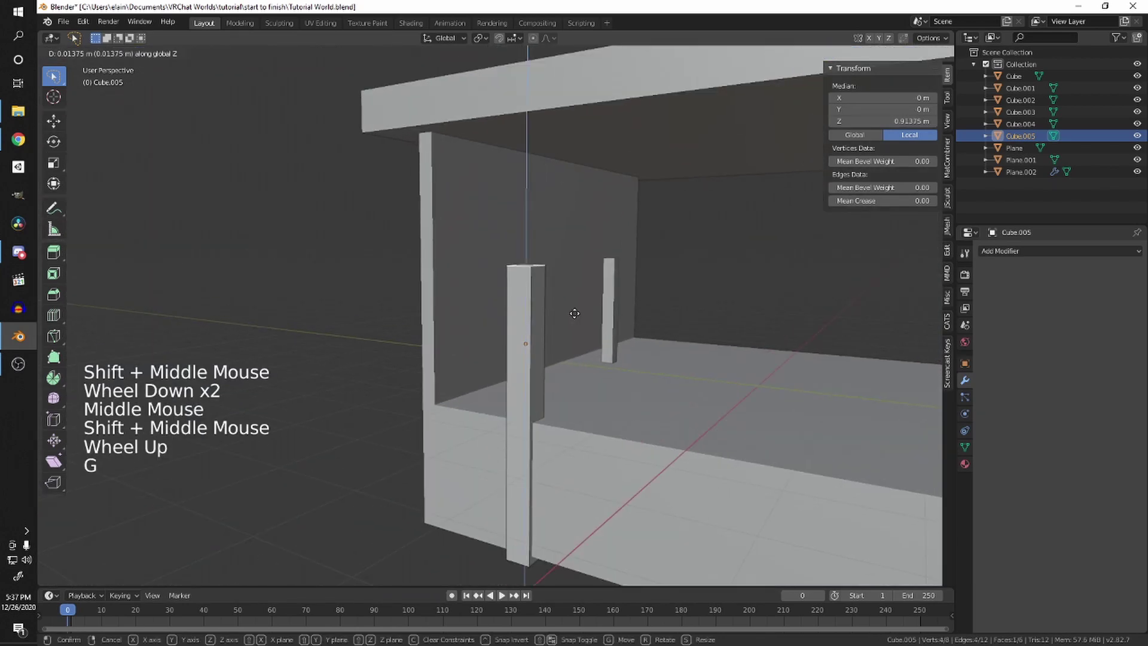
pyautogui.click(584, 160)
pyautogui.press('Tab')
# Step: Examine the stretched pillar's fit against the roof, platform edge and lower floor from several angles
pyautogui.moveTo(565, 174); pyautogui.dragTo(888, 349, button='middle')
pyautogui.keyDown('shift'); pyautogui.scroll(1, 335, 239); pyautogui.keyUp('shift')
pyautogui.scroll(2, 413, 215)
pyautogui.scroll(-1, 666, 293)
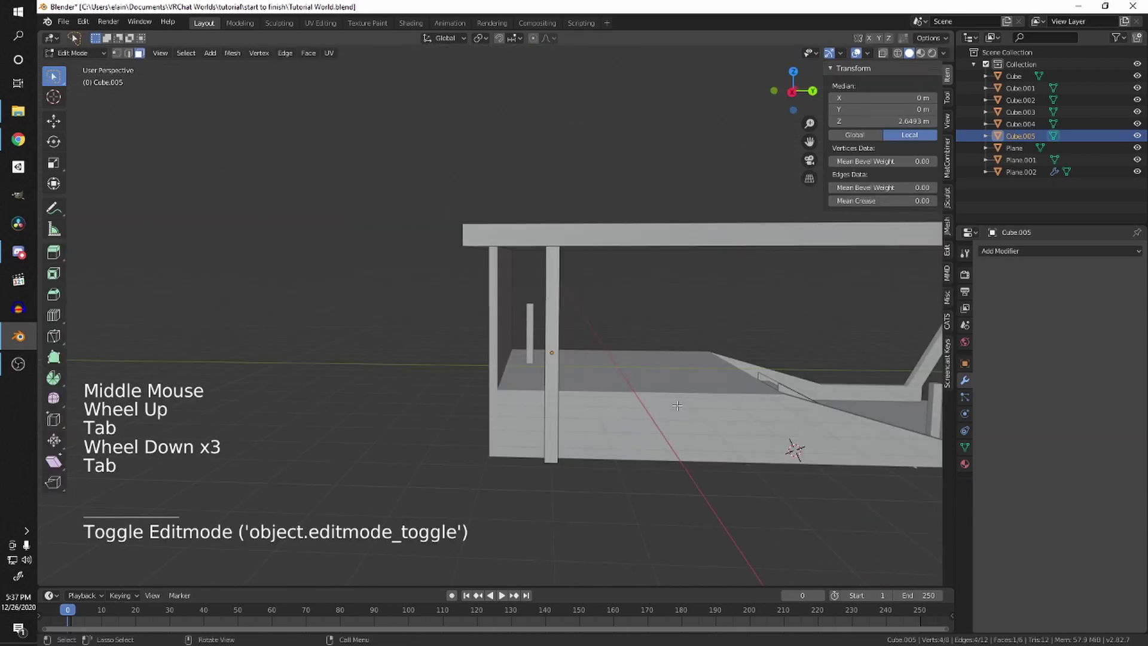
pyautogui.scroll(5, 793, 450)
pyautogui.moveTo(688, 418); pyautogui.dragTo(538, 302, button='middle')
pyautogui.scroll(-3, 519, 400)
pyautogui.scroll(2, 518, 335)
pyautogui.scroll(2, 518, 331)
pyautogui.scroll(-2, 457, 340)
pyautogui.scroll(4, 476, 334)
pyautogui.scroll(-3, 539, 303)
pyautogui.press('Tab')
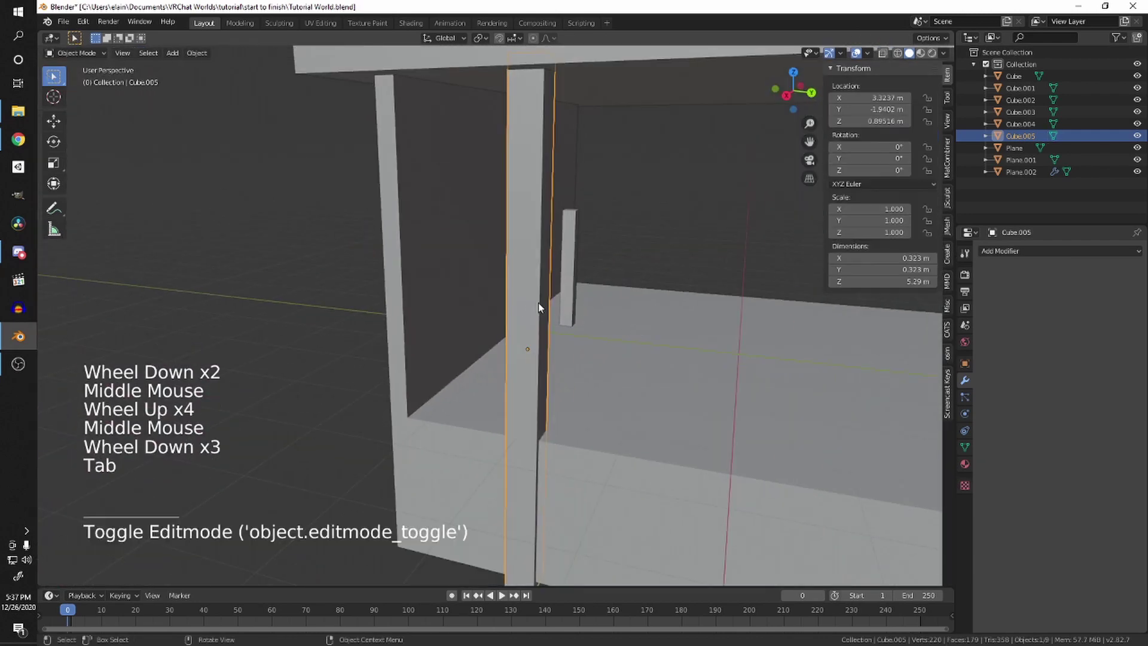
pyautogui.click(535, 304)
pyautogui.scroll(-2, 479, 208)
pyautogui.moveTo(479, 208); pyautogui.dragTo(533, 265, button='middle')
# Step: Try adding eight evenly spaced horizontal loop cuts to the tall pillar, and undo them
pyautogui.press('Tab')
pyautogui.scroll(2, 530, 279)
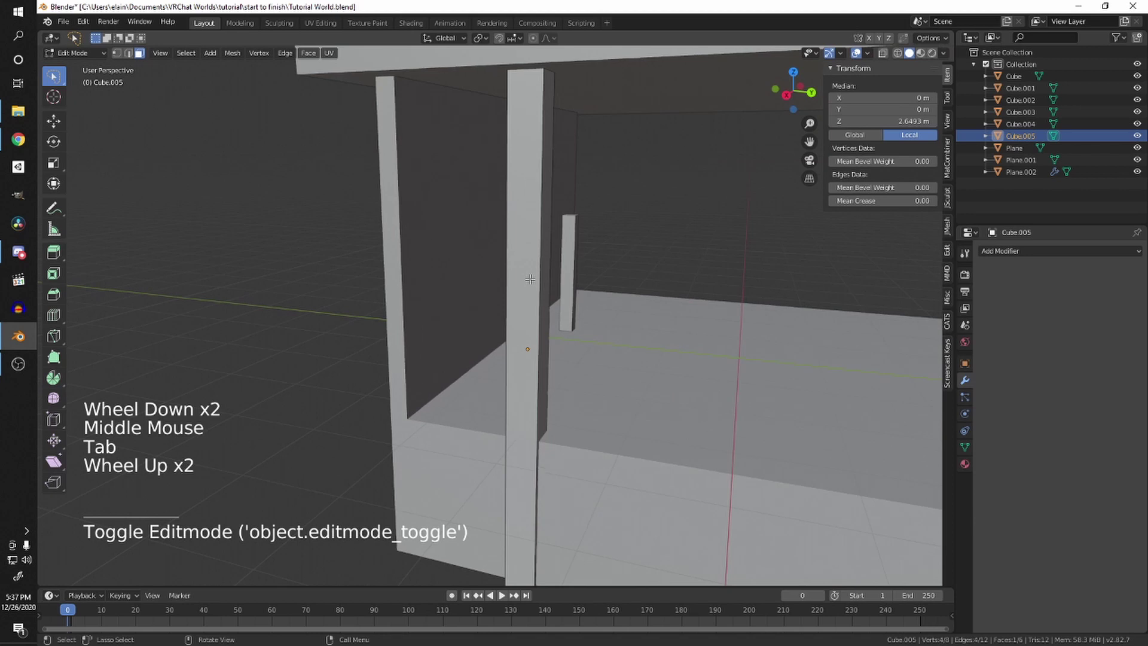
pyautogui.press('2')
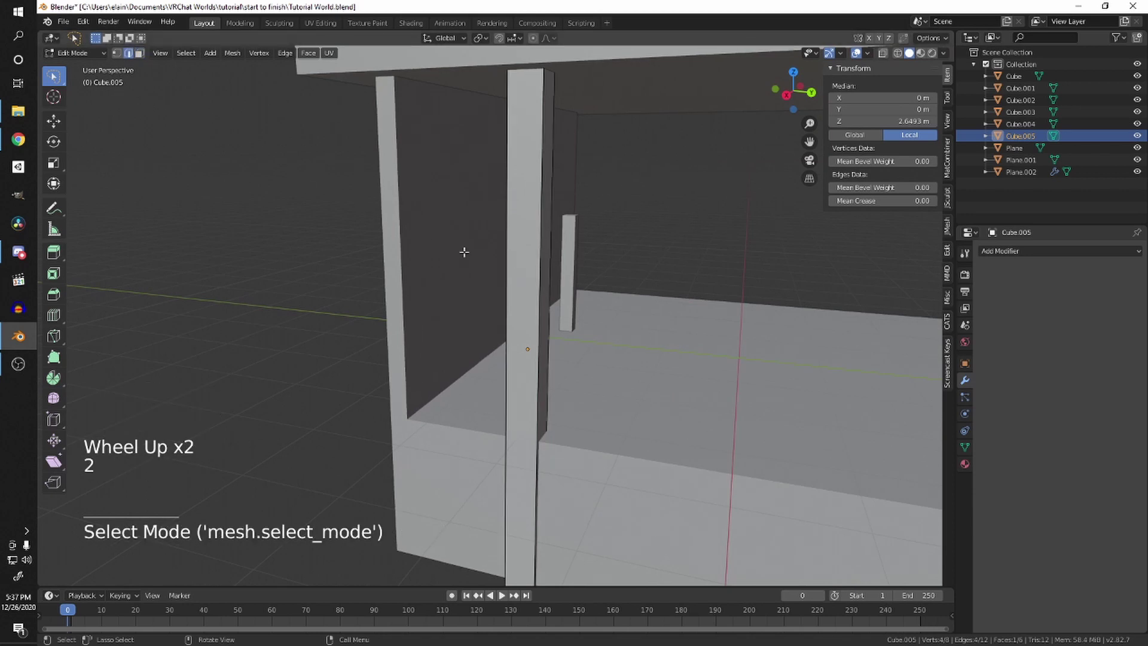
pyautogui.scroll(-1, 525, 318)
pyautogui.hotkey('ctrl', 'r')
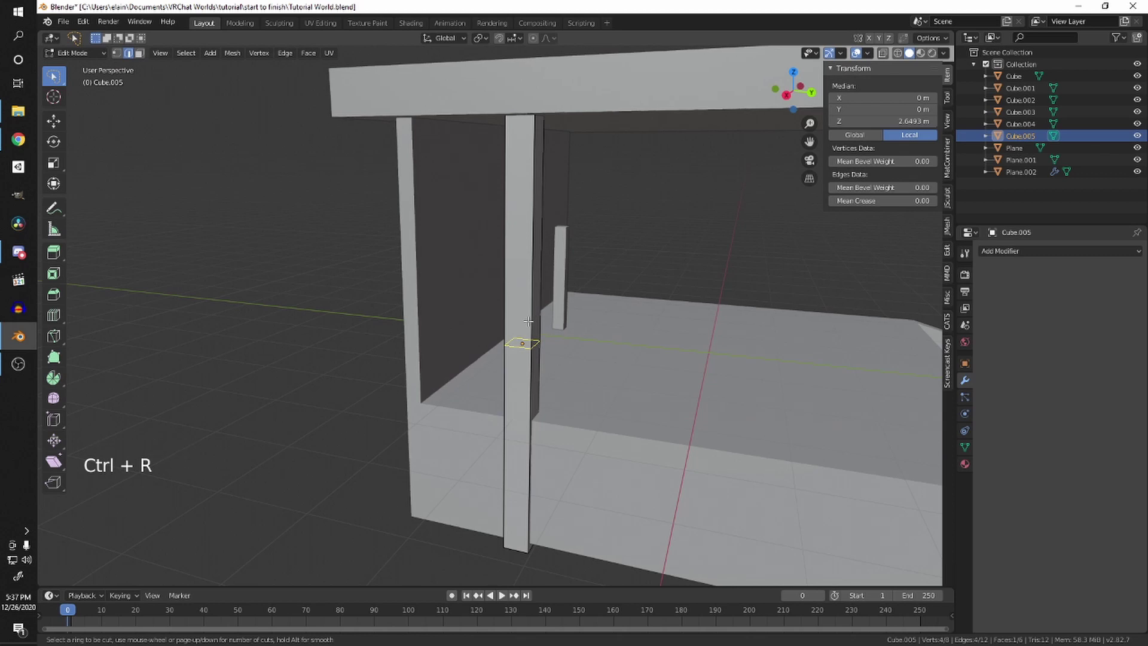
pyautogui.scroll(3, 529, 321)
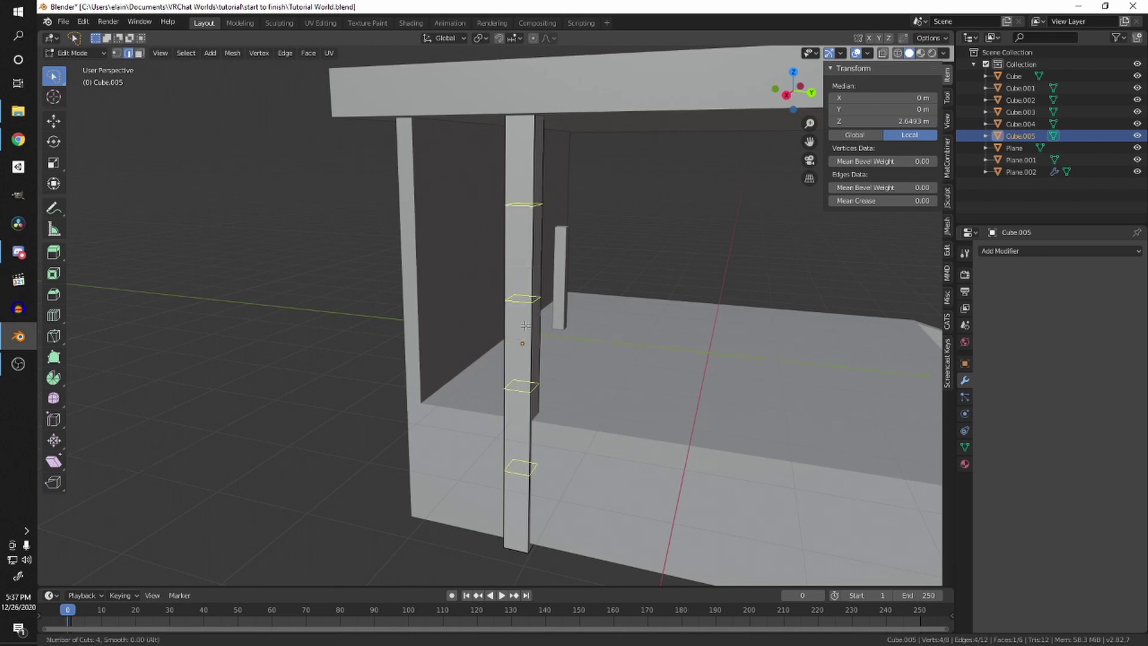
pyautogui.scroll(4, 519, 326)
pyautogui.click(521, 320)
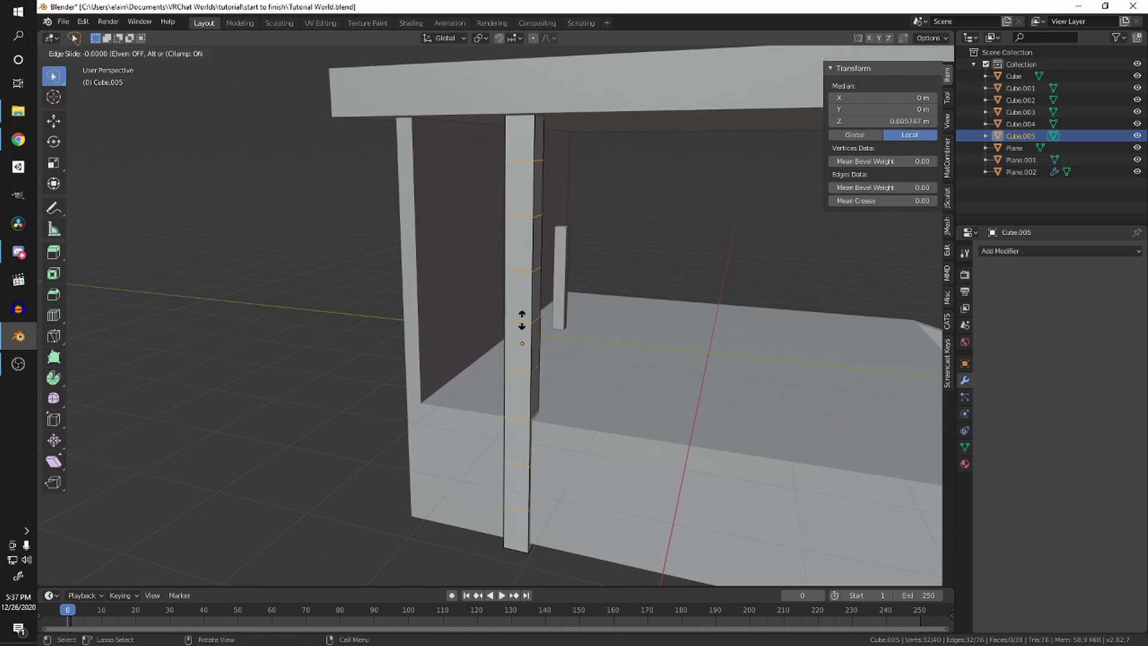
pyautogui.click(522, 320)
pyautogui.scroll(-2, 522, 321)
pyautogui.moveTo(522, 320); pyautogui.dragTo(580, 313, button='middle')
pyautogui.scroll(2, 521, 355)
pyautogui.hotkey('ctrl', 'z')
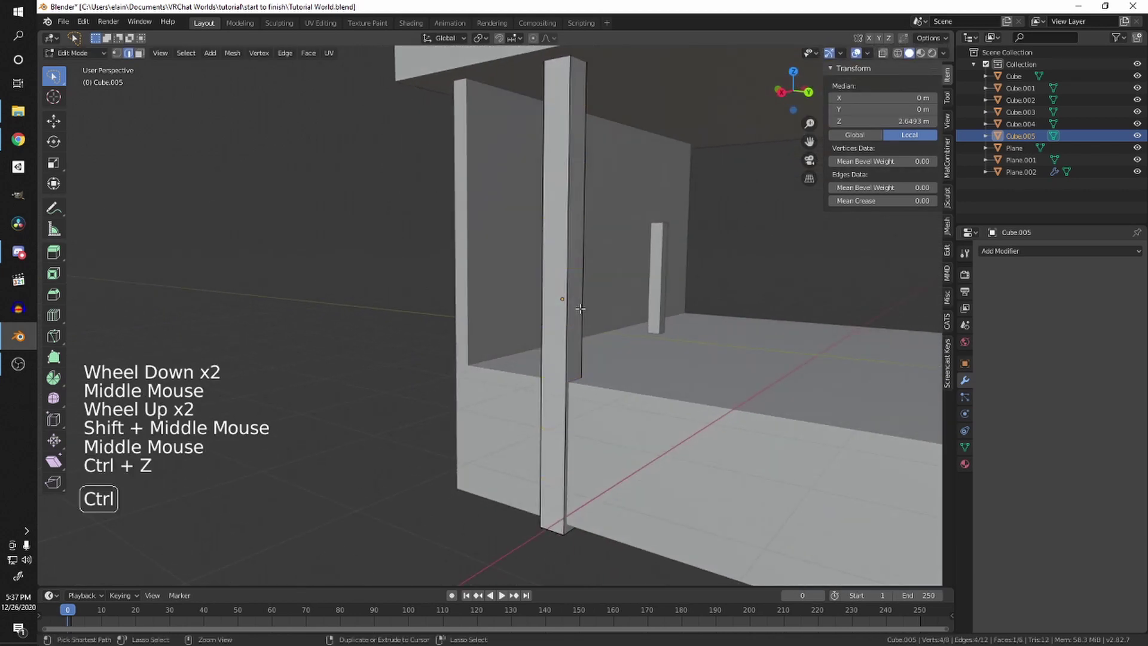
# Step: Add nine evenly spaced horizontal loop cuts along the tall pillar without sliding them
pyautogui.hotkey('ctrl', 'r')
pyautogui.scroll(7, 566, 315)
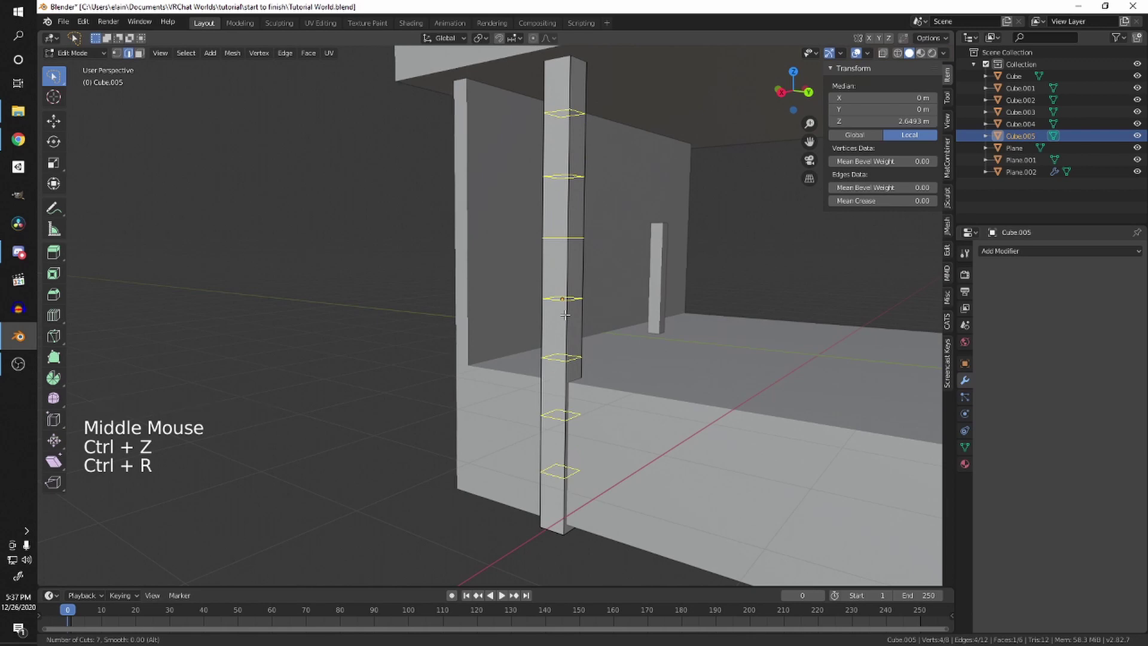
pyautogui.click(565, 314)
pyautogui.rightClick(565, 315)
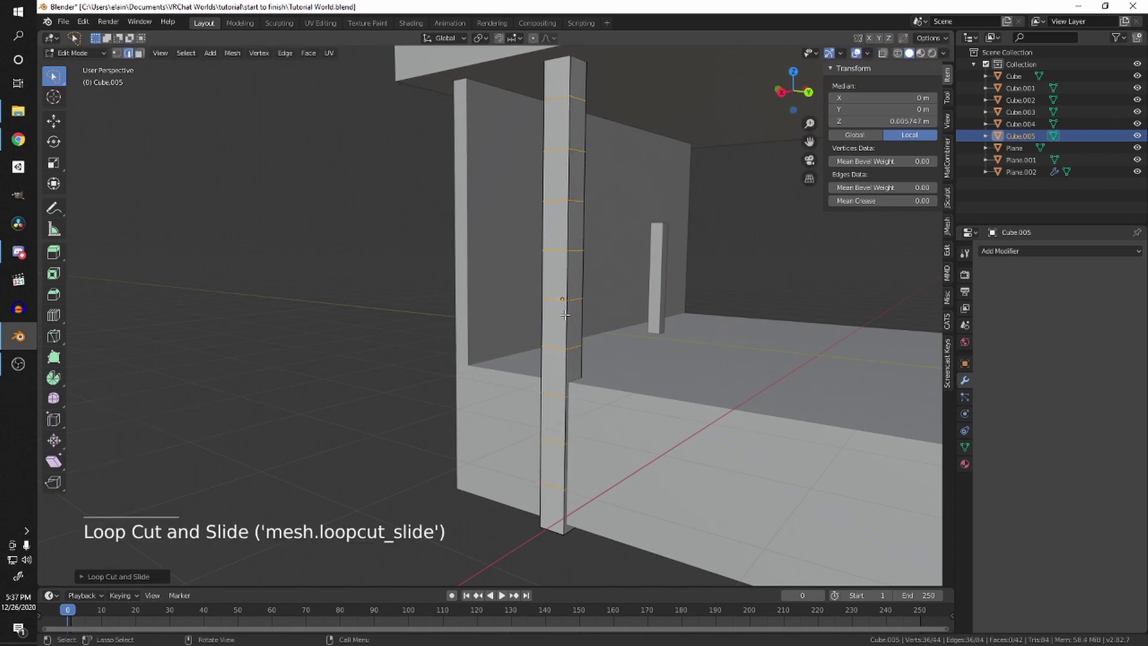
# Step: Loop-select the horizontal edge loop halfway up the tall pillar
pyautogui.moveTo(654, 304); pyautogui.dragTo(553, 335, button='middle')
pyautogui.keyDown('shift'); pyautogui.moveTo(669, 335); pyautogui.dragTo(646, 308, button='middle'); pyautogui.keyUp('shift')
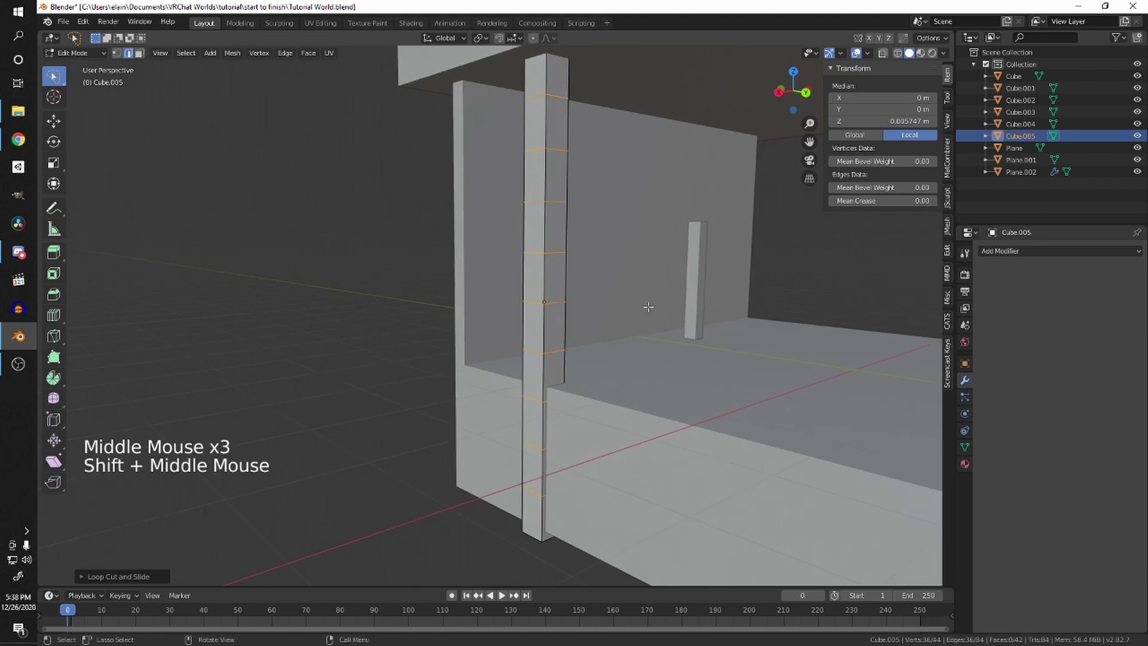
pyautogui.moveTo(566, 298); pyautogui.dragTo(554, 305, button='middle')
pyautogui.keyDown('alt'); pyautogui.click(555, 301); pyautogui.keyUp('alt')
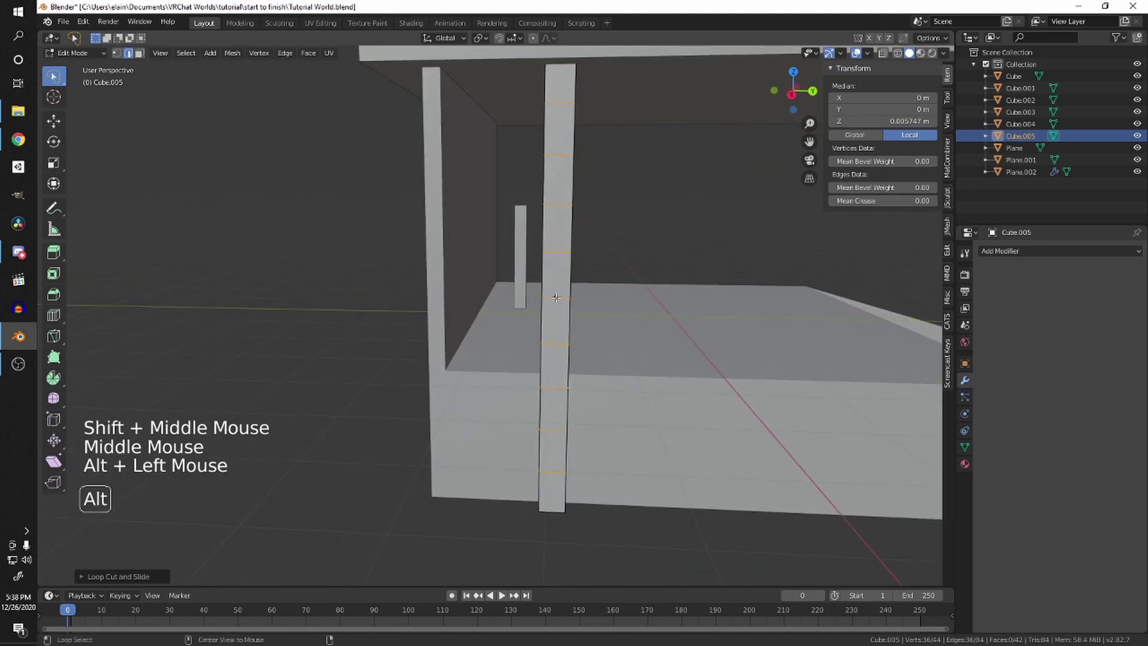
pyautogui.keyDown('alt'); pyautogui.middleClick(555, 301); pyautogui.keyUp('alt')
pyautogui.moveTo(543, 301); pyautogui.dragTo(497, 304, button='middle')
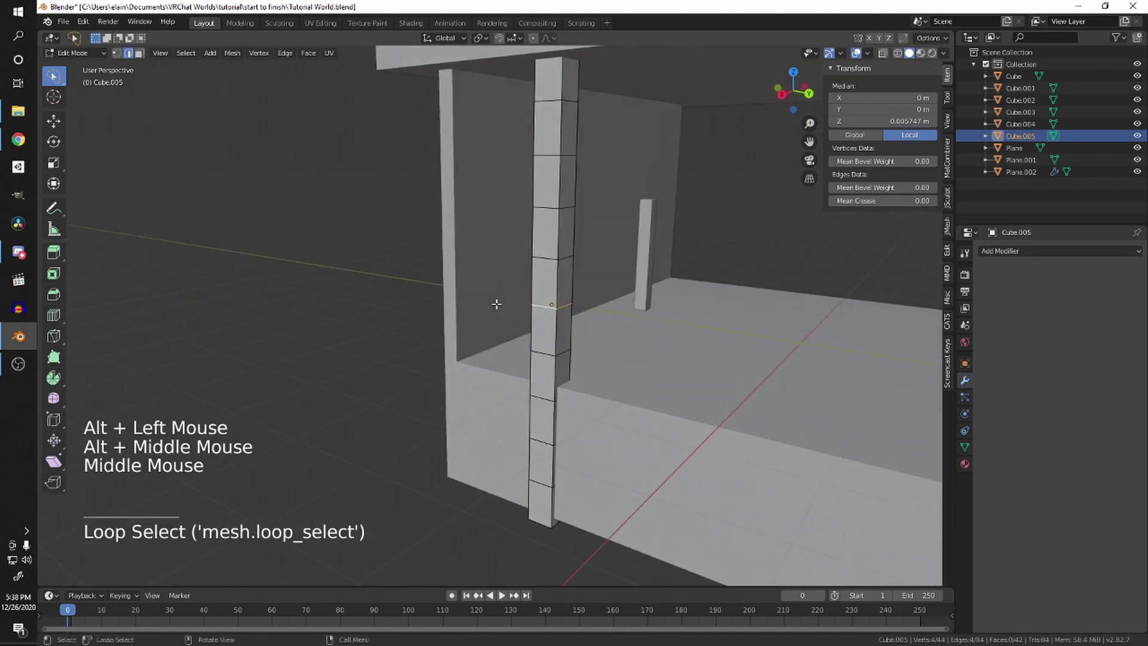
pyautogui.keyDown('alt'); pyautogui.click(544, 304); pyautogui.keyUp('alt')
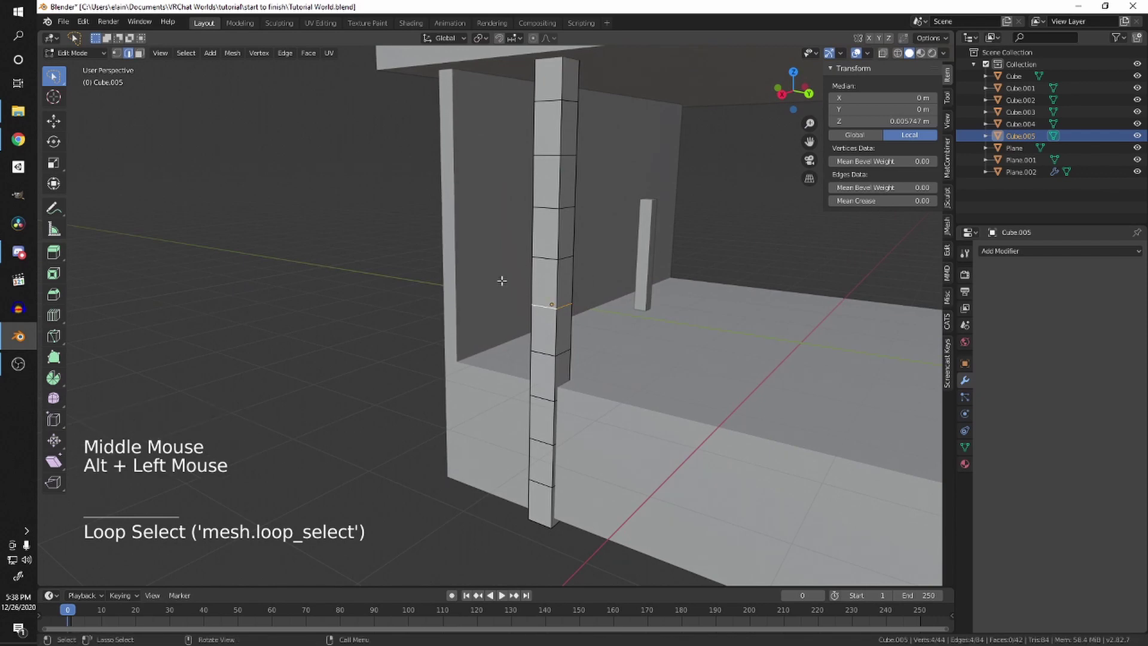
# Step: Try loop-selecting neighbouring horizontal and vertical edge loops on the pillar, ending on the middle horizontal loop
pyautogui.moveTo(479, 277); pyautogui.dragTo(598, 290, button='middle')
pyautogui.scroll(2, 497, 280)
pyautogui.scroll(2, 476, 310)
pyautogui.scroll(1, 567, 281)
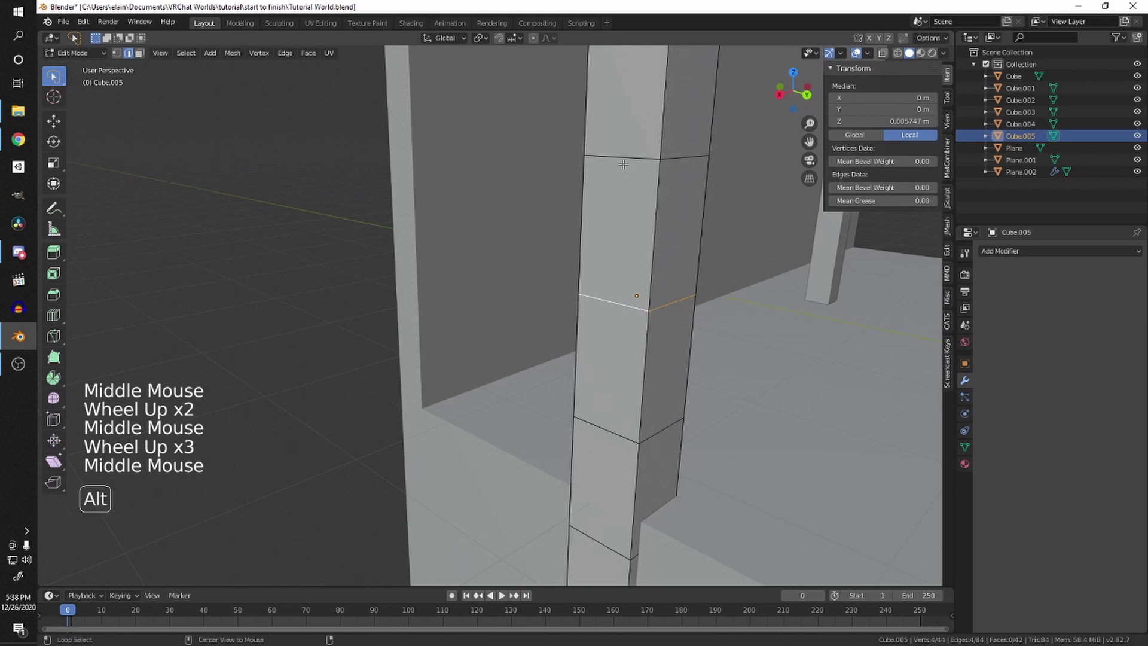
pyautogui.keyDown('alt'); pyautogui.click(596, 294); pyautogui.keyUp('alt')
pyautogui.keyDown('alt'); pyautogui.click(585, 393); pyautogui.keyUp('alt')
pyautogui.keyDown('alt'); pyautogui.click(585, 392); pyautogui.keyUp('alt')
pyautogui.keyDown('alt'); pyautogui.click(634, 416); pyautogui.keyUp('alt')
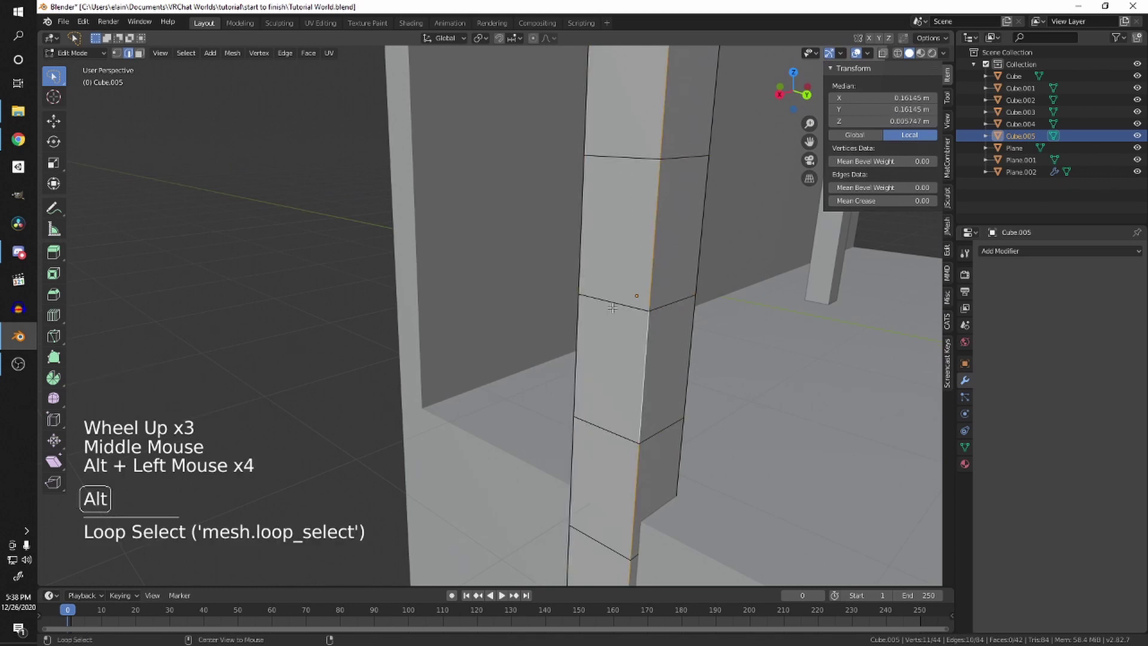
pyautogui.keyDown('alt'); pyautogui.click(602, 325); pyautogui.keyUp('alt')
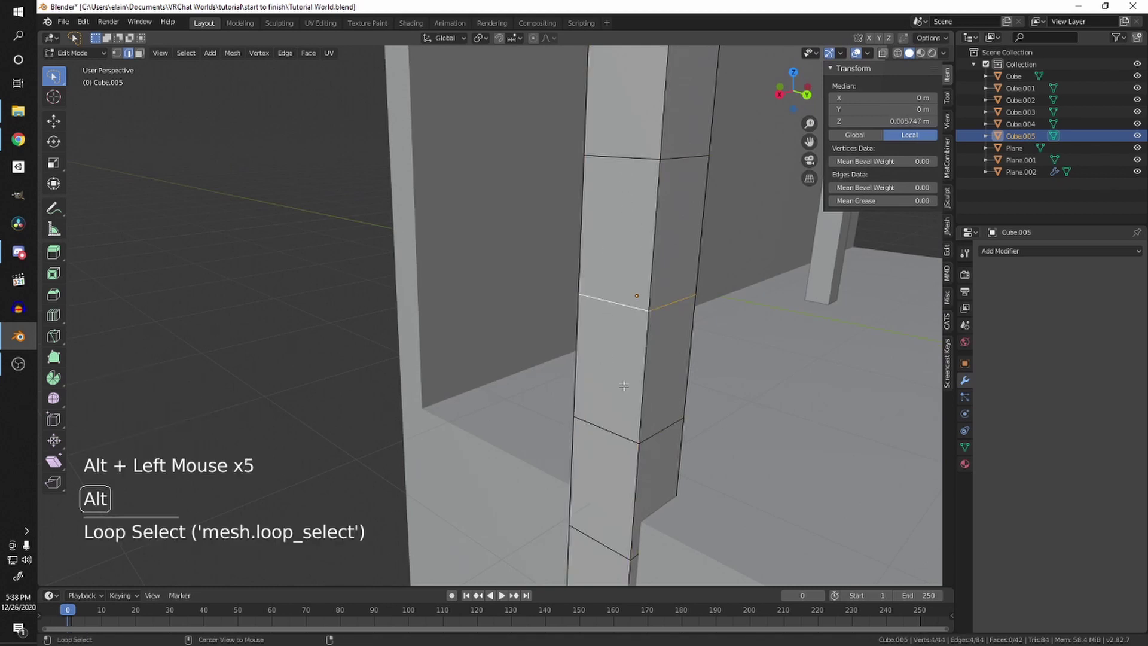
pyautogui.keyDown('alt'); pyautogui.click(606, 309); pyautogui.keyUp('alt')
pyautogui.keyDown('alt'); pyautogui.click(610, 299); pyautogui.keyUp('alt')
pyautogui.keyDown('alt'); pyautogui.click(696, 154); pyautogui.keyUp('alt')
pyautogui.keyDown('alt'); pyautogui.click(634, 303); pyautogui.keyUp('alt')
pyautogui.keyDown('alt'); pyautogui.click(614, 434); pyautogui.keyUp('alt')
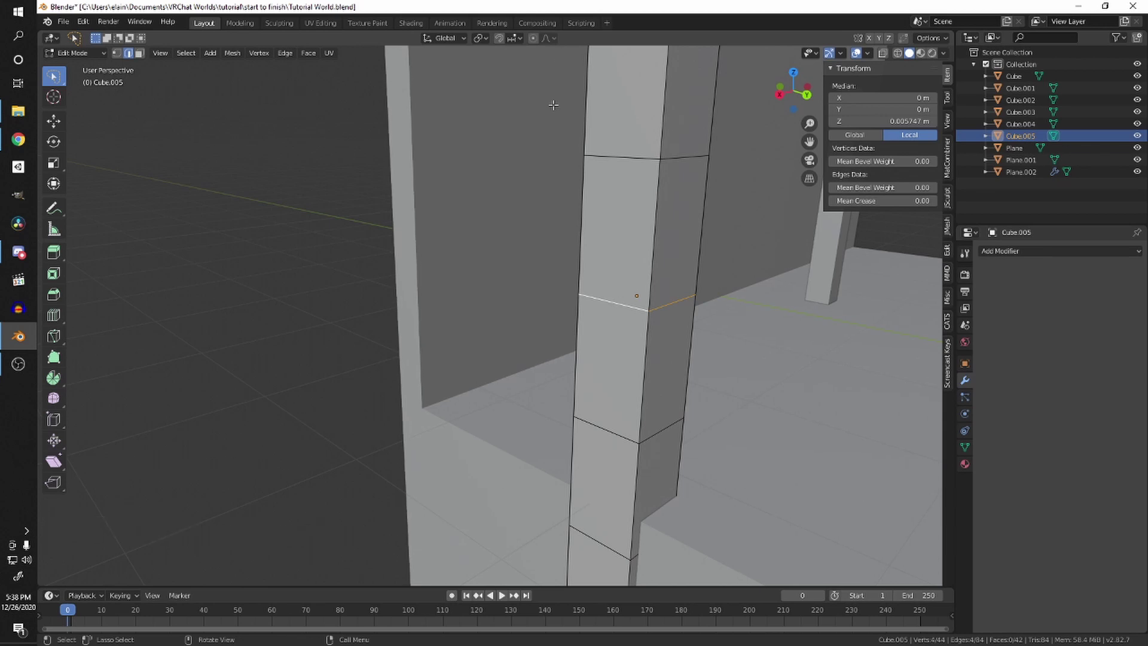
# Step: Turn on proportional editing with the Sharp falloff for the selected edge loop halfway up the pillar
pyautogui.scroll(-4, 562, 140)
pyautogui.moveTo(562, 140); pyautogui.dragTo(643, 234, button='middle')
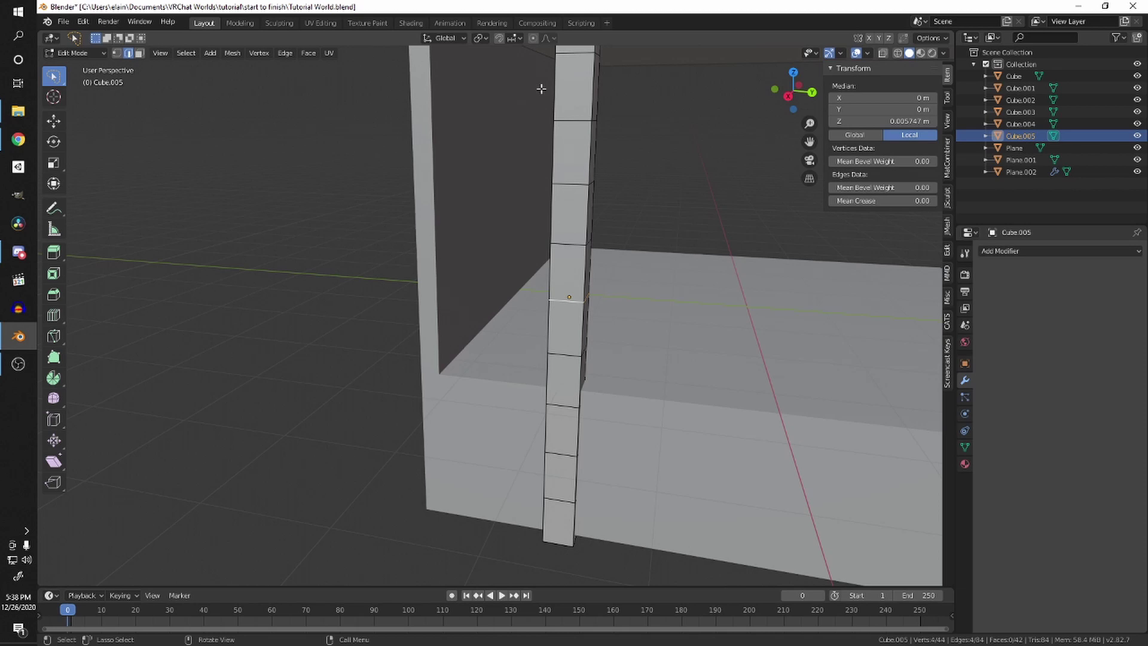
pyautogui.click(543, 37)
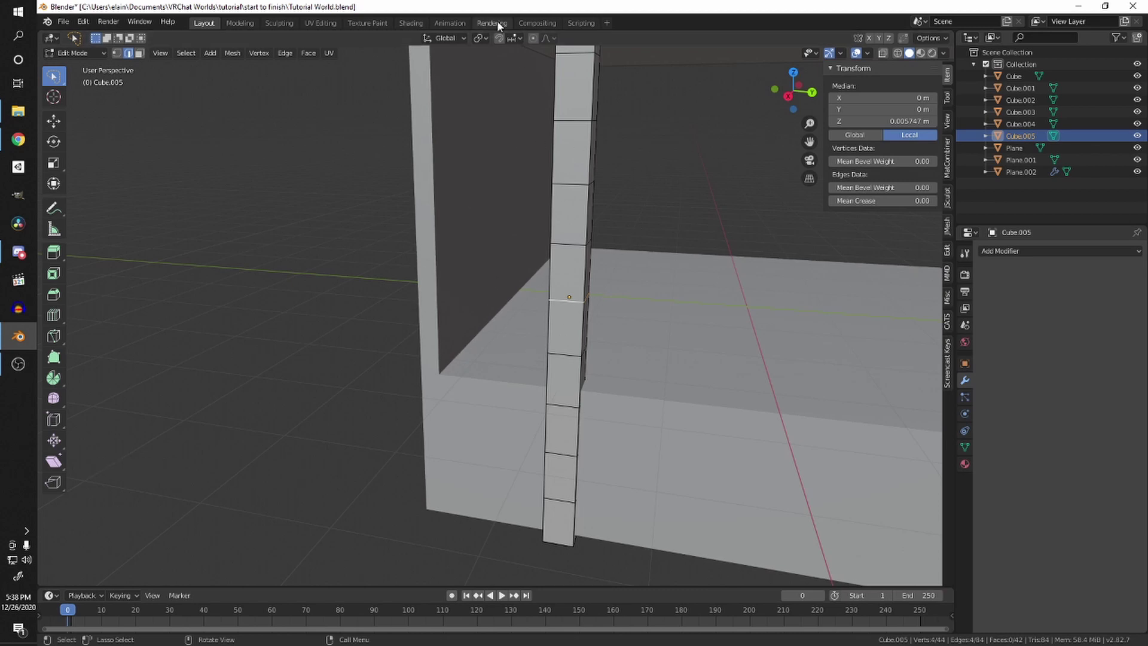
pyautogui.click(533, 38)
pyautogui.click(546, 38)
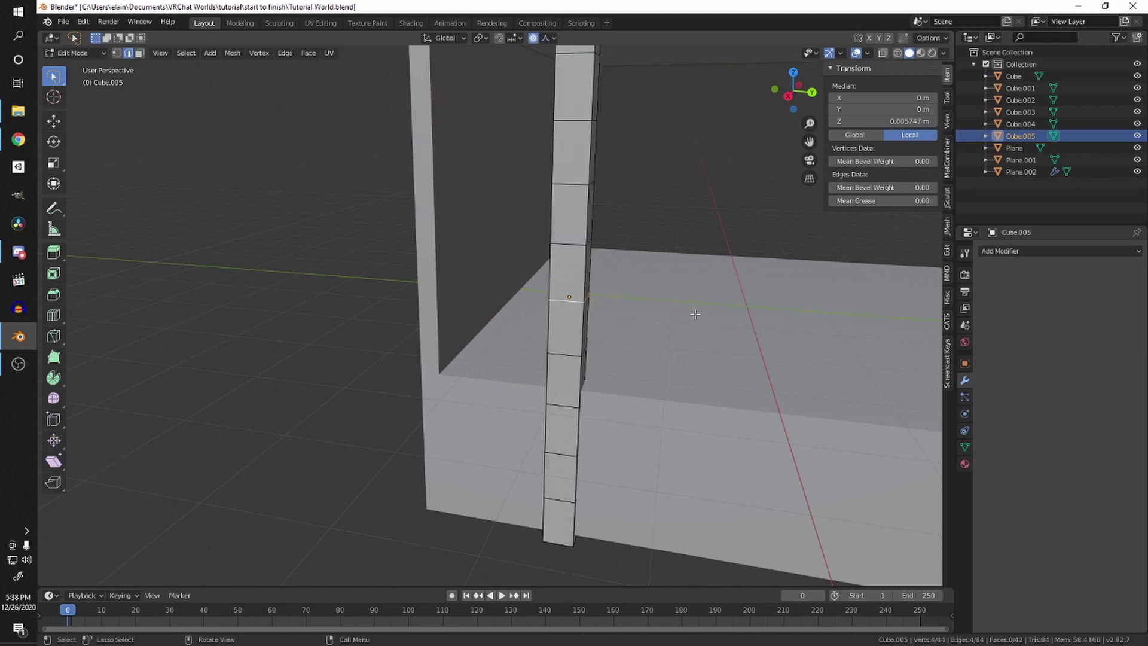
# Step: Scale the middle edge loop to about 0.63, excluding Z, with a proportional size of 2.85, and return to Object Mode
pyautogui.press('s')
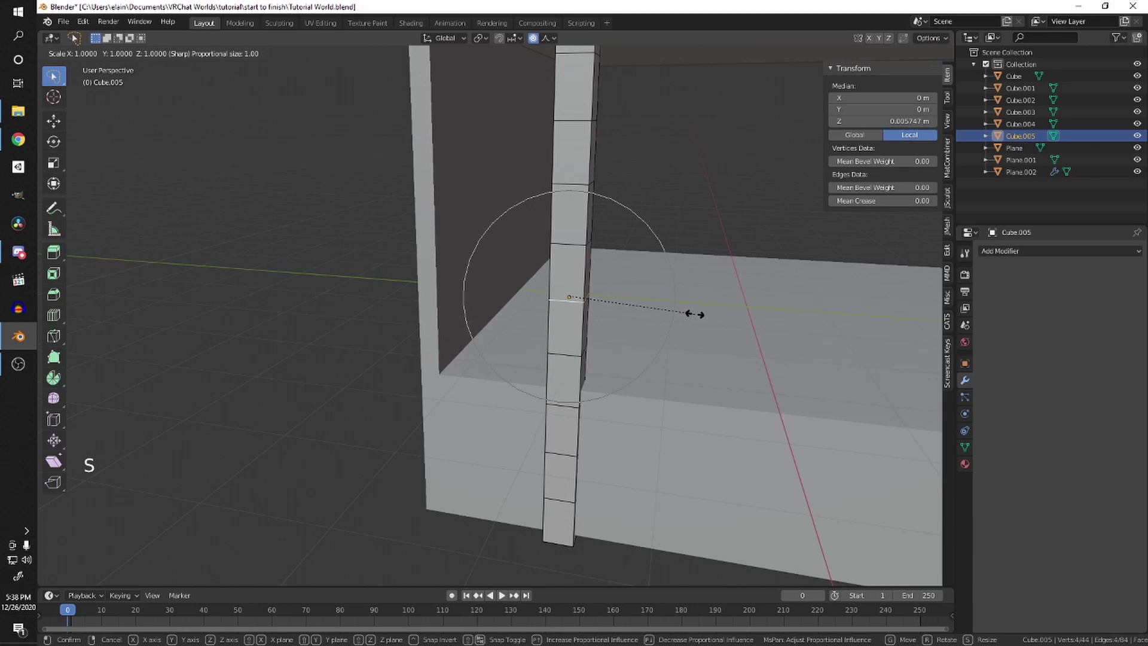
pyautogui.scroll(-10, 695, 314)
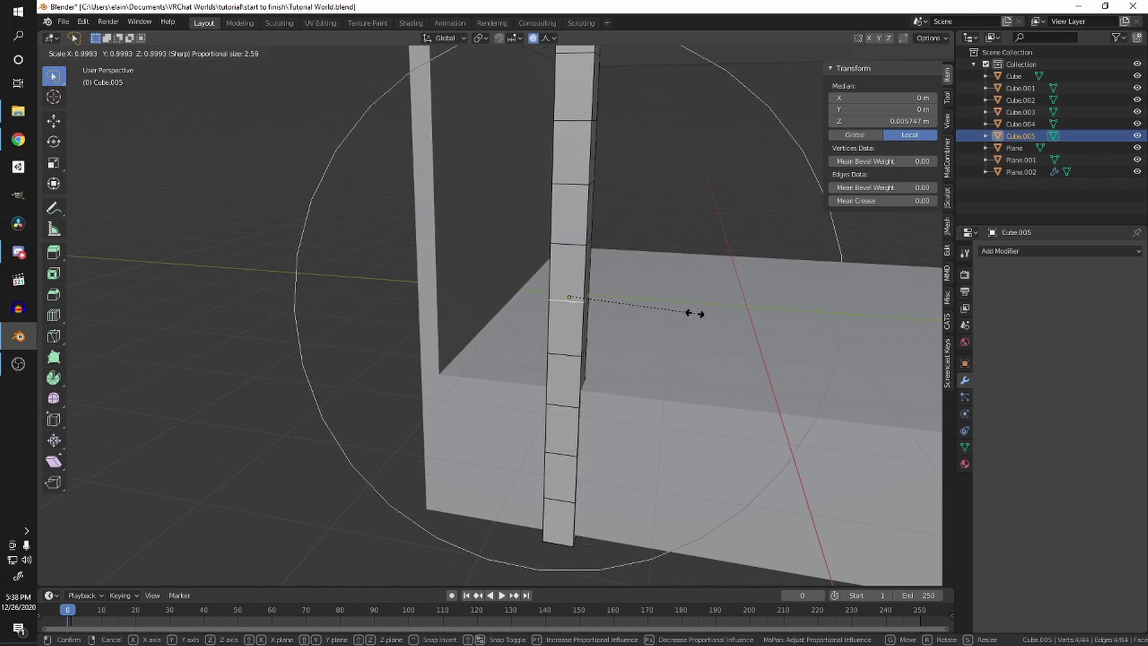
pyautogui.scroll(-1, 696, 315)
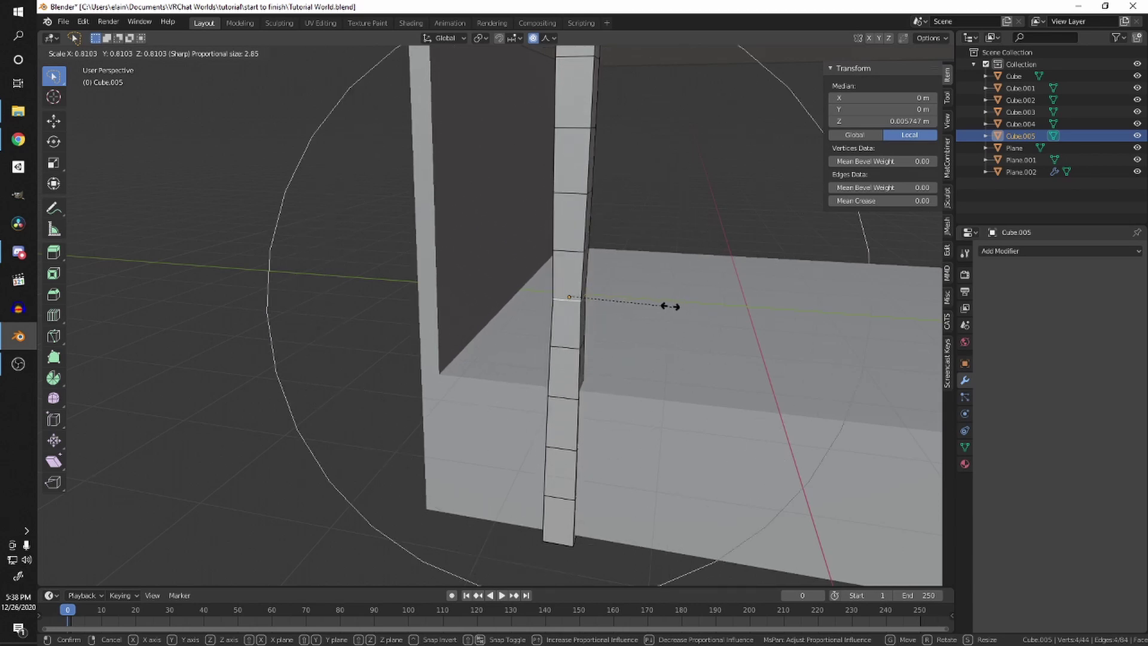
pyautogui.scroll(5, 661, 305)
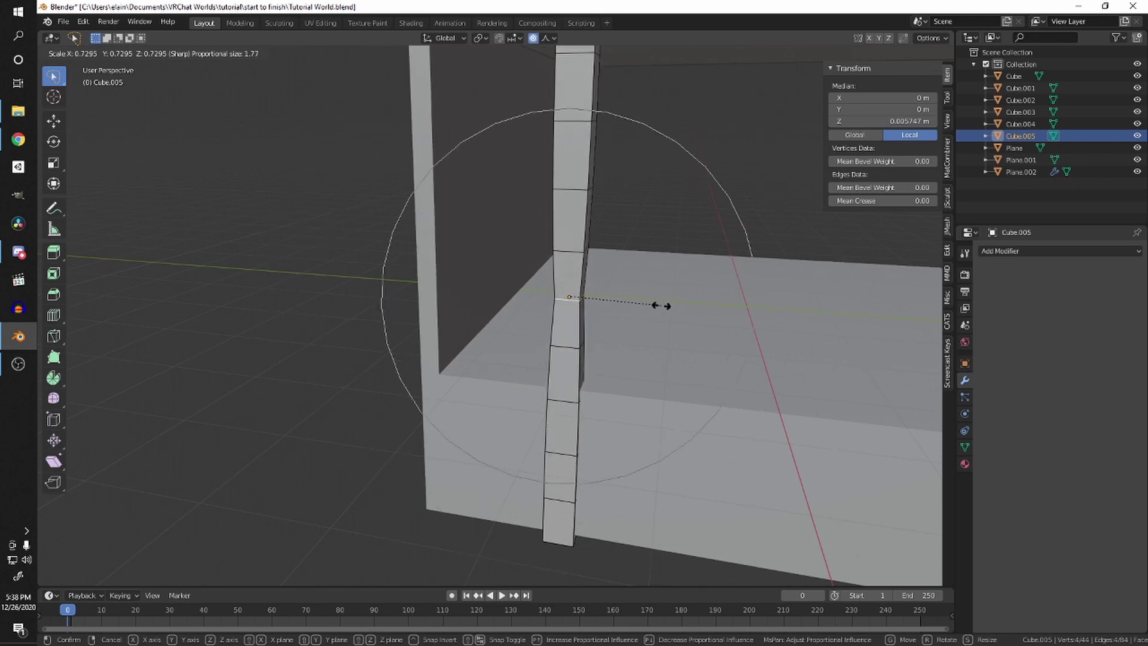
pyautogui.scroll(-5, 658, 311)
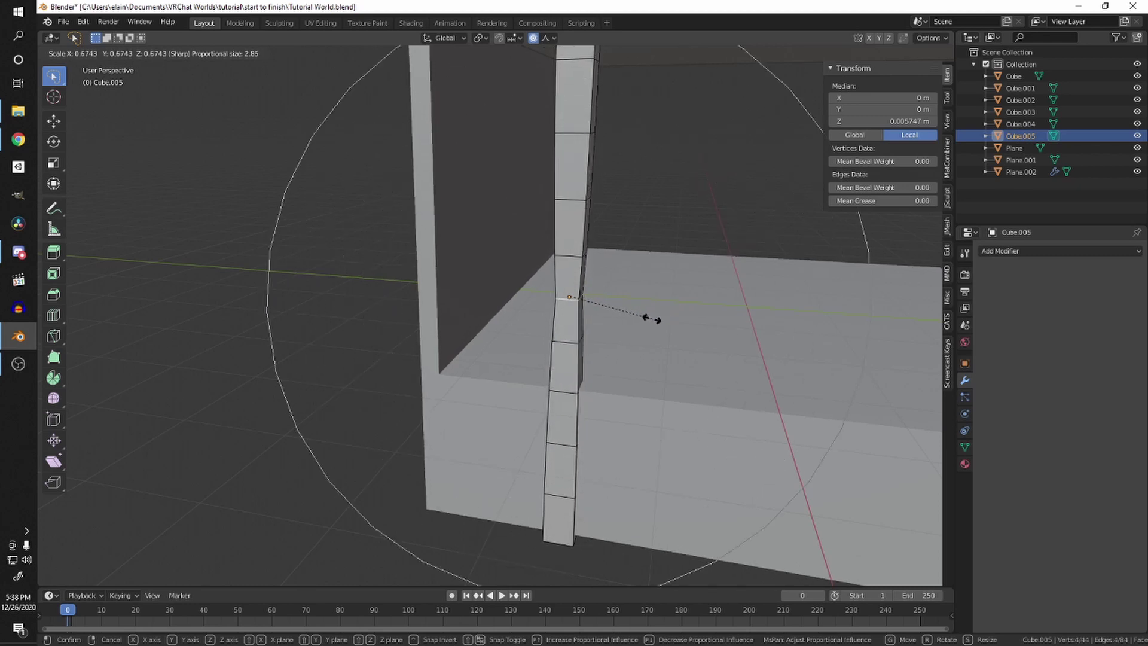
pyautogui.press('shift')
pyautogui.hotkey('shift', 'z')
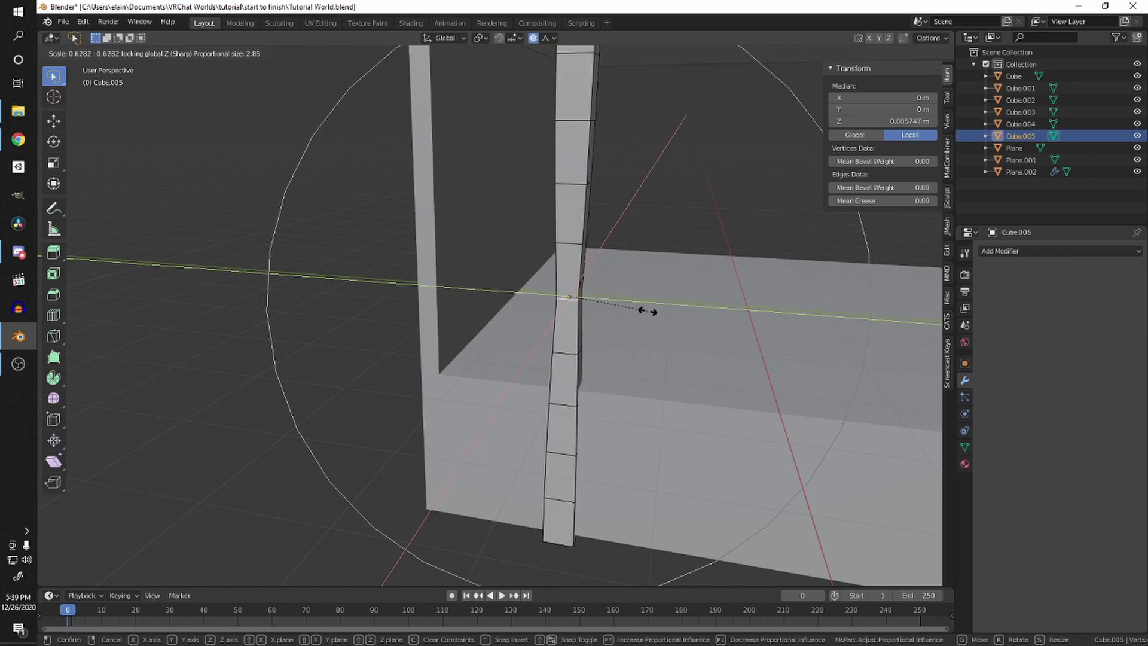
pyautogui.click(646, 311)
pyautogui.scroll(-4, 646, 311)
pyautogui.moveTo(646, 311); pyautogui.dragTo(538, 299, button='middle')
pyautogui.press('Tab')
# Step: Examine the shape of the tapered pillar from several angles, inside and outside the building
pyautogui.scroll(1, 538, 298)
pyautogui.scroll(3, 651, 370)
pyautogui.scroll(1, 687, 331)
pyautogui.scroll(1, 688, 332)
pyautogui.scroll(-2, 538, 299)
pyautogui.keyDown('shift'); pyautogui.moveTo(538, 299); pyautogui.dragTo(673, 309, button='middle'); pyautogui.keyUp('shift')
pyautogui.press('Tab')
pyautogui.click(472, 282)
pyautogui.press('Tab')
pyautogui.scroll(1, 472, 281)
pyautogui.scroll(-3, 529, 282)
pyautogui.scroll(3, 600, 328)
pyautogui.keyDown('shift'); pyautogui.scroll(1, 652, 317); pyautogui.keyUp('shift')
pyautogui.moveTo(674, 308); pyautogui.dragTo(392, 220, button='middle')
pyautogui.scroll(-3, 612, 279)
pyautogui.scroll(-1, 611, 279)
pyautogui.scroll(4, 465, 240)
pyautogui.moveTo(465, 241); pyautogui.dragTo(606, 302, button='middle')
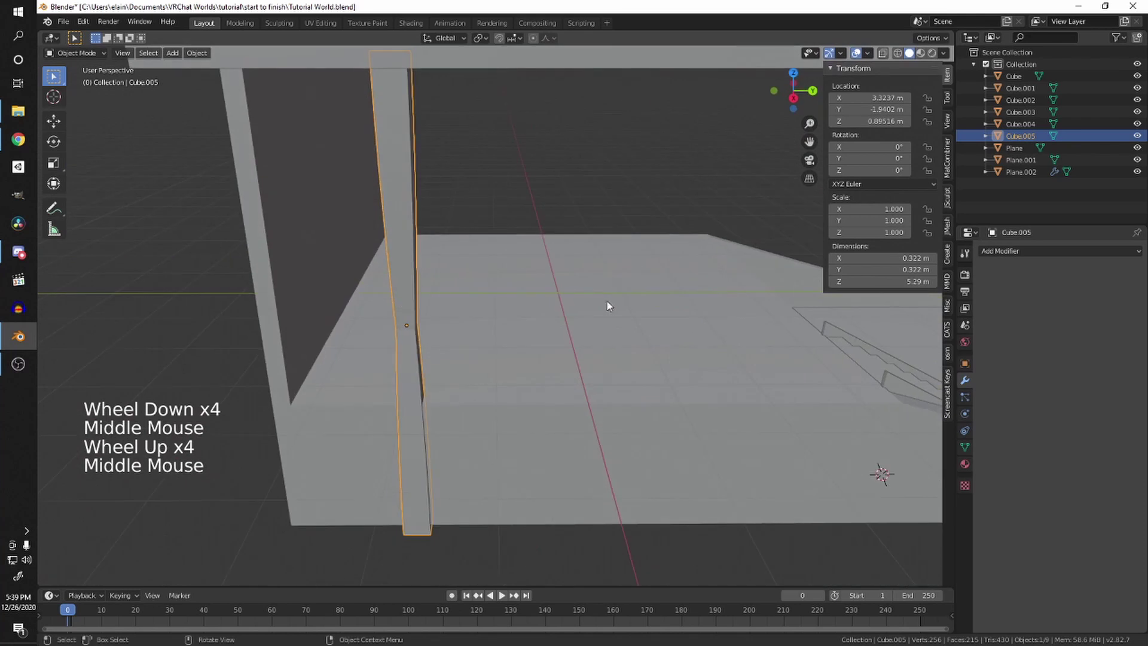
# Step: Add an Array modifier to the tapered pillar
pyautogui.click(1006, 252)
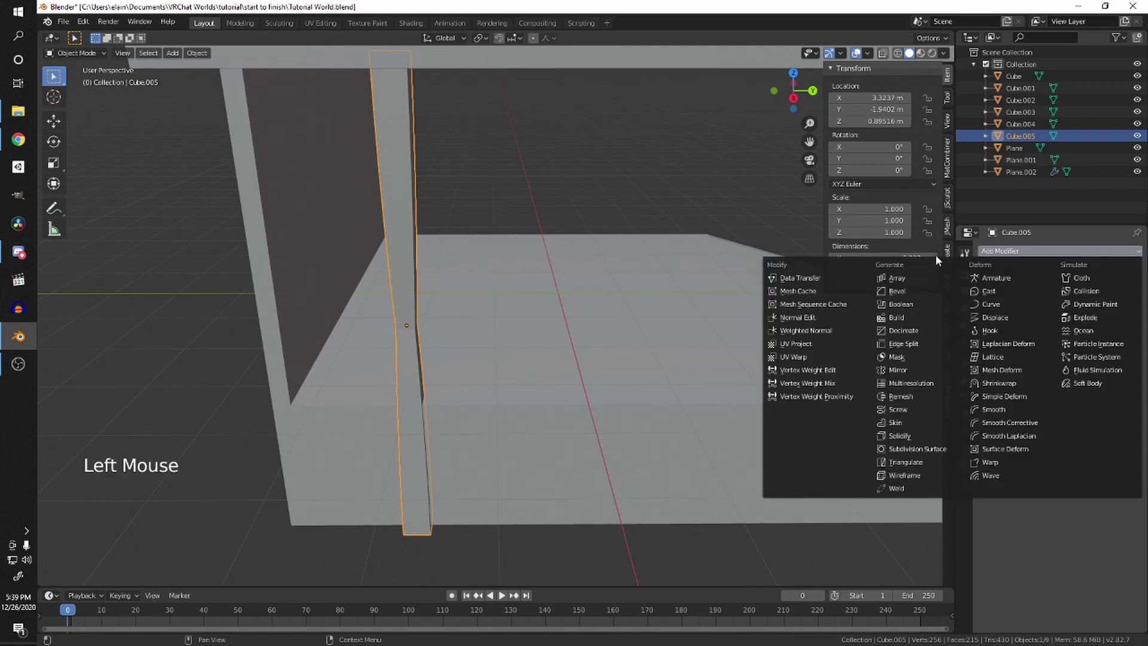
pyautogui.click(897, 278)
pyautogui.scroll(-2, 688, 281)
pyautogui.moveTo(688, 281); pyautogui.dragTo(439, 287, button='middle')
pyautogui.scroll(2, 415, 277)
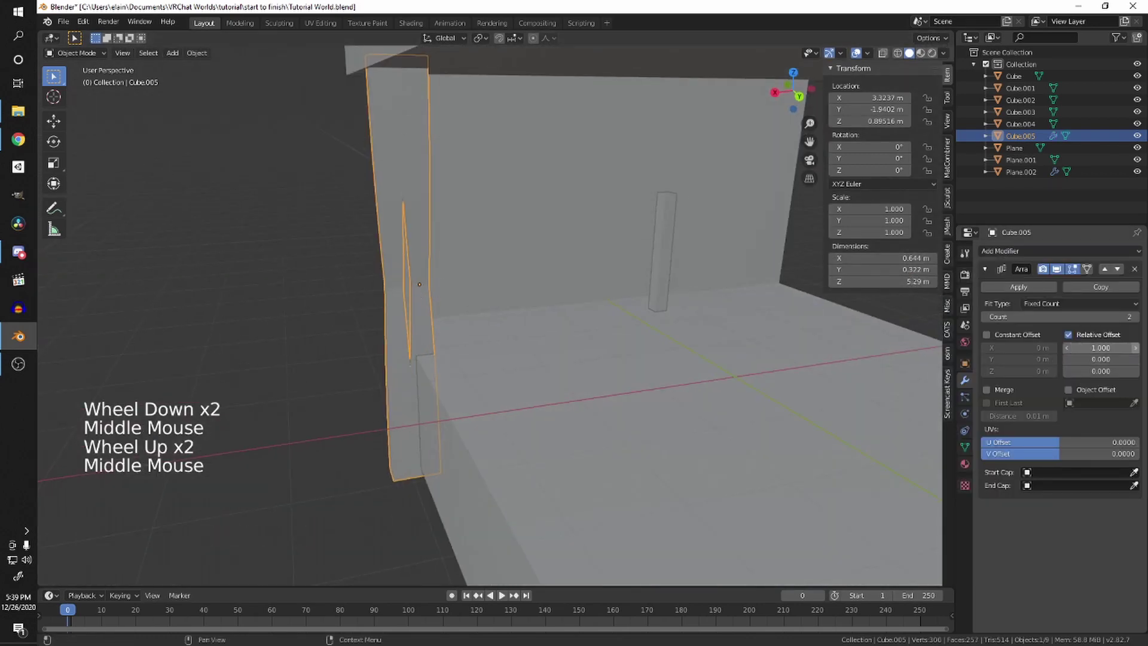
# Step: Set the array's relative offset to 0 on X and 1 on Y
pyautogui.click(1084, 347)
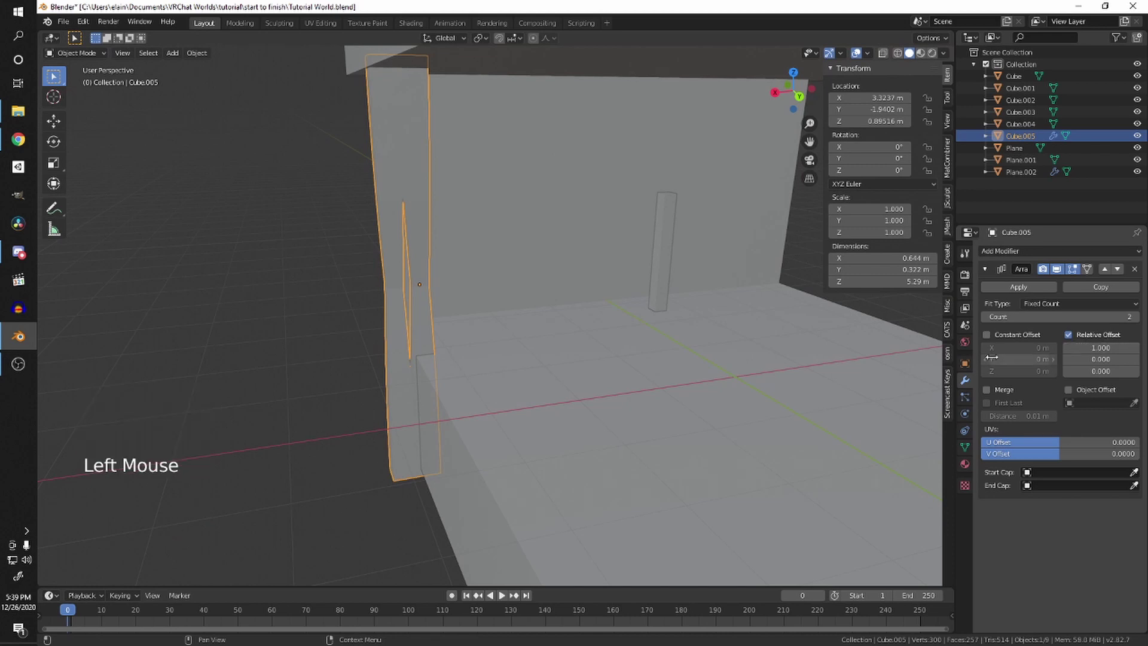
pyautogui.press('Return')
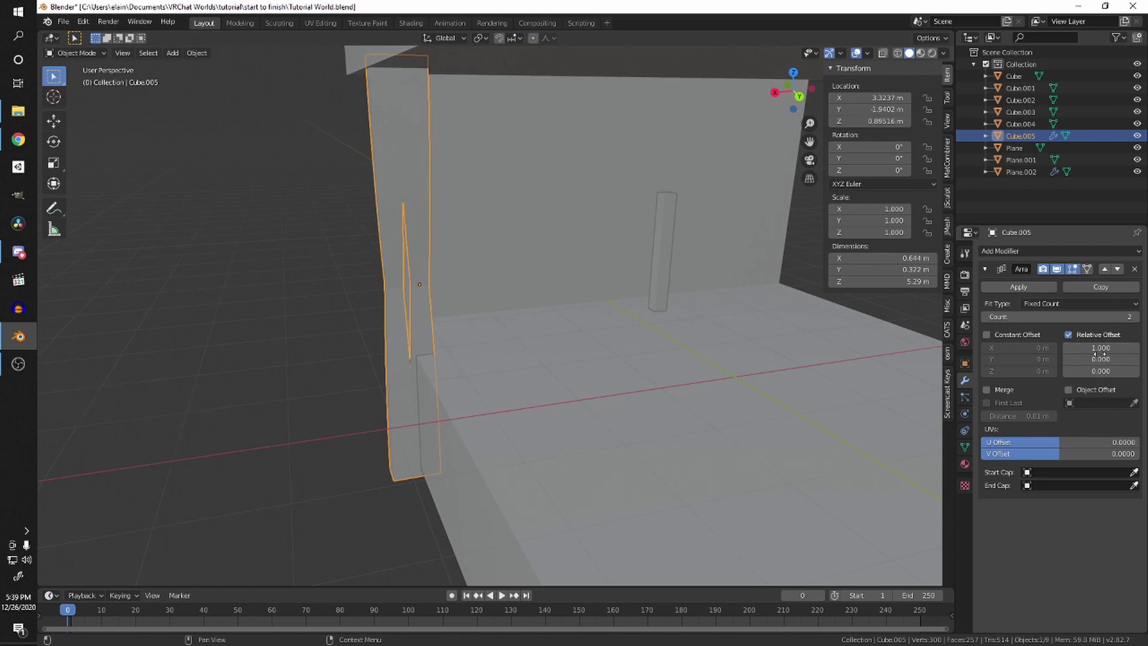
pyautogui.click(1114, 348)
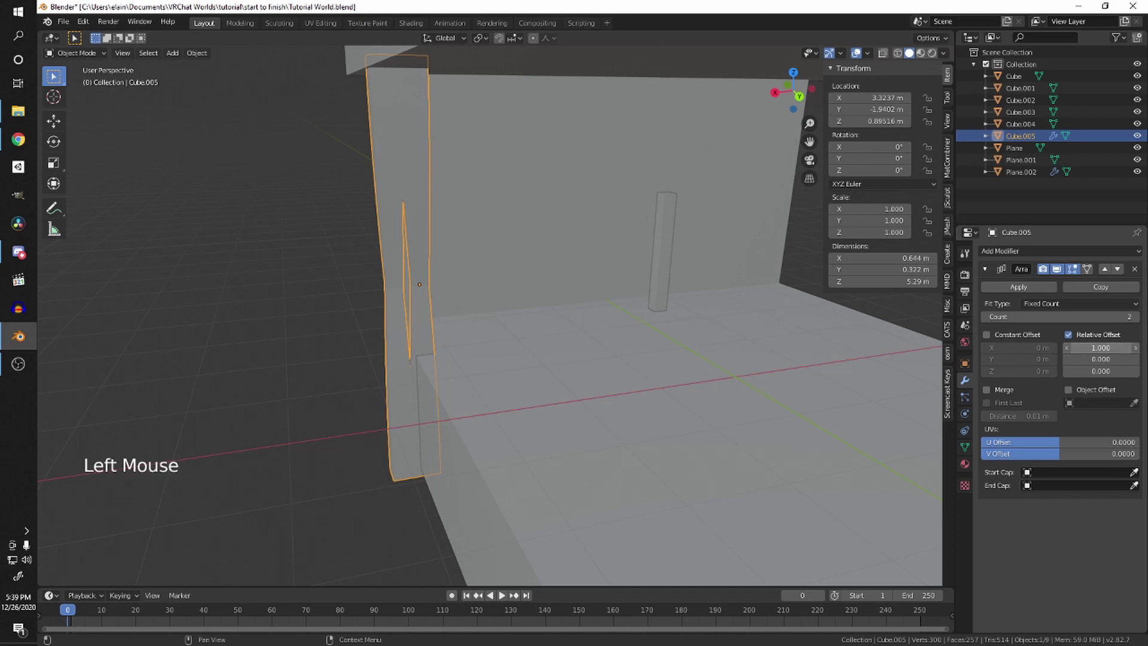
pyautogui.press('Tab')
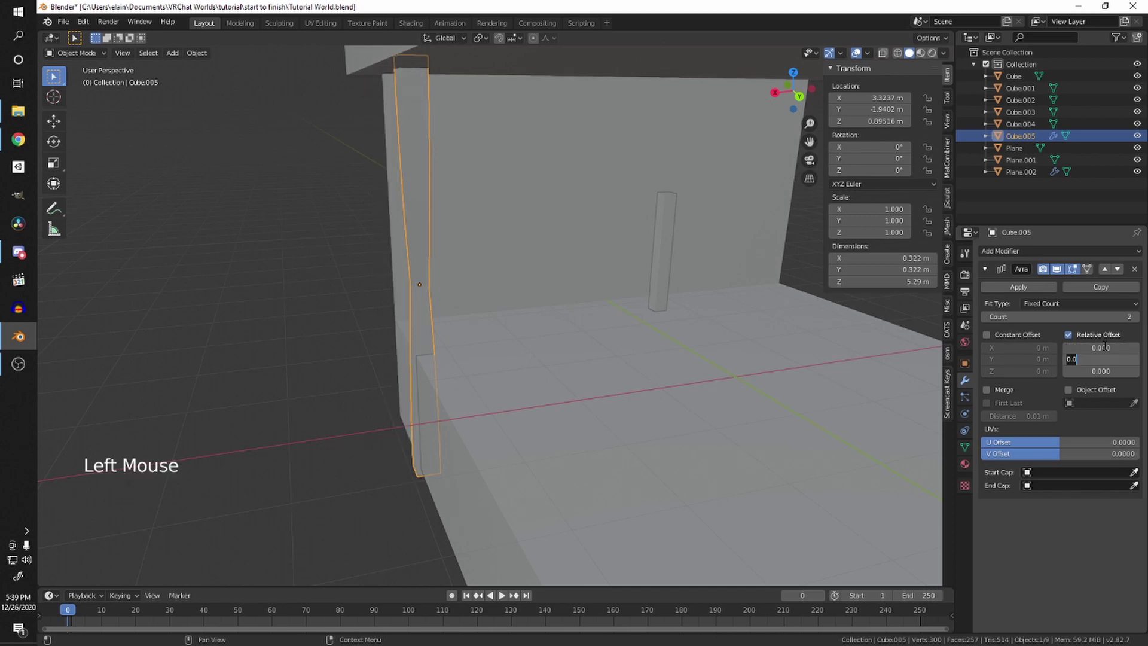
pyautogui.write('1')
pyautogui.press('Return')
# Step: Raise the pillar array's count to 5
pyautogui.moveTo(604, 331); pyautogui.dragTo(844, 350, button='middle')
pyautogui.scroll(-4, 843, 350)
pyautogui.click(1136, 317)
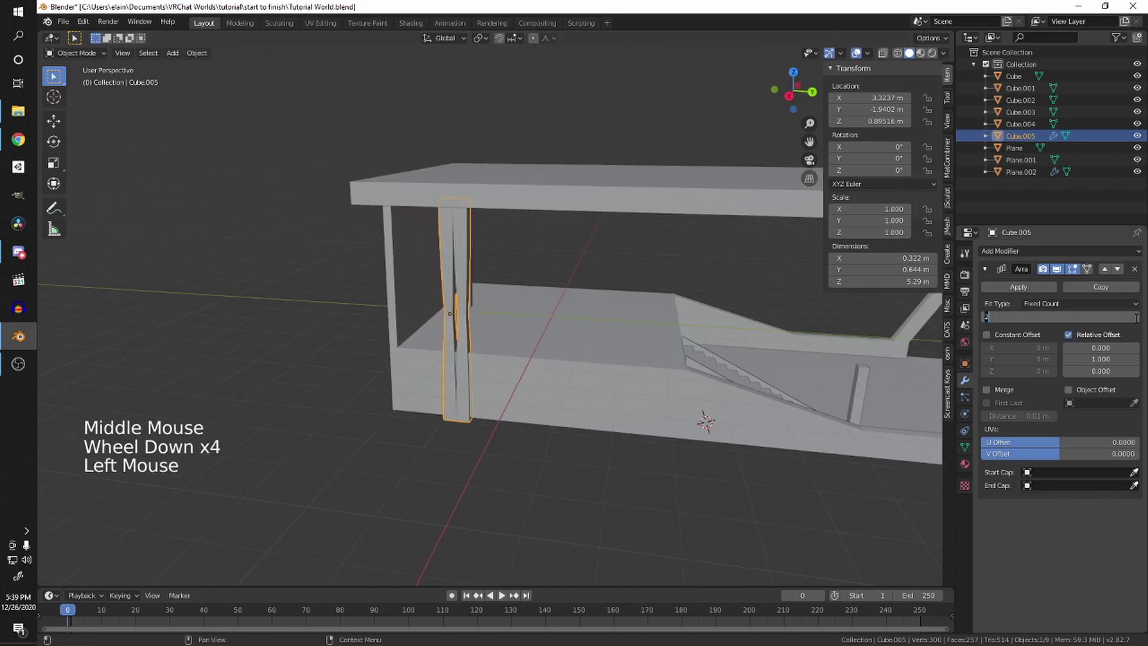
pyautogui.click(1135, 317)
pyautogui.moveTo(718, 329); pyautogui.dragTo(656, 331, button='middle')
pyautogui.scroll(3, 655, 331)
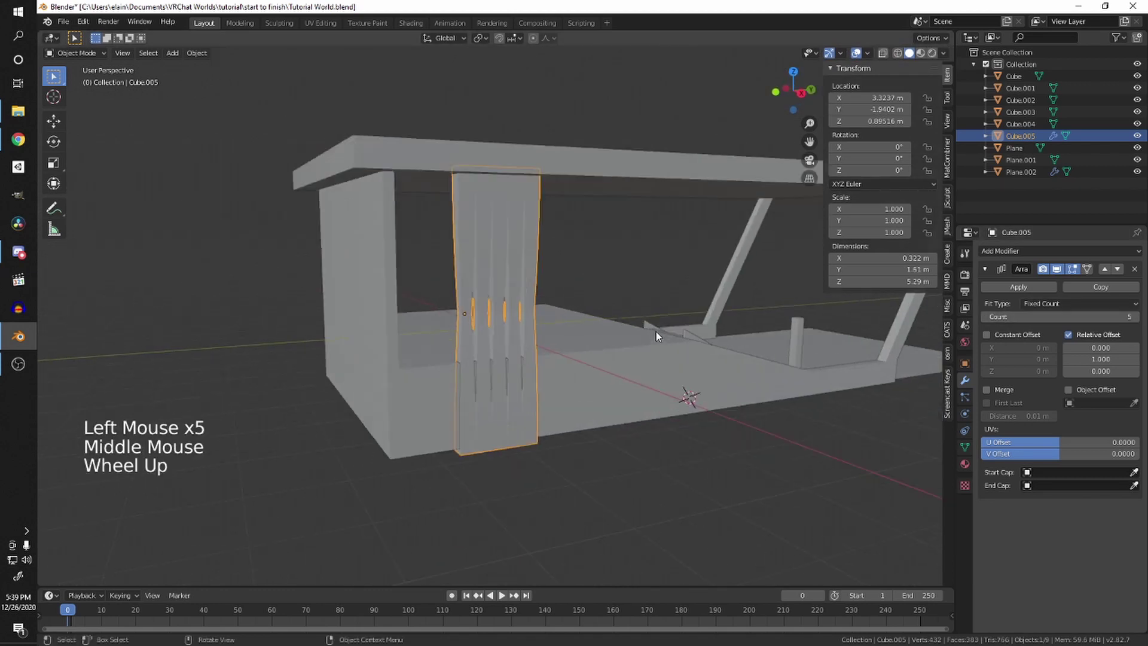
# Step: Spread the arrayed pillars apart with a relative Y offset of 6.2
pyautogui.moveTo(1104, 359); pyautogui.dragTo(1146, 359)
pyautogui.scroll(-1, 792, 368)
pyautogui.moveTo(792, 367); pyautogui.dragTo(748, 371, button='middle')
pyautogui.scroll(-3, 748, 371)
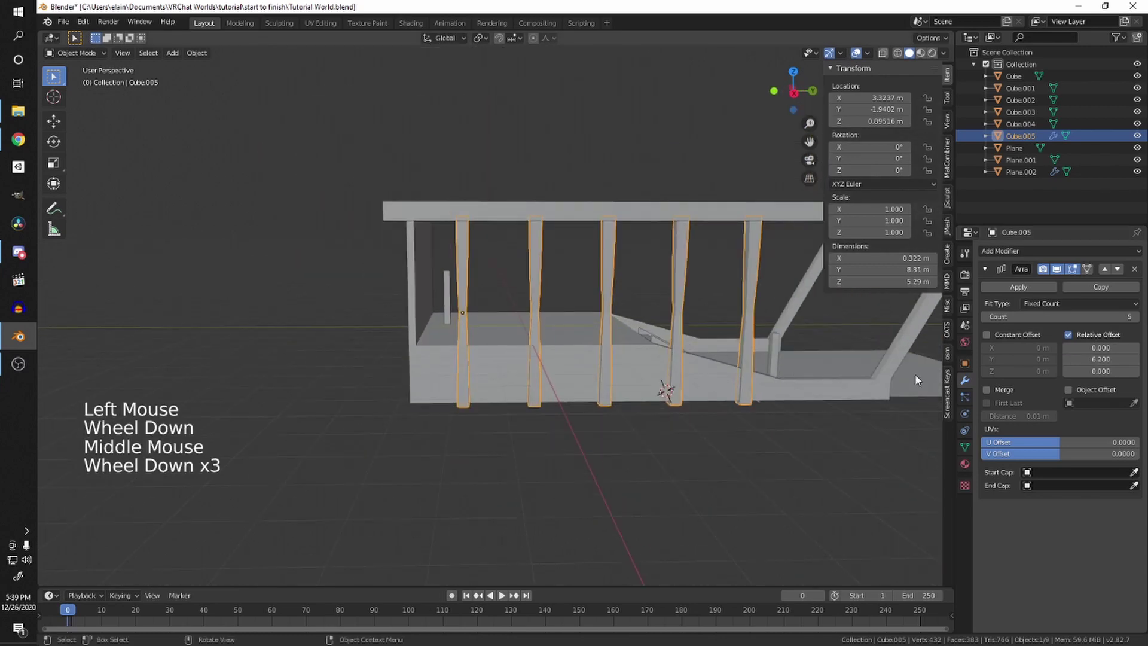
# Step: Set the pillar array's count to 8 and its relative Y offset to 5.2
pyautogui.moveTo(1102, 317); pyautogui.dragTo(1105, 317)
pyautogui.click(1136, 317)
pyautogui.click(1136, 317)
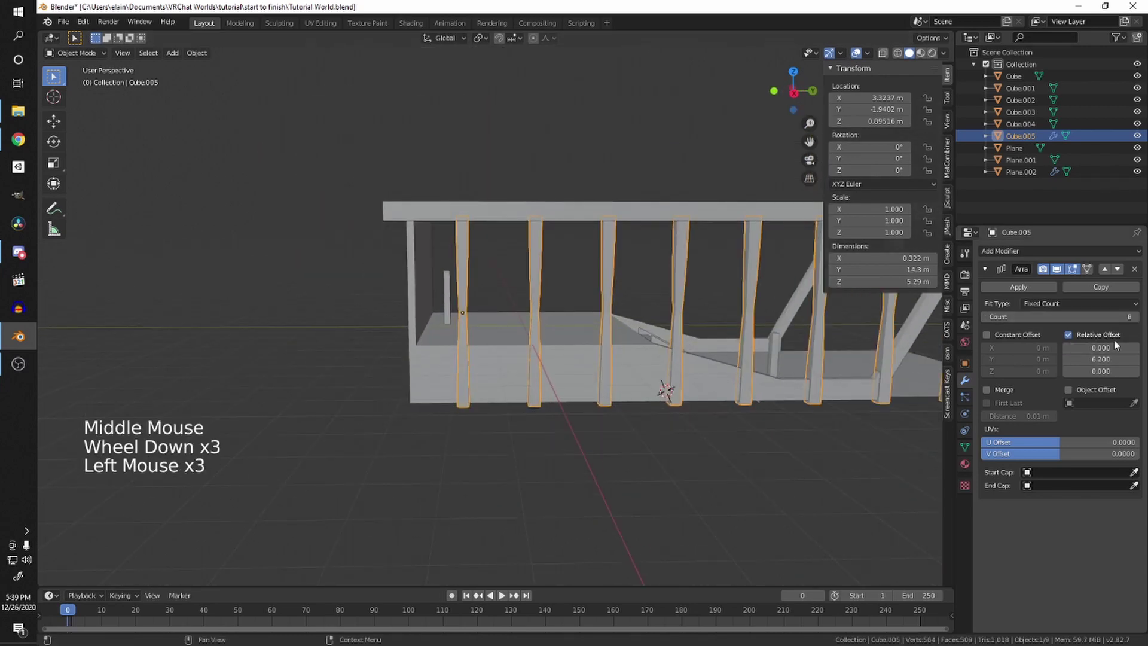
pyautogui.moveTo(1106, 360); pyautogui.dragTo(1086, 360)
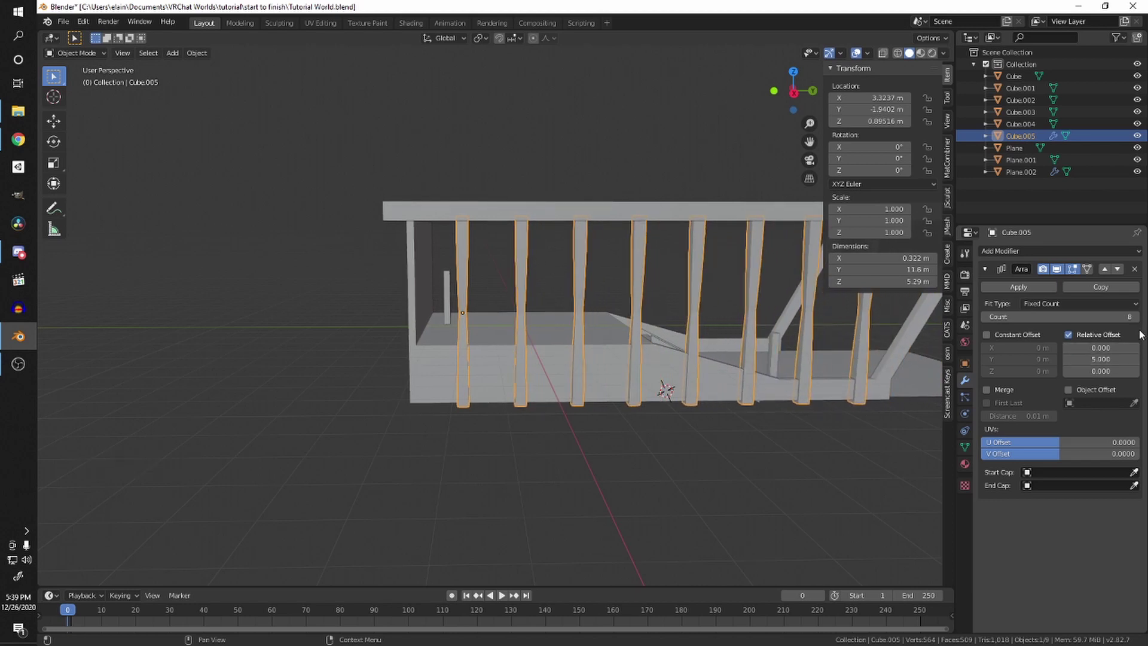
pyautogui.click(1136, 359)
pyautogui.click(1135, 359)
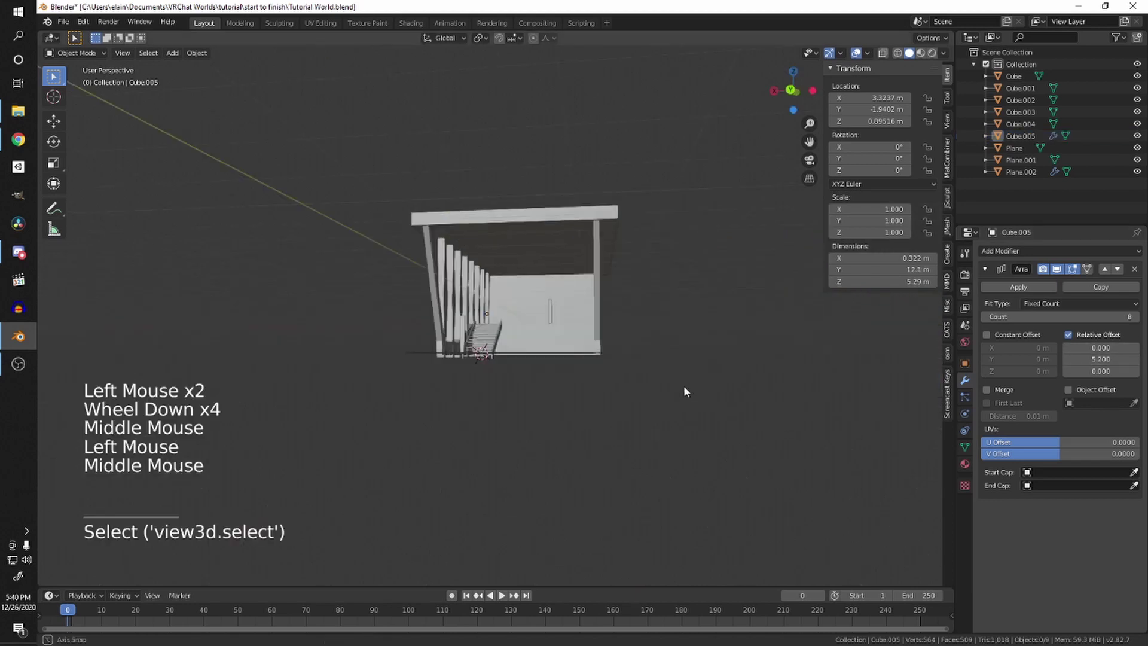
# Step: Check the spacing of the pillar row along the building and select the row again
pyautogui.moveTo(684, 385); pyautogui.dragTo(562, 391, button='middle')
pyautogui.scroll(3, 562, 391)
pyautogui.moveTo(562, 392); pyautogui.dragTo(604, 359, button='middle')
pyautogui.click(537, 284)
pyautogui.scroll(5, 537, 284)
pyautogui.scroll(1, 540, 322)
# Step: Add a second Array modifier to the pillar row and bring its relative offset settings into view
pyautogui.click(1053, 251)
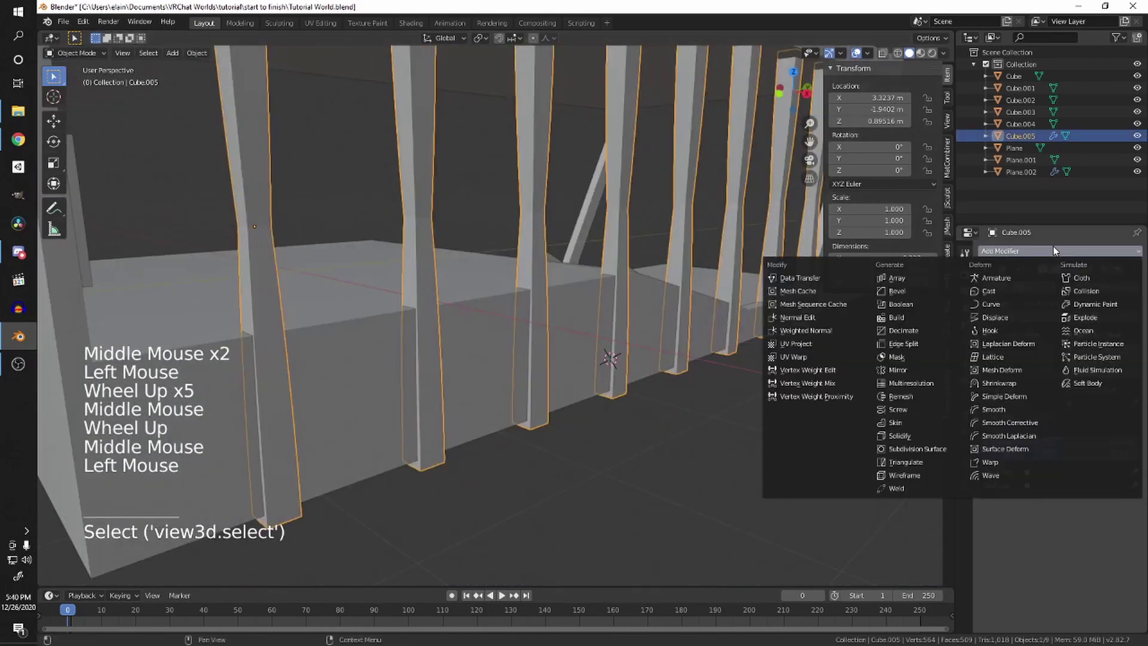
pyautogui.click(895, 278)
pyautogui.scroll(-7, 560, 299)
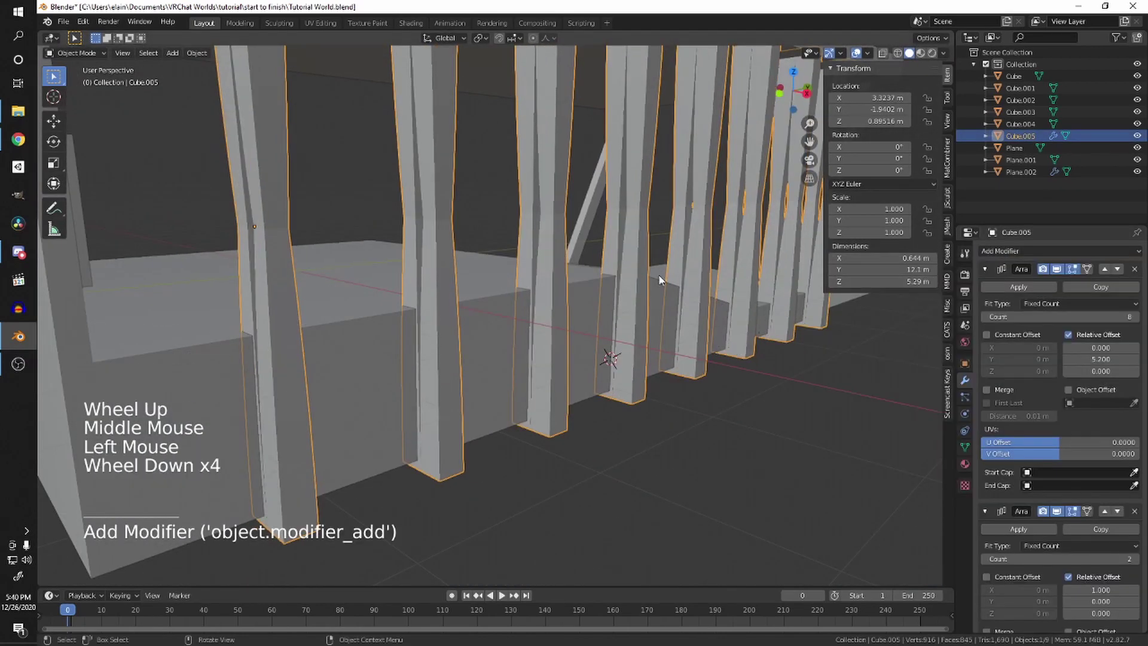
pyautogui.moveTo(560, 299); pyautogui.dragTo(692, 259, button='middle')
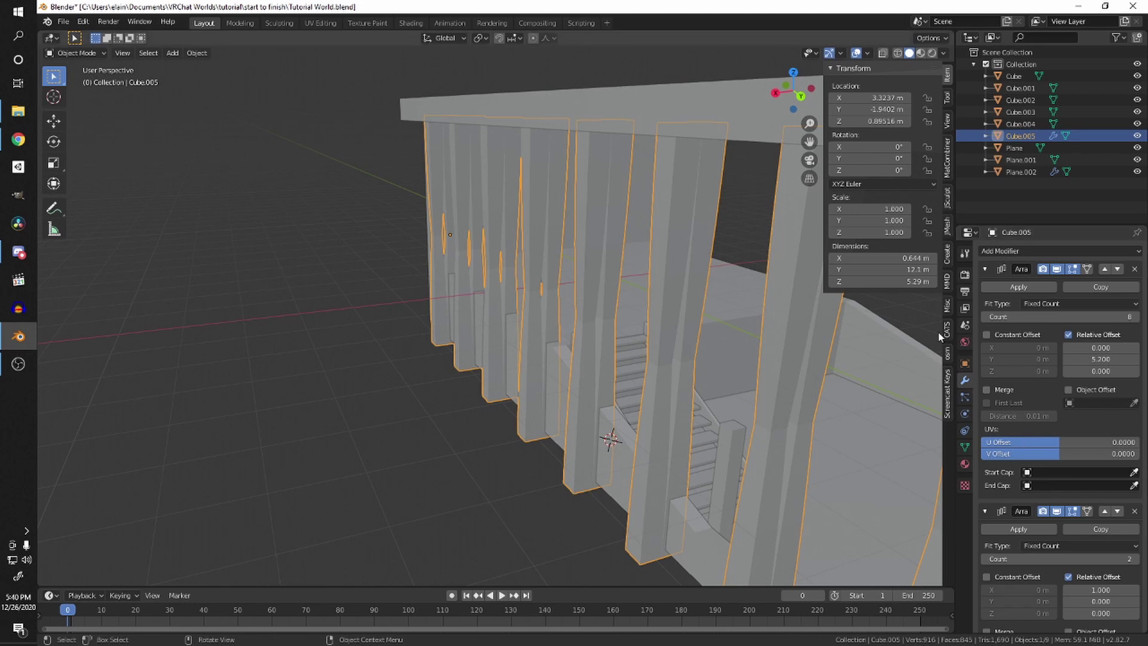
pyautogui.scroll(-6, 1041, 366)
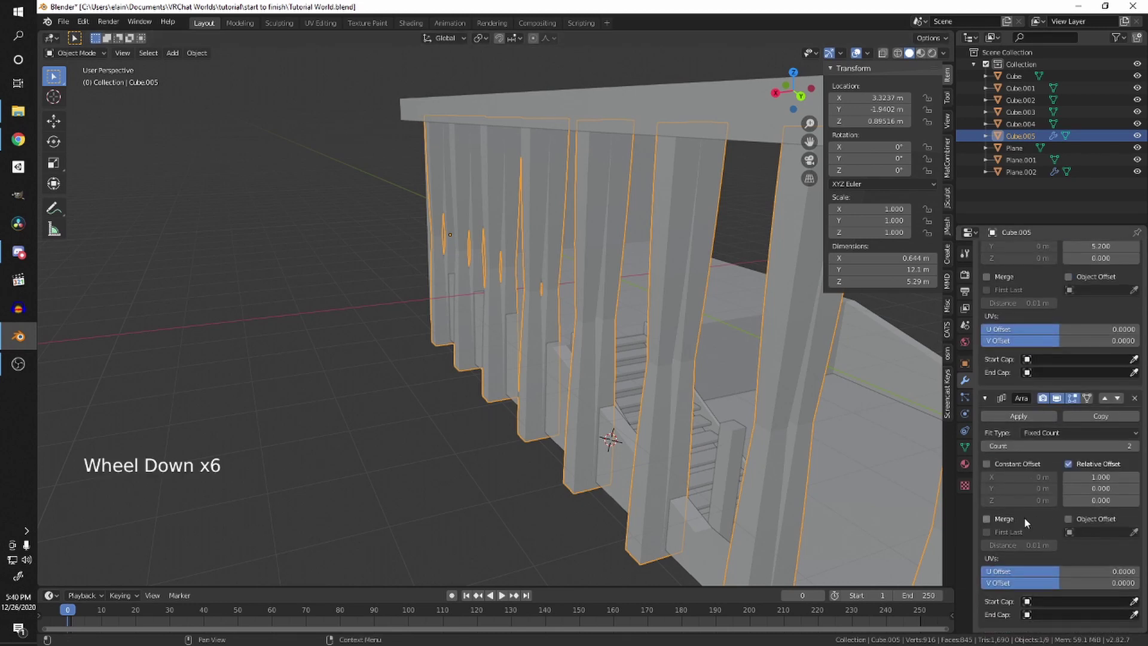
pyautogui.moveTo(1083, 472); pyautogui.dragTo(1083, 477, button='middle')
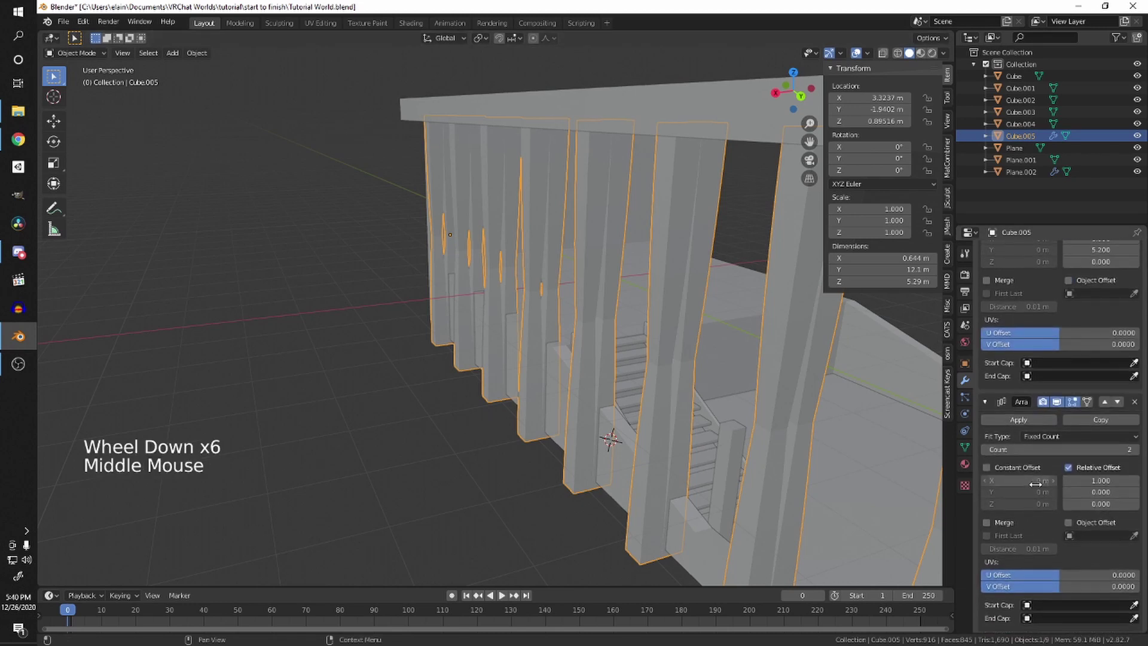
pyautogui.click(1109, 479)
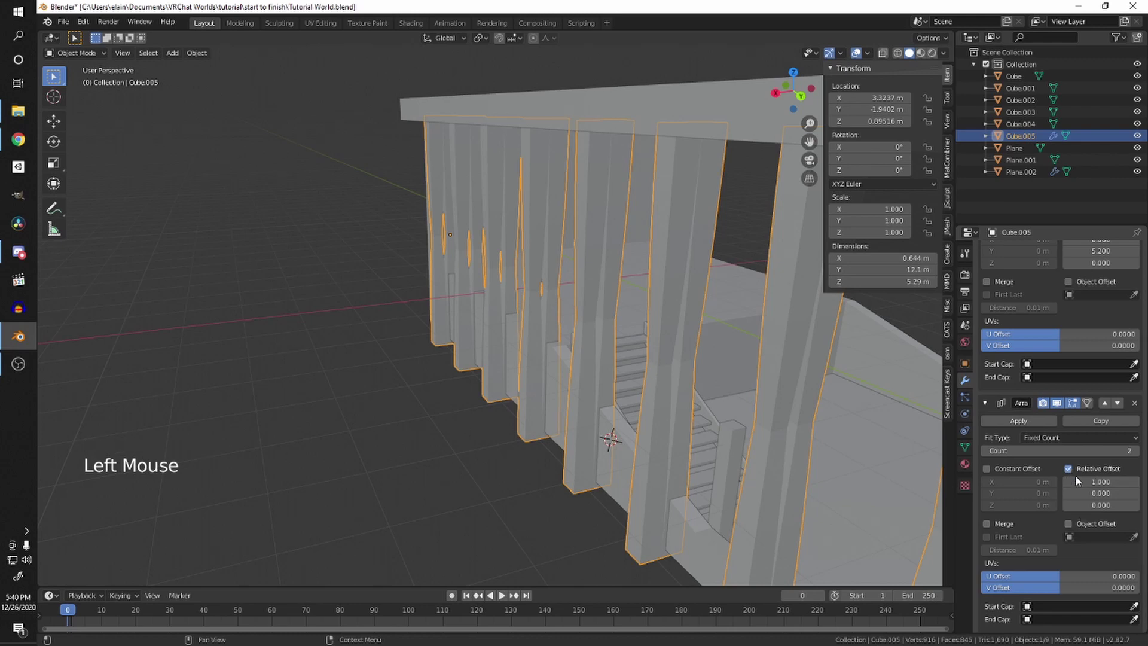
pyautogui.scroll(-3, 302, 312)
pyautogui.moveTo(657, 356); pyautogui.dragTo(484, 333, button='middle')
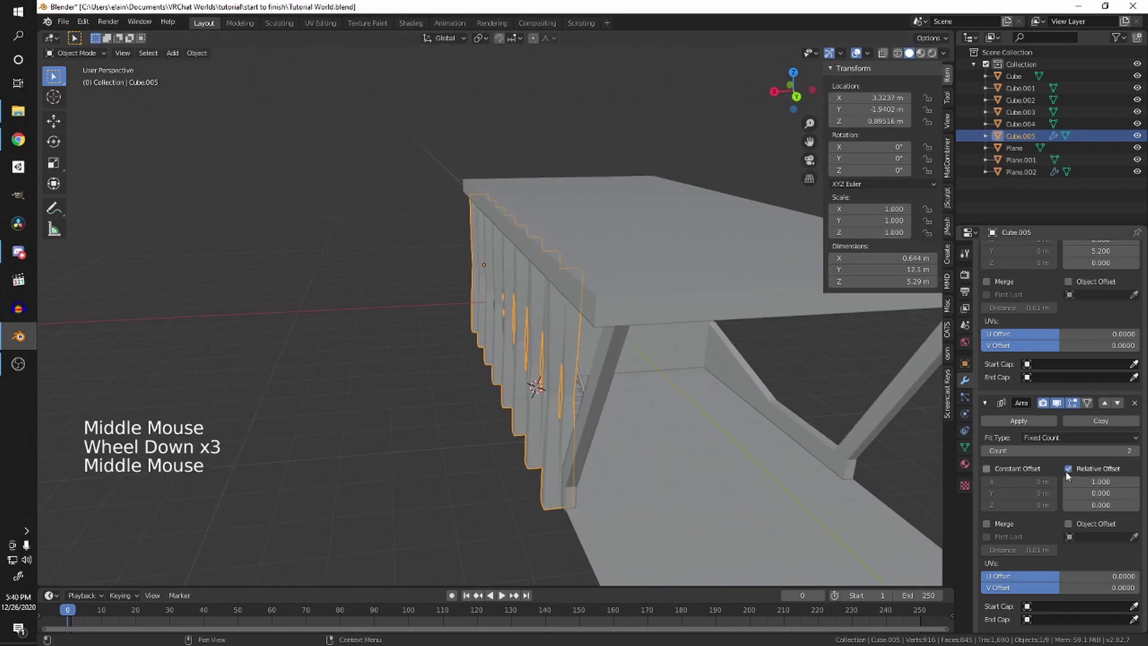
# Step: Try a relative X offset of -22.7 on the second array for a row on the opposite side, and remove that modifier
pyautogui.moveTo(1101, 481); pyautogui.dragTo(957, 482)
pyautogui.moveTo(807, 383); pyautogui.dragTo(695, 383, button='middle')
pyautogui.scroll(3, 730, 386)
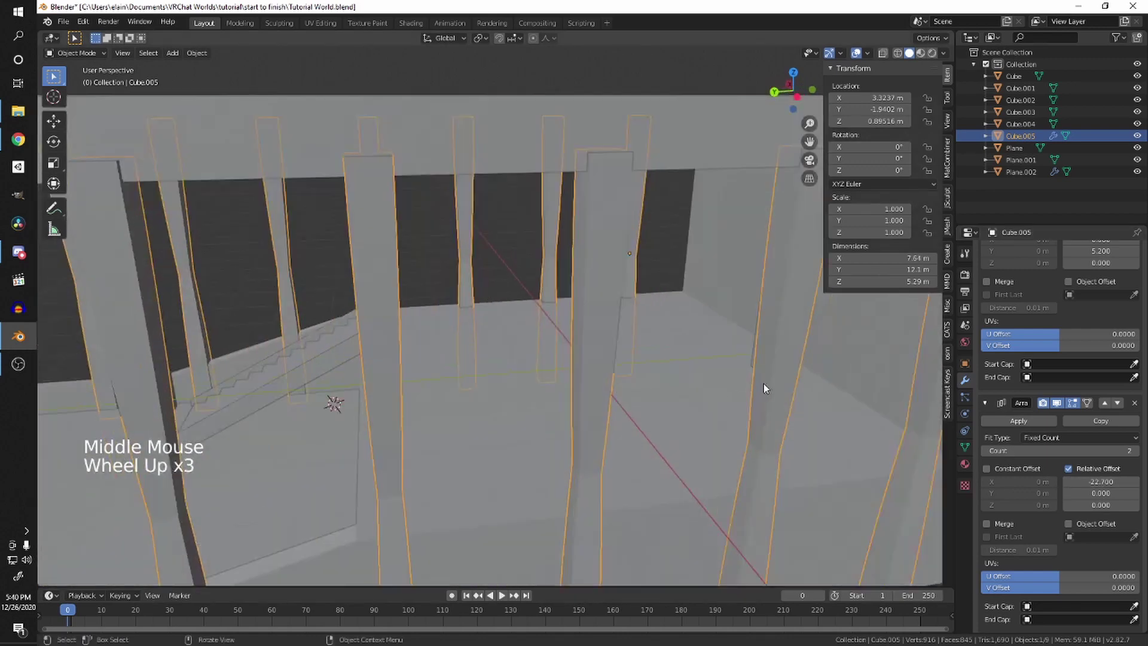
pyautogui.scroll(-1, 763, 389)
pyautogui.moveTo(763, 389); pyautogui.dragTo(658, 335, button='middle')
pyautogui.click(1134, 403)
# Step: Add a Mirror modifier on the X axis to the arrayed pillars
pyautogui.moveTo(455, 281); pyautogui.dragTo(589, 329, button='middle')
pyautogui.scroll(-1, 254, 280)
pyautogui.scroll(3, 473, 344)
pyautogui.scroll(-1, 589, 330)
pyautogui.click(1012, 248)
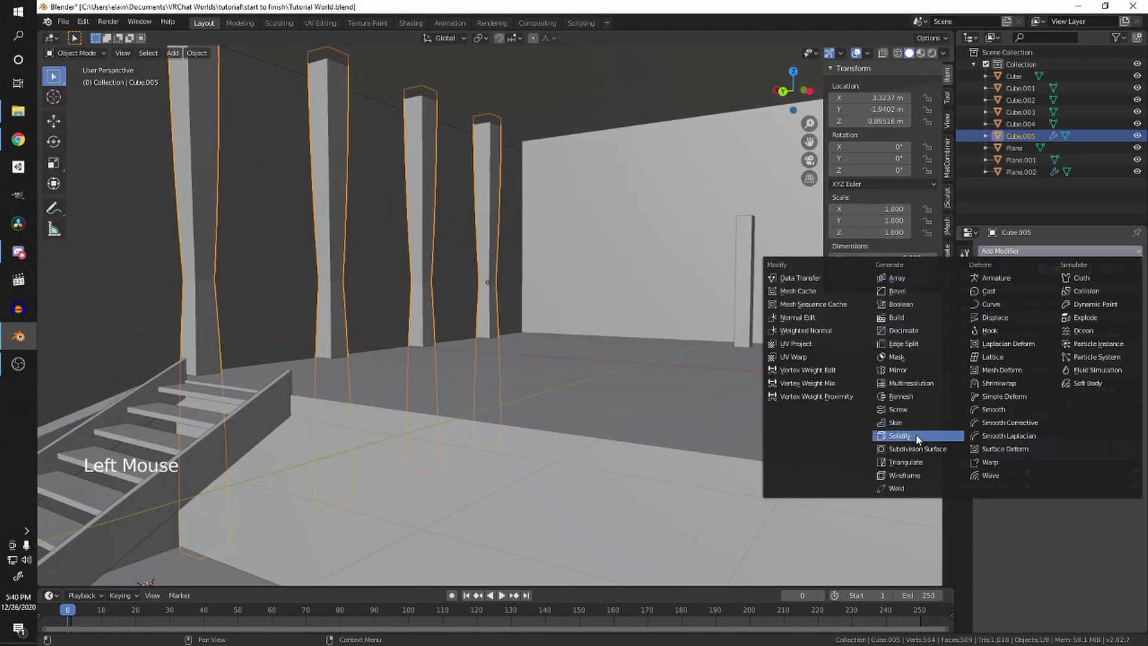
pyautogui.click(908, 369)
pyautogui.scroll(-2, 1044, 522)
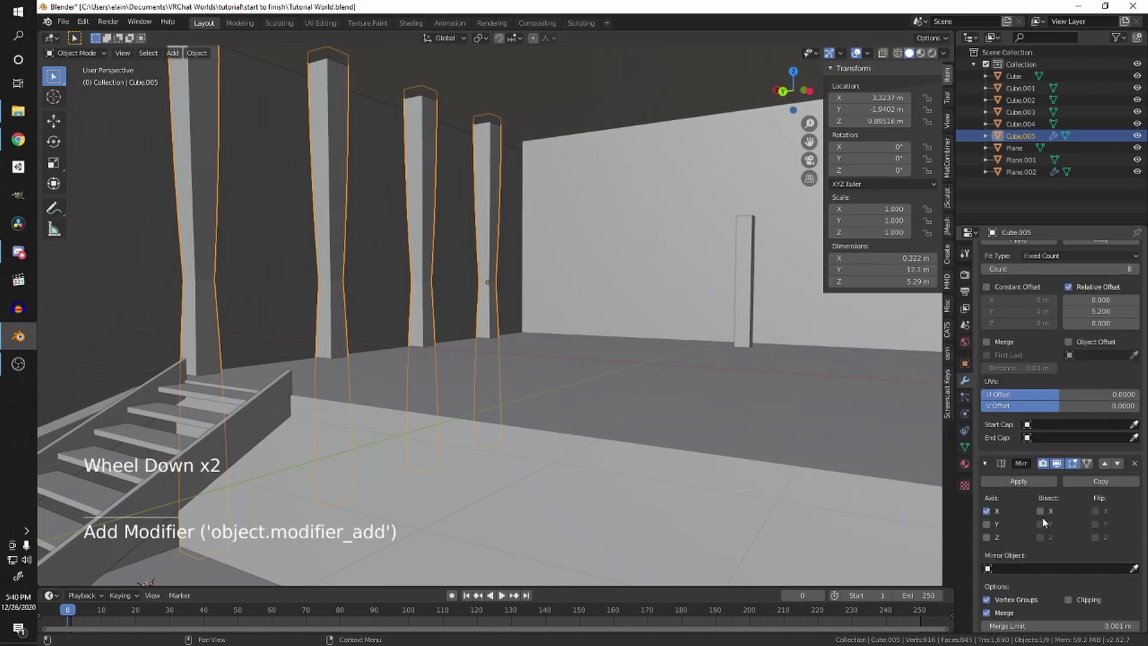
pyautogui.scroll(-4, 1043, 522)
pyautogui.scroll(-4, 668, 329)
# Step: Examine the pillar row and the opposite side of the building for the effect of the Mirror modifier
pyautogui.moveTo(668, 329); pyautogui.dragTo(708, 349, button='middle')
pyautogui.scroll(-4, 649, 269)
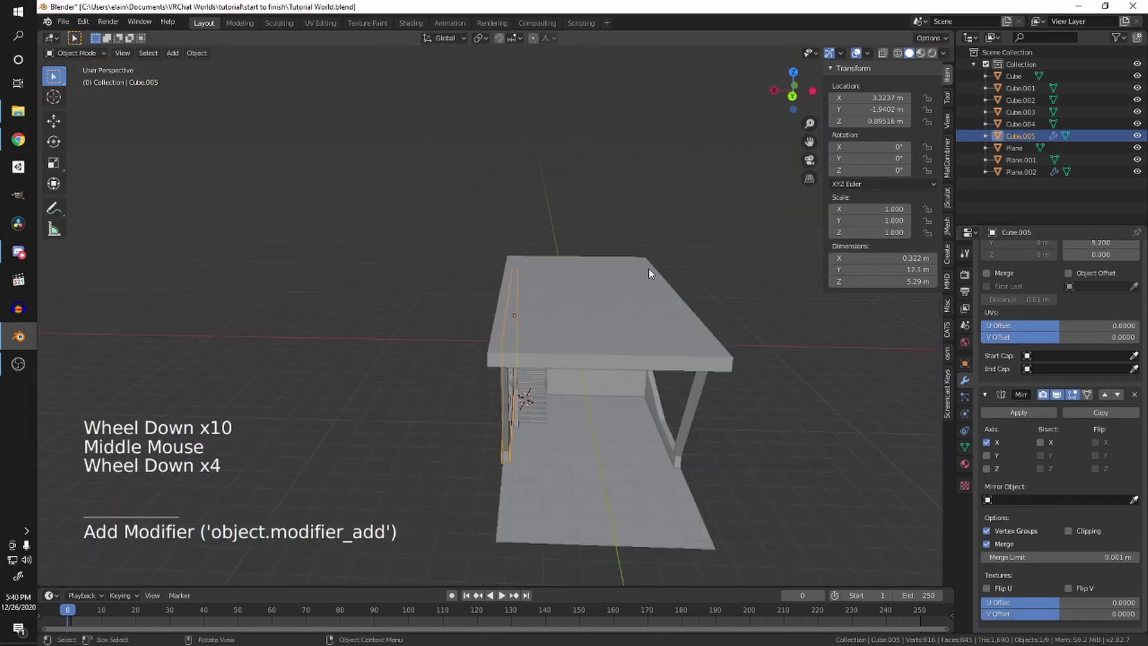
pyautogui.moveTo(648, 268); pyautogui.dragTo(713, 413, button='middle')
pyautogui.scroll(4, 638, 248)
pyautogui.scroll(2, 712, 422)
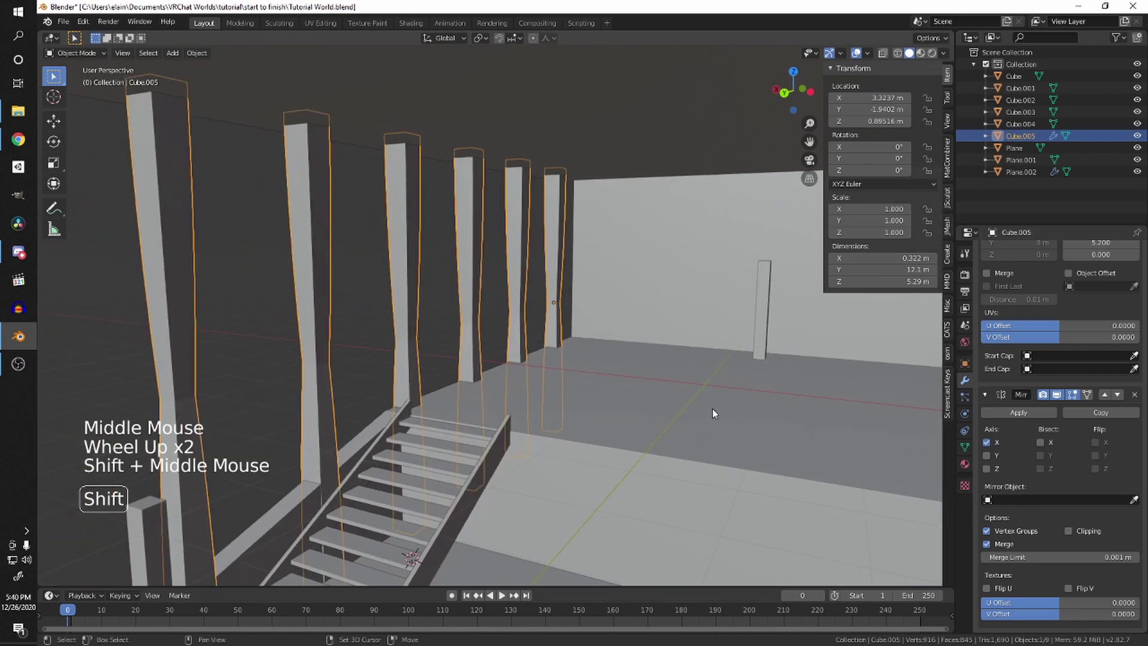
pyautogui.scroll(5, 712, 408)
pyautogui.keyDown('shift'); pyautogui.moveTo(727, 306); pyautogui.dragTo(692, 321, button='middle'); pyautogui.keyUp('shift')
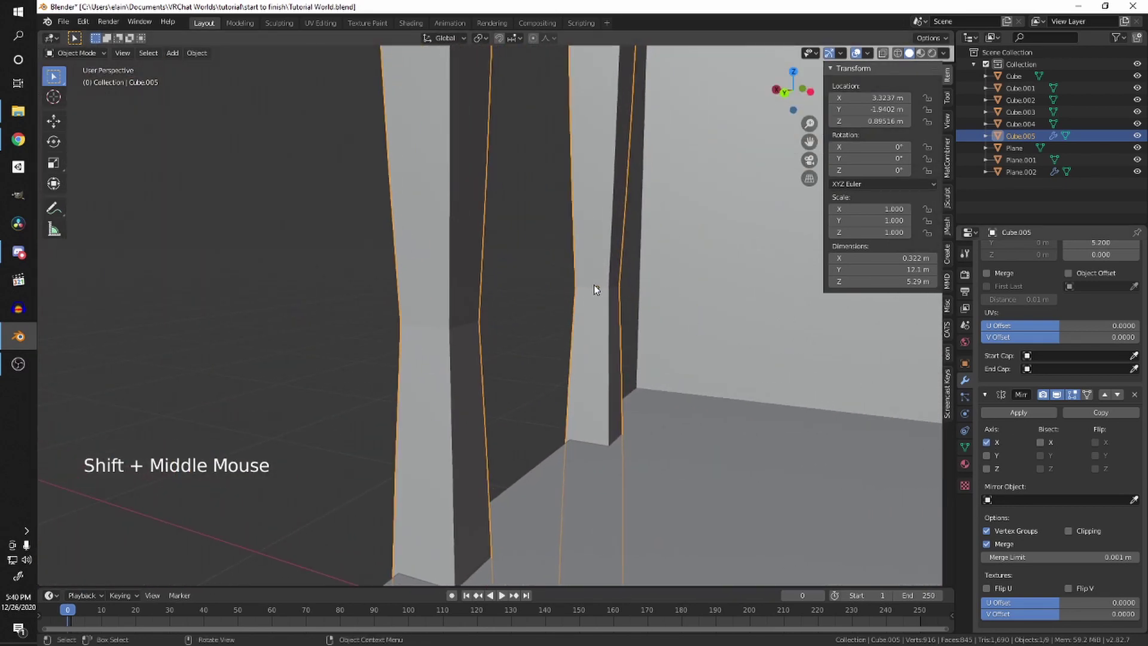
# Step: Set the origin of the arrayed column object to its centre of mass (surface)
pyautogui.scroll(-1, 636, 300)
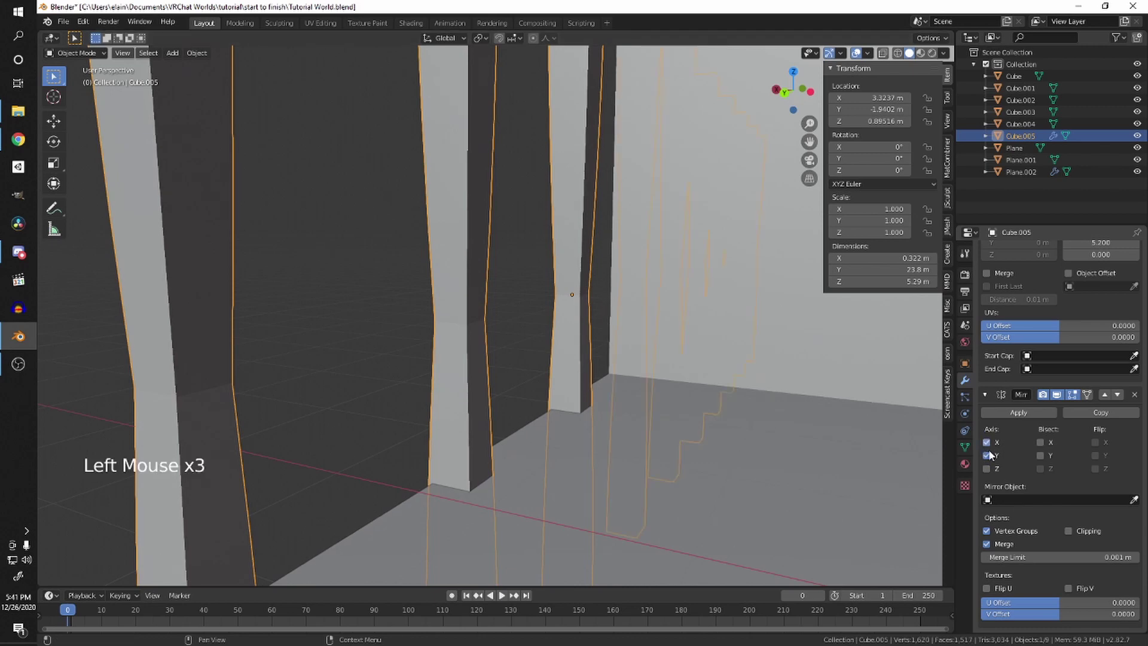
pyautogui.scroll(-4, 515, 367)
pyautogui.scroll(5, 502, 346)
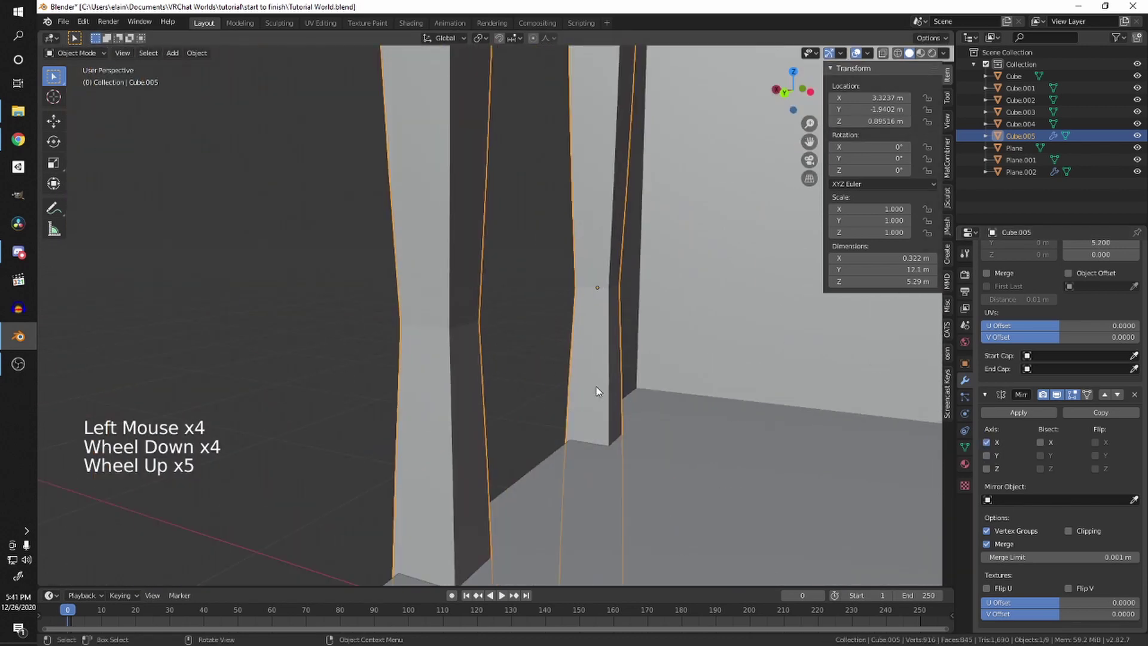
pyautogui.scroll(-4, 488, 371)
pyautogui.moveTo(487, 369); pyautogui.dragTo(527, 377, button='middle')
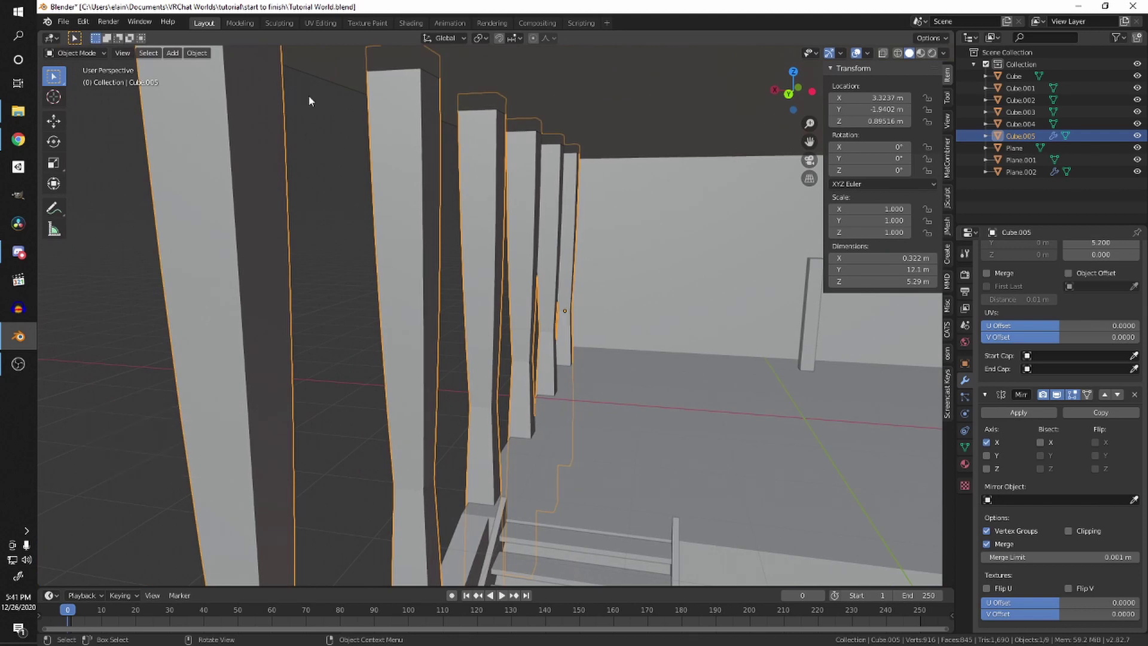
pyautogui.click(197, 52)
pyautogui.moveTo(542, 198); pyautogui.dragTo(454, 197, button='middle')
pyautogui.click(197, 52)
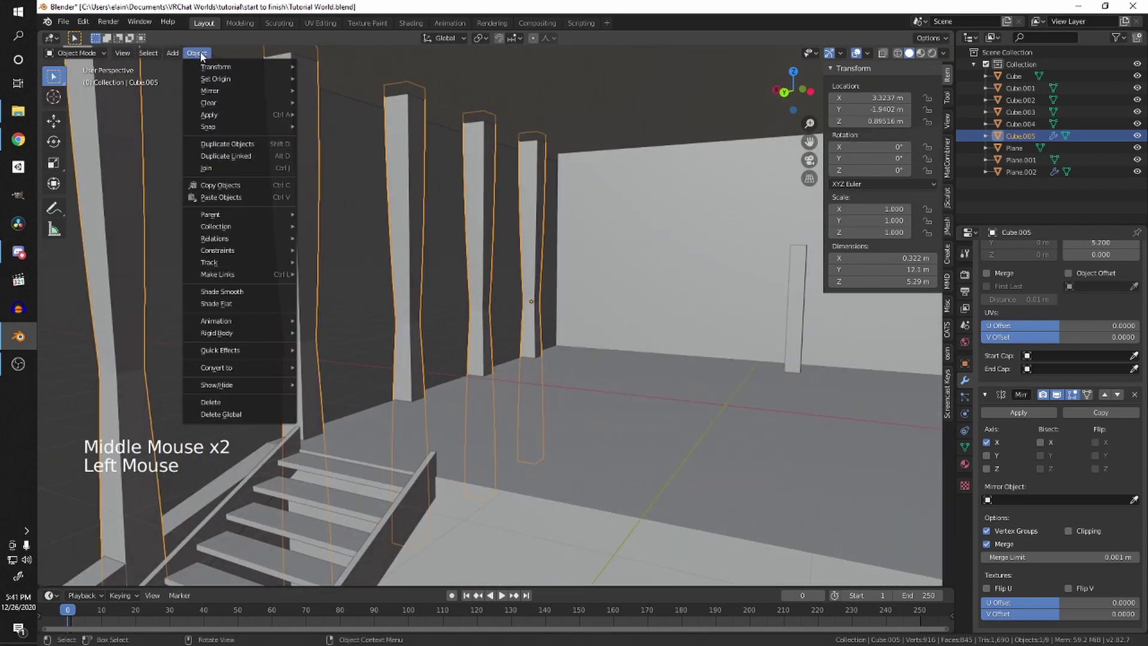
pyautogui.moveTo(210, 82)
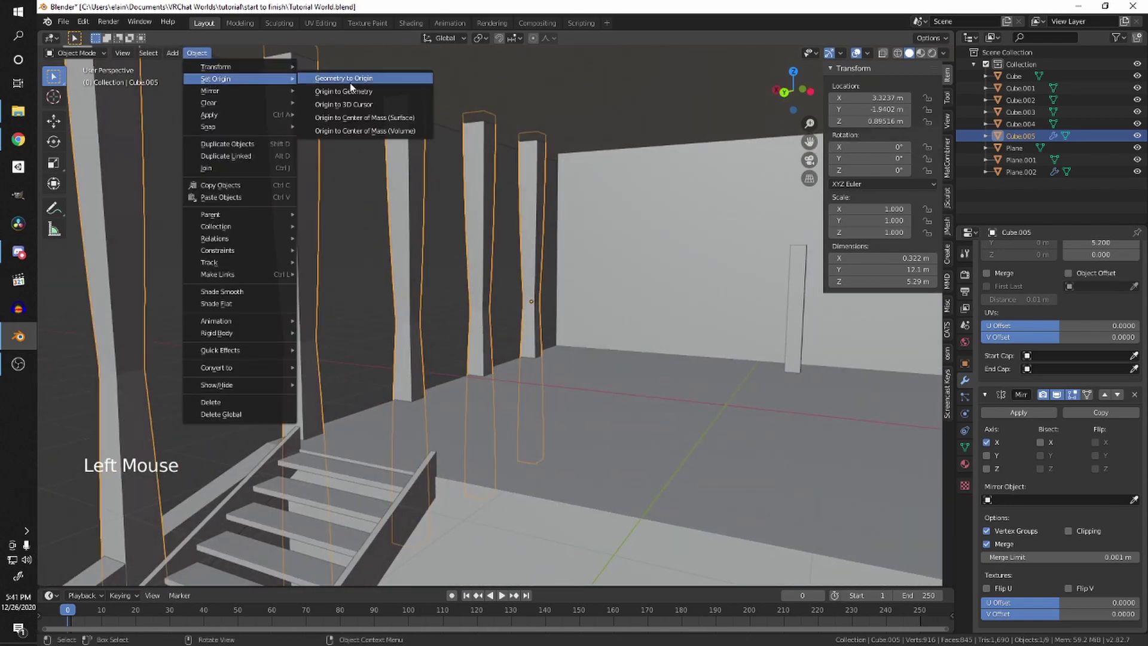
pyautogui.click(334, 117)
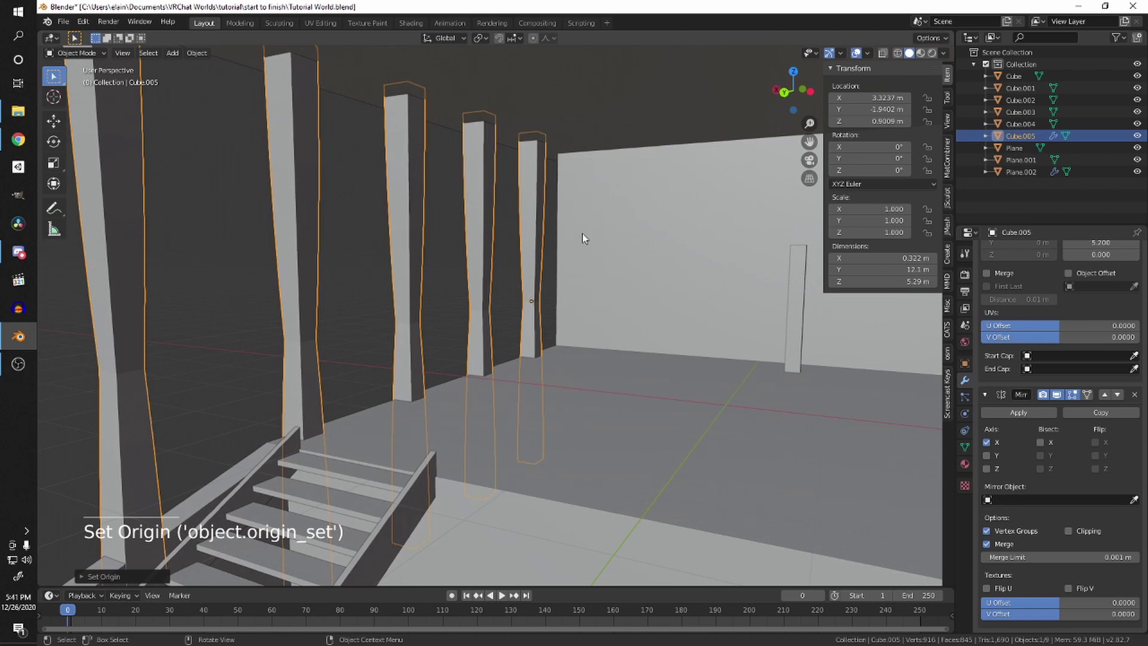
pyautogui.click(196, 53)
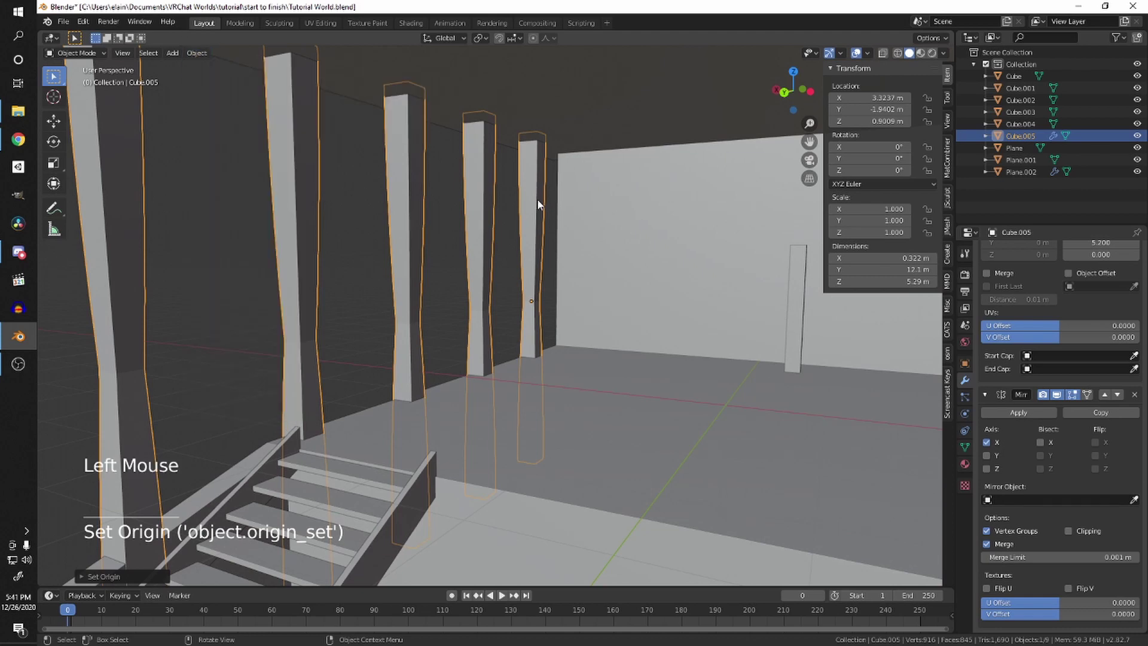
# Step: Enter edit mode on the column object with vertex selection active, keeping solid shading
pyautogui.moveTo(538, 202); pyautogui.dragTo(520, 236, button='middle')
pyautogui.scroll(-1, 541, 209)
pyautogui.scroll(3, 514, 216)
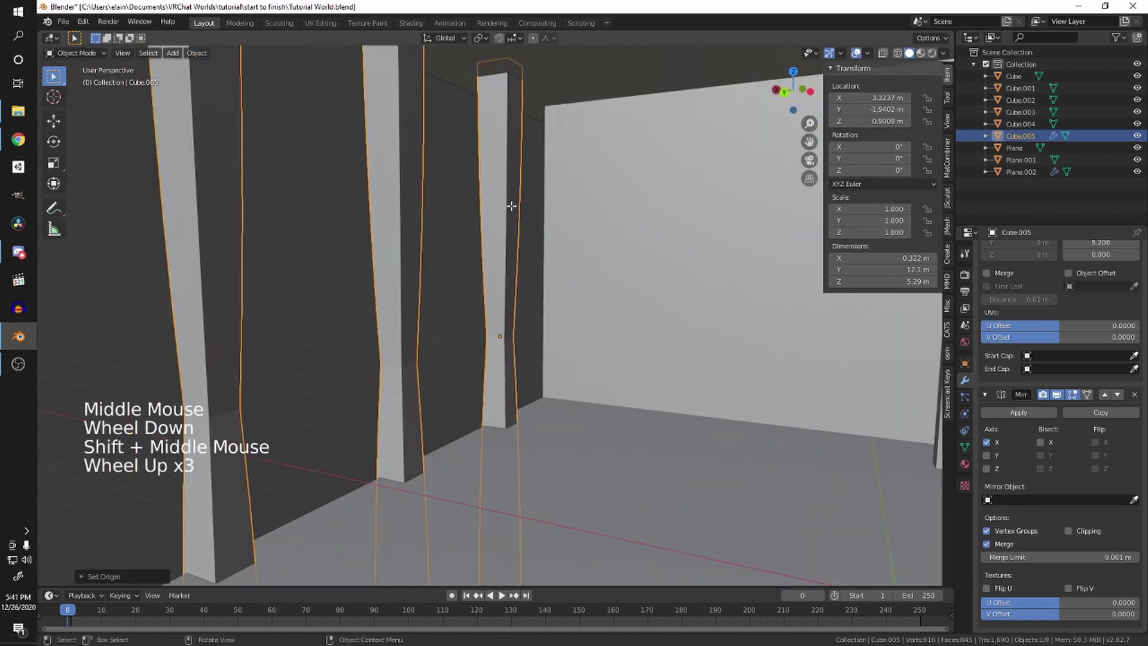
pyautogui.press('Tab')
pyautogui.scroll(-2, 510, 205)
pyautogui.press('1')
pyautogui.hotkey('shift', 'z')
pyautogui.hotkey('shift', 'z')
pyautogui.hotkey('shift', 'z')
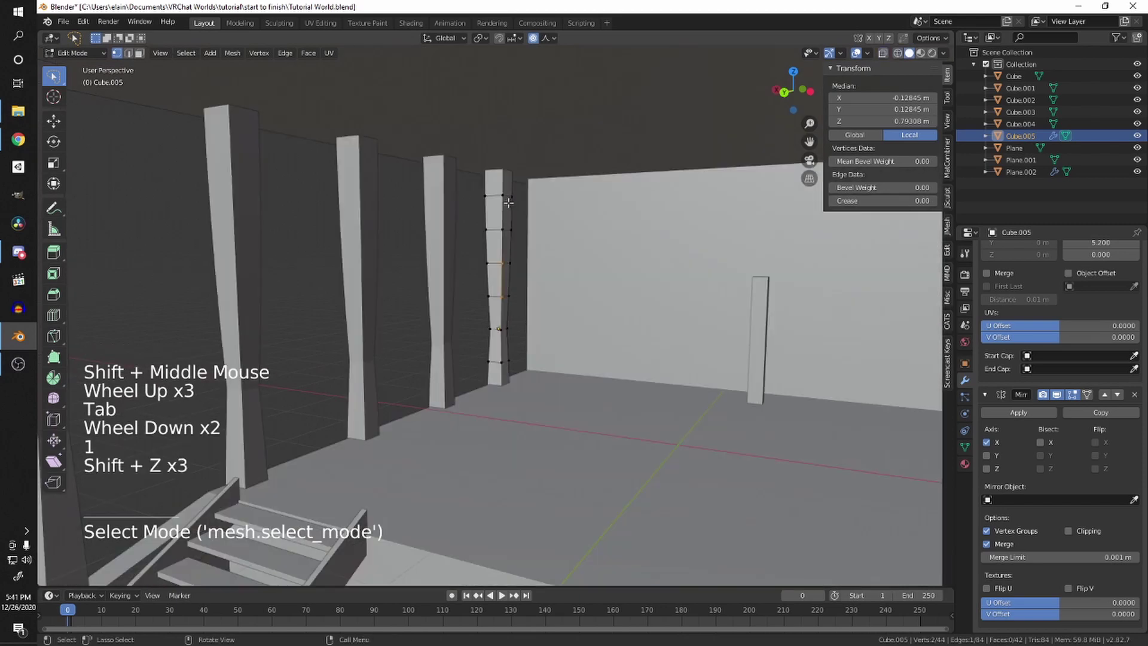
# Step: Select the corner vertex of the original column's upper edge loop and snap the 3D cursor to it
pyautogui.click(507, 205)
pyautogui.scroll(3, 523, 185)
pyautogui.scroll(1, 522, 184)
pyautogui.moveTo(523, 185); pyautogui.dragTo(525, 256, button='middle')
pyautogui.scroll(-1, 523, 227)
pyautogui.scroll(1, 529, 259)
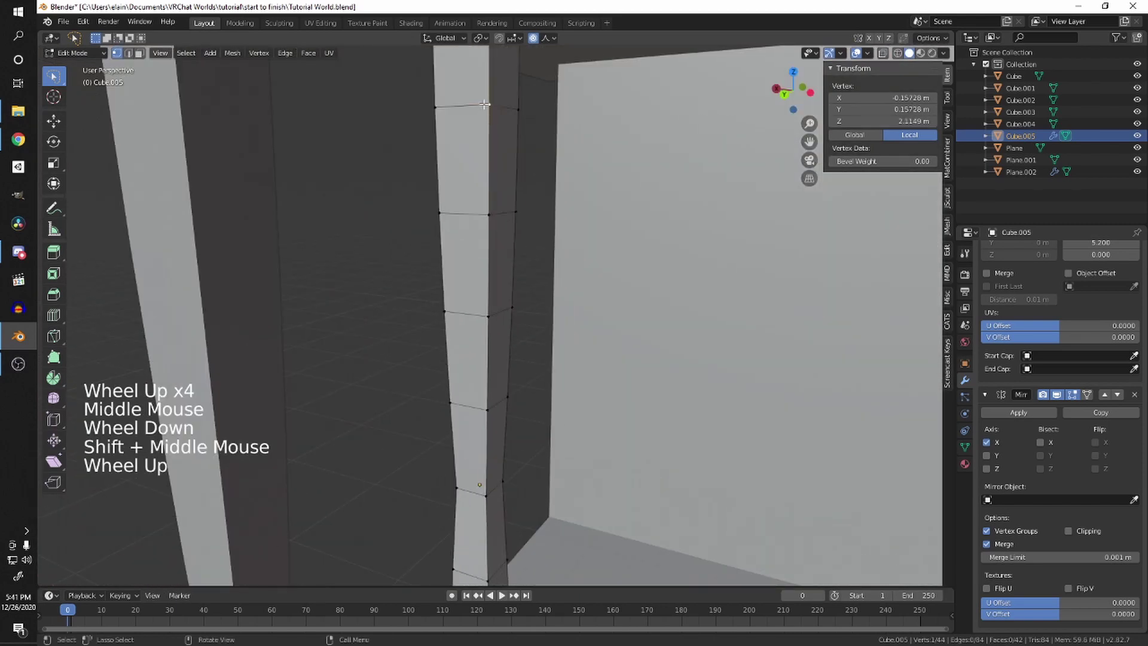
pyautogui.press('shift')
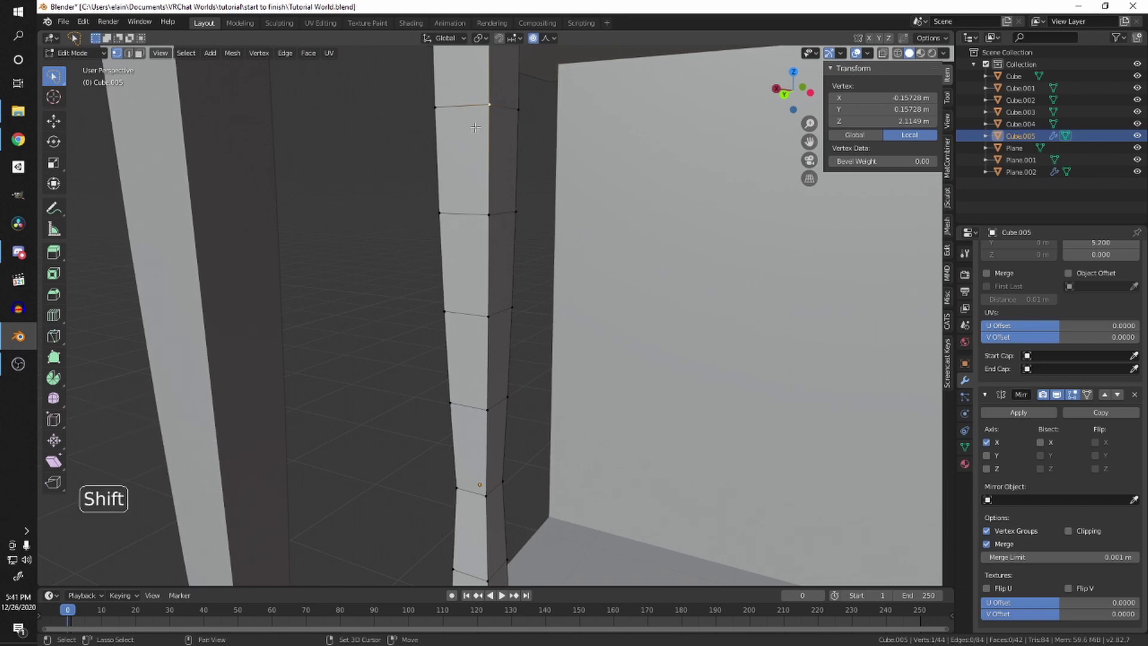
pyautogui.hotkey('shift', 's')
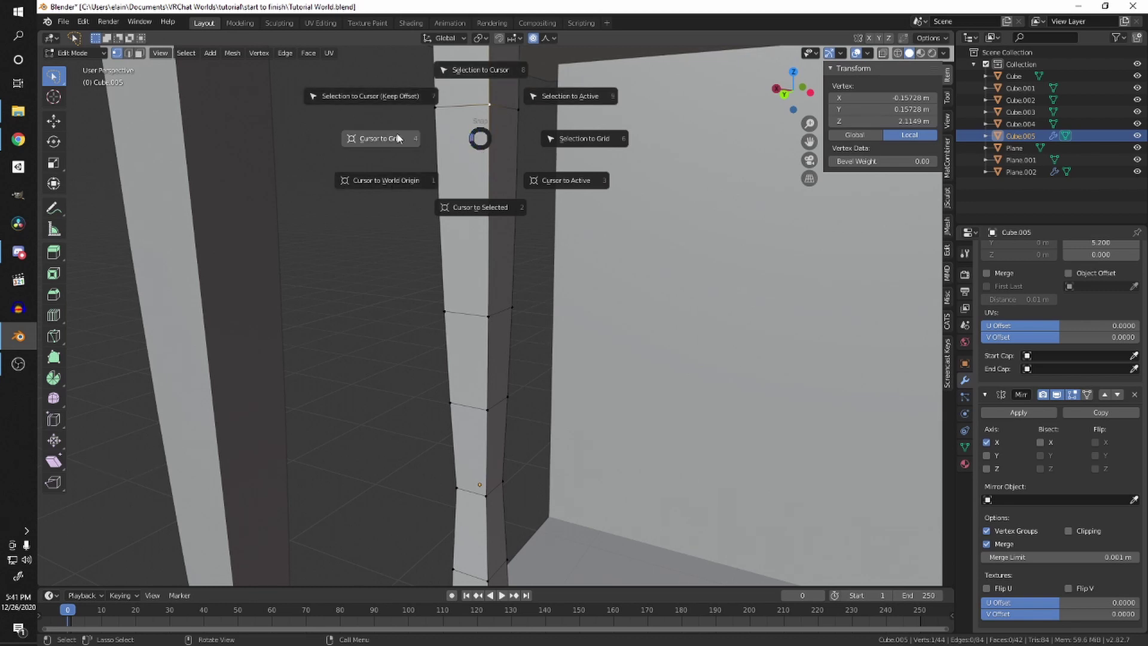
pyautogui.click(482, 210)
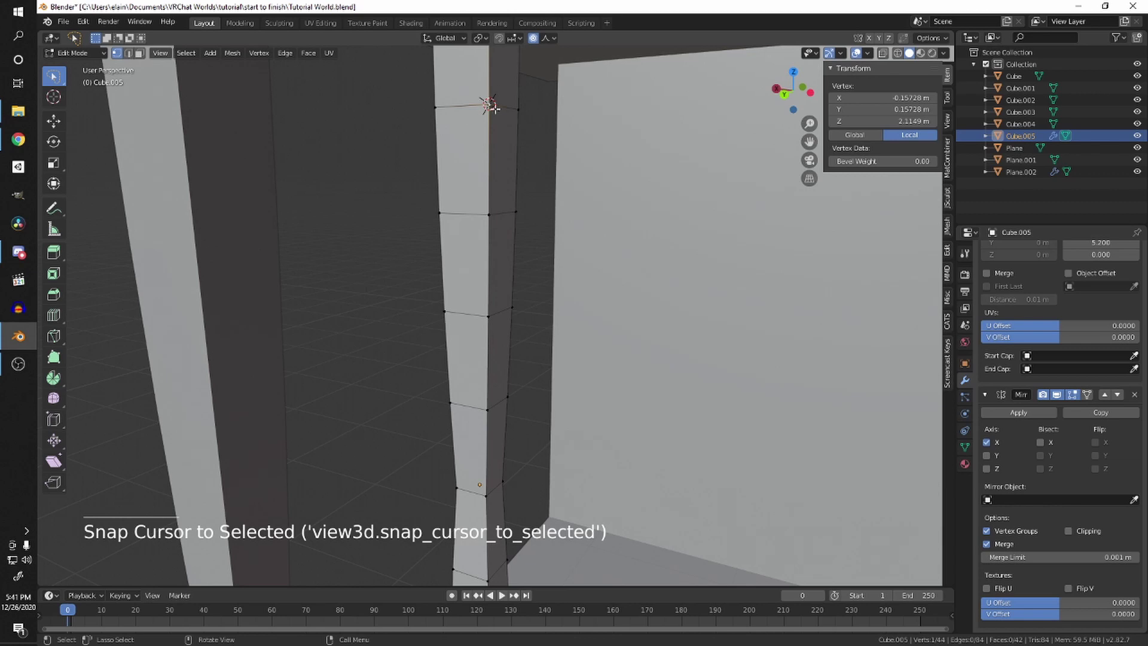
# Step: Return to object mode and set the column object's origin to the 3D cursor
pyautogui.press('Tab')
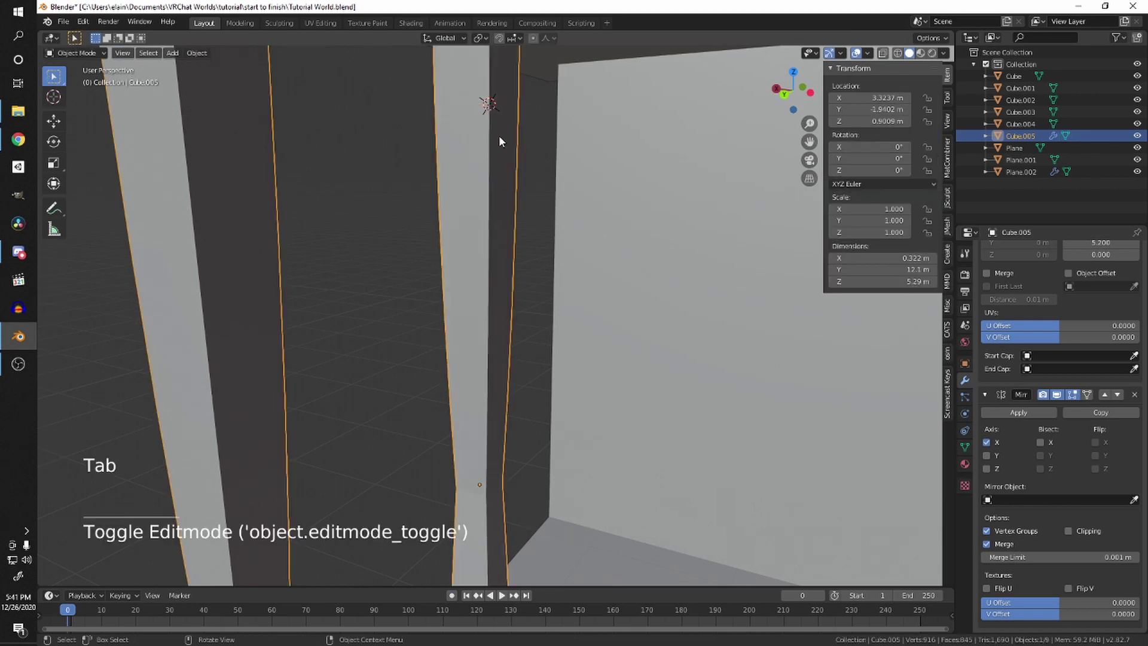
pyautogui.click(195, 52)
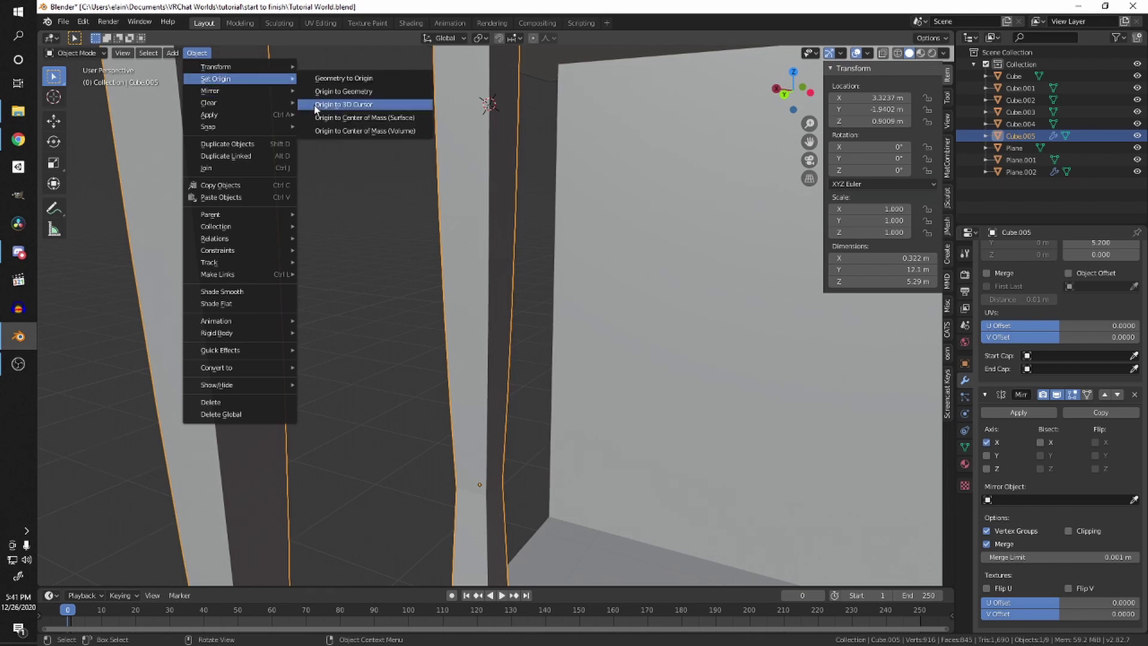
pyautogui.click(344, 104)
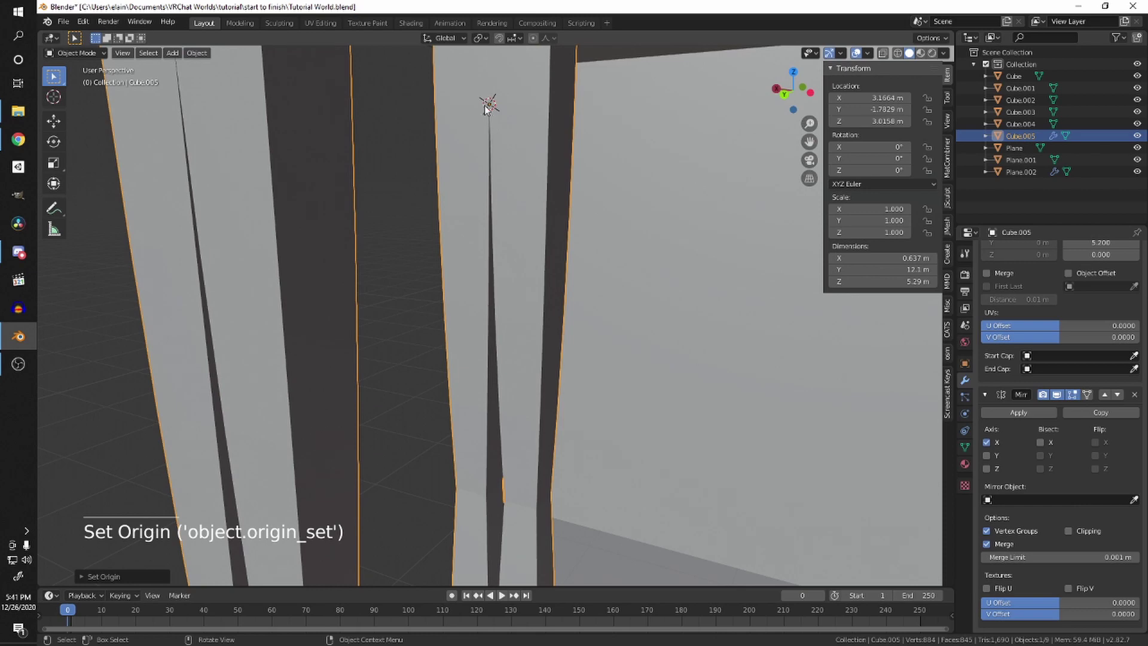
# Step: Examine how the mirrored columns sit around the relocated origin, from close up and across the building
pyautogui.scroll(-1, 487, 106)
pyautogui.scroll(-2, 487, 102)
pyautogui.moveTo(494, 109); pyautogui.dragTo(454, 174, button='middle')
pyautogui.keyDown('shift'); pyautogui.scroll(1, 484, 96); pyautogui.keyUp('shift')
pyautogui.scroll(3, 484, 96)
pyautogui.scroll(-4, 411, 217)
pyautogui.scroll(4, 383, 135)
pyautogui.scroll(-3, 424, 110)
pyautogui.moveTo(382, 135); pyautogui.dragTo(462, 181, button='middle')
pyautogui.scroll(2, 419, 69)
pyautogui.scroll(3, 487, 150)
pyautogui.scroll(-2, 450, 130)
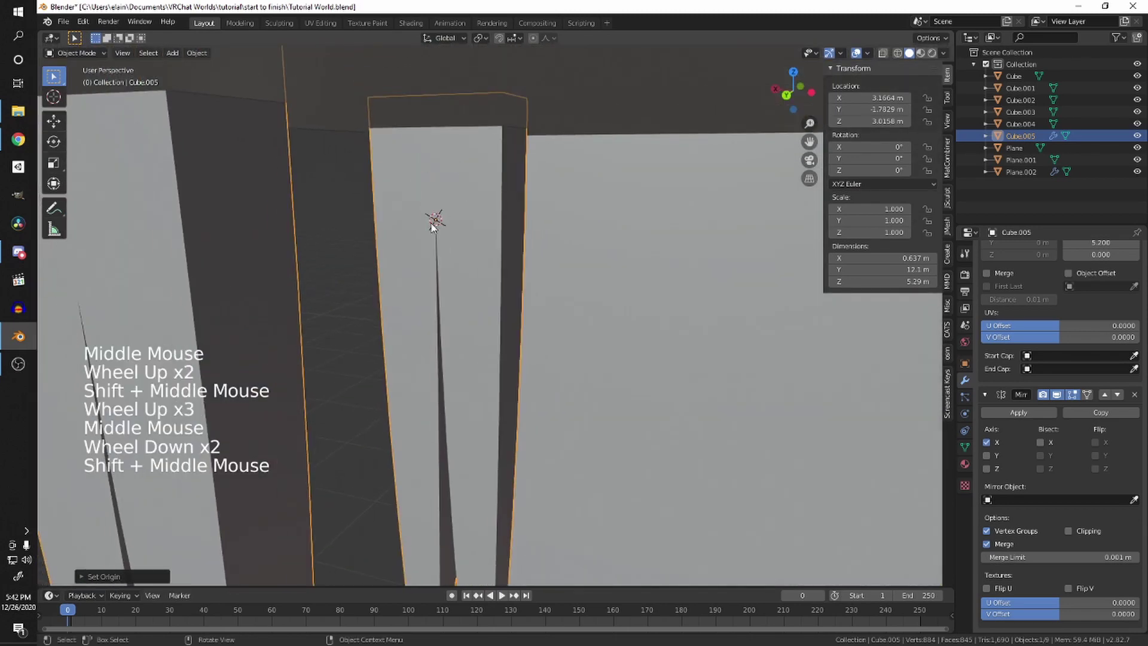
pyautogui.scroll(-3, 489, 239)
pyautogui.keyDown('shift'); pyautogui.moveTo(489, 239); pyautogui.dragTo(551, 317, button='middle'); pyautogui.keyUp('shift')
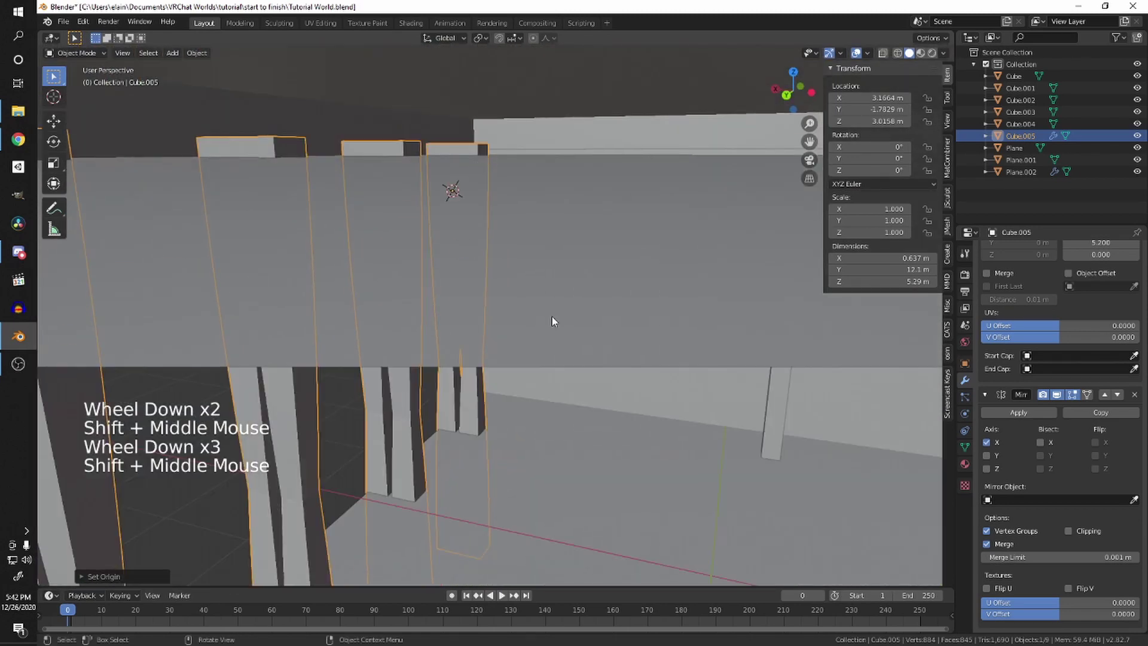
pyautogui.scroll(-3, 508, 236)
pyautogui.scroll(3, 420, 331)
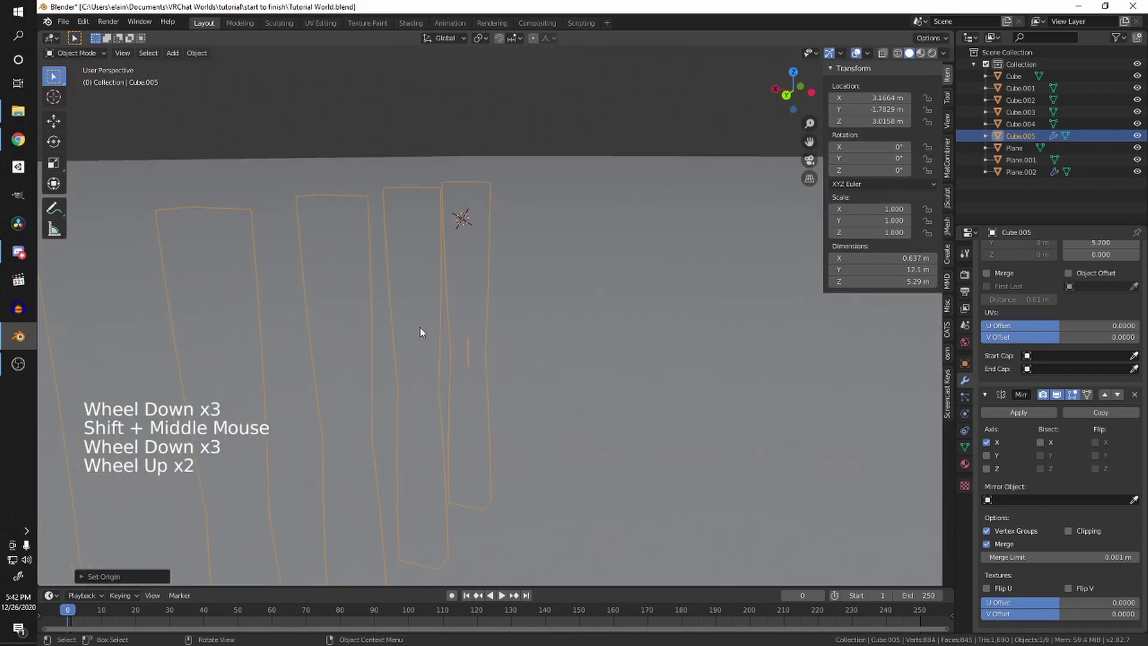
pyautogui.keyDown('shift'); pyautogui.moveTo(420, 331); pyautogui.dragTo(734, 276, button='middle'); pyautogui.keyUp('shift')
pyautogui.scroll(-2, 512, 248)
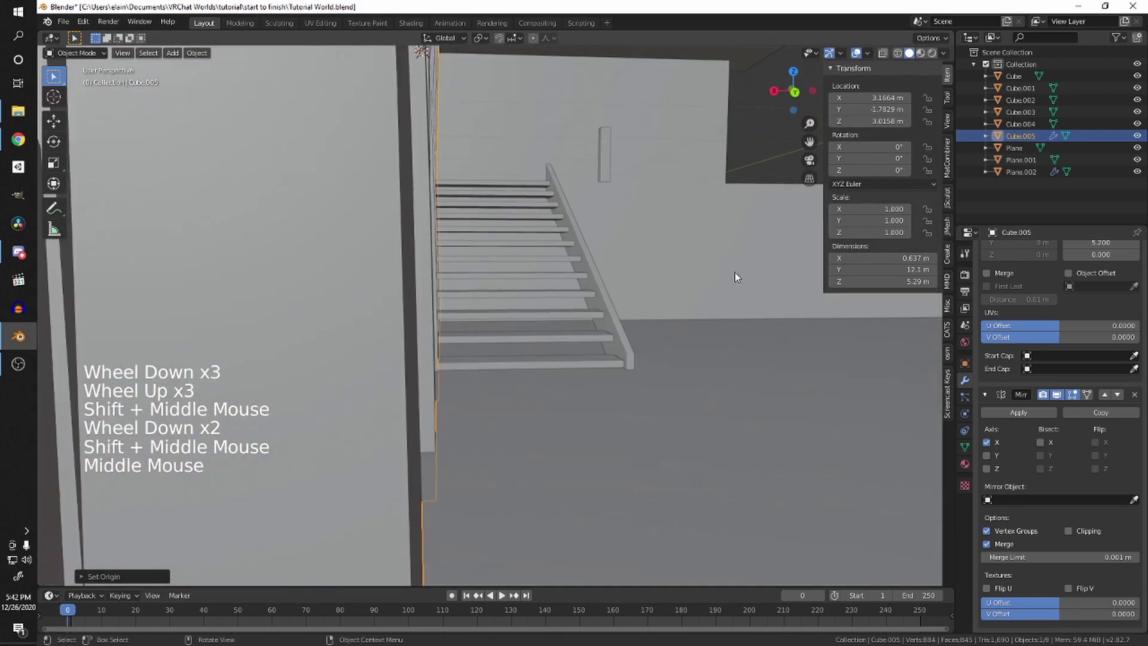
pyautogui.moveTo(758, 206); pyautogui.dragTo(712, 308, button='middle')
pyautogui.scroll(-1, 688, 317)
pyautogui.keyDown('shift'); pyautogui.moveTo(712, 308); pyautogui.dragTo(742, 340, button='middle'); pyautogui.keyUp('shift')
pyautogui.keyDown('shift'); pyautogui.scroll(1, 666, 310); pyautogui.keyUp('shift')
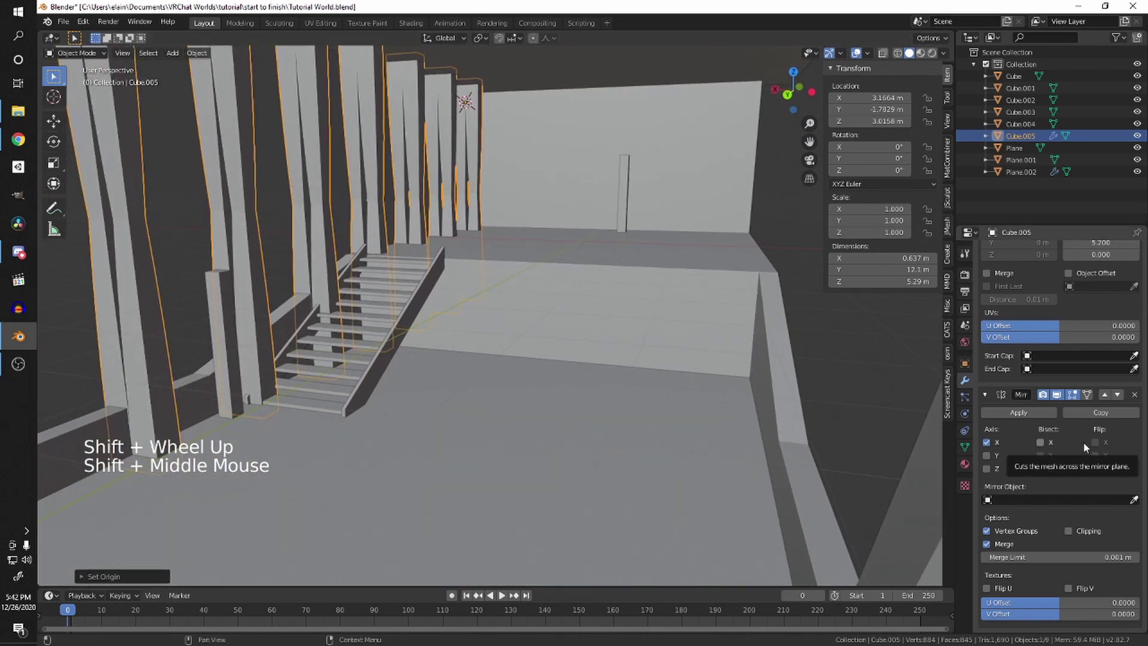
# Step: Set the column mirror modifier's mirror object to Plane, the building's floor mesh
pyautogui.scroll(-4, 520, 394)
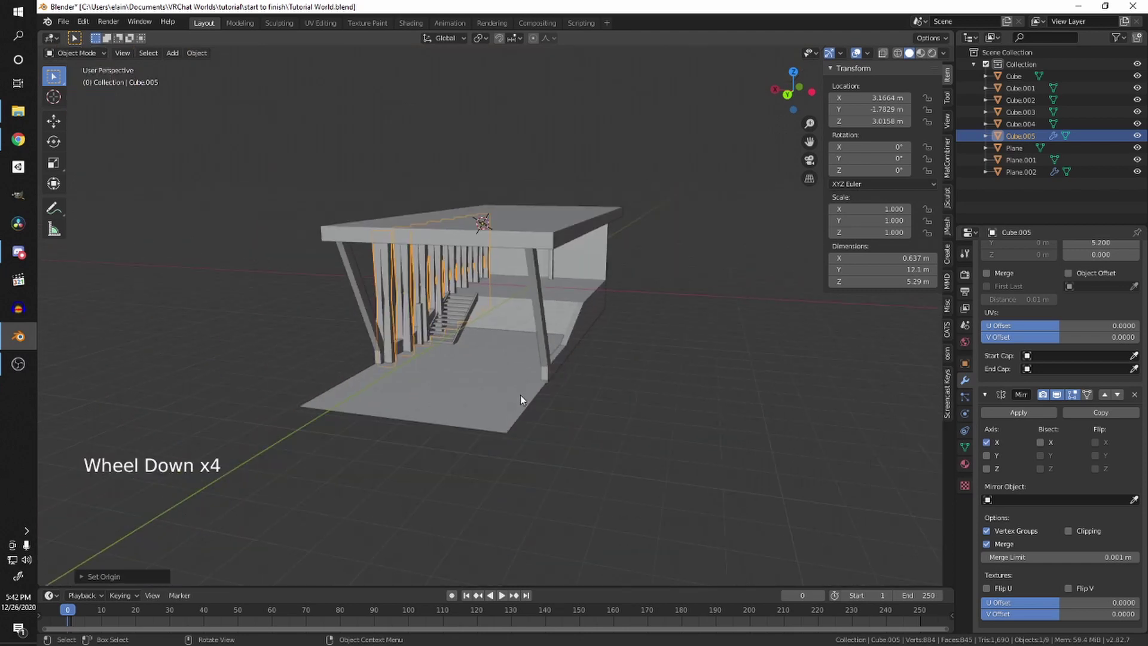
pyautogui.moveTo(520, 395); pyautogui.dragTo(502, 235, button='middle')
pyautogui.scroll(4, 593, 282)
pyautogui.moveTo(593, 282); pyautogui.dragTo(787, 502, button='middle')
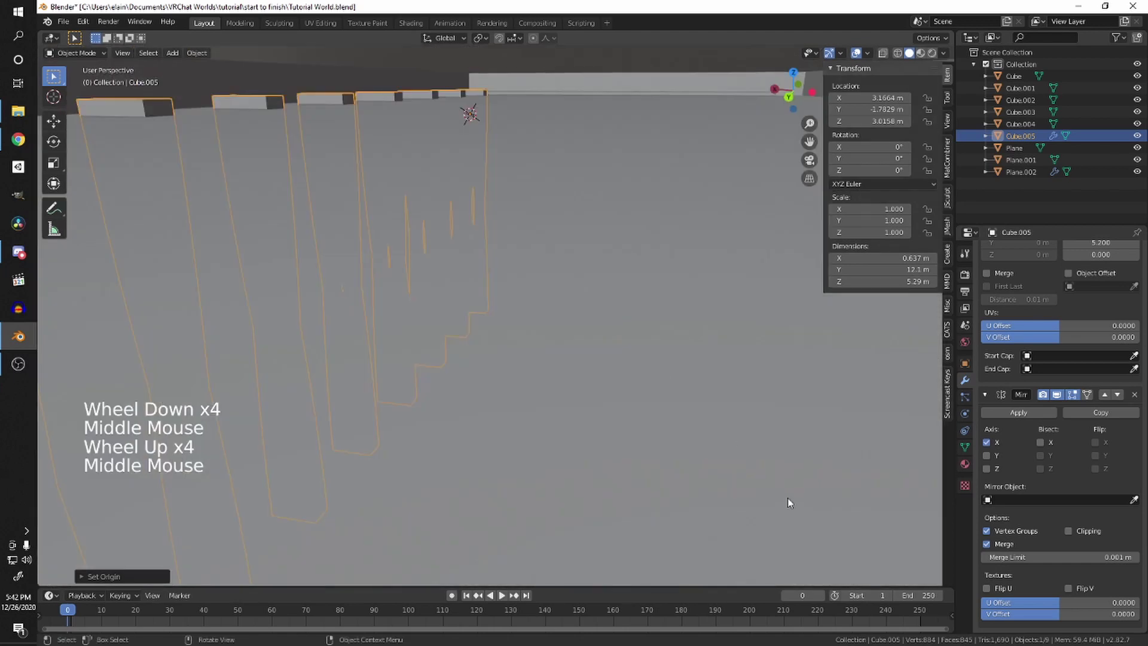
pyautogui.scroll(2, 713, 408)
pyautogui.click(721, 246)
# Step: Inspect the mirrored columns along both sides of the building from inside and outside
pyautogui.moveTo(713, 408); pyautogui.dragTo(622, 278, button='middle')
pyautogui.scroll(-3, 718, 247)
pyautogui.scroll(1, 651, 256)
pyautogui.scroll(2, 573, 279)
pyautogui.scroll(-3, 658, 274)
pyautogui.scroll(2, 547, 242)
pyautogui.scroll(-2, 648, 277)
pyautogui.moveTo(622, 277); pyautogui.dragTo(594, 279, button='middle')
pyautogui.scroll(2, 522, 296)
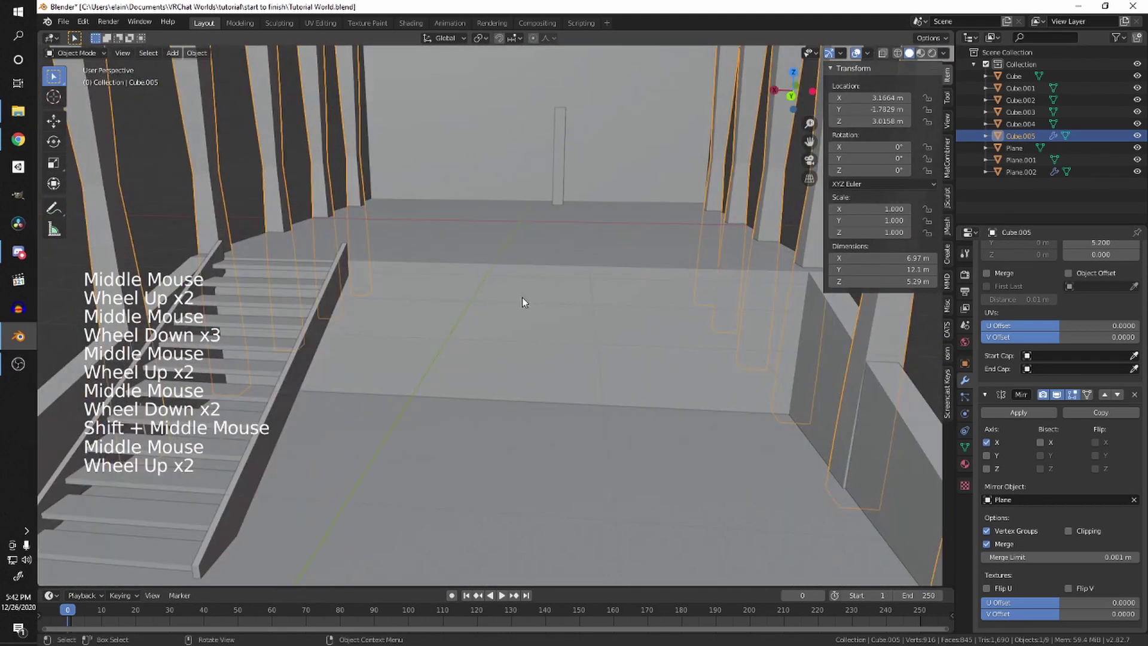
pyautogui.scroll(1, 658, 174)
pyautogui.scroll(-4, 448, 270)
pyautogui.moveTo(449, 269); pyautogui.dragTo(527, 251, button='middle')
pyautogui.scroll(1, 526, 251)
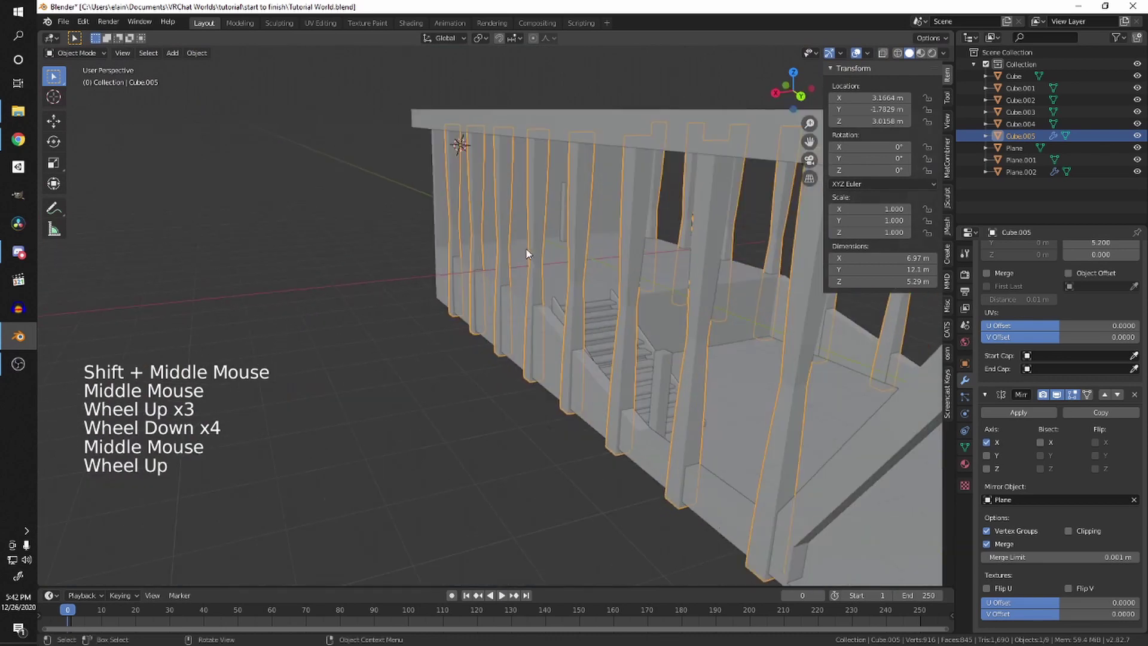
pyautogui.scroll(3, 512, 243)
pyautogui.scroll(-2, 595, 149)
pyautogui.moveTo(594, 150); pyautogui.dragTo(692, 264, button='middle')
pyautogui.scroll(1, 530, 188)
# Step: Replace the mirror object with Cube, the small post by the back wall
pyautogui.click(1132, 498)
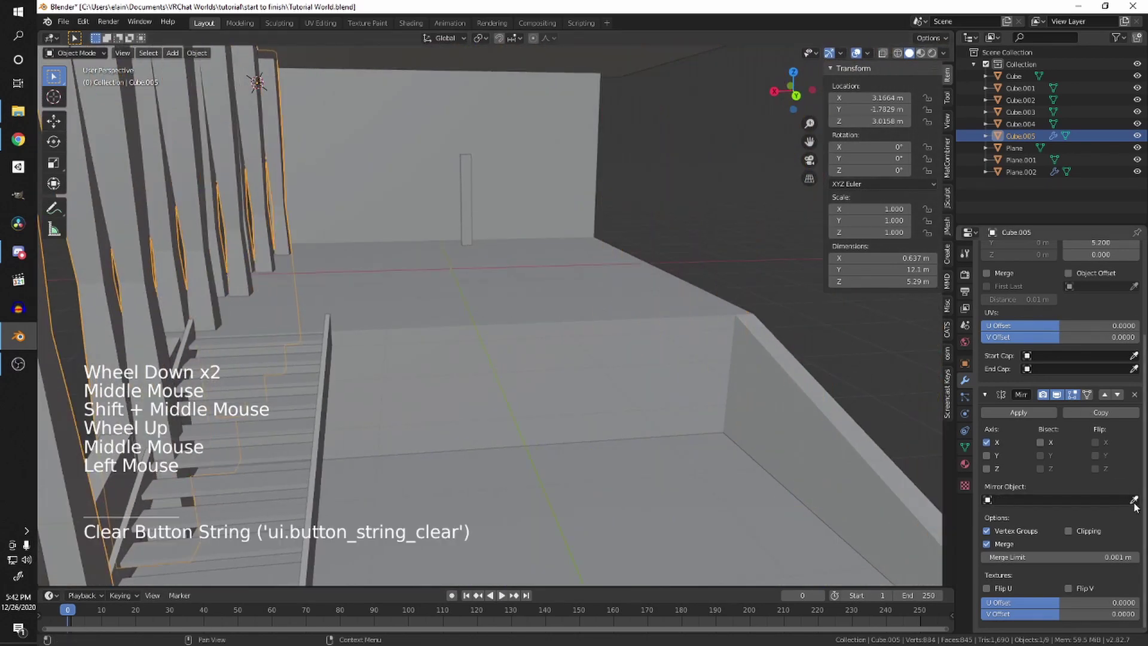
pyautogui.click(1134, 500)
pyautogui.click(468, 178)
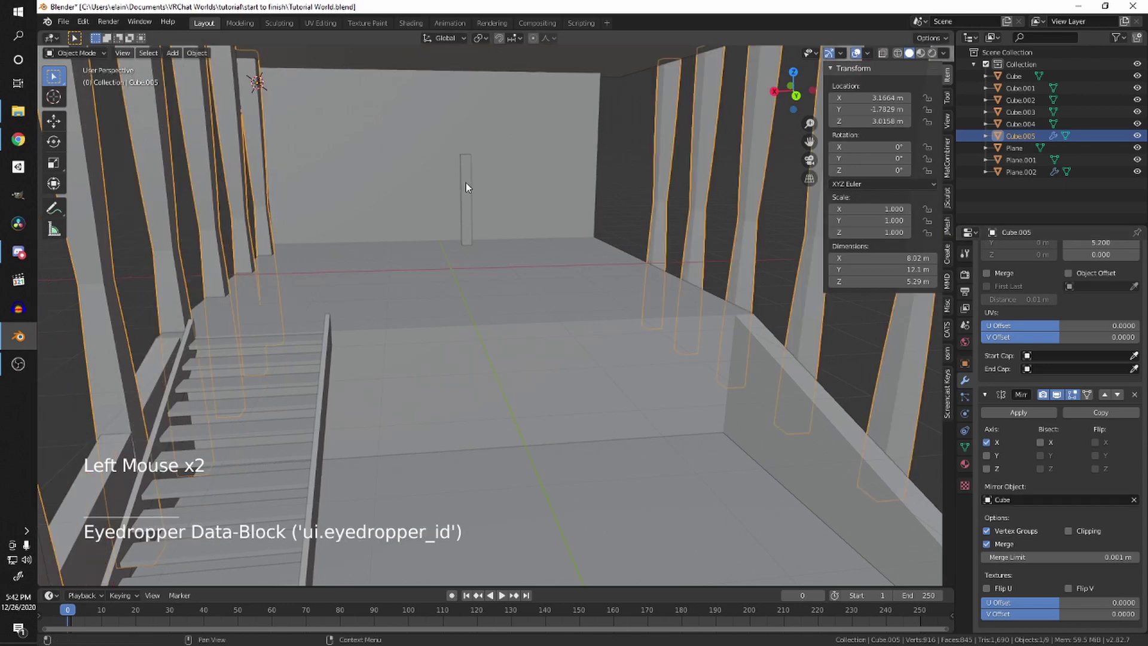
# Step: Try moving the small post along the X axis to about 0.64 m, and undo the move
pyautogui.click(465, 182)
pyautogui.press('g')
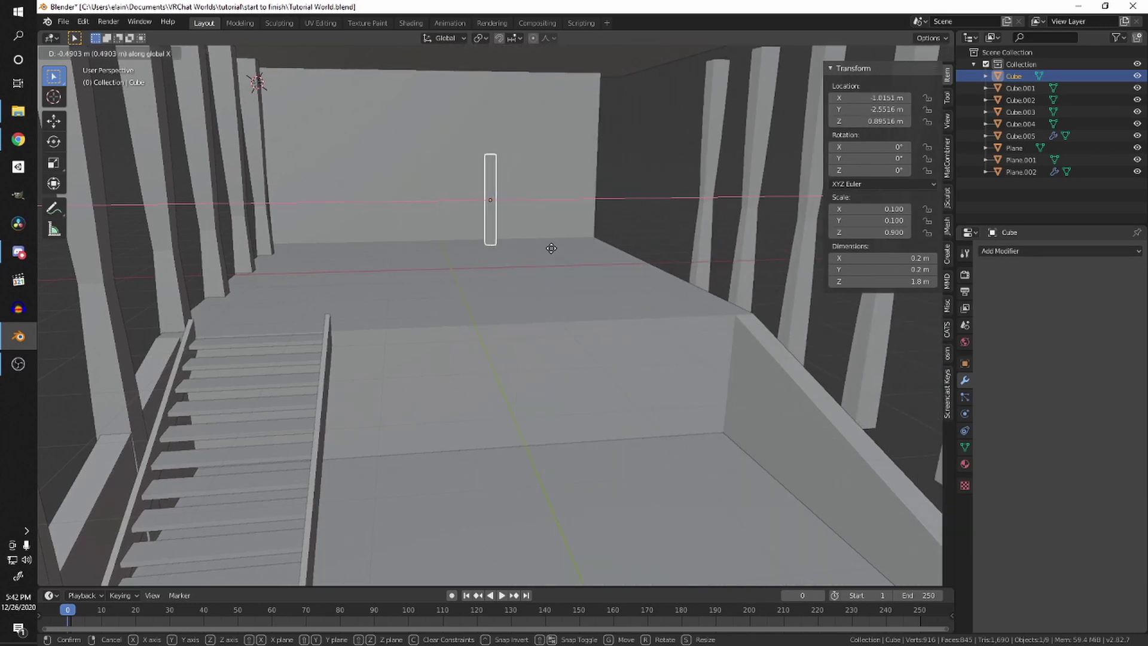
pyautogui.click(469, 230)
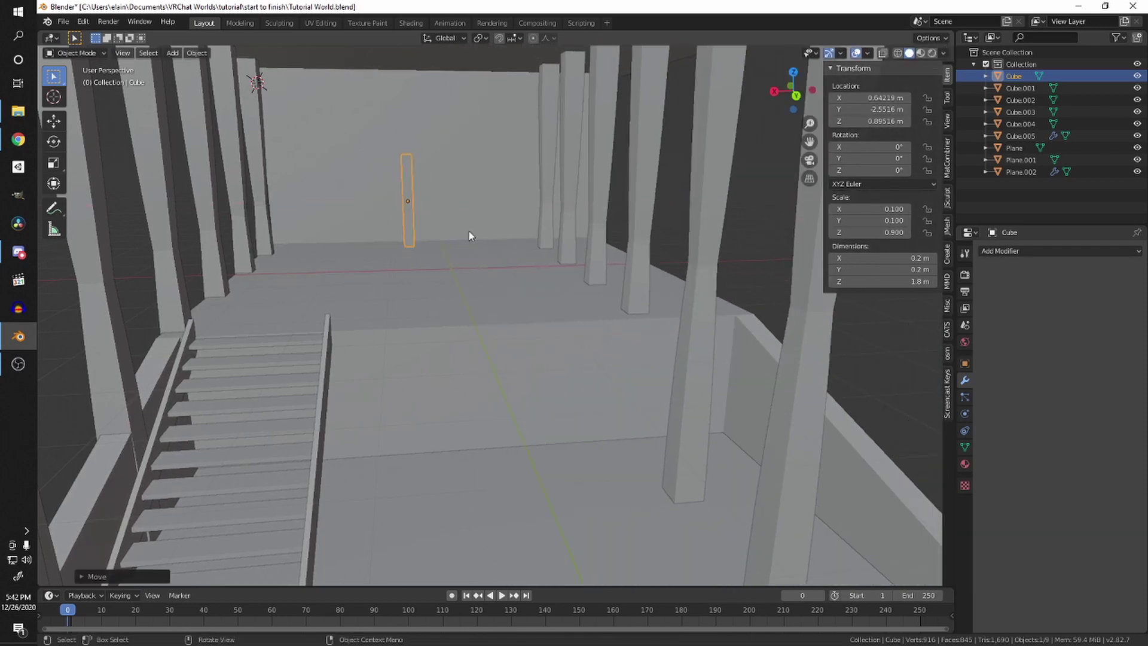
pyautogui.hotkey('ctrl', 'z')
pyautogui.hotkey('ctrl', 'z')
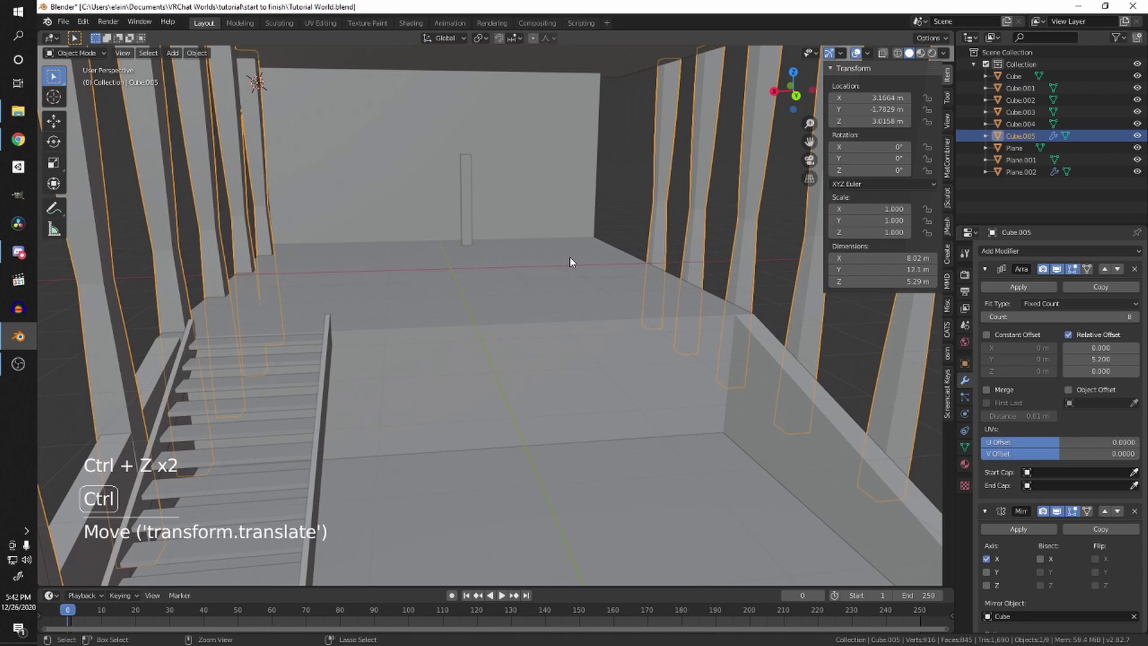
# Step: Switch the column mirror modifier's mirror object from Cube back to Plane
pyautogui.click(805, 309)
pyautogui.scroll(-6, 1076, 526)
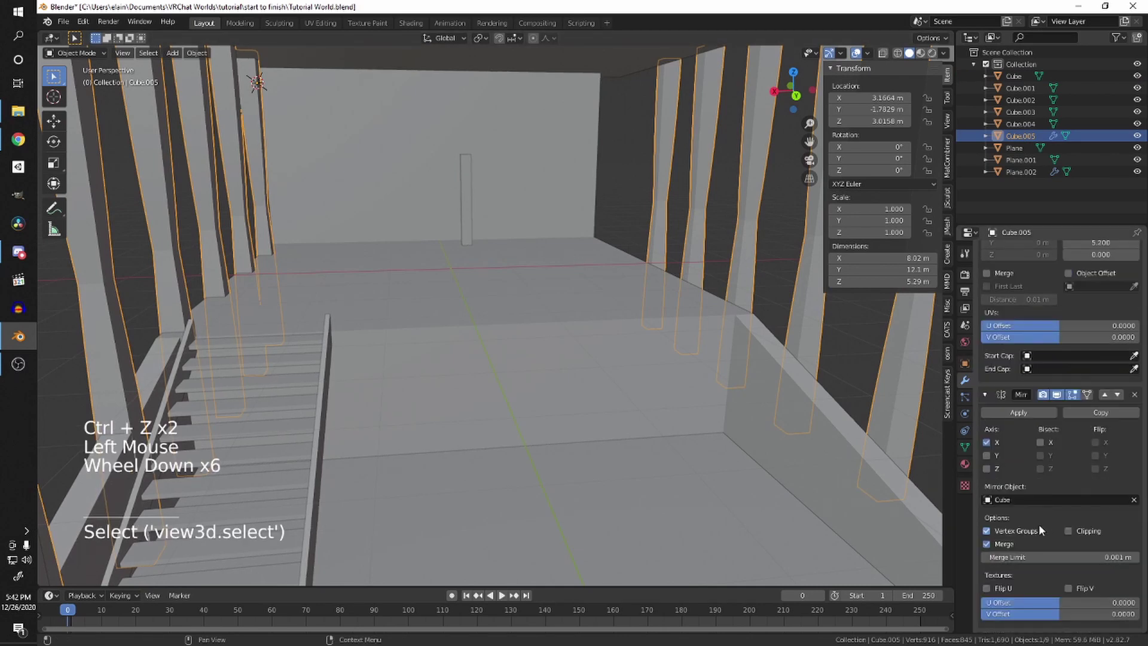
pyautogui.click(1134, 499)
pyautogui.click(1134, 499)
pyautogui.click(529, 332)
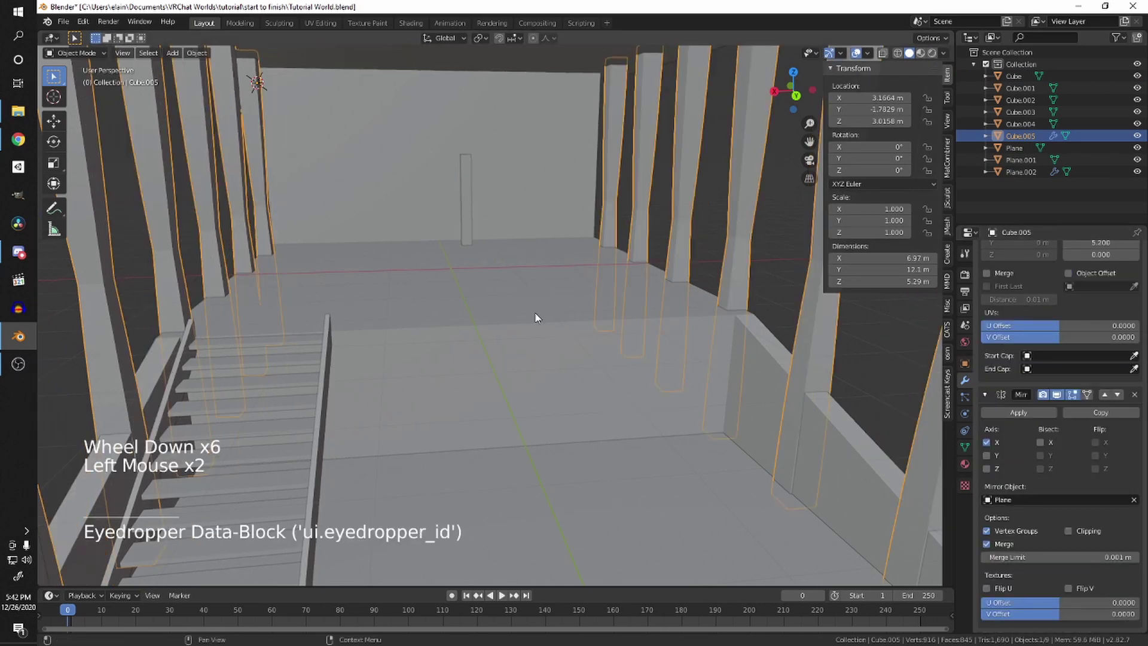
# Step: Examine the column placement against the side walls and roof, including the column mesh in edit mode
pyautogui.moveTo(535, 317); pyautogui.dragTo(478, 329, button='middle')
pyautogui.keyDown('shift'); pyautogui.moveTo(478, 329); pyautogui.dragTo(759, 317, button='middle'); pyautogui.keyUp('shift')
pyautogui.scroll(-1, 505, 351)
pyautogui.scroll(2, 832, 352)
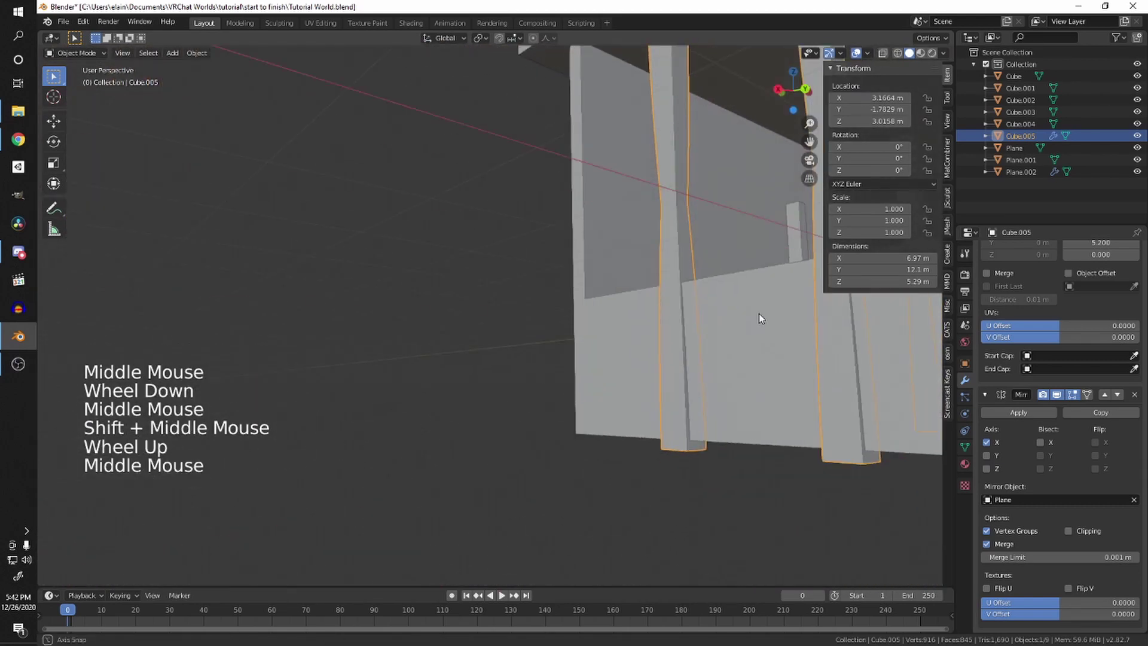
pyautogui.scroll(1, 688, 275)
pyautogui.moveTo(687, 275); pyautogui.dragTo(730, 246, button='middle')
pyautogui.scroll(1, 498, 256)
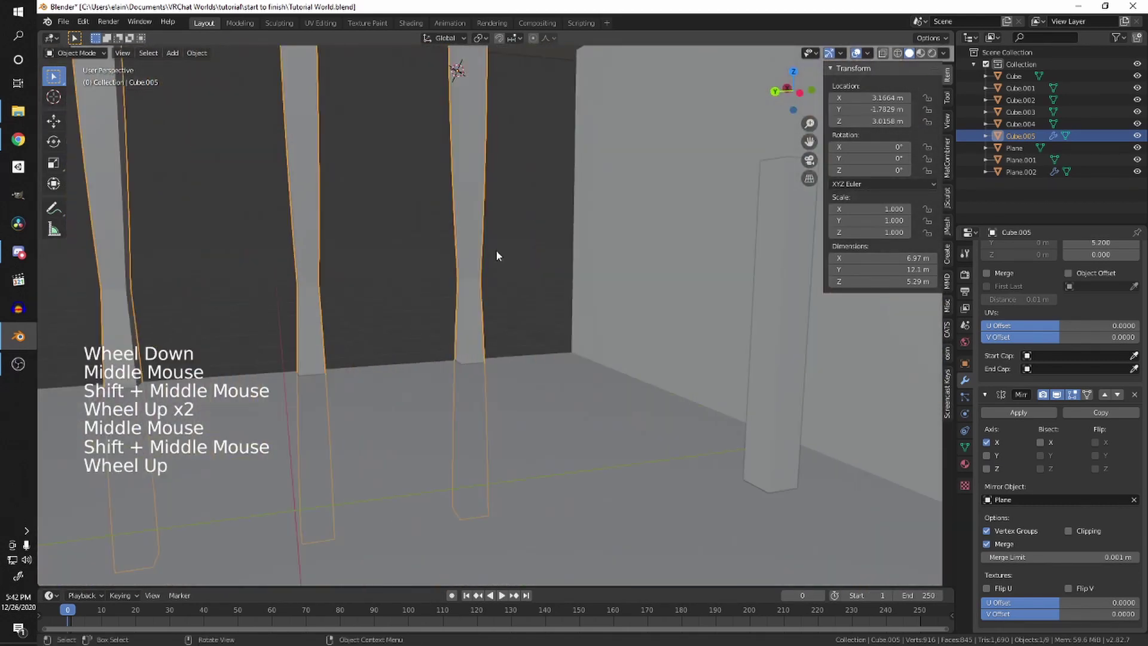
pyautogui.scroll(1, 496, 255)
pyautogui.scroll(-2, 493, 260)
pyautogui.moveTo(490, 263)
pyautogui.mouseDown(button='middle')
pyautogui.moveTo(418, 271)
pyautogui.moveTo(495, 249)
pyautogui.mouseUp(button='middle')
pyautogui.press('Tab')
pyautogui.scroll(-2, 442, 256)
pyautogui.press('Tab')
pyautogui.scroll(-3, 515, 262)
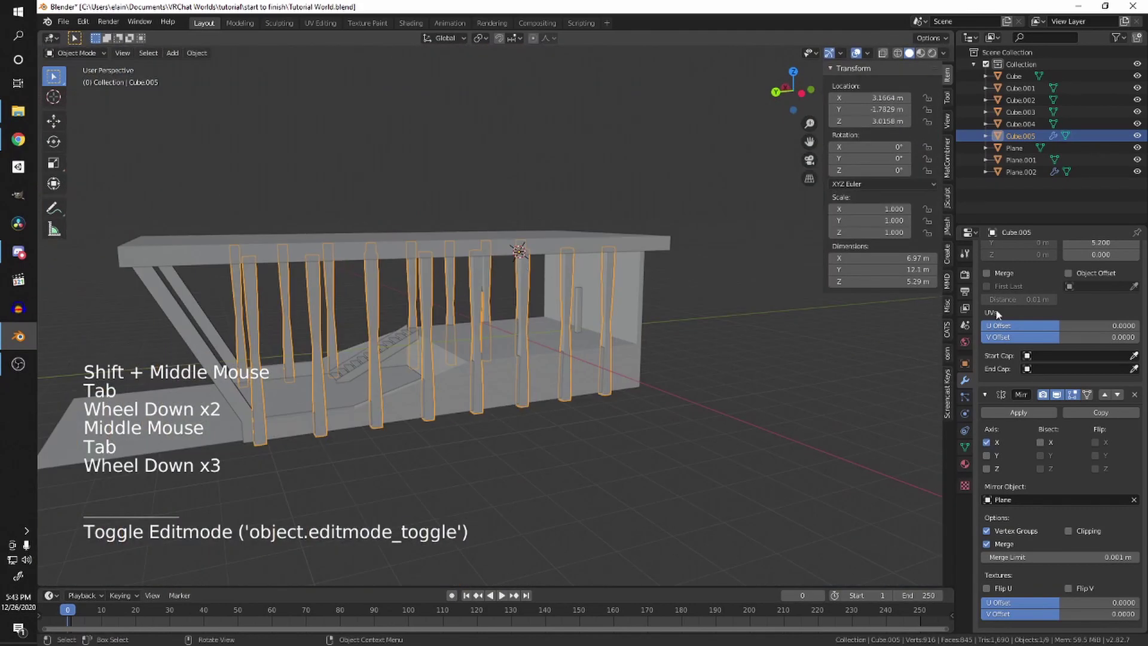
# Step: Open the column beside the back wall for mesh editing and set it to face selection
pyautogui.scroll(5, 996, 309)
pyautogui.moveTo(252, 295); pyautogui.dragTo(538, 263, button='middle')
pyautogui.scroll(3, 546, 326)
pyautogui.press('Tab')
pyautogui.scroll(2, 556, 274)
pyautogui.scroll(2, 557, 274)
pyautogui.press('2')
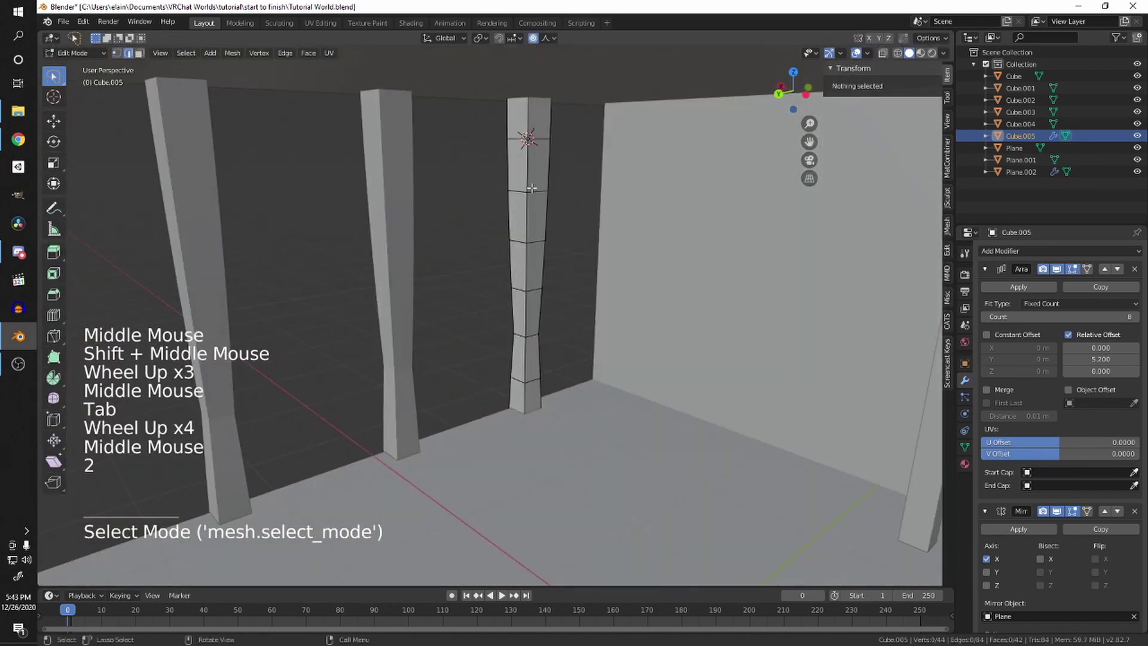
pyautogui.click(527, 192)
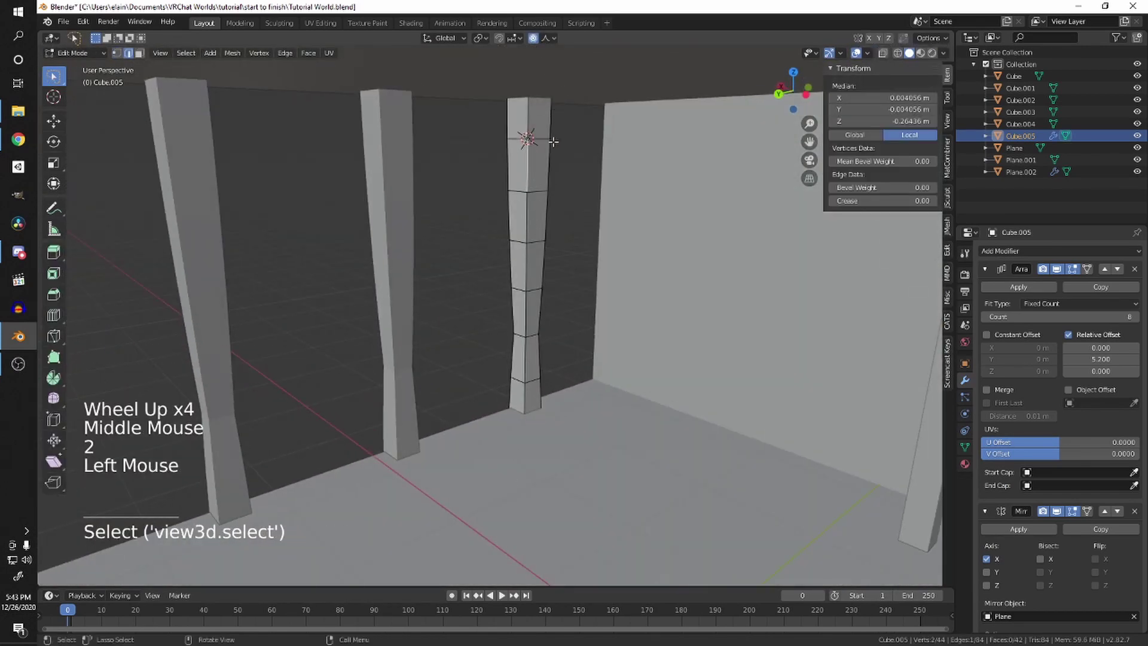
pyautogui.press('3')
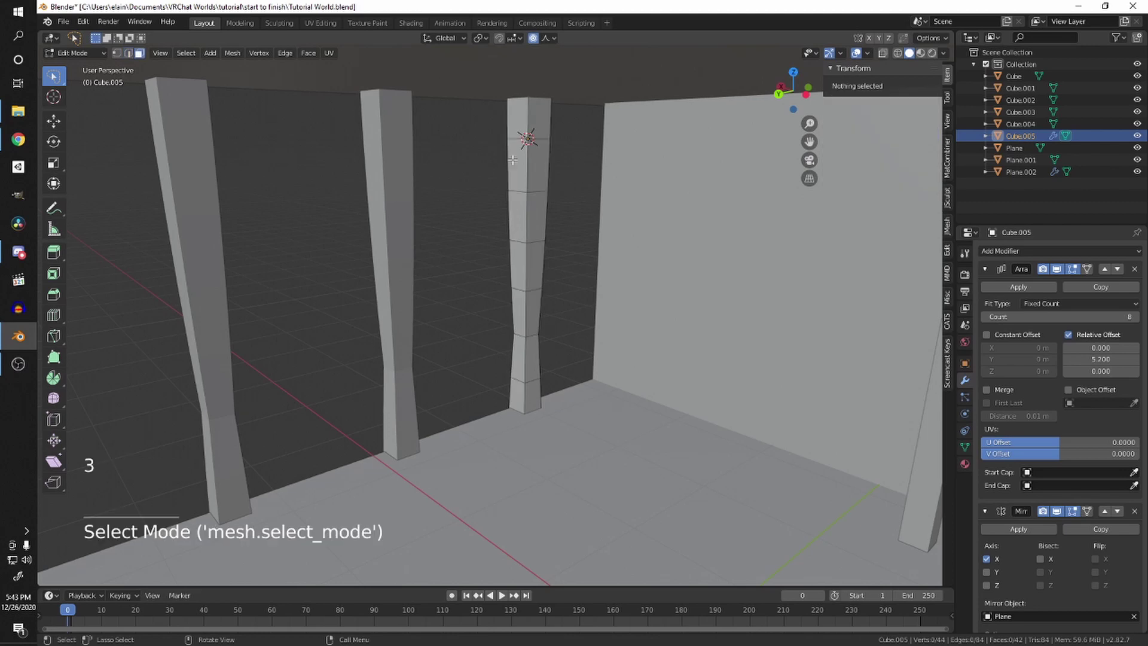
# Step: Select the second and third faces from the top on the inner side of the column beside the back wall
pyautogui.scroll(-1, 546, 170)
pyautogui.moveTo(546, 169)
pyautogui.mouseDown(button='middle')
pyautogui.moveTo(636, 201)
pyautogui.moveTo(604, 201)
pyautogui.moveTo(592, 179)
pyautogui.moveTo(556, 190)
pyautogui.moveTo(497, 174)
pyautogui.moveTo(532, 175)
pyautogui.mouseUp(button='middle')
pyautogui.scroll(1, 592, 191)
pyautogui.scroll(-1, 636, 201)
pyautogui.scroll(3, 604, 200)
pyautogui.press('3')
pyautogui.click(566, 96)
pyautogui.keyDown('shift'); pyautogui.click(565, 154); pyautogui.keyUp('shift')
pyautogui.press('Tab')
pyautogui.keyDown('shift'); pyautogui.moveTo(532, 175); pyautogui.dragTo(572, 177, button='middle'); pyautogui.keyUp('shift')
pyautogui.scroll(1, 649, 157)
pyautogui.press('Tab')
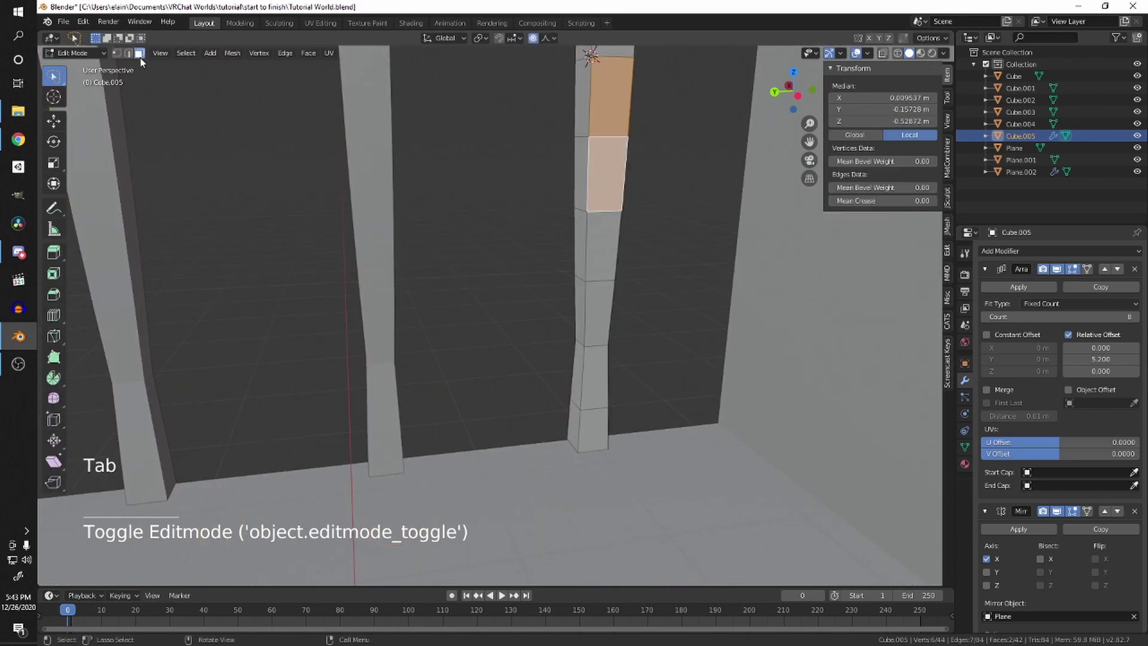
# Step: Narrow the selection to only the third inner face from the top of the column
pyautogui.keyDown('shift'); pyautogui.moveTo(410, 123); pyautogui.dragTo(459, 187, button='middle'); pyautogui.keyUp('shift')
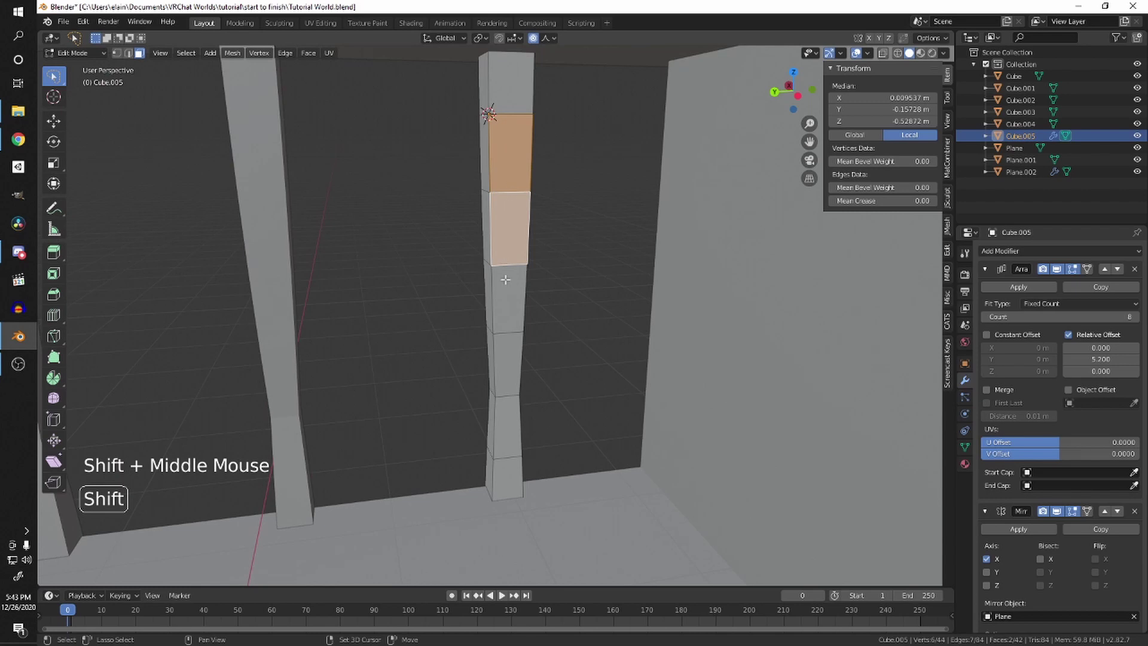
pyautogui.scroll(-1, 511, 302)
pyautogui.moveTo(508, 316)
pyautogui.keyDown('shift'); pyautogui.mouseDown(button='middle')
pyautogui.moveTo(523, 277)
pyautogui.moveTo(504, 128)
pyautogui.mouseUp(button='middle'); pyautogui.keyUp('shift')
pyautogui.scroll(-1, 511, 302)
pyautogui.scroll(2, 512, 302)
pyautogui.scroll(-1, 514, 293)
pyautogui.keyDown('shift'); pyautogui.scroll(-1, 514, 293); pyautogui.keyUp('shift')
pyautogui.scroll(1, 502, 134)
pyautogui.keyDown('shift'); pyautogui.moveTo(487, 230); pyautogui.dragTo(485, 242); pyautogui.keyUp('shift')
pyautogui.moveTo(486, 246)
pyautogui.mouseDown(button='middle')
pyautogui.moveTo(484, 232)
pyautogui.moveTo(485, 259)
pyautogui.mouseUp(button='middle')
pyautogui.scroll(-1, 484, 259)
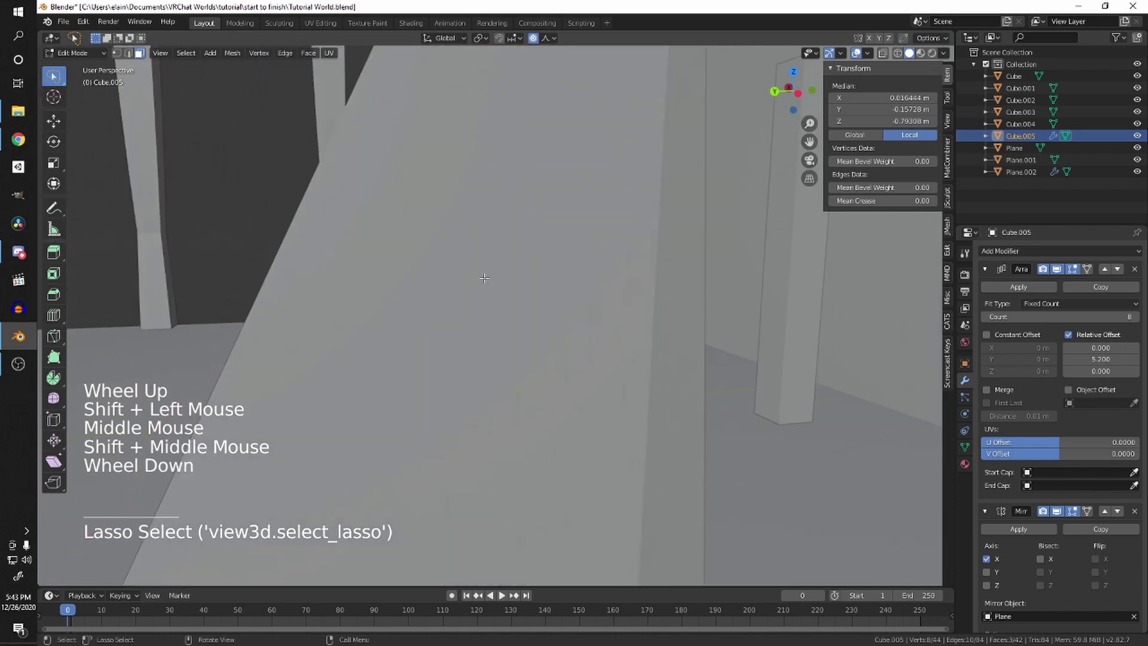
pyautogui.scroll(2, 486, 119)
pyautogui.keyDown('shift'); pyautogui.moveTo(485, 120); pyautogui.dragTo(532, 203, button='middle'); pyautogui.keyUp('shift')
pyautogui.keyDown('shift'); pyautogui.click(532, 203); pyautogui.keyUp('shift')
pyautogui.scroll(-2, 532, 203)
pyautogui.keyDown('shift'); pyautogui.click(519, 157); pyautogui.keyUp('shift')
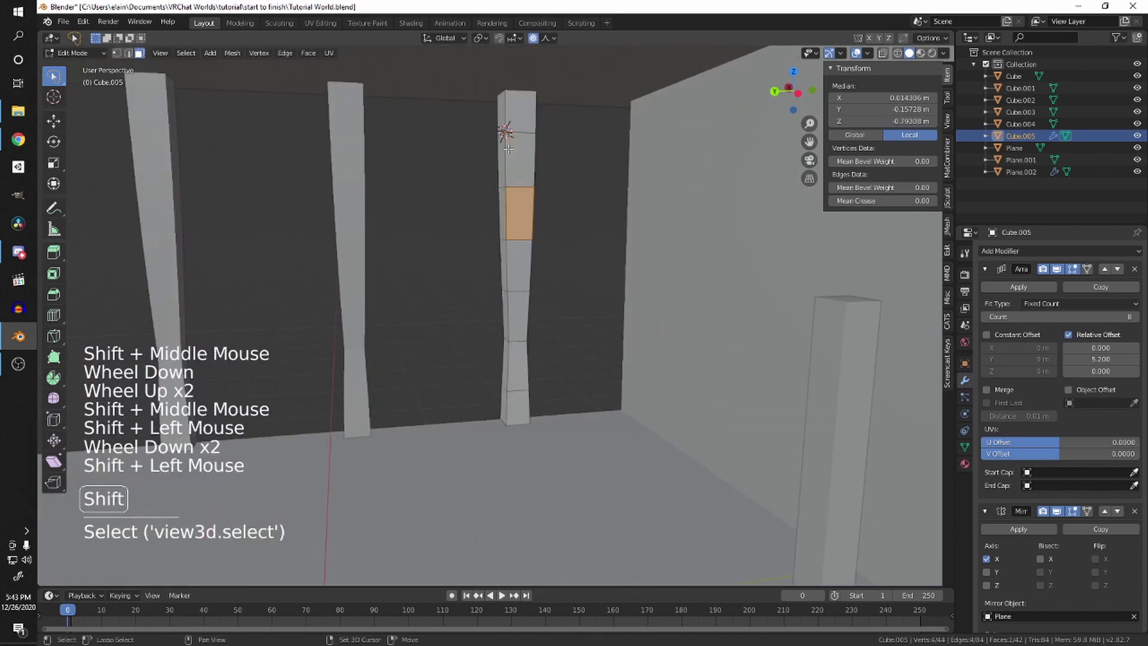
# Step: Add the third inner face from the column's bottom, below the raised floor, to the selection
pyautogui.keyDown('shift'); pyautogui.moveTo(508, 155); pyautogui.dragTo(521, 143, button='middle'); pyautogui.keyUp('shift')
pyautogui.keyDown('shift'); pyautogui.moveTo(496, 281); pyautogui.dragTo(522, 302, button='middle'); pyautogui.keyUp('shift')
pyautogui.scroll(1, 489, 219)
pyautogui.keyDown('shift'); pyautogui.click(522, 303); pyautogui.keyUp('shift')
pyautogui.scroll(-2, 461, 217)
pyautogui.keyDown('shift'); pyautogui.moveTo(461, 218); pyautogui.dragTo(553, 321, button='middle'); pyautogui.keyUp('shift')
pyautogui.scroll(-1, 624, 330)
pyautogui.scroll(2, 486, 347)
pyautogui.scroll(1, 560, 315)
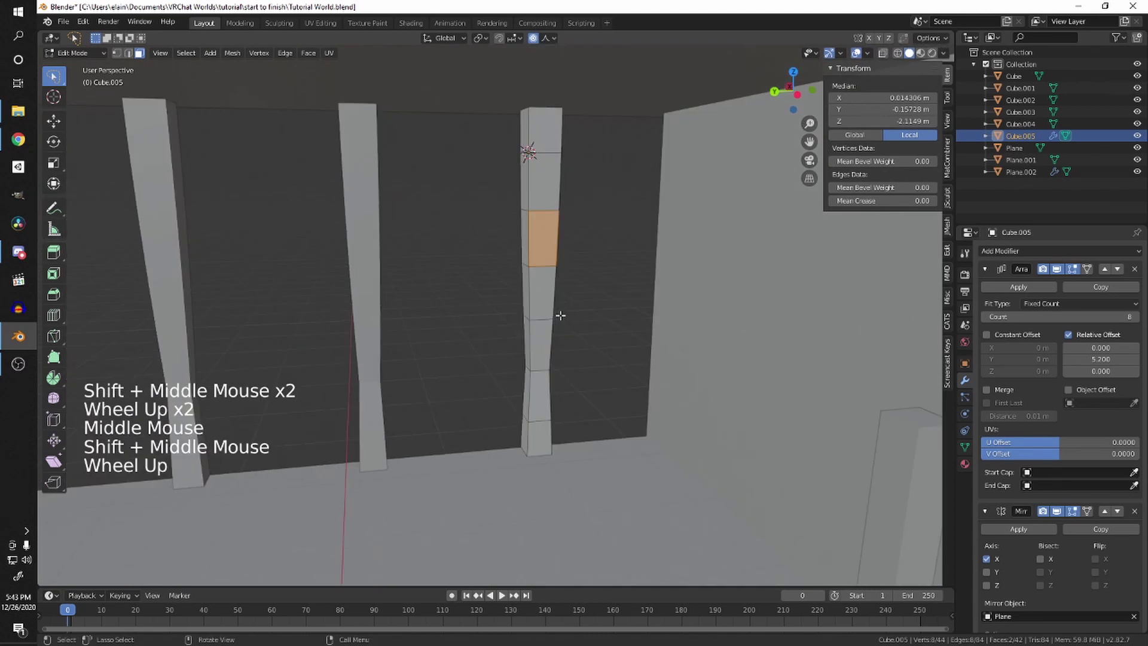
# Step: Try insetting the two selected column faces by about 0.056 m, and undo the inset
pyautogui.press('i')
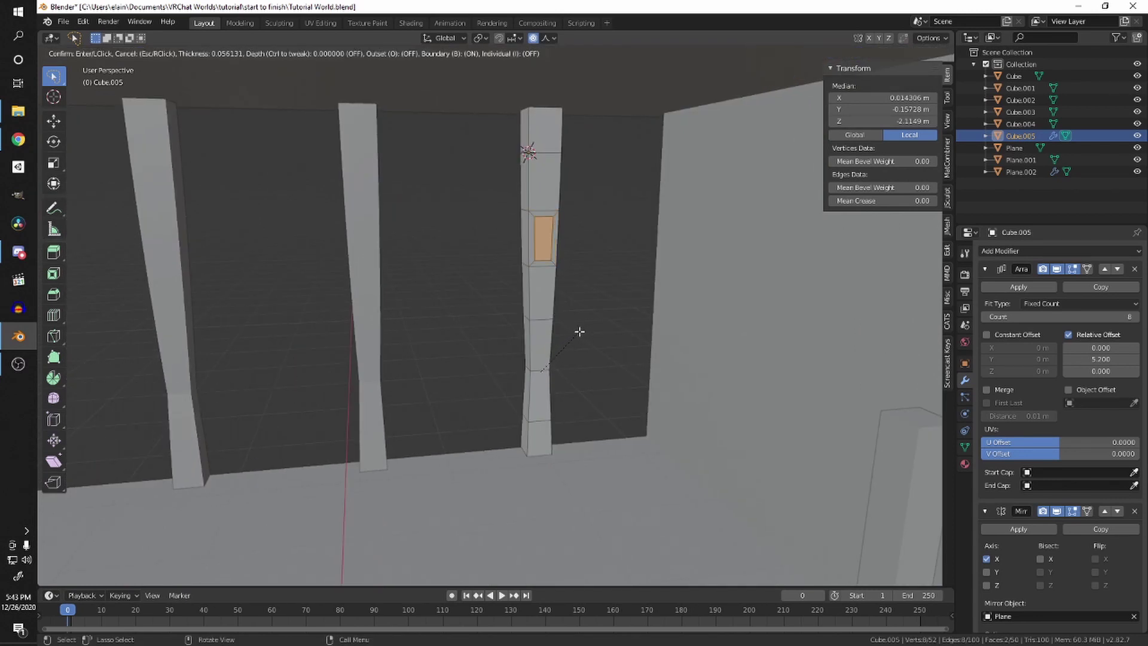
pyautogui.click(580, 331)
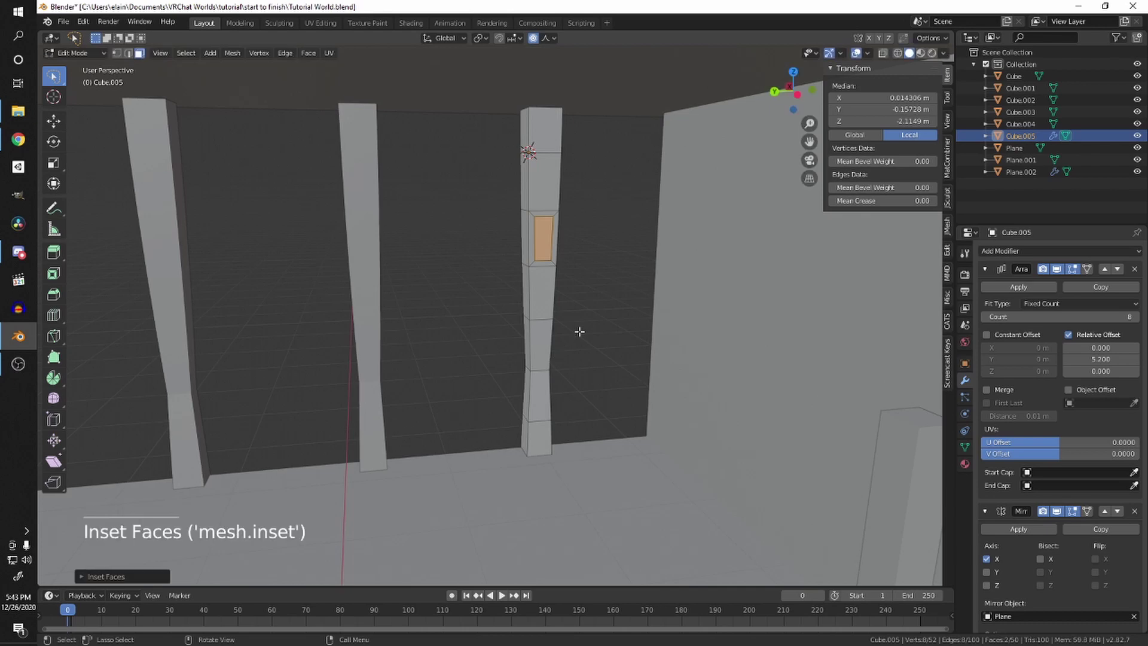
pyautogui.moveTo(571, 329); pyautogui.dragTo(550, 359, button='middle')
pyautogui.hotkey('ctrl', 'z')
# Step: Inset the two selected column faces to leave a narrow border around each
pyautogui.press('i')
pyautogui.click(579, 365)
pyautogui.scroll(-1, 580, 365)
pyautogui.scroll(2, 559, 264)
pyautogui.moveTo(550, 359); pyautogui.dragTo(549, 382, button='middle')
pyautogui.keyDown('shift'); pyautogui.moveTo(549, 383); pyautogui.dragTo(541, 344, button='middle'); pyautogui.keyUp('shift')
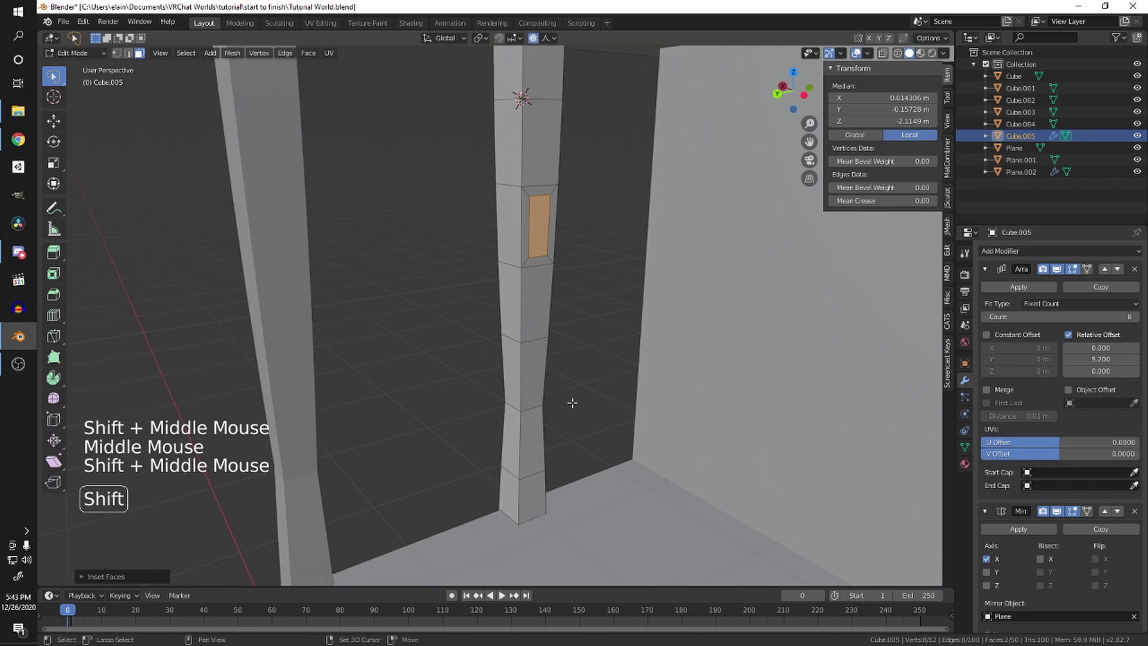
# Step: Extrude the two inset faces slightly into the column as shallow recesses and finish editing the mesh
pyautogui.keyDown('shift'); pyautogui.moveTo(568, 403); pyautogui.dragTo(562, 371, button='middle'); pyautogui.keyUp('shift')
pyautogui.moveTo(562, 371); pyautogui.dragTo(564, 433, button='middle')
pyautogui.press('e')
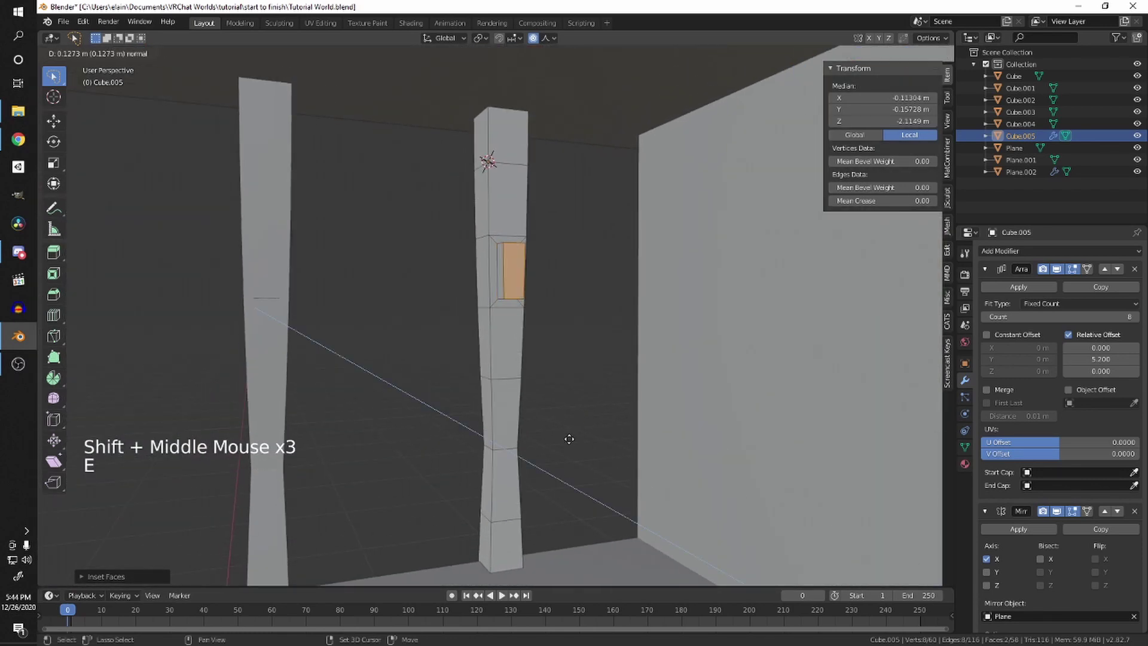
pyautogui.click(458, 427)
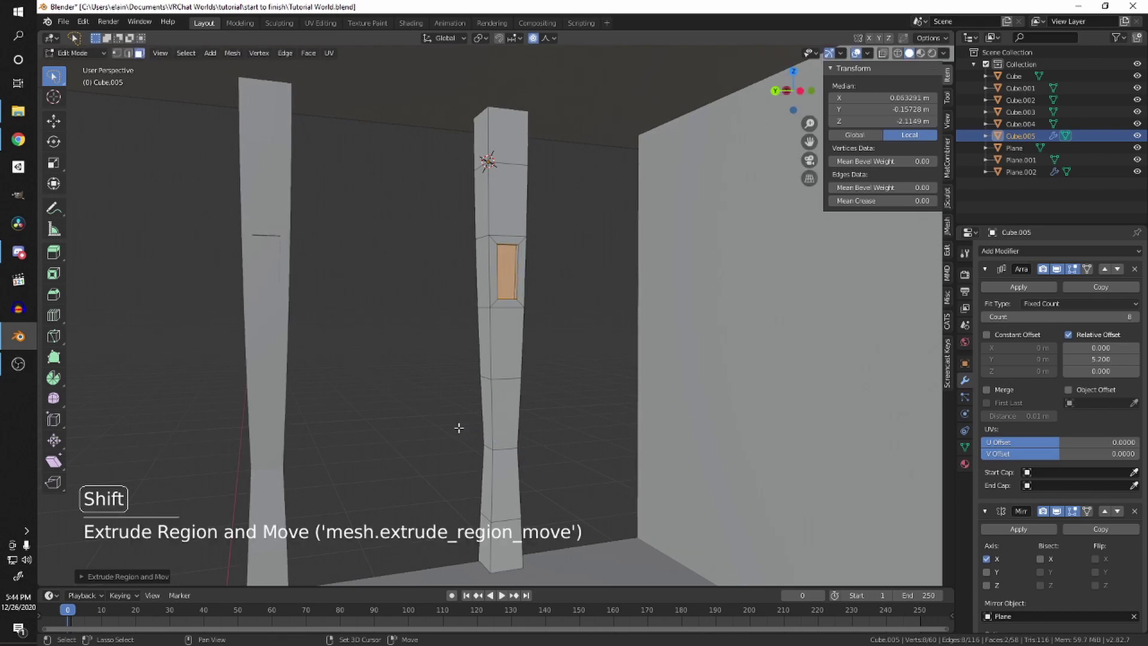
pyautogui.moveTo(458, 428); pyautogui.dragTo(687, 308, button='middle')
pyautogui.press('Tab')
# Step: Deselect the columns and inspect the arrayed and mirrored rows from outside the building
pyautogui.scroll(-2, 595, 412)
pyautogui.scroll(3, 533, 402)
pyautogui.scroll(-2, 448, 284)
pyautogui.scroll(-3, 511, 344)
pyautogui.scroll(-4, 434, 292)
pyautogui.click(738, 306)
pyautogui.keyDown('shift'); pyautogui.moveTo(688, 308); pyautogui.dragTo(650, 367, button='middle'); pyautogui.keyUp('shift')
pyautogui.scroll(3, 645, 316)
pyautogui.scroll(2, 528, 343)
pyautogui.scroll(-4, 422, 343)
pyautogui.scroll(1, 540, 349)
pyautogui.scroll(3, 540, 350)
pyautogui.scroll(-3, 710, 332)
pyautogui.scroll(1, 711, 332)
pyautogui.scroll(2, 612, 346)
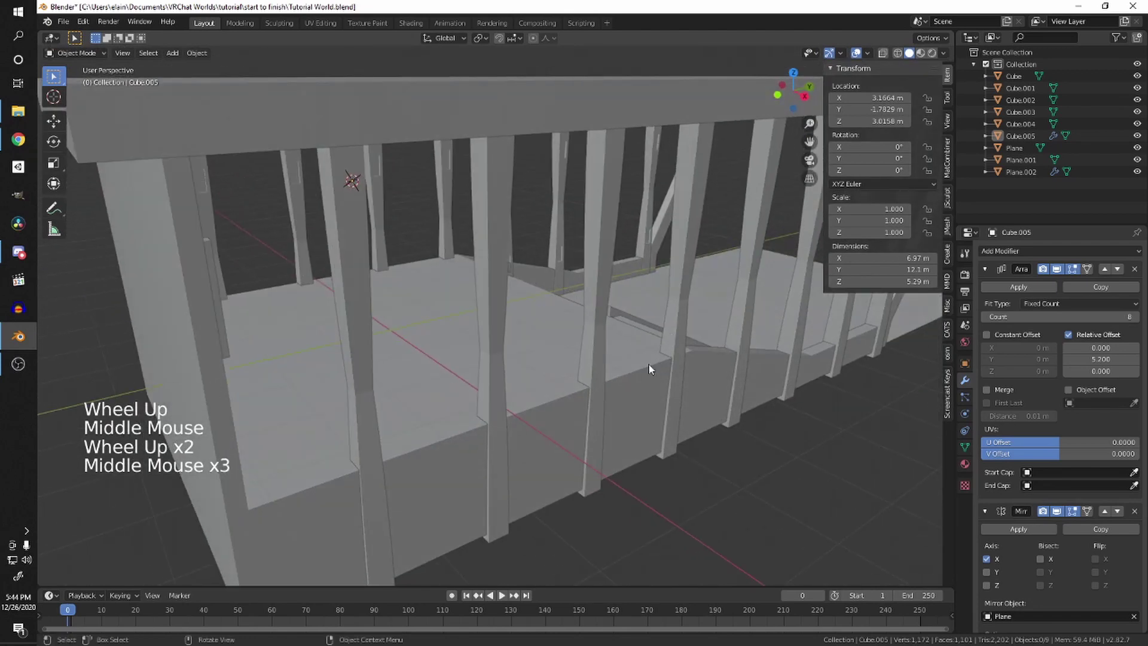
# Step: Inspect the recesses on the column rows from inside the room
pyautogui.moveTo(308, 234); pyautogui.dragTo(328, 325, button='middle')
pyautogui.scroll(2, 479, 362)
pyautogui.scroll(1, 479, 361)
pyautogui.moveTo(479, 361); pyautogui.dragTo(502, 430, button='middle')
pyautogui.keyDown('shift'); pyautogui.moveTo(502, 431); pyautogui.dragTo(523, 497, button='middle'); pyautogui.keyUp('shift')
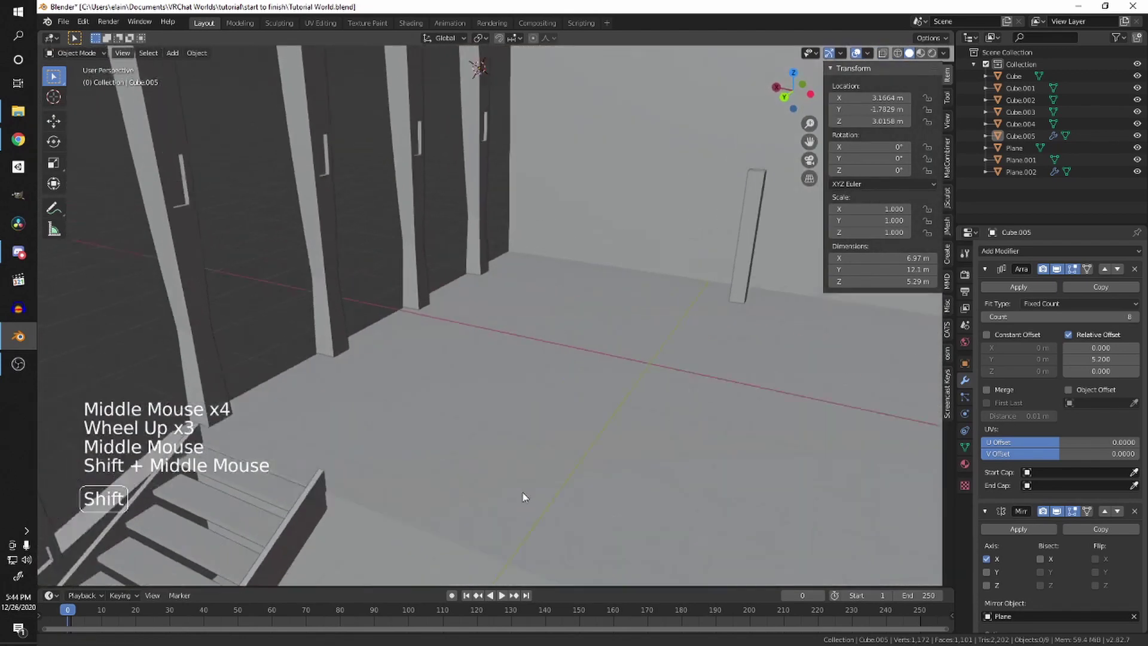
pyautogui.scroll(1, 500, 407)
pyautogui.scroll(1, 500, 407)
pyautogui.moveTo(500, 408); pyautogui.dragTo(514, 396, button='middle')
pyautogui.keyDown('shift'); pyautogui.moveTo(514, 396); pyautogui.dragTo(463, 378, button='middle'); pyautogui.keyUp('shift')
pyautogui.scroll(-2, 485, 385)
pyautogui.scroll(-1, 486, 385)
pyautogui.press('shift')
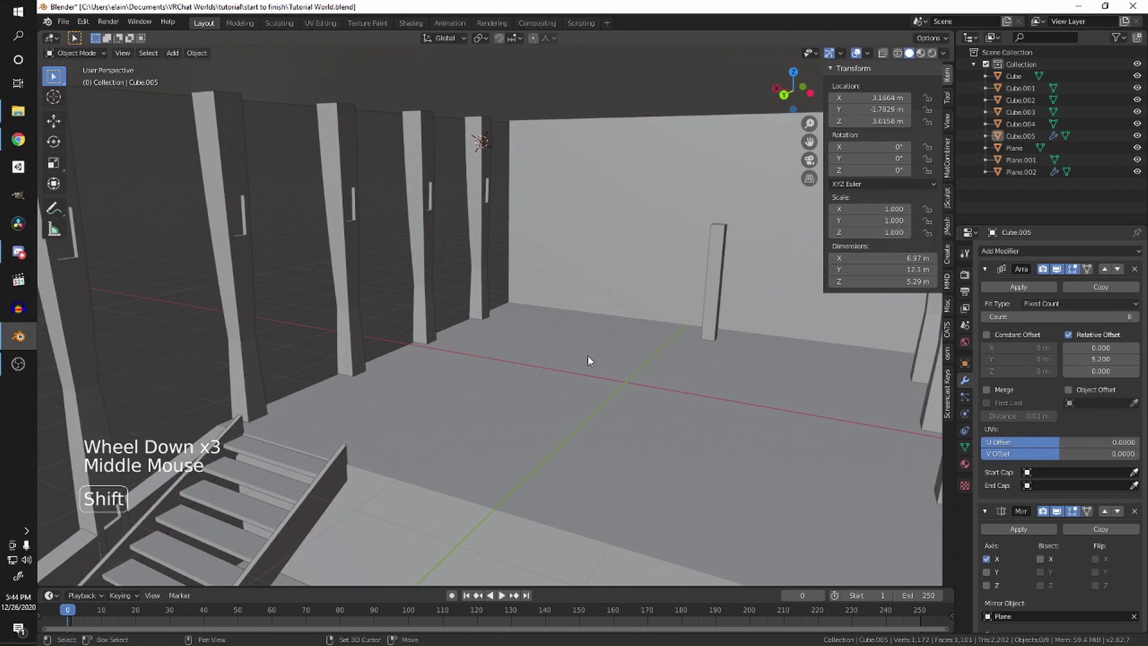
# Step: Place the 3D cursor on the open floor beside the column row and add a 2 m plane there
pyautogui.keyDown('shift'); pyautogui.rightClick(556, 356); pyautogui.keyUp('shift')
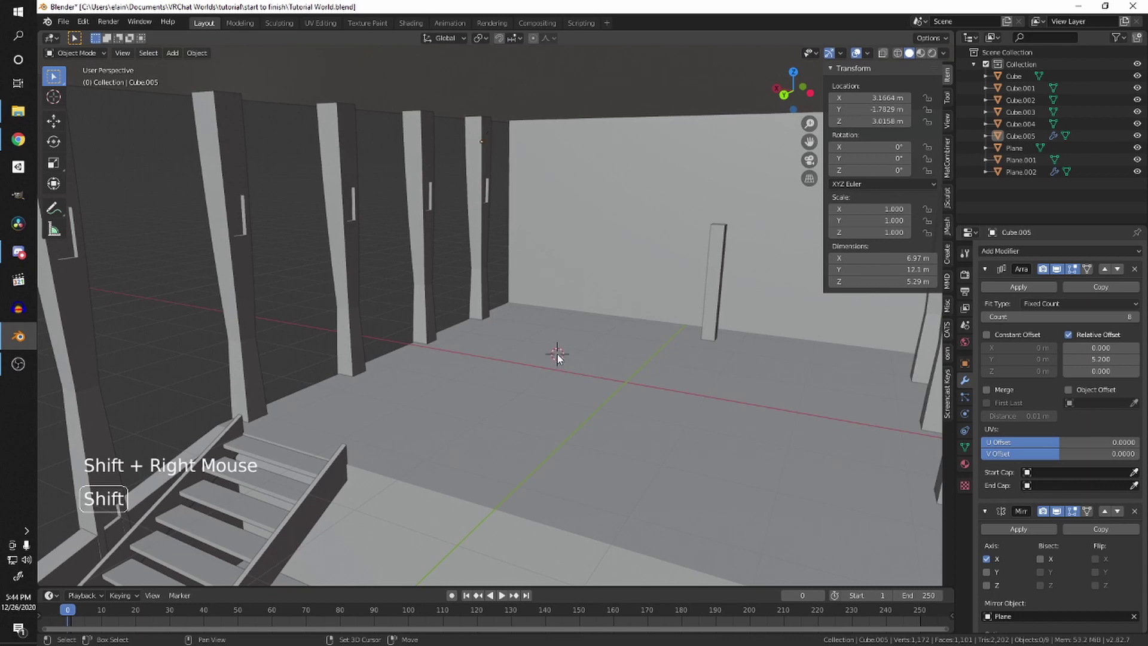
pyautogui.moveTo(558, 354); pyautogui.dragTo(436, 366, button='middle')
pyautogui.scroll(5, 525, 318)
pyautogui.rightClick(525, 318)
pyautogui.keyDown('shift'); pyautogui.scroll(-2, 494, 292); pyautogui.keyUp('shift')
pyautogui.hotkey('shift', 'a')
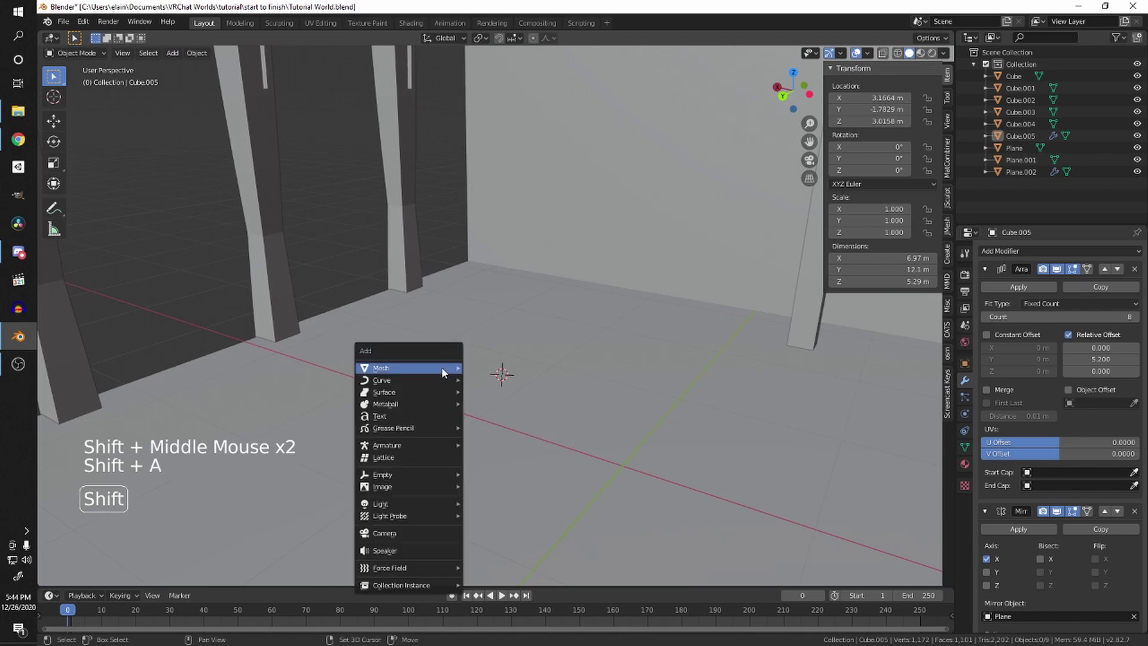
pyautogui.moveTo(441, 367)
pyautogui.click(482, 365)
pyautogui.moveTo(518, 375); pyautogui.dragTo(559, 360, button='middle')
pyautogui.scroll(-3, 559, 360)
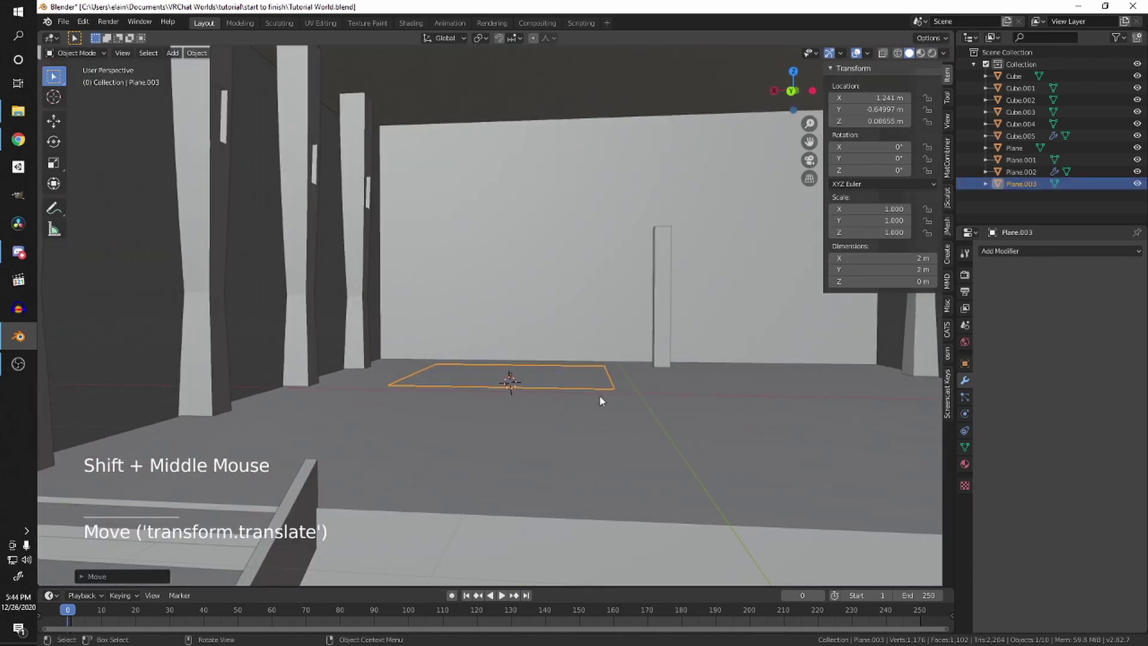
# Step: Rotate the new plane about the Y axis to -95°
pyautogui.moveTo(520, 392)
pyautogui.mouseDown(button='middle')
pyautogui.moveTo(581, 415)
pyautogui.moveTo(503, 392)
pyautogui.mouseUp(button='middle')
pyautogui.press('r')
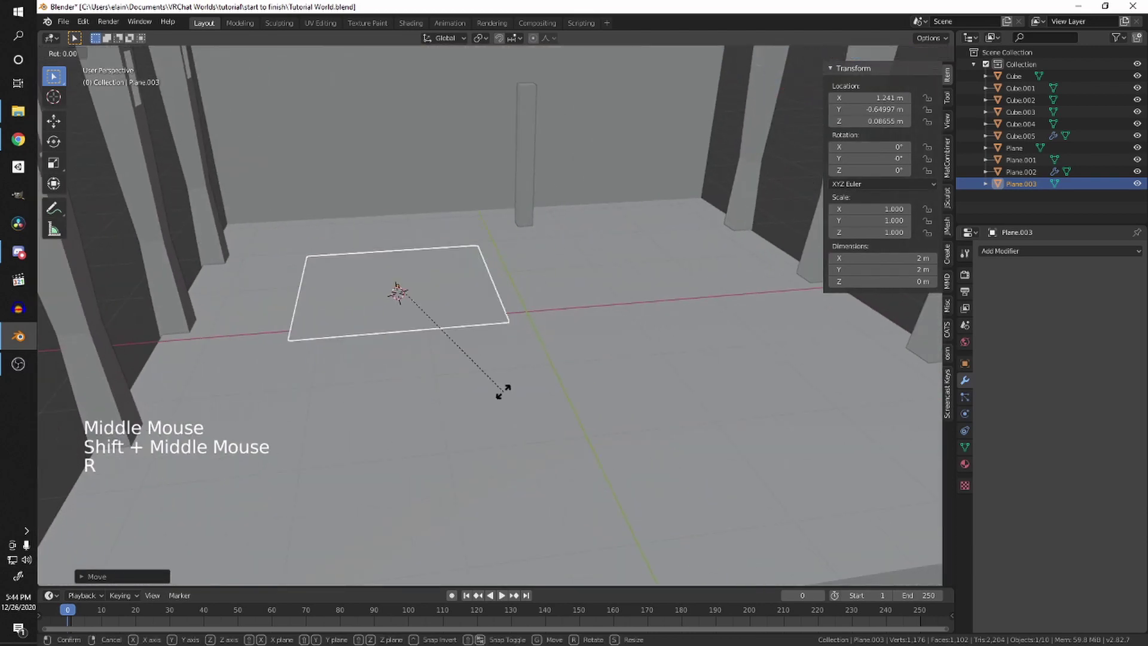
pyautogui.press('y')
pyautogui.press('ctrl')
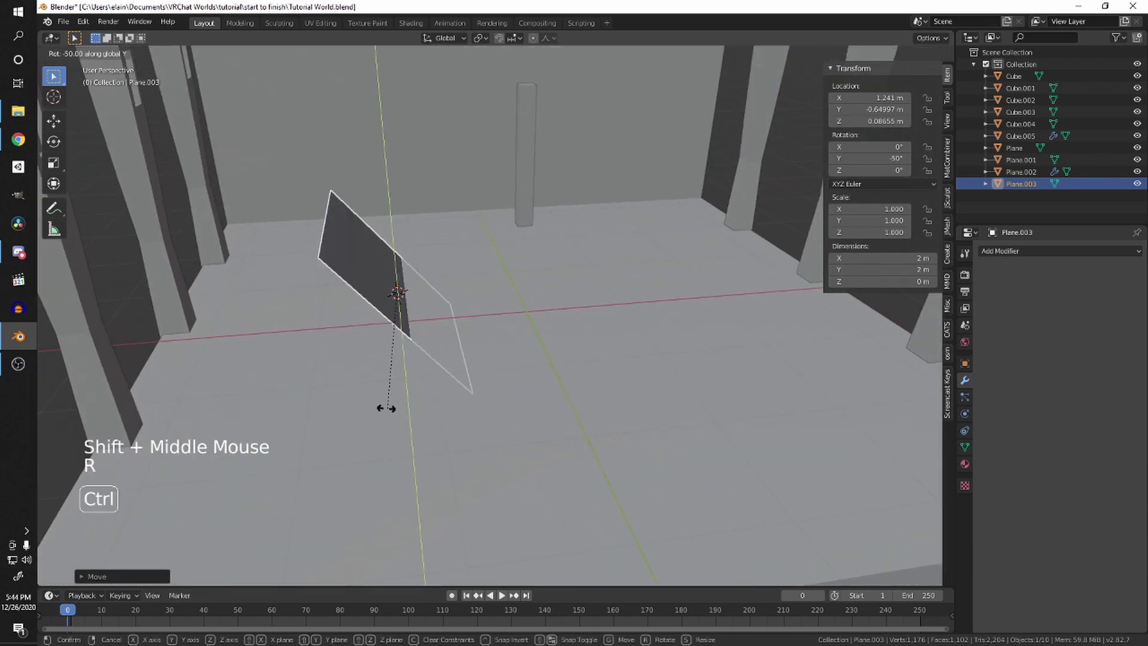
pyautogui.click(317, 350)
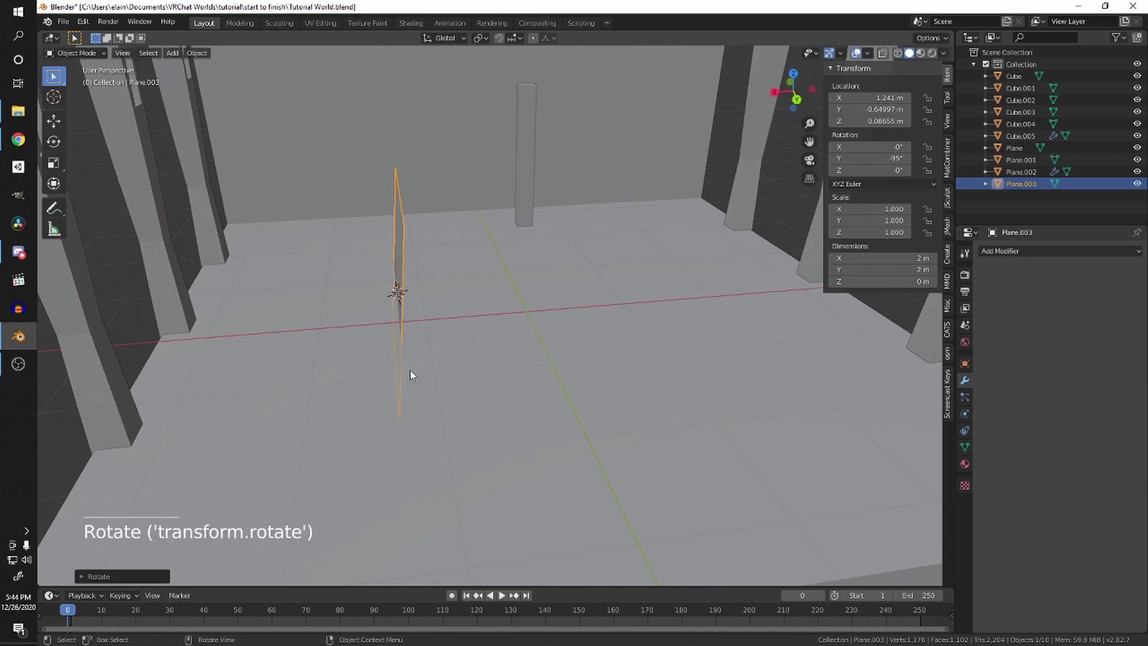
# Step: Rotate the plane by 5° in the front view so that it stands vertical at -90°
pyautogui.moveTo(411, 371); pyautogui.dragTo(411, 337, button='middle')
pyautogui.press('KP_1')
pyautogui.hotkey('shift', 'z')
pyautogui.press('KP_3')
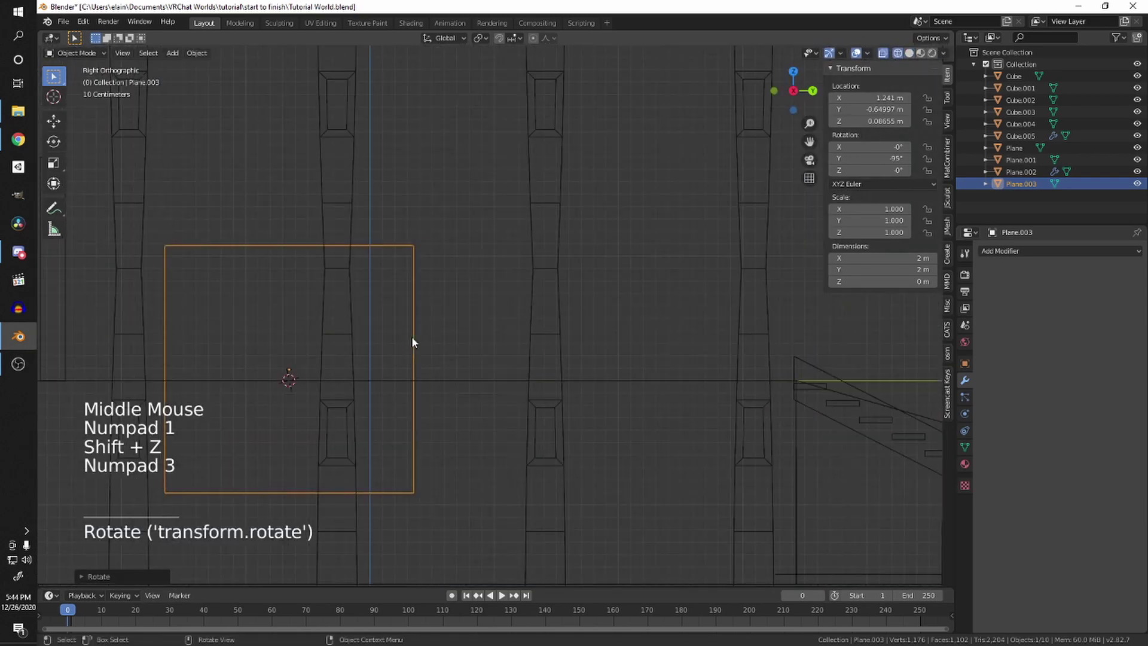
pyautogui.press('KP_1')
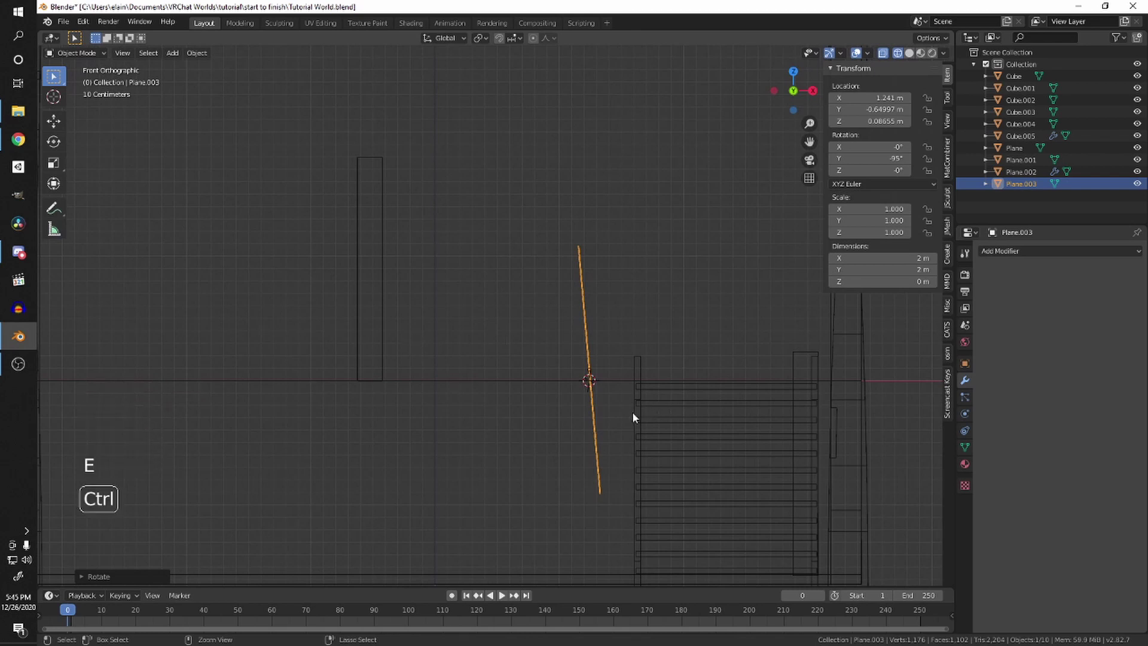
pyautogui.press('r')
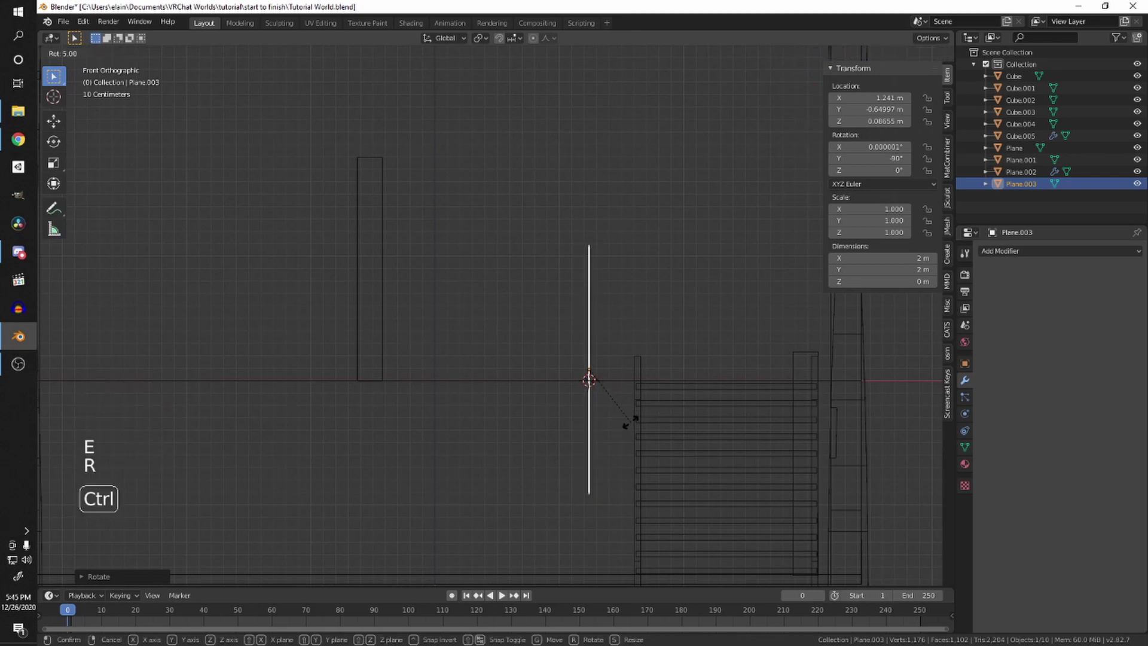
pyautogui.click(630, 422)
# Step: Check the vertical plane against the floor, stairs and columns in the front wireframe view
pyautogui.moveTo(641, 405); pyautogui.dragTo(333, 391, button='middle')
pyautogui.hotkey('shift', 'z')
pyautogui.press('KP_1')
pyautogui.press('KP_0')
pyautogui.hotkey('shift', 'z')
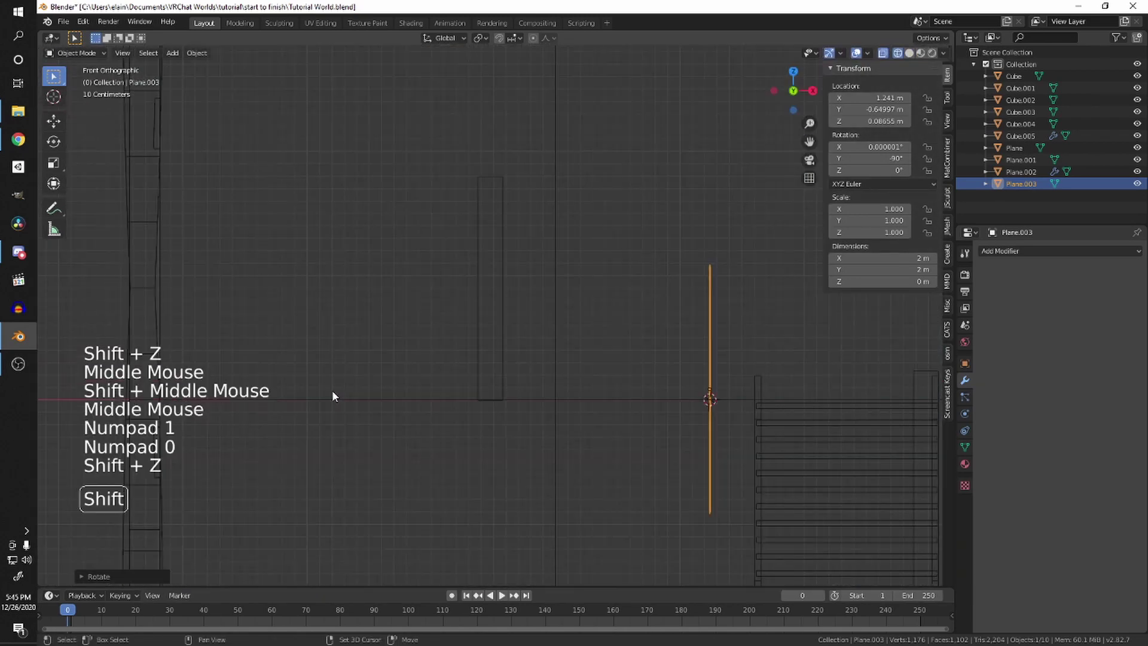
pyautogui.scroll(-4, 485, 408)
pyautogui.scroll(3, 720, 415)
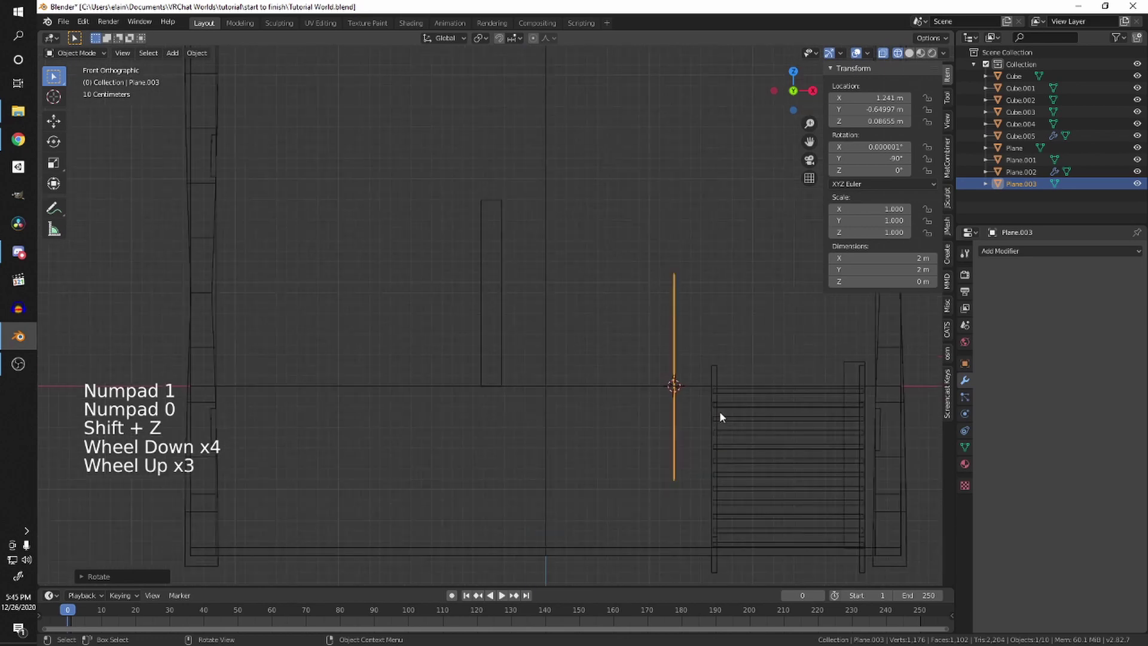
pyautogui.keyDown('shift'); pyautogui.moveTo(720, 415); pyautogui.dragTo(486, 446, button='middle'); pyautogui.keyUp('shift')
pyautogui.scroll(1, 655, 454)
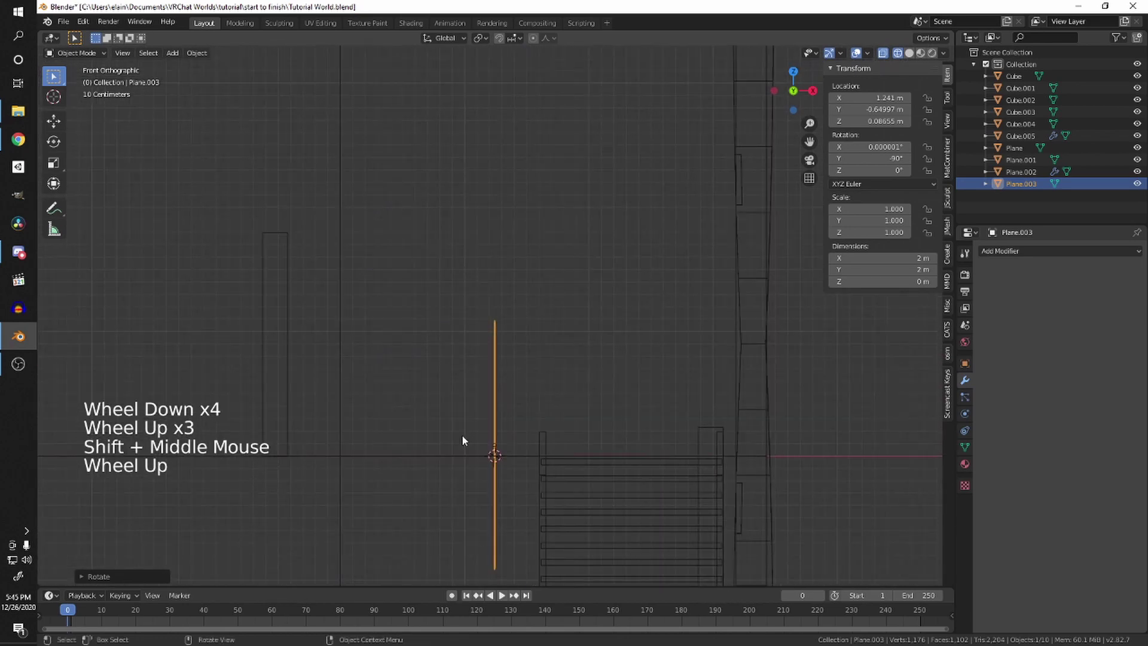
# Step: Raise the plane along the Z axis by about 0.88 m so that it stands on the floor
pyautogui.moveTo(503, 358)
pyautogui.mouseDown(button='middle')
pyautogui.moveTo(651, 425)
pyautogui.moveTo(604, 399)
pyautogui.moveTo(640, 406)
pyautogui.mouseUp(button='middle')
pyautogui.hotkey('shift', 'z')
pyautogui.scroll(-3, 698, 402)
pyautogui.scroll(4, 550, 396)
pyautogui.moveTo(640, 407); pyautogui.dragTo(616, 430, button='middle')
pyautogui.scroll(-2, 715, 440)
pyautogui.press('g')
pyautogui.press('z')
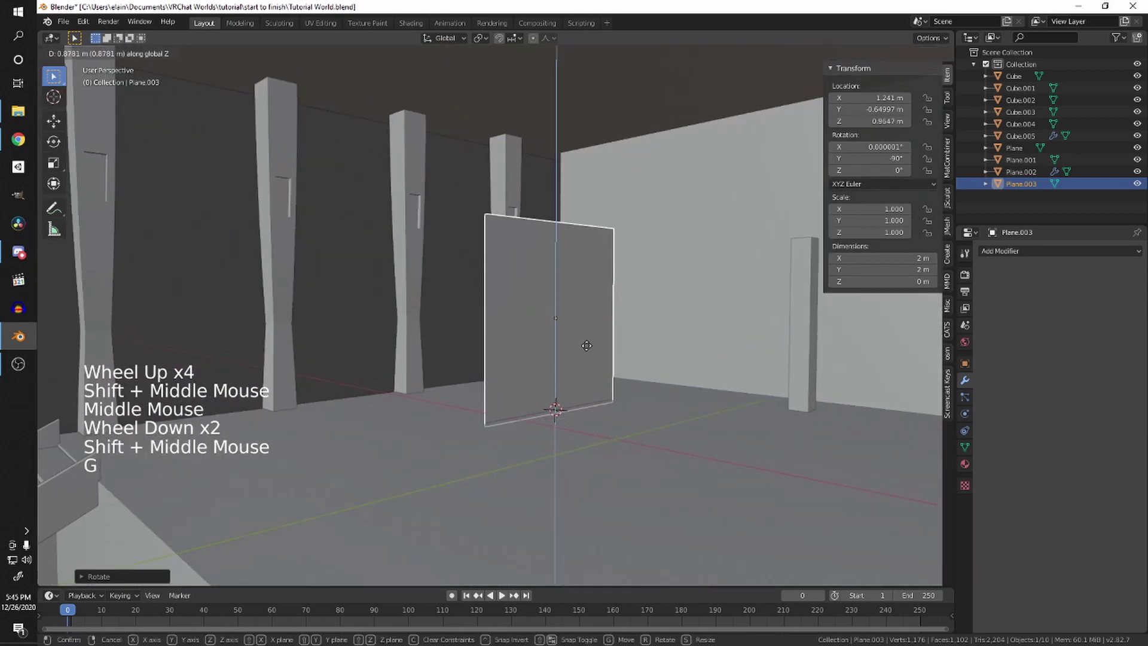
pyautogui.click(587, 352)
# Step: Move the plane horizontally, with its height locked, to the last column of the row beside the back wall
pyautogui.keyDown('shift'); pyautogui.moveTo(587, 352); pyautogui.dragTo(584, 425, button='middle'); pyautogui.keyUp('shift')
pyautogui.scroll(3, 464, 528)
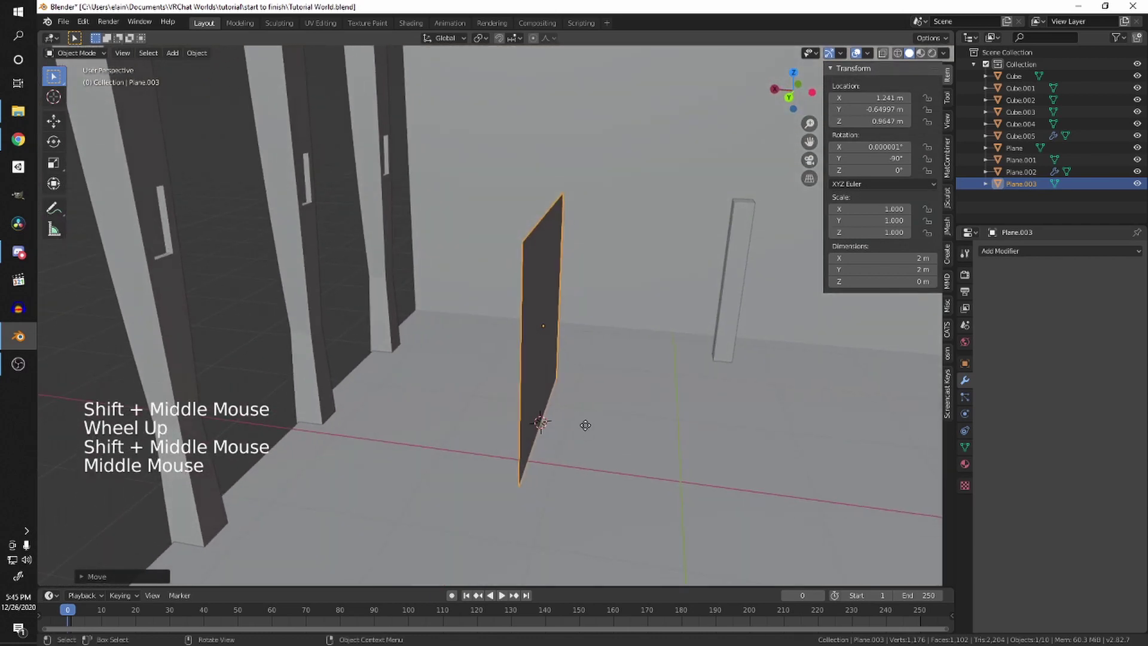
pyautogui.press('g')
pyautogui.hotkey('shift', 'z')
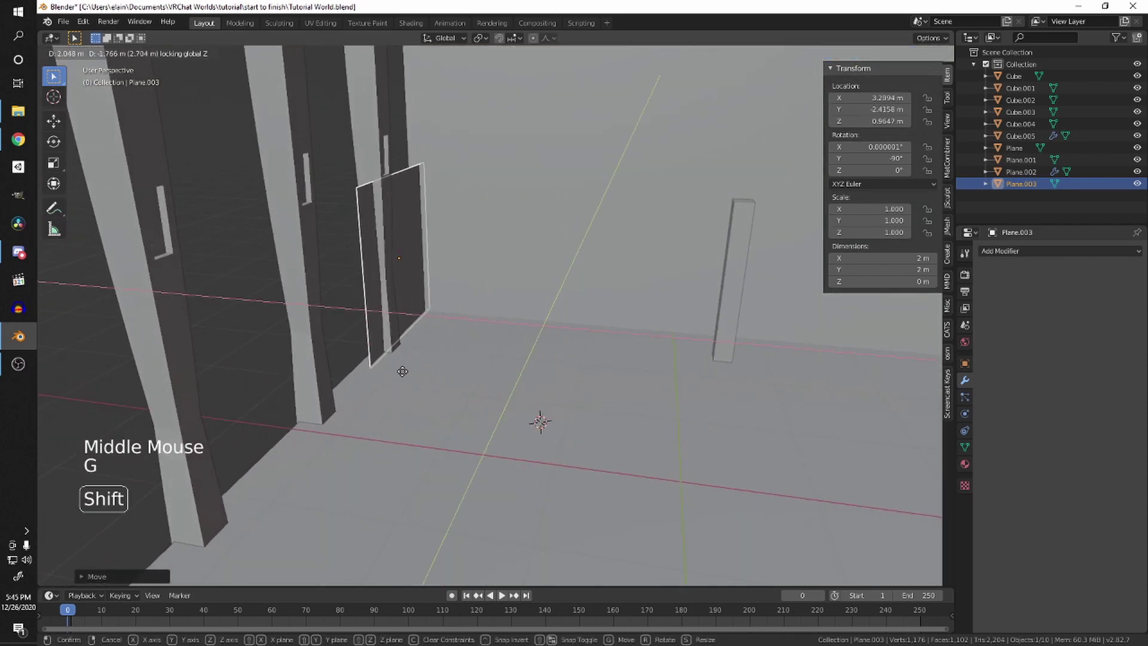
pyautogui.click(424, 360)
# Step: Open the vertical plane for edge editing and select its upright edge farthest from the back wall
pyautogui.keyDown('shift'); pyautogui.moveTo(423, 360); pyautogui.dragTo(505, 408, button='middle'); pyautogui.keyUp('shift')
pyautogui.press('Tab')
pyautogui.moveTo(464, 317); pyautogui.dragTo(416, 311, button='middle')
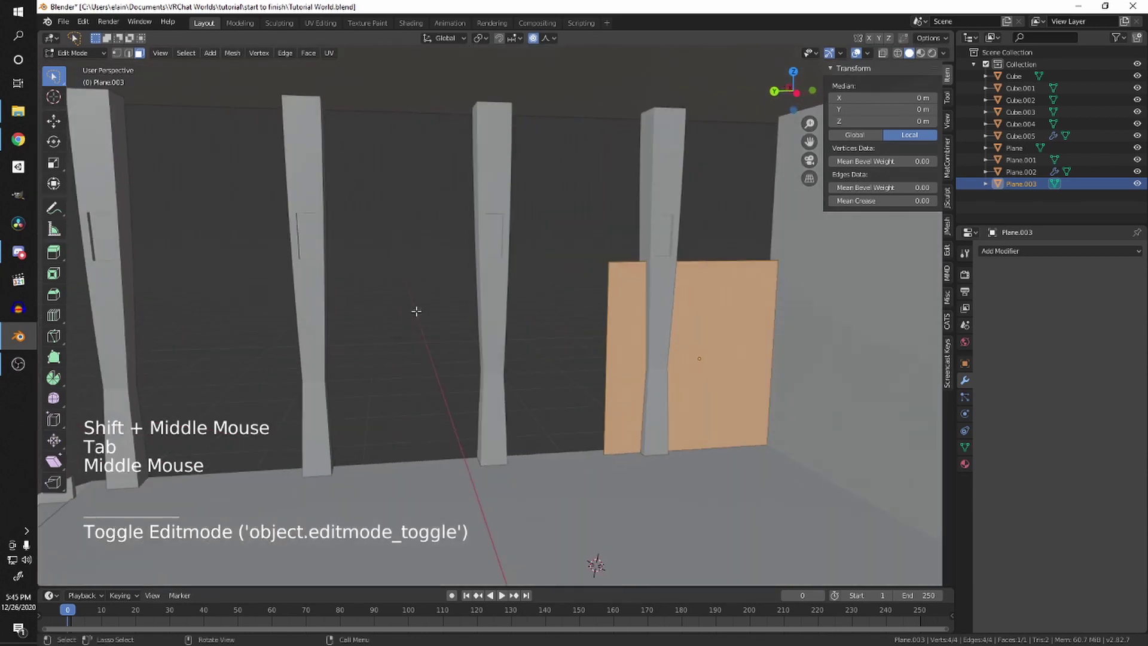
pyautogui.press('2')
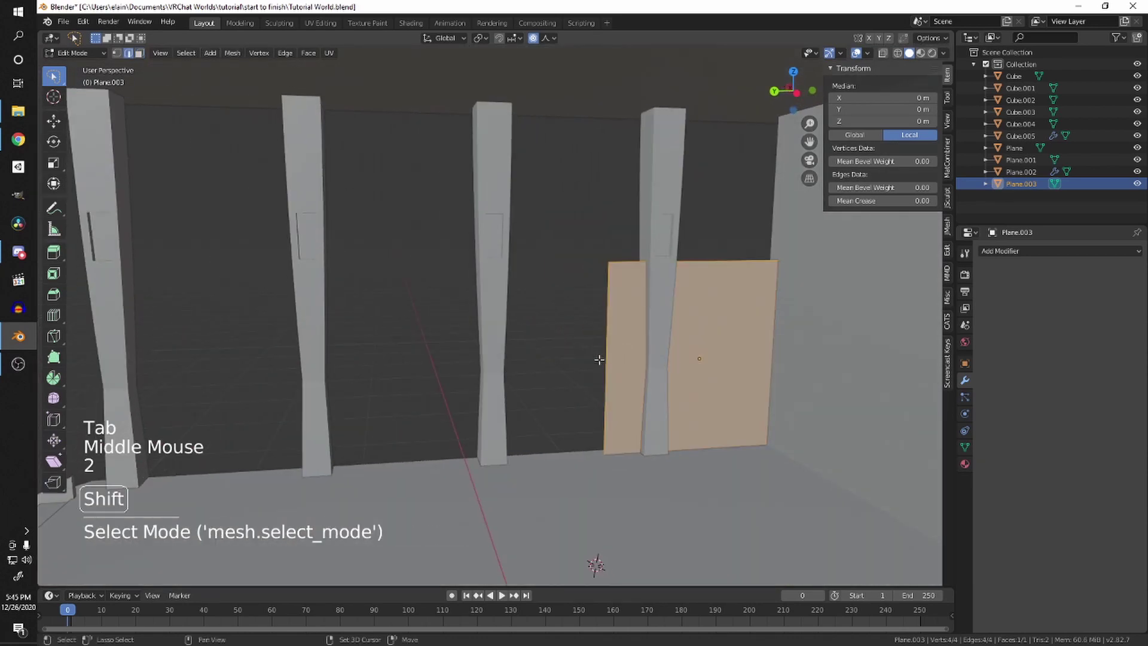
pyautogui.click(605, 335)
pyautogui.keyDown('shift'); pyautogui.moveTo(605, 351); pyautogui.dragTo(546, 417, button='middle'); pyautogui.keyUp('shift')
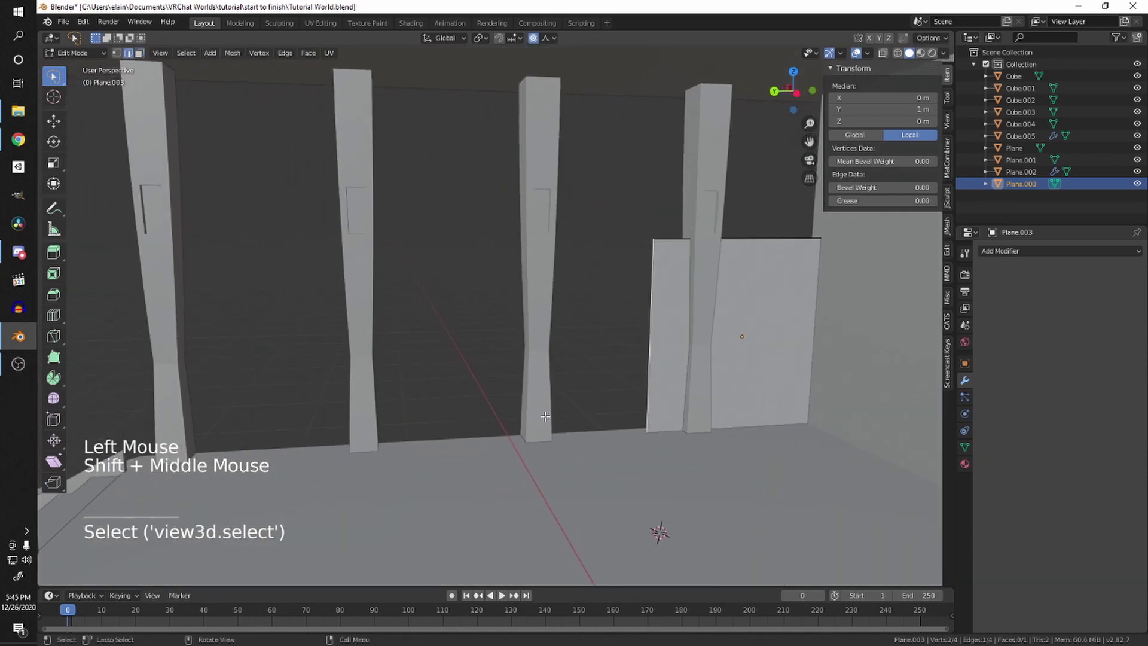
pyautogui.press('g')
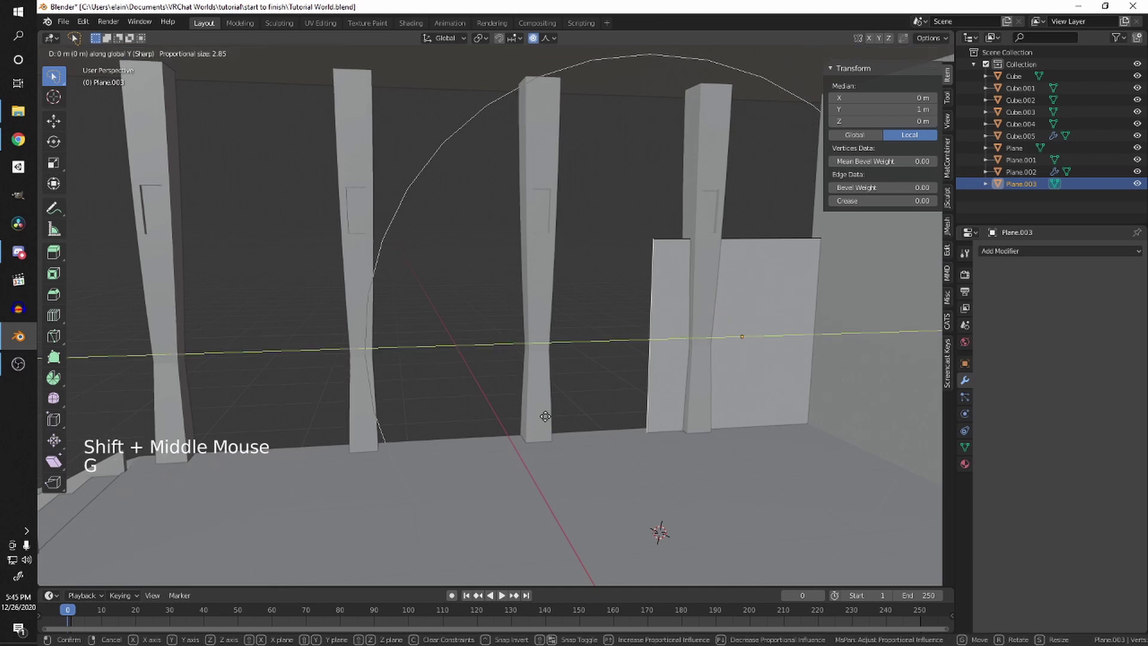
pyautogui.click(535, 415)
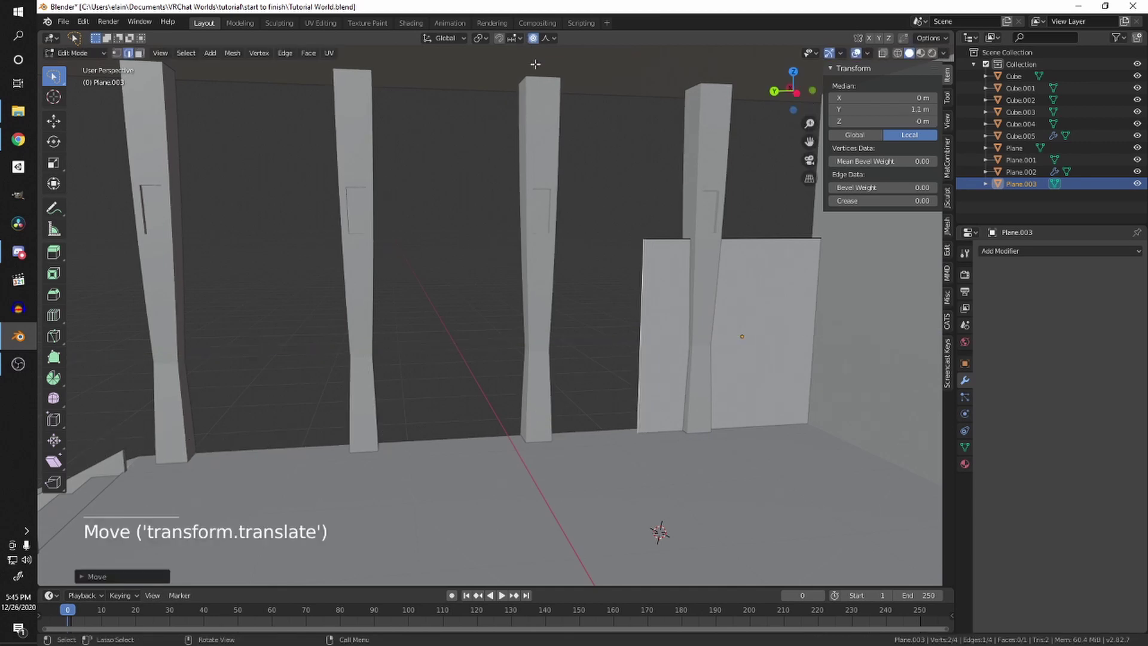
pyautogui.hotkey('ctrl', 'z')
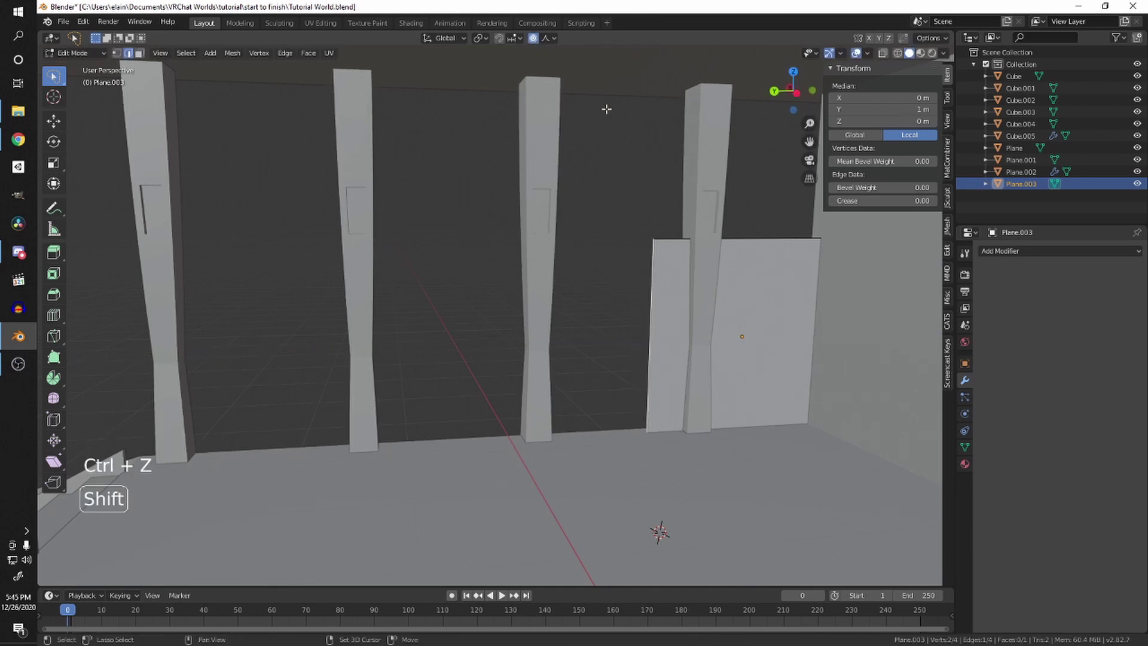
# Step: Turn off proportional editing and move the upright edge about 4.43 m along Y to the column at the top of the stairs
pyautogui.keyDown('shift'); pyautogui.moveTo(606, 109); pyautogui.dragTo(614, 91, button='middle'); pyautogui.keyUp('shift')
pyautogui.click(532, 38)
pyautogui.click(656, 269)
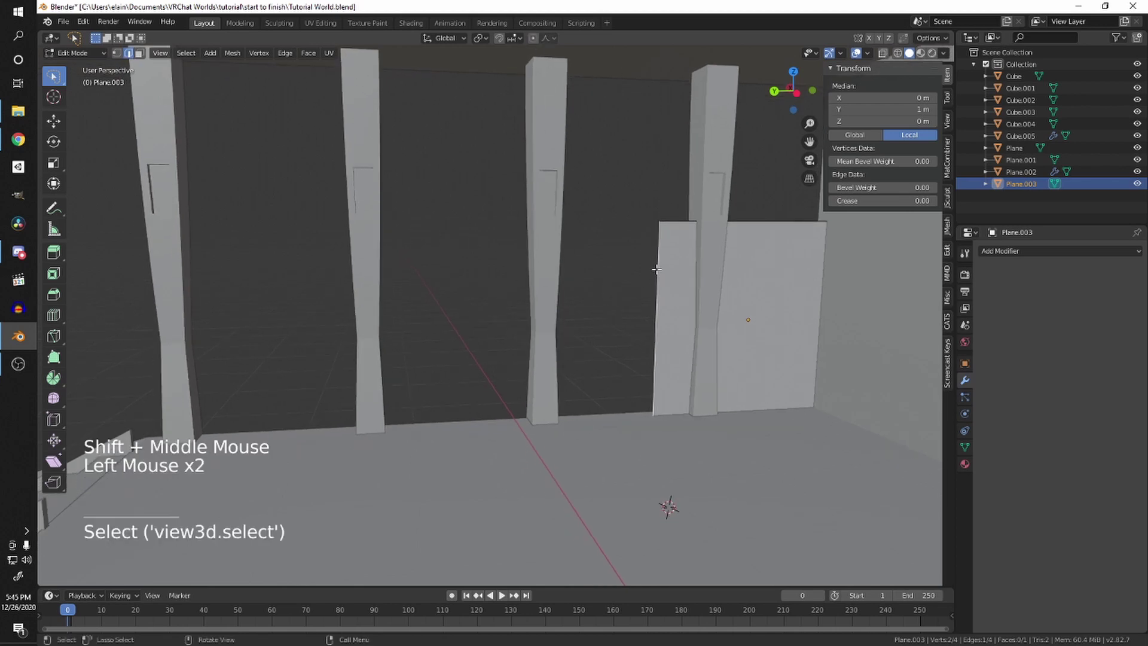
pyautogui.press('g')
pyautogui.press('y')
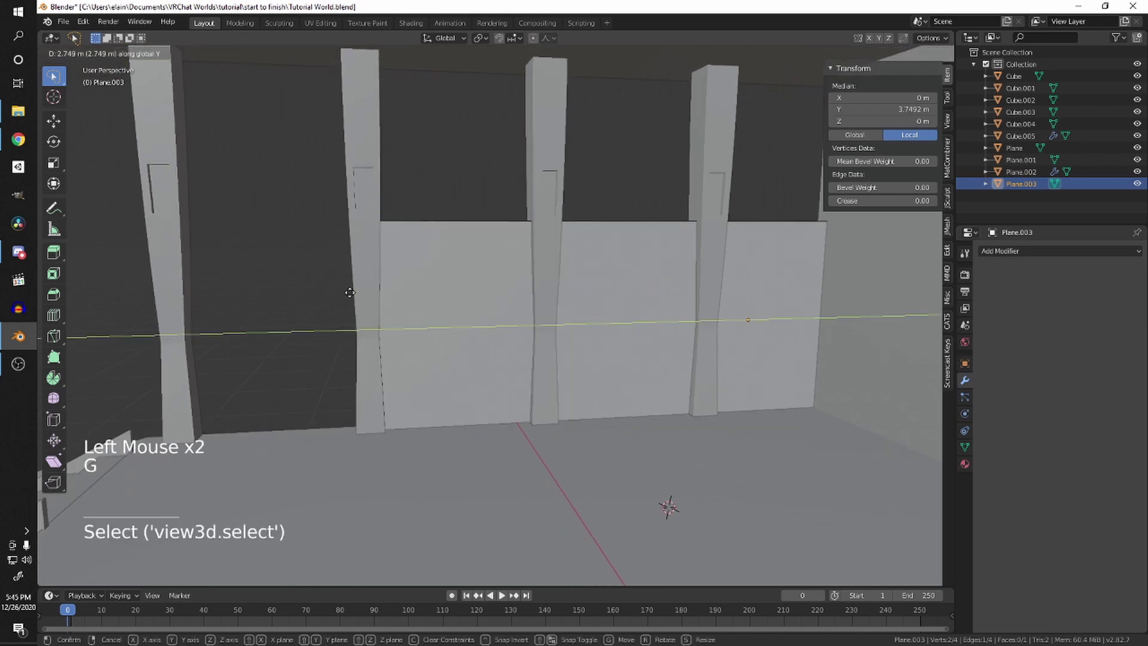
pyautogui.click(212, 299)
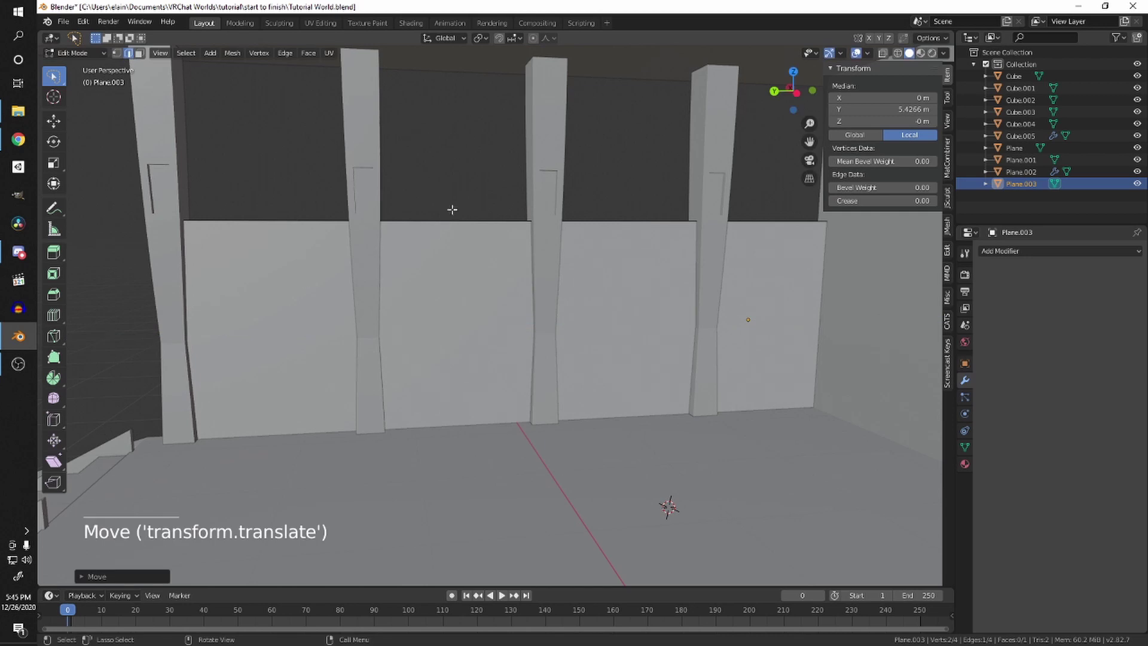
# Step: Raise the plane's upper edge about 1.49 m along Z to meet the ceiling, and leave mesh editing
pyautogui.click(456, 215)
pyautogui.press('g')
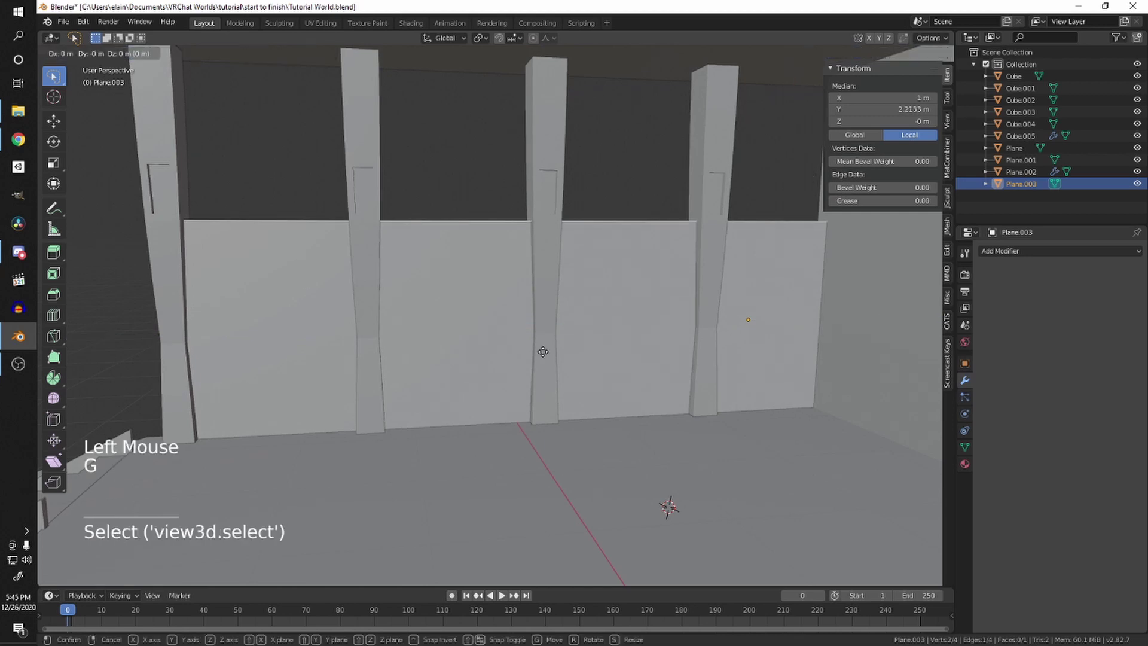
pyautogui.press('z')
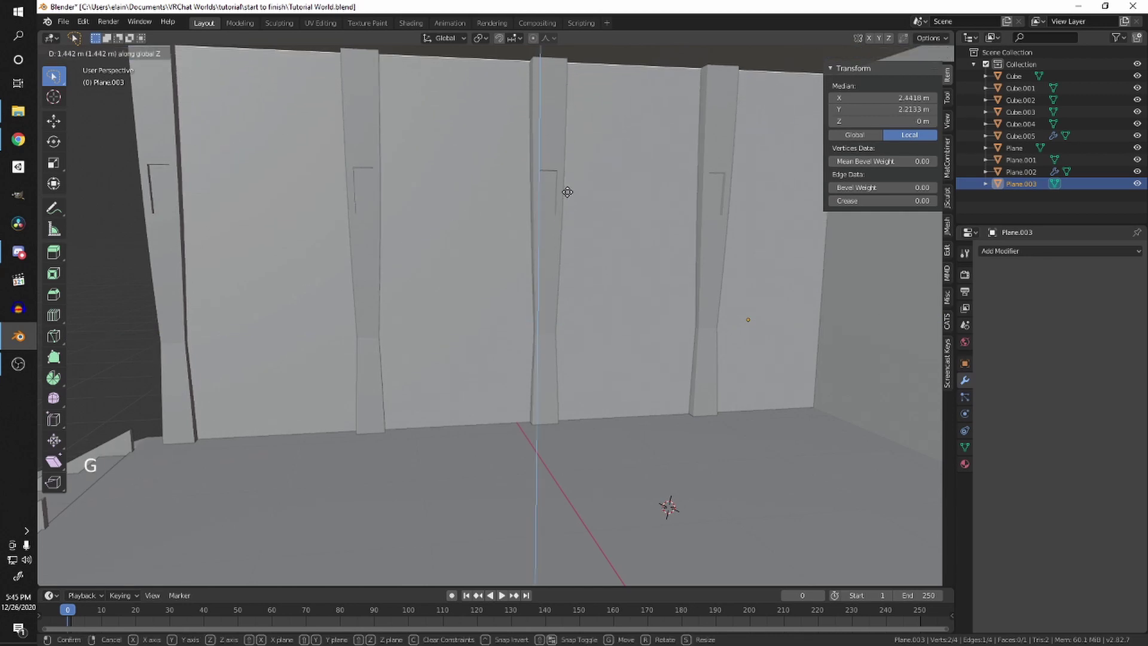
pyautogui.click(566, 186)
pyautogui.moveTo(566, 186); pyautogui.dragTo(610, 197, button='middle')
pyautogui.press('Tab')
# Step: In the top wireframe view, duplicate the whole wall face within its mesh and place the copy near the middle of the room
pyautogui.scroll(-2, 497, 325)
pyautogui.scroll(-2, 496, 325)
pyautogui.moveTo(496, 325); pyautogui.dragTo(617, 271, button='middle')
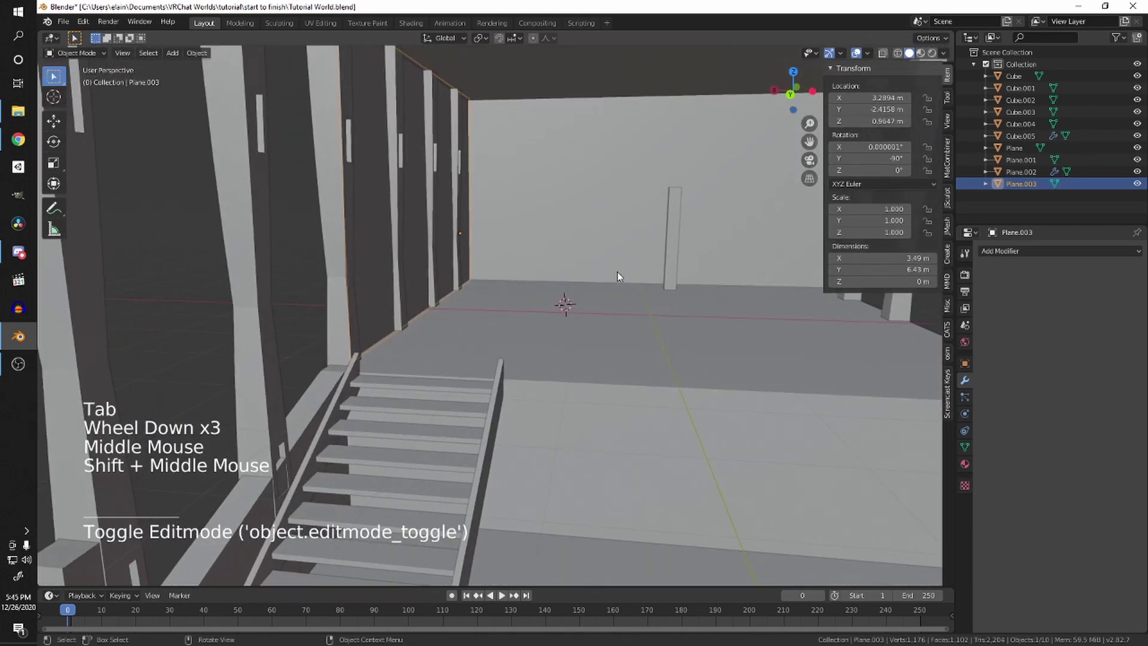
pyautogui.press('KP_7')
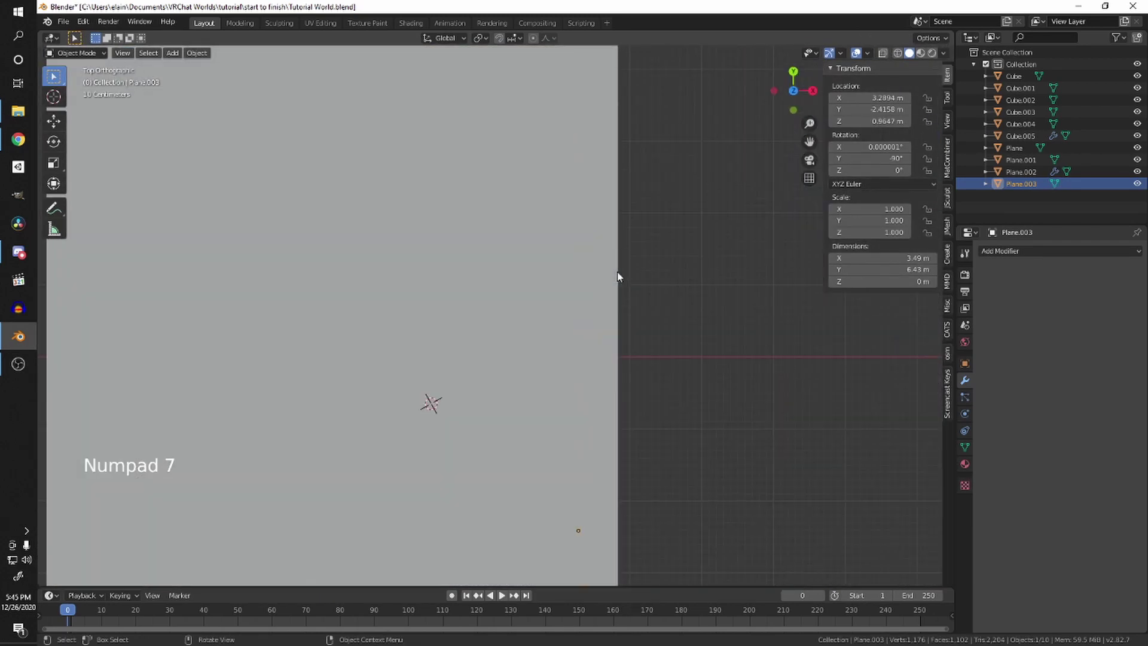
pyautogui.hotkey('shift', 'z')
pyautogui.scroll(-3, 615, 274)
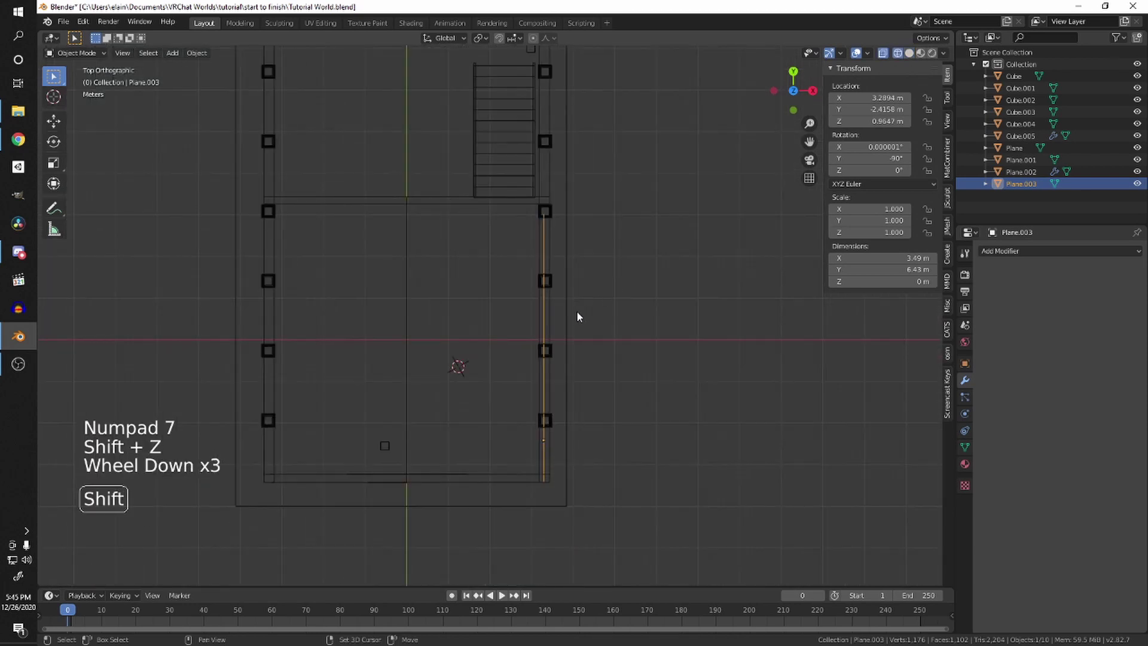
pyautogui.keyDown('shift'); pyautogui.moveTo(577, 313); pyautogui.dragTo(619, 327, button='middle'); pyautogui.keyUp('shift')
pyautogui.press('Tab')
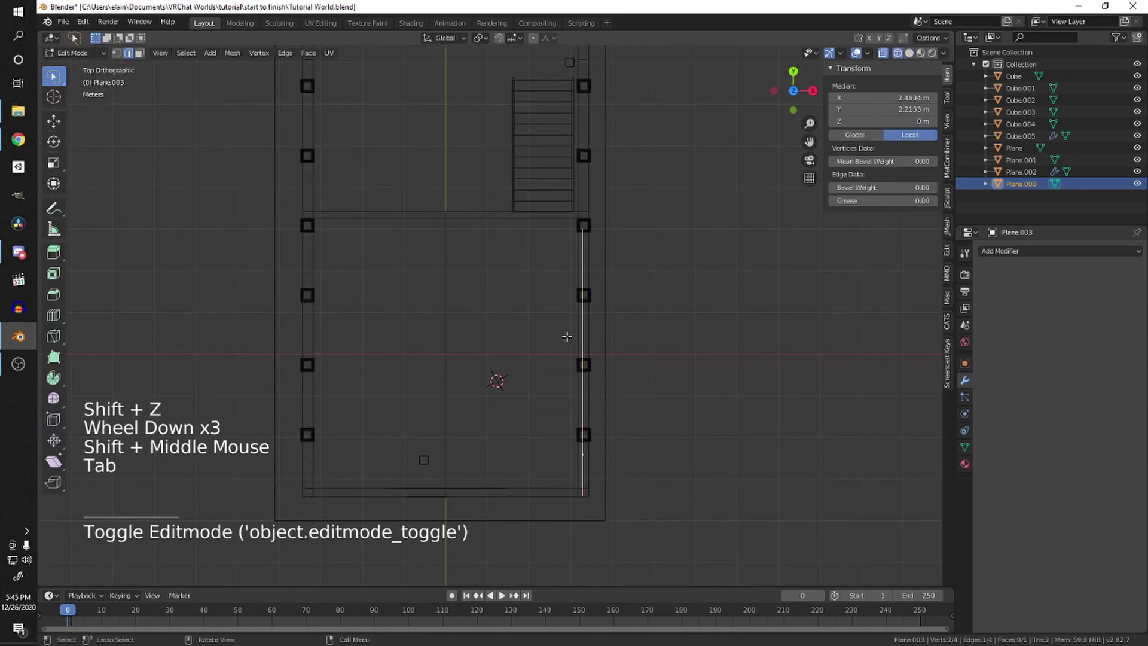
pyautogui.press('a')
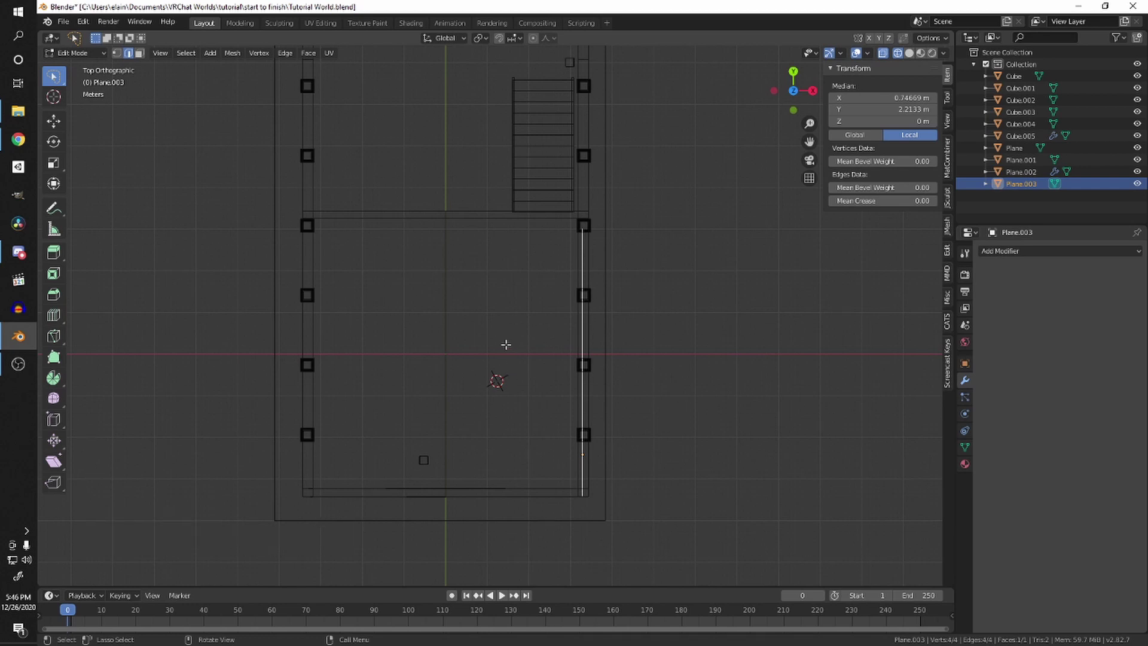
pyautogui.hotkey('shift', 'd')
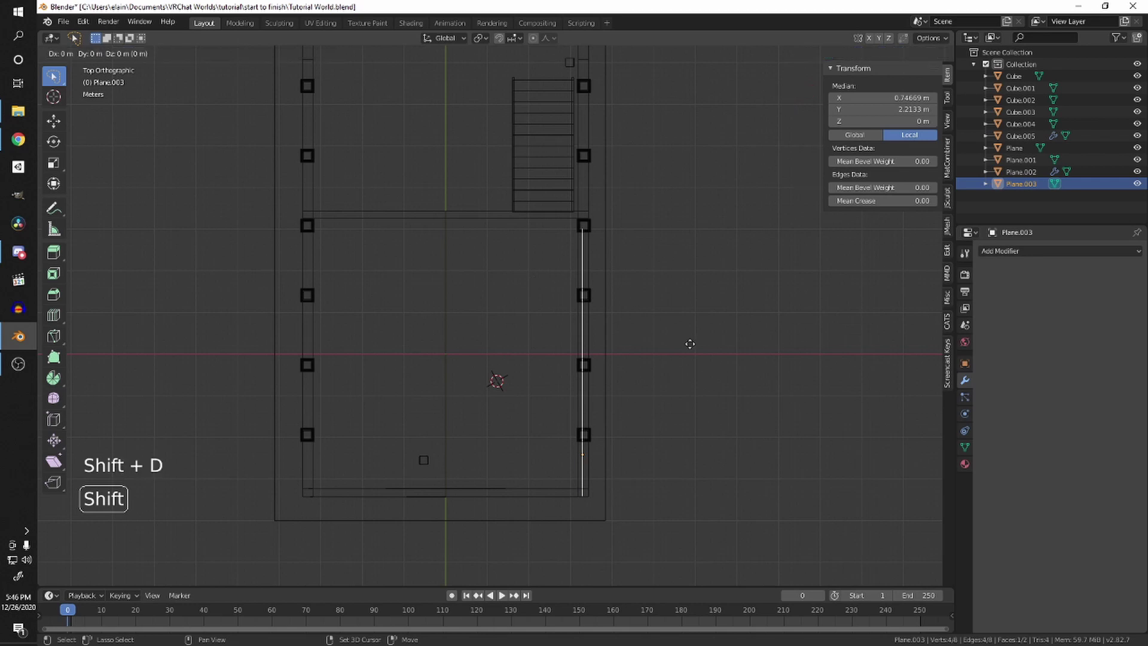
pyautogui.click(563, 349)
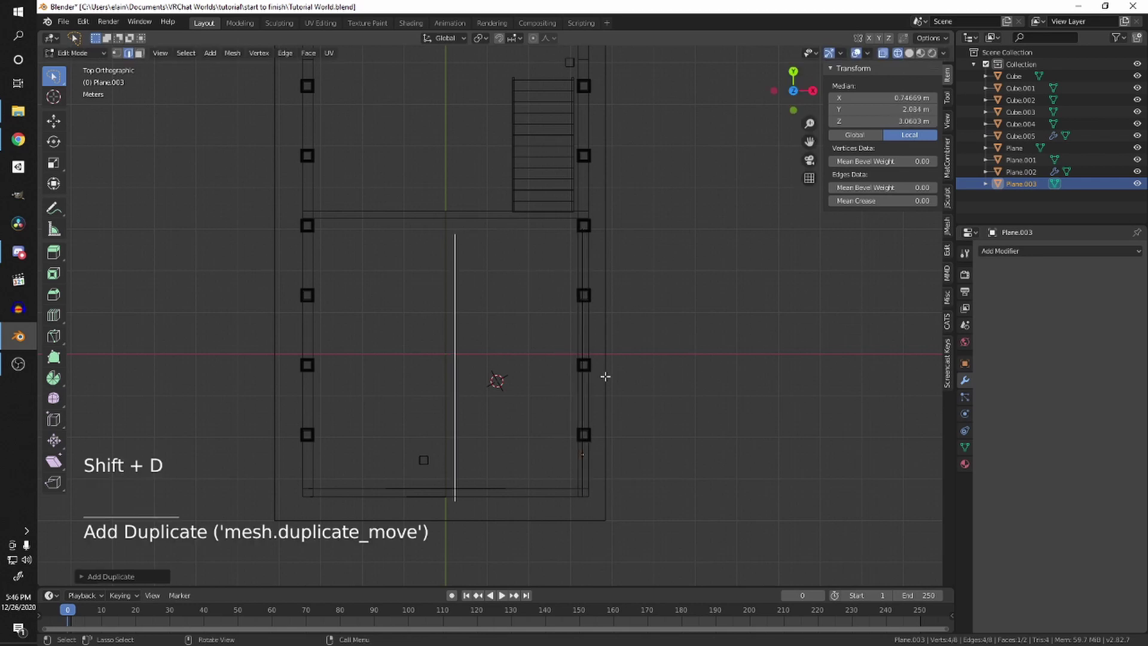
# Step: Rotate the duplicated wall half a turn around the Z axis with increment snapping
pyautogui.press('r')
pyautogui.press('z')
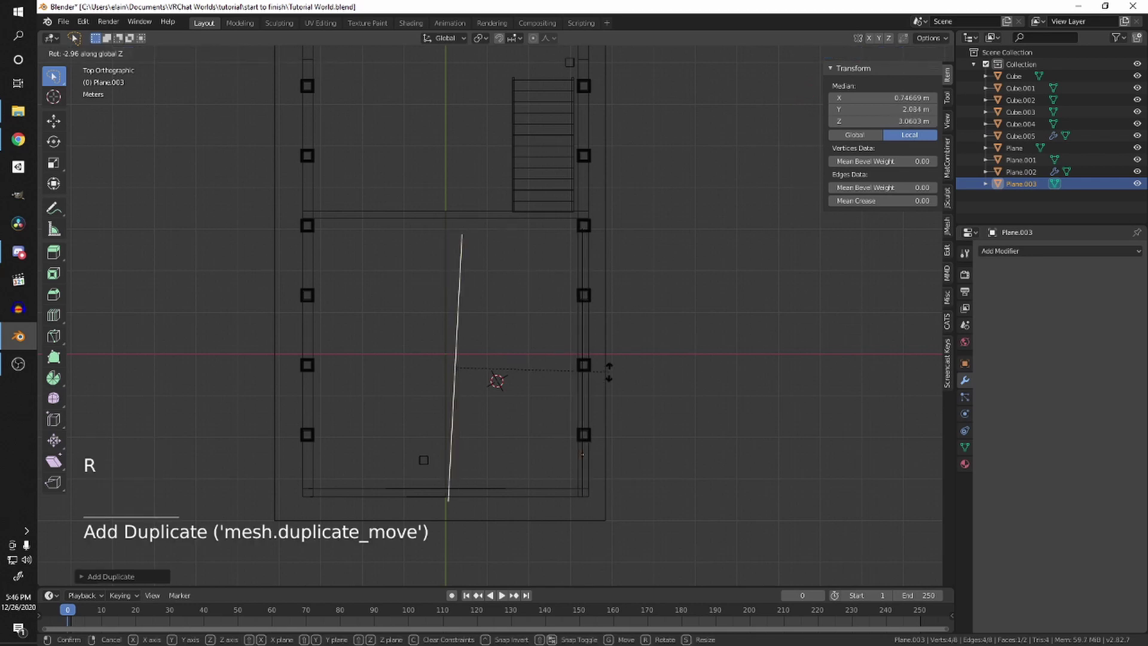
pyautogui.press('ctrl')
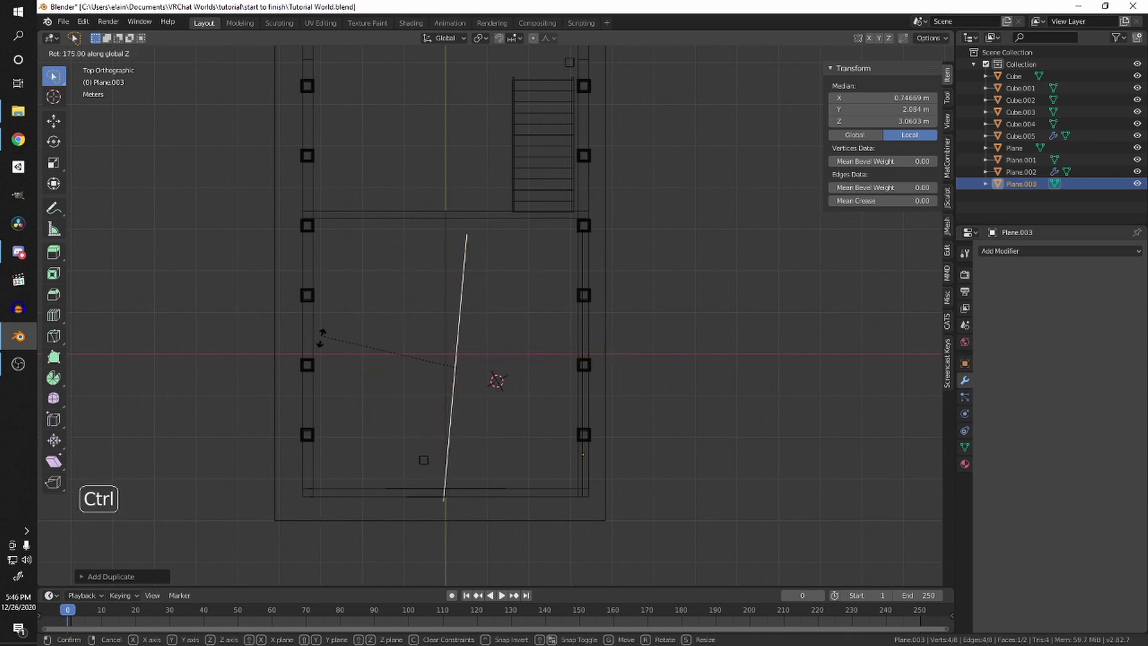
pyautogui.click(323, 357)
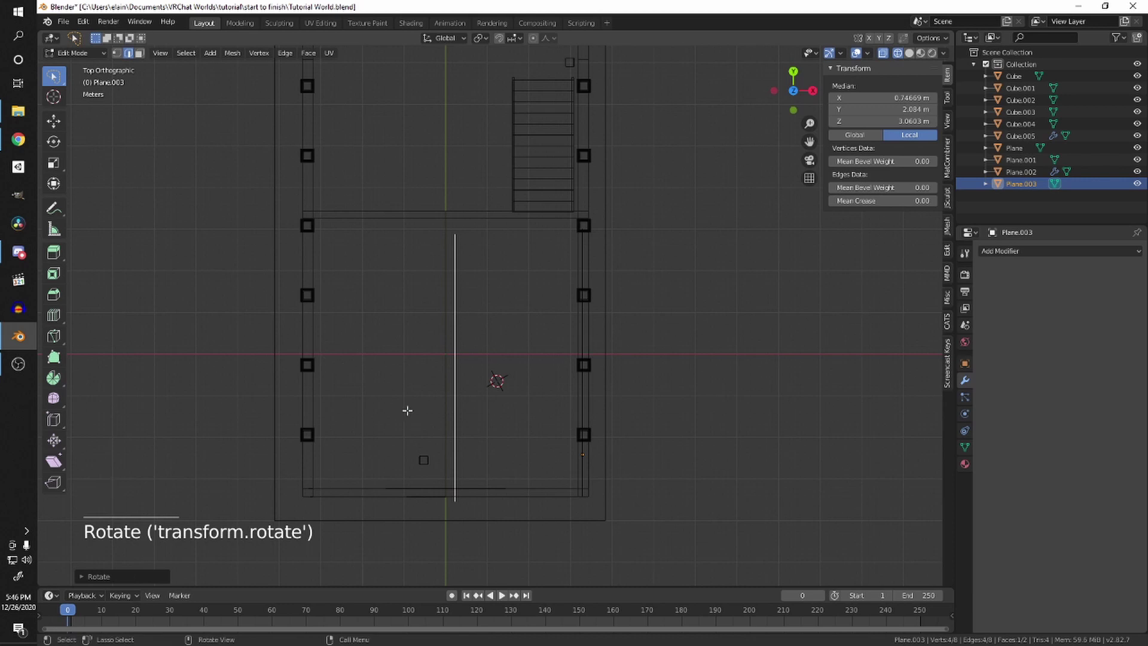
# Step: Move the duplicated wall about 3.54 m along X onto the opposite column row and align it with the back wall along Y
pyautogui.press('g')
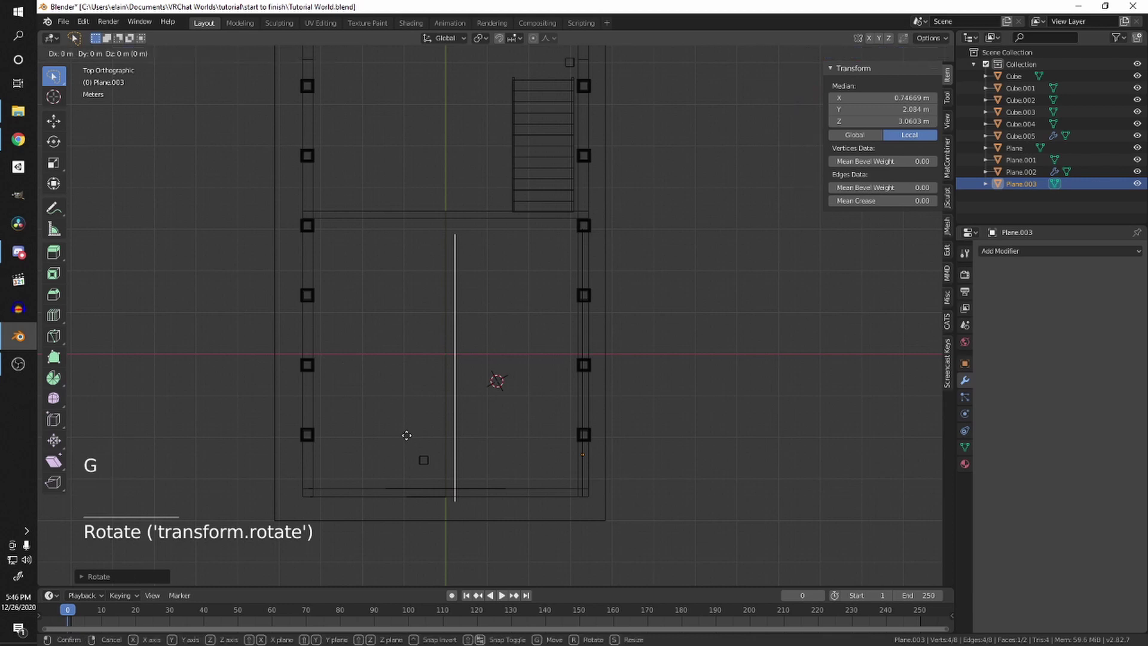
pyautogui.press('shift')
pyautogui.press('x')
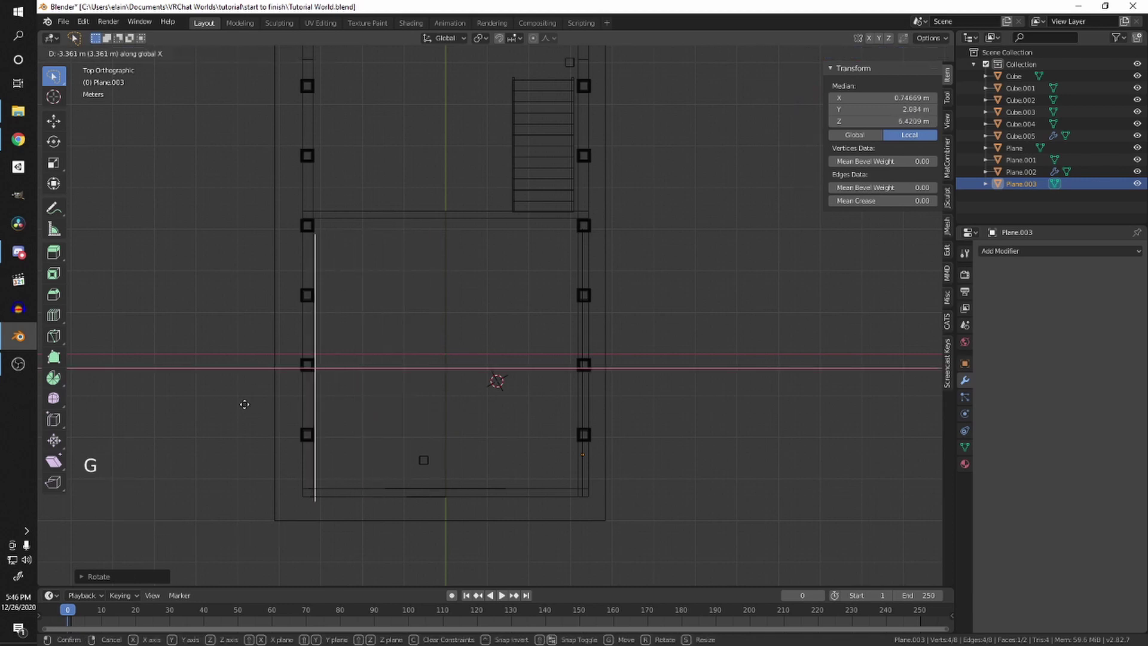
pyautogui.press('shift')
pyautogui.click(327, 390)
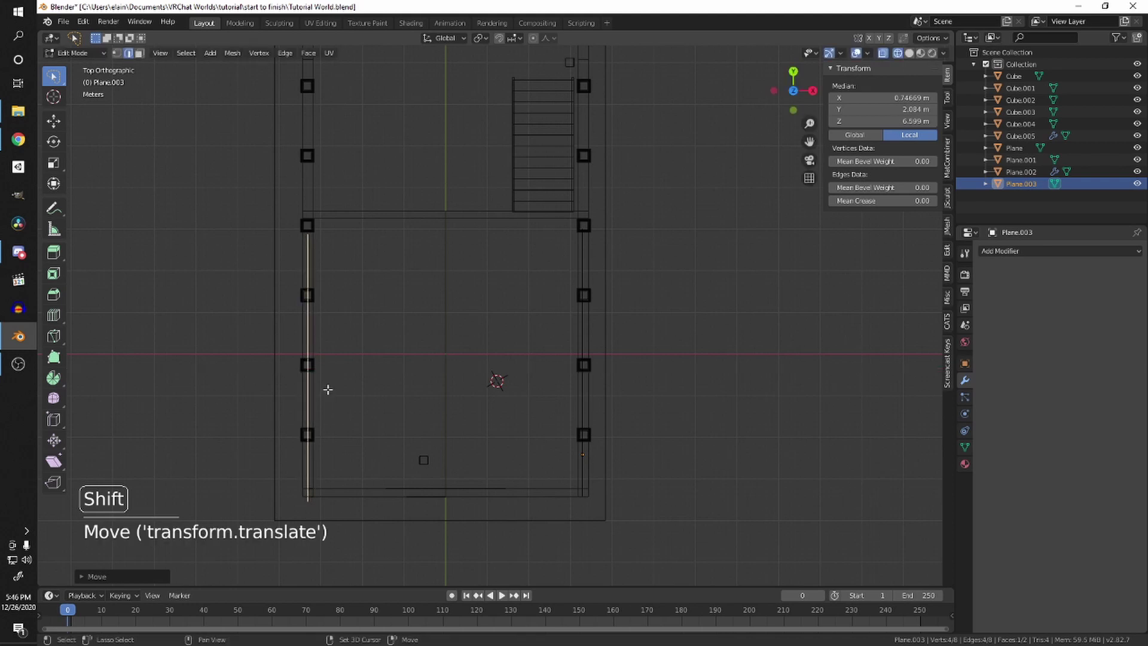
pyautogui.press('g')
pyautogui.press('y')
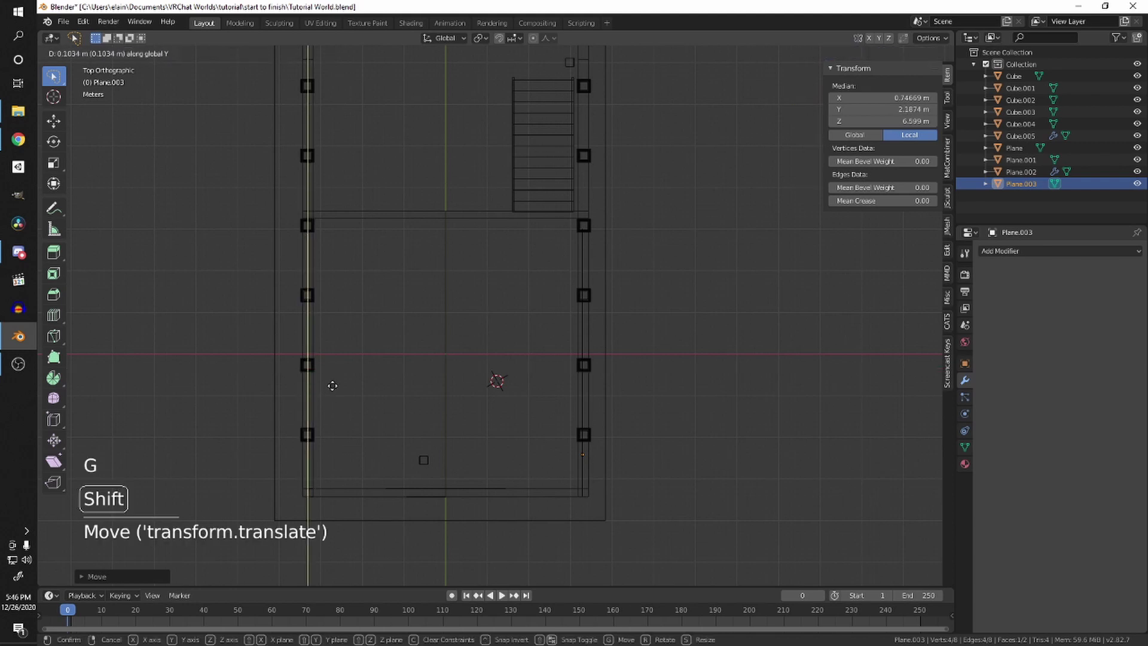
pyautogui.click(350, 327)
pyautogui.press('Tab')
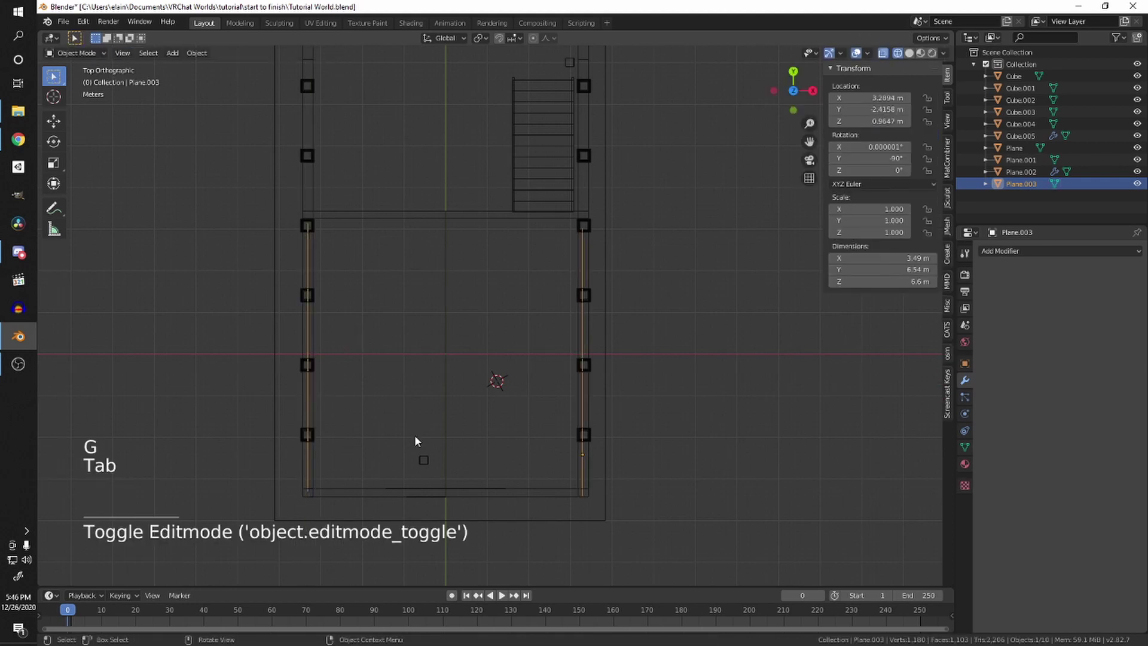
# Step: Examine both side walls between the column rows in solid shading
pyautogui.moveTo(418, 441); pyautogui.dragTo(359, 279, button='middle')
pyautogui.hotkey('shift', 'z')
pyautogui.scroll(6, 540, 356)
pyautogui.scroll(-5, 363, 279)
pyautogui.moveTo(359, 280); pyautogui.dragTo(407, 279, button='middle')
pyautogui.scroll(-2, 381, 294)
pyautogui.scroll(6, 406, 280)
pyautogui.moveTo(407, 280); pyautogui.dragTo(540, 336, button='middle')
pyautogui.scroll(2, 586, 238)
# Step: Centre the view on the upright reference block by the back wall, save the file and clear the selection
pyautogui.click(589, 234)
pyautogui.press('KP_Decimal')
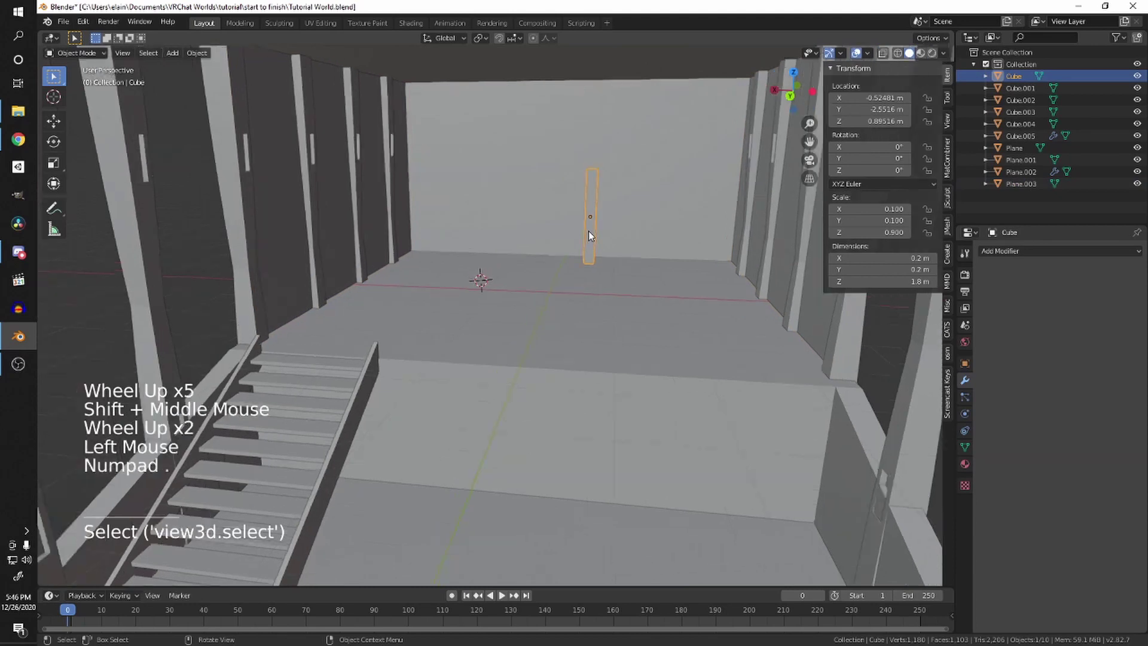
pyautogui.hotkey('ctrl', 's')
pyautogui.scroll(-10, 573, 236)
pyautogui.click(710, 323)
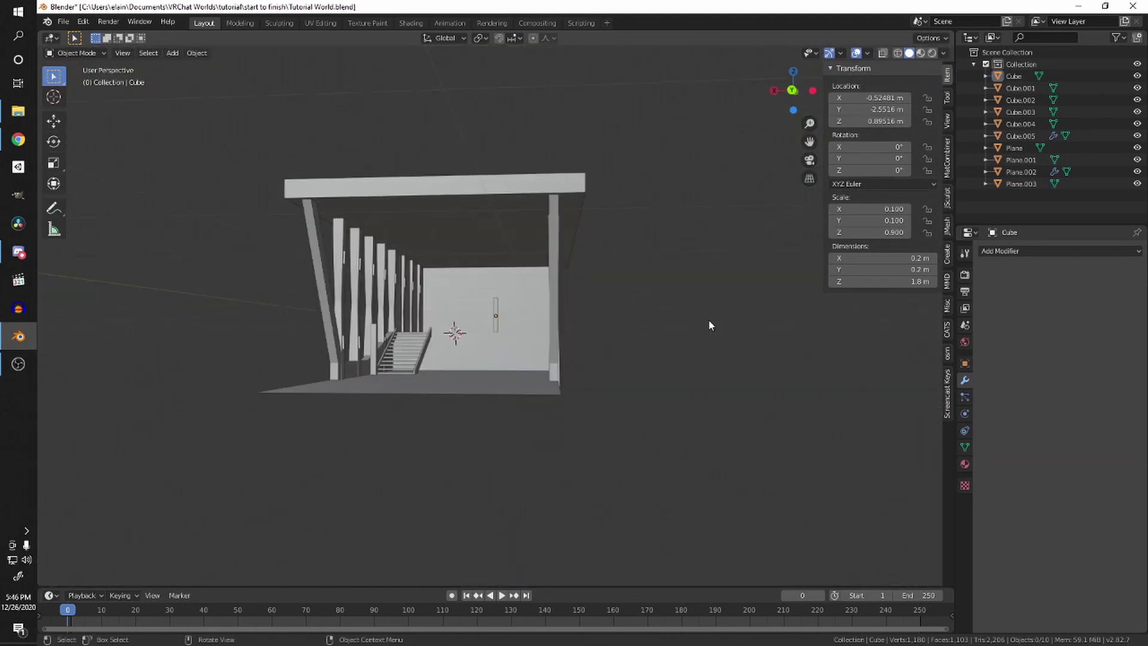
# Step: Examine the building's interior from the open front, including the stairs, raised floor and both walled column rows
pyautogui.scroll(5, 672, 317)
pyautogui.scroll(-4, 670, 317)
pyautogui.scroll(4, 617, 314)
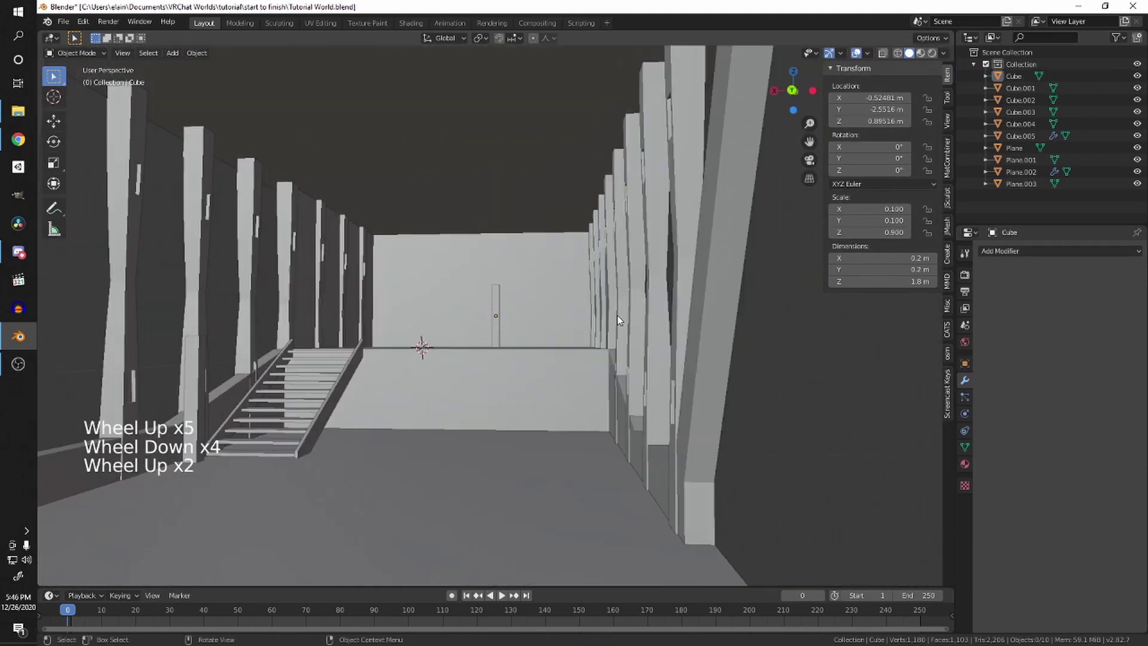
pyautogui.moveTo(617, 314); pyautogui.dragTo(629, 316, button='middle')
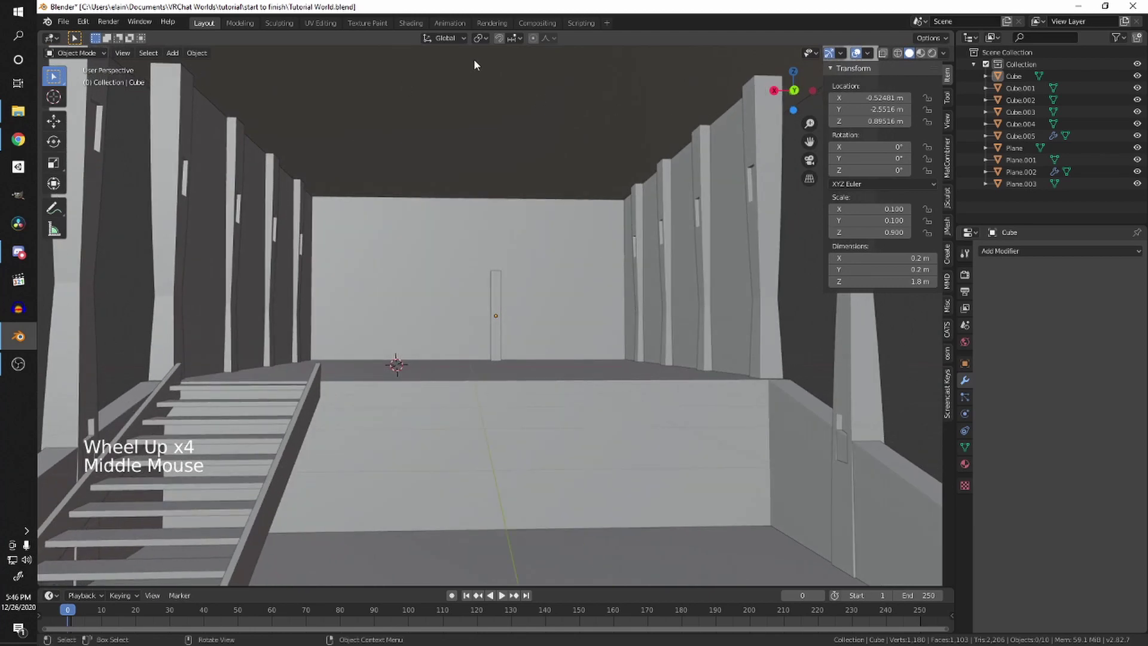
pyautogui.scroll(-4, 428, 251)
pyautogui.scroll(3, 428, 252)
pyautogui.scroll(-4, 428, 251)
pyautogui.moveTo(428, 251)
pyautogui.mouseDown(button='middle')
pyautogui.moveTo(501, 232)
pyautogui.moveTo(501, 242)
pyautogui.moveTo(423, 242)
pyautogui.moveTo(411, 282)
pyautogui.moveTo(418, 261)
pyautogui.mouseUp(button='middle')
pyautogui.scroll(4, 423, 242)
pyautogui.keyDown('shift'); pyautogui.scroll(1, 422, 243); pyautogui.keyUp('shift')
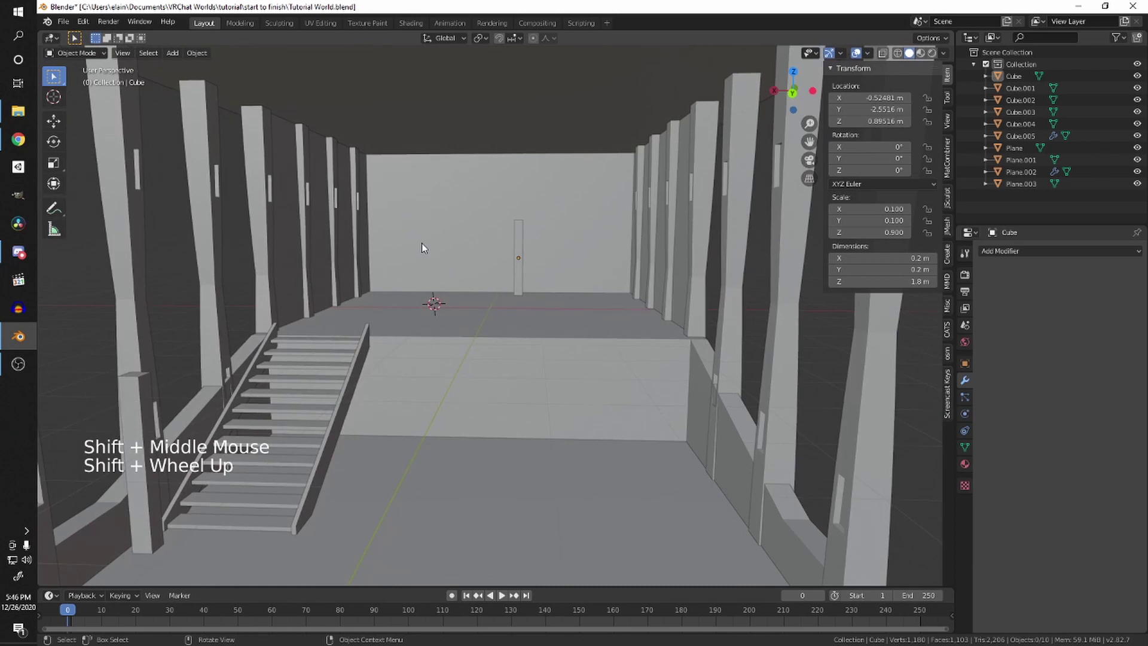
pyautogui.scroll(1, 435, 299)
pyautogui.moveTo(436, 300); pyautogui.dragTo(437, 328, button='middle')
# Step: Add a cylinder mesh with 6 vertices at the 3D cursor on the raised floor
pyautogui.hotkey('shift', 'a')
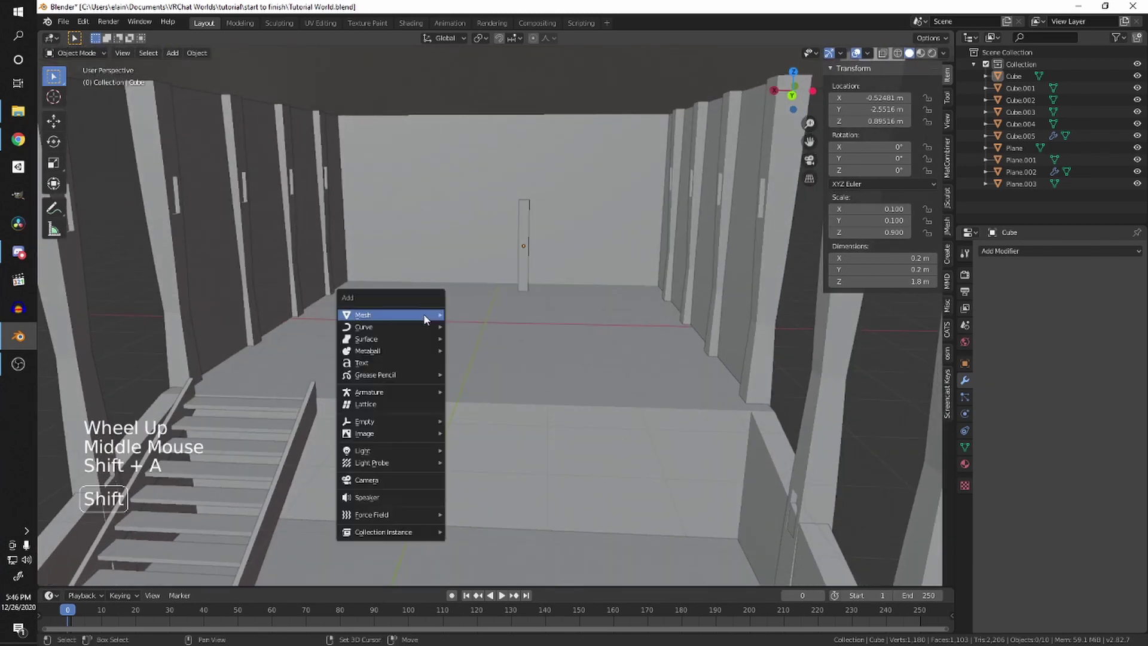
pyautogui.moveTo(424, 315)
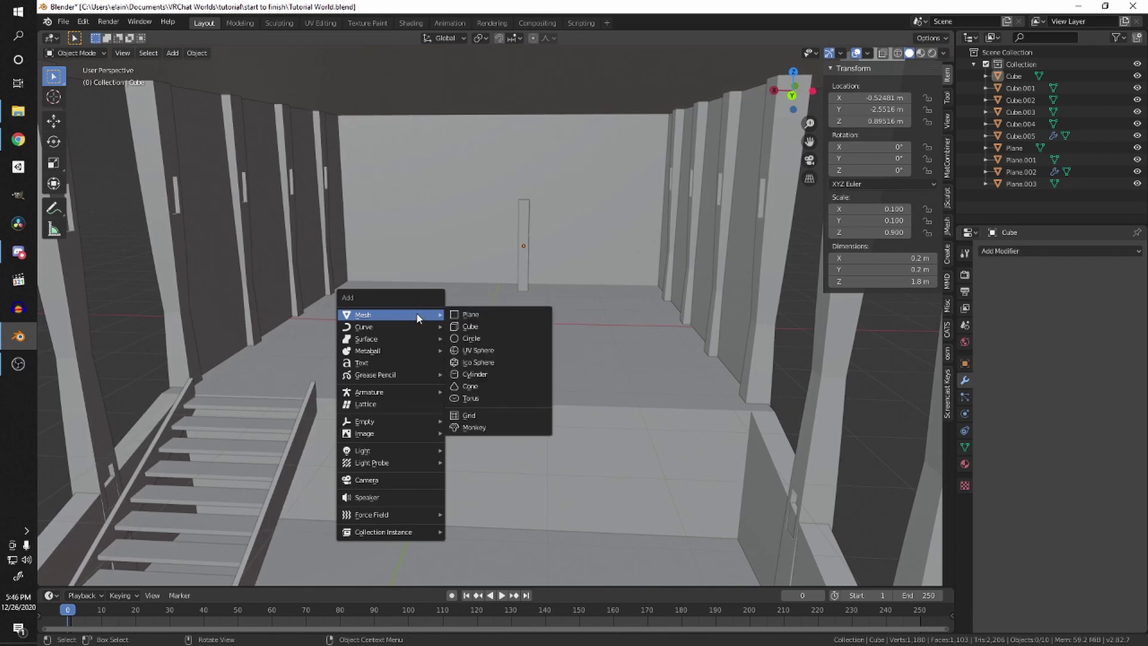
pyautogui.click(503, 376)
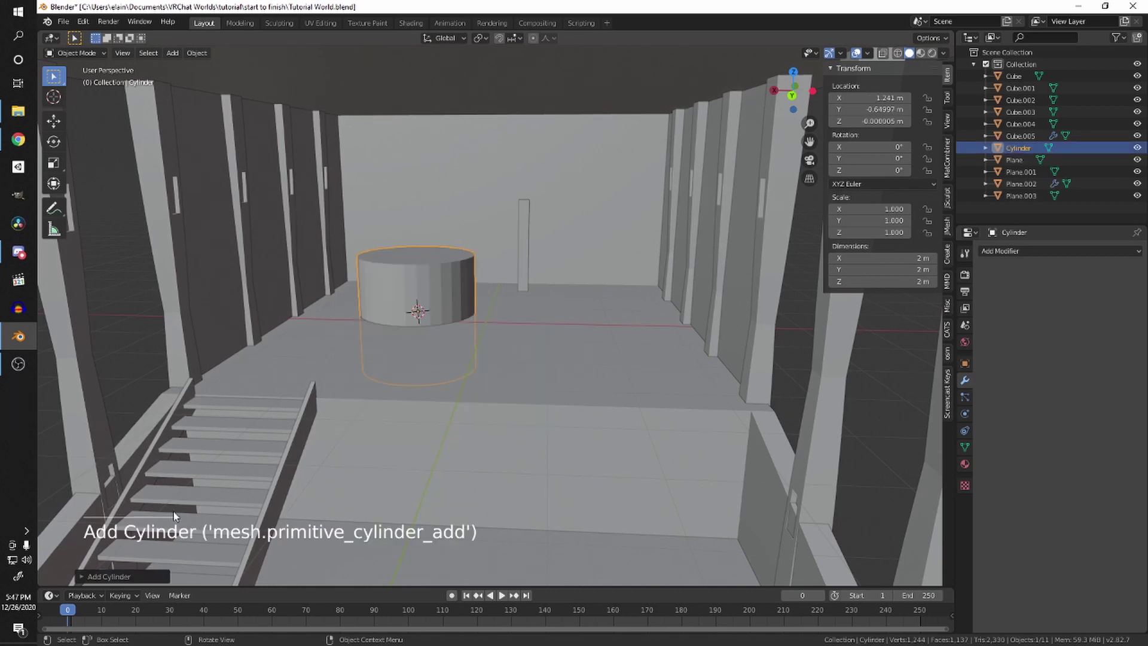
pyautogui.click(104, 576)
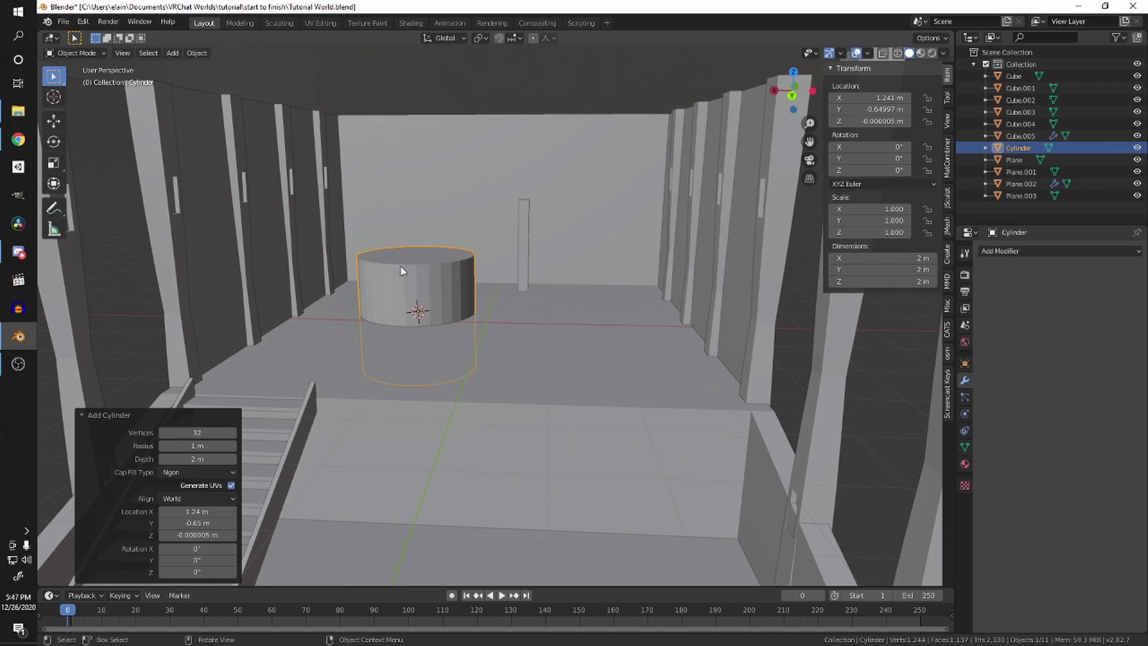
pyautogui.click(203, 432)
pyautogui.press('Return')
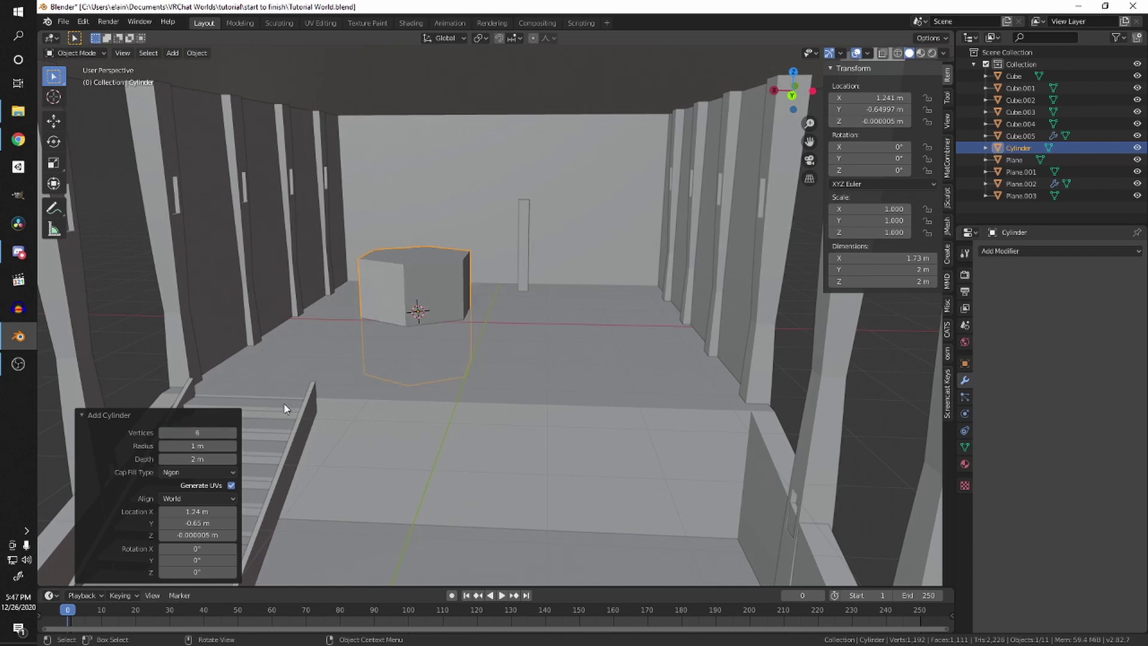
# Step: Examine the six-sided cylinder on the raised floor up close from several angles
pyautogui.scroll(1, 289, 385)
pyautogui.moveTo(289, 385); pyautogui.dragTo(326, 385, button='middle')
pyautogui.keyDown('shift'); pyautogui.moveTo(326, 385); pyautogui.dragTo(361, 387, button='middle'); pyautogui.keyUp('shift')
pyautogui.scroll(2, 510, 372)
pyautogui.moveTo(510, 371); pyautogui.dragTo(535, 294, button='middle')
pyautogui.scroll(1, 547, 370)
pyautogui.scroll(3, 511, 413)
pyautogui.scroll(-6, 523, 383)
pyautogui.keyDown('shift'); pyautogui.scroll(1, 546, 323); pyautogui.keyUp('shift')
pyautogui.scroll(1, 546, 322)
pyautogui.click(557, 317)
pyautogui.scroll(1, 547, 292)
pyautogui.scroll(1, 535, 294)
pyautogui.moveTo(536, 294); pyautogui.dragTo(565, 318, button='middle')
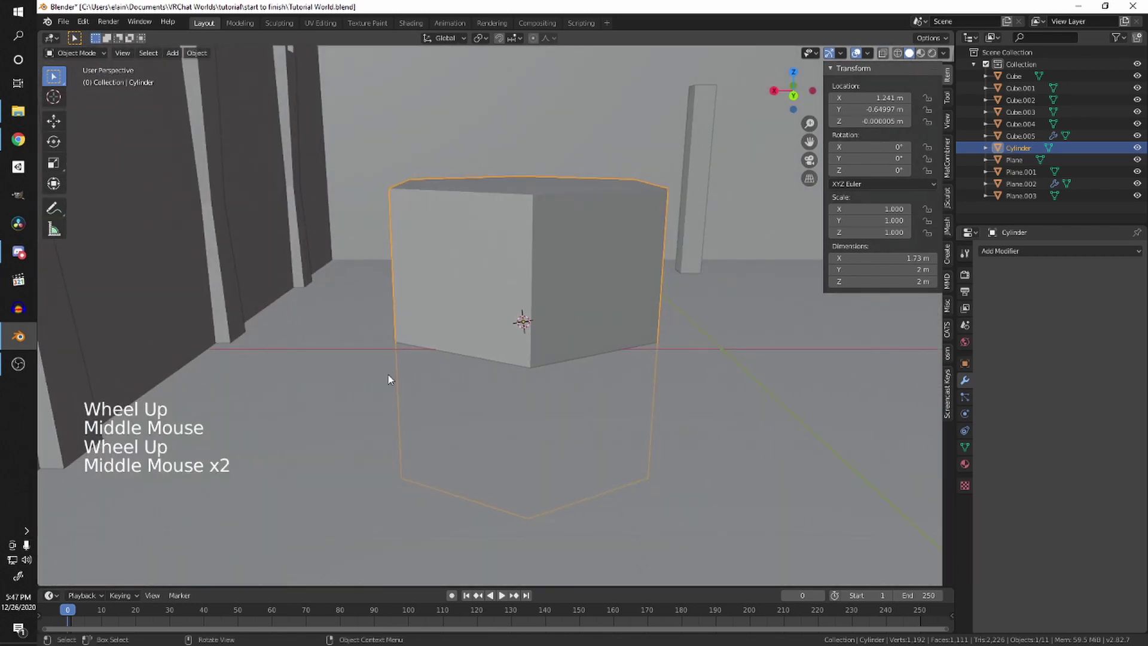
pyautogui.moveTo(389, 379); pyautogui.dragTo(530, 269, button='middle')
pyautogui.keyDown('shift'); pyautogui.moveTo(530, 269); pyautogui.dragTo(627, 327, button='middle'); pyautogui.keyUp('shift')
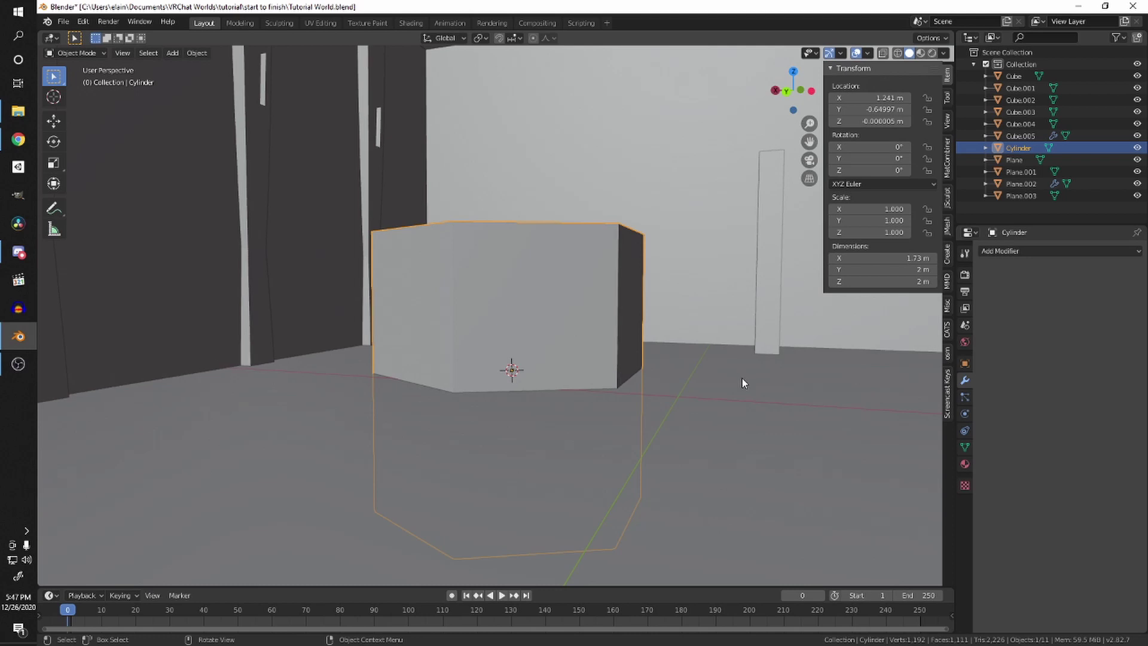
# Step: Scale the cylinder's mesh down in Edit Mode to about 0.138 × 0.159 × 0.159 m
pyautogui.press('Tab')
pyautogui.press('s')
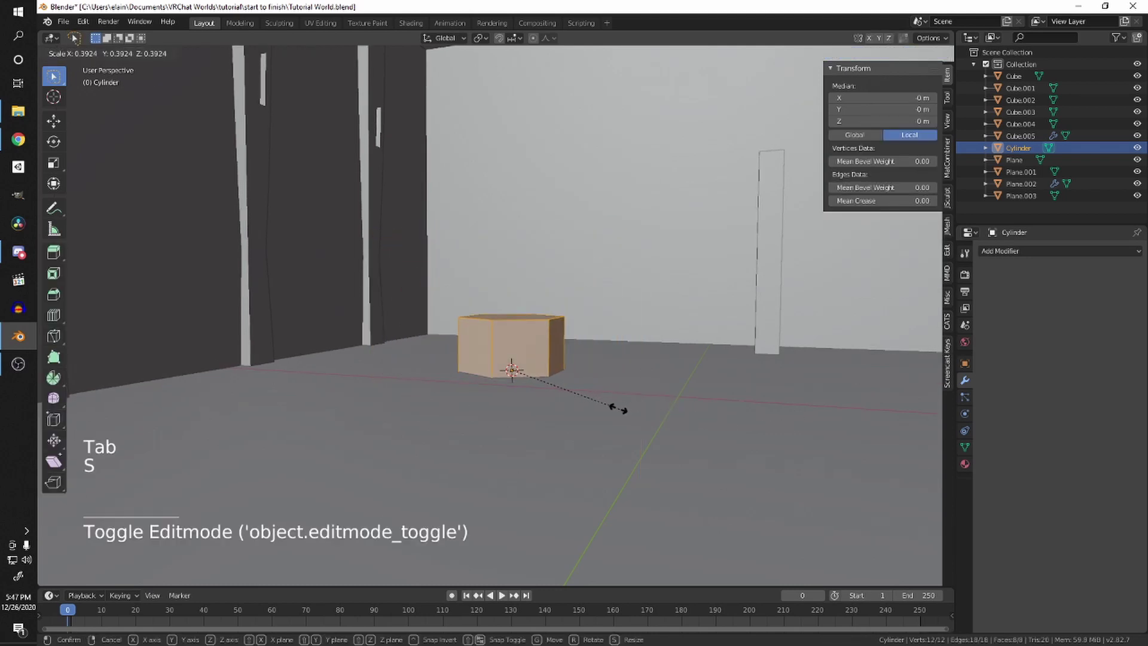
pyautogui.click(532, 384)
pyautogui.press('Tab')
pyautogui.press('g')
pyautogui.click(531, 382)
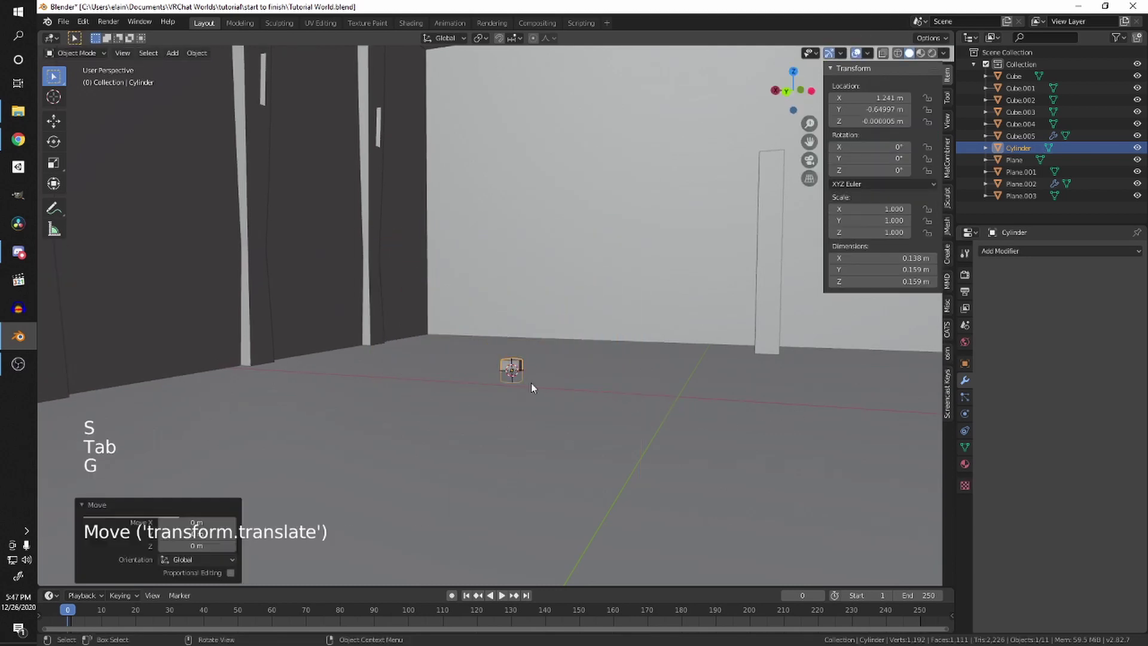
# Step: Move the small hexagonal cylinder straight up along Z to the ceiling, at a height of about 3.42 m
pyautogui.press('g')
pyautogui.press('z')
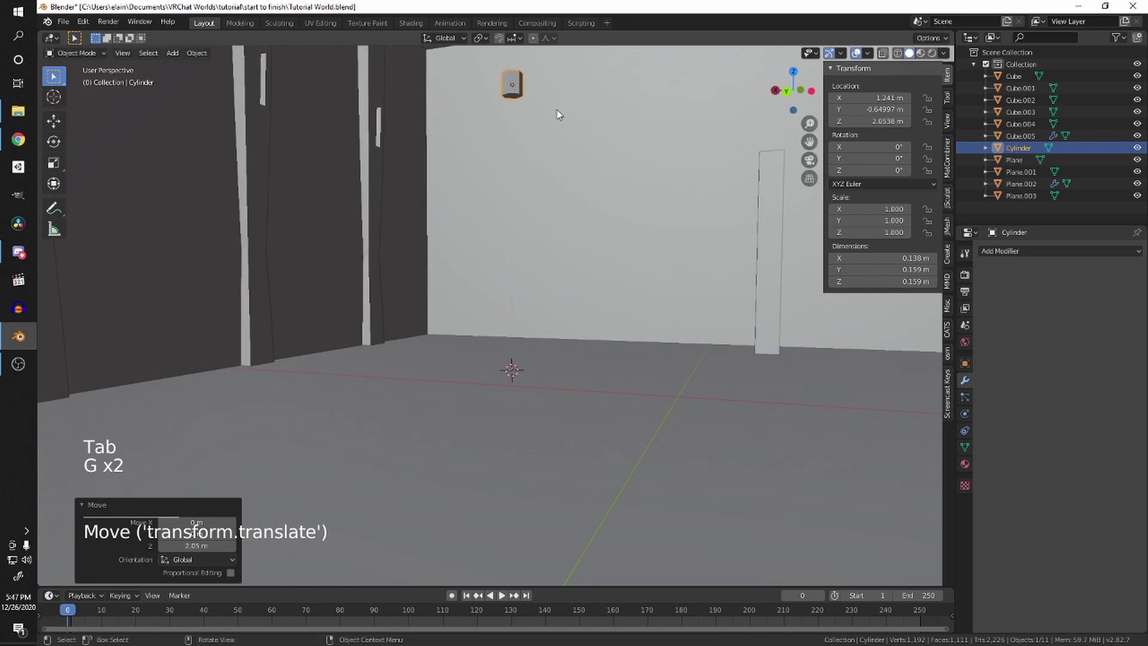
pyautogui.keyDown('shift'); pyautogui.moveTo(538, 108); pyautogui.dragTo(543, 404, button='middle'); pyautogui.keyUp('shift')
pyautogui.press('g')
pyautogui.click(539, 222)
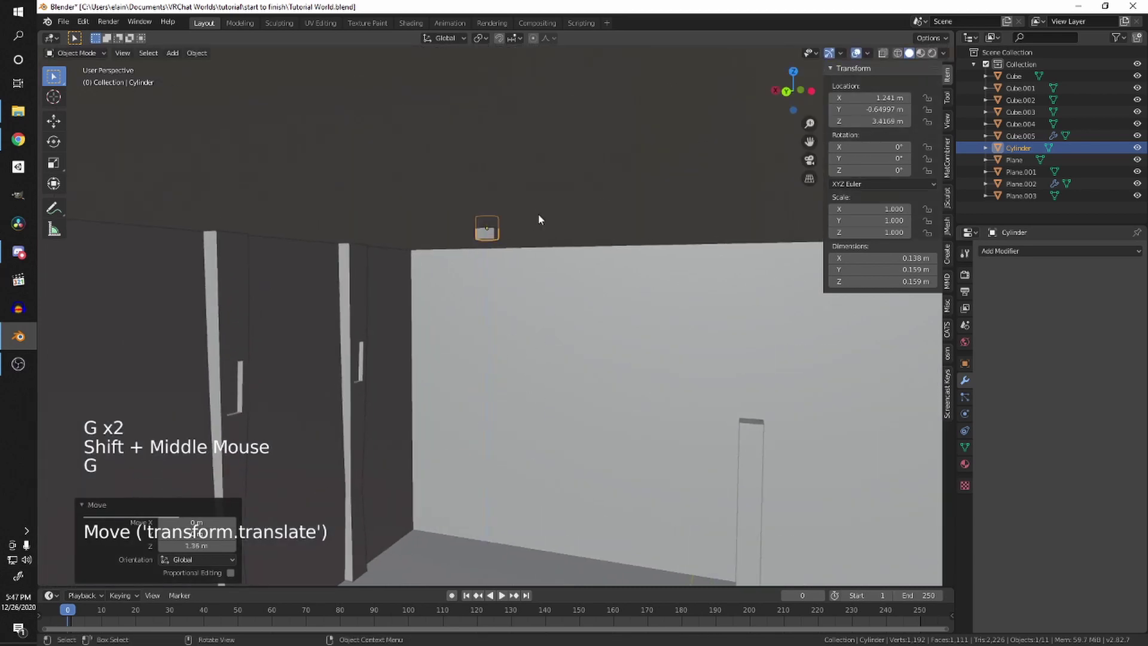
# Step: Widen the cylinder's mesh in X and Y only, to about 0.214 × 0.247 m
pyautogui.press('KP_Decimal')
pyautogui.scroll(-19, 538, 274)
pyautogui.scroll(1, 533, 349)
pyautogui.moveTo(532, 348); pyautogui.dragTo(562, 279, button='middle')
pyautogui.scroll(-3, 547, 301)
pyautogui.scroll(9, 551, 323)
pyautogui.keyDown('shift'); pyautogui.scroll(1, 550, 323); pyautogui.keyUp('shift')
pyautogui.scroll(1, 562, 278)
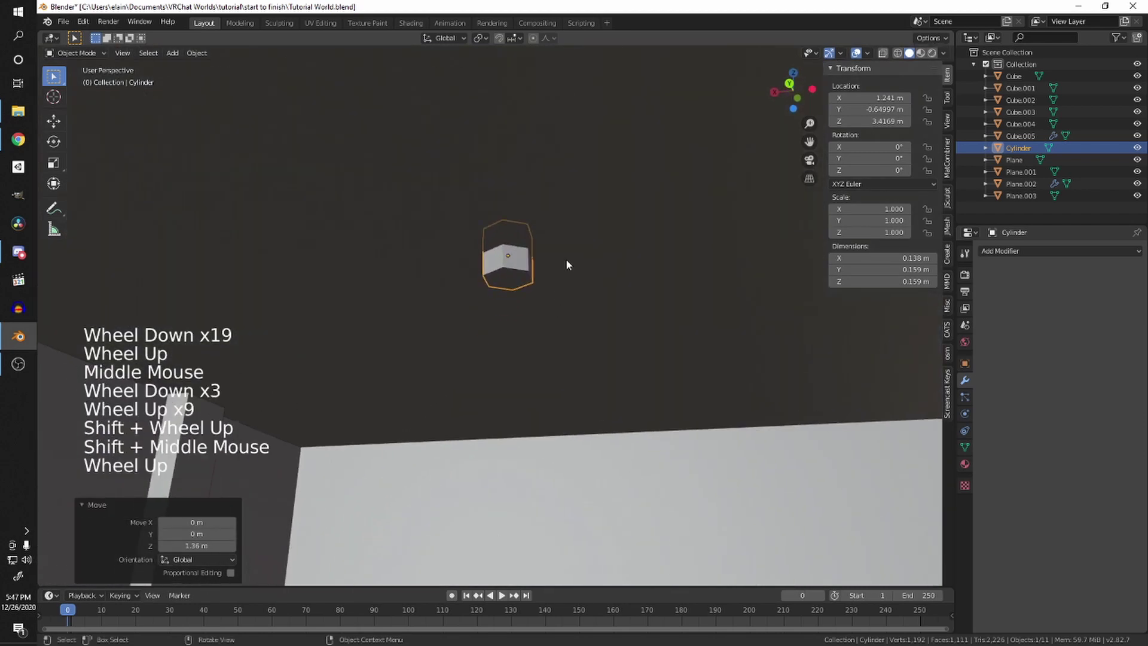
pyautogui.press('Tab')
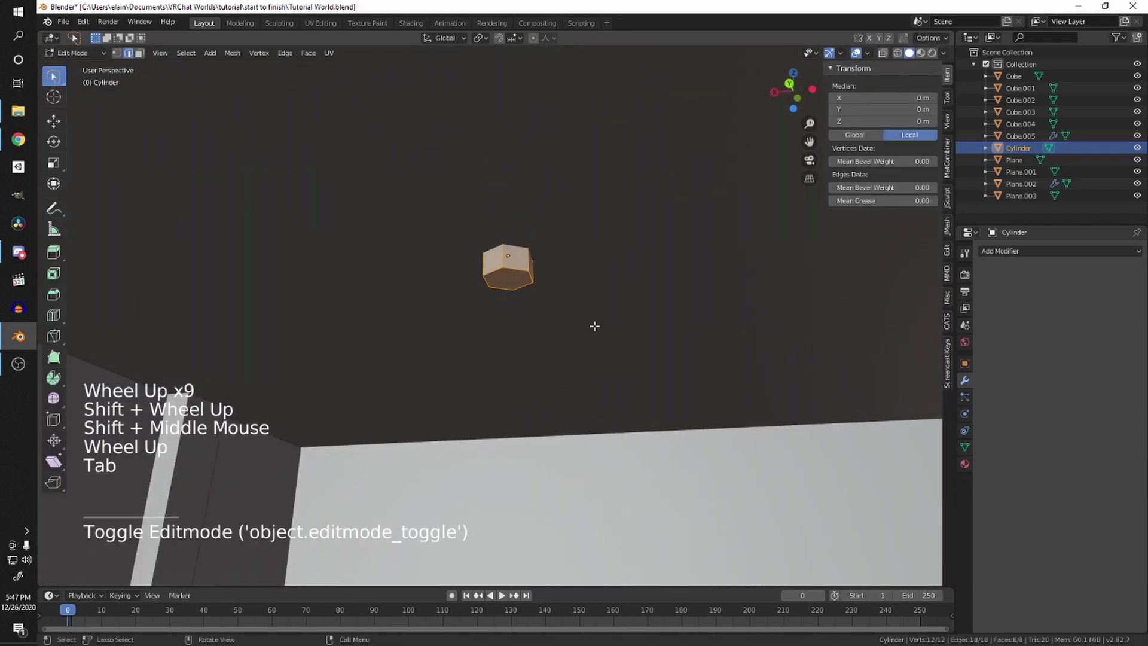
pyautogui.press('s')
pyautogui.hotkey('shift', 'z')
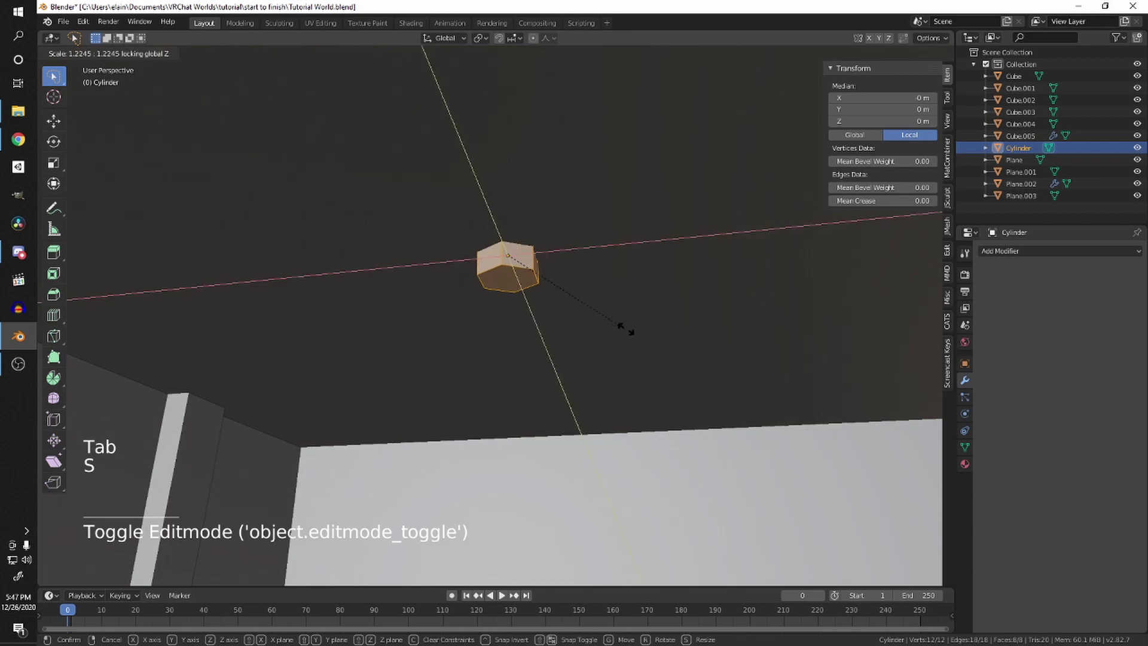
pyautogui.click(646, 329)
pyautogui.scroll(-7, 662, 341)
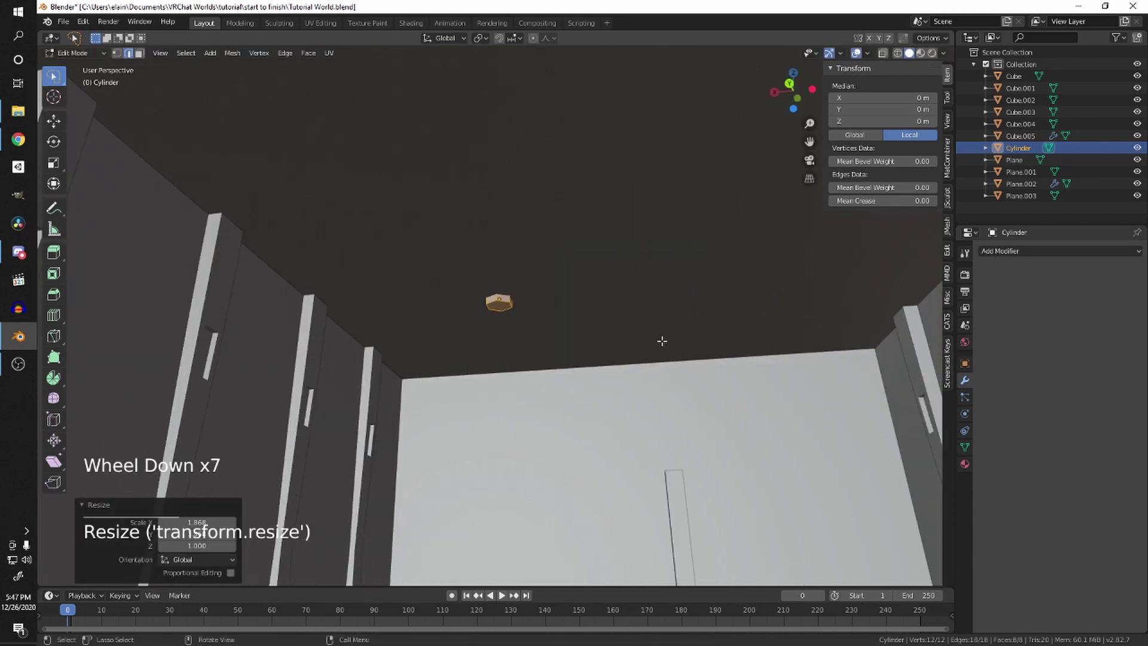
pyautogui.press('s')
pyautogui.hotkey('shift', 'z')
pyautogui.scroll(4, 630, 340)
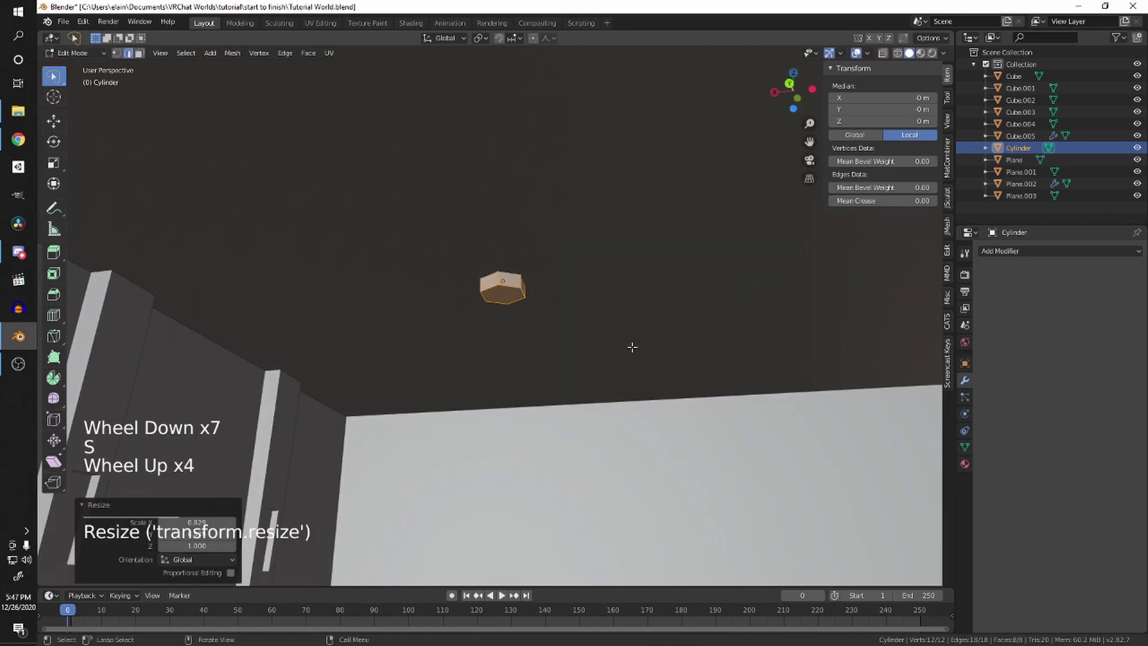
# Step: Flatten the hexagonal mesh along Z to about 0.09 m high and raise the object about 0.014 m further into the ceiling
pyautogui.moveTo(630, 341); pyautogui.dragTo(630, 348, button='middle')
pyautogui.press('s')
pyautogui.press('z')
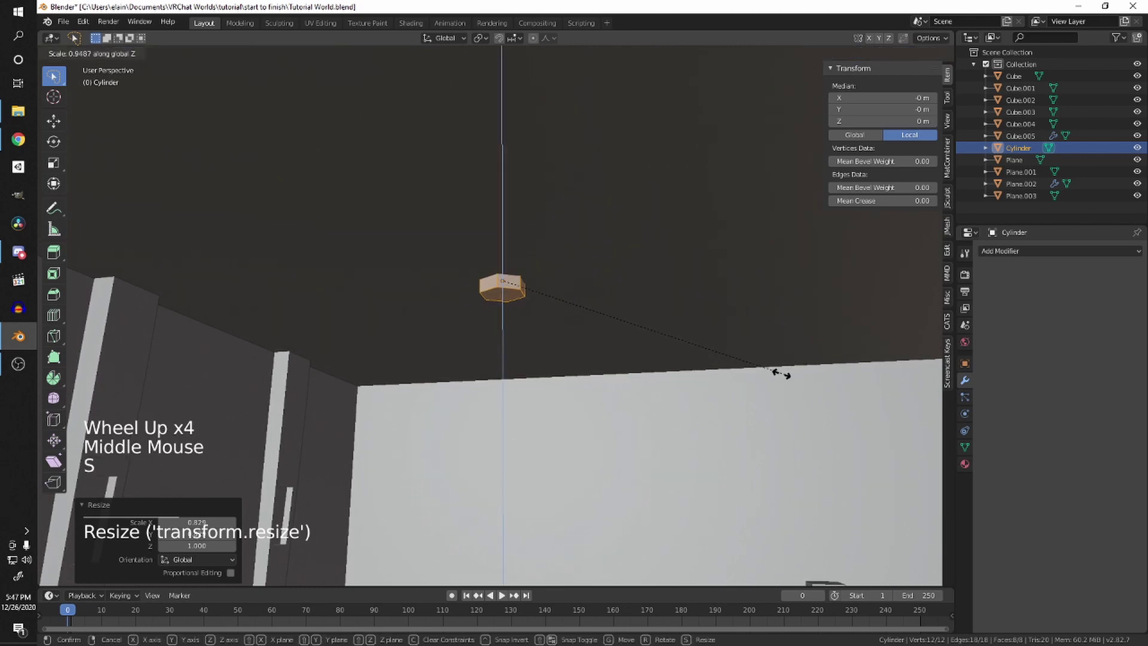
pyautogui.click(670, 338)
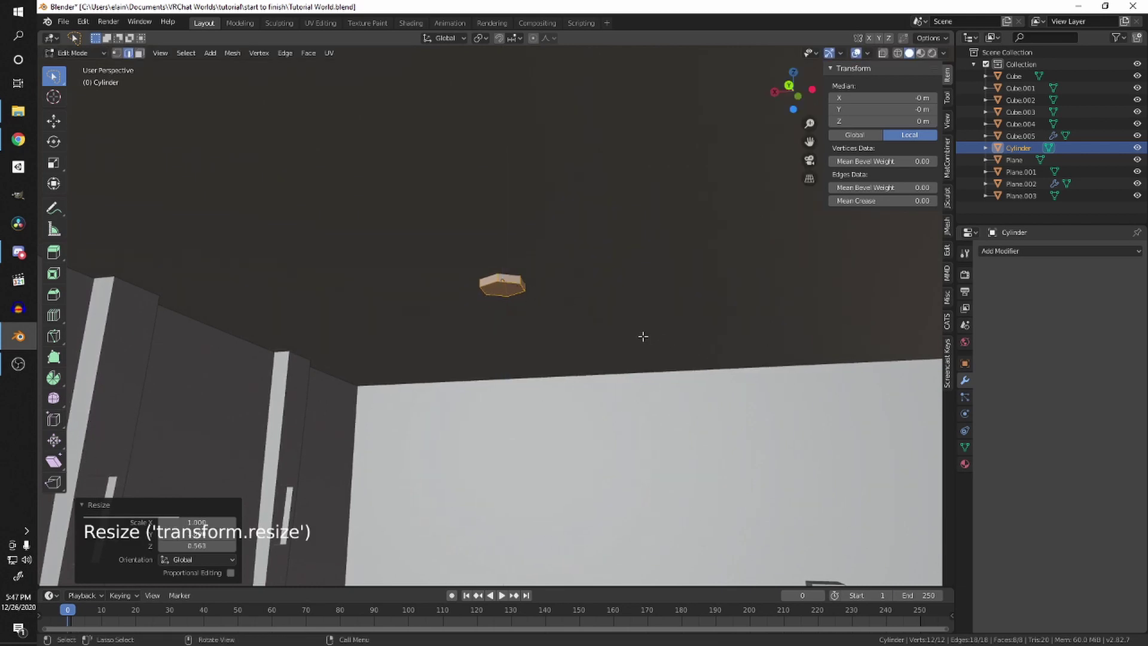
pyautogui.press('Tab')
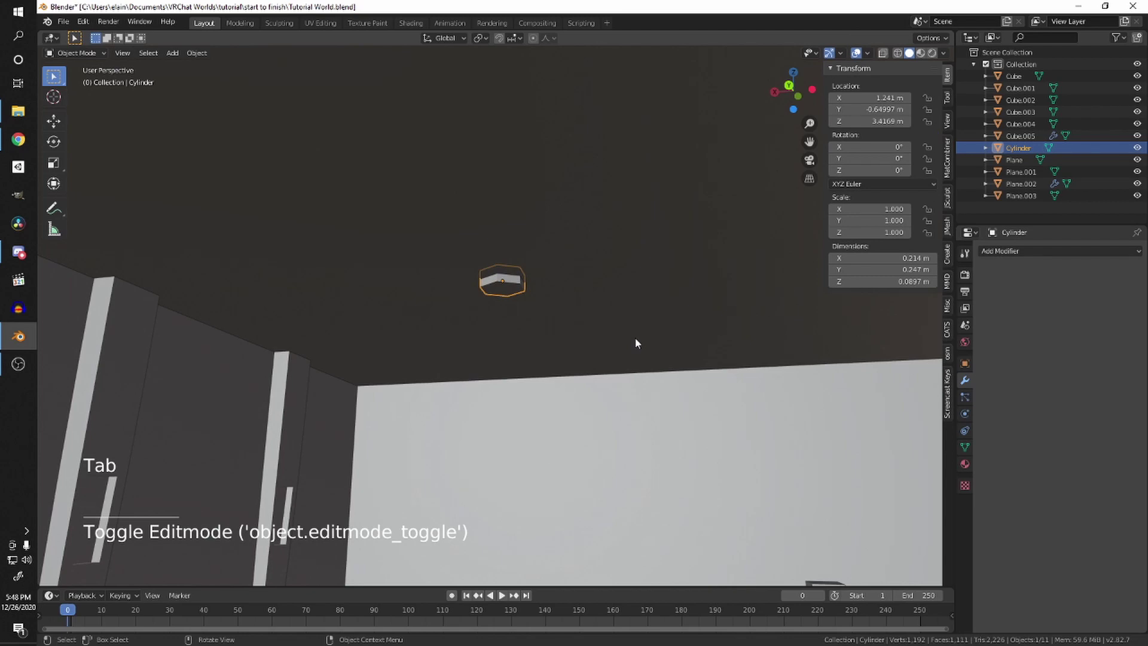
pyautogui.press('g')
pyautogui.scroll(-3, 635, 337)
pyautogui.click(637, 317)
# Step: In the top wireframe view, move the hexagonal cylinder about 0.327 m along X and -0.457 m along Y
pyautogui.scroll(-1, 638, 321)
pyautogui.moveTo(638, 321); pyautogui.dragTo(680, 310, button='middle')
pyautogui.press('KP_7')
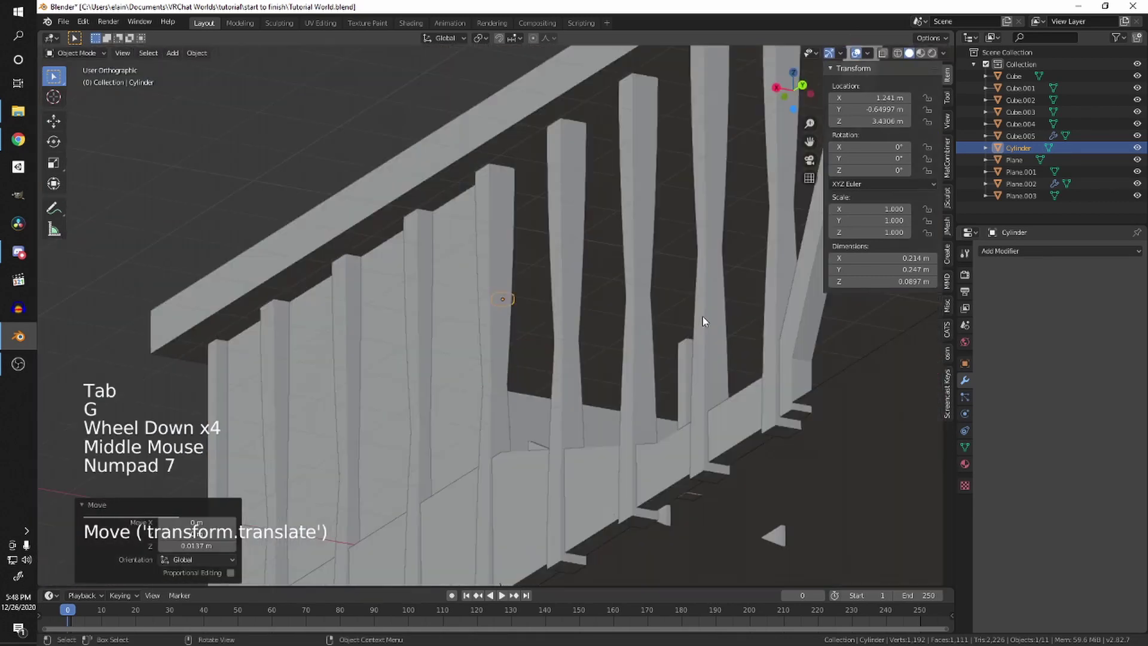
pyautogui.hotkey('shift', 'z')
pyautogui.scroll(-5, 692, 323)
pyautogui.press('g')
pyautogui.click(558, 360)
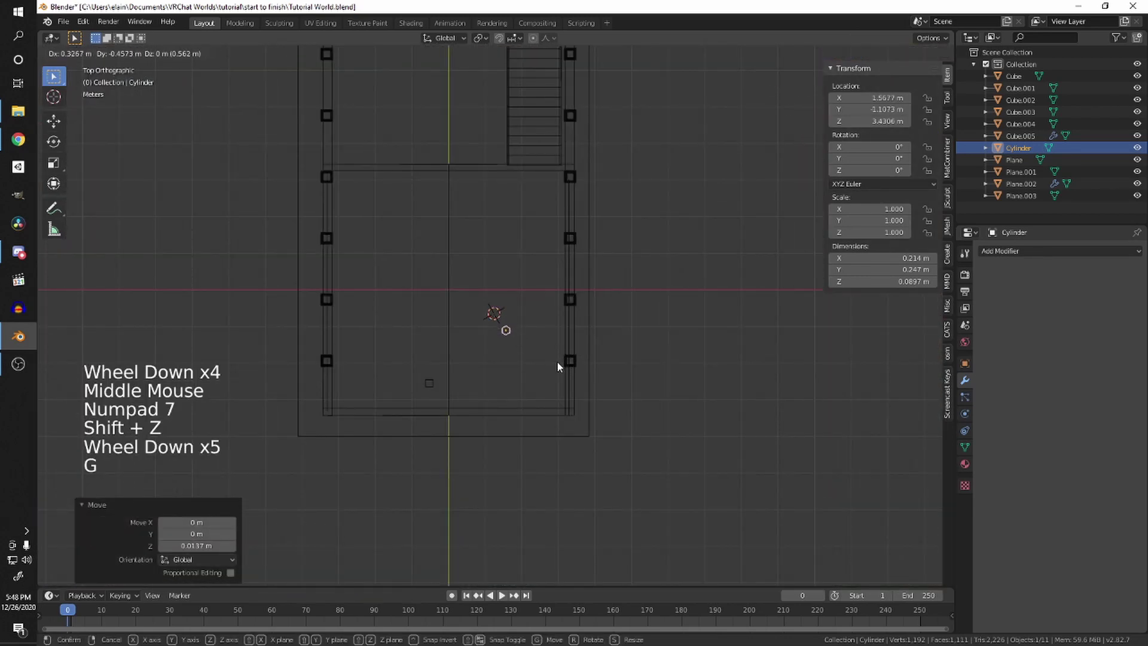
pyautogui.scroll(5, 558, 361)
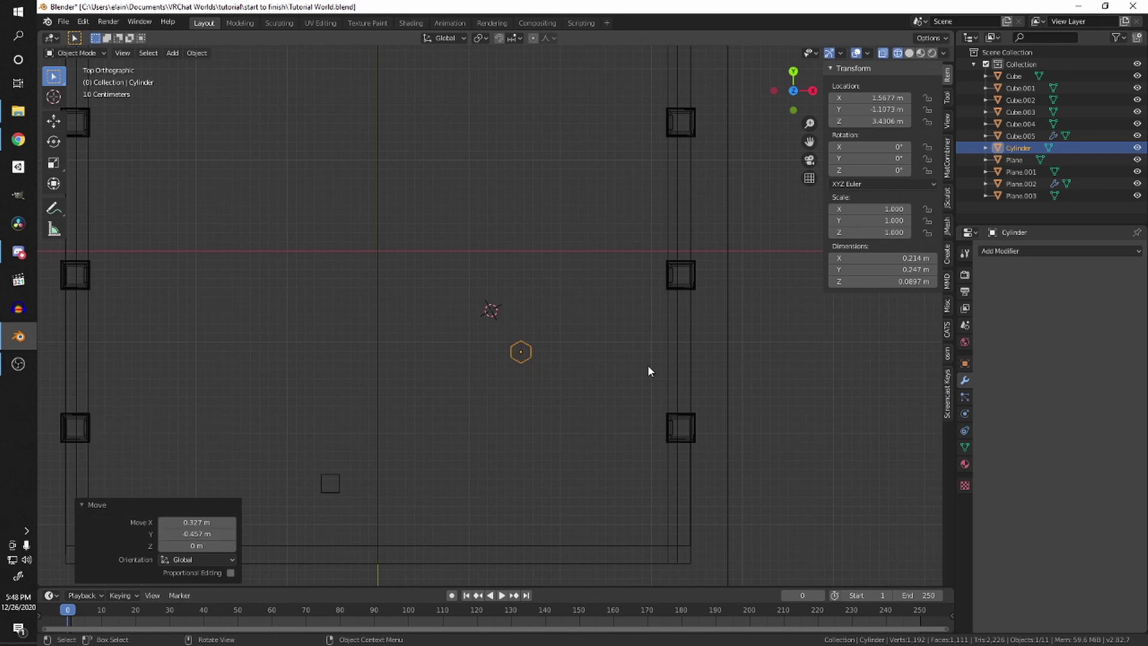
# Step: Return to solid shading and inset the hexagonal cylinder's bottom face by about 0.036 m
pyautogui.hotkey('shift', 'z')
pyautogui.moveTo(600, 377)
pyautogui.mouseDown(button='middle')
pyautogui.moveTo(779, 282)
pyautogui.moveTo(612, 300)
pyautogui.moveTo(623, 232)
pyautogui.mouseUp(button='middle')
pyautogui.scroll(3, 780, 282)
pyautogui.scroll(7, 640, 179)
pyautogui.keyDown('shift'); pyautogui.moveTo(641, 179); pyautogui.dragTo(572, 392, button='middle'); pyautogui.keyUp('shift')
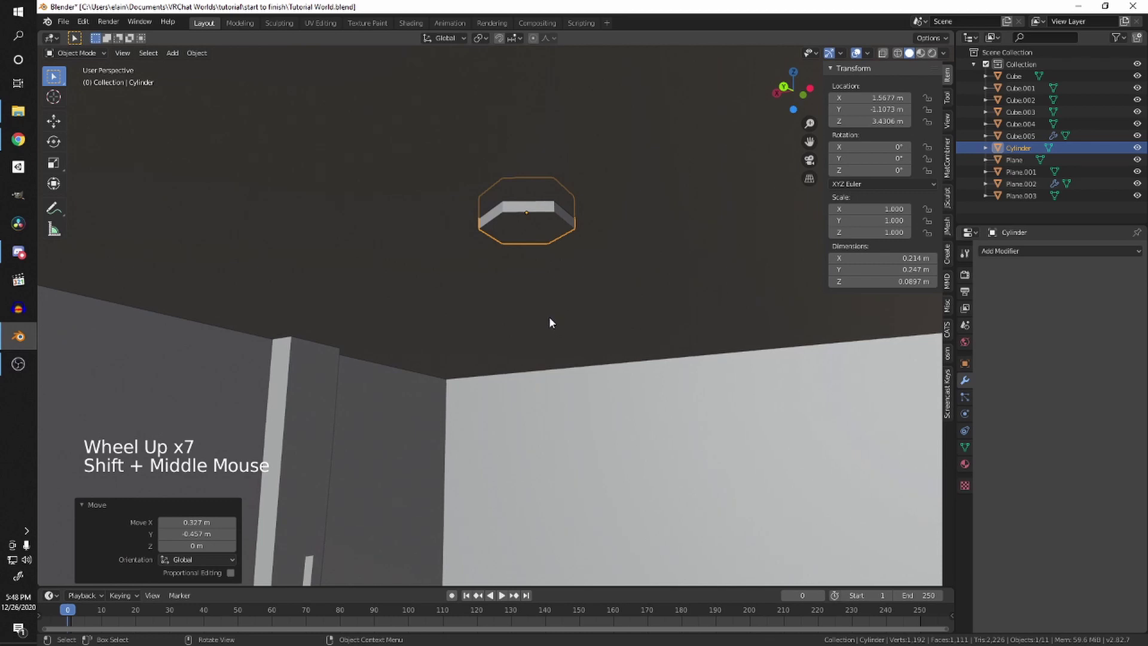
pyautogui.press('Tab')
pyautogui.press('3')
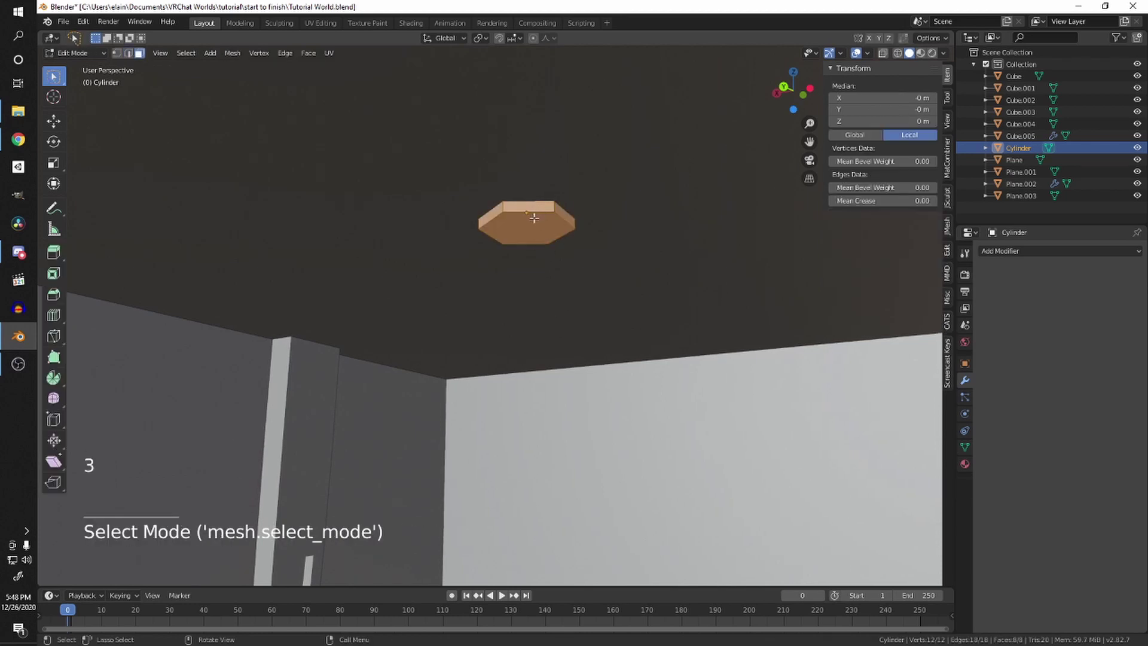
pyautogui.click(544, 240)
pyautogui.press('i')
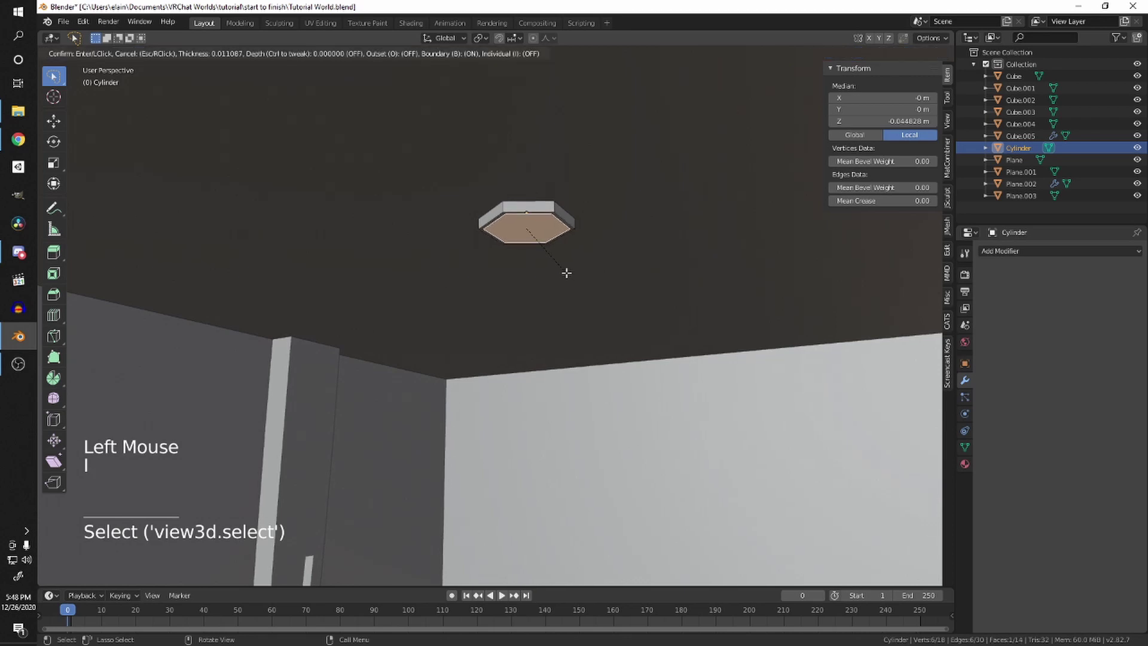
pyautogui.press('shift')
pyautogui.click(565, 270)
# Step: Extrude the inset bottom face about 0.009 m inward to form a recess and return to Object Mode
pyautogui.keyDown('shift'); pyautogui.moveTo(571, 274); pyautogui.dragTo(551, 313, button='middle'); pyautogui.keyUp('shift')
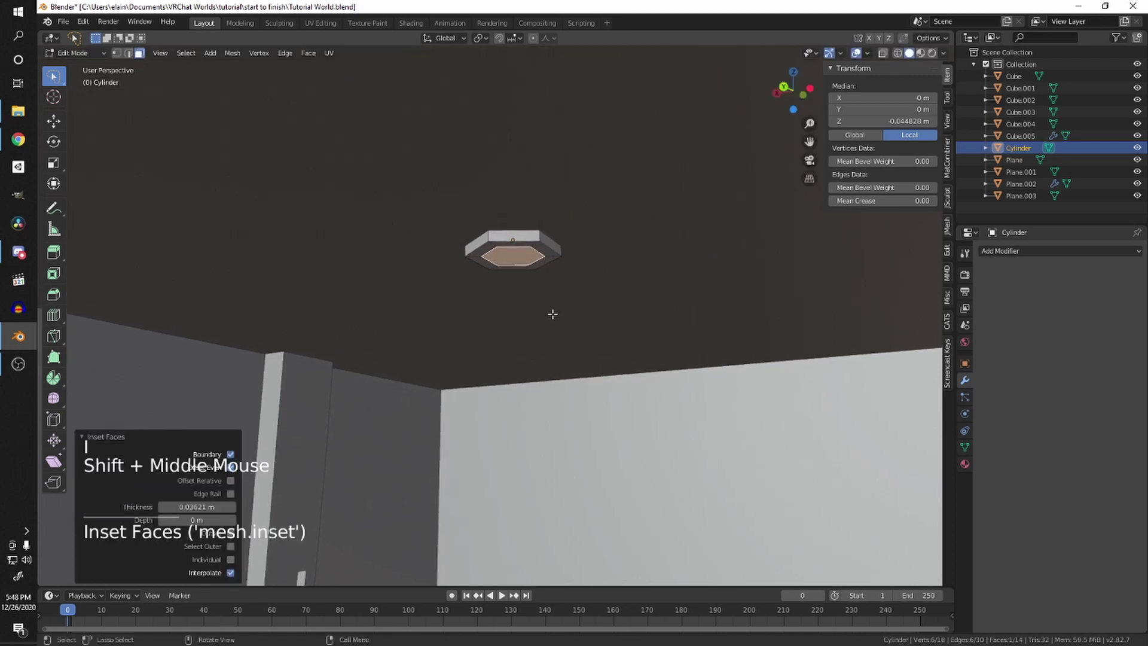
pyautogui.scroll(5, 551, 313)
pyautogui.press('e')
pyautogui.press('shift')
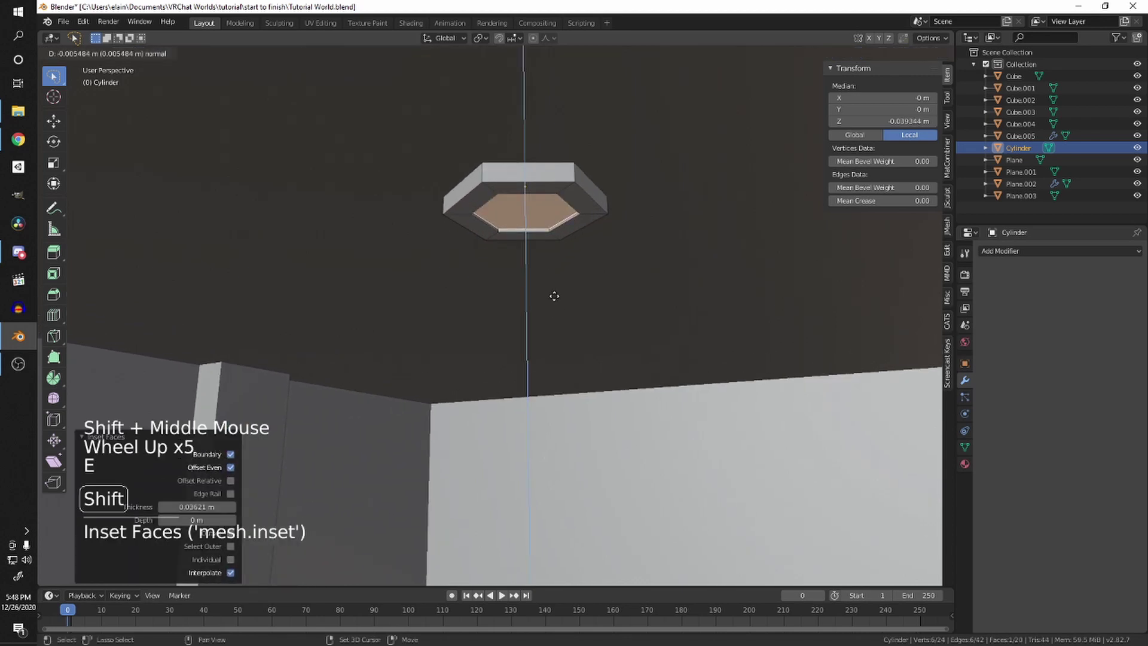
pyautogui.click(562, 266)
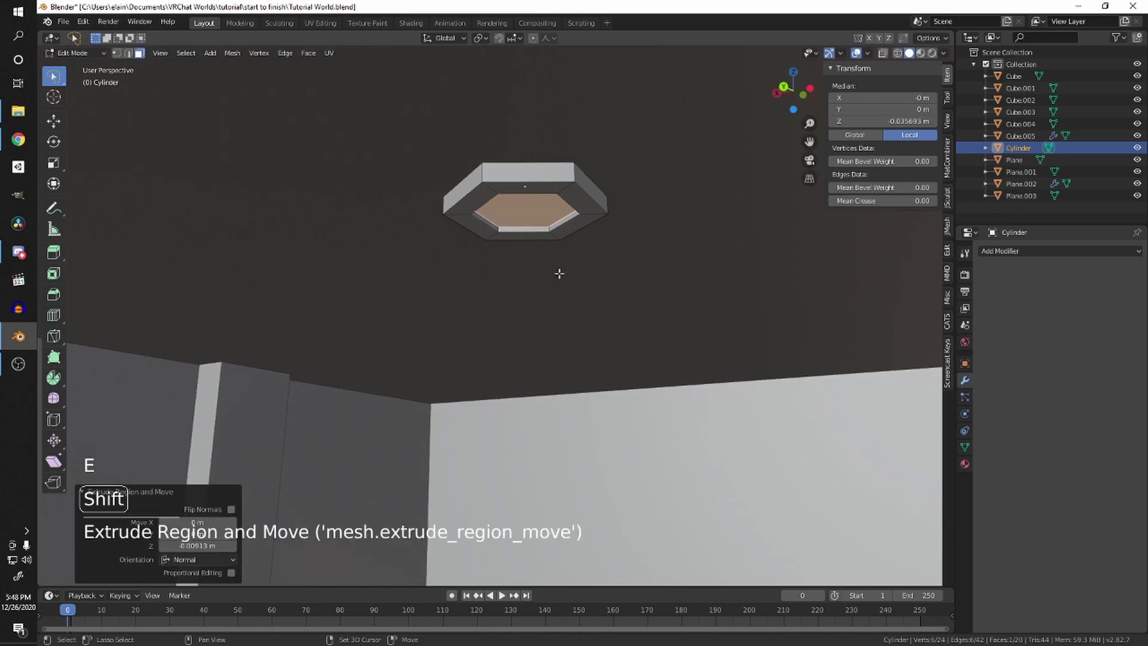
pyautogui.press('Tab')
# Step: Examine the recessed hexagonal ceiling fixture from below and from the side
pyautogui.scroll(1, 548, 285)
pyautogui.moveTo(548, 285); pyautogui.dragTo(511, 284, button='middle')
pyautogui.scroll(-3, 631, 279)
pyautogui.moveTo(631, 279); pyautogui.dragTo(508, 246, button='middle')
pyautogui.scroll(1, 586, 302)
pyautogui.keyDown('shift'); pyautogui.scroll(1, 586, 302); pyautogui.keyUp('shift')
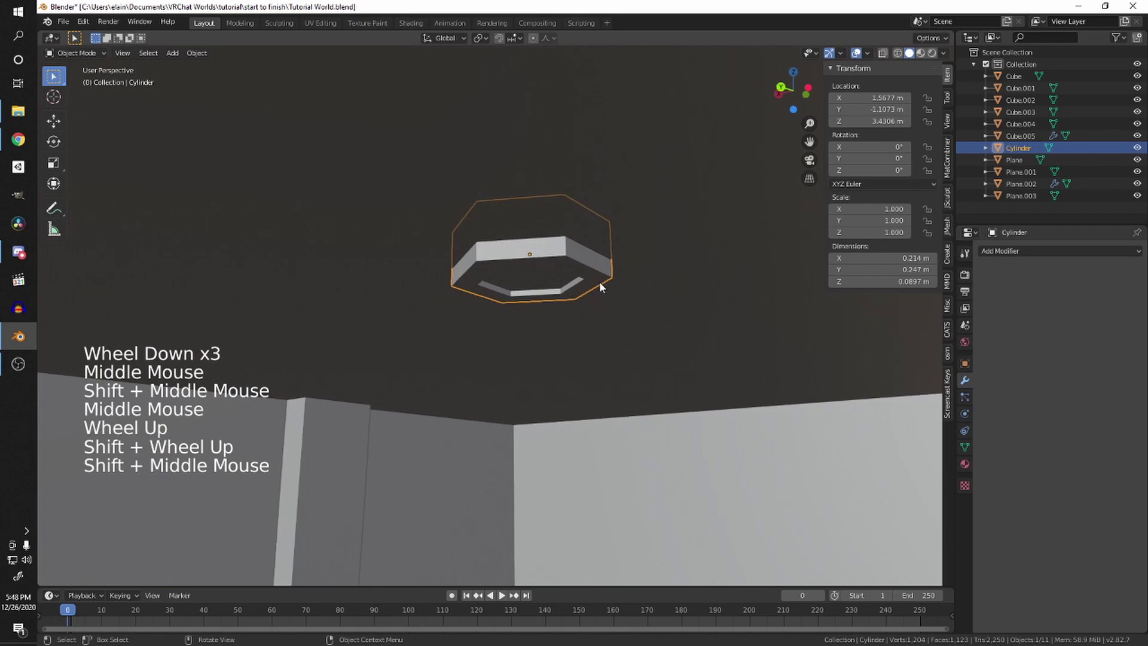
pyautogui.moveTo(599, 281); pyautogui.dragTo(112, 335, button='middle')
# Step: In Edit Mode with edge selection, select the outer and inner edge loops of the hexagonal cylinder's bottom rim
pyautogui.press('Tab')
pyautogui.scroll(-2, 364, 213)
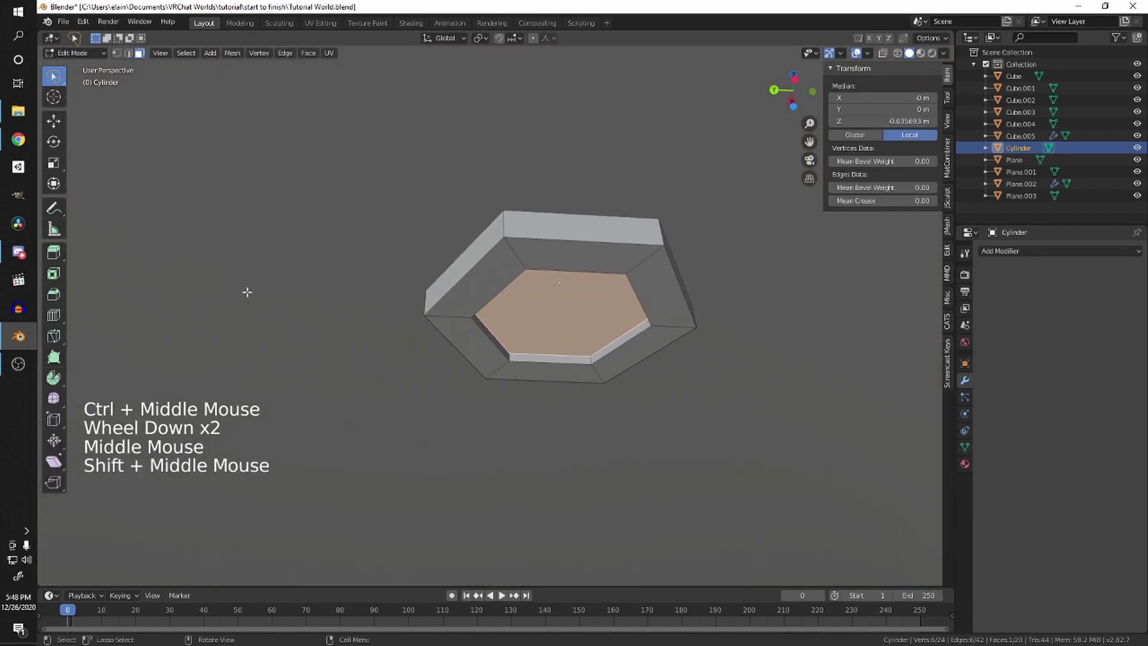
pyautogui.press('2')
pyautogui.keyDown('alt'); pyautogui.click(573, 261); pyautogui.keyUp('alt')
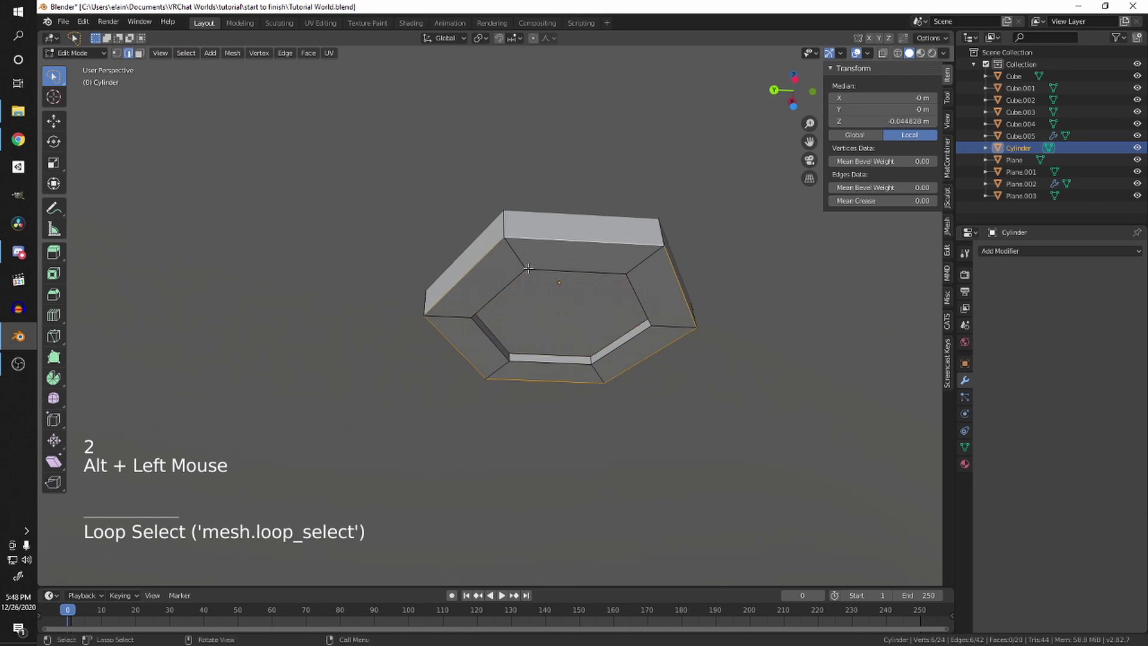
pyautogui.click(556, 243)
pyautogui.press('Tab')
pyautogui.press('Tab')
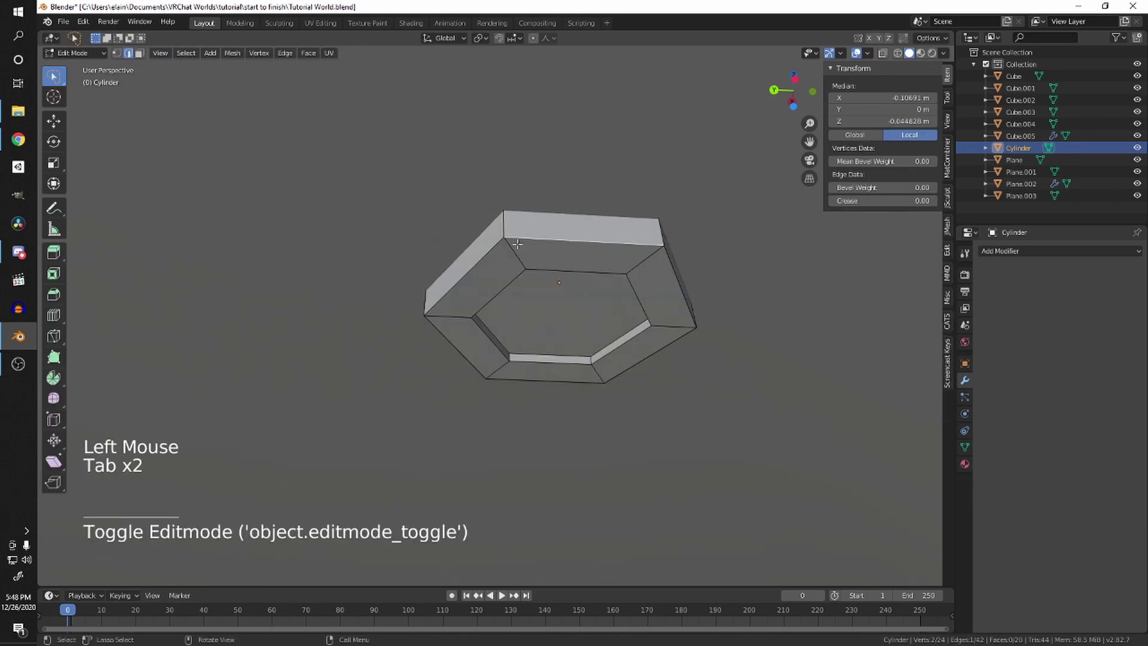
pyautogui.keyDown('alt'); pyautogui.click(493, 261); pyautogui.keyUp('alt')
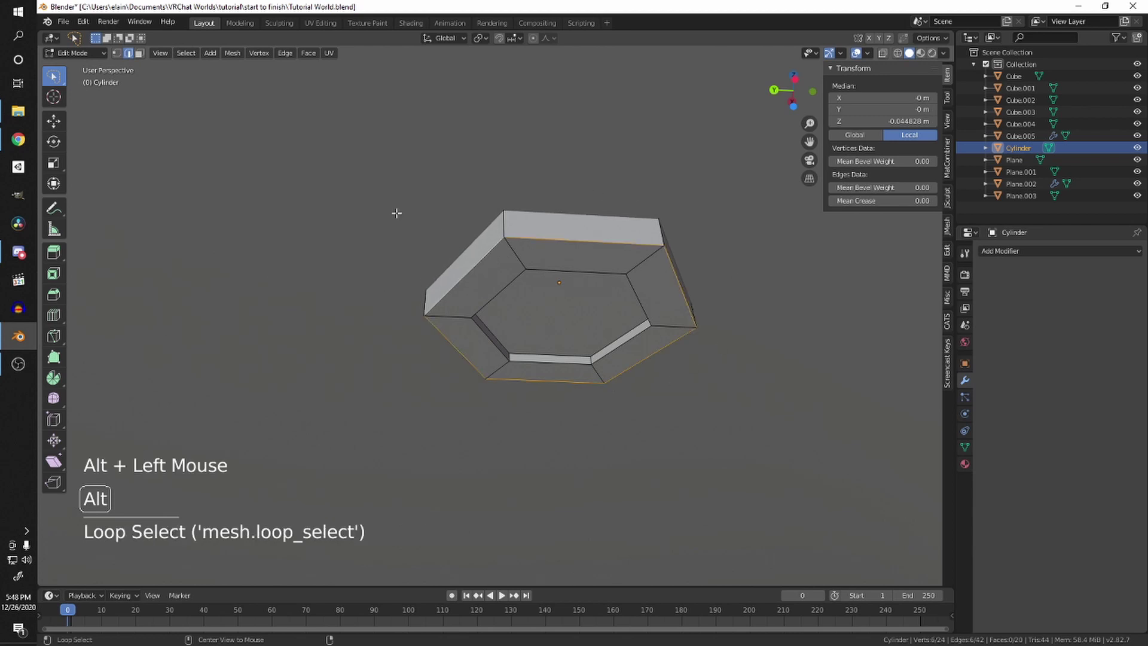
pyautogui.keyDown('alt'); pyautogui.keyDown('shift'); pyautogui.click(490, 299); pyautogui.keyUp('shift'); pyautogui.keyUp('alt')
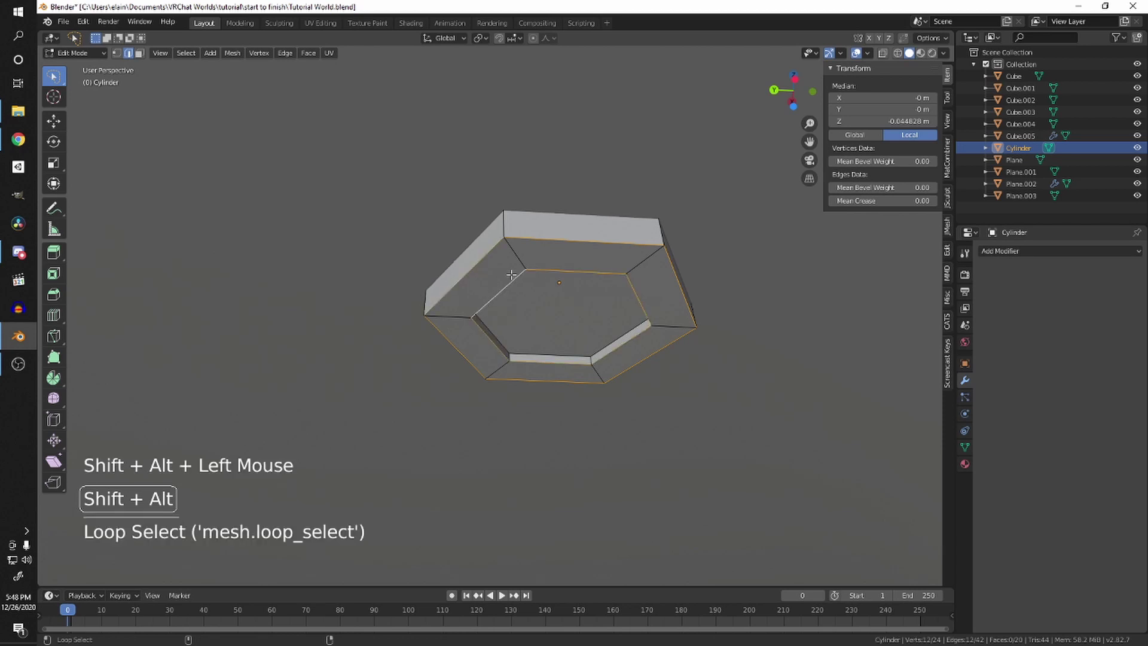
pyautogui.moveTo(582, 310); pyautogui.dragTo(585, 274, button='middle')
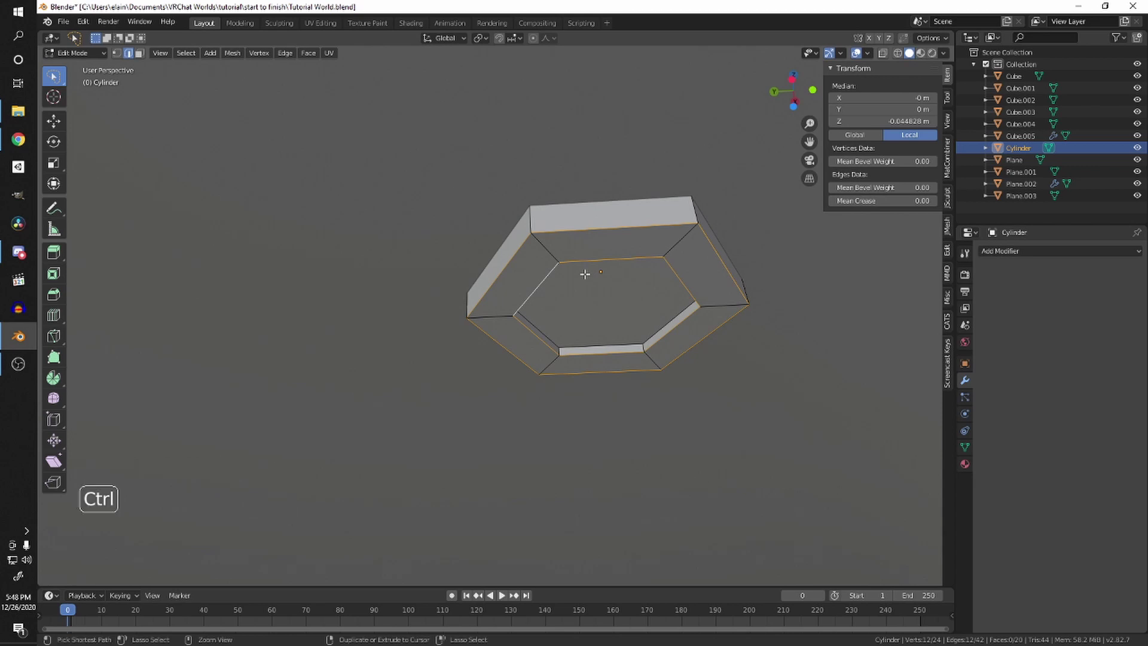
# Step: Try to bevel the two selected rim edge loops by about 0.011 m, and undo the bevel
pyautogui.hotkey('ctrl', 'b')
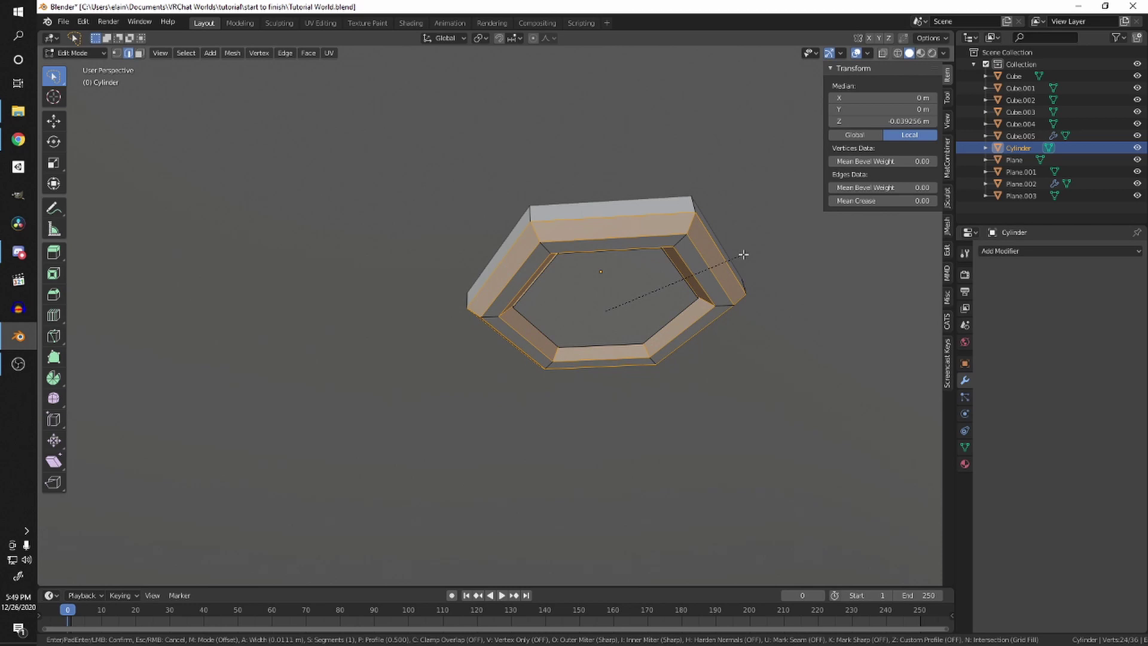
pyautogui.click(743, 254)
pyautogui.hotkey('ctrl', 'z')
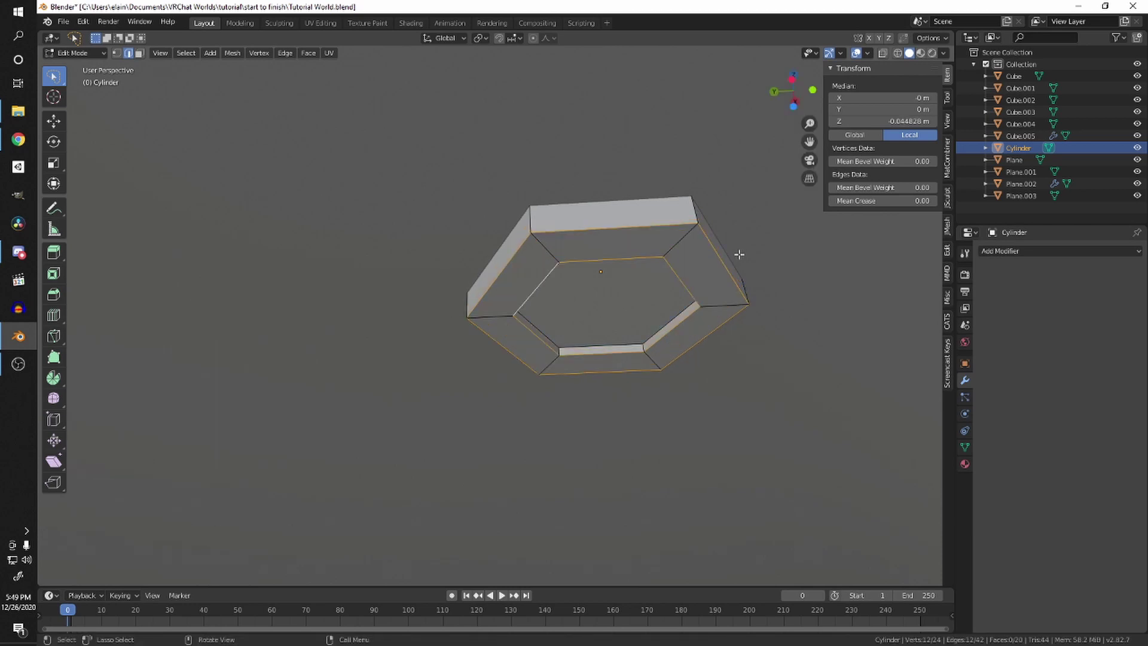
# Step: Apply the hexagonal cylinder's rotation and scale in Object Mode, and return to Edit Mode
pyautogui.press('Tab')
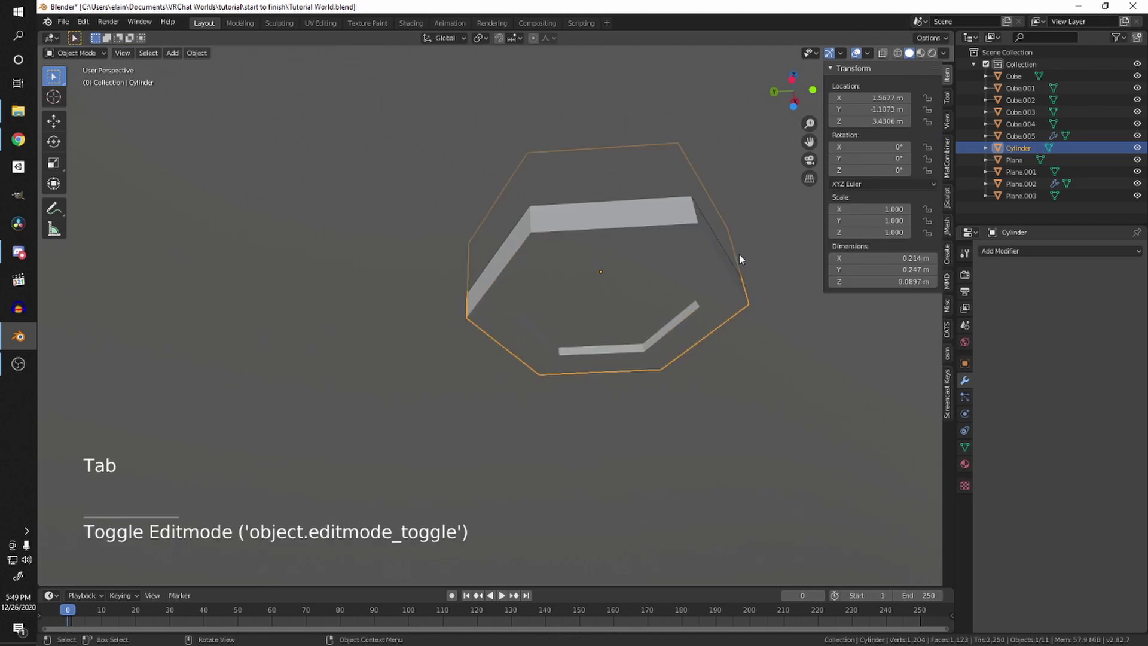
pyautogui.hotkey('ctrl', 'a')
pyautogui.click(740, 251)
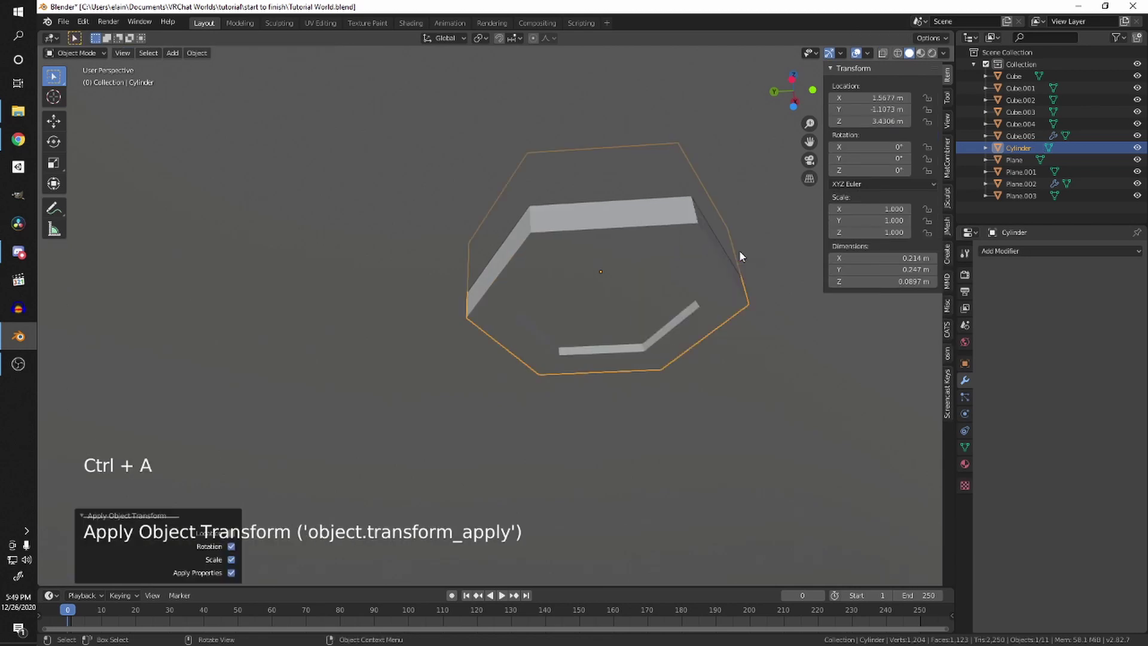
pyautogui.press('Tab')
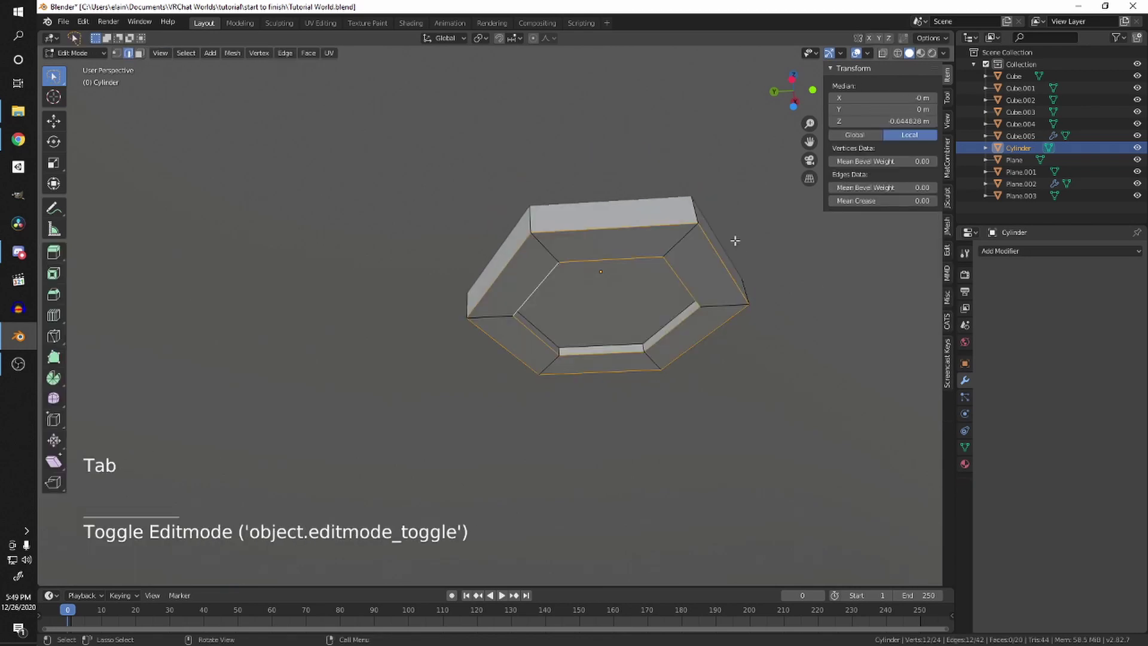
# Step: Try to bevel both rim edge loops by about 0.0085 m, testing the Custom Profile option, and undo the bevel
pyautogui.hotkey('ctrl', 'b')
pyautogui.press('shift')
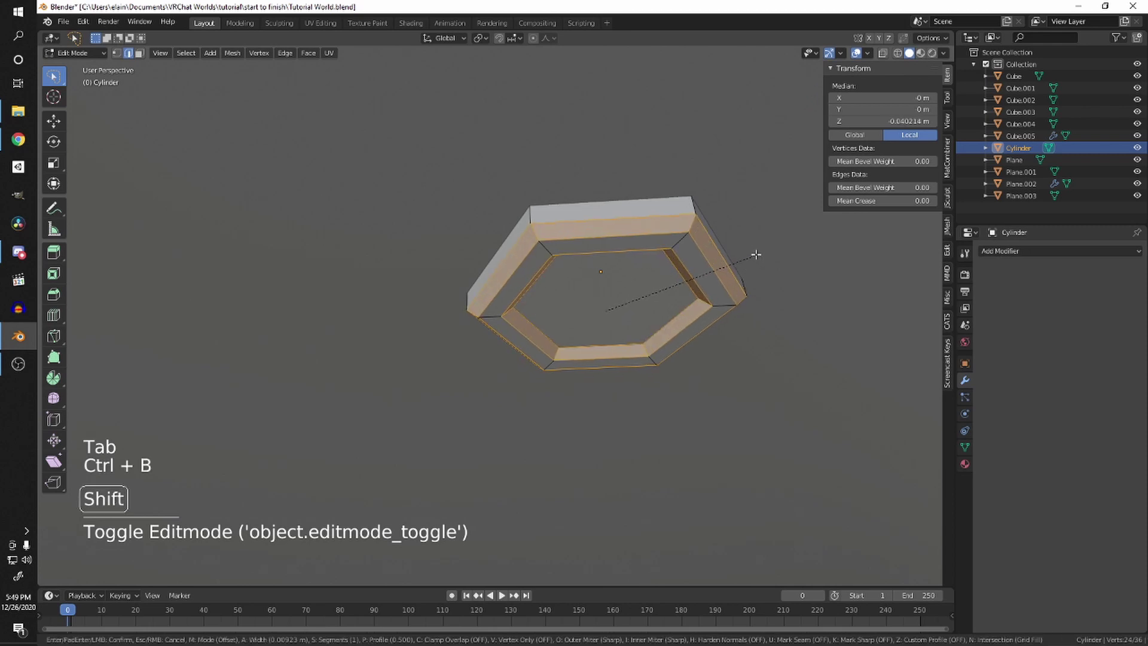
pyautogui.click(749, 254)
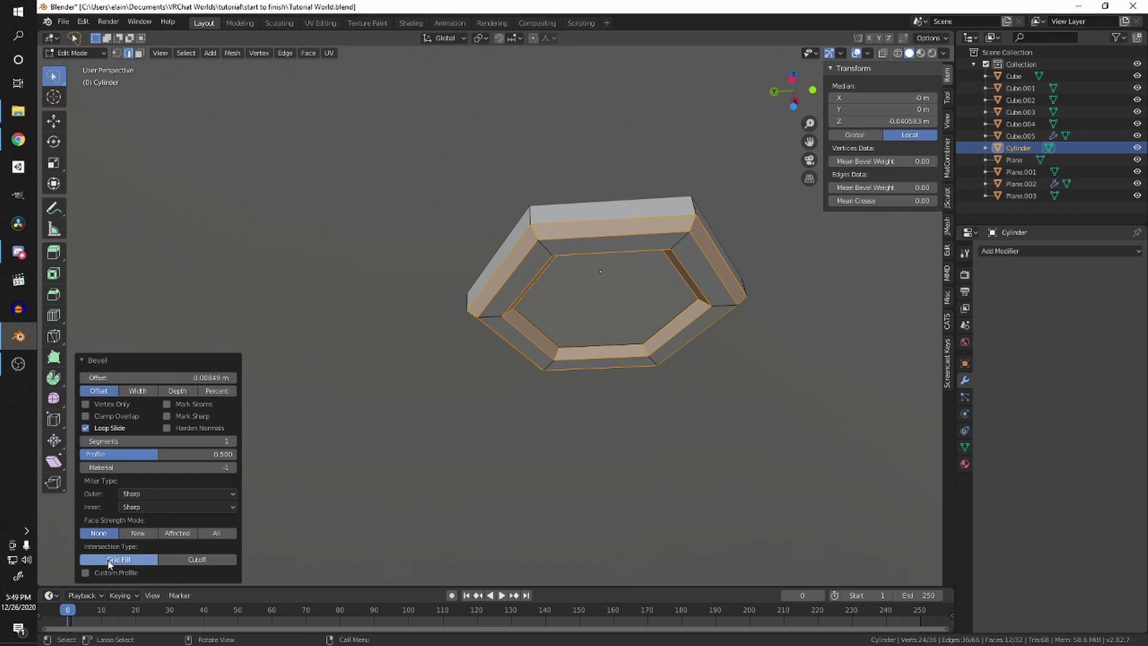
pyautogui.click(87, 572)
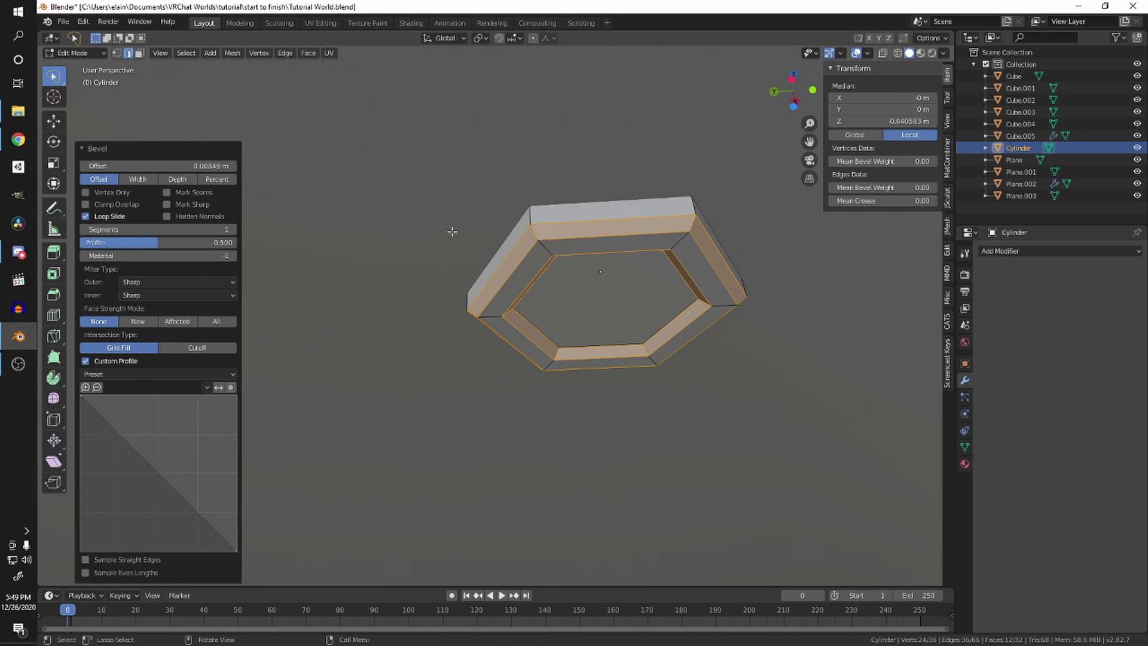
pyautogui.click(88, 361)
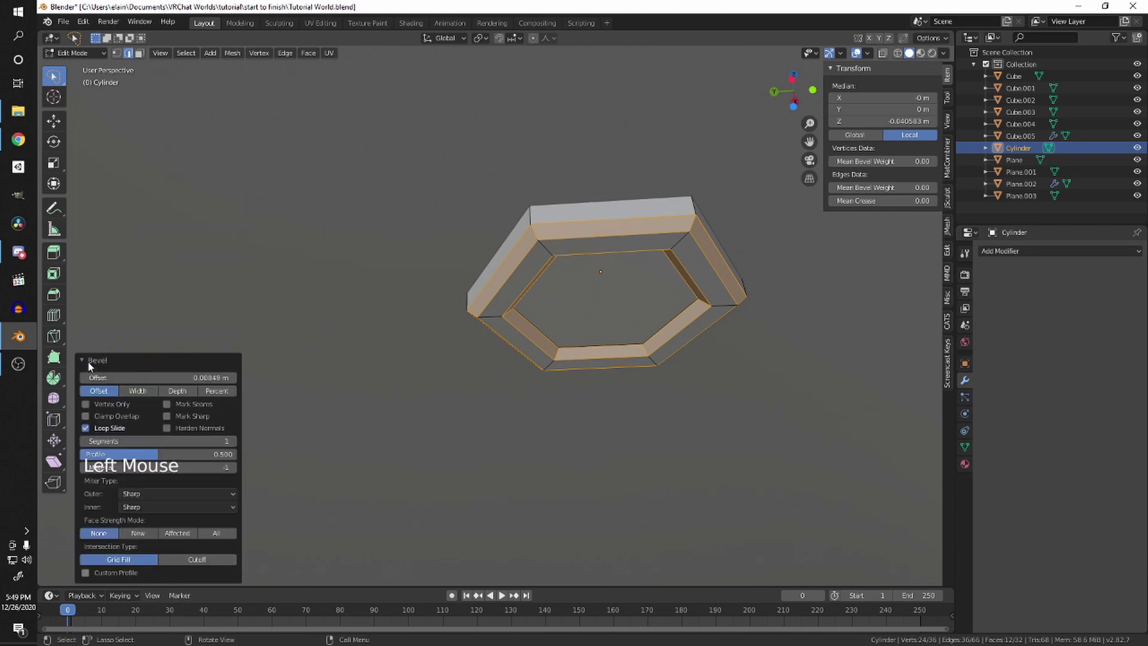
pyautogui.click(628, 250)
pyautogui.hotkey('ctrl', 'z')
pyautogui.hotkey('ctrl', 'z')
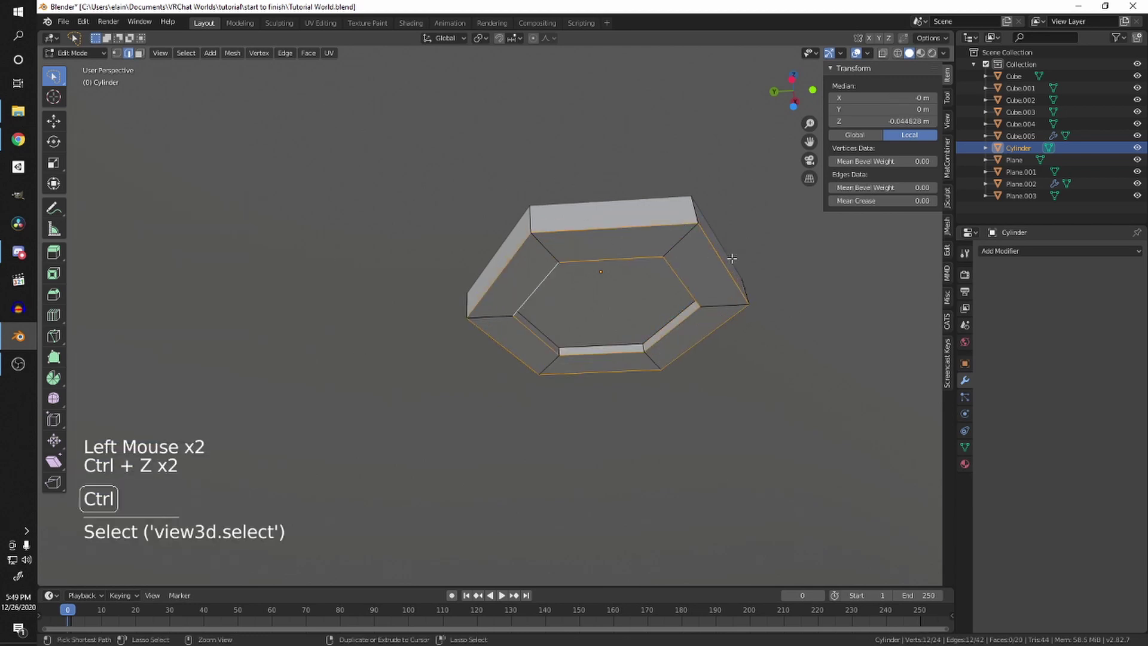
# Step: Bevel both rim edge loops of the hexagonal cylinder with a single segment and return to Object Mode
pyautogui.hotkey('ctrl', 'b')
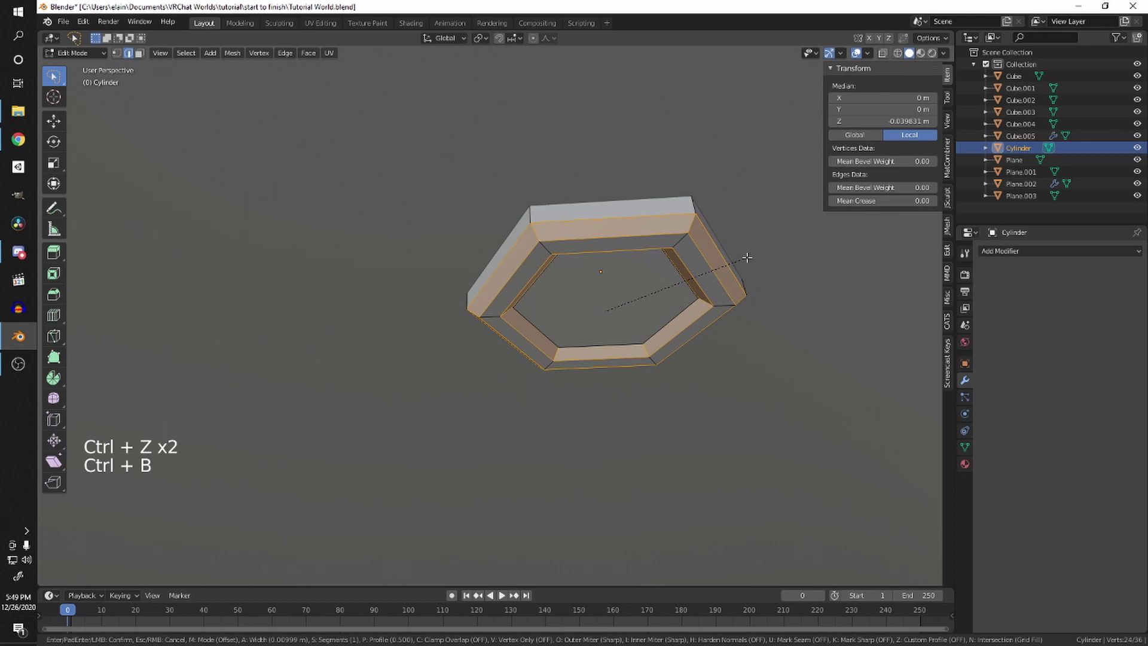
pyautogui.scroll(10, 746, 257)
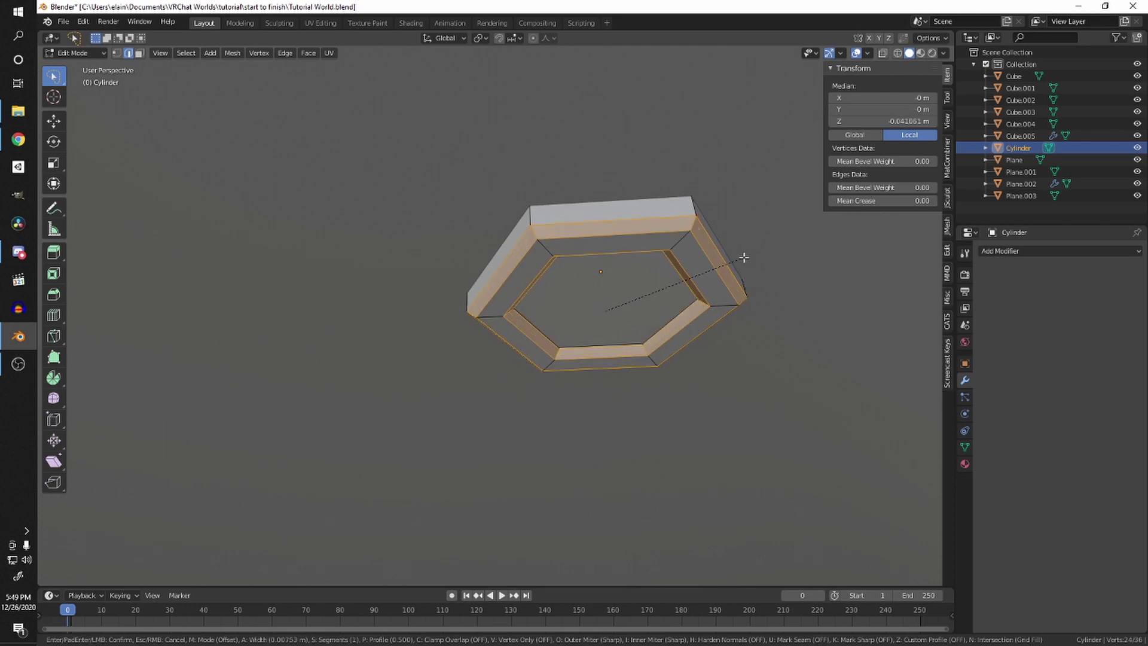
pyautogui.scroll(-1, 739, 260)
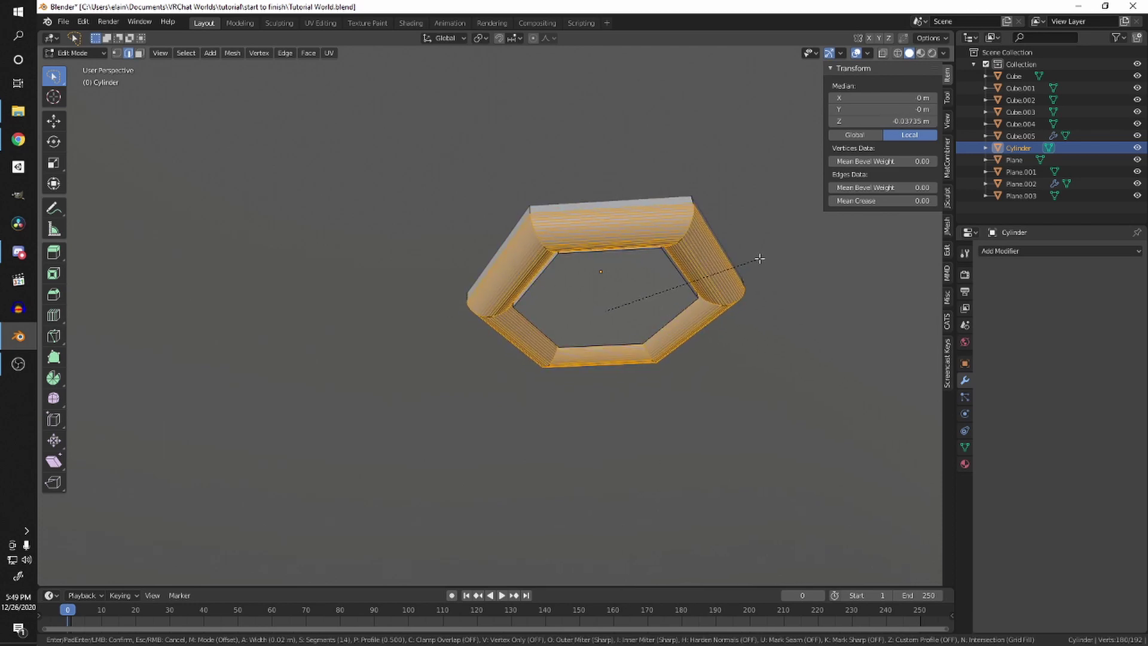
pyautogui.scroll(-5, 731, 260)
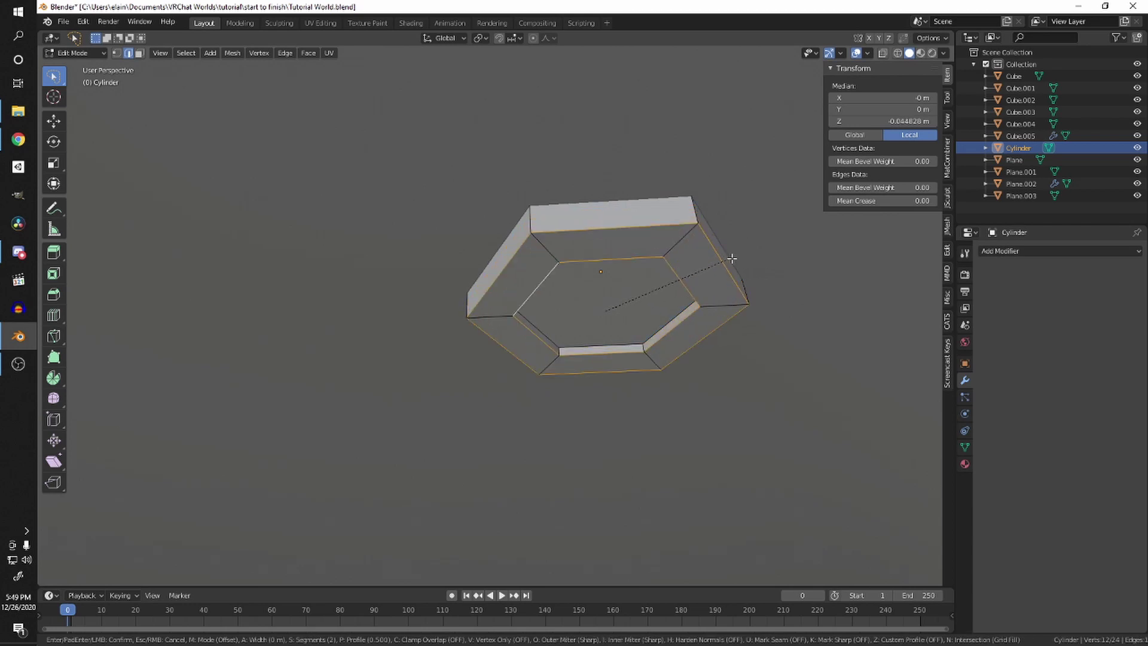
pyautogui.scroll(-1, 735, 256)
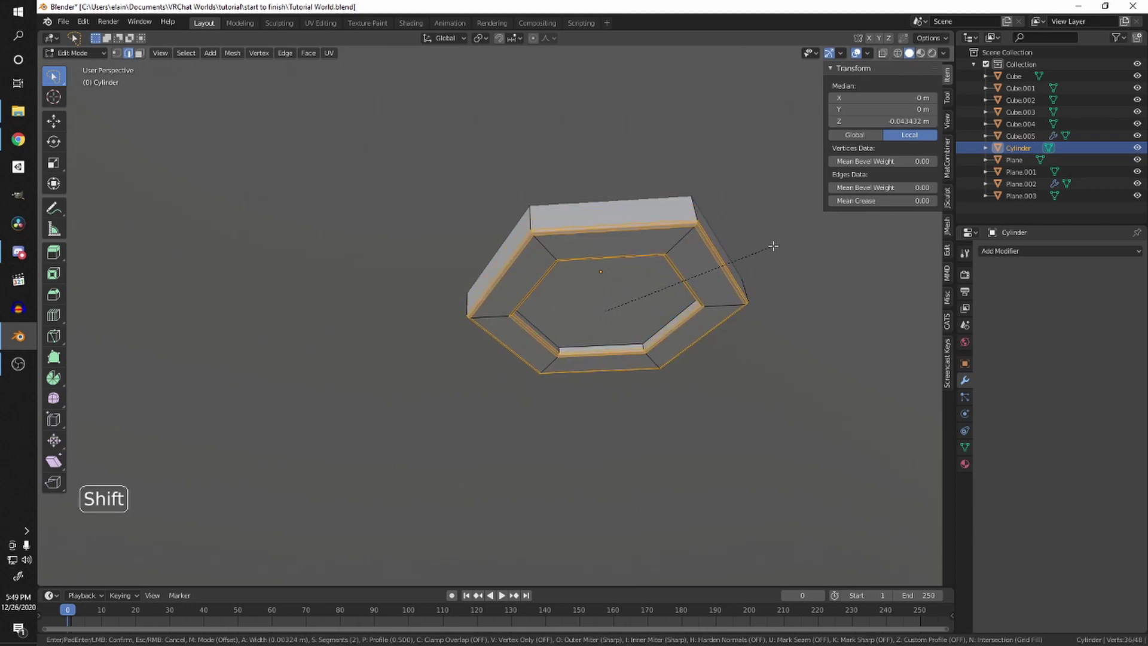
pyautogui.click(846, 236)
pyautogui.scroll(-4, 674, 277)
pyautogui.press('Tab')
# Step: Examine the beveled rim of the hexagonal ceiling fixture from several angles below the ceiling
pyautogui.moveTo(674, 277); pyautogui.dragTo(575, 281, button='middle')
pyautogui.scroll(-2, 572, 299)
pyautogui.scroll(-5, 569, 235)
pyautogui.moveTo(569, 235); pyautogui.dragTo(612, 229, button='middle')
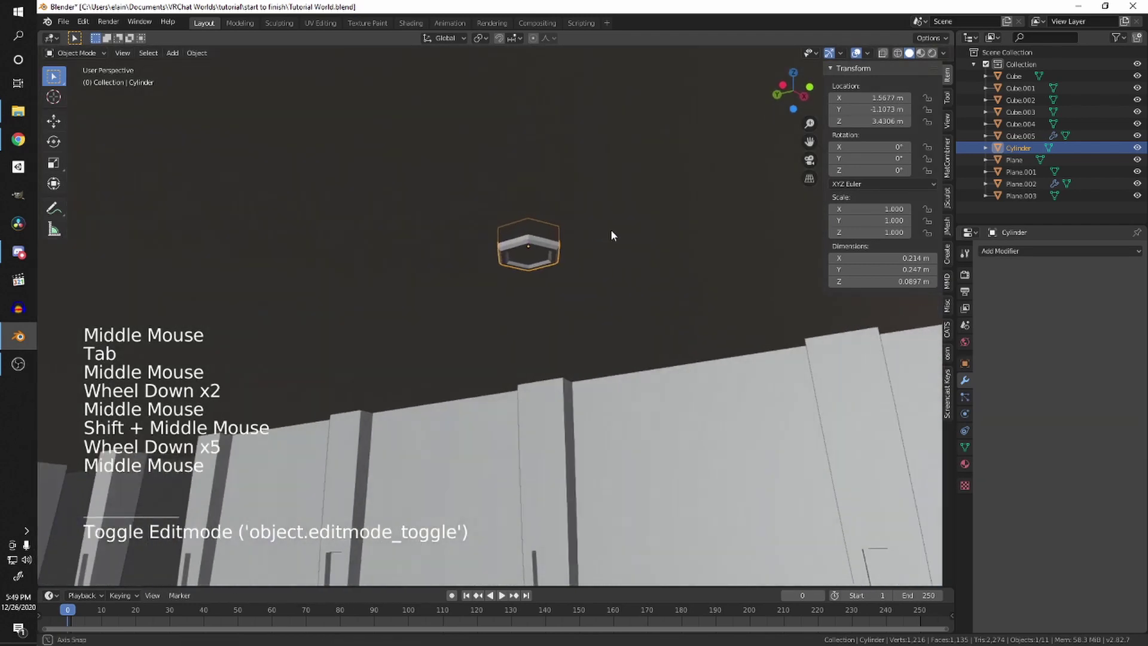
pyautogui.scroll(4, 598, 238)
pyautogui.moveTo(558, 256); pyautogui.dragTo(551, 243, button='middle')
pyautogui.scroll(5, 538, 227)
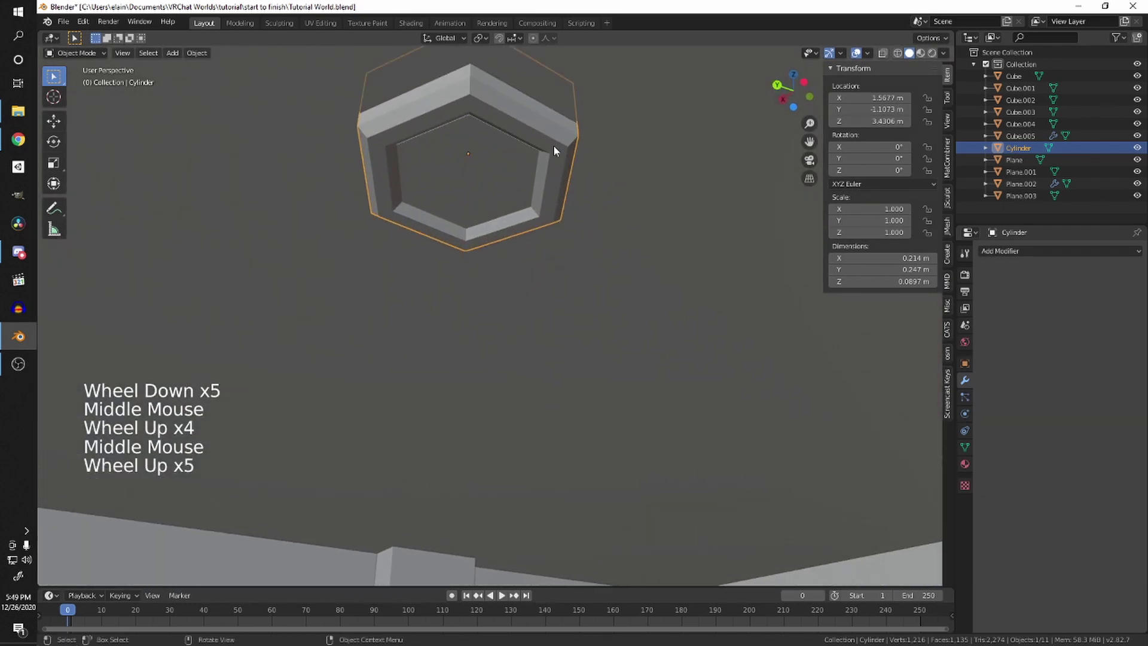
pyautogui.moveTo(409, 126); pyautogui.dragTo(499, 166, button='middle')
pyautogui.scroll(-3, 469, 128)
# Step: Place the 3D cursor beside the hexagonal fixture and apply Shade Smooth to the fixture
pyautogui.keyDown('shift'); pyautogui.moveTo(498, 166); pyautogui.dragTo(525, 151, button='right'); pyautogui.keyUp('shift')
pyautogui.keyDown('shift'); pyautogui.moveTo(525, 151); pyautogui.dragTo(565, 135, button='middle'); pyautogui.keyUp('shift')
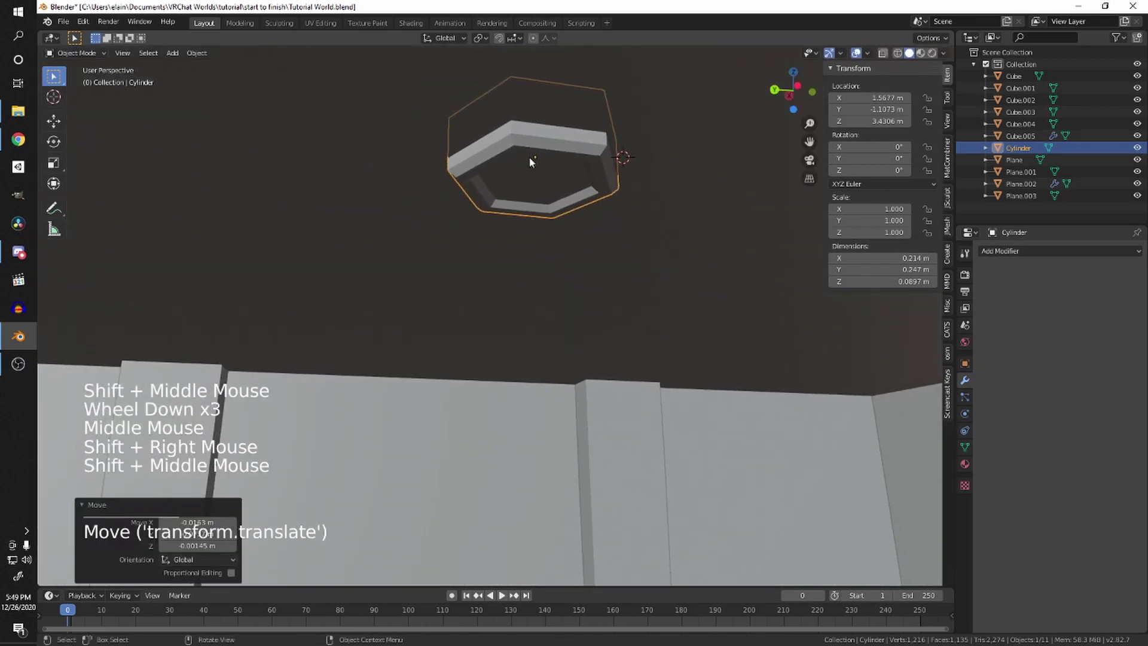
pyautogui.rightClick(536, 142)
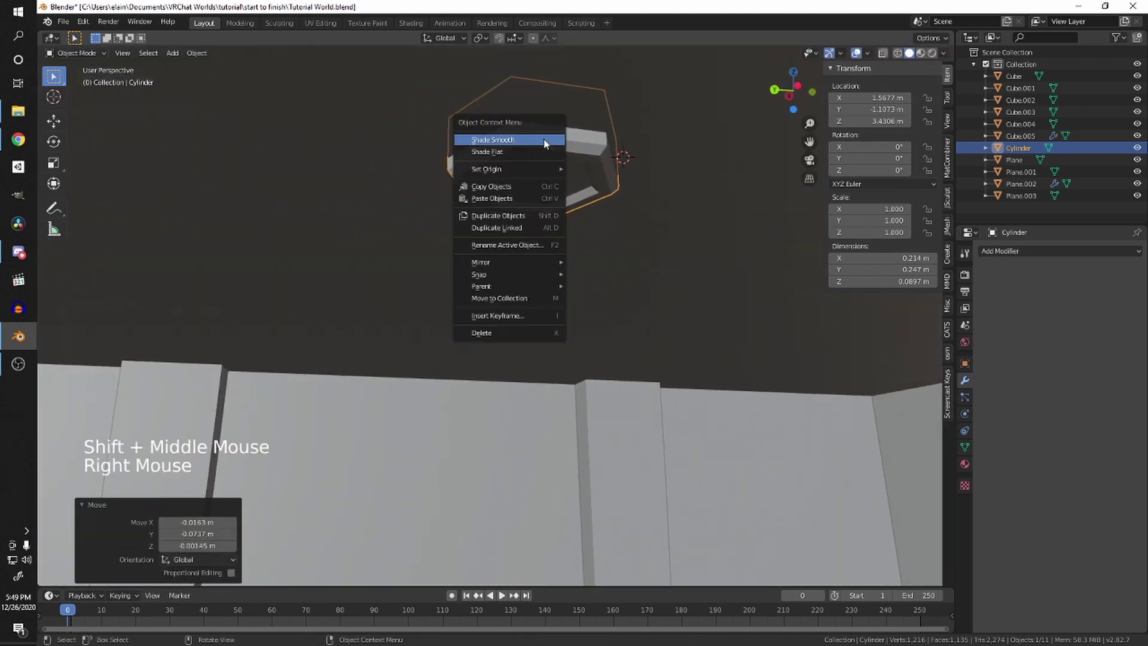
pyautogui.click(491, 140)
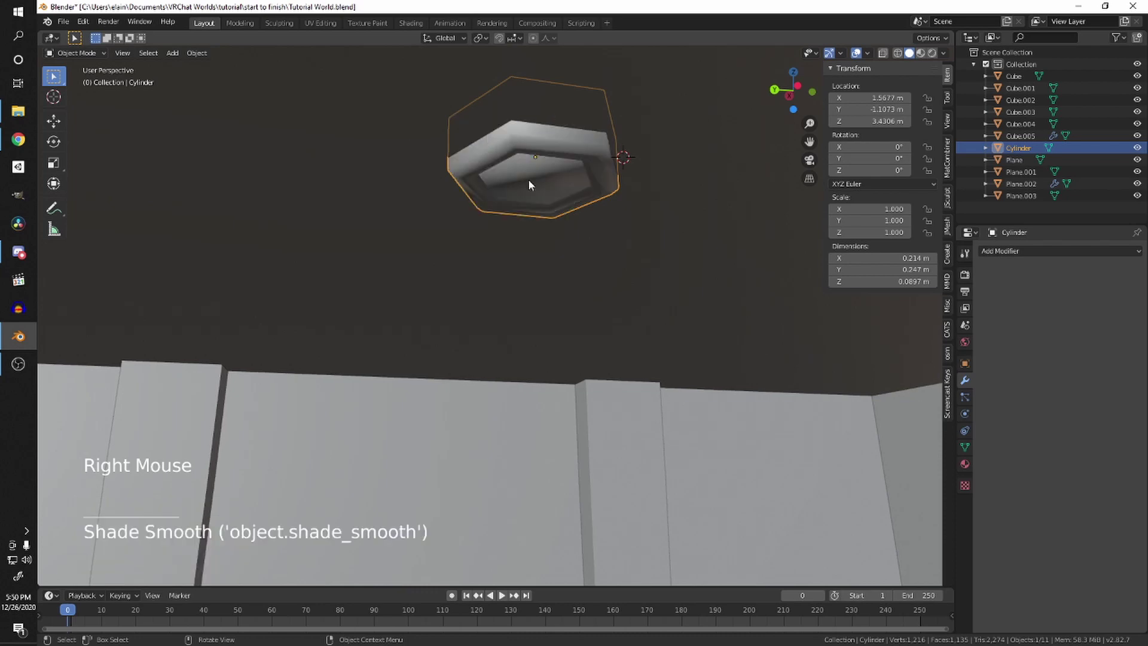
# Step: Examine the smooth shading on the hexagonal fixture's rim and recessed face from different angles
pyautogui.moveTo(529, 178); pyautogui.dragTo(646, 214, button='middle')
pyautogui.keyDown('shift'); pyautogui.moveTo(495, 229); pyautogui.dragTo(526, 240, button='middle'); pyautogui.keyUp('shift')
pyautogui.moveTo(526, 239); pyautogui.dragTo(495, 385, button='middle')
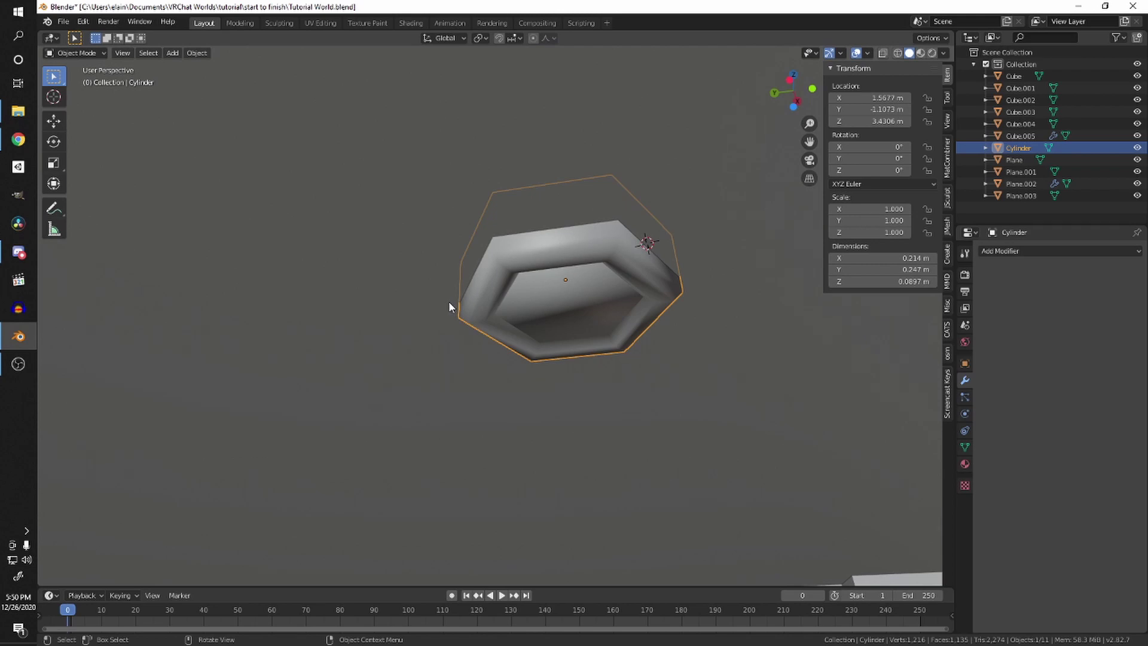
pyautogui.moveTo(448, 301); pyautogui.dragTo(553, 325, button='middle')
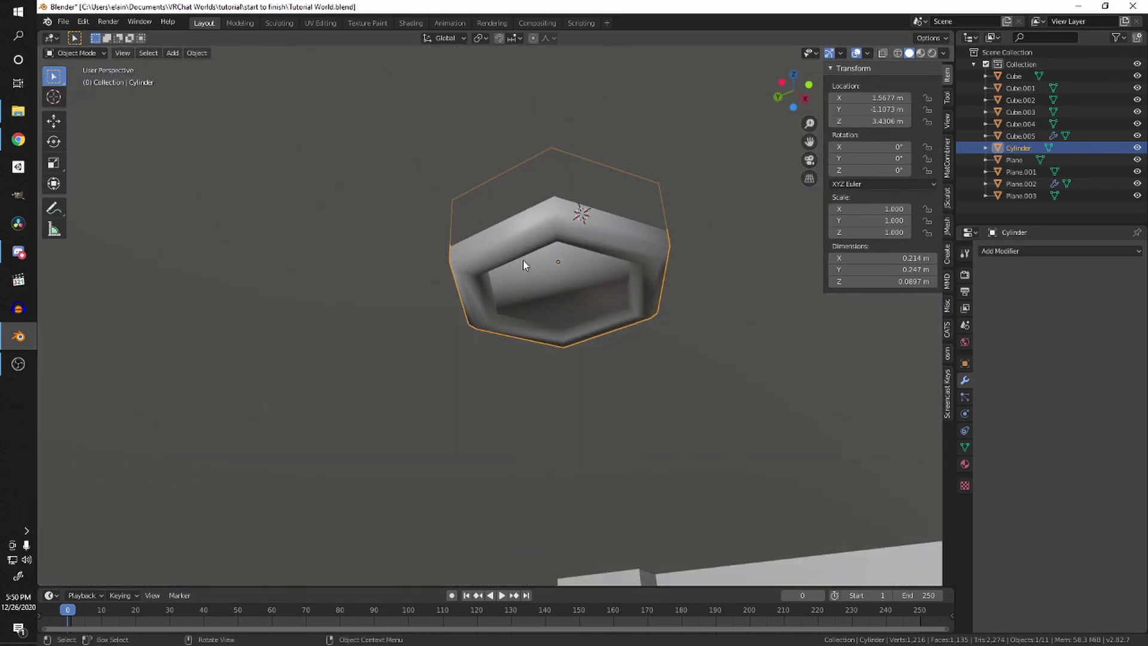
pyautogui.scroll(4, 605, 341)
pyautogui.moveTo(604, 341); pyautogui.dragTo(561, 316, button='middle')
pyautogui.scroll(-5, 568, 317)
pyautogui.scroll(2, 586, 321)
pyautogui.scroll(-2, 584, 323)
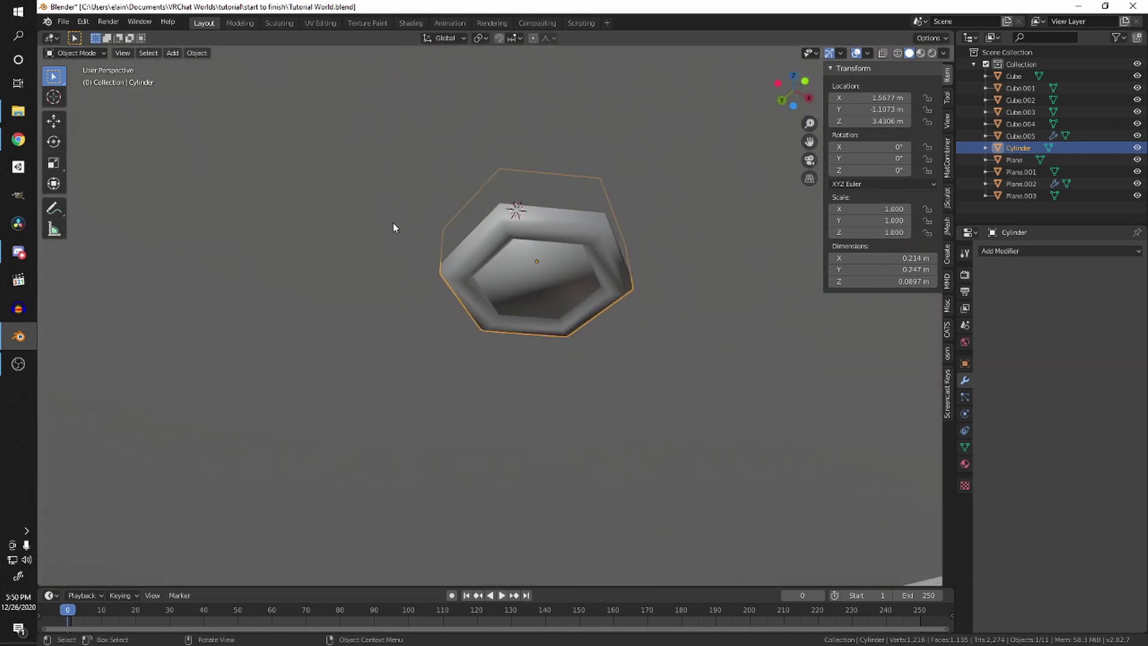
# Step: Enable Auto Smooth for the hexagonal fixture's mesh normals and set the smoothing angle to 65°
pyautogui.click(965, 447)
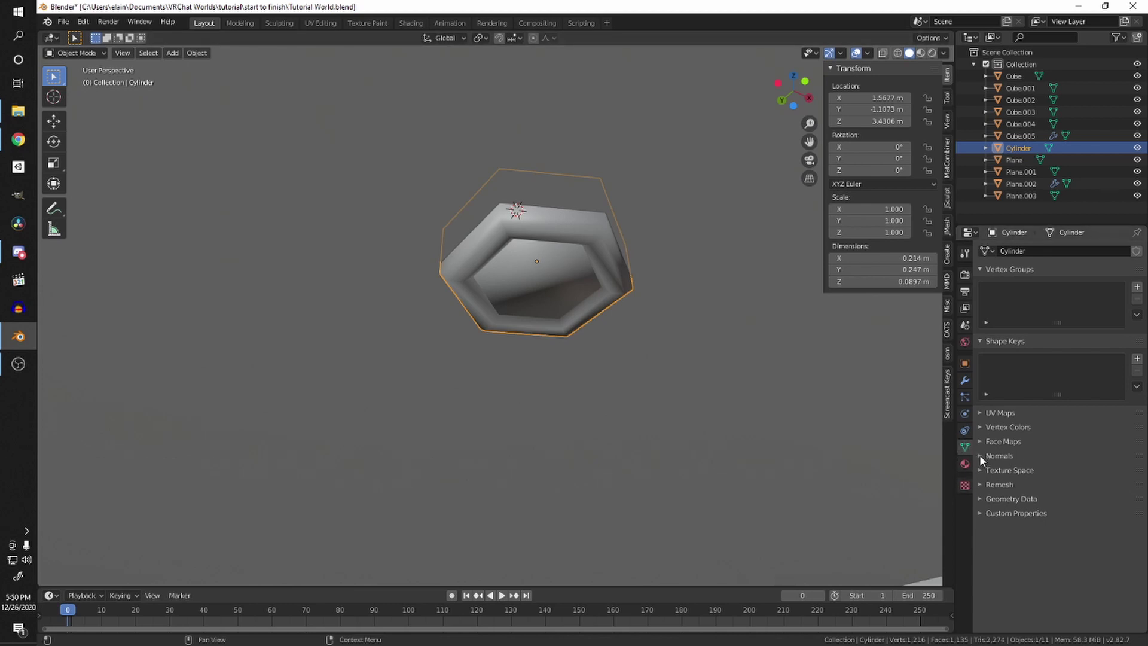
pyautogui.click(980, 454)
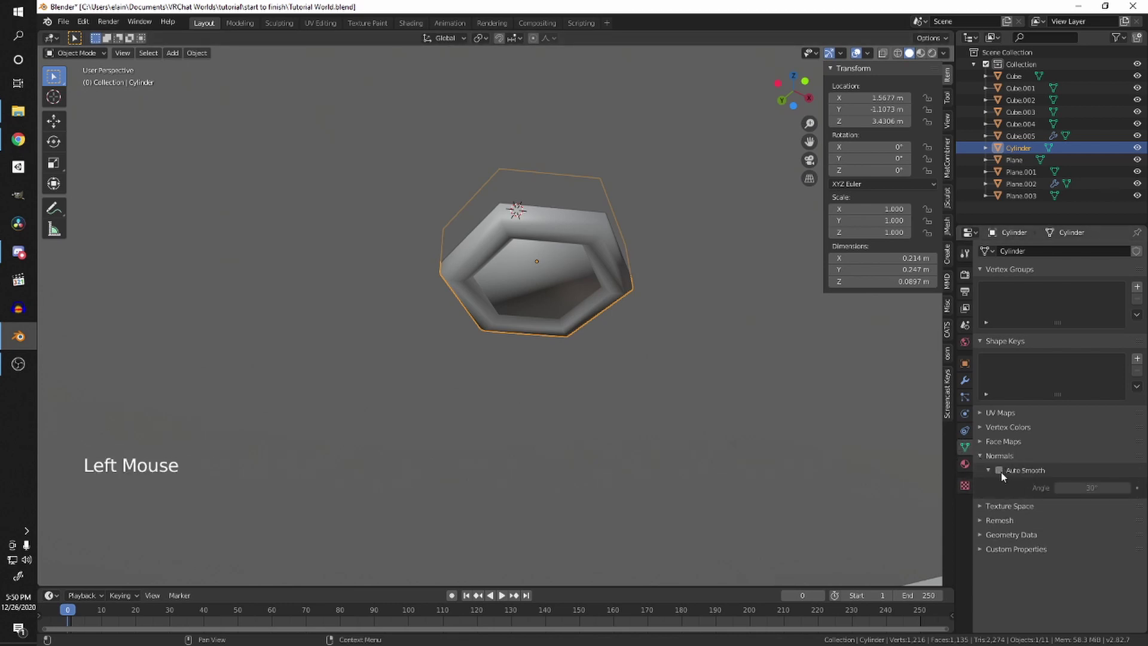
pyautogui.click(999, 470)
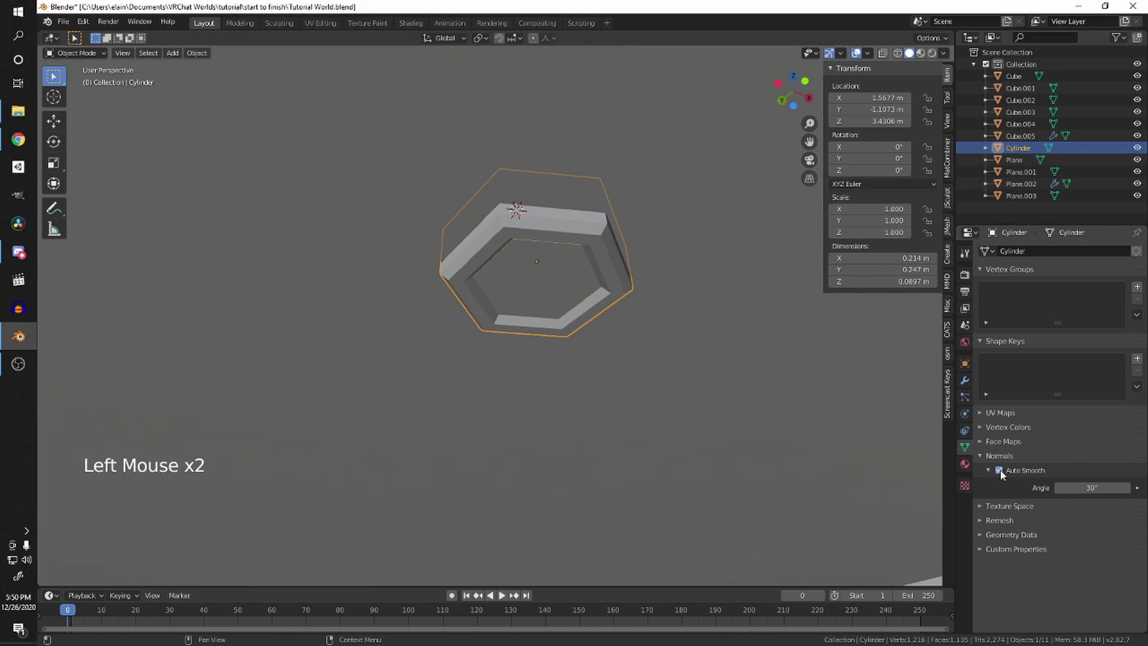
pyautogui.click(1099, 487)
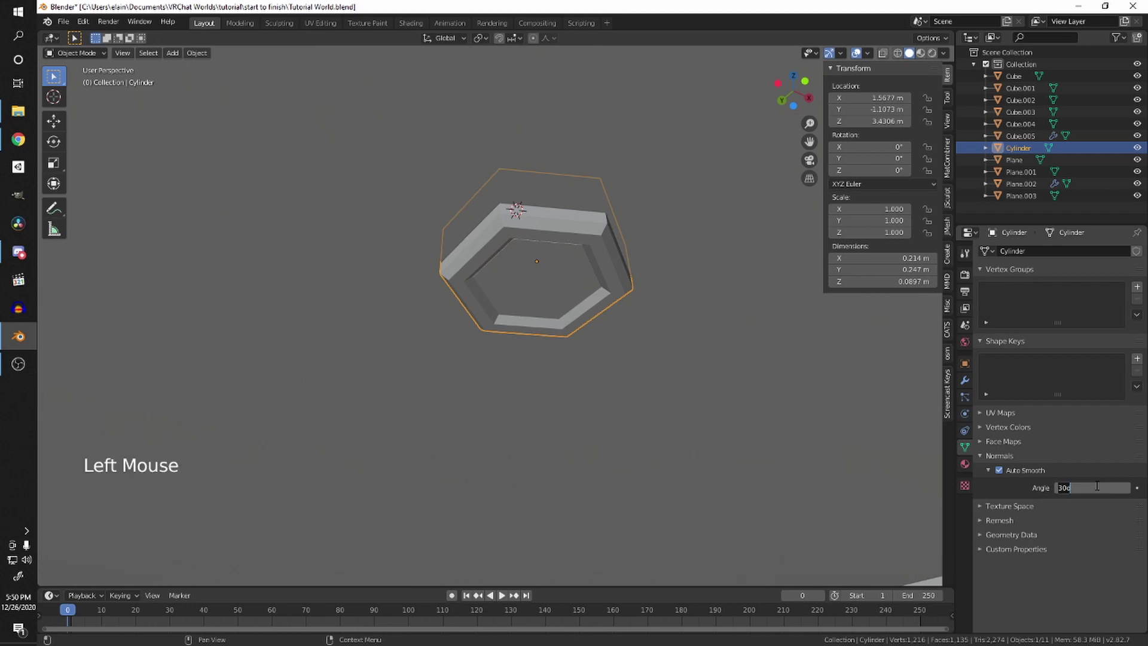
pyautogui.write('60')
pyautogui.press('Return')
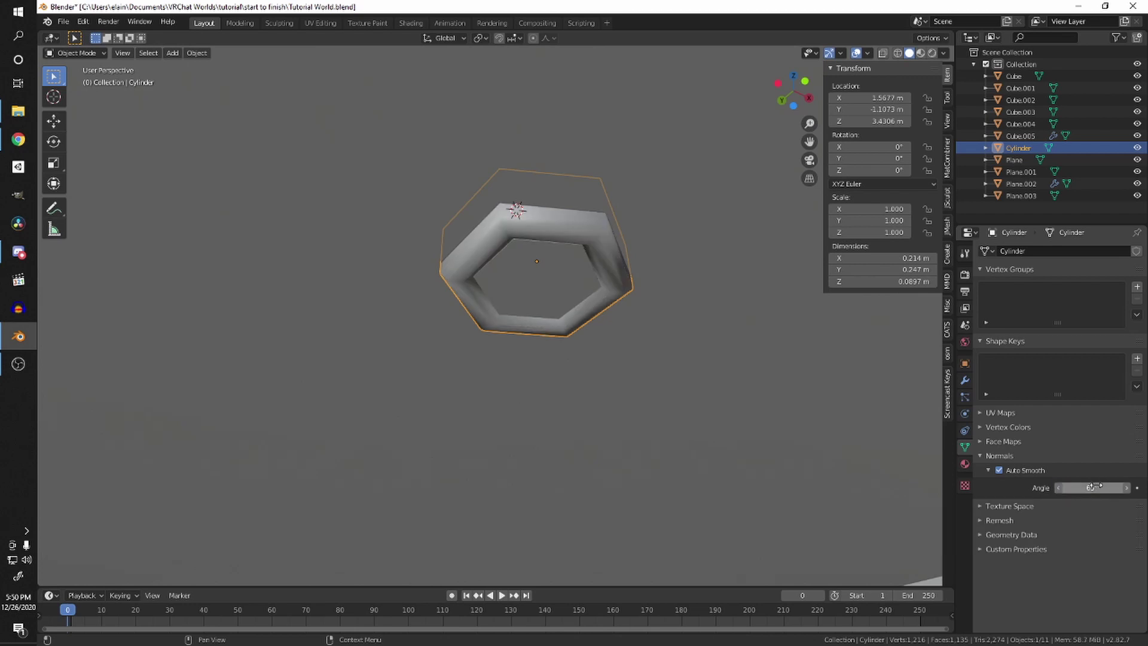
# Step: Inspect the auto-smoothed rim of the hexagonal fixture up close, checking its mesh edges in Edit Mode
pyautogui.scroll(4, 513, 289)
pyautogui.moveTo(513, 281)
pyautogui.mouseDown(button='middle')
pyautogui.moveTo(518, 253)
pyautogui.moveTo(533, 281)
pyautogui.moveTo(491, 282)
pyautogui.mouseUp(button='middle')
pyautogui.click(525, 266)
pyautogui.press('Tab')
pyautogui.scroll(2, 491, 281)
pyautogui.press('Tab')
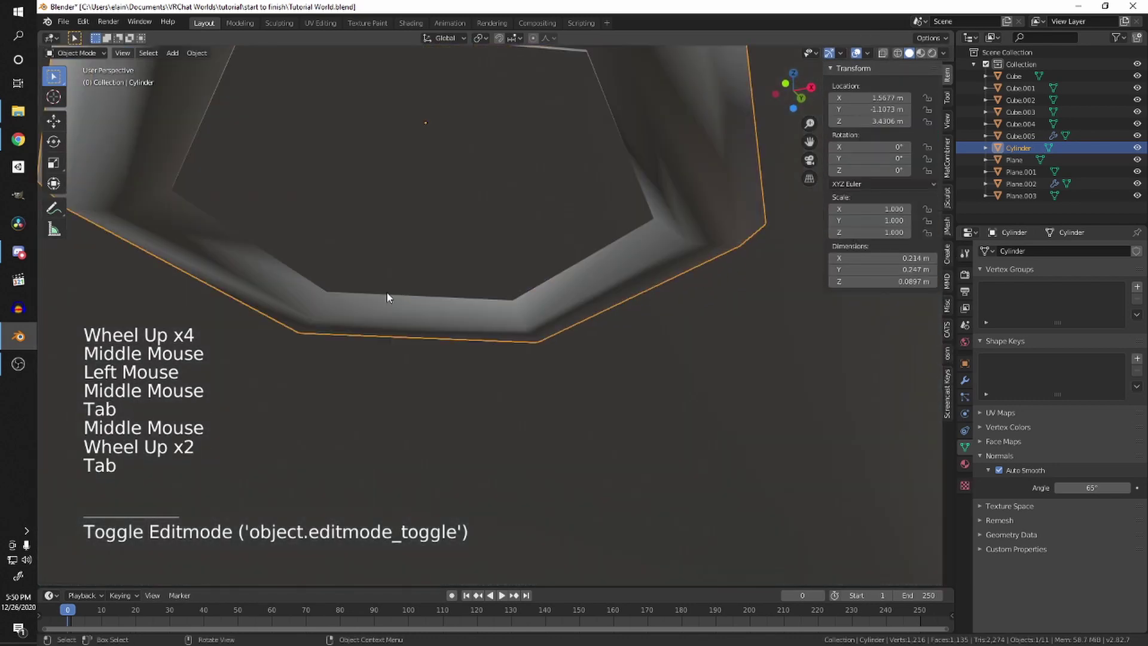
# Step: Check the inner rim edges of the hexagonal fixture in Edit Mode and compare them with the shaded result in Object Mode
pyautogui.keyDown('shift'); pyautogui.moveTo(388, 294); pyautogui.dragTo(442, 272, button='middle'); pyautogui.keyUp('shift')
pyautogui.press('Tab')
pyautogui.click(419, 258)
pyautogui.click(419, 258)
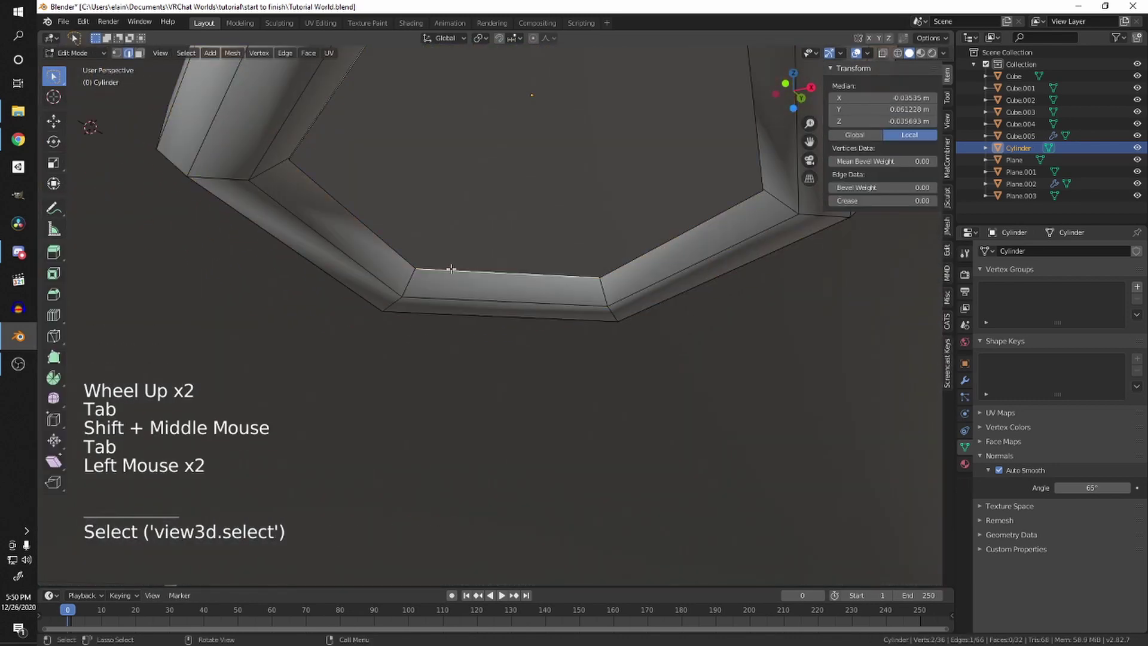
pyautogui.click(418, 257)
pyautogui.click(418, 257)
pyautogui.press('Tab')
pyautogui.moveTo(467, 245); pyautogui.dragTo(635, 251, button='middle')
pyautogui.press('Tab')
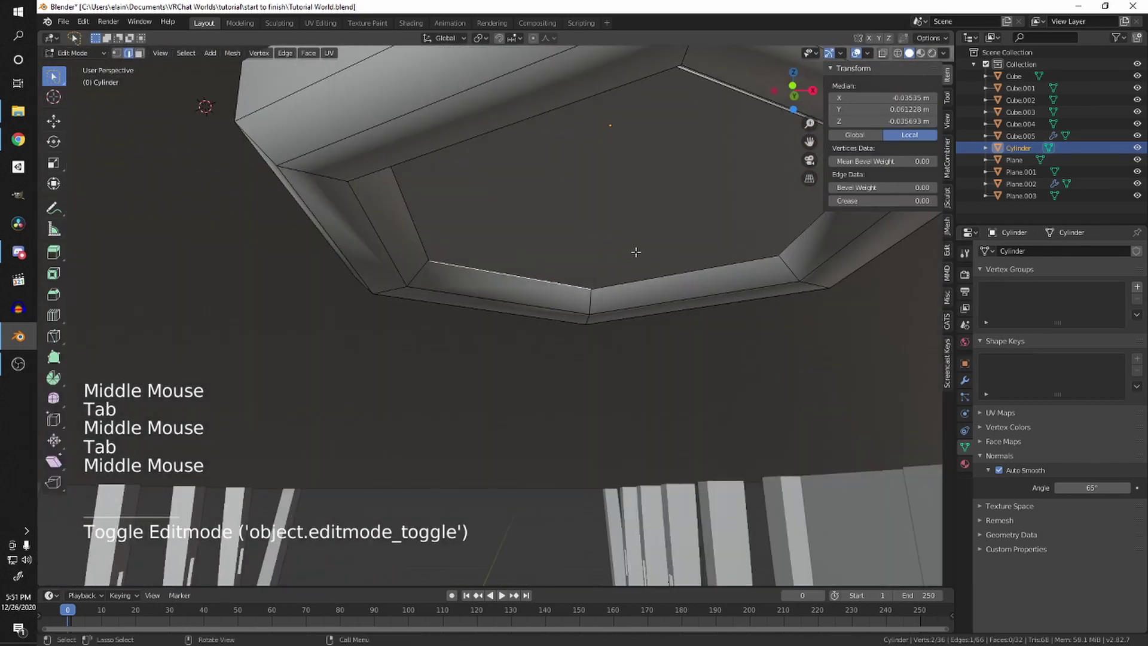
pyautogui.moveTo(486, 295); pyautogui.dragTo(430, 353, button='middle')
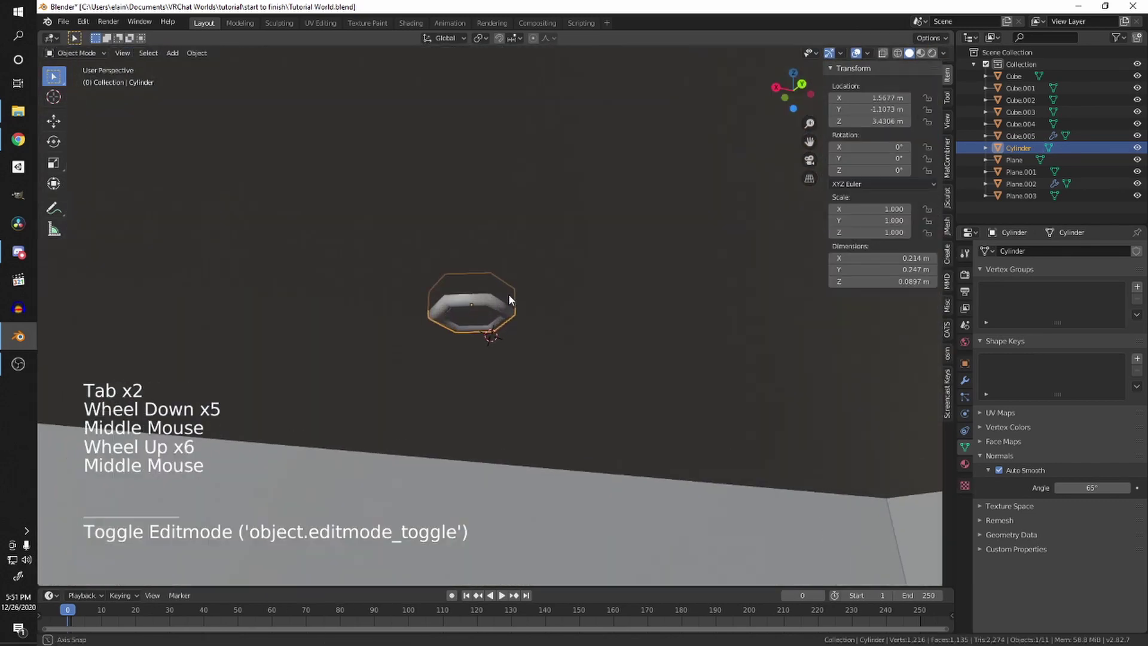
# Step: Examine the whole building from the entrance, including the floor, staircase, side columns and ceiling
pyautogui.scroll(-5, 494, 279)
pyautogui.scroll(1, 439, 281)
pyautogui.scroll(-9, 439, 281)
pyautogui.keyDown('shift'); pyautogui.moveTo(431, 353); pyautogui.dragTo(597, 311, button='middle'); pyautogui.keyUp('shift')
pyautogui.scroll(3, 425, 345)
pyautogui.scroll(-1, 584, 331)
pyautogui.keyDown('shift'); pyautogui.scroll(-2, 584, 331); pyautogui.keyUp('shift')
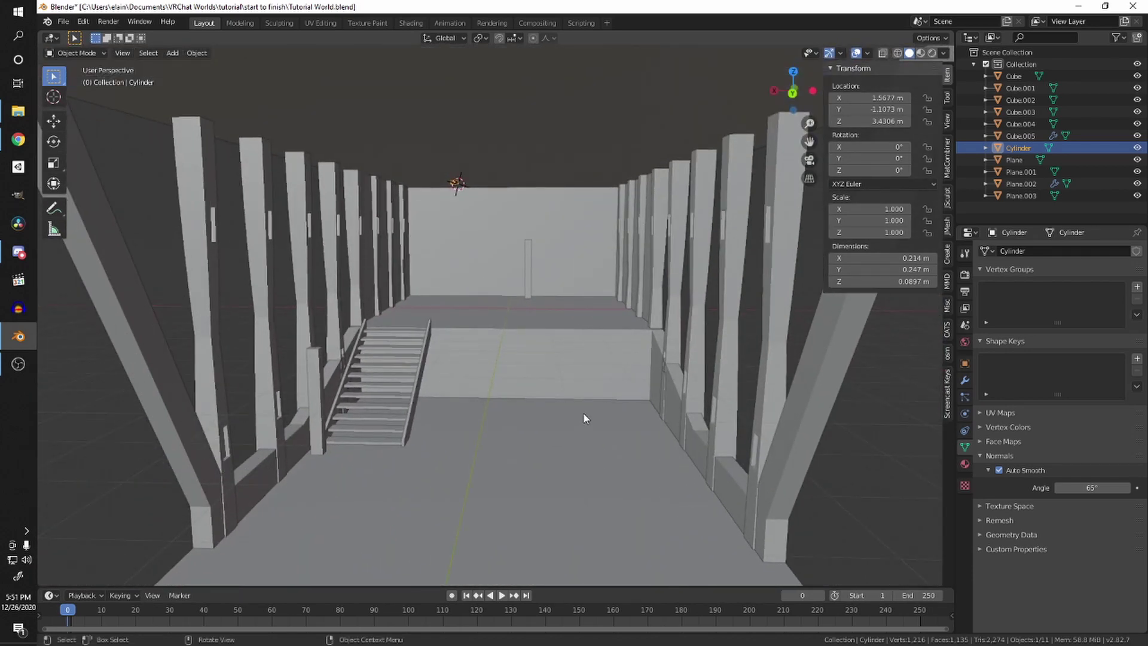
pyautogui.scroll(-4, 585, 414)
pyautogui.scroll(1, 749, 411)
pyautogui.moveTo(587, 412); pyautogui.dragTo(673, 396, button='middle')
pyautogui.scroll(2, 751, 411)
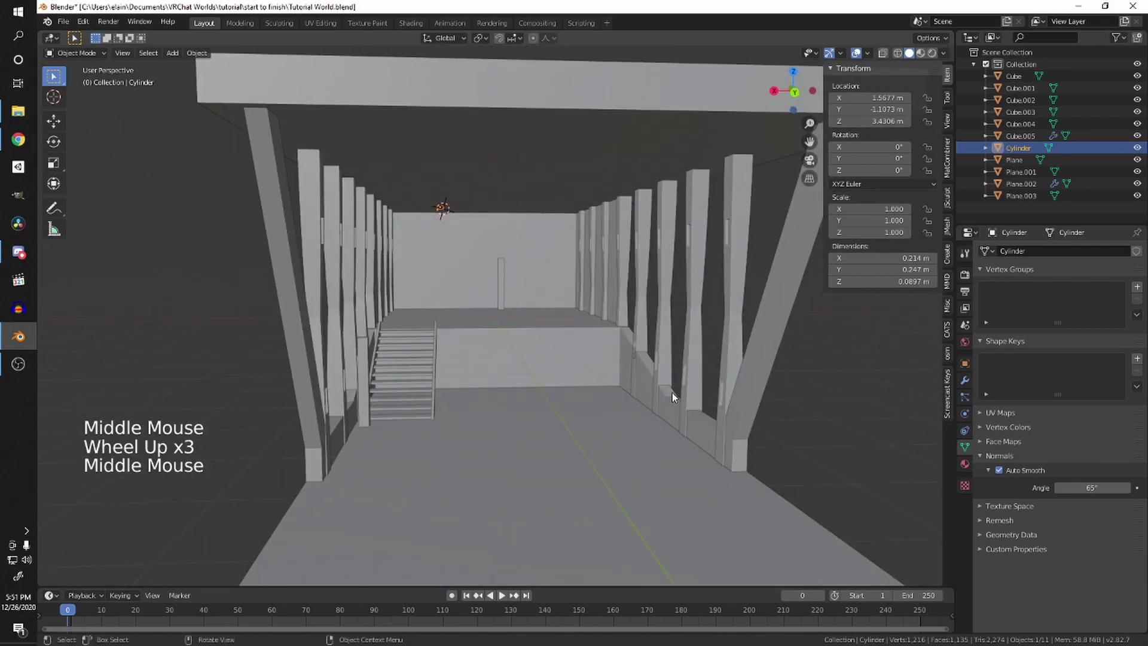
pyautogui.scroll(1, 672, 392)
pyautogui.scroll(1, 619, 322)
pyautogui.moveTo(619, 322); pyautogui.dragTo(571, 314, button='middle')
pyautogui.scroll(1, 570, 314)
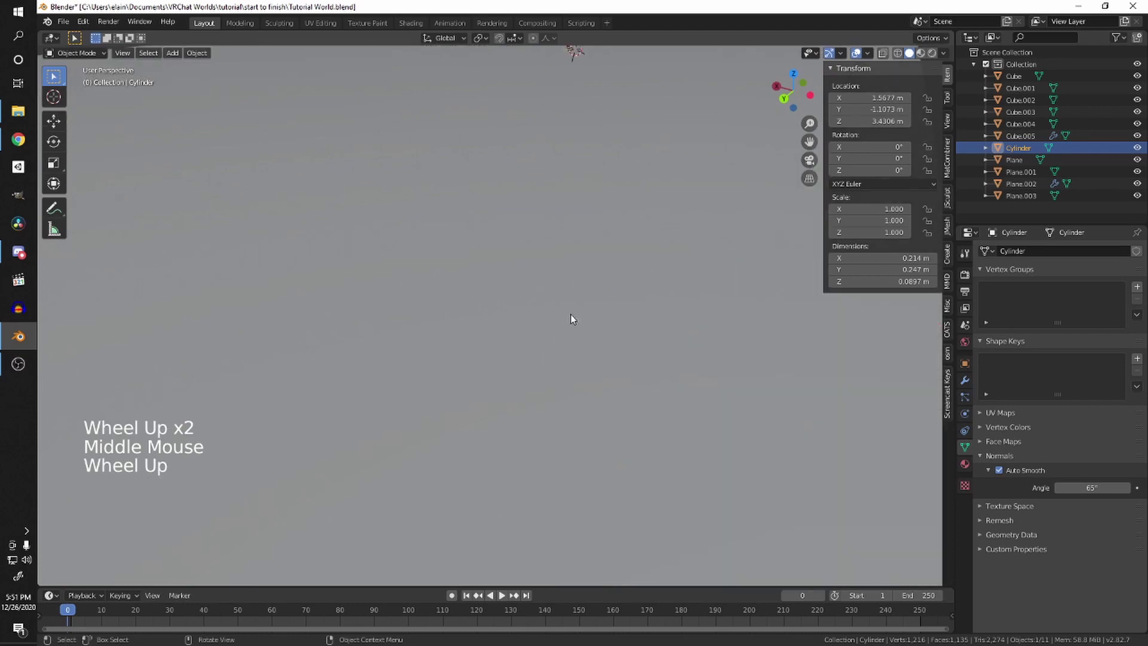
pyautogui.moveTo(673, 291); pyautogui.dragTo(610, 302, button='middle')
pyautogui.scroll(-2, 615, 294)
pyautogui.scroll(-2, 641, 245)
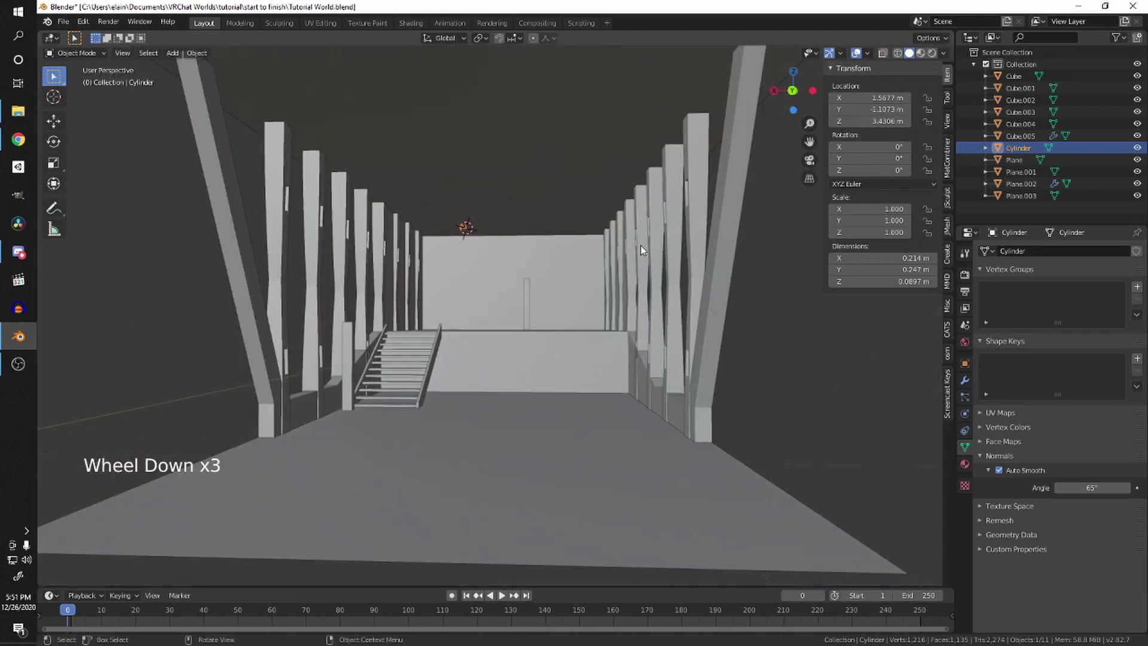
pyautogui.moveTo(631, 257)
pyautogui.mouseDown(button='middle')
pyautogui.moveTo(605, 250)
pyautogui.moveTo(626, 271)
pyautogui.mouseUp(button='middle')
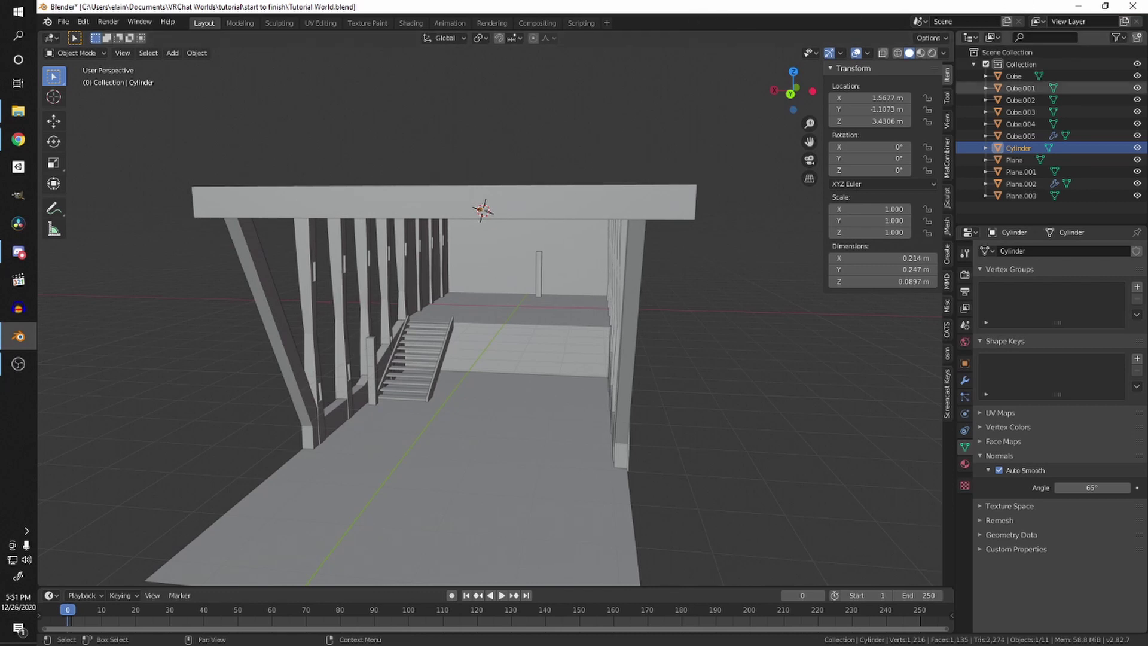
# Step: Switch to the browser, open the textures.com page and look through its material and photo texture categories
pyautogui.hotkey('alt', 'Tab')
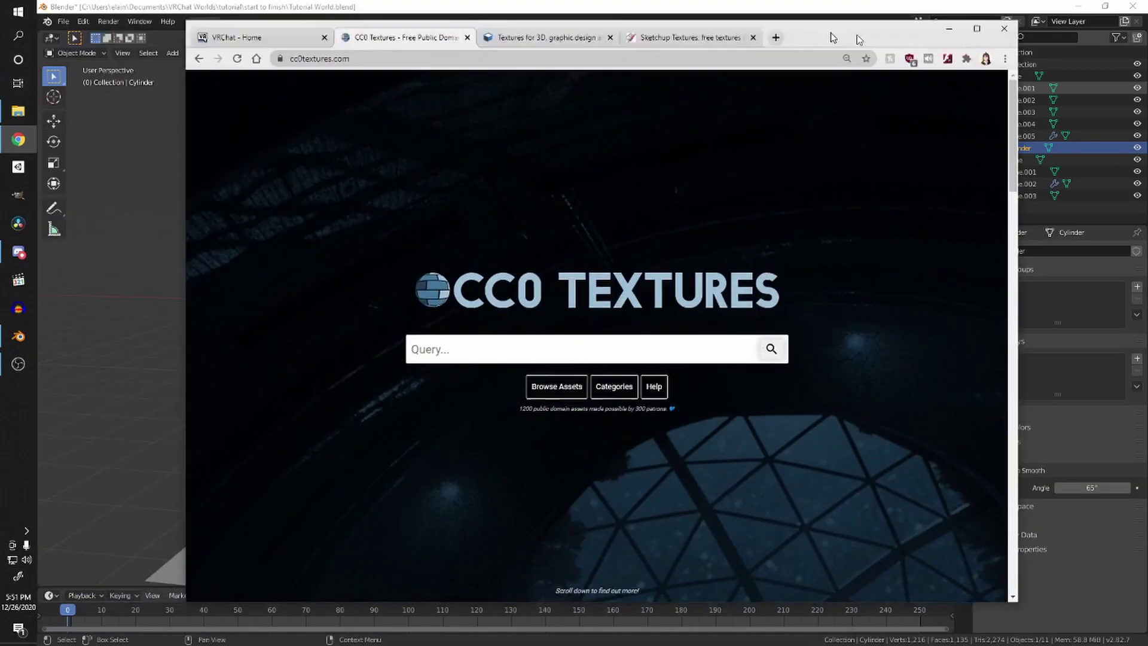
pyautogui.moveTo(858, 40); pyautogui.dragTo(902, 51)
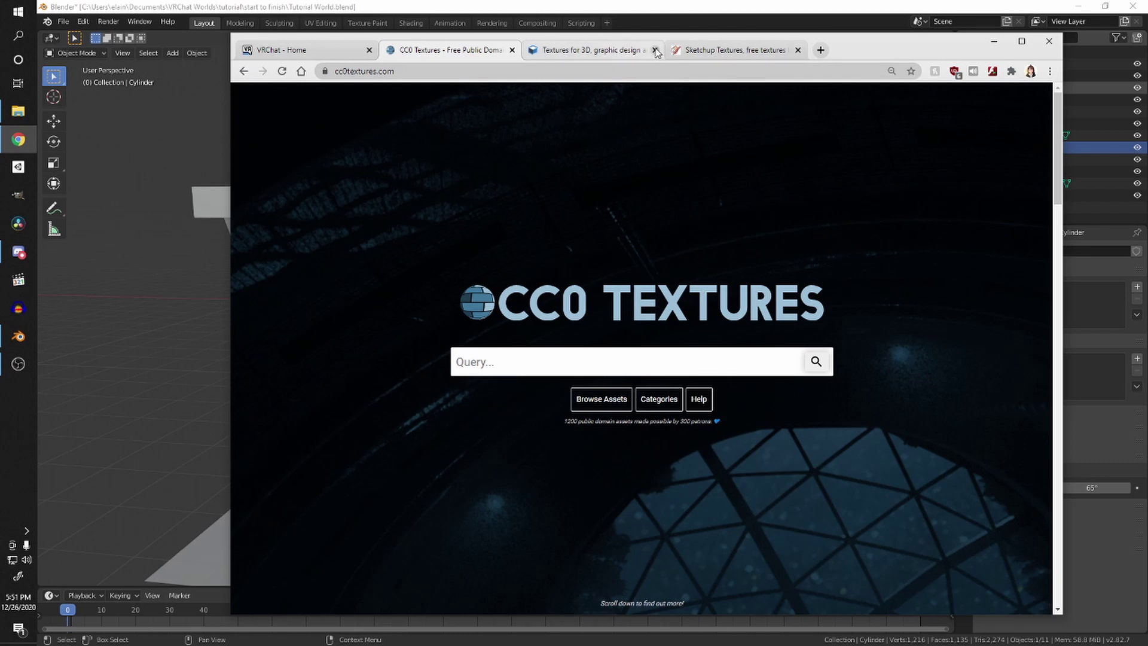
pyautogui.click(615, 50)
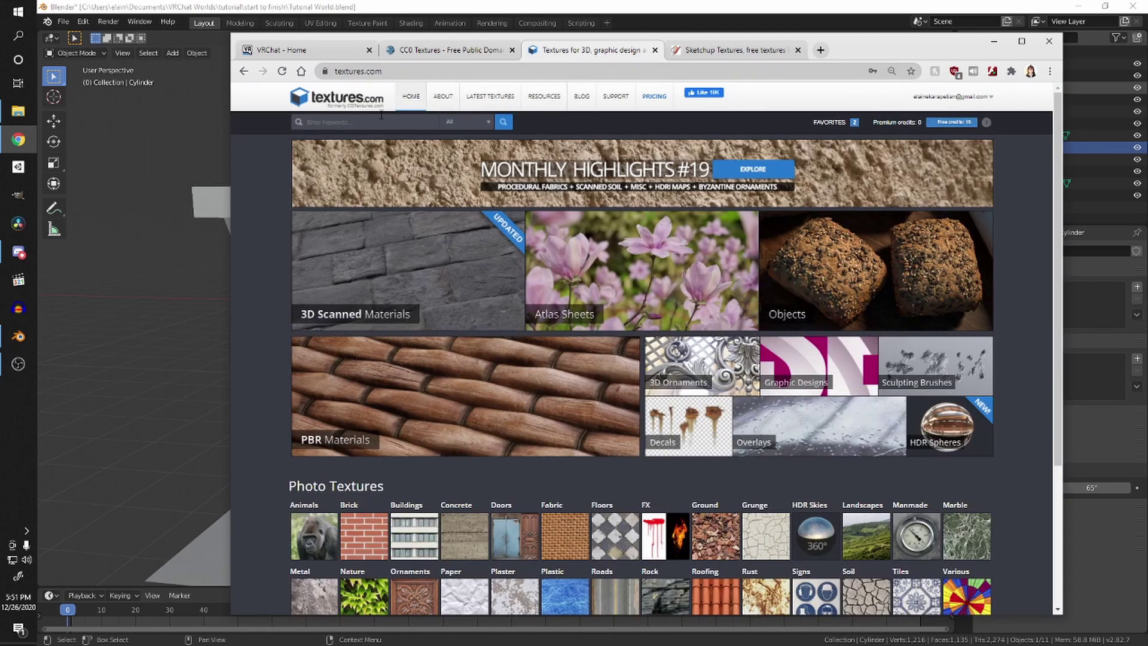
pyautogui.scroll(-3, 538, 227)
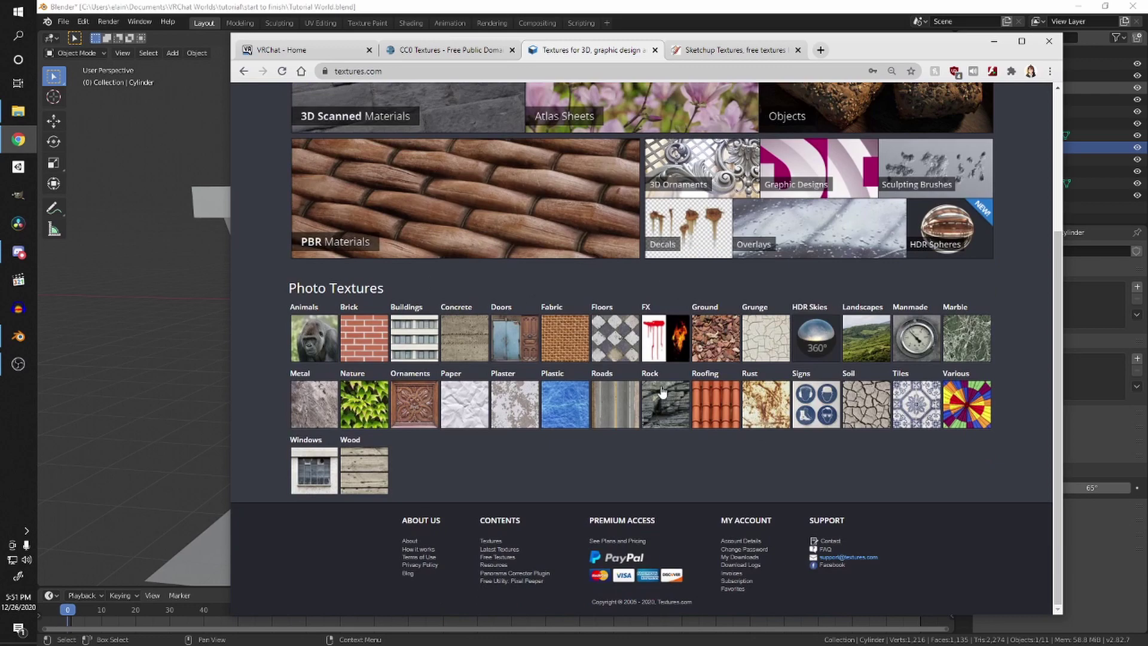
pyautogui.scroll(3, 662, 392)
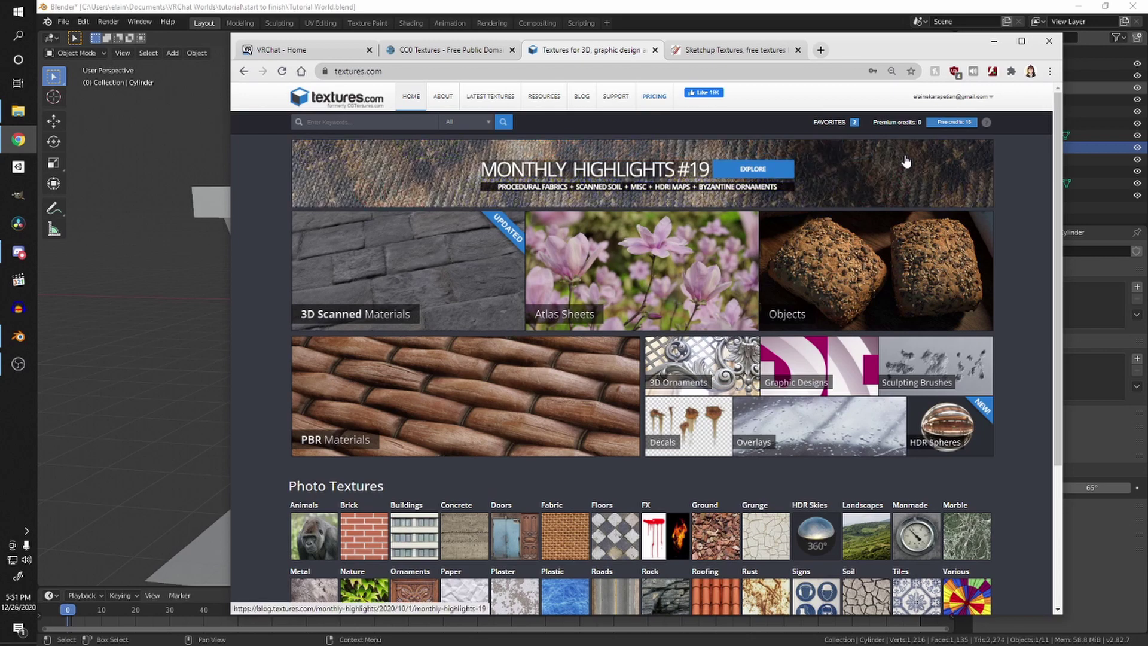
# Step: Open the Sketchup Texture site and look over its home page and latest textures
pyautogui.click(747, 50)
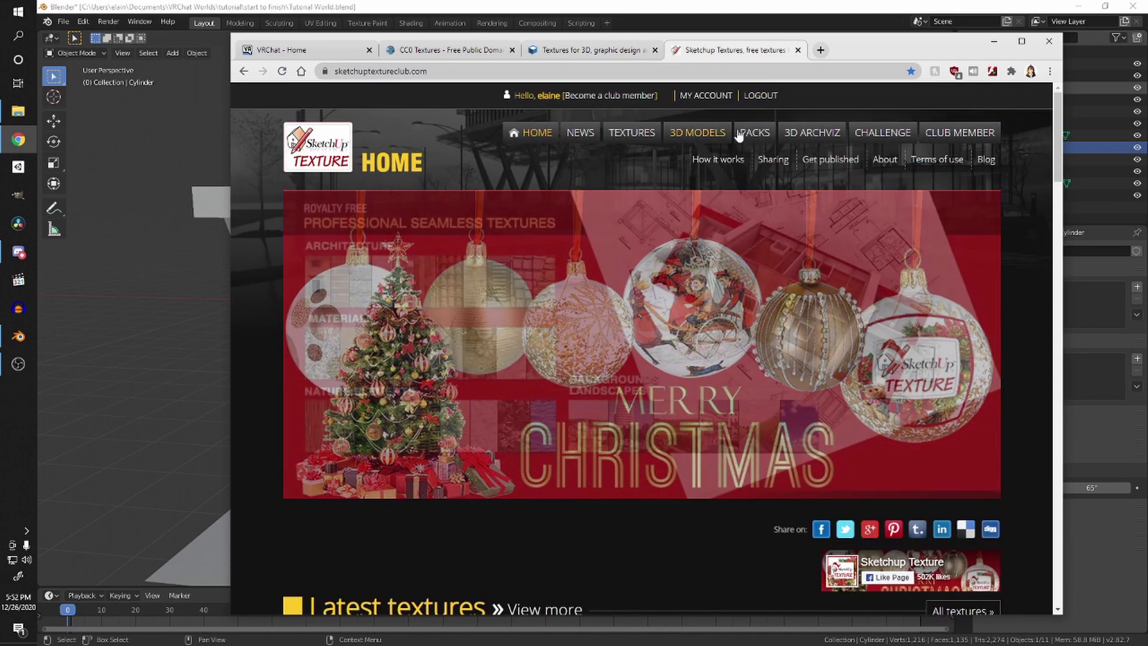
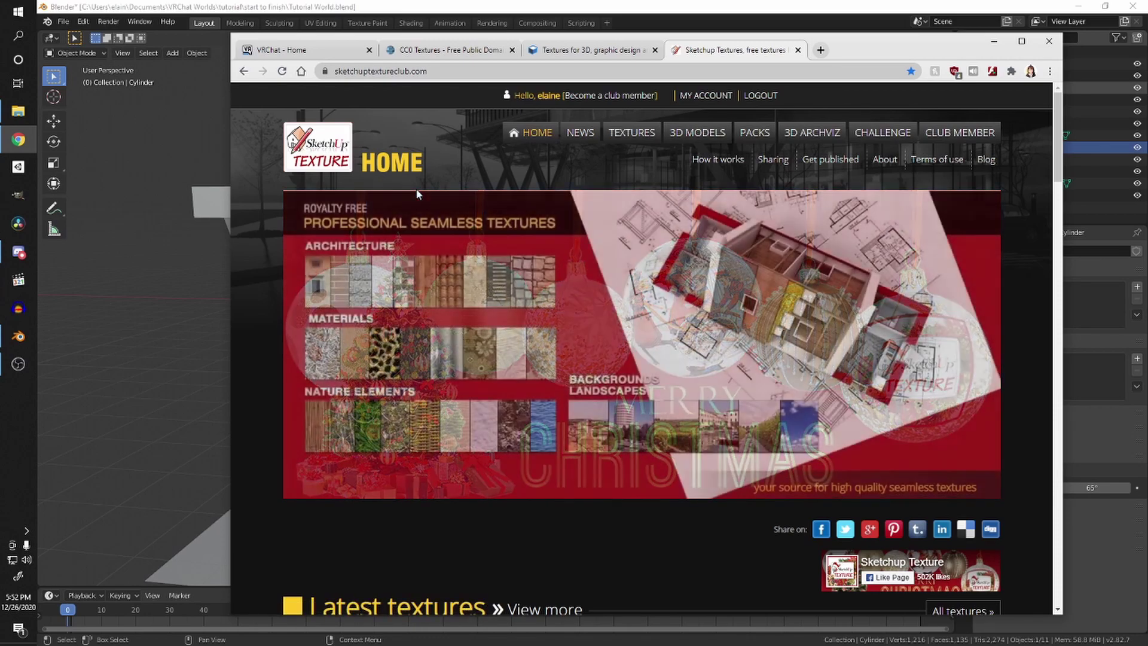
pyautogui.scroll(-10, 575, 185)
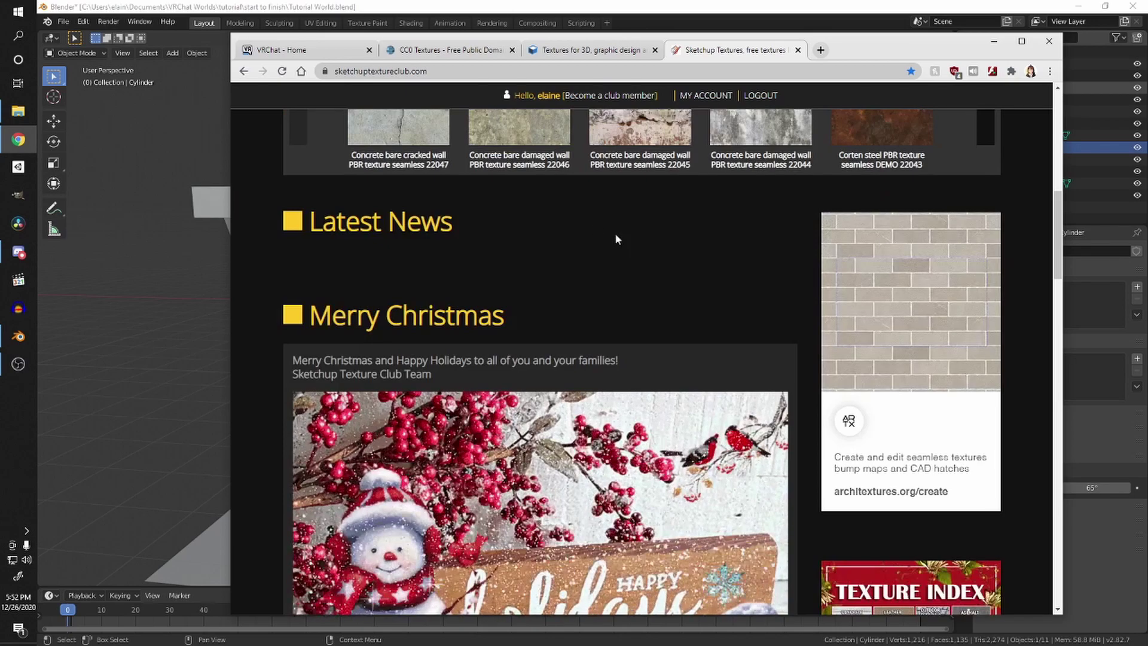
pyautogui.scroll(5, 658, 186)
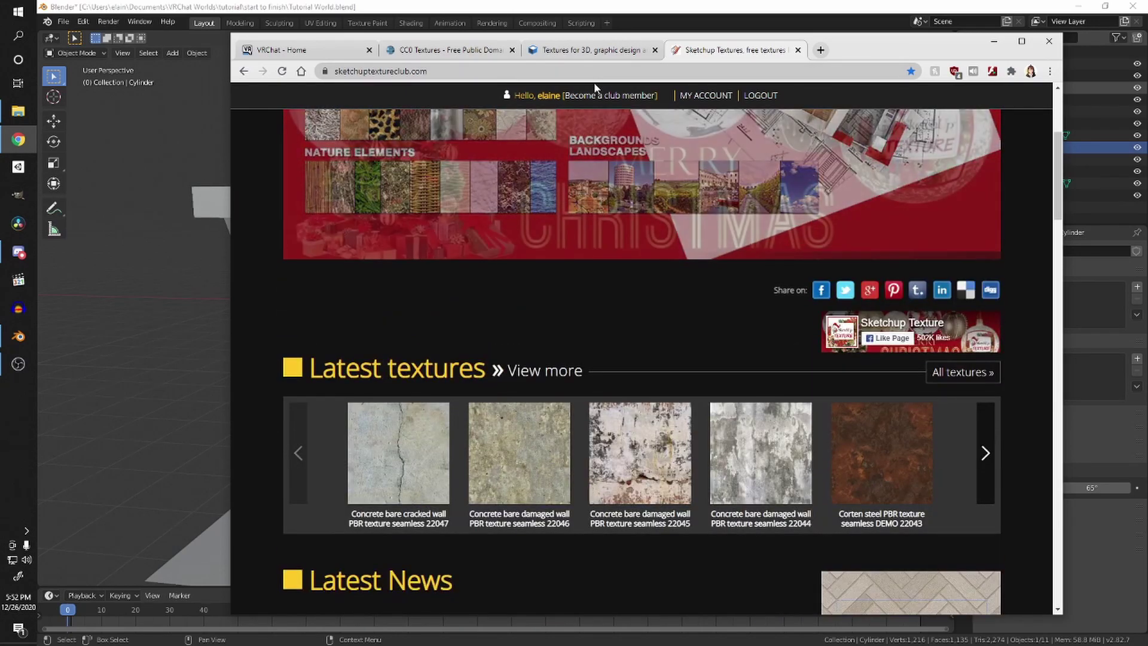
pyautogui.scroll(4, 675, 167)
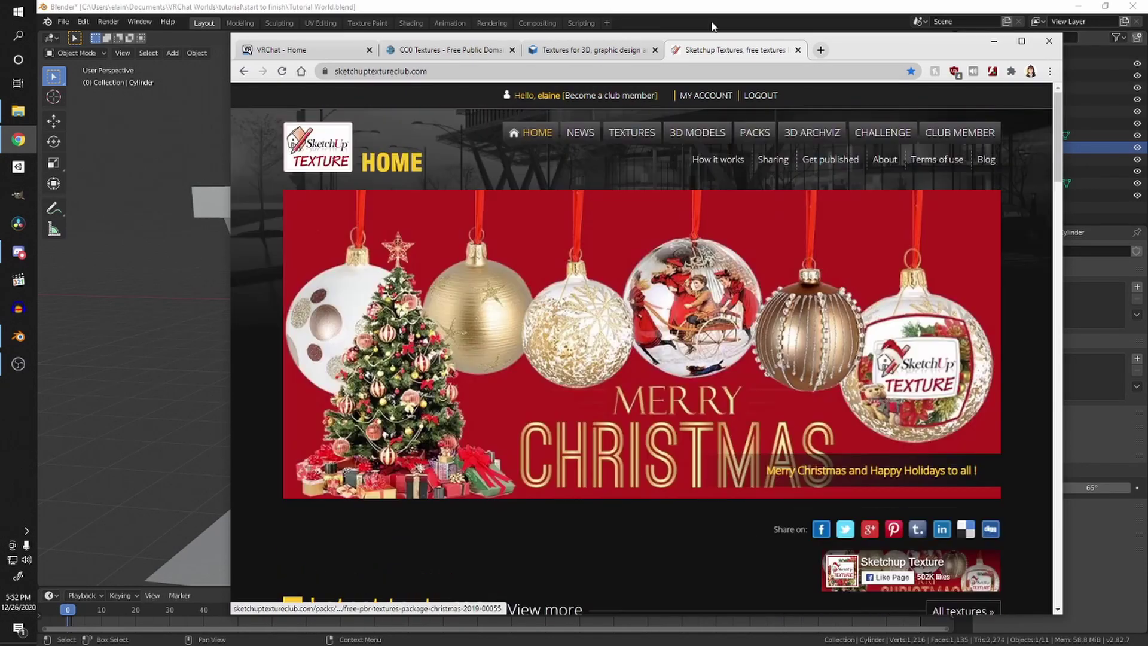
# Step: Revisit the textures.com and CC0 Textures pages, and return to Blender
pyautogui.click(541, 50)
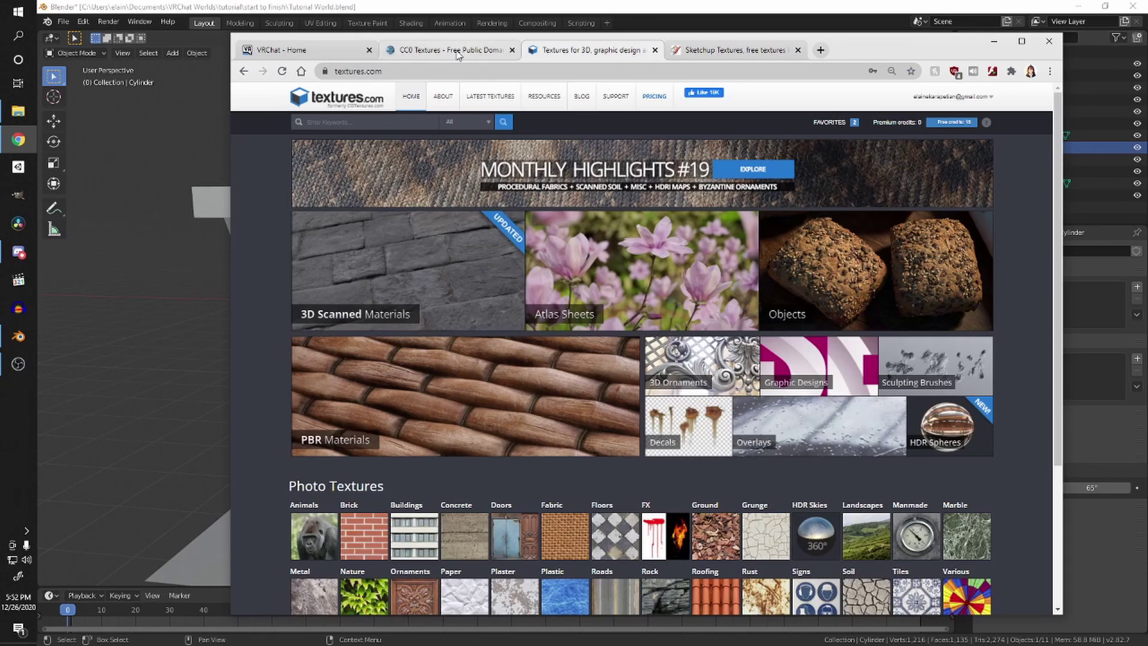
pyautogui.click(458, 51)
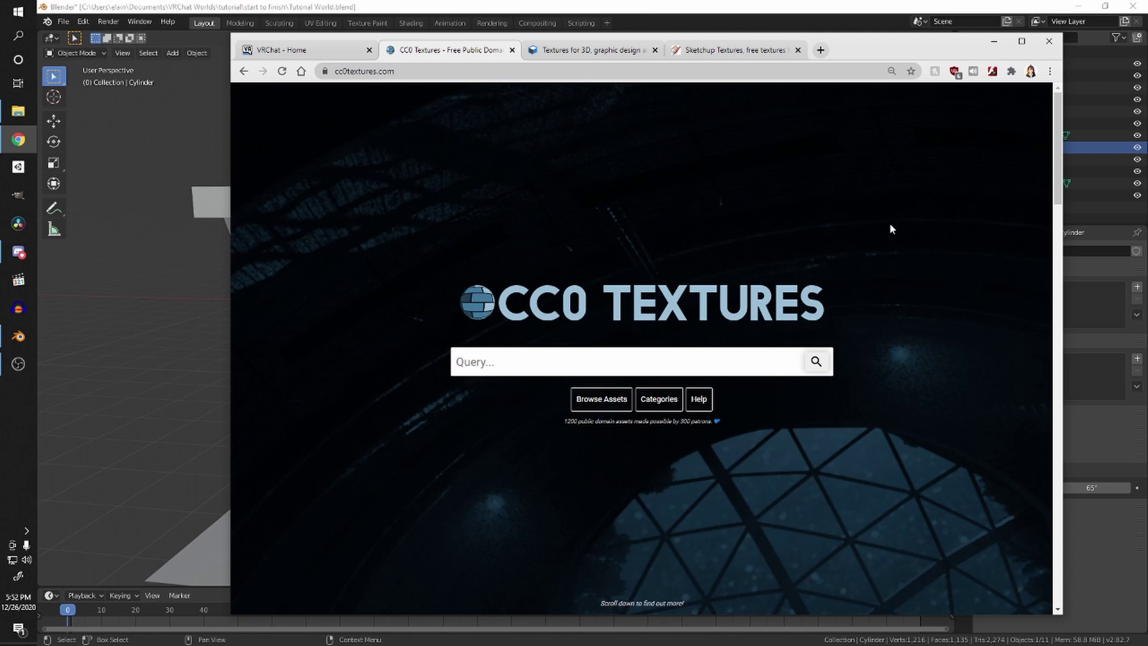
pyautogui.click(994, 41)
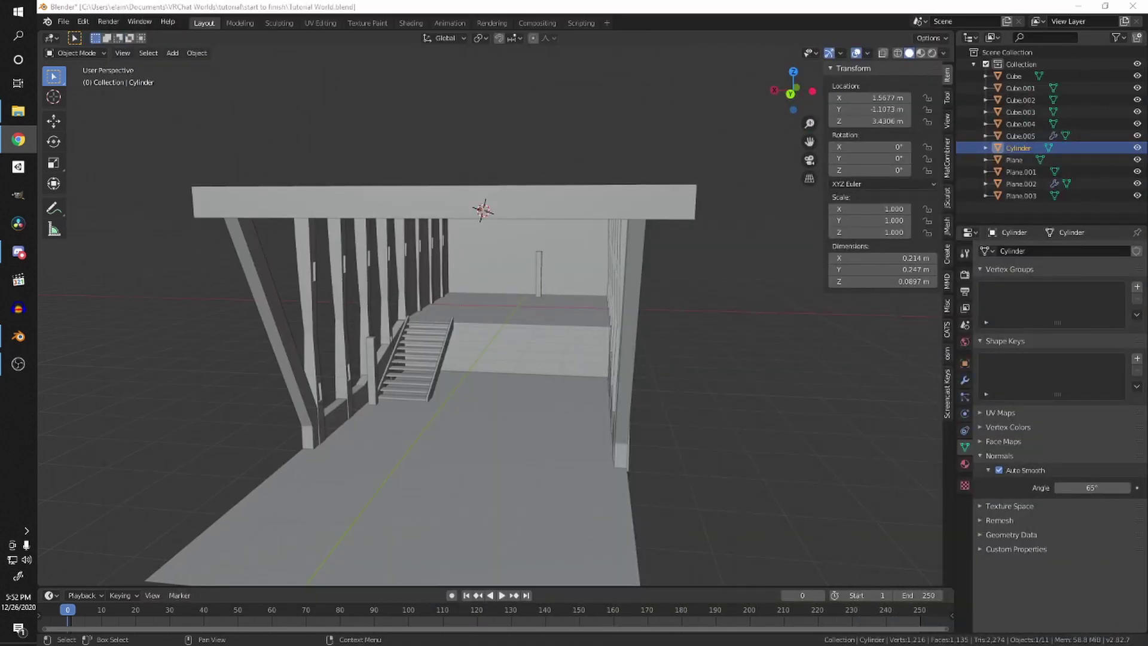
# Step: Switch to the browser, close the textures.com and Sketchup Texture pages while keeping CC0 Textures open, and return to Blender
pyautogui.click(18, 140)
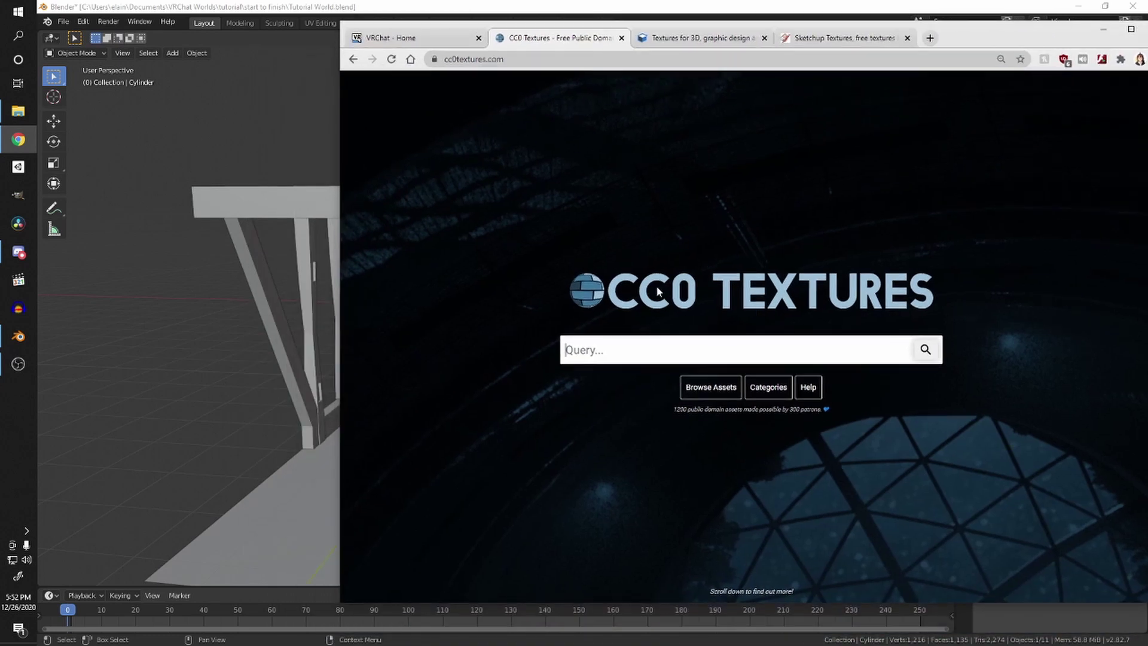
pyautogui.click(764, 38)
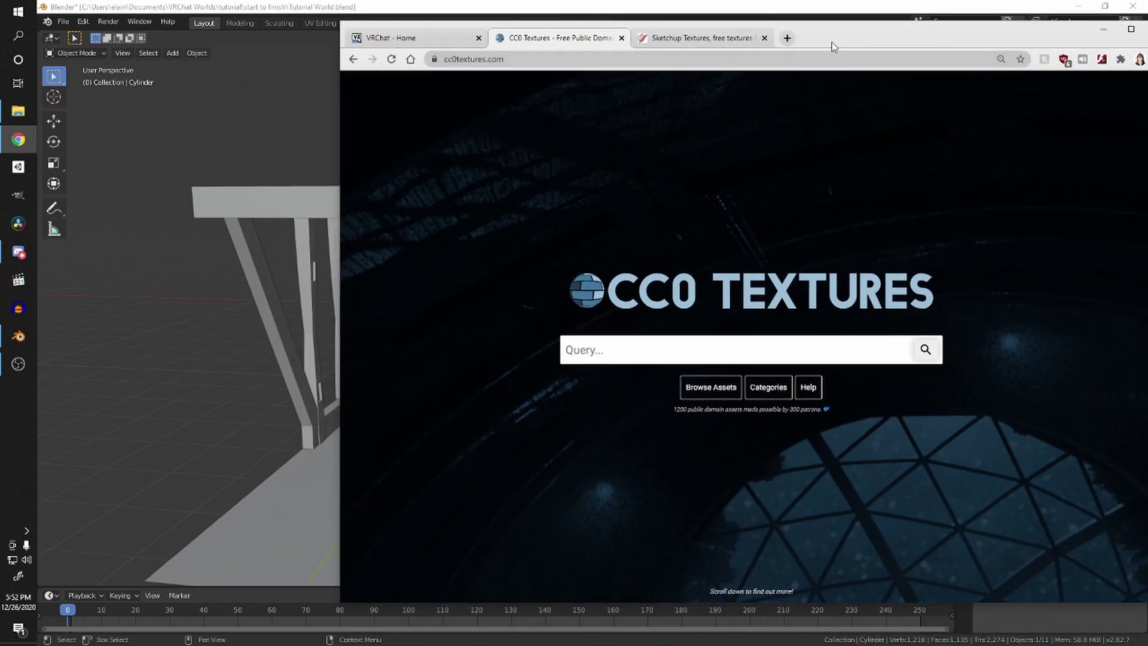
pyautogui.click(764, 38)
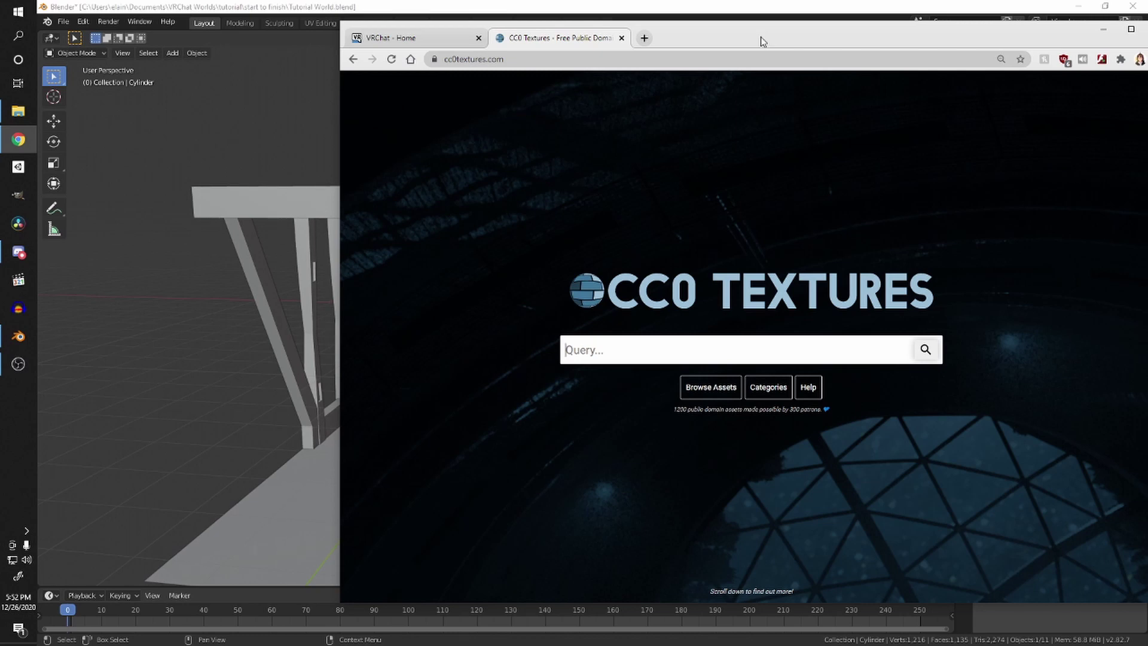
pyautogui.click(1104, 29)
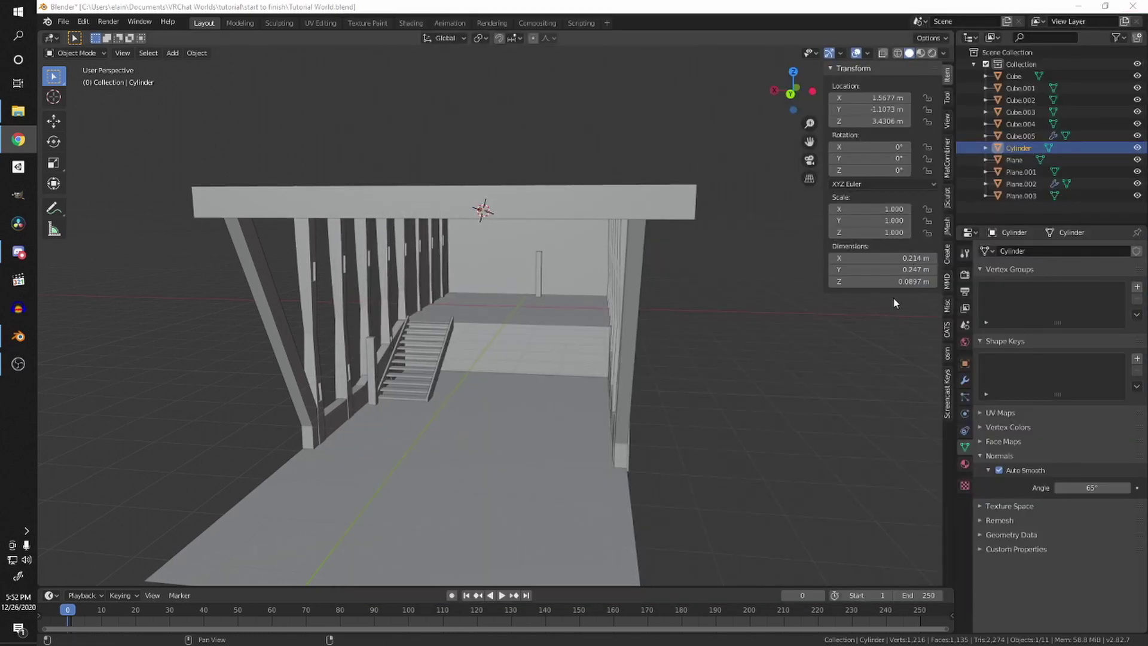
# Step: Examine the building's floors, walls, columns and roof from several angles to judge which textures it needs
pyautogui.scroll(-2, 894, 298)
pyautogui.moveTo(893, 297); pyautogui.dragTo(777, 299, button='middle')
pyautogui.scroll(3, 777, 299)
pyautogui.scroll(-3, 688, 302)
pyautogui.moveTo(778, 299); pyautogui.dragTo(574, 305, button='middle')
pyautogui.scroll(5, 574, 305)
pyautogui.scroll(3, 598, 311)
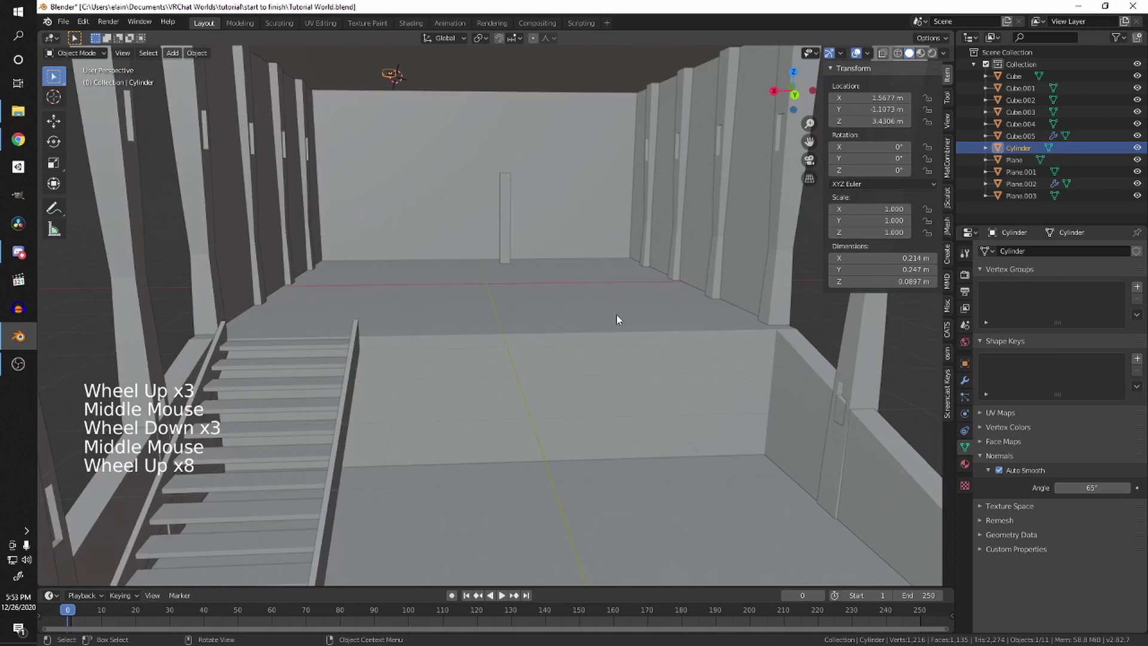
pyautogui.scroll(-10, 538, 335)
pyautogui.scroll(2, 522, 357)
pyautogui.scroll(1, 519, 418)
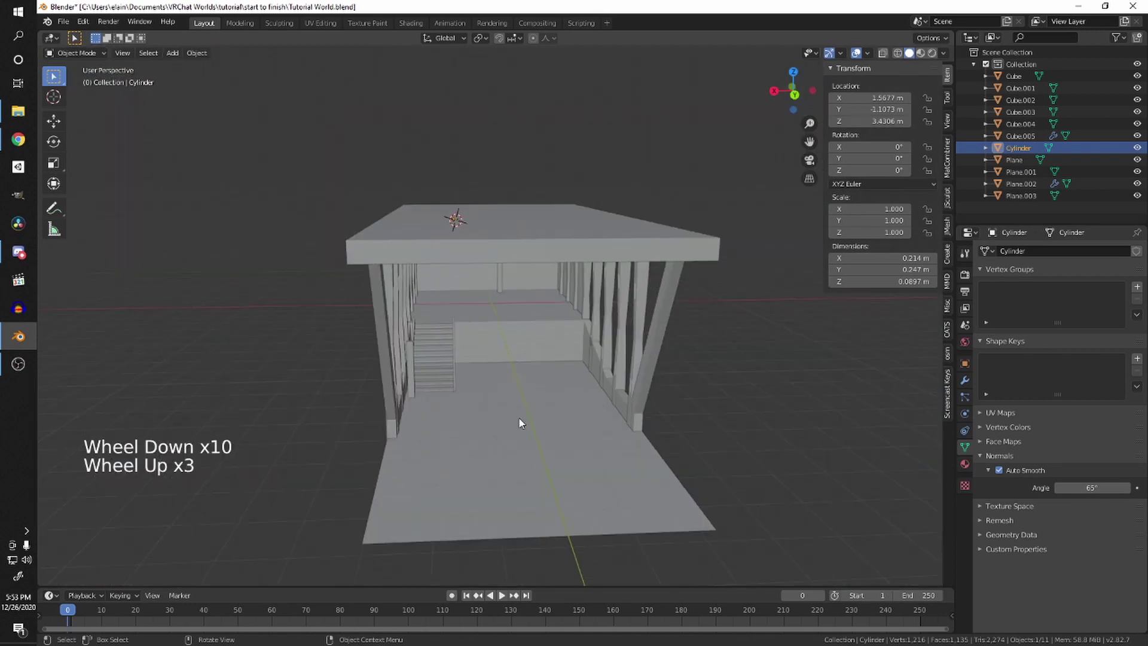
pyautogui.moveTo(519, 418); pyautogui.dragTo(374, 328, button='middle')
pyautogui.scroll(3, 526, 375)
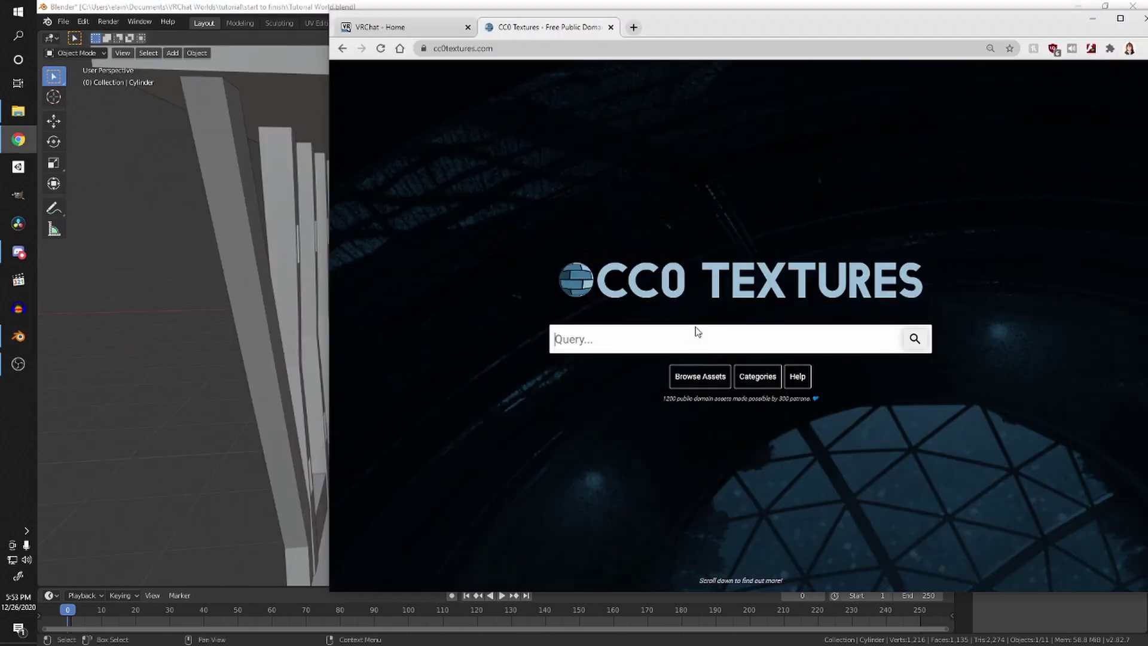
# Step: Switch to the browser, search CC0 Textures for "TILES" and open the dark marble Tiles 075 asset in a new tab
pyautogui.write('TI')
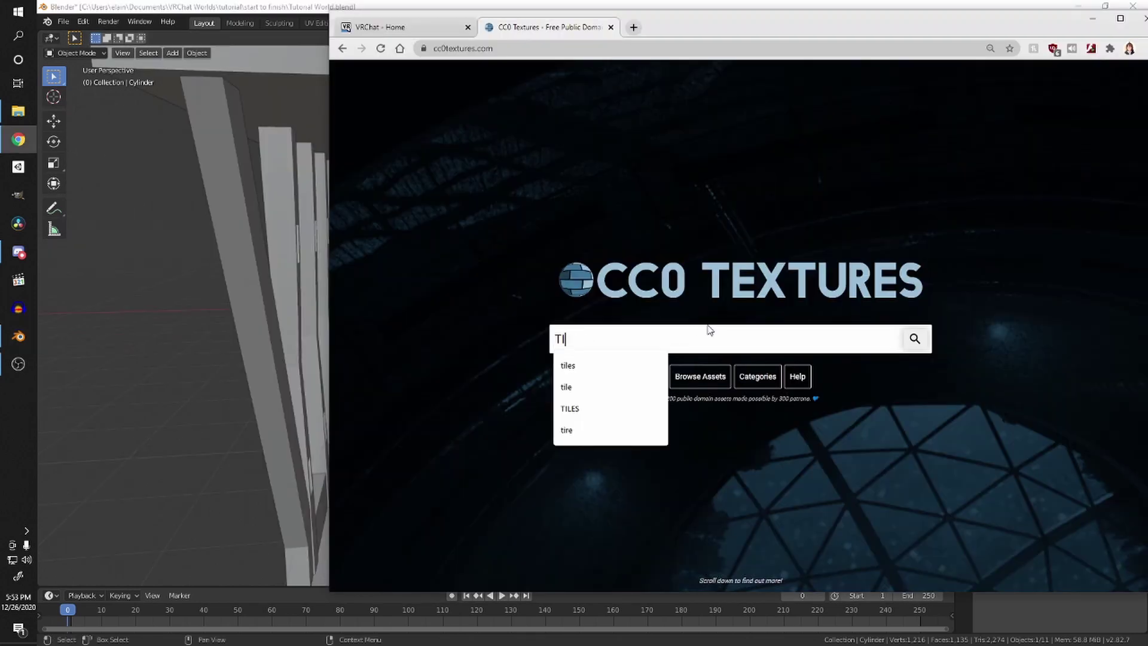
pyautogui.write('LES')
pyautogui.press('Return')
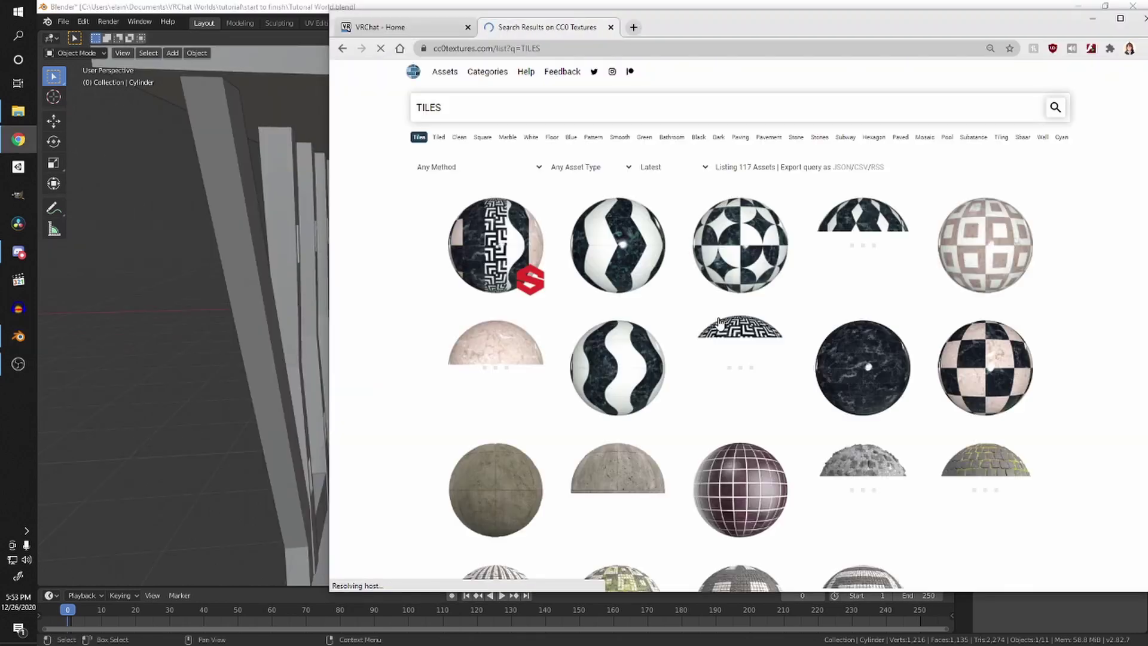
pyautogui.scroll(-1, 792, 279)
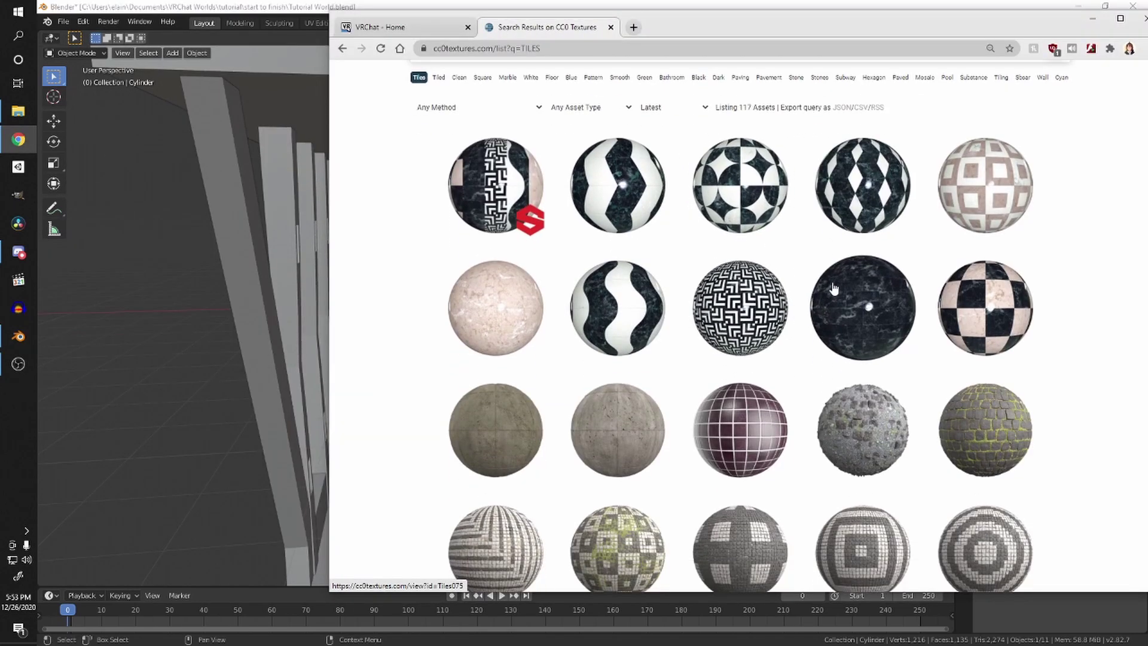
pyautogui.scroll(-1, 861, 269)
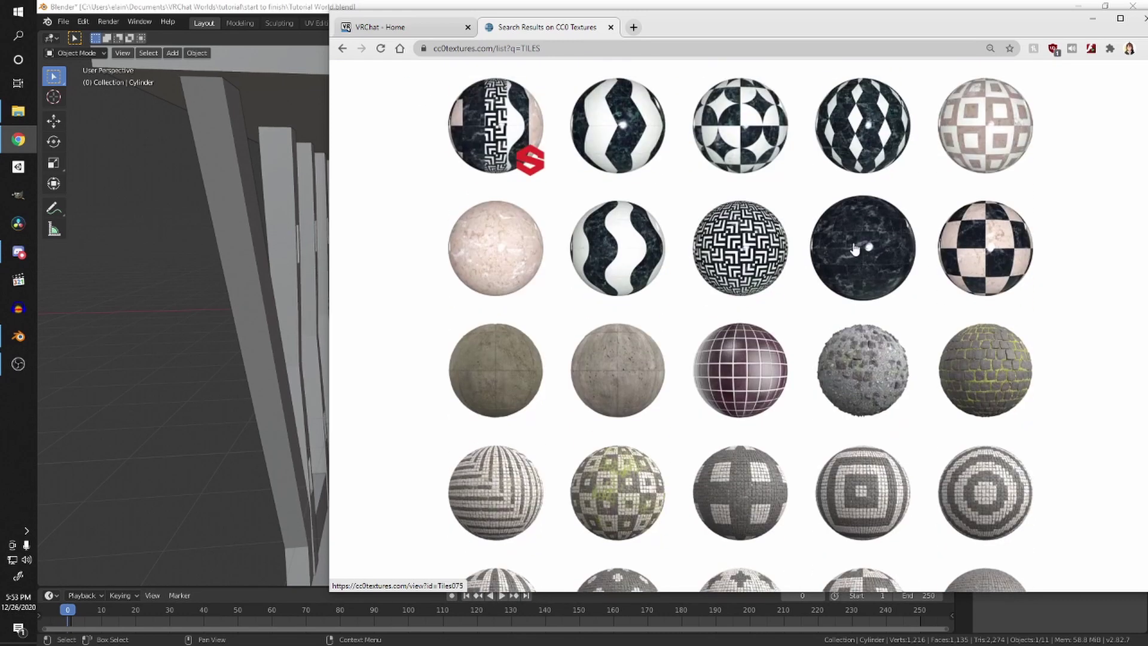
pyautogui.rightClick(855, 250)
pyautogui.click(879, 256)
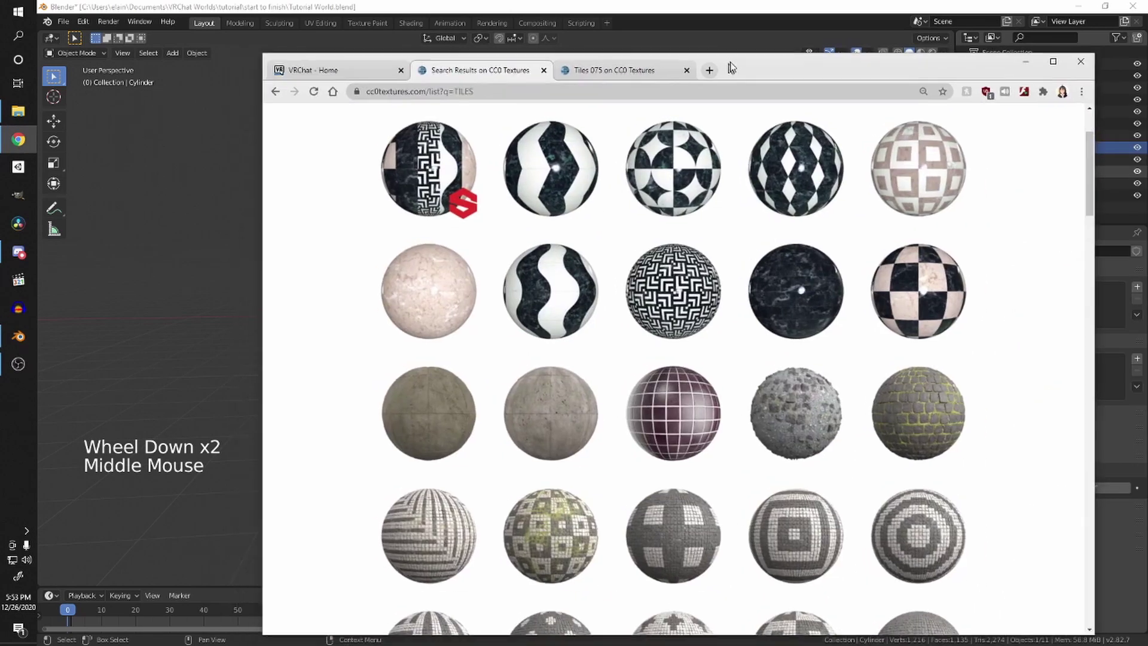
# Step: Search CC0 Textures for "wood" and open the Planks 002 asset in a new tab
pyautogui.moveTo(731, 67); pyautogui.dragTo(738, 58)
pyautogui.scroll(2, 598, 299)
pyautogui.hotkey('ctrl', 'a')
pyautogui.write('wood')
pyautogui.press('Return')
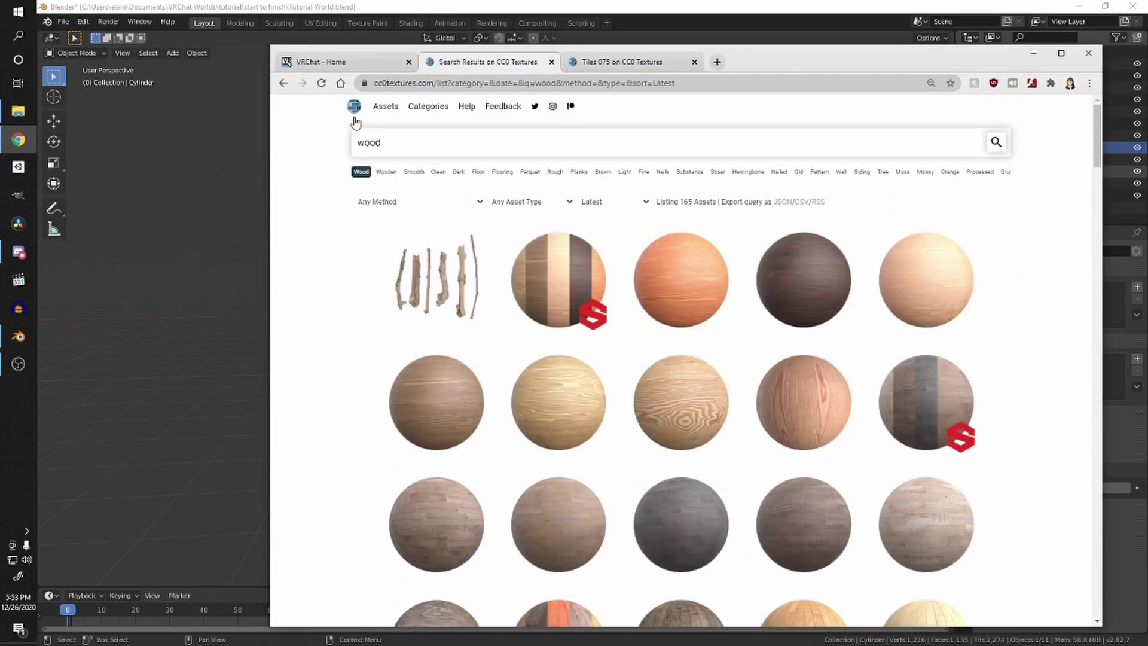
pyautogui.scroll(-9, 699, 335)
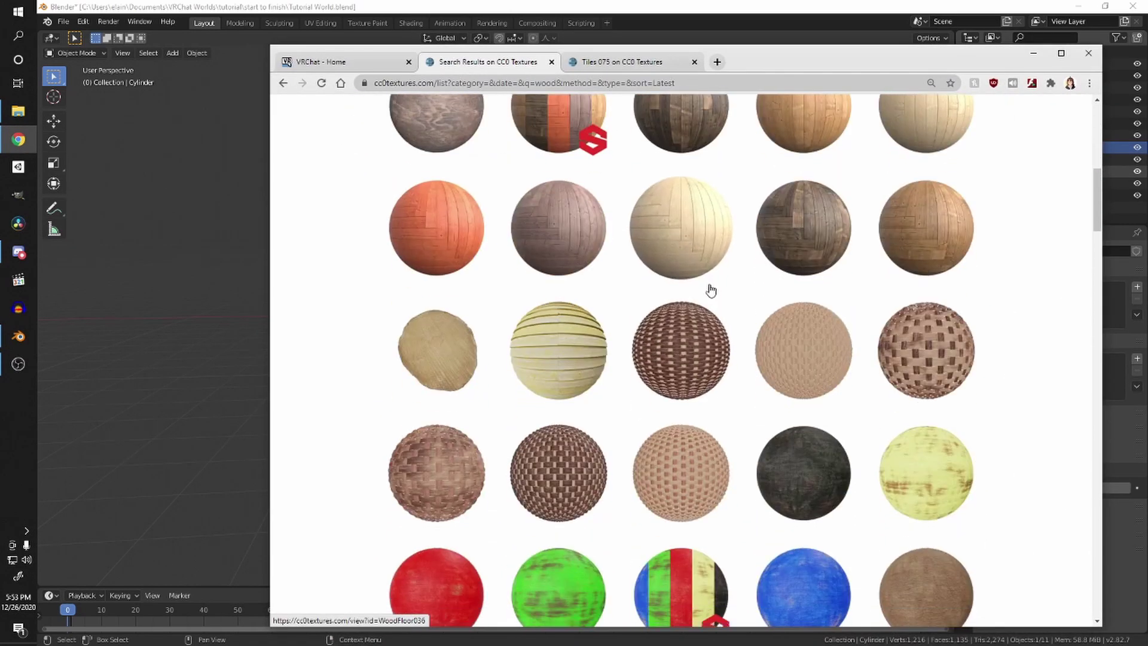
pyautogui.scroll(-10, 711, 291)
pyautogui.rightClick(925, 312)
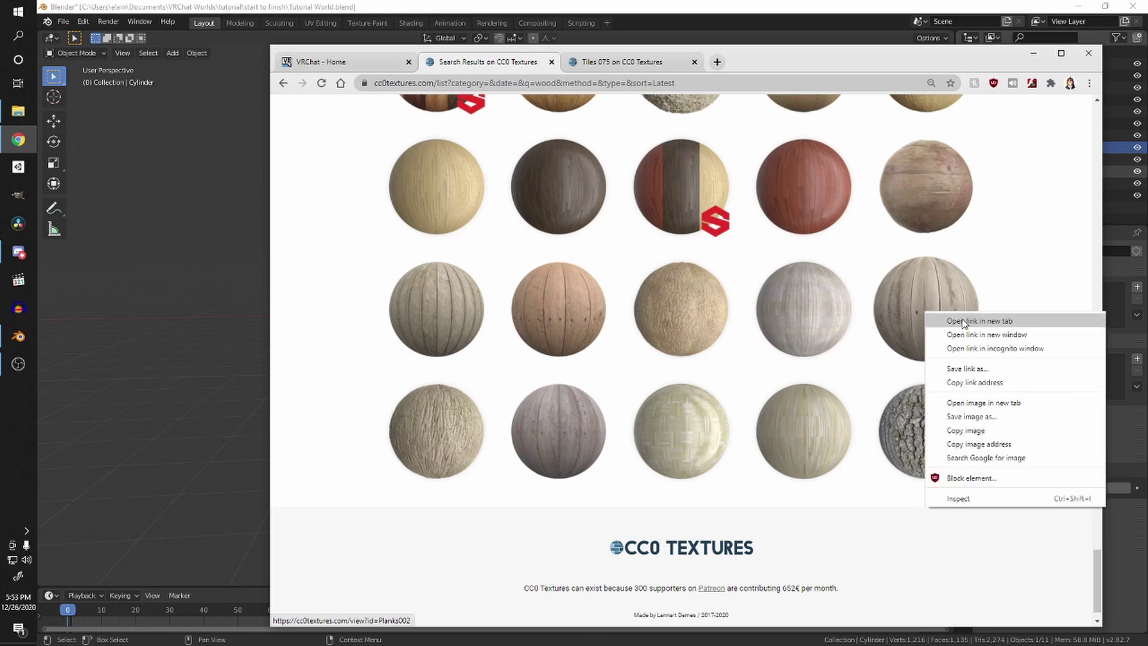
pyautogui.click(960, 321)
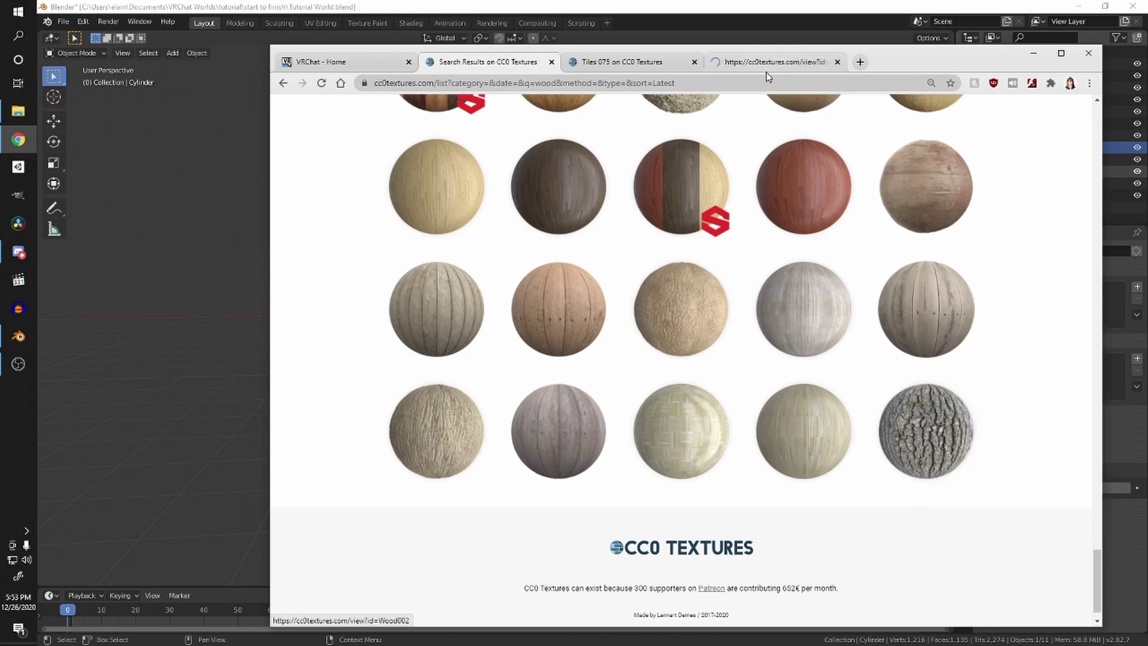
# Step: Review the opened Planks 002 and Tiles 075 asset pages, and return to the wood search results
pyautogui.click(759, 62)
pyautogui.click(622, 62)
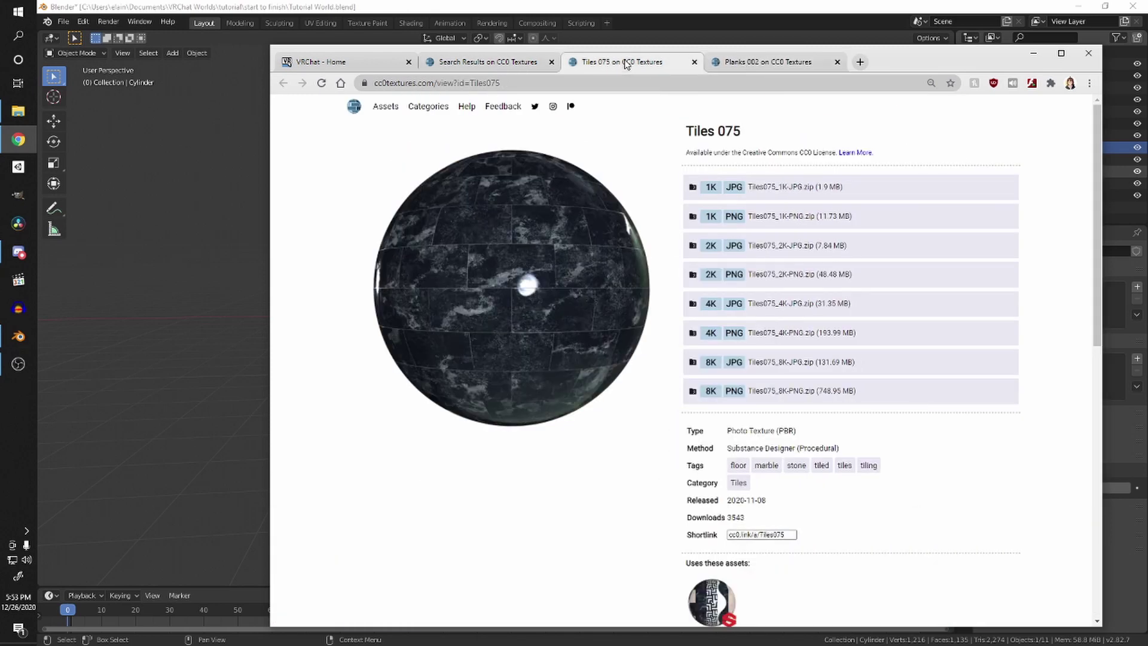
pyautogui.click(774, 67)
pyautogui.click(532, 62)
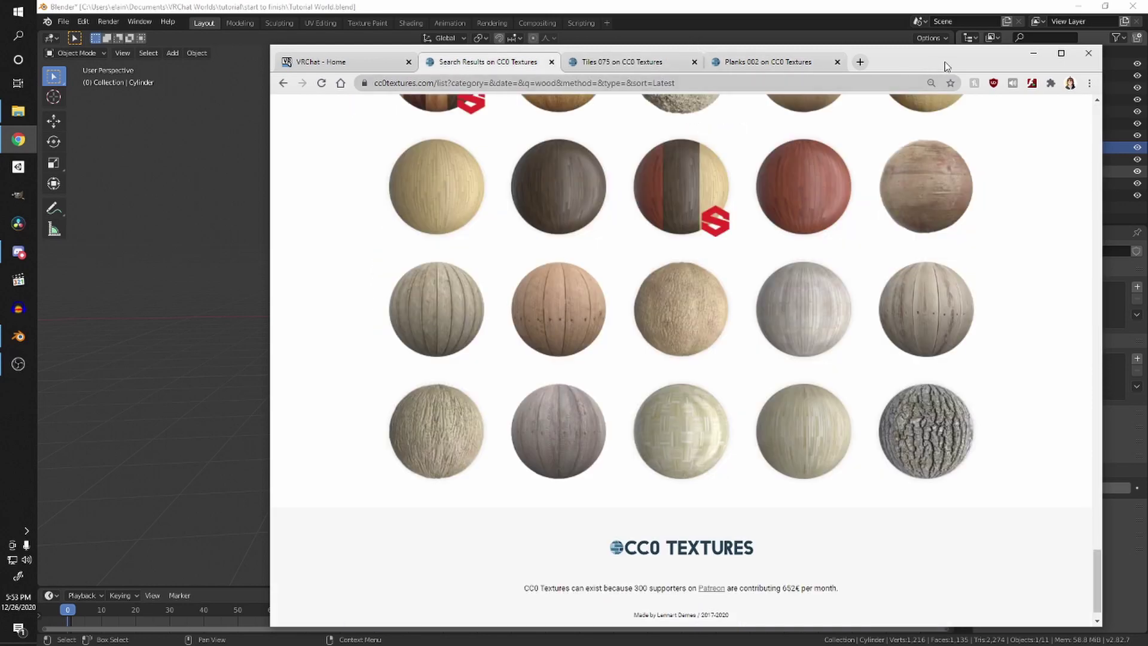
# Step: Search CC0 Textures for "marble", open the black Marble 002 asset in a new tab, and return to Blender
pyautogui.moveTo(888, 59); pyautogui.dragTo(920, 48)
pyautogui.scroll(20, 697, 221)
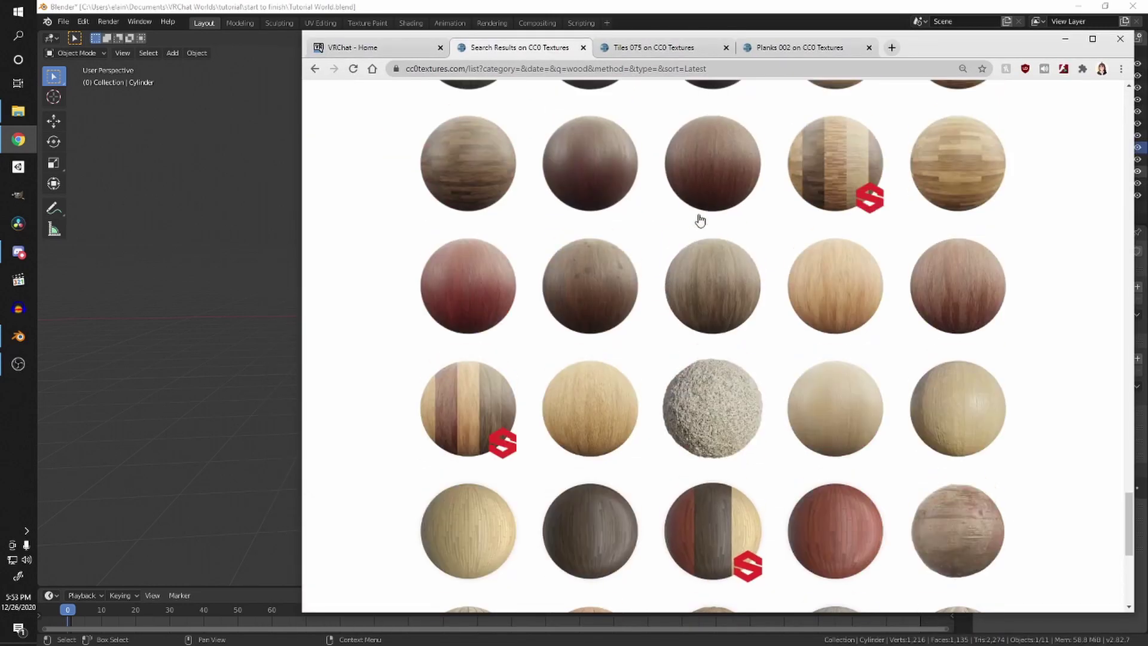
pyautogui.scroll(20, 556, 121)
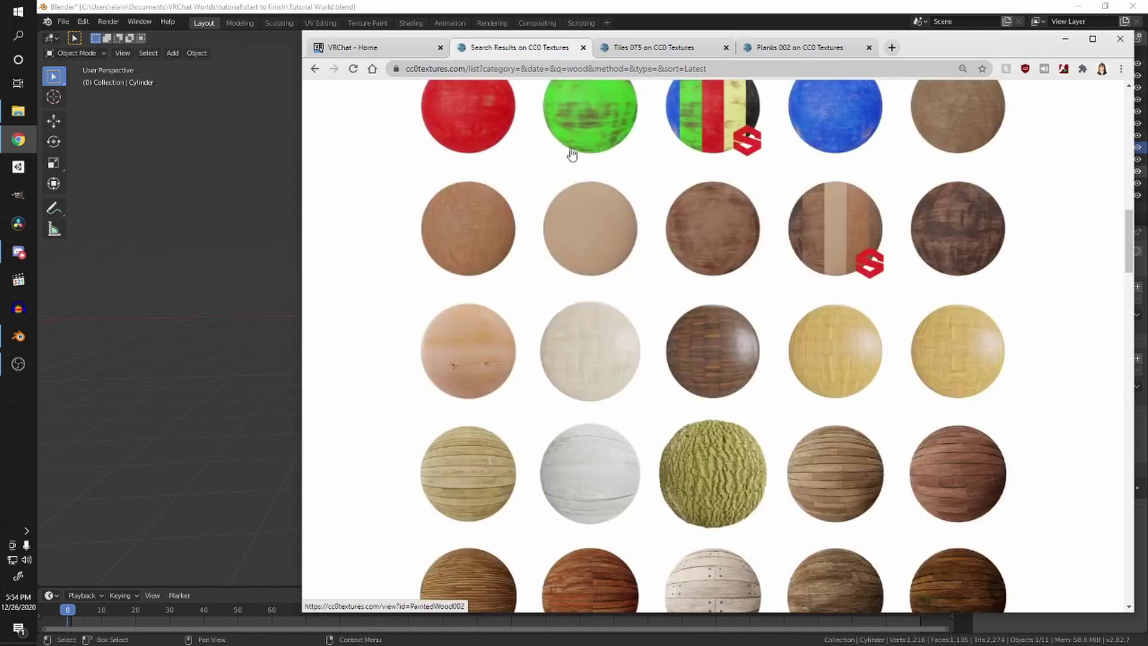
pyautogui.click(624, 369)
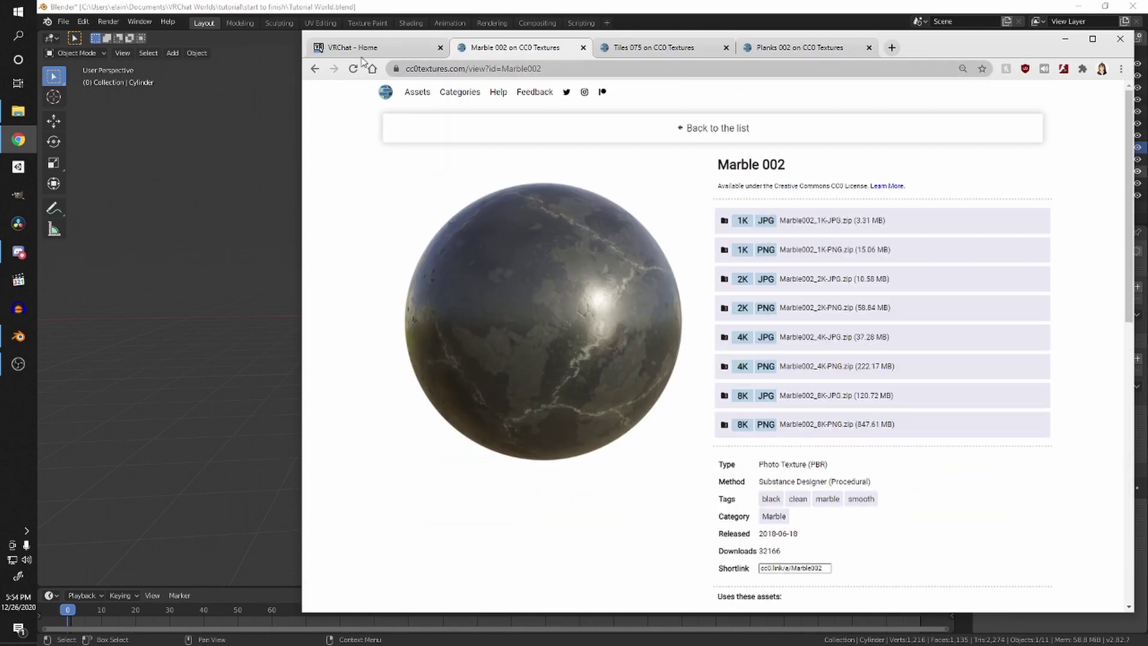
pyautogui.click(315, 68)
pyautogui.rightClick(597, 362)
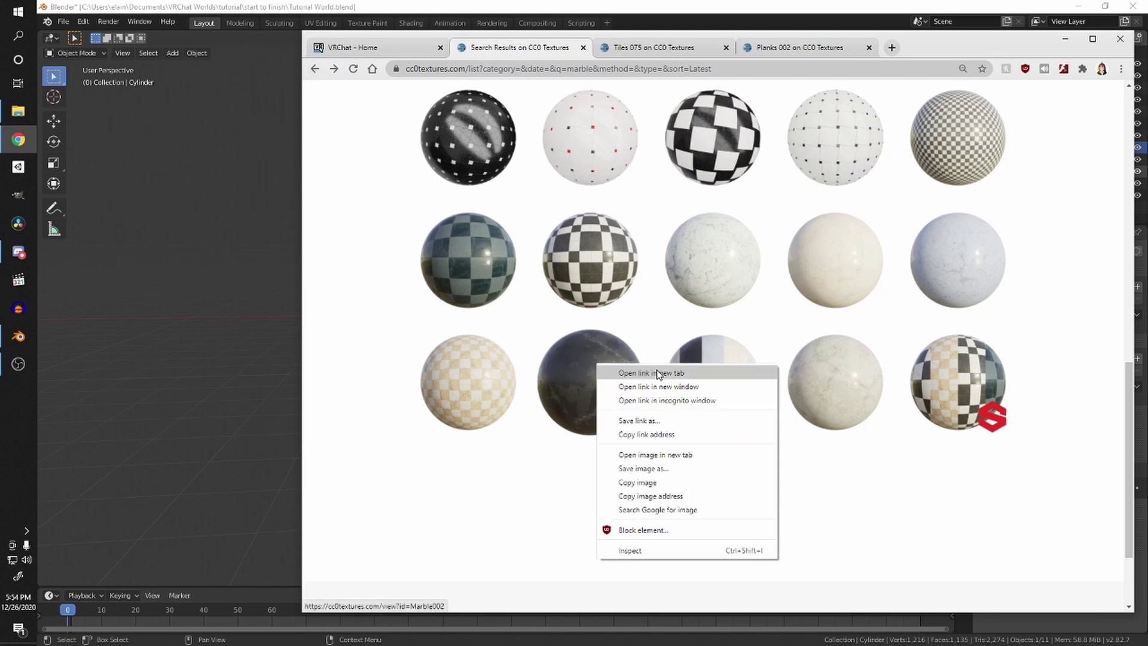
pyautogui.click(657, 374)
pyautogui.scroll(6, 856, 383)
pyautogui.scroll(6, 855, 381)
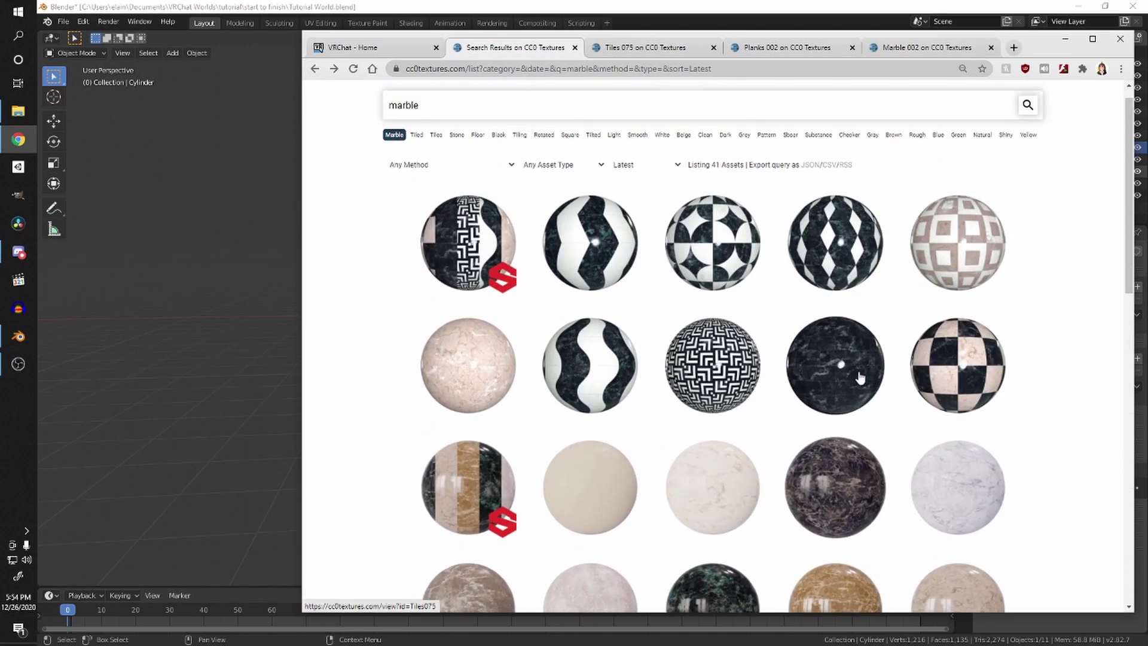
pyautogui.moveTo(1041, 42); pyautogui.dragTo(1147, 60)
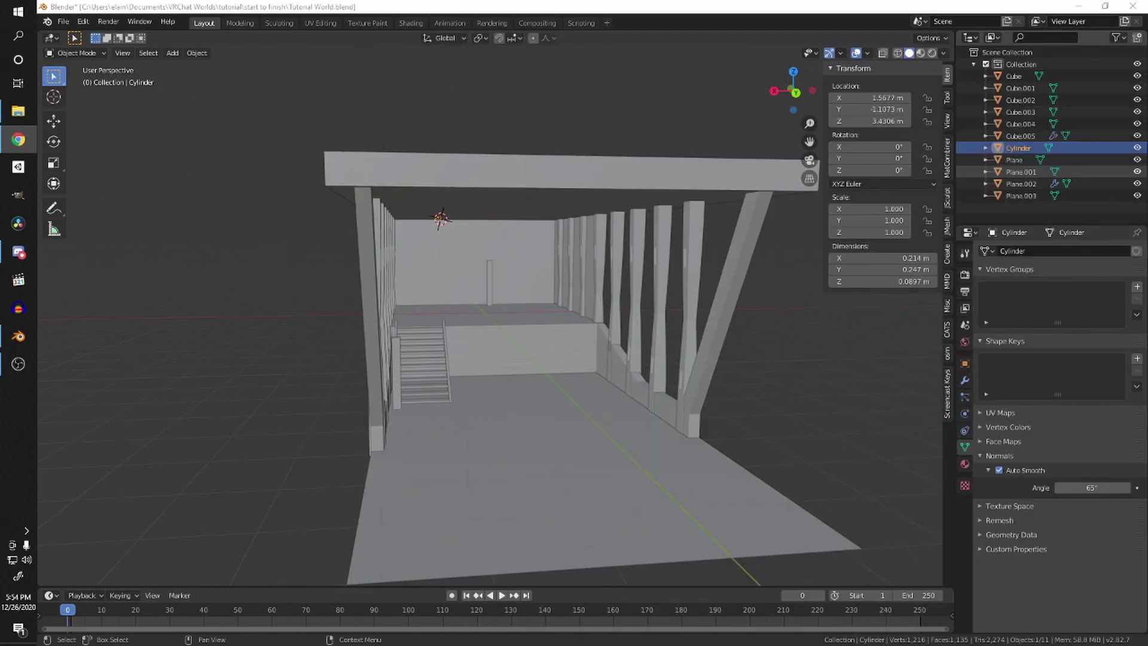
pyautogui.scroll(5, 612, 377)
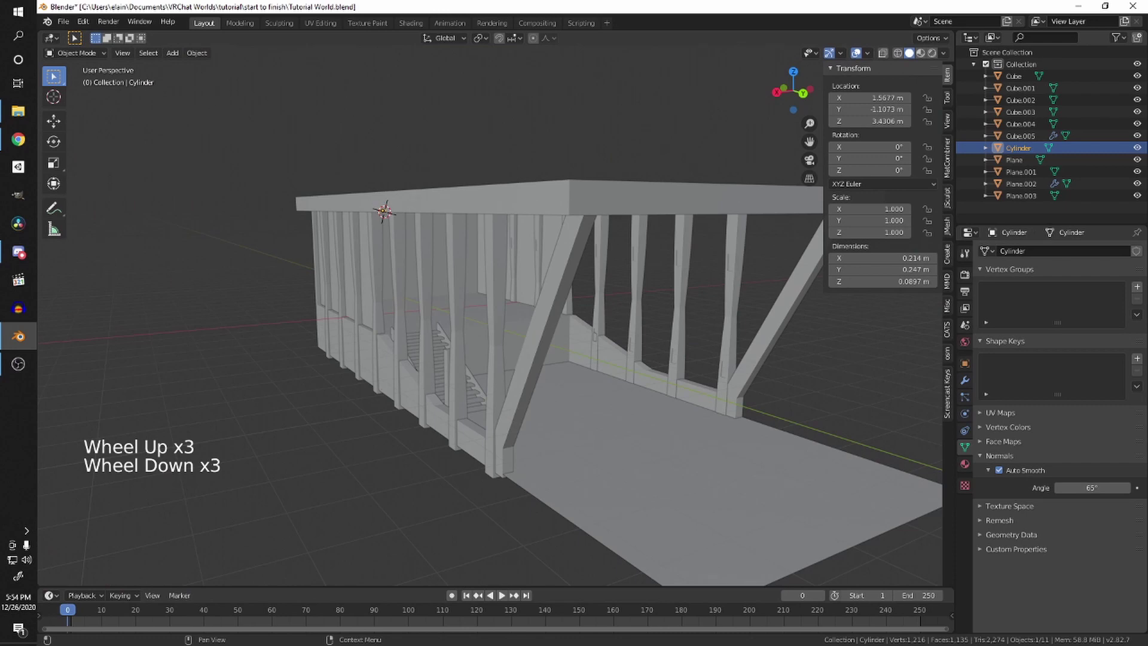
# Step: Switch to the browser, search CC0 Textures for "tiles", open the black Tiles 045 asset in a new tab, and return to Blender
pyautogui.moveTo(1147, 140); pyautogui.dragTo(943, 43)
pyautogui.moveTo(328, 107); pyautogui.dragTo(228, 94)
pyautogui.write('tiles')
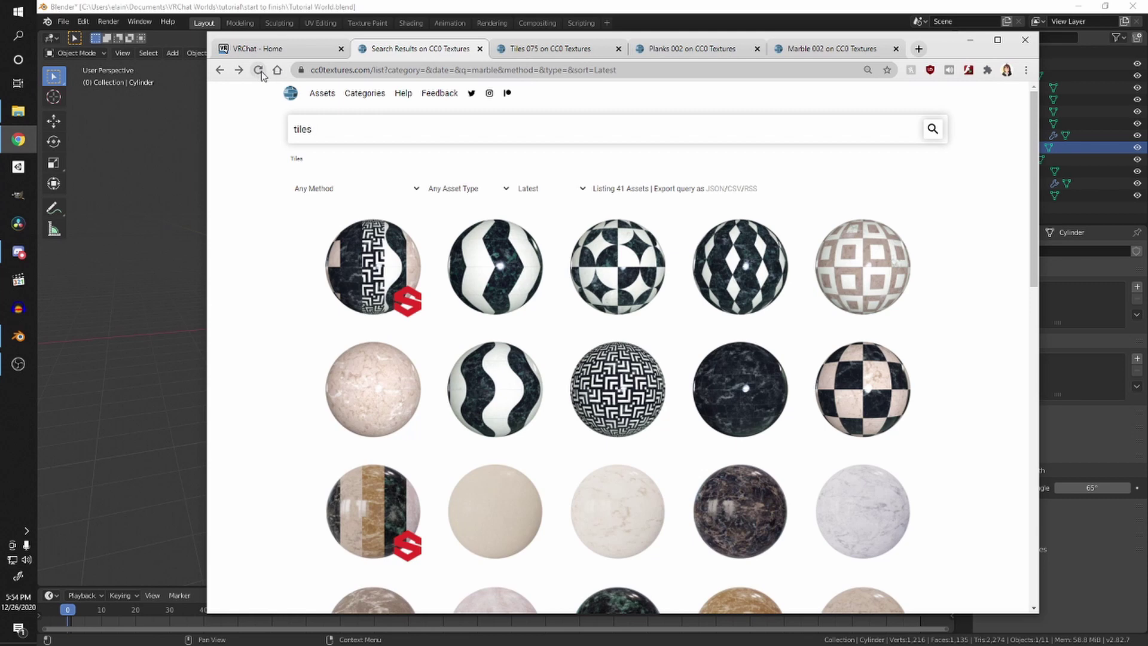
pyautogui.press('Return')
pyautogui.scroll(-10, 347, 173)
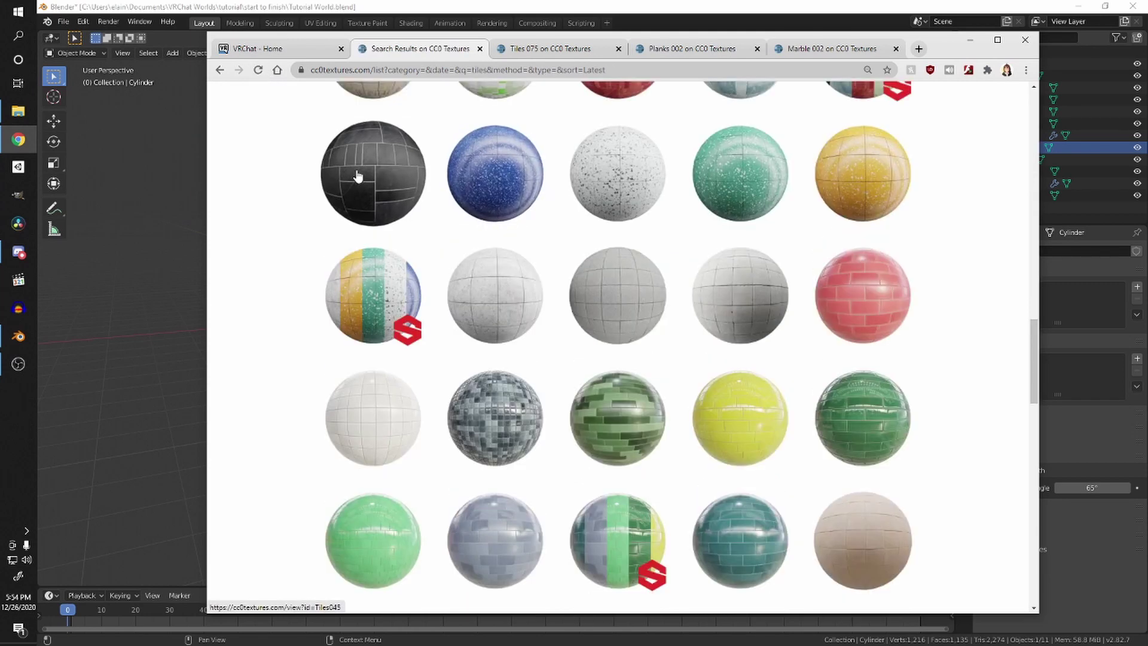
pyautogui.middleClick(371, 179)
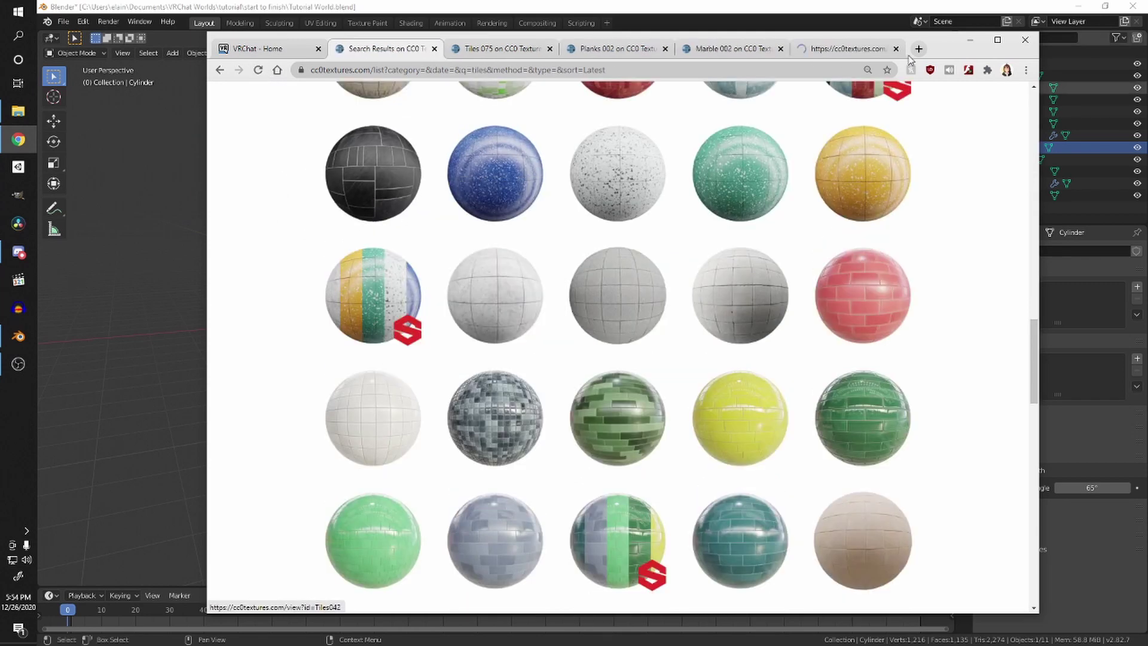
pyautogui.moveTo(938, 49); pyautogui.dragTo(946, 53)
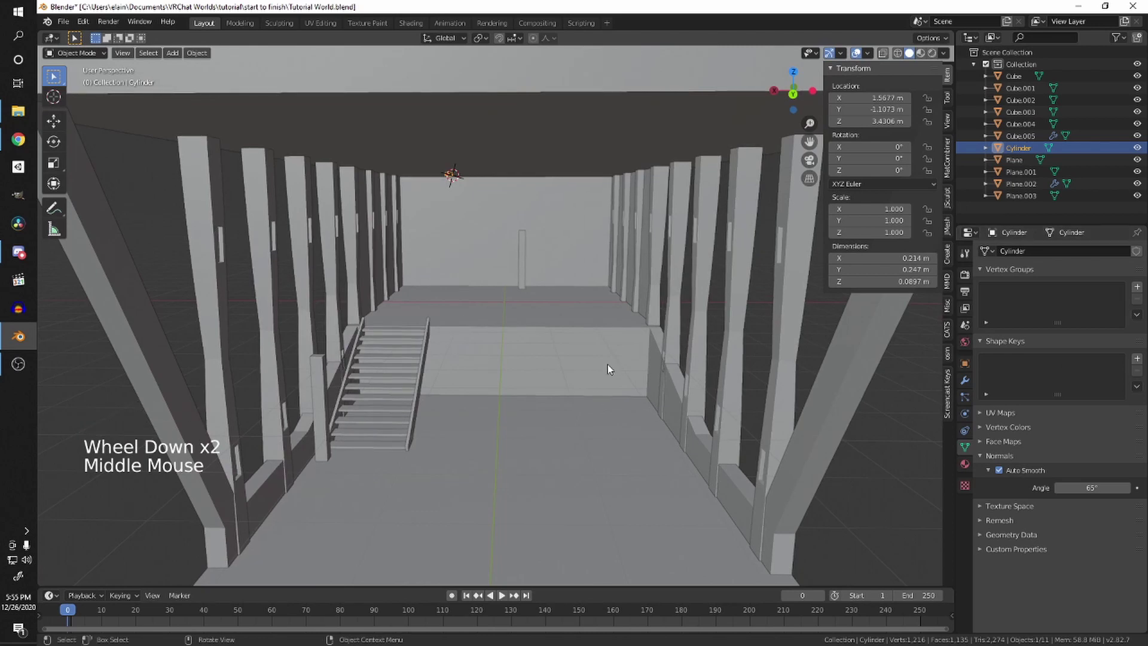
pyautogui.moveTo(573, 357); pyautogui.dragTo(644, 350, button='middle')
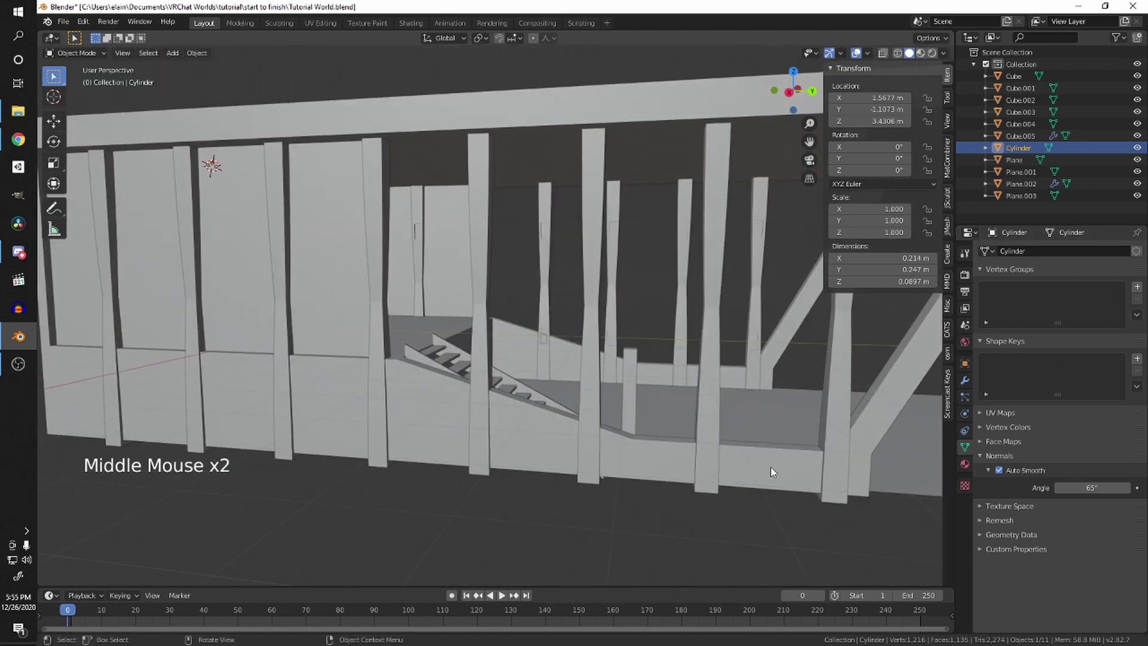
# Step: Switch to the browser, search CC0 Textures for "rock", open the dark layered Rock 022 asset in a new tab, and show the Tiles 075 page
pyautogui.click(17, 139)
pyautogui.moveTo(332, 158); pyautogui.dragTo(270, 160)
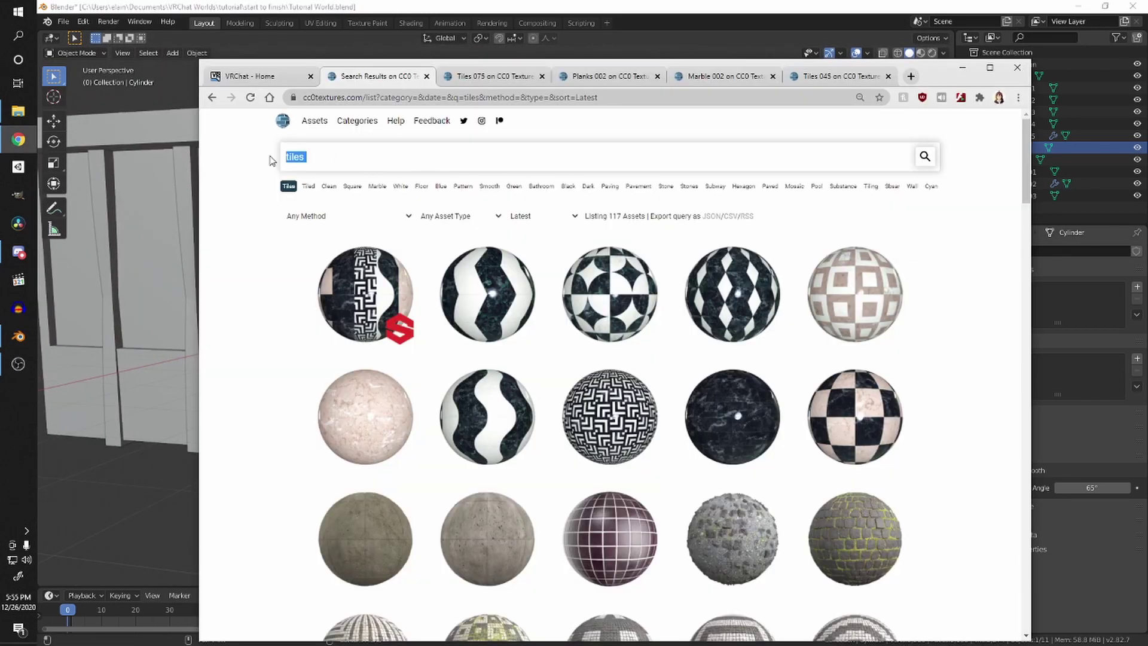
pyautogui.write('rock')
pyautogui.press('Return')
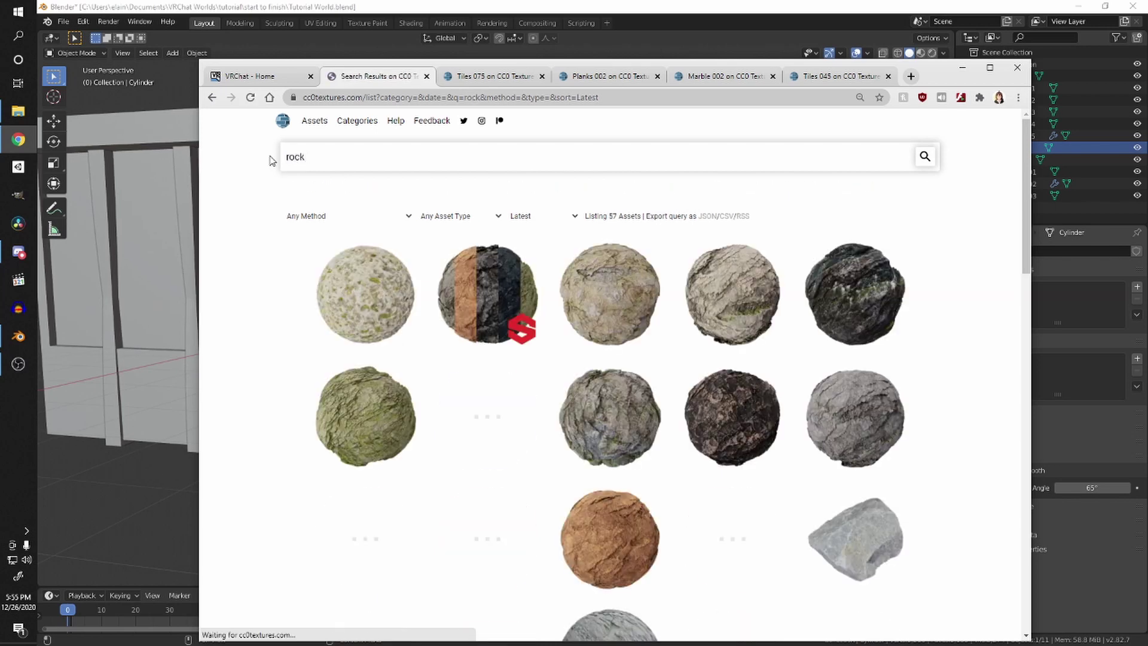
pyautogui.scroll(-5, 660, 271)
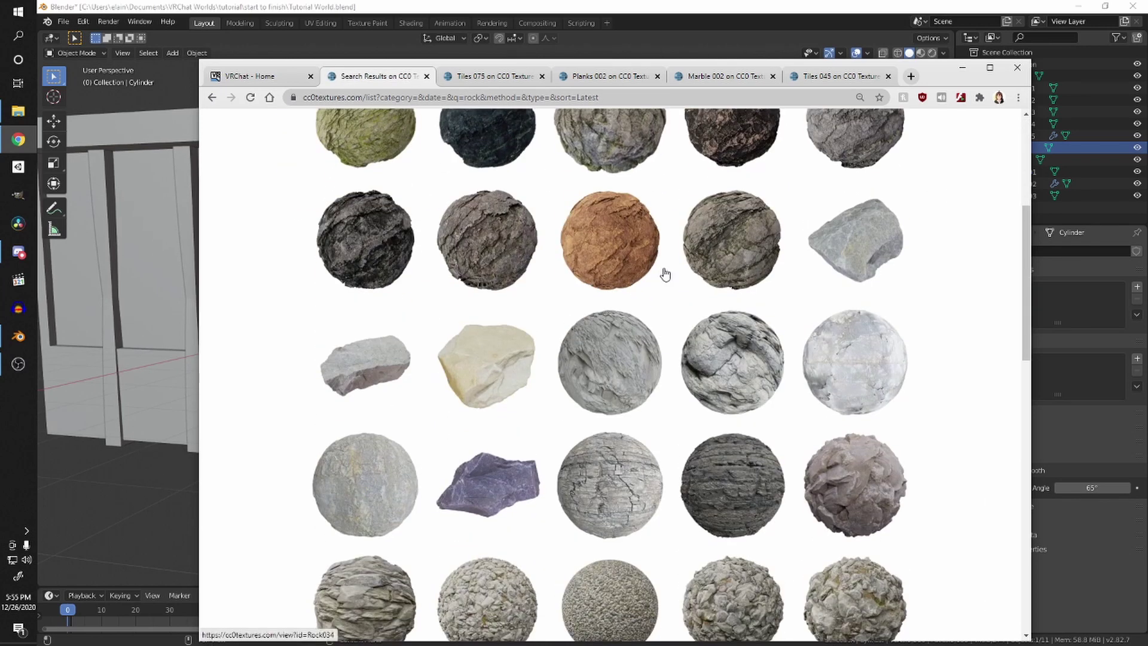
pyautogui.scroll(-3, 705, 358)
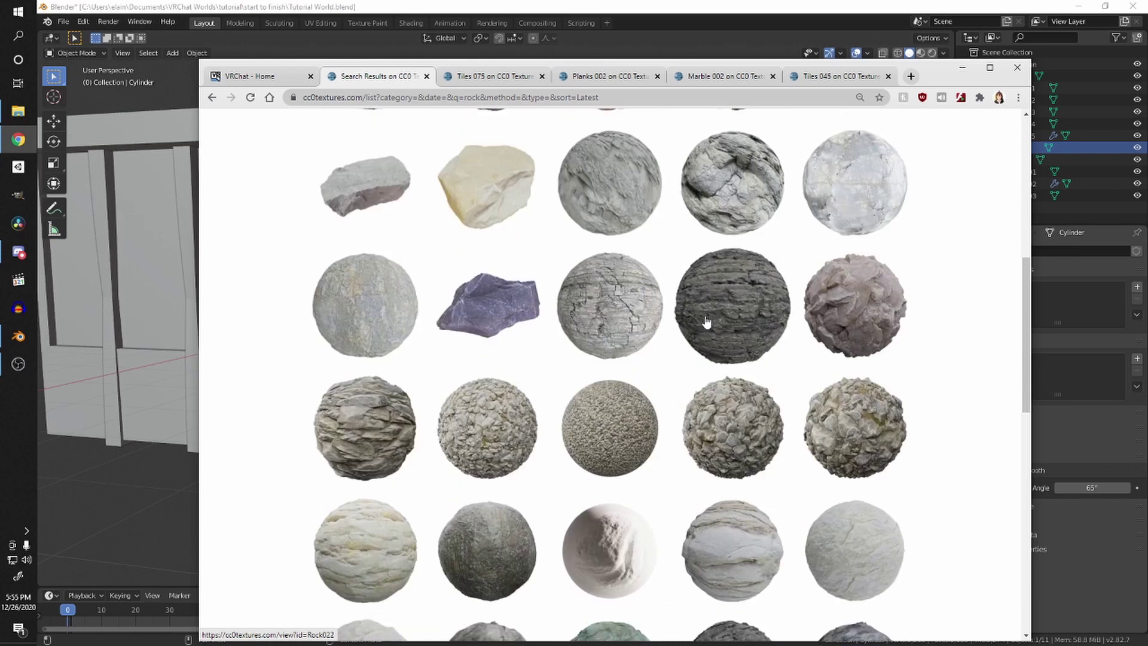
pyautogui.rightClick(706, 312)
pyautogui.click(756, 323)
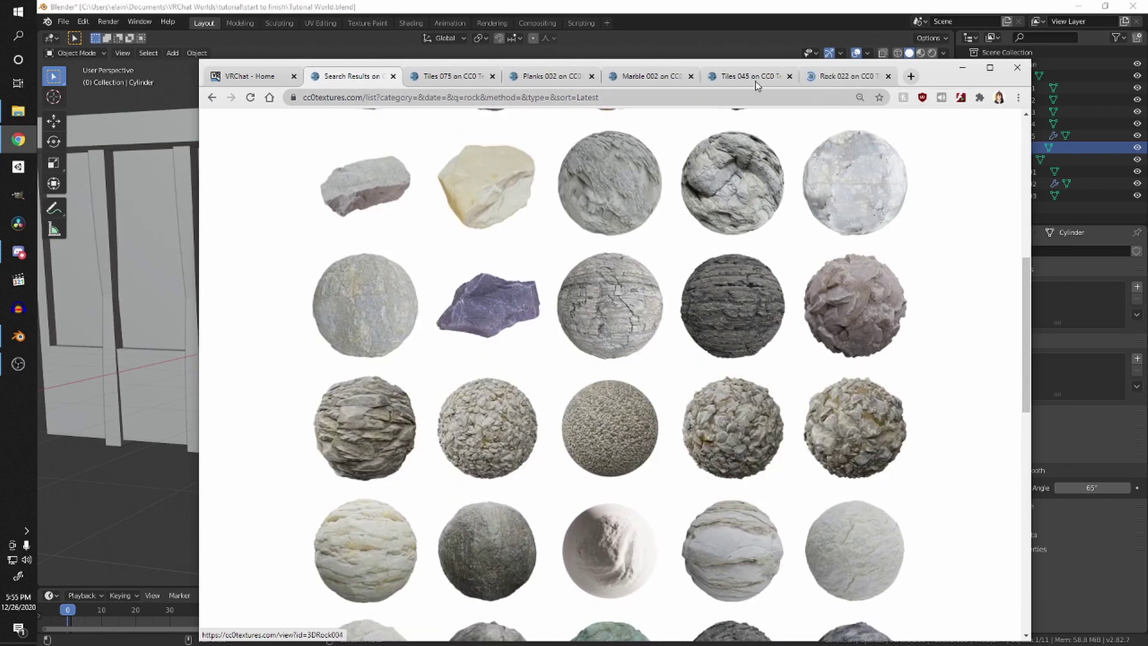
pyautogui.click(453, 76)
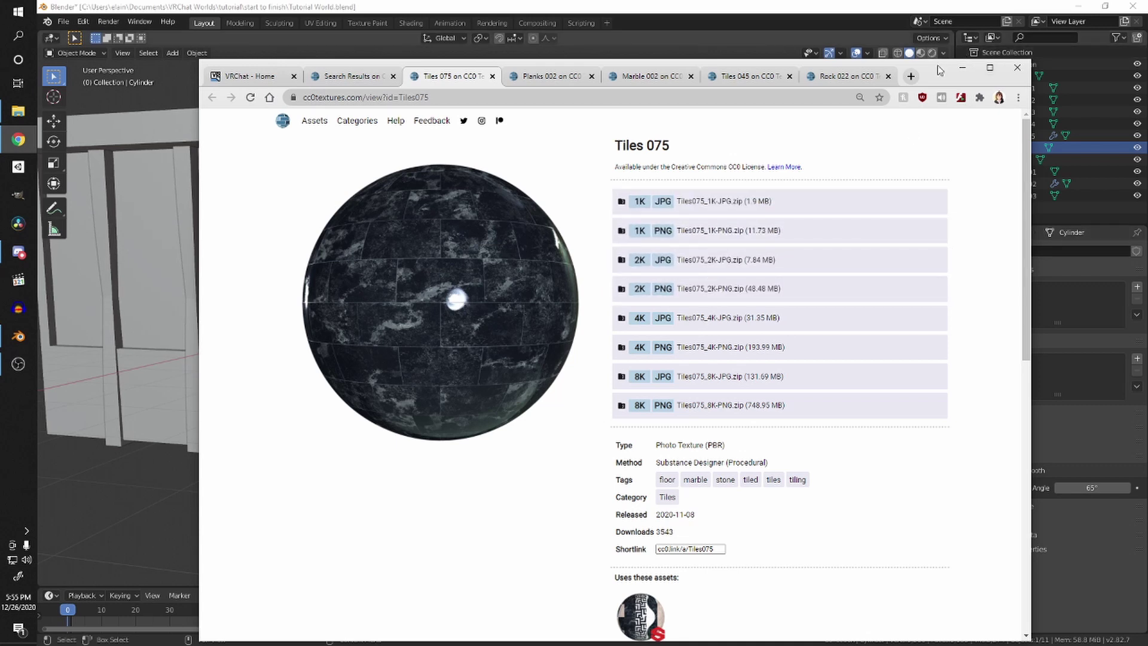
# Step: Return to Blender and examine the building's roof, columns, stairs and interior from several angles before texturing
pyautogui.click(962, 67)
pyautogui.scroll(-3, 829, 326)
pyautogui.moveTo(829, 325); pyautogui.dragTo(714, 368, button='middle')
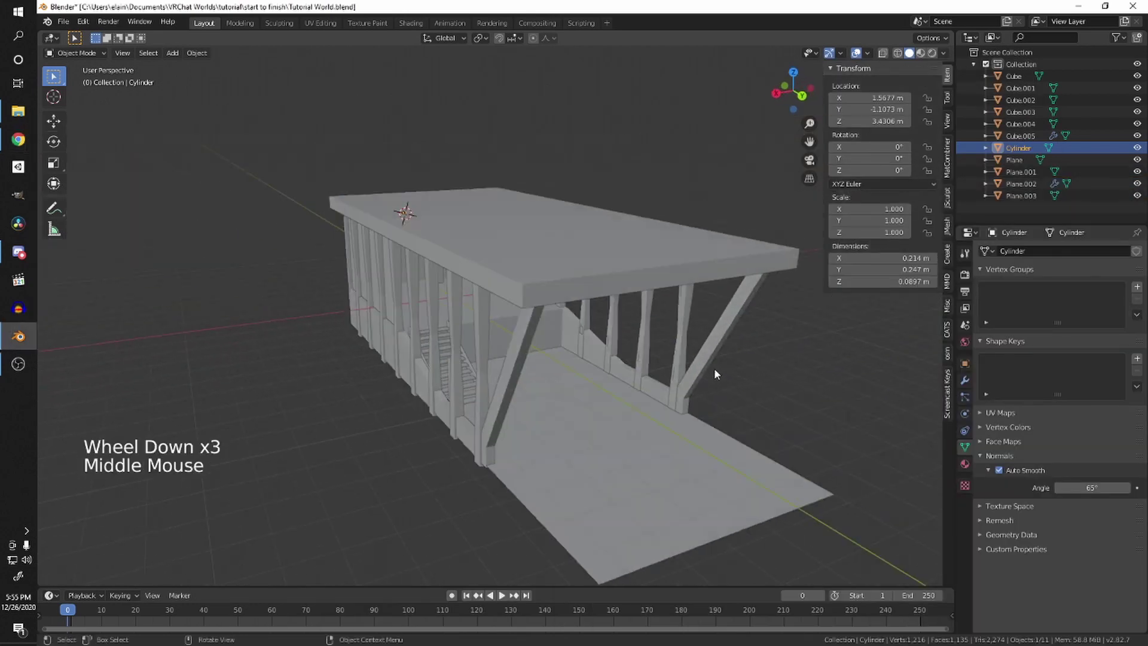
pyautogui.press('shift')
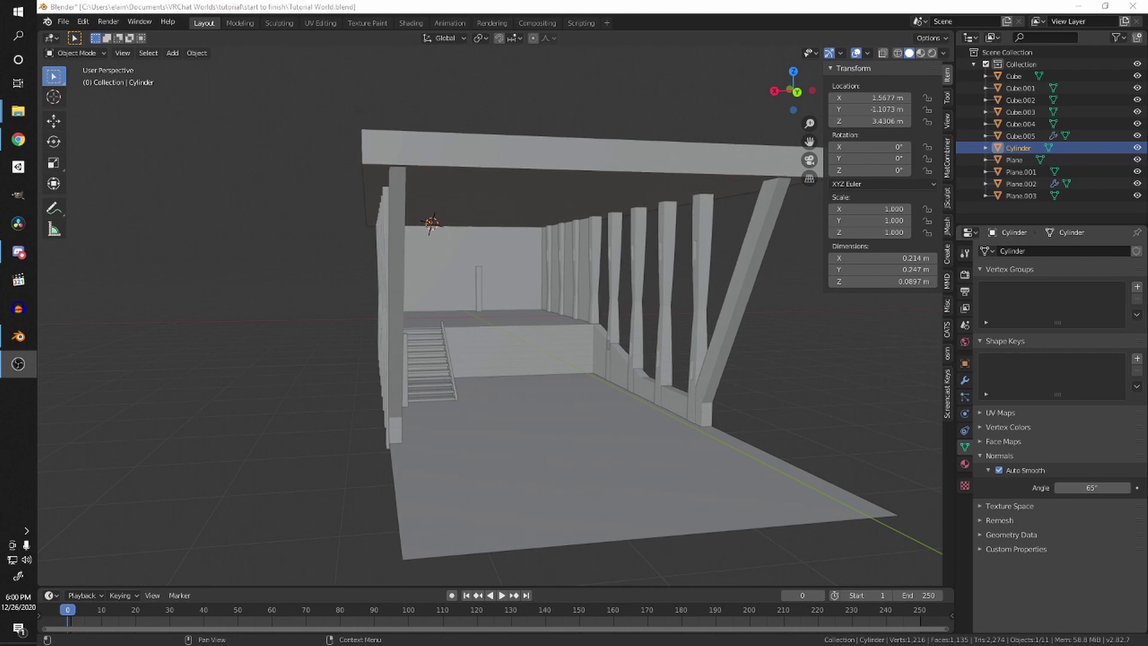
pyautogui.scroll(-3, 575, 227)
pyautogui.moveTo(576, 227); pyautogui.dragTo(564, 271, button='middle')
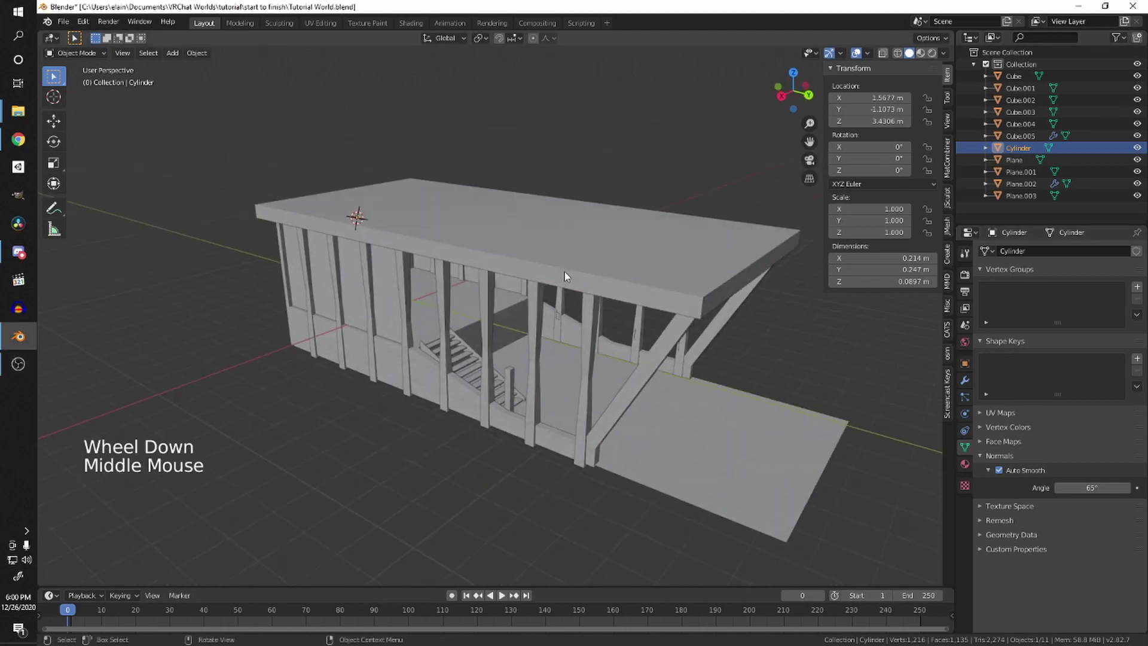
pyautogui.moveTo(713, 476); pyautogui.dragTo(697, 368, button='middle')
pyautogui.moveTo(500, 235); pyautogui.dragTo(500, 281, button='middle')
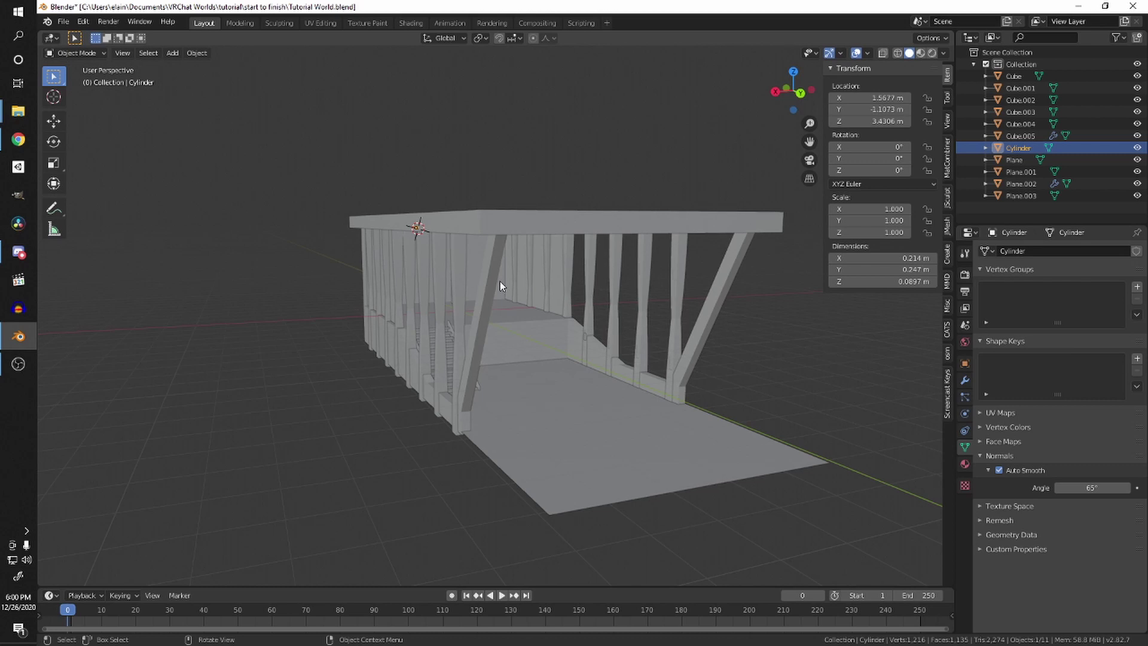
pyautogui.moveTo(500, 281); pyautogui.dragTo(532, 297, button='middle')
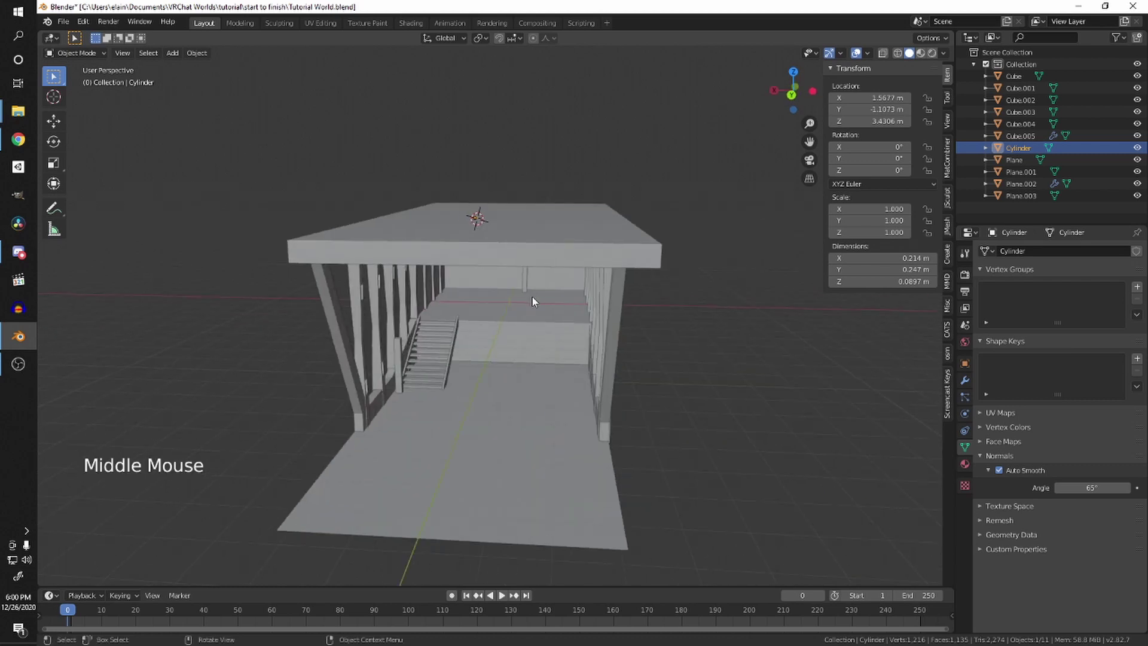
pyautogui.scroll(2, 457, 332)
pyautogui.scroll(1, 538, 232)
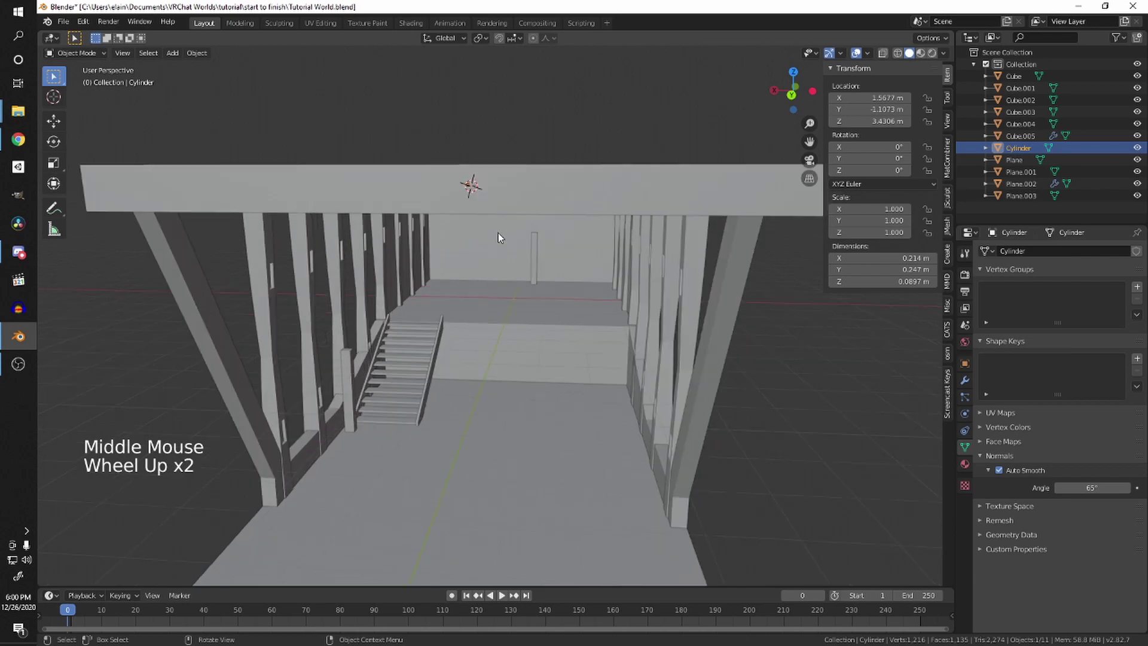
pyautogui.moveTo(500, 233); pyautogui.dragTo(476, 262, button='middle')
pyautogui.scroll(2, 667, 273)
pyautogui.scroll(1, 664, 269)
pyautogui.moveTo(665, 269); pyautogui.dragTo(621, 306, button='middle')
pyautogui.keyDown('shift'); pyautogui.scroll(-1, 654, 268); pyautogui.keyUp('shift')
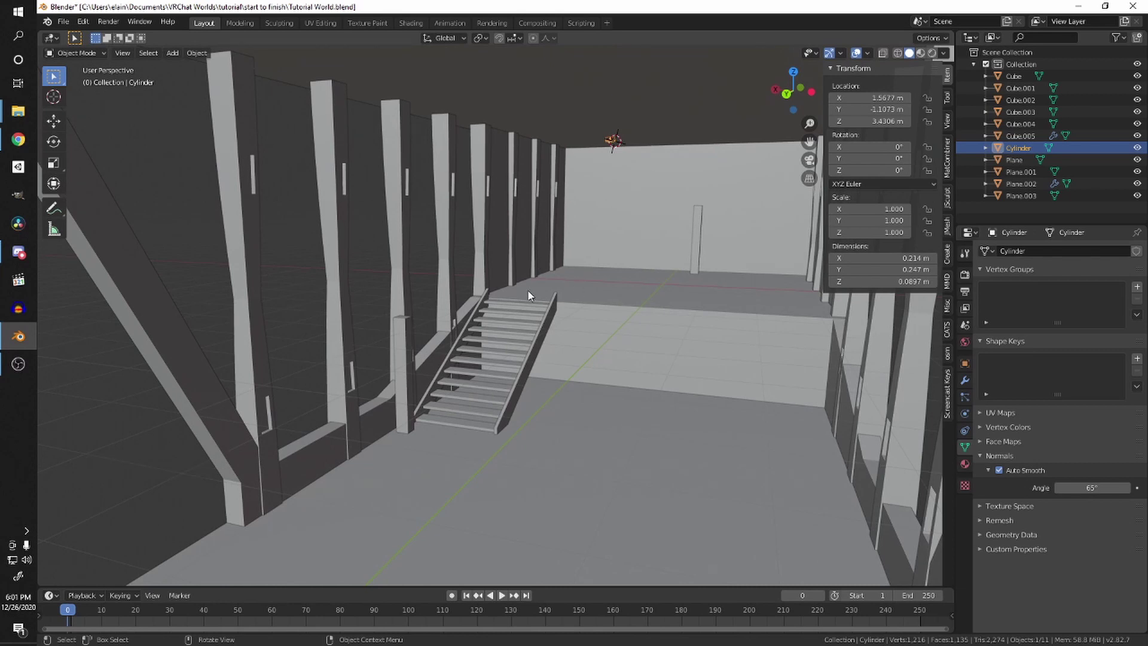
# Step: Switch to the Shading workspace and create a new material on the building's roof slab
pyautogui.click(416, 23)
pyautogui.moveTo(584, 159)
pyautogui.mouseDown(button='middle')
pyautogui.moveTo(566, 259)
pyautogui.moveTo(605, 185)
pyautogui.moveTo(642, 219)
pyautogui.moveTo(503, 193)
pyautogui.moveTo(573, 201)
pyautogui.moveTo(511, 219)
pyautogui.moveTo(522, 257)
pyautogui.moveTo(637, 183)
pyautogui.moveTo(549, 260)
pyautogui.mouseUp(button='middle')
pyautogui.click(604, 185)
pyautogui.scroll(3, 504, 193)
pyautogui.scroll(-5, 524, 257)
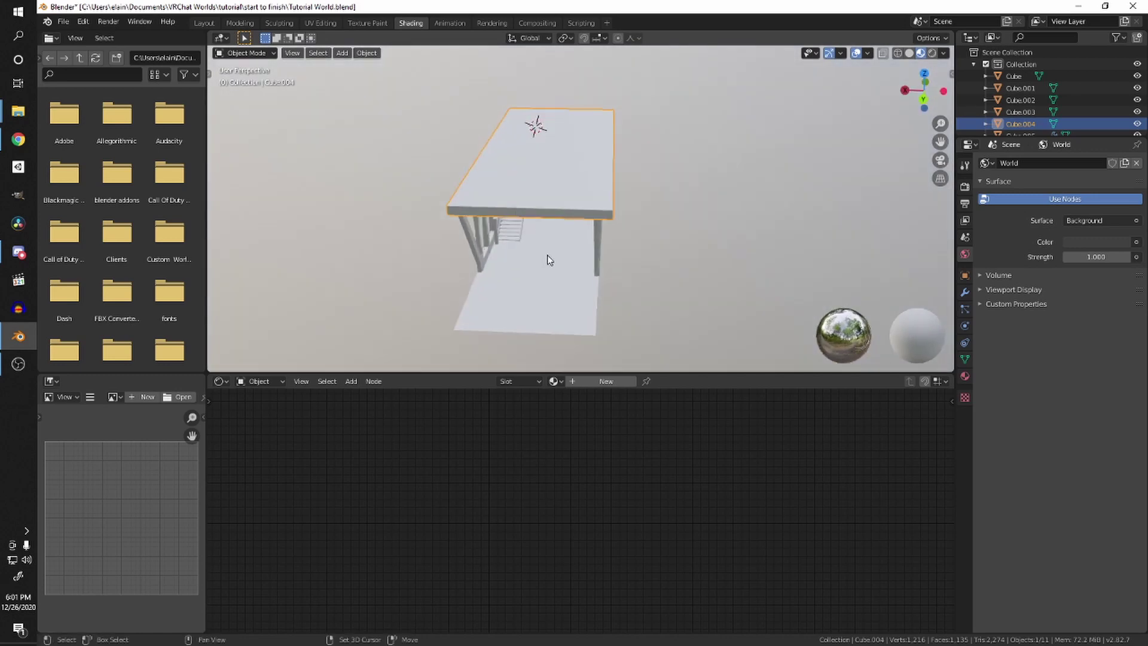
pyautogui.click(606, 381)
pyautogui.scroll(8, 600, 238)
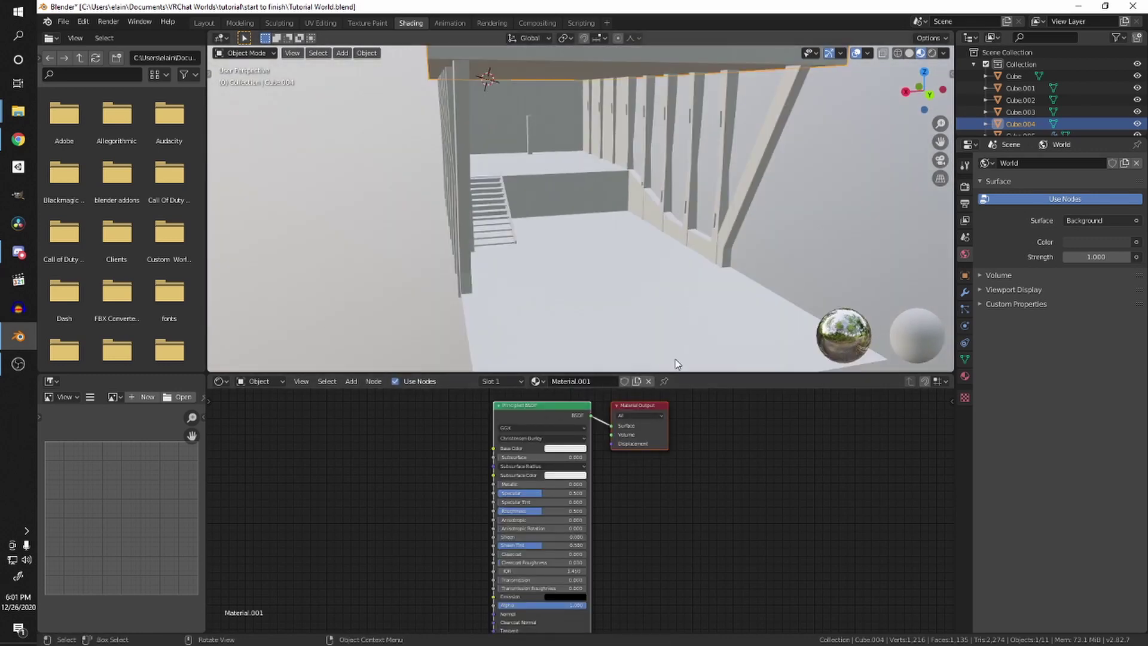
pyautogui.scroll(-3, 620, 418)
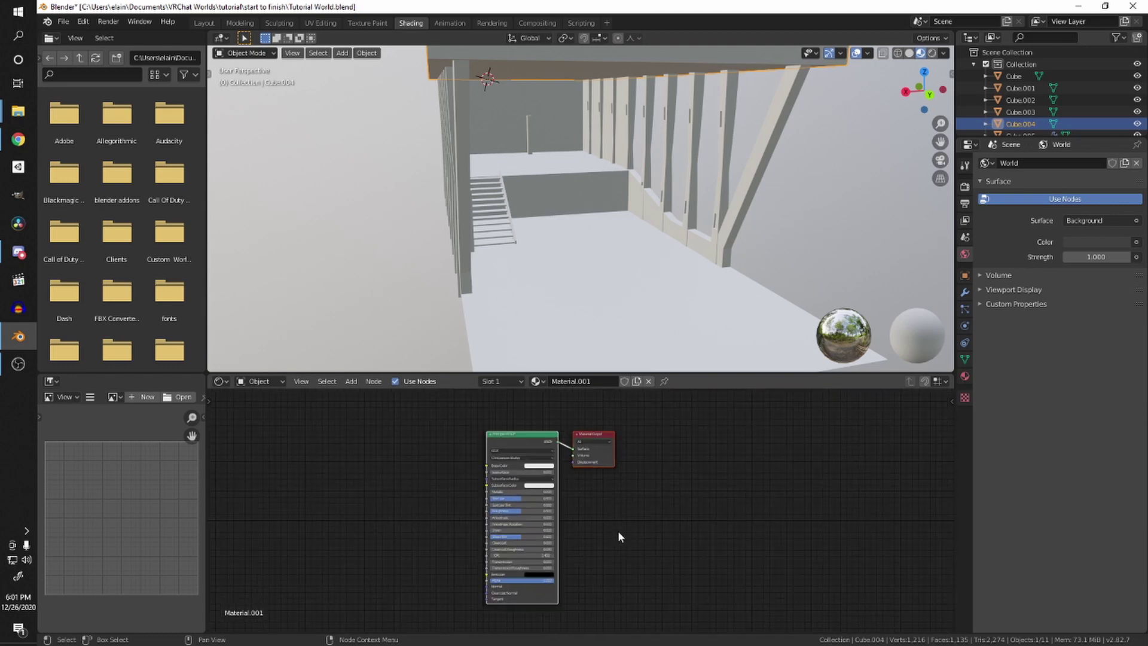
pyautogui.scroll(4, 722, 507)
pyautogui.scroll(-8, 680, 303)
pyautogui.moveTo(679, 302); pyautogui.dragTo(543, 179, button='middle')
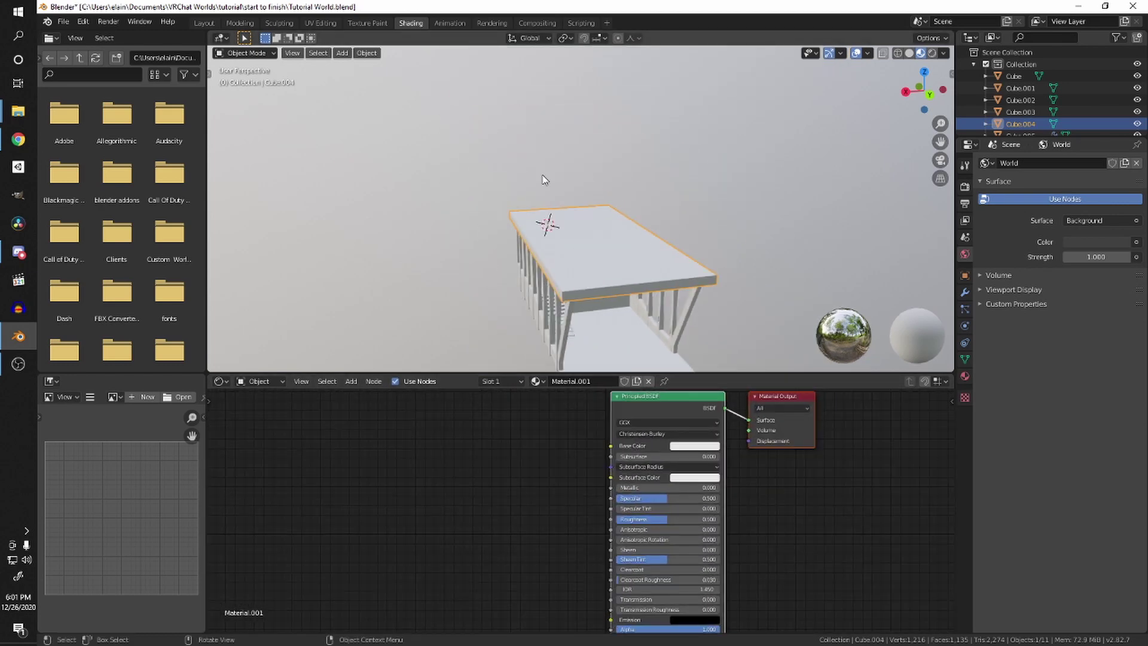
# Step: Add an Image Texture node to the roof slab's material and connect its Color output to the Principled BSDF's Base Color
pyautogui.scroll(8, 639, 268)
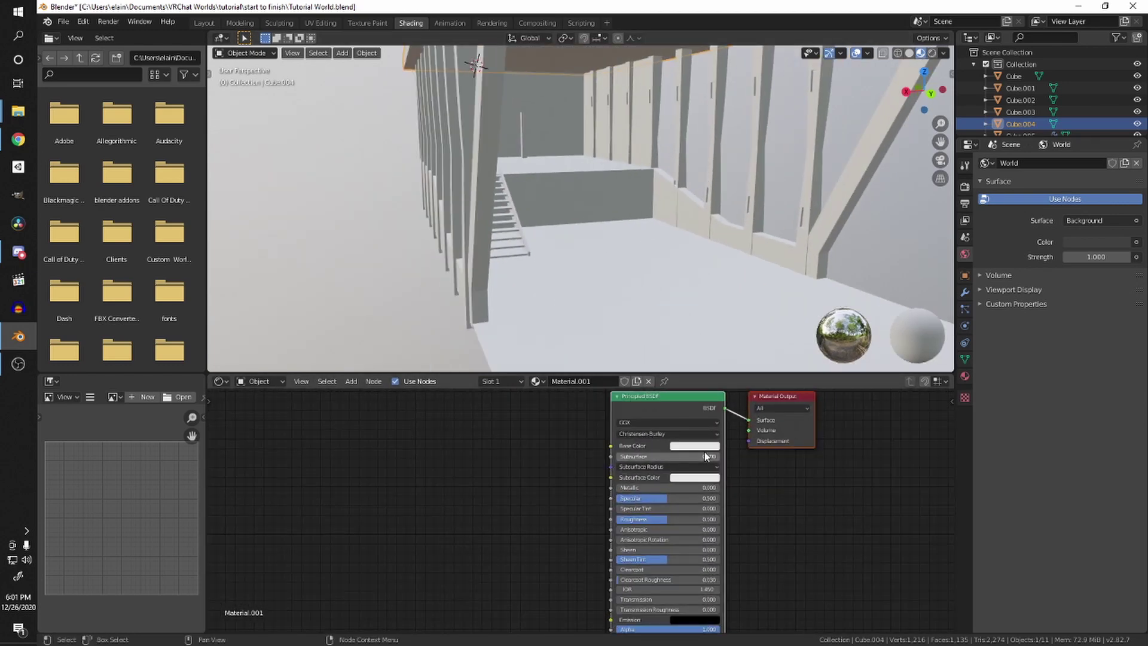
pyautogui.scroll(-2, 705, 456)
pyautogui.scroll(-5, 674, 343)
pyautogui.moveTo(690, 182); pyautogui.dragTo(561, 103, button='middle')
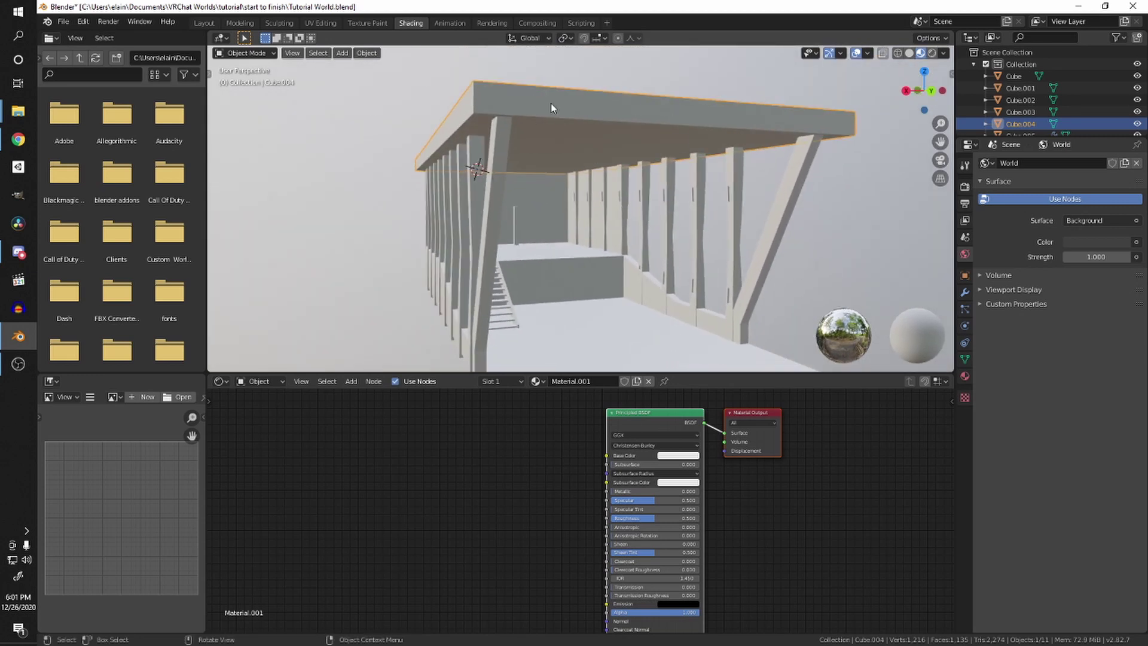
pyautogui.moveTo(746, 490); pyautogui.dragTo(804, 510, button='middle')
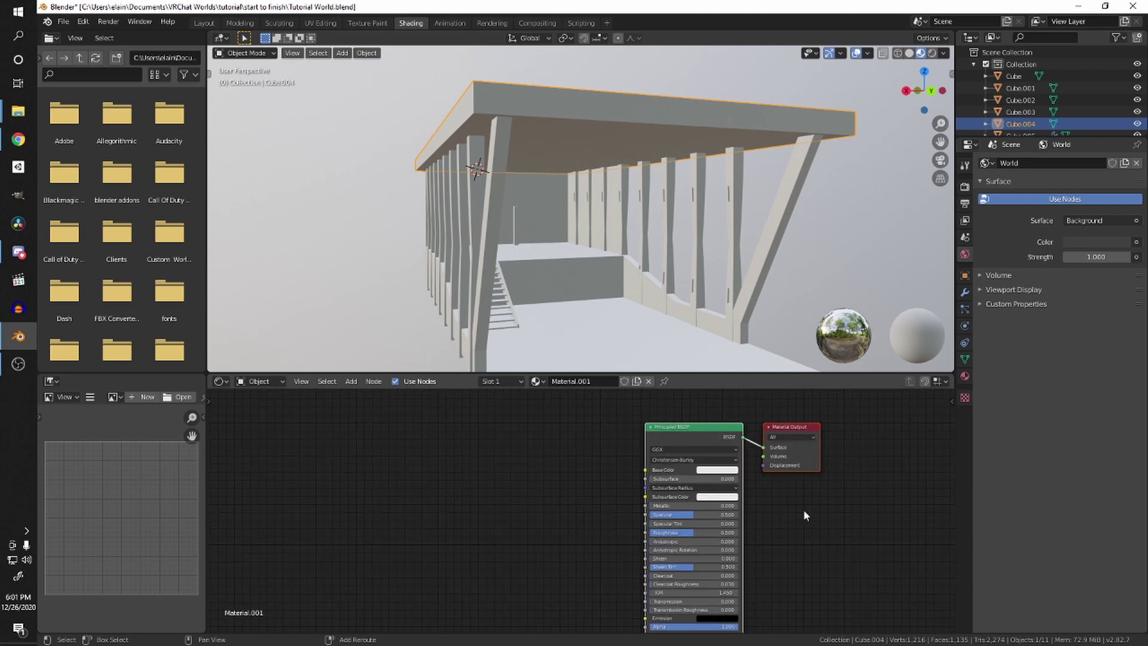
pyautogui.hotkey('shift', 'a')
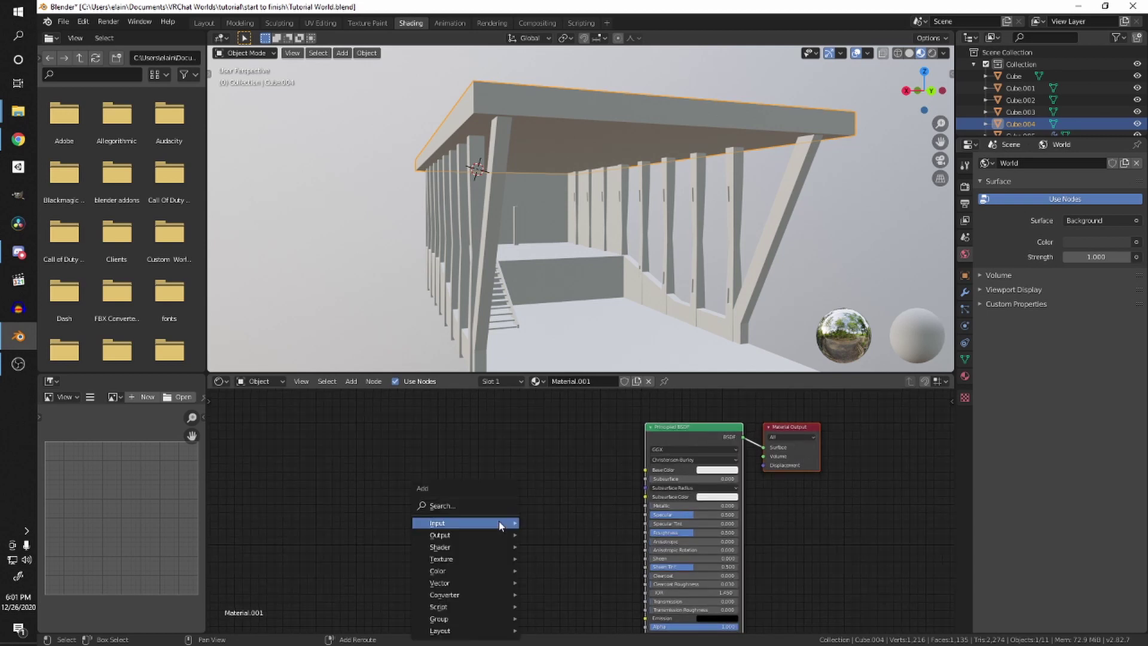
pyautogui.moveTo(472, 559)
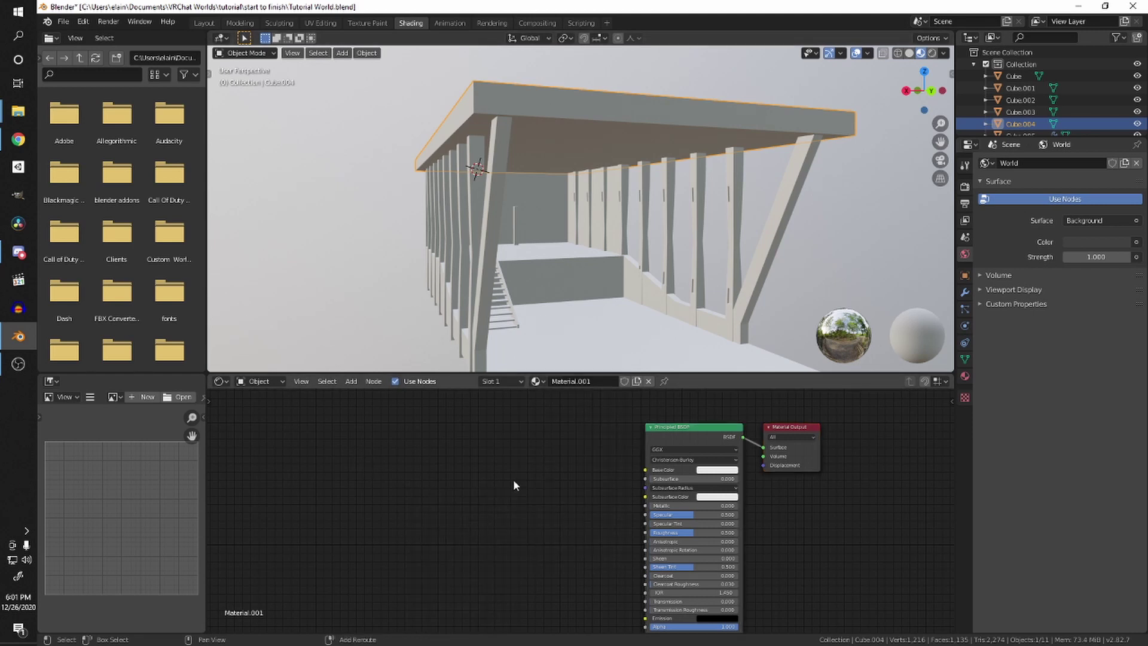
pyautogui.moveTo(513, 485); pyautogui.dragTo(485, 478, button='middle')
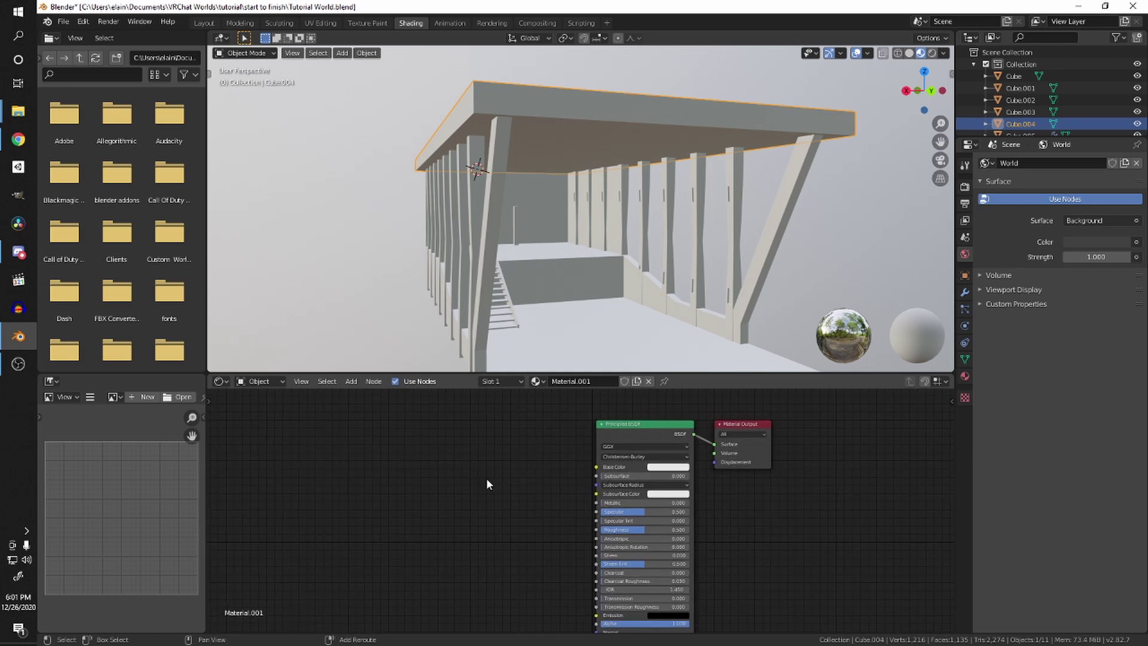
pyautogui.hotkey('shift', 'a')
pyautogui.moveTo(475, 533)
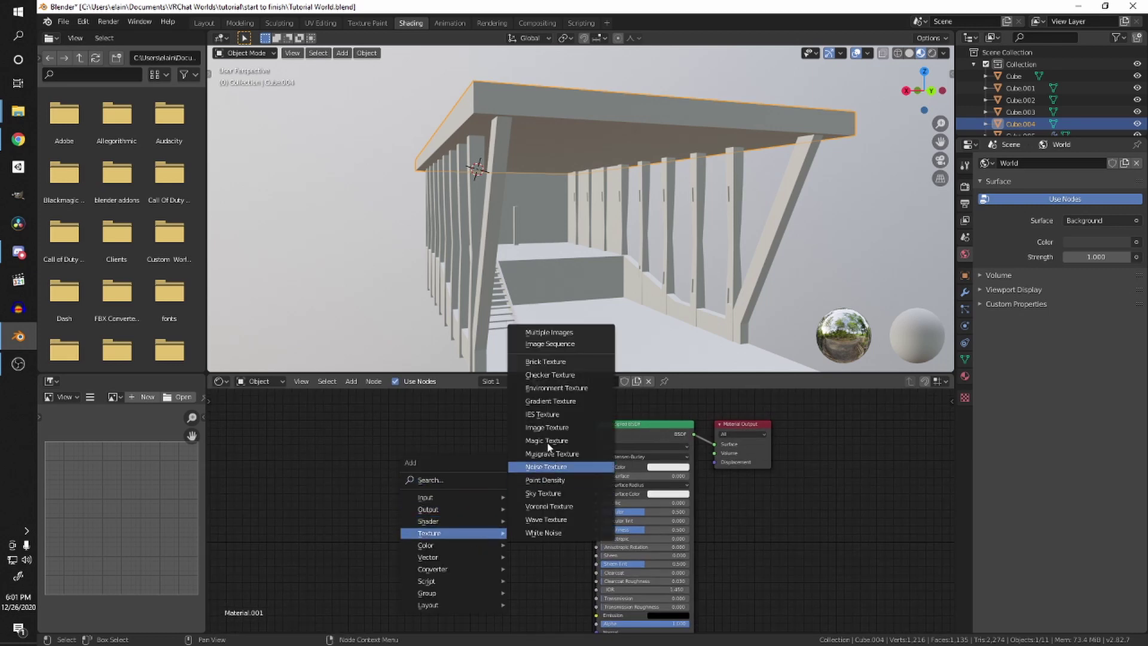
pyautogui.click(547, 427)
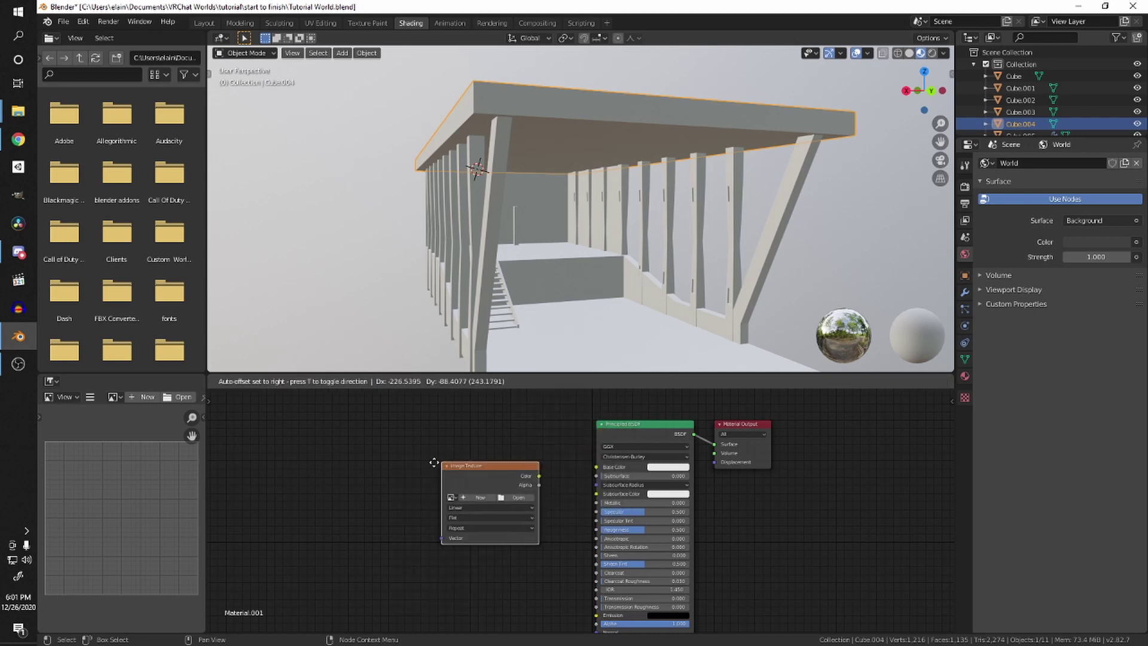
pyautogui.click(477, 469)
pyautogui.moveTo(515, 462); pyautogui.dragTo(597, 467)
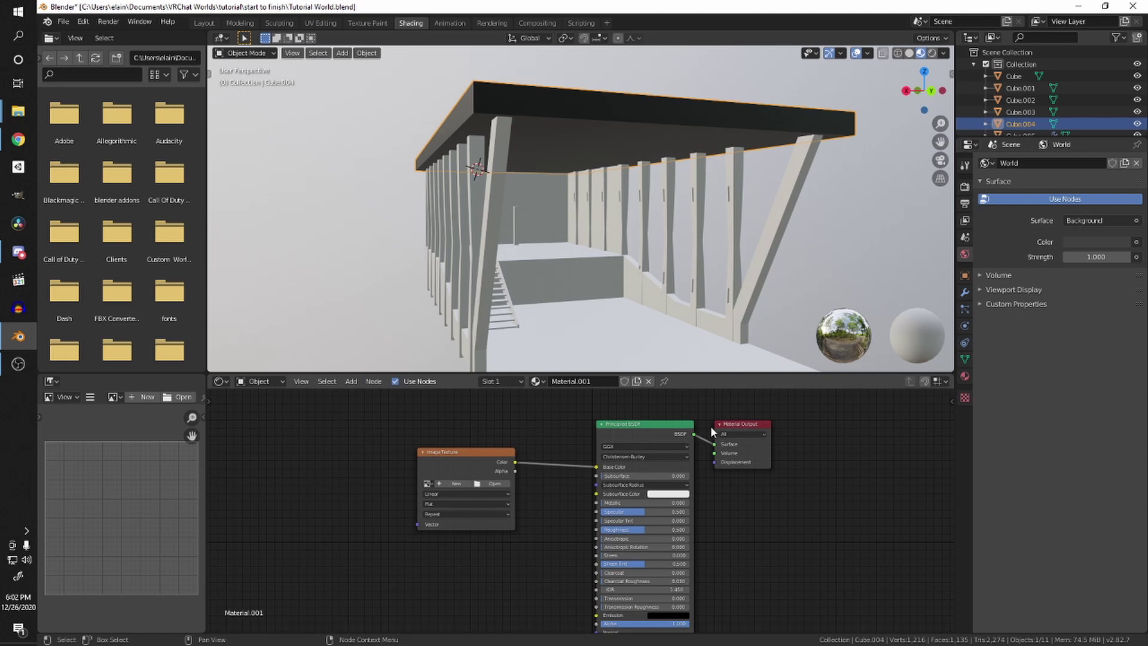
# Step: Load Tiles045_1K_Color.png from the assets/textures/roof tile folder into the Image Texture node
pyautogui.moveTo(592, 155); pyautogui.dragTo(569, 210, button='middle')
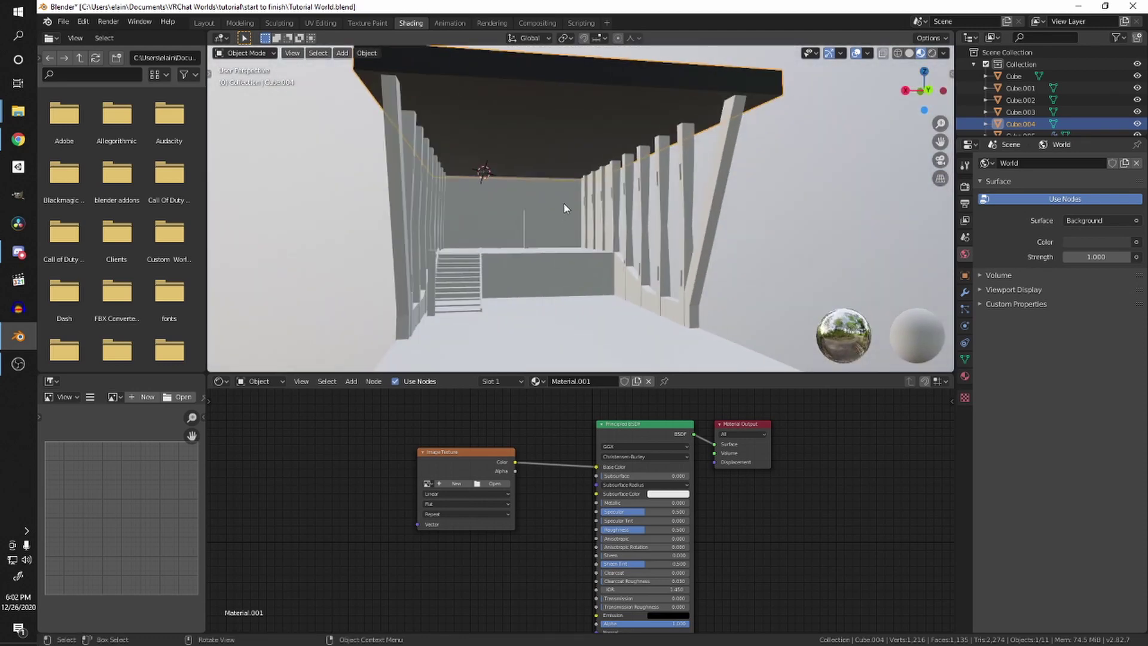
pyautogui.click(495, 483)
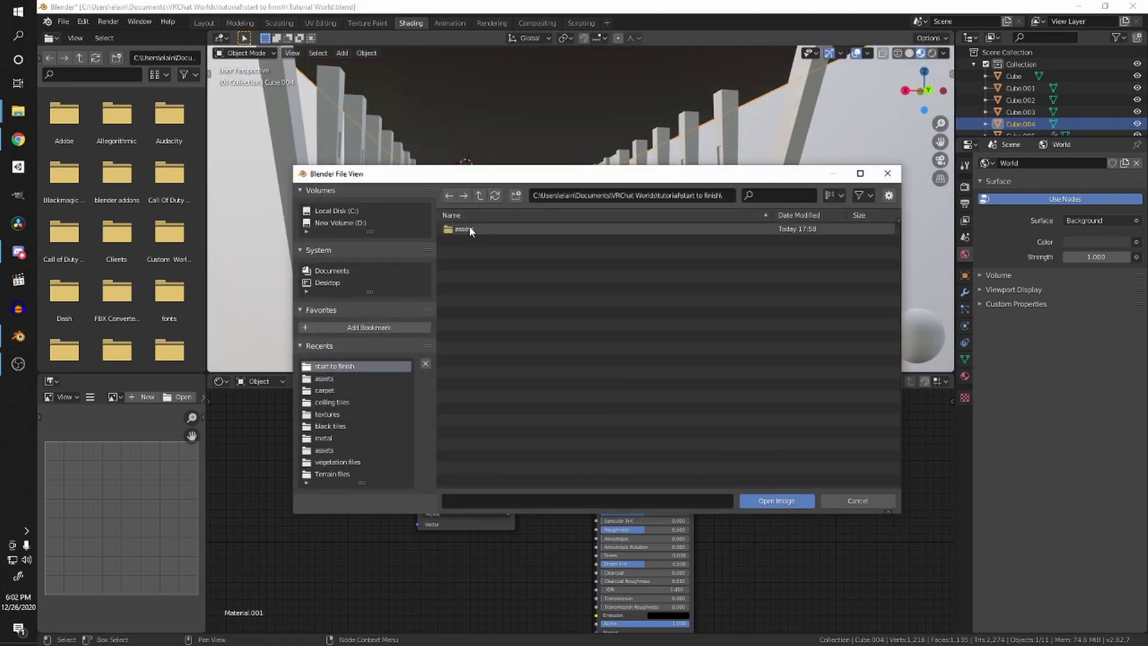
pyautogui.click(472, 228)
pyautogui.doubleClick(472, 229)
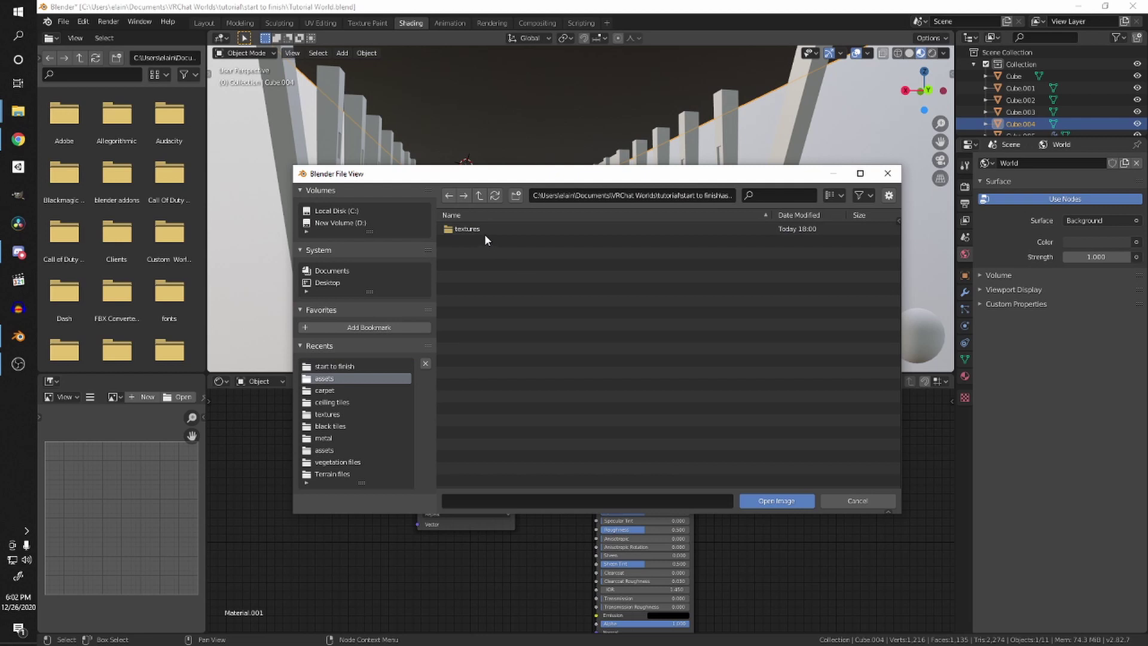
pyautogui.doubleClick(485, 234)
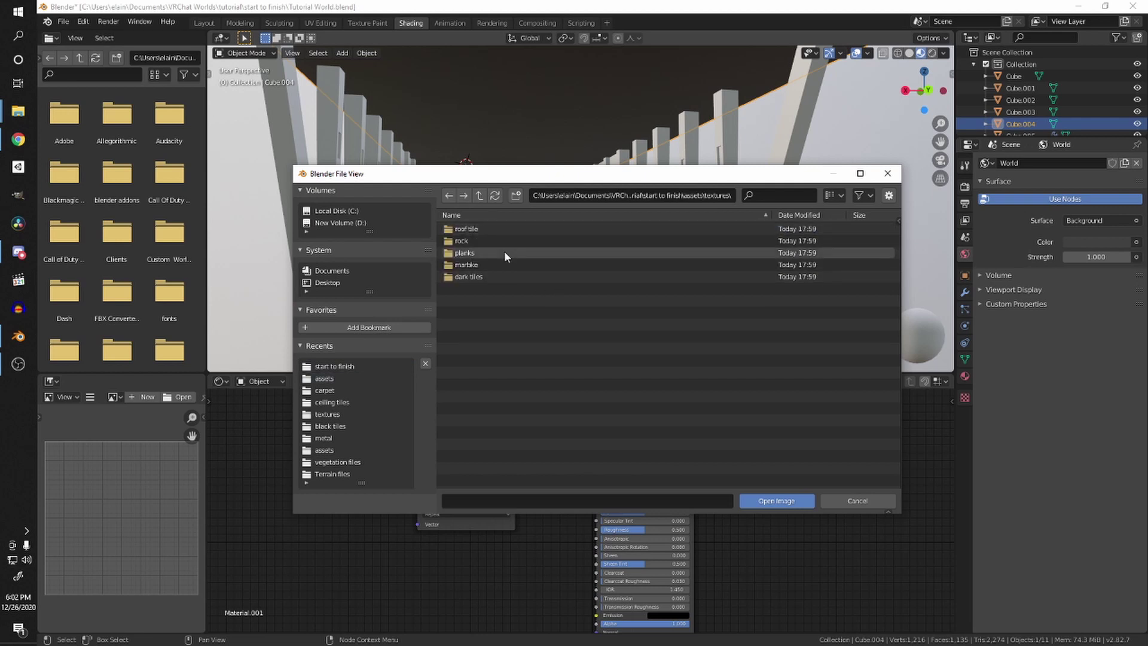
pyautogui.doubleClick(471, 229)
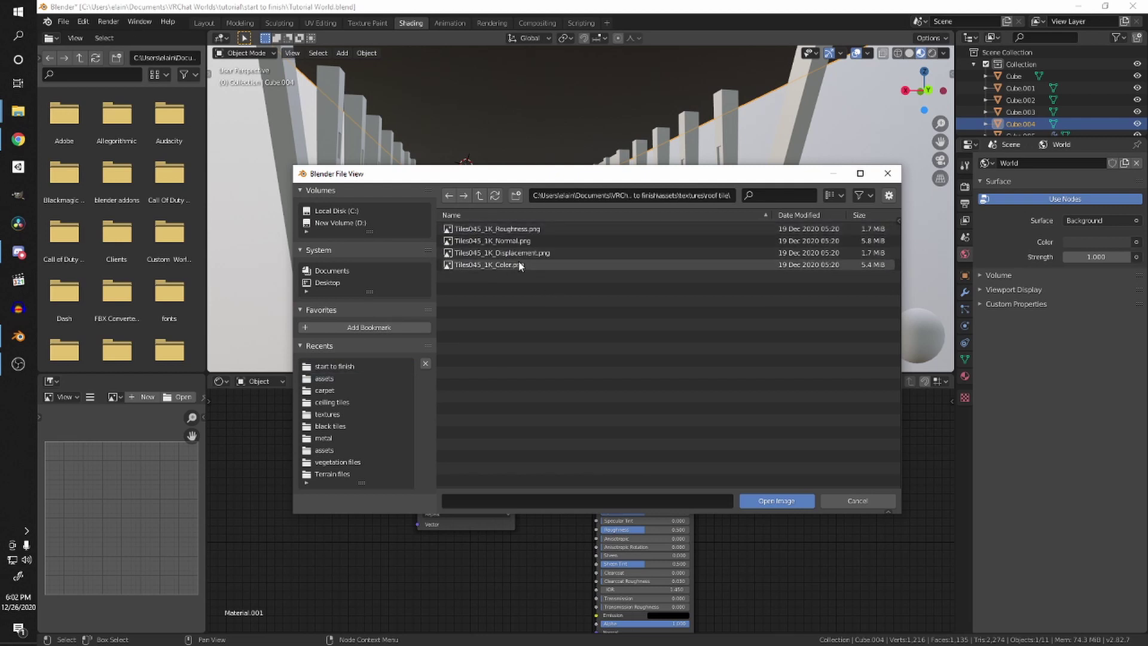
pyautogui.doubleClick(524, 264)
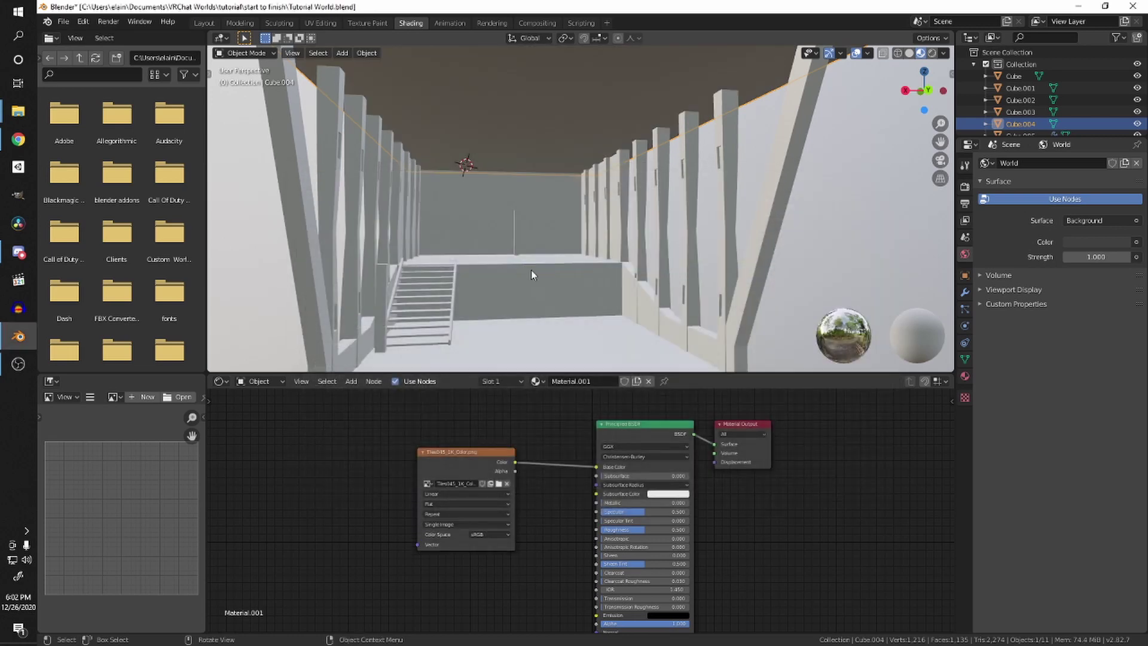
# Step: Move the color texture node farther away from the Principled BSDF to leave more room between them
pyautogui.moveTo(540, 214); pyautogui.dragTo(610, 210, button='middle')
pyautogui.scroll(-5, 605, 363)
pyautogui.moveTo(605, 362); pyautogui.dragTo(554, 299, button='middle')
pyautogui.scroll(3, 567, 281)
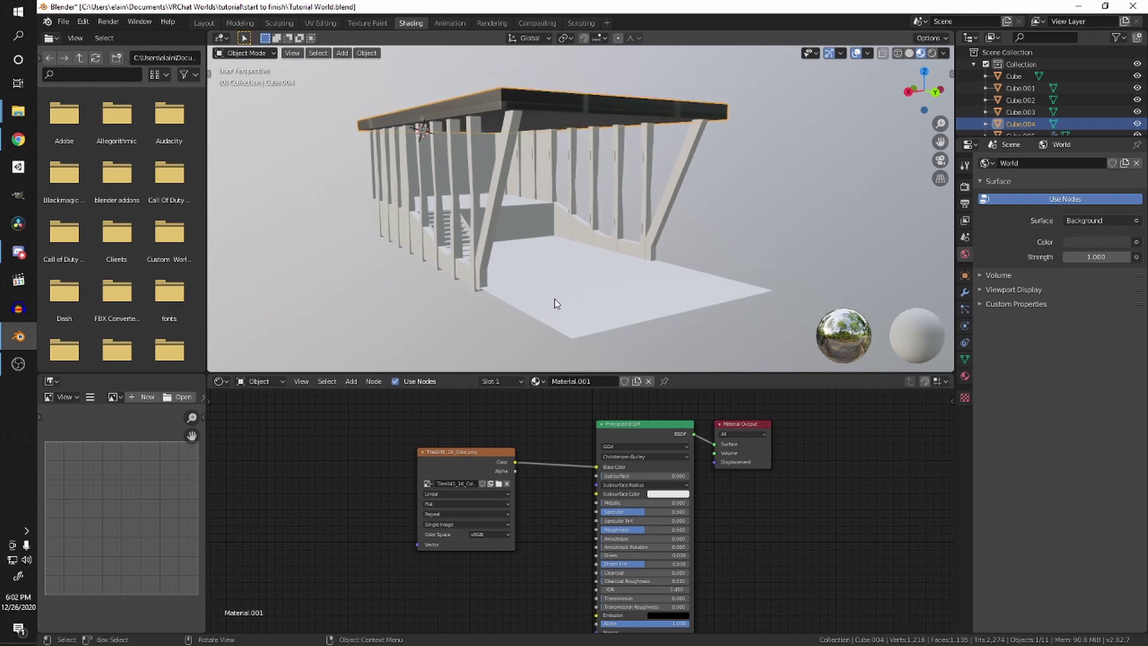
pyautogui.scroll(-2, 555, 299)
pyautogui.moveTo(499, 456); pyautogui.dragTo(474, 446)
pyautogui.moveTo(559, 466); pyautogui.dragTo(536, 465, button='middle')
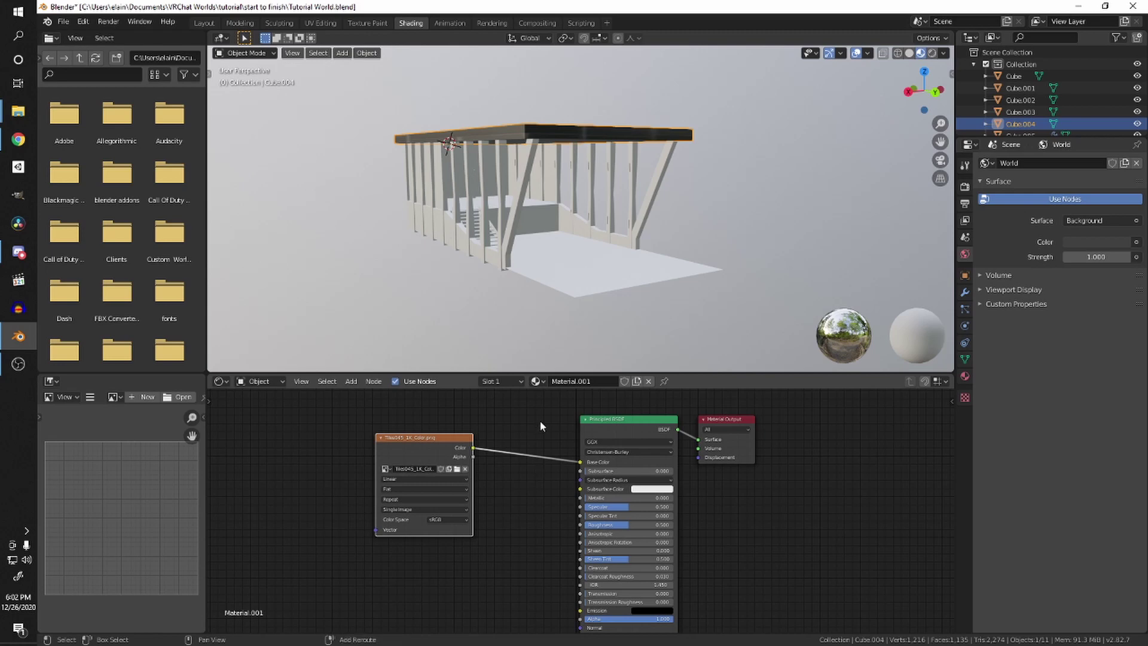
pyautogui.moveTo(562, 572); pyautogui.dragTo(579, 535, button='middle')
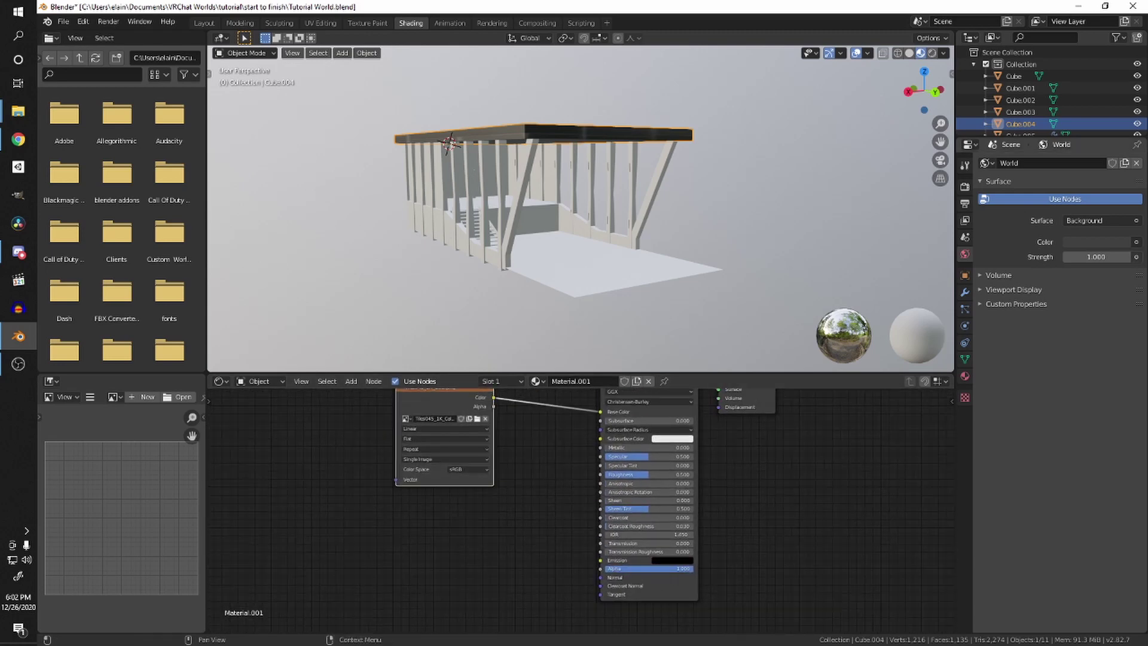
# Step: Switch to File Explorer, examine the Tiles045 texture maps in the roof tile folder, and return to Blender
pyautogui.press('super+e')
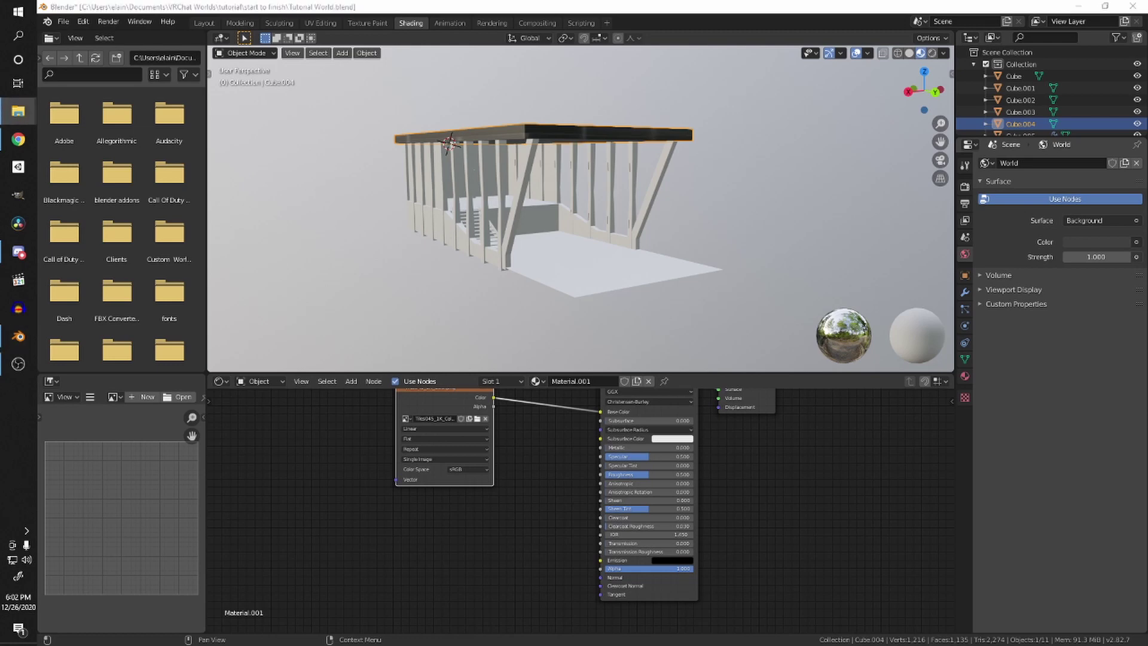
pyautogui.hotkey('ctrl', 'a')
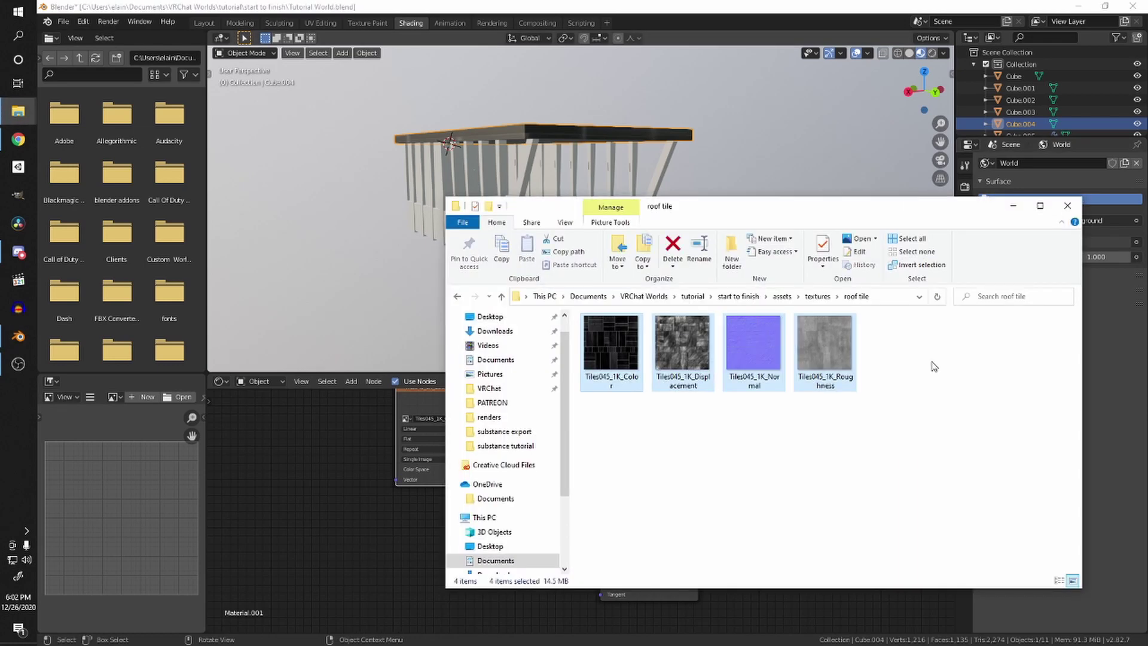
pyautogui.moveTo(961, 513); pyautogui.dragTo(638, 342)
pyautogui.click(627, 374)
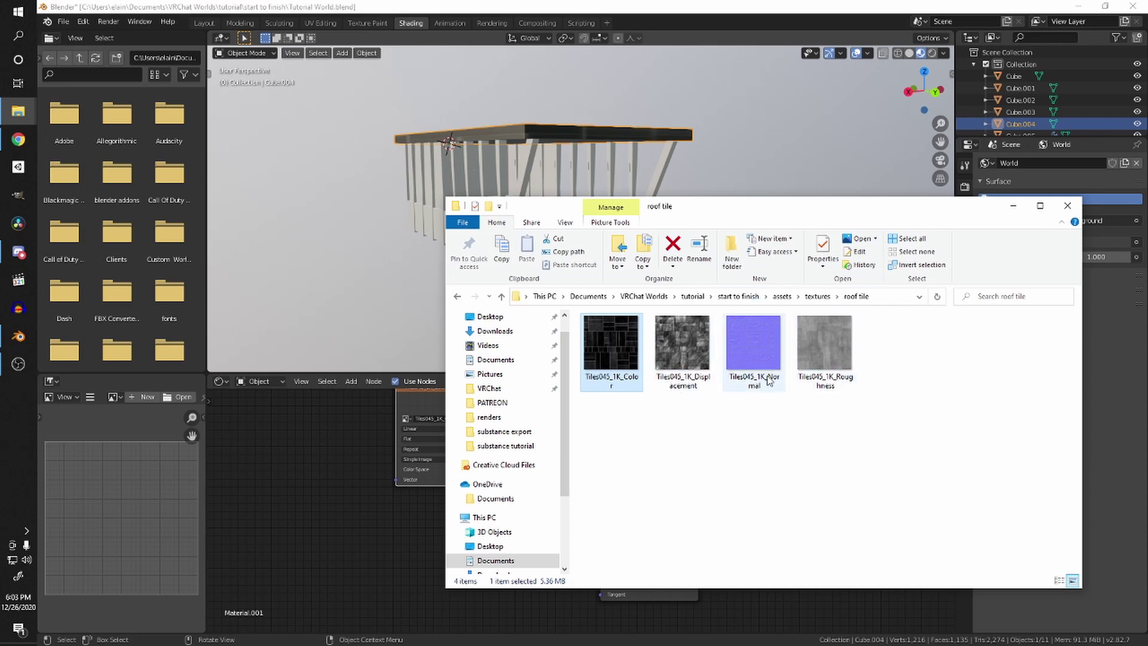
pyautogui.moveTo(755, 207); pyautogui.dragTo(1147, 66)
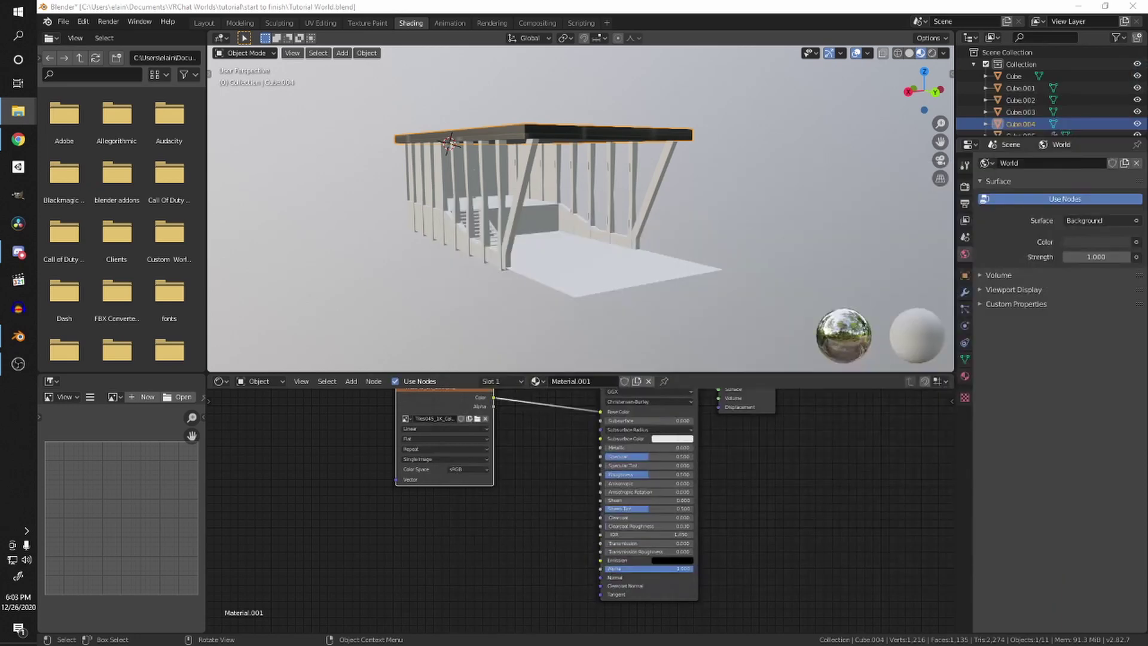
# Step: Examine the building from the front and from below, and view the roof material's whole node tree
pyautogui.moveTo(504, 150); pyautogui.dragTo(644, 238, button='middle')
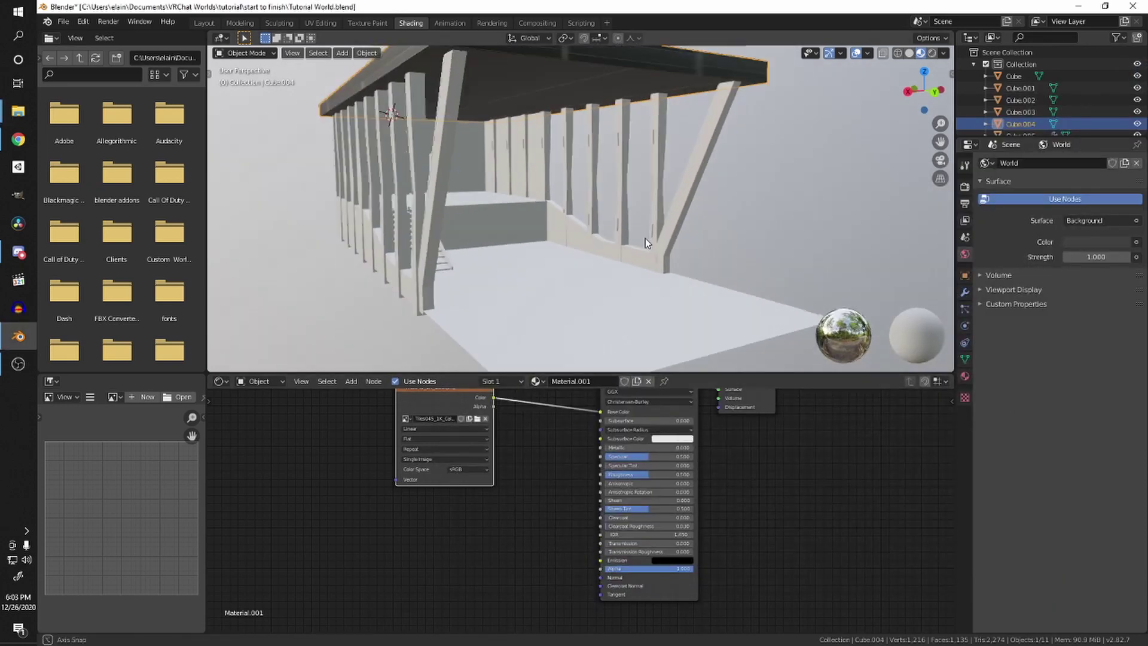
pyautogui.scroll(5, 549, 238)
pyautogui.moveTo(549, 238); pyautogui.dragTo(537, 195, button='middle')
pyautogui.moveTo(469, 230); pyautogui.dragTo(572, 261, button='middle')
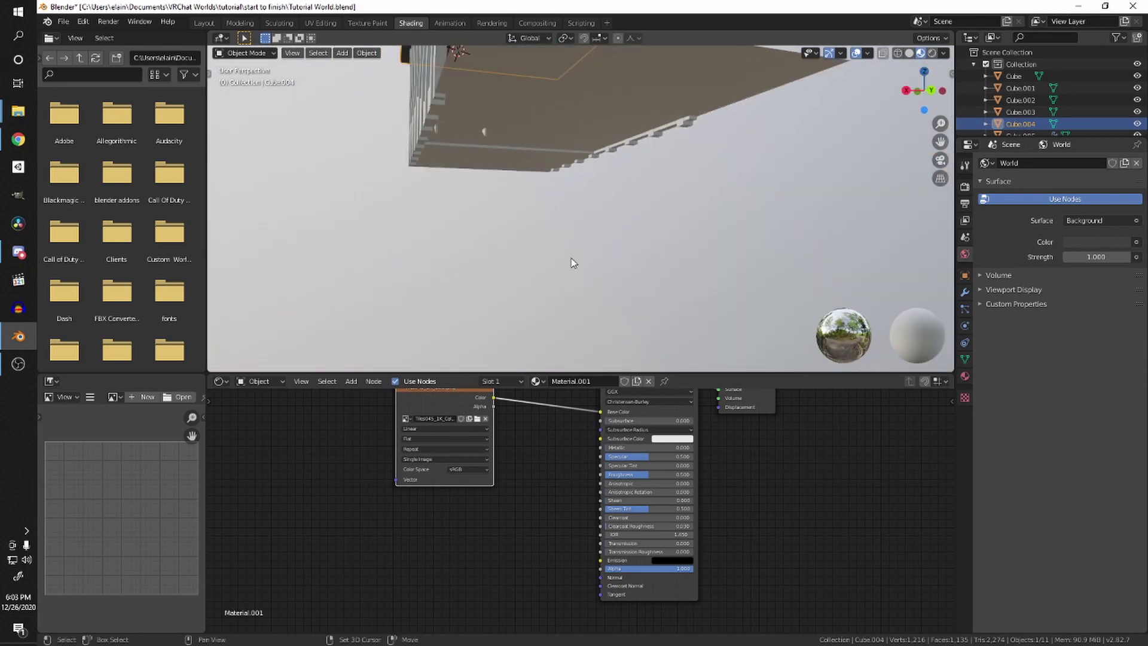
pyautogui.scroll(-2, 502, 448)
pyautogui.moveTo(493, 450); pyautogui.dragTo(479, 442)
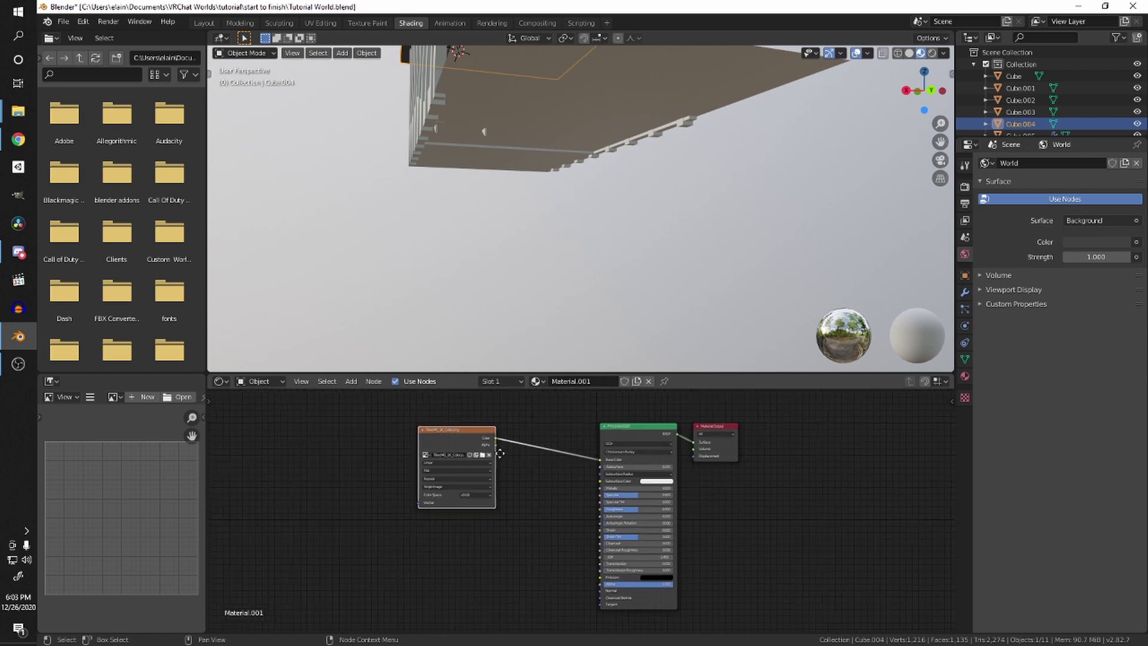
pyautogui.keyDown('shift'); pyautogui.scroll(-2, 483, 464); pyautogui.keyUp('shift')
pyautogui.keyDown('shift'); pyautogui.scroll(1, 531, 430); pyautogui.keyUp('shift')
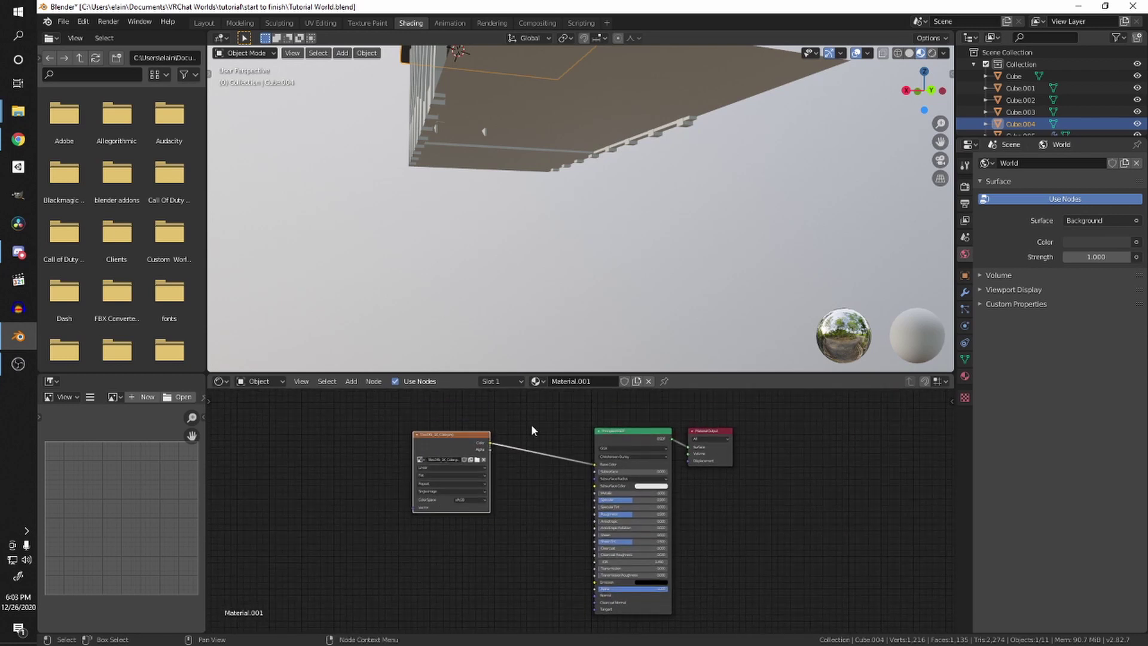
pyautogui.keyDown('shift'); pyautogui.scroll(-1, 545, 424); pyautogui.keyUp('shift')
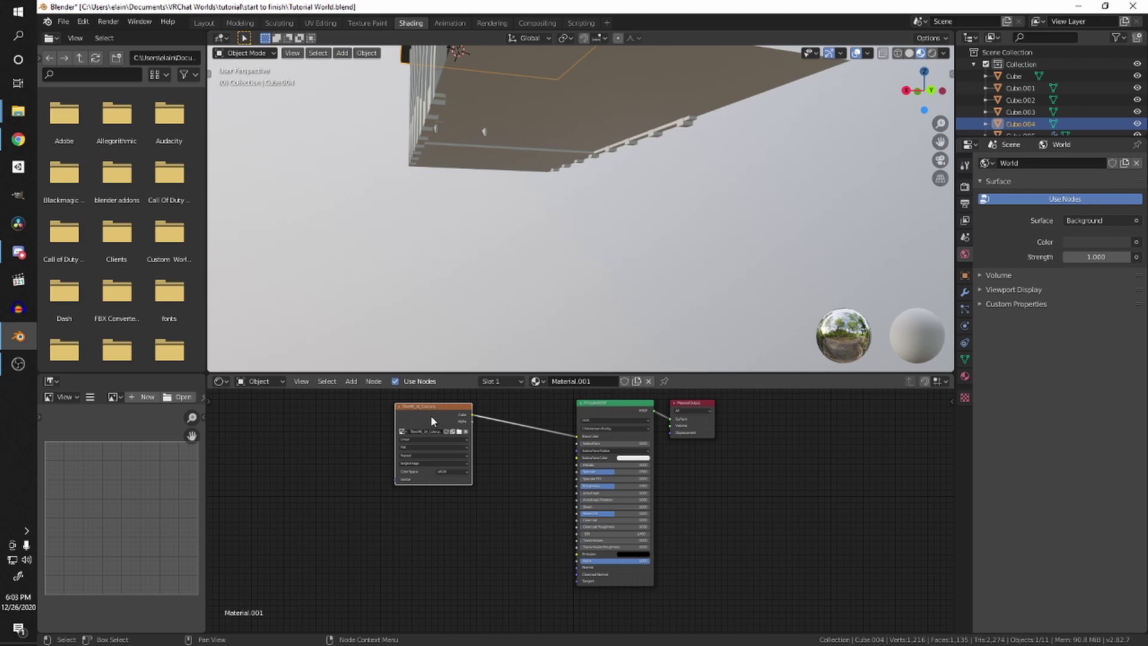
# Step: Duplicate the color texture node, load Tiles045_1K_Roughness.png into the copy, and connect its Color output to the Principled BSDF's Roughness
pyautogui.hotkey('shift', 'd')
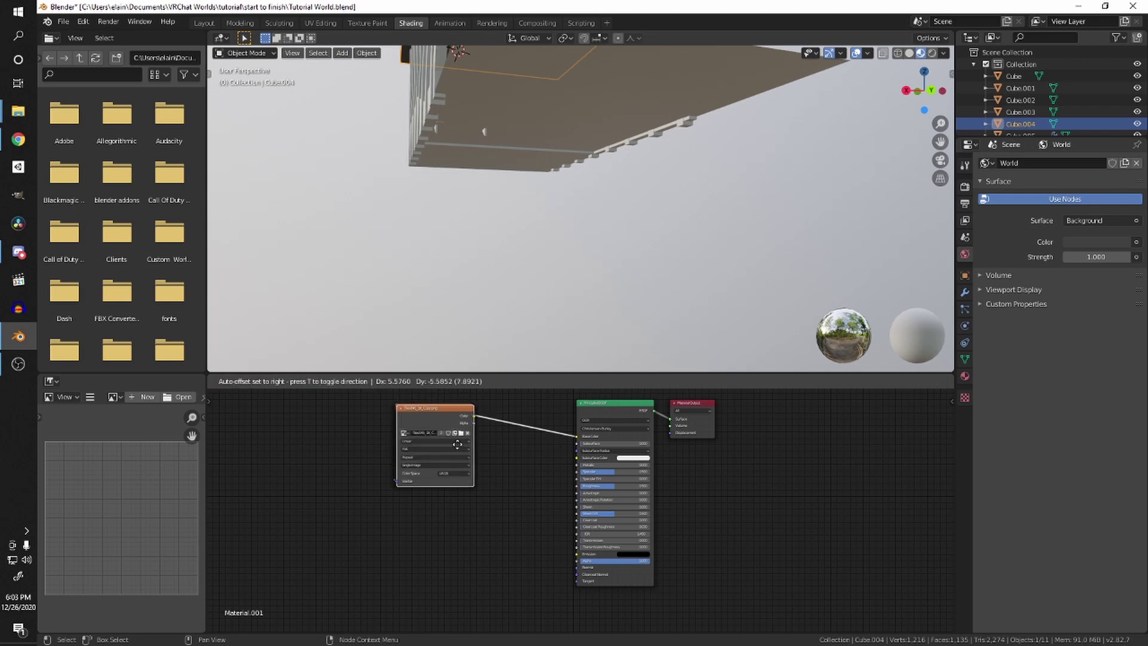
pyautogui.click(445, 514)
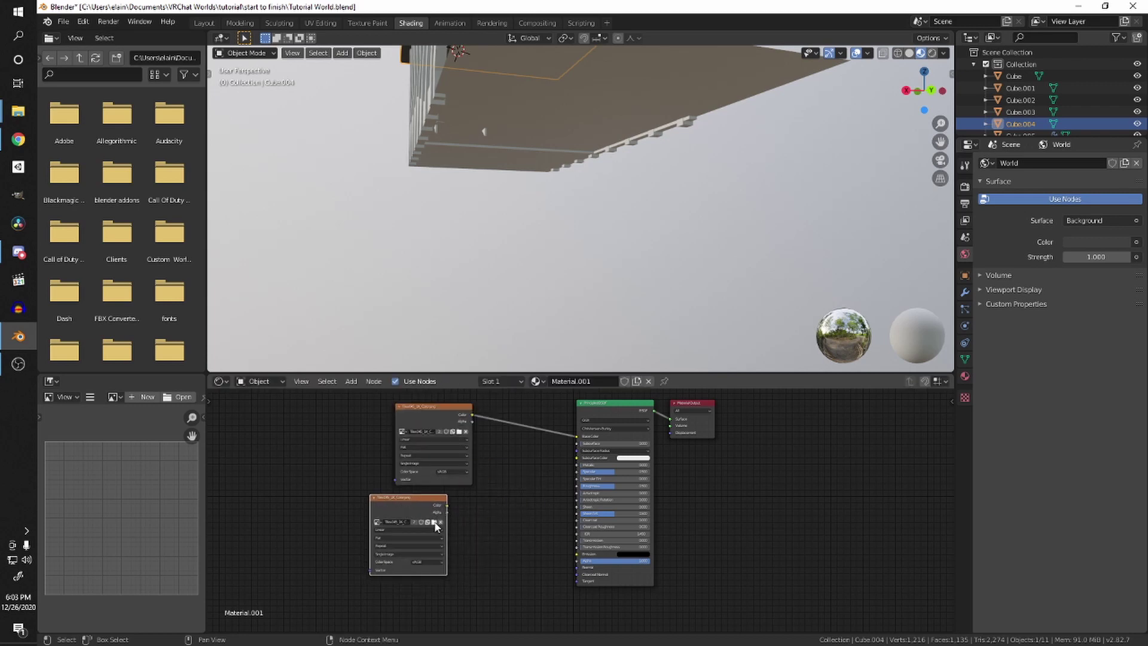
pyautogui.click(435, 522)
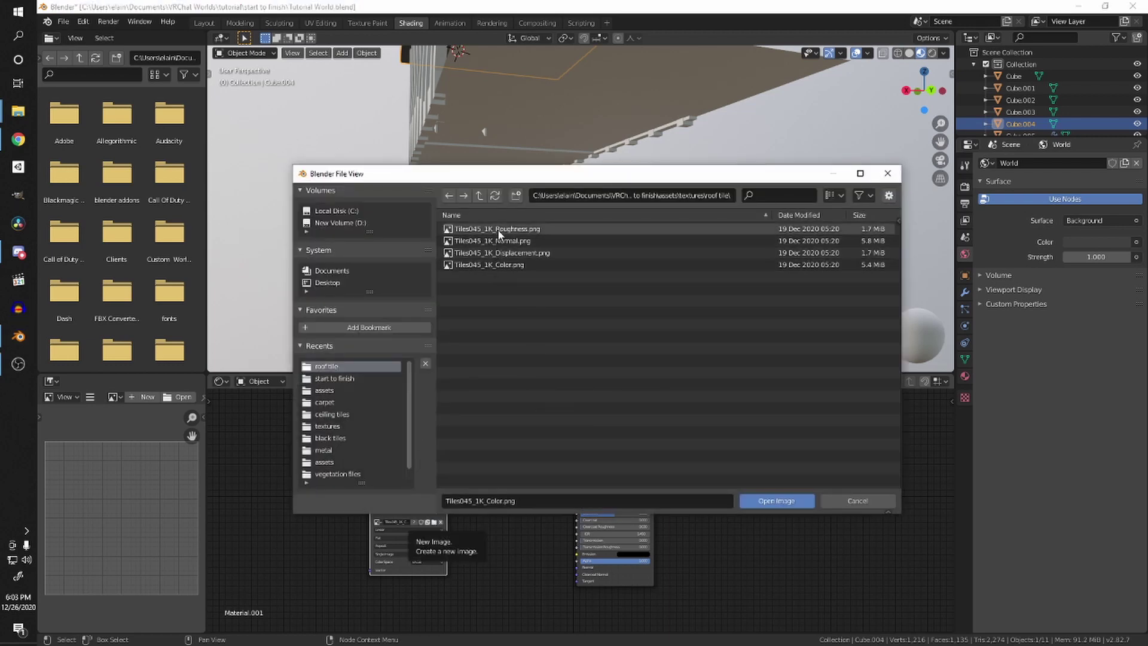
pyautogui.doubleClick(498, 229)
pyautogui.moveTo(446, 506); pyautogui.dragTo(453, 504)
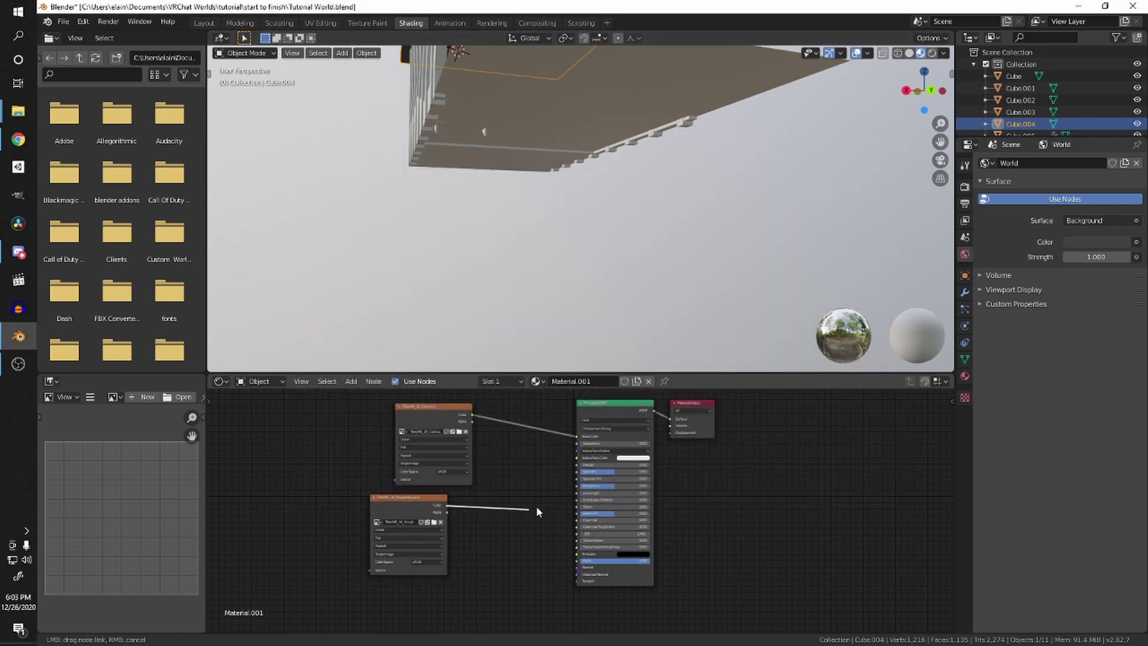
pyautogui.moveTo(537, 511); pyautogui.dragTo(578, 486)
# Step: Add a Normal Map node to the roof material and connect its Normal output to the Principled BSDF's Normal
pyautogui.moveTo(519, 555); pyautogui.dragTo(541, 511, button='middle')
pyautogui.hotkey('shift', 'a')
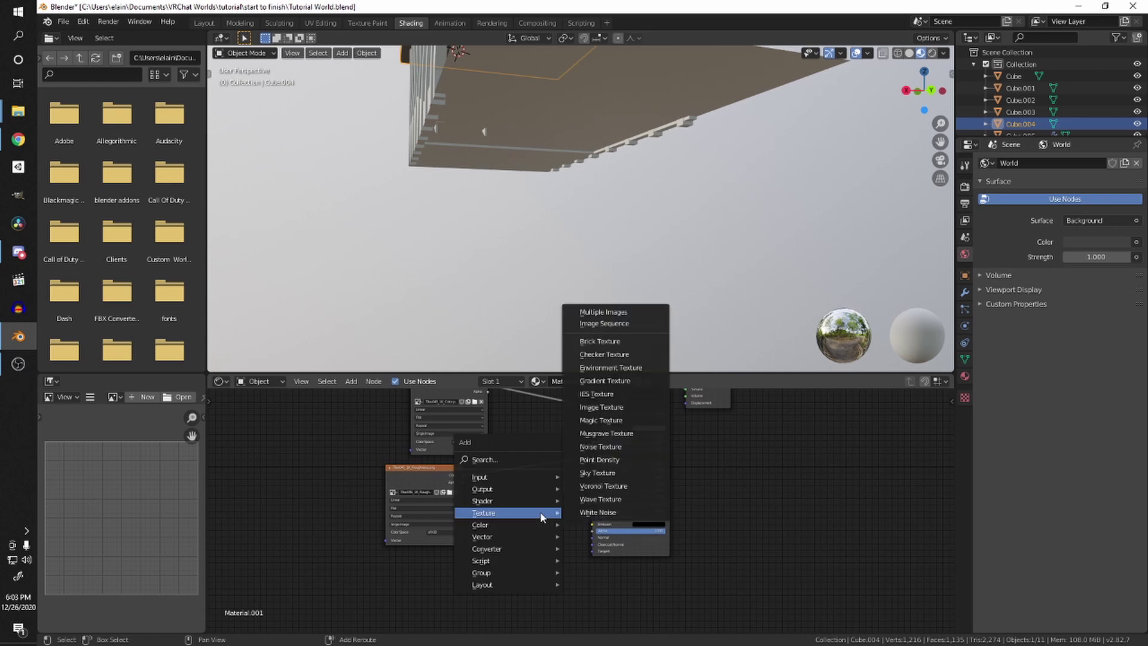
pyautogui.click(502, 459)
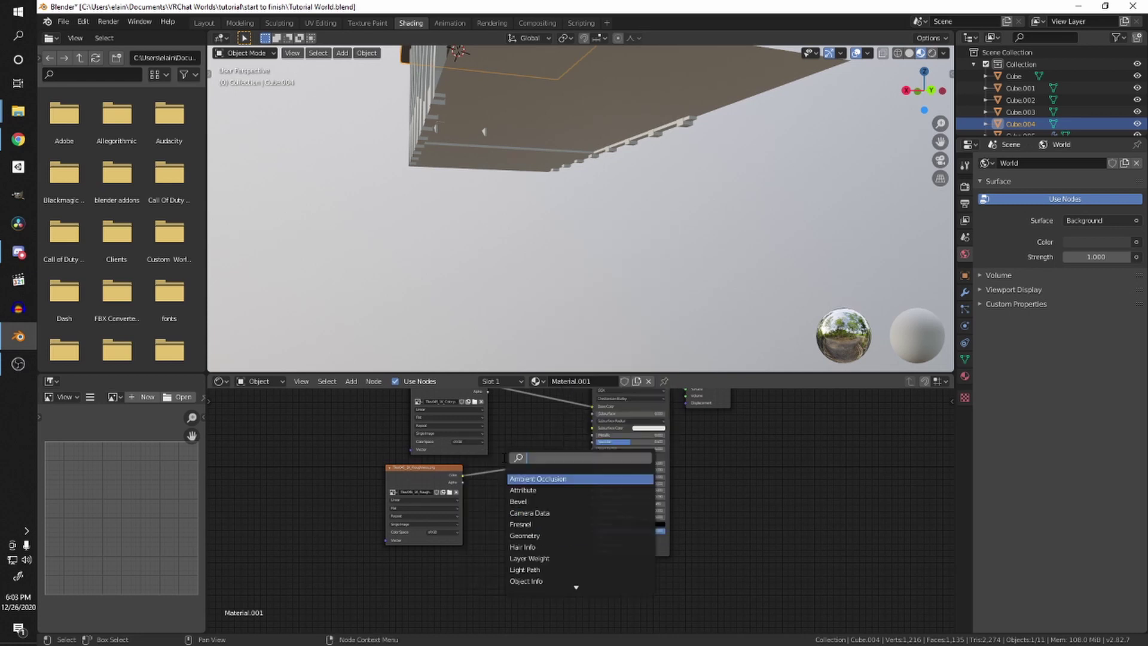
pyautogui.write('normal')
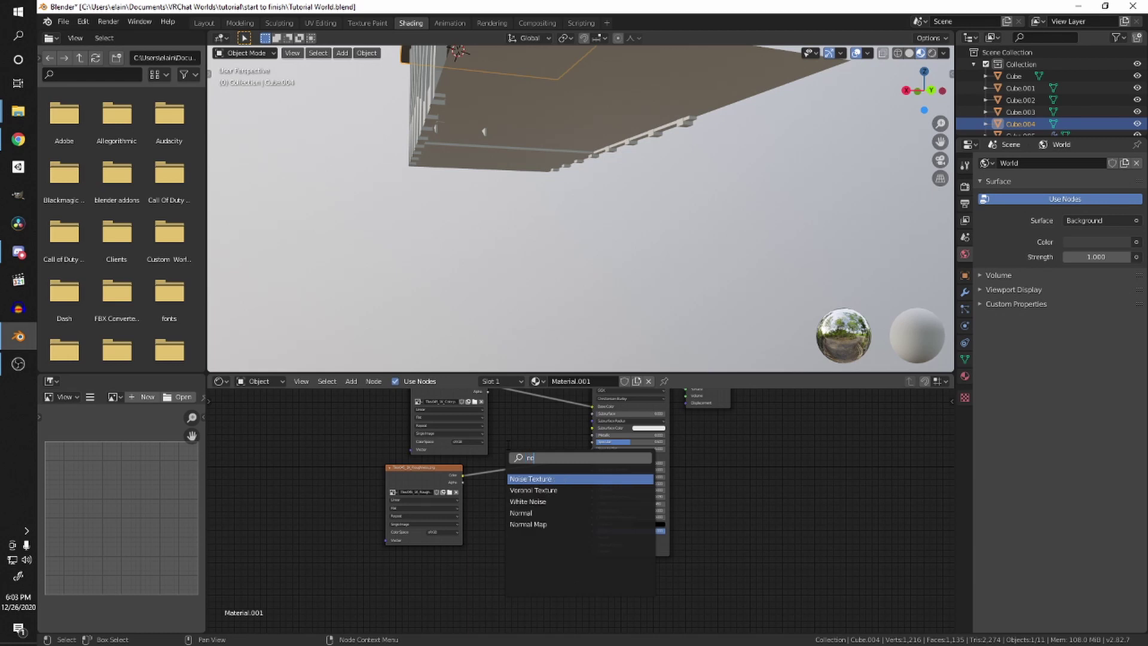
pyautogui.press('Down')
pyautogui.press('Return')
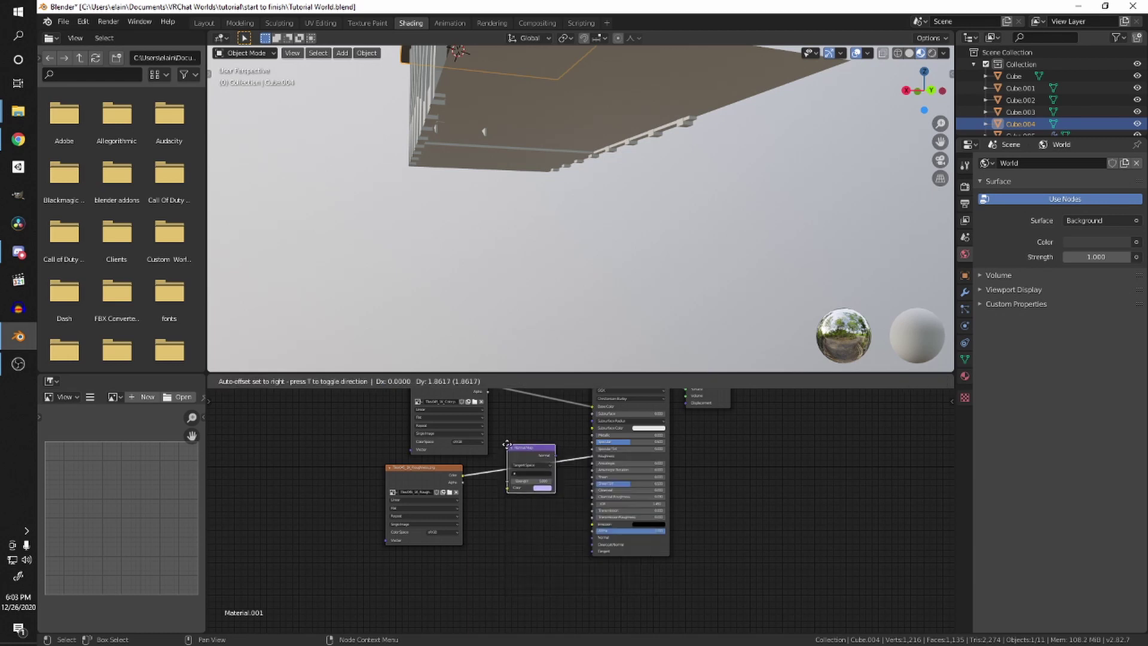
pyautogui.click(486, 524)
pyautogui.moveTo(585, 561); pyautogui.dragTo(610, 534, button='middle')
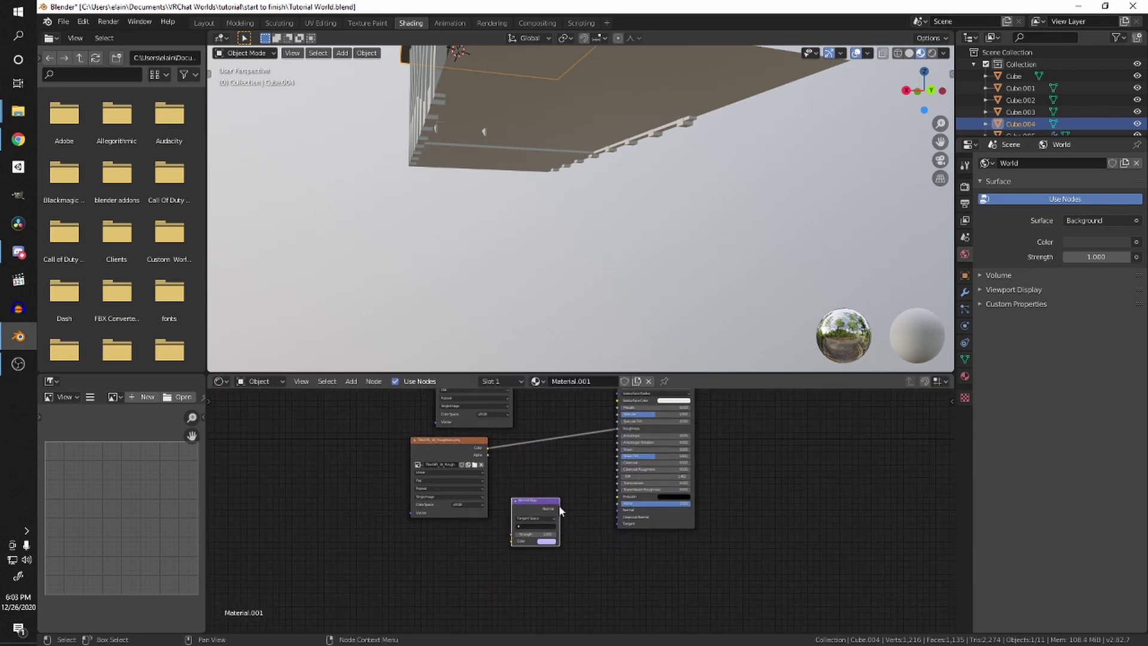
pyautogui.moveTo(560, 508); pyautogui.dragTo(617, 511)
# Step: Duplicate the roof's roughness texture node, connect the copy's Color to the Normal Map's Color, and load Tiles045_1K_Normal.png into it
pyautogui.click(433, 446)
pyautogui.hotkey('shift', 'd')
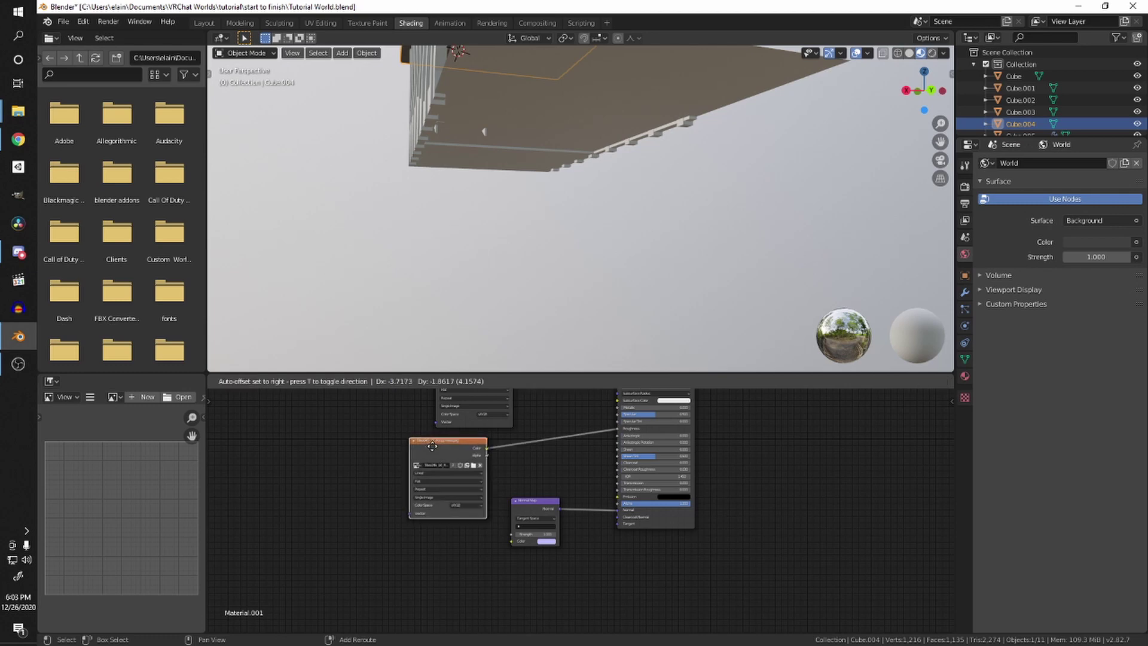
pyautogui.click(447, 540)
pyautogui.moveTo(458, 539); pyautogui.dragTo(513, 541)
pyautogui.click(445, 557)
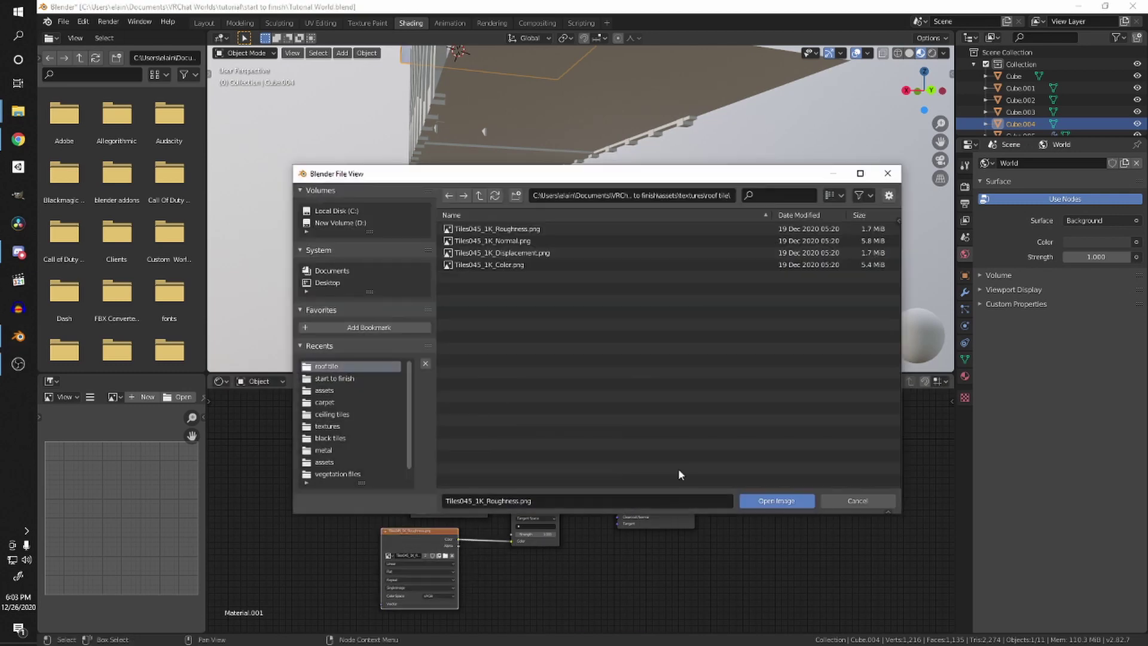
pyautogui.doubleClick(506, 240)
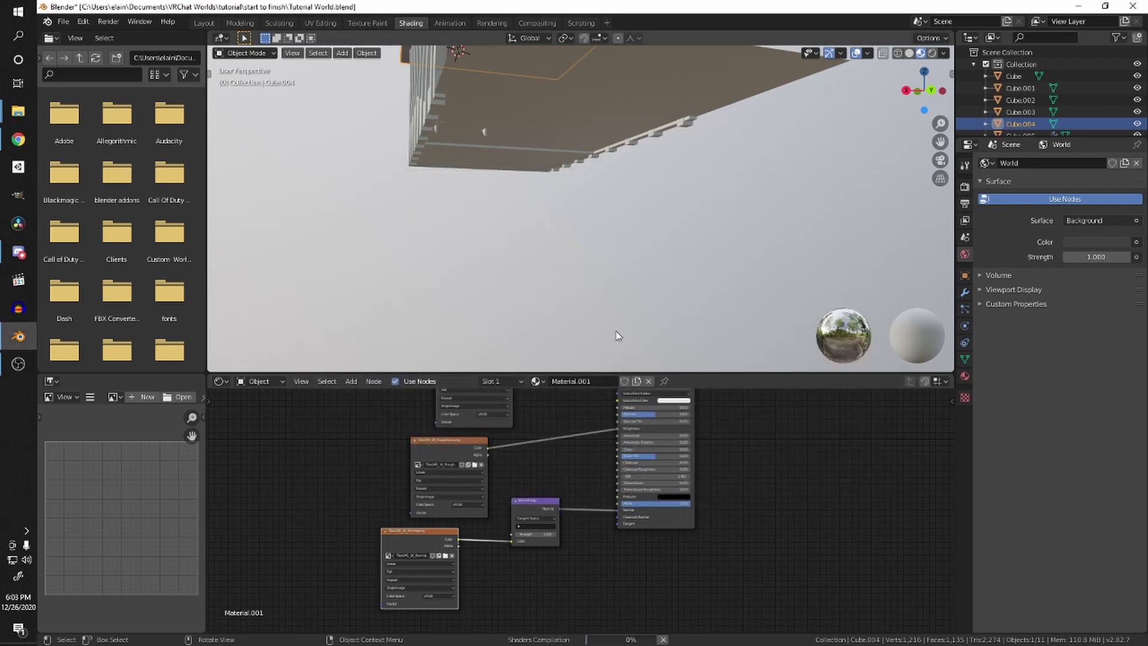
# Step: Give the building's floor plane a new material named "dark tiles"
pyautogui.moveTo(596, 255)
pyautogui.mouseDown(button='middle')
pyautogui.moveTo(587, 254)
pyautogui.moveTo(597, 226)
pyautogui.moveTo(696, 298)
pyautogui.moveTo(583, 227)
pyautogui.moveTo(597, 242)
pyautogui.mouseUp(button='middle')
pyautogui.scroll(-2, 598, 248)
pyautogui.moveTo(796, 485); pyautogui.dragTo(813, 541, button='middle')
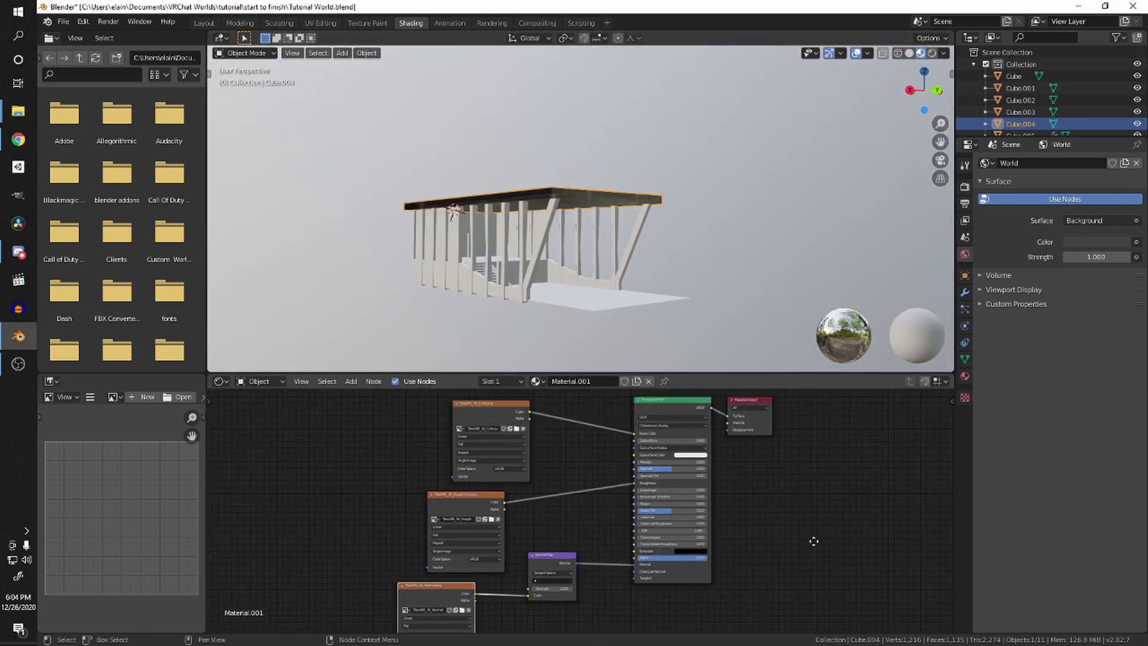
pyautogui.scroll(1, 633, 244)
pyautogui.moveTo(634, 248); pyautogui.dragTo(573, 258, button='middle')
pyautogui.click(574, 261)
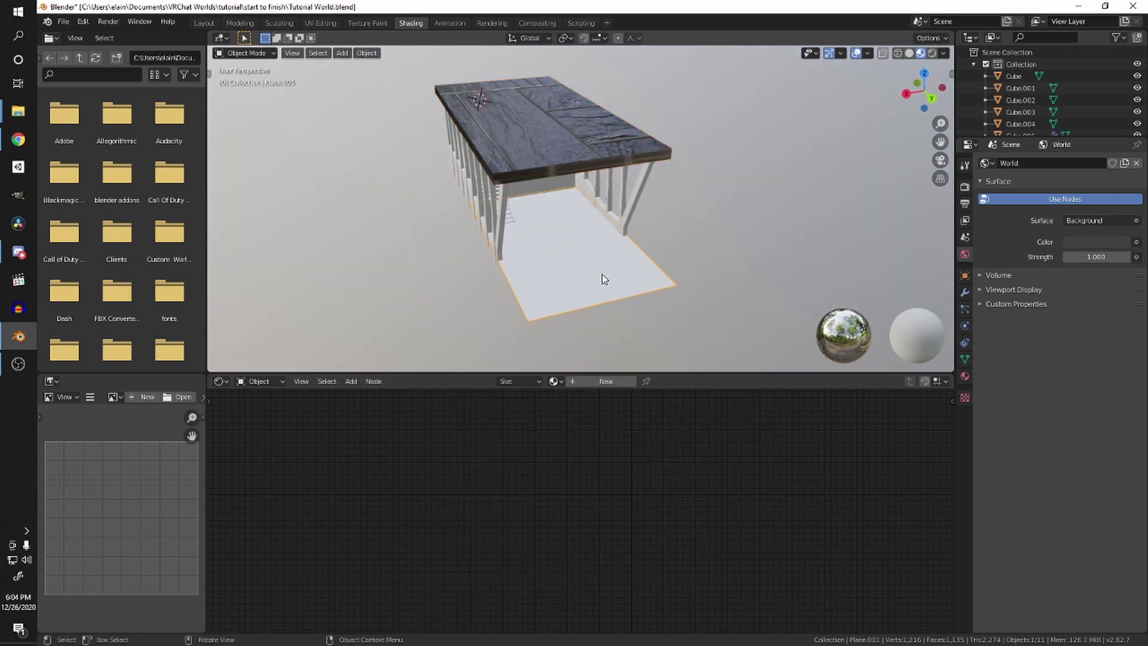
pyautogui.scroll(4, 601, 274)
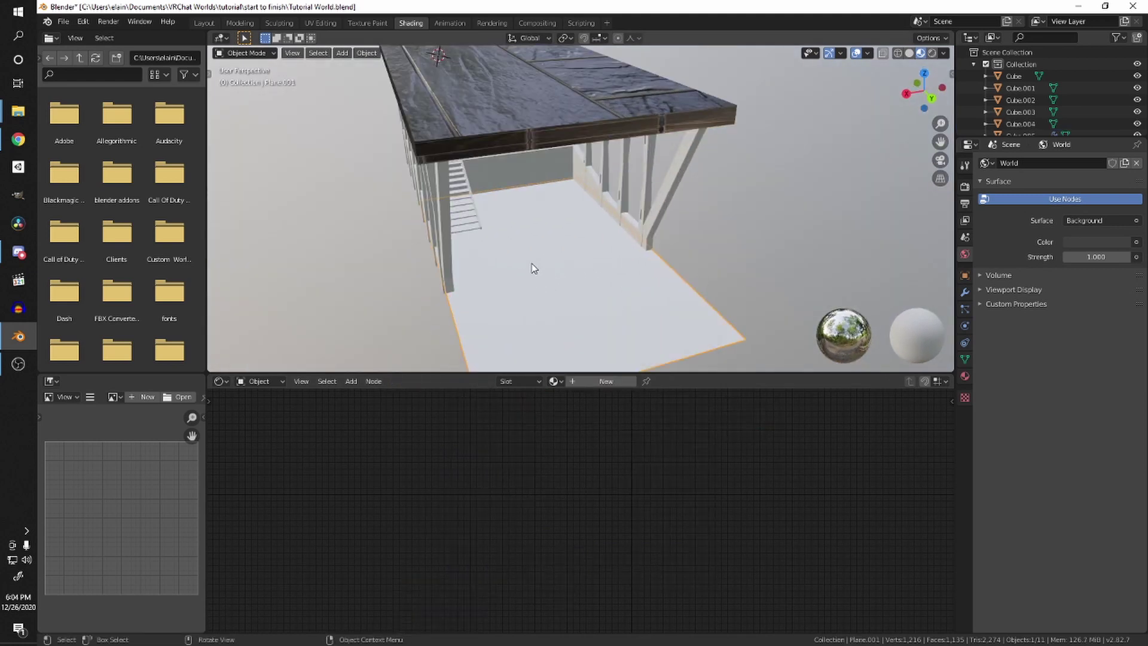
pyautogui.click(602, 382)
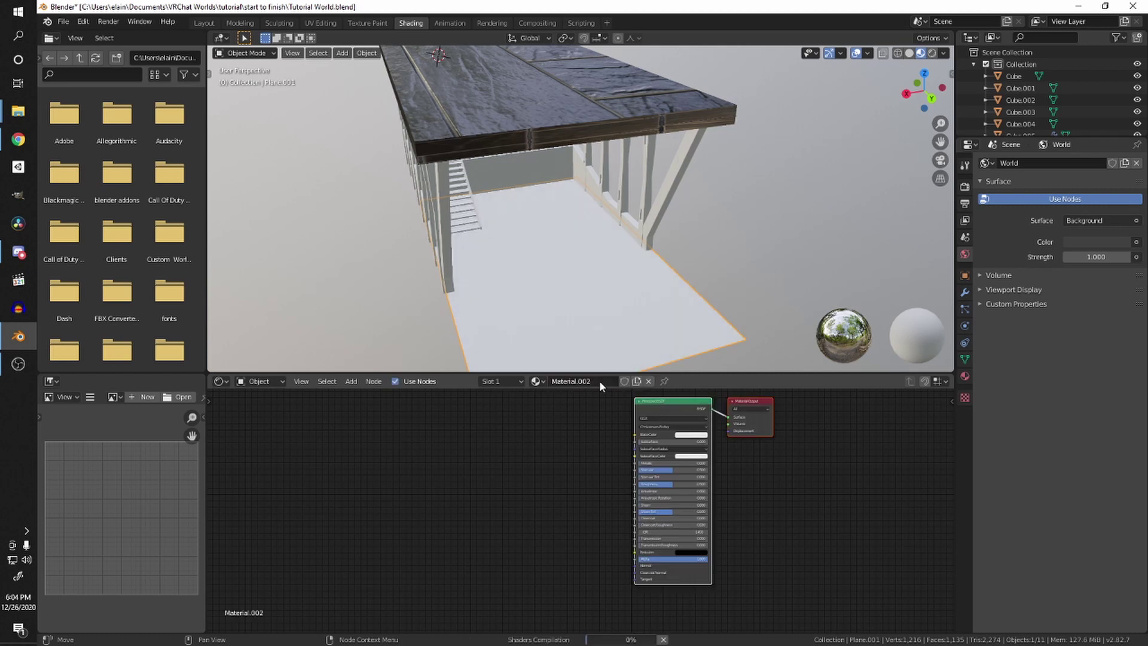
pyautogui.click(599, 380)
pyautogui.write('dark')
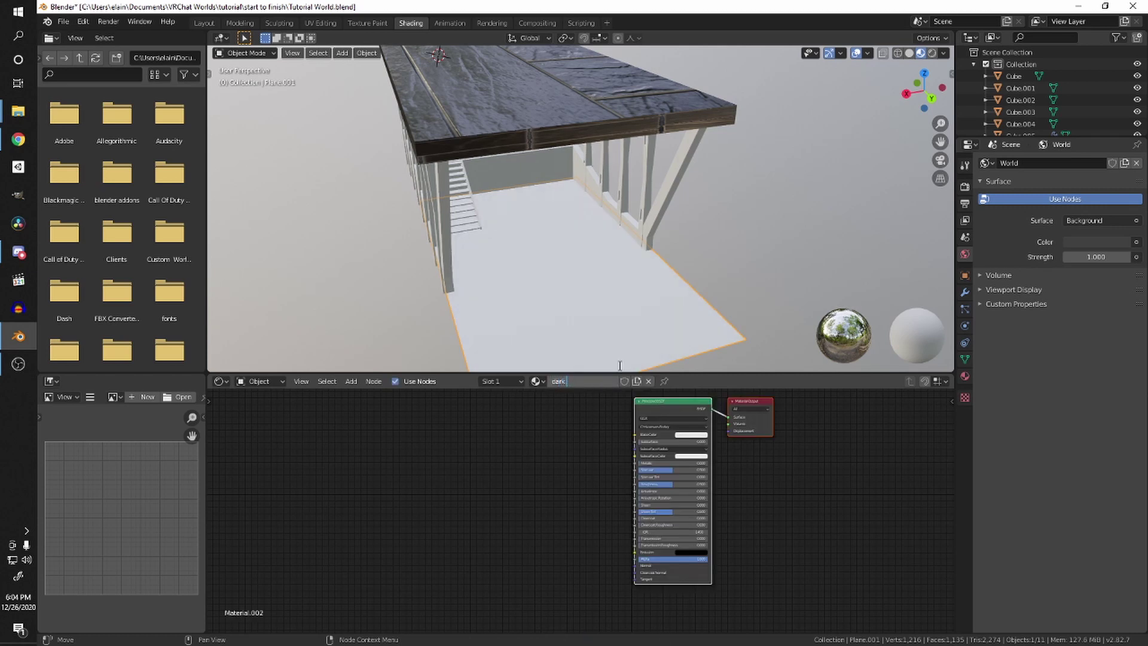
pyautogui.write(' tiles')
pyautogui.press('Return')
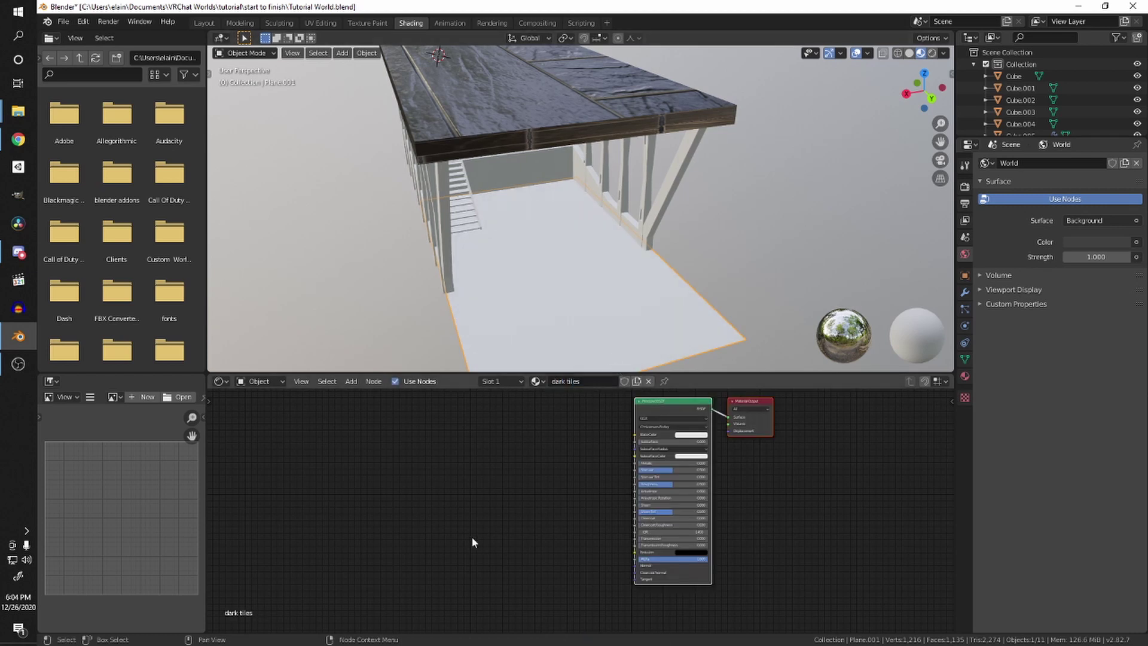
# Step: Add an Image Texture node to the dark tiles material, connect it to Base Color, and load Tiles075_1K_Color.png from the dark tiles folder
pyautogui.click(563, 500)
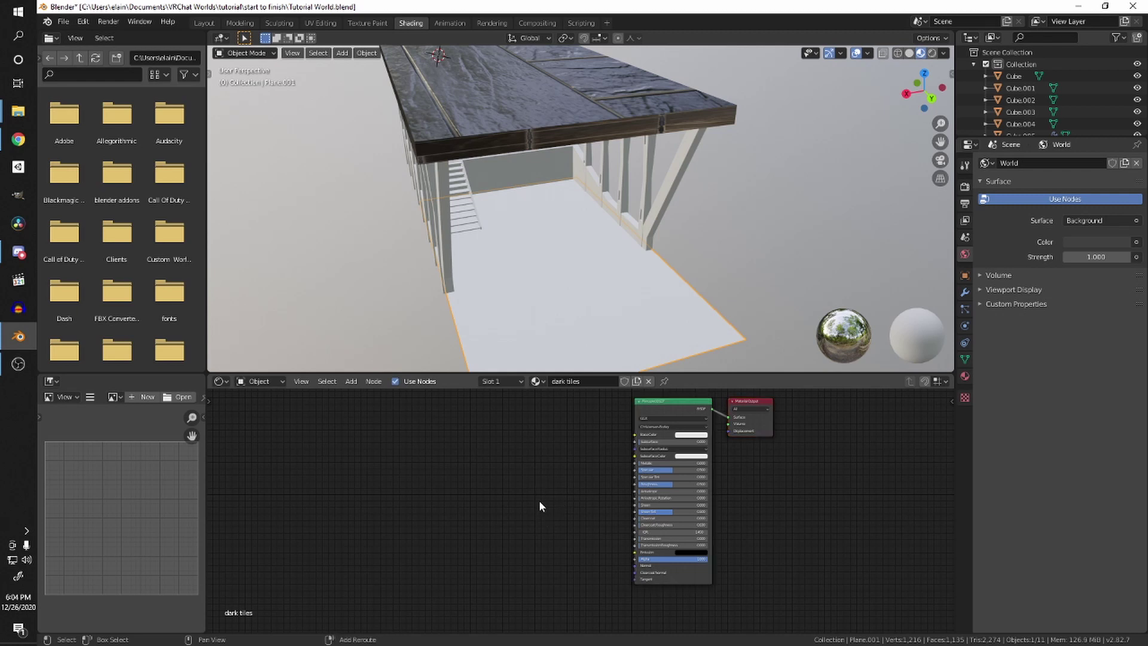
pyautogui.hotkey('shift', 'a')
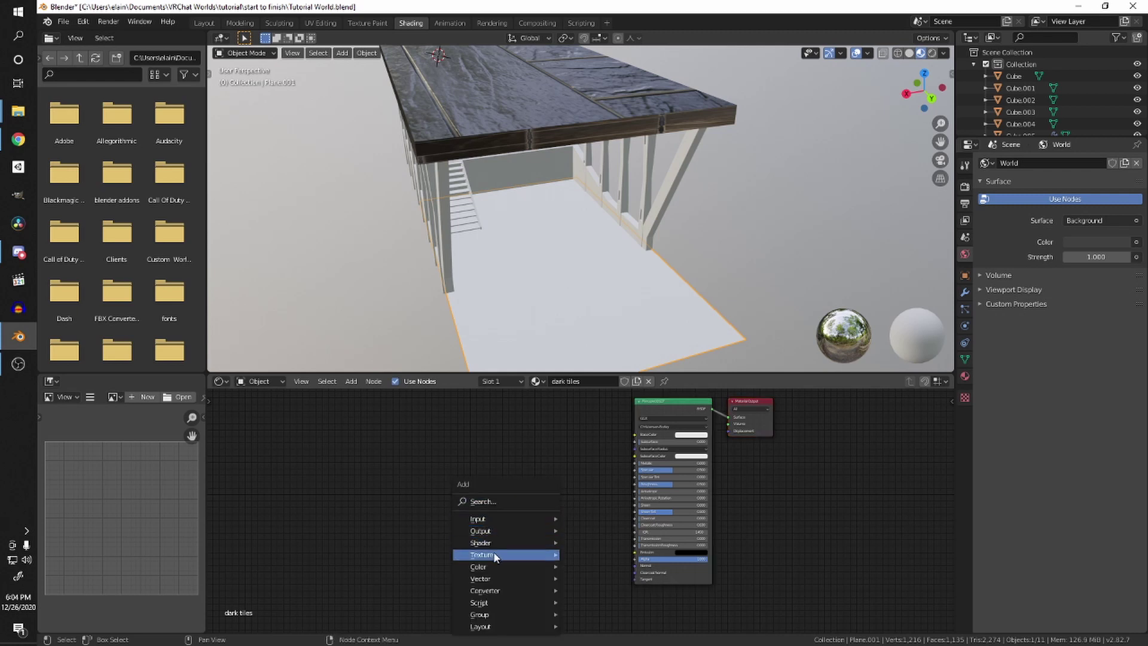
pyautogui.moveTo(493, 552)
pyautogui.click(610, 450)
pyautogui.click(508, 460)
pyautogui.moveTo(589, 472); pyautogui.dragTo(634, 435)
pyautogui.click(567, 486)
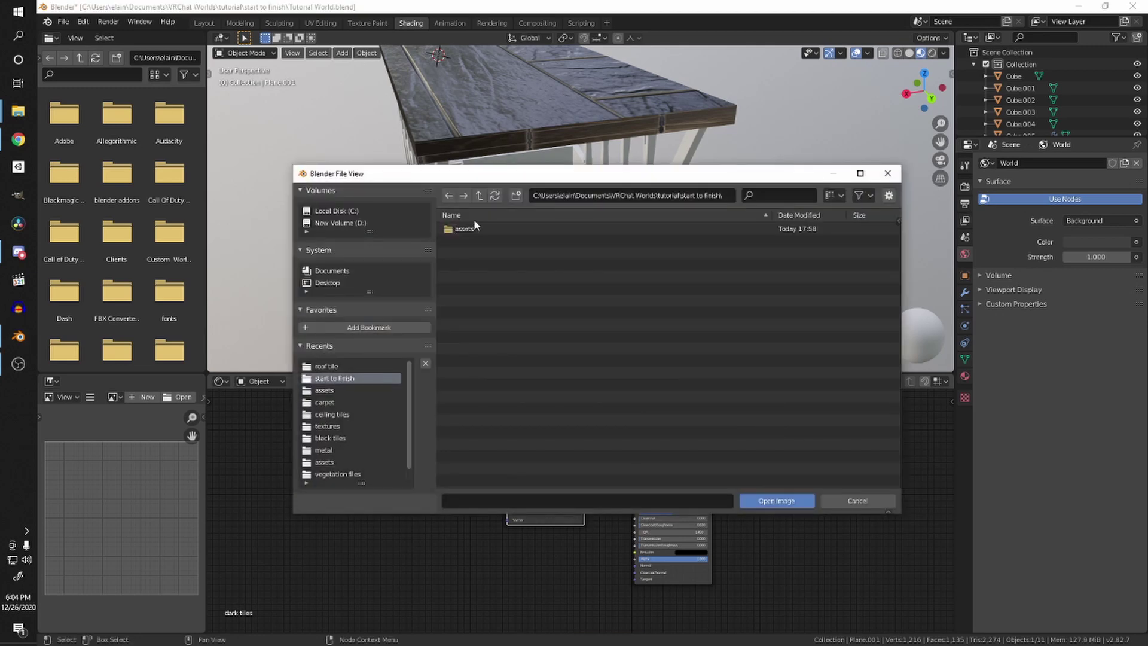
pyautogui.doubleClick(463, 229)
pyautogui.doubleClick(467, 230)
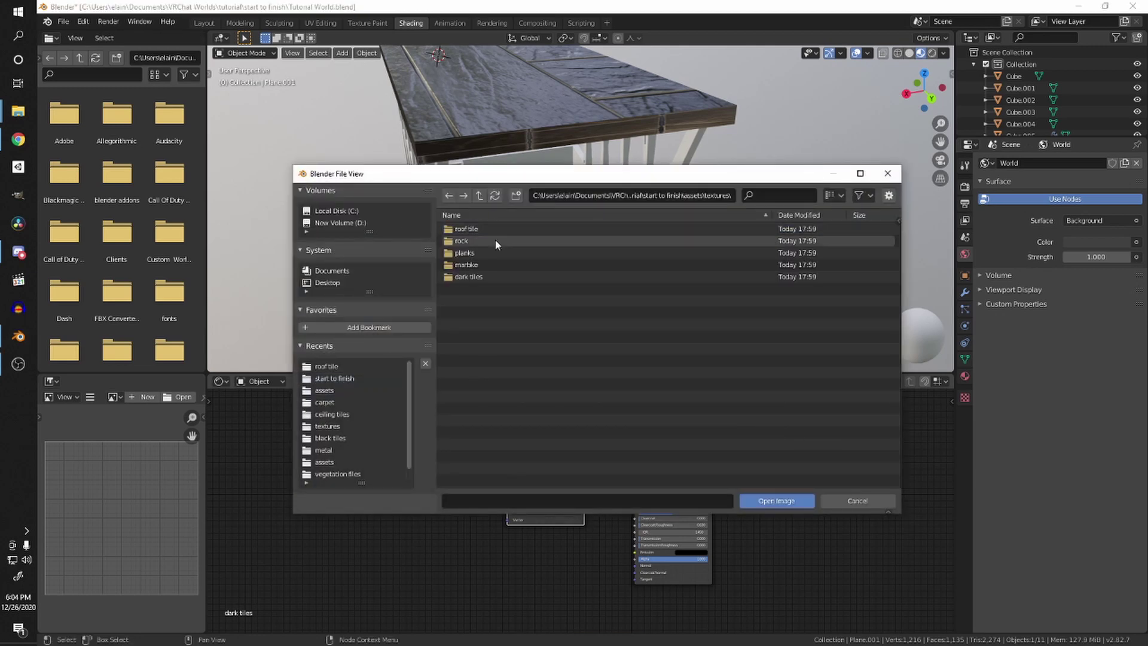
pyautogui.doubleClick(477, 277)
pyautogui.doubleClick(518, 264)
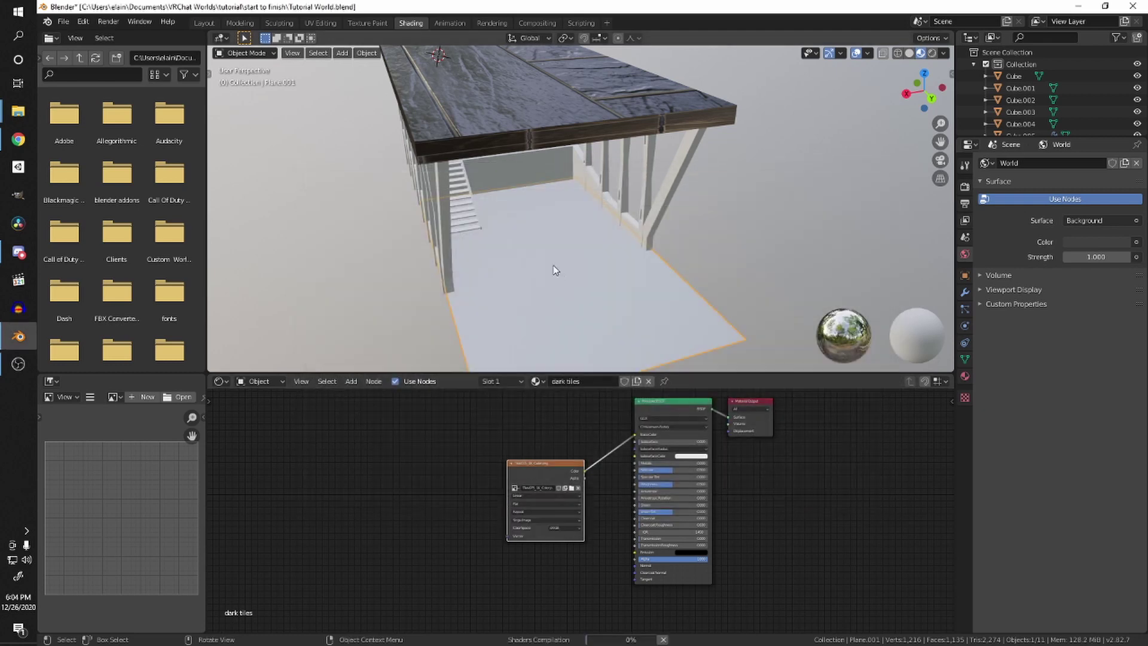
# Step: Duplicate the floor's color texture node, connect the copy's Color to the Principled BSDF's Roughness, and load Tiles075_1K_Roughness.png
pyautogui.moveTo(519, 265); pyautogui.dragTo(554, 354, button='middle')
pyautogui.moveTo(546, 464); pyautogui.dragTo(505, 431)
pyautogui.hotkey('shift', 'd')
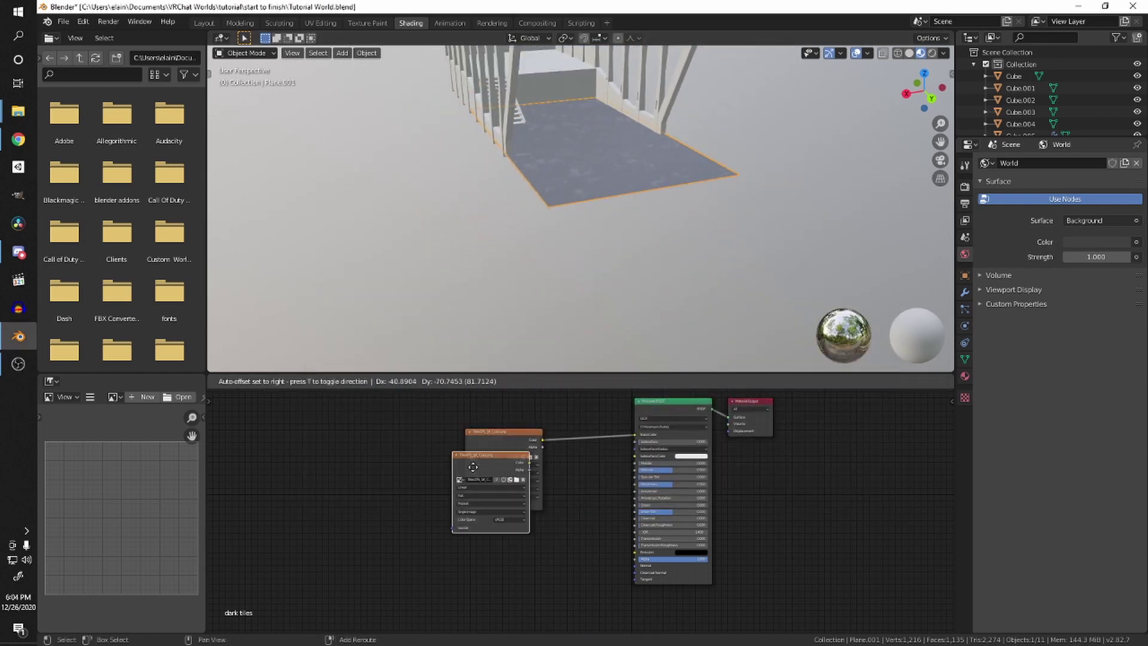
pyautogui.click(433, 500)
pyautogui.moveTo(472, 506); pyautogui.dragTo(635, 484)
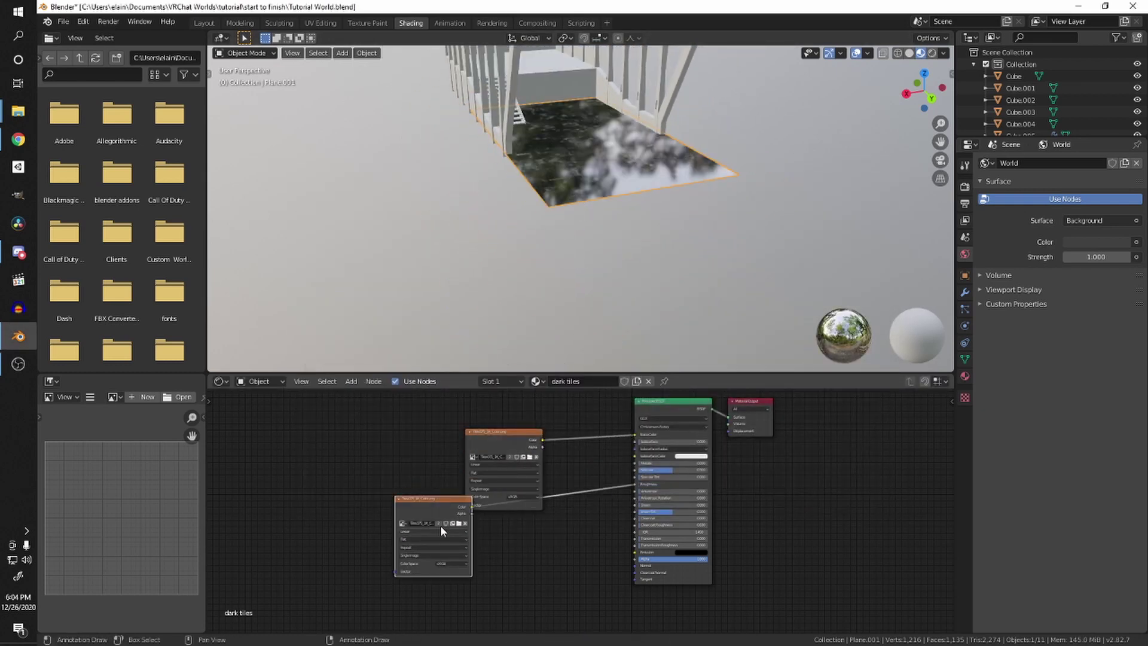
pyautogui.click(458, 524)
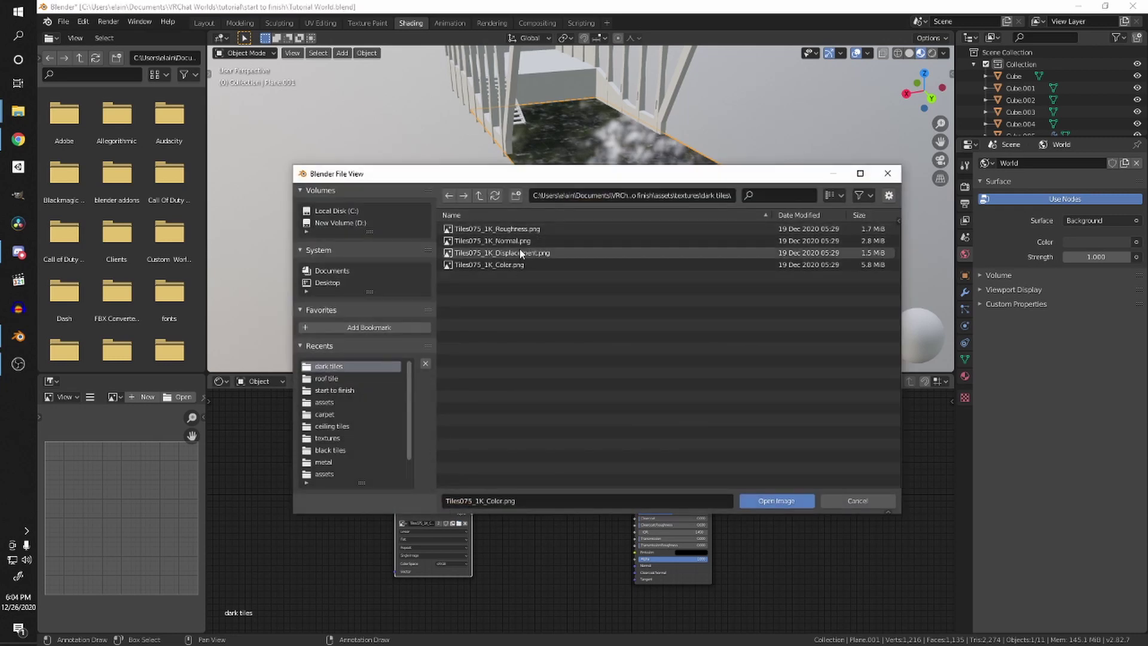
pyautogui.doubleClick(518, 231)
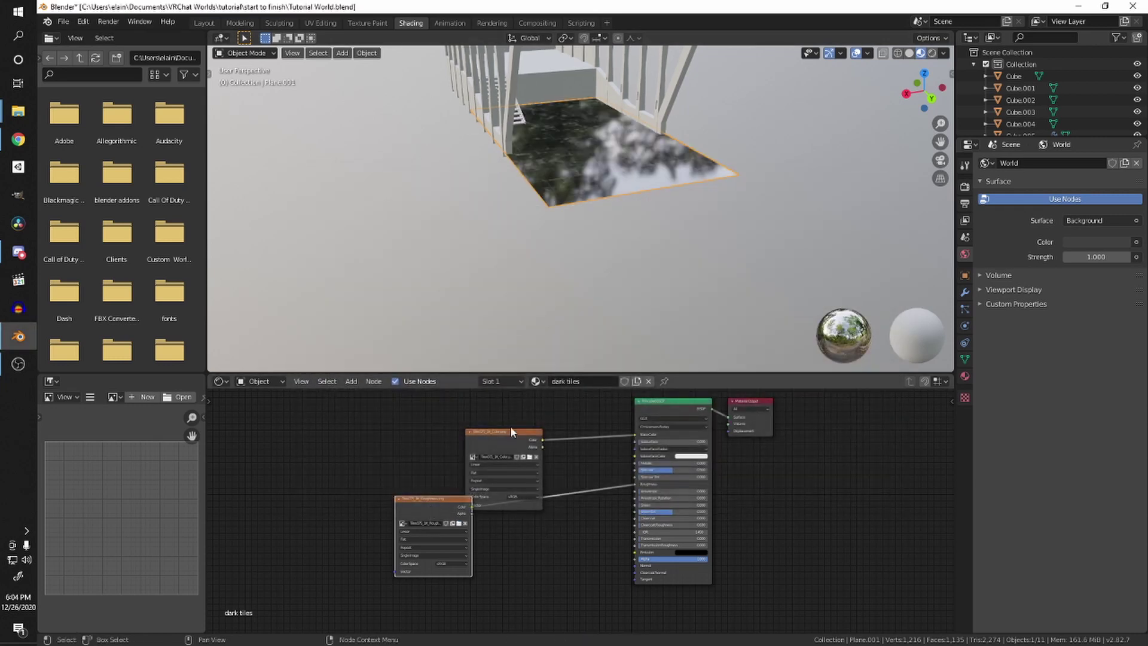
# Step: Move the floor's color texture node clear of the roughness node and add a Normal Map node feeding the Principled BSDF's Normal
pyautogui.moveTo(510, 427); pyautogui.dragTo(491, 403)
pyautogui.hotkey('shift', 'a')
pyautogui.click(514, 532)
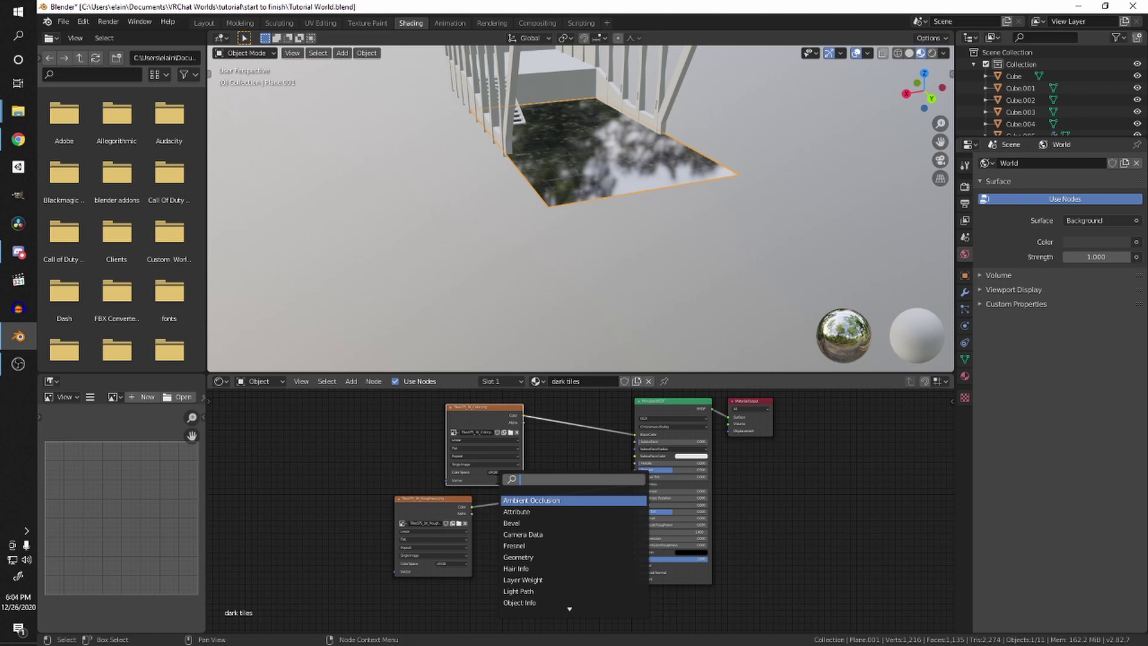
pyautogui.write('norma')
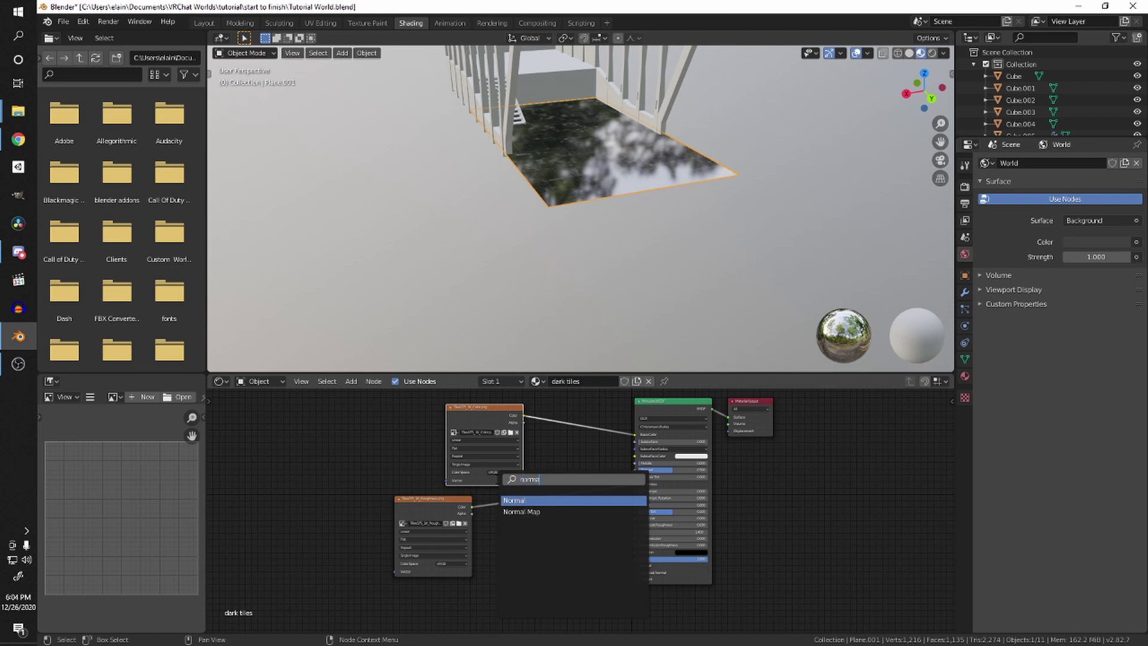
pyautogui.press('Down')
pyautogui.press('Return')
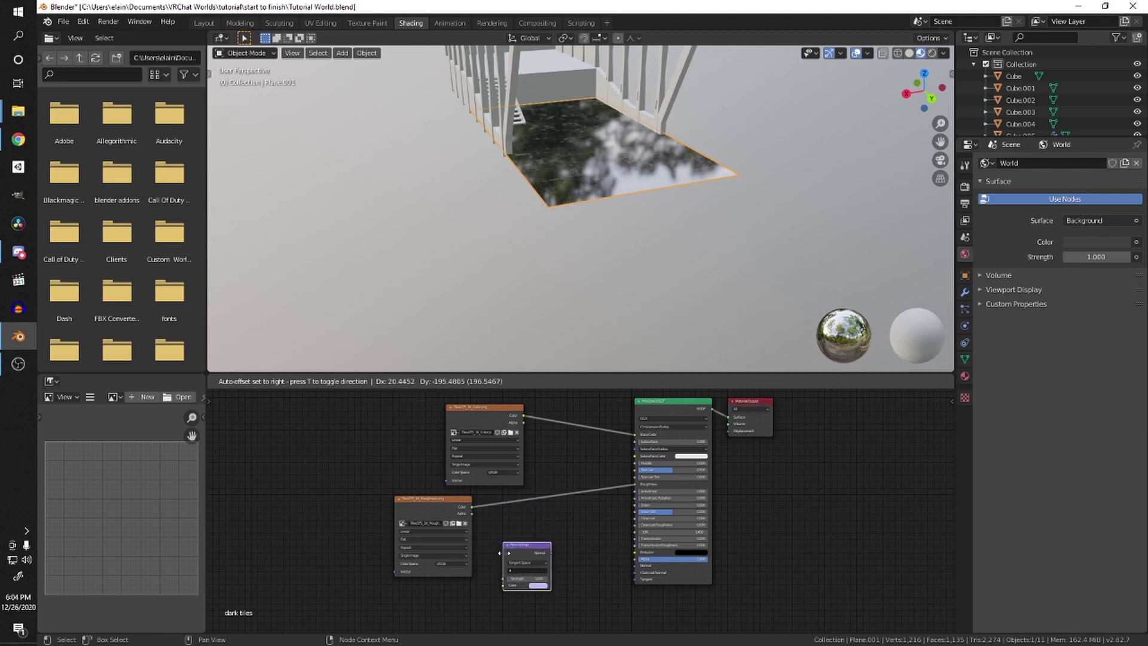
pyautogui.click(504, 547)
pyautogui.moveTo(565, 544); pyautogui.dragTo(581, 486, button='middle')
pyautogui.moveTo(564, 501); pyautogui.dragTo(651, 508)
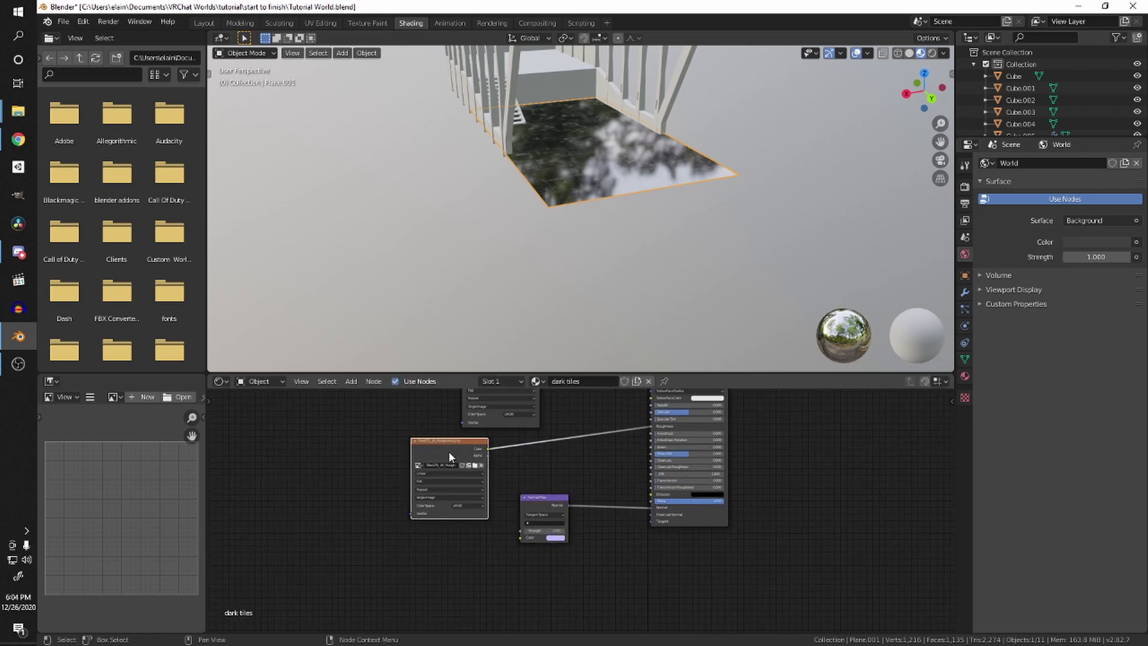
# Step: Duplicate the floor's roughness texture node, connect the copy to the Normal Map's Color, and load Tiles075_1K_Normal.png into it
pyautogui.click(448, 453)
pyautogui.hotkey('shift', 'd')
pyautogui.click(443, 547)
pyautogui.moveTo(480, 542); pyautogui.dragTo(525, 540)
pyautogui.click(467, 559)
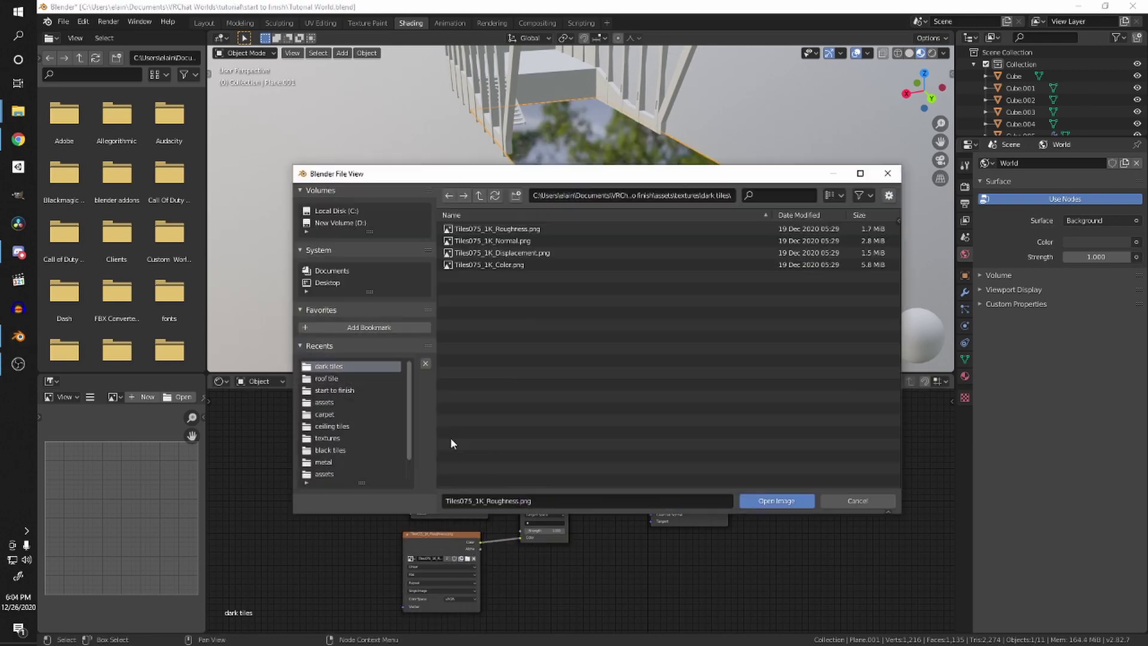
pyautogui.click(515, 241)
pyautogui.doubleClick(515, 242)
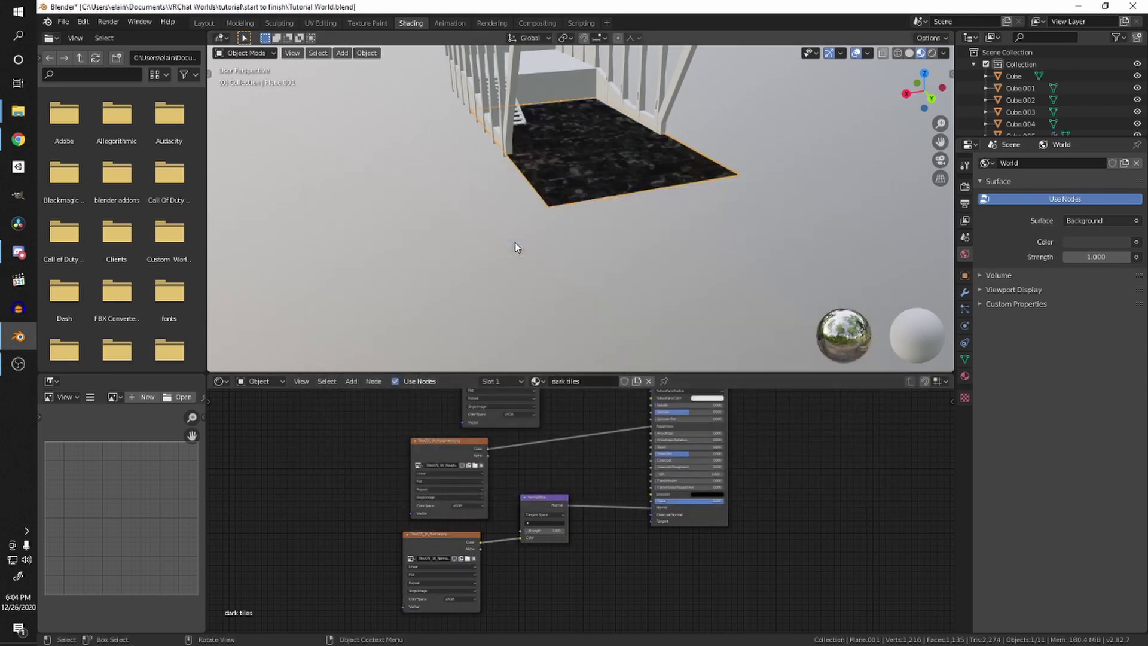
# Step: Examine the tiled floor up close and the building's untextured walls, posts and stairs
pyautogui.scroll(5, 544, 257)
pyautogui.moveTo(544, 258); pyautogui.dragTo(573, 211, button='middle')
pyautogui.scroll(-5, 503, 225)
pyautogui.scroll(4, 524, 259)
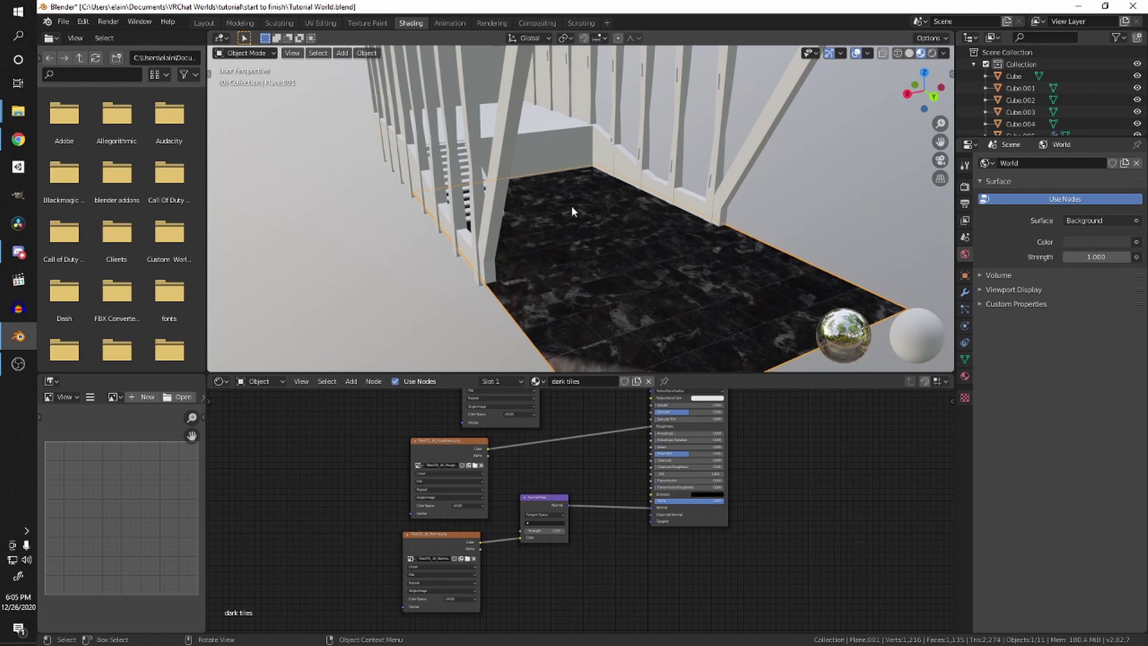
pyautogui.moveTo(576, 205); pyautogui.dragTo(522, 250, button='middle')
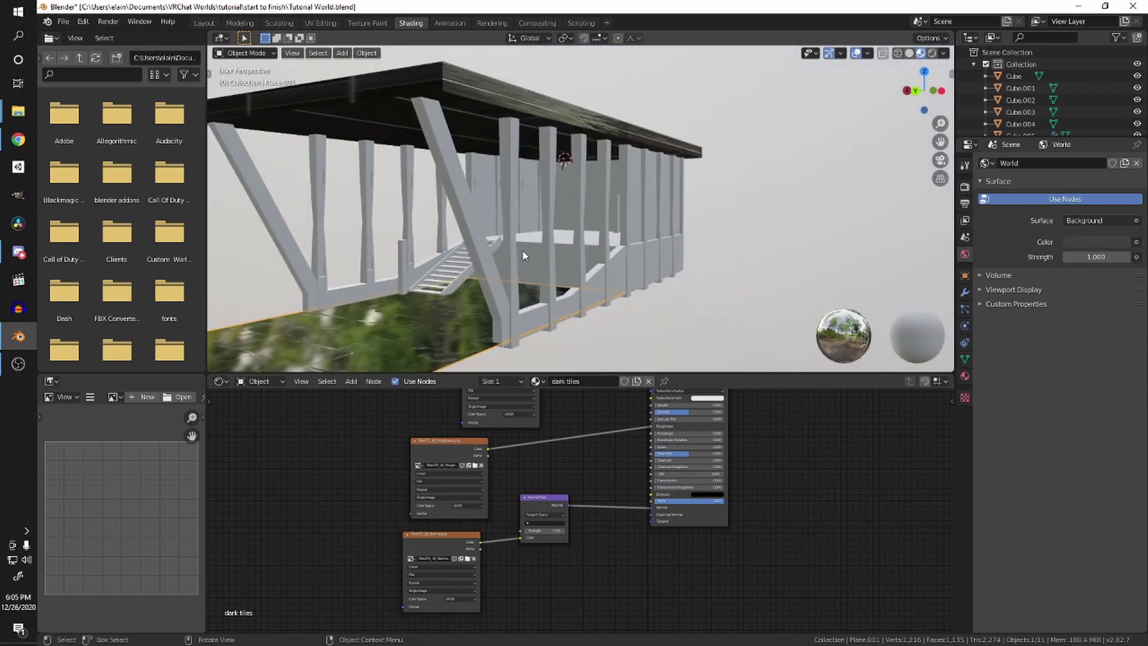
pyautogui.moveTo(523, 250); pyautogui.dragTo(585, 278, button='middle')
# Step: Give the building's side wall object a new material named "plank"
pyautogui.click(481, 218)
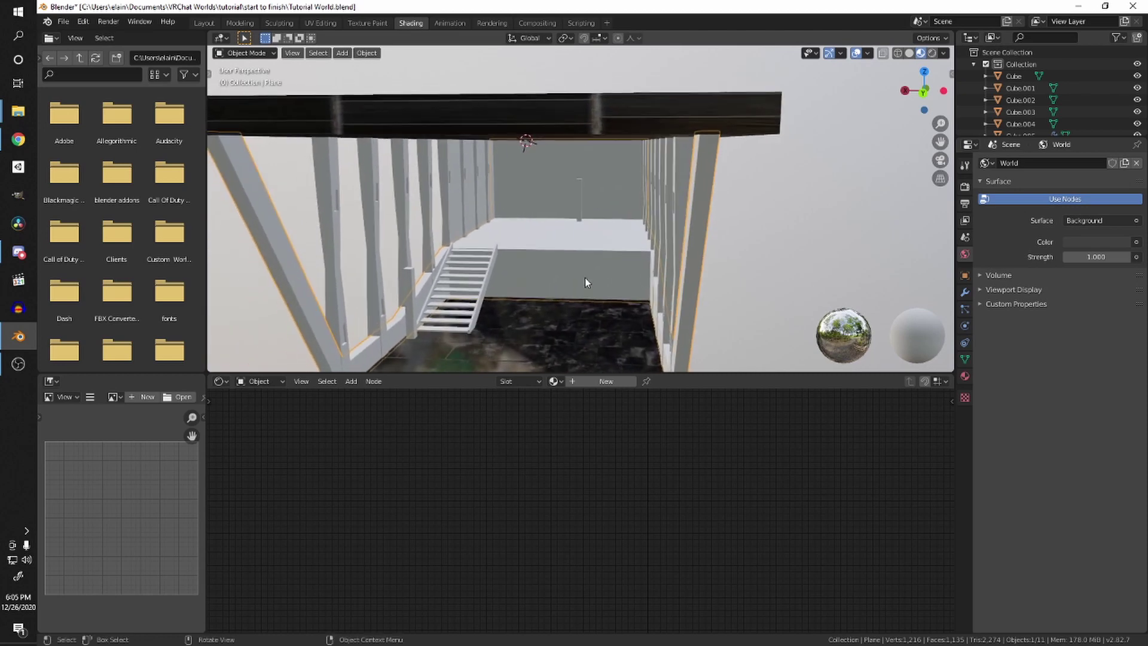
pyautogui.scroll(2, 578, 272)
pyautogui.scroll(2, 582, 203)
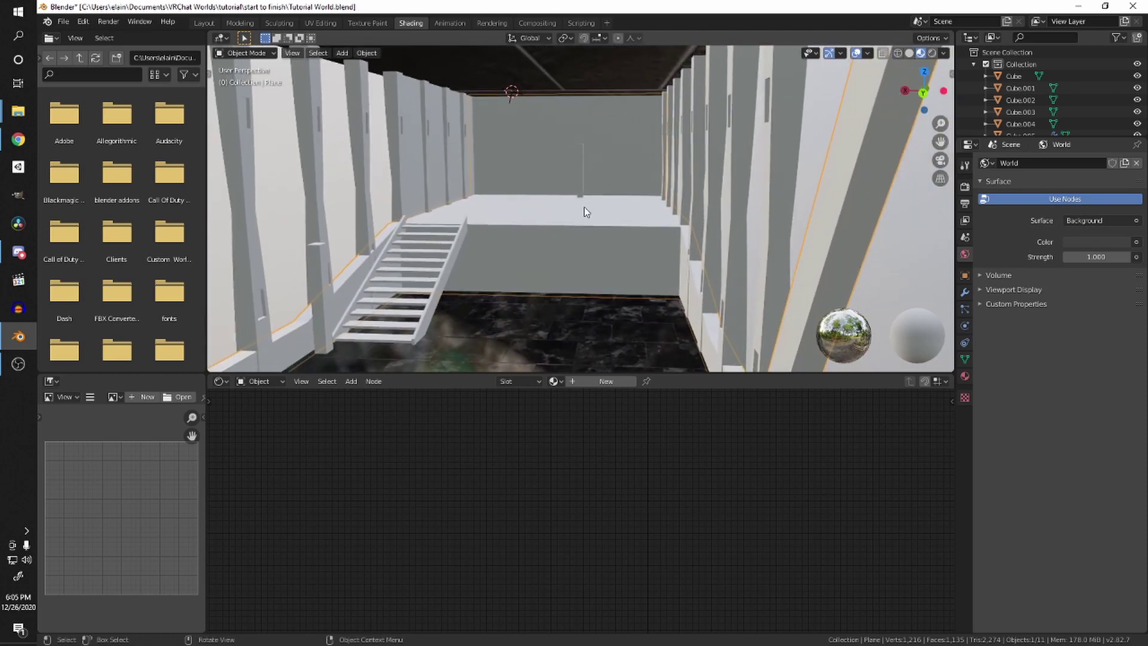
pyautogui.click(629, 383)
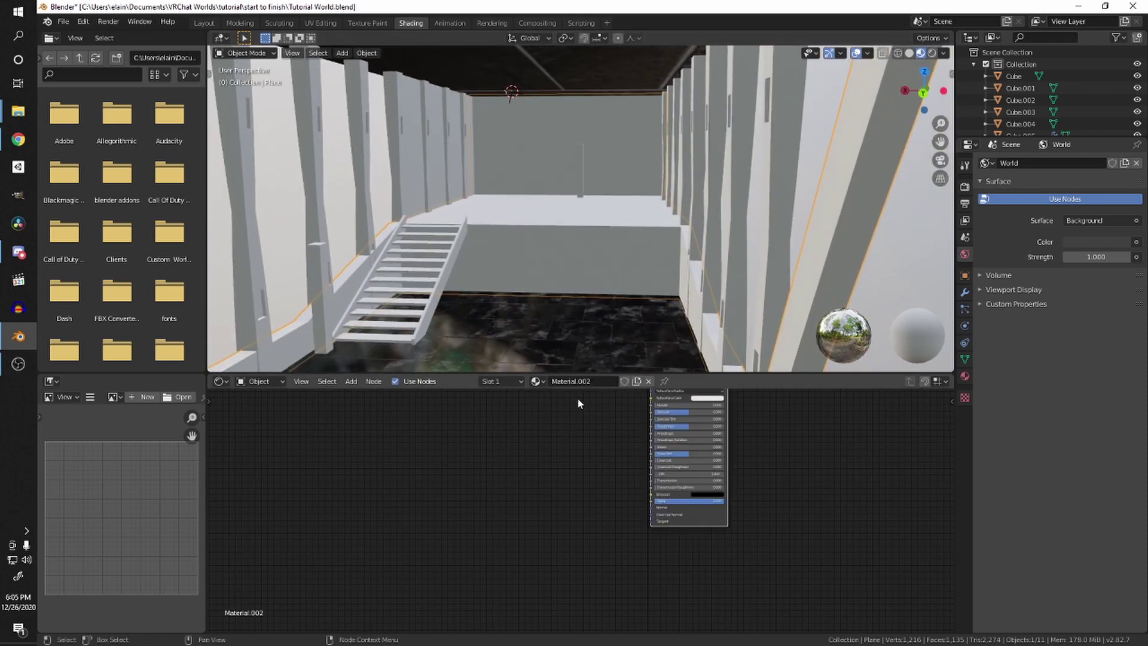
pyautogui.write('plan')
pyautogui.press('BackSpace')
pyautogui.press('BackSpace')
pyautogui.press('BackSpace')
pyautogui.press('Return')
# Step: Add an Image Texture node to the plank material and connect its Color to the Principled BSDF's Base Color
pyautogui.press('Home')
pyautogui.hotkey('shift', 'a')
pyautogui.moveTo(472, 522)
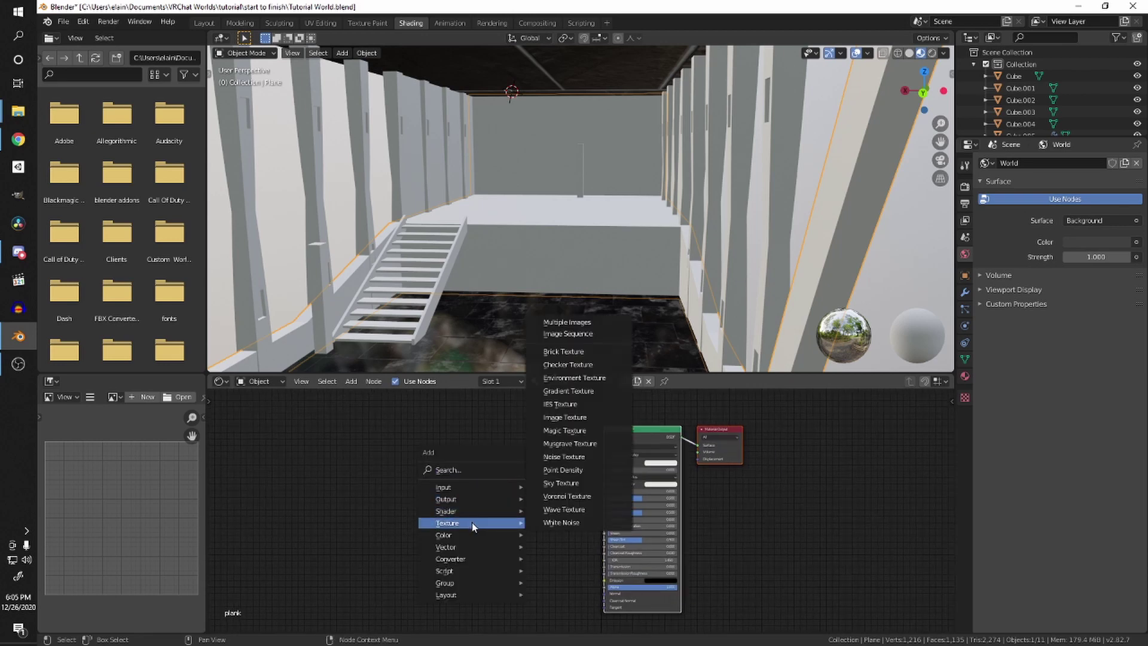
pyautogui.click(571, 405)
pyautogui.click(516, 481)
pyautogui.moveTo(516, 482); pyautogui.dragTo(605, 462)
# Step: Load Planks002_1K_Color.png from the assets textures' planks folder into the plank material's image texture node
pyautogui.click(505, 498)
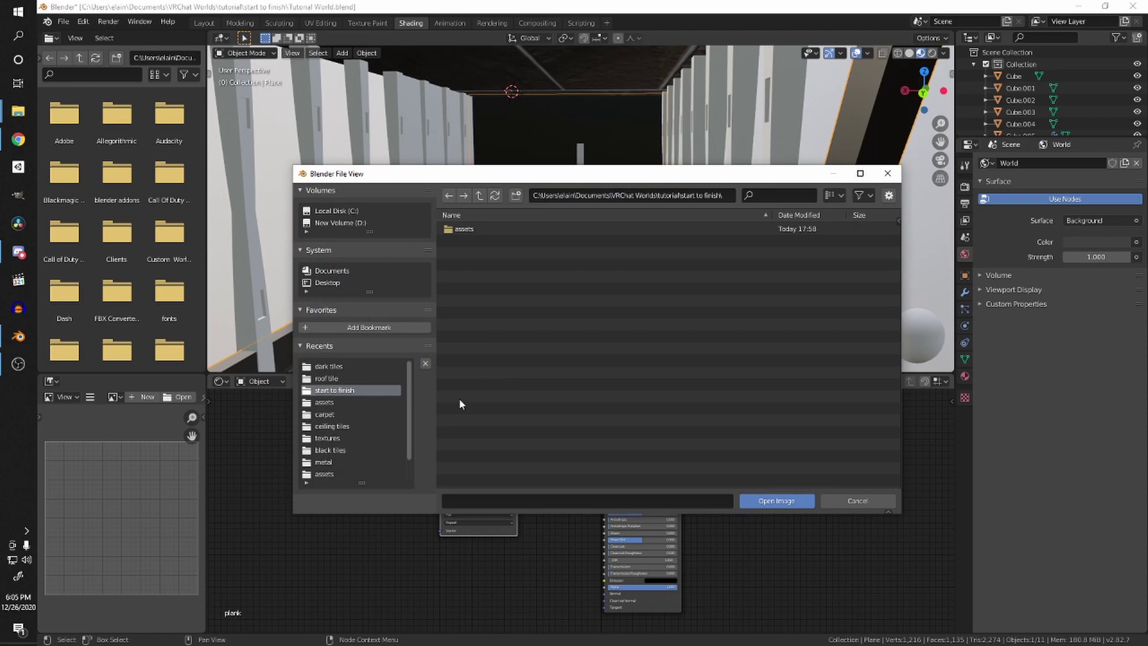
pyautogui.click(488, 228)
pyautogui.doubleClick(488, 228)
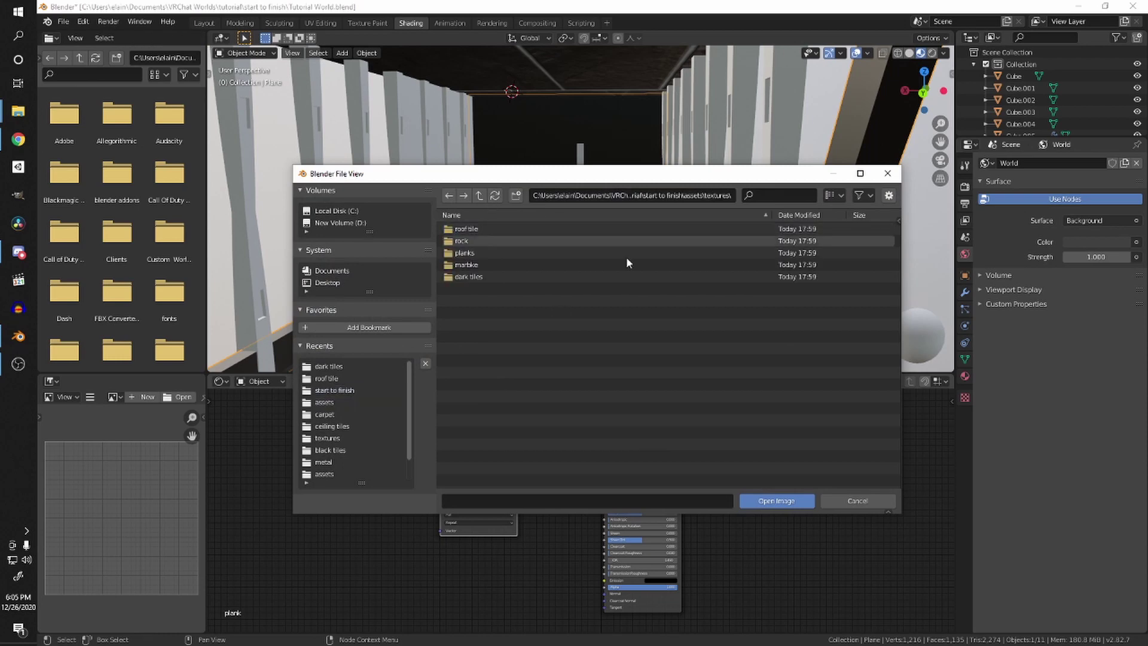
pyautogui.doubleClick(513, 251)
pyautogui.click(517, 265)
pyautogui.doubleClick(517, 265)
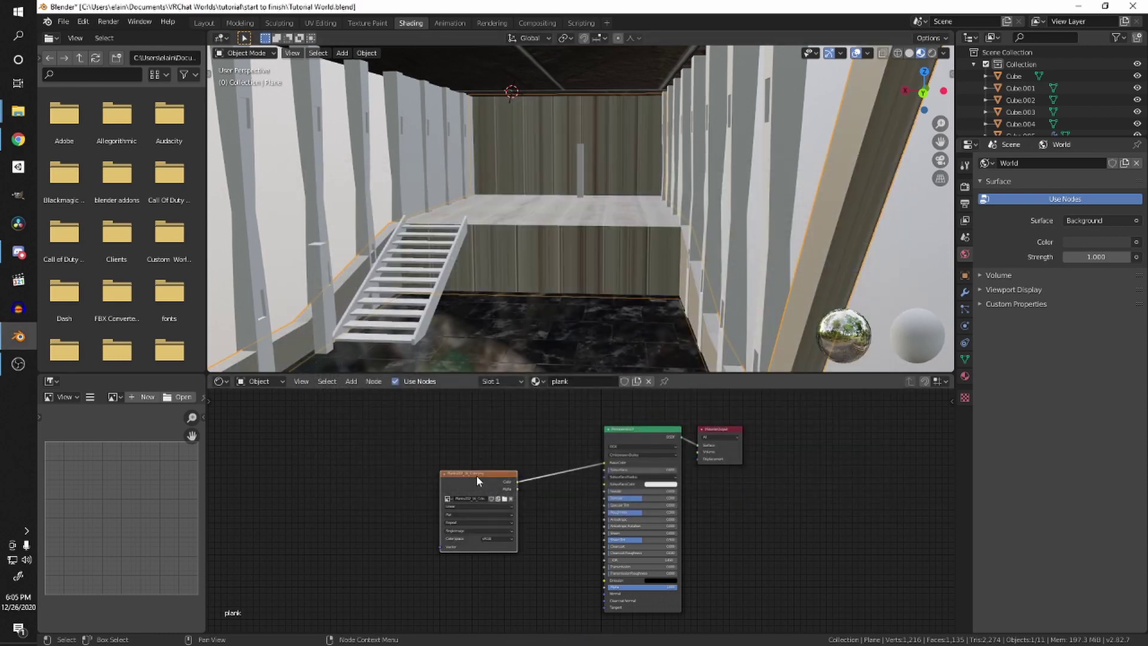
# Step: Duplicate the plank color texture node, connect the copy to the Principled BSDF's Roughness, and load Planks002_1K_Roughness.png into it
pyautogui.moveTo(476, 475); pyautogui.dragTo(481, 561)
pyautogui.moveTo(450, 501); pyautogui.dragTo(617, 470)
pyautogui.click(437, 518)
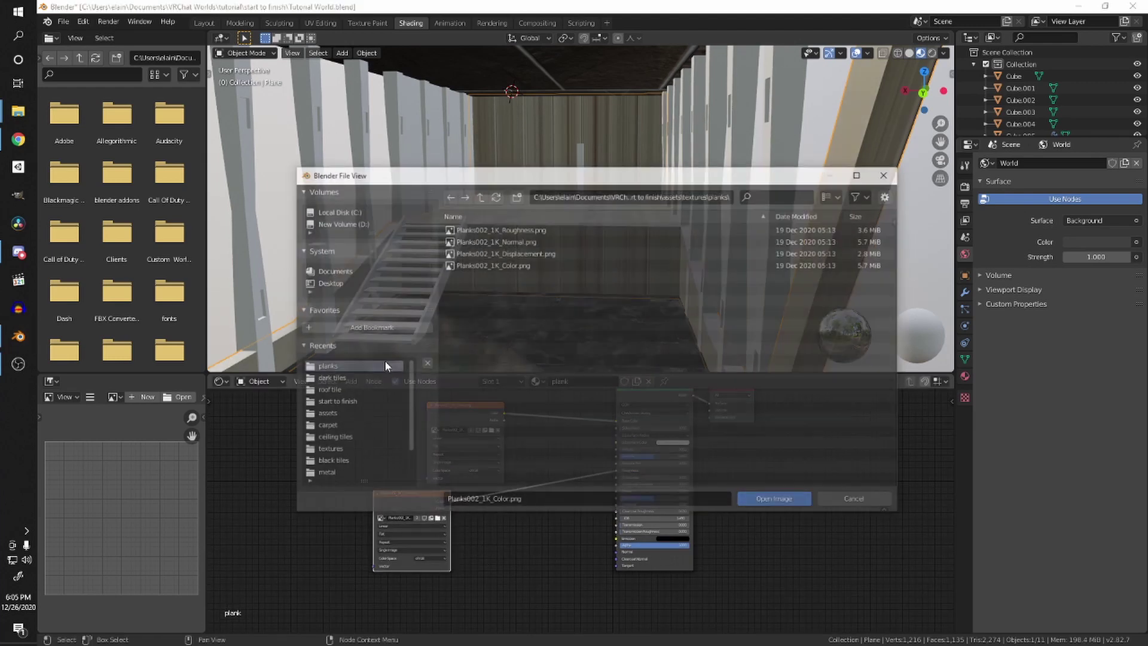
pyautogui.click(530, 228)
pyautogui.doubleClick(530, 229)
# Step: Add a Normal Map node to the plank material and connect it to the Principled BSDF's Normal
pyautogui.moveTo(537, 579); pyautogui.dragTo(536, 554, button='middle')
pyautogui.hotkey('shift', 'a')
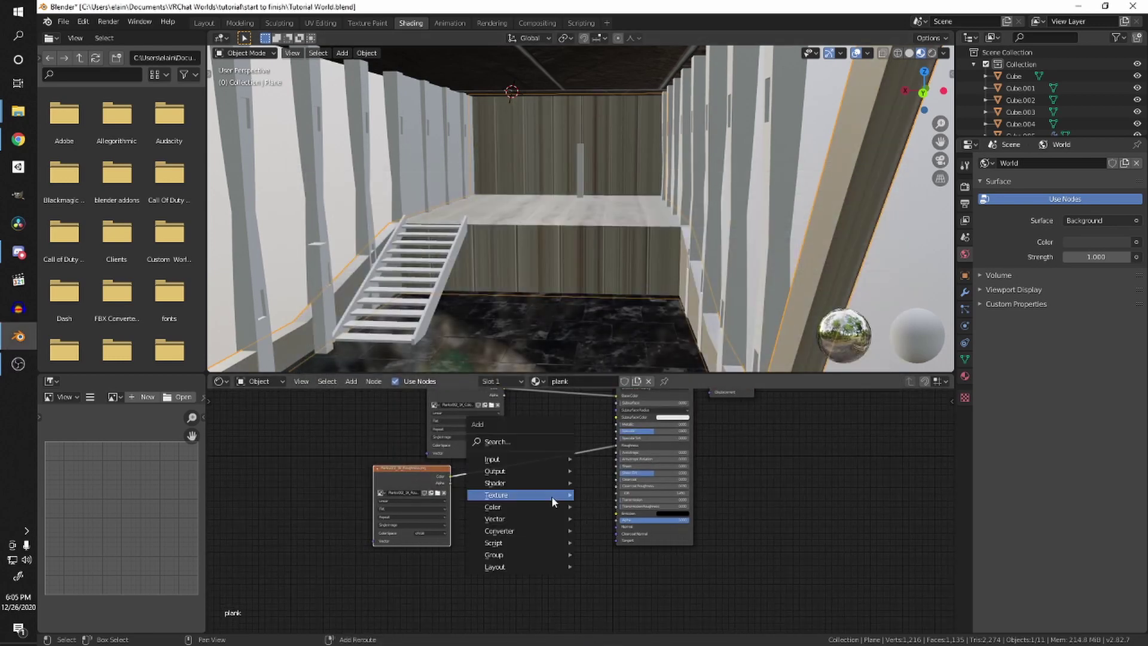
pyautogui.click(530, 438)
pyautogui.write('norma')
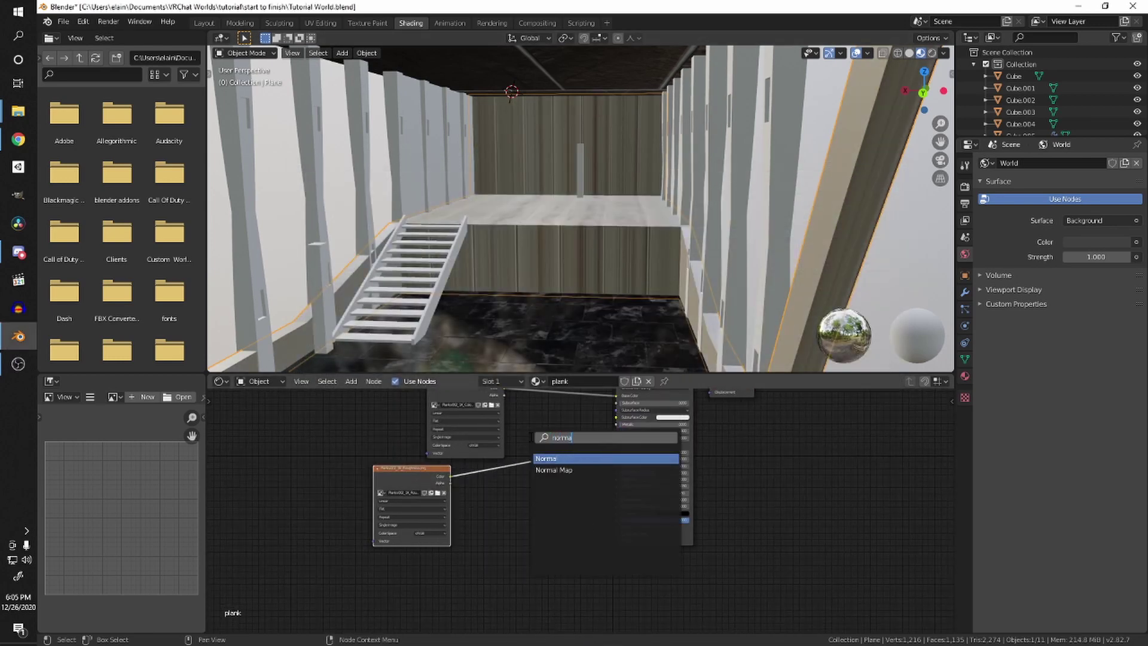
pyautogui.click(550, 469)
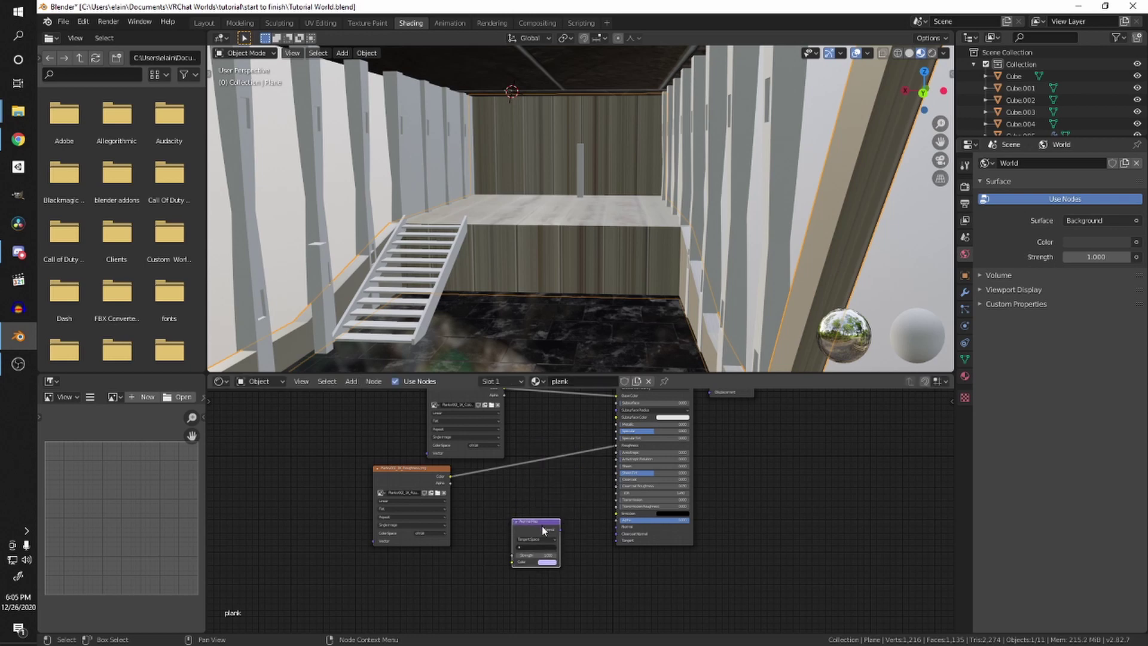
pyautogui.click(542, 525)
pyautogui.moveTo(561, 529); pyautogui.dragTo(614, 526)
# Step: Duplicate the plank roughness texture node, connect the copy to the Normal Map's Color, and load Planks002_1K_Normal.png into it
pyautogui.click(385, 467)
pyautogui.hotkey('shift', 'd')
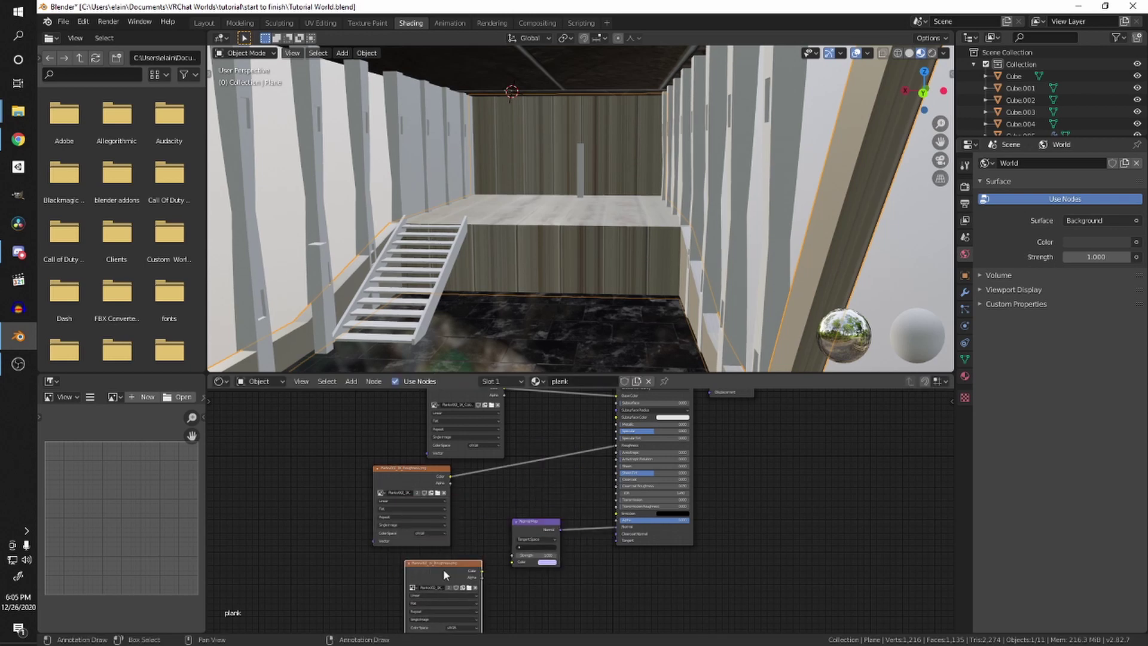
pyautogui.click(477, 565)
pyautogui.moveTo(479, 562); pyautogui.dragTo(512, 563)
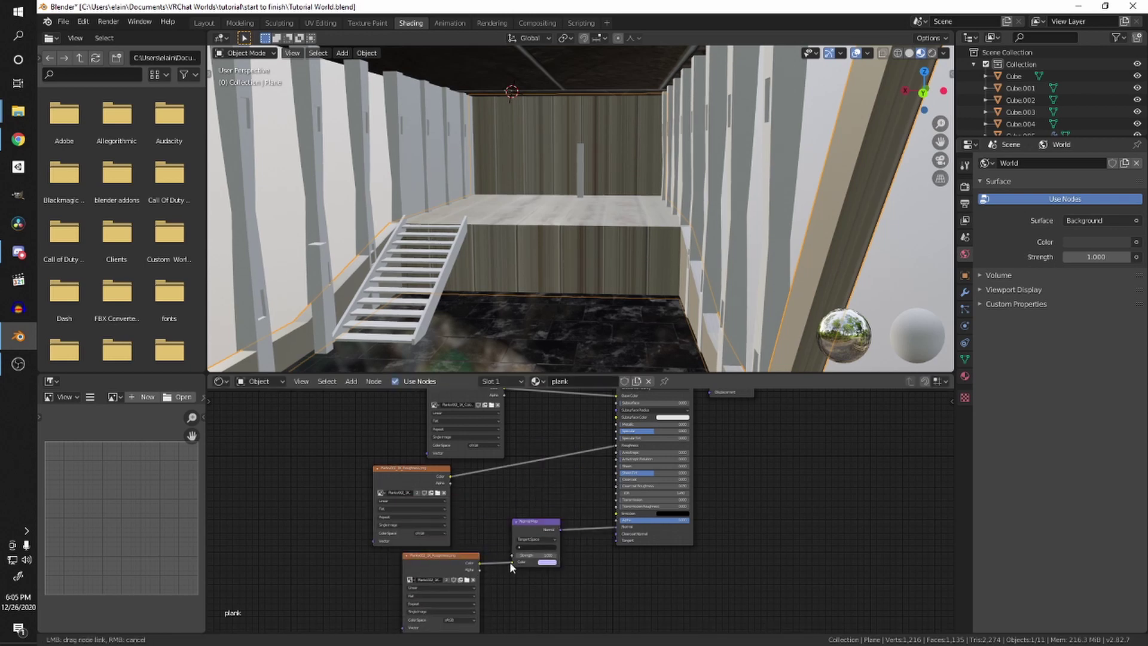
pyautogui.click(467, 580)
pyautogui.doubleClick(512, 241)
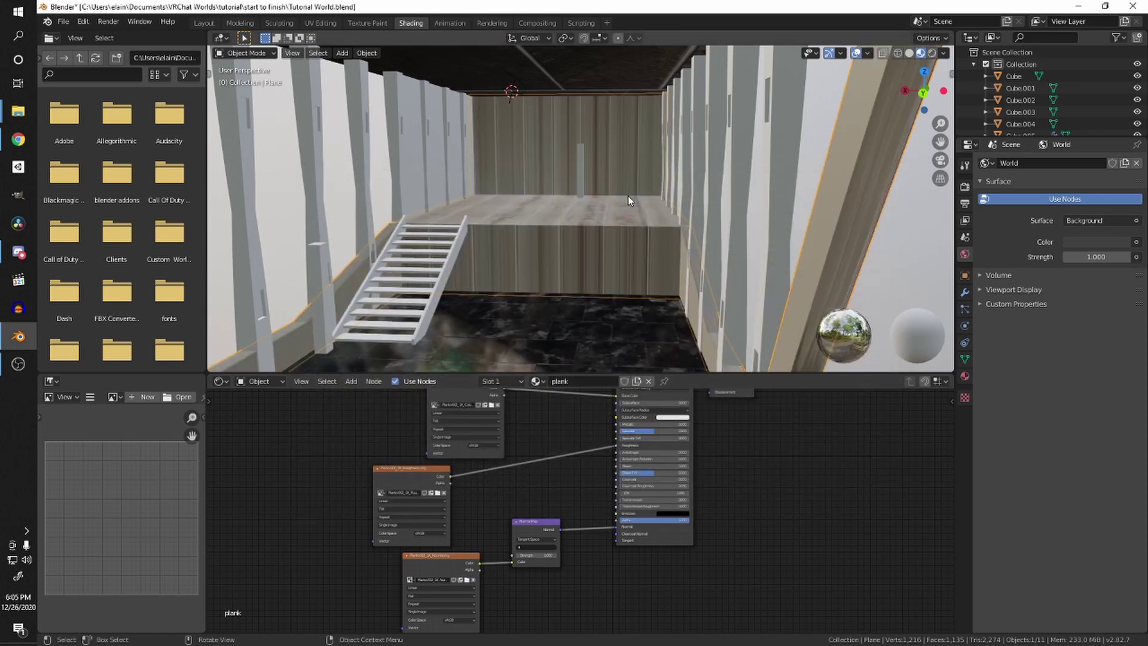
# Step: Inspect the planked walls and bare stairs, and check the available texture folders in File Explorer
pyautogui.moveTo(592, 239); pyautogui.dragTo(680, 219, button='middle')
pyautogui.scroll(-3, 631, 225)
pyautogui.scroll(4, 631, 227)
pyautogui.click(572, 227)
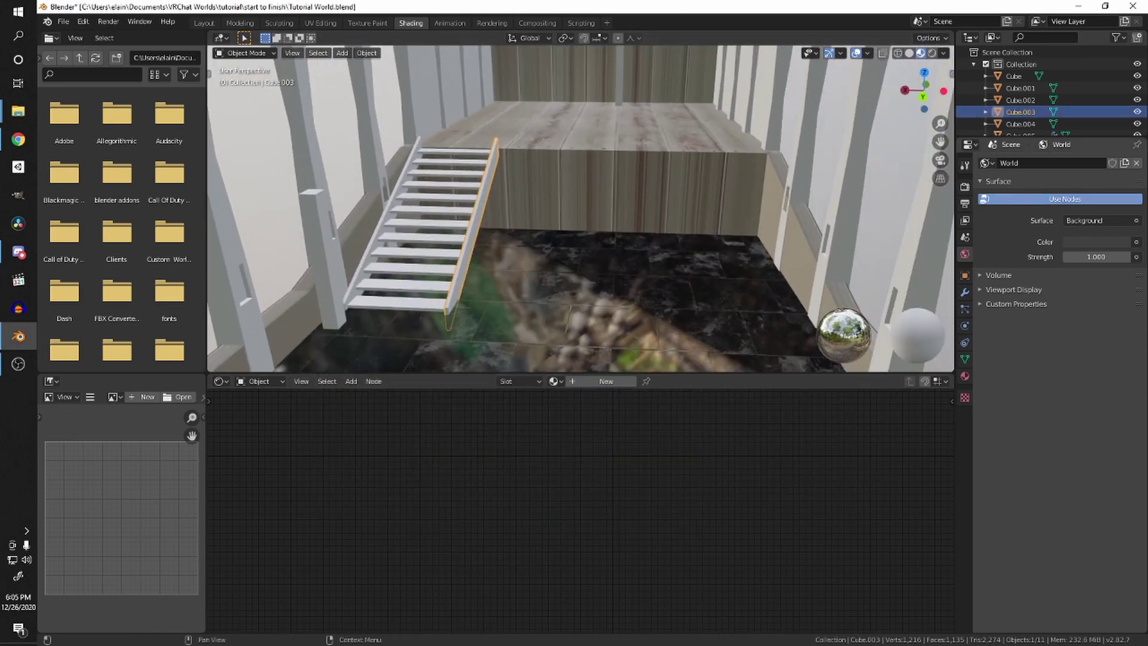
pyautogui.hotkey('alt', 'Tab')
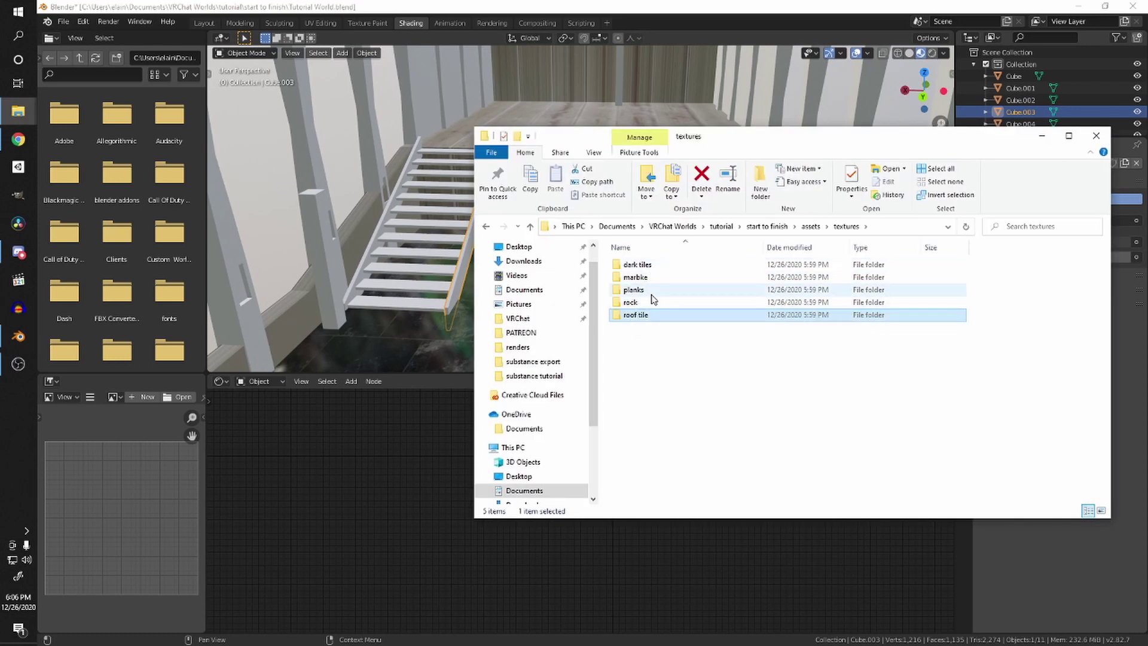
pyautogui.moveTo(740, 138); pyautogui.dragTo(1145, 169)
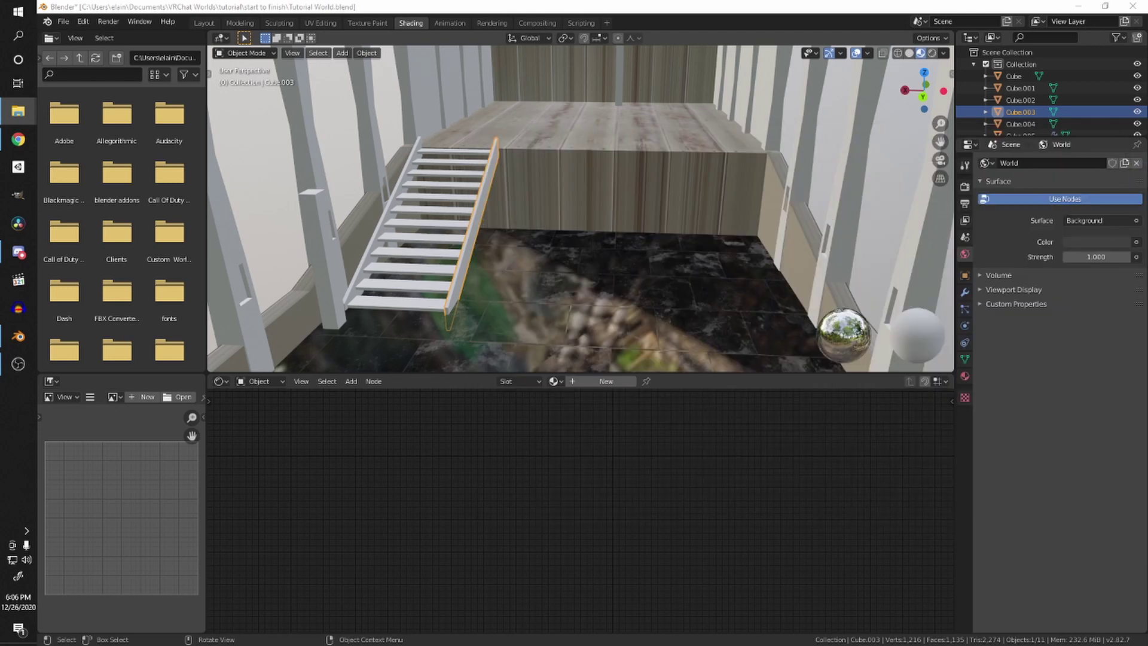
# Step: Give the row of vertical wall posts a new material named "marble"
pyautogui.click(858, 162)
pyautogui.scroll(-4, 809, 199)
pyautogui.moveTo(809, 199); pyautogui.dragTo(771, 184, button='middle')
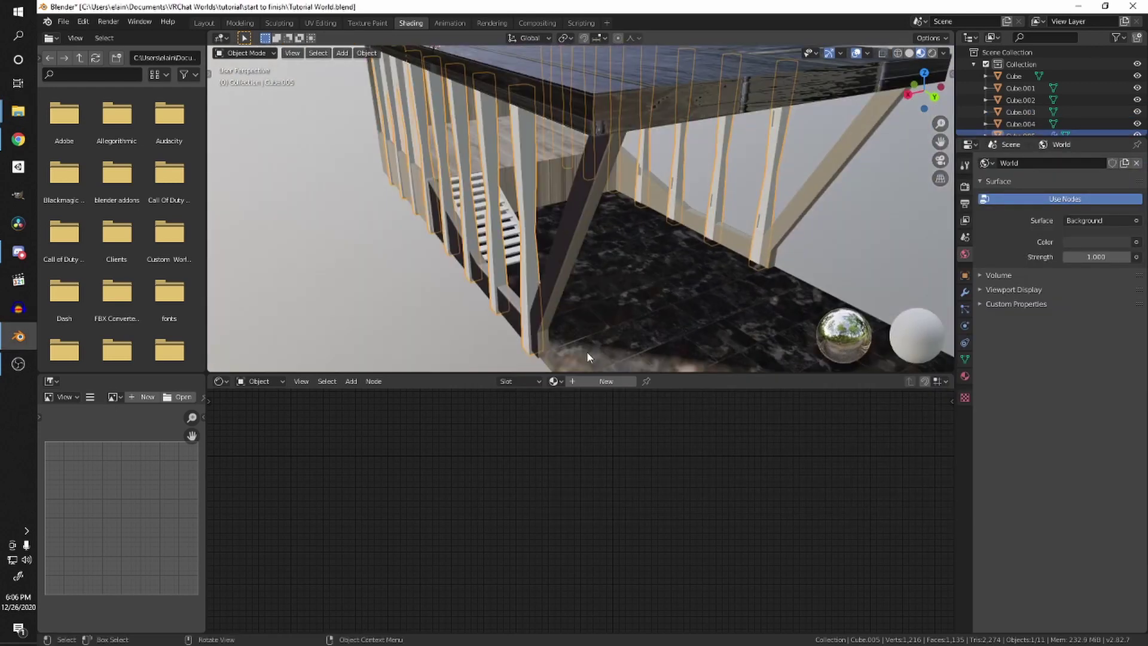
pyautogui.click(601, 381)
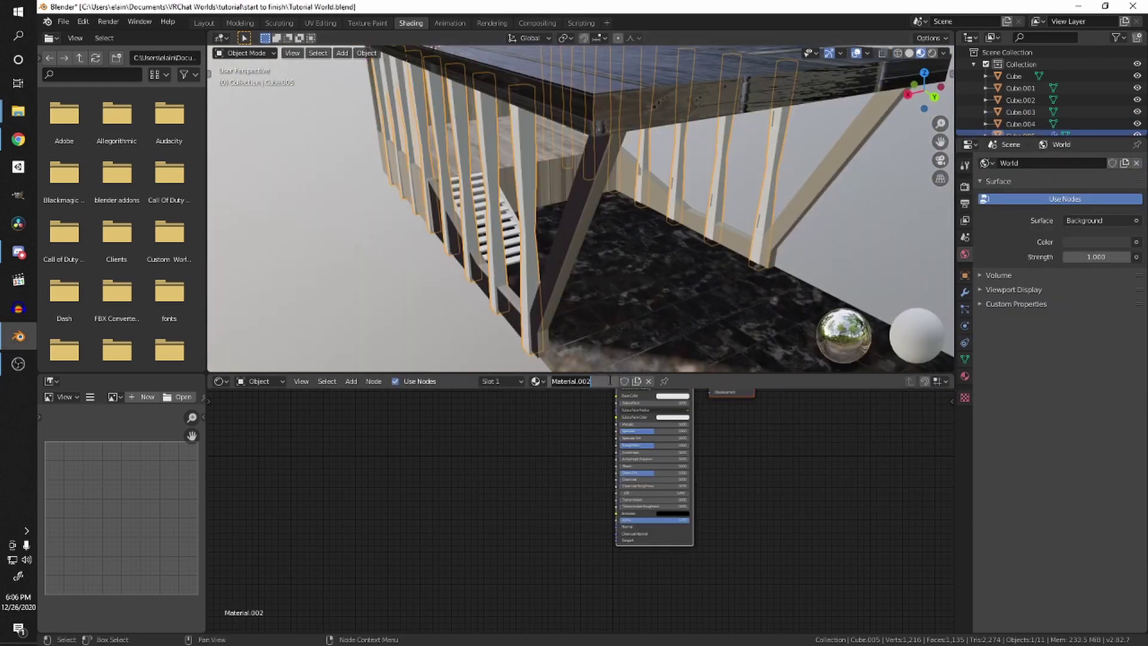
pyautogui.write('marble')
pyautogui.press('Return')
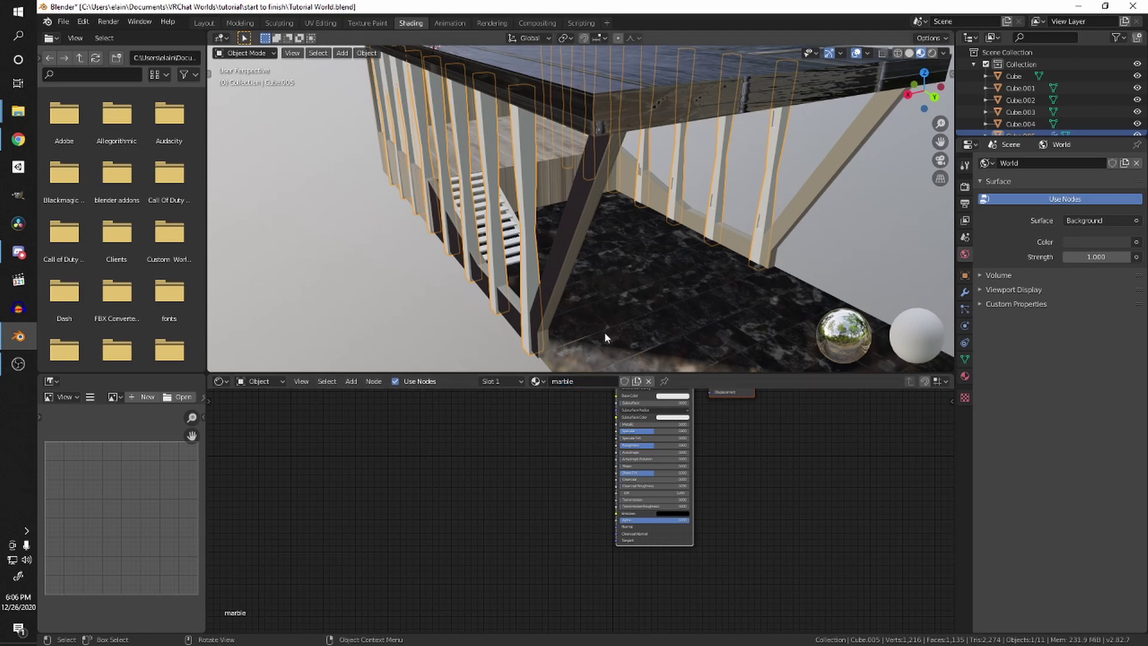
# Step: Add an Image Texture node to the marble material and connect its Color to the Principled BSDF's Base Color
pyautogui.press('Home')
pyautogui.hotkey('shift', 'a')
pyautogui.moveTo(543, 546)
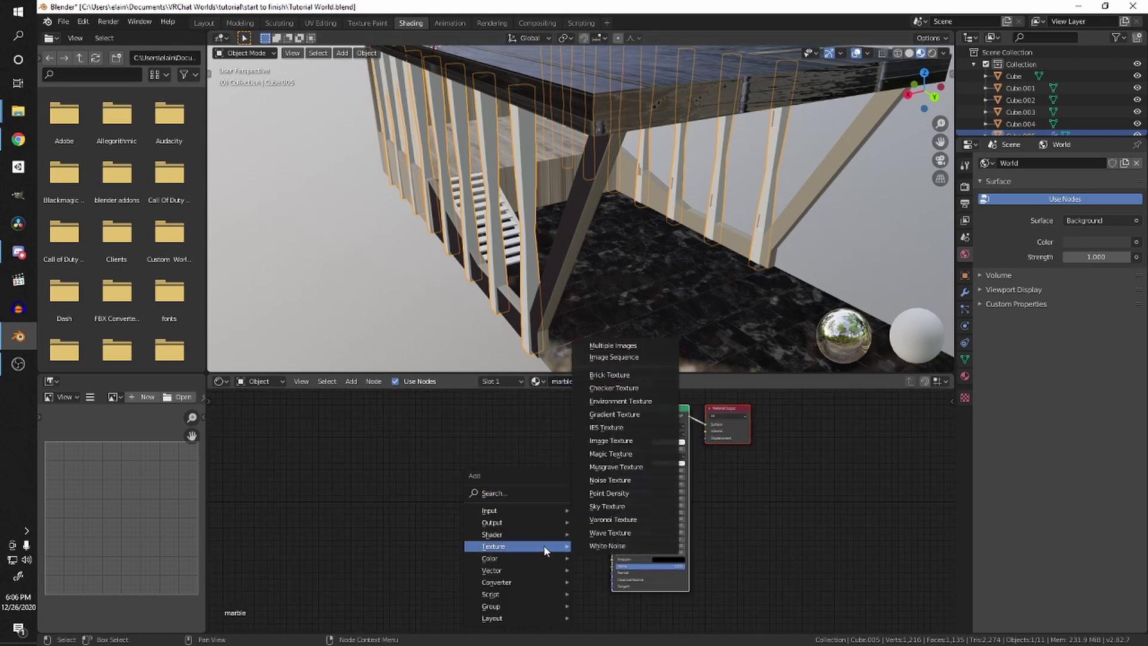
pyautogui.click(628, 423)
pyautogui.moveTo(549, 467); pyautogui.dragTo(613, 441)
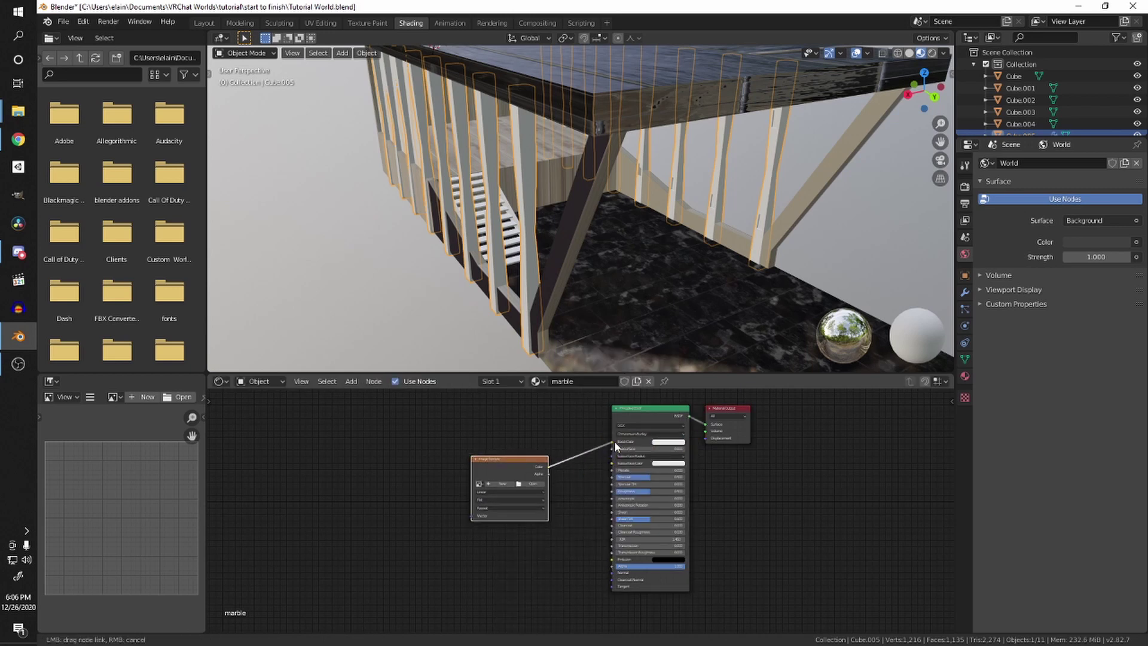
# Step: Load Marble002_1K_Color.png from the assets textures' marbke folder into the marble material's image texture node
pyautogui.click(529, 481)
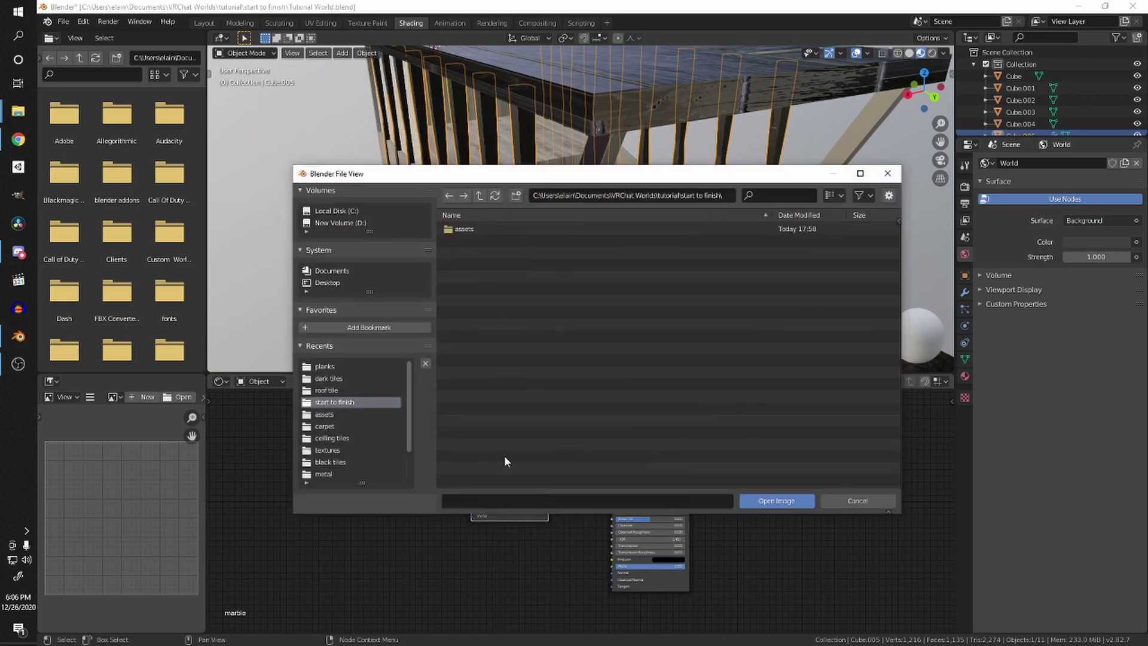
pyautogui.doubleClick(471, 232)
pyautogui.doubleClick(472, 232)
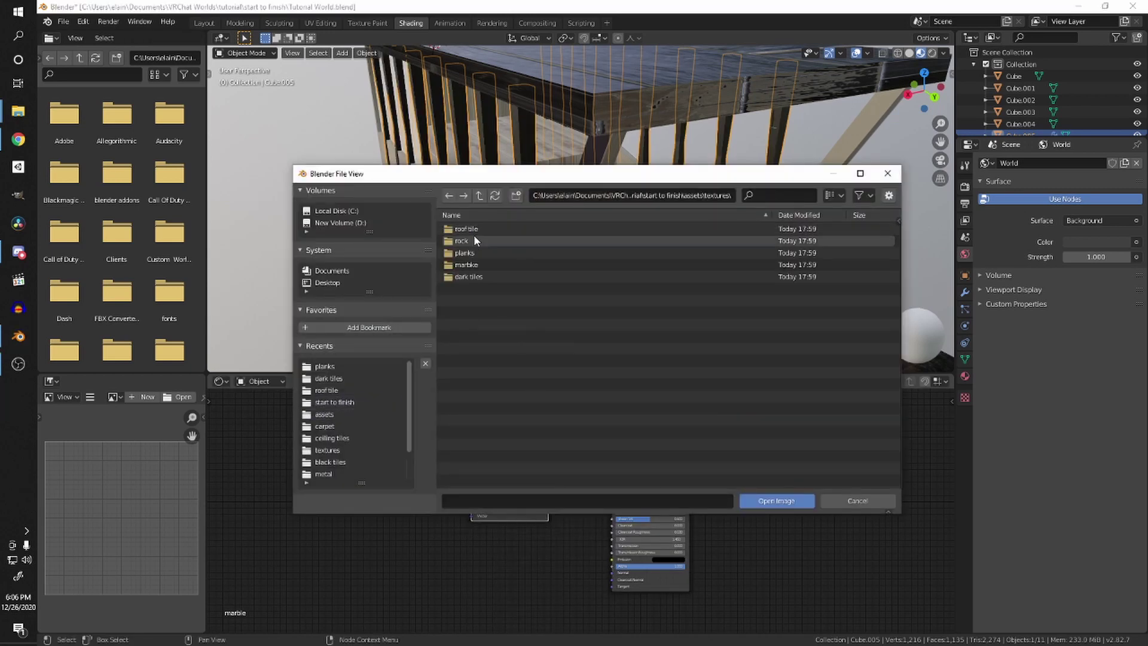
pyautogui.doubleClick(465, 265)
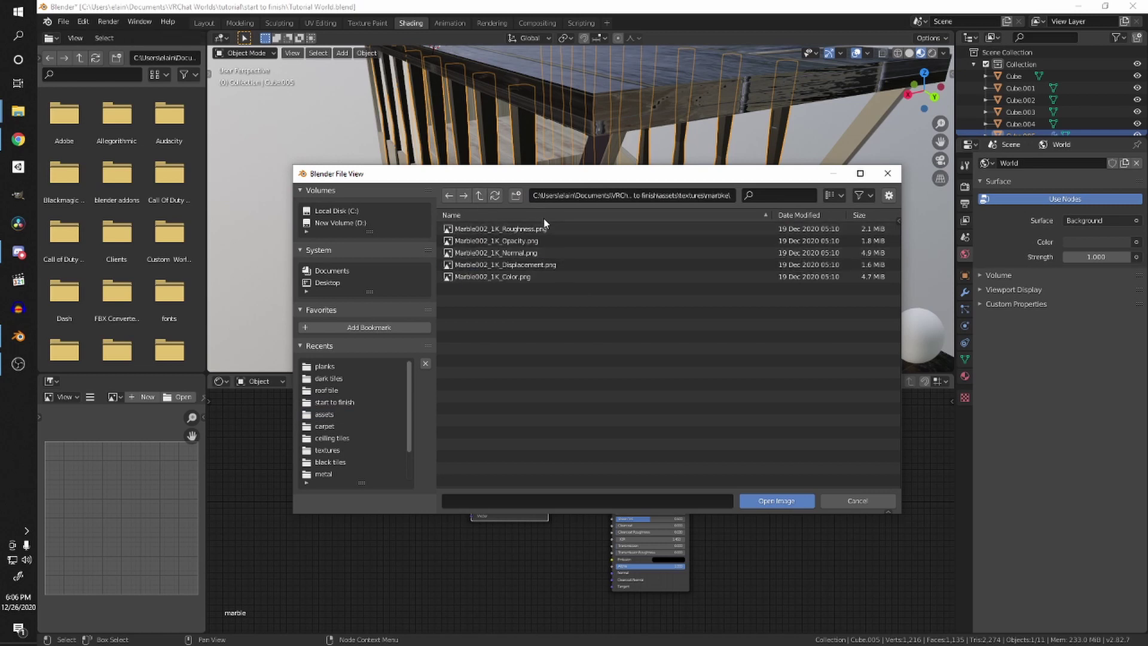
pyautogui.doubleClick(508, 277)
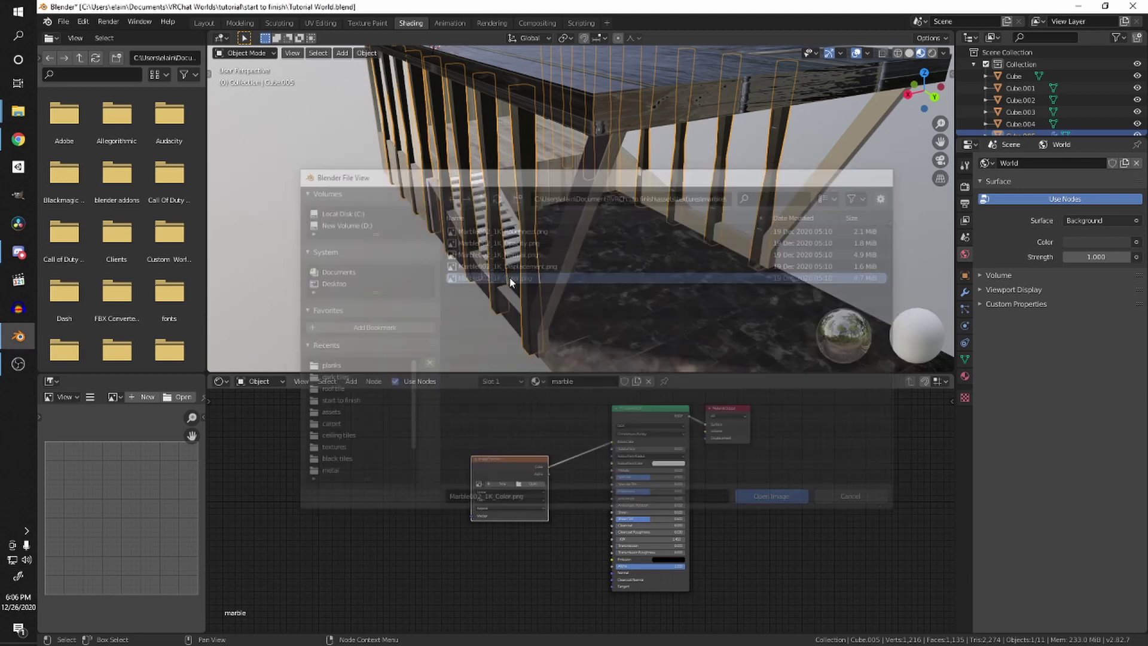
# Step: Duplicate the marble color texture node, connect the copy to the Principled BSDF's Roughness, and load Marble002_1K_Roughness.png into it
pyautogui.moveTo(509, 278); pyautogui.dragTo(550, 275, button='middle')
pyautogui.moveTo(506, 459); pyautogui.dragTo(465, 436)
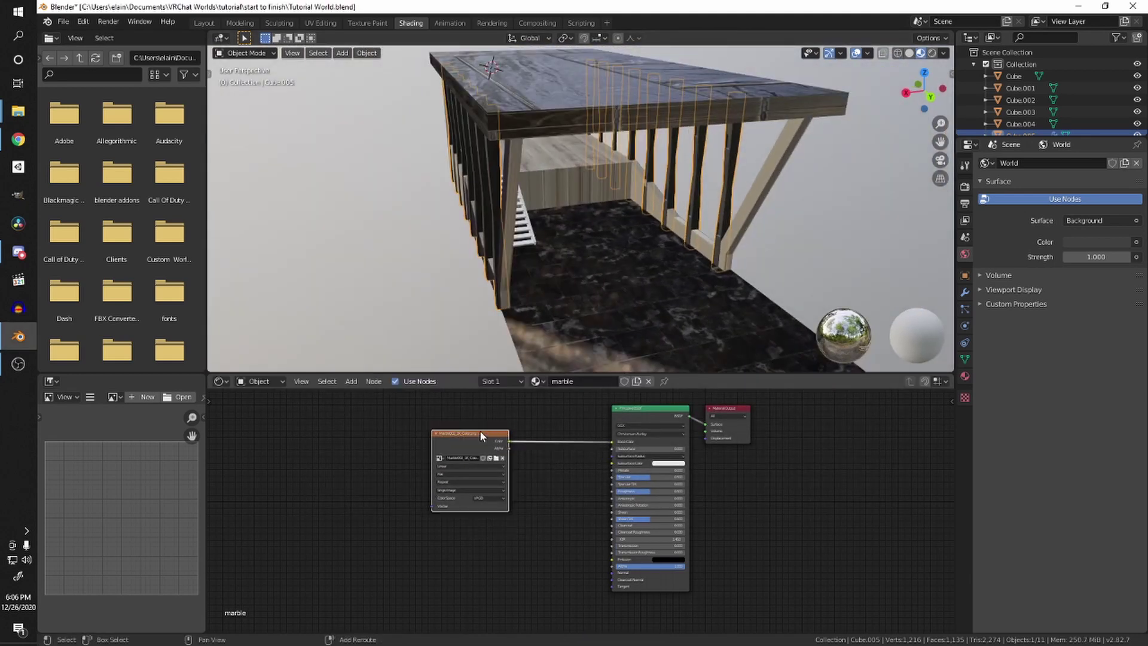
pyautogui.hotkey('shift', 'd')
pyautogui.click(429, 504)
pyautogui.moveTo(430, 508); pyautogui.dragTo(612, 492)
pyautogui.click(418, 526)
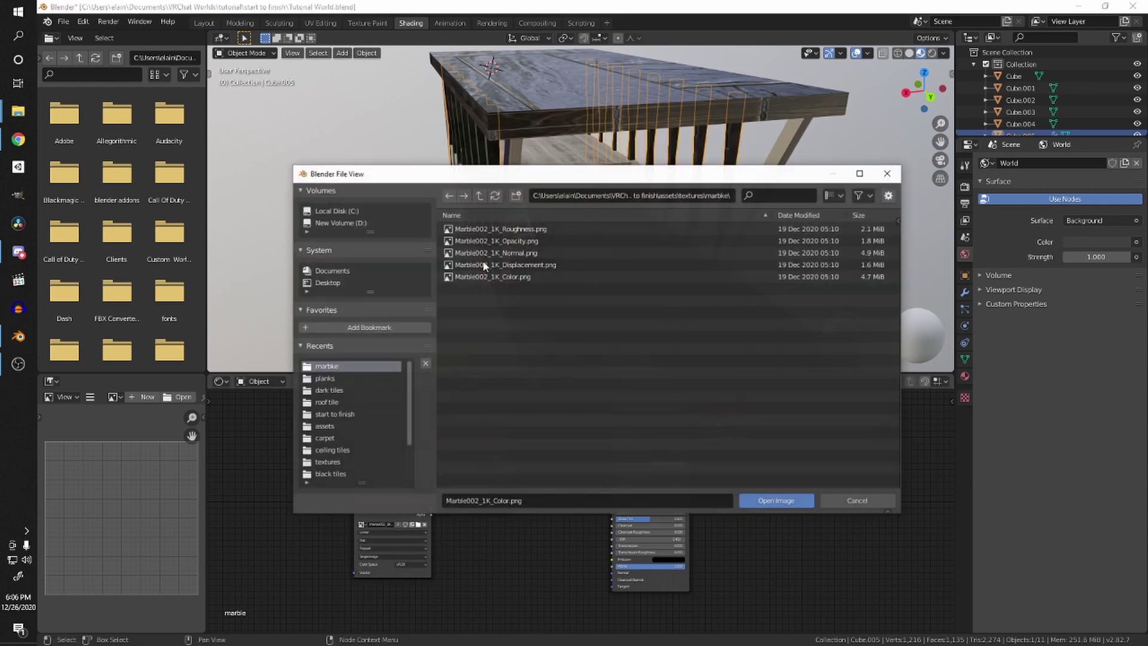
pyautogui.click(525, 228)
pyautogui.click(526, 228)
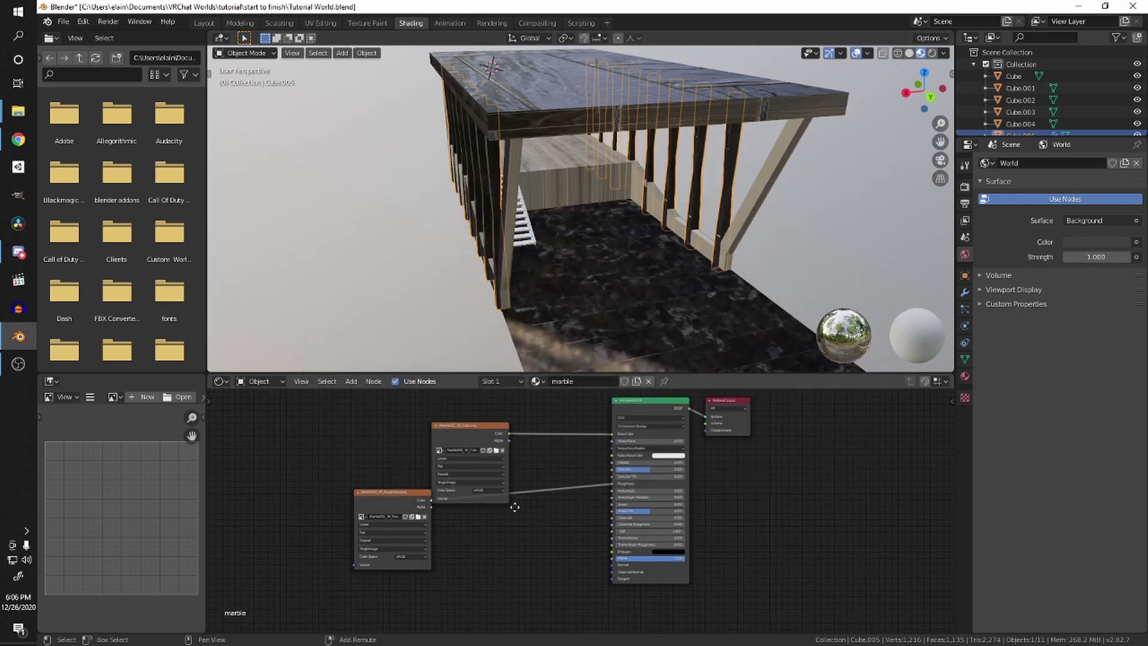
# Step: Move the marble material's output node lower and add a Normal Map node feeding the Principled BSDF's Normal
pyautogui.moveTo(522, 533); pyautogui.dragTo(472, 498, button='middle')
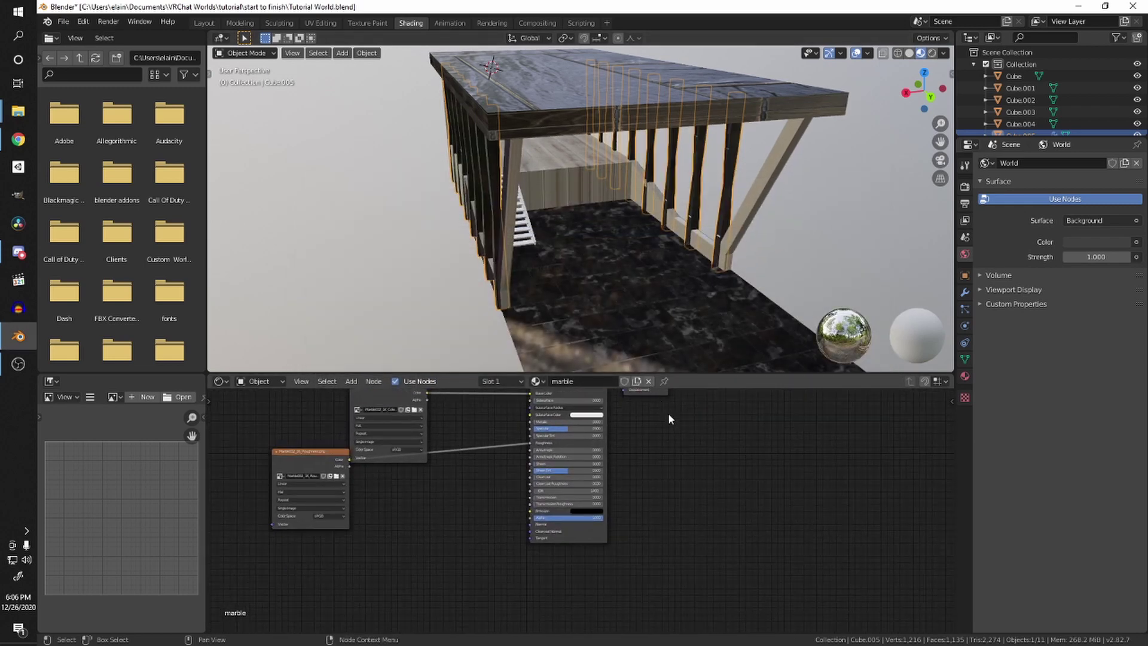
pyautogui.moveTo(669, 413); pyautogui.dragTo(668, 471)
pyautogui.moveTo(666, 479); pyautogui.dragTo(685, 442, button='middle')
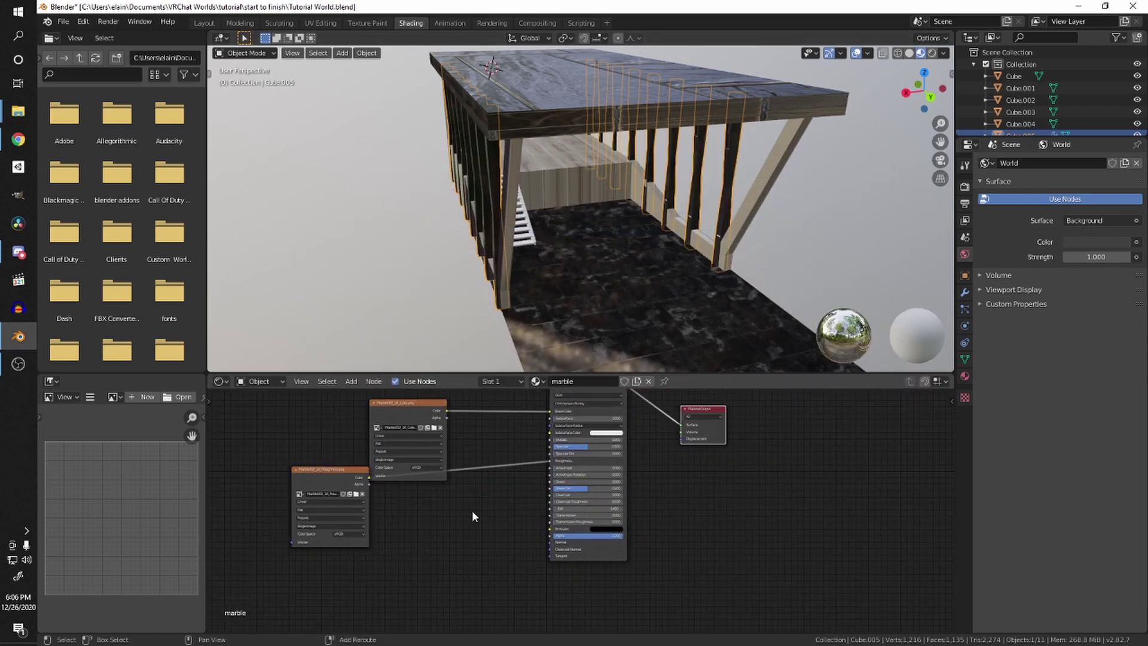
pyautogui.hotkey('shift', 'a')
pyautogui.click(463, 486)
pyautogui.write('normal map')
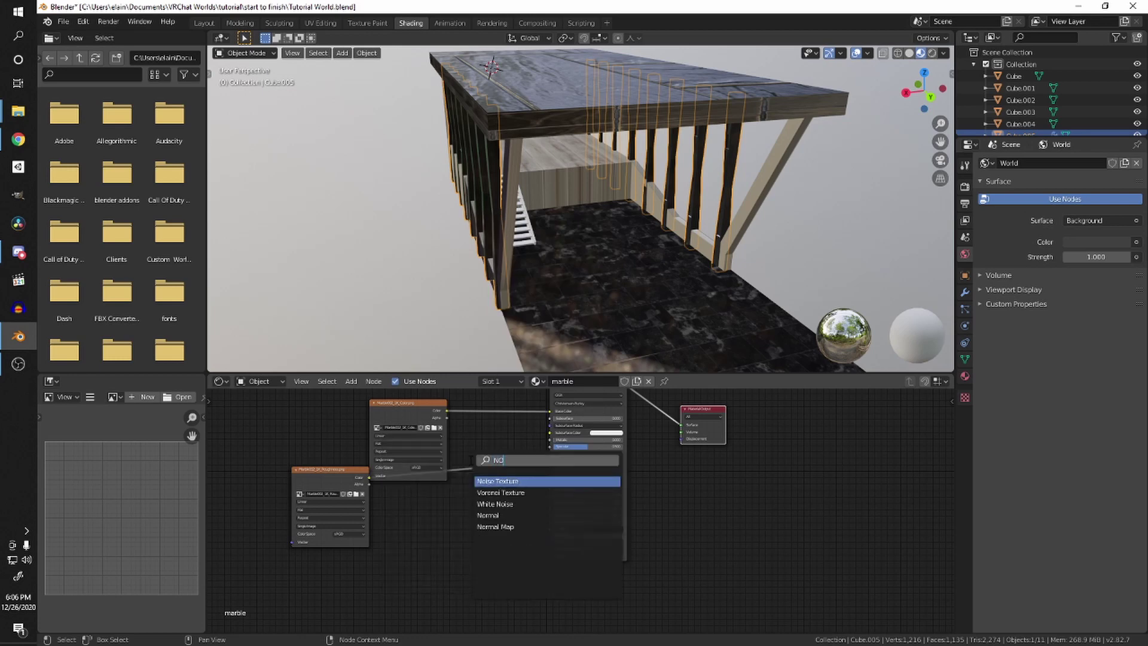
pyautogui.press('Return')
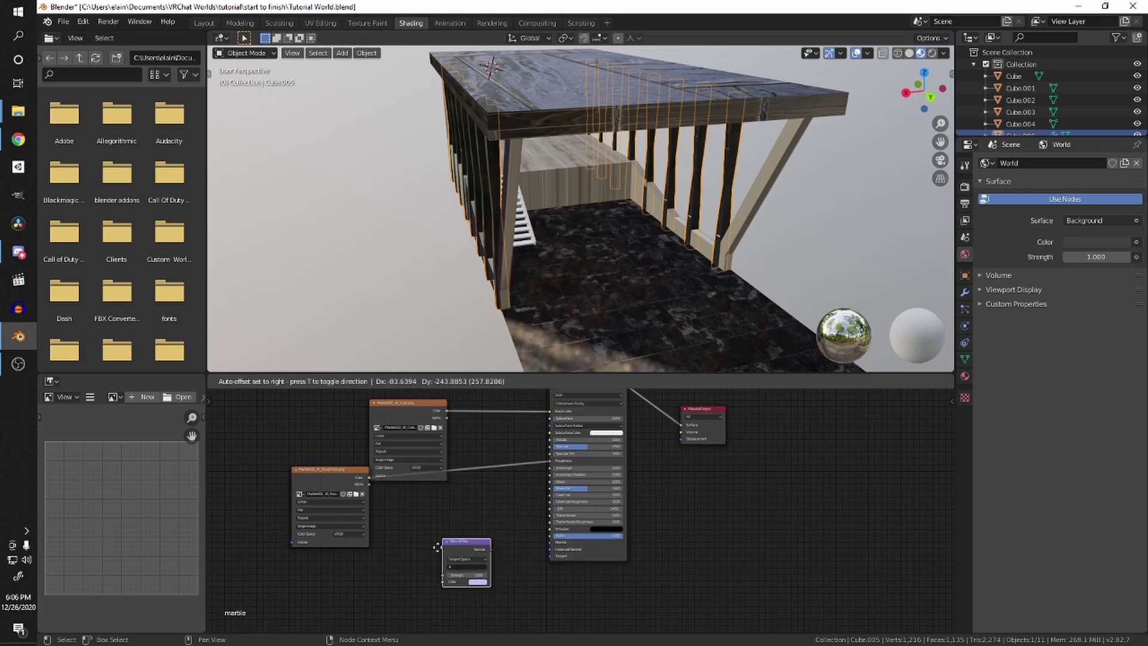
pyautogui.click(441, 549)
pyautogui.moveTo(484, 558); pyautogui.dragTo(549, 543)
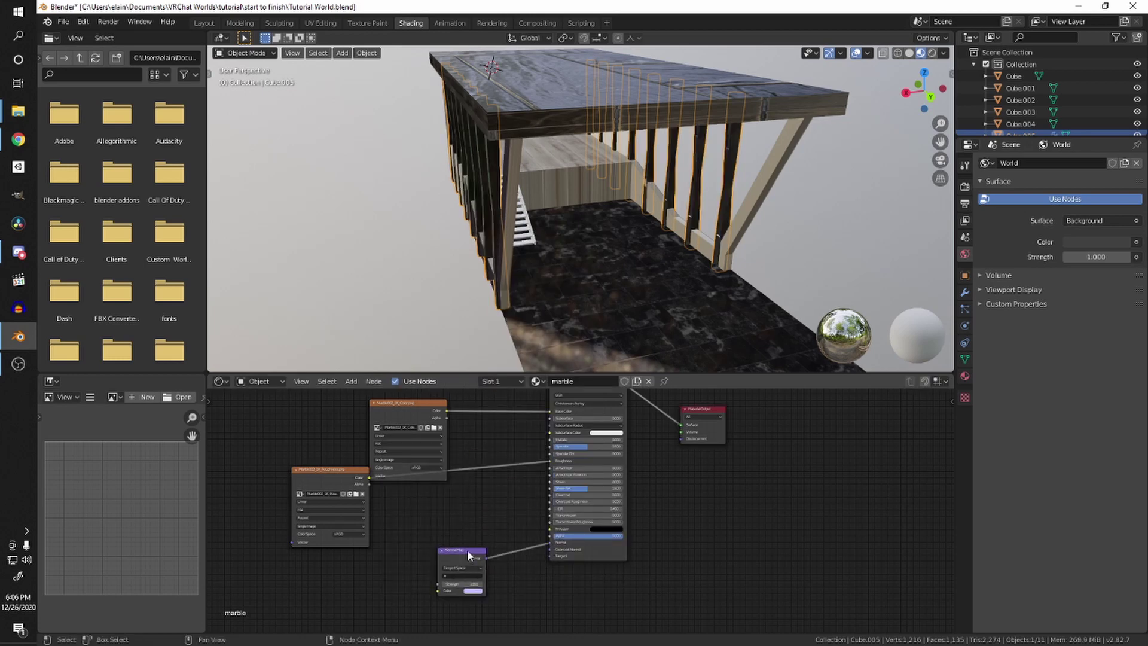
# Step: Duplicate the marble roughness texture node, connect the copy to the Normal Map's Color, and load Marble002_1K_Normal.png into it
pyautogui.click(324, 471)
pyautogui.hotkey('shift', 'd')
pyautogui.click(368, 555)
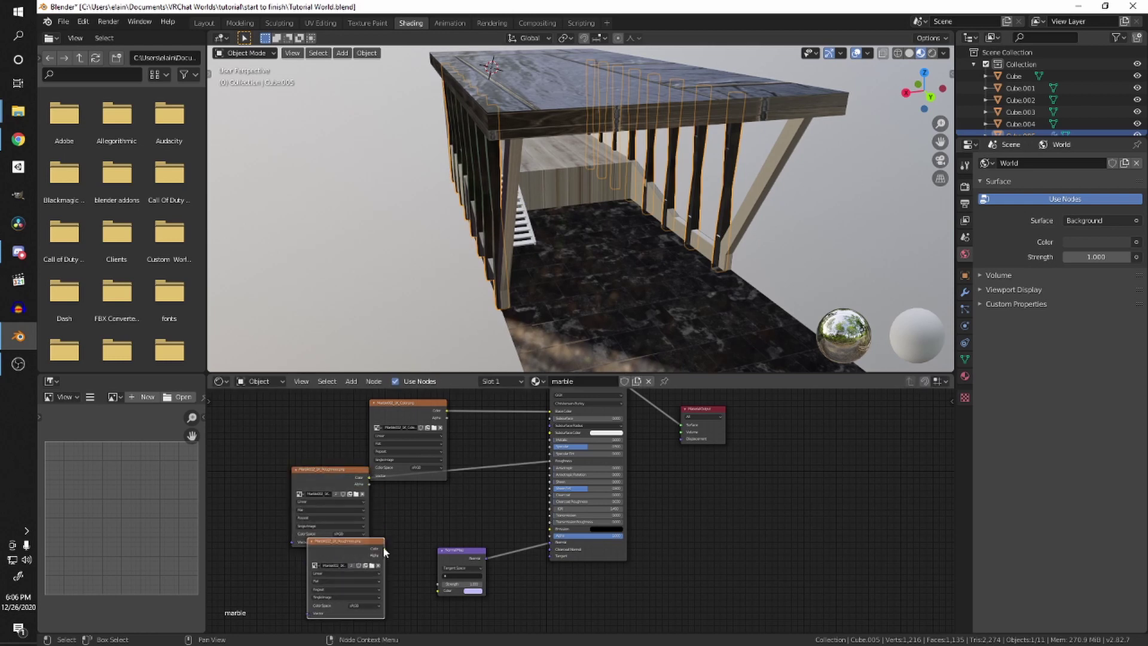
pyautogui.moveTo(382, 549)
pyautogui.mouseDown()
pyautogui.moveTo(453, 592)
pyautogui.moveTo(416, 588)
pyautogui.mouseUp()
pyautogui.click(376, 567)
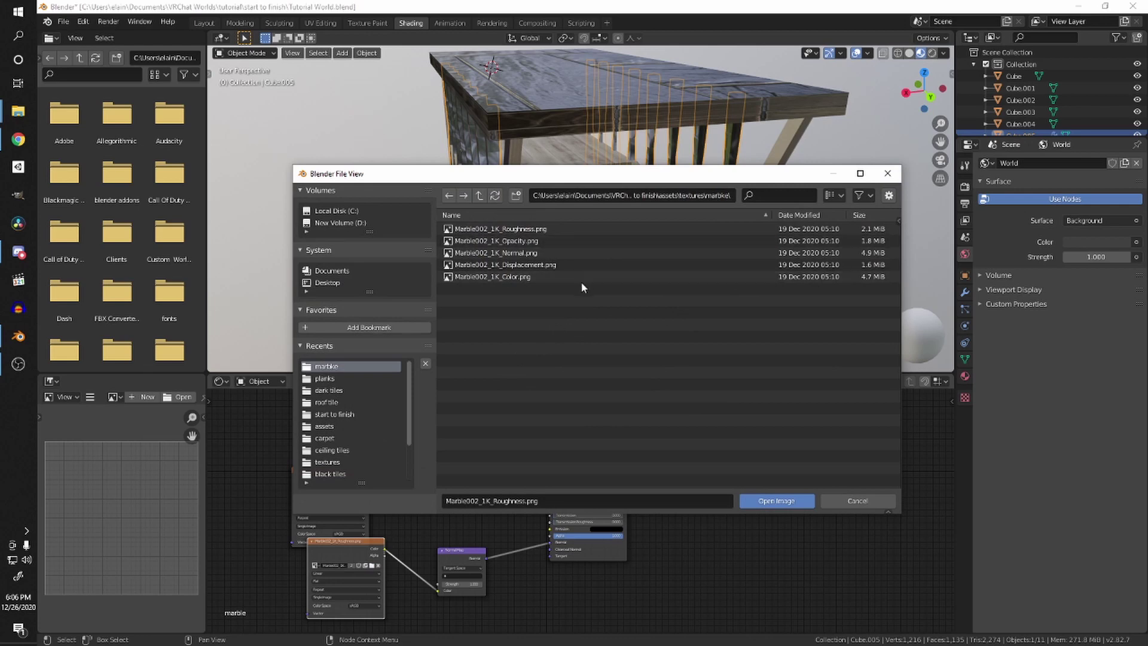
pyautogui.click(576, 253)
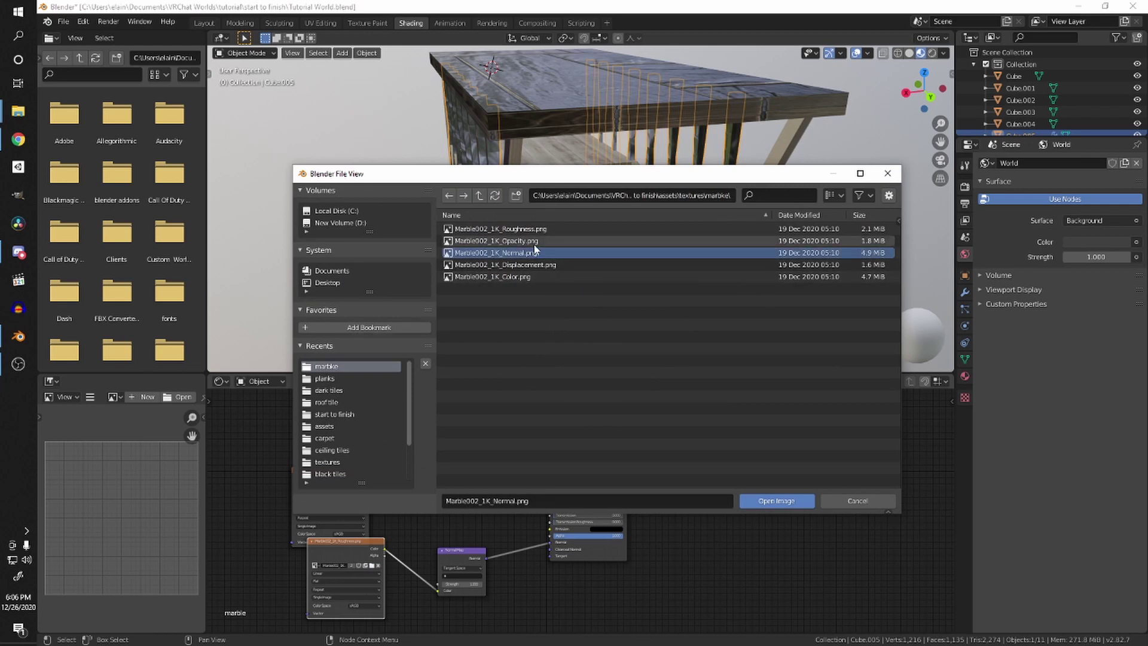
pyautogui.click(533, 241)
pyautogui.doubleClick(598, 253)
pyautogui.moveTo(675, 264); pyautogui.dragTo(616, 252, button='middle')
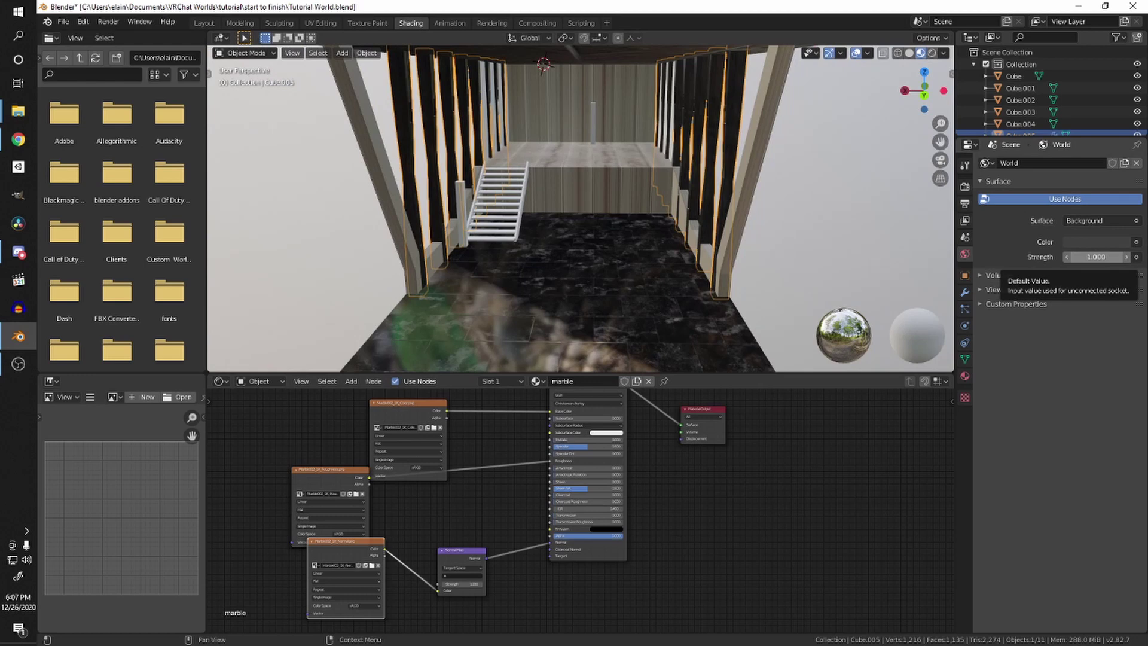
# Step: Select the low wall and beam frame object and add a second material slot holding a new material
pyautogui.moveTo(658, 239); pyautogui.dragTo(633, 197, button='middle')
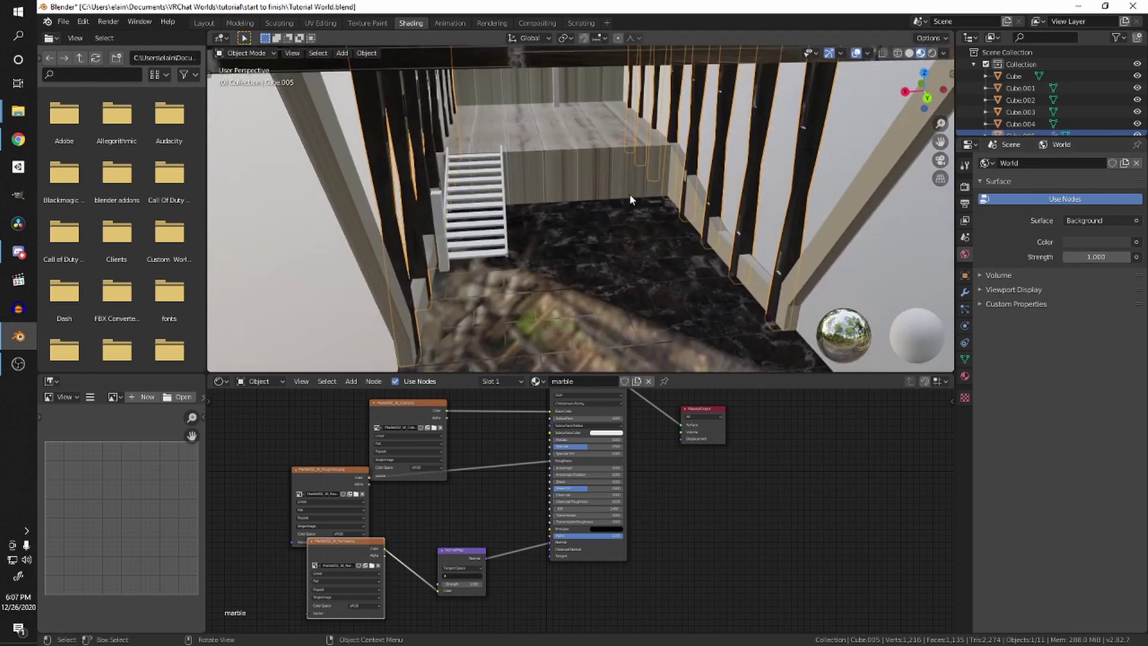
pyautogui.click(595, 177)
pyautogui.moveTo(747, 404); pyautogui.dragTo(738, 416, button='middle')
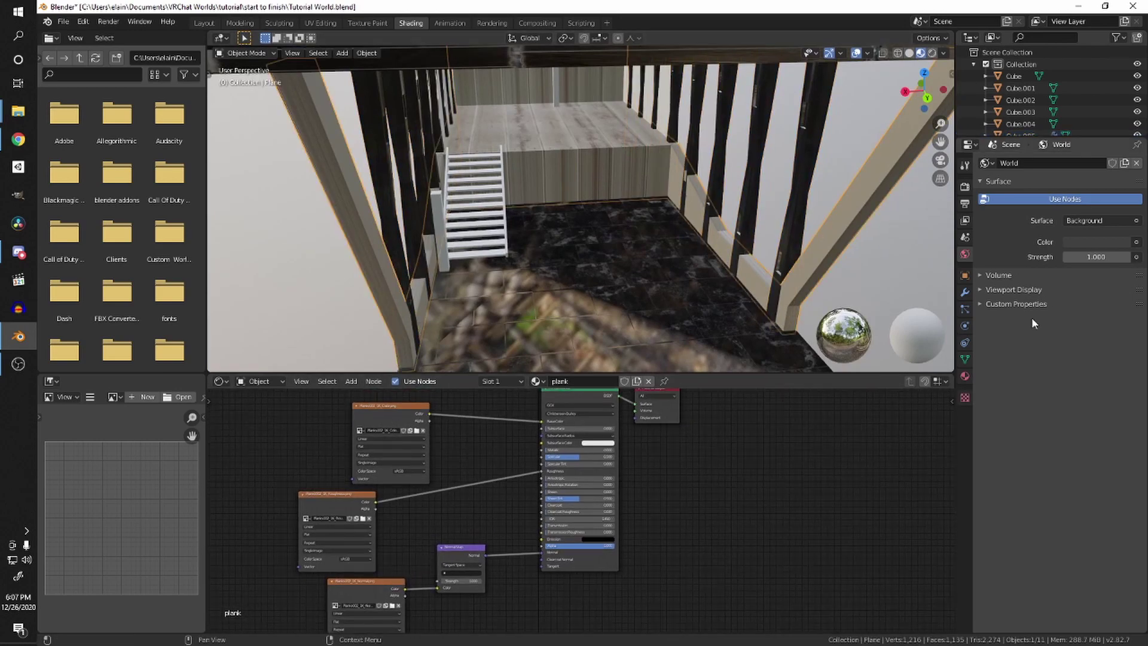
pyautogui.click(965, 376)
pyautogui.moveTo(591, 230); pyautogui.dragTo(654, 250, button='middle')
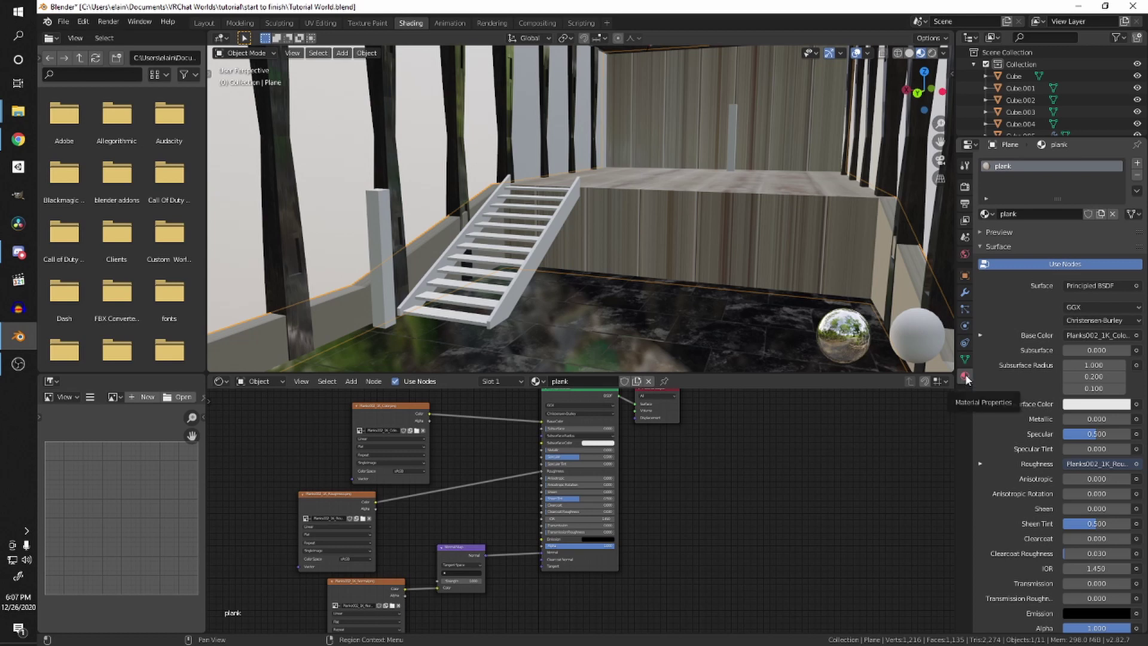
pyautogui.click(1136, 165)
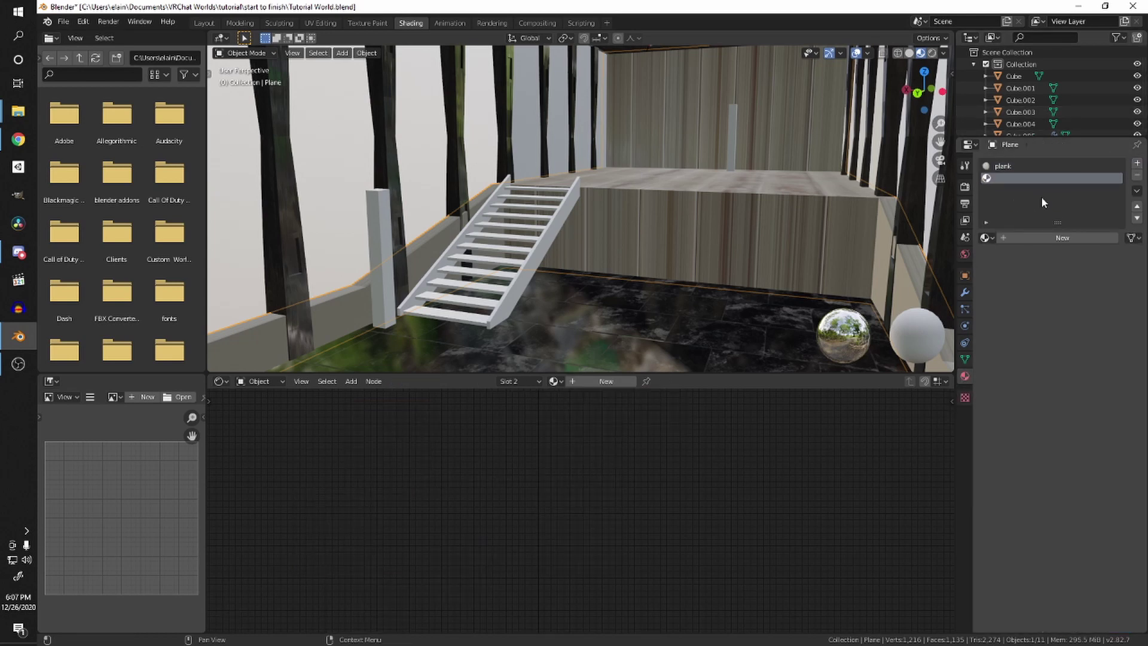
pyautogui.click(1048, 239)
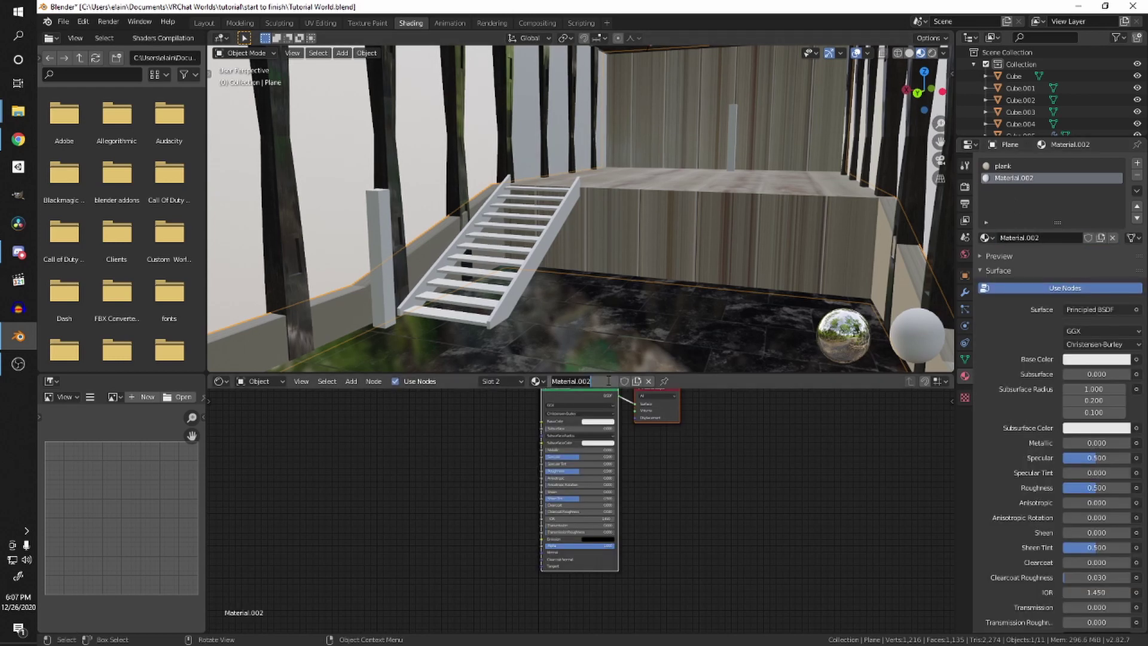
# Step: Name the frame's new material rocks
pyautogui.write('ROCKS')
pyautogui.press('BackSpace')
pyautogui.press('BackSpace')
pyautogui.press('BackSpace')
pyautogui.press('BackSpace')
pyautogui.press('BackSpace')
pyautogui.write('rocks')
pyautogui.press('Return')
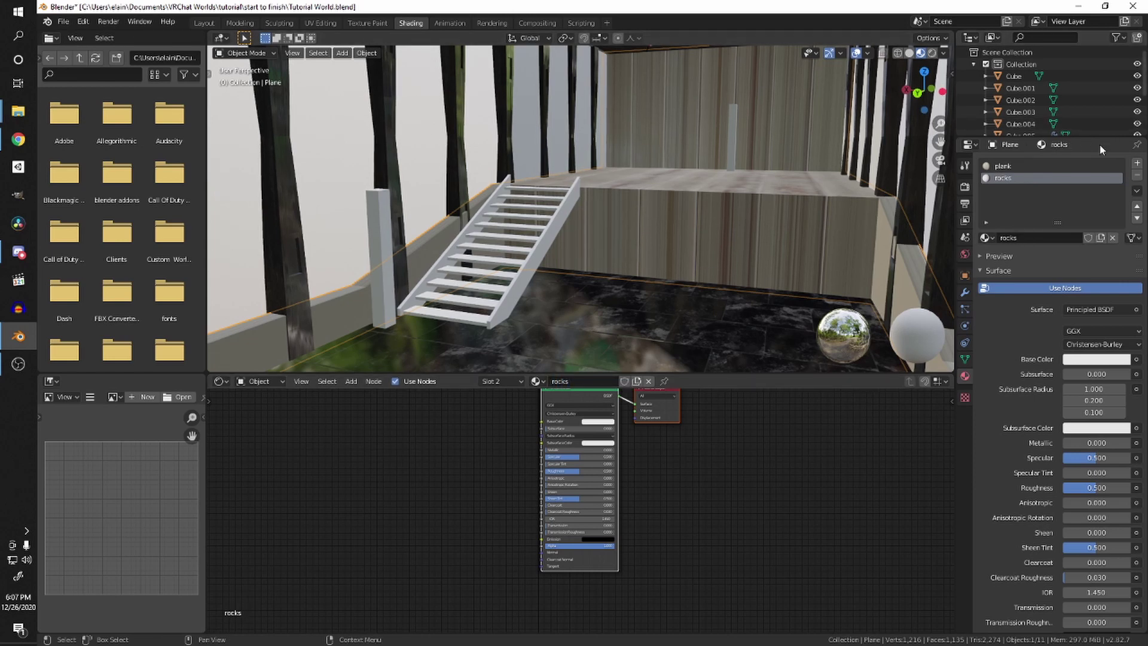
# Step: Add an Image Texture node to the rocks material and connect its Color to the Principled BSDF's Base Color
pyautogui.moveTo(773, 223); pyautogui.dragTo(554, 164, button='middle')
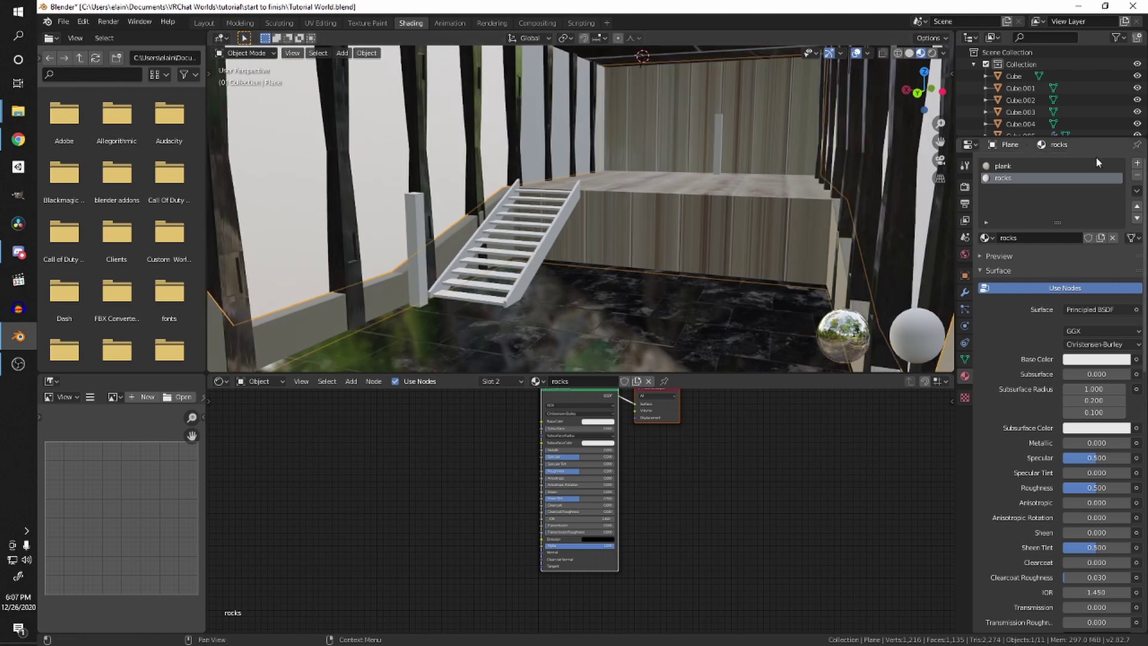
pyautogui.moveTo(735, 279); pyautogui.dragTo(582, 230, button='middle')
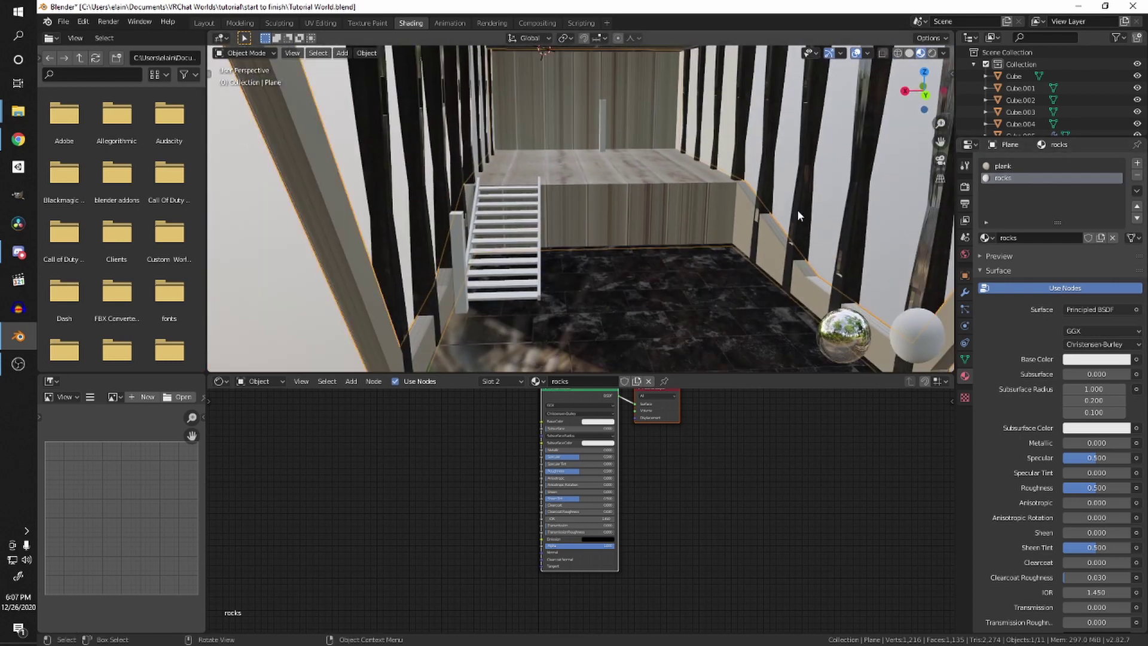
pyautogui.hotkey('shift', 'a')
pyautogui.moveTo(433, 541)
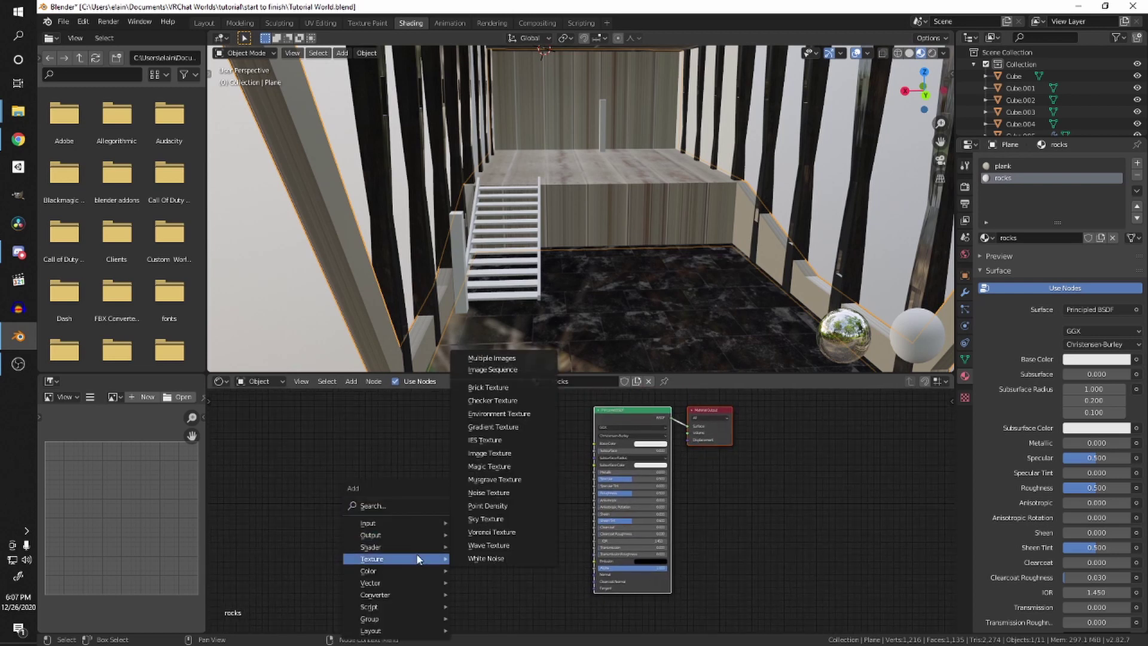
pyautogui.click(473, 452)
pyautogui.click(468, 459)
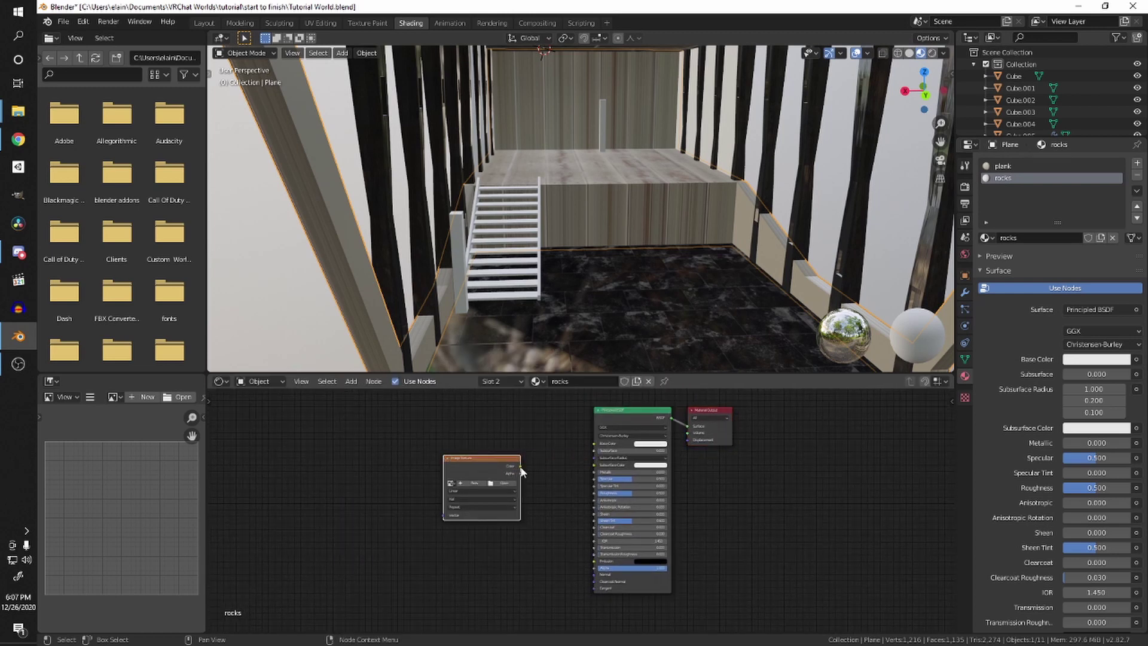
pyautogui.moveTo(520, 467); pyautogui.dragTo(593, 443)
# Step: Load Rock022_1K_Color.png from the assets textures' rock folder into the rocks material's image texture node
pyautogui.click(509, 483)
pyautogui.doubleClick(488, 228)
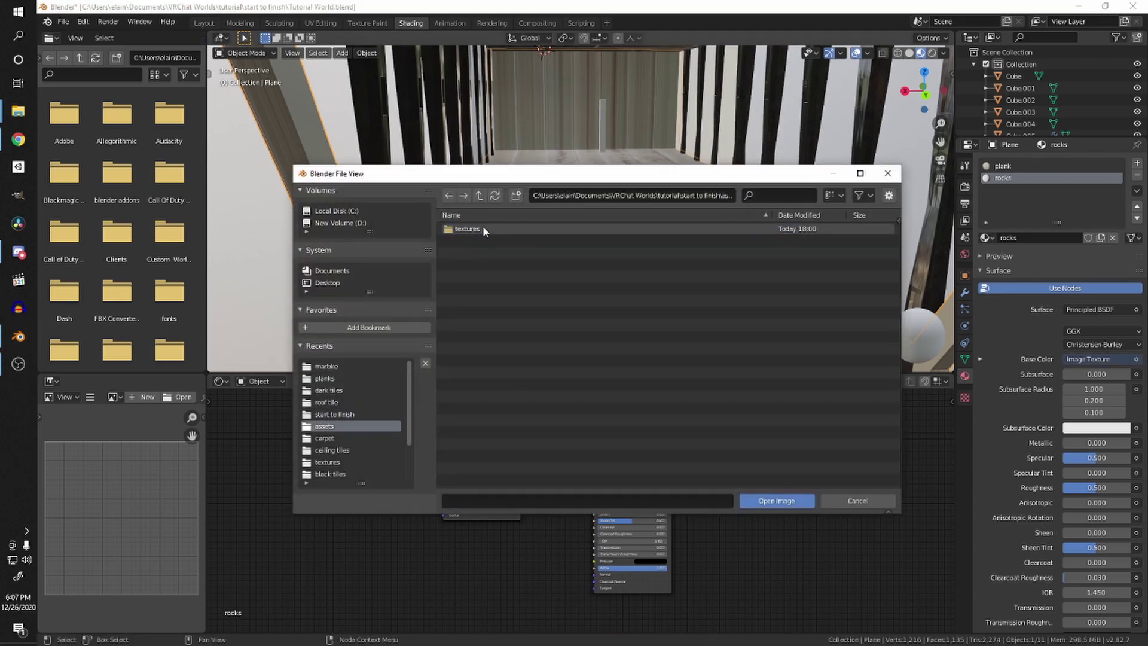
pyautogui.doubleClick(483, 228)
pyautogui.doubleClick(479, 241)
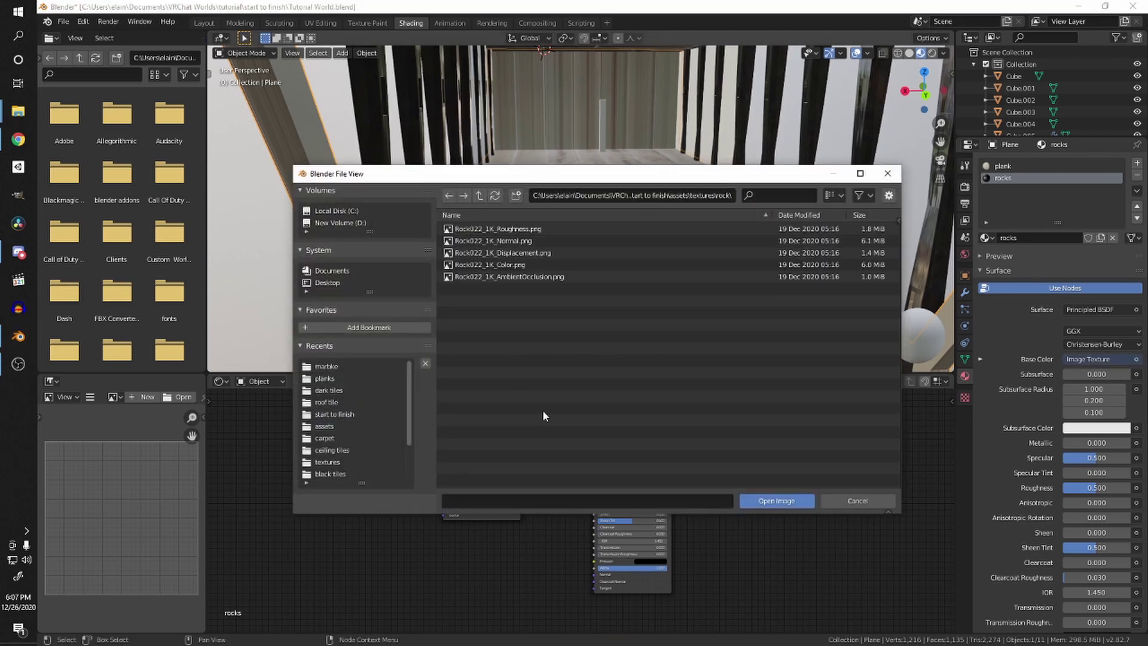
pyautogui.doubleClick(522, 265)
# Step: Duplicate the rock color texture node, connect the copy to the Principled BSDF's Roughness, and load Rock022_1K_Roughness.png into it
pyautogui.moveTo(509, 479); pyautogui.dragTo(429, 419)
pyautogui.hotkey('shift', 'd')
pyautogui.click(417, 524)
pyautogui.moveTo(451, 514); pyautogui.dragTo(586, 488)
pyautogui.click(437, 532)
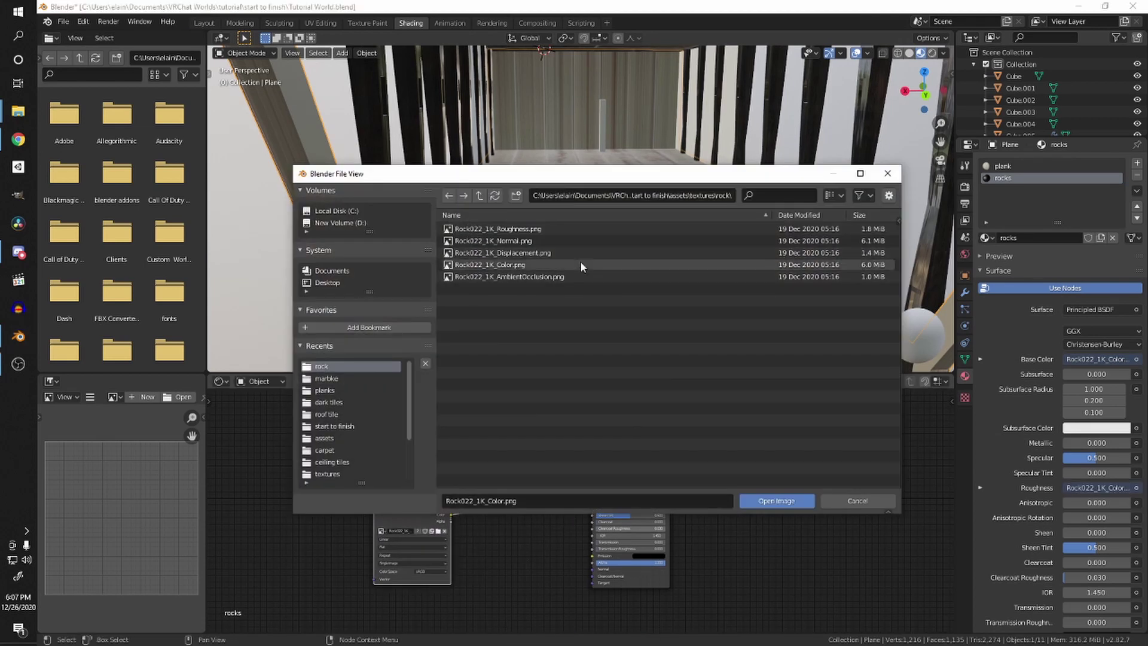
pyautogui.doubleClick(498, 228)
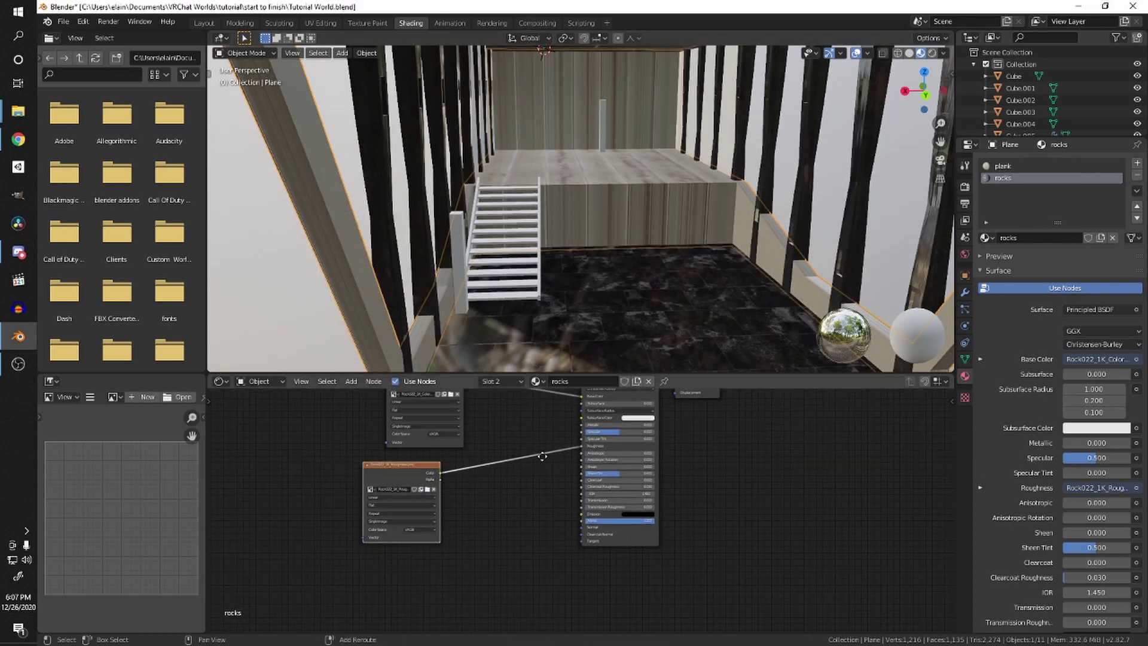
# Step: Add a Normal Map node to the rocks material and connect it to the Principled BSDF's Normal
pyautogui.hotkey('shift', 'a')
pyautogui.click(525, 417)
pyautogui.write('norma')
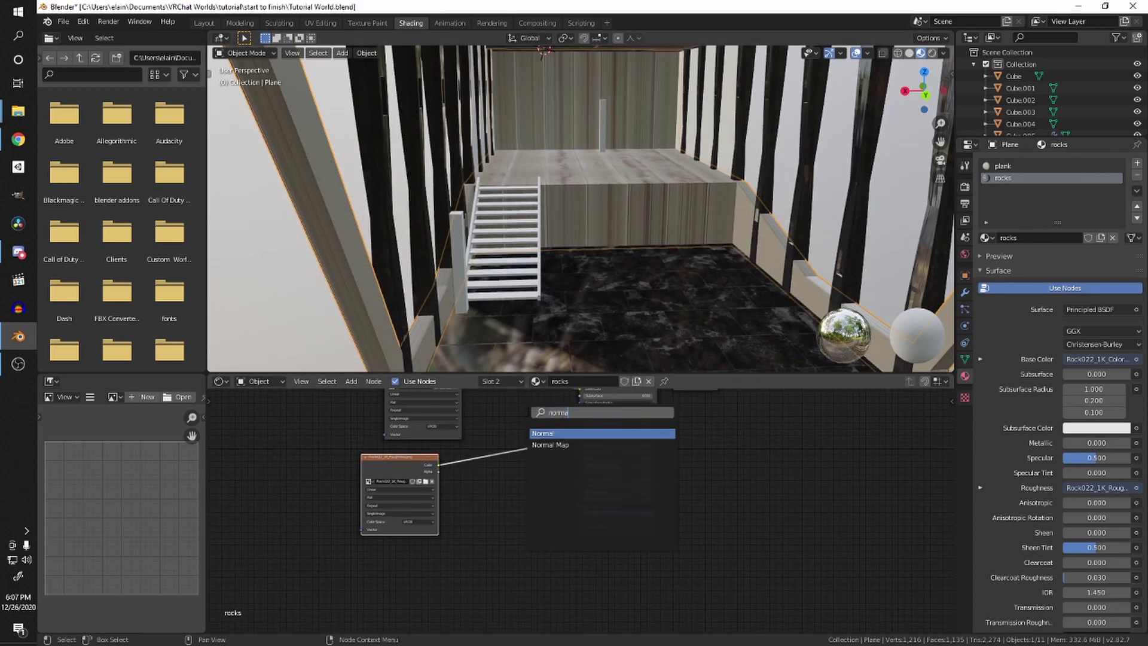
pyautogui.click(550, 445)
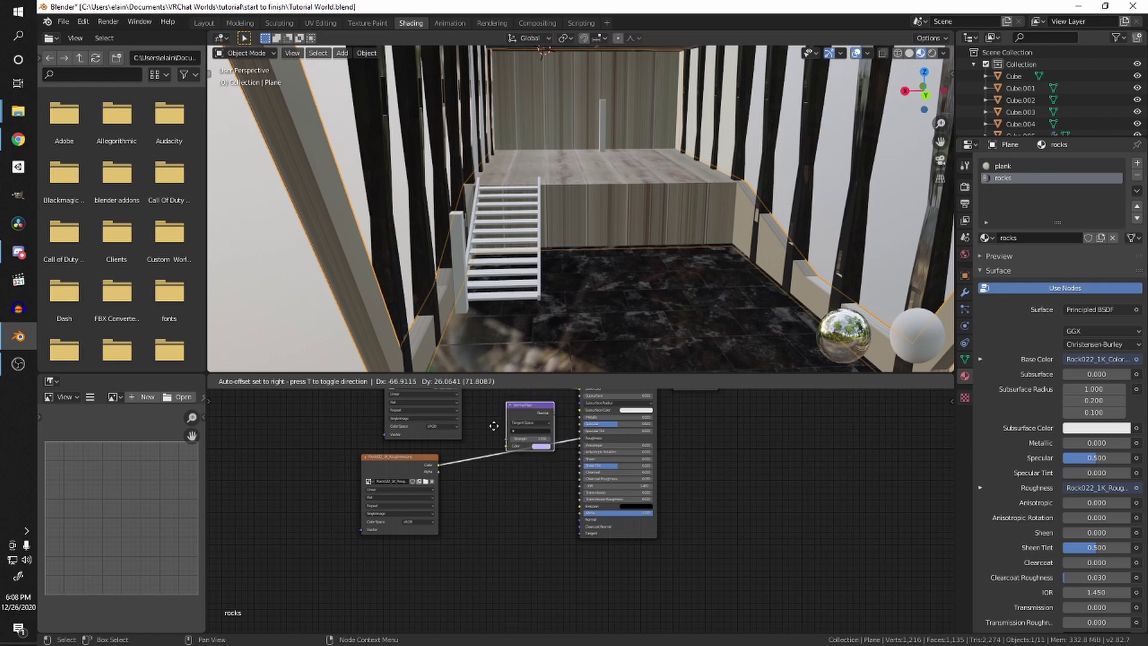
pyautogui.click(501, 529)
pyautogui.moveTo(521, 537); pyautogui.dragTo(577, 522)
# Step: Duplicate the rock roughness texture node, connect the copy to the Normal Map's Color, and load Rock022_1K_Normal.png into it
pyautogui.click(397, 462)
pyautogui.hotkey('shift', 'd')
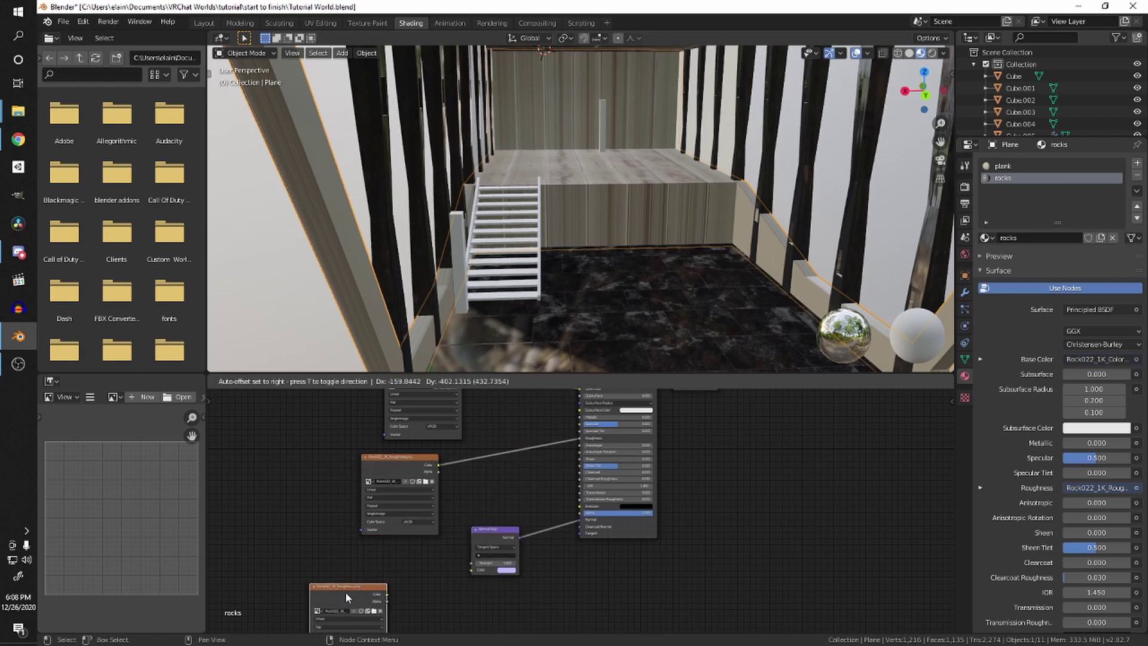
pyautogui.click(346, 591)
pyautogui.moveTo(387, 594); pyautogui.dragTo(471, 571)
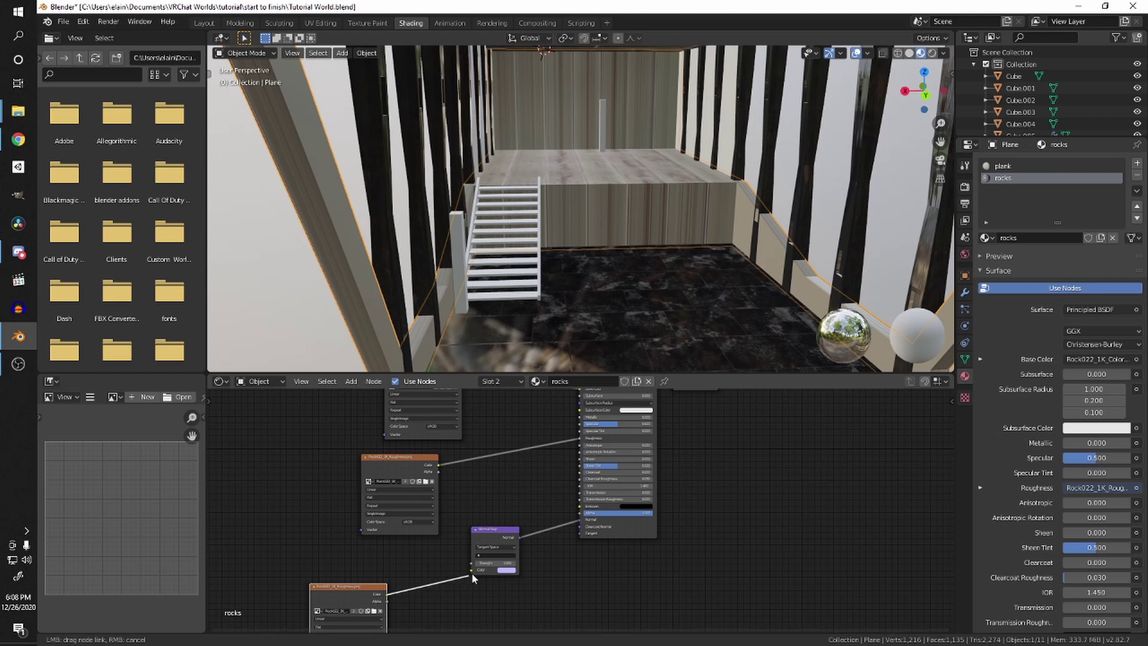
pyautogui.click(375, 610)
pyautogui.doubleClick(539, 239)
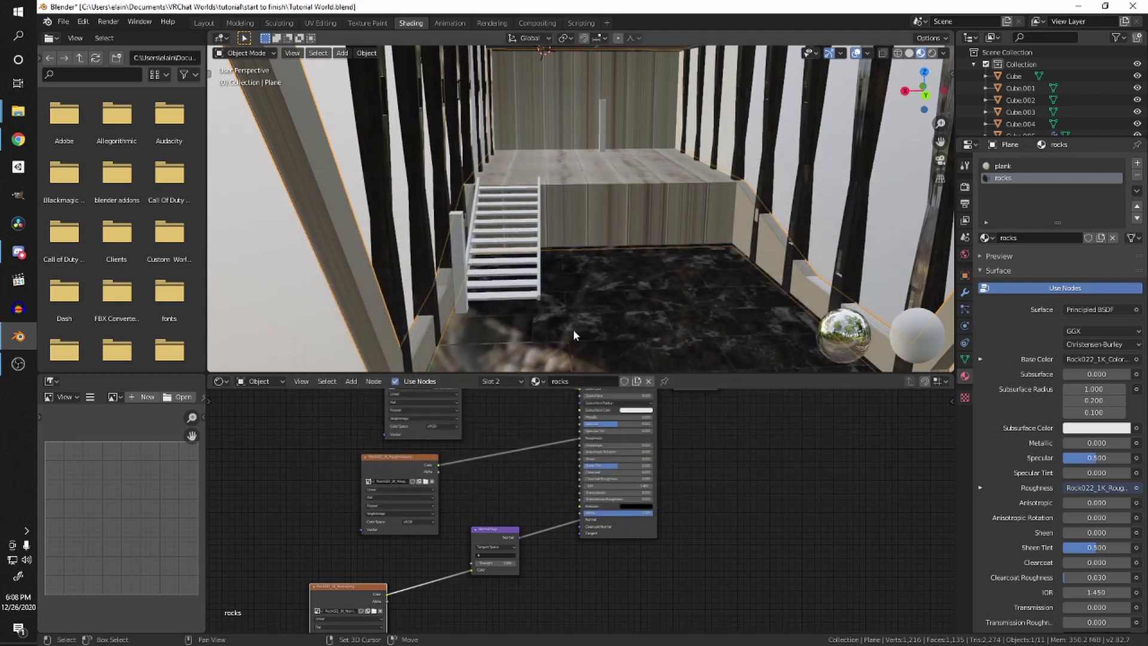
# Step: Examine the building's textured surfaces from outside and from inside facing the stairs
pyautogui.scroll(-4, 597, 317)
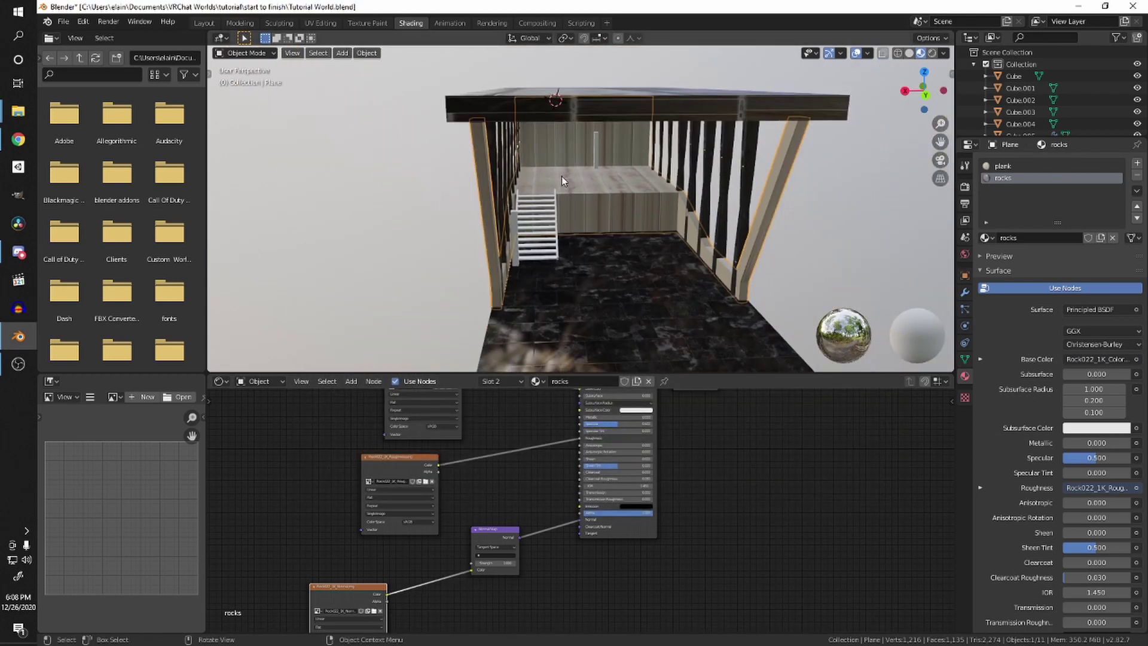
pyautogui.moveTo(562, 176); pyautogui.dragTo(598, 175, button='middle')
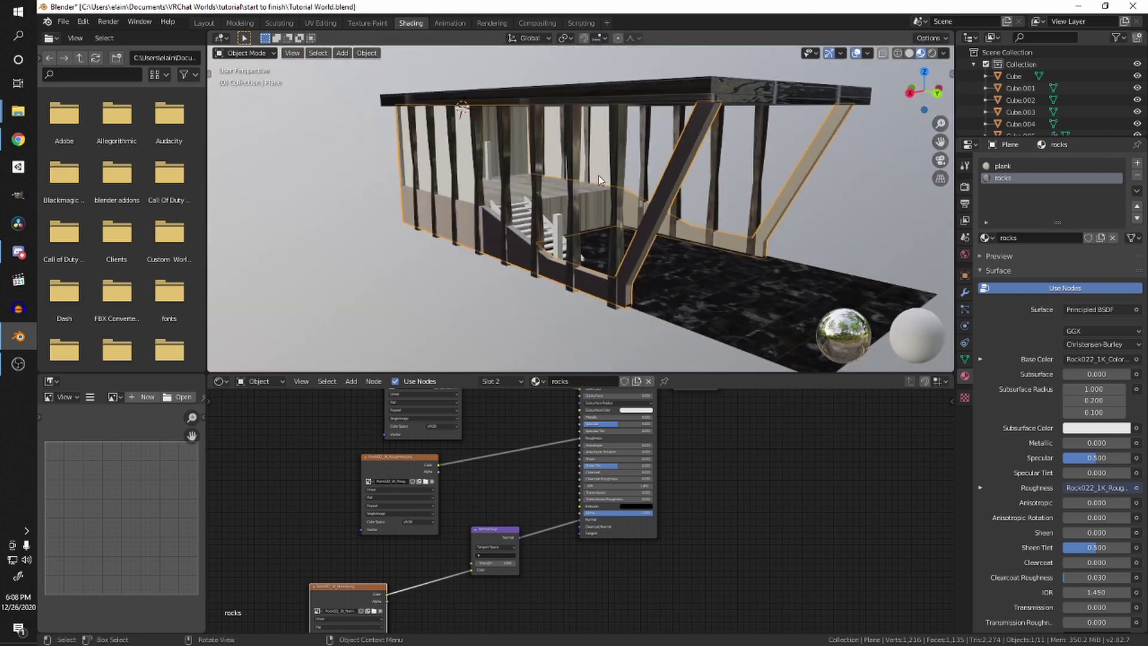
pyautogui.scroll(-5, 597, 174)
pyautogui.scroll(5, 592, 175)
pyautogui.moveTo(586, 177); pyautogui.dragTo(631, 192, button='middle')
pyautogui.scroll(6, 595, 179)
pyautogui.scroll(2, 571, 170)
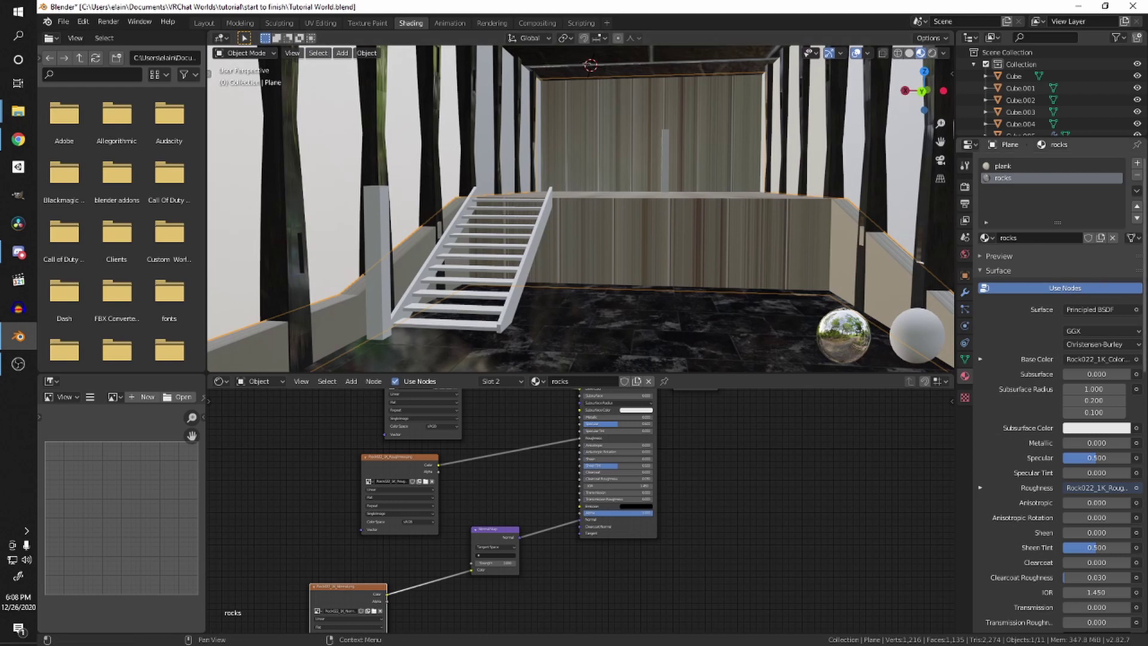
# Step: Switch to File Explorer and add the window - Copy PNG file to the assets textures folder
pyautogui.hotkey('alt', 'Tab')
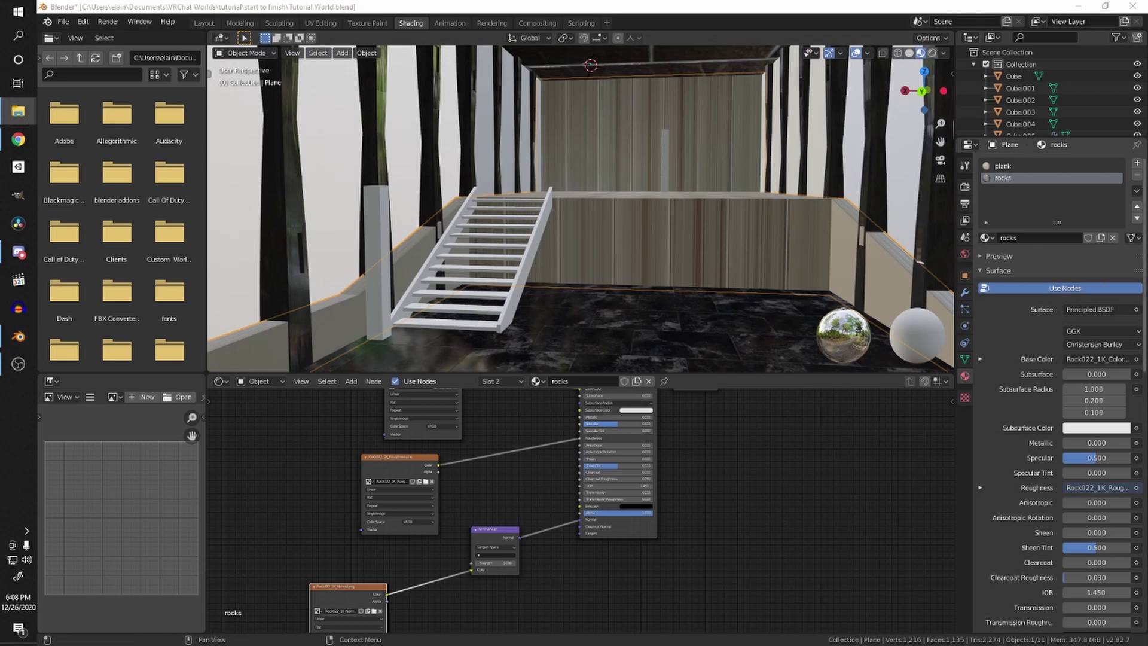
pyautogui.moveTo(1147, 222); pyautogui.dragTo(521, 93)
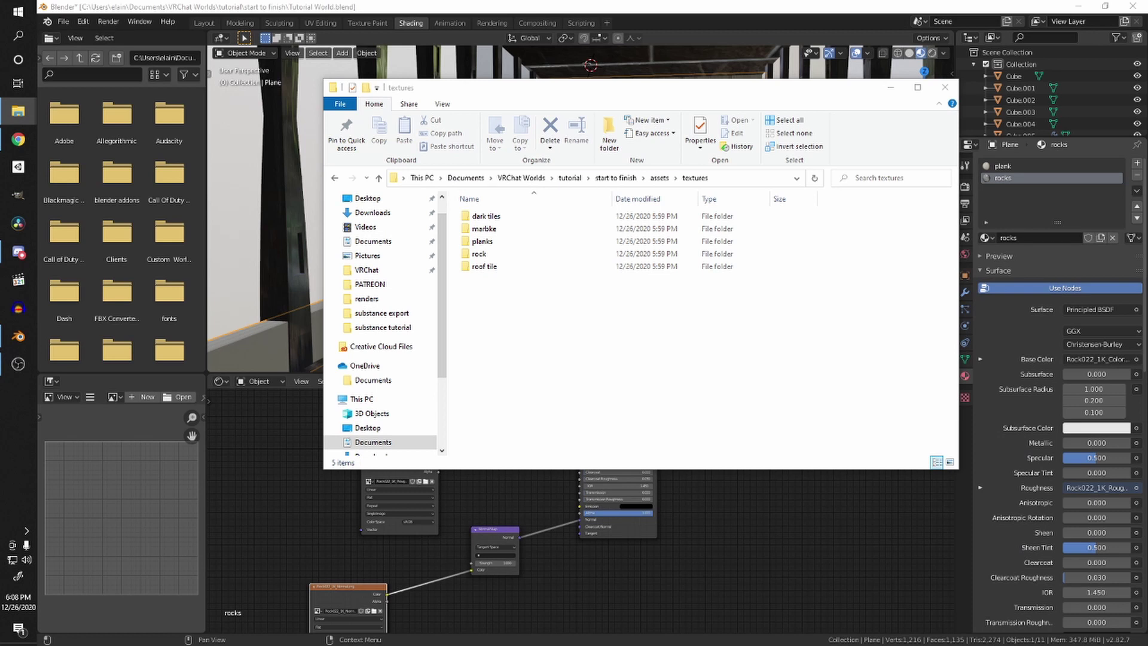
pyautogui.moveTo(700, 248); pyautogui.dragTo(766, 290)
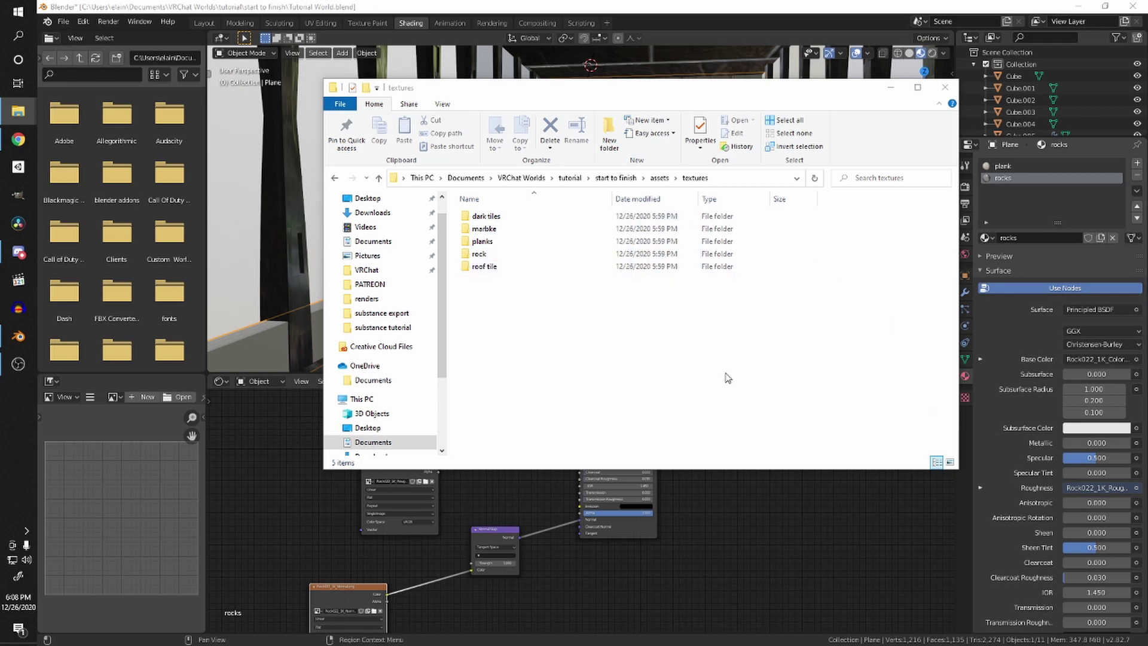
pyautogui.moveTo(1147, 364); pyautogui.dragTo(808, 312)
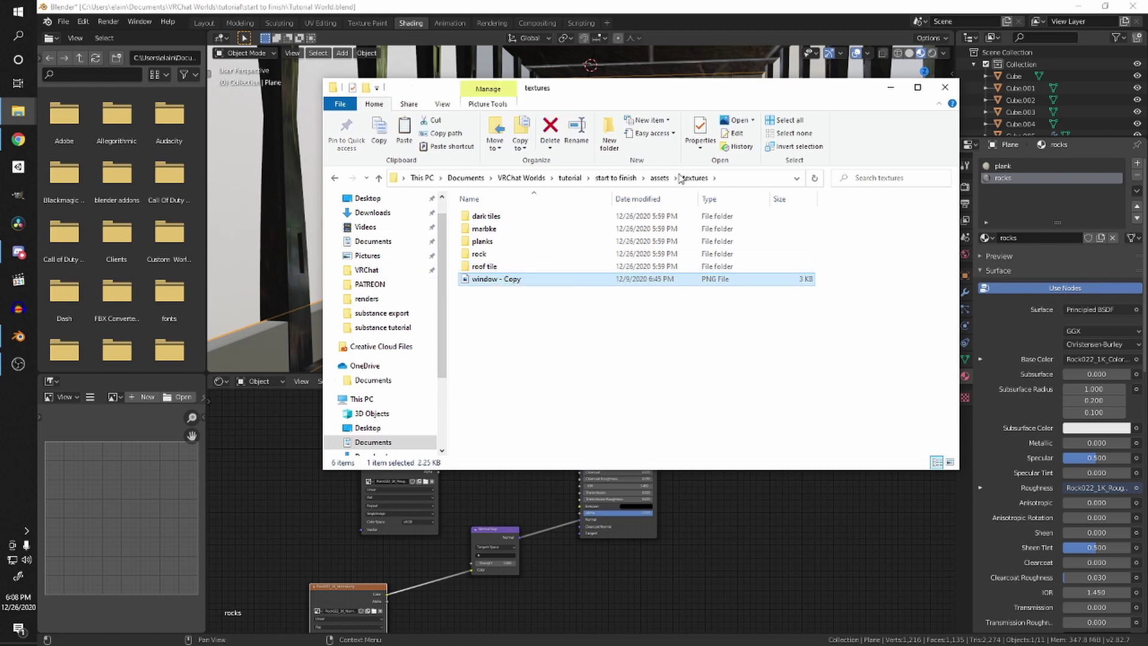
# Step: View the window - Copy image, then close the image viewer and the textures folder window
pyautogui.doubleClick(497, 279)
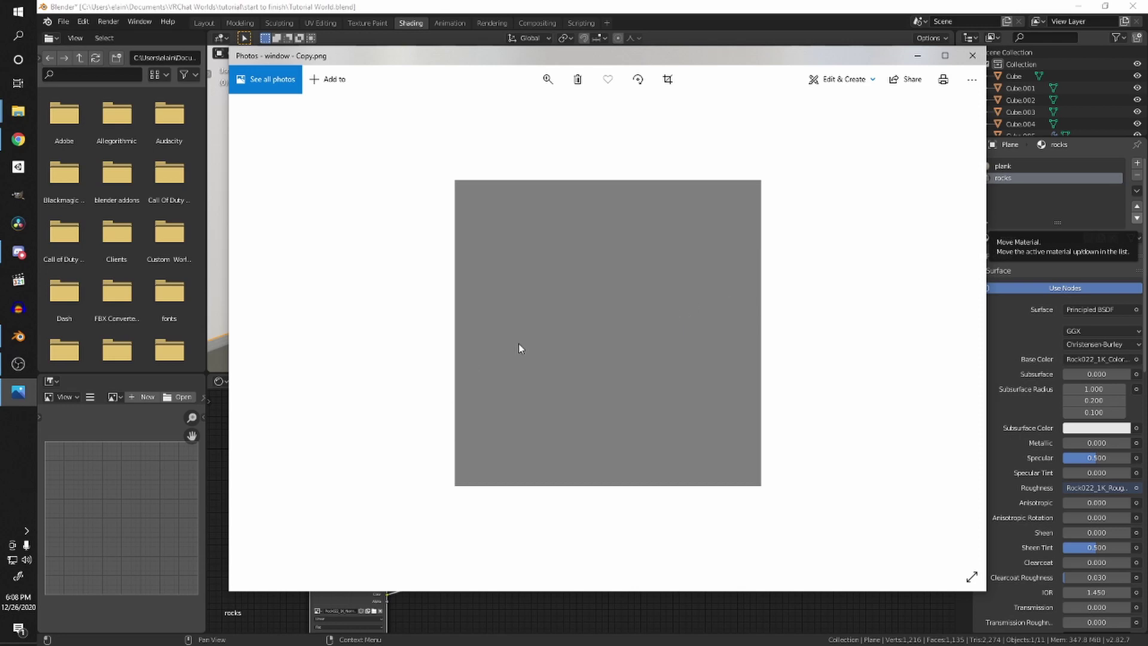
pyautogui.click(973, 55)
pyautogui.click(945, 87)
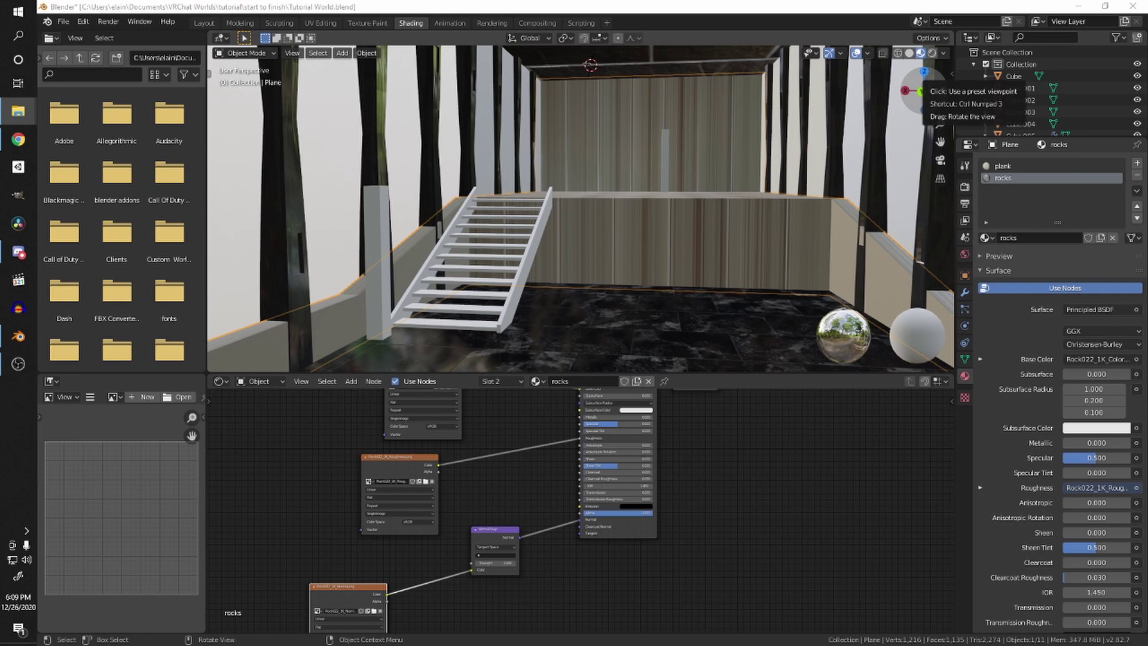
# Step: Select the window panes behind the posts and give them a new material named glass
pyautogui.moveTo(924, 84); pyautogui.dragTo(739, 261)
pyautogui.keyDown('shift'); pyautogui.moveTo(739, 263); pyautogui.dragTo(515, 224, button='middle'); pyautogui.keyUp('shift')
pyautogui.click(644, 284)
pyautogui.keyDown('shift'); pyautogui.moveTo(688, 290); pyautogui.dragTo(677, 351, button='middle'); pyautogui.keyUp('shift')
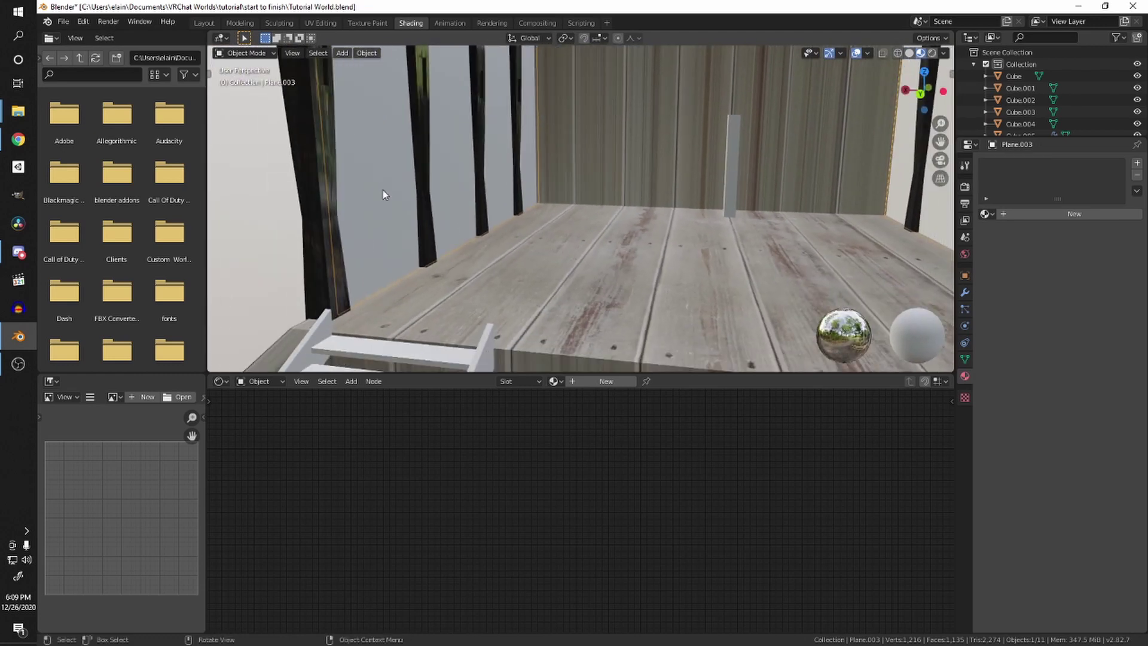
pyautogui.click(610, 381)
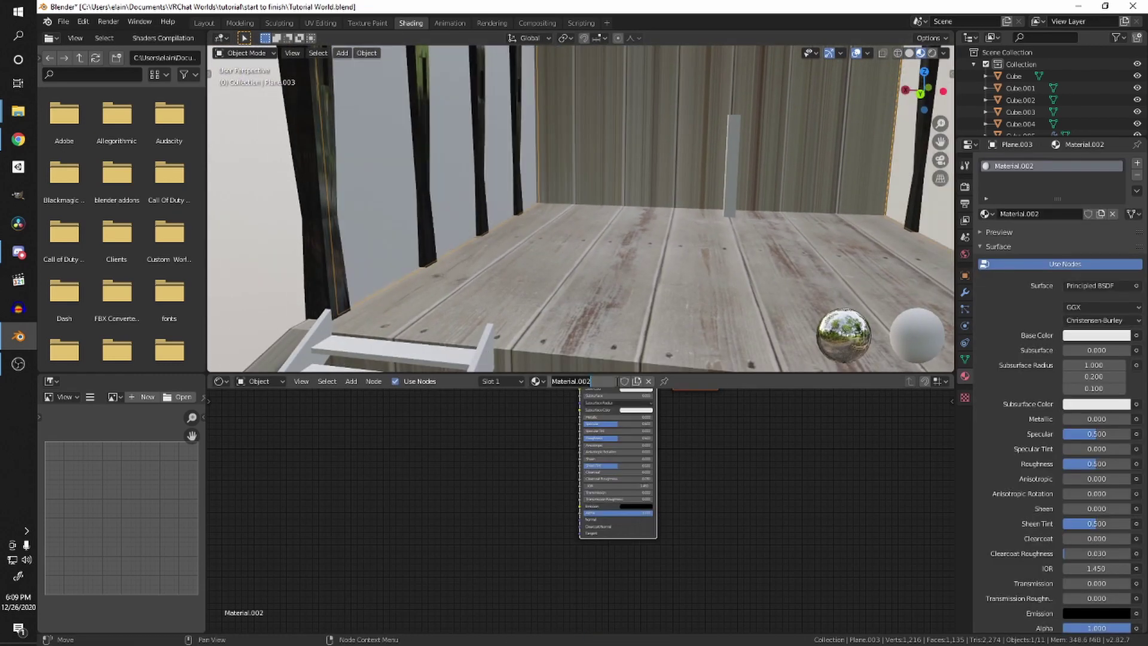
pyautogui.write('class')
pyautogui.press('Return')
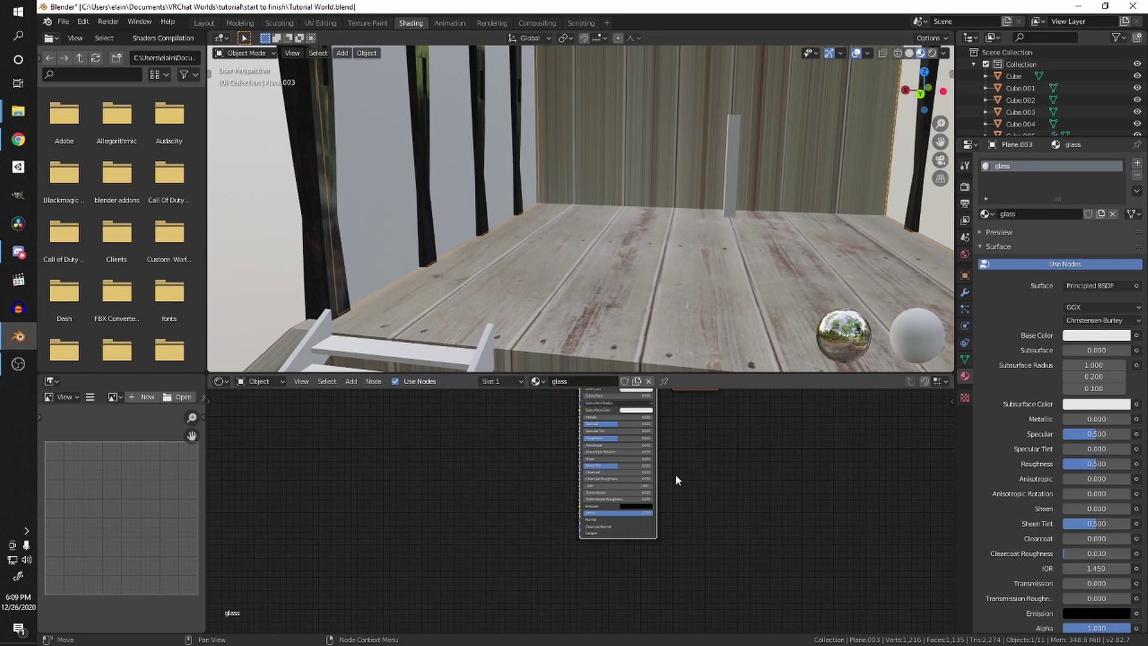
# Step: Move the glass material's Principled BSDF lower and add an Image Texture node feeding its Base Color
pyautogui.press('Home')
pyautogui.moveTo(694, 434); pyautogui.dragTo(593, 502)
pyautogui.click(682, 425)
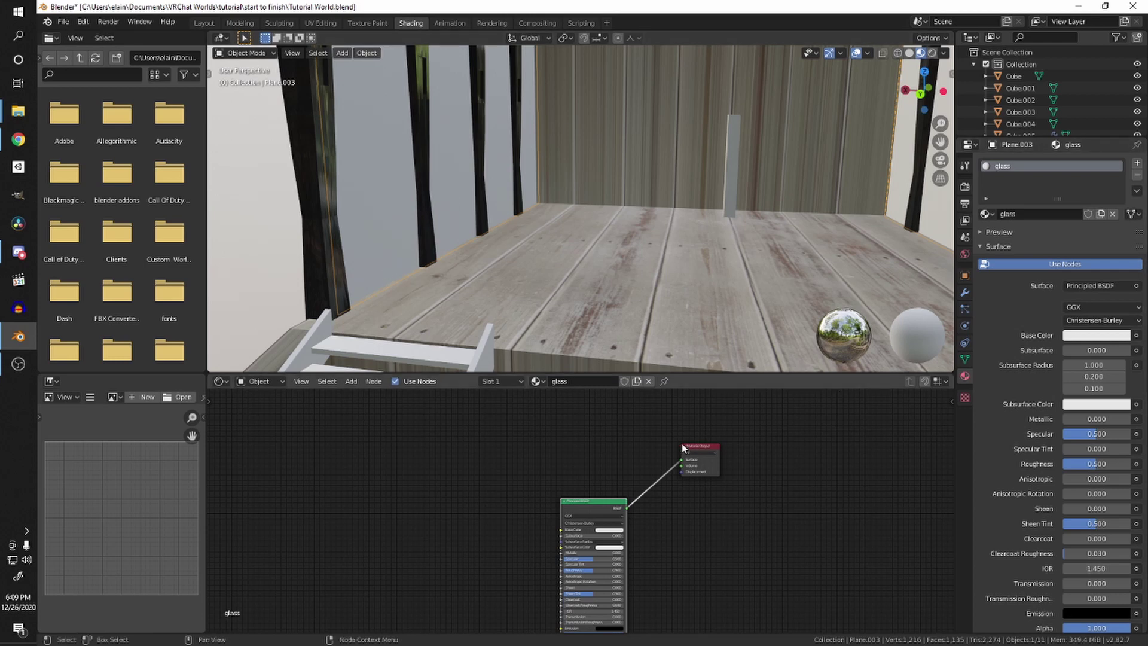
pyautogui.moveTo(482, 483); pyautogui.dragTo(478, 475, button='middle')
pyautogui.hotkey('shift', 'a')
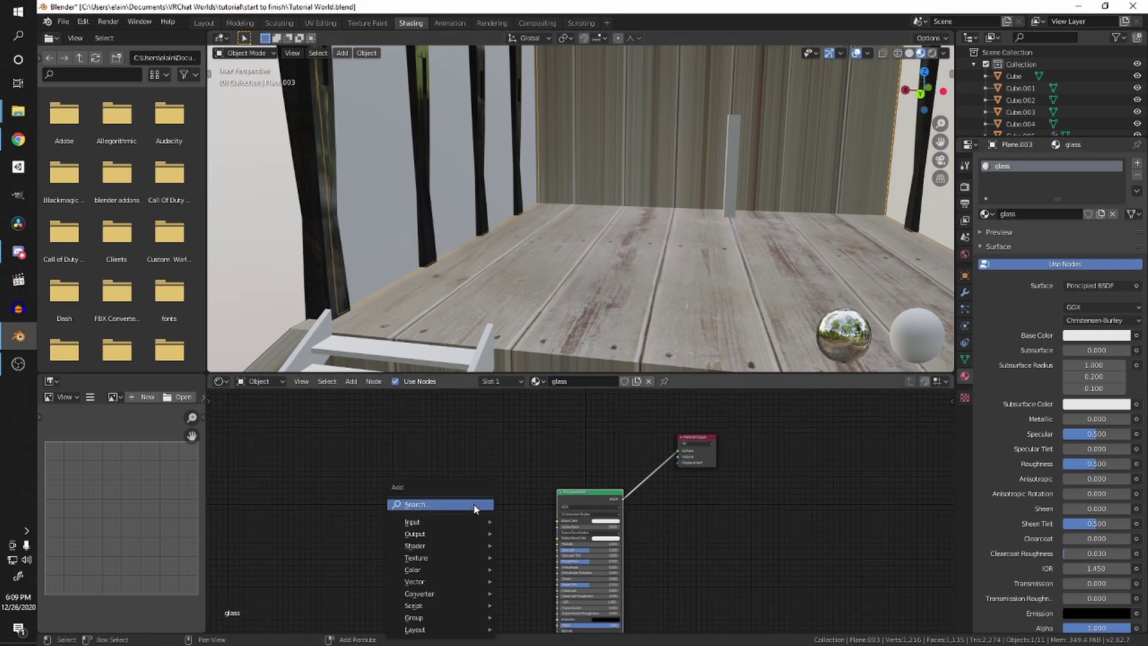
pyautogui.moveTo(418, 557)
pyautogui.click(538, 457)
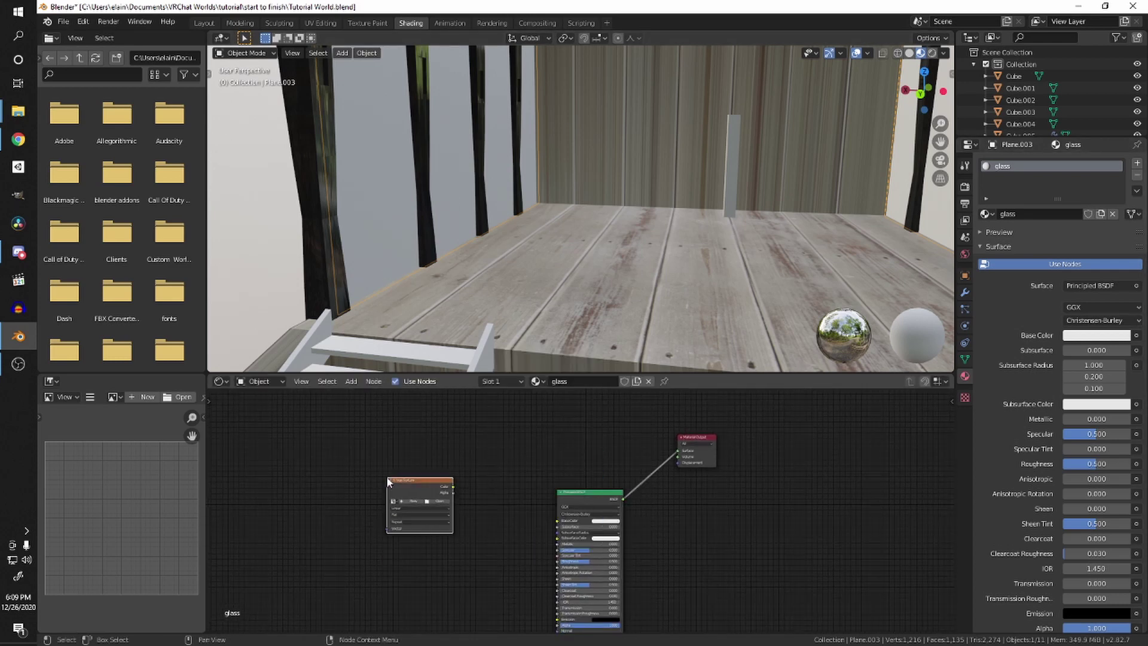
pyautogui.moveTo(450, 487); pyautogui.dragTo(557, 520)
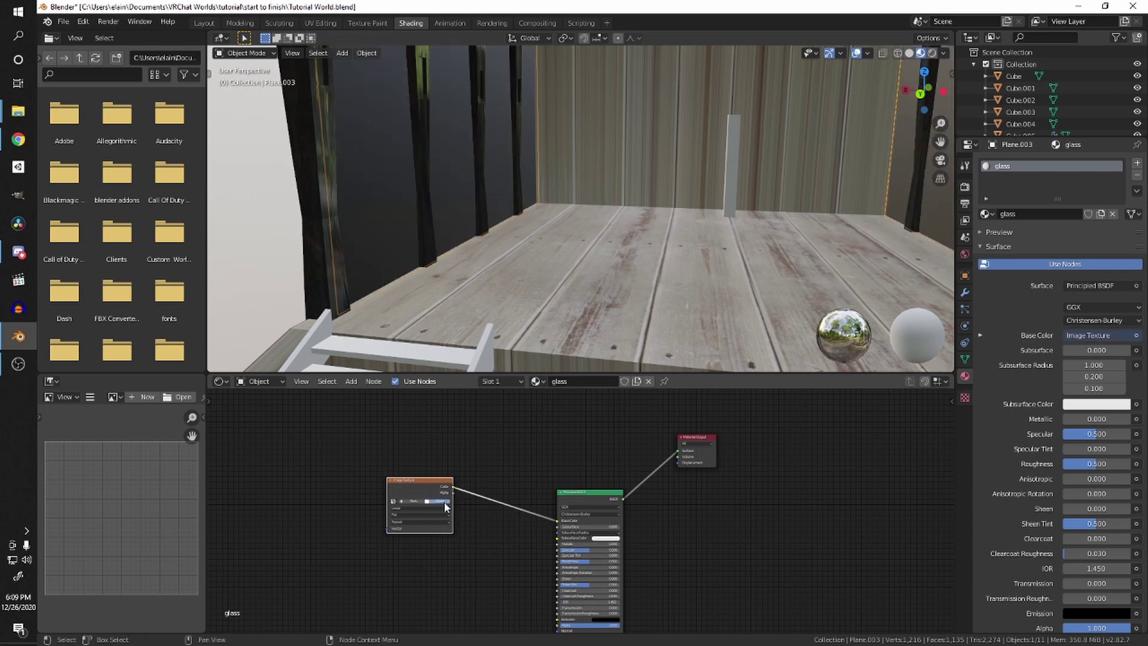
# Step: Load window - Copy.png from the assets textures folder into the glass material's image texture node
pyautogui.click(439, 500)
pyautogui.doubleClick(472, 231)
pyautogui.doubleClick(468, 230)
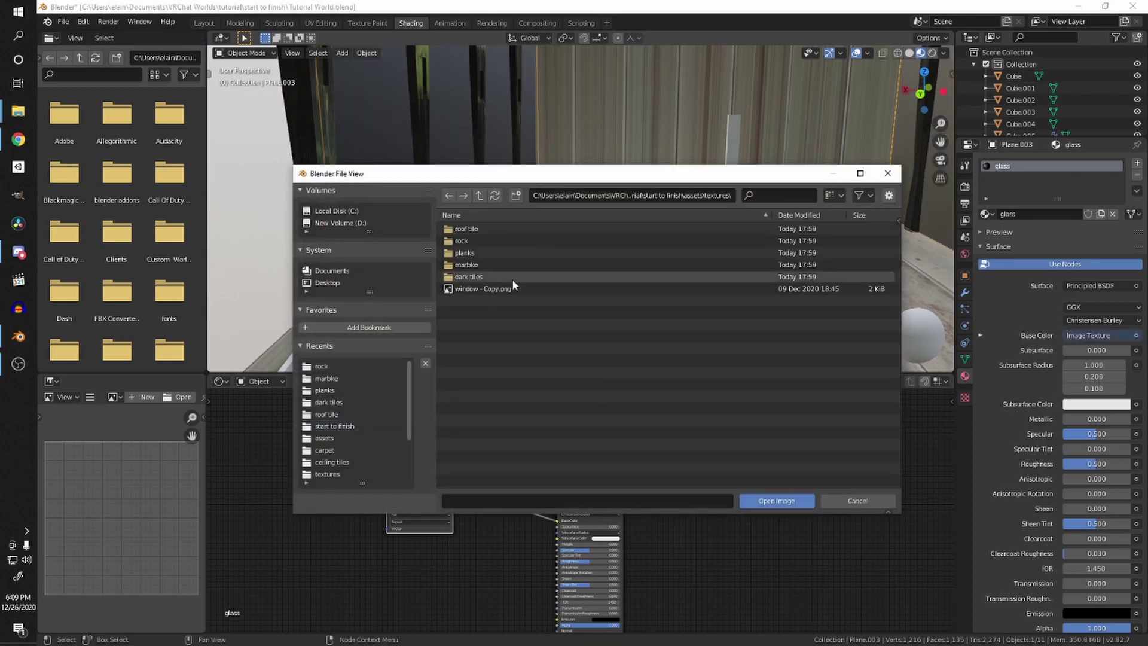
pyautogui.doubleClick(466, 288)
pyautogui.scroll(2, 478, 443)
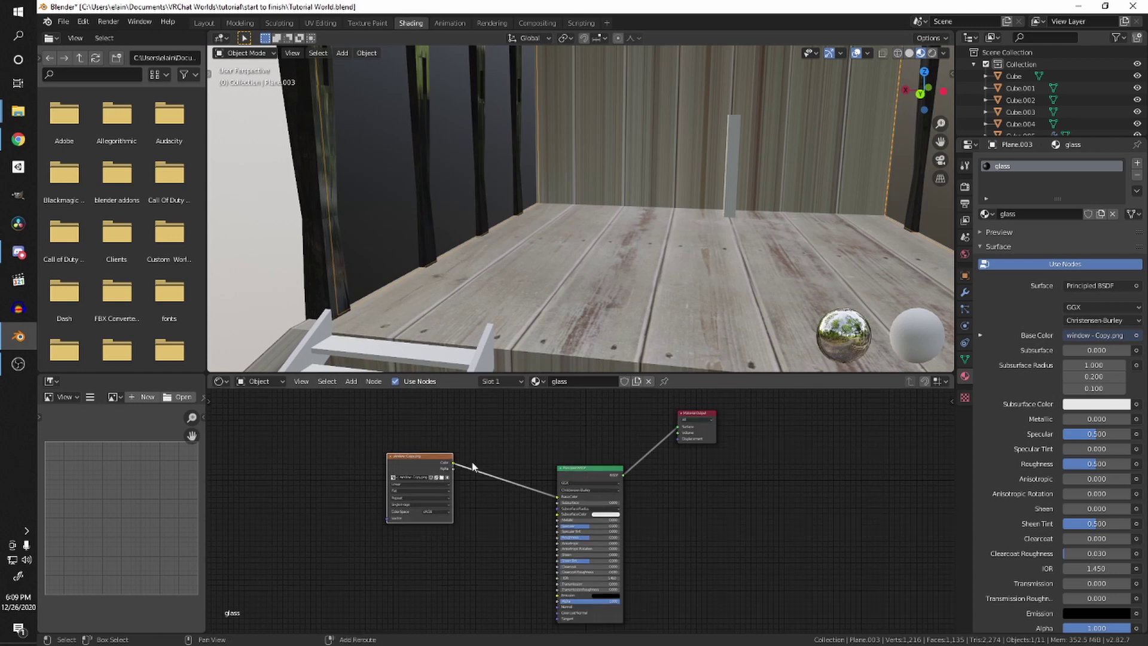
# Step: Add a Transparent BSDF node to the glass material, placing it above the Principled BSDF
pyautogui.moveTo(412, 246); pyautogui.dragTo(527, 246, button='middle')
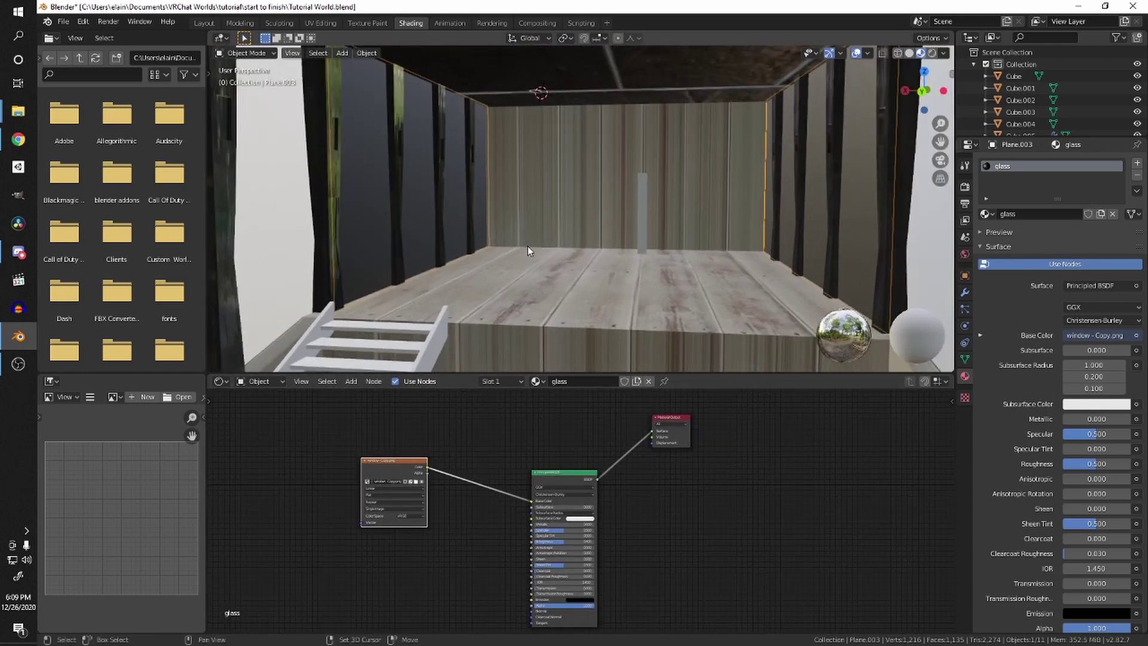
pyautogui.hotkey('shift', 'a')
pyautogui.click(482, 403)
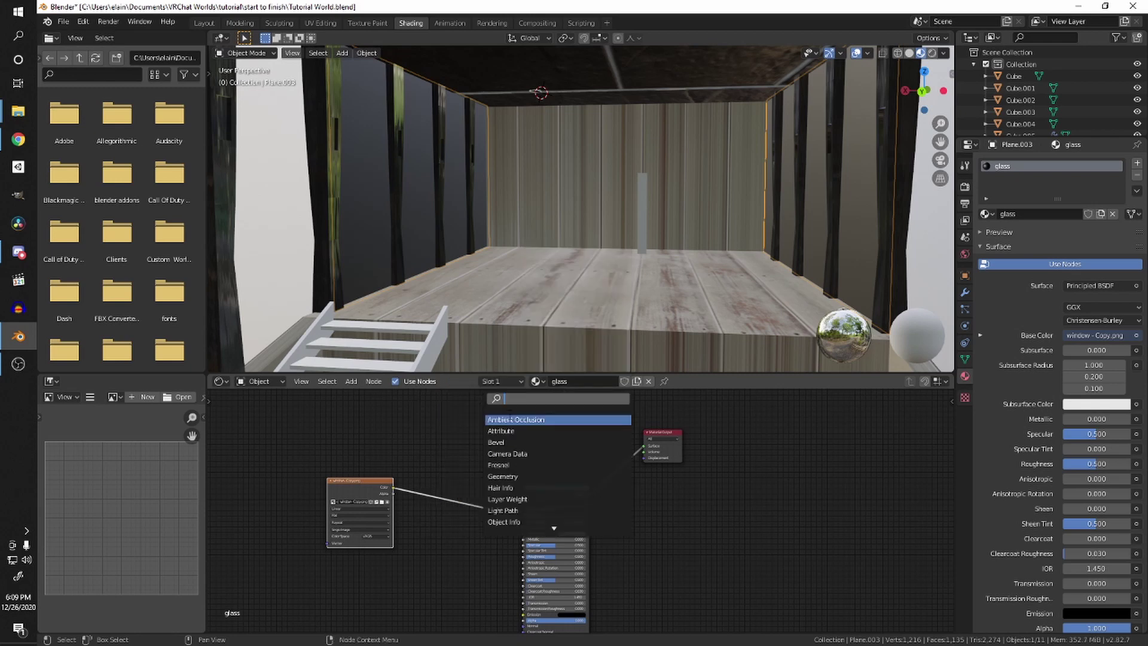
pyautogui.write('transp')
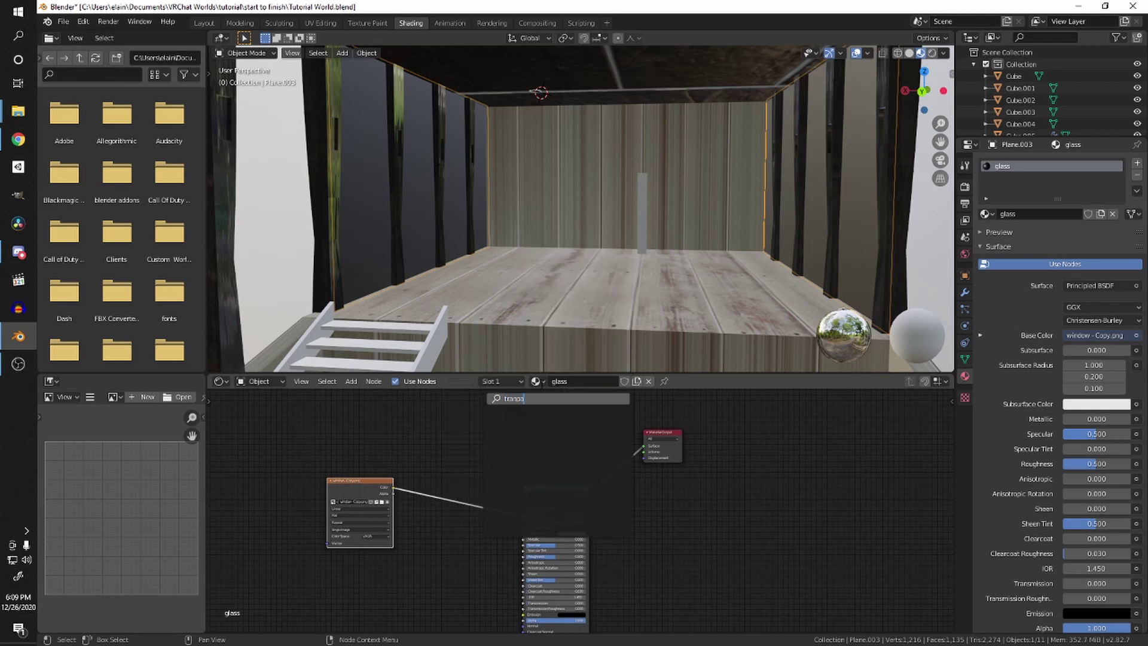
pyautogui.press('BackSpace')
pyautogui.press('BackSpace')
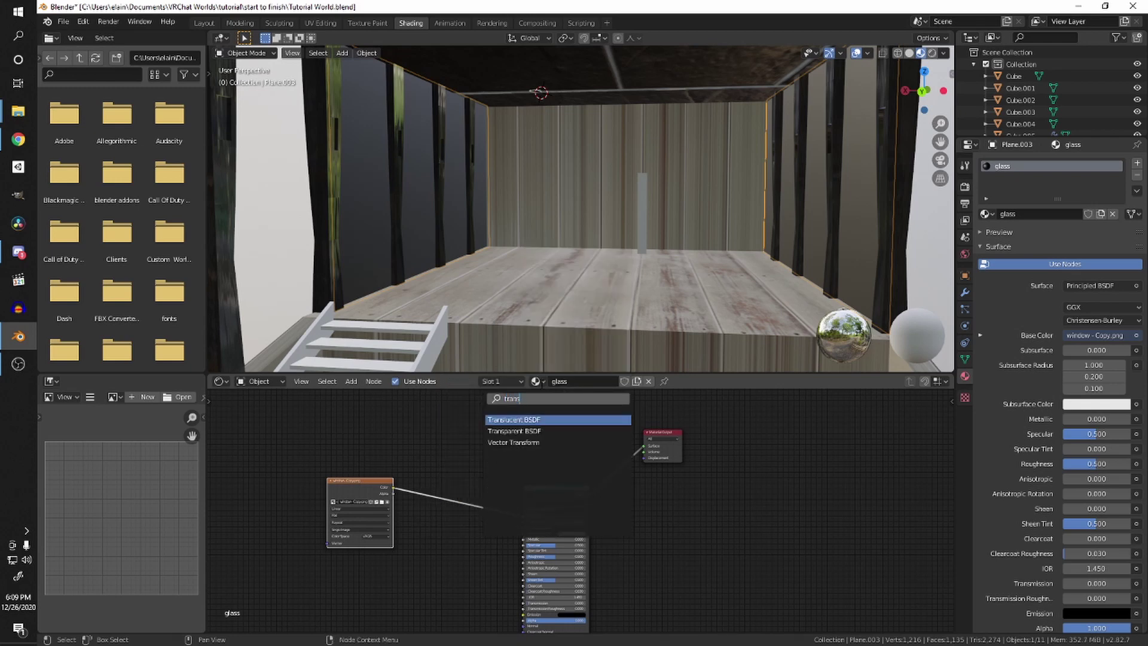
pyautogui.click(533, 431)
pyautogui.click(578, 444)
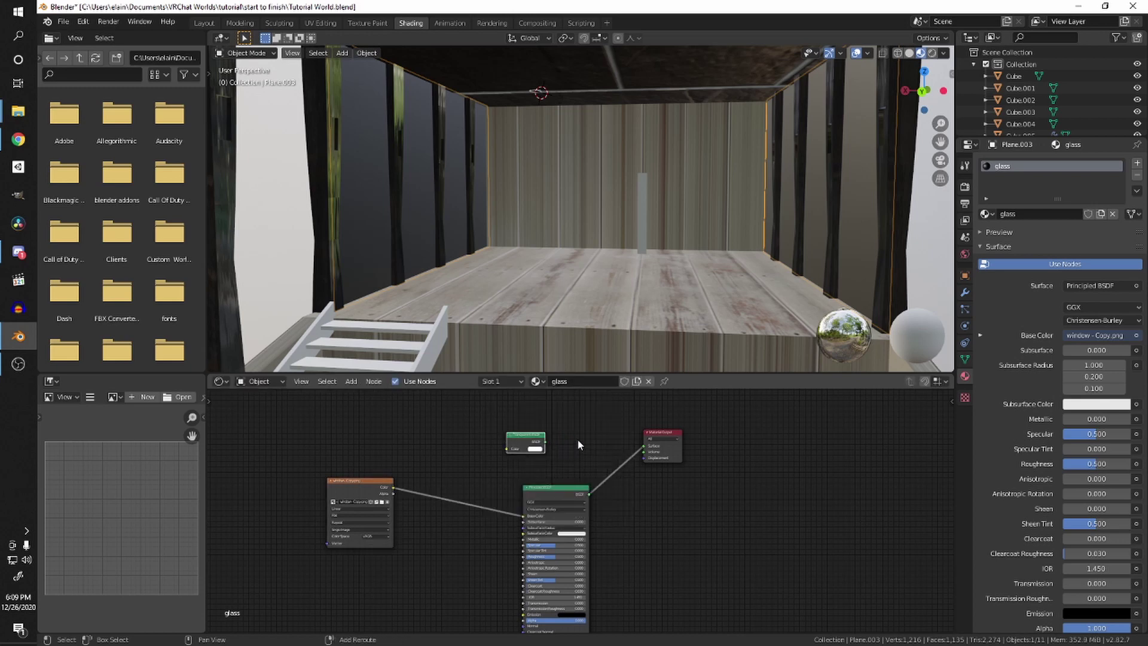
# Step: Insert a Mix Shader node into the link between the glass material's Principled BSDF and Material Output
pyautogui.hotkey('shift', 'a')
pyautogui.click(577, 440)
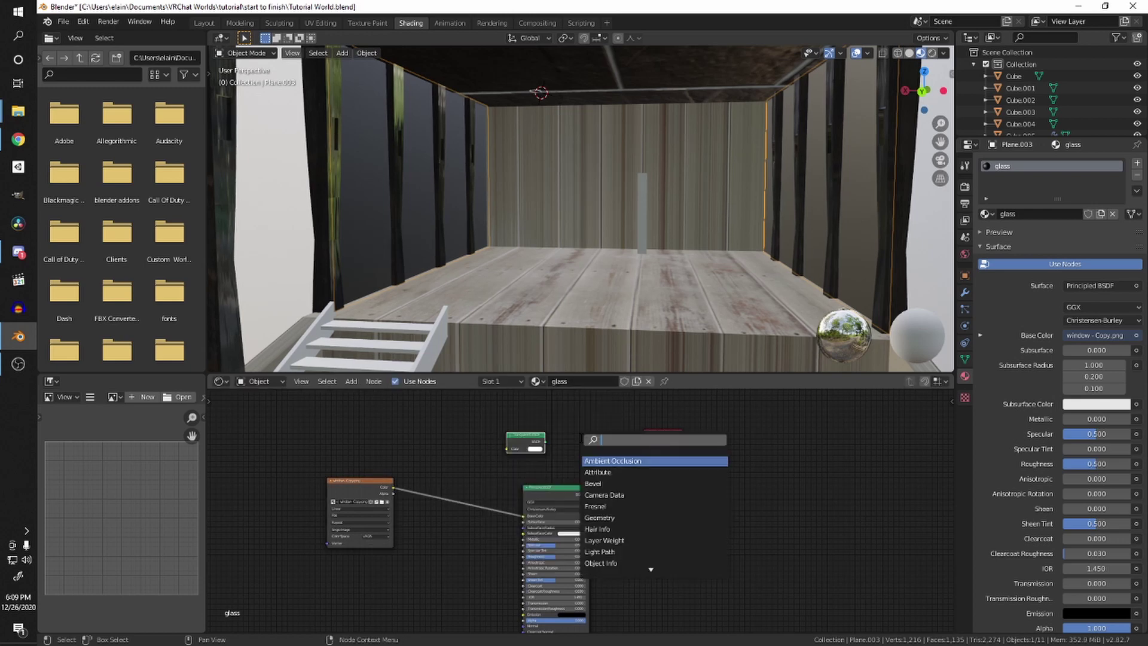
pyautogui.write('mix sh')
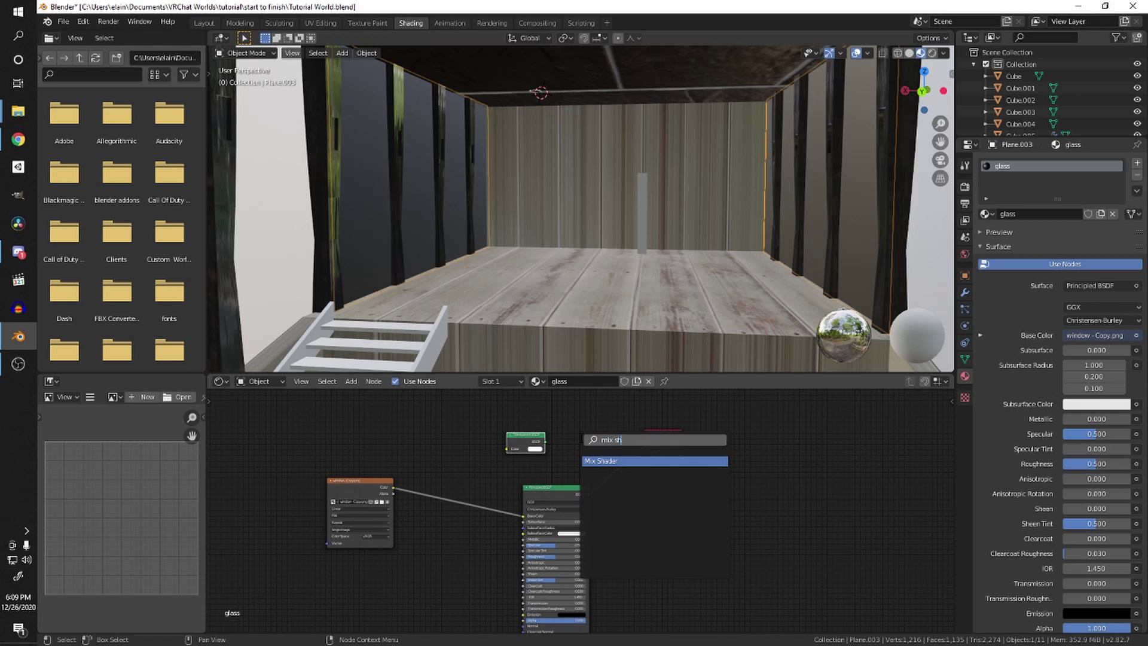
pyautogui.press('Return')
pyautogui.click(628, 470)
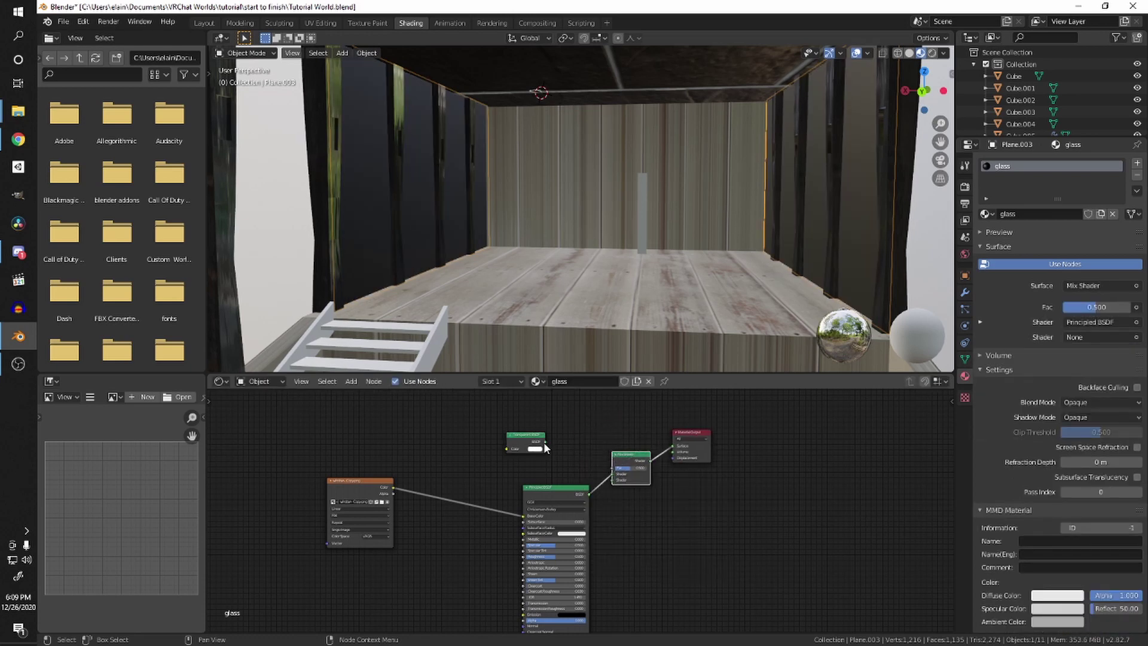
# Step: Connect the Transparent BSDF to the Mix Shader's first shader input and the window image's Alpha to its Fac
pyautogui.moveTo(544, 442); pyautogui.dragTo(614, 473)
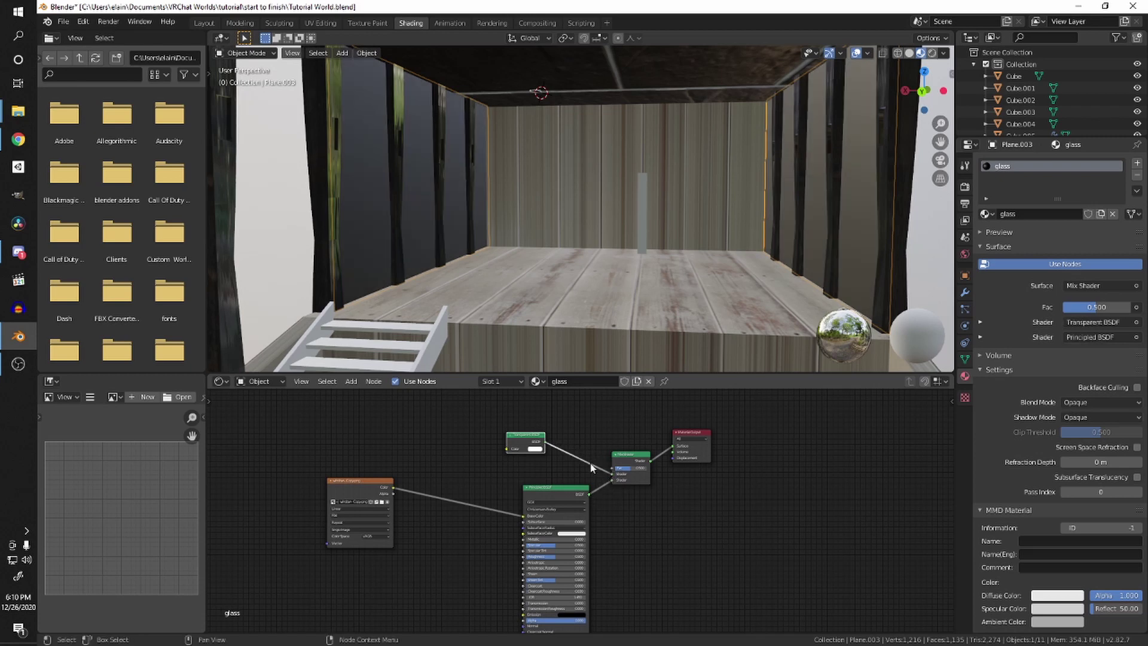
pyautogui.scroll(1, 636, 496)
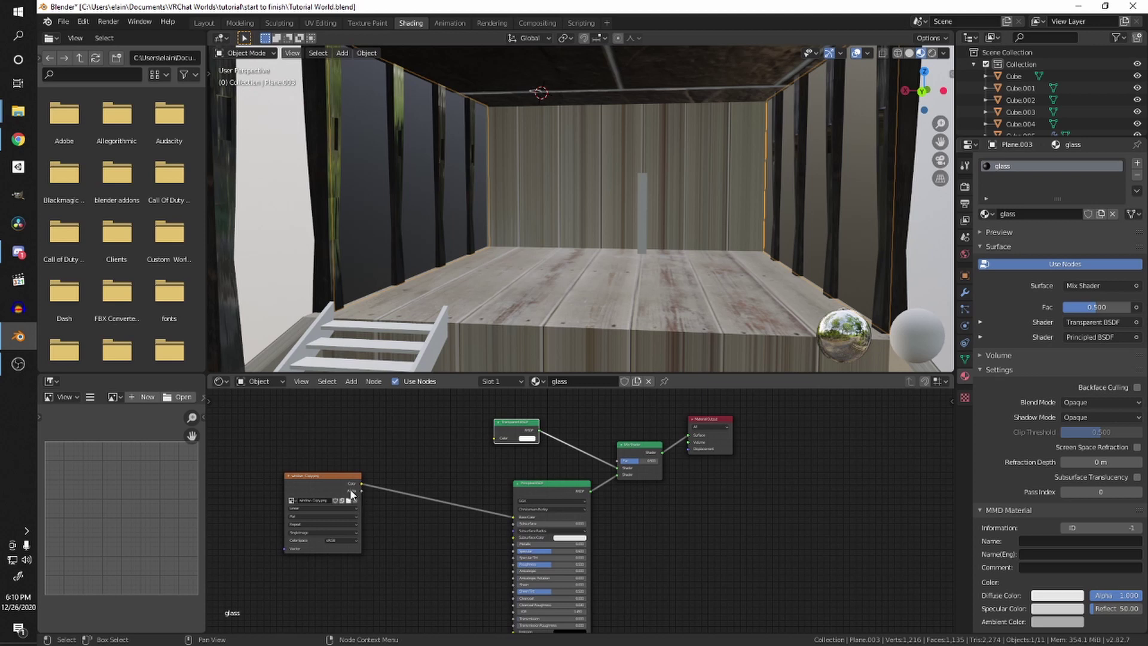
pyautogui.moveTo(354, 492); pyautogui.dragTo(621, 467)
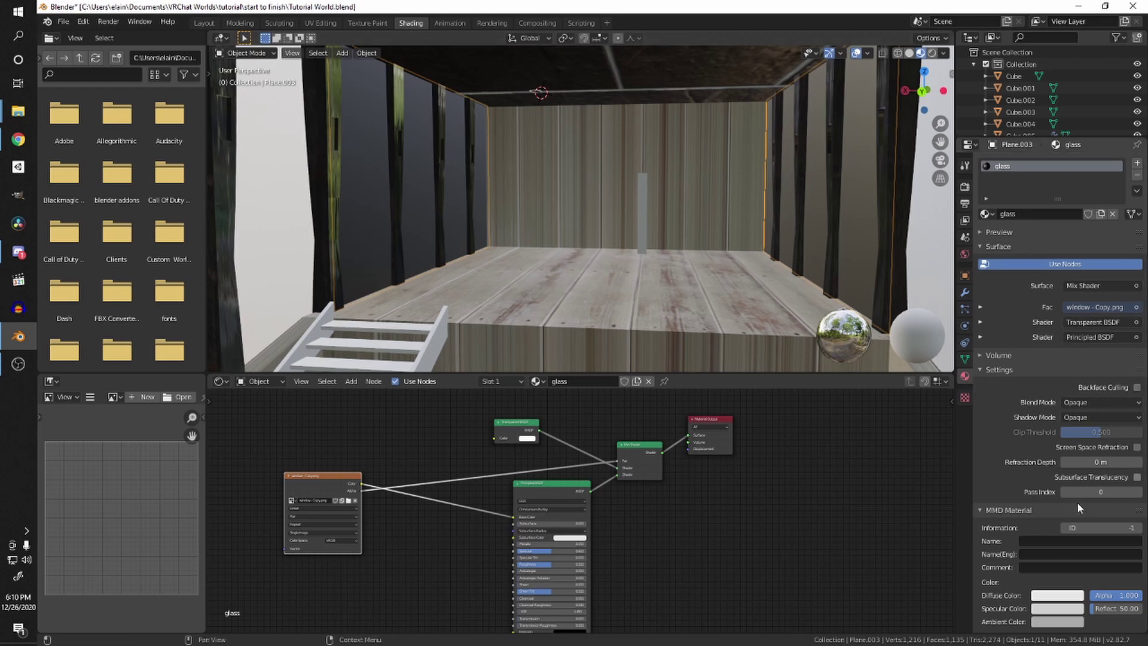
# Step: Set the glass material's blend mode to Alpha Blend
pyautogui.click(1113, 402)
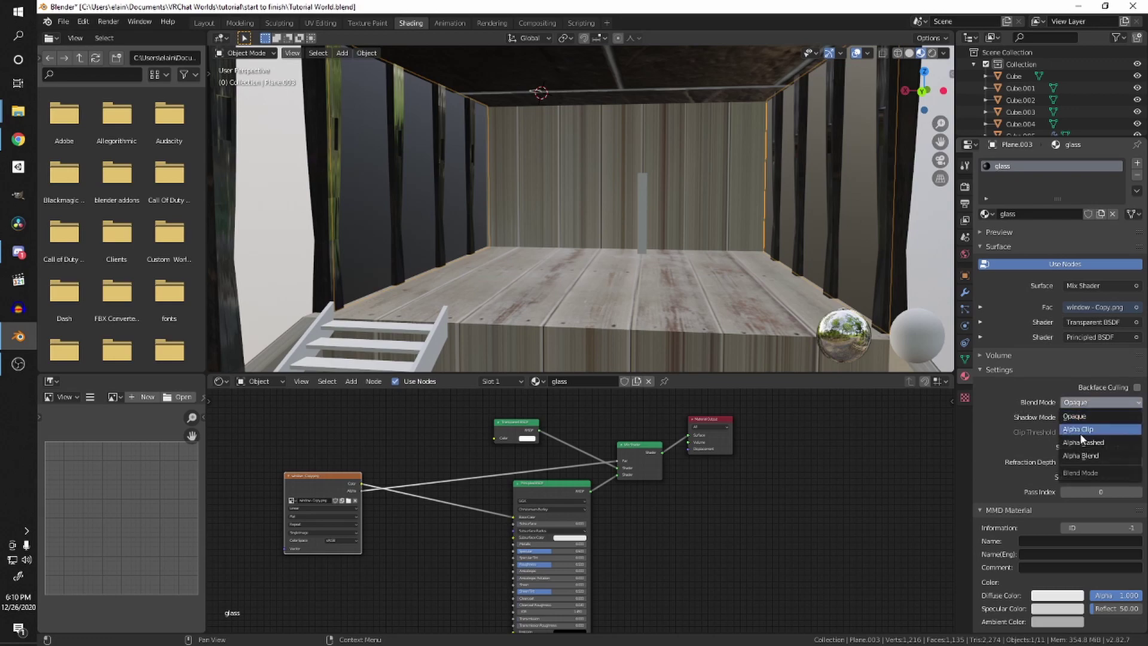
pyautogui.click(1084, 456)
# Step: Examine the transparency of the glass panes from the front, above and side of the building
pyautogui.moveTo(714, 321); pyautogui.dragTo(814, 241, button='middle')
pyautogui.scroll(-5, 719, 254)
pyautogui.moveTo(719, 253); pyautogui.dragTo(658, 179, button='middle')
pyautogui.scroll(-4, 620, 138)
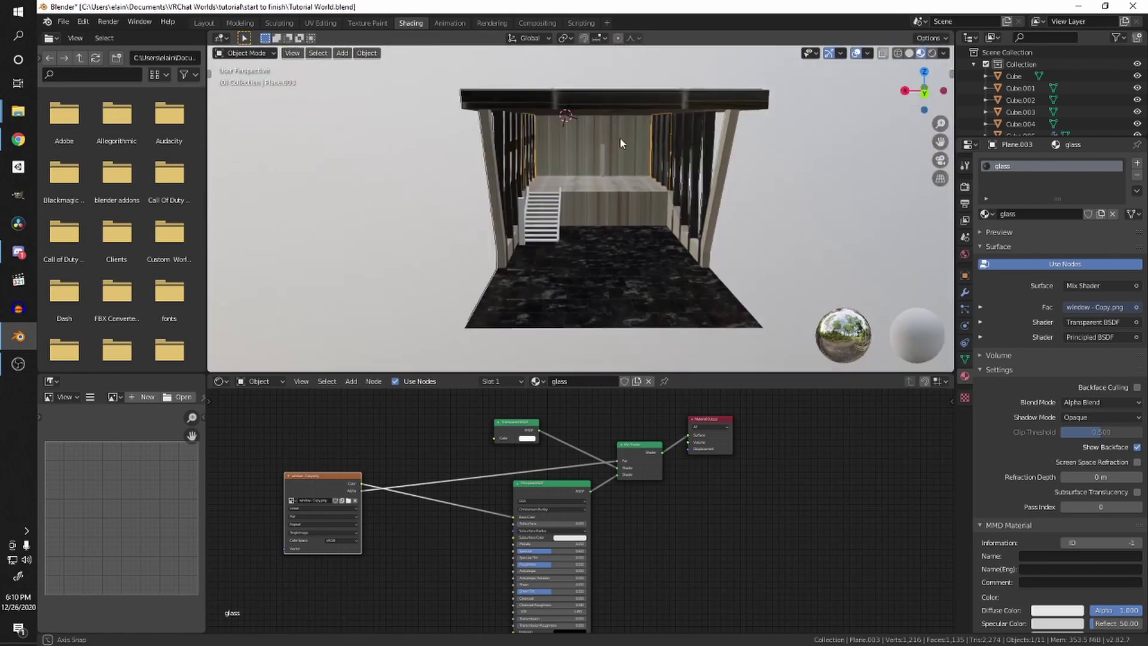
pyautogui.moveTo(620, 137); pyautogui.dragTo(595, 154, button='middle')
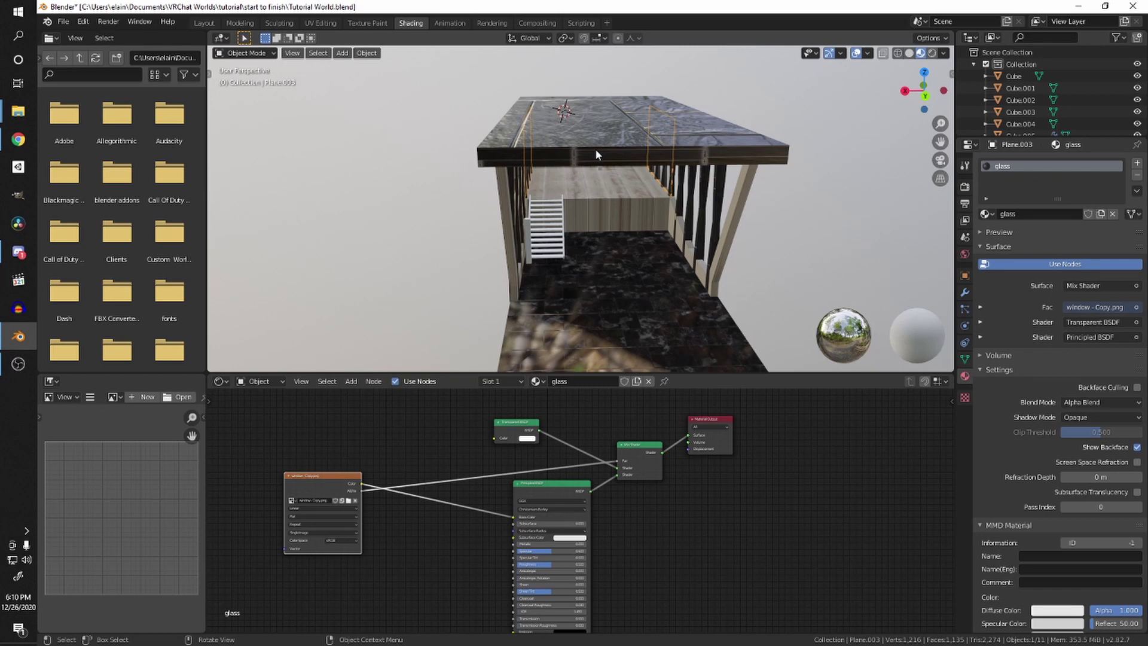
pyautogui.scroll(4, 595, 154)
pyautogui.scroll(-5, 532, 165)
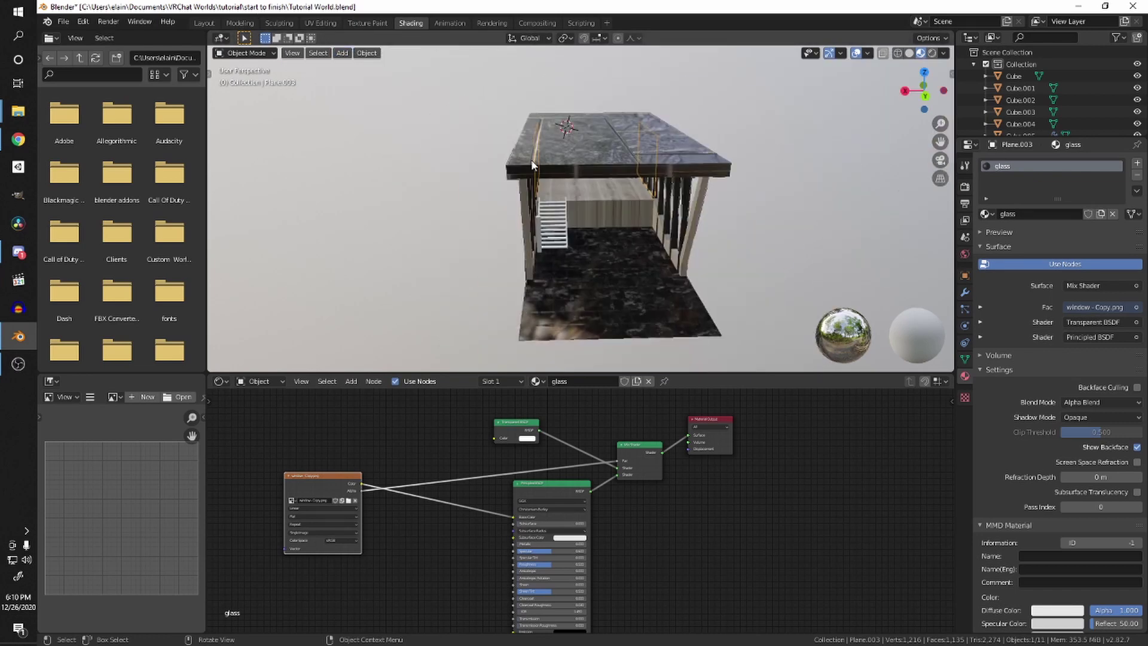
pyautogui.moveTo(532, 164); pyautogui.dragTo(718, 160, button='middle')
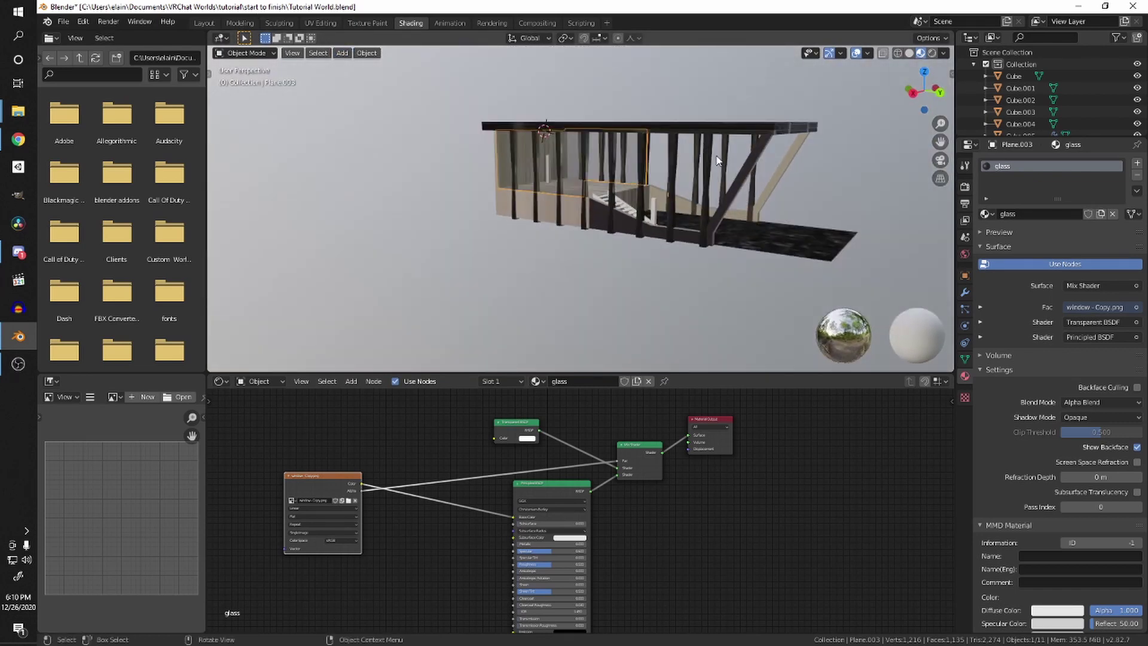
# Step: Select the small cylinder light under the ceiling and create a new material for it
pyautogui.scroll(6, 687, 147)
pyautogui.moveTo(663, 133); pyautogui.dragTo(508, 89, button='middle')
pyautogui.scroll(3, 633, 120)
pyautogui.scroll(-5, 635, 110)
pyautogui.scroll(1, 596, 93)
pyautogui.scroll(1, 571, 78)
pyautogui.scroll(2, 641, 271)
pyautogui.click(508, 88)
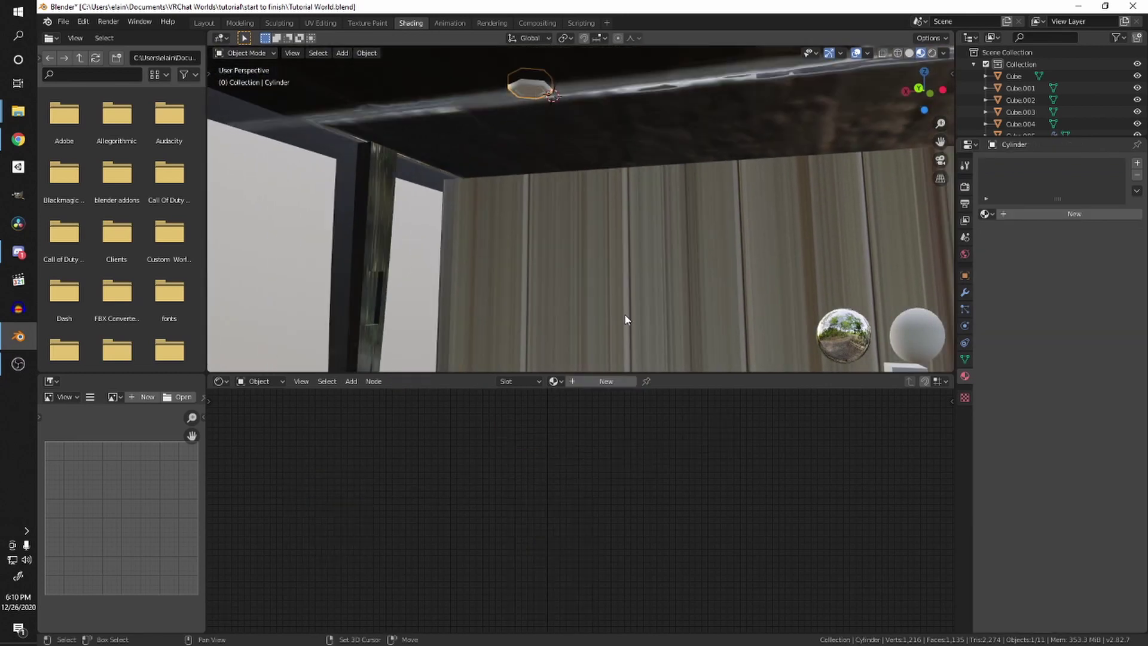
pyautogui.click(606, 380)
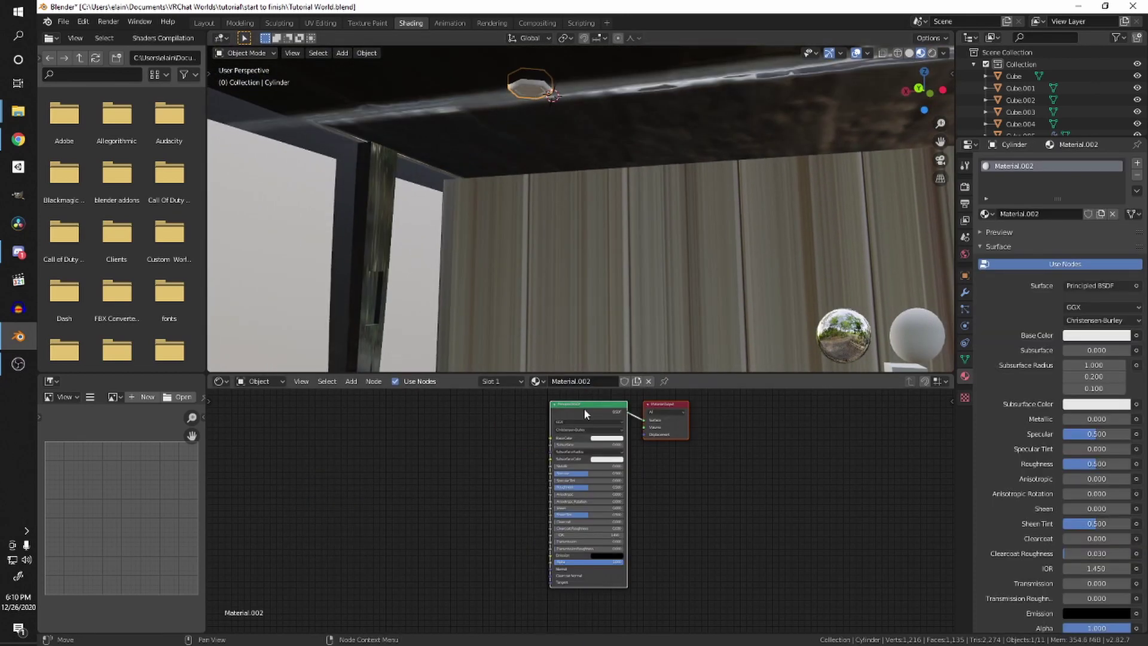
# Step: Set the cylinder material's base color to pale yellow and its emission color to white
pyautogui.click(617, 459)
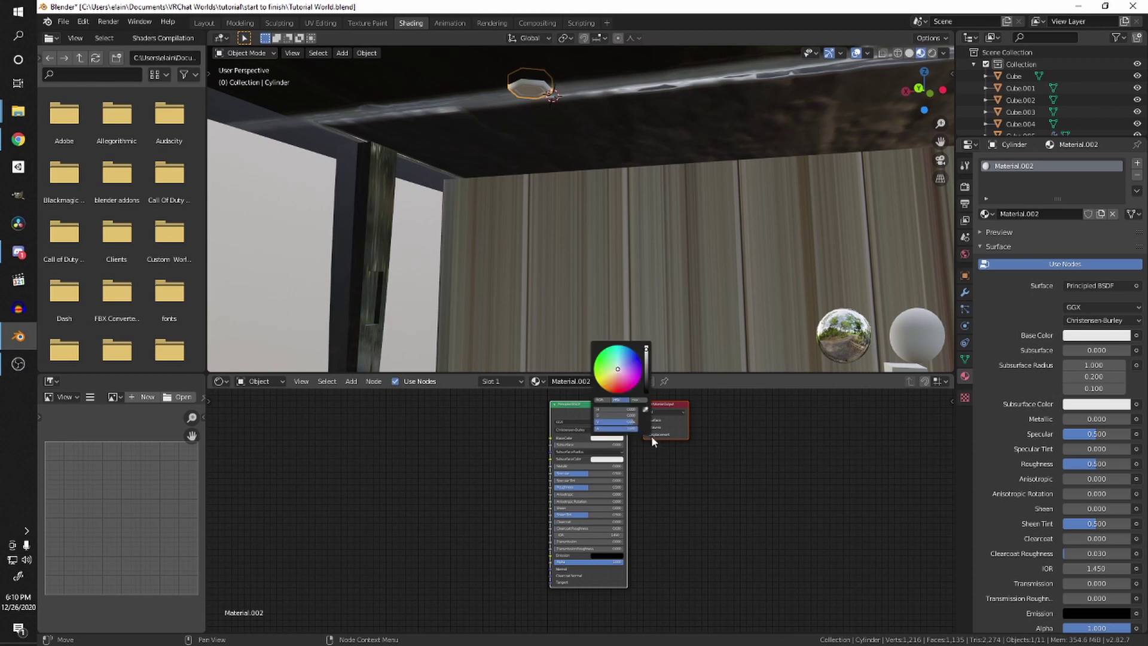
pyautogui.click(607, 438)
pyautogui.moveTo(615, 374); pyautogui.dragTo(620, 368)
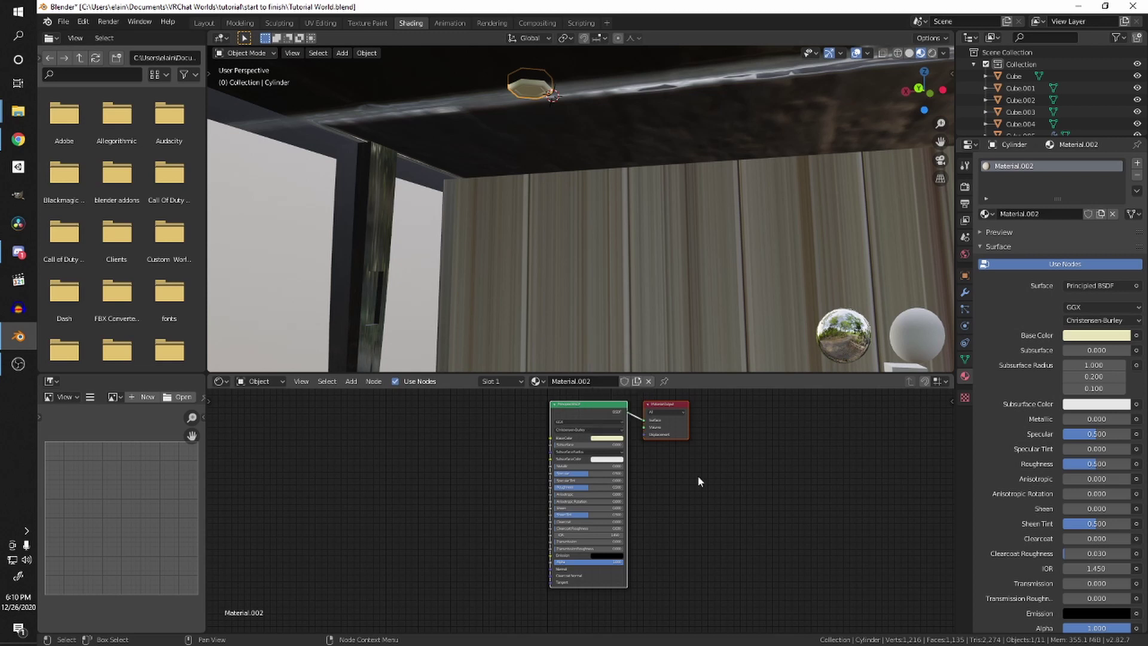
pyautogui.click(621, 555)
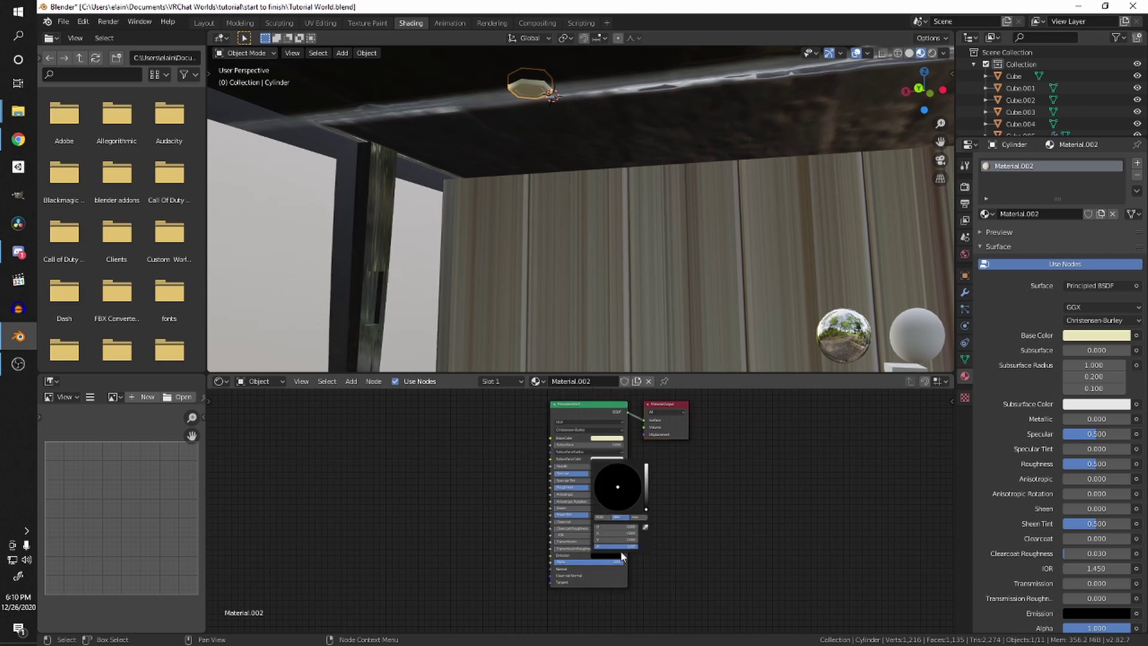
pyautogui.moveTo(648, 507); pyautogui.dragTo(680, 395)
# Step: Examine the textured building from the inside, above, side and front
pyautogui.moveTo(556, 188); pyautogui.dragTo(494, 164, button='middle')
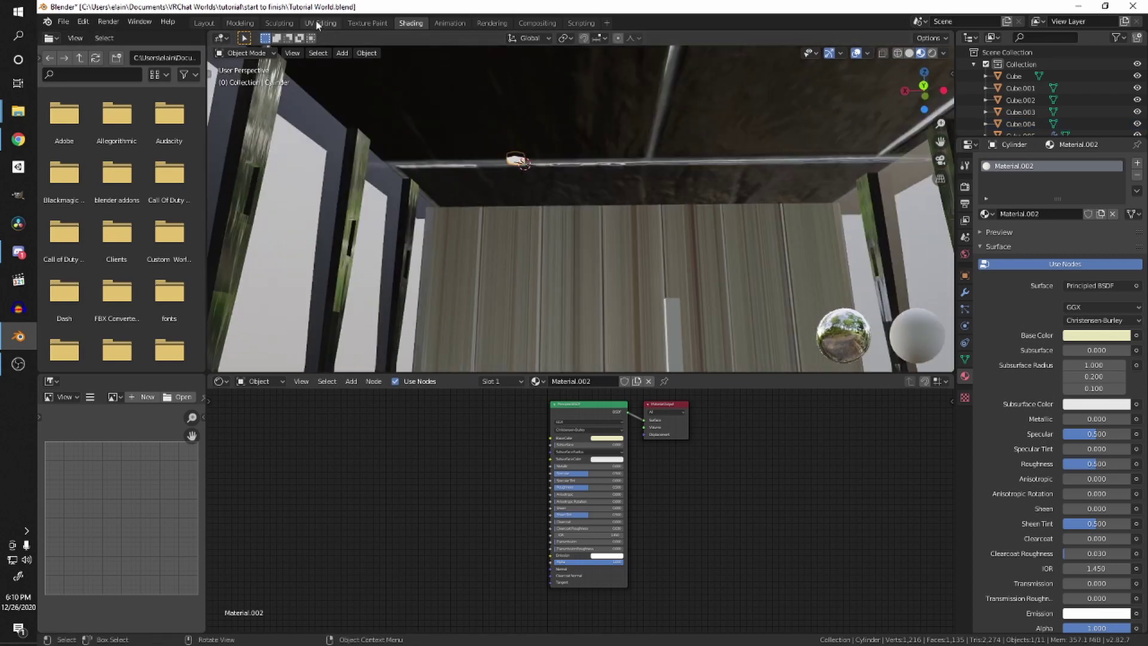
pyautogui.scroll(-10, 560, 238)
pyautogui.moveTo(607, 80); pyautogui.dragTo(571, 173, button='middle')
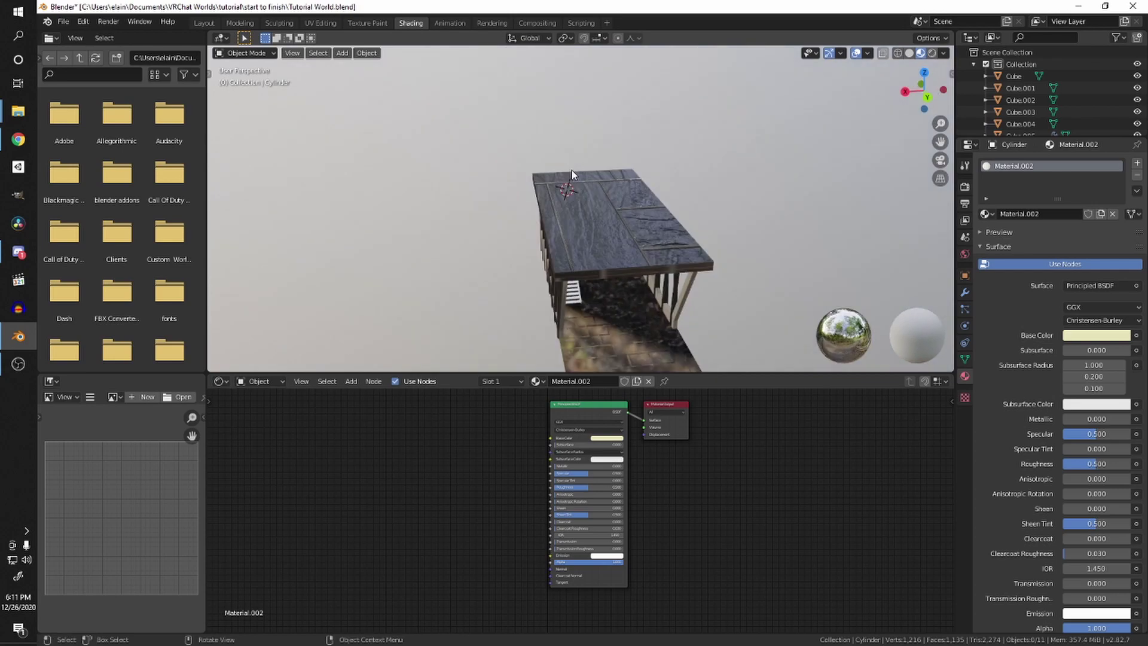
pyautogui.scroll(5, 570, 286)
pyautogui.moveTo(569, 286)
pyautogui.mouseDown(button='middle')
pyautogui.moveTo(692, 230)
pyautogui.moveTo(651, 256)
pyautogui.moveTo(583, 274)
pyautogui.mouseUp(button='middle')
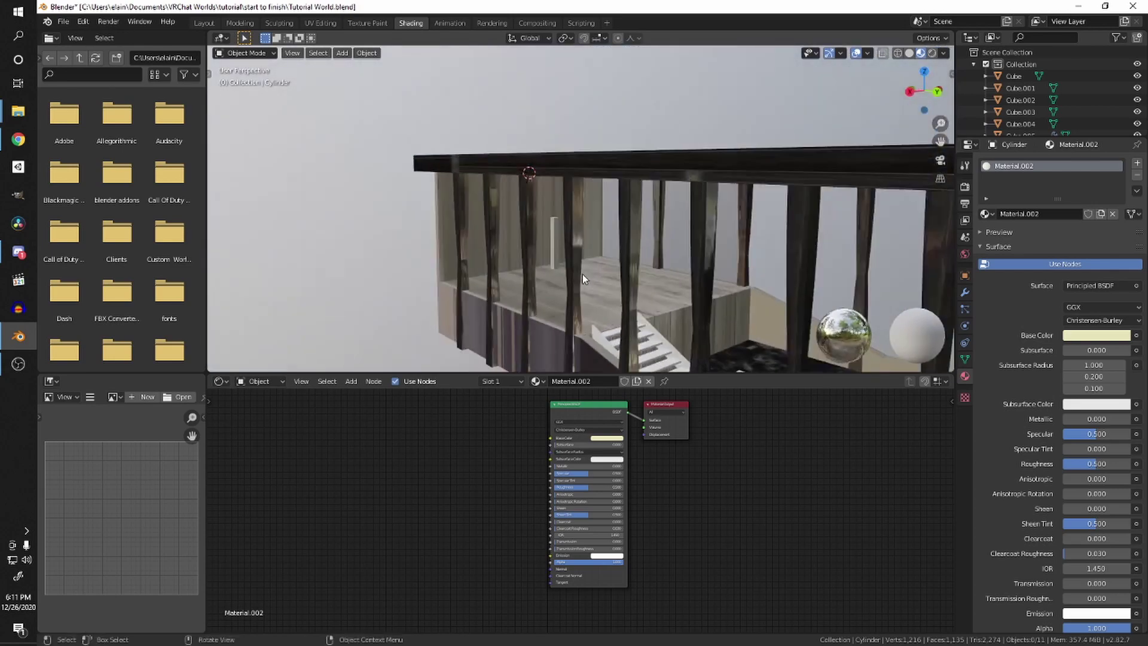
pyautogui.scroll(-5, 582, 274)
pyautogui.moveTo(739, 315); pyautogui.dragTo(721, 215, button='middle')
pyautogui.scroll(5, 721, 218)
pyautogui.moveTo(718, 230); pyautogui.dragTo(629, 217, button='middle')
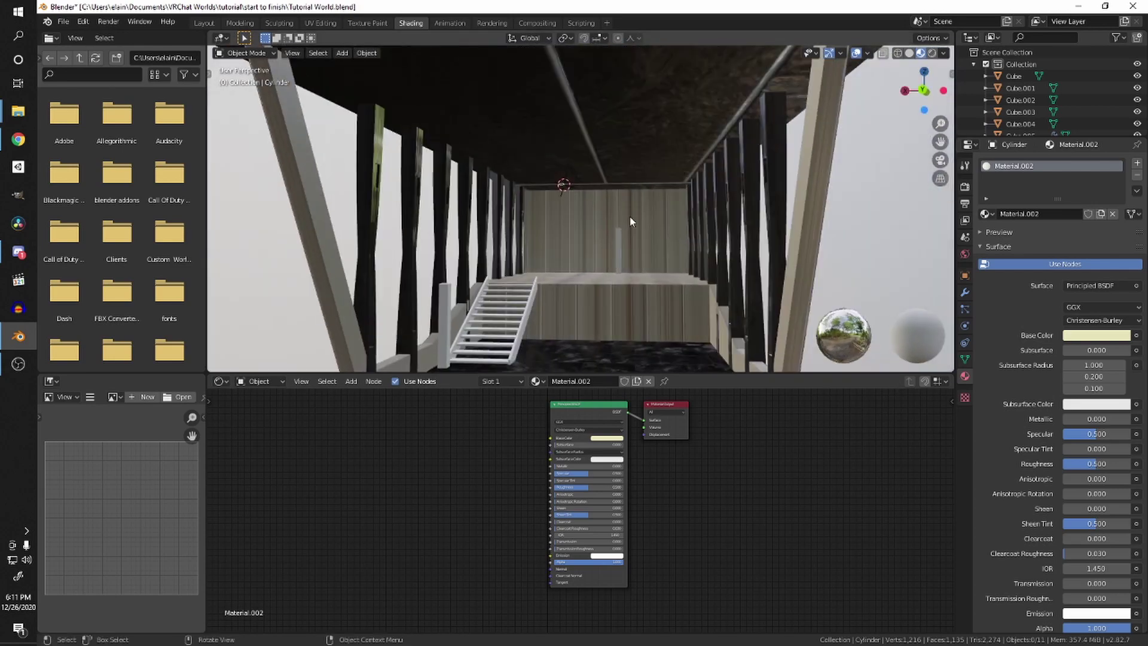
pyautogui.scroll(-2, 630, 217)
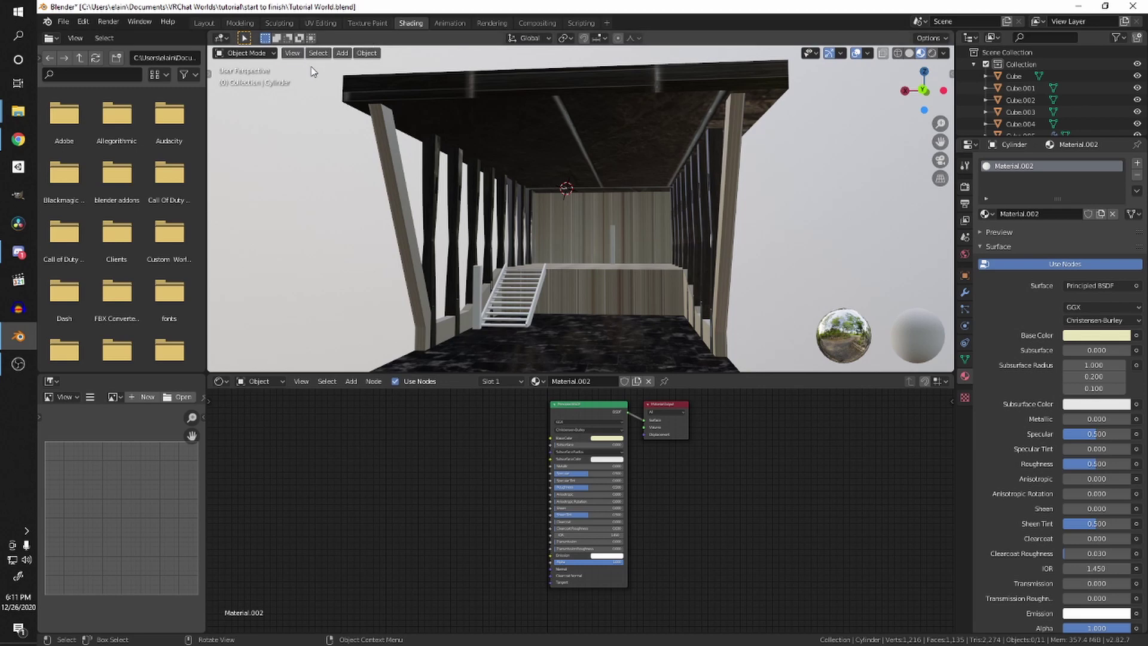
# Step: Open the UV Editing workspace and switch the cylinder from Edit Mode to Object Mode
pyautogui.click(320, 23)
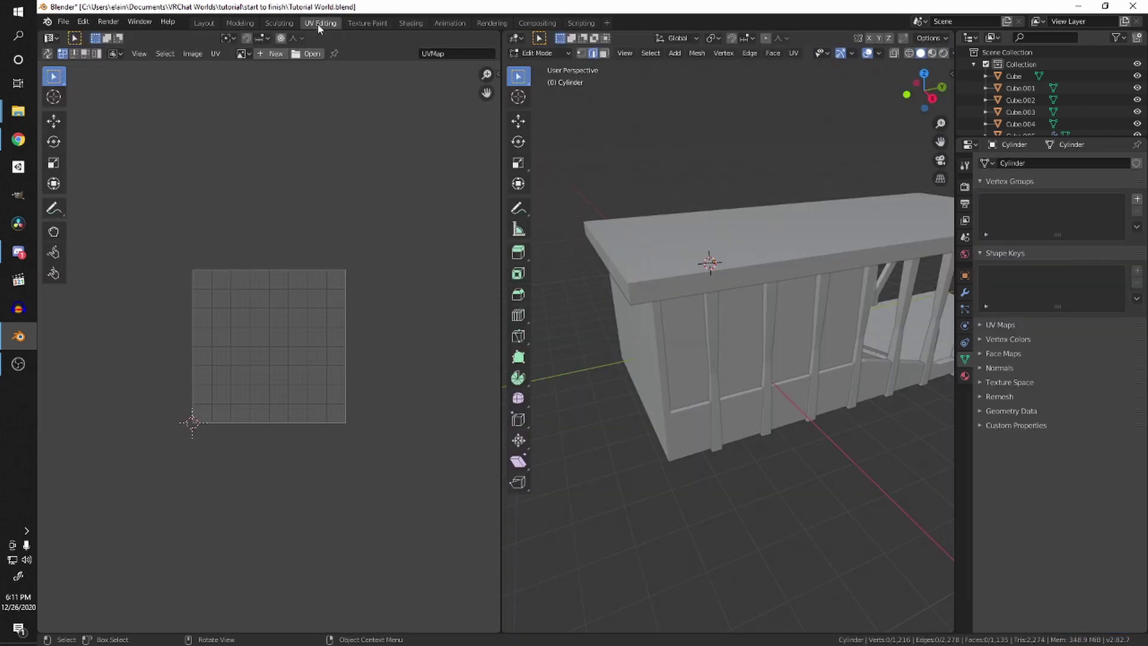
pyautogui.moveTo(574, 115); pyautogui.dragTo(666, 249, button='middle')
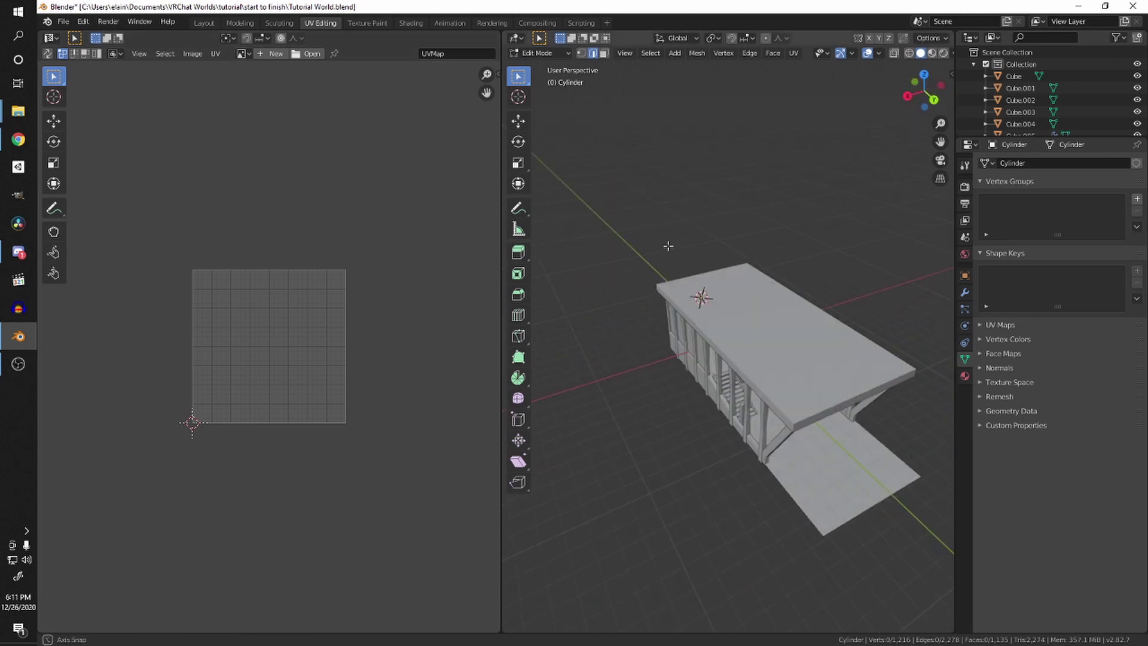
pyautogui.moveTo(732, 281); pyautogui.dragTo(817, 286, button='middle')
pyautogui.press('Tab')
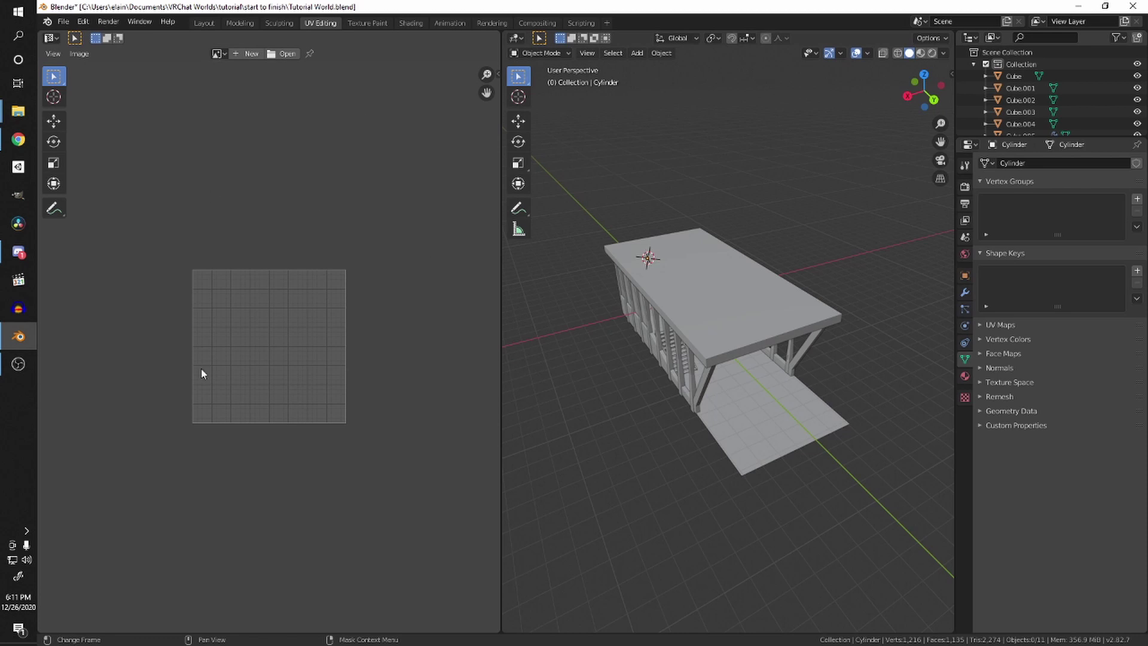
pyautogui.scroll(4, 322, 360)
pyautogui.scroll(-2, 332, 302)
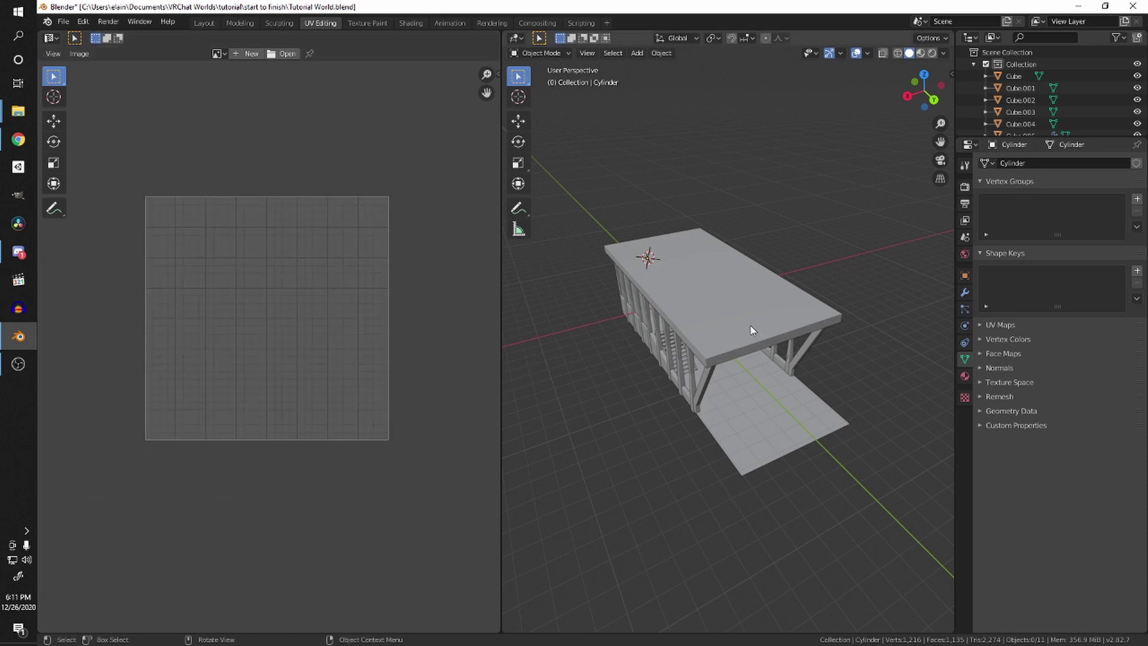
# Step: Show the UV Editing viewport in Material Preview shading and examine the building's textures inside and out
pyautogui.moveTo(751, 326); pyautogui.dragTo(729, 257, button='middle')
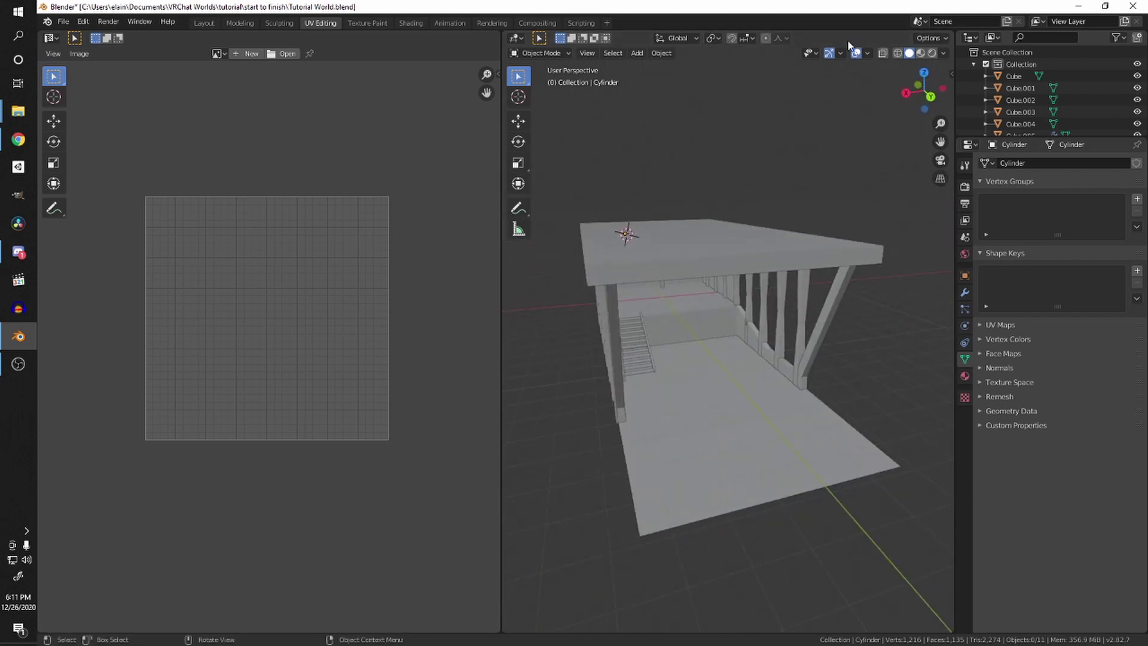
pyautogui.click(921, 53)
pyautogui.scroll(5, 745, 214)
pyautogui.moveTo(746, 214); pyautogui.dragTo(877, 234, button='middle')
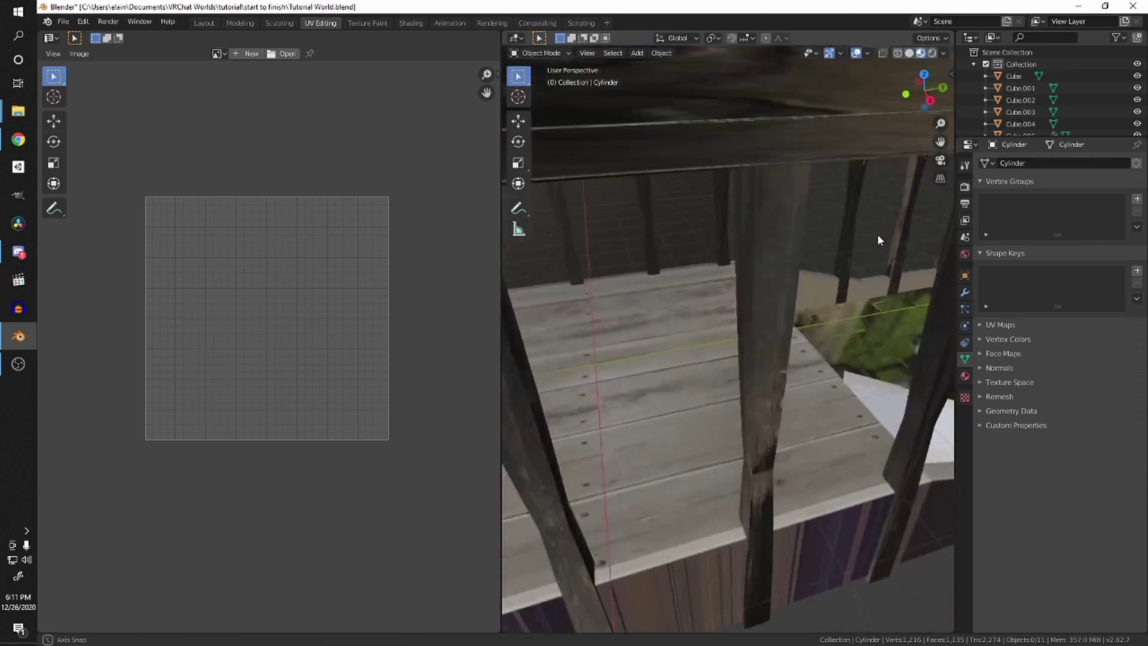
pyautogui.scroll(-6, 782, 300)
pyautogui.moveTo(782, 300); pyautogui.dragTo(628, 266, button='middle')
pyautogui.scroll(5, 639, 306)
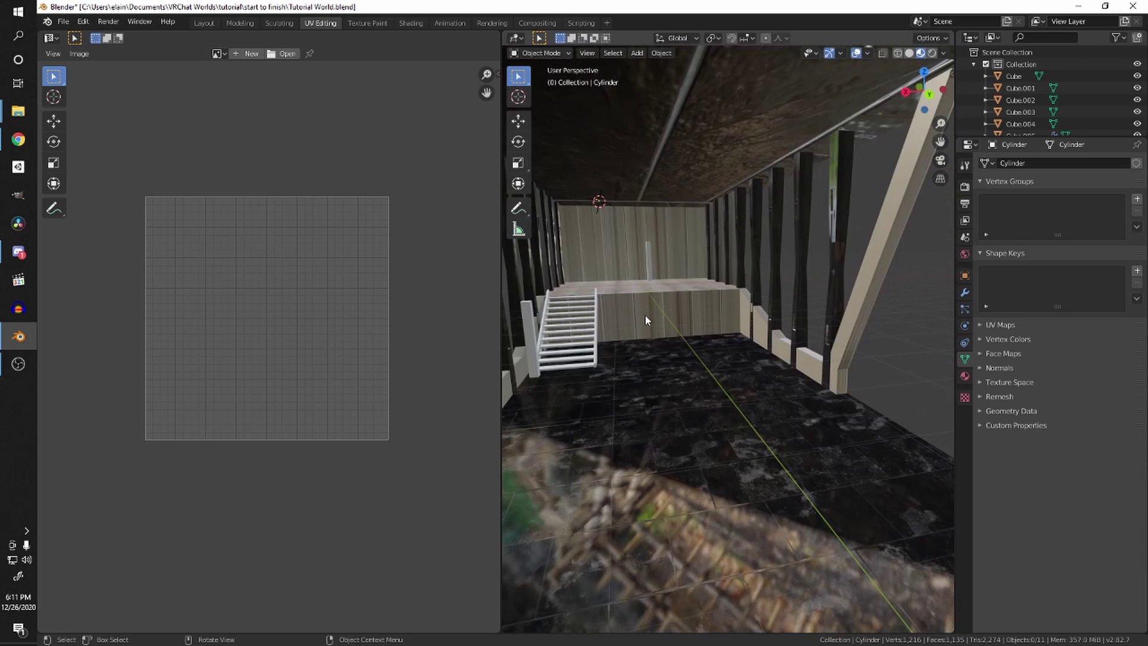
pyautogui.scroll(2, 646, 317)
# Step: Switch the viewport to Rendered shading and examine the building's lighting
pyautogui.click(933, 54)
pyautogui.scroll(-8, 777, 157)
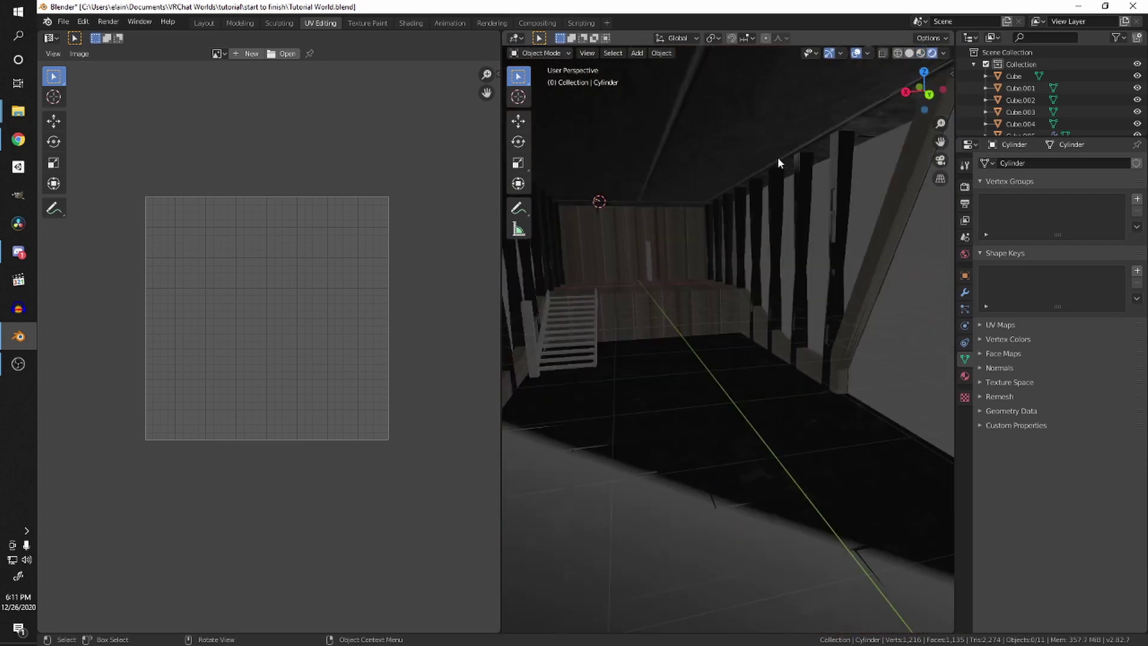
pyautogui.scroll(8, 776, 255)
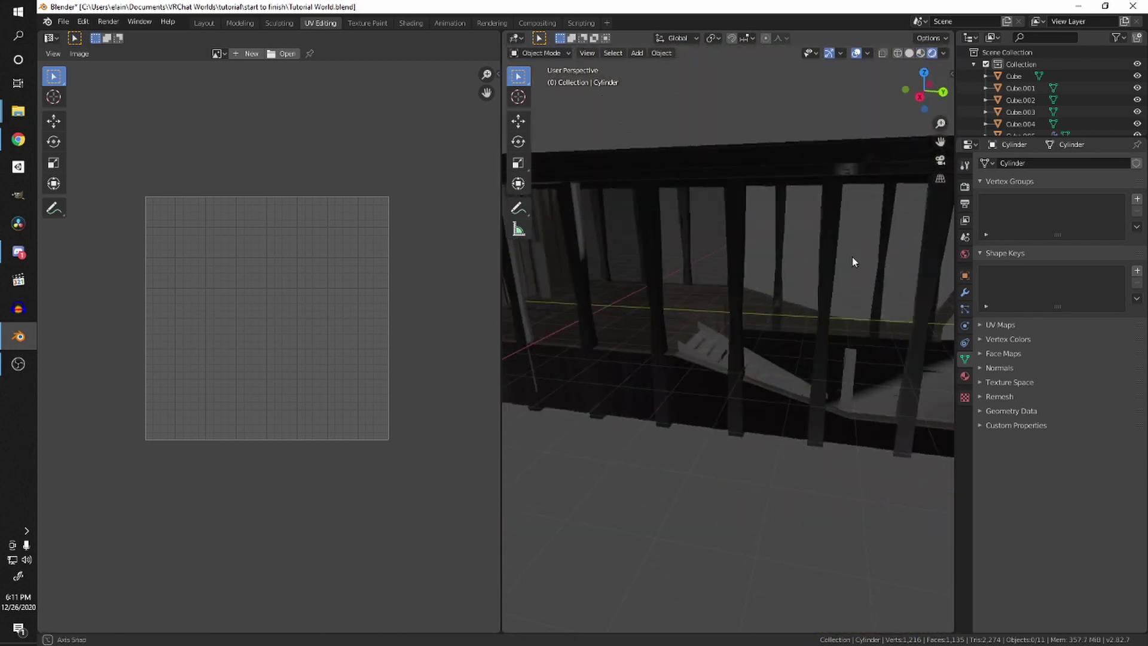
# Step: Add a point light to the scene and position it over the main floor inside the building
pyautogui.moveTo(692, 335); pyautogui.dragTo(744, 314, button='middle')
pyautogui.scroll(4, 702, 339)
pyautogui.scroll(-5, 702, 220)
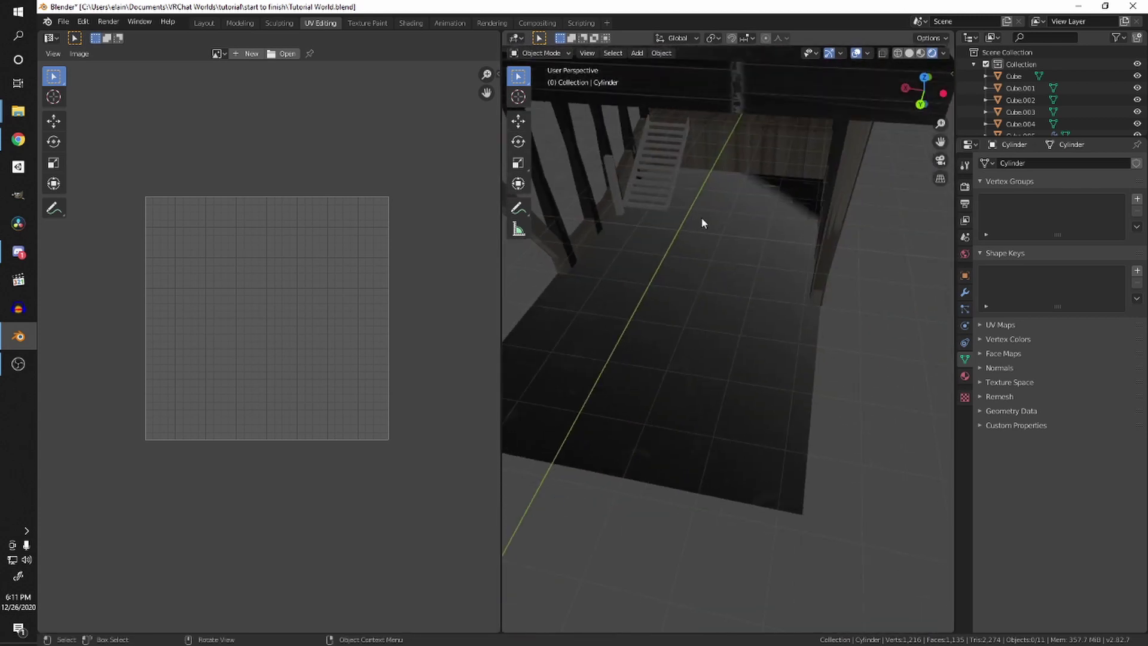
pyautogui.hotkey('shift', 'a')
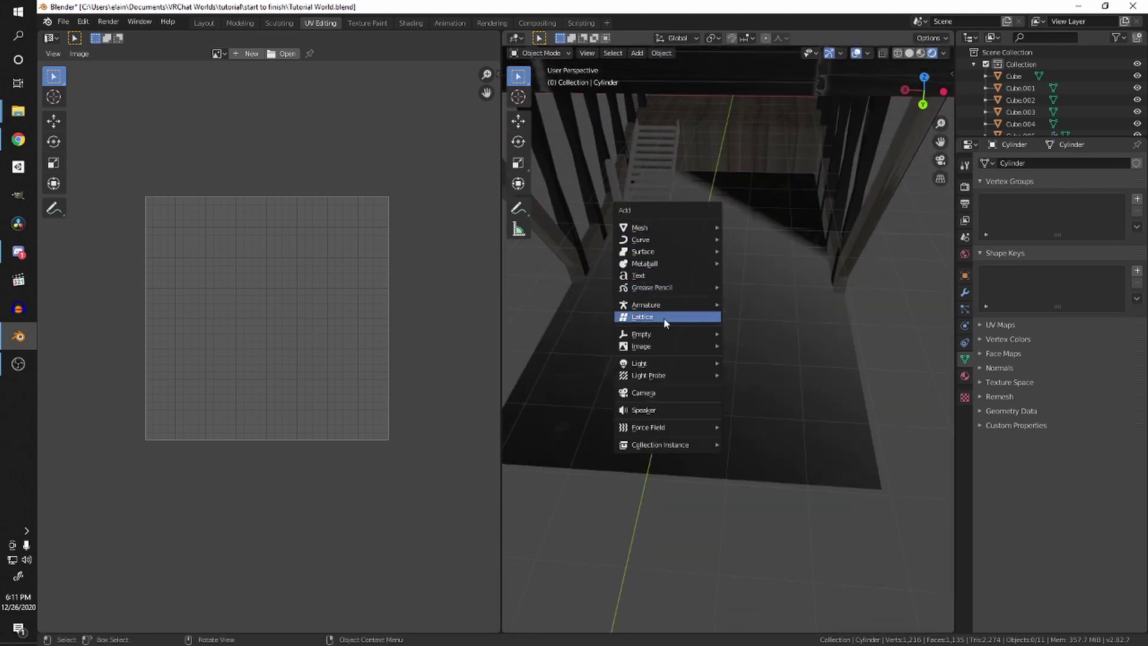
pyautogui.moveTo(651, 365)
pyautogui.click(744, 363)
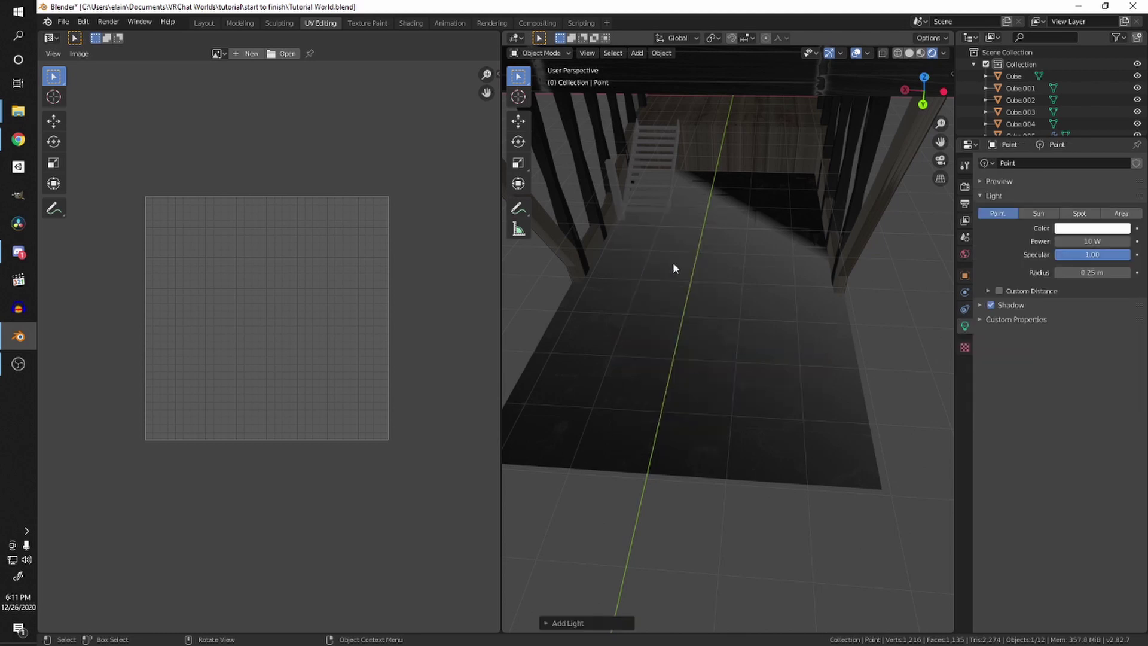
pyautogui.scroll(-5, 673, 262)
pyautogui.scroll(4, 703, 204)
pyautogui.press('g')
pyautogui.press('z')
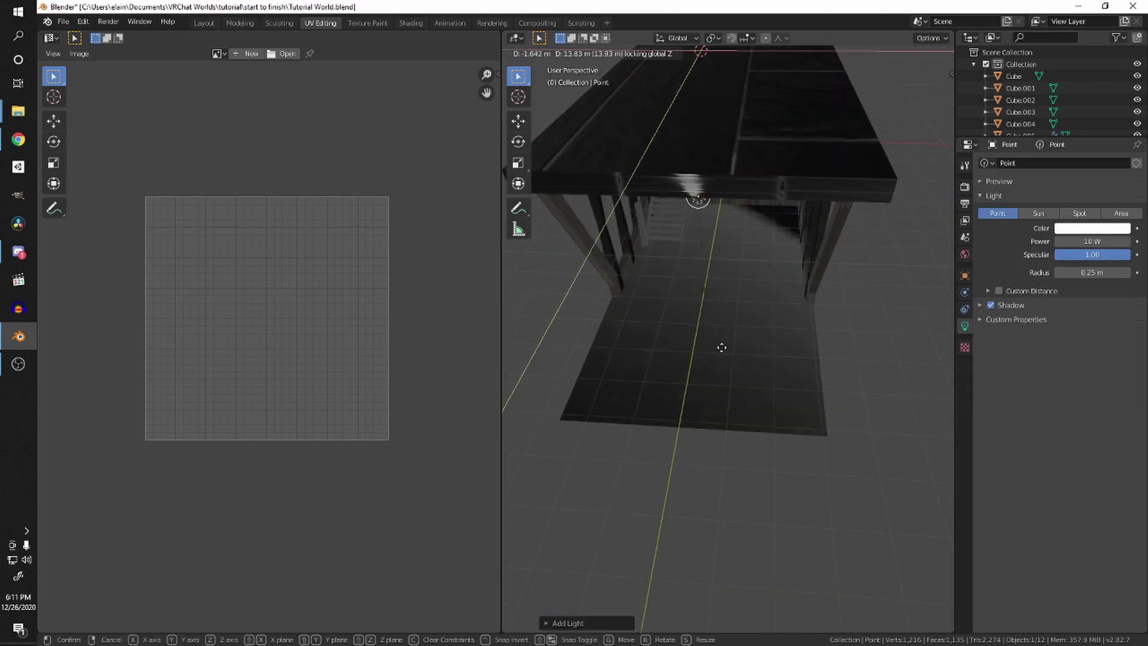
pyautogui.click(739, 377)
# Step: Give the point light a pale warm tint and set its power to 200 W
pyautogui.moveTo(740, 377); pyautogui.dragTo(759, 323, button='middle')
pyautogui.click(1080, 229)
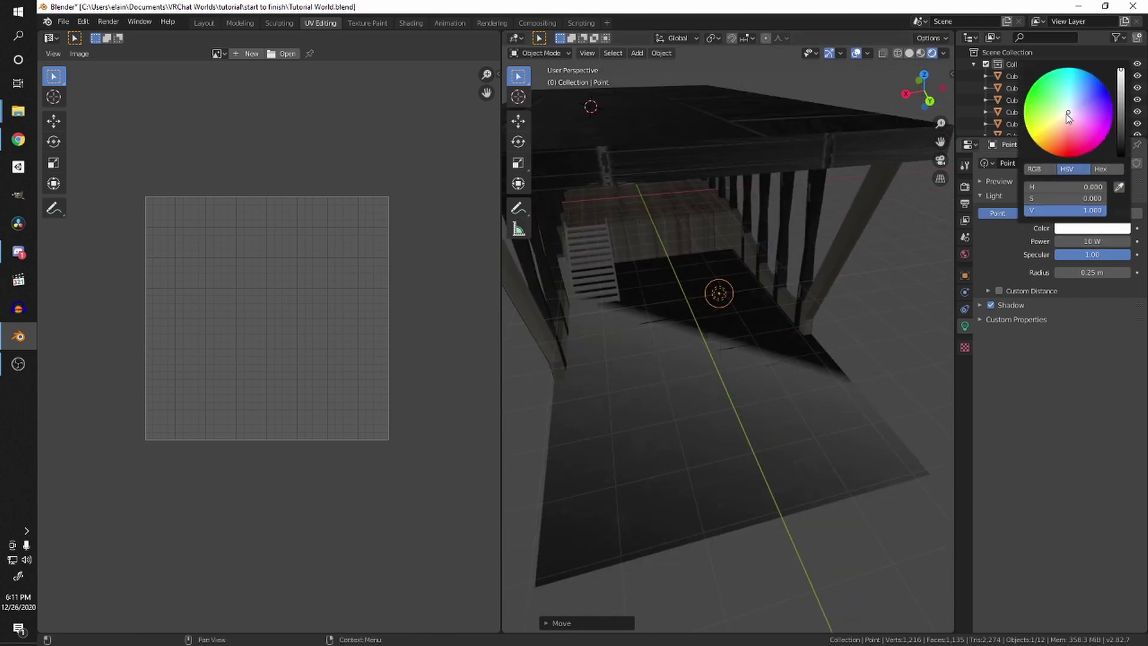
pyautogui.click(1063, 116)
pyautogui.click(1092, 241)
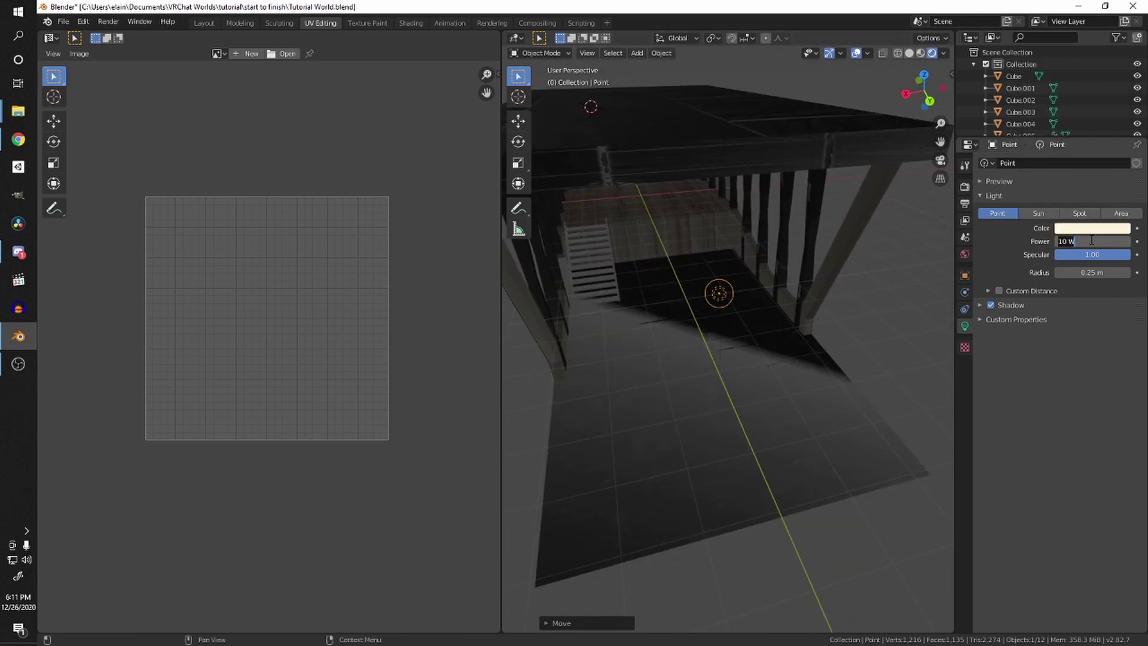
pyautogui.write('200')
pyautogui.press('Return')
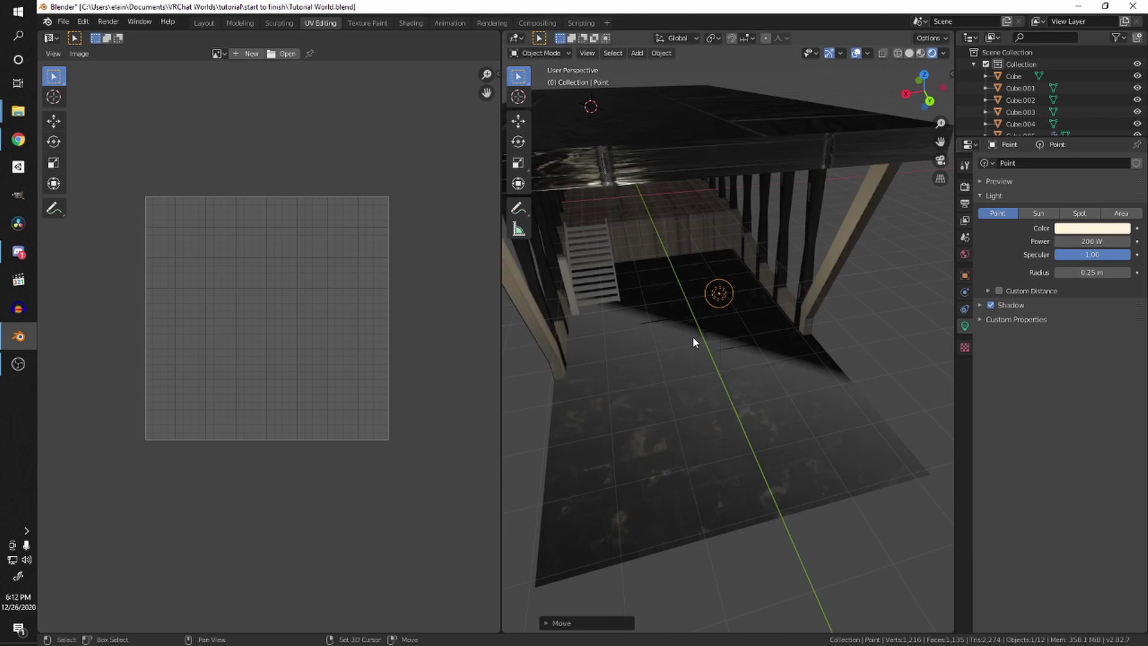
# Step: Duplicate the point light, move the copy horizontally to the raised wooden platform and adjust its height above the boards
pyautogui.moveTo(694, 339); pyautogui.dragTo(742, 338, button='middle')
pyautogui.hotkey('shift', 'd')
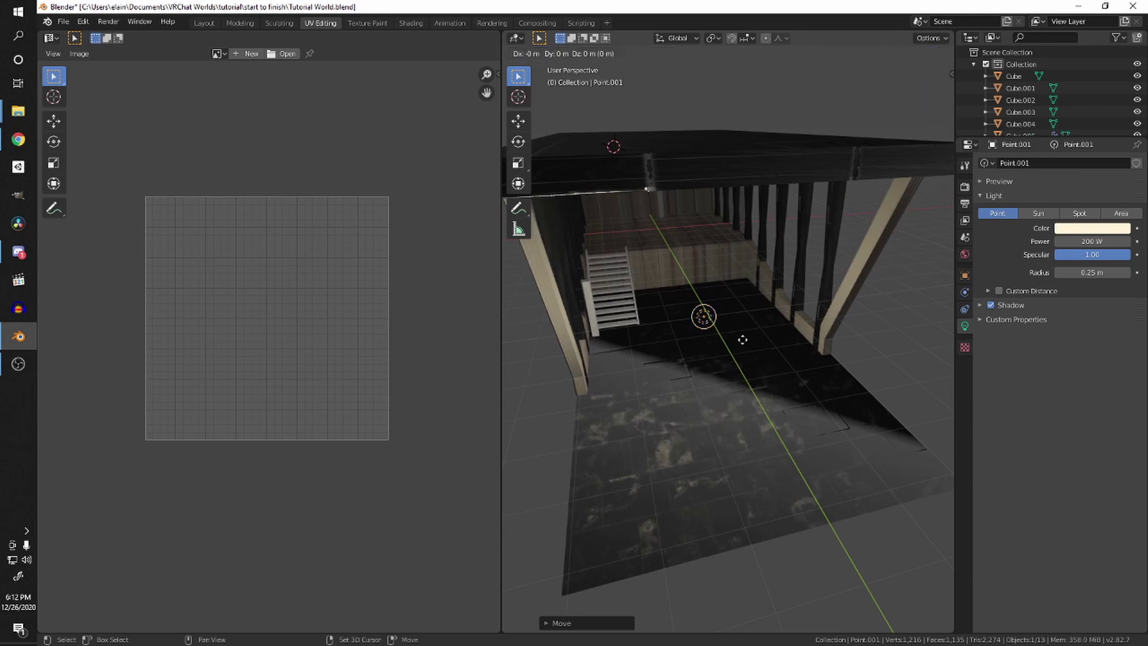
pyautogui.hotkey('shift', 'z')
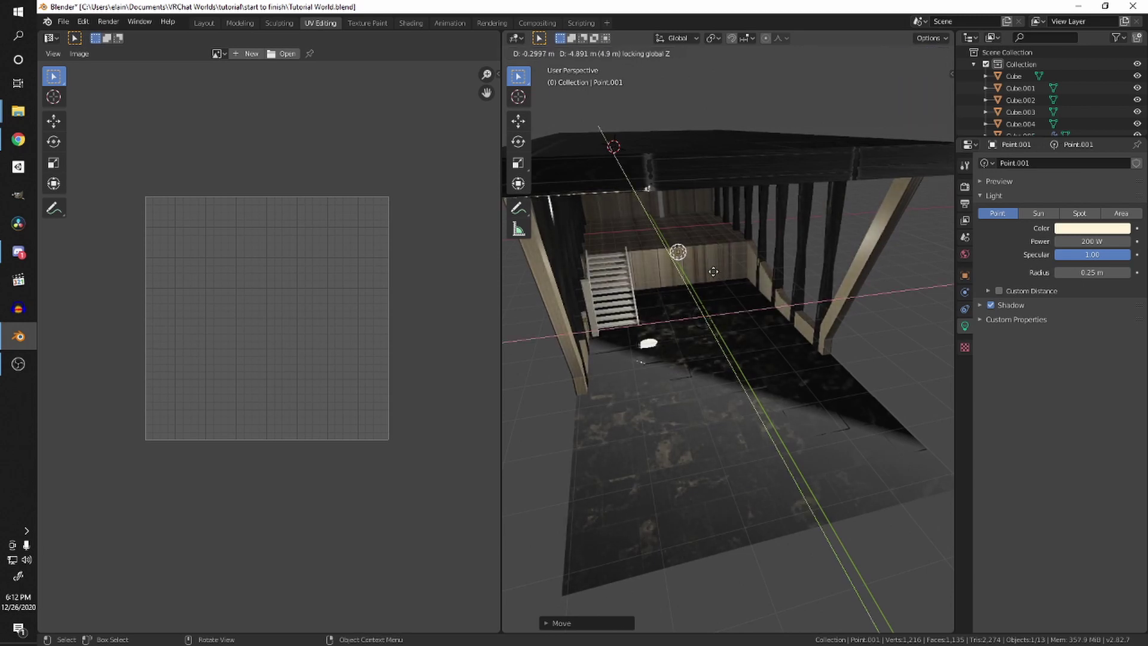
pyautogui.click(692, 240)
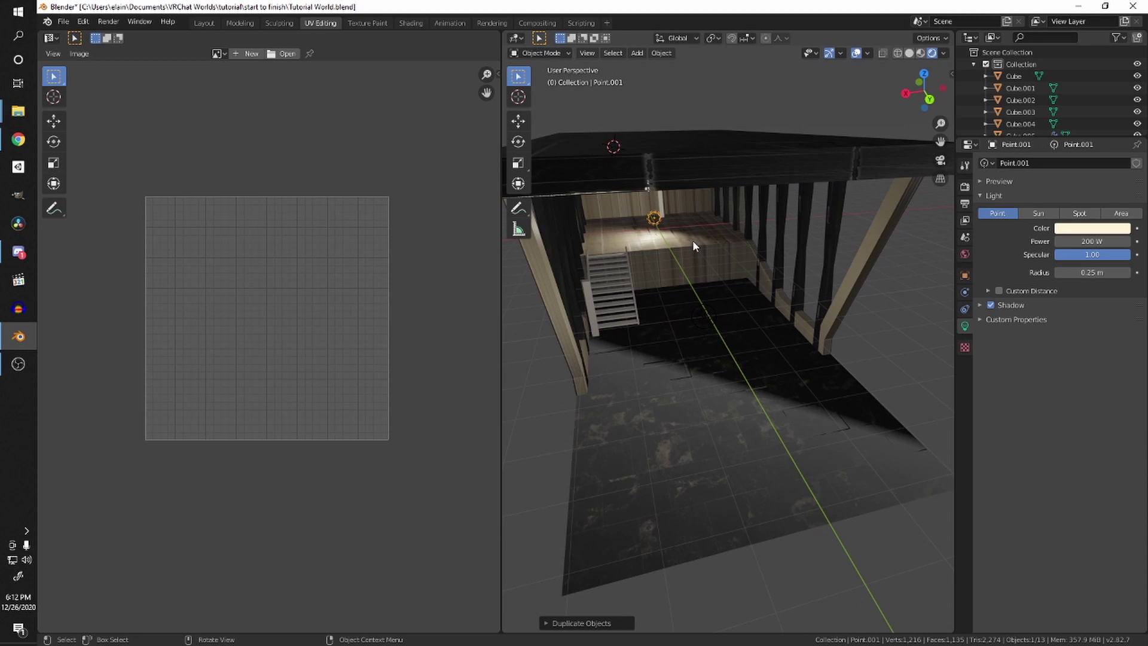
pyautogui.press('g')
pyautogui.press('z')
pyautogui.click(688, 215)
pyautogui.moveTo(688, 216); pyautogui.dragTo(811, 142, button='middle')
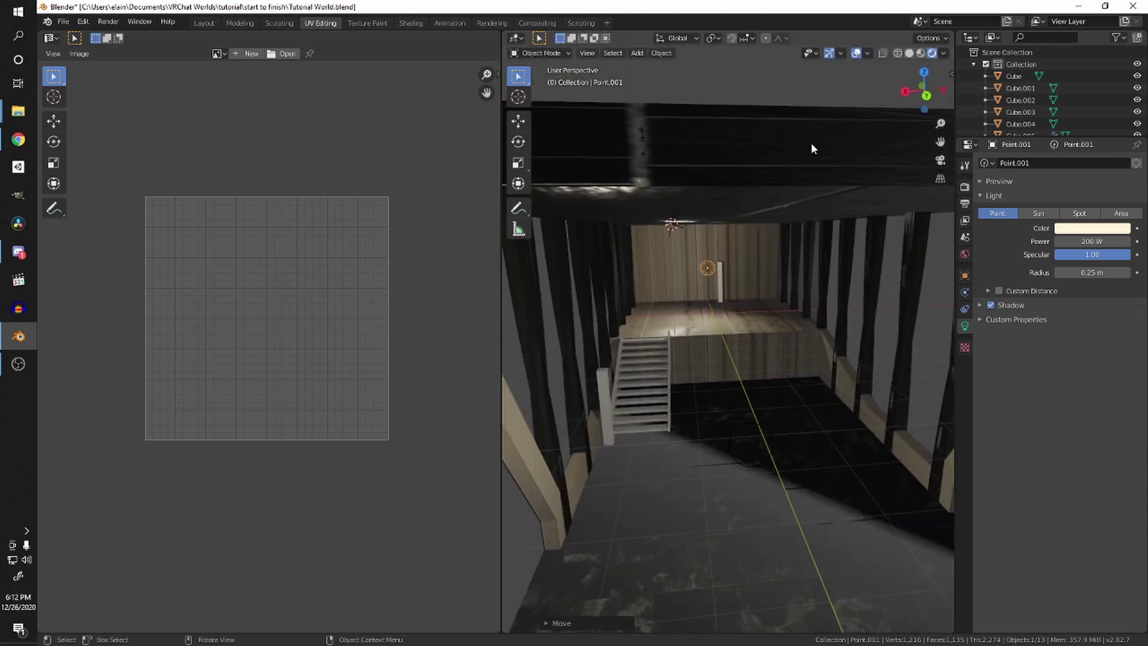
pyautogui.moveTo(696, 278); pyautogui.dragTo(654, 350, button='middle')
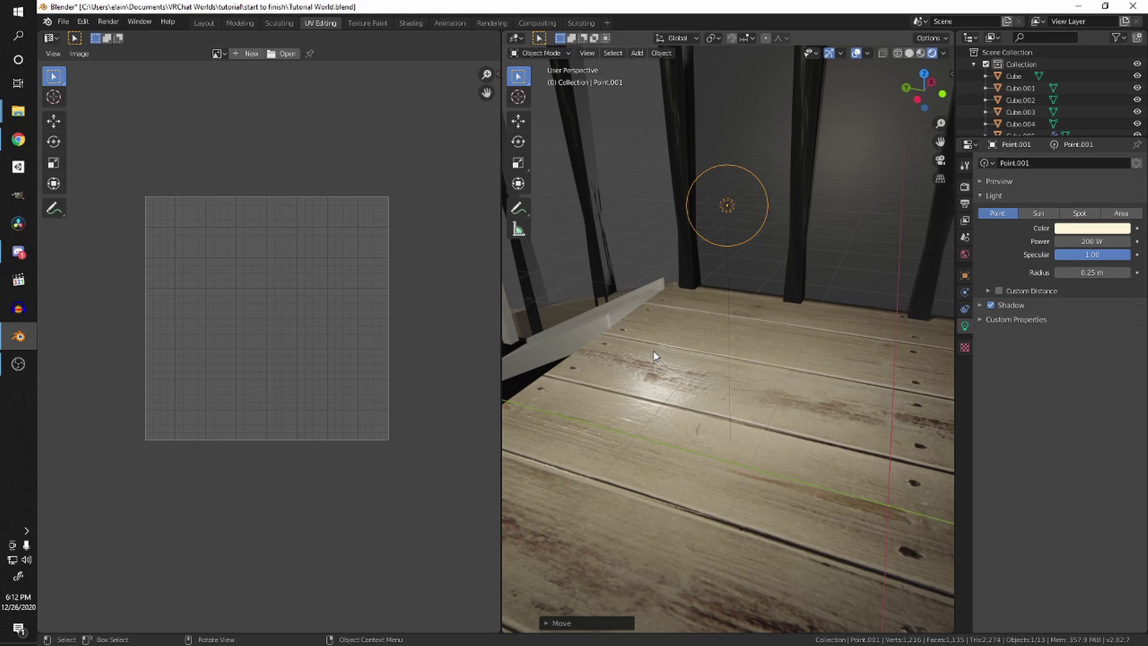
pyautogui.moveTo(655, 372); pyautogui.dragTo(714, 244, button='middle')
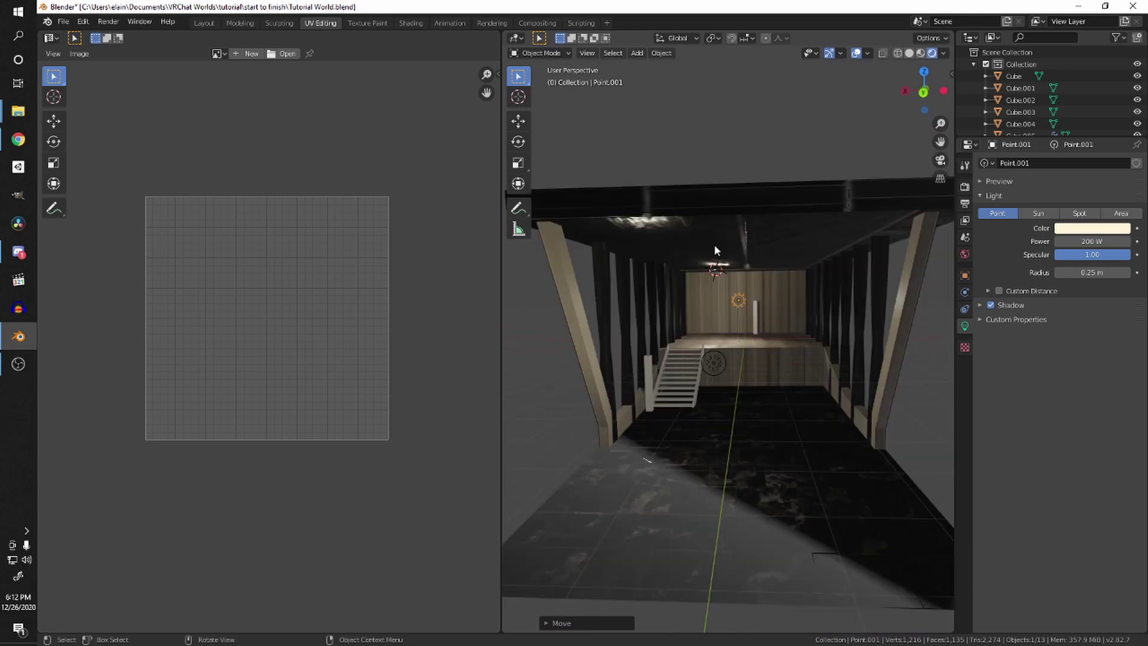
# Step: Select the roof slab and enter Edit Mode on it
pyautogui.click(711, 197)
pyautogui.moveTo(679, 256); pyautogui.dragTo(658, 320, button='middle')
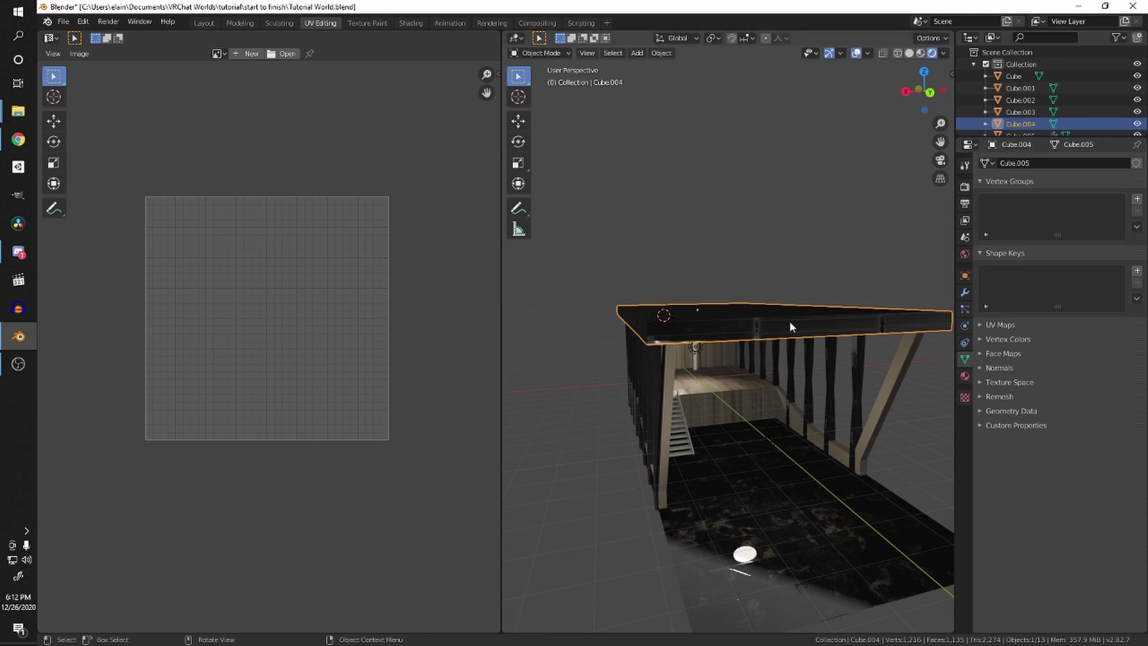
pyautogui.keyDown('ctrl'); pyautogui.moveTo(787, 279); pyautogui.dragTo(762, 235, button='middle'); pyautogui.keyUp('ctrl')
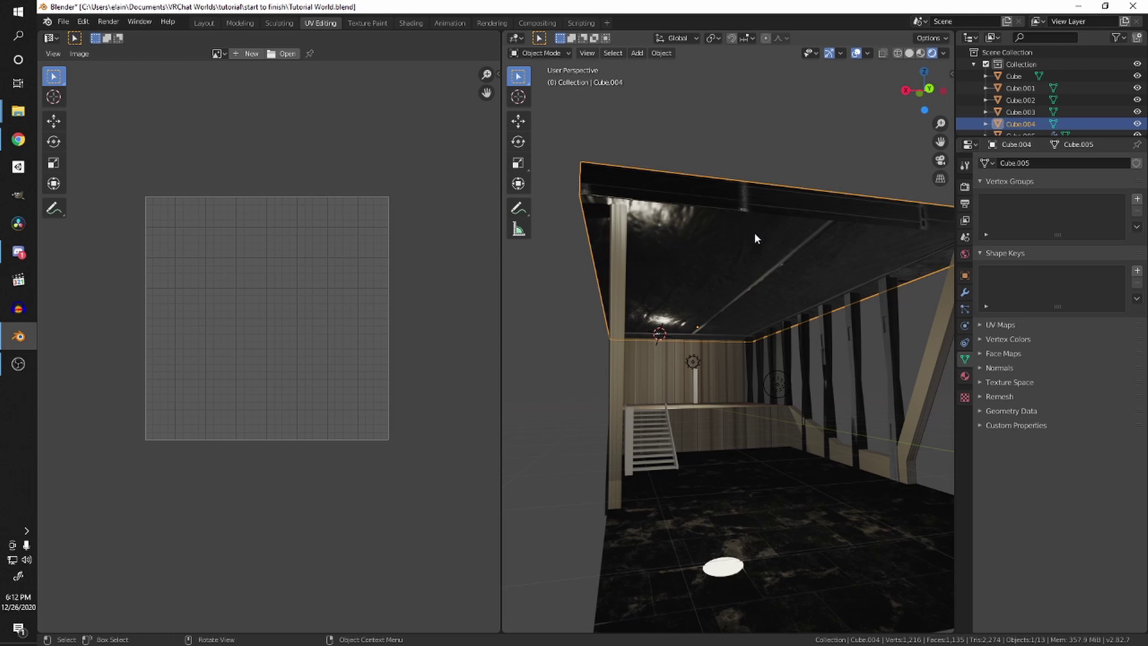
pyautogui.press('Tab')
pyautogui.scroll(-10, 816, 257)
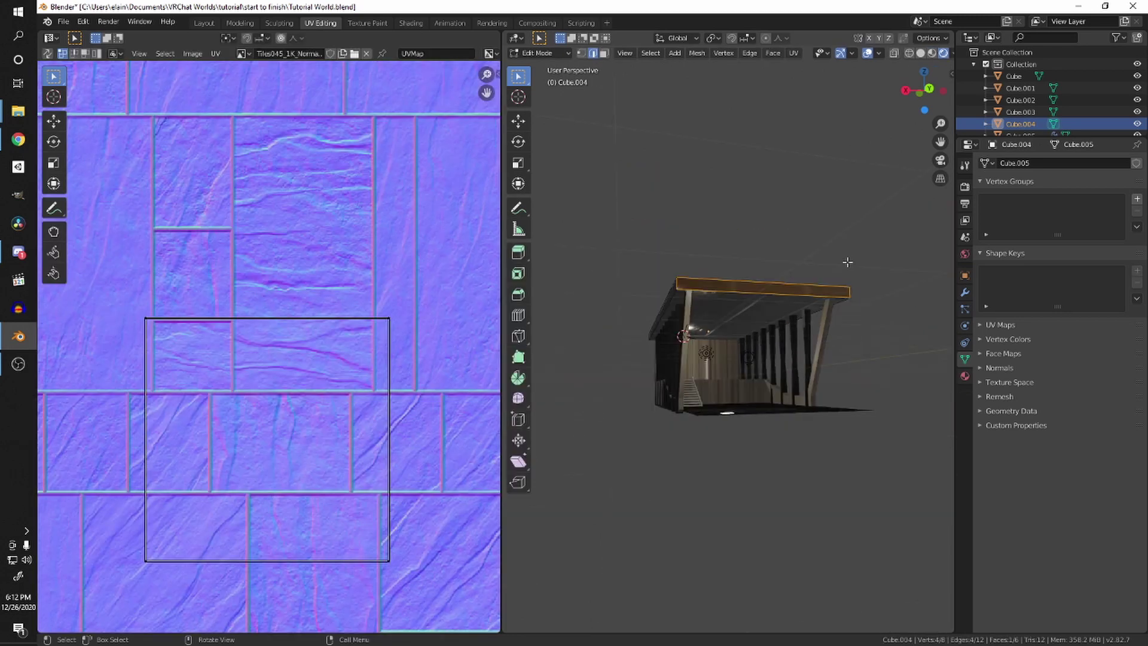
# Step: Check the Screencast Keys settings in the viewport sidebar and hide the sidebar again
pyautogui.moveTo(817, 257); pyautogui.dragTo(854, 285, button='middle')
pyautogui.press('n')
pyautogui.press('b')
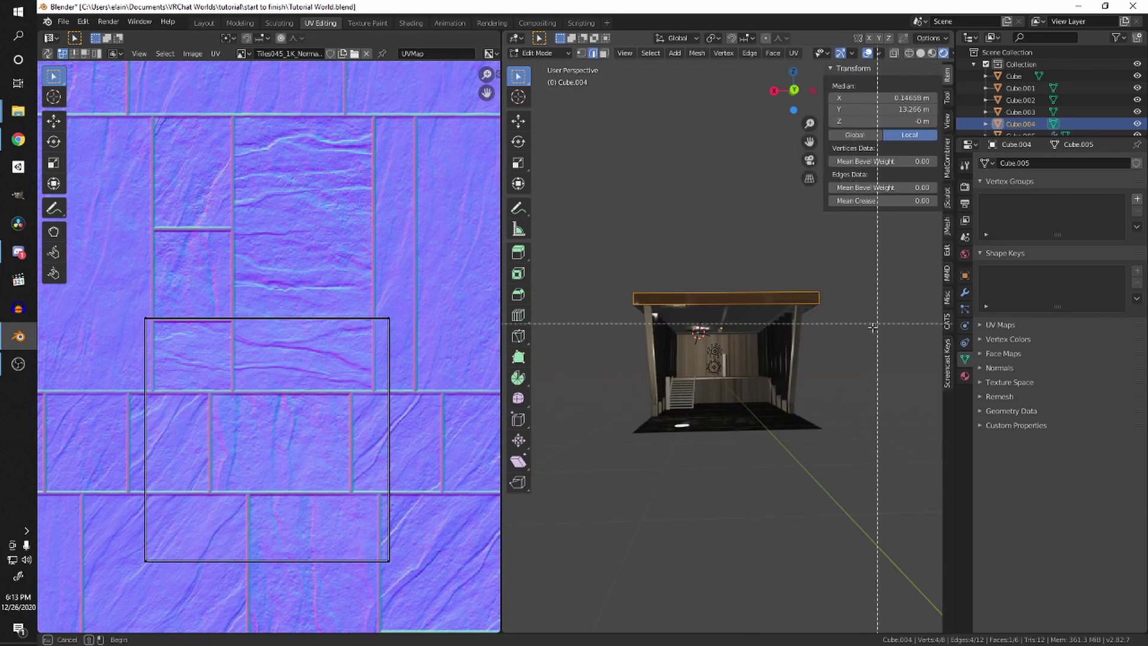
pyautogui.press('Escape')
pyautogui.click(947, 362)
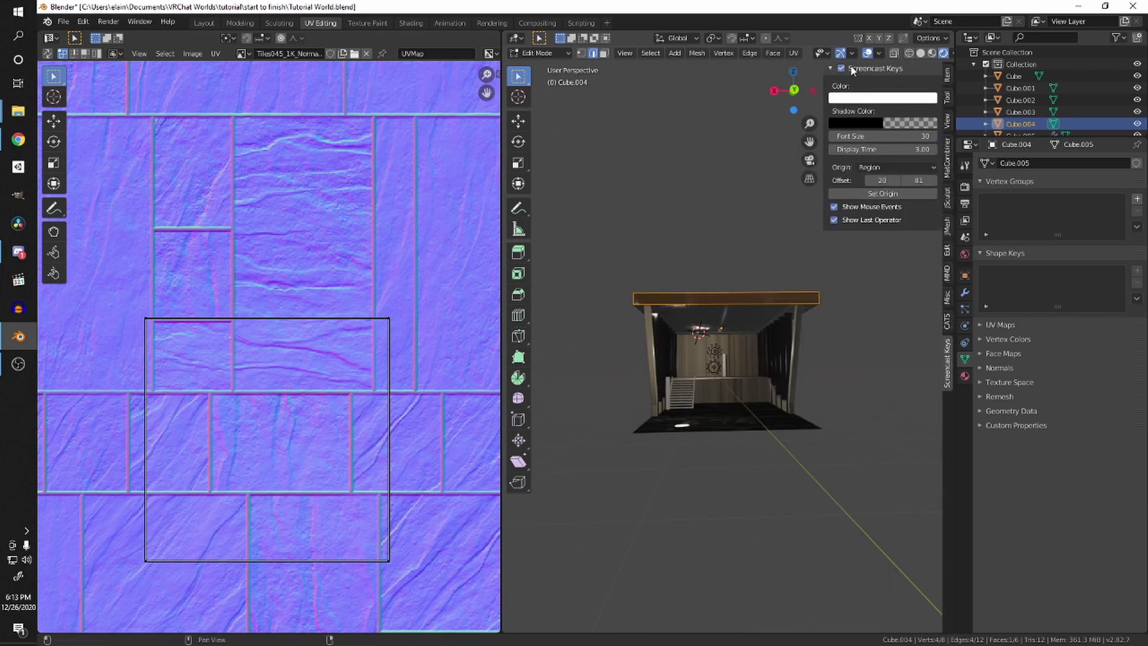
pyautogui.click(842, 405)
pyautogui.scroll(5, 797, 270)
pyautogui.scroll(-5, 841, 268)
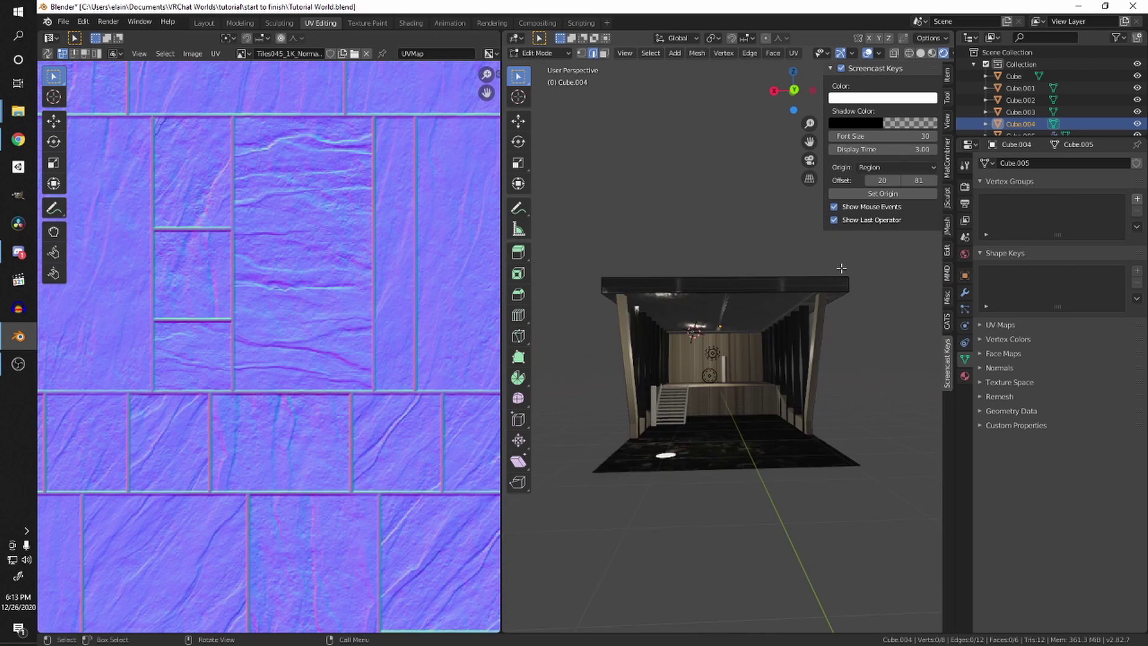
pyautogui.press('n')
pyautogui.scroll(5, 810, 313)
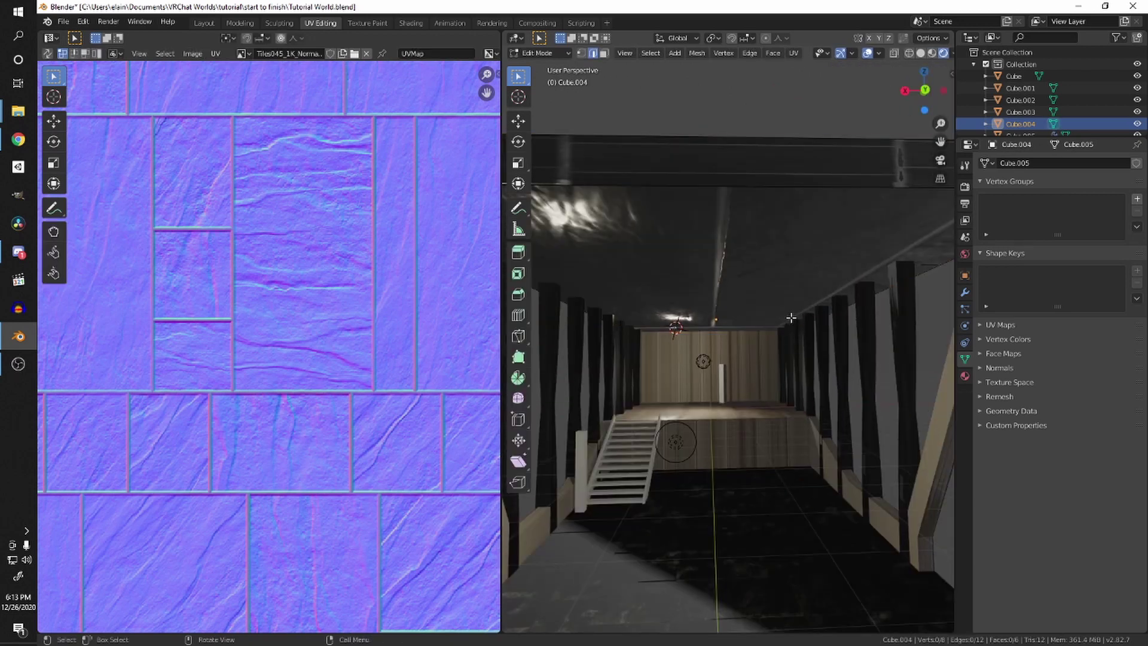
# Step: Examine the roof slab from above and from below in Edit Mode
pyautogui.press('Tab')
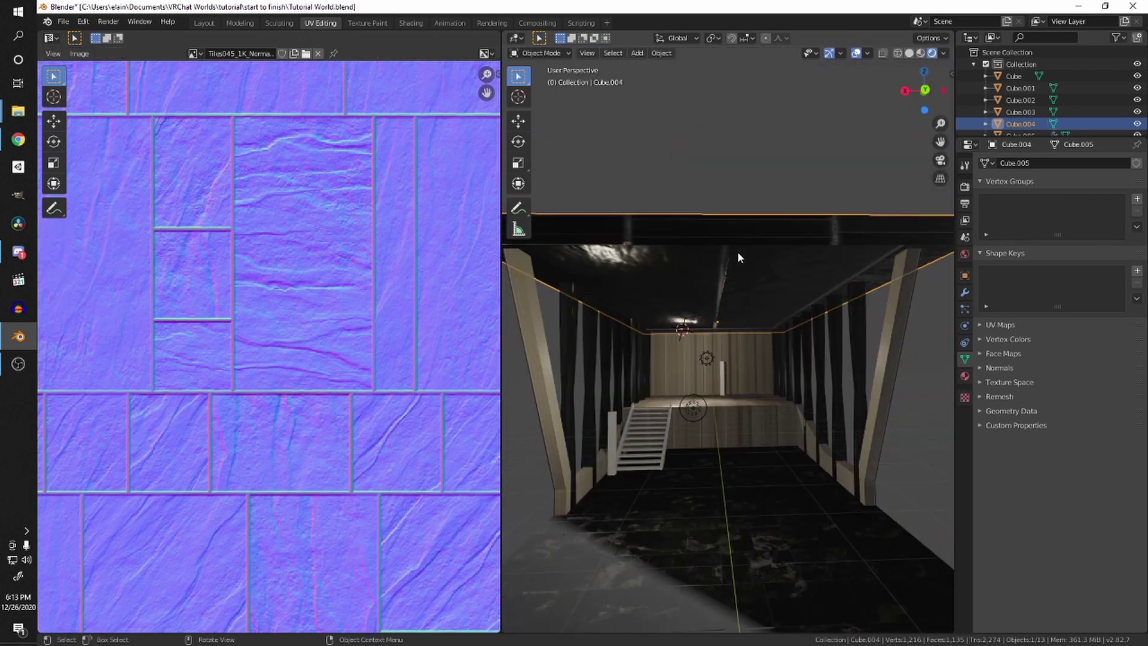
pyautogui.moveTo(737, 252); pyautogui.dragTo(705, 240, button='middle')
pyautogui.press('Tab')
pyautogui.scroll(-5, 632, 245)
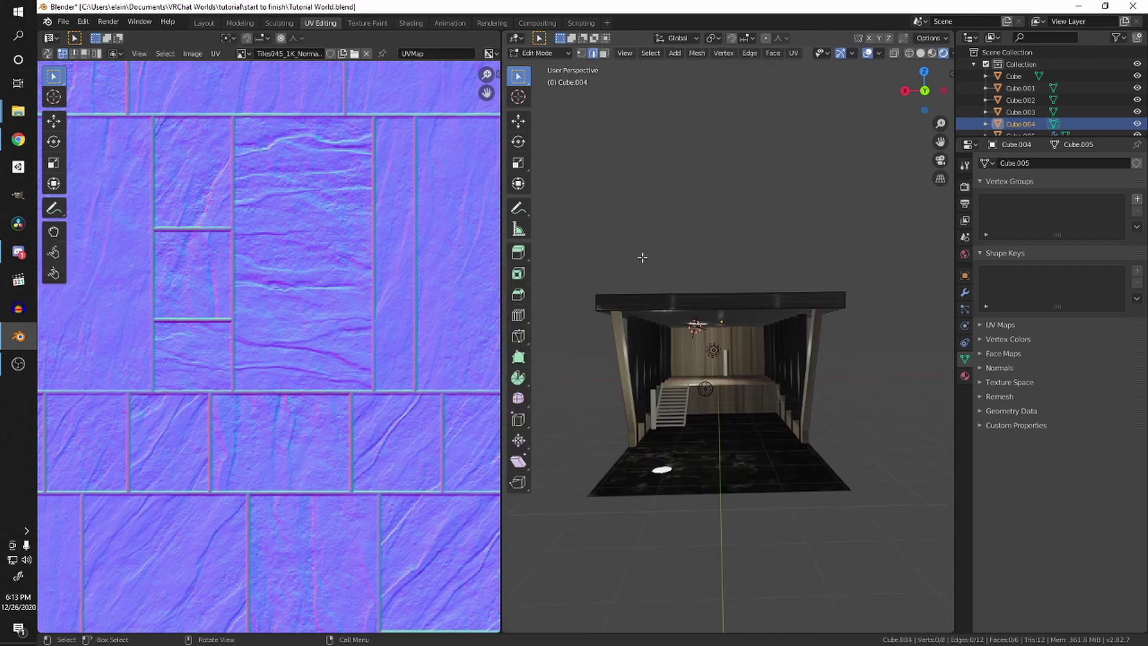
pyautogui.moveTo(677, 290); pyautogui.dragTo(778, 356, button='middle')
pyautogui.click(694, 338)
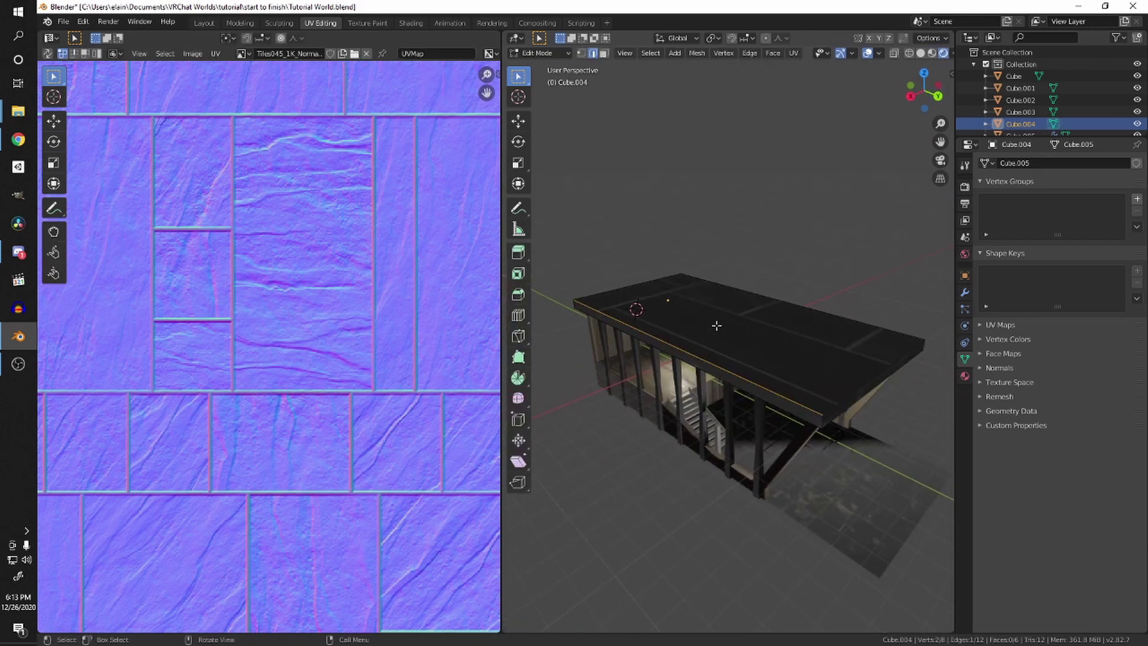
pyautogui.press('w')
pyautogui.press('w')
pyautogui.click(758, 190)
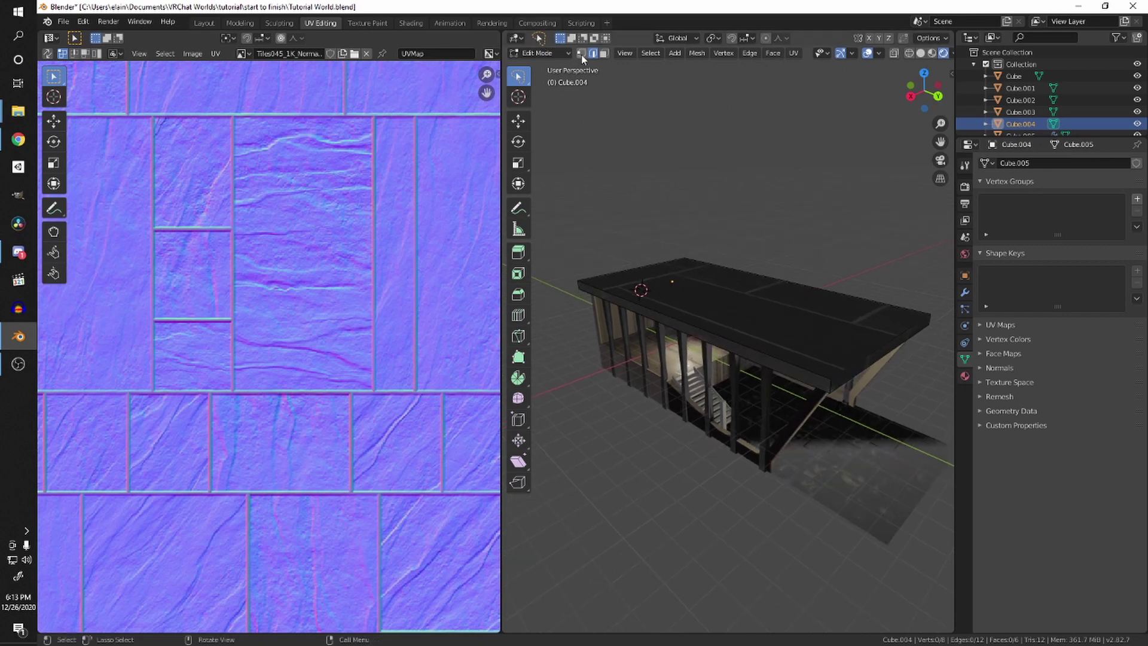
pyautogui.moveTo(705, 229); pyautogui.dragTo(682, 170, button='middle')
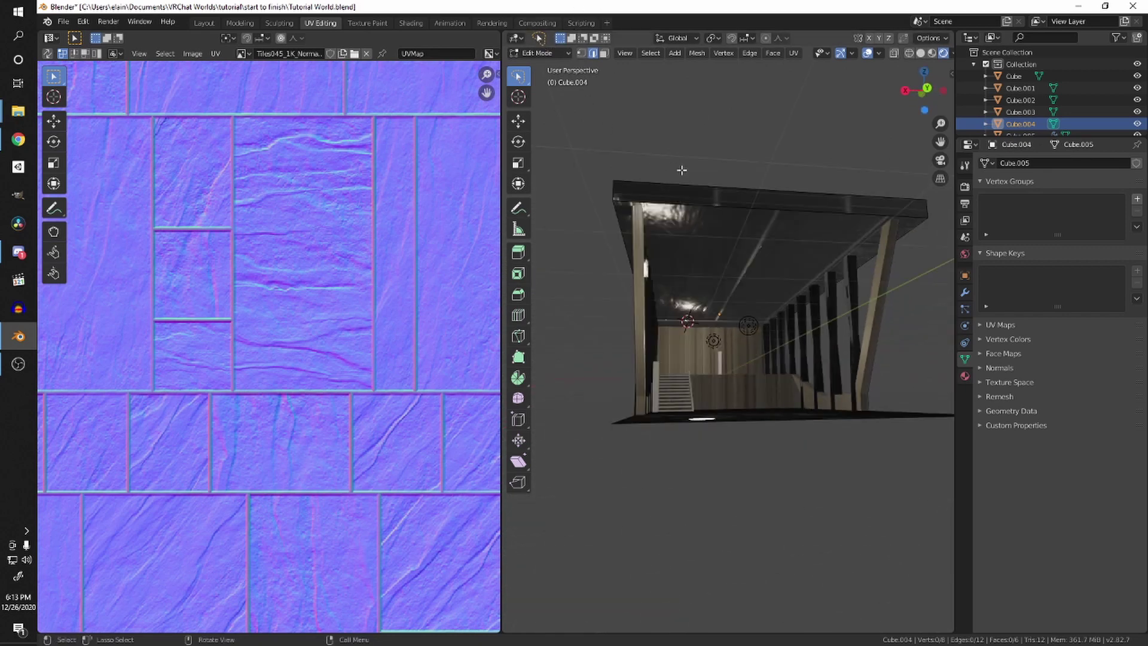
# Step: Display the Tiles045_1K_Color.png texture in the UV editor instead of the normal map
pyautogui.scroll(-4, 626, 222)
pyautogui.scroll(-3, 473, 245)
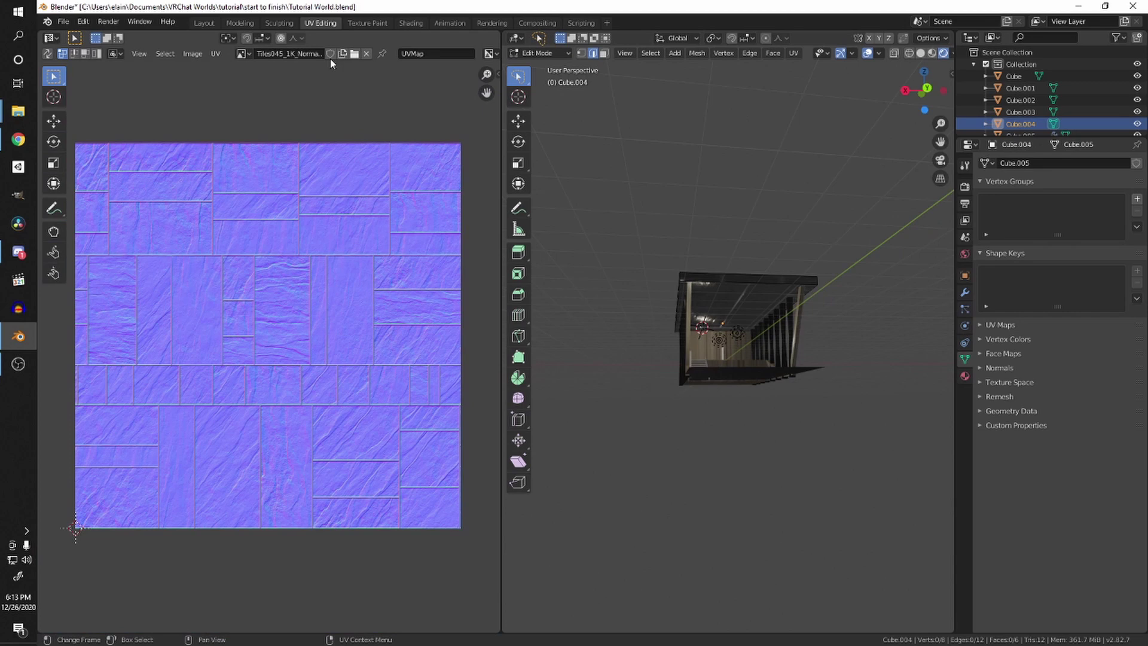
pyautogui.click(241, 53)
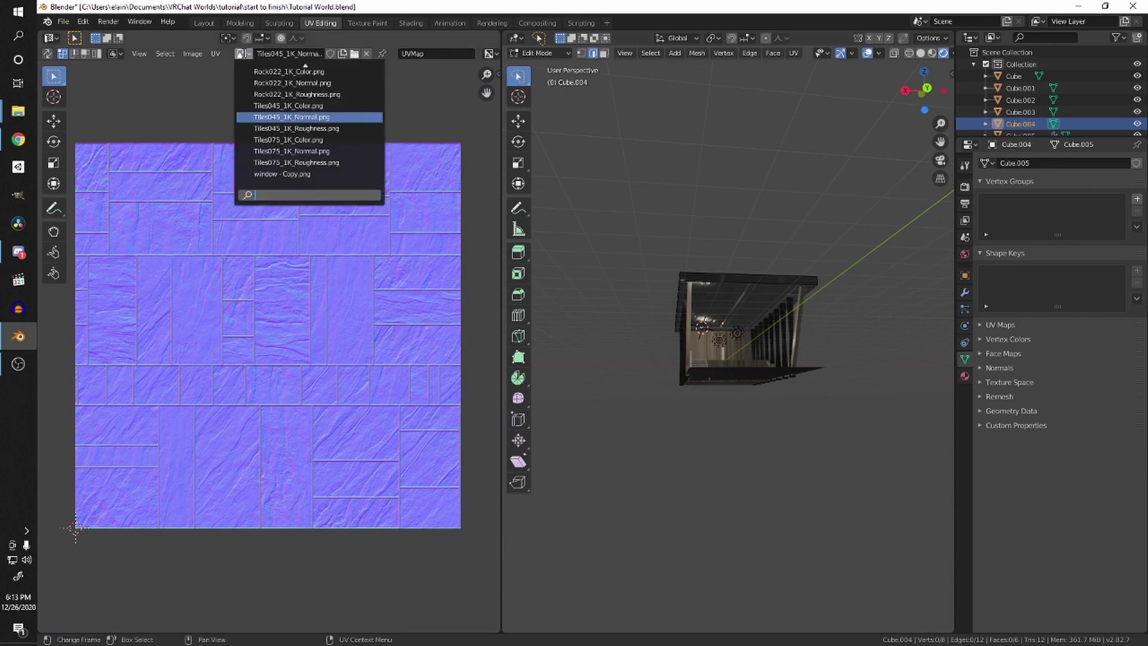
pyautogui.click(291, 106)
pyautogui.scroll(5, 777, 269)
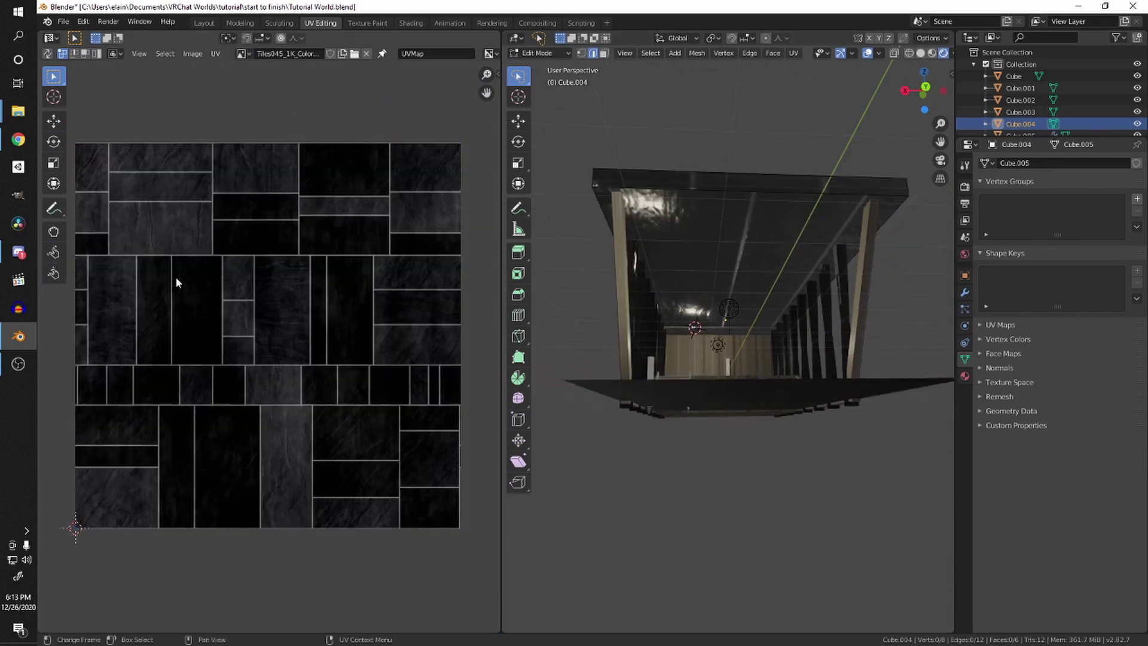
# Step: Open the roof's material settings and rename its material to "roof tile"
pyautogui.click(965, 376)
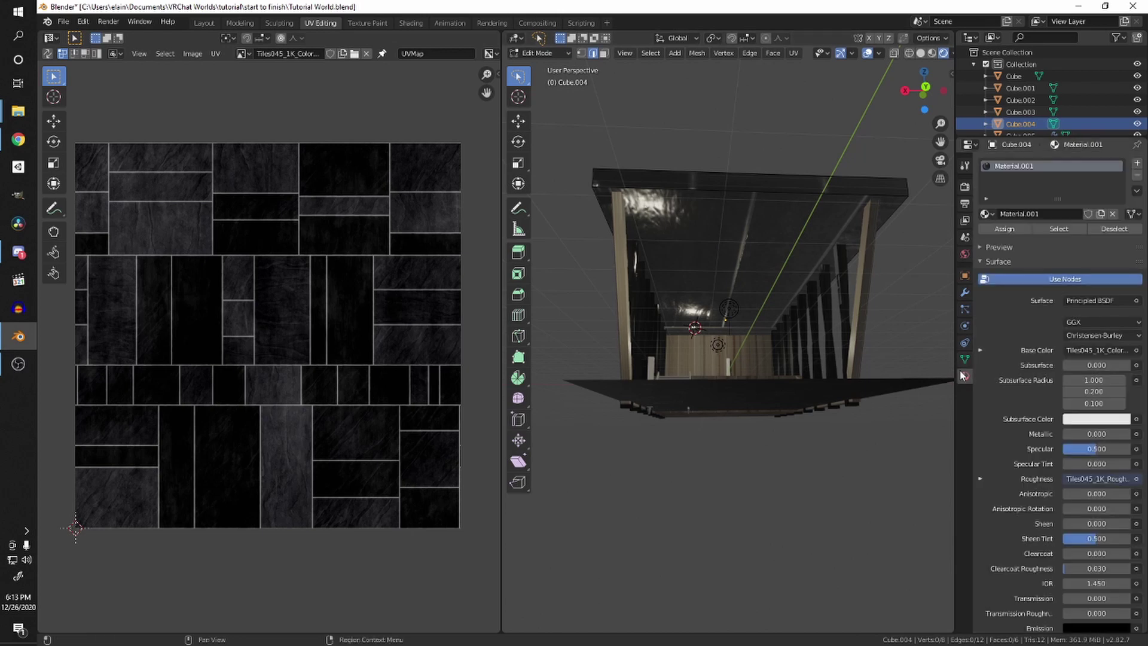
pyautogui.moveTo(843, 273); pyautogui.dragTo(827, 331, button='middle')
pyautogui.scroll(5, 827, 332)
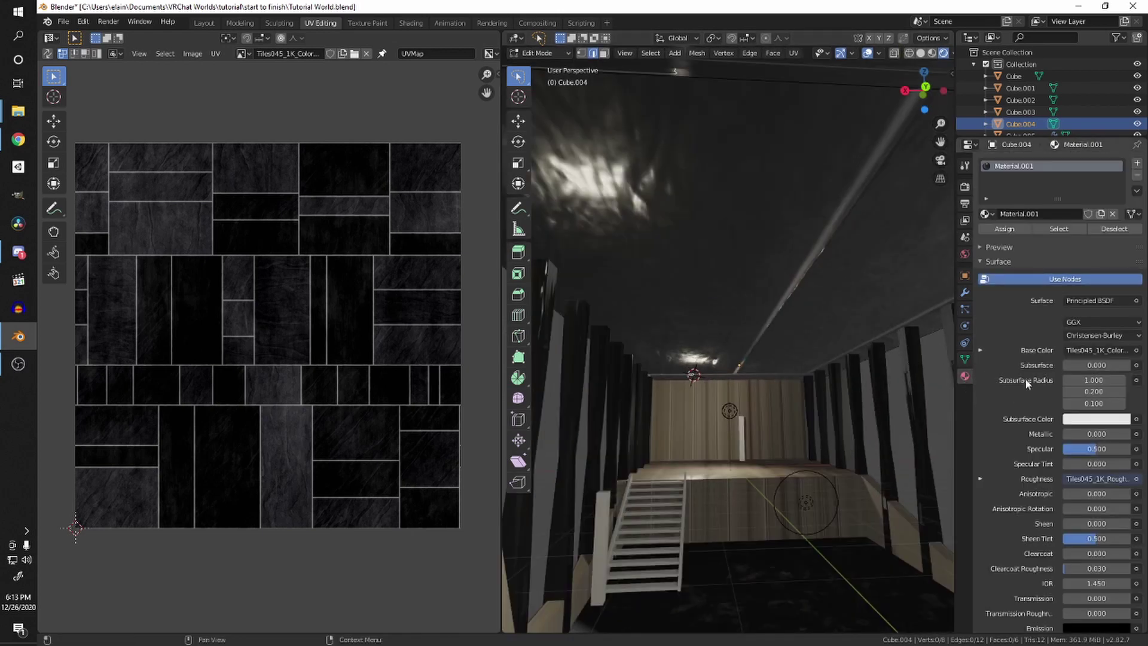
pyautogui.scroll(-2, 1048, 381)
pyautogui.scroll(2, 1039, 370)
pyautogui.keyDown('shift'); pyautogui.moveTo(832, 332); pyautogui.dragTo(702, 303, button='middle'); pyautogui.keyUp('shift')
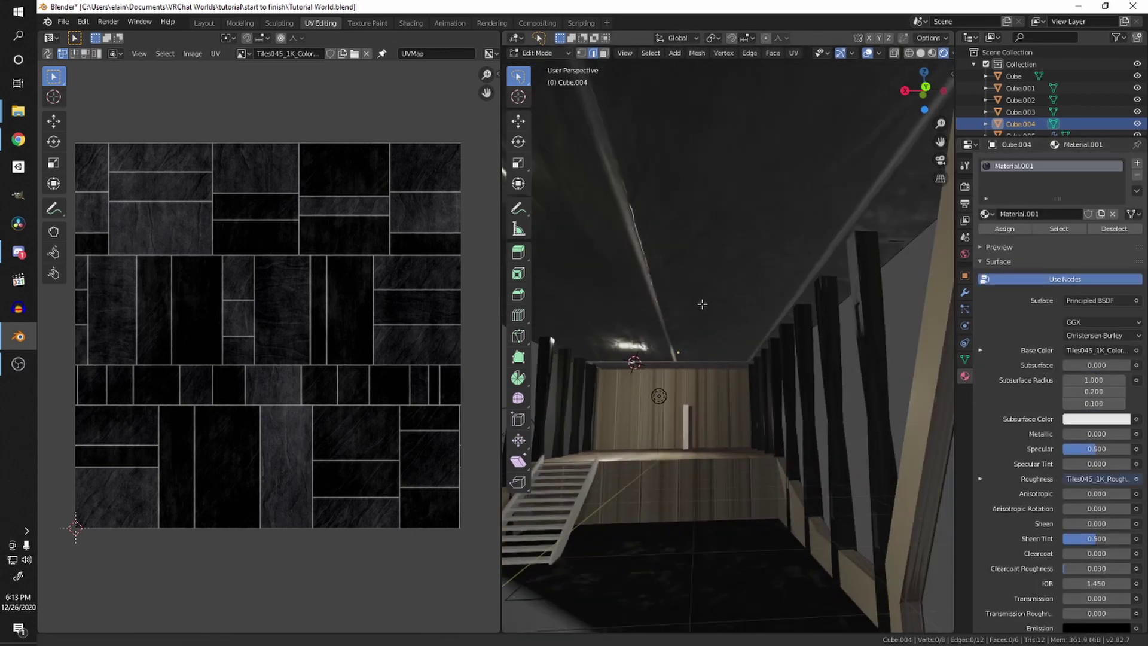
pyautogui.scroll(-3, 702, 302)
pyautogui.click(1018, 213)
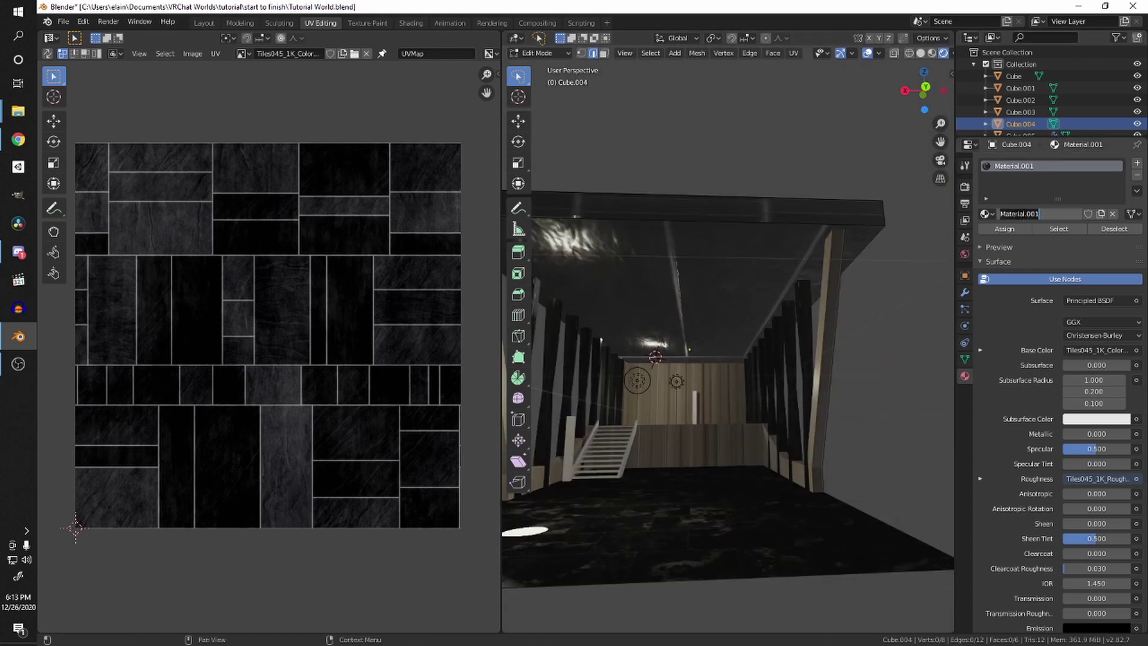
pyautogui.write('roof tile')
pyautogui.press('Return')
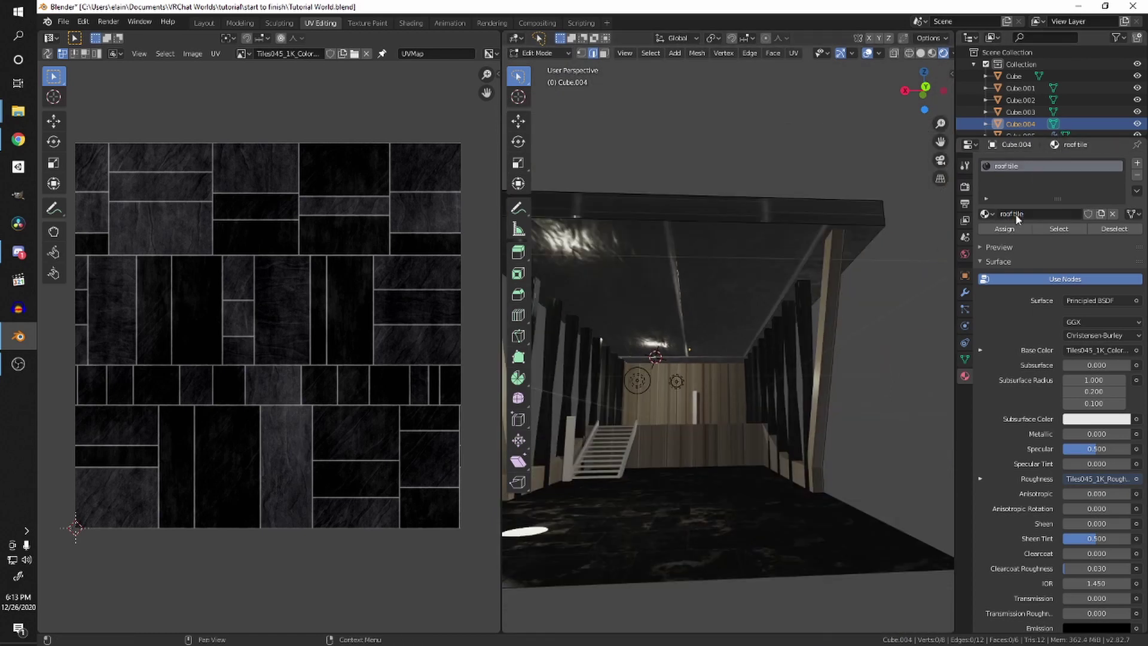
# Step: Enable UV sync selection and select all faces of the roof slab in face select mode
pyautogui.moveTo(752, 165); pyautogui.dragTo(786, 364, button='middle')
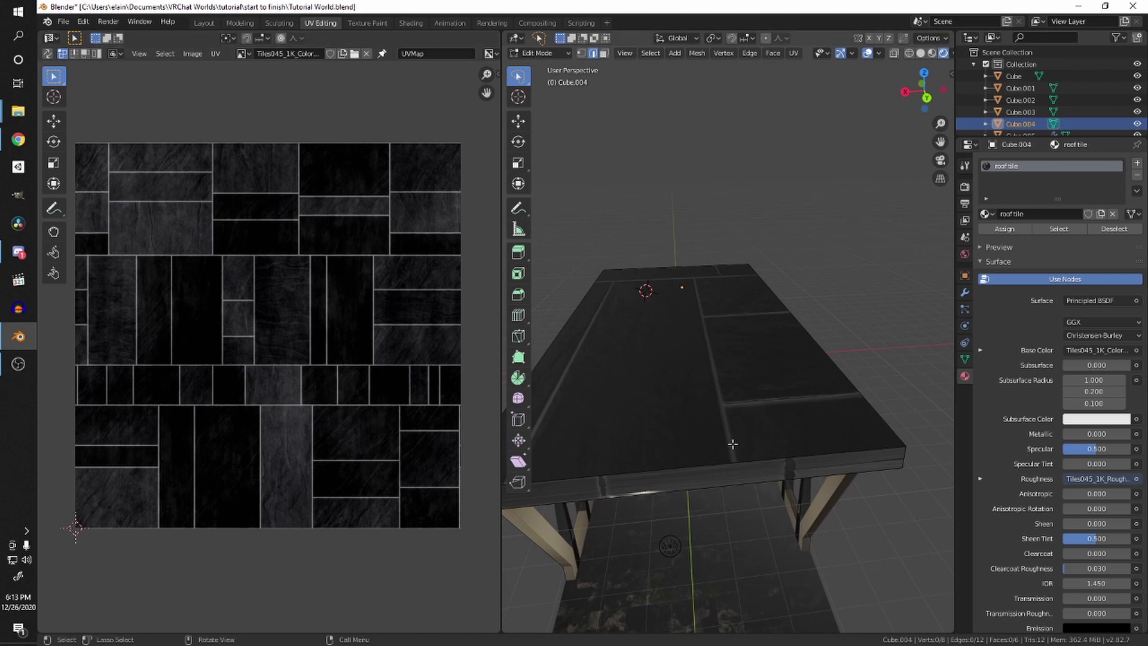
pyautogui.press('Tab')
pyautogui.press('Tab')
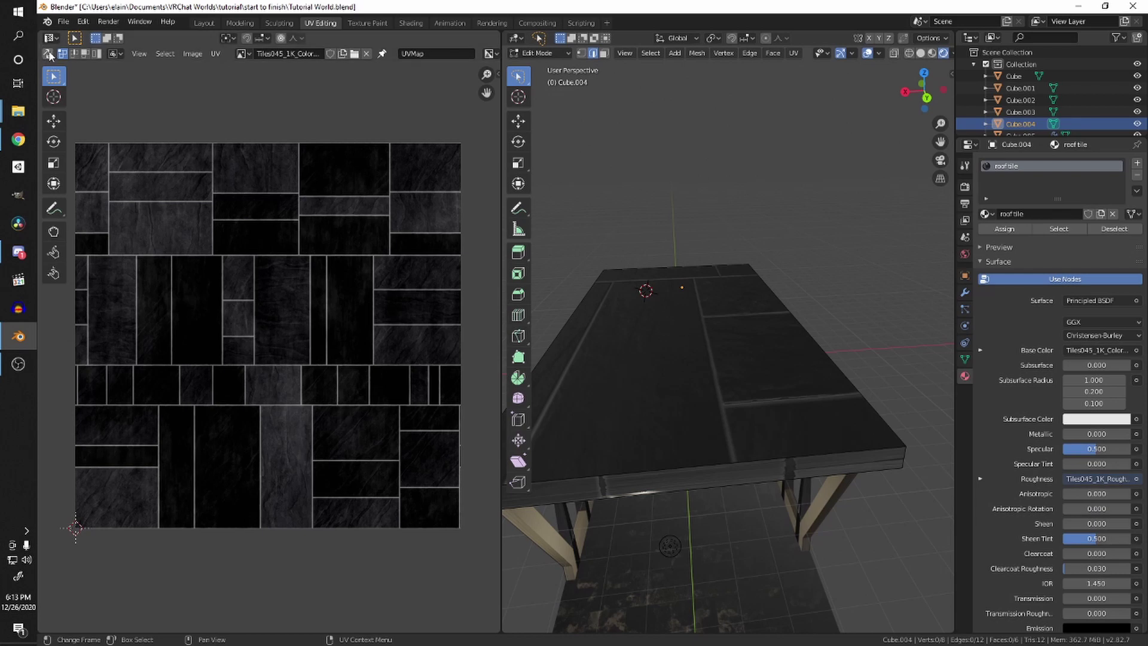
pyautogui.click(48, 56)
pyautogui.scroll(1, 257, 441)
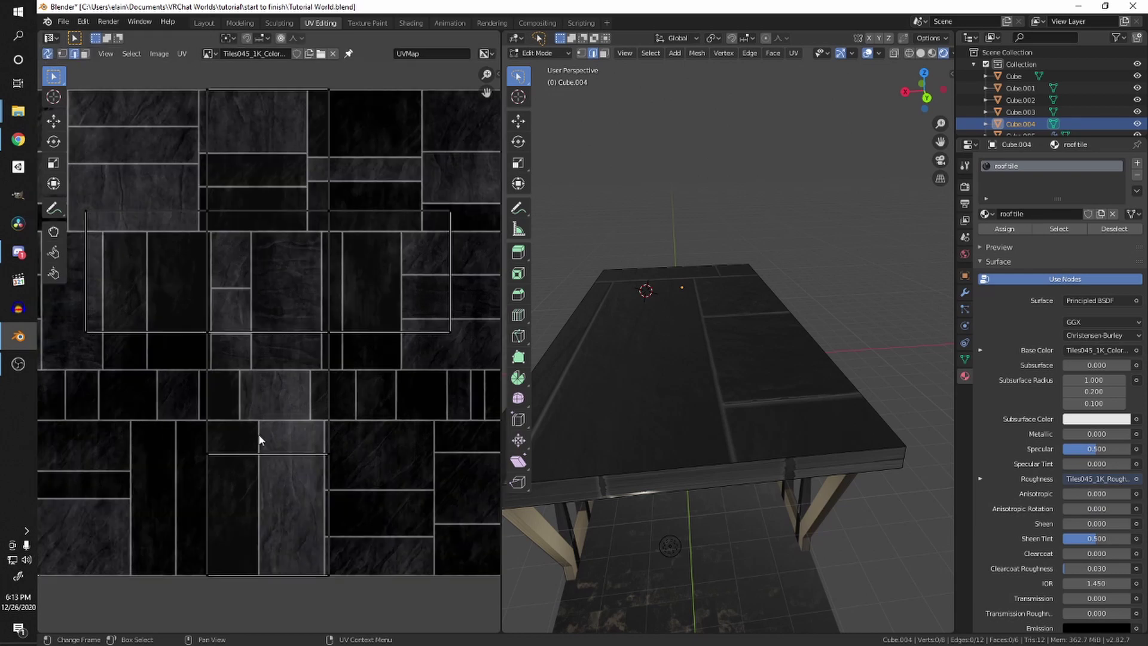
pyautogui.scroll(-2, 278, 254)
pyautogui.scroll(-1, 278, 254)
pyautogui.moveTo(670, 412); pyautogui.dragTo(676, 335, button='middle')
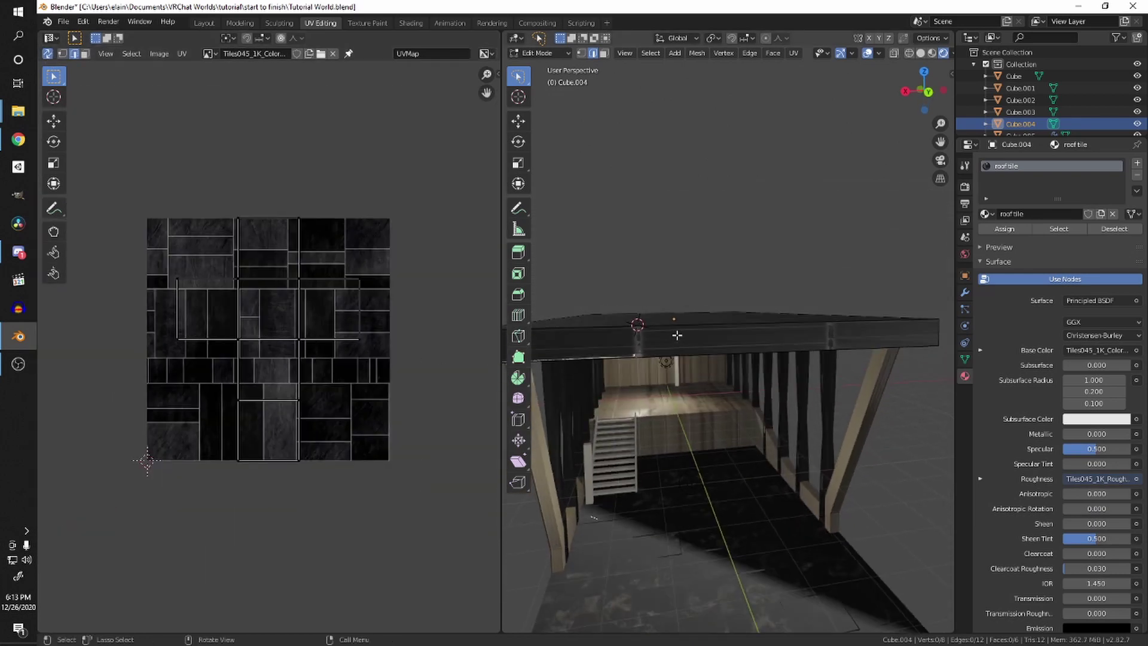
pyautogui.press('3')
pyautogui.moveTo(572, 242); pyautogui.dragTo(604, 239, button='middle')
pyautogui.press('a')
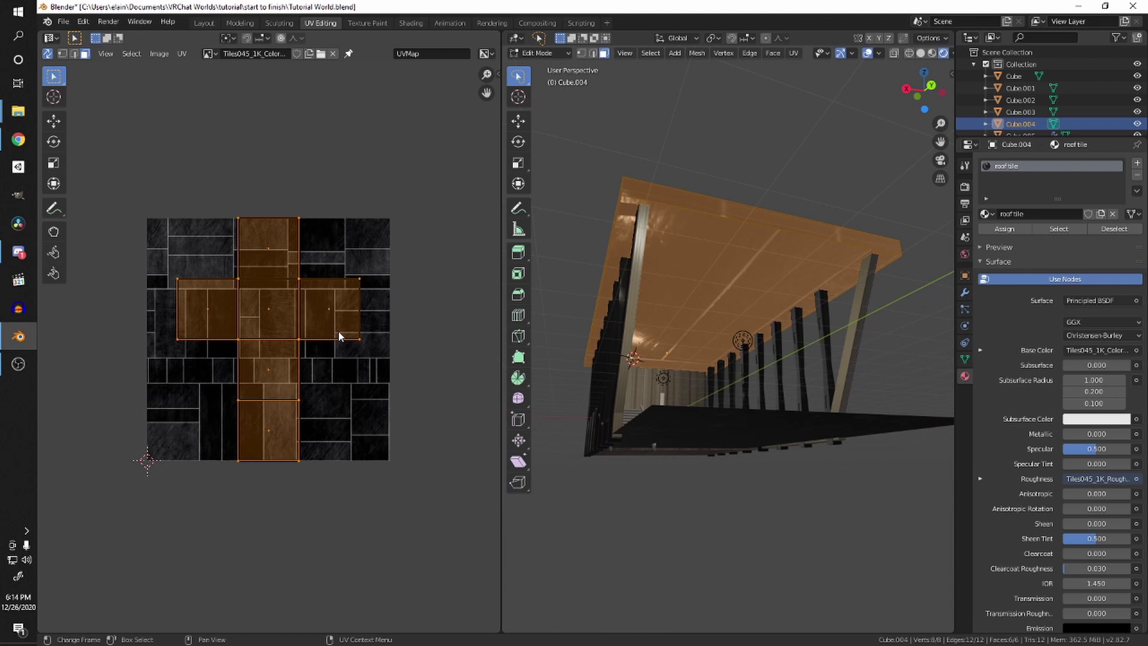
# Step: Remap the whole roof slab's UVs with Cube Projection
pyautogui.keyDown('shift'); pyautogui.moveTo(680, 227); pyautogui.dragTo(680, 307, button='middle'); pyautogui.keyUp('shift')
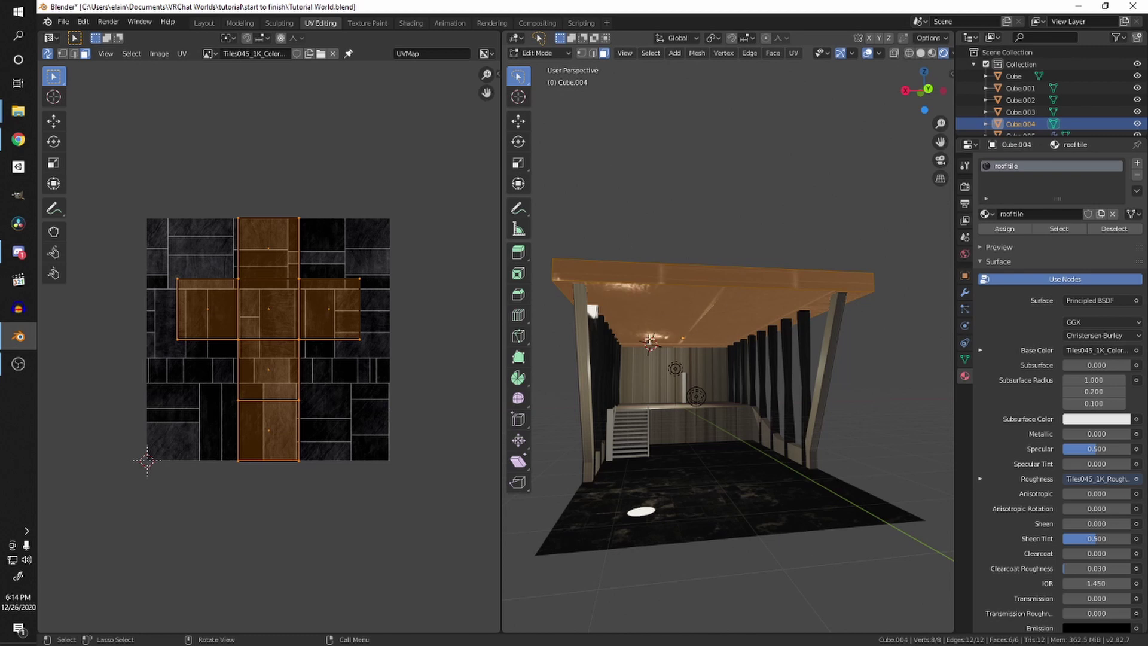
pyautogui.press('u')
pyautogui.click(666, 325)
pyautogui.press('u')
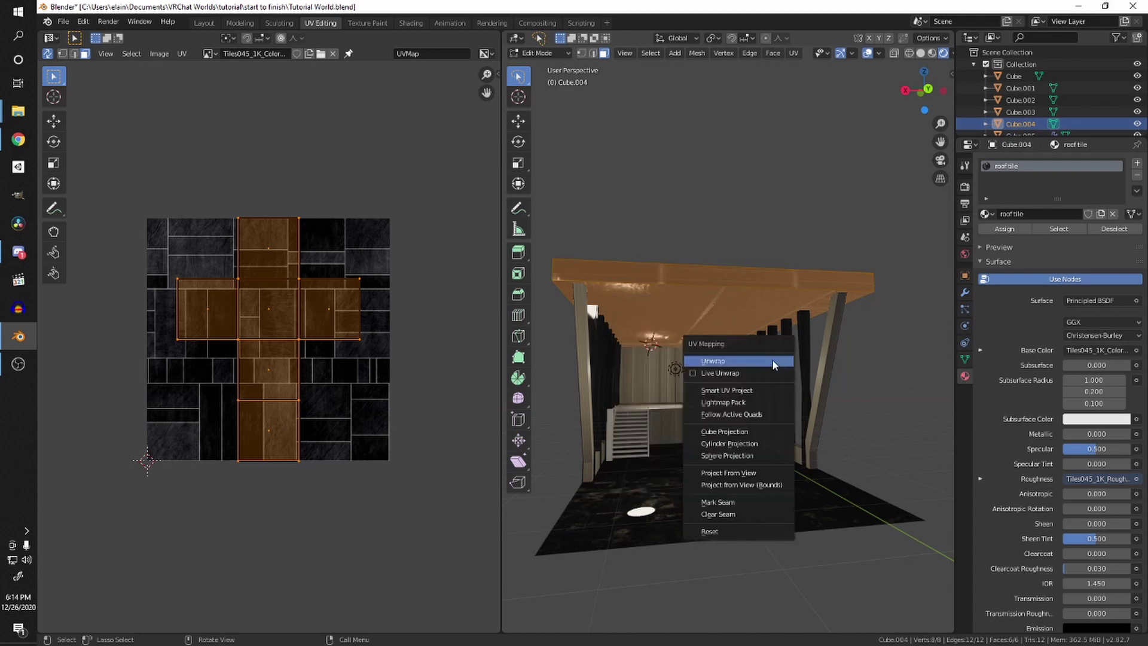
pyautogui.click(734, 433)
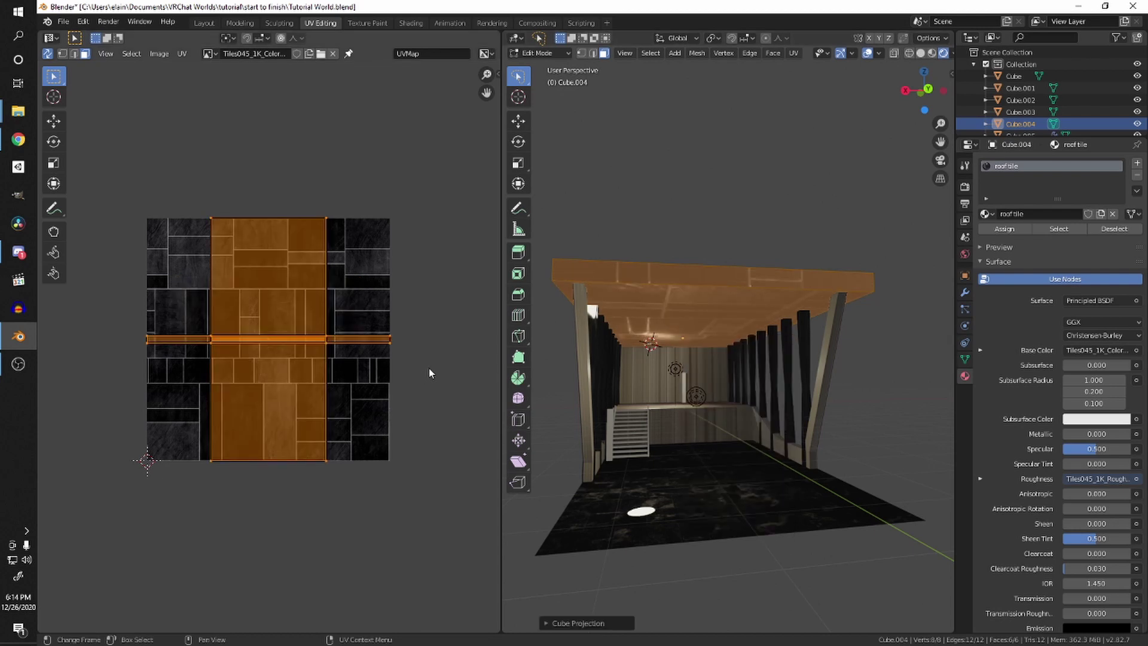
pyautogui.scroll(1, 407, 359)
pyautogui.moveTo(754, 359)
pyautogui.mouseDown(button='middle')
pyautogui.moveTo(622, 354)
pyautogui.moveTo(731, 352)
pyautogui.mouseUp(button='middle')
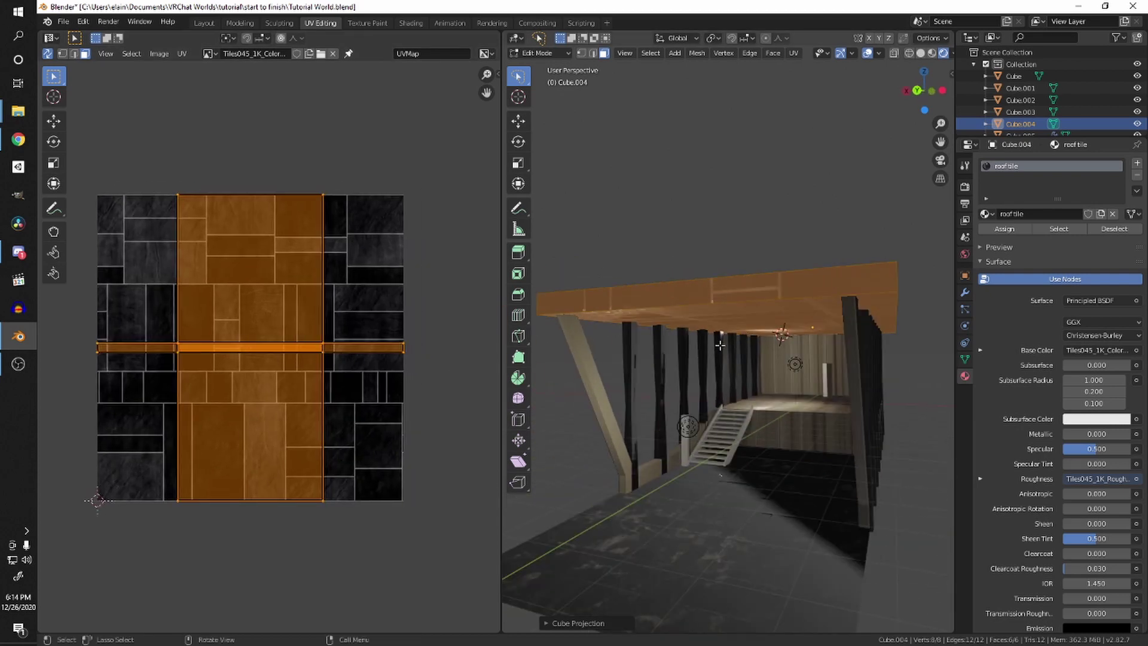
pyautogui.press('u')
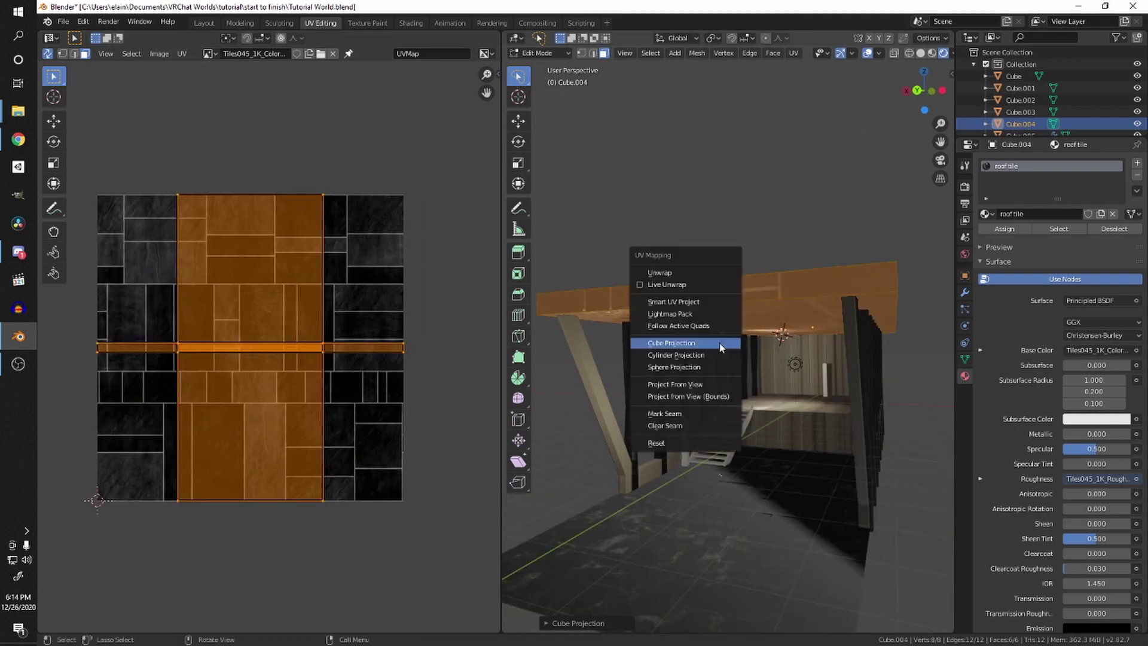
pyautogui.click(720, 342)
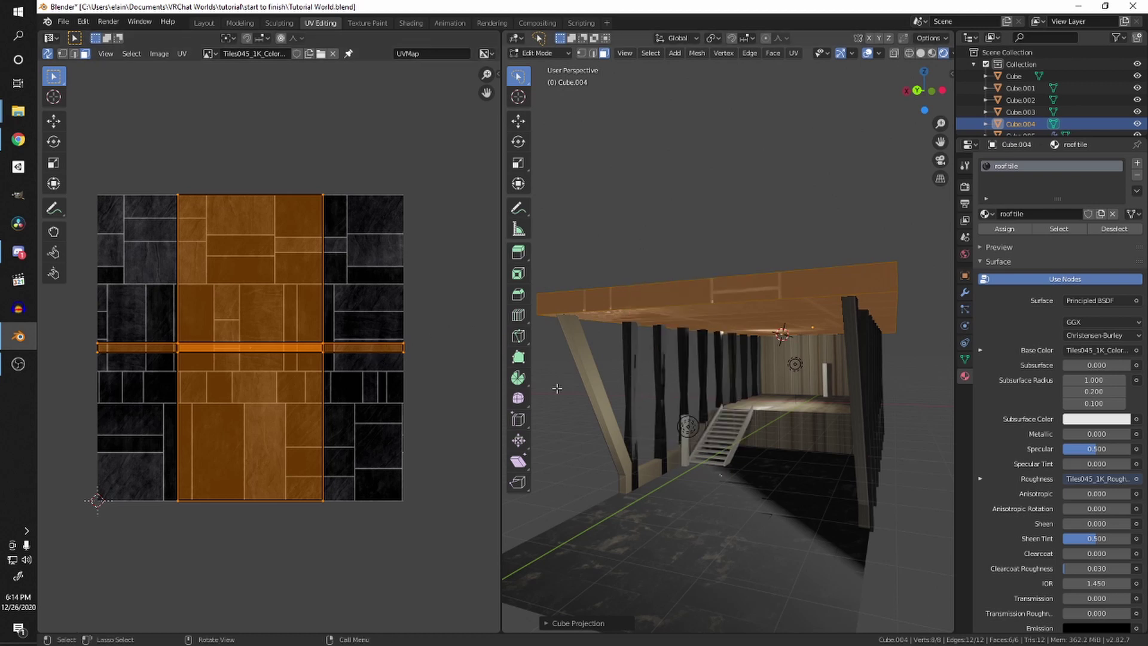
# Step: Scale the projected roof UVs up well beyond the texture's bounds to shrink the tile pattern, and check the roof in Object Mode
pyautogui.press('s')
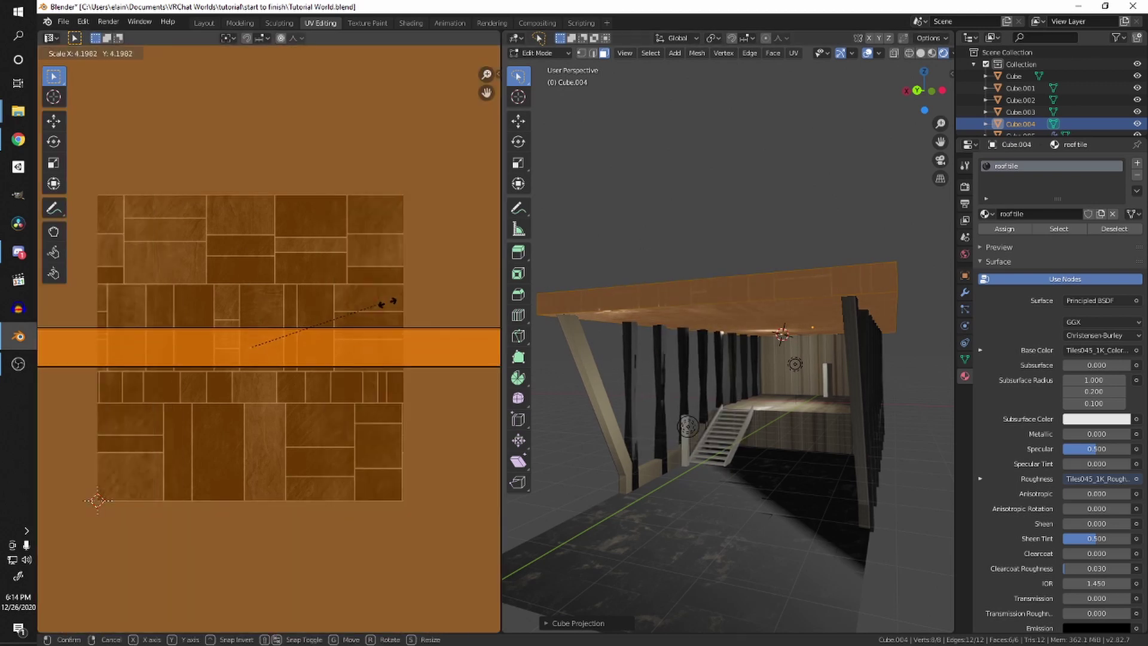
pyautogui.click(393, 301)
pyautogui.press('Tab')
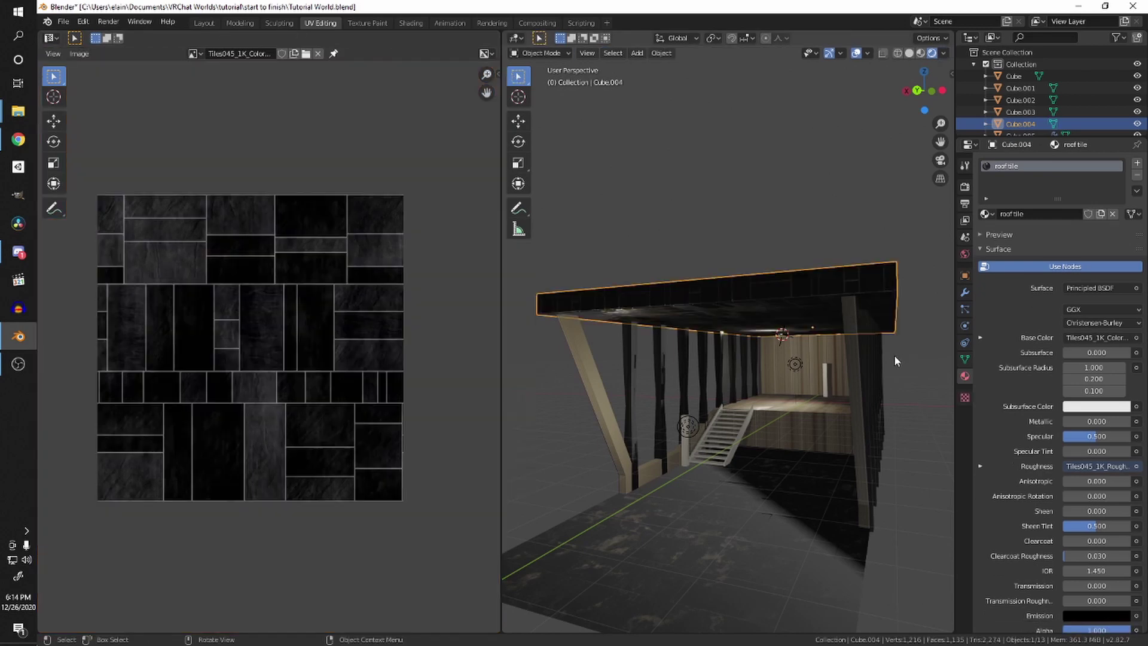
pyautogui.moveTo(894, 354); pyautogui.dragTo(787, 383, button='middle')
pyautogui.scroll(3, 851, 293)
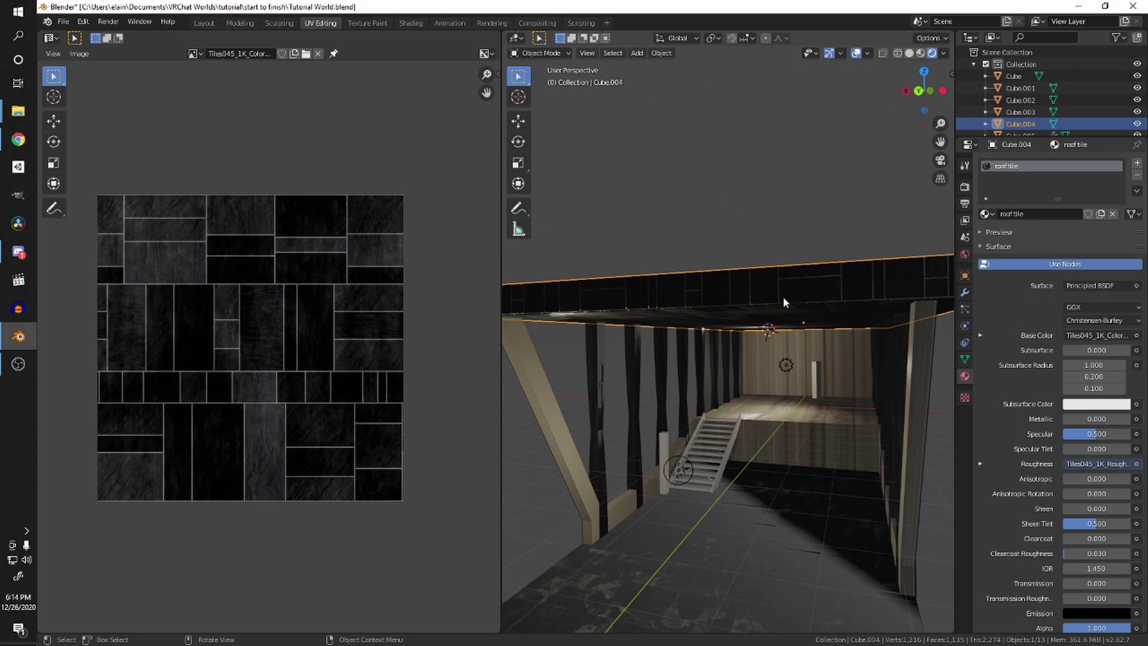
# Step: Select the four side faces around the roof's rim and rotate their UVs by 90 degrees
pyautogui.press('Tab')
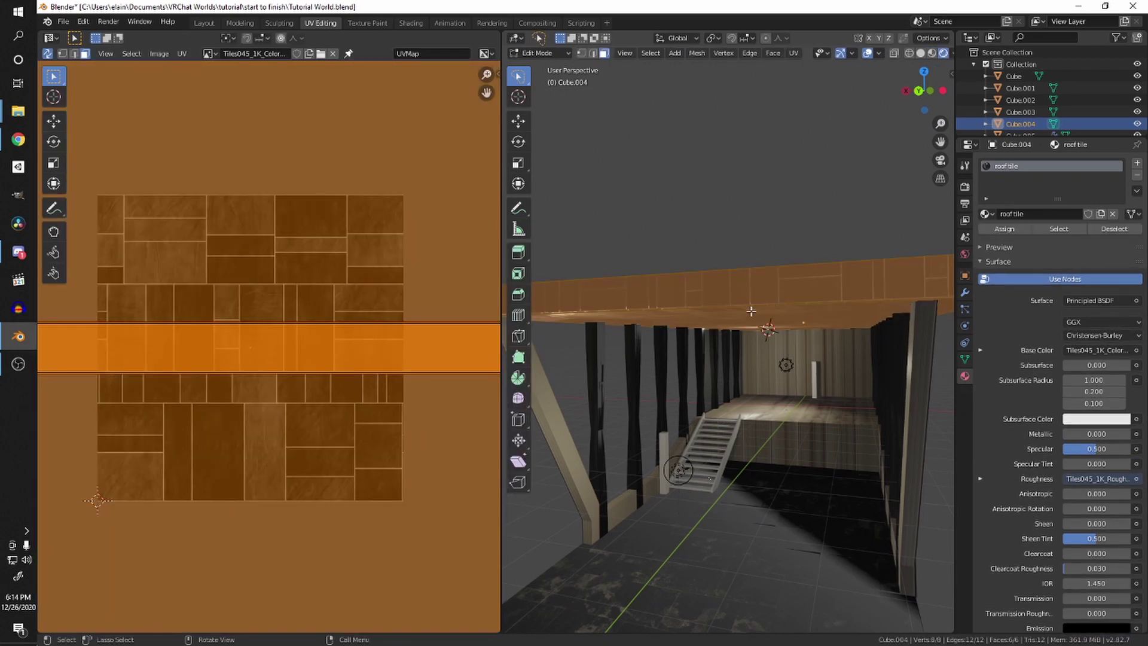
pyautogui.click(660, 285)
pyautogui.scroll(-5, 662, 285)
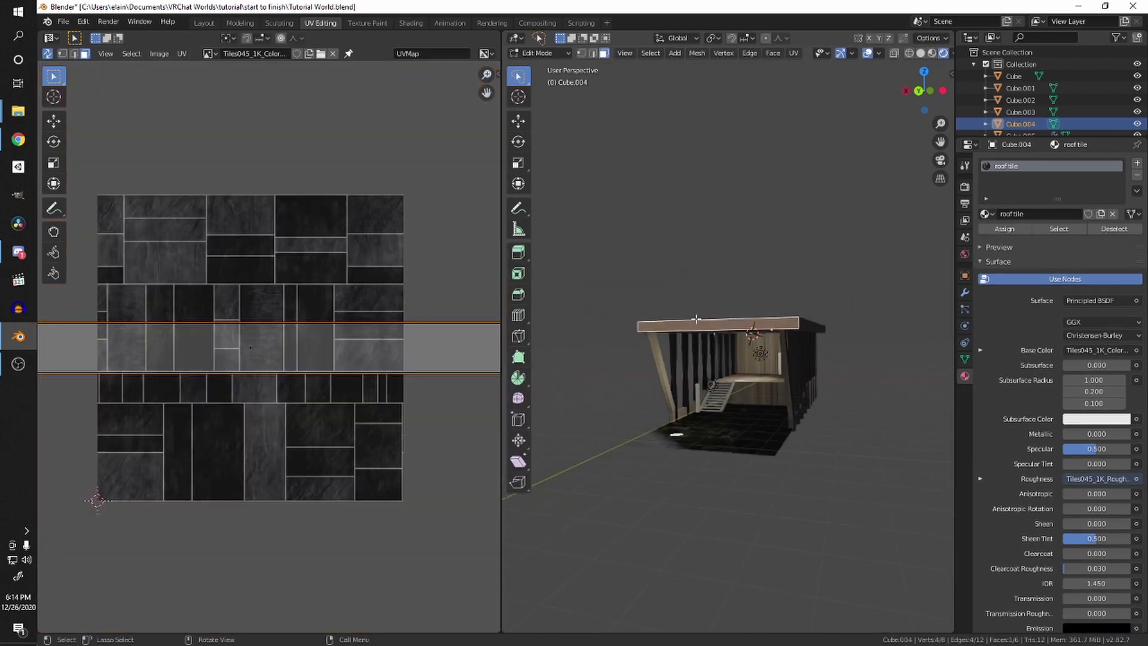
pyautogui.moveTo(696, 319); pyautogui.dragTo(759, 333, button='middle')
pyautogui.scroll(4, 759, 333)
pyautogui.scroll(-3, 766, 319)
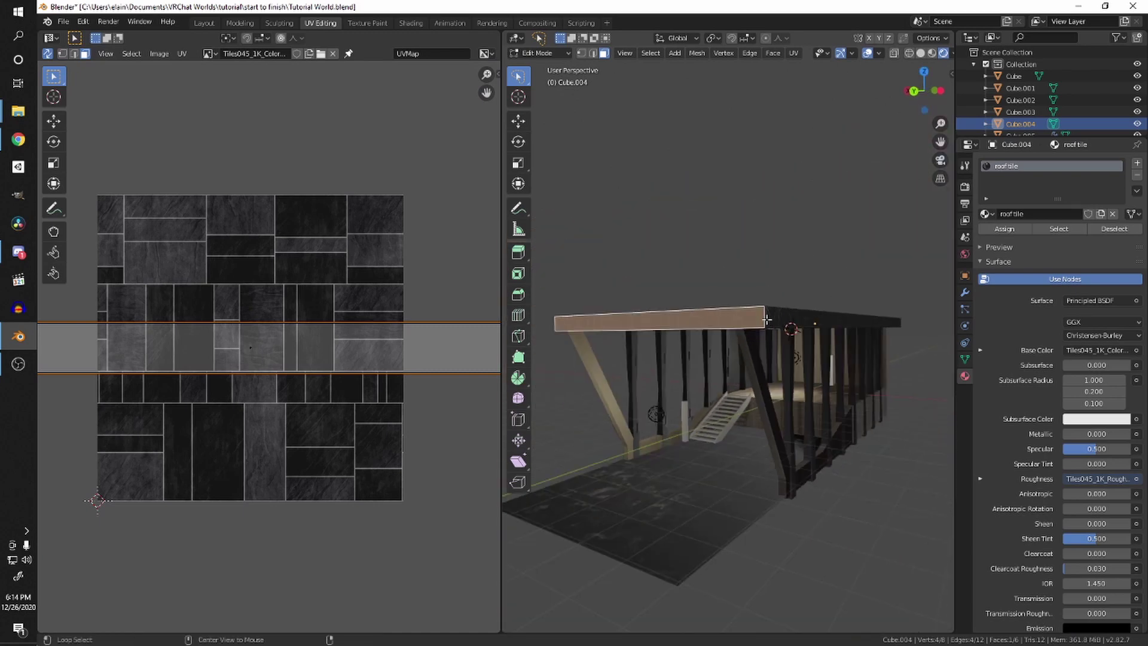
pyautogui.press('a')
pyautogui.scroll(-5, 338, 360)
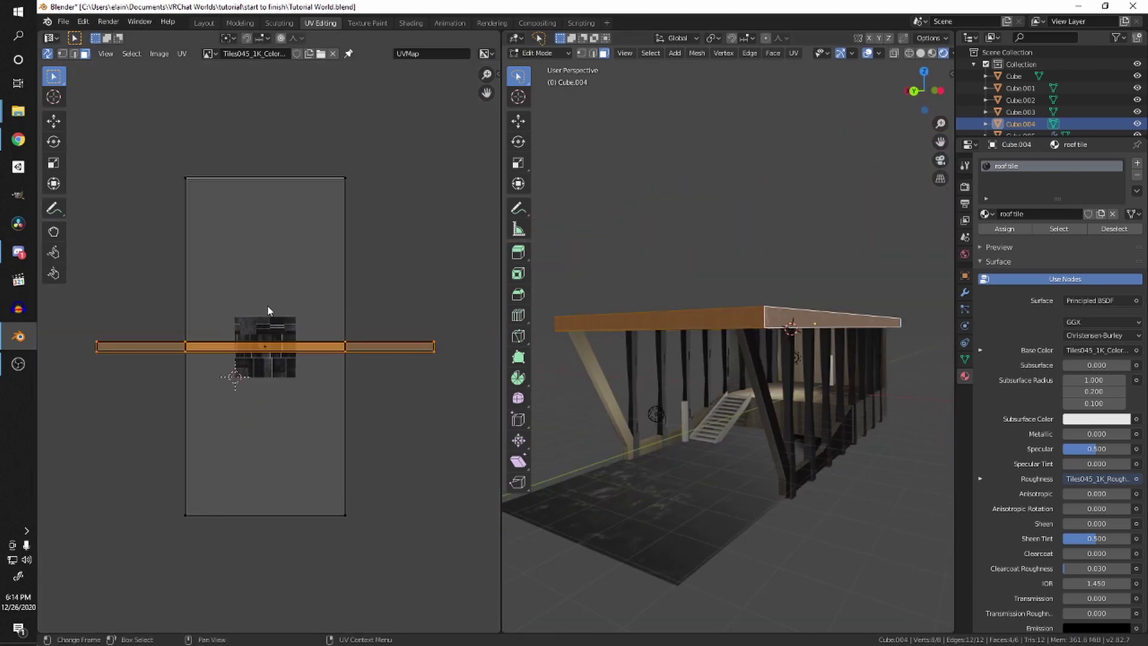
pyautogui.moveTo(386, 422); pyautogui.dragTo(306, 418, button='middle')
pyautogui.scroll(3, 741, 298)
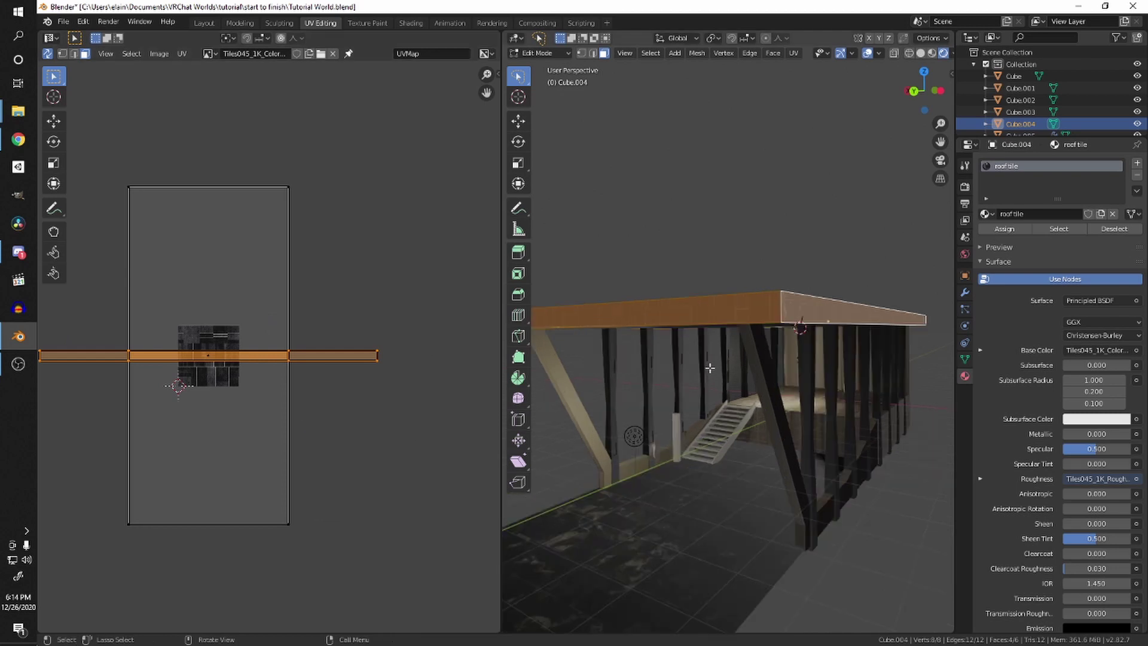
pyautogui.press('r')
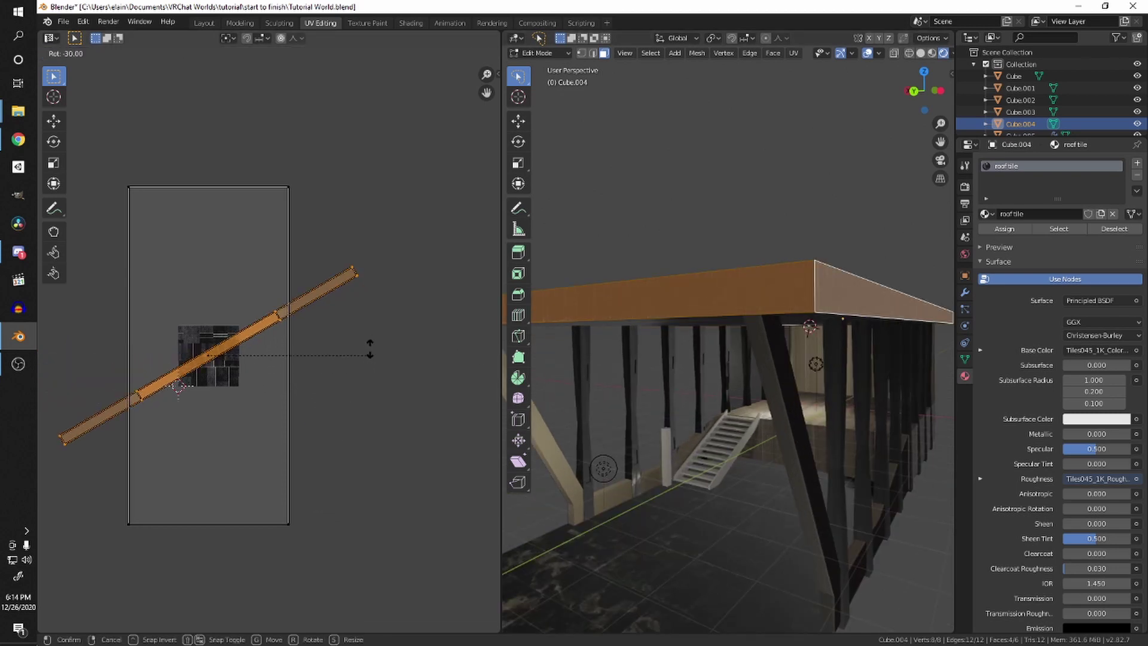
pyautogui.click(269, 249)
# Step: Examine the tile pattern on the ceiling inside the building and on the roof's outer rim in Object Mode
pyautogui.press('Tab')
pyautogui.moveTo(801, 303); pyautogui.dragTo(606, 398, button='middle')
pyautogui.scroll(3, 677, 403)
pyautogui.click(810, 310)
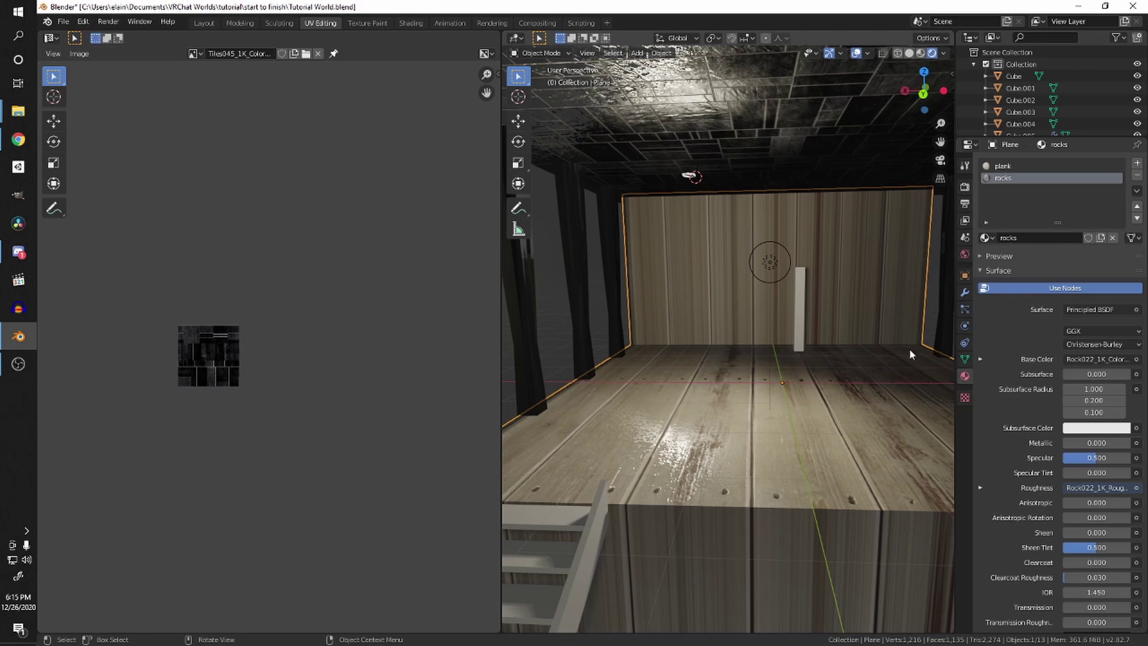
pyautogui.scroll(-2, 909, 348)
pyautogui.click(875, 334)
pyautogui.scroll(-8, 729, 249)
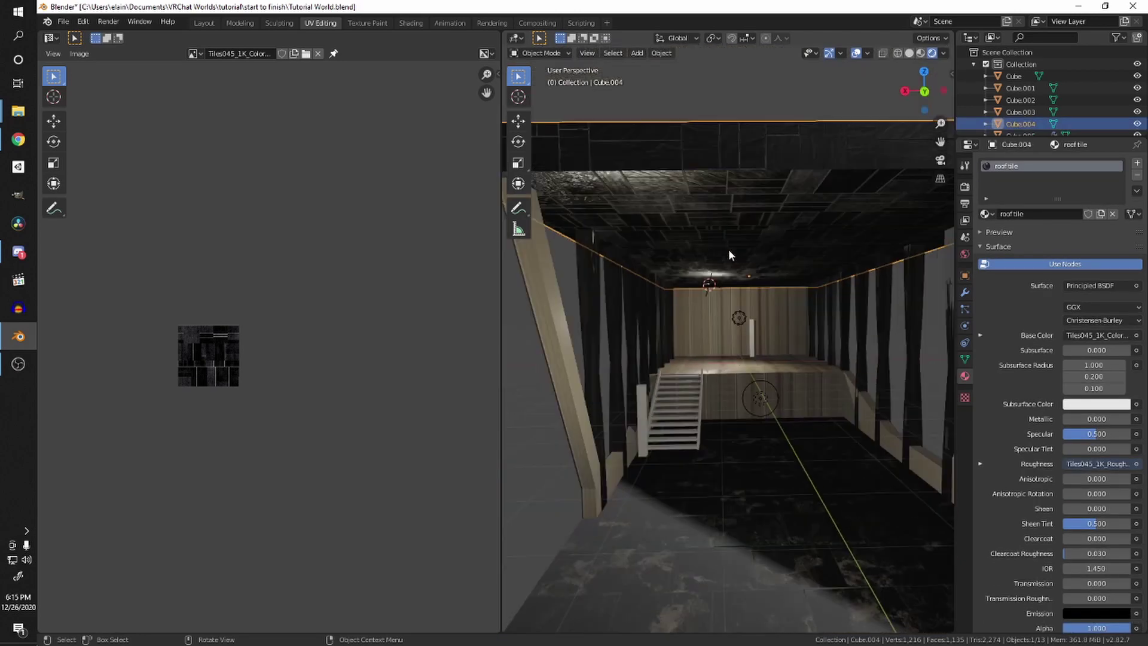
pyautogui.scroll(8, 768, 278)
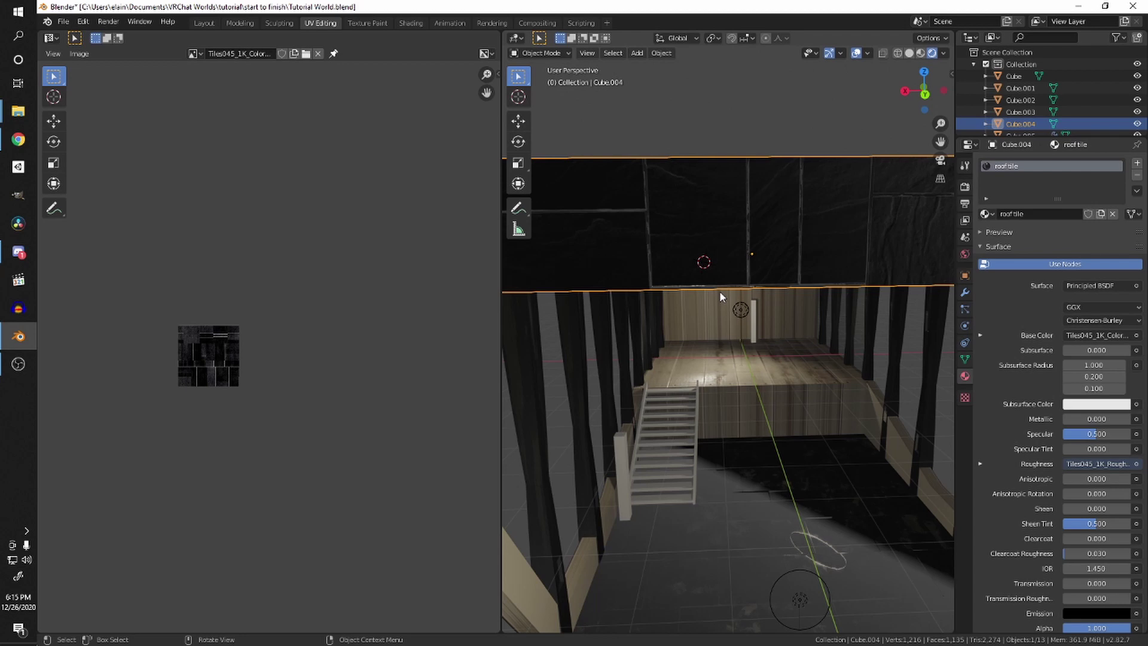
pyautogui.scroll(-3, 775, 217)
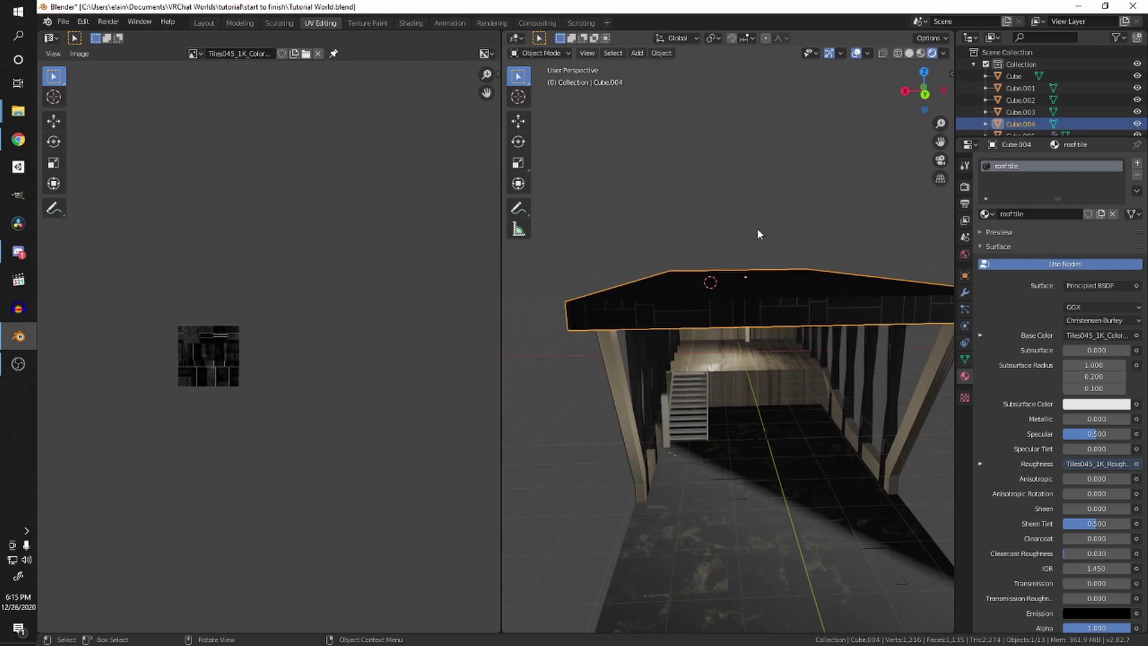
# Step: Mark seams along the top perimeter and corner edges of the roof slab
pyautogui.press('Tab')
pyautogui.moveTo(757, 239); pyautogui.dragTo(753, 321, button='middle')
pyautogui.press('2')
pyautogui.click(778, 278)
pyautogui.click(742, 329)
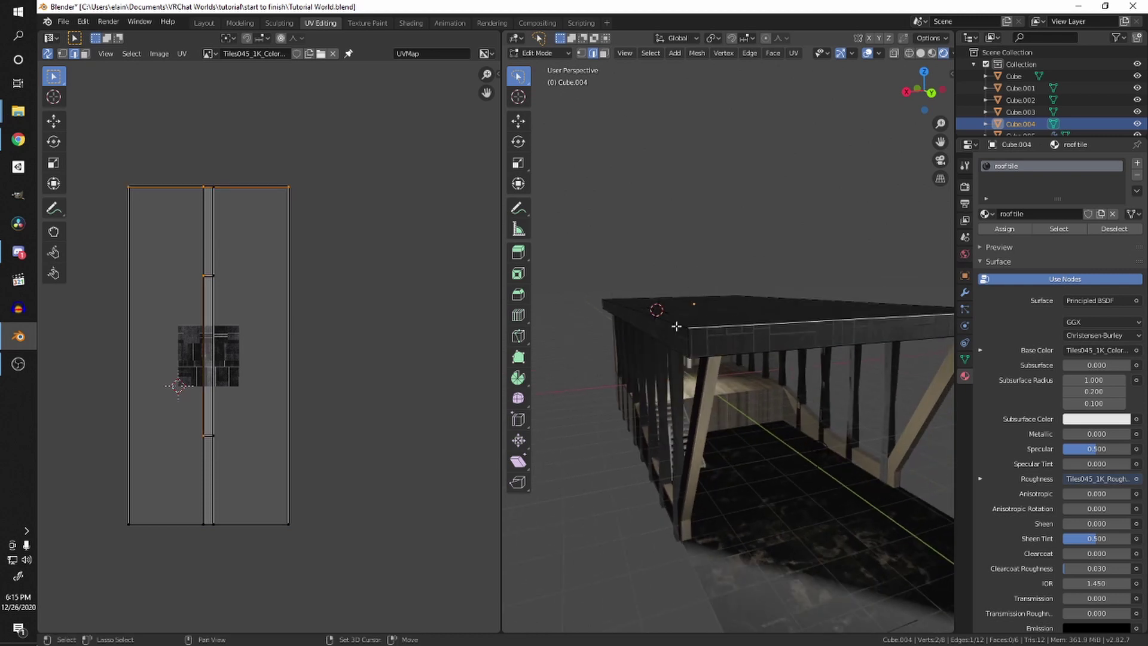
pyautogui.keyDown('shift'); pyautogui.click(787, 307); pyautogui.keyUp('shift')
pyautogui.press('Tab')
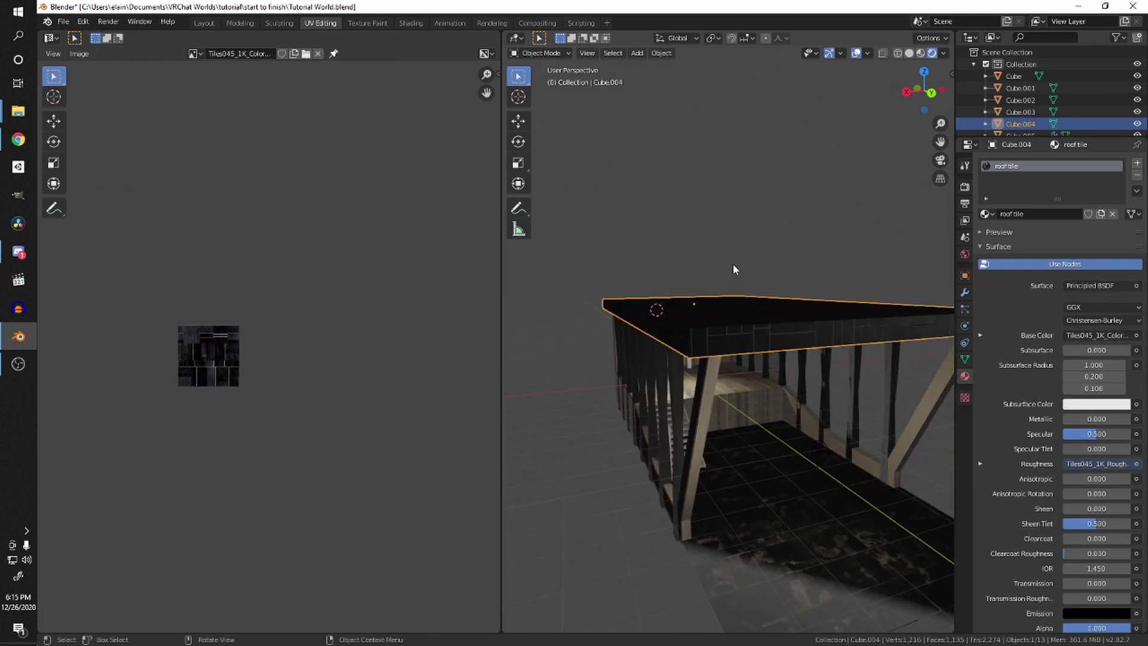
pyautogui.press('Tab')
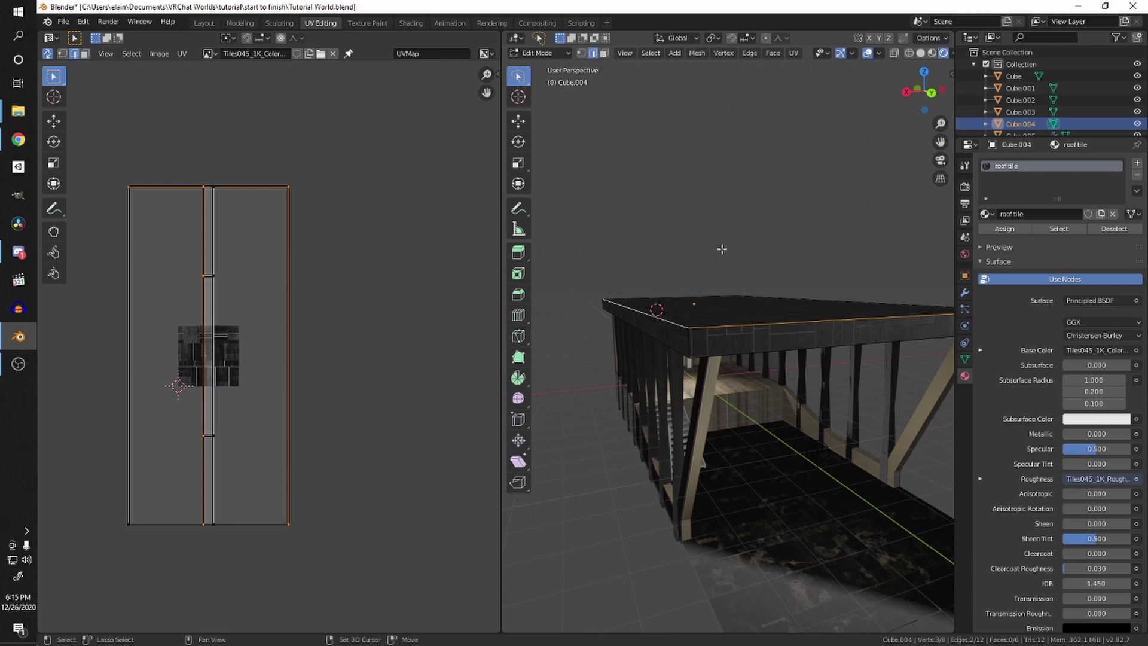
pyautogui.keyDown('shift'); pyautogui.click(781, 286); pyautogui.keyUp('shift')
pyautogui.moveTo(781, 286); pyautogui.dragTo(781, 356, button='middle')
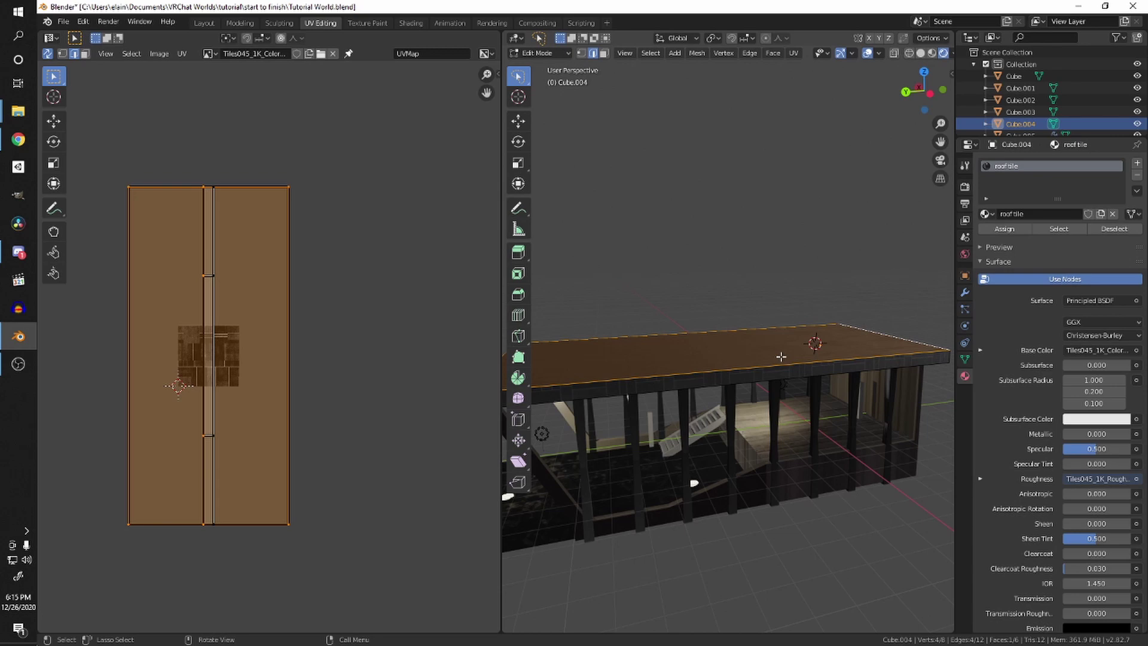
pyautogui.moveTo(812, 235); pyautogui.dragTo(746, 371, button='middle')
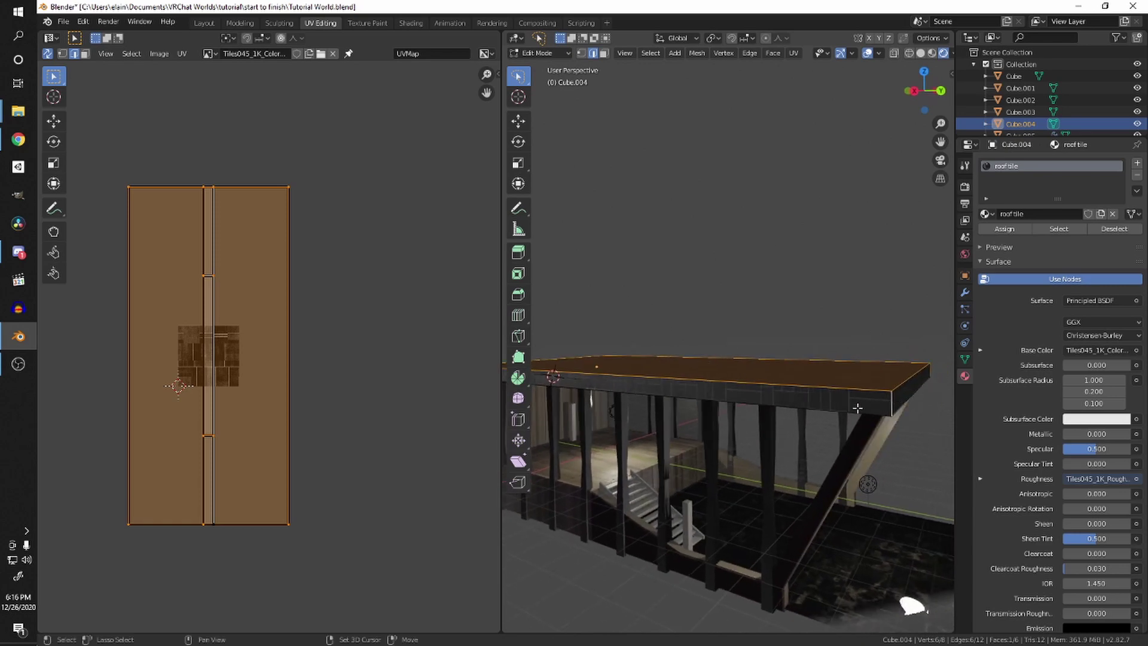
pyautogui.moveTo(857, 408); pyautogui.dragTo(790, 355, button='middle')
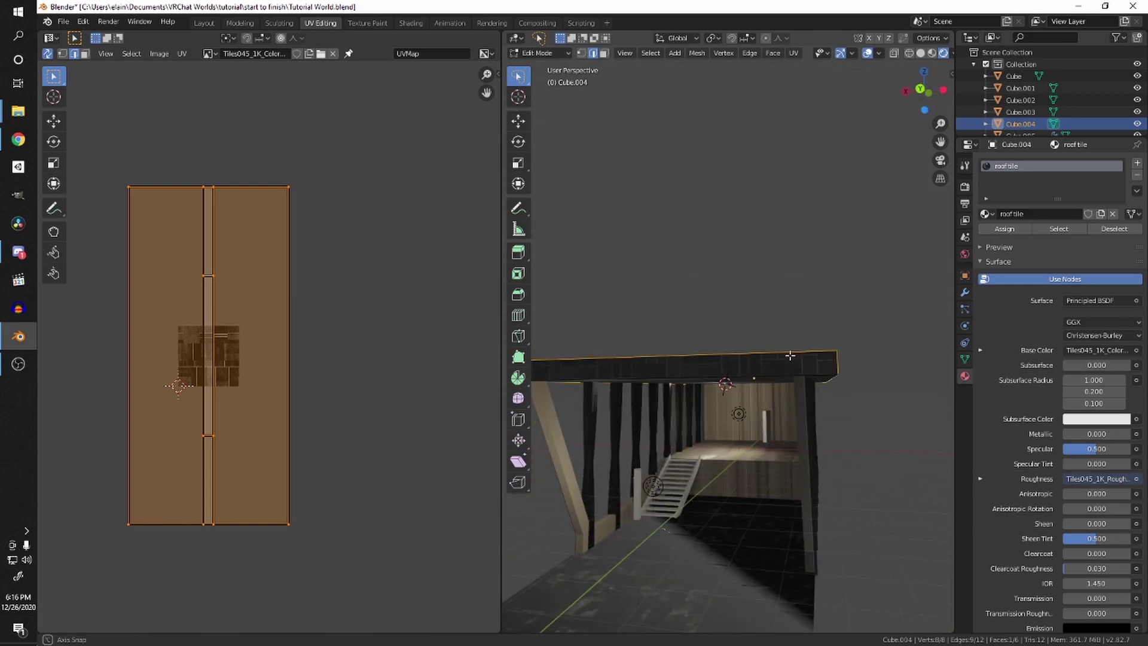
pyautogui.press('u')
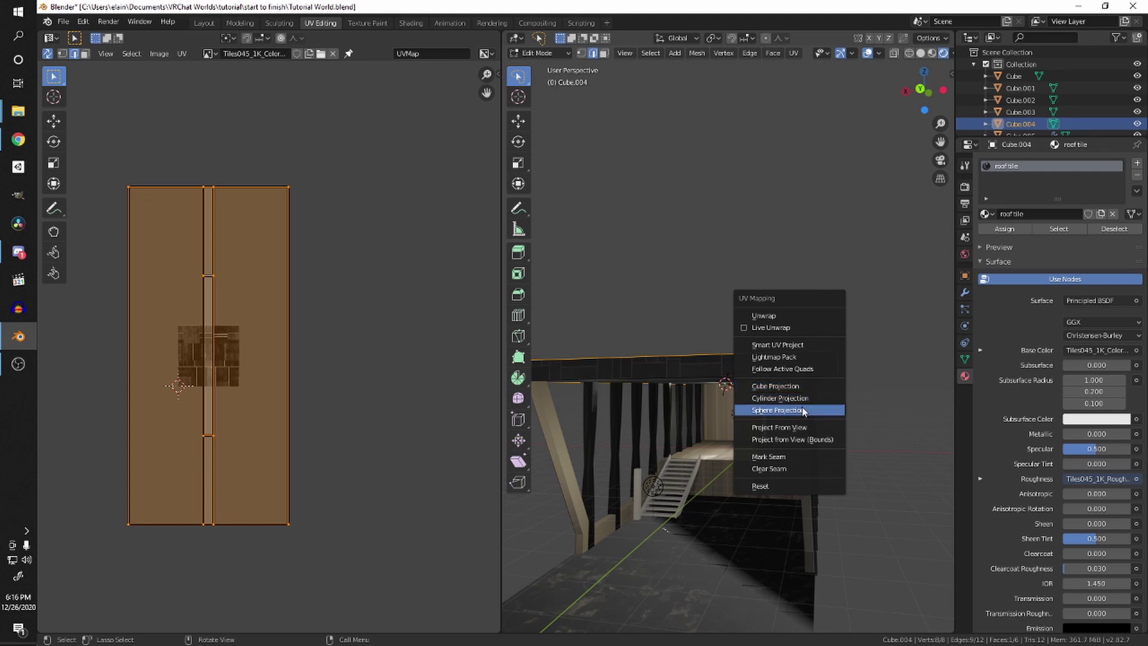
pyautogui.click(788, 458)
# Step: Select the entire roof slab and unwrap it along the marked seams
pyautogui.moveTo(837, 430); pyautogui.dragTo(779, 410, button='middle')
pyautogui.press('Tab')
pyautogui.press('Tab')
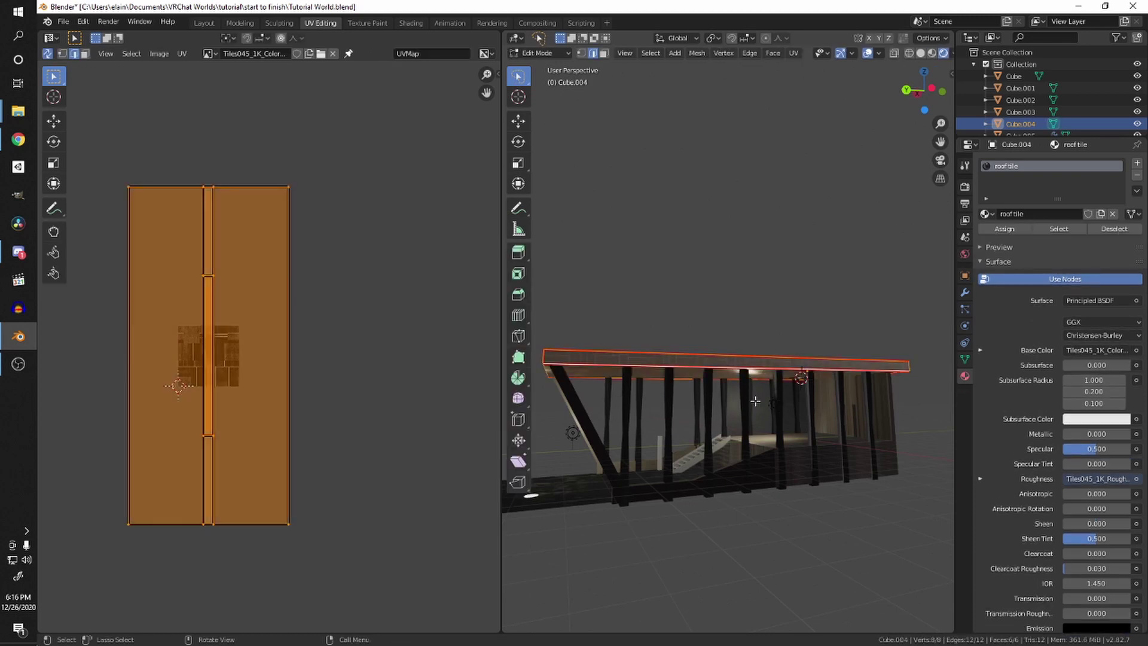
pyautogui.press('u')
pyautogui.click(284, 348)
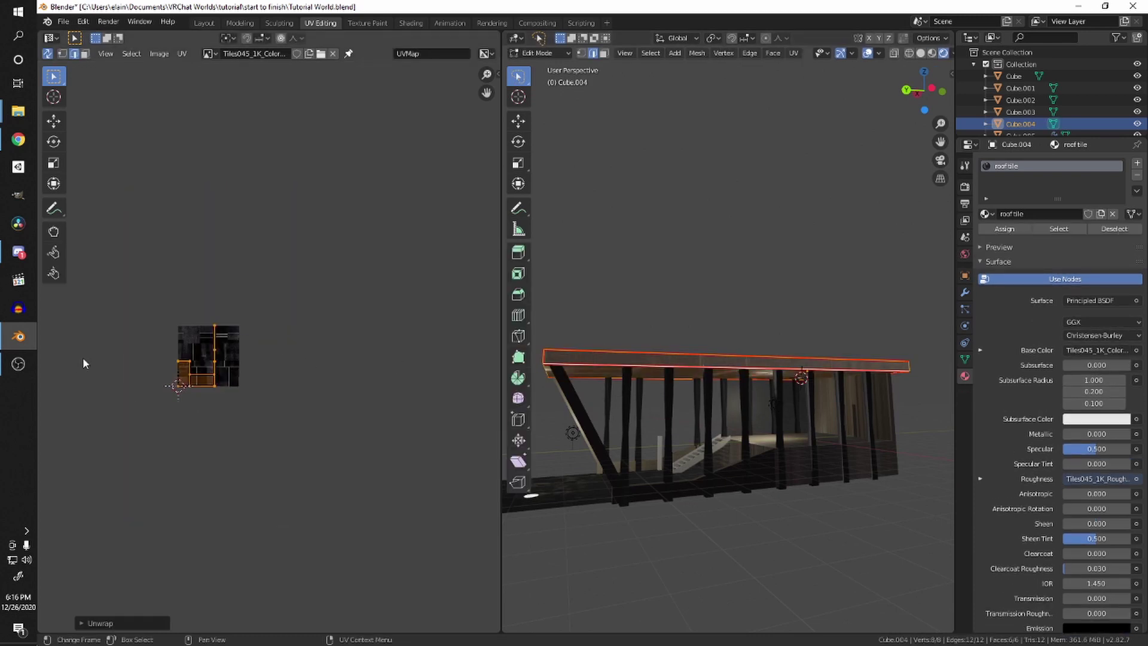
# Step: Scale the unwrapped roof UVs up far beyond the texture's bounds and check the tiling on the roof's underside
pyautogui.press('s')
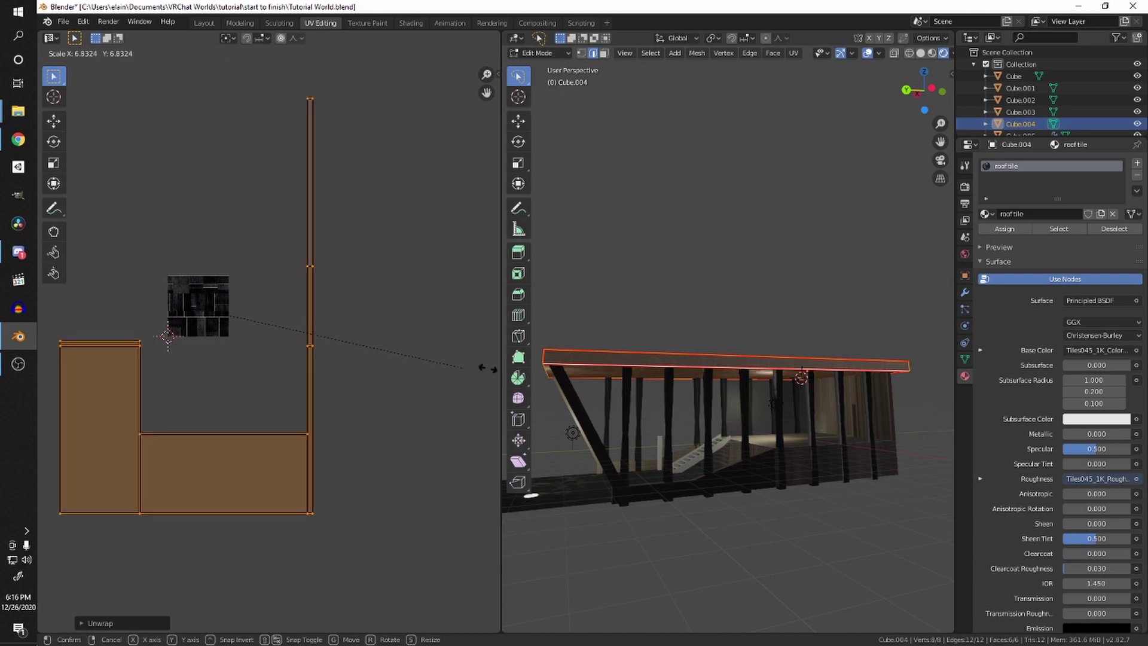
pyautogui.click(134, 375)
pyautogui.scroll(-4, 281, 323)
pyautogui.moveTo(658, 257); pyautogui.dragTo(777, 263, button='middle')
pyautogui.scroll(3, 318, 316)
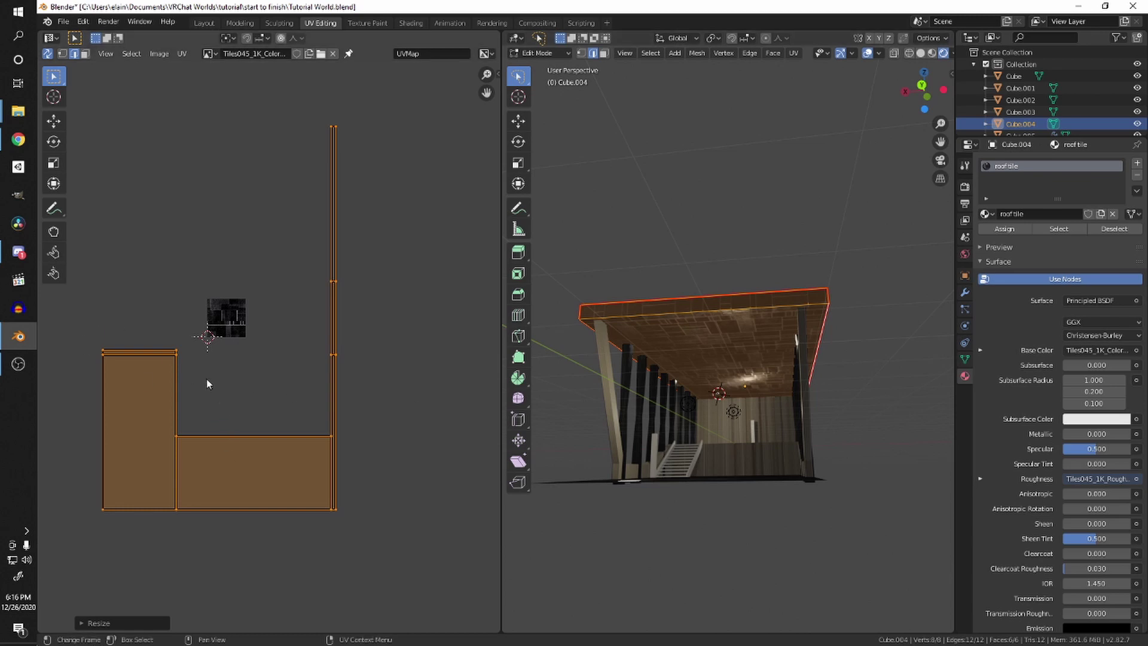
# Step: Rotate the UV face of the roof slab's top by 90 degrees and check the tiling on the slab
pyautogui.moveTo(648, 373); pyautogui.dragTo(447, 368, button='middle')
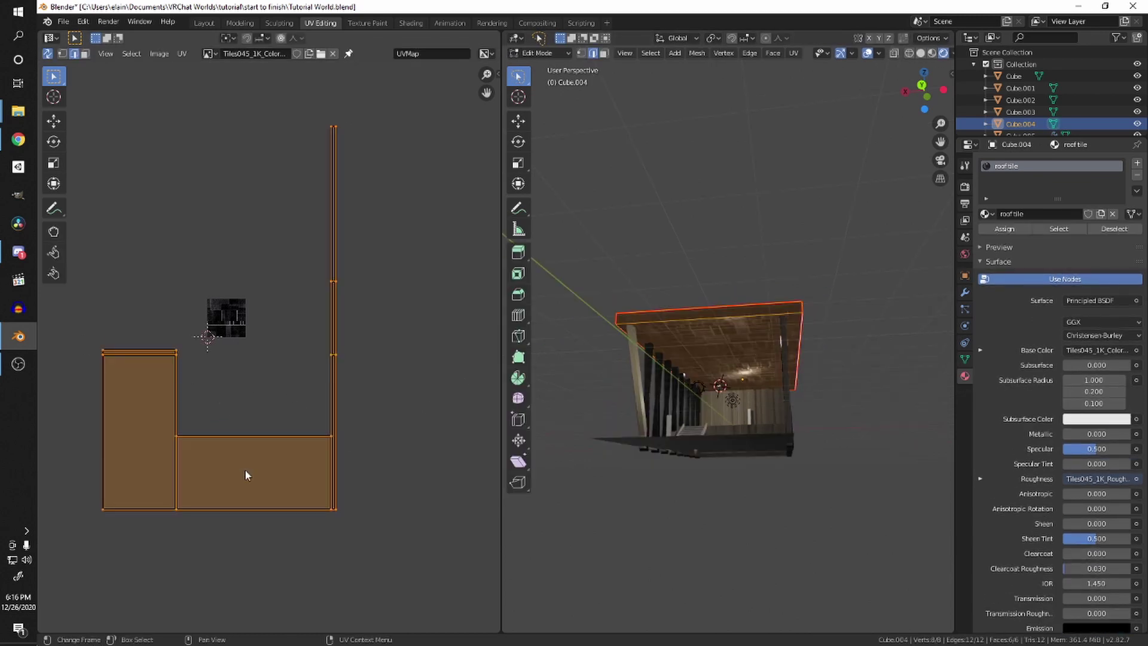
pyautogui.click(378, 424)
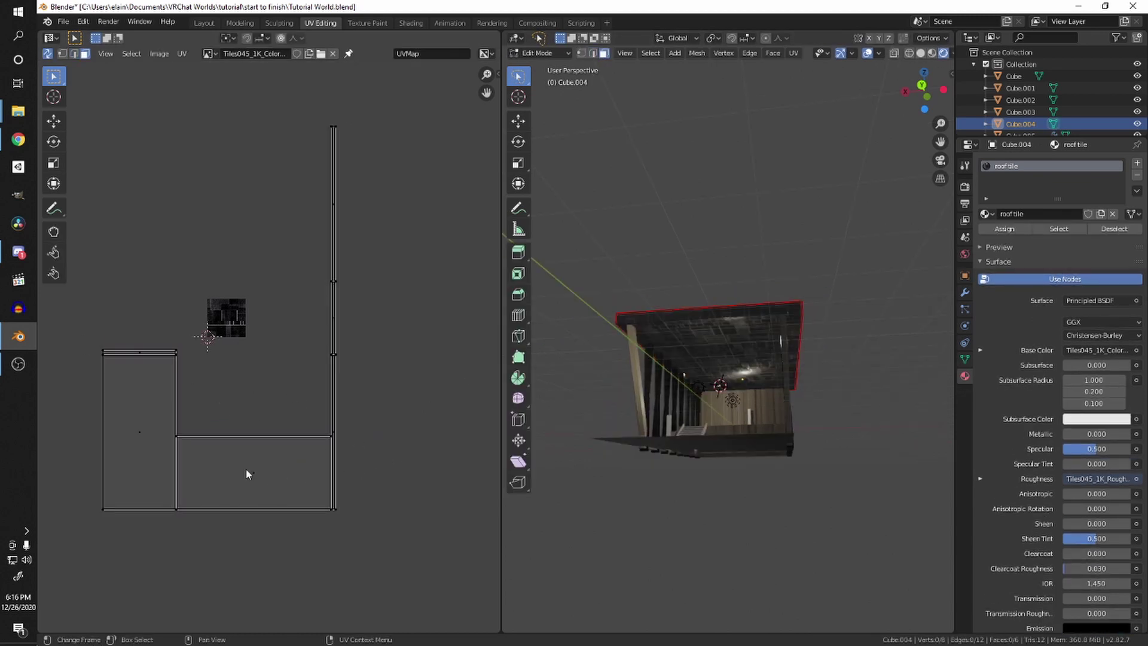
pyautogui.click(248, 474)
pyautogui.press('r')
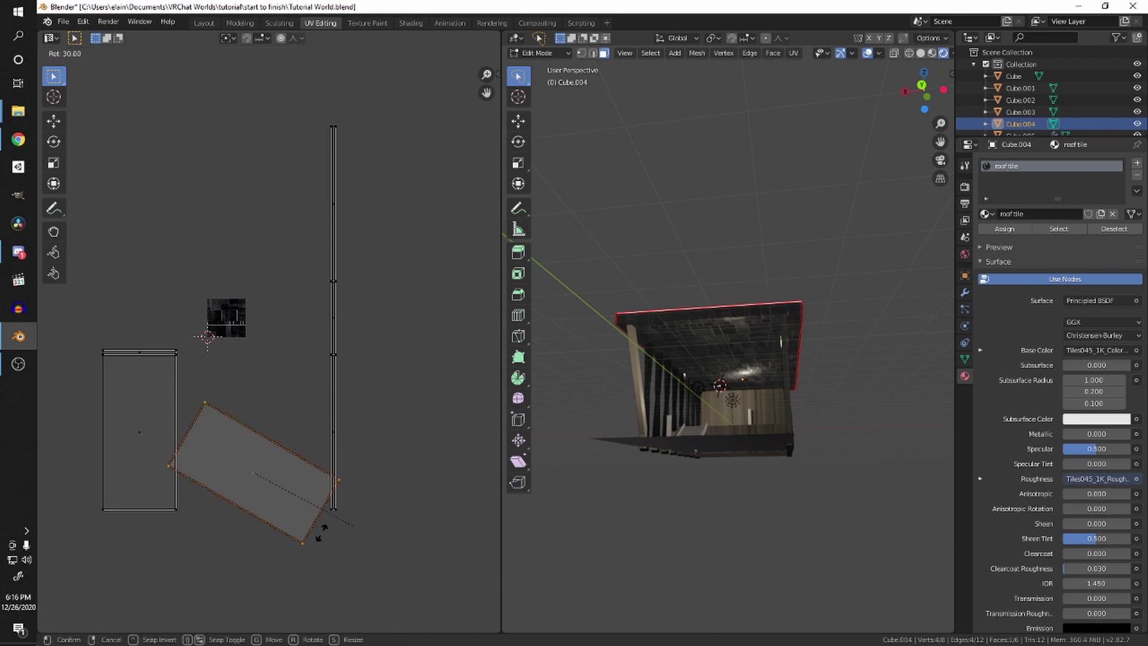
pyautogui.click(253, 528)
pyautogui.press('Tab')
pyautogui.moveTo(610, 357); pyautogui.dragTo(607, 404, button='middle')
pyautogui.press('Tab')
pyautogui.moveTo(681, 377); pyautogui.dragTo(610, 336, button='middle')
pyautogui.press('Tab')
pyautogui.press('Tab')
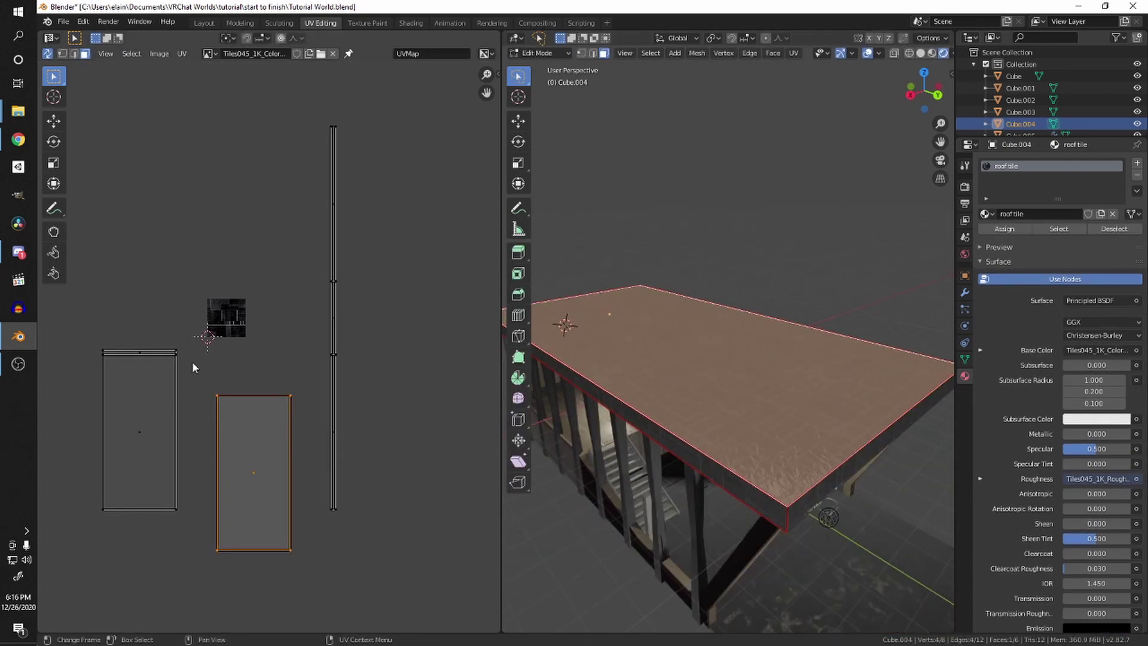
# Step: Examine which UV islands belong to the roof slab's underside and to its individual rim faces
pyautogui.moveTo(192, 362)
pyautogui.keyDown('ctrl'); pyautogui.mouseDown(button='right')
pyautogui.moveTo(110, 546)
pyautogui.moveTo(141, 576)
pyautogui.mouseUp(button='right'); pyautogui.keyUp('ctrl')
pyautogui.moveTo(172, 397)
pyautogui.keyDown('ctrl'); pyautogui.mouseDown(button='right')
pyautogui.moveTo(108, 556)
pyautogui.moveTo(98, 344)
pyautogui.mouseUp(button='right'); pyautogui.keyUp('ctrl')
pyautogui.moveTo(718, 419); pyautogui.dragTo(734, 239, button='middle')
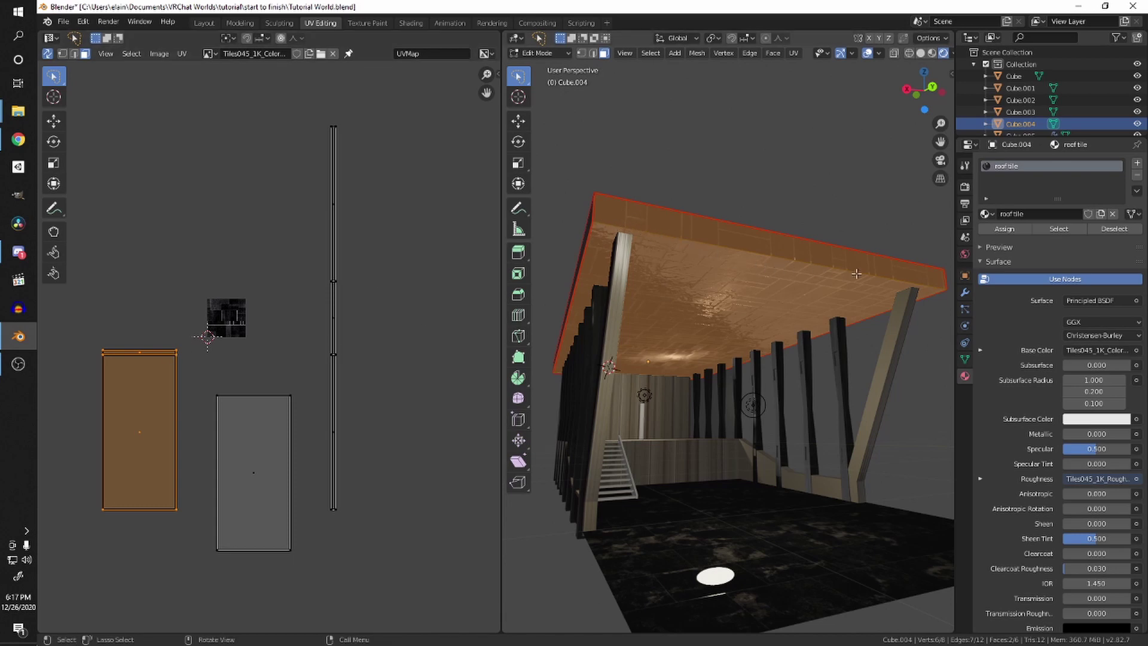
pyautogui.moveTo(685, 269); pyautogui.dragTo(787, 287, button='middle')
pyautogui.click(633, 311)
pyautogui.moveTo(634, 312); pyautogui.dragTo(748, 320, button='middle')
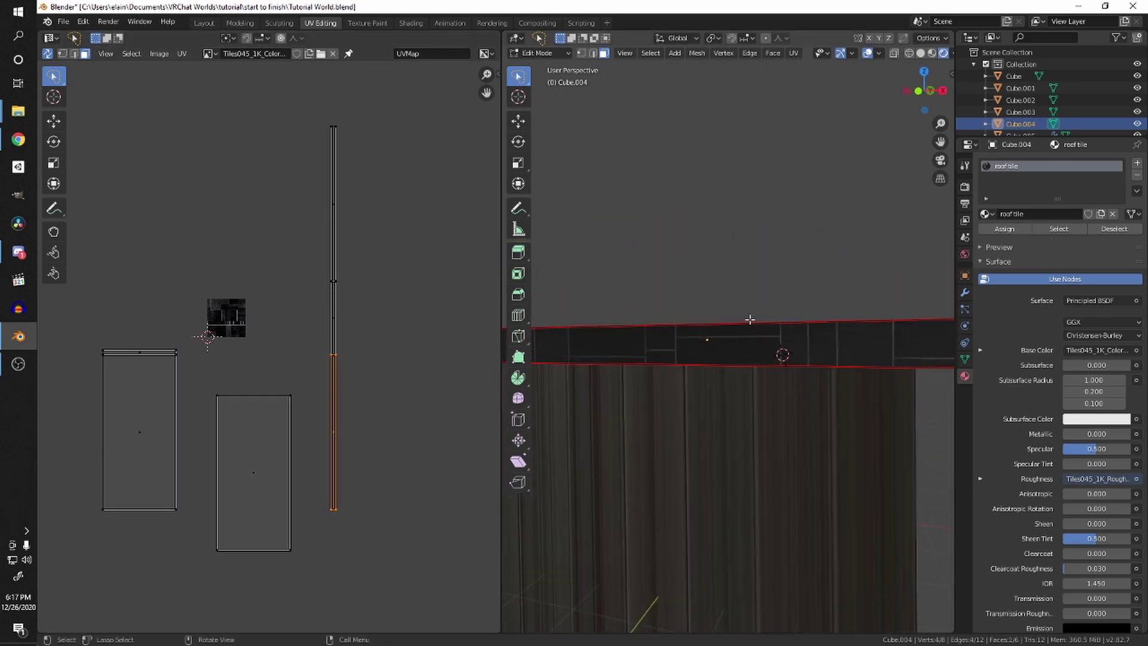
pyautogui.keyDown('shift'); pyautogui.click(635, 333); pyautogui.keyUp('shift')
pyautogui.moveTo(636, 333); pyautogui.dragTo(534, 271, button='middle')
pyautogui.keyDown('shift'); pyautogui.click(742, 342); pyautogui.keyUp('shift')
pyautogui.click(731, 269)
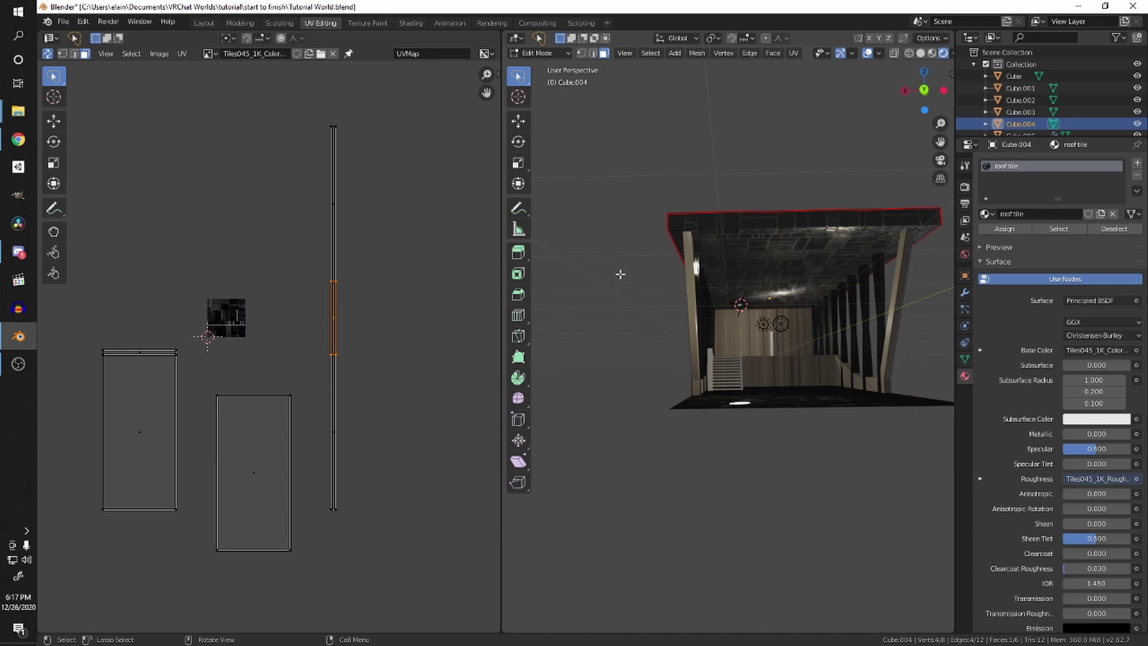
pyautogui.moveTo(681, 251); pyautogui.dragTo(642, 285, button='middle')
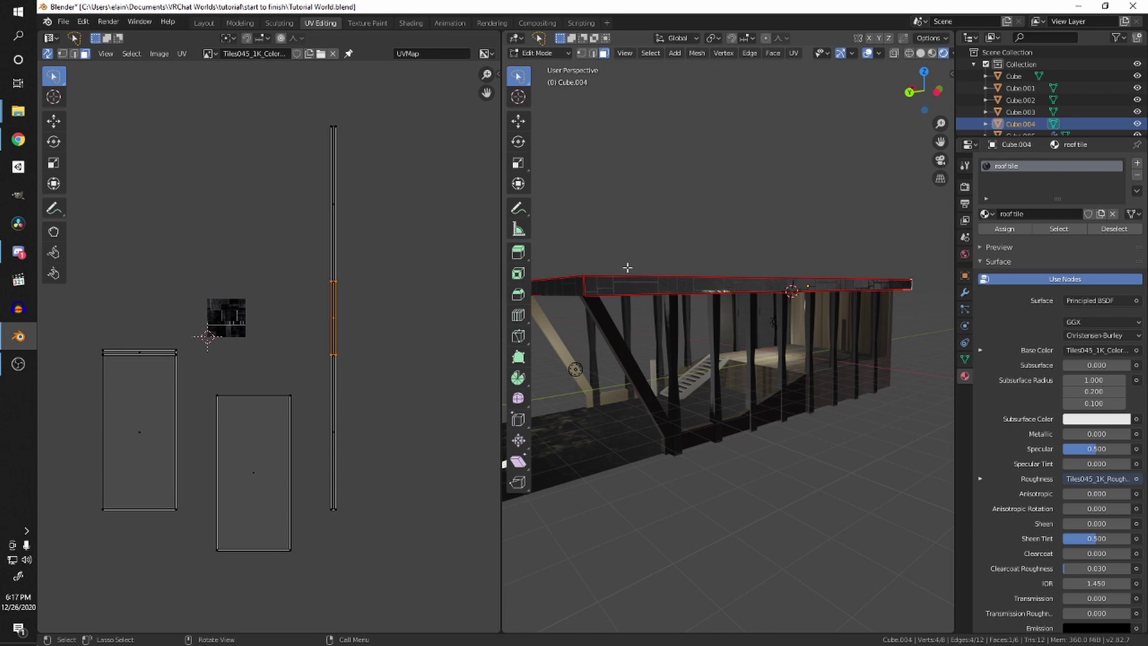
# Step: Select the entire roof slab and clear all of its seams
pyautogui.press('a')
pyautogui.press('x')
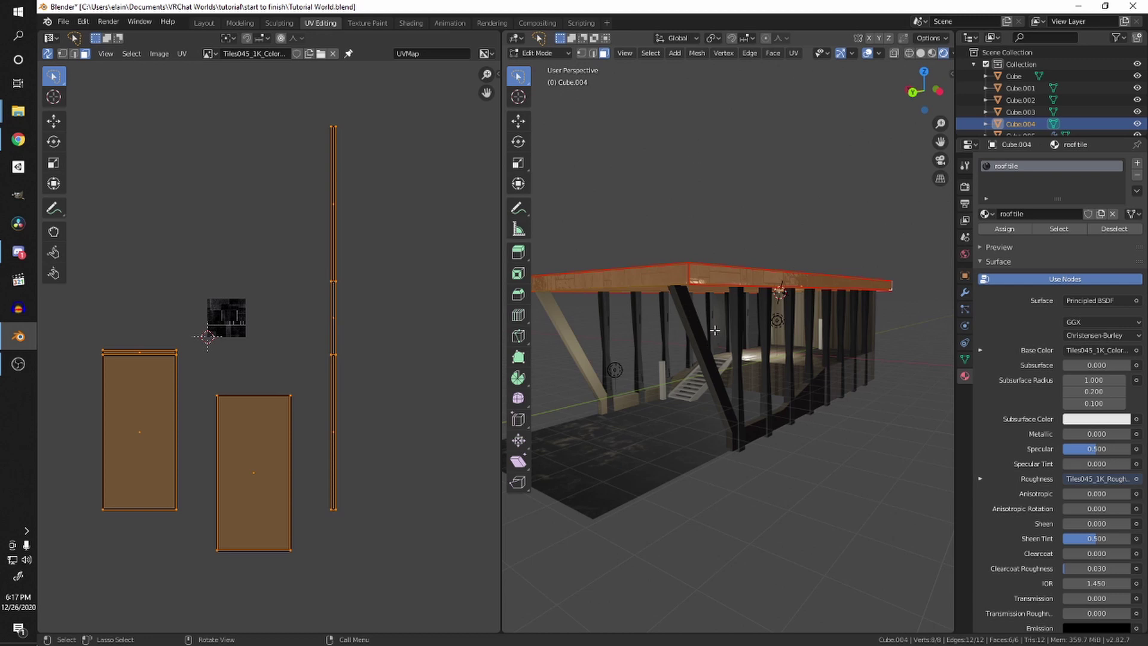
pyautogui.press('x')
pyautogui.click(657, 333)
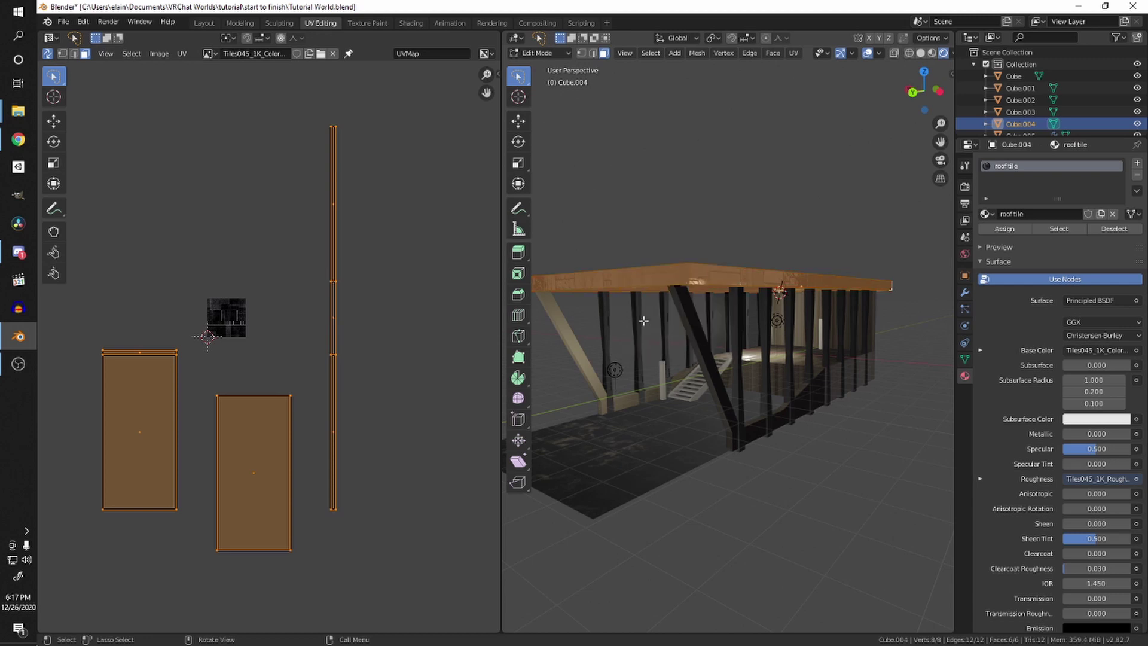
pyautogui.press('u')
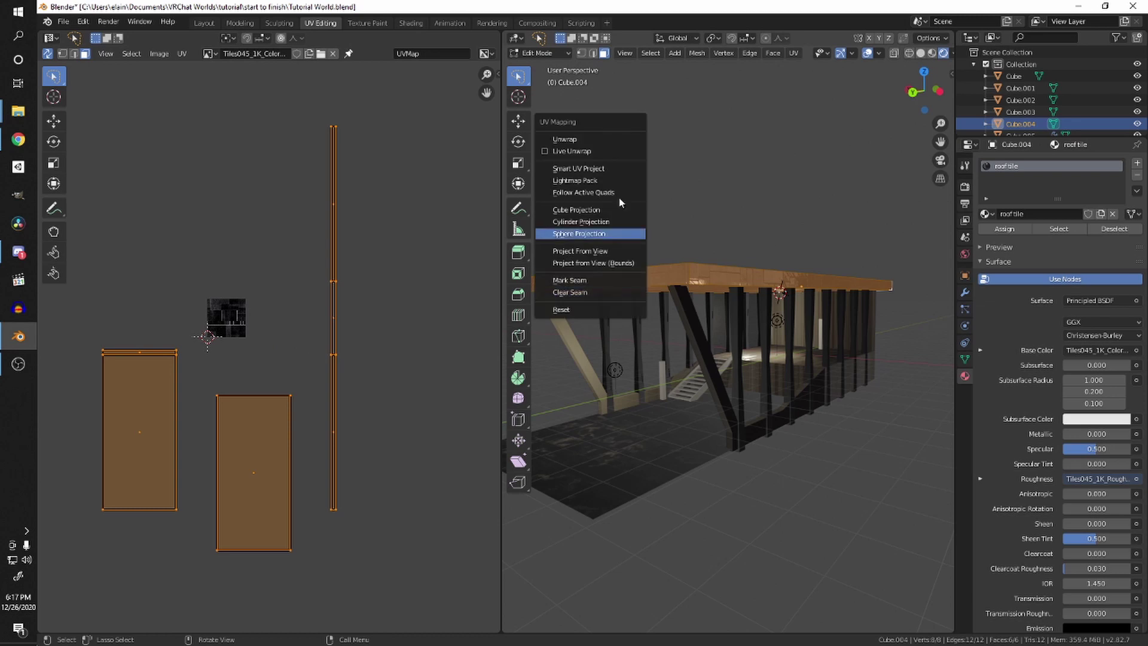
pyautogui.click(596, 141)
pyautogui.moveTo(649, 357); pyautogui.dragTo(743, 290, button='middle')
# Step: Mark the boundary of the roof slab's top face as a seam
pyautogui.click(741, 274)
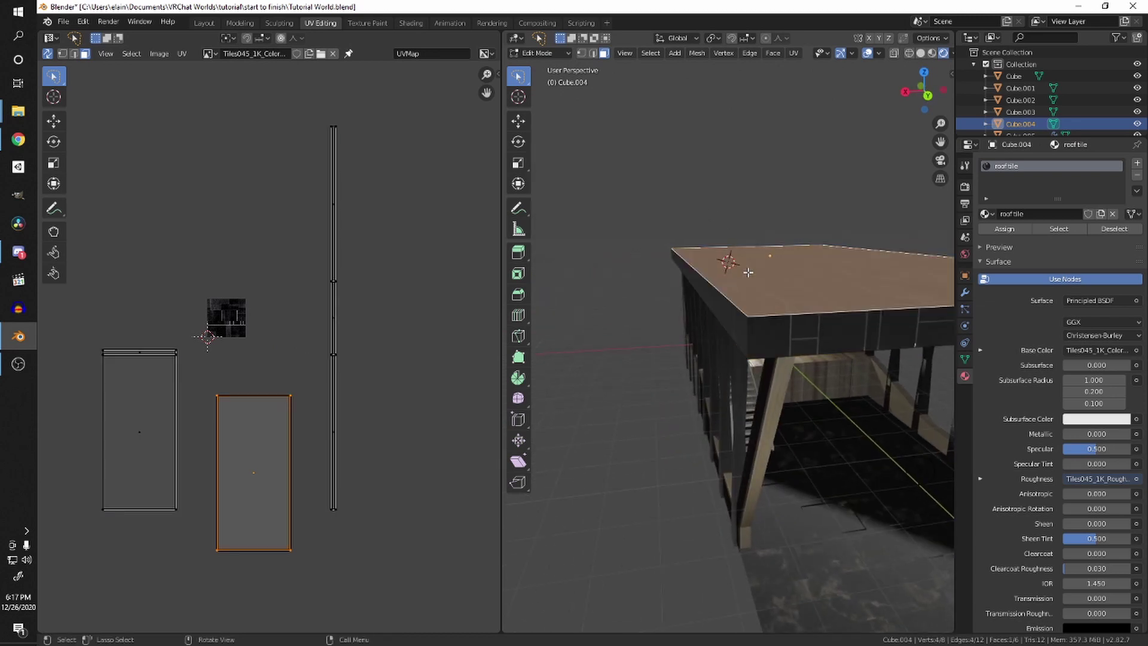
pyautogui.press('u')
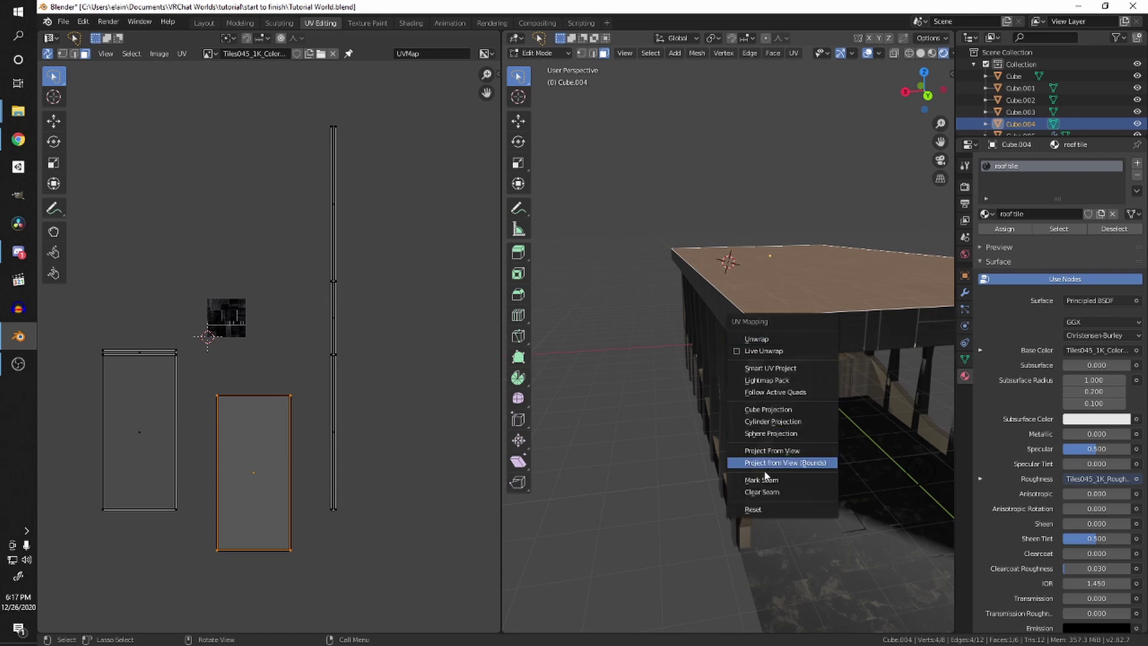
pyautogui.click(813, 477)
pyautogui.moveTo(813, 476); pyautogui.dragTo(738, 404, button='middle')
# Step: Unwrap the whole roof slab with only the top face's perimeter as a seam and inspect the layout
pyautogui.press('a')
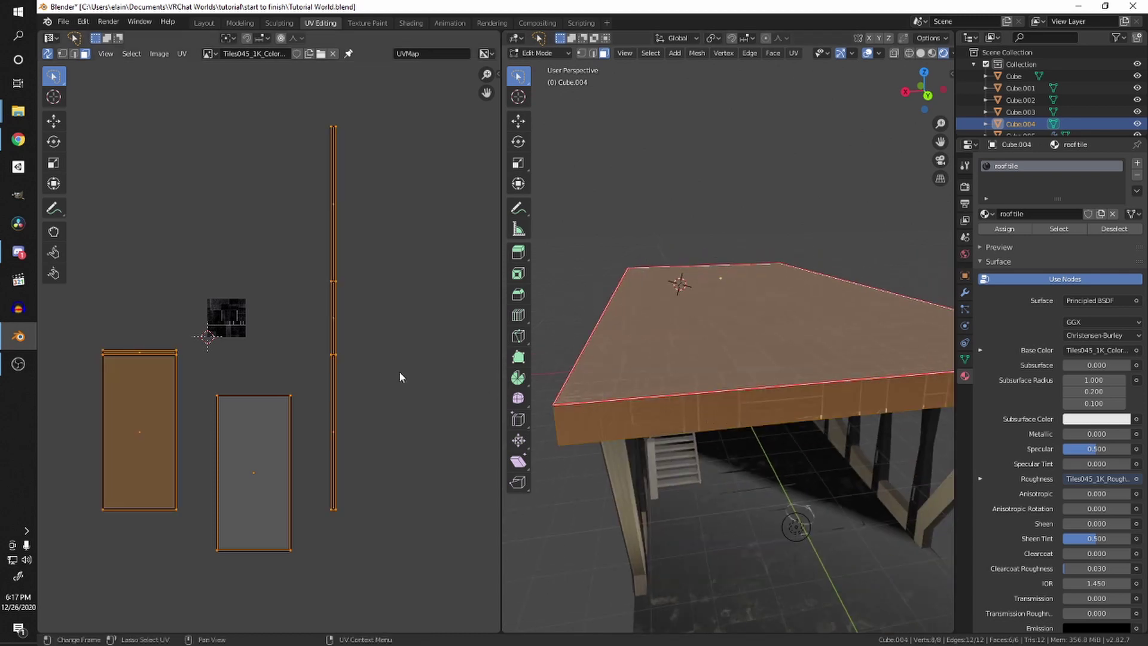
pyautogui.press('u')
pyautogui.click(383, 366)
pyautogui.scroll(5, 240, 335)
pyautogui.moveTo(235, 336); pyautogui.dragTo(184, 313, button='middle')
pyautogui.scroll(3, 185, 313)
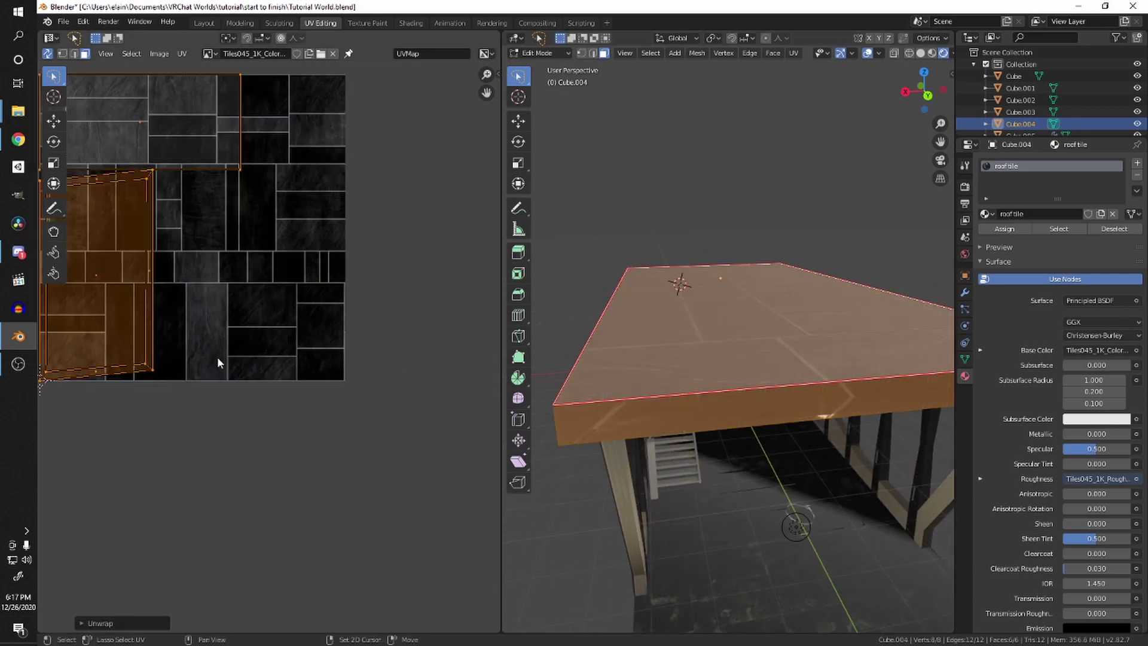
pyautogui.moveTo(217, 357); pyautogui.dragTo(438, 361, button='middle')
pyautogui.moveTo(831, 419); pyautogui.dragTo(812, 287, button='middle')
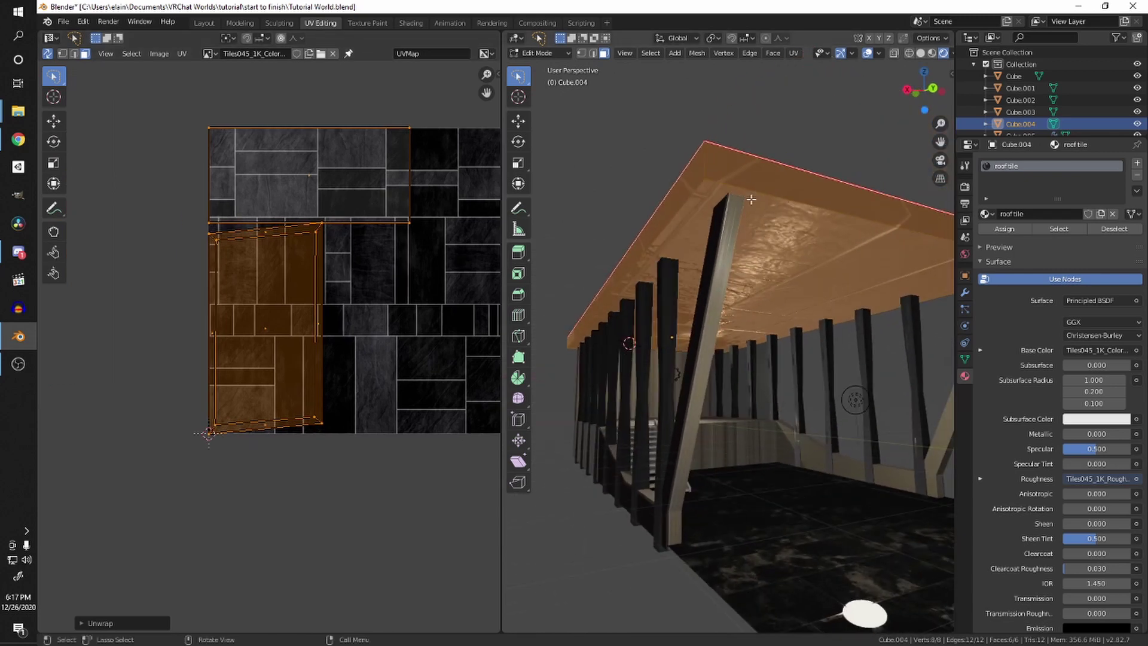
# Step: Examine how the rim faces in the new UV layout correspond to the roof slab's sides
pyautogui.click(305, 292)
pyautogui.press('l')
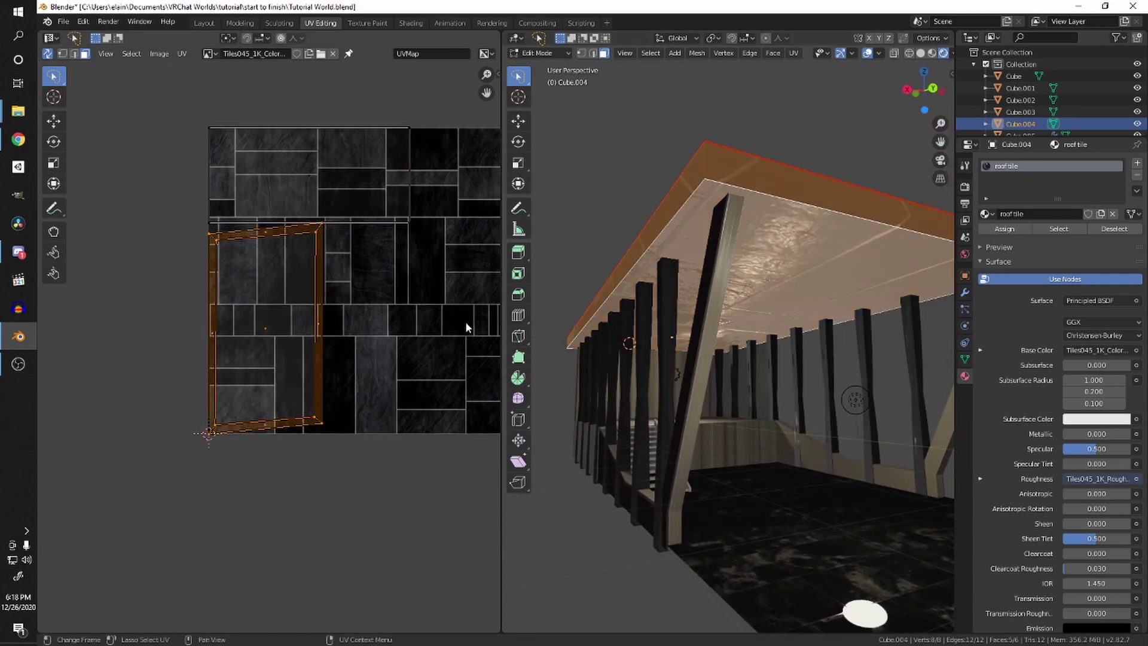
pyautogui.scroll(3, 364, 358)
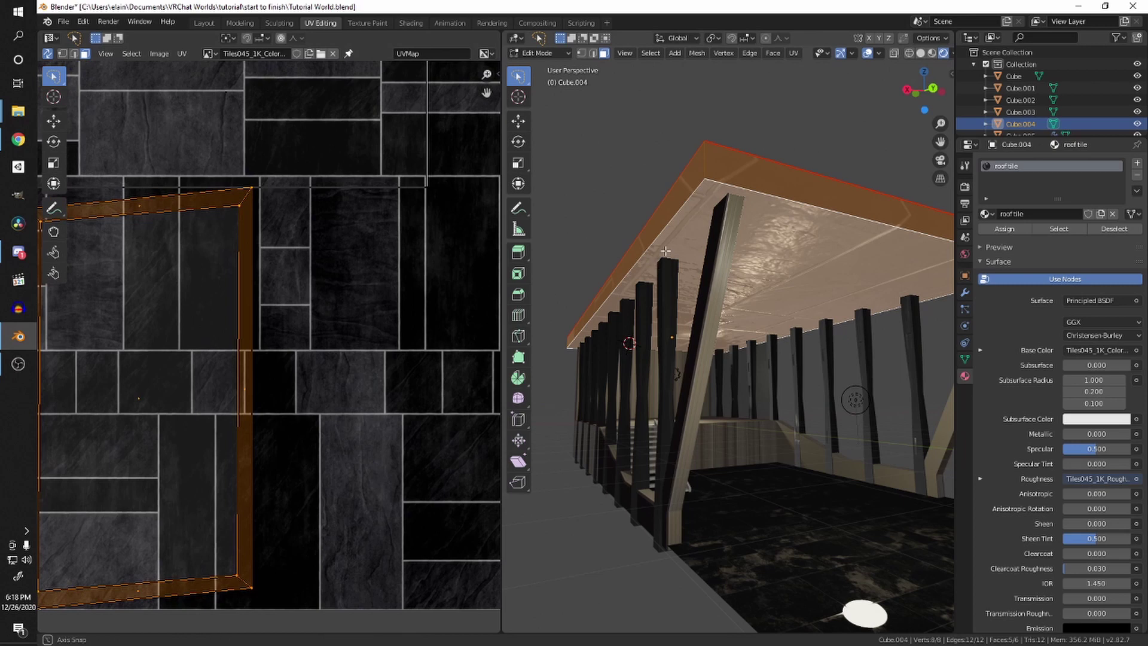
pyautogui.press('Home')
pyautogui.moveTo(588, 258); pyautogui.dragTo(634, 295, button='middle')
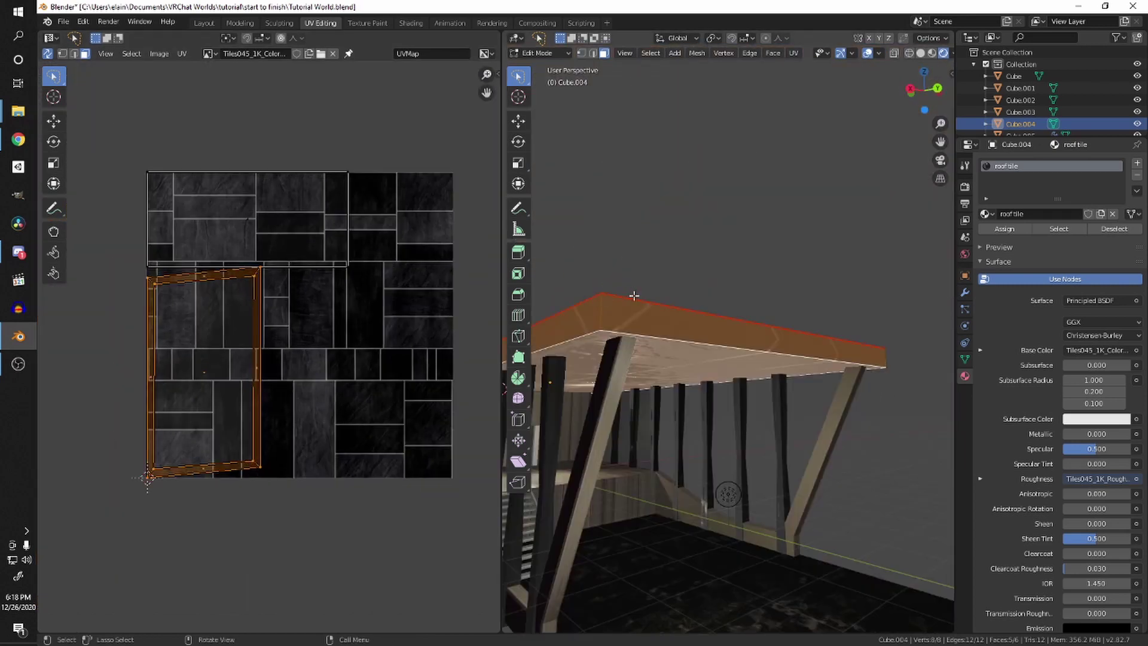
pyautogui.moveTo(815, 340); pyautogui.dragTo(862, 362, button='middle')
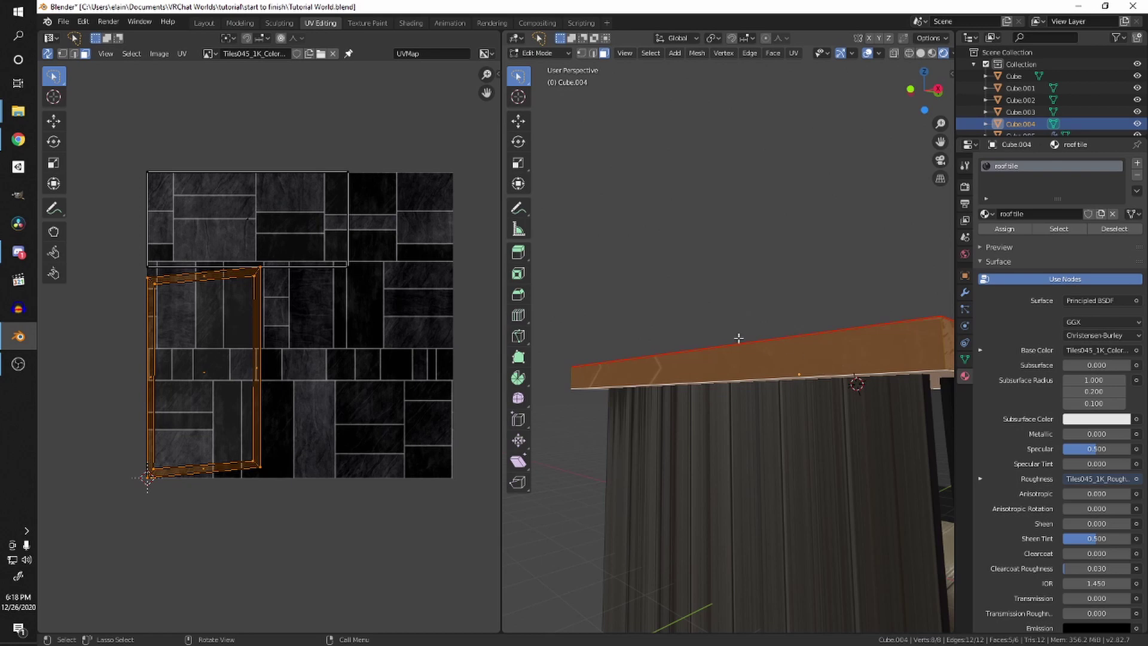
pyautogui.scroll(3, 232, 297)
pyautogui.scroll(-3, 213, 458)
pyautogui.scroll(-4, 623, 328)
pyautogui.scroll(2, 699, 379)
# Step: Mark seams on two vertical corner edges of the roof slab's rim
pyautogui.moveTo(689, 371); pyautogui.dragTo(849, 377, button='middle')
pyautogui.keyDown('shift'); pyautogui.click(851, 377); pyautogui.keyUp('shift')
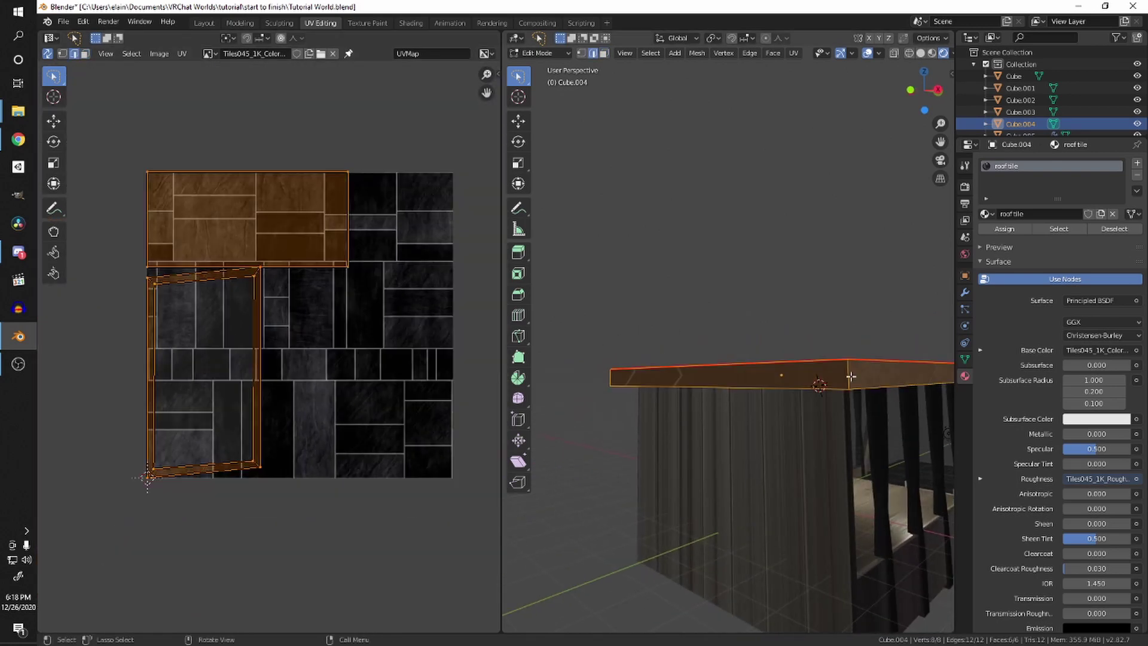
pyautogui.click(847, 375)
pyautogui.moveTo(751, 377); pyautogui.dragTo(798, 379, button='middle')
pyautogui.keyDown('shift'); pyautogui.click(716, 382); pyautogui.keyUp('shift')
pyautogui.moveTo(714, 383)
pyautogui.keyDown('shift'); pyautogui.mouseDown(button='middle')
pyautogui.moveTo(689, 382)
pyautogui.moveTo(818, 376)
pyautogui.moveTo(712, 401)
pyautogui.mouseUp(button='middle'); pyautogui.keyUp('shift')
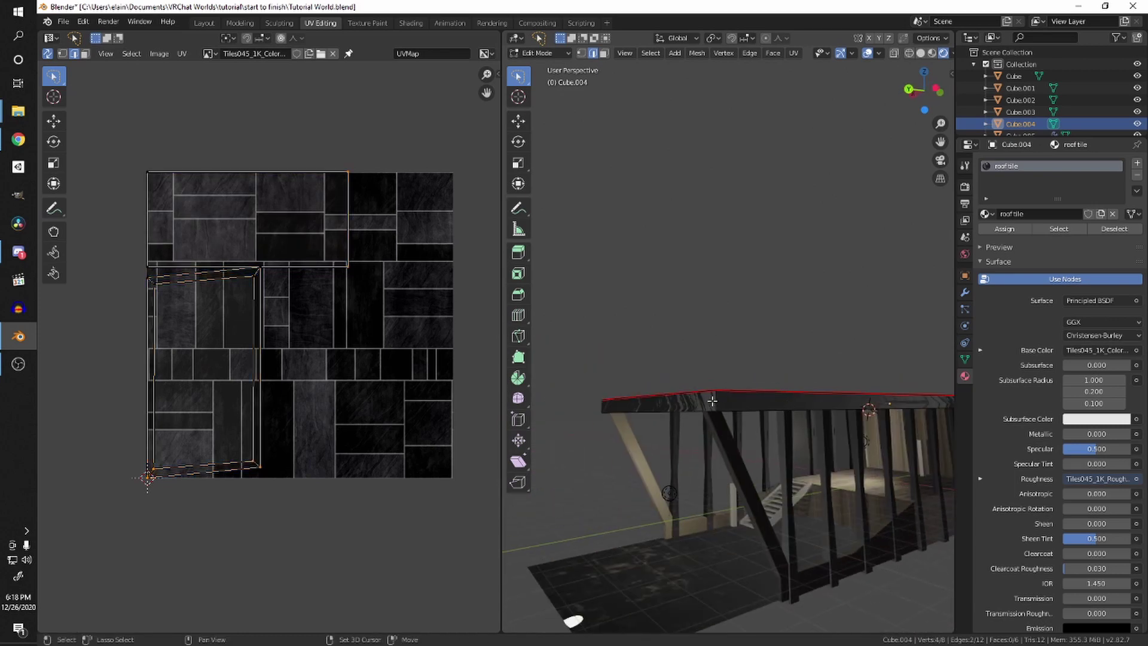
pyautogui.press('u')
pyautogui.click(688, 424)
# Step: Select the whole roof slab and unwrap it again with the added corner seams
pyautogui.press('a')
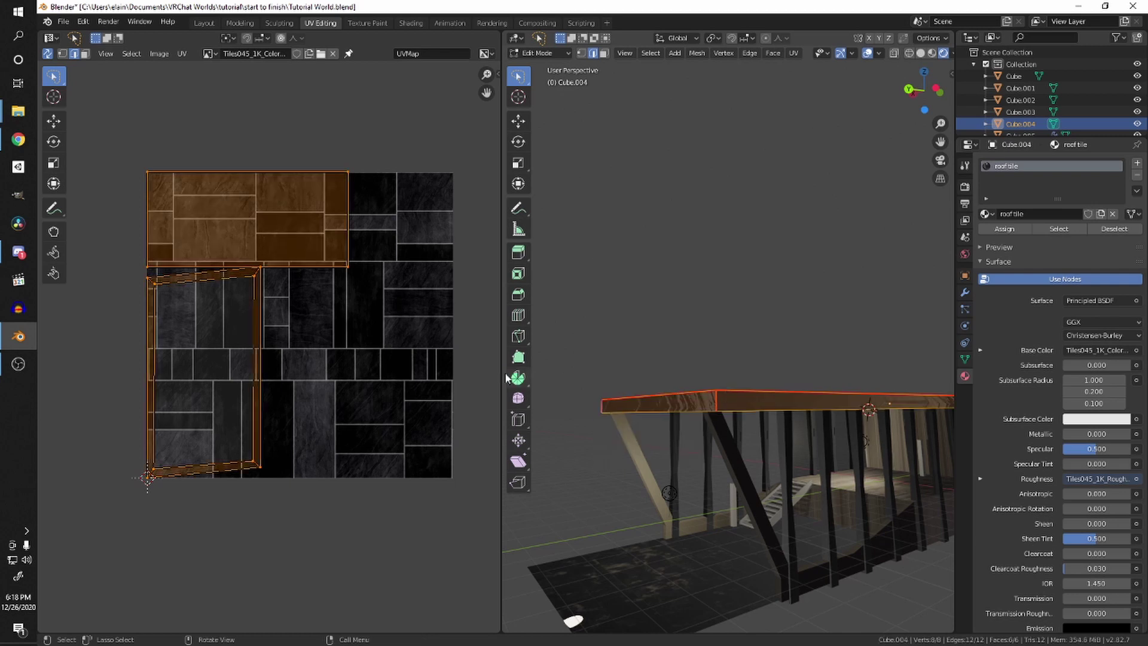
pyautogui.press('u')
pyautogui.click(244, 323)
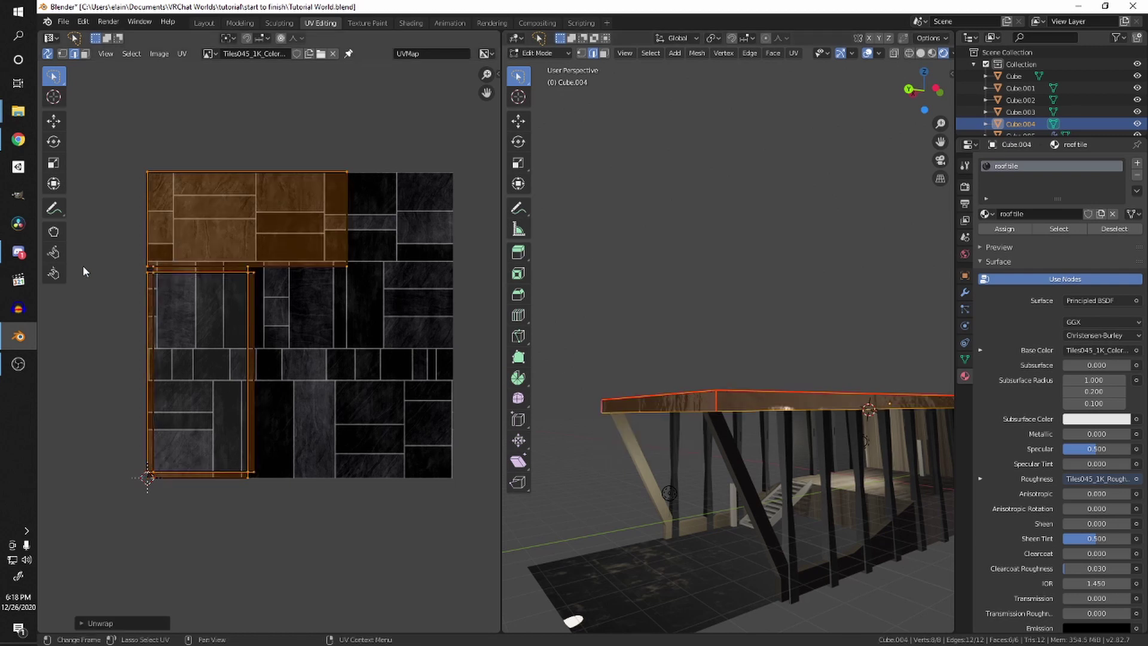
pyautogui.scroll(-5, 317, 394)
pyautogui.moveTo(747, 394); pyautogui.dragTo(802, 291, button='middle')
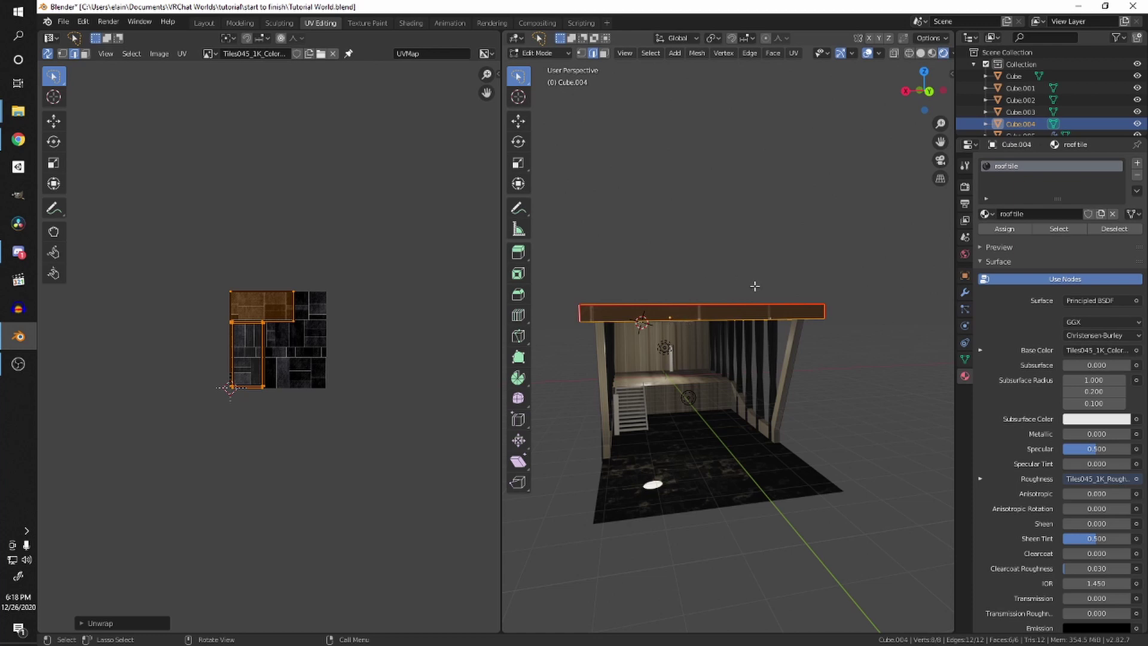
# Step: Apply a Cube Projection to the roof slab and scale its UVs up well beyond the texture's bounds
pyautogui.press('u')
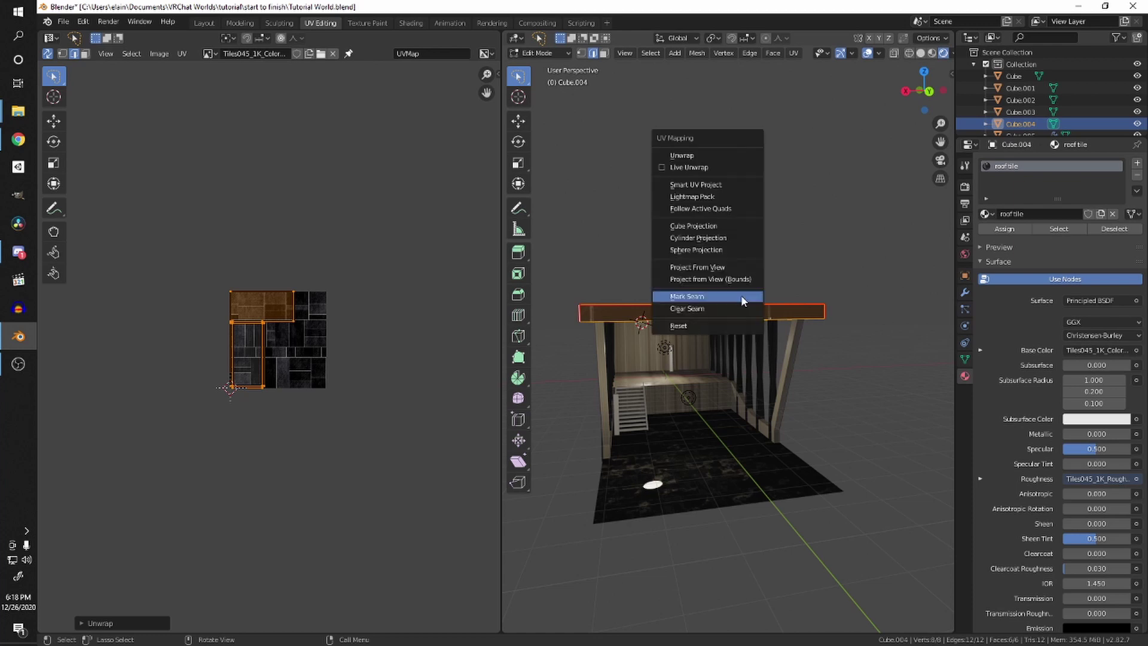
pyautogui.press('u')
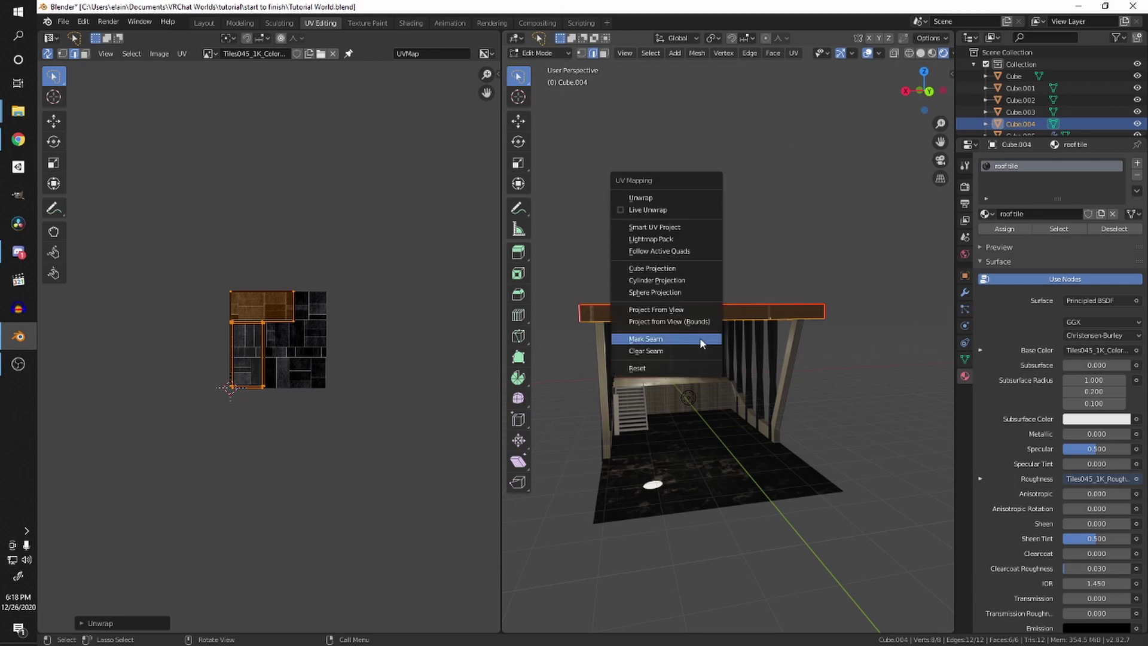
pyautogui.click(664, 268)
pyautogui.press('Tab')
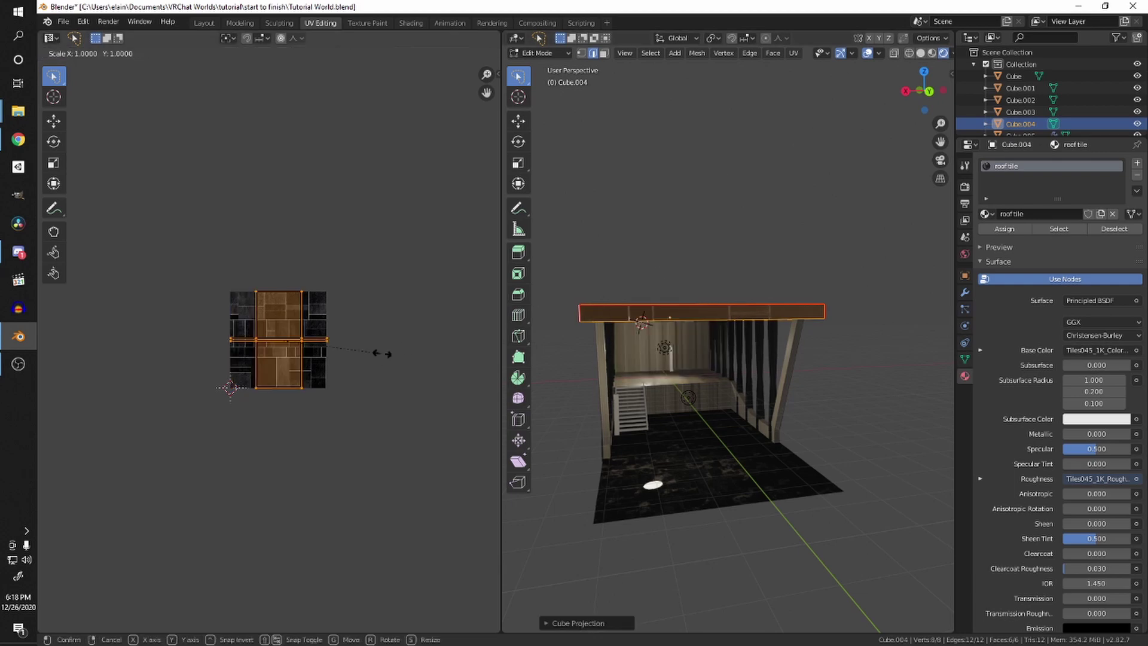
pyautogui.scroll(4, 727, 344)
pyautogui.moveTo(727, 344); pyautogui.dragTo(737, 307, button='middle')
pyautogui.press('Tab')
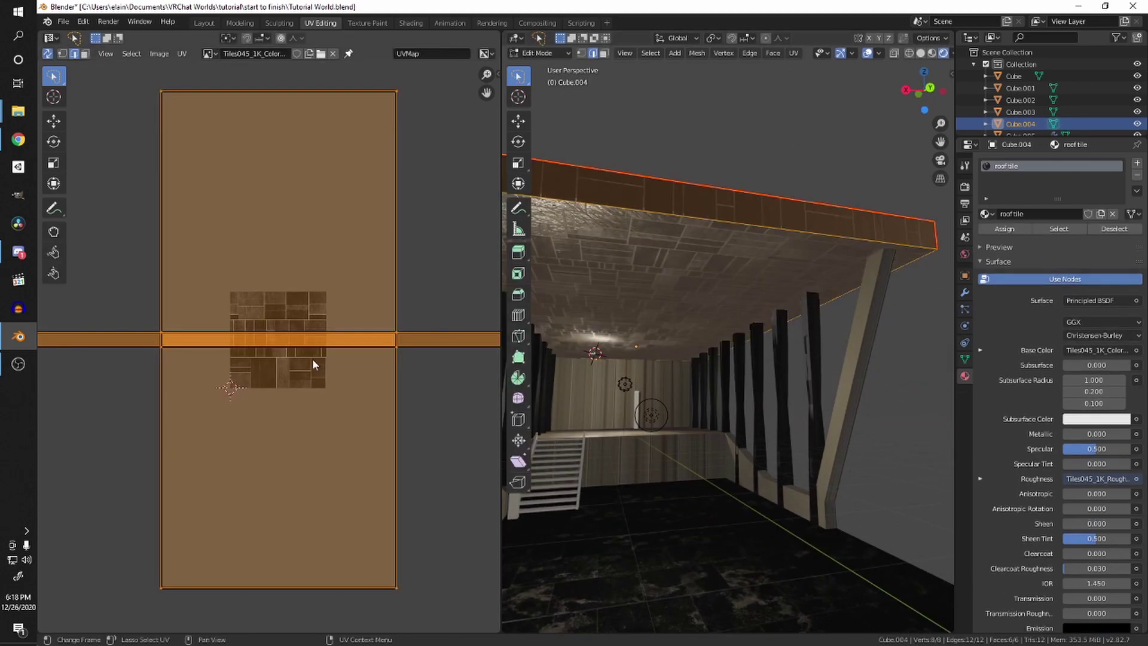
# Step: Rotate the UVs of the roof slab's four rim faces by 90 degrees and check the ceiling tiling in Object Mode
pyautogui.hotkey('alt', 'a')
pyautogui.scroll(2, 593, 231)
pyautogui.click(593, 231)
pyautogui.moveTo(594, 230); pyautogui.dragTo(692, 251, button='middle')
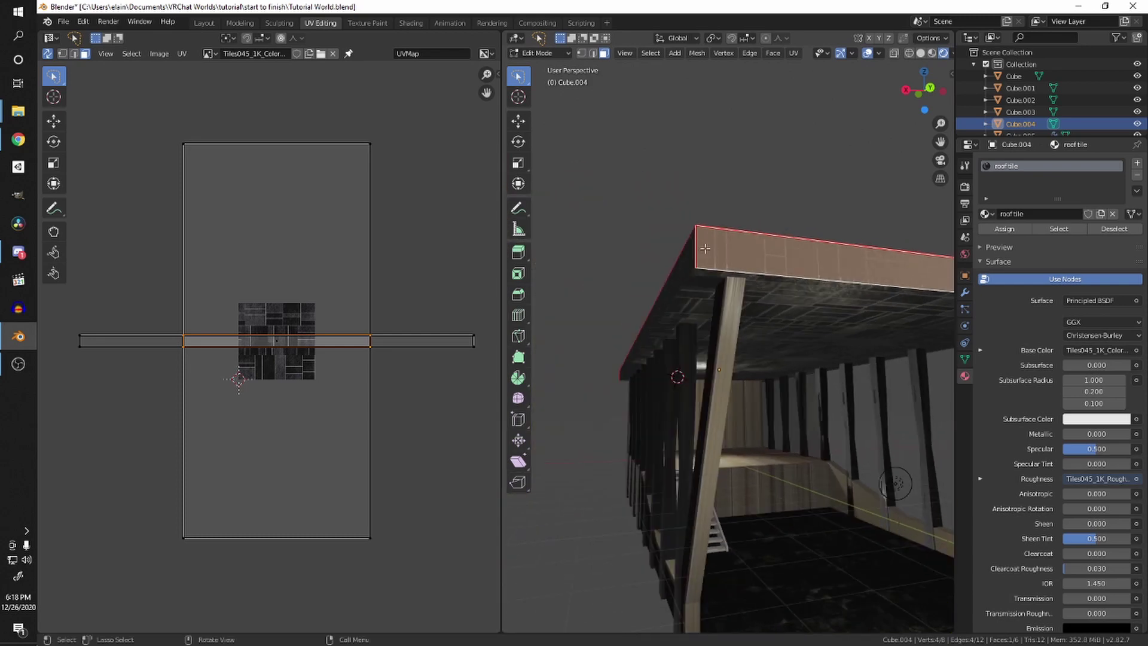
pyautogui.keyDown('alt'); pyautogui.click(675, 246); pyautogui.keyUp('alt')
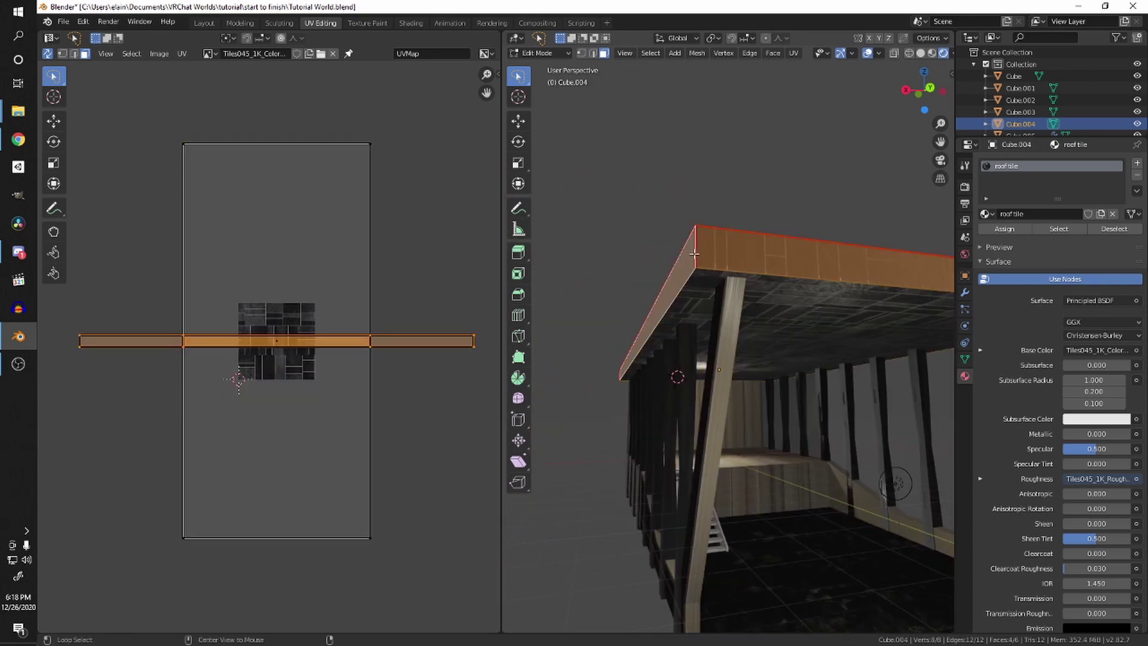
pyautogui.press('r')
pyautogui.click(310, 470)
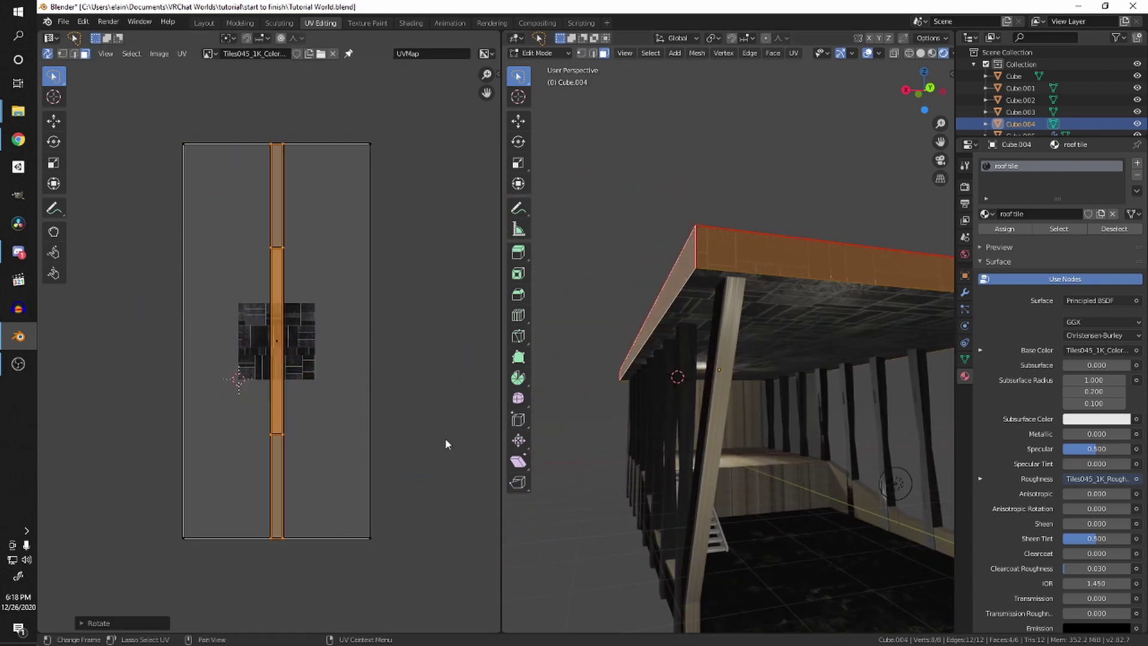
pyautogui.press('Tab')
pyautogui.scroll(-4, 756, 385)
pyautogui.scroll(6, 733, 377)
pyautogui.moveTo(756, 385); pyautogui.dragTo(734, 372, button='middle')
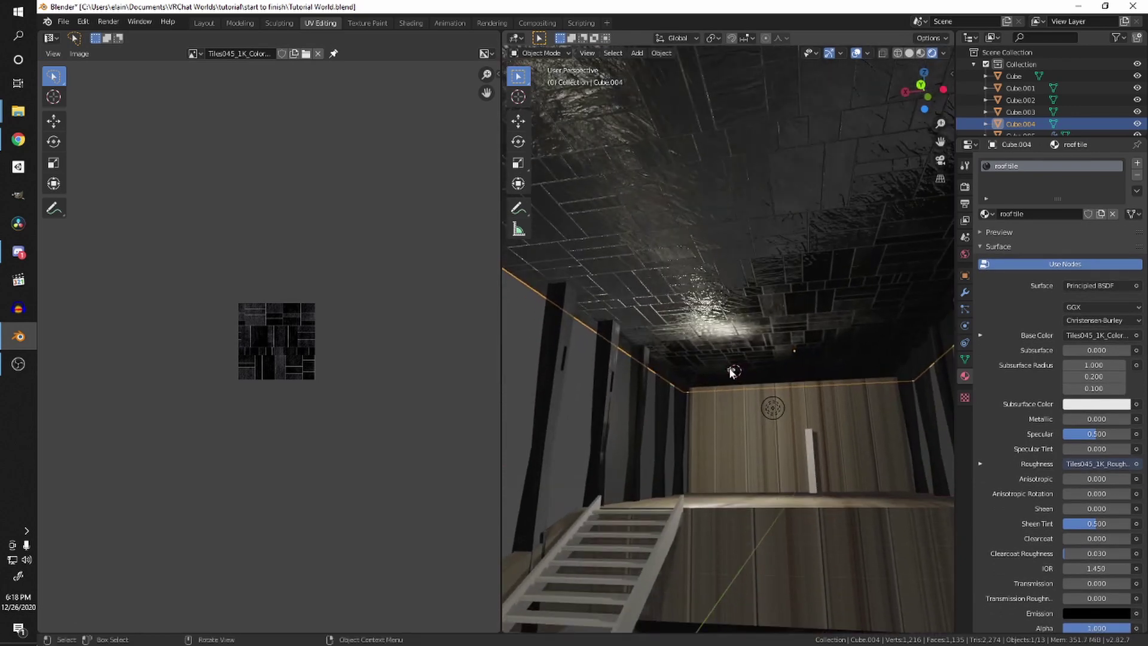
# Step: Open the hexagonal ceiling fixture for mesh editing and select its inner bottom face
pyautogui.click(734, 371)
pyautogui.press('KP_Decimal')
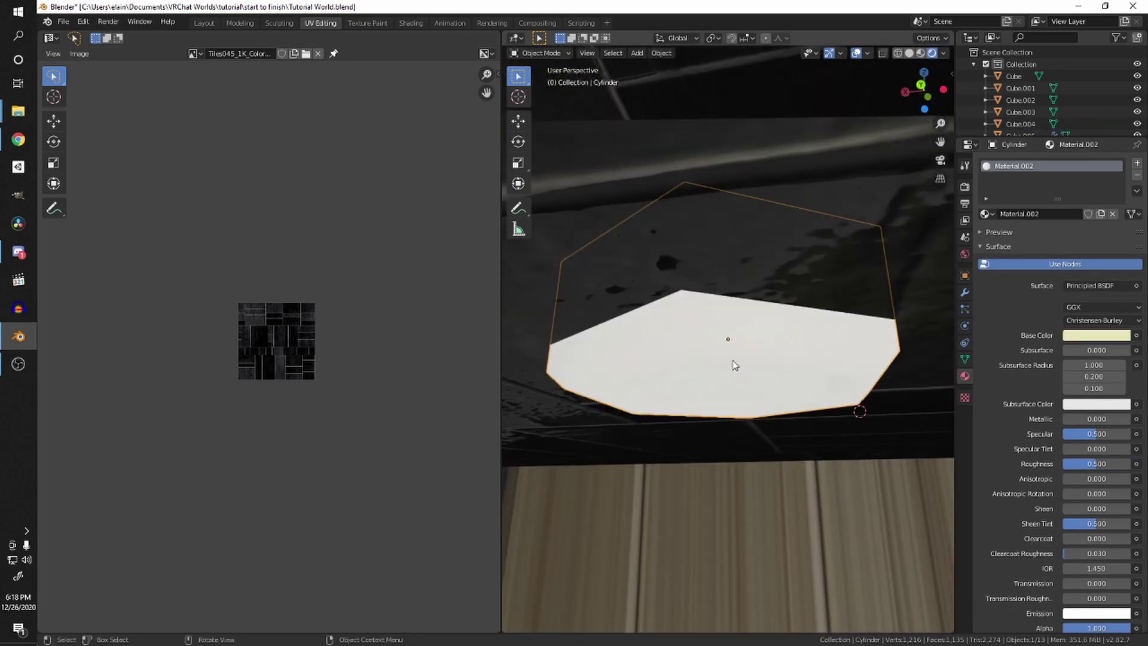
pyautogui.press('Tab')
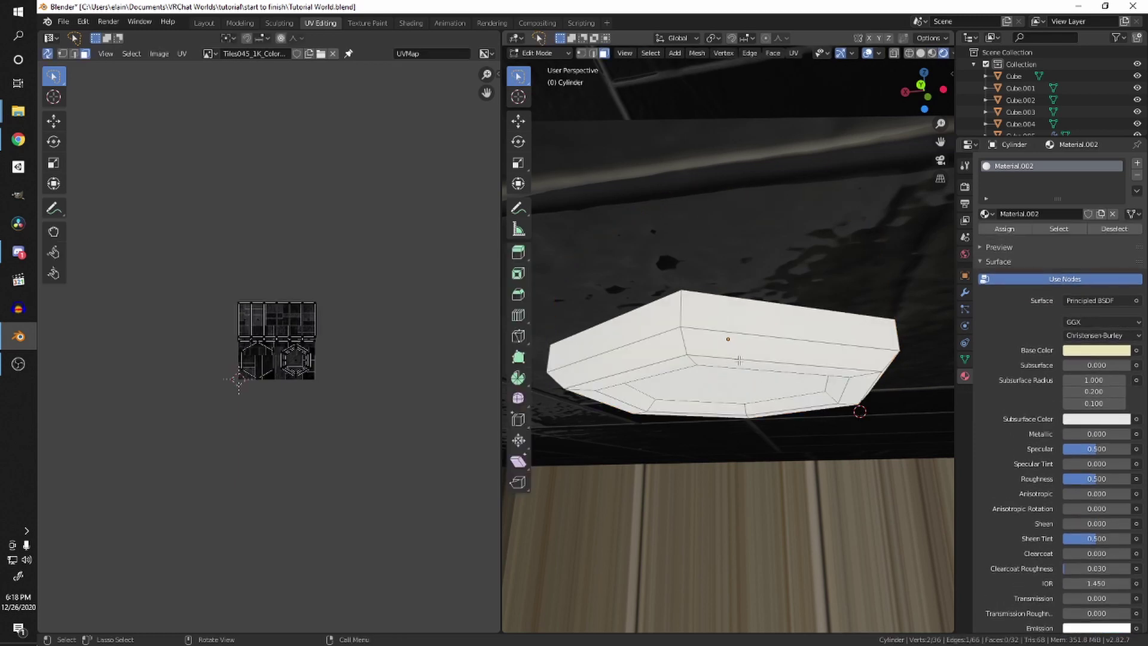
pyautogui.moveTo(735, 366); pyautogui.dragTo(772, 385, button='middle')
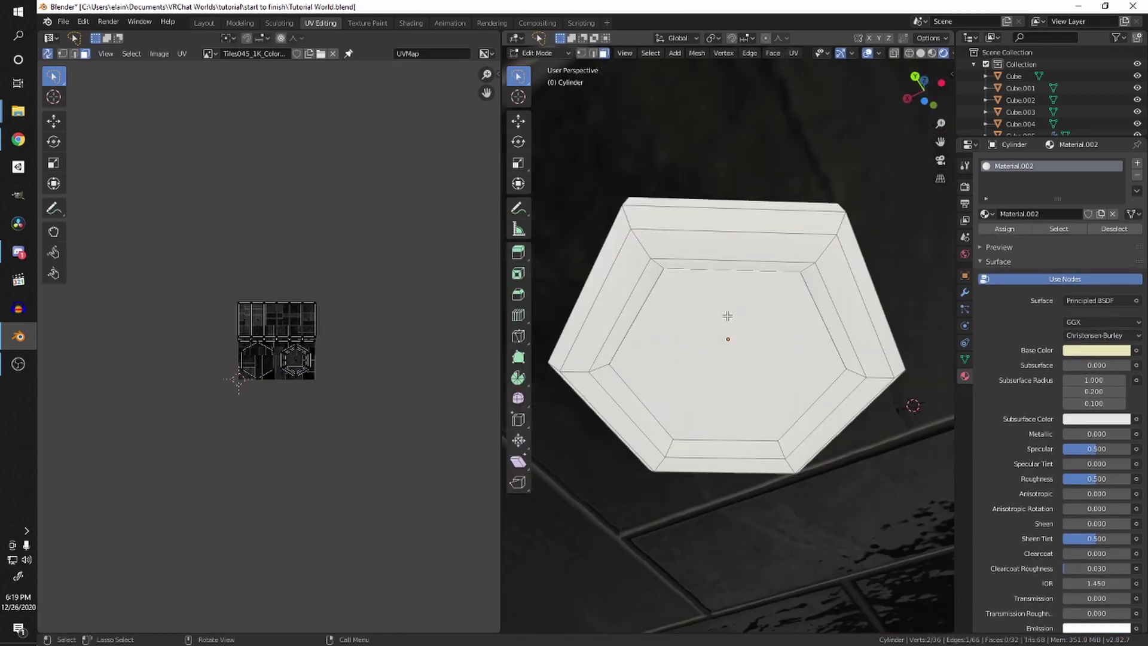
pyautogui.click(668, 276)
pyautogui.scroll(-8, 631, 314)
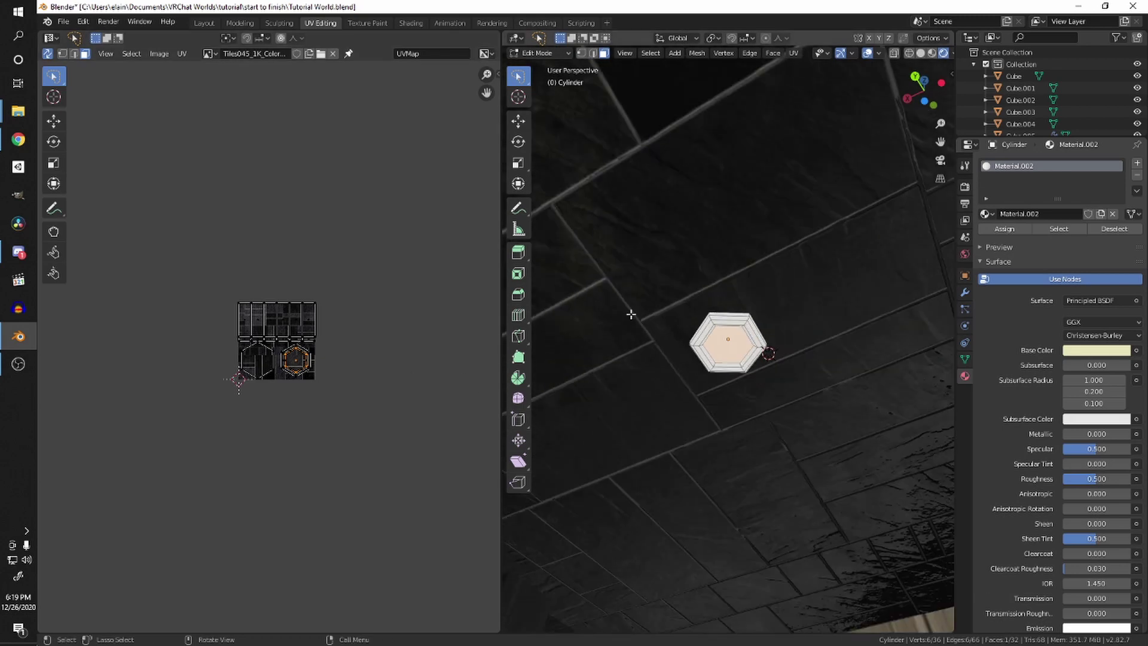
pyautogui.scroll(4, 708, 321)
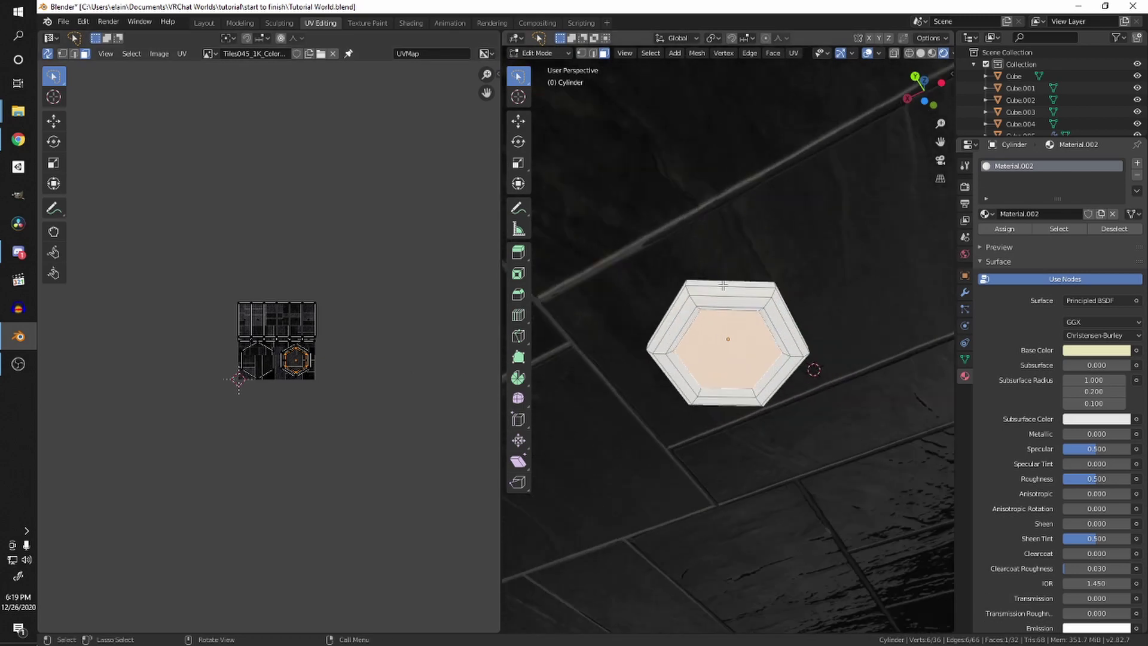
# Step: Add a second material slot to the ceiling fixture and fill it with the existing roof tile material
pyautogui.click(1137, 166)
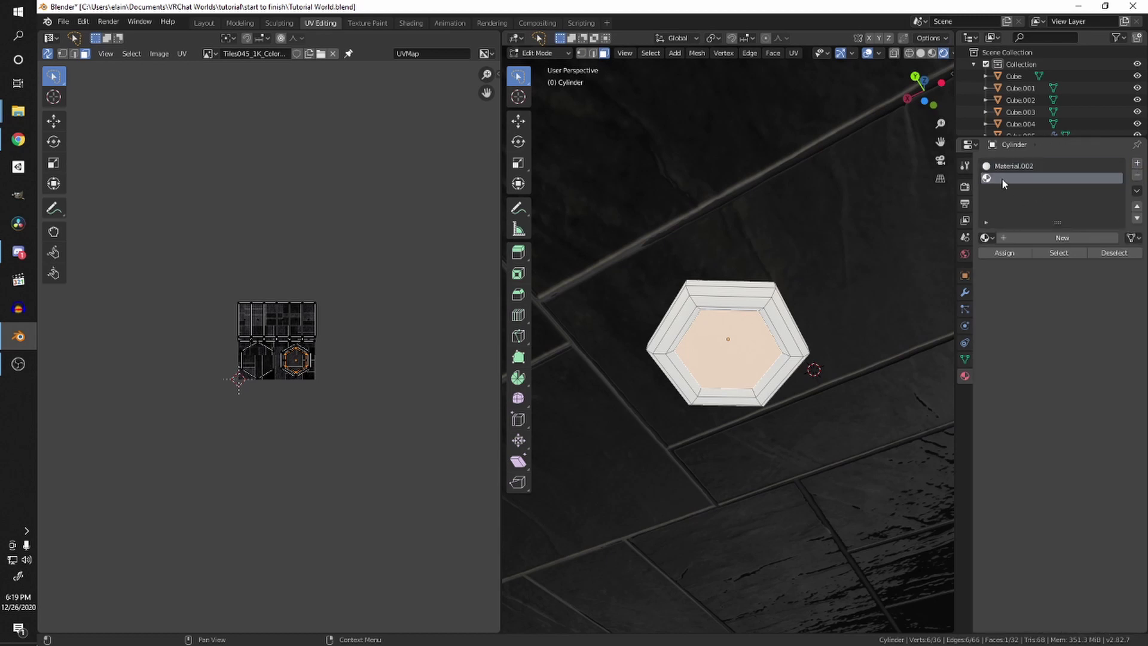
pyautogui.click(986, 238)
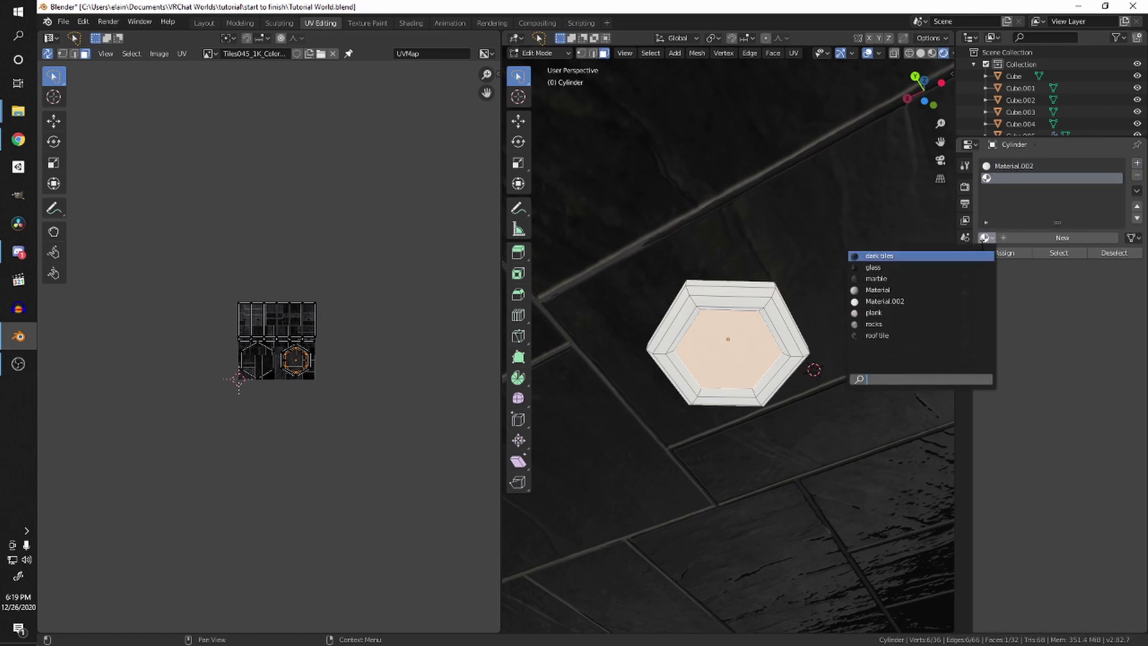
pyautogui.press('Down')
pyautogui.press('Down')
pyautogui.press('Down')
pyautogui.press('Down')
pyautogui.press('Down')
pyautogui.press('Down')
pyautogui.press('Down')
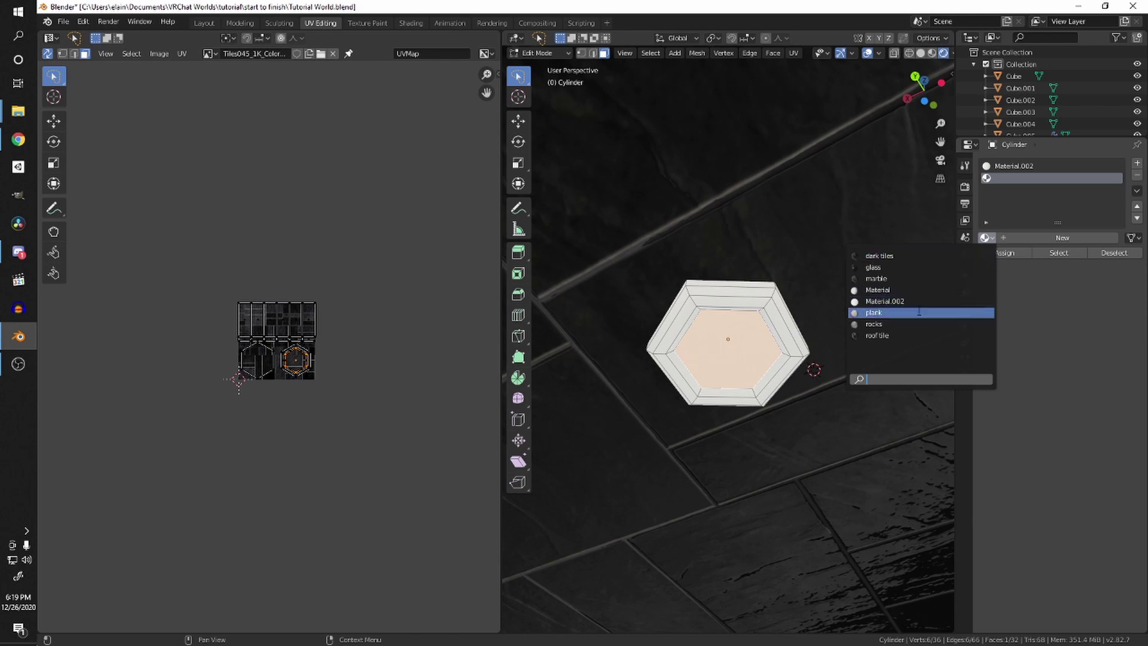
pyautogui.press('Return')
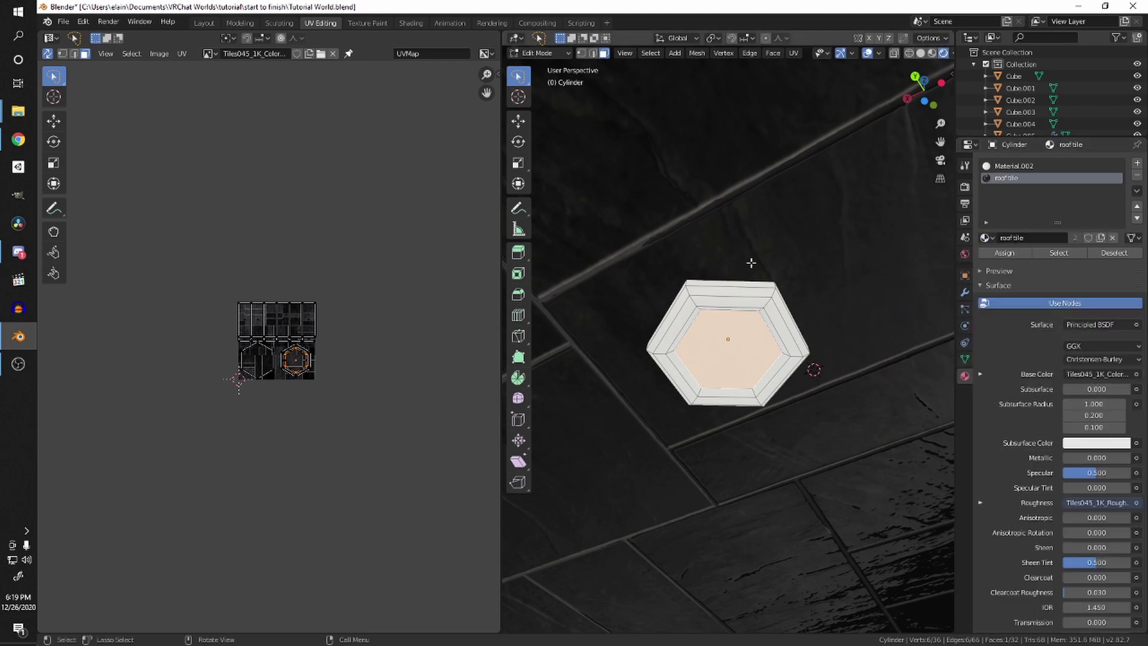
# Step: Select the entire ceiling fixture mesh and assign the roof tile material to all its faces
pyautogui.moveTo(751, 263); pyautogui.dragTo(759, 310, button='middle')
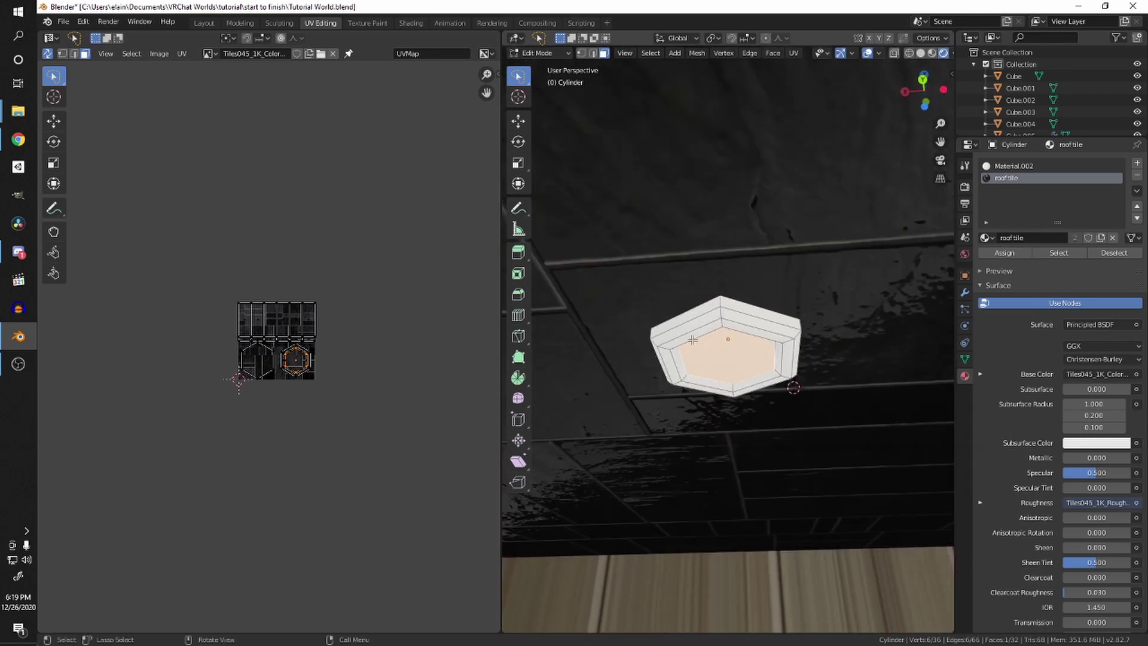
pyautogui.scroll(3, 734, 330)
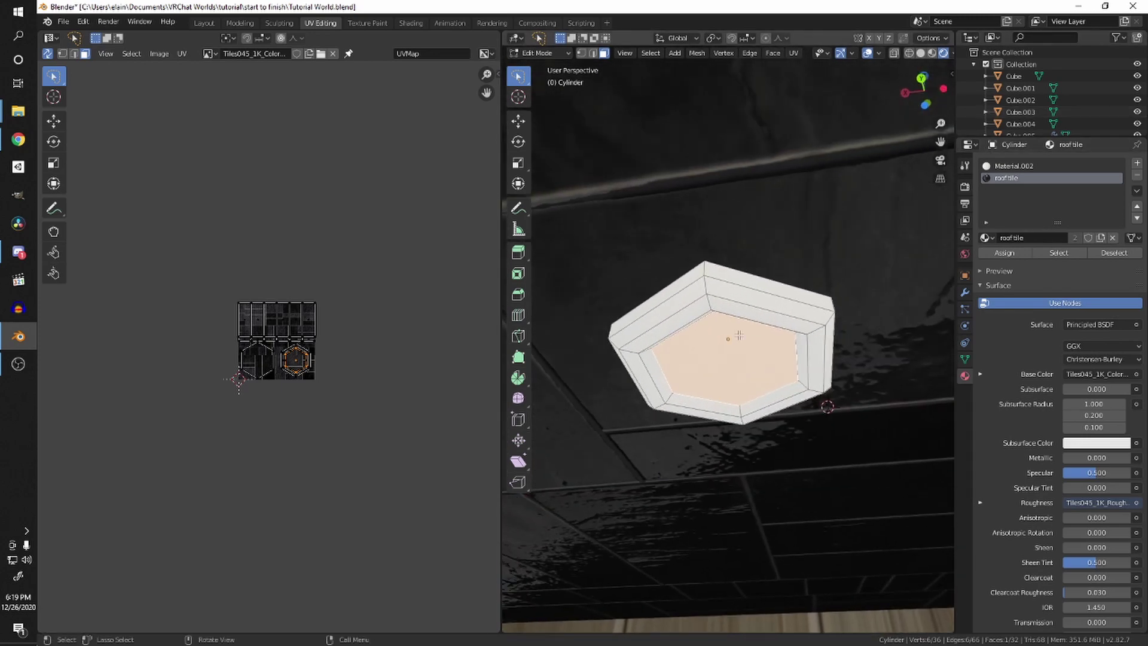
pyautogui.click(1019, 166)
pyautogui.click(1006, 179)
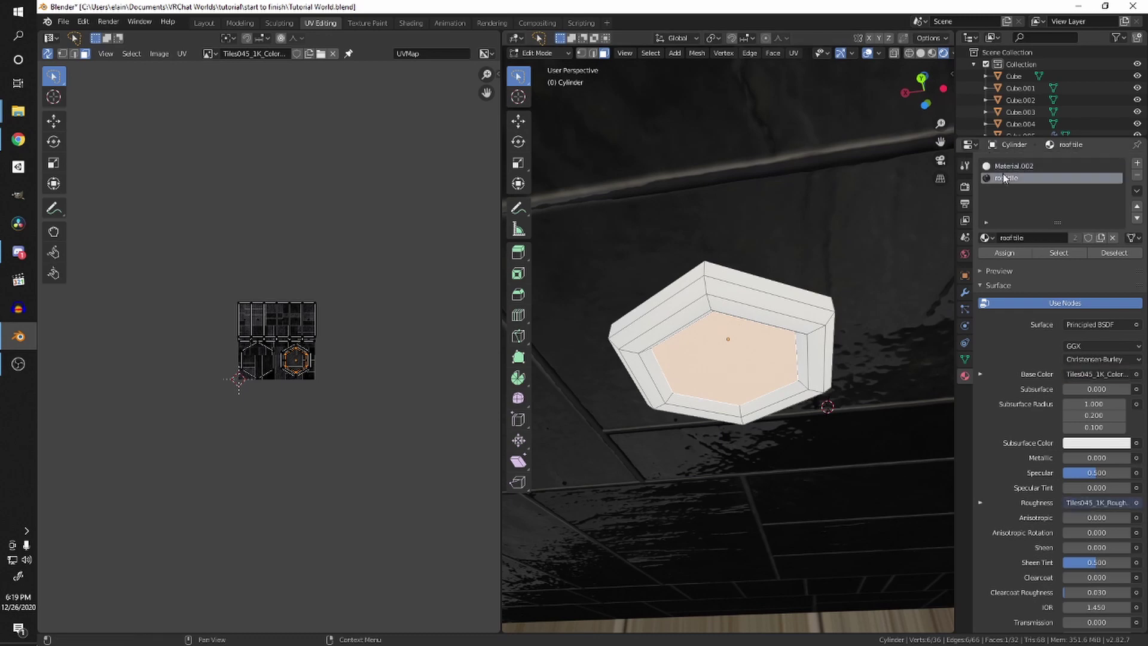
pyautogui.moveTo(834, 345); pyautogui.dragTo(783, 296, button='middle')
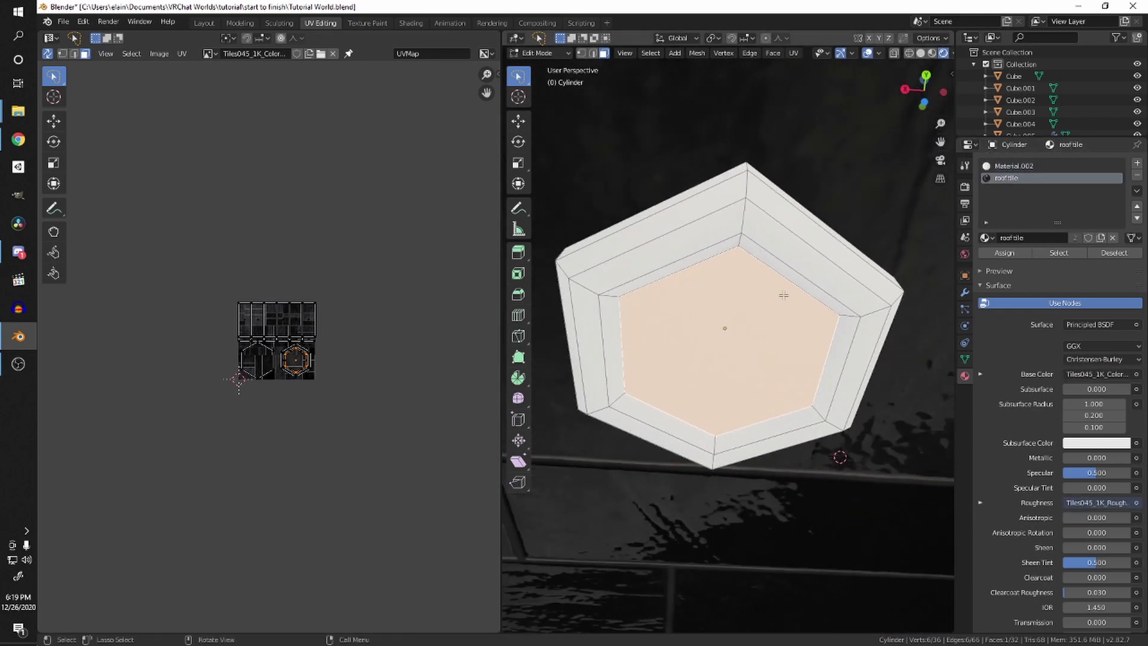
pyautogui.press('a')
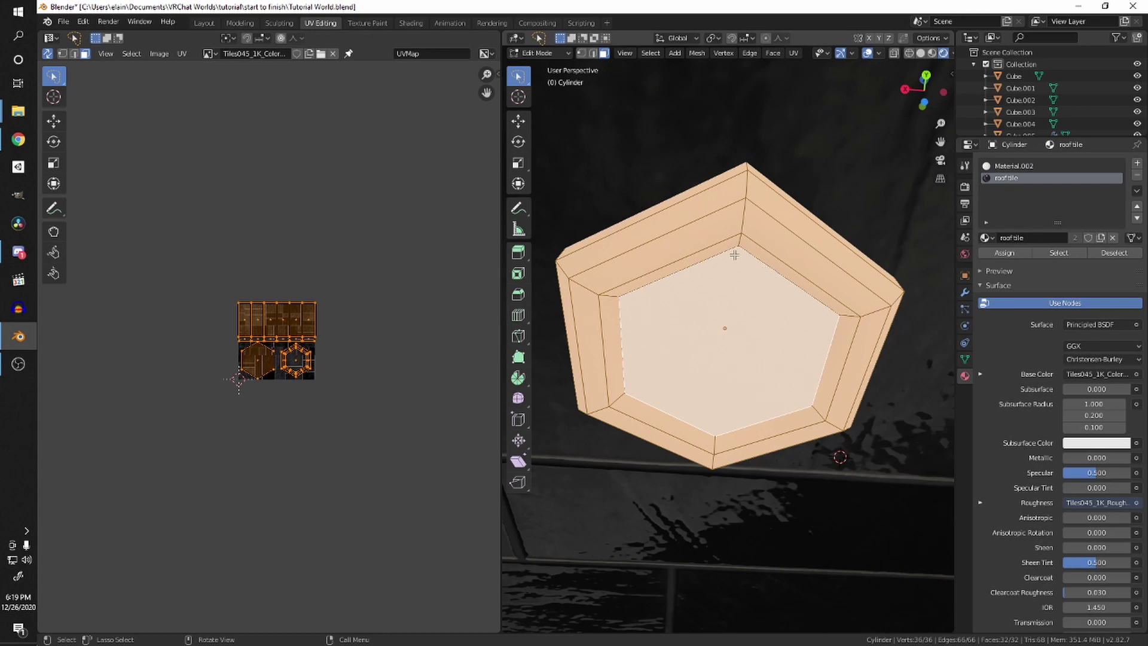
pyautogui.moveTo(727, 224); pyautogui.dragTo(575, 258, button='middle')
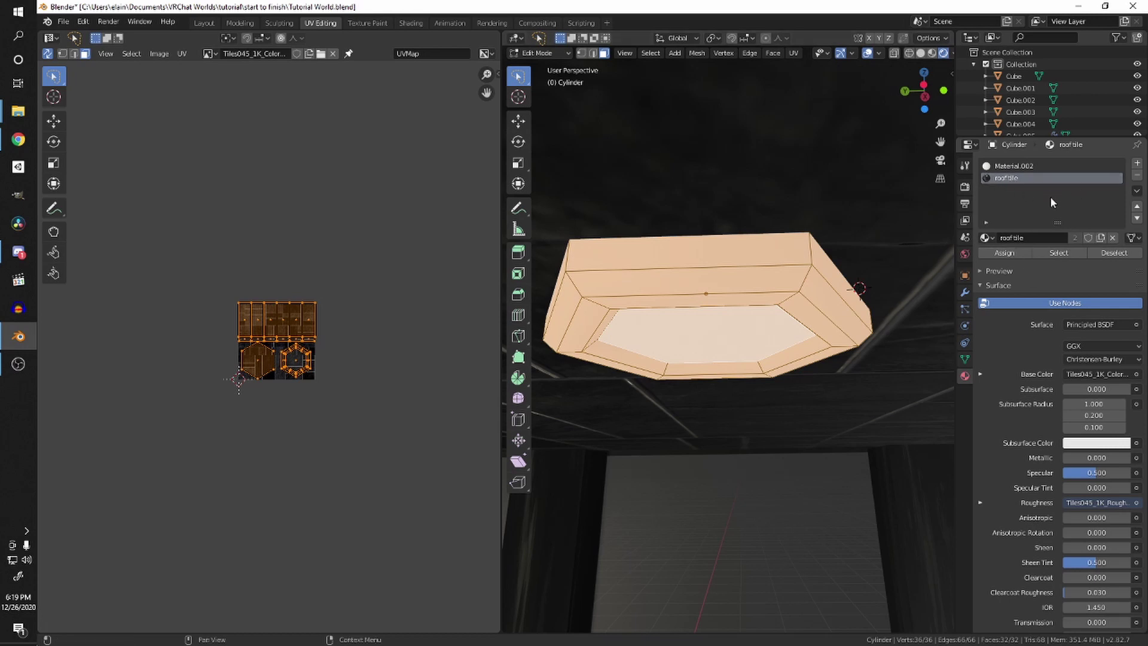
pyautogui.click(1005, 252)
pyautogui.scroll(-3, 717, 335)
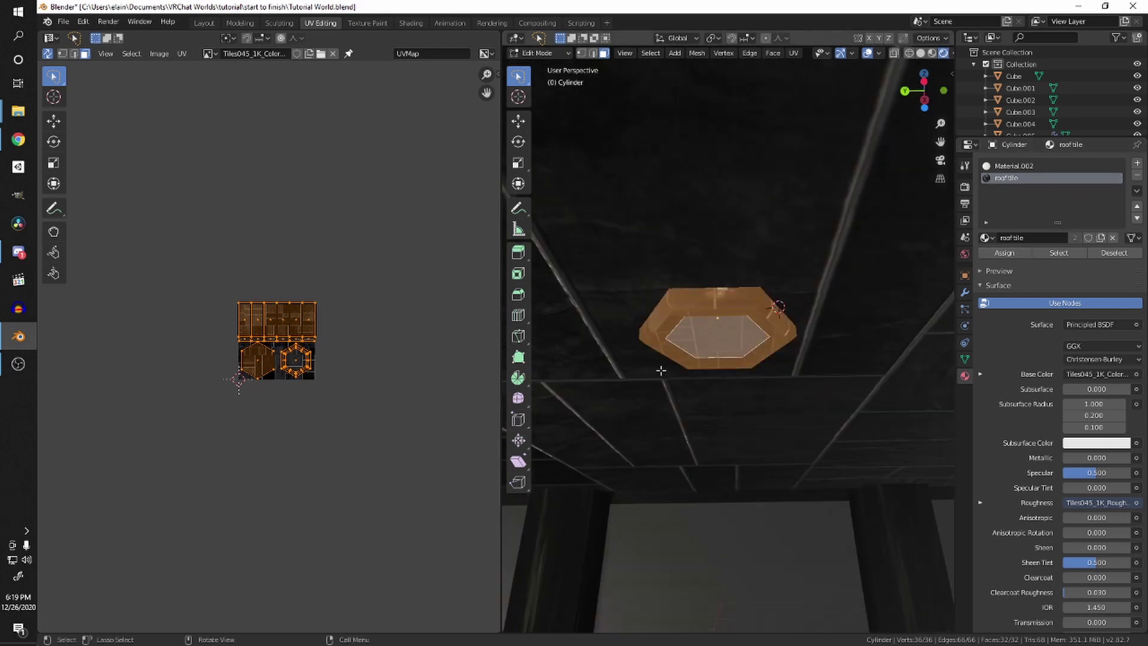
# Step: Apply a Cube Projection to the fixture, shrink its UVs to fit inside a single dark tile, and check it in Object Mode
pyautogui.press('u')
pyautogui.click(658, 371)
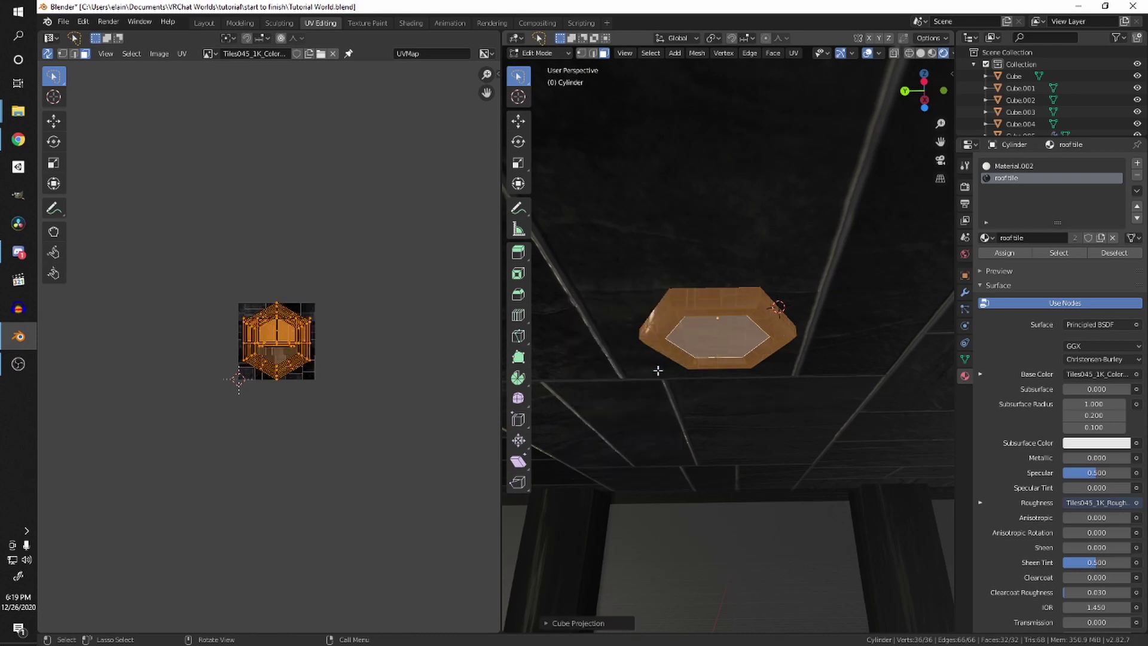
pyautogui.scroll(6, 312, 387)
pyautogui.press('s')
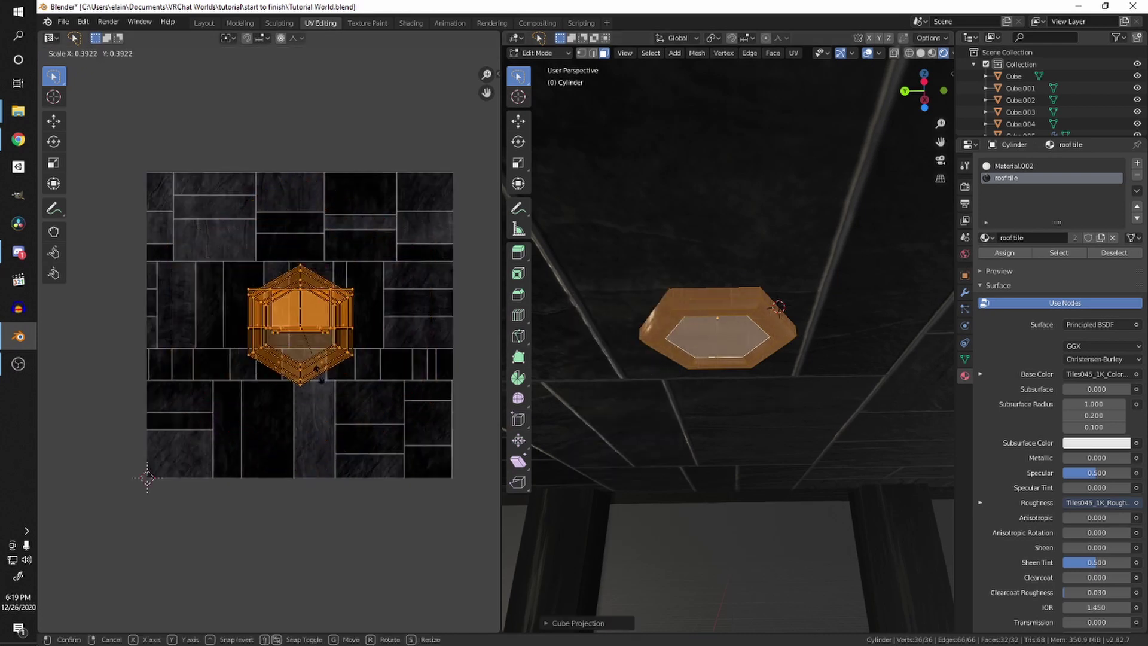
pyautogui.click(298, 346)
pyautogui.press('g')
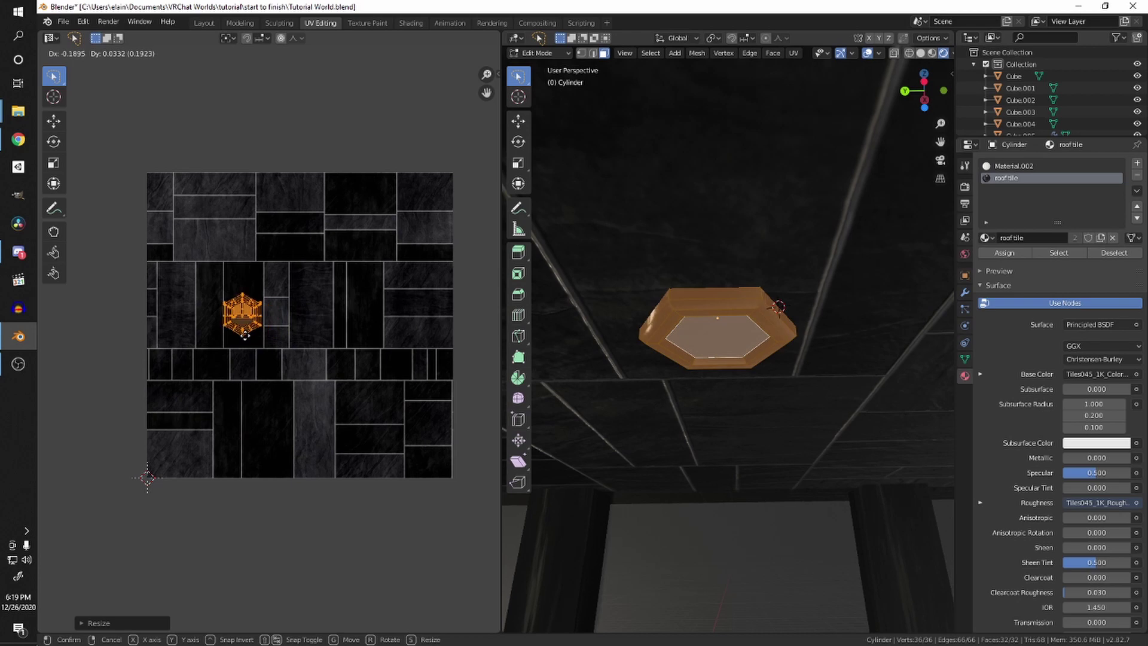
pyautogui.click(236, 332)
pyautogui.scroll(3, 287, 371)
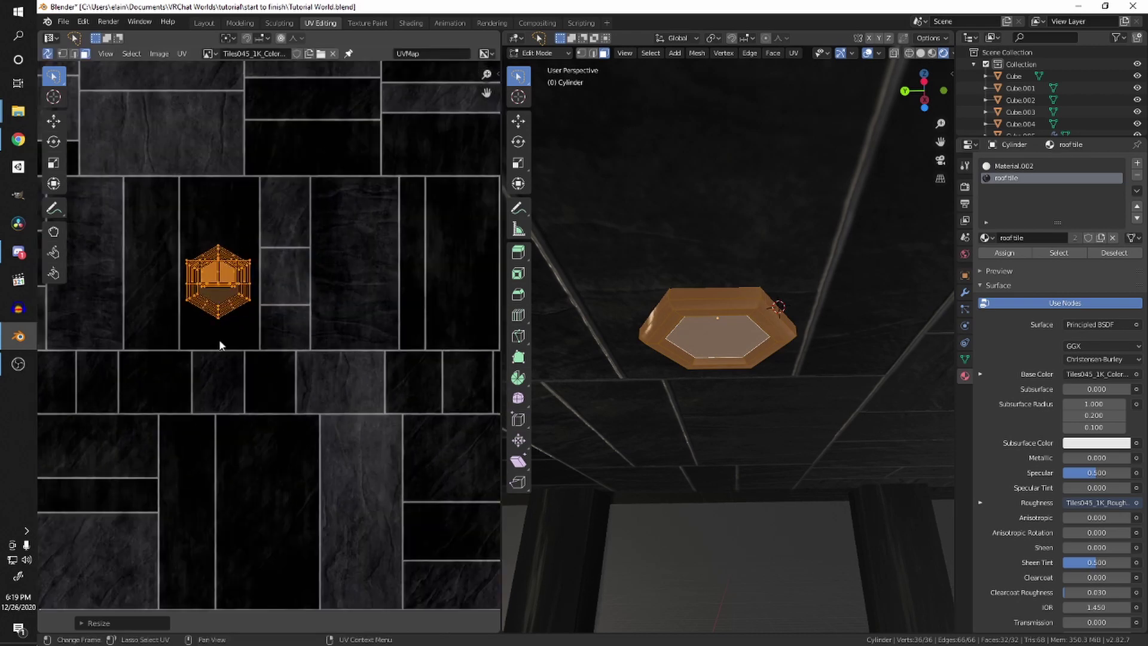
pyautogui.moveTo(824, 320); pyautogui.dragTo(856, 278, button='middle')
pyautogui.press('Tab')
pyautogui.scroll(3, 766, 320)
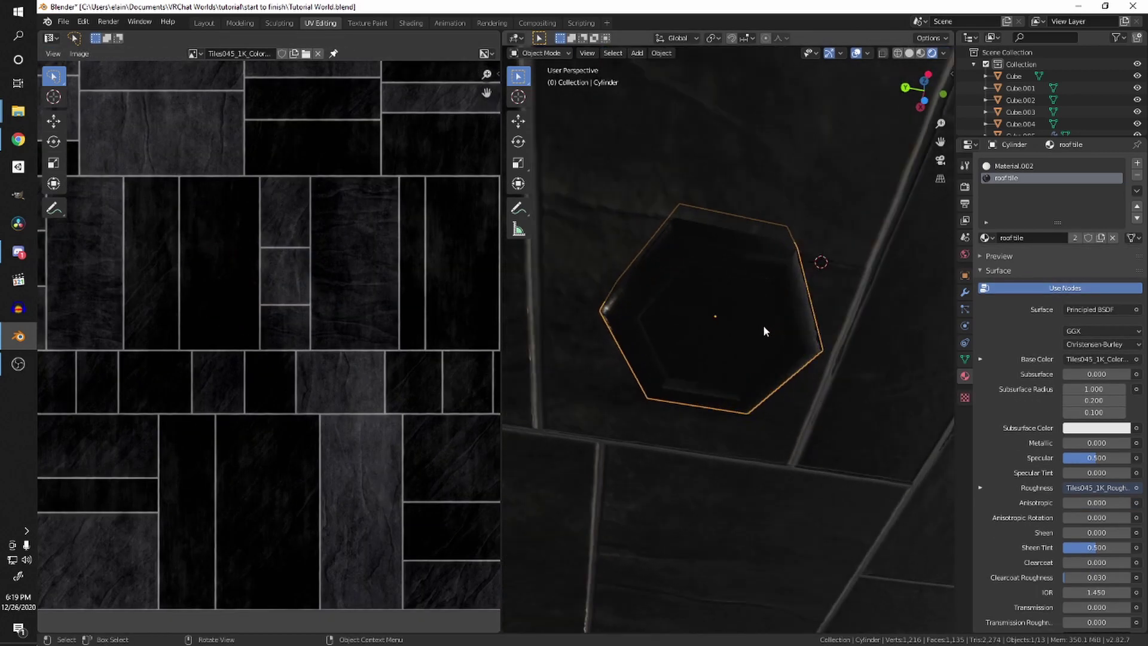
pyautogui.press('Tab')
pyautogui.press('Tab')
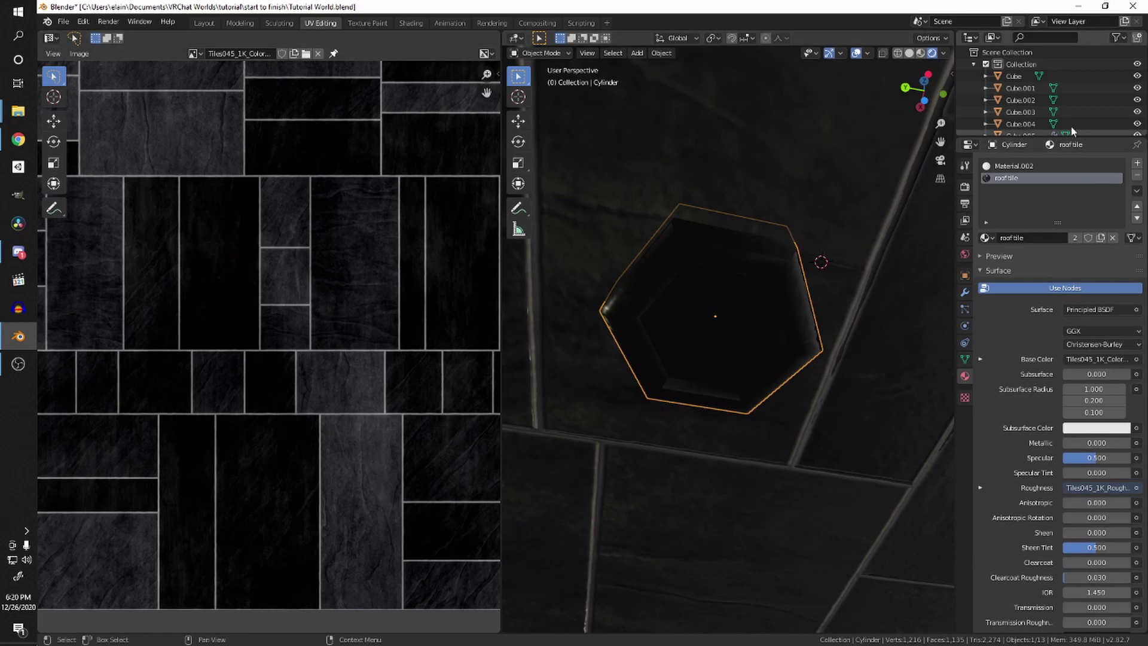
# Step: Assign Material.002 to only the fixture's inner bottom face and return to Object Mode to check it against the ceiling
pyautogui.click(1012, 166)
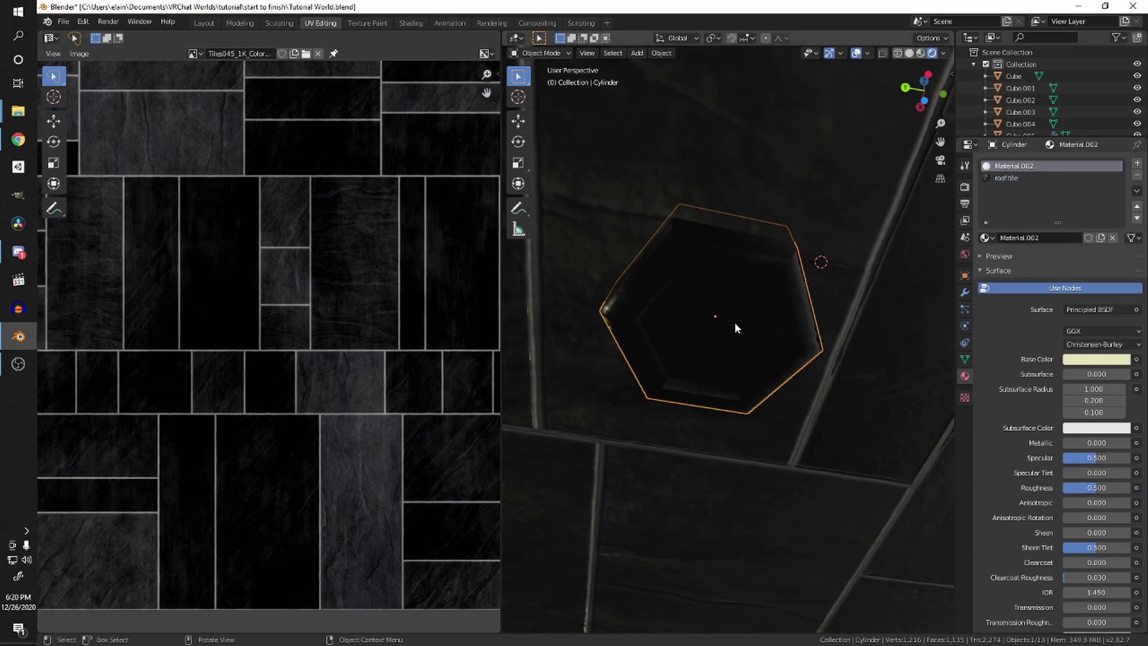
pyautogui.press('Tab')
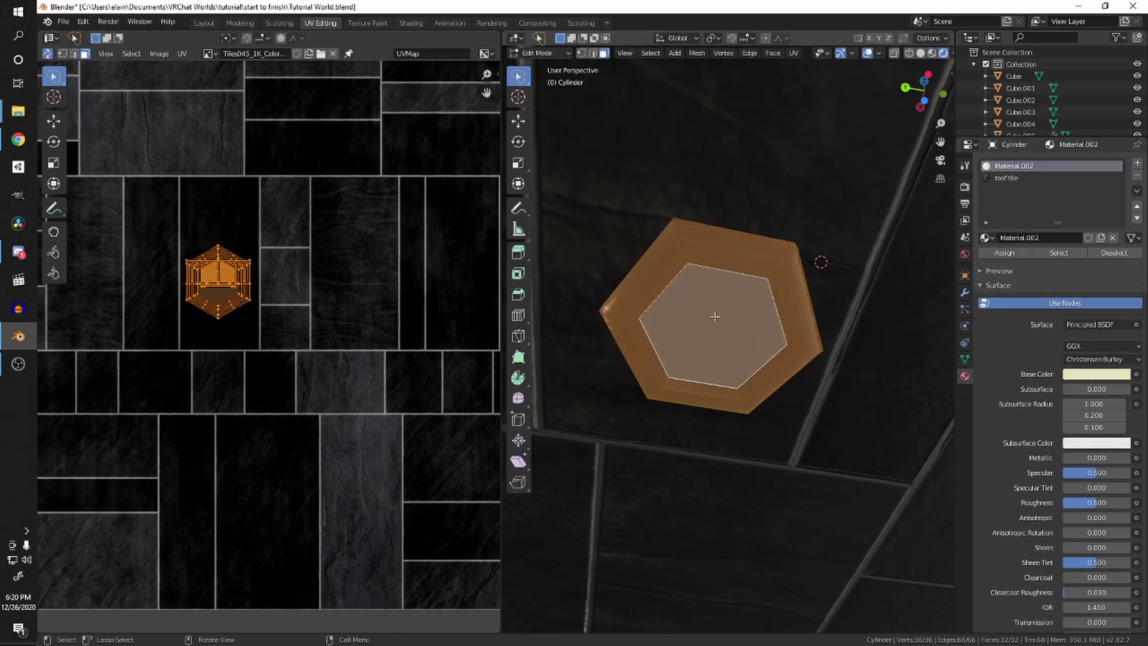
pyautogui.click(725, 329)
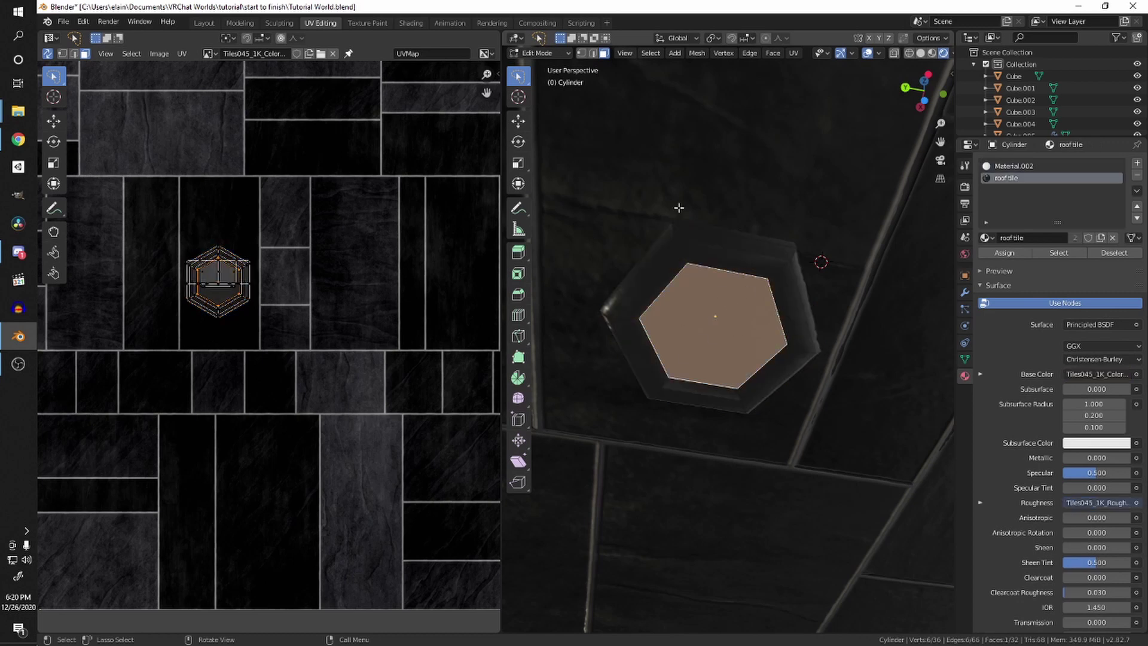
pyautogui.click(1025, 167)
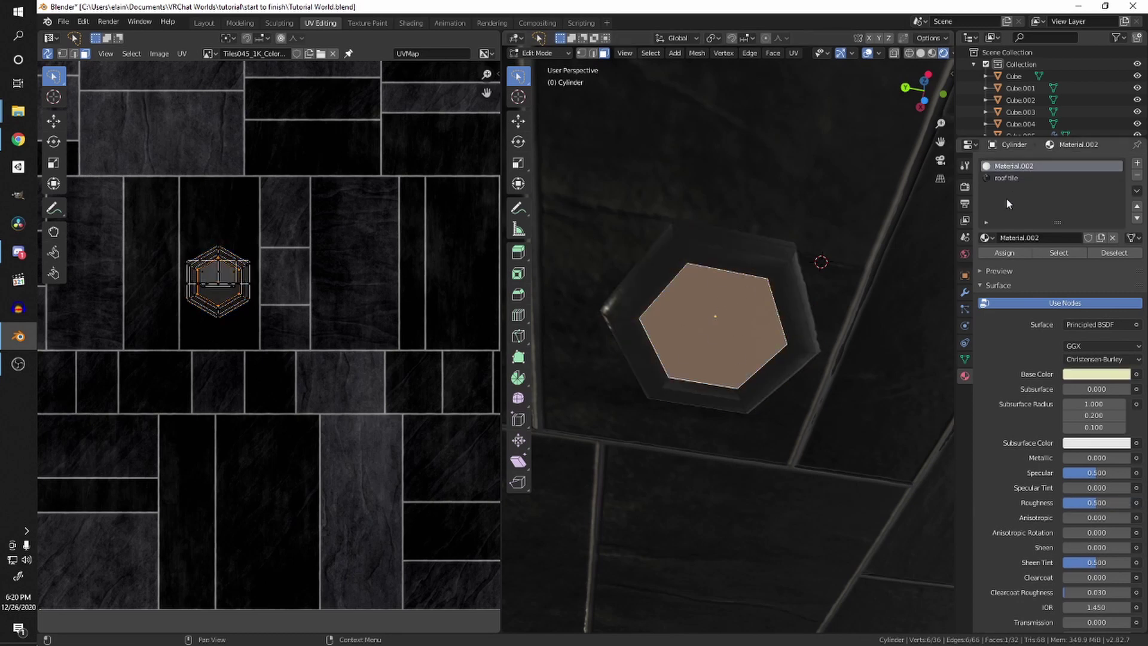
pyautogui.click(1007, 253)
pyautogui.press('Tab')
pyautogui.scroll(-6, 759, 386)
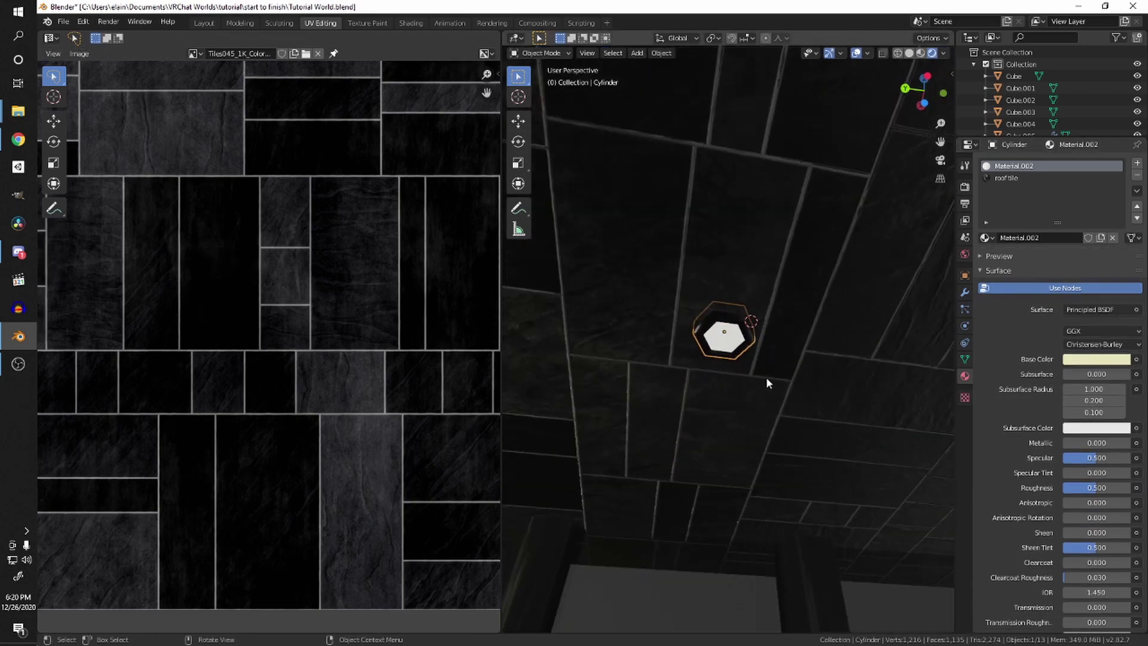
pyautogui.moveTo(768, 383); pyautogui.dragTo(746, 321, button='middle')
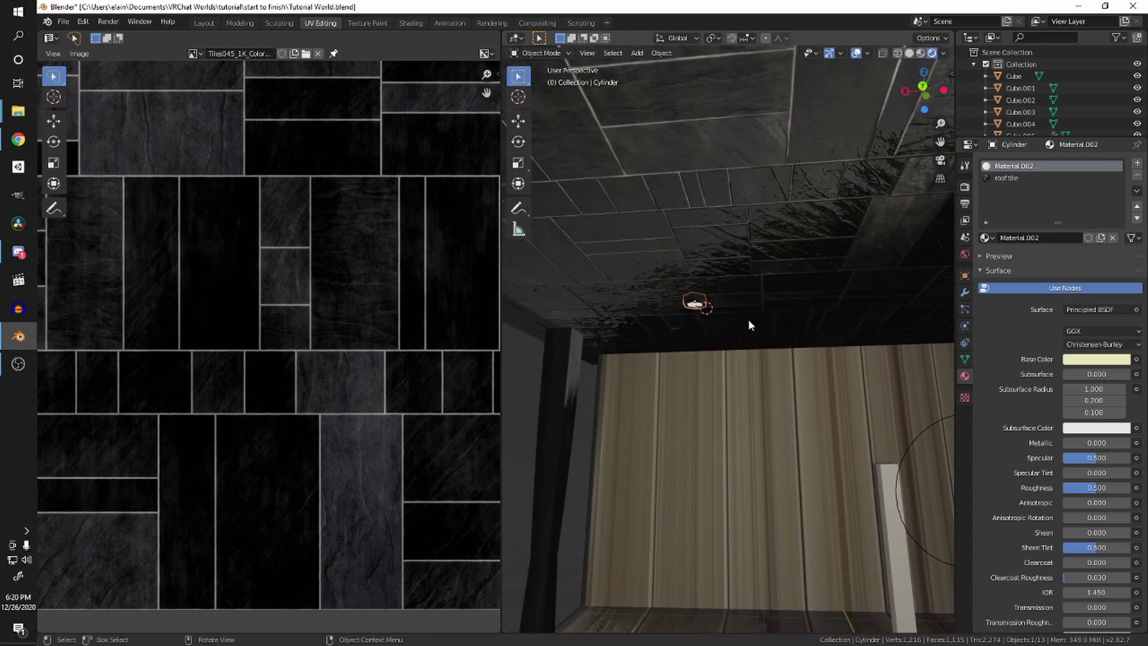
# Step: In a wireframe top view, duplicate the whole fixture mesh along the X axis to the opposite side of the room
pyautogui.press('KP_7')
pyautogui.scroll(-4, 801, 242)
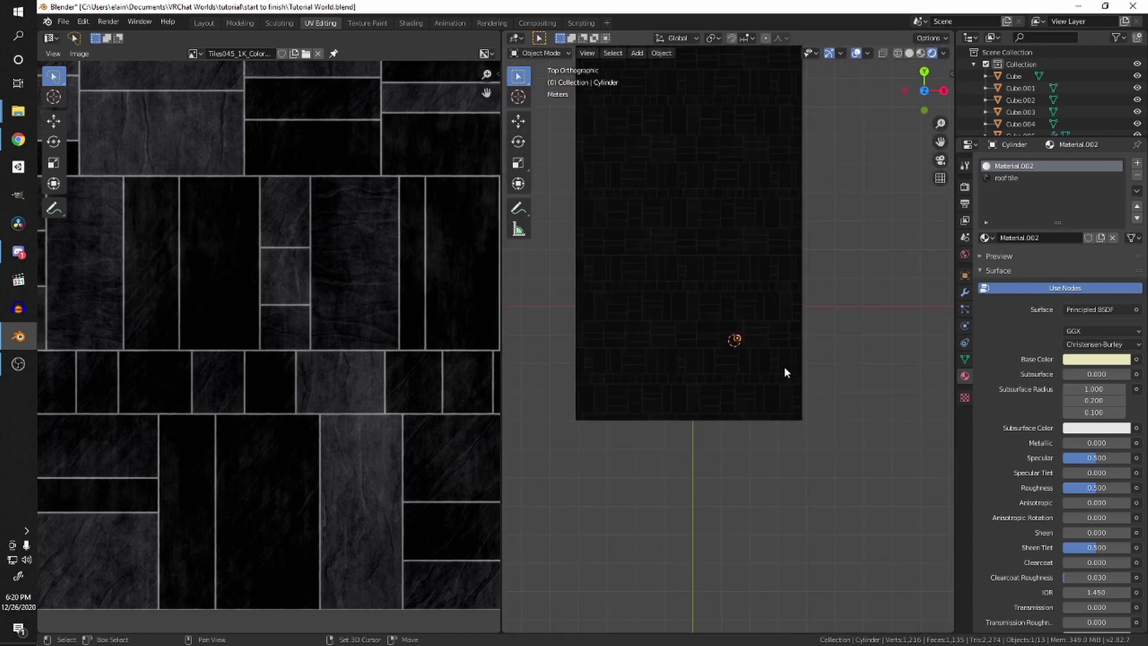
pyautogui.hotkey('shift', 'z')
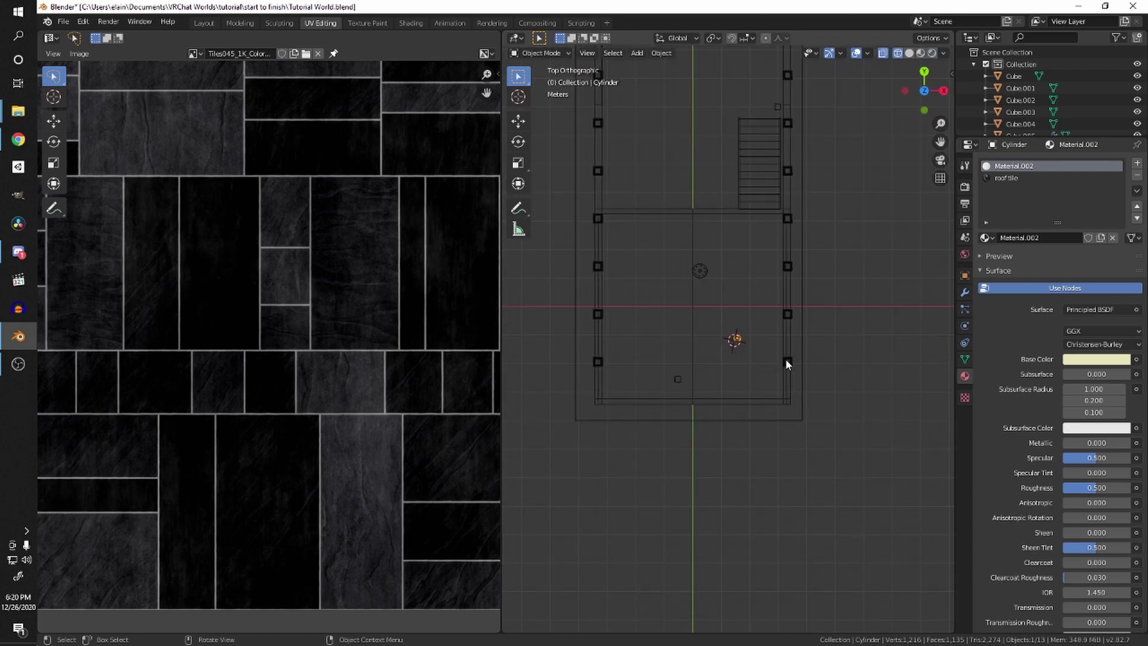
pyautogui.press('Tab')
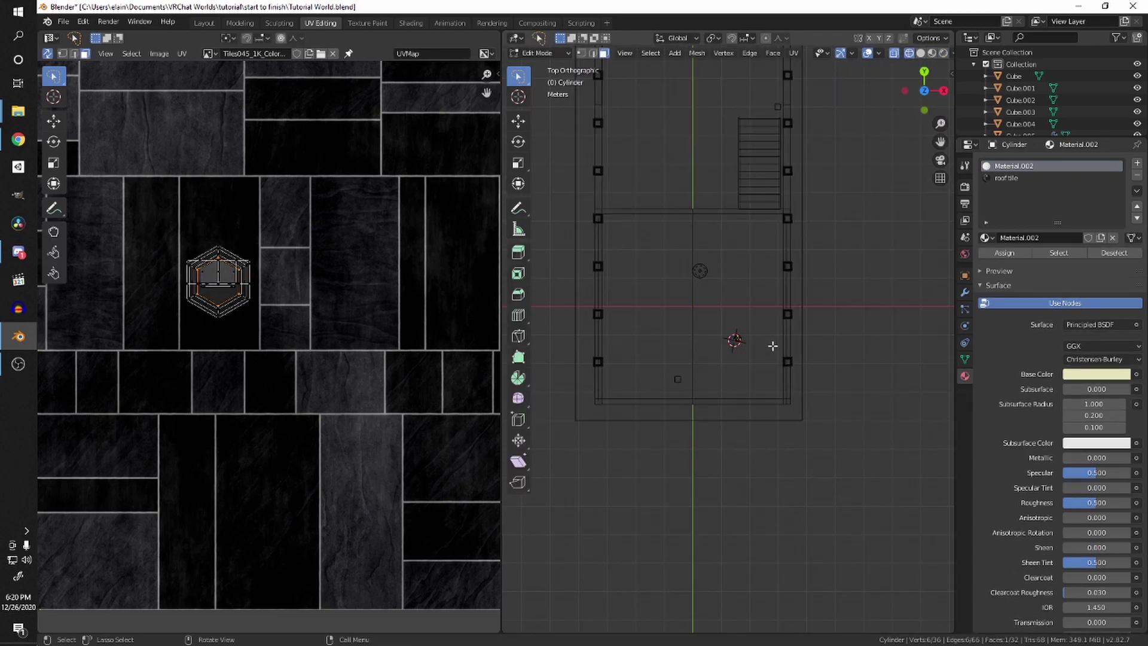
pyautogui.press('a')
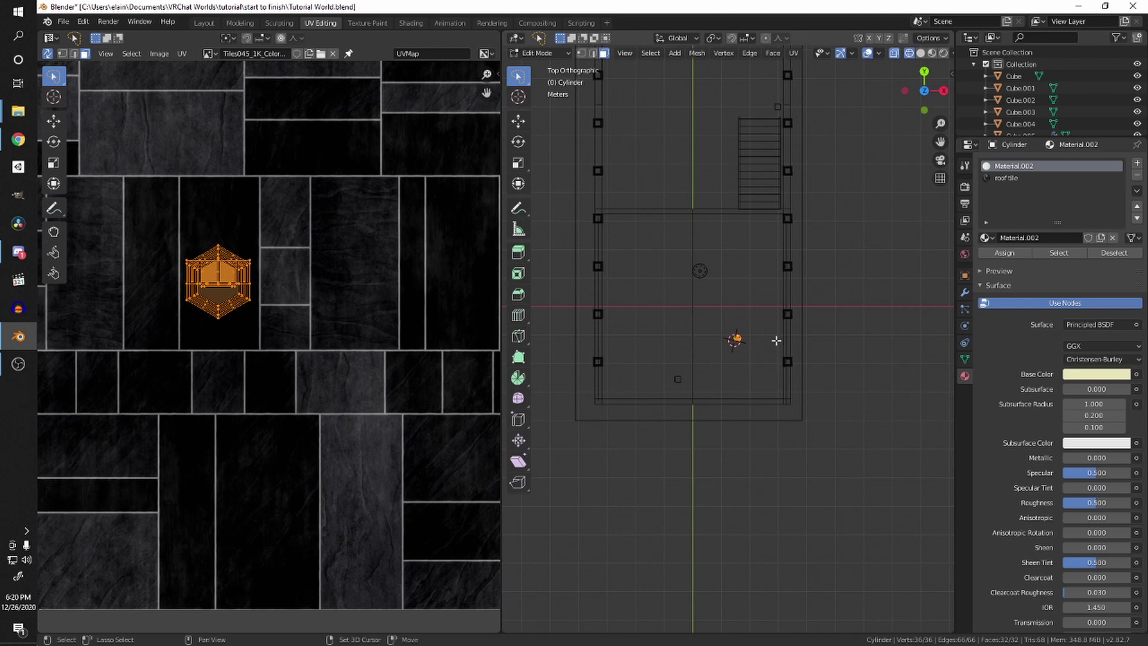
pyautogui.hotkey('shift', 'd')
pyautogui.press('x')
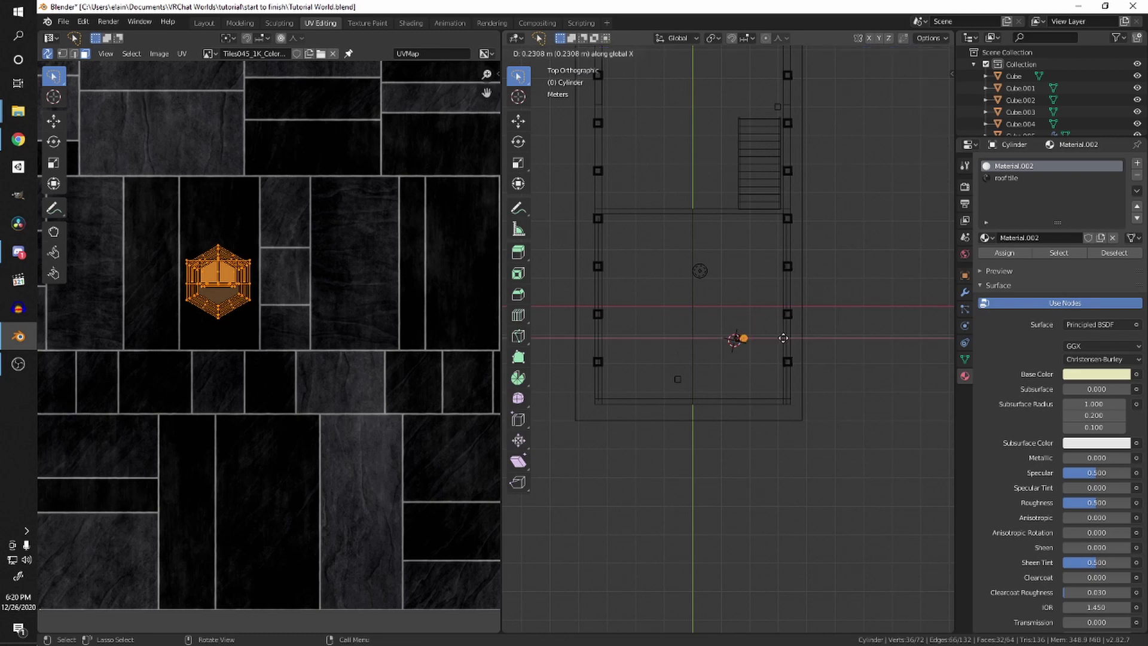
pyautogui.click(692, 329)
# Step: Select both ceiling fixtures and duplicate the pair along the Y axis to just before the foot of the stairs
pyautogui.moveTo(759, 333)
pyautogui.keyDown('ctrl'); pyautogui.mouseDown(button='right')
pyautogui.moveTo(653, 335)
pyautogui.moveTo(827, 346)
pyautogui.mouseUp(button='right'); pyautogui.keyUp('ctrl')
pyautogui.scroll(-1, 826, 350)
pyautogui.keyDown('shift'); pyautogui.moveTo(803, 346); pyautogui.dragTo(793, 399, button='middle'); pyautogui.keyUp('shift')
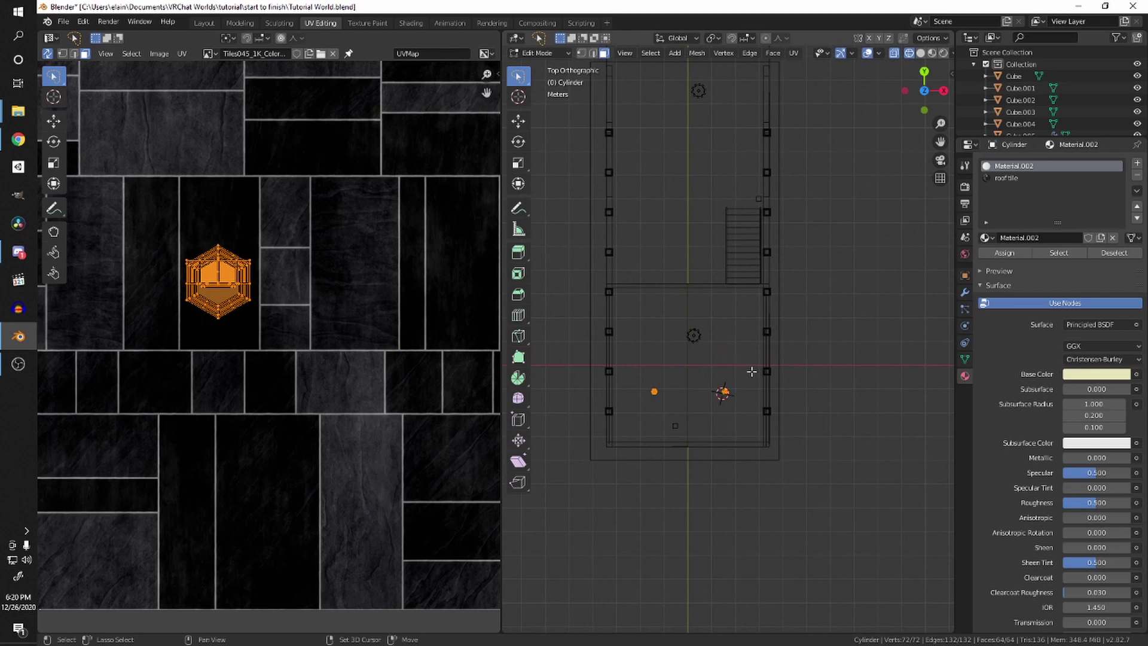
pyautogui.hotkey('shift', 'd')
pyautogui.press('y')
pyautogui.click(758, 282)
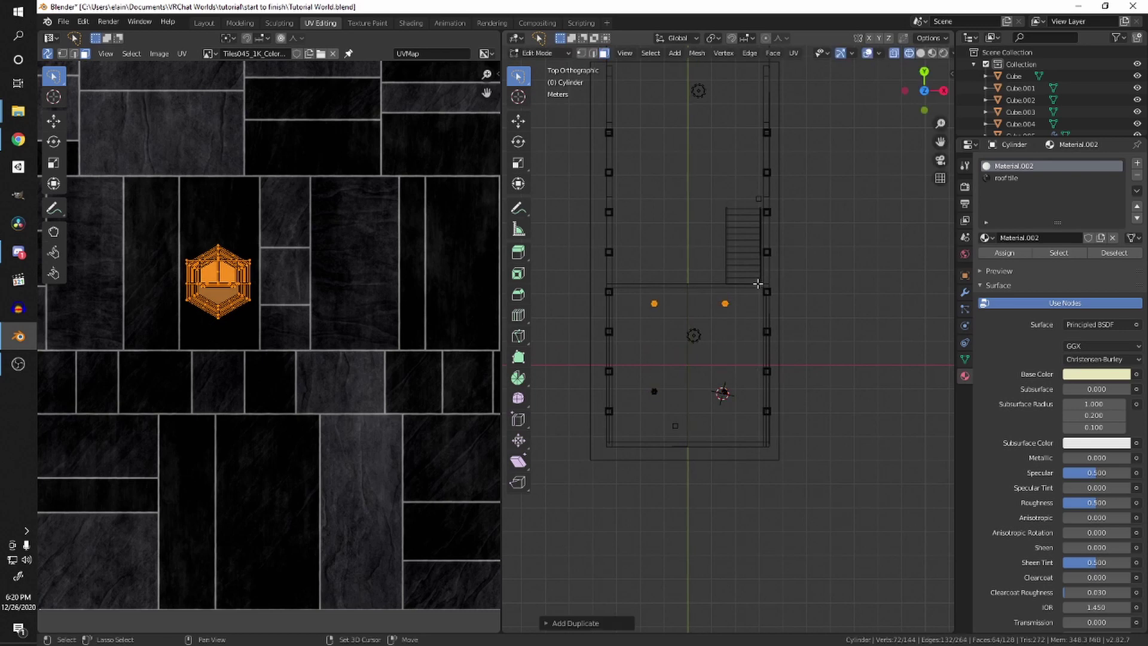
# Step: Duplicate the ceiling fixture pair three more times along the Y axis, past the stairs to the far end of the room
pyautogui.hotkey('shift', 'd')
pyautogui.press('y')
pyautogui.click(743, 198)
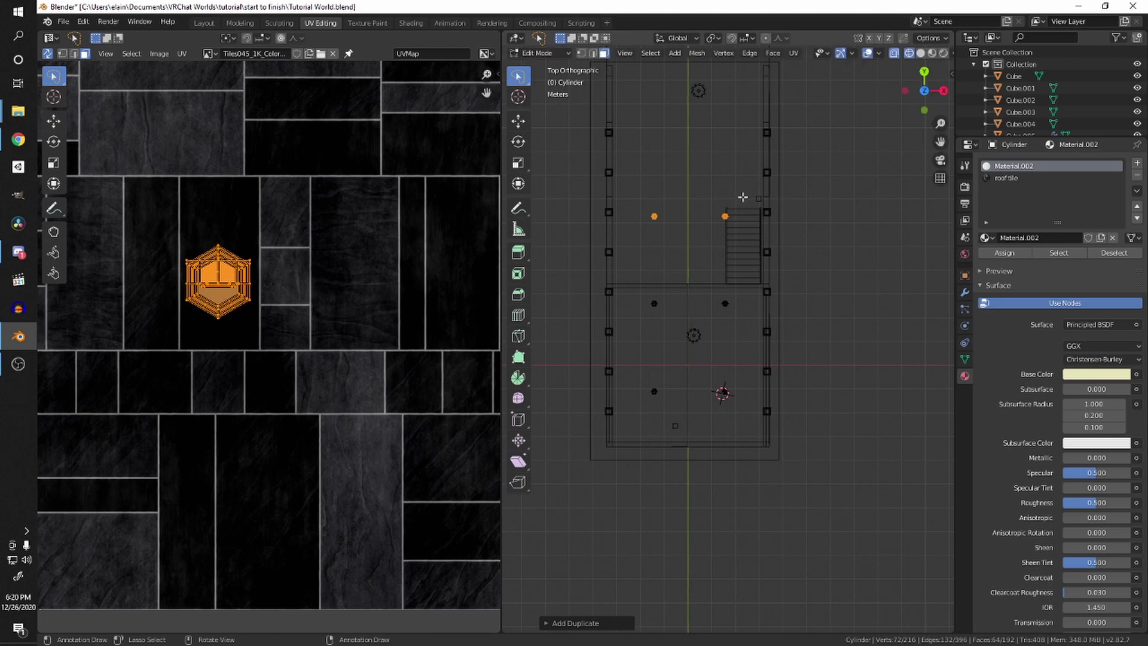
pyautogui.keyDown('shift'); pyautogui.moveTo(743, 200); pyautogui.dragTo(733, 326, button='middle'); pyautogui.keyUp('shift')
pyautogui.hotkey('shift', 'd')
pyautogui.press('y')
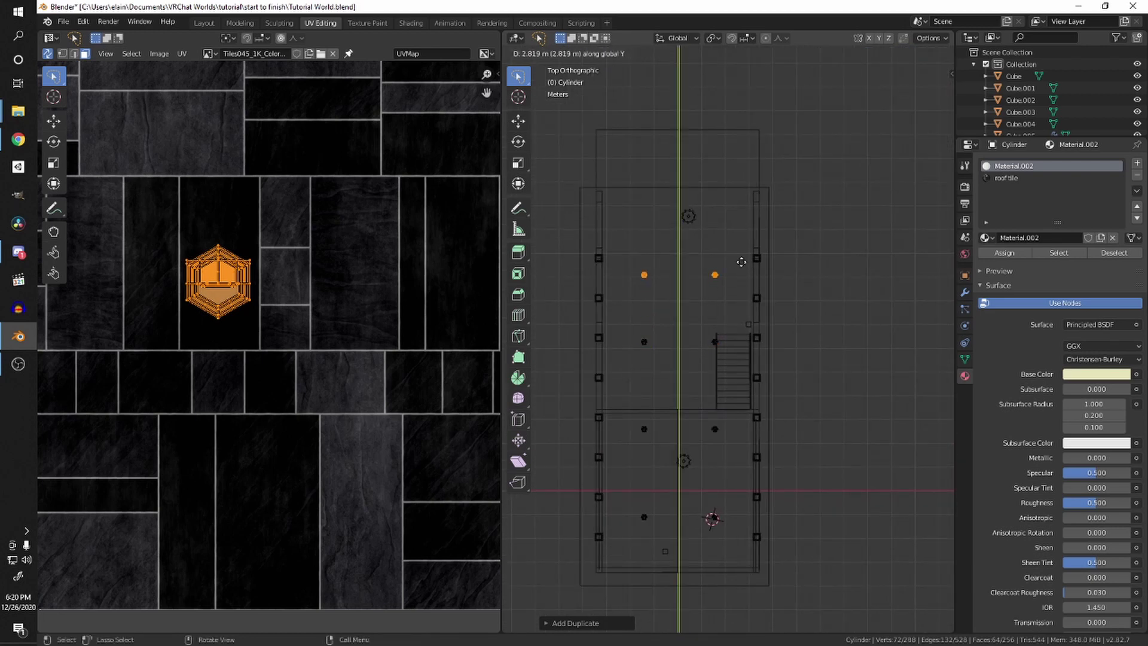
pyautogui.click(742, 261)
pyautogui.hotkey('shift', 'd')
pyautogui.press('y')
pyautogui.click(754, 238)
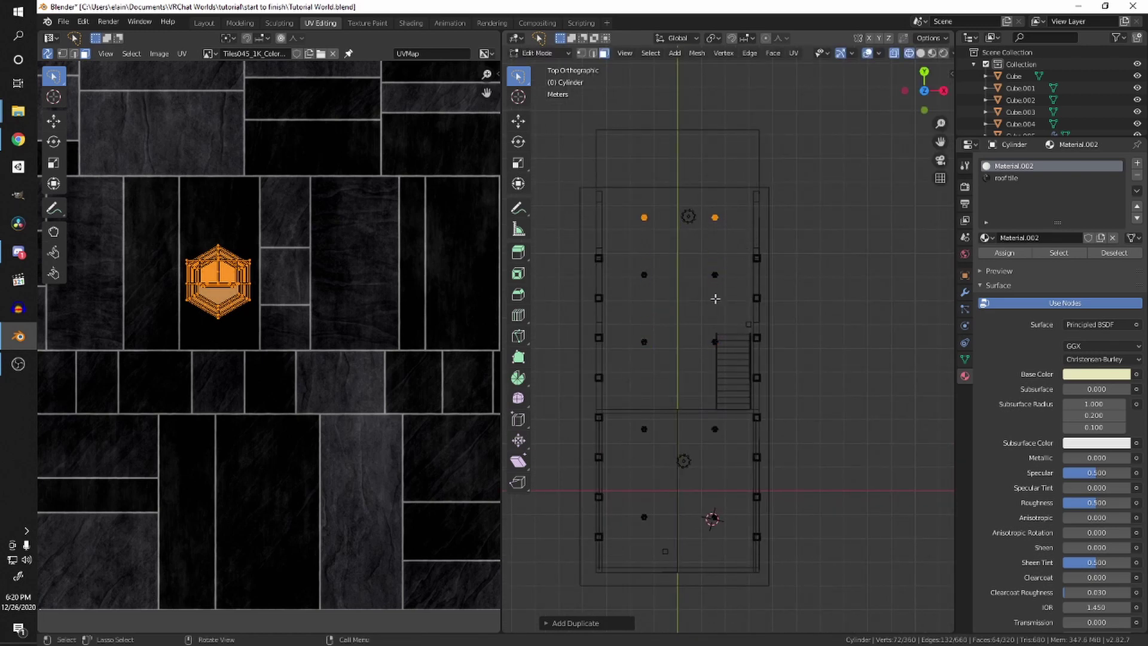
# Step: Move the middle fixture pairs along the Y axis to even out their spacing and check the ceiling in Object Mode
pyautogui.scroll(-1, 715, 299)
pyautogui.press('g')
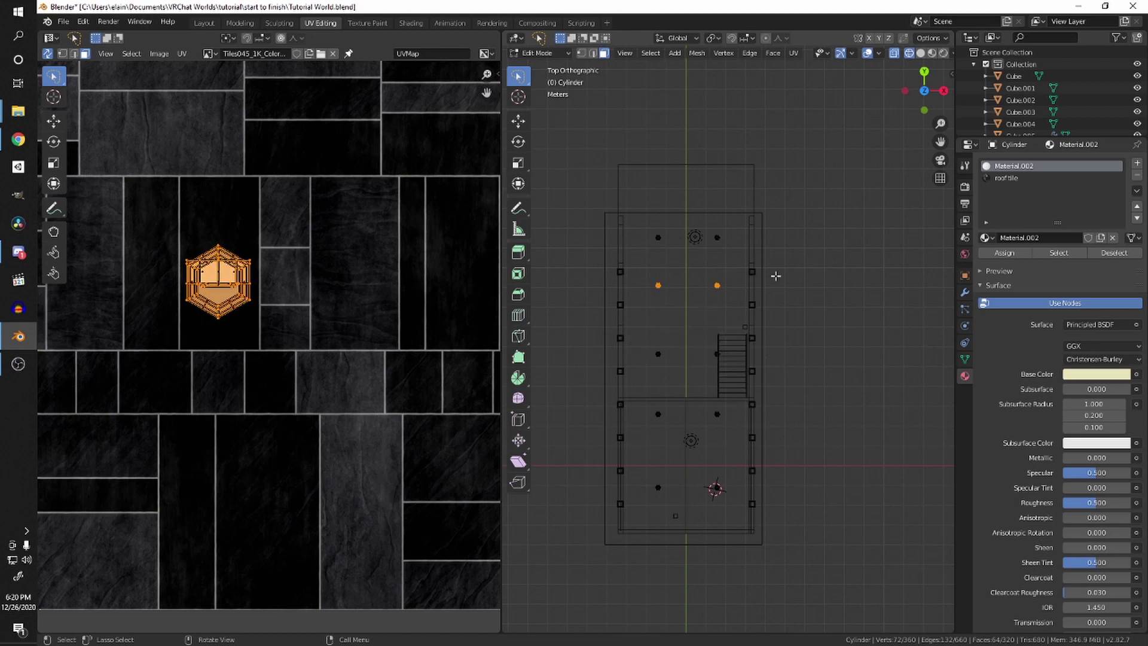
pyautogui.press('y')
pyautogui.click(760, 290)
pyautogui.moveTo(761, 290); pyautogui.dragTo(817, 268, button='middle')
pyautogui.scroll(4, 809, 339)
pyautogui.scroll(-4, 817, 268)
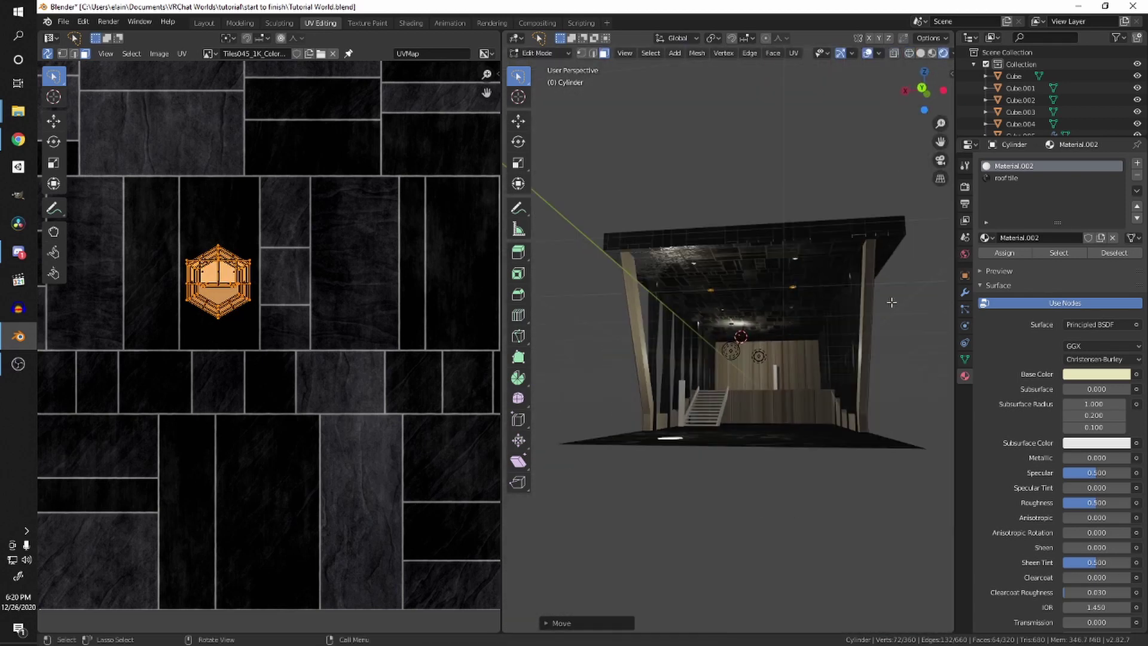
pyautogui.click(899, 307)
pyautogui.press('Tab')
pyautogui.scroll(6, 903, 310)
pyautogui.moveTo(884, 314); pyautogui.dragTo(849, 319, button='middle')
# Step: Apply a Cube Projection to all faces of the Plane building mesh and enlarge its UVs beyond the texture image
pyautogui.click(778, 446)
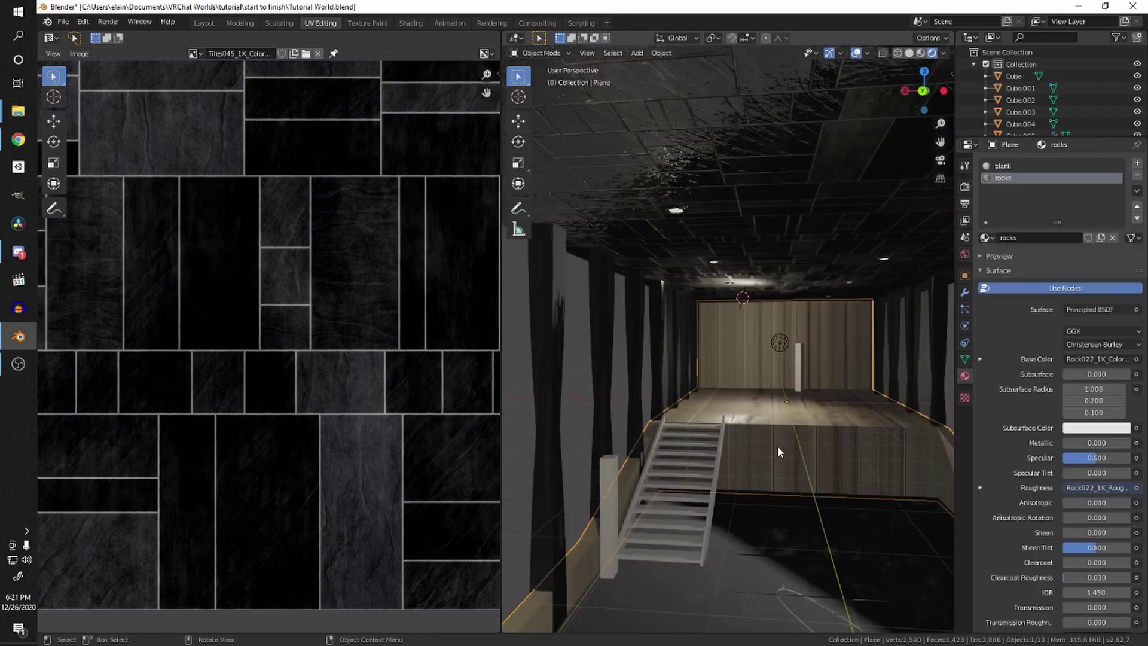
pyautogui.moveTo(777, 446); pyautogui.dragTo(736, 348, button='middle')
pyautogui.scroll(-3, 728, 346)
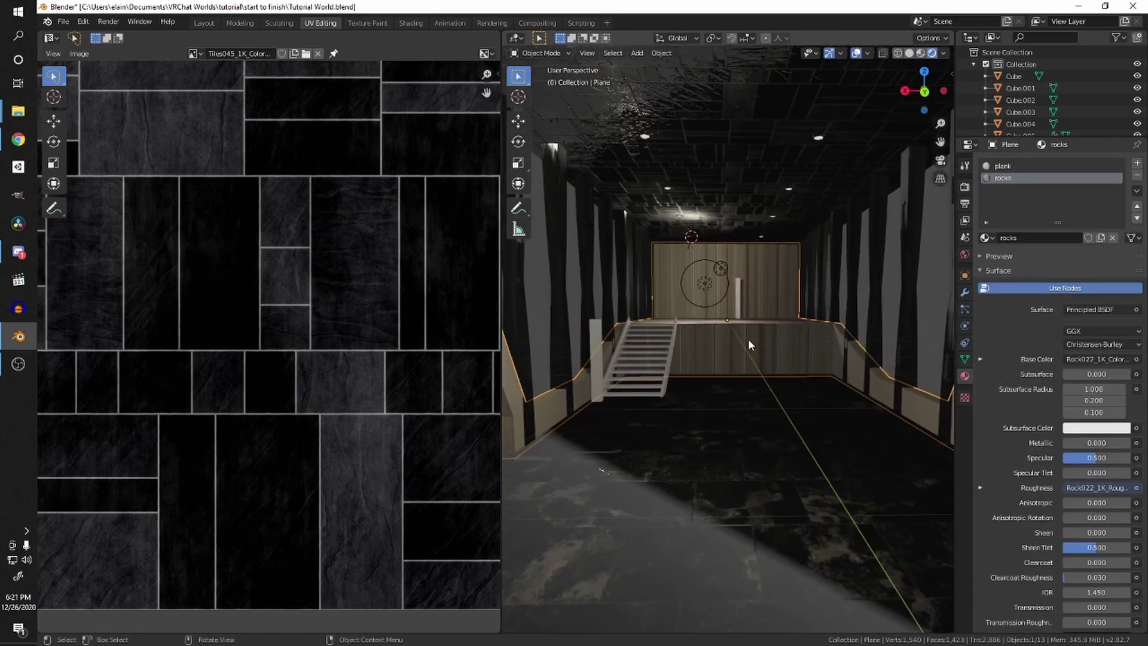
pyautogui.press('Tab')
pyautogui.scroll(-4, 710, 356)
pyautogui.press('a')
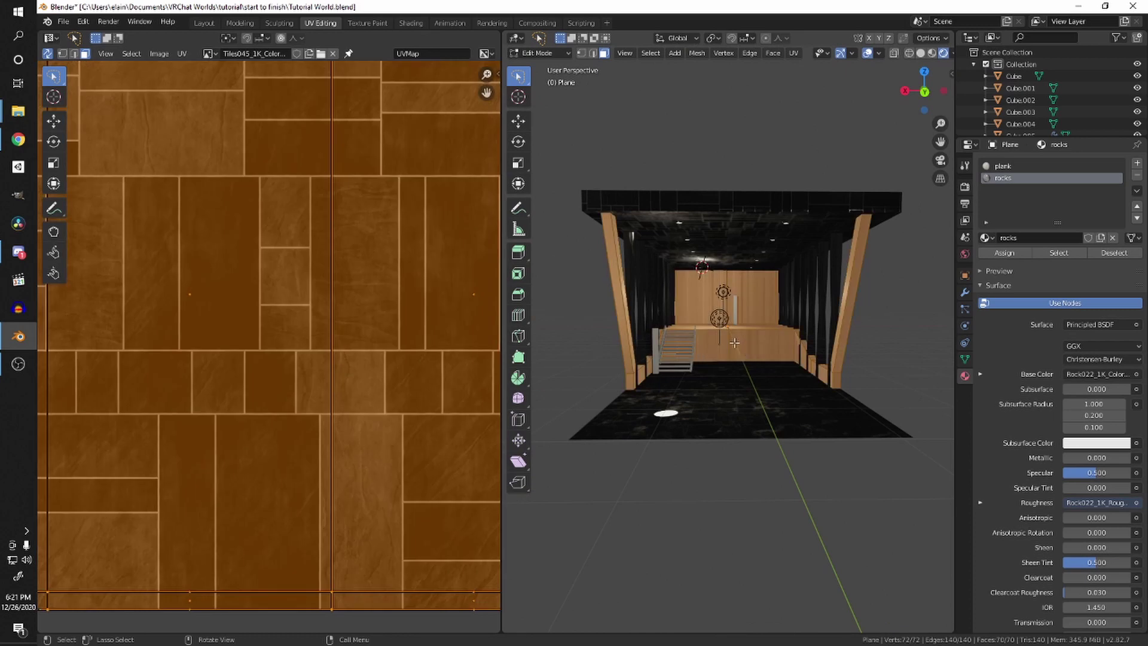
pyautogui.press('u')
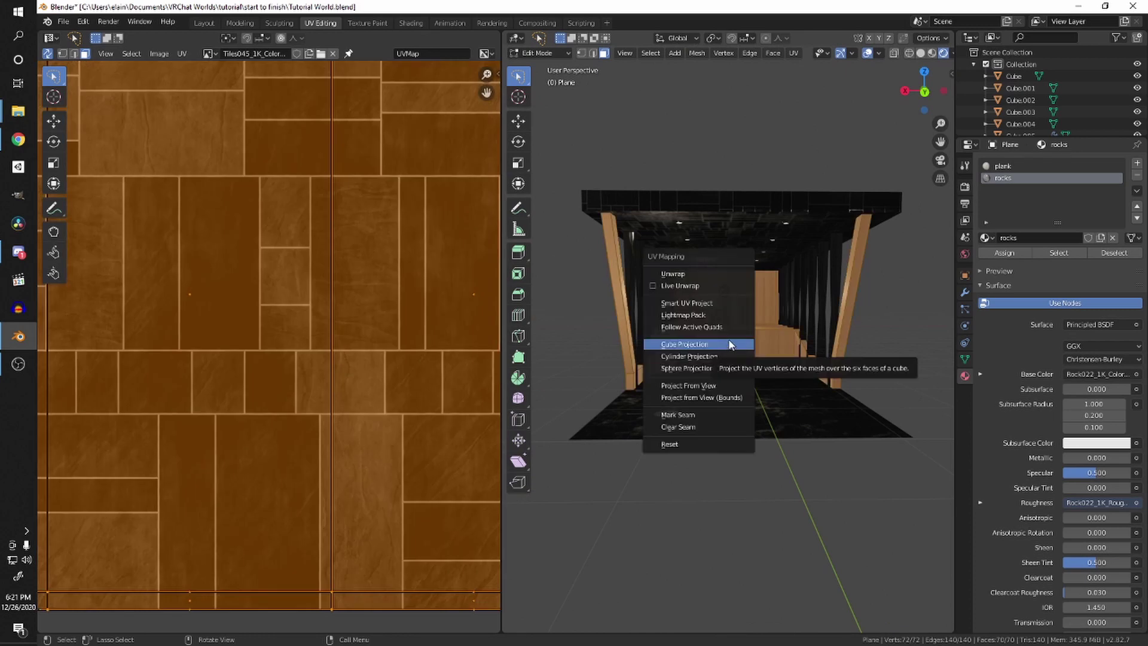
pyautogui.click(730, 345)
pyautogui.scroll(-4, 383, 334)
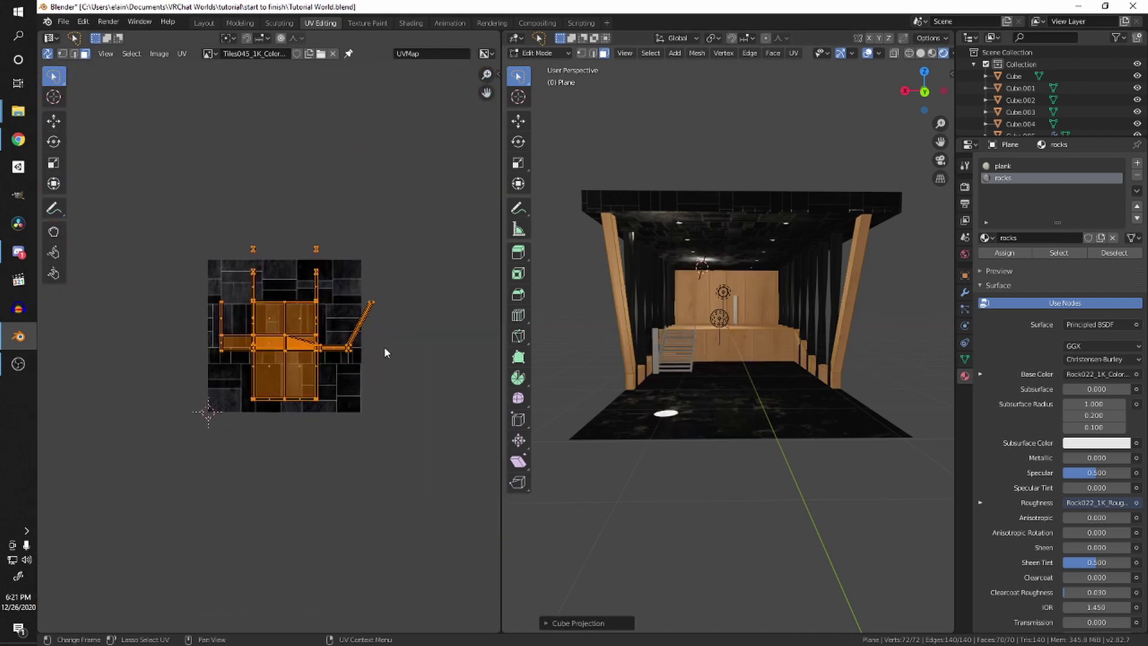
pyautogui.press('s')
pyautogui.click(170, 363)
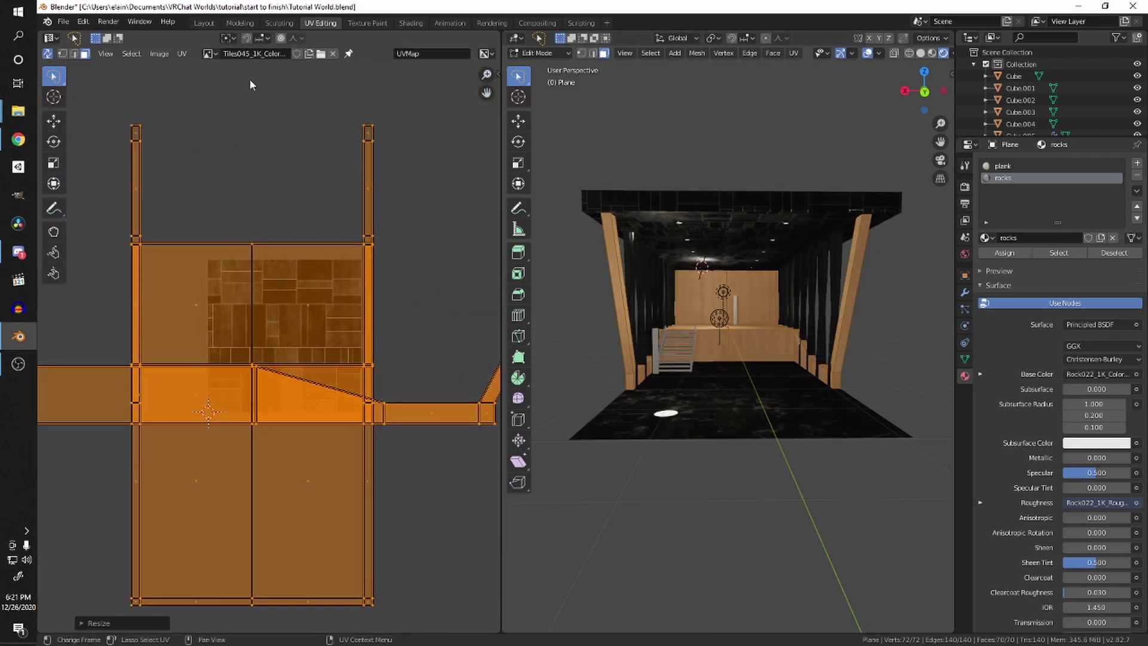
# Step: Show the Planks002_1K_Color.png image behind the UVs in the UV editor
pyautogui.hotkey('alt', 'a')
pyautogui.click(209, 53)
pyautogui.write('PLANK')
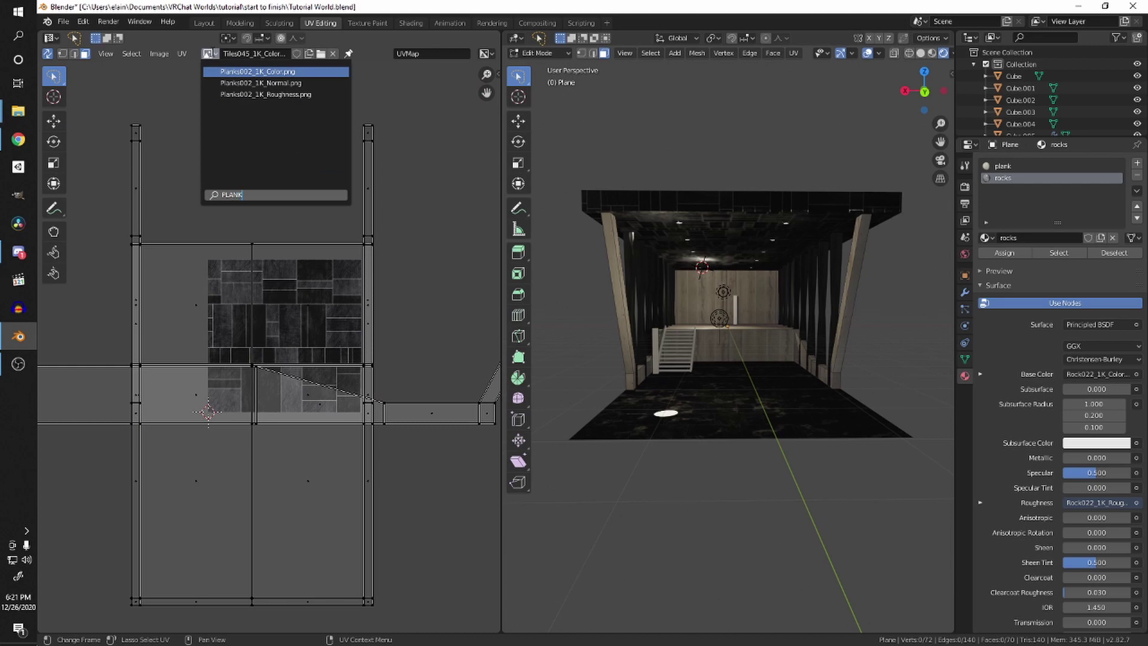
pyautogui.press('Return')
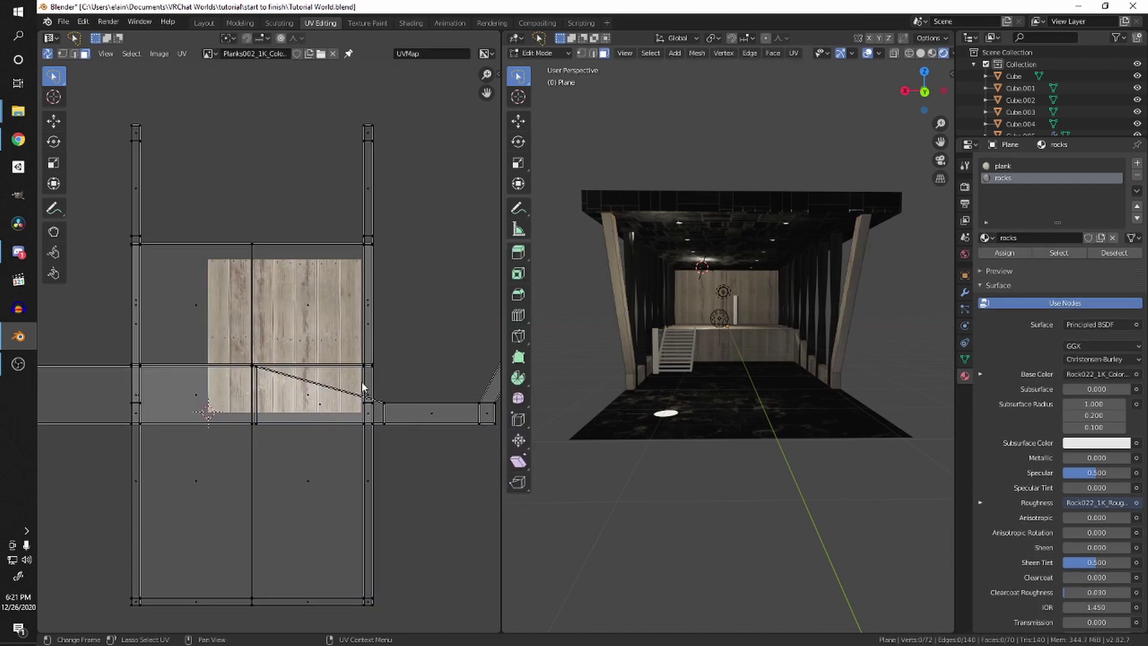
# Step: Scale up all of the mesh's UVs again for narrower planks and check the walls in Object Mode
pyautogui.press('a')
pyautogui.keyDown('shift'); pyautogui.moveTo(802, 377); pyautogui.dragTo(775, 377, button='middle'); pyautogui.keyUp('shift')
pyautogui.scroll(5, 775, 377)
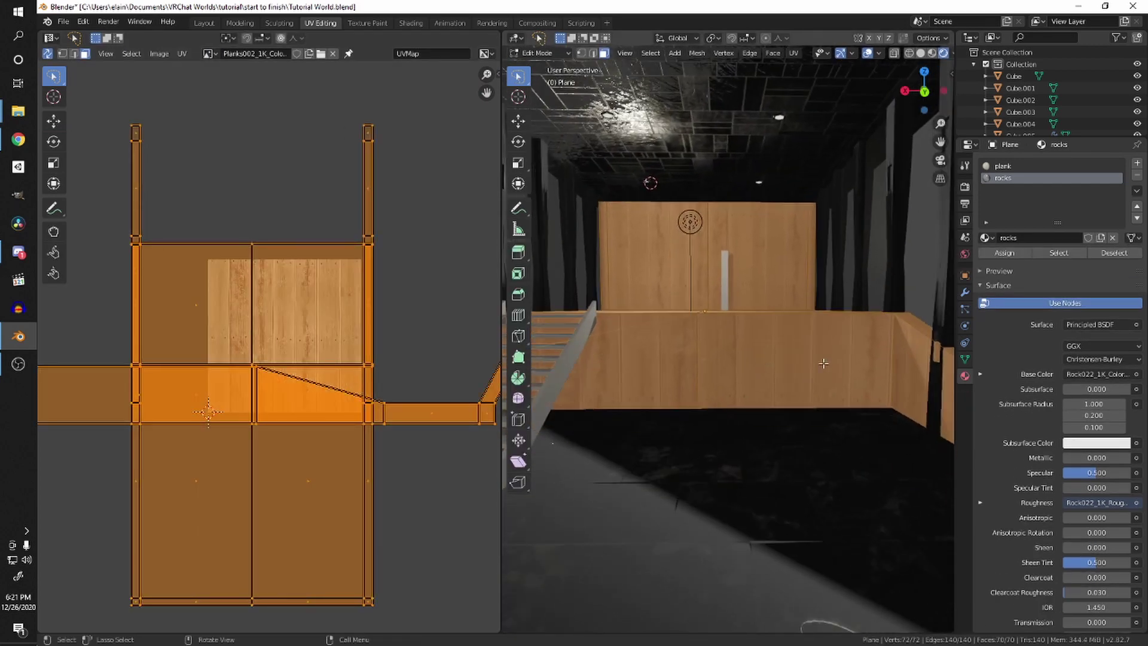
pyautogui.press('s')
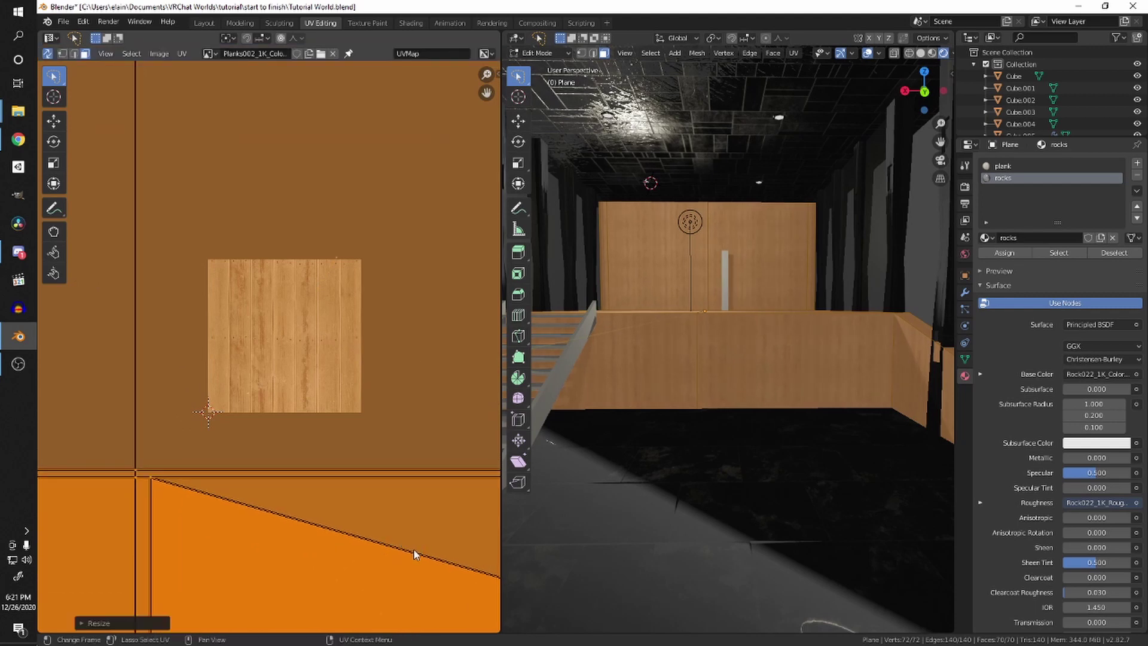
pyautogui.click(415, 551)
pyautogui.press('Tab')
pyautogui.moveTo(710, 352); pyautogui.dragTo(781, 324, button='middle')
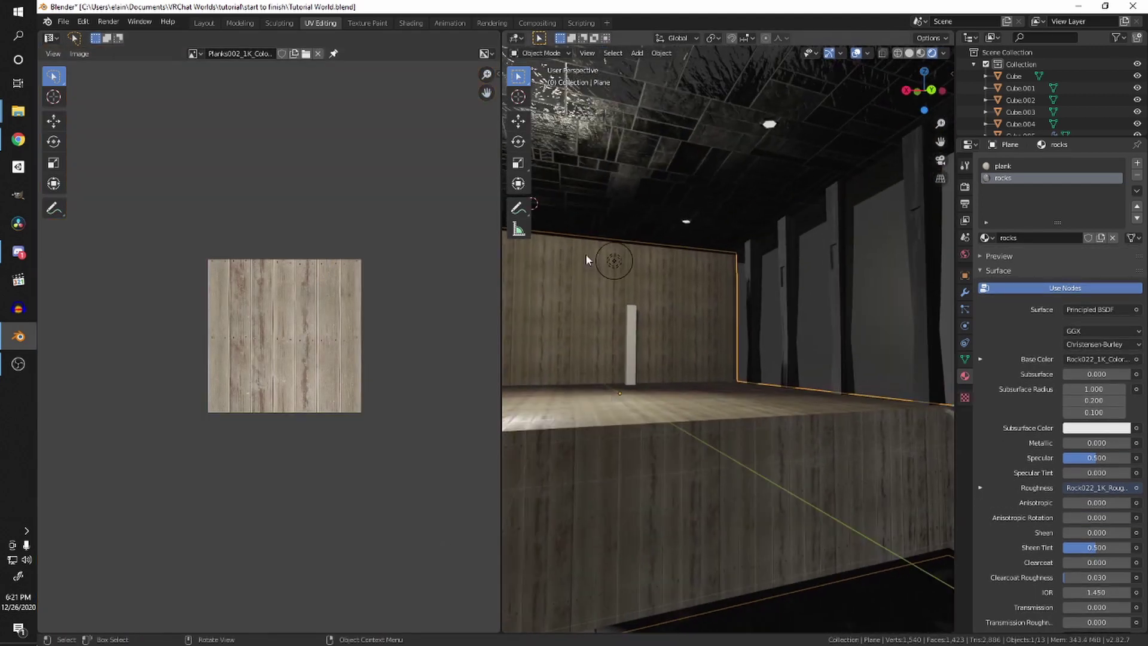
# Step: Select the two front faces of the raised stage together with the two back wall faces in Edit Mode
pyautogui.moveTo(592, 333); pyautogui.dragTo(705, 363, button='middle')
pyautogui.press('Tab')
pyautogui.click(818, 391)
pyautogui.press('Tab')
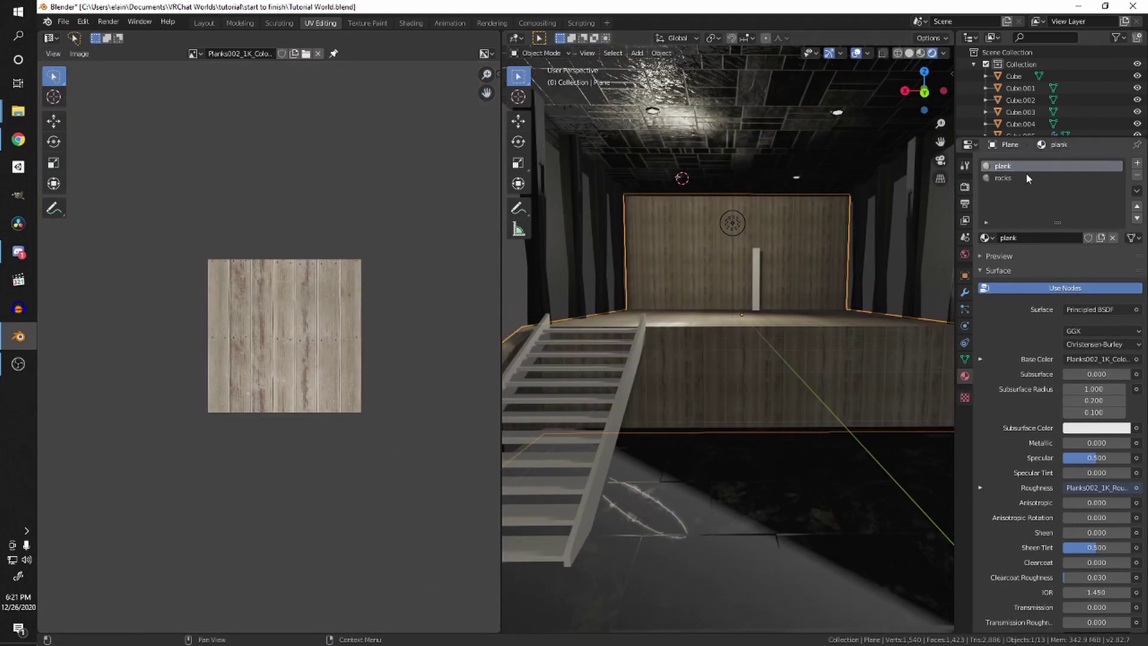
pyautogui.moveTo(808, 317); pyautogui.dragTo(820, 308, button='middle')
pyautogui.click(999, 178)
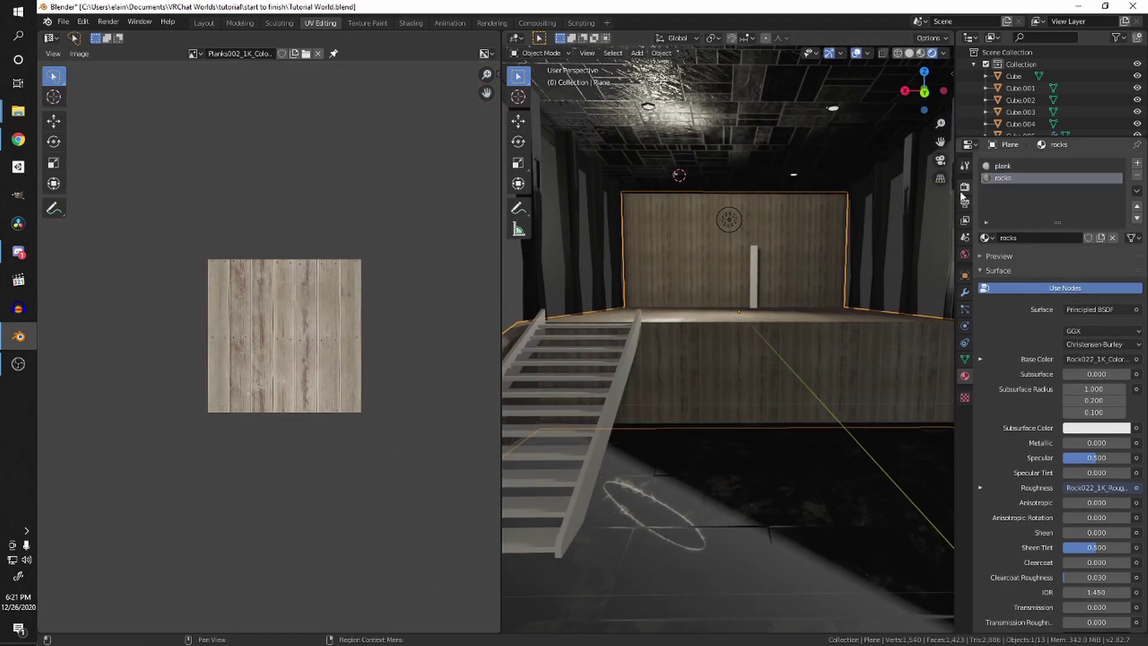
pyautogui.press('Tab')
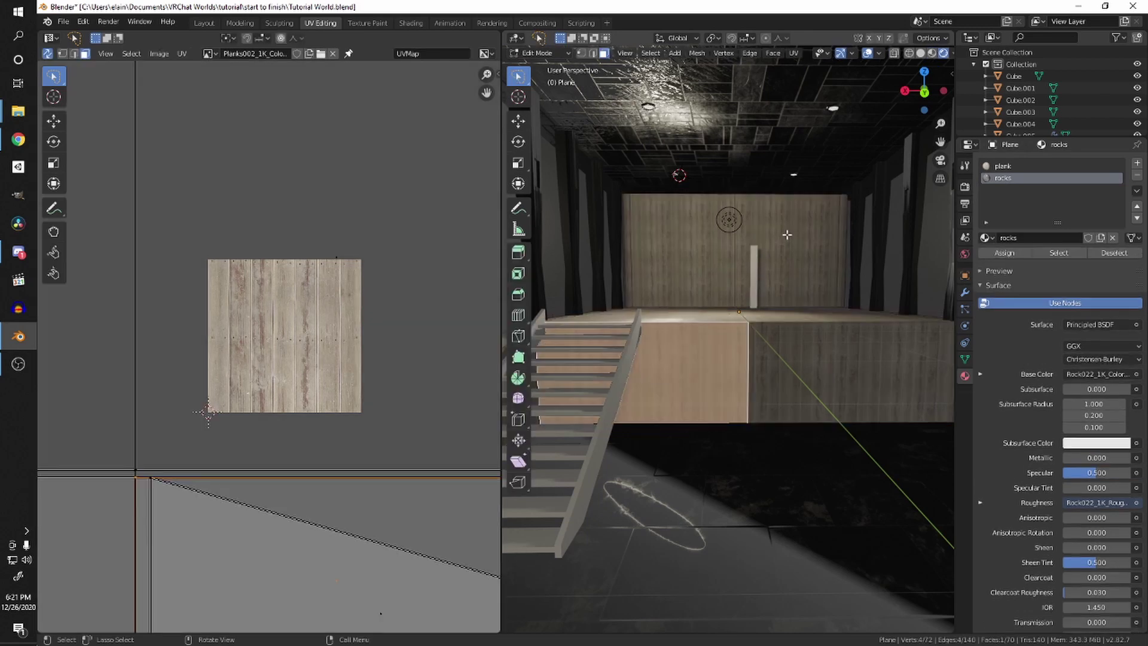
pyautogui.keyDown('shift'); pyautogui.click(762, 348); pyautogui.keyUp('shift')
pyautogui.keyDown('shift'); pyautogui.click(729, 278); pyautogui.keyUp('shift')
pyautogui.keyDown('shift'); pyautogui.click(783, 275); pyautogui.keyUp('shift')
# Step: Add the back wall's edge faces to the selection and assign the rocks material to the back wall and stage front
pyautogui.moveTo(818, 262)
pyautogui.mouseDown(button='middle')
pyautogui.moveTo(820, 273)
pyautogui.moveTo(789, 290)
pyautogui.mouseUp(button='middle')
pyautogui.hotkey('shift', 'z')
pyautogui.hotkey('shift', 'z')
pyautogui.keyDown('alt'); pyautogui.keyDown('shift'); pyautogui.click(851, 260); pyautogui.keyUp('shift'); pyautogui.keyUp('alt')
pyautogui.scroll(-3, 851, 260)
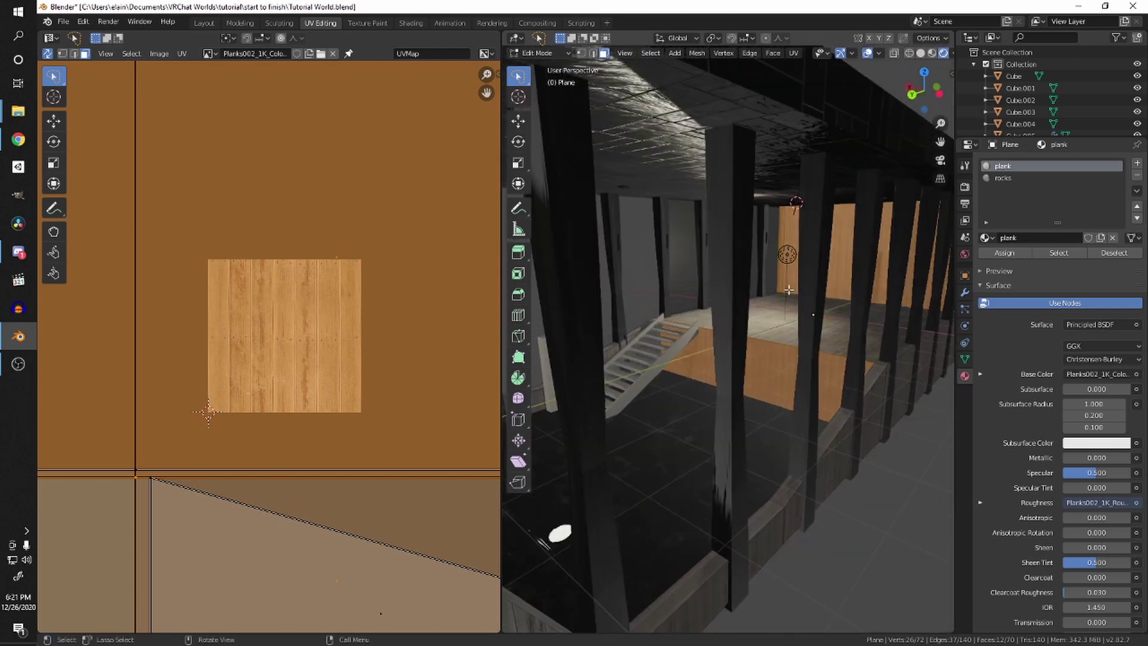
pyautogui.scroll(-5, 789, 290)
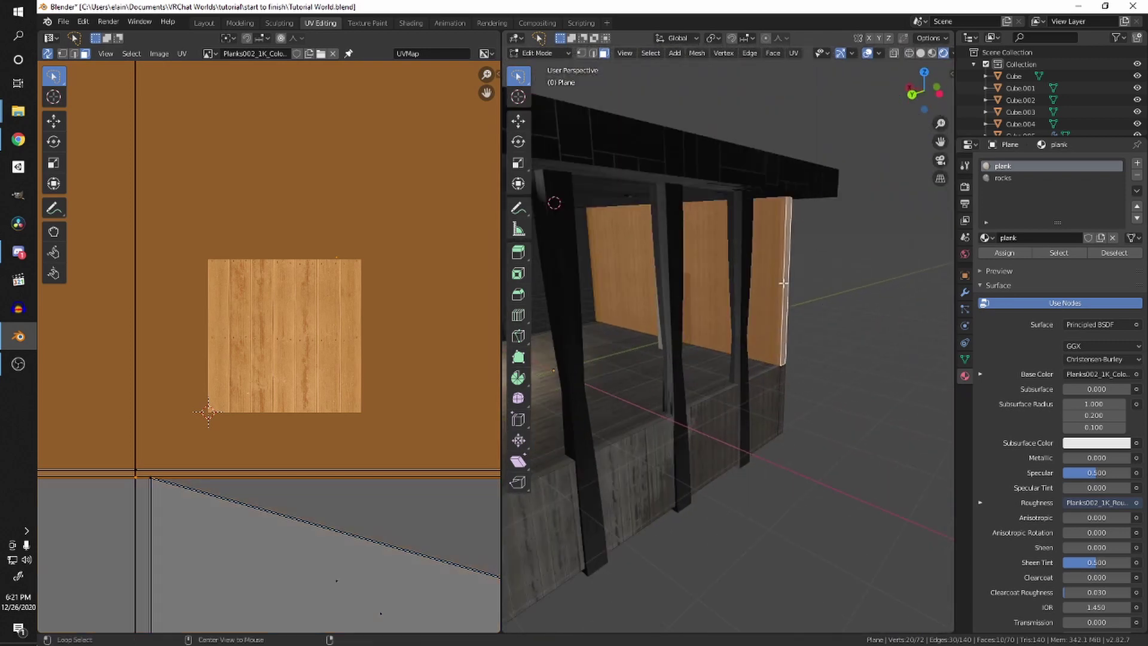
pyautogui.moveTo(669, 347); pyautogui.dragTo(787, 346, button='middle')
pyautogui.keyDown('shift'); pyautogui.click(746, 382); pyautogui.keyUp('shift')
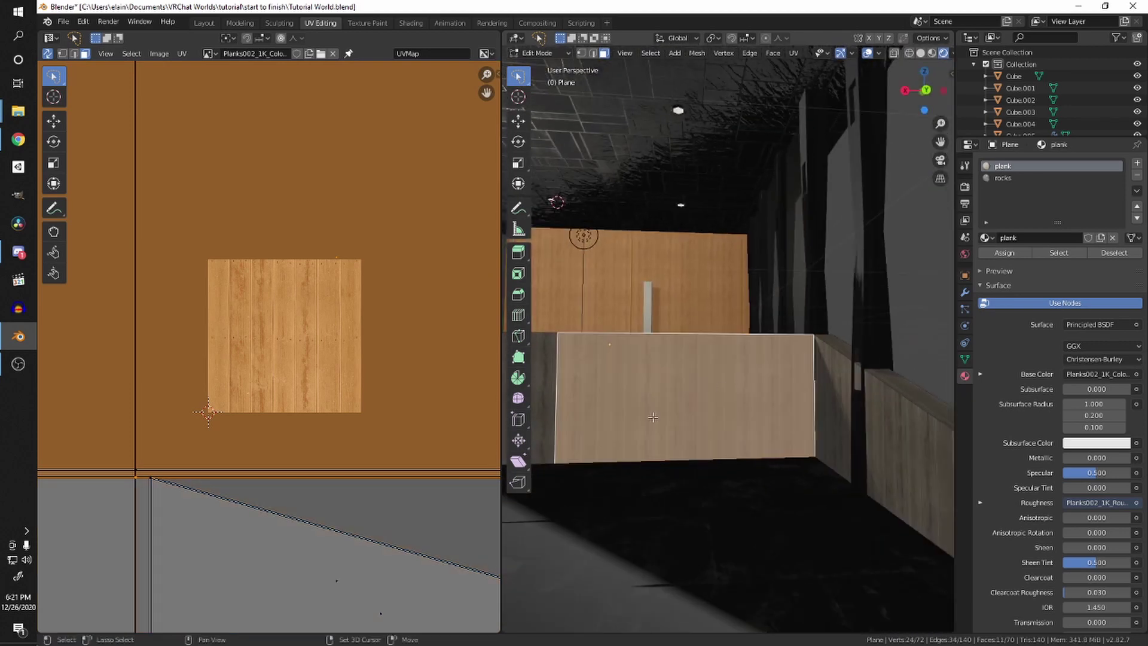
pyautogui.keyDown('shift'); pyautogui.moveTo(547, 383); pyautogui.dragTo(609, 400, button='middle'); pyautogui.keyUp('shift')
pyautogui.keyDown('shift'); pyautogui.click(665, 376); pyautogui.keyUp('shift')
pyautogui.click(999, 177)
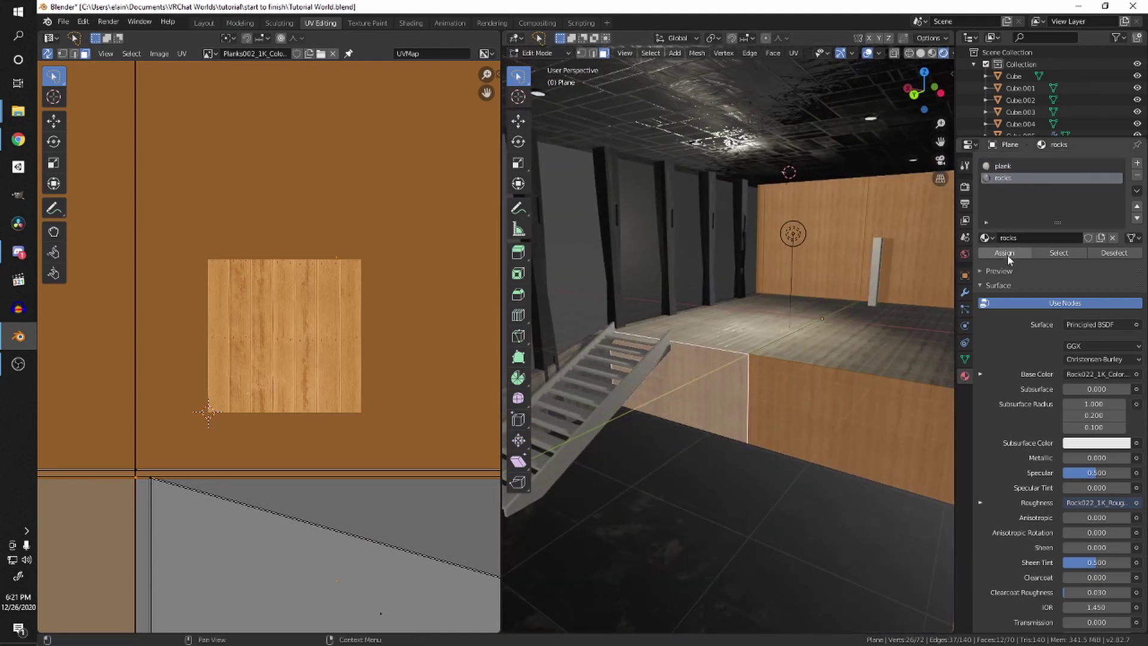
pyautogui.click(1007, 254)
pyautogui.press('Tab')
# Step: Move the rocks faces' UVs away from the plank UVs and rescale them to adjust the stone texture size
pyautogui.moveTo(711, 400); pyautogui.dragTo(753, 385, button='middle')
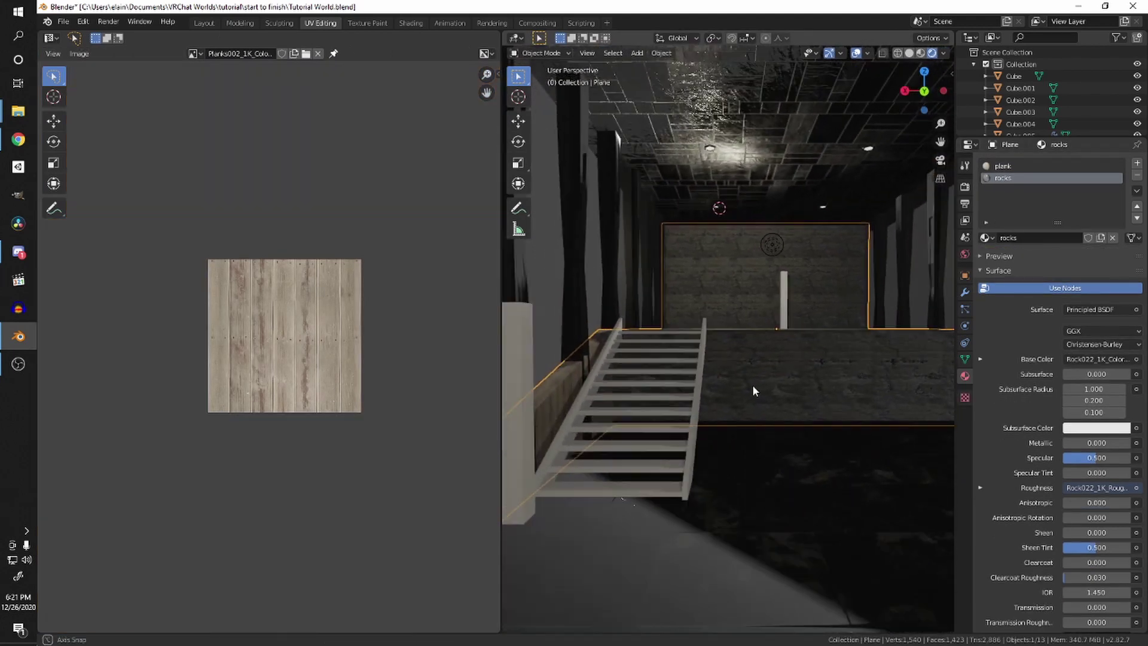
pyautogui.scroll(-4, 754, 382)
pyautogui.press('Tab')
pyautogui.scroll(-9, 297, 446)
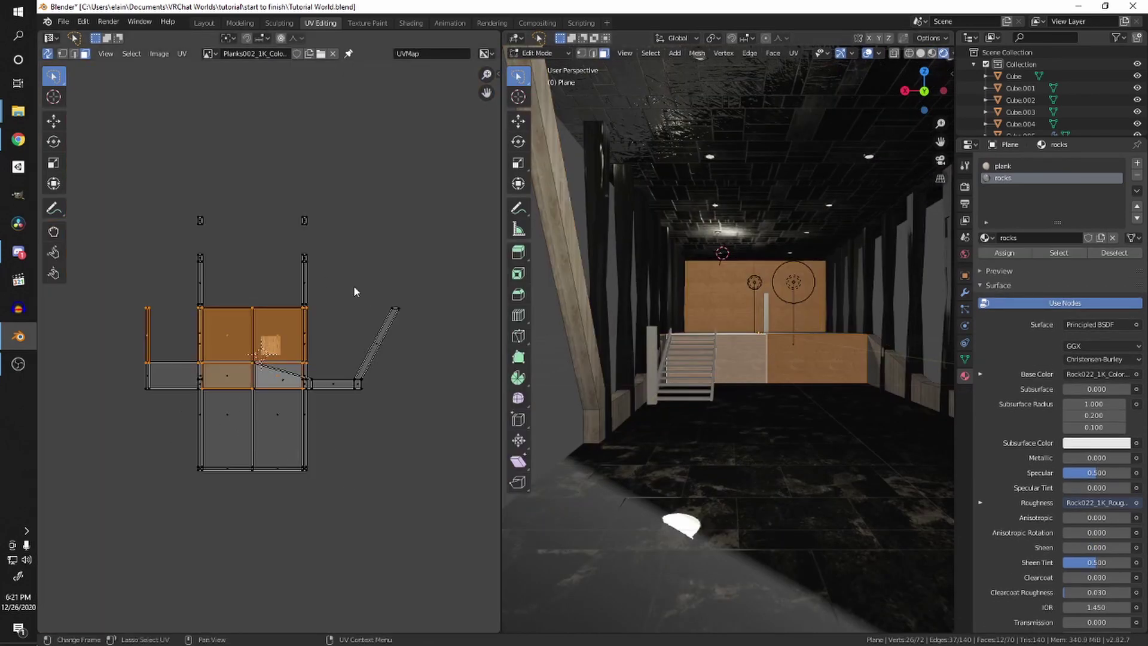
pyautogui.press('g')
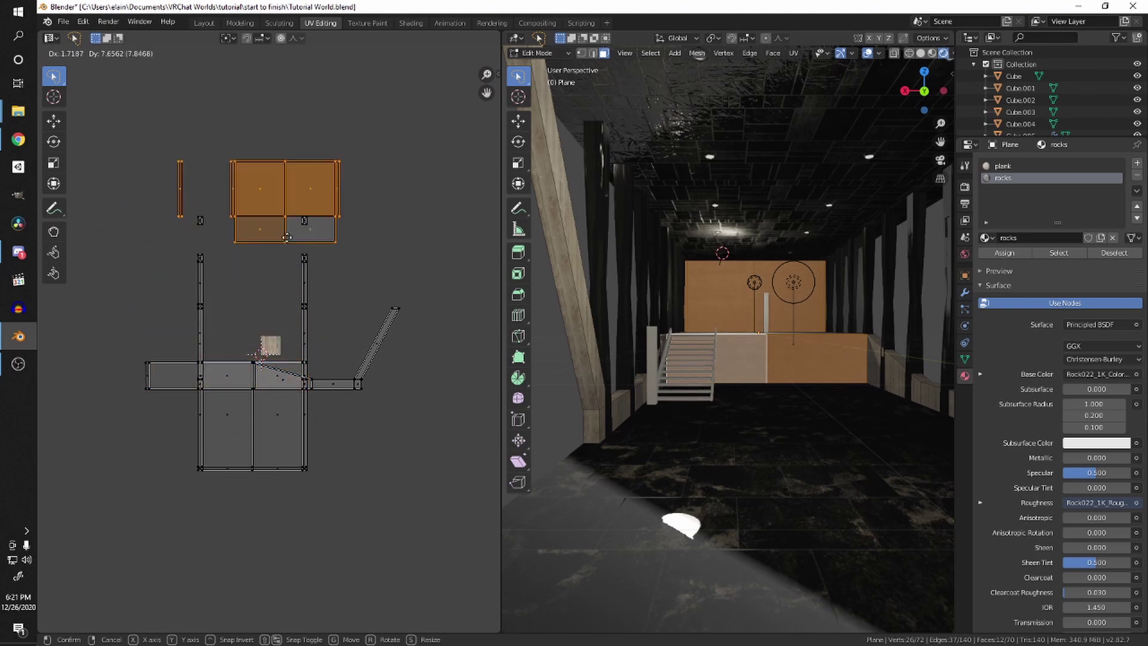
pyautogui.click(383, 221)
pyautogui.press('s')
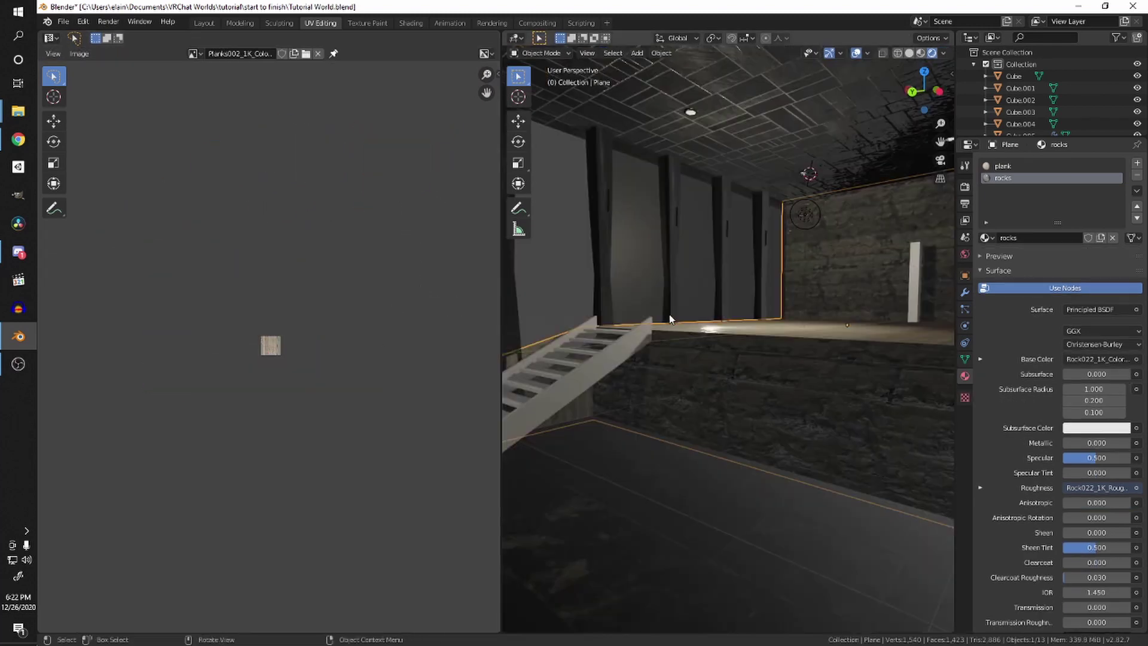
# Step: Select the stair treads, look over their Array modifier, and apply a Cube Projection to all faces of the base tread
pyautogui.moveTo(630, 432); pyautogui.dragTo(767, 357, button='middle')
pyautogui.click(769, 355)
pyautogui.moveTo(740, 362); pyautogui.dragTo(737, 388, button='middle')
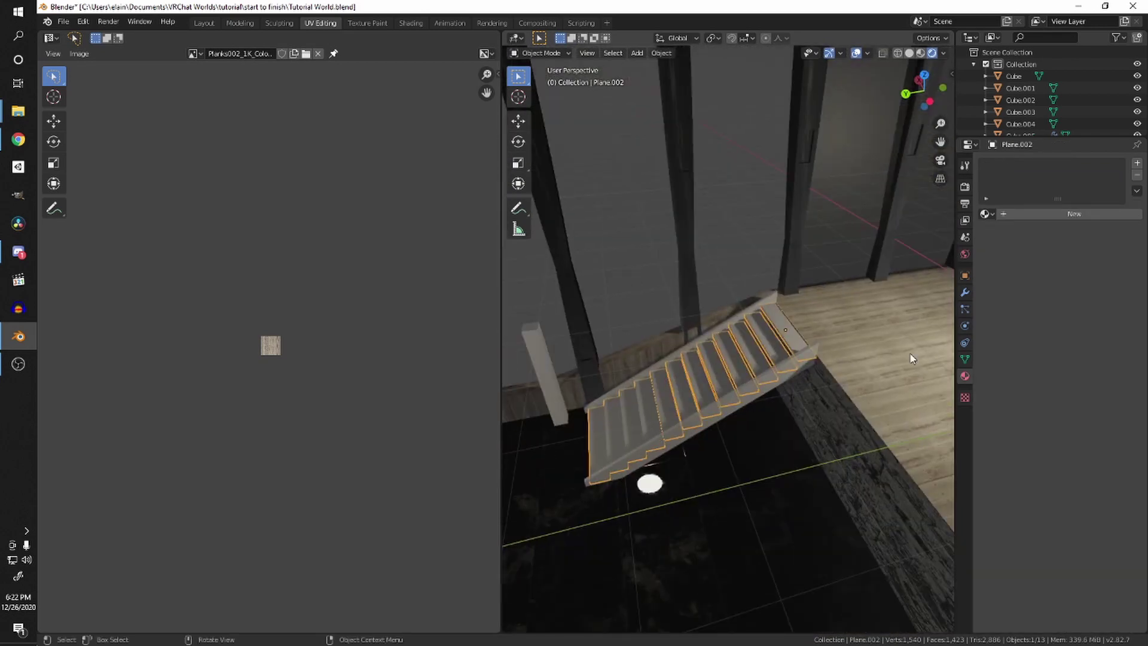
pyautogui.click(965, 292)
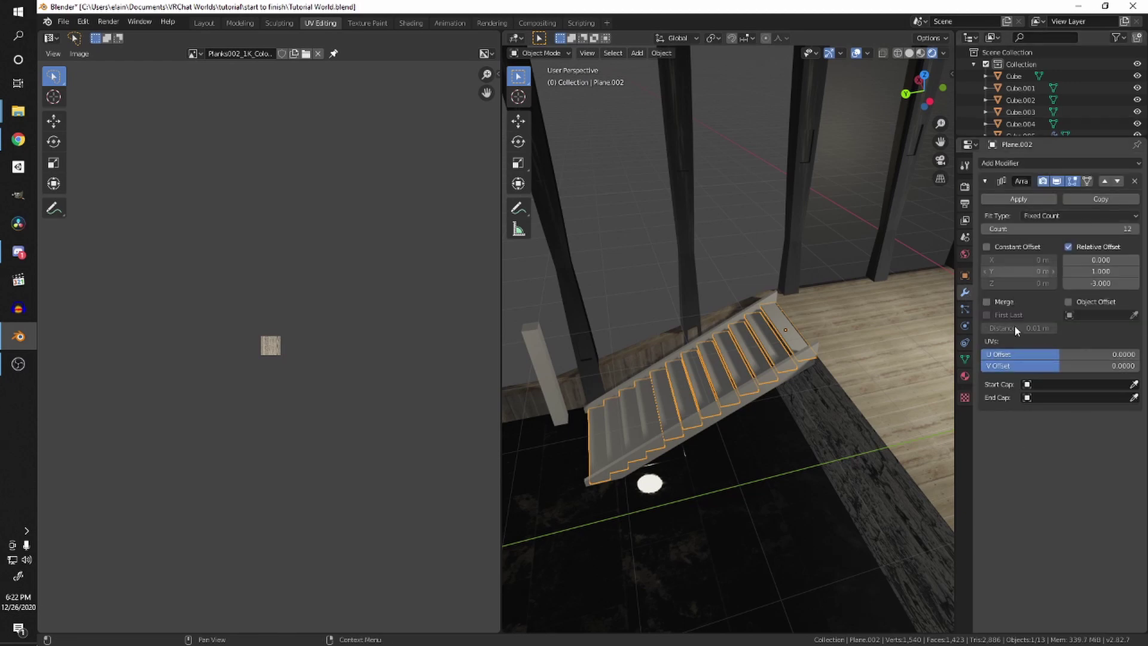
pyautogui.moveTo(688, 383); pyautogui.dragTo(696, 427, button='middle')
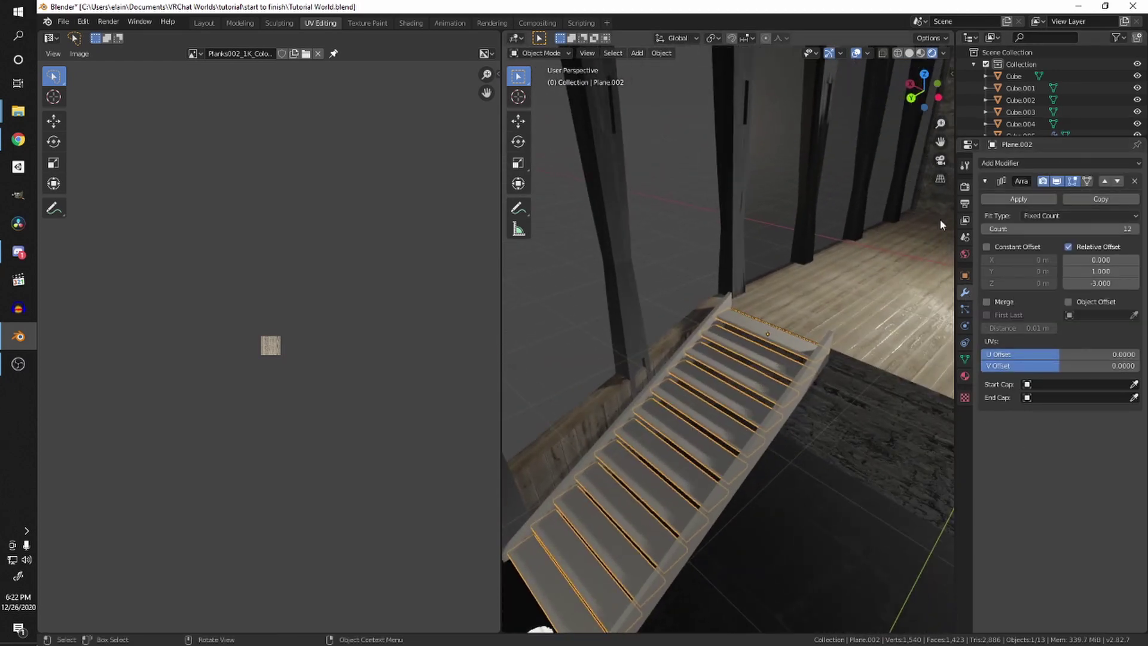
pyautogui.press('Tab')
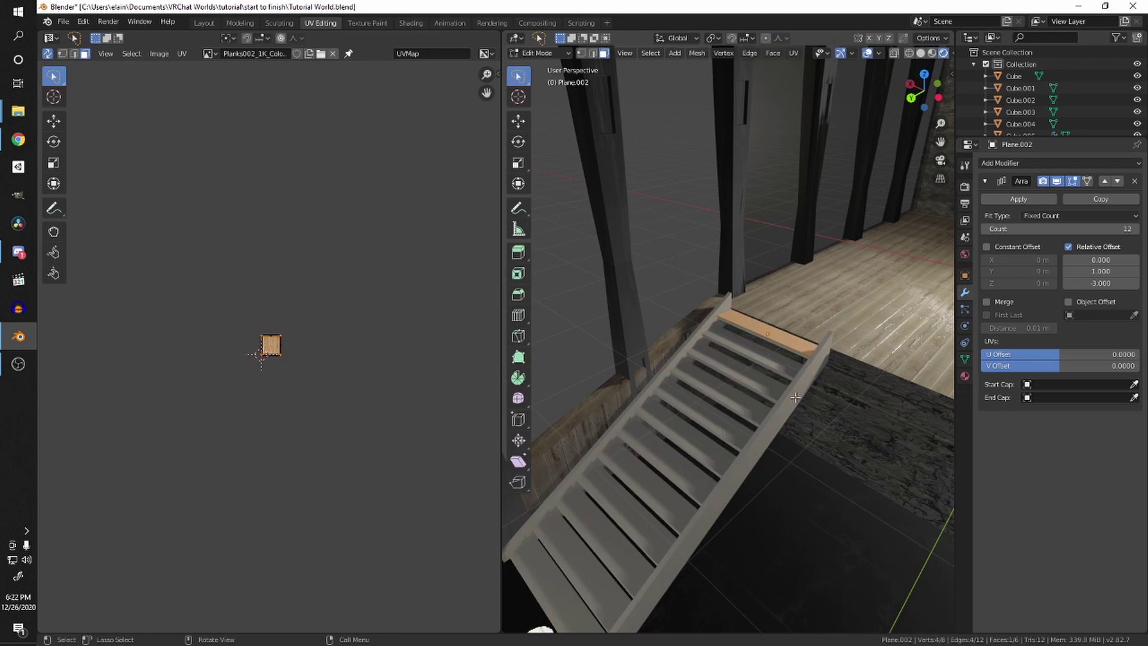
pyautogui.press('u')
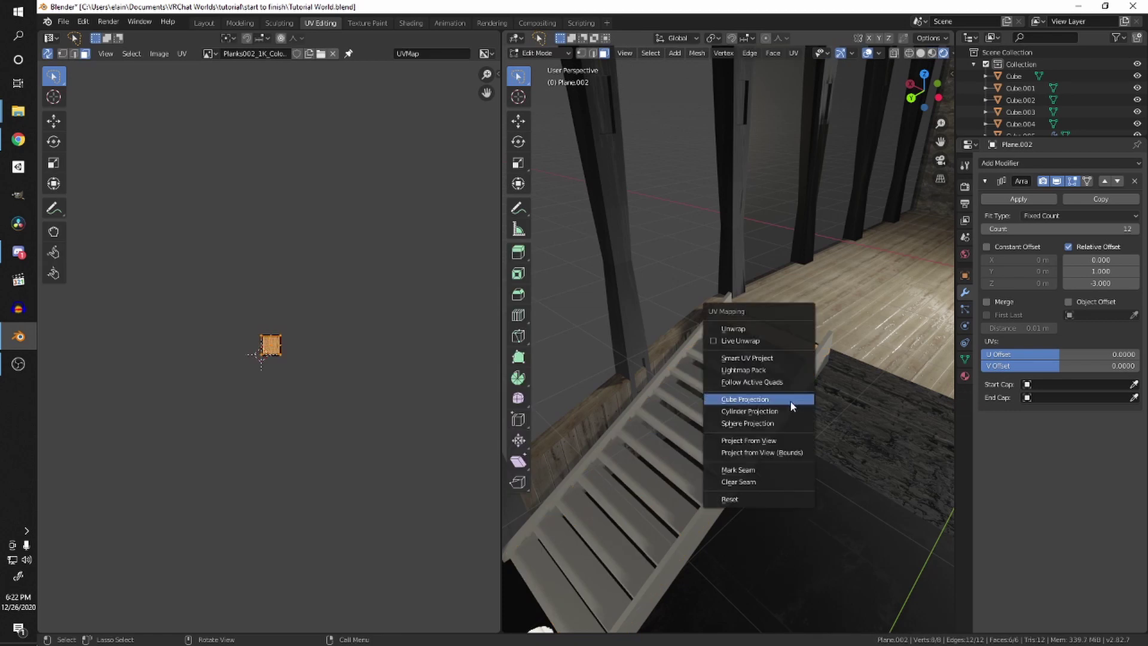
pyautogui.click(791, 400)
# Step: Rotate the tread's UVs by -90 degrees to run along the planks in the texture
pyautogui.scroll(4, 299, 363)
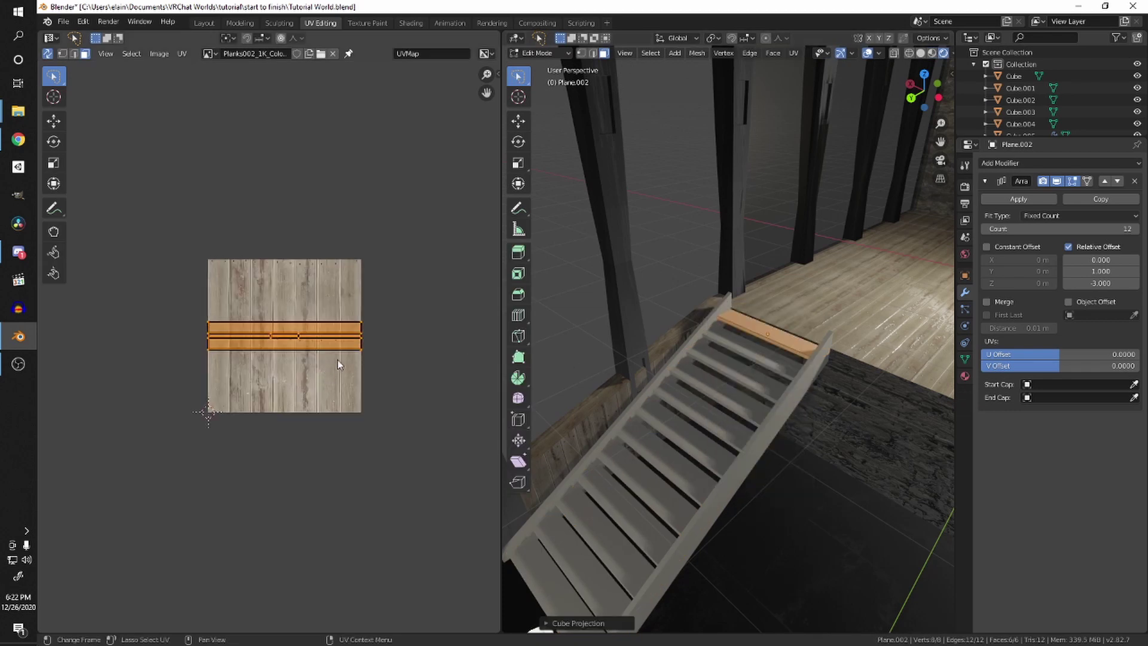
pyautogui.press('r')
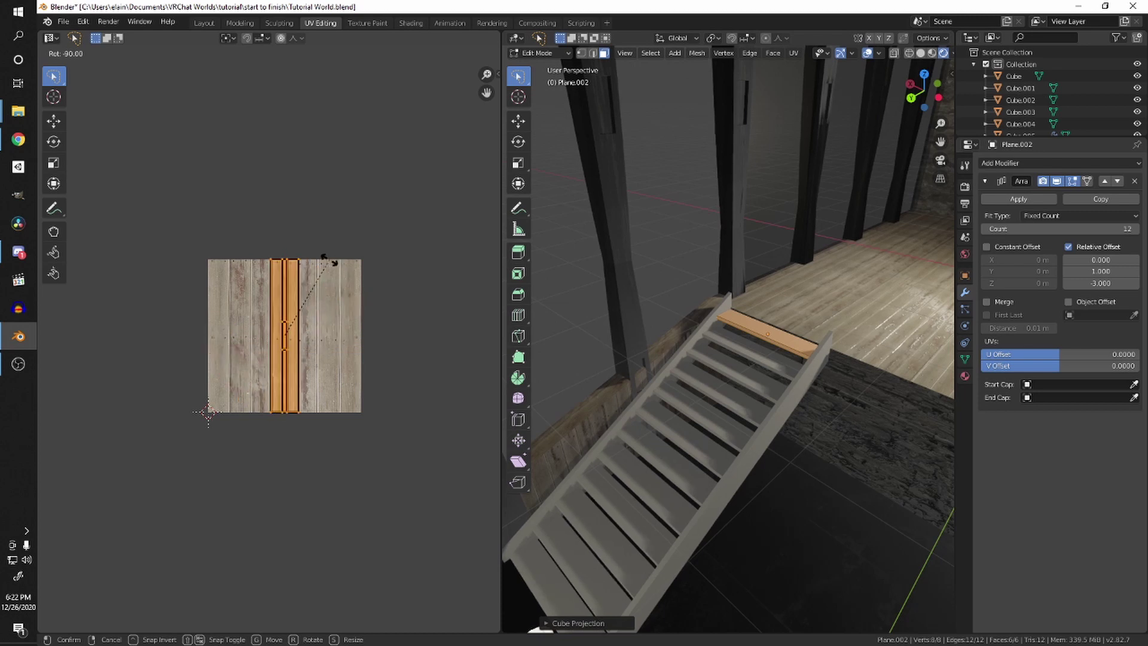
pyautogui.click(331, 261)
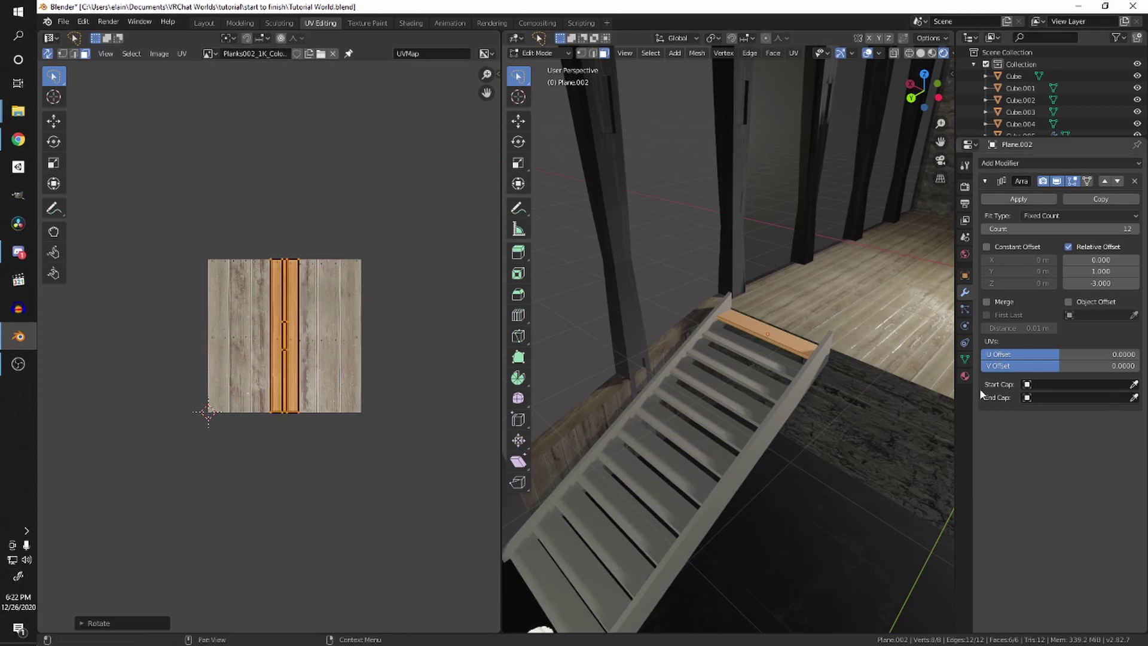
# Step: Assign the existing plank material to the stair treads and return to Object Mode
pyautogui.moveTo(771, 335); pyautogui.dragTo(786, 333, button='middle')
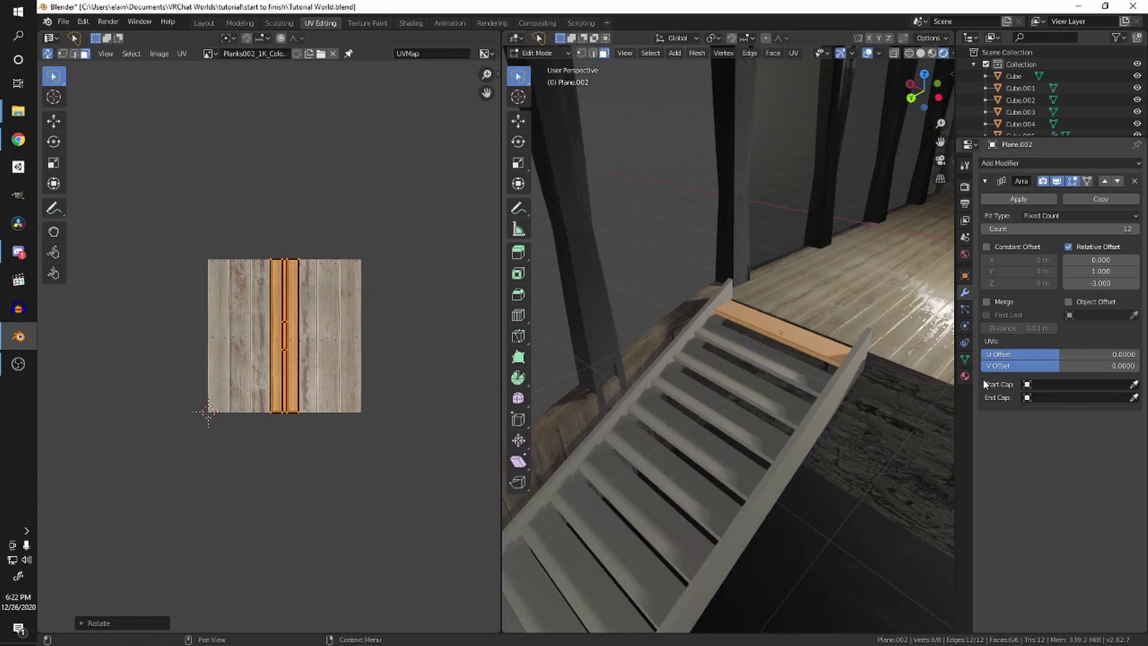
pyautogui.click(965, 376)
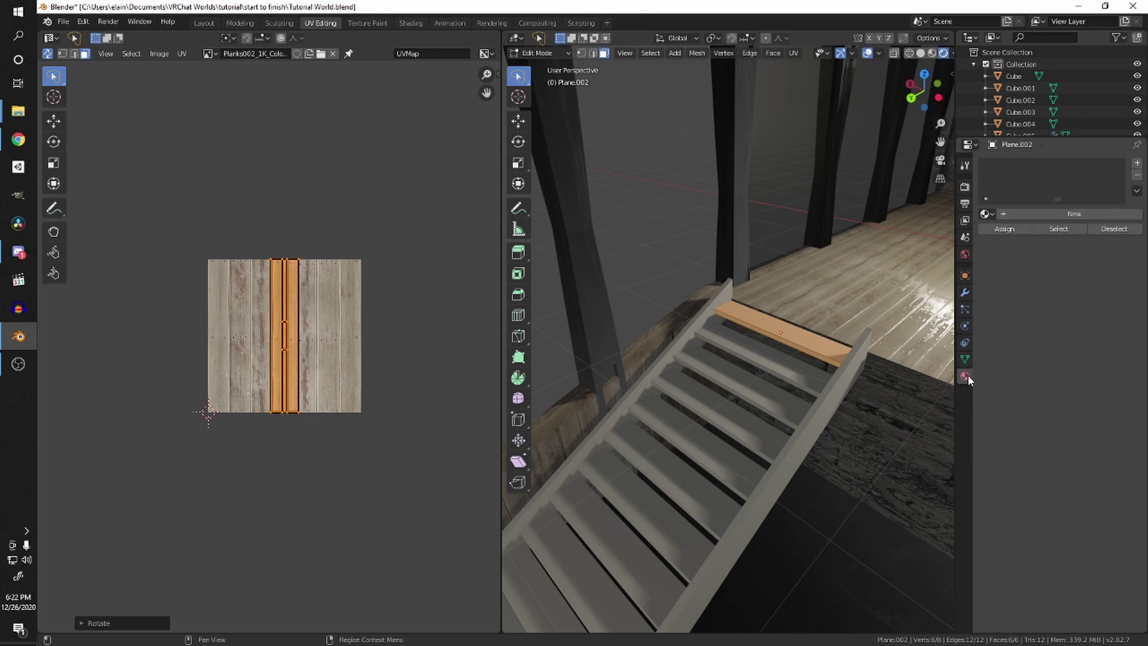
pyautogui.click(985, 215)
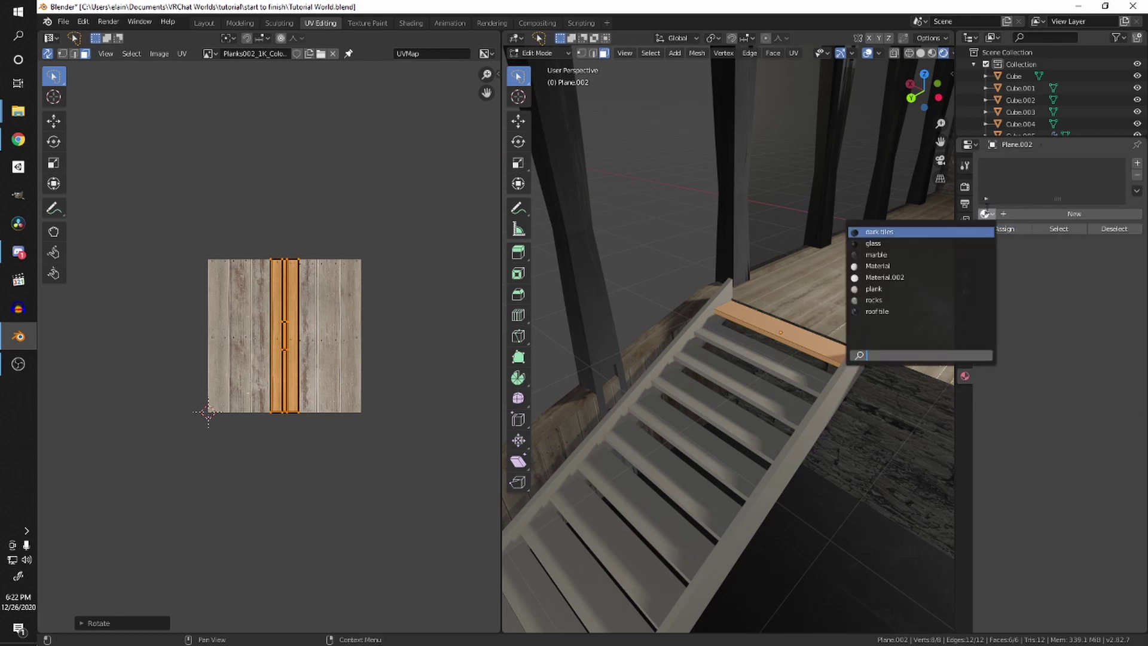
pyautogui.write('P')
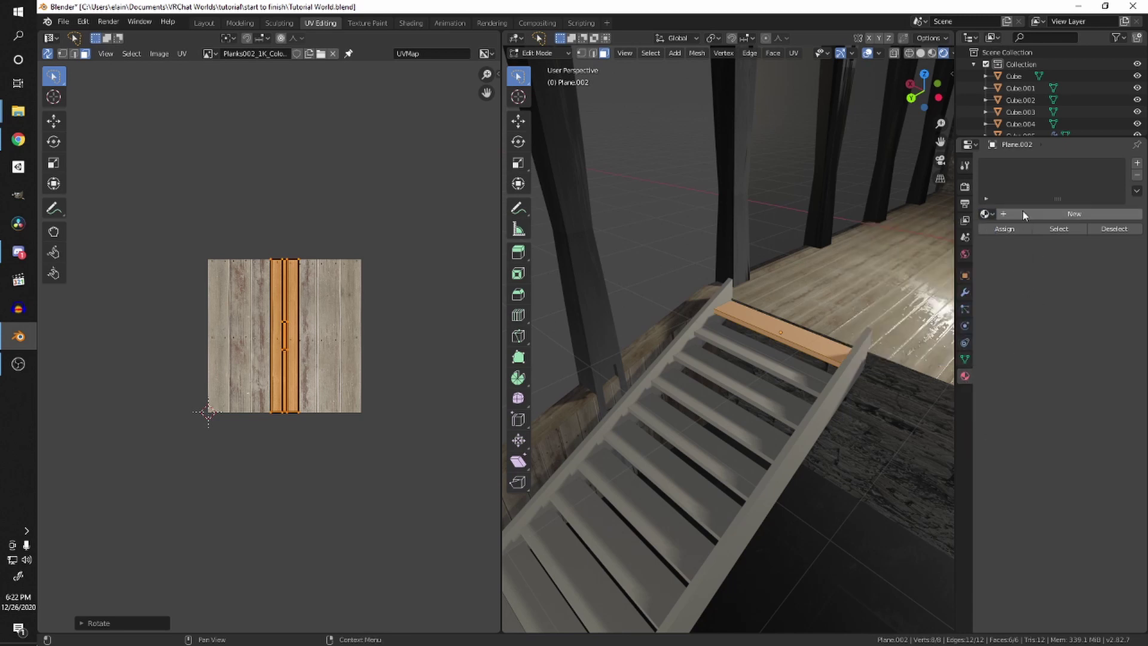
pyautogui.click(985, 213)
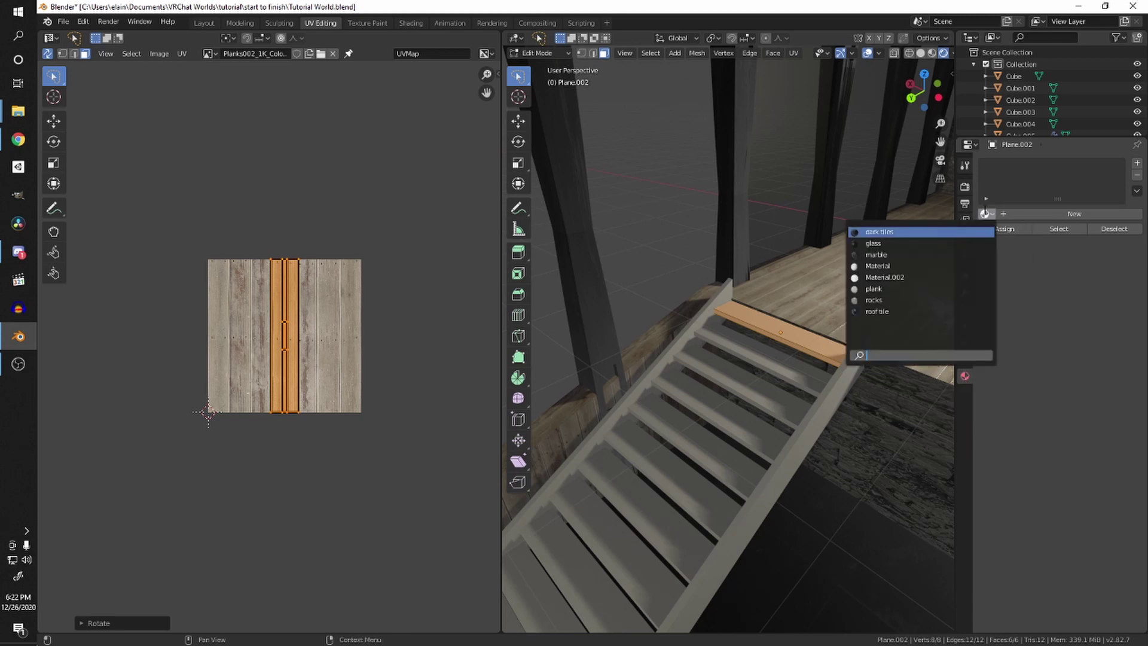
pyautogui.click(920, 288)
pyautogui.moveTo(819, 363); pyautogui.dragTo(764, 434, button='middle')
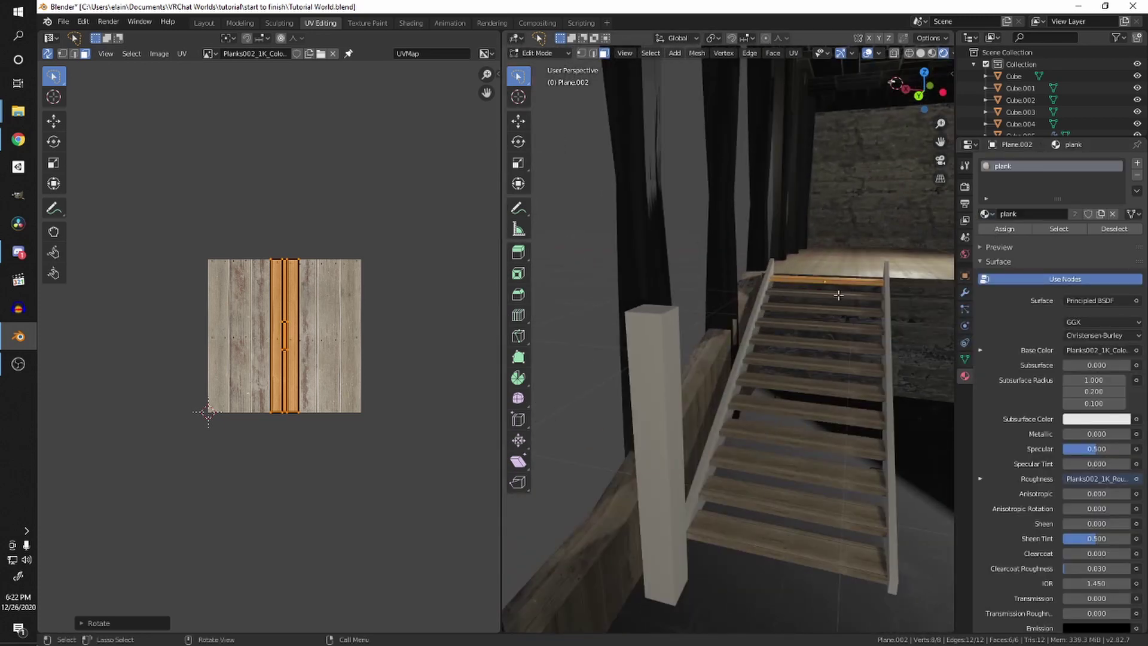
pyautogui.moveTo(835, 296); pyautogui.dragTo(677, 353, button='middle')
pyautogui.press('Tab')
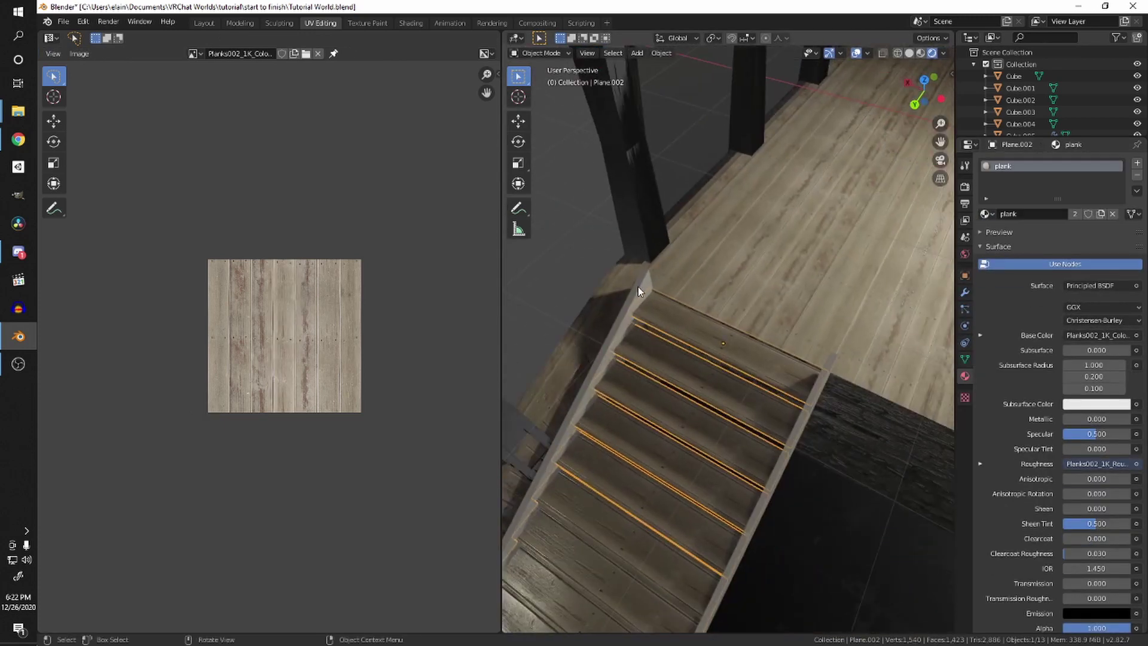
# Step: Select both side boards of the stairs and apply a Cube Projection to all their faces
pyautogui.click(637, 286)
pyautogui.moveTo(637, 293); pyautogui.dragTo(561, 199, button='middle')
pyautogui.press('Tab')
pyautogui.press('Tab')
pyautogui.moveTo(766, 223); pyautogui.dragTo(658, 168, button='middle')
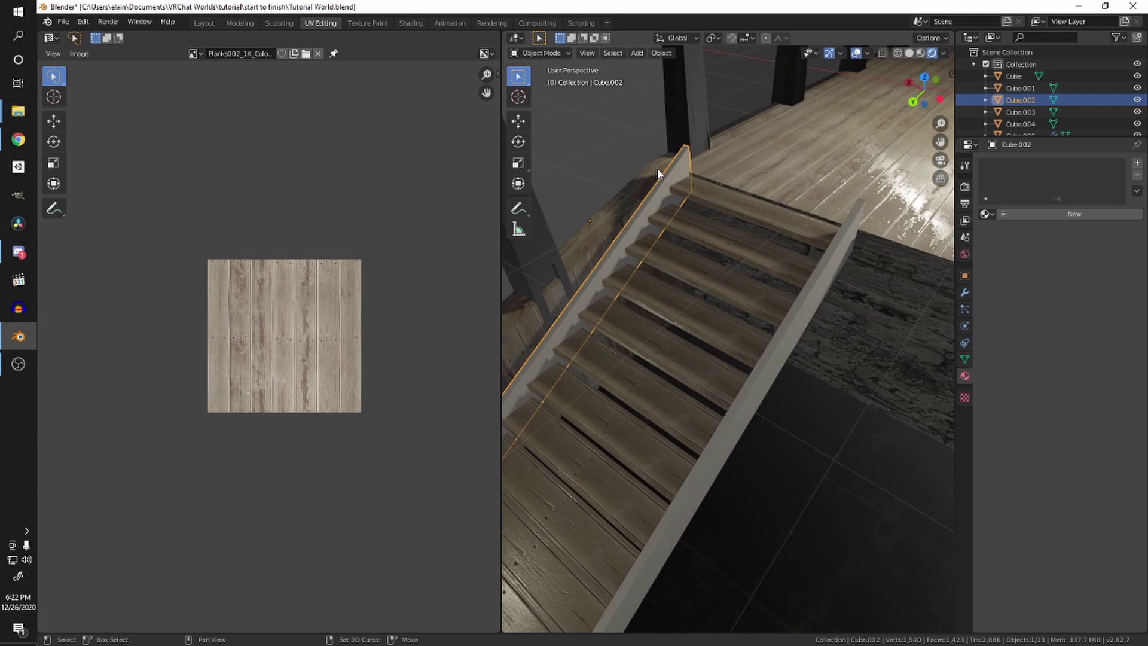
pyautogui.keyDown('shift'); pyautogui.click(828, 271); pyautogui.keyUp('shift')
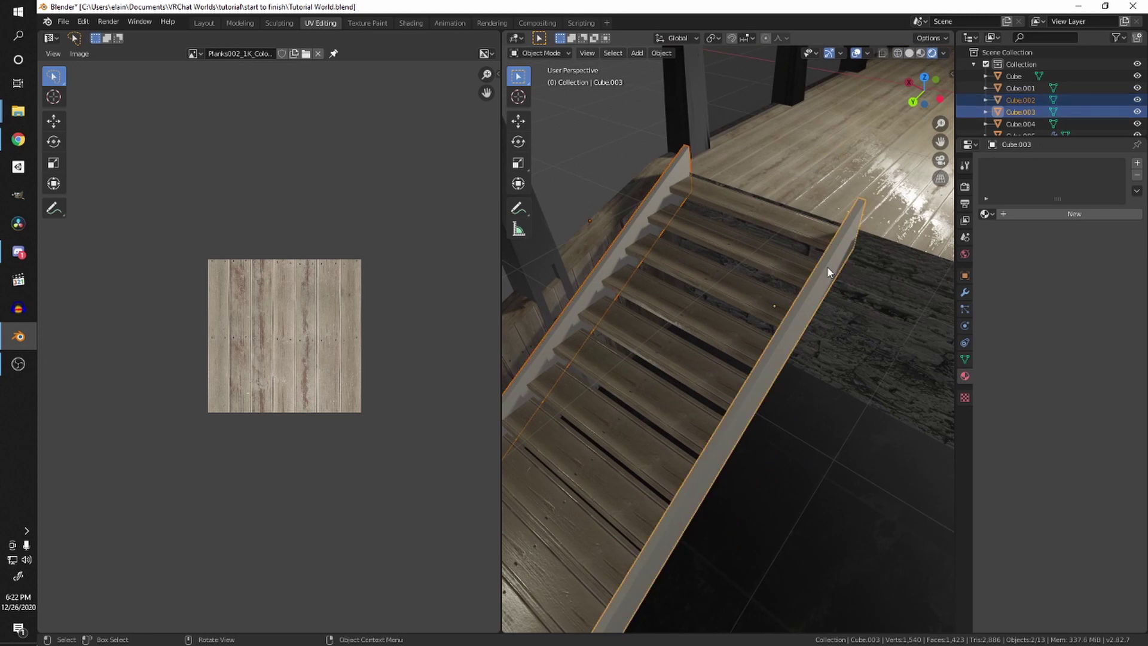
pyautogui.press('Tab')
pyautogui.press('a')
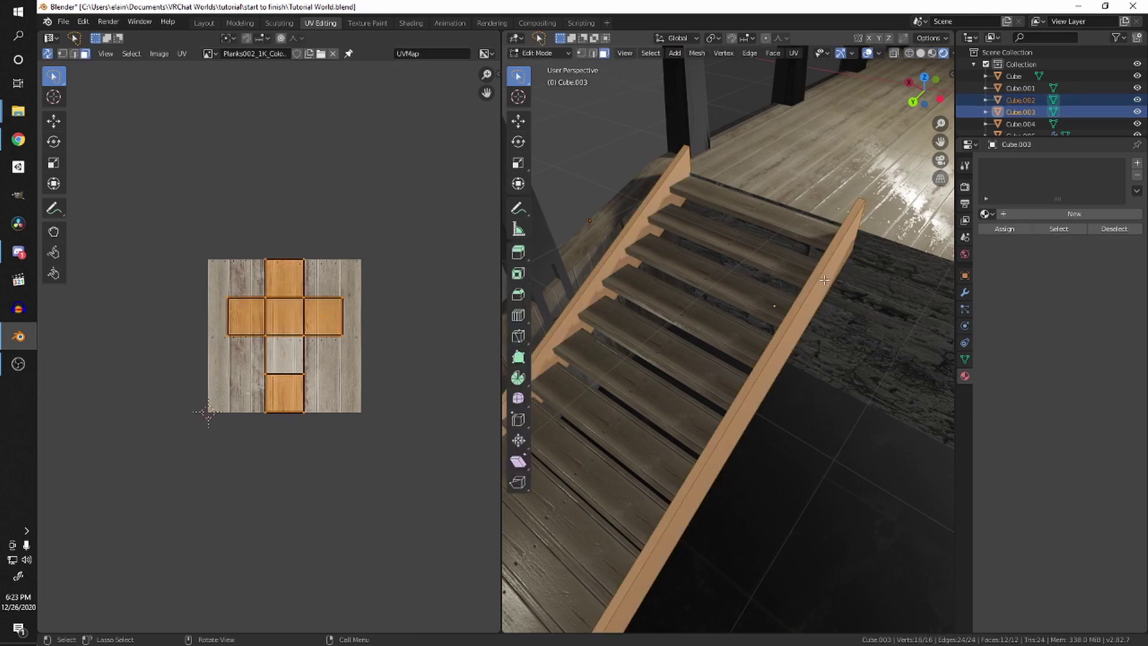
pyautogui.press('u')
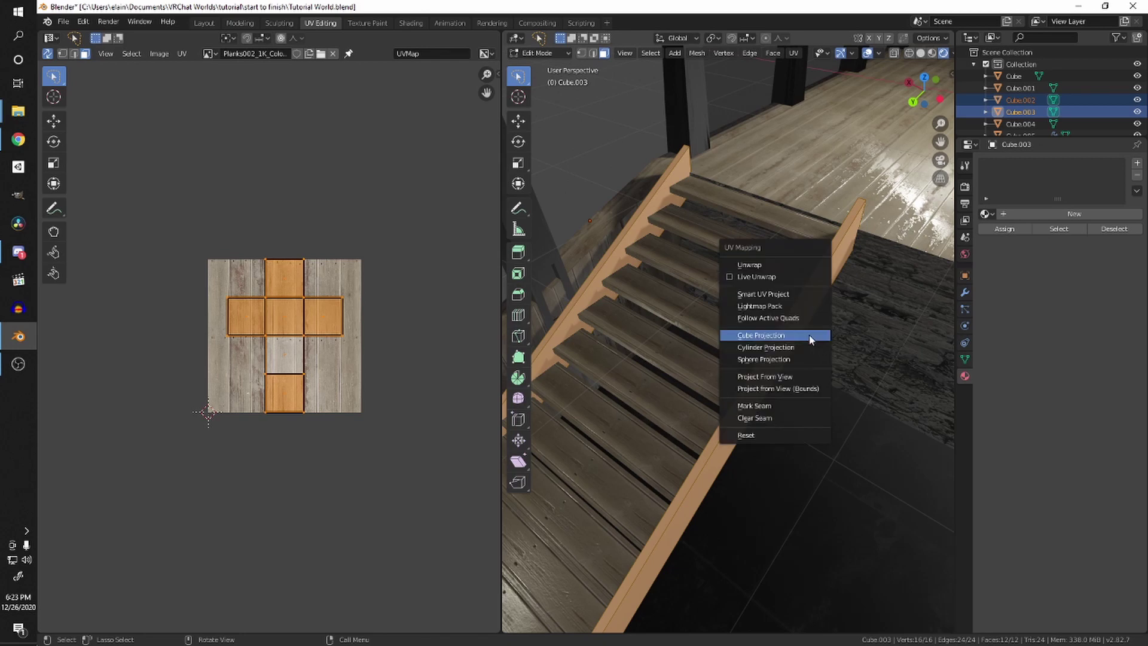
pyautogui.click(809, 335)
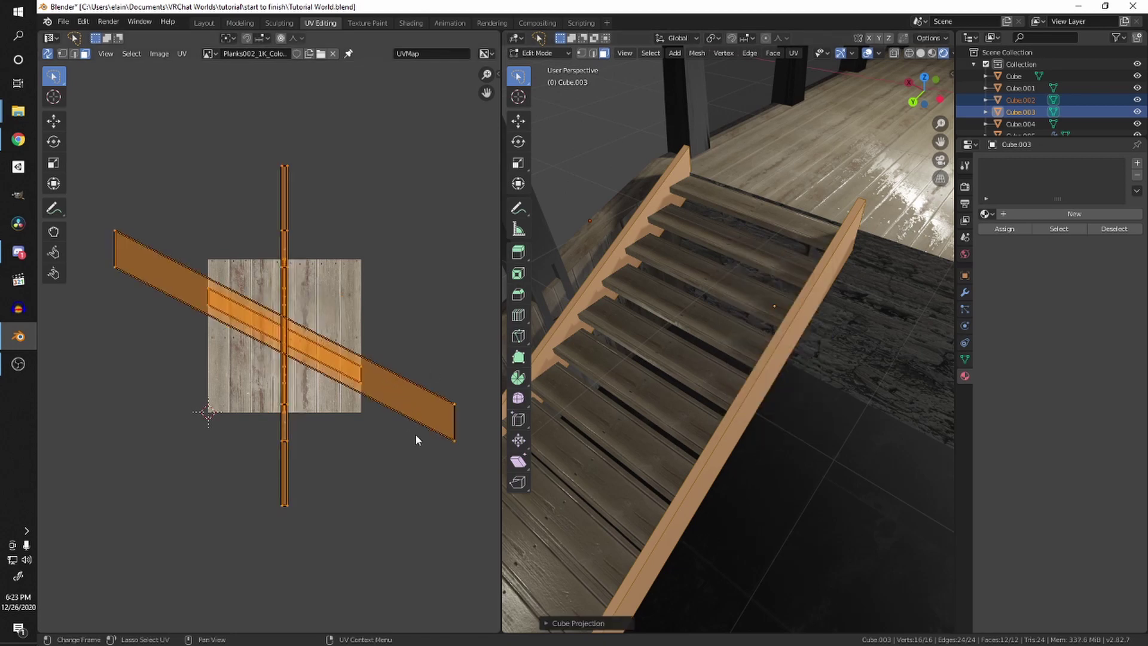
# Step: Rotate the side boards' UVs by -115 degrees to run along the planks and scale them up
pyautogui.press('r')
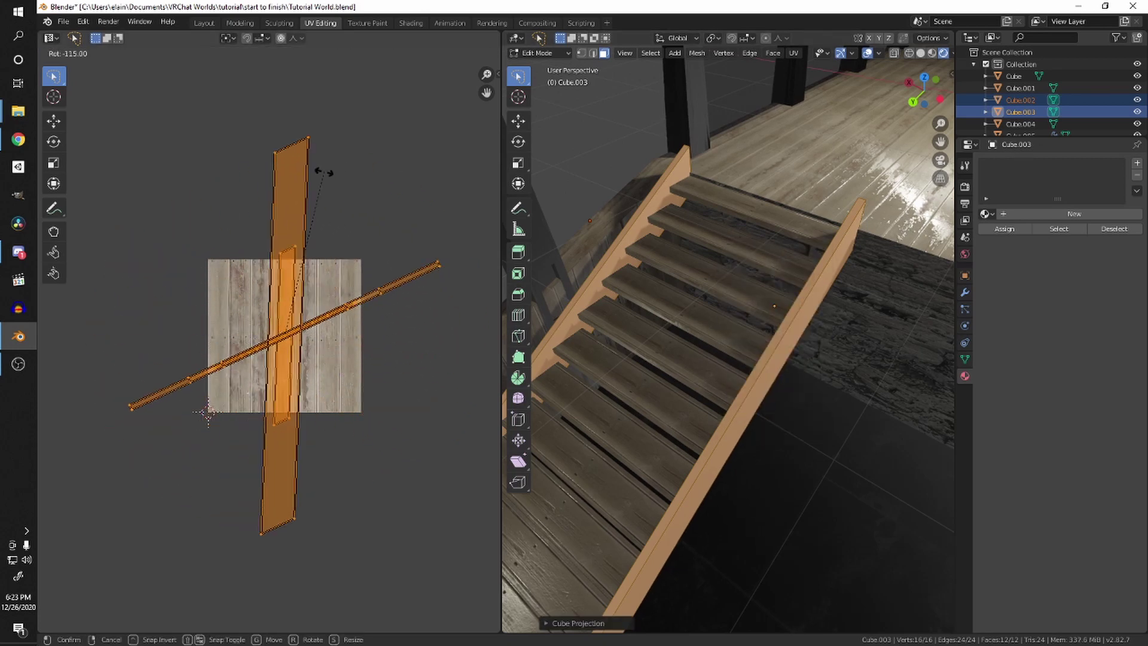
pyautogui.click(323, 172)
pyautogui.moveTo(357, 434); pyautogui.dragTo(338, 358, button='middle')
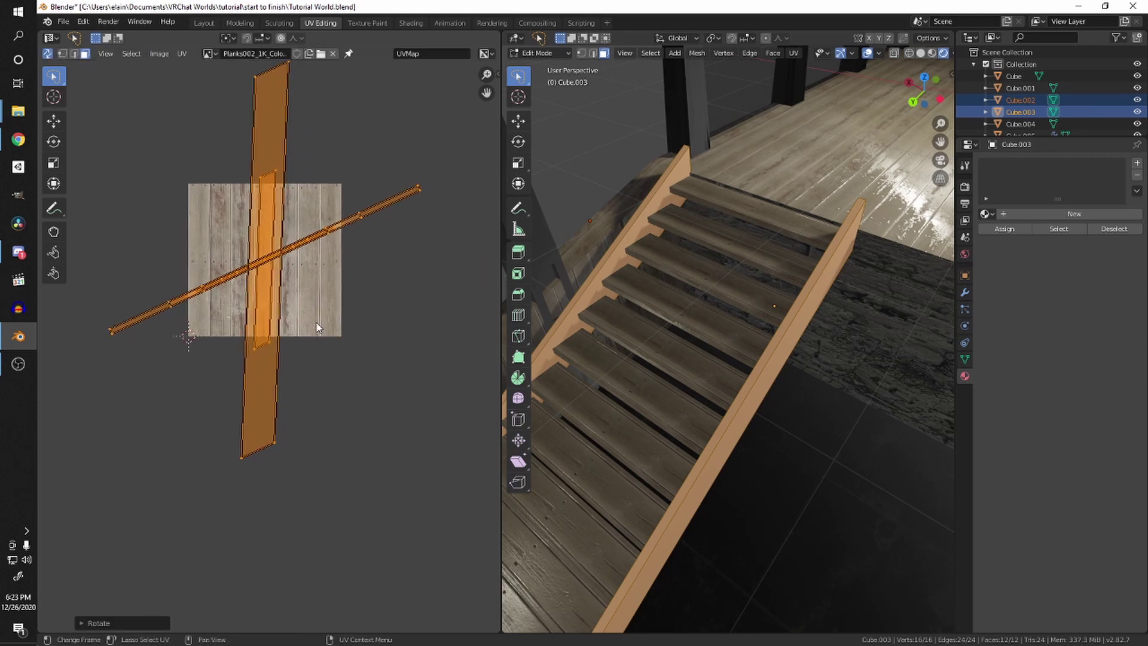
pyautogui.press('s')
pyautogui.click(442, 311)
pyautogui.press('Tab')
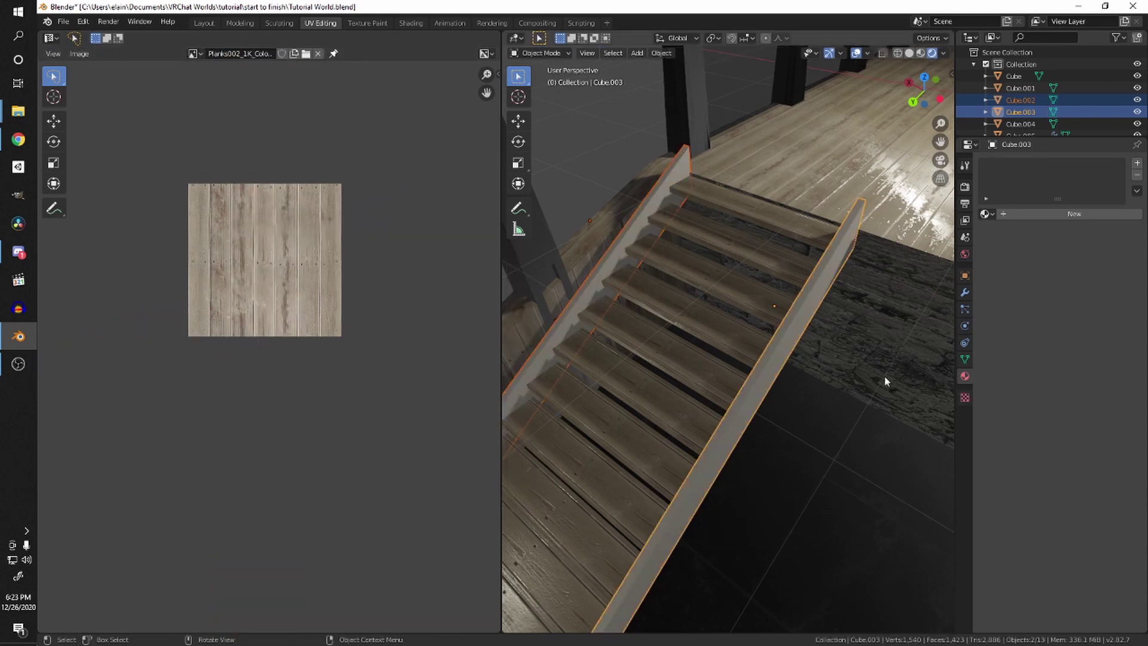
# Step: Assign the plank material to the stair side board farther from the wall
pyautogui.moveTo(884, 381); pyautogui.dragTo(897, 359, button='middle')
pyautogui.click(985, 213)
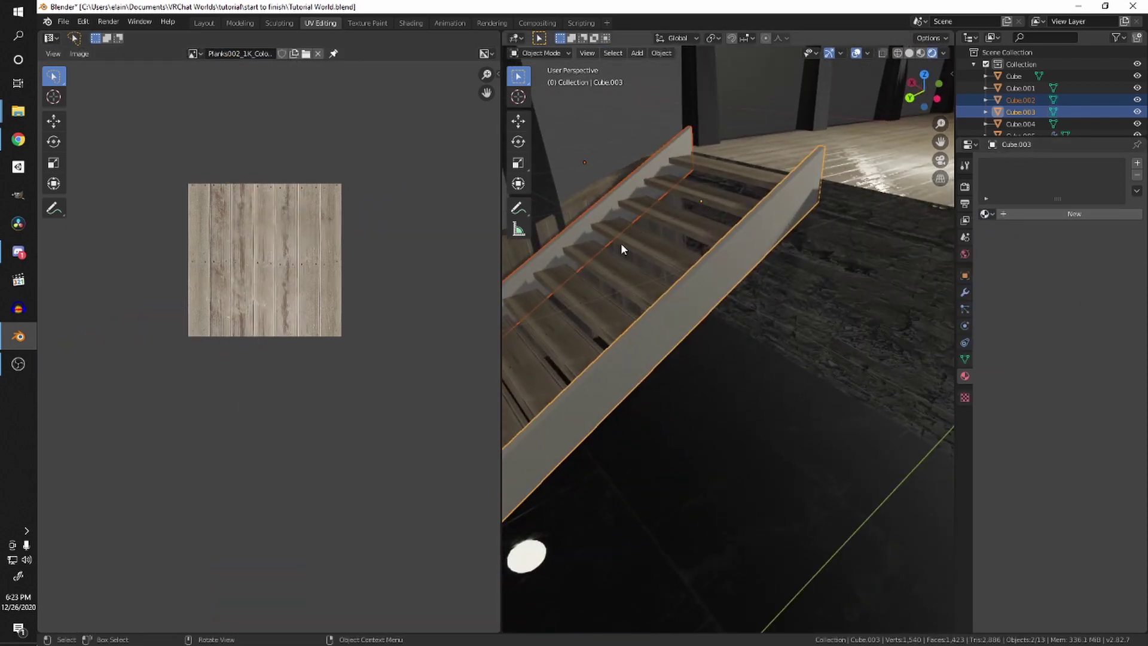
pyautogui.click(986, 214)
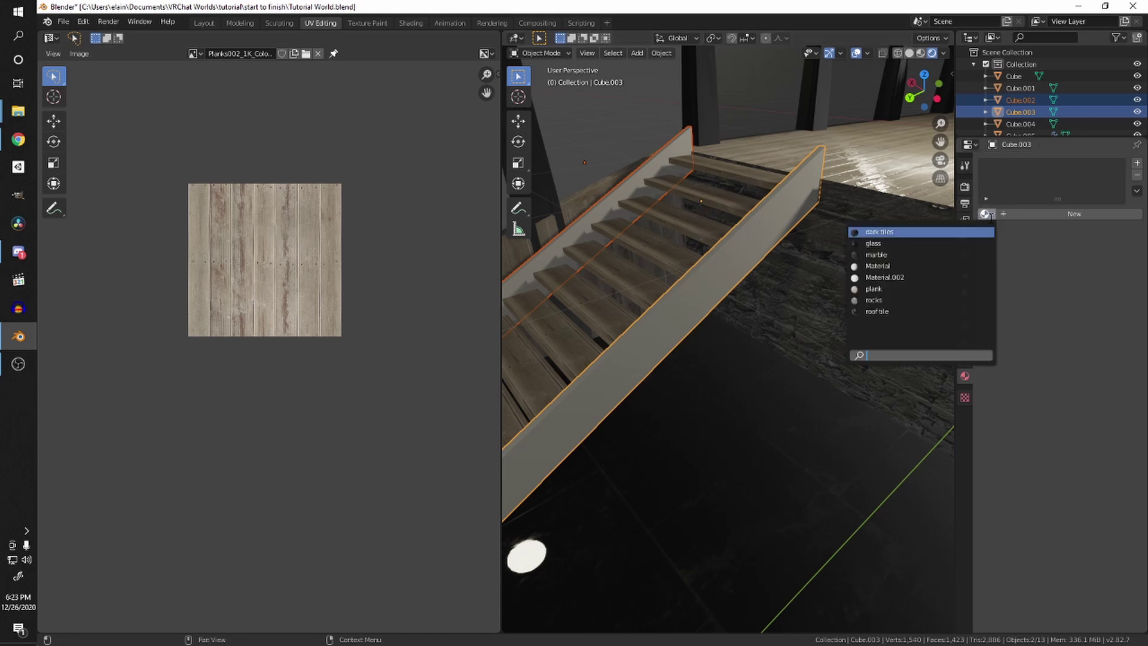
pyautogui.click(886, 276)
pyautogui.click(986, 214)
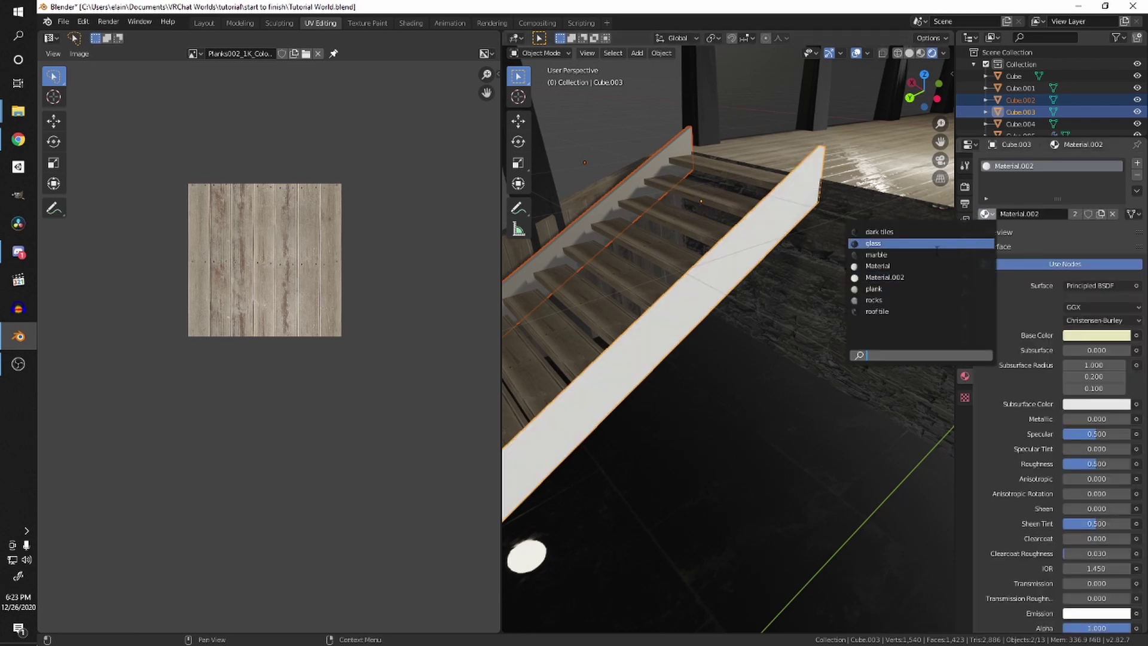
pyautogui.click(876, 284)
# Step: Select the stair side board next to the wall and assign the plank material to it
pyautogui.click(589, 223)
pyautogui.scroll(-4, 589, 239)
pyautogui.moveTo(592, 281); pyautogui.dragTo(657, 328, button='middle')
pyautogui.scroll(4, 773, 325)
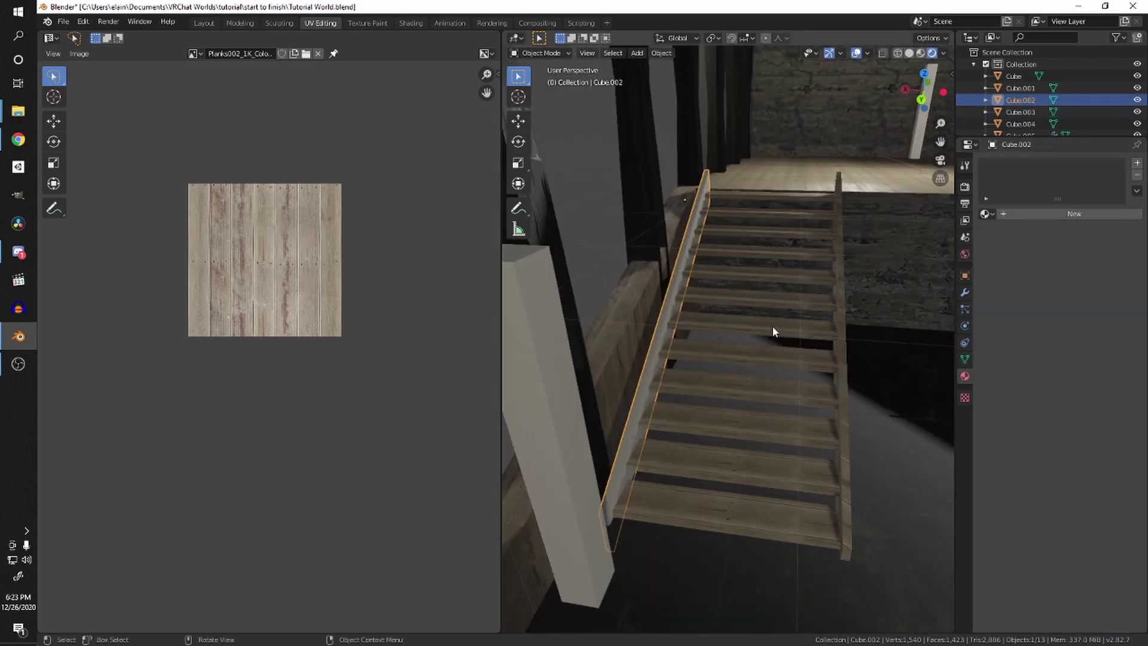
pyautogui.moveTo(773, 325); pyautogui.dragTo(699, 239, button='middle')
pyautogui.scroll(-4, 724, 323)
pyautogui.moveTo(741, 404); pyautogui.dragTo(681, 320, button='middle')
pyautogui.scroll(4, 681, 320)
pyautogui.scroll(-5, 685, 224)
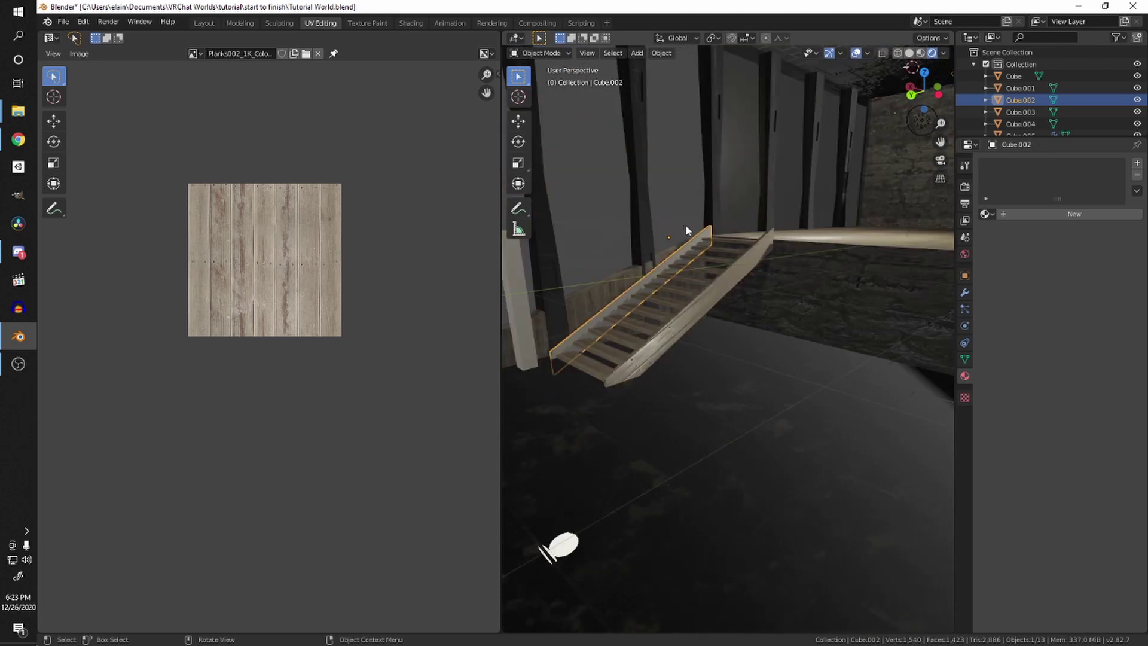
pyautogui.scroll(4, 728, 285)
pyautogui.scroll(-3, 728, 285)
pyautogui.moveTo(719, 284); pyautogui.dragTo(662, 256, button='middle')
pyautogui.click(984, 214)
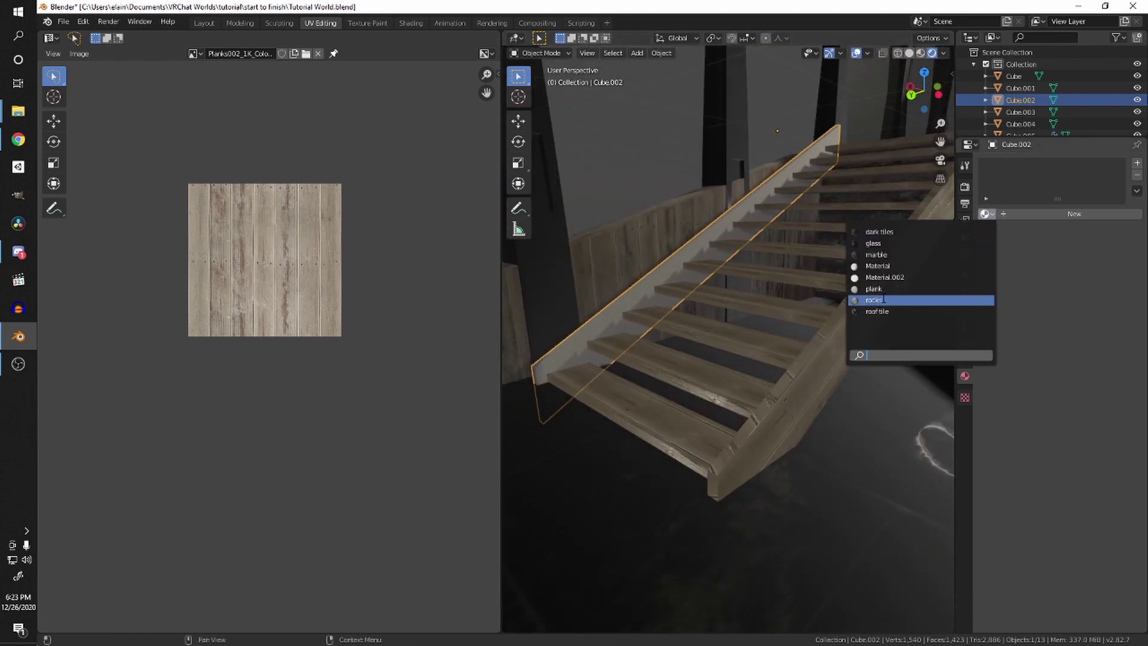
pyautogui.click(863, 299)
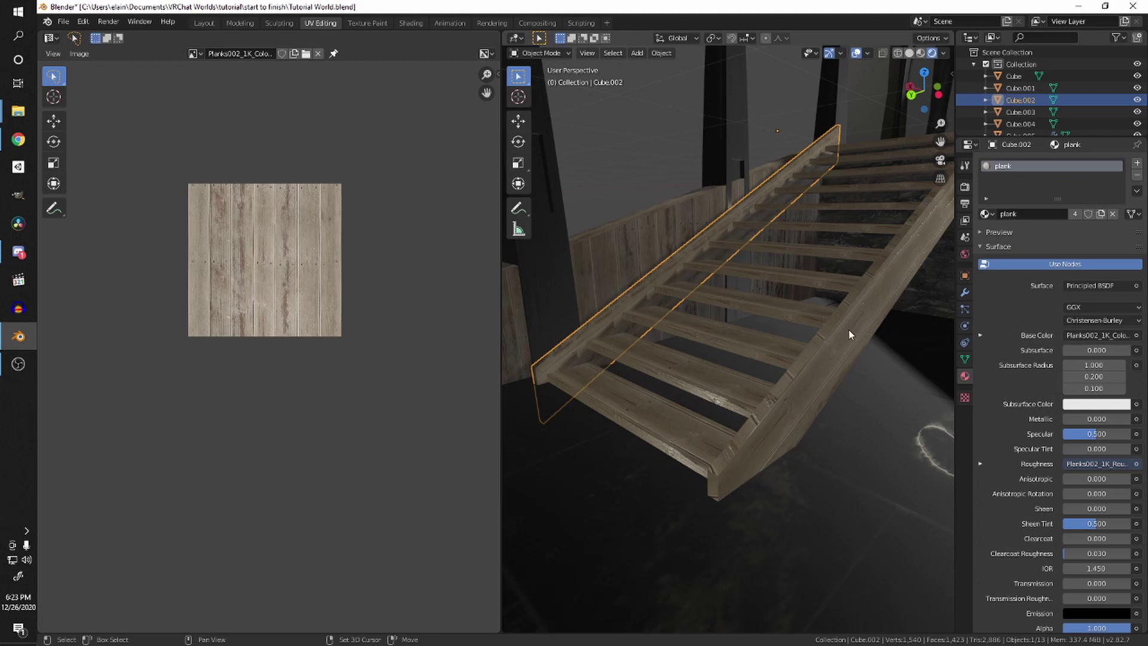
# Step: Select both stair side boards, enter Edit Mode and check how their UVs lie over the plank texture
pyautogui.keyDown('shift'); pyautogui.click(850, 320); pyautogui.keyUp('shift')
pyautogui.moveTo(851, 321); pyautogui.dragTo(762, 350, button='middle')
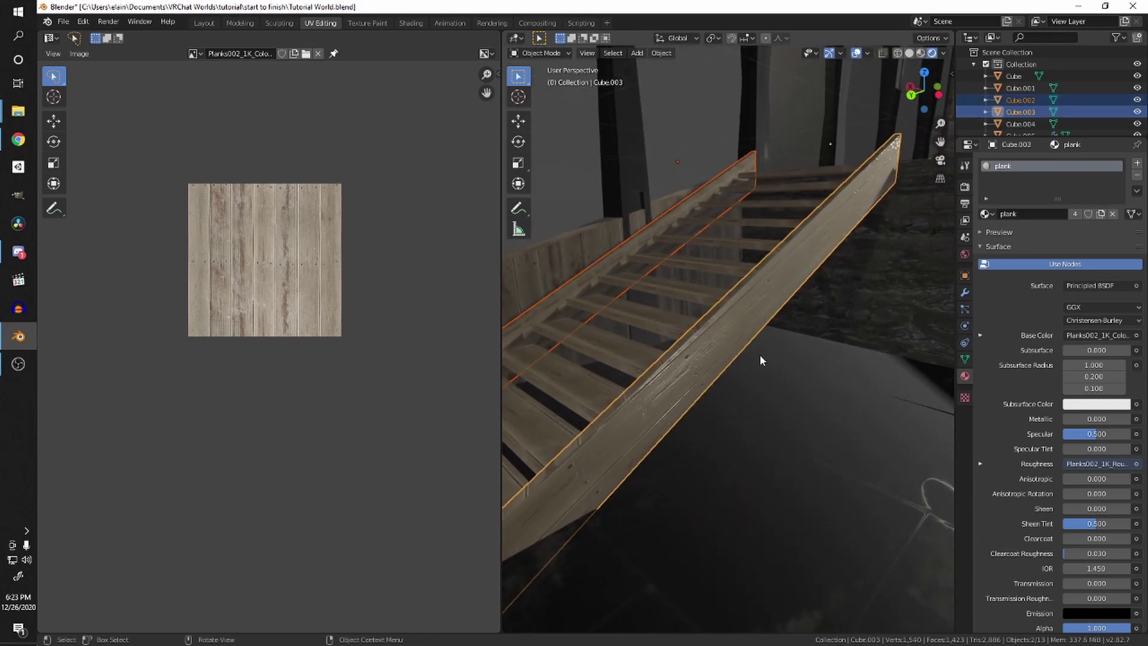
pyautogui.press('Tab')
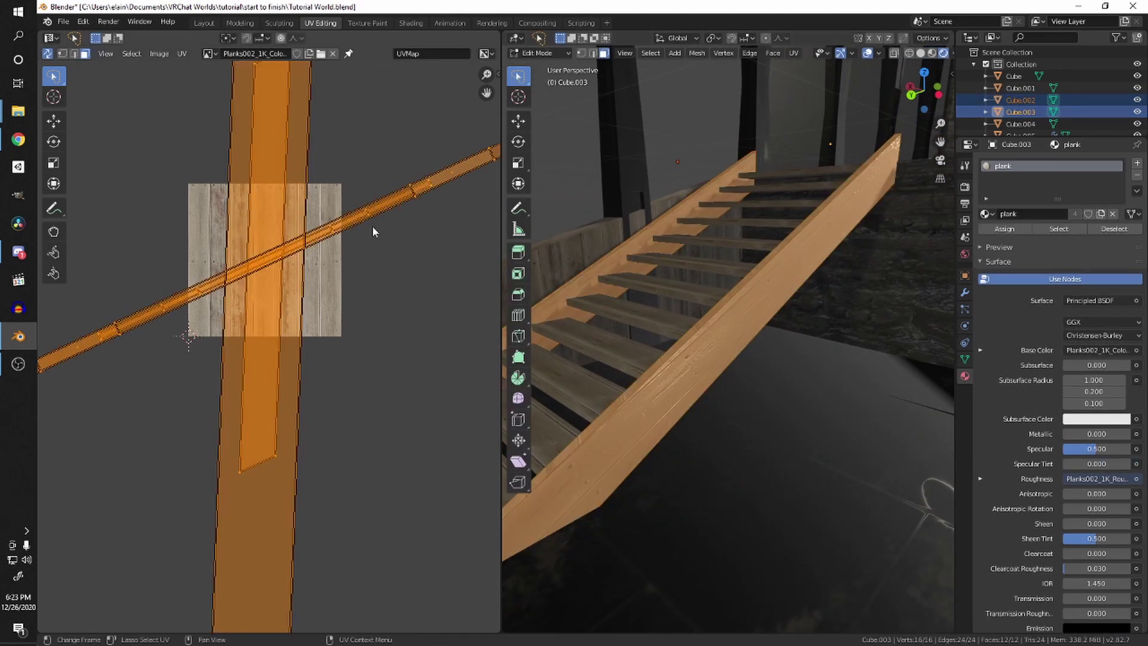
pyautogui.scroll(-2, 245, 270)
pyautogui.moveTo(555, 340); pyautogui.dragTo(653, 335, button='middle')
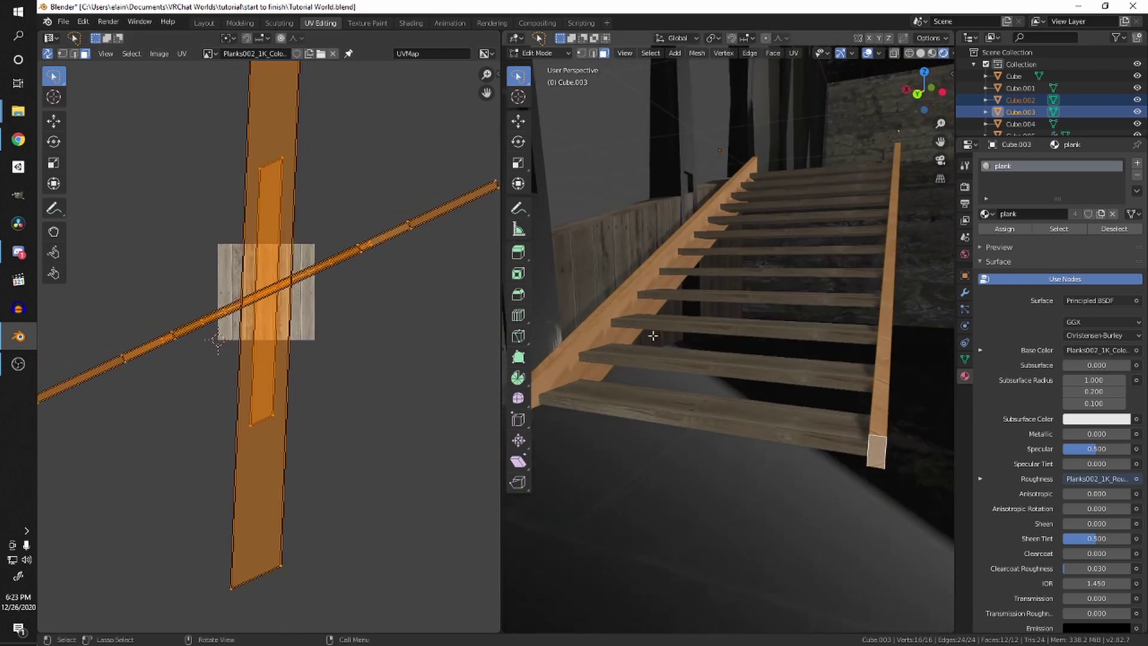
pyautogui.moveTo(893, 361); pyautogui.dragTo(616, 257, button='middle')
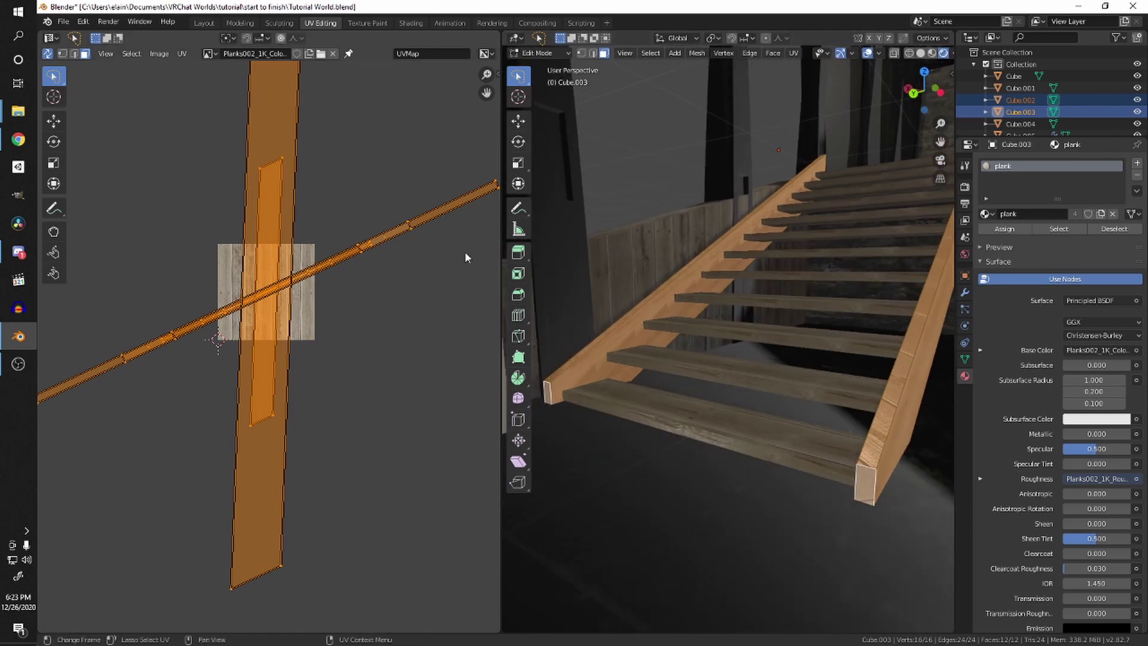
# Step: Select the loops of narrow edge faces around both side boards and rotate their UVs to follow the plank direction
pyautogui.keyDown('alt'); pyautogui.click(861, 467); pyautogui.keyUp('alt')
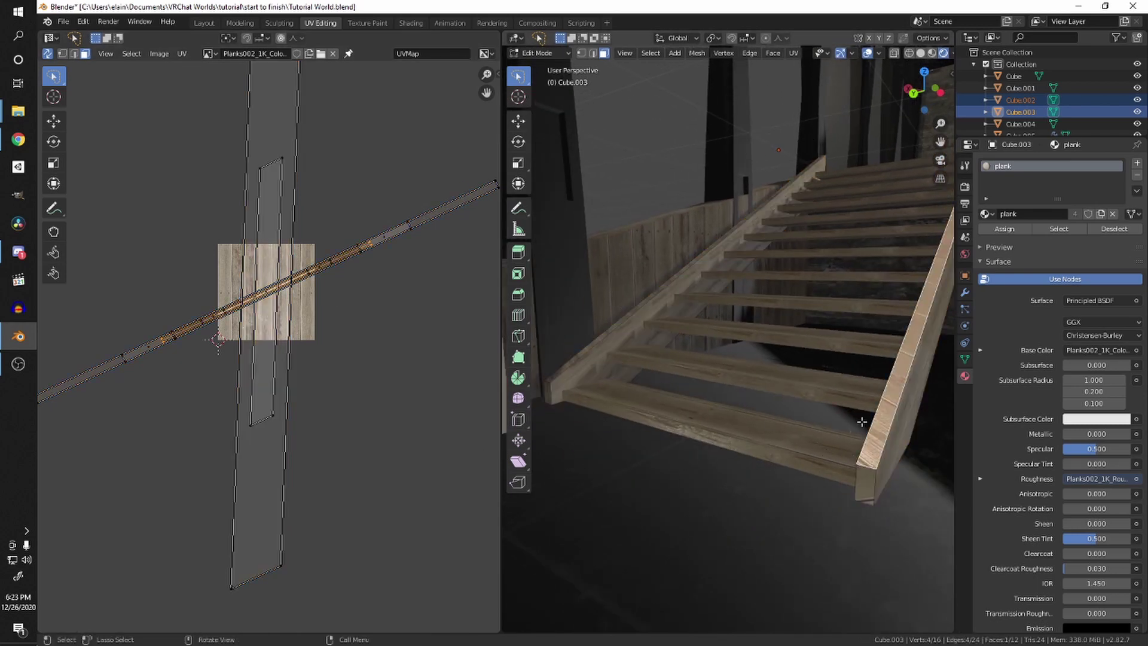
pyautogui.moveTo(863, 422); pyautogui.dragTo(791, 413, button='middle')
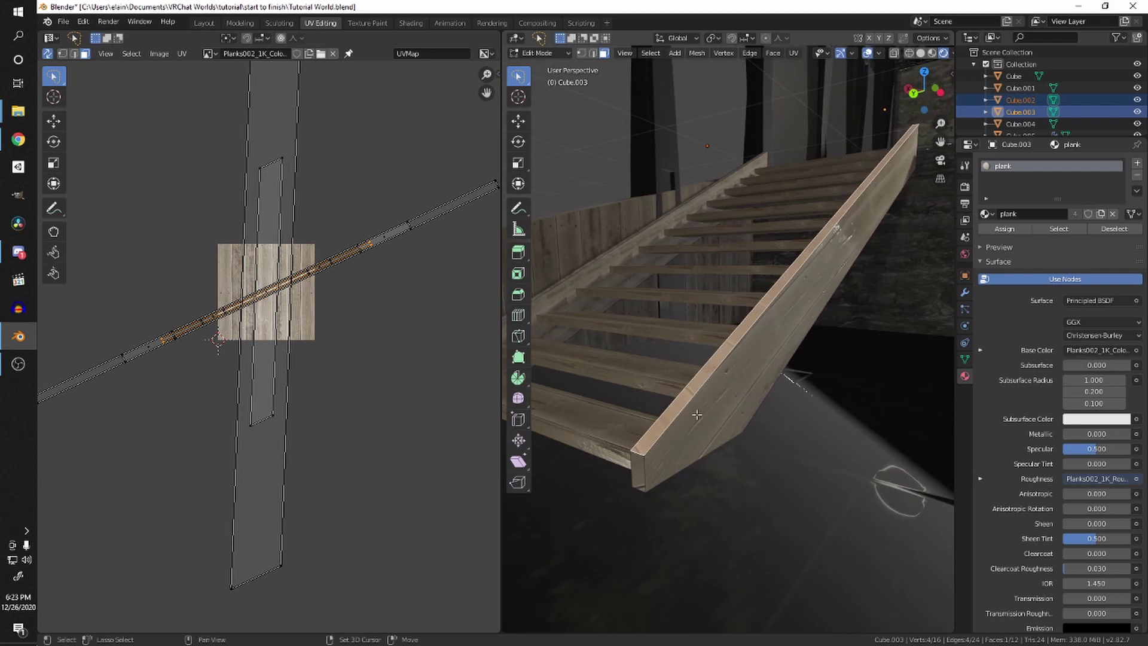
pyautogui.moveTo(726, 384); pyautogui.dragTo(747, 375, button='middle')
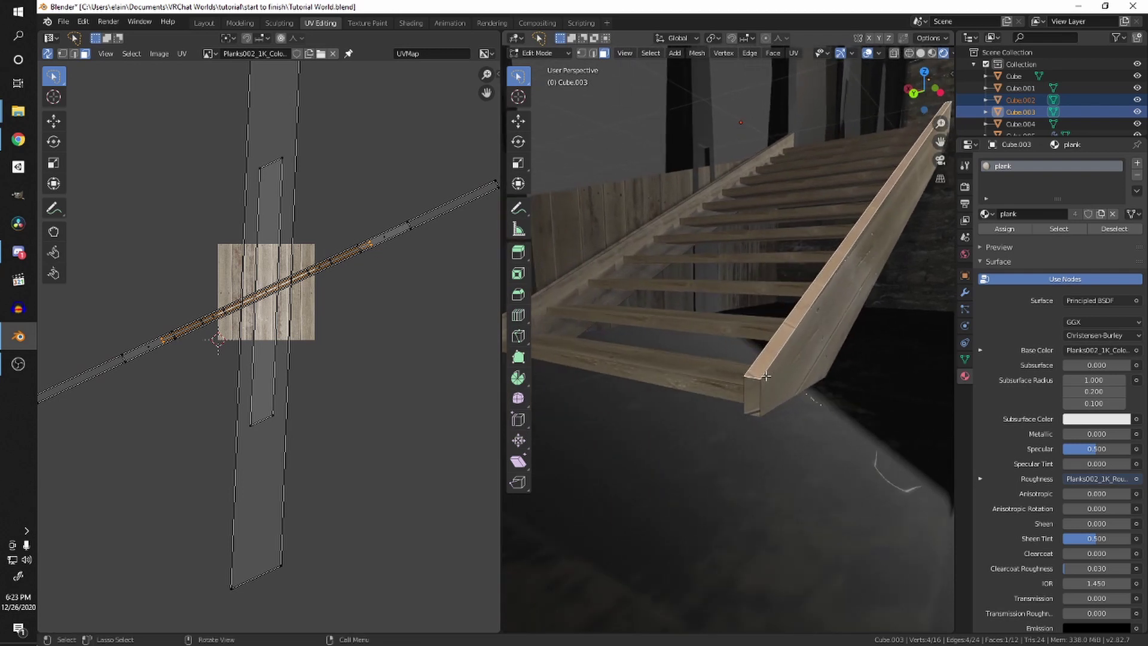
pyautogui.keyDown('alt'); pyautogui.click(749, 378); pyautogui.keyUp('alt')
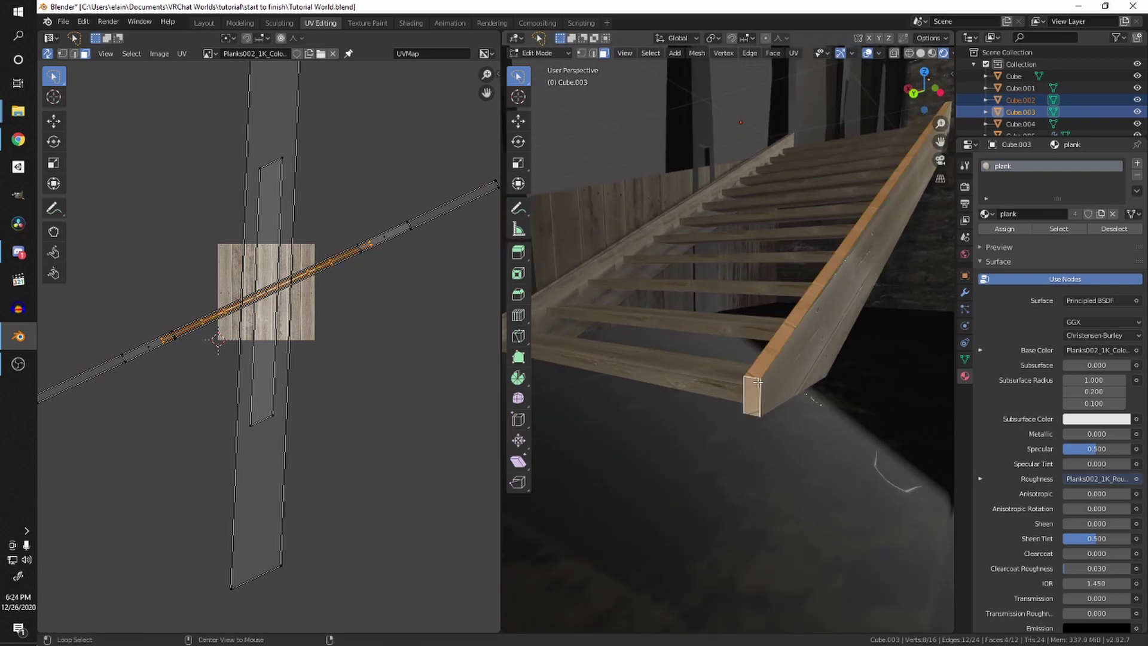
pyautogui.moveTo(757, 383)
pyautogui.mouseDown(button='middle')
pyautogui.moveTo(746, 464)
pyautogui.moveTo(789, 469)
pyautogui.moveTo(732, 494)
pyautogui.moveTo(816, 392)
pyautogui.moveTo(760, 384)
pyautogui.mouseUp(button='middle')
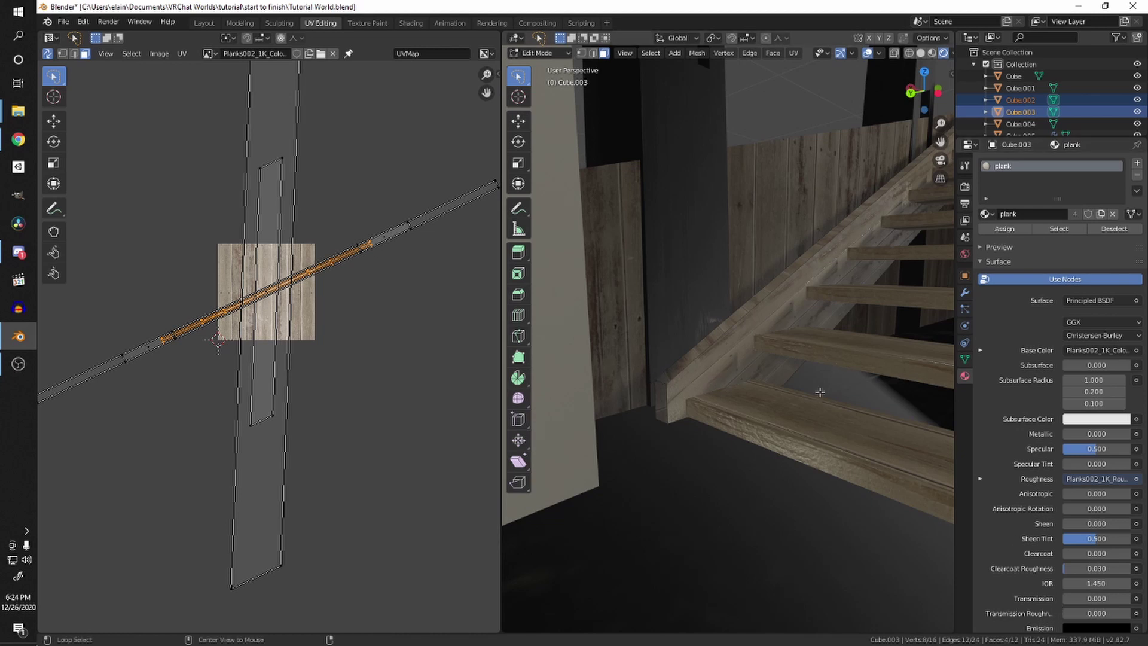
pyautogui.press('l')
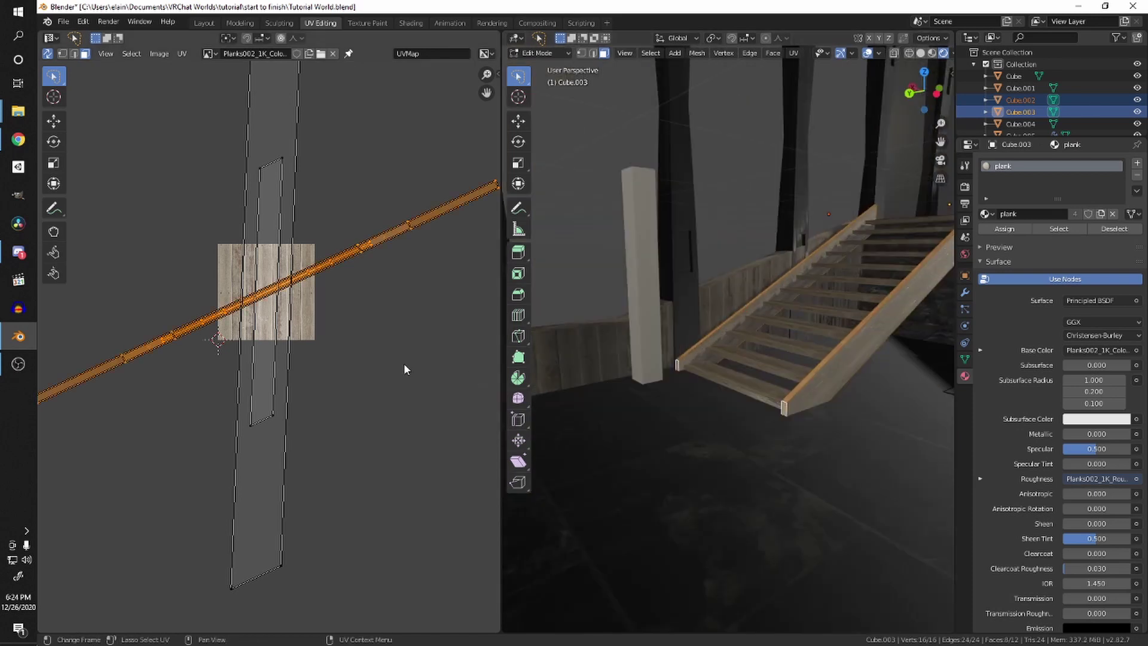
pyautogui.scroll(-1, 372, 368)
pyautogui.press('r')
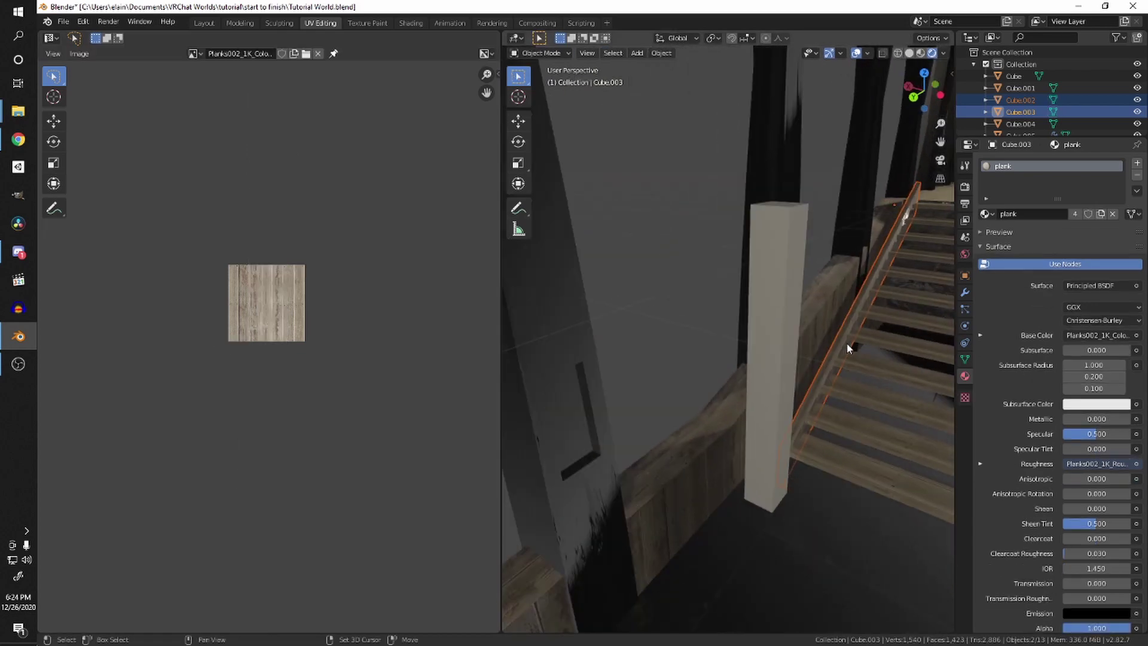
# Step: Select the marble pillars along the window wall beside the stage
pyautogui.scroll(-3, 754, 348)
pyautogui.moveTo(704, 353)
pyautogui.mouseDown(button='middle')
pyautogui.moveTo(753, 348)
pyautogui.moveTo(725, 350)
pyautogui.mouseUp(button='middle')
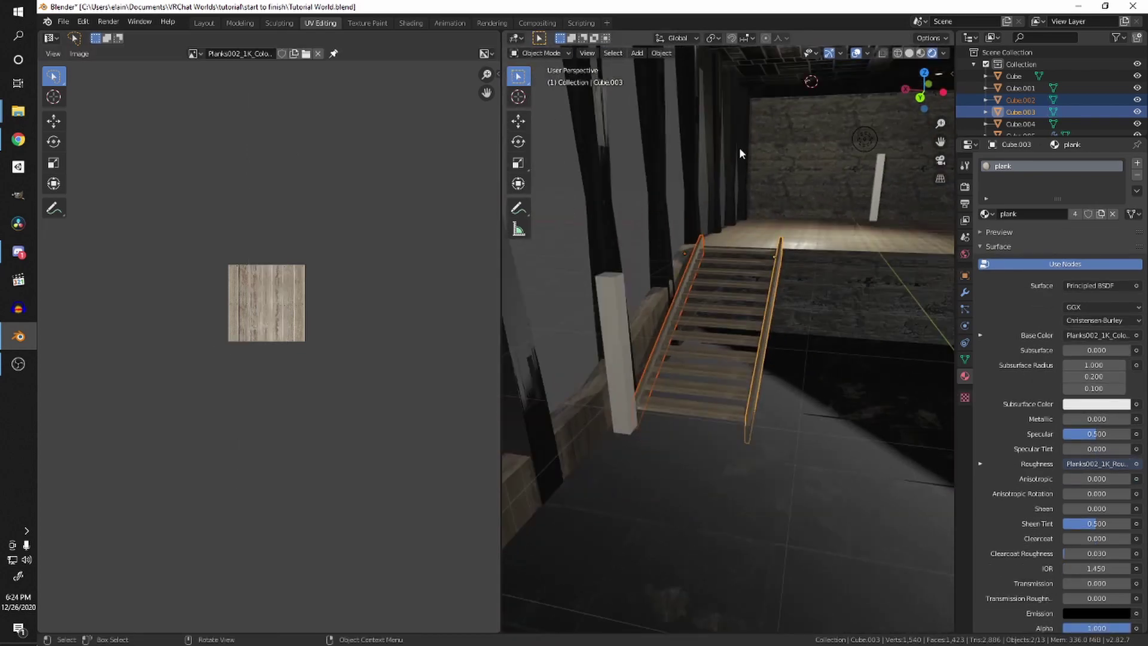
pyautogui.scroll(2, 843, 140)
pyautogui.moveTo(885, 129); pyautogui.dragTo(765, 419, button='middle')
pyautogui.scroll(3, 736, 319)
pyautogui.click(829, 318)
pyautogui.keyDown('shift'); pyautogui.moveTo(822, 377); pyautogui.dragTo(760, 259, button='middle'); pyautogui.keyUp('shift')
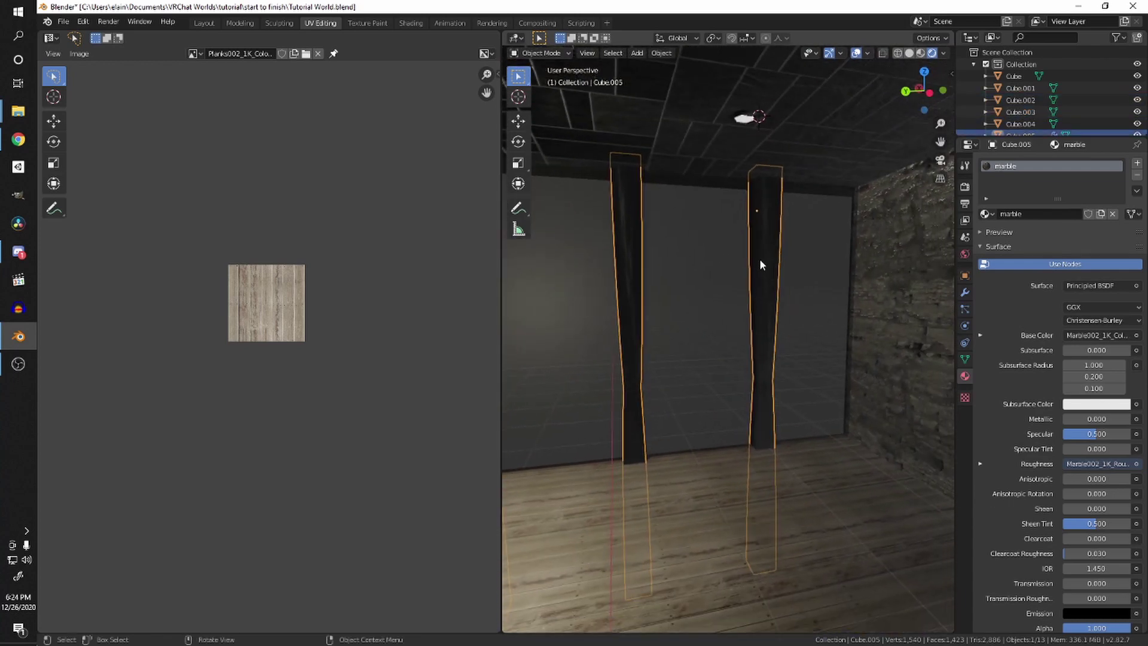
# Step: Remap all faces of the marble pillar with Cube Projection and scale its UVs up about 9.7 times
pyautogui.scroll(2, 763, 261)
pyautogui.press('Tab')
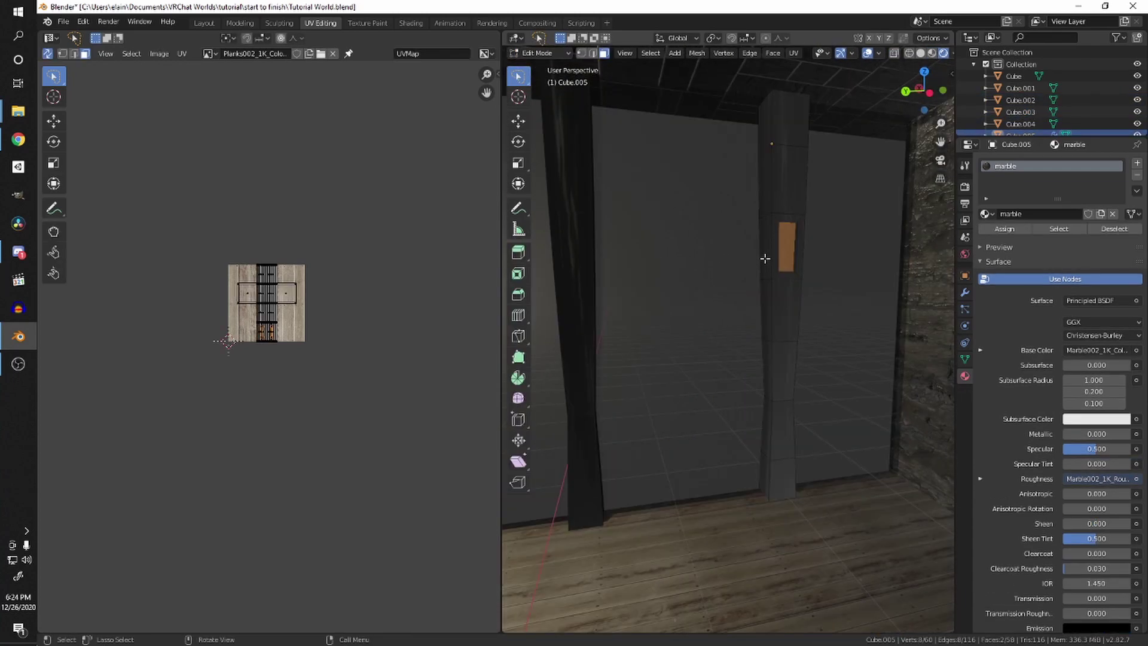
pyautogui.press('a')
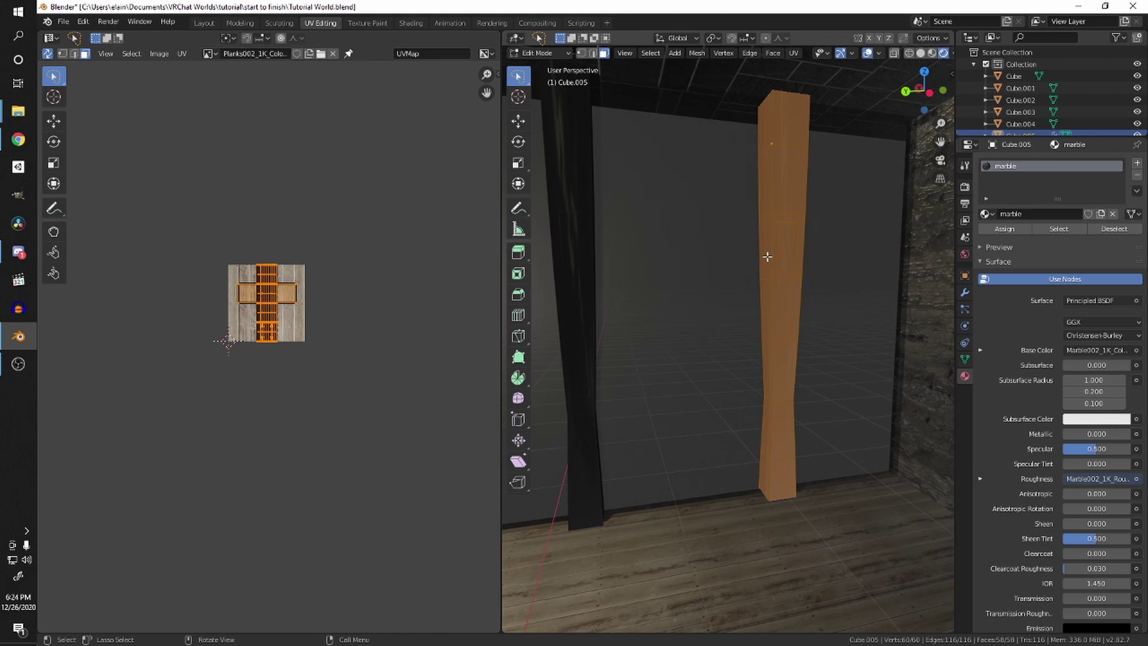
pyautogui.press('u')
pyautogui.click(807, 224)
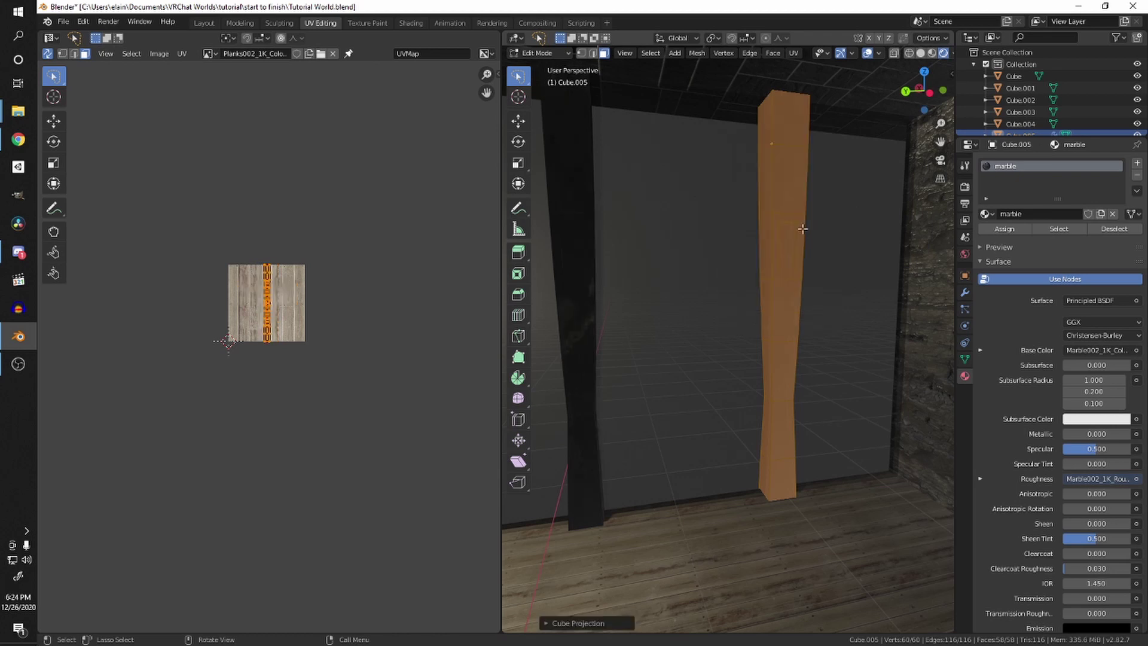
pyautogui.press('s')
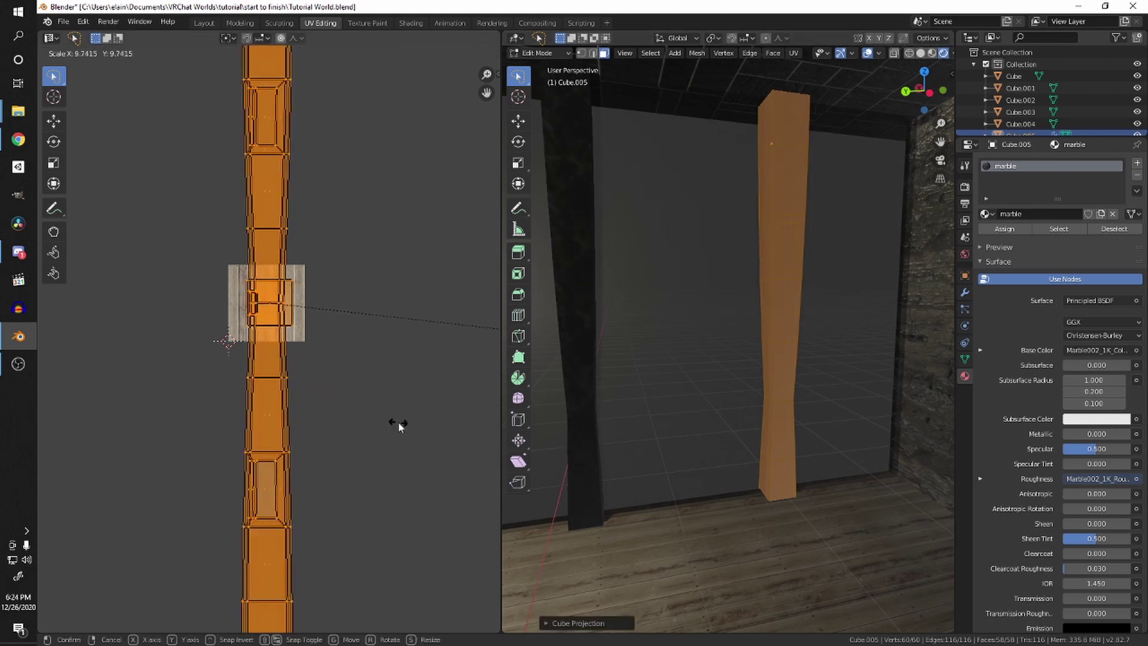
pyautogui.click(400, 427)
pyautogui.press('Tab')
pyautogui.scroll(1, 803, 319)
pyautogui.keyDown('shift'); pyautogui.moveTo(789, 218); pyautogui.dragTo(784, 242, button='middle'); pyautogui.keyUp('shift')
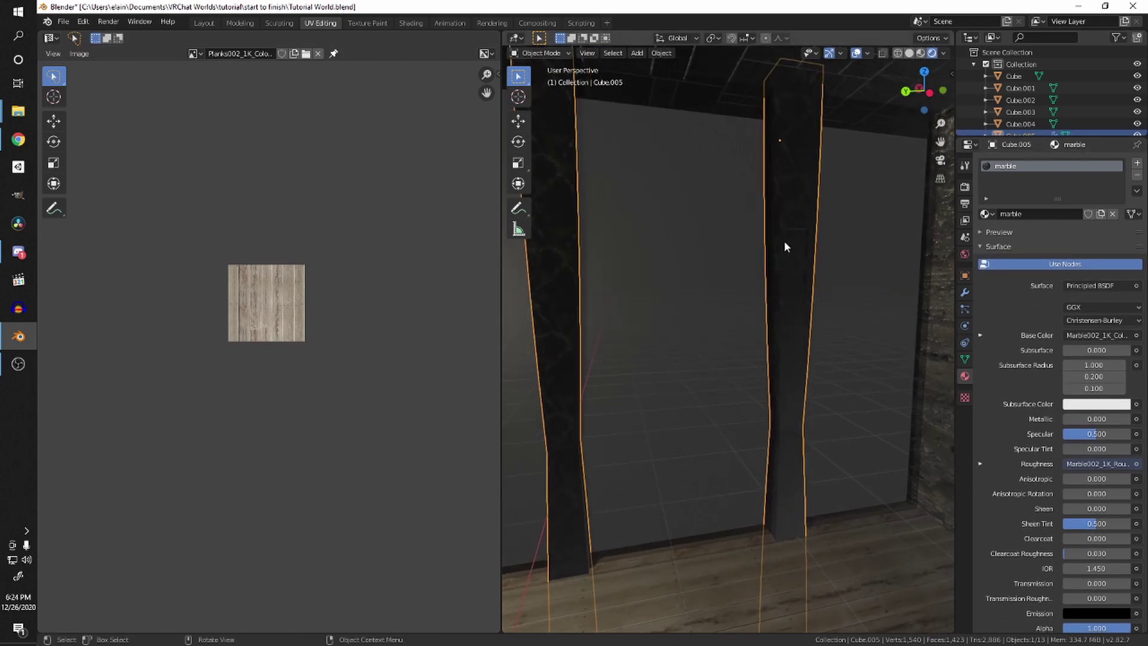
# Step: Add a second material slot with Material.002 to the pillar and assign it to both inset panel faces
pyautogui.press('Tab')
pyautogui.click(780, 266)
pyautogui.moveTo(782, 335); pyautogui.dragTo(705, 281, button='middle')
pyautogui.keyDown('shift'); pyautogui.click(769, 130); pyautogui.keyUp('shift')
pyautogui.scroll(3, 698, 359)
pyautogui.moveTo(697, 359); pyautogui.dragTo(810, 269, button='middle')
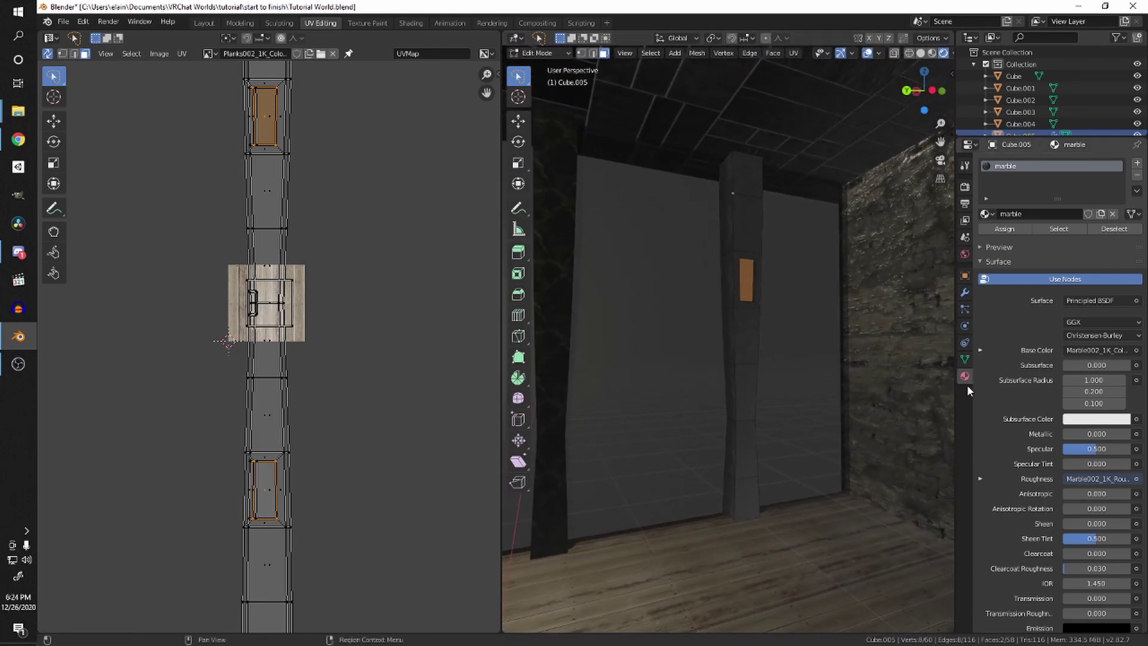
pyautogui.click(1137, 164)
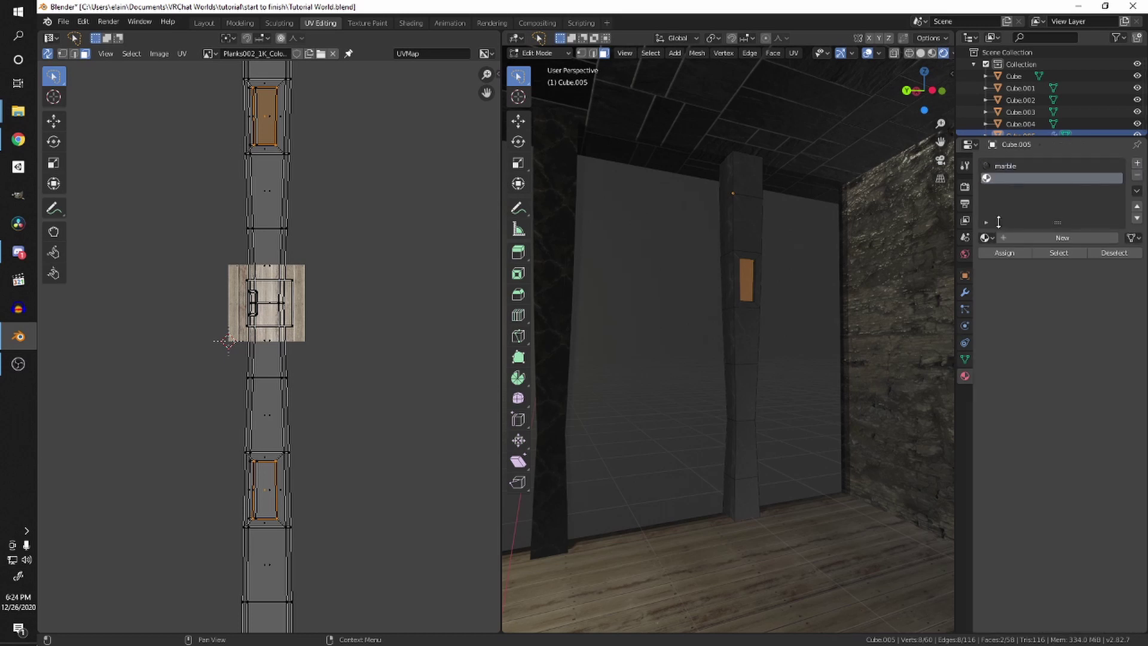
pyautogui.click(985, 237)
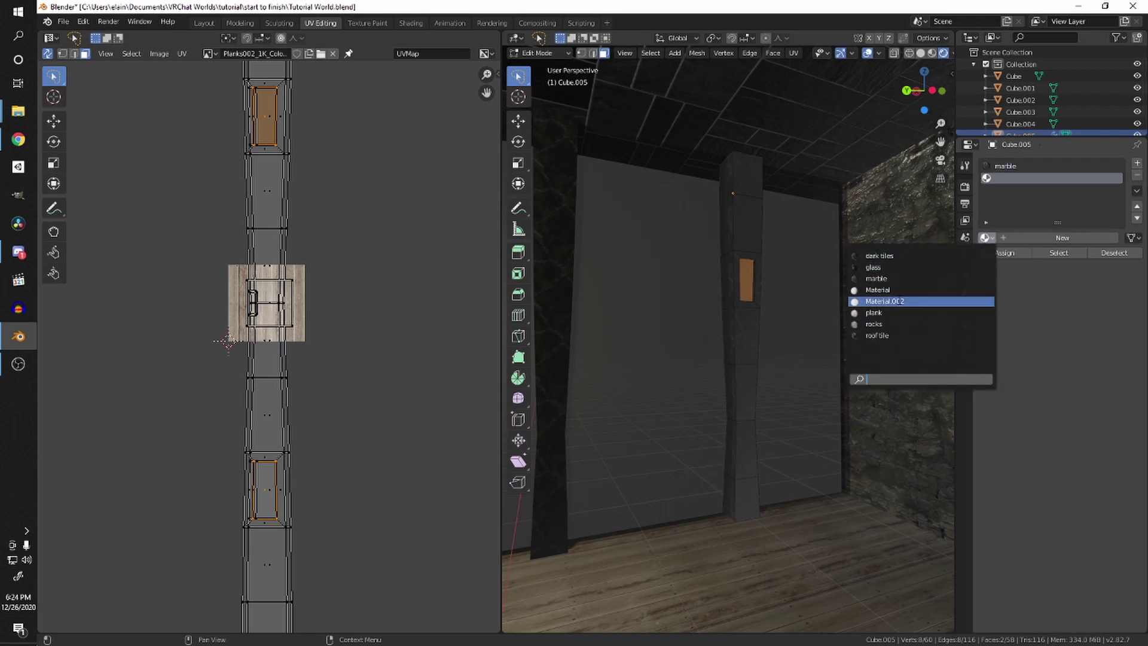
pyautogui.click(897, 301)
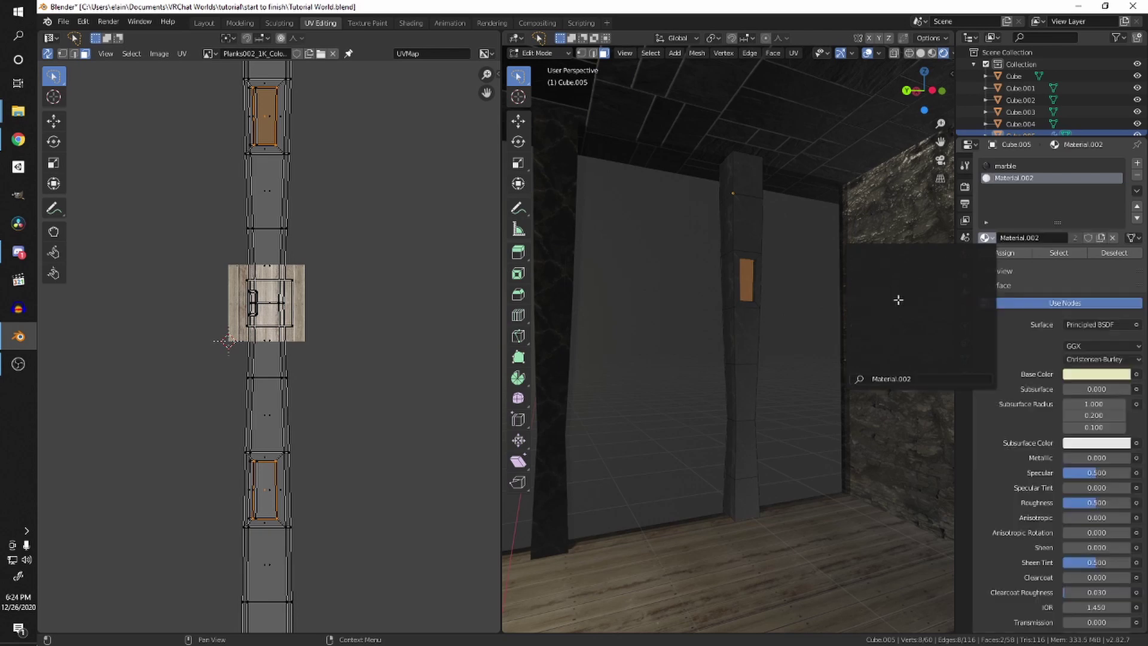
pyautogui.click(1003, 252)
pyautogui.press('Tab')
pyautogui.moveTo(802, 258); pyautogui.dragTo(732, 246, button='middle')
pyautogui.hotkey('alt', 'a')
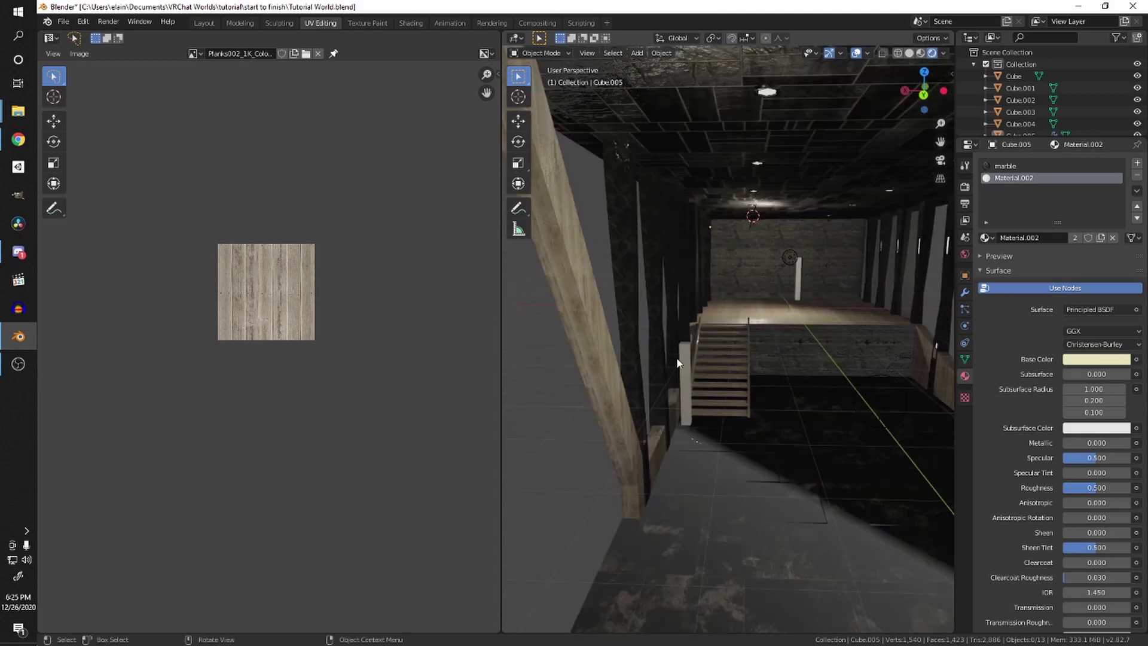
# Step: Switch to the Modeling workspace with Rendered shading and inspect the building from outside and inside
pyautogui.click(240, 22)
pyautogui.moveTo(717, 321); pyautogui.dragTo(835, 122, button='middle')
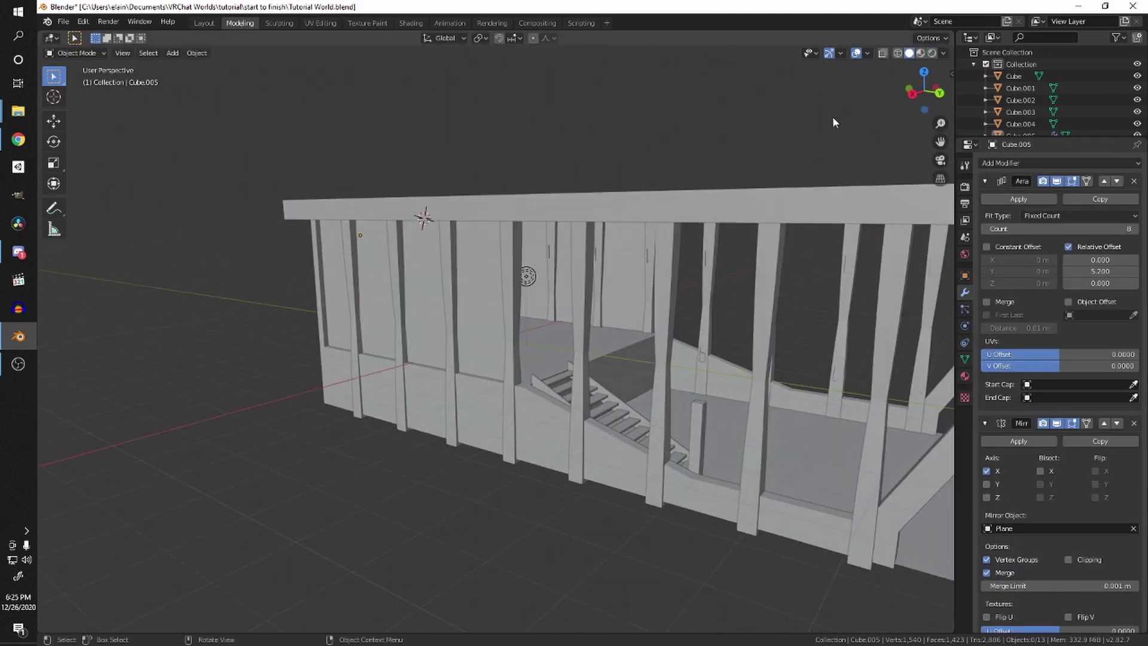
pyautogui.moveTo(631, 73); pyautogui.dragTo(892, 75, button='middle')
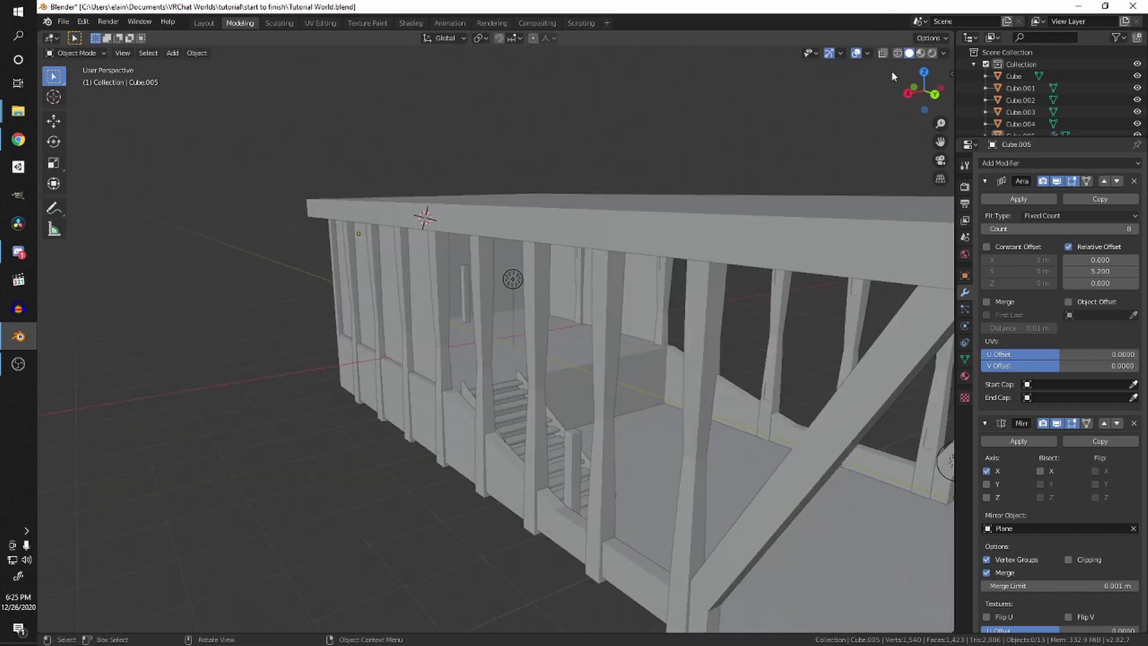
pyautogui.click(933, 53)
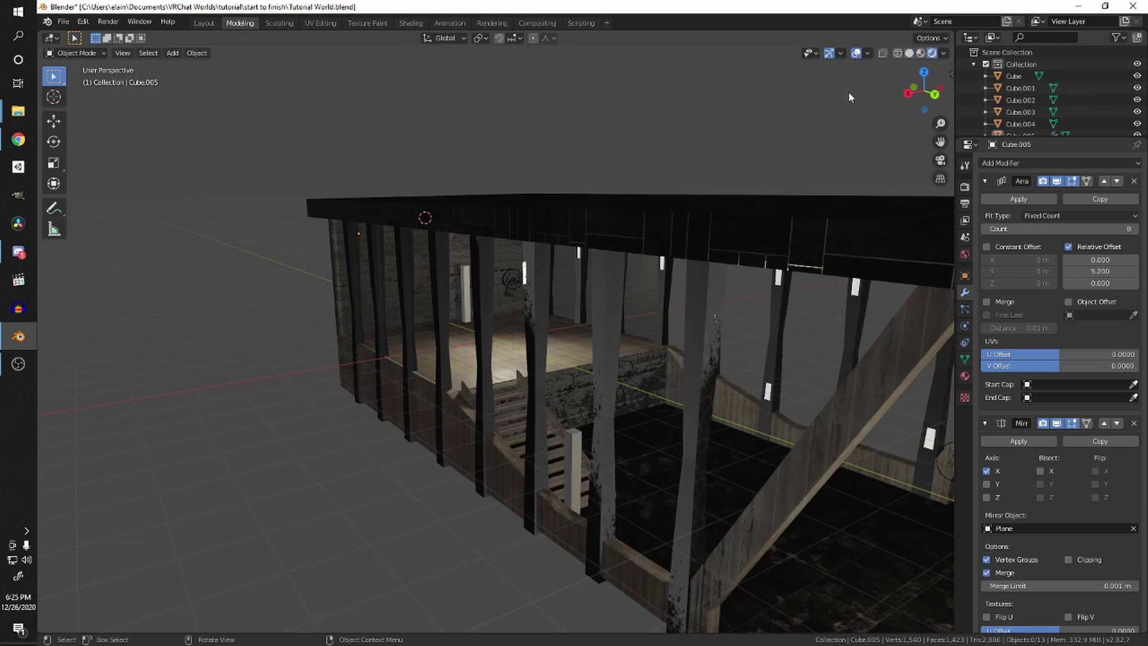
pyautogui.moveTo(849, 96); pyautogui.dragTo(493, 247, button='middle')
pyautogui.scroll(5, 484, 263)
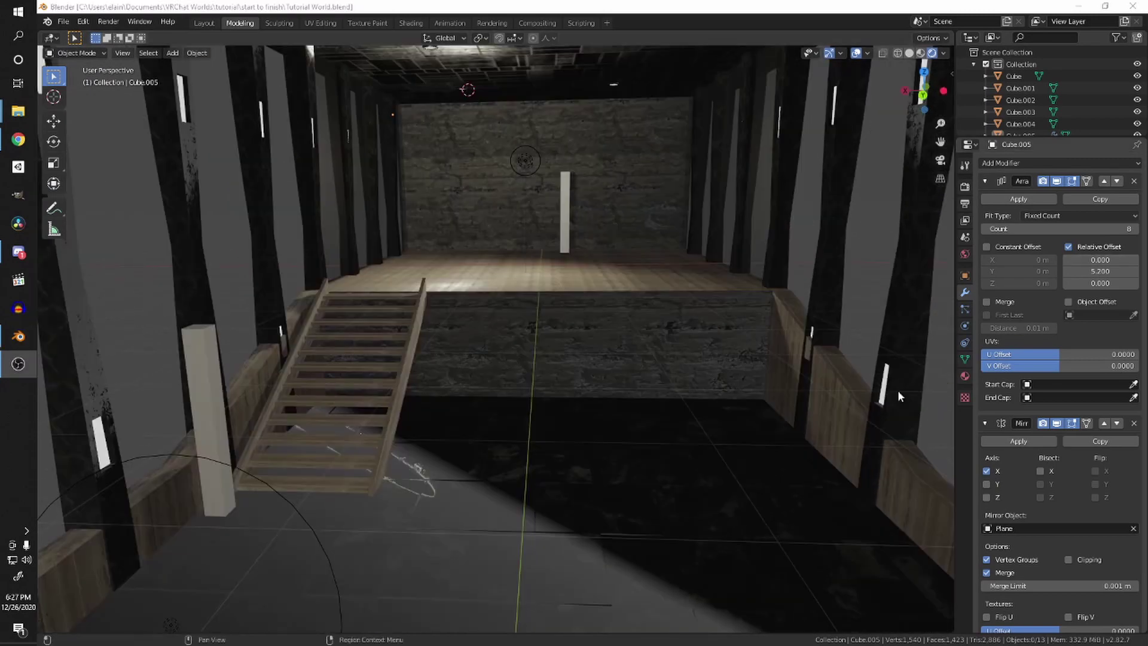
pyautogui.scroll(-2, 724, 303)
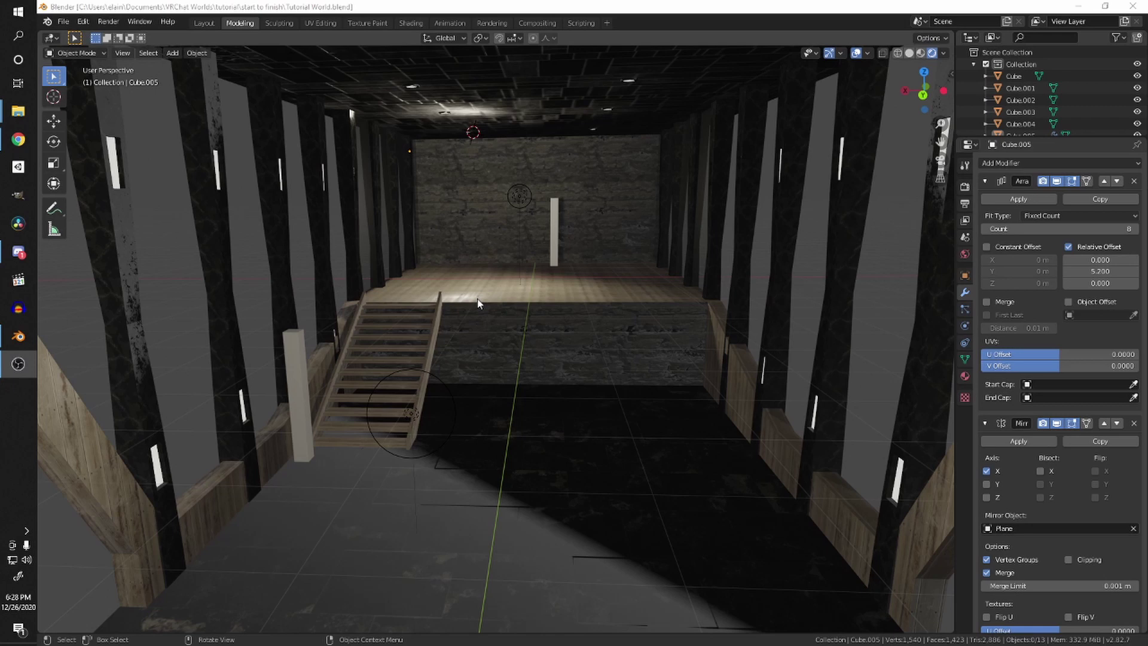
pyautogui.moveTo(485, 290); pyautogui.dragTo(504, 397, button='middle')
# Step: Move the whole pillar mesh slightly along the X axis towards the room's interior and check it from outside
pyautogui.click(504, 396)
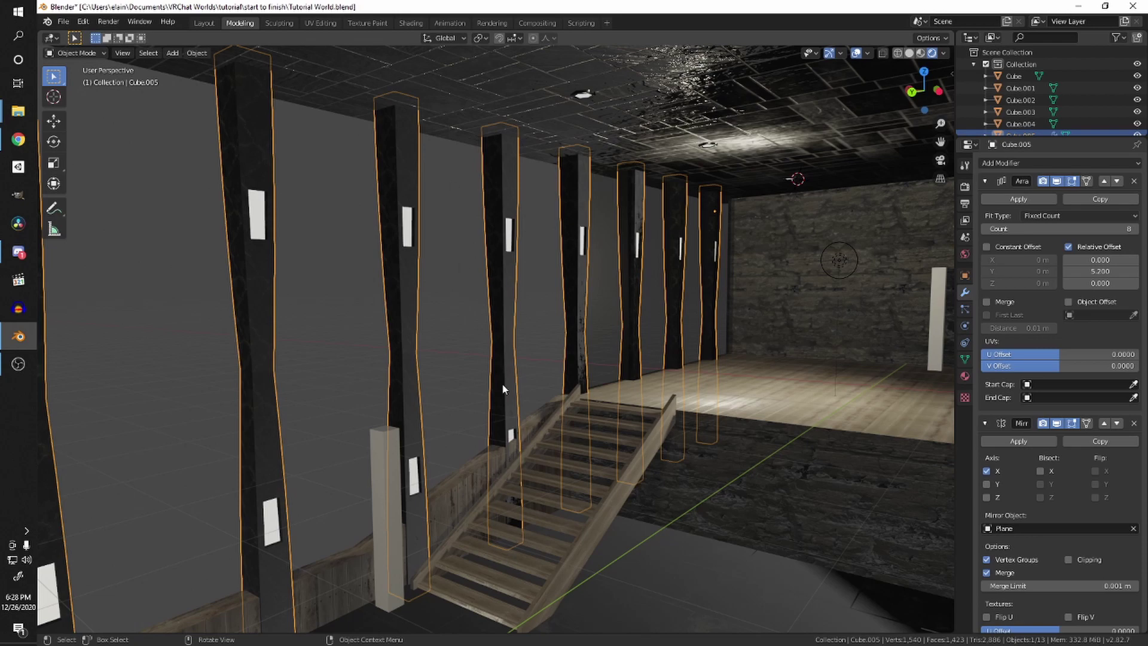
pyautogui.moveTo(503, 390)
pyautogui.mouseDown(button='middle')
pyautogui.moveTo(687, 466)
pyautogui.moveTo(482, 379)
pyautogui.moveTo(476, 397)
pyautogui.moveTo(490, 373)
pyautogui.mouseUp(button='middle')
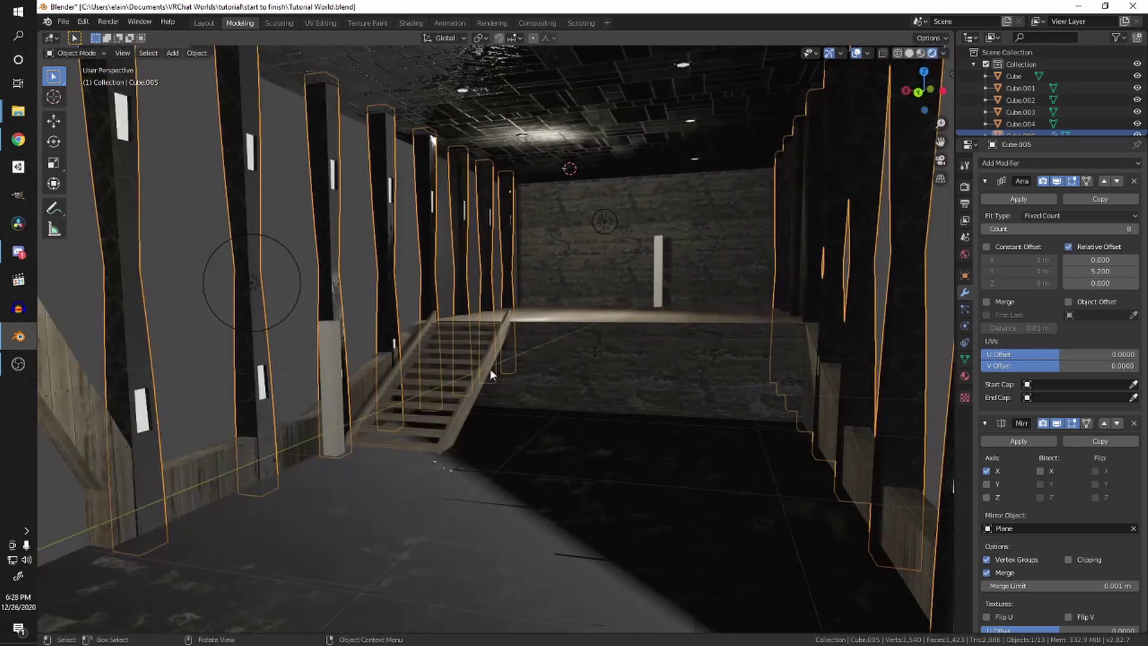
pyautogui.press('Tab')
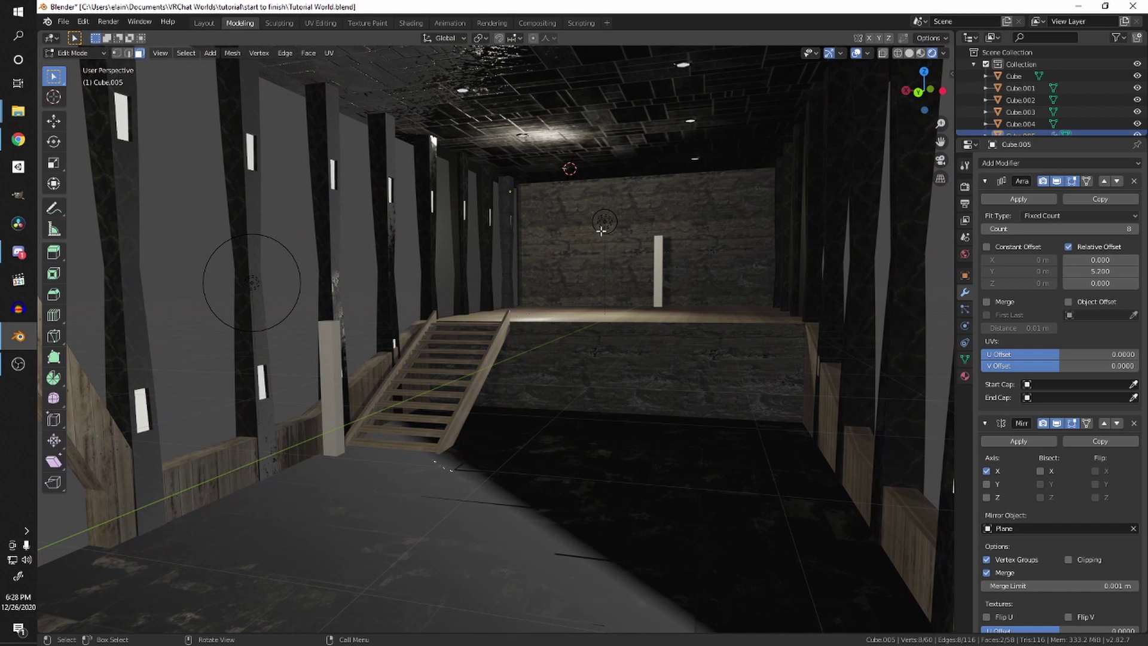
pyautogui.press('a')
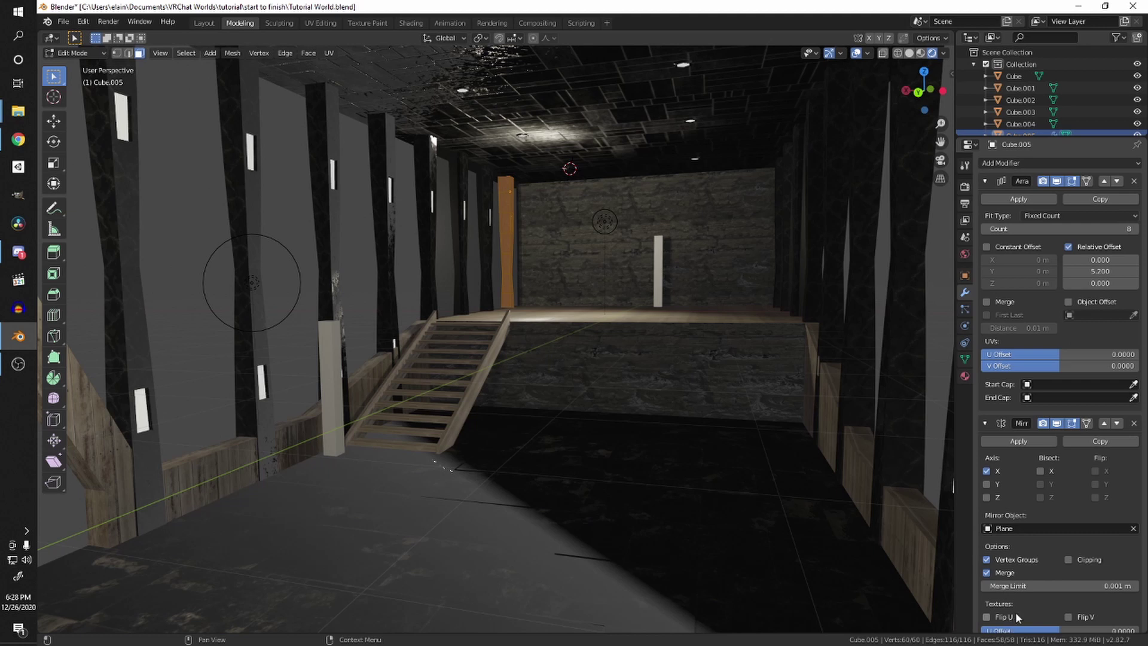
pyautogui.press('g')
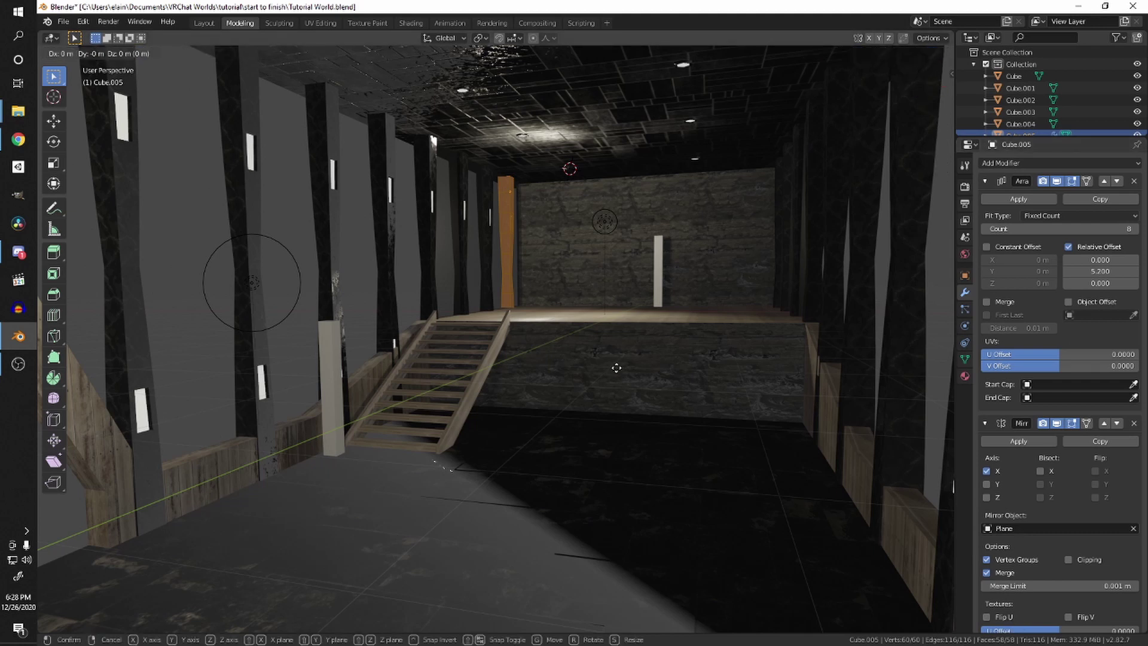
pyautogui.press('x')
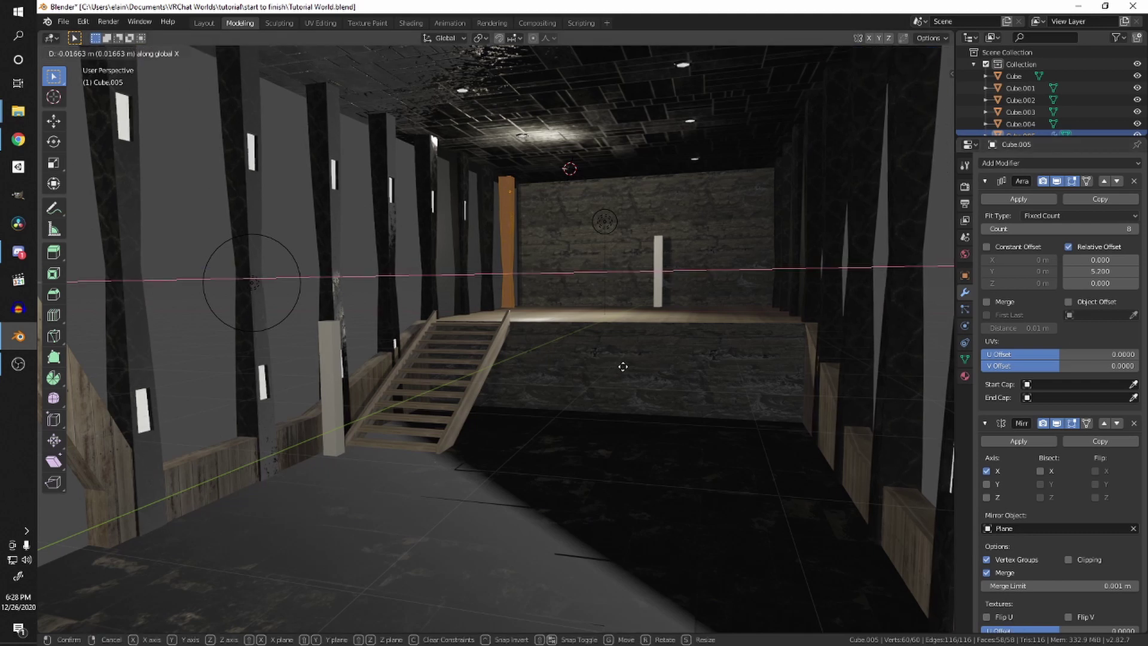
pyautogui.click(639, 363)
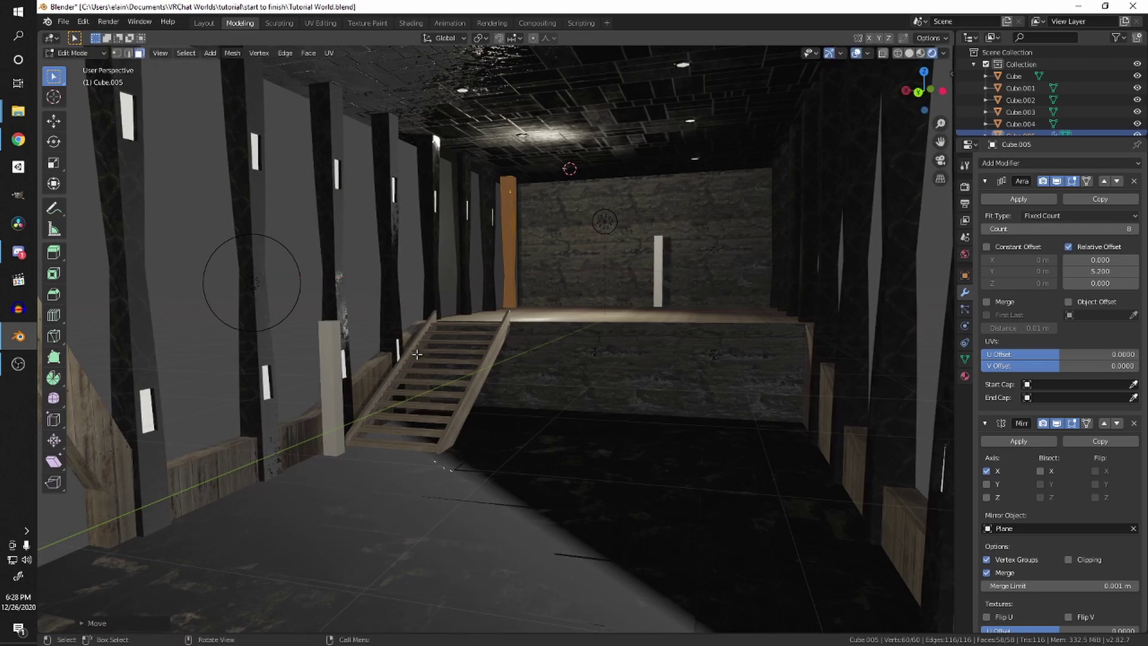
pyautogui.press('Tab')
pyautogui.moveTo(404, 359); pyautogui.dragTo(604, 418, button='middle')
pyautogui.keyDown('shift'); pyautogui.moveTo(604, 418); pyautogui.dragTo(478, 444, button='middle'); pyautogui.keyUp('shift')
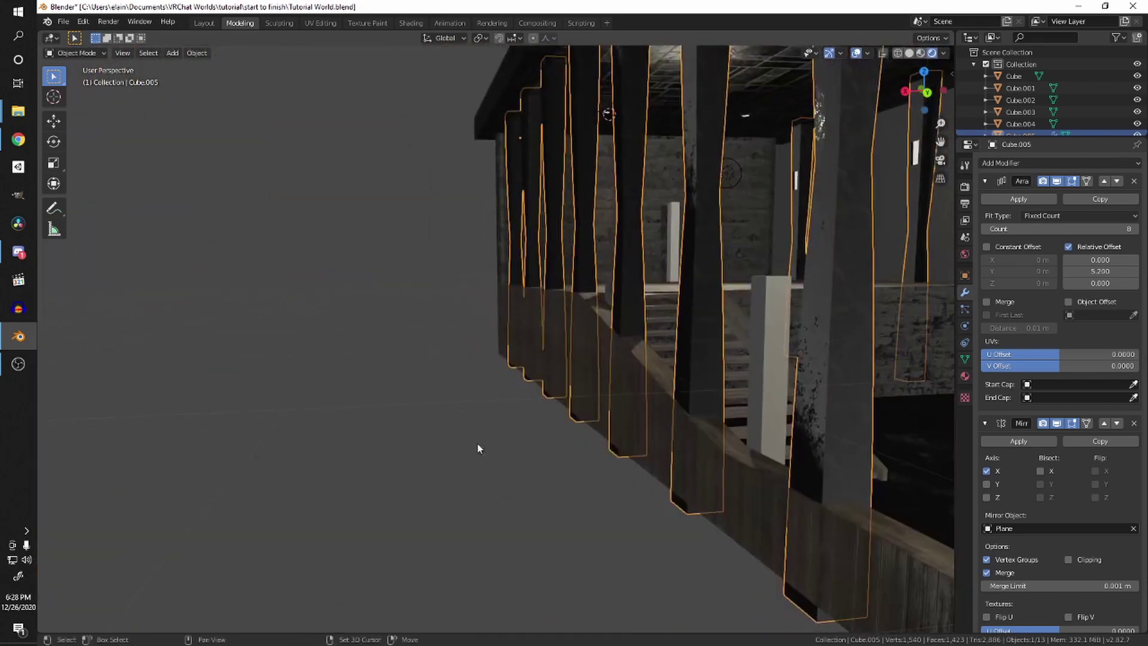
pyautogui.hotkey('alt', 'a')
# Step: Select the row of pillars and apply its Array and Mirror modifiers
pyautogui.moveTo(563, 428); pyautogui.dragTo(658, 434, button='middle')
pyautogui.moveTo(749, 430); pyautogui.dragTo(777, 507, button='middle')
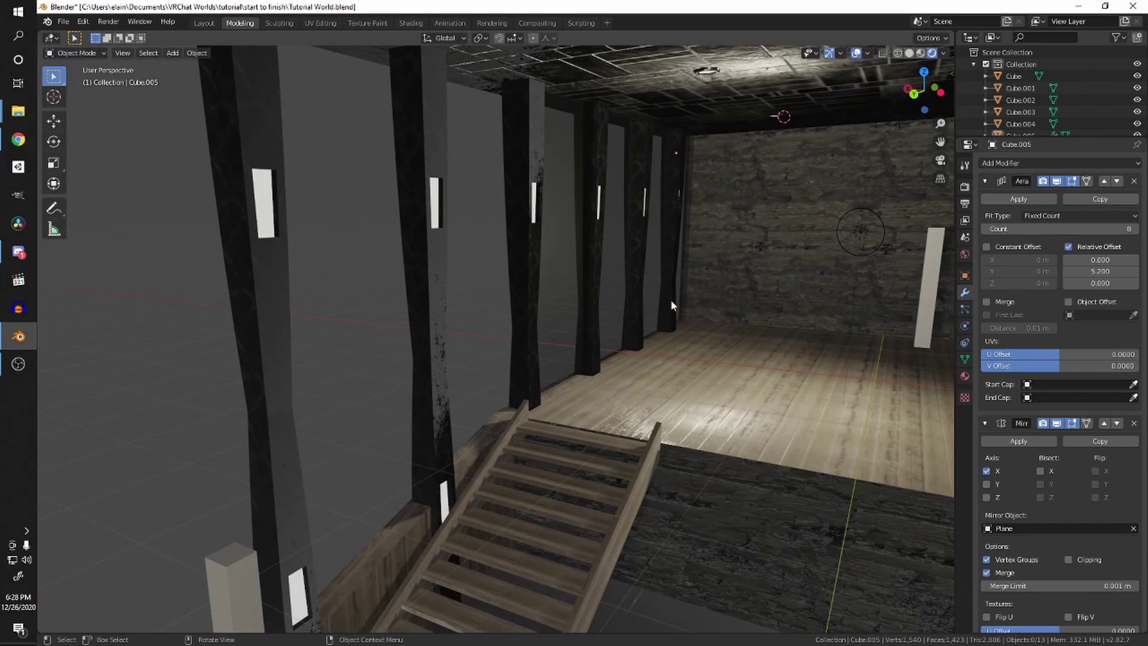
pyautogui.scroll(-4, 652, 364)
pyautogui.moveTo(660, 341); pyautogui.dragTo(665, 331, button='middle')
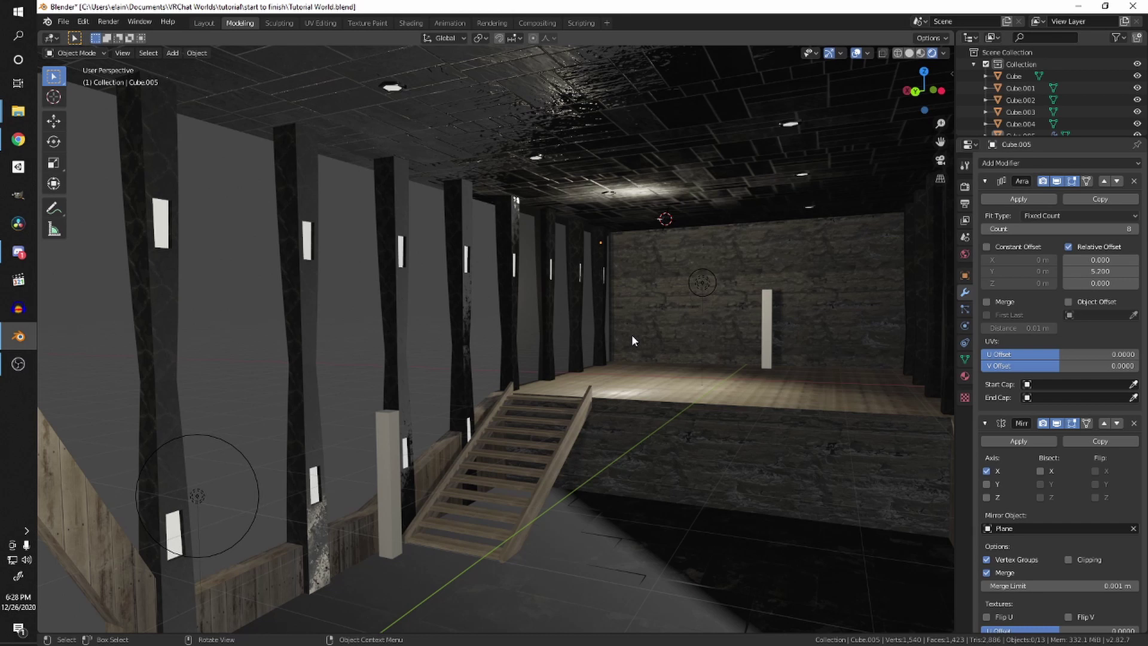
pyautogui.click(581, 332)
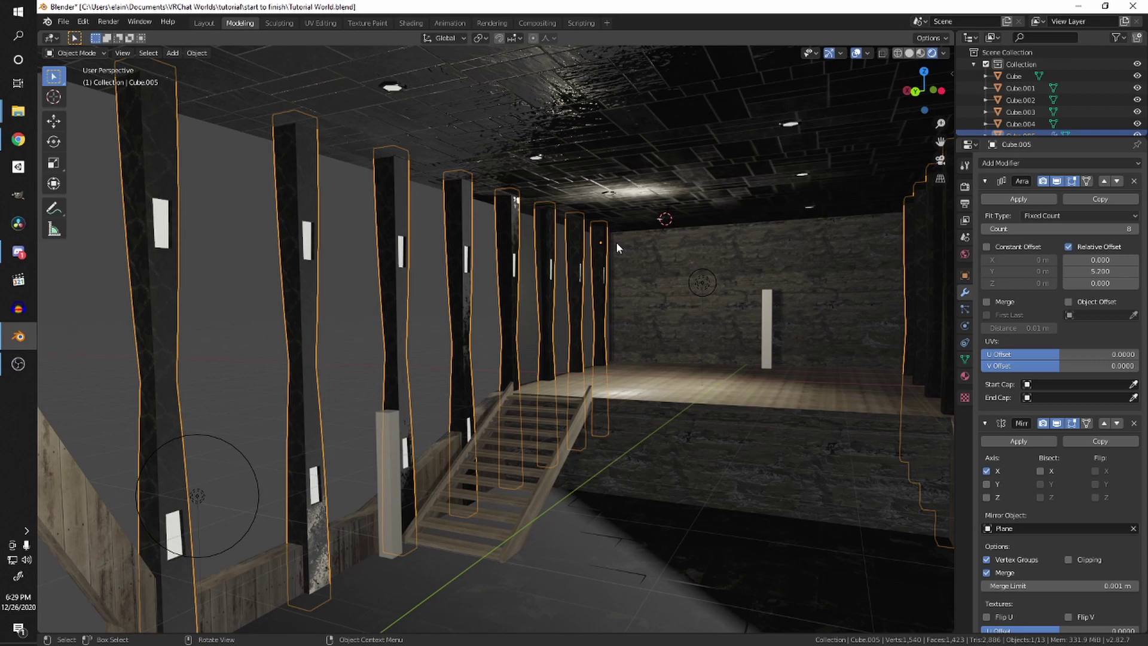
pyautogui.moveTo(616, 241); pyautogui.dragTo(711, 269, button='middle')
pyautogui.scroll(3, 730, 217)
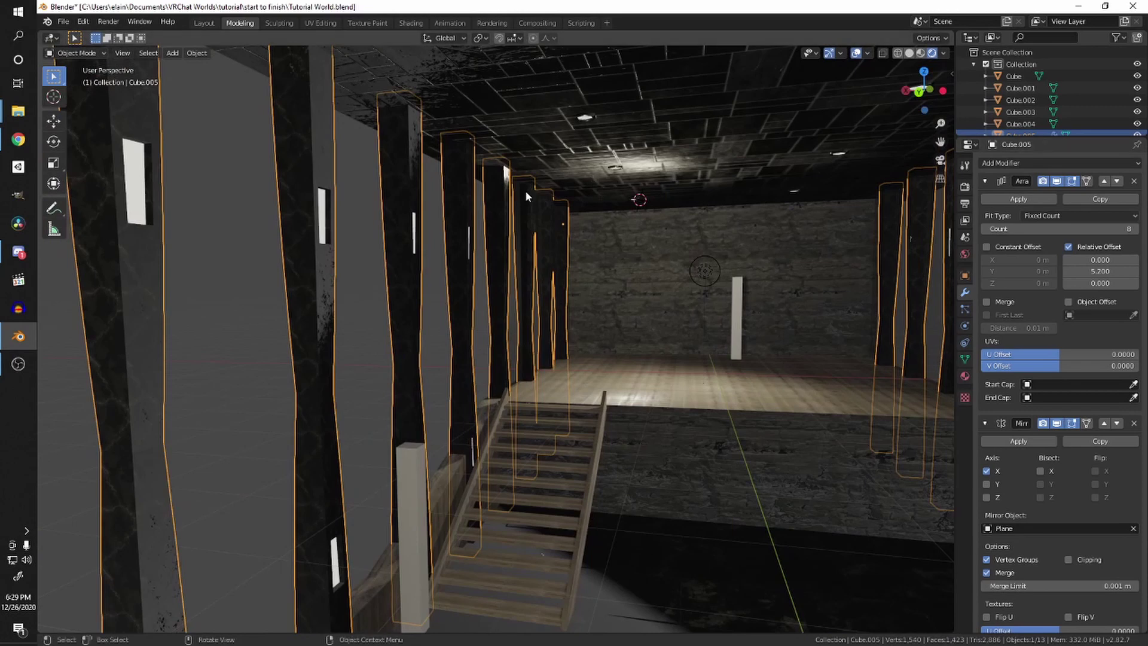
pyautogui.click(1019, 201)
pyautogui.click(1017, 200)
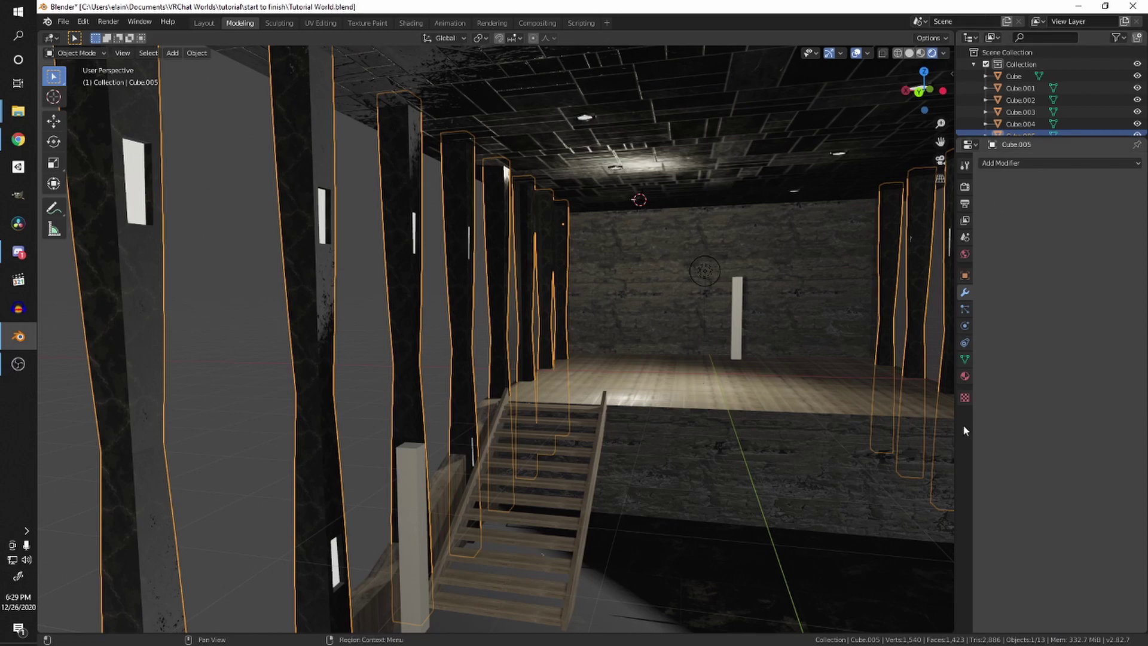
pyautogui.moveTo(604, 355); pyautogui.dragTo(597, 401, button='middle')
pyautogui.press('Tab')
pyautogui.press('Tab')
# Step: Select the stair treads and apply their Array modifier
pyautogui.scroll(-2, 708, 498)
pyautogui.scroll(5, 650, 401)
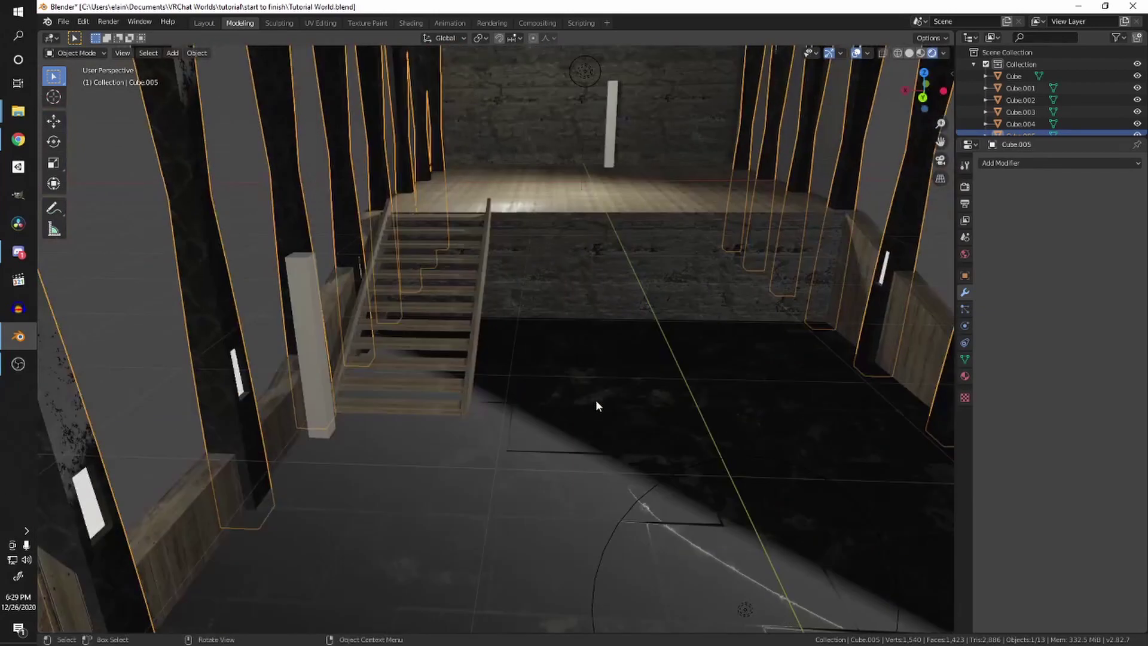
pyautogui.click(457, 324)
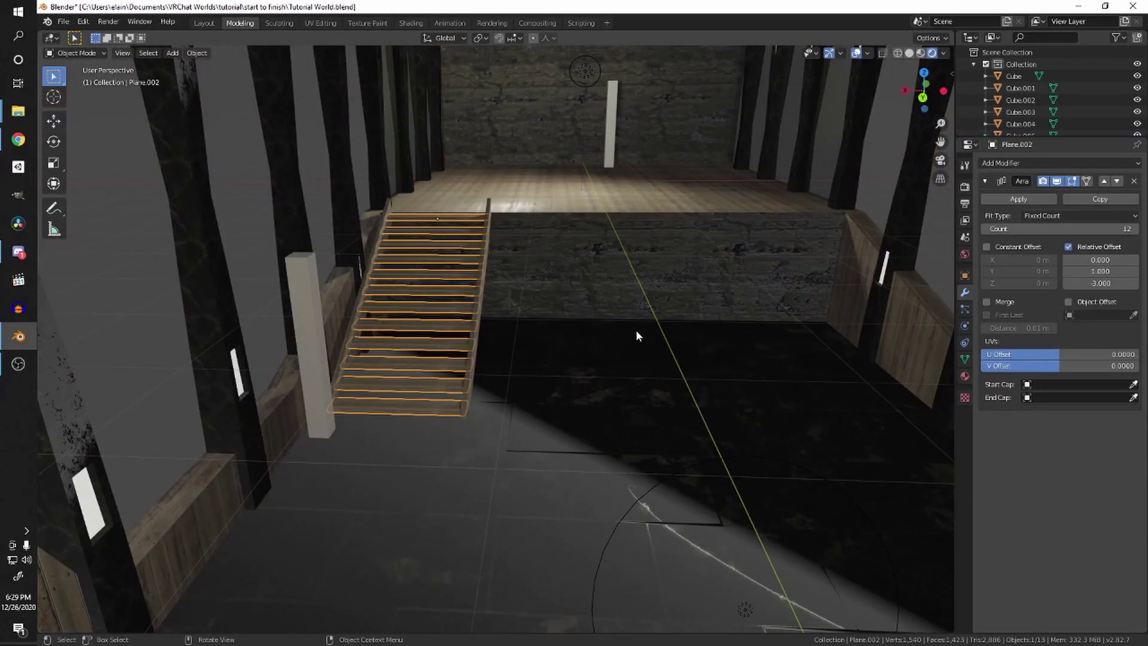
pyautogui.moveTo(636, 328); pyautogui.dragTo(550, 371, button='middle')
pyautogui.click(1030, 200)
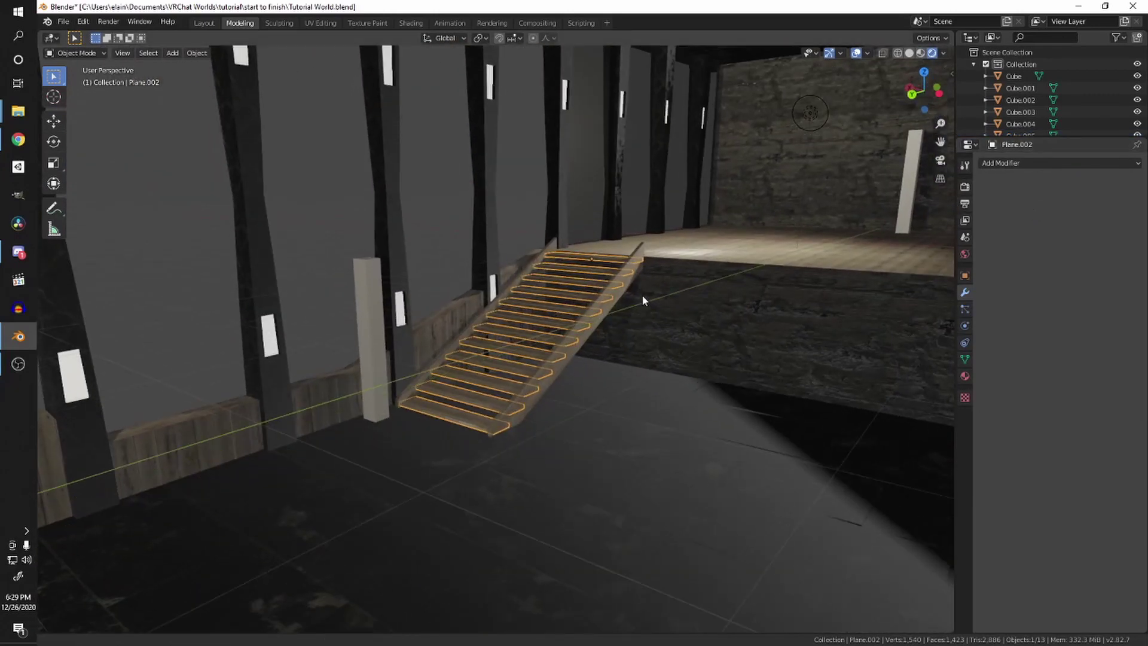
pyautogui.moveTo(641, 296)
pyautogui.mouseDown(button='middle')
pyautogui.moveTo(526, 312)
pyautogui.moveTo(592, 336)
pyautogui.moveTo(479, 345)
pyautogui.moveTo(631, 311)
pyautogui.mouseUp(button='middle')
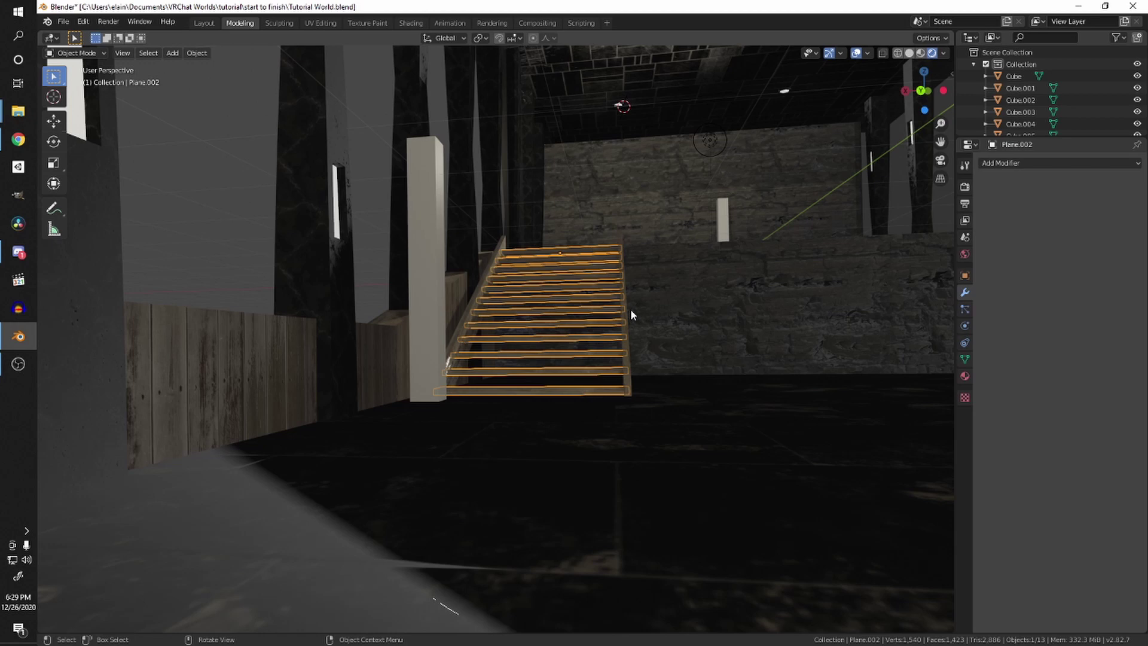
pyautogui.scroll(-3, 643, 250)
pyautogui.moveTo(643, 250); pyautogui.dragTo(734, 308, button='middle')
pyautogui.scroll(4, 633, 240)
pyautogui.click(491, 288)
pyautogui.click(491, 288)
pyautogui.scroll(-3, 846, 235)
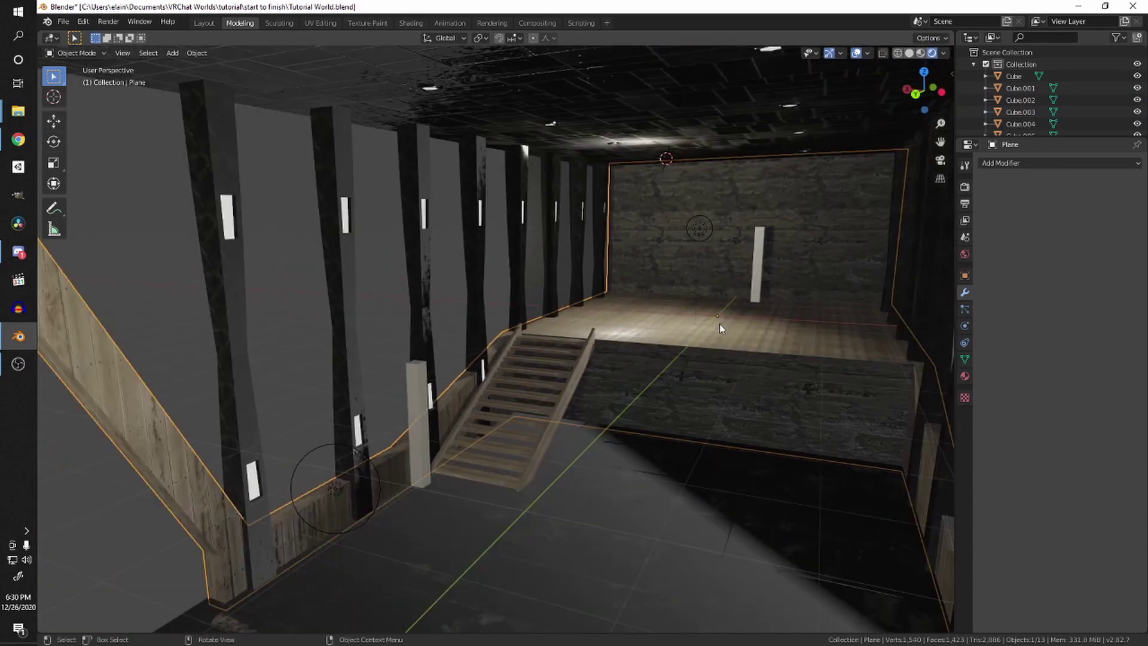
# Step: Join the stair treads and both side stringers into a single staircase object
pyautogui.moveTo(720, 325); pyautogui.dragTo(558, 343, button='middle')
pyautogui.scroll(3, 717, 316)
pyautogui.doubleClick(470, 407)
pyautogui.press('n')
pyautogui.scroll(2, 558, 344)
pyautogui.keyDown('shift'); pyautogui.click(540, 338); pyautogui.keyUp('shift')
pyautogui.keyDown('shift'); pyautogui.click(459, 322); pyautogui.keyUp('shift')
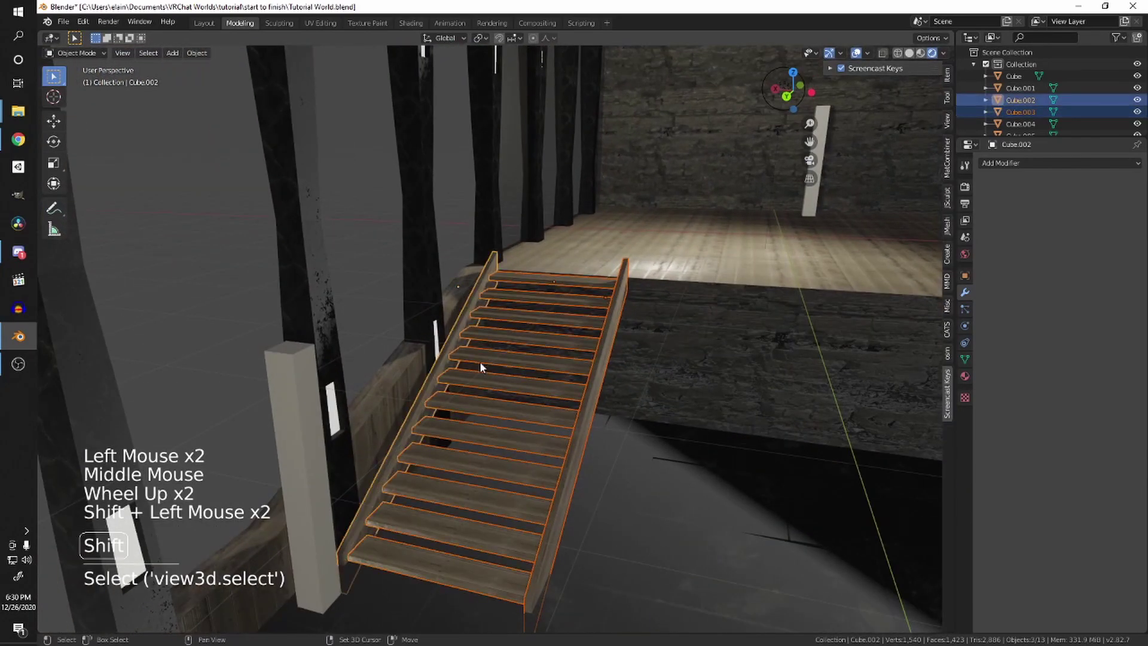
pyautogui.click(460, 329)
pyautogui.keyDown('shift'); pyautogui.click(477, 330); pyautogui.keyUp('shift')
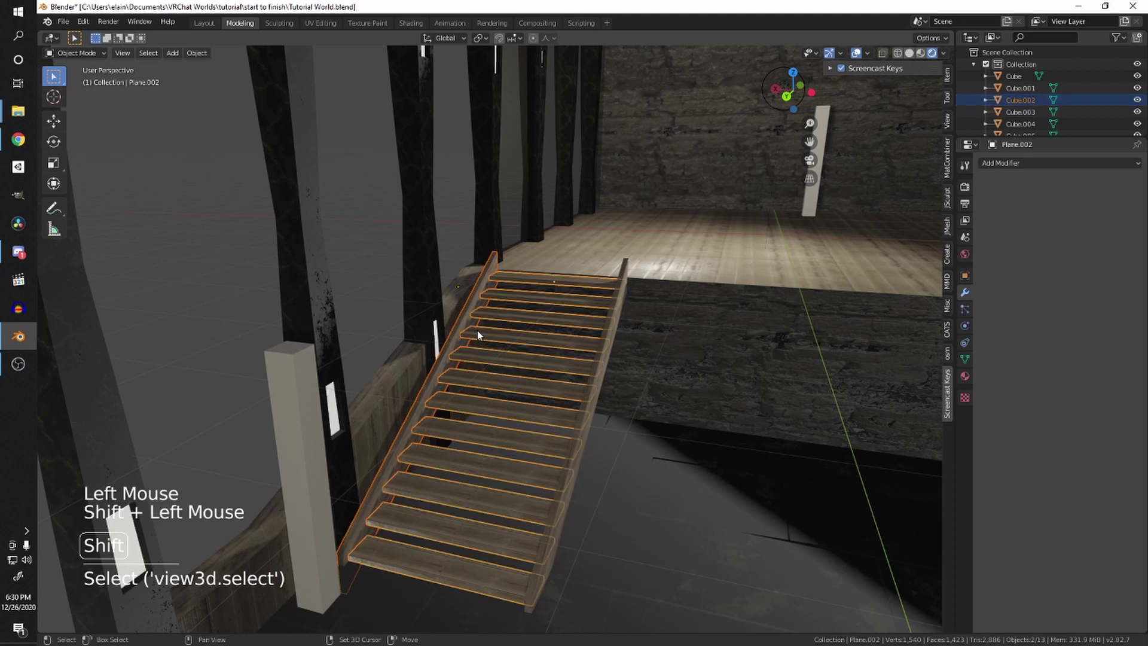
pyautogui.keyDown('shift'); pyautogui.click(606, 359); pyautogui.keyUp('shift')
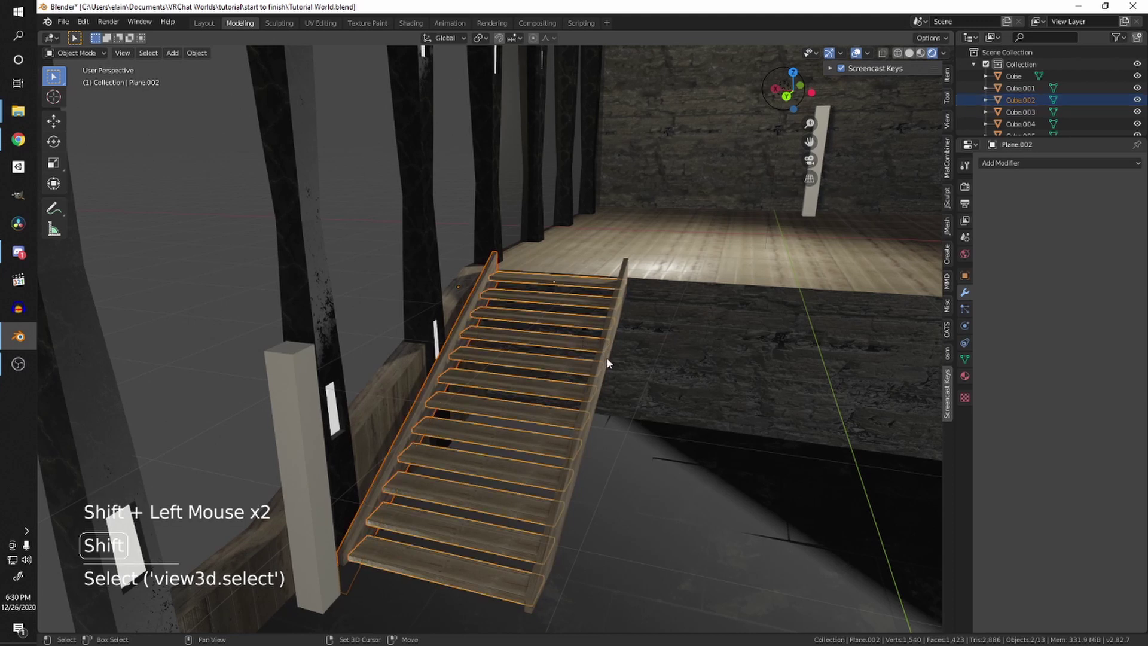
pyautogui.press('ctrl')
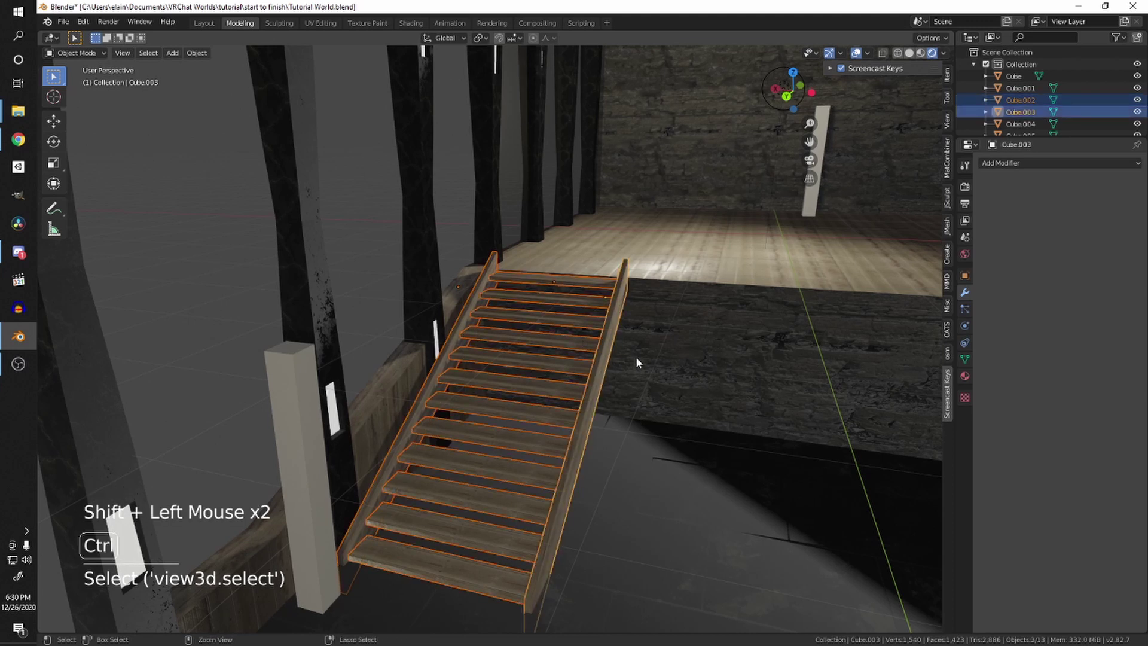
pyautogui.hotkey('ctrl', 'j')
# Step: Delete the two placeholder blocks, one beside the stairs and one on the raised stage
pyautogui.moveTo(619, 311); pyautogui.dragTo(353, 448, button='middle')
pyautogui.scroll(-2, 558, 293)
pyautogui.click(343, 448)
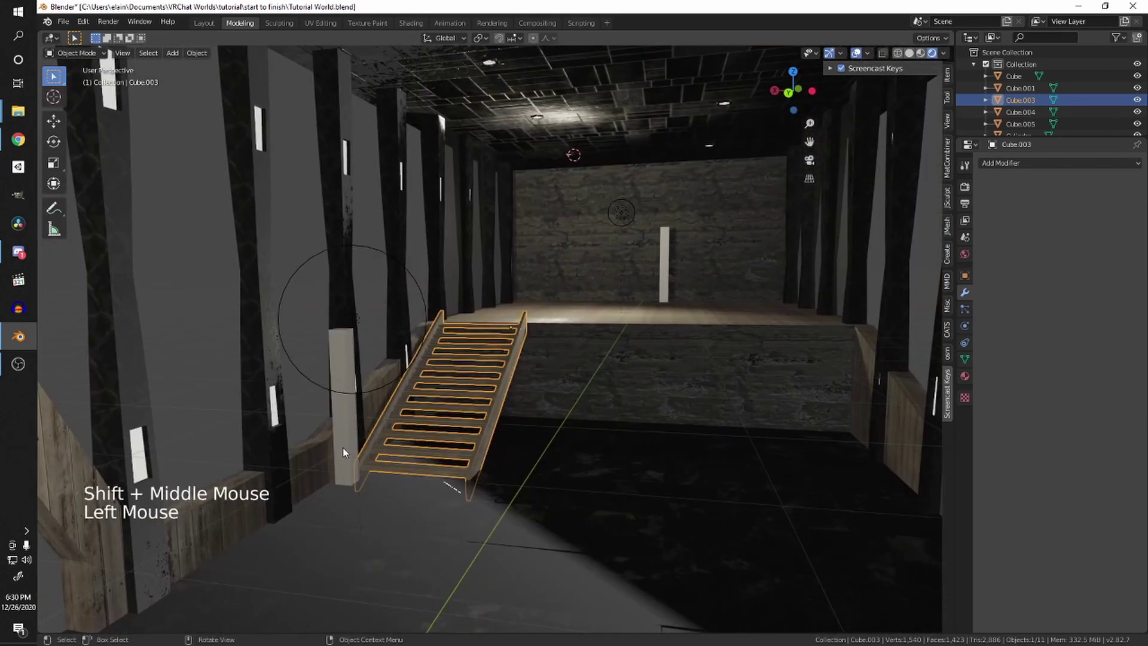
pyautogui.keyDown('shift'); pyautogui.click(663, 265); pyautogui.keyUp('shift')
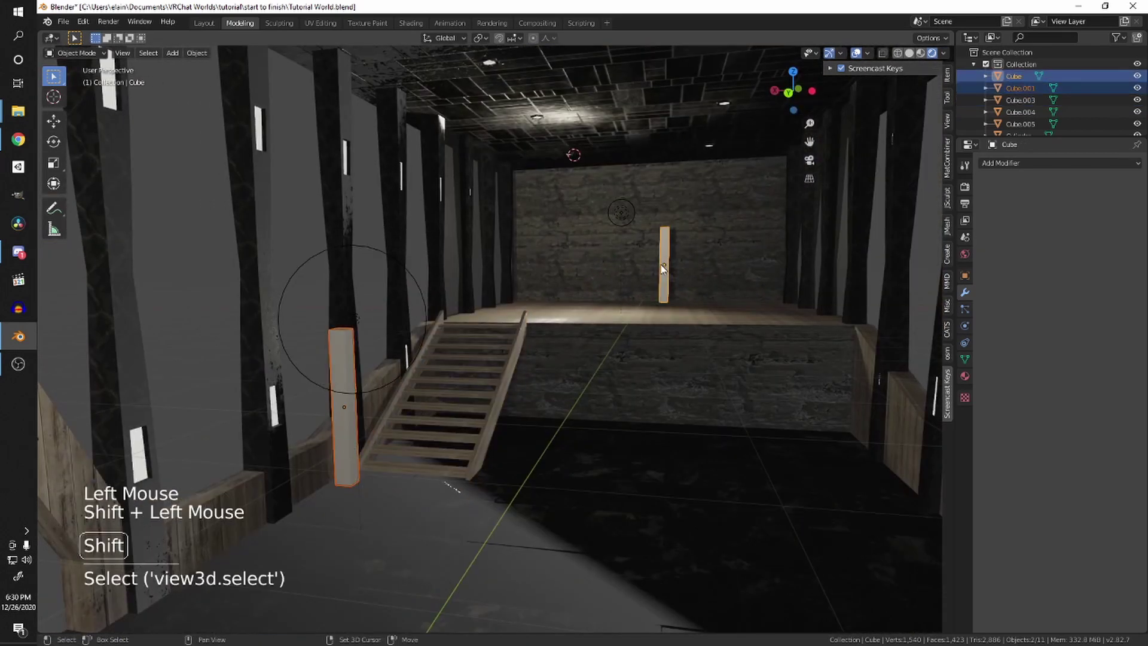
pyautogui.press('Delete')
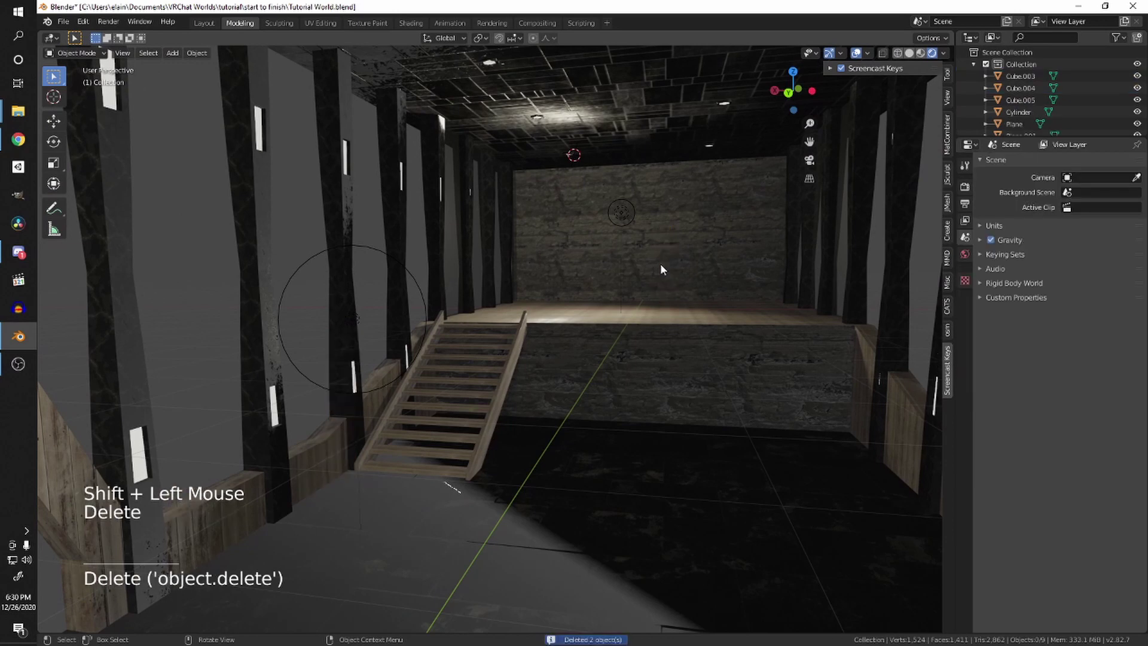
# Step: Join the lower tiled floor with the building's wall and stage mesh
pyautogui.click(648, 263)
pyautogui.scroll(-3, 609, 334)
pyautogui.click(601, 478)
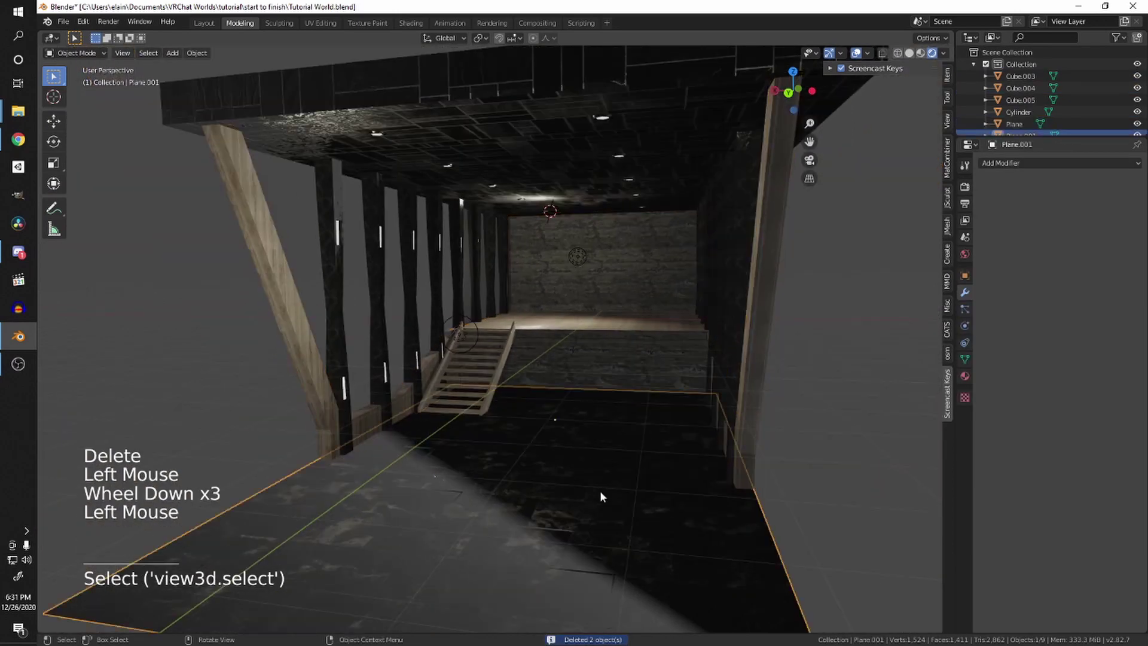
pyautogui.keyDown('shift'); pyautogui.click(609, 347); pyautogui.keyUp('shift')
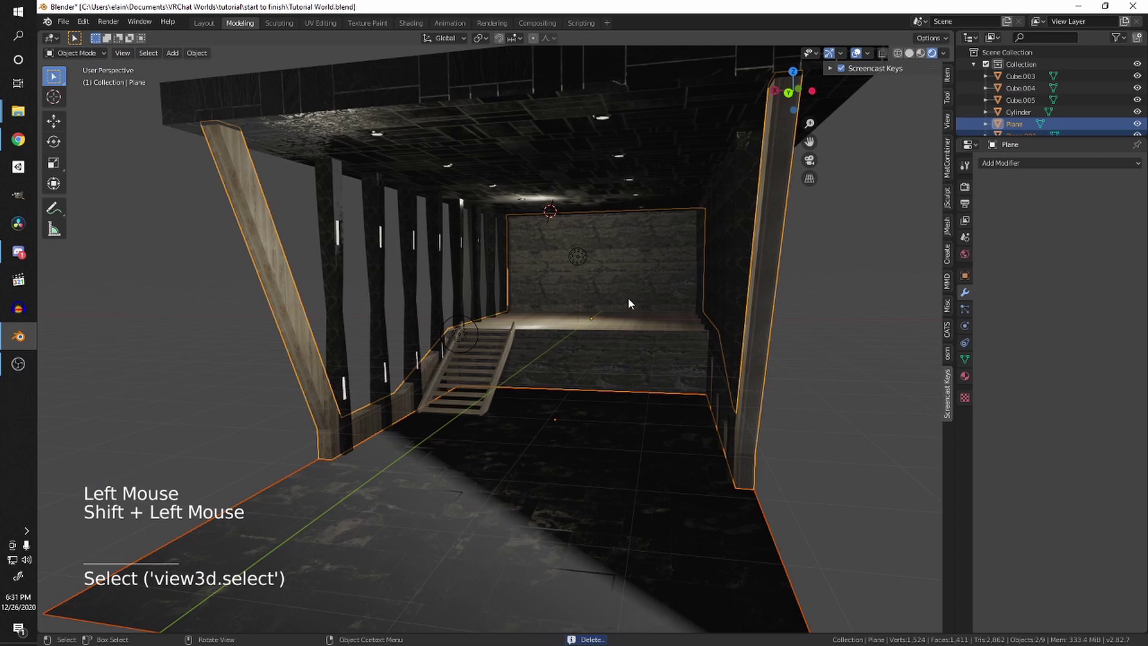
pyautogui.hotkey('ctrl', 'j')
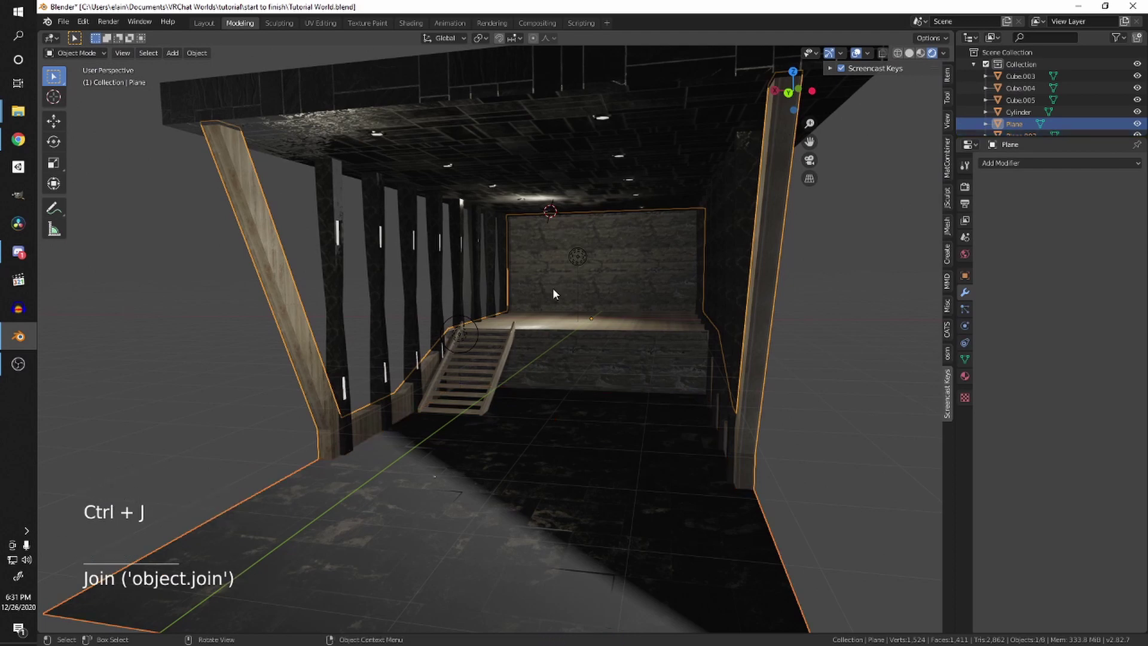
# Step: Join the roof and the wall and stage mesh into the pillar mesh as one object
pyautogui.scroll(3, 553, 288)
pyautogui.click(639, 136)
pyautogui.scroll(-2, 518, 195)
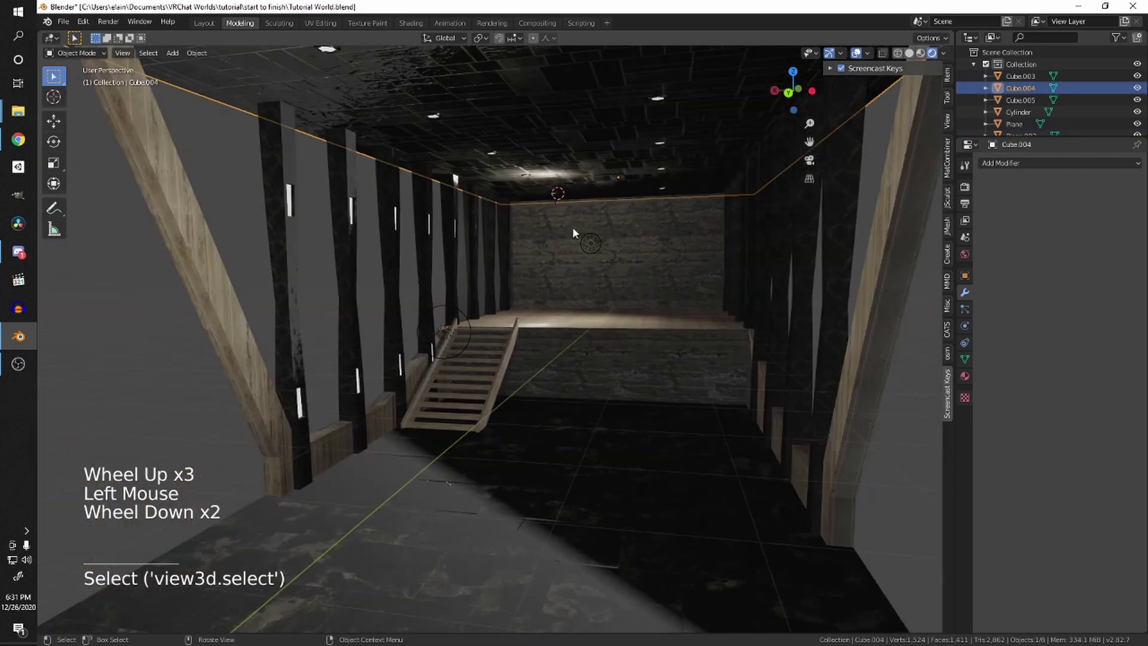
pyautogui.keyDown('shift'); pyautogui.click(602, 325); pyautogui.keyUp('shift')
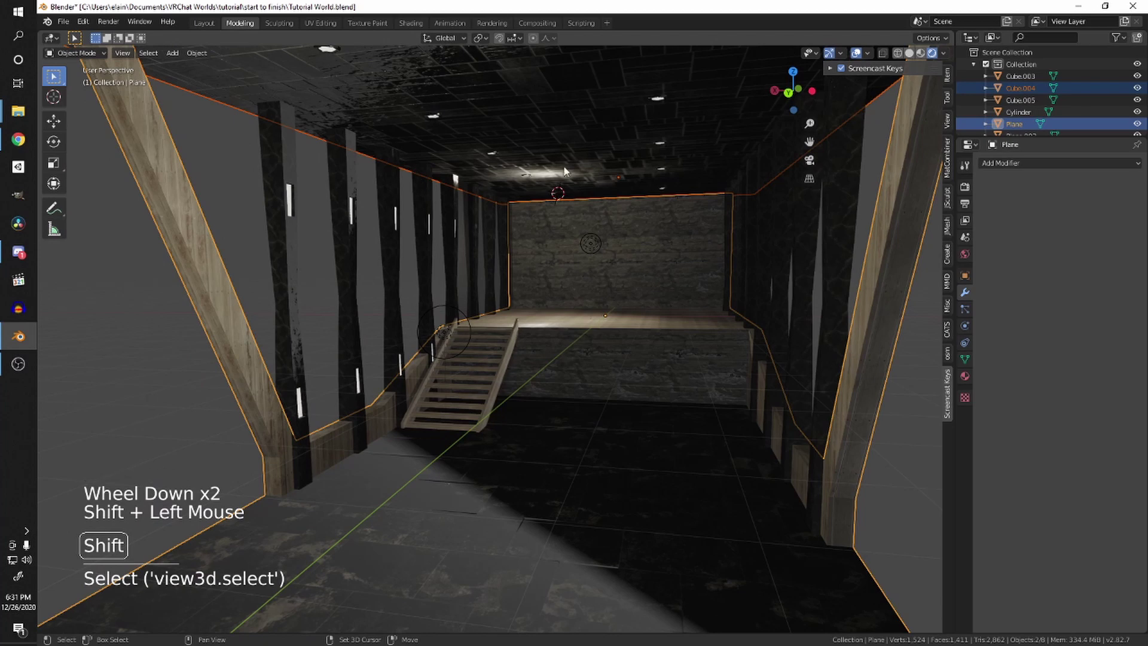
pyautogui.keyDown('shift'); pyautogui.click(377, 244); pyautogui.keyUp('shift')
pyautogui.hotkey('ctrl', 'j')
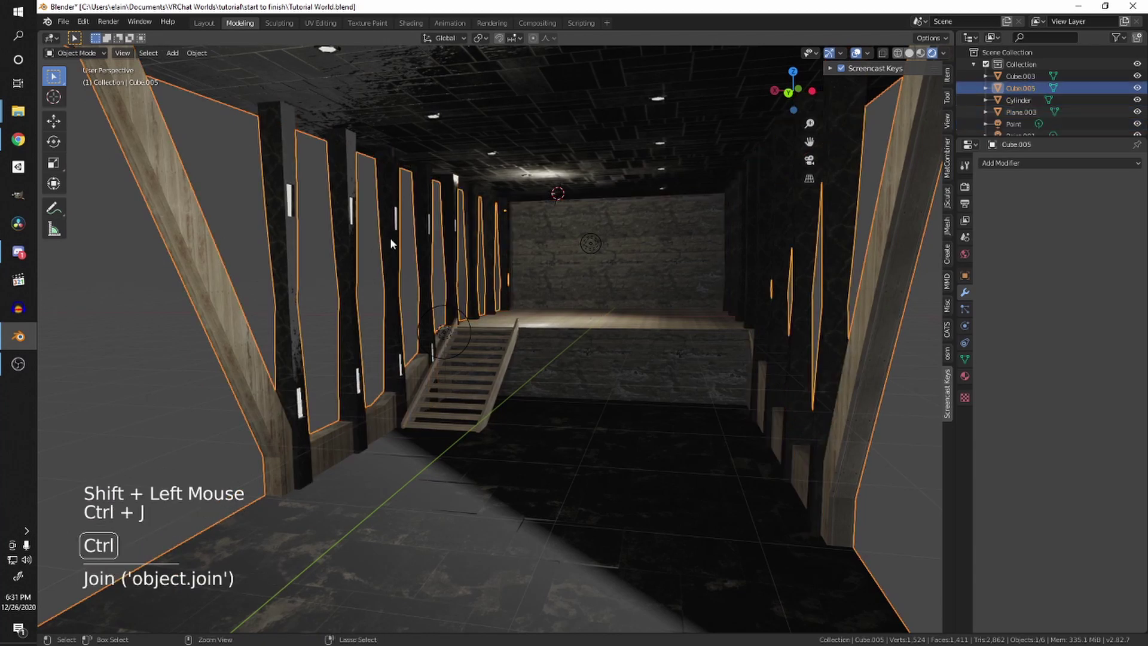
# Step: Join the panels between the rear pillars beside the stage into the combined building mesh
pyautogui.click(484, 286)
pyautogui.keyDown('shift'); pyautogui.click(479, 278); pyautogui.keyUp('shift')
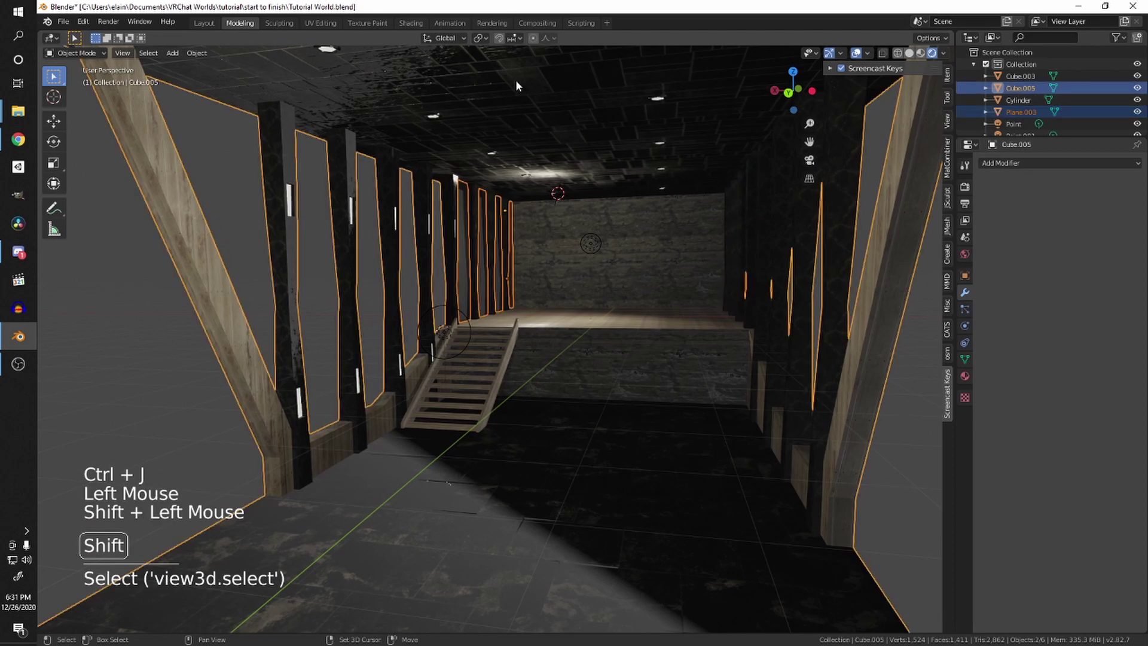
pyautogui.hotkey('ctrl', 'j')
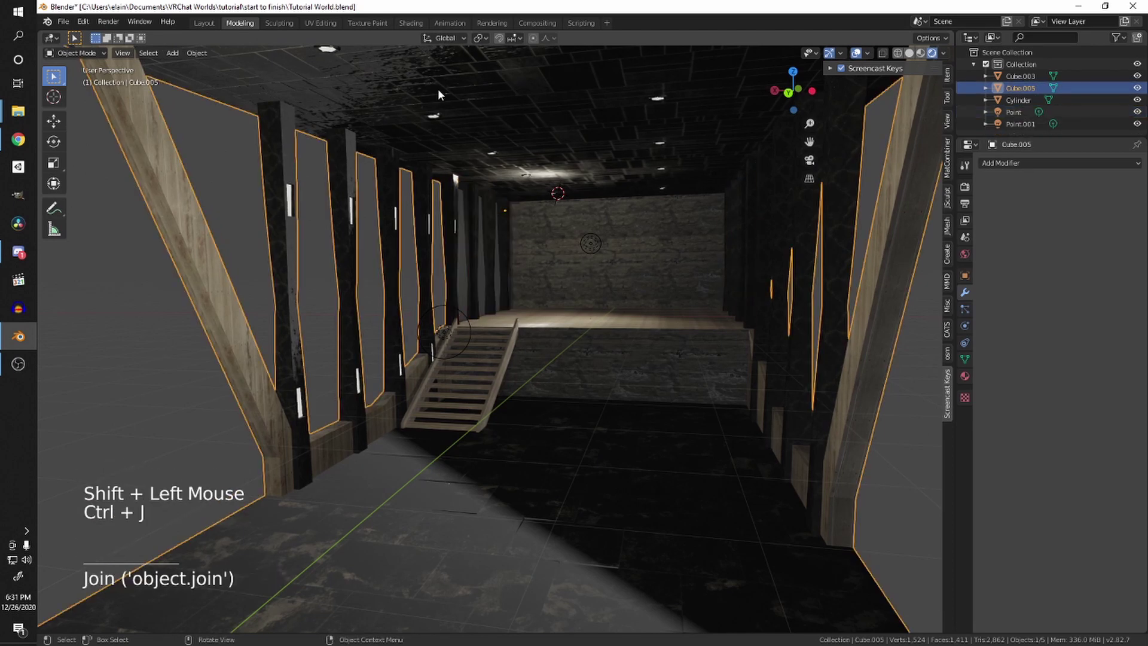
# Step: Examine the joined model by selecting the stairs, building and ceiling lights separately and viewing it from inside and outside
pyautogui.moveTo(479, 221); pyautogui.dragTo(481, 252, button='middle')
pyautogui.scroll(-1, 561, 236)
pyautogui.scroll(-1, 559, 238)
pyautogui.middleClick(423, 278)
pyautogui.moveTo(423, 275); pyautogui.dragTo(479, 275, button='middle')
pyautogui.keyDown('shift'); pyautogui.moveTo(480, 275); pyautogui.dragTo(481, 257, button='middle'); pyautogui.keyUp('shift')
pyautogui.click(449, 305)
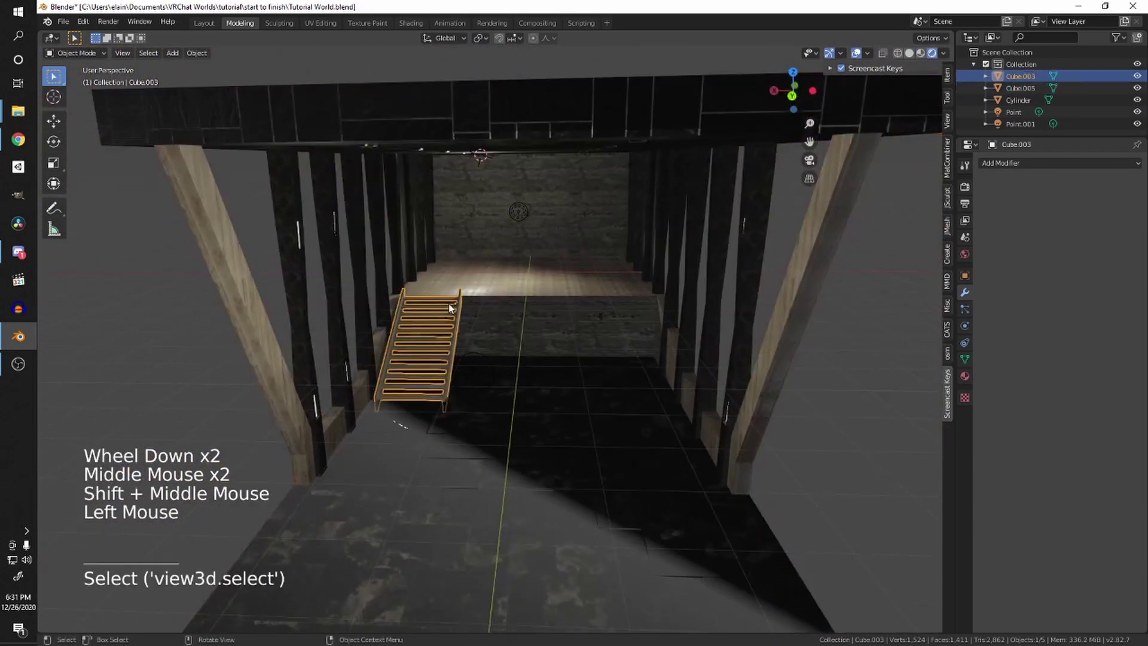
pyautogui.click(503, 298)
pyautogui.keyDown('shift'); pyautogui.moveTo(500, 298); pyautogui.dragTo(829, 275, button='middle'); pyautogui.keyUp('shift')
pyautogui.scroll(-3, 771, 276)
pyautogui.scroll(4, 546, 351)
pyautogui.moveTo(710, 277); pyautogui.dragTo(544, 227, button='middle')
pyautogui.click(508, 329)
pyautogui.scroll(-4, 518, 331)
pyautogui.scroll(3, 538, 325)
pyautogui.click(536, 163)
pyautogui.keyDown('shift'); pyautogui.moveTo(544, 228); pyautogui.dragTo(551, 290, button='middle'); pyautogui.keyUp('shift')
pyautogui.scroll(2, 552, 289)
pyautogui.scroll(-3, 556, 279)
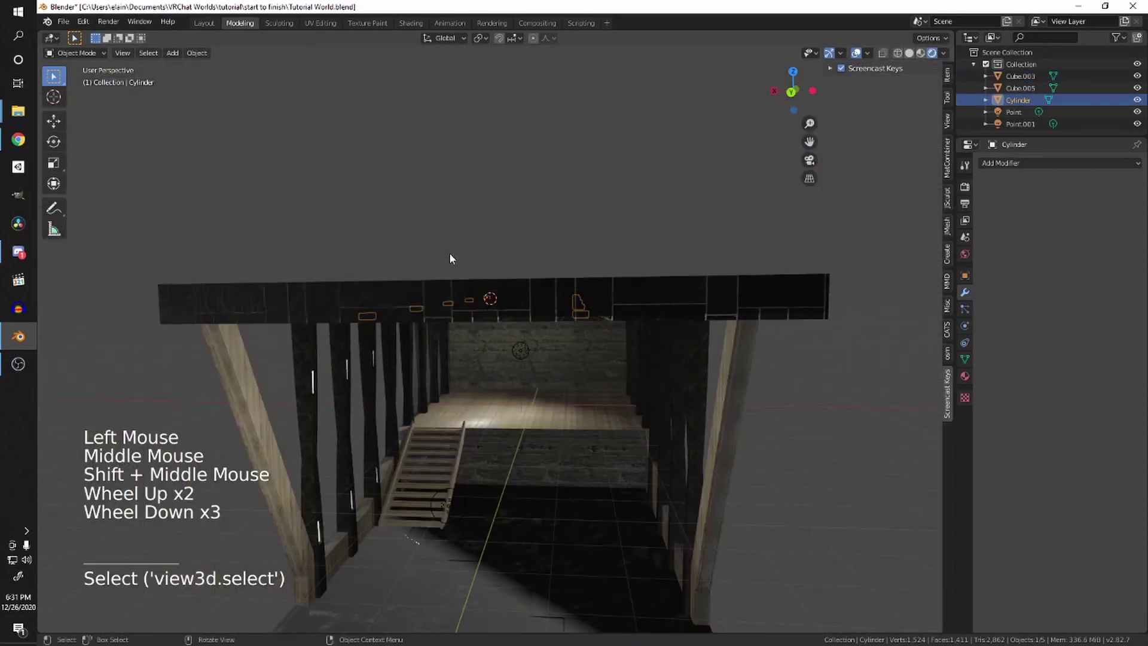
pyautogui.moveTo(554, 330); pyautogui.dragTo(663, 353, button='middle')
pyautogui.scroll(2, 541, 287)
pyautogui.scroll(-1, 588, 308)
pyautogui.scroll(-3, 635, 306)
pyautogui.scroll(1, 620, 305)
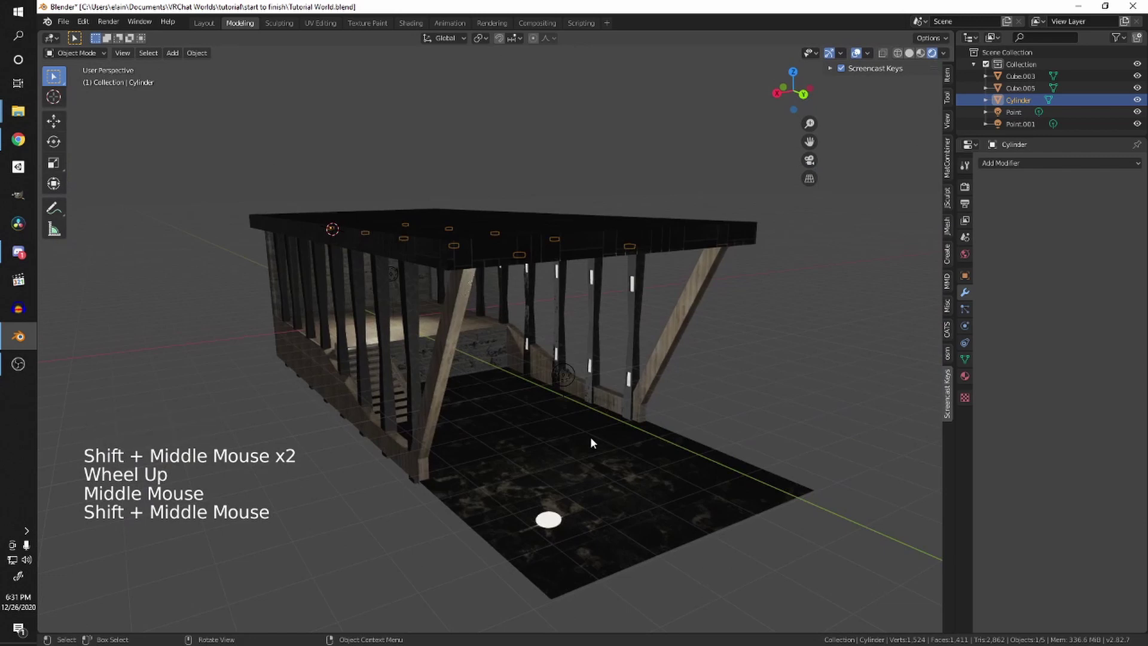
# Step: Export the scene as Tutorial World.fbx into the "start to finish" folder with the default FBX settings
pyautogui.click(64, 21)
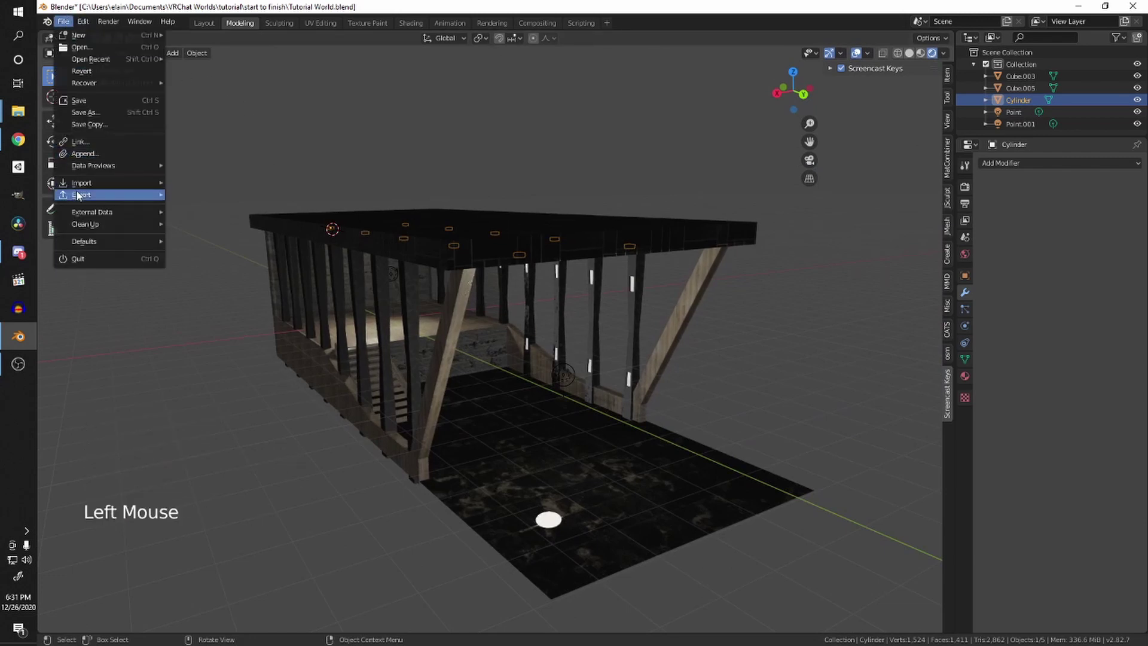
pyautogui.moveTo(89, 195)
pyautogui.click(206, 266)
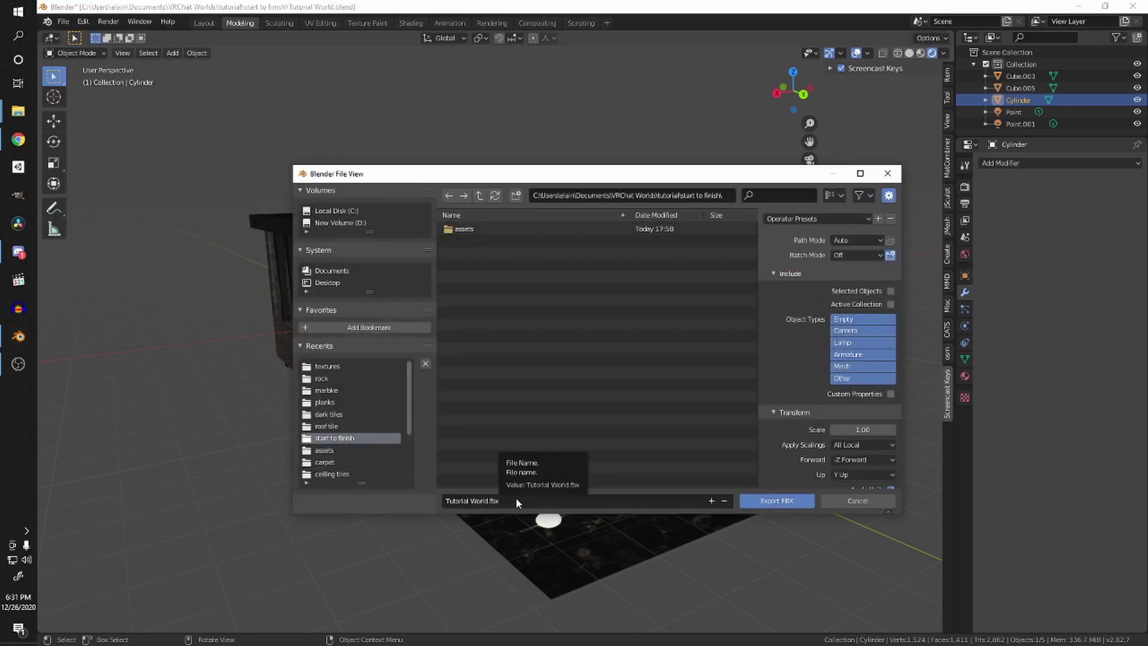
pyautogui.scroll(-3, 771, 362)
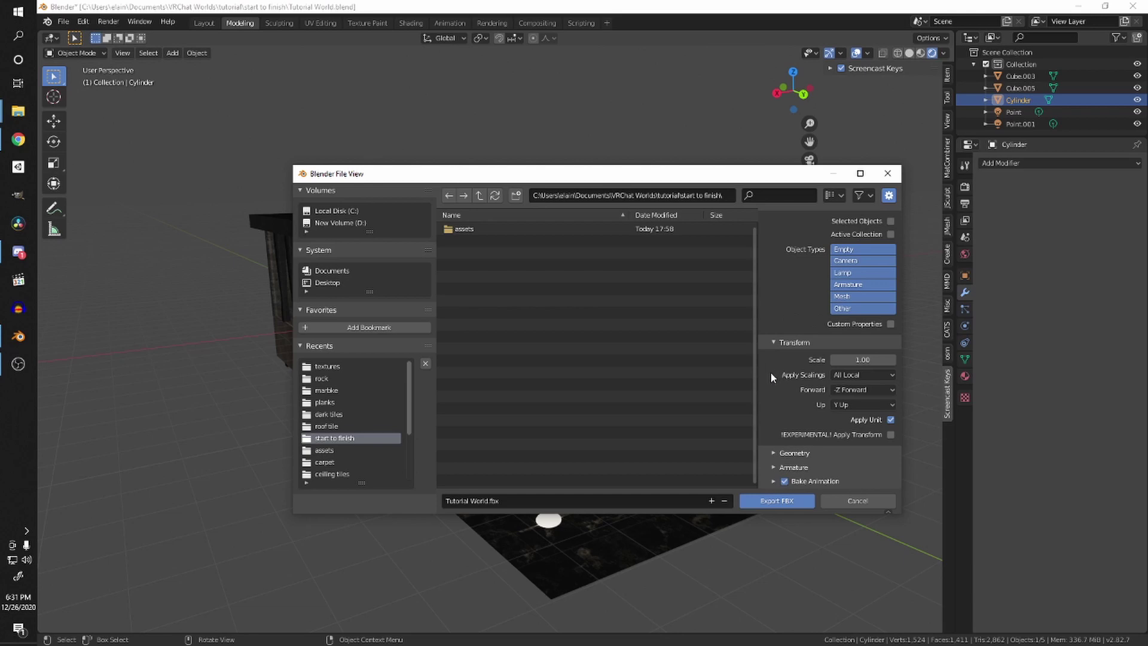
pyautogui.scroll(3, 764, 421)
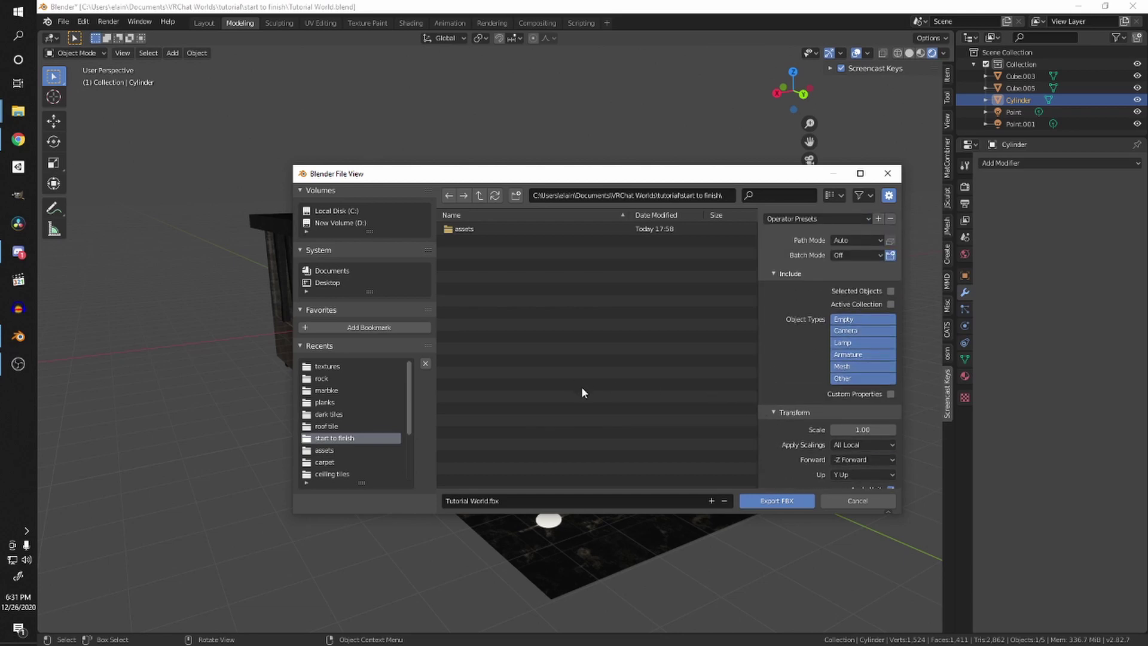
pyautogui.click(777, 501)
pyautogui.scroll(-2, 674, 404)
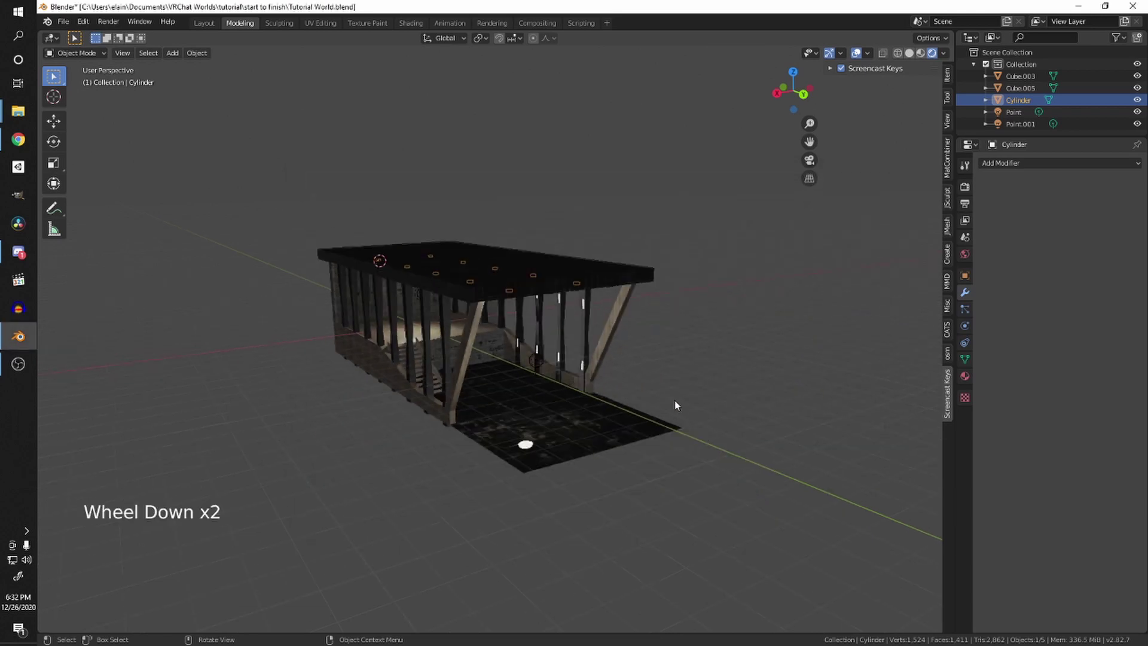
pyautogui.scroll(-1, 674, 401)
pyautogui.scroll(4, 687, 402)
pyautogui.moveTo(705, 403)
pyautogui.mouseDown(button='middle')
pyautogui.moveTo(681, 370)
pyautogui.moveTo(686, 391)
pyautogui.moveTo(660, 400)
pyautogui.moveTo(731, 400)
pyautogui.moveTo(686, 402)
pyautogui.mouseUp(button='middle')
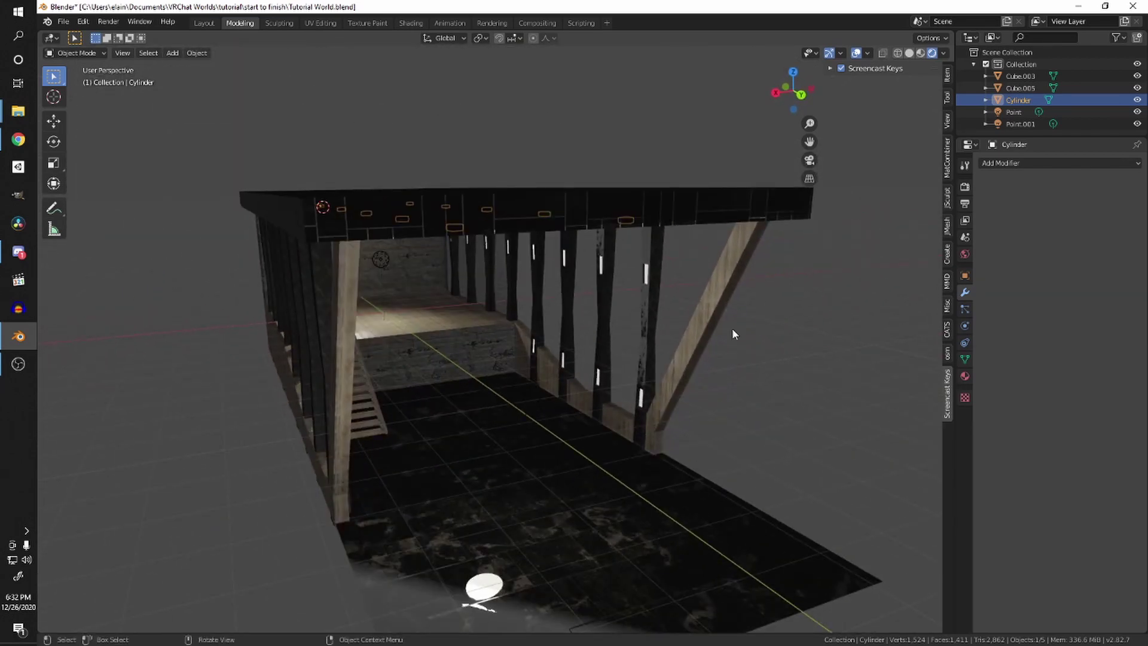
pyautogui.scroll(-3, 490, 133)
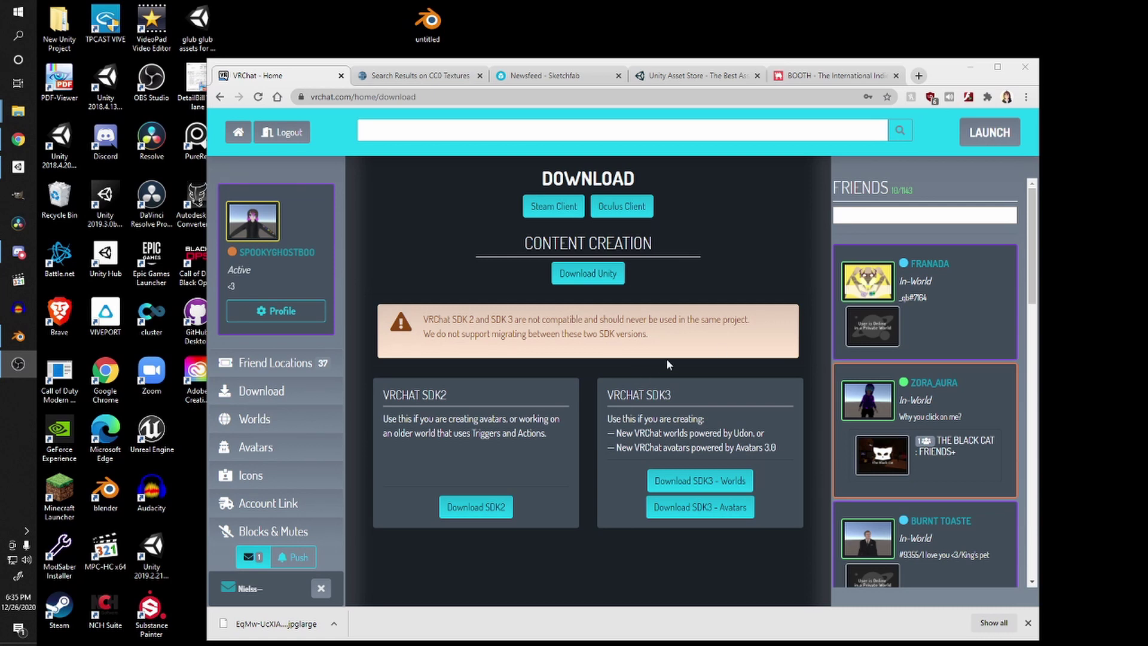
# Step: Switch to the VRChat download page in Chrome, download SDK2 and save it in the Vrchat folder under Documents > VRChat Worlds
pyautogui.click(1027, 623)
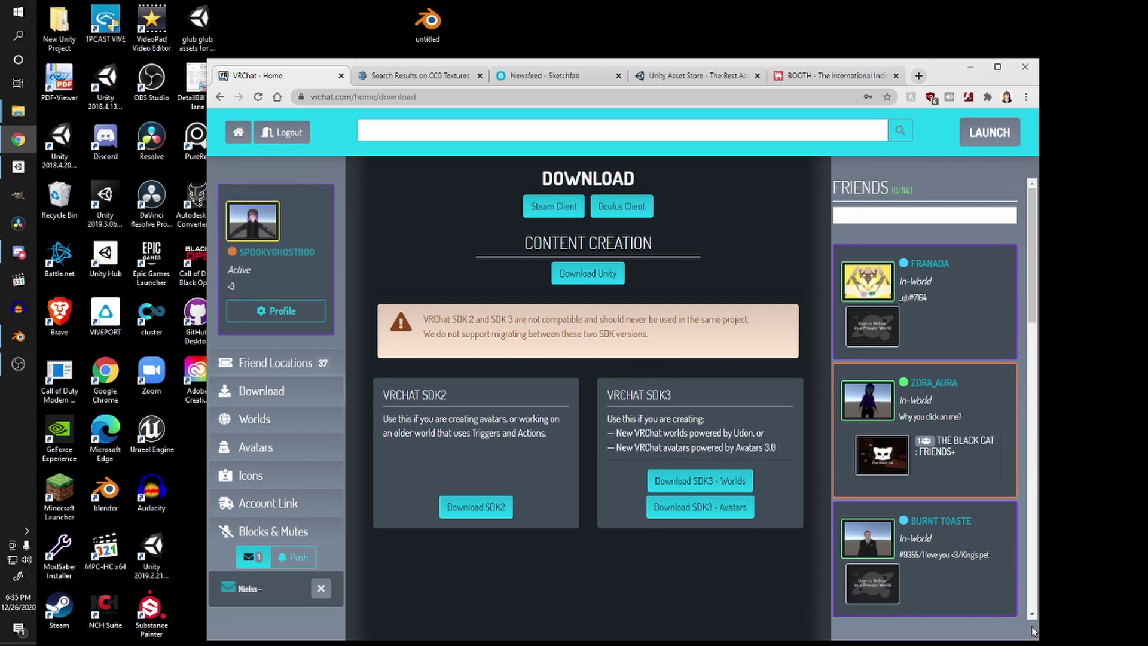
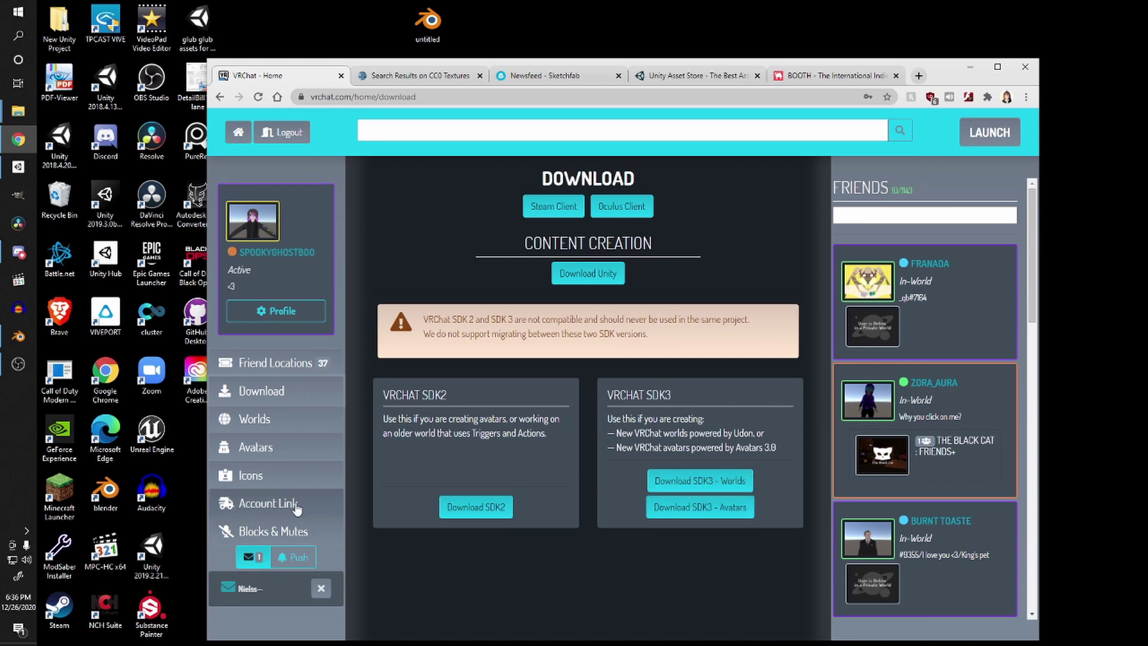
pyautogui.click(477, 508)
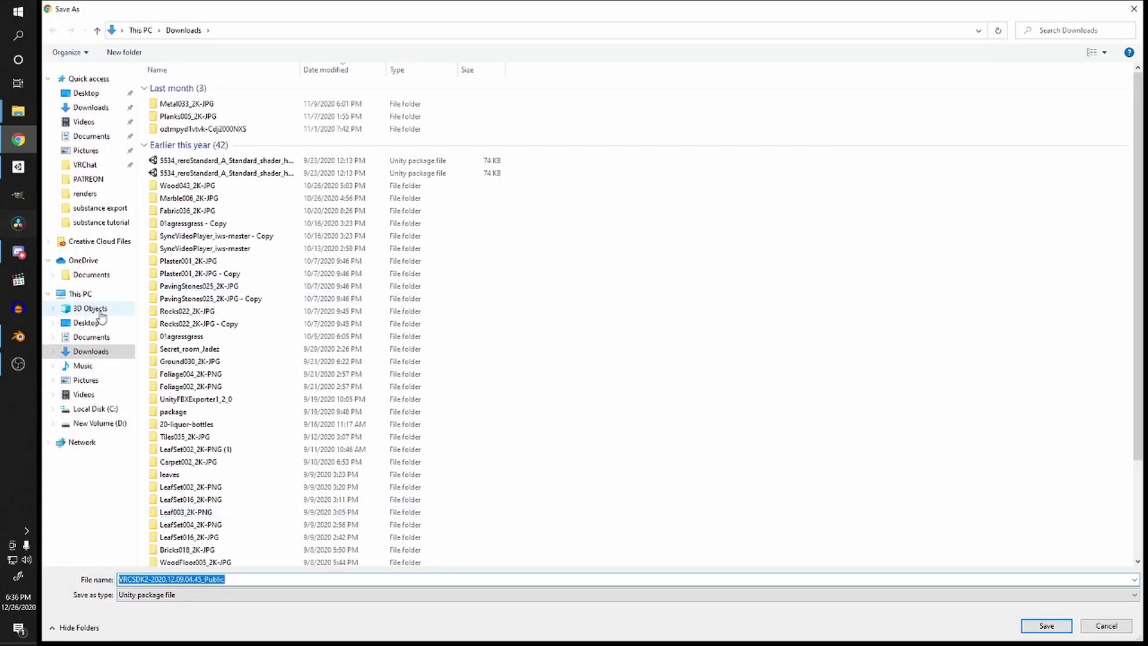
pyautogui.click(92, 337)
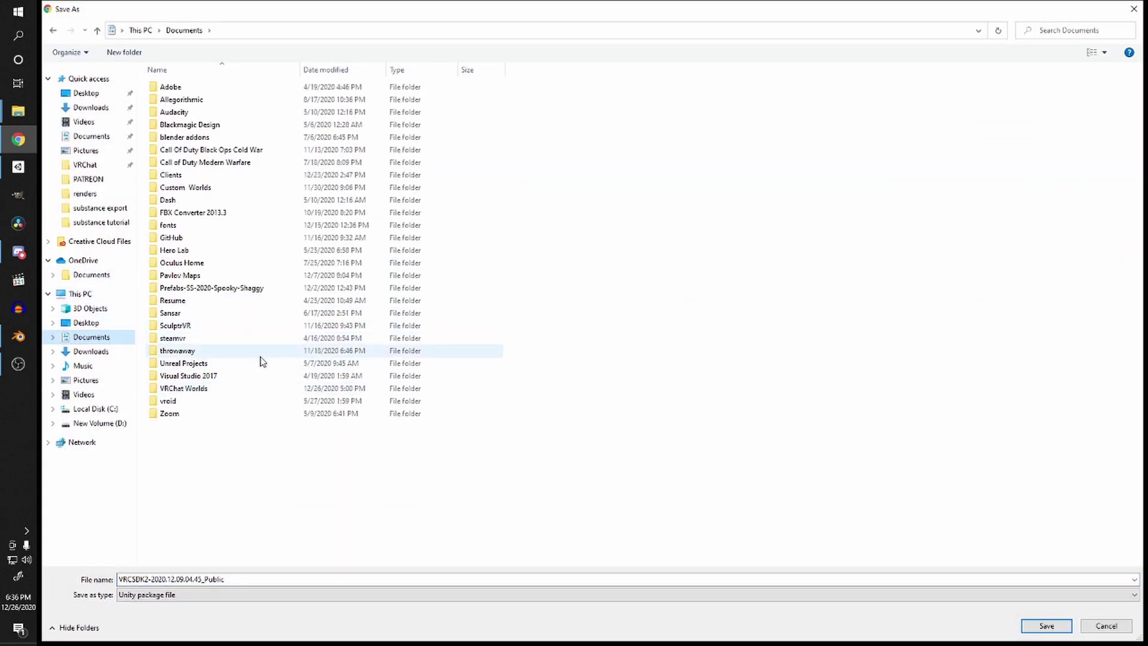
pyautogui.doubleClick(220, 389)
pyautogui.doubleClick(180, 251)
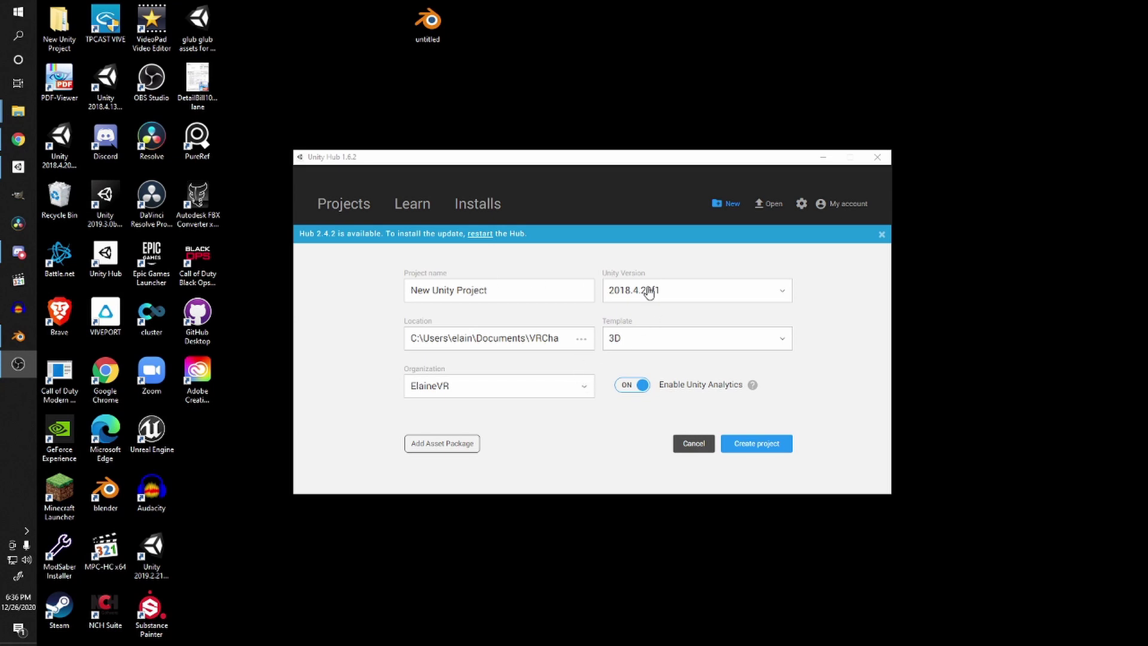
# Step: Create a 3D project called New Unity Project in Unity Hub and import the full VRCSDK2-2020.12.09.04.45_Public package into it
pyautogui.click(775, 454)
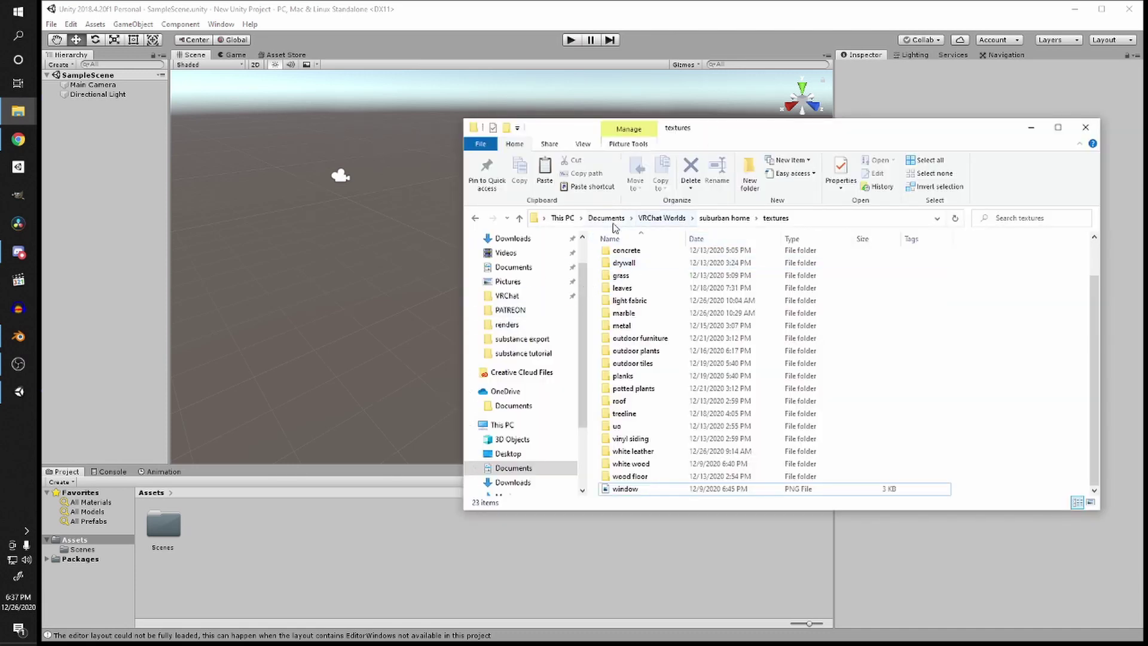
pyautogui.click(662, 217)
pyautogui.doubleClick(675, 408)
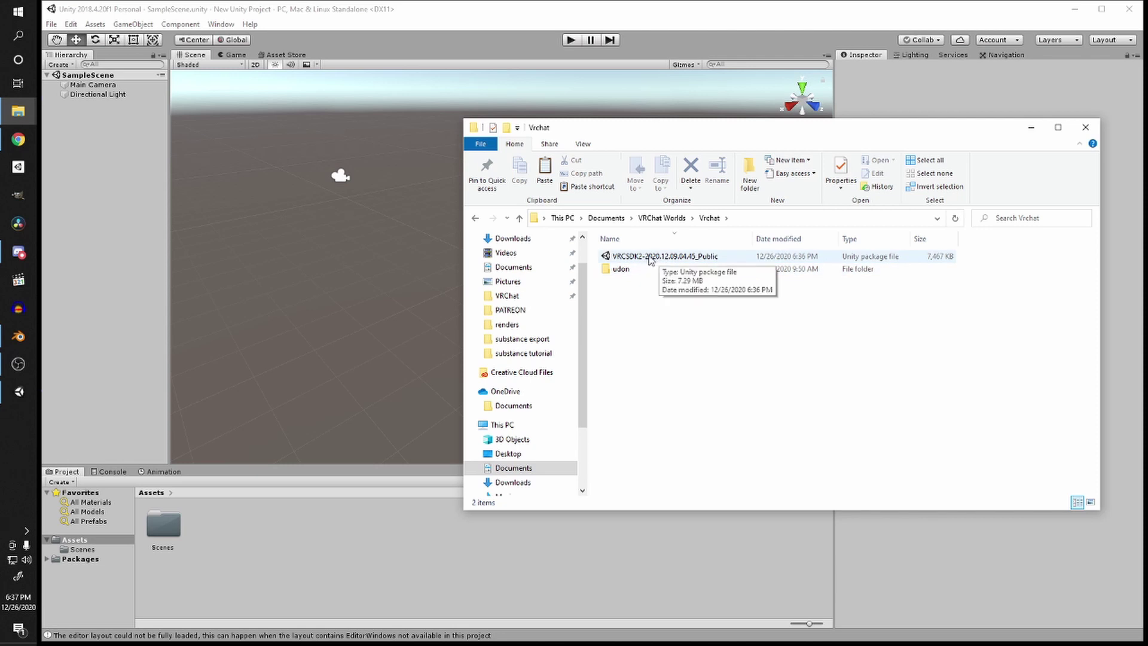
pyautogui.doubleClick(641, 257)
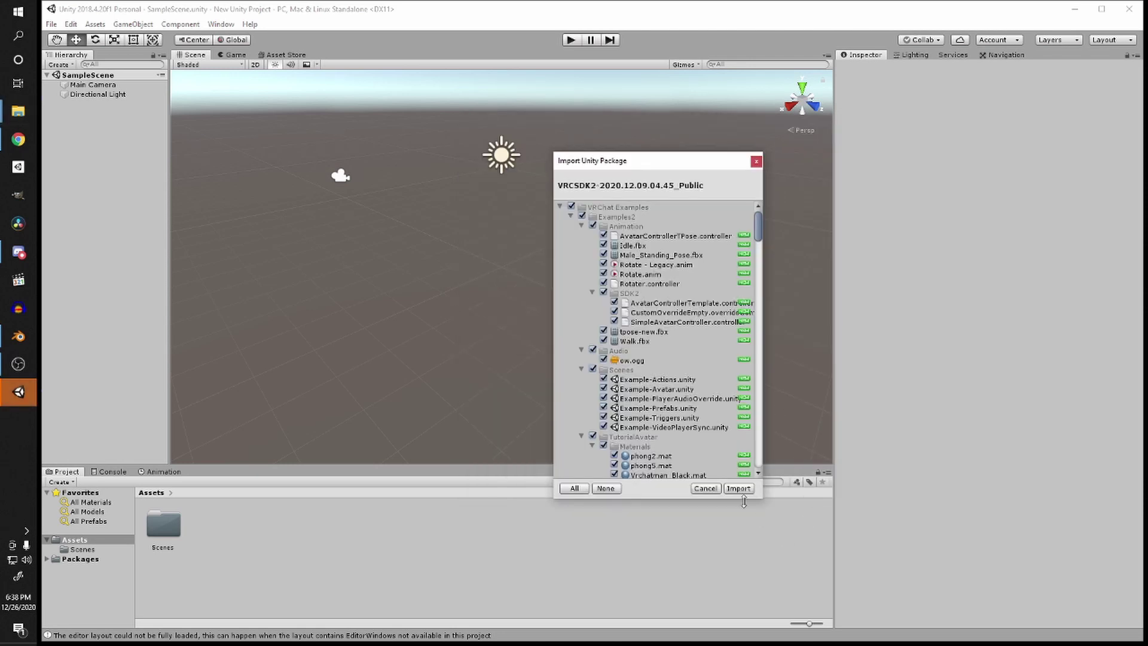
pyautogui.click(748, 495)
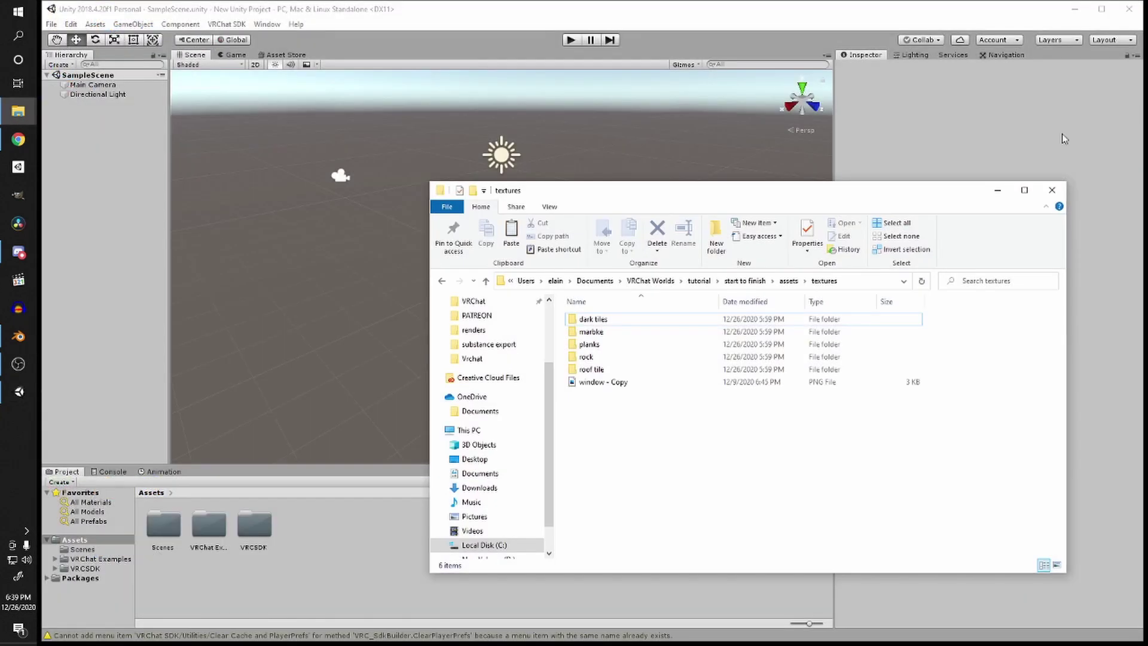
# Step: Import the Tutorial World FBX from the "start to finish" folder into the Unity project's Assets folder
pyautogui.moveTo(896, 191); pyautogui.dragTo(909, 187)
pyautogui.moveTo(1147, 180); pyautogui.dragTo(692, 127)
pyautogui.click(833, 218)
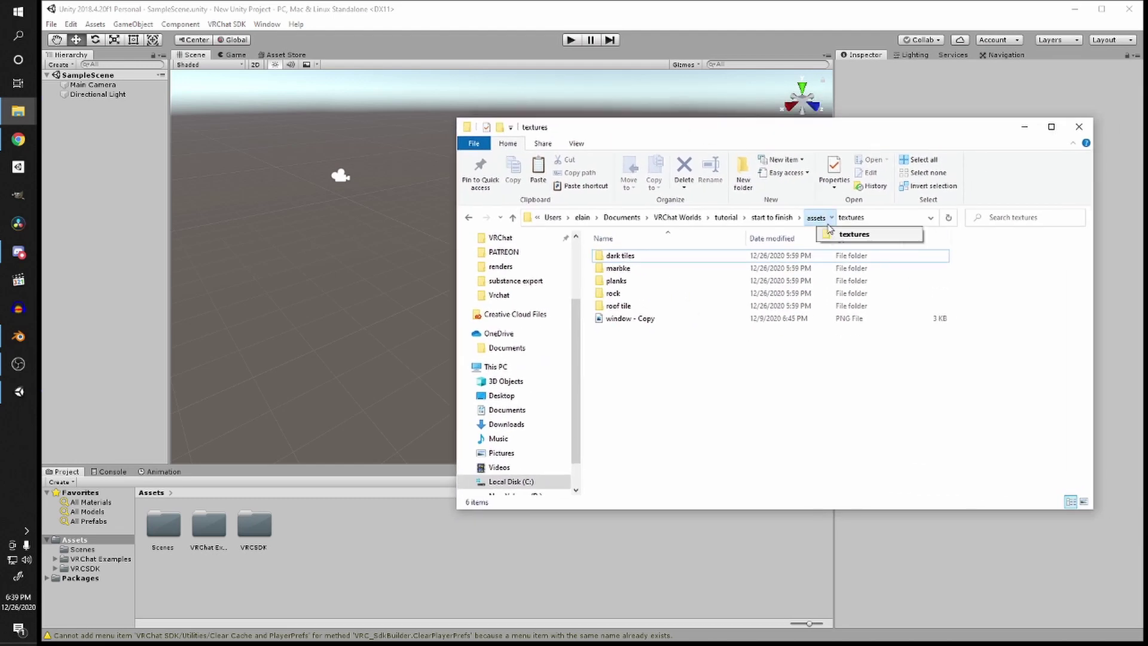
pyautogui.click(816, 219)
pyautogui.hotkey('alt', 'Up')
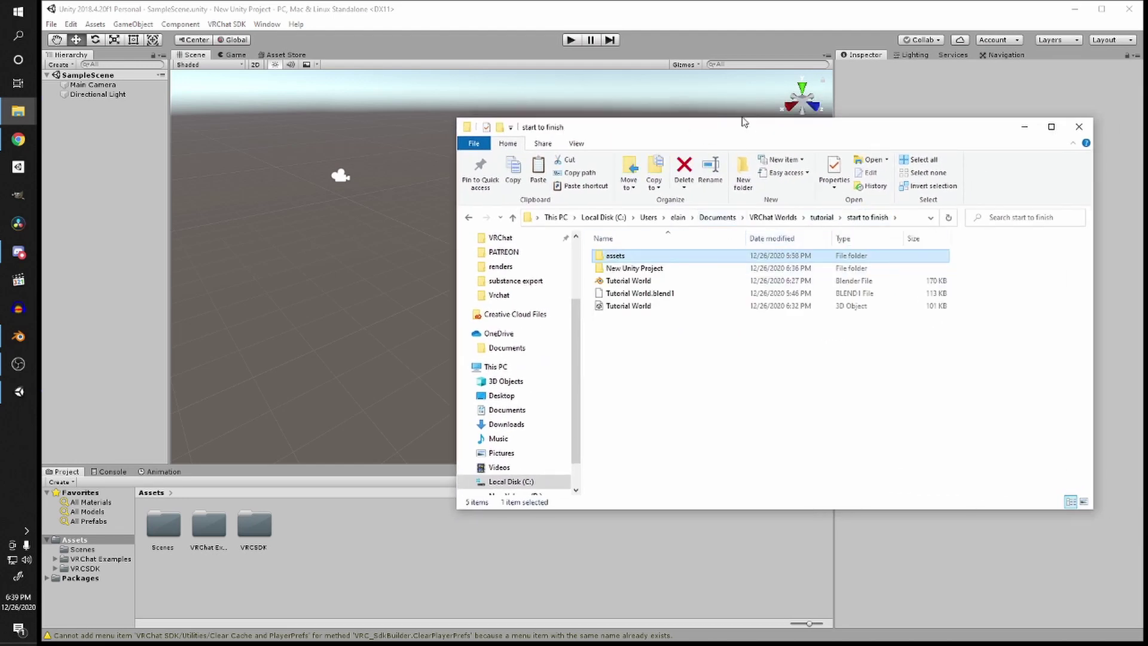
pyautogui.moveTo(740, 123); pyautogui.dragTo(695, 122)
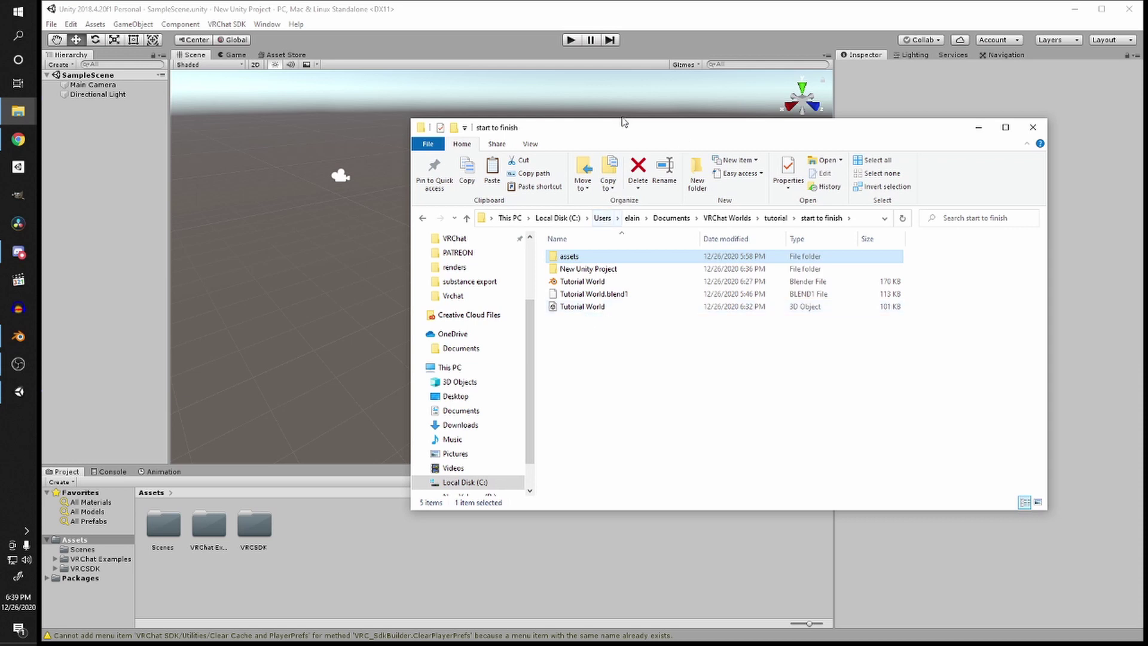
pyautogui.moveTo(604, 127); pyautogui.dragTo(683, 116)
pyautogui.click(653, 298)
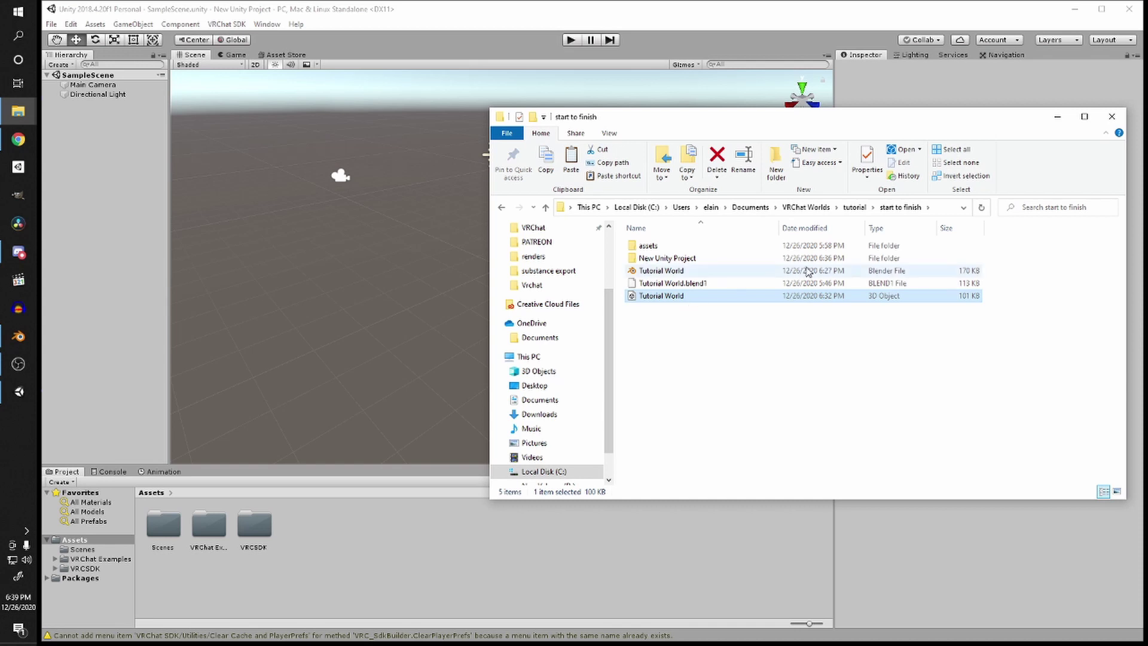
pyautogui.moveTo(679, 298); pyautogui.dragTo(445, 556)
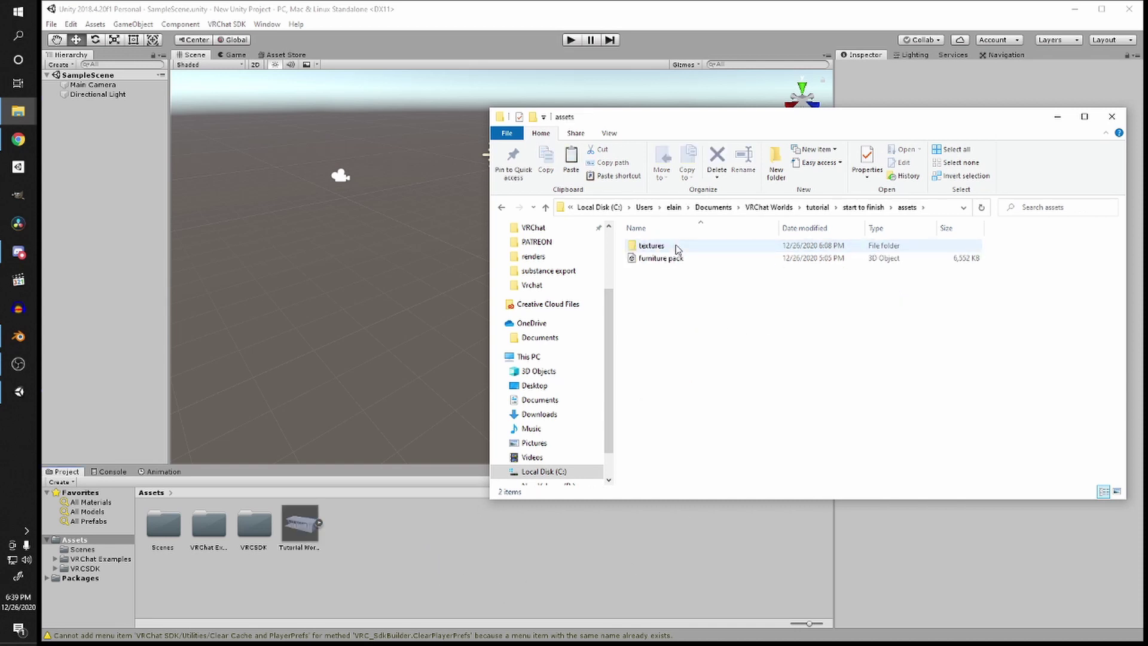
# Step: Import the whole textures folder from the assets folder into the project's Assets, and clear the file window out of the way
pyautogui.doubleClick(652, 247)
pyautogui.click(502, 209)
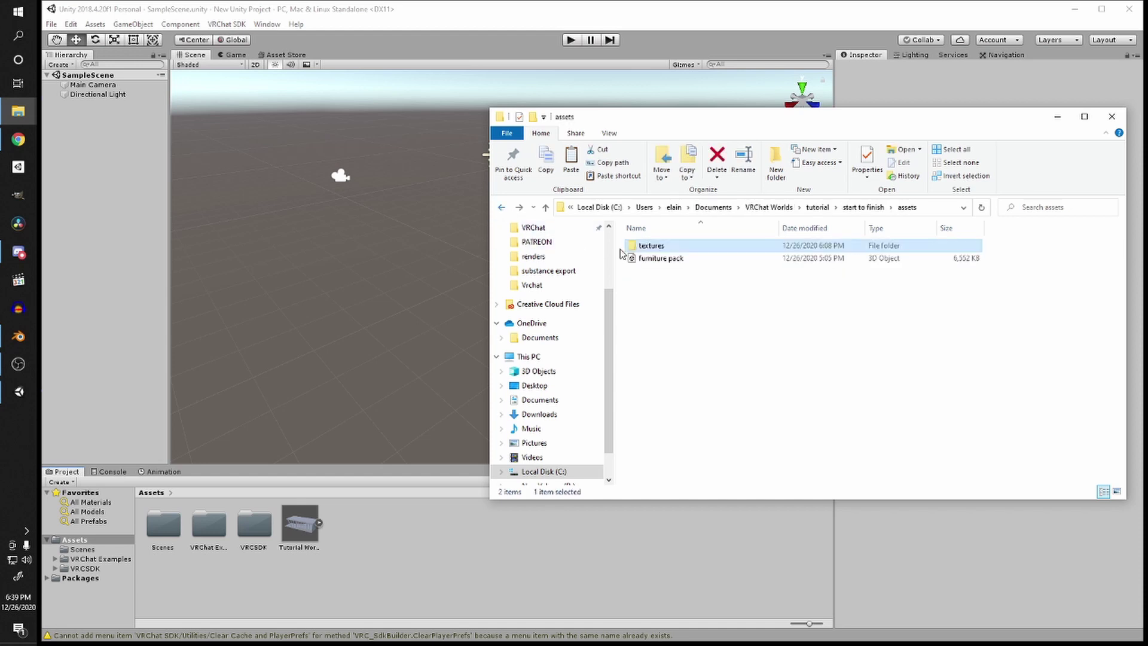
pyautogui.moveTo(651, 246); pyautogui.dragTo(287, 554)
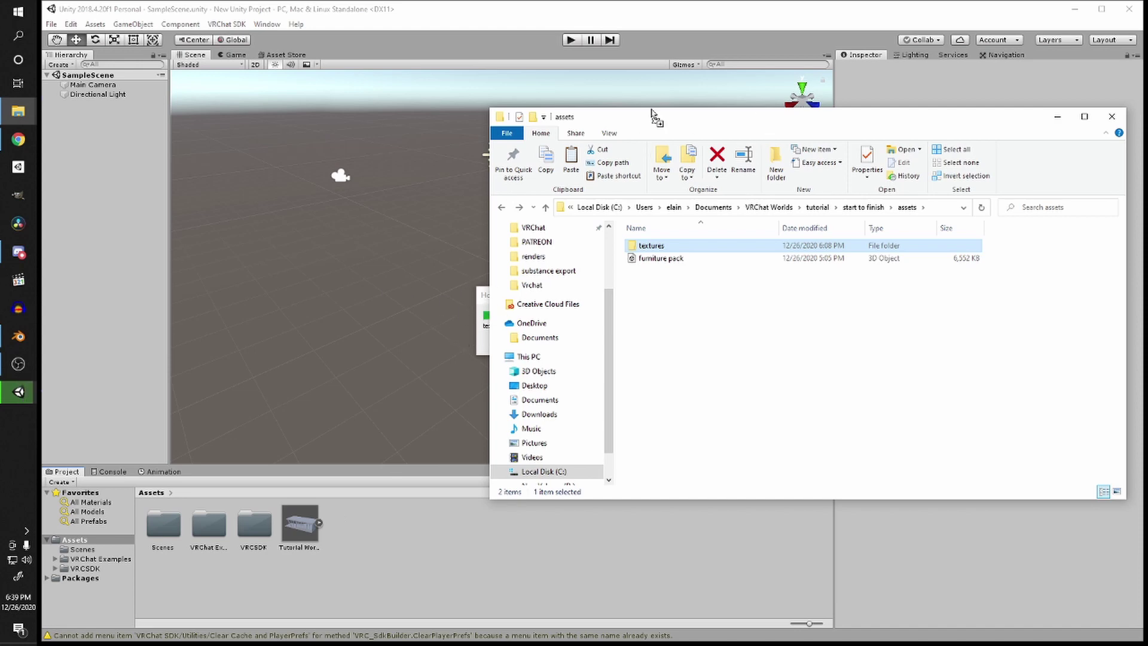
pyautogui.moveTo(915, 109); pyautogui.dragTo(1147, 141)
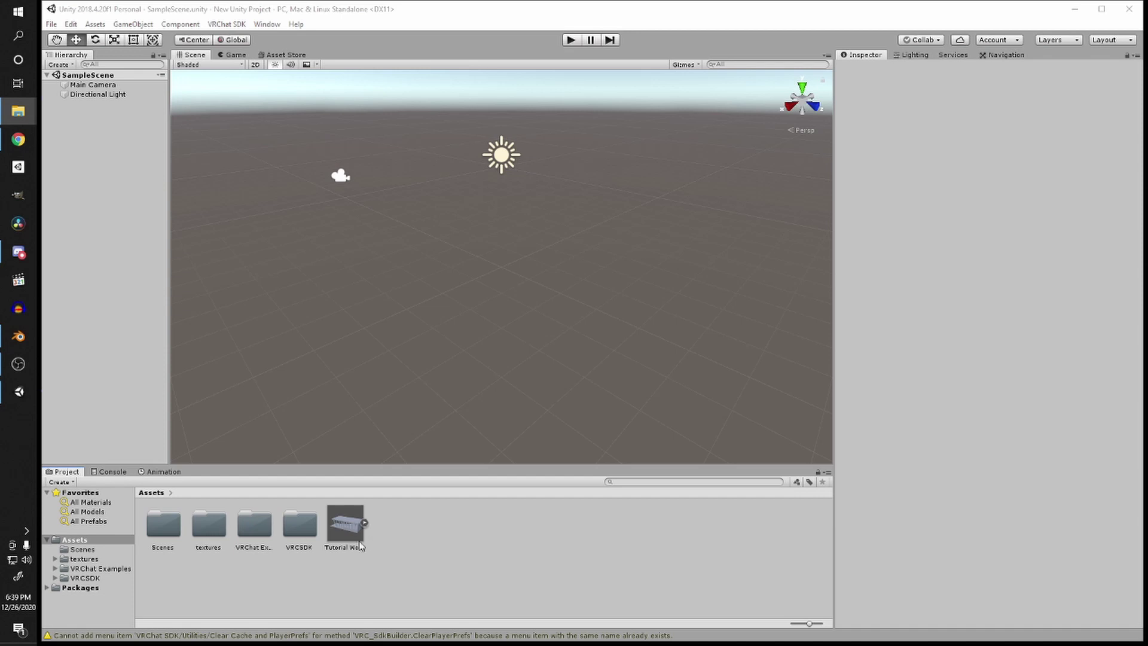
# Step: Add the Tutorial World model to SampleScene as a top-level object
pyautogui.moveTo(548, 311)
pyautogui.mouseDown(button='right')
pyautogui.moveTo(509, 295)
pyautogui.moveTo(537, 314)
pyautogui.mouseUp(button='right')
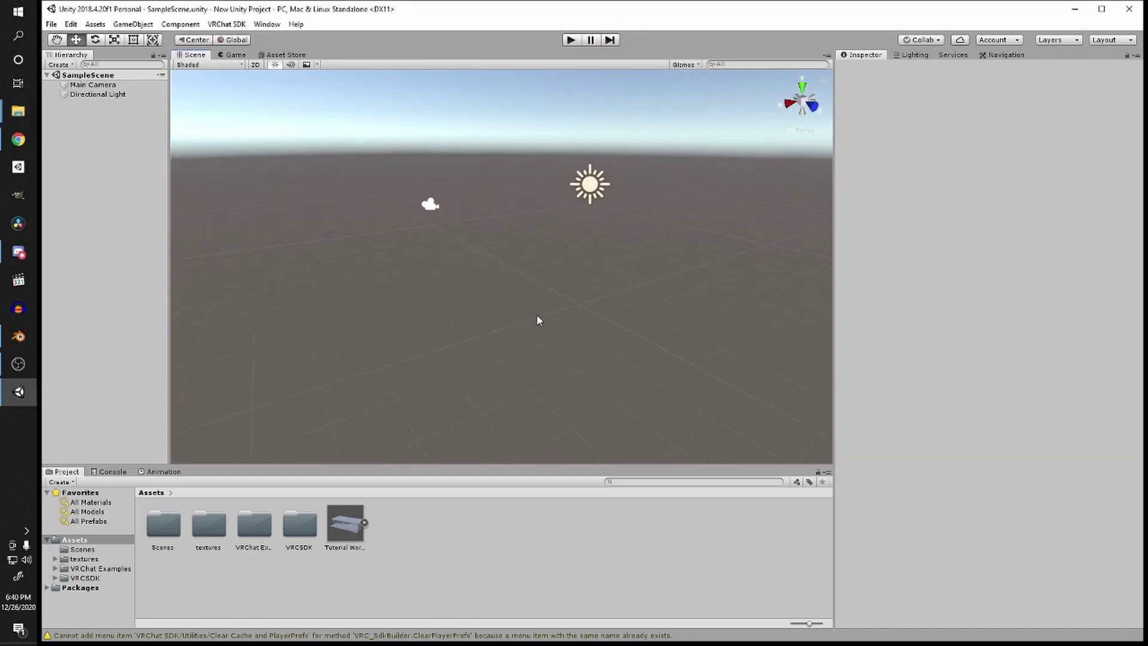
pyautogui.moveTo(350, 551); pyautogui.dragTo(119, 325)
pyautogui.moveTo(428, 333); pyautogui.dragTo(501, 305, button='right')
pyautogui.click(445, 349)
pyautogui.click(444, 345)
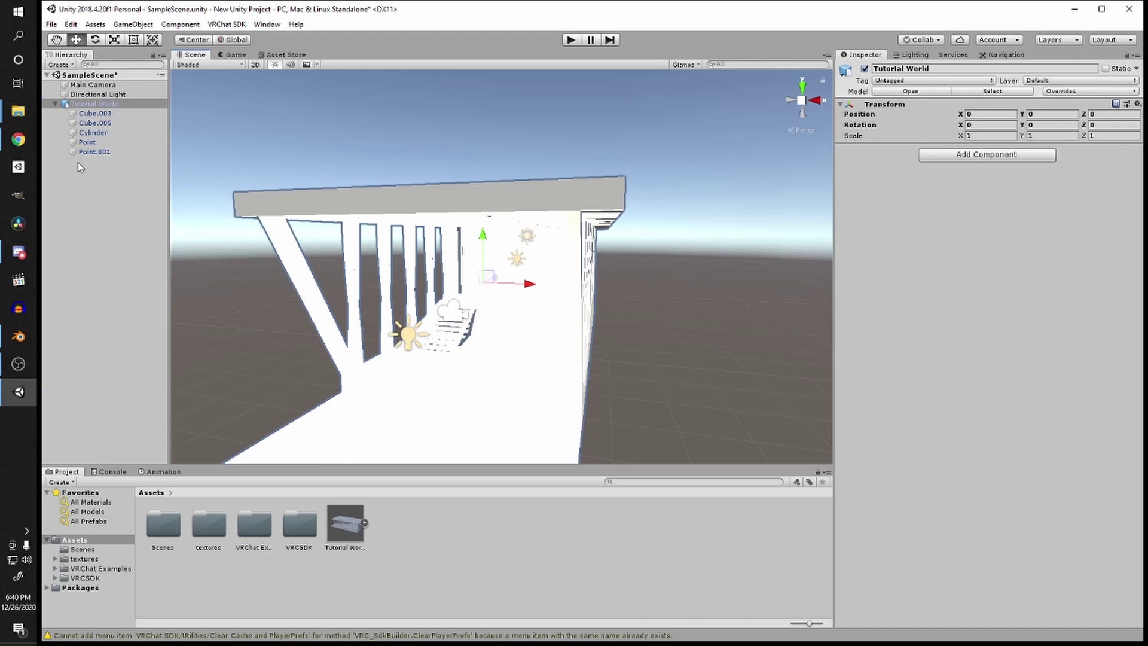
# Step: Examine the intensity of the imported lights Point and Point.001 and how they light the building from inside and outside
pyautogui.click(89, 151)
pyautogui.keyDown('shift'); pyautogui.click(87, 143); pyautogui.keyUp('shift')
pyautogui.moveTo(419, 269)
pyautogui.mouseDown(button='right')
pyautogui.moveTo(596, 194)
pyautogui.moveTo(705, 251)
pyautogui.moveTo(776, 269)
pyautogui.moveTo(606, 233)
pyautogui.moveTo(410, 268)
pyautogui.mouseUp(button='right')
pyautogui.click(963, 212)
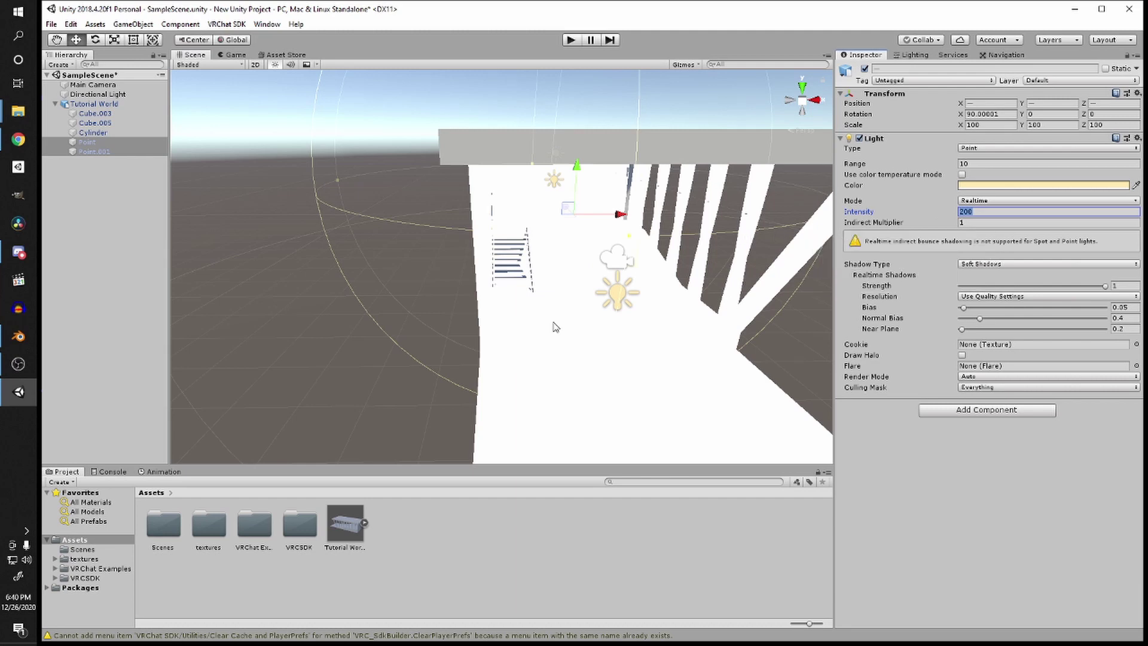
pyautogui.click(114, 231)
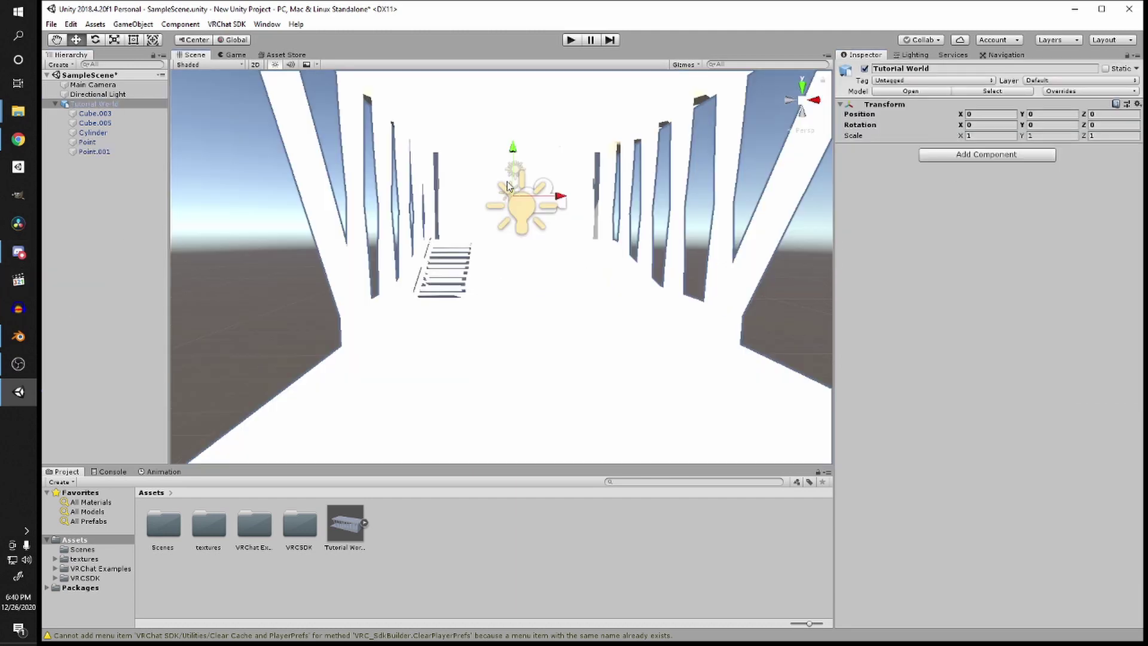
pyautogui.moveTo(508, 192); pyautogui.dragTo(557, 209, button='middle')
pyautogui.keyDown('ctrl'); pyautogui.click(584, 223); pyautogui.keyUp('ctrl')
pyautogui.moveTo(649, 264); pyautogui.dragTo(353, 364, button='middle')
pyautogui.click(347, 364)
pyautogui.scroll(-5, 428, 313)
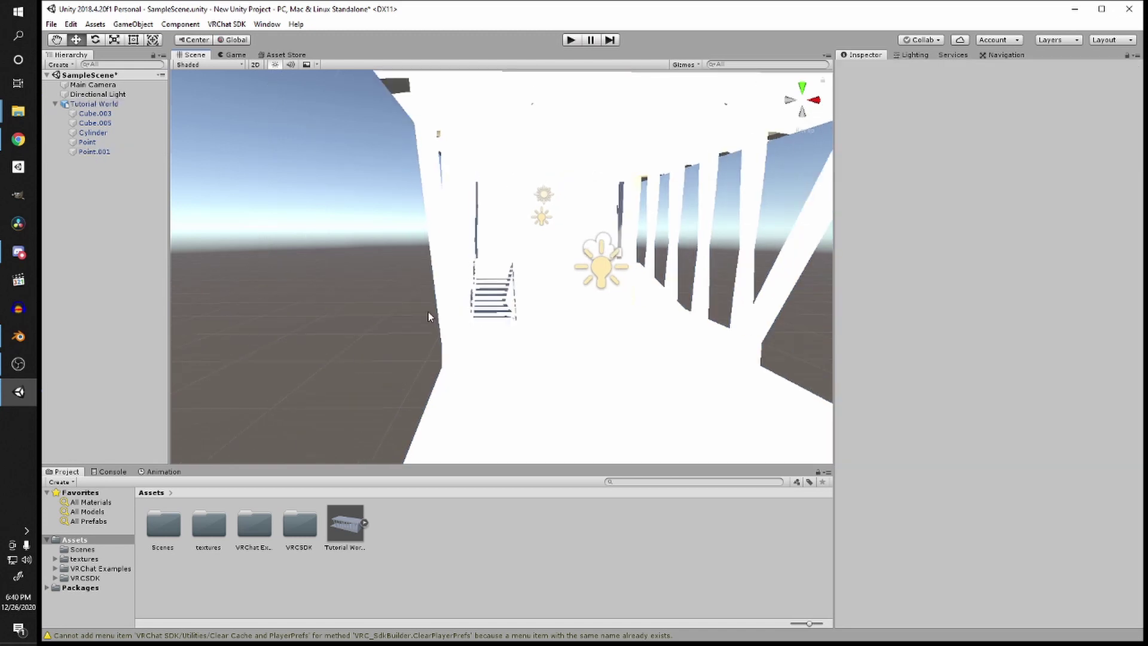
pyautogui.keyDown('alt'); pyautogui.moveTo(387, 277); pyautogui.dragTo(450, 265); pyautogui.keyUp('alt')
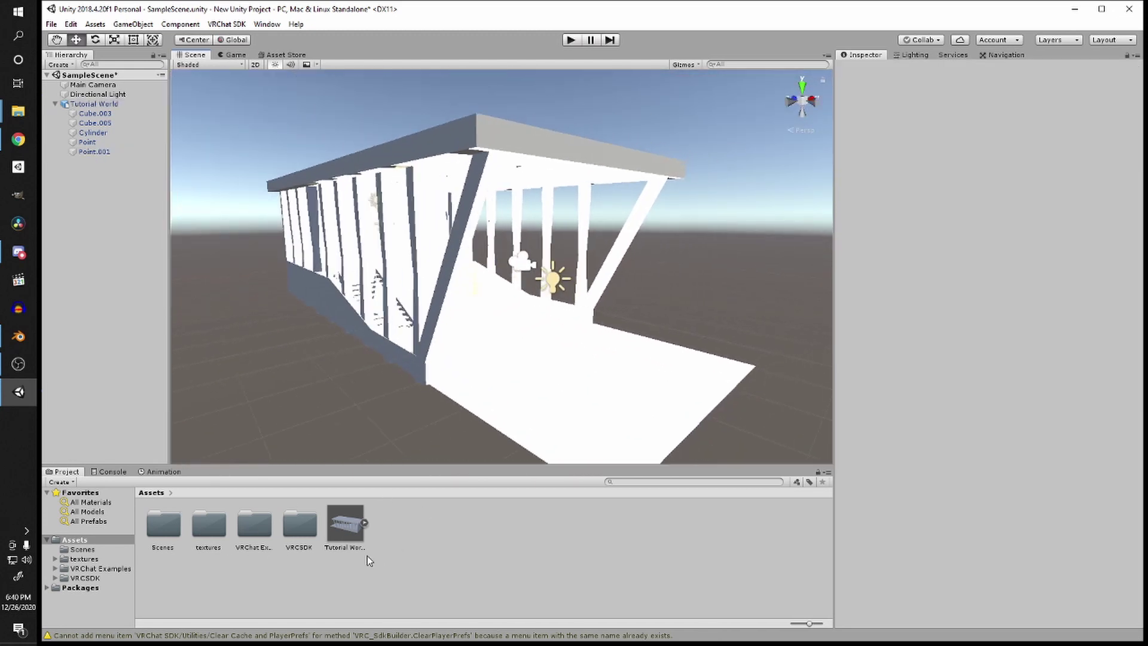
# Step: Disable Import Cameras and Import Lights and enable Generate Lightmap UVs for the Tutorial World model, apply, and clear the normal map dialog
pyautogui.click(340, 526)
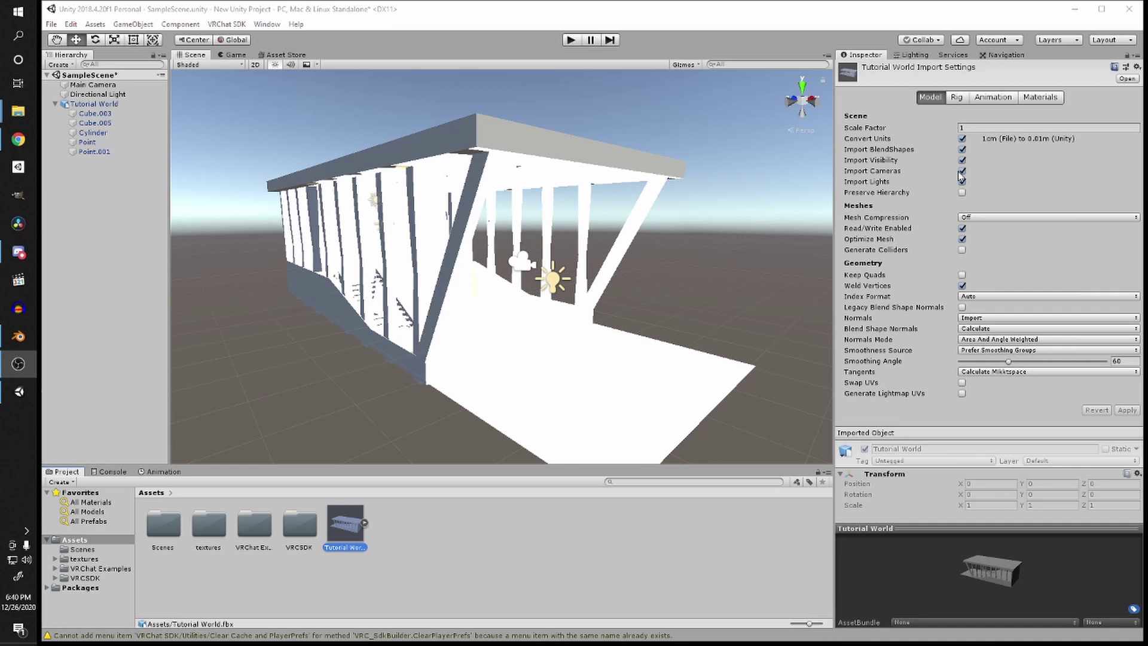
pyautogui.click(963, 172)
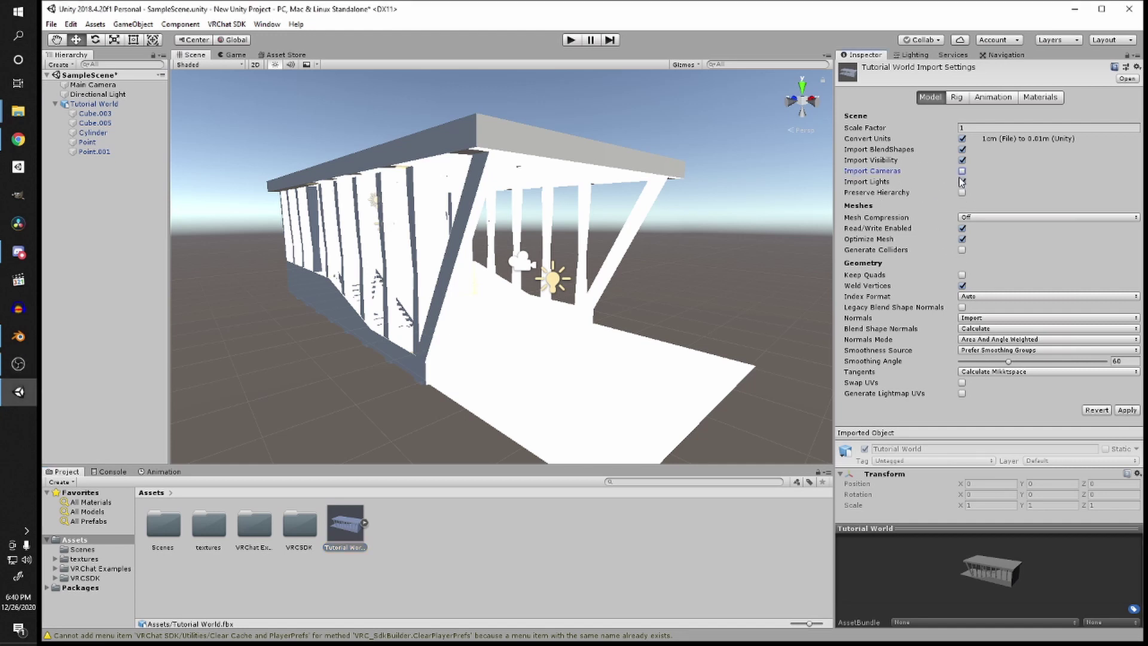
pyautogui.click(962, 181)
pyautogui.click(962, 394)
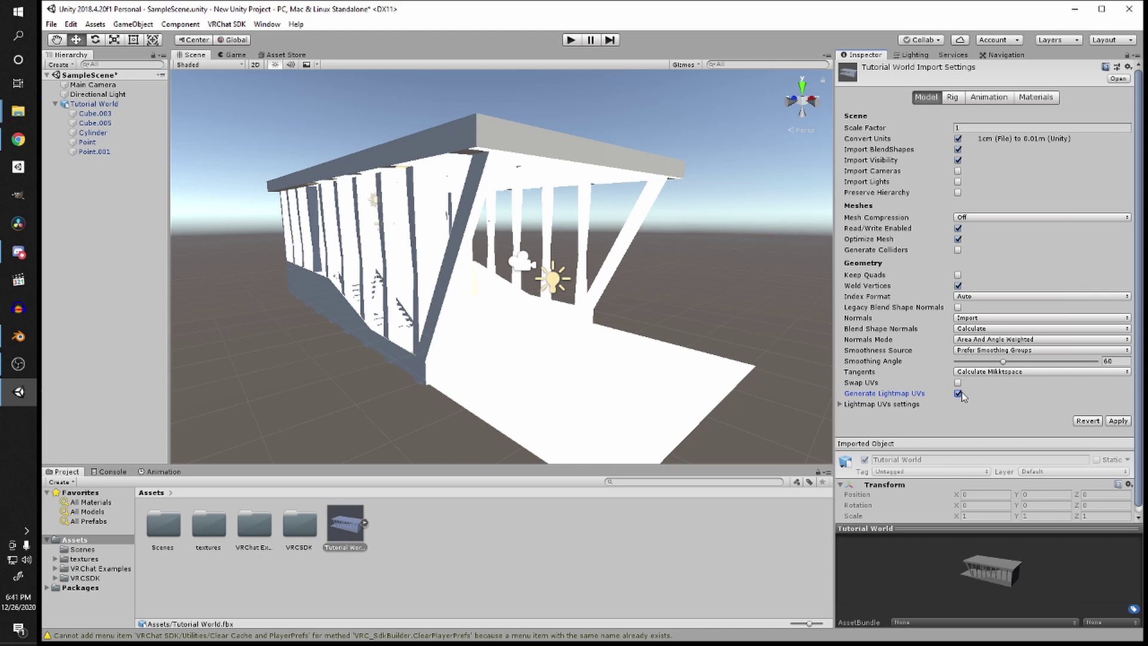
pyautogui.keyDown('alt'); pyautogui.moveTo(736, 320); pyautogui.dragTo(607, 312); pyautogui.keyUp('alt')
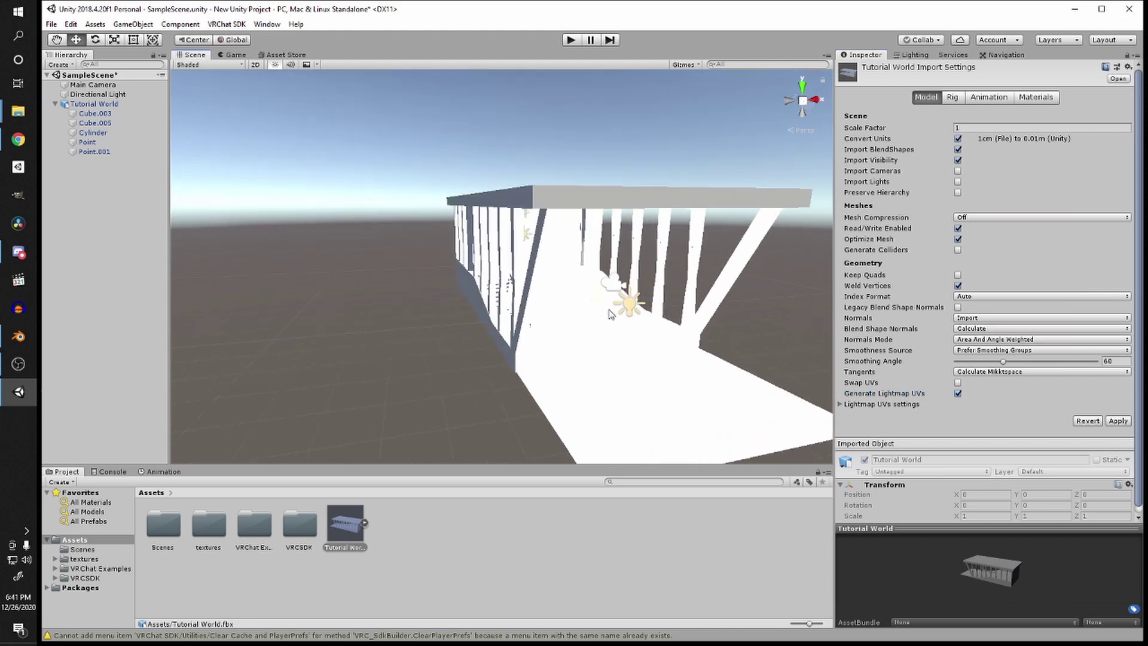
pyautogui.moveTo(607, 312); pyautogui.dragTo(531, 318, button='middle')
pyautogui.scroll(2, 523, 322)
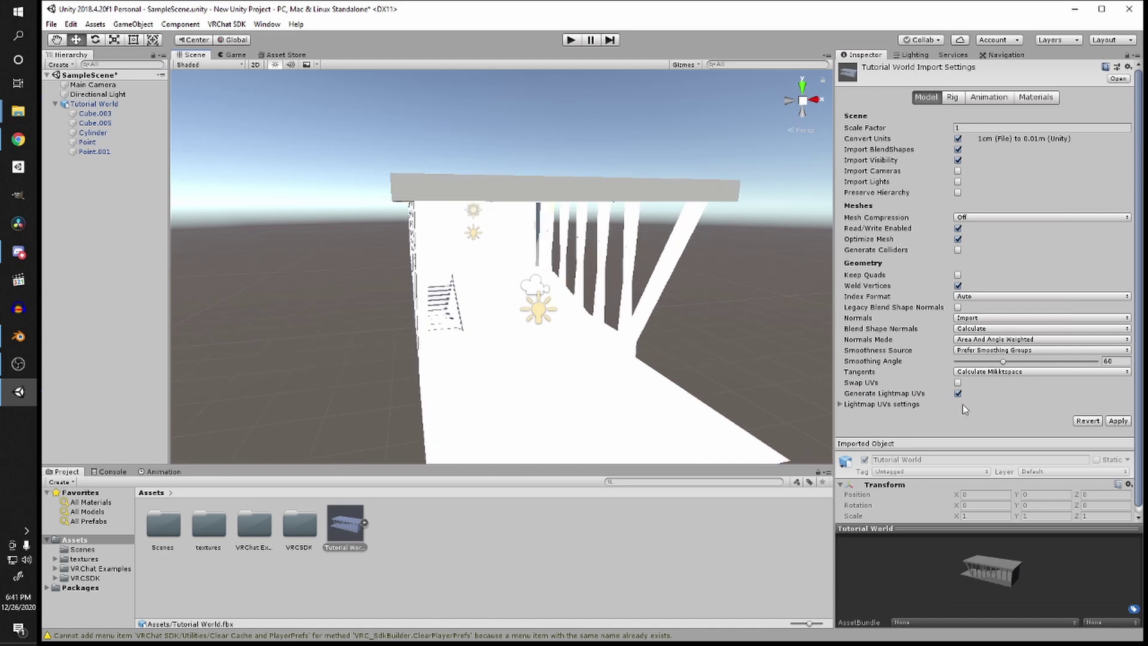
pyautogui.click(1118, 421)
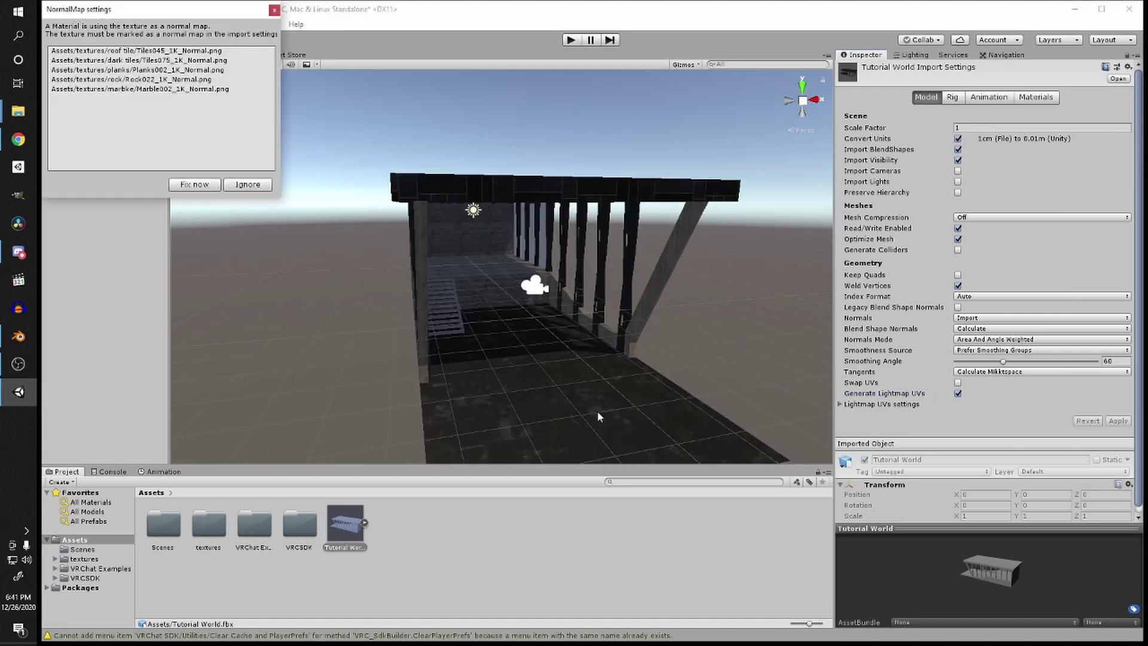
pyautogui.scroll(-1, 526, 306)
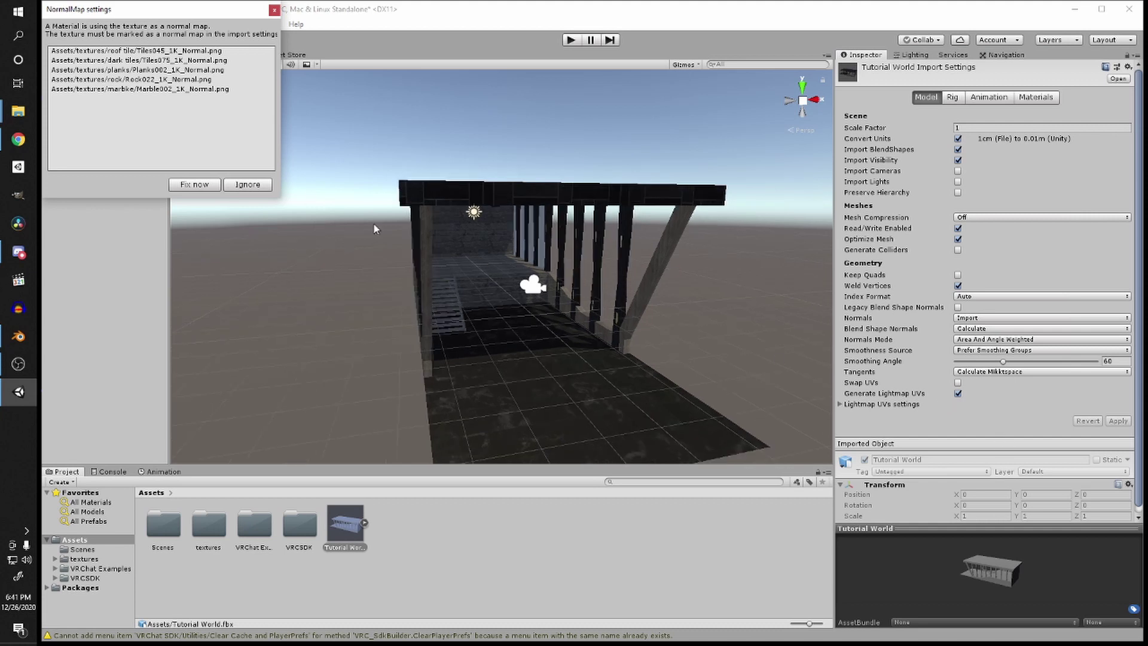
pyautogui.click(305, 288)
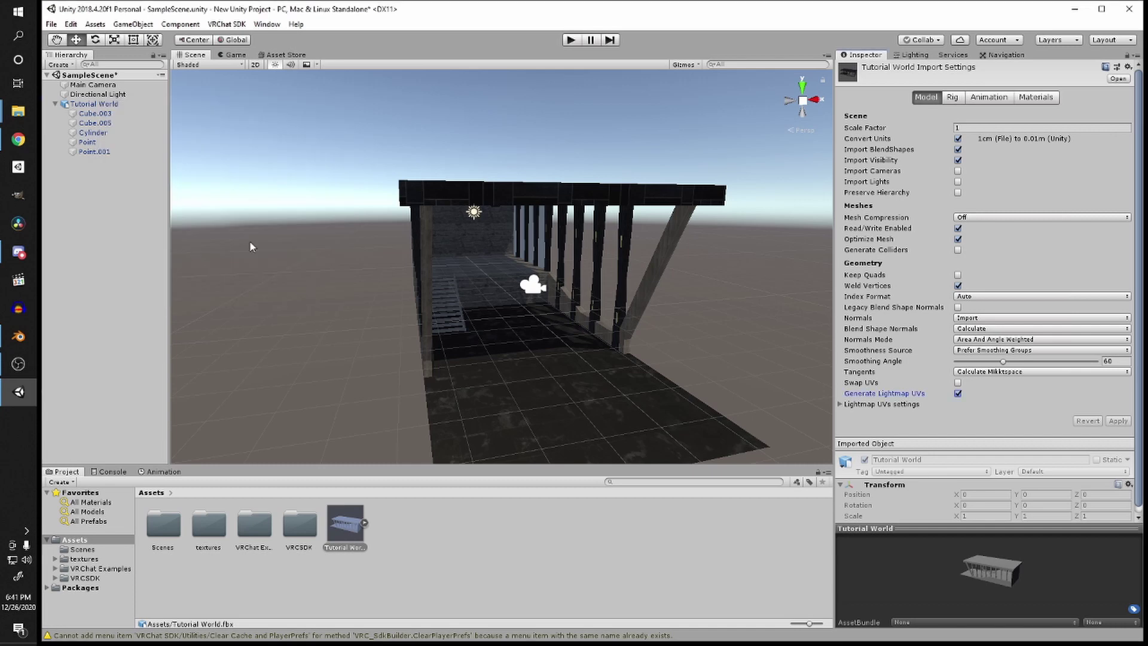
# Step: Examine the reimported building's textures and lighting from the open front, the side and the interior
pyautogui.moveTo(591, 267); pyautogui.dragTo(659, 313, button='middle')
pyautogui.keyDown('alt'); pyautogui.moveTo(696, 339); pyautogui.dragTo(534, 341); pyautogui.keyUp('alt')
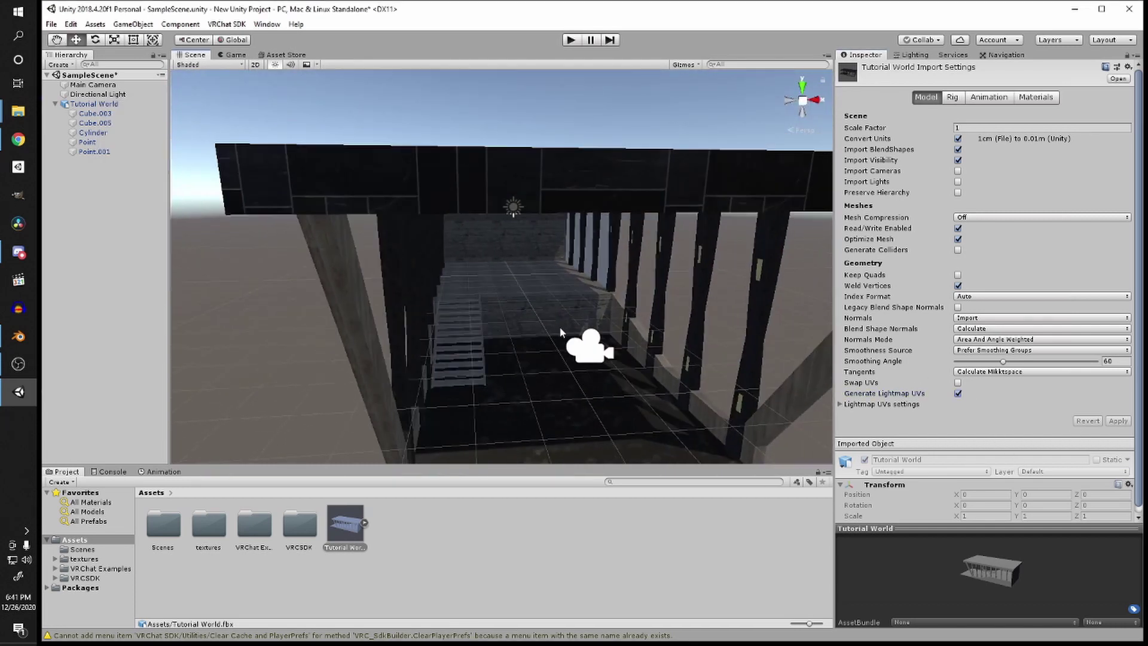
pyautogui.scroll(-3, 514, 325)
pyautogui.moveTo(544, 390); pyautogui.dragTo(535, 336, button='middle')
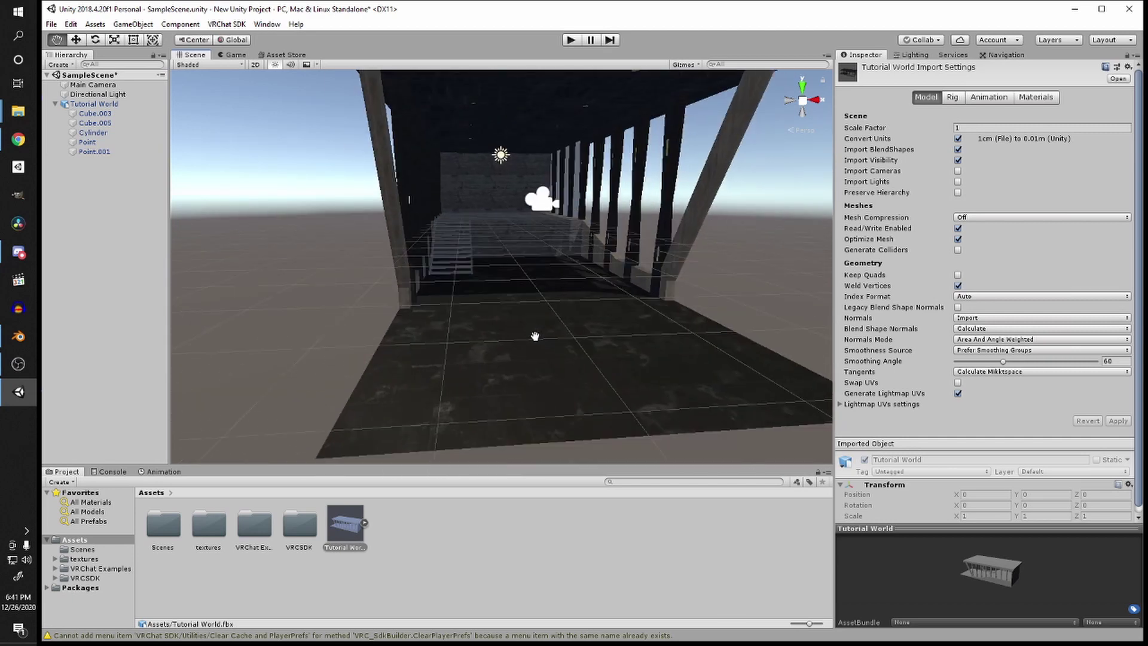
pyautogui.scroll(-5, 482, 321)
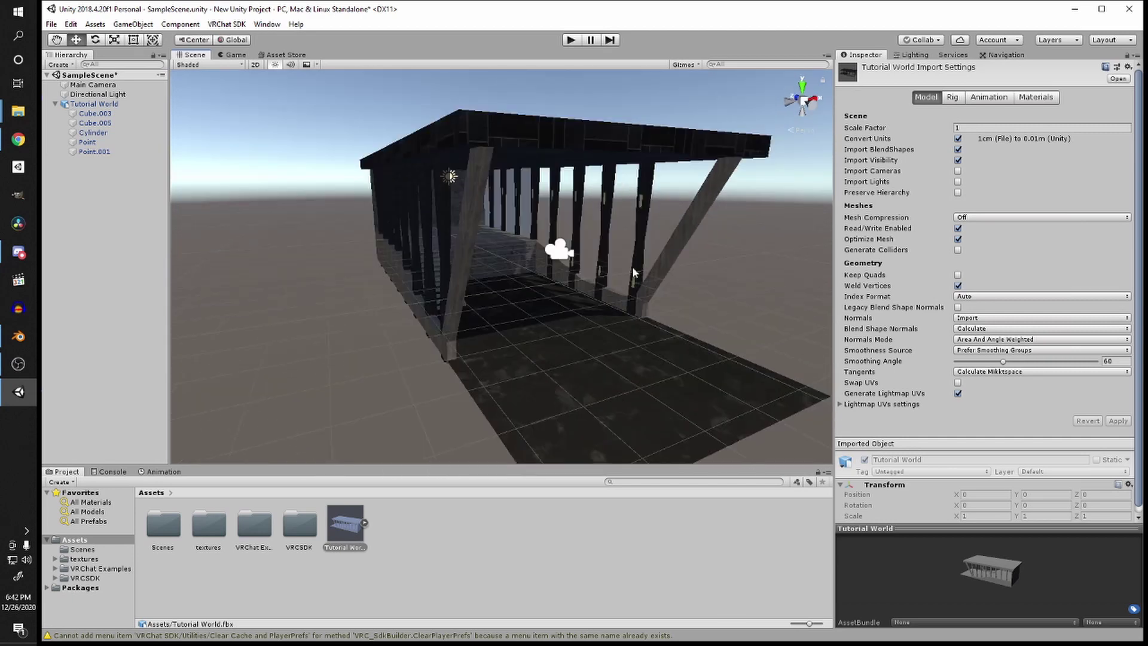
pyautogui.keyDown('alt'); pyautogui.moveTo(648, 169); pyautogui.dragTo(676, 228); pyautogui.keyUp('alt')
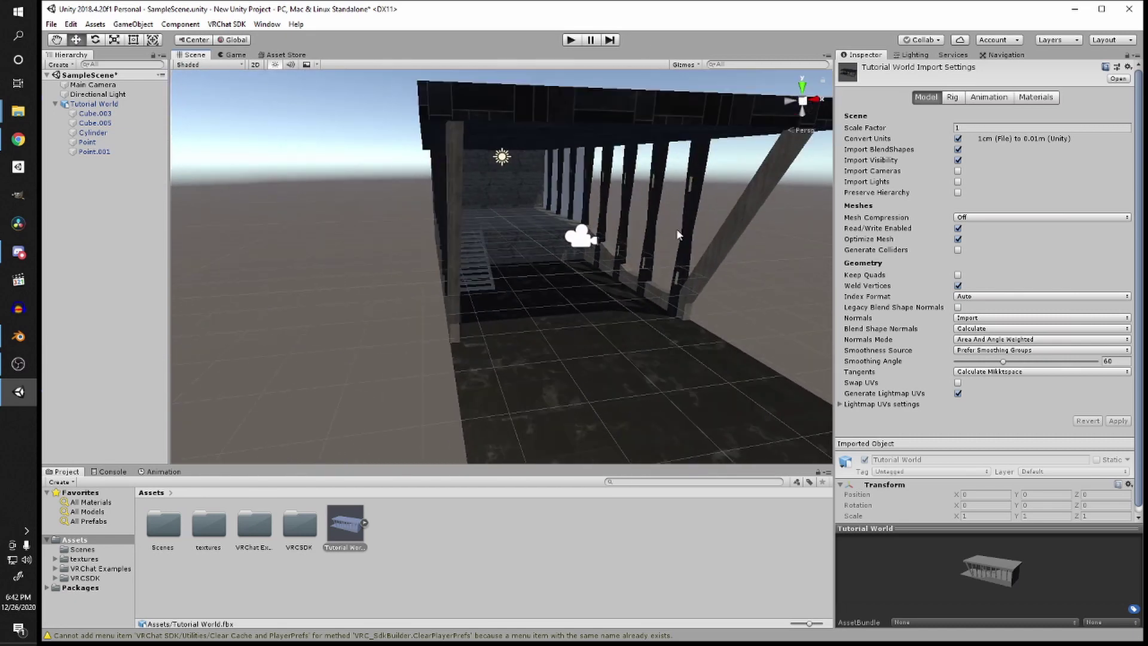
pyautogui.moveTo(521, 187)
pyautogui.keyDown('alt'); pyautogui.mouseDown()
pyautogui.moveTo(624, 186)
pyautogui.moveTo(513, 193)
pyautogui.mouseUp(); pyautogui.keyUp('alt')
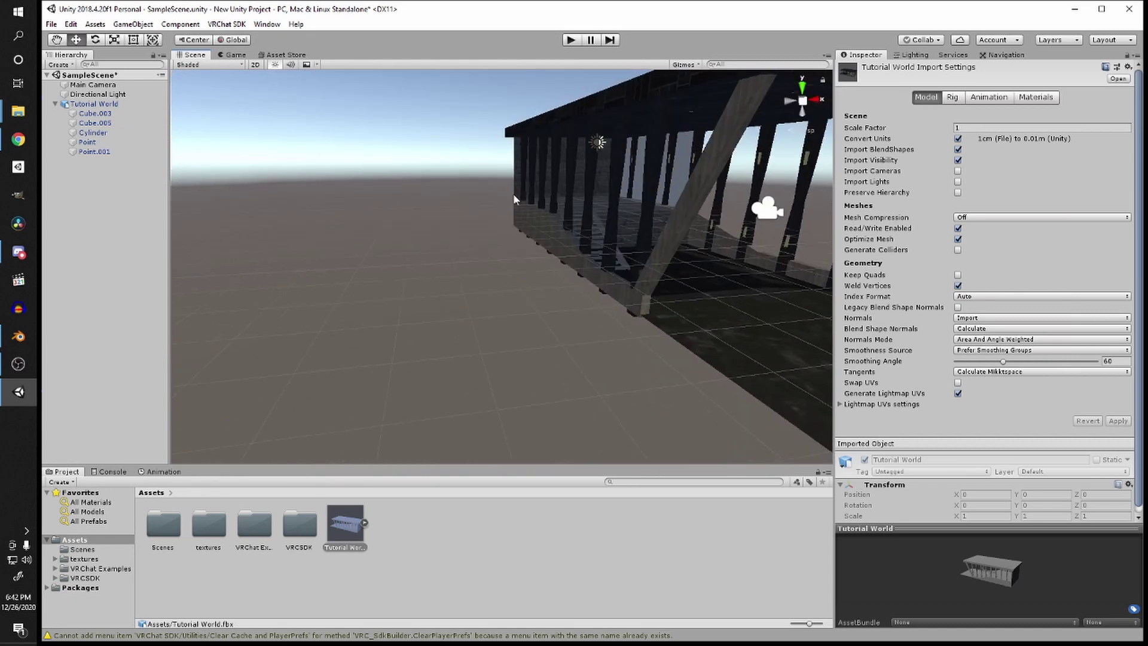
pyautogui.moveTo(760, 300); pyautogui.dragTo(652, 315, button='middle')
pyautogui.moveTo(530, 248); pyautogui.dragTo(564, 239, button='right')
pyautogui.scroll(3, 564, 239)
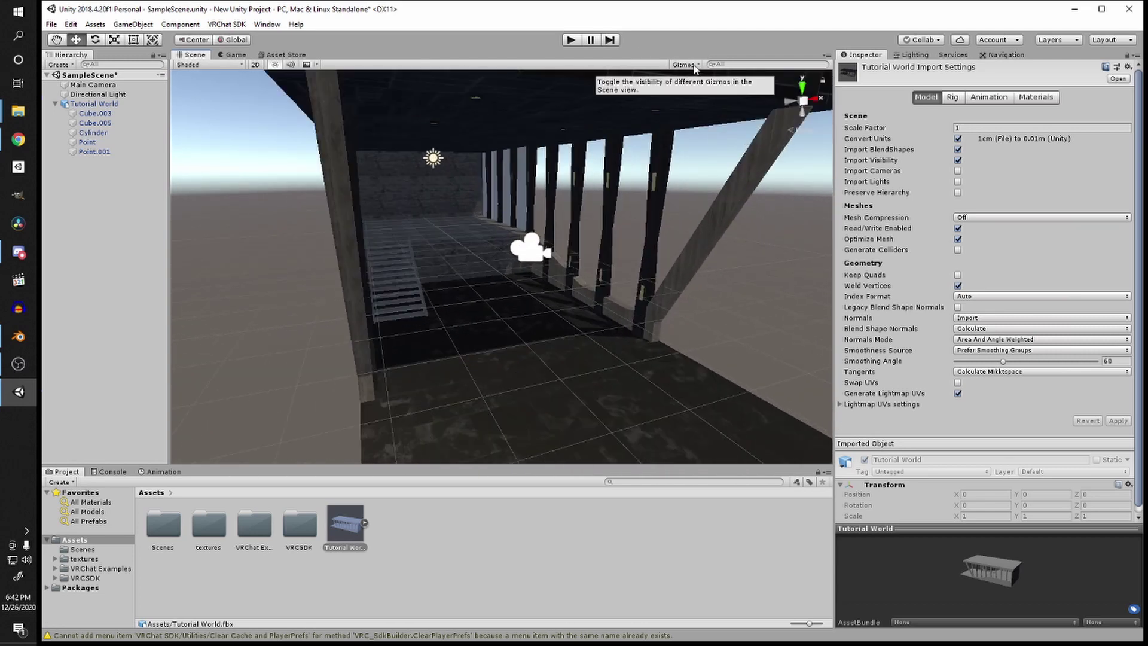
# Step: Hide the grid in the Scene view and check the building's interior without it
pyautogui.click(695, 66)
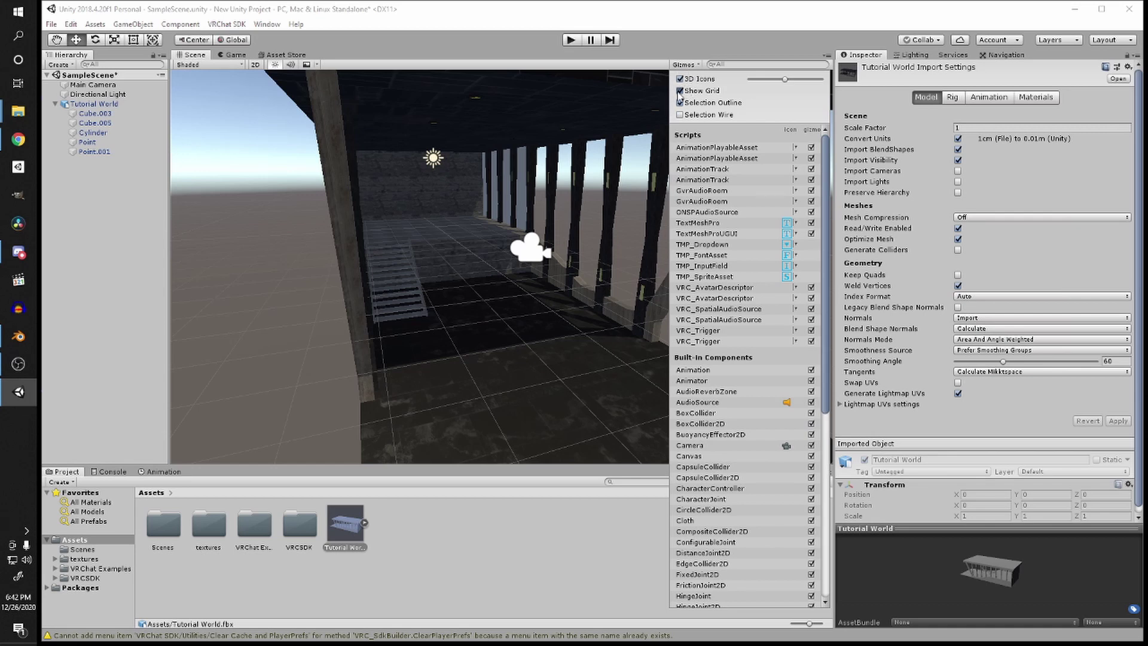
pyautogui.click(680, 93)
pyautogui.click(522, 174)
pyautogui.scroll(-5, 353, 265)
pyautogui.scroll(6, 508, 269)
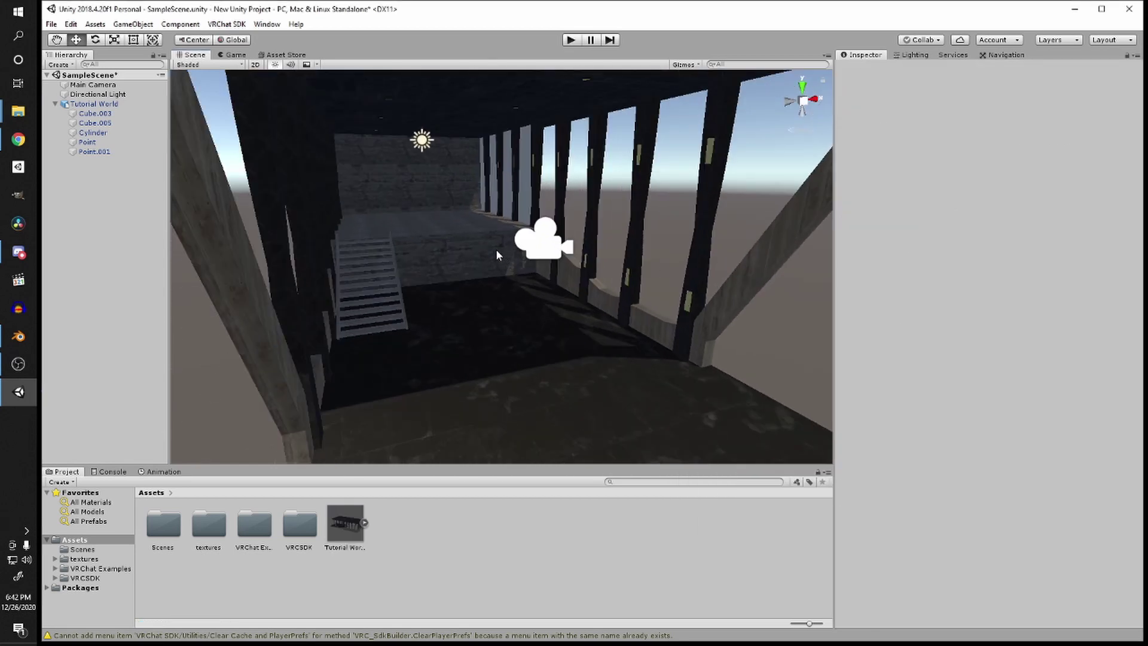
pyautogui.scroll(-2, 496, 249)
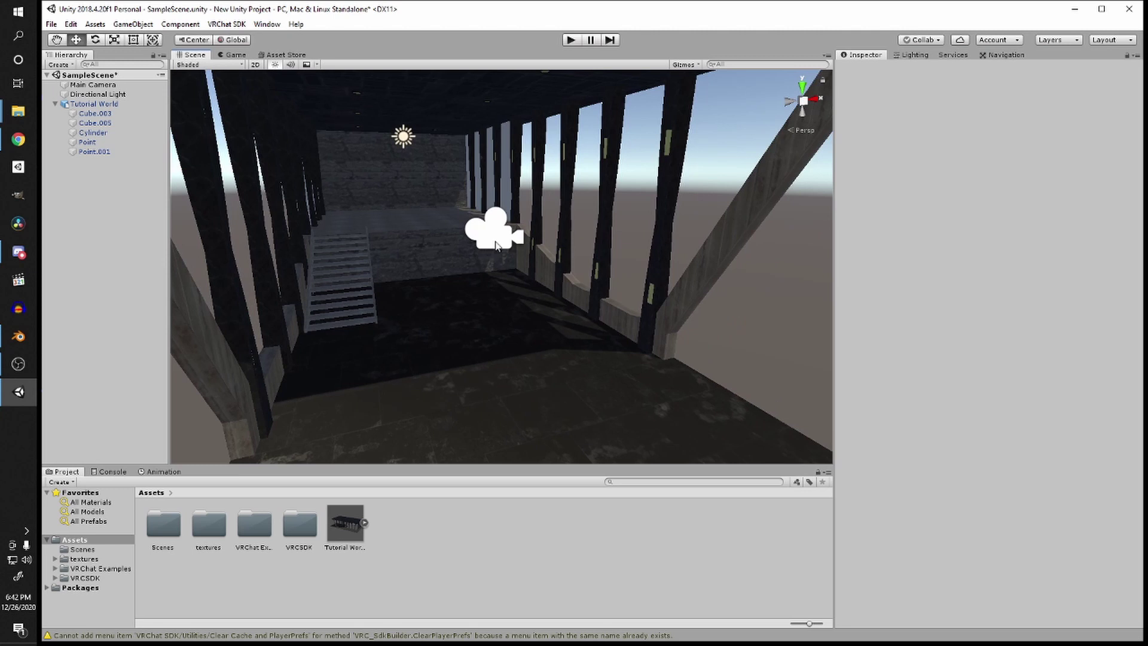
# Step: Unpack the Tutorial World prefab in the scene and select its building mesh Cube.005
pyautogui.rightClick(98, 105)
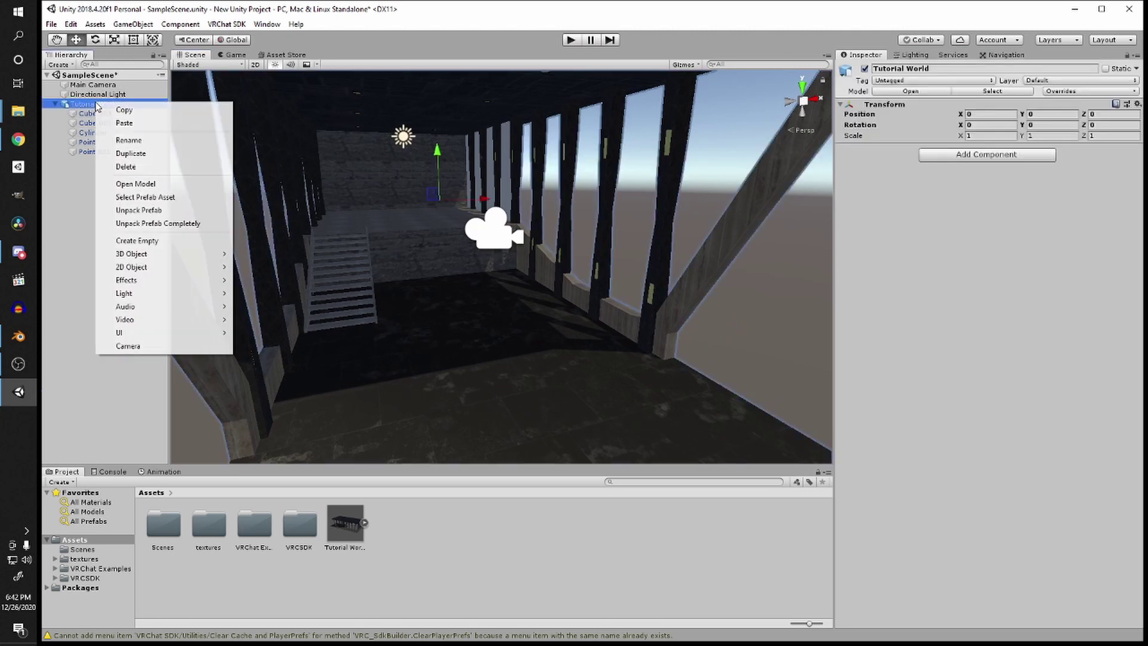
pyautogui.click(149, 213)
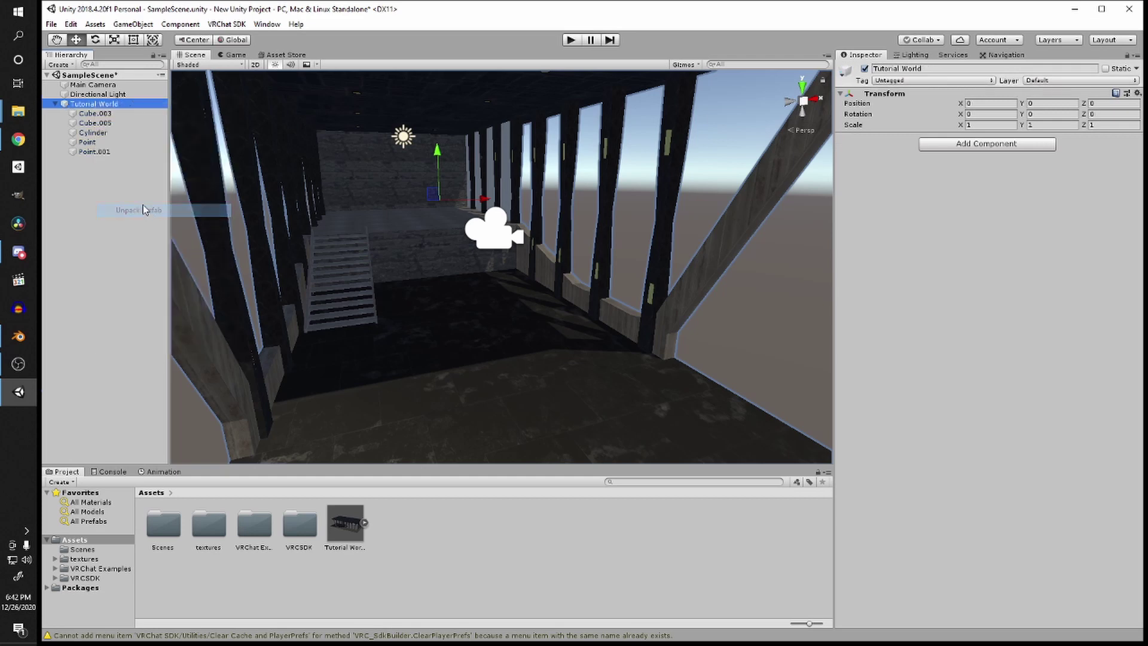
pyautogui.click(97, 152)
pyautogui.click(95, 123)
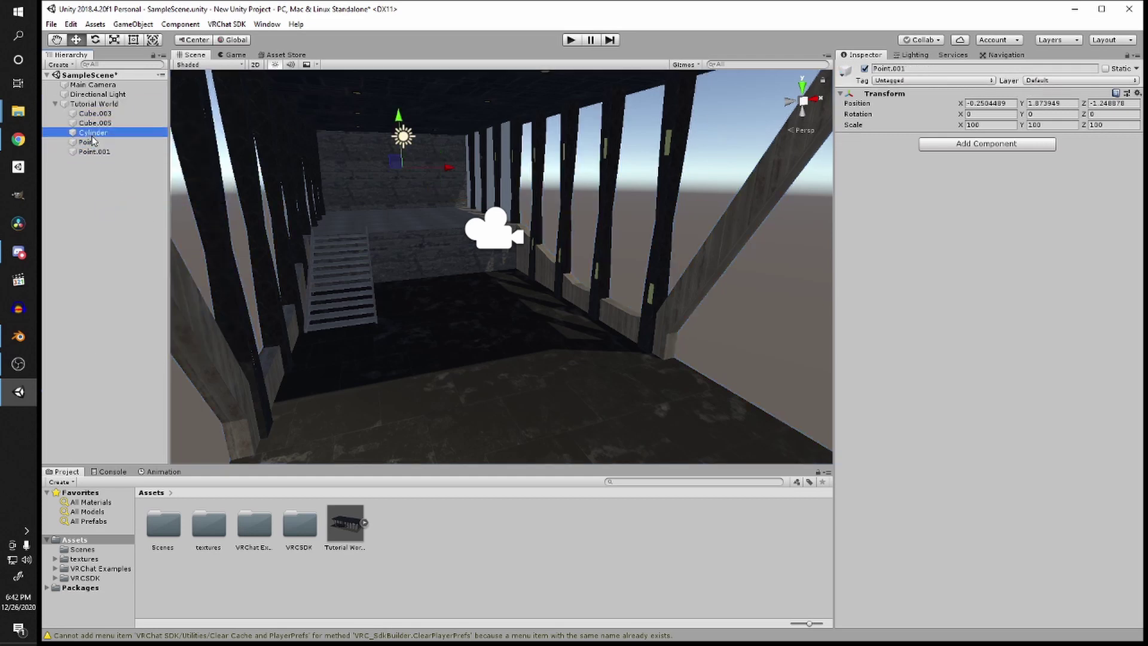
pyautogui.press('f')
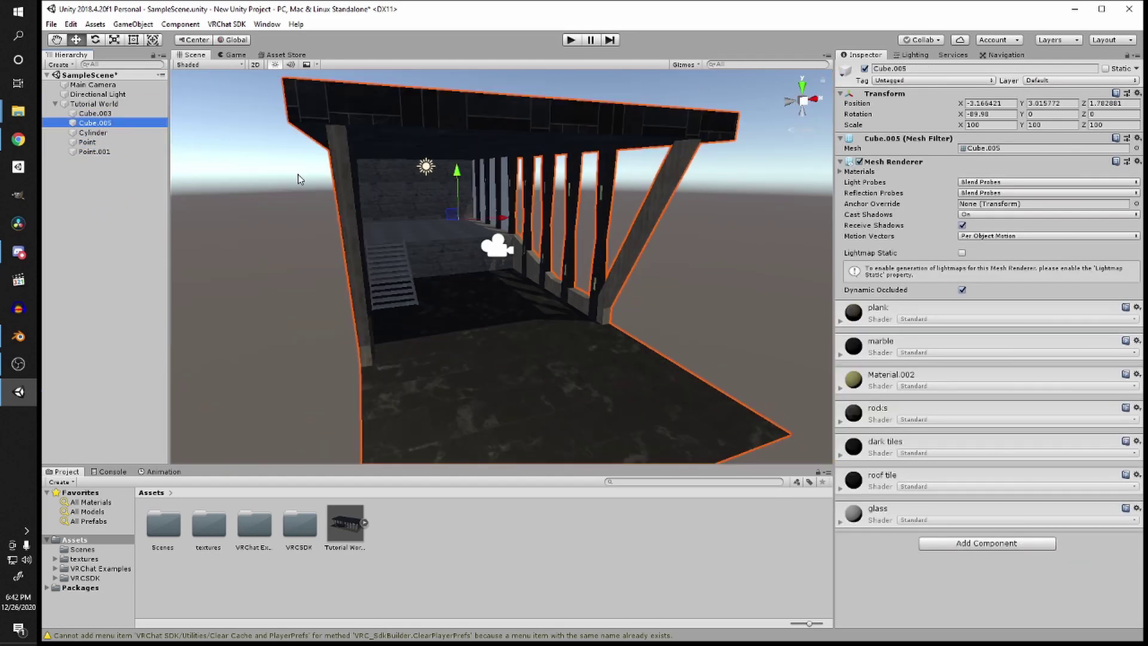
# Step: Delete the Point and Point.001 objects from the Tutorial World hierarchy
pyautogui.click(115, 142)
pyautogui.keyDown('shift'); pyautogui.click(134, 152); pyautogui.keyUp('shift')
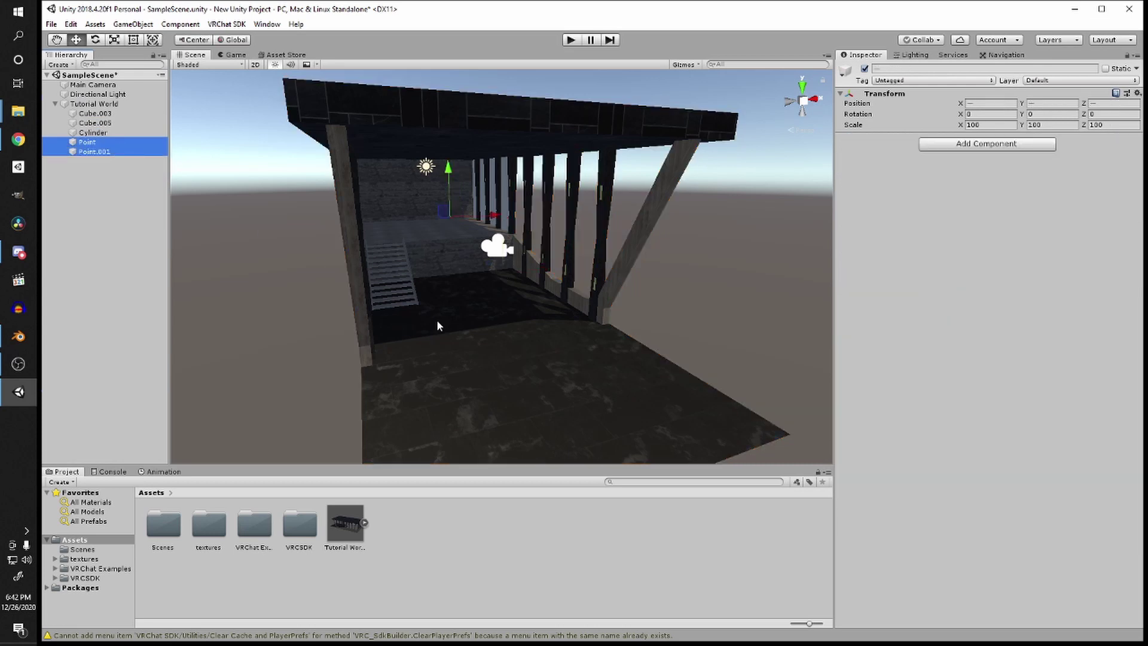
pyautogui.press('Delete')
pyautogui.press('q')
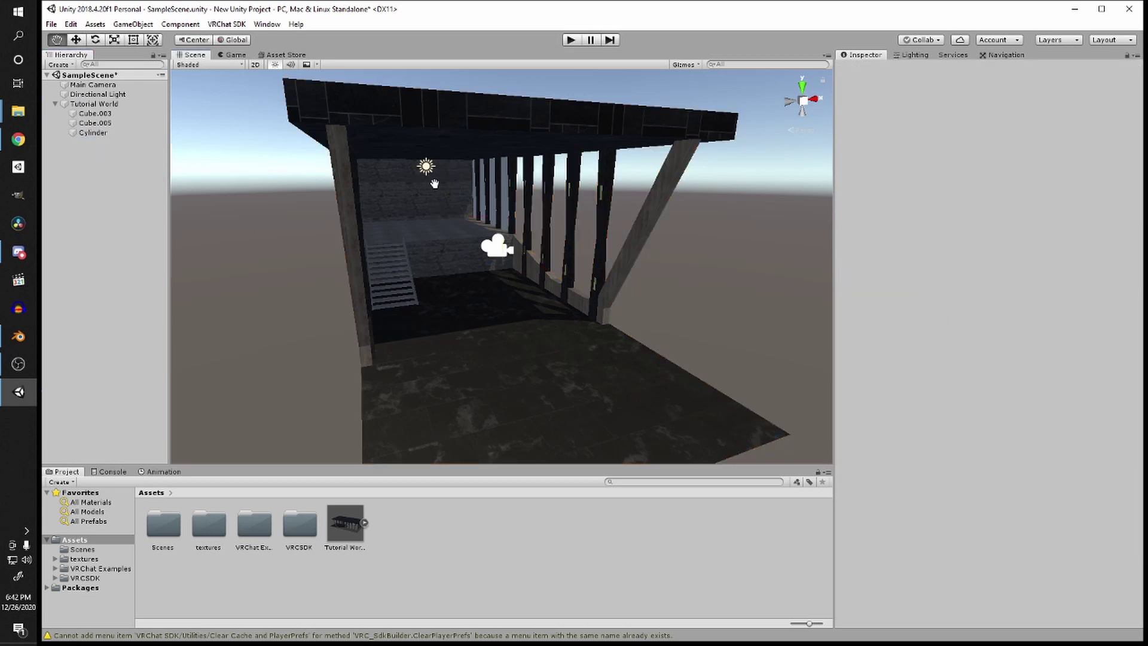
# Step: Create a new material named window in the textures folder
pyautogui.moveTo(435, 183); pyautogui.dragTo(519, 246, button='middle')
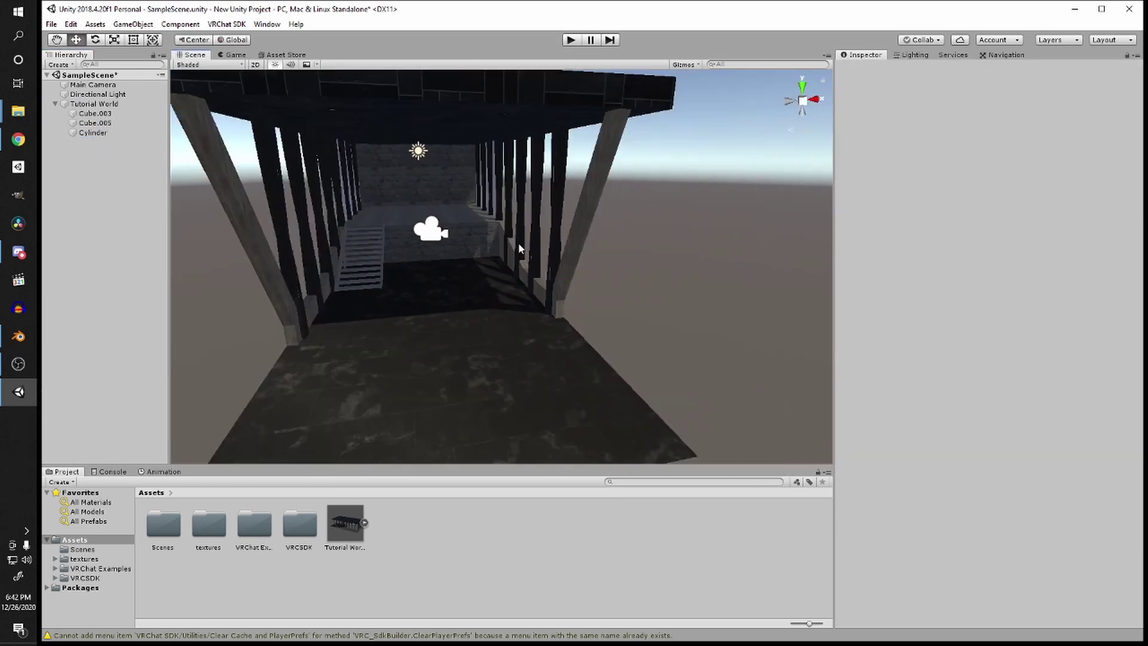
pyautogui.press('w')
pyautogui.moveTo(519, 245); pyautogui.dragTo(416, 312, button='right')
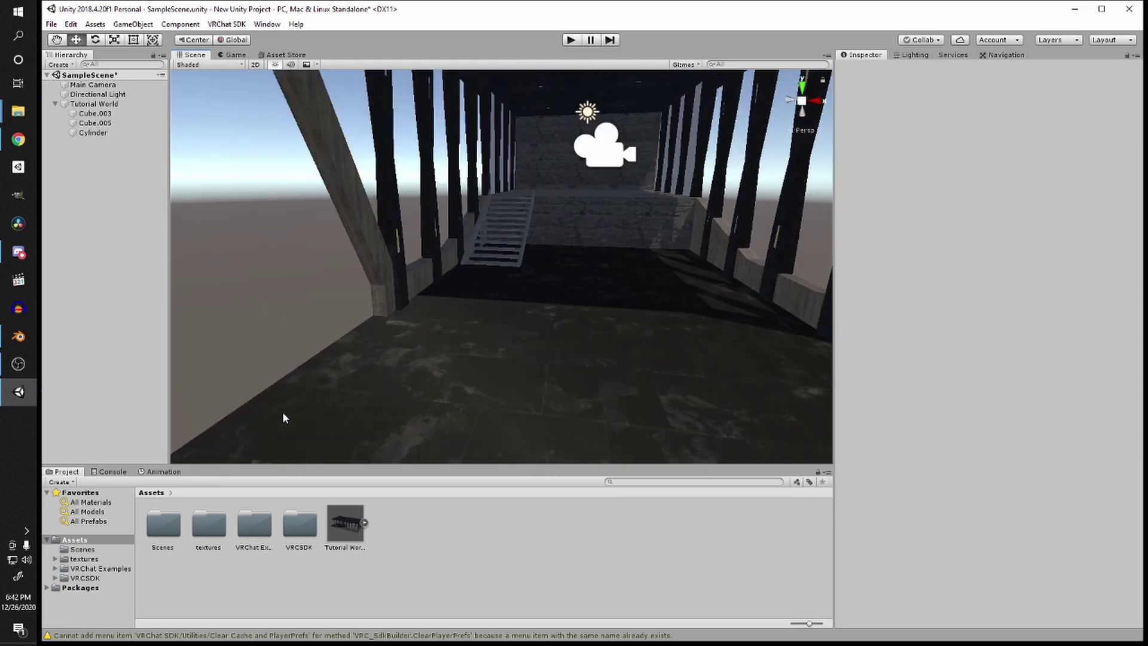
pyautogui.doubleClick(229, 519)
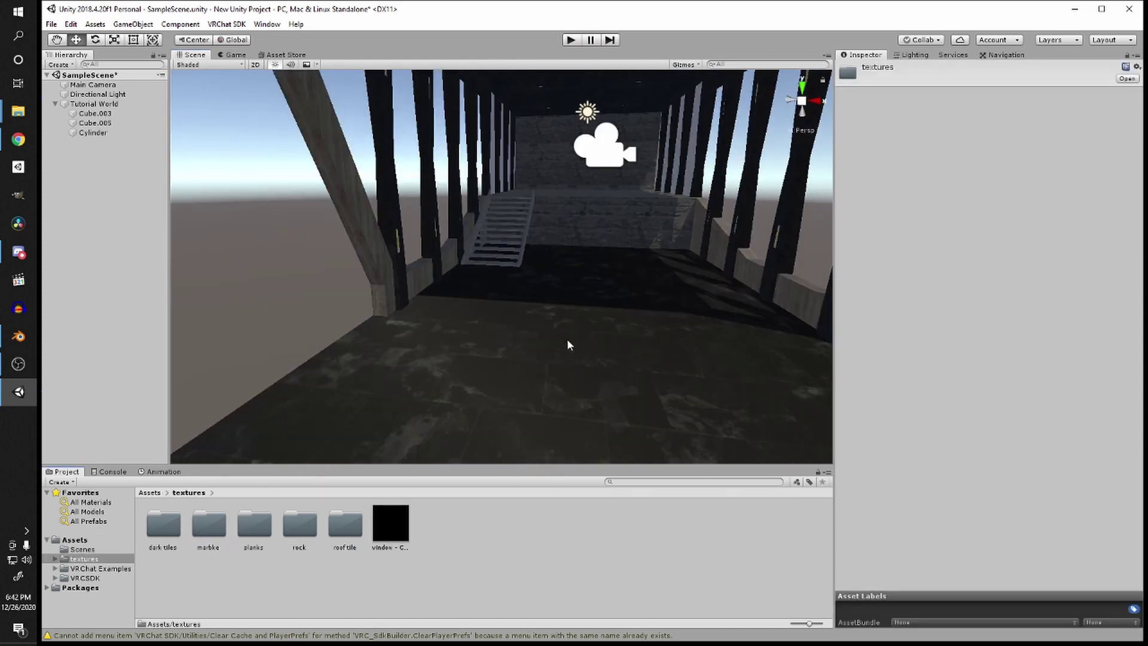
pyautogui.rightClick(427, 482)
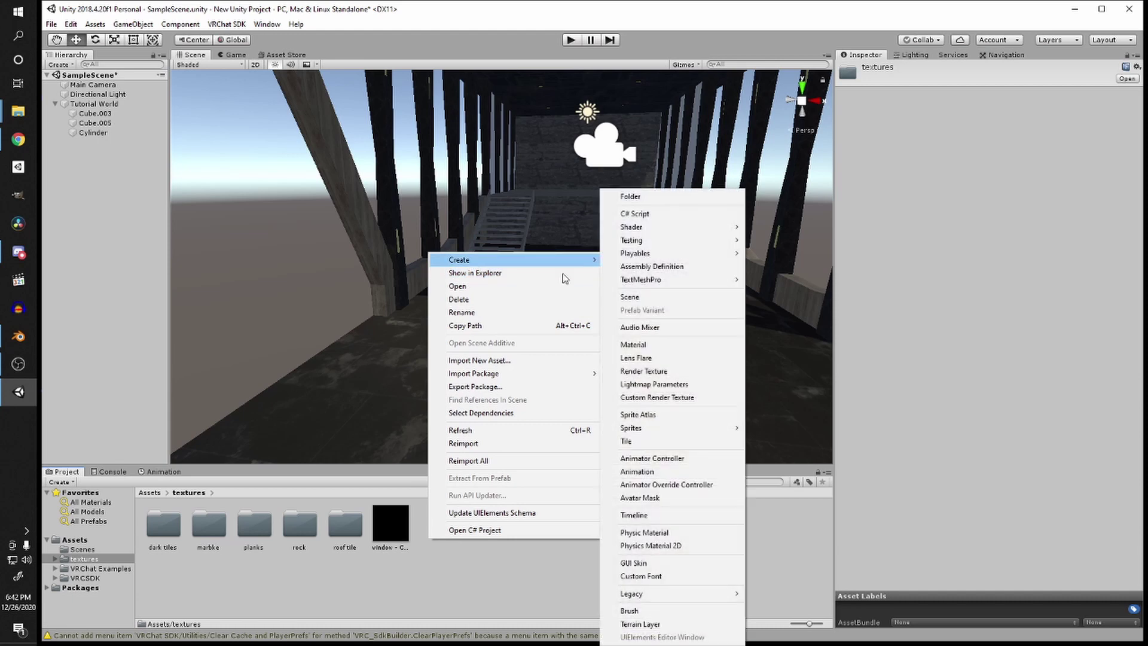
pyautogui.moveTo(523, 263)
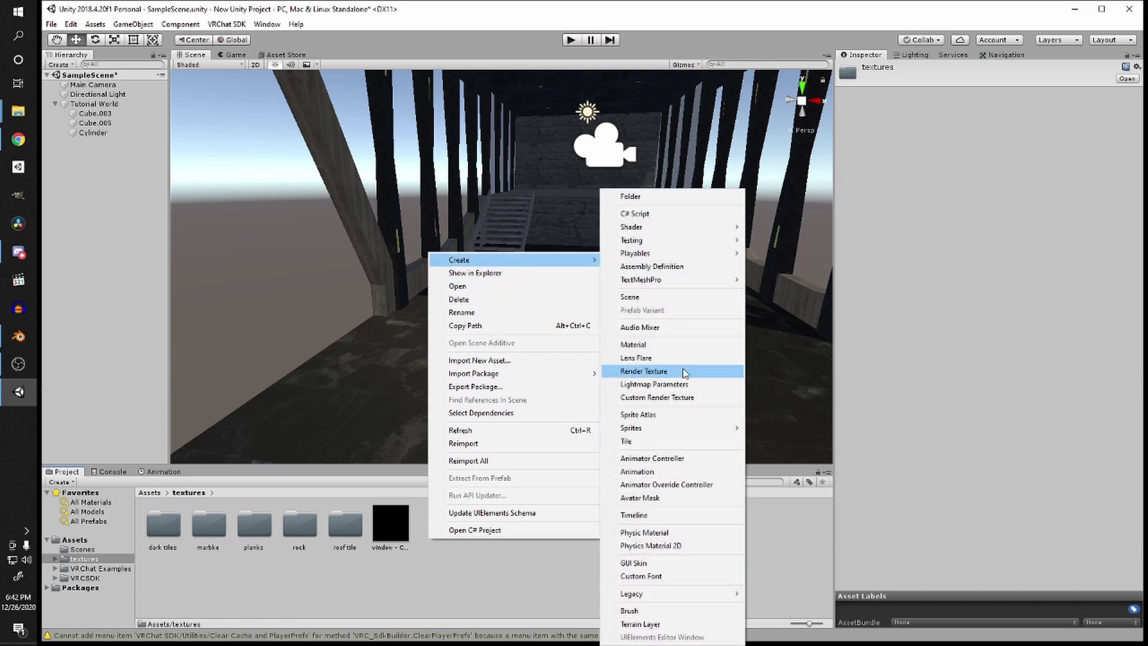
pyautogui.click(676, 344)
pyautogui.write('window')
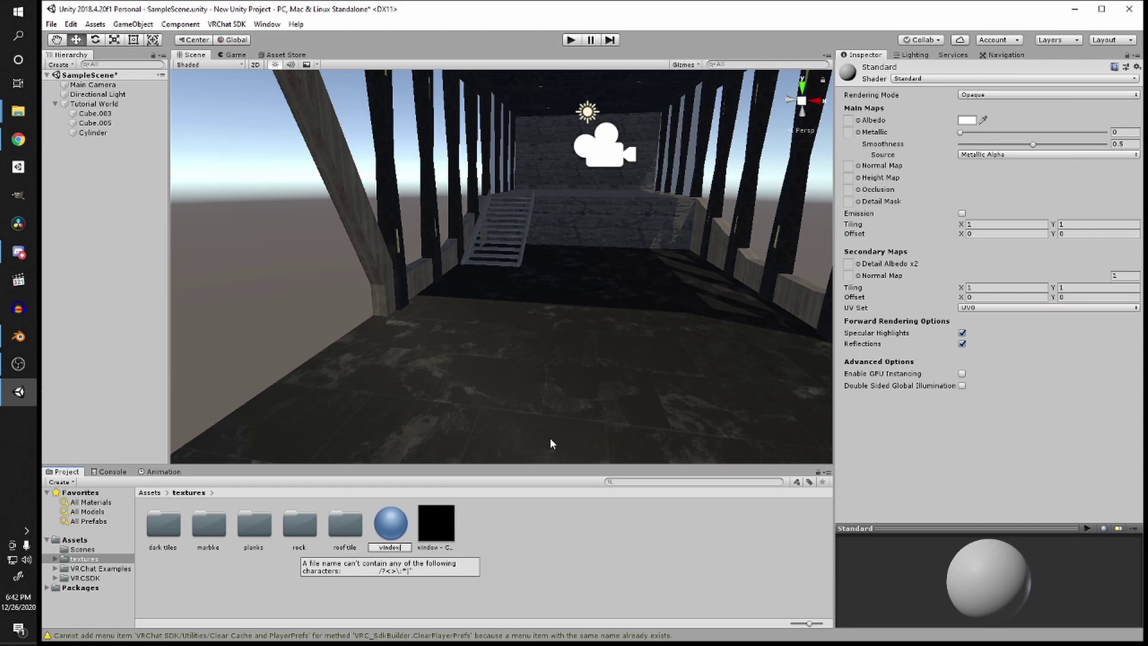
pyautogui.press('Return')
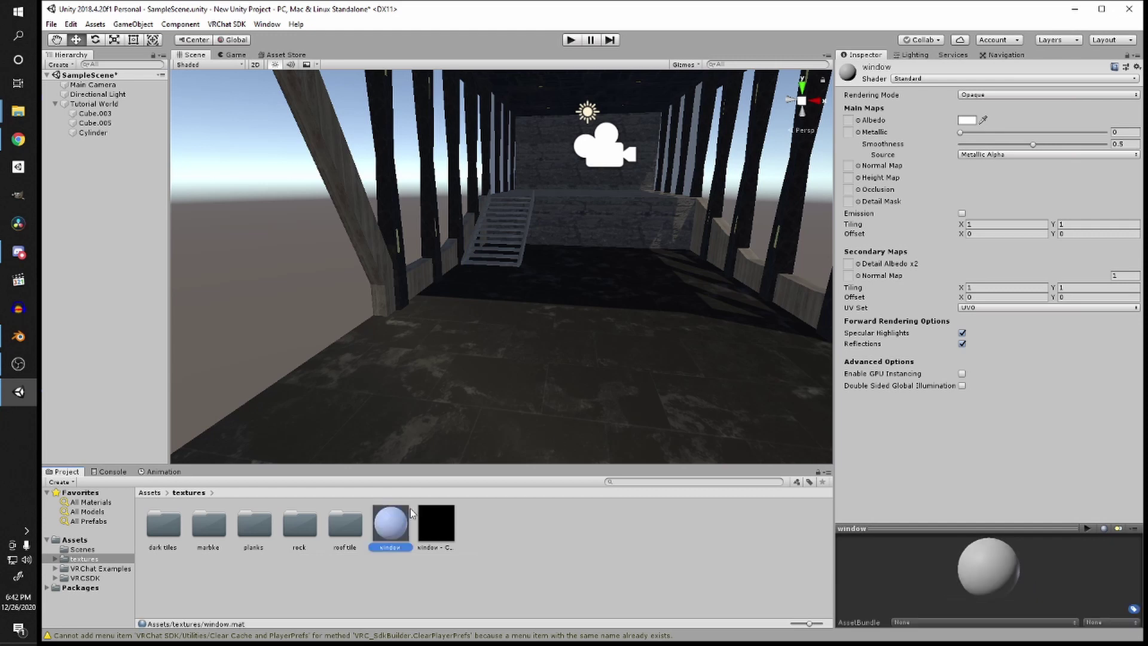
# Step: Set the window material's albedo colour to dark grey 353535
pyautogui.click(971, 125)
pyautogui.click(967, 120)
pyautogui.moveTo(902, 211); pyautogui.dragTo(870, 239)
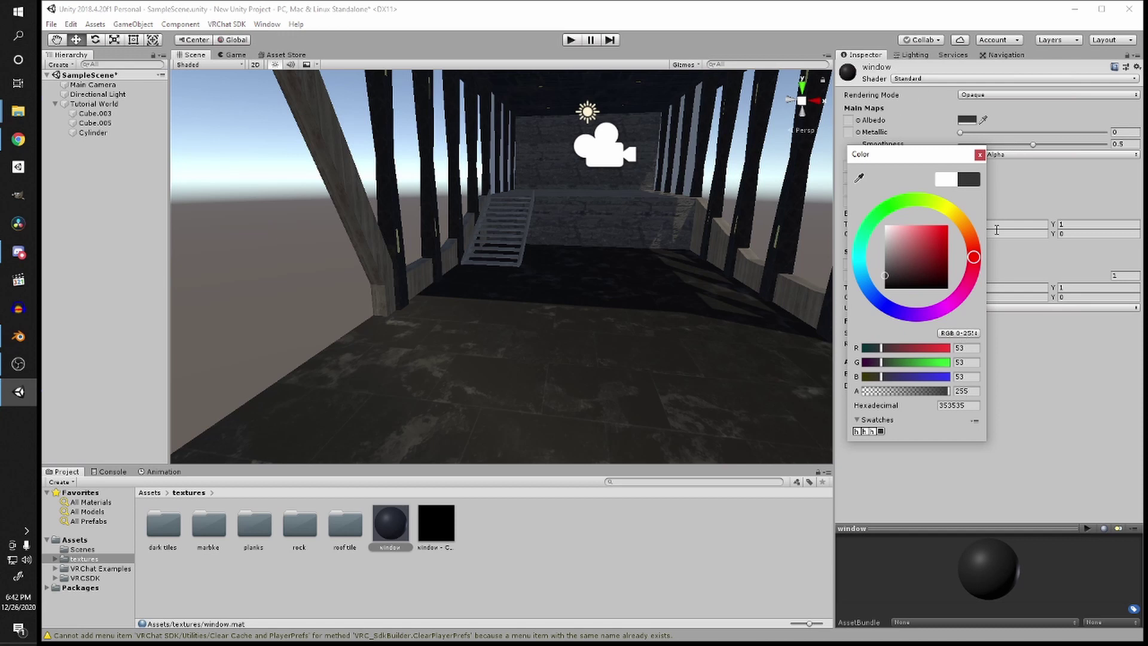
pyautogui.click(980, 154)
# Step: Set the window material's rendering mode to Transparent, lower its albedo alpha, and raise its smoothness to 0.996
pyautogui.click(987, 96)
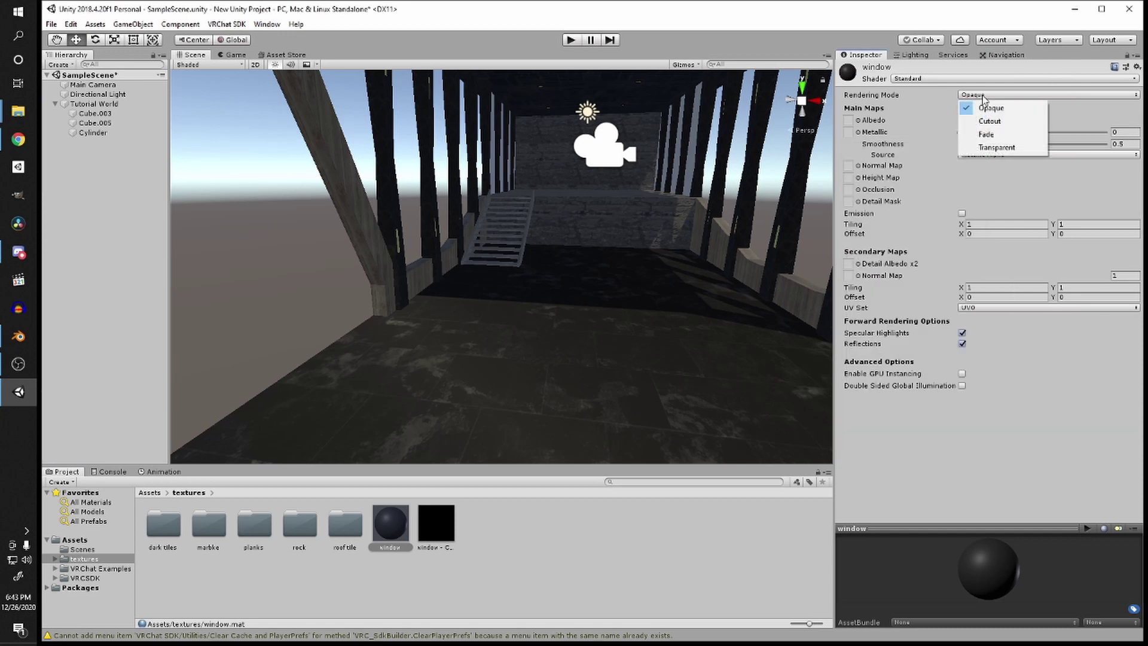
pyautogui.click(997, 147)
pyautogui.click(968, 120)
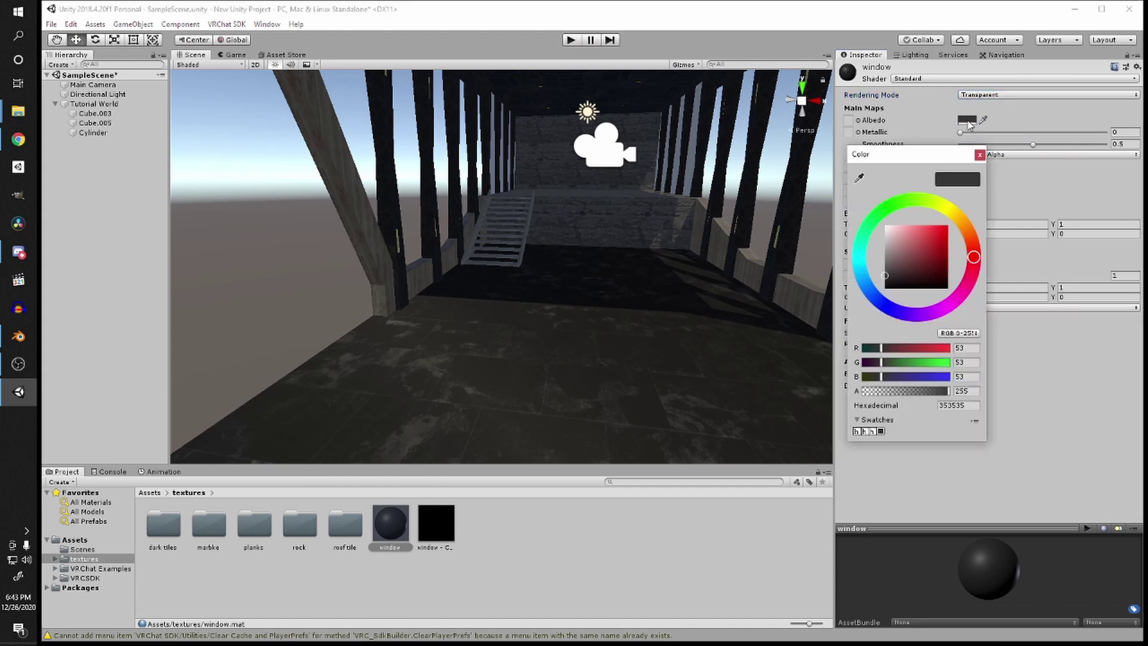
pyautogui.moveTo(877, 391)
pyautogui.mouseDown()
pyautogui.moveTo(903, 391)
pyautogui.moveTo(891, 391)
pyautogui.mouseUp()
pyautogui.click(980, 154)
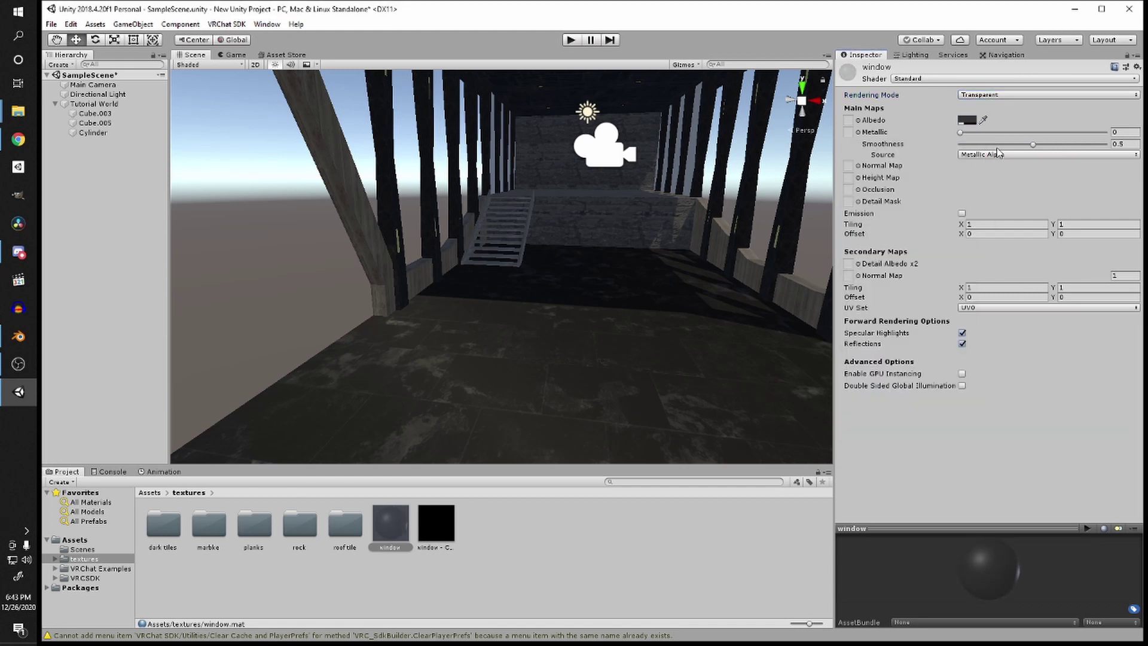
pyautogui.moveTo(1032, 144); pyautogui.dragTo(1107, 144)
# Step: Apply the window material to the glass between the building's pillars
pyautogui.moveTo(515, 323); pyautogui.dragTo(477, 362, button='right')
pyautogui.moveTo(392, 523); pyautogui.dragTo(383, 305)
pyautogui.moveTo(383, 305); pyautogui.dragTo(460, 334, button='right')
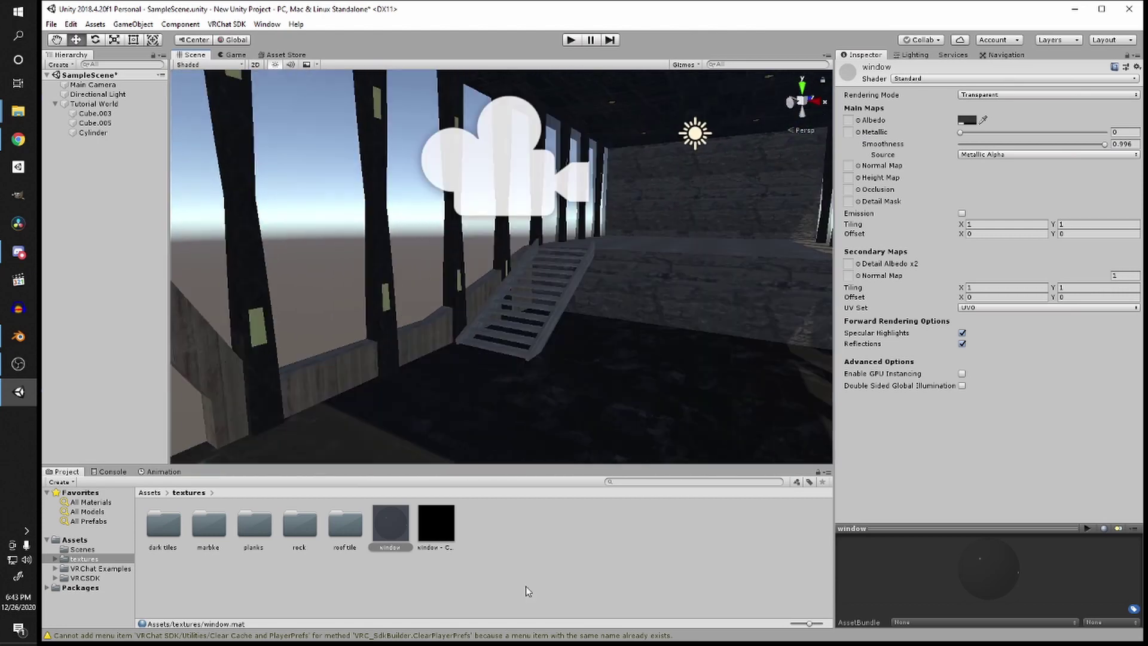
# Step: Create another material named emissive in the textures folder
pyautogui.rightClick(466, 536)
pyautogui.moveTo(598, 254)
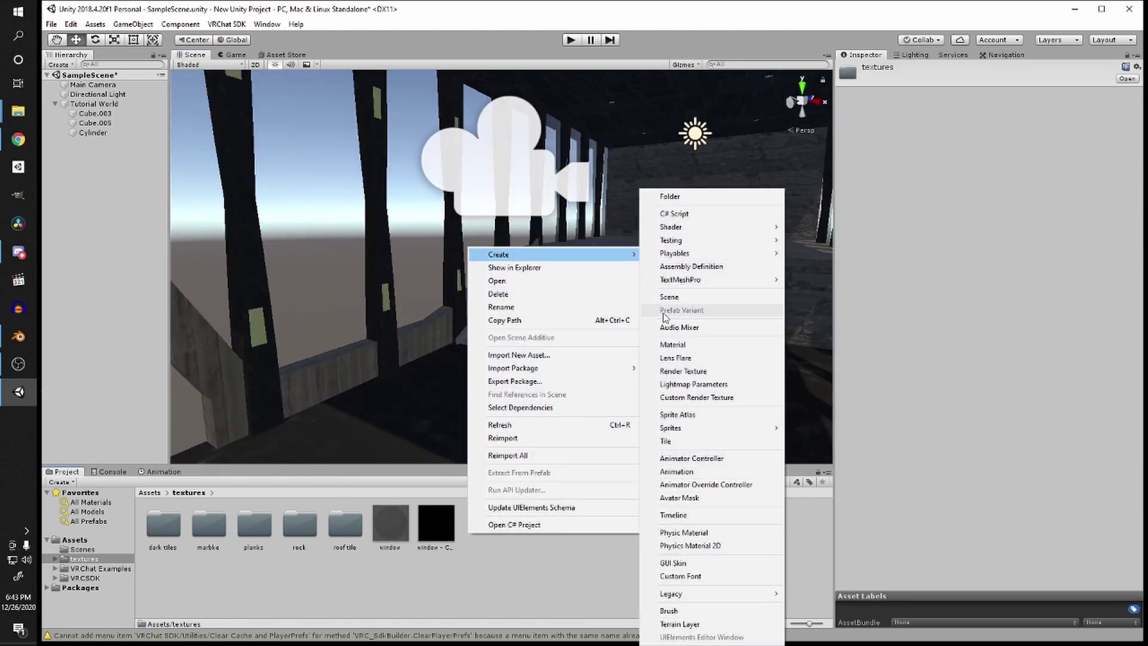
pyautogui.click(695, 345)
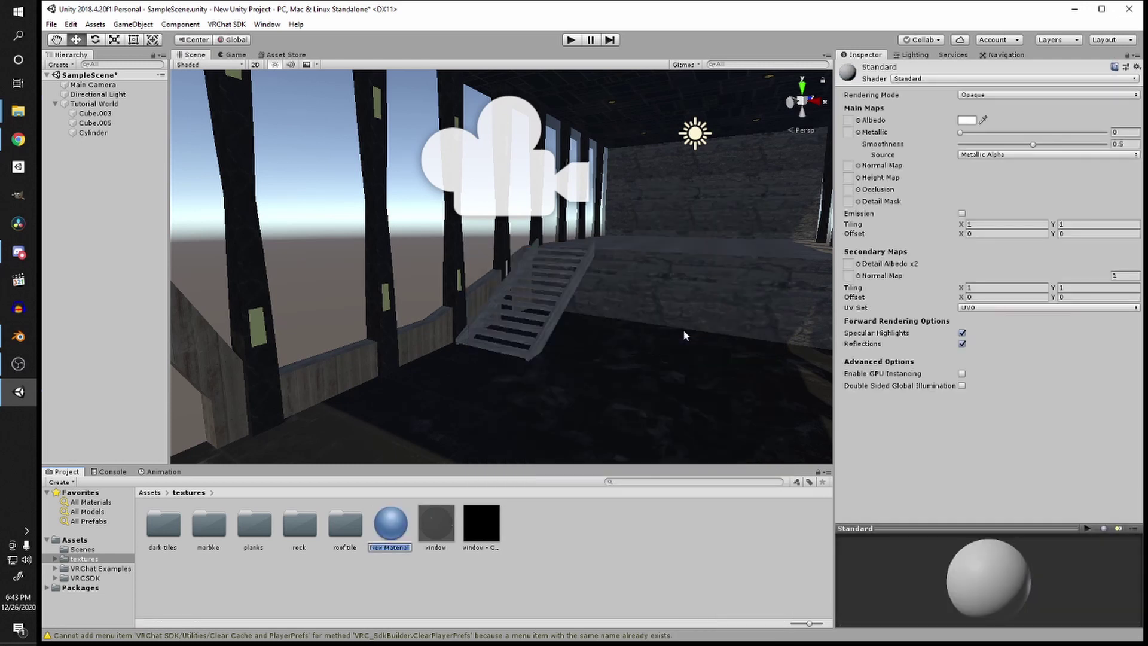
pyautogui.write('sh')
pyautogui.write('issive')
pyautogui.press('Return')
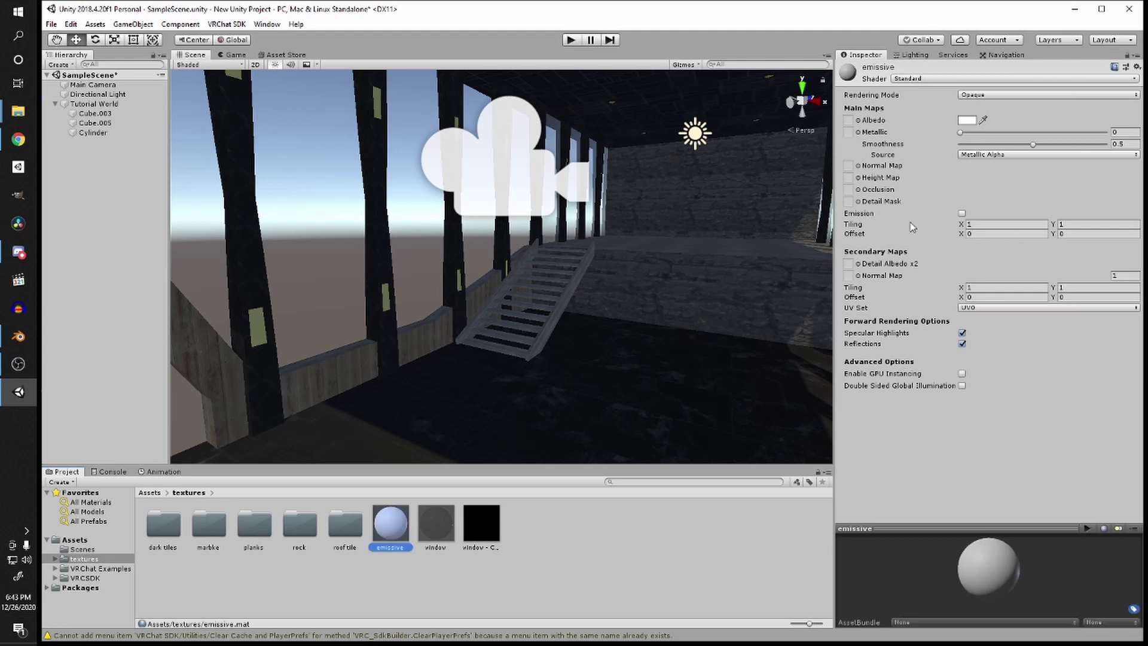
# Step: Enable emission on the emissive material and set its HDR emission colour to warm pale yellow FFCC86
pyautogui.click(962, 214)
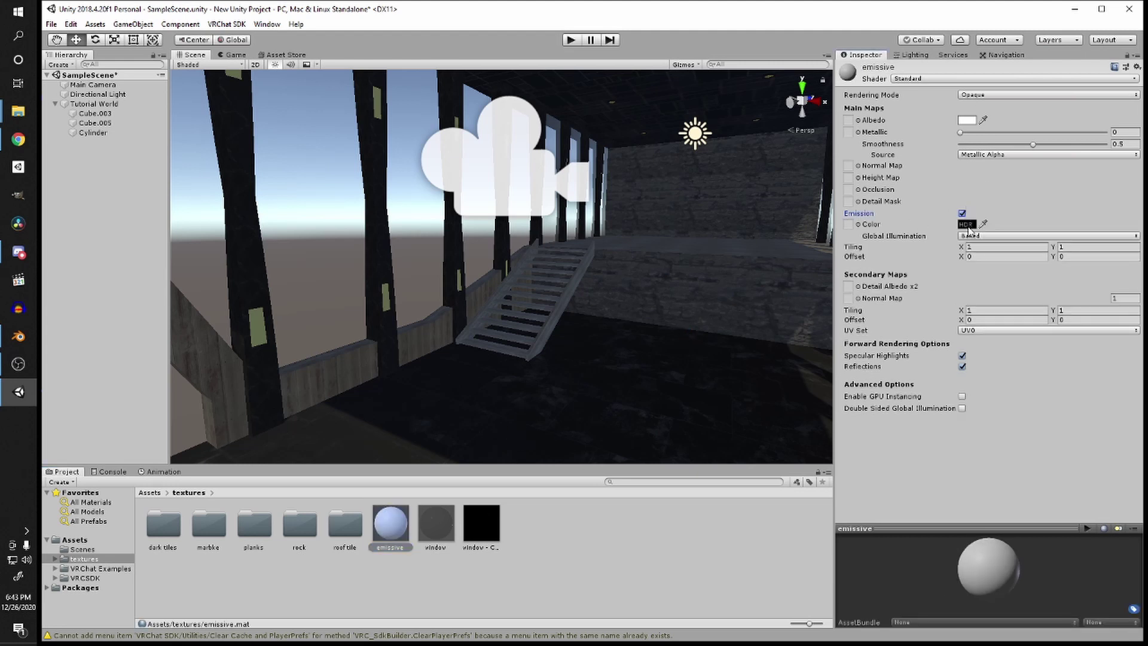
pyautogui.click(967, 224)
pyautogui.click(965, 226)
pyautogui.click(918, 224)
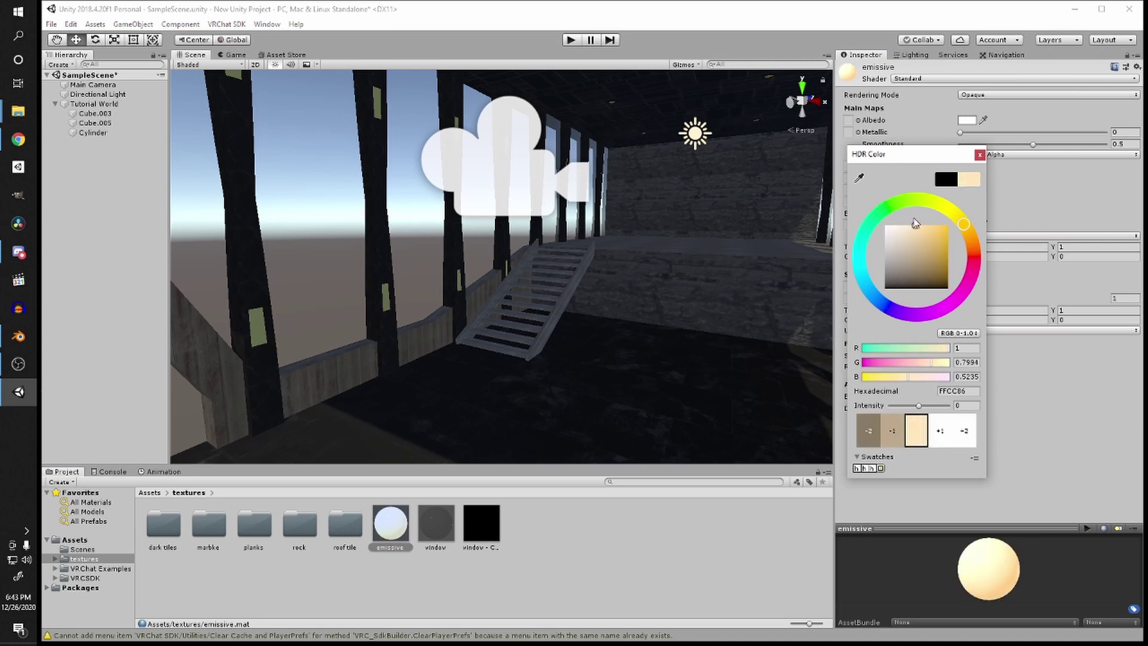
pyautogui.click(921, 490)
# Step: Apply the emissive material to the building's light panels and check the lit pillars from inside
pyautogui.click(618, 394)
pyautogui.moveTo(618, 394); pyautogui.dragTo(464, 329, button='right')
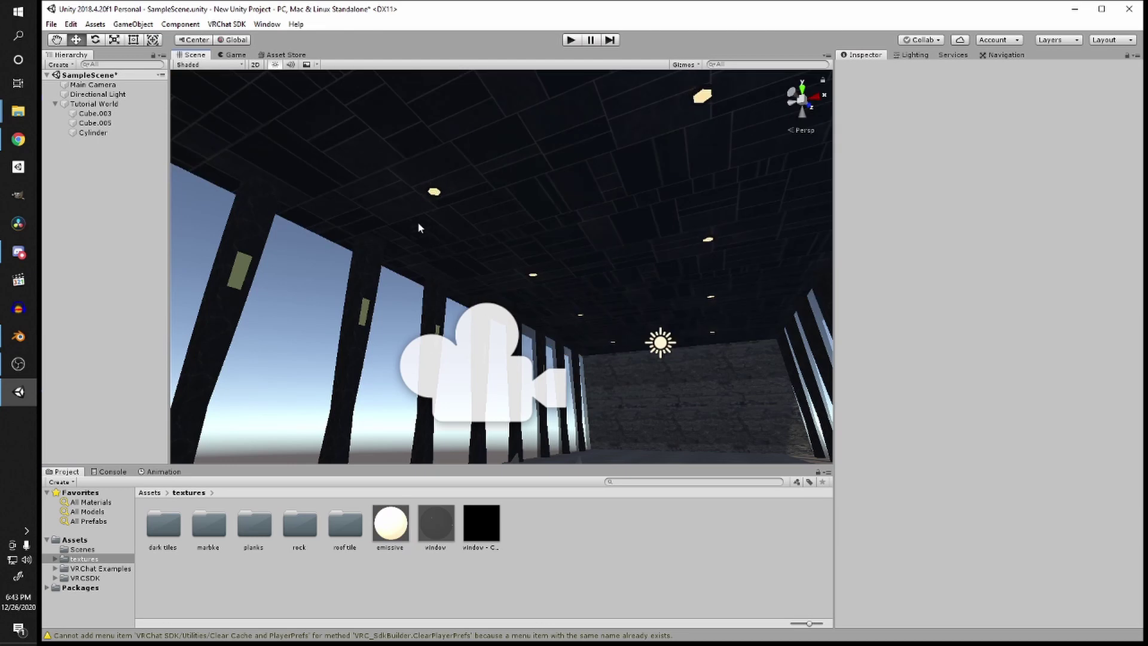
pyautogui.moveTo(500, 317); pyautogui.dragTo(418, 377, button='right')
pyautogui.press('w')
pyautogui.moveTo(395, 526); pyautogui.dragTo(468, 319)
pyautogui.moveTo(465, 315); pyautogui.dragTo(745, 329, button='right')
pyautogui.scroll(-2, 529, 227)
pyautogui.moveTo(528, 227); pyautogui.dragTo(299, 198, button='right')
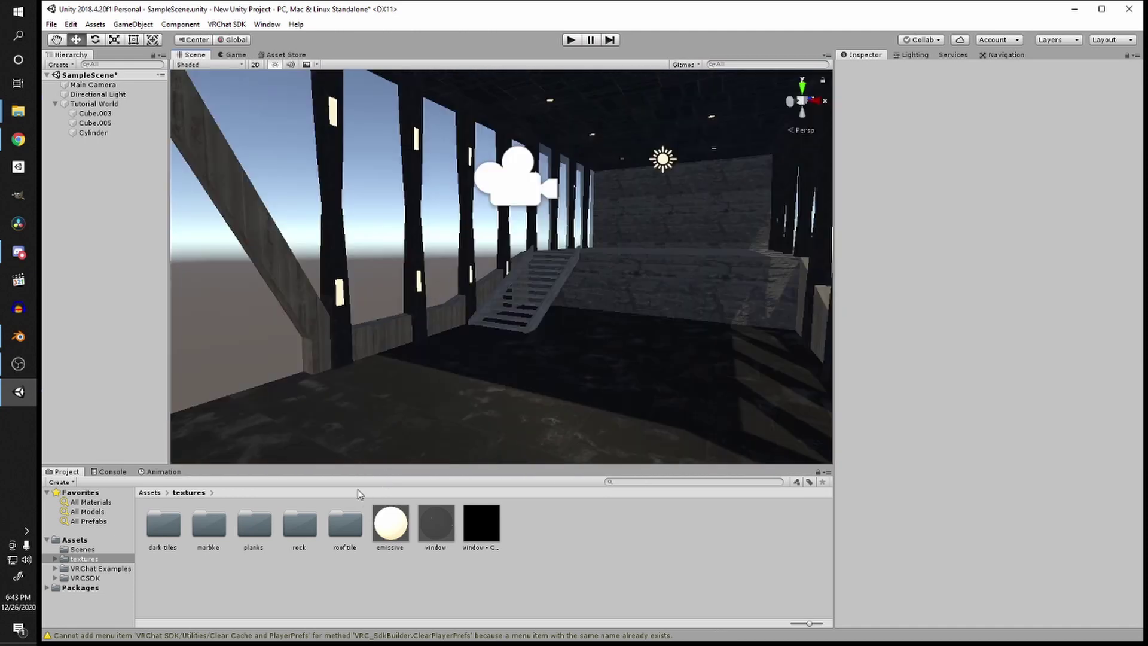
# Step: Open the dark tiles texture folder and inspect its maps, including the Tiles075_1K_Roughness import settings
pyautogui.doubleClick(169, 531)
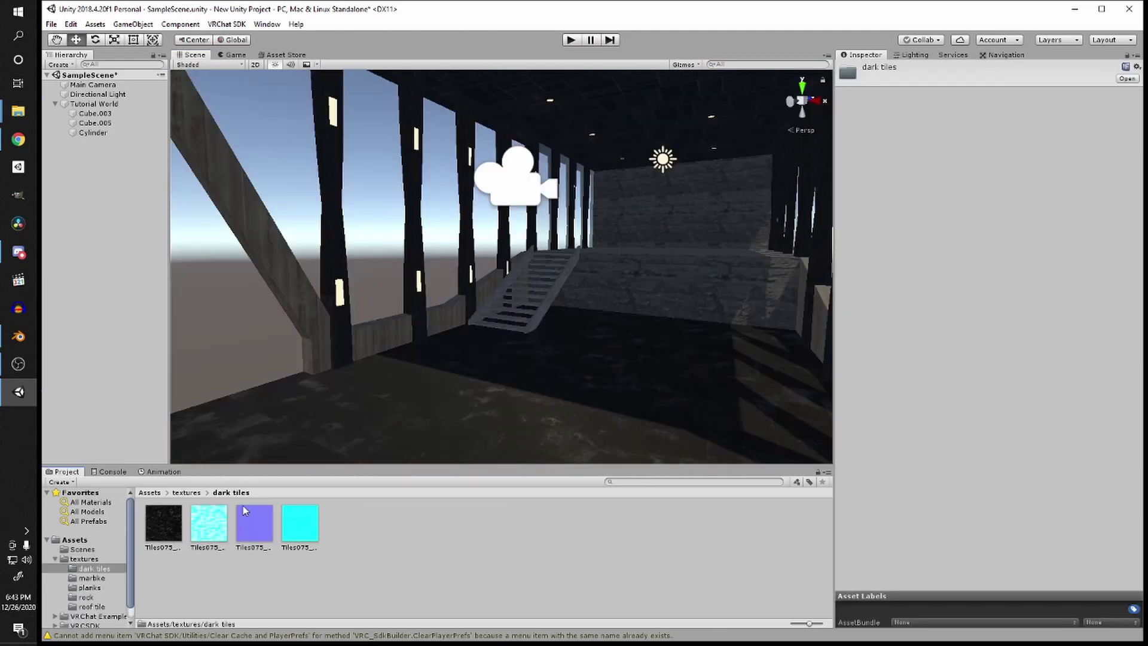
pyautogui.click(207, 524)
pyautogui.click(303, 523)
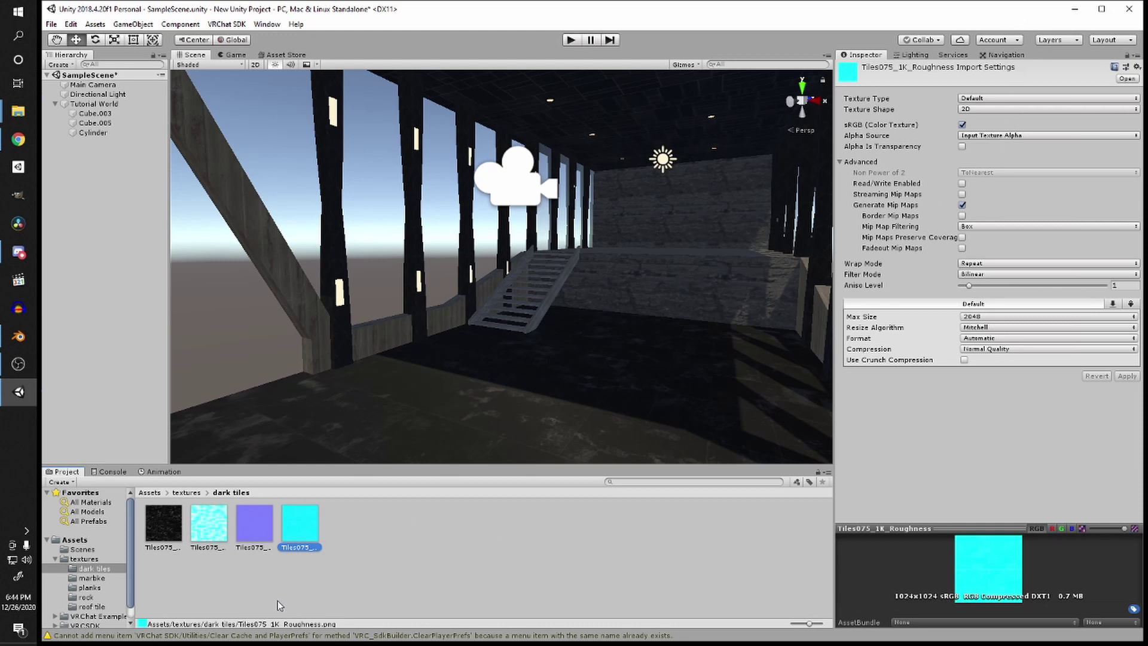
# Step: Create a material named dark tiles in the dark tiles texture folder
pyautogui.moveTo(196, 386); pyautogui.dragTo(508, 389, button='right')
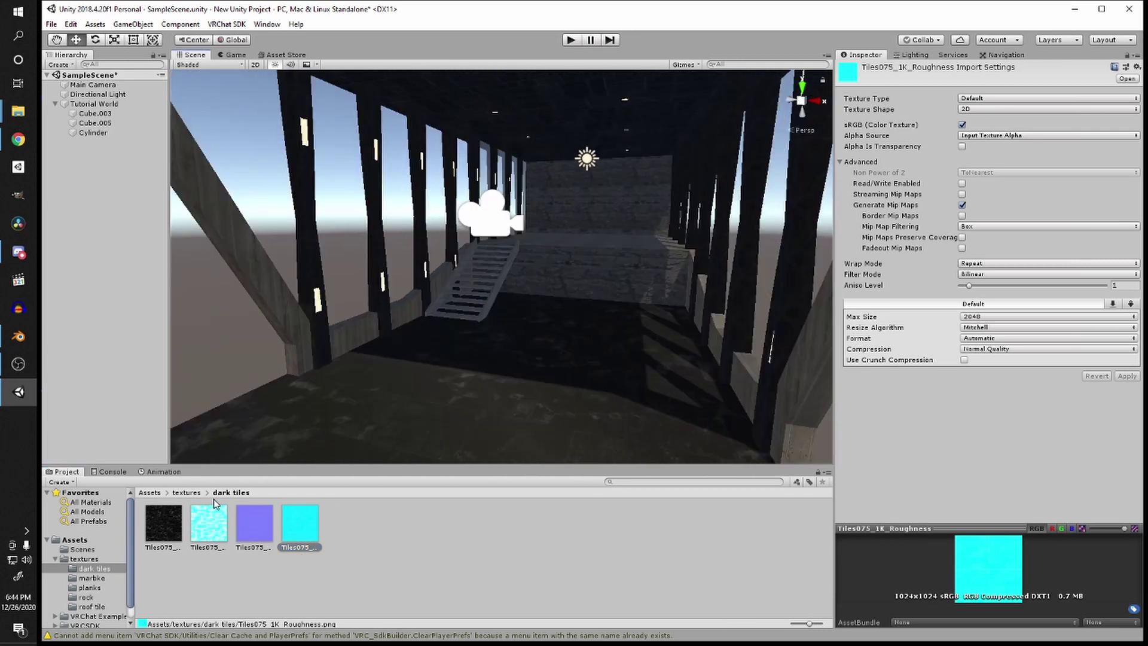
pyautogui.click(267, 533)
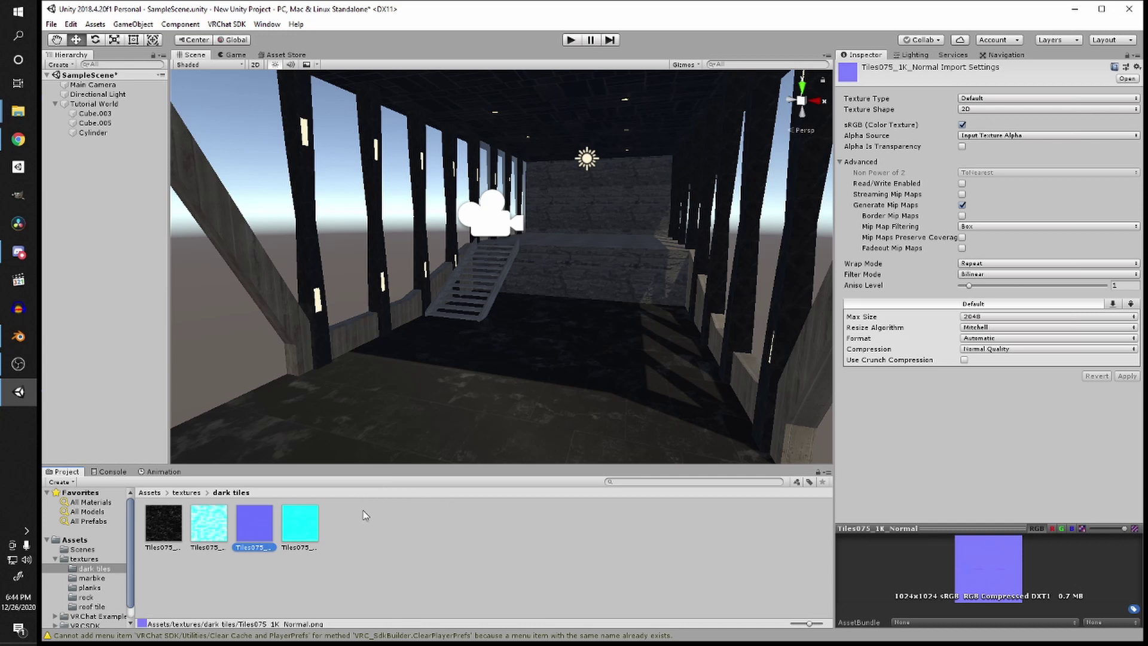
pyautogui.click(209, 526)
pyautogui.click(263, 530)
pyautogui.click(302, 526)
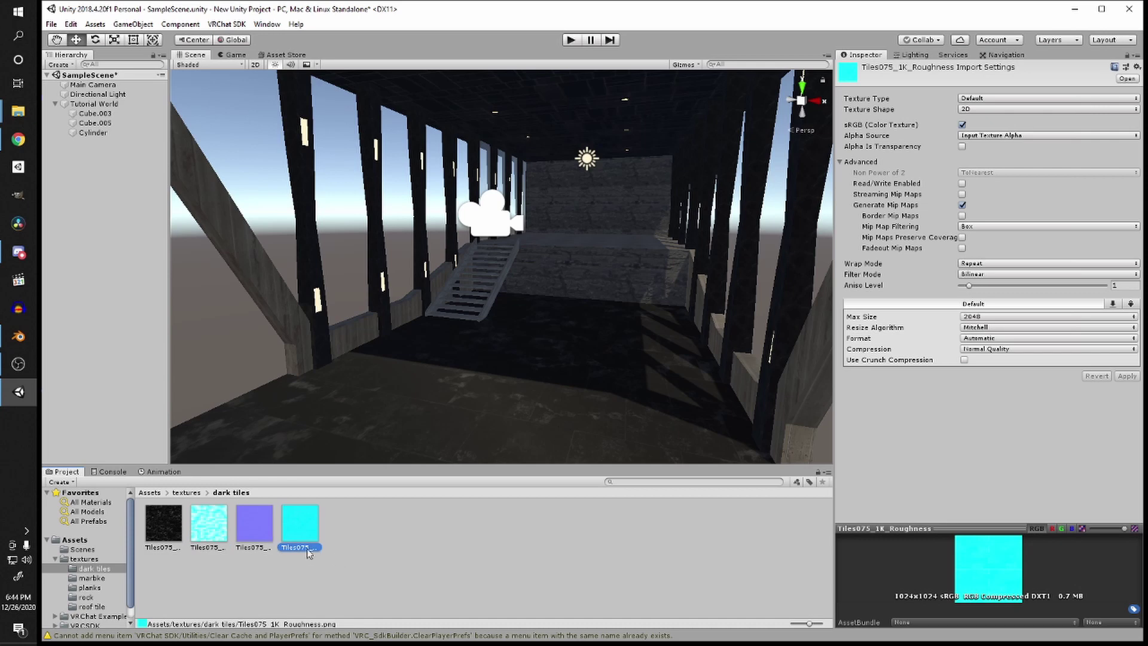
pyautogui.rightClick(352, 525)
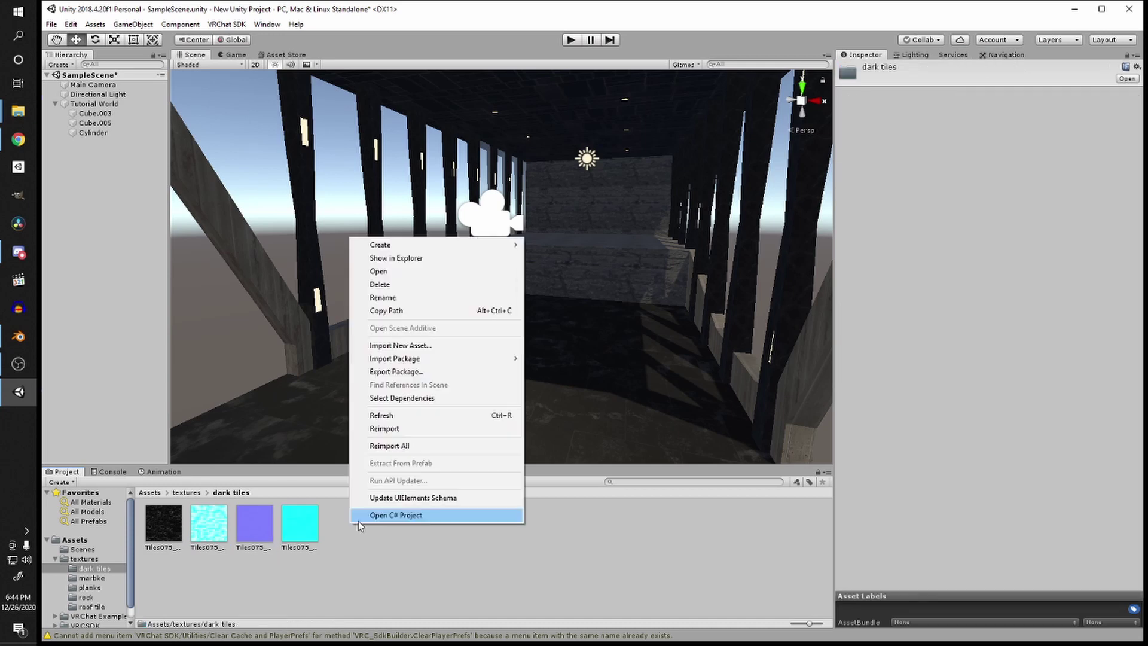
pyautogui.moveTo(422, 248)
pyautogui.click(555, 346)
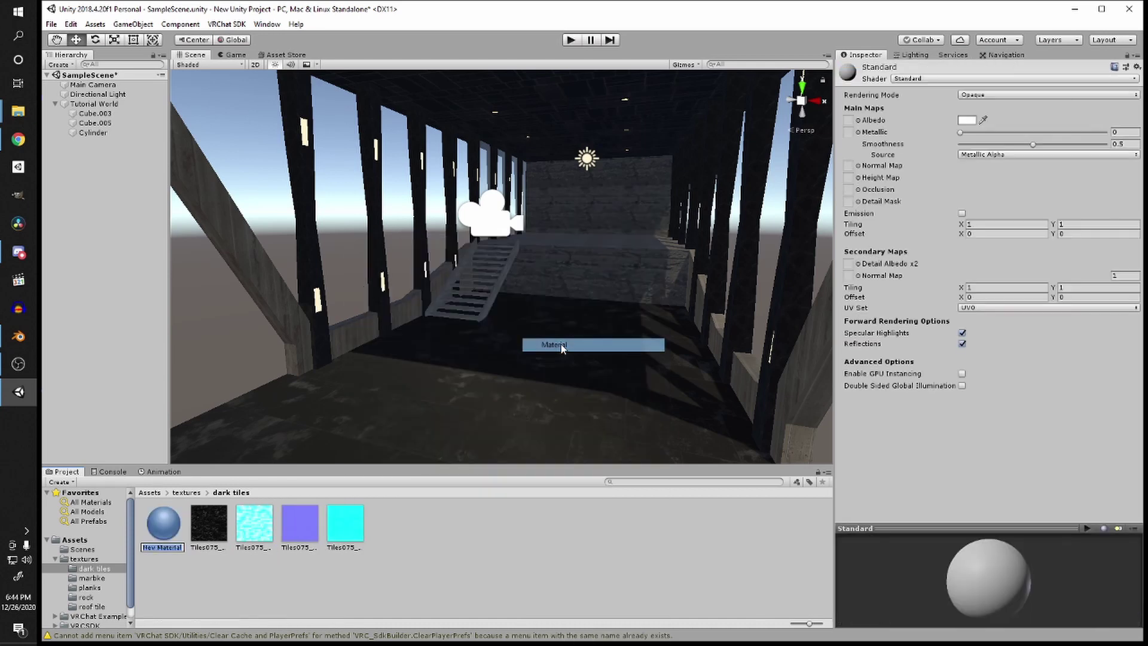
pyautogui.write('dark tiles')
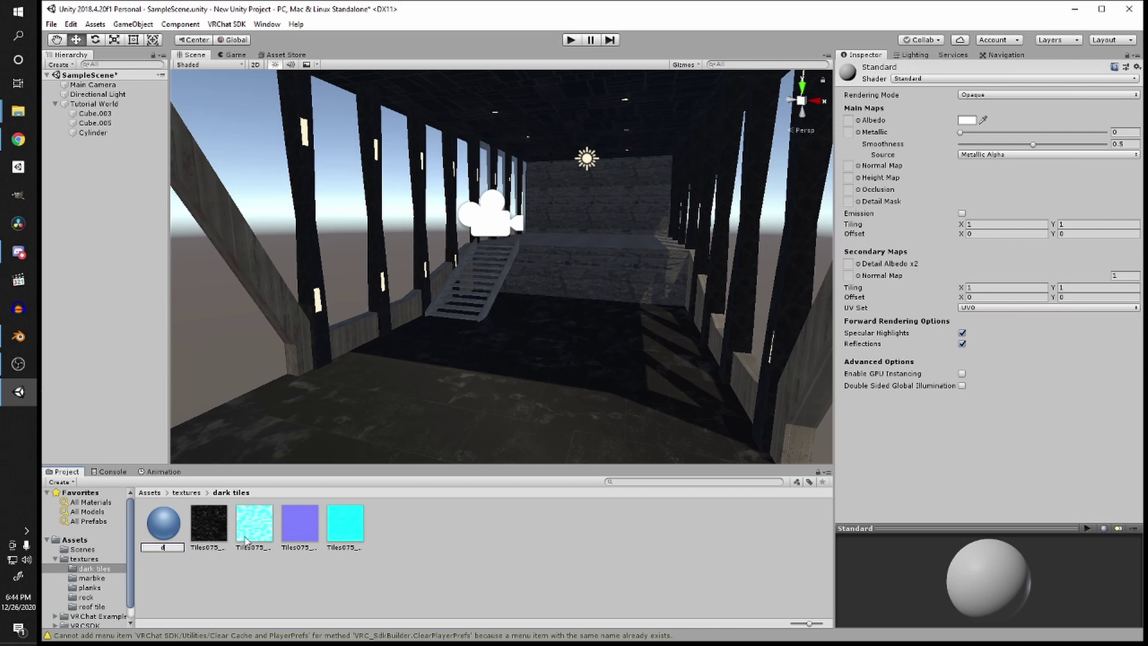
pyautogui.press('Return')
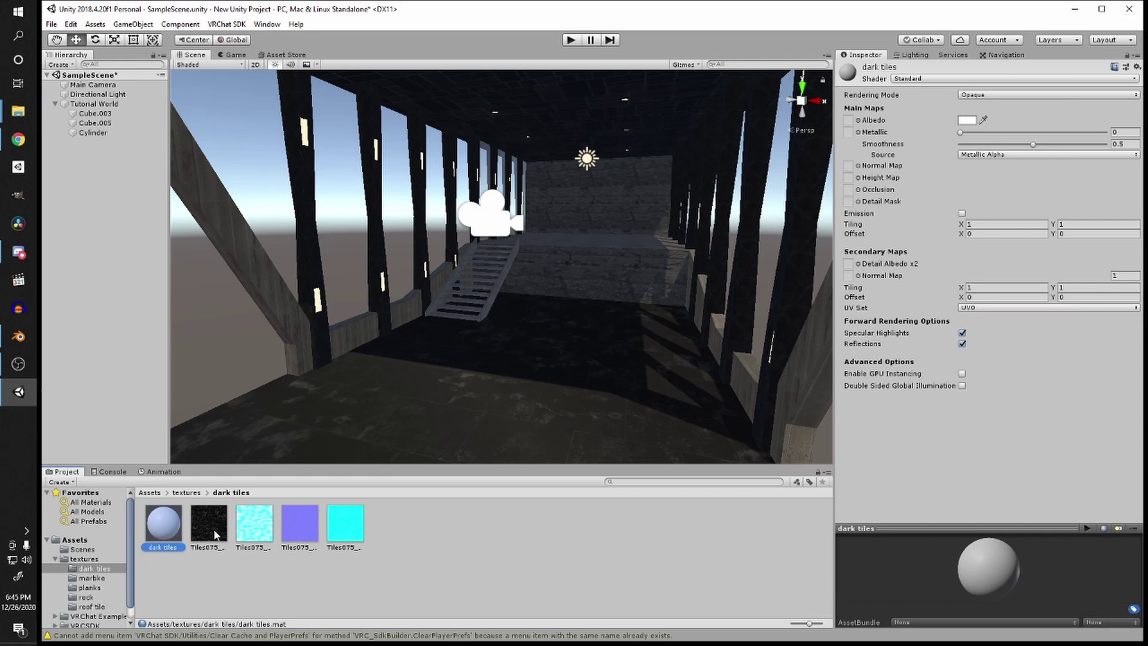
# Step: Assign the Tiles075 color texture to the material's Albedo and the normal texture to its Normal Map, fixing the normal map import type
pyautogui.click(1034, 154)
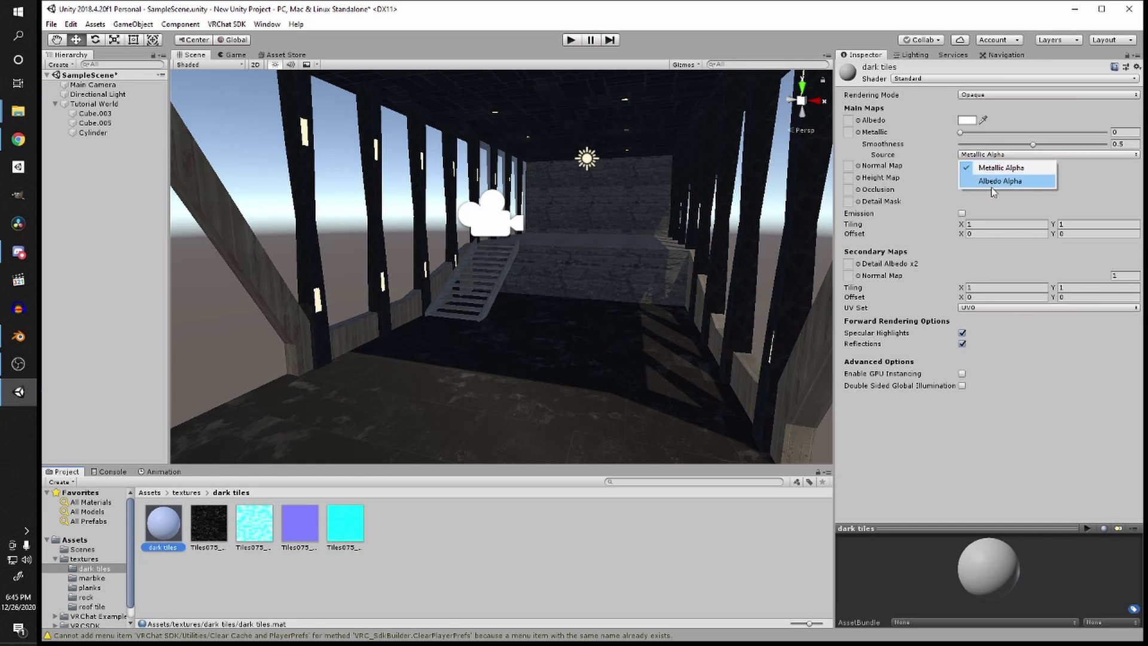
pyautogui.click(896, 153)
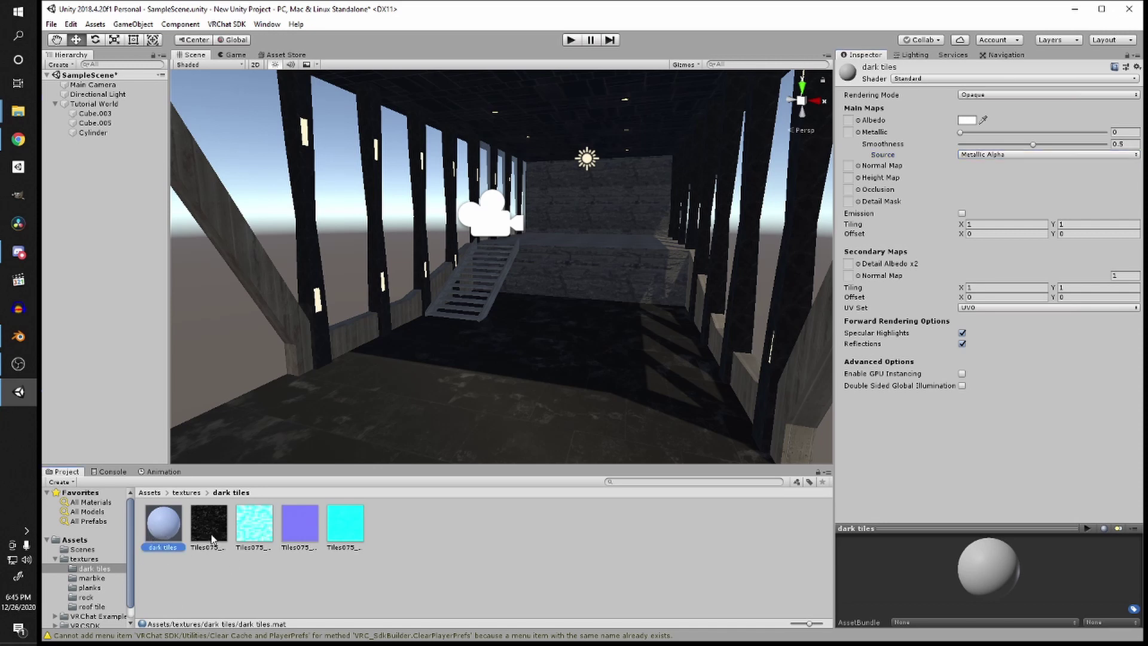
pyautogui.moveTo(217, 525); pyautogui.dragTo(848, 120)
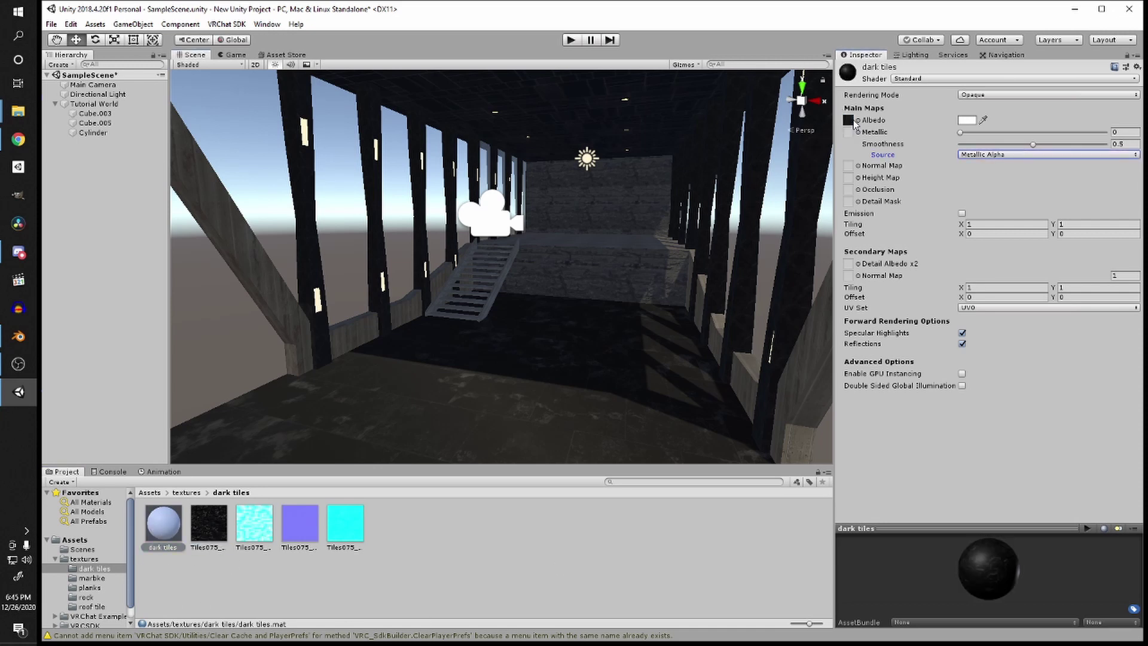
pyautogui.moveTo(309, 509); pyautogui.dragTo(857, 168)
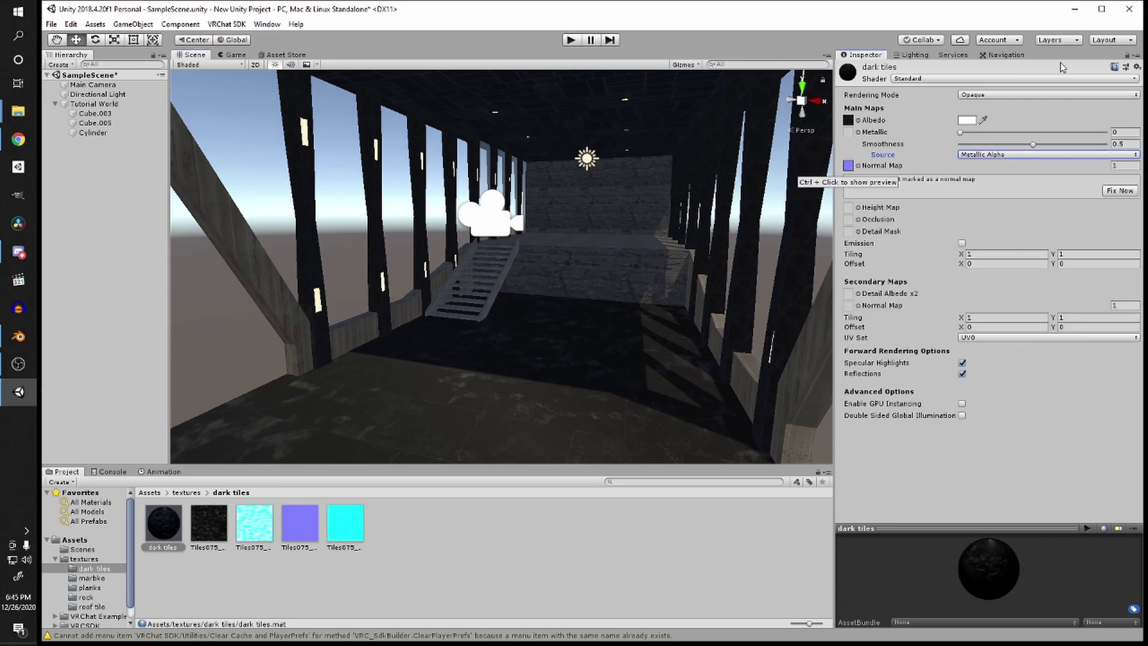
pyautogui.click(1123, 190)
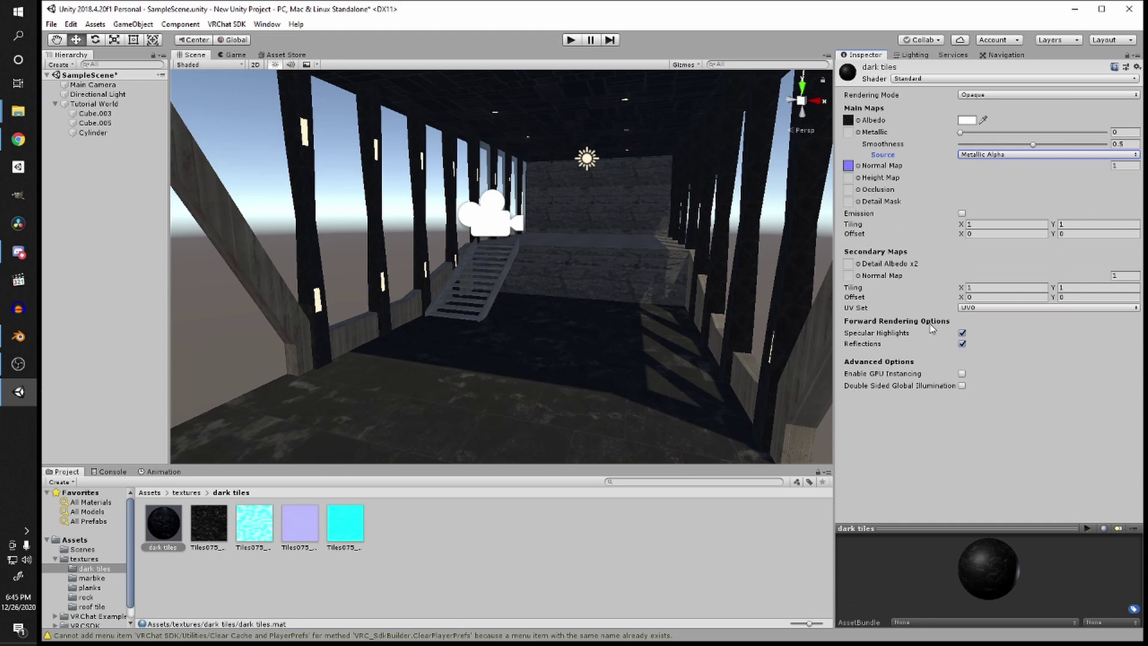
pyautogui.click(203, 538)
pyautogui.keyDown('shift'); pyautogui.click(339, 526); pyautogui.keyUp('shift')
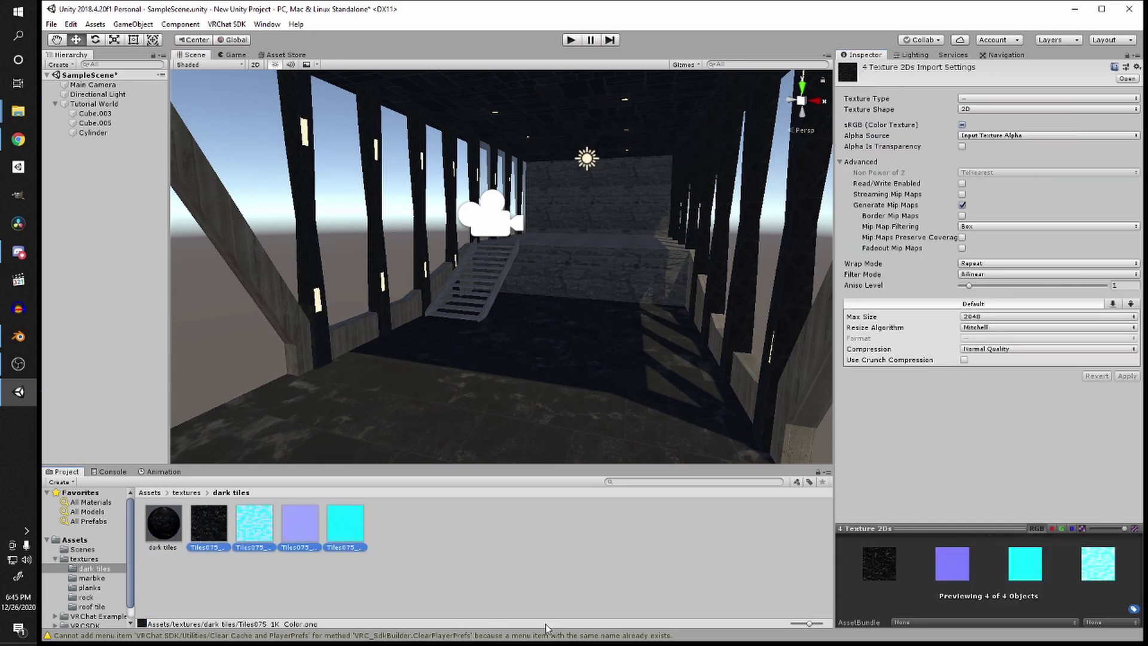
pyautogui.click(350, 575)
pyautogui.click(222, 534)
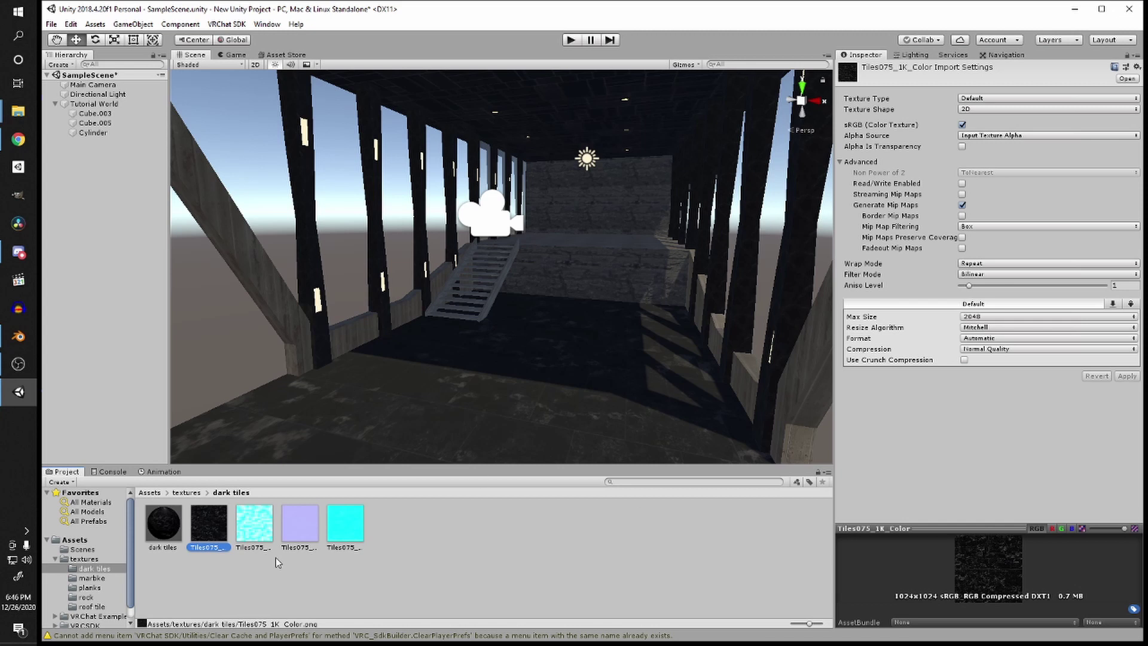
pyautogui.keyDown('shift'); pyautogui.click(345, 526); pyautogui.keyUp('shift')
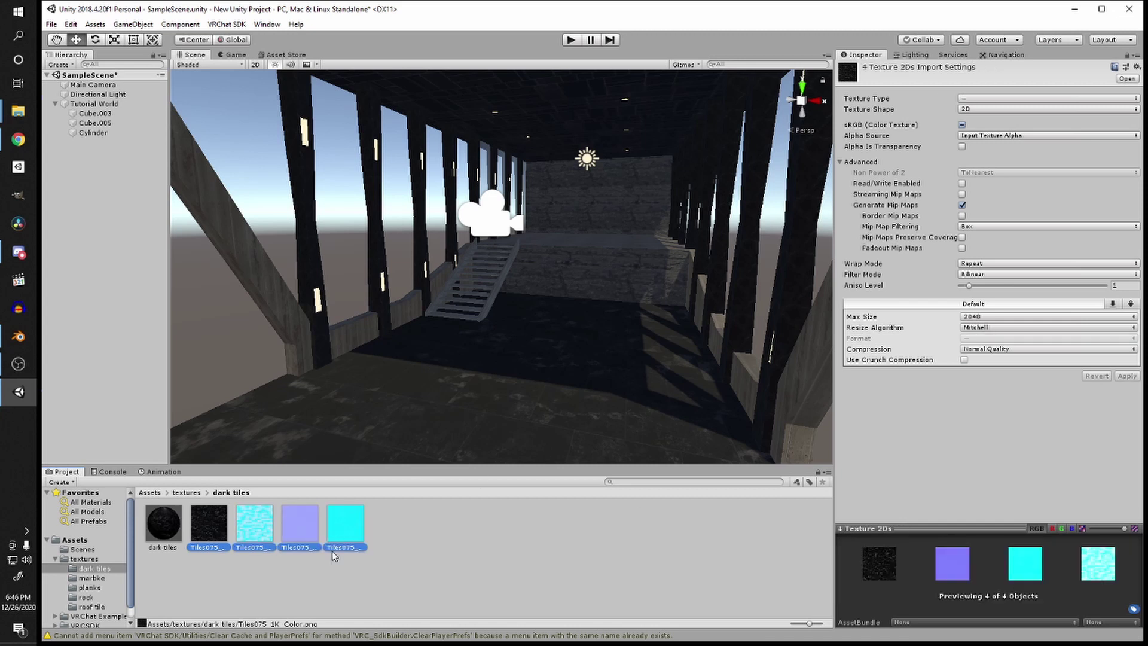
pyautogui.click(1000, 320)
pyautogui.click(401, 598)
# Step: Set the Max Size of all four Tiles075 textures to 512 and apply the import settings
pyautogui.click(217, 529)
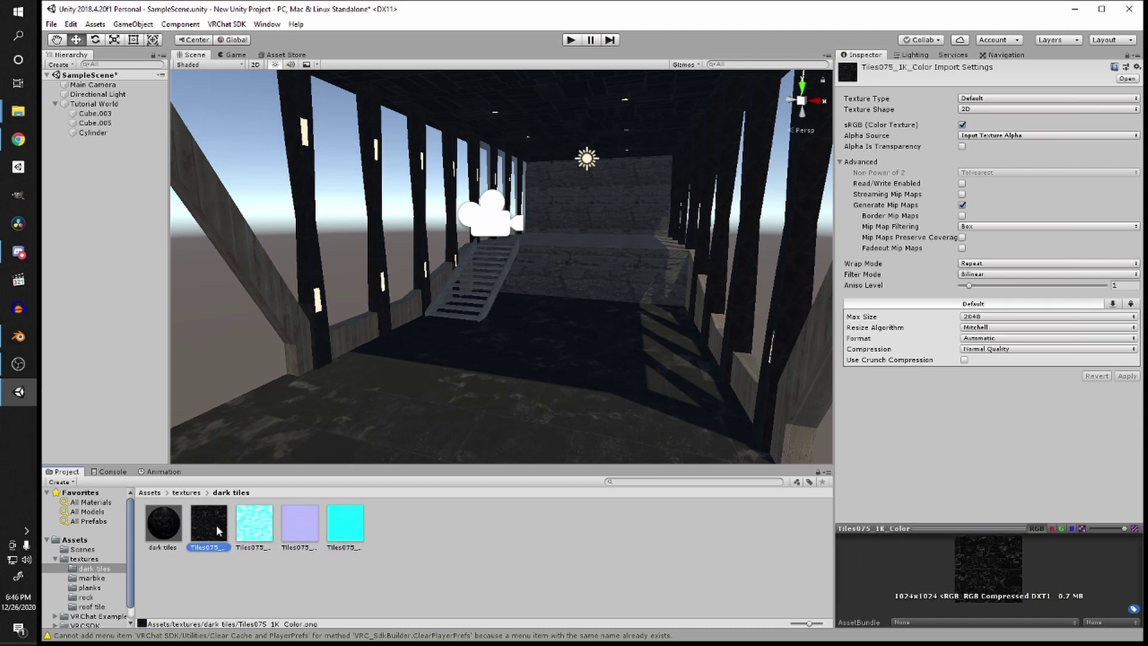
pyautogui.keyDown('shift'); pyautogui.click(335, 531); pyautogui.keyUp('shift')
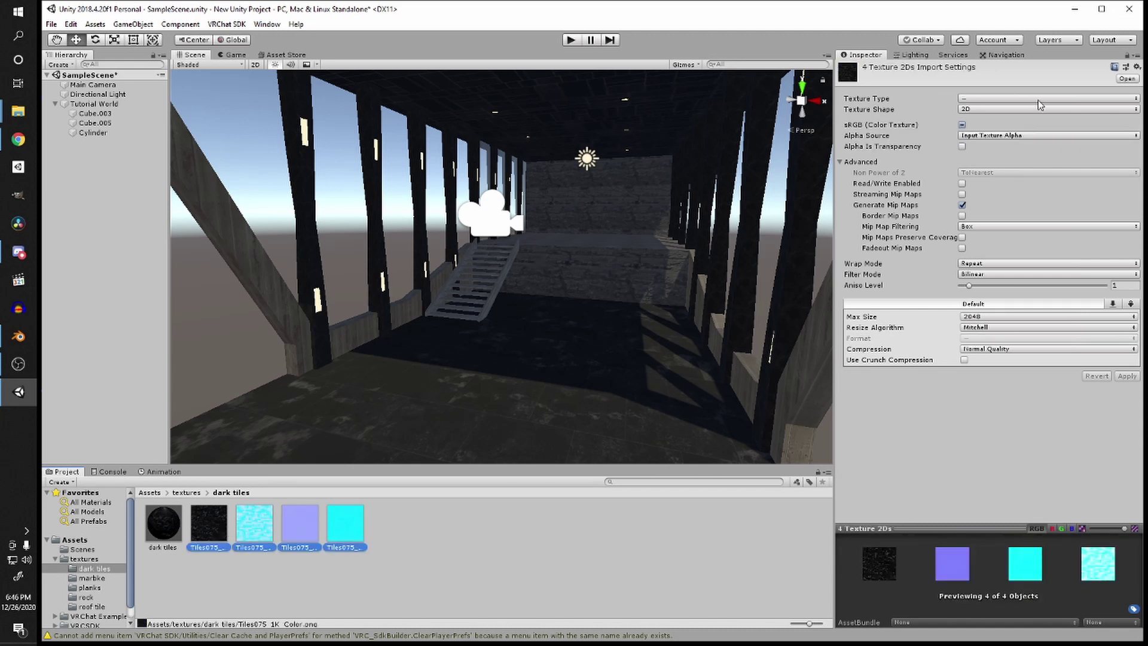
pyautogui.click(972, 320)
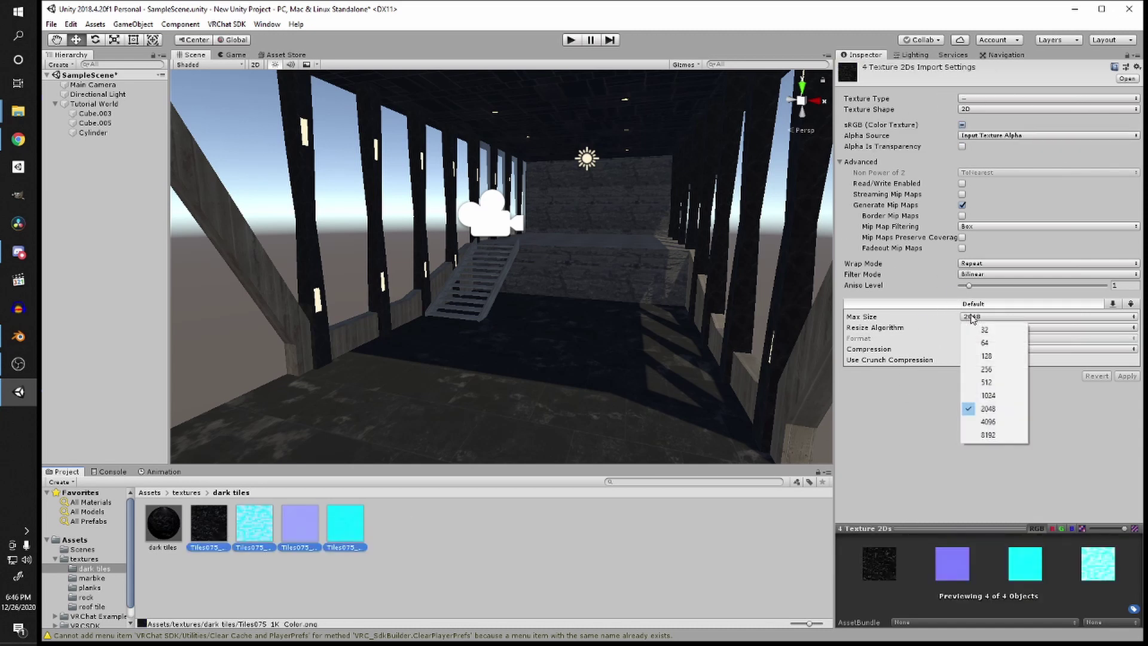
pyautogui.click(985, 383)
pyautogui.click(1132, 378)
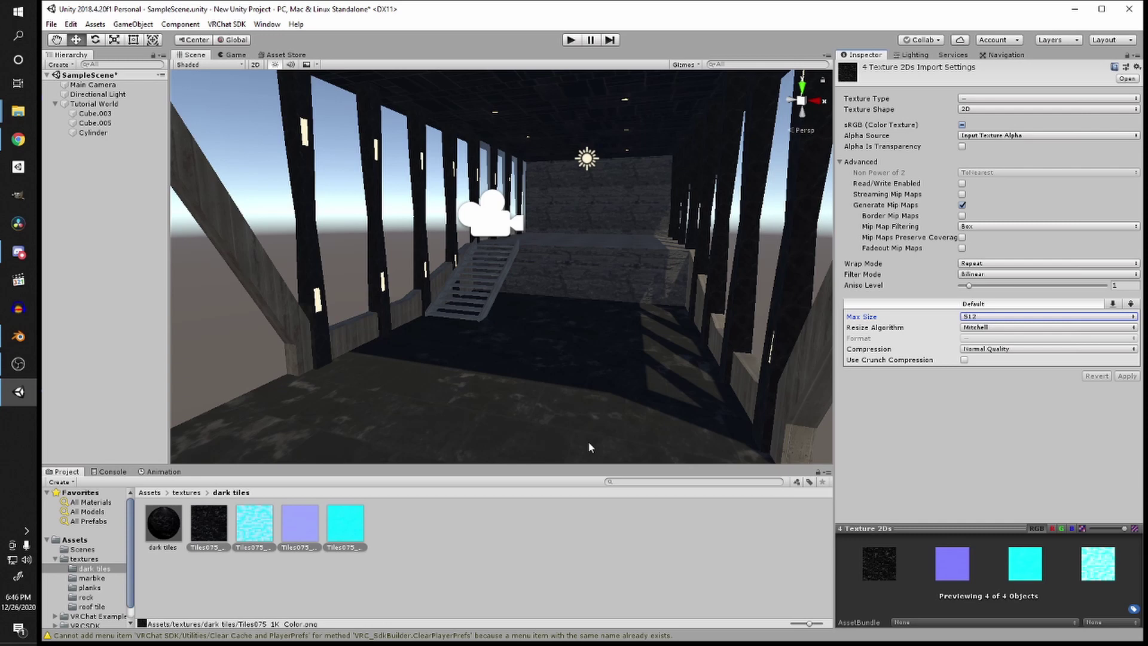
pyautogui.click(453, 563)
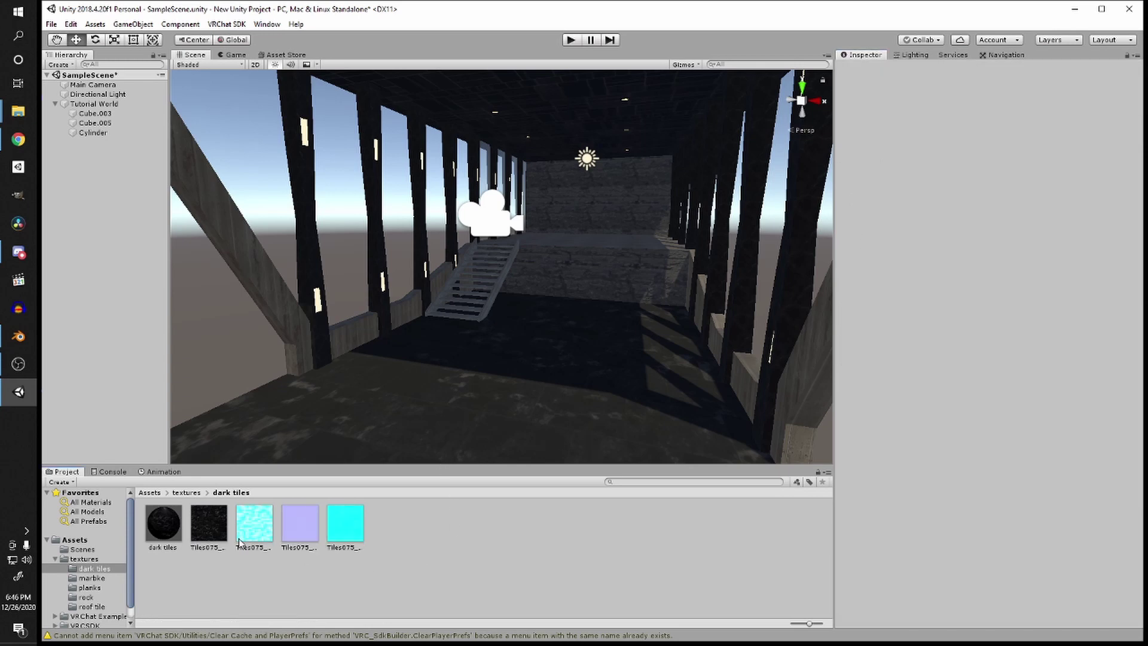
# Step: Apply the dark tiles material to the ceiling of the building in the scene
pyautogui.moveTo(311, 412); pyautogui.dragTo(314, 352, button='right')
pyautogui.press('w')
pyautogui.moveTo(168, 521); pyautogui.dragTo(488, 194)
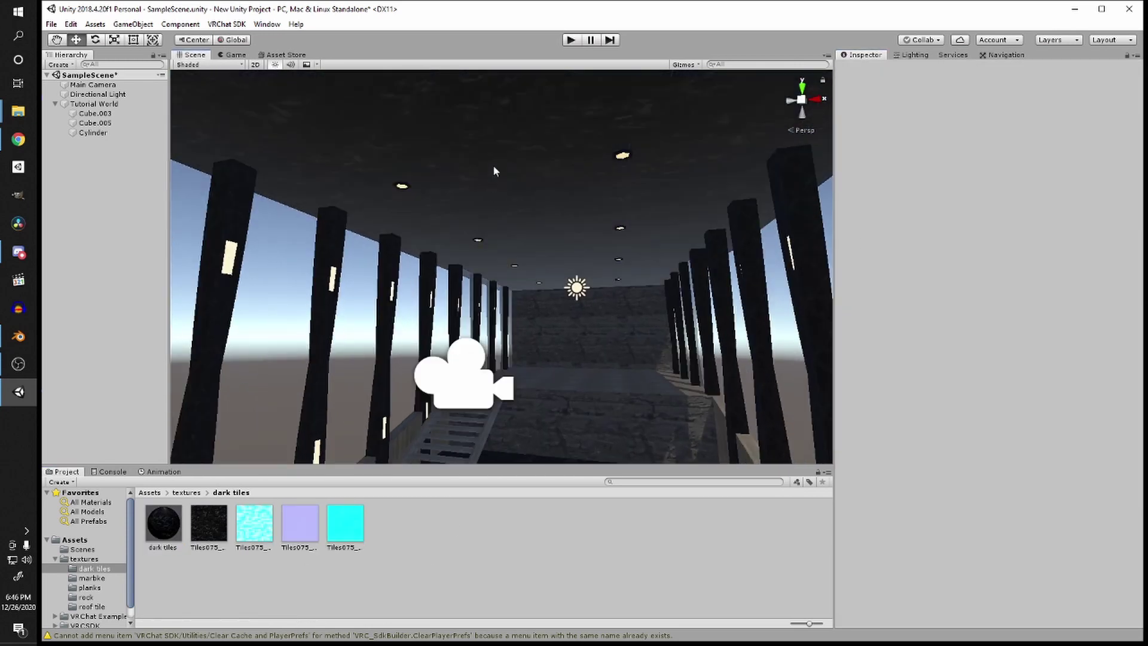
pyautogui.moveTo(493, 166); pyautogui.dragTo(523, 207, button='right')
# Step: Set the Max Size of the Tiles075 color and normal textures to 1024 and apply the import settings
pyautogui.click(164, 523)
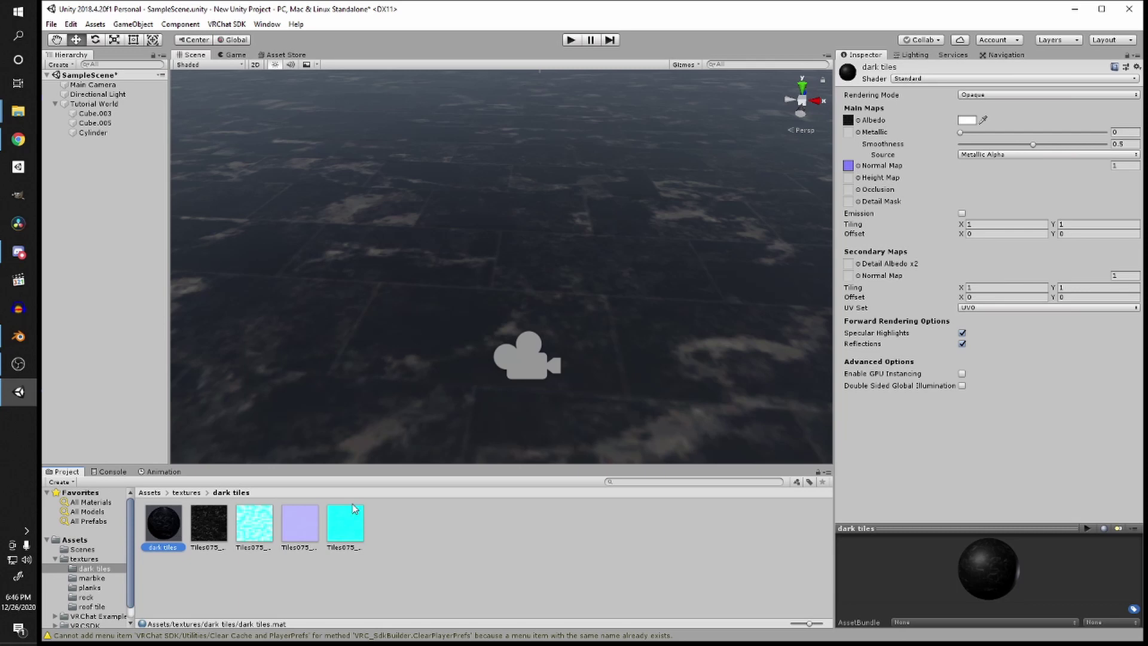
pyautogui.click(209, 521)
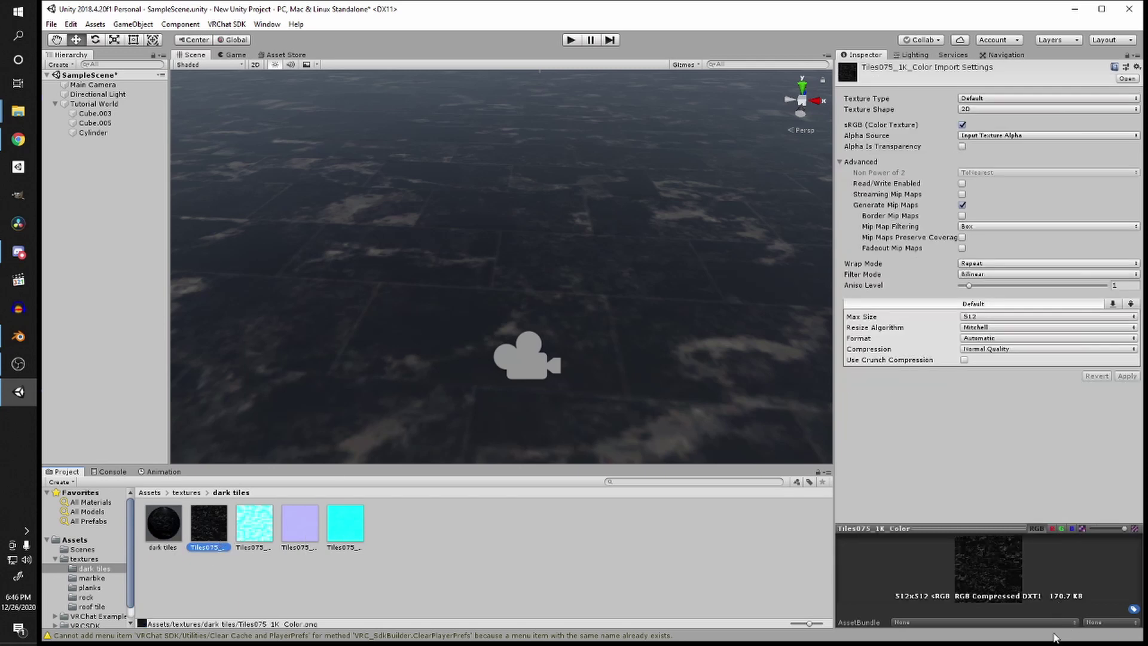
pyautogui.moveTo(698, 378); pyautogui.dragTo(565, 282, button='right')
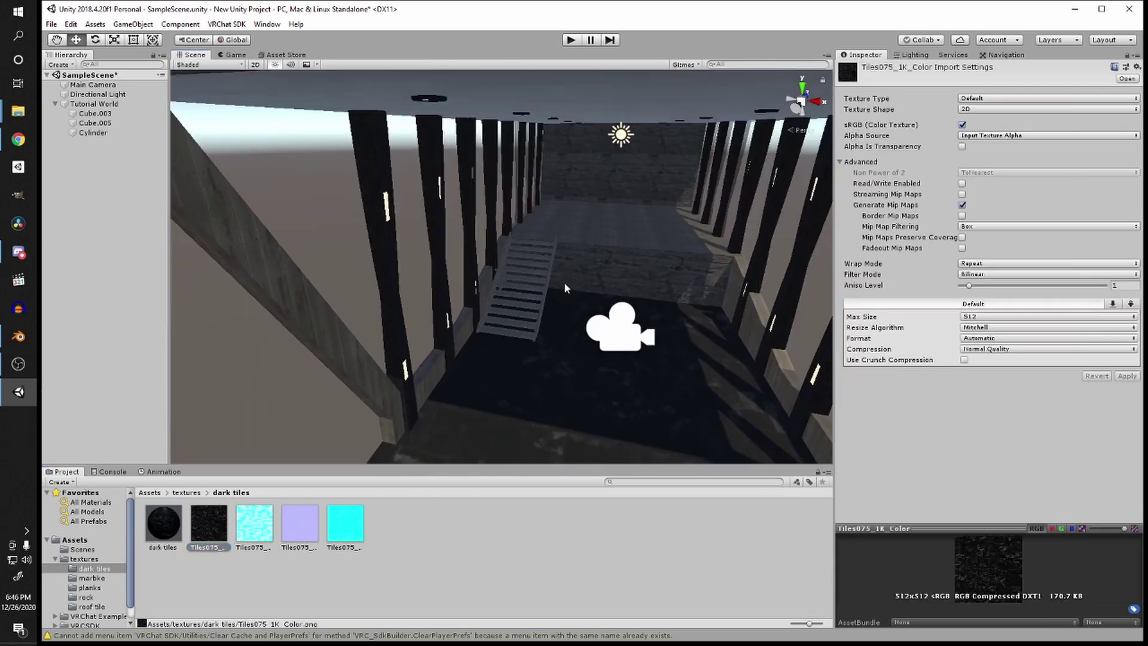
pyautogui.keyDown('ctrl'); pyautogui.click(304, 529); pyautogui.keyUp('ctrl')
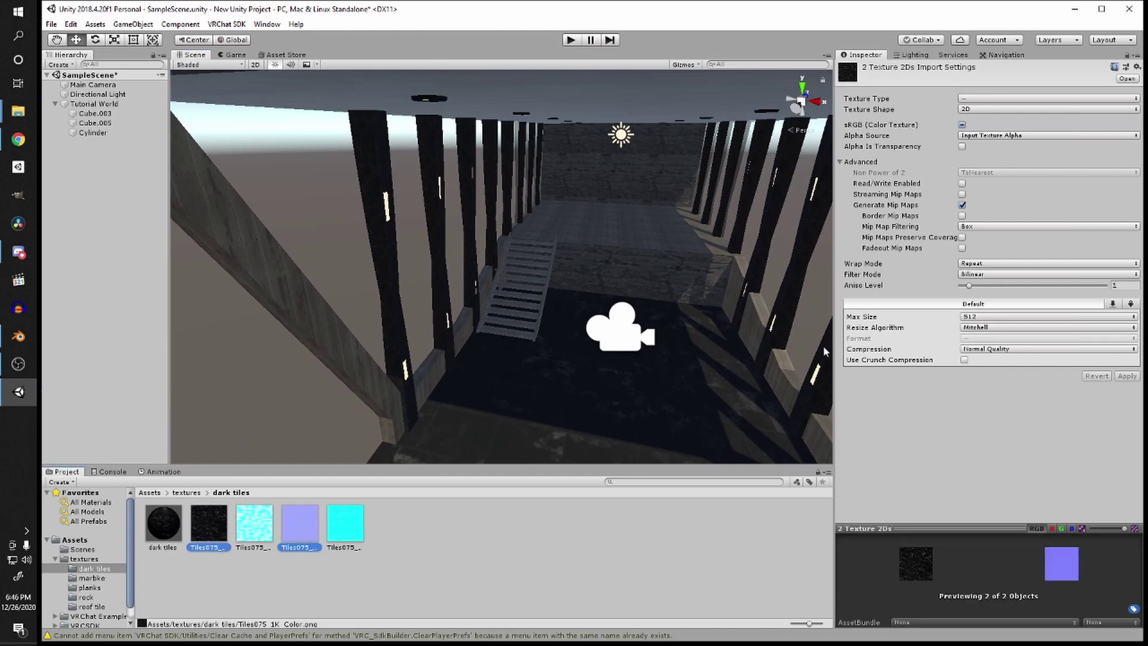
pyautogui.scroll(-3, 658, 290)
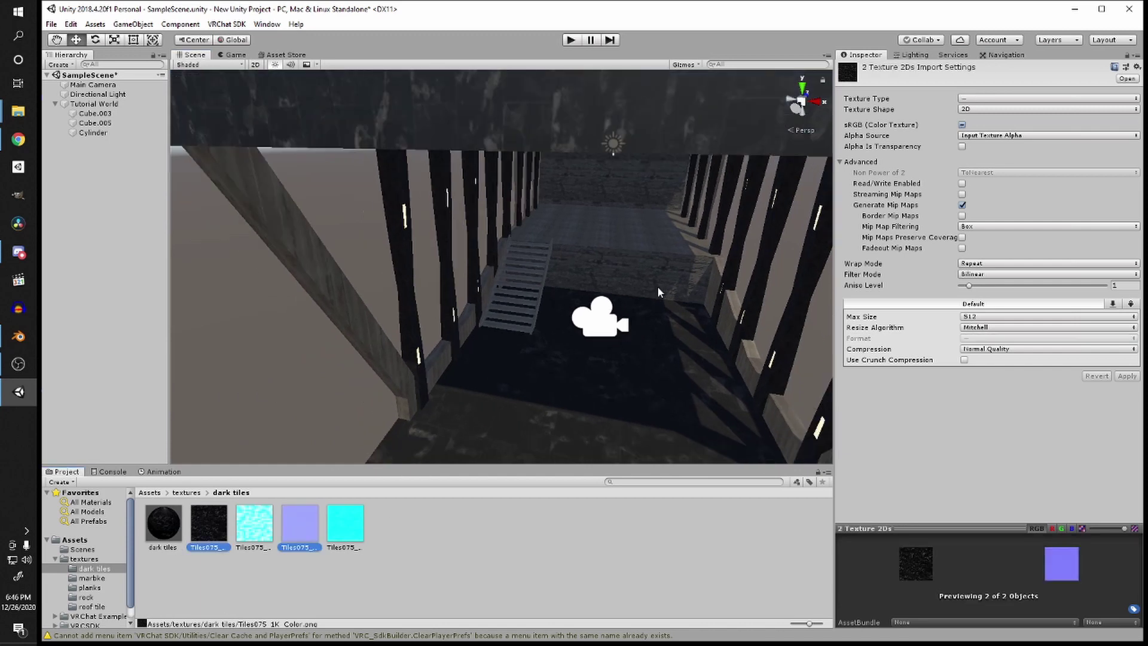
pyautogui.moveTo(658, 290); pyautogui.dragTo(597, 262, button='middle')
pyautogui.moveTo(598, 261); pyautogui.dragTo(520, 183, button='right')
pyautogui.scroll(3, 520, 183)
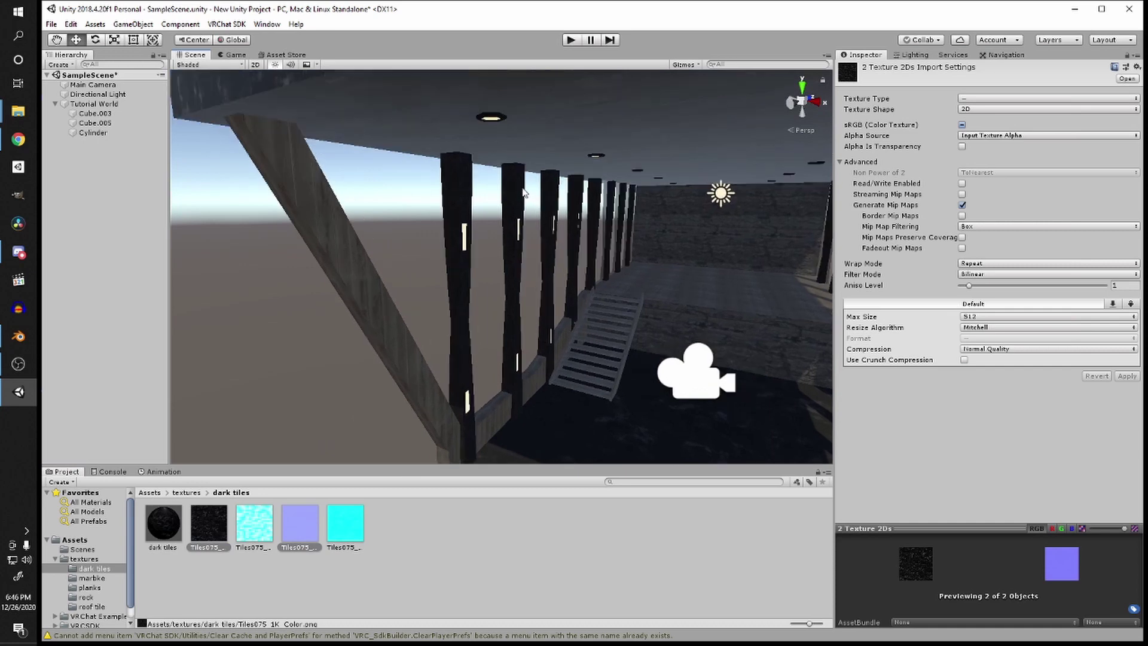
pyautogui.moveTo(522, 185); pyautogui.dragTo(488, 171, button='middle')
pyautogui.click(1016, 316)
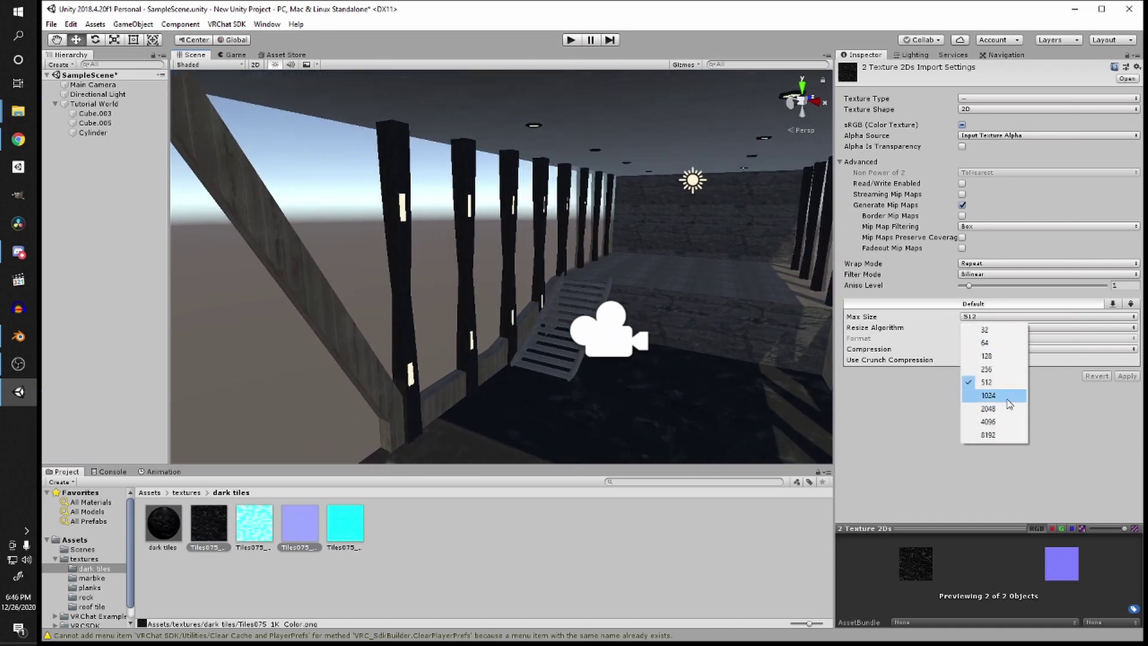
pyautogui.click(984, 396)
pyautogui.click(1127, 377)
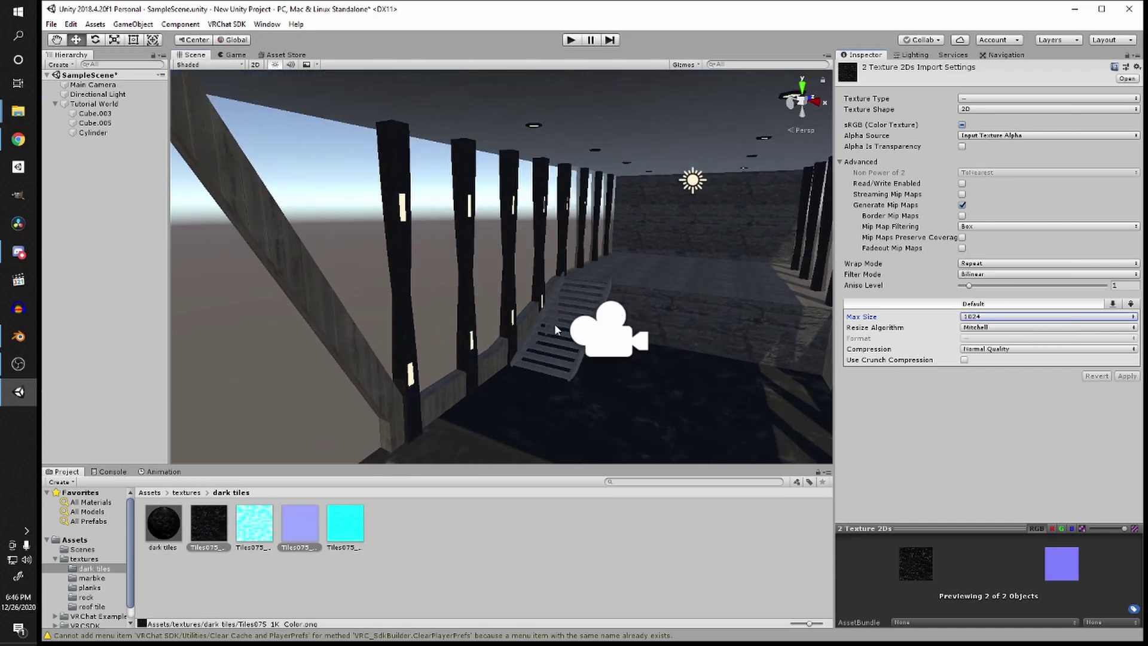
# Step: Set the dark tiles material's smoothness to 0.652 and check its look on the building
pyautogui.moveTo(556, 330); pyautogui.dragTo(418, 205, button='right')
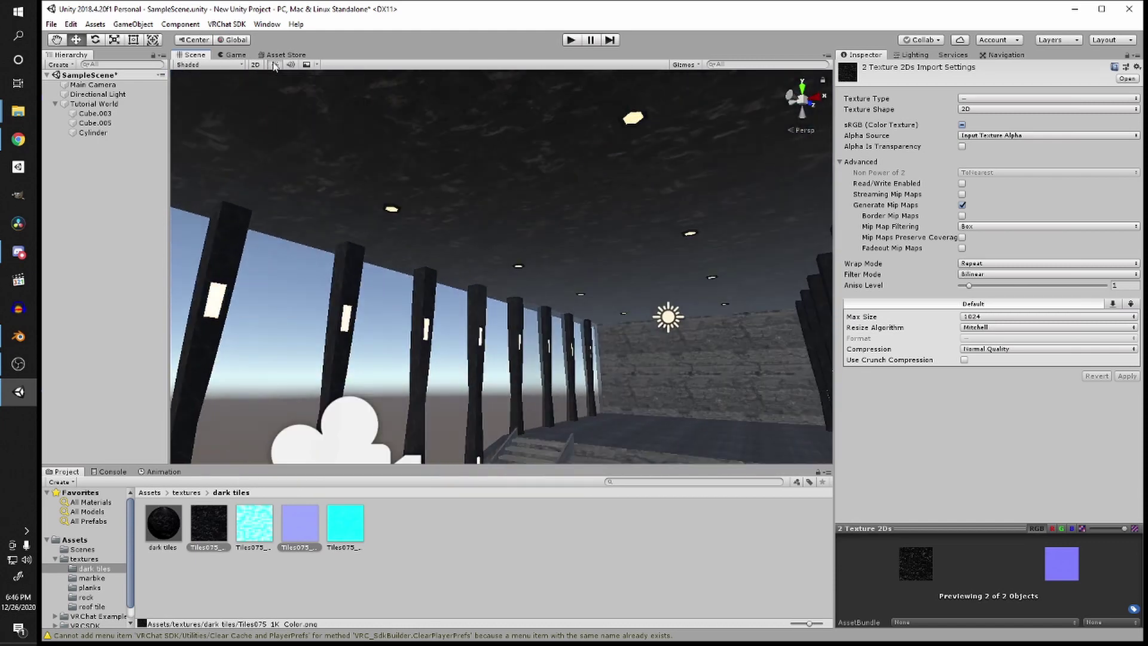
pyautogui.click(275, 67)
pyautogui.moveTo(559, 281); pyautogui.dragTo(424, 228, button='right')
pyautogui.moveTo(424, 228); pyautogui.dragTo(531, 315, button='middle')
pyautogui.moveTo(531, 315); pyautogui.dragTo(583, 372, button='right')
pyautogui.click(172, 523)
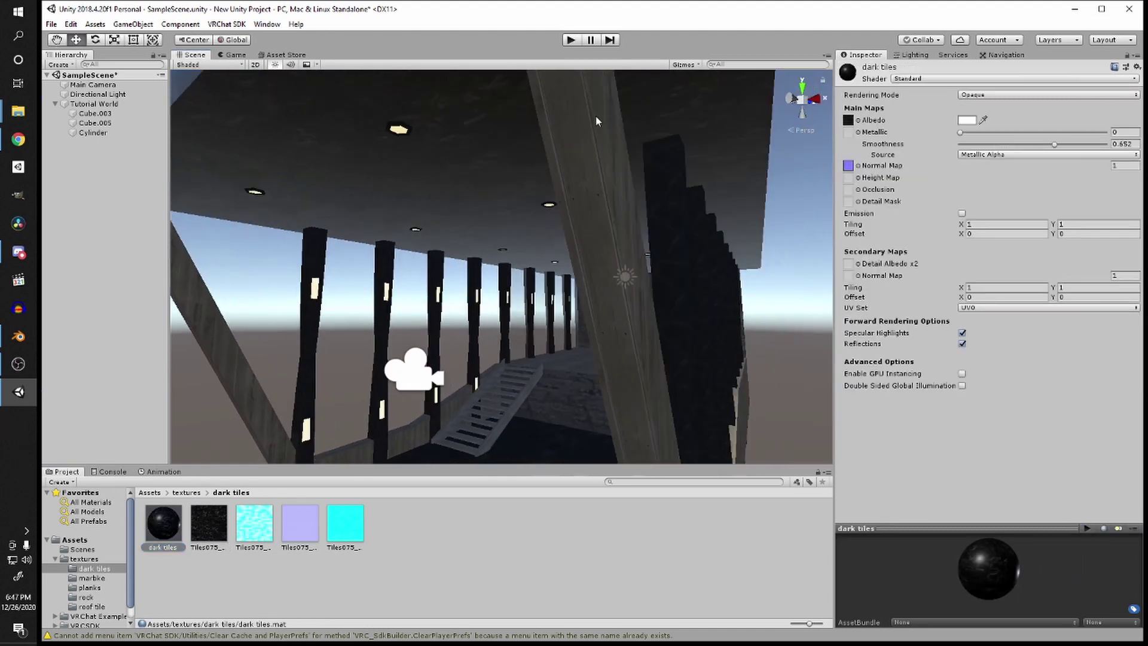
pyautogui.moveTo(597, 120); pyautogui.dragTo(638, 162, button='middle')
pyautogui.moveTo(638, 161); pyautogui.dragTo(628, 204, button='right')
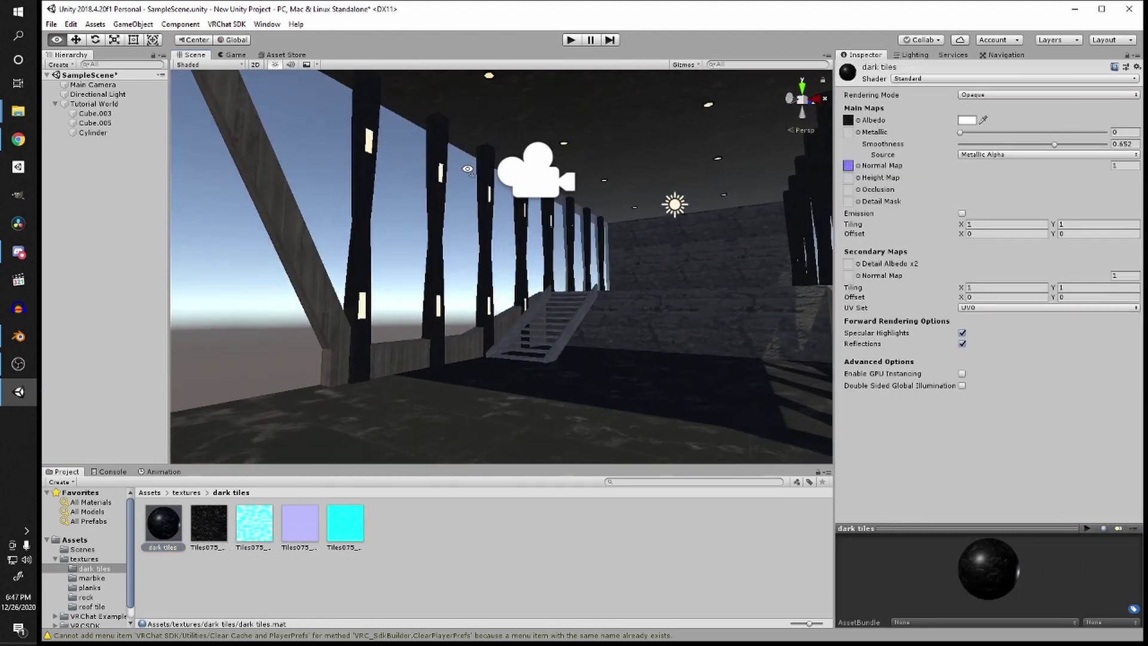
pyautogui.moveTo(431, 239); pyautogui.dragTo(509, 239, button='right')
pyautogui.moveTo(509, 239); pyautogui.dragTo(507, 278, button='middle')
# Step: Create a new material named "marble" in the marbke textures folder
pyautogui.click(183, 493)
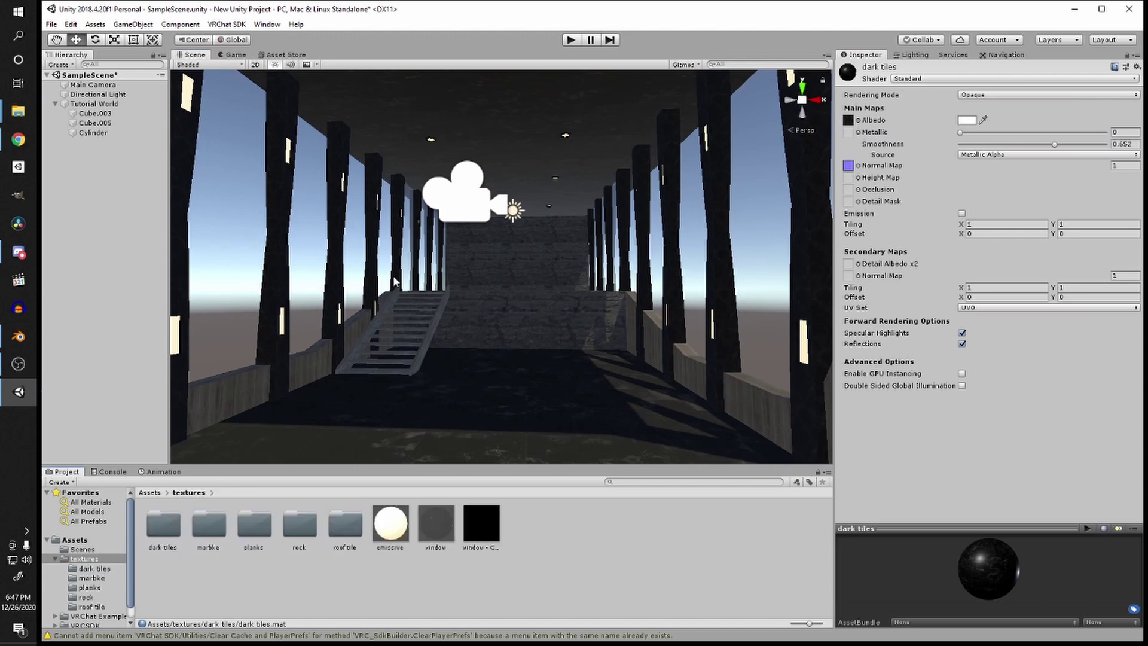
pyautogui.scroll(5, 393, 275)
pyautogui.doubleClick(202, 534)
pyautogui.click(346, 526)
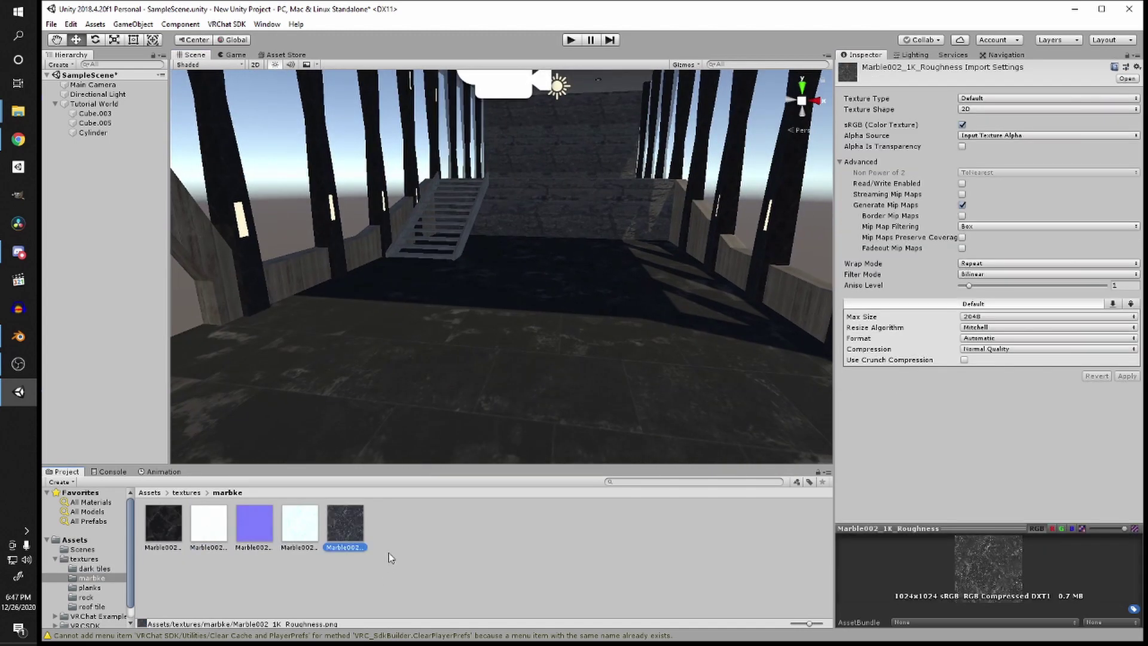
pyautogui.click(396, 506)
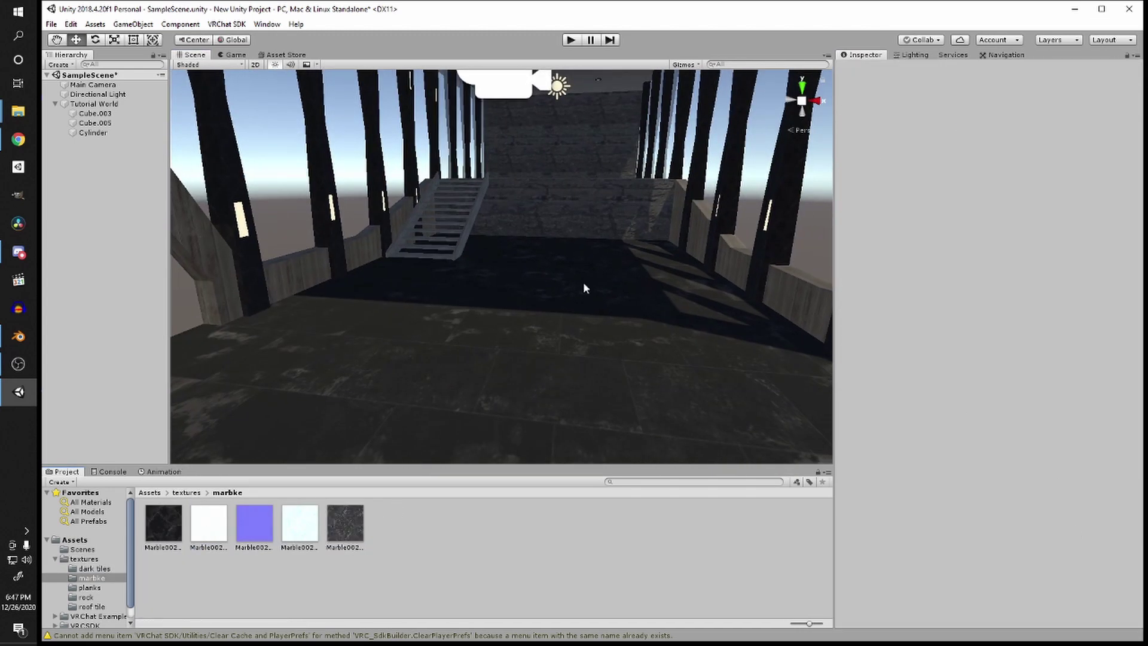
pyautogui.rightClick(399, 525)
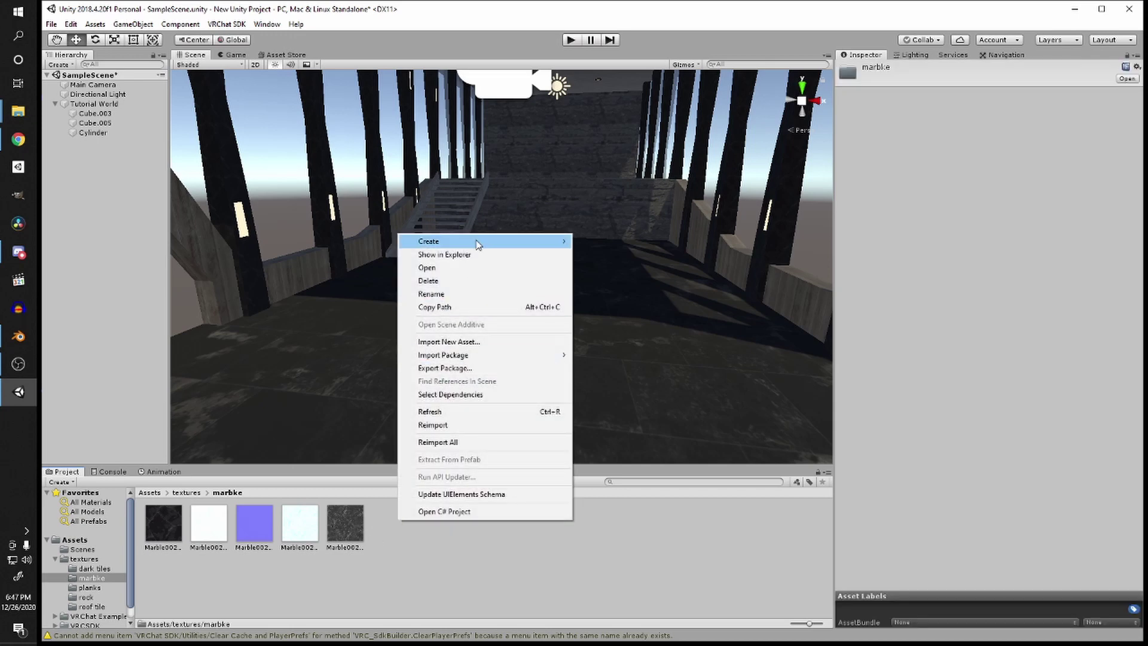
pyautogui.moveTo(479, 242)
pyautogui.click(635, 345)
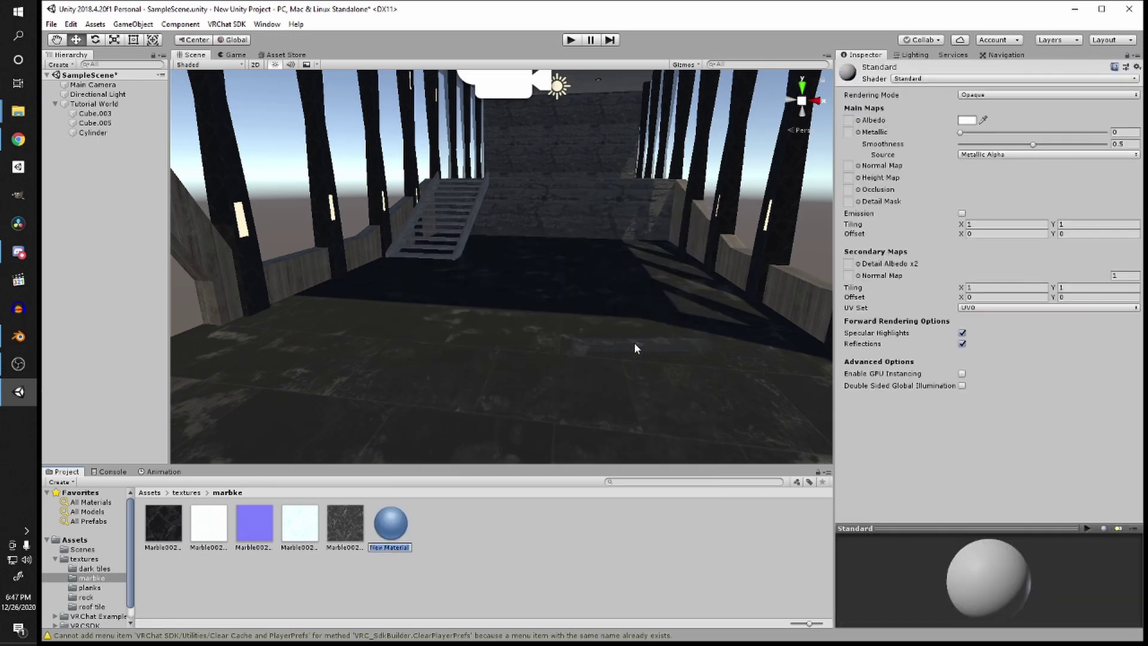
pyautogui.write('marble')
pyautogui.press('Return')
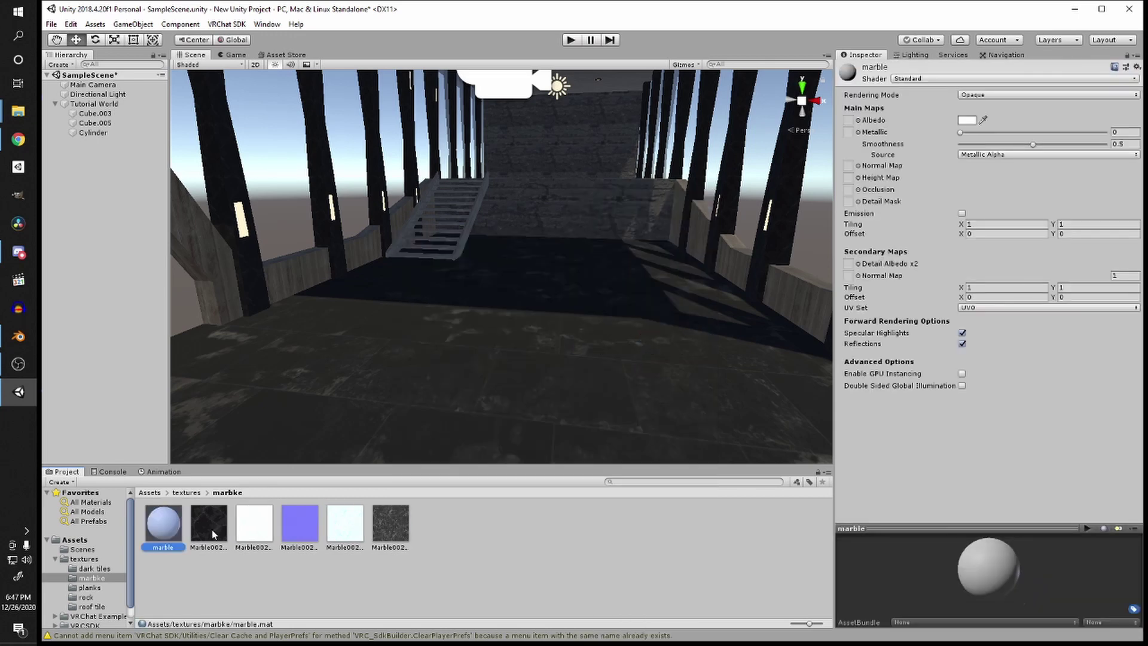
# Step: Assign the Marble002 color texture as the marble material's albedo and the normal texture as its normal map, marking it as a normal map
pyautogui.moveTo(855, 113); pyautogui.dragTo(849, 120)
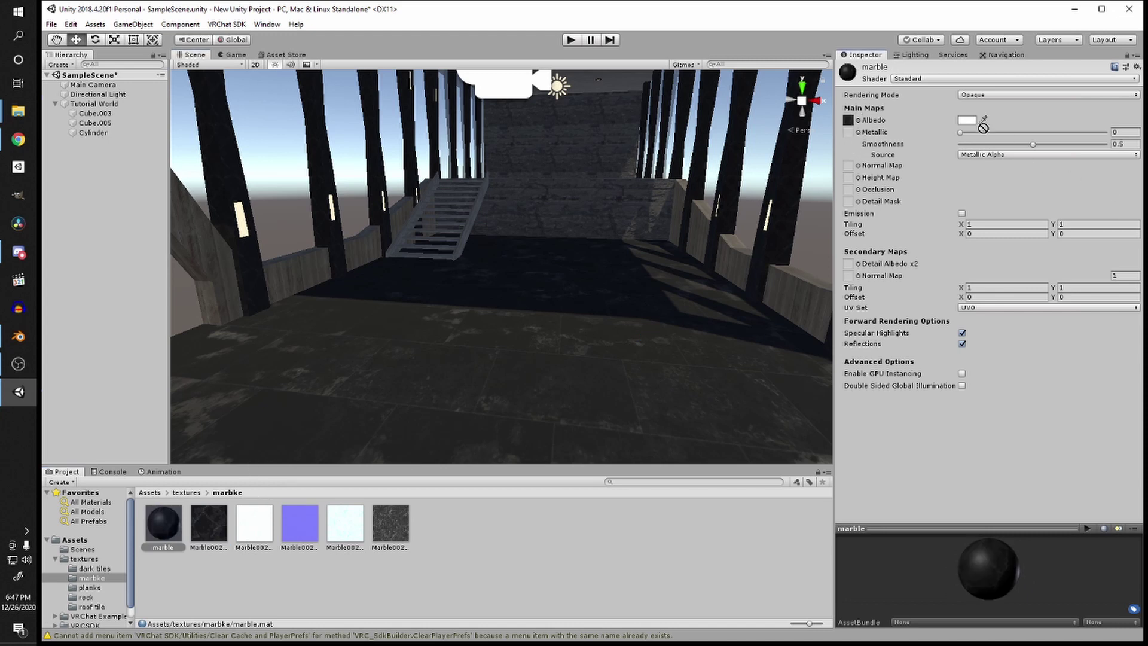
pyautogui.moveTo(874, 189); pyautogui.dragTo(848, 165)
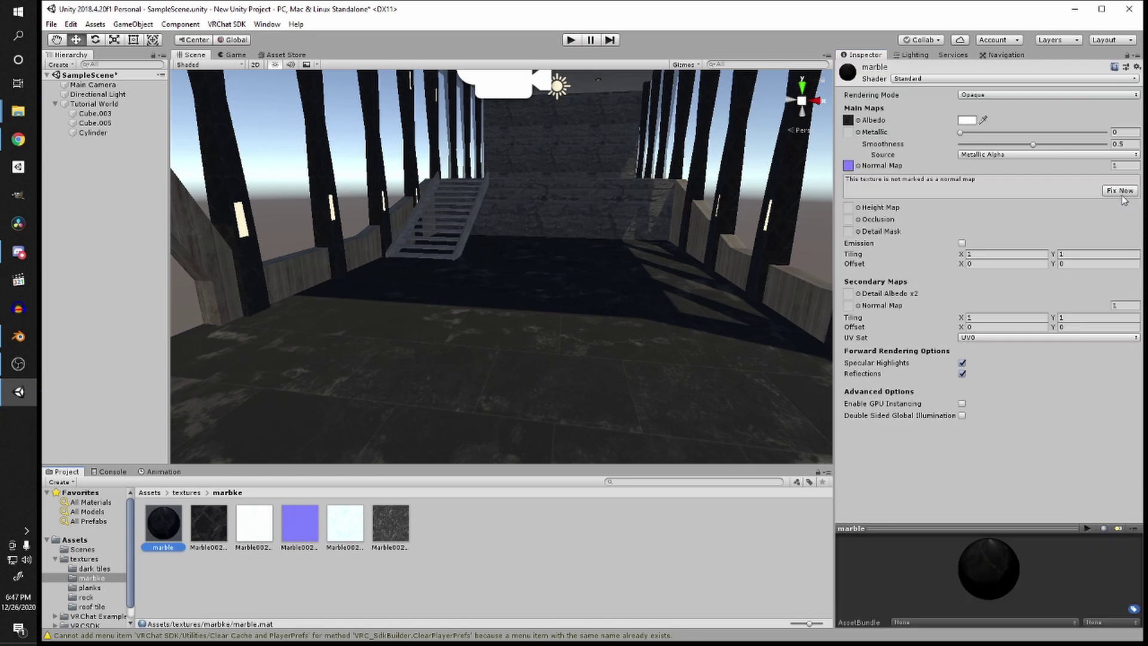
pyautogui.click(1119, 190)
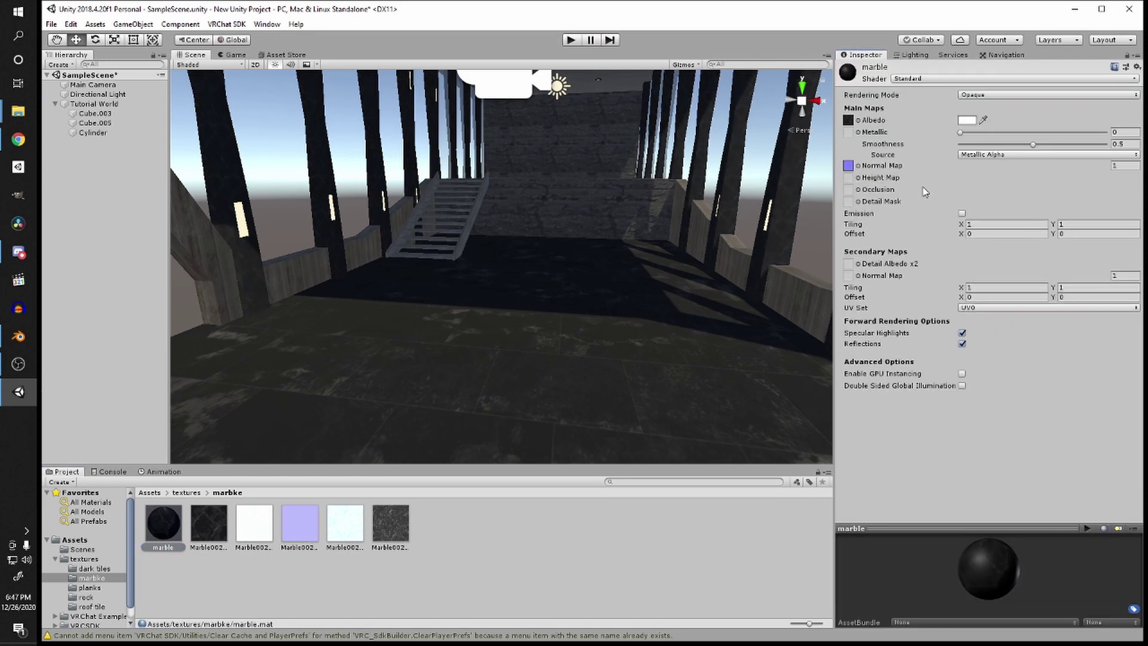
# Step: Examine the import settings of the Marble002 normal and color textures, including the available texture types
pyautogui.click(312, 525)
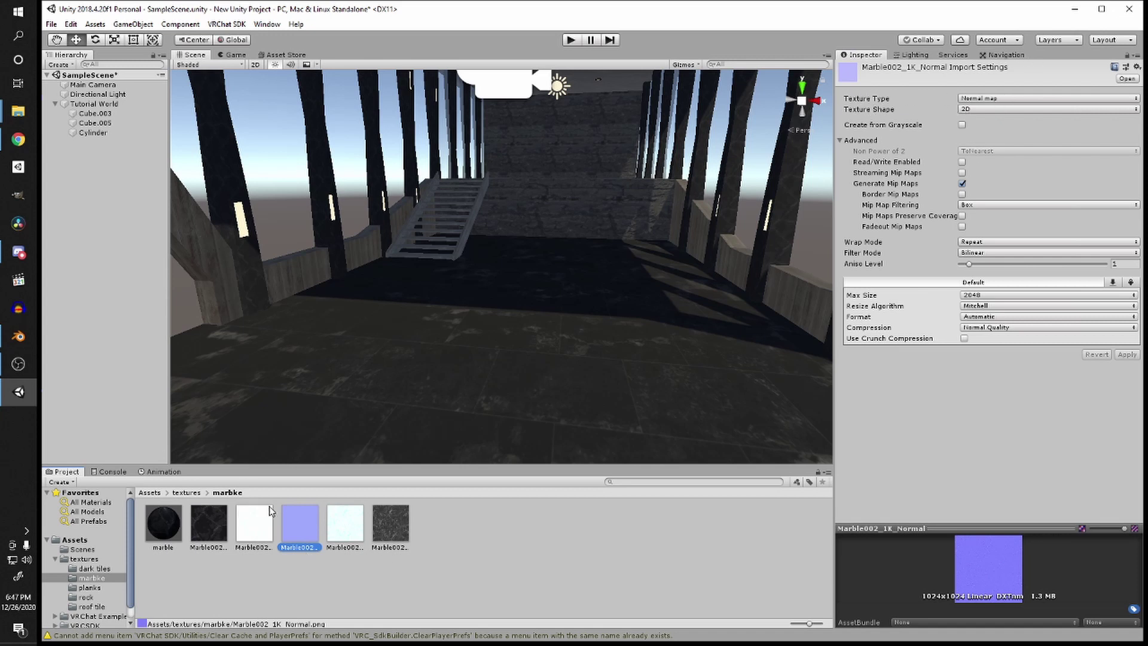
pyautogui.click(200, 523)
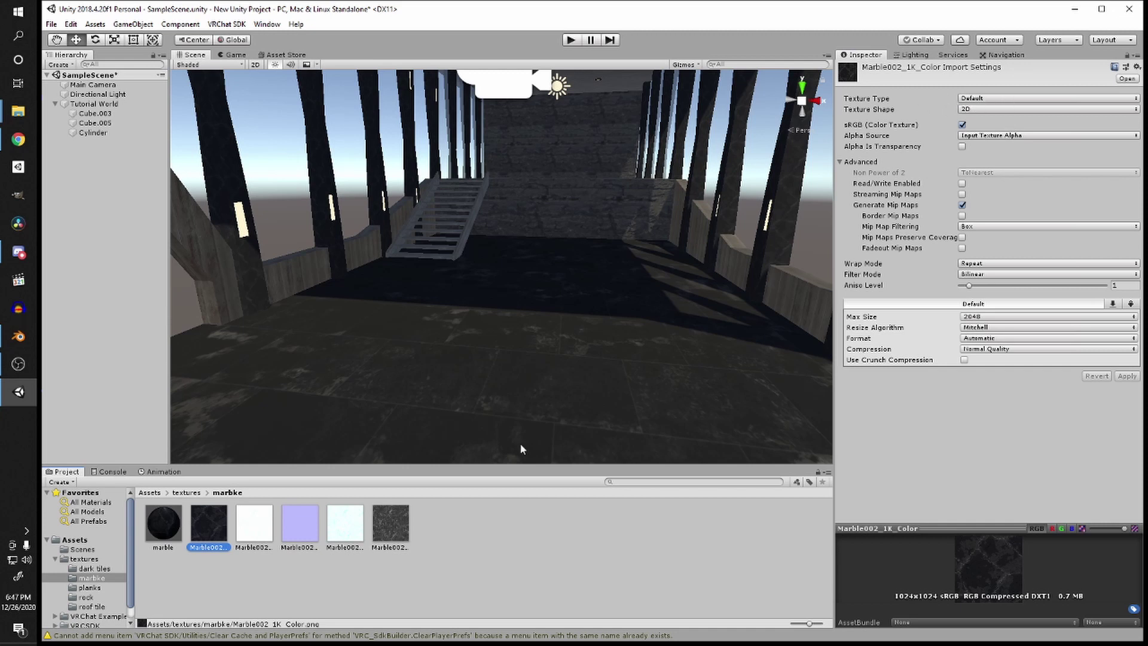
pyautogui.click(300, 527)
pyautogui.click(209, 524)
pyautogui.click(1010, 99)
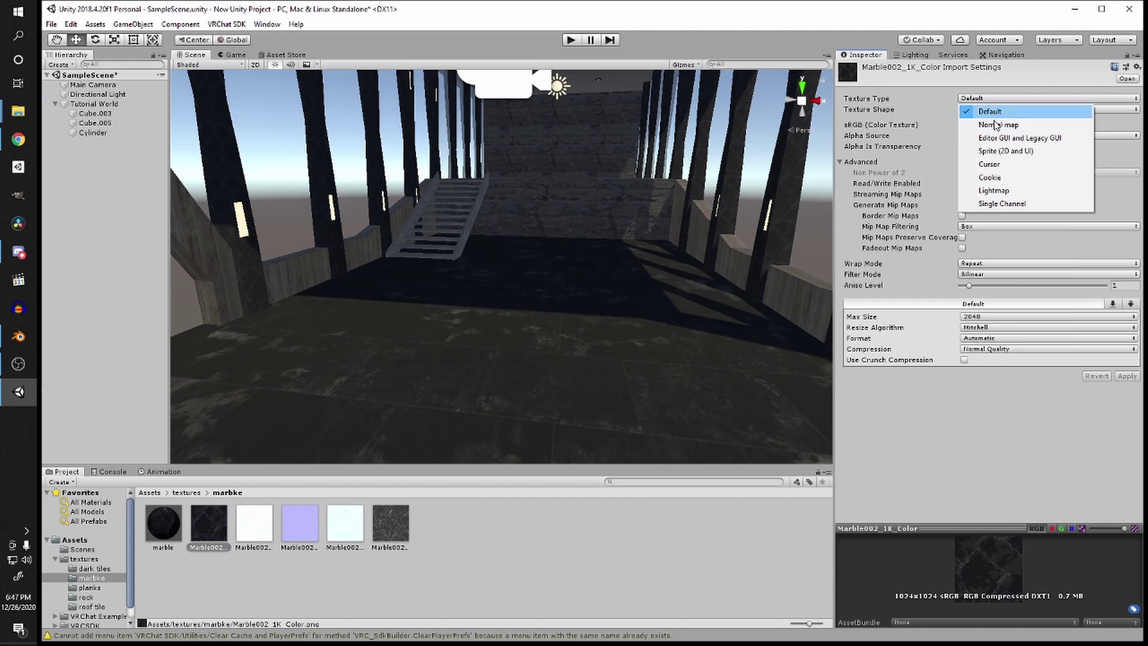
pyautogui.click(508, 549)
# Step: Apply the marble material to the pillars of the building in the scene
pyautogui.click(179, 544)
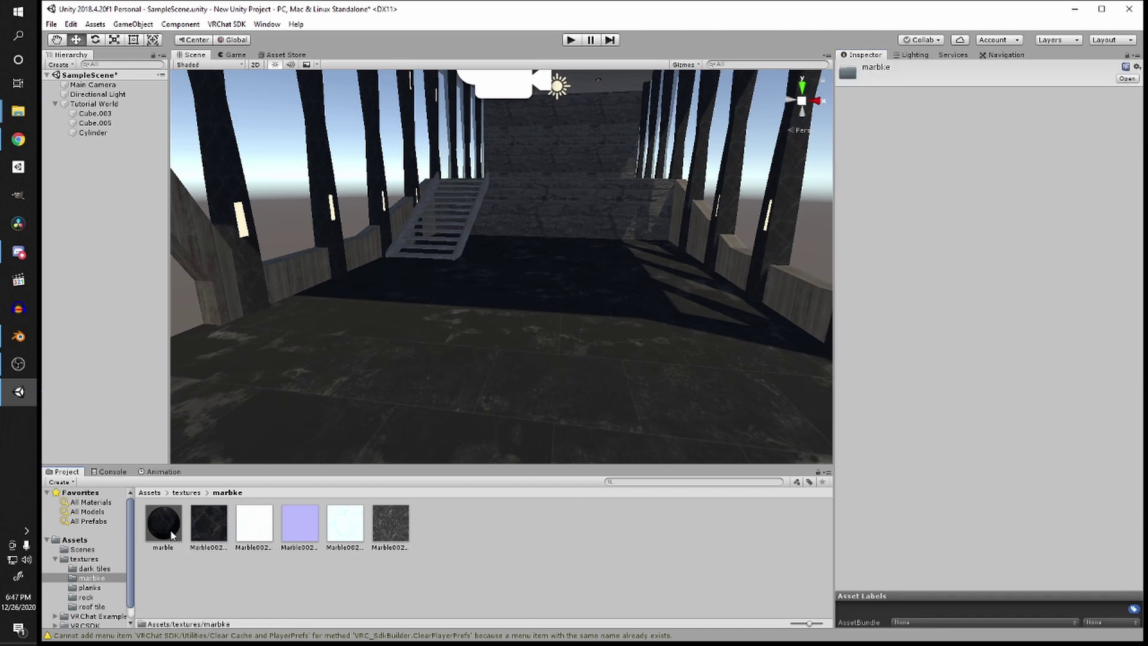
pyautogui.moveTo(171, 532); pyautogui.dragTo(265, 292)
pyautogui.moveTo(276, 263); pyautogui.dragTo(375, 346, button='middle')
# Step: Create a new material named "planks" in the planks textures folder
pyautogui.click(192, 493)
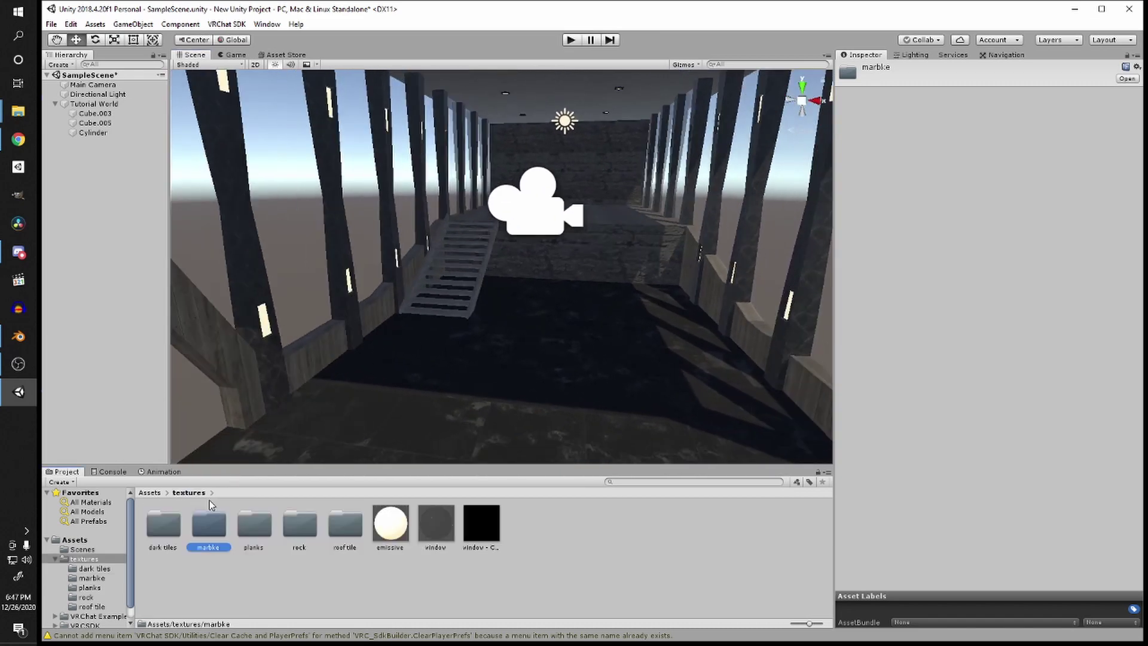
pyautogui.doubleClick(245, 537)
pyautogui.rightClick(241, 586)
pyautogui.moveTo(323, 301)
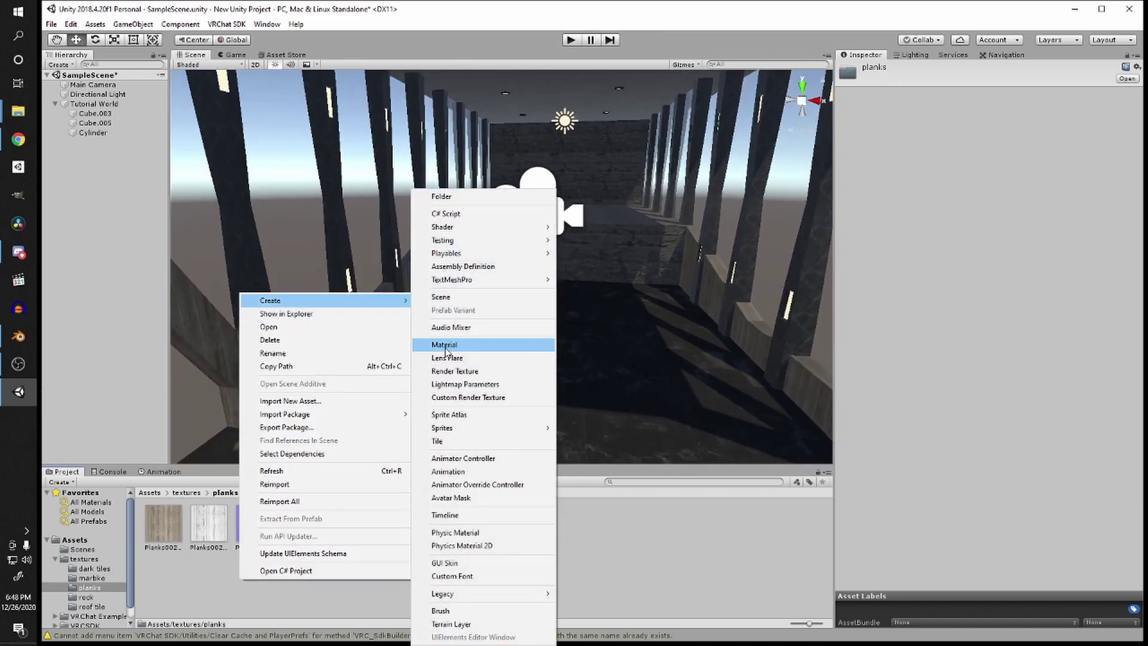
pyautogui.click(445, 347)
pyautogui.write('p')
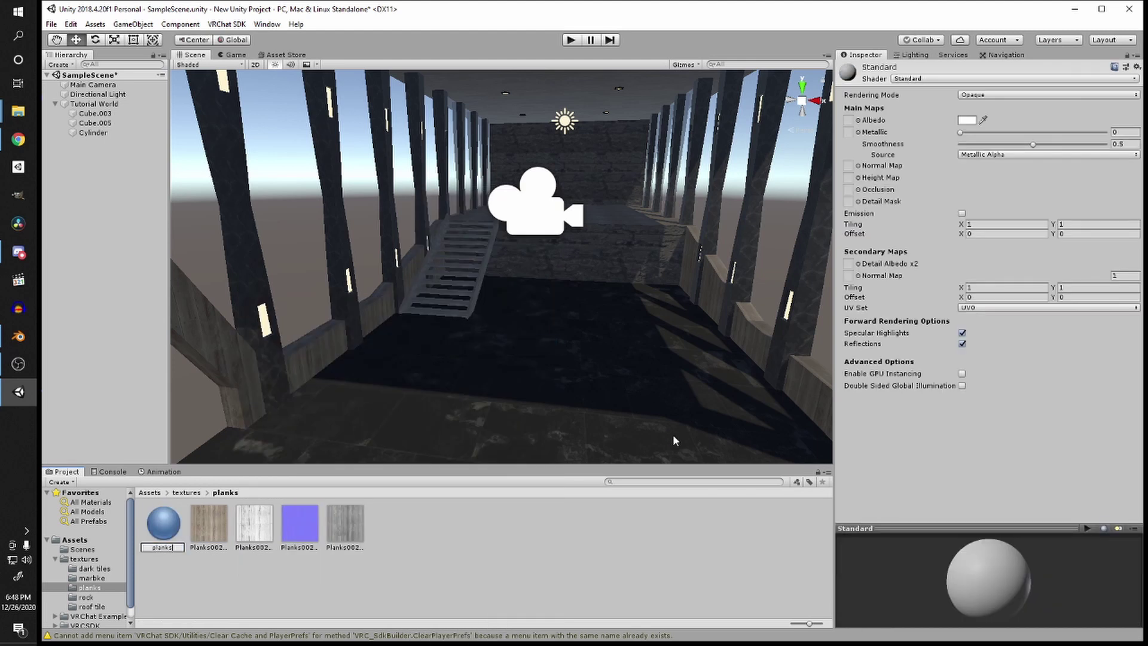
pyautogui.write('lanks')
pyautogui.press('Return')
# Step: Assign the Planks002 color texture as the planks material's albedo and the normal texture as its normal map, marking it as a normal map
pyautogui.moveTo(209, 525); pyautogui.dragTo(848, 120)
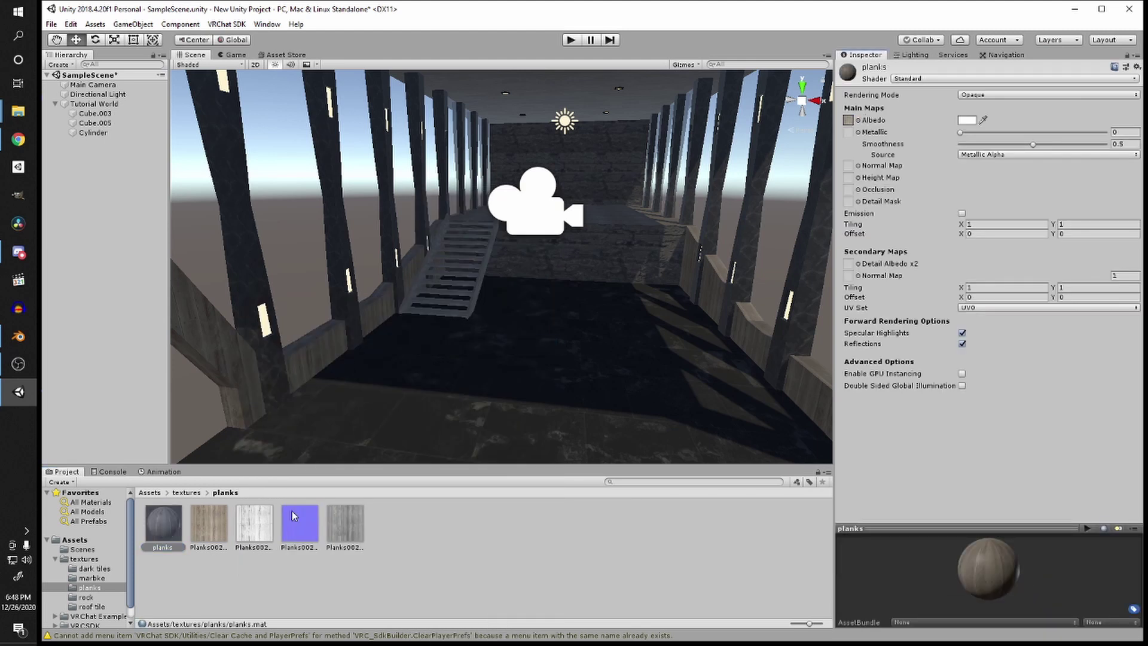
pyautogui.moveTo(293, 515); pyautogui.dragTo(848, 166)
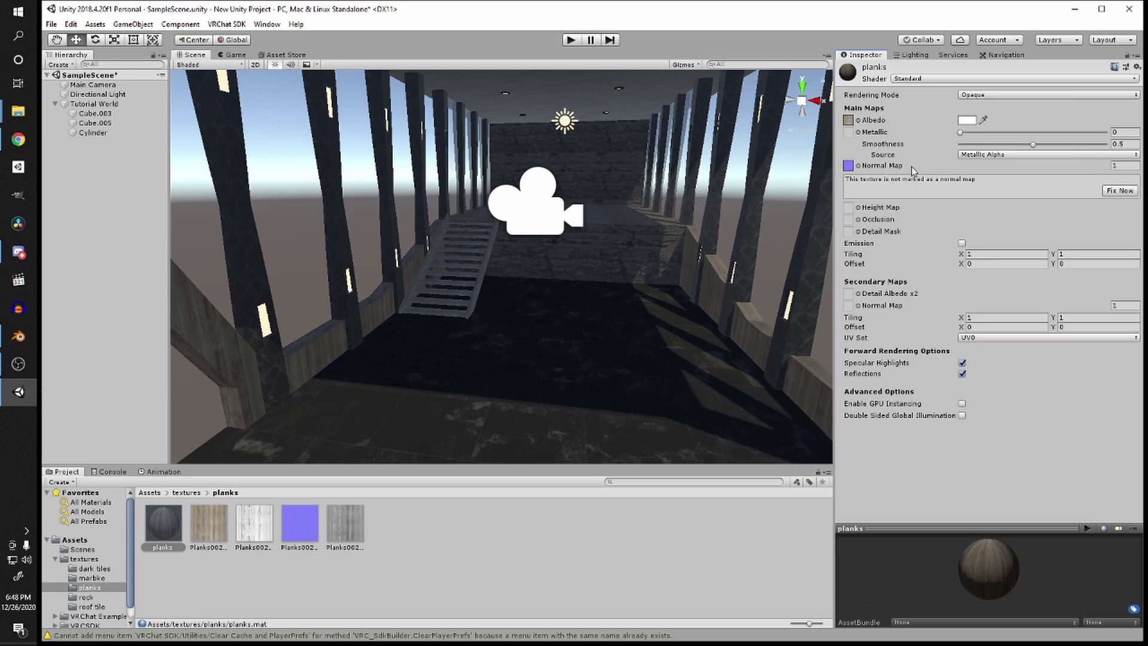
pyautogui.click(1116, 191)
# Step: Apply the planks material to the building's raised platform floor and set its smoothness to 0.596
pyautogui.moveTo(173, 528); pyautogui.dragTo(515, 359)
pyautogui.scroll(8, 566, 259)
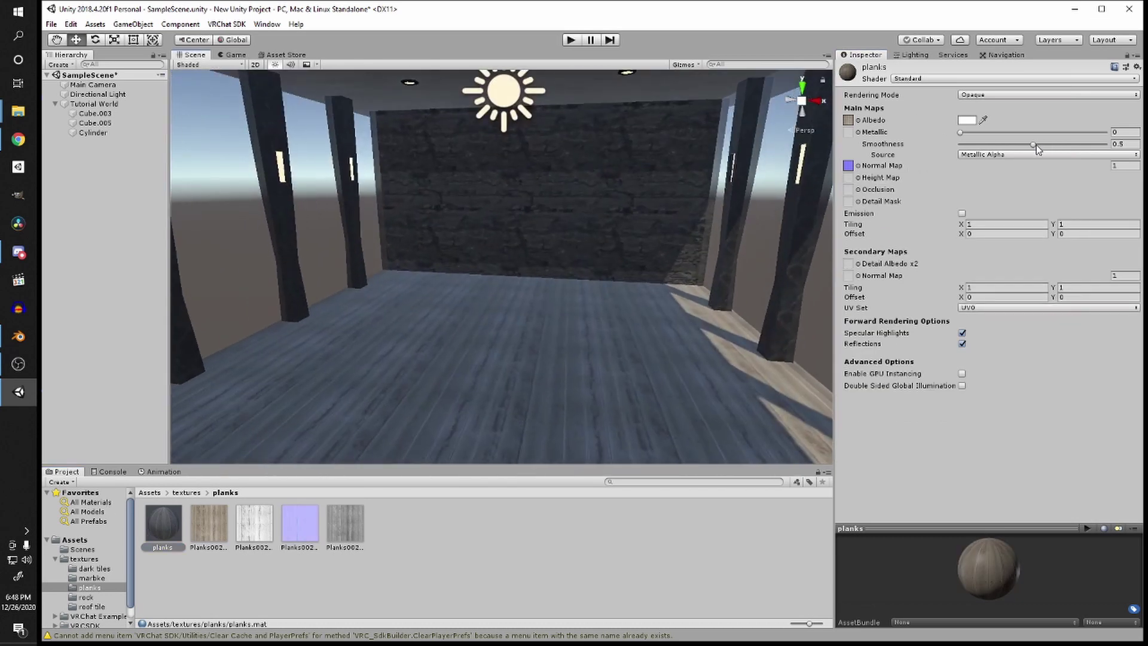
pyautogui.moveTo(1037, 150); pyautogui.dragTo(1051, 149)
pyautogui.scroll(-4, 479, 376)
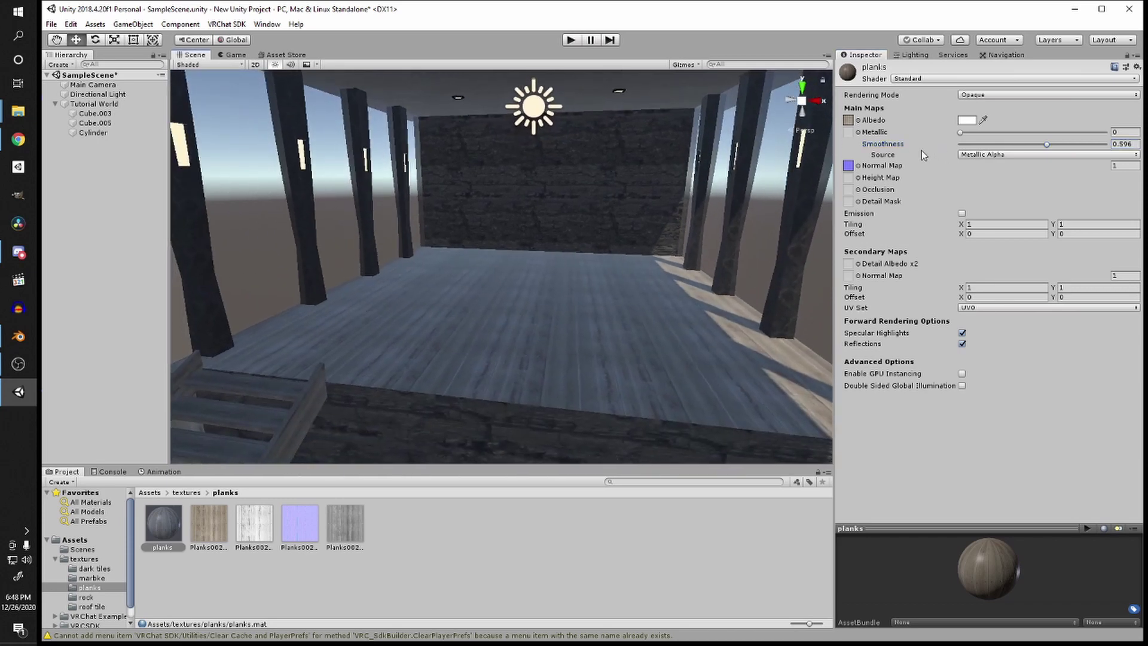
pyautogui.scroll(-4, 669, 180)
# Step: Set the Max Size of all four Planks002 textures to 1024 and apply the import settings
pyautogui.click(214, 518)
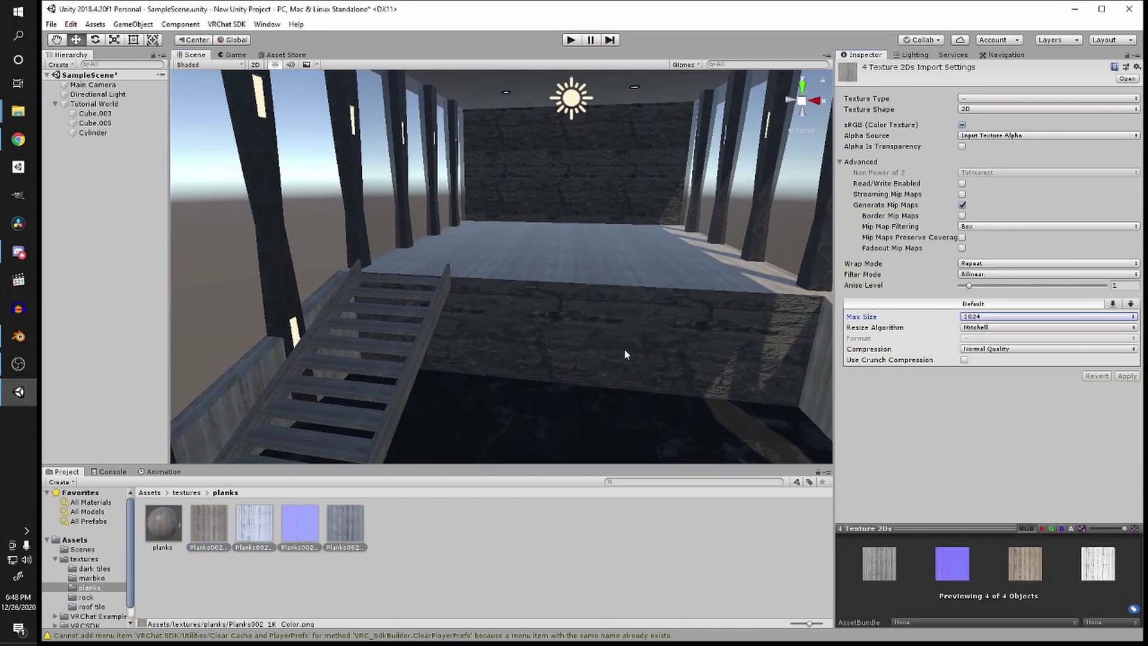
pyautogui.scroll(-1, 623, 348)
pyautogui.moveTo(396, 332); pyautogui.dragTo(403, 249, button='middle')
# Step: Create a new material named "rocks" in the rock textures folder
pyautogui.click(189, 493)
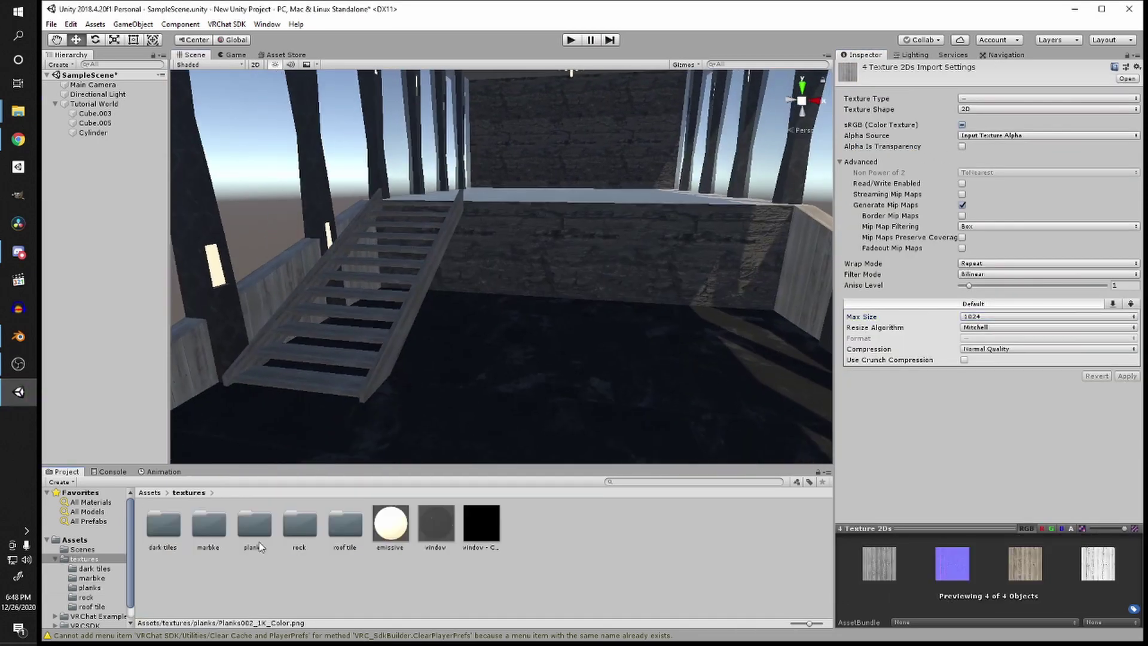
pyautogui.doubleClick(299, 525)
pyautogui.rightClick(402, 527)
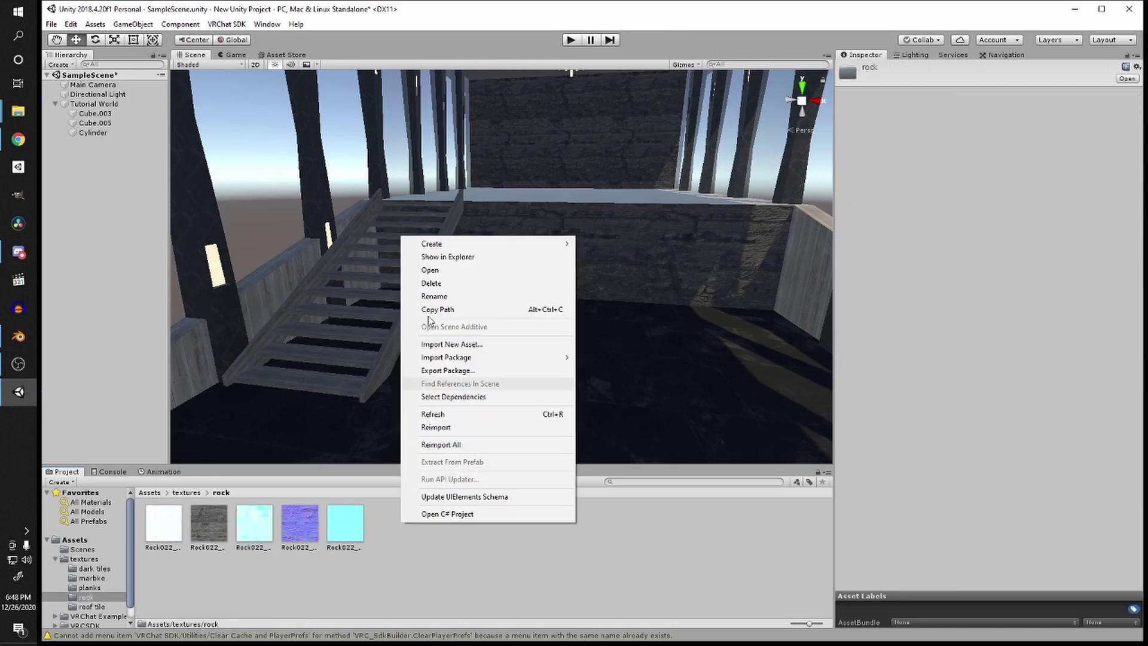
pyautogui.moveTo(453, 250)
pyautogui.click(606, 344)
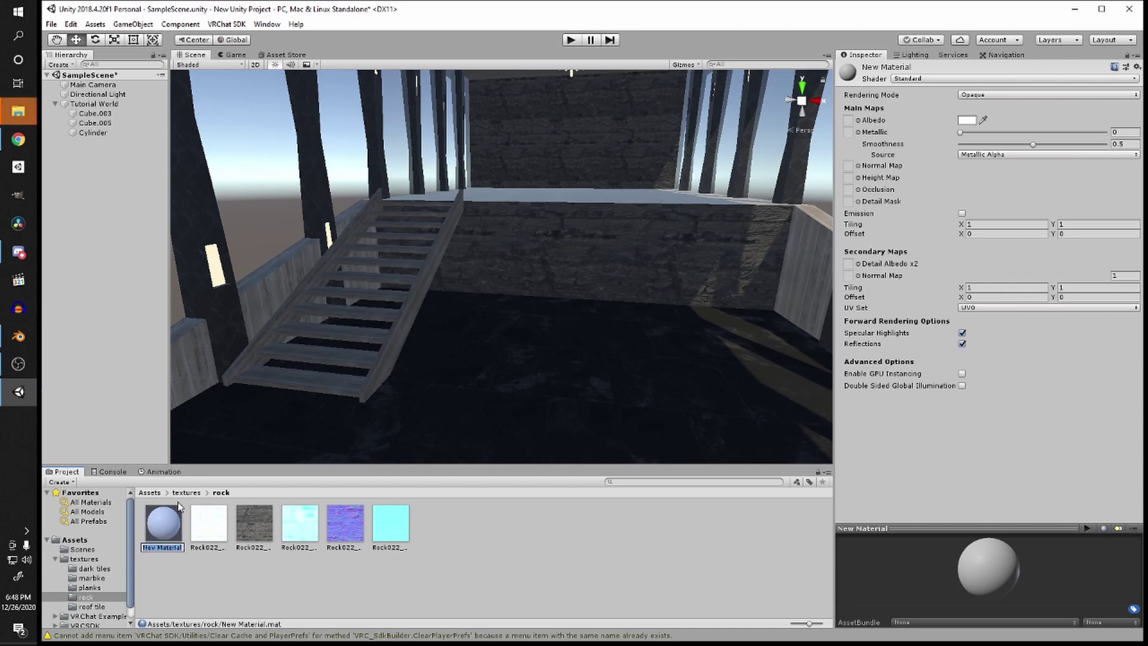
pyautogui.write('rocks')
pyautogui.press('Return')
# Step: Assign the Rock022 color texture as the rocks material's albedo and the normal texture as its normal map, marking it as a normal map
pyautogui.moveTo(208, 523); pyautogui.dragTo(848, 119)
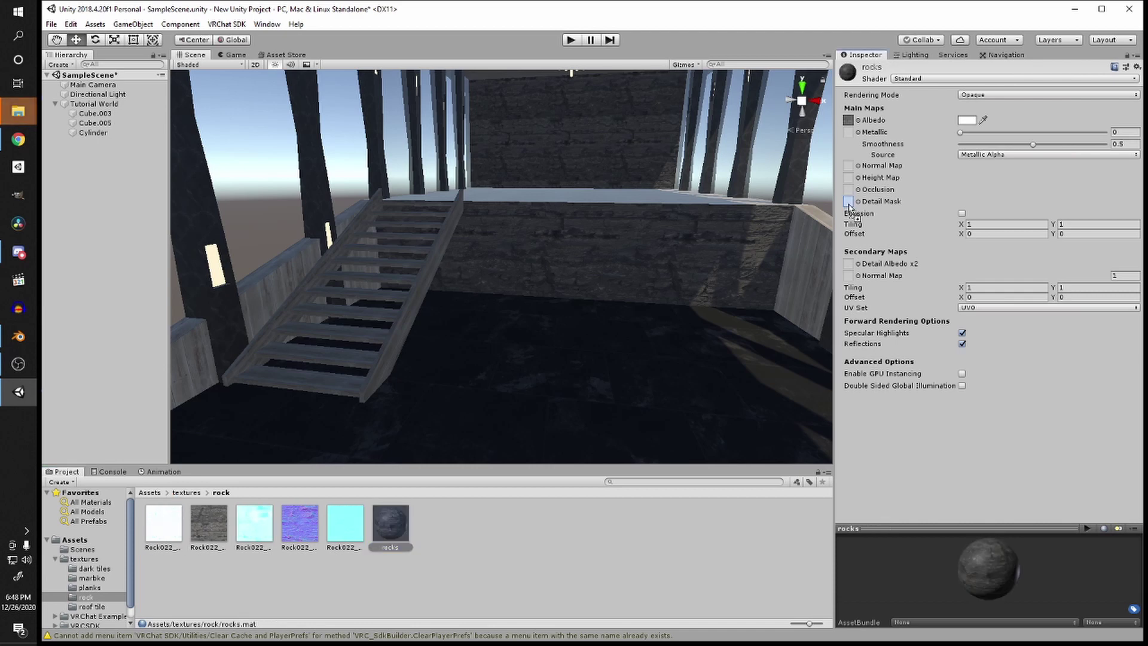
pyautogui.moveTo(866, 157); pyautogui.dragTo(848, 166)
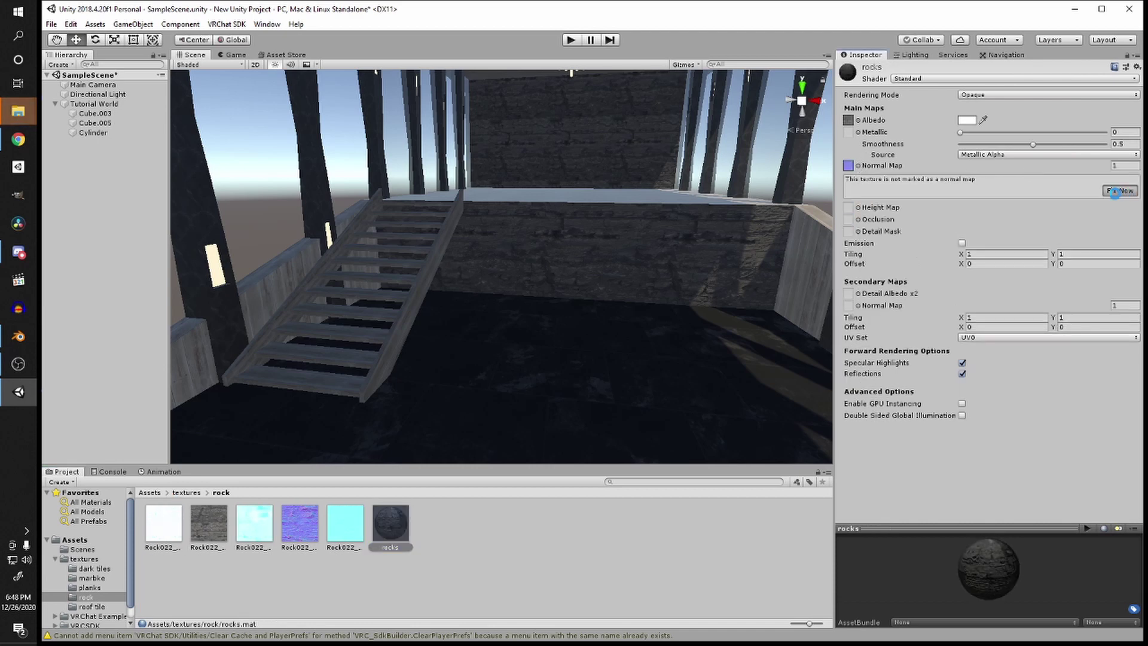
pyautogui.click(1112, 195)
# Step: Apply the rocks material to the building's stone walls and increase its smoothness
pyautogui.scroll(3, 530, 325)
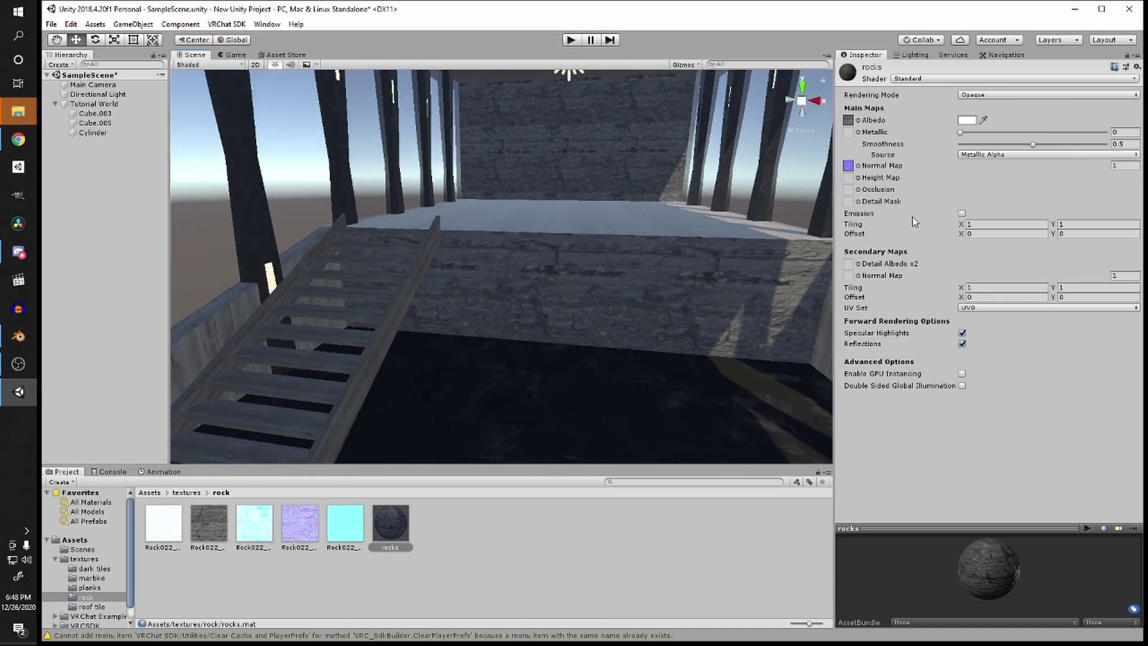
pyautogui.moveTo(1010, 144); pyautogui.dragTo(1052, 148)
pyautogui.click(532, 553)
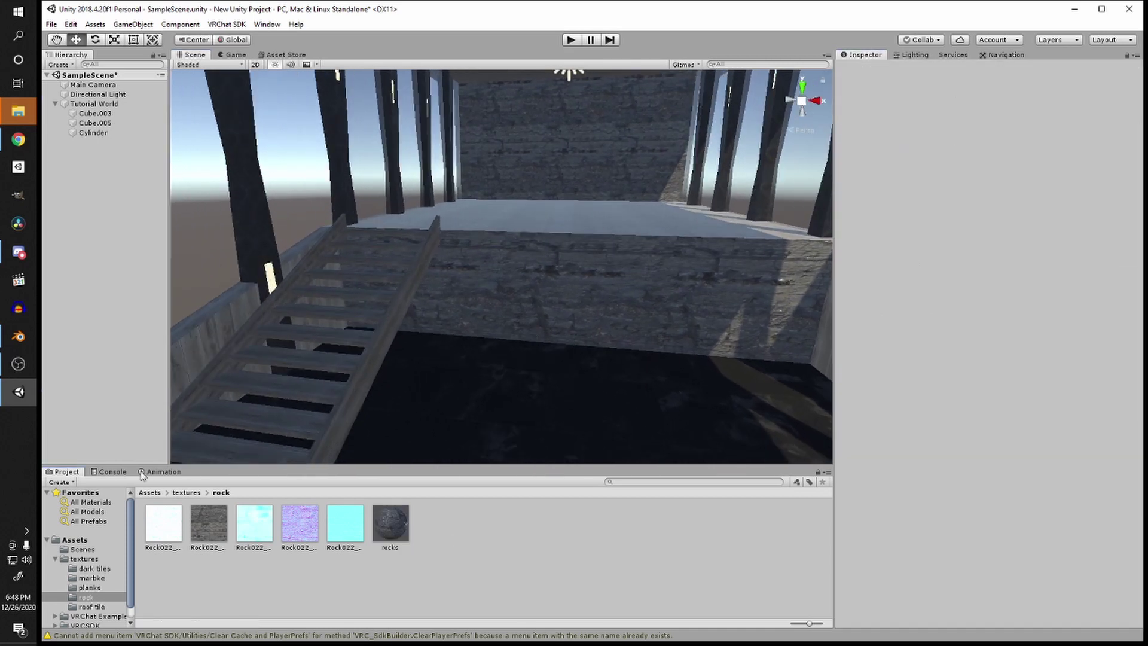
pyautogui.click(186, 492)
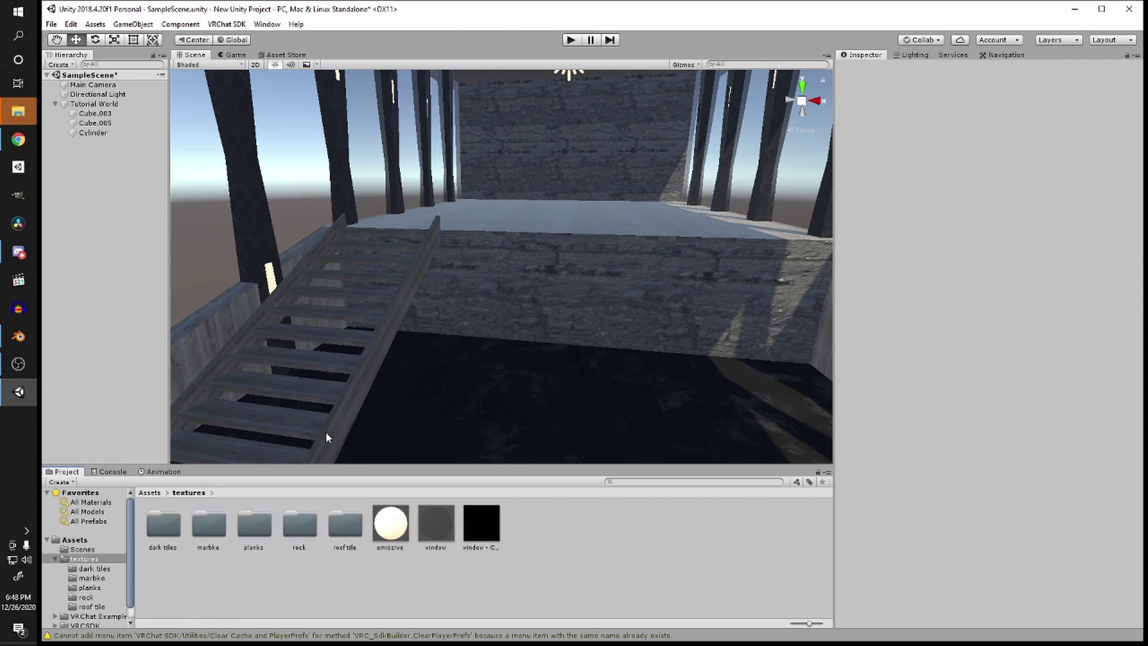
pyautogui.moveTo(325, 432); pyautogui.dragTo(384, 416, button='middle')
pyautogui.doubleClick(342, 526)
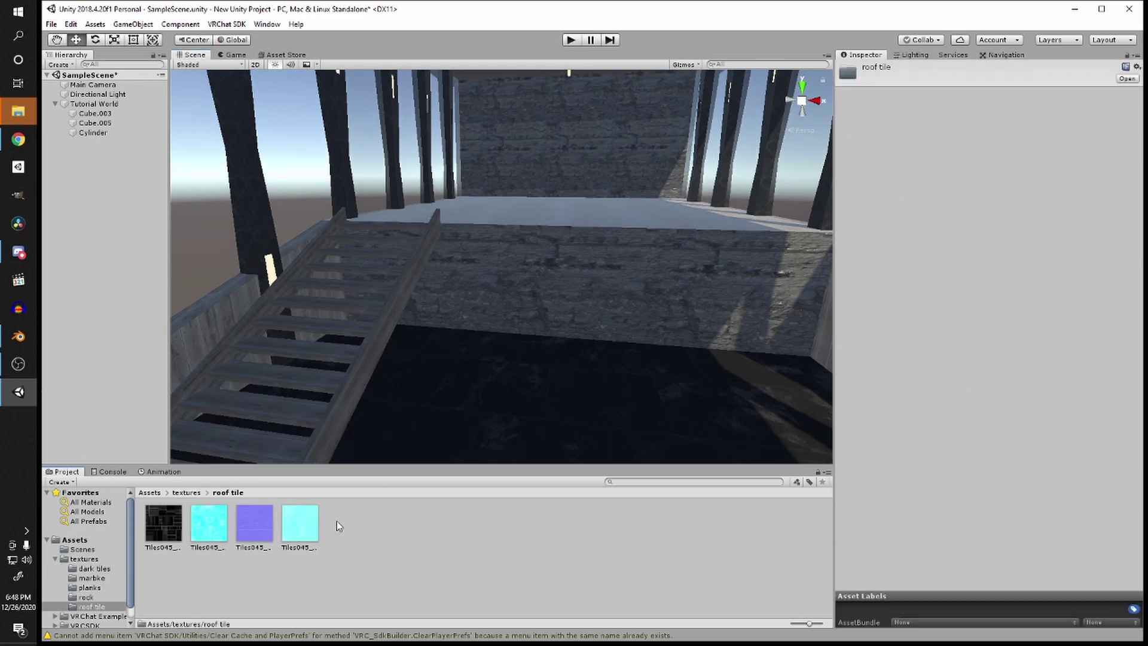
# Step: Apply the dark tiles material from its textures folder to the building's lower floor
pyautogui.scroll(-10, 421, 321)
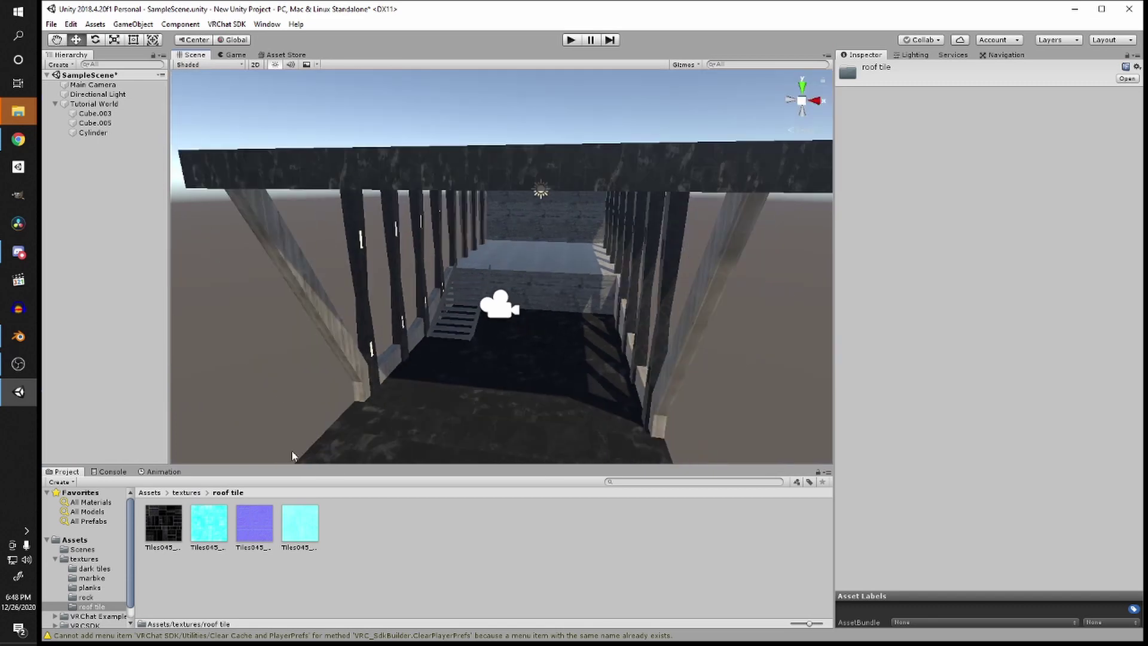
pyautogui.click(186, 493)
pyautogui.doubleClick(164, 524)
pyautogui.moveTo(176, 537); pyautogui.dragTo(494, 372)
# Step: Create a material named "roof tile" in the roof tile folder and assign the Tiles045 color texture as its albedo
pyautogui.click(186, 492)
pyautogui.doubleClick(342, 524)
pyautogui.rightClick(367, 536)
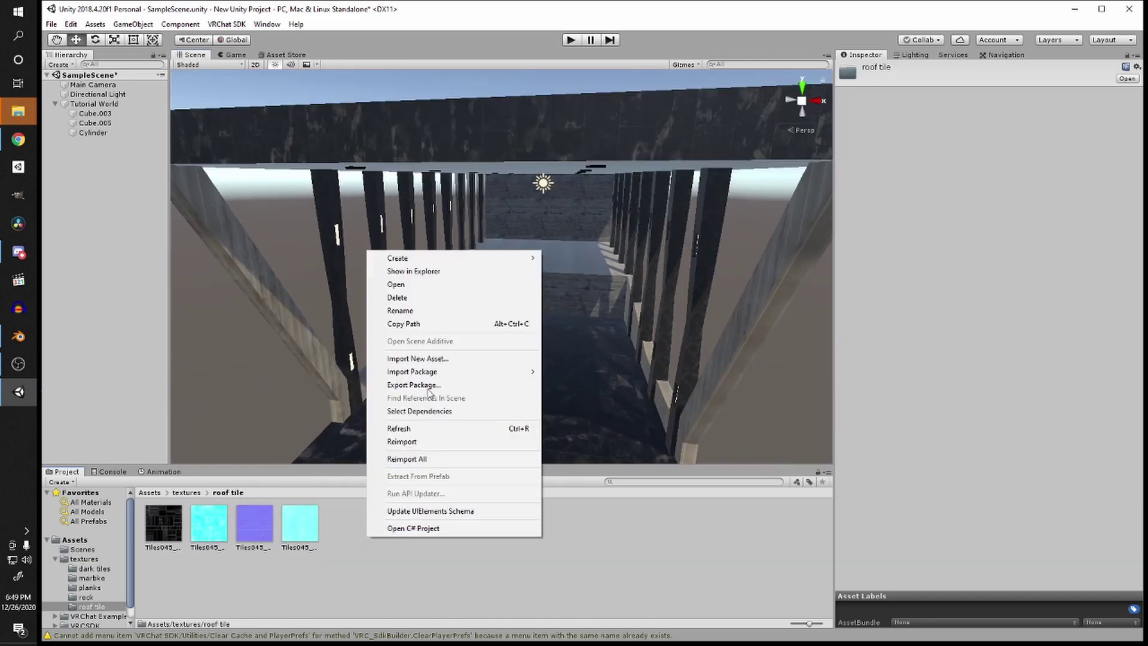
pyautogui.moveTo(430, 261)
pyautogui.click(565, 344)
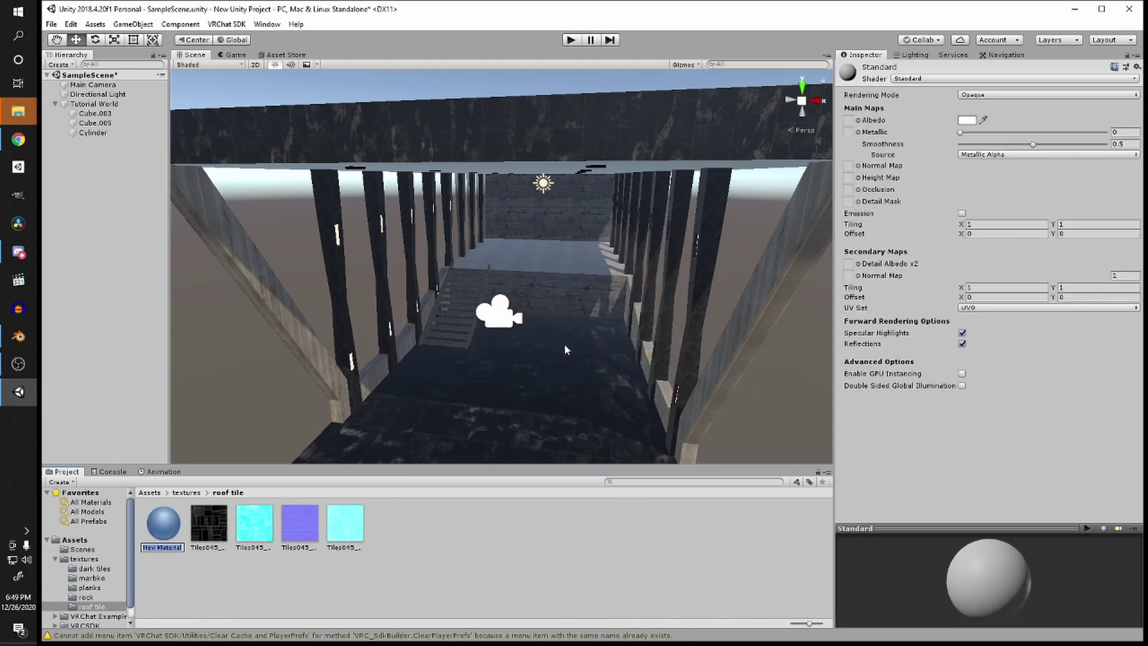
pyautogui.write('roof tile')
pyautogui.press('Return')
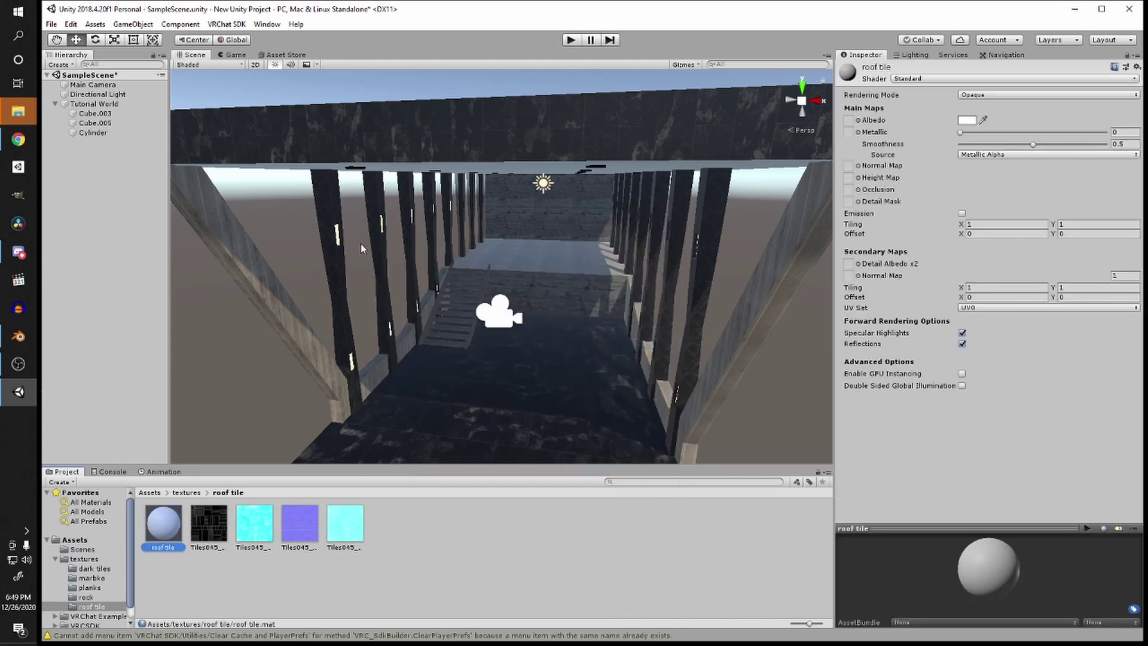
pyautogui.moveTo(215, 526); pyautogui.dragTo(848, 120)
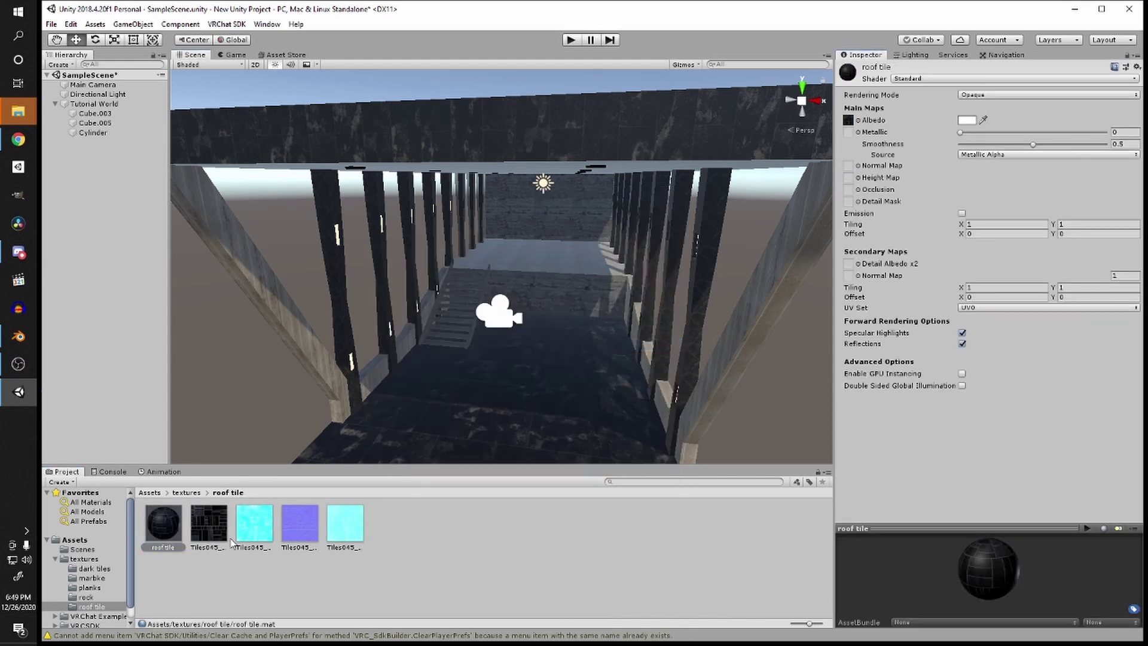
# Step: Assign the Tiles045 normal texture to the roof tile material, mark it as a normal map, and set smoothness to 0.638
pyautogui.moveTo(923, 209); pyautogui.dragTo(848, 165)
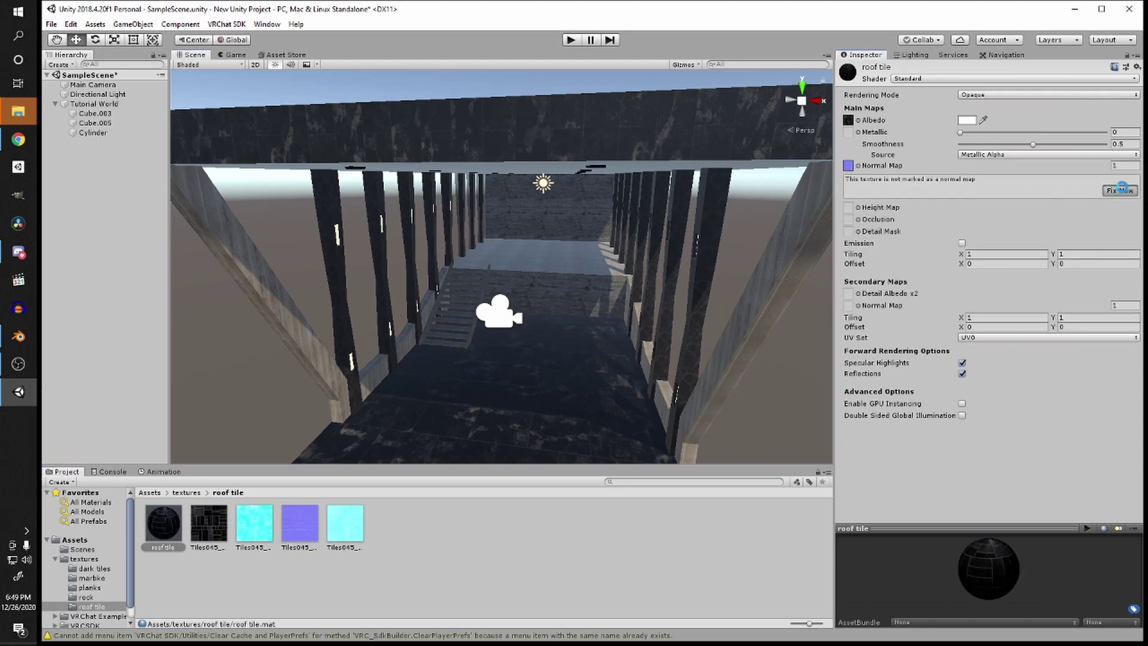
pyautogui.click(1118, 187)
pyautogui.click(1045, 144)
pyautogui.moveTo(1047, 147); pyautogui.dragTo(1052, 145)
pyautogui.moveTo(558, 313); pyautogui.dragTo(513, 235, button='right')
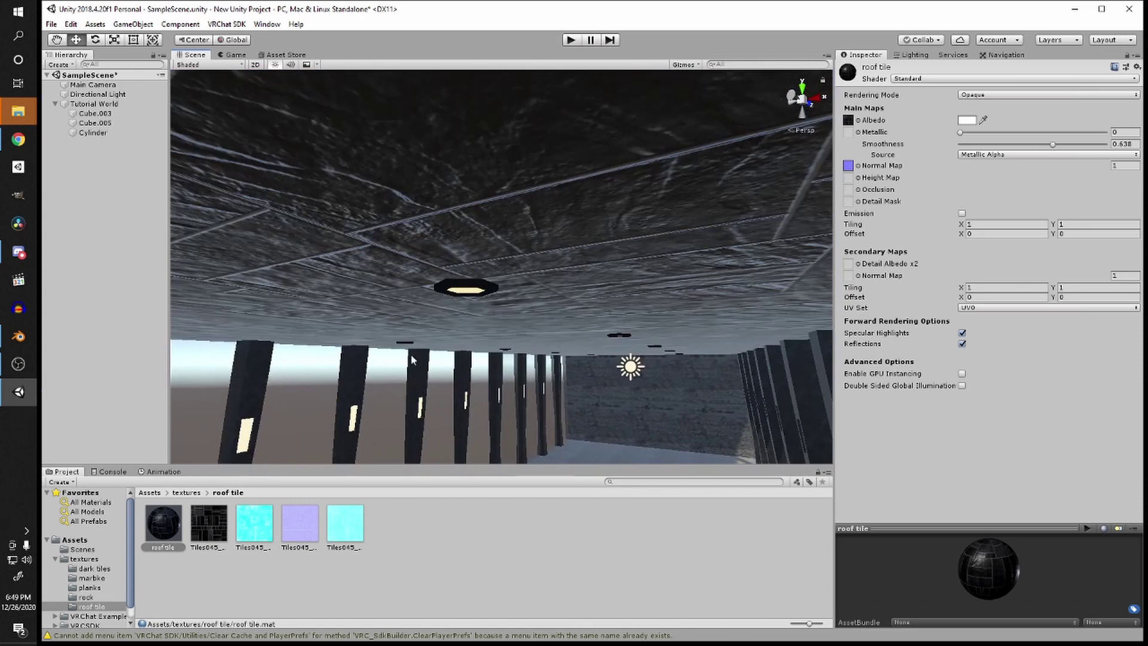
# Step: Apply the planks material from the planks textures folder to the building's staircase
pyautogui.moveTo(460, 289); pyautogui.dragTo(181, 502, button='right')
pyautogui.click(186, 493)
pyautogui.doubleClick(248, 525)
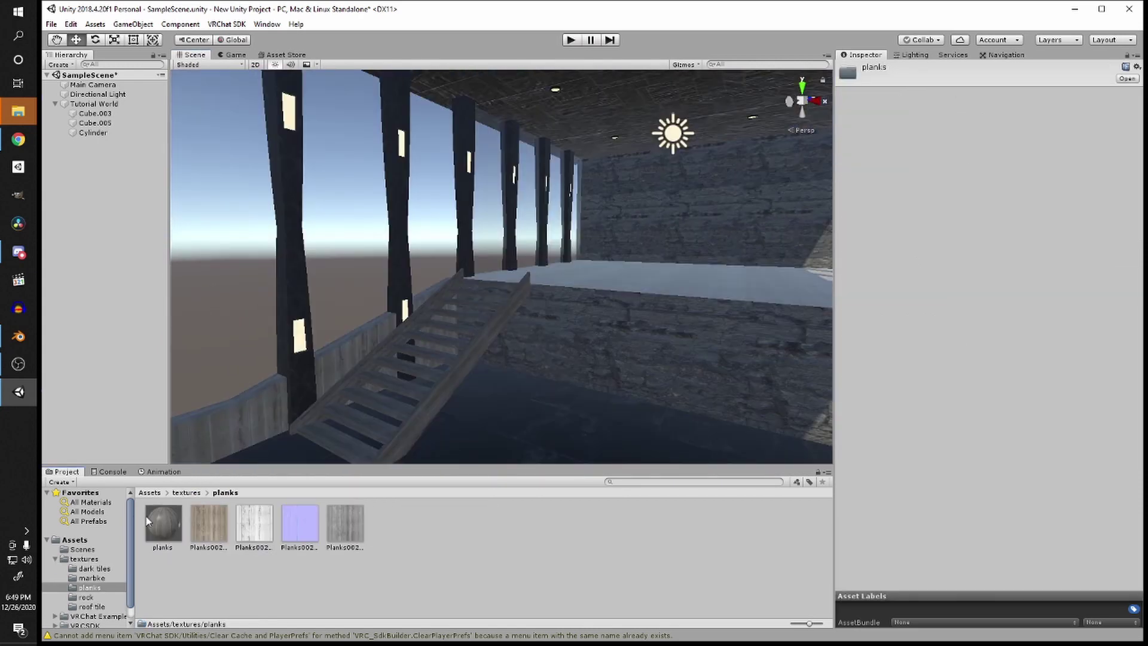
pyautogui.moveTo(163, 522)
pyautogui.mouseDown()
pyautogui.moveTo(378, 407)
pyautogui.moveTo(164, 522)
pyautogui.mouseUp()
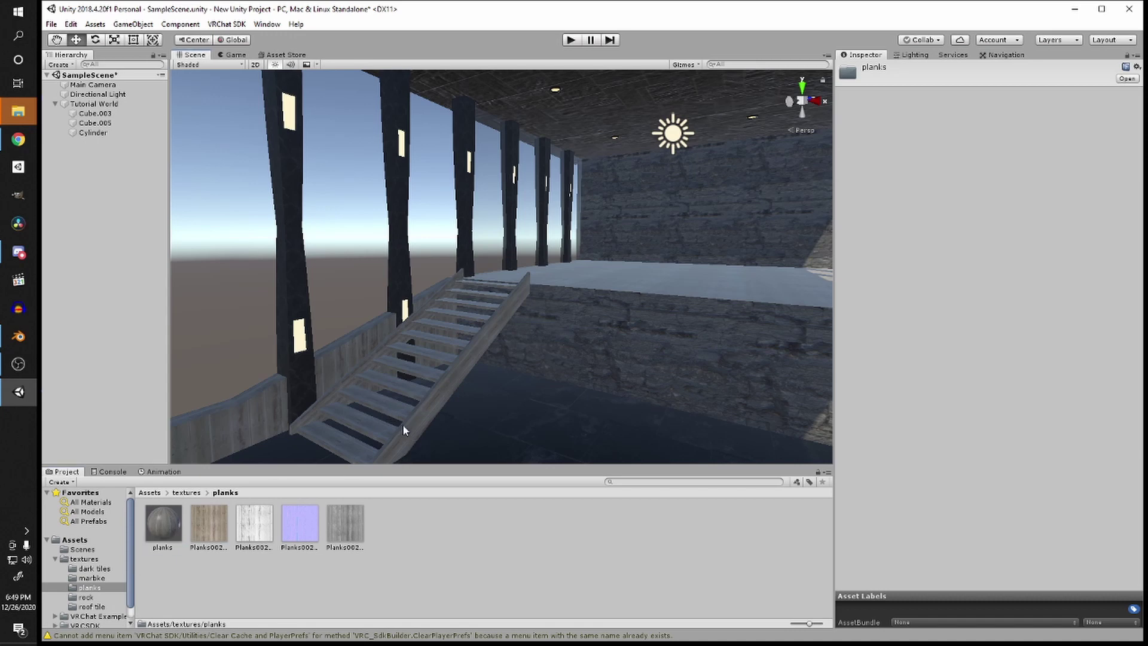
pyautogui.moveTo(403, 424); pyautogui.dragTo(421, 411, button='middle')
pyautogui.moveTo(421, 412); pyautogui.dragTo(504, 405, button='right')
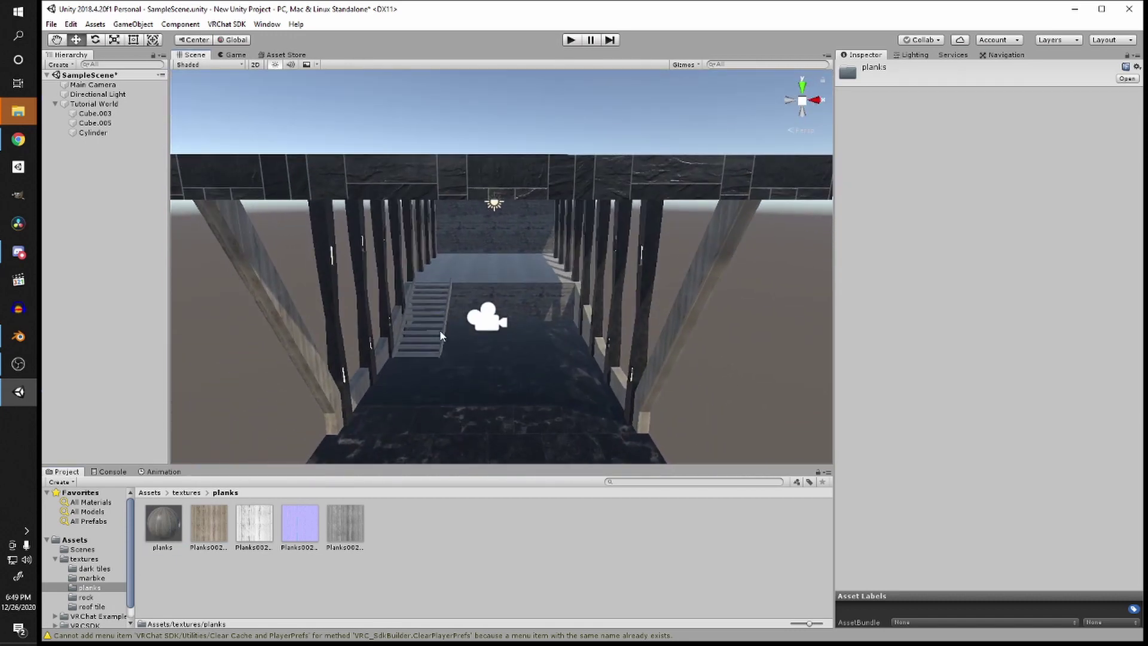
pyautogui.scroll(-4, 443, 332)
pyautogui.moveTo(440, 328); pyautogui.dragTo(493, 343, button='right')
pyautogui.scroll(-2, 493, 343)
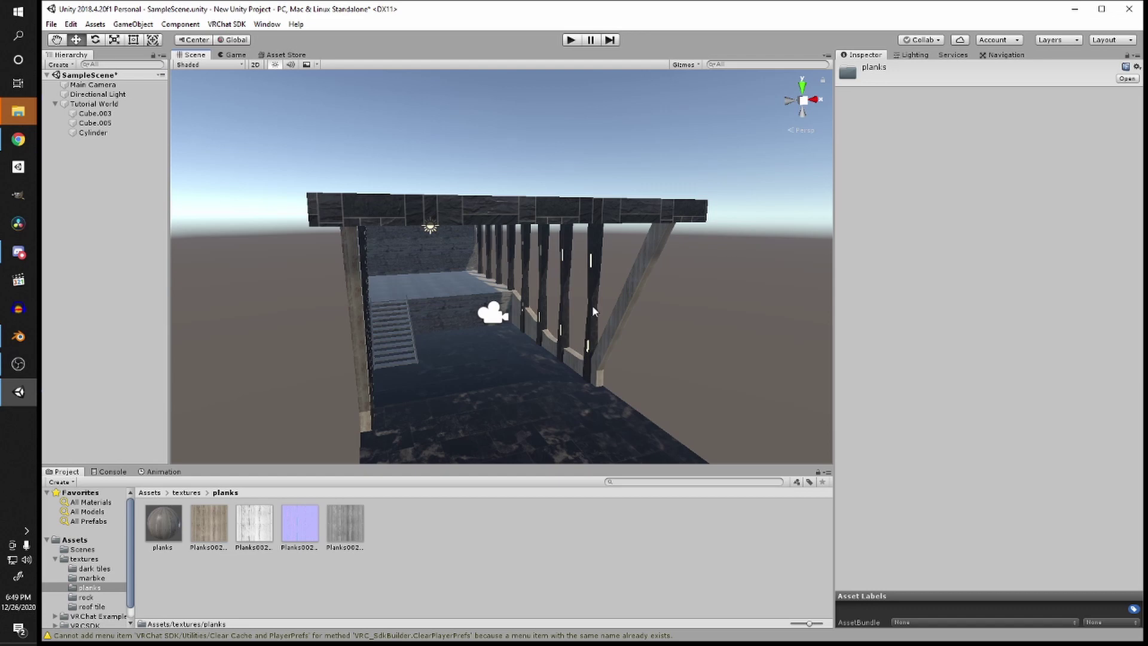
pyautogui.moveTo(592, 305); pyautogui.dragTo(576, 266, button='right')
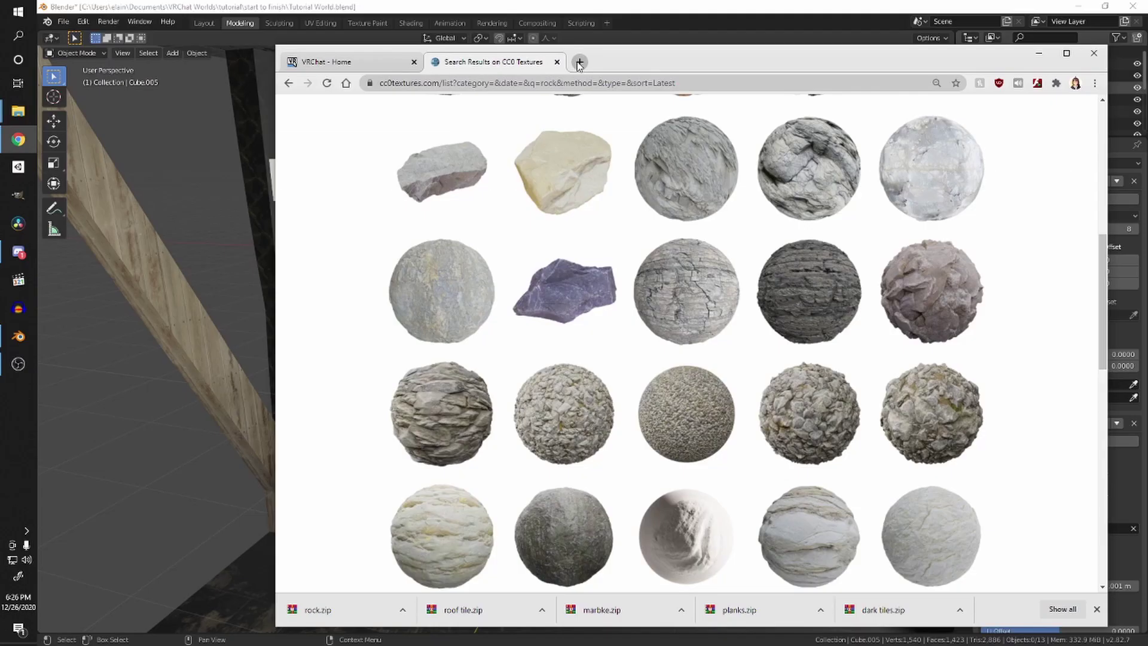
# Step: Switch to Chrome and open sketchfab.com in a new tab
pyautogui.click(578, 63)
pyautogui.write('SKETChfab.com')
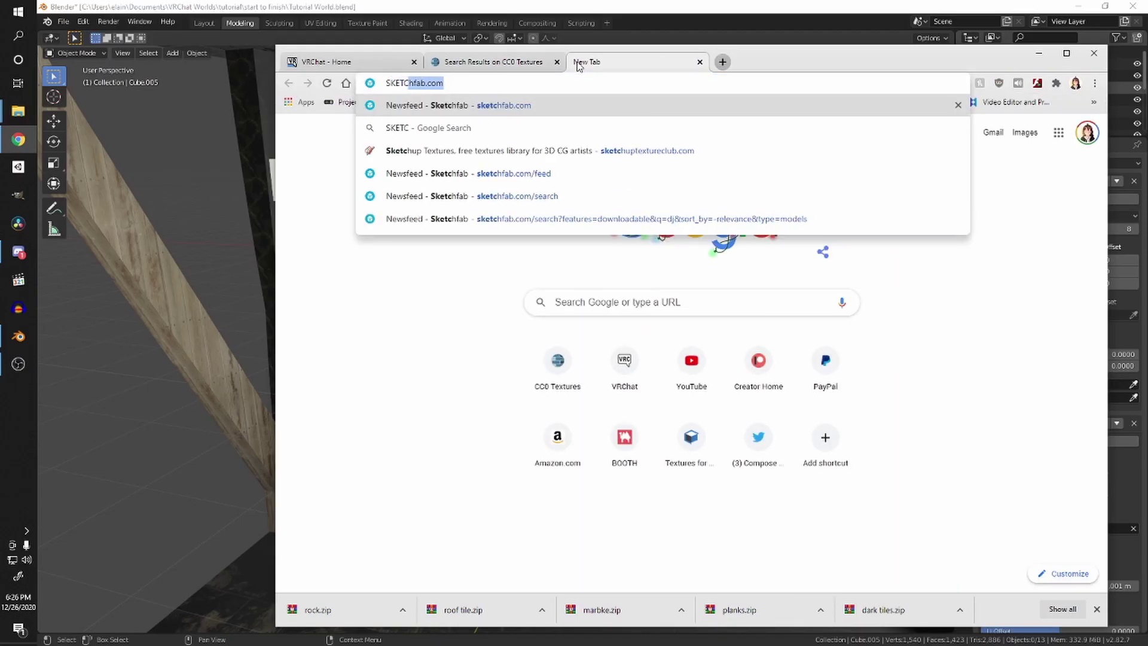
pyautogui.press('Return')
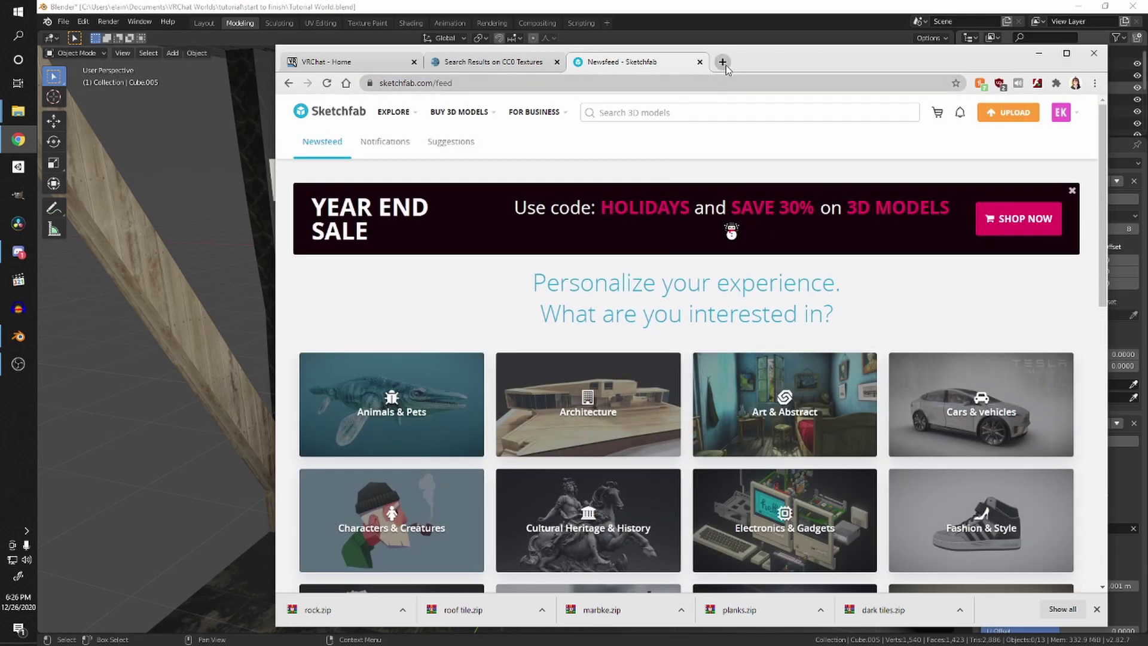
# Step: Open assetstore.unity.com in another new browser tab and dismiss its cookie notice
pyautogui.click(723, 62)
pyautogui.write('assetstore.unity.com')
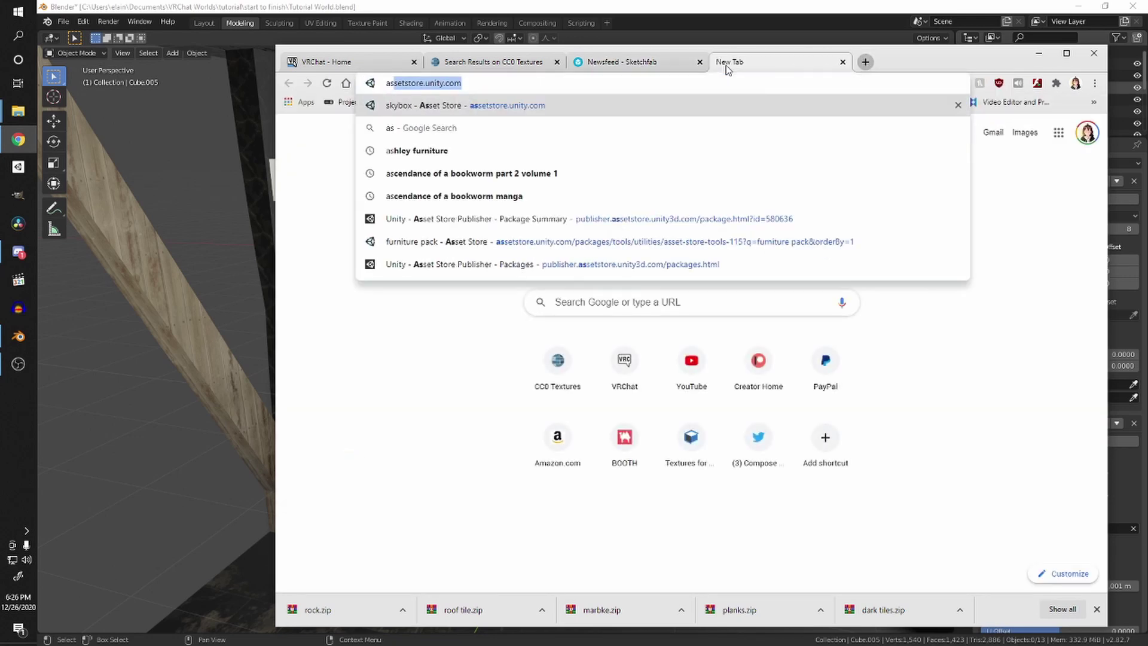
pyautogui.press('Return')
pyautogui.scroll(-4, 676, 335)
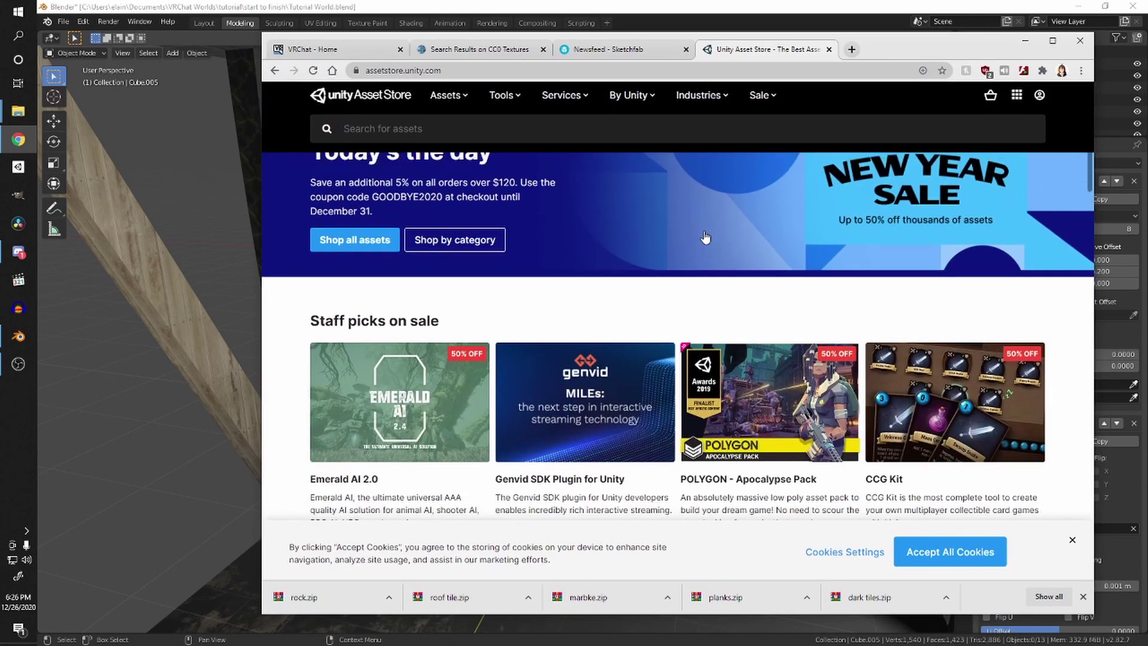
pyautogui.click(1073, 540)
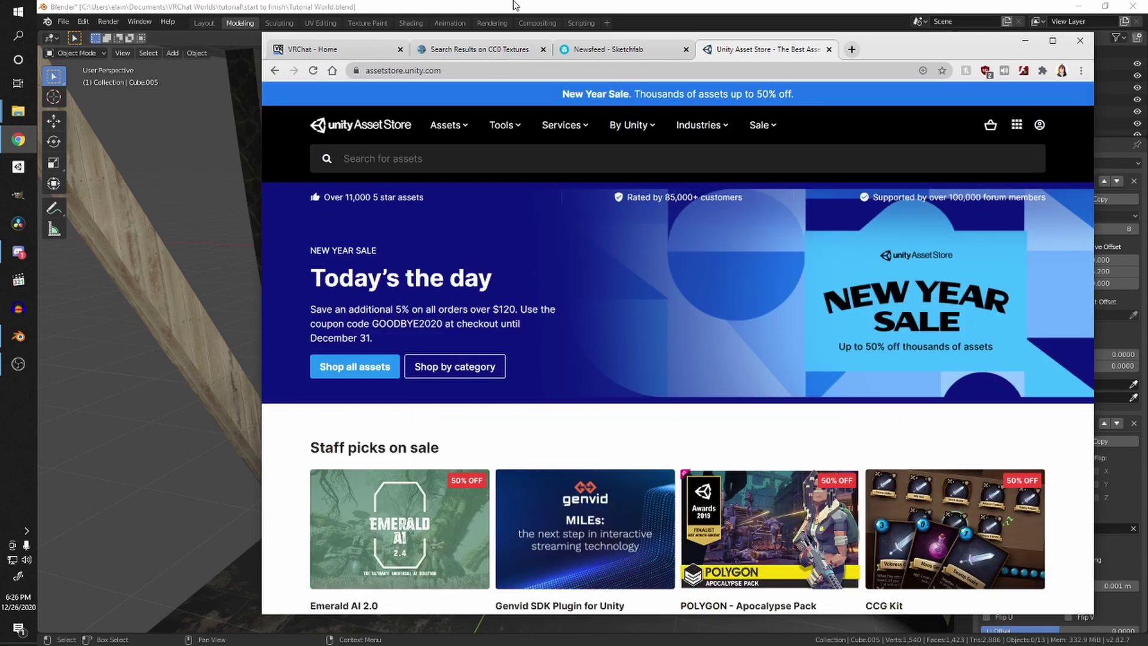
# Step: Look through the Sketchfab model categories and return to the Unity Asset Store page
pyautogui.click(583, 53)
pyautogui.scroll(-5, 626, 228)
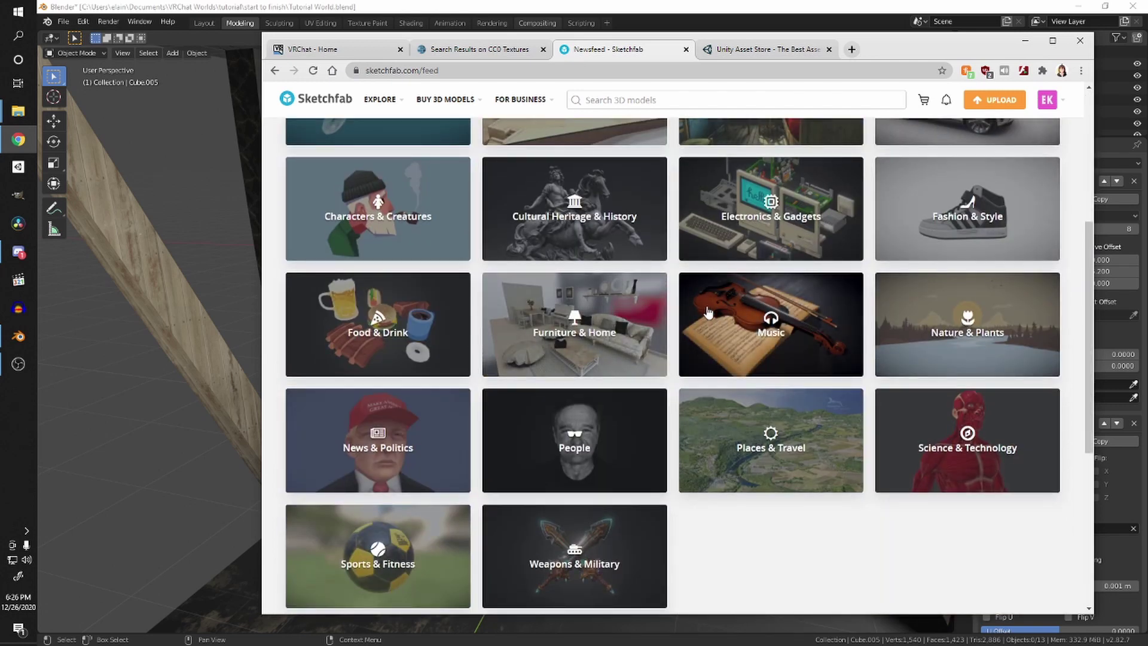
pyautogui.click(784, 55)
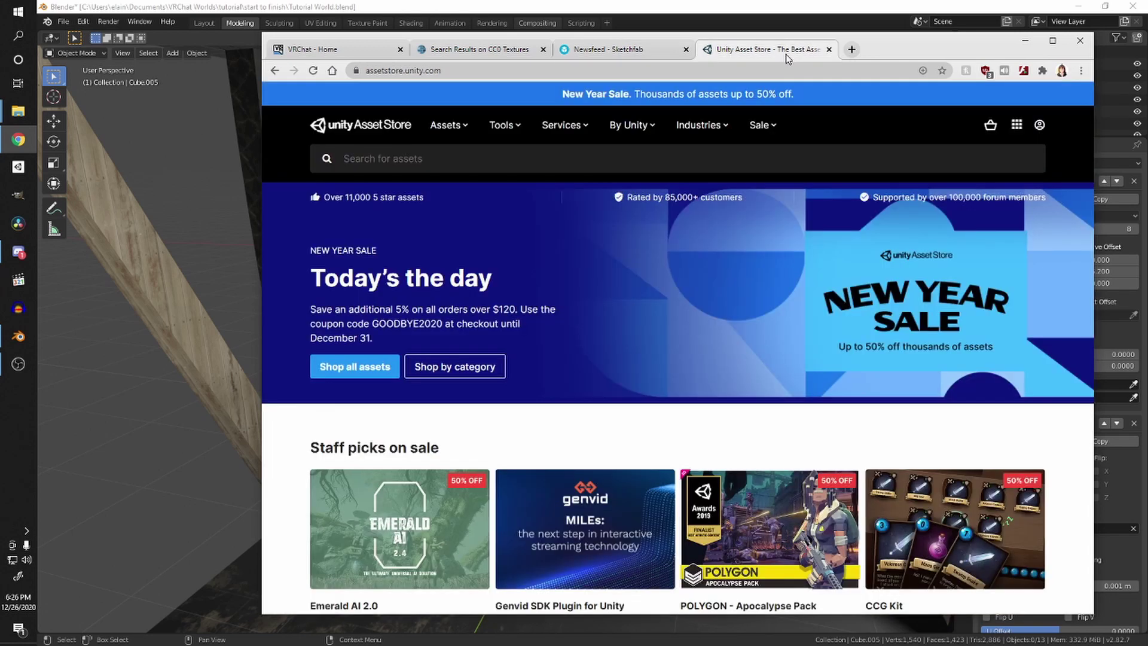
pyautogui.moveTo(877, 51); pyautogui.dragTo(868, 60)
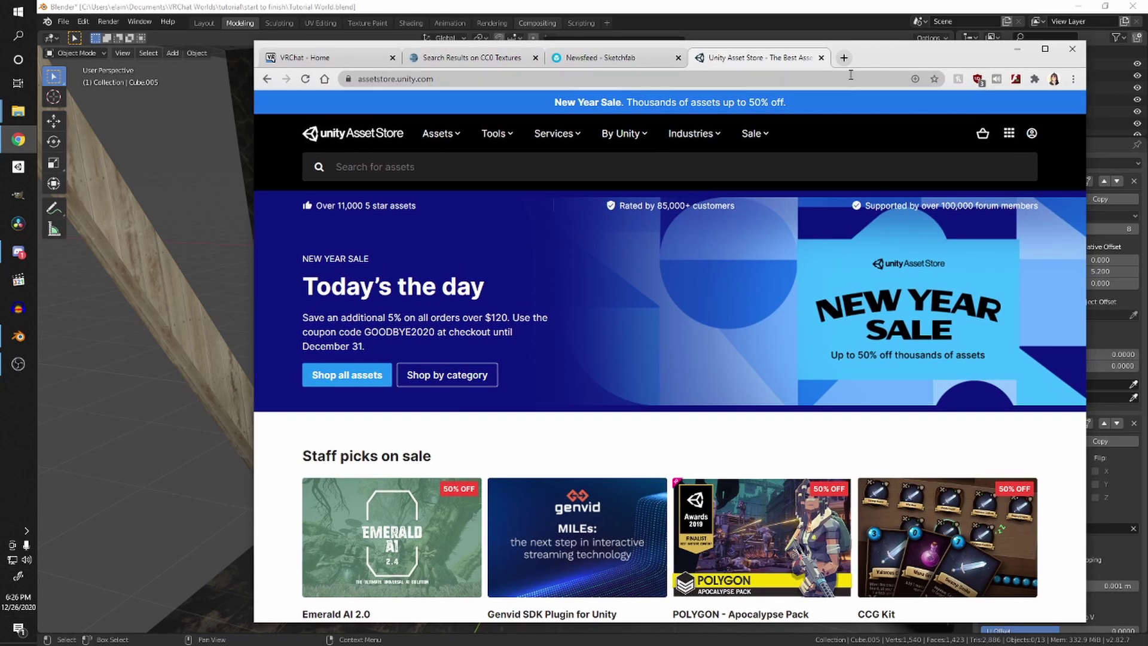
# Step: Open booth.pm in a new browser tab and revisit the Sketchfab and Unity Asset Store pages
pyautogui.click(844, 57)
pyautogui.write('booth')
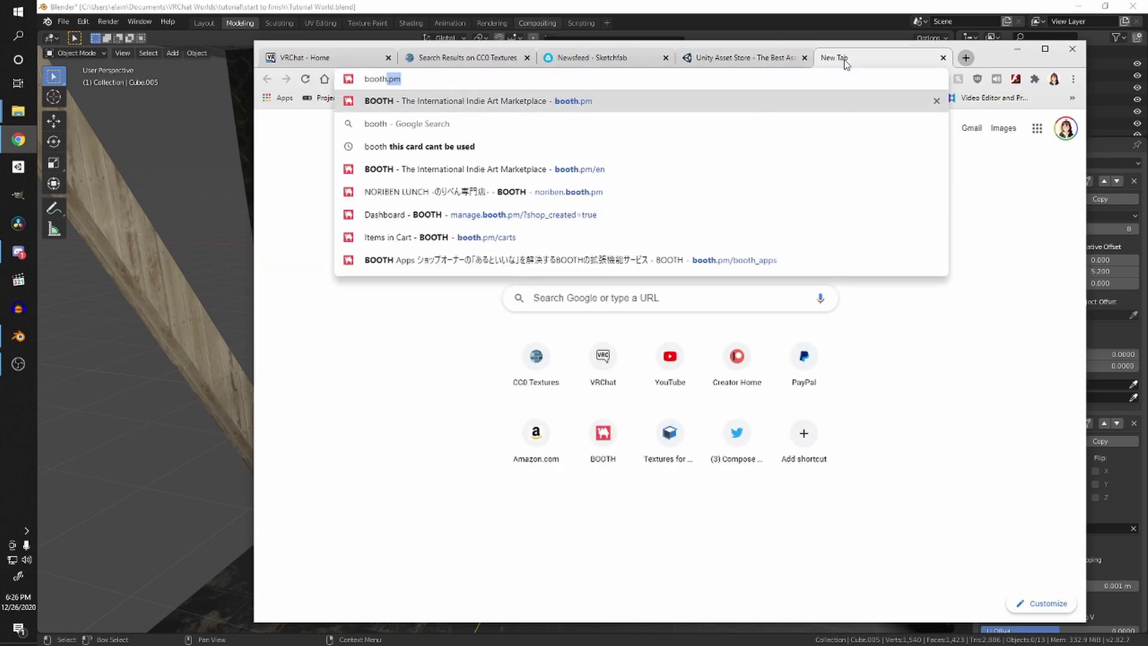
pyautogui.write('.pm')
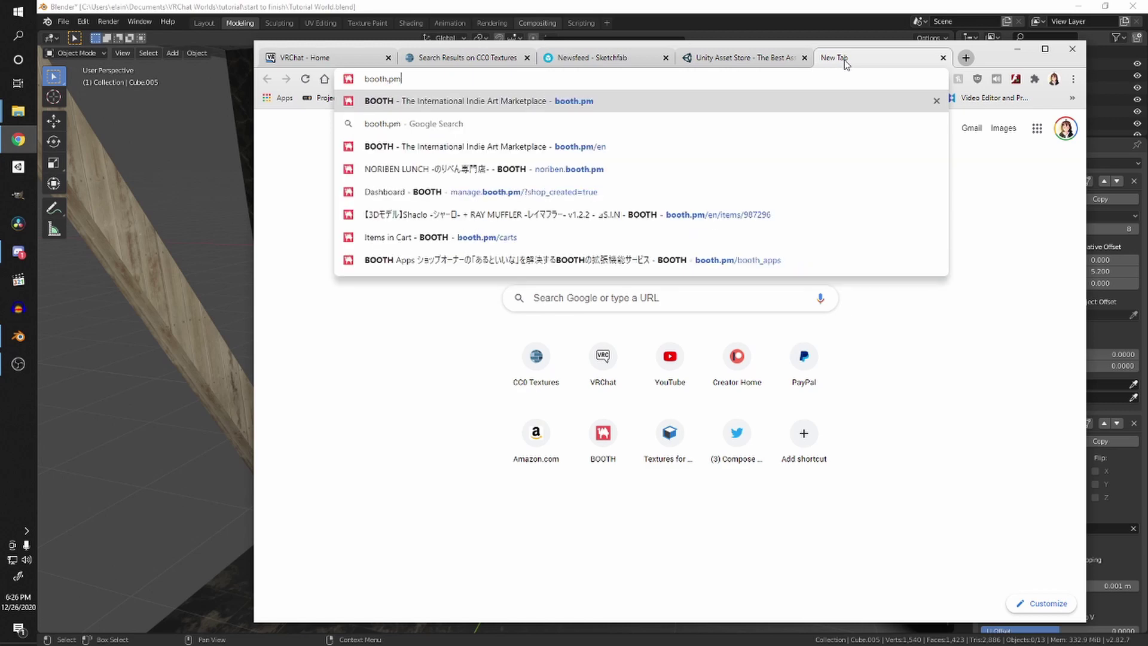
pyautogui.press('Return')
pyautogui.click(598, 58)
pyautogui.click(739, 57)
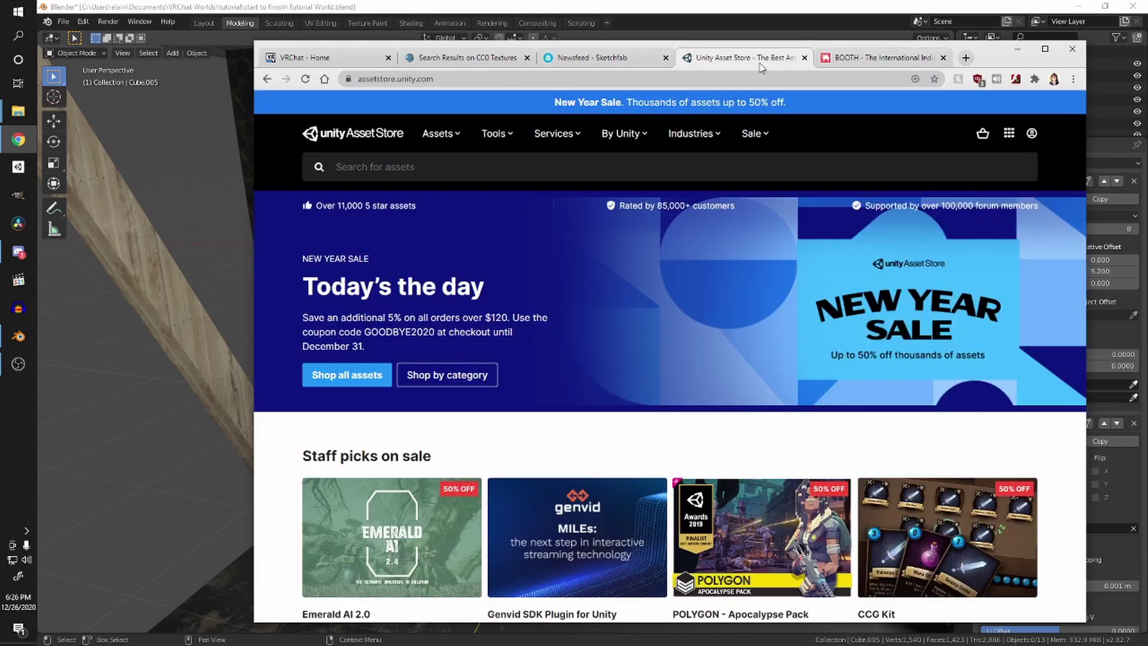
pyautogui.click(622, 60)
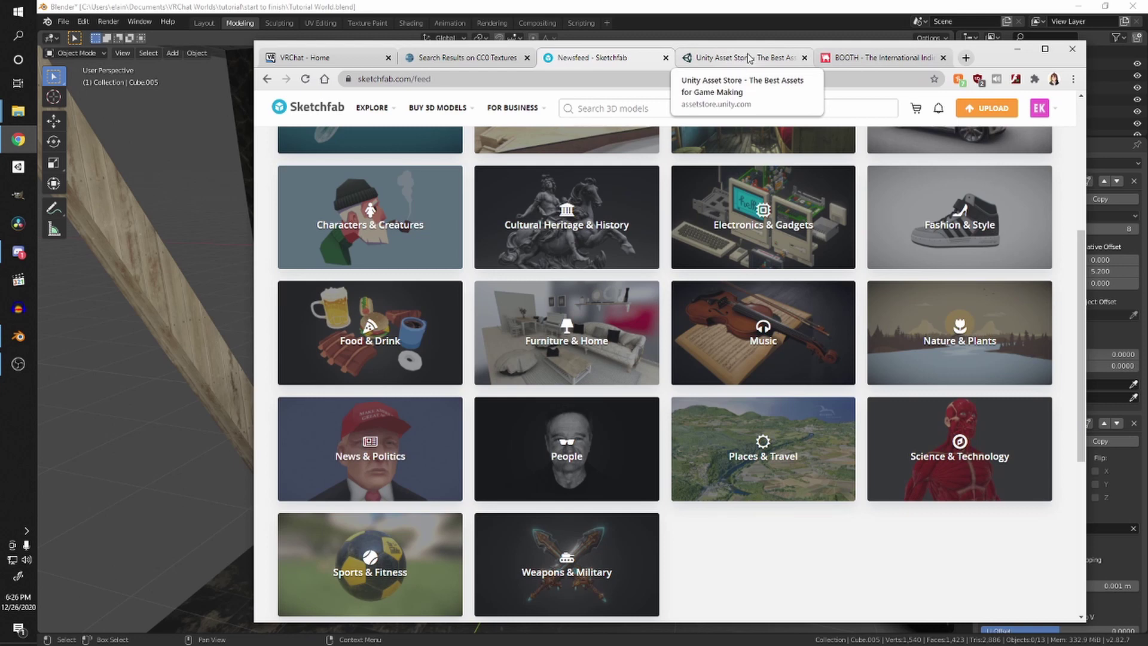
pyautogui.click(876, 57)
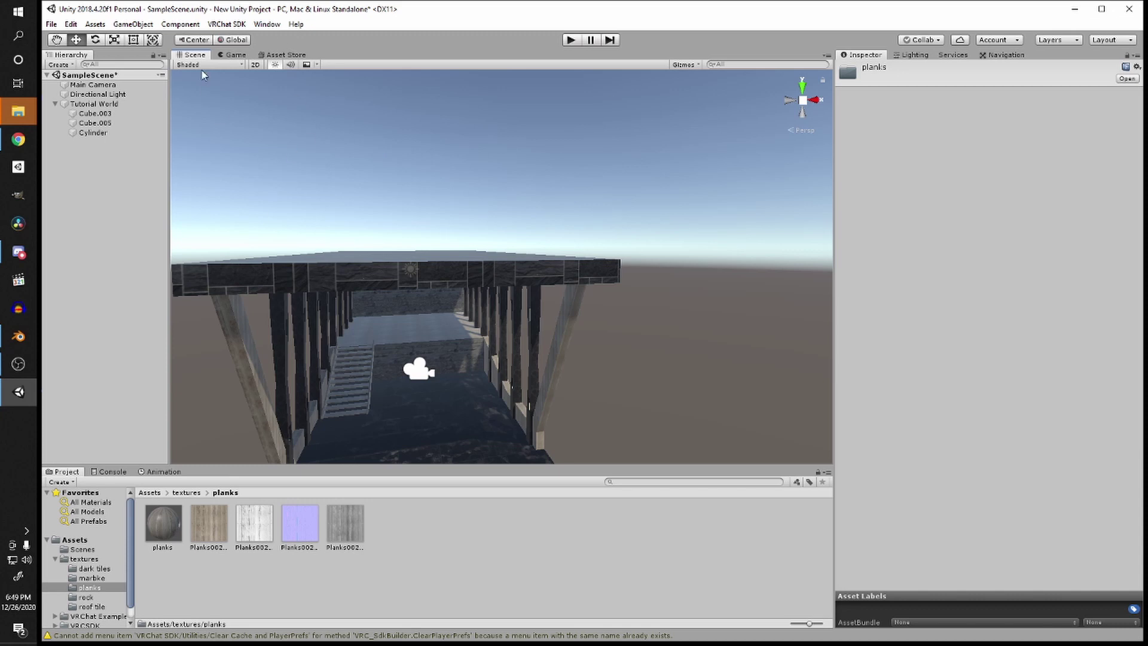
# Step: Switch to Unity, search its built-in Asset Store for "skybox", and sort the results by Price (Low to High)
pyautogui.click(287, 55)
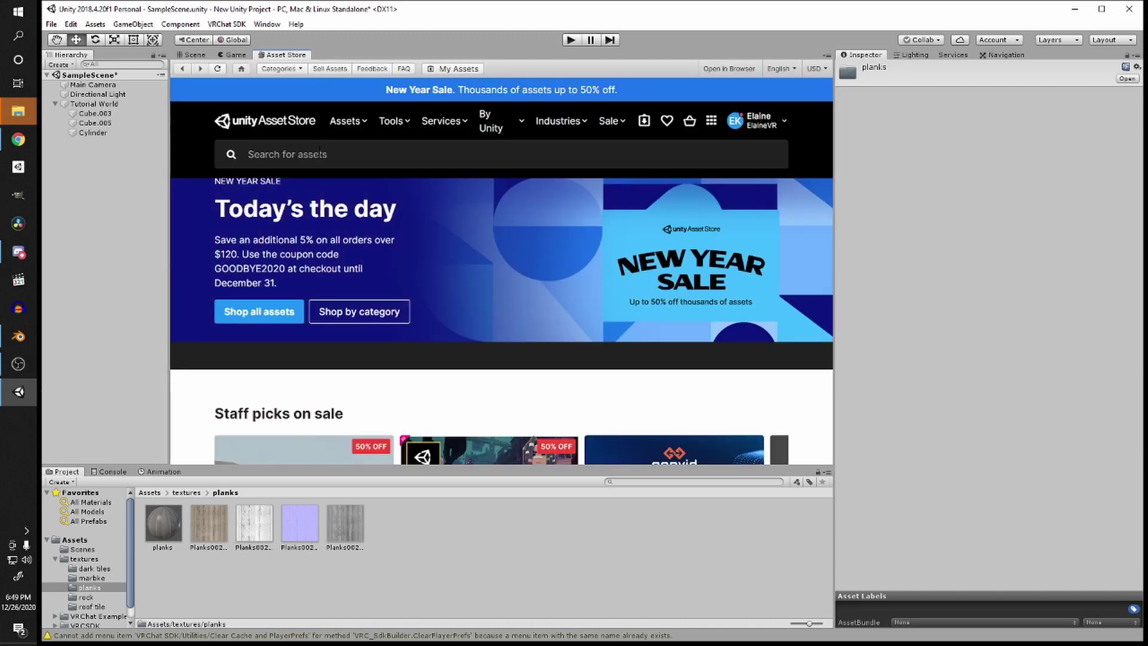
pyautogui.click(320, 152)
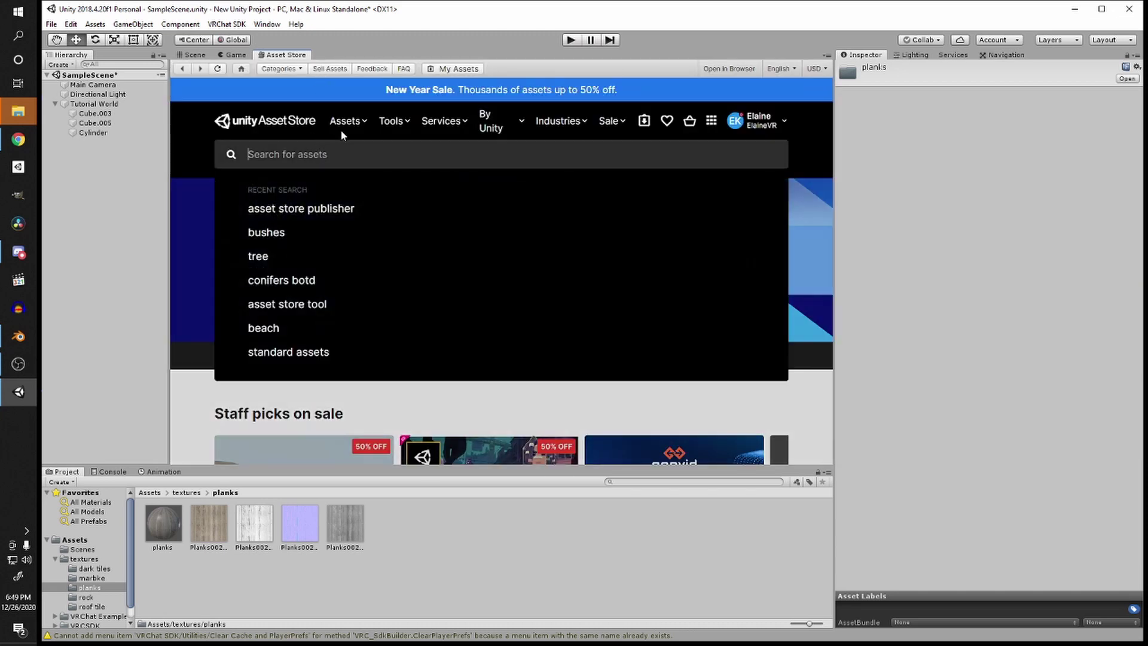
pyautogui.write('skyb')
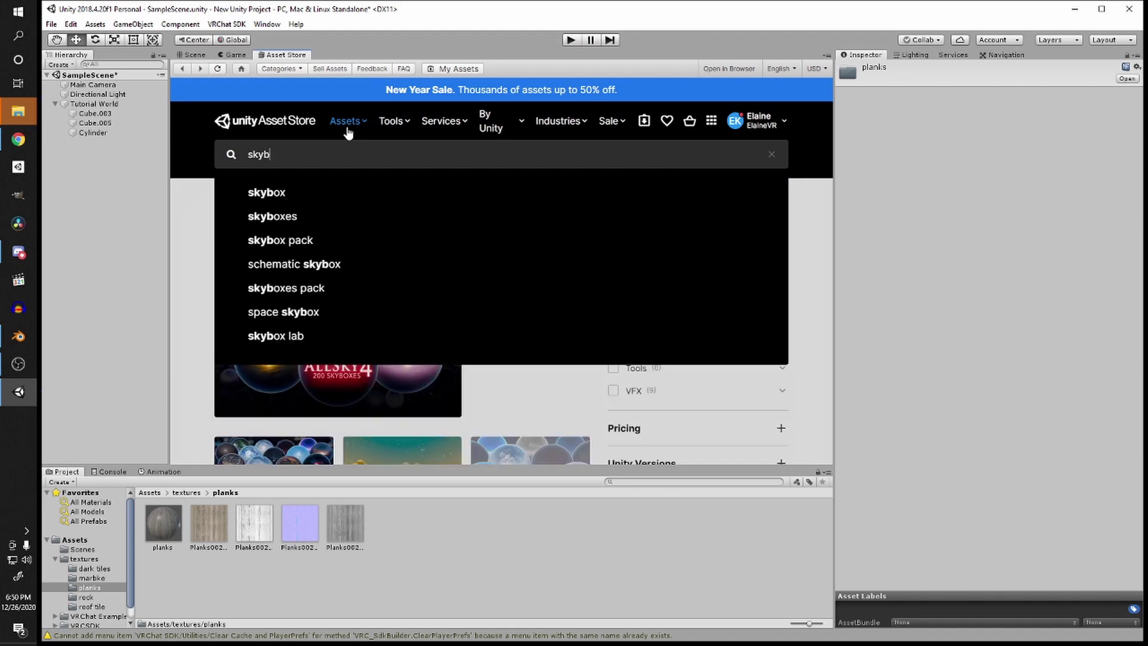
pyautogui.write('ox')
pyautogui.press('Return')
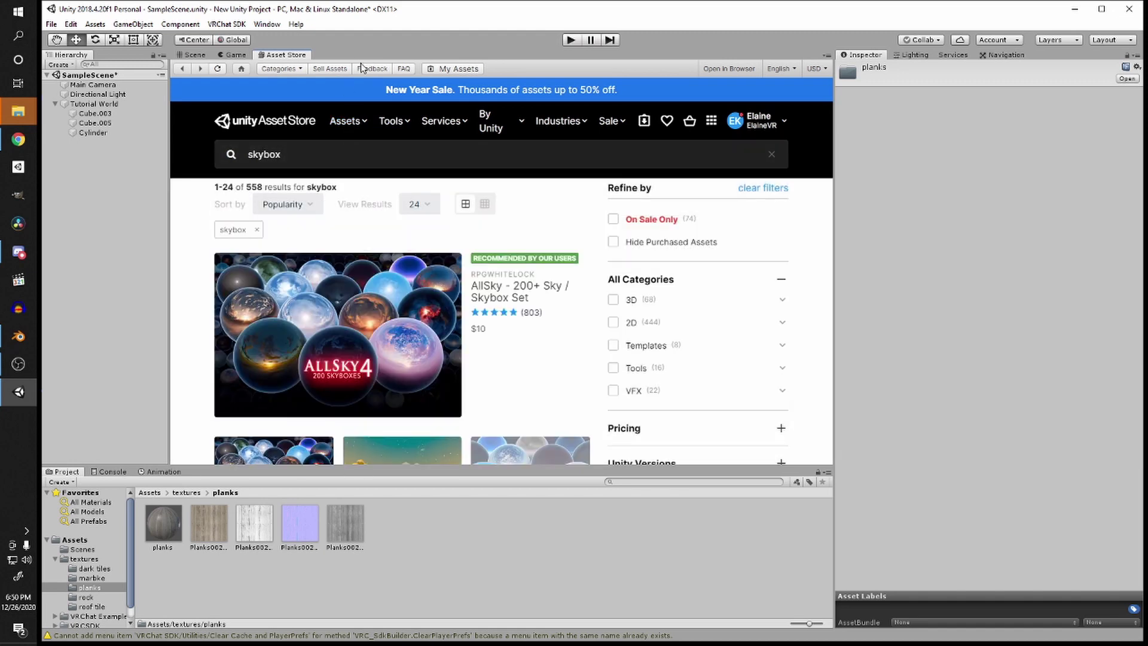
pyautogui.click(282, 205)
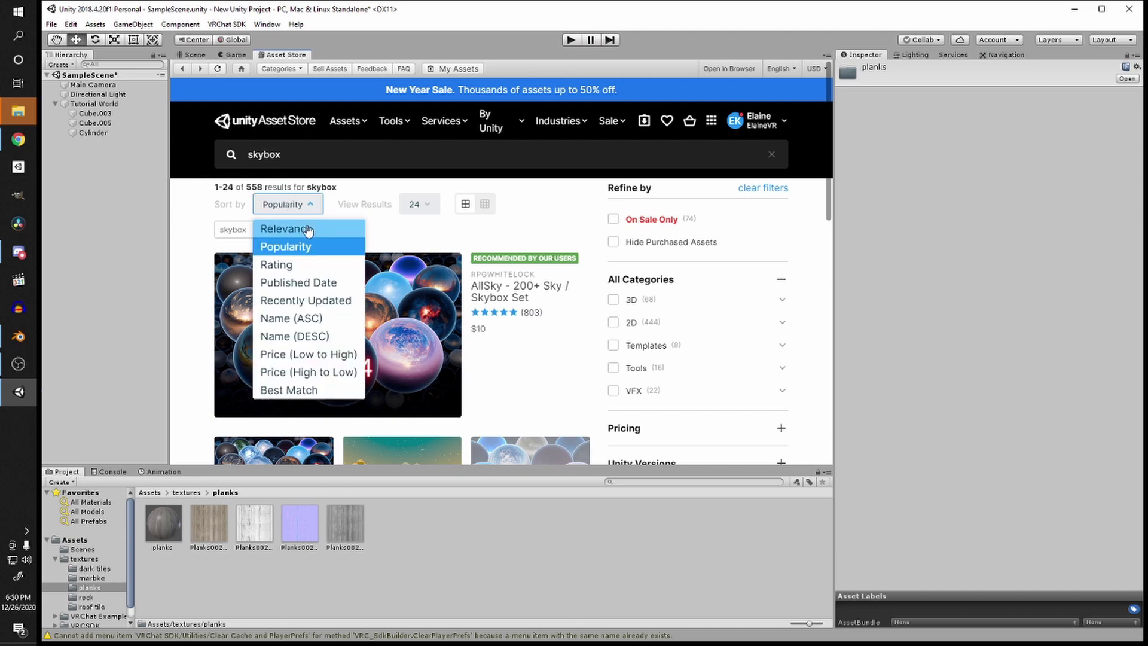
pyautogui.click(298, 355)
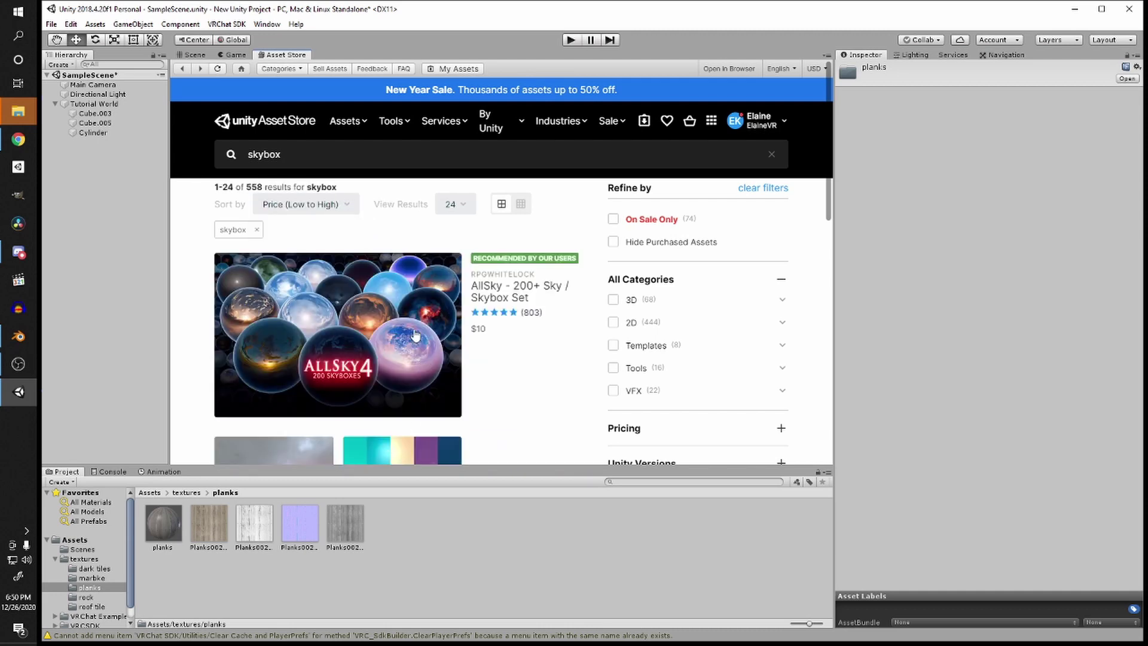
# Step: Browse the free skybox results and preview Skybox Volume 2 (Nebula)
pyautogui.scroll(-8, 427, 361)
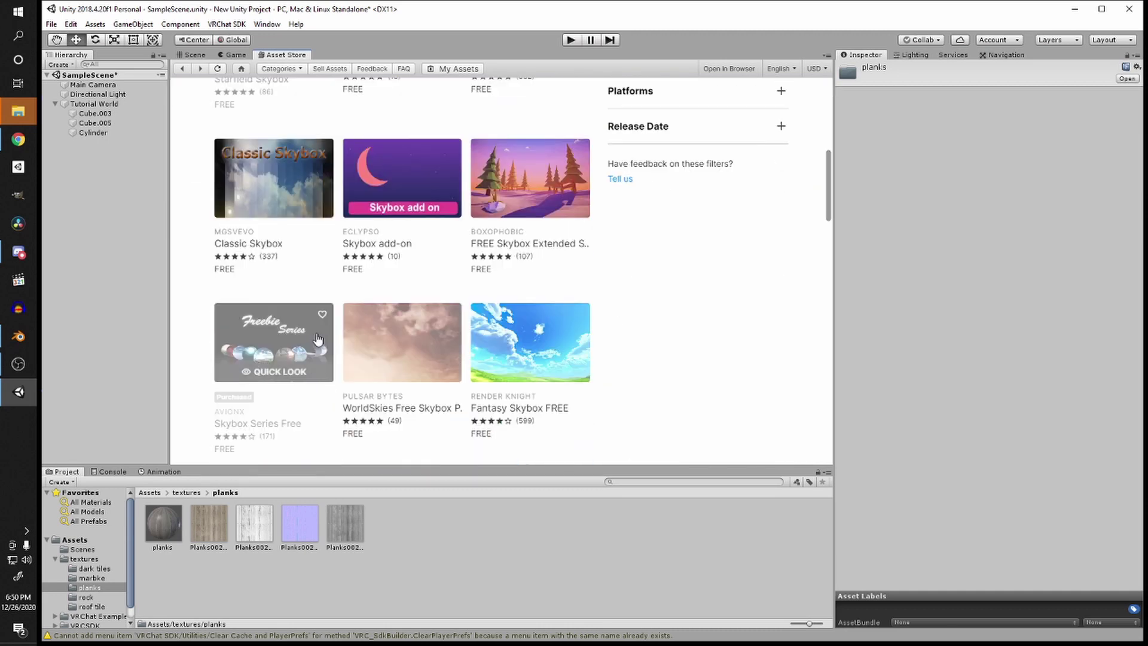
pyautogui.scroll(-4, 382, 323)
pyautogui.scroll(-2, 449, 305)
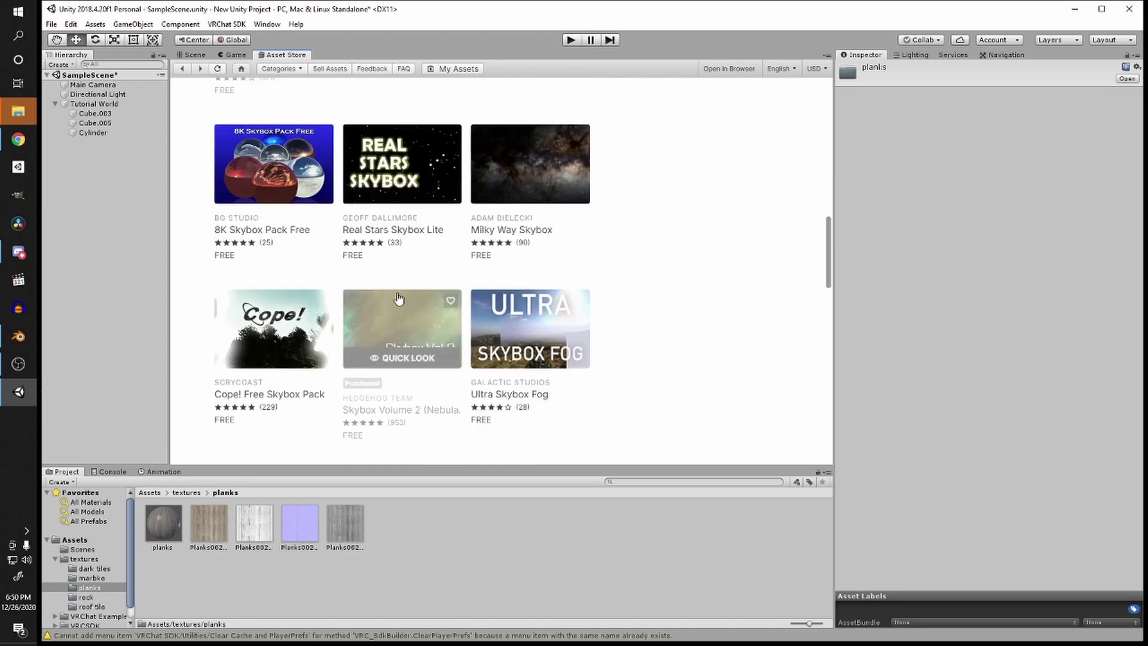
pyautogui.click(412, 358)
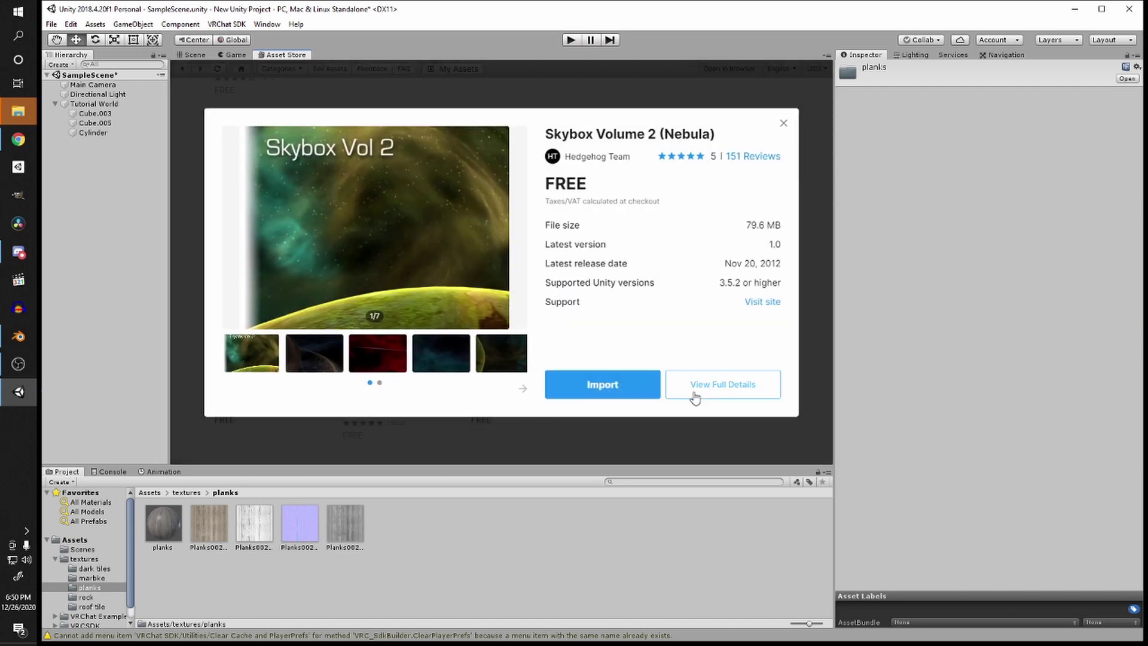
pyautogui.click(783, 123)
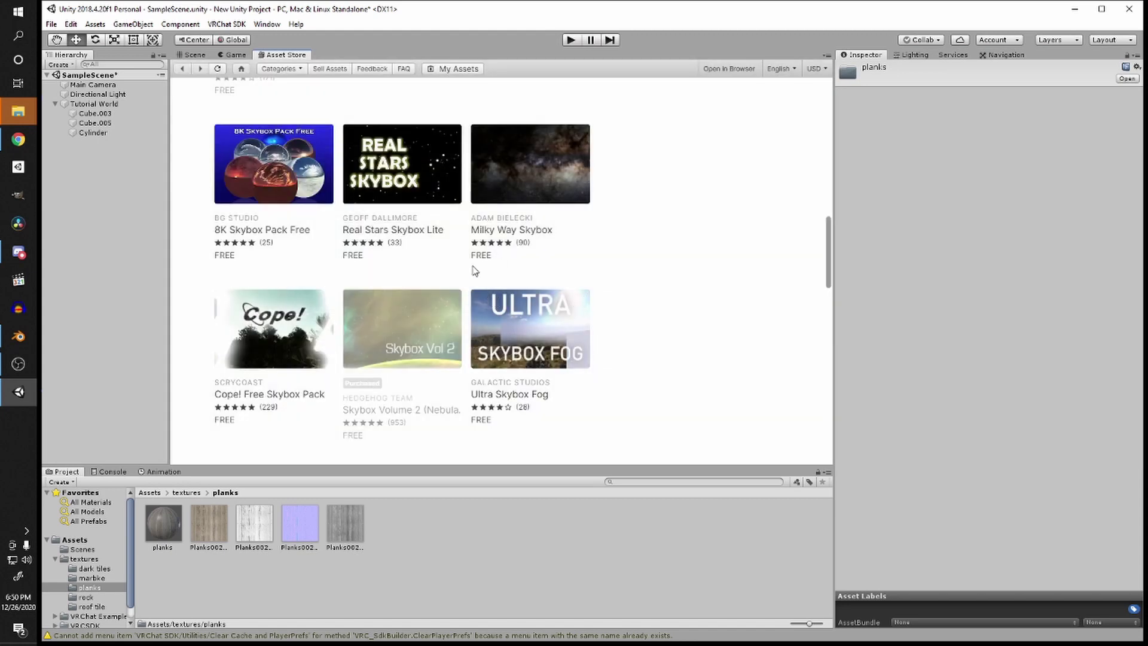
# Step: Import all items of the free Milky Way Skybox package into the project and return to the scene view
pyautogui.scroll(1, 526, 287)
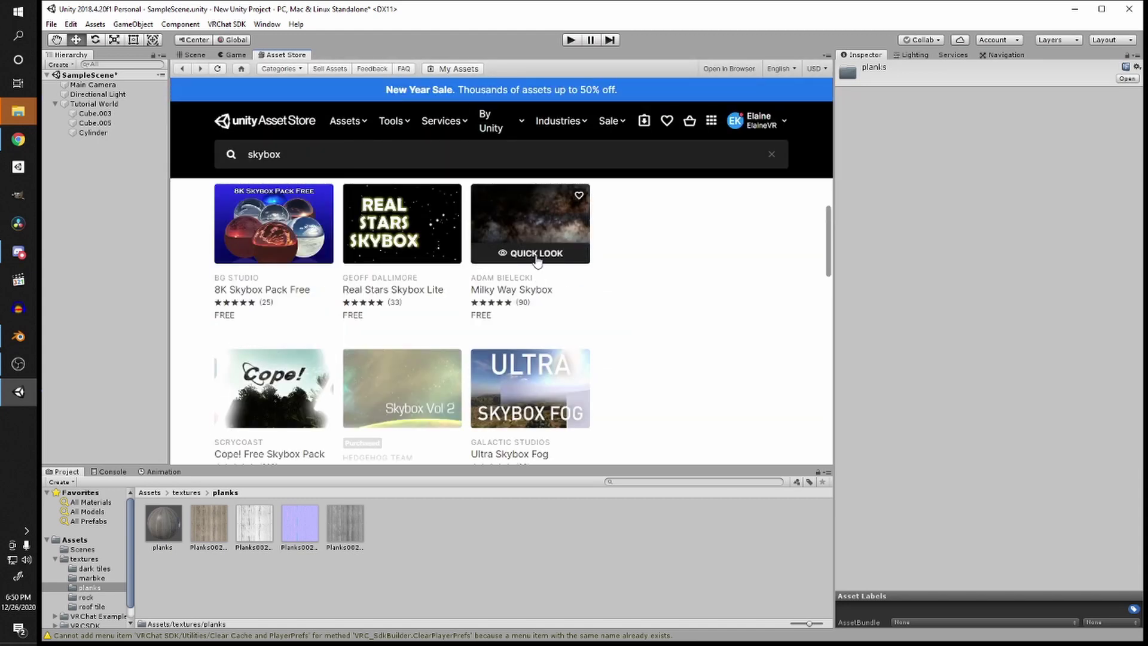
pyautogui.click(536, 254)
pyautogui.click(610, 392)
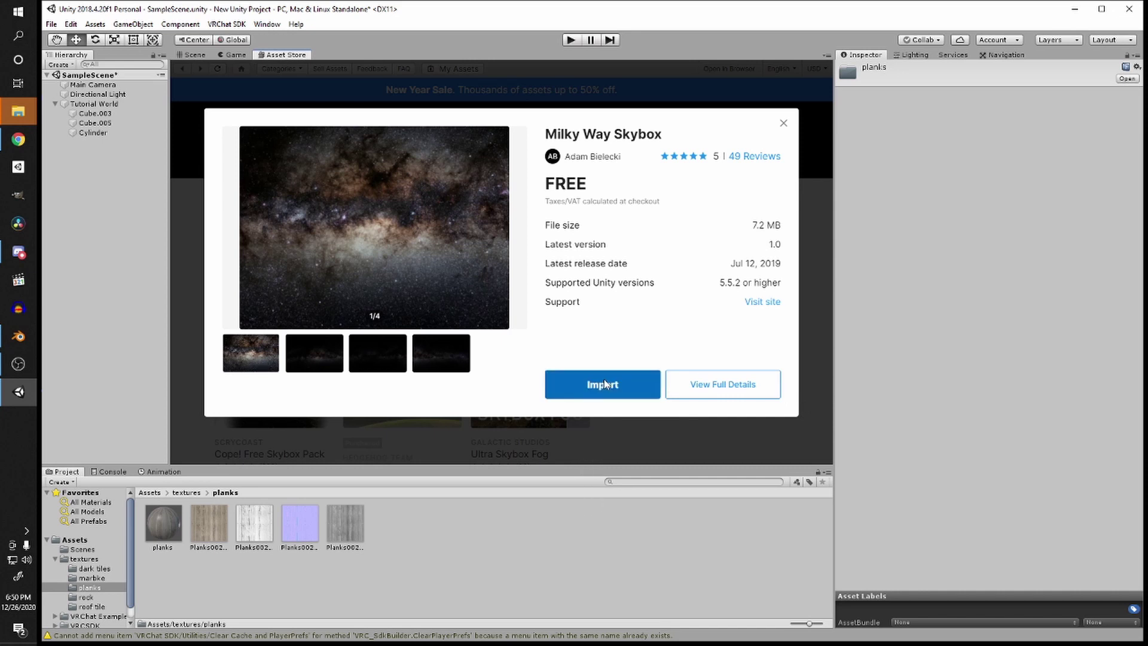
pyautogui.click(601, 380)
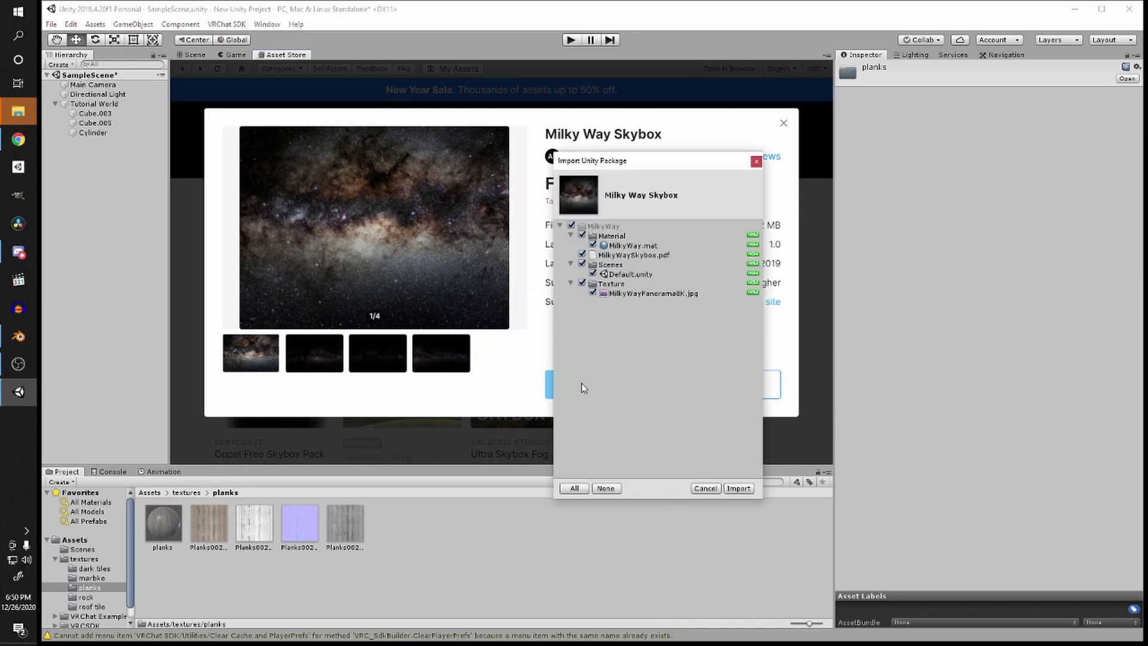
pyautogui.click(739, 489)
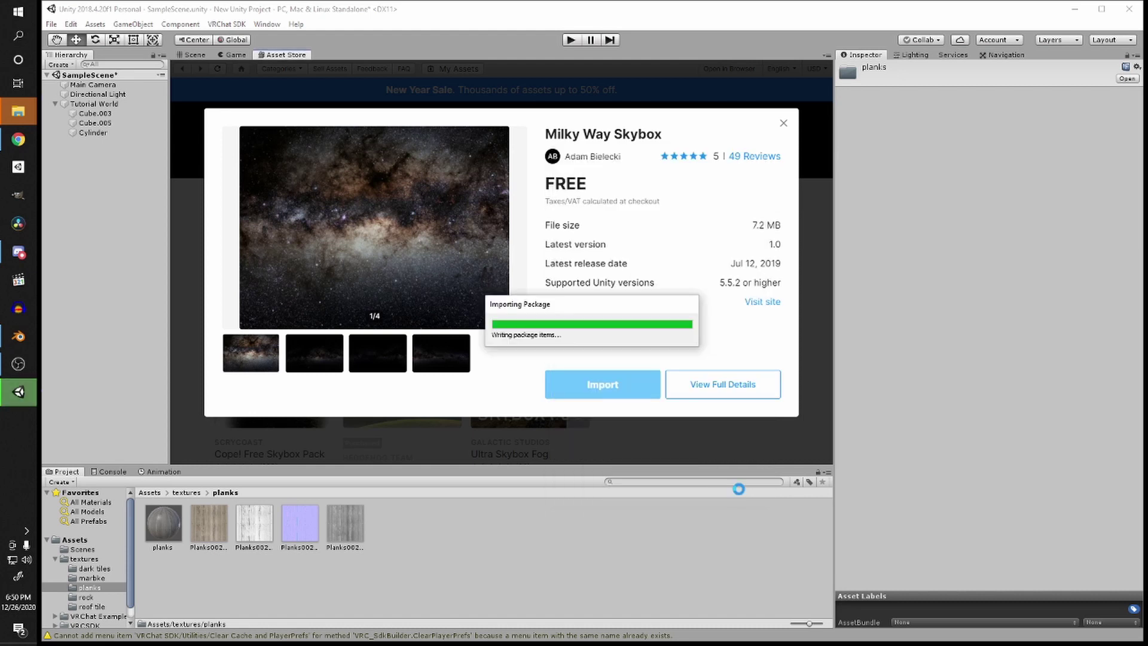
pyautogui.click(202, 56)
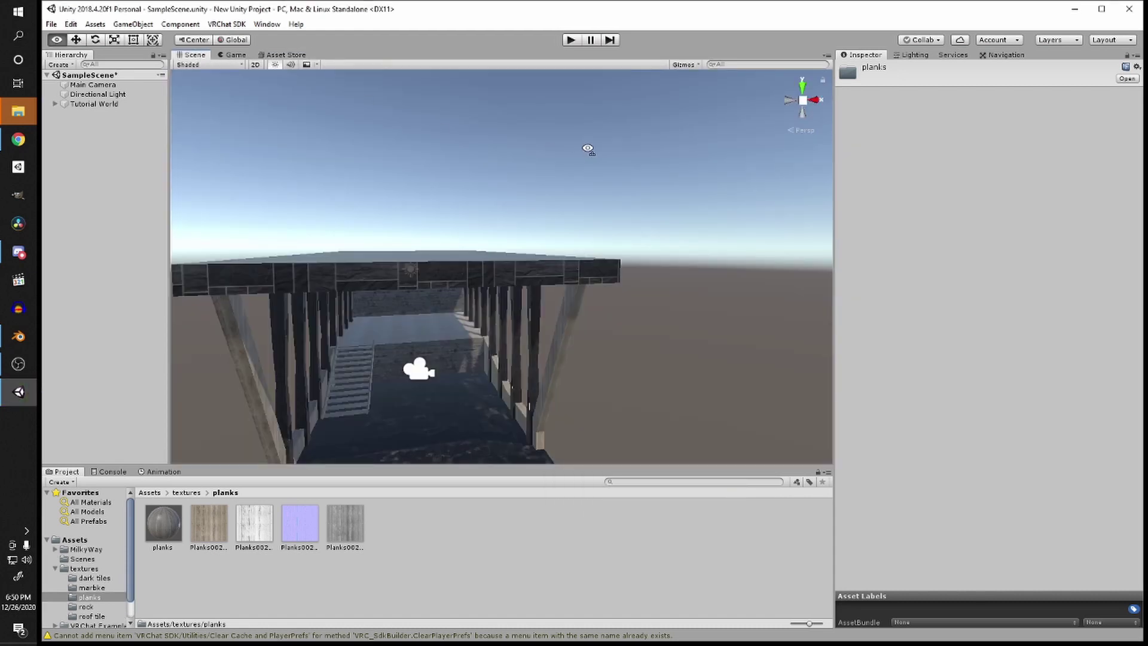
# Step: Delete the MilkyWaySkybox PDF from the MilkyWay folder in the project assets
pyautogui.moveTo(587, 149); pyautogui.dragTo(564, 169, button='right')
pyautogui.scroll(-3, 564, 169)
pyautogui.scroll(-2, 615, 202)
pyautogui.scroll(-3, 512, 305)
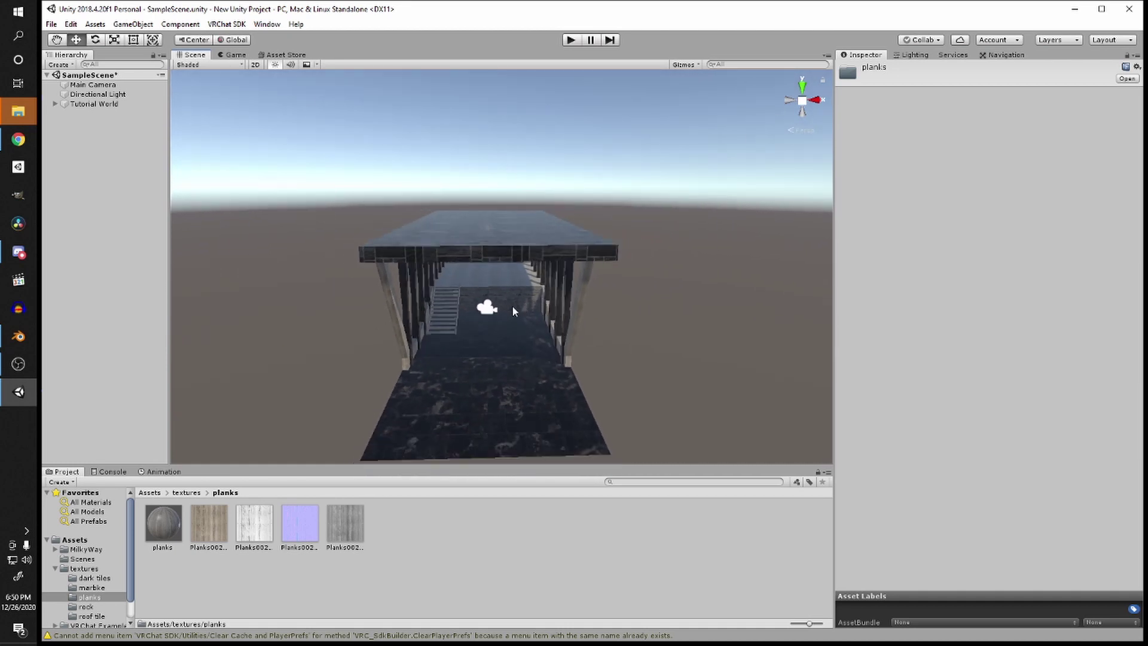
pyautogui.click(149, 493)
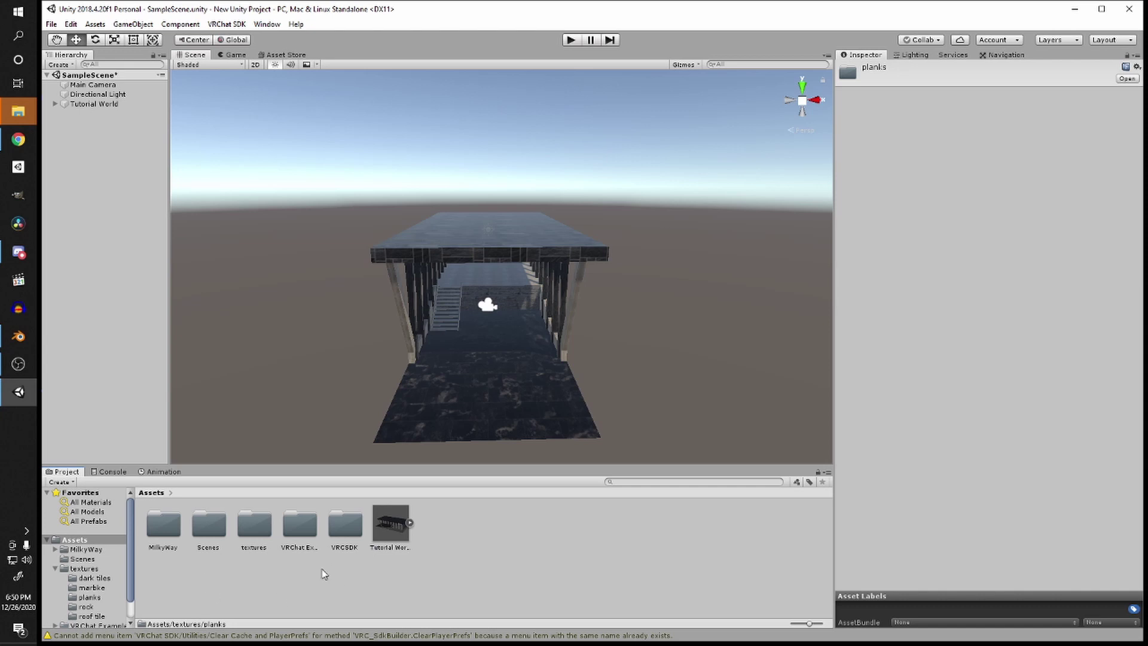
pyautogui.doubleClick(163, 534)
pyautogui.click(299, 532)
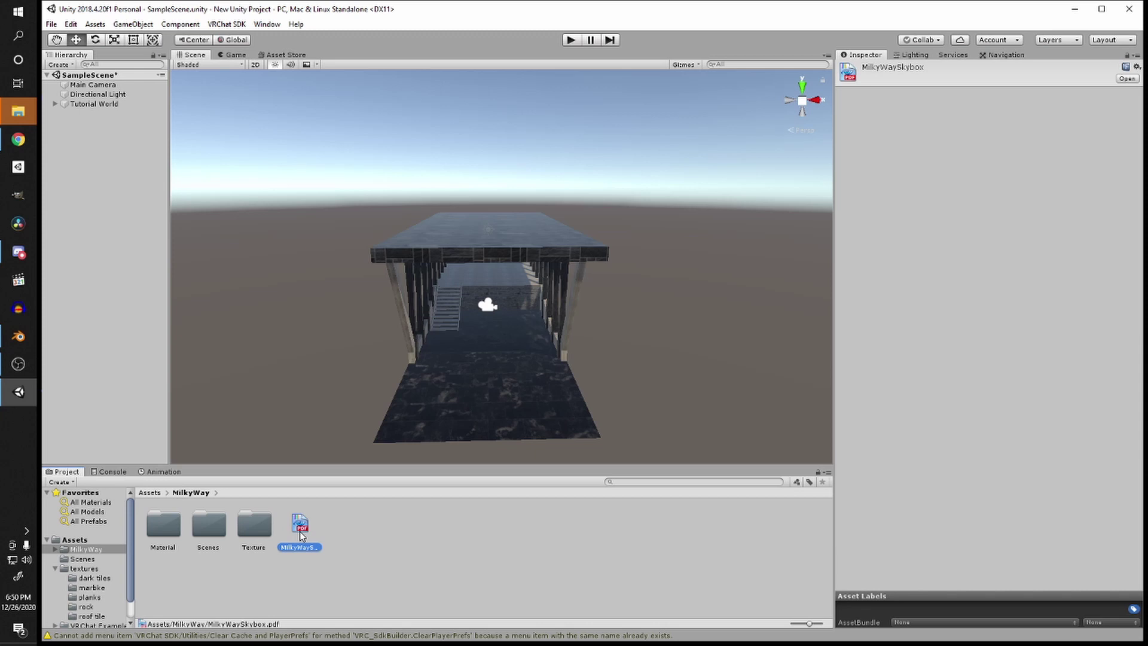
pyautogui.press('Delete')
pyautogui.click(626, 353)
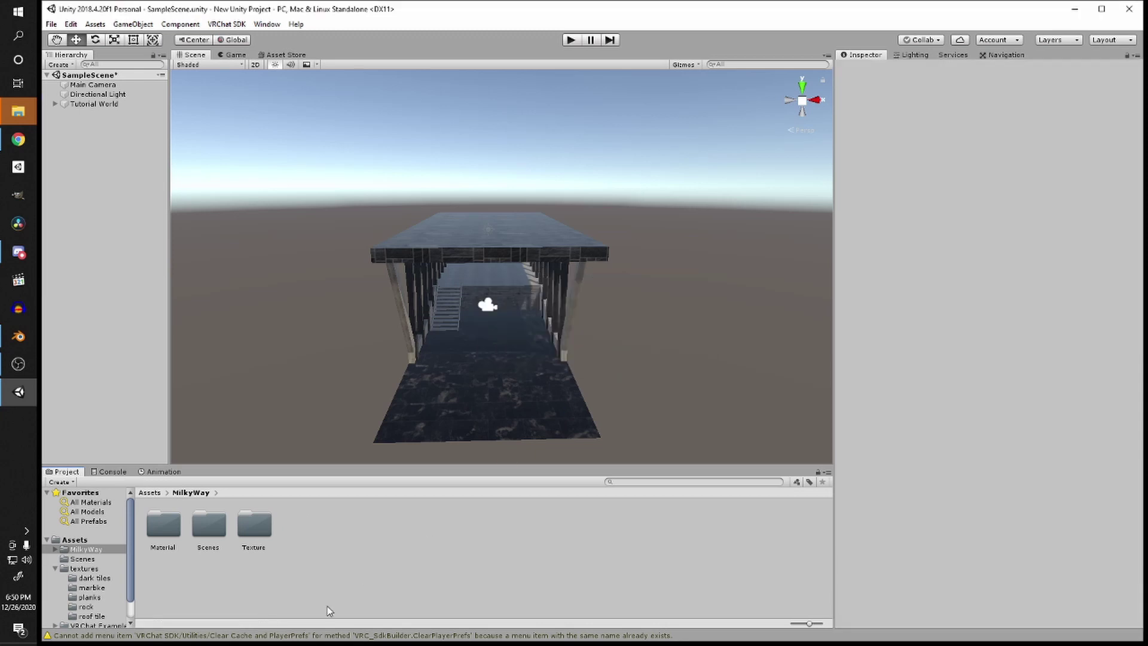
# Step: Apply the MilkyWay material from the MilkyWay package's Material folder as the scene's skybox
pyautogui.click(253, 535)
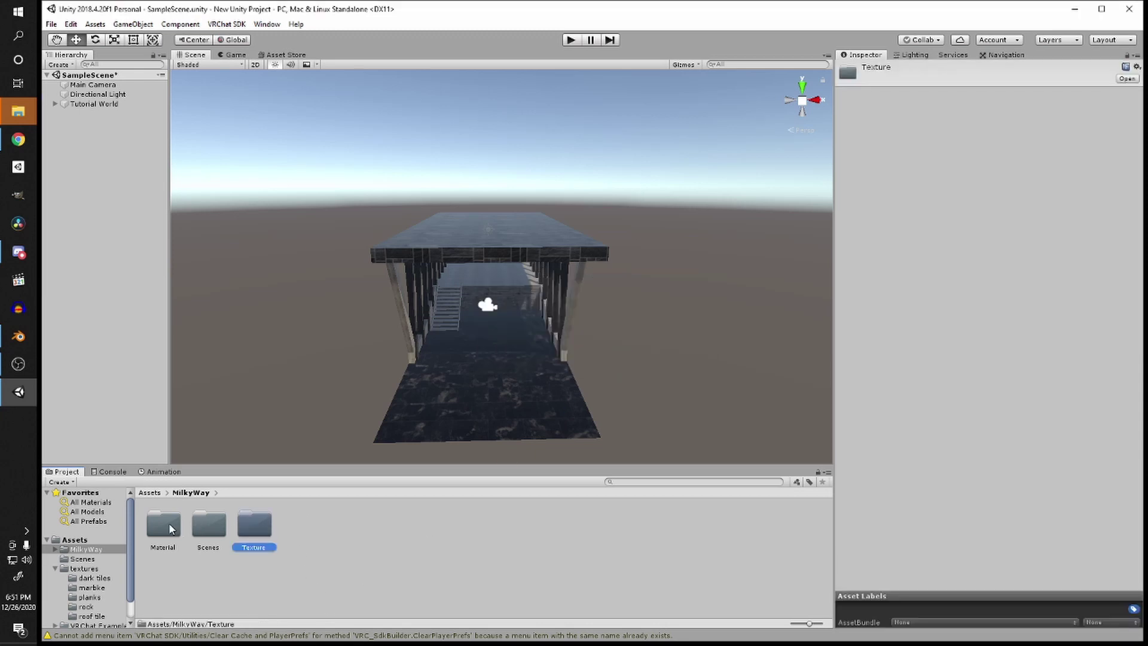
pyautogui.doubleClick(200, 528)
pyautogui.click(189, 492)
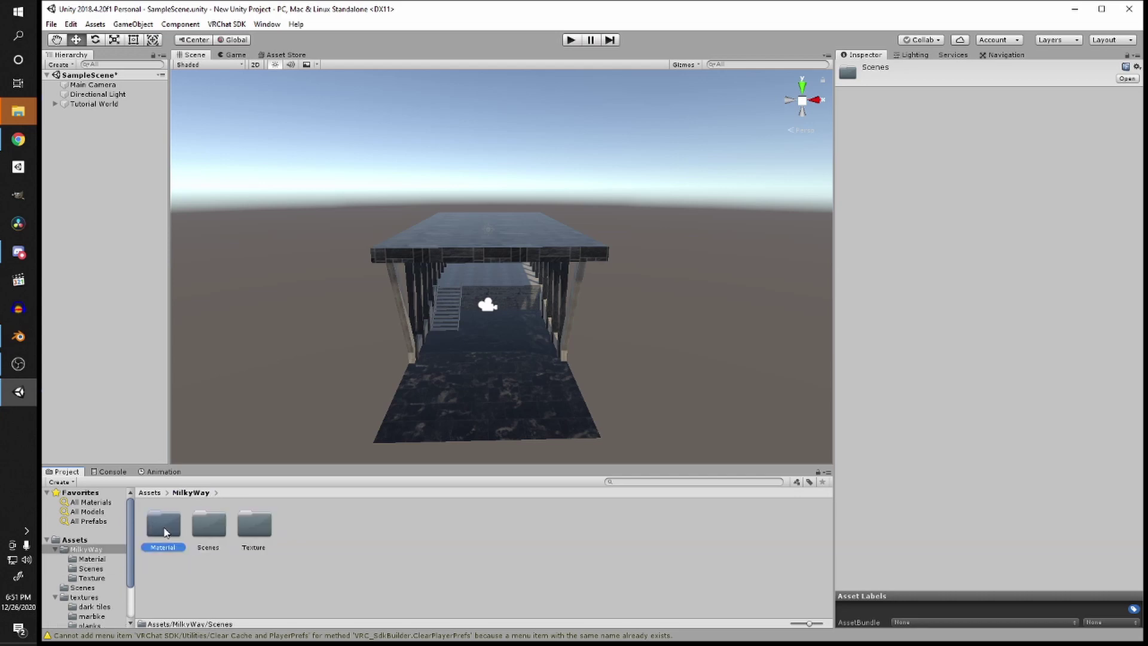
pyautogui.doubleClick(159, 524)
pyautogui.moveTo(163, 523); pyautogui.dragTo(208, 433)
pyautogui.moveTo(447, 328); pyautogui.dragTo(464, 365, button='right')
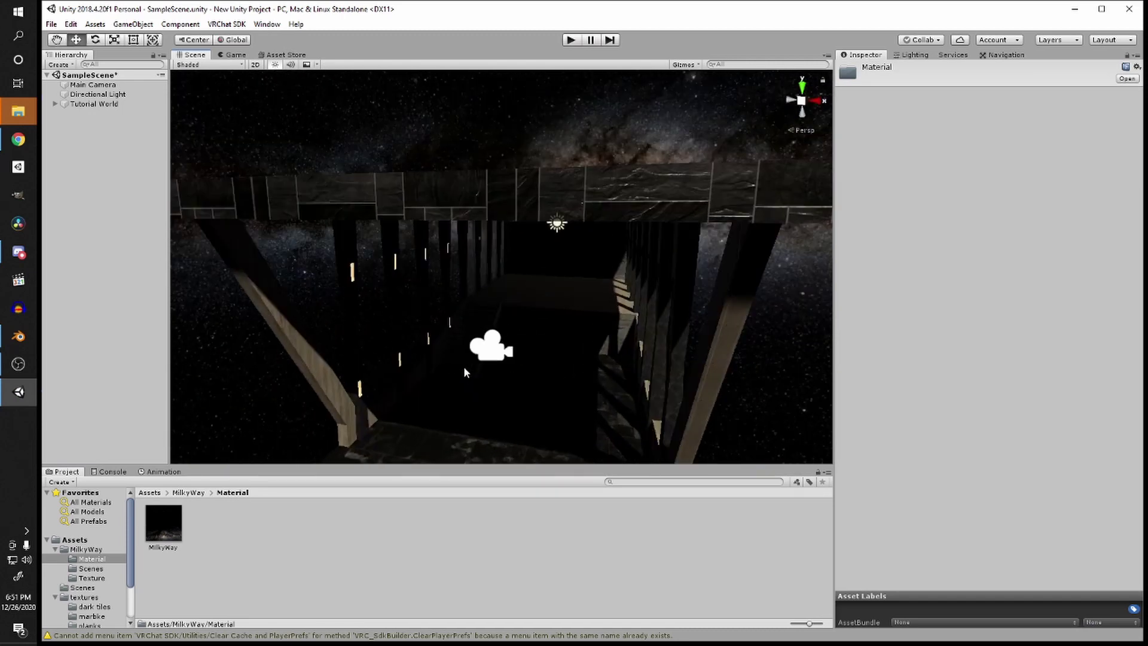
pyautogui.moveTo(610, 347); pyautogui.dragTo(429, 295, button='right')
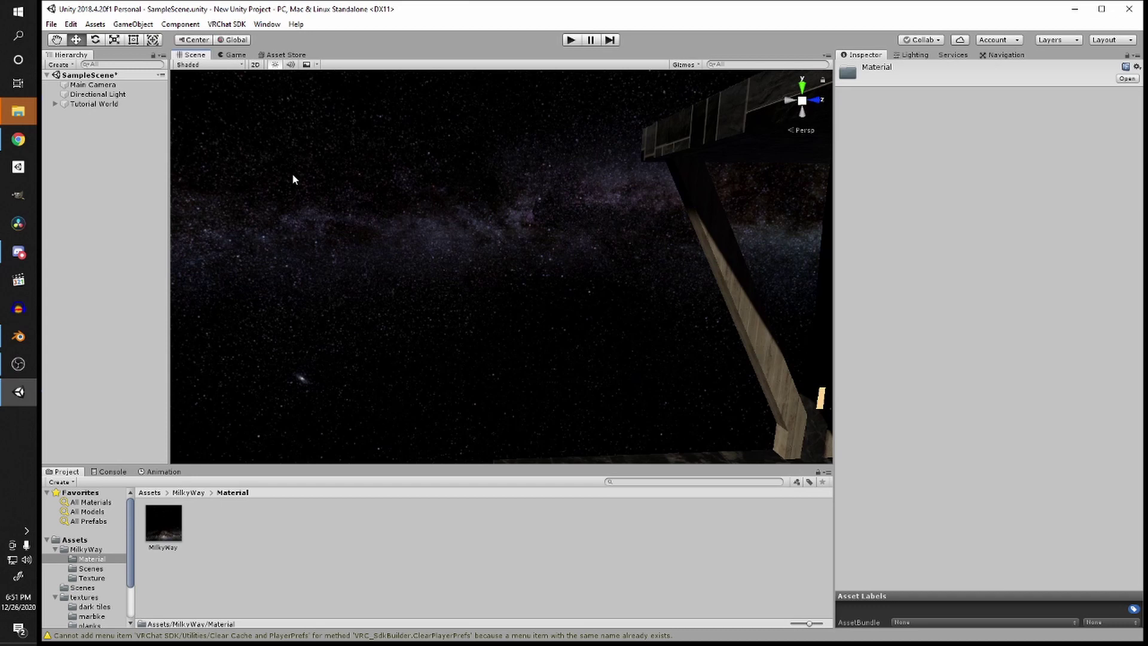
pyautogui.moveTo(383, 214); pyautogui.dragTo(590, 239, button='right')
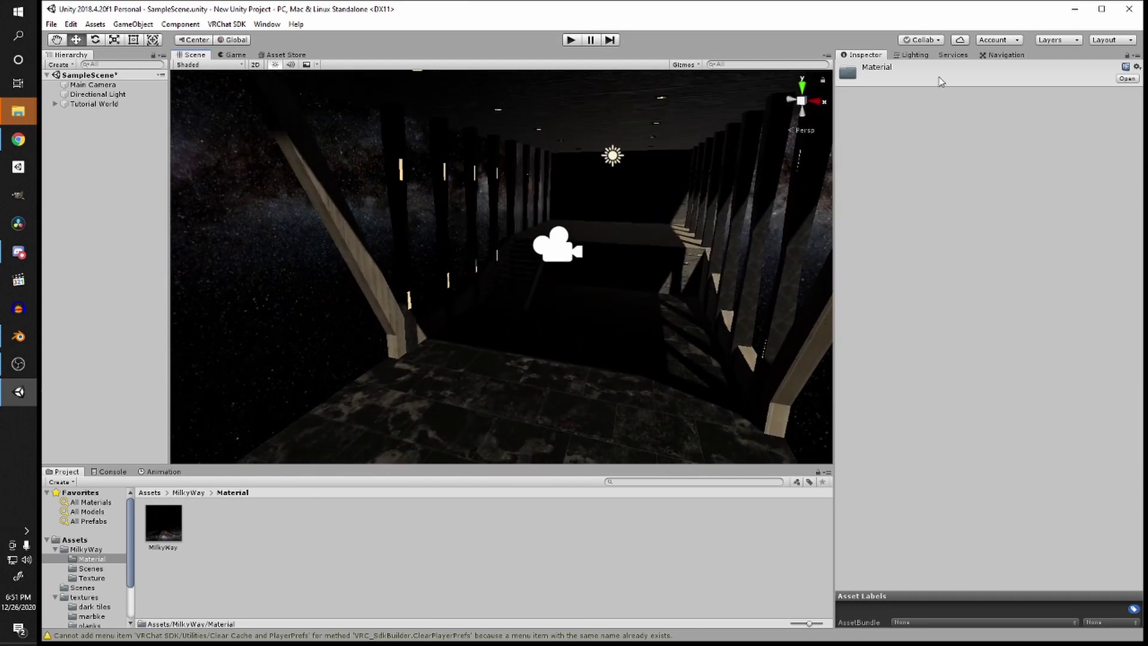
# Step: Turn off Auto Generate in the scene's lighting settings
pyautogui.click(915, 55)
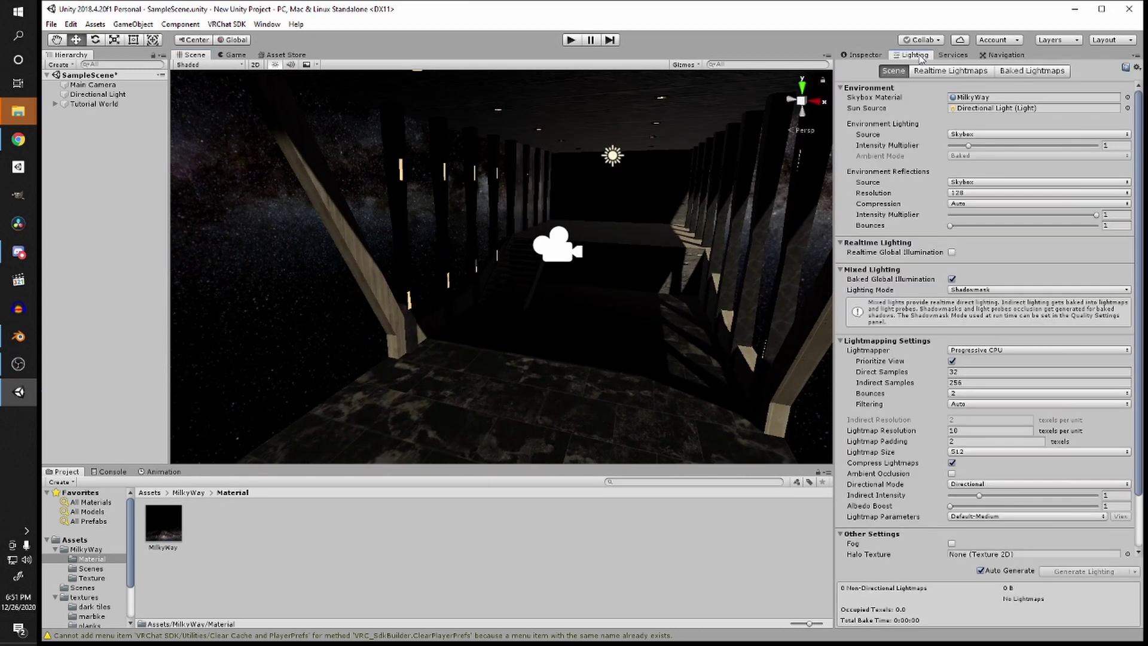
pyautogui.click(981, 571)
pyautogui.scroll(-2, 505, 328)
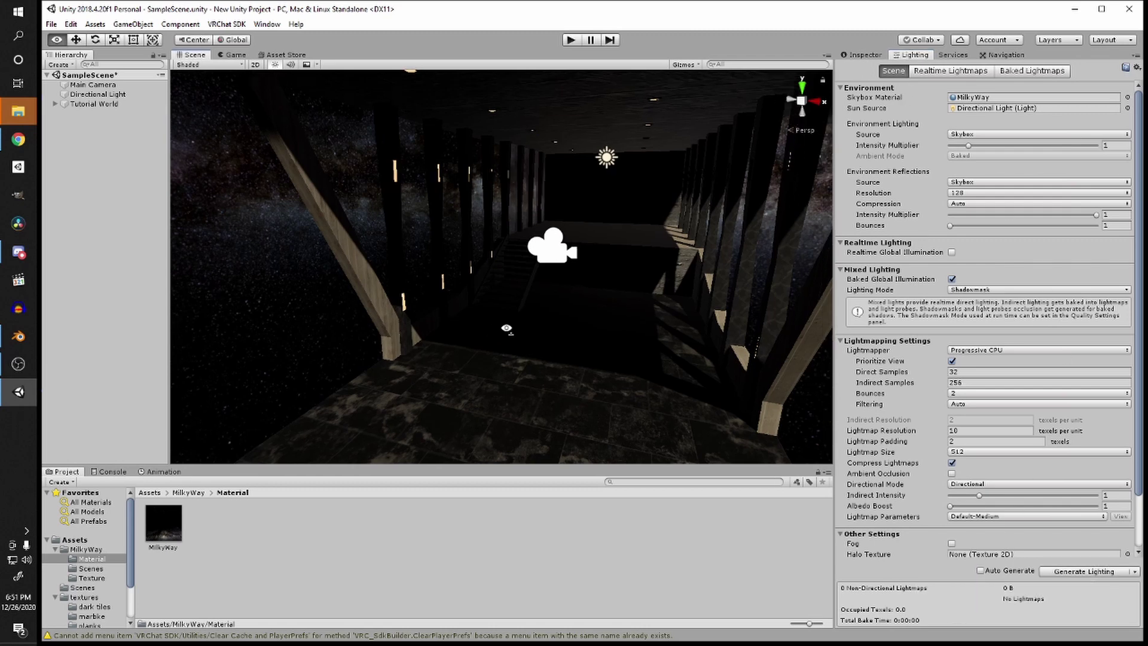
# Step: Examine the building's entrance and interior under the new skybox lighting
pyautogui.moveTo(505, 328); pyautogui.dragTo(579, 320, button='right')
pyautogui.moveTo(427, 316); pyautogui.dragTo(456, 327, button='middle')
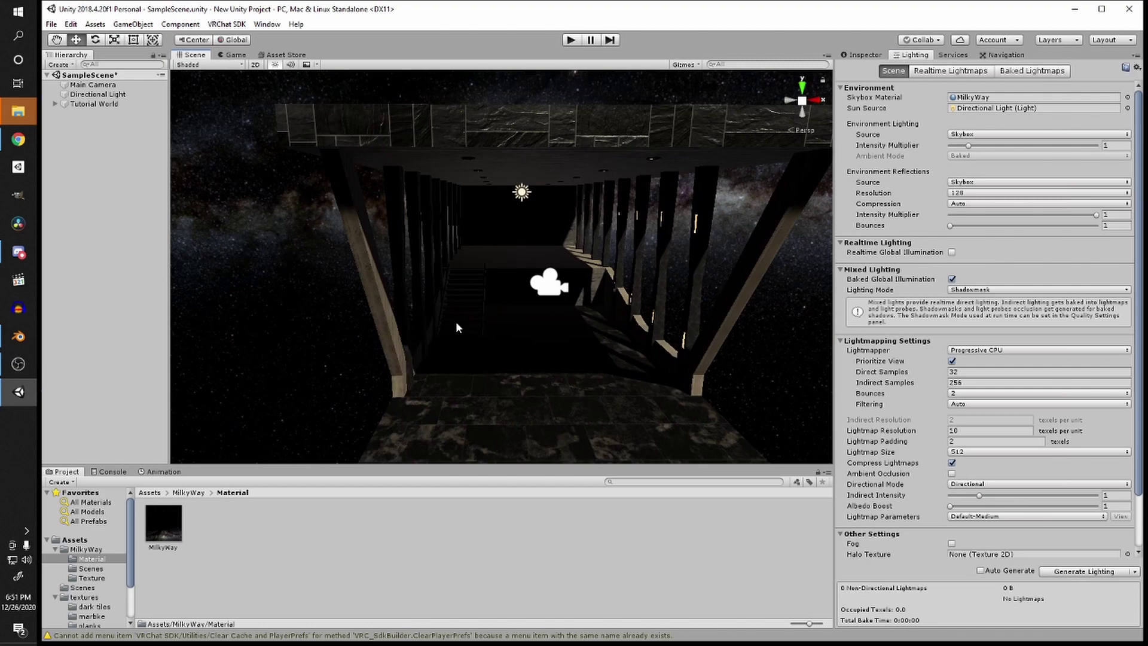
pyautogui.moveTo(480, 136); pyautogui.dragTo(451, 132, button='middle')
pyautogui.scroll(-3, 422, 145)
pyautogui.scroll(3, 451, 132)
pyautogui.scroll(3, 451, 132)
pyautogui.moveTo(482, 198); pyautogui.dragTo(520, 192, button='middle')
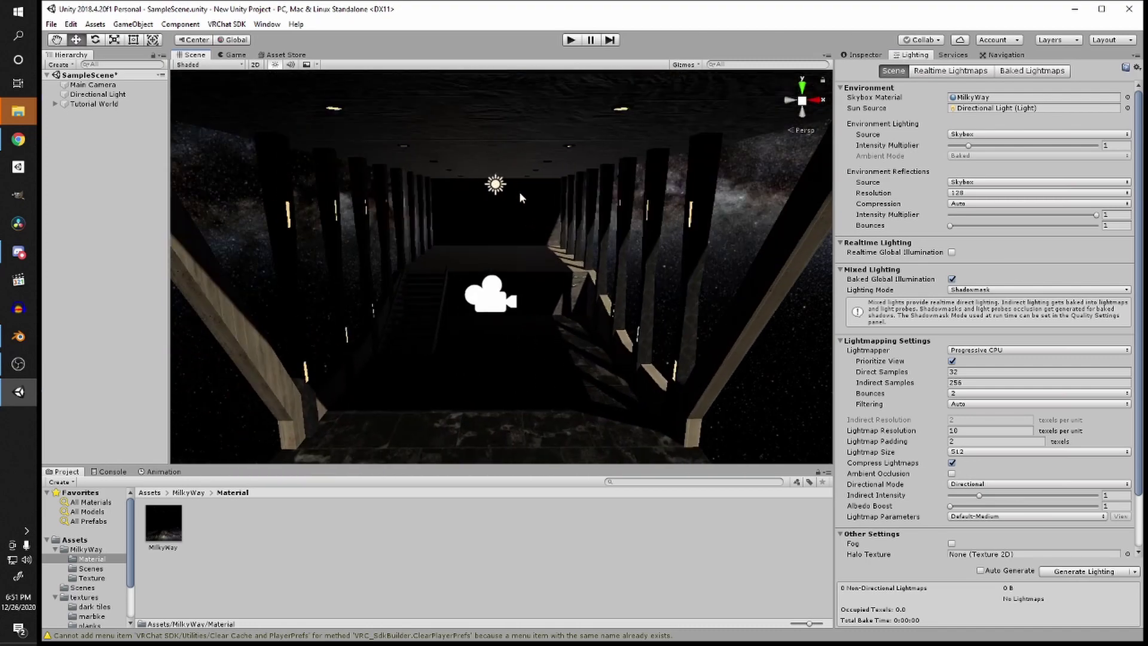
pyautogui.moveTo(519, 191); pyautogui.dragTo(506, 143, button='right')
pyautogui.scroll(-3, 500, 198)
pyautogui.moveTo(502, 239); pyautogui.dragTo(538, 214, button='middle')
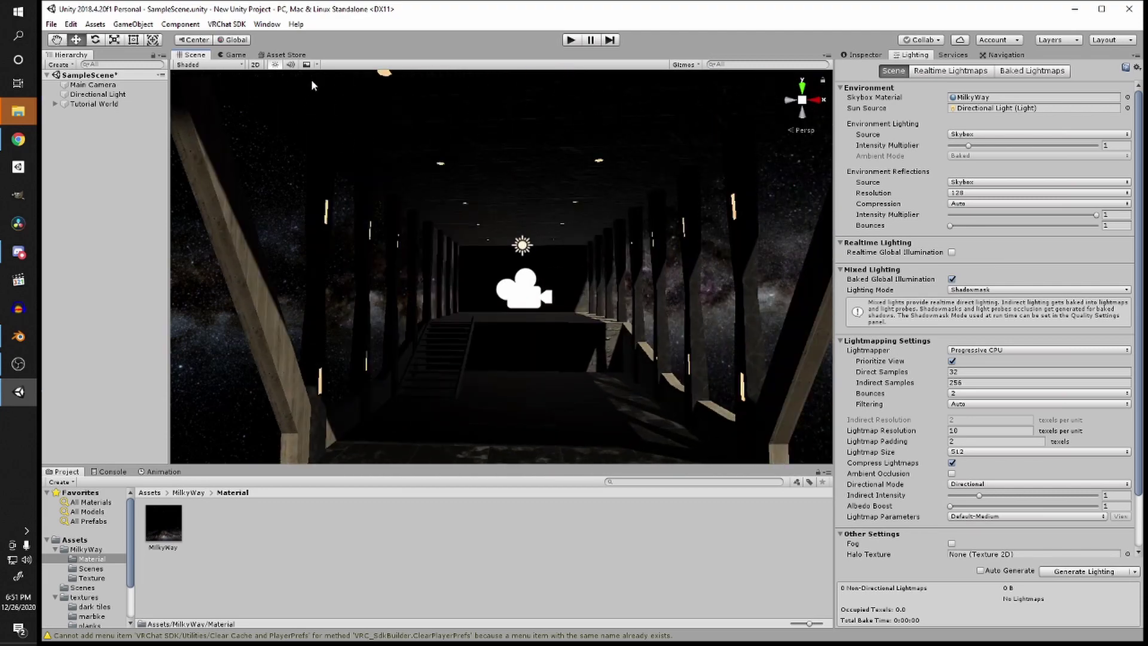
# Step: Turn off scene lighting in the Scene view so the building is lit by the view camera's light
pyautogui.click(275, 65)
pyautogui.click(276, 65)
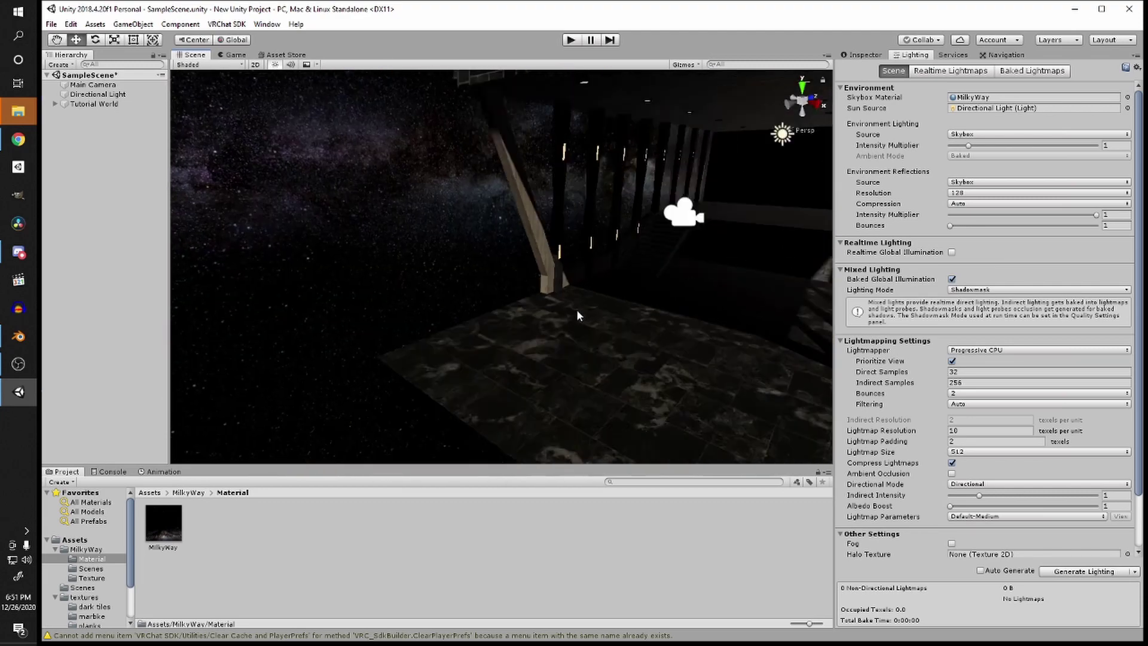
pyautogui.moveTo(576, 309); pyautogui.dragTo(519, 274, button='right')
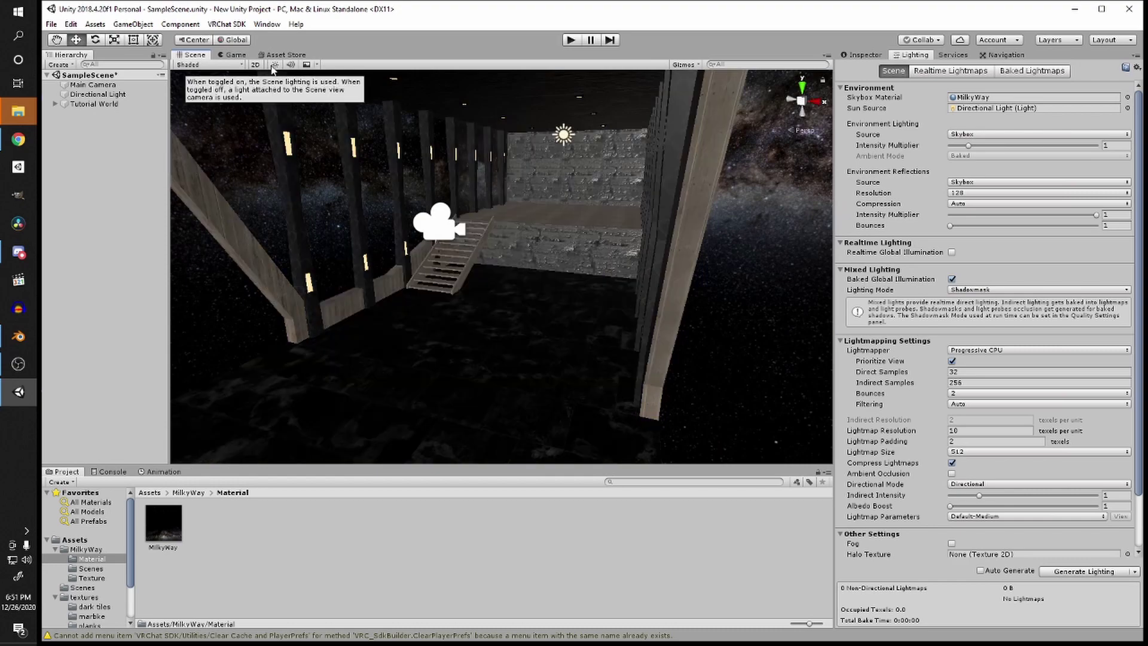
pyautogui.moveTo(592, 258); pyautogui.dragTo(528, 268, button='right')
# Step: Switch to File Explorer and open the furniture pack's Unity Package folder under Online Store and DELIVER on drive D
pyautogui.click(150, 493)
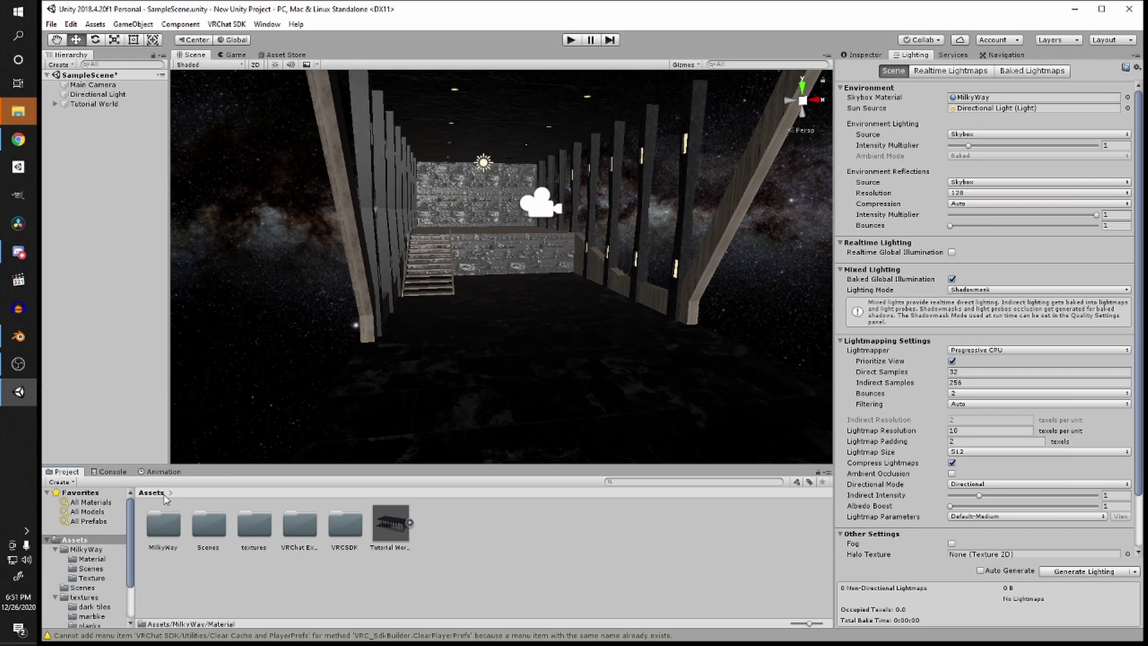
pyautogui.hotkey('alt', 'Tab')
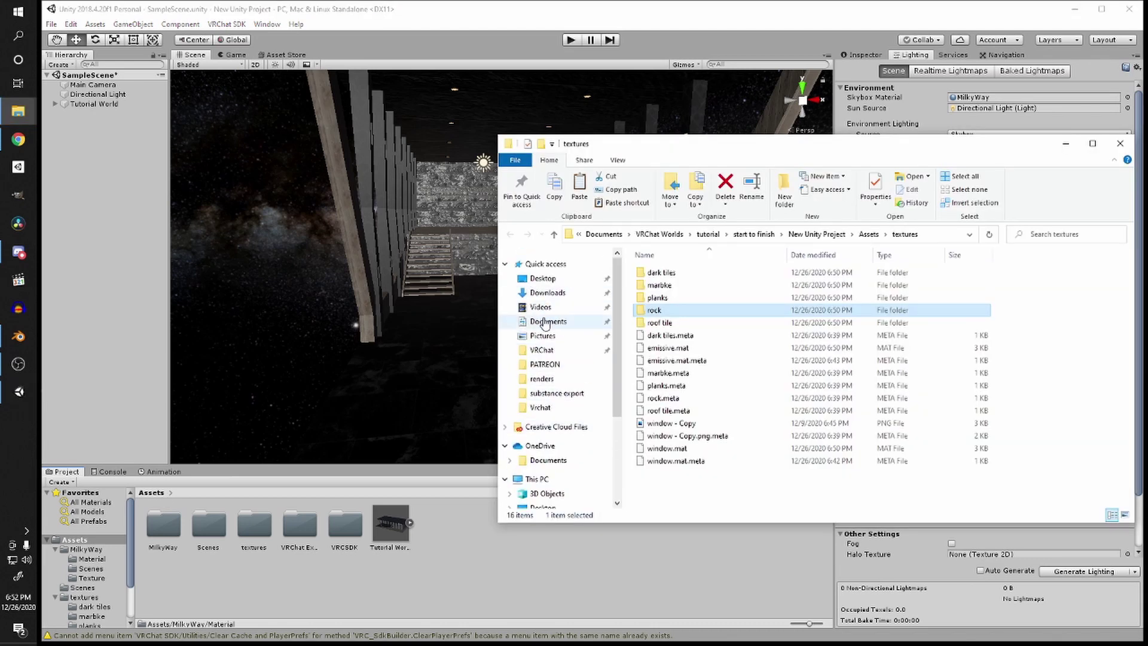
pyautogui.scroll(-3, 556, 419)
pyautogui.click(549, 470)
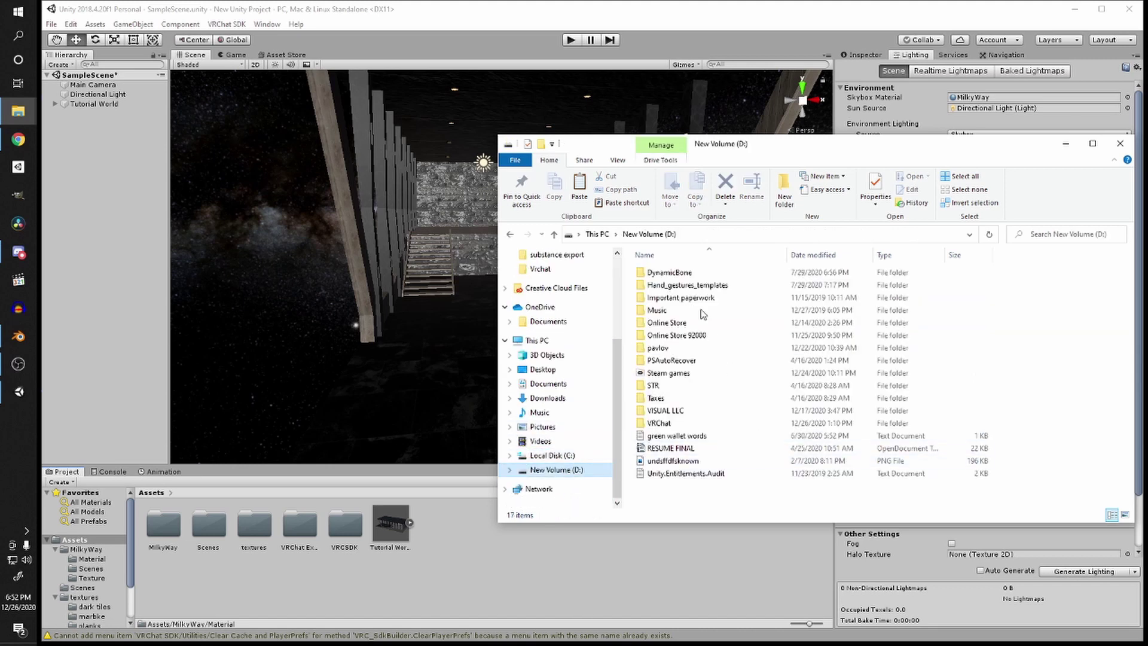
pyautogui.doubleClick(697, 323)
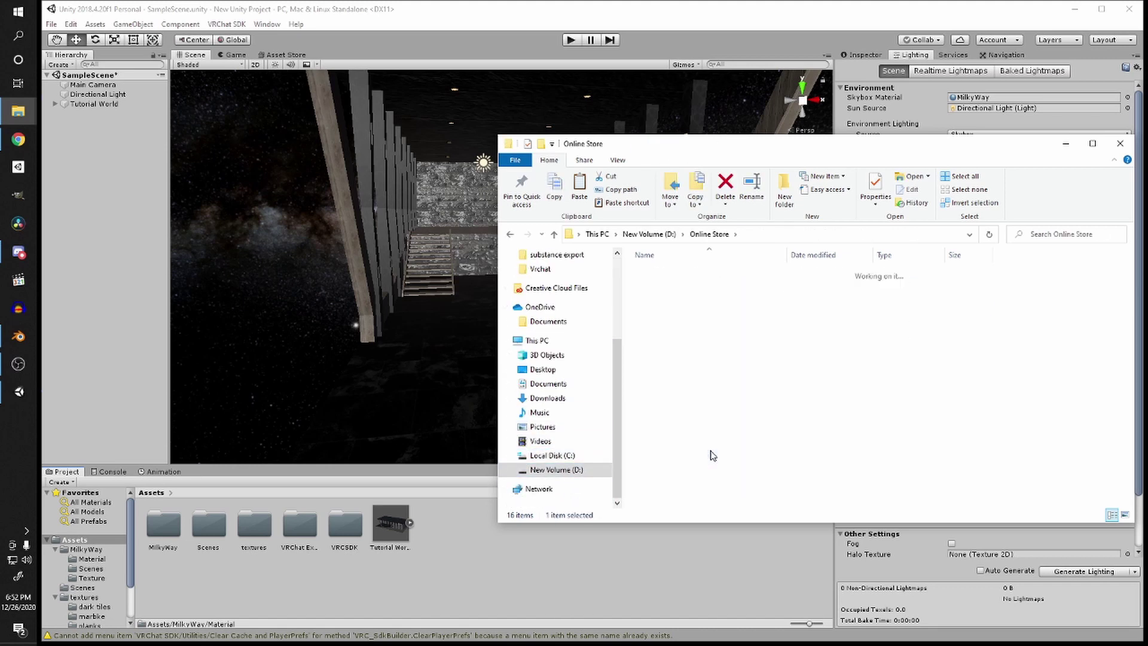
pyautogui.doubleClick(688, 299)
pyautogui.doubleClick(691, 308)
pyautogui.click(680, 311)
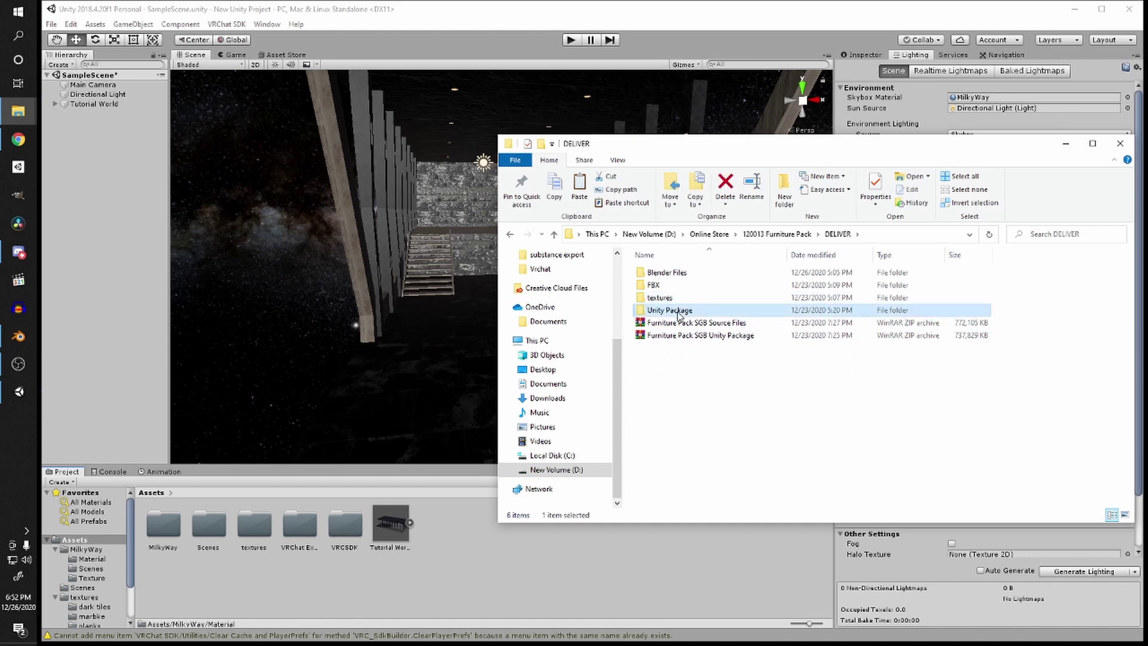
pyautogui.doubleClick(680, 311)
# Step: Import all items of the Furniture Pack SGB Unity package into the project
pyautogui.moveTo(755, 153); pyautogui.dragTo(763, 129)
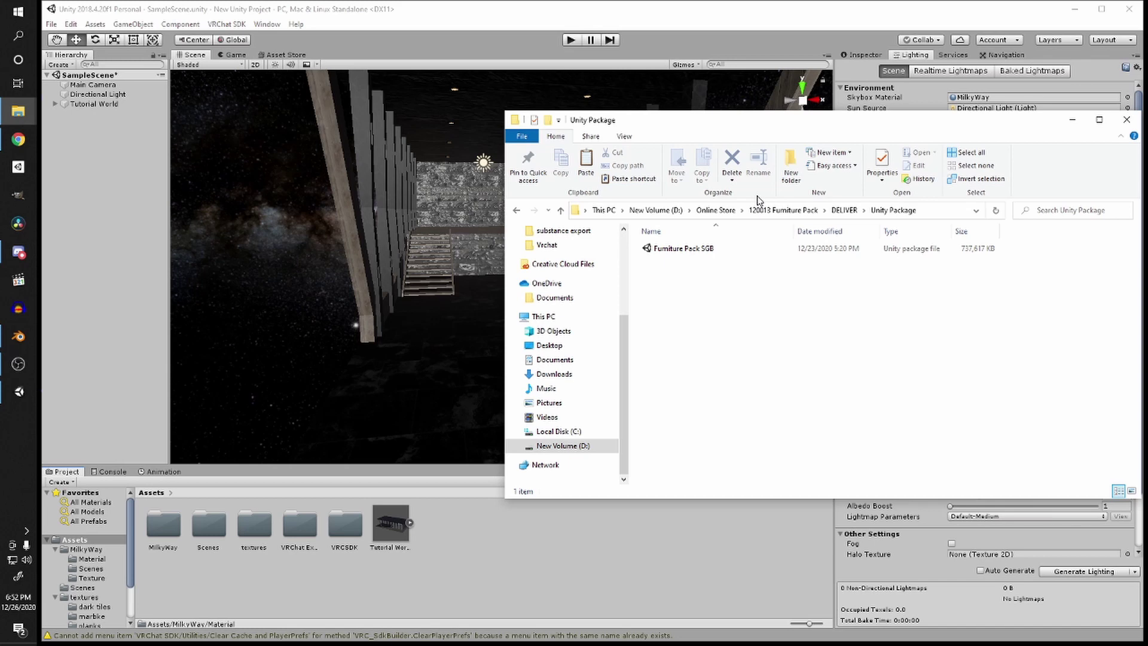
pyautogui.moveTo(678, 120); pyautogui.dragTo(598, 133)
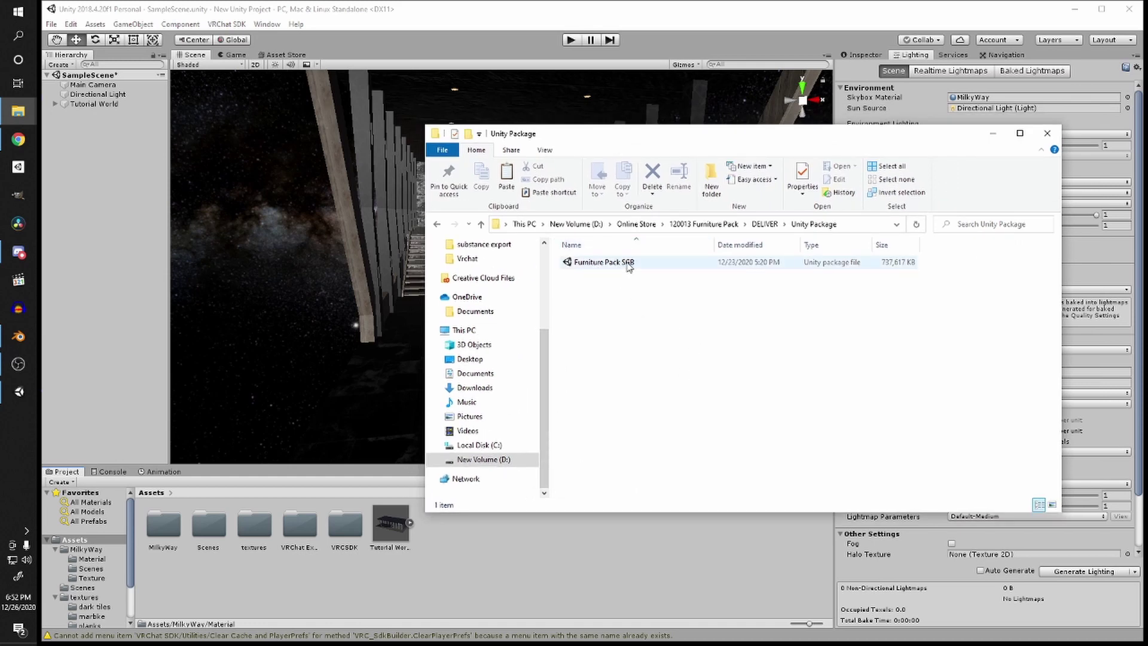
pyautogui.doubleClick(589, 262)
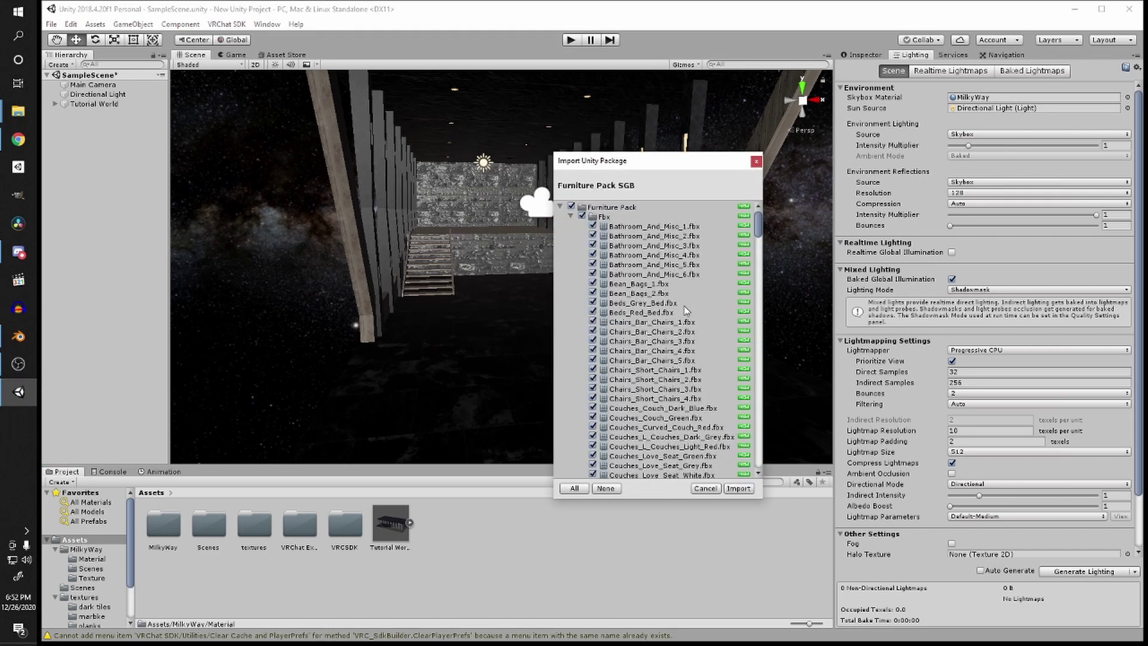
pyautogui.click(749, 489)
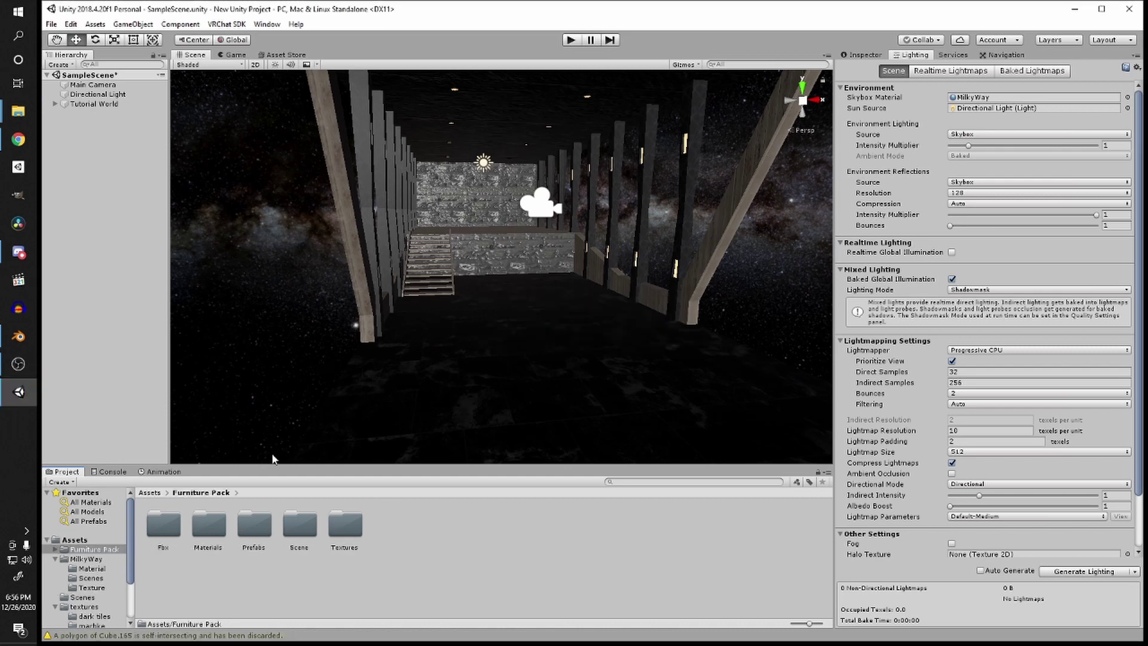
# Step: Create a folder named "asset pacl" in Assets and move the Furniture Pack folder into it
pyautogui.doubleClick(254, 527)
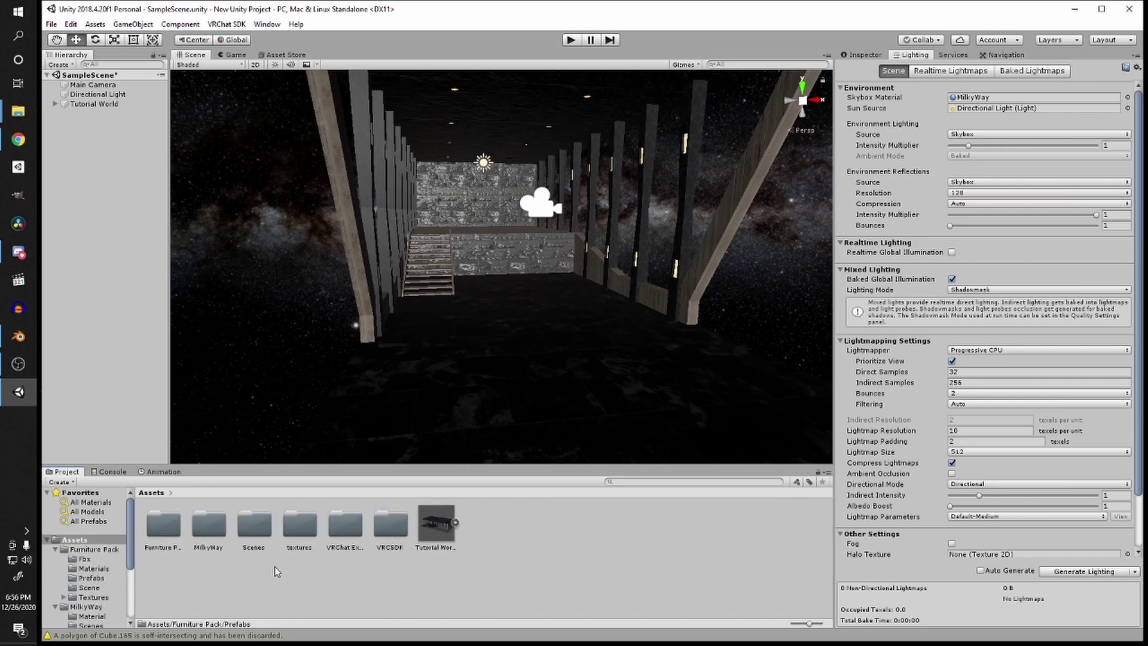
pyautogui.rightClick(274, 566)
pyautogui.moveTo(378, 285)
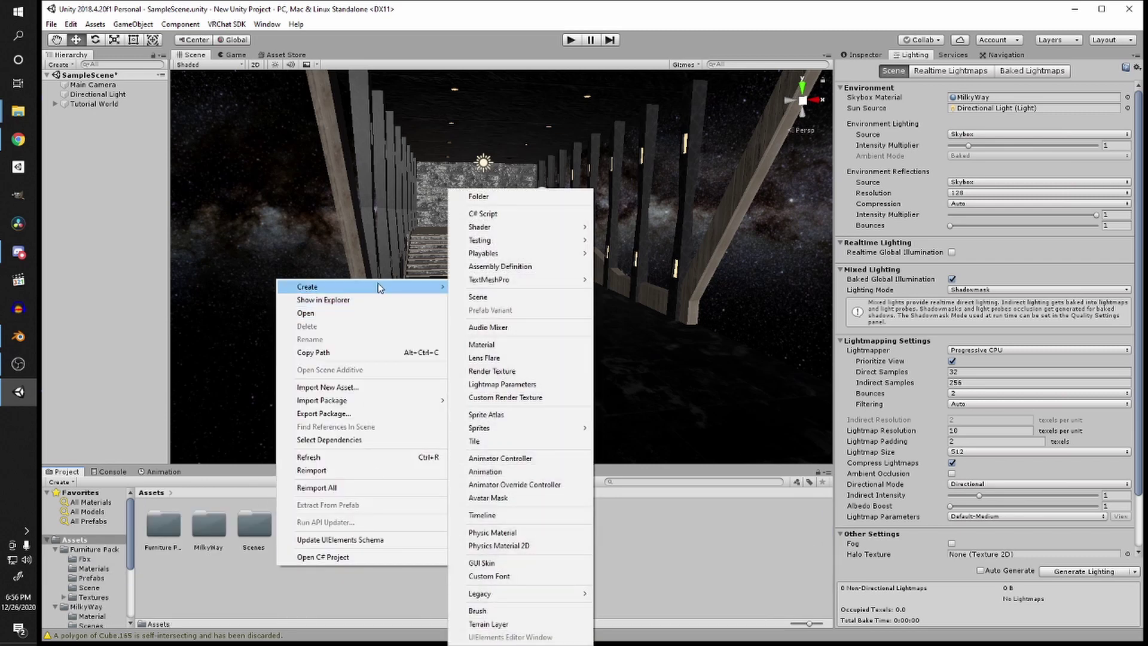
pyautogui.click(492, 197)
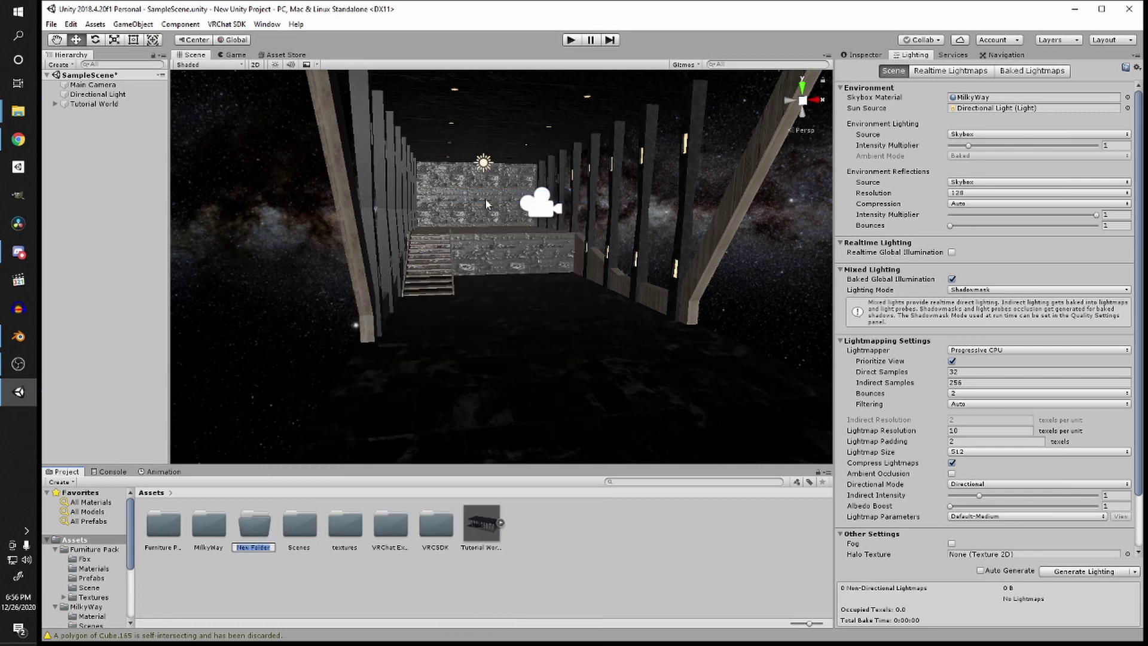
pyautogui.write('asset pad')
pyautogui.press('Return')
pyautogui.moveTo(226, 522); pyautogui.dragTo(165, 526)
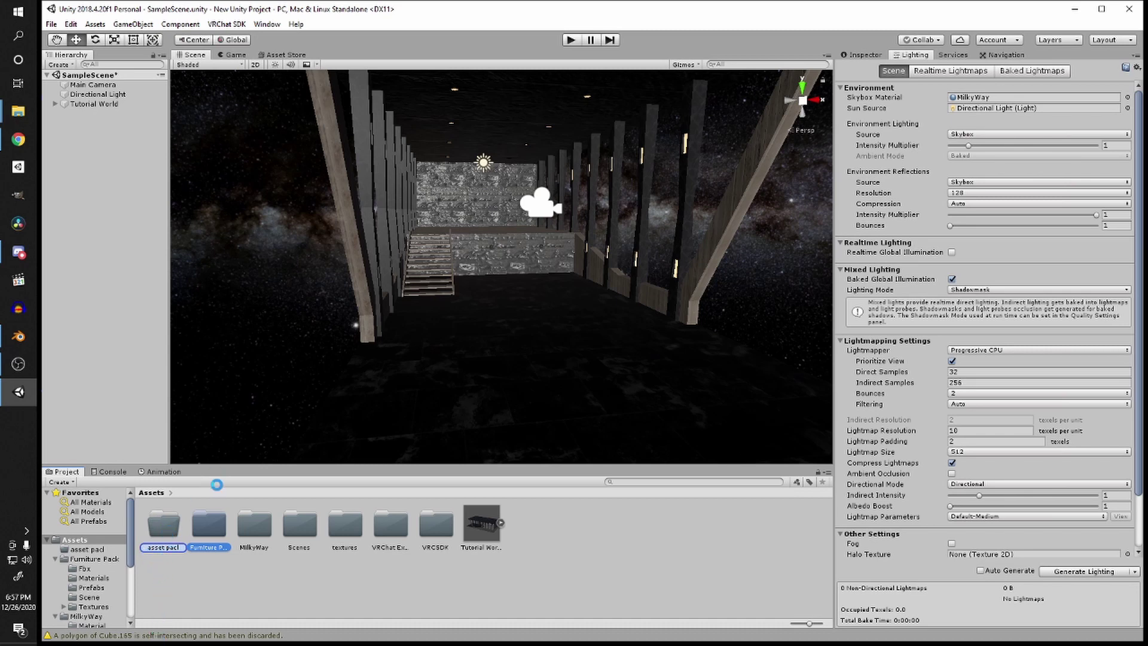
# Step: Open the Prefabs folder of the moved Furniture Pack and browse its prefabs
pyautogui.doubleClick(174, 527)
pyautogui.click(178, 526)
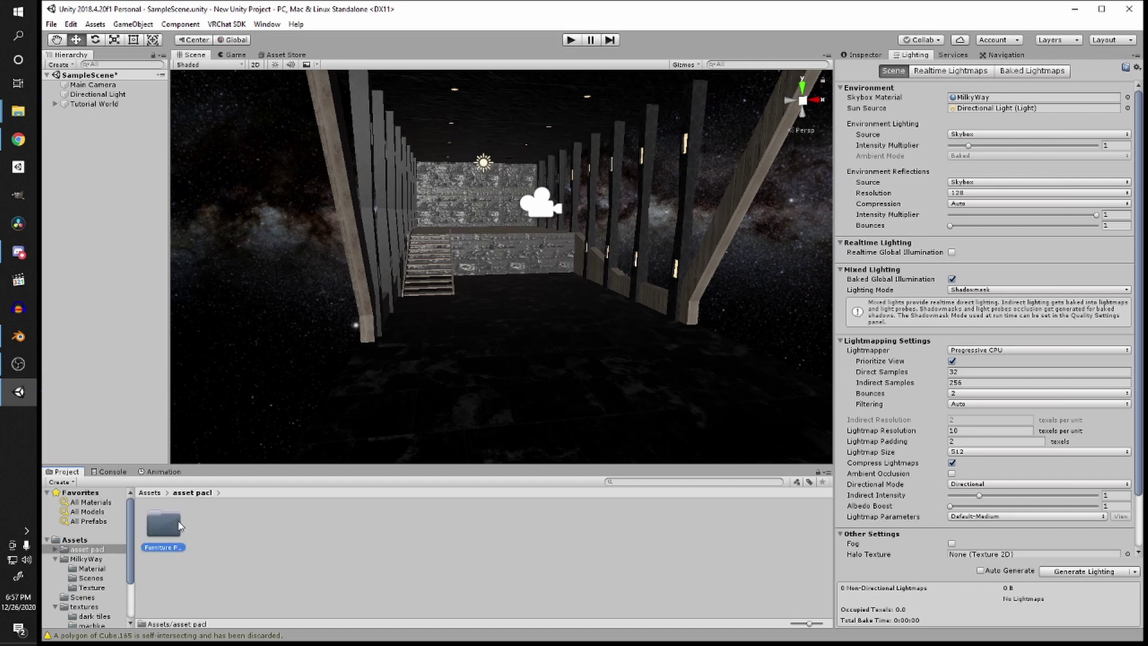
pyautogui.doubleClick(173, 524)
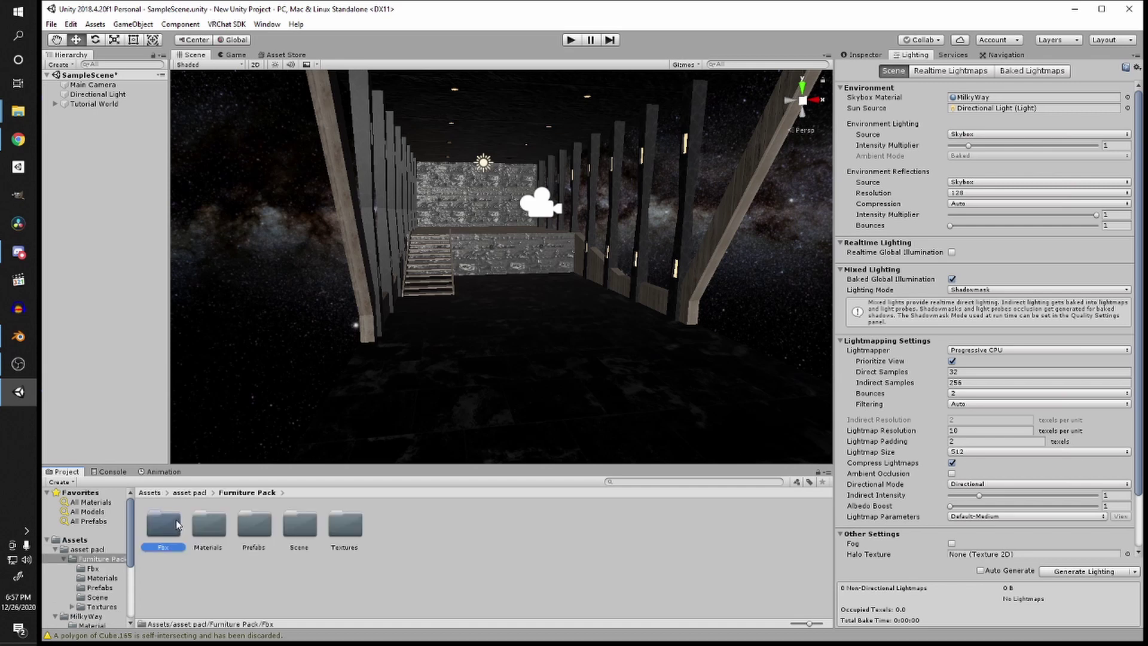
pyautogui.doubleClick(258, 525)
pyautogui.press('s')
pyautogui.moveTo(565, 336); pyautogui.dragTo(529, 363, button='right')
pyautogui.scroll(-4, 578, 582)
pyautogui.scroll(-4, 563, 565)
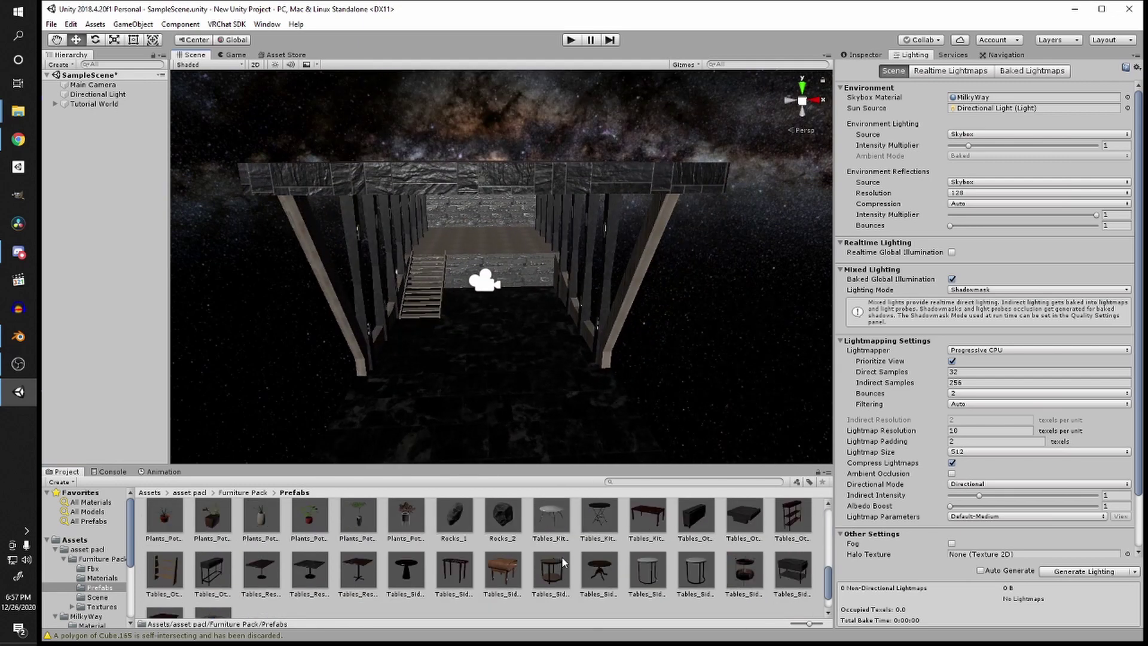
# Step: Place the Couches_Couch_Dark_Blue prefab on the upper plank floor, against the building's stone back wall
pyautogui.scroll(4, 595, 552)
pyautogui.press('w')
pyautogui.moveTo(472, 387); pyautogui.dragTo(563, 272, button='right')
pyautogui.scroll(2, 508, 551)
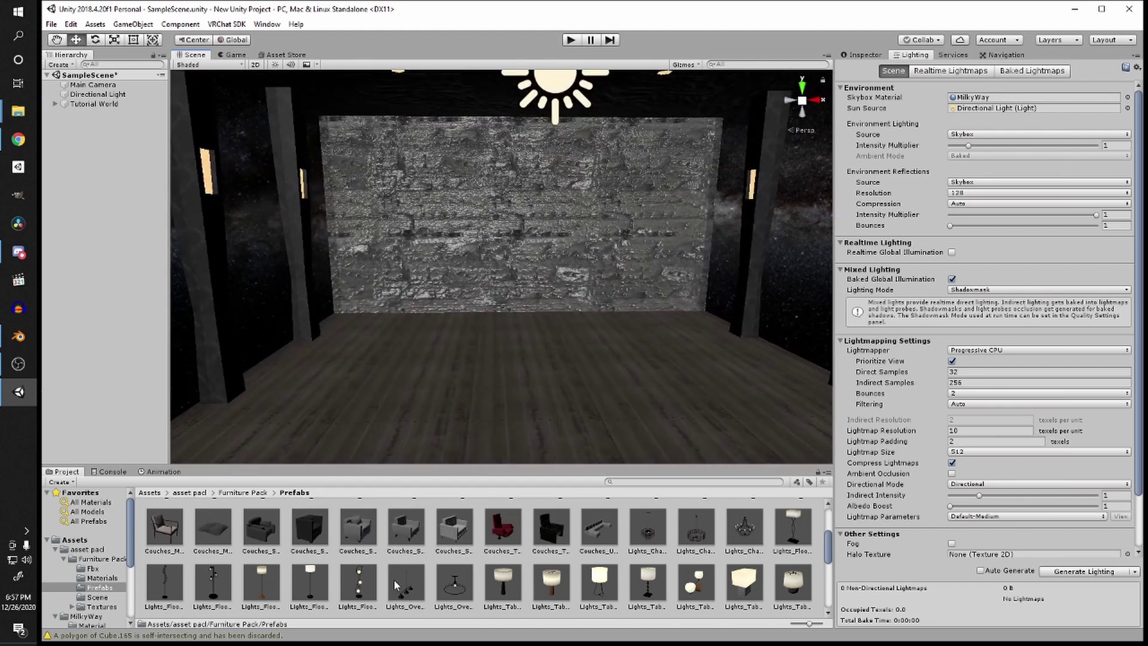
pyautogui.scroll(2, 448, 540)
pyautogui.moveTo(406, 550); pyautogui.dragTo(833, 126)
pyautogui.press('f')
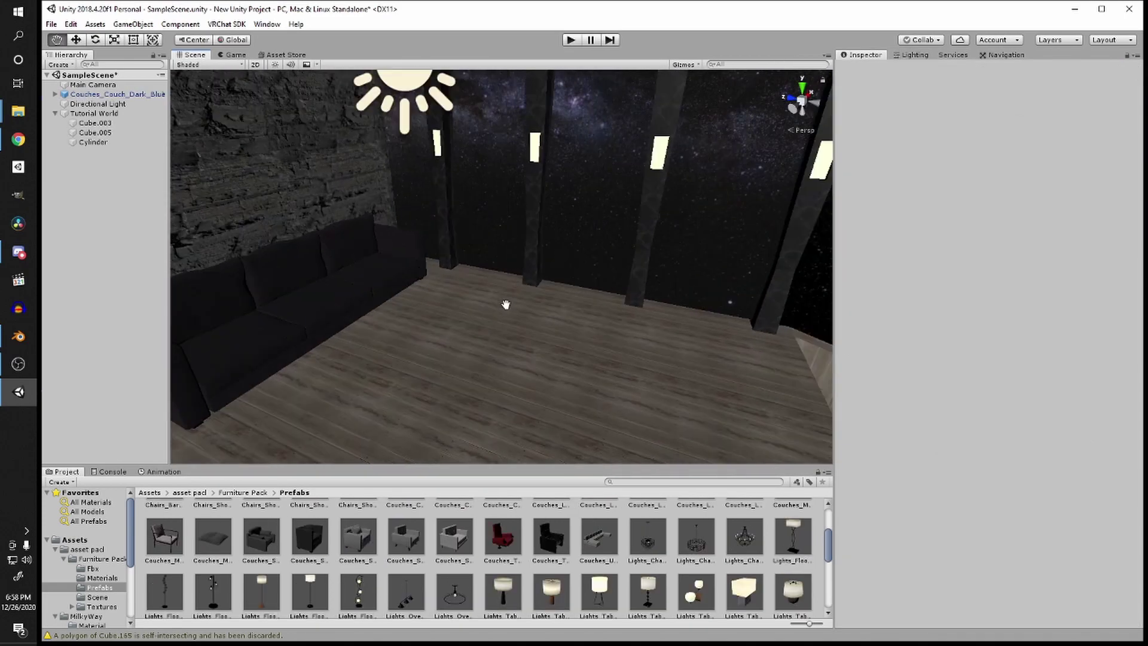
pyautogui.moveTo(489, 300)
pyautogui.mouseDown(button='right')
pyautogui.moveTo(587, 304)
pyautogui.moveTo(554, 329)
pyautogui.moveTo(578, 282)
pyautogui.moveTo(505, 318)
pyautogui.mouseUp(button='right')
pyautogui.scroll(1, 505, 319)
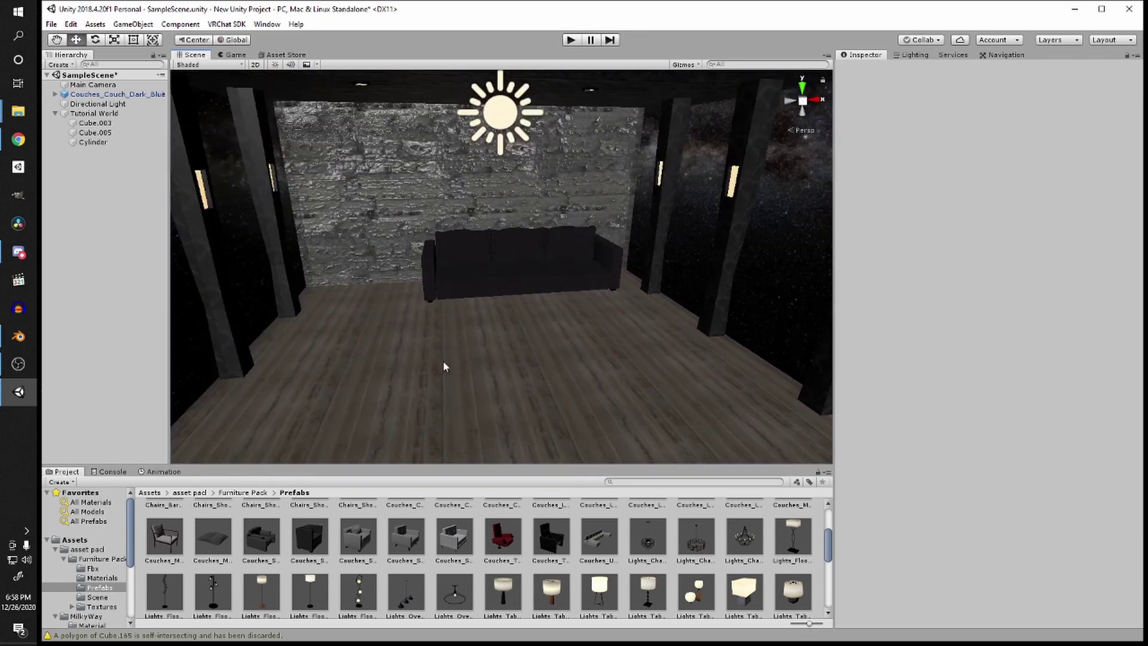
# Step: Add a Mesh Collider component to the Cube.005 part of Tutorial World
pyautogui.scroll(-7, 444, 359)
pyautogui.moveTo(445, 358); pyautogui.dragTo(384, 329, button='middle')
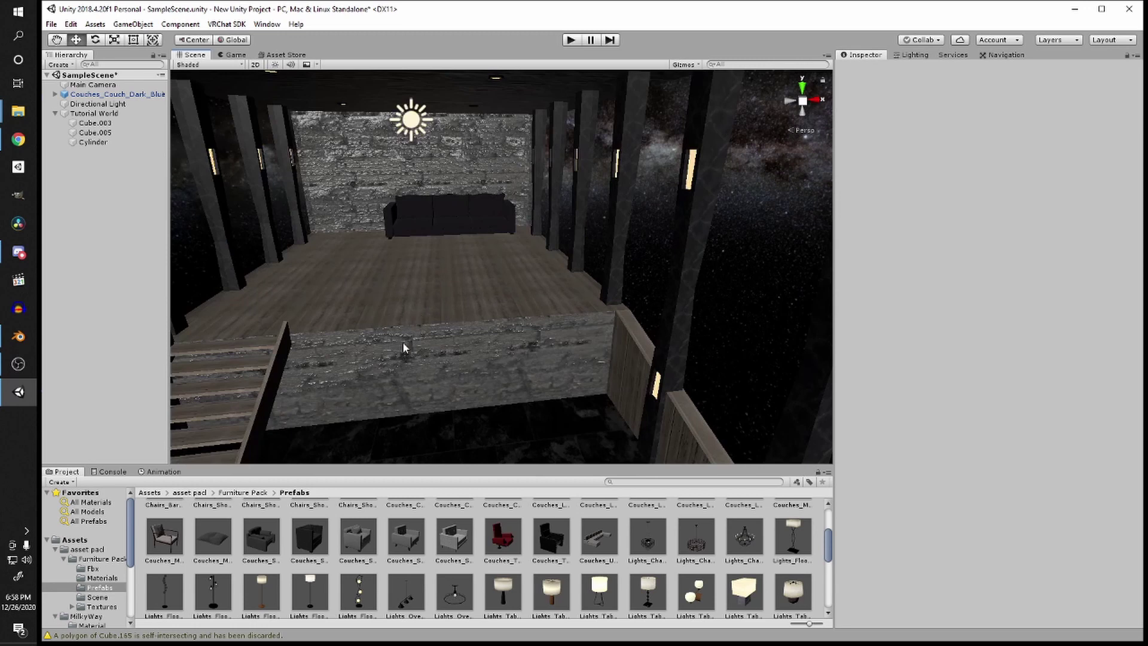
pyautogui.moveTo(446, 311); pyautogui.dragTo(389, 314, button='right')
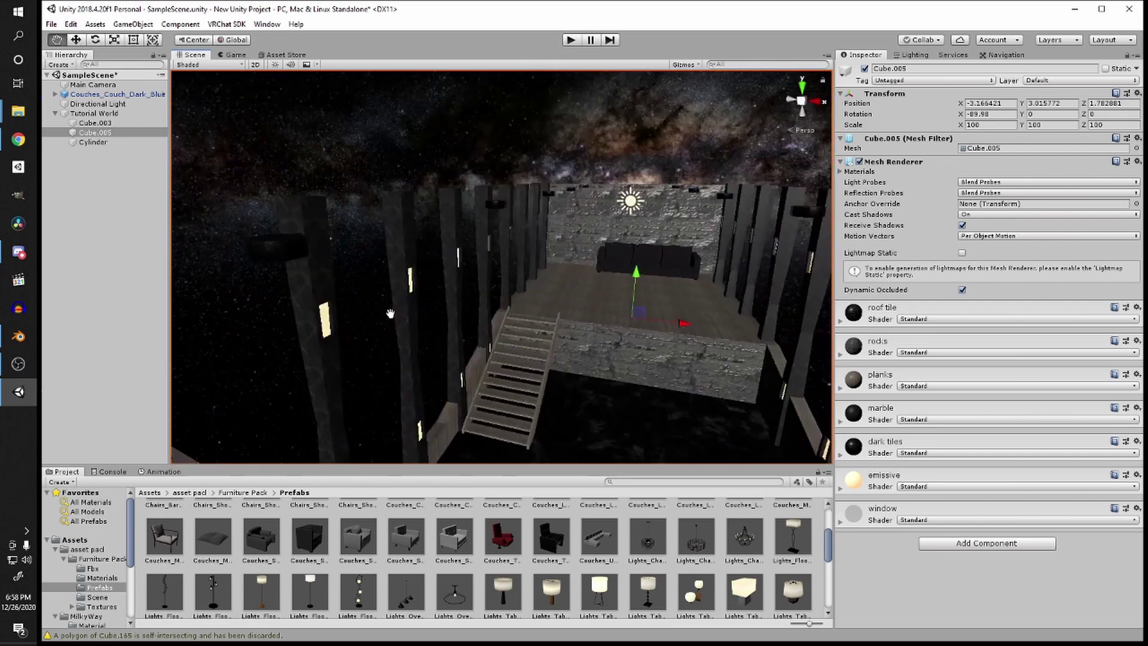
pyautogui.scroll(3, 531, 310)
pyautogui.scroll(-6, 515, 293)
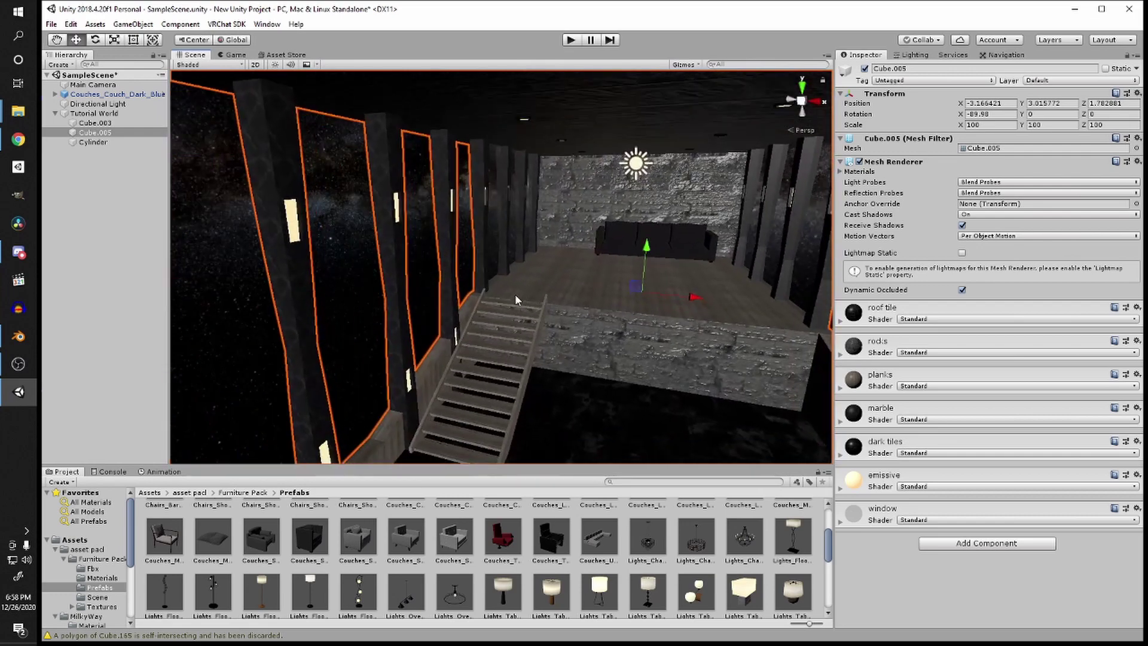
pyautogui.scroll(5, 475, 320)
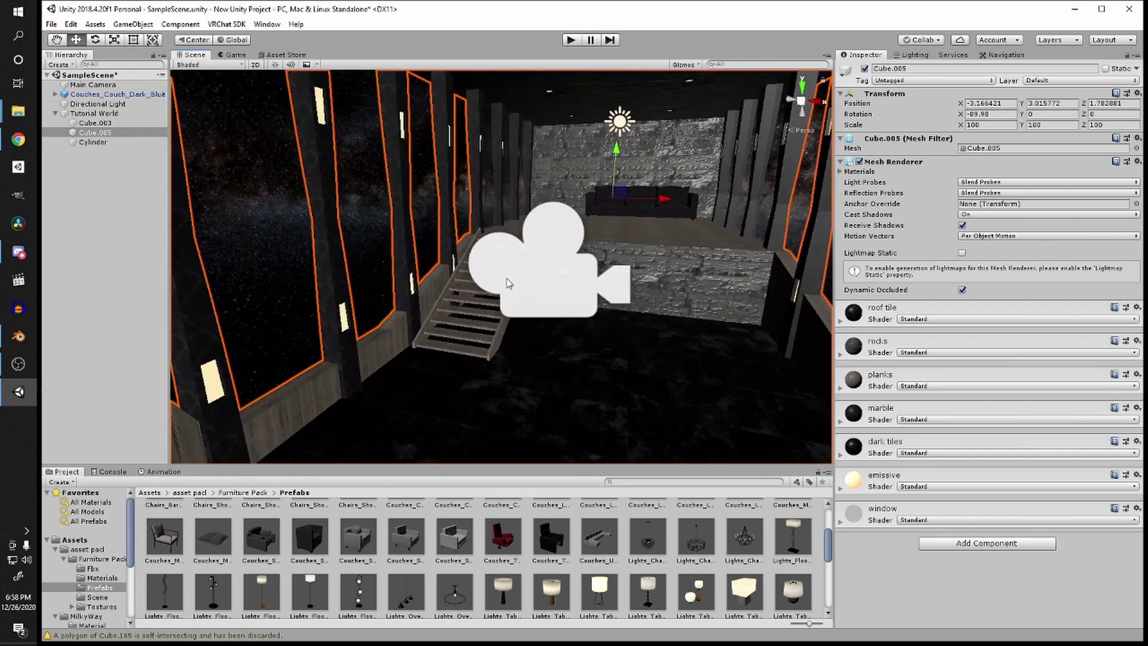
pyautogui.moveTo(535, 257); pyautogui.dragTo(555, 224, button='right')
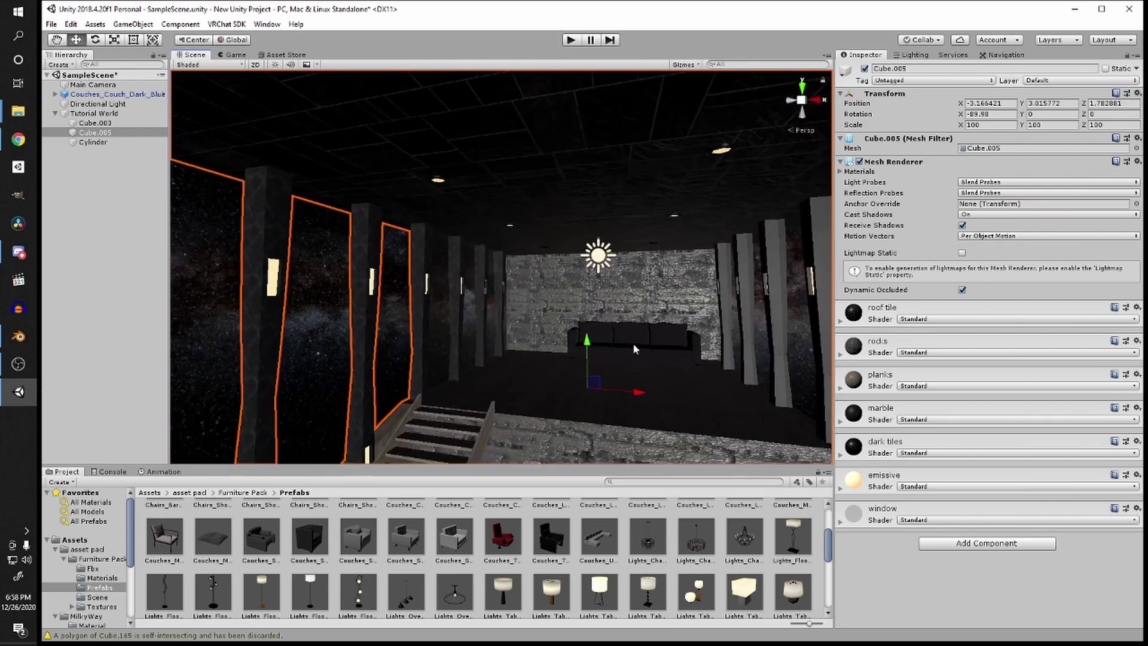
pyautogui.moveTo(572, 378); pyautogui.dragTo(565, 334, button='middle')
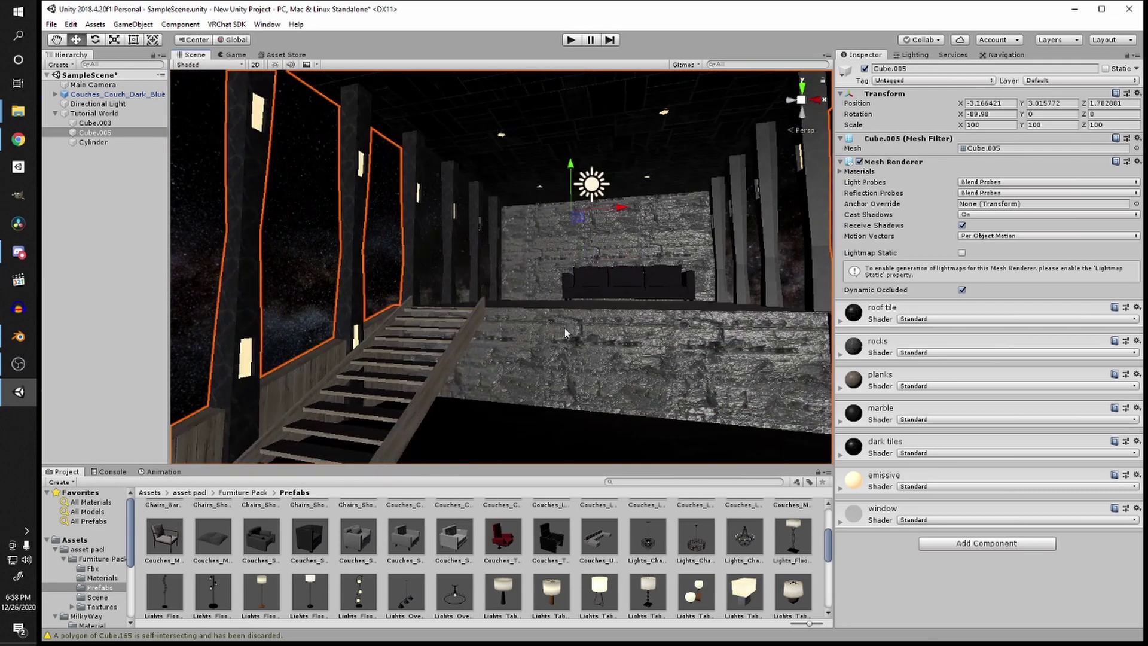
pyautogui.scroll(-3, 558, 325)
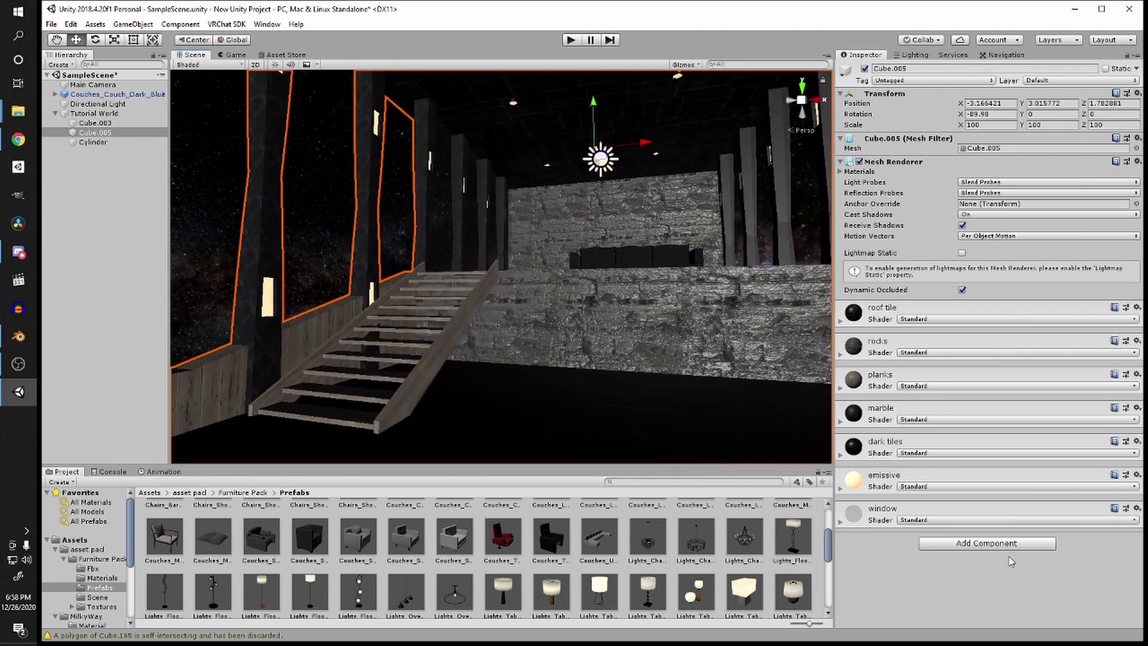
pyautogui.click(1008, 544)
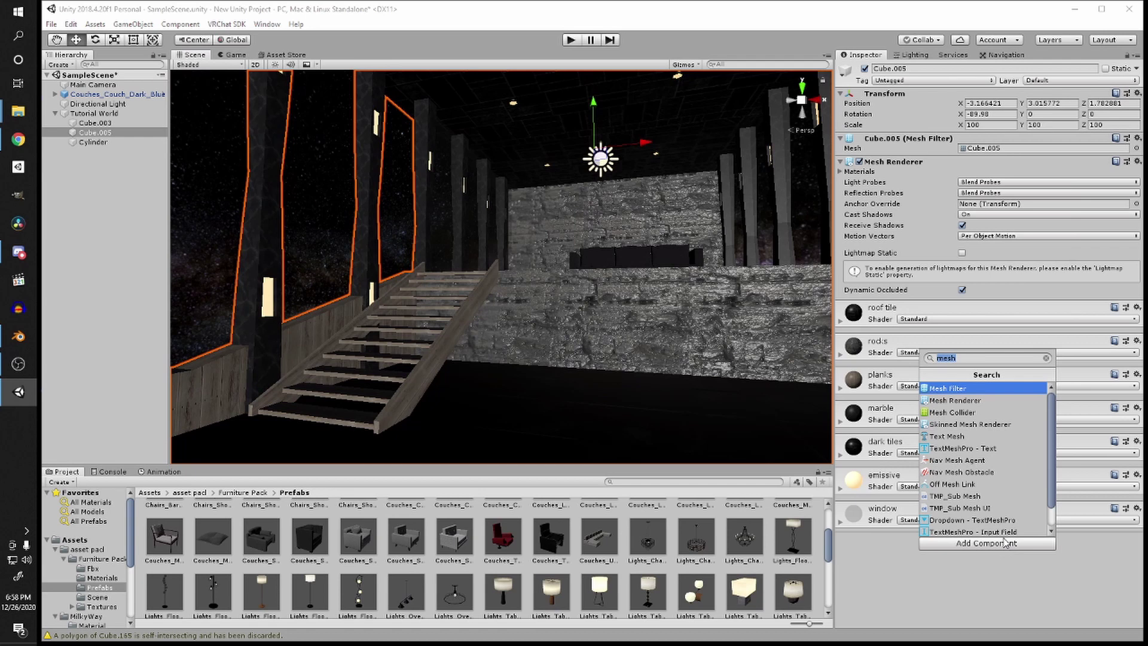
pyautogui.write('mesh')
pyautogui.click(973, 413)
# Step: Place the Lights_Floor_Lamps_3 prefab on the upper plank floor and move it beside the dark blue couch
pyautogui.scroll(5, 576, 310)
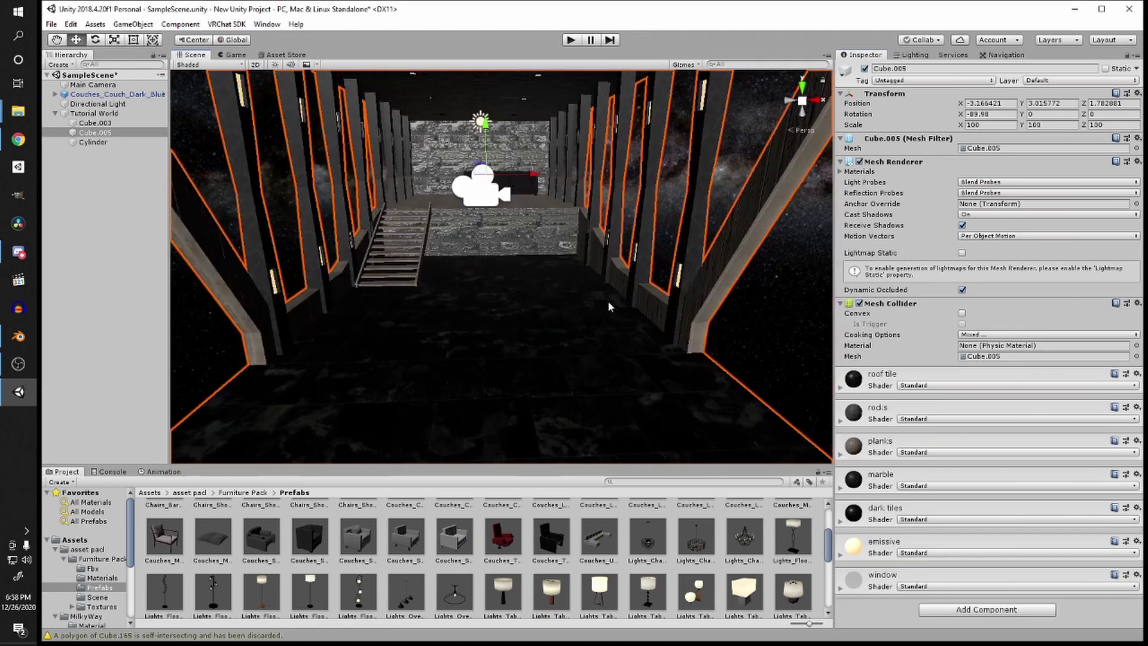
pyautogui.moveTo(607, 300)
pyautogui.mouseDown(button='right')
pyautogui.moveTo(653, 337)
pyautogui.moveTo(611, 286)
pyautogui.mouseUp(button='right')
pyautogui.scroll(3, 653, 336)
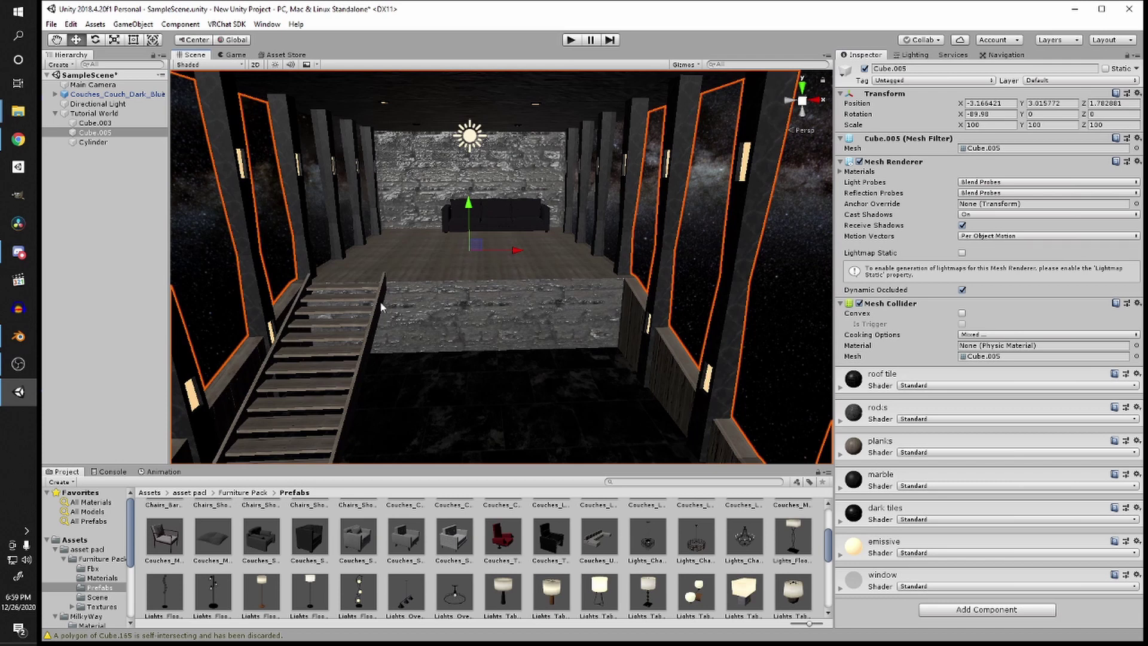
pyautogui.scroll(-3, 607, 320)
pyautogui.moveTo(229, 129); pyautogui.dragTo(533, 225, button='right')
pyautogui.scroll(5, 522, 224)
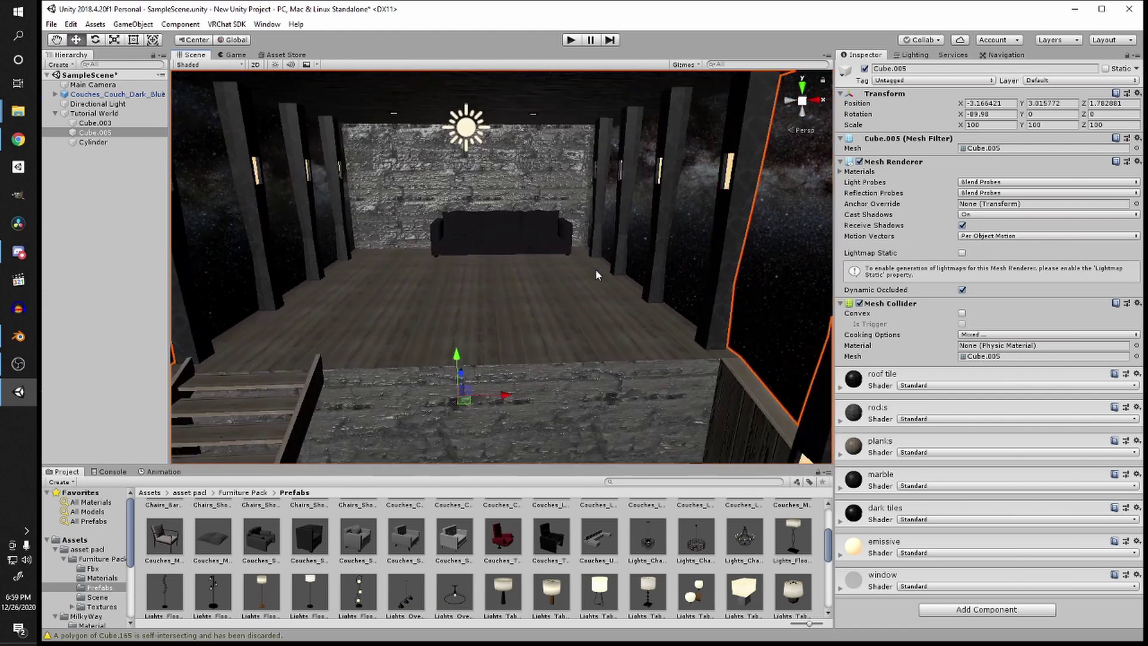
pyautogui.moveTo(572, 279); pyautogui.dragTo(425, 341, button='right')
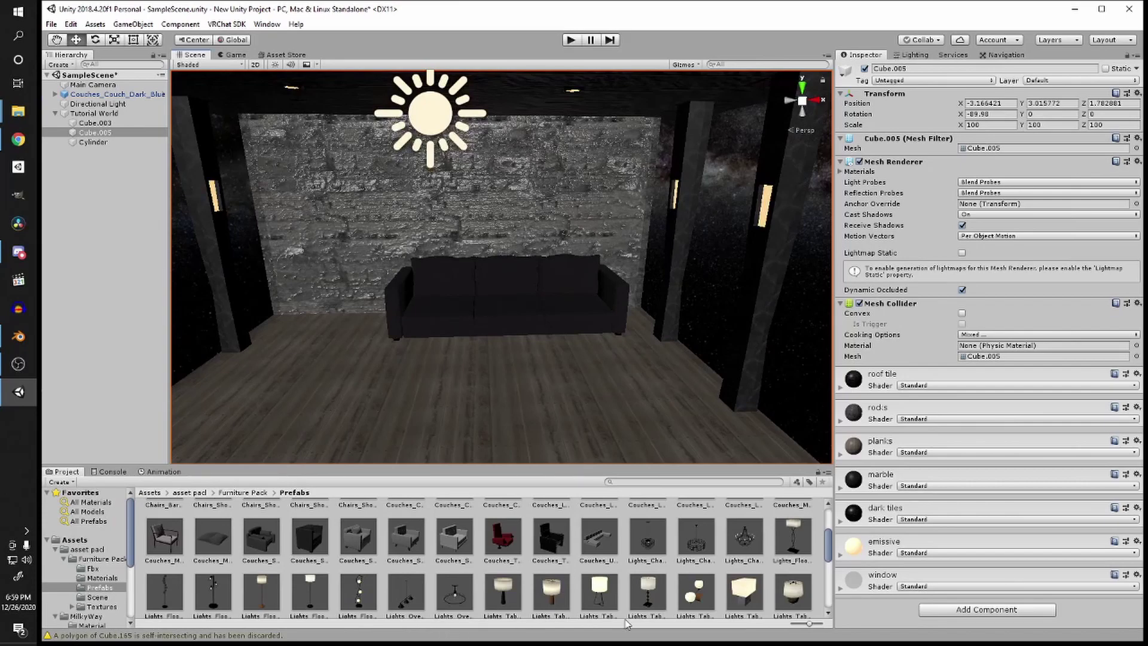
pyautogui.moveTo(231, 603); pyautogui.dragTo(513, 386)
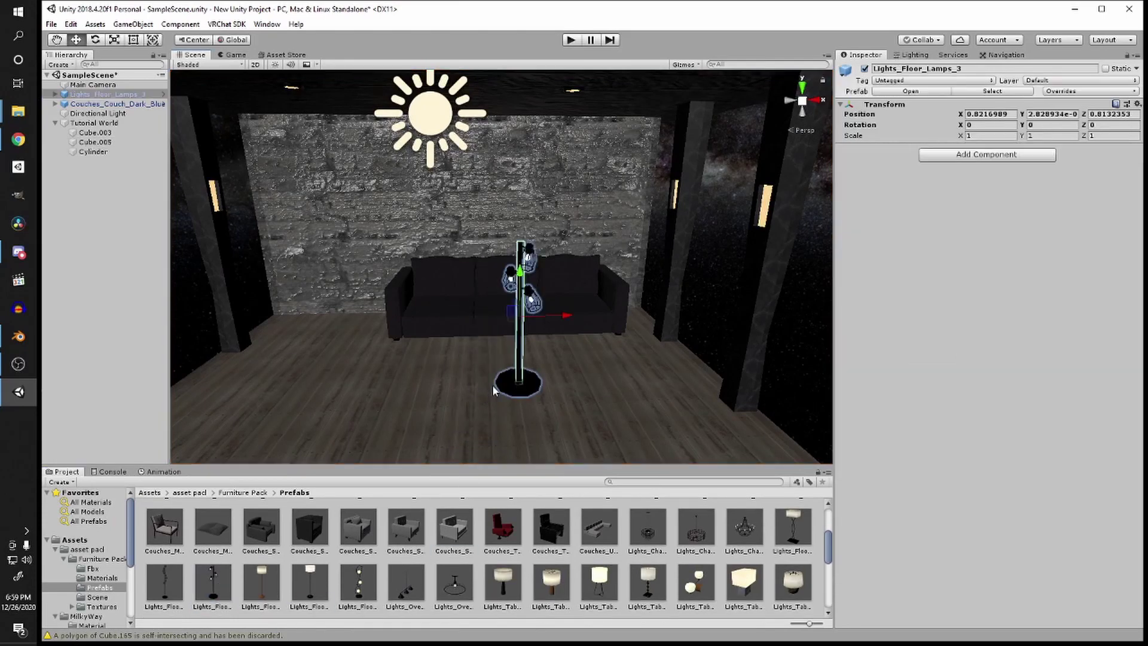
pyautogui.moveTo(514, 386); pyautogui.dragTo(479, 371, button='right')
pyautogui.moveTo(584, 313); pyautogui.dragTo(277, 308)
# Step: Rotate the floor lamp 90° about Y and move it into the corner between the stone wall and the windows
pyautogui.moveTo(277, 307); pyautogui.dragTo(446, 362, button='right')
pyautogui.press('e')
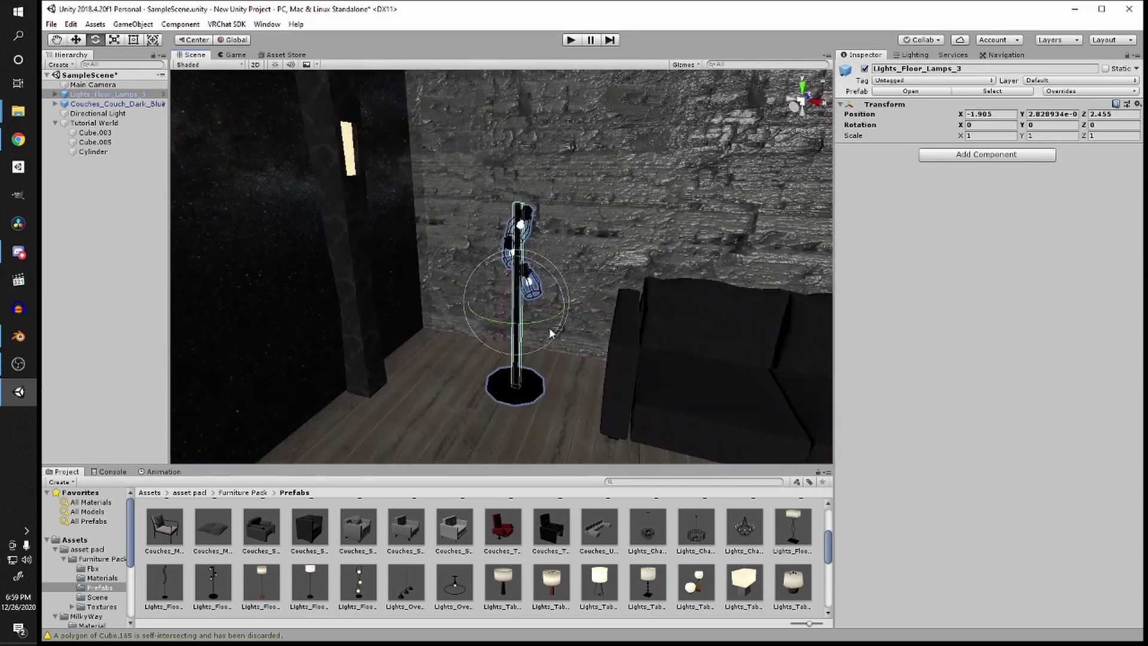
pyautogui.moveTo(518, 323); pyautogui.dragTo(412, 350)
pyautogui.press('w')
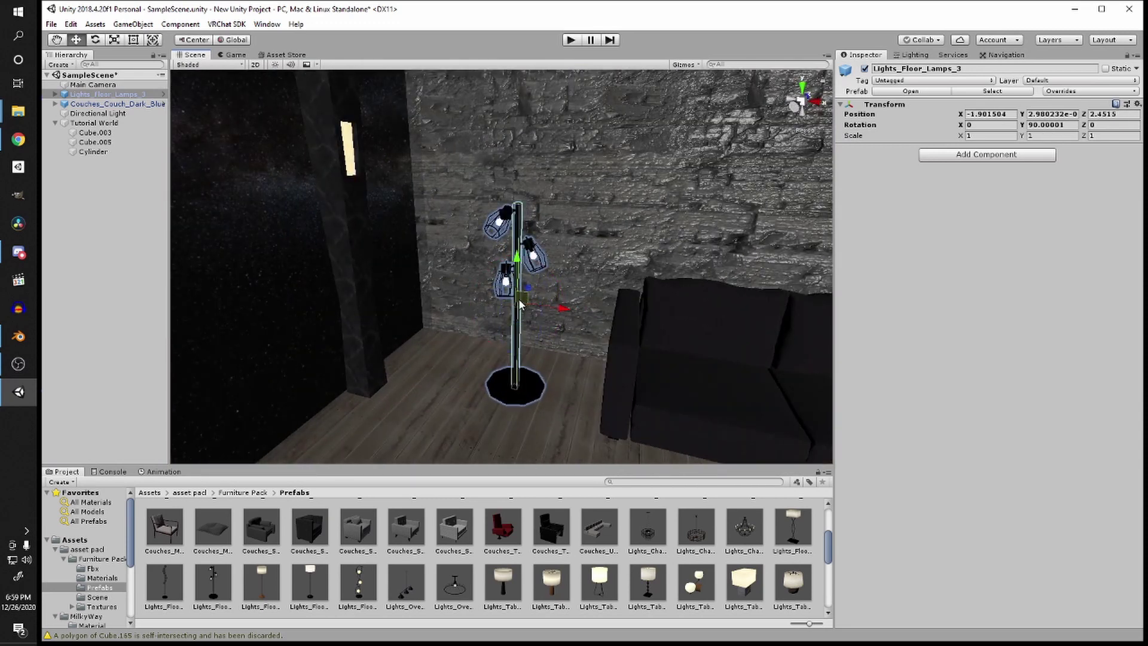
pyautogui.moveTo(518, 305); pyautogui.dragTo(479, 277)
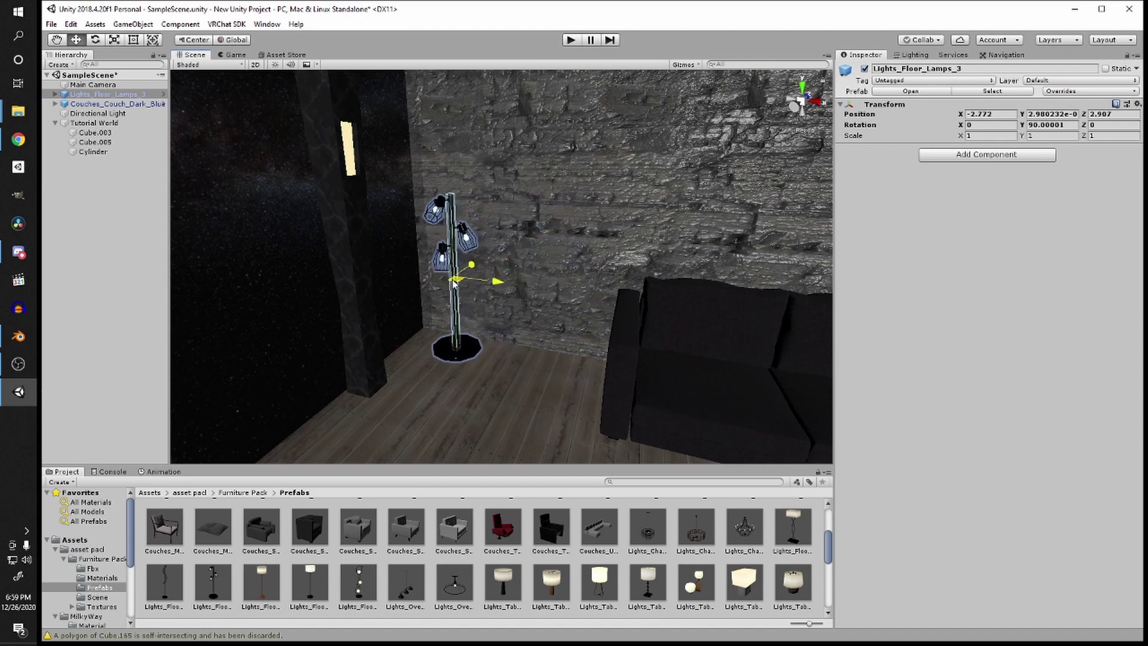
pyautogui.scroll(-5, 599, 362)
pyautogui.moveTo(618, 411); pyautogui.dragTo(626, 392, button='middle')
pyautogui.scroll(3, 353, 595)
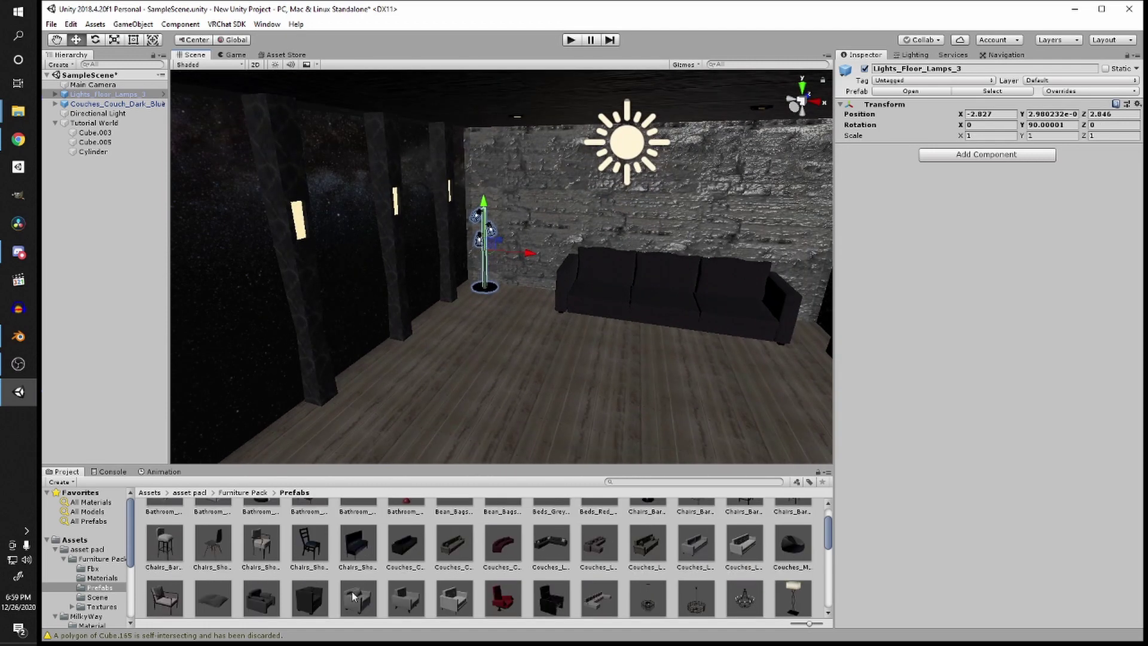
pyautogui.moveTo(460, 601); pyautogui.dragTo(460, 325)
pyautogui.press('e')
pyautogui.press('w')
pyautogui.press('Delete')
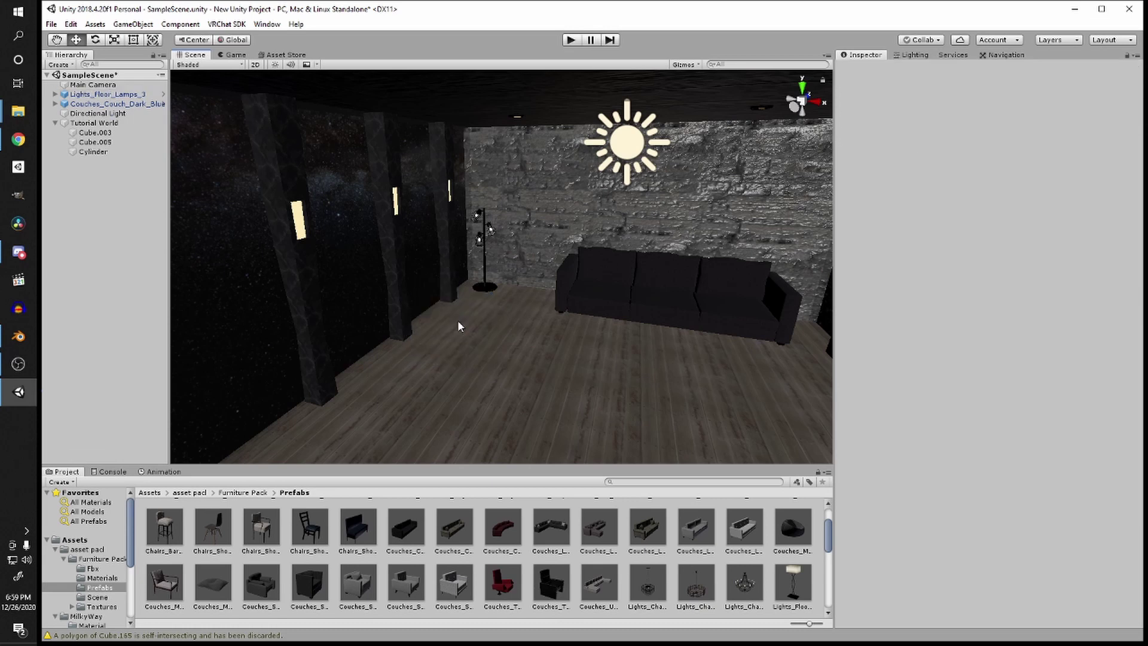
# Step: Place the Couches_Single_Sofa_Light_Comfy_Grey prefab on the plank floor near the floor lamp, rotated about 60° around Y
pyautogui.moveTo(262, 601); pyautogui.dragTo(306, 359)
pyautogui.press('r')
pyautogui.press('e')
pyautogui.press('w')
pyautogui.moveTo(455, 319); pyautogui.dragTo(476, 345)
pyautogui.press('e')
pyautogui.press('w')
pyautogui.moveTo(476, 346); pyautogui.dragTo(475, 341, button='right')
# Step: Duplicate the grey single sofa, move the copy to the opposite side of the floor and rotate it to about -30° around Y
pyautogui.hotkey('ctrl', 'd')
pyautogui.moveTo(360, 313); pyautogui.dragTo(625, 331)
pyautogui.press('e')
pyautogui.press('w')
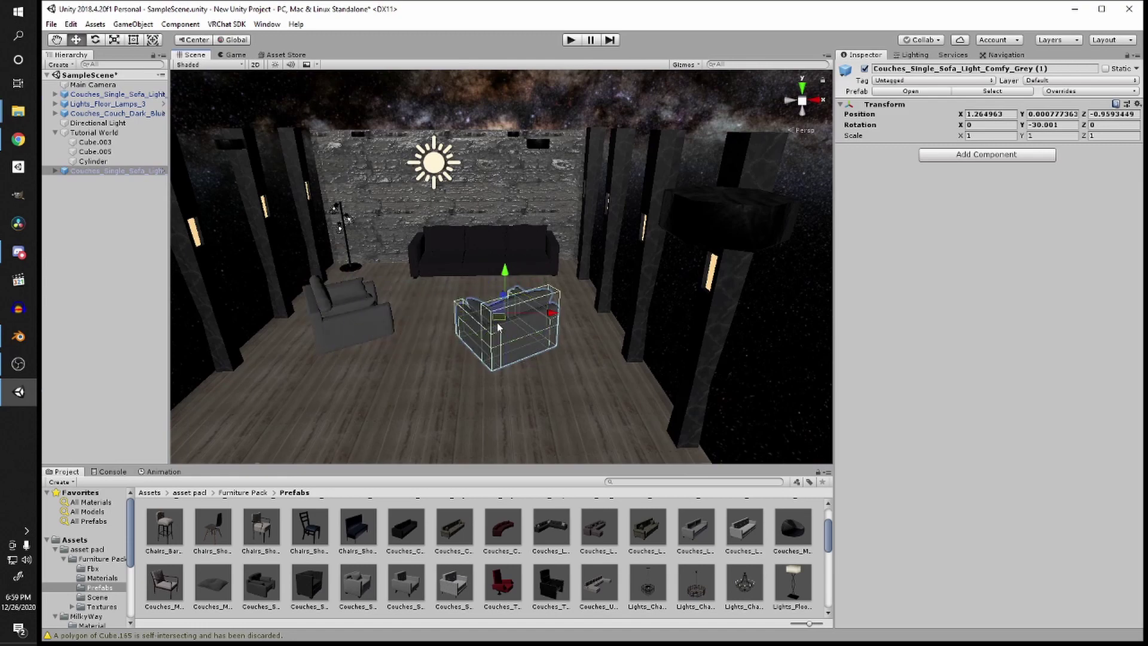
pyautogui.moveTo(497, 322); pyautogui.dragTo(523, 318)
pyautogui.moveTo(524, 318); pyautogui.dragTo(525, 336, button='middle')
# Step: Rotate the duplicate sofa to about 0° around Y and move it near the platform's front edge, at about X 1.73, Z -2.61
pyautogui.scroll(10, 525, 342)
pyautogui.moveTo(529, 339); pyautogui.dragTo(483, 310, button='right')
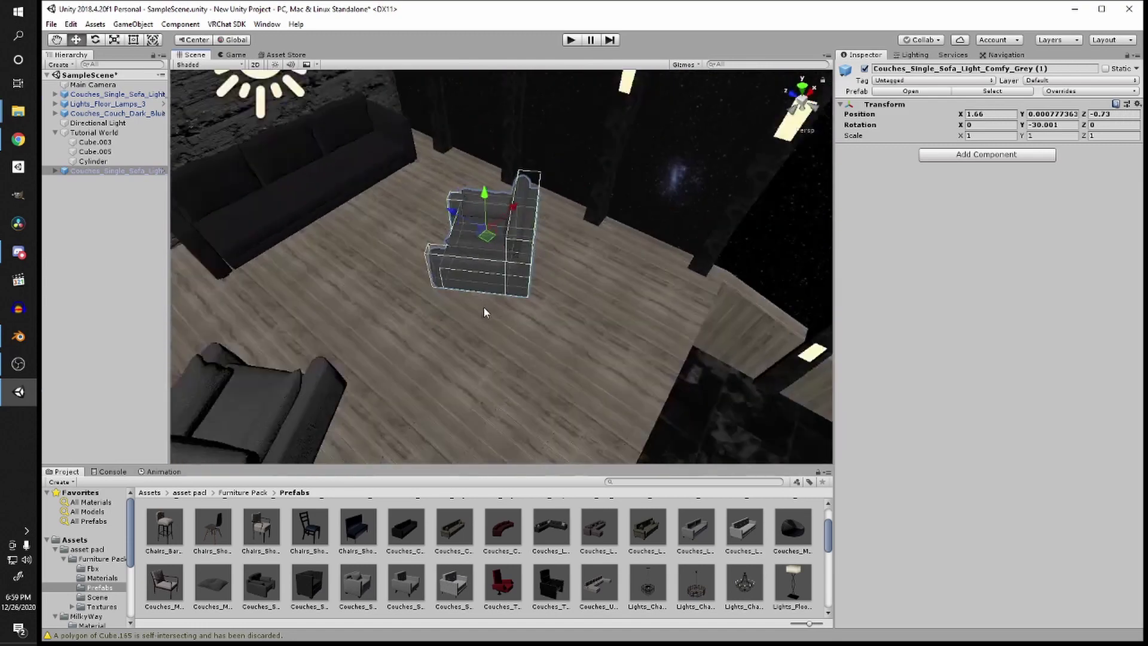
pyautogui.scroll(5, 484, 310)
pyautogui.press('e')
pyautogui.keyDown('ctrl'); pyautogui.moveTo(485, 258); pyautogui.dragTo(645, 311); pyautogui.keyUp('ctrl')
pyautogui.press('w')
pyautogui.moveTo(647, 314); pyautogui.dragTo(432, 302, button='right')
pyautogui.scroll(-10, 454, 281)
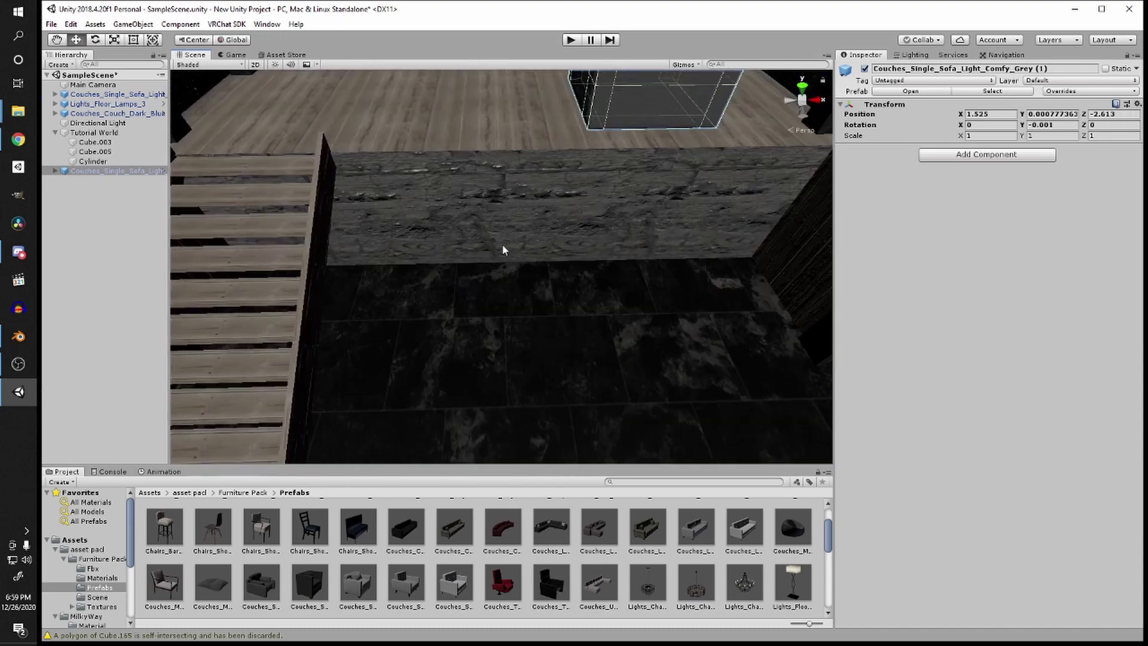
pyautogui.moveTo(645, 118); pyautogui.dragTo(668, 120)
# Step: Delete the original grey single sofa near the floor lamp, keeping the duplicate
pyautogui.moveTo(611, 150); pyautogui.dragTo(476, 158, button='right')
pyautogui.click(490, 106)
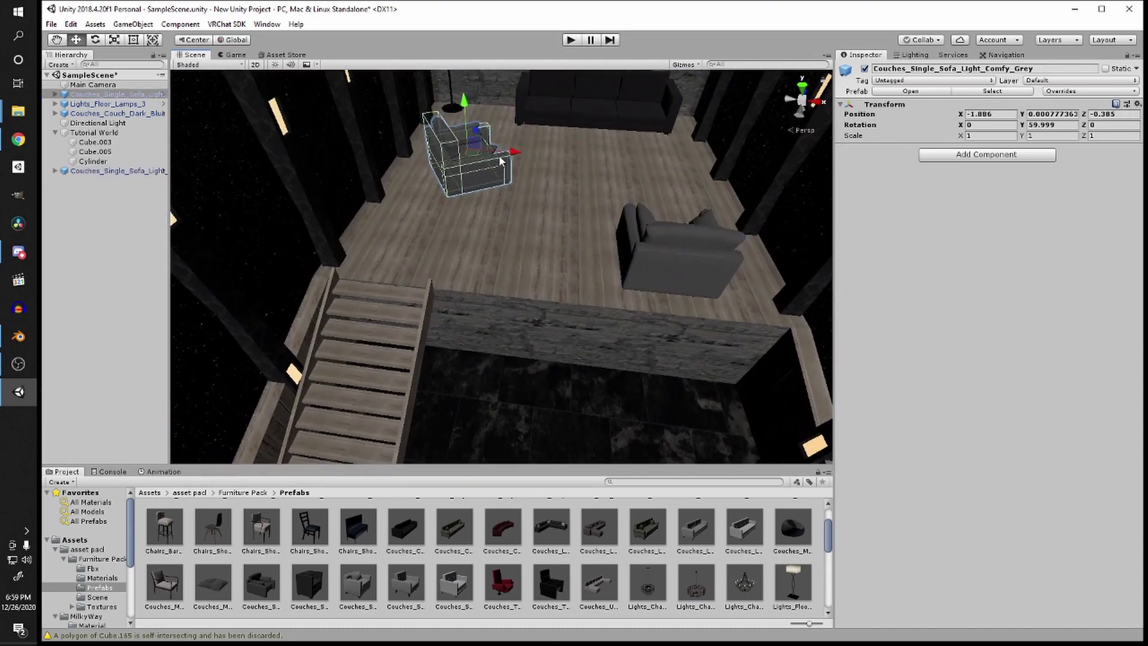
pyautogui.moveTo(476, 158); pyautogui.dragTo(596, 235)
pyautogui.press('e')
pyautogui.press('w')
pyautogui.press('Delete')
# Step: Duplicate the remaining grey single sofa and move the copy along X to about -0.68, beside it facing the couch
pyautogui.click(704, 256)
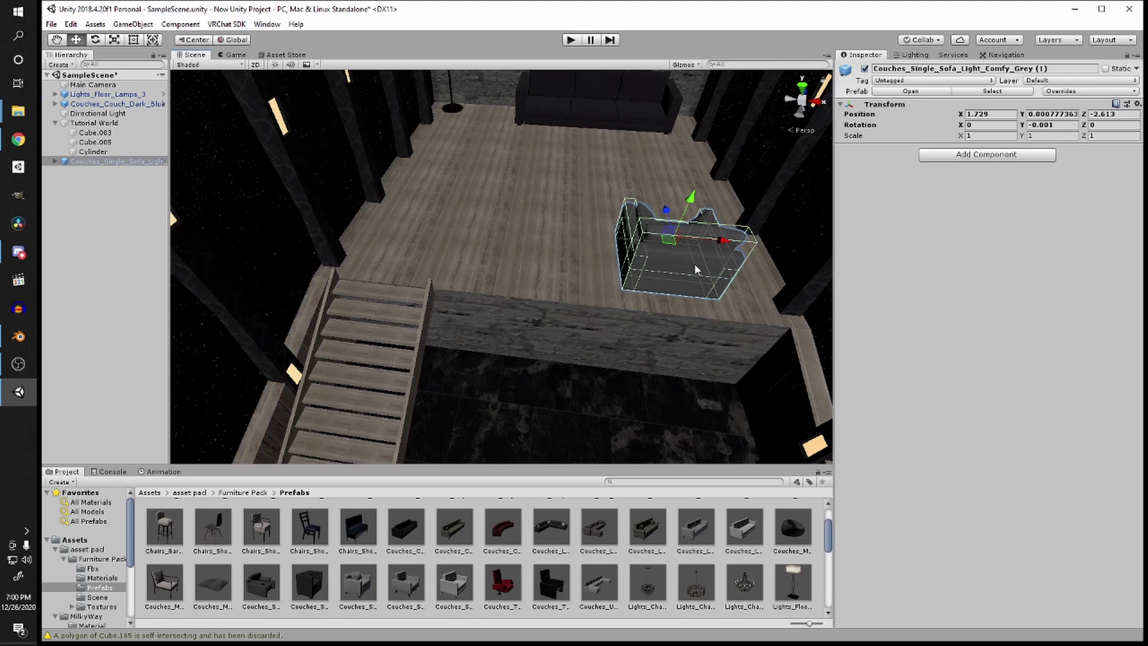
pyautogui.hotkey('ctrl', 'd')
pyautogui.moveTo(705, 239); pyautogui.dragTo(555, 249)
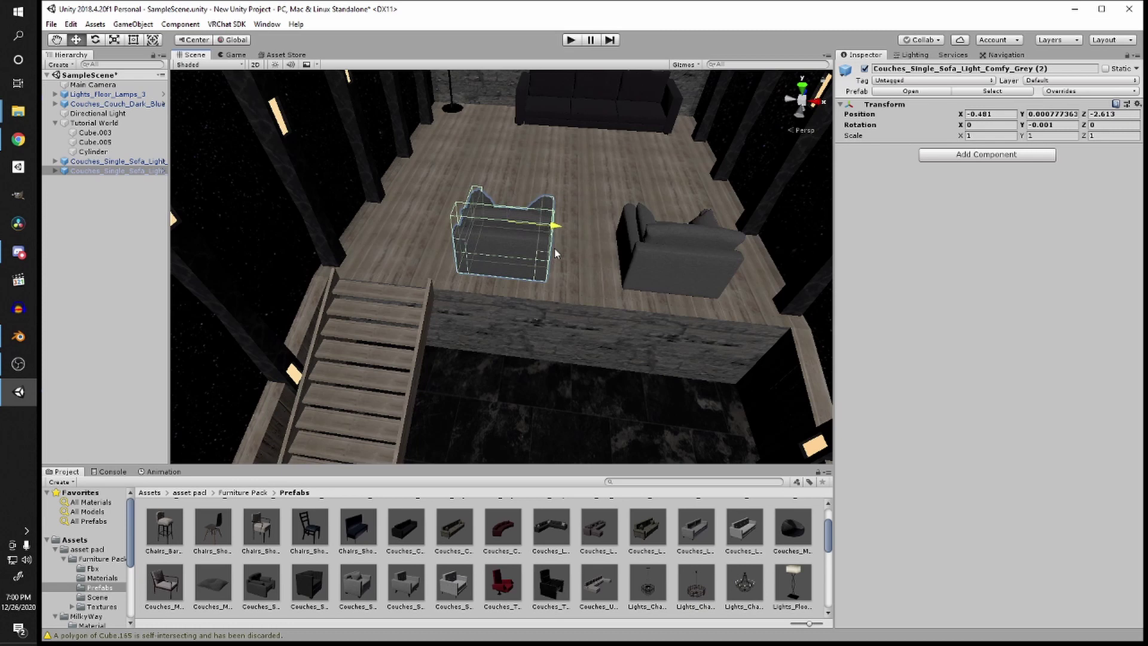
pyautogui.moveTo(554, 249); pyautogui.dragTo(554, 249)
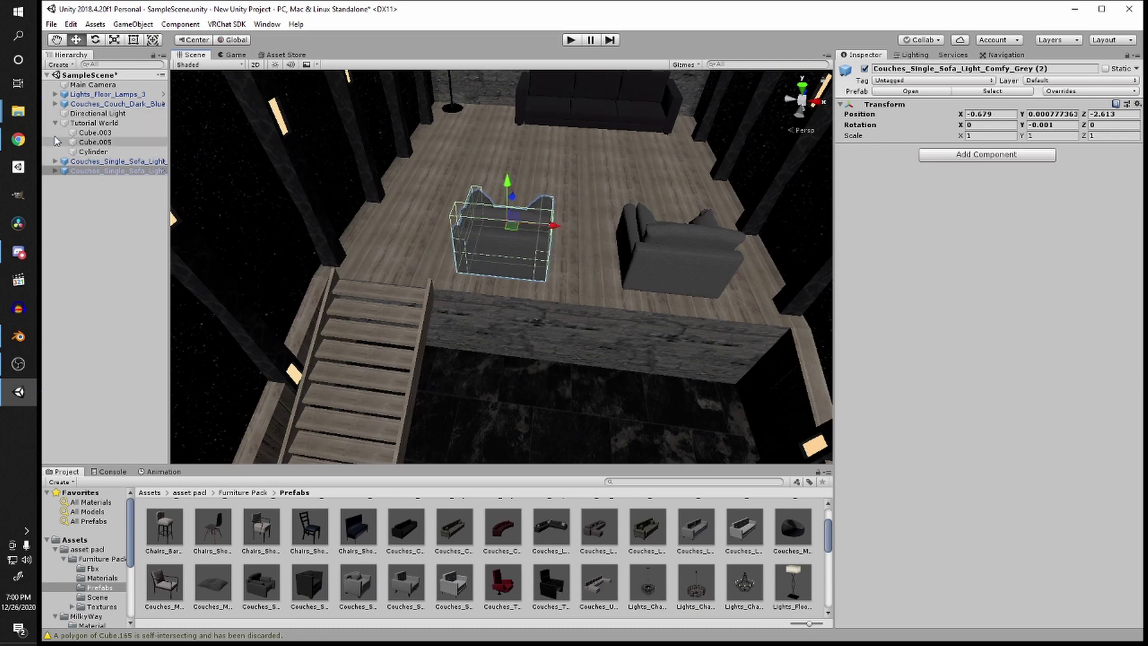
# Step: Create an empty object in the scene and name it "Furniture"
pyautogui.click(59, 65)
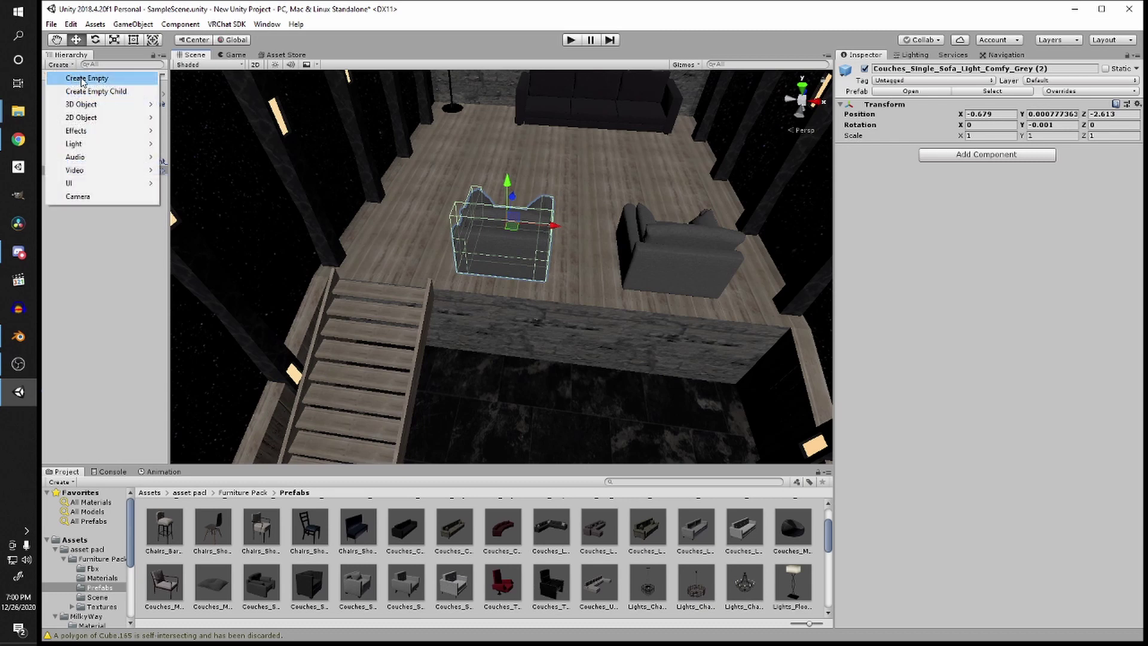
pyautogui.click(83, 78)
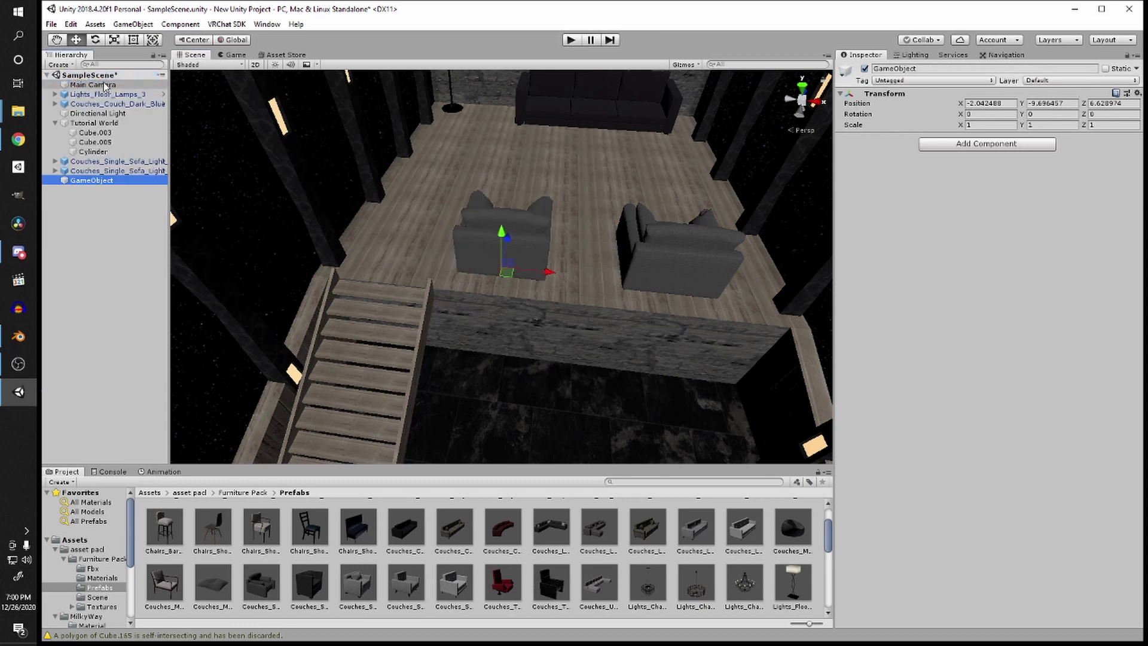
pyautogui.press('F2')
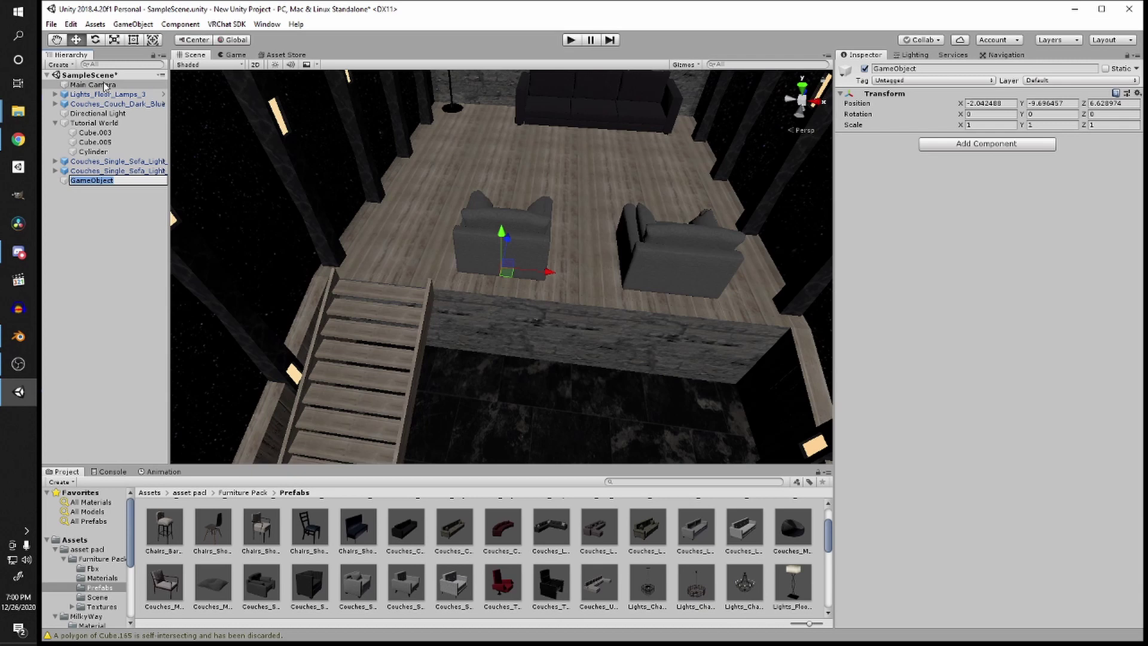
pyautogui.write('Furniture')
pyautogui.press('Return')
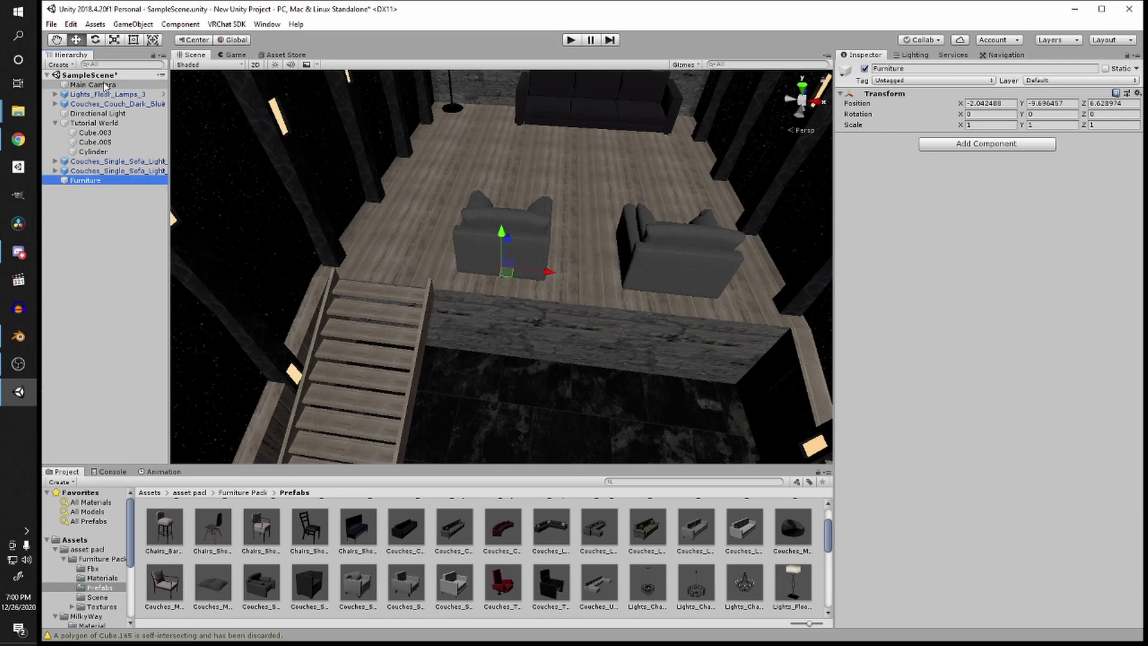
# Step: Group the floor lamp, the dark blue couch and both grey single sofas under the Furniture object
pyautogui.click(124, 95)
pyautogui.keyDown('ctrl'); pyautogui.click(113, 105); pyautogui.keyUp('ctrl')
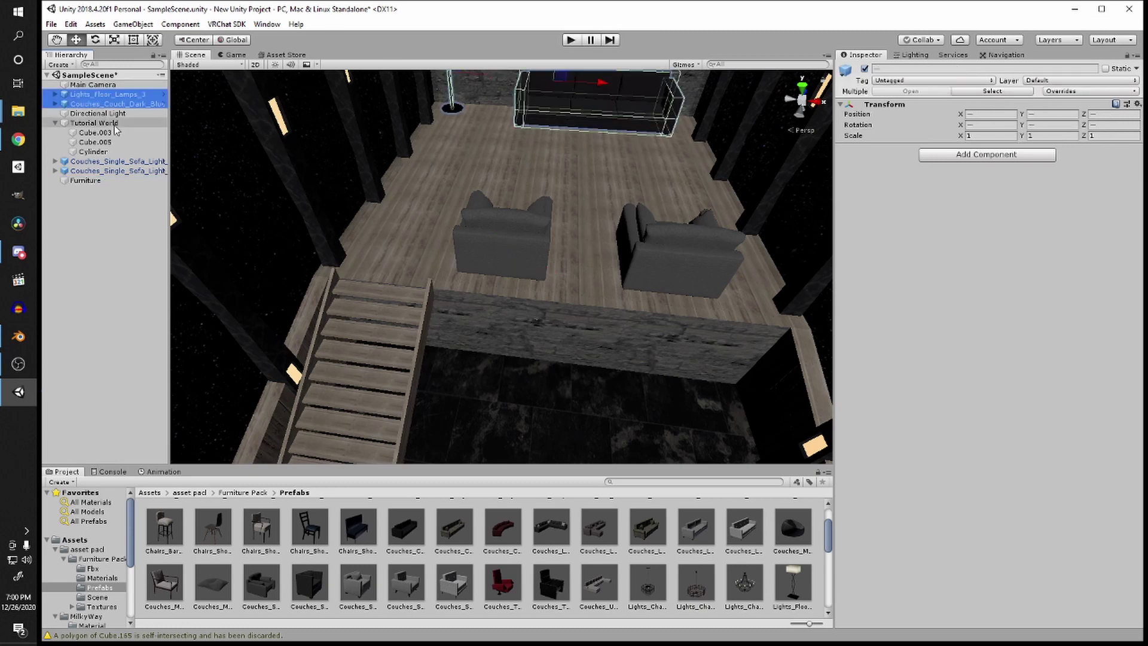
pyautogui.keyDown('ctrl'); pyautogui.click(113, 161); pyautogui.keyUp('ctrl')
pyautogui.keyDown('ctrl'); pyautogui.click(103, 170); pyautogui.keyUp('ctrl')
pyautogui.moveTo(104, 169); pyautogui.dragTo(87, 181)
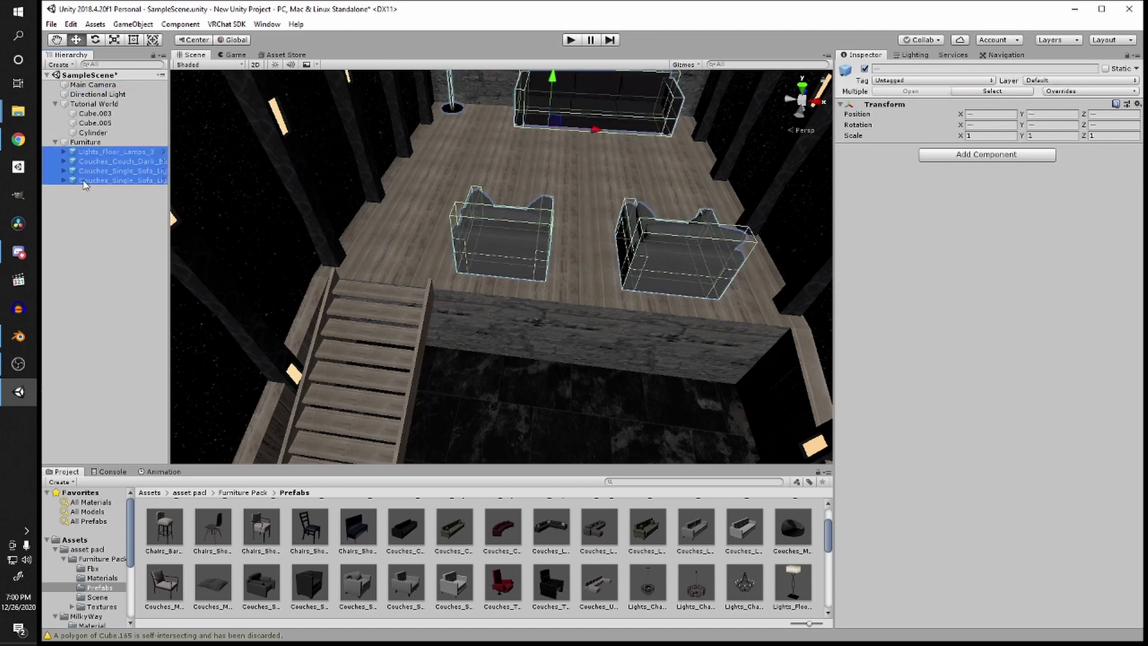
pyautogui.click(86, 188)
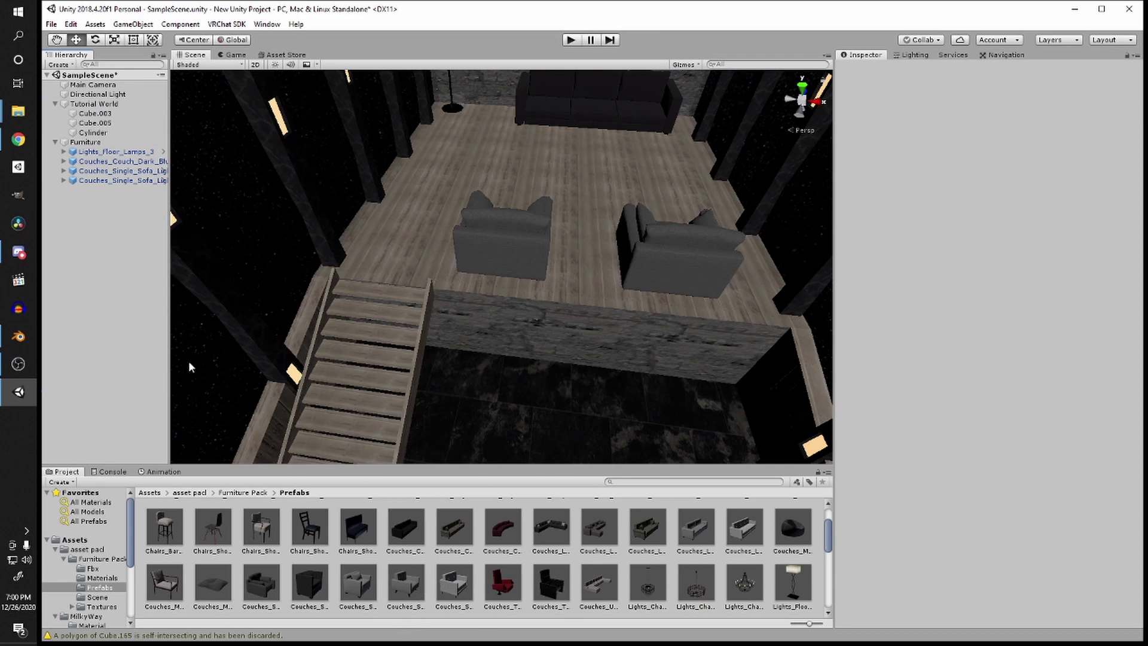
pyautogui.moveTo(537, 239); pyautogui.dragTo(477, 177, button='right')
pyautogui.click(377, 372)
pyautogui.moveTo(377, 372); pyautogui.dragTo(483, 320, button='right')
pyautogui.moveTo(483, 320)
pyautogui.mouseDown(button='middle')
pyautogui.moveTo(485, 310)
pyautogui.moveTo(464, 322)
pyautogui.mouseUp(button='middle')
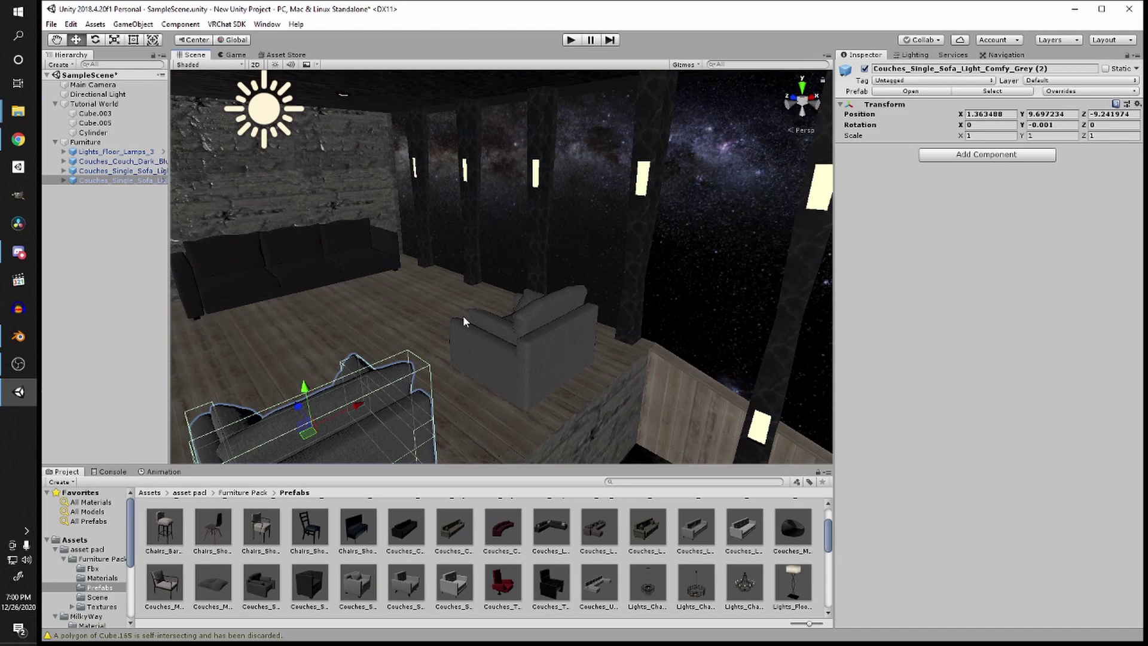
pyautogui.moveTo(463, 314); pyautogui.dragTo(471, 346, button='right')
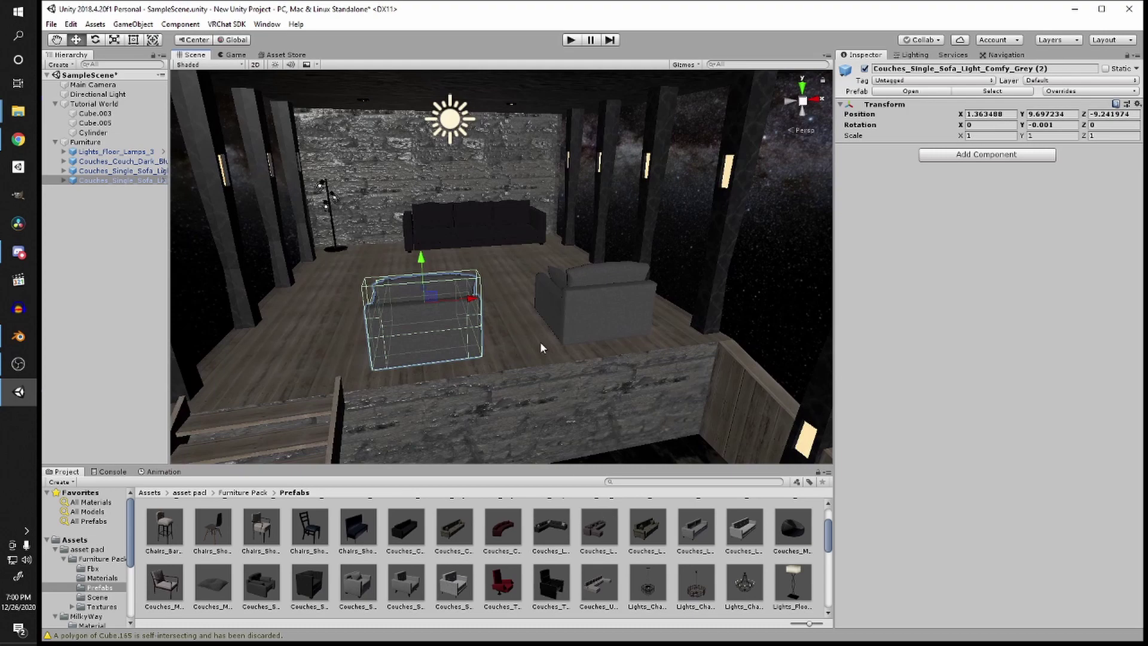
pyautogui.moveTo(540, 342)
pyautogui.mouseDown(button='right')
pyautogui.moveTo(594, 326)
pyautogui.moveTo(583, 310)
pyautogui.moveTo(544, 332)
pyautogui.mouseUp(button='right')
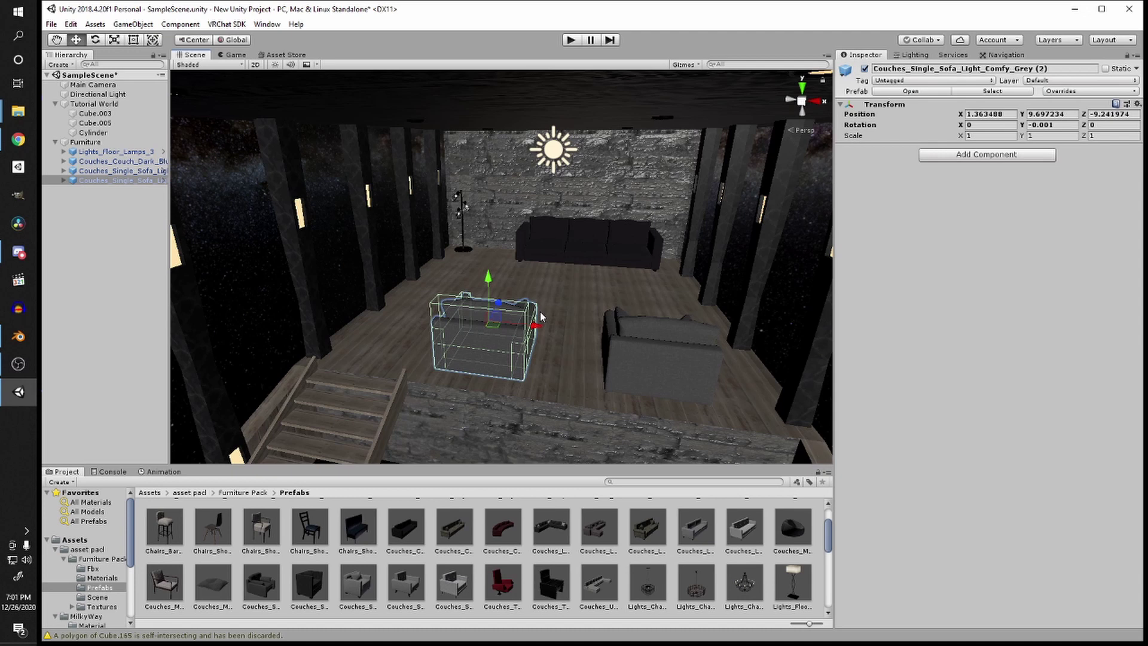
# Step: Place the Plants_Pots_1 prefab between the floor lamp and the dark couch, rotated about -45° on Y
pyautogui.scroll(3, 501, 303)
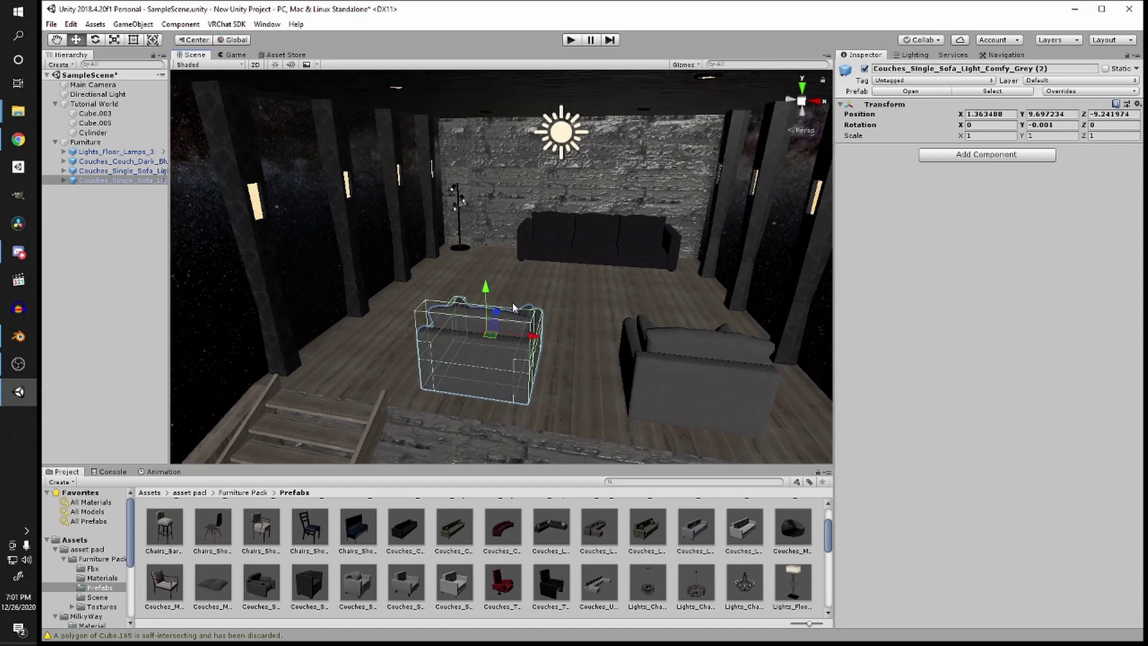
pyautogui.moveTo(515, 308); pyautogui.dragTo(480, 346, button='middle')
pyautogui.scroll(2, 464, 303)
pyautogui.scroll(2, 492, 334)
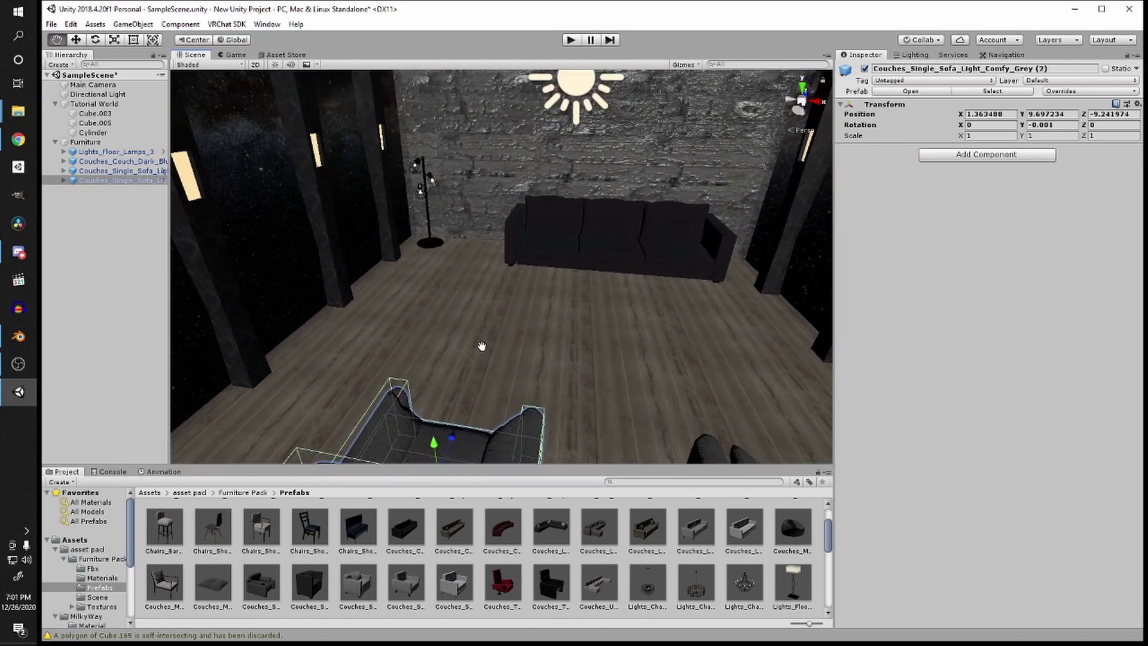
pyautogui.scroll(3, 480, 312)
pyautogui.moveTo(480, 311); pyautogui.dragTo(312, 301, button='right')
pyautogui.scroll(-5, 505, 560)
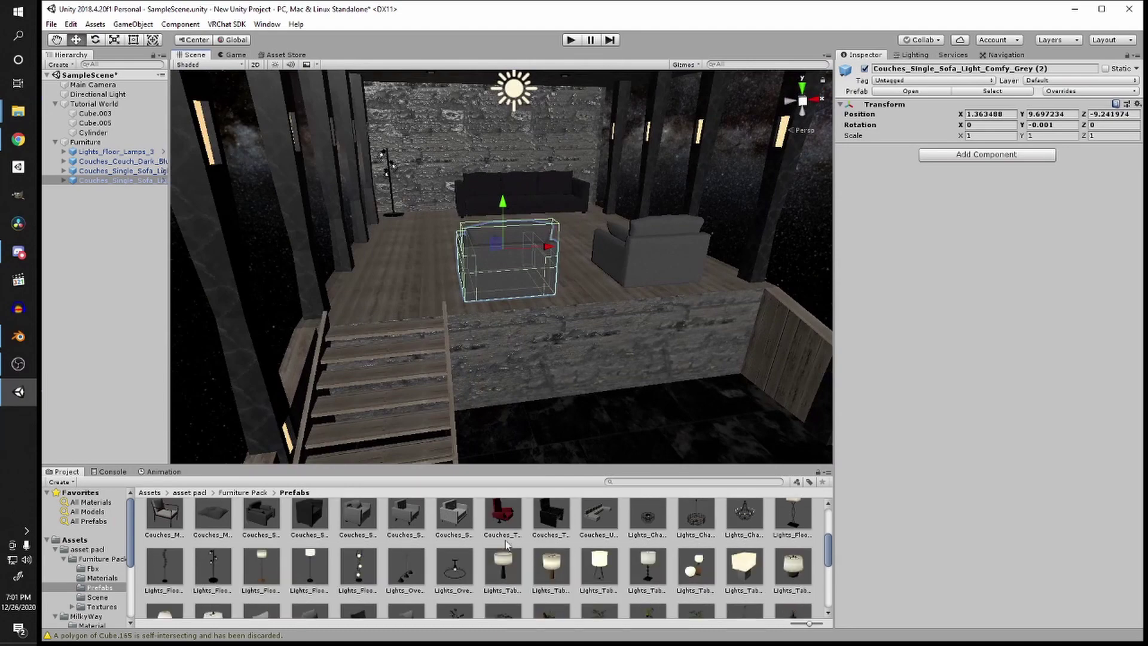
pyautogui.scroll(4, 513, 333)
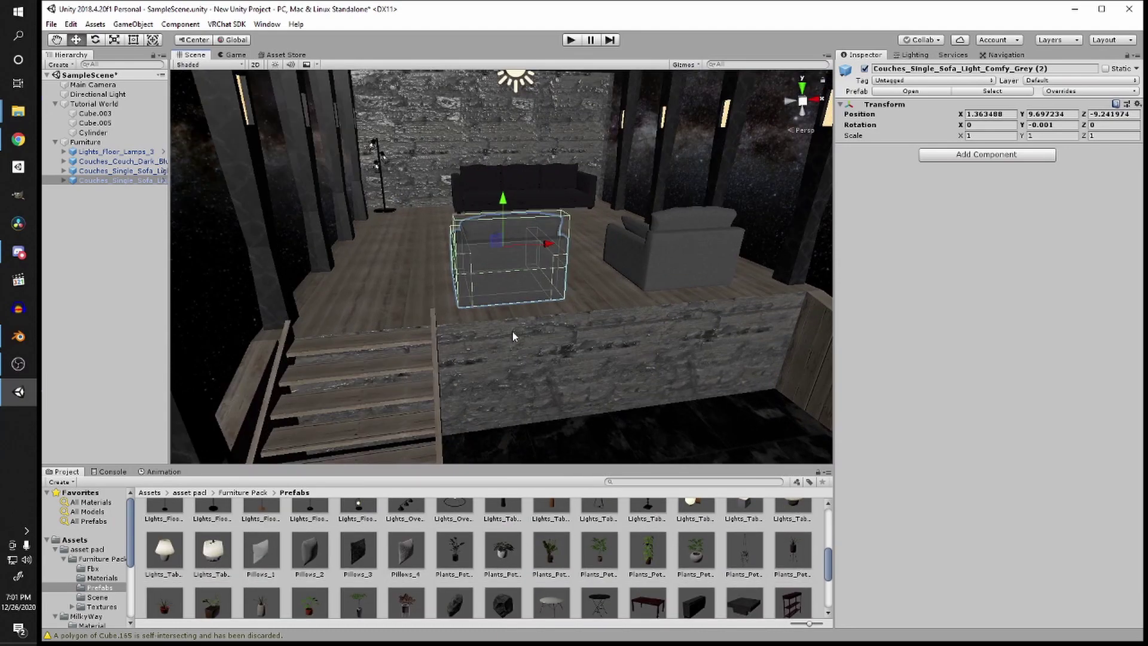
pyautogui.moveTo(513, 333); pyautogui.dragTo(397, 358, button='right')
pyautogui.scroll(3, 554, 330)
pyautogui.scroll(3, 398, 358)
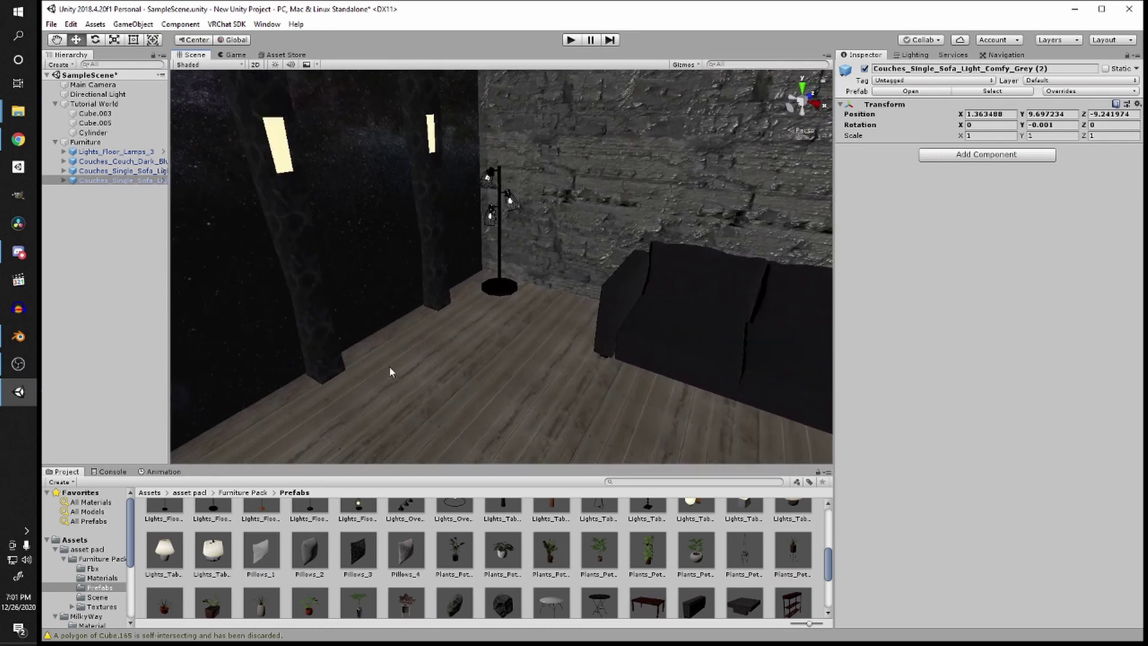
pyautogui.moveTo(460, 549); pyautogui.dragTo(574, 331)
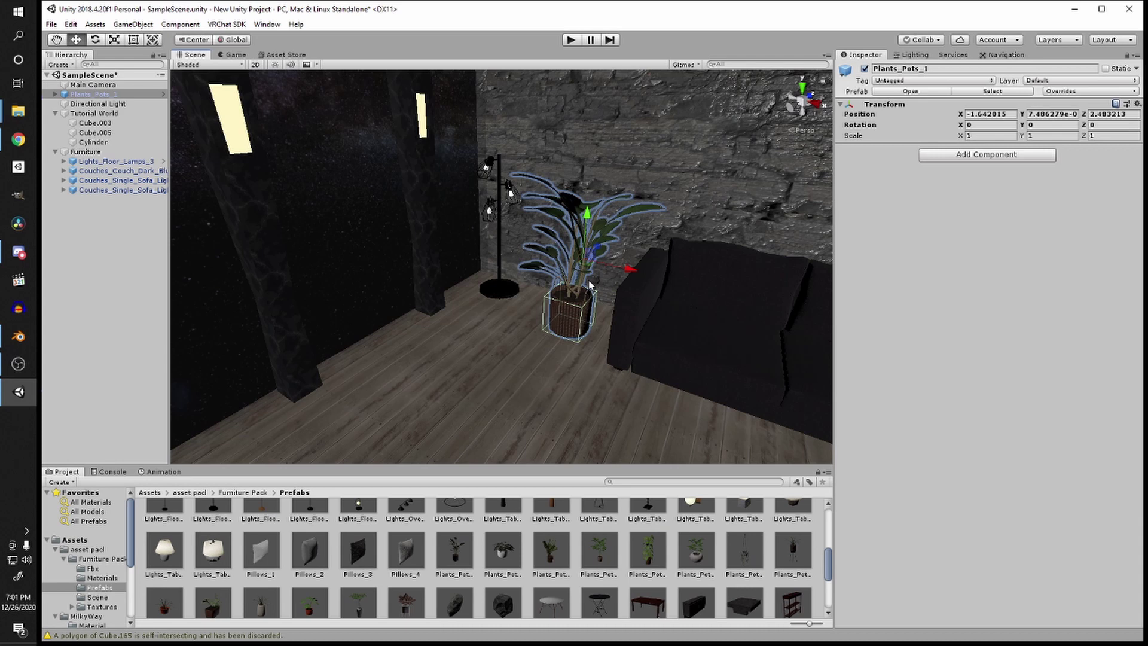
pyautogui.press('e')
pyautogui.moveTo(588, 280); pyautogui.dragTo(663, 279)
# Step: Place the Plants_Pots_2 prefab between the two grey sofas and the Tables_Other_Tables_2 prefab in the middle of the seating area
pyautogui.scroll(-1, 536, 543)
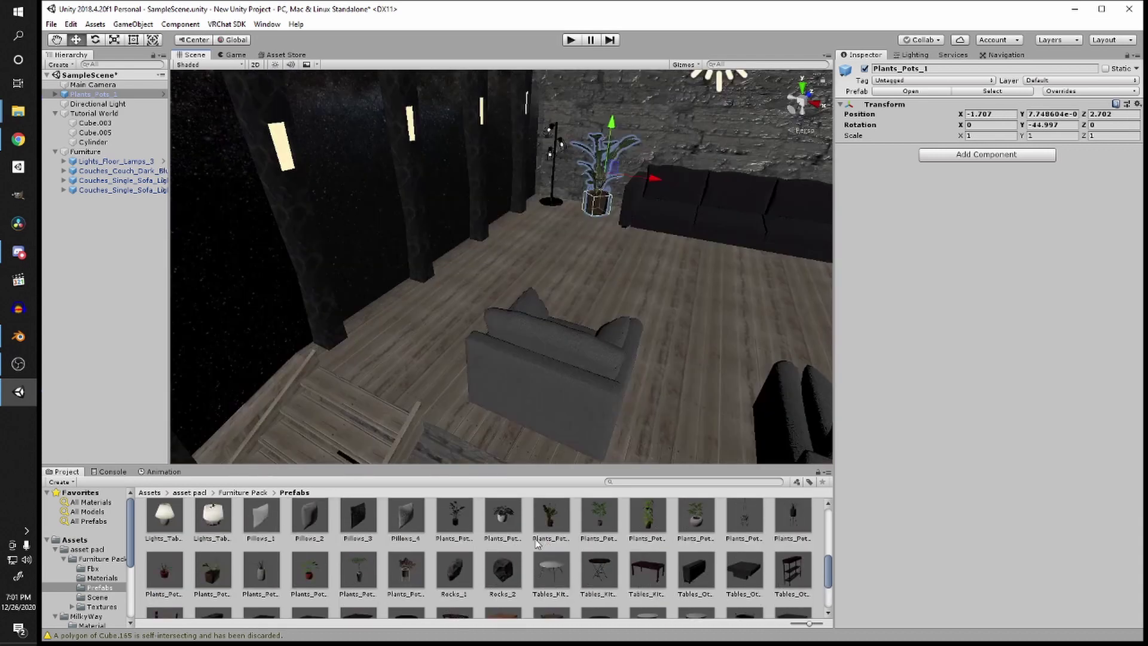
pyautogui.moveTo(502, 515); pyautogui.dragTo(694, 398)
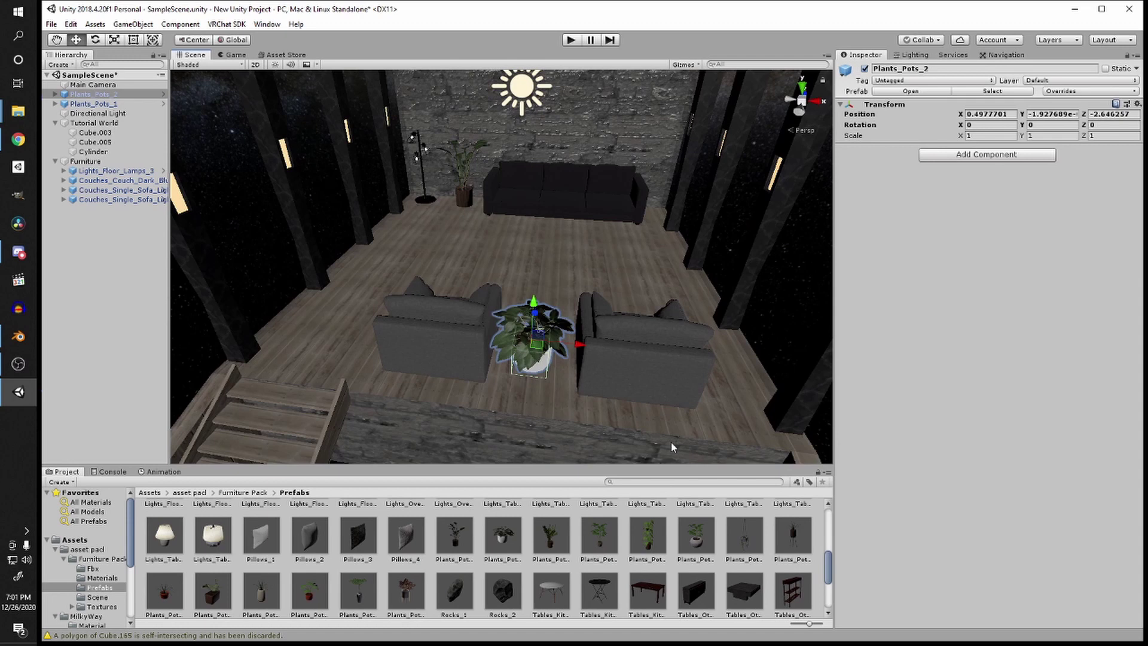
pyautogui.click(746, 595)
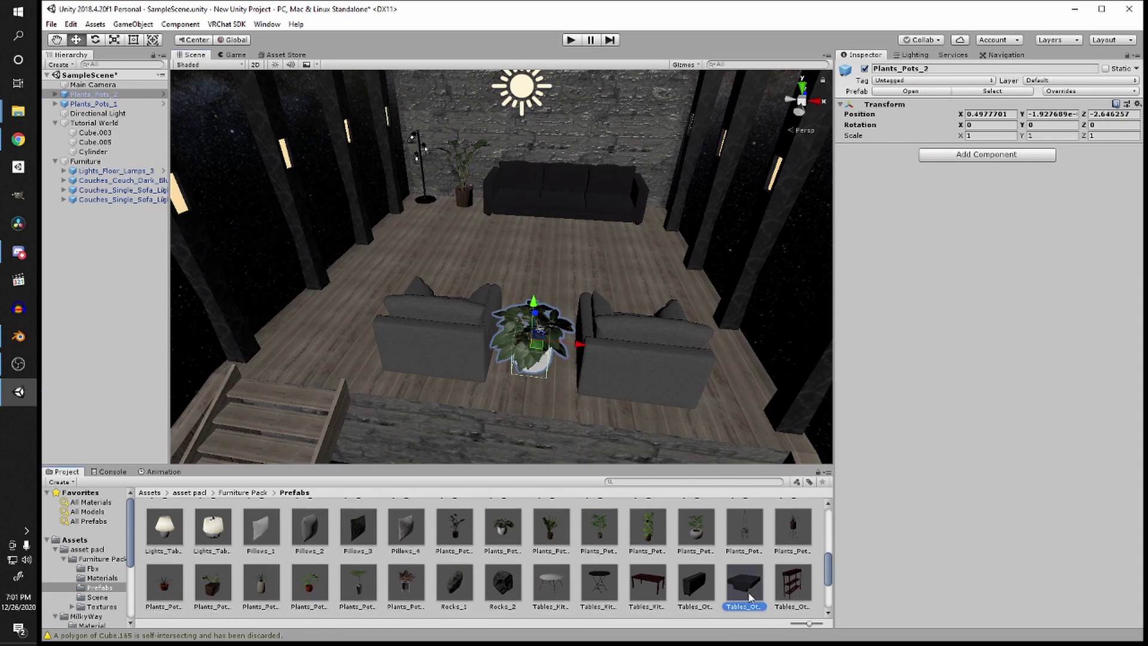
pyautogui.moveTo(747, 595); pyautogui.dragTo(572, 270)
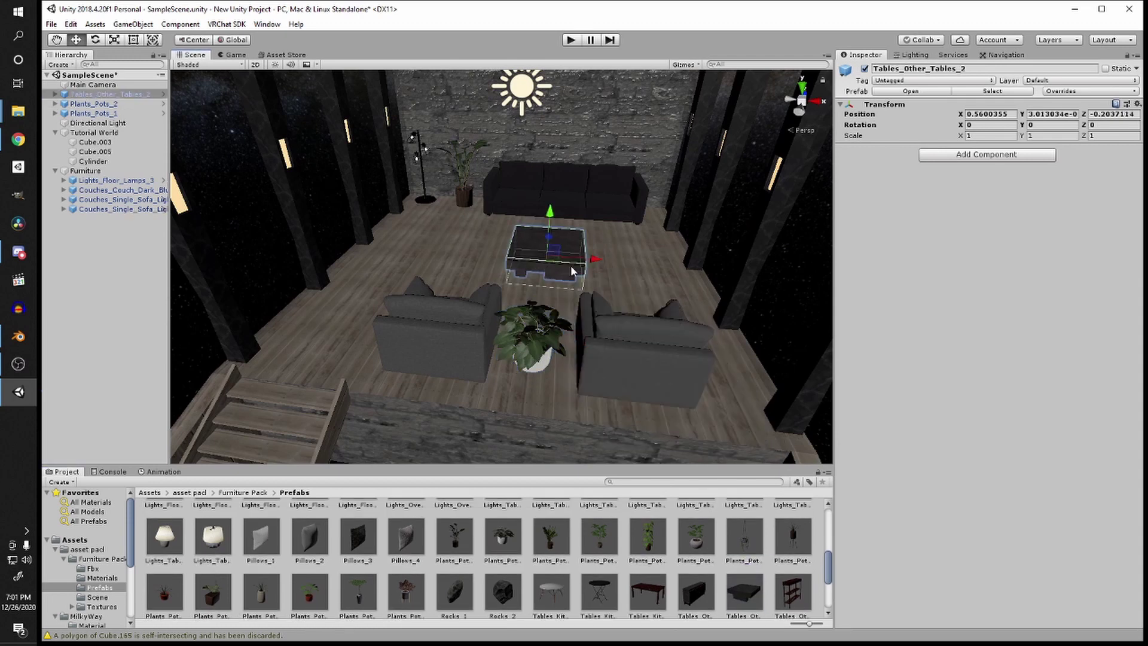
# Step: Place the Tables_Side_Tables_4 prefab beside the end of the dark couch farthest from the floor lamp
pyautogui.scroll(5, 571, 264)
pyautogui.scroll(-2, 556, 590)
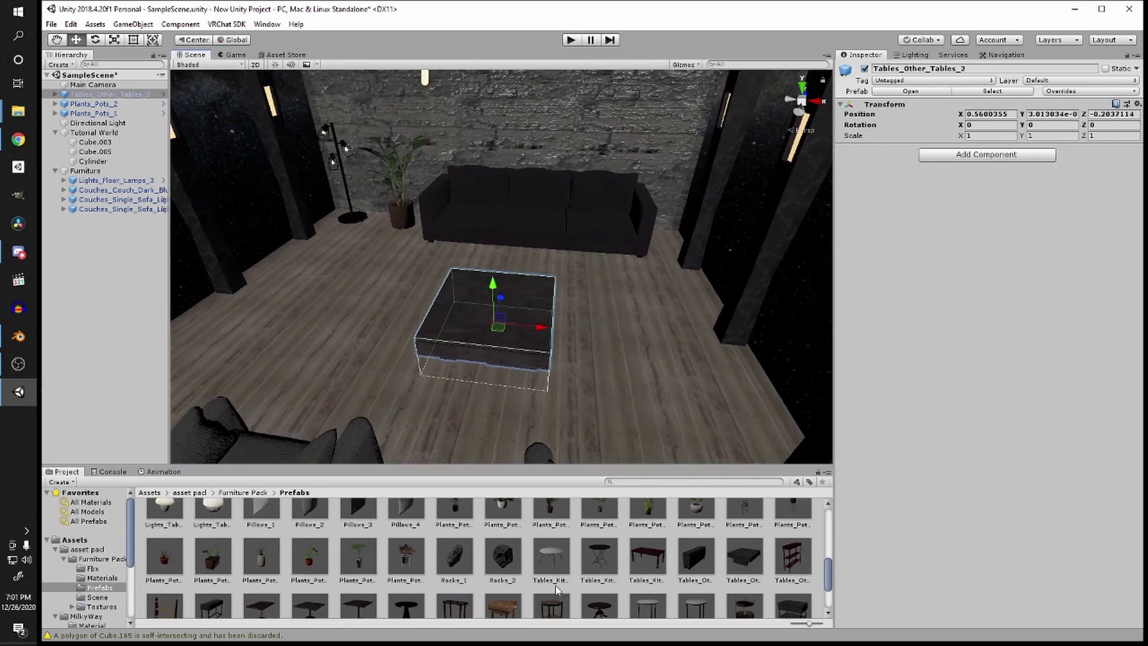
pyautogui.scroll(-1, 556, 590)
pyautogui.moveTo(551, 602); pyautogui.dragTo(661, 281)
pyautogui.scroll(-3, 480, 256)
# Step: Place the Tables_Side_Tables_6 and Tables_Side_Tables_7 prefabs next to each other by the pillars on the floor lamp's side of the room
pyautogui.moveTo(480, 256); pyautogui.dragTo(377, 281, button='right')
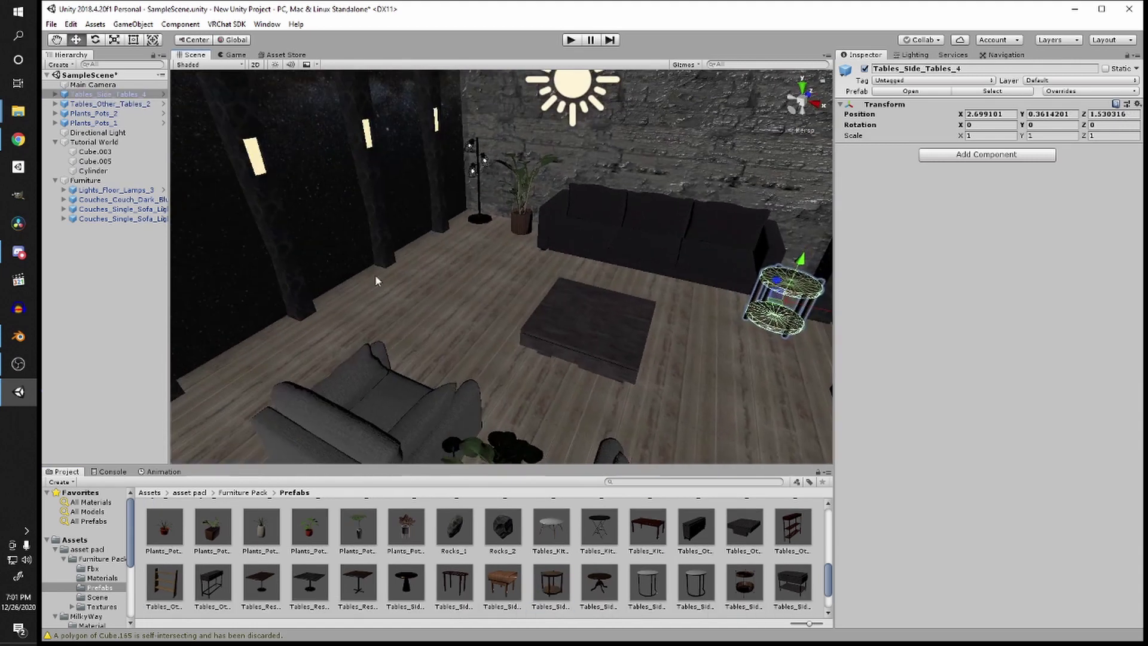
pyautogui.moveTo(647, 584); pyautogui.dragTo(409, 262)
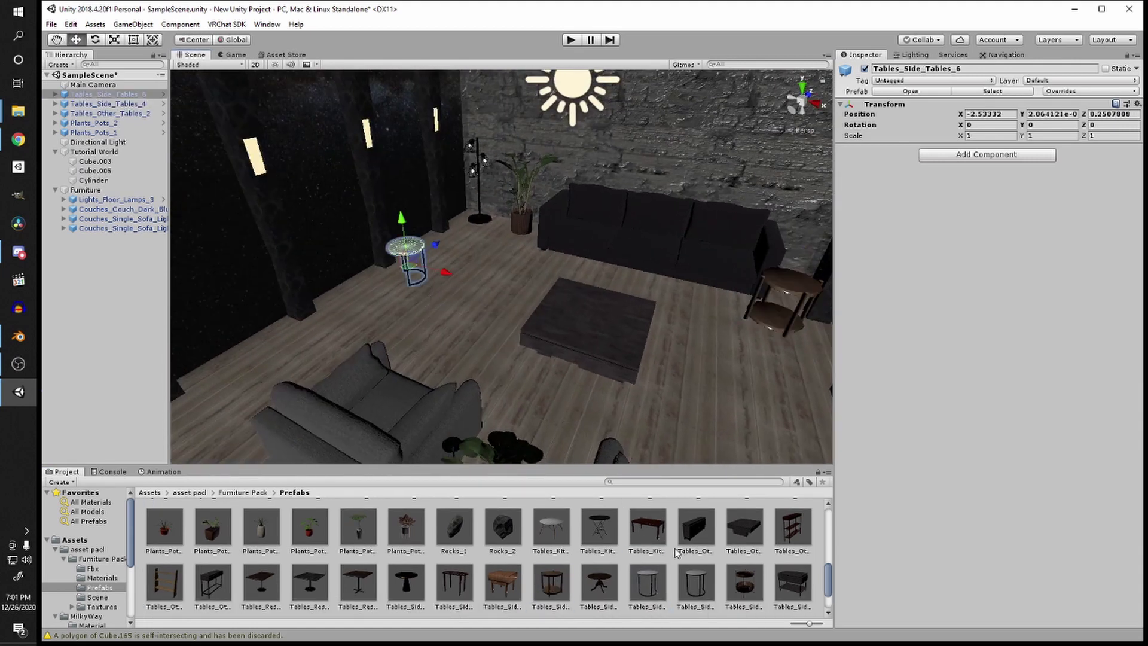
pyautogui.moveTo(695, 583); pyautogui.dragTo(407, 251)
pyautogui.press('f')
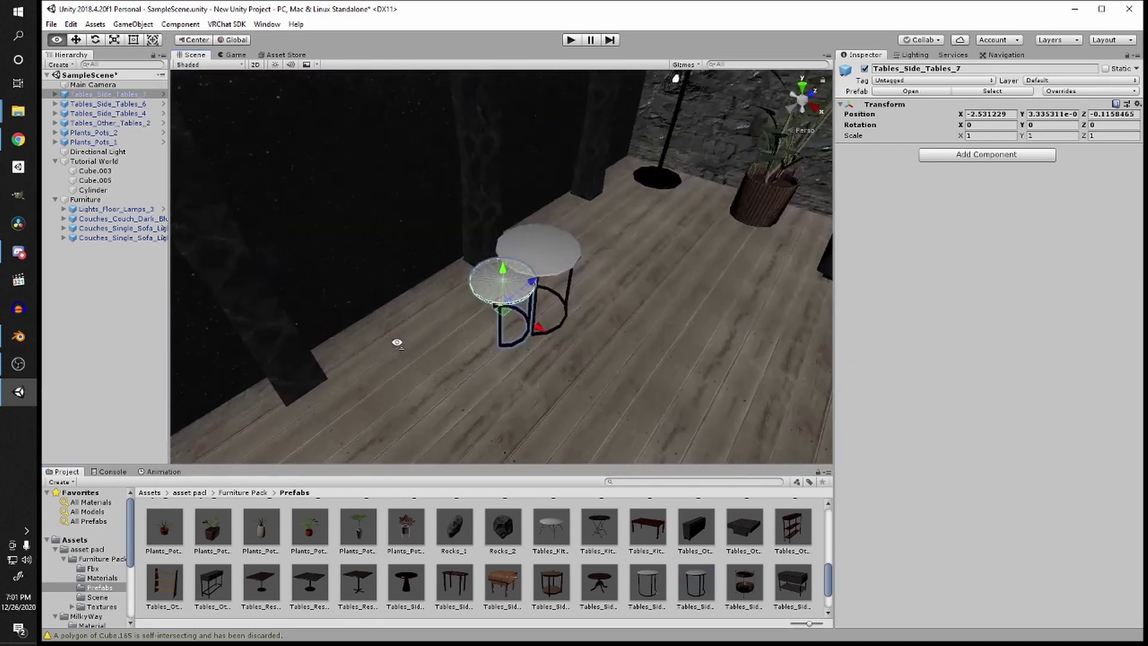
pyautogui.moveTo(469, 303); pyautogui.dragTo(580, 341, button='right')
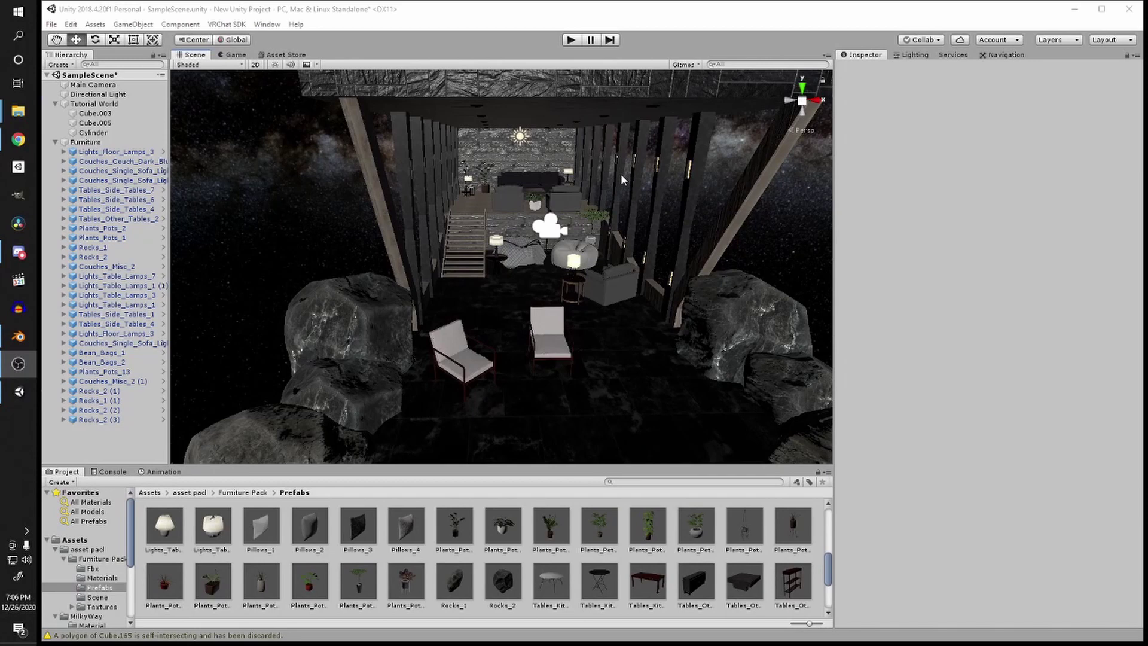
# Step: Examine the furnished building from outside and up close, including the lounge area near the stairs and the rocks at the entrance
pyautogui.scroll(-3, 621, 173)
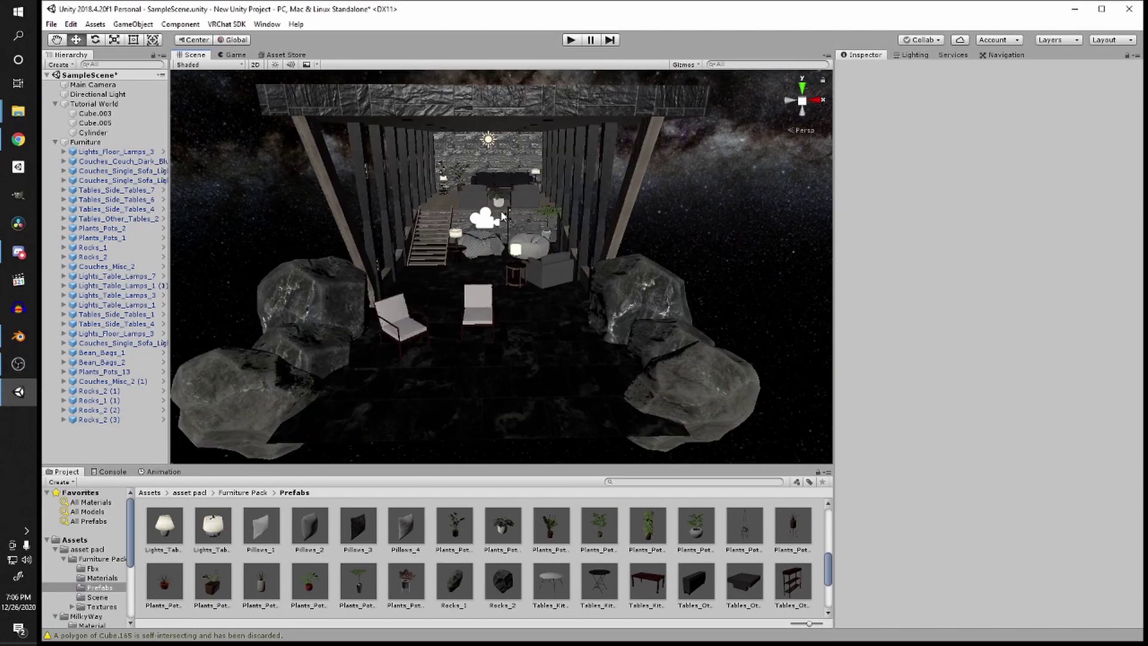
pyautogui.scroll(5, 328, 509)
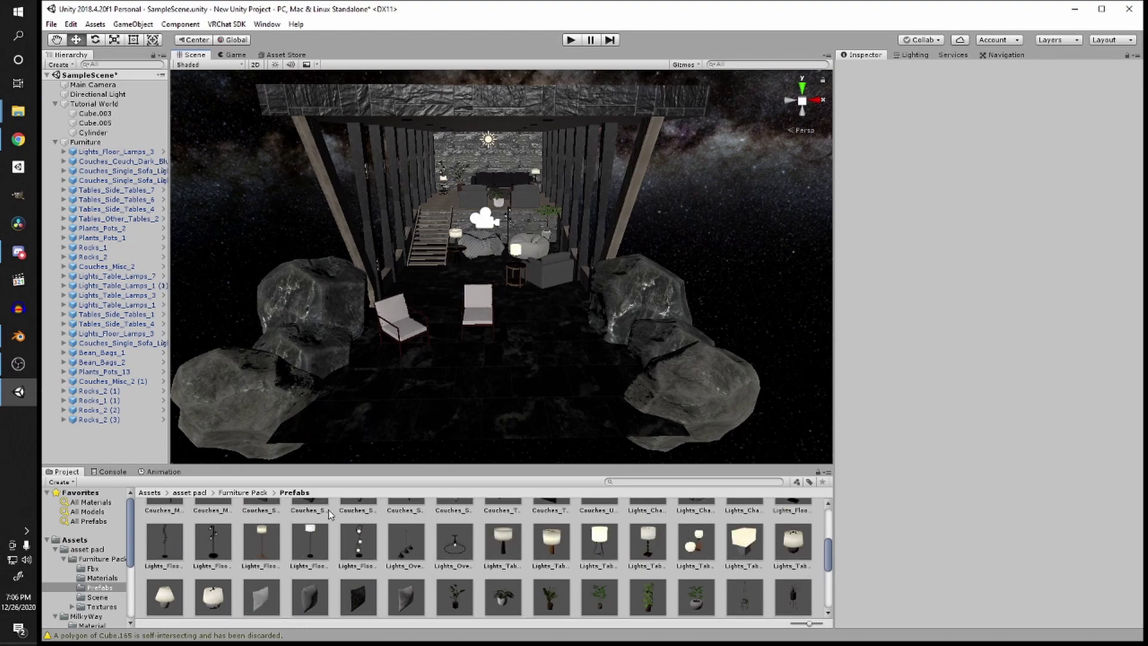
pyautogui.moveTo(499, 254); pyautogui.dragTo(579, 241, button='right')
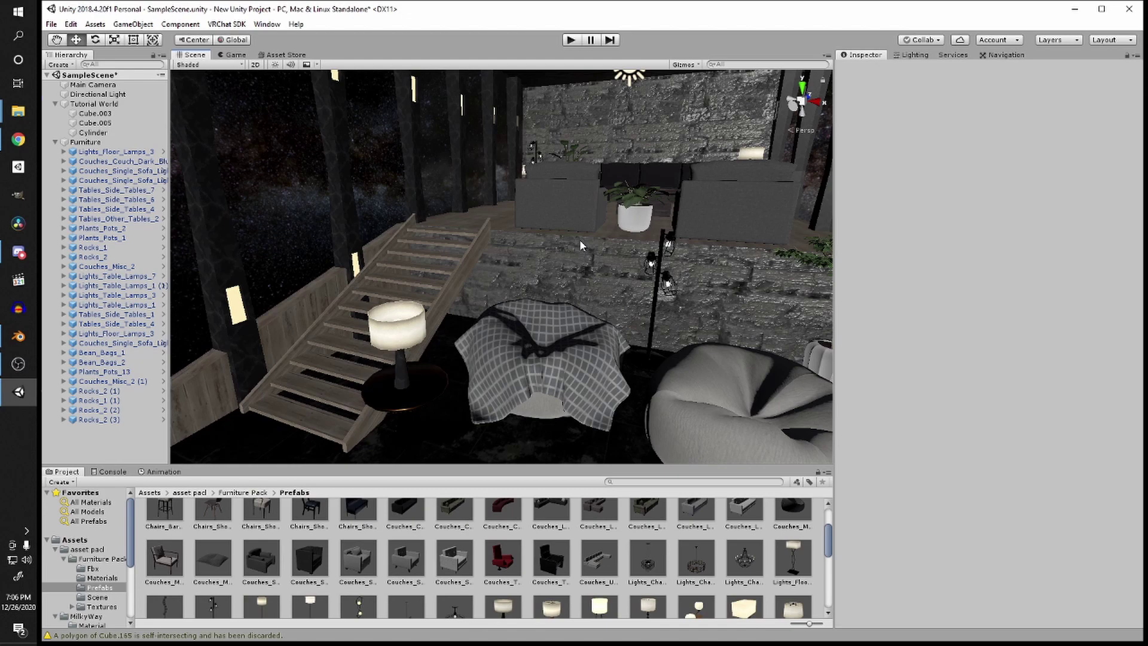
pyautogui.scroll(-10, 580, 239)
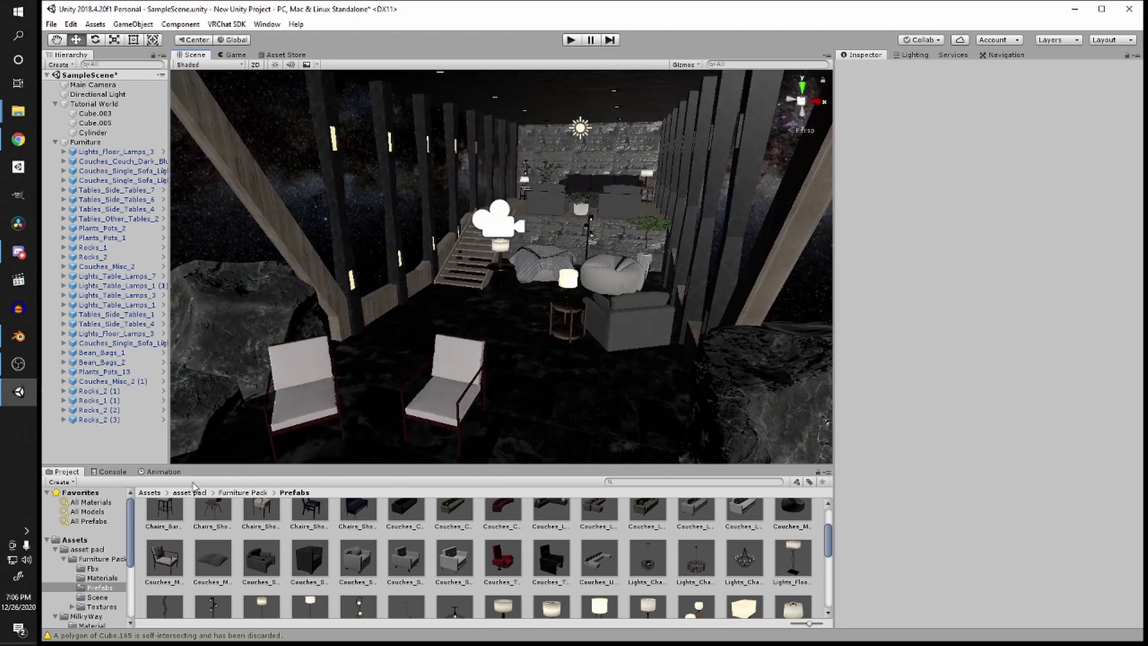
pyautogui.scroll(-5, 449, 432)
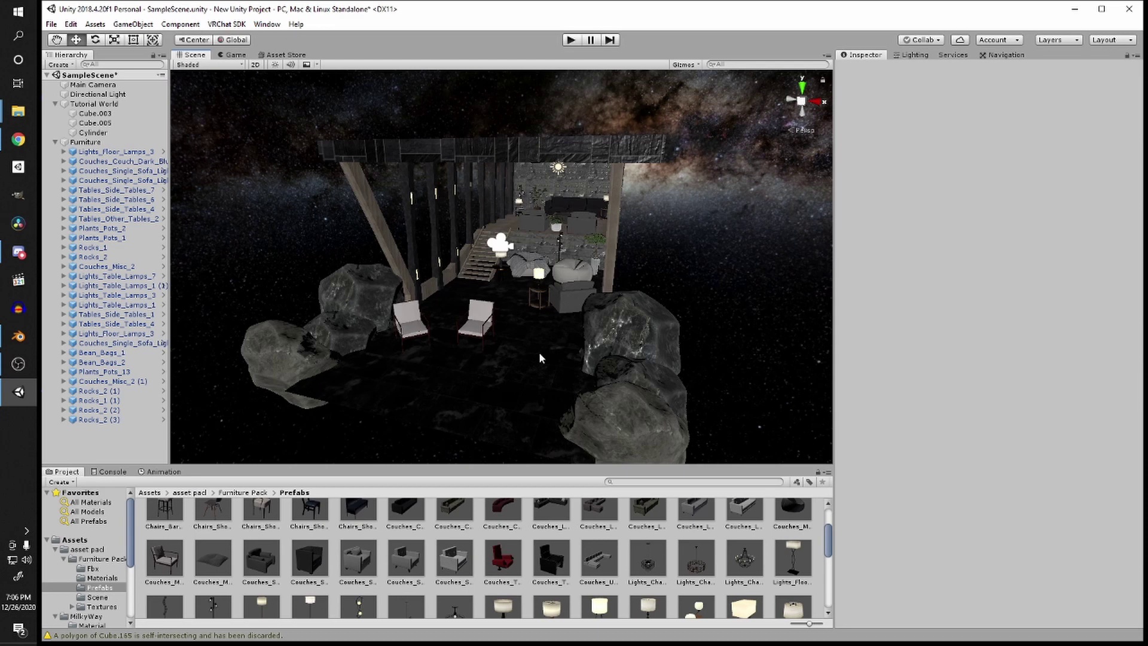
pyautogui.scroll(3, 540, 351)
pyautogui.scroll(1, 400, 524)
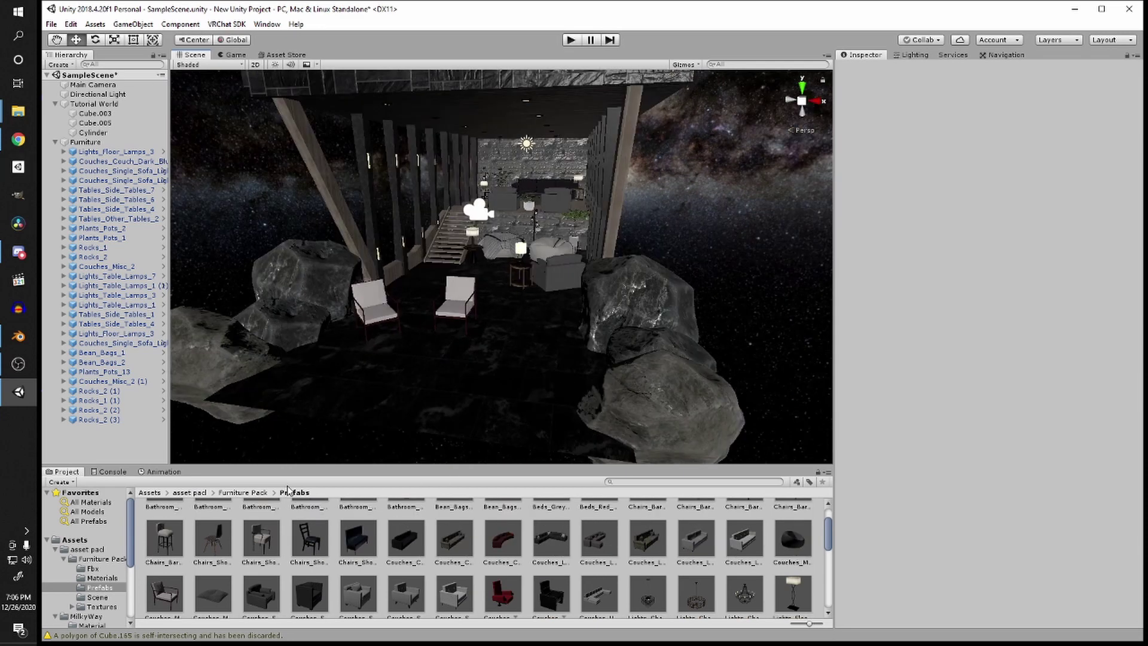
# Step: Open the Furniture Pack's Fbx folder and select all the models in it
pyautogui.click(241, 496)
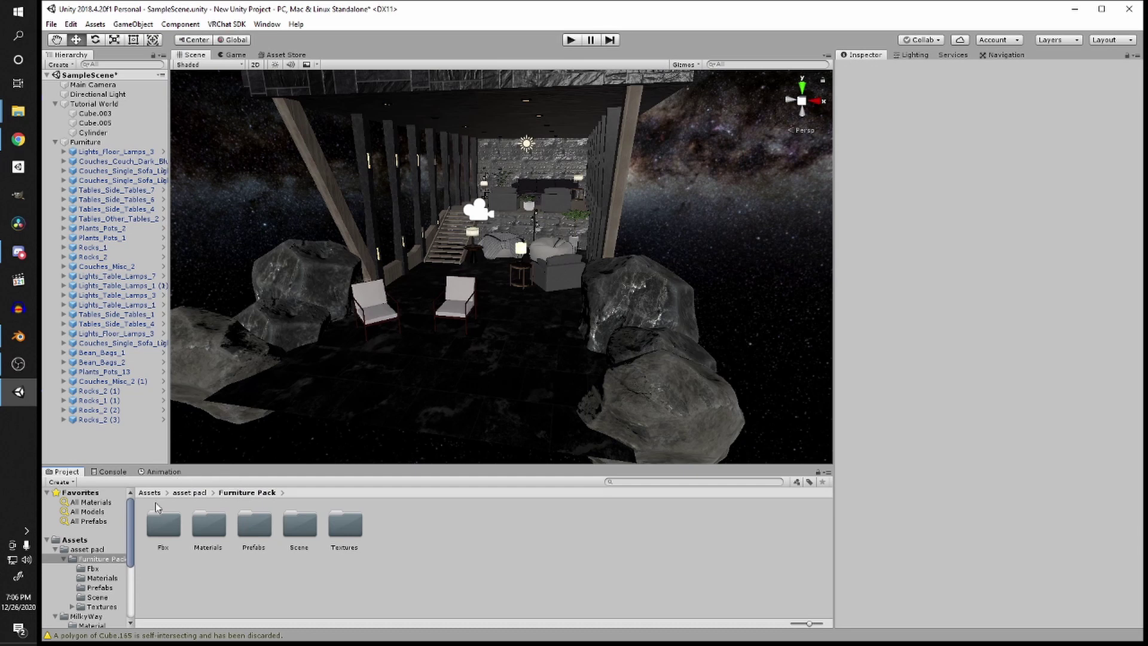
pyautogui.doubleClick(163, 525)
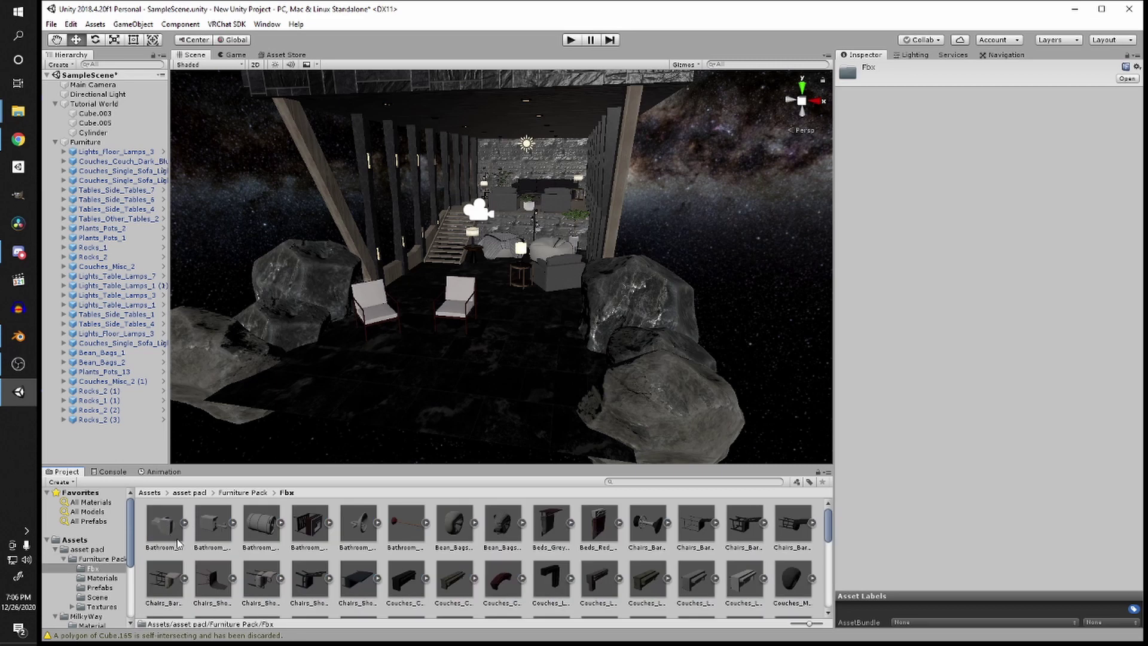
pyautogui.scroll(-3, 448, 561)
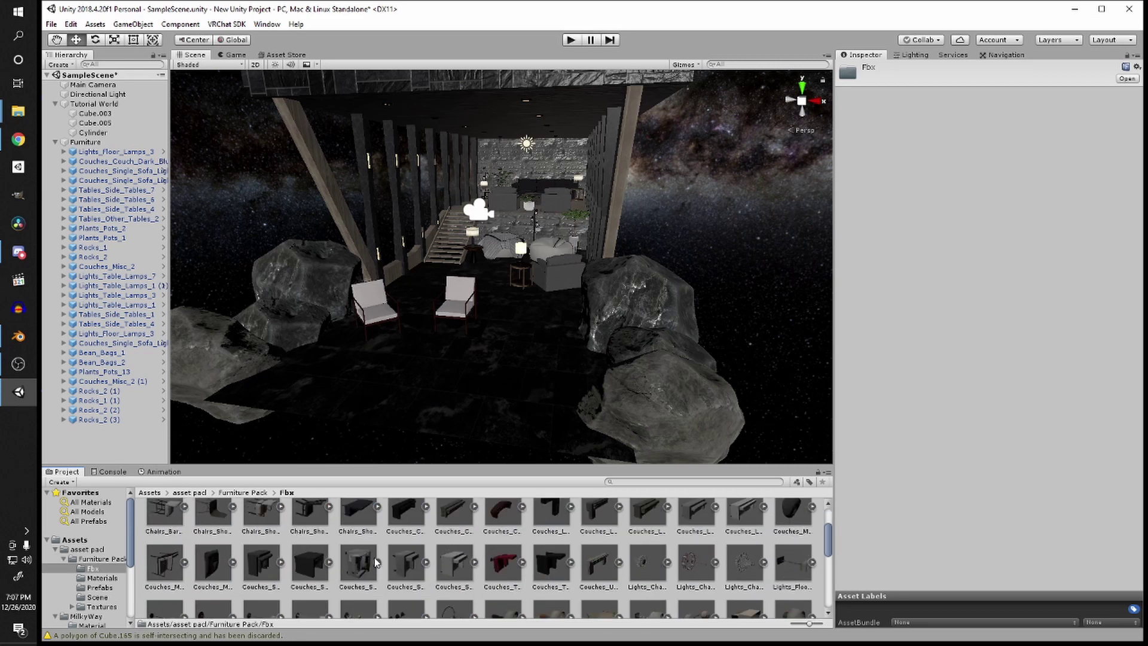
pyautogui.scroll(3, 376, 562)
pyautogui.click(163, 523)
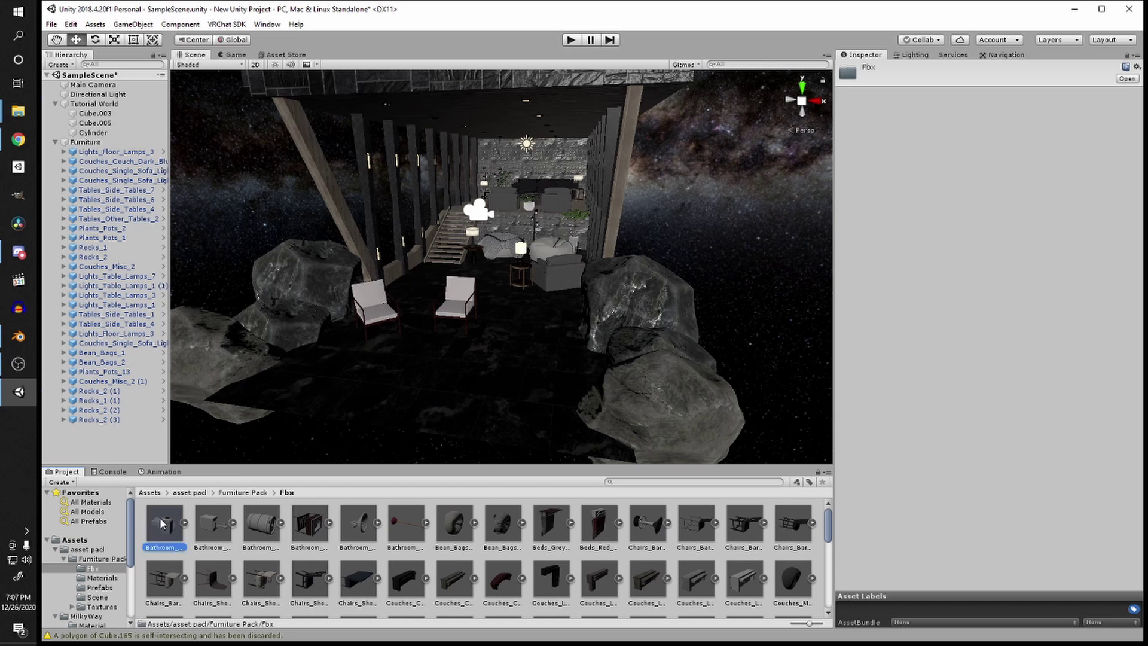
pyautogui.scroll(-10, 247, 529)
pyautogui.hotkey('ctrl', 'a')
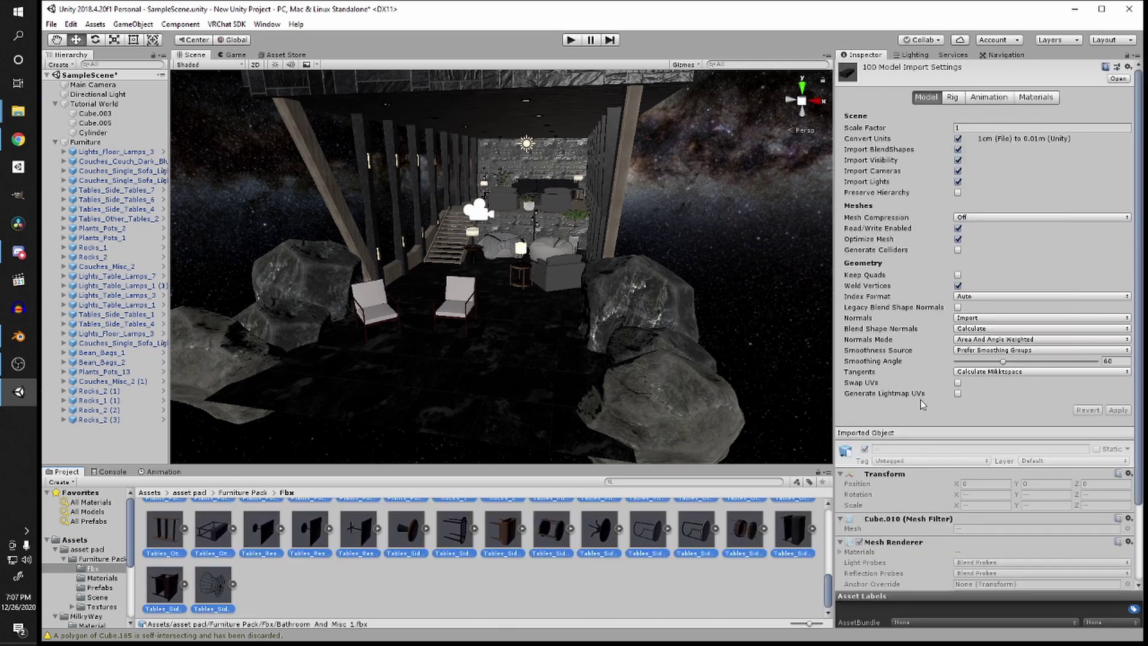
# Step: Enable Generate Lightmap UVs for all selected furniture models and apply the import settings
pyautogui.click(958, 393)
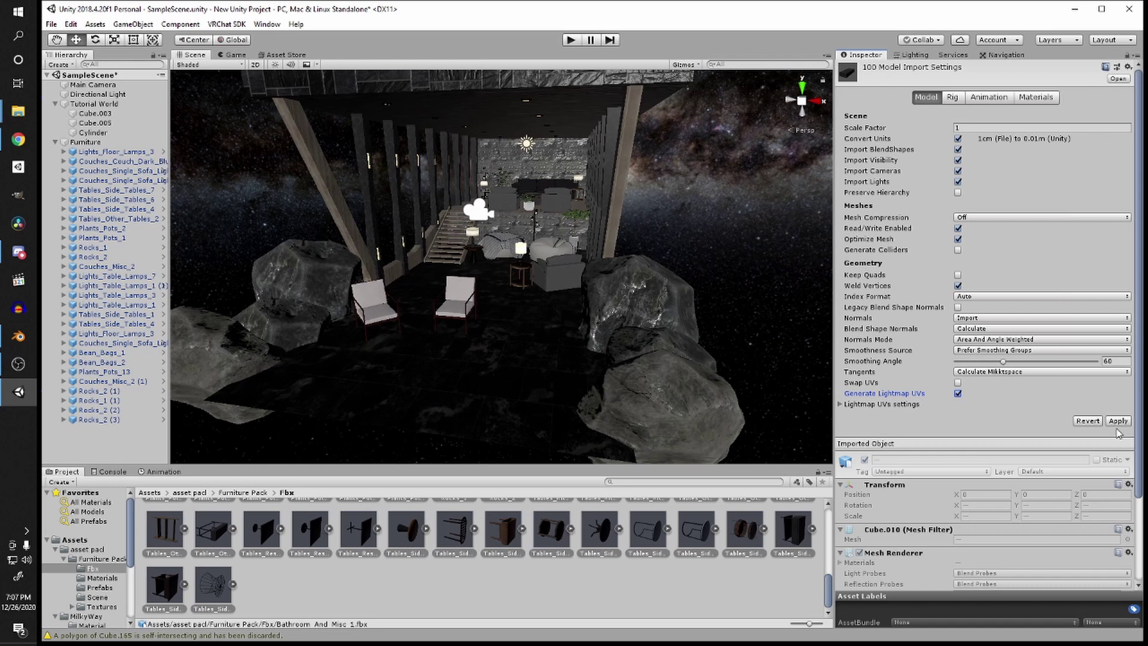
pyautogui.scroll(-3, 466, 327)
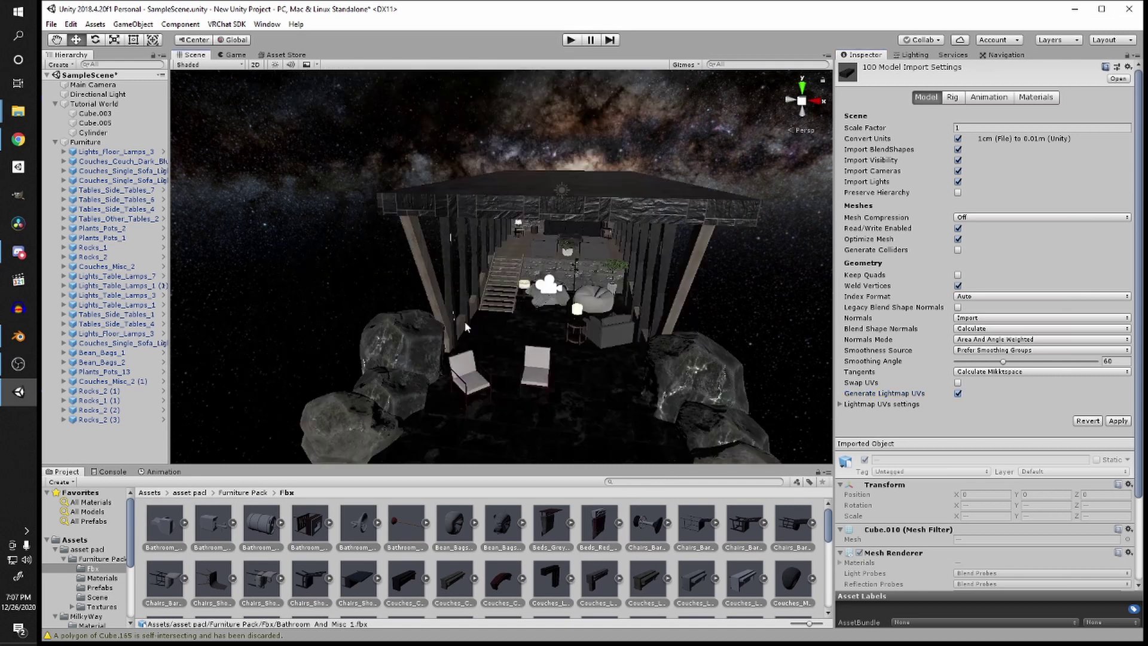
pyautogui.scroll(-2, 591, 333)
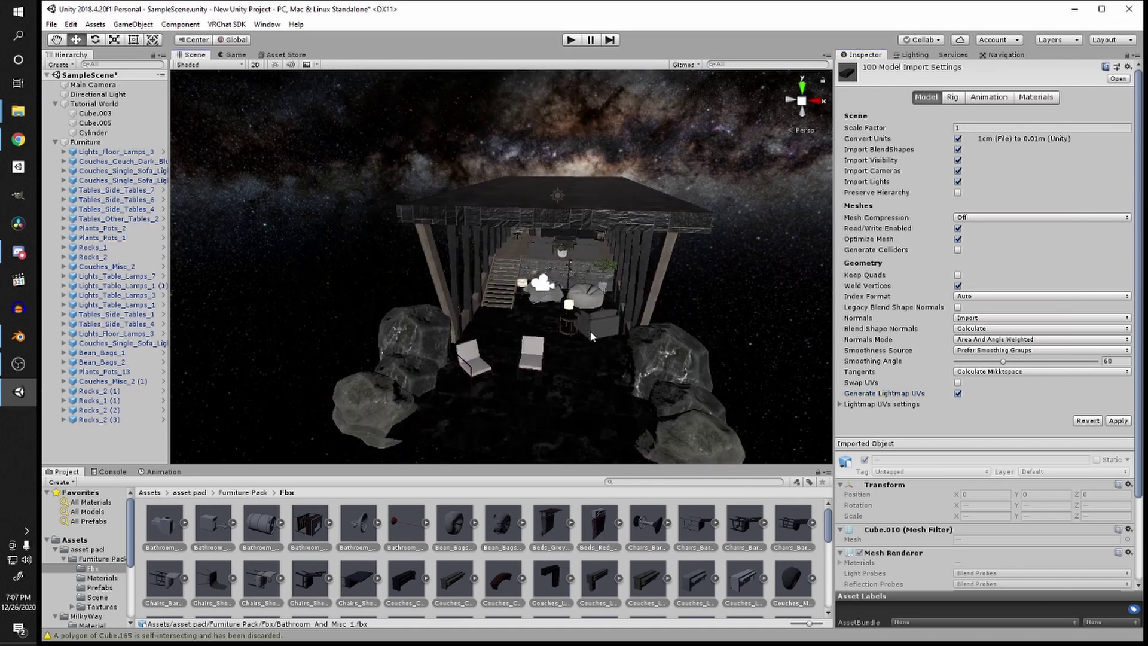
pyautogui.click(1123, 422)
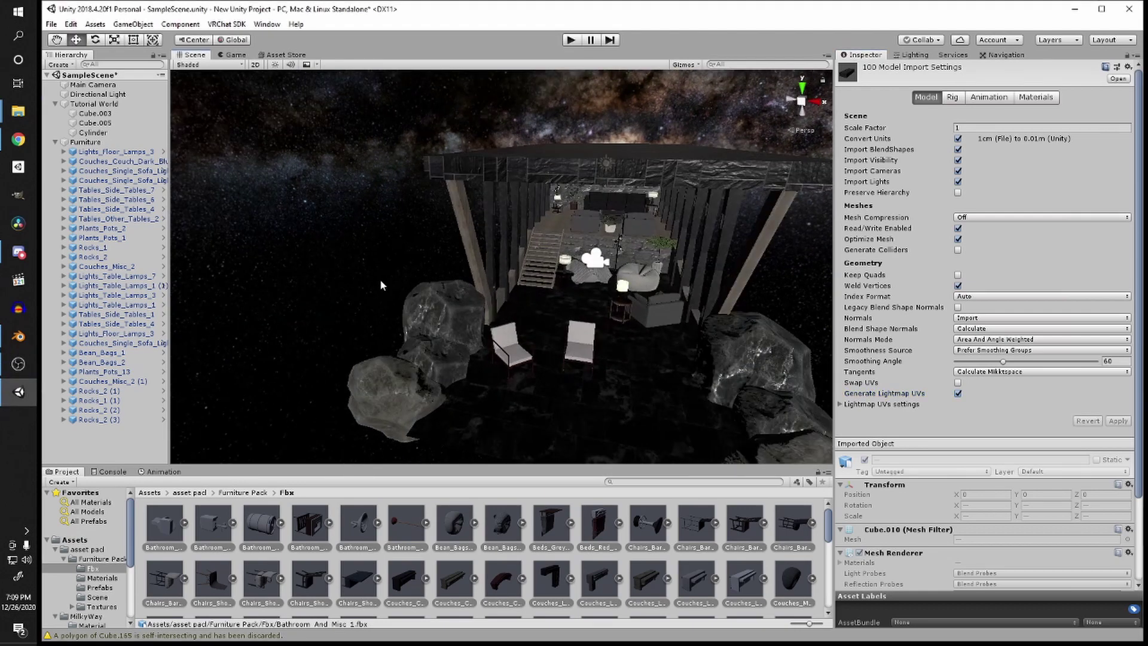
# Step: Collapse the Furniture group in the hierarchy
pyautogui.click(56, 141)
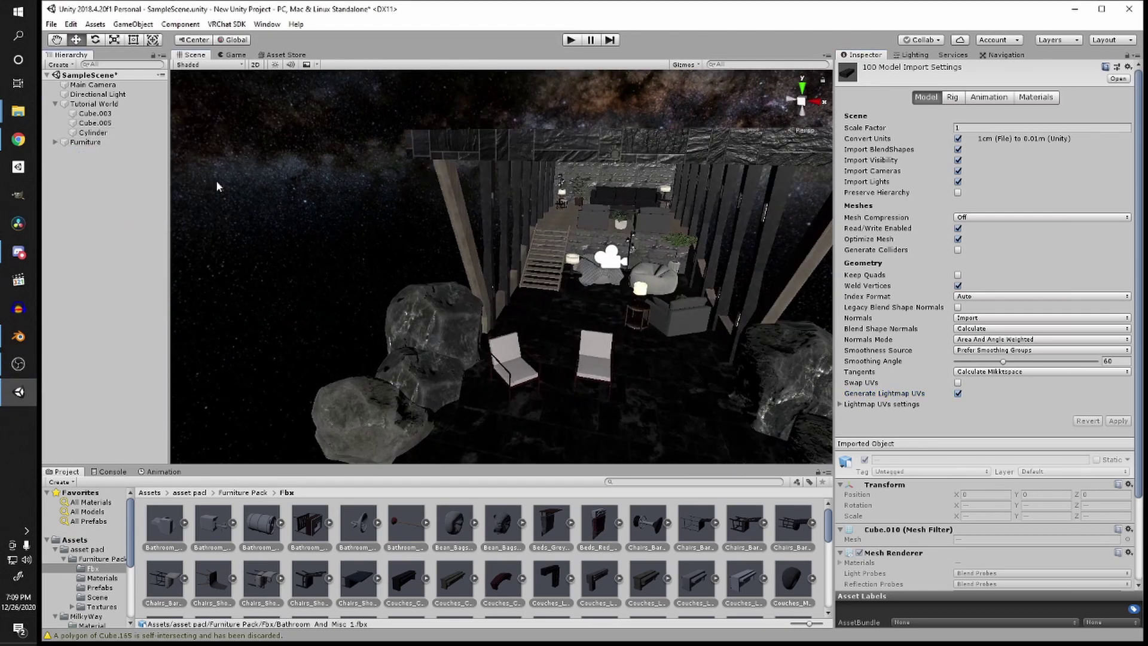
pyautogui.moveTo(690, 216); pyautogui.dragTo(753, 228, button='middle')
pyautogui.moveTo(456, 244); pyautogui.dragTo(565, 270, button='middle')
pyautogui.moveTo(565, 269); pyautogui.dragTo(478, 205, button='right')
# Step: Search the Asset Store for "sword" and browse the listed assets
pyautogui.click(288, 55)
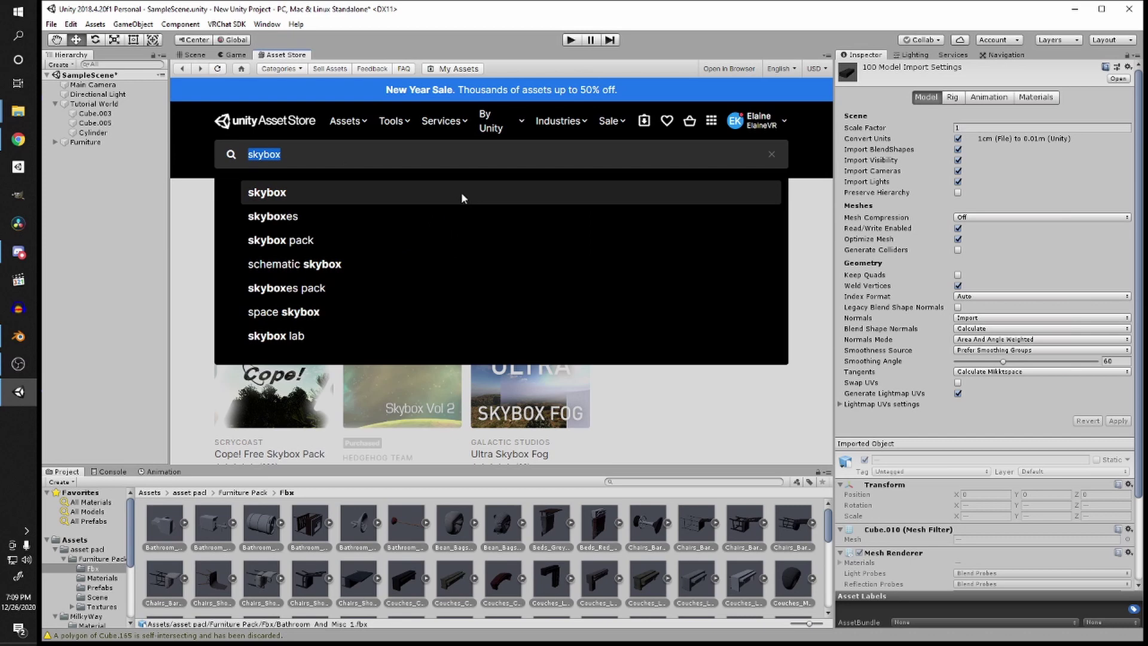
pyautogui.write('sword')
pyautogui.press('Return')
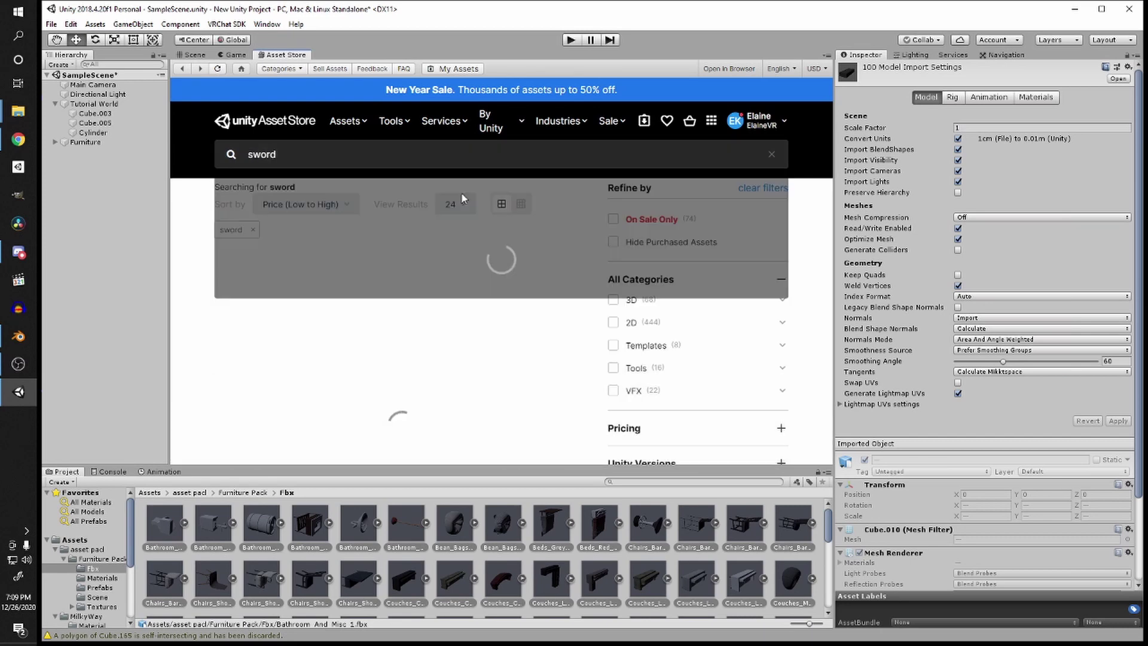
pyautogui.scroll(-3, 310, 260)
pyautogui.moveTo(306, 386)
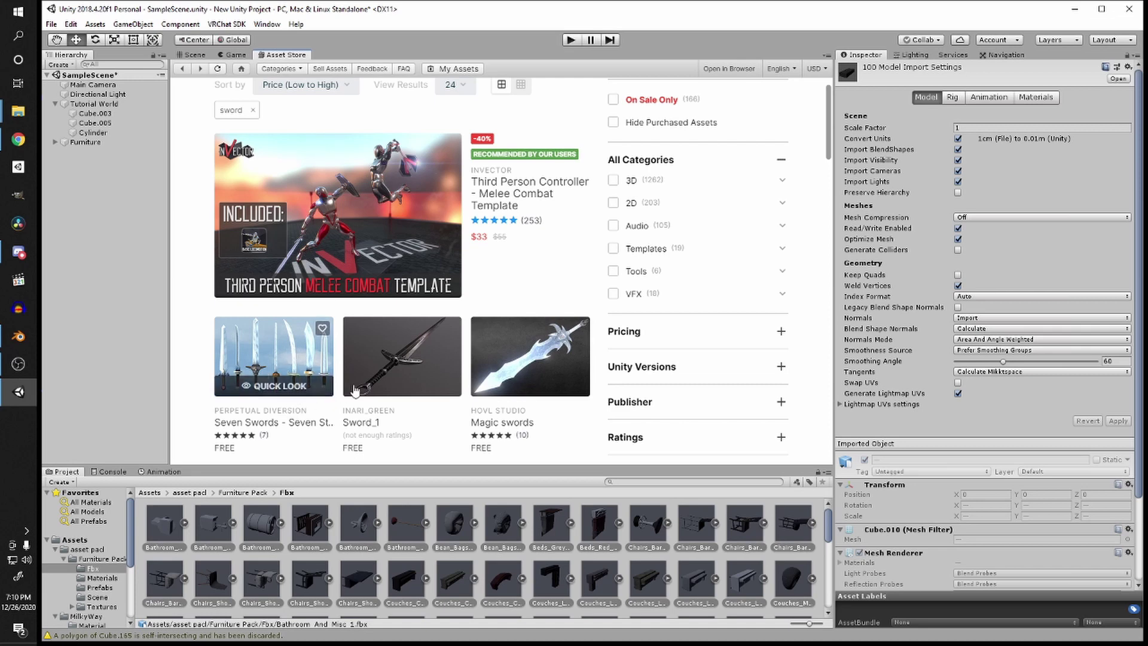
pyautogui.scroll(-1, 307, 385)
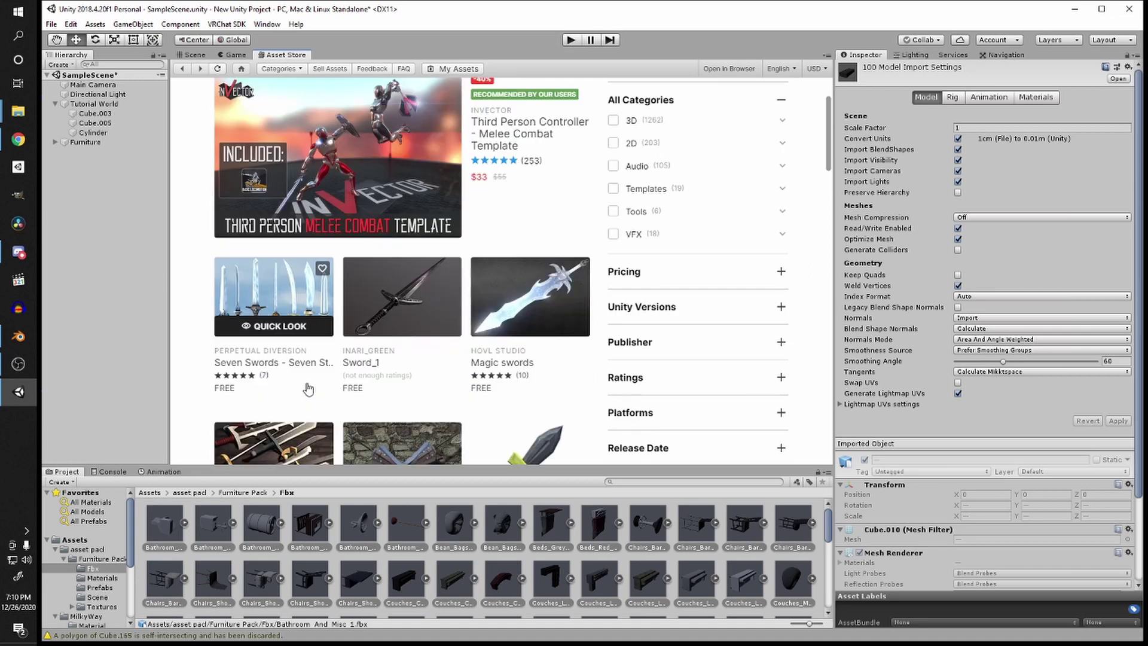
# Step: Examine the Sword_1 asset details and browse further down the sword results
pyautogui.click(407, 326)
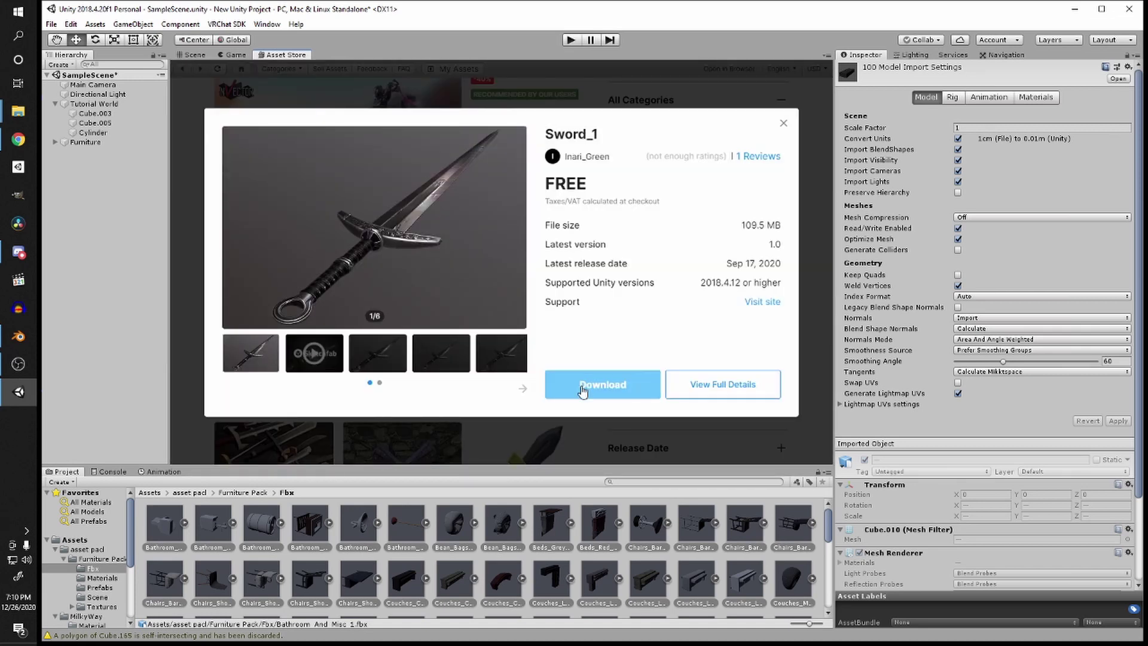
pyautogui.click(501, 98)
pyautogui.scroll(-3, 428, 329)
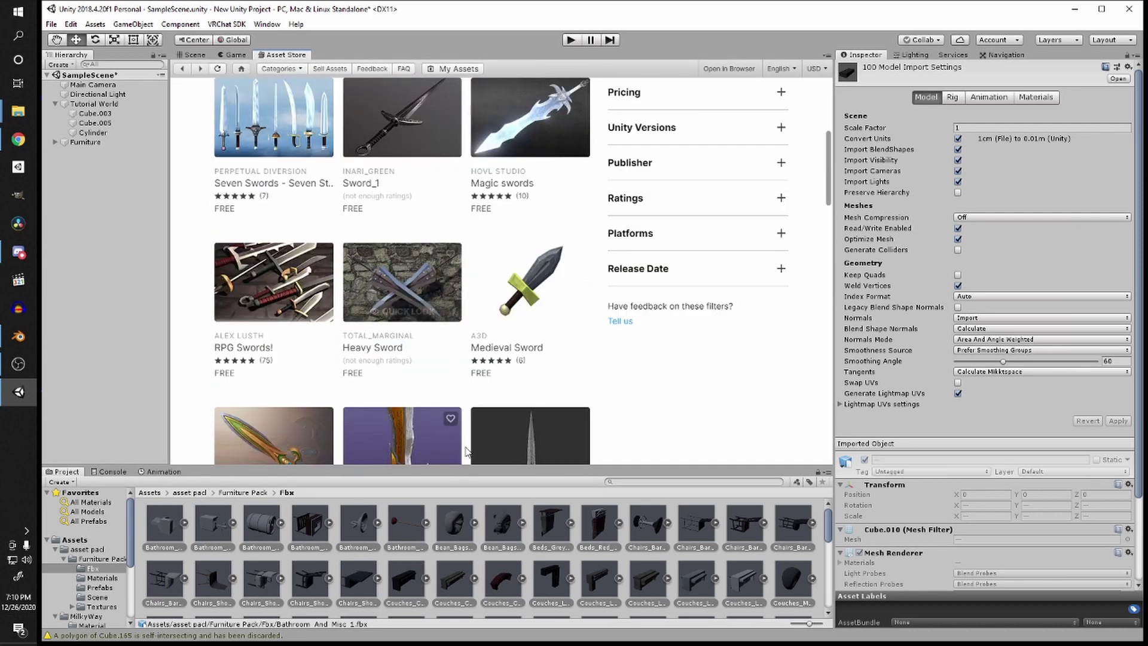
pyautogui.scroll(-1, 420, 383)
pyautogui.scroll(-1, 420, 382)
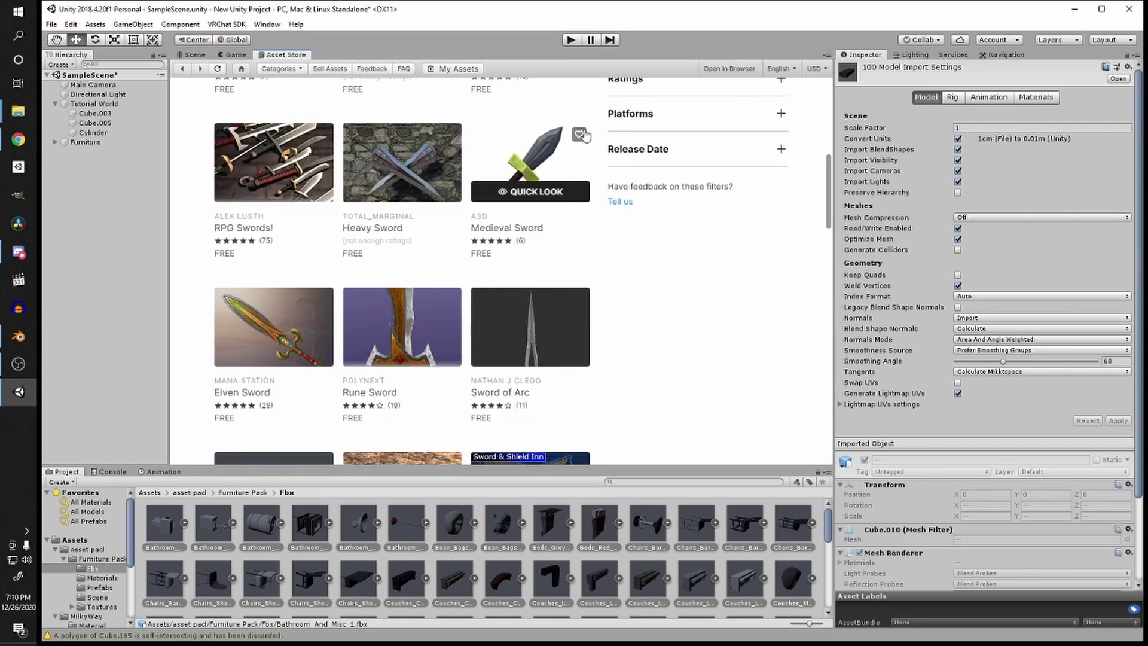
# Step: Download the free Sword of Arc asset and import its package into the project
pyautogui.click(574, 361)
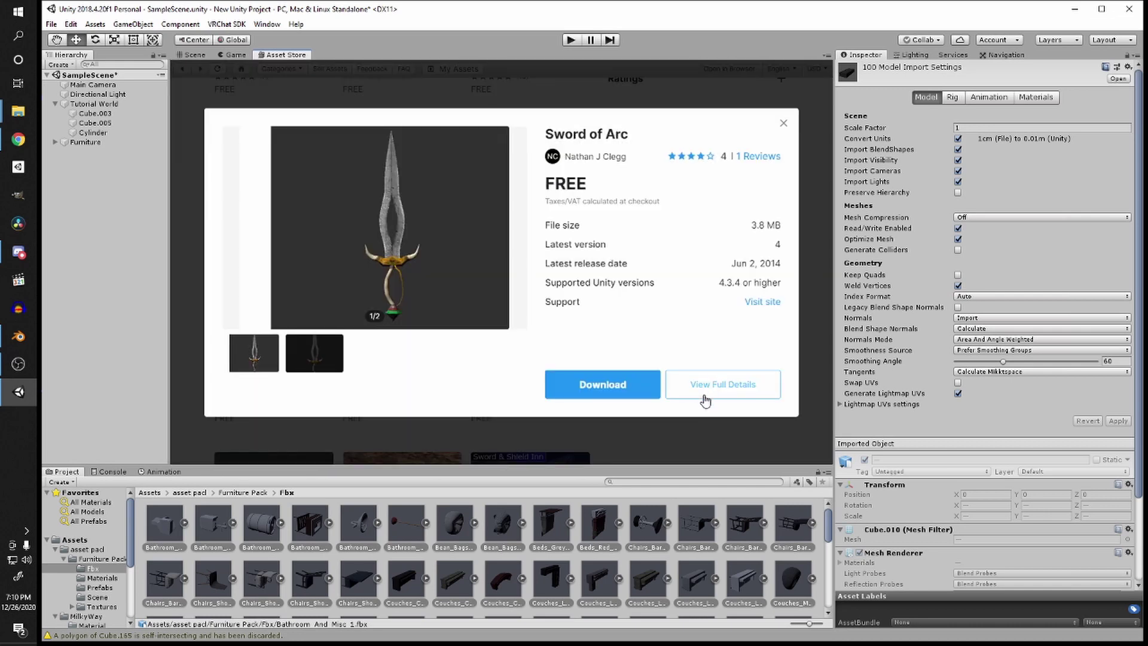
pyautogui.click(619, 375)
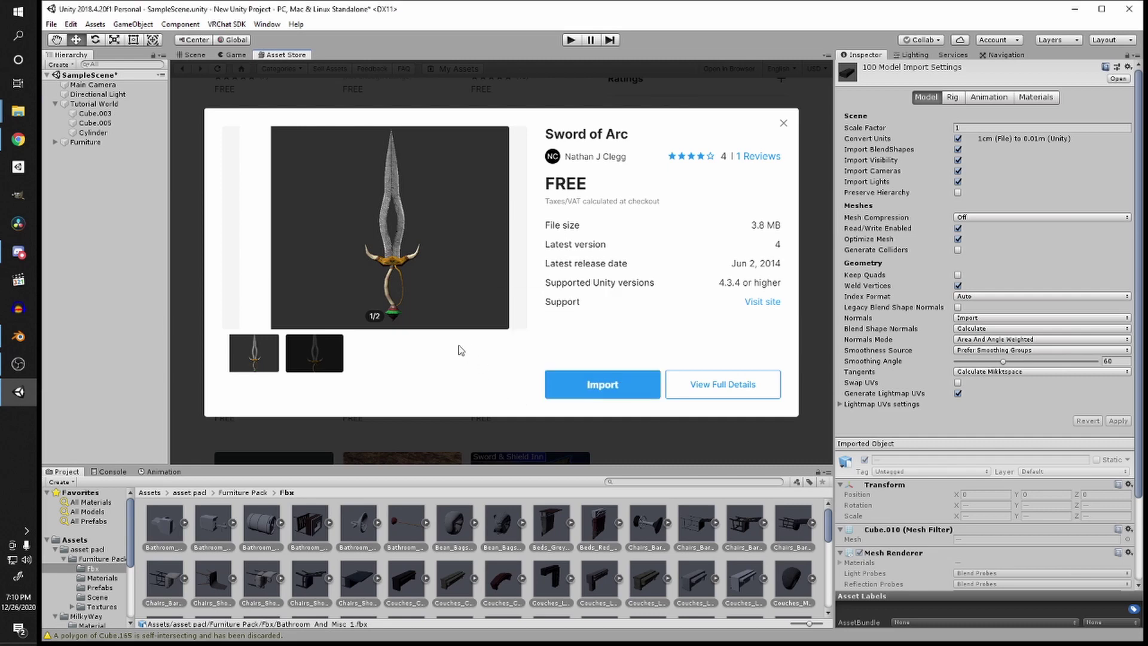
pyautogui.click(598, 384)
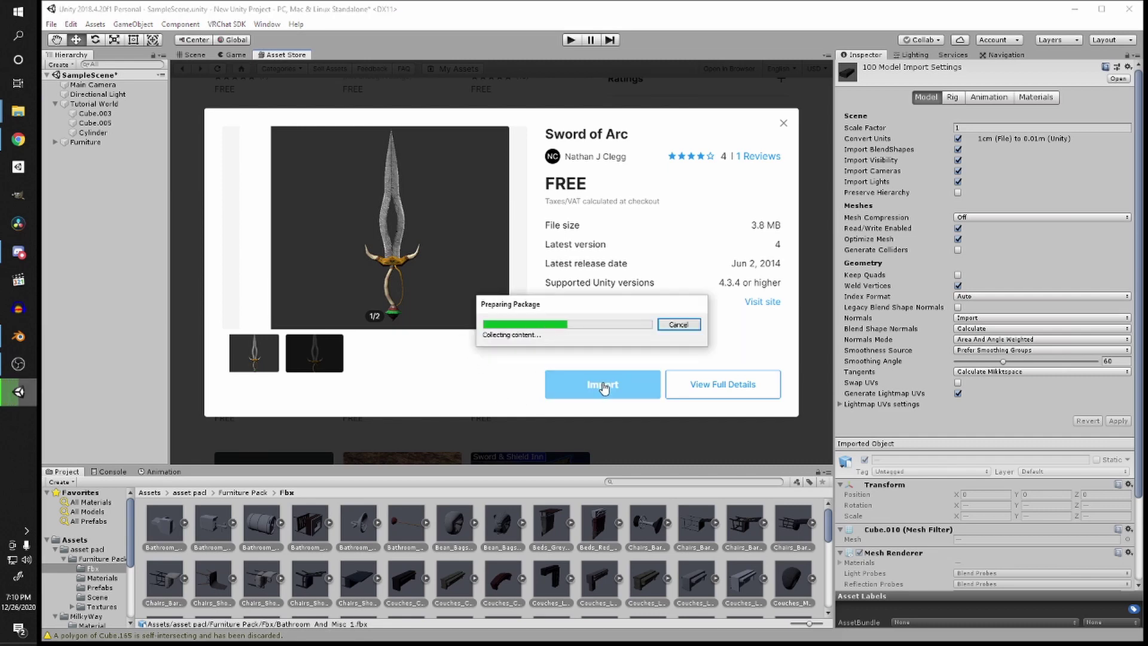
pyautogui.click(737, 489)
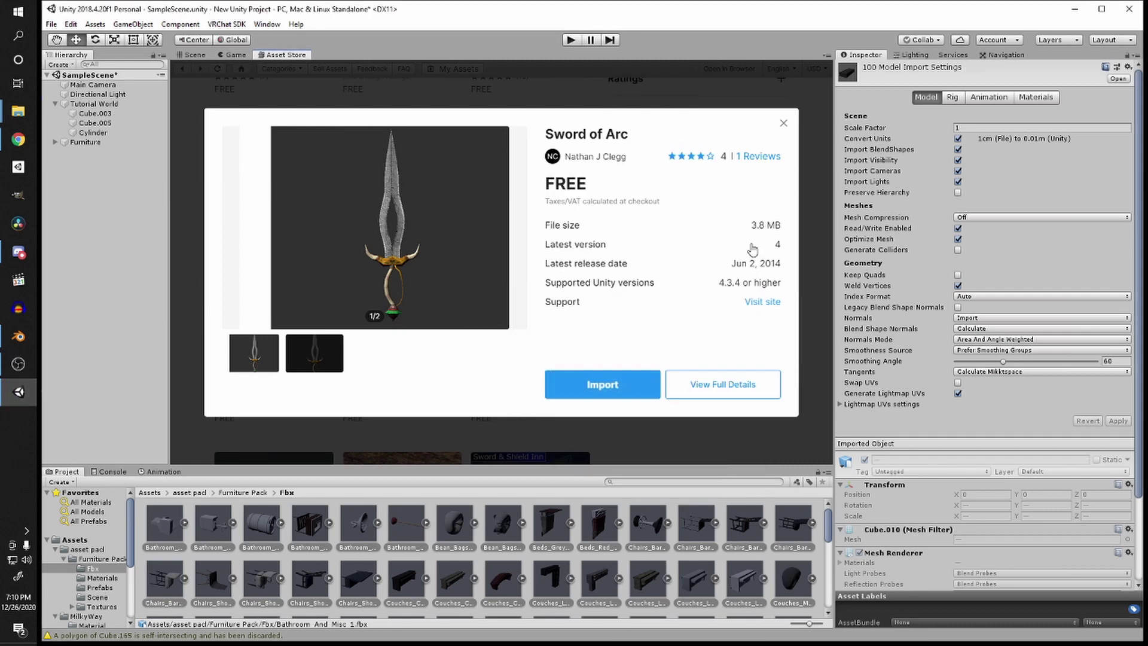
pyautogui.click(783, 123)
# Step: Search the Asset Store for "dice" and browse the free results
pyautogui.scroll(3, 297, 138)
pyautogui.scroll(3, 297, 139)
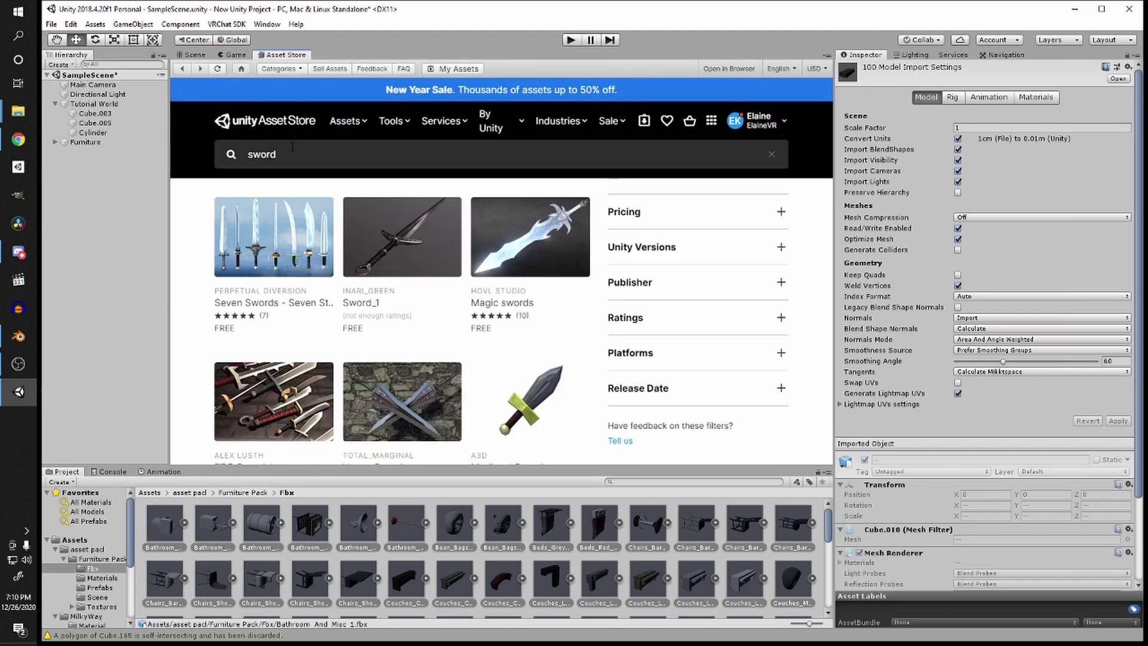
pyautogui.click(286, 154)
pyautogui.write('dice')
pyautogui.press('Return')
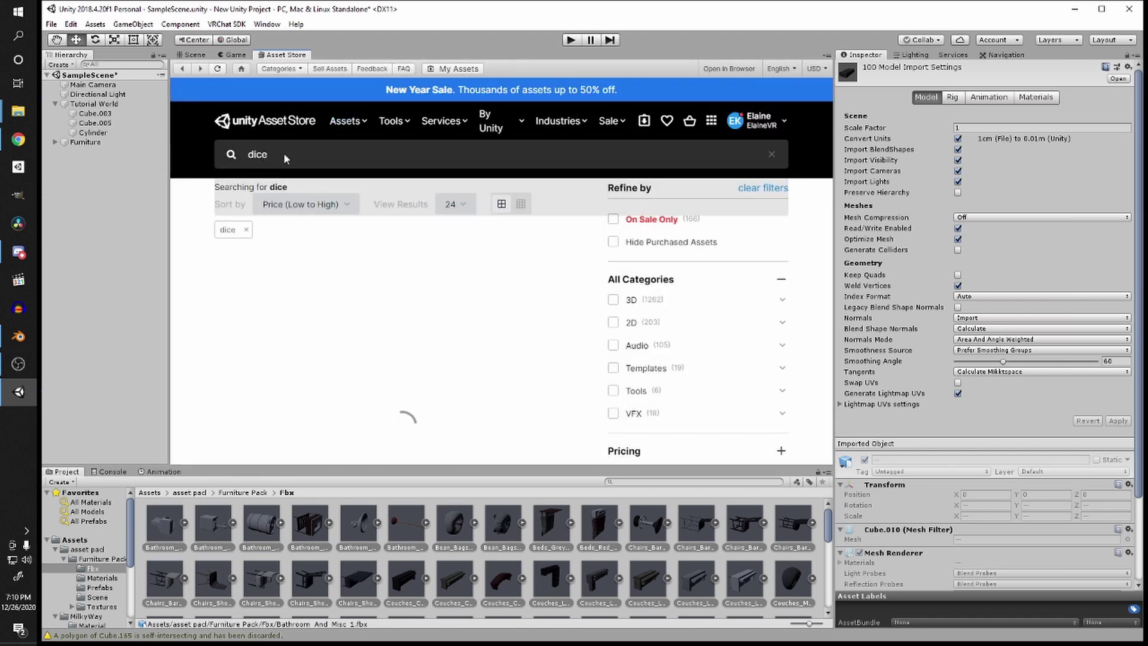
pyautogui.scroll(-3, 349, 198)
pyautogui.scroll(-3, 350, 197)
# Step: Try to download and import the Dice Pack Light asset
pyautogui.click(254, 121)
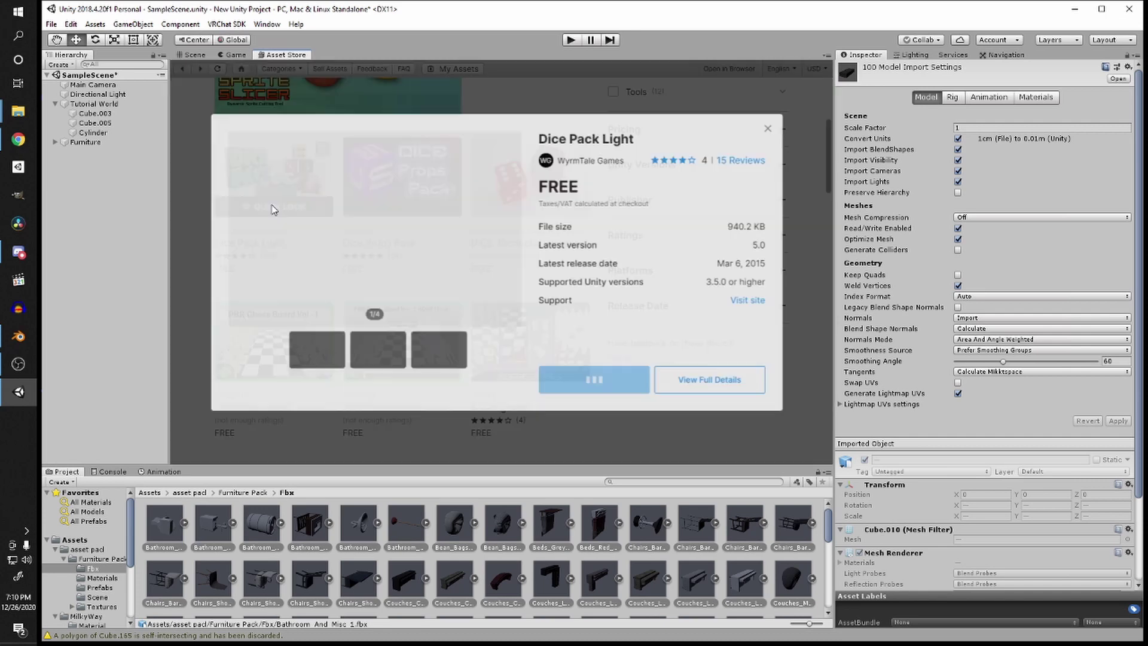
pyautogui.click(634, 390)
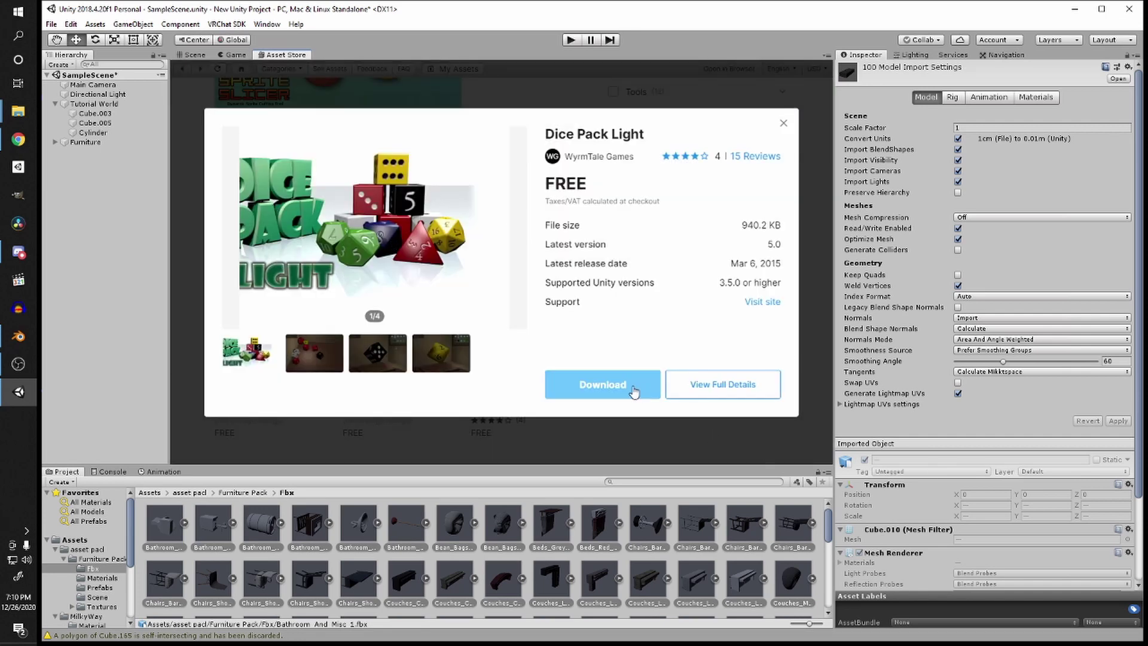
pyautogui.click(636, 389)
pyautogui.click(605, 384)
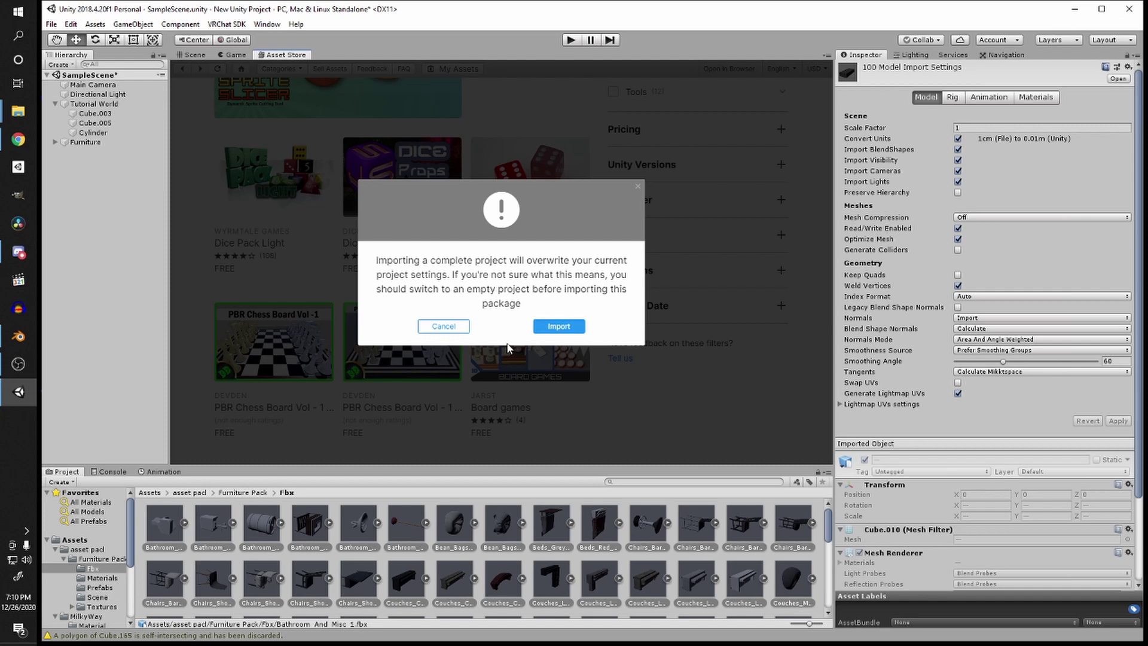
pyautogui.click(443, 327)
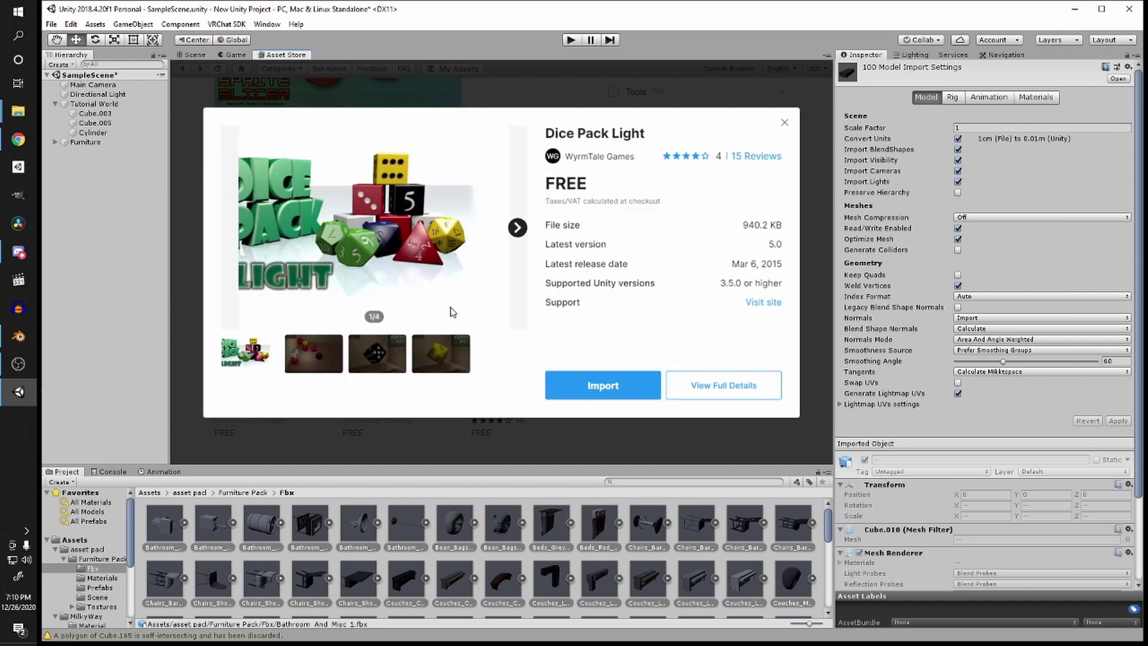
pyautogui.click(613, 86)
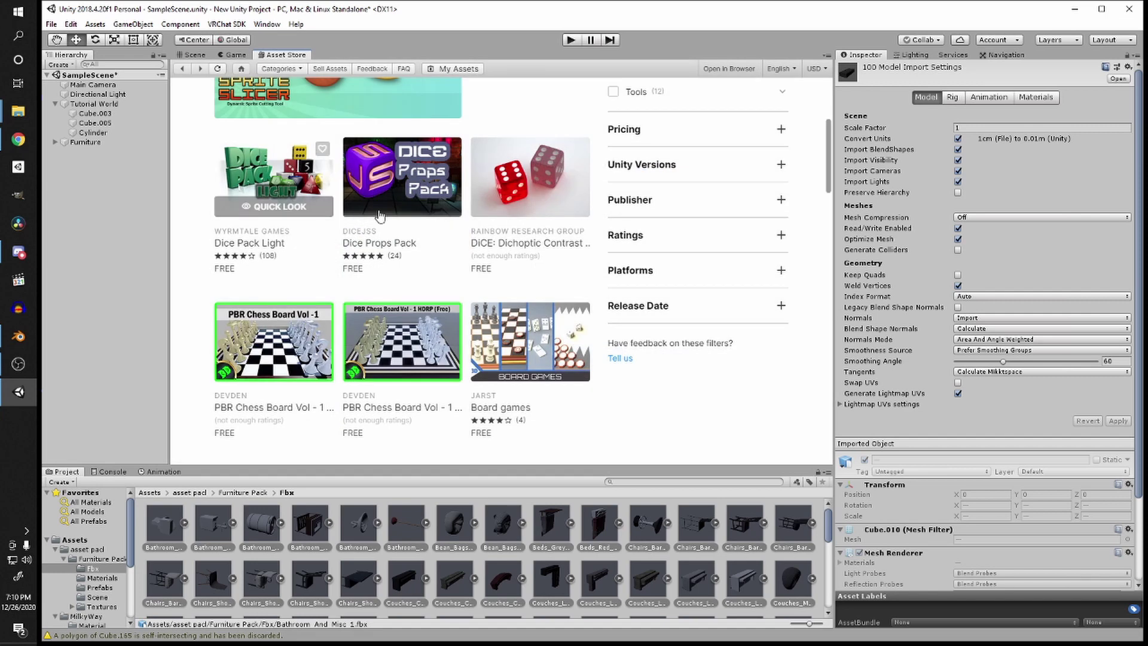
# Step: Start importing the Free Little Games Asset Pack and exclude its felt materials and felt images
pyautogui.scroll(2, 613, 86)
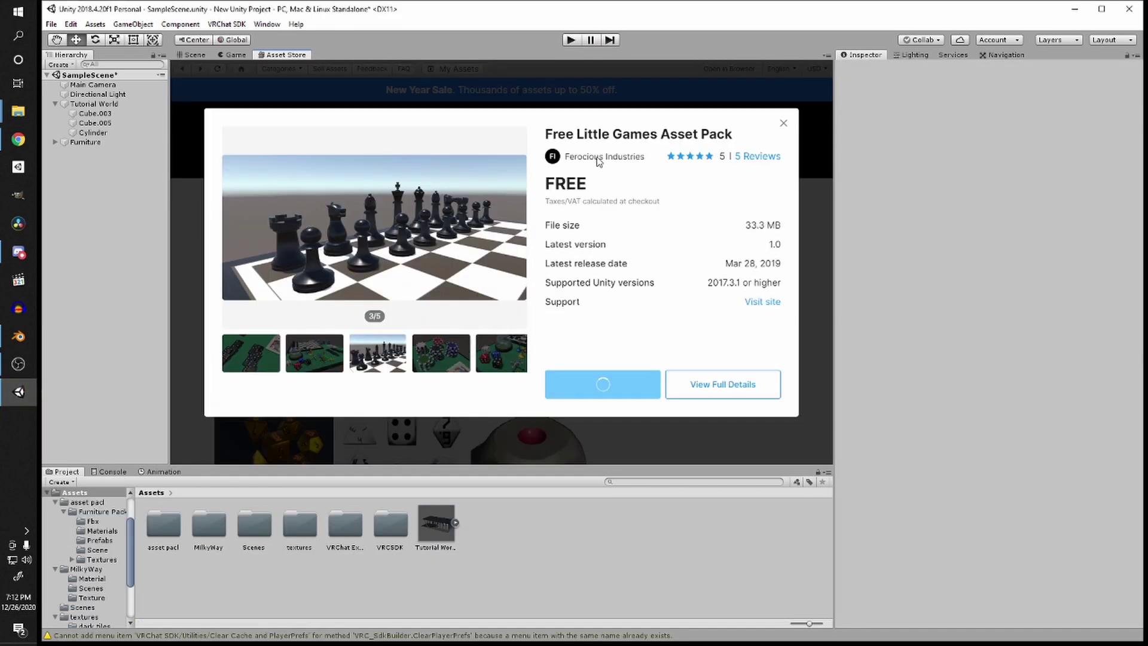
pyautogui.click(595, 392)
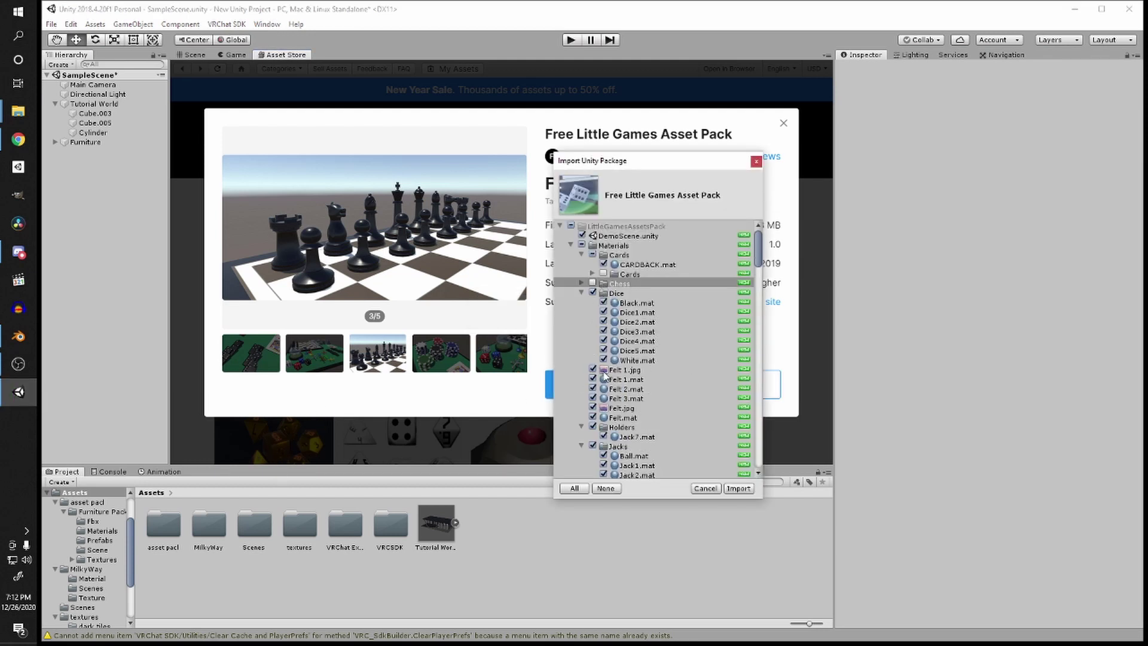
pyautogui.scroll(-4, 603, 374)
pyautogui.click(593, 331)
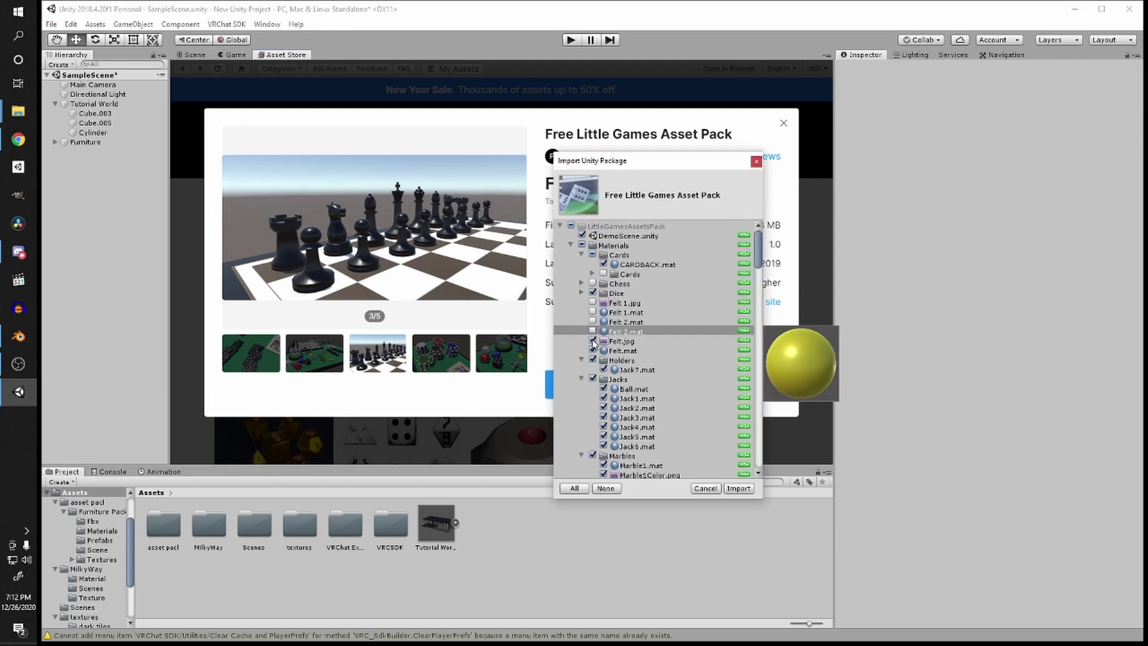
pyautogui.click(593, 340)
pyautogui.click(592, 350)
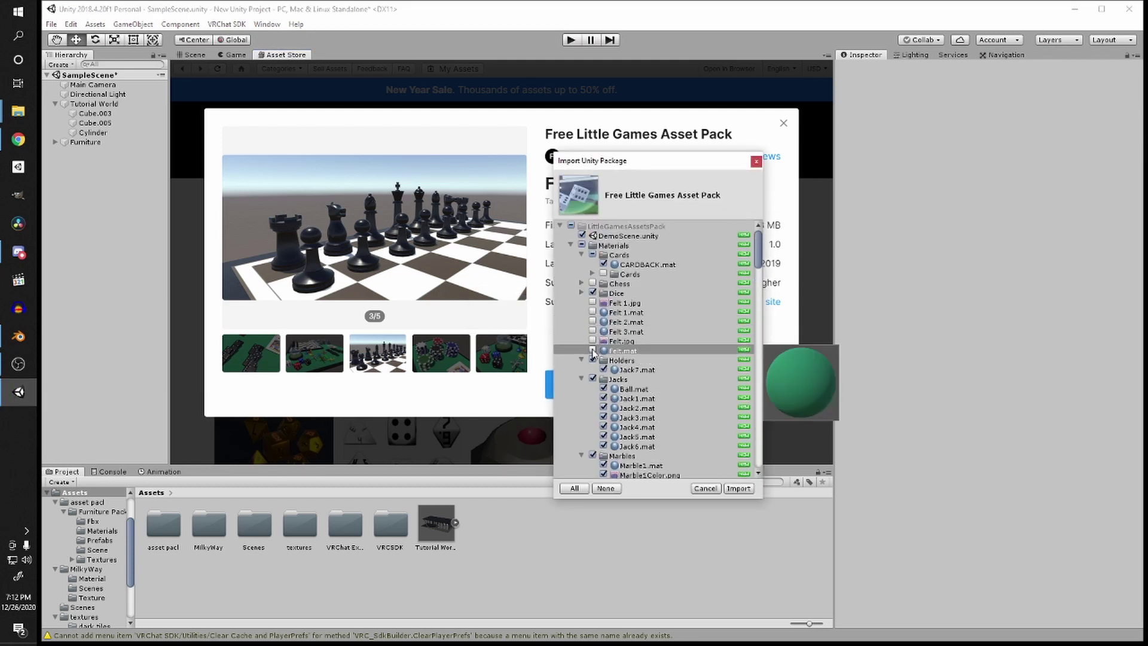
# Step: Exclude the Holders, Jacks, Marbles, PhysicsMaterials and PokerChips material folders from the package import
pyautogui.click(593, 360)
pyautogui.click(593, 370)
pyautogui.click(594, 379)
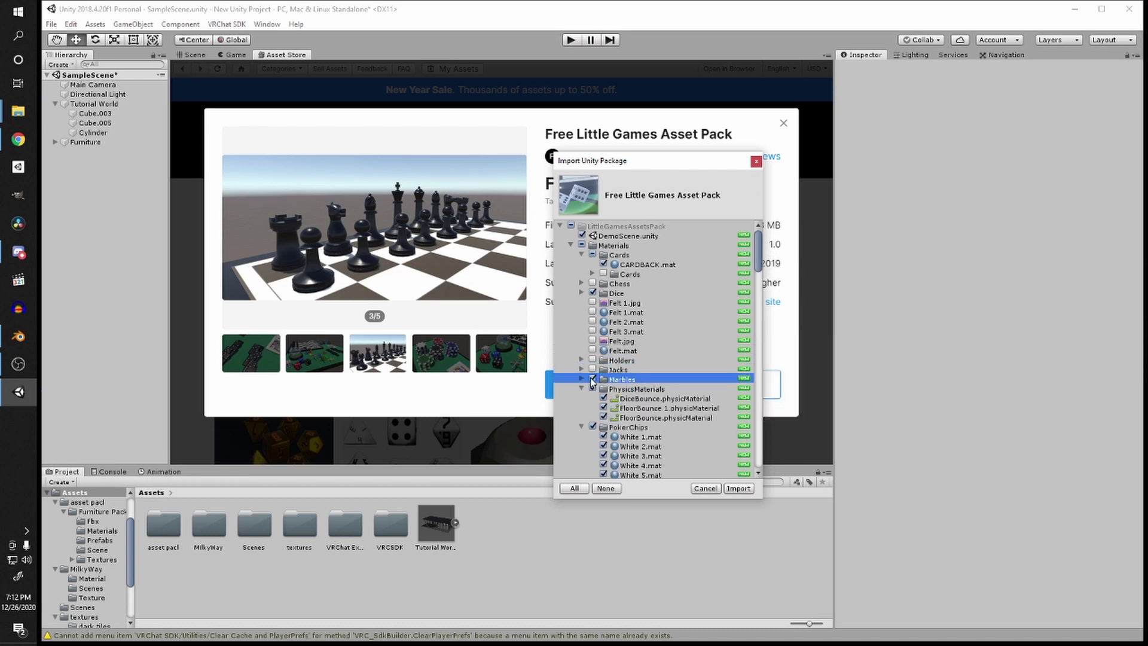
pyautogui.click(593, 389)
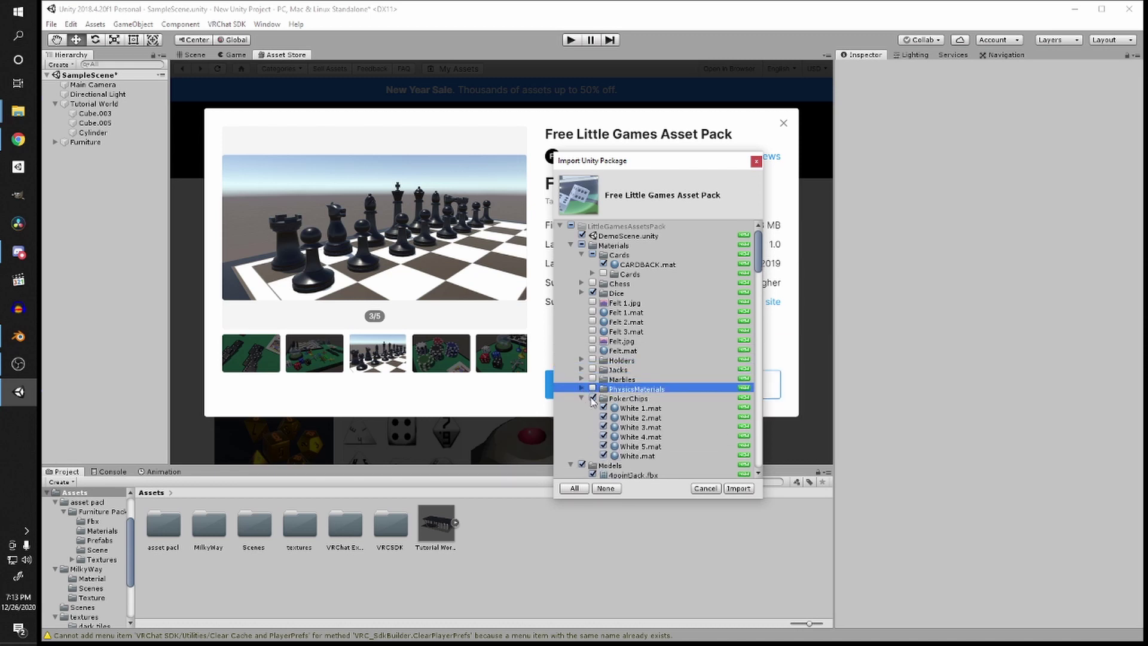
pyautogui.click(593, 399)
# Step: Keep the complete Models and Prefabs folders included and import the Free Little Games Asset Pack
pyautogui.click(580, 408)
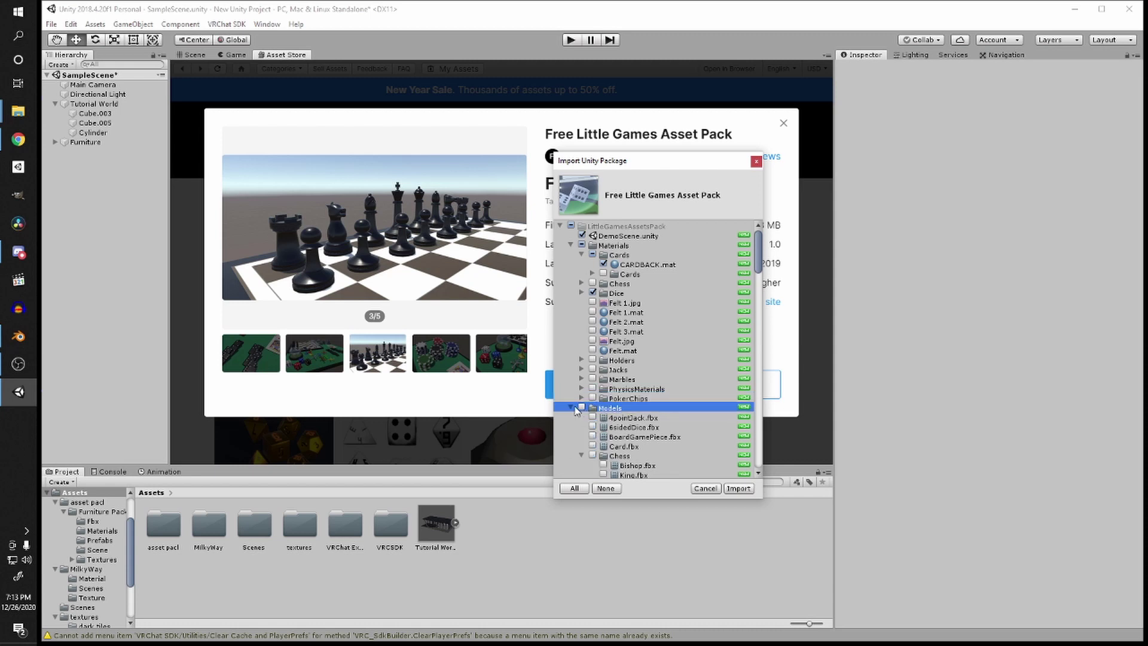
pyautogui.click(581, 408)
pyautogui.click(571, 408)
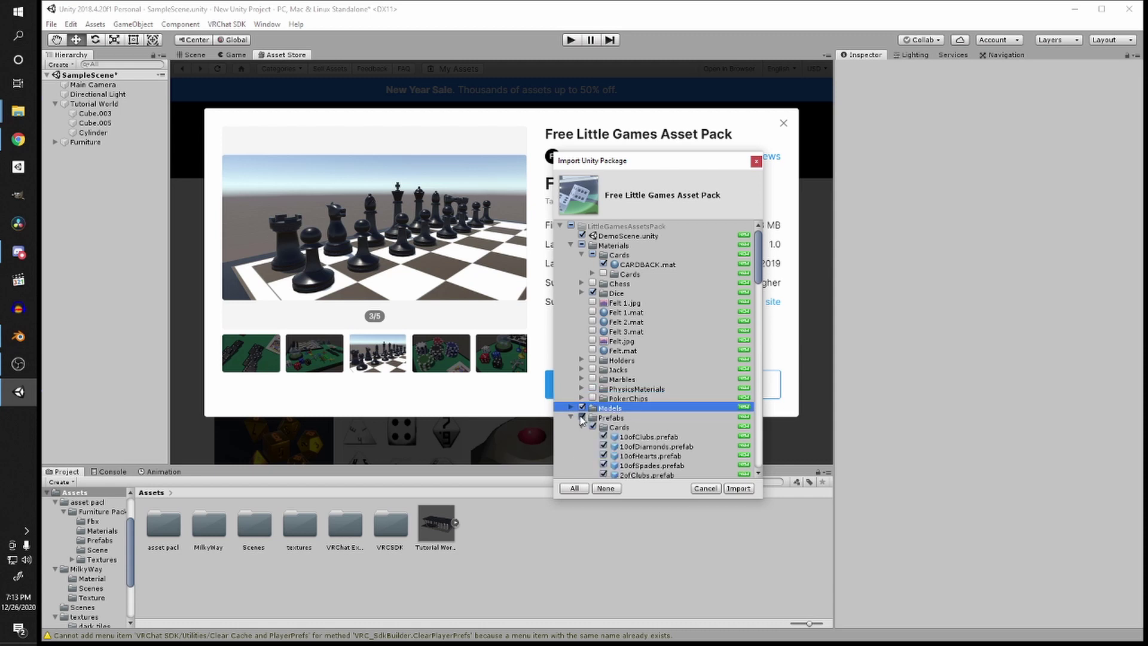
pyautogui.click(571, 417)
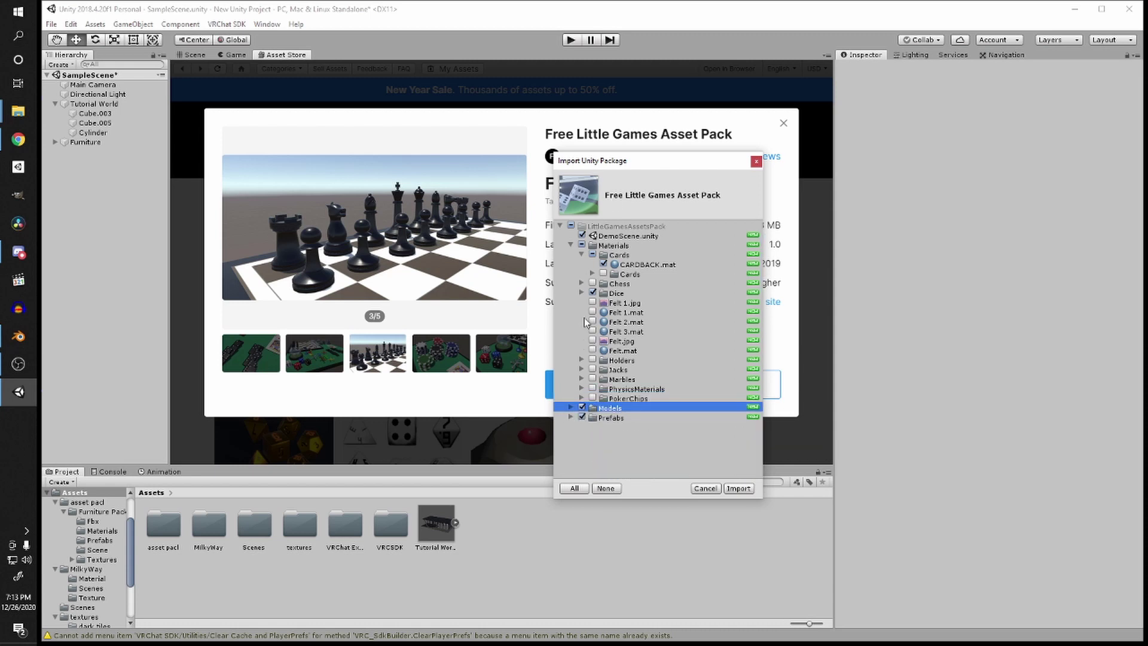
pyautogui.click(739, 488)
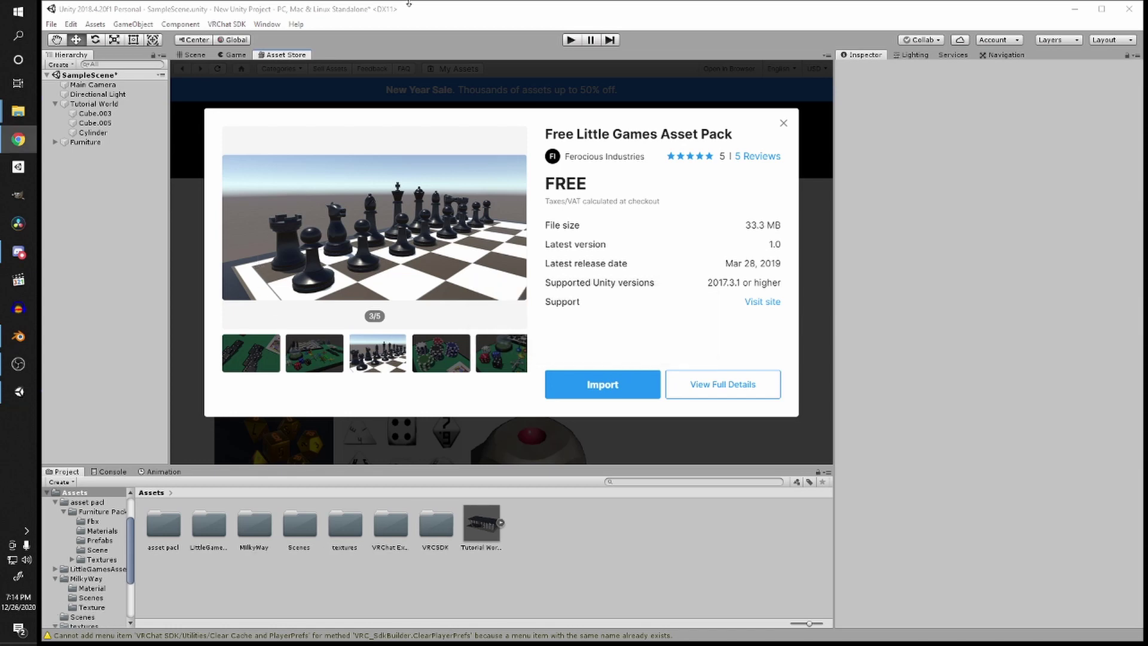
# Step: Place the 6sidedDice model from the LittleGamesAssetsPack on the floor near the two chairs and scale it to about 23.5
pyautogui.click(194, 55)
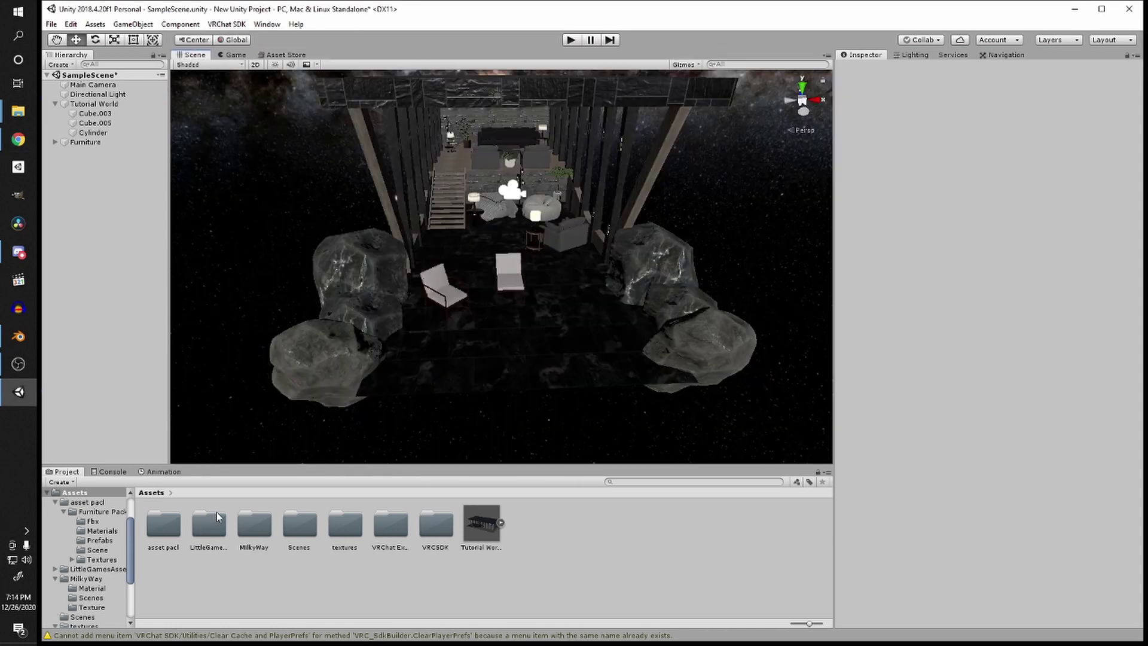
pyautogui.doubleClick(228, 530)
pyautogui.doubleClick(212, 527)
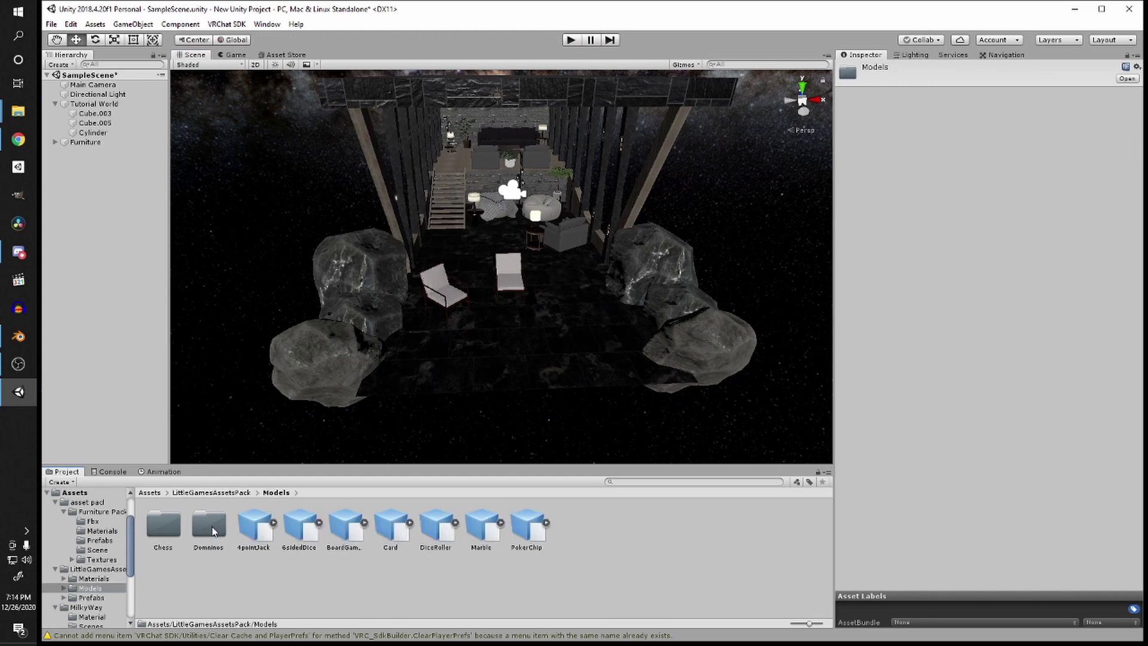
pyautogui.moveTo(299, 523); pyautogui.dragTo(541, 333)
pyautogui.scroll(-5, 538, 335)
pyautogui.press('r')
pyautogui.press('f')
pyautogui.press('w')
# Step: Create a new material named "white" in the project's textures folder
pyautogui.click(151, 493)
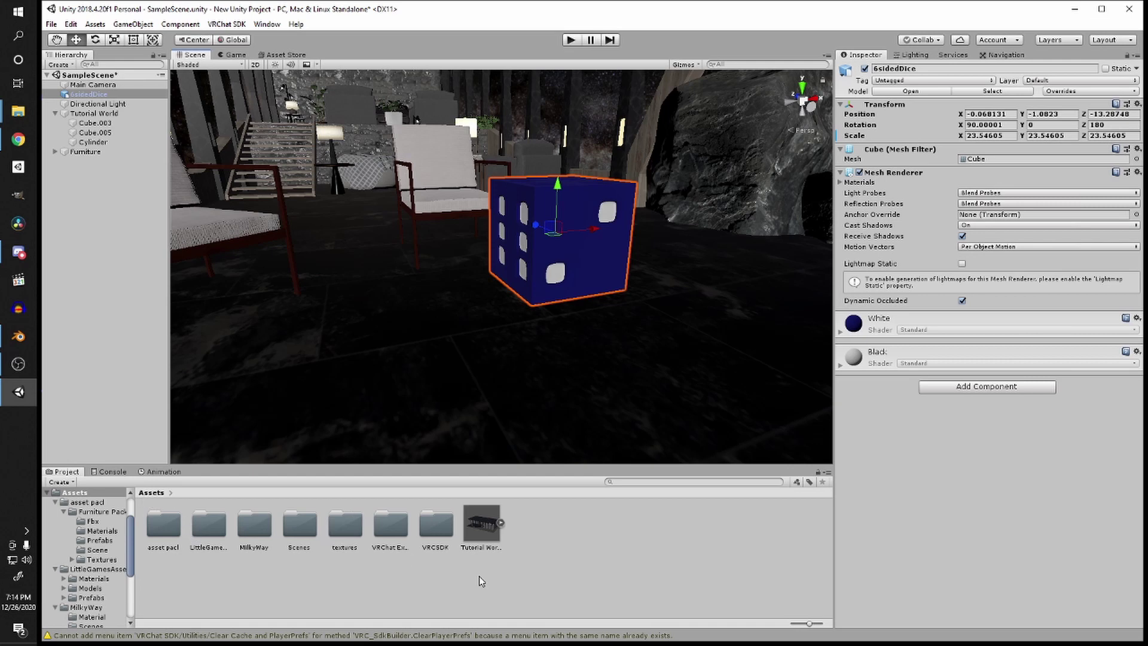
pyautogui.doubleClick(340, 529)
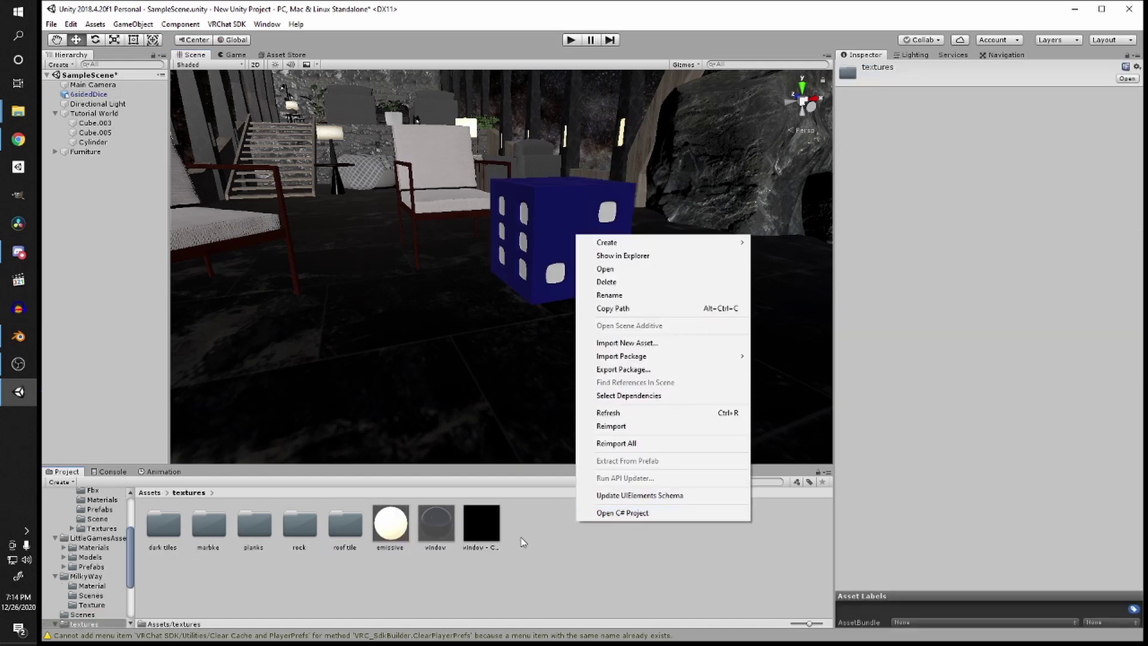
pyautogui.moveTo(631, 242)
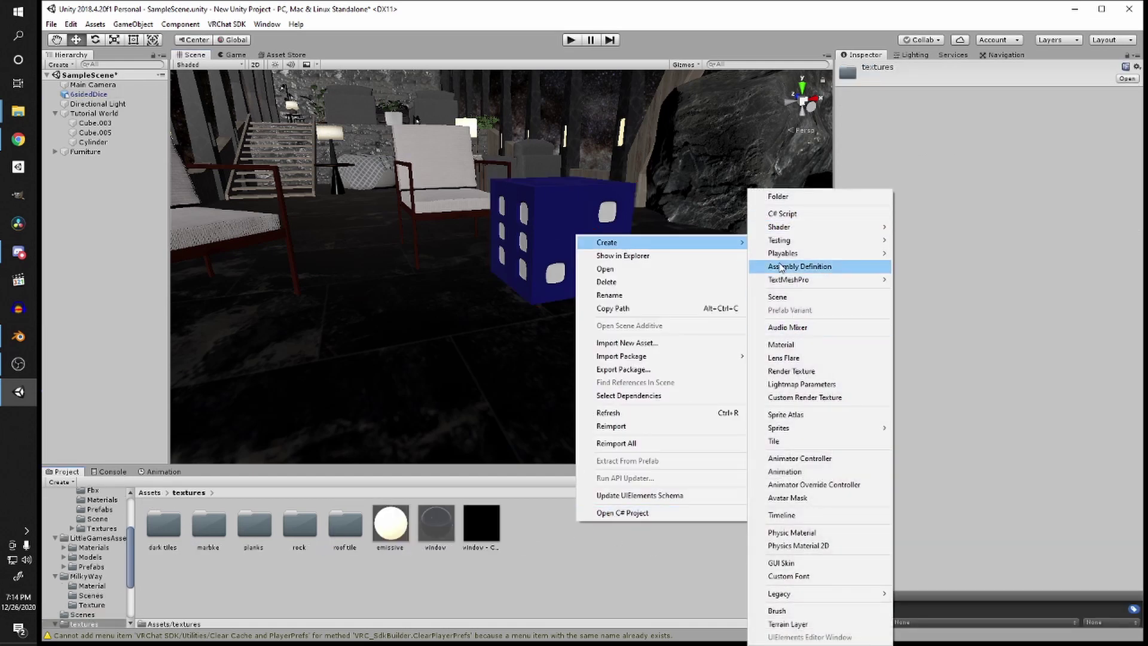
pyautogui.click(788, 345)
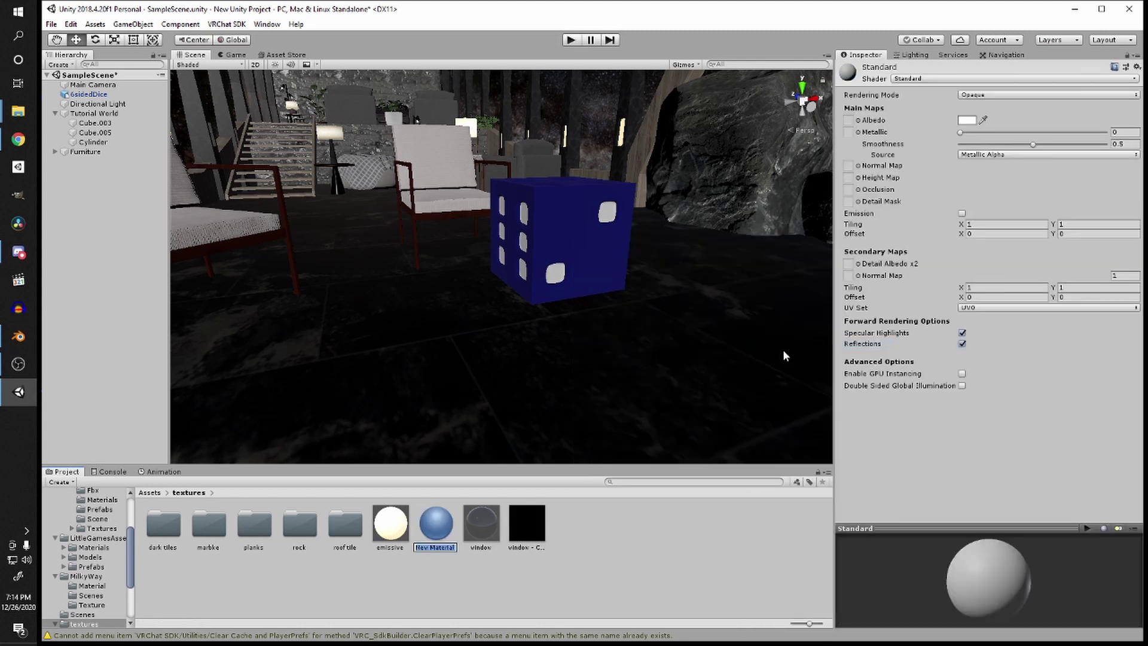
pyautogui.write('white')
pyautogui.press('Return')
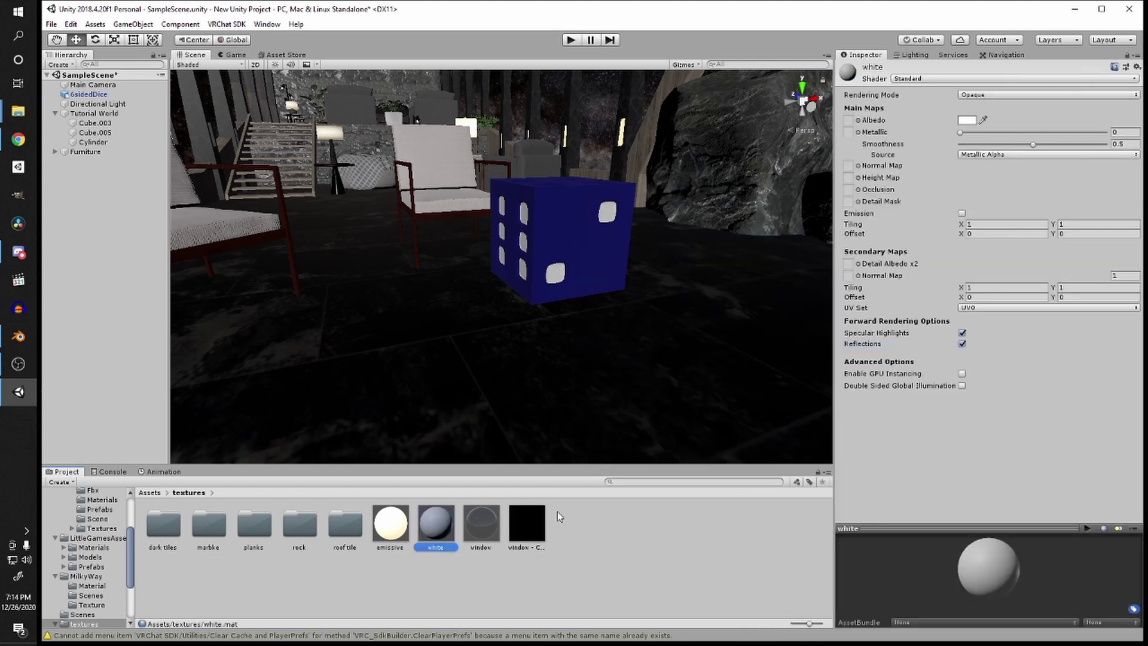
# Step: Duplicate the white material as "black" and set its albedo colour to 222222
pyautogui.hotkey('ctrl', 'd')
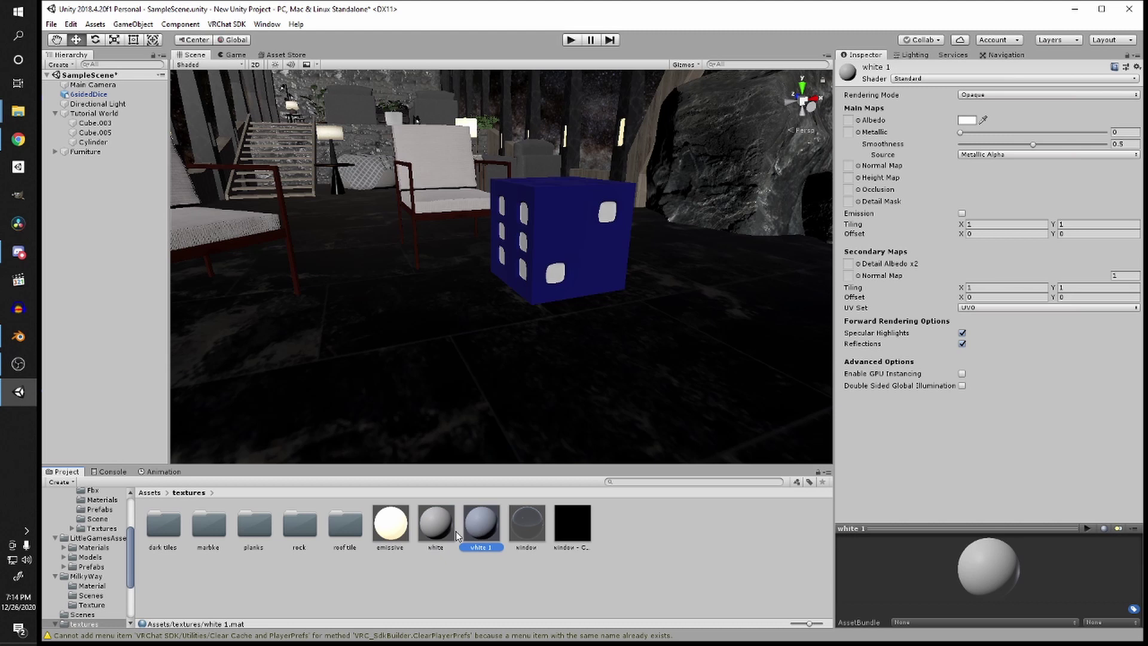
pyautogui.write('black')
pyautogui.press('Return')
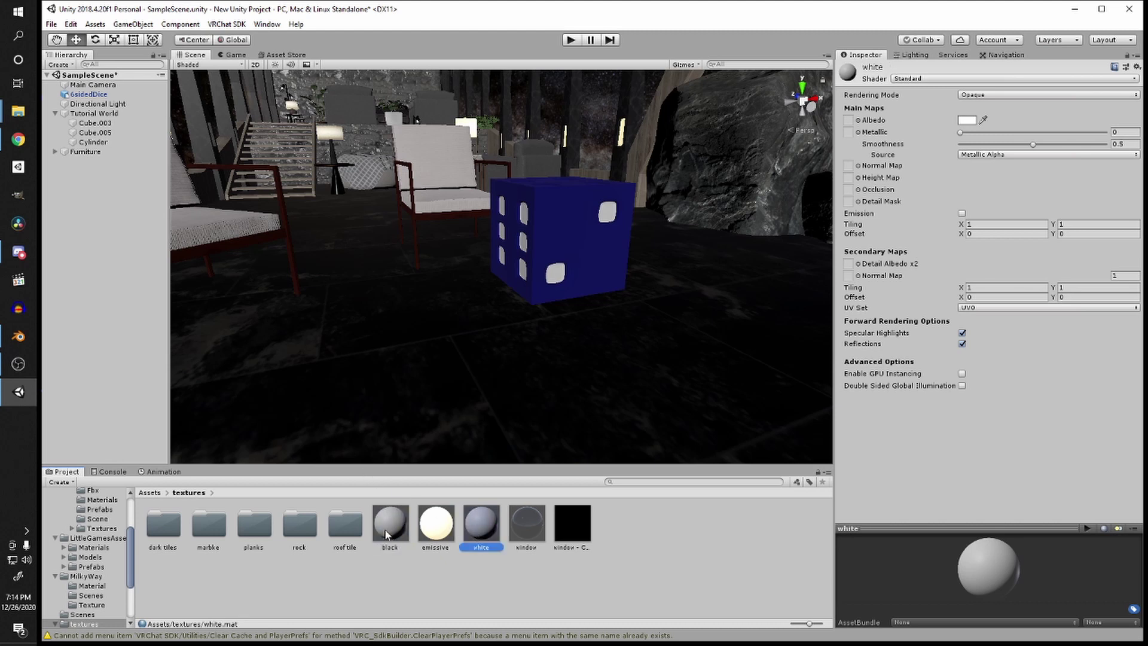
pyautogui.click(967, 119)
pyautogui.moveTo(894, 239); pyautogui.dragTo(876, 287)
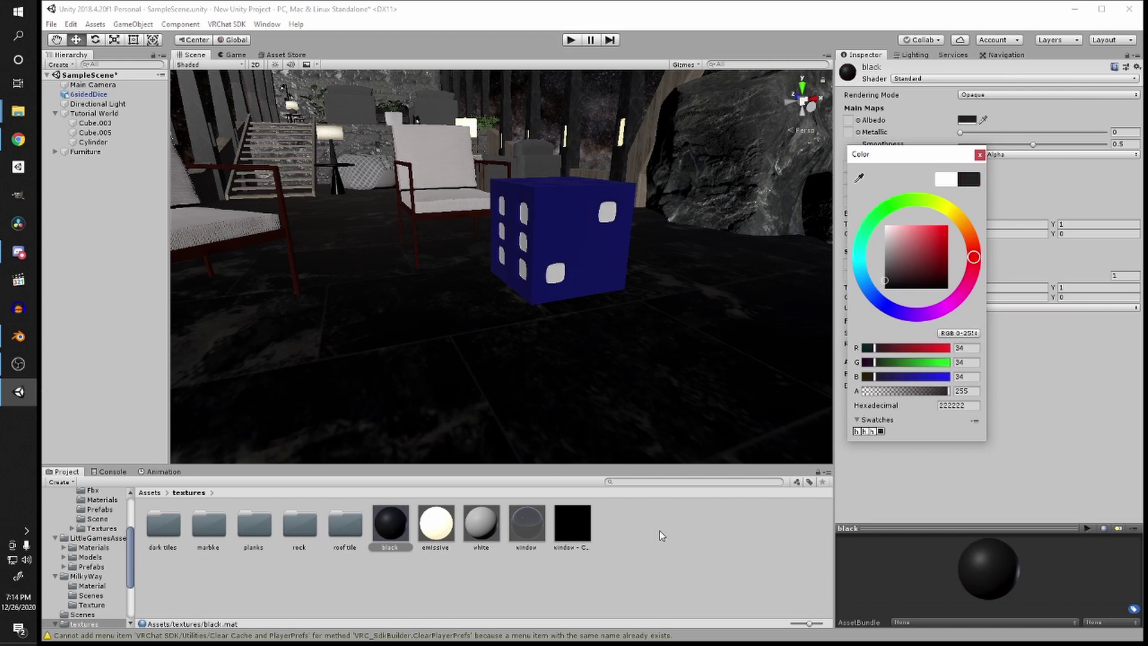
# Step: Apply the white material to the body of the dice in the scene
pyautogui.click(481, 524)
pyautogui.moveTo(481, 523); pyautogui.dragTo(549, 198)
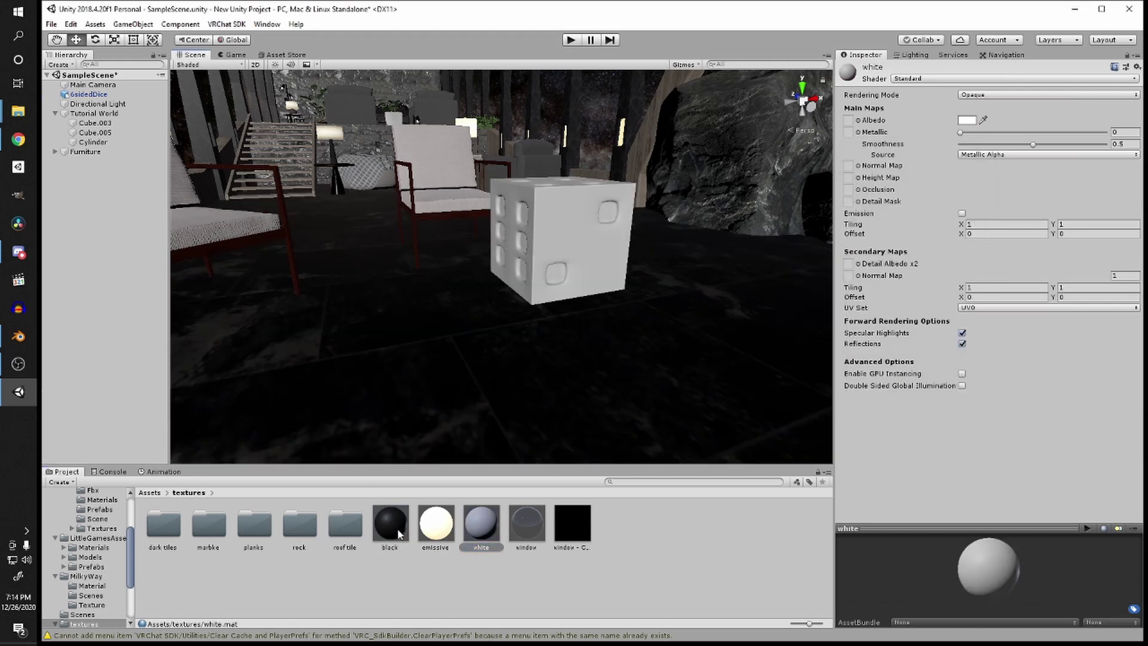
# Step: Apply the black material to the pips of the dice in the scene
pyautogui.moveTo(398, 531); pyautogui.dragTo(556, 271)
pyautogui.scroll(-5, 557, 267)
pyautogui.click(535, 259)
pyautogui.scroll(4, 543, 268)
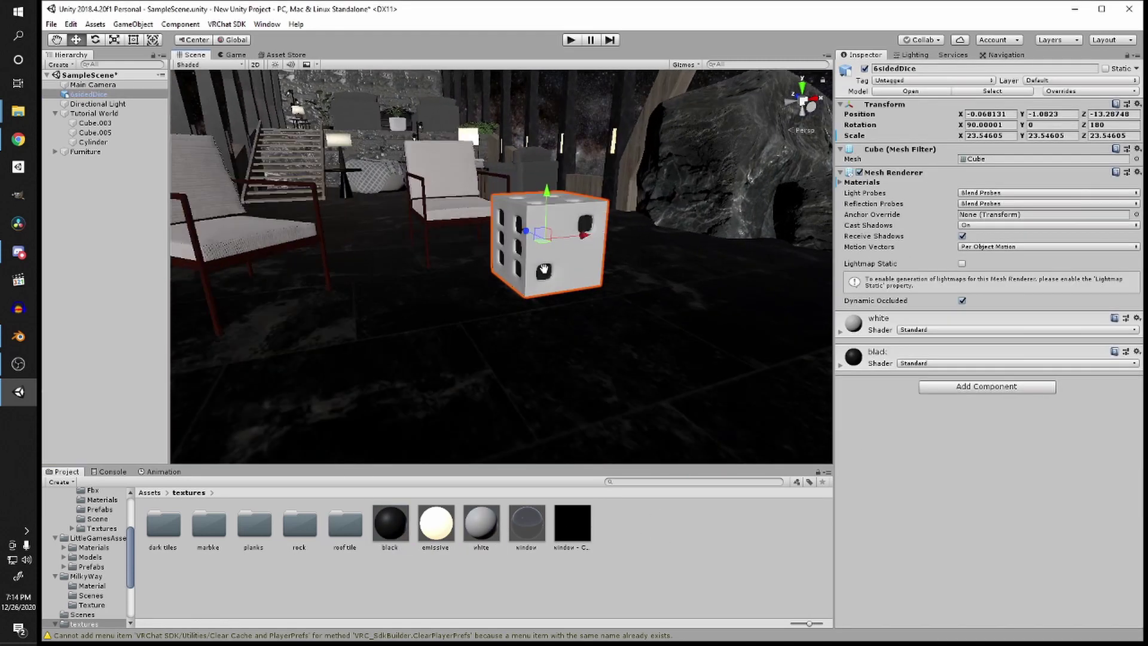
# Step: Scale the dice down to about 9.73 and move it onto the floor near the armchair, around X 2.13, Z -10.19
pyautogui.moveTo(543, 269); pyautogui.dragTo(526, 338, button='middle')
pyautogui.press('r')
pyautogui.moveTo(526, 315); pyautogui.dragTo(496, 329)
pyautogui.press('w')
pyautogui.moveTo(523, 319); pyautogui.dragTo(557, 233)
pyautogui.moveTo(566, 210); pyautogui.dragTo(530, 300, button='middle')
pyautogui.moveTo(530, 300); pyautogui.dragTo(521, 332, button='right')
pyautogui.moveTo(521, 332); pyautogui.dragTo(549, 278)
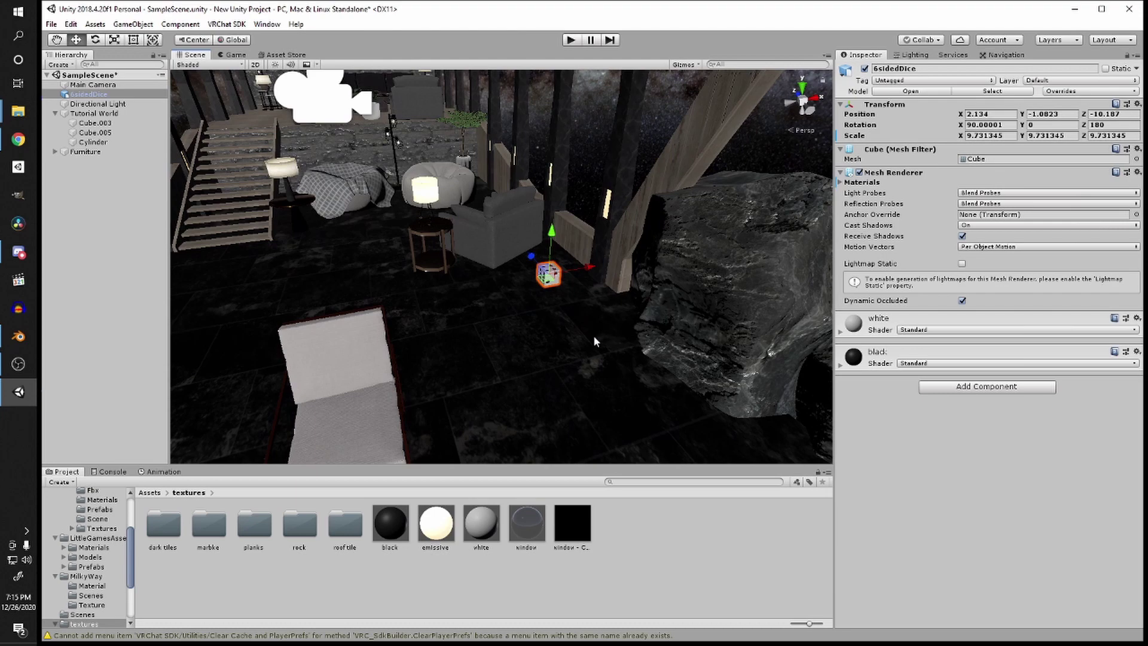
# Step: Examine the building mesh Cube.005 and its components, including the Mesh Collider
pyautogui.moveTo(596, 341); pyautogui.dragTo(586, 196, button='right')
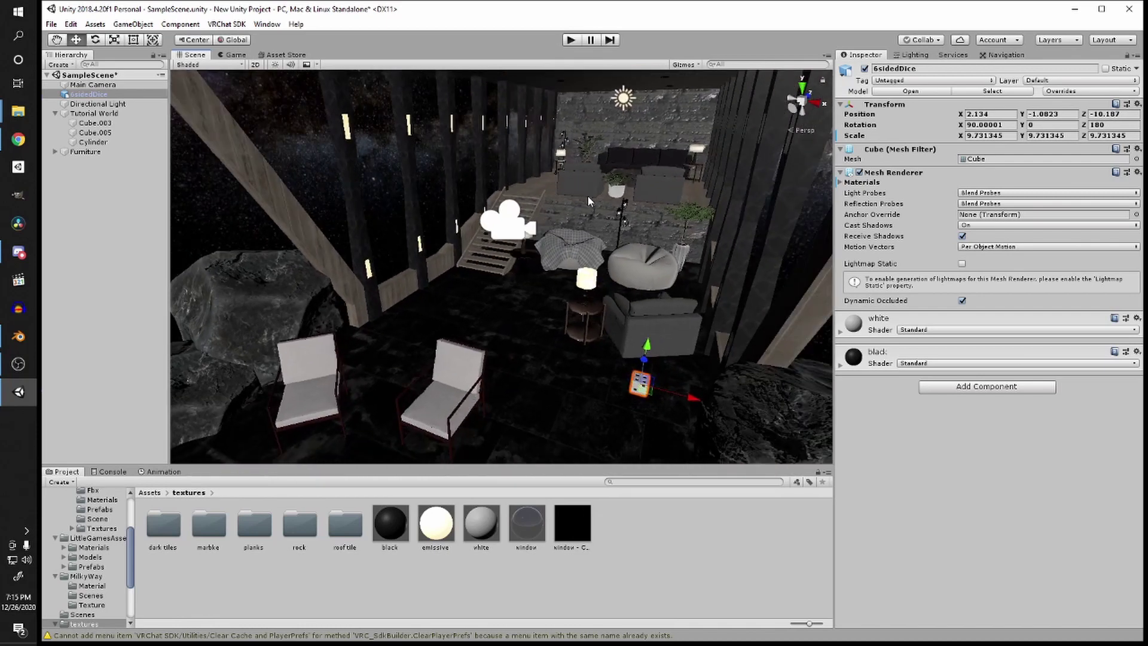
pyautogui.scroll(-7, 587, 197)
pyautogui.click(408, 207)
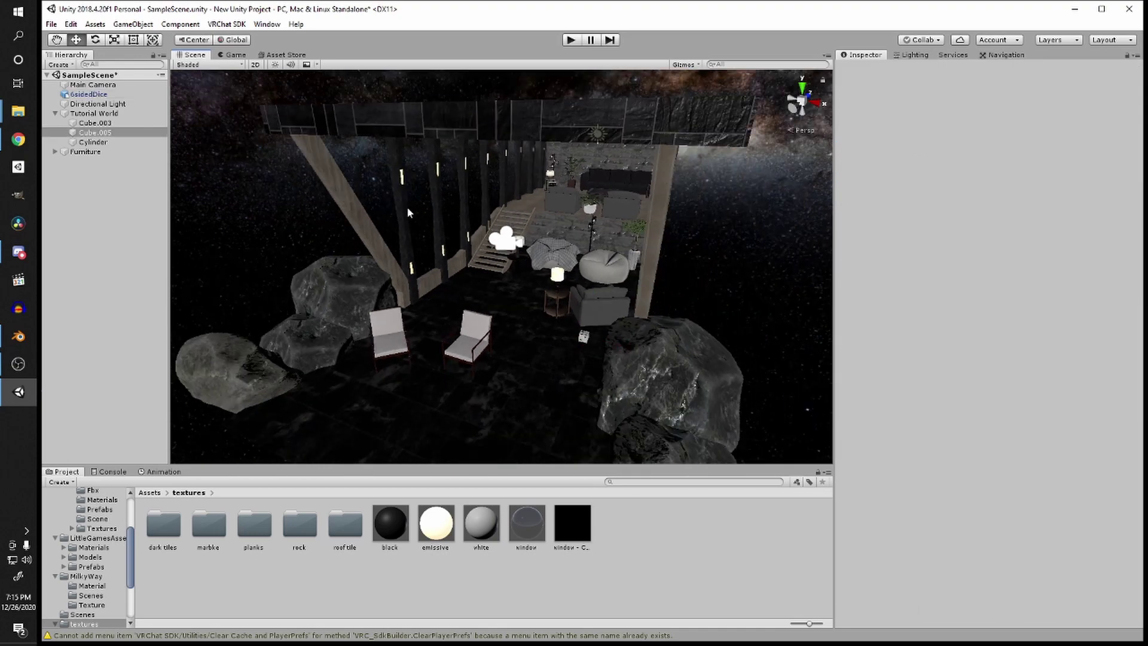
pyautogui.scroll(-3, 471, 282)
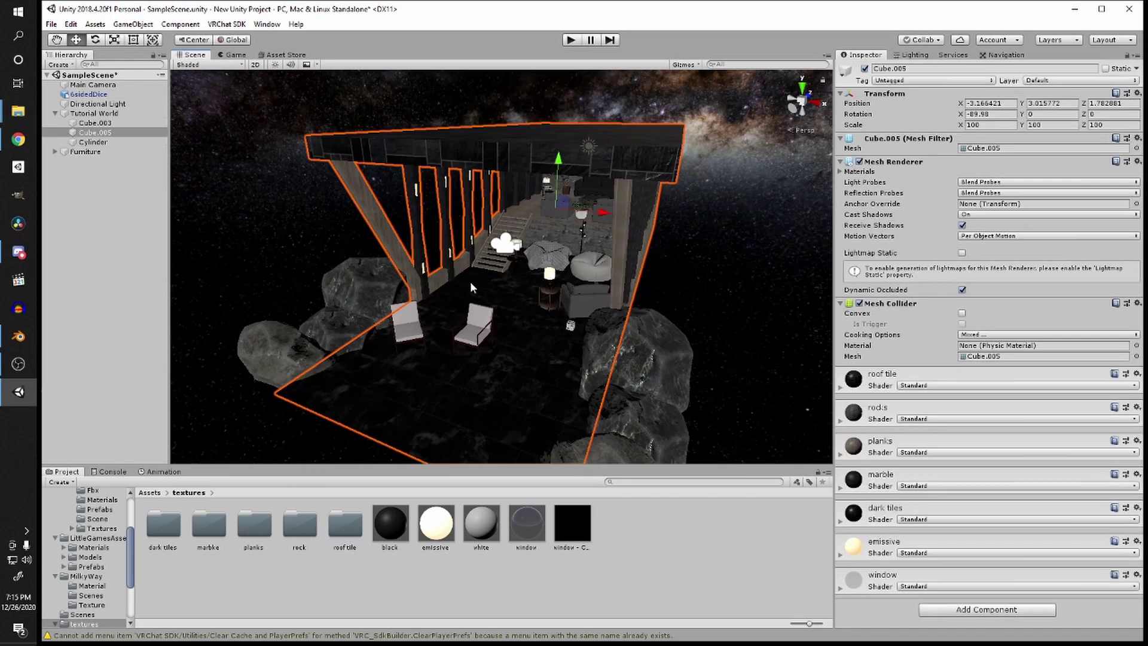
pyautogui.moveTo(471, 287); pyautogui.dragTo(269, 227, button='right')
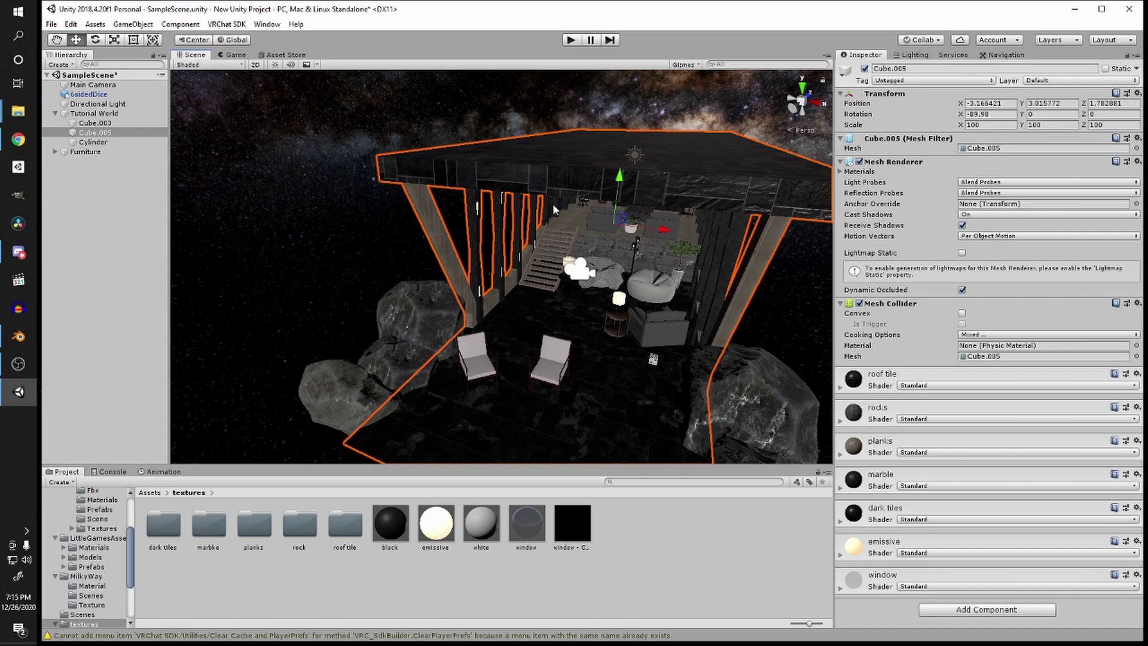
# Step: Select the staircase mesh Cube.003 and check which mesh components can be added to it
pyautogui.click(550, 284)
pyautogui.scroll(-10, 550, 284)
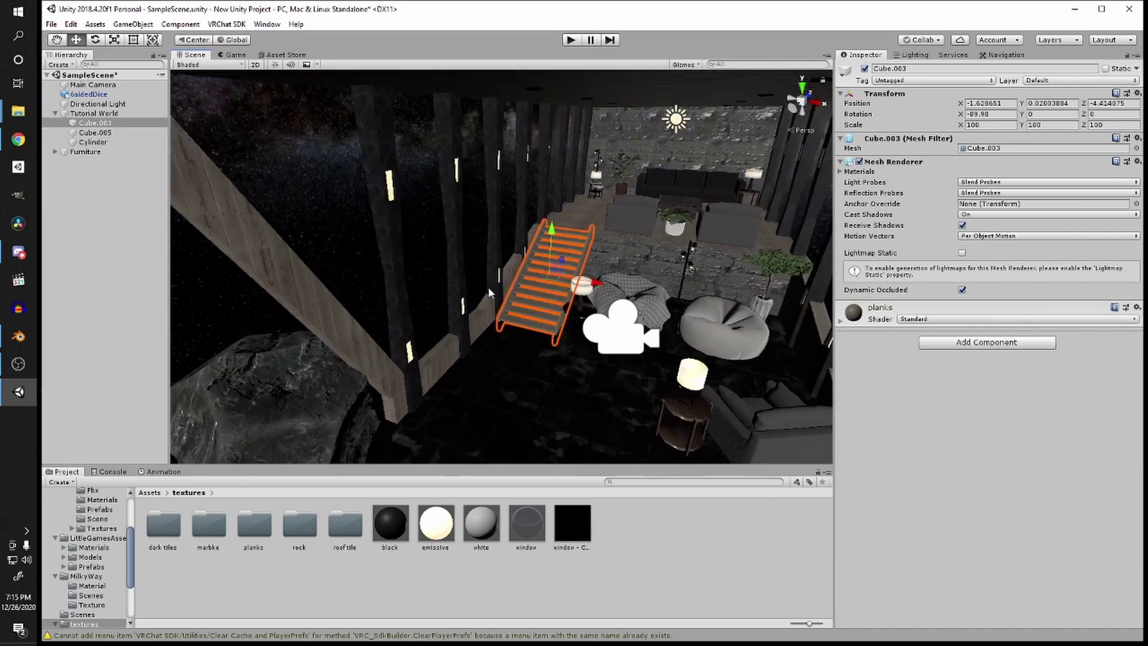
pyautogui.press('f')
pyautogui.click(943, 344)
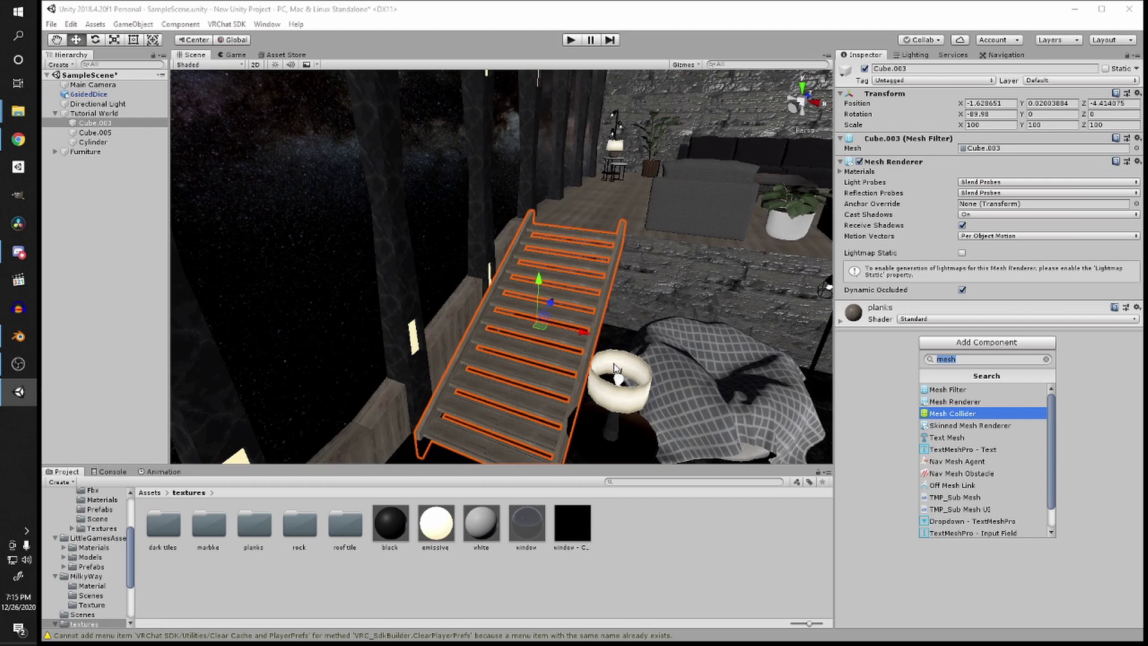
pyautogui.click(623, 327)
pyautogui.moveTo(590, 217); pyautogui.dragTo(598, 78, button='middle')
pyautogui.moveTo(607, 149); pyautogui.dragTo(582, 172, button='middle')
pyautogui.keyDown('alt'); pyautogui.moveTo(583, 172); pyautogui.dragTo(467, 264); pyautogui.keyUp('alt')
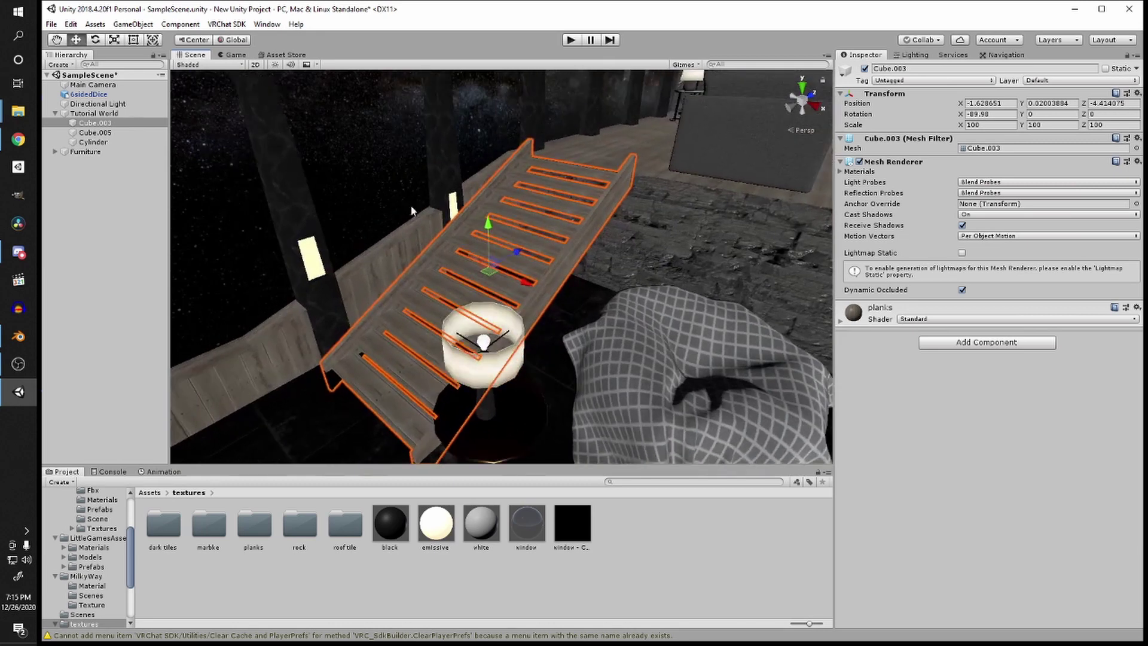
# Step: Add a cube as a child of the staircase Cube.003 and scale it uniformly down to about 0.0146
pyautogui.rightClick(96, 124)
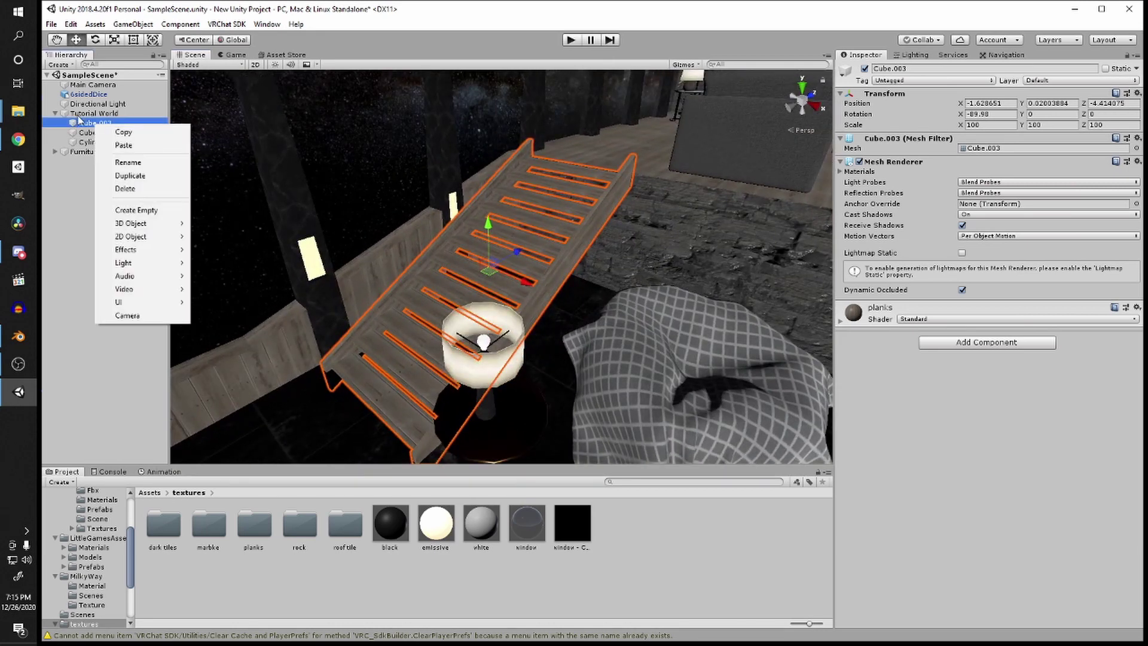
pyautogui.moveTo(143, 224)
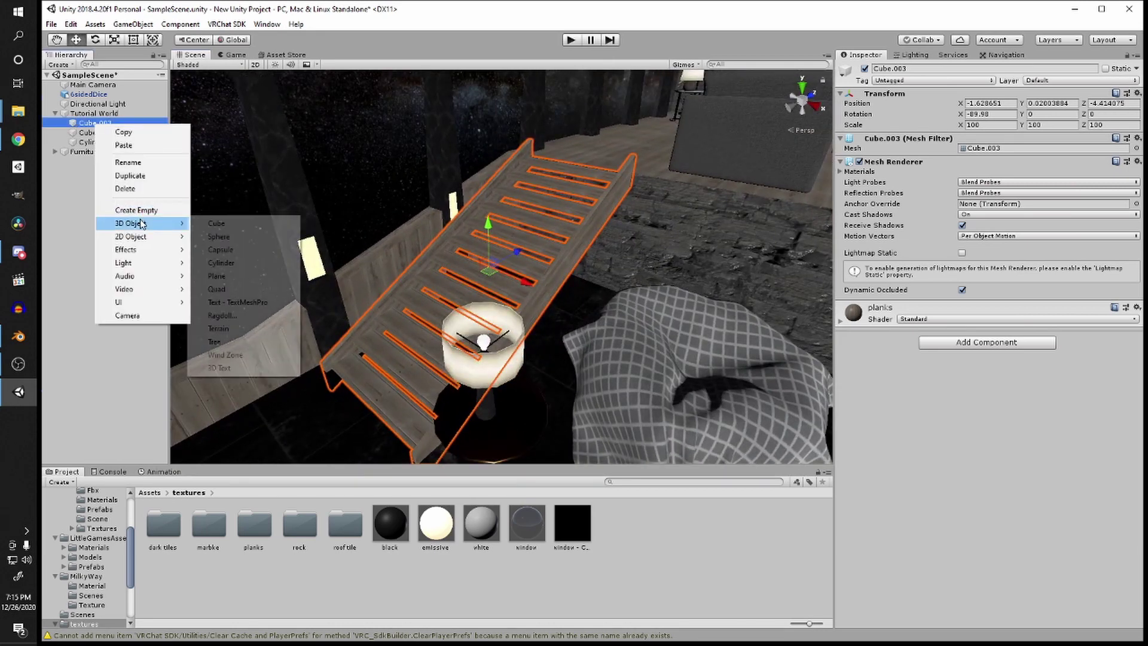
pyautogui.click(239, 230)
pyautogui.press('f')
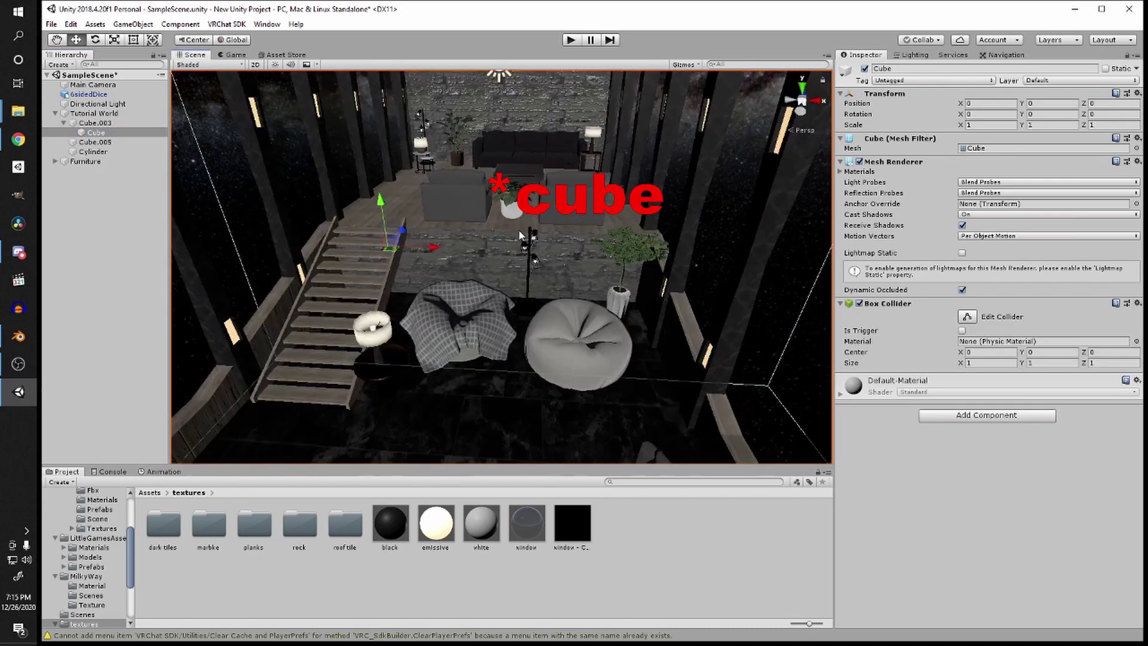
pyautogui.scroll(5, 517, 269)
pyautogui.press('r')
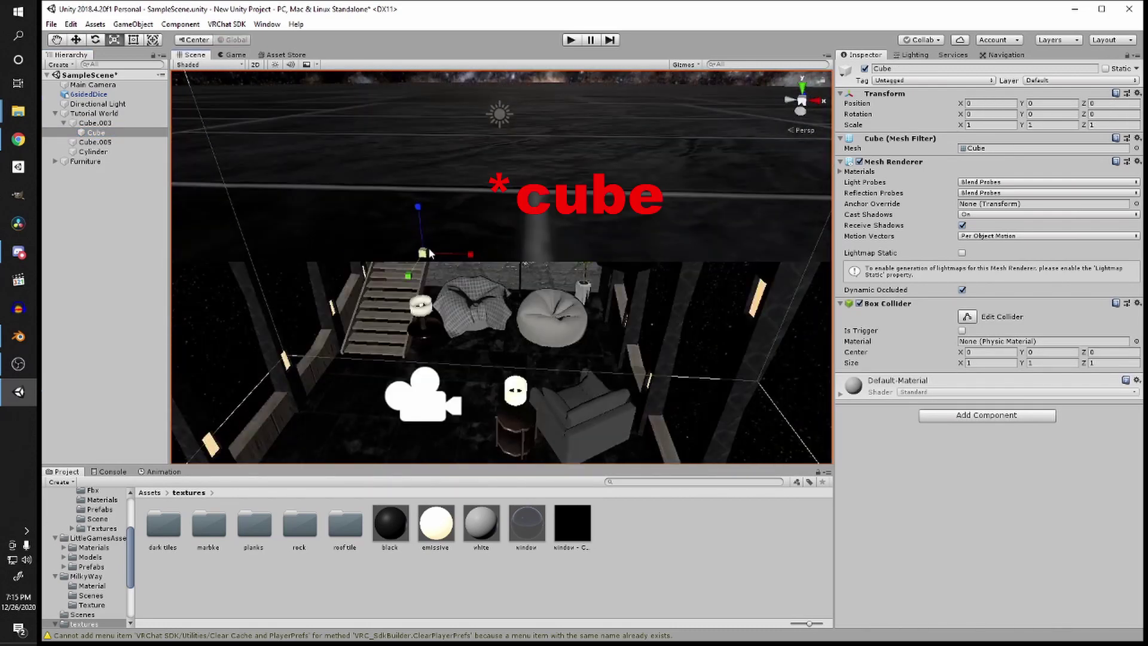
pyautogui.moveTo(426, 250)
pyautogui.mouseDown()
pyautogui.moveTo(410, 258)
pyautogui.moveTo(436, 243)
pyautogui.mouseUp()
pyautogui.scroll(-5, 410, 259)
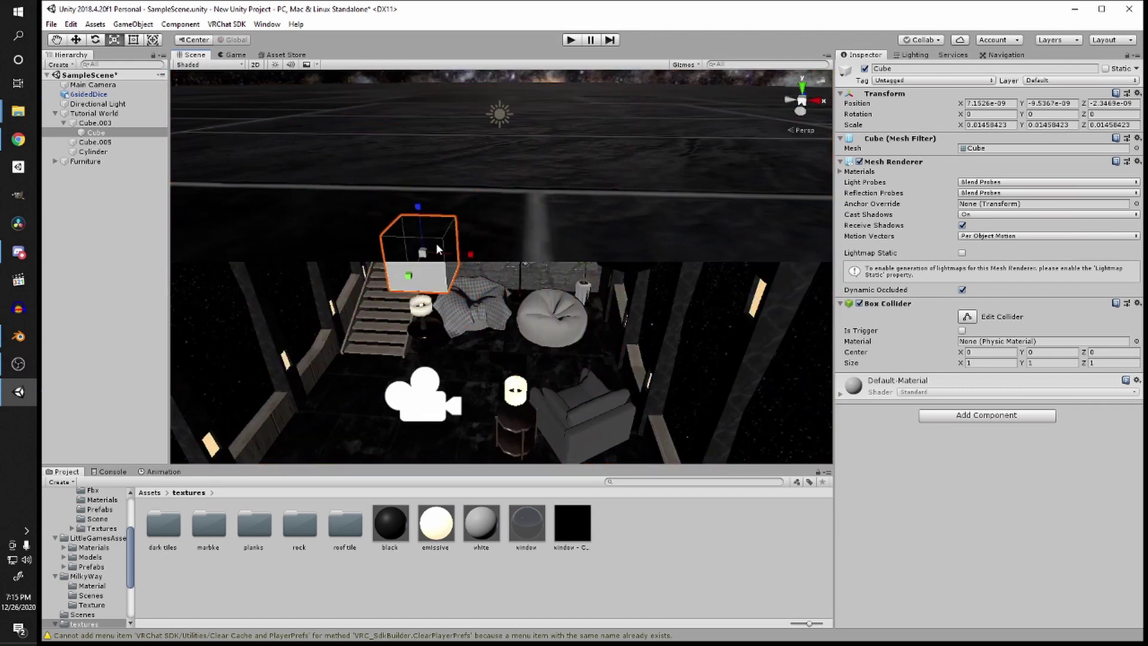
pyautogui.press('f')
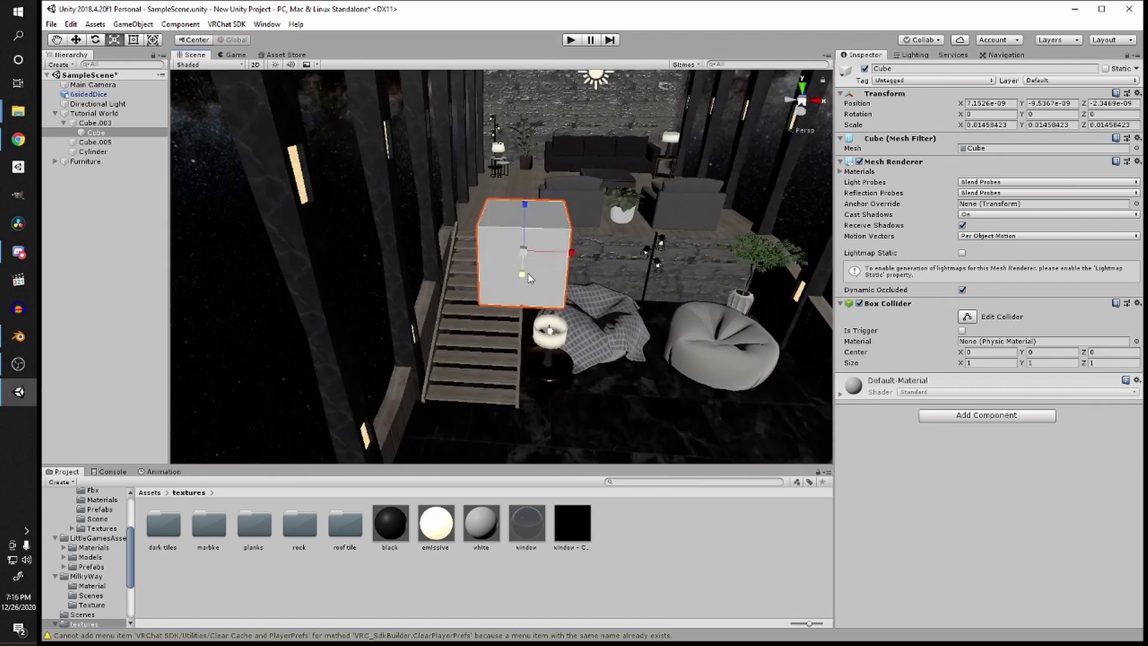
# Step: Move the cube onto the upper part of the stairs, at about X -0.0057, Y -0.0036, Z -0.0063
pyautogui.press('w')
pyautogui.moveTo(530, 244); pyautogui.dragTo(496, 228)
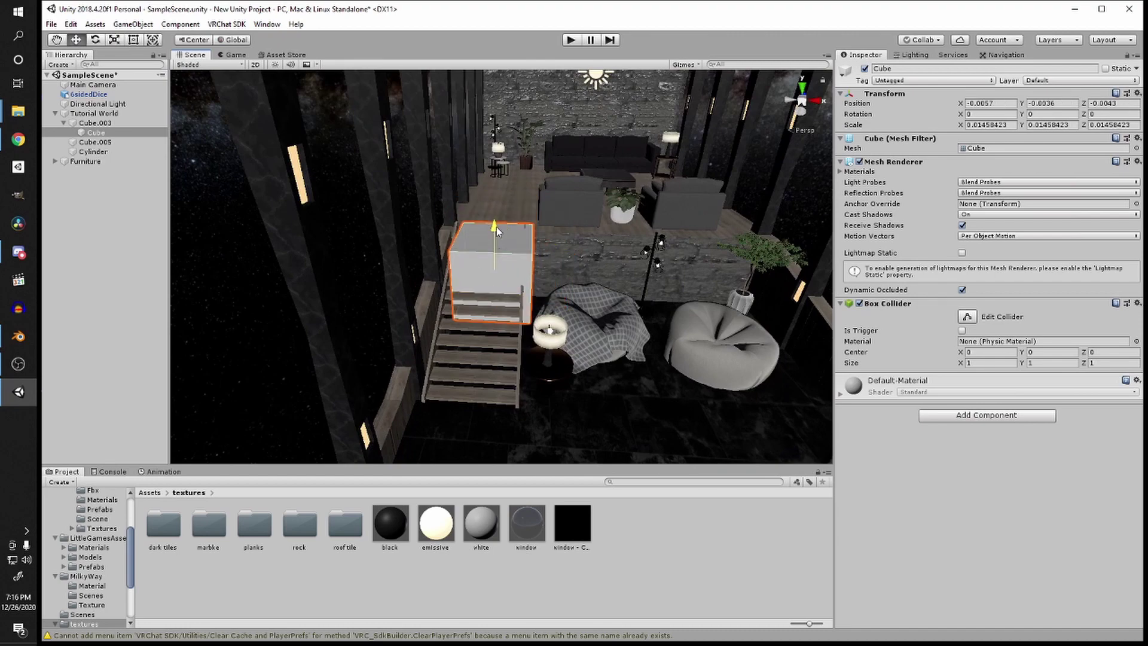
pyautogui.moveTo(496, 227); pyautogui.dragTo(520, 256, button='middle')
pyautogui.press('f')
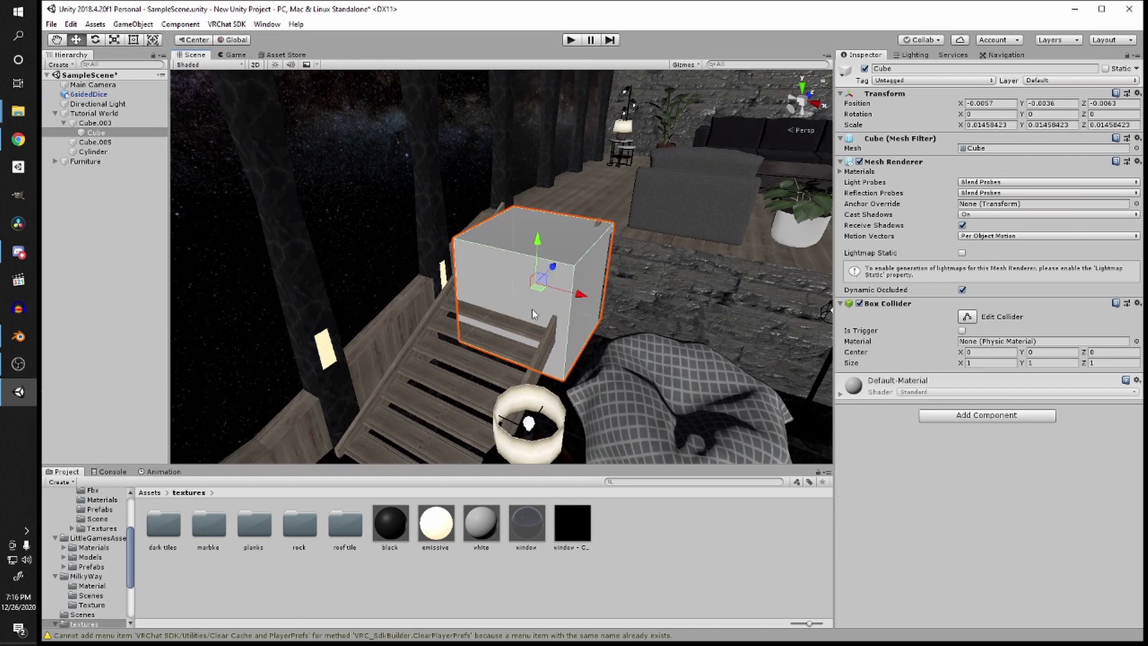
pyautogui.keyDown('alt'); pyautogui.moveTo(468, 251); pyautogui.dragTo(616, 270); pyautogui.keyUp('alt')
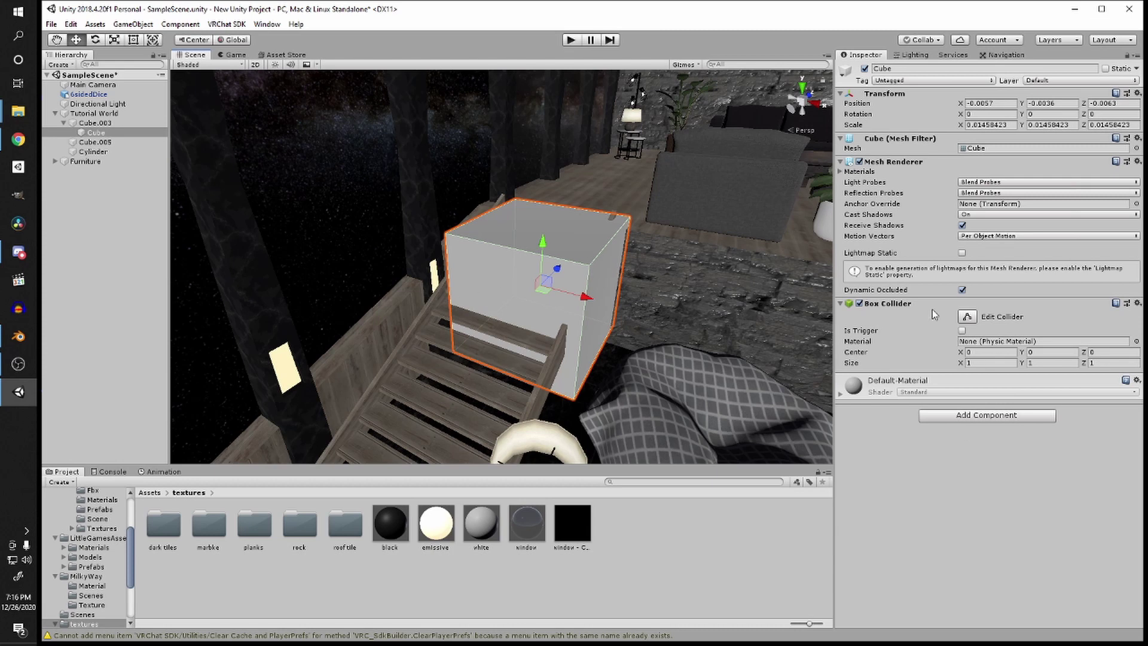
# Step: Remove the cube's Box Collider component and add a new Box Collider in its place
pyautogui.rightClick(897, 304)
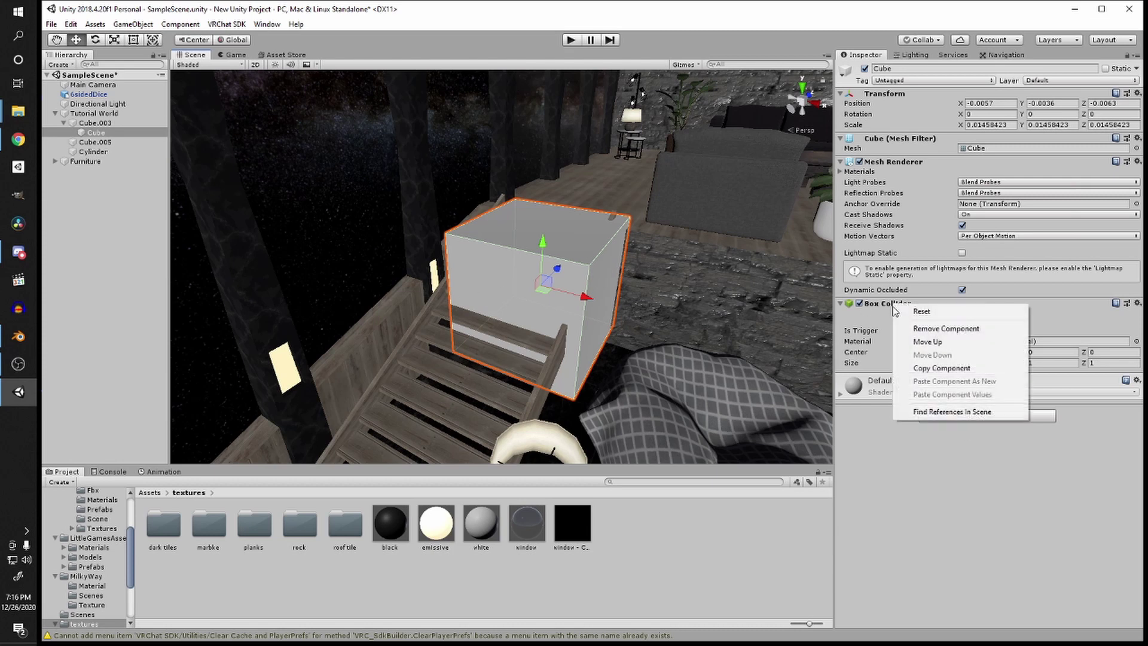
pyautogui.click(909, 329)
pyautogui.click(985, 343)
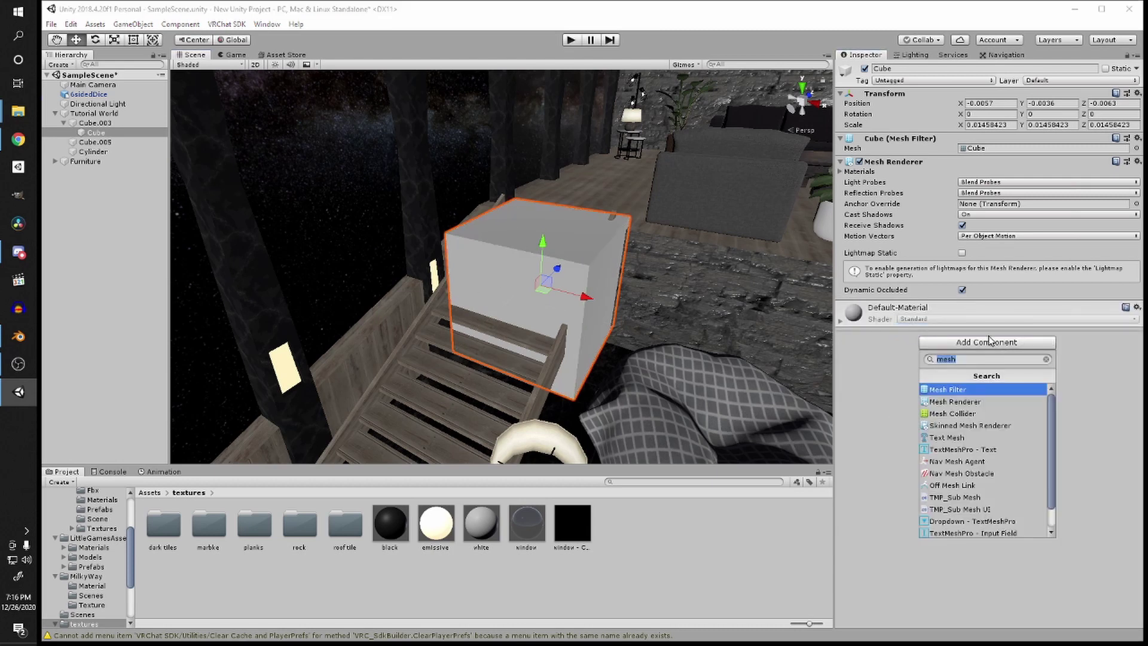
pyautogui.write('box c')
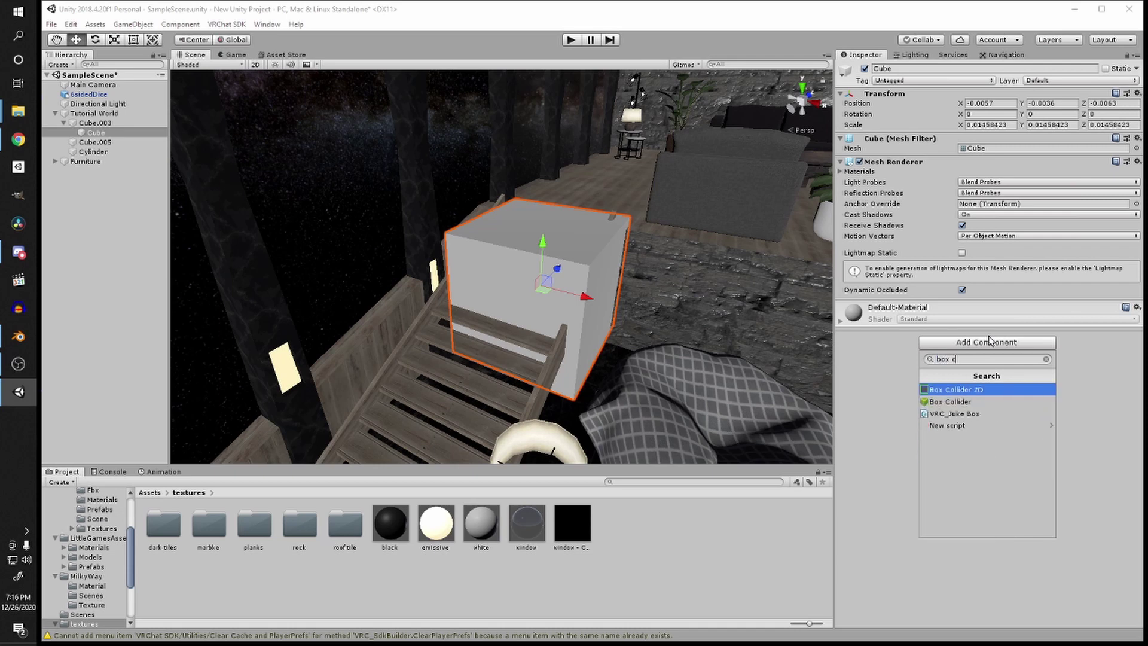
pyautogui.click(949, 401)
pyautogui.scroll(2, 705, 218)
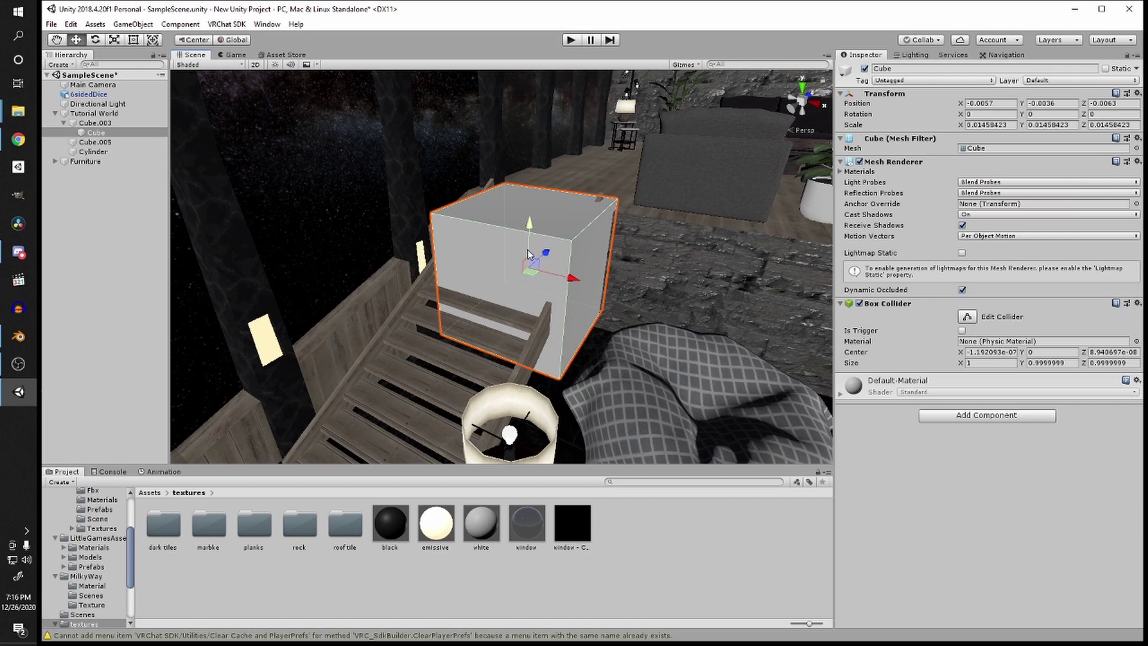
pyautogui.scroll(-2, 543, 228)
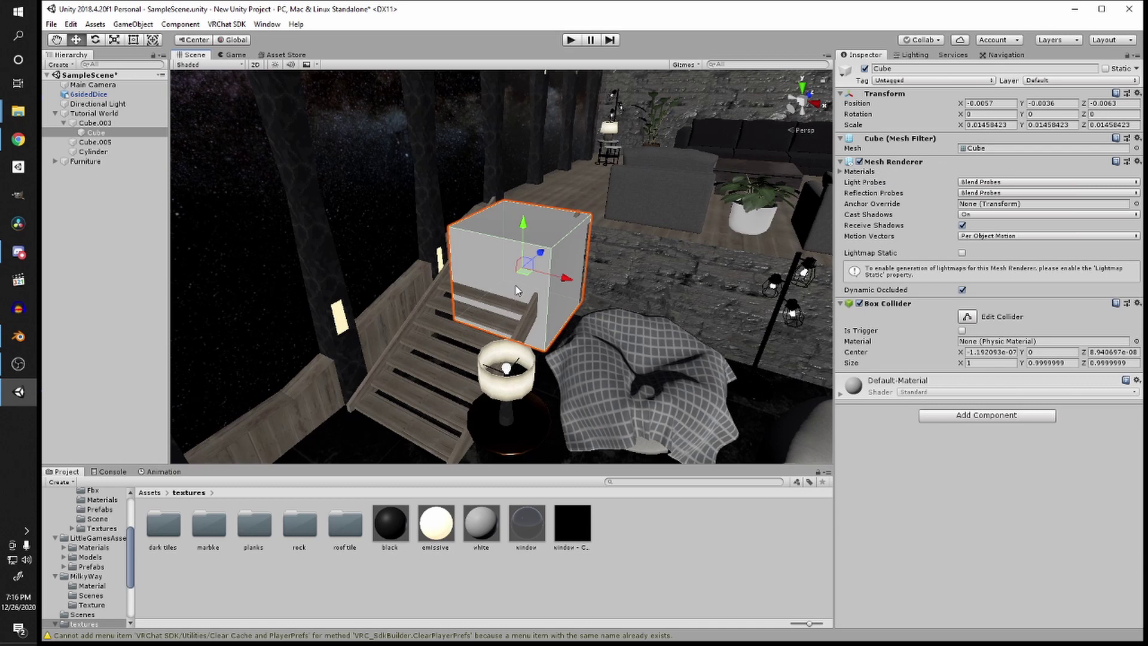
# Step: Flatten the cube to a Z scale of about 0.0037 and stretch it to a Y scale of about 0.045
pyautogui.moveTo(646, 255); pyautogui.dragTo(528, 229, button='right')
pyautogui.press('d')
pyautogui.press('r')
pyautogui.moveTo(528, 228); pyautogui.dragTo(538, 271)
pyautogui.moveTo(538, 271); pyautogui.dragTo(507, 264, button='right')
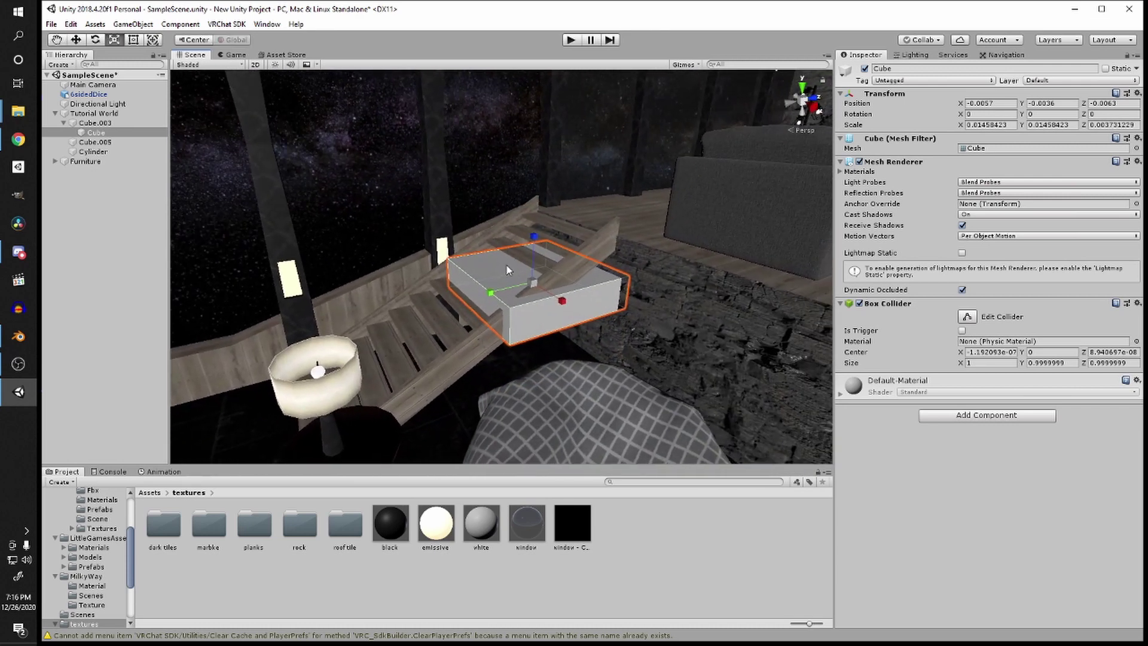
pyautogui.press('e')
pyautogui.press('r')
pyautogui.moveTo(478, 301); pyautogui.dragTo(430, 321)
pyautogui.moveTo(429, 321); pyautogui.dragTo(601, 309, button='right')
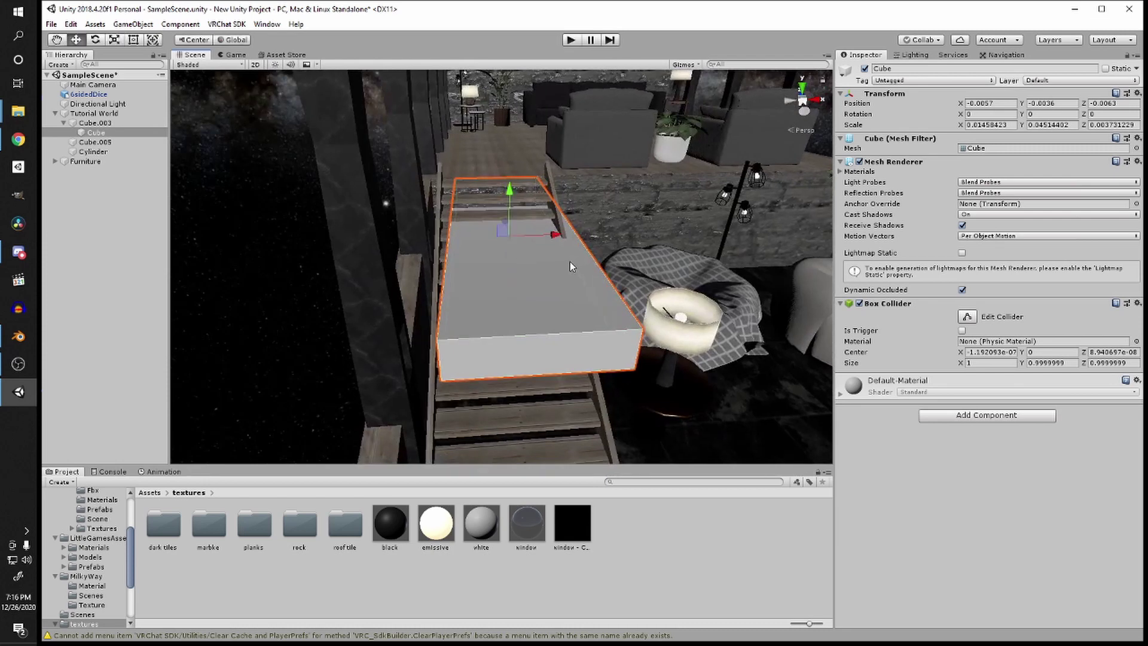
# Step: Line the flattened cube up over the stairs and tilt it to about -26.8 degrees around X to follow their slope
pyautogui.moveTo(551, 233); pyautogui.dragTo(539, 242)
pyautogui.moveTo(646, 236); pyautogui.dragTo(466, 242, button='right')
pyautogui.moveTo(599, 246); pyautogui.dragTo(461, 261)
pyautogui.press('e')
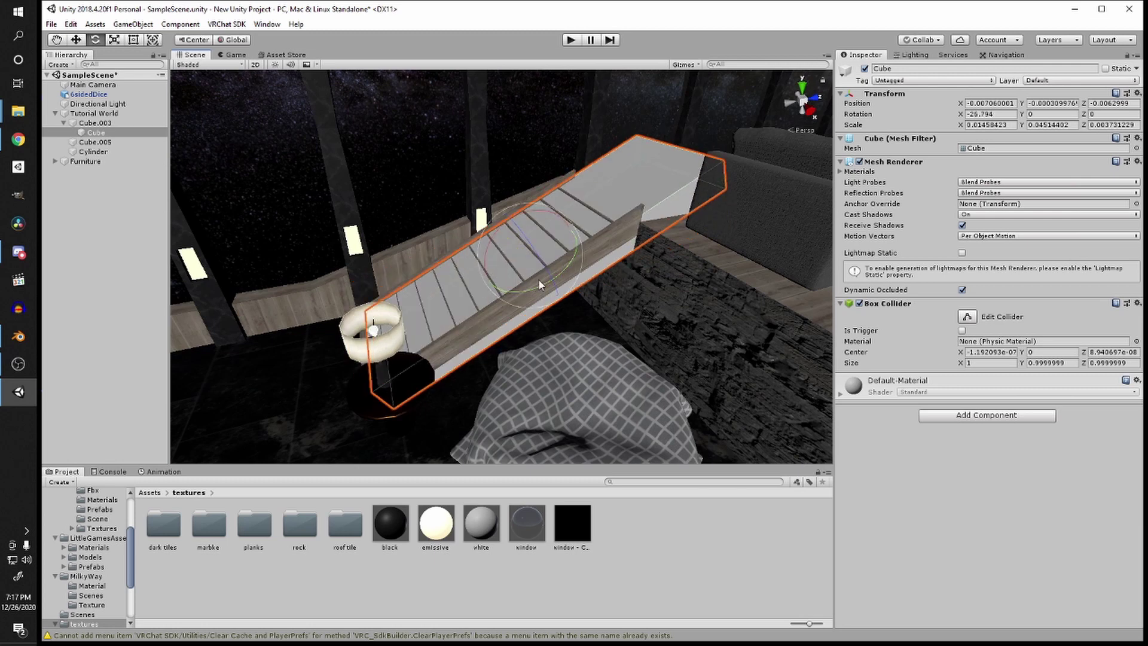
# Step: Shorten the ramp cube to a Y scale of about 0.0265 and switch the transform handles to local orientation
pyautogui.press('r')
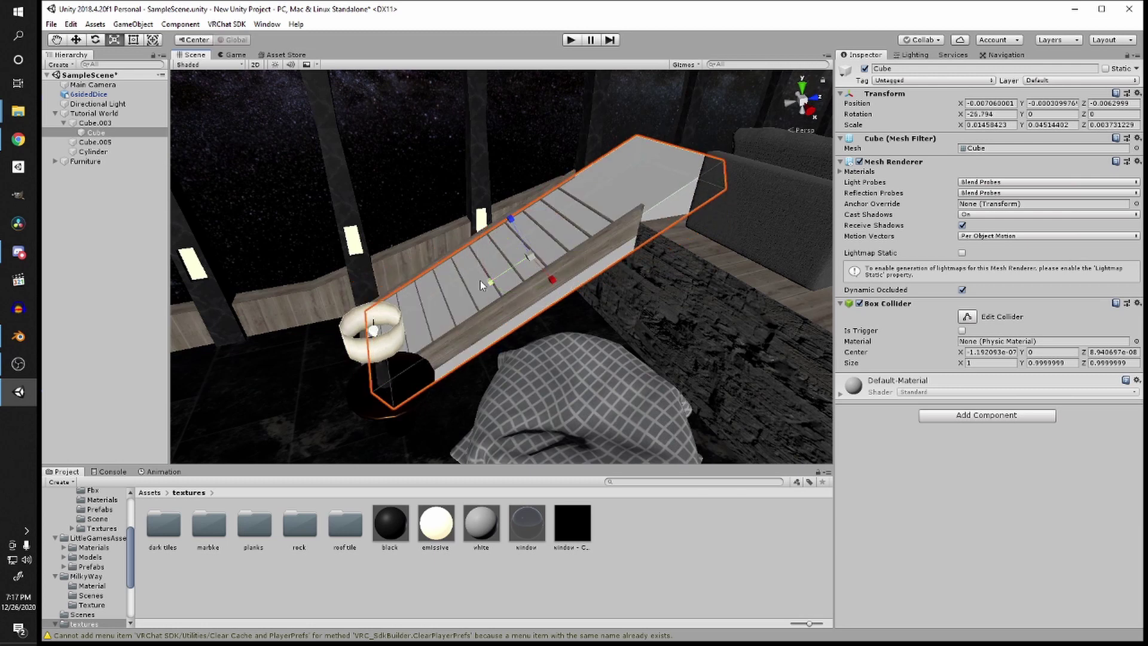
pyautogui.moveTo(480, 281); pyautogui.dragTo(496, 271)
pyautogui.press('w')
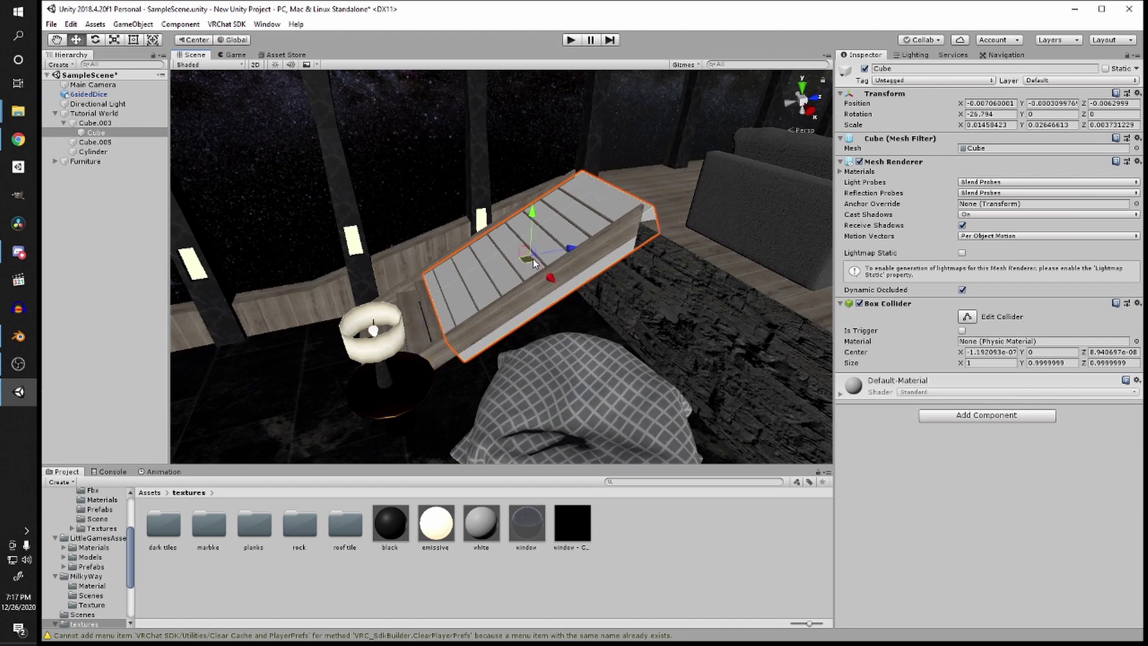
pyautogui.click(205, 41)
pyautogui.click(240, 41)
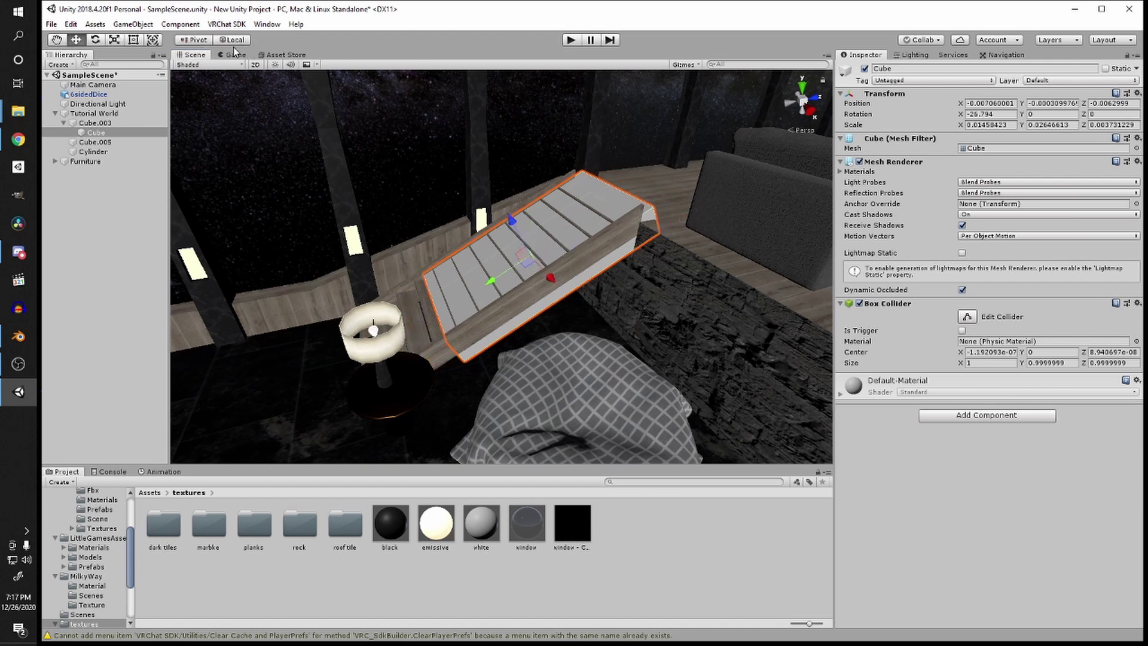
pyautogui.click(193, 40)
# Step: Shift the ramp cube along the stairs and lengthen it to a Y scale of about 0.0374
pyautogui.moveTo(520, 261); pyautogui.dragTo(647, 271)
pyautogui.press('r')
pyautogui.moveTo(502, 287); pyautogui.dragTo(481, 307)
pyautogui.press('w')
pyautogui.press('r')
pyautogui.moveTo(481, 307); pyautogui.dragTo(483, 306)
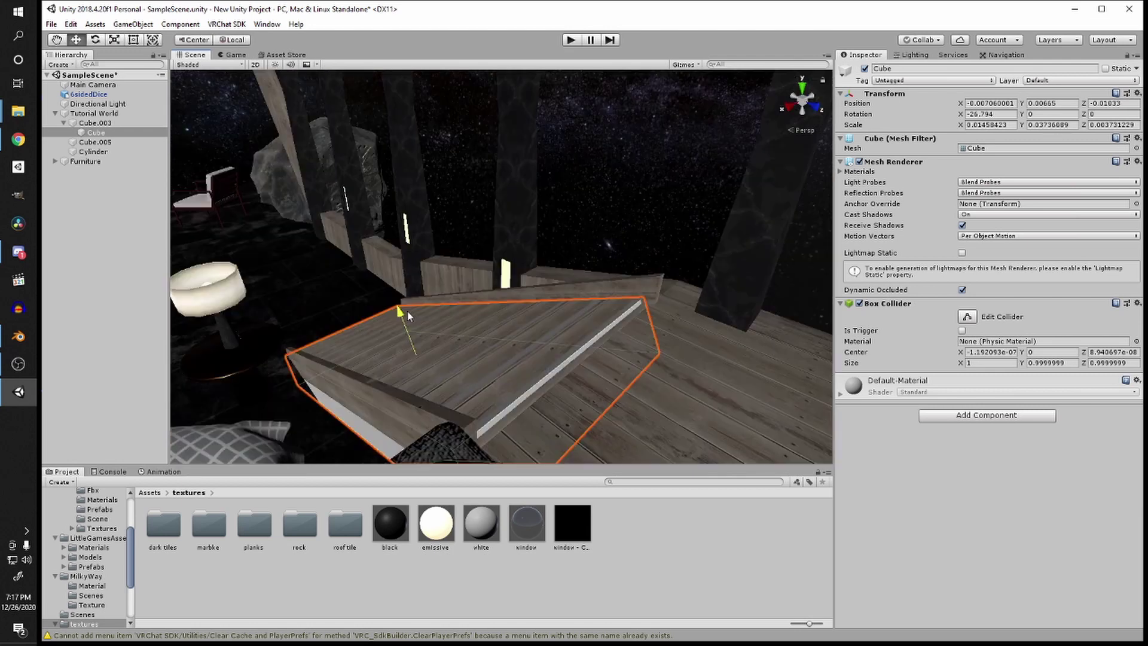
# Step: Fine-tune the ramp cube to an X rotation of about -25.8 degrees and a position of about Y 0.0065, Z -0.00998
pyautogui.moveTo(402, 310); pyautogui.dragTo(405, 345)
pyautogui.press('e')
pyautogui.press('w')
pyautogui.moveTo(439, 341); pyautogui.dragTo(597, 325, button='right')
pyautogui.scroll(-3, 597, 325)
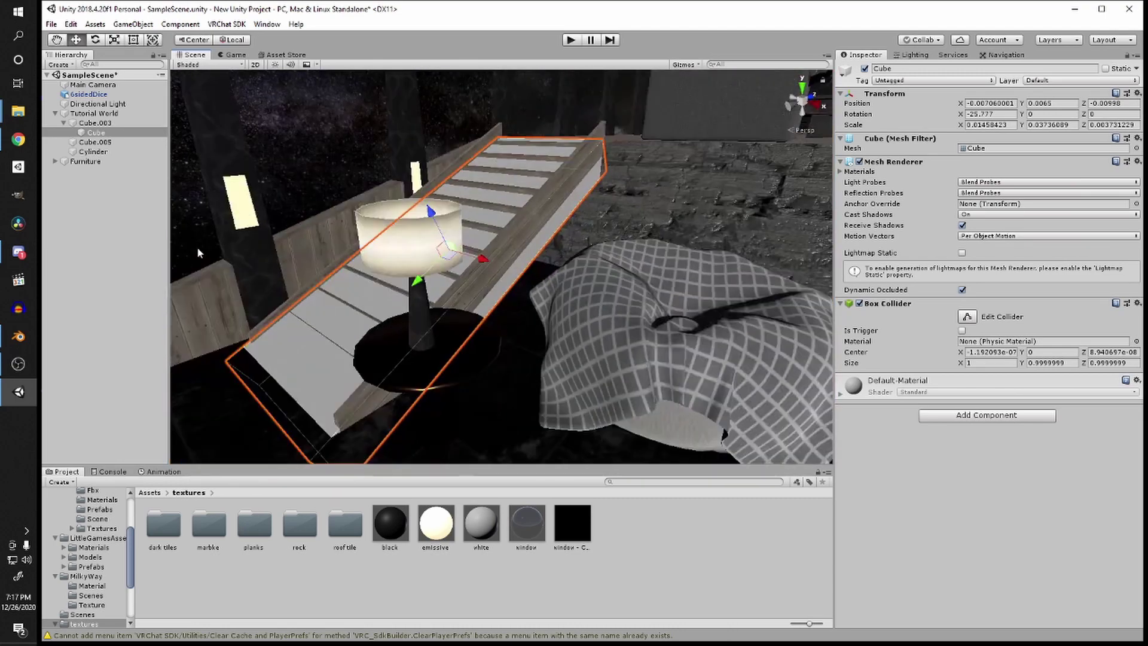
# Step: Disable the Mesh Renderer on the ramp cube, leaving its Box Collider enabled
pyautogui.moveTo(355, 224); pyautogui.dragTo(508, 217, button='middle')
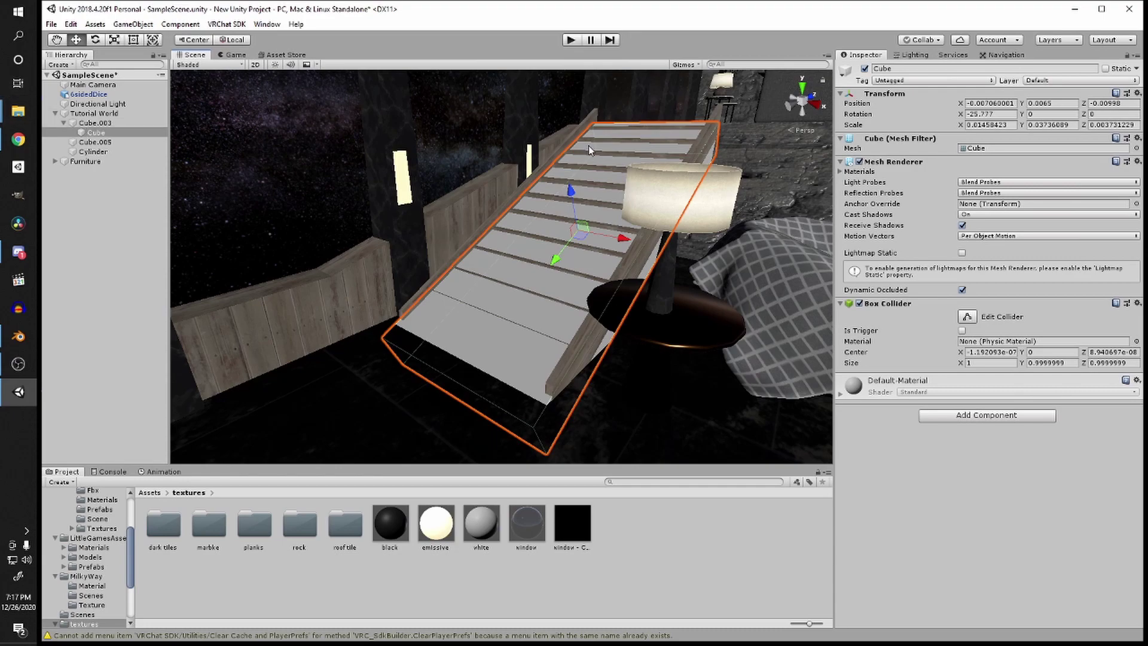
pyautogui.click(859, 162)
pyautogui.moveTo(535, 220); pyautogui.dragTo(462, 245, button='middle')
pyautogui.moveTo(462, 244); pyautogui.dragTo(404, 313, button='right')
pyautogui.moveTo(261, 245); pyautogui.dragTo(292, 306, button='right')
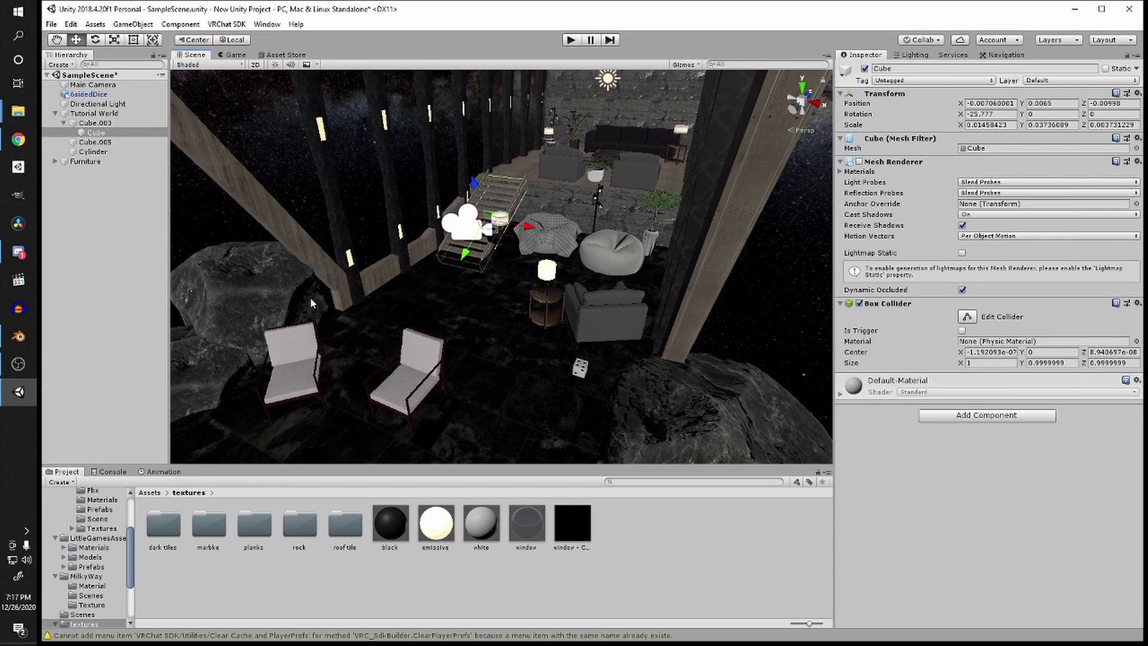
# Step: Create an empty GameObject at the root of the scene
pyautogui.click(606, 374)
pyautogui.click(579, 367)
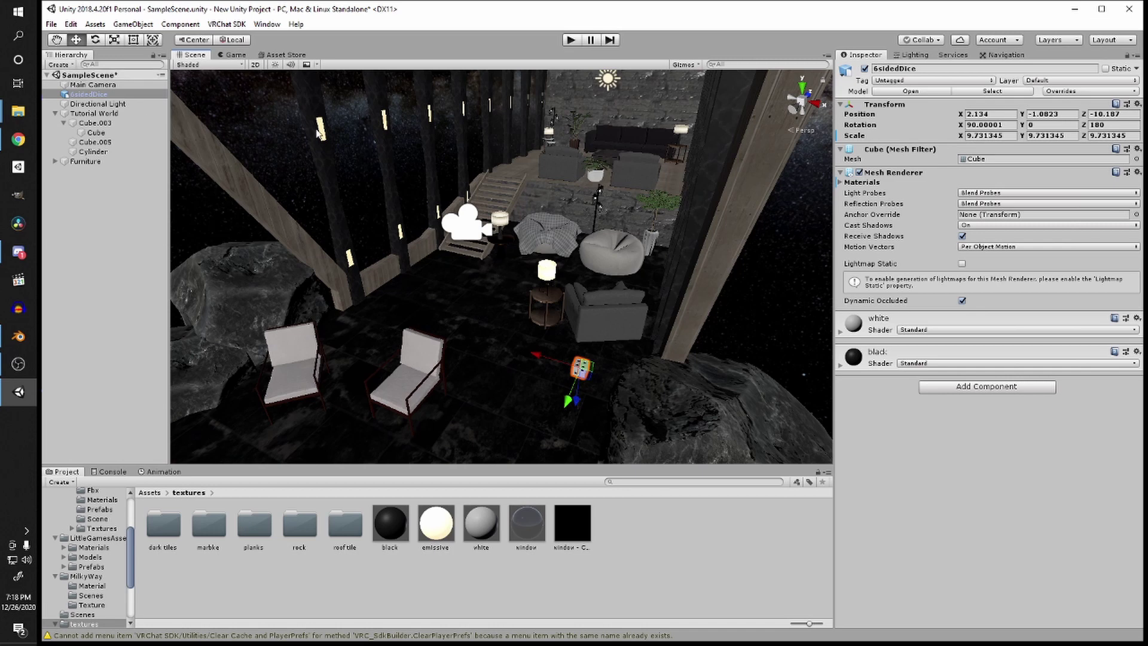
pyautogui.click(67, 64)
pyautogui.click(92, 80)
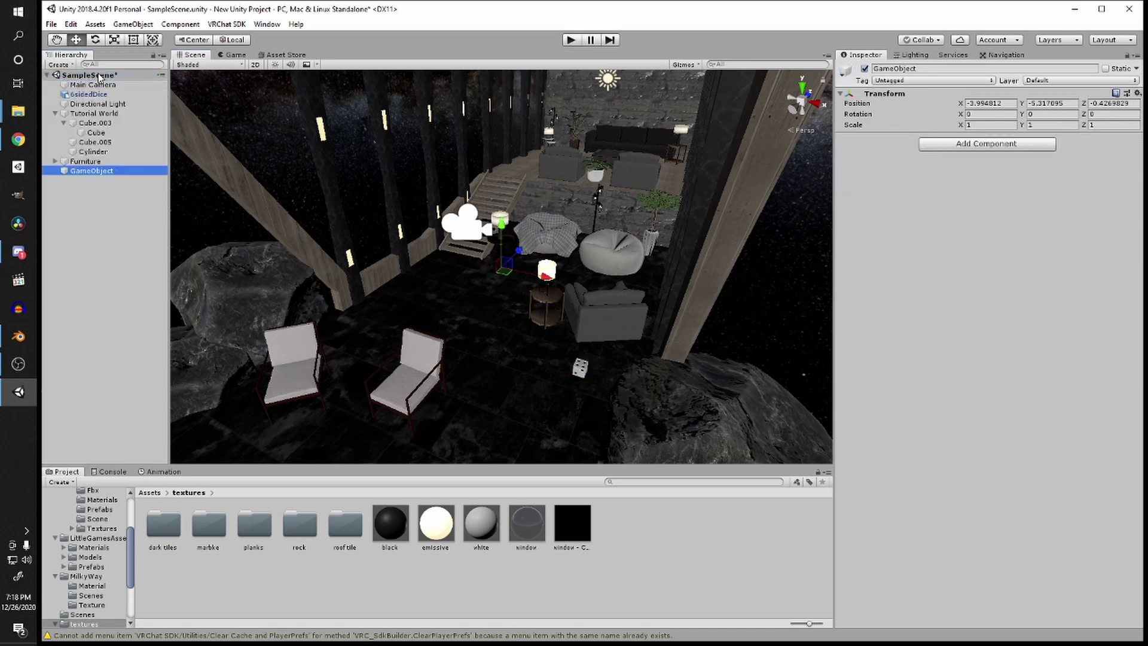
# Step: Name the new empty GameObject Pickups and make the 6sidedDice object its child
pyautogui.write('P')
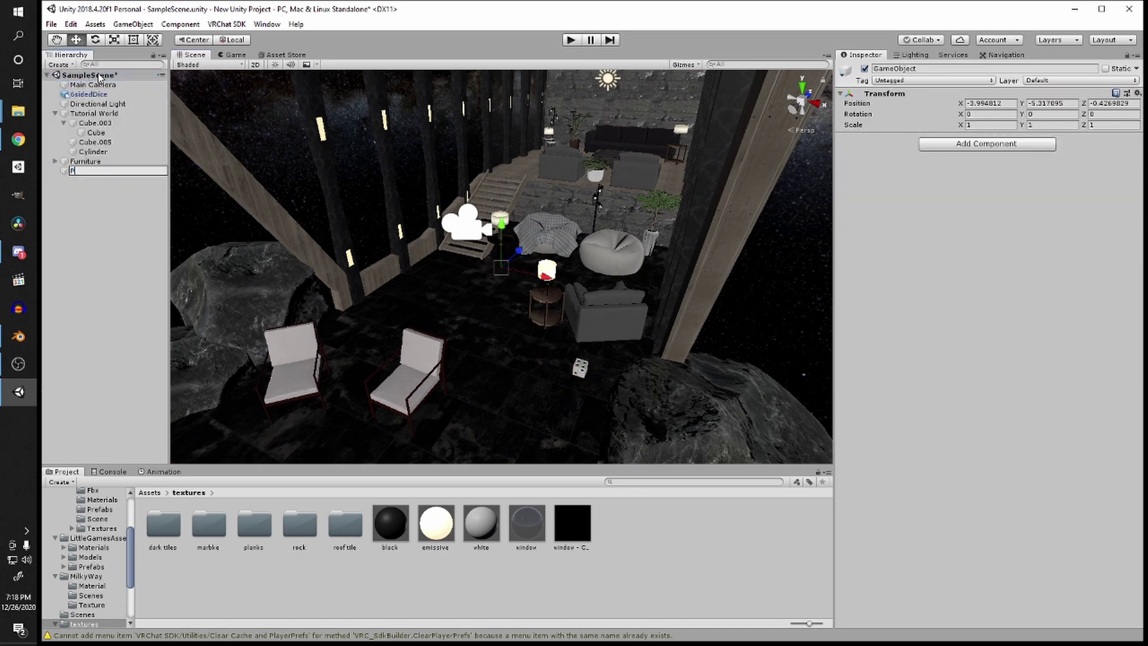
pyautogui.write('ickups')
pyautogui.press('Return')
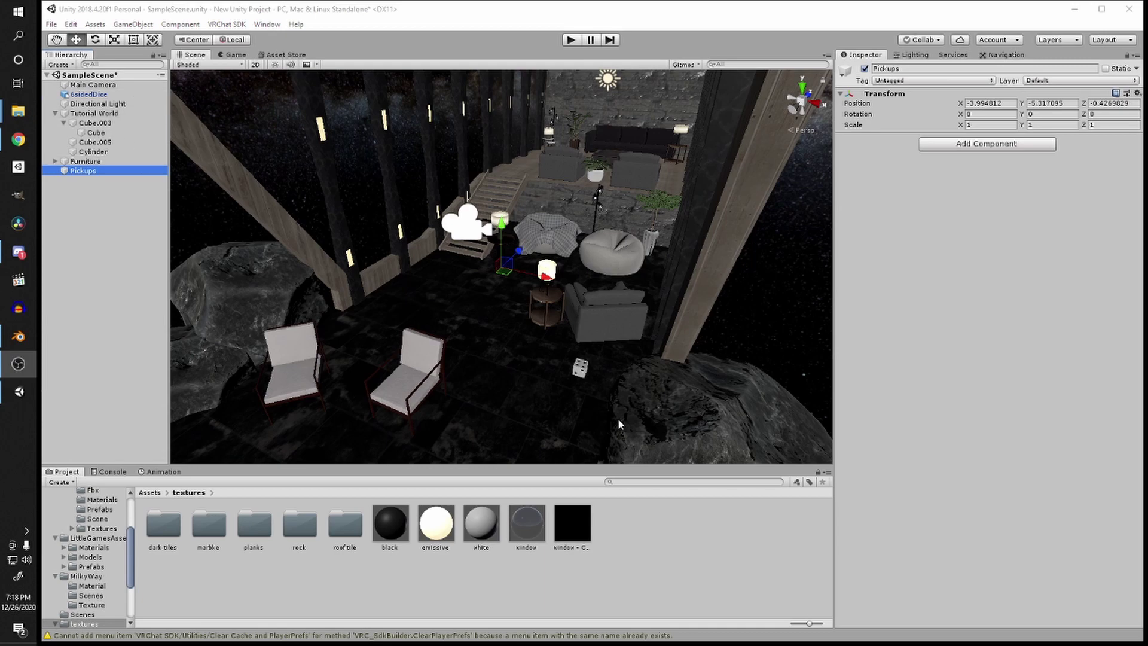
pyautogui.moveTo(140, 95); pyautogui.dragTo(94, 171)
pyautogui.press('f')
pyautogui.scroll(5, 515, 275)
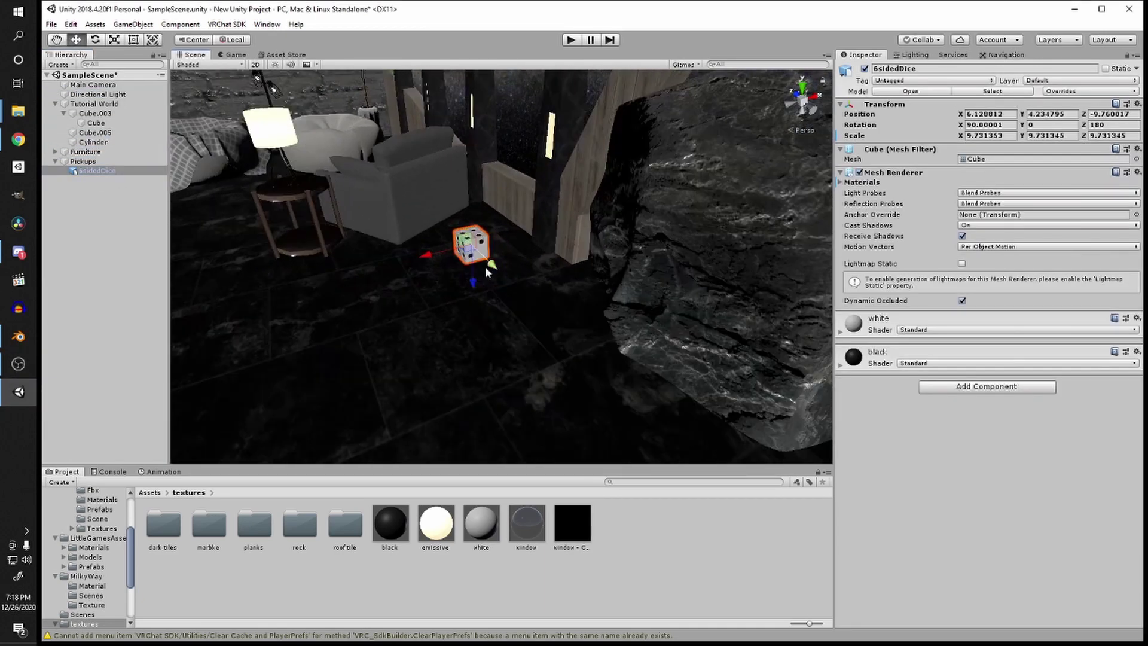
pyautogui.moveTo(426, 232); pyautogui.dragTo(537, 272, button='middle')
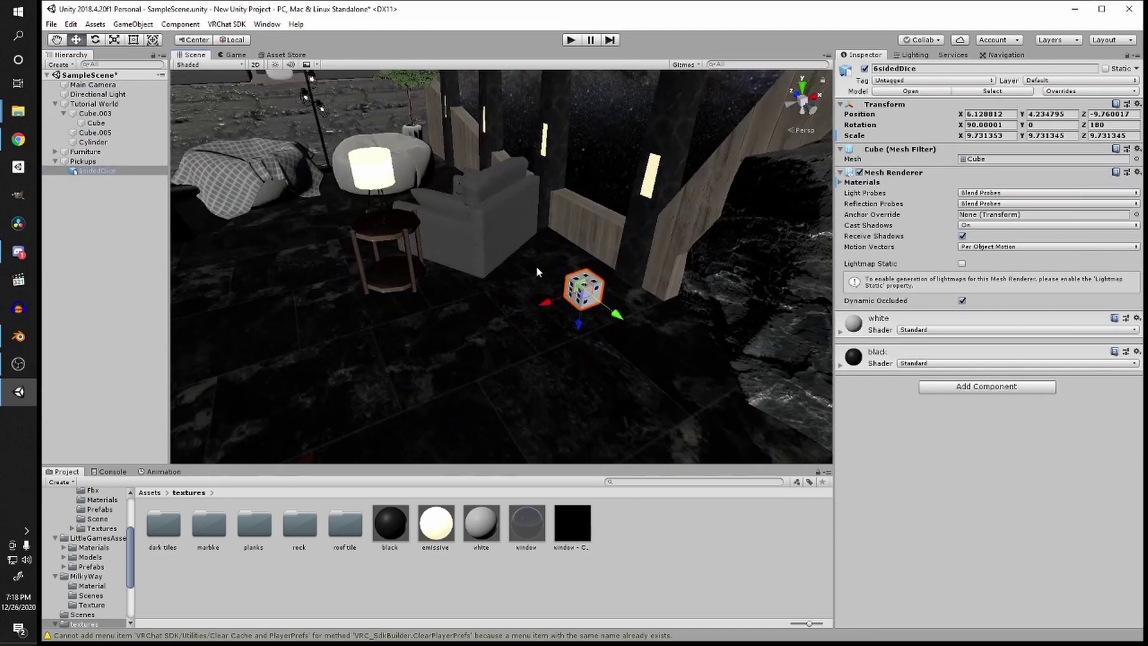
# Step: Add a Box Collider component to the 6sidedDice object
pyautogui.click(150, 492)
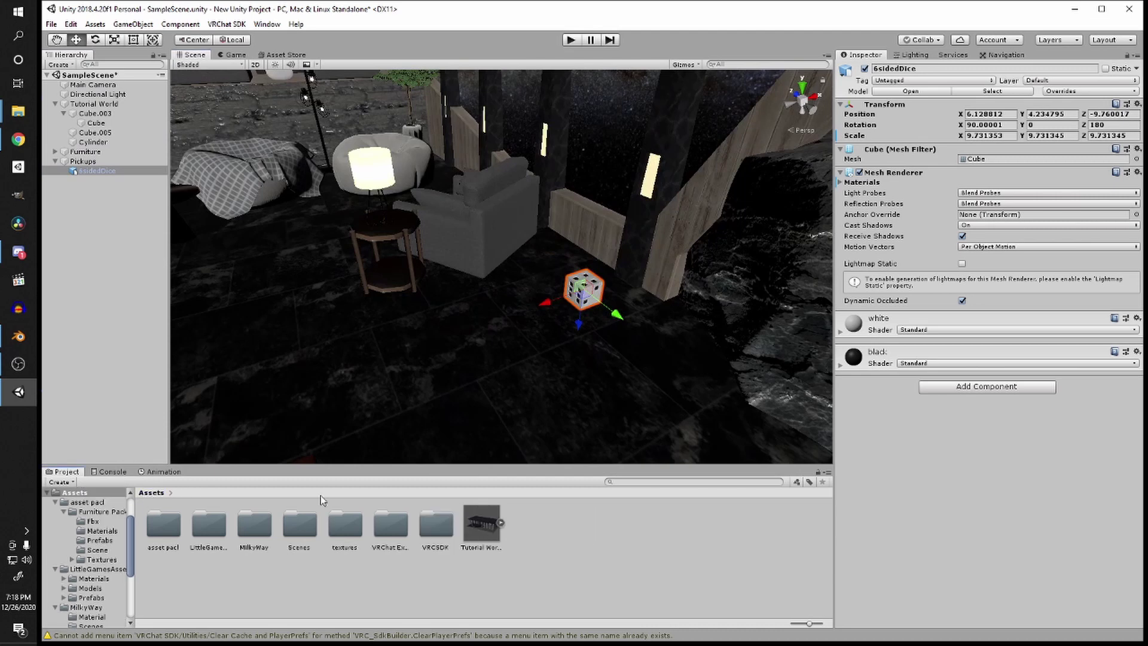
pyautogui.moveTo(633, 259); pyautogui.dragTo(608, 292, button='right')
pyautogui.moveTo(508, 294); pyautogui.dragTo(592, 302, button='middle')
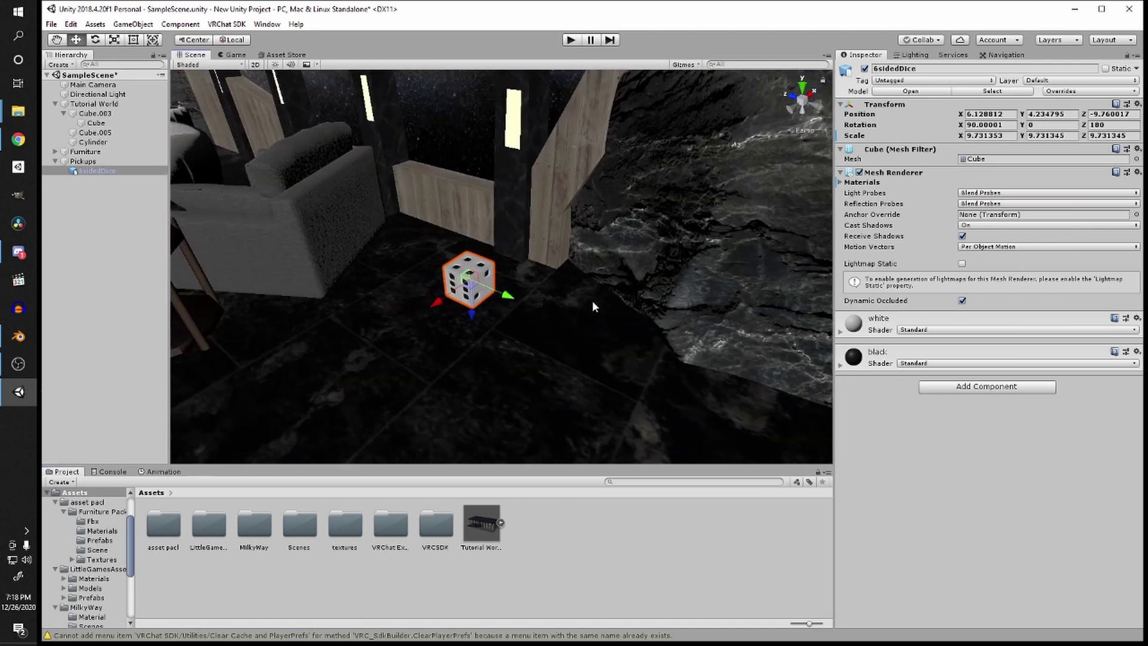
pyautogui.scroll(7, 592, 304)
pyautogui.moveTo(335, 402); pyautogui.dragTo(500, 330, button='middle')
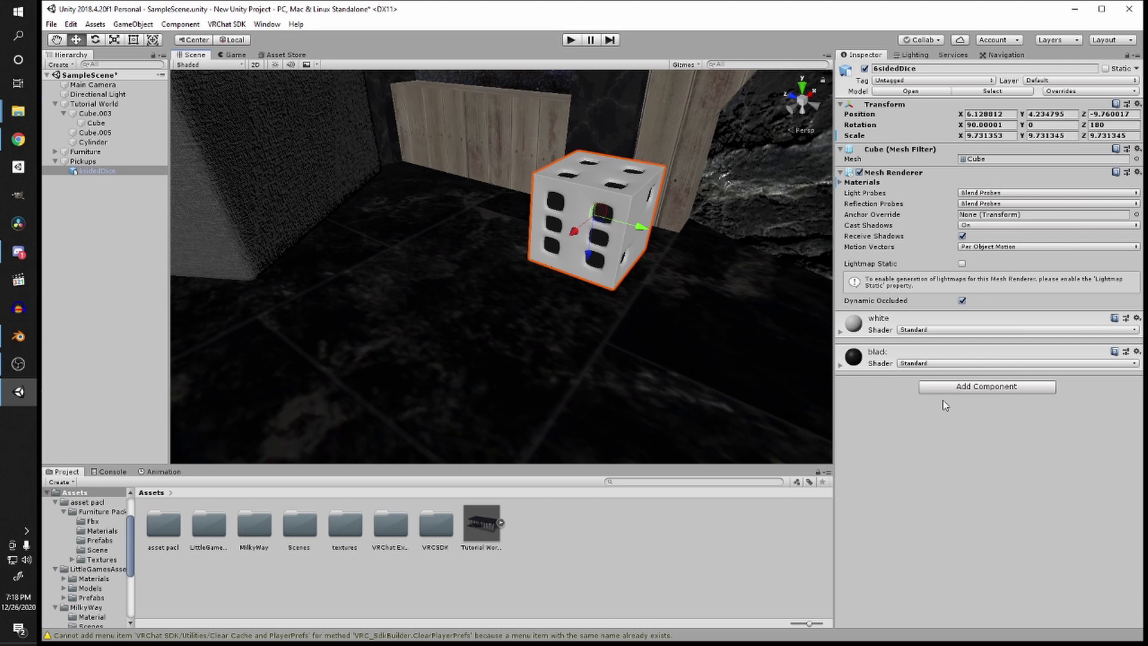
pyautogui.click(988, 387)
pyautogui.write('box')
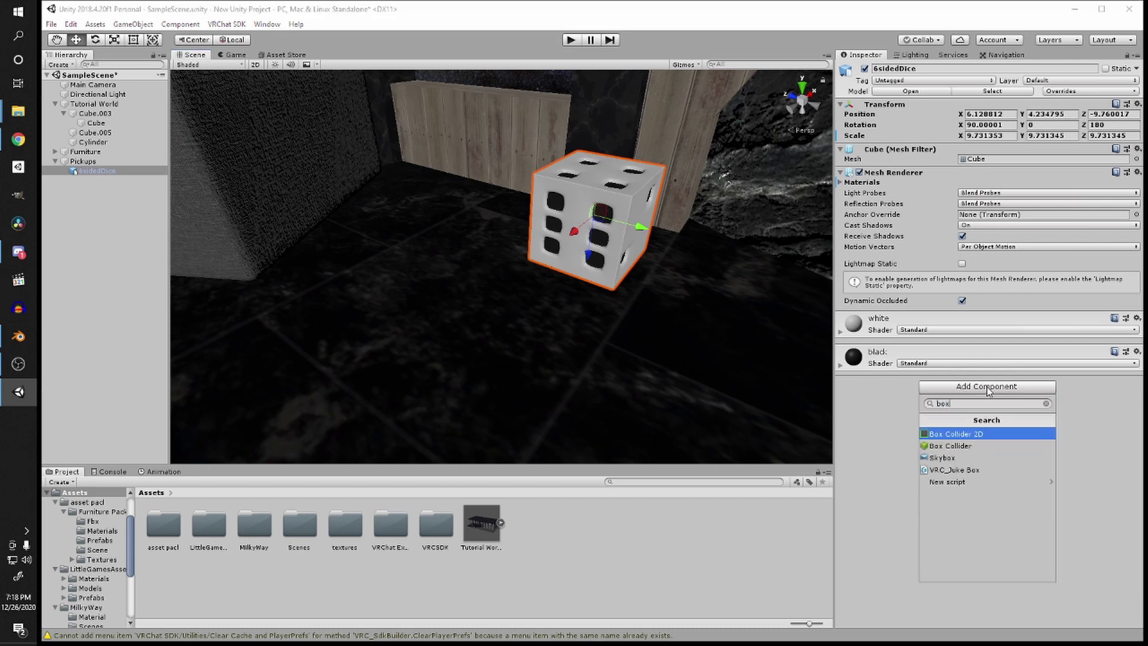
pyautogui.click(992, 445)
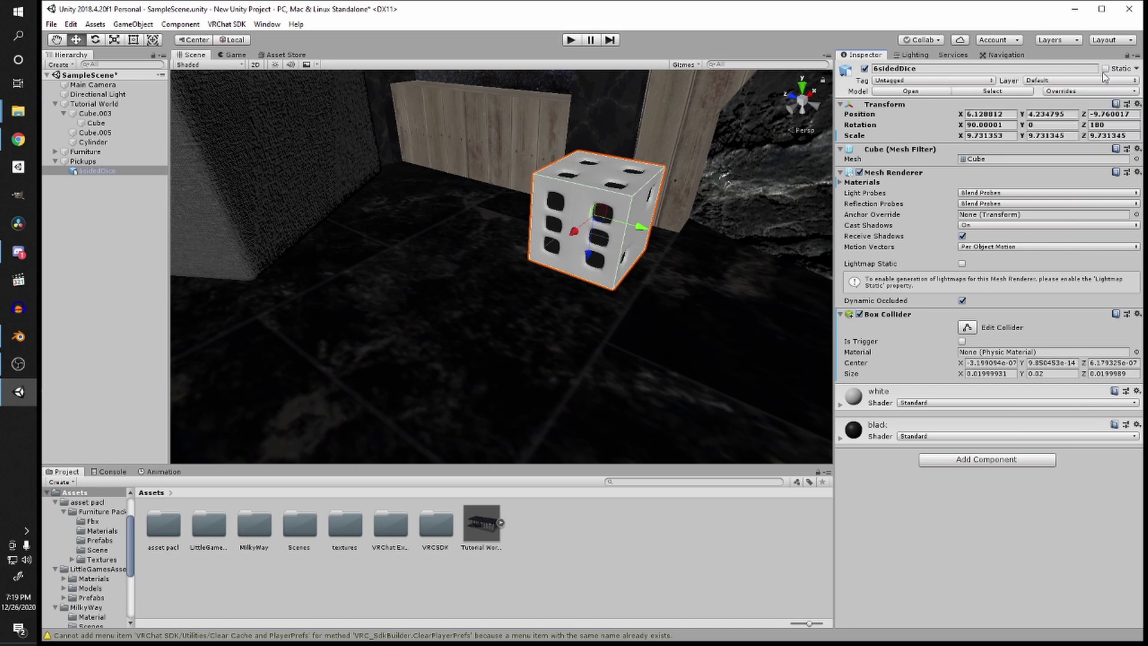
# Step: Add a VRC_Pickup component to the 6sidedDice object
pyautogui.scroll(-6, 562, 281)
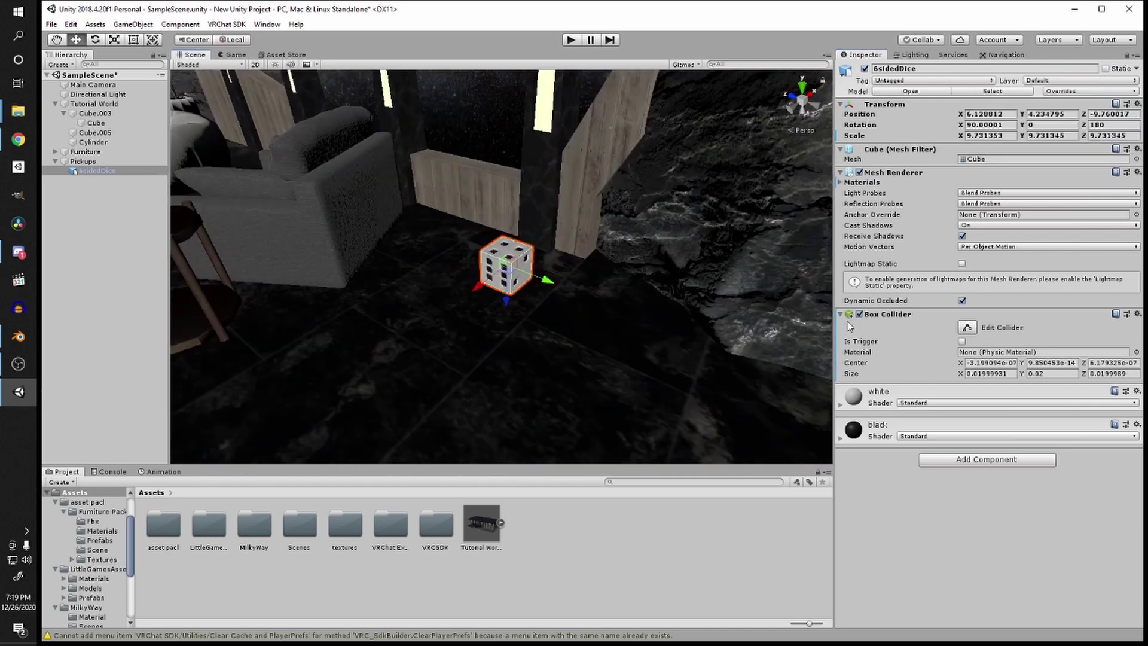
pyautogui.moveTo(563, 257)
pyautogui.mouseDown(button='middle')
pyautogui.moveTo(508, 260)
pyautogui.moveTo(559, 267)
pyautogui.mouseUp(button='middle')
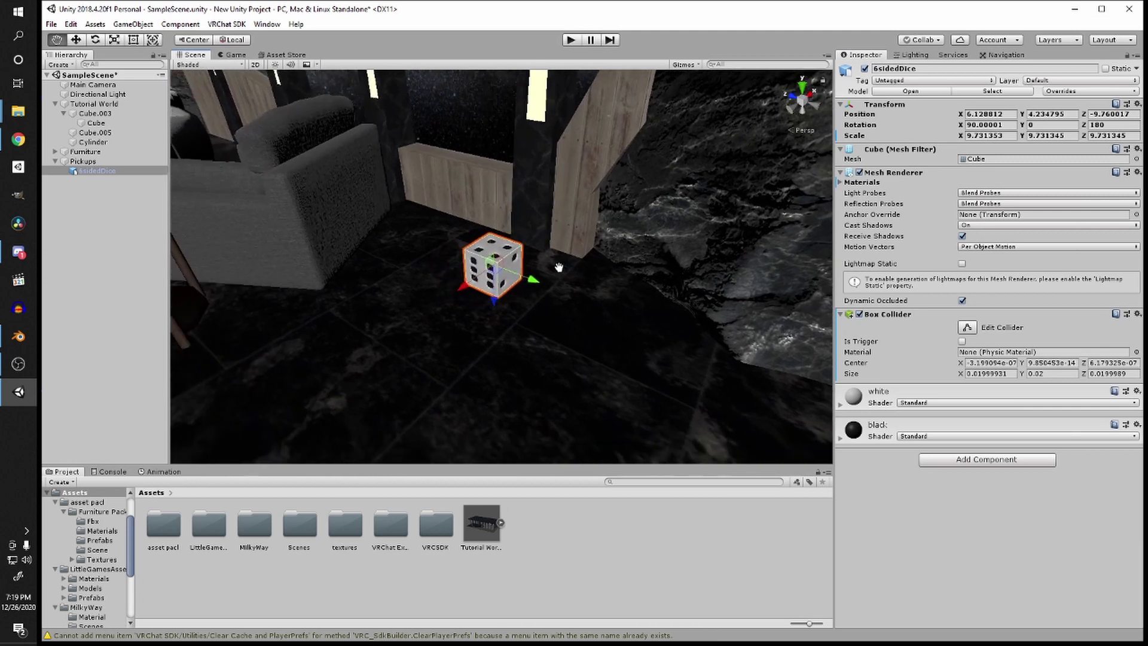
pyautogui.scroll(3, 559, 267)
pyautogui.click(991, 462)
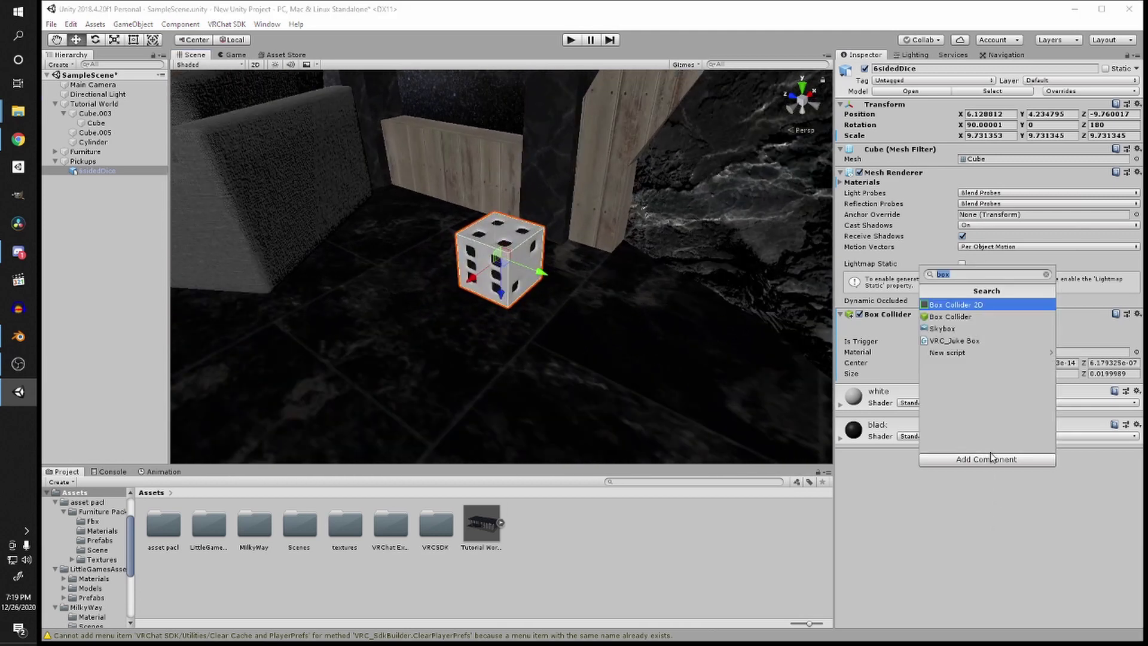
pyautogui.write('pickup')
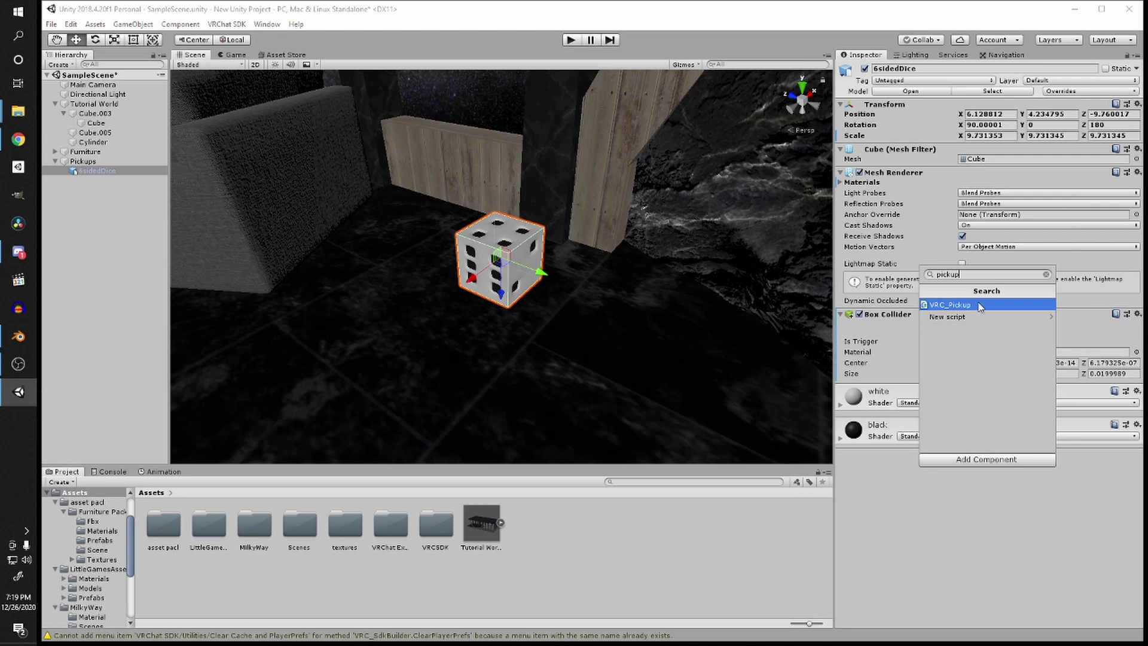
pyautogui.click(978, 305)
pyautogui.scroll(-3, 933, 359)
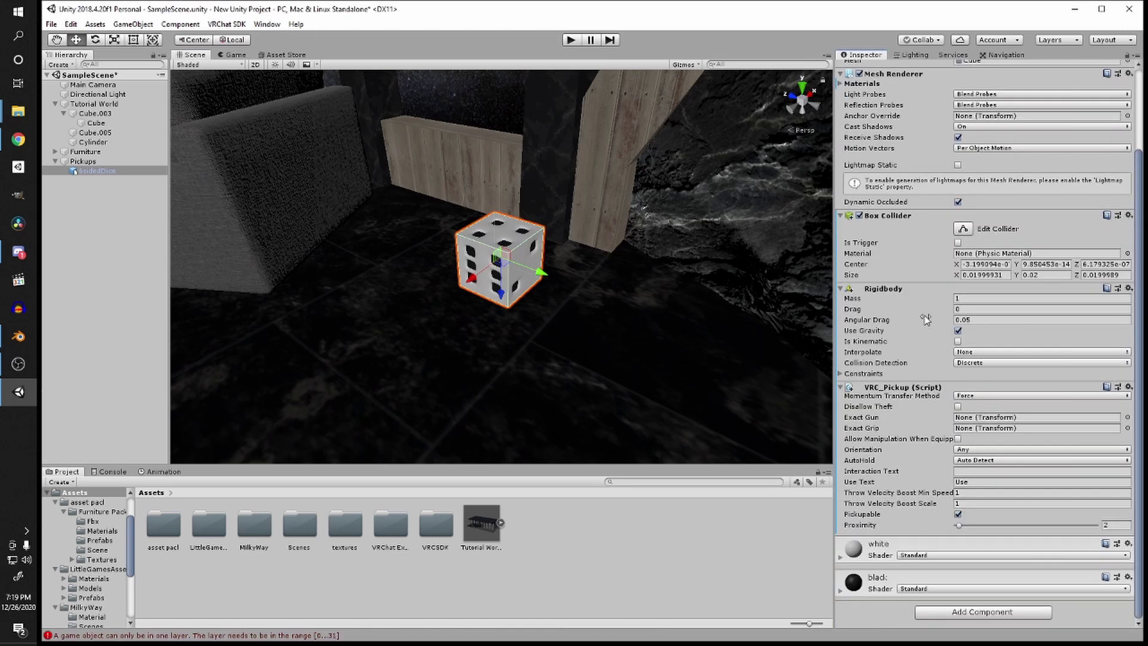
# Step: Try the Use Gravity and Is Kinematic options of the dice's Rigidbody, leaving gravity on and kinematic off
pyautogui.moveTo(926, 319)
pyautogui.click(958, 331)
pyautogui.click(958, 342)
pyautogui.click(958, 342)
pyautogui.click(958, 342)
# Step: Add a VRC_Object Sync component to the 6sidedDice object
pyautogui.click(972, 612)
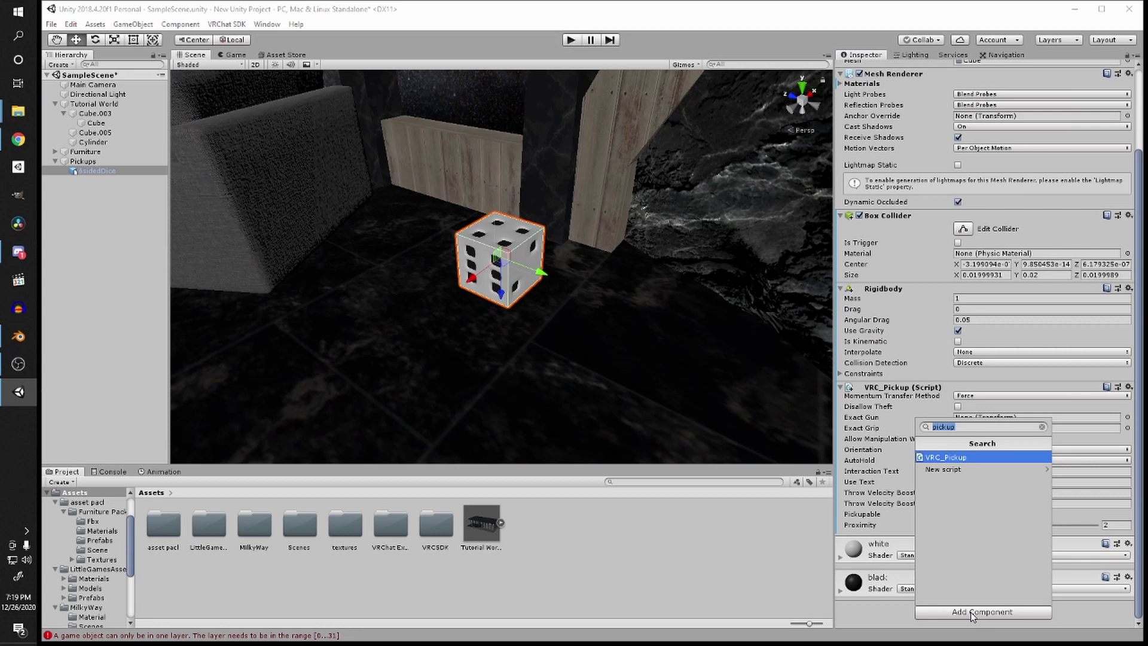
pyautogui.write('objec')
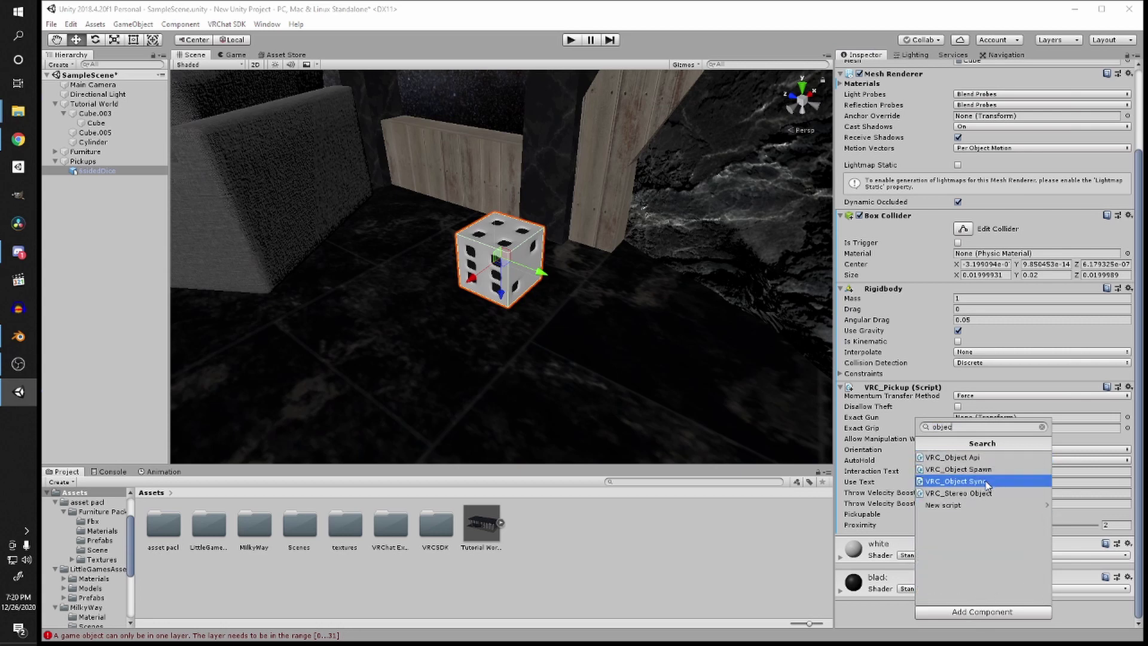
pyautogui.click(987, 485)
pyautogui.scroll(-1, 924, 485)
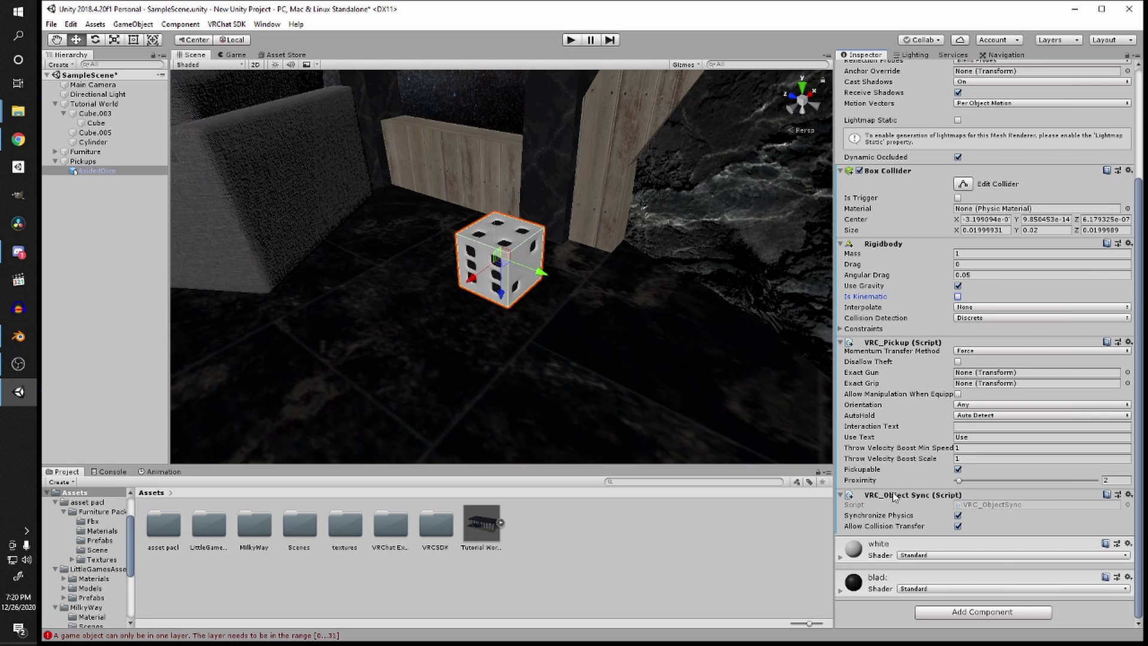
# Step: Save the scene with the finished dice pickup
pyautogui.scroll(-3, 565, 334)
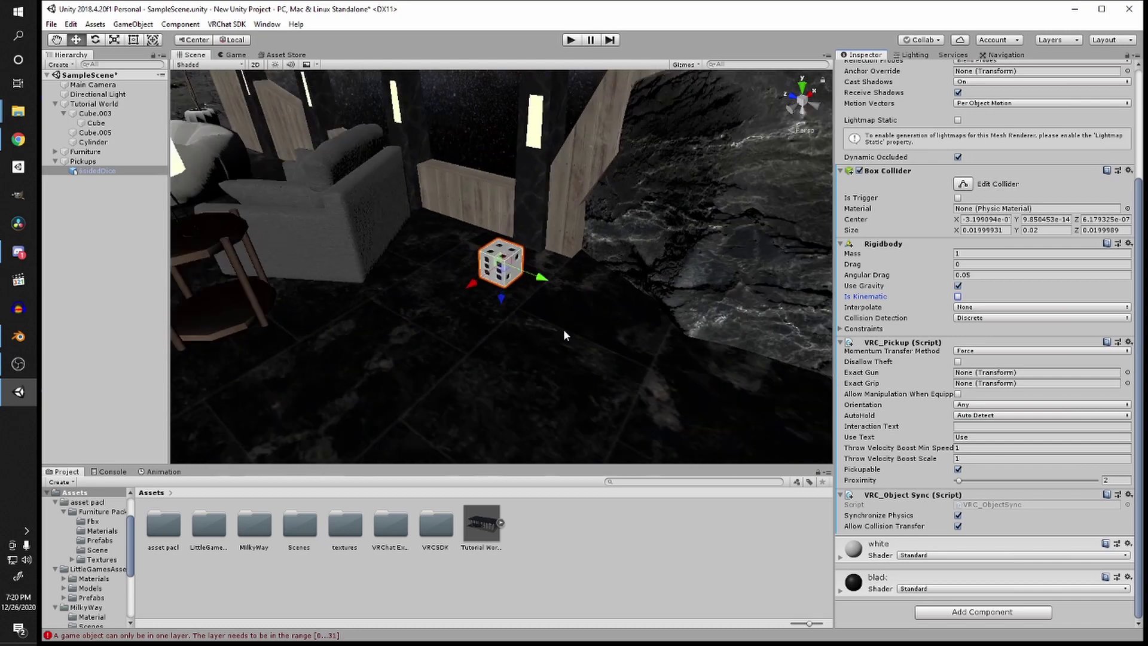
pyautogui.moveTo(564, 329); pyautogui.dragTo(529, 406, button='right')
pyautogui.moveTo(644, 389); pyautogui.dragTo(401, 425, button='right')
pyautogui.hotkey('ctrl', 's')
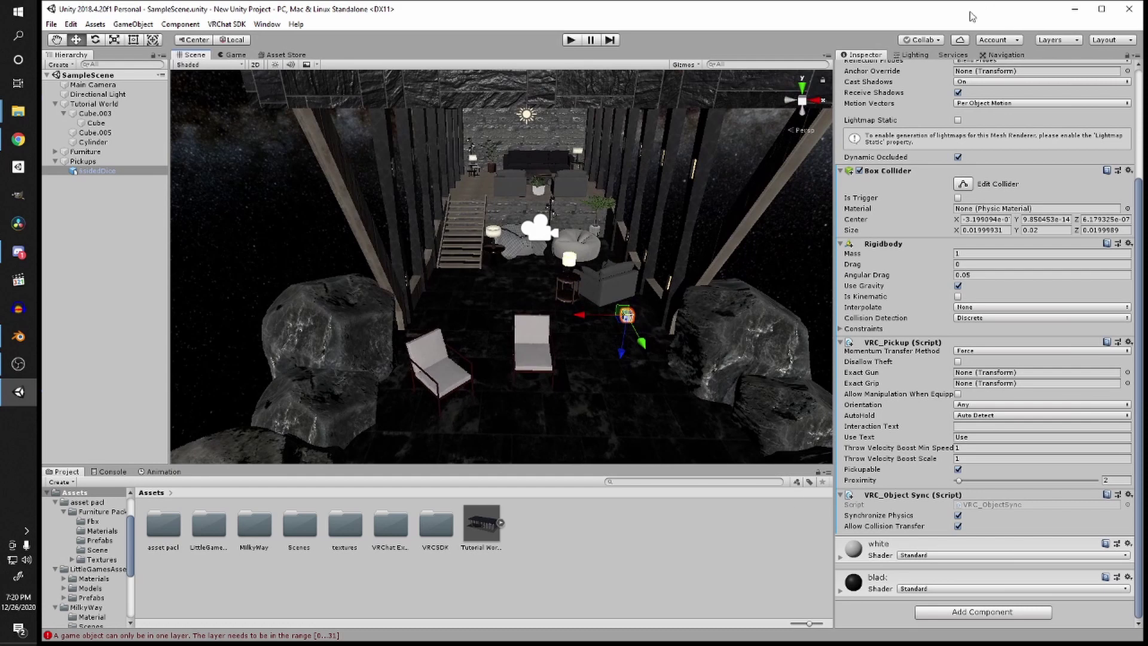
# Step: Open the scene's Lighting settings, select the Directional Light and examine how the building interior is lit
pyautogui.click(911, 55)
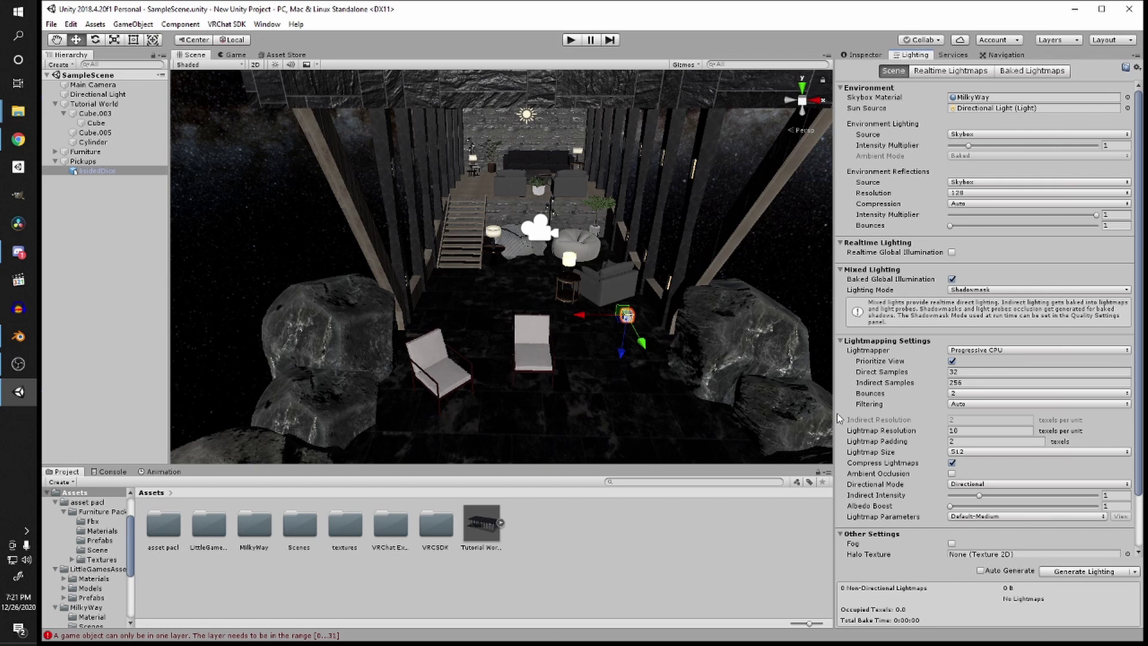
pyautogui.keyDown('alt'); pyautogui.moveTo(688, 270); pyautogui.dragTo(636, 191); pyautogui.keyUp('alt')
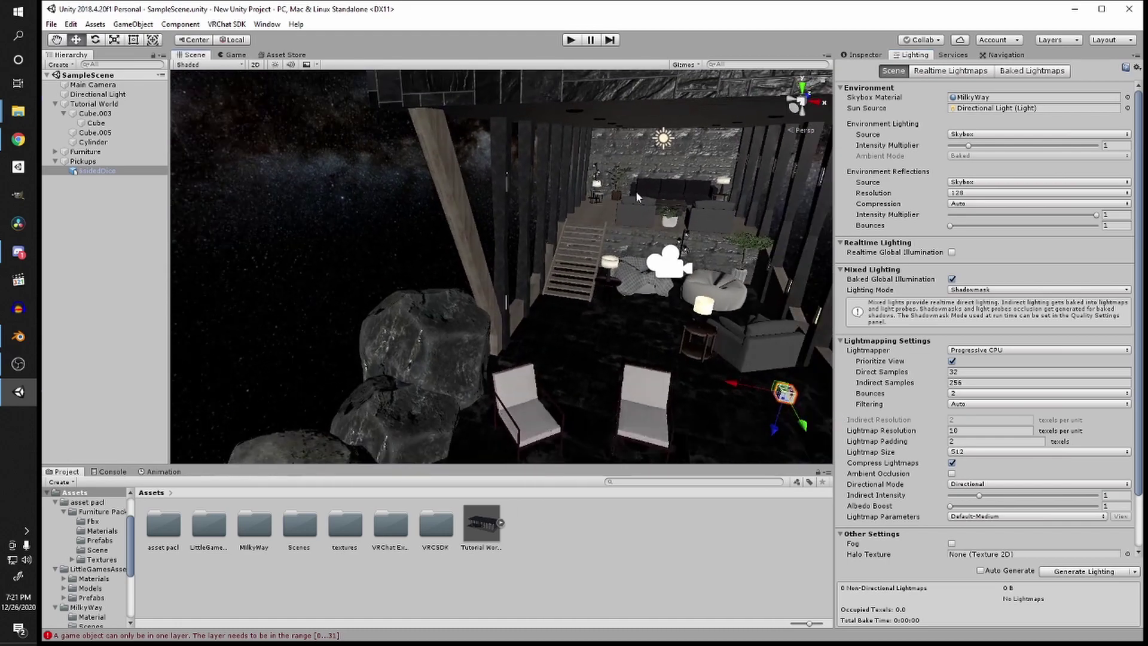
pyautogui.click(636, 192)
pyautogui.keyDown('alt'); pyautogui.moveTo(576, 282); pyautogui.dragTo(700, 275); pyautogui.keyUp('alt')
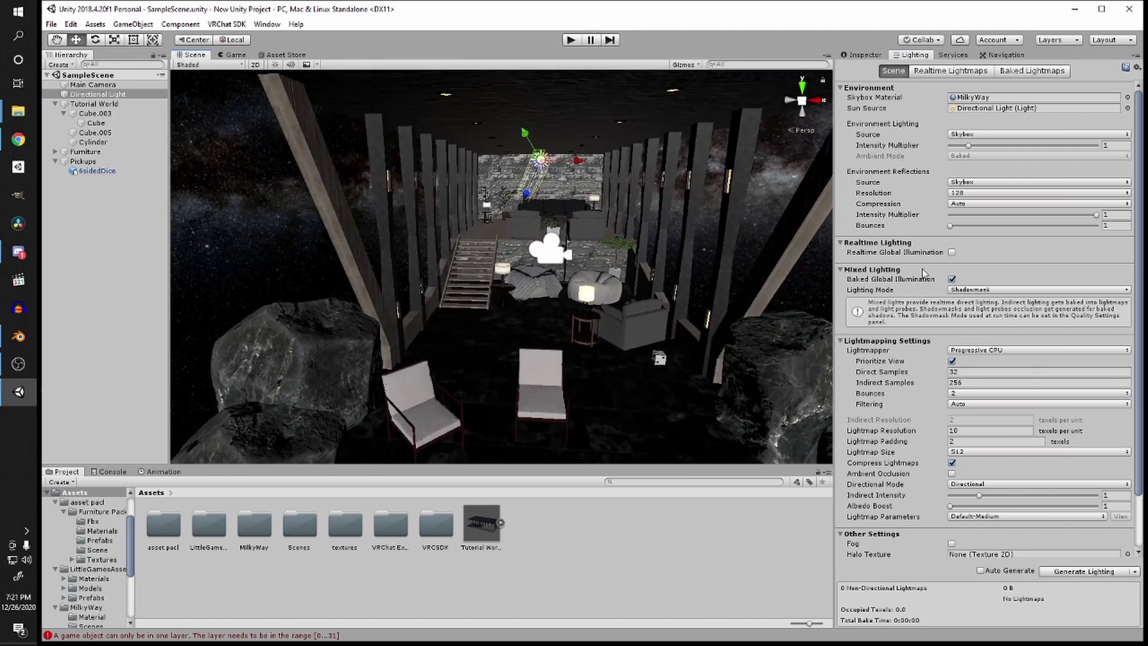
pyautogui.scroll(-3, 671, 288)
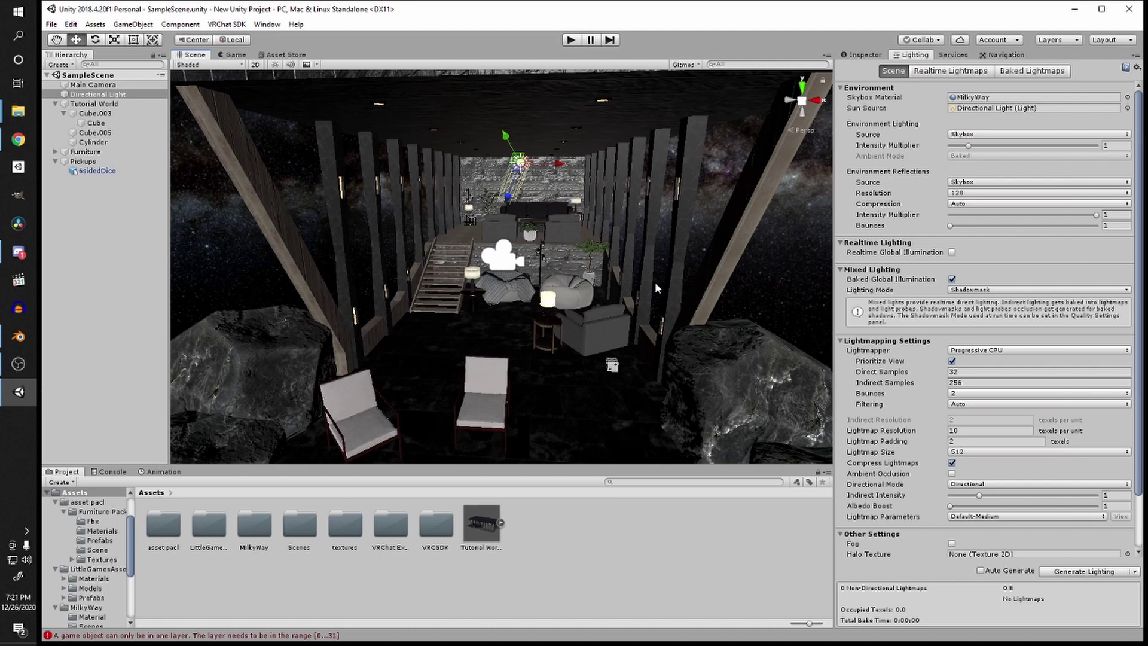
pyautogui.moveTo(658, 278); pyautogui.dragTo(536, 247, button='right')
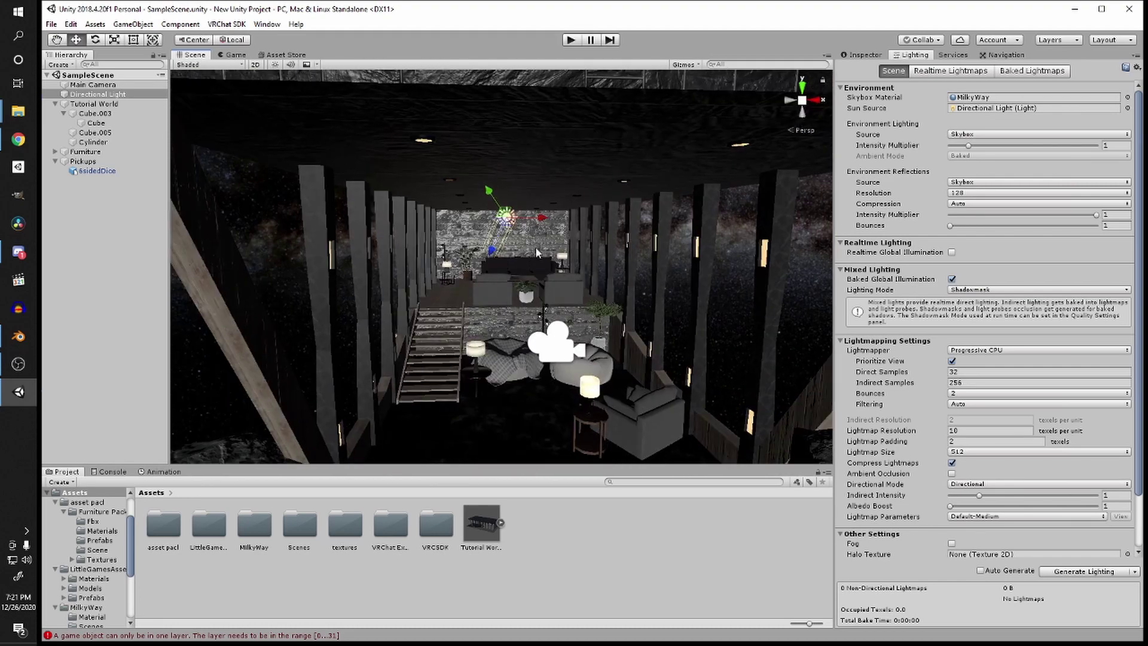
pyautogui.scroll(-3, 471, 214)
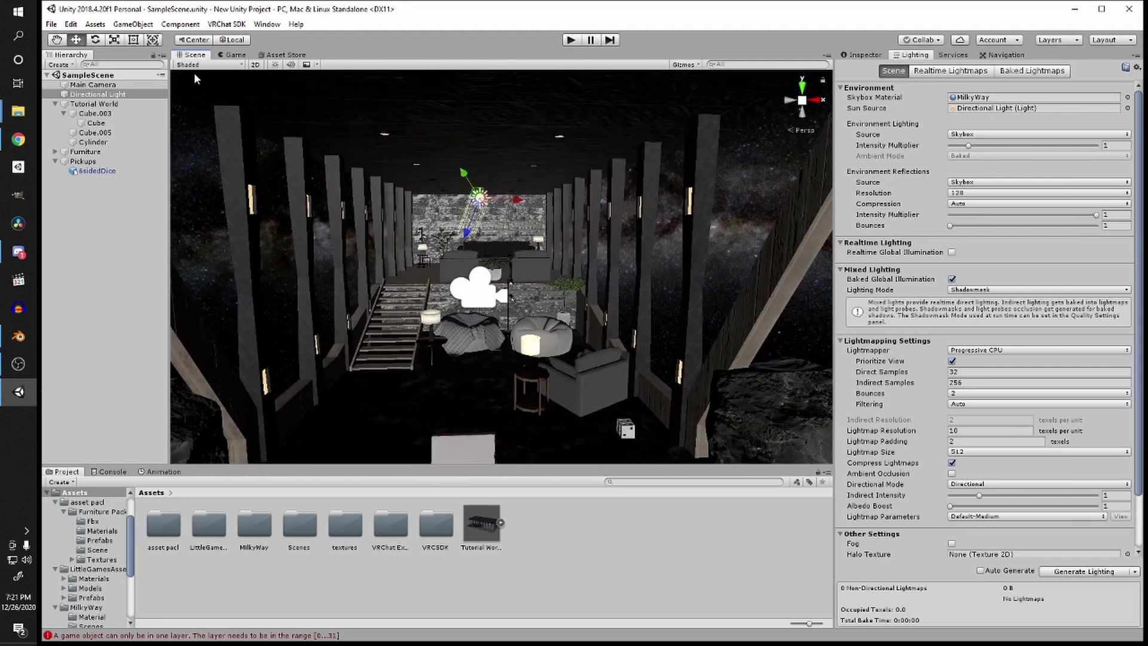
pyautogui.click(71, 25)
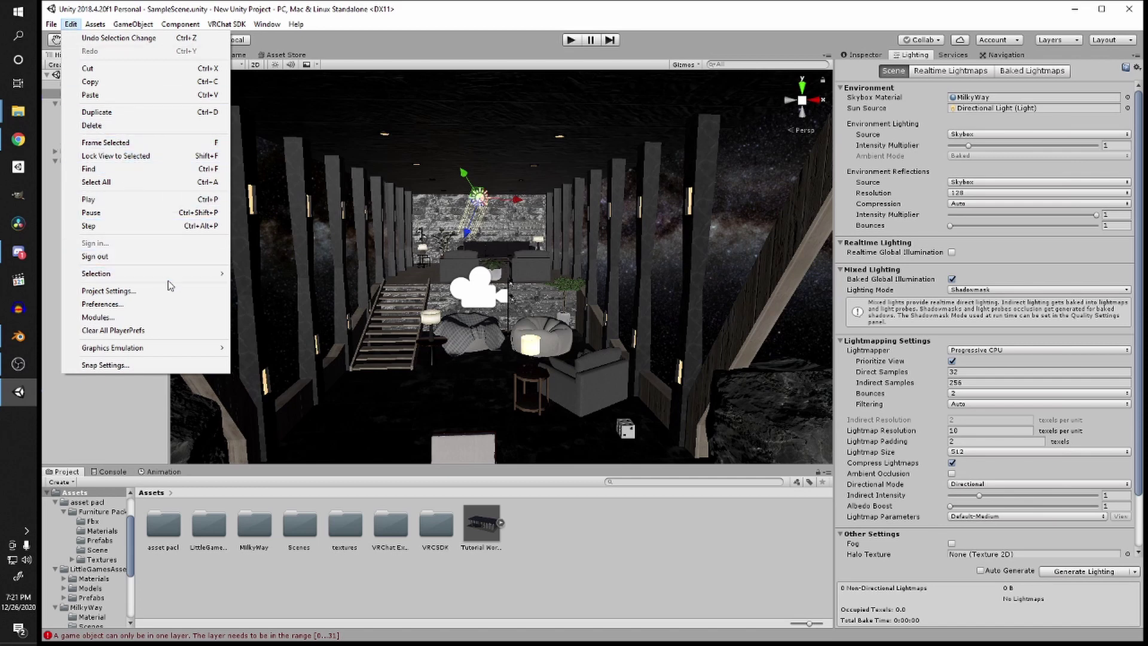
pyautogui.click(153, 308)
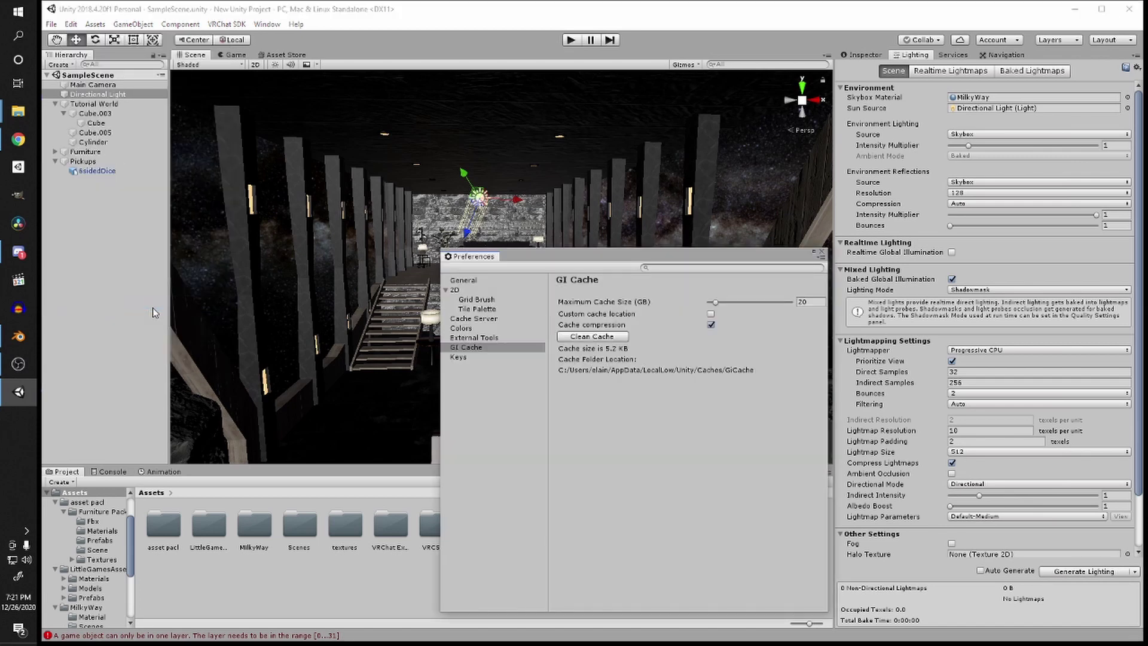
pyautogui.click(822, 256)
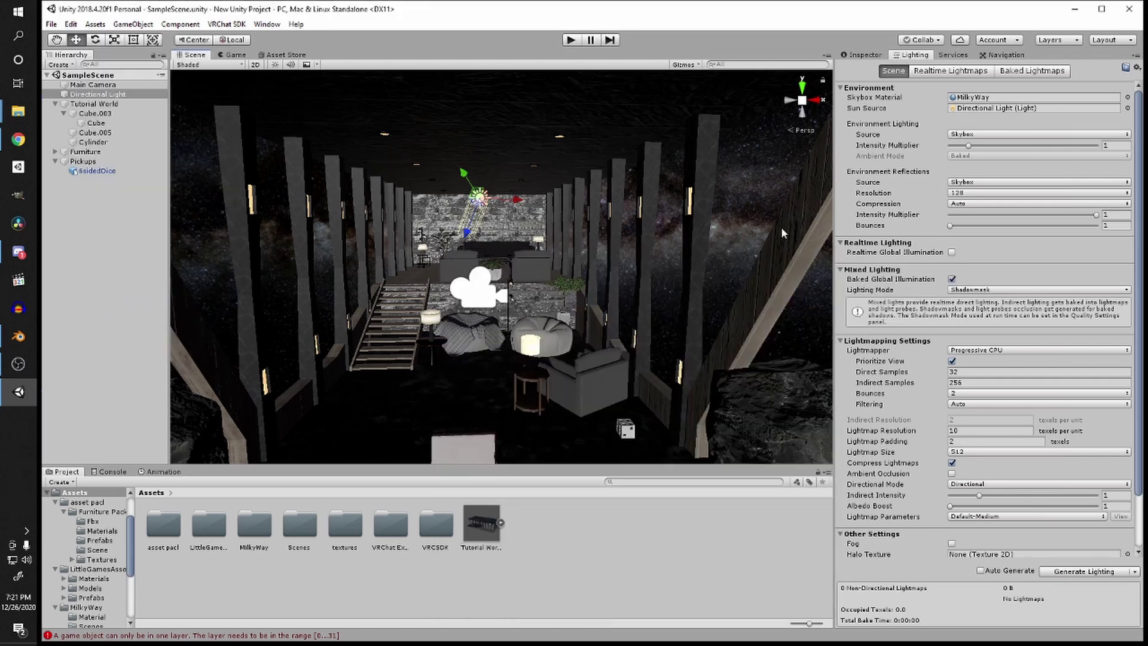
# Step: Set the Pixel Light Count of the Very High quality level to 50 in the Project Settings and close them
pyautogui.click(70, 24)
pyautogui.click(126, 295)
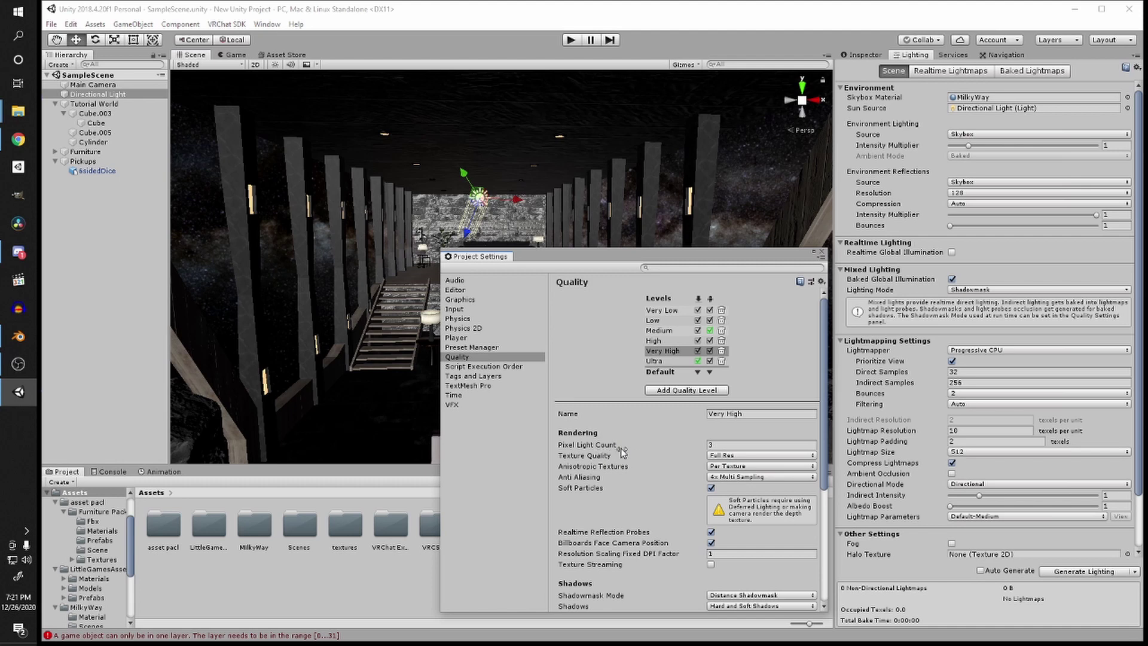
pyautogui.click(733, 446)
pyautogui.write('50')
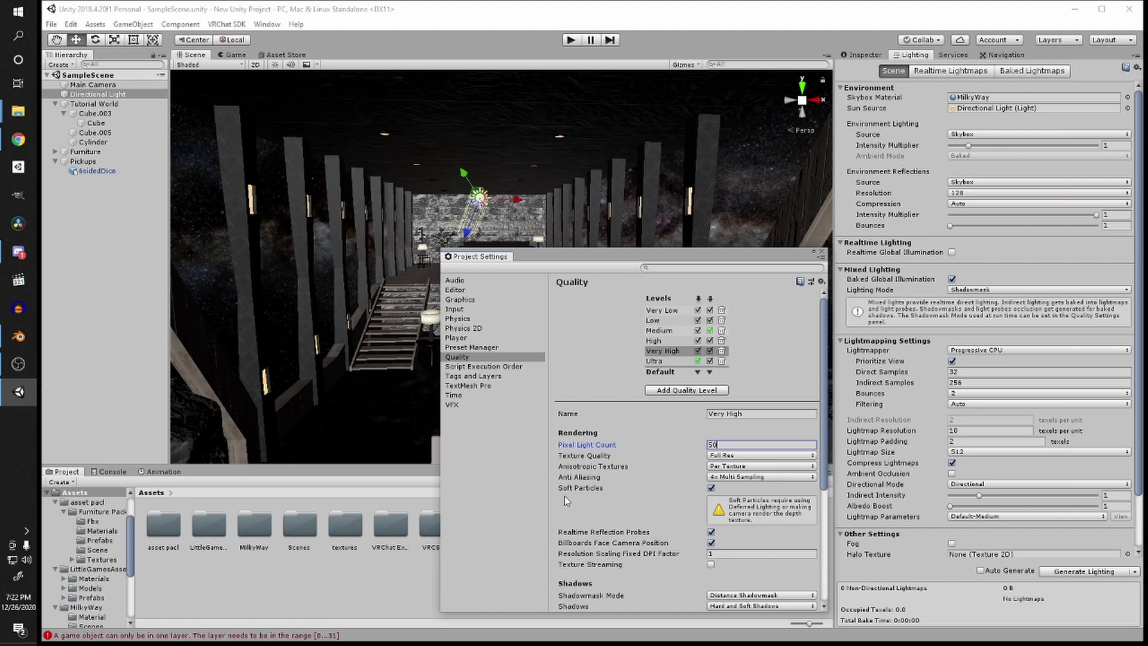
pyautogui.moveTo(717, 258); pyautogui.dragTo(619, 190)
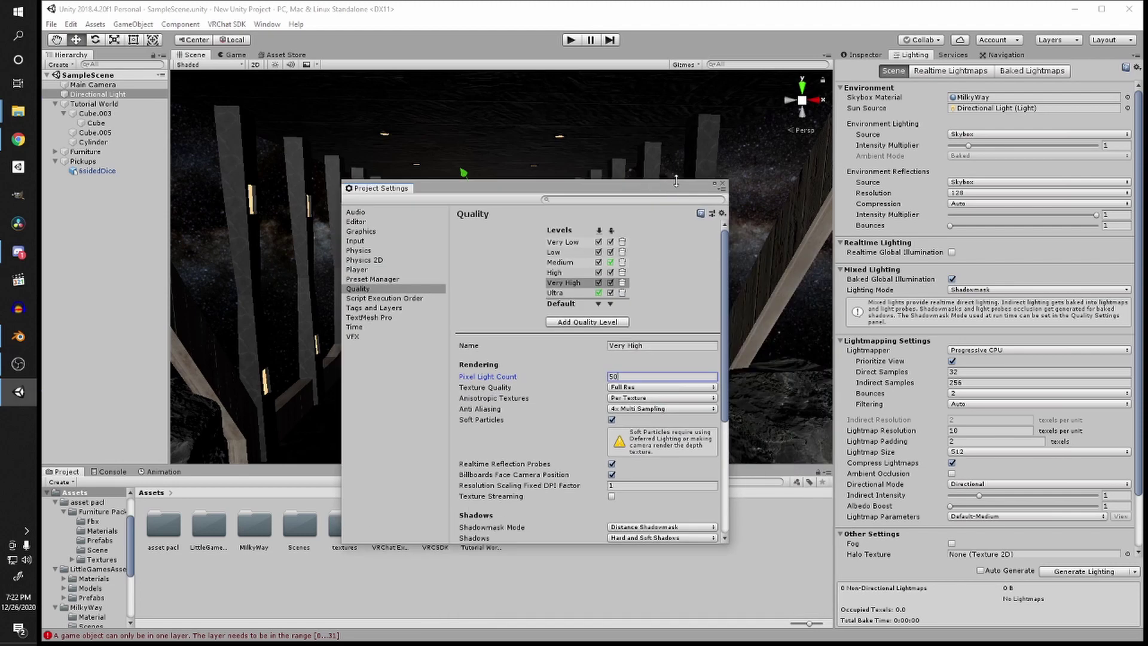
pyautogui.click(723, 185)
# Step: Turn on scene lighting in the Scene view in place of the default preview light
pyautogui.scroll(10, 566, 238)
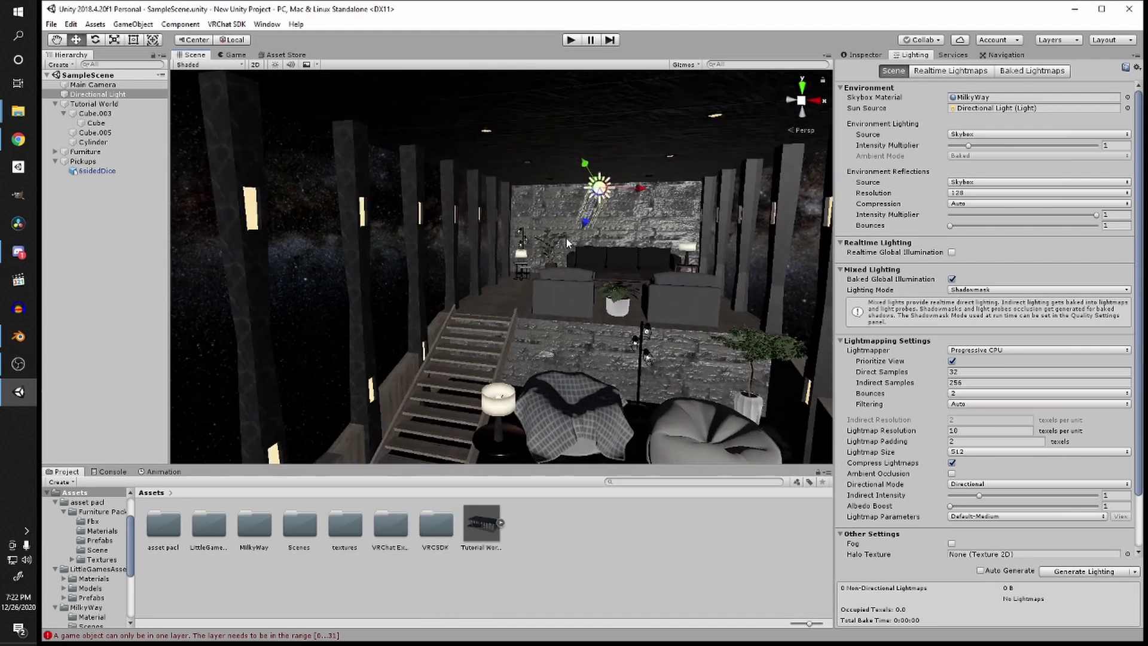
pyautogui.moveTo(545, 236); pyautogui.dragTo(528, 226, button='middle')
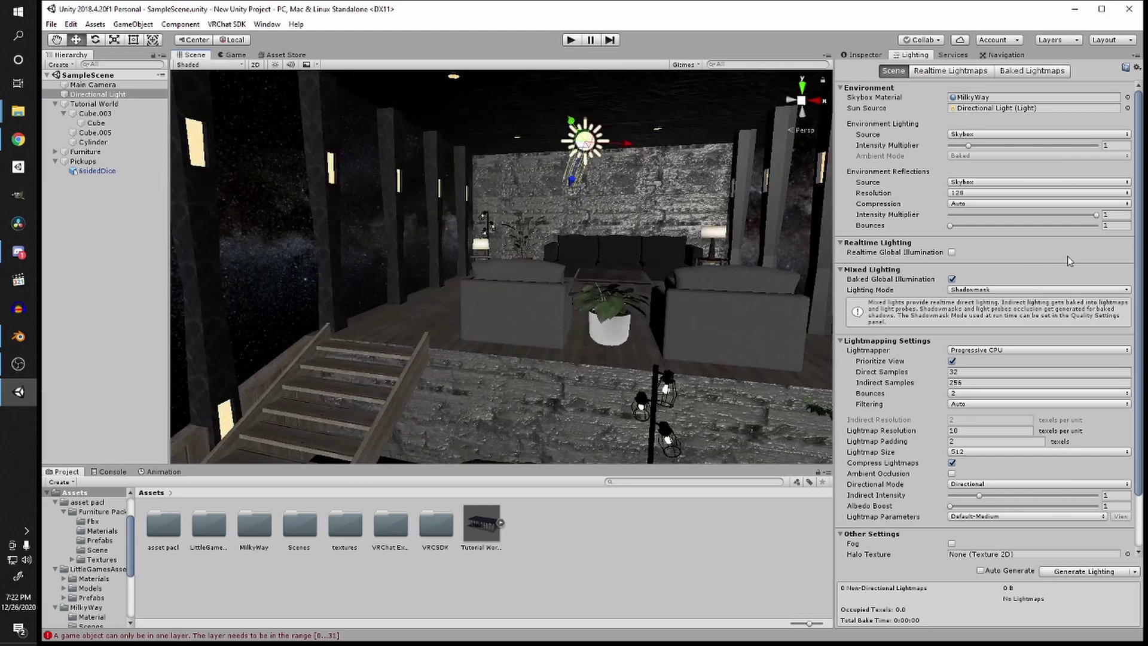
pyautogui.scroll(-5, 529, 313)
pyautogui.moveTo(530, 313); pyautogui.dragTo(479, 310, button='middle')
pyautogui.scroll(-10, 485, 274)
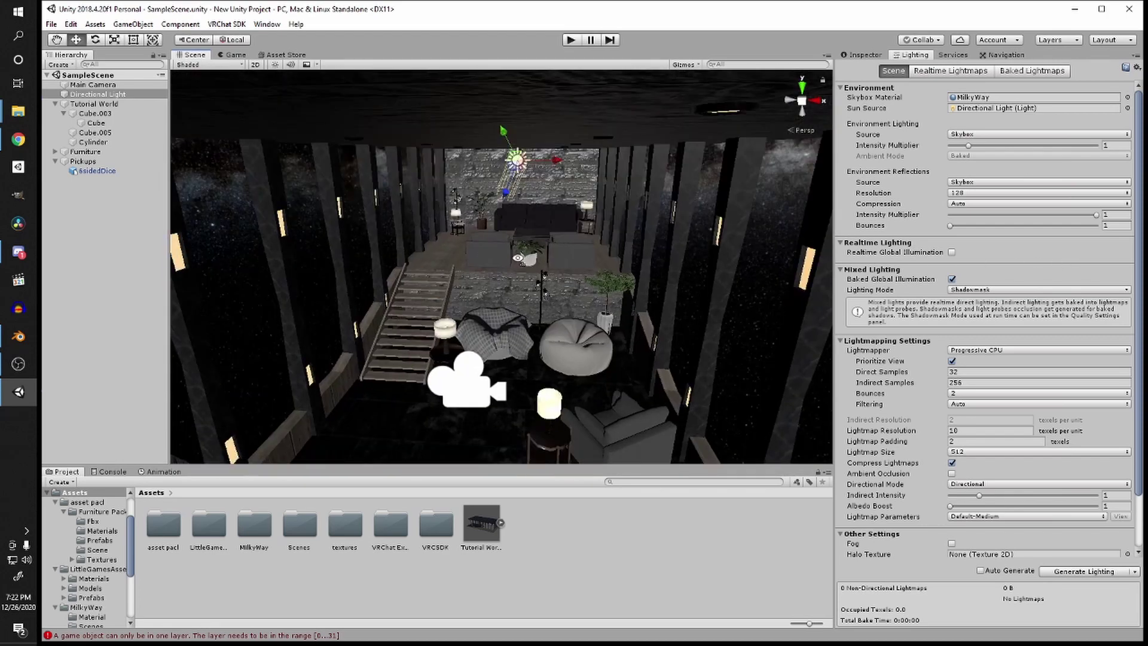
pyautogui.click(276, 65)
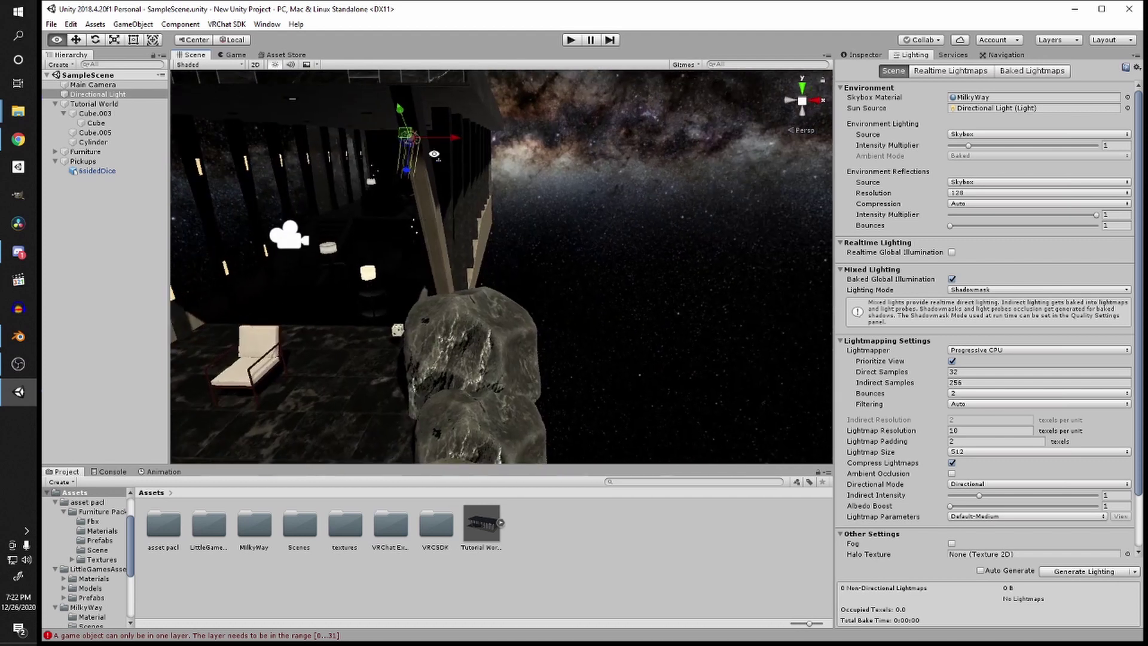
# Step: Raise the Directional Light above the building's roof and bring up its properties in the Inspector
pyautogui.moveTo(556, 210); pyautogui.dragTo(479, 174, button='right')
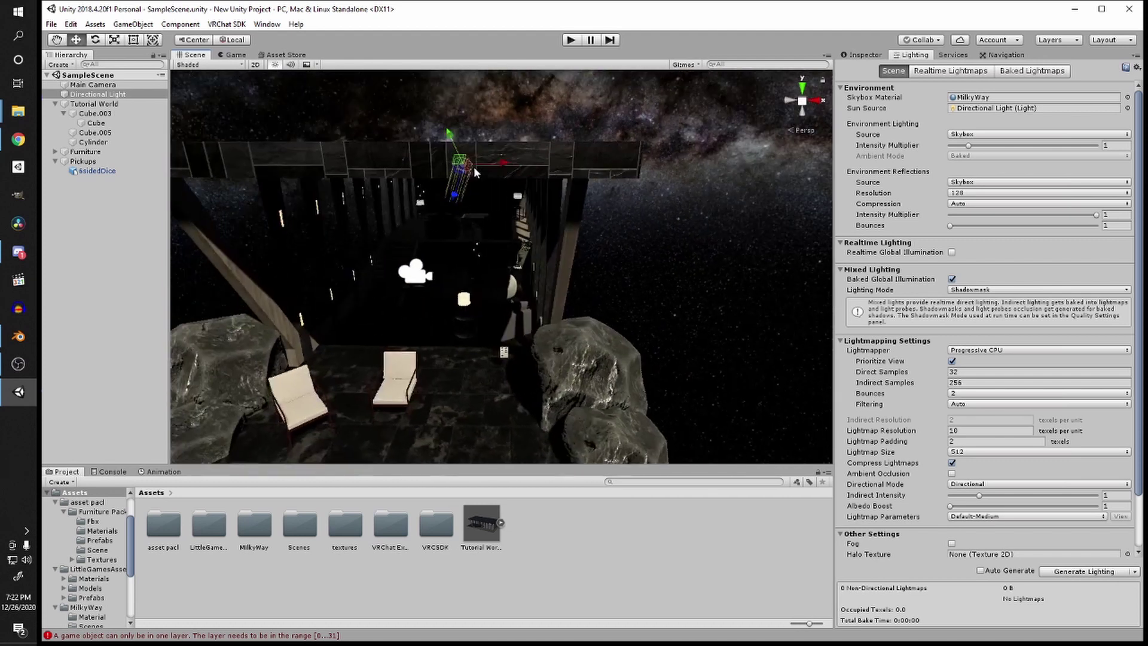
pyautogui.moveTo(458, 179); pyautogui.dragTo(459, 173)
pyautogui.keyDown('alt'); pyautogui.moveTo(481, 81); pyautogui.dragTo(461, 127); pyautogui.keyUp('alt')
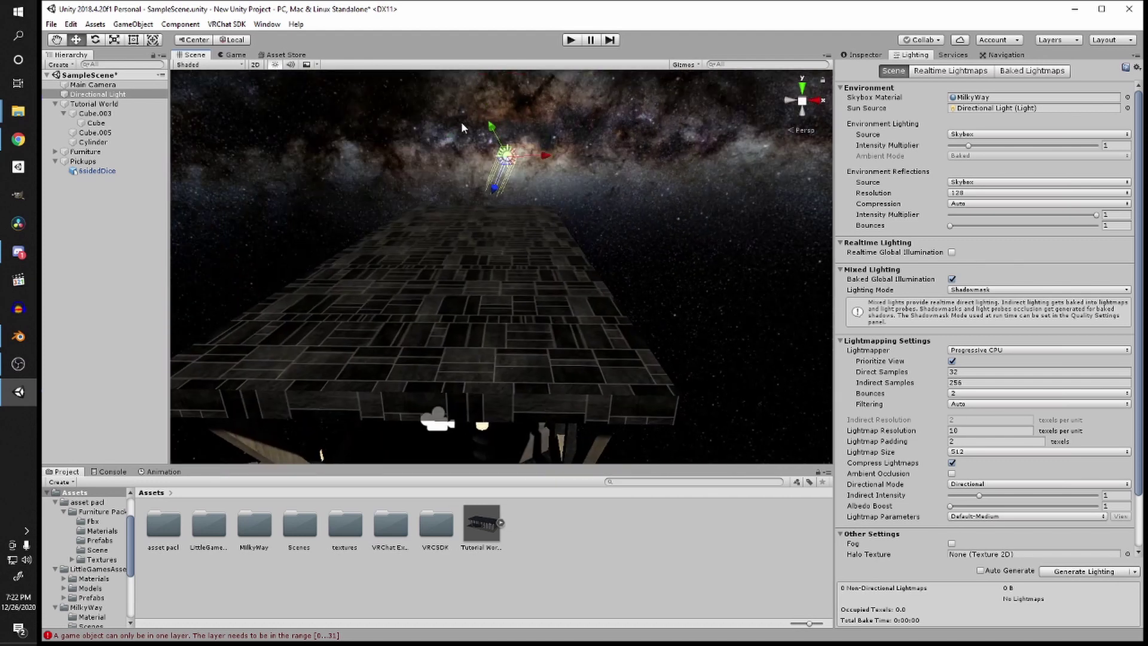
pyautogui.keyDown('alt'); pyautogui.moveTo(476, 199); pyautogui.dragTo(242, 127); pyautogui.keyUp('alt')
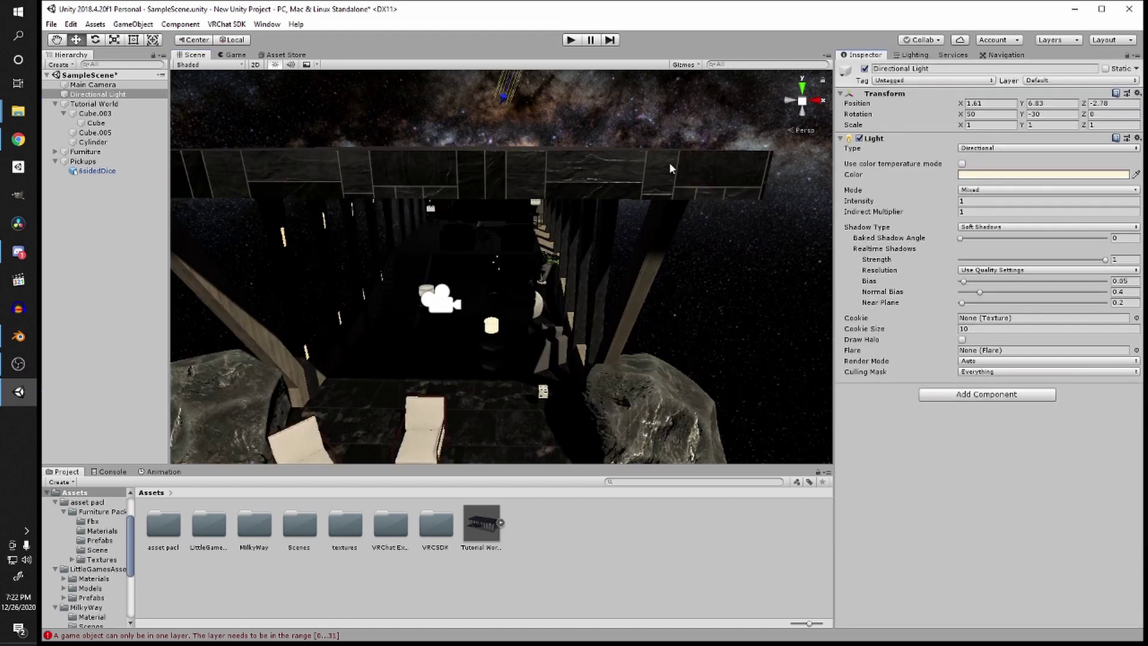
pyautogui.scroll(-3, 508, 240)
pyautogui.click(898, 56)
pyautogui.click(867, 56)
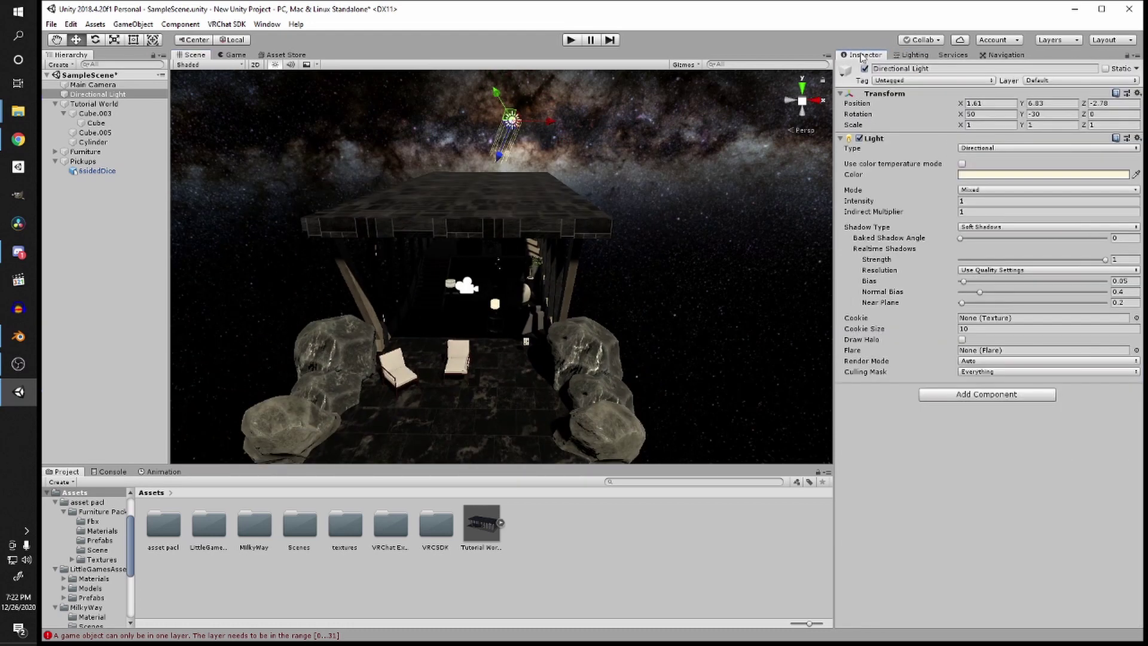
pyautogui.scroll(3, 558, 184)
# Step: Create an empty object named LIGHTS and make the Directional Light its child
pyautogui.click(60, 64)
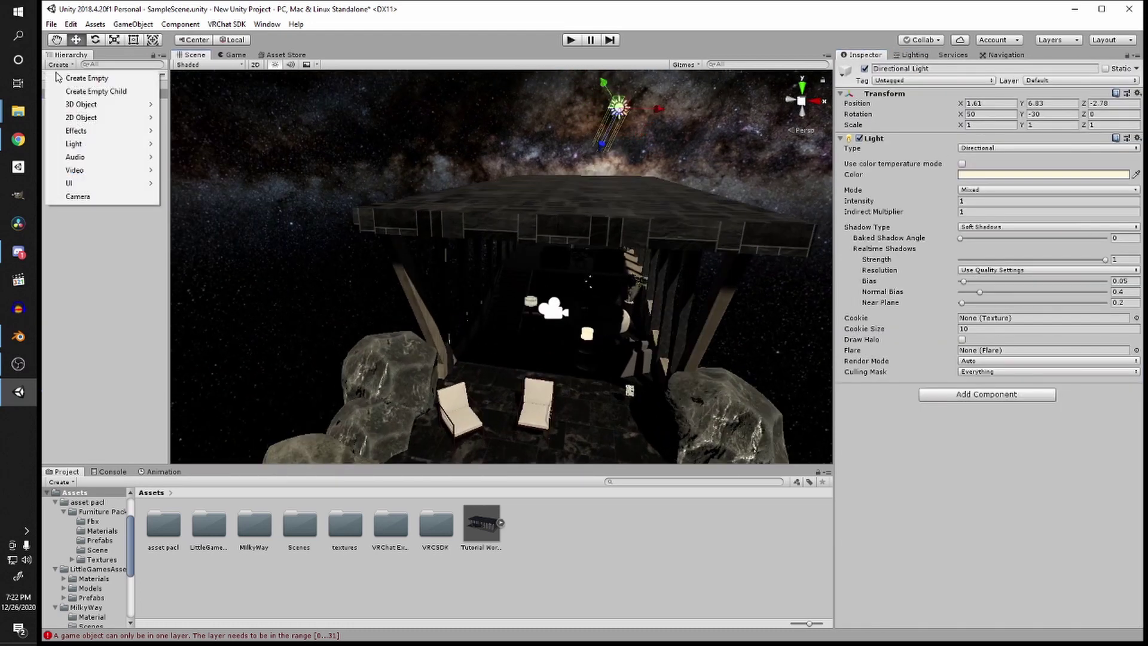
pyautogui.click(71, 76)
pyautogui.press('F2')
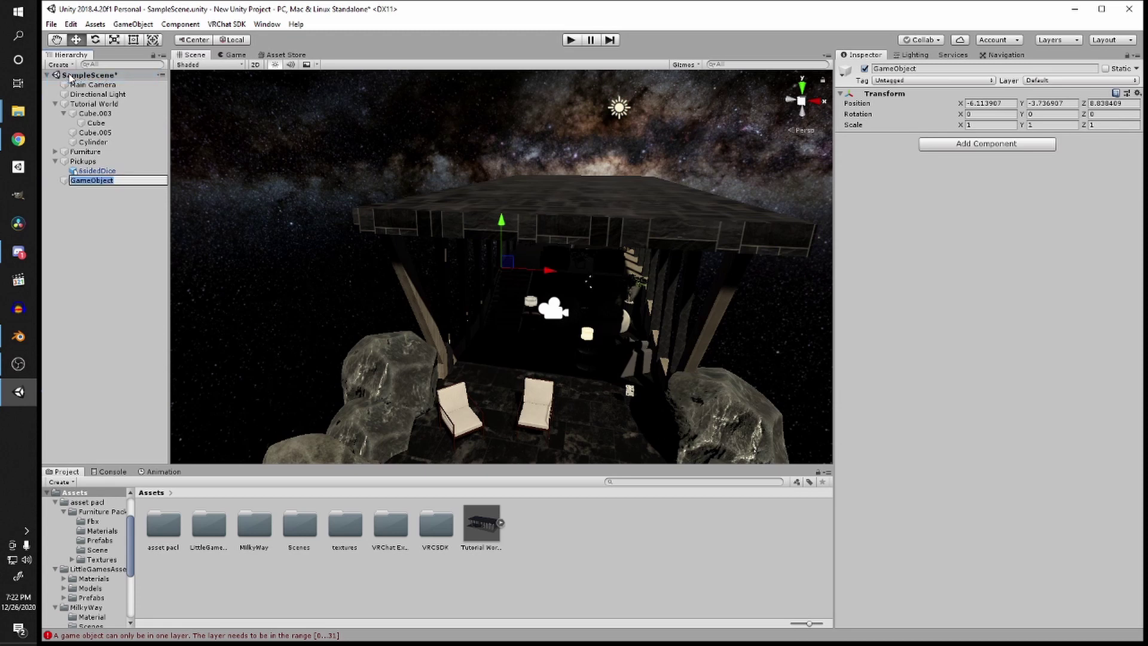
pyautogui.press('BackSpace')
pyautogui.write('LIGHTS')
pyautogui.press('Return')
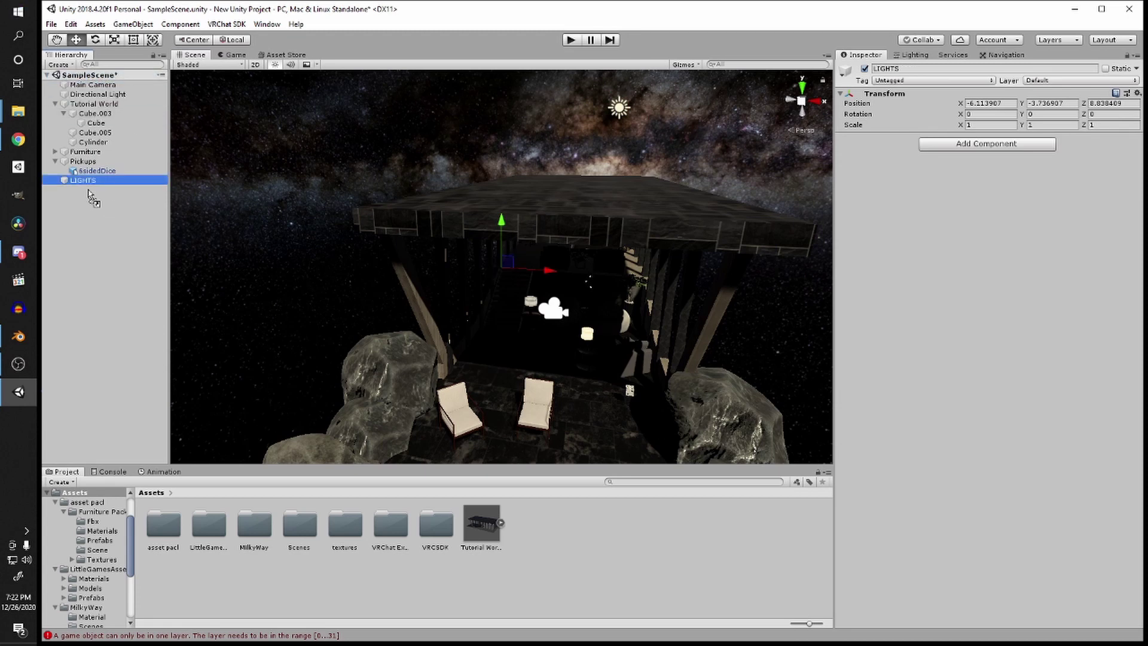
pyautogui.moveTo(93, 197); pyautogui.dragTo(84, 180)
pyautogui.scroll(-5, 509, 224)
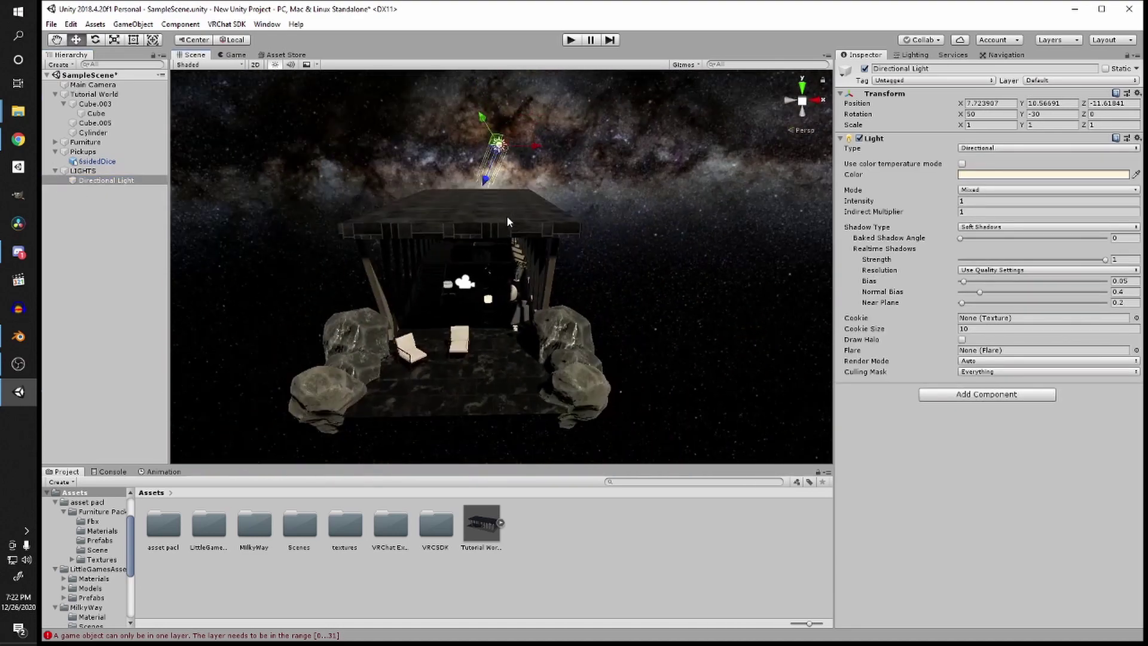
# Step: Set the Directional Light's Indirect Multiplier to 0 and its mode to Baked
pyautogui.moveTo(507, 217); pyautogui.dragTo(548, 238, button='right')
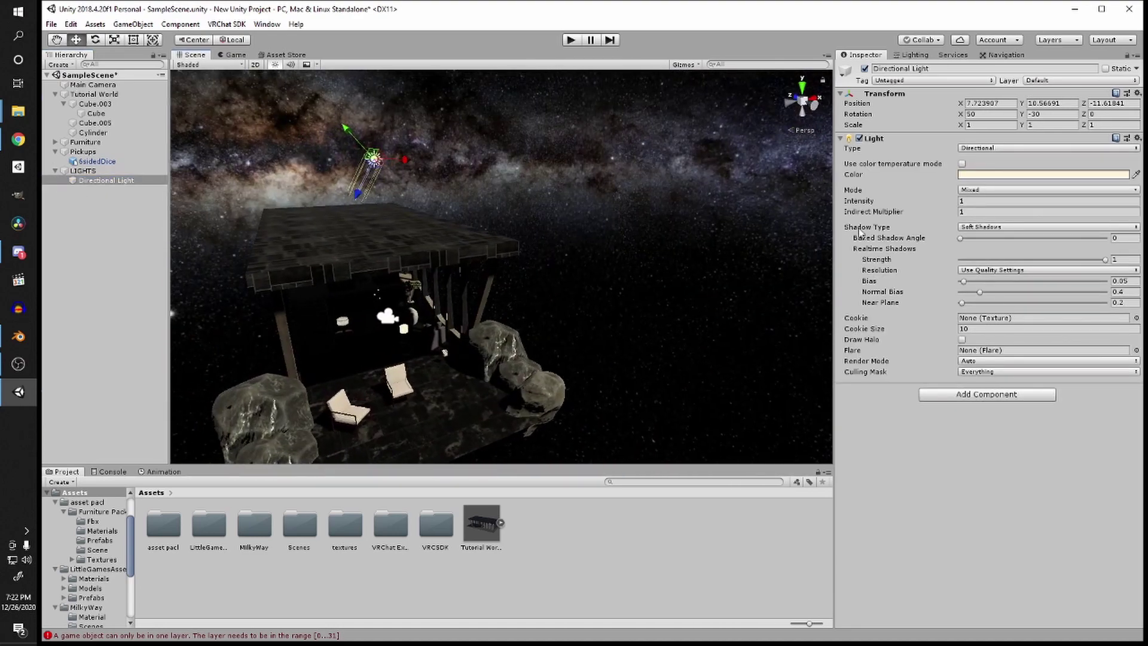
pyautogui.click(994, 211)
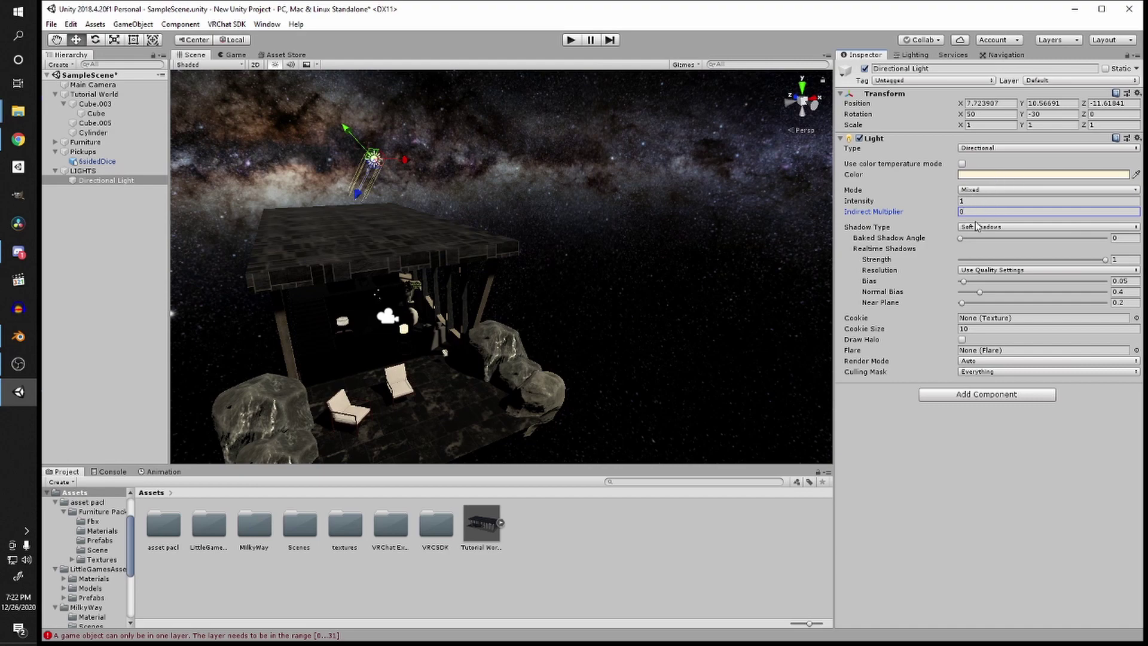
pyautogui.moveTo(676, 256); pyautogui.dragTo(618, 286, button='right')
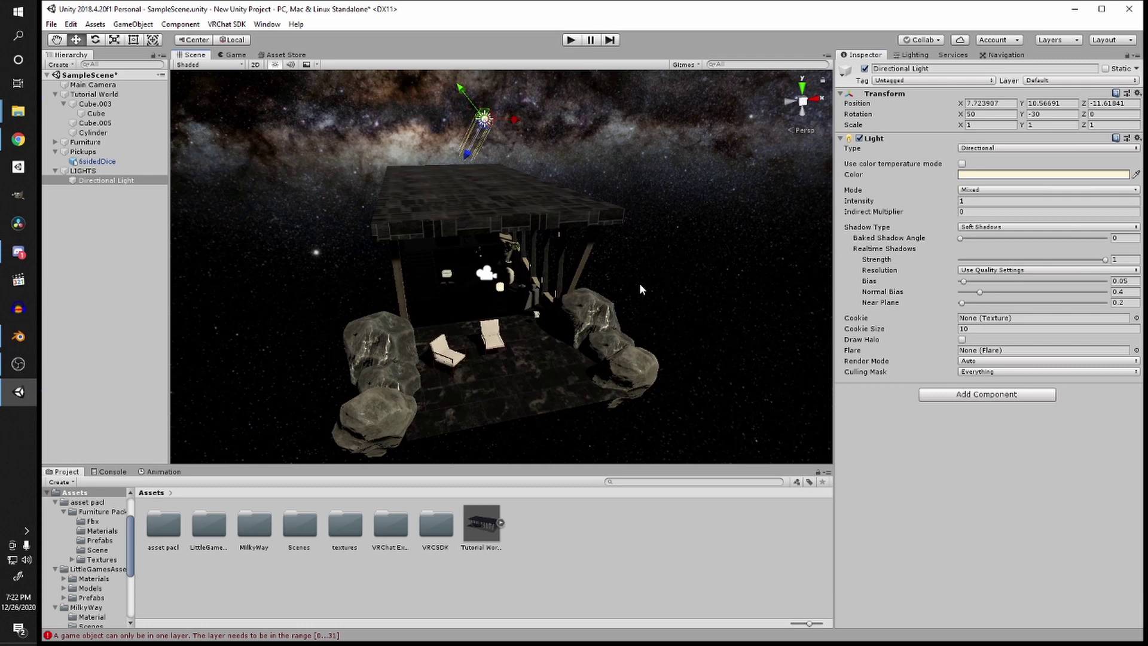
pyautogui.click(983, 190)
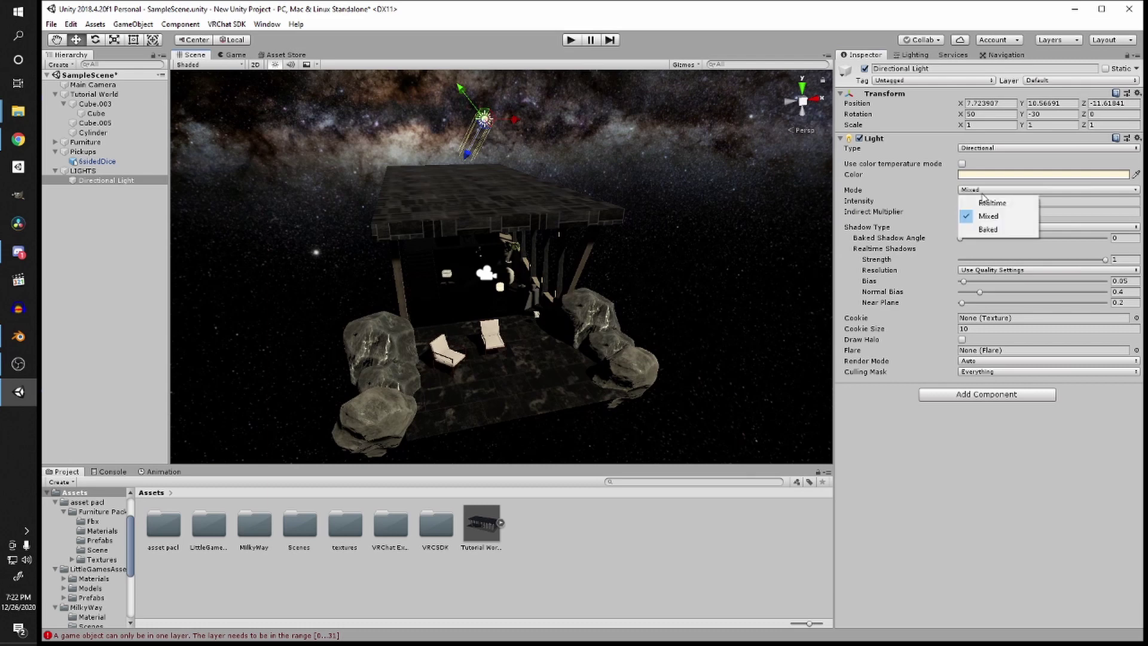
pyautogui.click(989, 230)
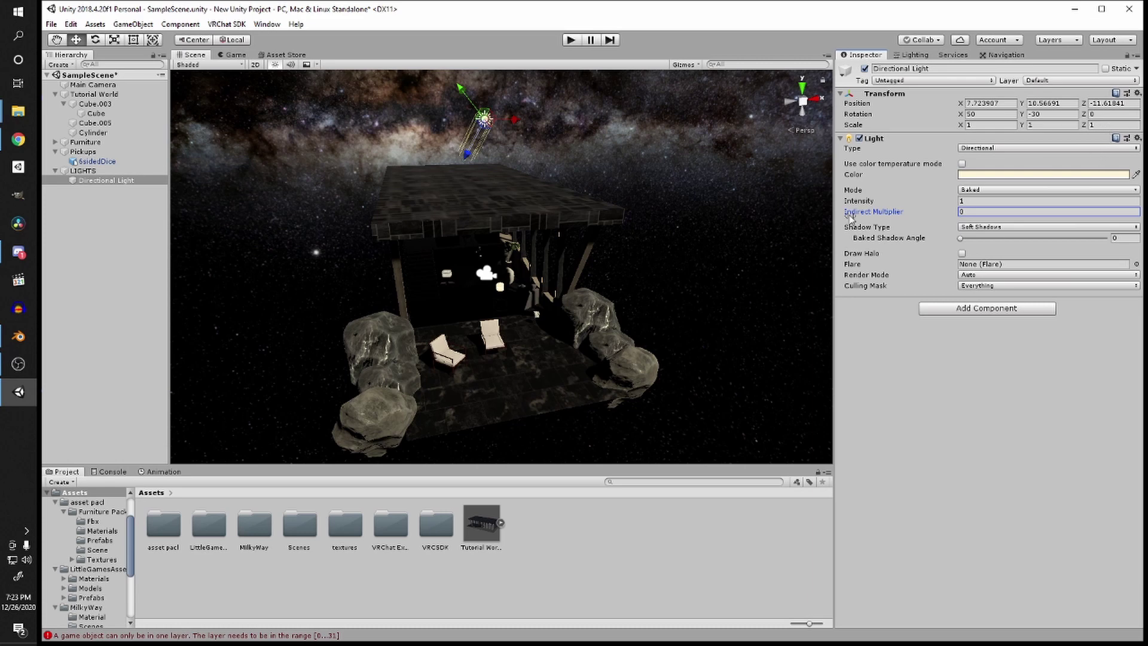
# Step: Set the Directional Light's intensity to 0.8 after trying 0.2
pyautogui.moveTo(711, 272); pyautogui.dragTo(671, 278, button='right')
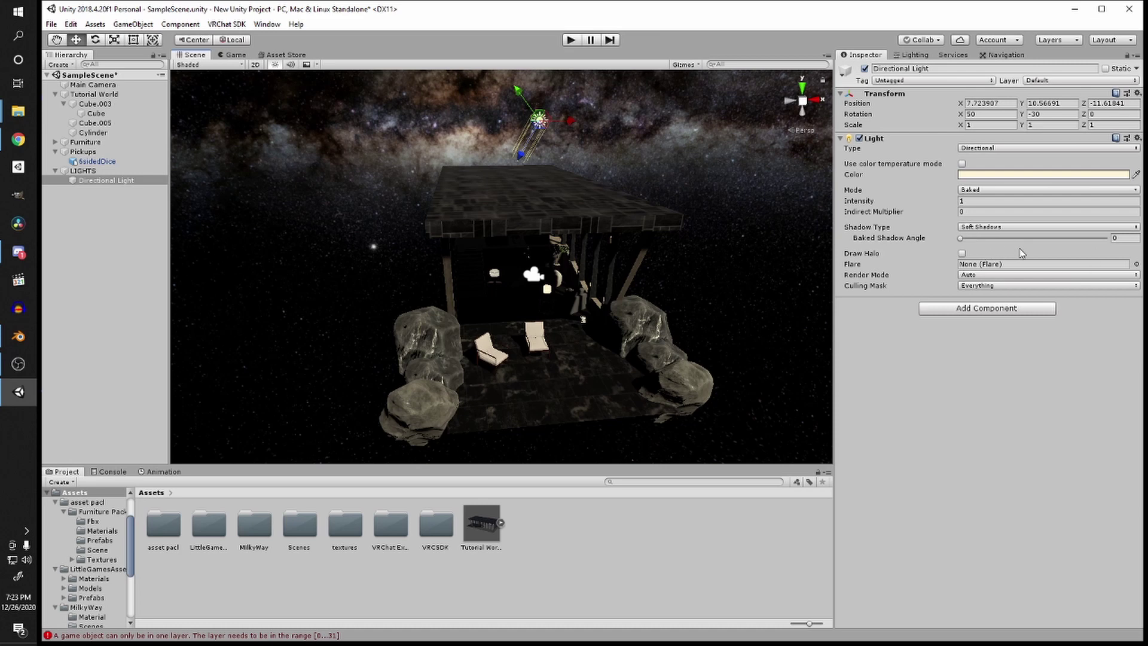
pyautogui.click(967, 201)
pyautogui.write('.2')
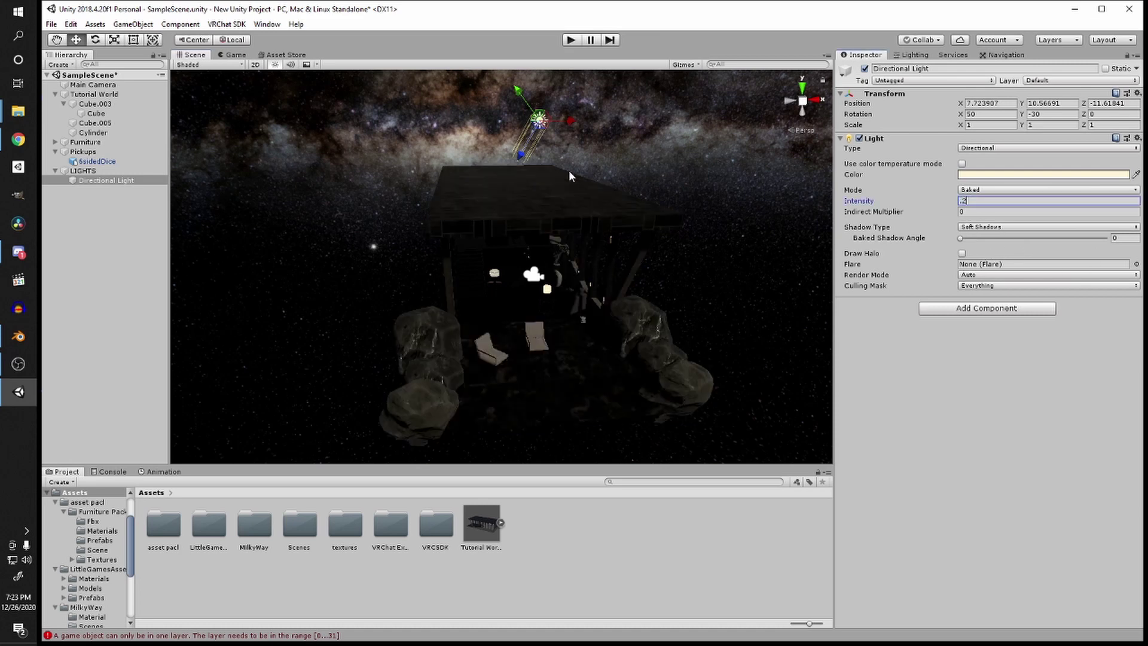
pyautogui.press('BackSpace')
pyautogui.write('8')
pyautogui.press('Return')
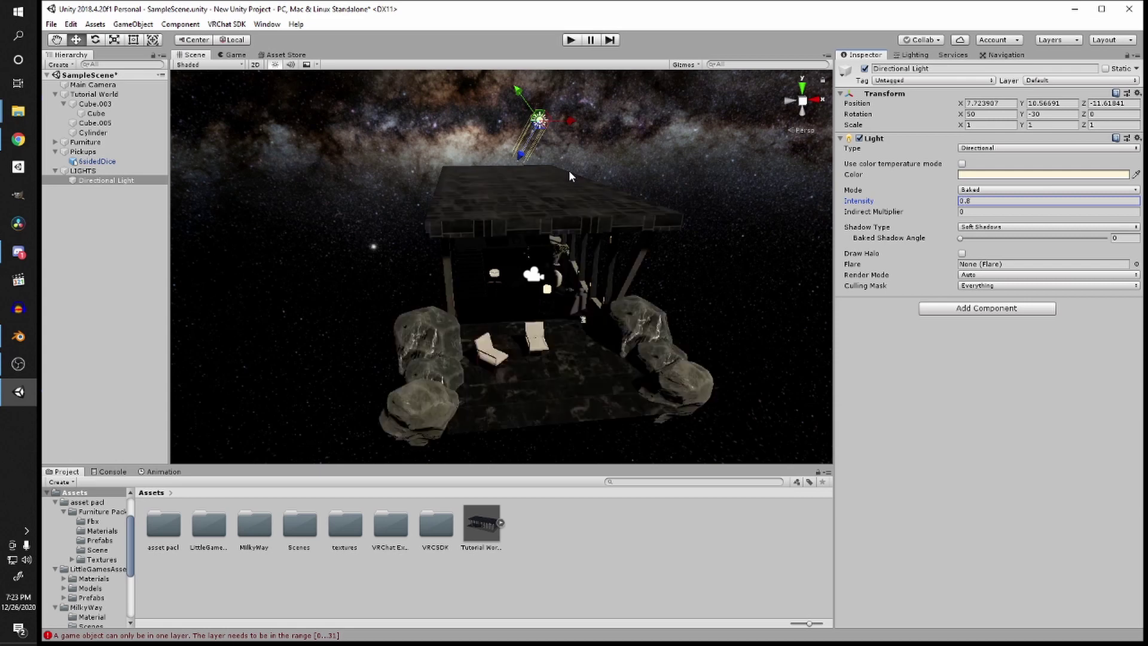
# Step: Examine the building from outside and through its open front to judge how the interior is lit
pyautogui.moveTo(545, 167); pyautogui.dragTo(486, 196, button='middle')
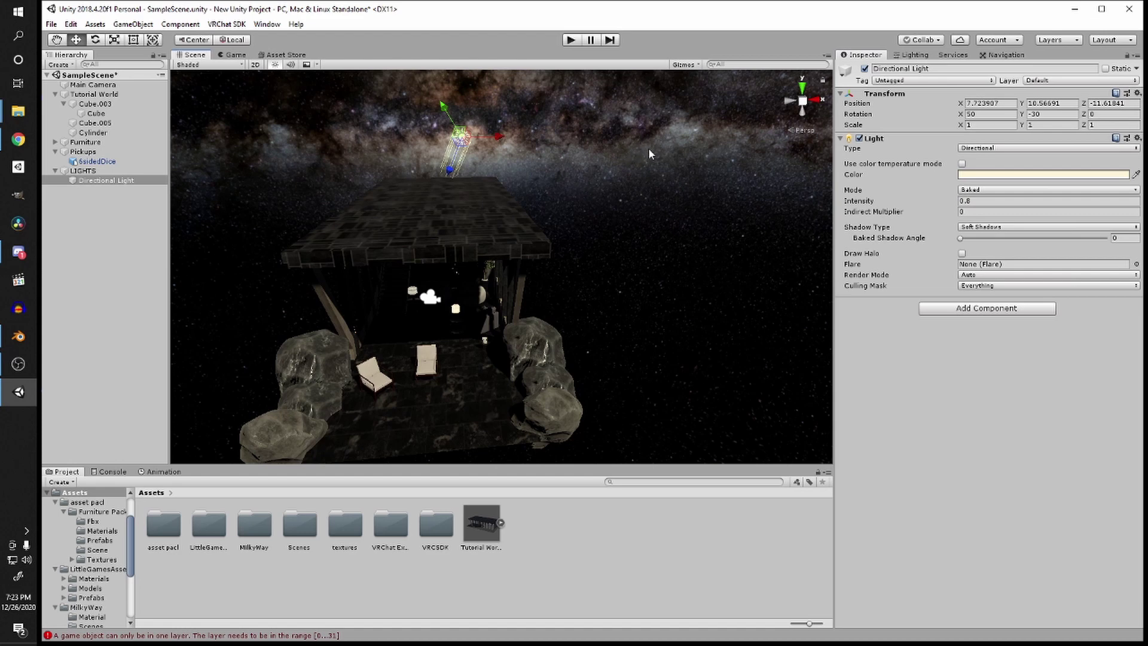
pyautogui.scroll(-2, 623, 245)
pyautogui.moveTo(598, 267); pyautogui.dragTo(634, 215, button='middle')
pyautogui.scroll(5, 619, 229)
pyautogui.moveTo(618, 230); pyautogui.dragTo(527, 211, button='right')
pyautogui.moveTo(527, 210); pyautogui.dragTo(529, 224, button='middle')
pyautogui.scroll(5, 529, 224)
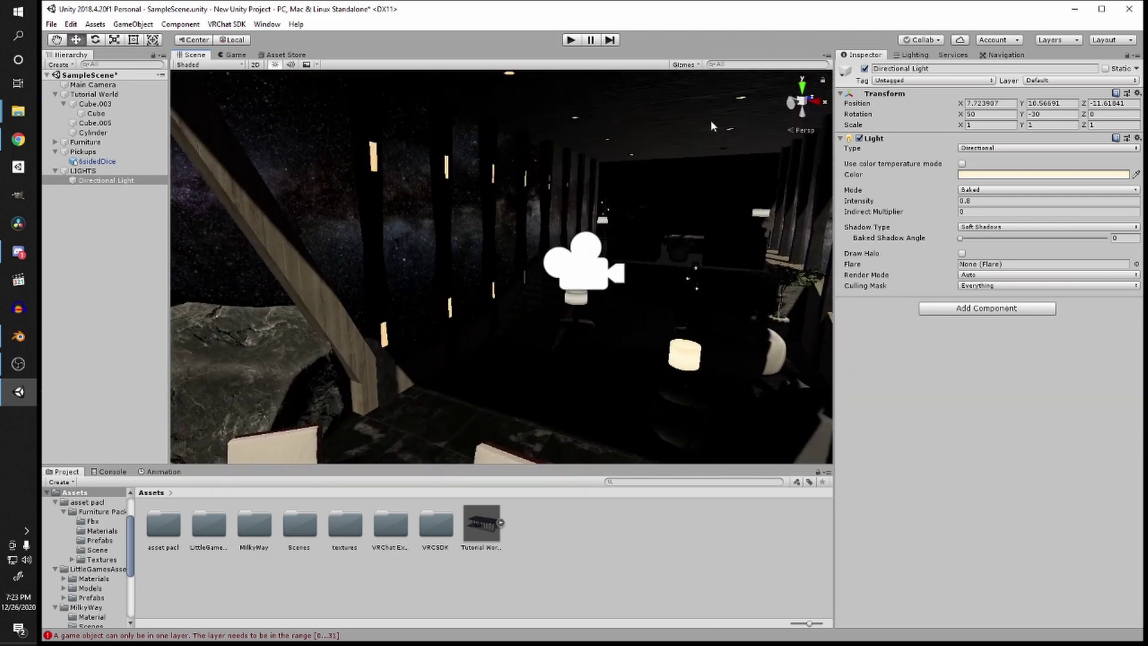
pyautogui.scroll(-2, 751, 275)
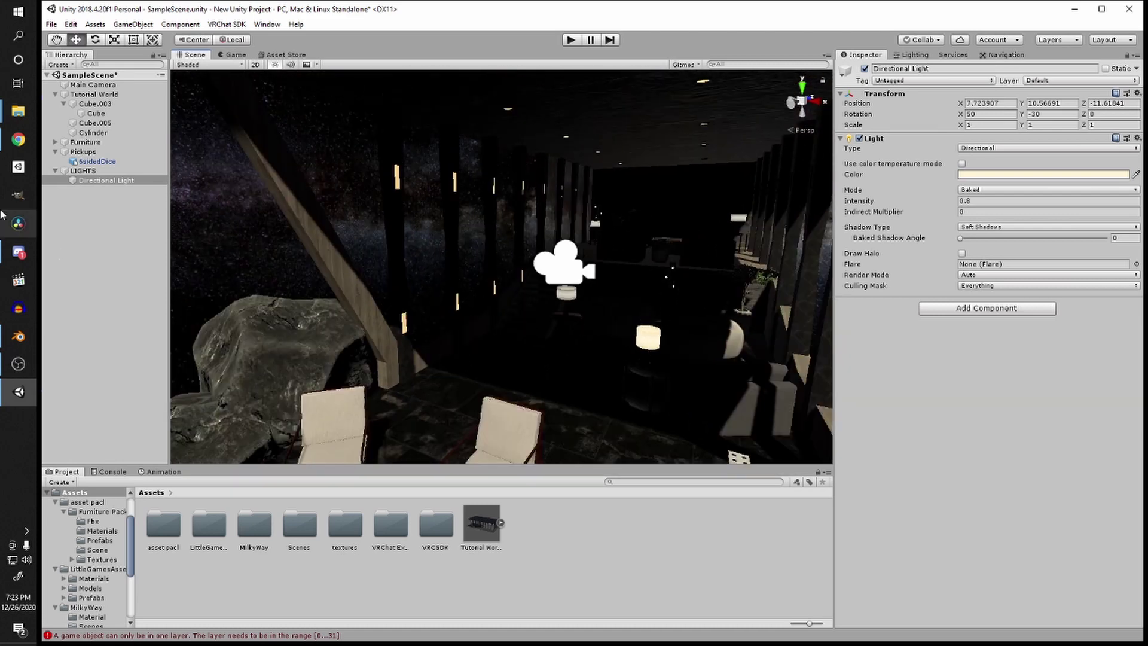
# Step: Add a Point Light under LIGHTS and move it inside the building, behind the two lounge chairs
pyautogui.rightClick(93, 172)
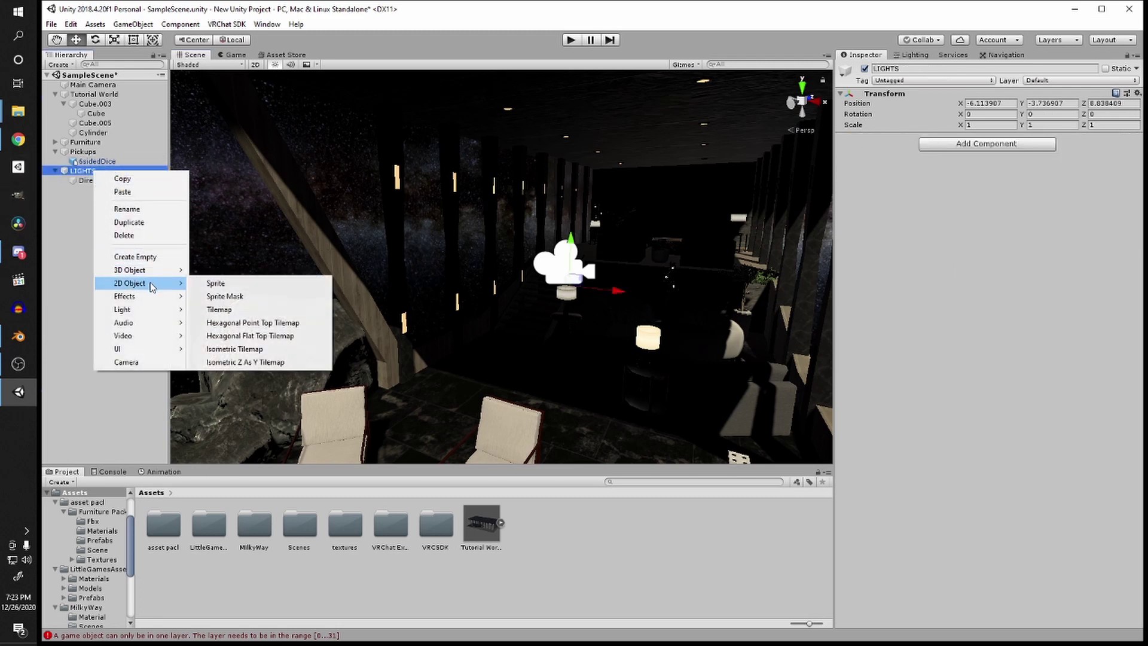
pyautogui.moveTo(123, 309)
pyautogui.click(235, 323)
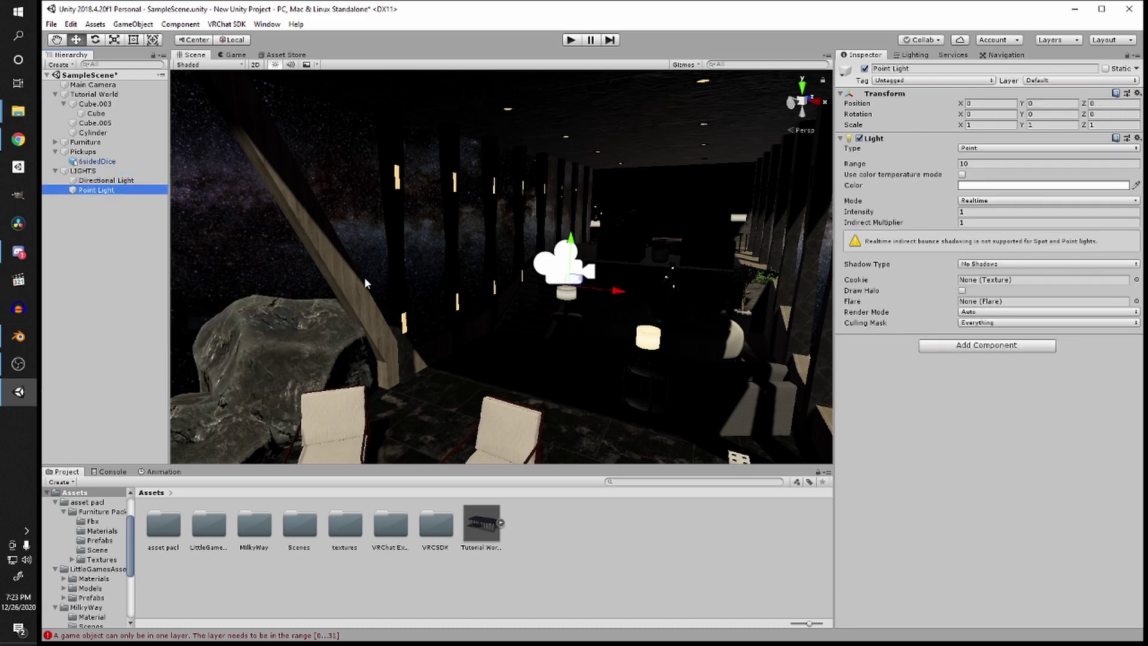
pyautogui.press('f')
pyautogui.moveTo(514, 258); pyautogui.dragTo(431, 258)
# Step: Give the Point Light soft shadows, an Indirect Multiplier of 0 and the Baked mode
pyautogui.click(983, 265)
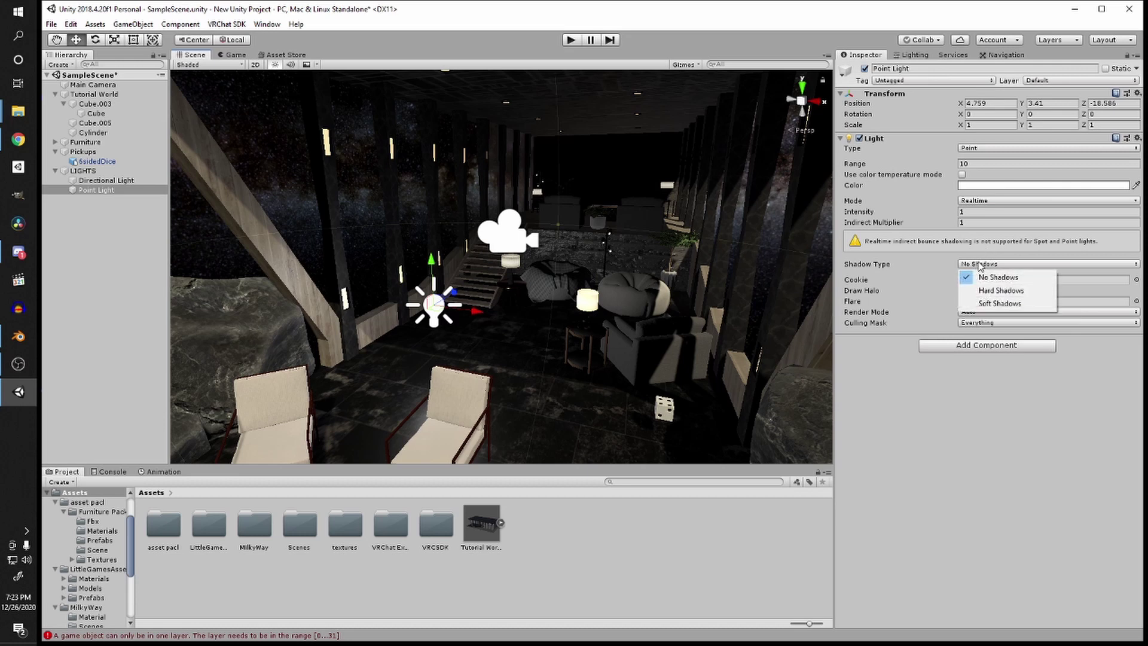
pyautogui.click(985, 302)
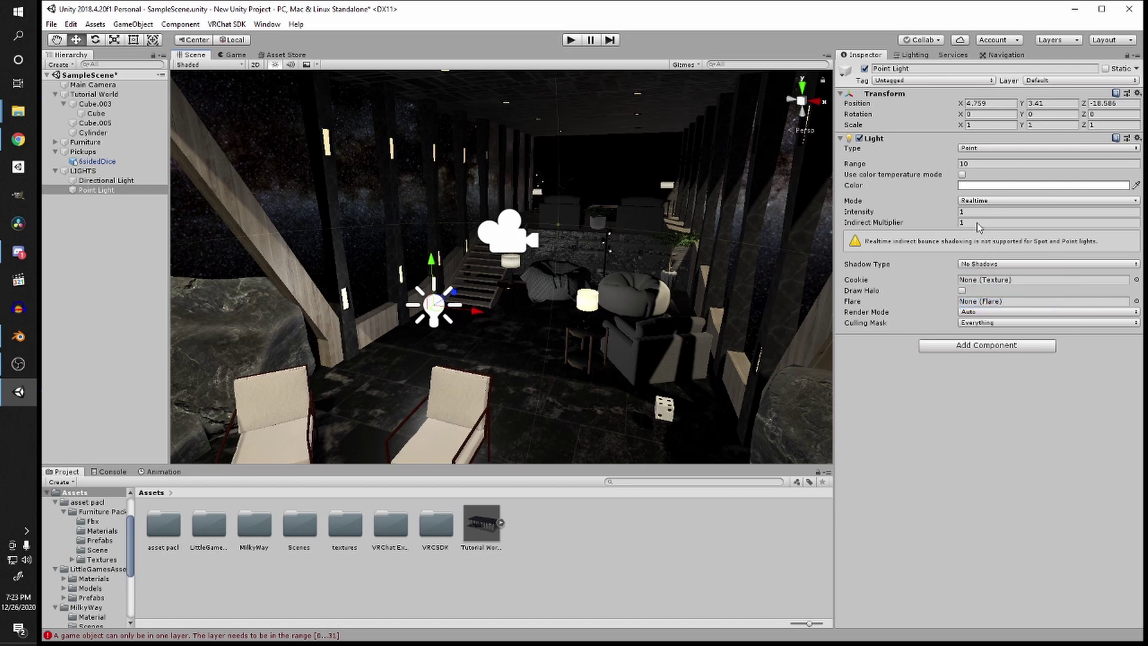
pyautogui.click(980, 225)
pyautogui.write('0')
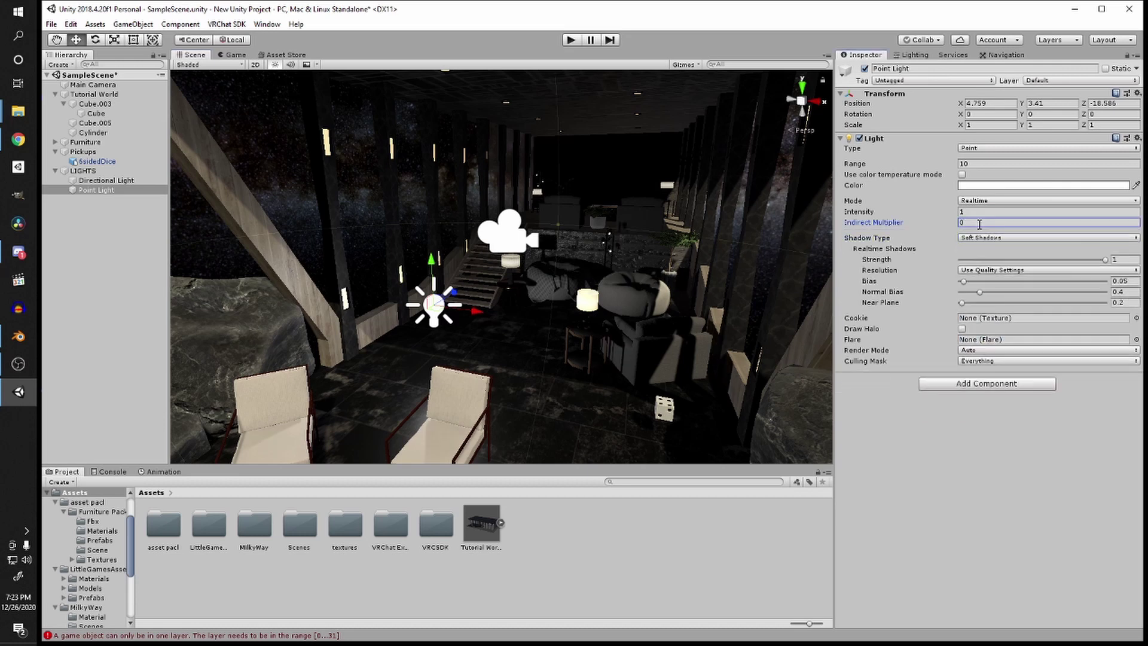
pyautogui.doubleClick(975, 226)
pyautogui.click(983, 200)
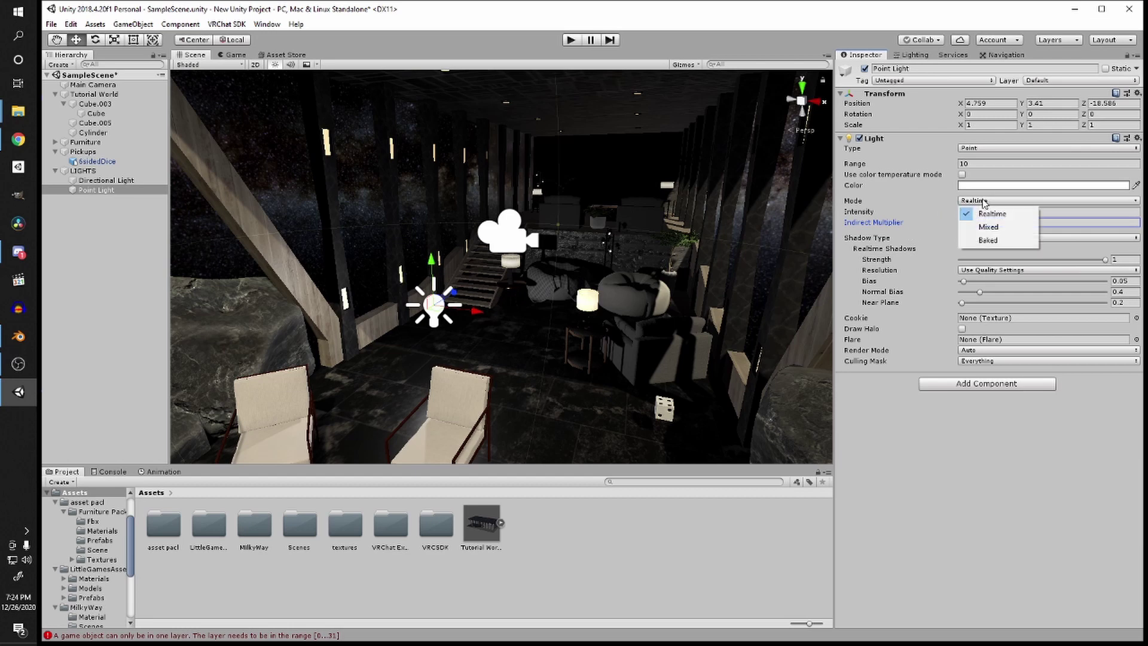
pyautogui.click(989, 240)
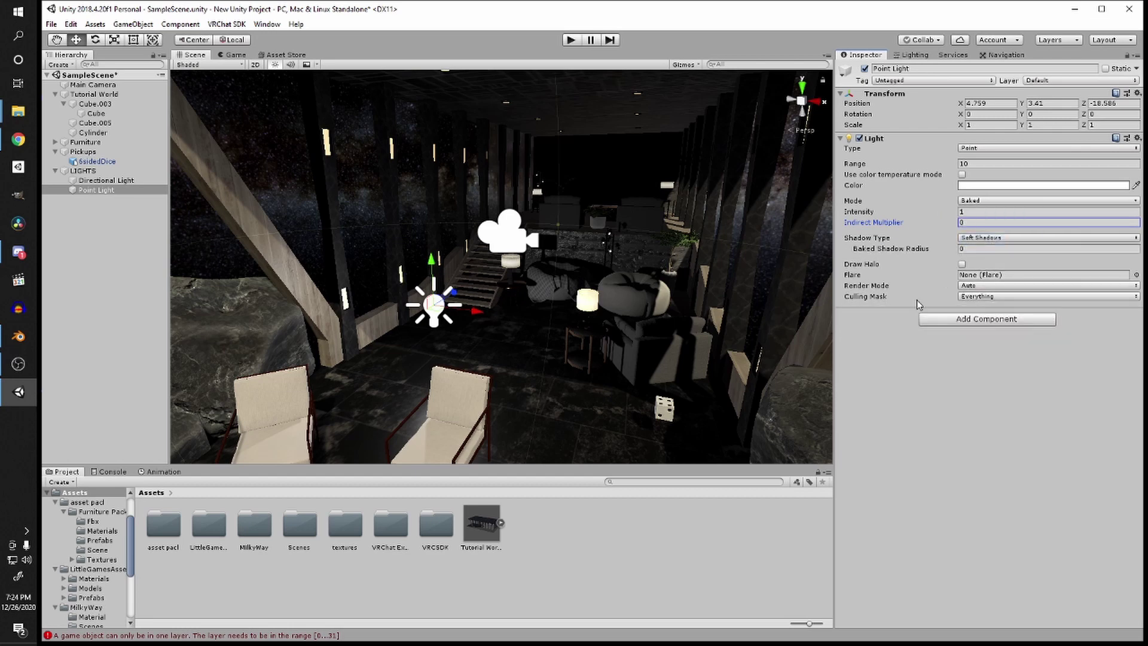
# Step: Tint the Point Light a pale warm cream and briefly try its color temperature mode
pyautogui.click(962, 185)
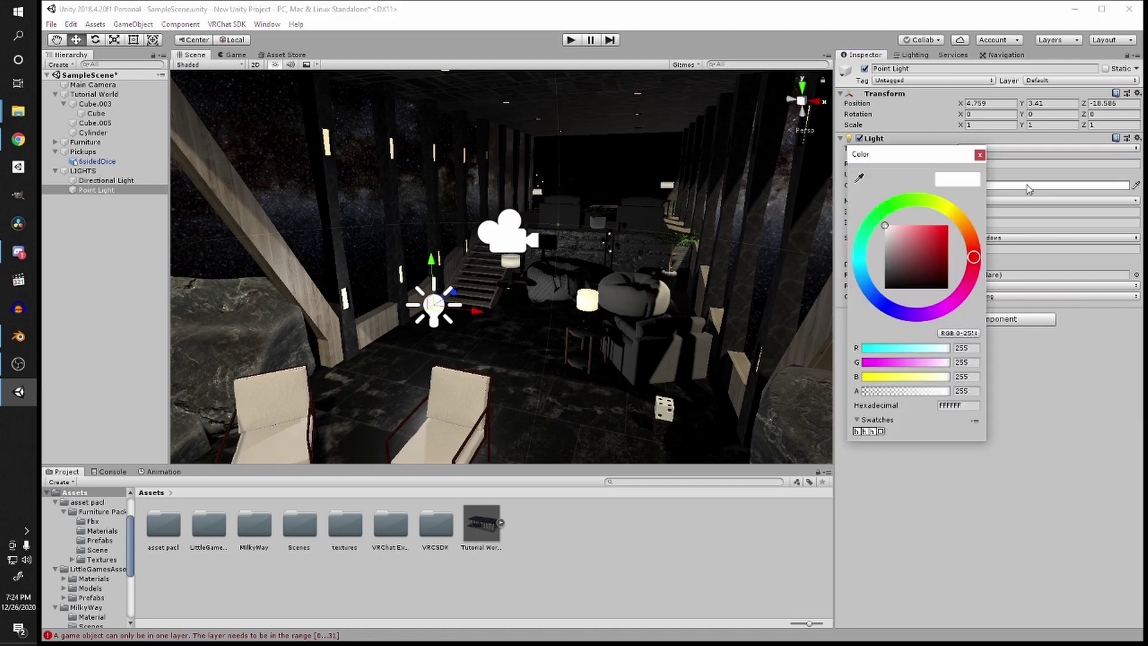
pyautogui.click(964, 217)
pyautogui.click(903, 226)
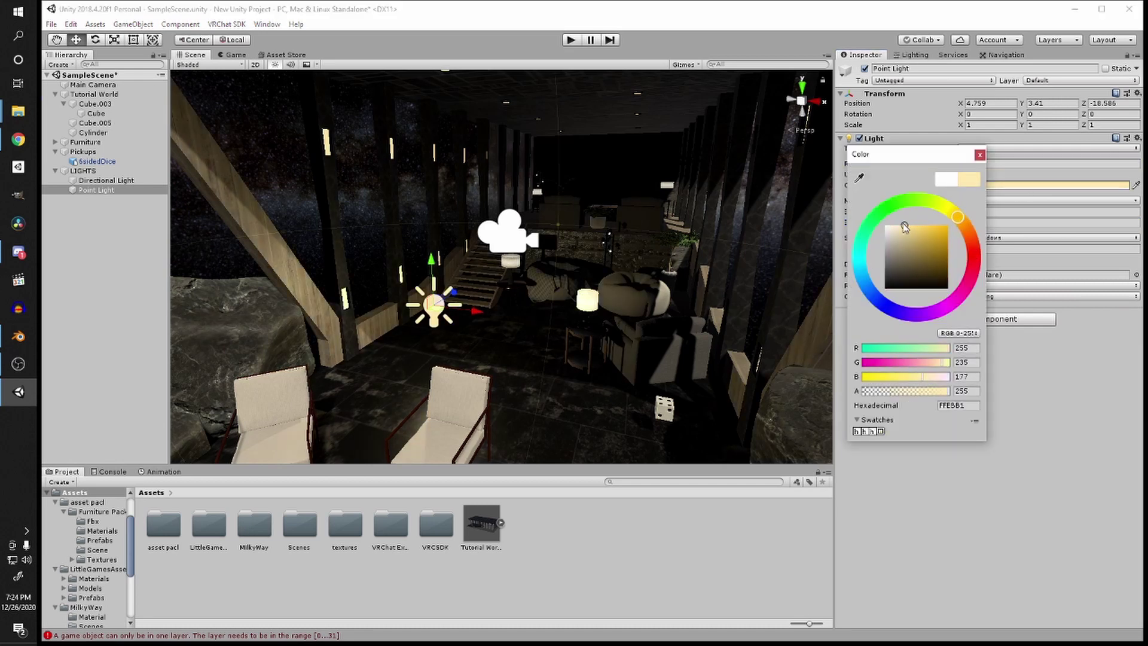
pyautogui.press('Return')
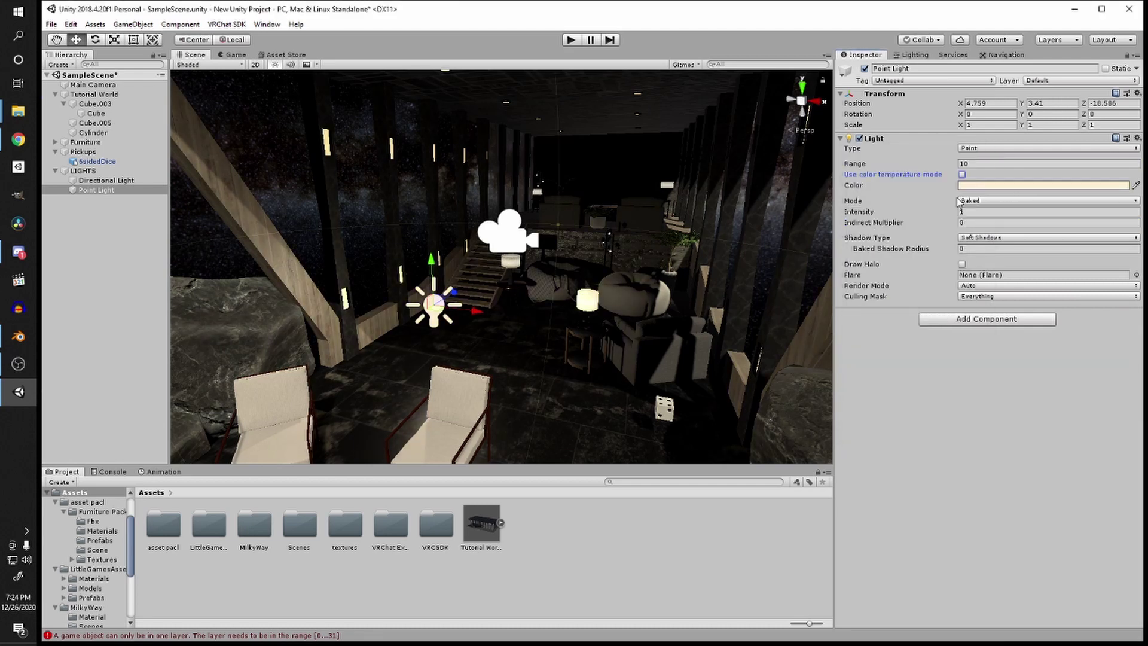
pyautogui.click(962, 175)
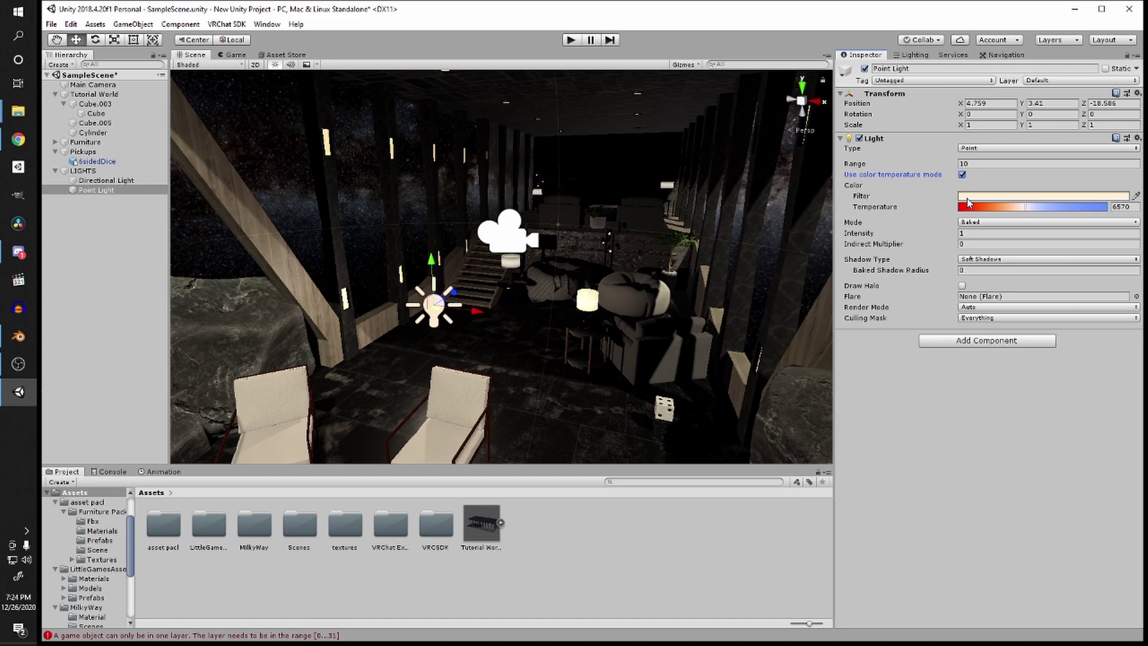
pyautogui.click(962, 175)
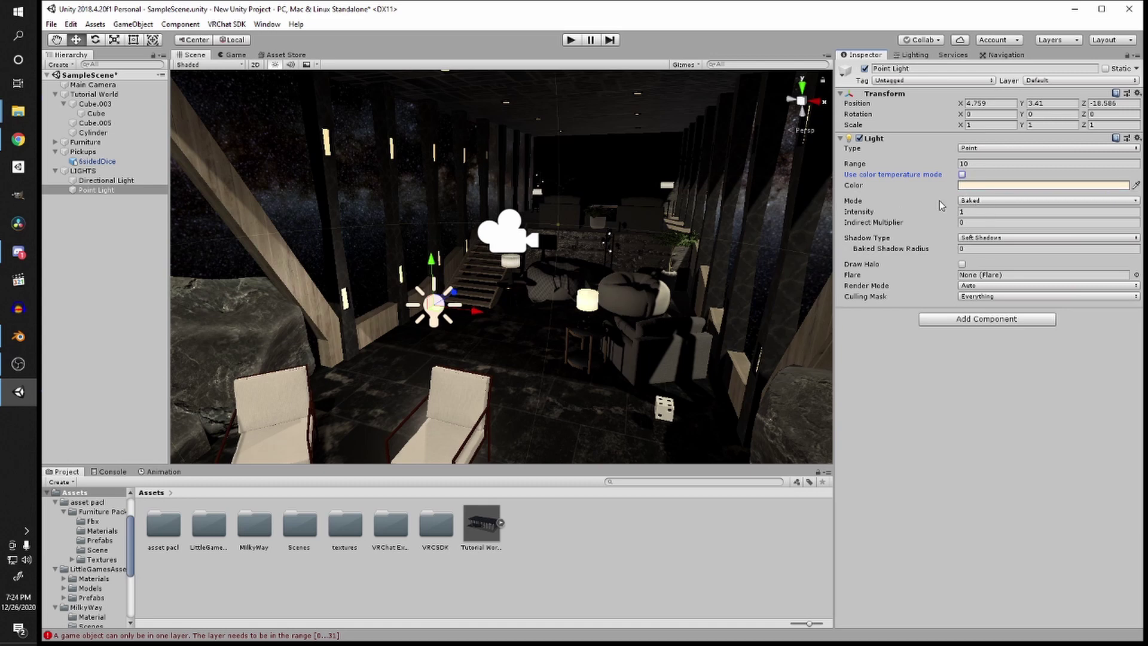
# Step: Set the Point Light's range to 8 and its intensity to 0.8
pyautogui.click(981, 167)
pyautogui.write('8')
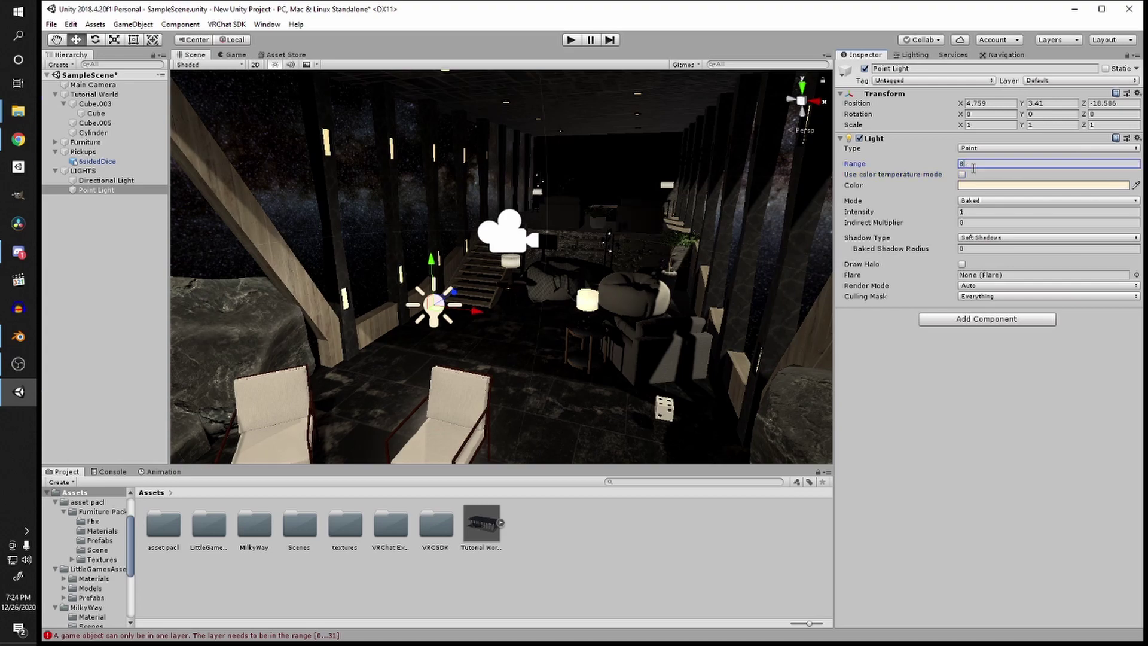
pyautogui.click(982, 211)
pyautogui.write('.8')
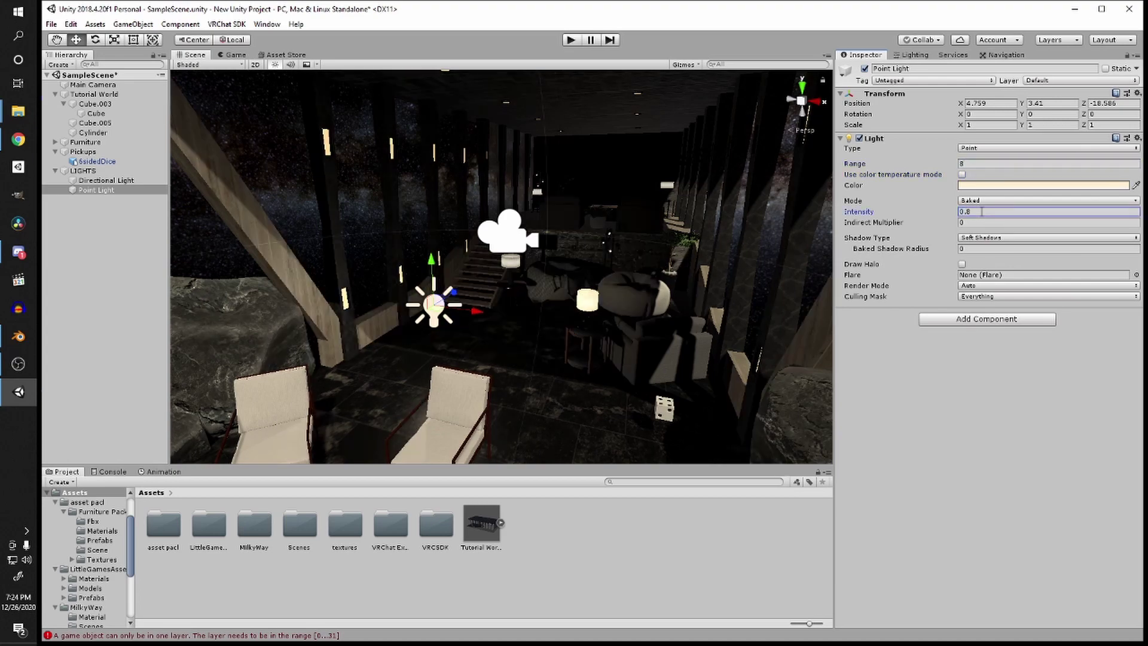
# Step: Move the Point Light into the lampshade on the round side table by the sofa, at about X 7.371, Y 3.383, Z -17.396
pyautogui.moveTo(472, 319); pyautogui.dragTo(498, 411, button='right')
pyautogui.moveTo(458, 402); pyautogui.dragTo(671, 270)
pyautogui.moveTo(671, 270); pyautogui.dragTo(726, 328, button='right')
pyautogui.moveTo(681, 311); pyautogui.dragTo(670, 289)
pyautogui.moveTo(682, 246); pyautogui.dragTo(680, 254)
pyautogui.moveTo(679, 258); pyautogui.dragTo(654, 289, button='right')
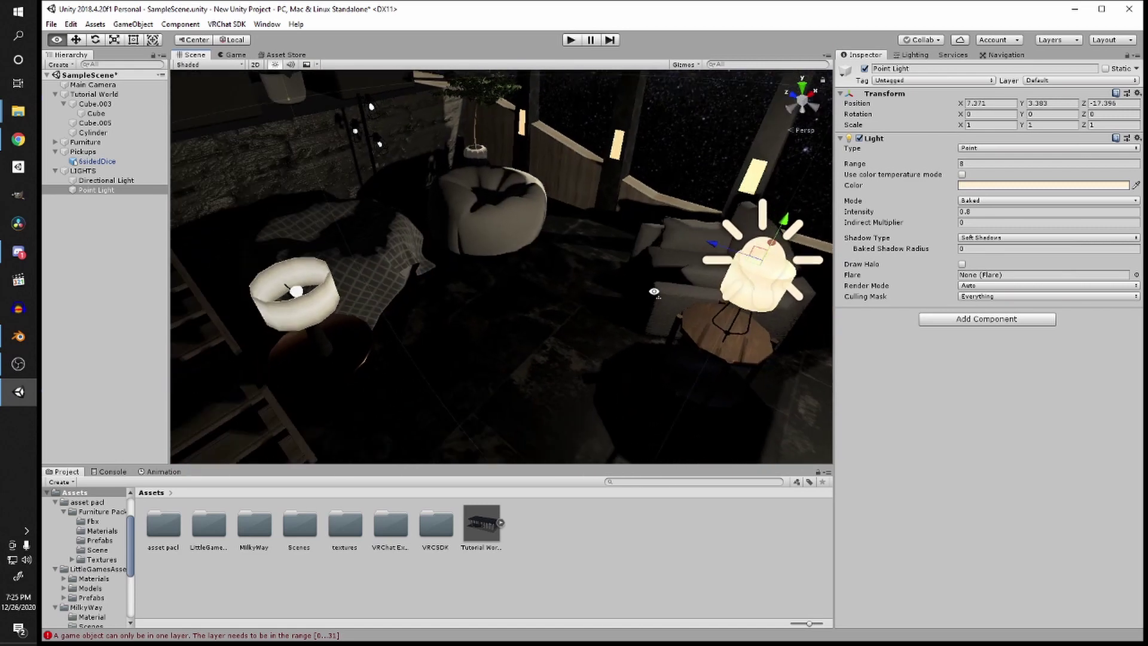
# Step: Duplicate the Point Light and move the copy into the table lamp by the stairs, at about X 4.977, Y 3.383, Z -15.056
pyautogui.scroll(-5, 654, 290)
pyautogui.moveTo(653, 289); pyautogui.dragTo(652, 308, button='middle')
pyautogui.hotkey('ctrl', 'd')
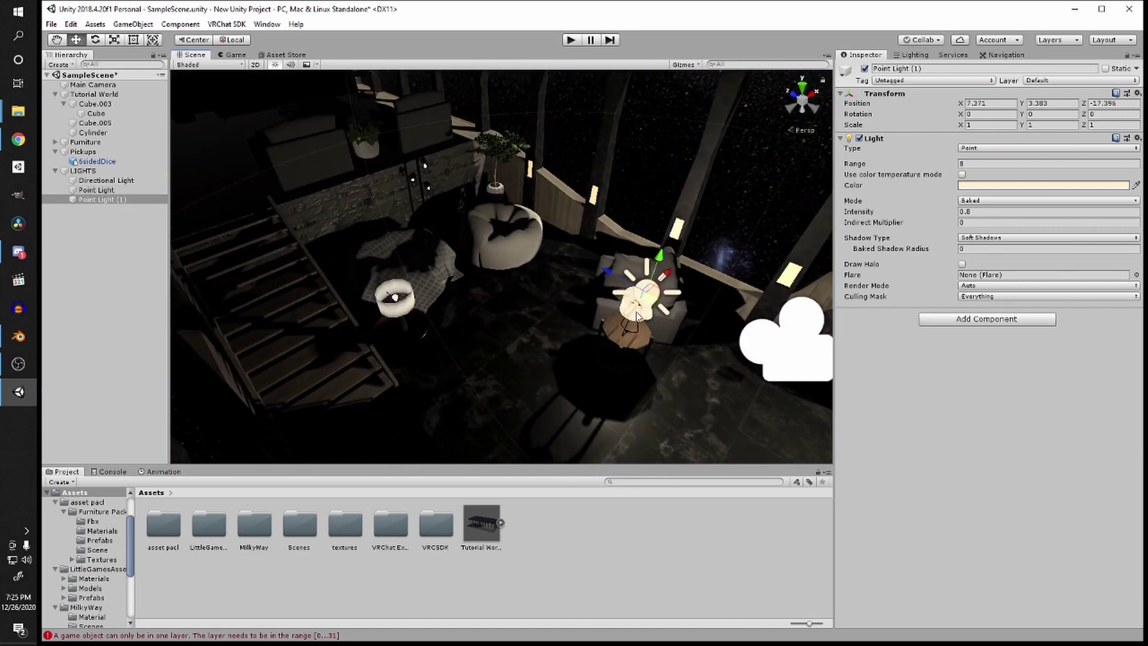
pyautogui.moveTo(638, 316); pyautogui.dragTo(383, 302)
pyautogui.moveTo(382, 302); pyautogui.dragTo(513, 330, button='right')
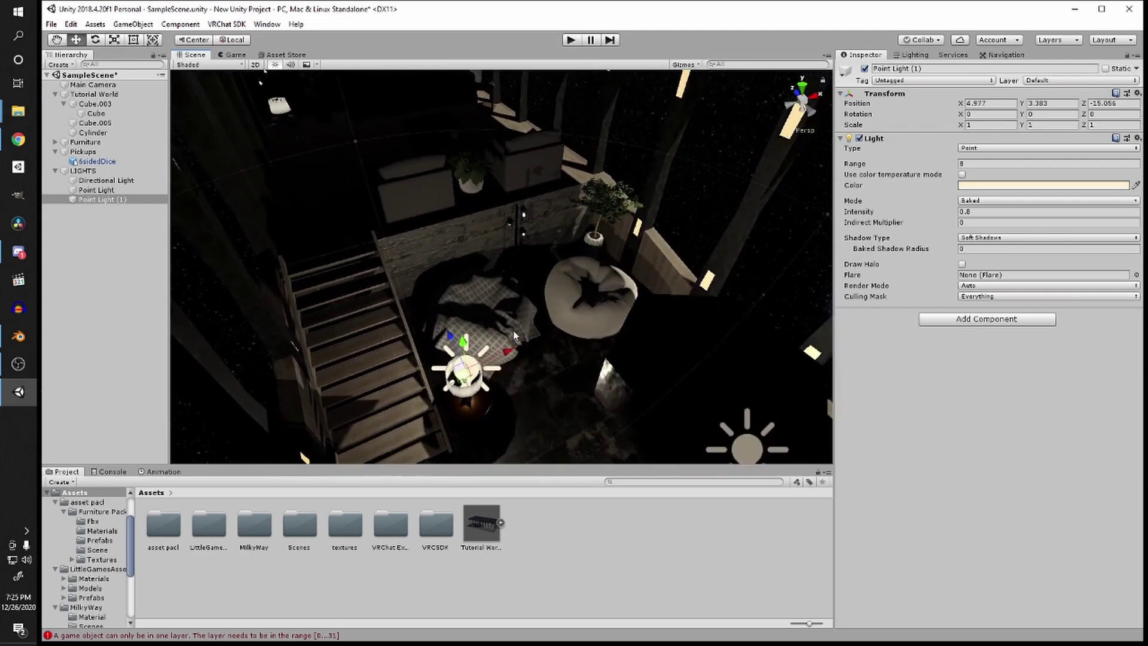
# Step: Duplicate the light again into the lamp on the small table beside the upstairs sofa, at about X 8.754, Y 5.051, Z -7.311
pyautogui.moveTo(478, 372); pyautogui.dragTo(486, 425, button='right')
pyautogui.hotkey('ctrl', 'd')
pyautogui.moveTo(486, 425); pyautogui.dragTo(562, 113)
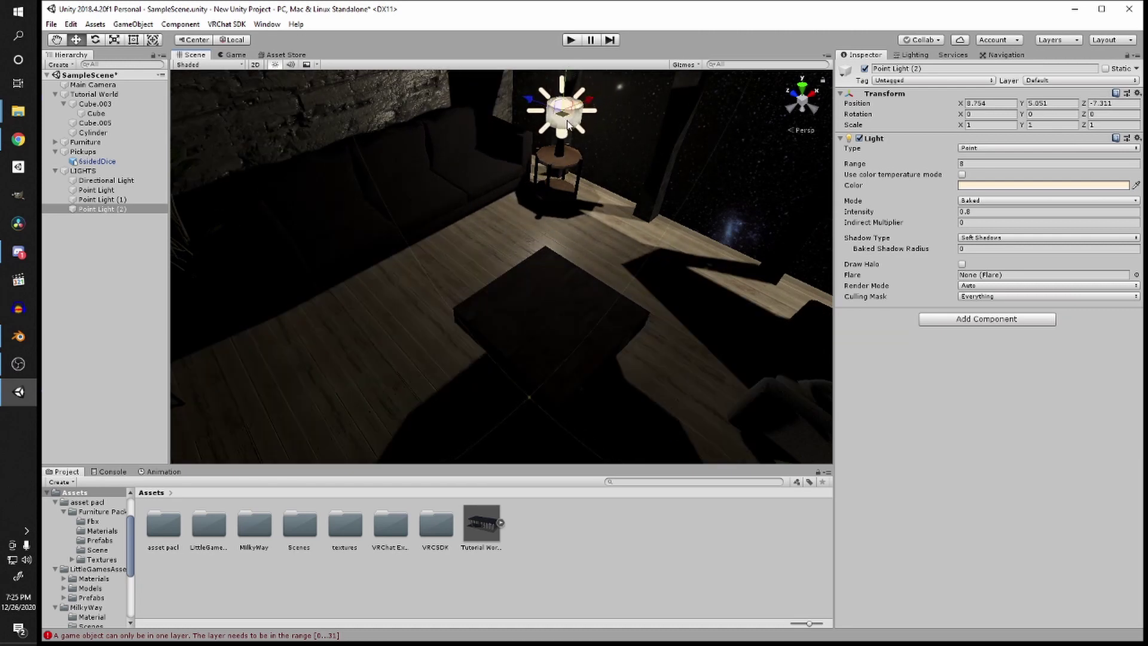
# Step: Place another copy of the light at the opposite upstairs lamp, at about X 3.456, Y 4.583, Z -7.124
pyautogui.moveTo(588, 142); pyautogui.dragTo(526, 132, button='right')
pyautogui.scroll(-3, 609, 179)
pyautogui.scroll(1, 609, 180)
pyautogui.hotkey('ctrl', 'd')
pyautogui.moveTo(688, 173); pyautogui.dragTo(320, 259)
pyautogui.moveTo(321, 259); pyautogui.dragTo(454, 280, button='right')
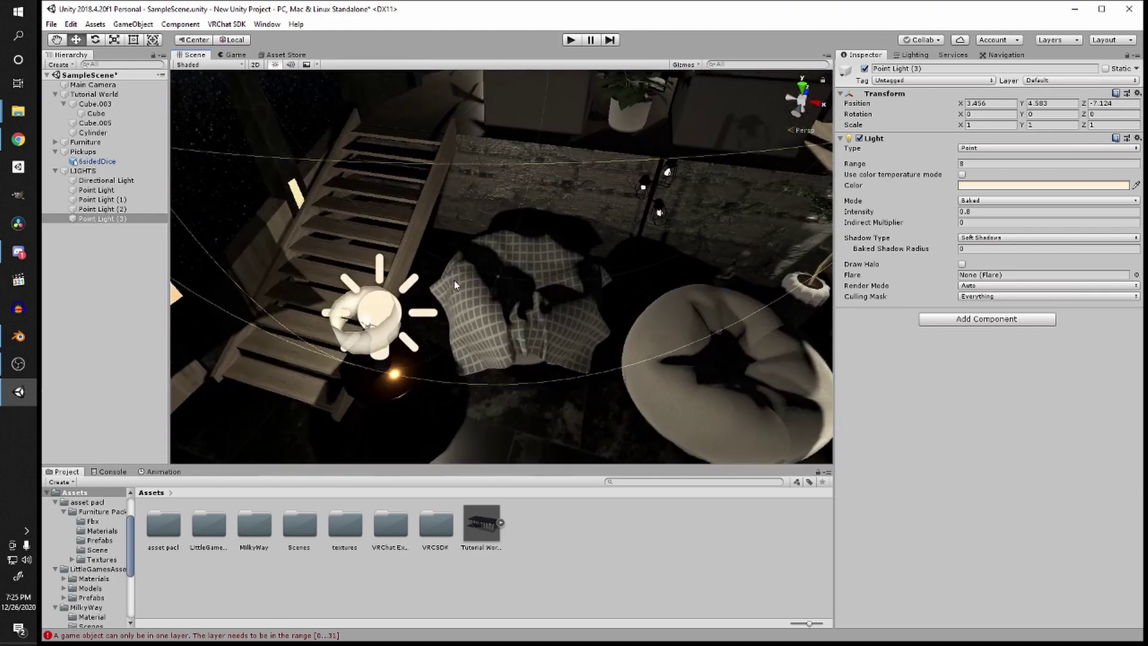
# Step: Duplicate the light by the stairs and move the copy beside the three-bulb floor lamp, at about X 7.328, Y 2.793, Z -12.198
pyautogui.moveTo(648, 207); pyautogui.dragTo(576, 353, button='right')
pyautogui.click(371, 393)
pyautogui.hotkey('ctrl', 'd')
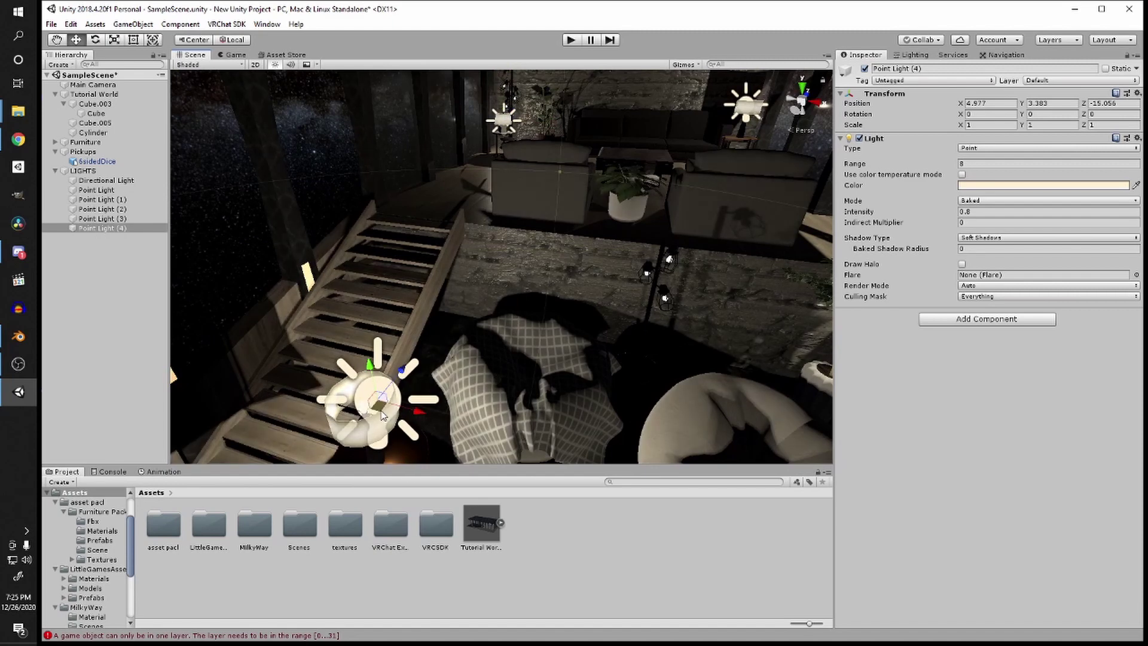
pyautogui.moveTo(384, 399); pyautogui.dragTo(698, 264)
pyautogui.press('f')
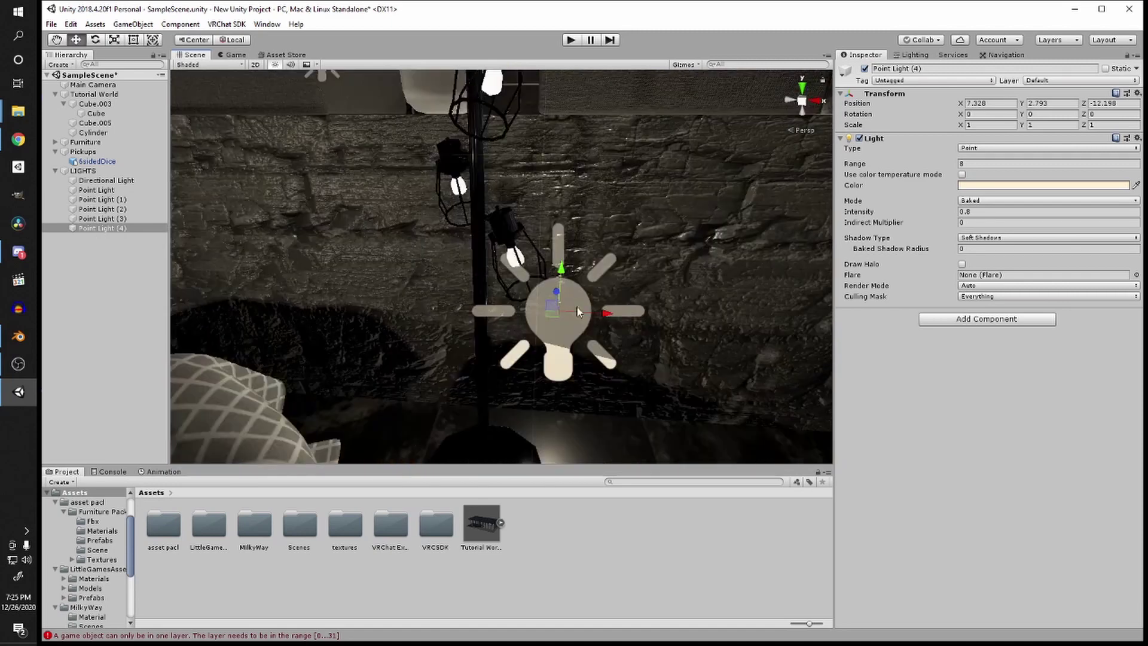
# Step: Reduce the size of the 3D gizmo icons in the scene and check them around the lamps
pyautogui.click(685, 65)
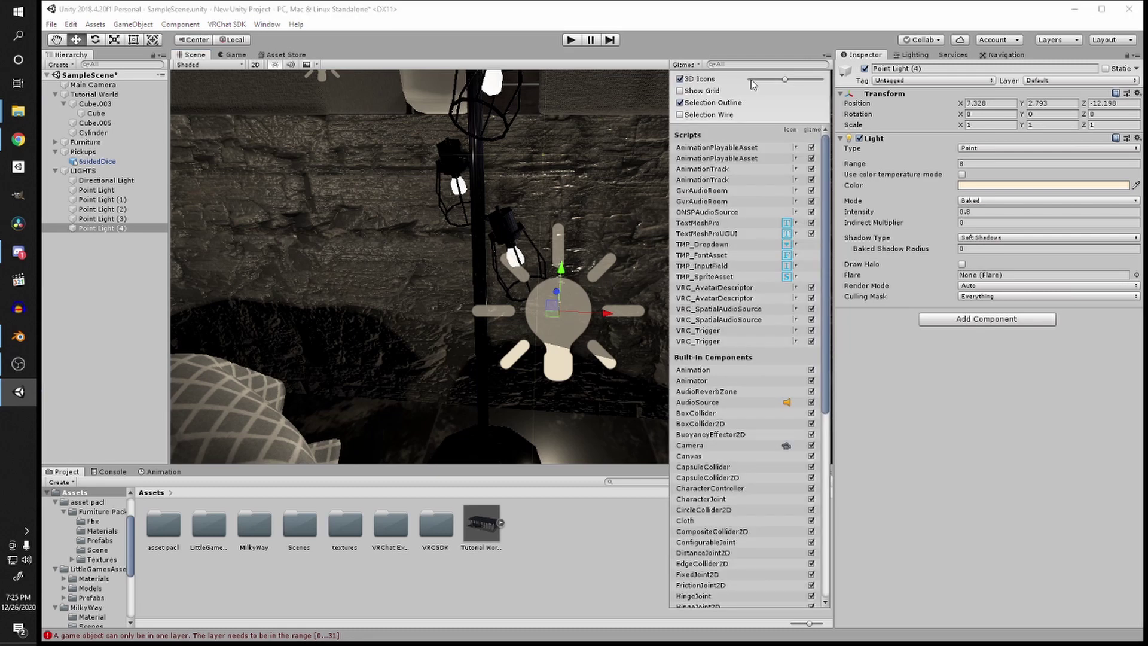
pyautogui.moveTo(785, 80); pyautogui.dragTo(773, 81)
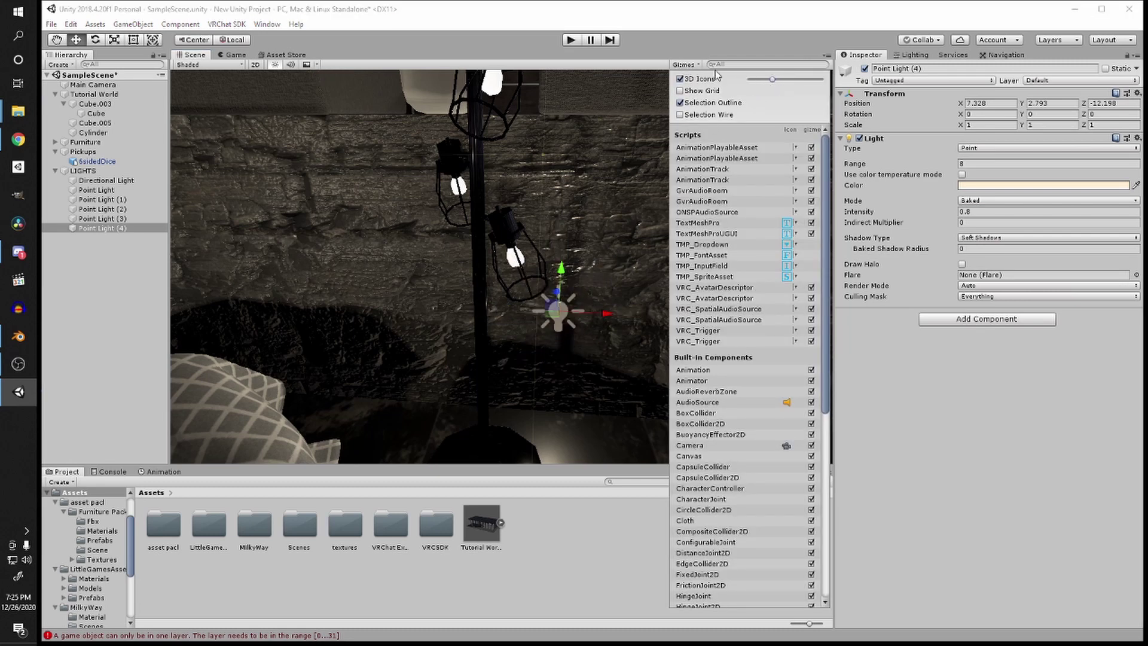
pyautogui.click(683, 96)
pyautogui.moveTo(683, 96); pyautogui.dragTo(544, 283, button='right')
pyautogui.scroll(-6, 548, 257)
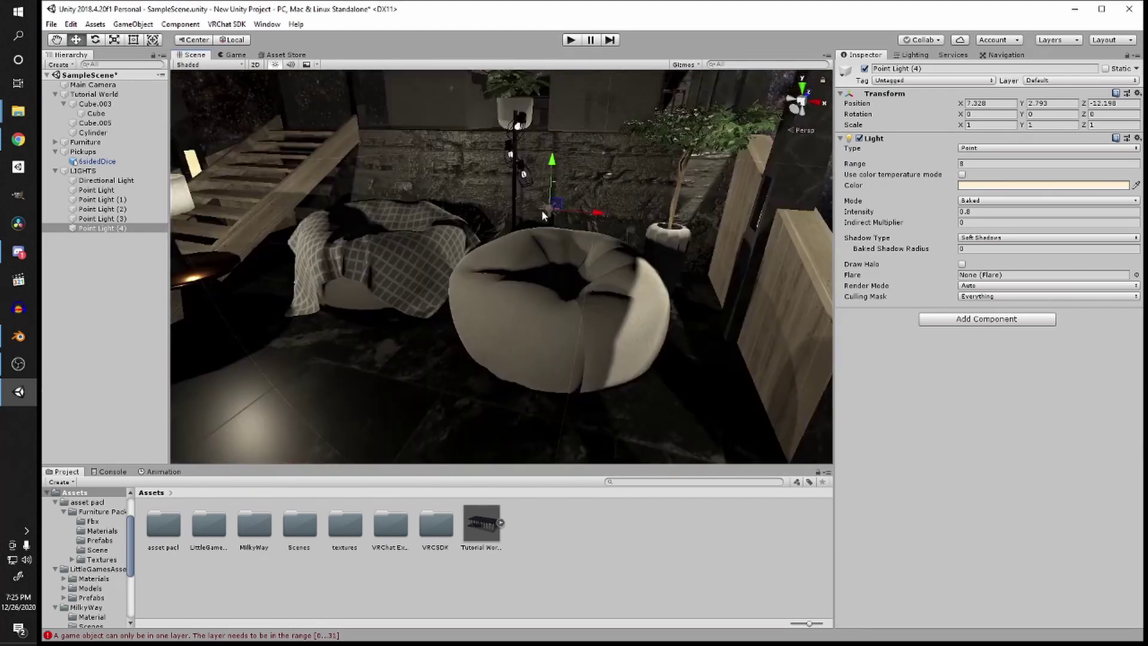
pyautogui.scroll(-5, 551, 211)
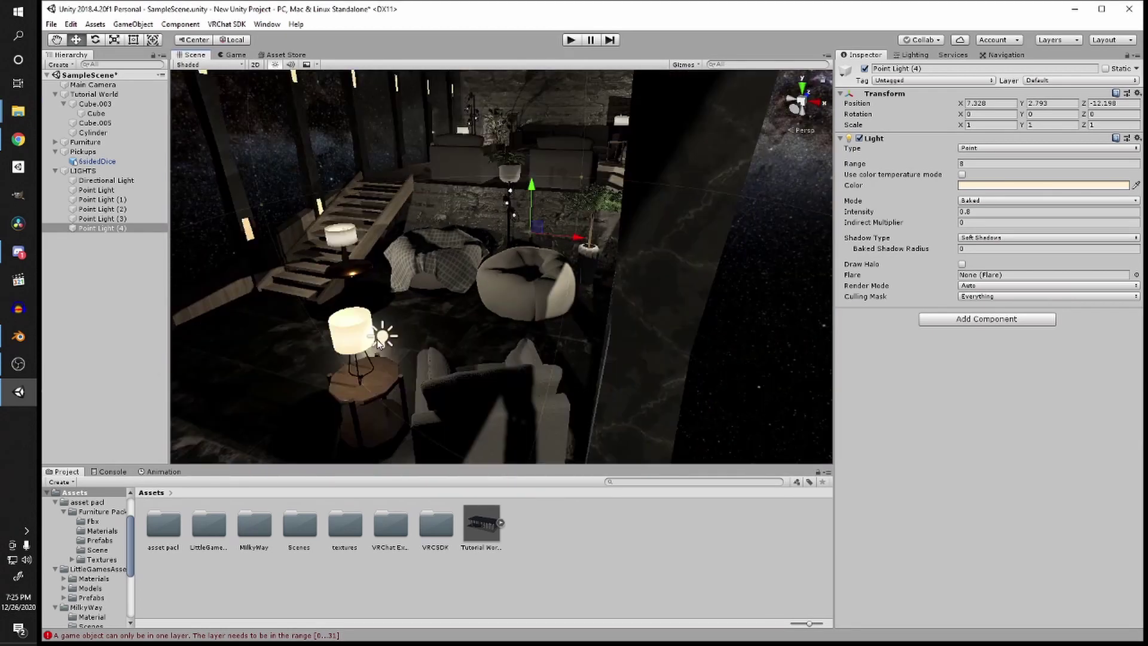
pyautogui.scroll(10, 383, 334)
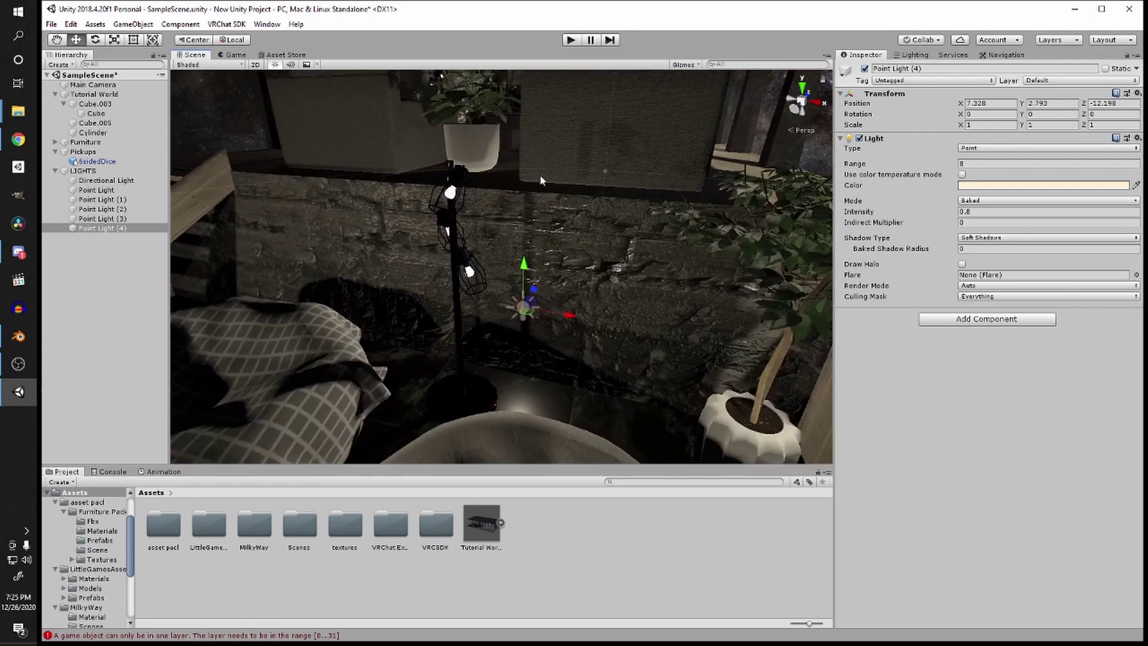
pyautogui.click(688, 65)
pyautogui.scroll(-6, 718, 359)
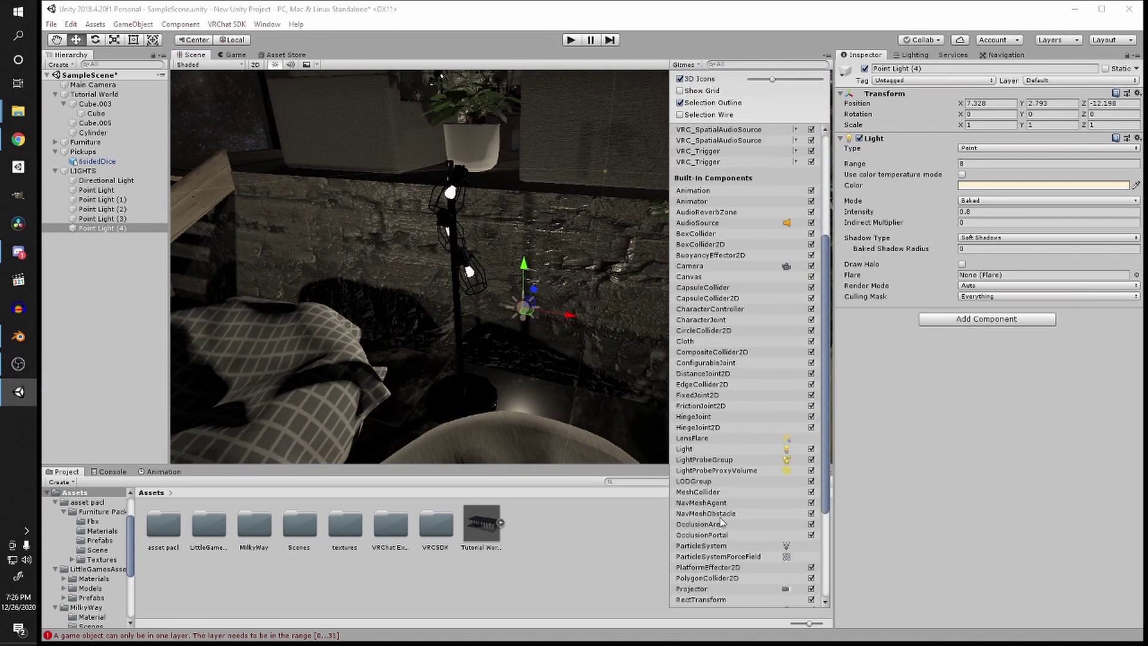
pyautogui.scroll(-1, 741, 558)
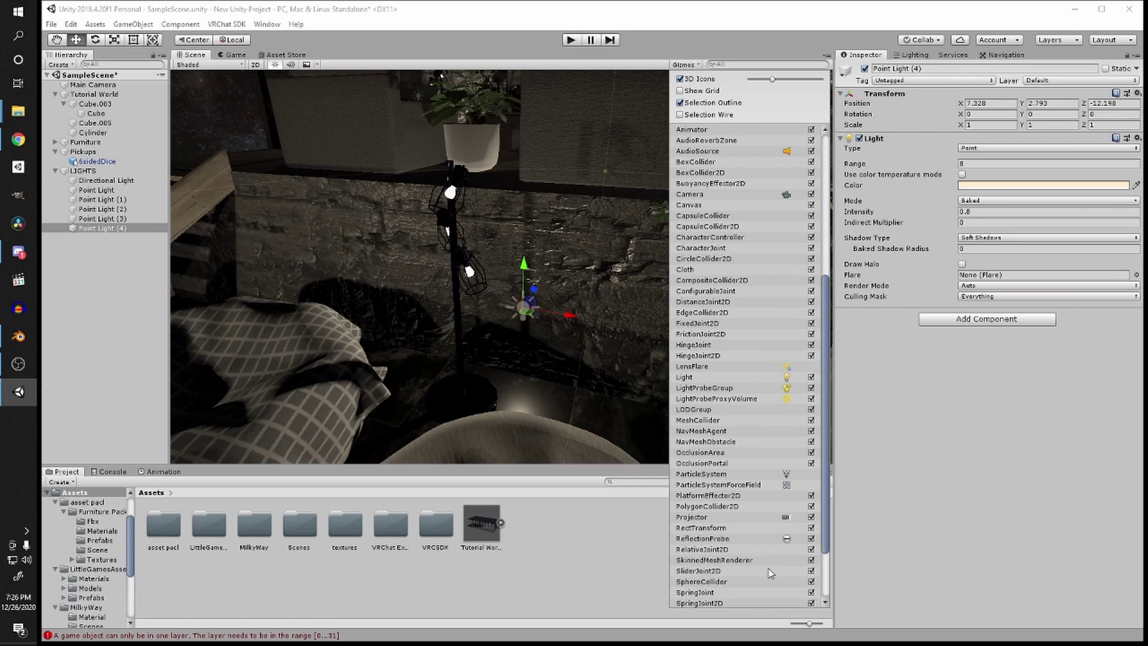
pyautogui.scroll(8, 742, 419)
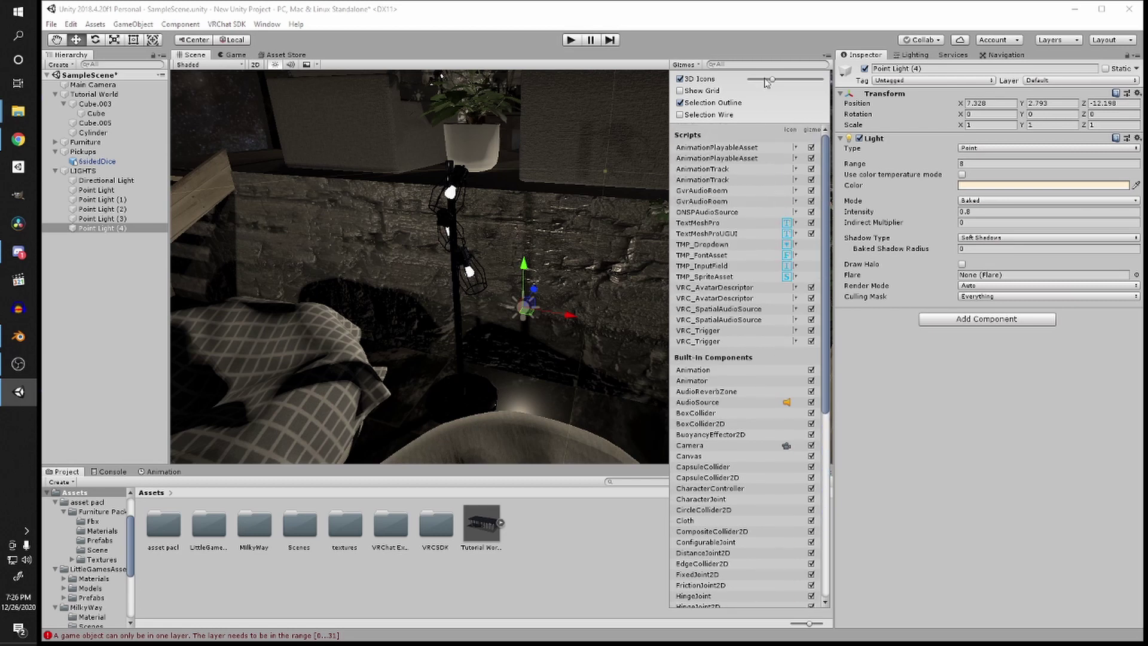
pyautogui.click(717, 30)
# Step: Move the floor-lamp light to about X 7.294, Z -12.466 and set its range to 4 and intensity to 1.4
pyautogui.moveTo(525, 307); pyautogui.dragTo(509, 324)
pyautogui.click(969, 164)
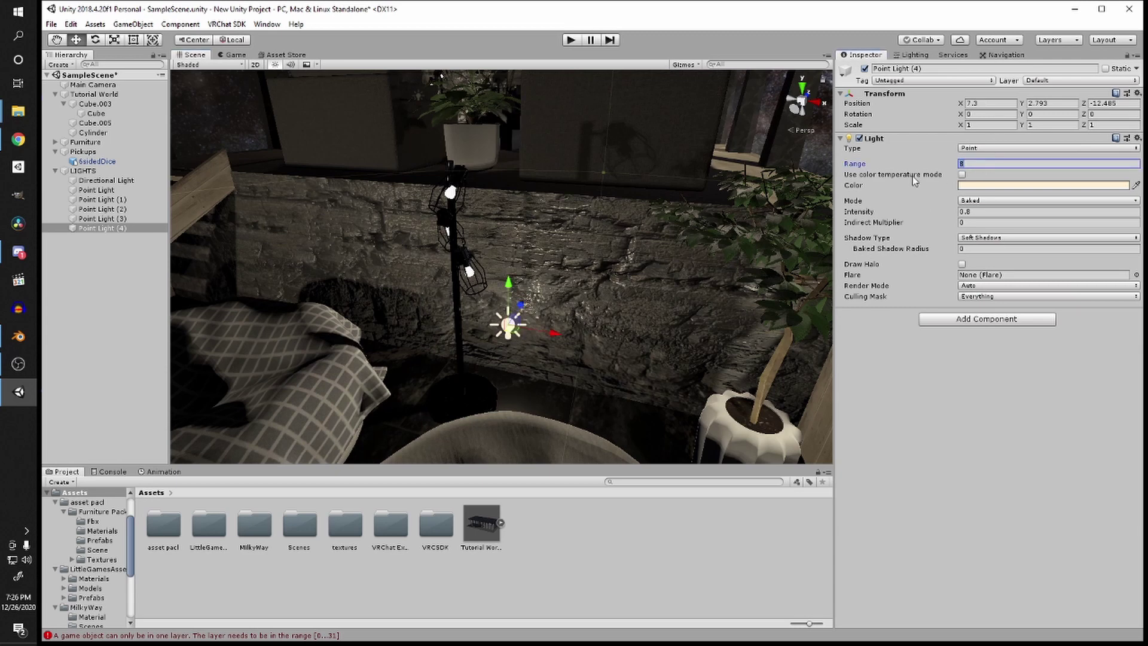
pyautogui.write('4')
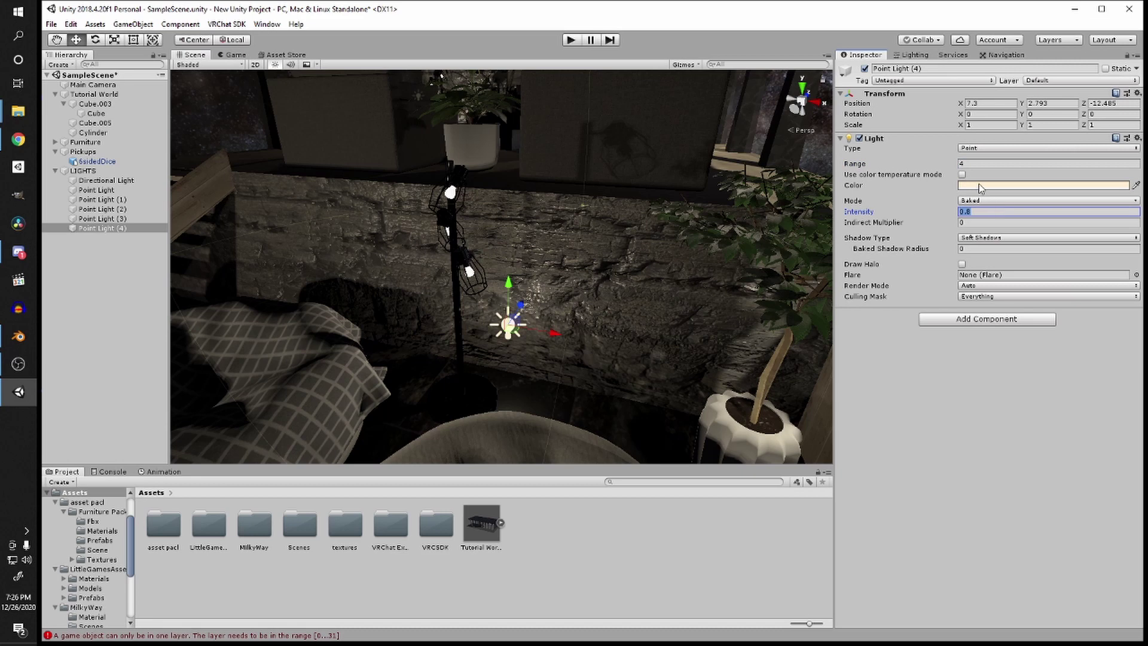
pyautogui.write('1.2')
pyautogui.click(1006, 211)
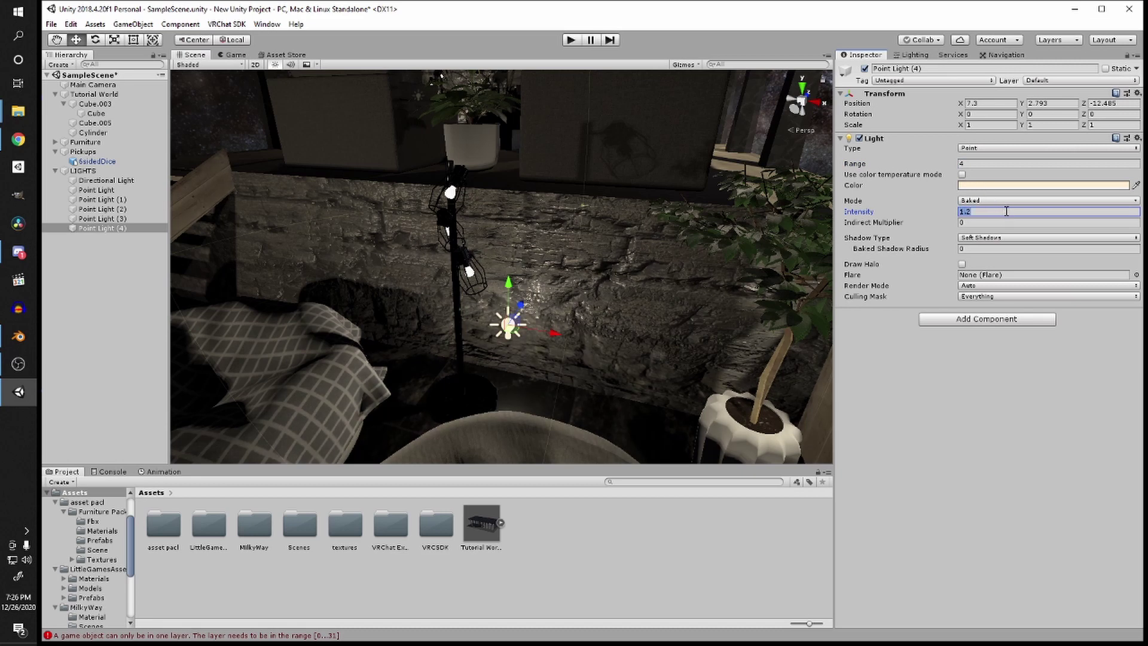
pyautogui.write('1.4')
pyautogui.scroll(3, 521, 338)
pyautogui.scroll(-5, 520, 338)
pyautogui.scroll(2, 521, 338)
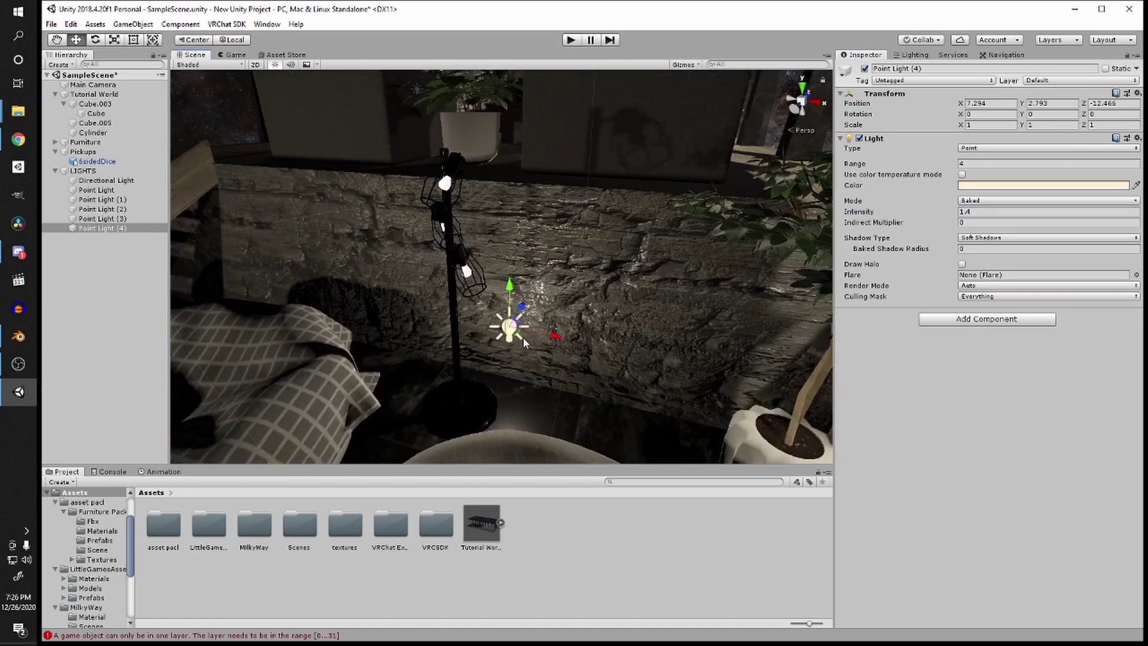
# Step: Duplicate the point light twice around the three-bulb floor lamp, the second copy at about X 7.292, Y 3.134, Z -13.007, and open its range for editing
pyautogui.hotkey('ctrl', 'd')
pyautogui.moveTo(551, 341); pyautogui.dragTo(487, 339)
pyautogui.moveTo(487, 338); pyautogui.dragTo(616, 338, button='middle')
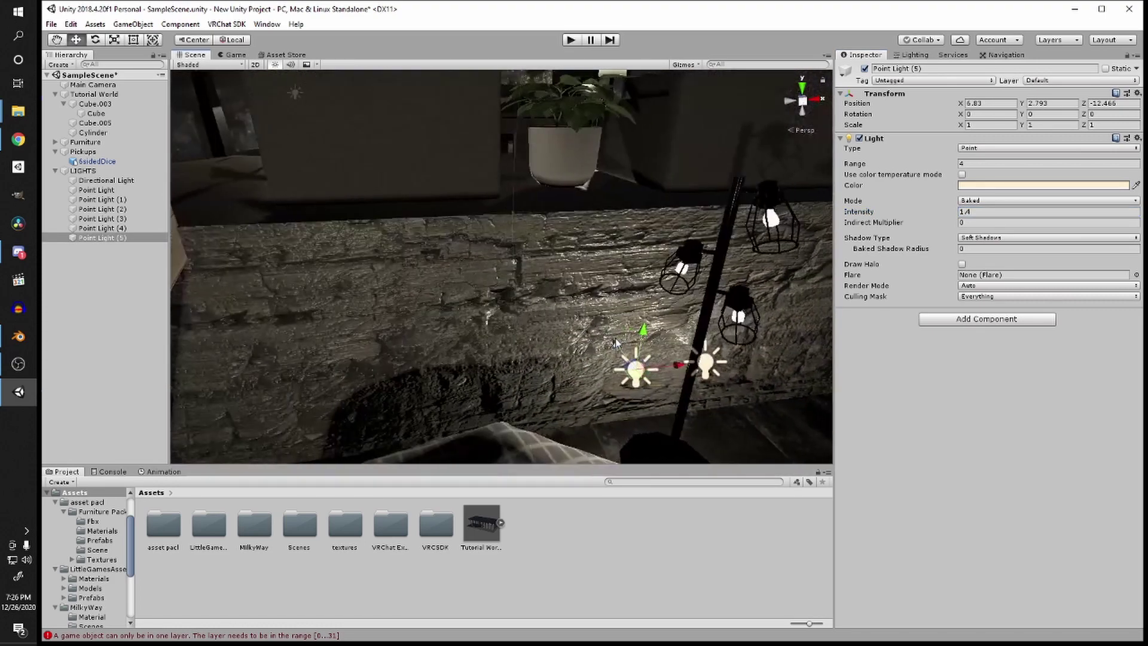
pyautogui.moveTo(640, 336); pyautogui.dragTo(649, 296)
pyautogui.click(965, 166)
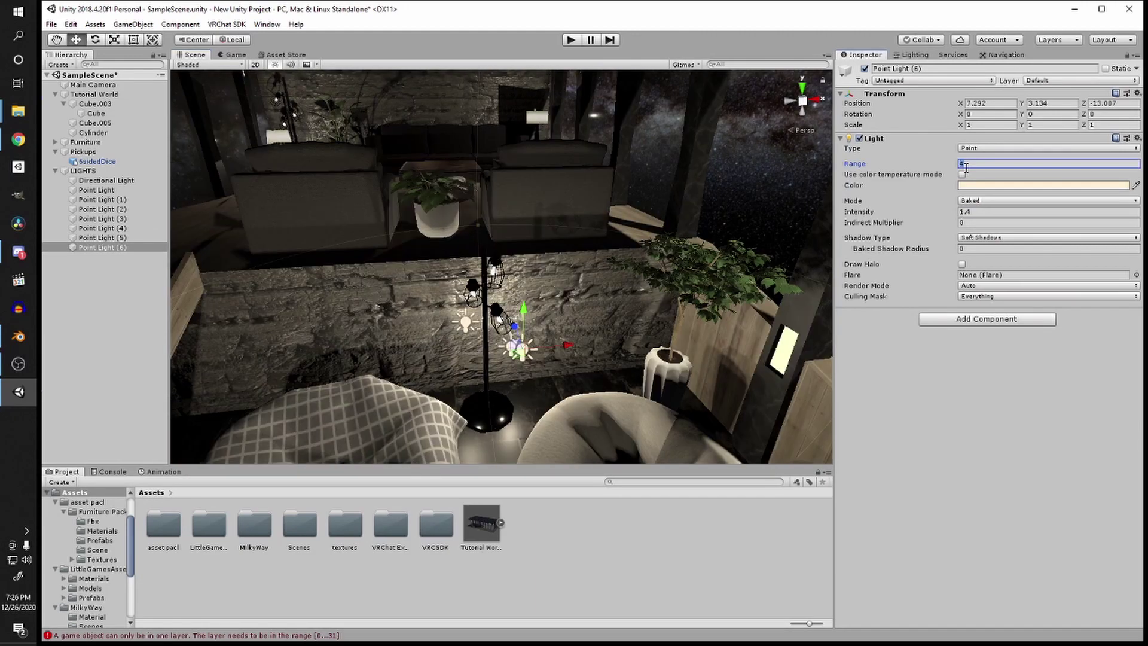
# Step: Set the selected point light's range to 2 and lower it into the gap between the floor lamp and the plain bean bag
pyautogui.write('2')
pyautogui.moveTo(524, 308); pyautogui.dragTo(525, 353)
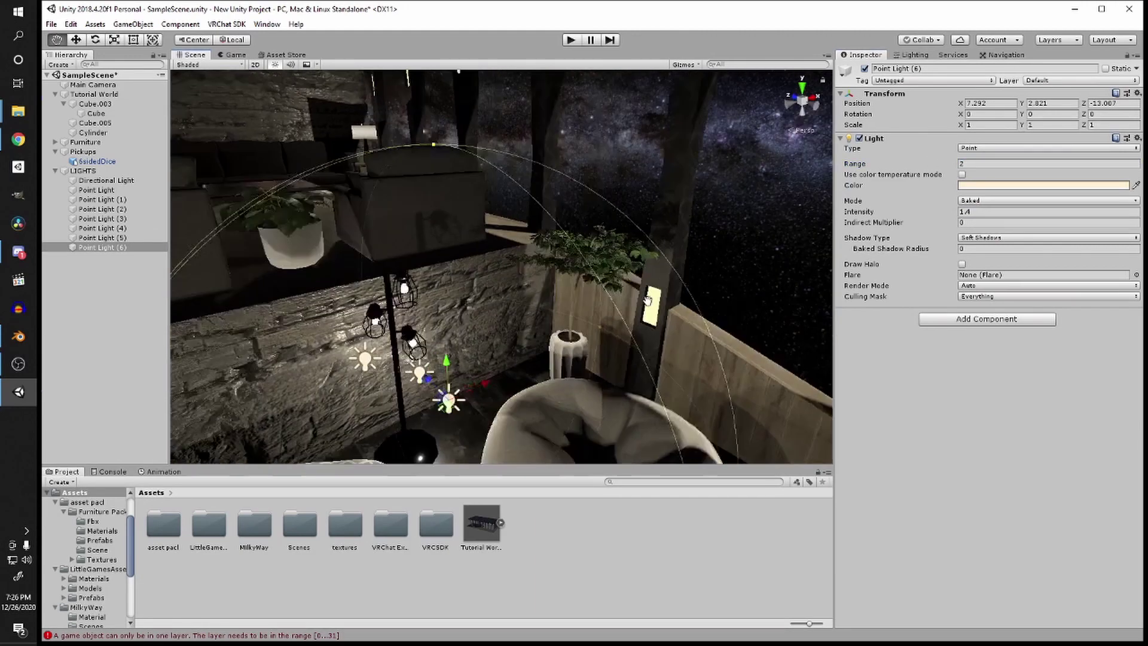
pyautogui.moveTo(568, 299); pyautogui.dragTo(720, 284, button='right')
pyautogui.click(535, 383)
pyautogui.click(536, 383)
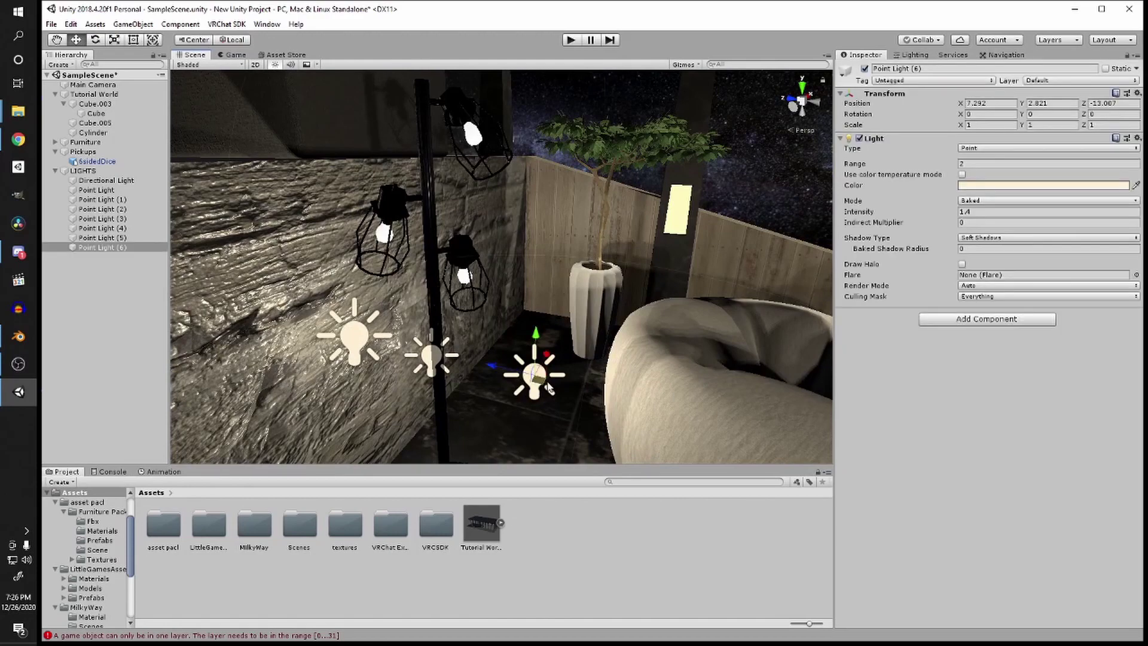
pyautogui.moveTo(536, 383); pyautogui.dragTo(583, 335)
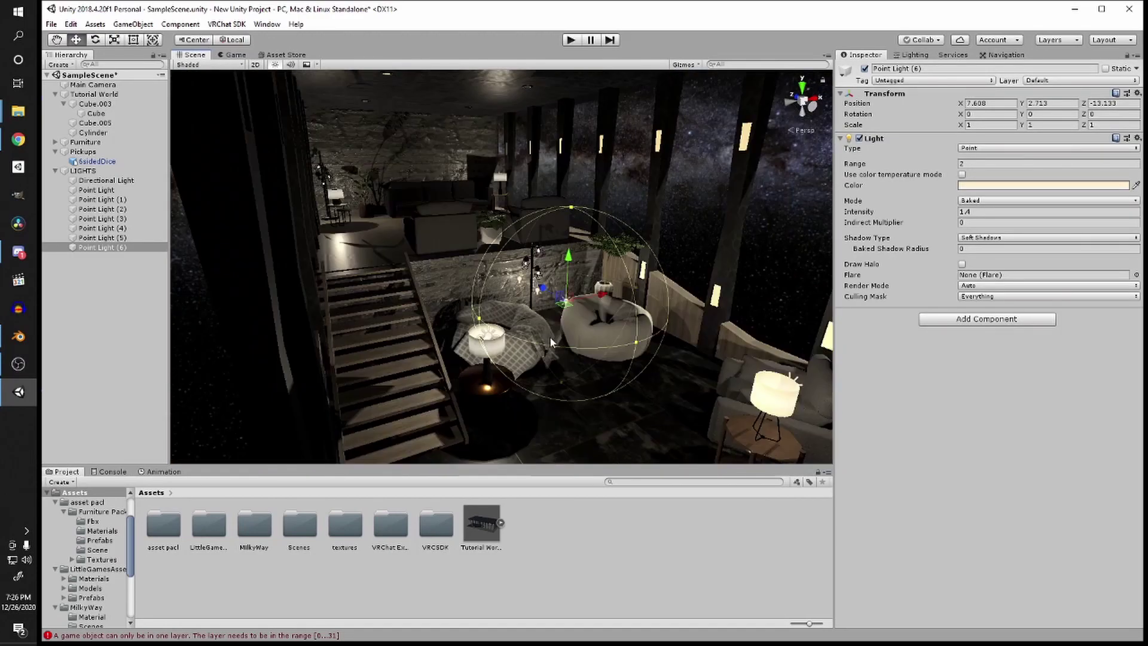
pyautogui.moveTo(550, 336); pyautogui.dragTo(515, 320, button='right')
# Step: Duplicate the point light at the lower-level floor lamp and move the copy to the floor lamp in the upper-level corner
pyautogui.click(502, 314)
pyautogui.scroll(-5, 506, 310)
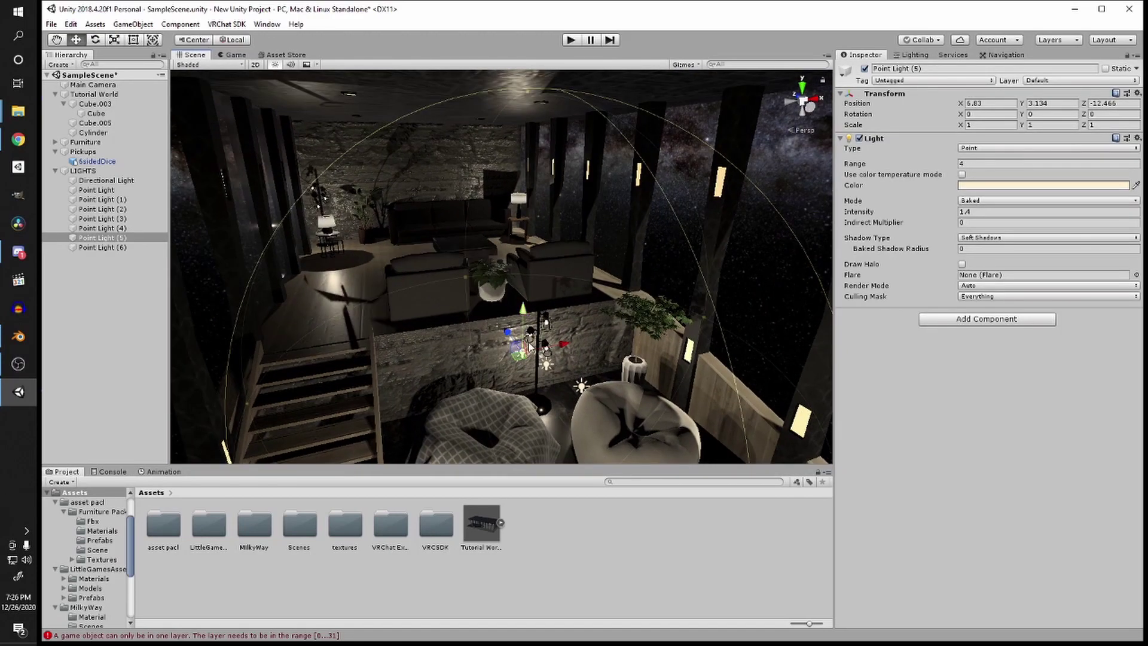
pyautogui.hotkey('ctrl', 'd')
pyautogui.moveTo(520, 325); pyautogui.dragTo(317, 244)
pyautogui.moveTo(338, 202); pyautogui.dragTo(336, 146)
pyautogui.moveTo(470, 284); pyautogui.dragTo(422, 217, button='right')
pyautogui.press('w')
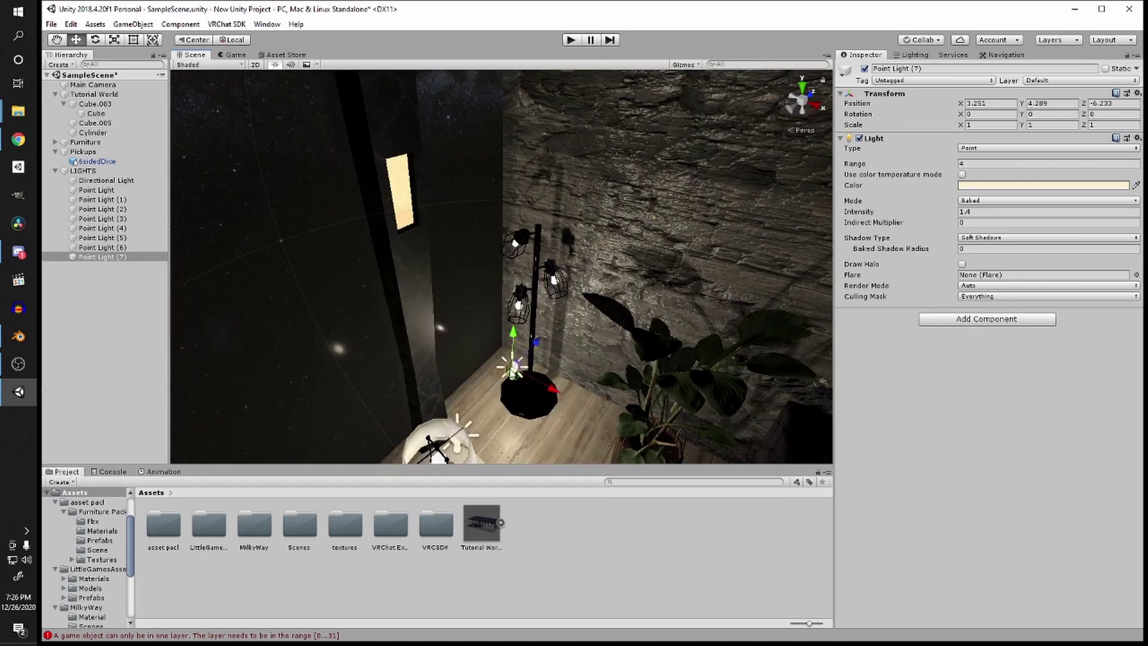
# Step: Duplicate the light at the corner floor lamp and position the copy beside the bulb nearest the stone wall
pyautogui.moveTo(513, 375); pyautogui.dragTo(569, 303)
pyautogui.hotkey('ctrl', 'd')
pyautogui.press('d')
pyautogui.moveTo(569, 304); pyautogui.dragTo(472, 360, button='right')
pyautogui.moveTo(471, 360); pyautogui.dragTo(487, 360)
pyautogui.moveTo(487, 360); pyautogui.dragTo(562, 362, button='right')
pyautogui.press('a')
pyautogui.hotkey('ctrl', 'd')
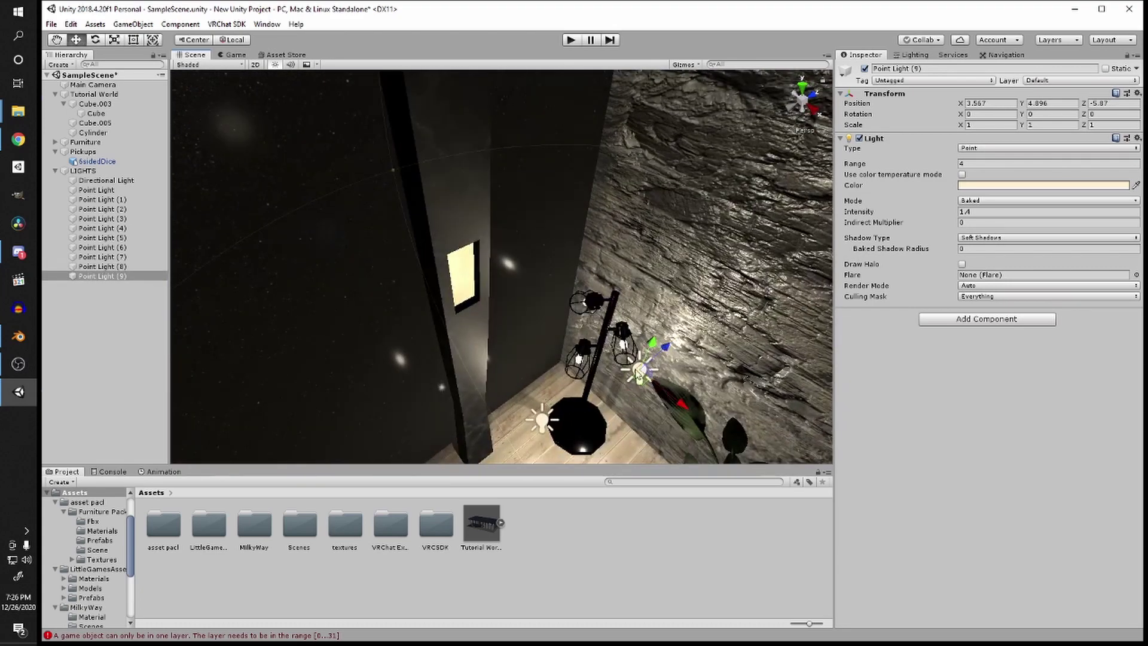
# Step: Duplicate the corner floor lamp's light again and move the copy beside the lamp's highest bulb
pyautogui.moveTo(670, 399); pyautogui.dragTo(606, 370)
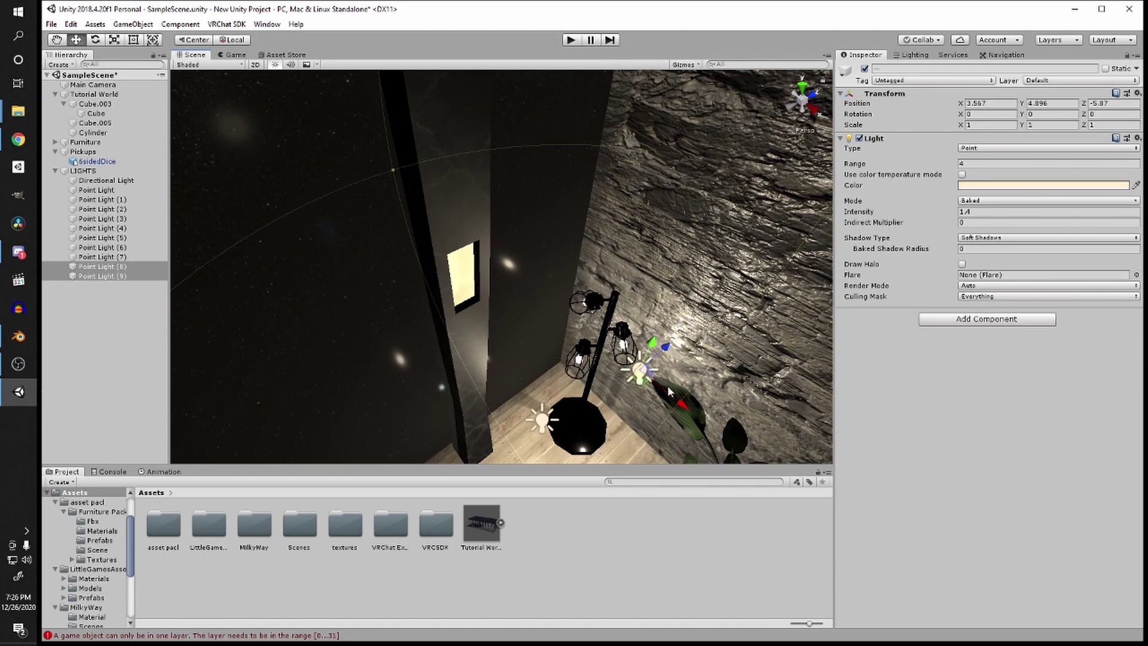
pyautogui.moveTo(685, 407); pyautogui.dragTo(585, 331)
pyautogui.hotkey('ctrl', 'd')
pyautogui.scroll(-5, 587, 335)
pyautogui.click(625, 418)
pyautogui.moveTo(651, 364); pyautogui.dragTo(597, 293, button='right')
pyautogui.scroll(-3, 596, 294)
pyautogui.scroll(5, 595, 299)
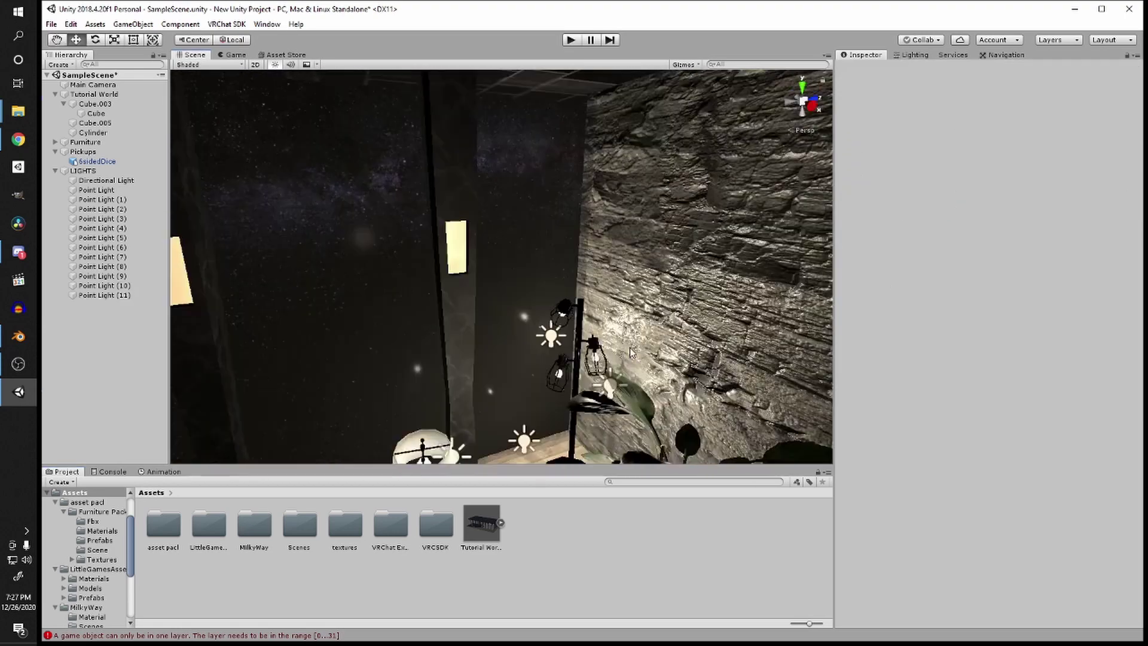
# Step: Duplicate the light at the highest bulb, move the copy up to the nearest pillar lamp and set its range to 2
pyautogui.click(556, 343)
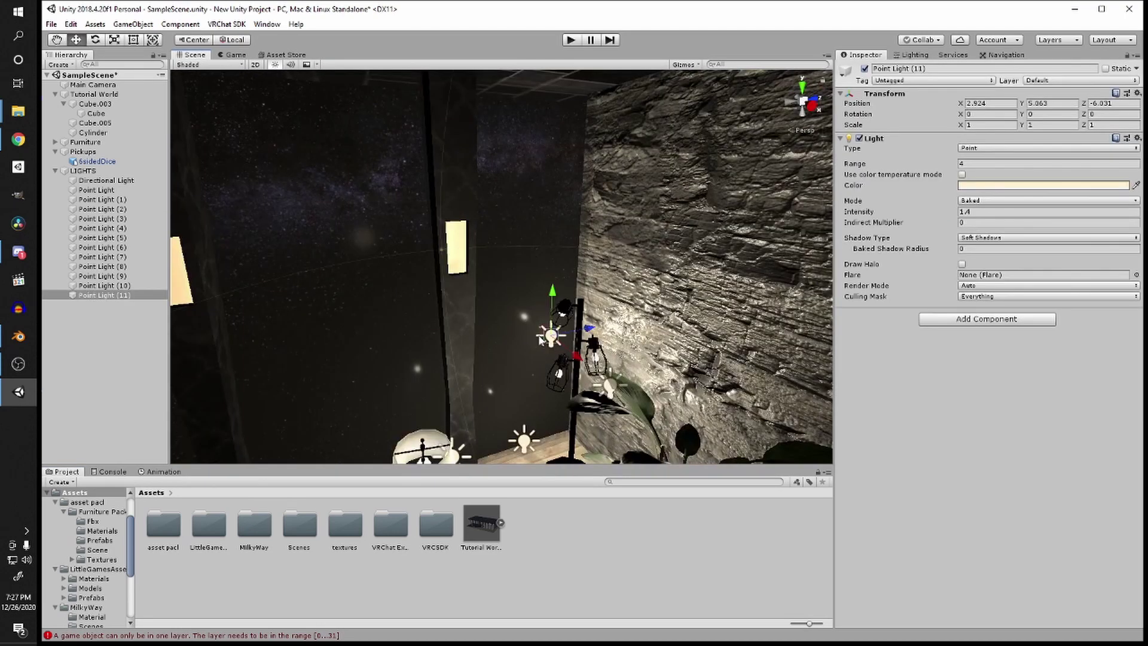
pyautogui.hotkey('ctrl', 'd')
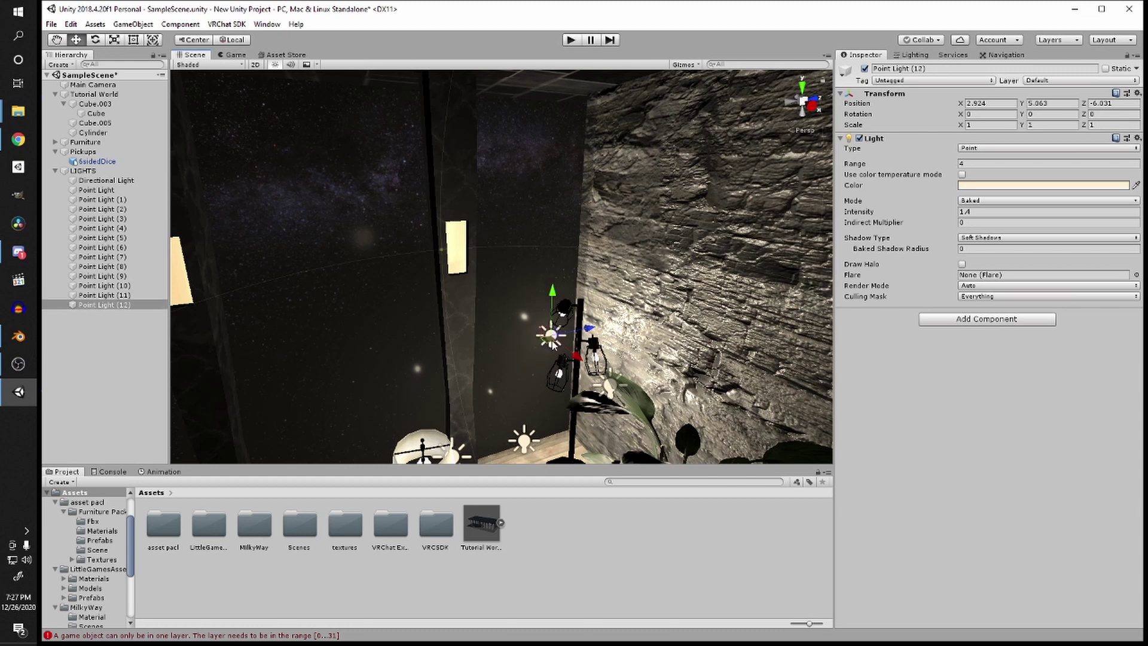
pyautogui.moveTo(555, 343); pyautogui.dragTo(458, 379)
pyautogui.moveTo(459, 321); pyautogui.dragTo(458, 203)
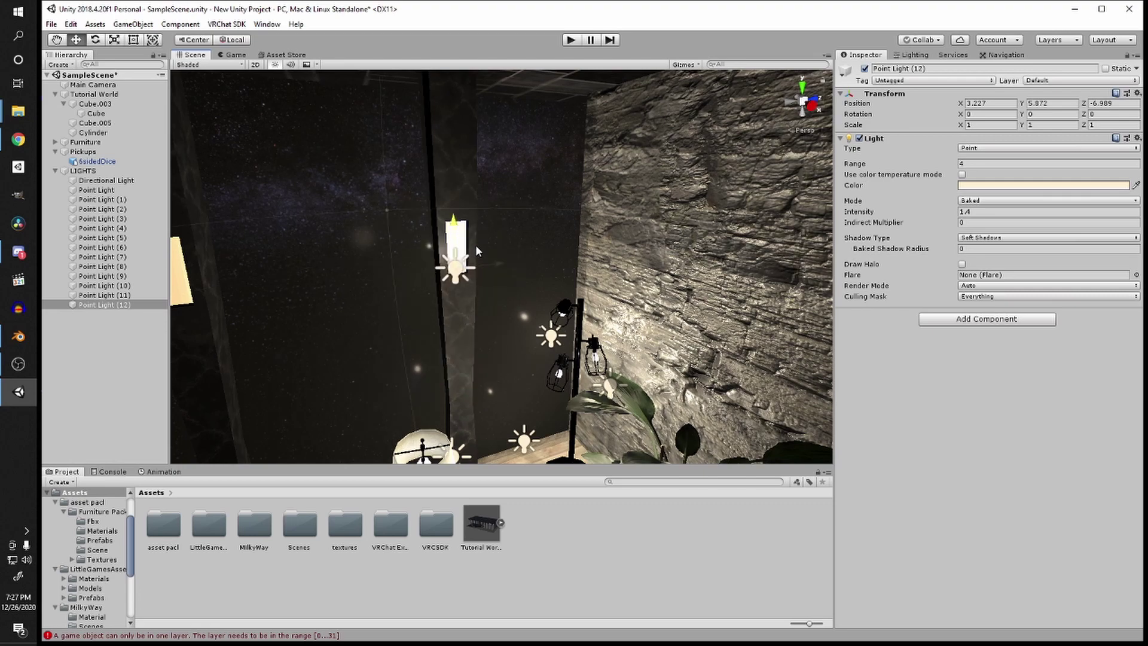
pyautogui.click(986, 164)
# Step: Adjust the light's placement in front of the pillar lamp to about X 3.136, Z -6.852
pyautogui.moveTo(589, 206); pyautogui.dragTo(678, 243, button='right')
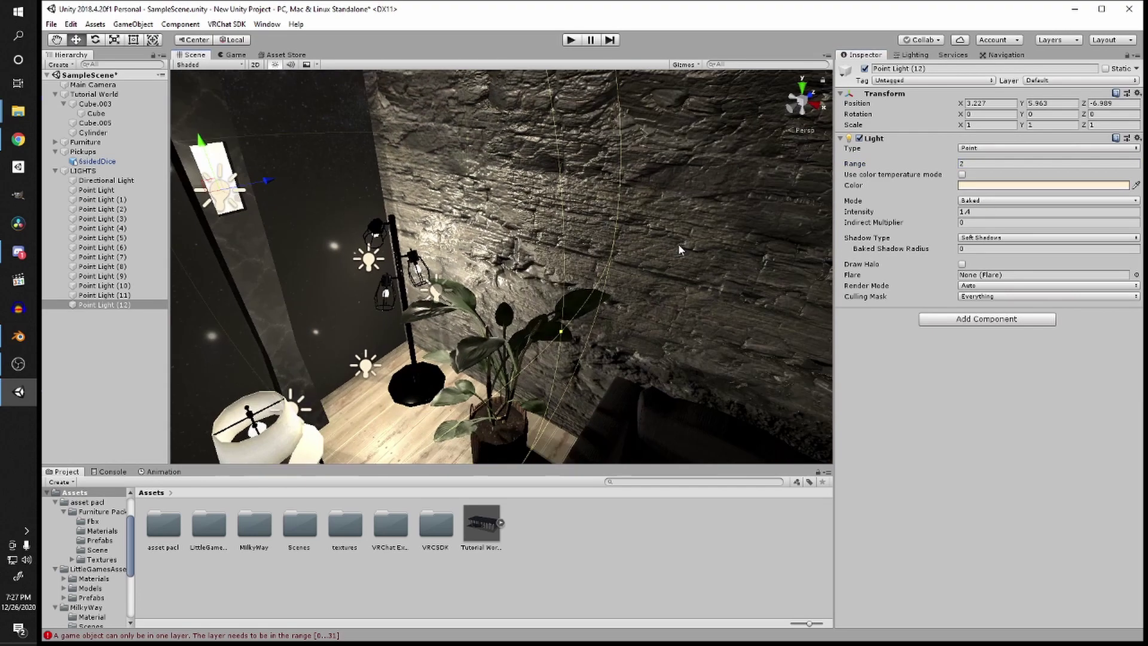
pyautogui.scroll(-3, 665, 227)
pyautogui.scroll(3, 665, 227)
pyautogui.moveTo(600, 215); pyautogui.dragTo(608, 216, button='middle')
pyautogui.keyDown('alt'); pyautogui.moveTo(608, 215); pyautogui.dragTo(620, 229); pyautogui.keyUp('alt')
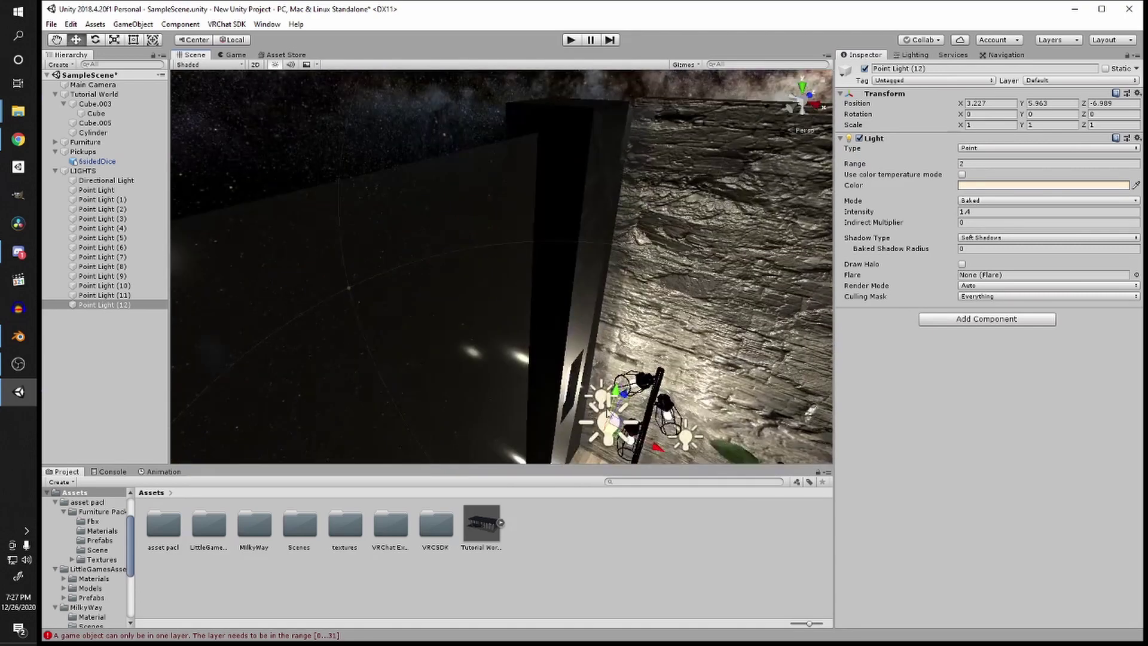
pyautogui.keyDown('alt'); pyautogui.moveTo(608, 413); pyautogui.dragTo(639, 319); pyautogui.keyUp('alt')
# Step: Duplicate the pillar light repeatedly along the row, placing one copy at each upper pillar lamp to about Z -18.575
pyautogui.hotkey('ctrl', 'd')
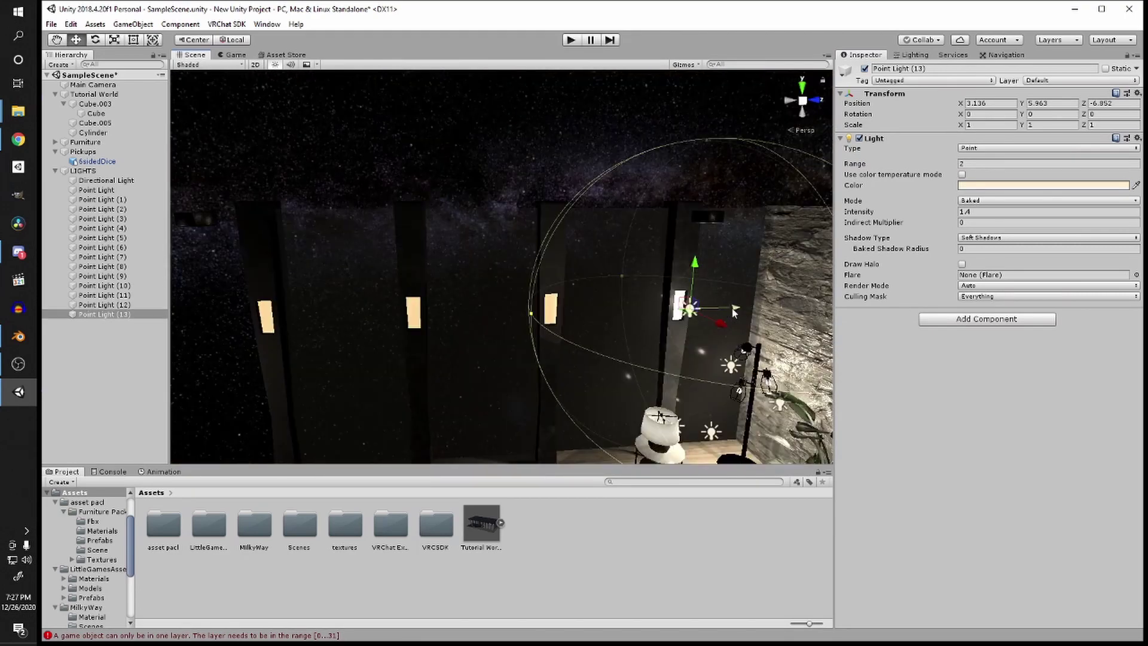
pyautogui.moveTo(734, 311); pyautogui.dragTo(468, 320)
pyautogui.hotkey('ctrl', 'd')
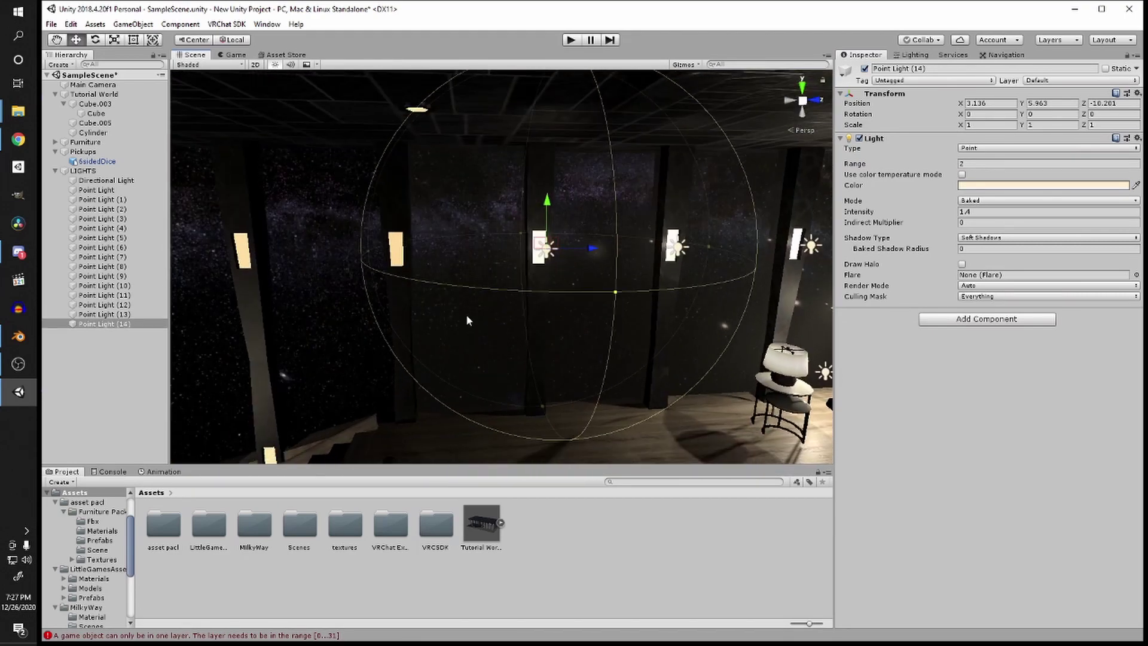
pyautogui.hotkey('ctrl', 'd')
pyautogui.moveTo(589, 248); pyautogui.dragTo(557, 239)
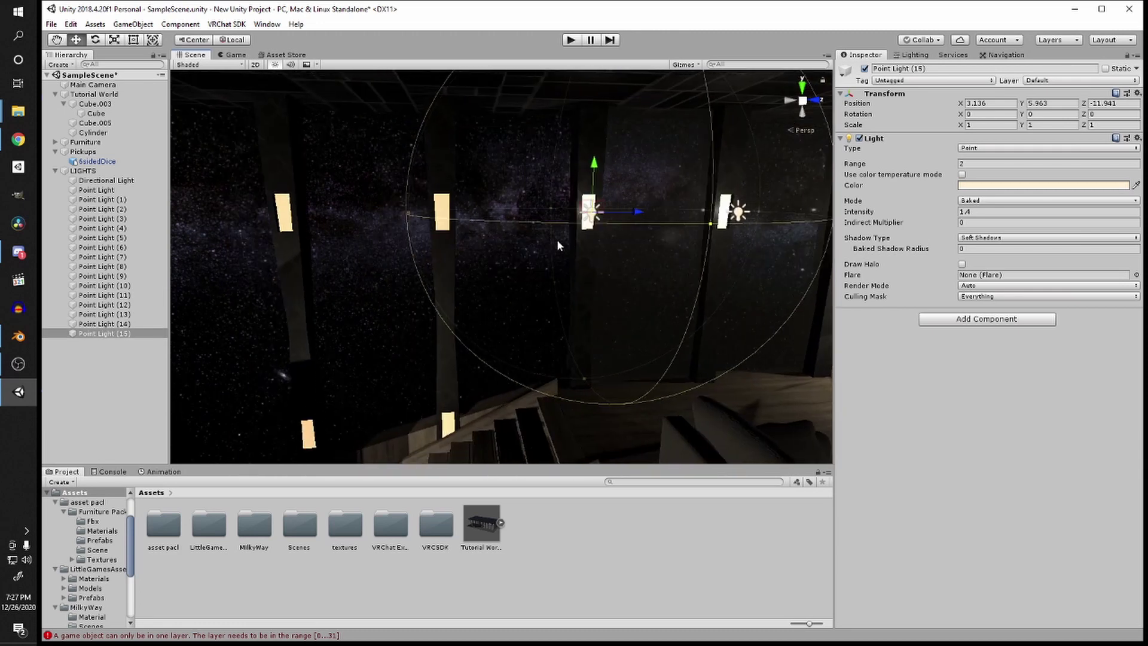
pyautogui.hotkey('ctrl', 'd')
pyautogui.moveTo(637, 212); pyautogui.dragTo(439, 208)
pyautogui.hotkey('ctrl', 'd')
pyautogui.hotkey('ctrl', 'd')
pyautogui.hotkey('ctrl', 'd')
# Step: Duplicate Point Light (10) through Point Light (19) and move the copies across to the opposite row of pillar lamps
pyautogui.keyDown('shift'); pyautogui.click(105, 290); pyautogui.keyUp('shift')
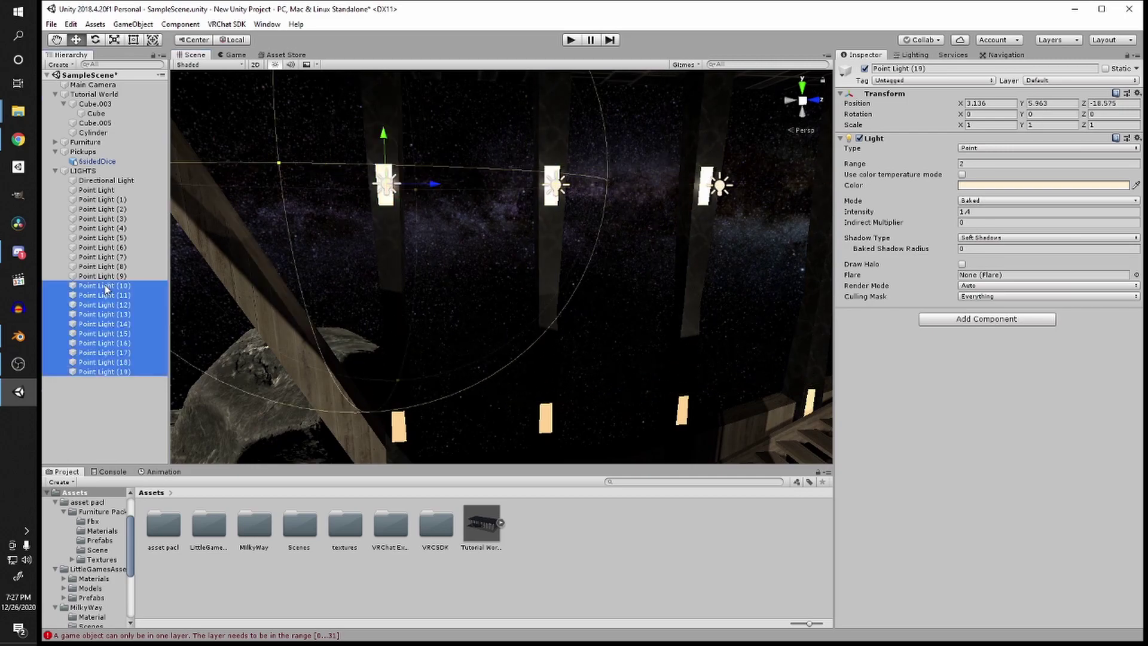
pyautogui.moveTo(455, 269)
pyautogui.mouseDown(button='right')
pyautogui.moveTo(532, 266)
pyautogui.moveTo(464, 280)
pyautogui.mouseUp(button='right')
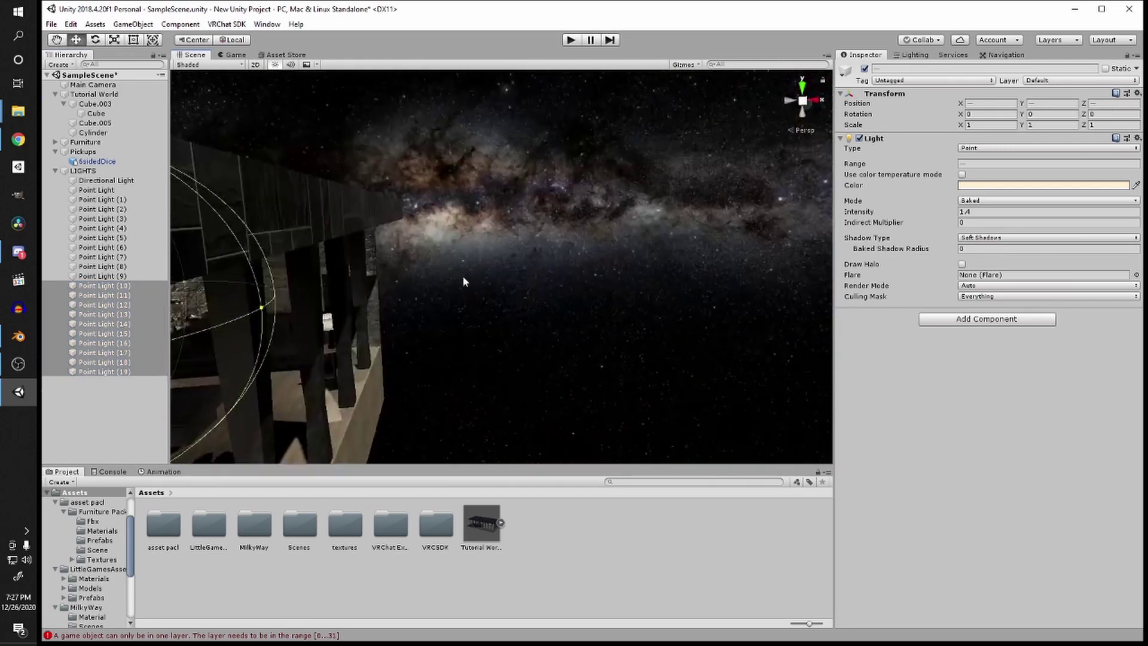
pyautogui.press('f')
pyautogui.hotkey('ctrl', 'd')
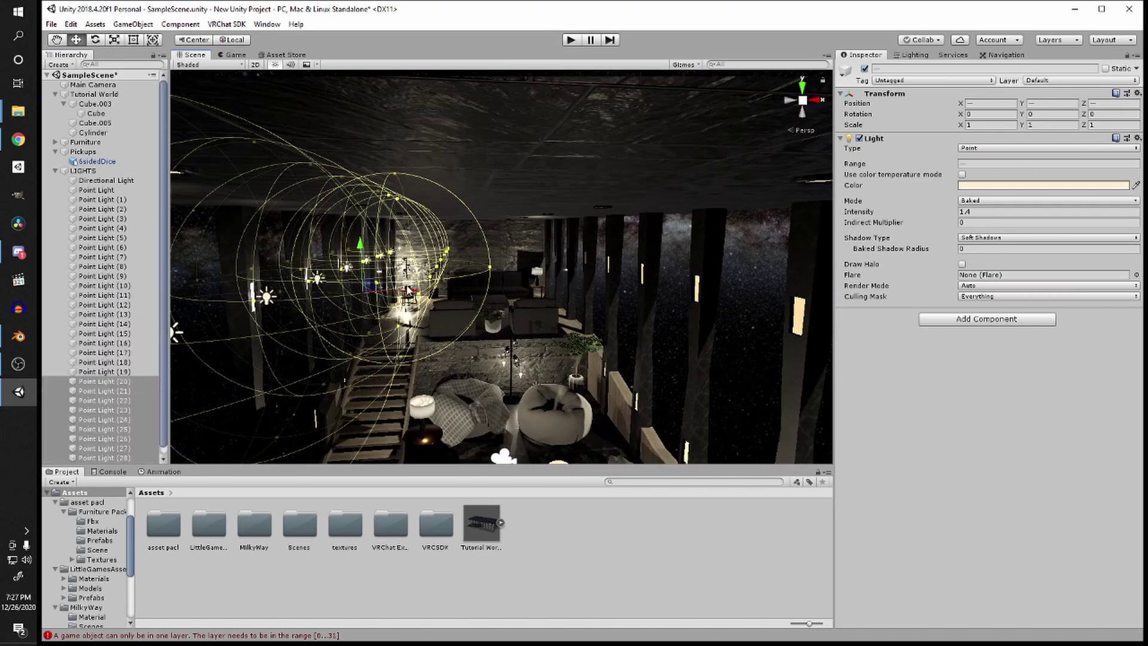
pyautogui.moveTo(407, 296); pyautogui.dragTo(619, 292)
pyautogui.press('w')
pyautogui.moveTo(619, 292); pyautogui.dragTo(586, 305, button='right')
pyautogui.press('s')
# Step: Duplicate both rows of upper pillar lights down to the lower pillar lamps and set the copies' range to 3
pyautogui.keyDown('shift'); pyautogui.click(104, 286); pyautogui.keyUp('shift')
pyautogui.press('f')
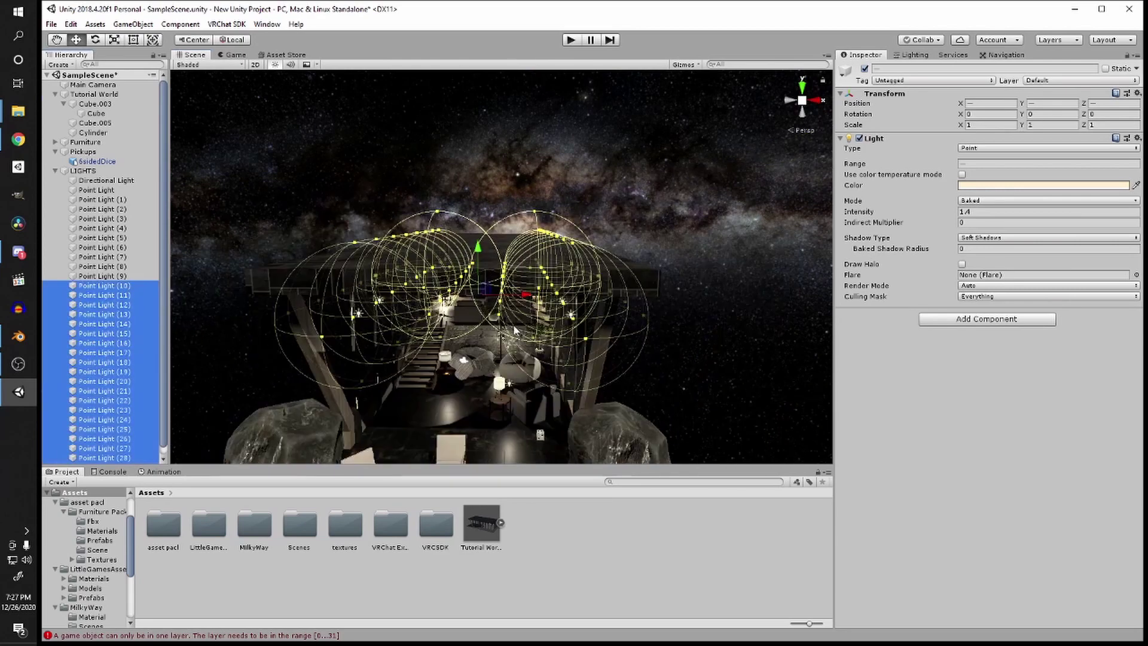
pyautogui.scroll(3, 520, 296)
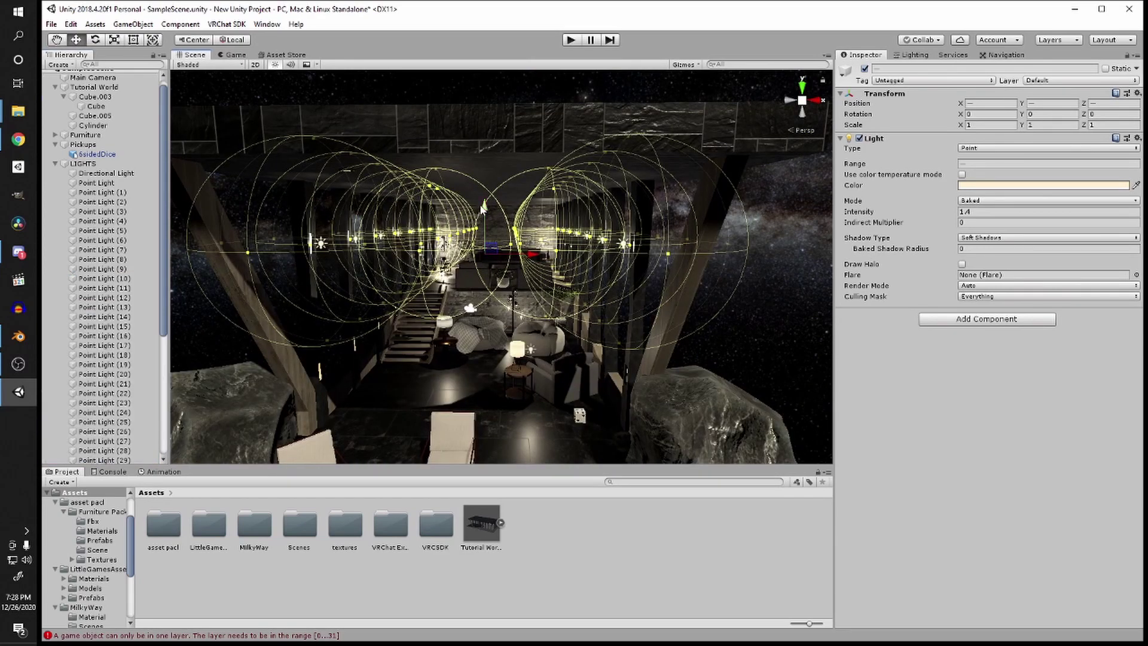
pyautogui.moveTo(483, 208); pyautogui.dragTo(485, 274)
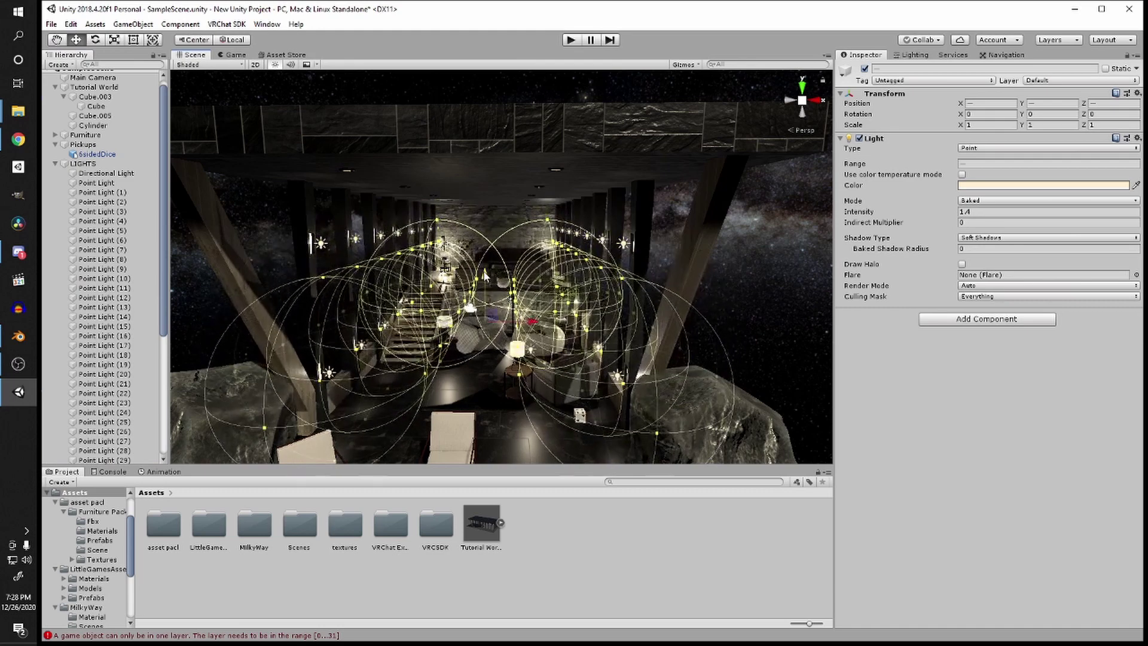
pyautogui.click(979, 162)
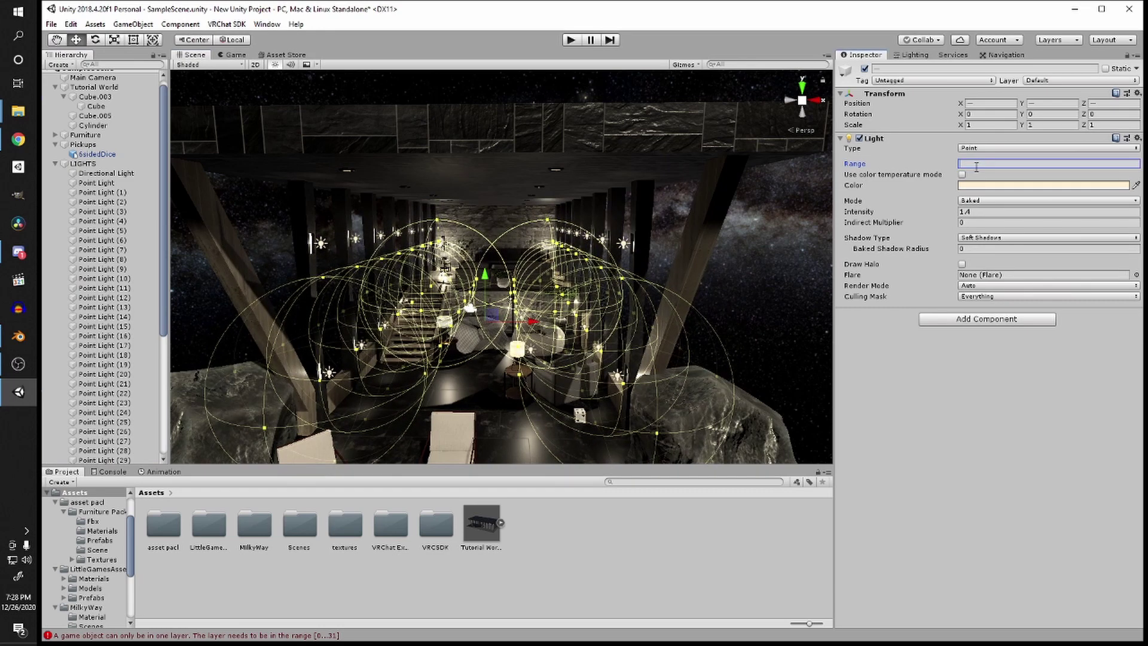
pyautogui.write('3')
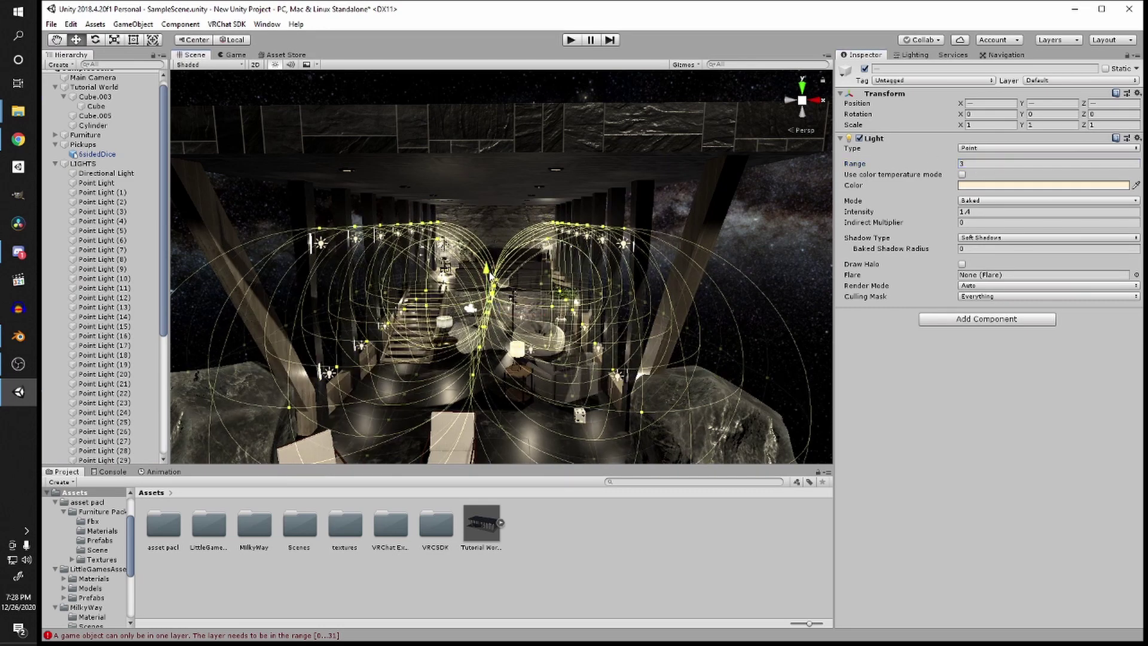
# Step: Delete the surplus lower lights beneath the raised floor on the stair side of the building
pyautogui.moveTo(520, 269); pyautogui.dragTo(736, 338, button='right')
pyautogui.press('a')
pyautogui.press('w')
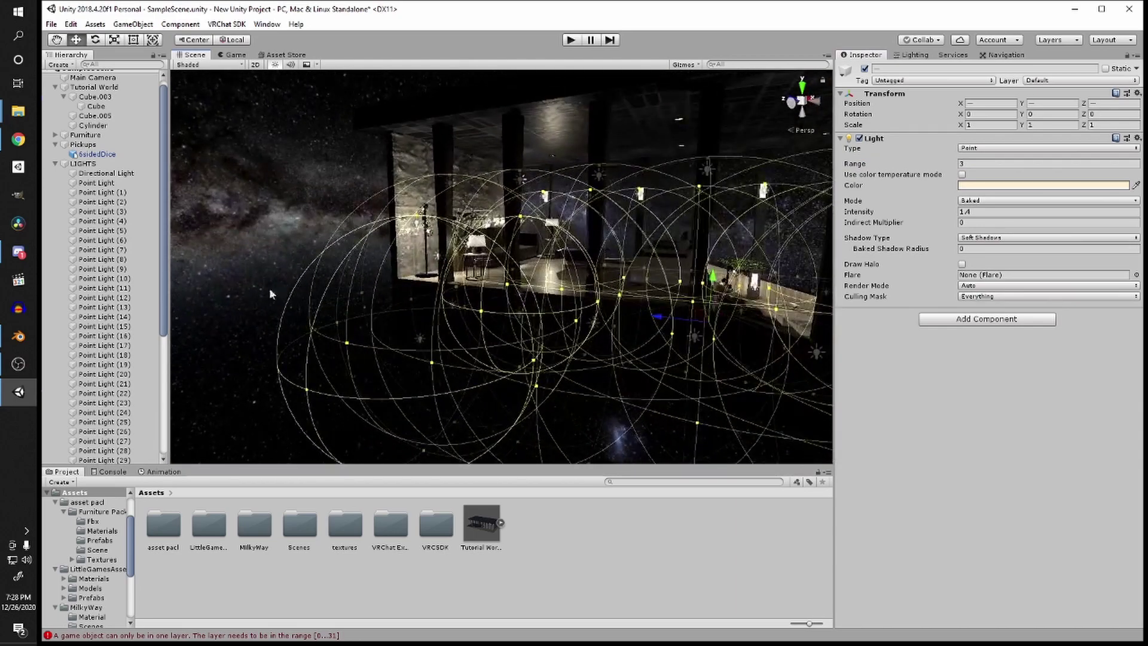
pyautogui.click(696, 339)
pyautogui.keyDown('shift'); pyautogui.click(604, 326); pyautogui.keyUp('shift')
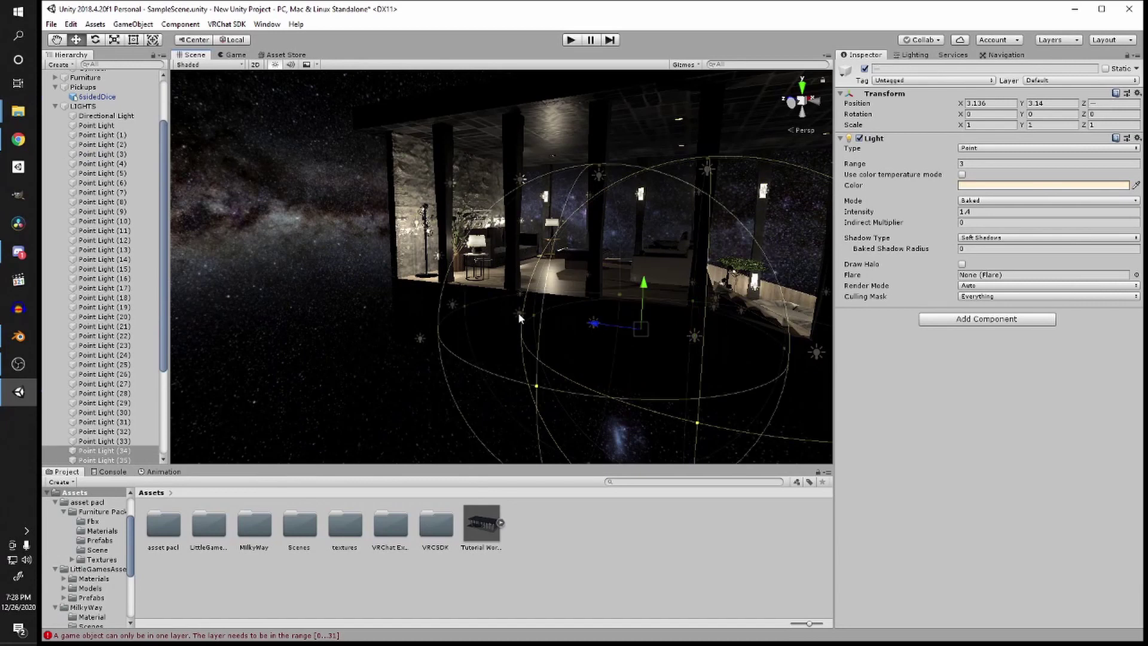
pyautogui.keyDown('shift'); pyautogui.click(518, 312); pyautogui.keyUp('shift')
pyautogui.keyDown('shift'); pyautogui.click(450, 306); pyautogui.keyUp('shift')
pyautogui.keyDown('shift'); pyautogui.click(436, 318); pyautogui.keyUp('shift')
pyautogui.keyDown('shift'); pyautogui.click(454, 303); pyautogui.keyUp('shift')
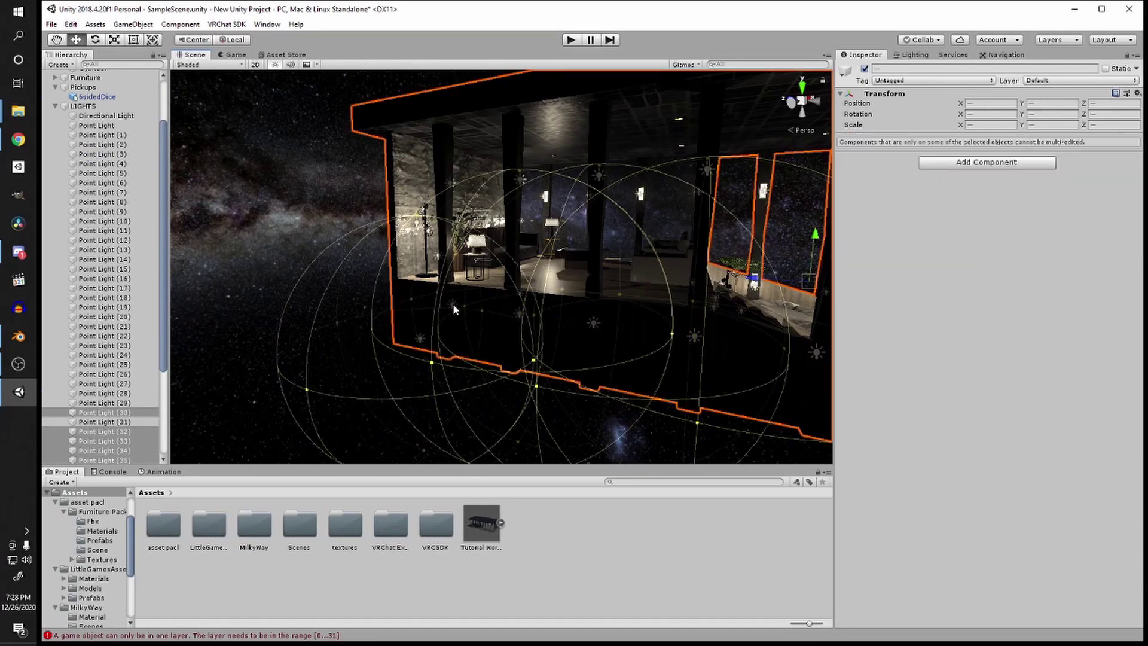
pyautogui.keyDown('shift'); pyautogui.click(381, 119); pyautogui.keyUp('shift')
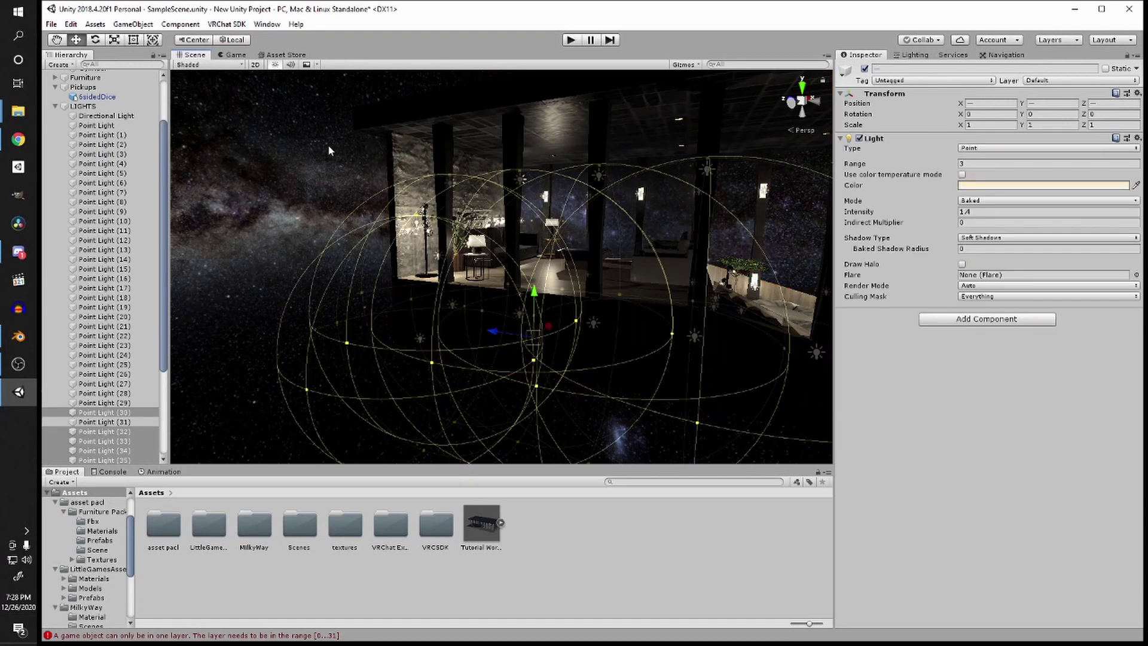
pyautogui.press('Delete')
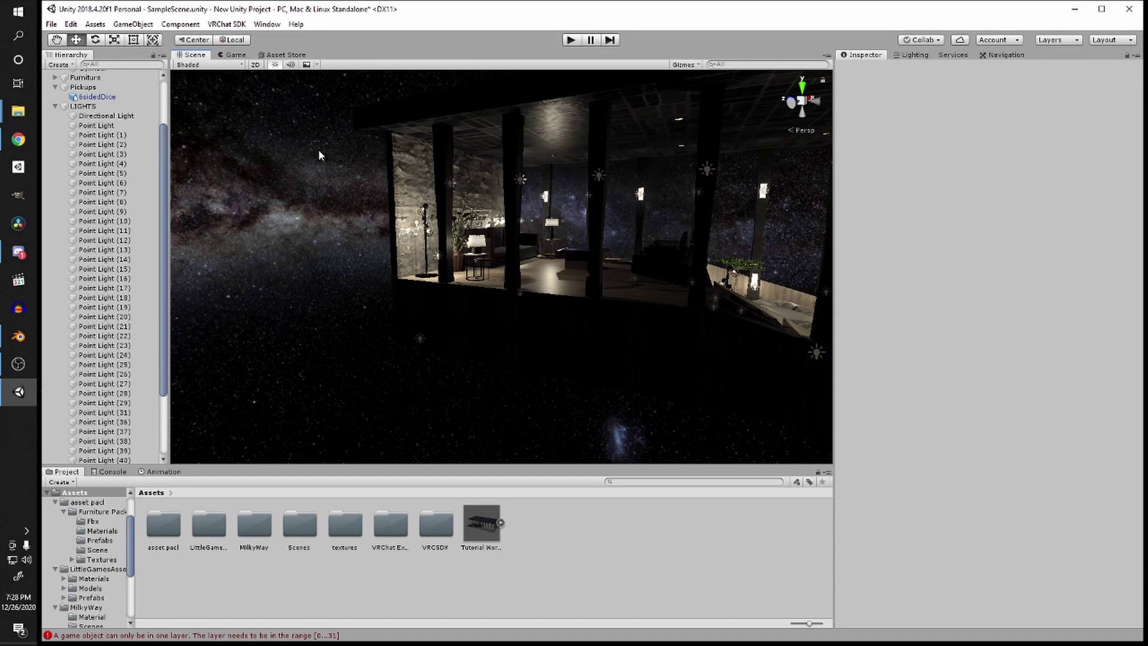
pyautogui.click(420, 338)
pyautogui.press('f')
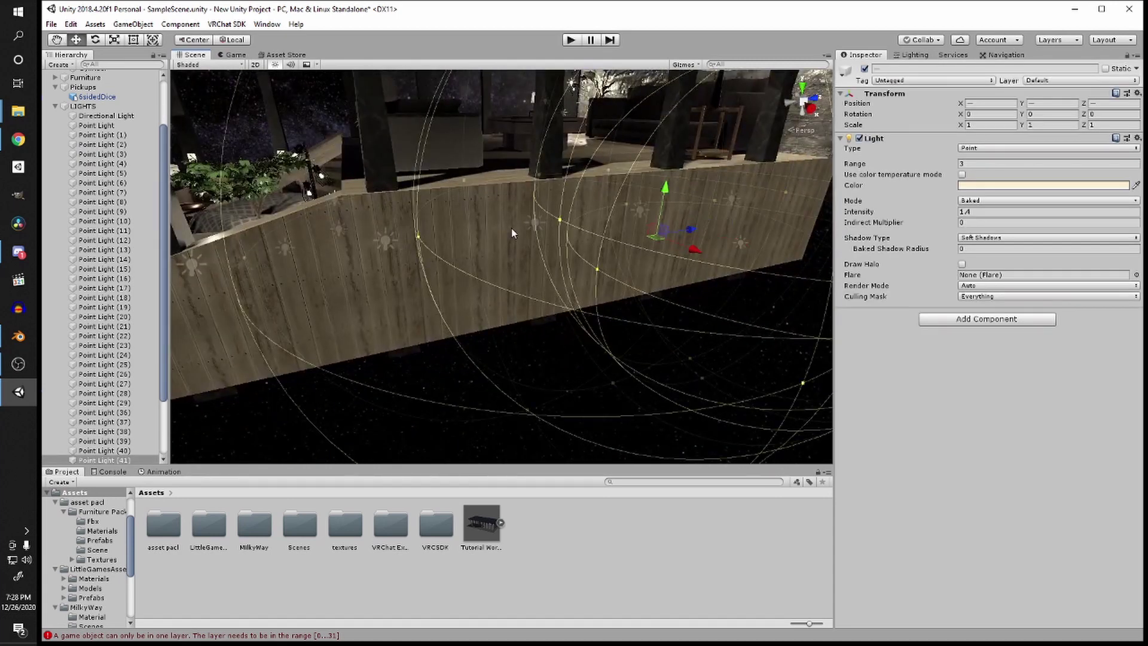
# Step: Delete the surplus lower lights along the raised floor's wooden outer wall on the opposite side
pyautogui.keyDown('shift'); pyautogui.click(534, 221); pyautogui.keyUp('shift')
pyautogui.keyDown('shift'); pyautogui.click(535, 223); pyautogui.keyUp('shift')
pyautogui.keyDown('shift'); pyautogui.click(535, 223); pyautogui.keyUp('shift')
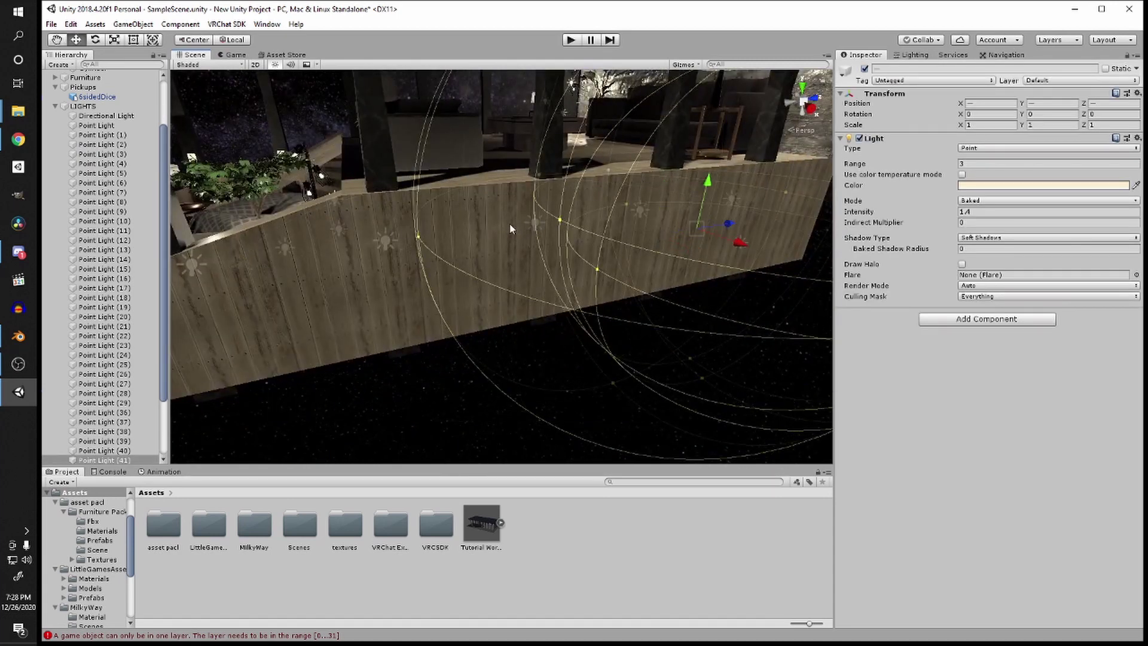
pyautogui.hotkey('ctrl', 'z')
pyautogui.press('Delete')
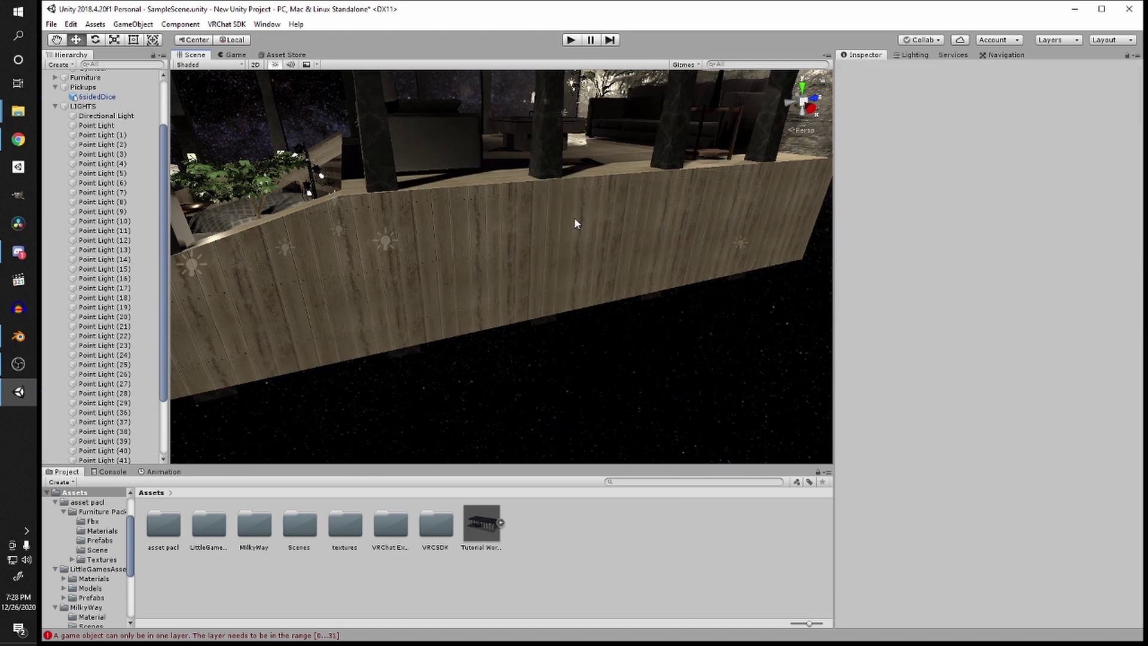
pyautogui.click(384, 240)
pyautogui.press('Delete')
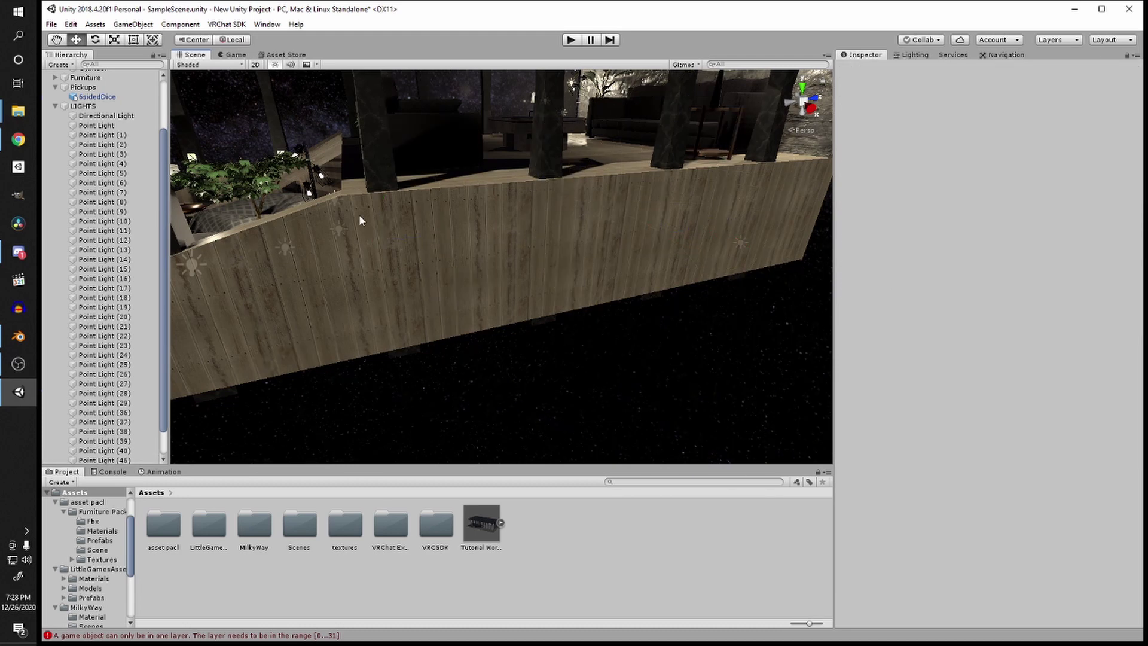
# Step: Save the scene, and duplicate Point Light (39) and move the copy up to the ceiling, just beyond the first pillar
pyautogui.moveTo(359, 214); pyautogui.dragTo(601, 245, button='right')
pyautogui.hotkey('ctrl', 's')
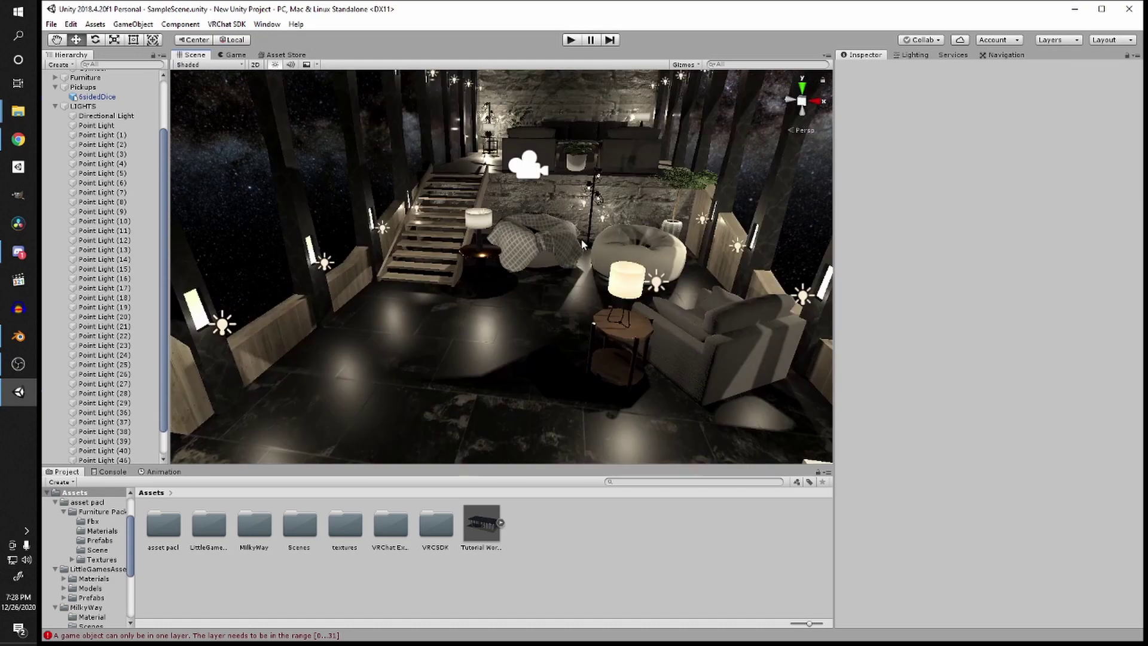
pyautogui.moveTo(632, 292); pyautogui.dragTo(598, 282, button='right')
pyautogui.click(293, 290)
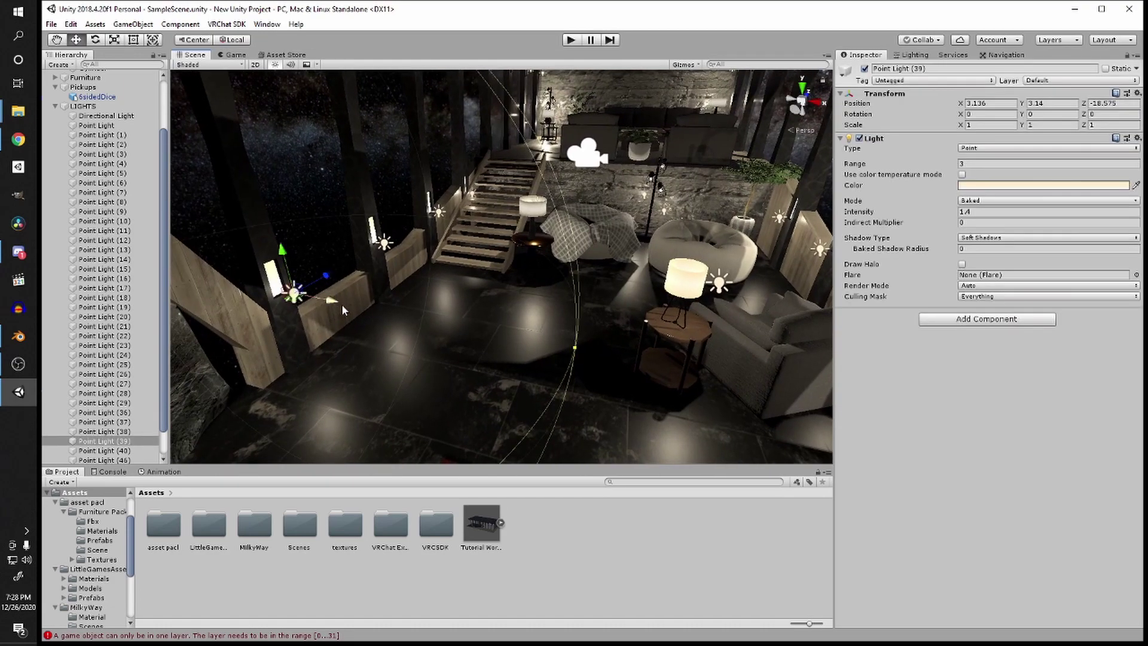
pyautogui.press('f')
pyautogui.hotkey('ctrl', 'd')
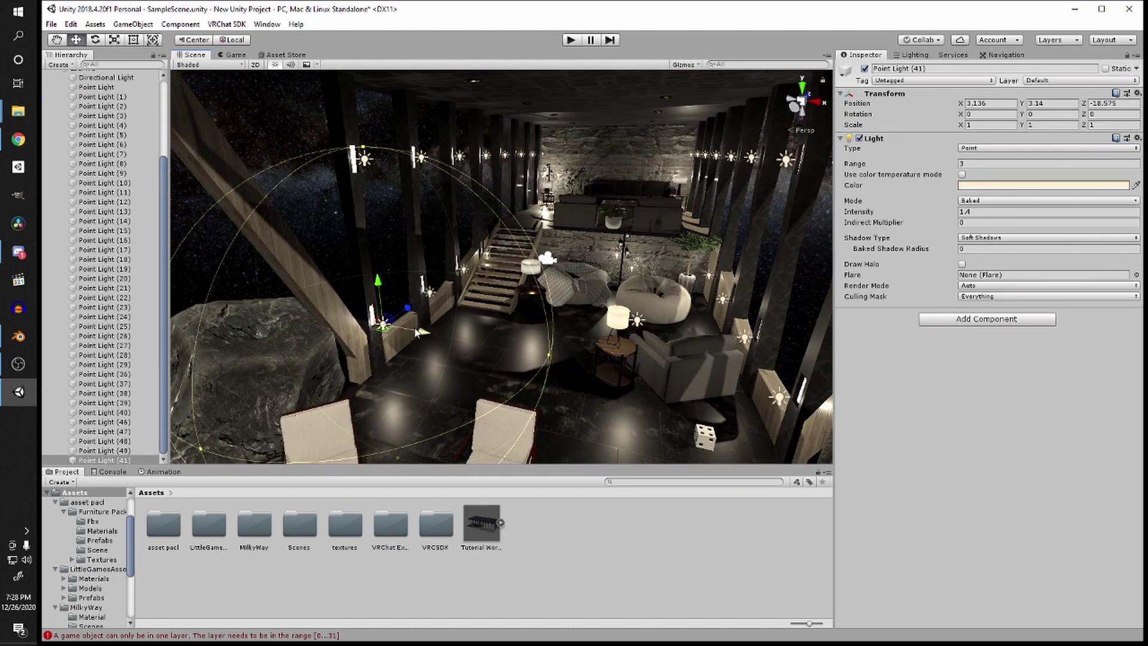
pyautogui.moveTo(439, 333); pyautogui.dragTo(487, 309)
pyautogui.moveTo(486, 308); pyautogui.dragTo(651, 228, button='right')
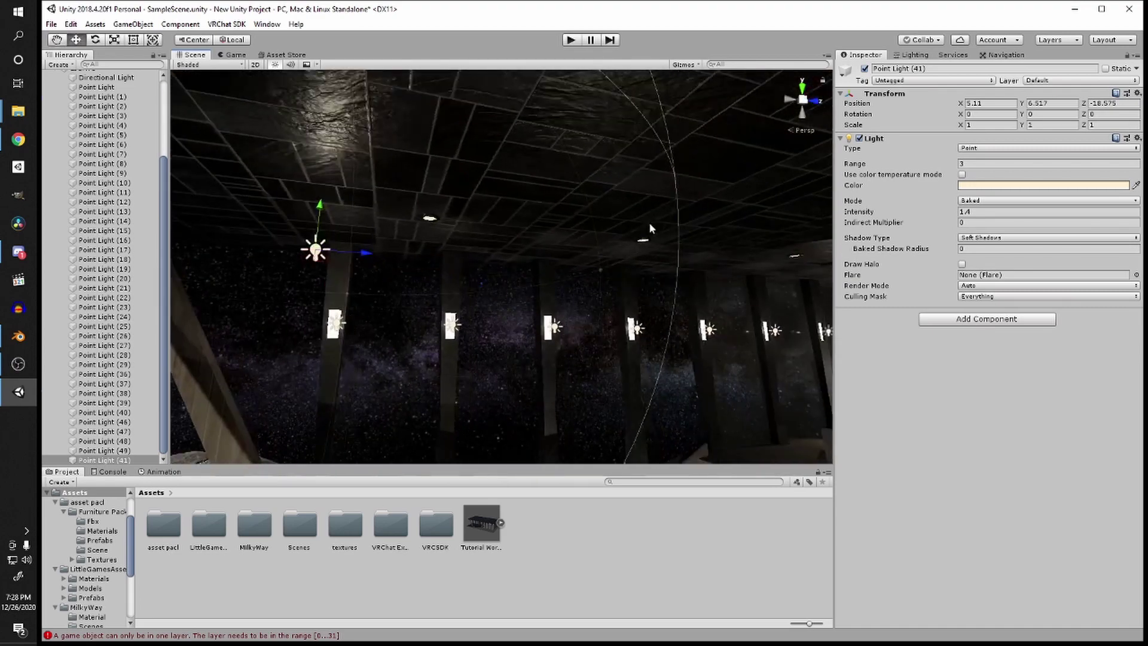
pyautogui.moveTo(356, 254); pyautogui.dragTo(335, 255)
pyautogui.moveTo(335, 255); pyautogui.dragTo(533, 299, button='right')
# Step: Set the copied light's intensity to 0.6 and its range to 6
pyautogui.click(1002, 214)
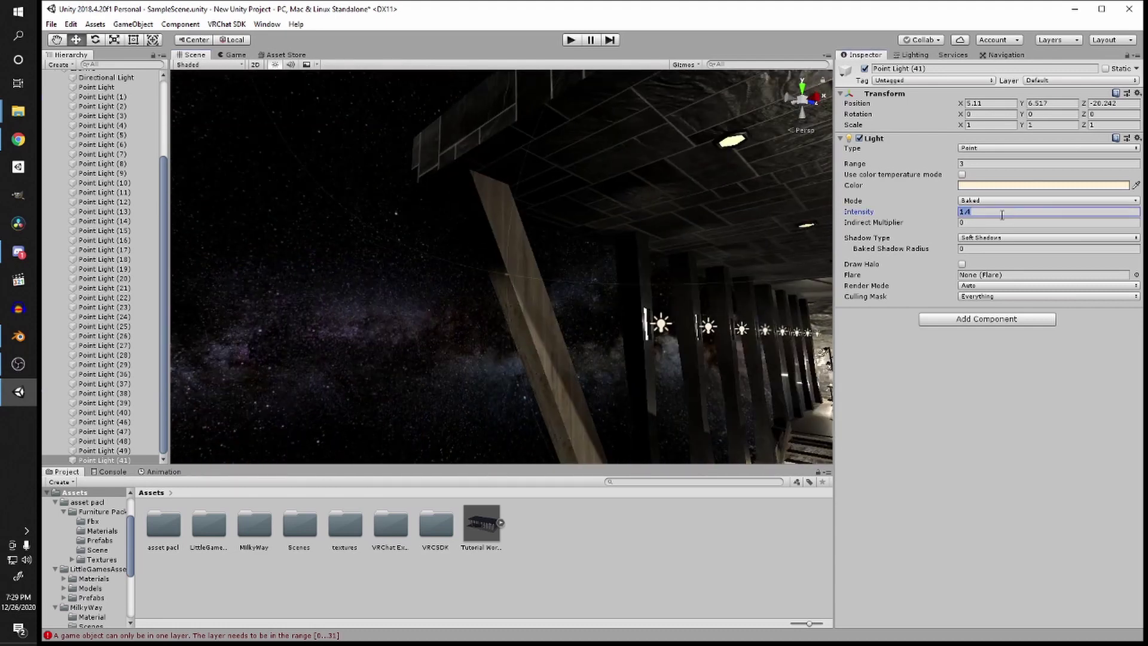
pyautogui.press('BackSpace')
pyautogui.write('0.6')
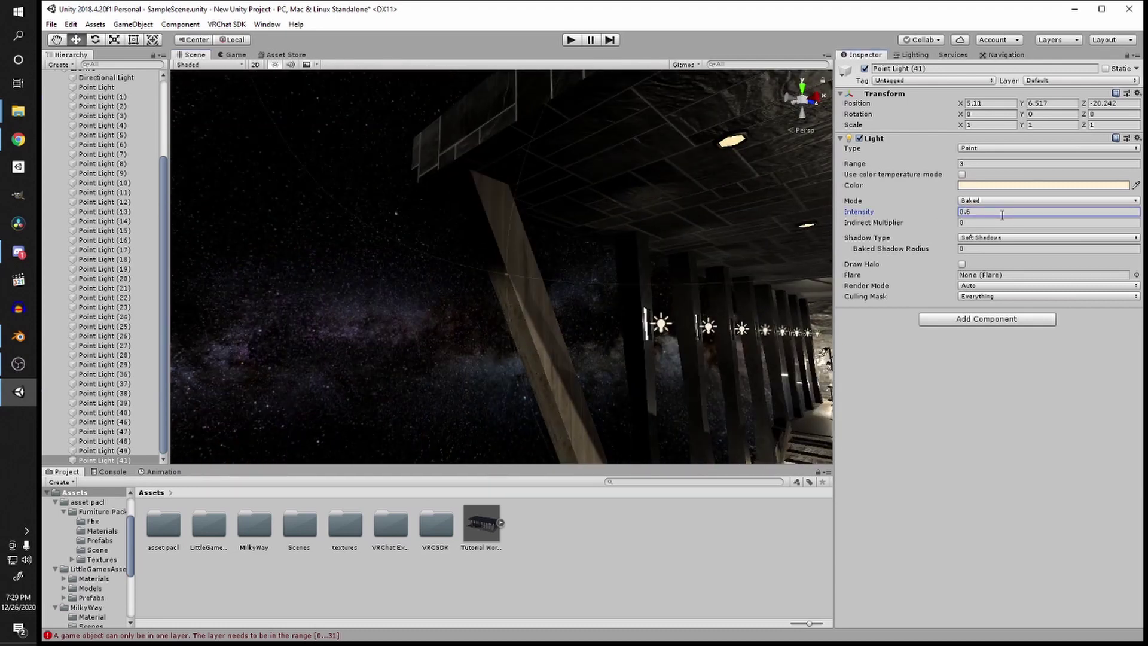
pyautogui.click(975, 163)
pyautogui.write('5')
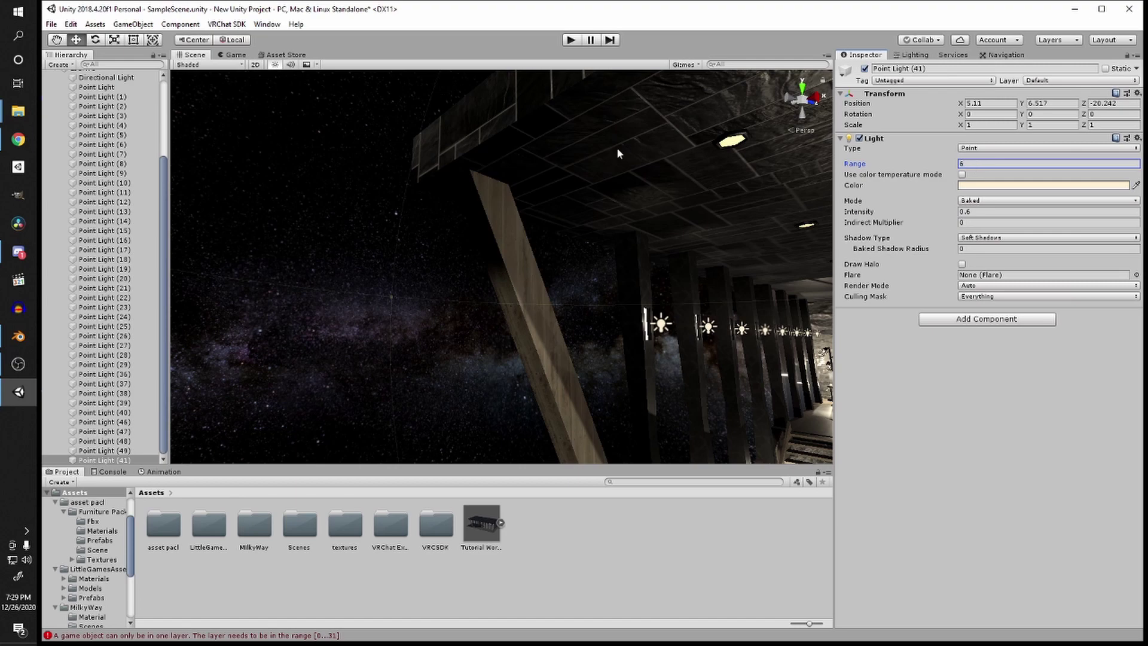
# Step: Position the copied light directly beneath the first ceiling lamp at the open end of the building
pyautogui.moveTo(617, 150); pyautogui.dragTo(698, 156, button='right')
pyautogui.moveTo(711, 217); pyautogui.dragTo(635, 224)
pyautogui.moveTo(590, 182); pyautogui.dragTo(598, 163)
pyautogui.moveTo(598, 163); pyautogui.dragTo(552, 214, button='right')
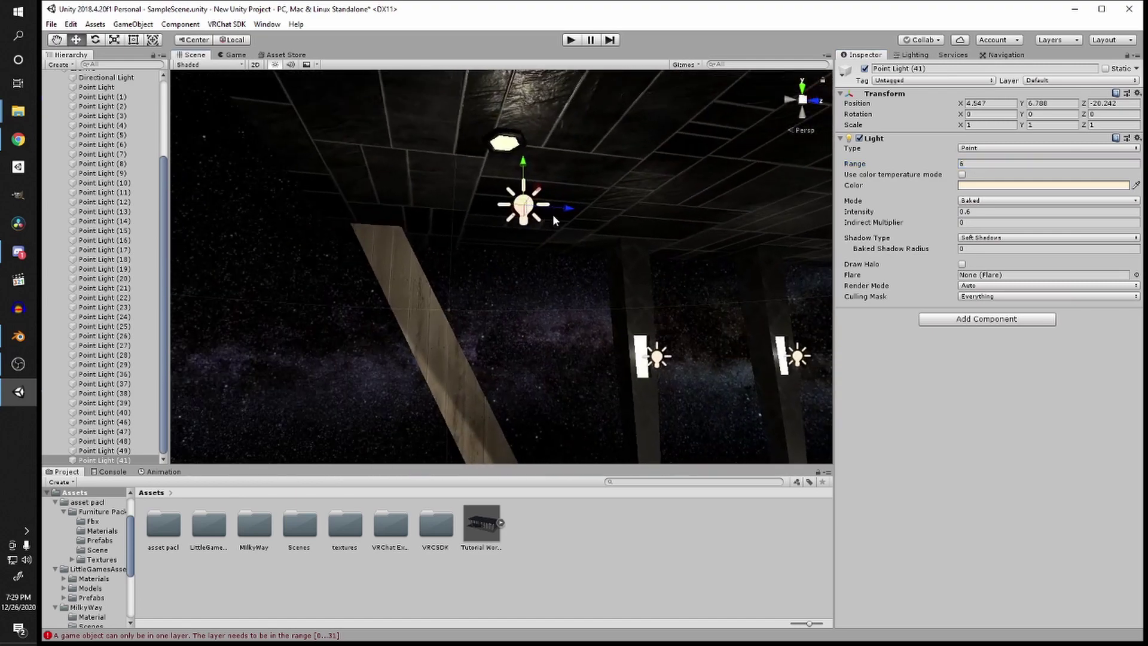
pyautogui.moveTo(553, 214); pyautogui.dragTo(508, 251)
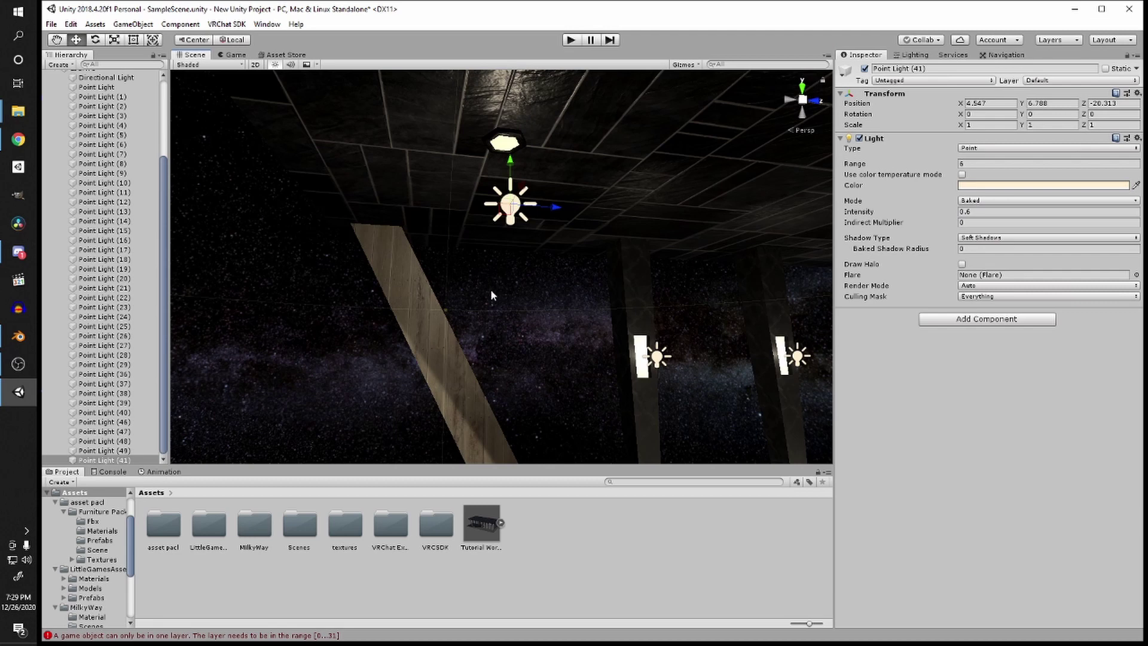
# Step: Duplicate the ceiling light and move the copy along the row to the second ceiling lamp
pyautogui.moveTo(712, 223); pyautogui.dragTo(530, 320, button='right')
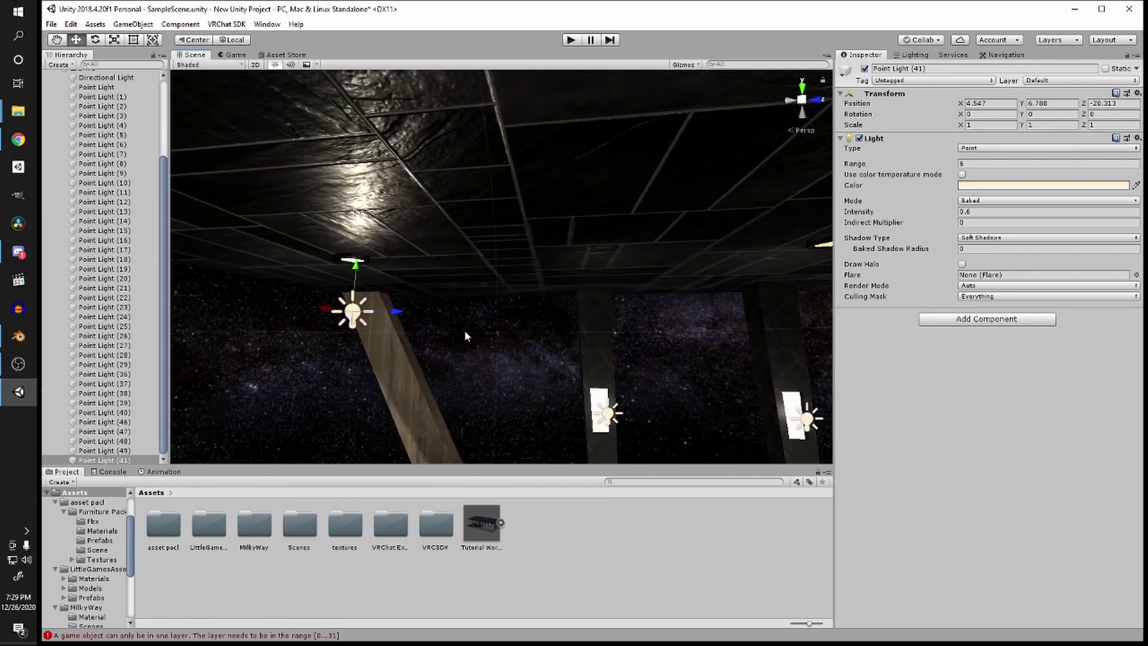
pyautogui.hotkey('ctrl', 'd')
pyautogui.moveTo(397, 311); pyautogui.dragTo(765, 293)
pyautogui.moveTo(765, 293); pyautogui.dragTo(681, 290, button='middle')
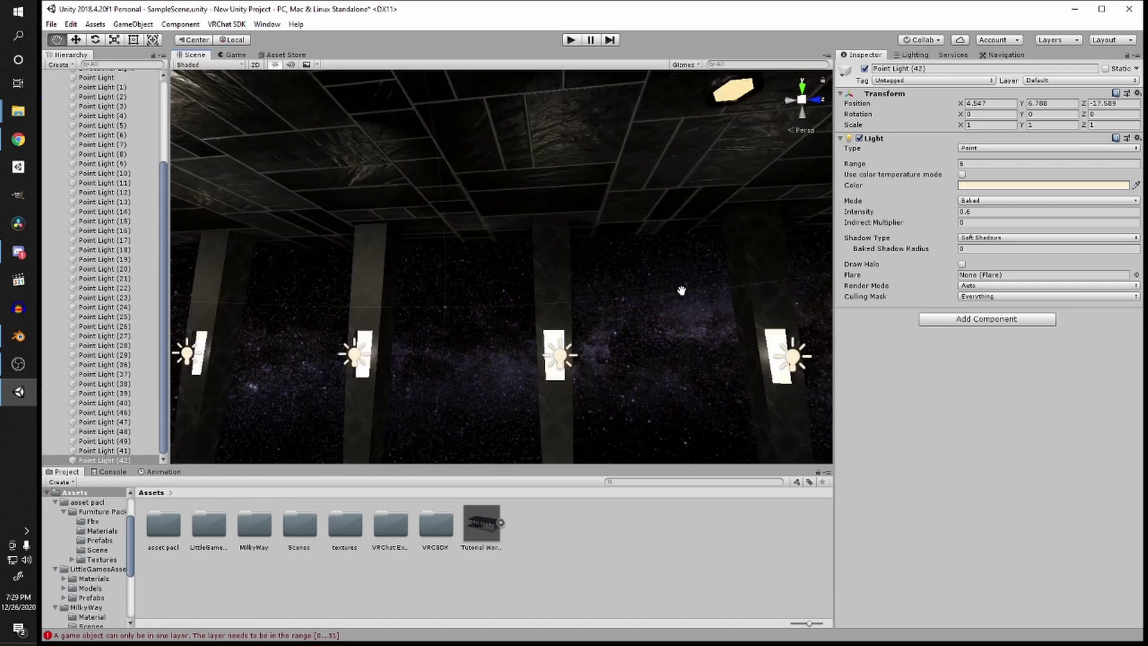
pyautogui.moveTo(681, 291); pyautogui.dragTo(504, 286, button='right')
pyautogui.moveTo(287, 192); pyautogui.dragTo(299, 186)
pyautogui.scroll(-6, 392, 253)
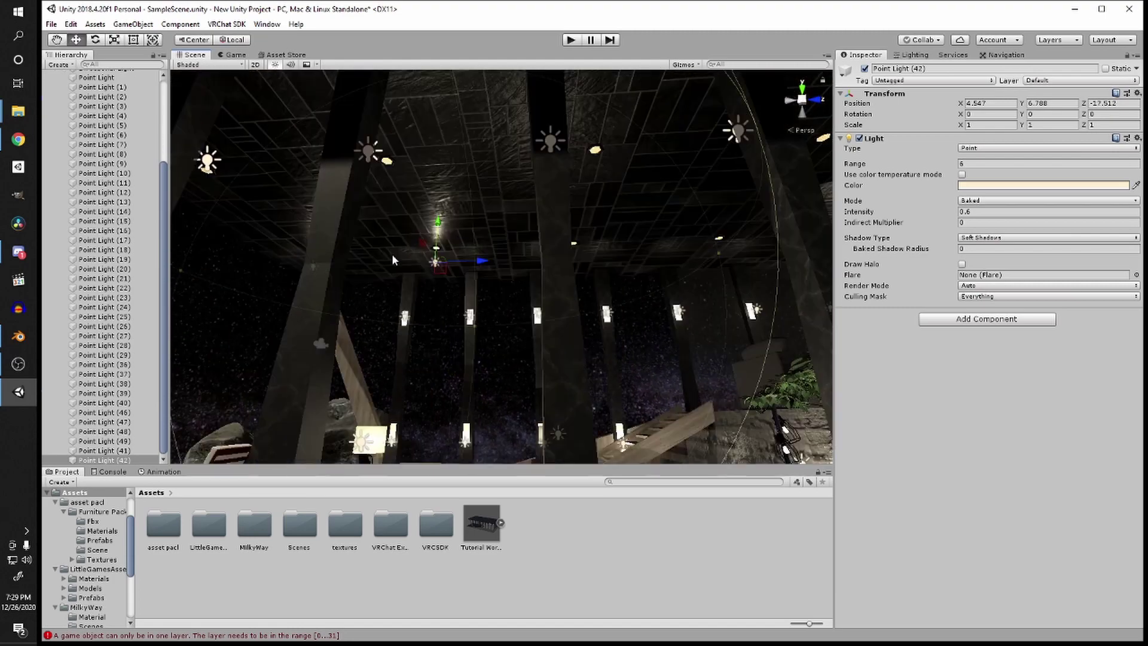
# Step: Duplicate the ceiling light three more times, placing one copy beneath each remaining lamp in the row
pyautogui.hotkey('ctrl', 'd')
pyautogui.moveTo(436, 259); pyautogui.dragTo(637, 255)
pyautogui.scroll(-3, 638, 255)
pyautogui.hotkey('ctrl', 'd')
pyautogui.moveTo(538, 267); pyautogui.dragTo(686, 265)
pyautogui.moveTo(683, 262); pyautogui.dragTo(658, 271, button='middle')
pyautogui.hotkey('ctrl', 'd')
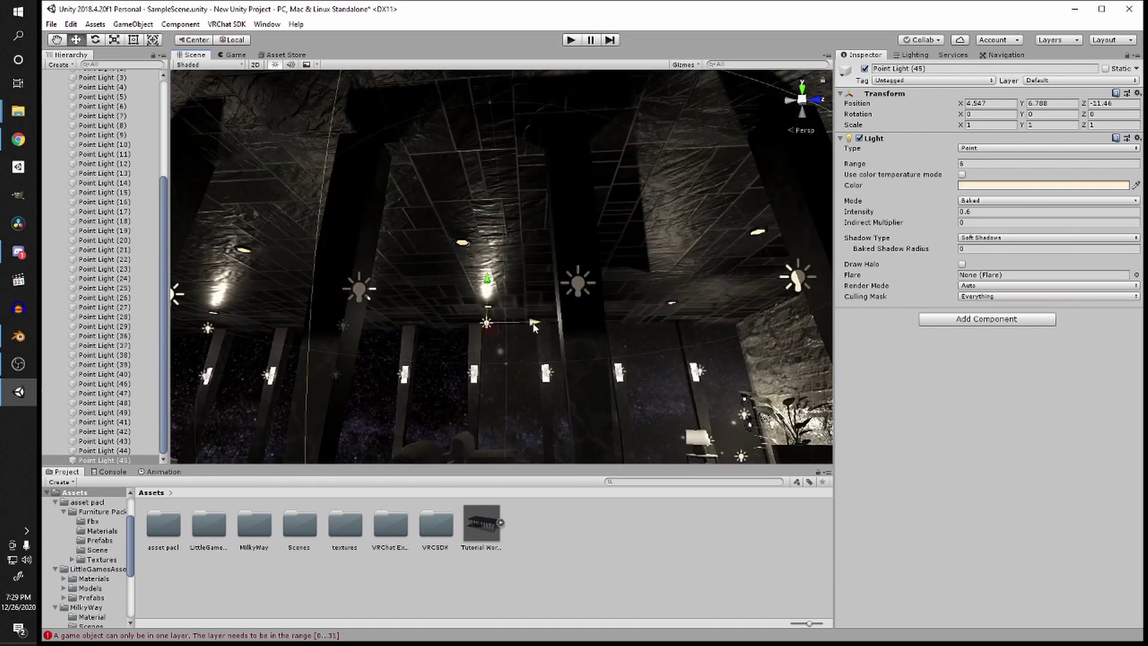
pyautogui.moveTo(534, 324); pyautogui.dragTo(727, 319)
# Step: Copy Point Light (41) through Point Light (45) across to the opposite row of ceiling lamps and save the scene
pyautogui.keyDown('alt'); pyautogui.moveTo(534, 331); pyautogui.dragTo(665, 290); pyautogui.keyUp('alt')
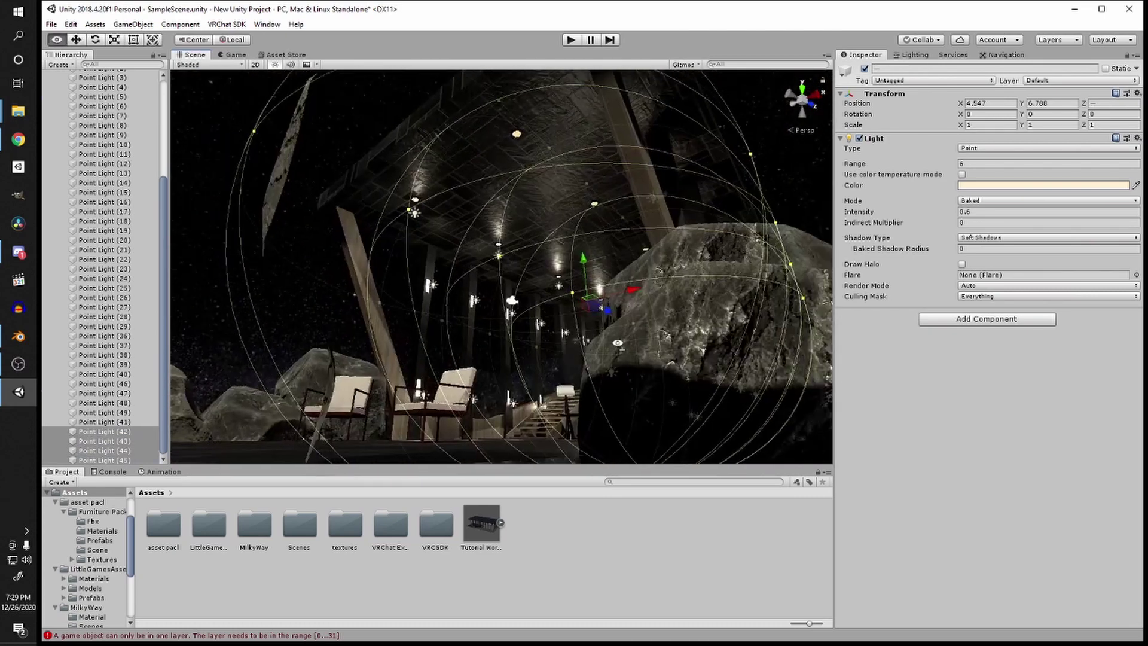
pyautogui.keyDown('shift'); pyautogui.click(407, 232); pyautogui.keyUp('shift')
pyautogui.moveTo(587, 275); pyautogui.dragTo(564, 339, button='right')
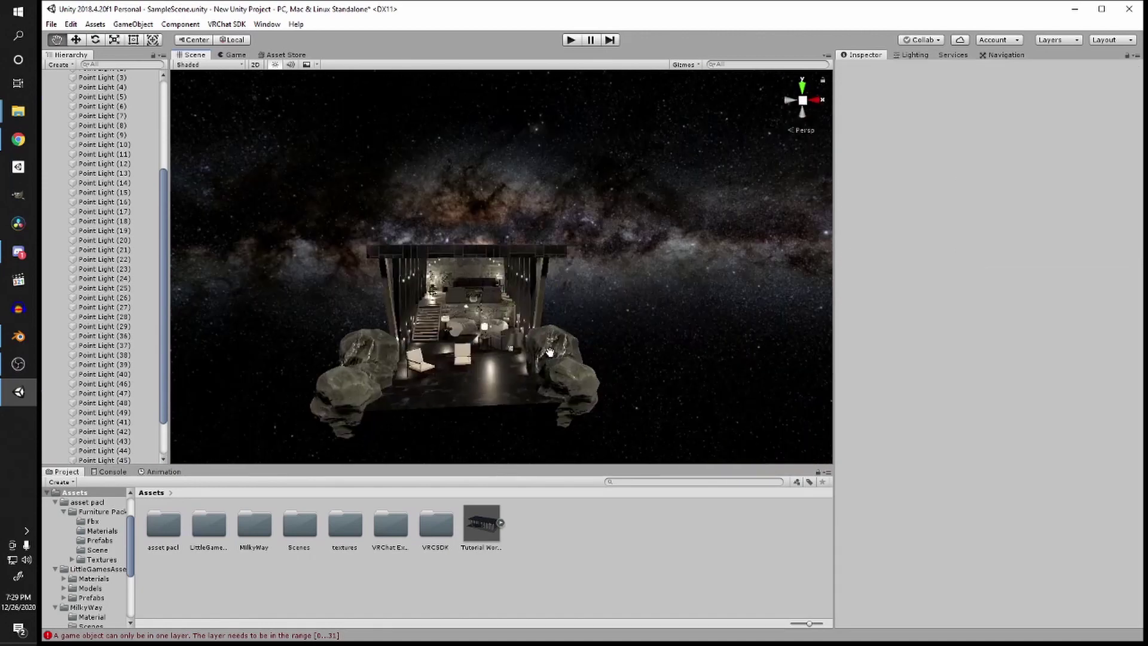
pyautogui.scroll(8, 532, 338)
pyautogui.moveTo(549, 352)
pyautogui.mouseDown(button='middle')
pyautogui.moveTo(529, 342)
pyautogui.moveTo(549, 331)
pyautogui.mouseUp(button='middle')
pyautogui.hotkey('ctrl', 's')
# Step: Examine the lighting on the ceiling, pillars and furniture from inside and in front of the building
pyautogui.scroll(5, 540, 304)
pyautogui.scroll(3, 540, 305)
pyautogui.moveTo(540, 305); pyautogui.dragTo(497, 305, button='right')
pyautogui.scroll(-8, 500, 308)
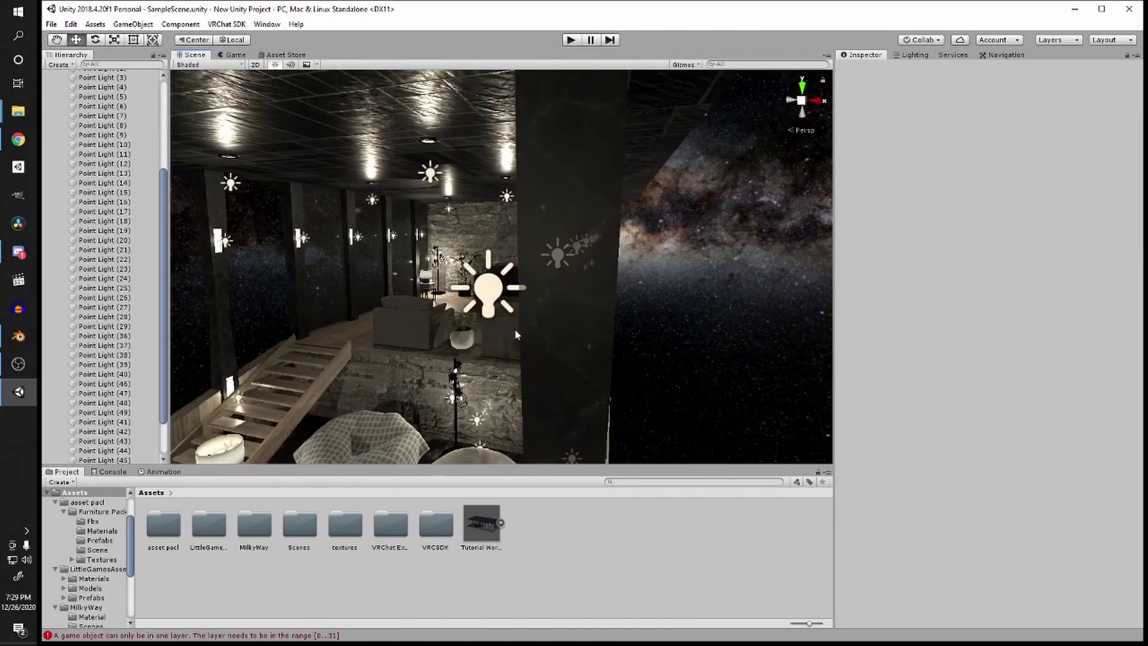
pyautogui.moveTo(514, 330); pyautogui.dragTo(568, 305, button='middle')
pyautogui.scroll(-10, 600, 298)
pyautogui.scroll(4, 638, 362)
pyautogui.scroll(-4, 638, 361)
pyautogui.scroll(4, 544, 337)
pyautogui.scroll(5, 354, 260)
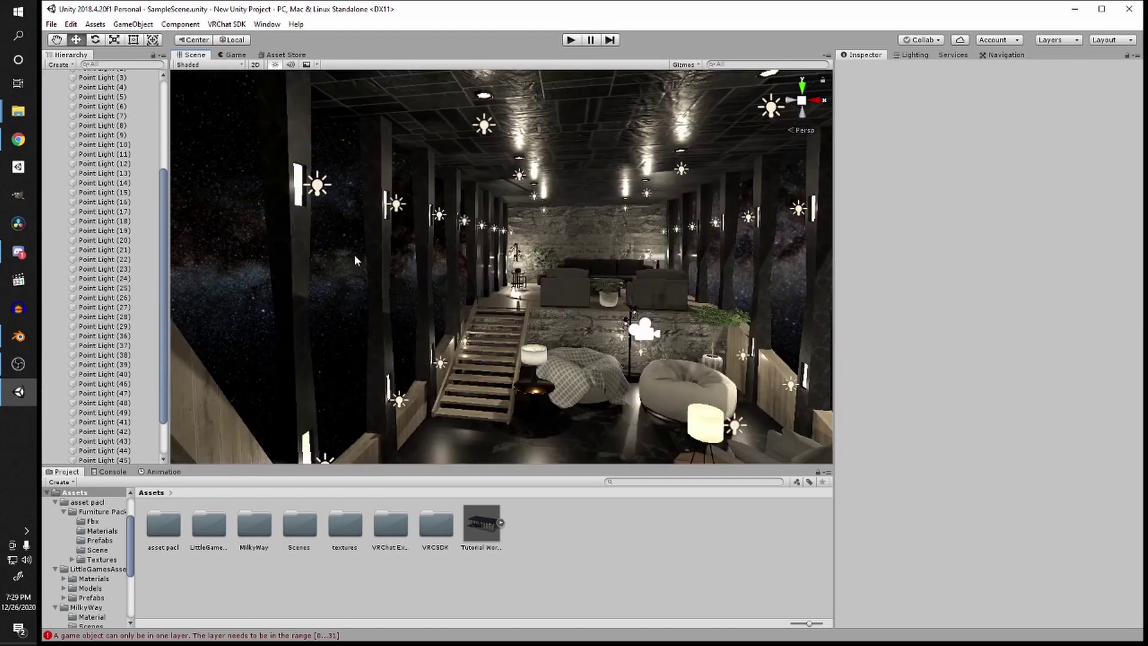
pyautogui.scroll(5, 65, 197)
# Step: Collapse the LIGHTS group in the hierarchy and select the six-sided dice on the floor
pyautogui.click(60, 171)
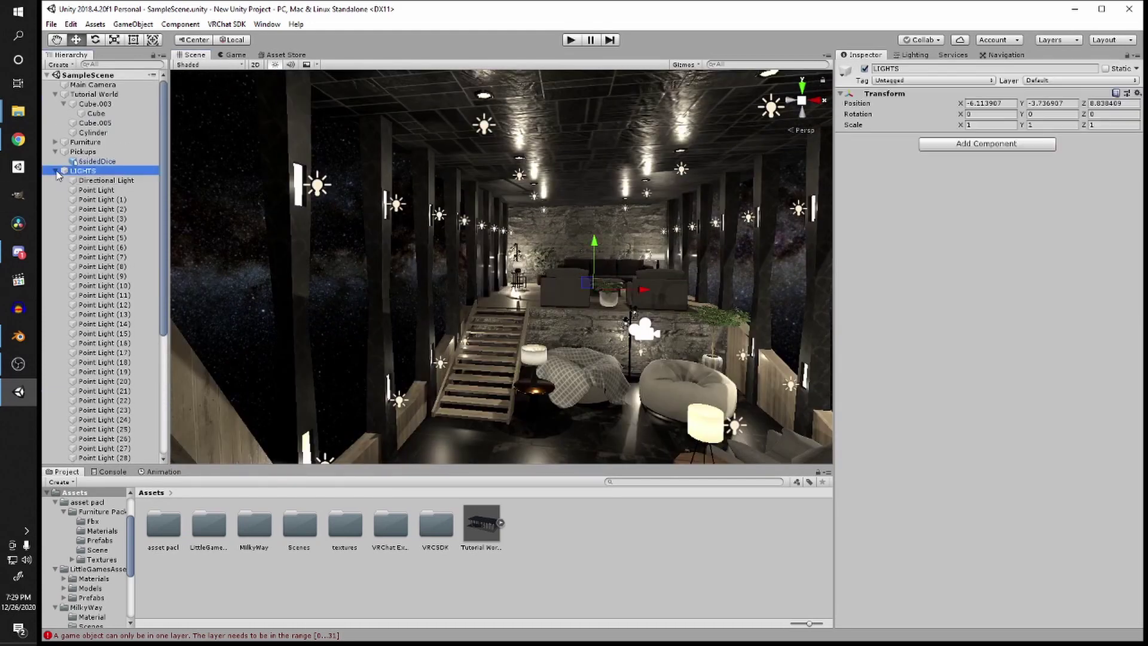
pyautogui.click(53, 172)
pyautogui.scroll(3, 587, 237)
pyautogui.scroll(3, 587, 237)
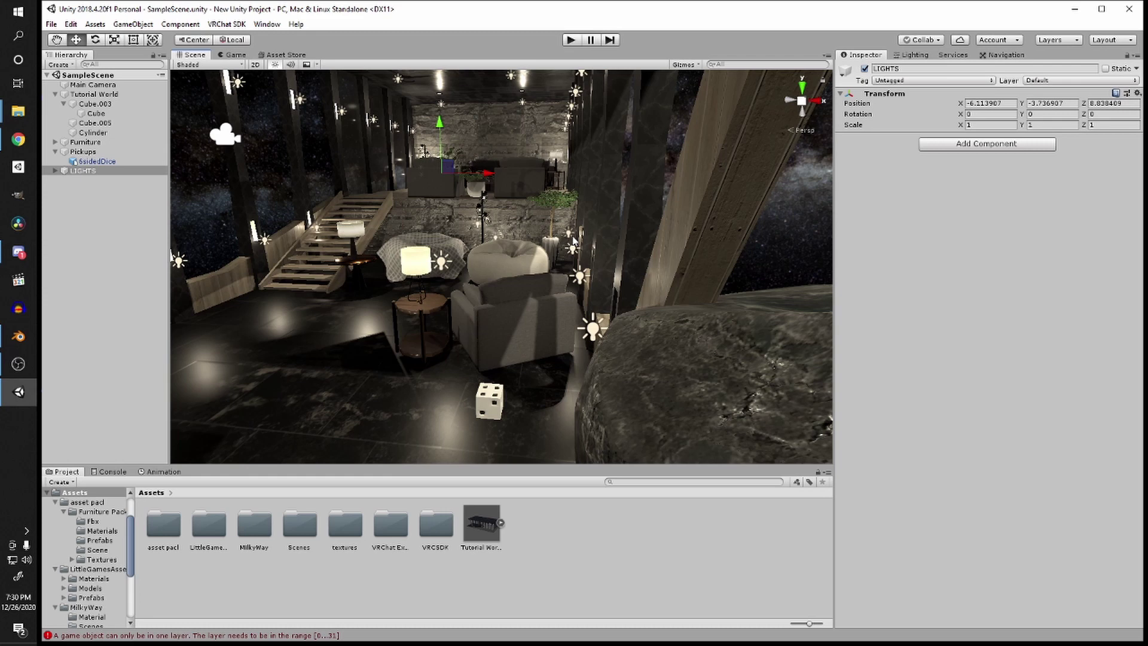
pyautogui.click(479, 399)
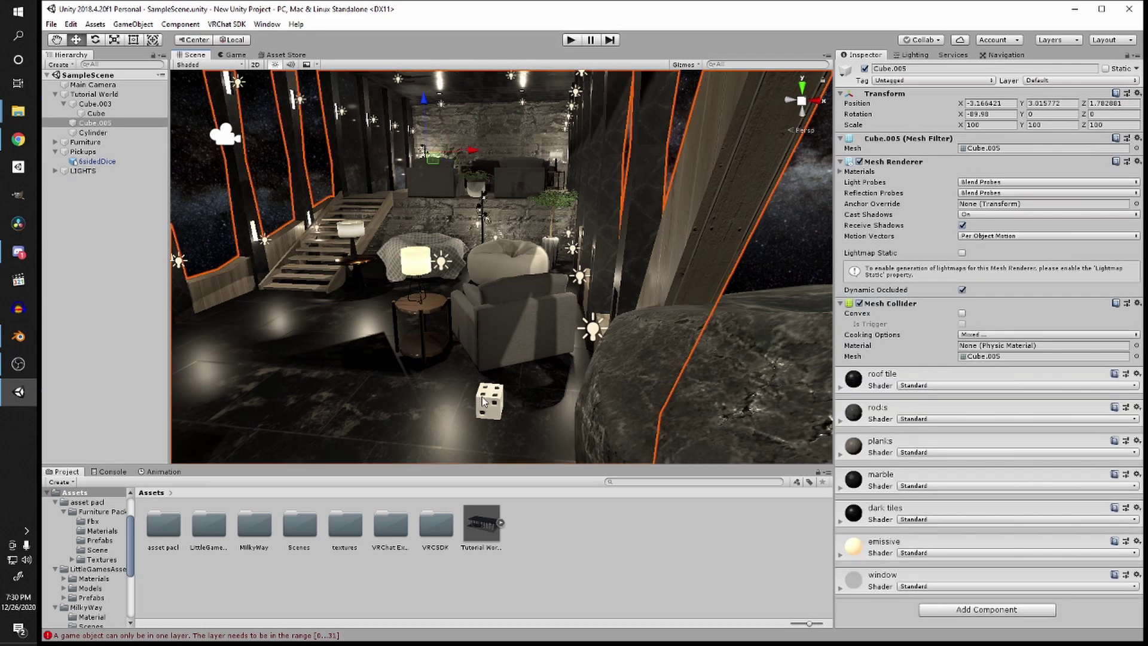
pyautogui.click(485, 400)
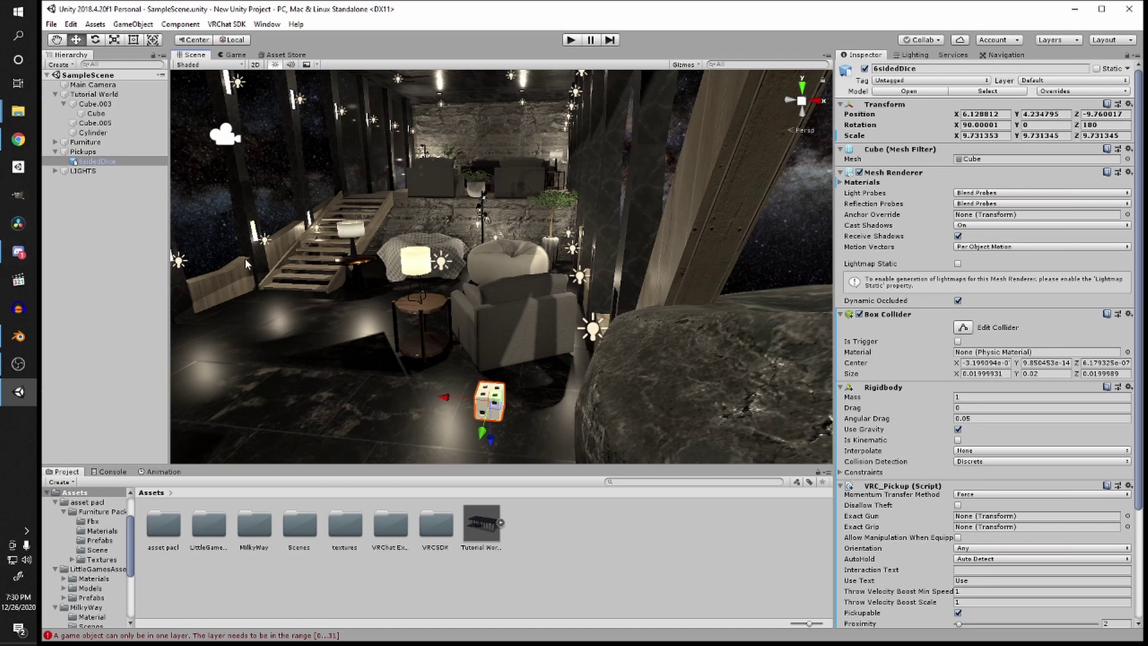
# Step: Expand the Furniture group to view its objects and collapse Cube.003 under Tutorial World
pyautogui.click(55, 142)
pyautogui.keyDown('shift'); pyautogui.click(79, 152); pyautogui.keyUp('shift')
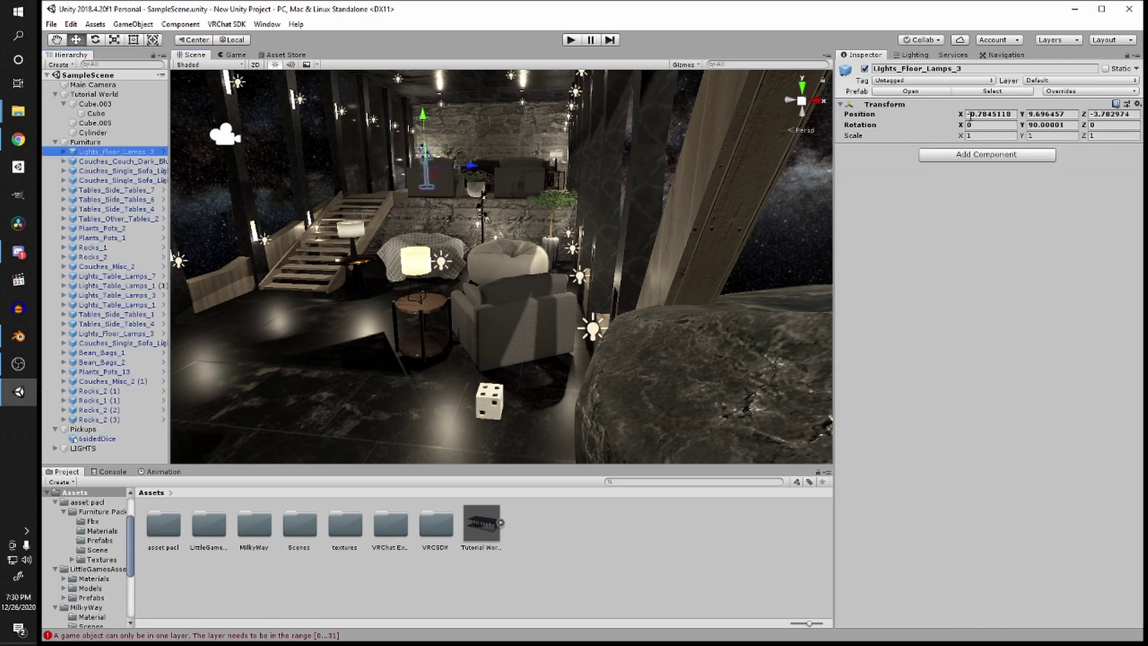
pyautogui.click(500, 166)
pyautogui.click(426, 209)
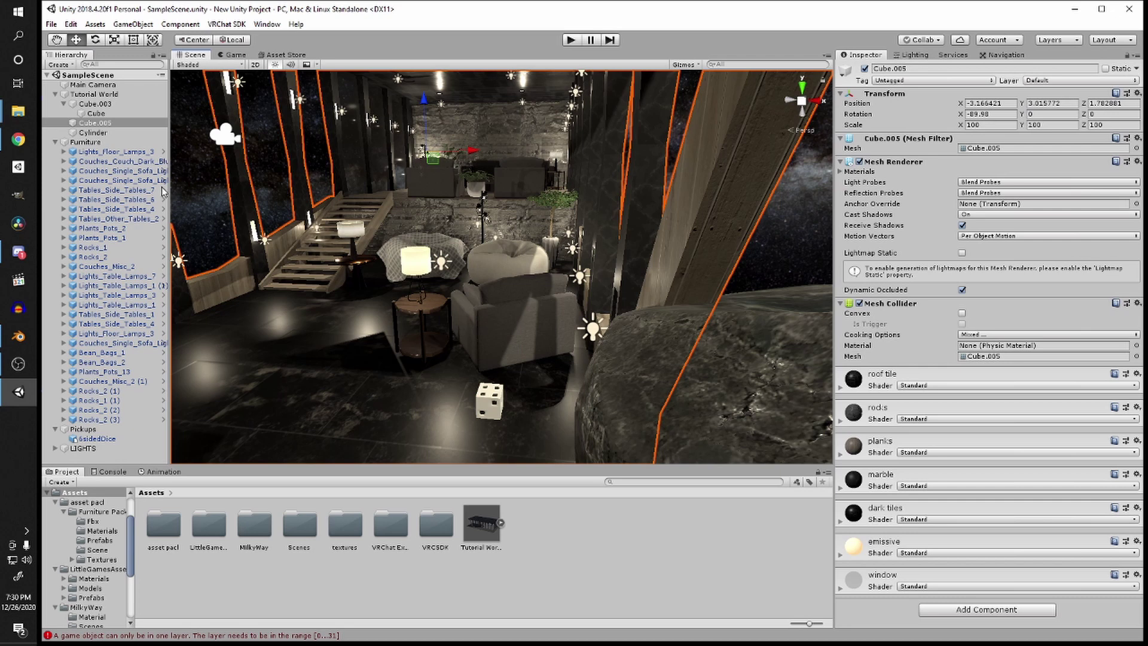
pyautogui.moveTo(95, 122); pyautogui.dragTo(62, 102)
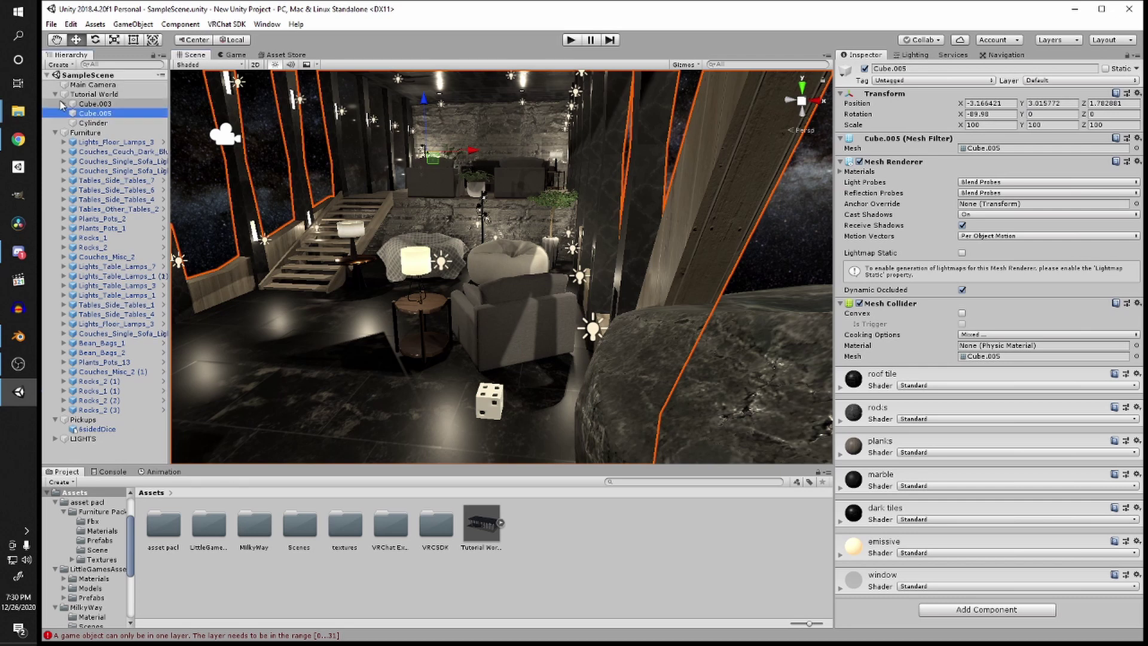
# Step: Mark the Tutorial World object and all its child objects as static
pyautogui.click(101, 95)
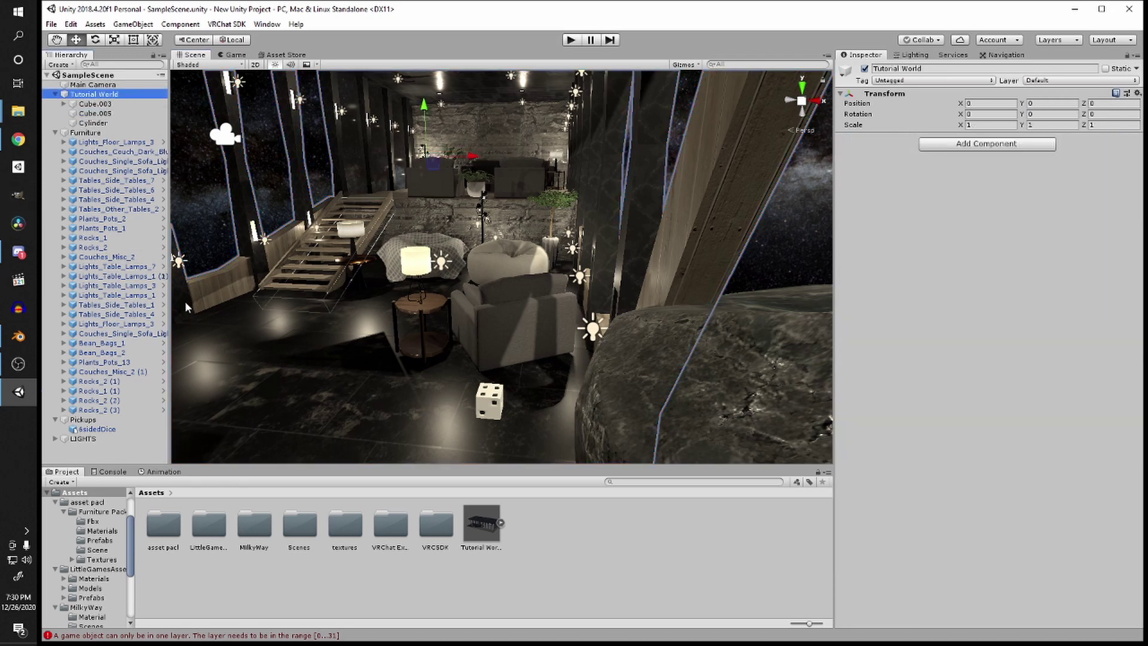
pyautogui.press('f')
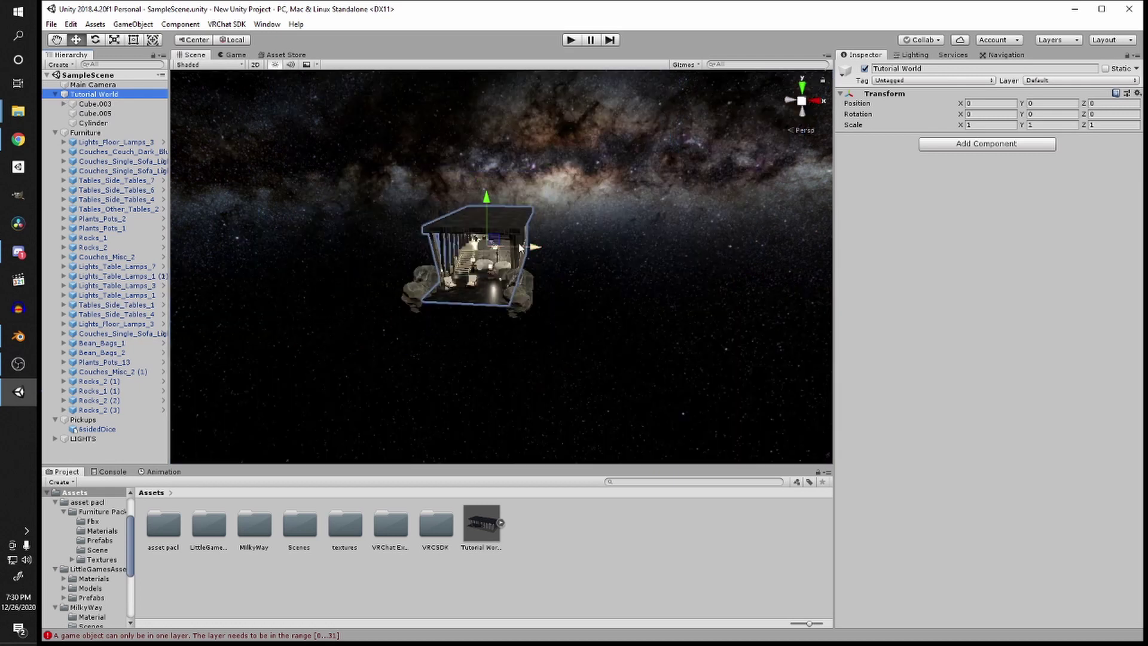
pyautogui.scroll(5, 527, 263)
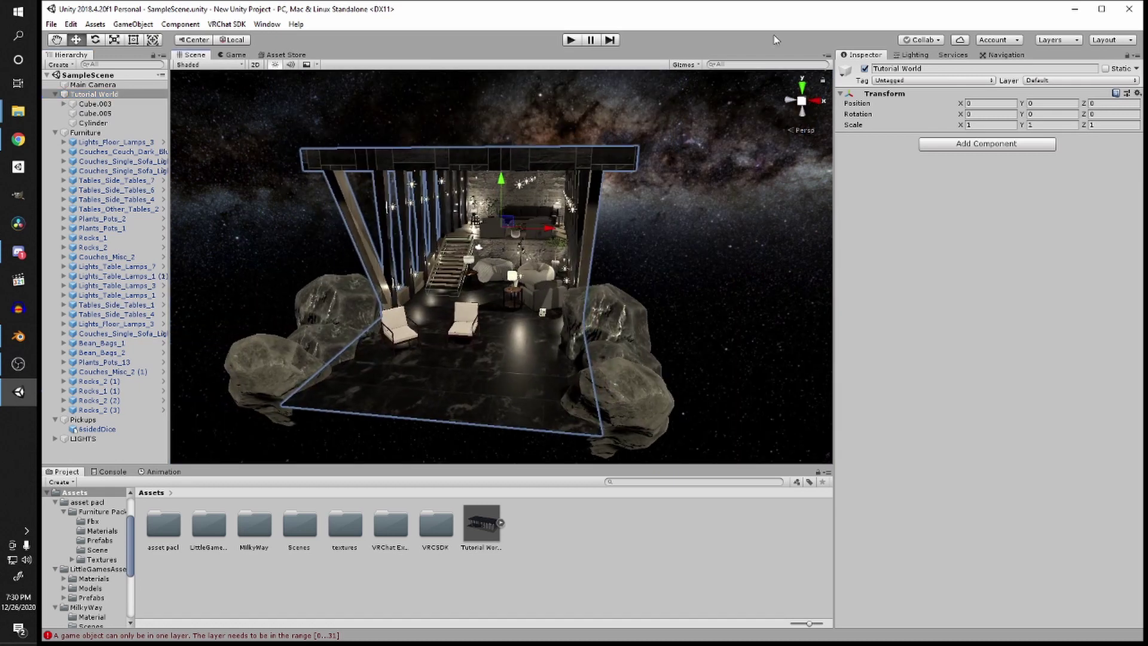
pyautogui.click(1104, 69)
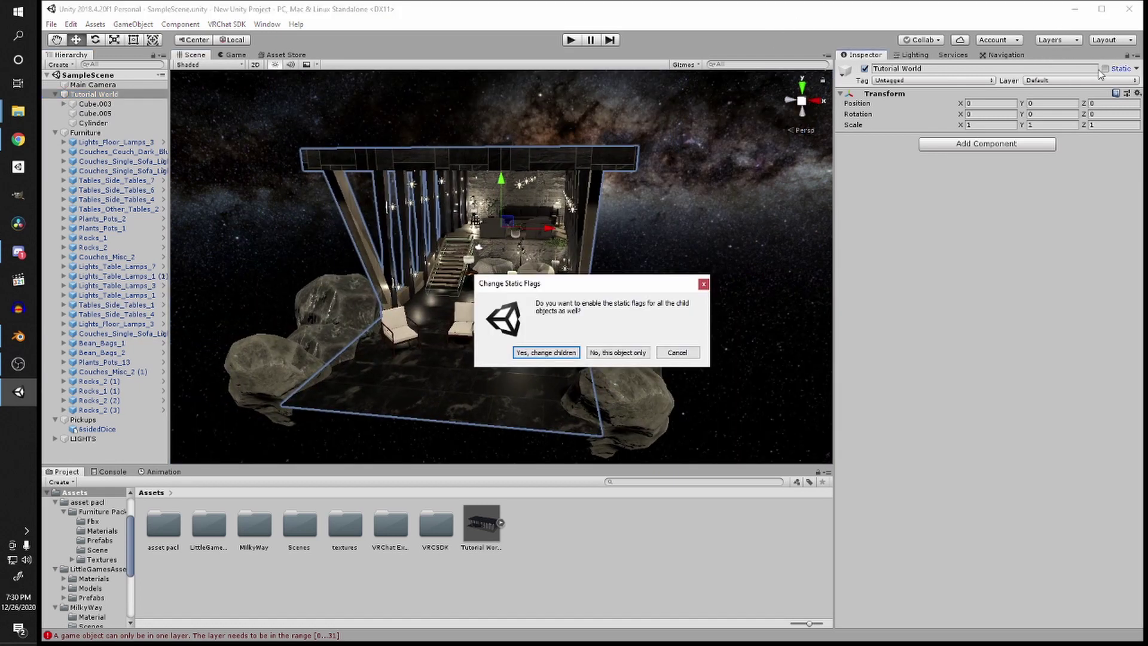
pyautogui.click(546, 353)
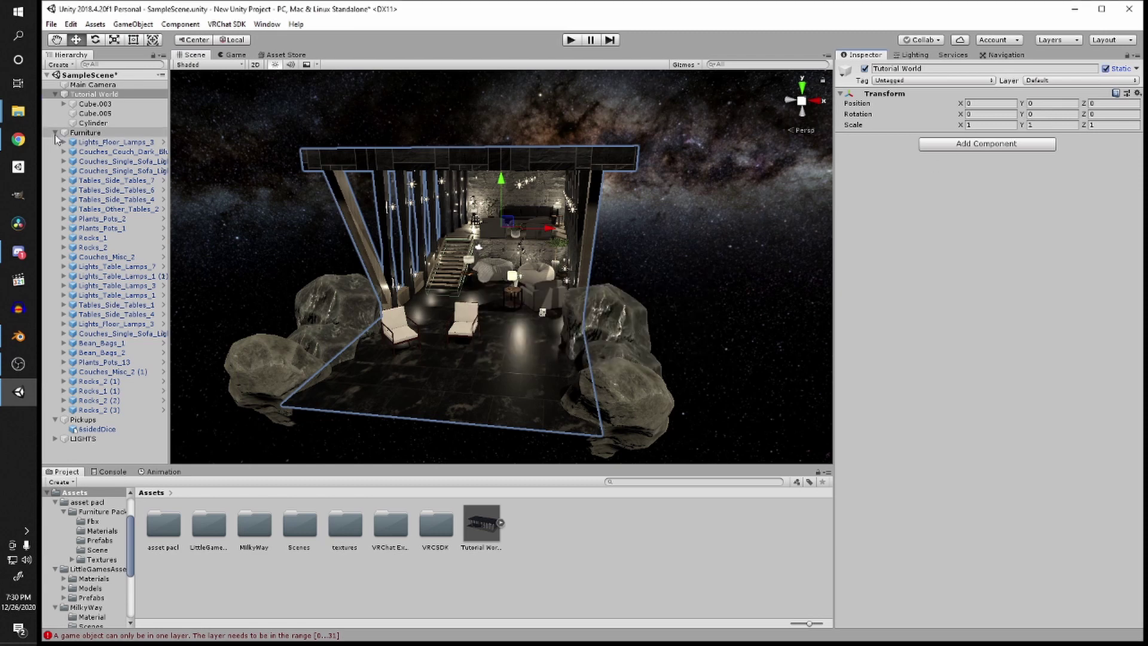
# Step: Mark the Furniture group and all its child objects as static and save the scene
pyautogui.click(86, 132)
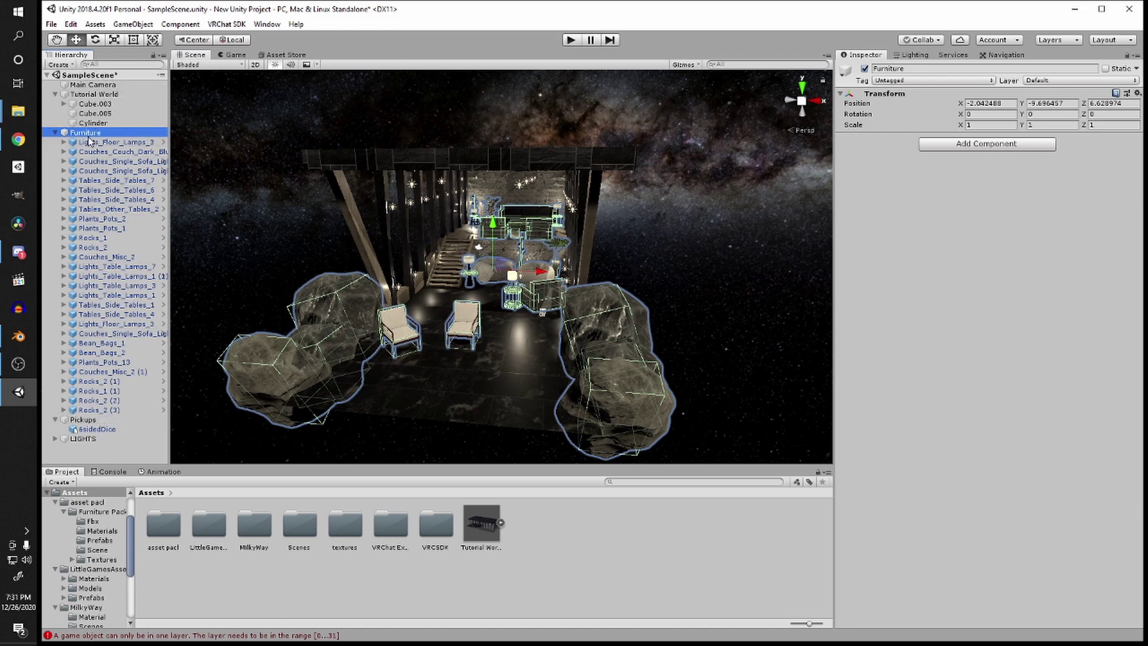
pyautogui.click(1106, 69)
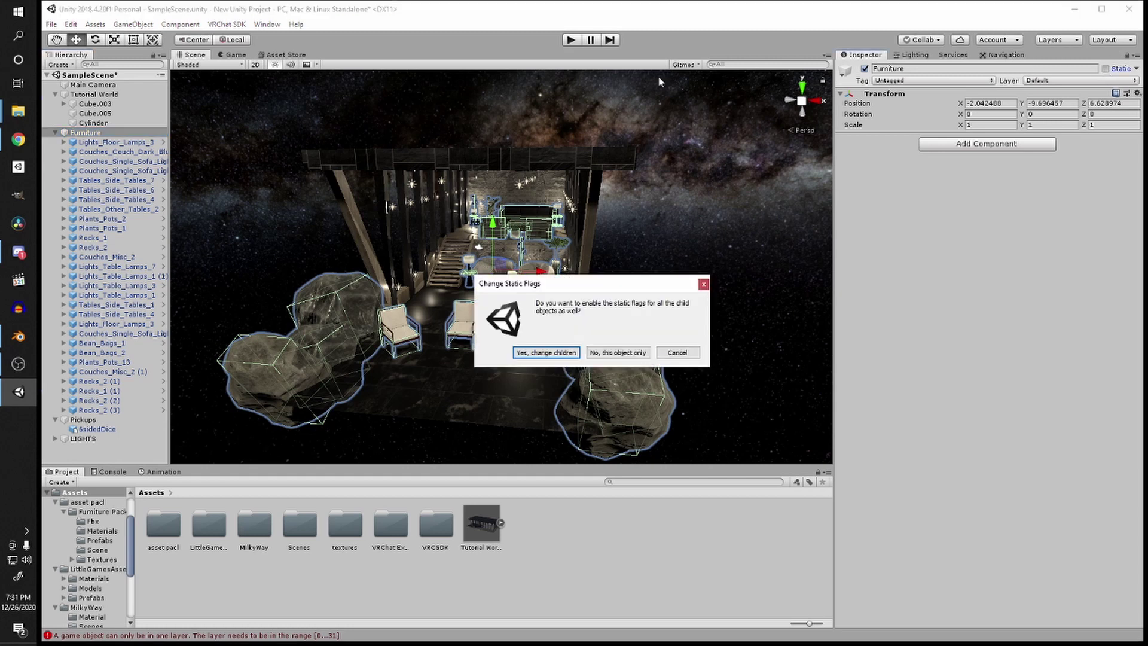
pyautogui.click(561, 351)
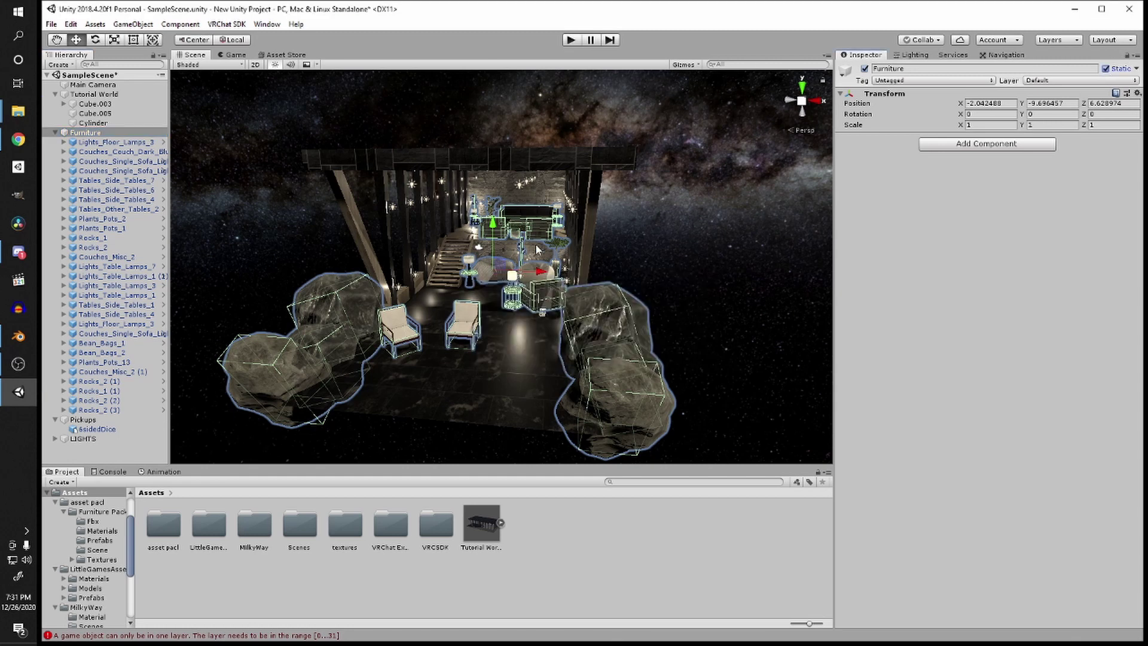
pyautogui.click(353, 313)
pyautogui.hotkey('ctrl', 's')
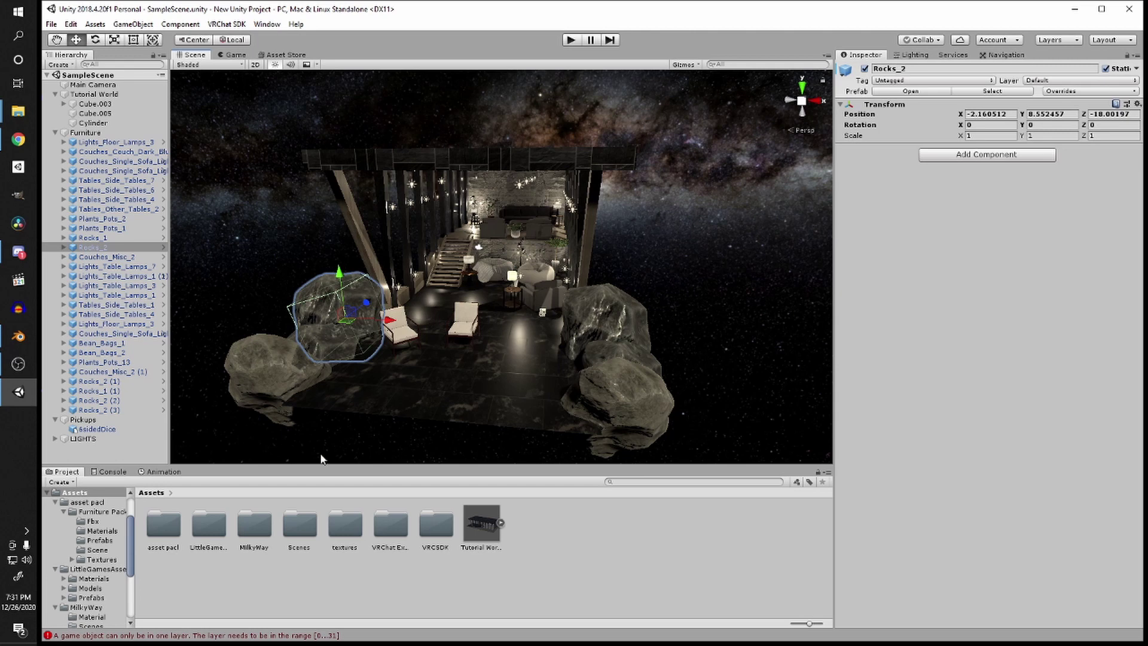
# Step: Open the Furniture Pack's Fbx folder and check the Generate Lightmap UVs import setting of Chairs_Short_Chairs_3
pyautogui.doubleClick(164, 525)
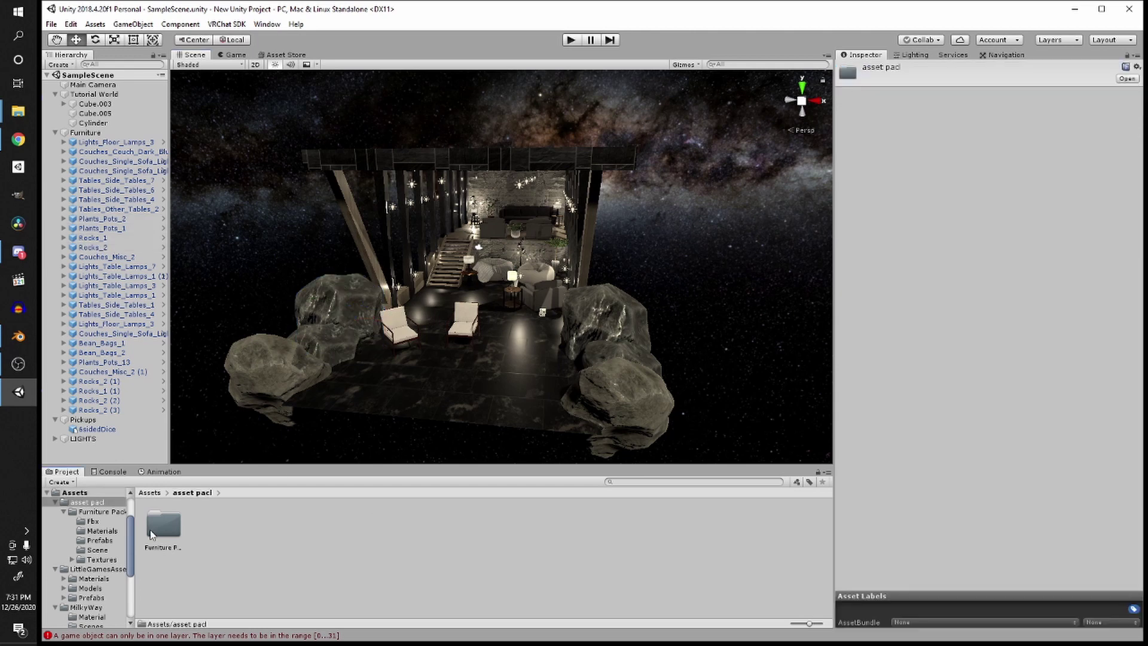
pyautogui.doubleClick(163, 525)
pyautogui.doubleClick(166, 526)
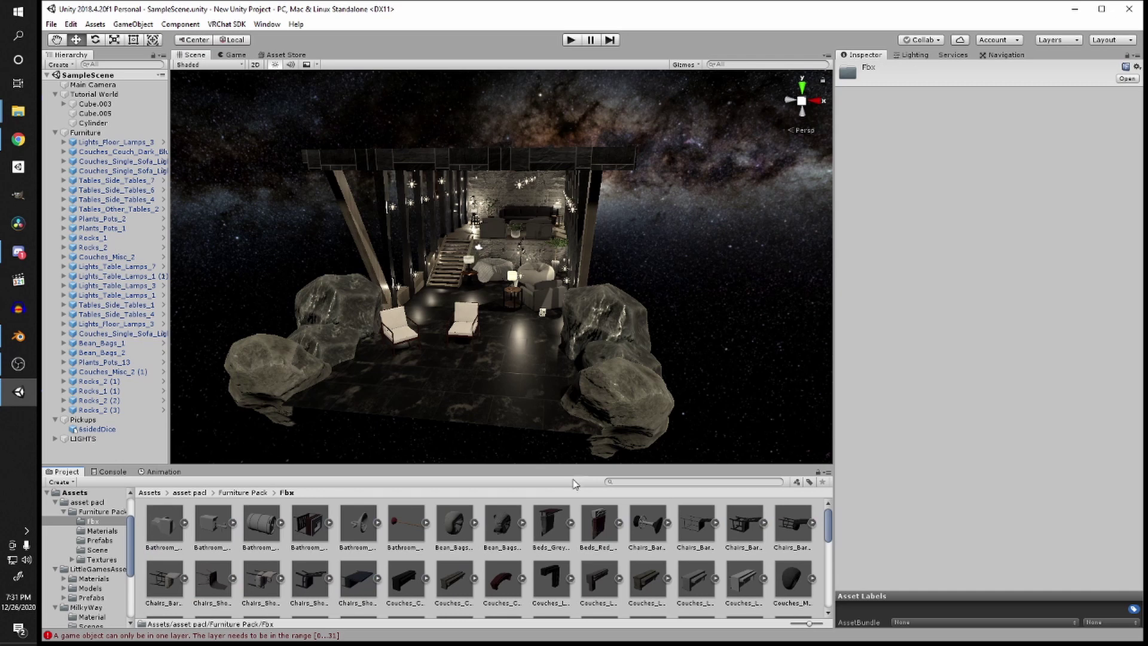
pyautogui.scroll(-2, 265, 541)
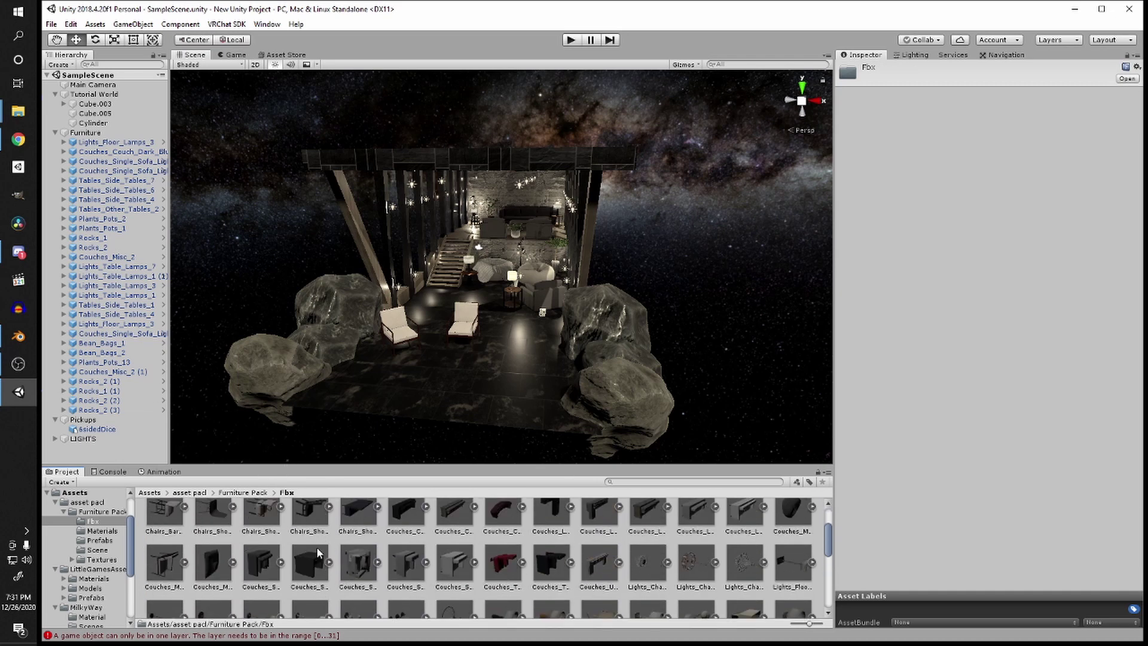
pyautogui.click(311, 529)
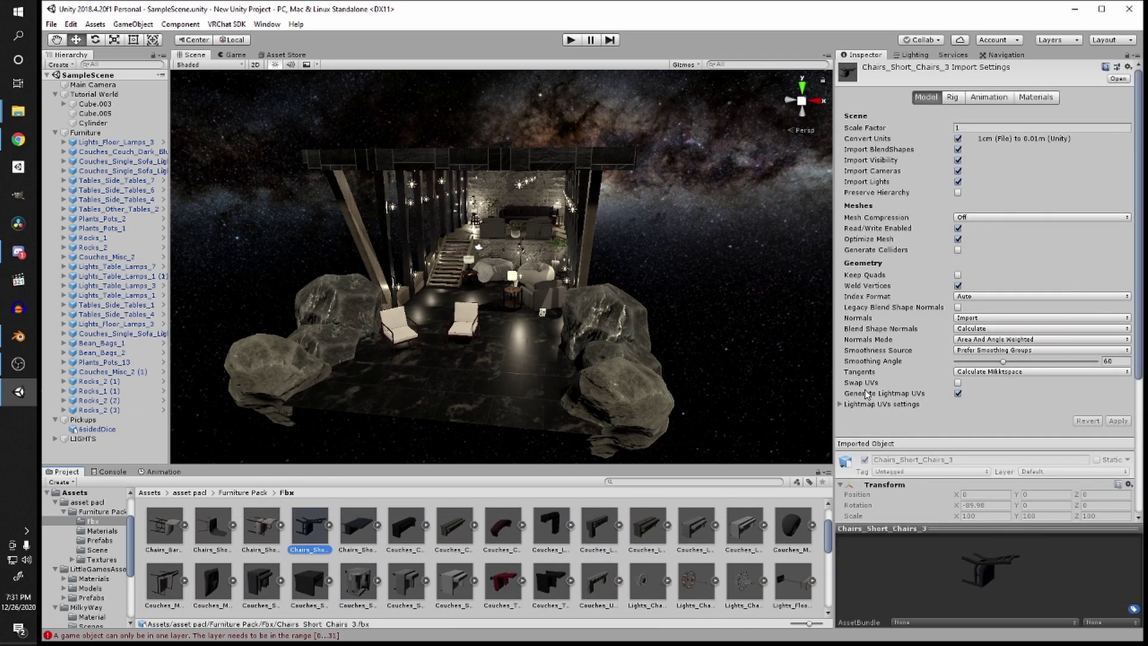
pyautogui.scroll(5, 625, 230)
pyautogui.moveTo(625, 230); pyautogui.dragTo(506, 263, button='middle')
pyautogui.scroll(3, 506, 264)
pyautogui.click(551, 275)
pyautogui.scroll(-3, 547, 273)
pyautogui.moveTo(422, 257); pyautogui.dragTo(474, 274, button='middle')
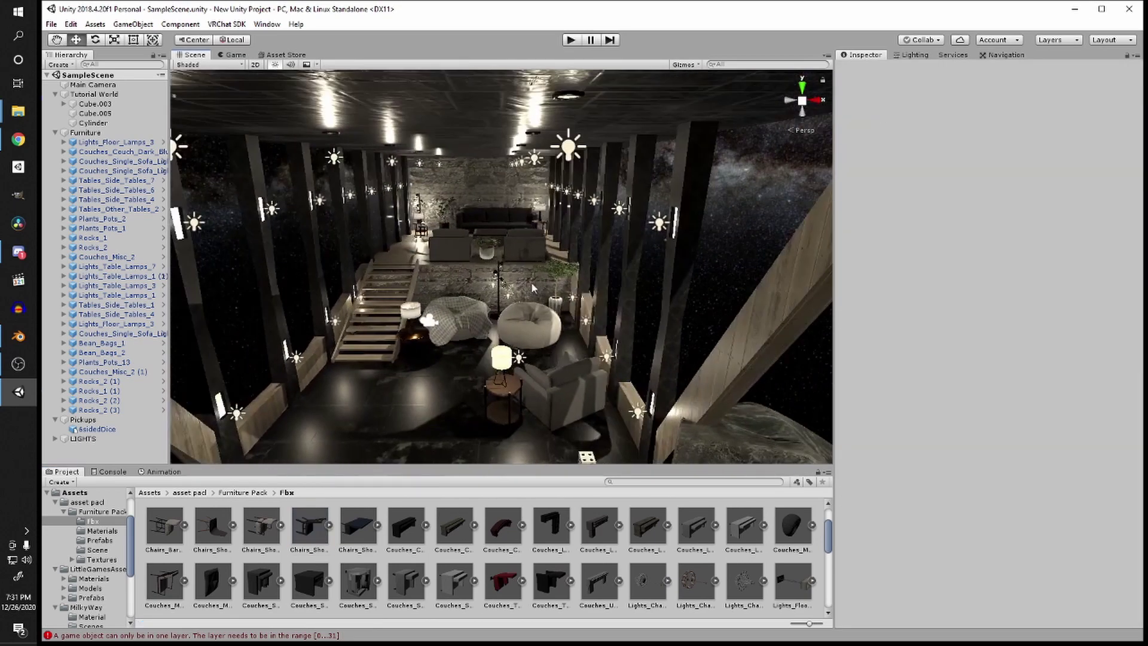
pyautogui.scroll(-5, 468, 292)
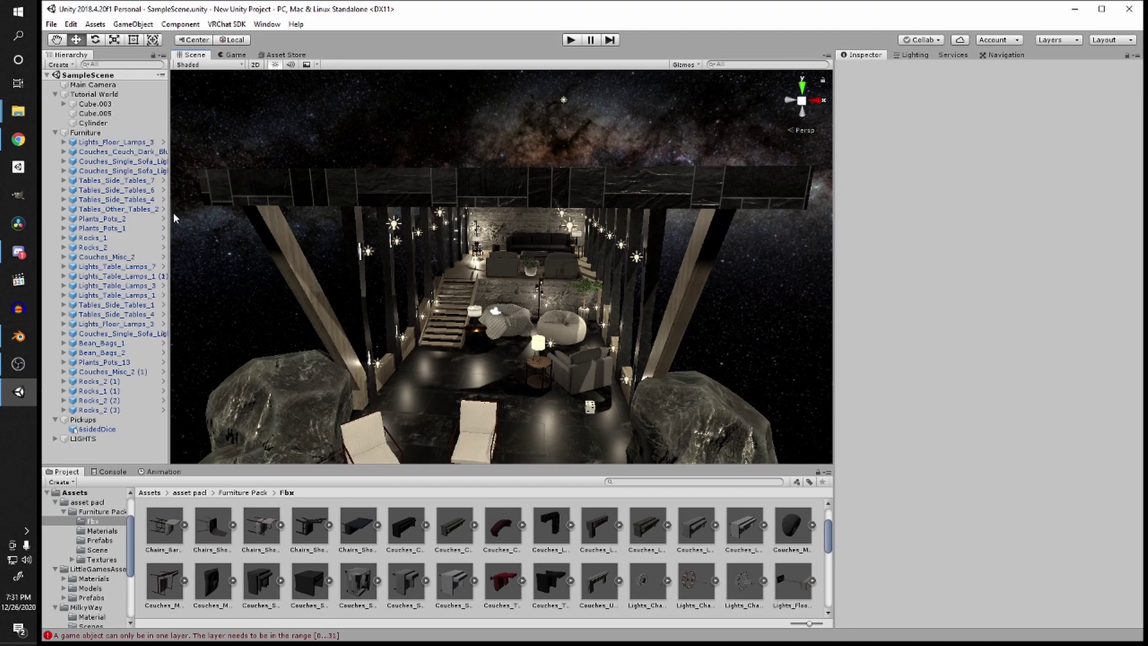
# Step: Collapse the Furniture group and add a Reflection Probe to the LIGHTS group
pyautogui.scroll(6, 269, 127)
pyautogui.click(55, 132)
pyautogui.click(75, 161)
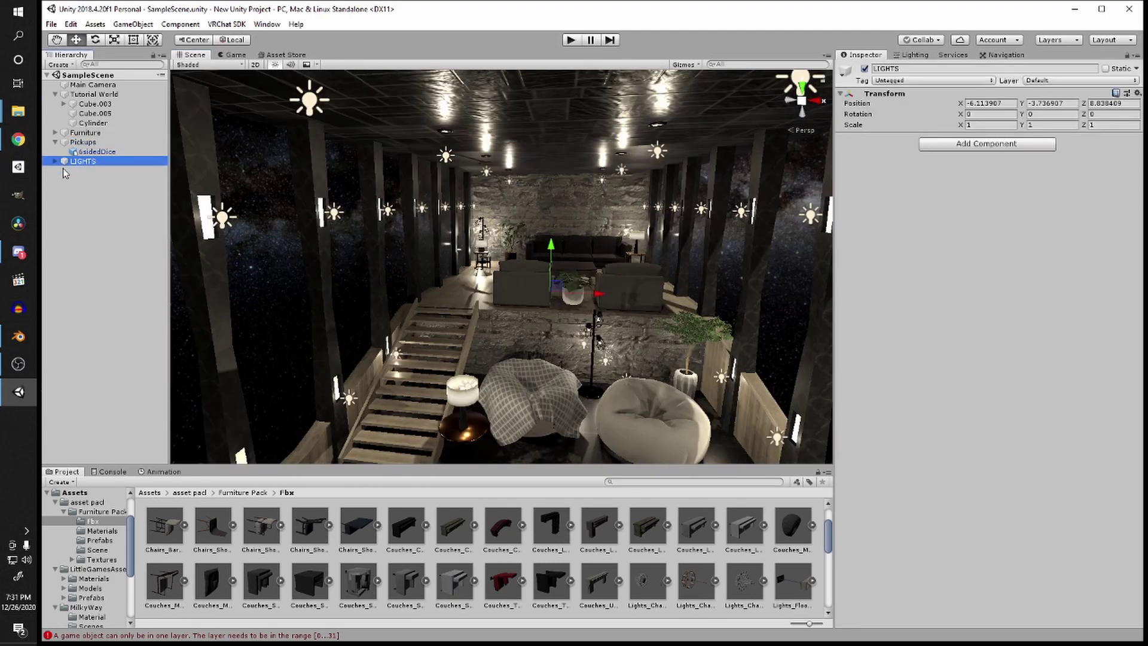
pyautogui.rightClick(87, 167)
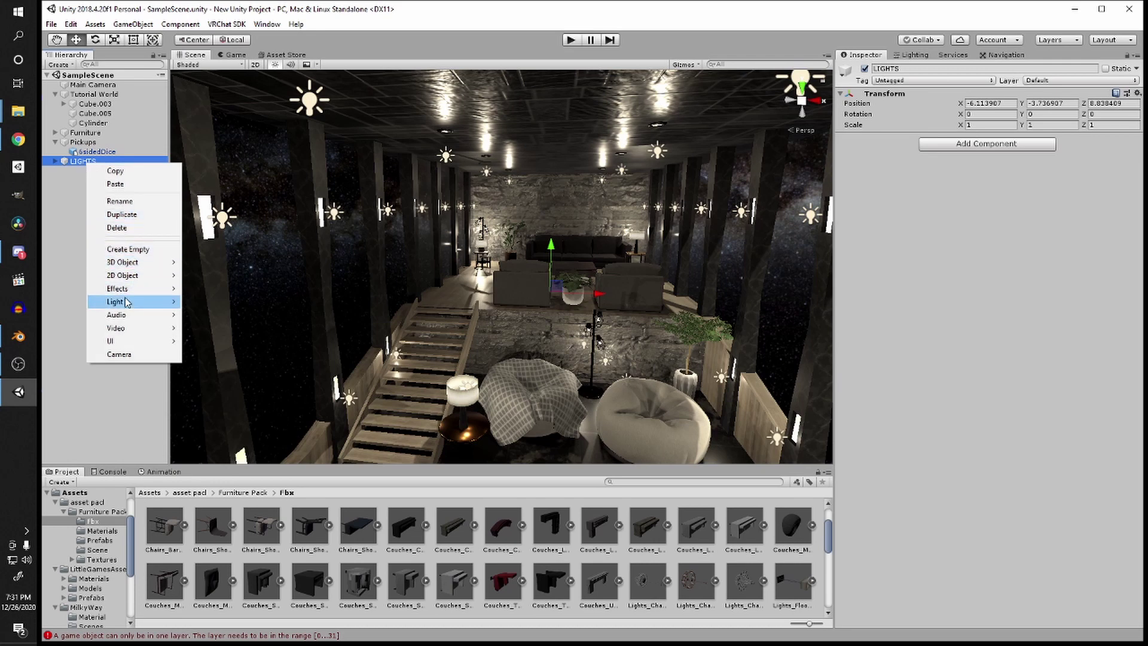
pyautogui.moveTo(127, 302)
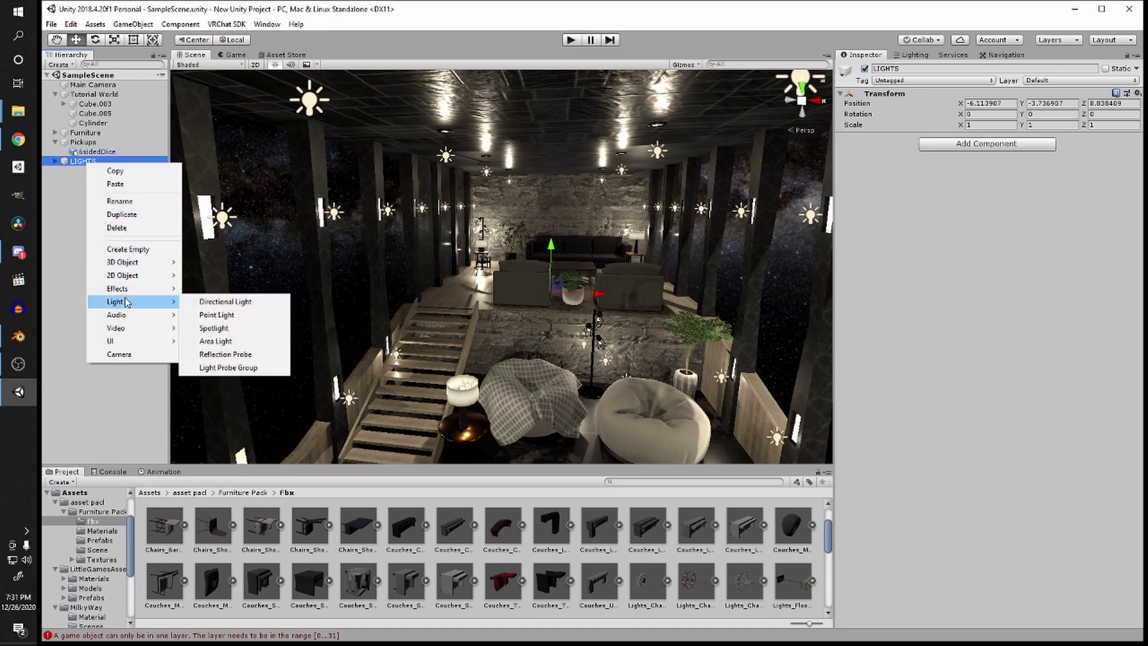
pyautogui.click(234, 357)
# Step: Move the reflection probe into the building, at about X 5.98, Y 5.28, Z -15.93
pyautogui.moveTo(461, 295); pyautogui.dragTo(459, 307, button='right')
pyautogui.moveTo(457, 284); pyautogui.dragTo(556, 393)
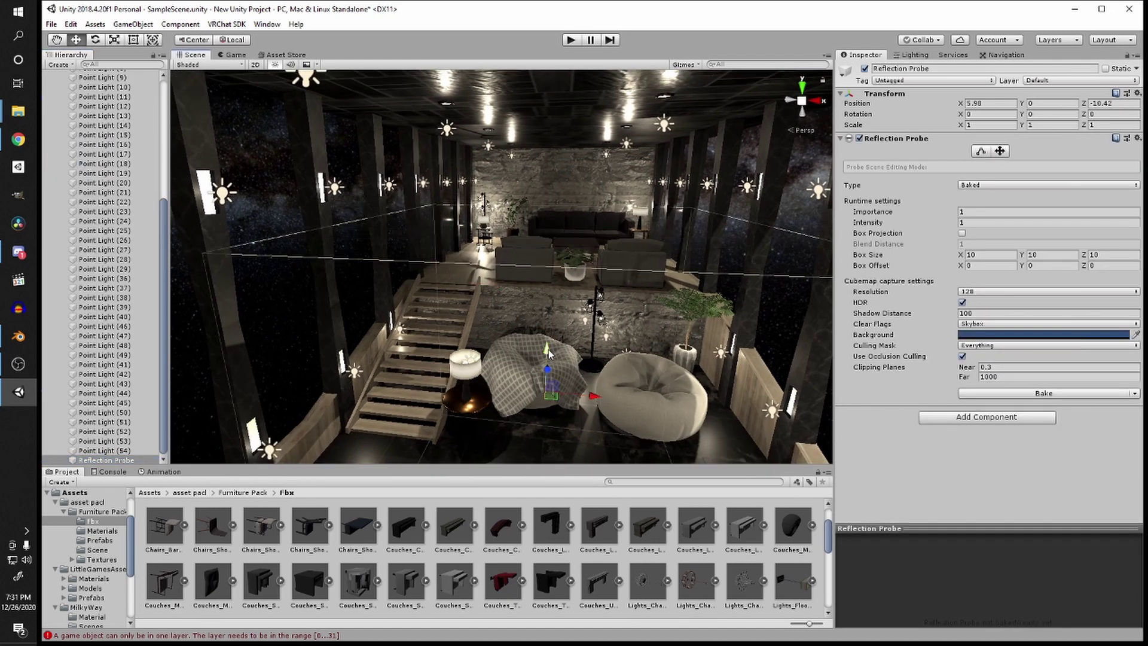
pyautogui.moveTo(547, 361); pyautogui.dragTo(548, 341)
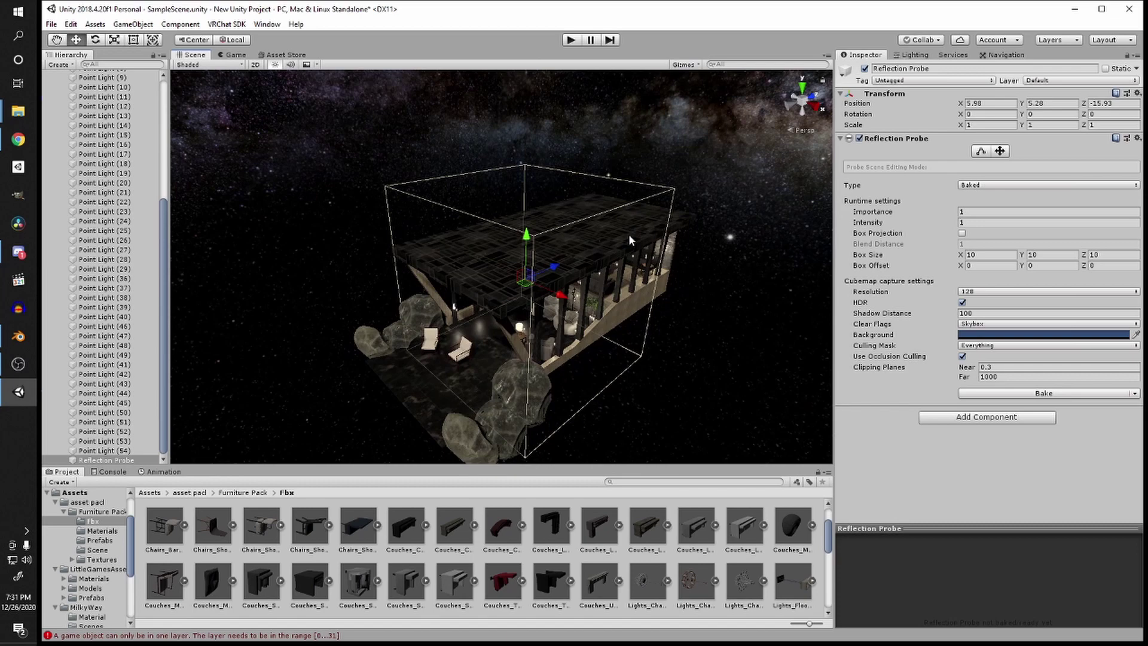
# Step: Edit the reflection probe's bounds, shrinking the box to about 5.46 in X and 6.53 in Y to fit the building
pyautogui.scroll(2, 630, 280)
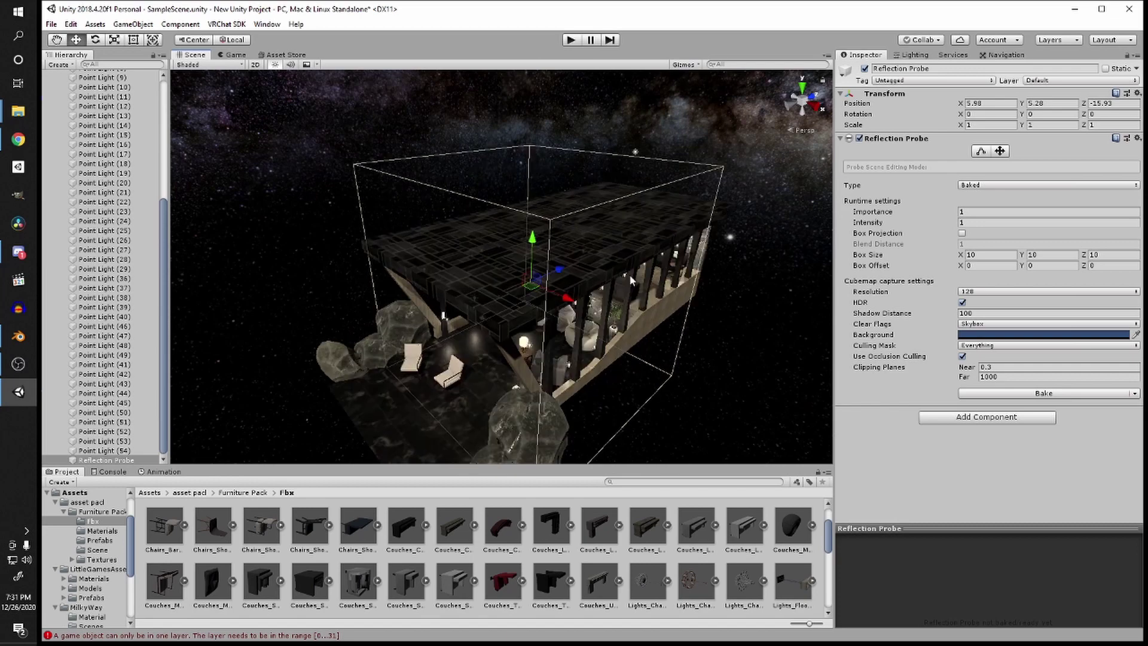
pyautogui.scroll(3, 607, 279)
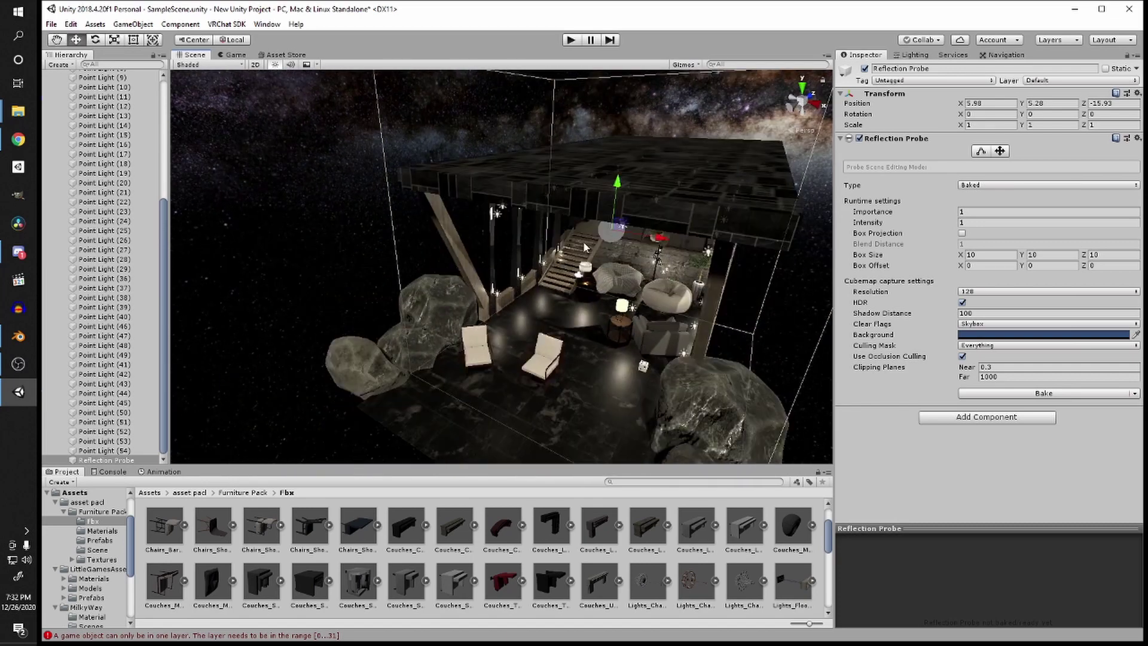
pyautogui.click(981, 151)
pyautogui.scroll(-2, 611, 96)
pyautogui.moveTo(610, 93); pyautogui.dragTo(577, 97, button='right')
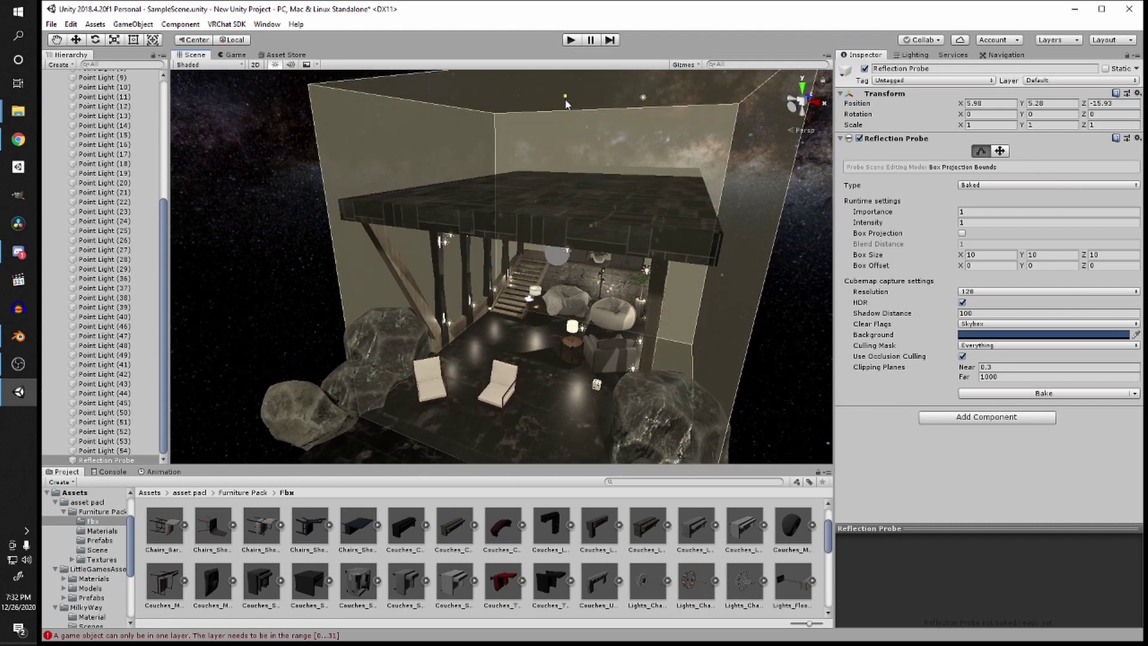
pyautogui.moveTo(566, 98); pyautogui.dragTo(561, 218)
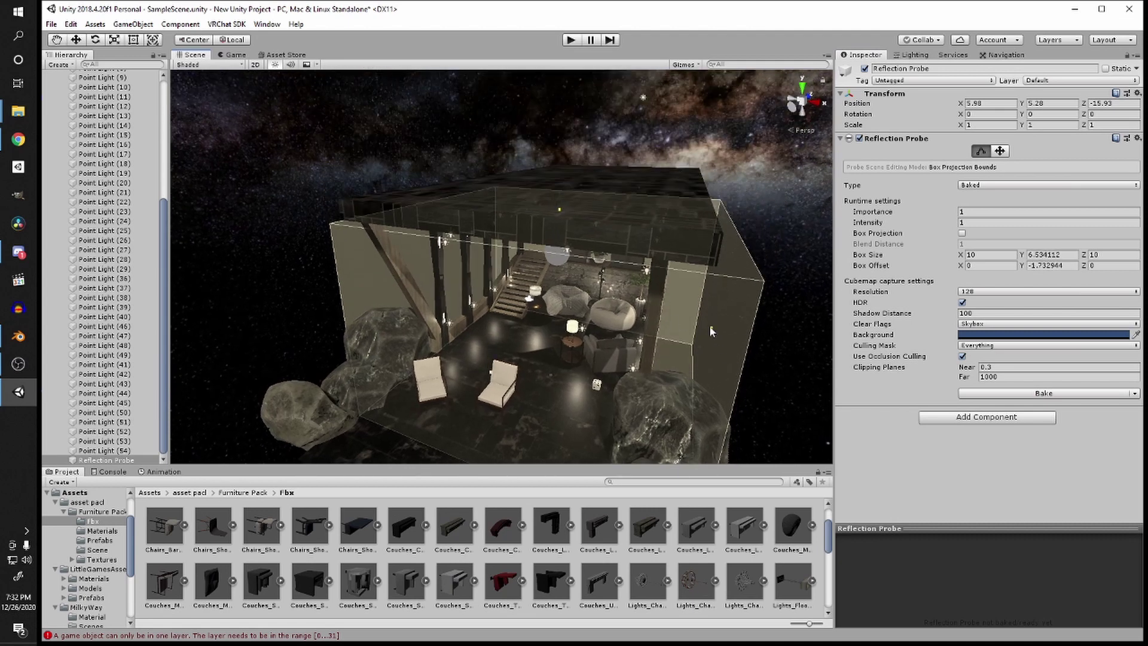
pyautogui.moveTo(710, 330); pyautogui.dragTo(515, 295)
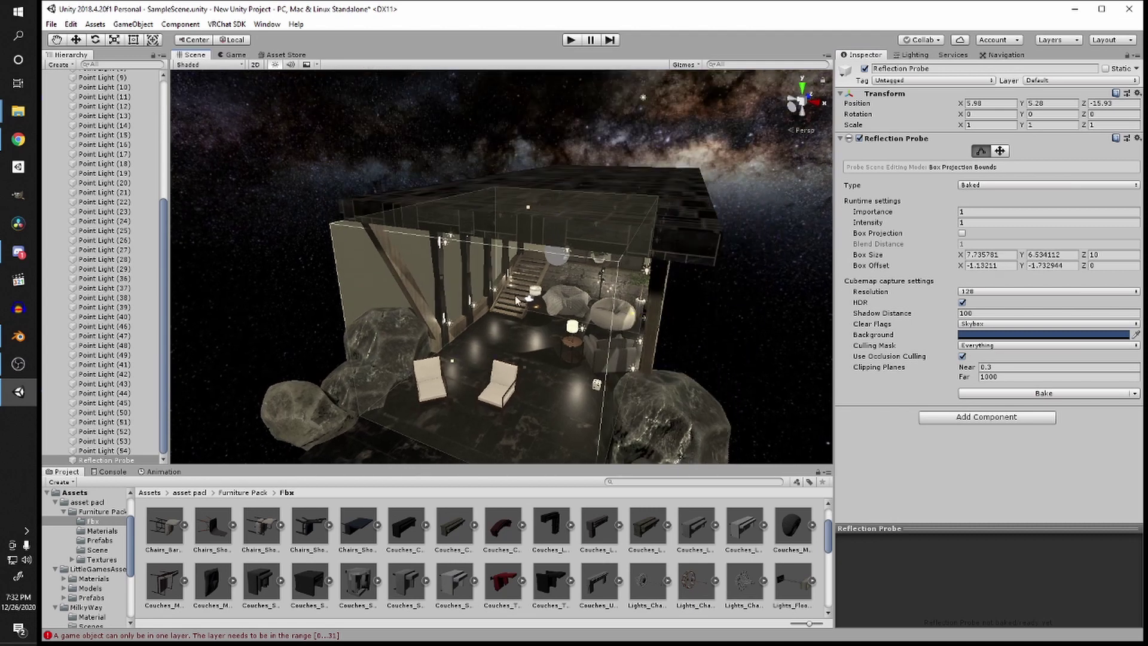
pyautogui.click(440, 279)
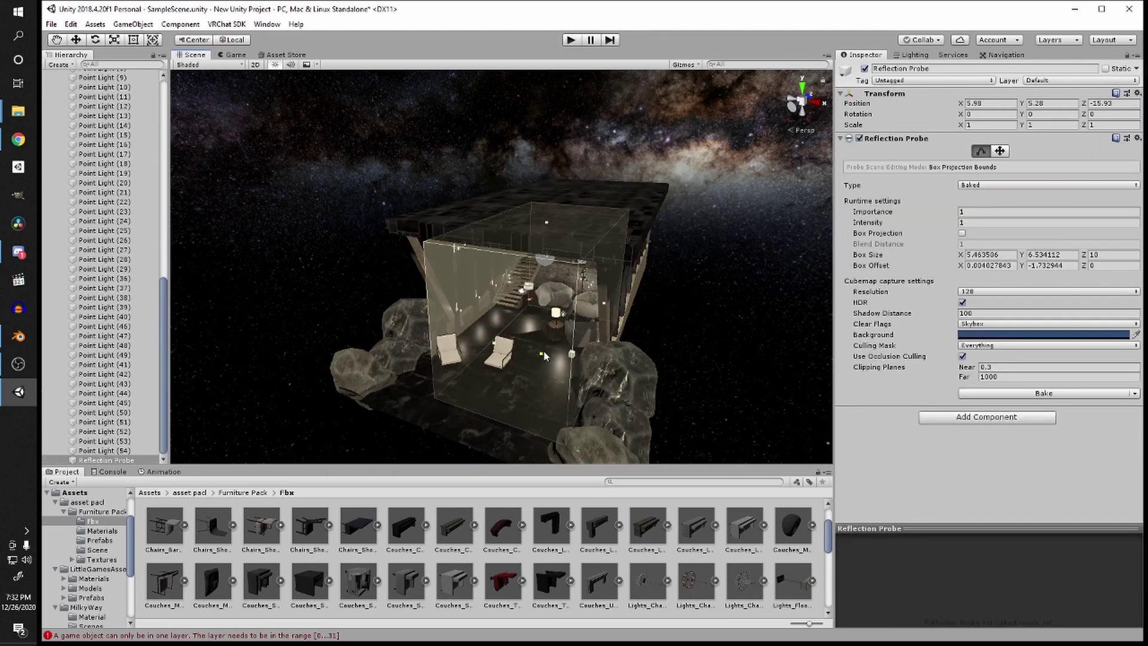
# Step: Raise the probe box's underside and extend its ends, giving a box about 2.88 in Y and 16.16 in Z
pyautogui.moveTo(542, 349); pyautogui.dragTo(567, 236)
pyautogui.scroll(10, 585, 284)
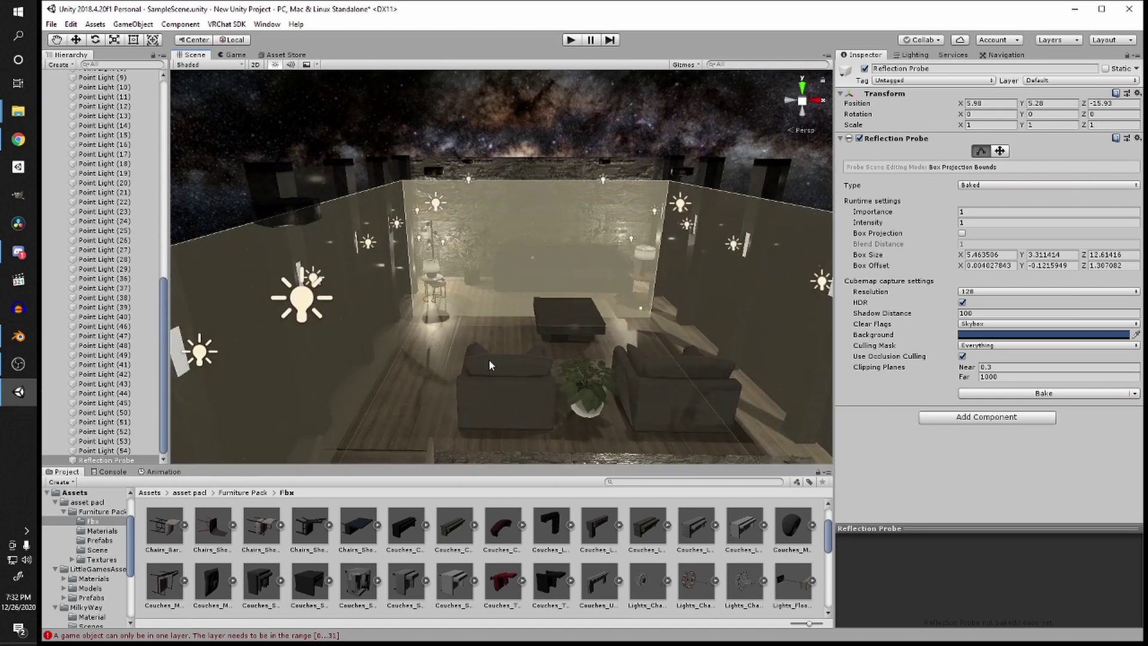
pyautogui.keyDown('alt'); pyautogui.moveTo(490, 359); pyautogui.dragTo(545, 289); pyautogui.keyUp('alt')
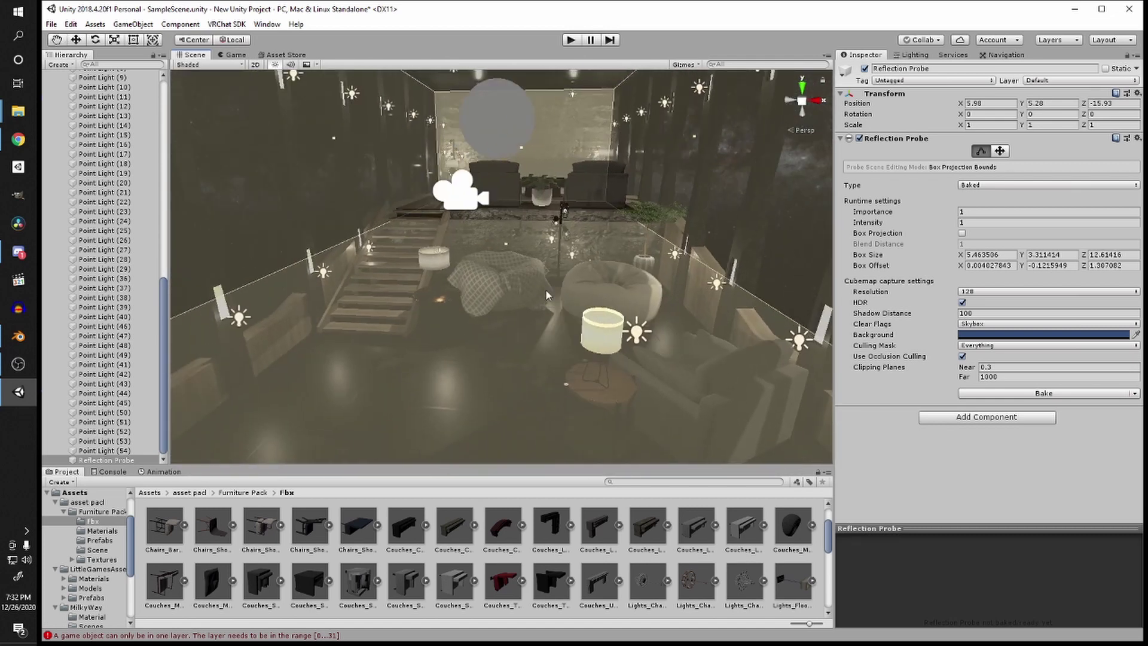
pyautogui.moveTo(507, 245); pyautogui.dragTo(568, 202)
pyautogui.scroll(-10, 569, 202)
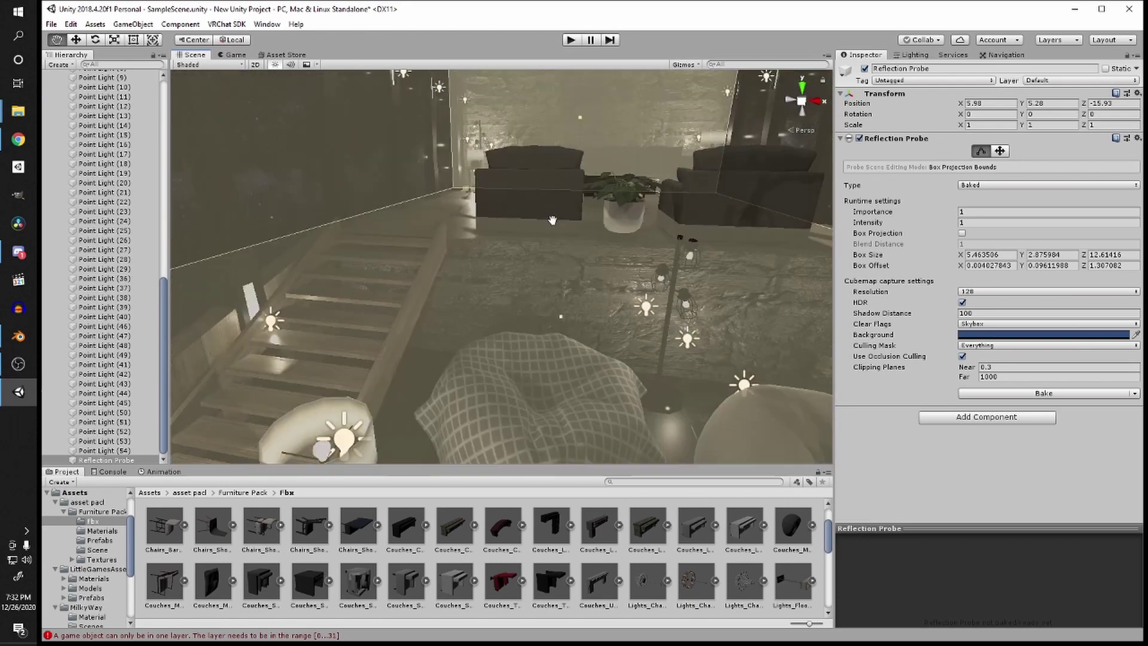
pyautogui.keyDown('alt'); pyautogui.moveTo(460, 226); pyautogui.dragTo(550, 235); pyautogui.keyUp('alt')
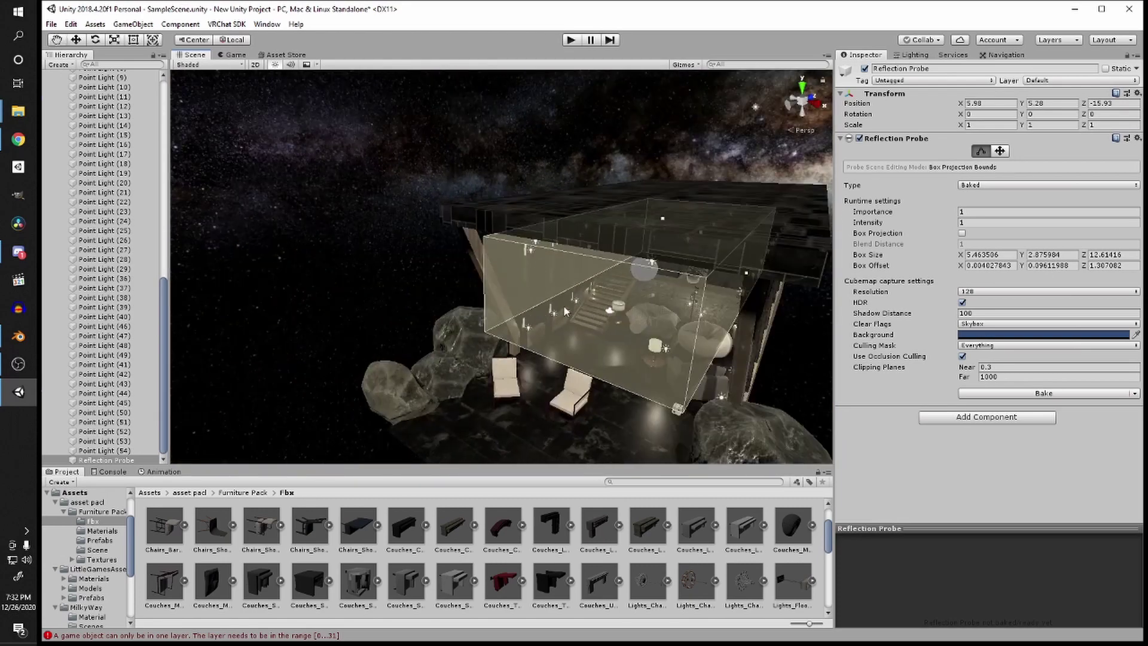
pyautogui.moveTo(567, 311); pyautogui.dragTo(622, 323)
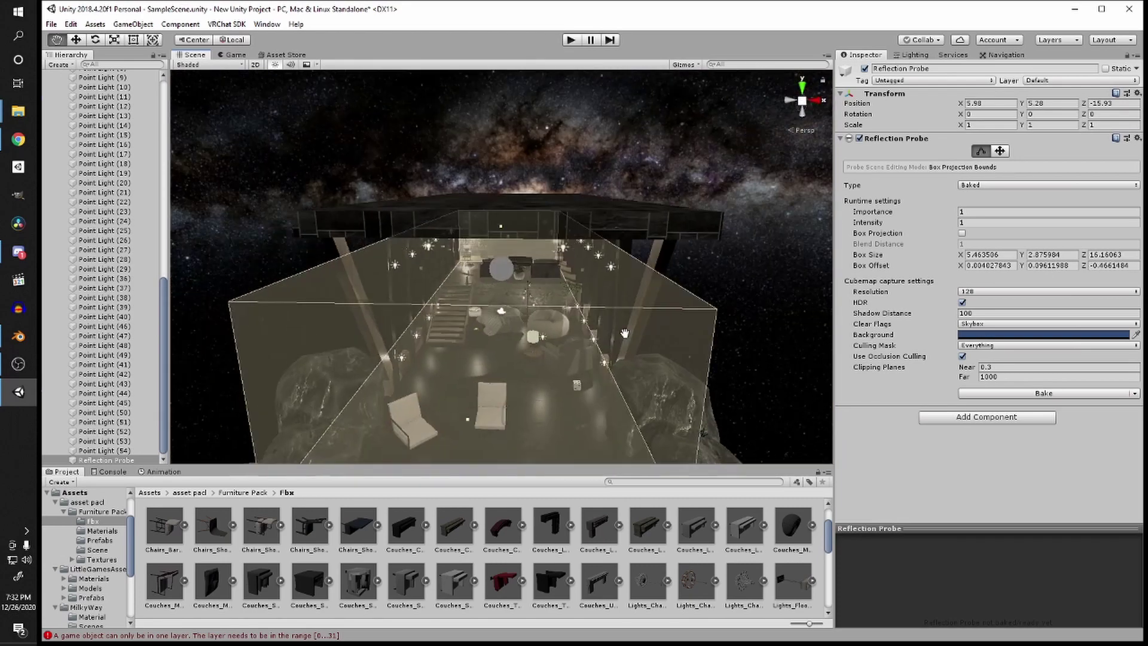
# Step: Examine the reflection probe's box from inside and outside the building to check how it covers the rooms
pyautogui.scroll(5, 623, 323)
pyautogui.scroll(5, 622, 319)
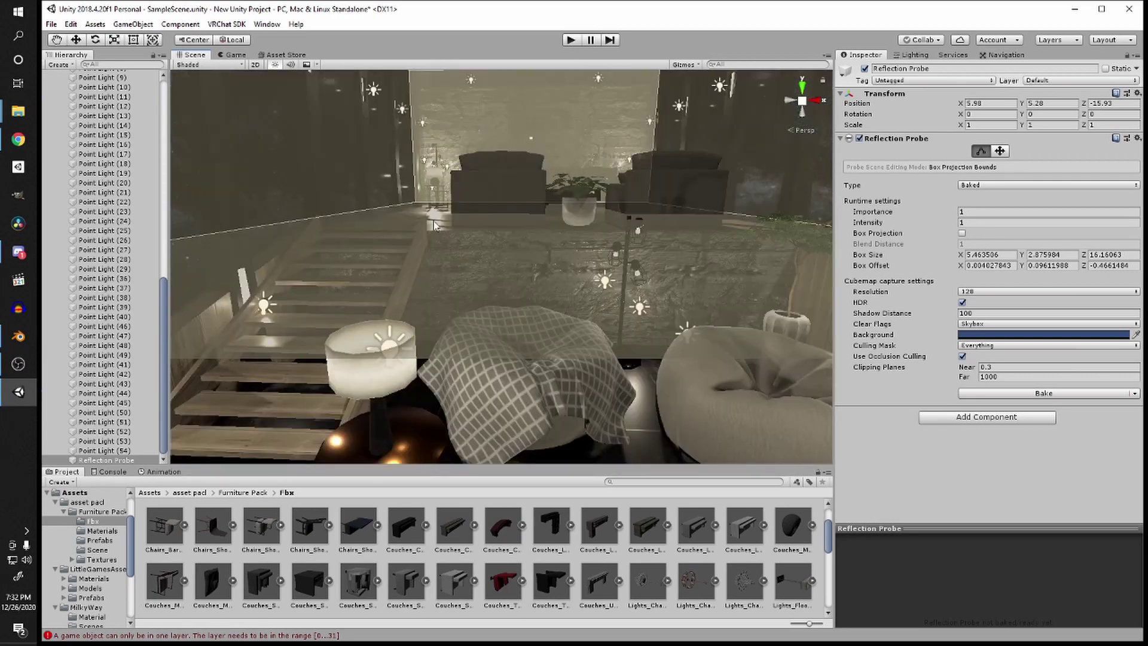
pyautogui.scroll(-10, 469, 333)
pyautogui.scroll(4, 366, 240)
pyautogui.scroll(5, 366, 240)
pyautogui.keyDown('alt'); pyautogui.moveTo(366, 240); pyautogui.dragTo(472, 233); pyautogui.keyUp('alt')
pyautogui.scroll(-5, 407, 242)
pyautogui.scroll(4, 473, 233)
pyautogui.moveTo(472, 233); pyautogui.dragTo(432, 310, button='middle')
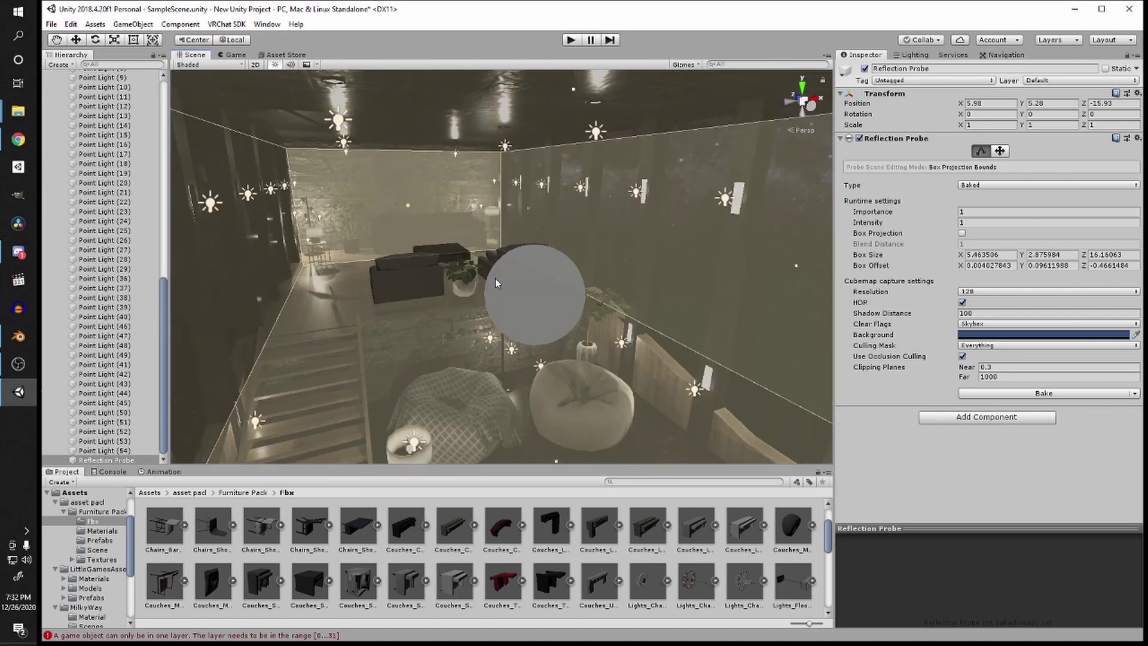
pyautogui.scroll(-10, 496, 283)
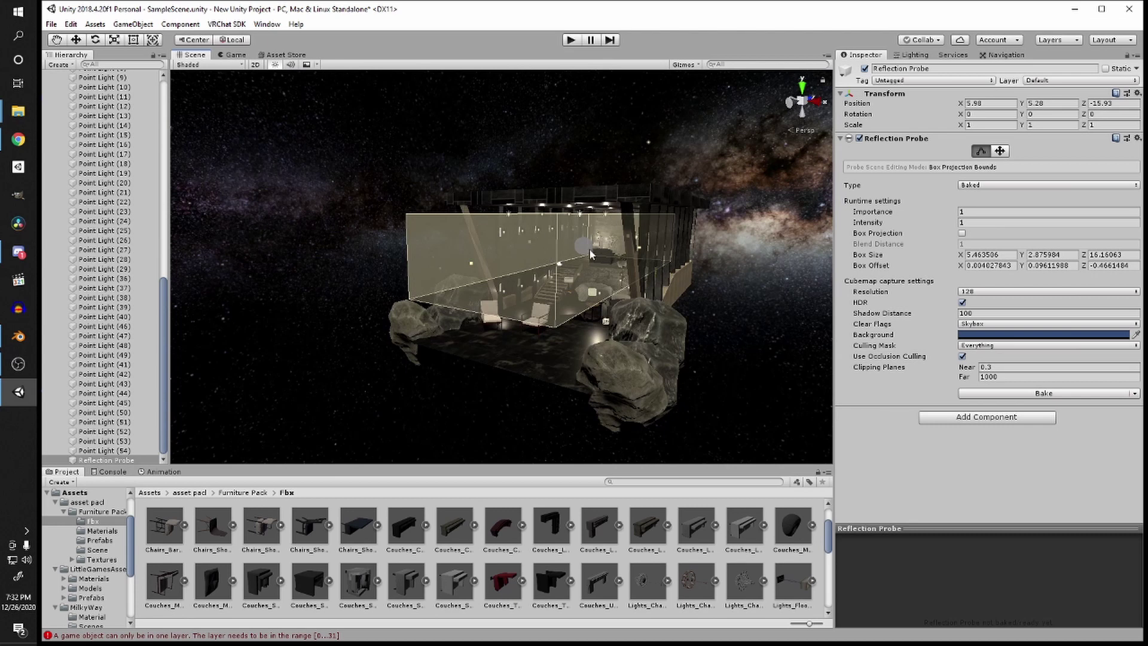
pyautogui.keyDown('alt'); pyautogui.moveTo(590, 249); pyautogui.dragTo(729, 224); pyautogui.keyUp('alt')
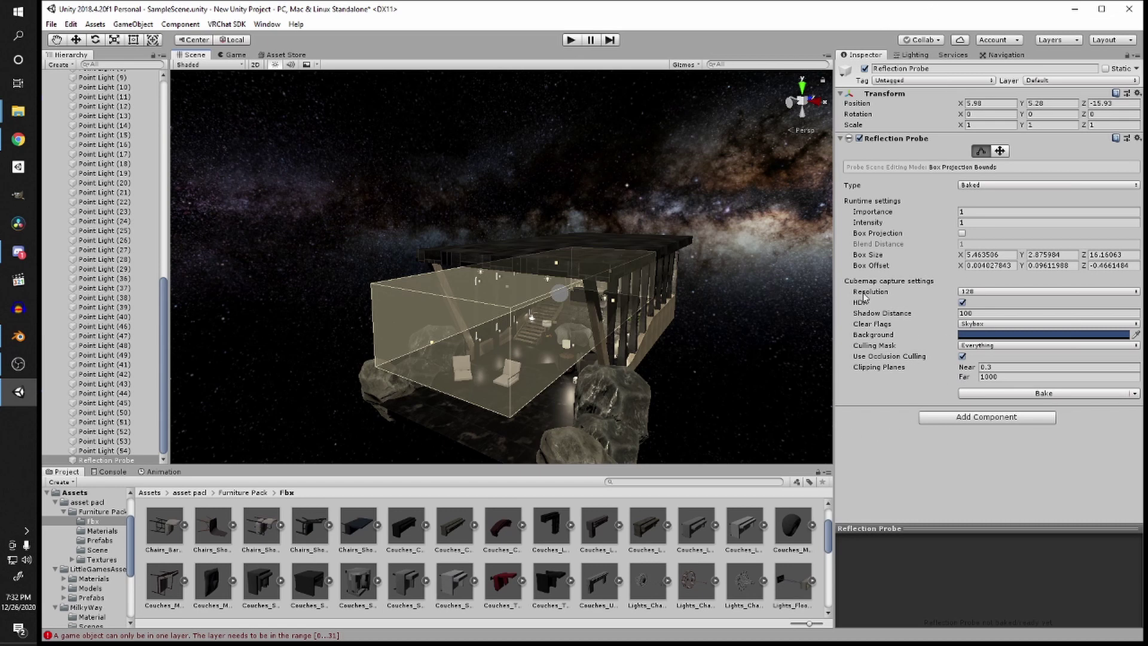
# Step: Set the reflection probe's cubemap resolution to 1024, deselect the probe and save the scene
pyautogui.click(976, 293)
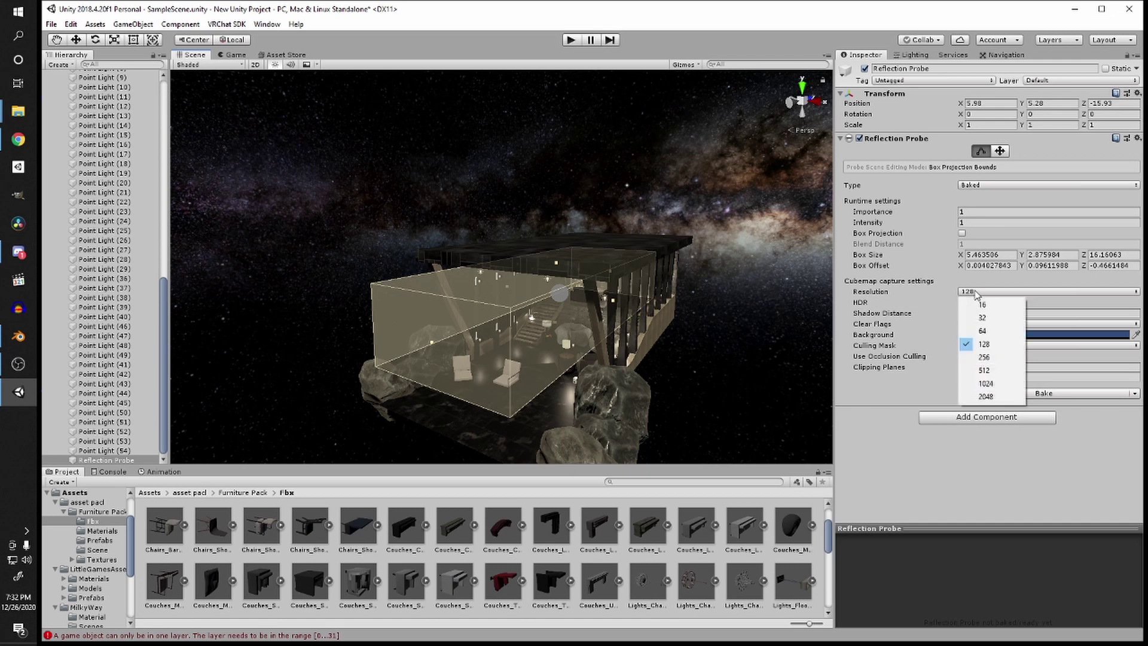
pyautogui.click(993, 386)
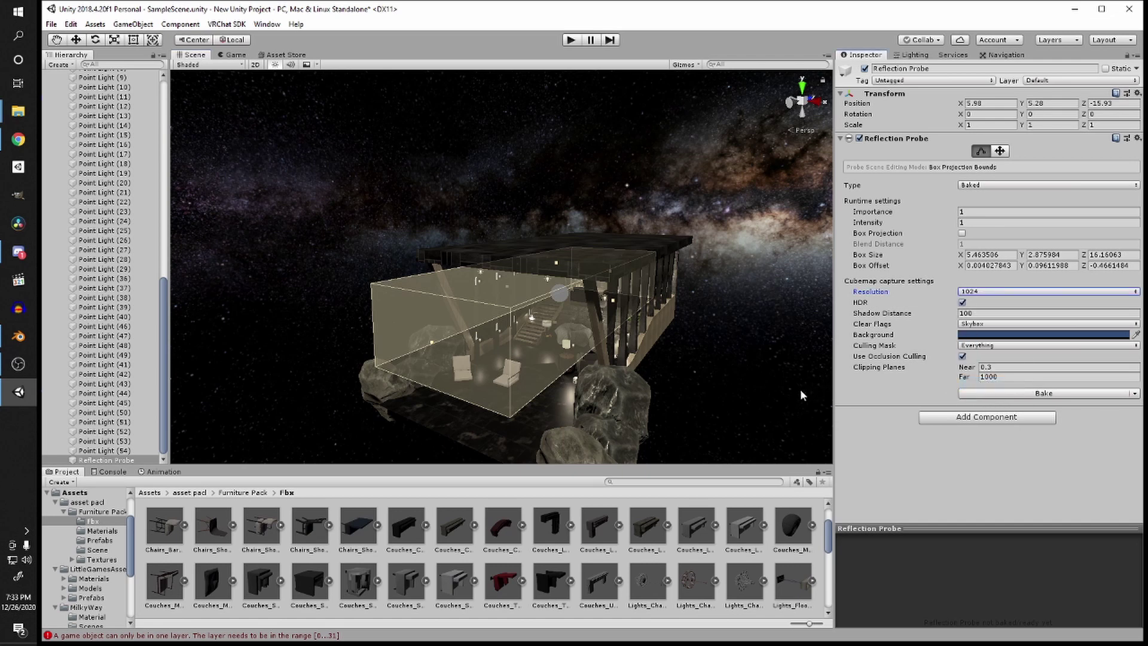
pyautogui.press('w')
pyautogui.moveTo(589, 311); pyautogui.dragTo(660, 332, button='right')
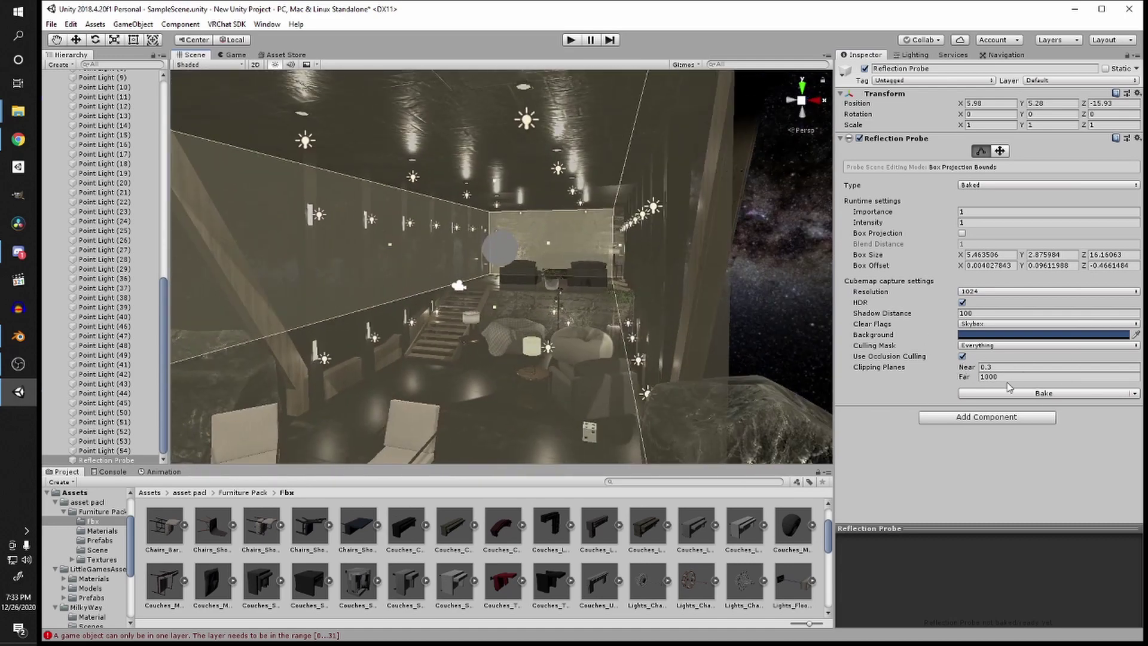
pyautogui.press('f')
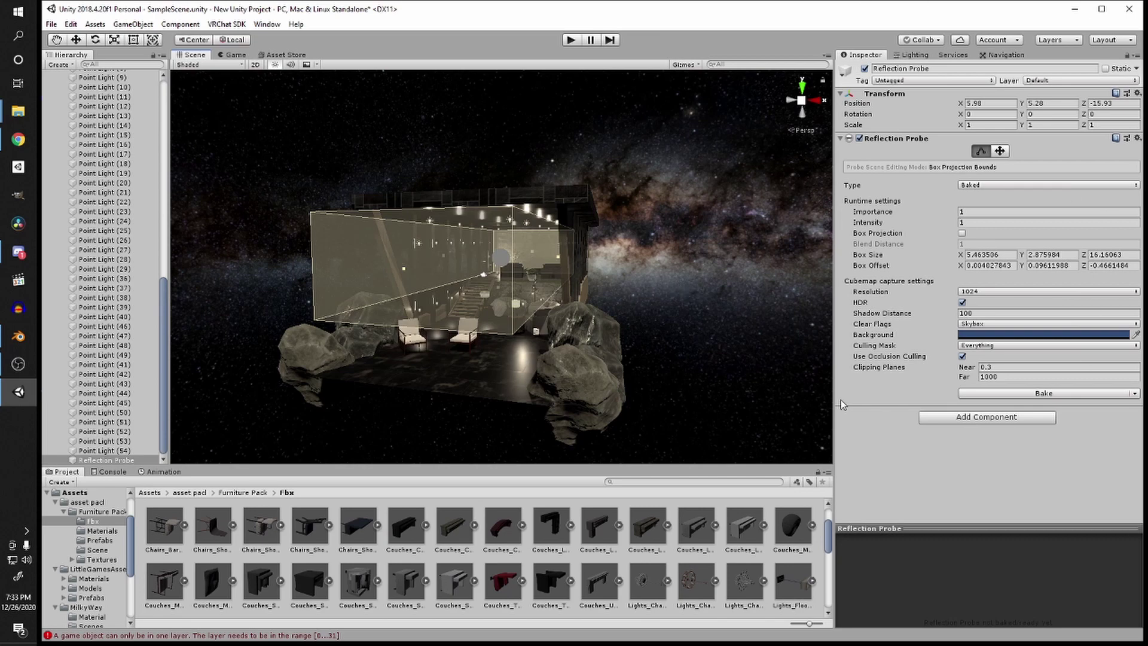
pyautogui.click(679, 223)
pyautogui.moveTo(529, 240)
pyautogui.mouseDown(button='middle')
pyautogui.moveTo(589, 242)
pyautogui.moveTo(519, 243)
pyautogui.moveTo(520, 256)
pyautogui.mouseUp(button='middle')
pyautogui.scroll(3, 589, 244)
pyautogui.hotkey('ctrl', 's')
# Step: Add a Light Probe Group to the LIGHTS group and move it inside the building, above the lower floor near the stairs
pyautogui.scroll(10, 110, 192)
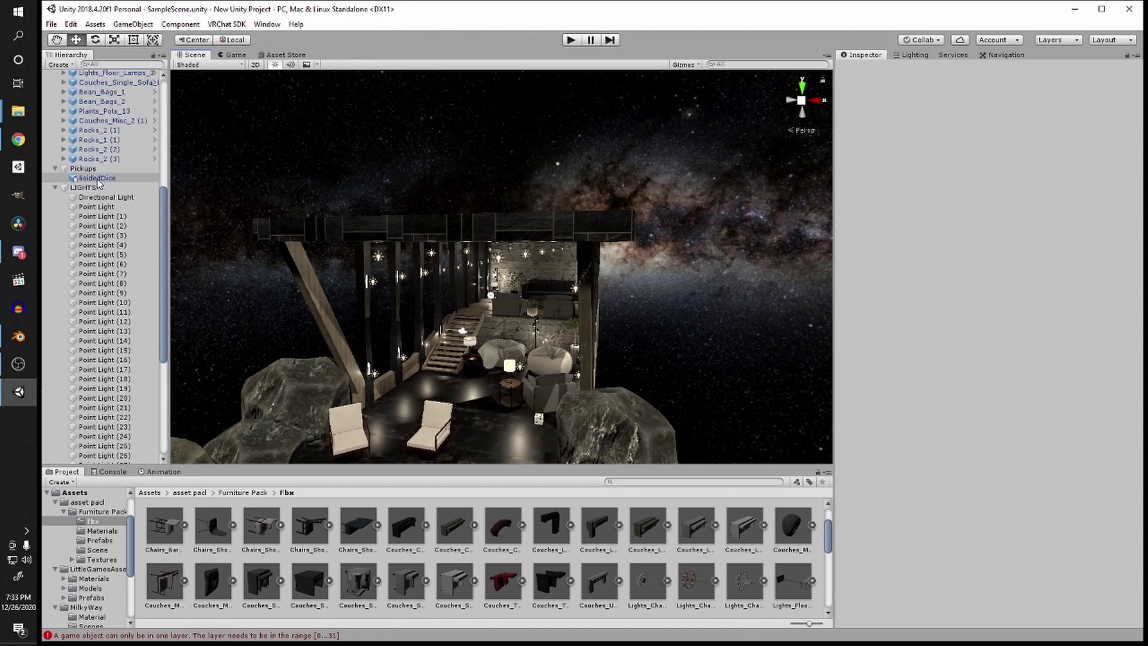
pyautogui.rightClick(74, 223)
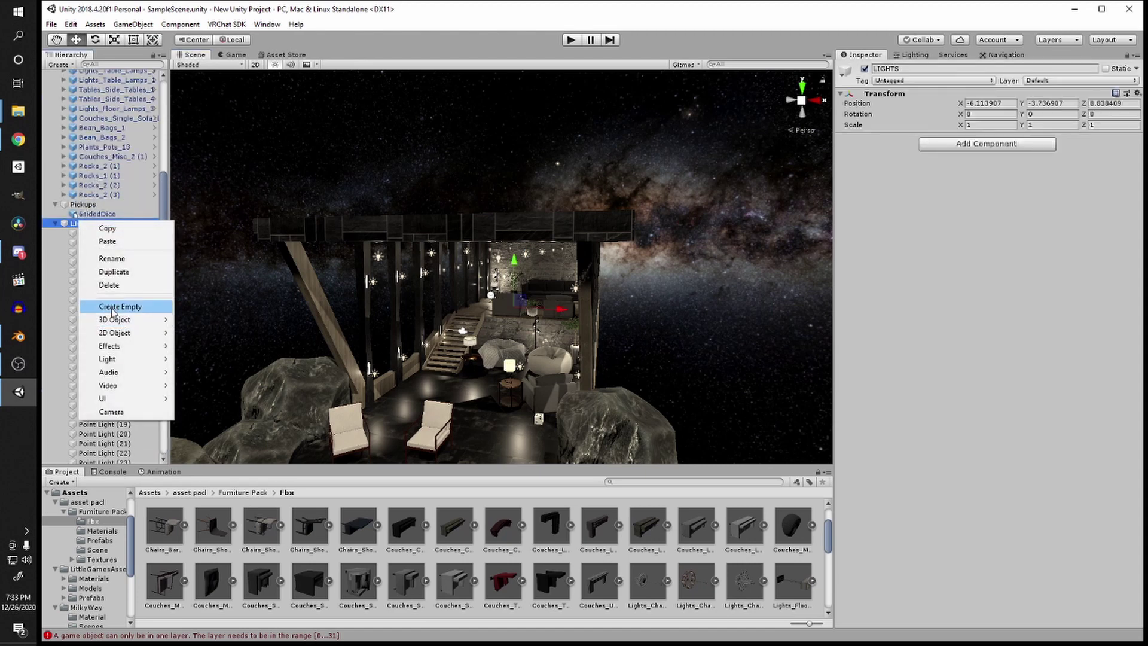
pyautogui.moveTo(110, 360)
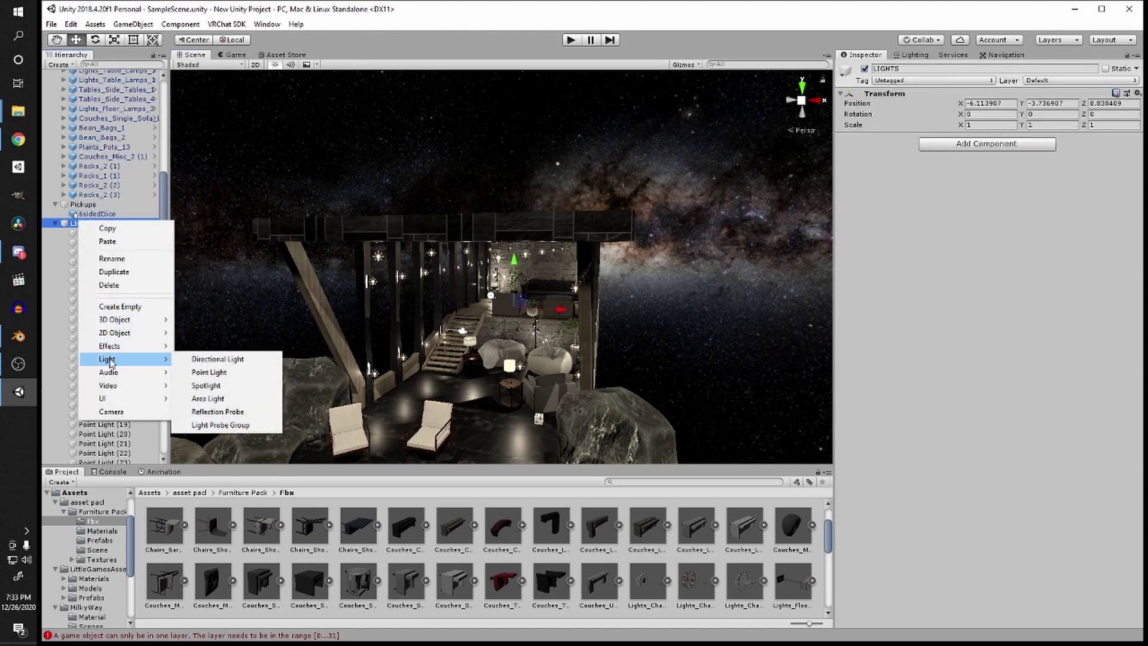
pyautogui.click(242, 425)
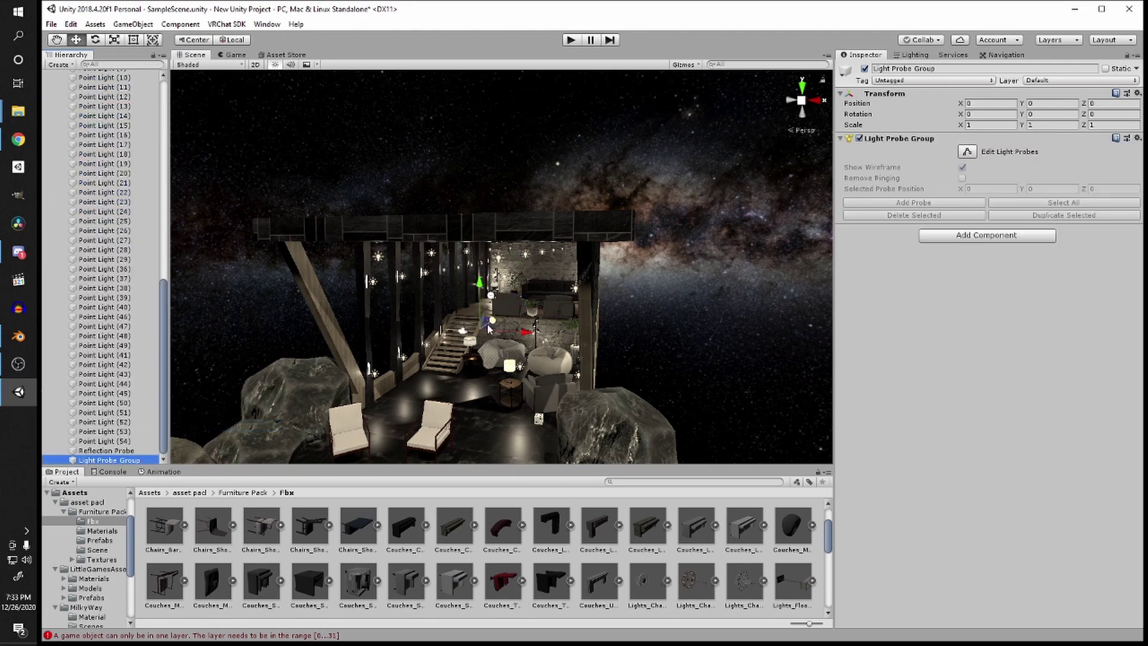
pyautogui.moveTo(489, 328); pyautogui.dragTo(538, 305)
pyautogui.press('f')
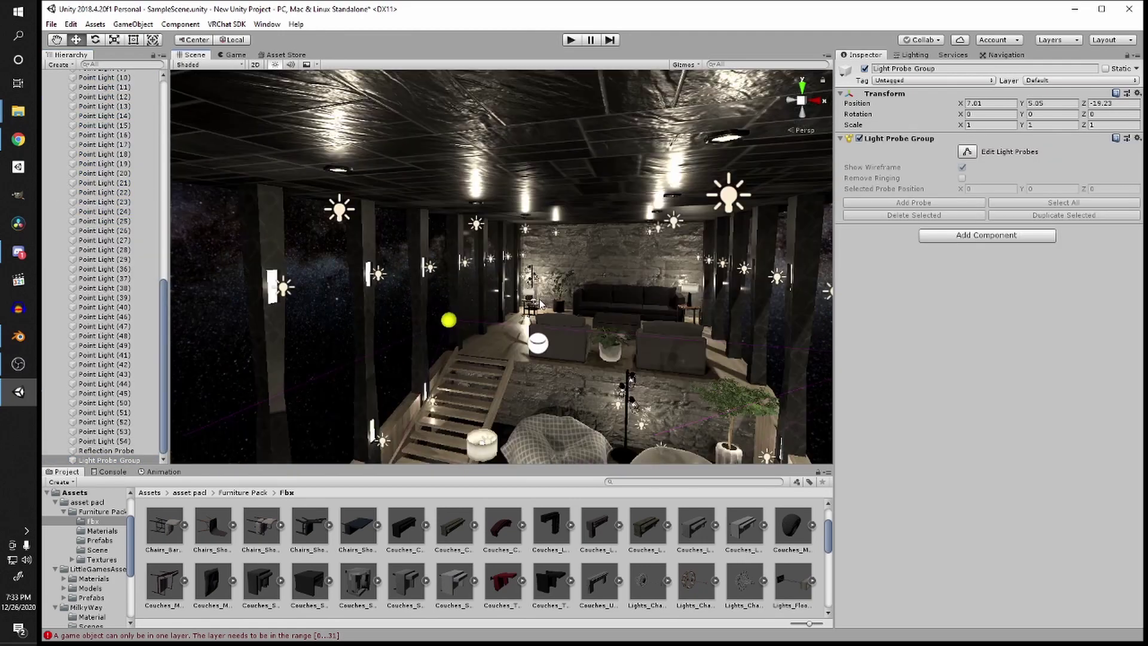
# Step: Start editing the light probes and duplicate the upper and lower probe pair at X -1, Z 1, moving the copies to about Z 2.62
pyautogui.moveTo(442, 308); pyautogui.dragTo(395, 343, button='right')
pyautogui.scroll(-5, 395, 342)
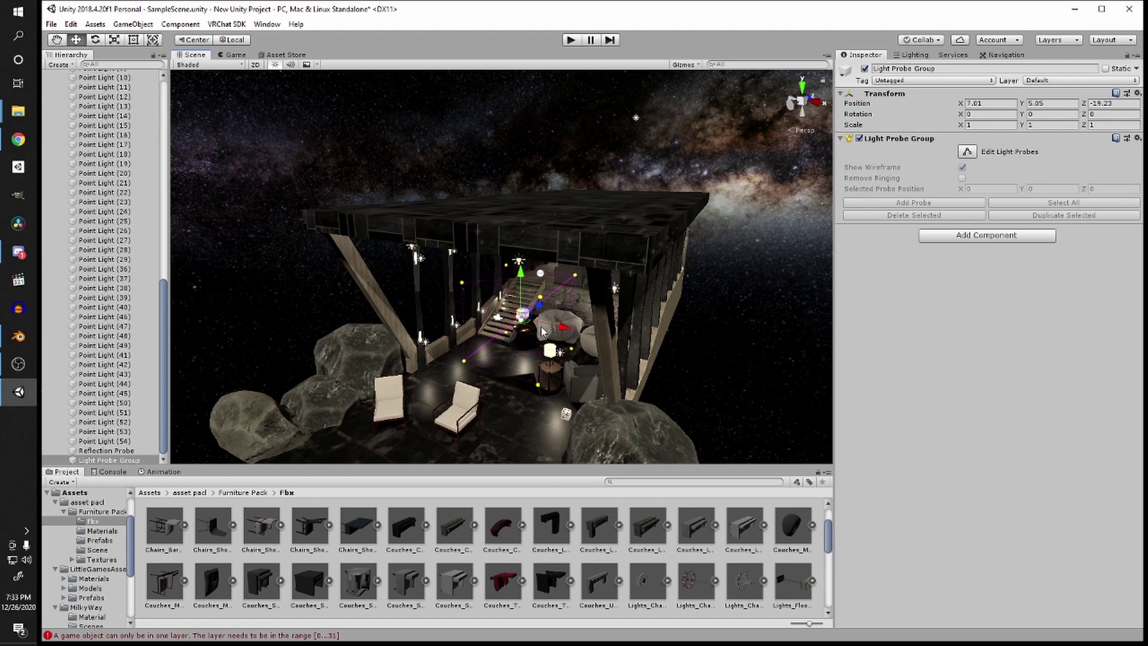
pyautogui.scroll(5, 493, 297)
pyautogui.click(527, 256)
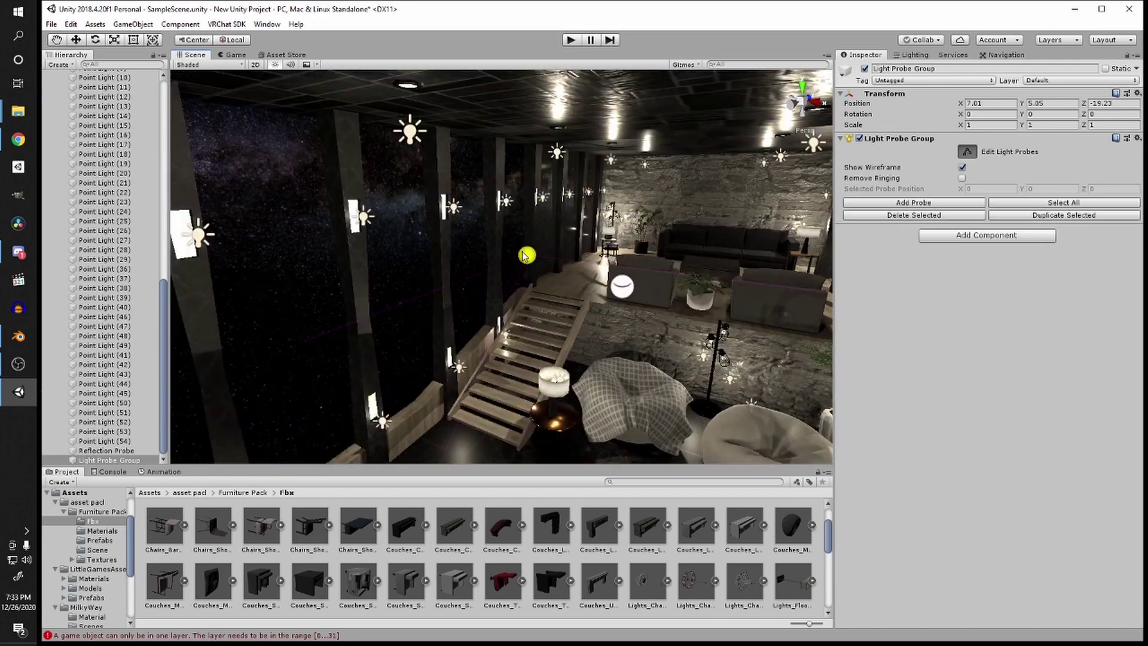
pyautogui.moveTo(564, 381); pyautogui.dragTo(553, 297, button='middle')
pyautogui.scroll(3, 553, 297)
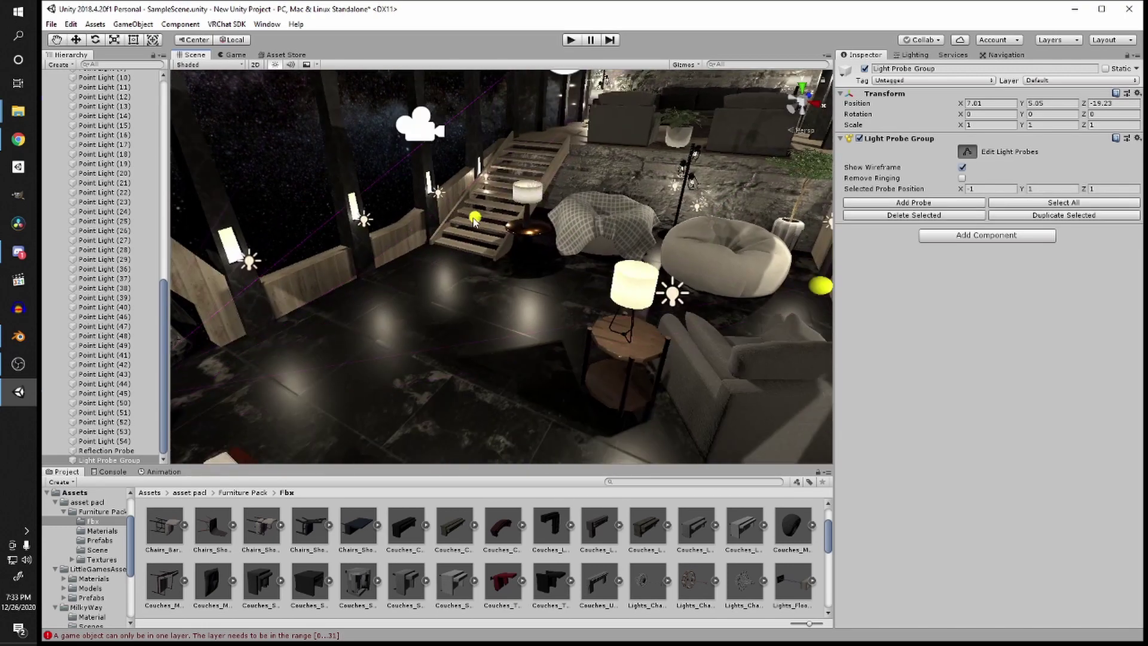
pyautogui.moveTo(474, 221); pyautogui.dragTo(546, 231, button='middle')
pyautogui.press('f')
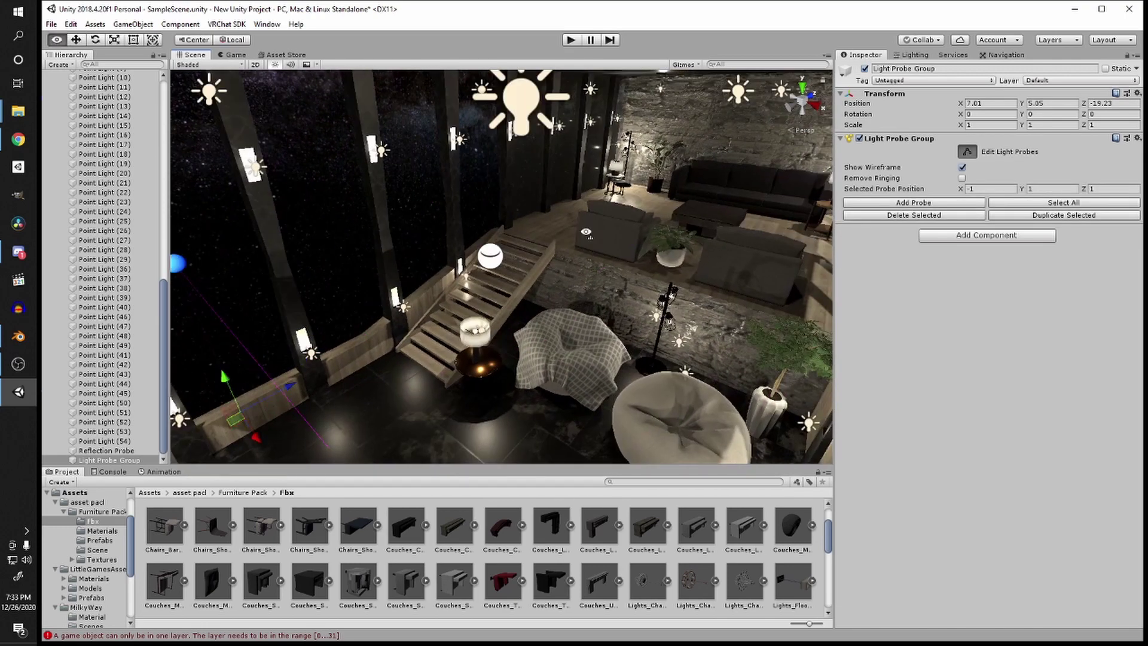
pyautogui.scroll(-5, 482, 299)
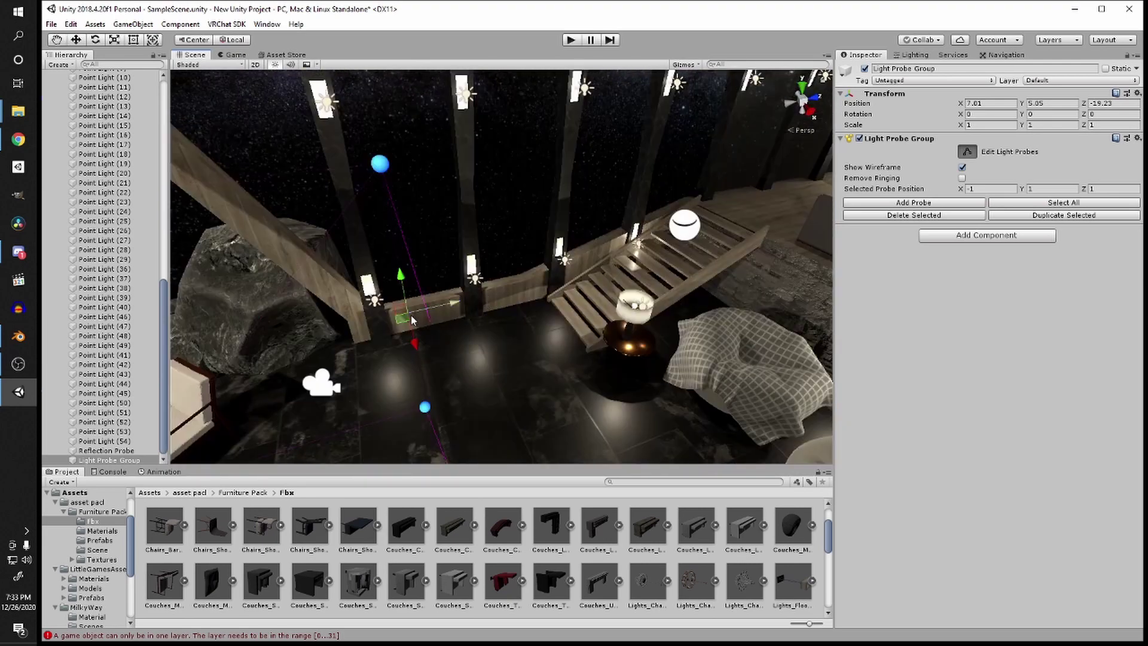
pyautogui.hotkey('ctrl', 'd')
pyautogui.moveTo(449, 304); pyautogui.dragTo(653, 246)
# Step: Move the whole Light Probe Group out to the deck beside the rocks, at position X 8.77, Y 3.277, Z -23.64
pyautogui.moveTo(653, 246); pyautogui.dragTo(605, 267, button='middle')
pyautogui.scroll(5, 640, 260)
pyautogui.moveTo(604, 267); pyautogui.dragTo(826, 210, button='right')
pyautogui.scroll(-5, 435, 250)
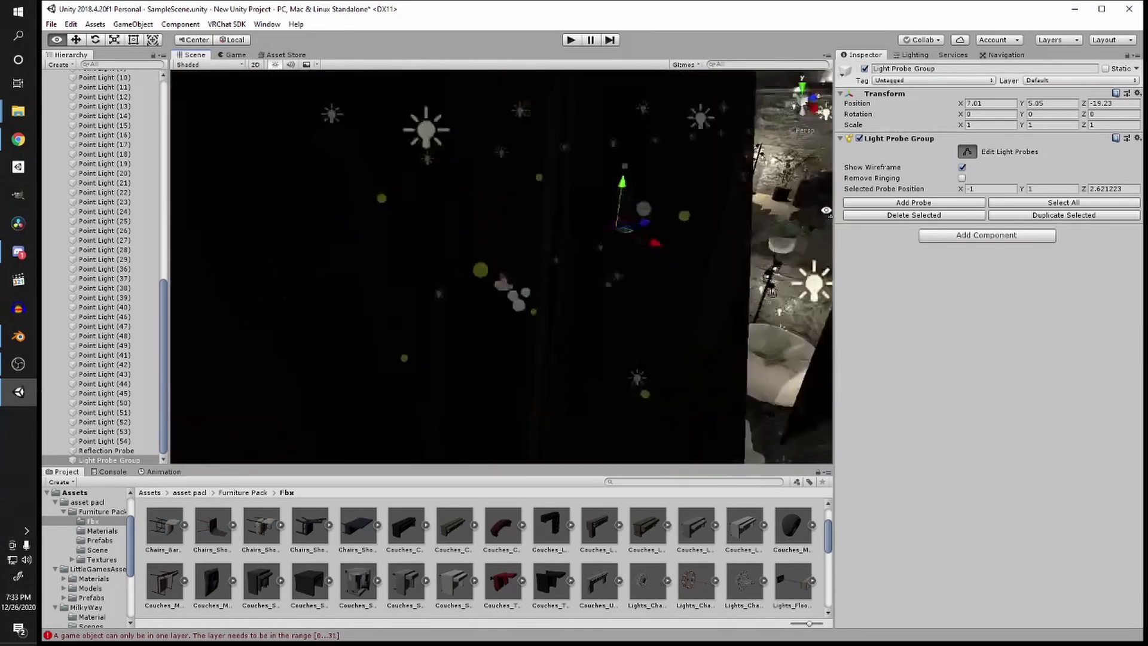
pyautogui.press('f')
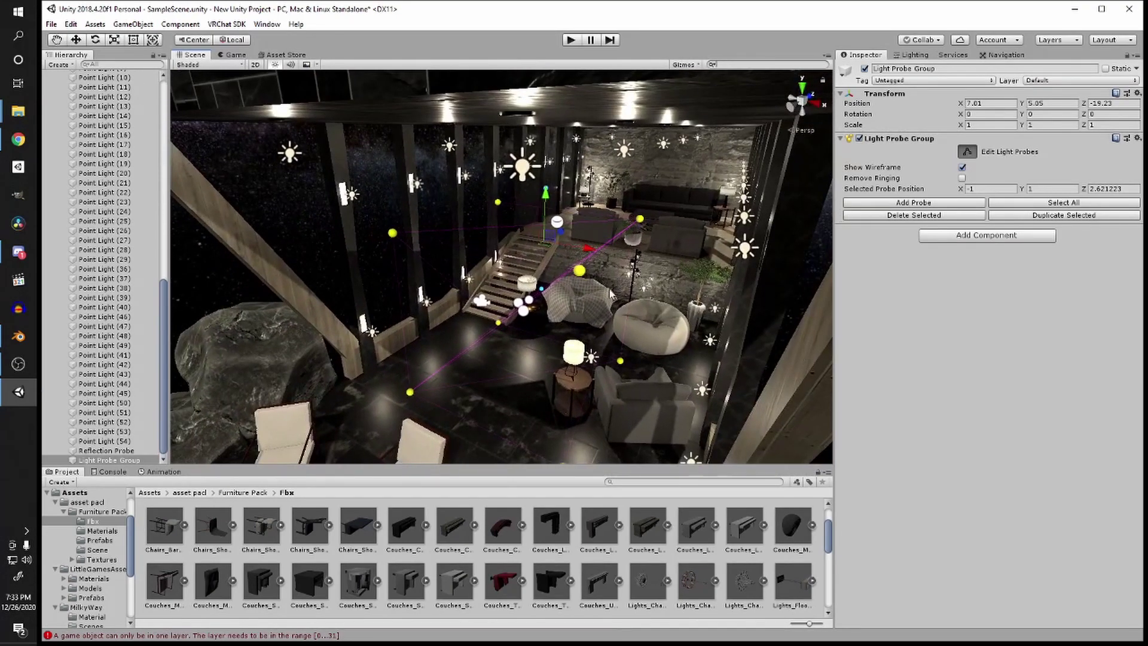
pyautogui.click(131, 442)
pyautogui.click(131, 460)
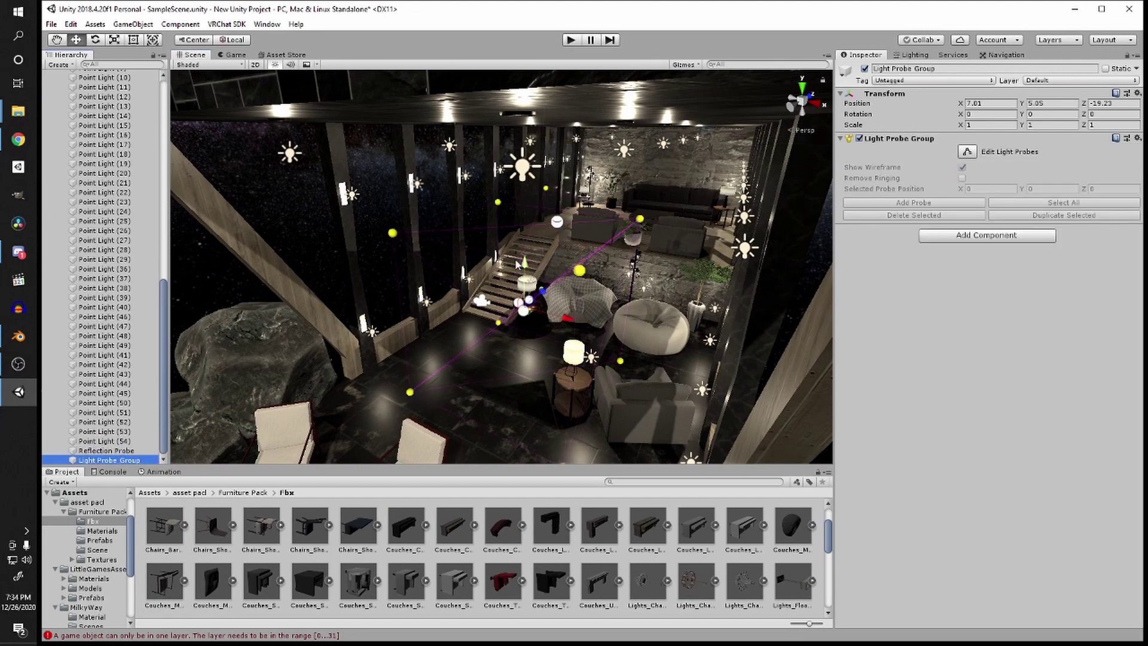
pyautogui.moveTo(528, 269); pyautogui.dragTo(518, 398)
pyautogui.keyDown('alt'); pyautogui.moveTo(469, 366); pyautogui.dragTo(366, 398); pyautogui.keyUp('alt')
pyautogui.scroll(-5, 366, 398)
pyautogui.moveTo(468, 327); pyautogui.dragTo(531, 459)
pyautogui.scroll(-3, 555, 371)
# Step: Edit the group's probes again, select the upper and lower probes on the deck side, and spread copies of them across the deck
pyautogui.click(564, 350)
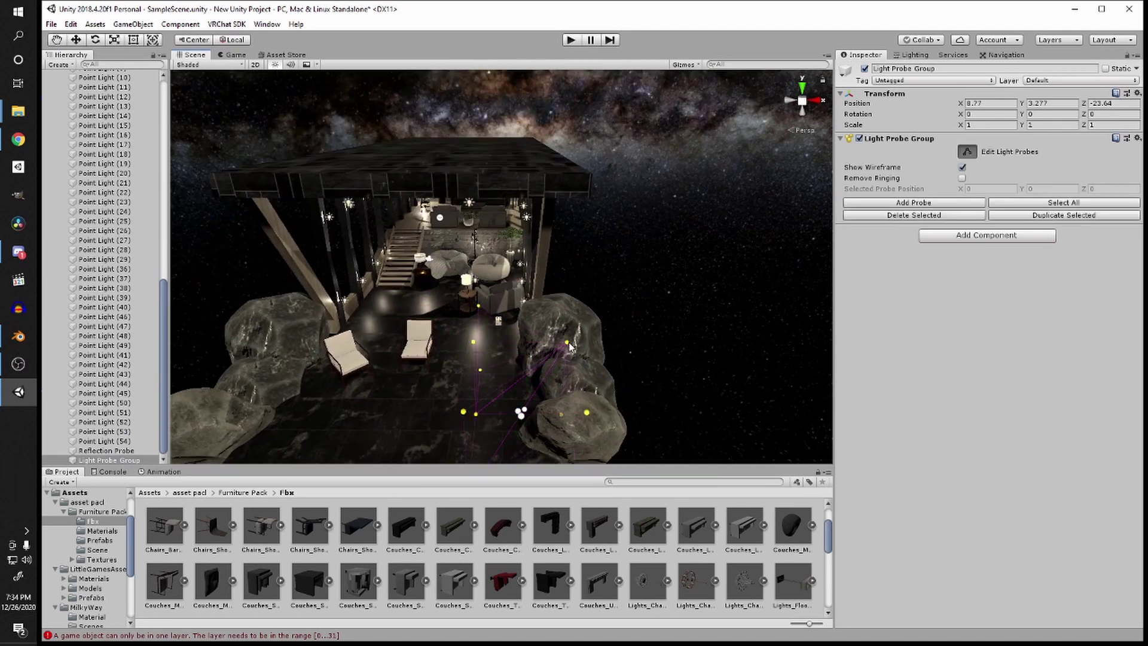
pyautogui.moveTo(616, 352); pyautogui.dragTo(546, 360, button='right')
pyautogui.moveTo(546, 361); pyautogui.dragTo(487, 361, button='middle')
pyautogui.click(561, 366)
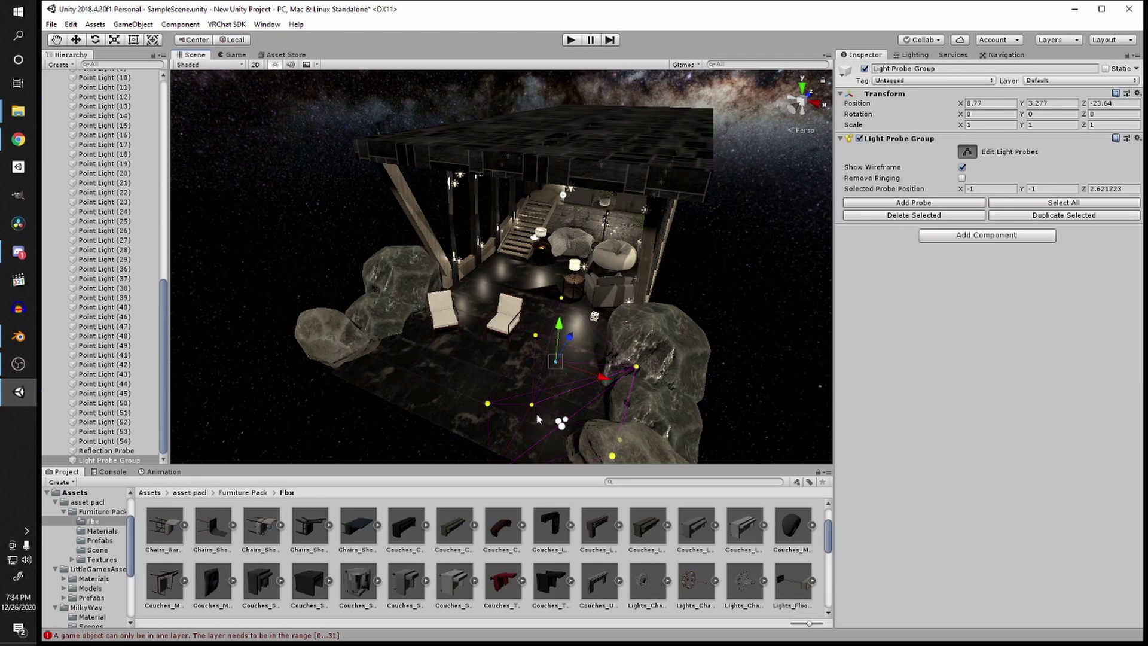
pyautogui.scroll(-2, 532, 407)
pyautogui.keyDown('shift'); pyautogui.click(527, 387); pyautogui.keyUp('shift')
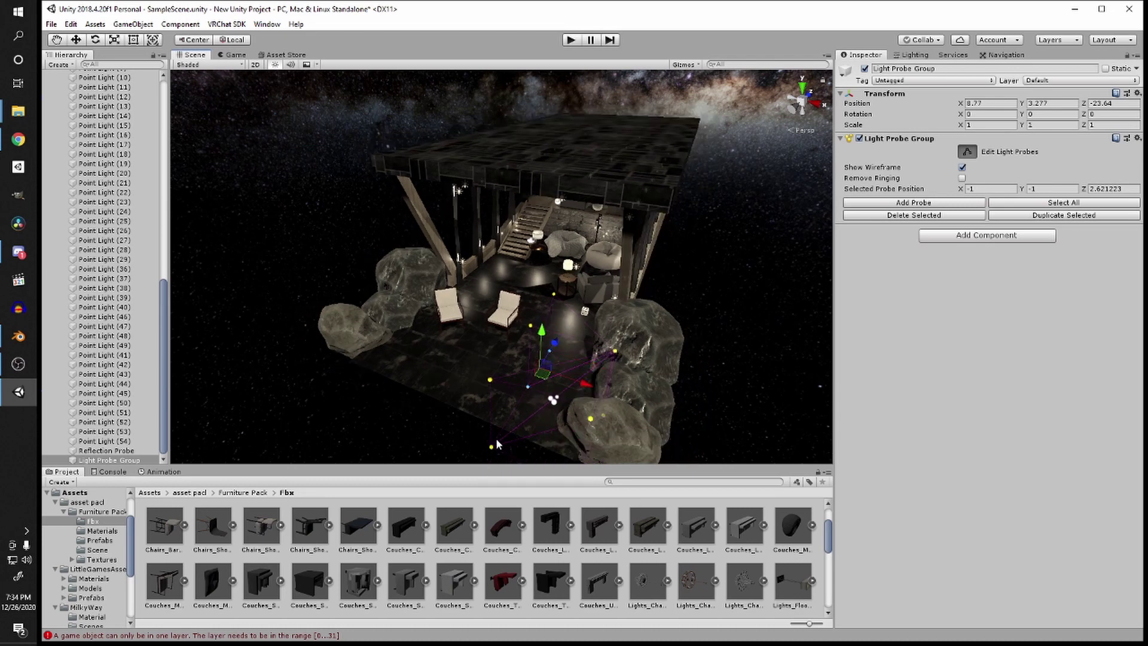
pyautogui.keyDown('shift'); pyautogui.click(491, 448); pyautogui.keyUp('shift')
pyautogui.keyDown('shift'); pyautogui.click(490, 380); pyautogui.keyUp('shift')
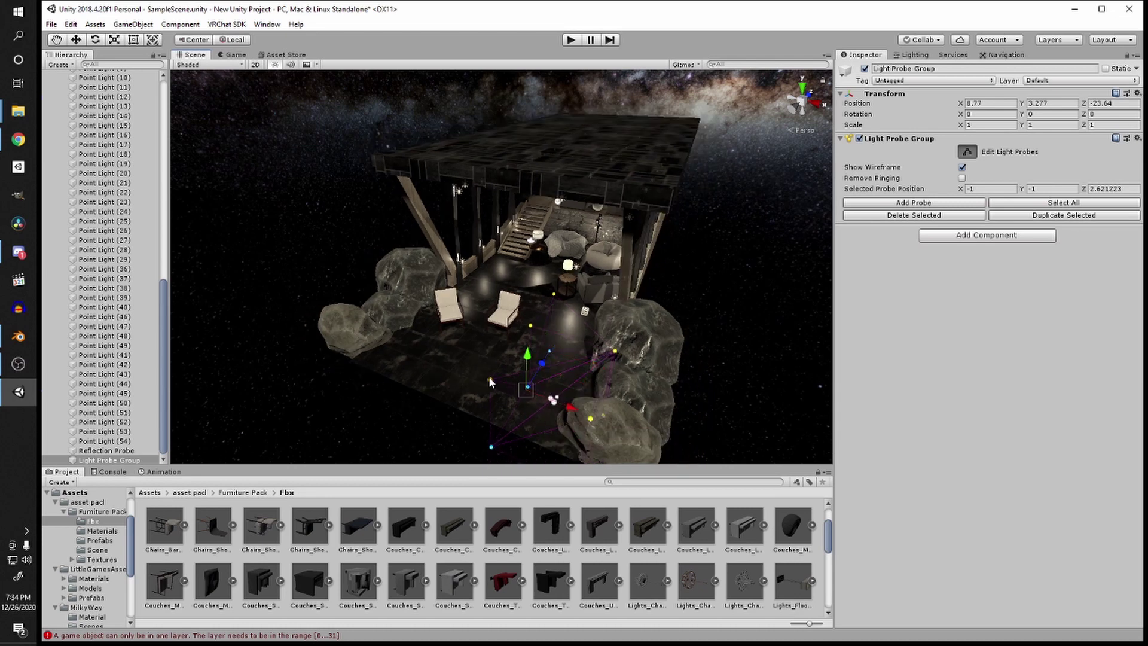
pyautogui.keyDown('shift'); pyautogui.click(531, 326); pyautogui.keyUp('shift')
pyautogui.moveTo(565, 392); pyautogui.dragTo(413, 323)
# Step: Duplicate the probe pair at the rock-side corner toward the building, placing the copies at about Z 2.32
pyautogui.moveTo(621, 356); pyautogui.dragTo(502, 385, button='right')
pyautogui.click(507, 374)
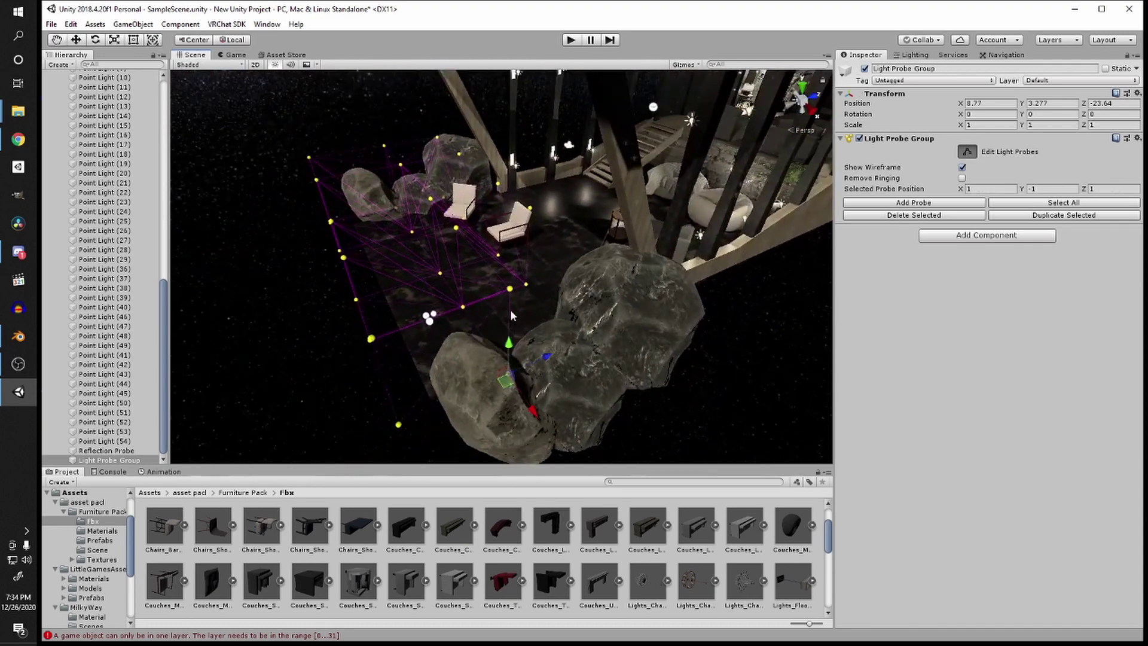
pyautogui.moveTo(541, 319); pyautogui.dragTo(607, 293)
# Step: Select the probe row nearest the building and duplicate it to about Z 4.65 and onward through the interior
pyautogui.keyDown('alt'); pyautogui.moveTo(662, 288); pyautogui.dragTo(495, 357); pyautogui.keyUp('alt')
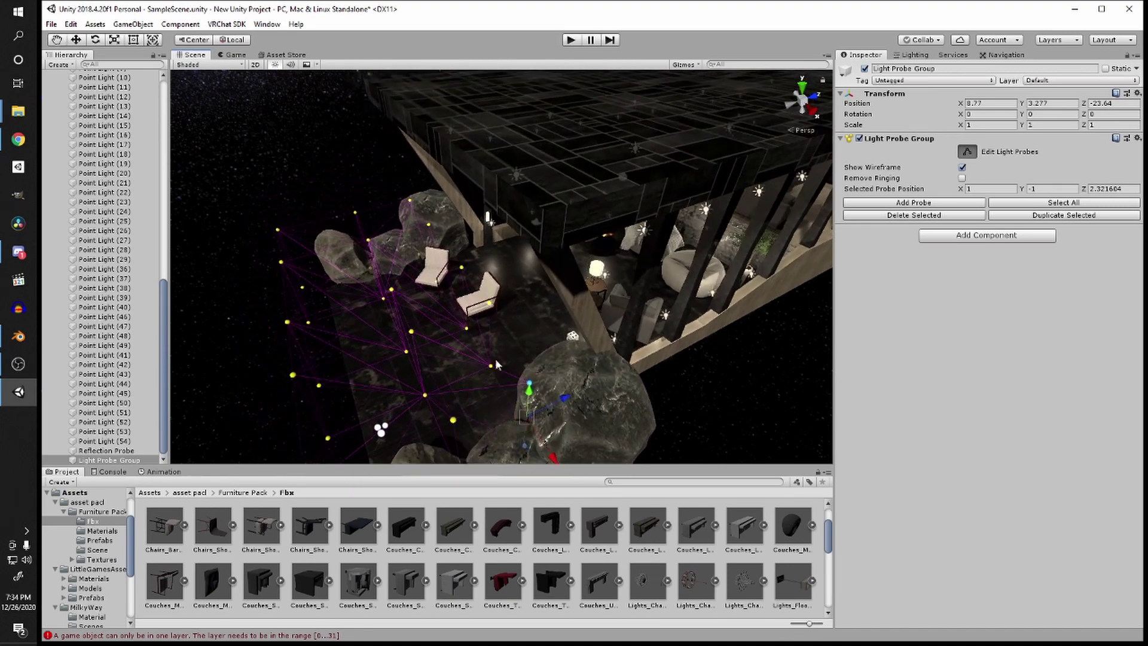
pyautogui.keyDown('shift'); pyautogui.click(461, 267); pyautogui.keyUp('shift')
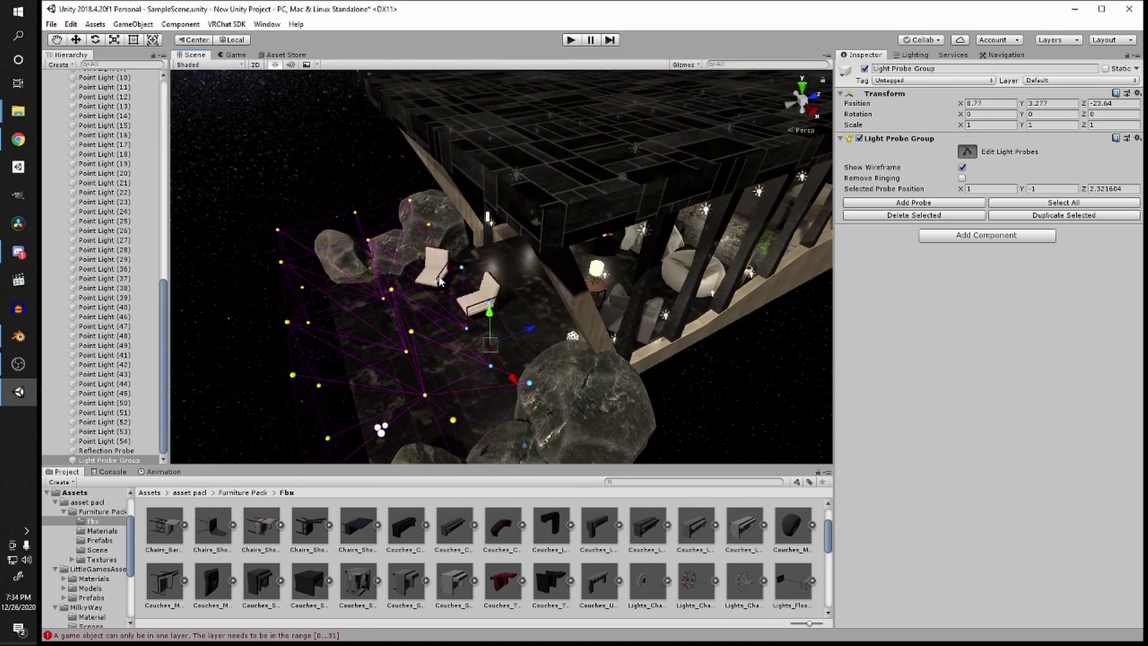
pyautogui.keyDown('shift'); pyautogui.click(428, 225); pyautogui.keyUp('shift')
pyautogui.keyDown('alt'); pyautogui.moveTo(415, 205); pyautogui.dragTo(429, 240); pyautogui.keyUp('alt')
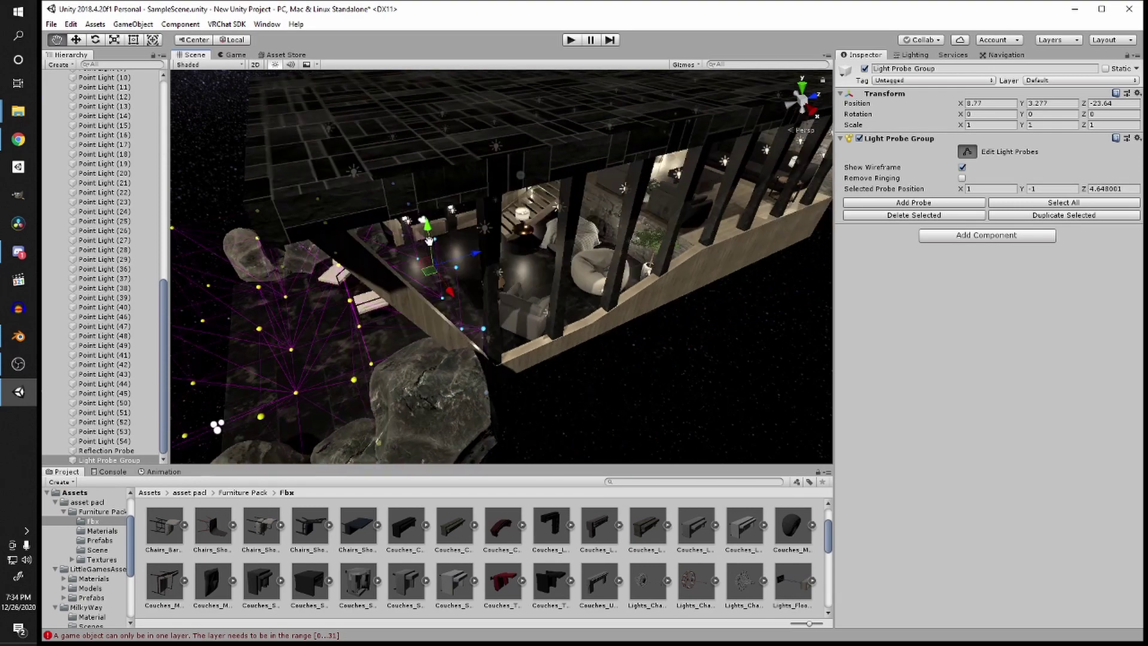
pyautogui.moveTo(429, 240); pyautogui.dragTo(374, 233, button='middle')
pyautogui.moveTo(472, 269); pyautogui.dragTo(435, 260, button='right')
pyautogui.moveTo(414, 262); pyautogui.dragTo(768, 234)
pyautogui.moveTo(766, 235); pyautogui.dragTo(680, 251, button='middle')
# Step: Extend the upper probes back out toward the deck's open end, placing the selected set at about Y 1.68, Z -0.58
pyautogui.moveTo(663, 204); pyautogui.dragTo(264, 195)
pyautogui.moveTo(263, 195); pyautogui.dragTo(493, 187, button='middle')
pyautogui.moveTo(480, 184); pyautogui.dragTo(233, 191)
pyautogui.moveTo(233, 191); pyautogui.dragTo(527, 208, button='middle')
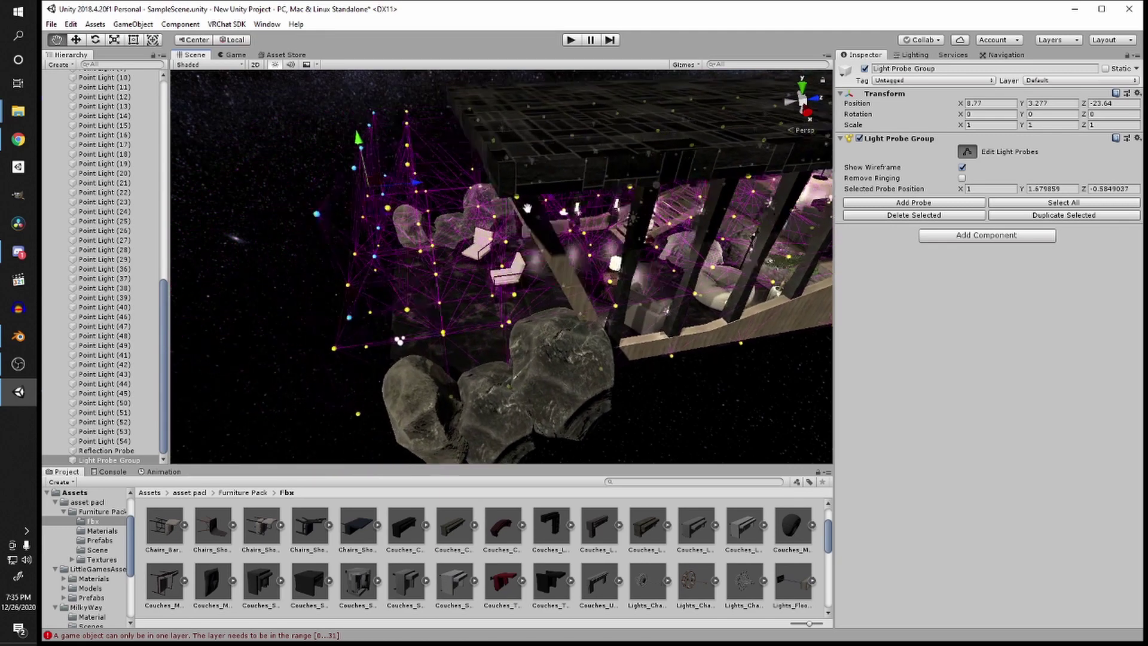
# Step: Finish editing the light probes, show the project's root Assets folder and clear the selection
pyautogui.keyDown('alt'); pyautogui.moveTo(528, 207); pyautogui.dragTo(598, 276); pyautogui.keyUp('alt')
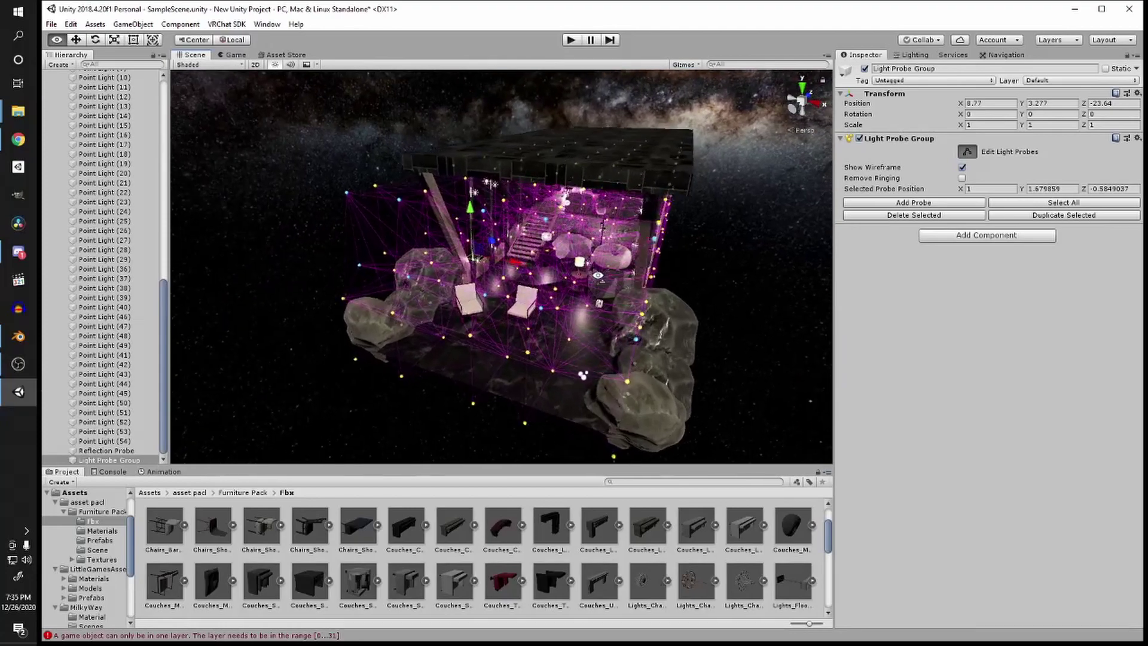
pyautogui.press('w')
pyautogui.moveTo(598, 275); pyautogui.dragTo(312, 336, button='right')
pyautogui.click(150, 493)
pyautogui.click(335, 561)
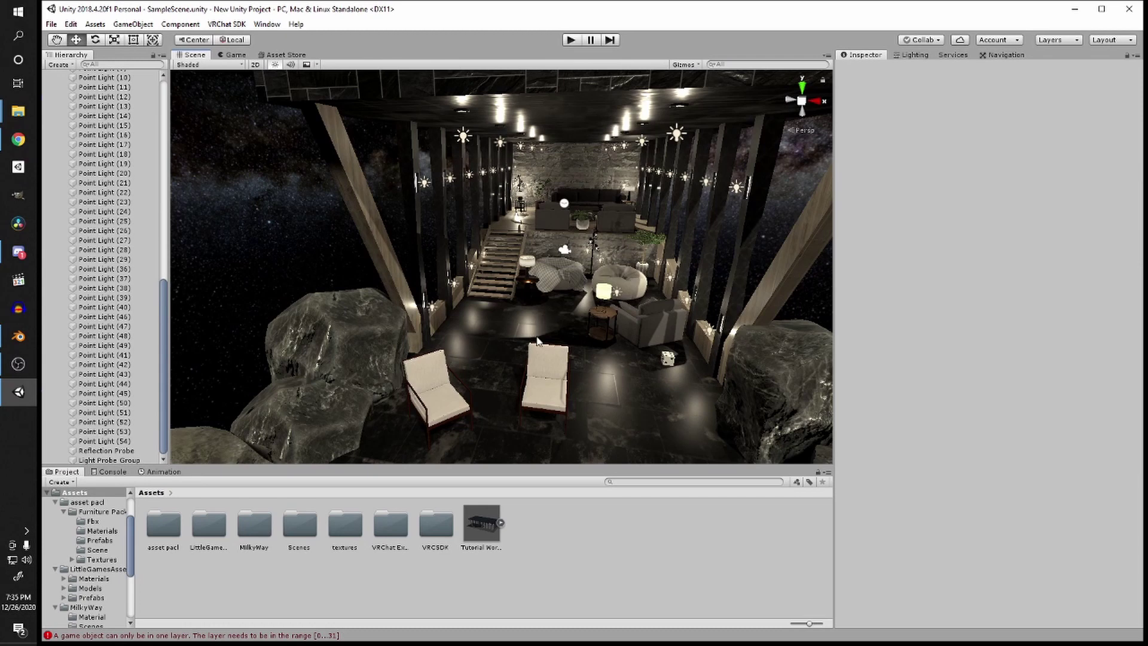
pyautogui.scroll(-5, 538, 311)
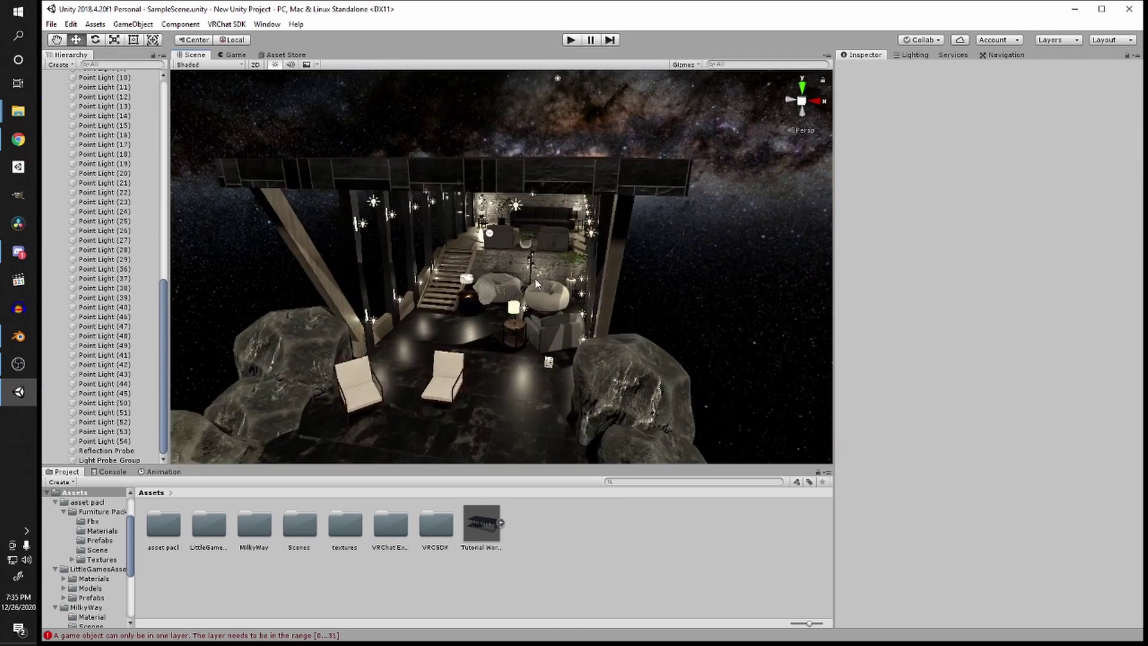
pyautogui.scroll(2, 537, 284)
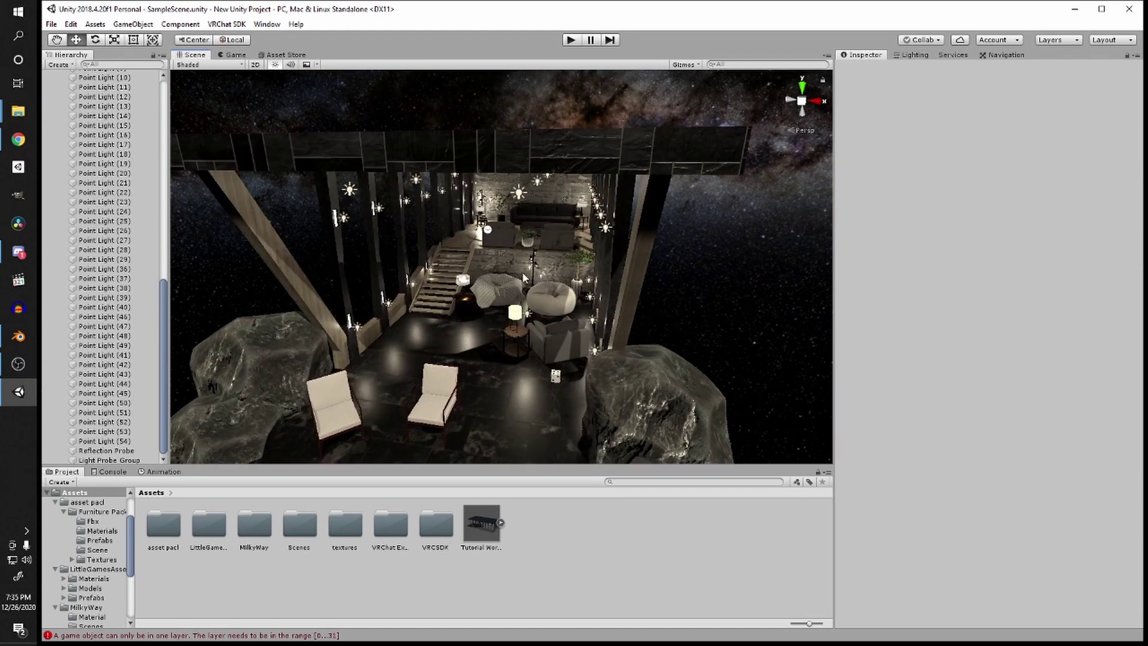
pyautogui.scroll(-1, 560, 277)
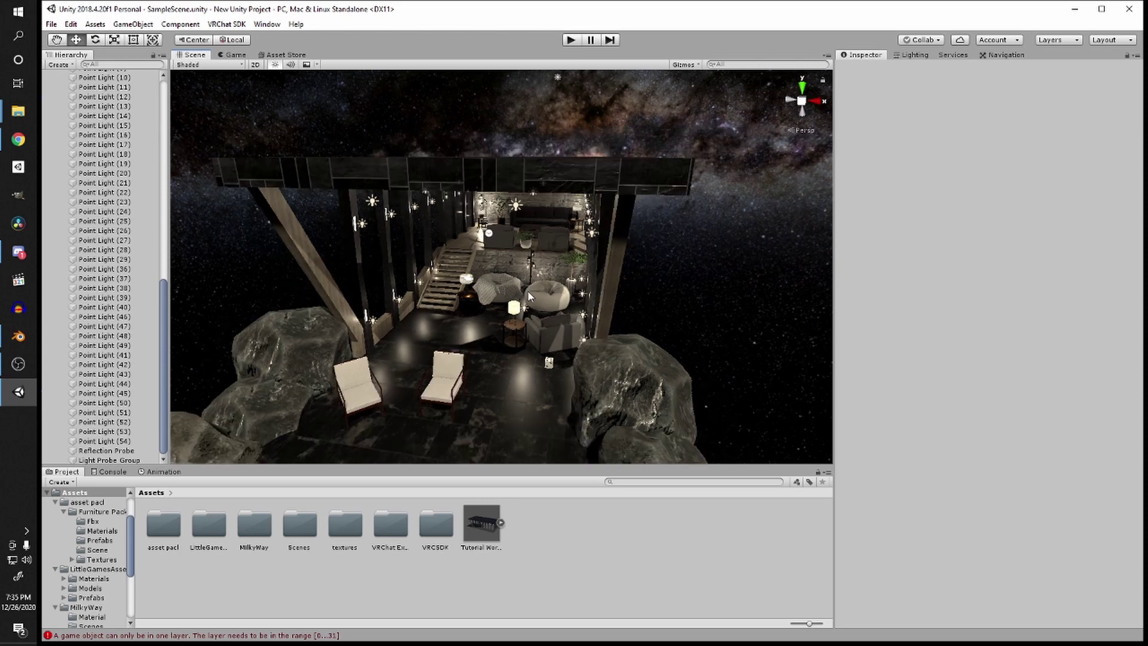
pyautogui.click(493, 278)
pyautogui.scroll(-2, 493, 314)
pyautogui.moveTo(513, 326); pyautogui.dragTo(520, 306, button='middle')
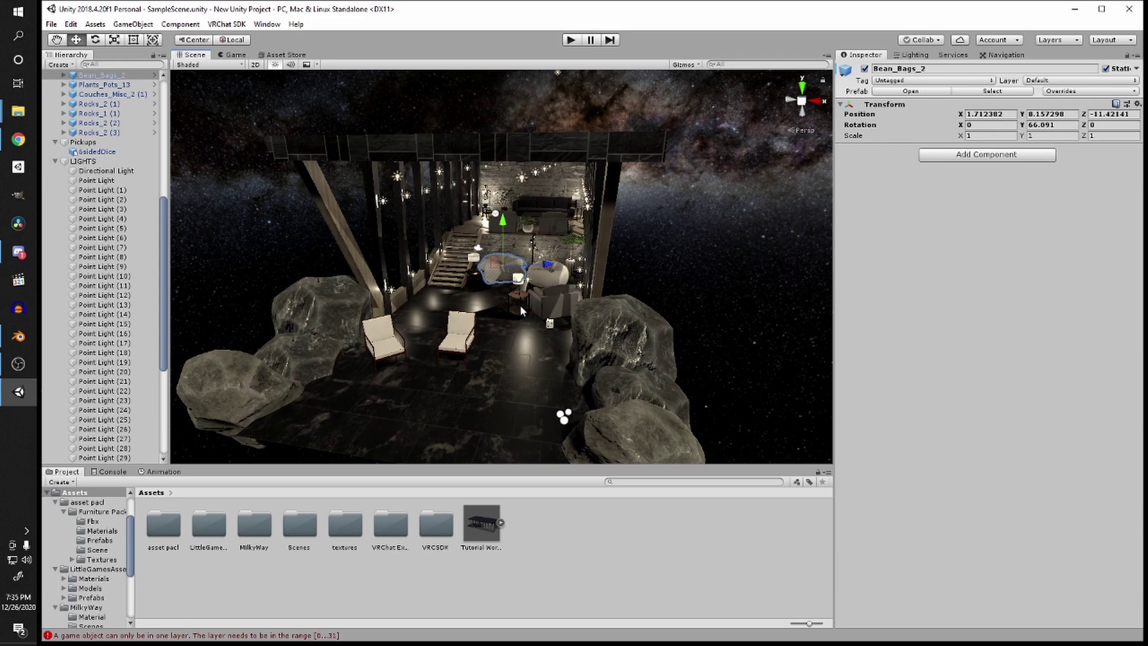
# Step: Open the scene's lighting settings and set the environment lighting source to Gradient
pyautogui.click(911, 55)
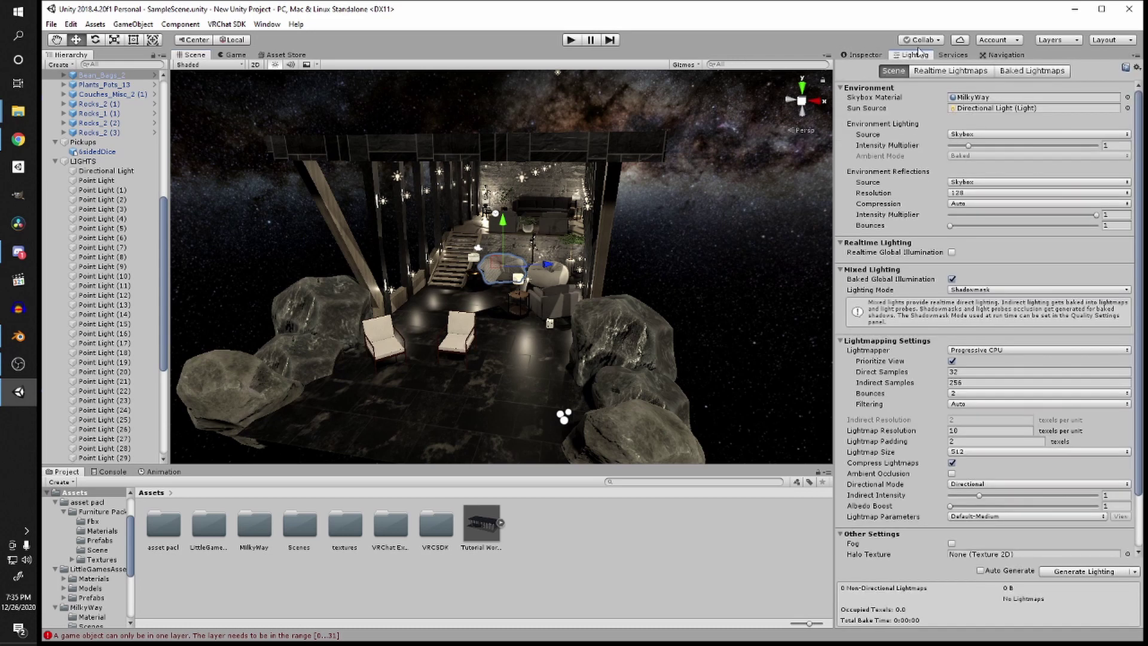
pyautogui.click(980, 135)
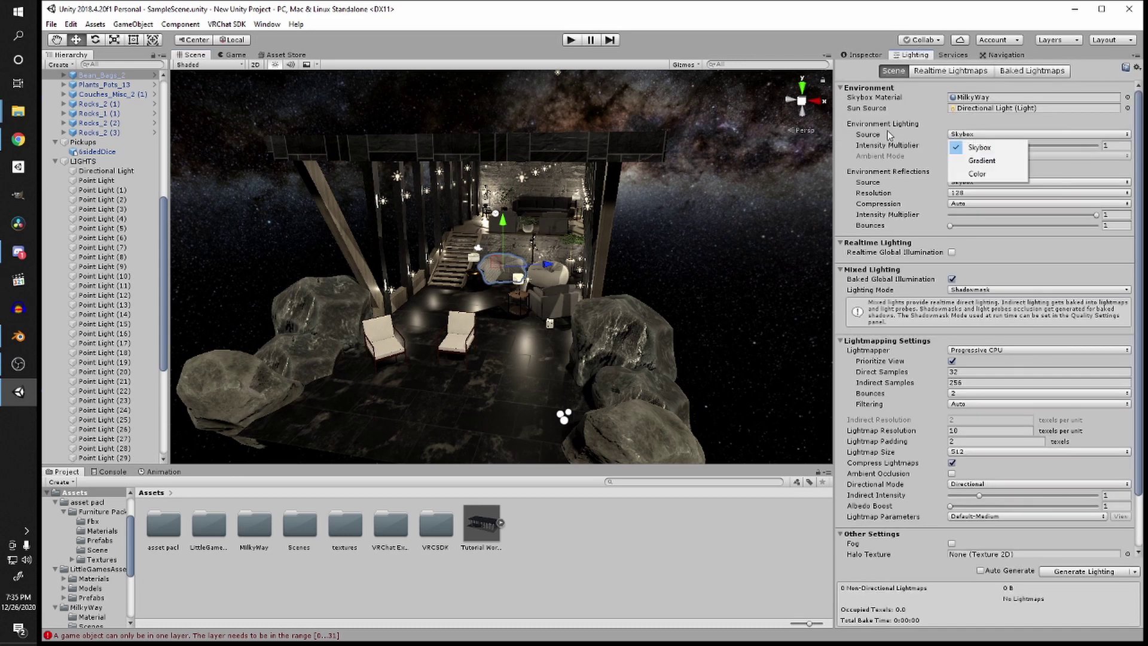
pyautogui.click(872, 129)
pyautogui.click(970, 135)
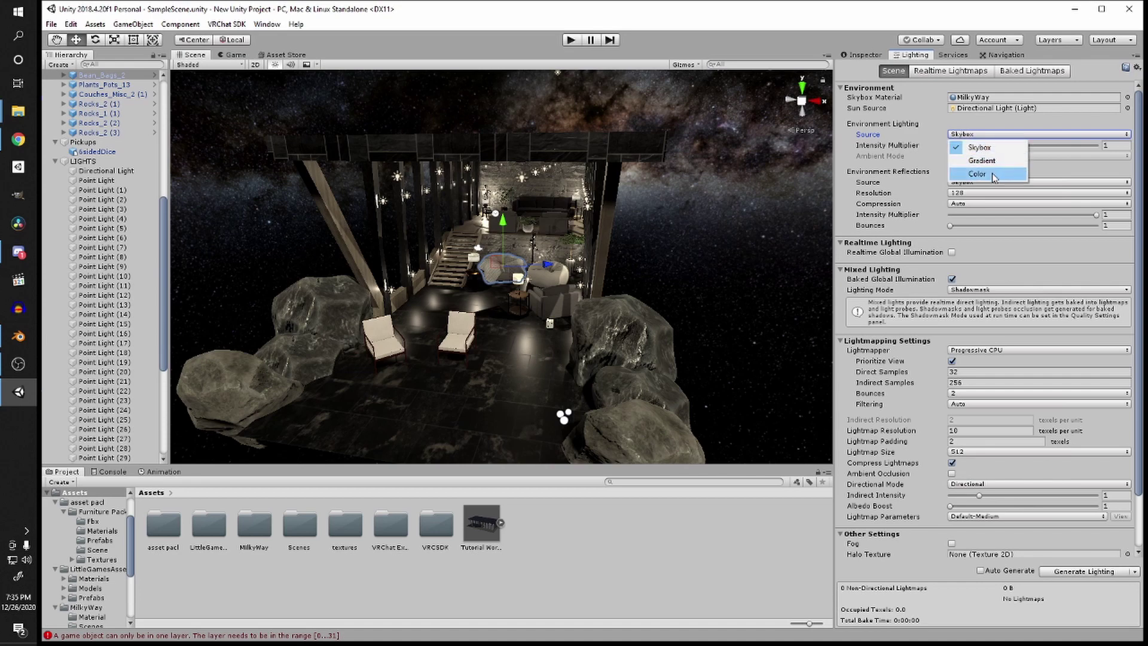
pyautogui.click(991, 164)
pyautogui.scroll(5, 576, 160)
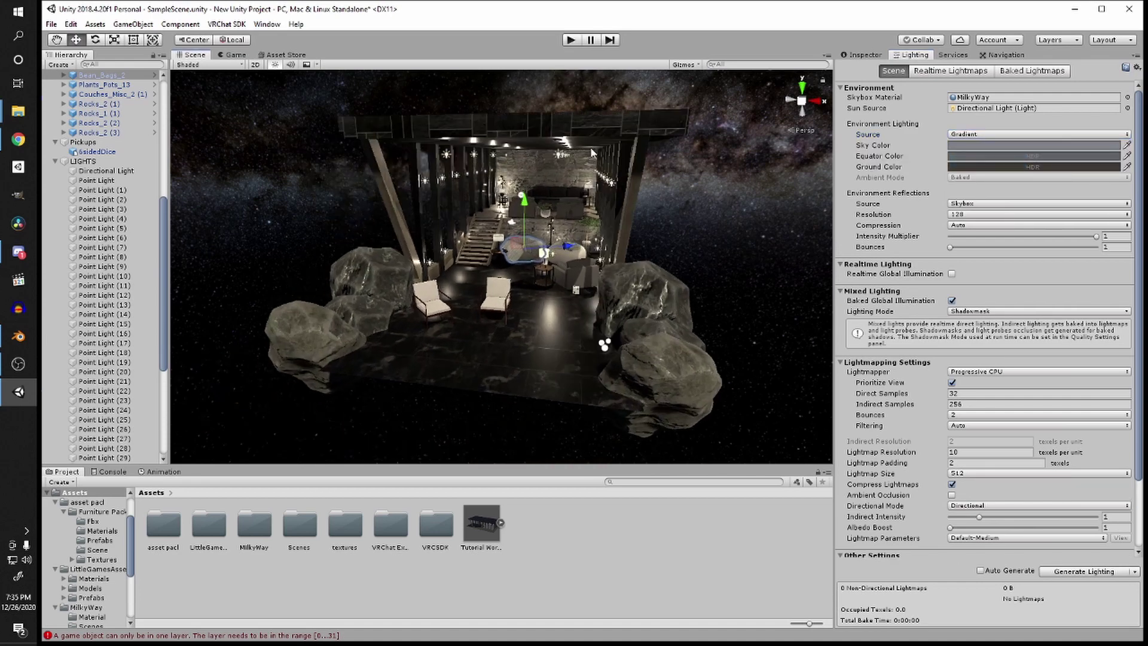
# Step: Lighten the gradient's sky color to a pale grey and set the environment reflections source to Custom
pyautogui.click(989, 145)
pyautogui.moveTo(933, 233)
pyautogui.mouseDown()
pyautogui.moveTo(885, 246)
pyautogui.moveTo(816, 340)
pyautogui.mouseUp()
pyautogui.click(817, 340)
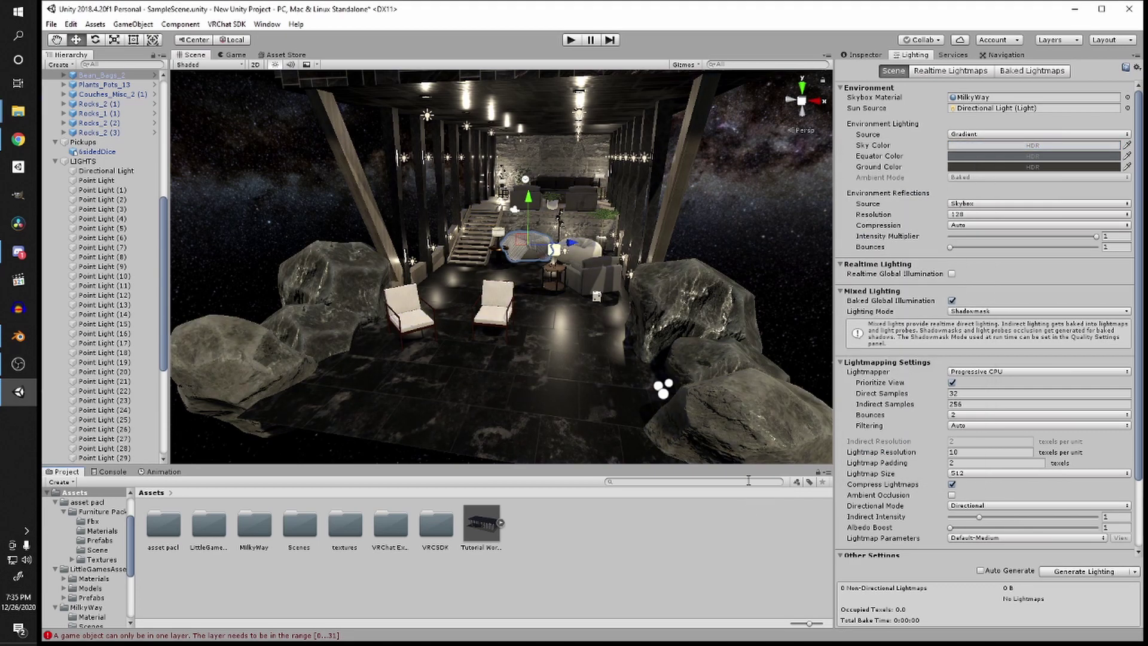
pyautogui.scroll(3, 647, 226)
pyautogui.keyDown('alt'); pyautogui.moveTo(572, 230); pyautogui.dragTo(692, 169); pyautogui.keyUp('alt')
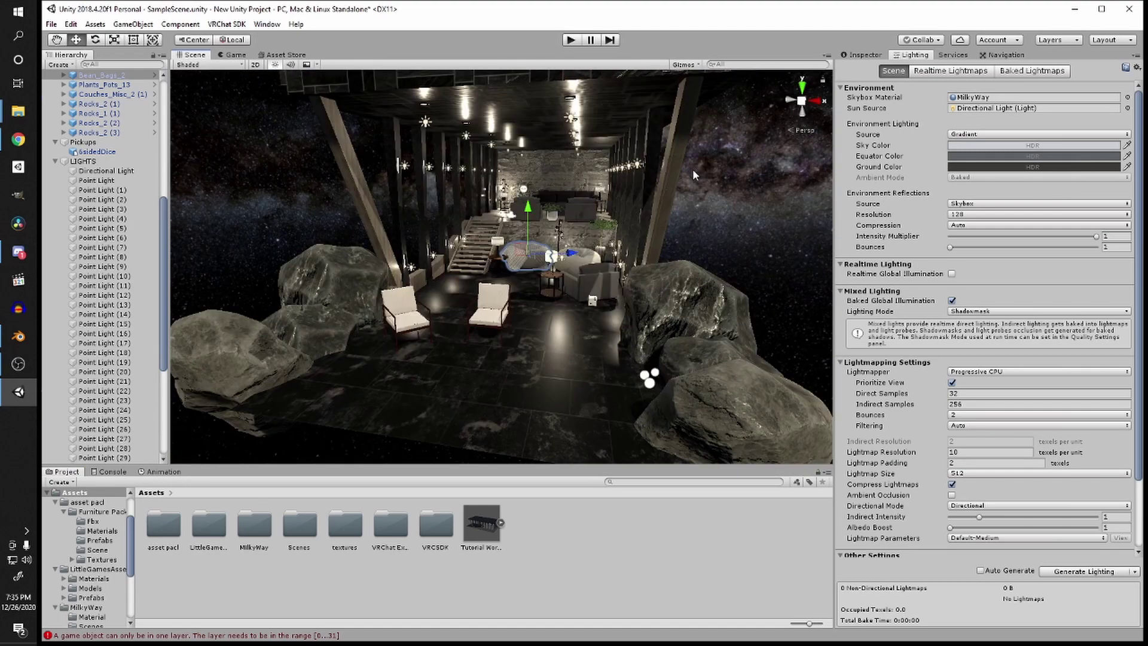
pyautogui.click(980, 204)
pyautogui.click(975, 231)
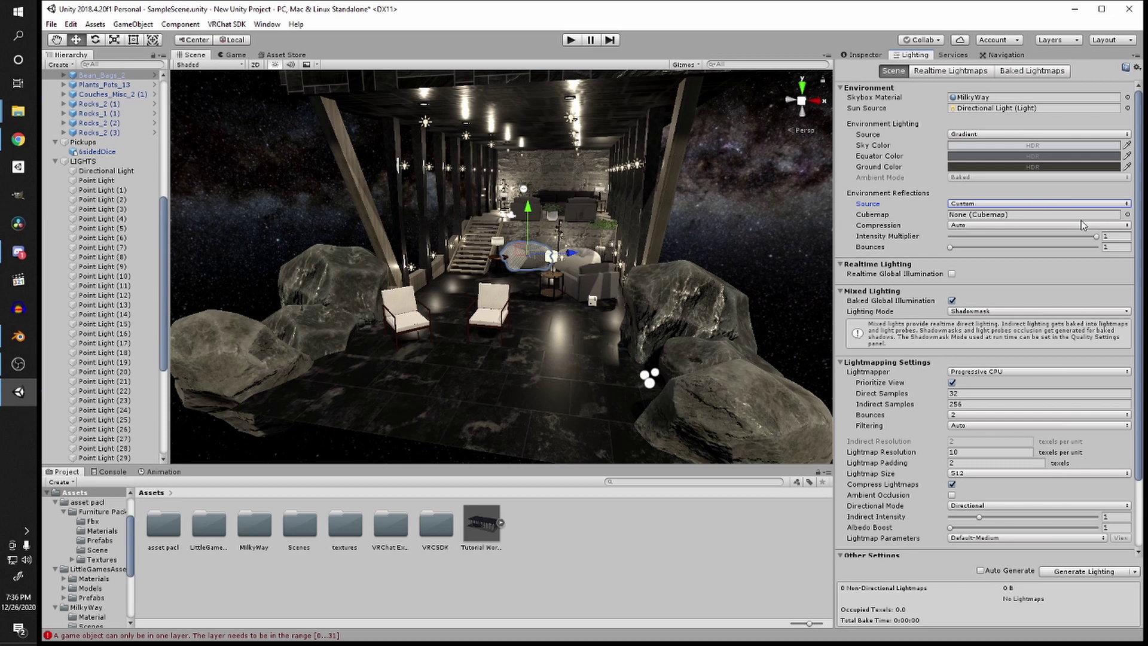
# Step: Review the lightmapping settings and set the lightmapper to Enlighten
pyautogui.scroll(-3, 867, 373)
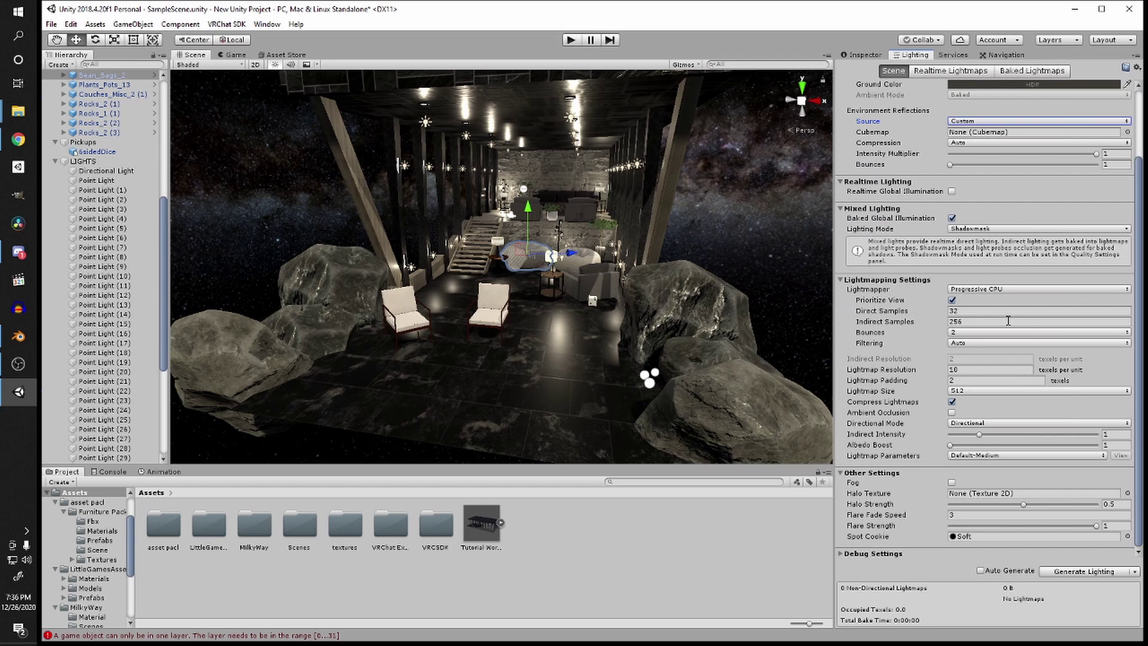
pyautogui.click(985, 289)
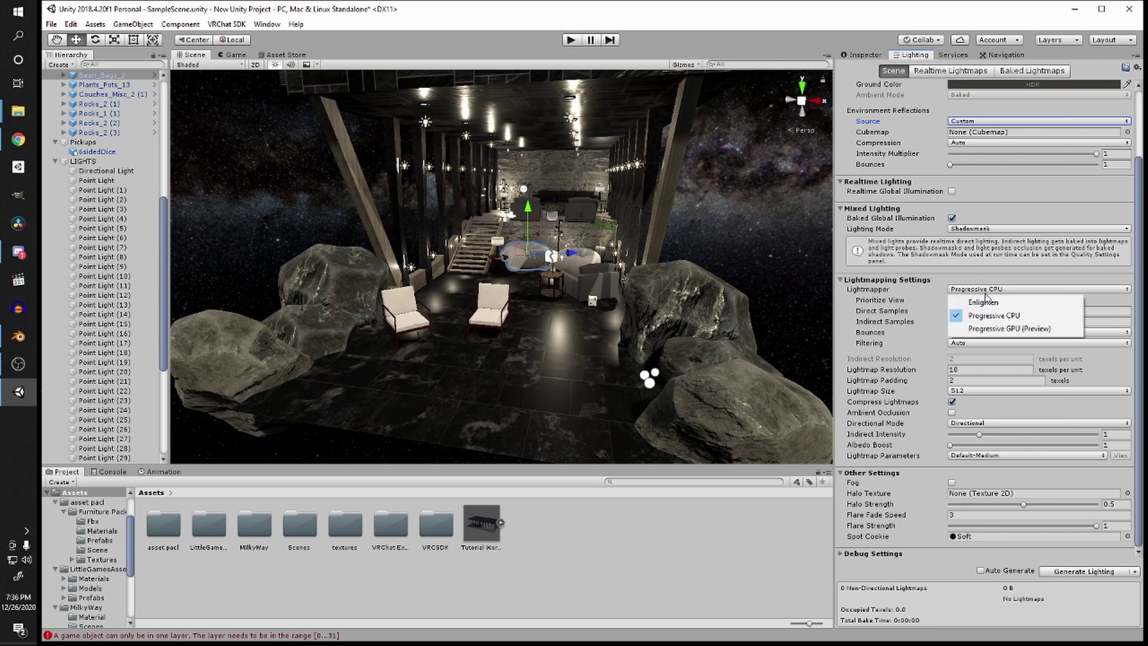
pyautogui.click(997, 270)
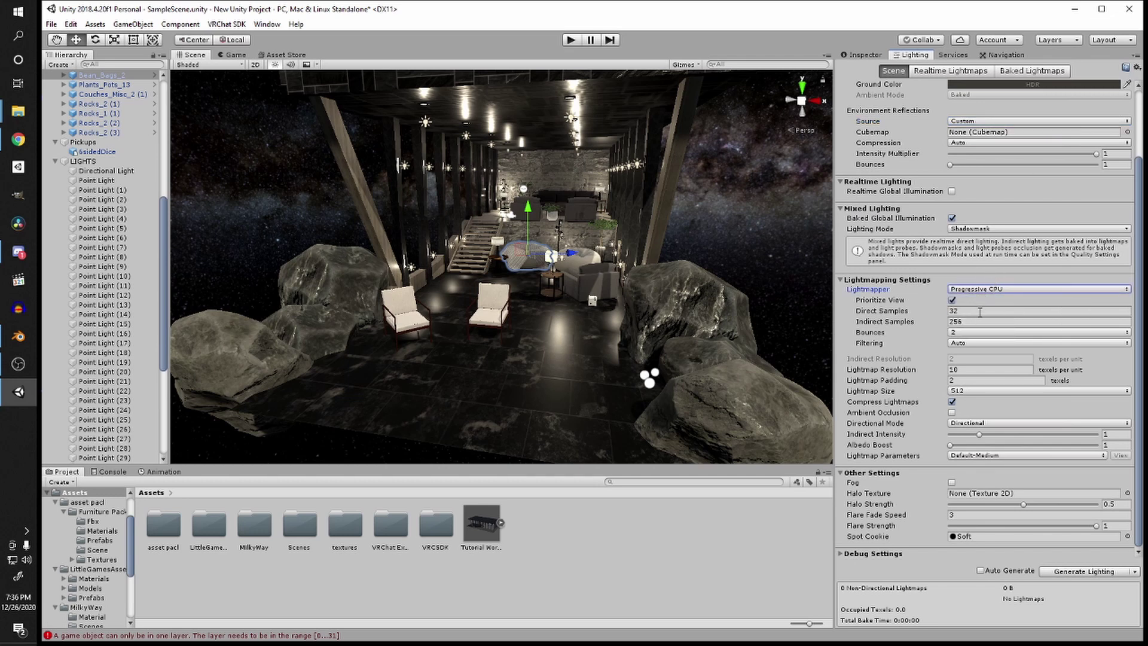
pyautogui.scroll(-3, 802, 311)
pyautogui.scroll(3, 852, 255)
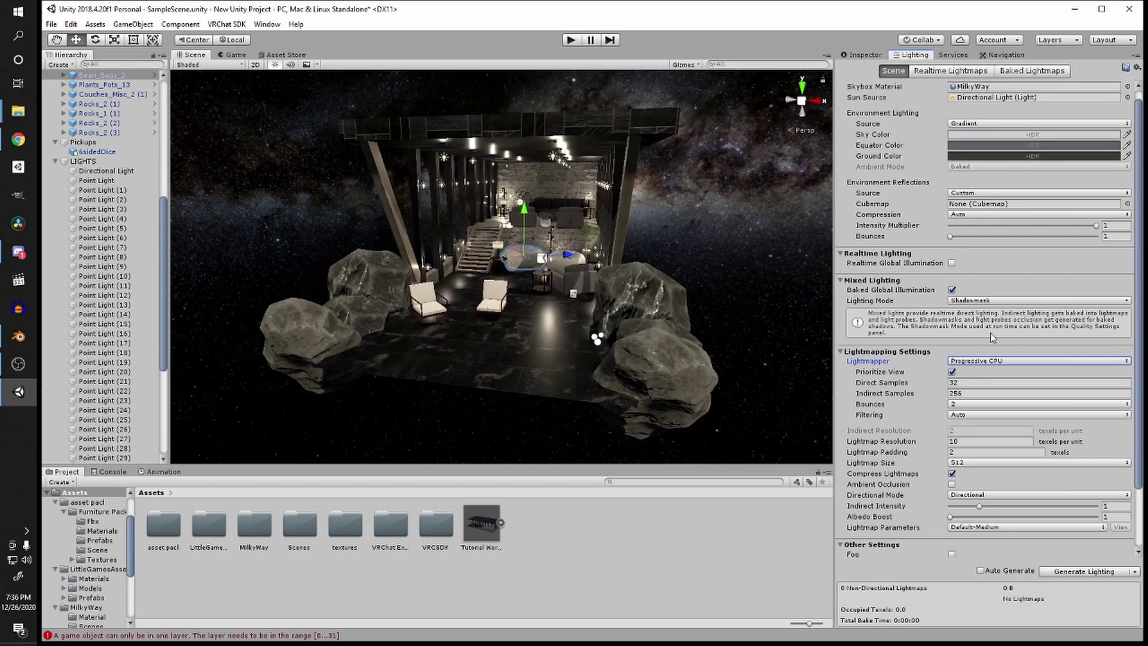
pyautogui.click(993, 360)
pyautogui.click(996, 373)
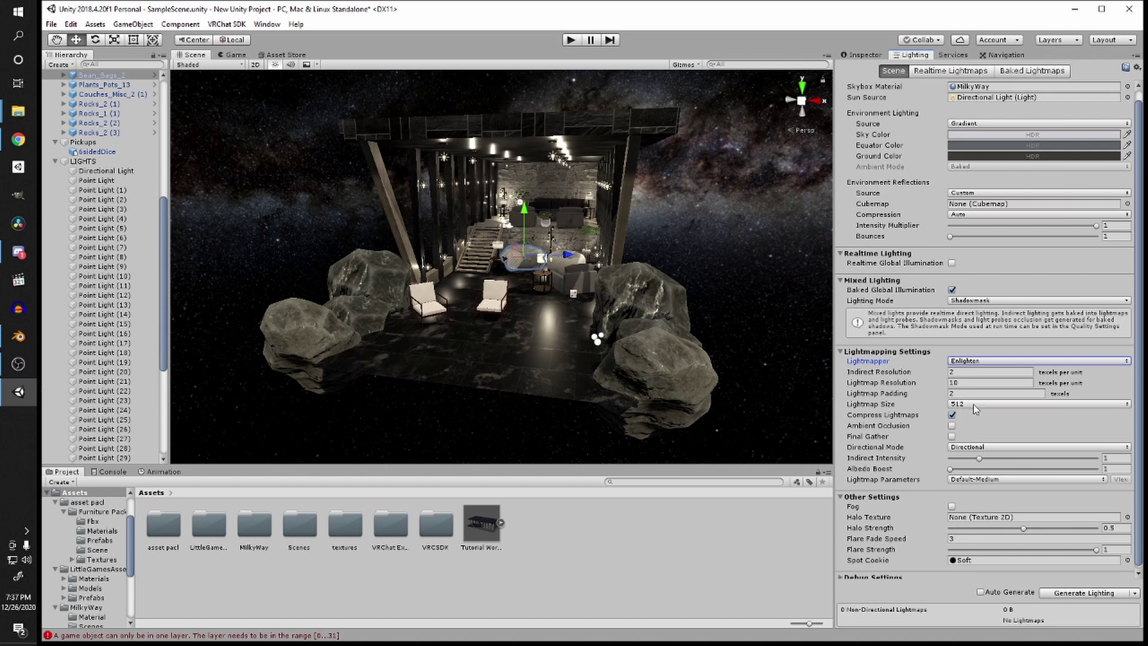
# Step: Examine the shared mesh renderer settings of Cube.003, Cube.005 and Cylinder under Tutorial World
pyautogui.keyDown('alt'); pyautogui.moveTo(443, 308); pyautogui.dragTo(479, 327); pyautogui.keyUp('alt')
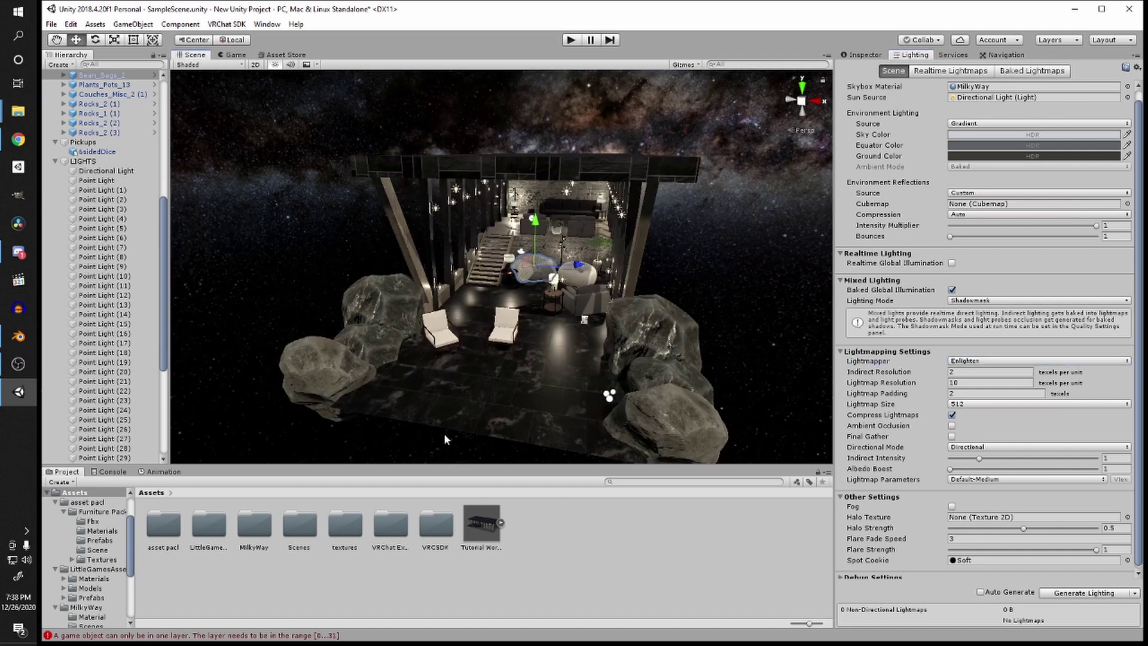
pyautogui.scroll(2, 126, 173)
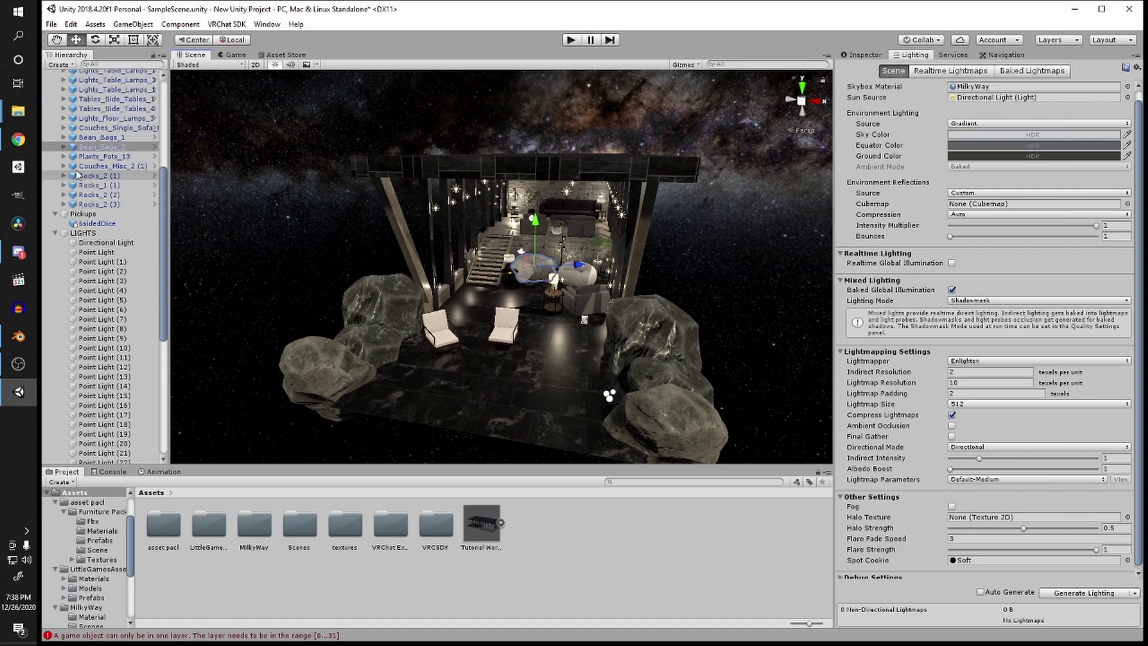
pyautogui.scroll(6, 190, 160)
pyautogui.scroll(-5, 541, 208)
pyautogui.click(483, 170)
pyautogui.scroll(2, 108, 191)
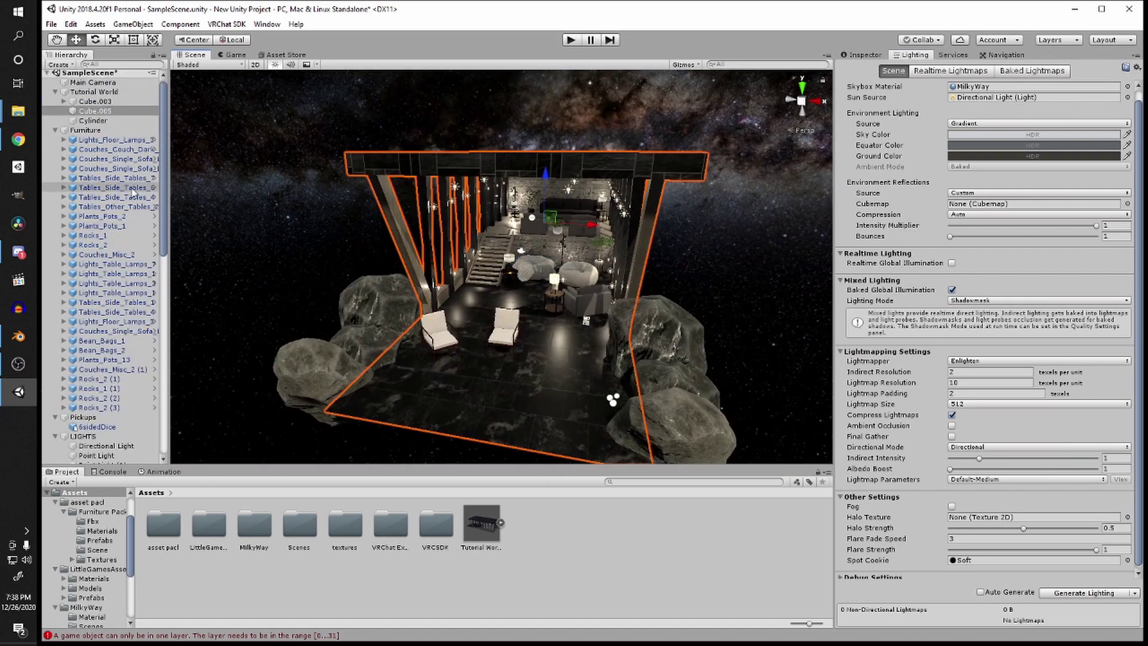
pyautogui.click(114, 106)
pyautogui.click(95, 122)
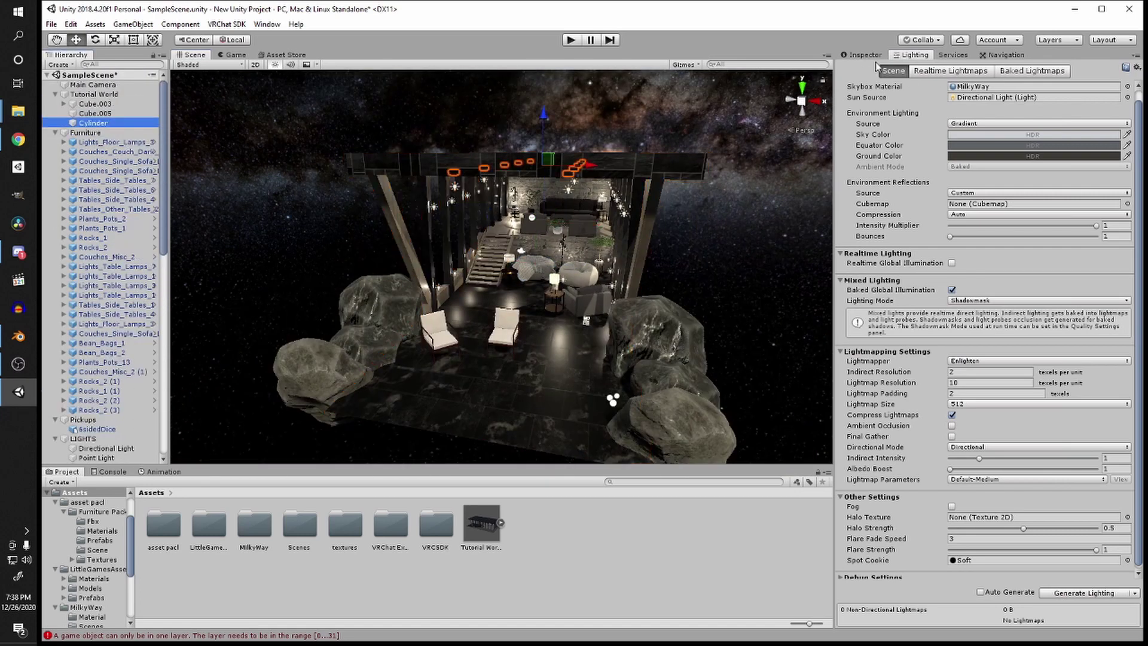
pyautogui.click(862, 54)
pyautogui.keyDown('shift'); pyautogui.click(95, 103); pyautogui.keyUp('shift')
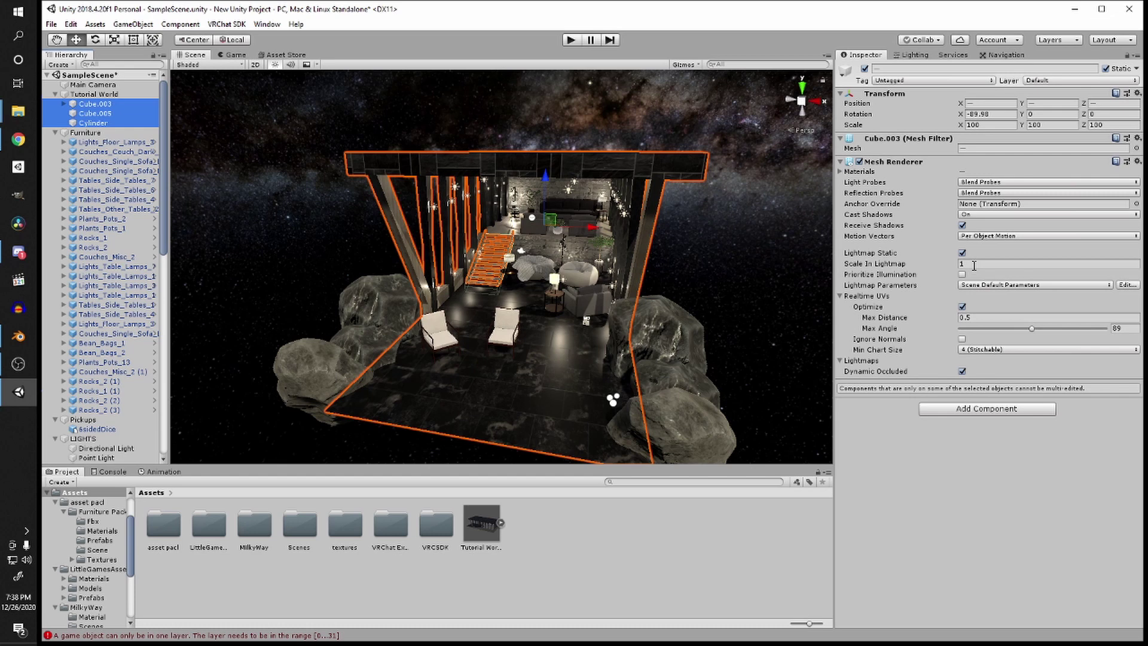
# Step: Set Scale In Lightmap to 10 for Cube.003, Cube.005 and Cylinder under Tutorial World
pyautogui.click(491, 344)
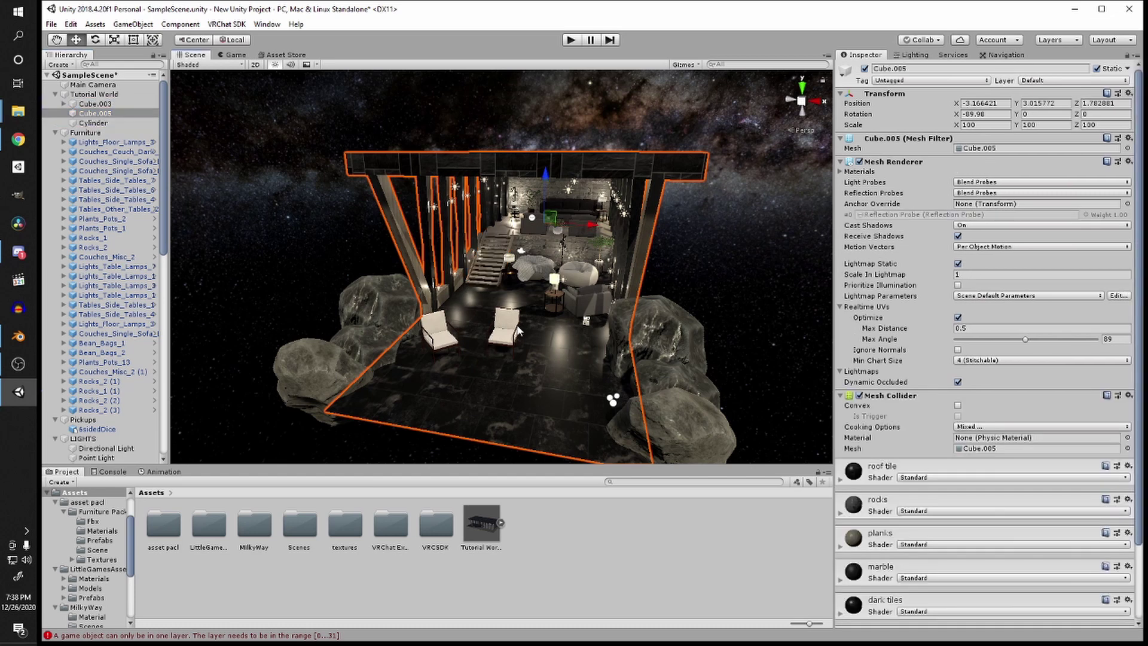
pyautogui.click(507, 320)
pyautogui.click(566, 286)
pyautogui.click(568, 264)
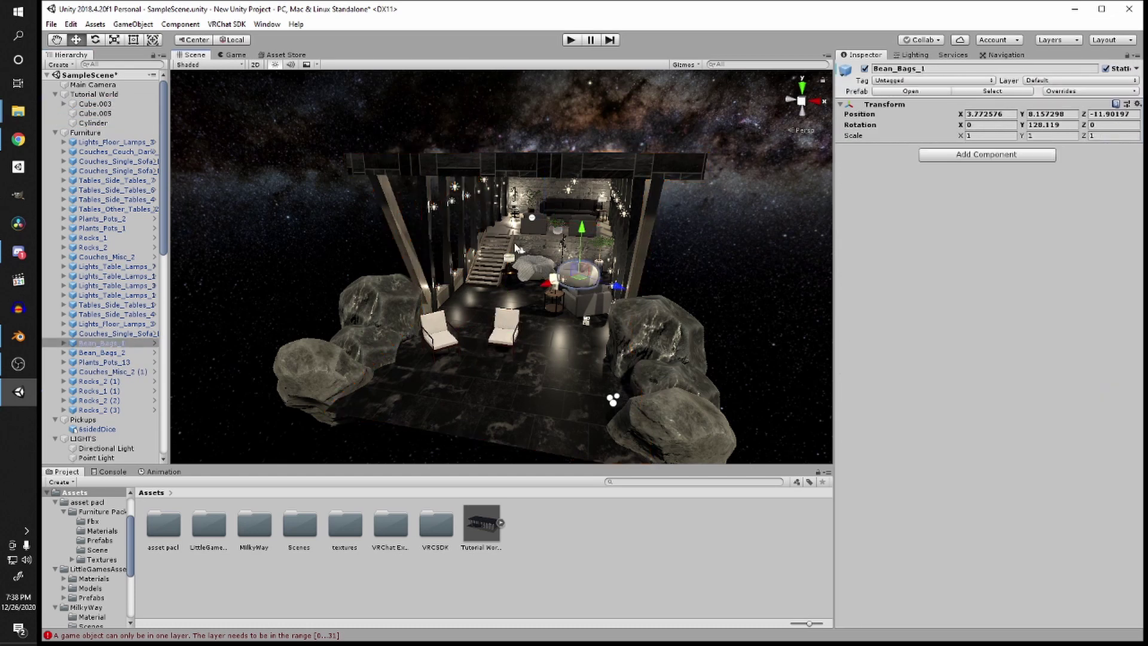
pyautogui.click(510, 240)
pyautogui.click(94, 123)
pyautogui.keyDown('ctrl'); pyautogui.click(95, 113); pyautogui.keyUp('ctrl')
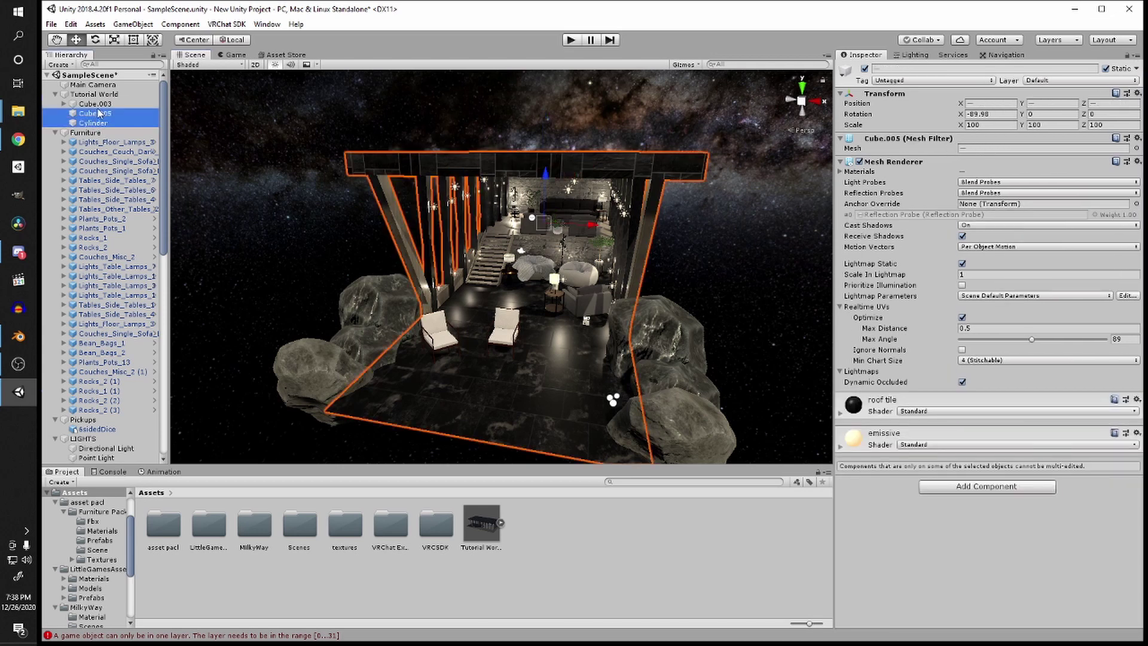
pyautogui.keyDown('ctrl'); pyautogui.click(96, 104); pyautogui.keyUp('ctrl')
pyautogui.click(972, 263)
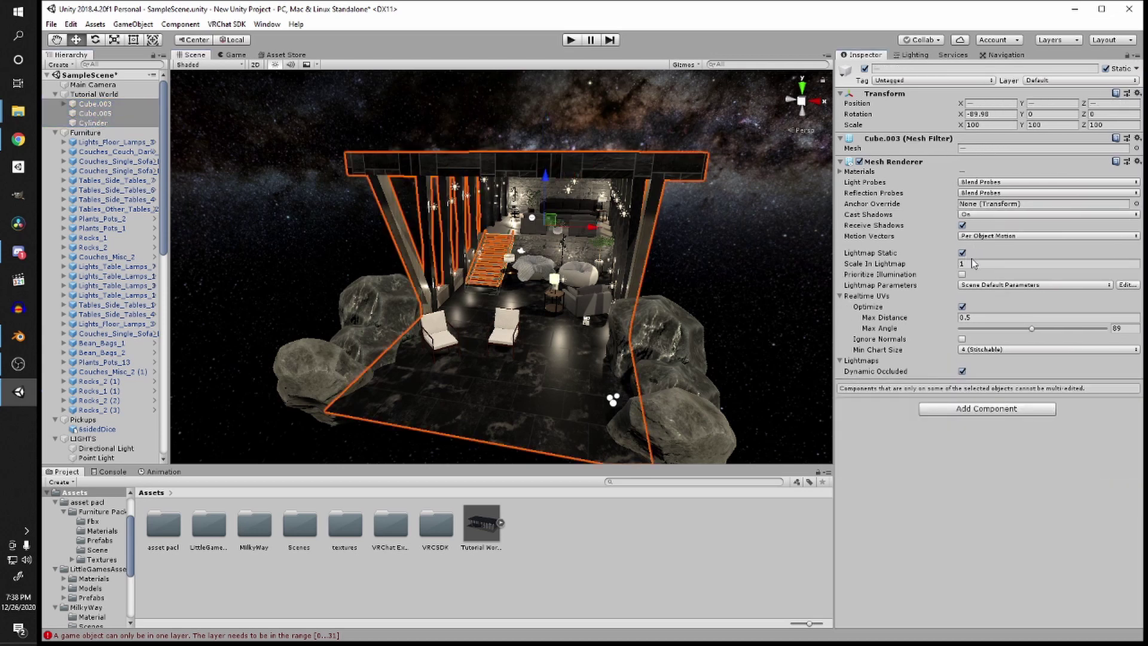
pyautogui.press('Return')
pyautogui.press('Return')
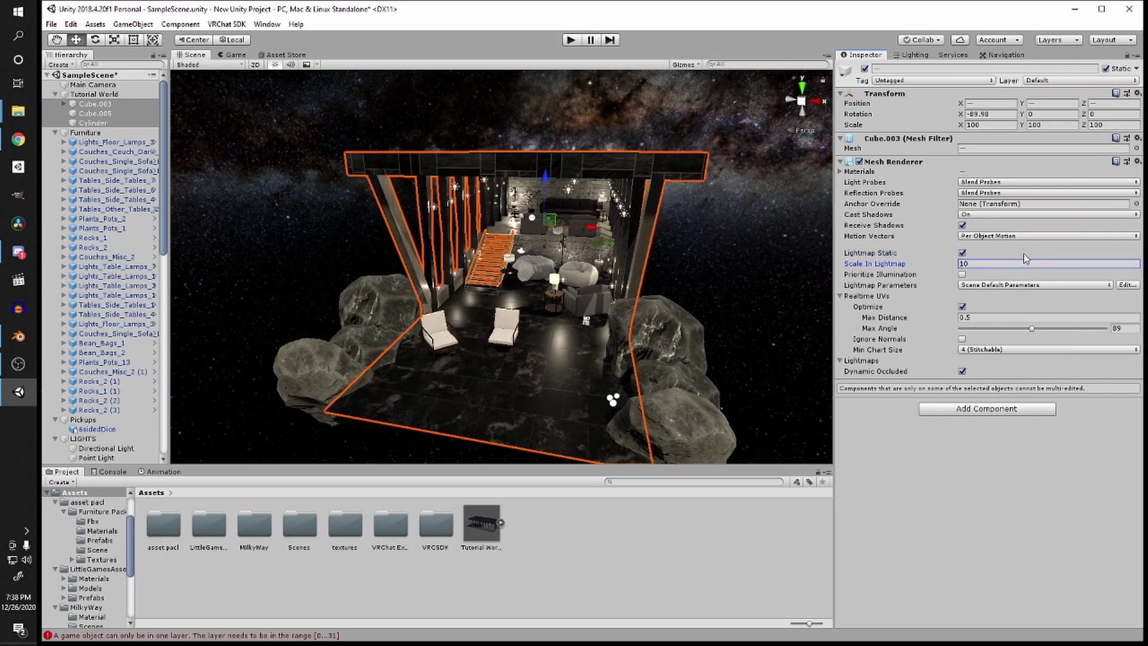
# Step: Check the first floor lamp's child mesh and filter the hierarchy by "renderer"
pyautogui.scroll(-3, 644, 276)
pyautogui.scroll(6, 643, 280)
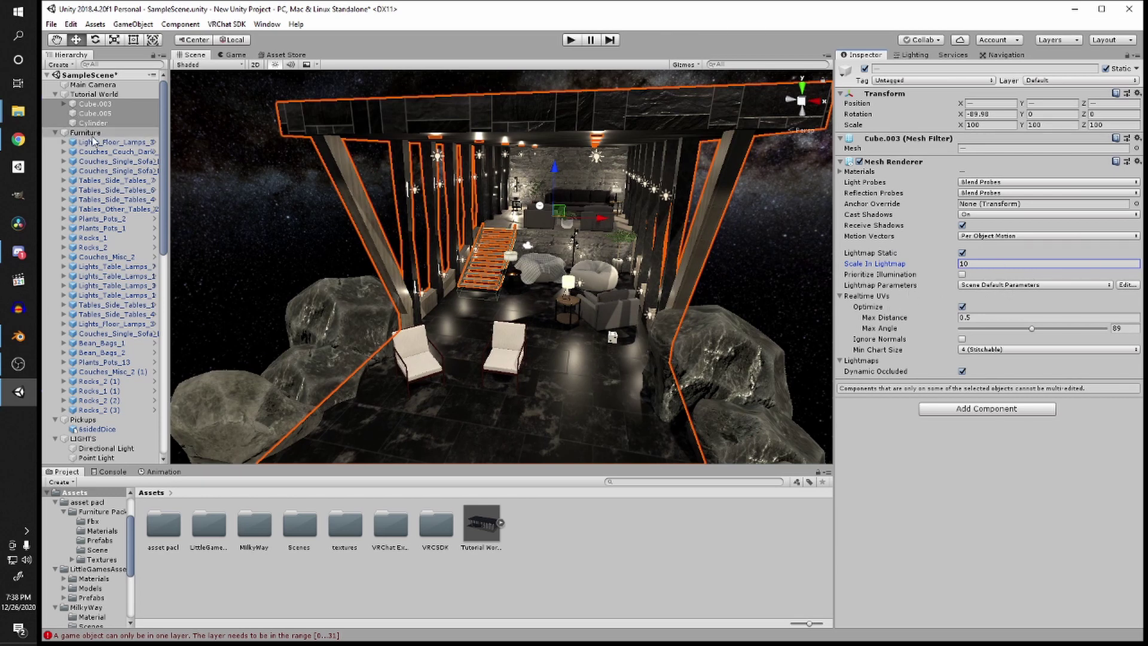
pyautogui.click(64, 142)
pyautogui.click(99, 152)
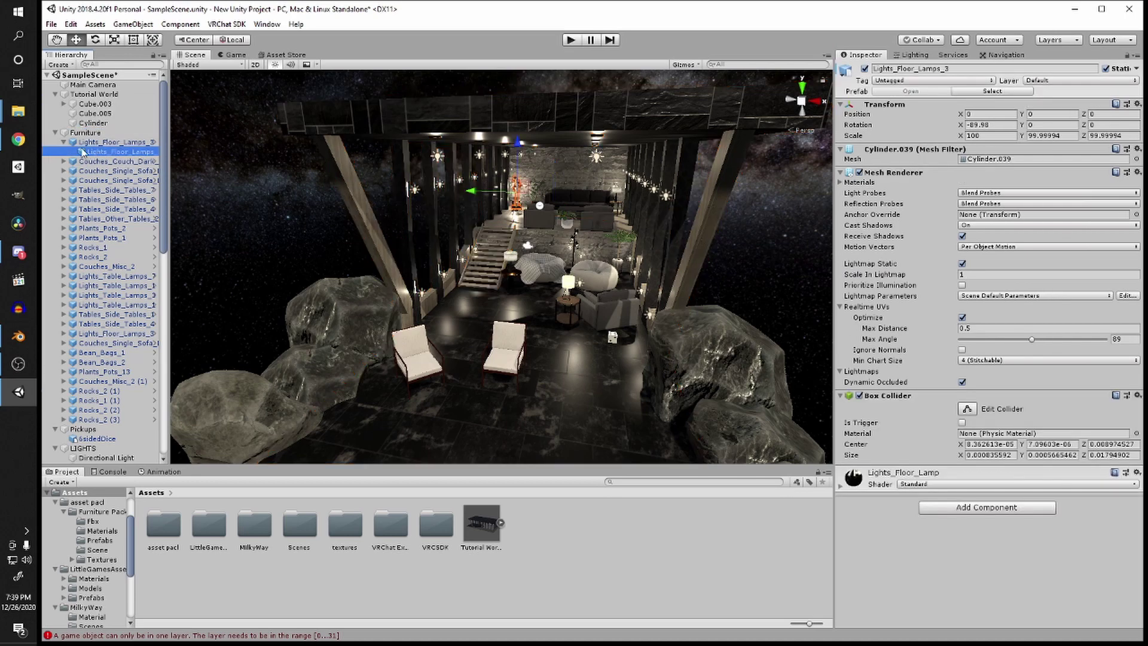
pyautogui.click(64, 142)
pyautogui.click(110, 64)
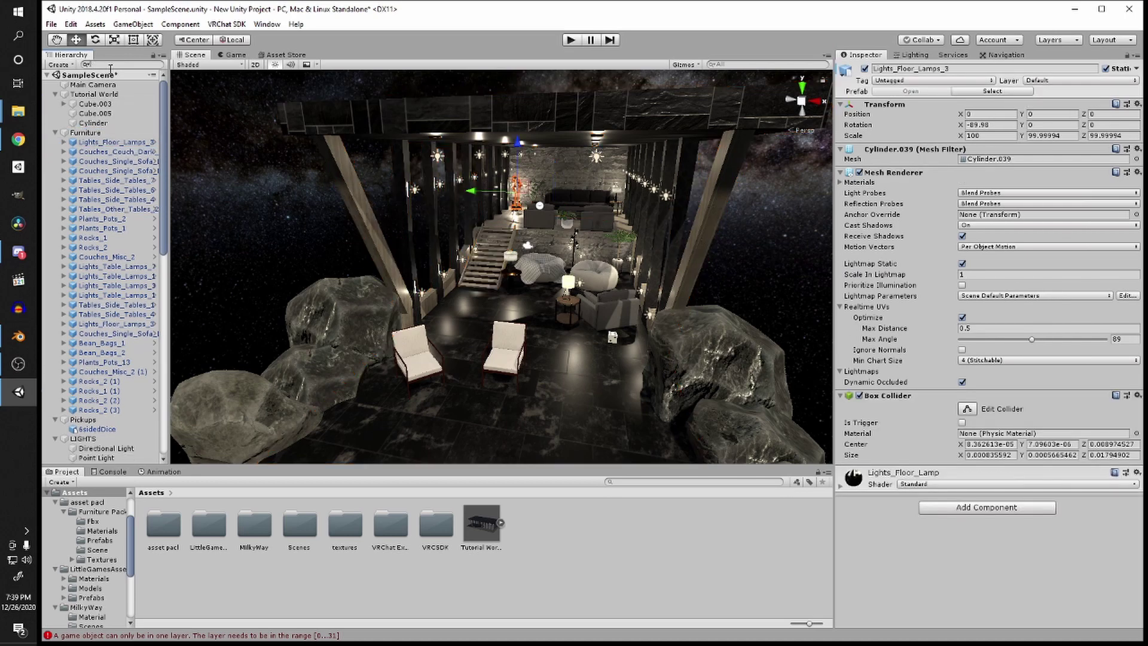
pyautogui.write('renderer')
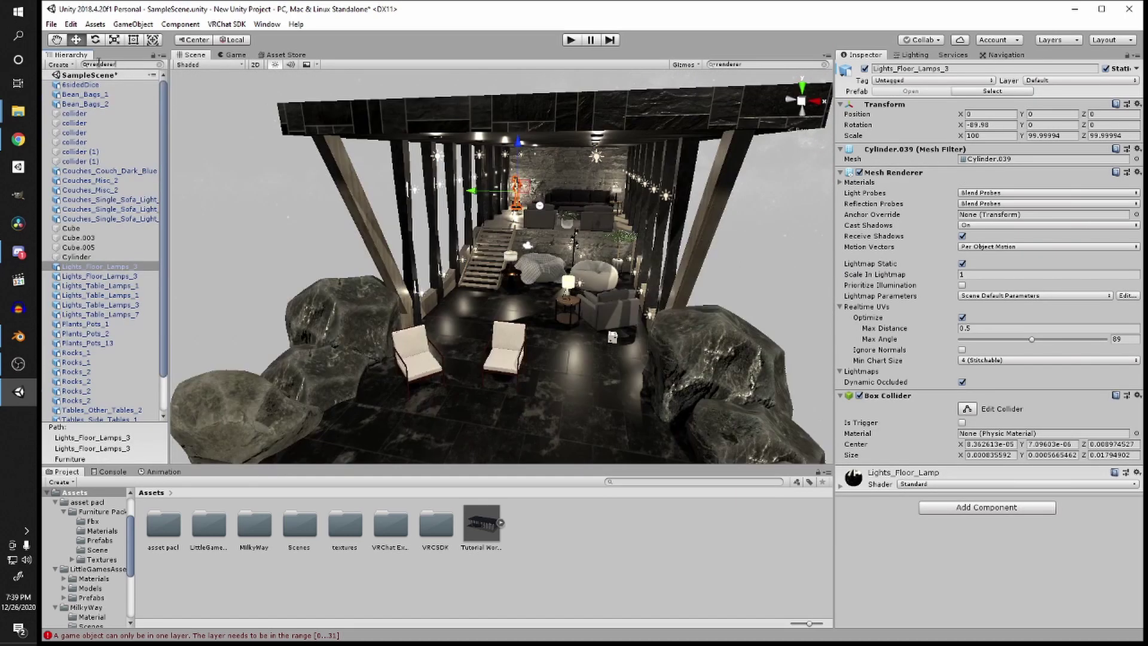
# Step: Select the lamp, plant, rock and table meshes in the filtered hierarchy
pyautogui.click(109, 171)
pyautogui.keyDown('shift'); pyautogui.click(109, 219); pyautogui.keyUp('shift')
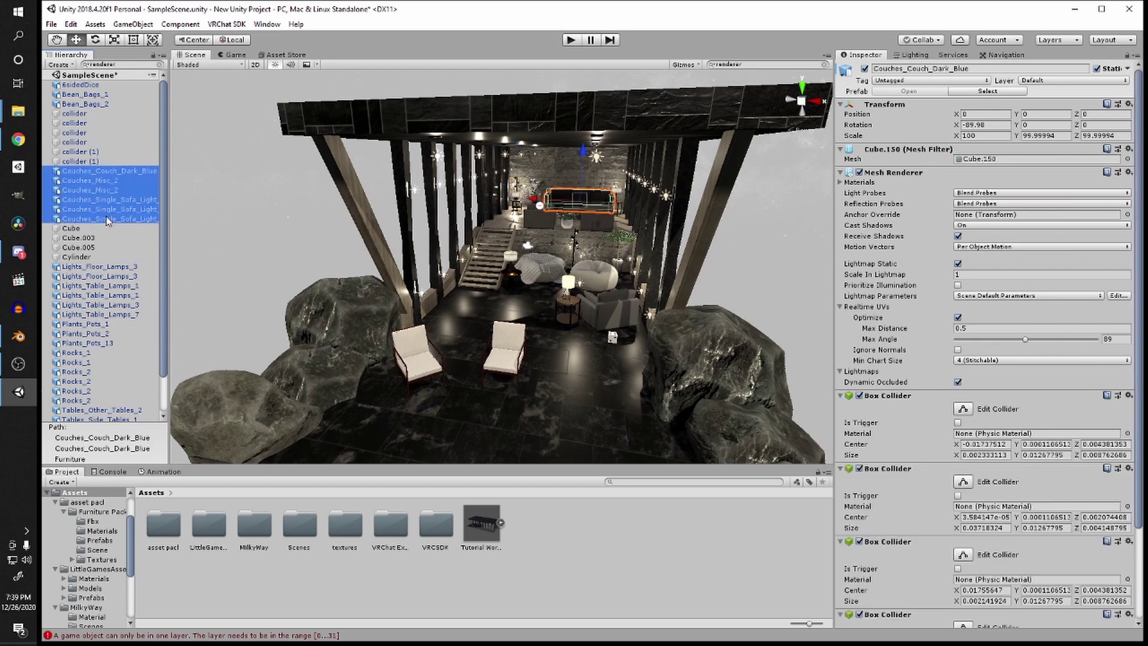
pyautogui.keyDown('ctrl'); pyautogui.click(97, 269); pyautogui.keyUp('ctrl')
pyautogui.scroll(-1, 105, 301)
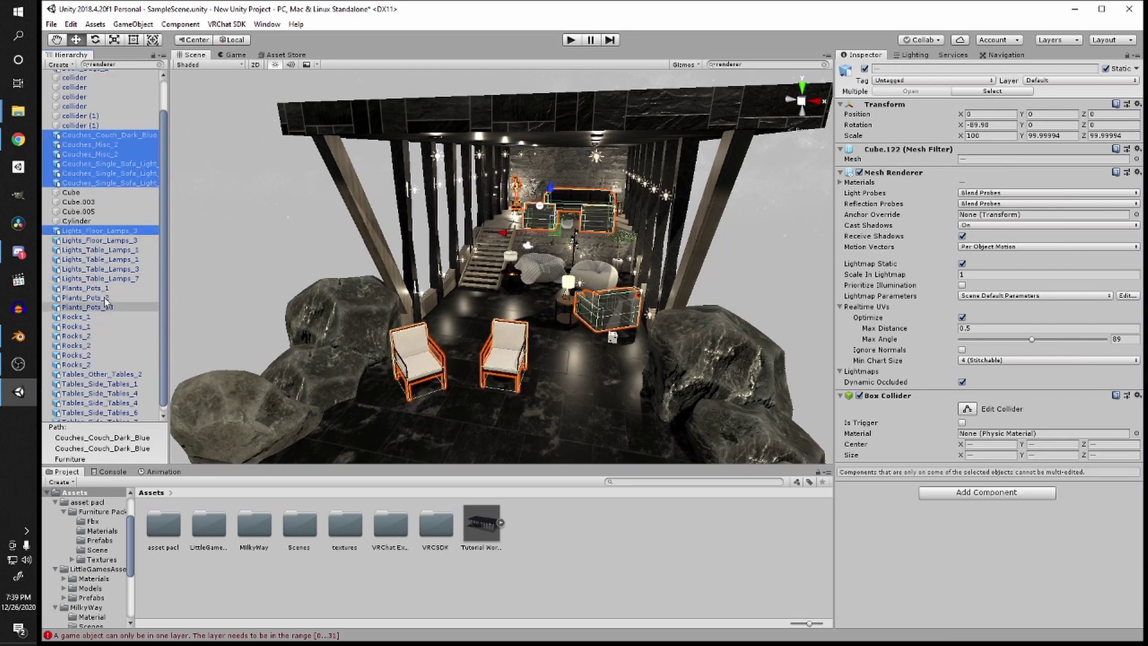
pyautogui.click(99, 231)
pyautogui.keyDown('shift'); pyautogui.click(96, 416); pyautogui.keyUp('shift')
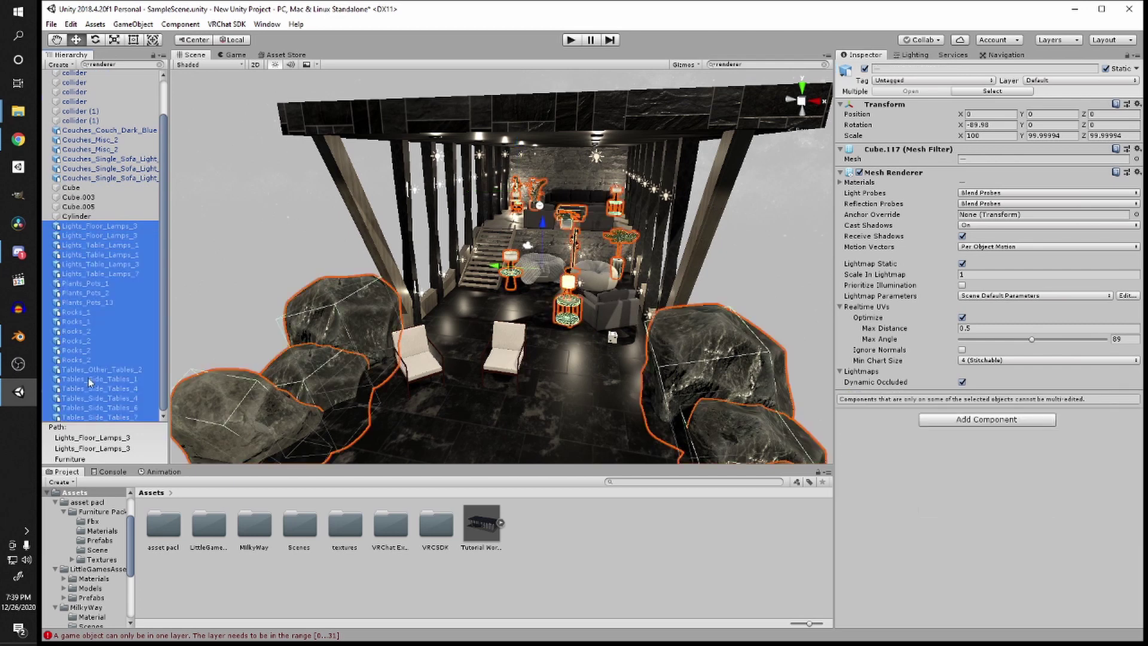
# Step: Add the couch and bean bag meshes to the selection, leaving out 6sidedDice
pyautogui.scroll(2, 121, 236)
pyautogui.keyDown('ctrl'); pyautogui.click(110, 218); pyautogui.keyUp('ctrl')
pyautogui.keyDown('ctrl'); pyautogui.click(113, 207); pyautogui.keyUp('ctrl')
pyautogui.keyDown('ctrl'); pyautogui.click(111, 199); pyautogui.keyUp('ctrl')
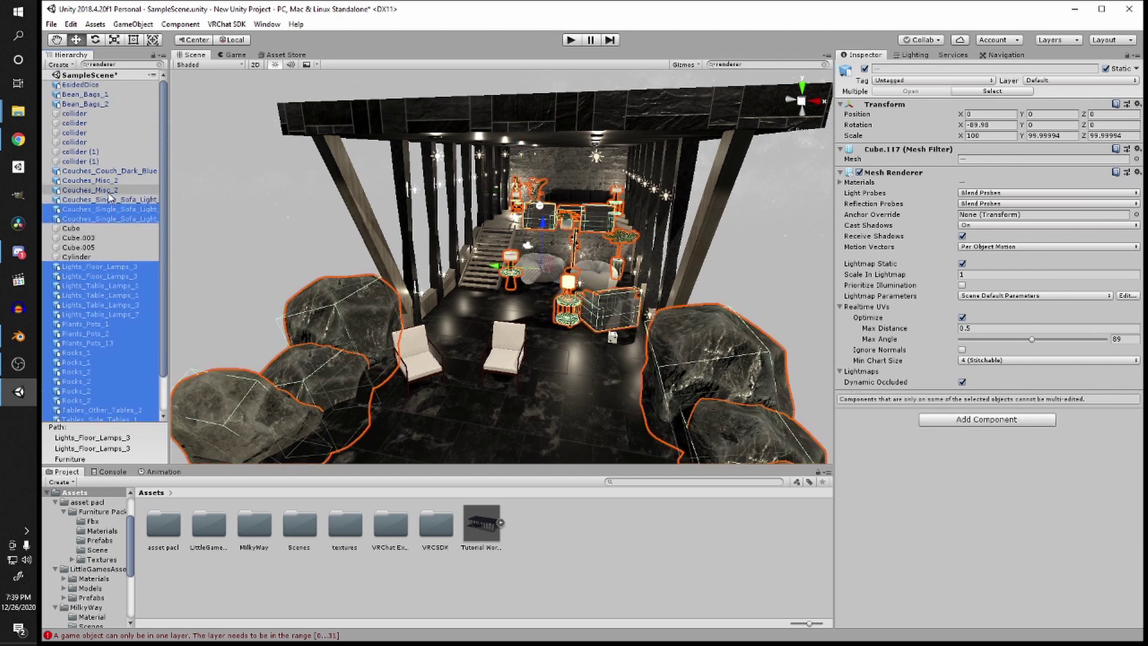
pyautogui.keyDown('ctrl'); pyautogui.click(109, 190); pyautogui.keyUp('ctrl')
pyautogui.keyDown('ctrl'); pyautogui.click(123, 180); pyautogui.keyUp('ctrl')
pyautogui.keyDown('ctrl'); pyautogui.click(133, 172); pyautogui.keyUp('ctrl')
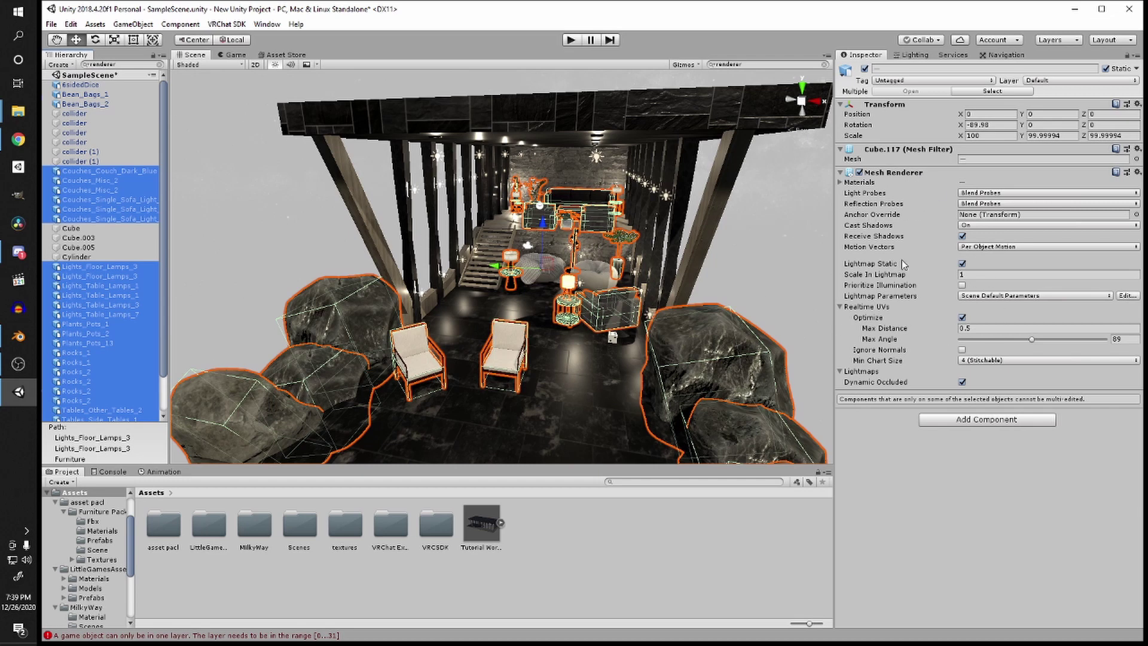
pyautogui.keyDown('ctrl'); pyautogui.click(83, 104); pyautogui.keyUp('ctrl')
pyautogui.keyDown('ctrl'); pyautogui.click(84, 94); pyautogui.keyUp('ctrl')
pyautogui.keyDown('ctrl'); pyautogui.click(81, 85); pyautogui.keyUp('ctrl')
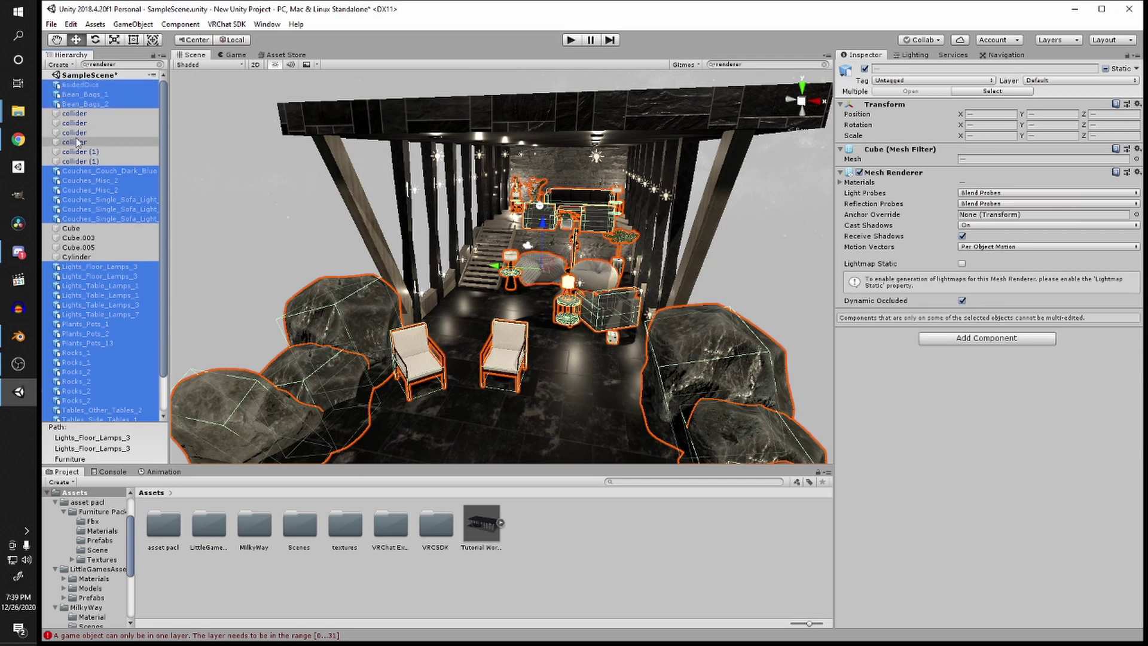
pyautogui.scroll(-3, 504, 269)
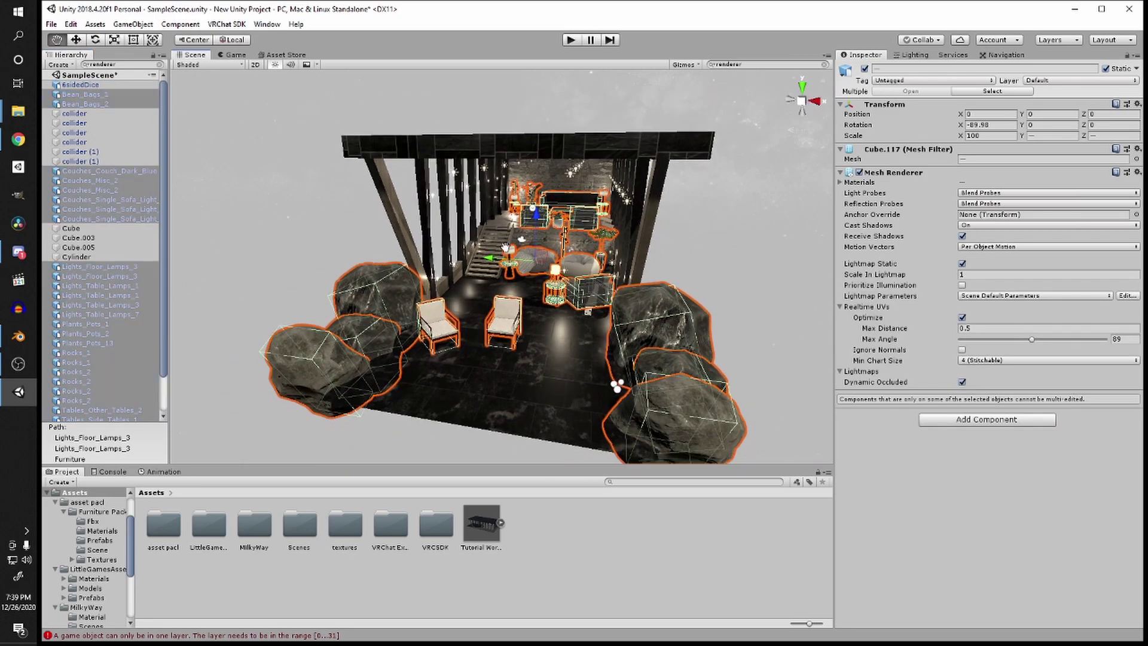
# Step: Look closely at the selected furniture and open its shared Scale In Lightmap value for editing
pyautogui.scroll(6, 505, 247)
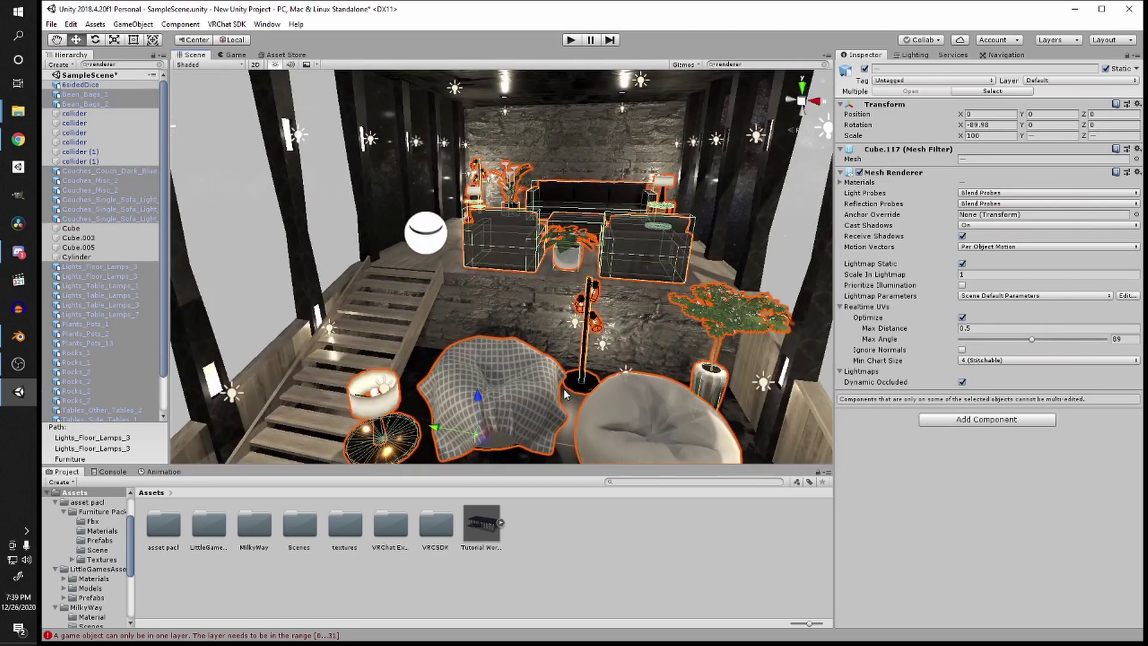
pyautogui.moveTo(566, 393); pyautogui.dragTo(406, 226, button='middle')
pyautogui.scroll(3, 406, 226)
pyautogui.scroll(-6, 406, 225)
pyautogui.moveTo(406, 226); pyautogui.dragTo(514, 281, button='right')
pyautogui.scroll(5, 436, 310)
pyautogui.click(971, 275)
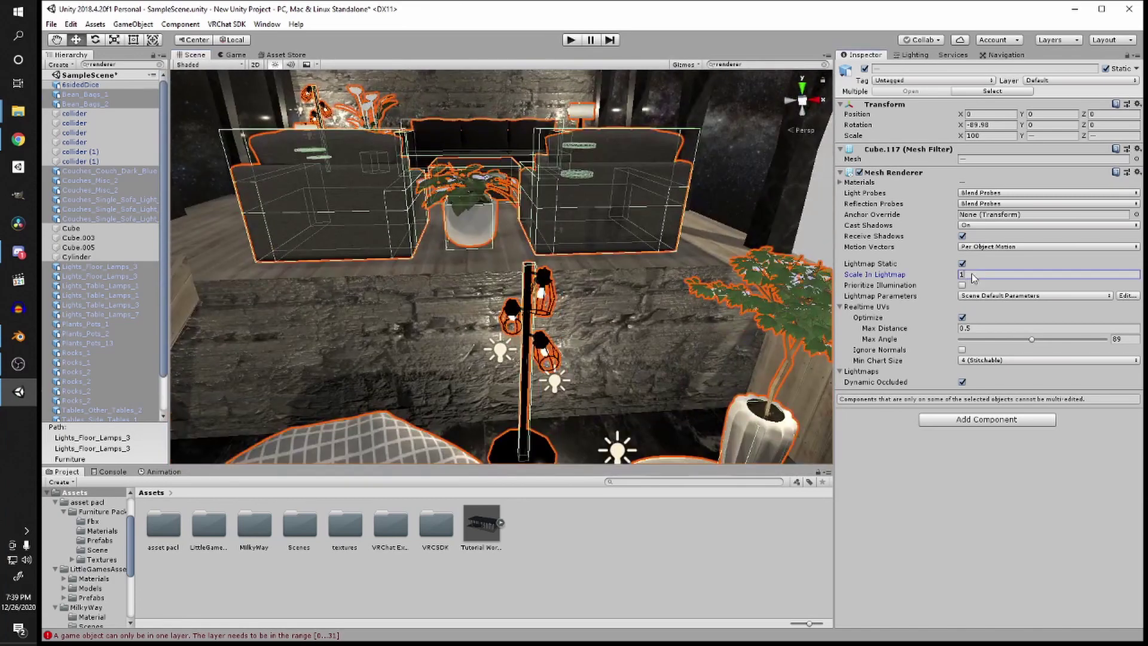
pyautogui.doubleClick(972, 275)
# Step: Inspect 6sidedDice, remove the hierarchy filter and locate a single sofa in the full scene
pyautogui.click(123, 112)
pyautogui.click(112, 87)
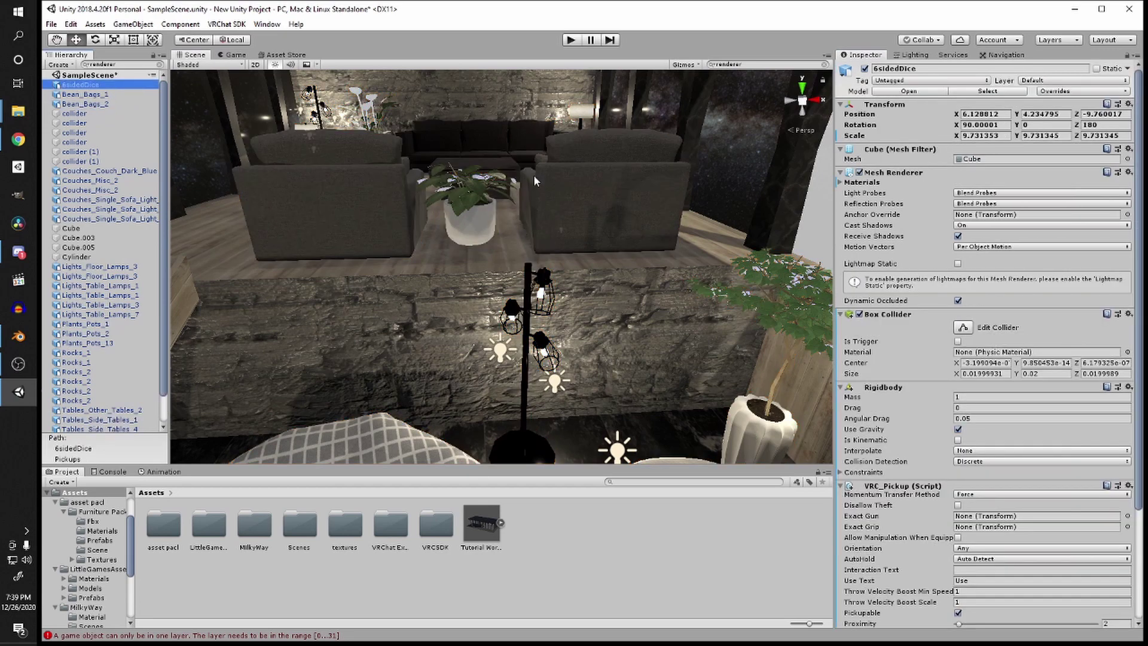
pyautogui.press('f')
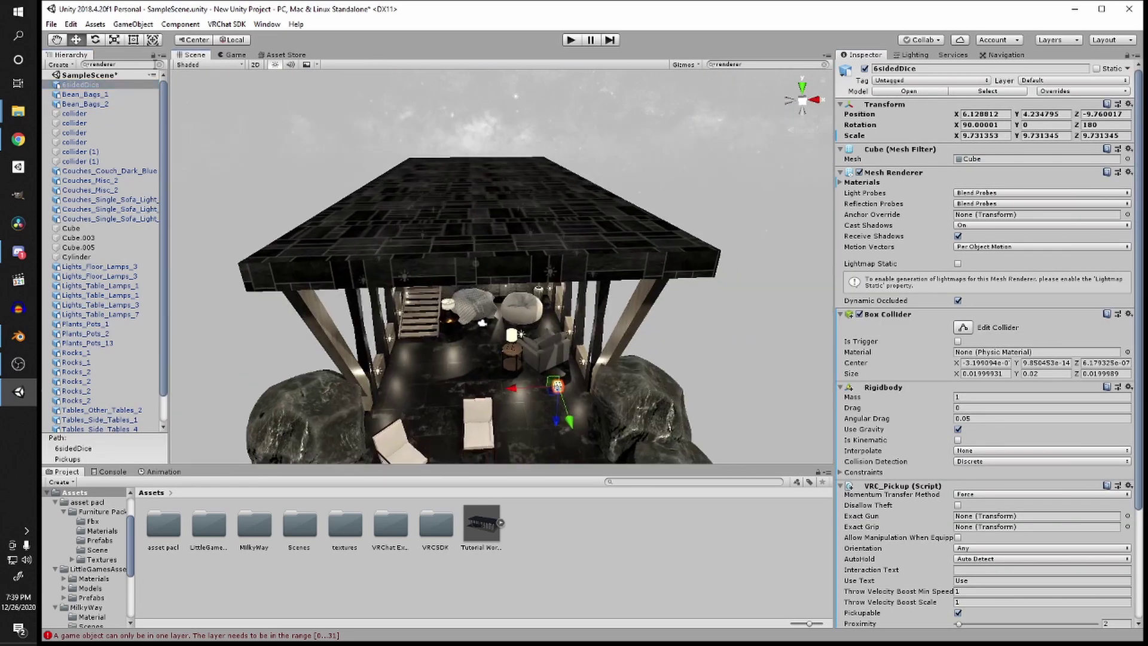
pyautogui.click(160, 64)
pyautogui.click(98, 227)
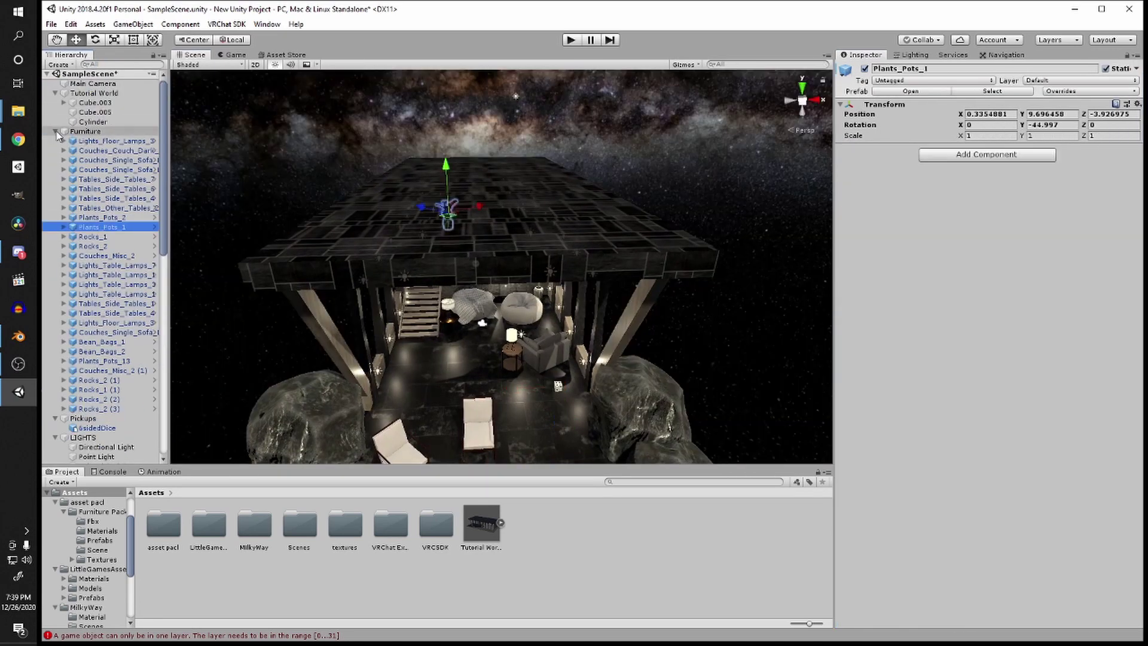
pyautogui.click(99, 159)
pyautogui.press('f')
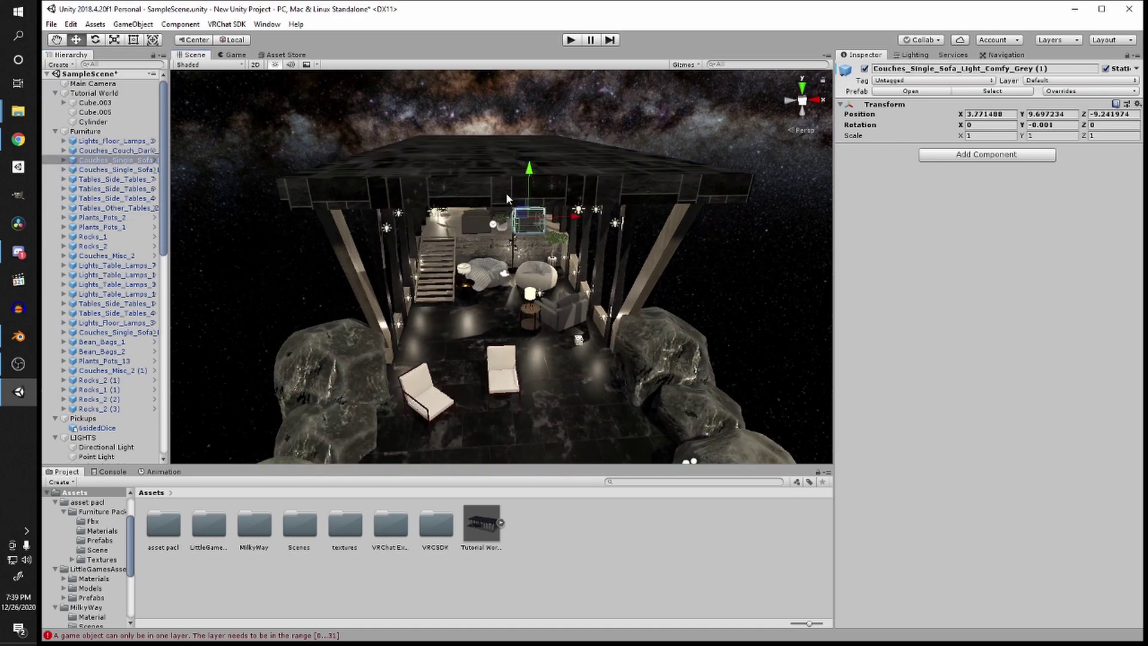
pyautogui.click(506, 192)
pyautogui.moveTo(522, 246); pyautogui.dragTo(452, 179, button='right')
# Step: Set Scale In Lightmap to 1 for both Cube.005 and Cylinder
pyautogui.click(93, 122)
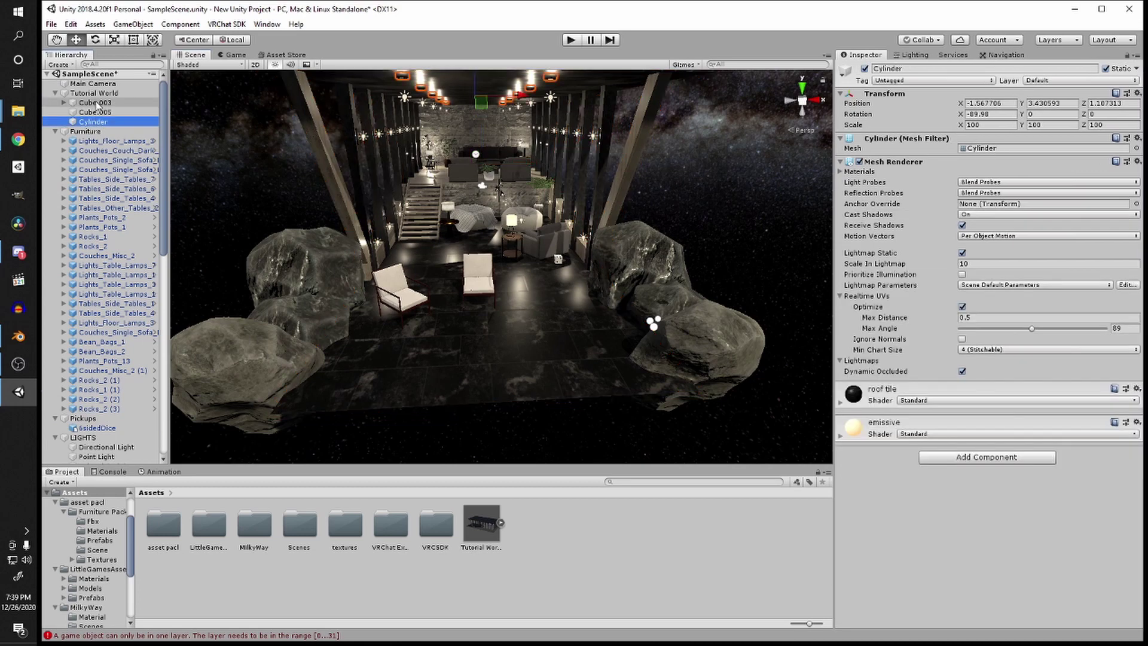
pyautogui.click(100, 112)
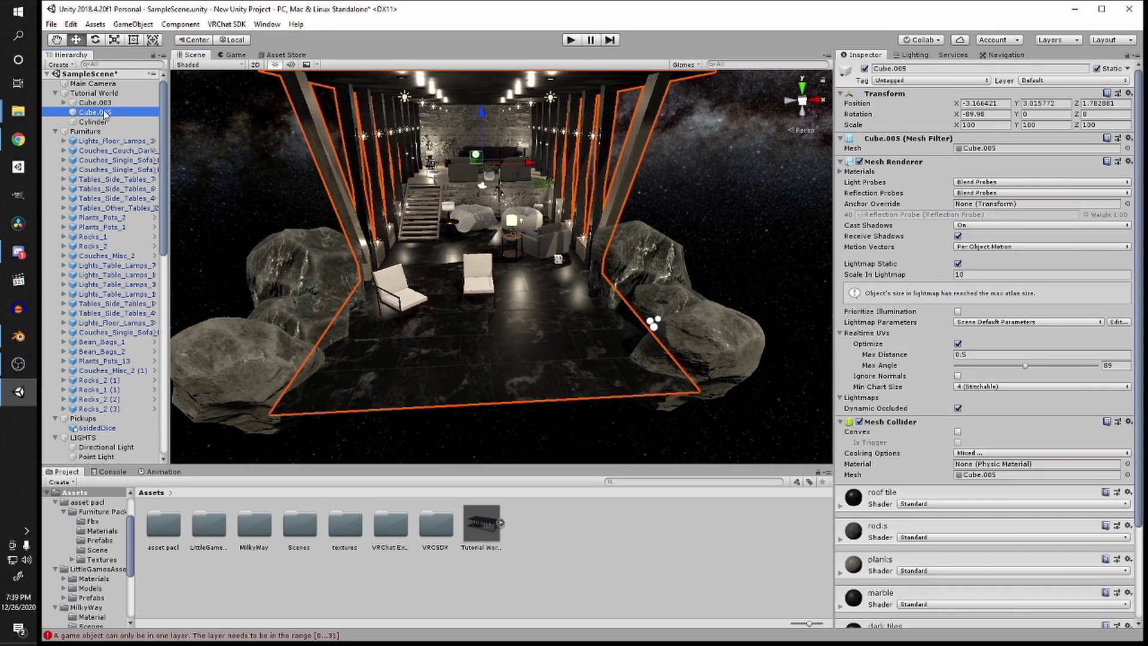
pyautogui.click(106, 121)
pyautogui.keyDown('ctrl'); pyautogui.click(105, 112); pyautogui.keyUp('ctrl')
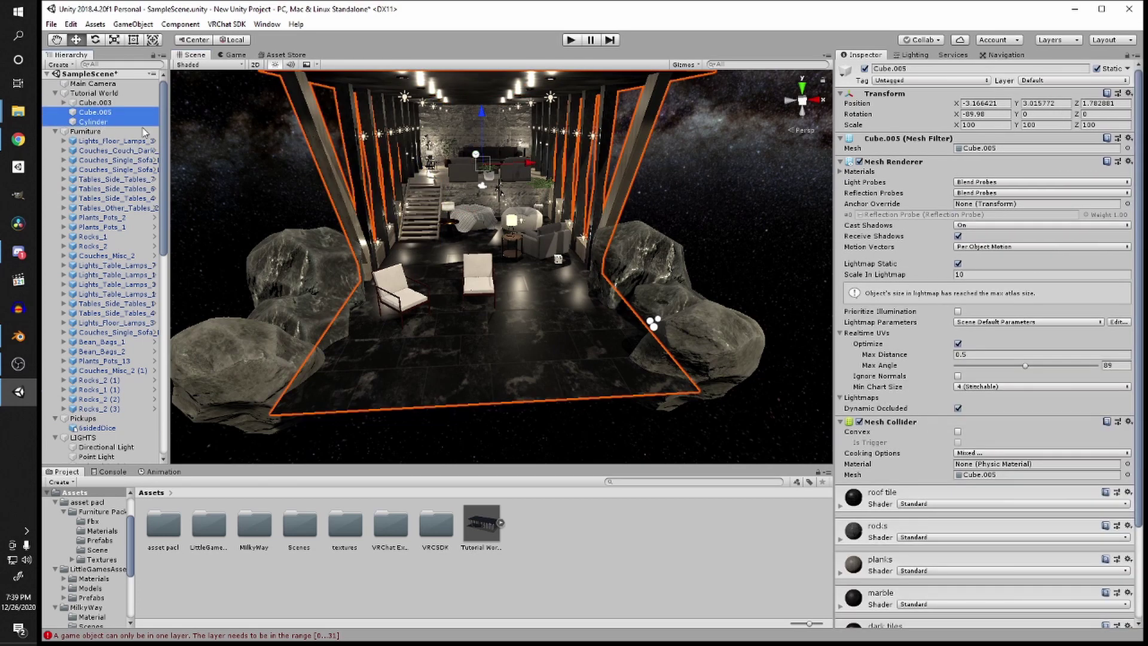
pyautogui.click(1013, 273)
pyautogui.write('2')
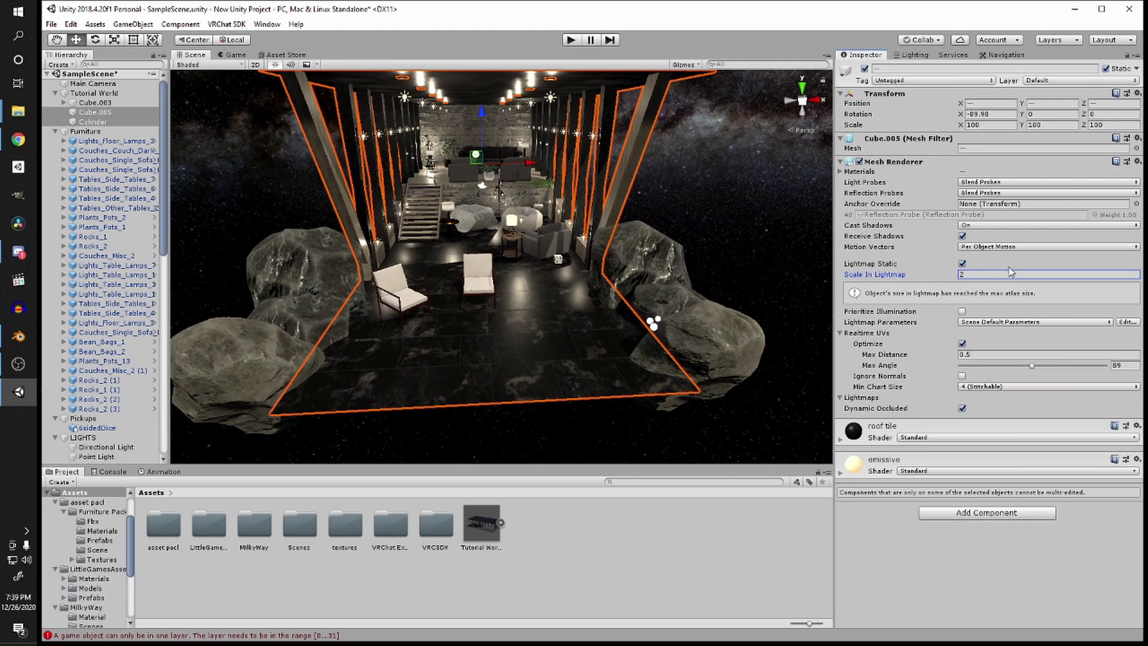
pyautogui.press('BackSpace')
pyautogui.write('1')
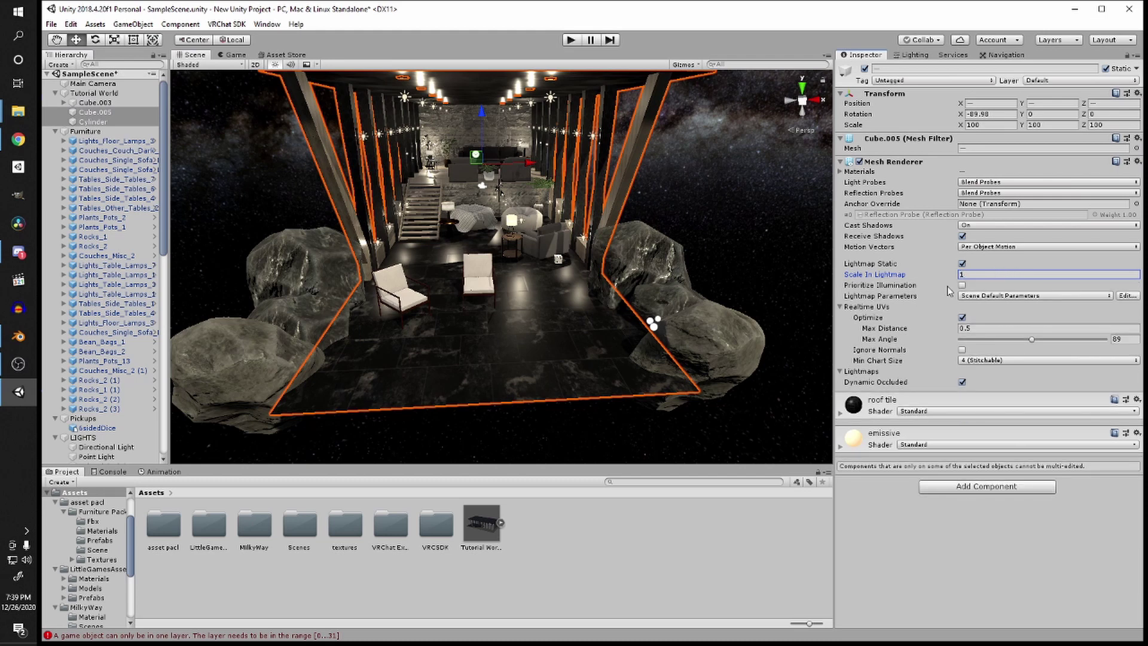
pyautogui.doubleClick(975, 273)
pyautogui.doubleClick(974, 274)
pyautogui.write('1')
# Step: Clear the selection, look over the front rocks and save the scene
pyautogui.click(681, 211)
pyautogui.keyDown('alt'); pyautogui.moveTo(672, 221); pyautogui.dragTo(559, 223); pyautogui.keyUp('alt')
pyautogui.scroll(5, 559, 223)
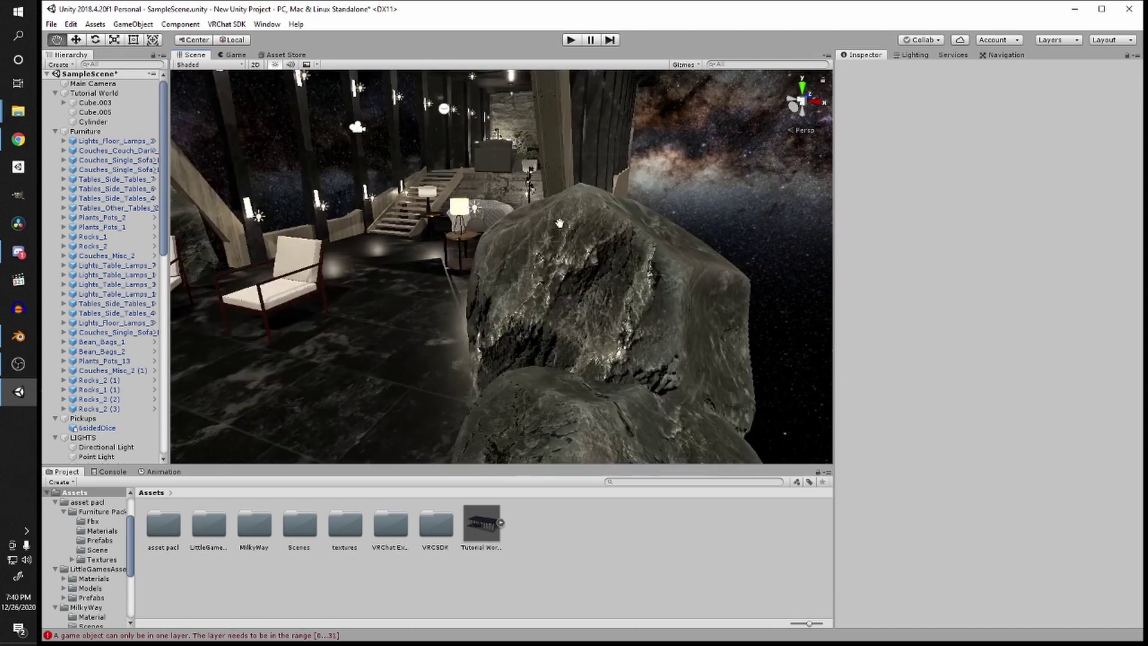
pyautogui.scroll(-10, 560, 223)
pyautogui.hotkey('ctrl', 's')
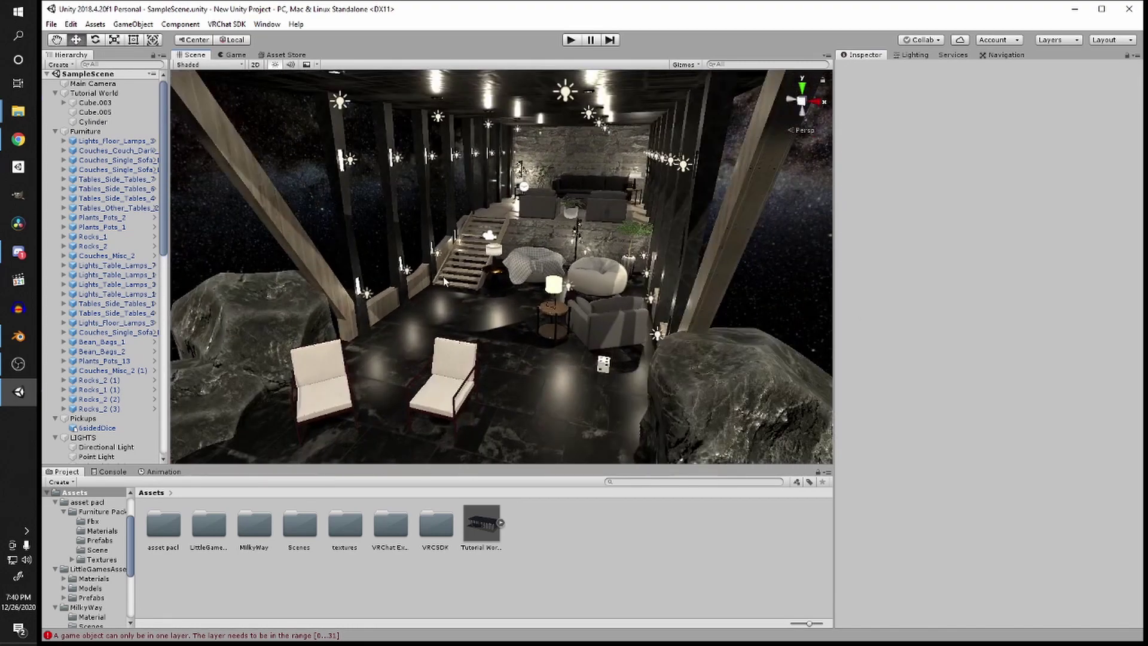
# Step: Select the staircase mesh Cube.003 and bring the whole building into view
pyautogui.click(444, 278)
pyautogui.scroll(-4, 454, 293)
pyautogui.moveTo(489, 332); pyautogui.dragTo(521, 316, button='middle')
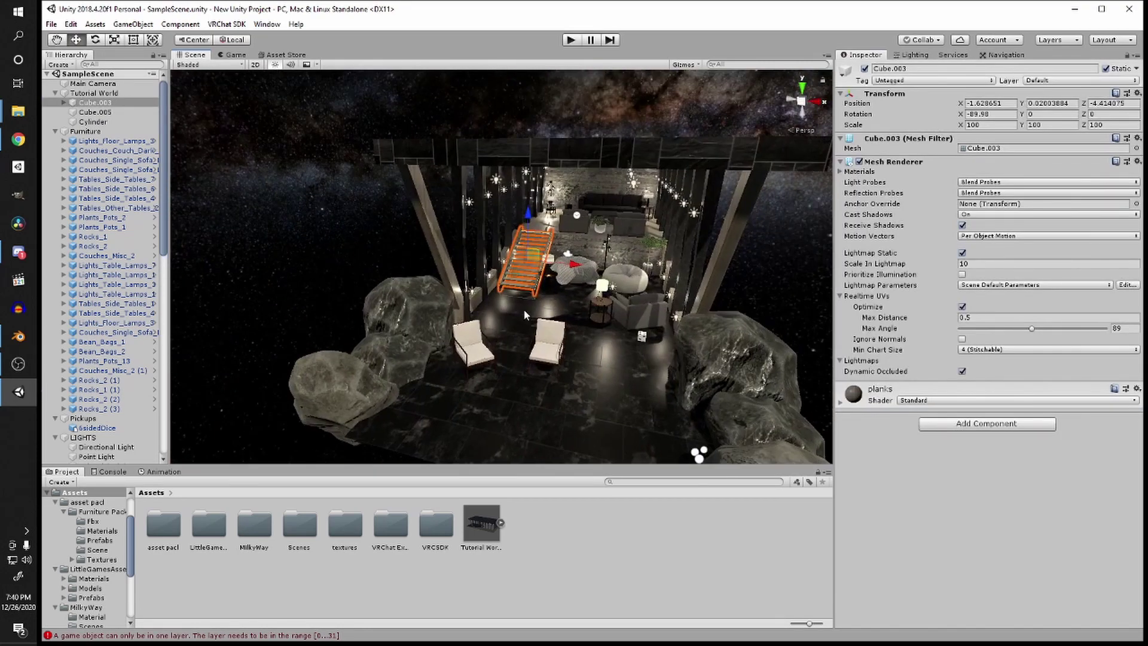
# Step: Generate the scene's baked lighting, look over the lower room and upper lounge, and save the scene
pyautogui.click(908, 57)
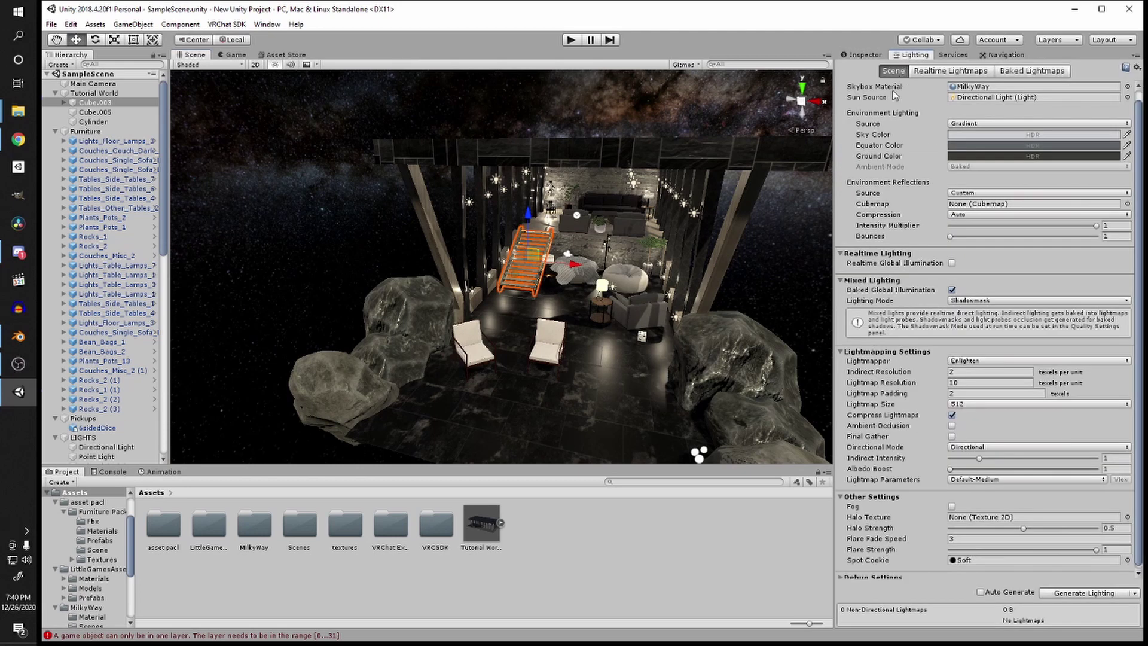
pyautogui.click(1084, 593)
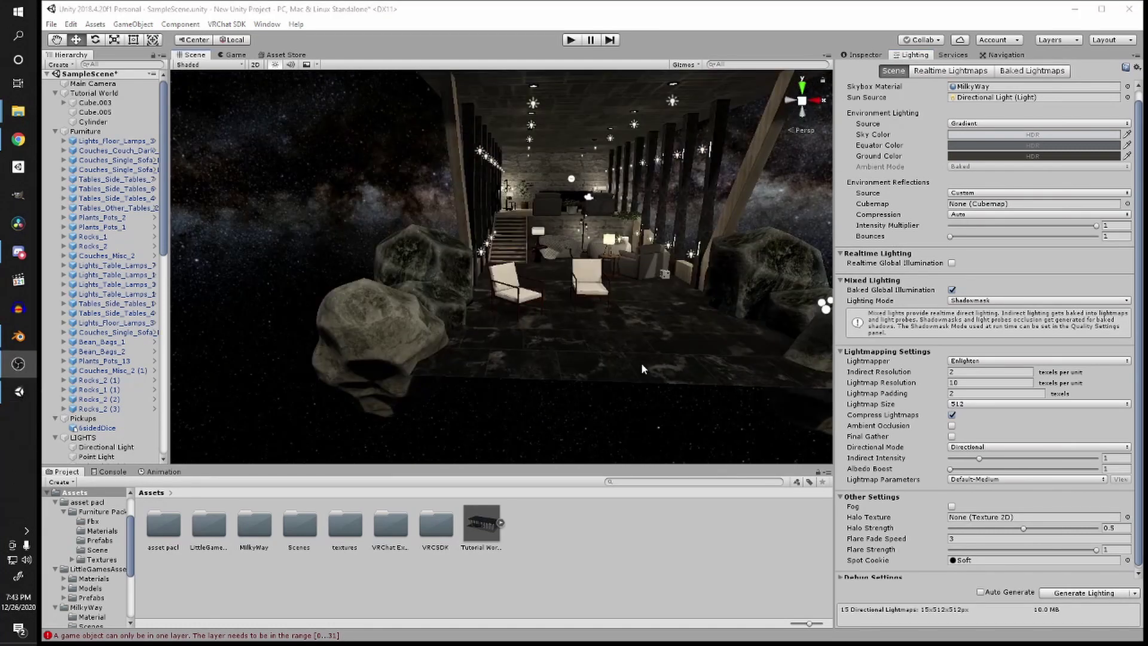
pyautogui.keyDown('alt'); pyautogui.moveTo(641, 363); pyautogui.dragTo(539, 335); pyautogui.keyUp('alt')
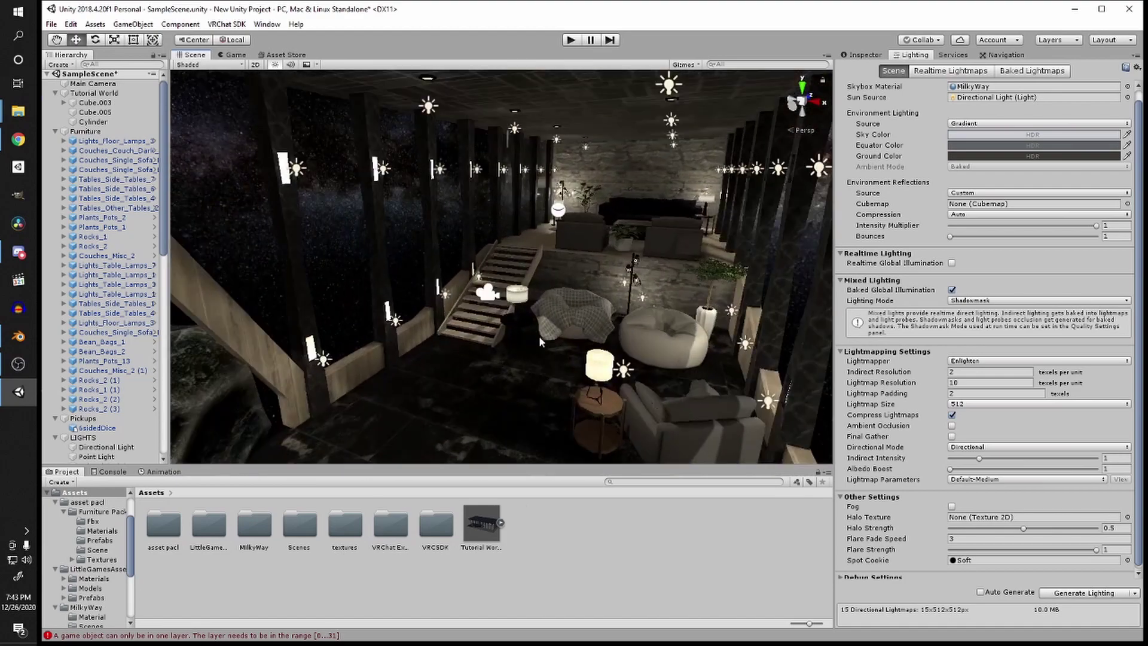
pyautogui.moveTo(540, 336); pyautogui.dragTo(655, 290, button='right')
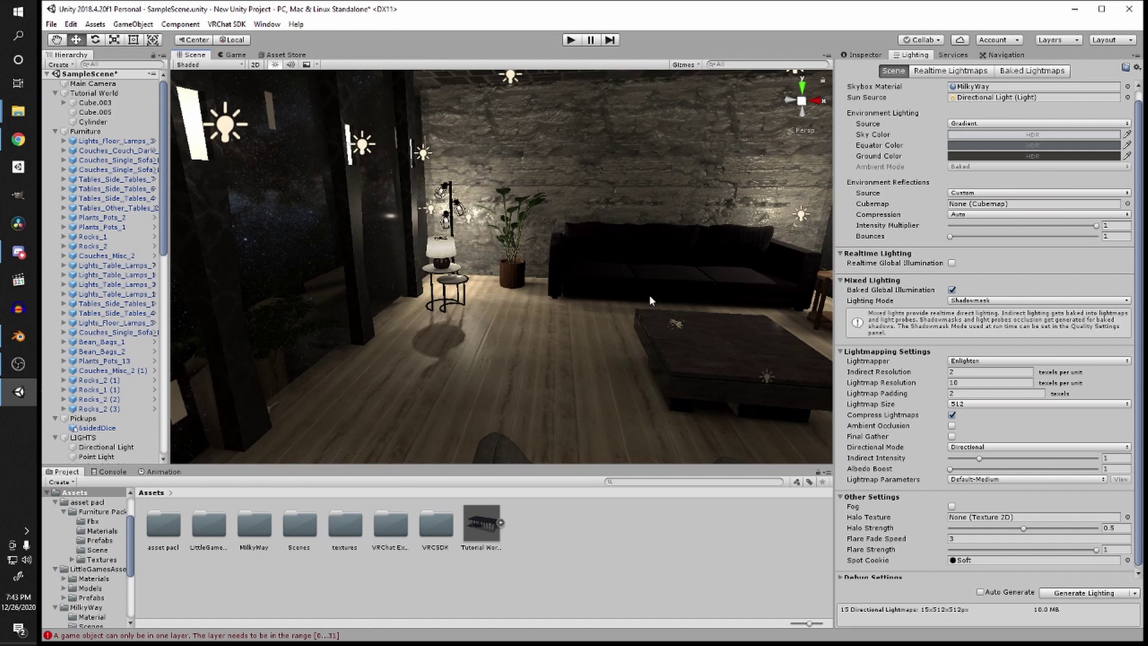
pyautogui.moveTo(649, 294); pyautogui.dragTo(764, 271, button='right')
pyautogui.hotkey('ctrl', 's')
pyautogui.moveTo(679, 263); pyautogui.dragTo(663, 321, button='right')
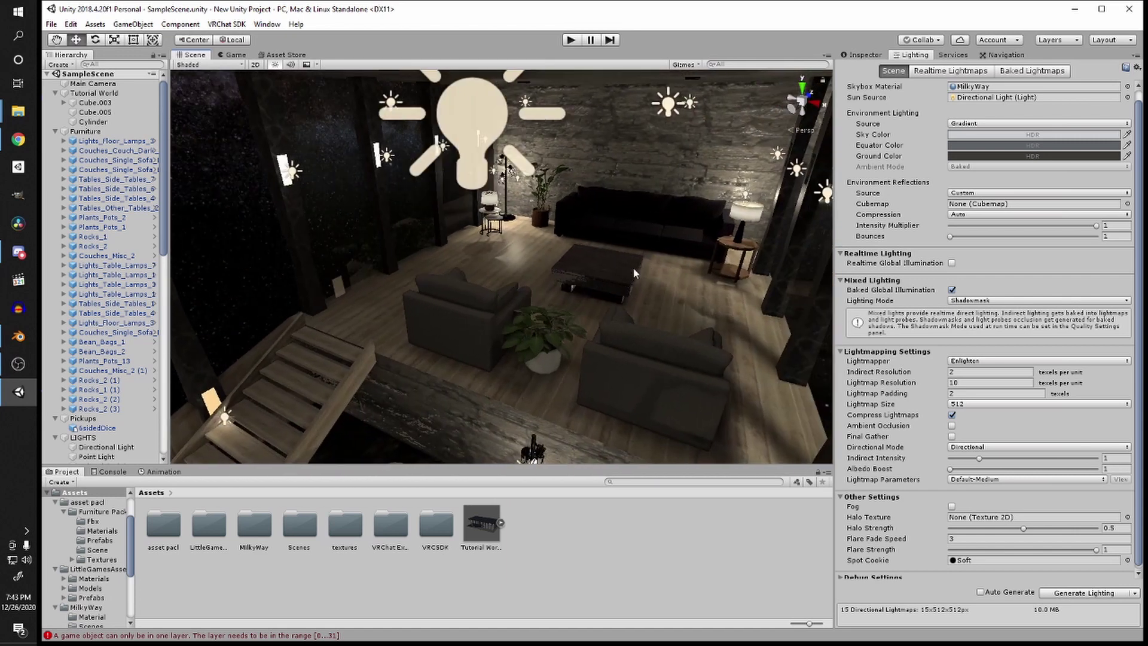
# Step: Try moving the upper lounge's coffee table aside to examine its baked shadow, and restore its position
pyautogui.click(598, 281)
pyautogui.moveTo(497, 340); pyautogui.dragTo(619, 529, button='right')
pyautogui.click(620, 530)
pyautogui.moveTo(698, 290); pyautogui.dragTo(598, 376, button='right')
pyautogui.click(598, 377)
pyautogui.moveTo(640, 384); pyautogui.dragTo(577, 372)
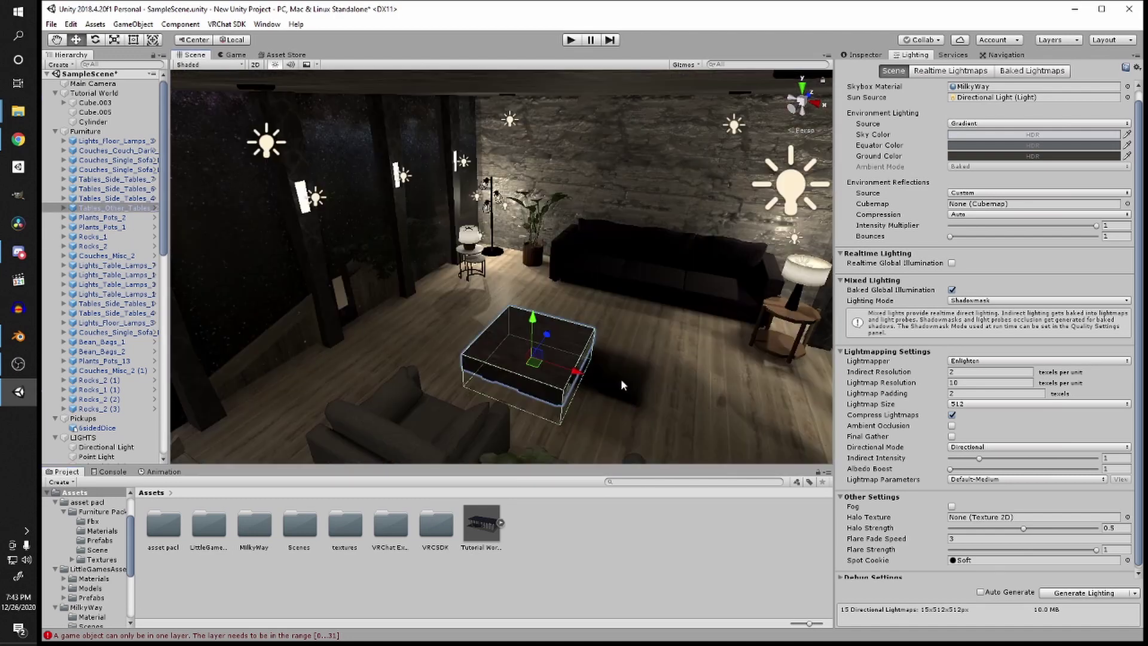
pyautogui.hotkey('ctrl', 's')
pyautogui.moveTo(634, 386); pyautogui.dragTo(521, 287, button='right')
pyautogui.click(583, 404)
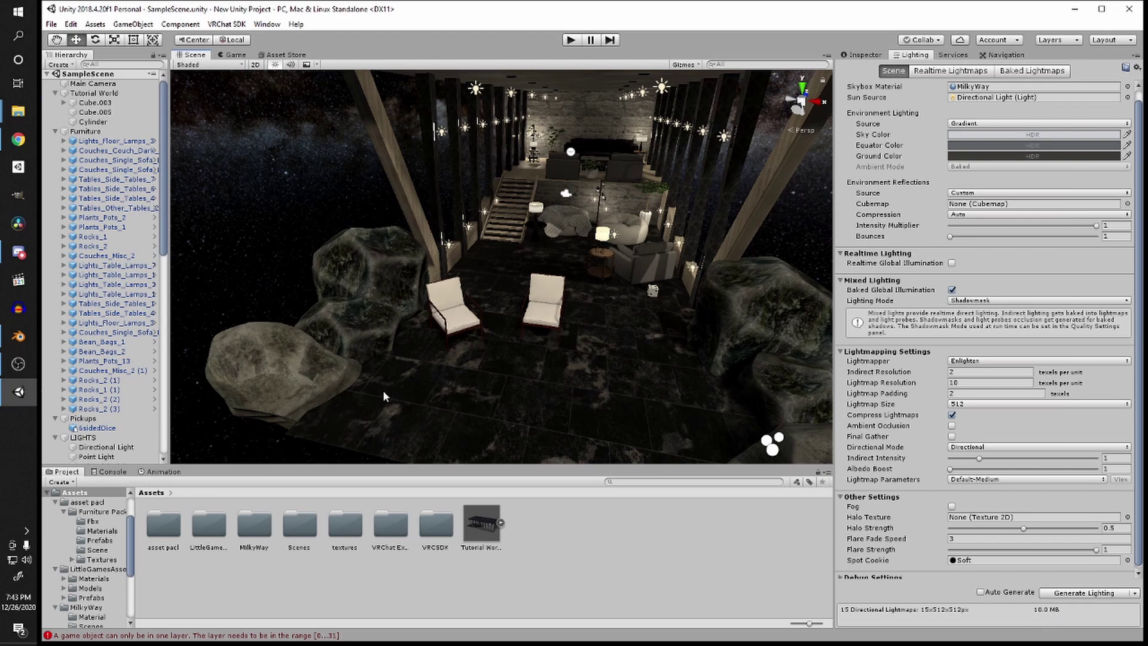
# Step: Select the reflection probe inside the building, show its properties and frame it in the view
pyautogui.moveTo(382, 390); pyautogui.dragTo(489, 304, button='right')
pyautogui.scroll(5, 563, 359)
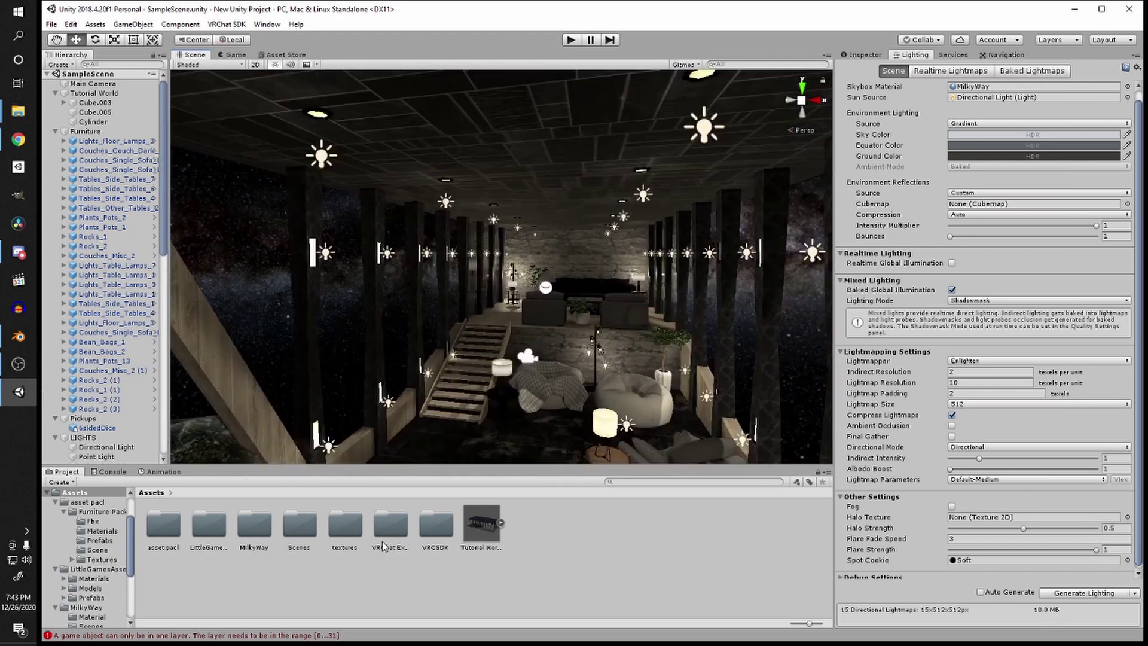
pyautogui.scroll(-2, 447, 217)
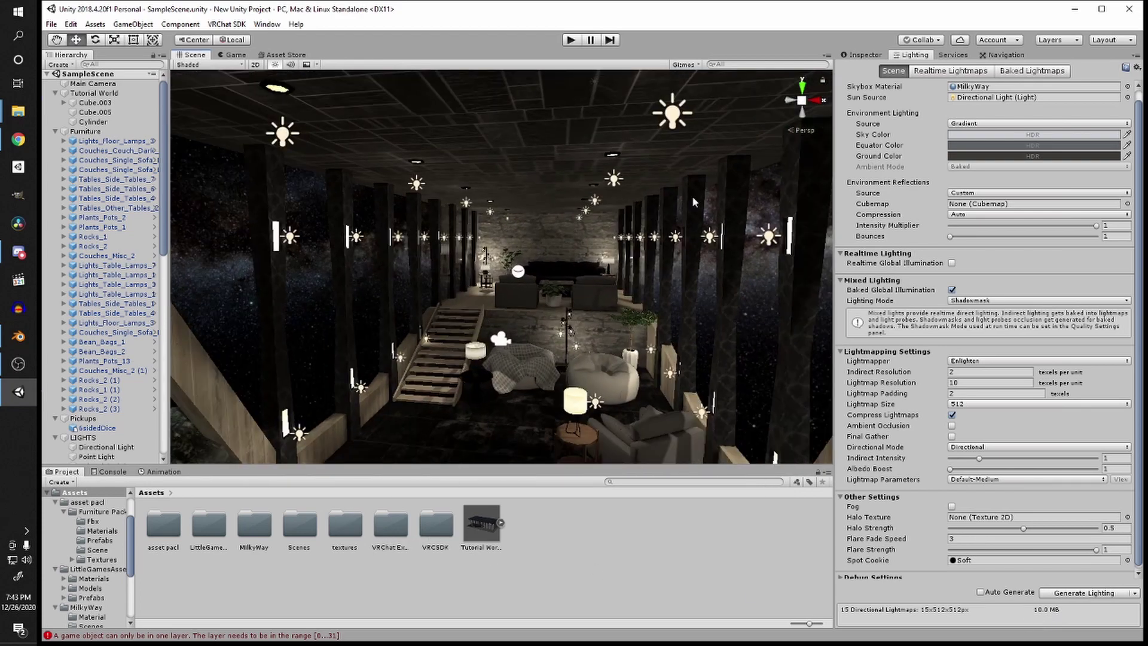
pyautogui.click(518, 275)
pyautogui.scroll(8, 590, 309)
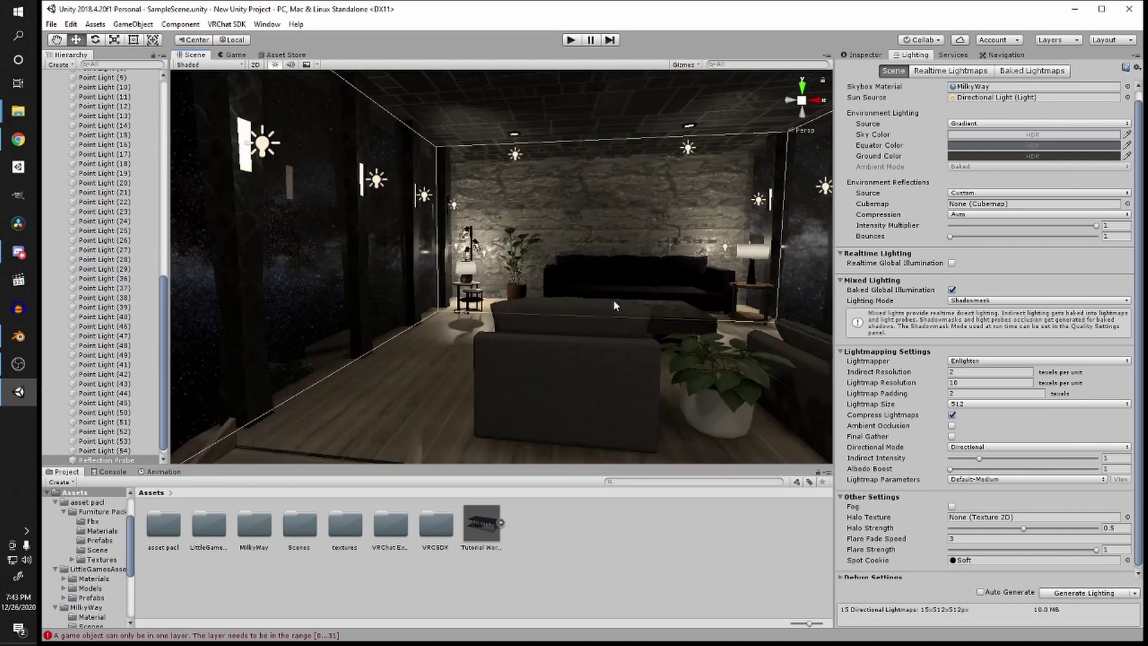
pyautogui.click(861, 55)
pyautogui.press('f')
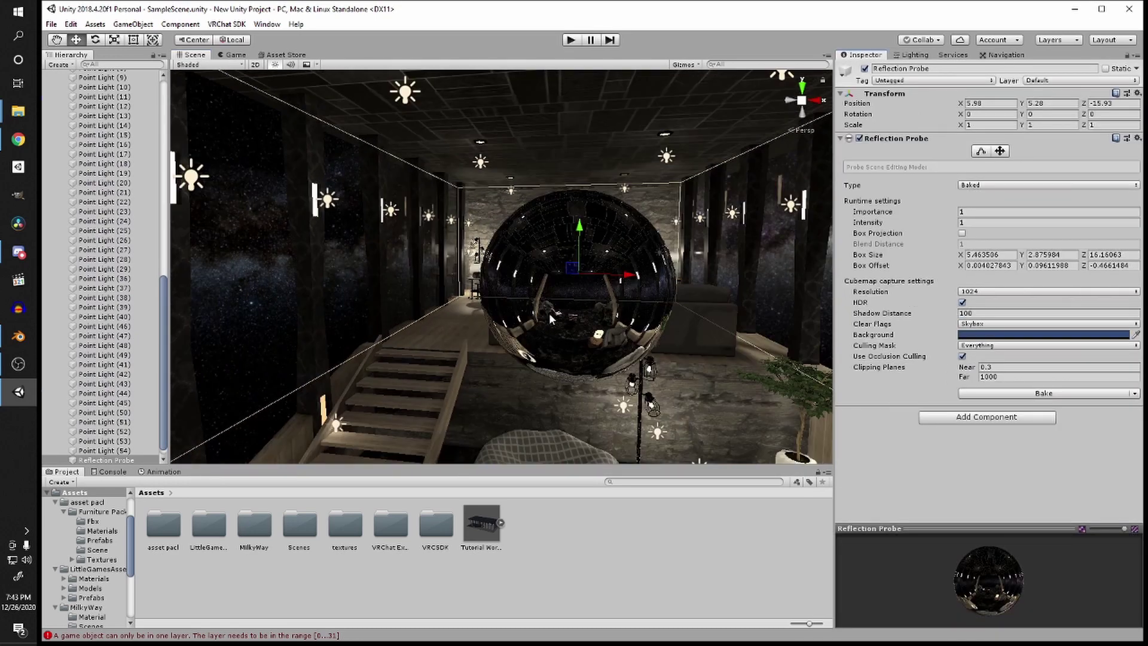
pyautogui.moveTo(555, 278); pyautogui.dragTo(548, 308, button='right')
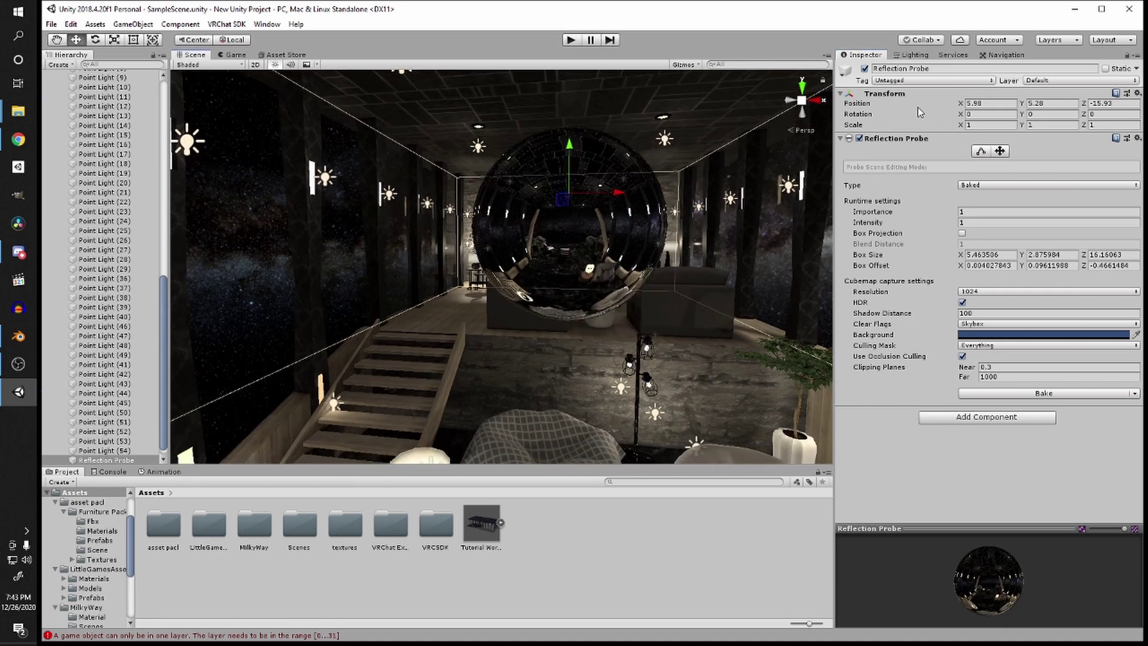
# Step: Start editing the reflection probe's bounds and adjust its side faces to a width of about 5.58
pyautogui.click(981, 151)
pyautogui.scroll(5, 650, 272)
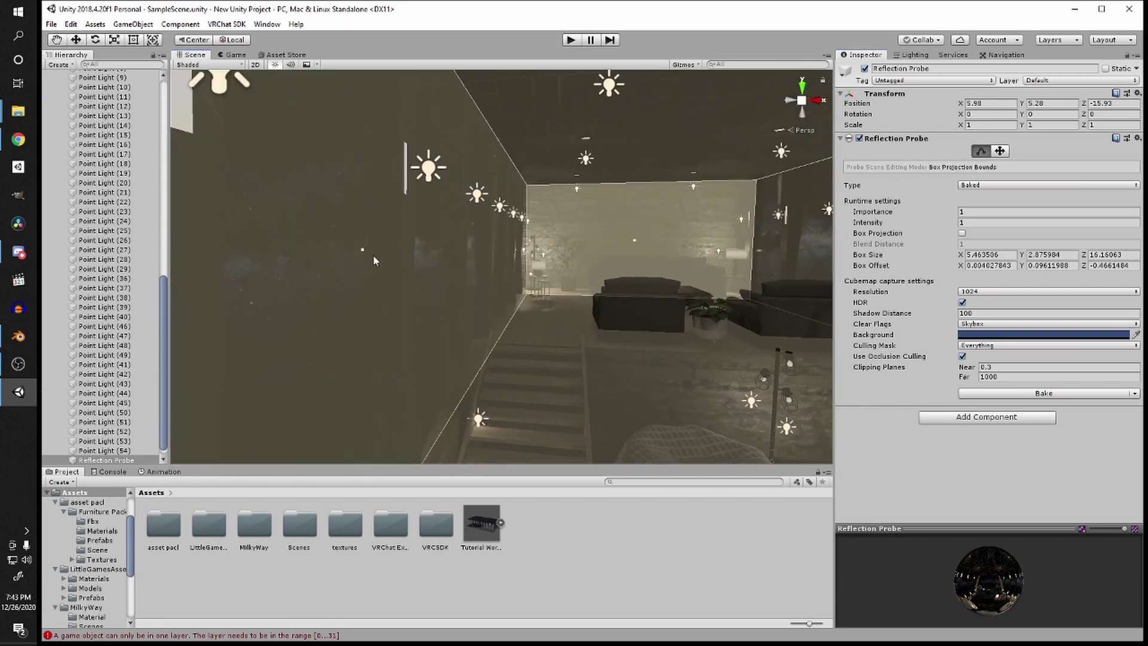
pyautogui.moveTo(373, 261); pyautogui.dragTo(260, 281)
pyautogui.moveTo(295, 283); pyautogui.dragTo(472, 297)
pyautogui.scroll(-3, 659, 296)
pyautogui.moveTo(659, 296); pyautogui.dragTo(594, 298, button='middle')
pyautogui.scroll(3, 595, 298)
pyautogui.scroll(2, 595, 294)
pyautogui.moveTo(595, 294); pyautogui.dragTo(567, 320, button='right')
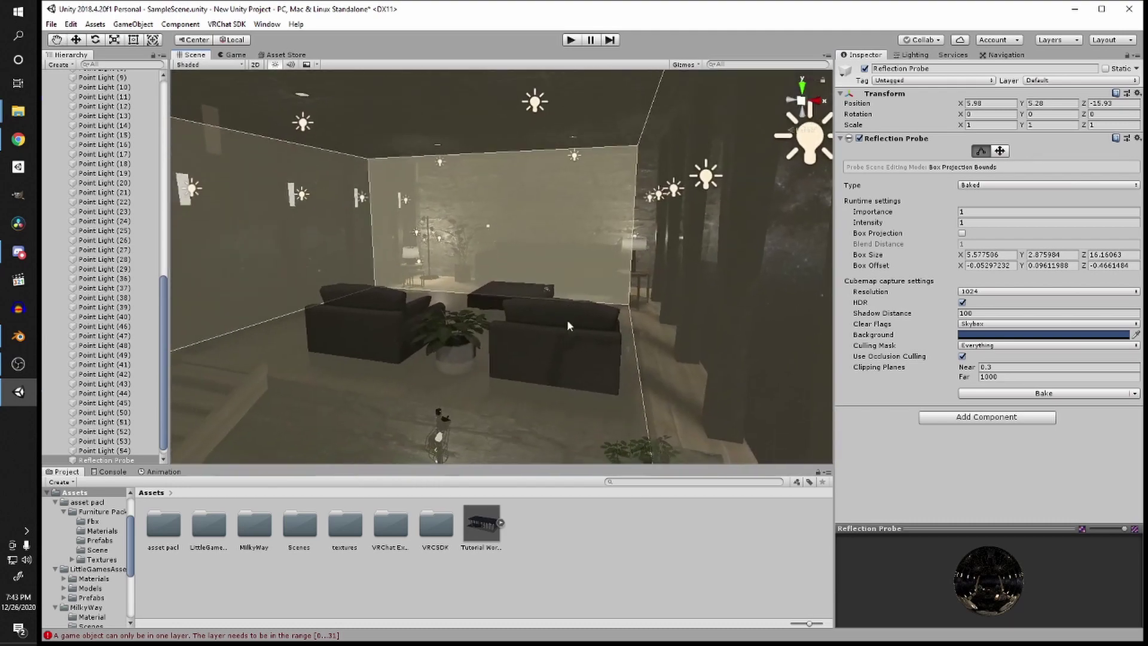
# Step: Extend the reflection probe's bounds below the lower floor, to a box height of about 3.65
pyautogui.scroll(-4, 567, 319)
pyautogui.moveTo(567, 319); pyautogui.dragTo(592, 294, button='middle')
pyautogui.scroll(-2, 527, 279)
pyautogui.moveTo(490, 257); pyautogui.dragTo(495, 287, button='middle')
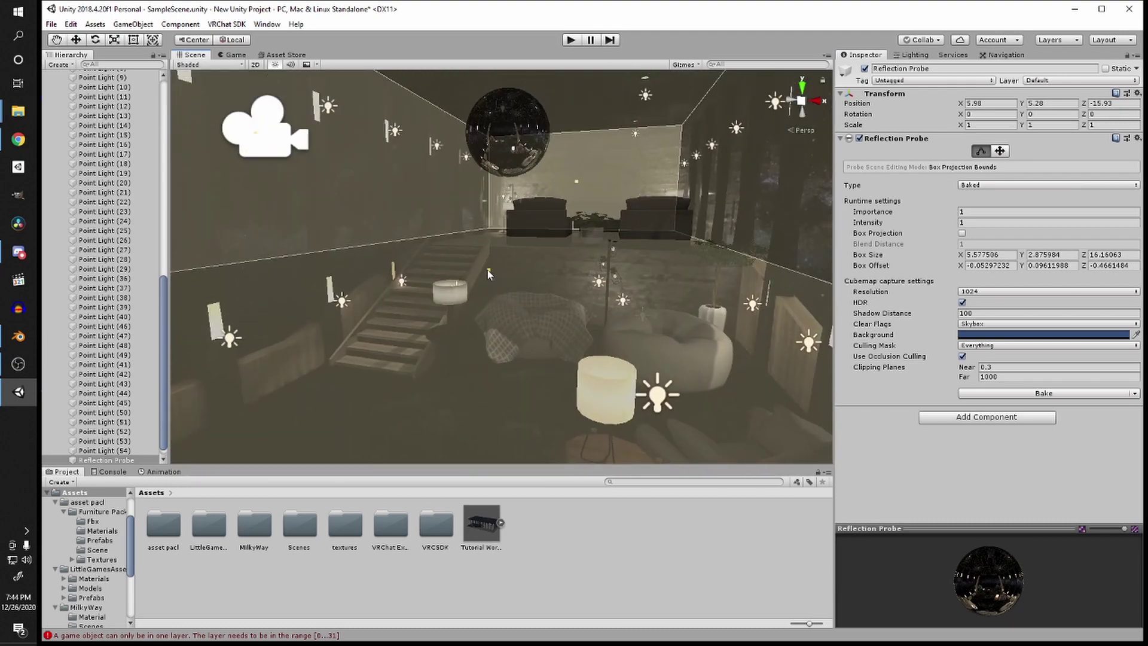
pyautogui.moveTo(488, 270); pyautogui.dragTo(482, 343)
# Step: Pull the front face of the probe's bounds inward to a depth of about 12.75 and finish editing the bounds
pyautogui.moveTo(482, 343); pyautogui.dragTo(658, 345, button='right')
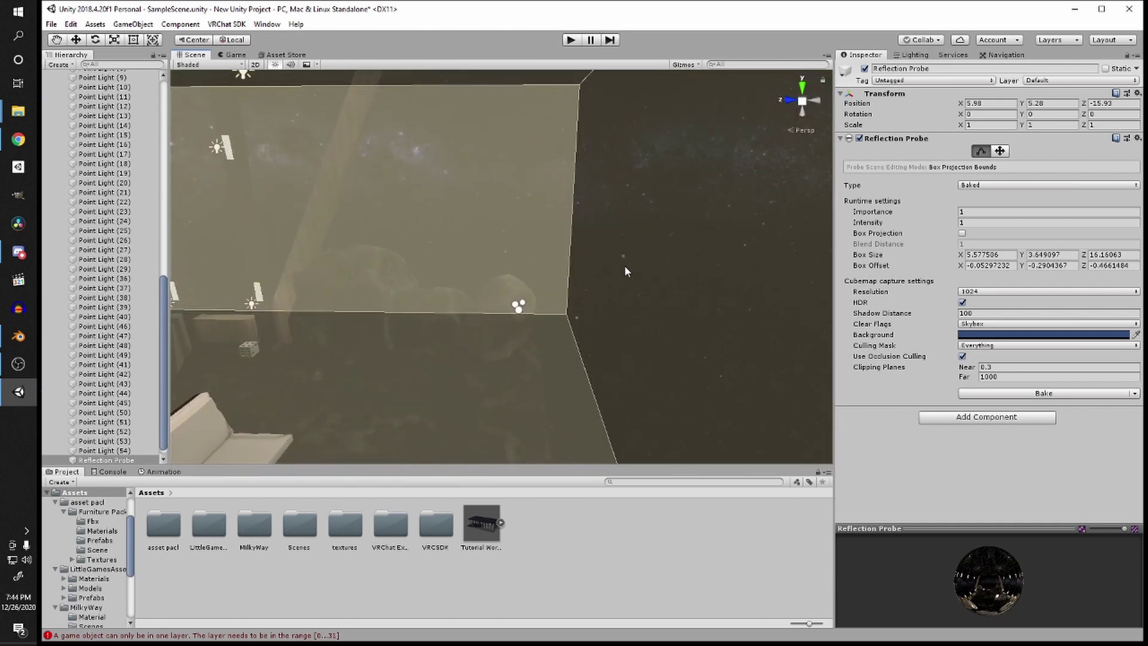
pyautogui.moveTo(621, 264); pyautogui.dragTo(232, 310)
pyautogui.moveTo(232, 310); pyautogui.dragTo(497, 270, button='right')
pyautogui.scroll(2, 520, 261)
pyautogui.scroll(2, 542, 258)
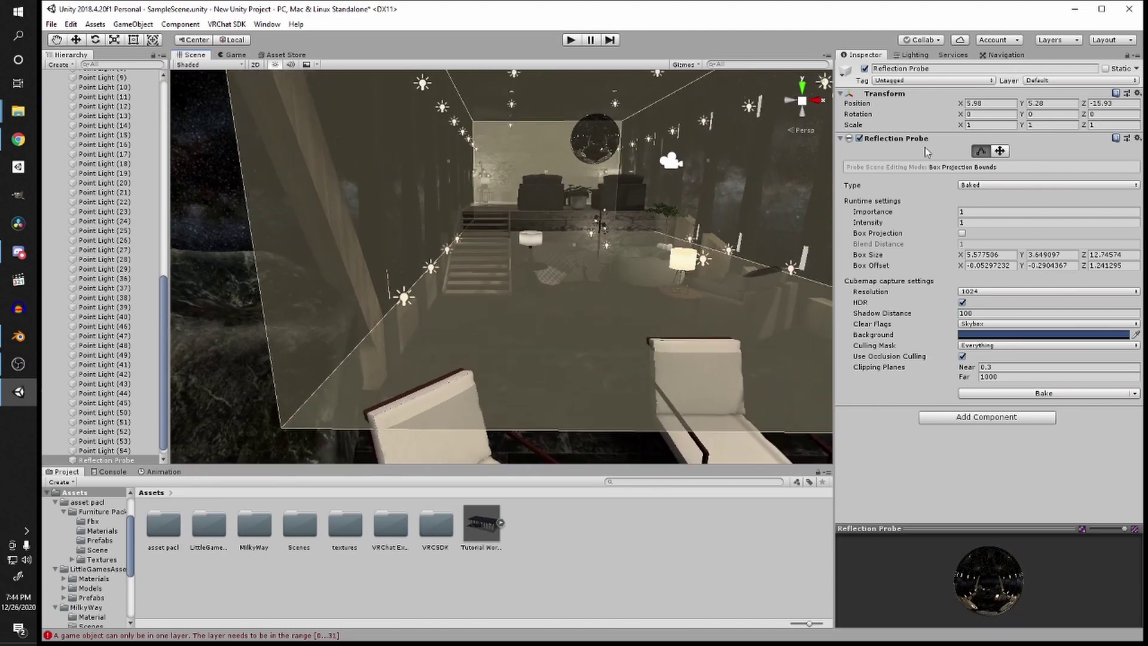
pyautogui.click(981, 152)
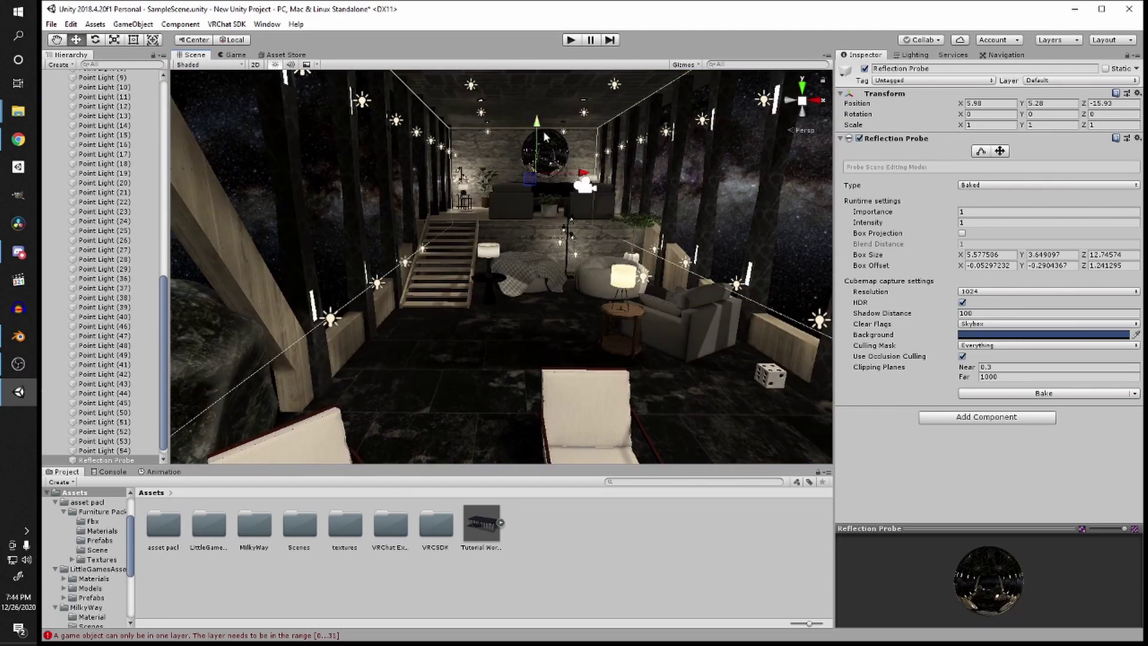
# Step: Open the SampleScene folder inside Assets > Scenes, which holds the baked lighting files
pyautogui.scroll(5, 547, 160)
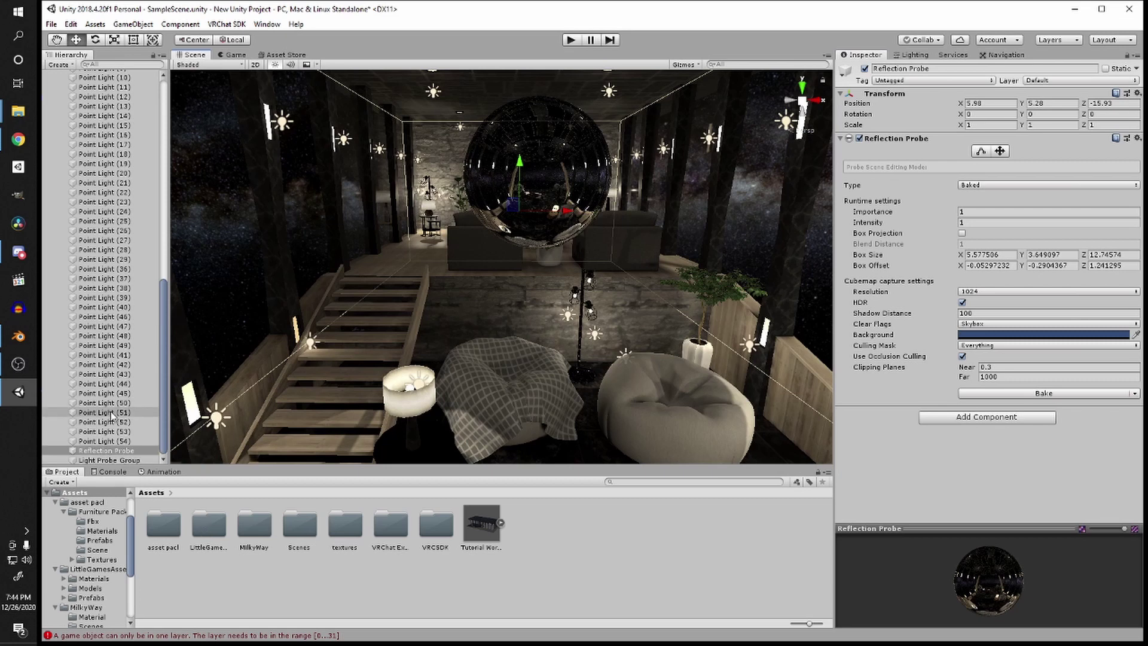
pyautogui.doubleClick(308, 532)
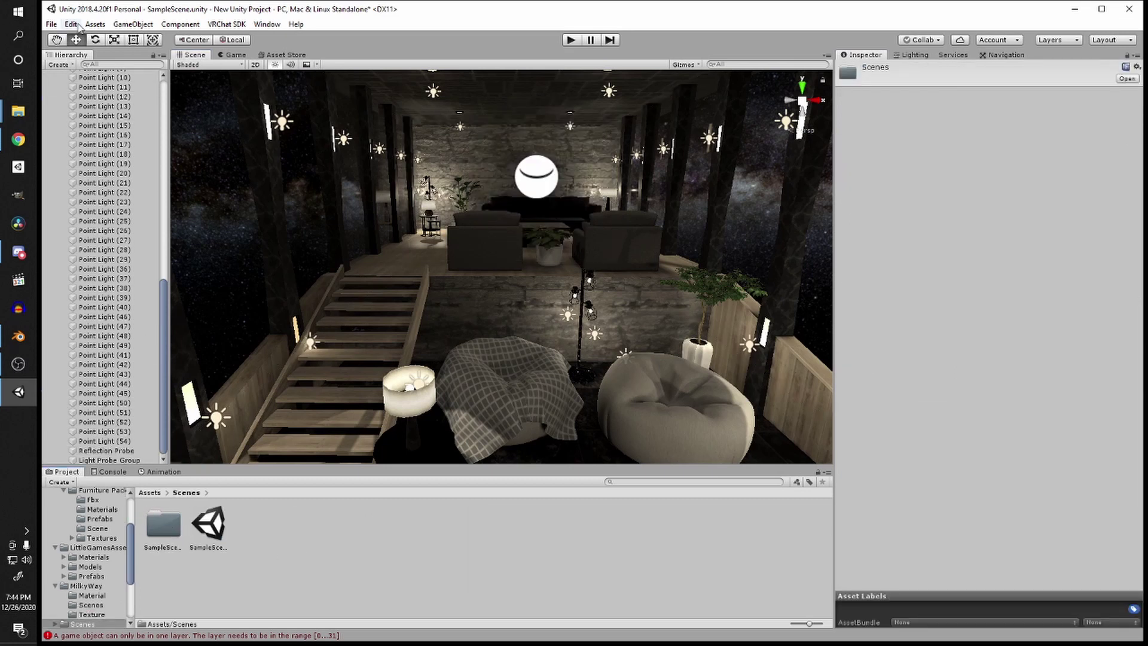
pyautogui.scroll(15, 101, 263)
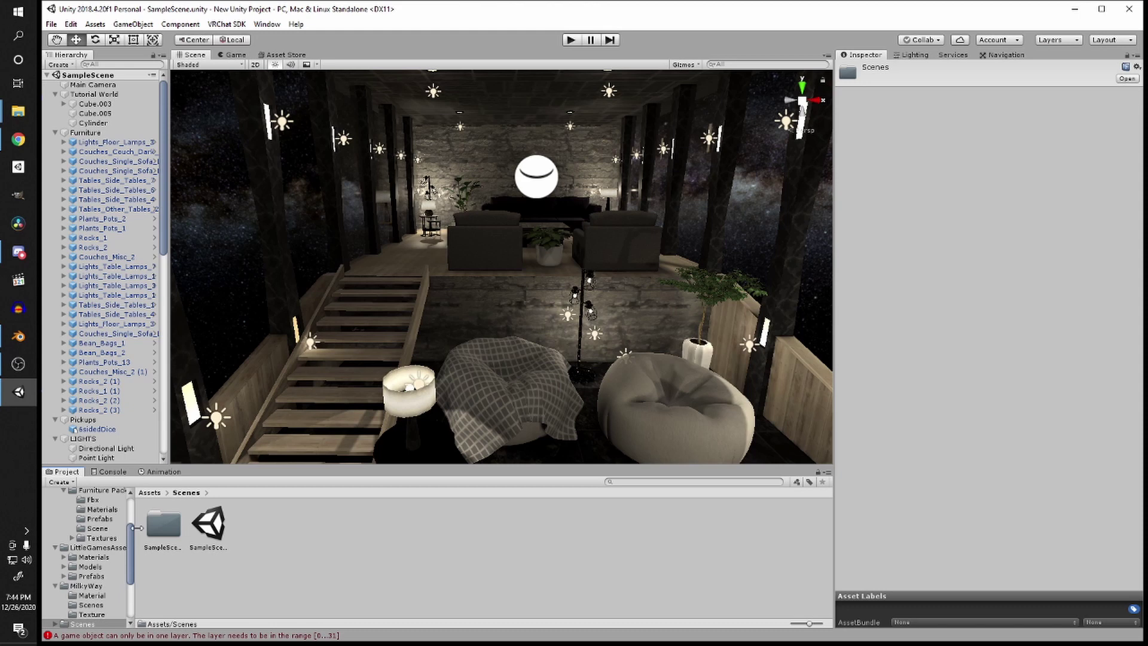
pyautogui.click(150, 492)
pyautogui.doubleClick(301, 528)
pyautogui.click(157, 526)
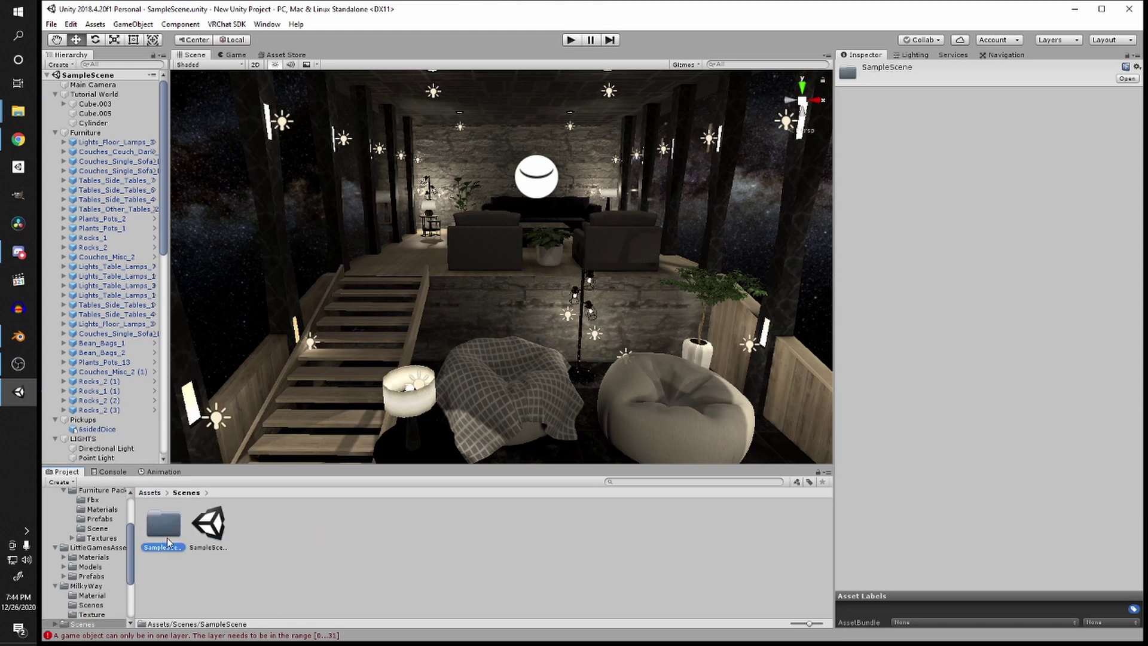
pyautogui.doubleClick(175, 538)
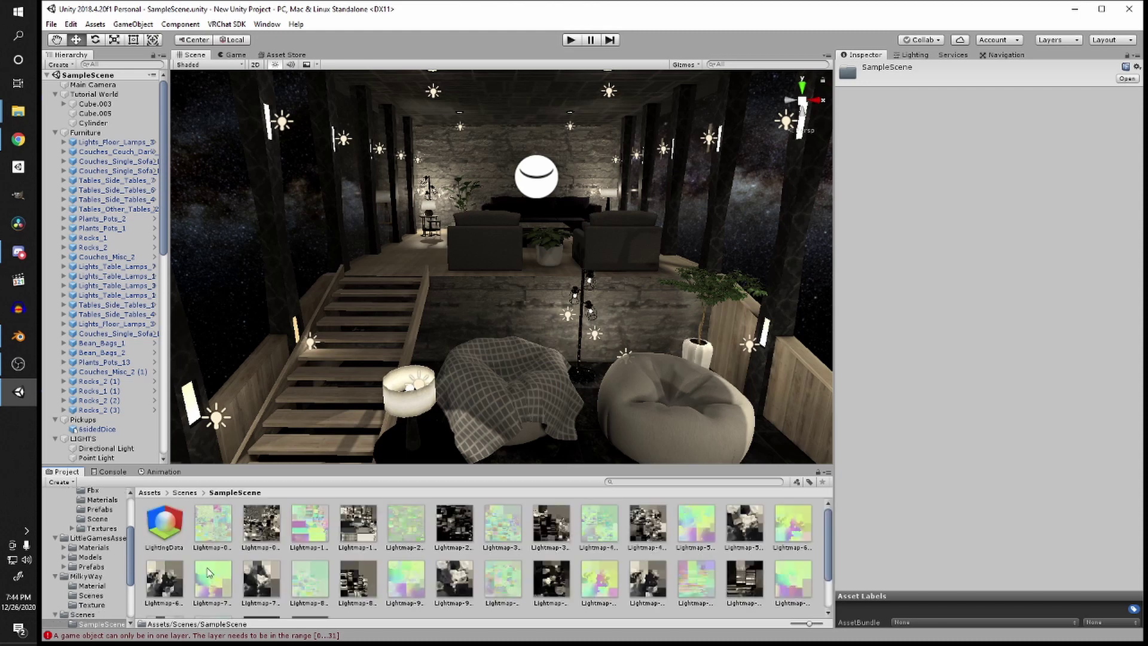
# Step: Inspect the import settings of Lightmap-8_comp_dir and view its Max Size options without changing them
pyautogui.scroll(-2, 468, 577)
pyautogui.click(302, 534)
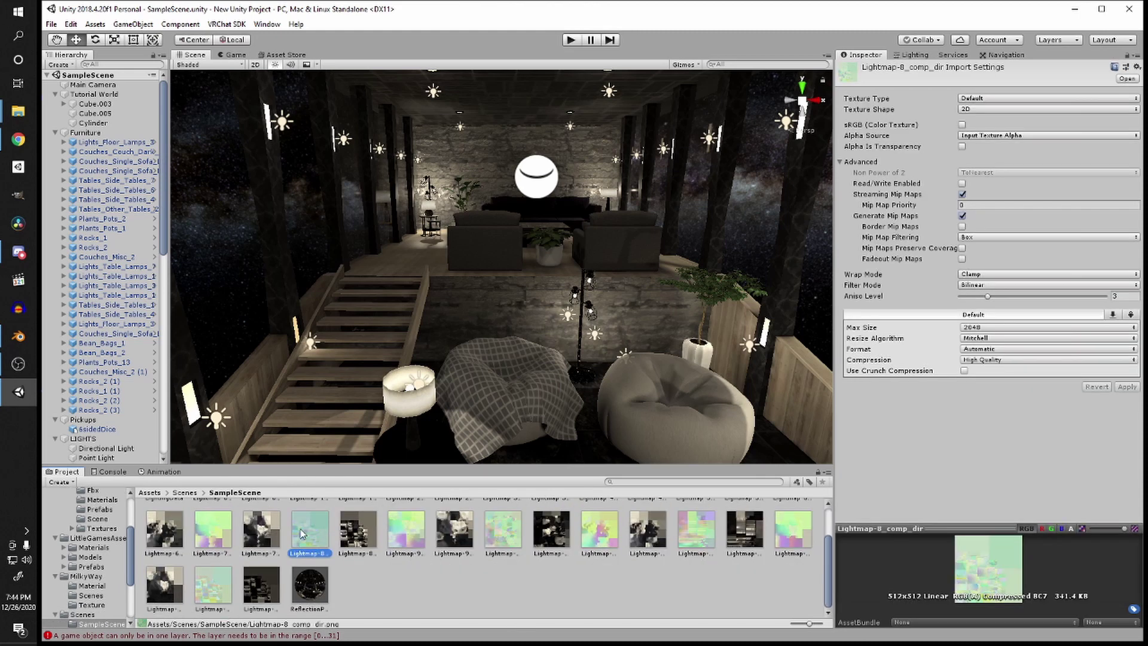
pyautogui.click(984, 327)
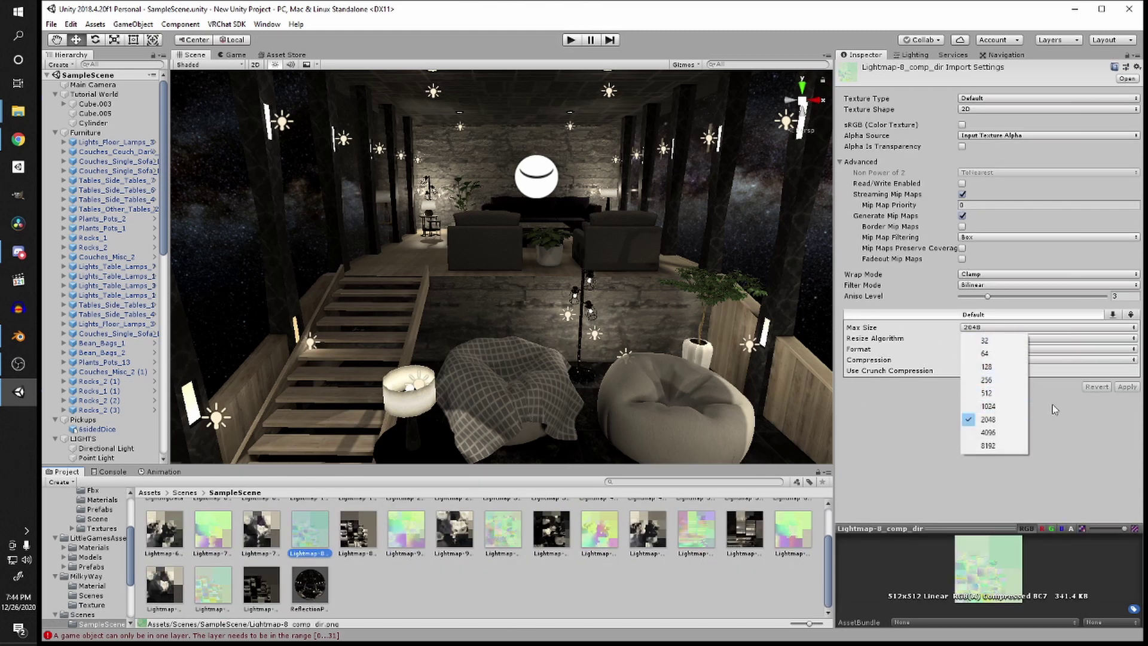
pyautogui.click(1089, 443)
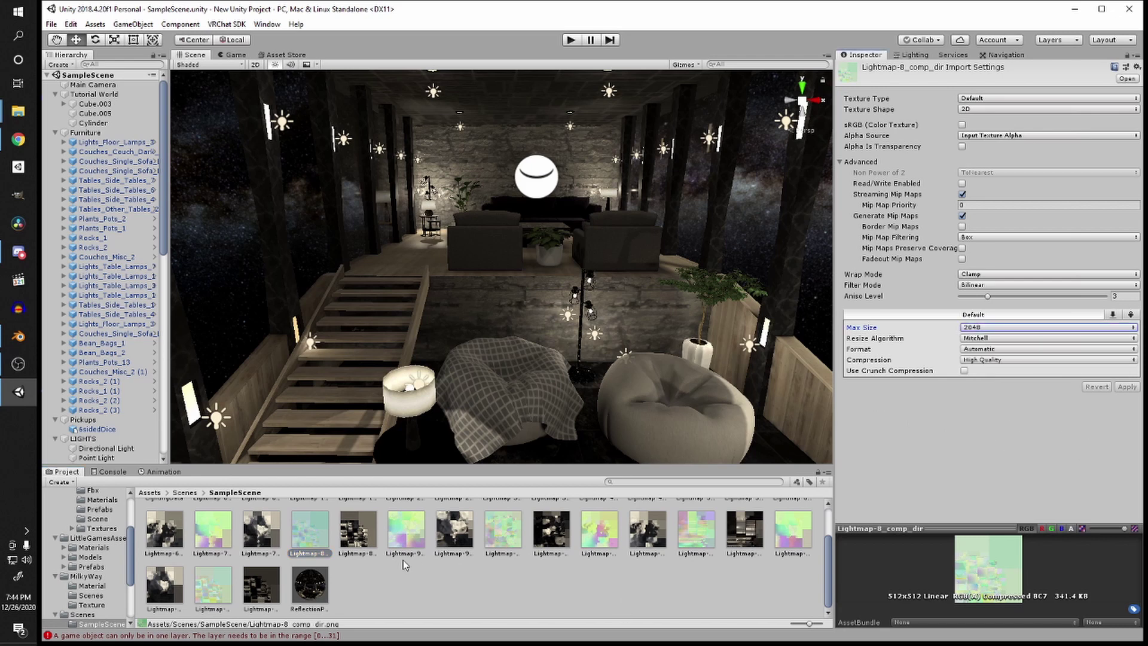
# Step: Assign ReflectionProbe-0 as the Environment Reflections cubemap, examine the reflections on the side table lamp and select Cube.005
pyautogui.click(302, 585)
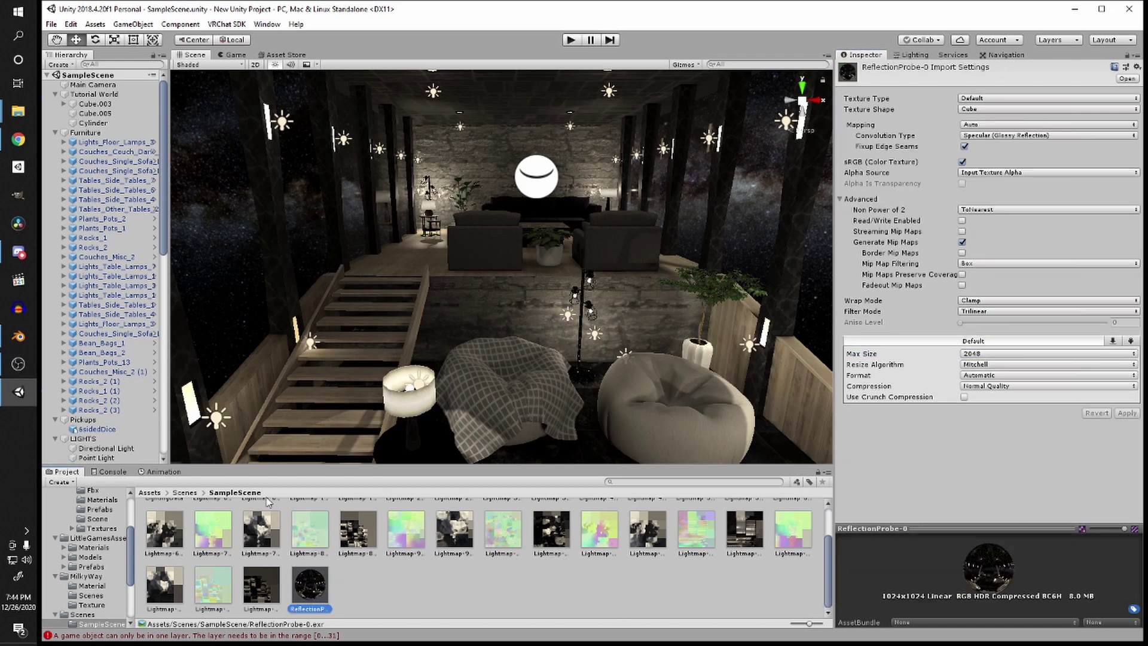
pyautogui.click(908, 56)
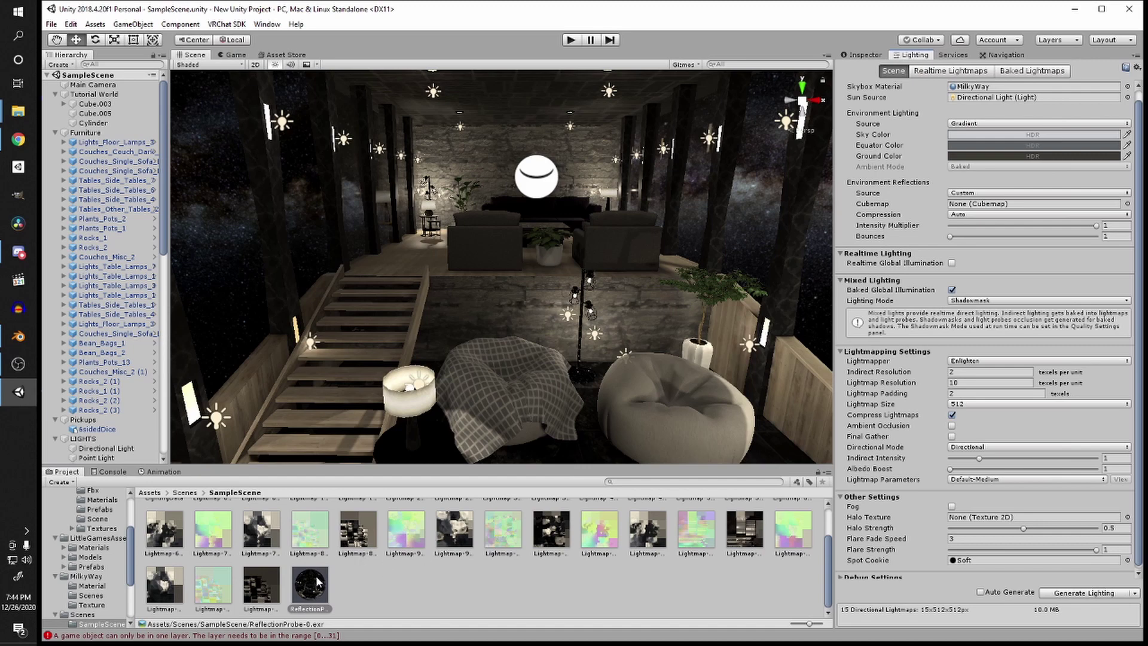
pyautogui.moveTo(907, 198); pyautogui.dragTo(970, 206)
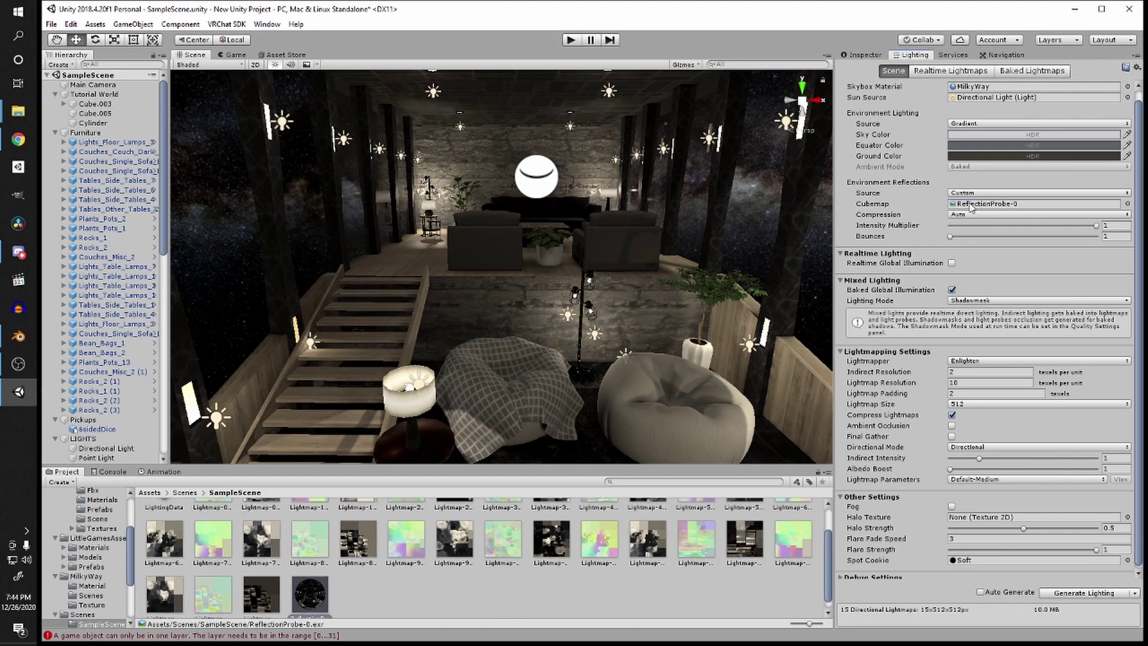
pyautogui.moveTo(776, 248); pyautogui.dragTo(362, 276, button='right')
pyautogui.press('w')
pyautogui.press('w')
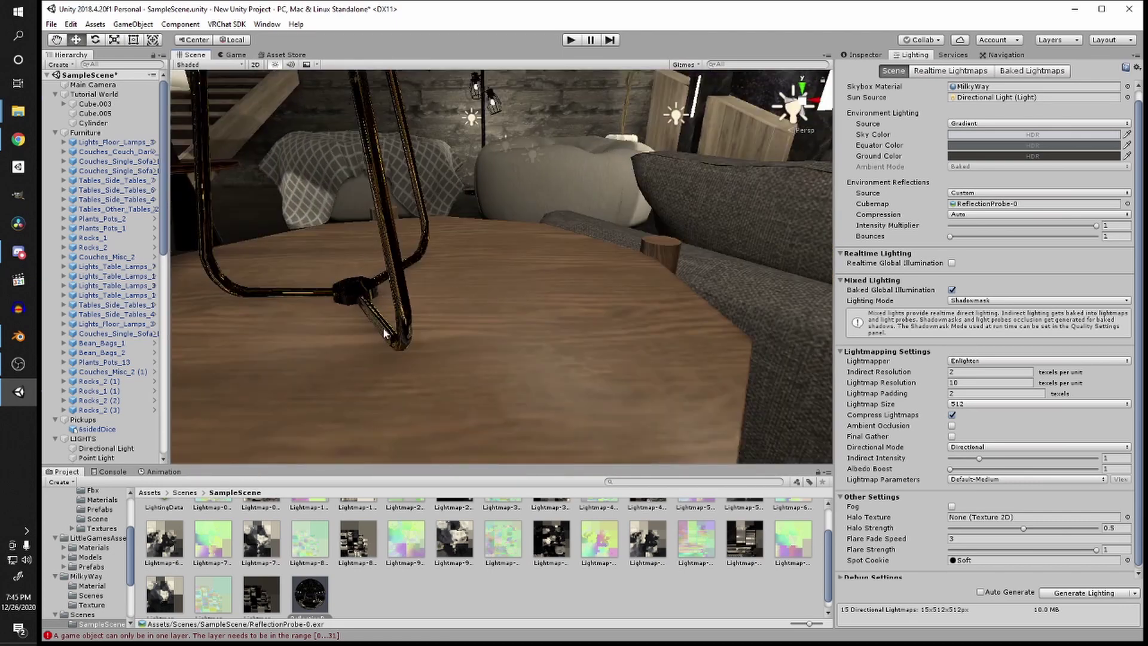
pyautogui.moveTo(375, 162); pyautogui.dragTo(614, 307, button='right')
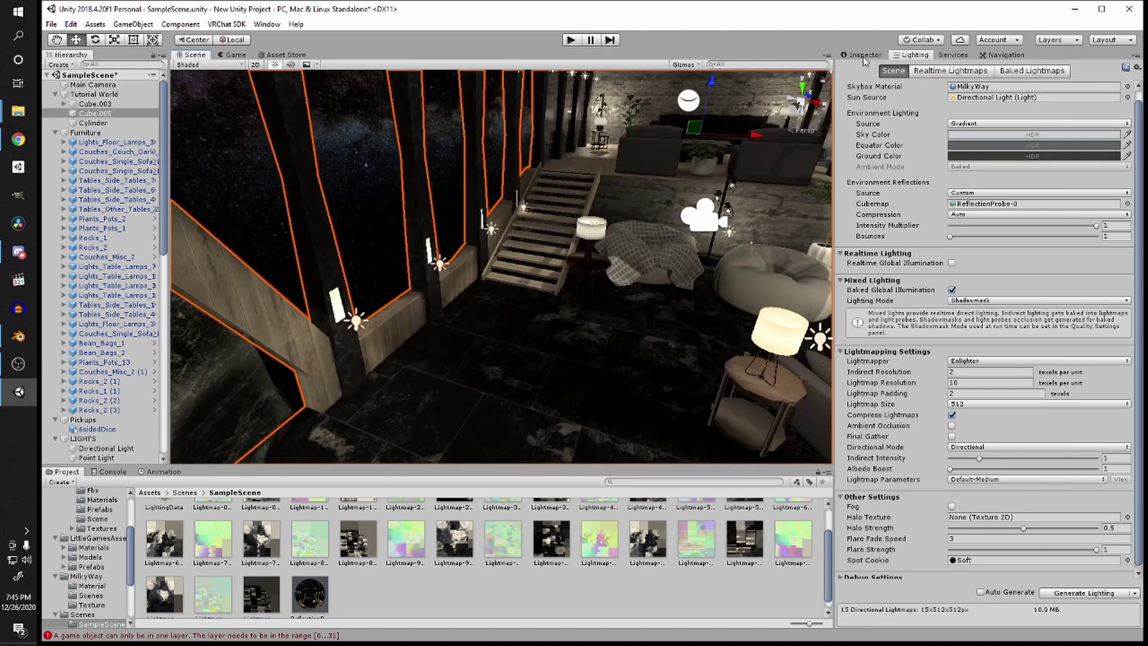
# Step: Set the Smoothness of Cube.005's planks material to 0.979 and check the upper wooden floor's reflections
pyautogui.click(865, 55)
pyautogui.scroll(-5, 875, 549)
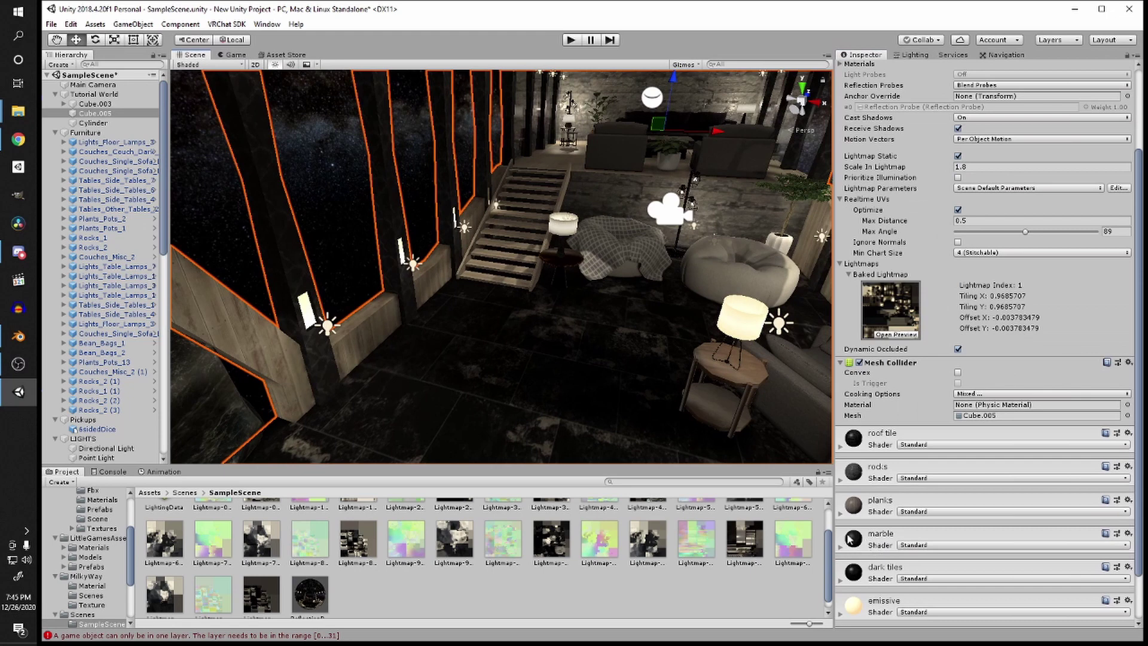
pyautogui.click(843, 508)
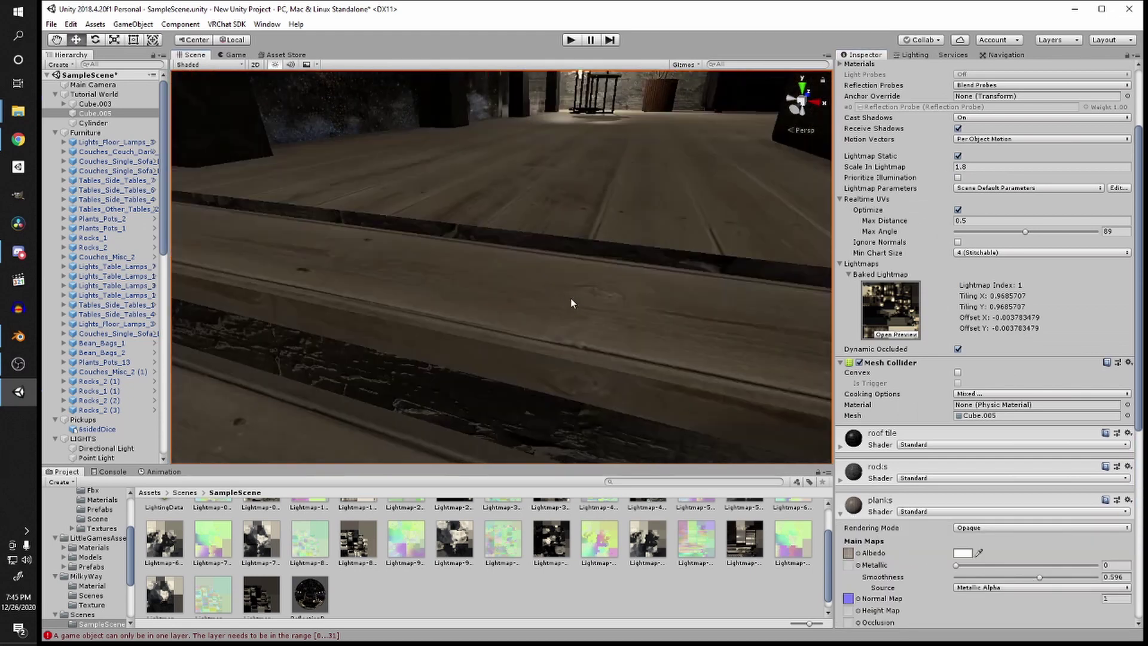
pyautogui.scroll(-4, 570, 298)
pyautogui.moveTo(1057, 578); pyautogui.dragTo(1094, 581)
pyautogui.moveTo(545, 231); pyautogui.dragTo(564, 317, button='right')
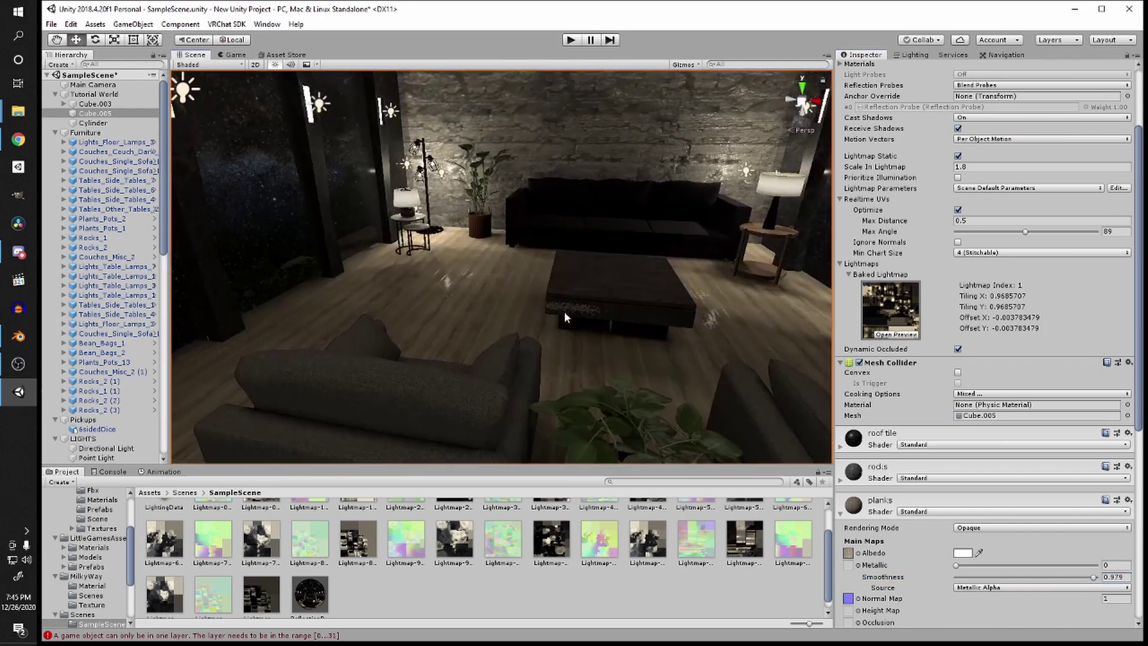
# Step: Set the Smoothness of Cube.005's rock material to 0.795 and check the reflections around the stairs and ceiling
pyautogui.click(860, 470)
pyautogui.moveTo(725, 175); pyautogui.dragTo(444, 318, button='right')
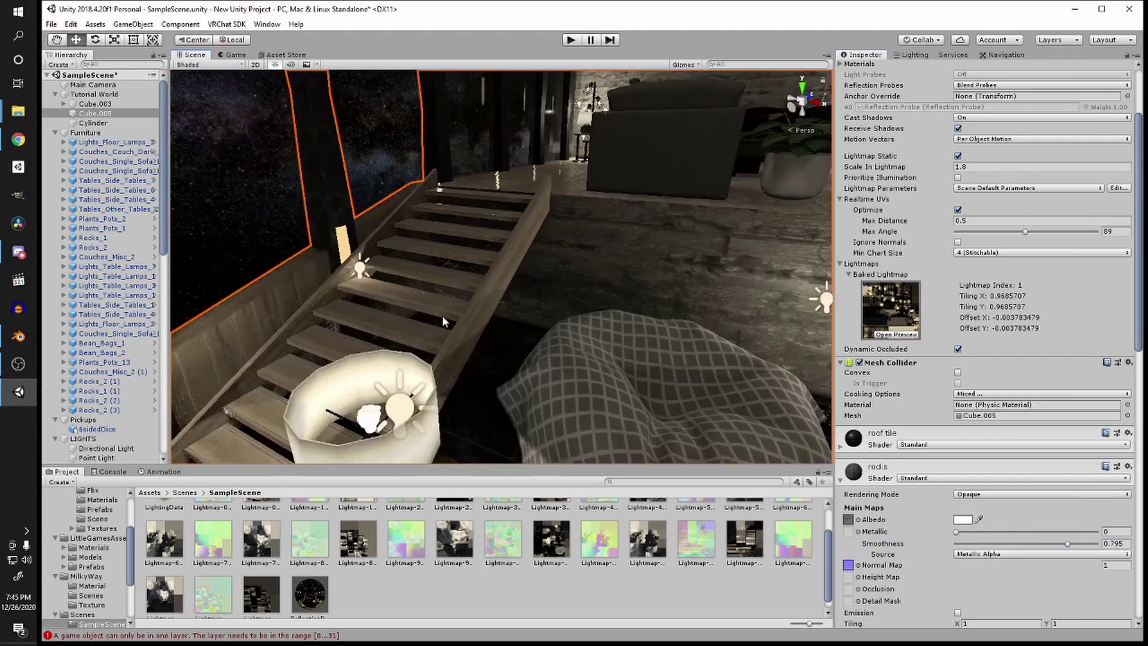
pyautogui.moveTo(609, 273); pyautogui.dragTo(538, 174, button='right')
# Step: Set the Smoothness of Cube.005's roof tile material to 0.919 and check the ceiling's reflections
pyautogui.click(846, 440)
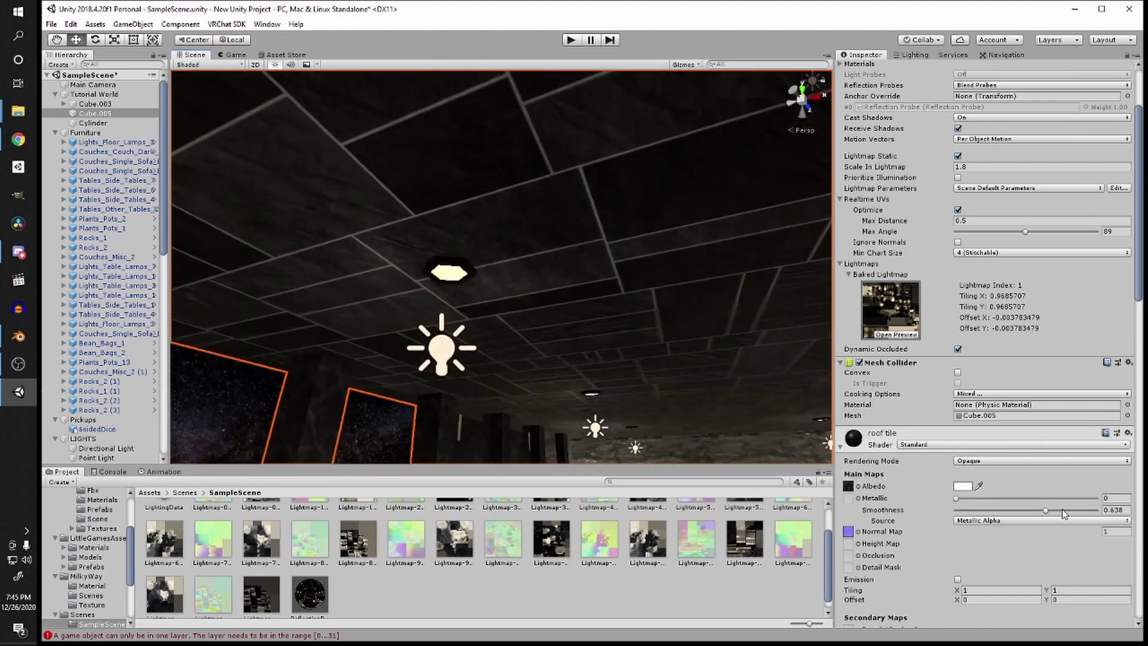
pyautogui.moveTo(1063, 509); pyautogui.dragTo(1091, 512)
pyautogui.moveTo(598, 269); pyautogui.dragTo(621, 334, button='right')
# Step: Raise the Smoothness of Cube.005's marble material close to the maximum, and clear the object selection
pyautogui.scroll(-15, 917, 504)
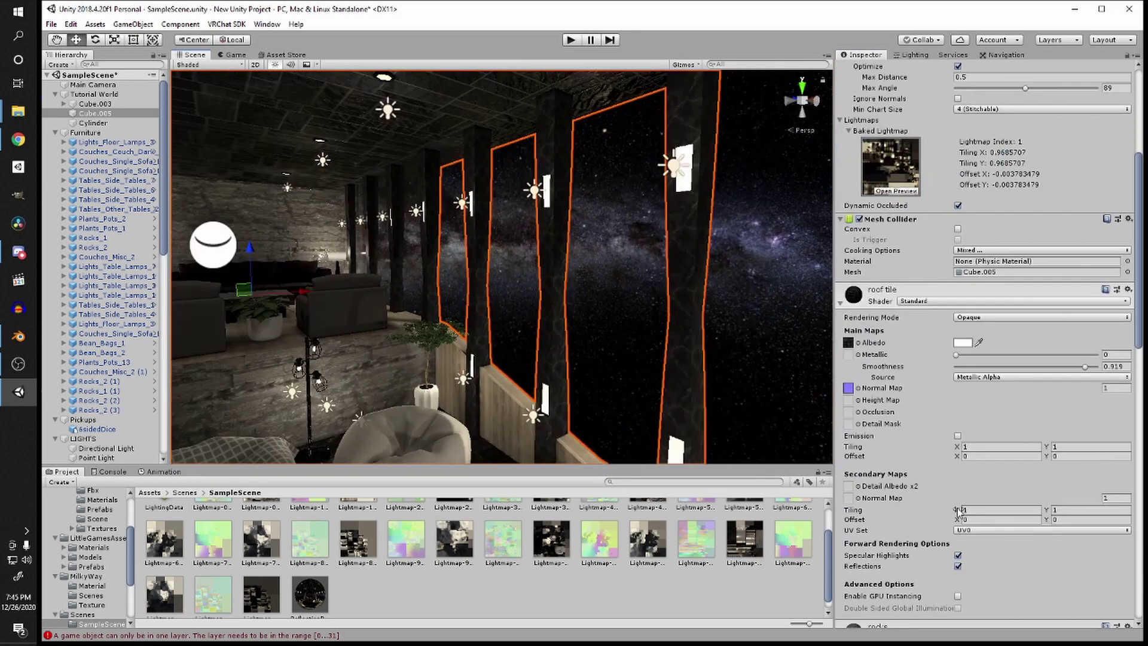
pyautogui.scroll(-9, 904, 525)
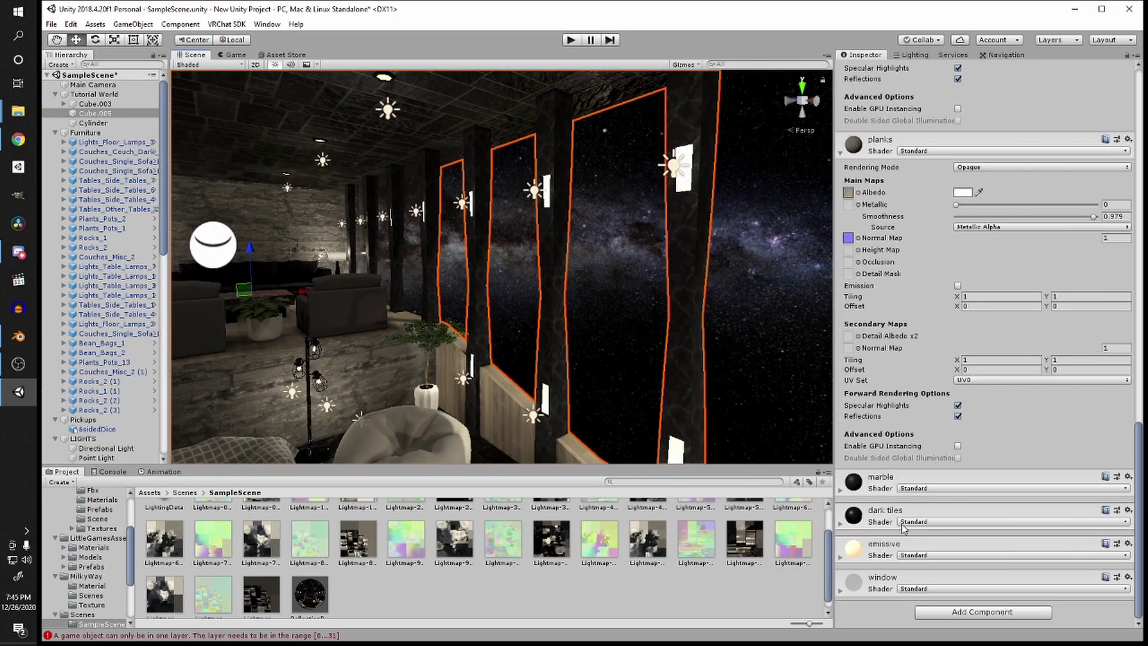
pyautogui.moveTo(1026, 553); pyautogui.dragTo(1088, 556)
pyautogui.scroll(-8, 645, 402)
pyautogui.click(645, 403)
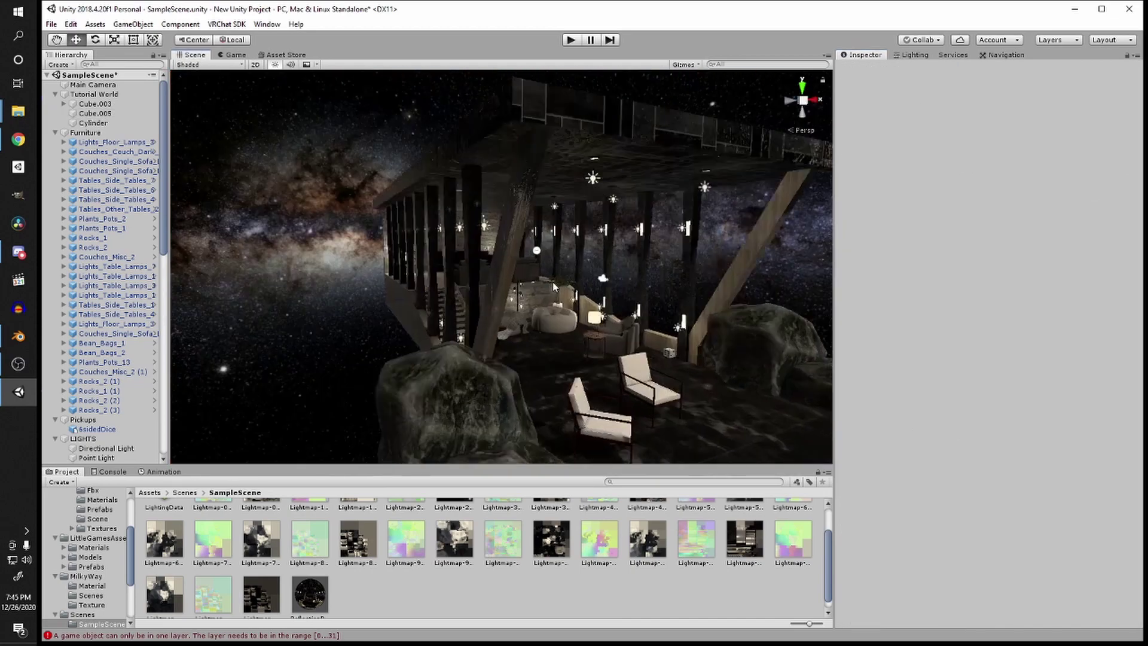
# Step: Save the scene and turn off the Scene view gizmos to examine the finished interior and terrace
pyautogui.moveTo(616, 335); pyautogui.dragTo(449, 326, button='right')
pyautogui.hotkey('ctrl', 's')
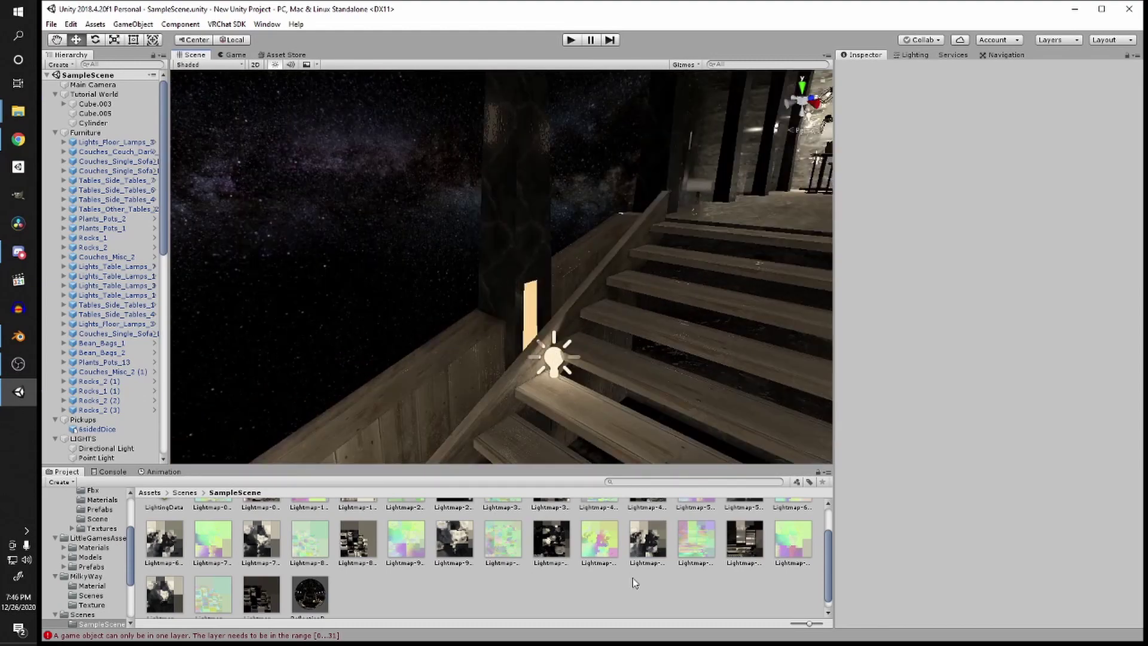
pyautogui.click(683, 65)
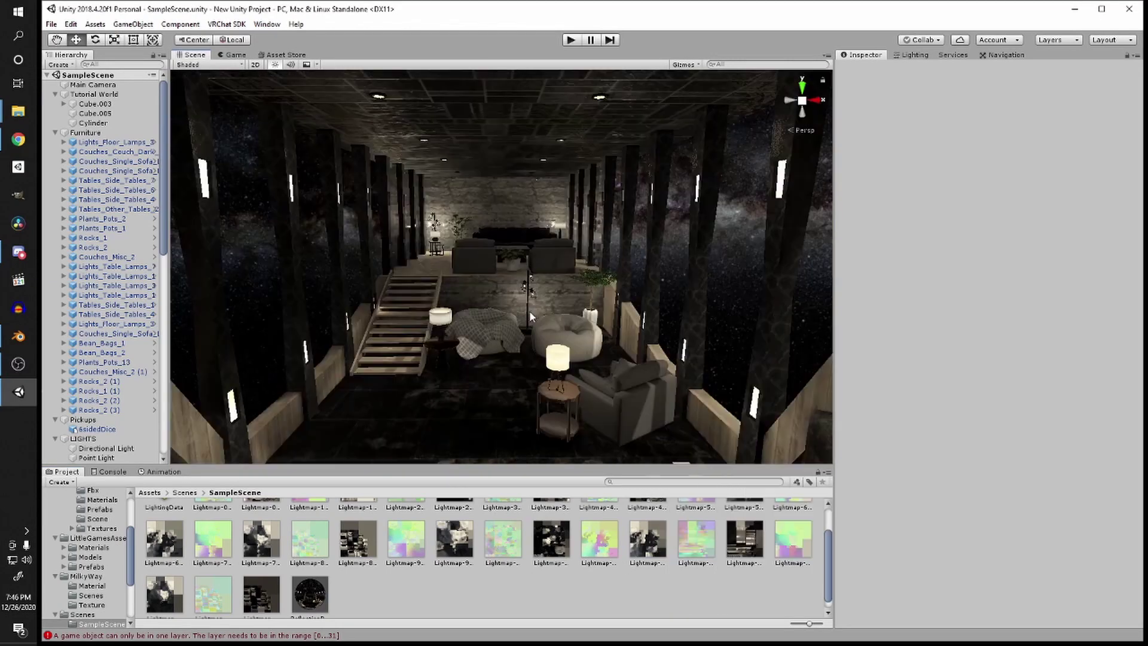
pyautogui.moveTo(529, 311); pyautogui.dragTo(501, 279, button='right')
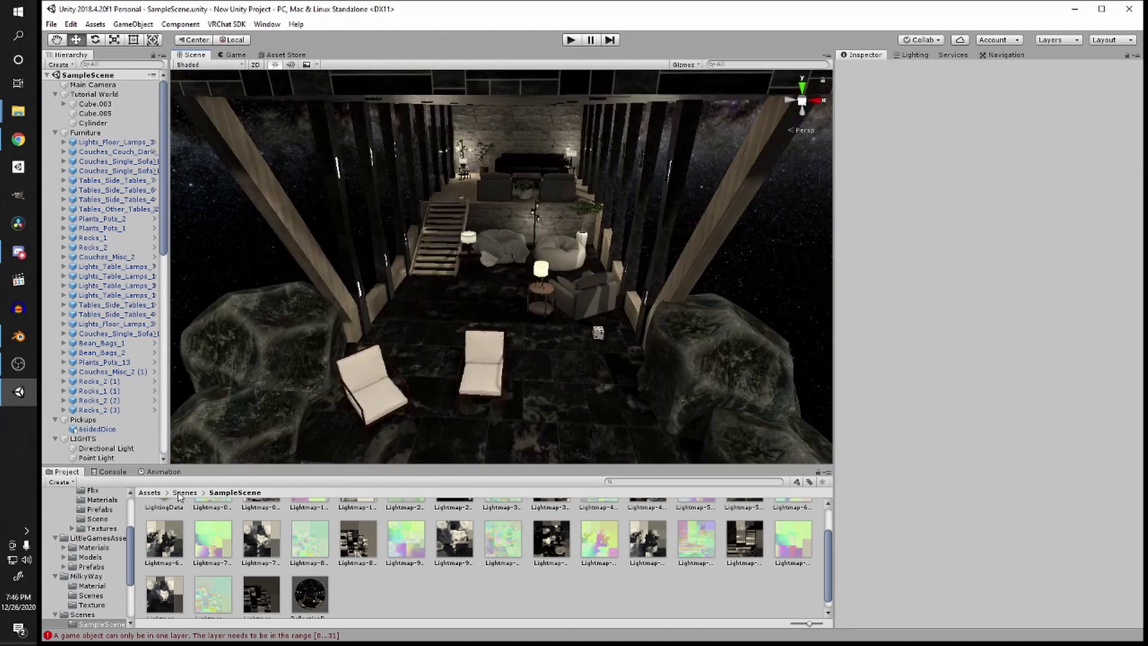
# Step: Return to the project's root Assets folder and collapse the Tutorial World, Furniture and LIGHTS groups in the hierarchy
pyautogui.click(150, 493)
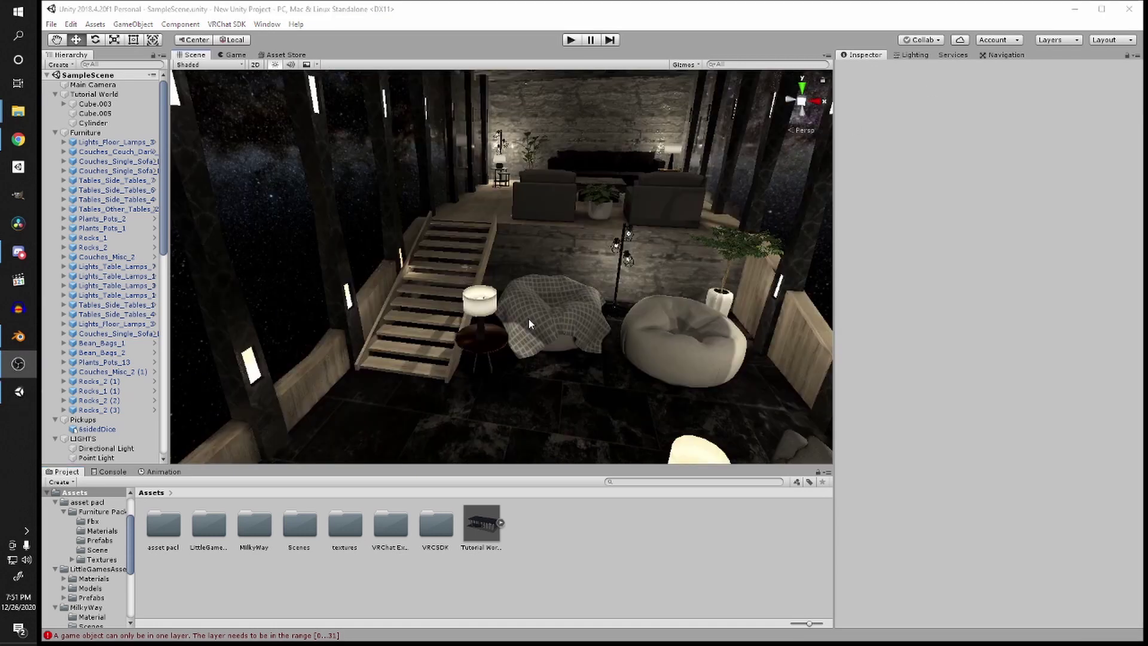
pyautogui.scroll(-3, 529, 323)
pyautogui.click(55, 93)
pyautogui.click(55, 103)
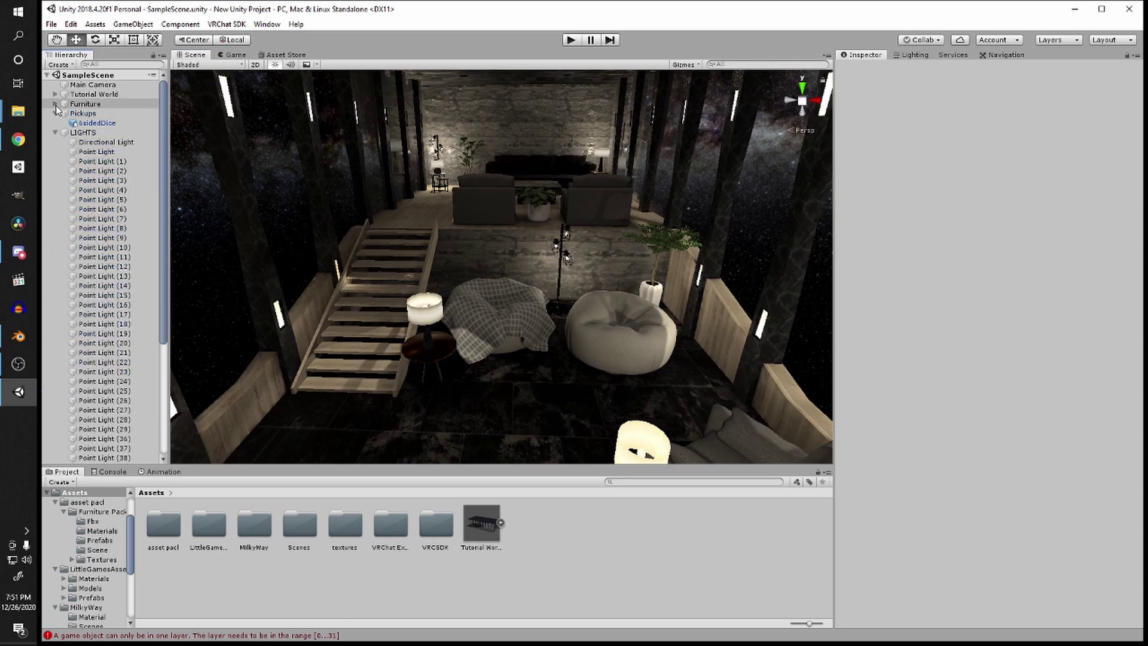
pyautogui.click(78, 132)
pyautogui.click(55, 132)
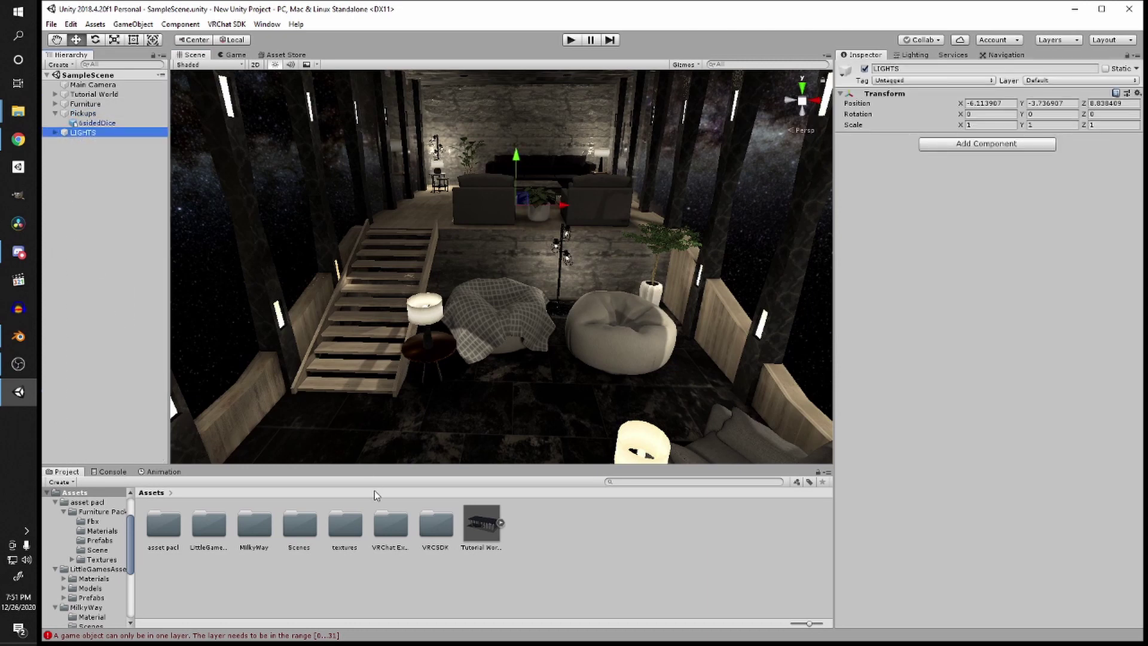
# Step: Open VRChat Examples > Prefabs2 and place a VRCChair prefab on the lower floor in front of the bean bags
pyautogui.doubleClick(391, 525)
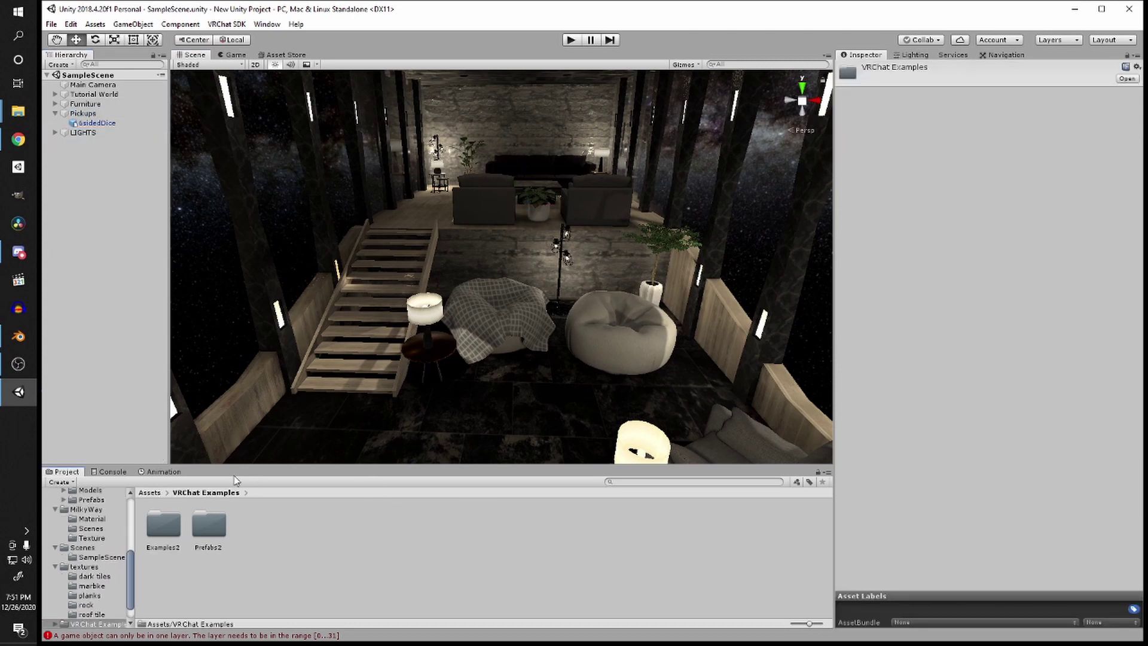
pyautogui.doubleClick(196, 534)
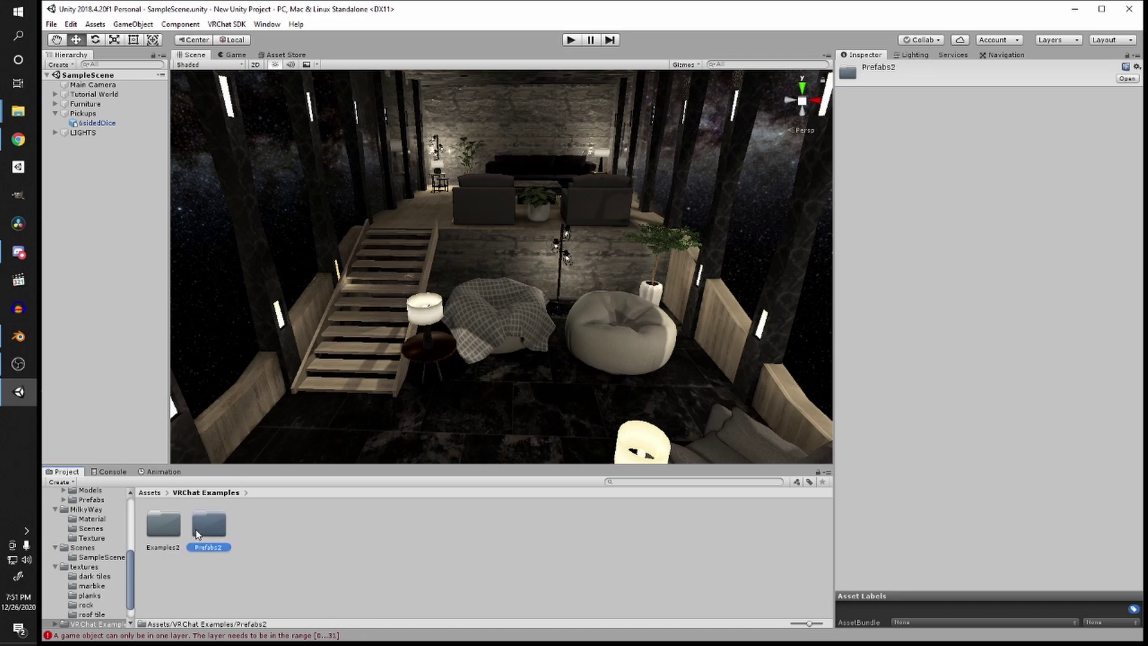
pyautogui.moveTo(440, 375); pyautogui.dragTo(454, 405, button='right')
pyautogui.moveTo(209, 530); pyautogui.dragTo(457, 370)
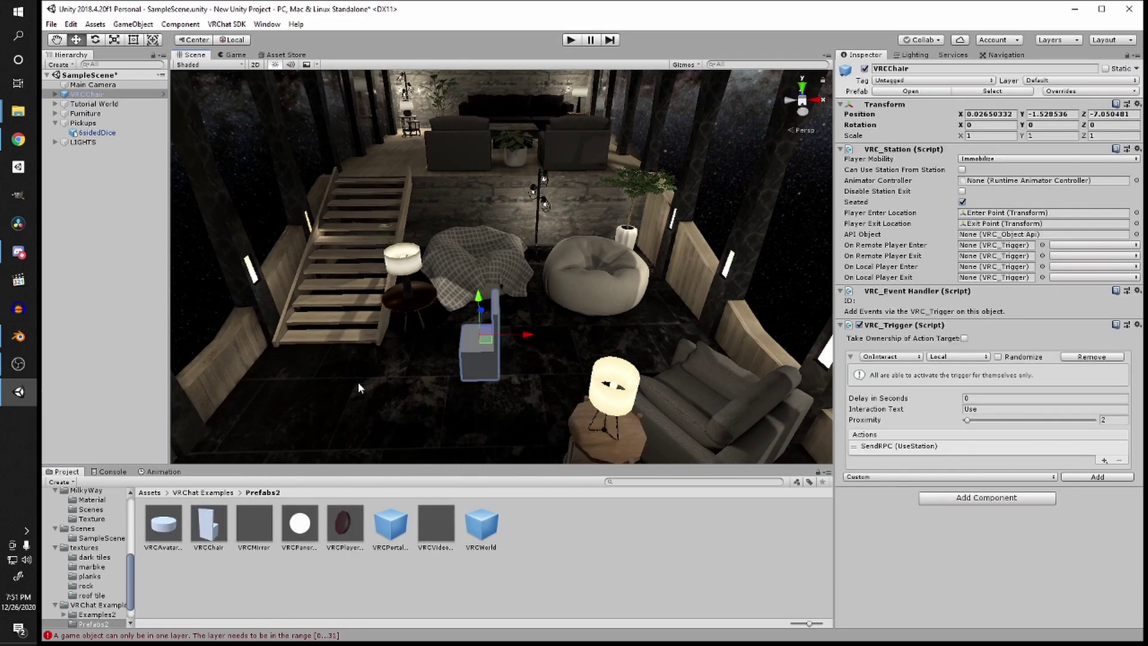
# Step: Place a VRCMirror prefab at the terrace's outer edge, rotated 180 degrees about Y and positioned at X -0.055, Z -14.685
pyautogui.moveTo(358, 387); pyautogui.dragTo(383, 419, button='right')
pyautogui.moveTo(254, 525); pyautogui.dragTo(565, 413)
pyautogui.keyDown('alt'); pyautogui.moveTo(565, 412); pyautogui.dragTo(526, 335); pyautogui.keyUp('alt')
pyautogui.scroll(3, 454, 233)
pyautogui.press('e')
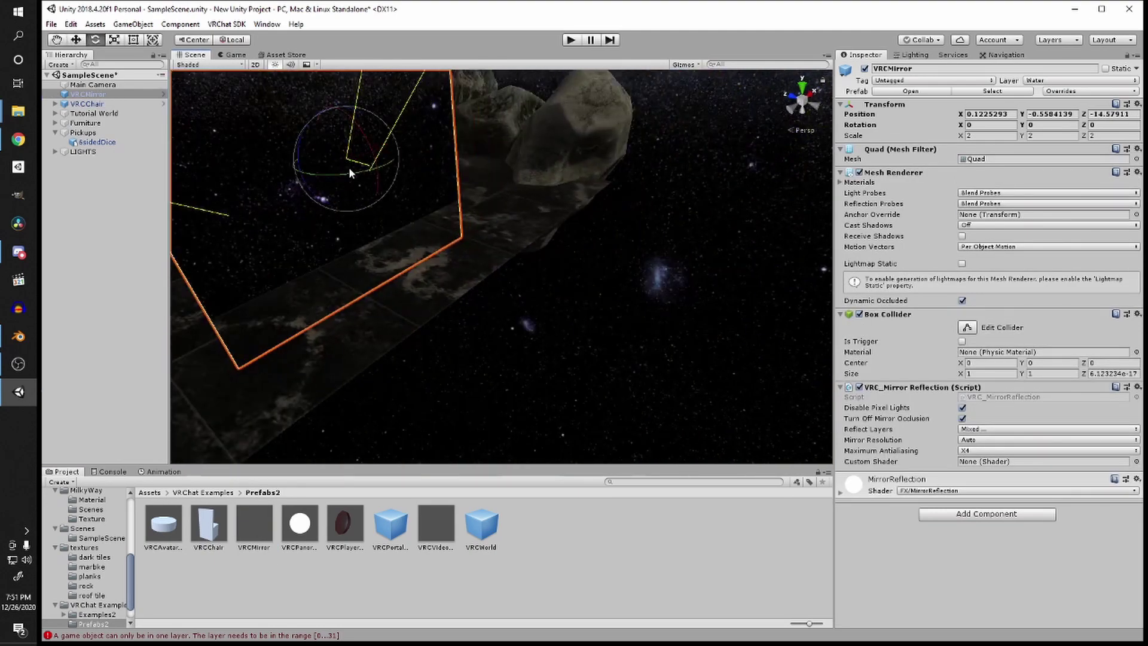
pyautogui.moveTo(349, 167); pyautogui.dragTo(92, 206)
pyautogui.press('w')
# Step: Scale VRCMirror to about 5.88 by 2.95 and raise it to Y -0.138 so it stands on the terrace floor
pyautogui.keyDown('alt'); pyautogui.moveTo(192, 222); pyautogui.dragTo(627, 198); pyautogui.keyUp('alt')
pyautogui.press('r')
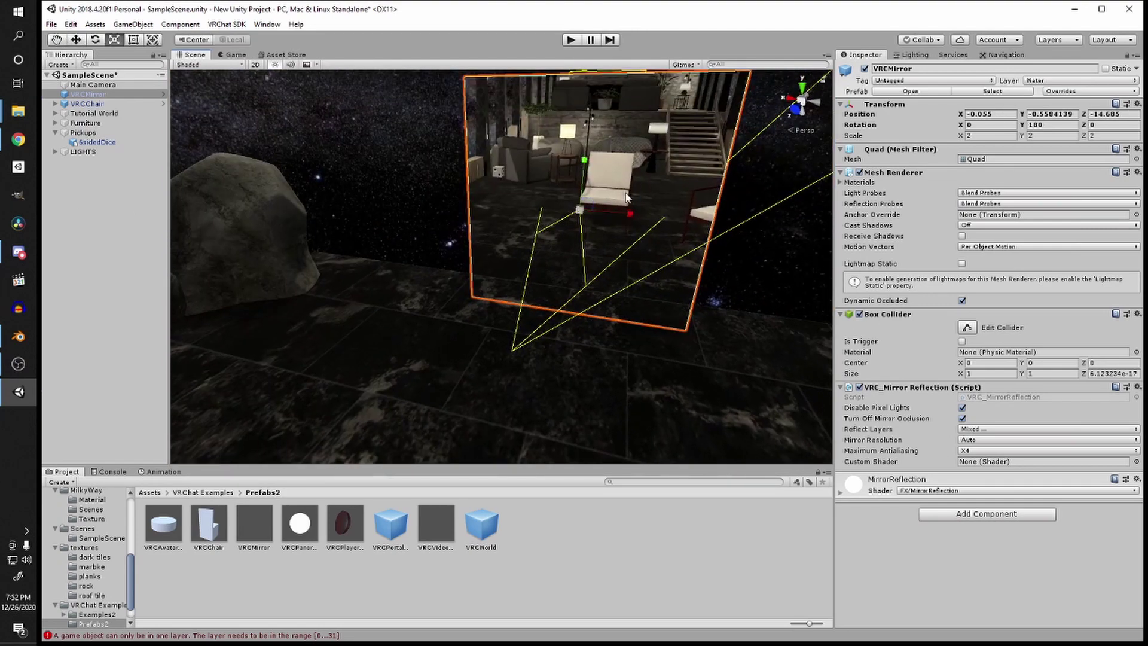
pyautogui.moveTo(584, 159); pyautogui.dragTo(533, 338)
pyautogui.press('r')
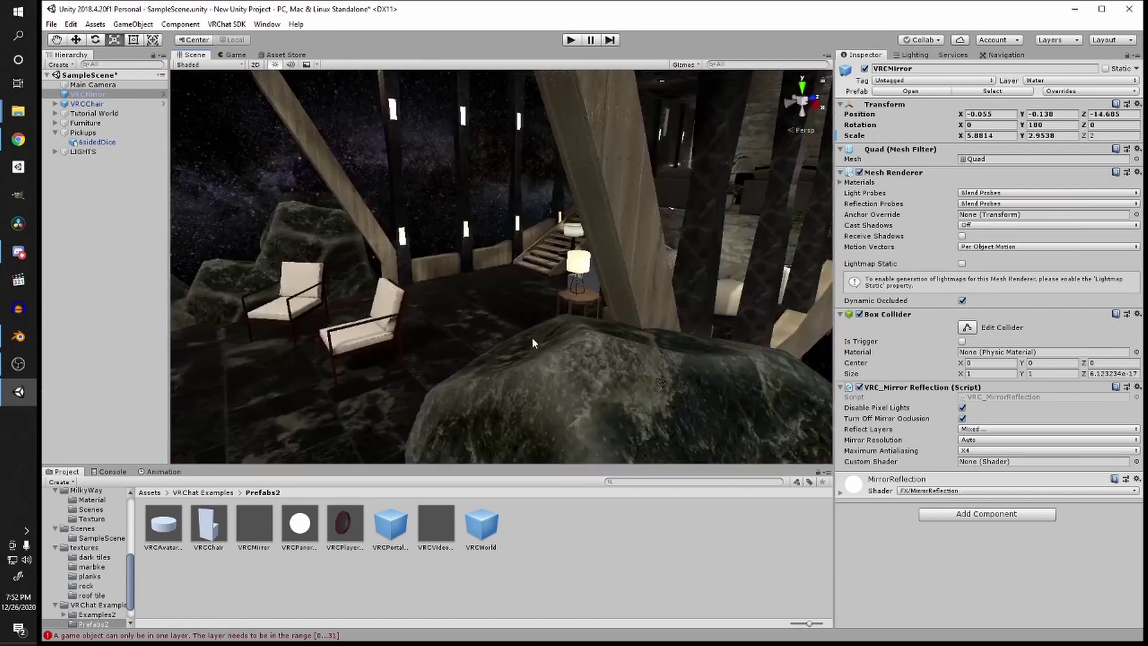
pyautogui.press('f')
# Step: Create an empty object named Mirror and make VRCMirror its child
pyautogui.click(59, 65)
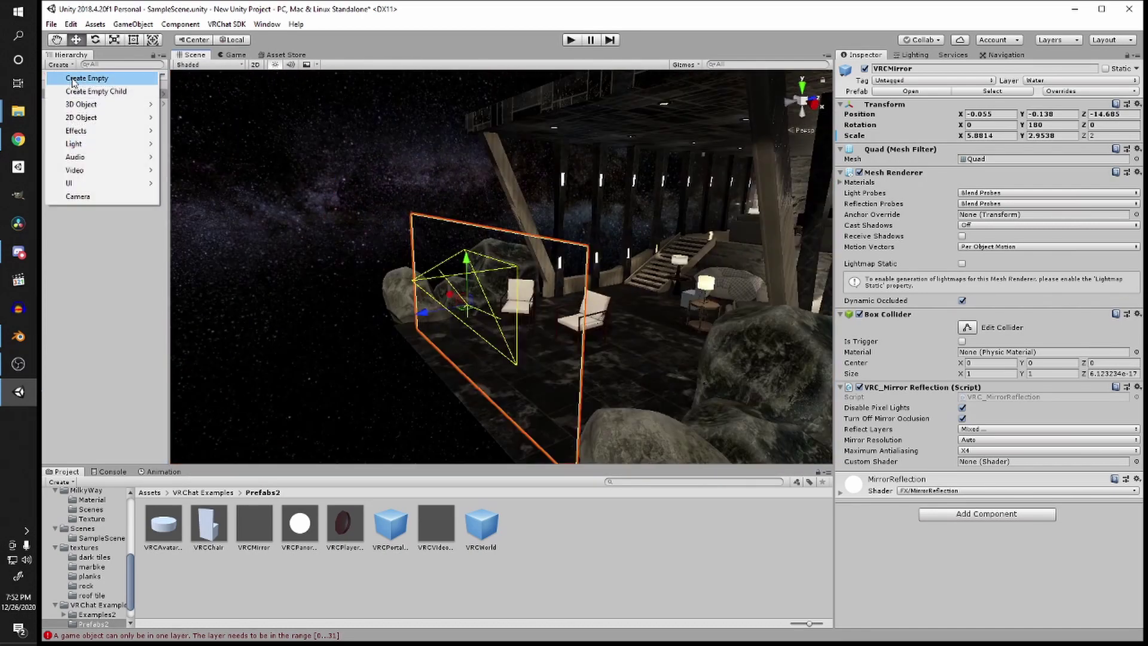
pyautogui.click(74, 80)
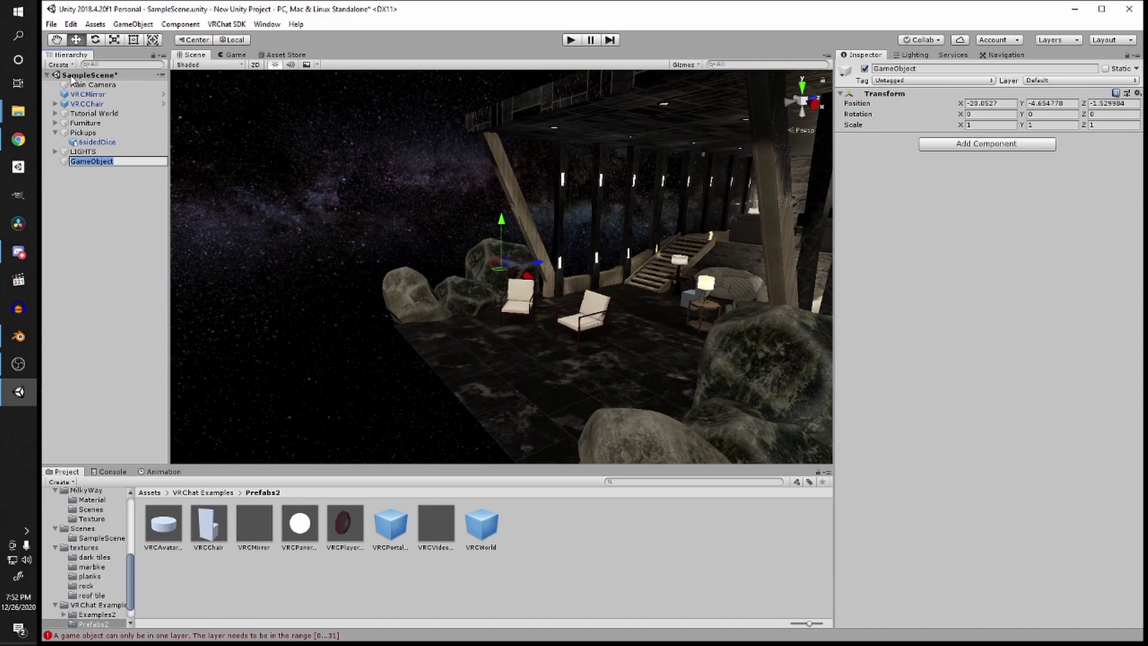
pyautogui.write('Mirror')
pyautogui.moveTo(88, 94); pyautogui.dragTo(88, 161)
pyautogui.press('f')
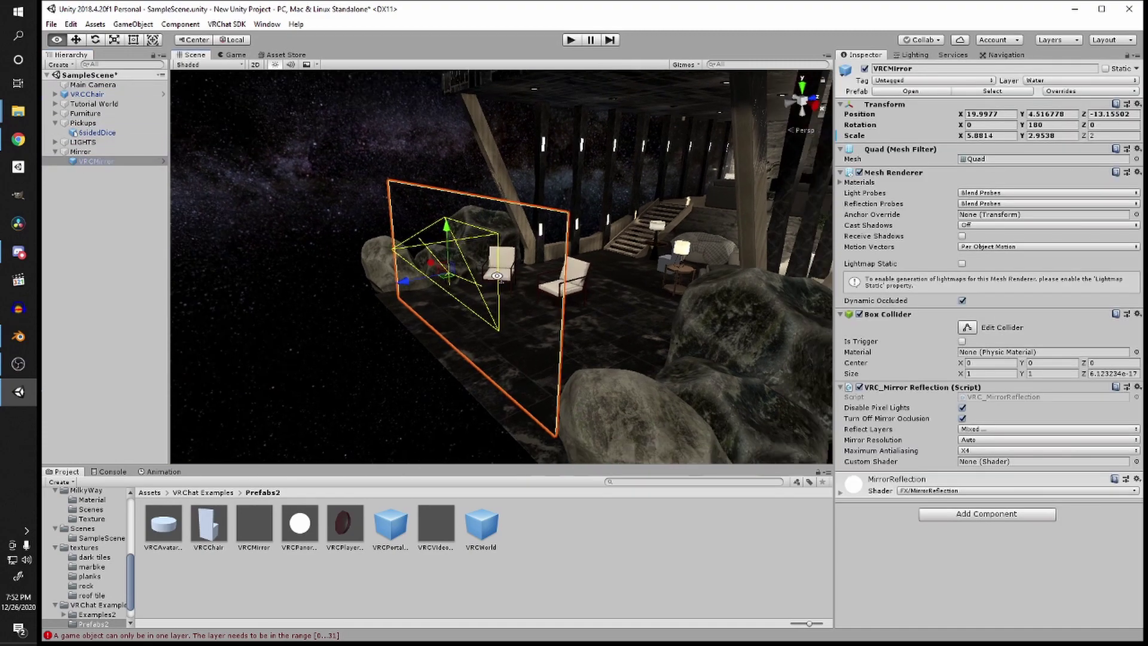
pyautogui.scroll(3, 512, 257)
# Step: Create an empty object named VRC CHAIR and make VRCChair its child
pyautogui.moveTo(497, 275); pyautogui.dragTo(530, 248, button='right')
pyautogui.click(787, 233)
pyautogui.moveTo(787, 233); pyautogui.dragTo(496, 215, button='right')
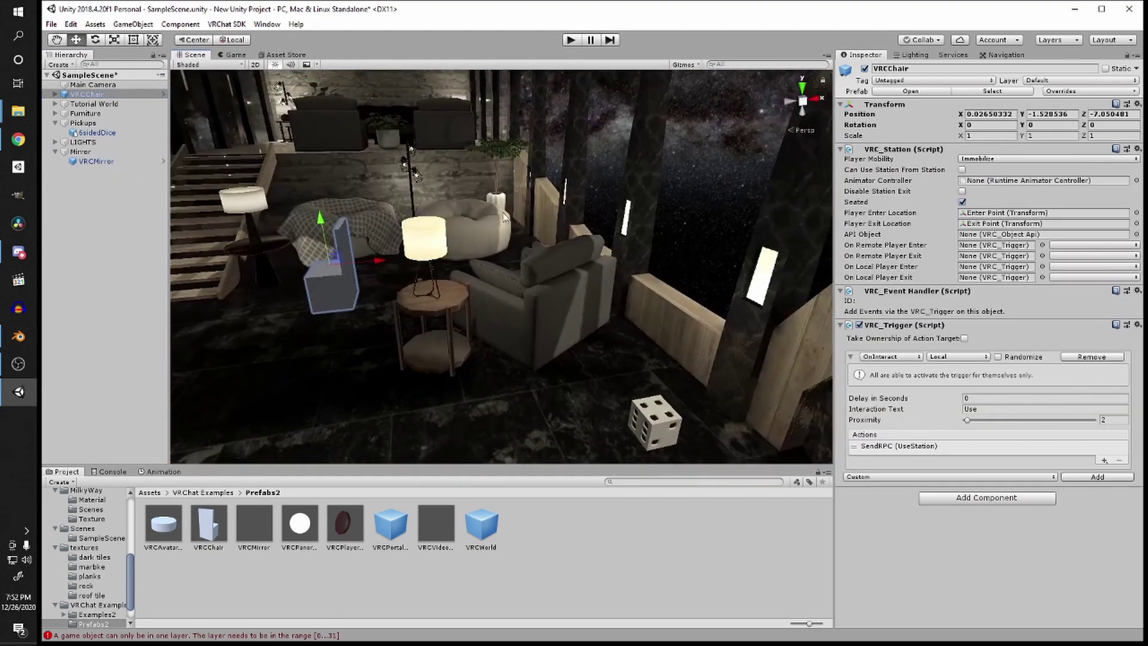
pyautogui.click(60, 64)
pyautogui.click(89, 77)
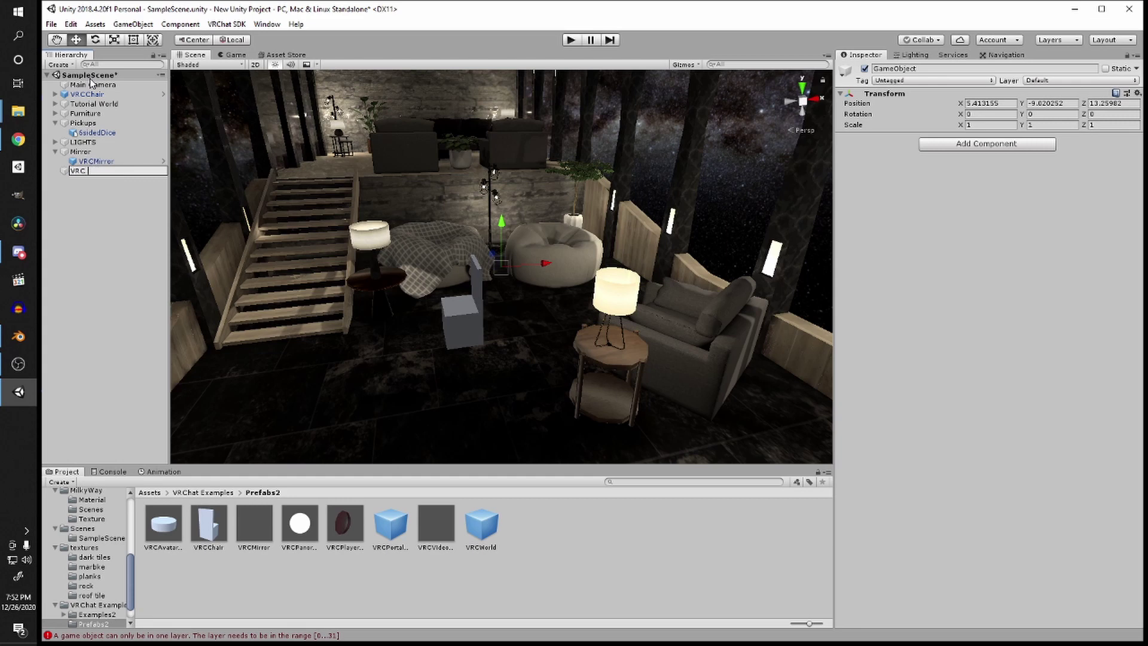
pyautogui.write('IR')
pyautogui.press('Return')
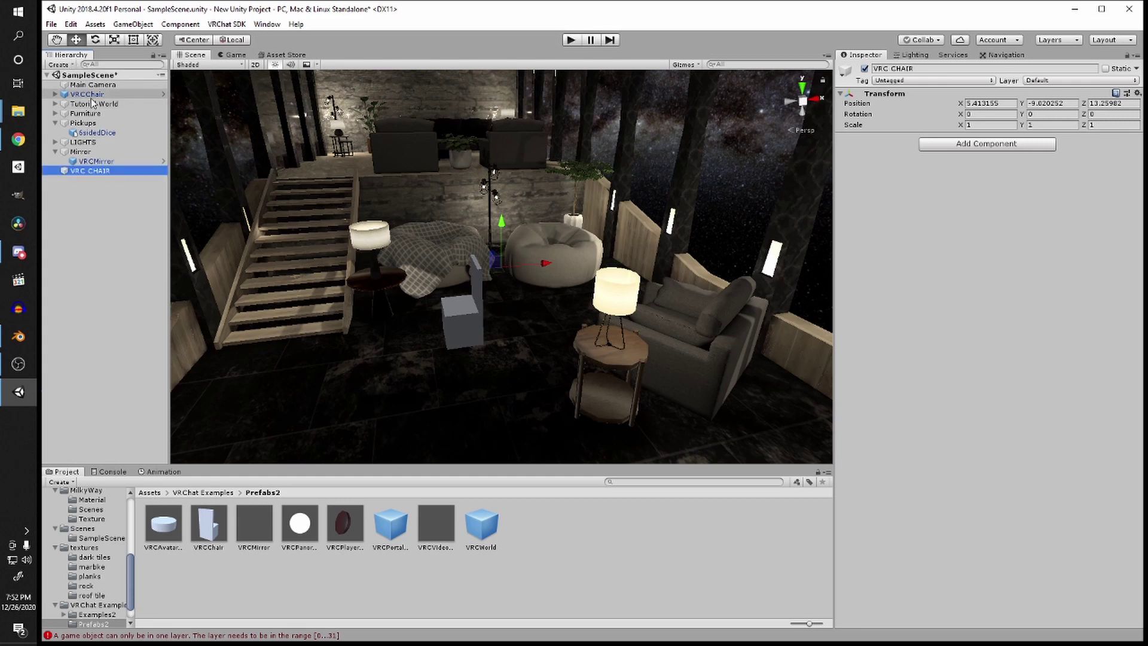
pyautogui.moveTo(99, 171); pyautogui.dragTo(106, 170)
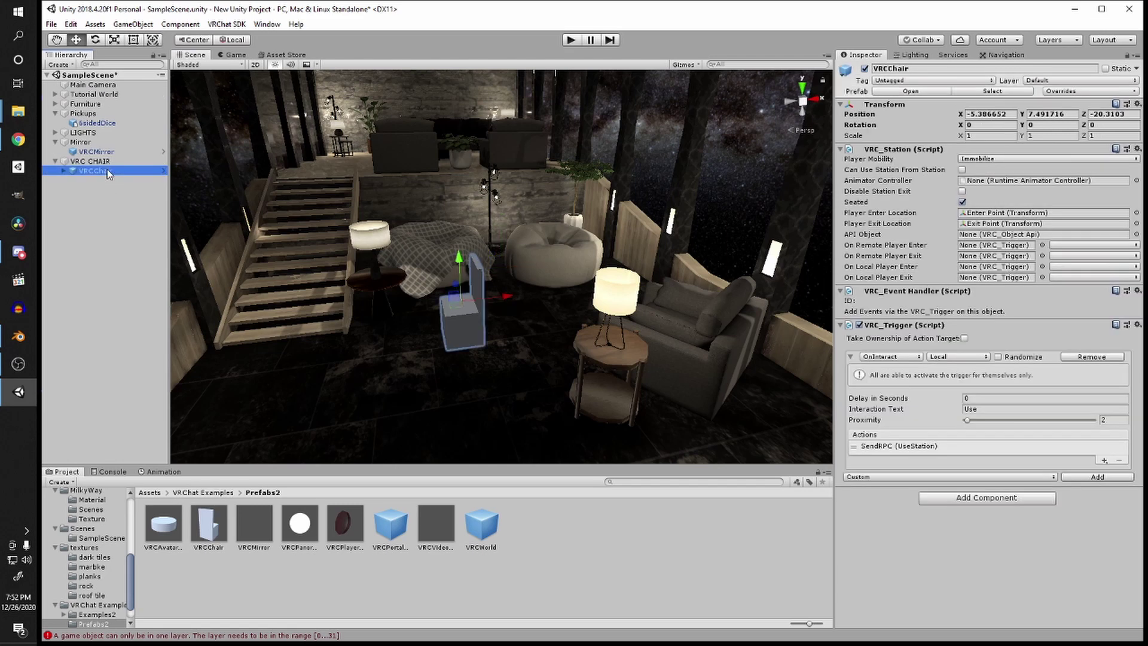
# Step: Move VRCChair onto the blanket-covered bean bag at Y rotation -135, and place a duplicate on the round bean bag at Y rotation -60
pyautogui.press('f')
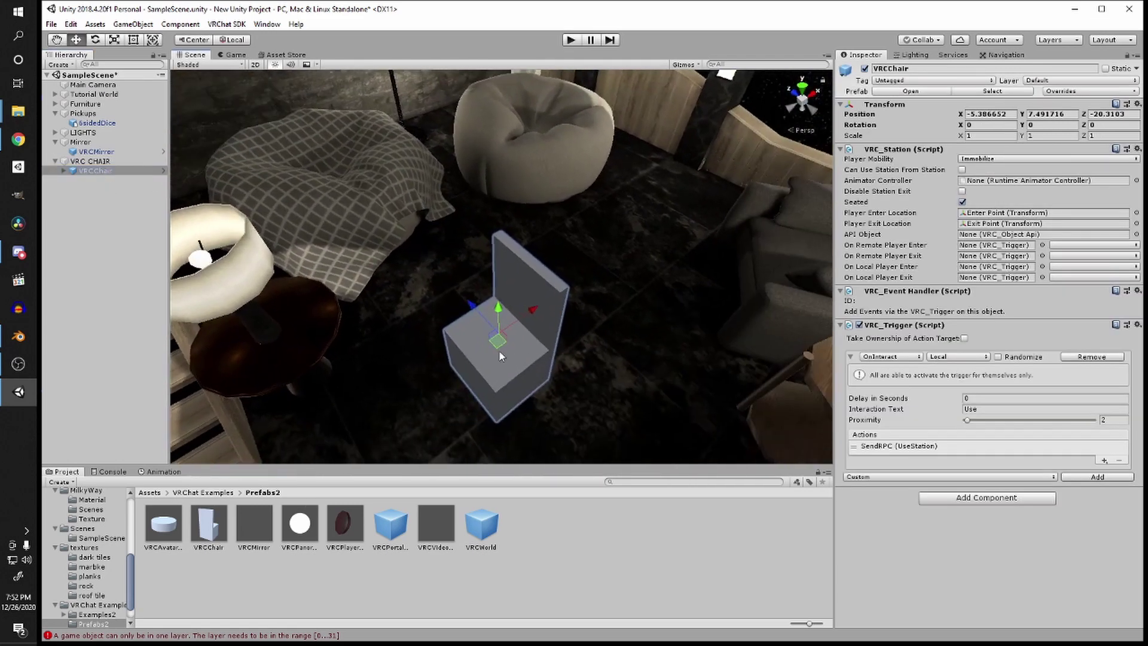
pyautogui.moveTo(479, 358); pyautogui.dragTo(393, 191)
pyautogui.press('e')
pyautogui.press('w')
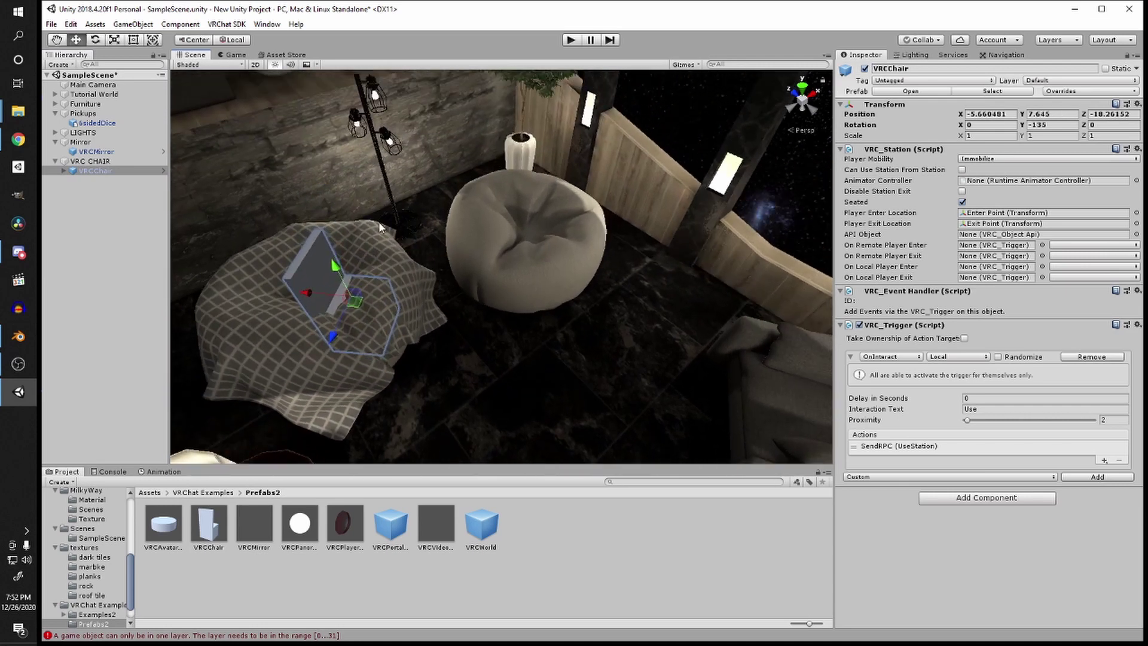
pyautogui.hotkey('ctrl', 'd')
pyautogui.moveTo(355, 304); pyautogui.dragTo(518, 234)
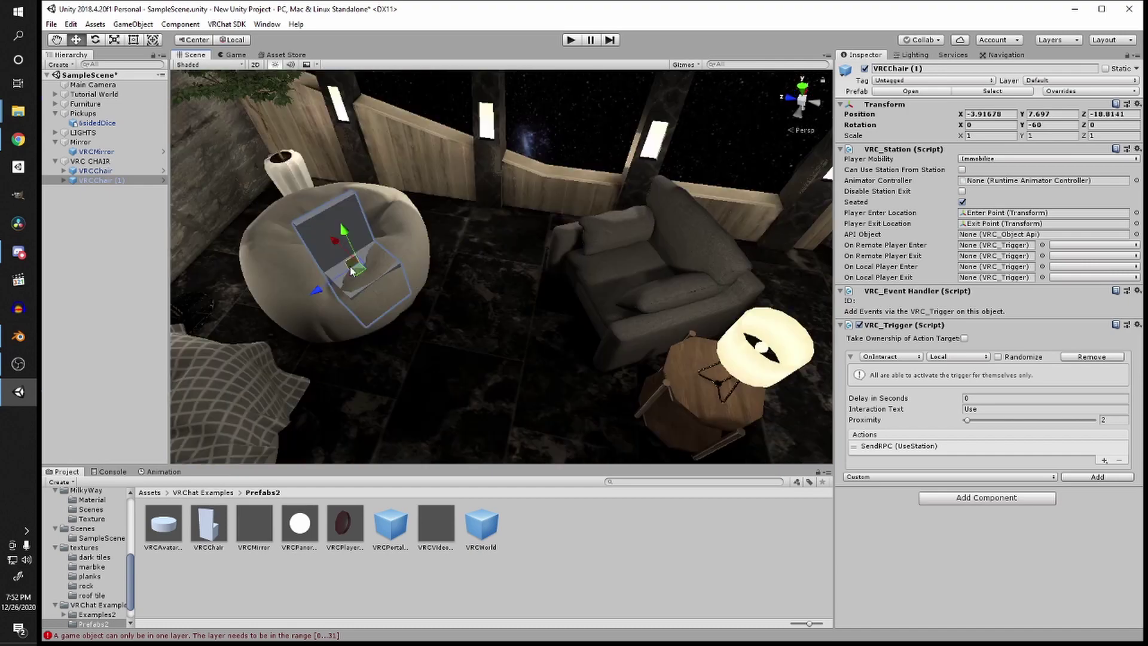
# Step: Place another VRCChair duplicate on the lower-floor armchair beside the lamp table, rotated to about 58.3 degrees about Y
pyautogui.hotkey('ctrl', 'd')
pyautogui.moveTo(355, 268); pyautogui.dragTo(405, 291)
pyautogui.press('e')
pyautogui.press('w')
pyautogui.moveTo(609, 291); pyautogui.dragTo(615, 278)
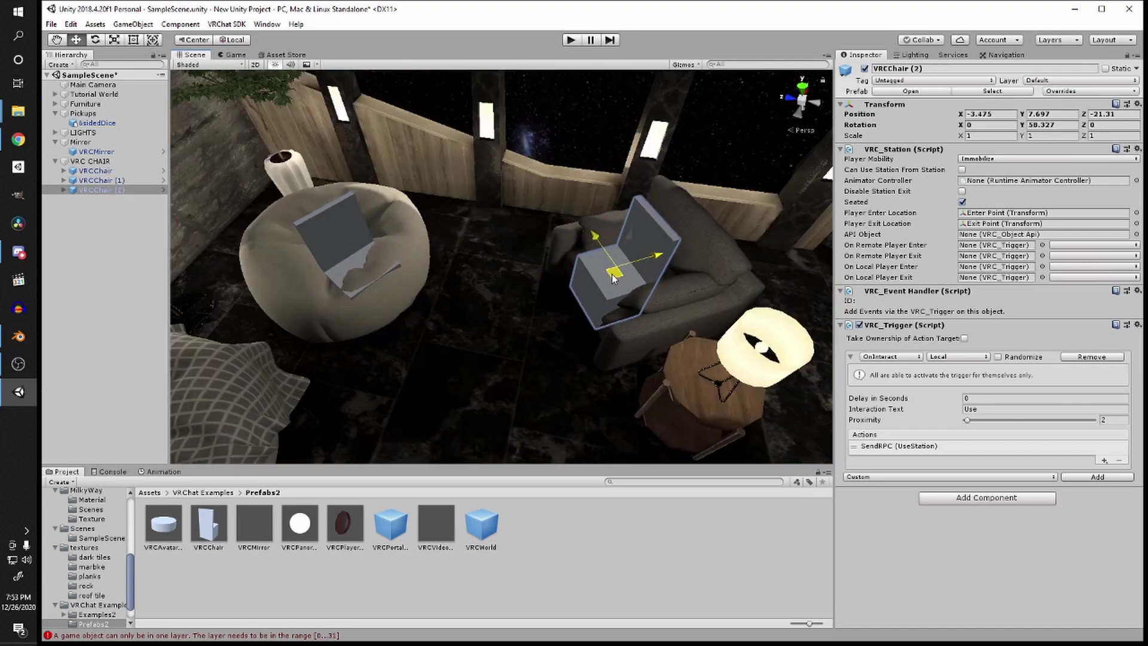
pyautogui.moveTo(630, 235); pyautogui.dragTo(620, 263)
pyautogui.moveTo(620, 263); pyautogui.dragTo(648, 284, button='right')
pyautogui.moveTo(648, 278); pyautogui.dragTo(737, 227, button='middle')
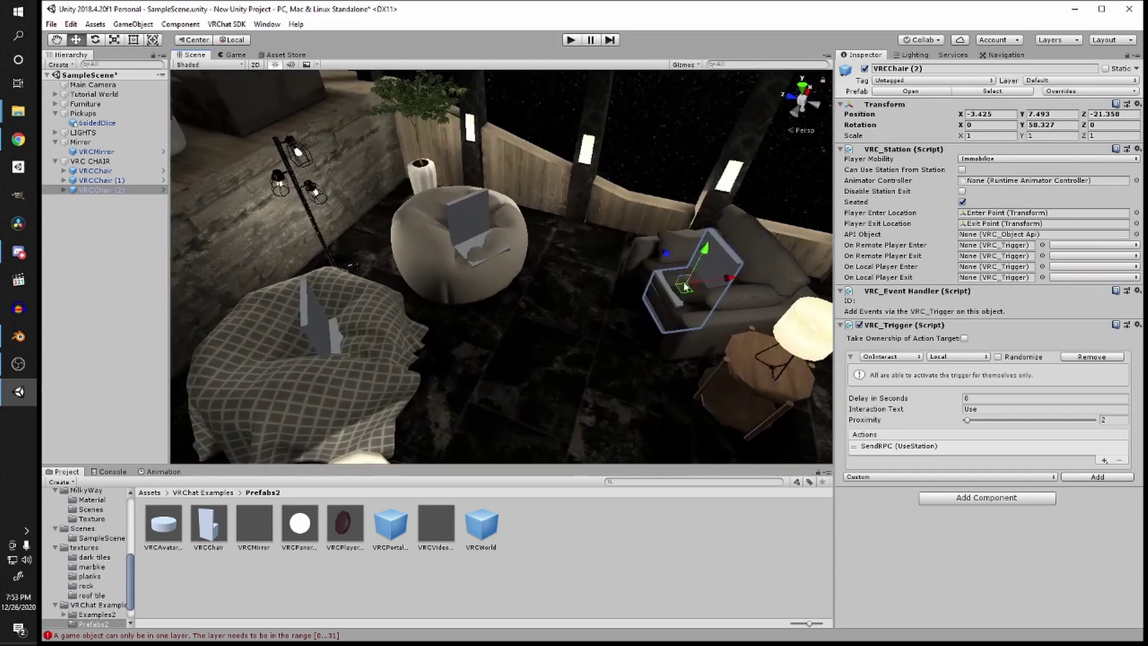
# Step: Place VRCChair duplicates on both upper-floor armchairs at Y 9.065, turning the second to about 87.9 degrees about Y
pyautogui.hotkey('ctrl', 'd')
pyautogui.moveTo(675, 299); pyautogui.dragTo(272, 267)
pyautogui.moveTo(567, 184); pyautogui.dragTo(529, 282, button='right')
pyautogui.hotkey('ctrl', 'd')
pyautogui.moveTo(529, 283); pyautogui.dragTo(663, 293)
pyautogui.press('f')
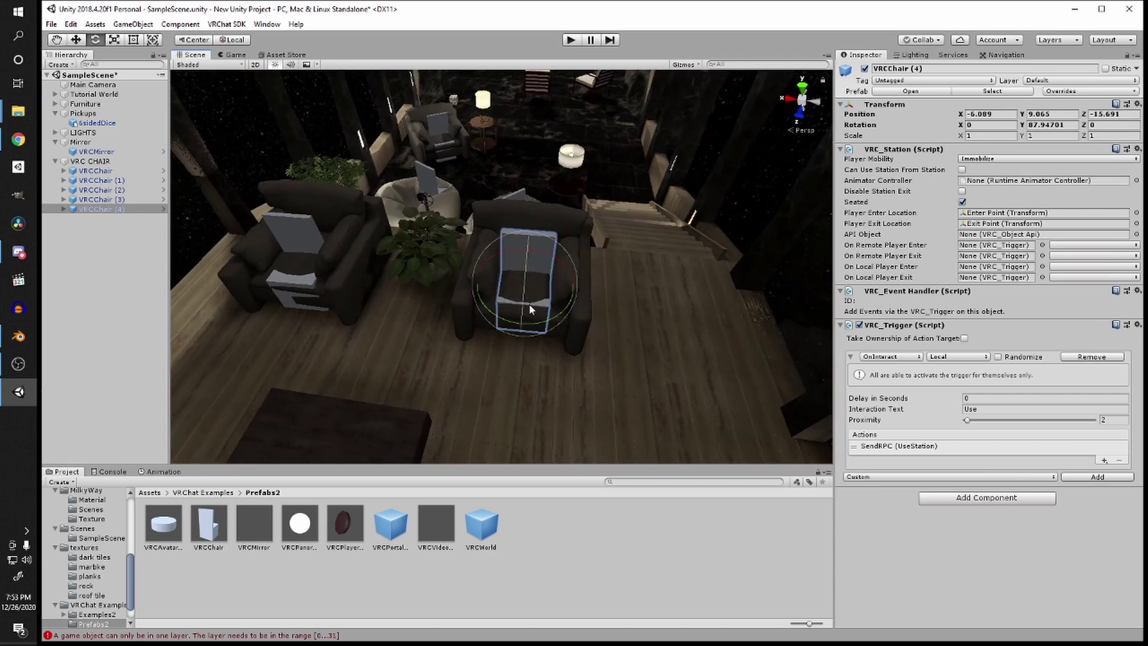
pyautogui.keyDown('alt'); pyautogui.moveTo(554, 295); pyautogui.dragTo(635, 314); pyautogui.keyUp('alt')
pyautogui.moveTo(635, 314); pyautogui.dragTo(566, 304, button='right')
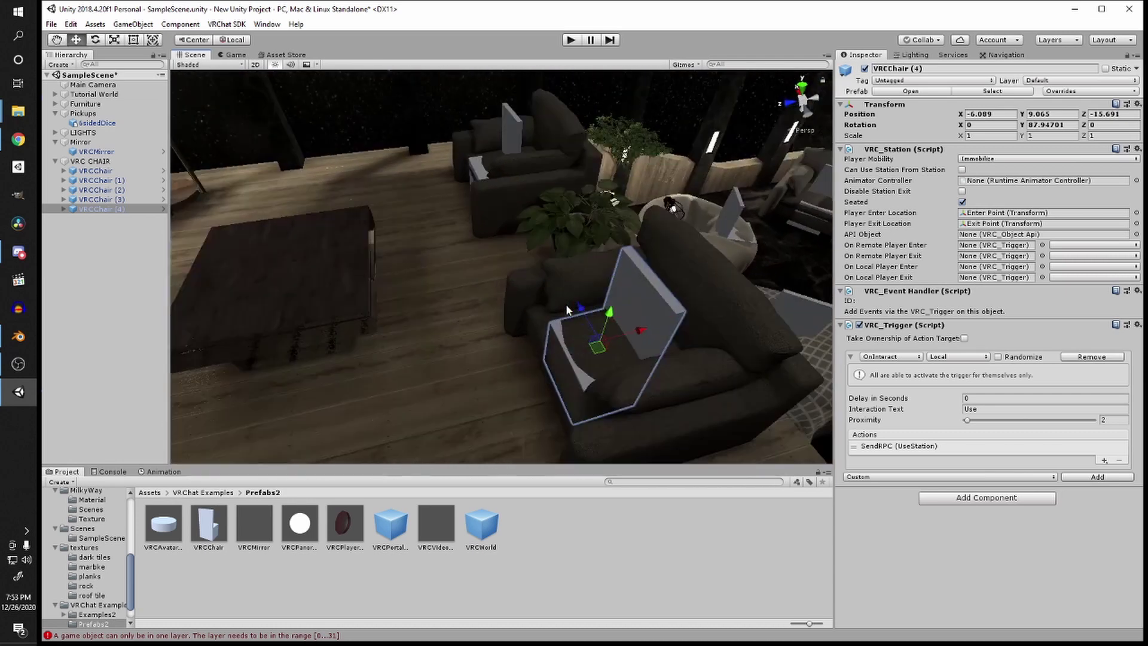
# Step: Duplicate VRCChair (4) towards the coffee table and rotate the copy to -92.053 degrees about Y to face away from the couch
pyautogui.hotkey('ctrl', 'd')
pyautogui.moveTo(584, 349); pyautogui.dragTo(252, 321)
pyautogui.moveTo(252, 322); pyautogui.dragTo(500, 326, button='middle')
pyautogui.press('e')
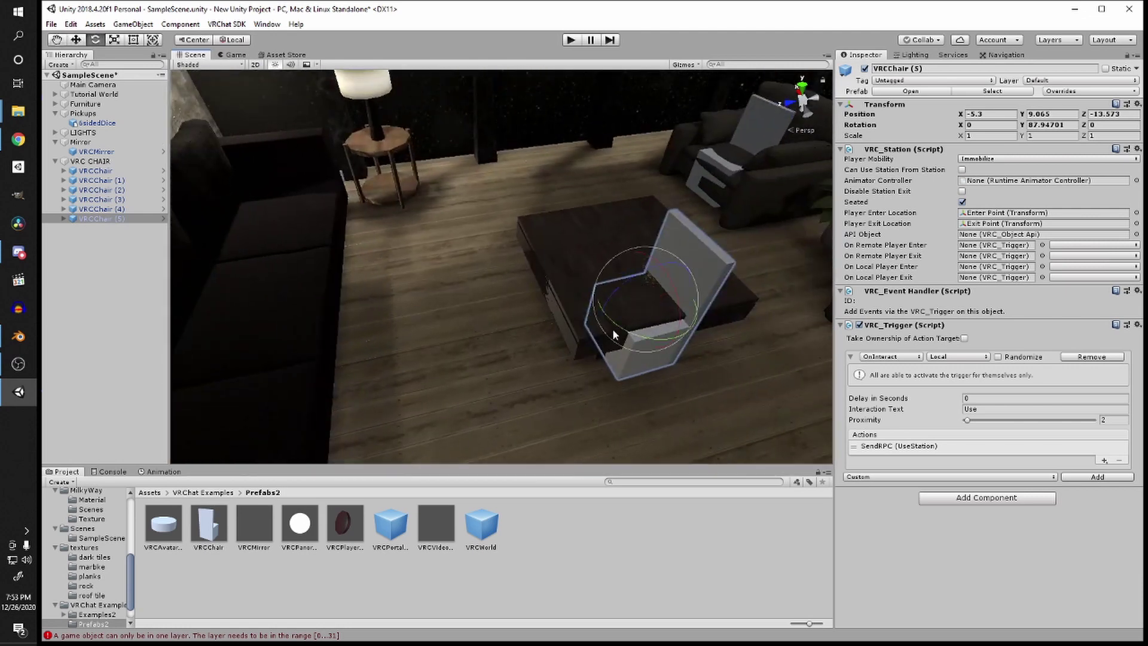
pyautogui.keyDown('ctrl'); pyautogui.moveTo(620, 330); pyautogui.dragTo(907, 356); pyautogui.keyUp('ctrl')
pyautogui.press('w')
pyautogui.moveTo(755, 333); pyautogui.dragTo(652, 351, button='right')
pyautogui.scroll(-5, 652, 351)
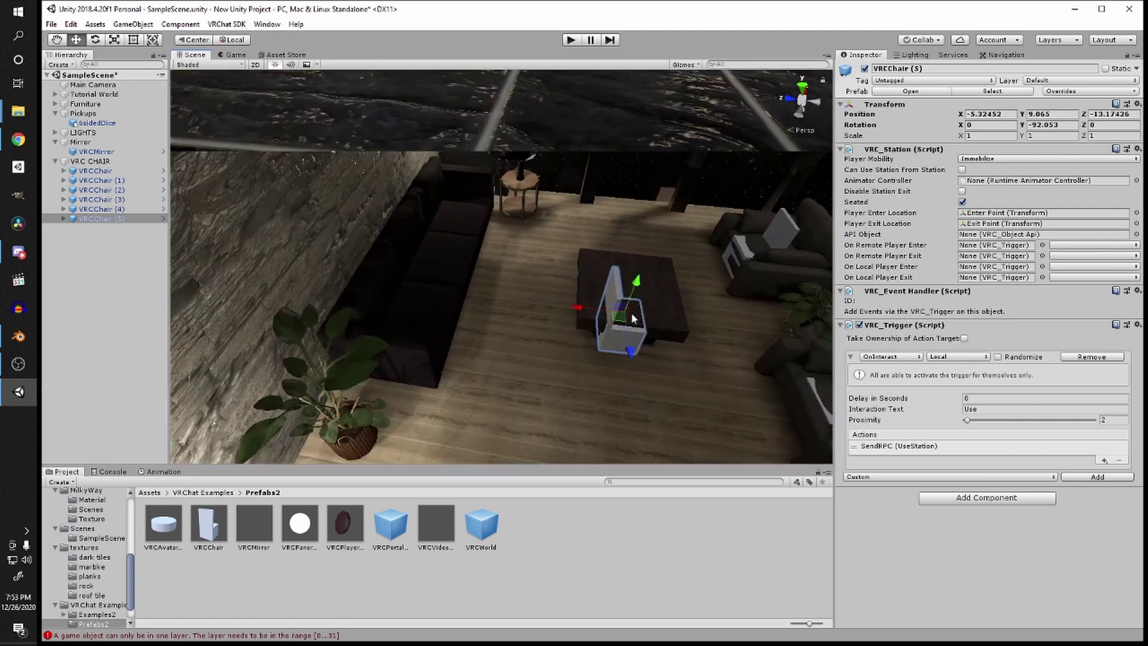
# Step: Move the rotated VRCChair onto the long dark couch and place a duplicate on the couch's other end
pyautogui.moveTo(634, 318); pyautogui.dragTo(455, 257)
pyautogui.hotkey('ctrl', 'd')
pyautogui.moveTo(454, 257); pyautogui.dragTo(491, 232, button='right')
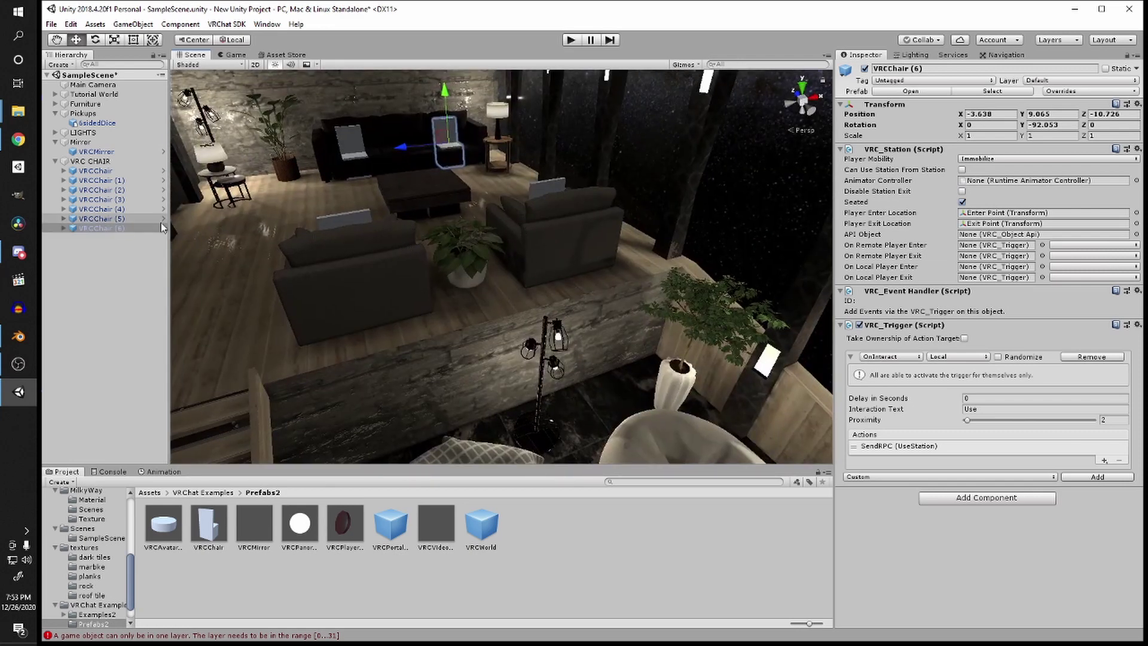
# Step: Filter the scene hierarchy by "chairb" to list every chair's ChairBack and ChairBase parts
pyautogui.click(65, 228)
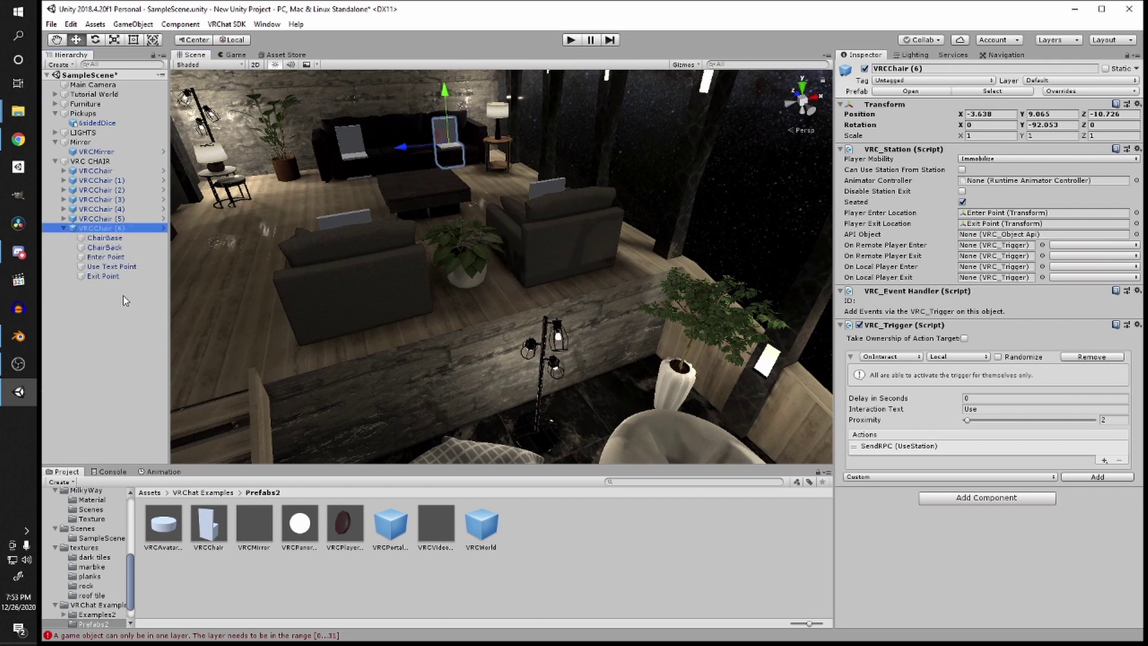
pyautogui.click(103, 238)
pyautogui.click(103, 249)
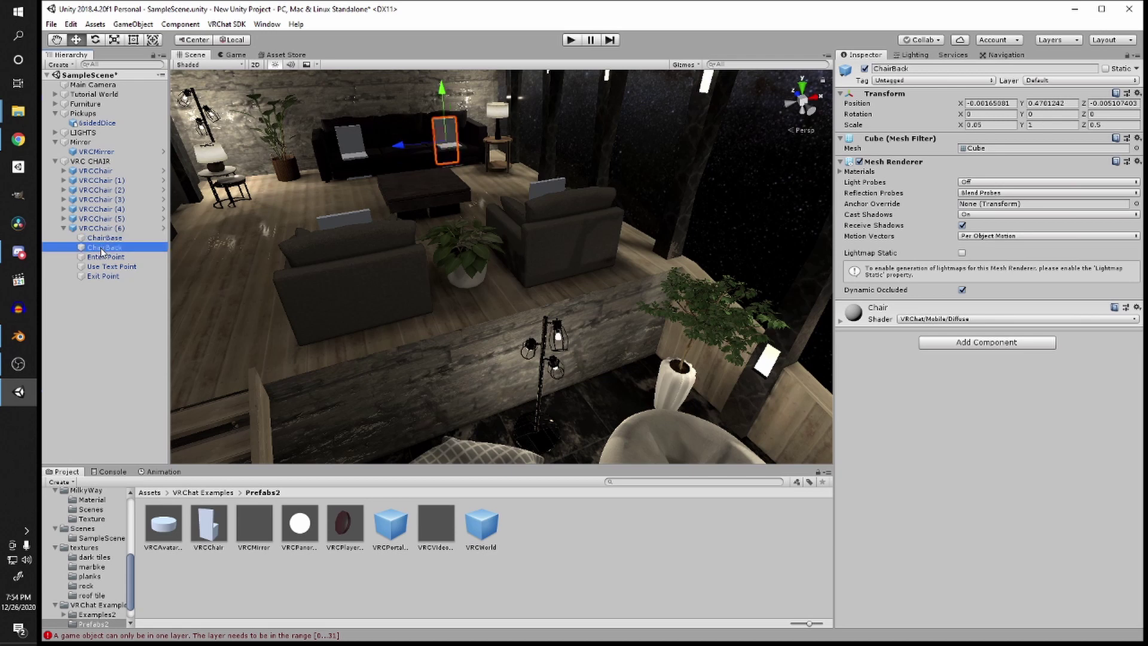
pyautogui.click(110, 62)
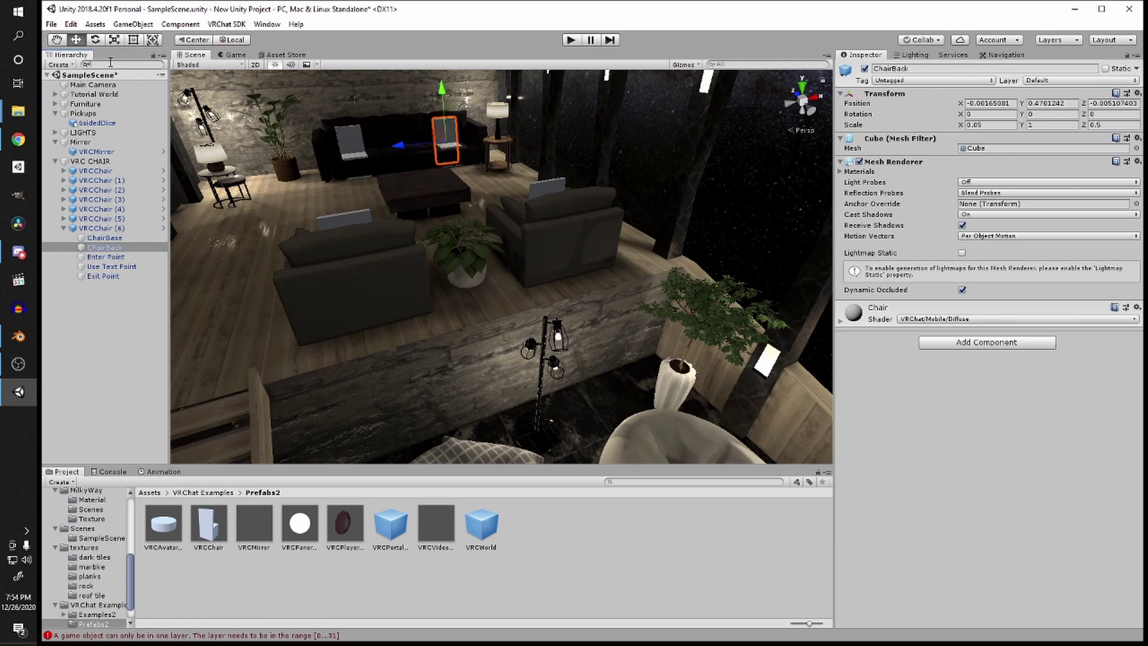
pyautogui.write('chairback')
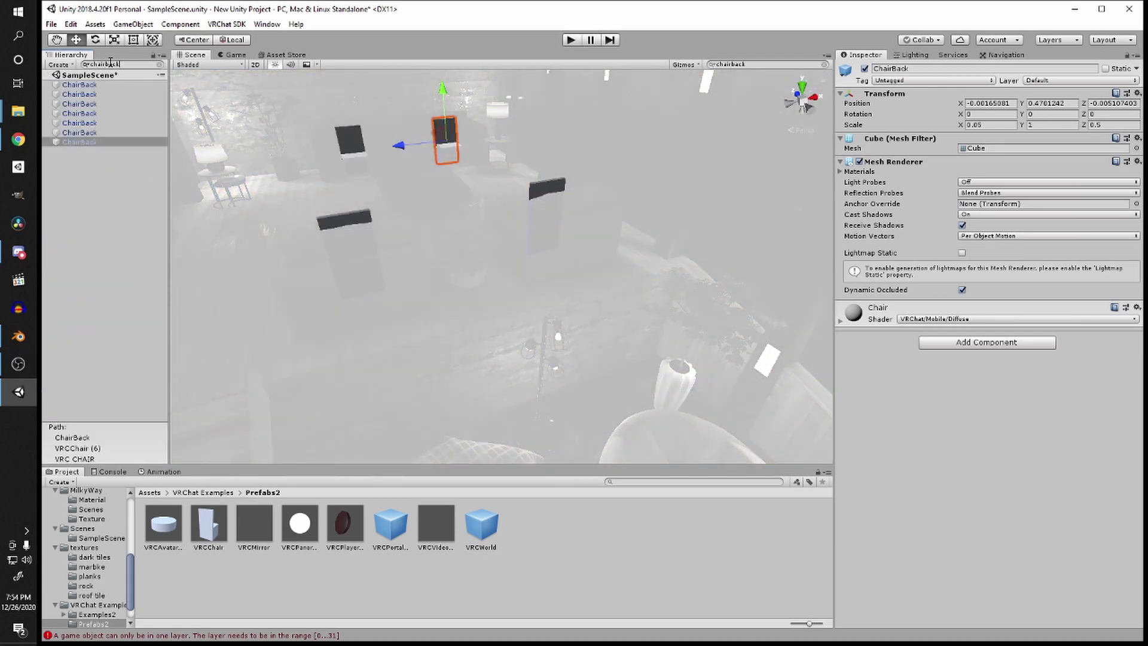
pyautogui.press('BackSpace')
pyautogui.press('BackSpace')
pyautogui.press('BackSpace')
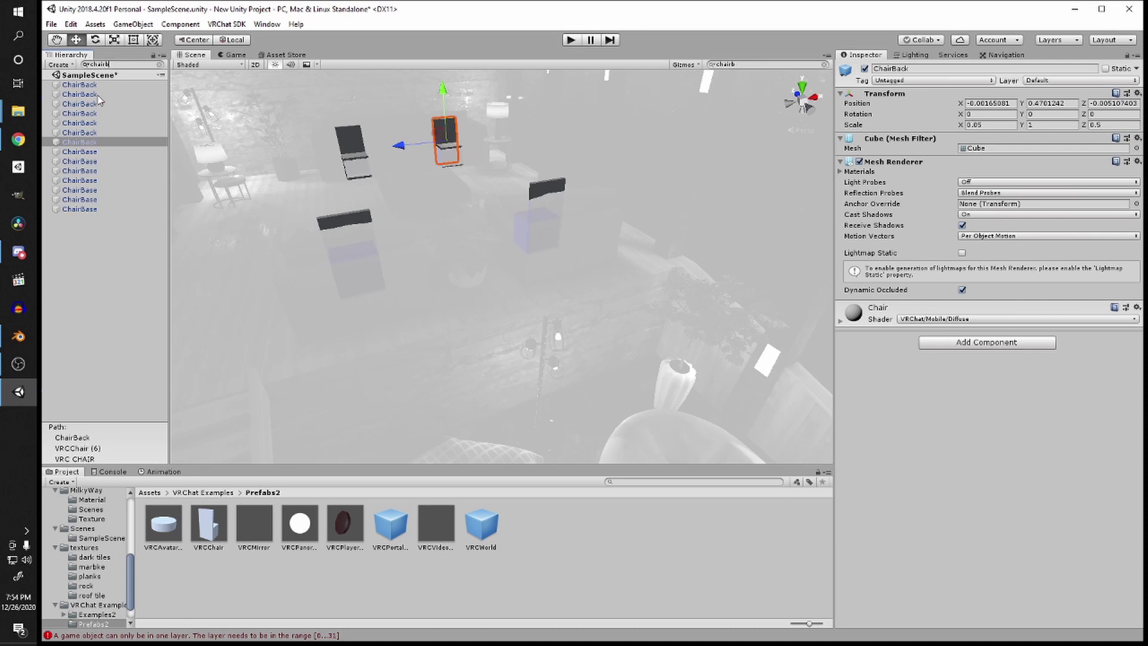
# Step: Disable the Mesh Renderer on all listed ChairBack and ChairBase objects at once
pyautogui.click(114, 85)
pyautogui.keyDown('shift'); pyautogui.click(106, 208); pyautogui.keyUp('shift')
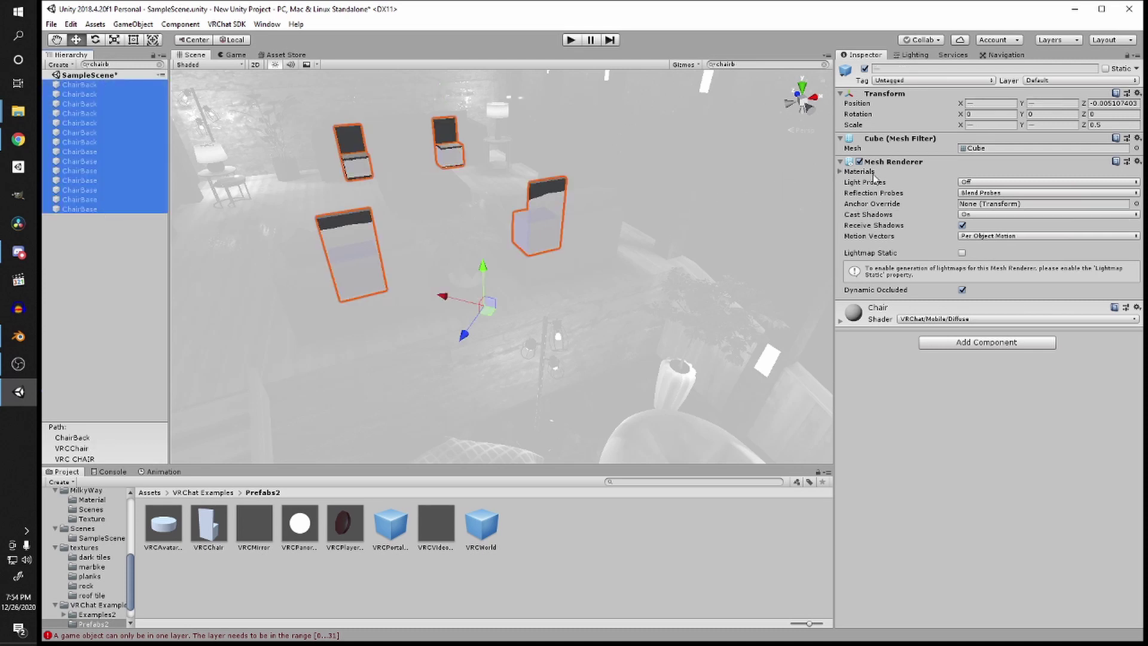
pyautogui.click(860, 162)
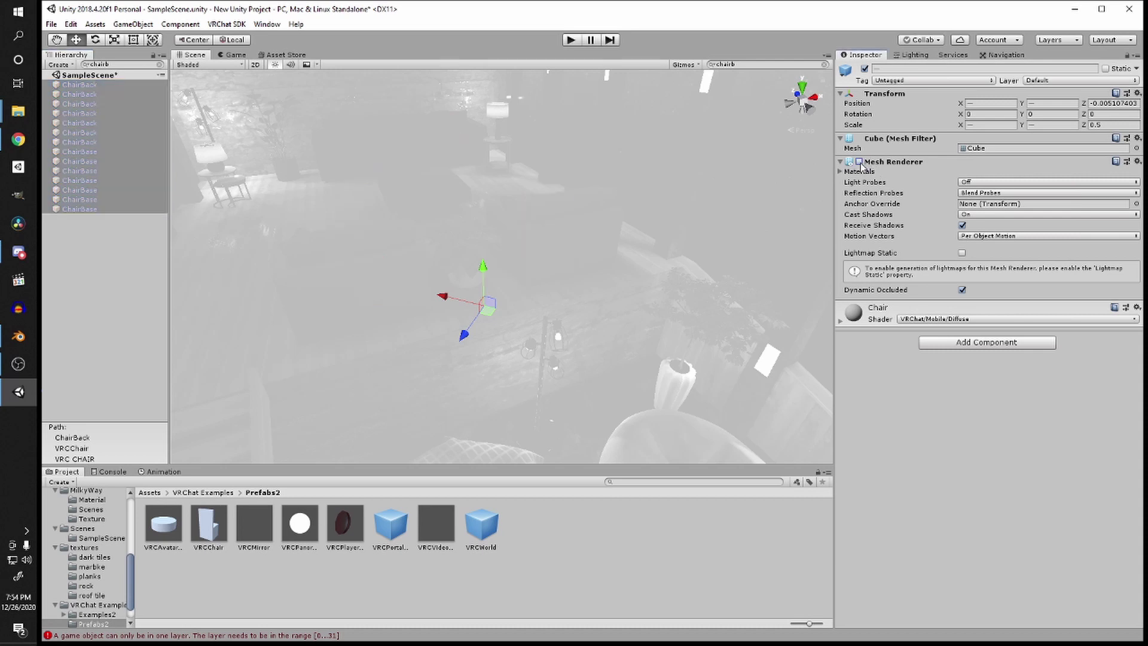
# Step: Clear the hierarchy filter and collapse the whole VRC CHAIR group
pyautogui.moveTo(527, 240); pyautogui.dragTo(474, 203, button='right')
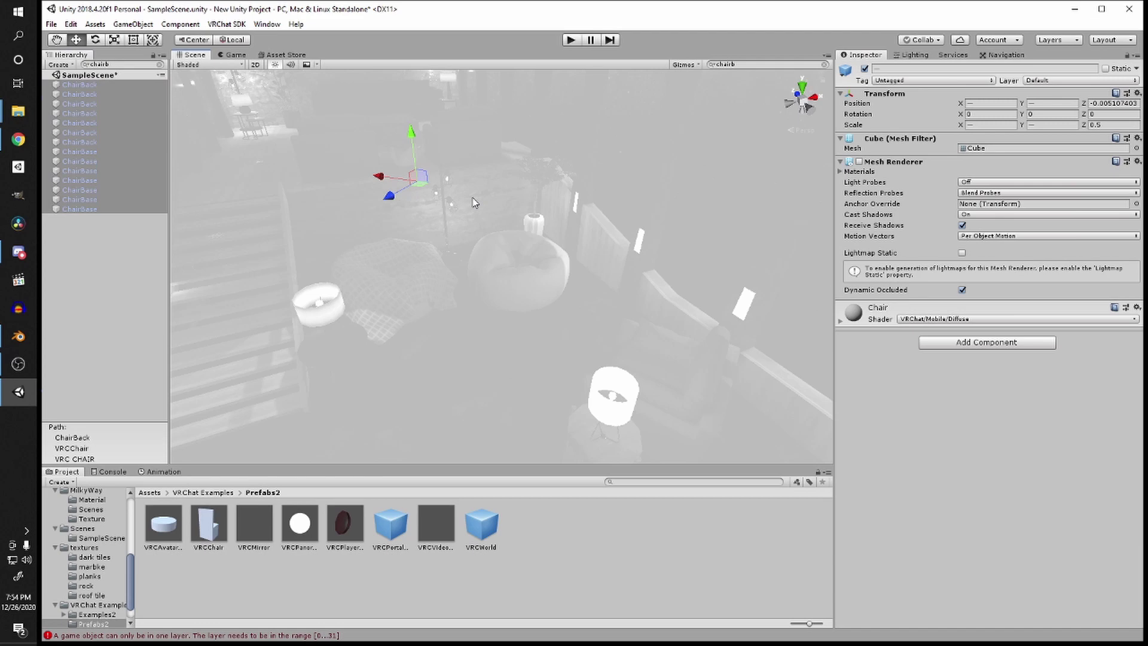
pyautogui.click(159, 64)
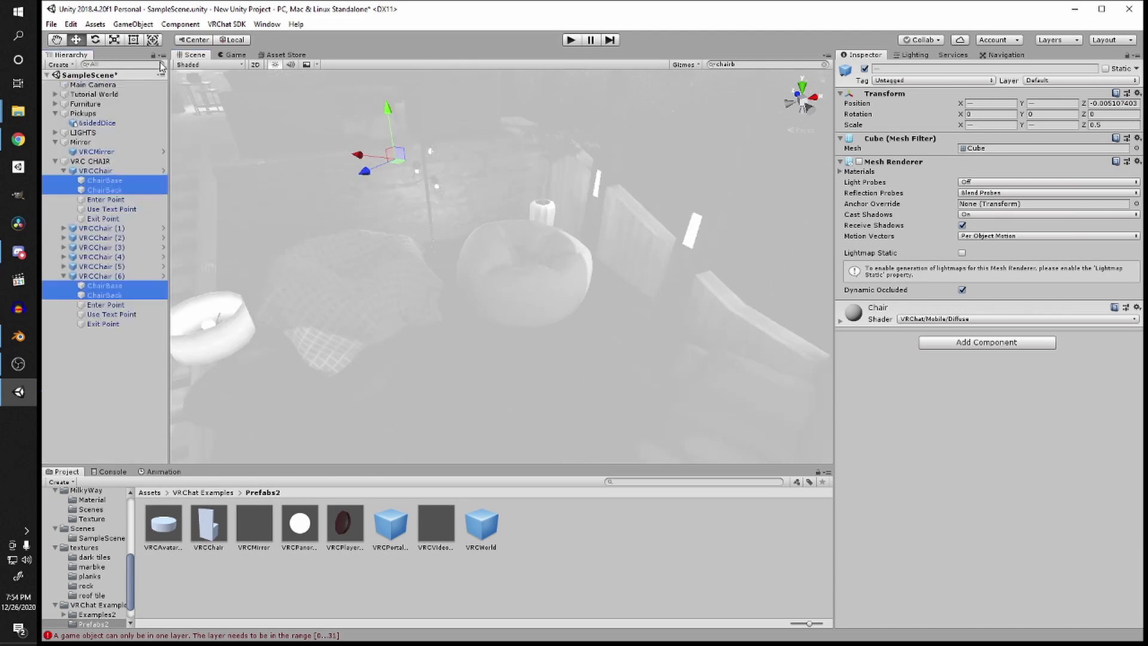
pyautogui.click(117, 247)
pyautogui.click(70, 171)
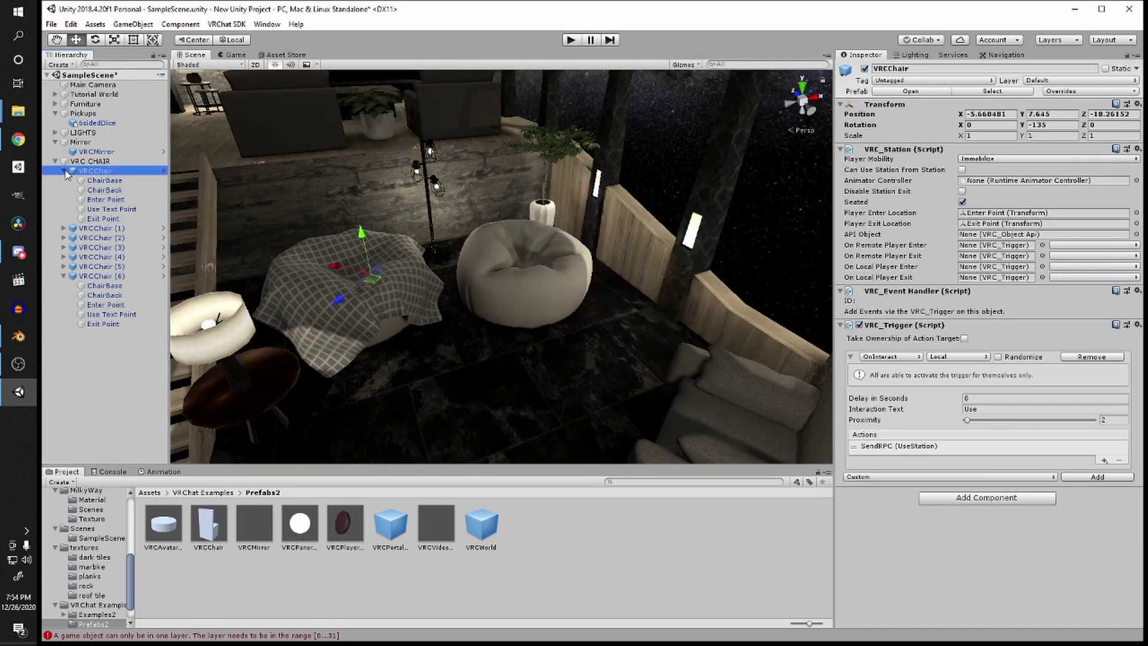
pyautogui.click(63, 171)
pyautogui.scroll(-5, 634, 362)
pyautogui.moveTo(634, 362); pyautogui.dragTo(686, 307, button='right')
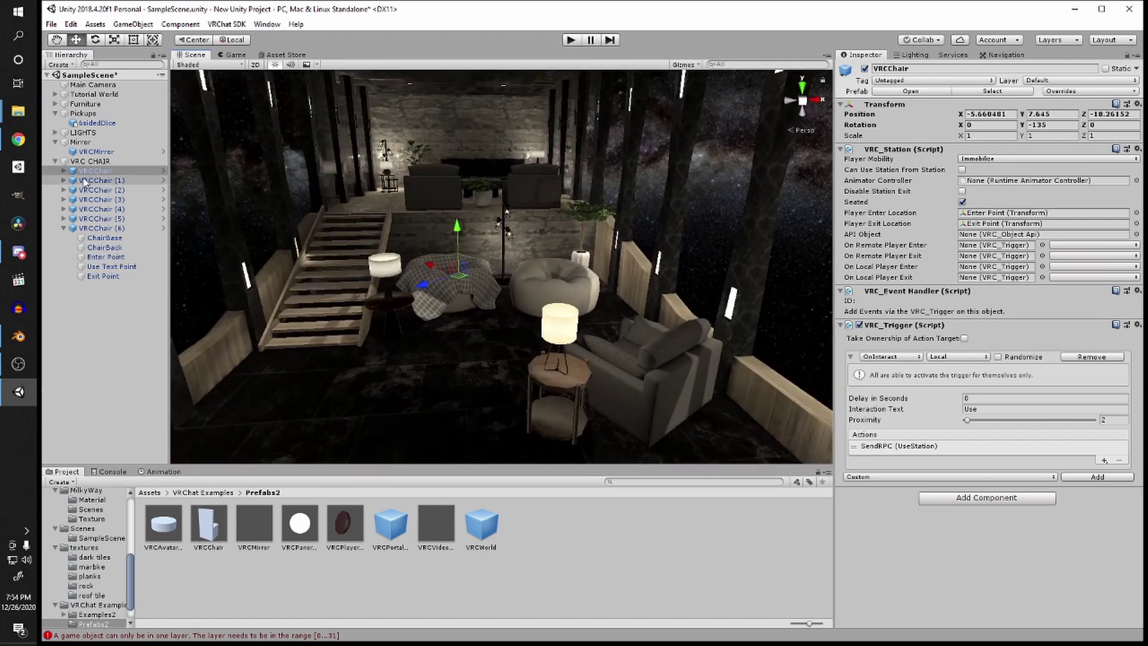
pyautogui.click(51, 163)
pyautogui.click(53, 162)
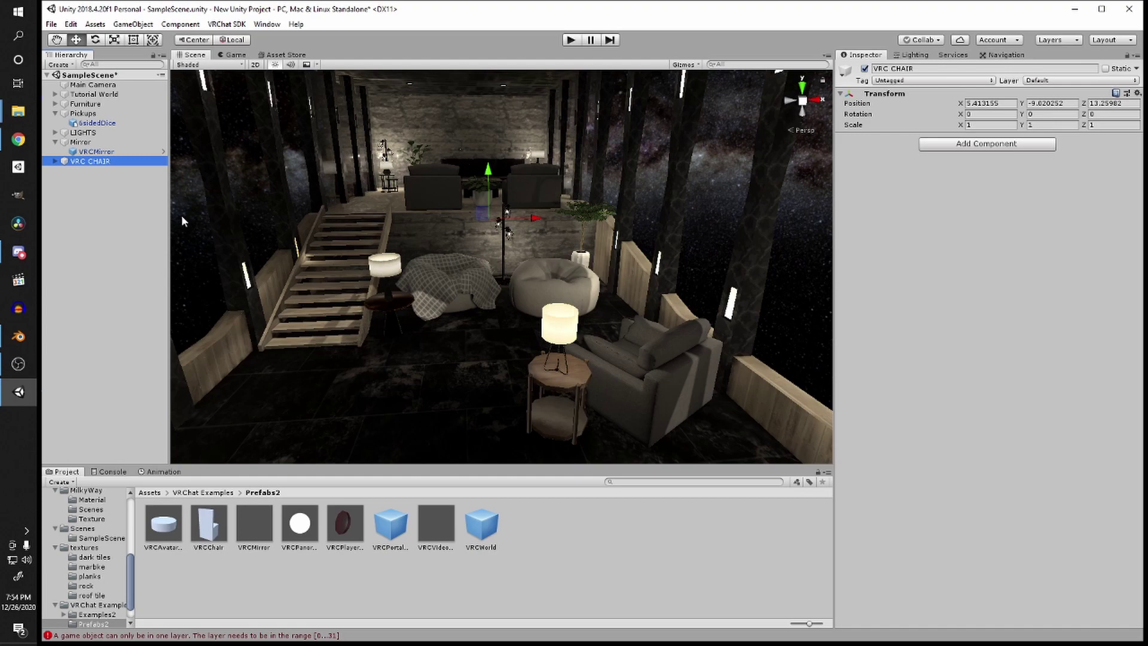
# Step: Place the VRCWorld prefab on the upper wooden floor in the open area near the couch, at about X -2.3, Z -0.36
pyautogui.press('w')
pyautogui.moveTo(474, 281); pyautogui.dragTo(553, 445, button='right')
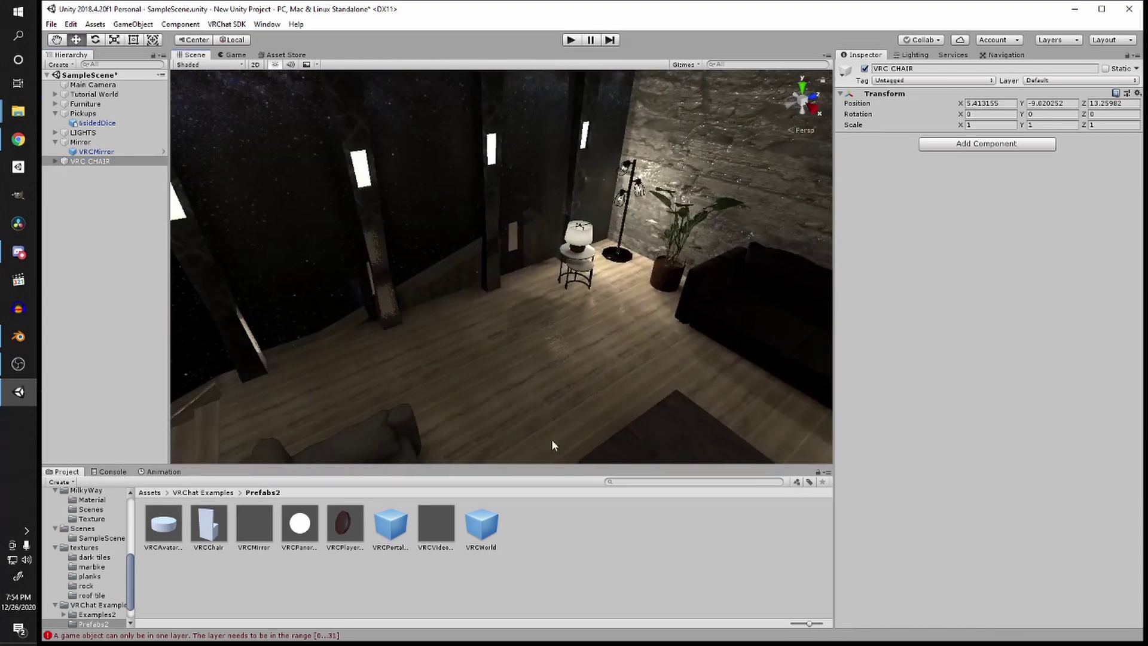
pyautogui.click(482, 532)
pyautogui.moveTo(482, 532); pyautogui.dragTo(488, 335)
pyautogui.moveTo(488, 335); pyautogui.dragTo(427, 321, button='right')
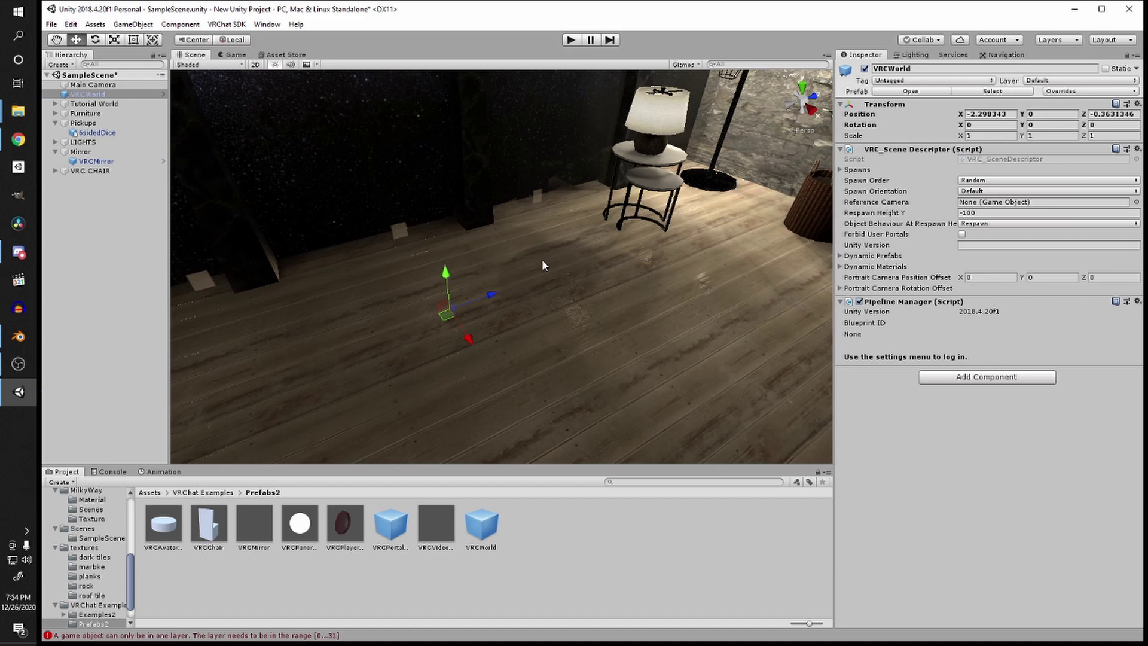
# Step: Rotate VRCWorld to about 90 degrees about Y and save the scene
pyautogui.moveTo(538, 248); pyautogui.dragTo(459, 280, button='right')
pyautogui.press('e')
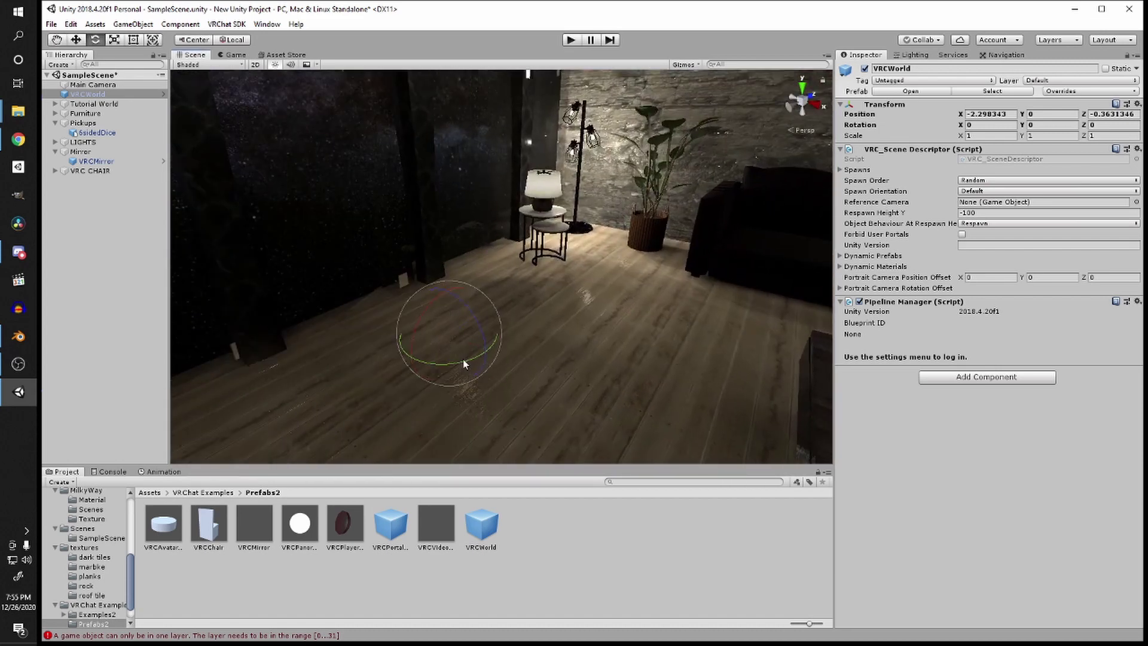
pyautogui.moveTo(467, 358); pyautogui.dragTo(332, 389)
pyautogui.press('w')
pyautogui.moveTo(526, 359); pyautogui.dragTo(449, 305, button='right')
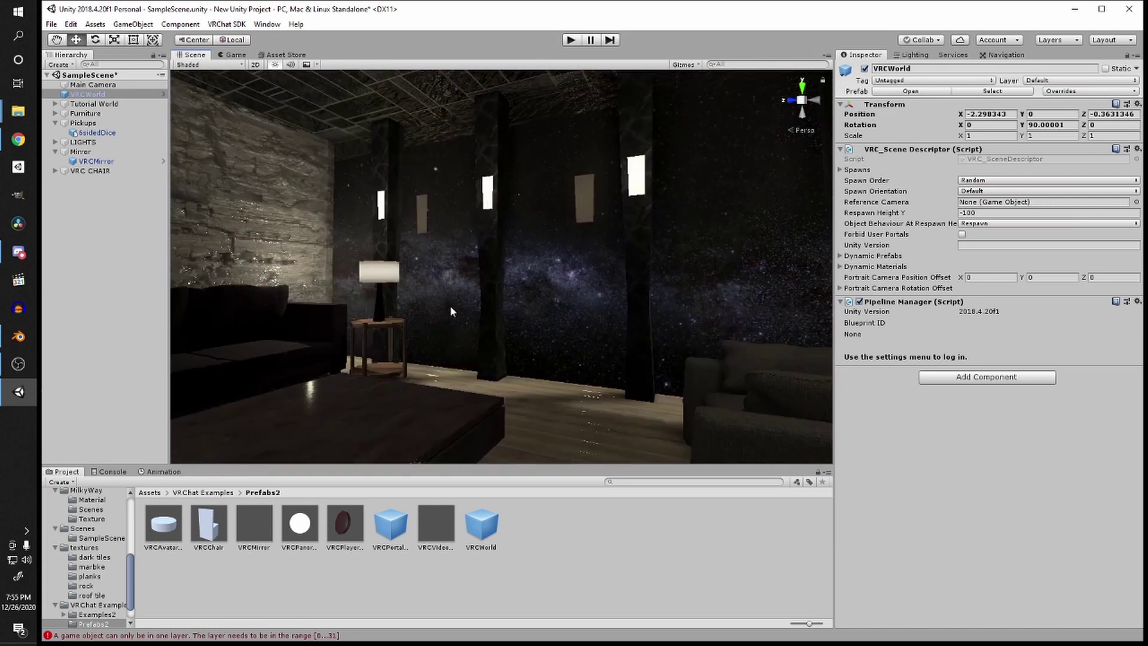
pyautogui.moveTo(450, 305); pyautogui.dragTo(533, 335, button='middle')
pyautogui.hotkey('ctrl', 's')
# Step: Add a VRC_Player Mods component to VRCWorld and enable isRoomPlayerMods
pyautogui.moveTo(532, 335); pyautogui.dragTo(392, 351, button='right')
pyautogui.press('f')
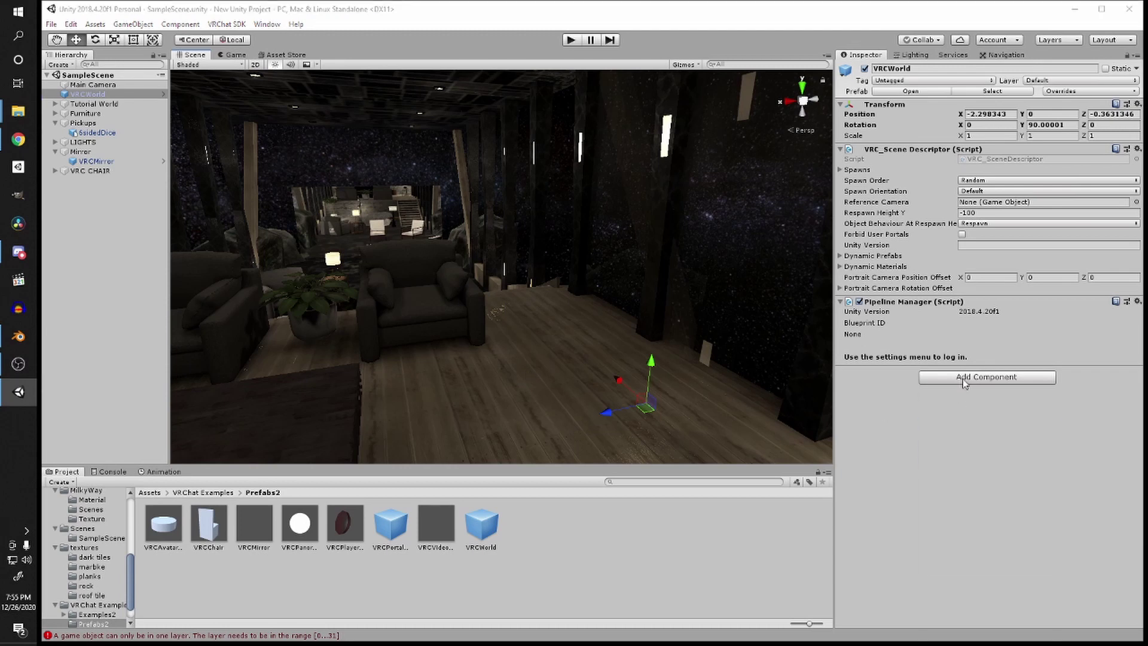
pyautogui.click(964, 378)
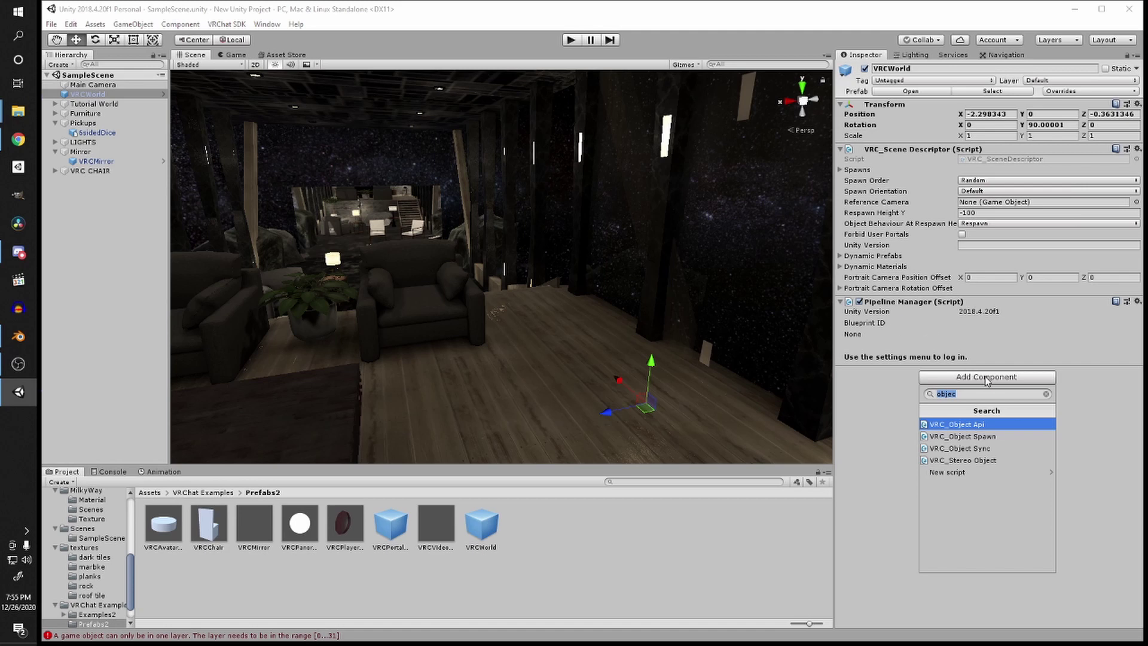
pyautogui.write('player')
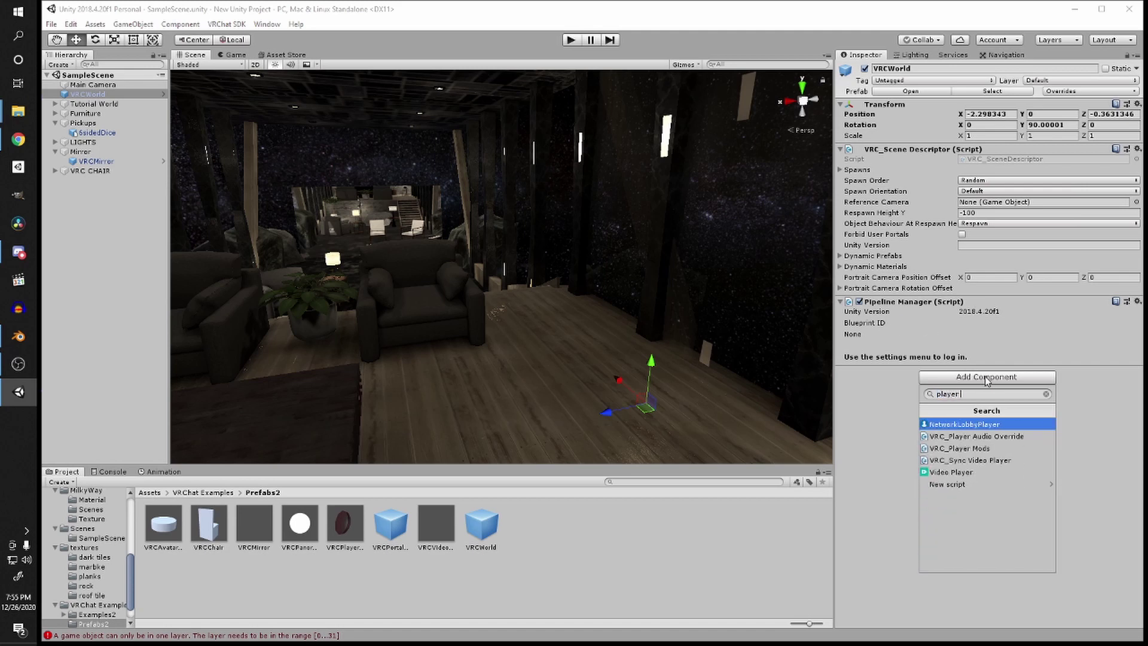
pyautogui.write(' Mods')
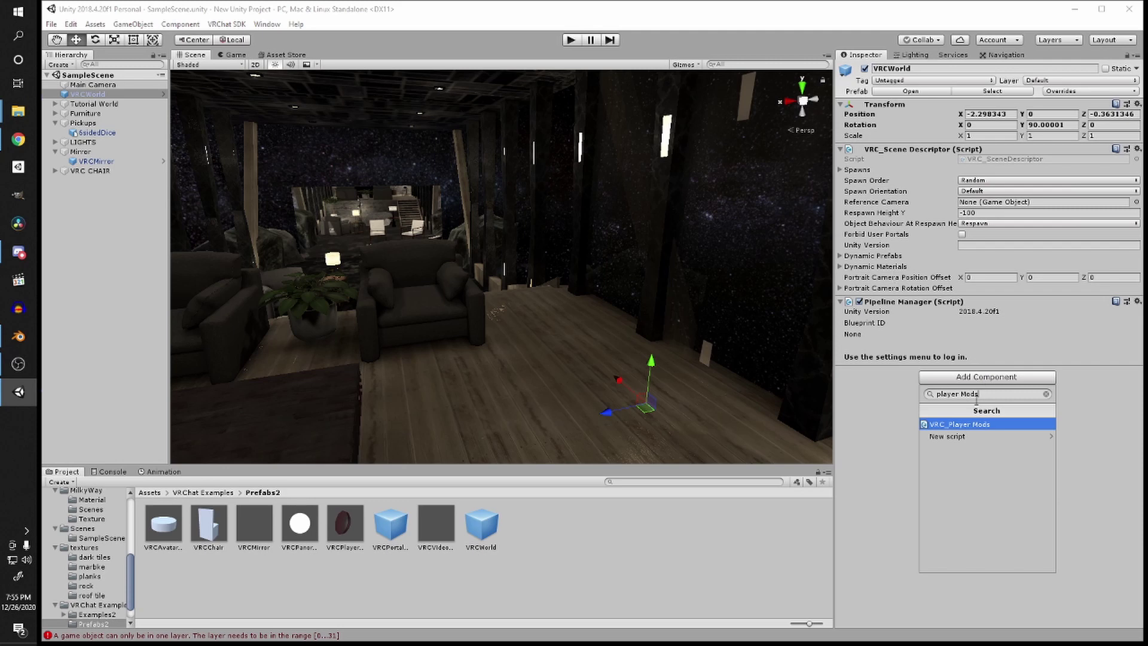
pyautogui.click(973, 425)
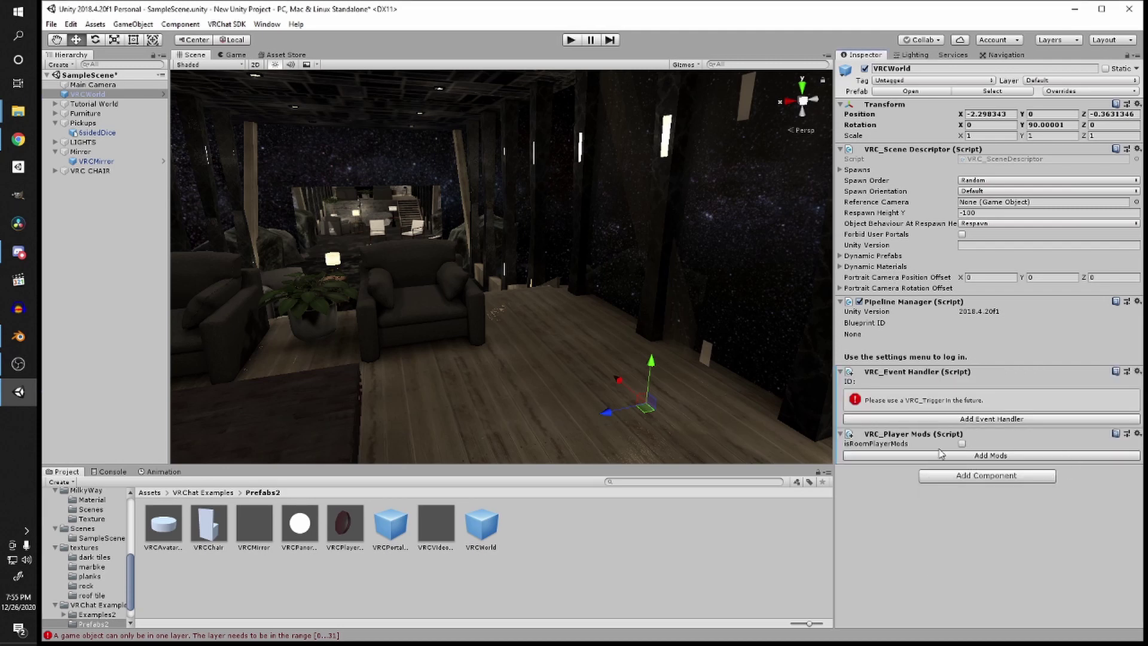
pyautogui.click(962, 443)
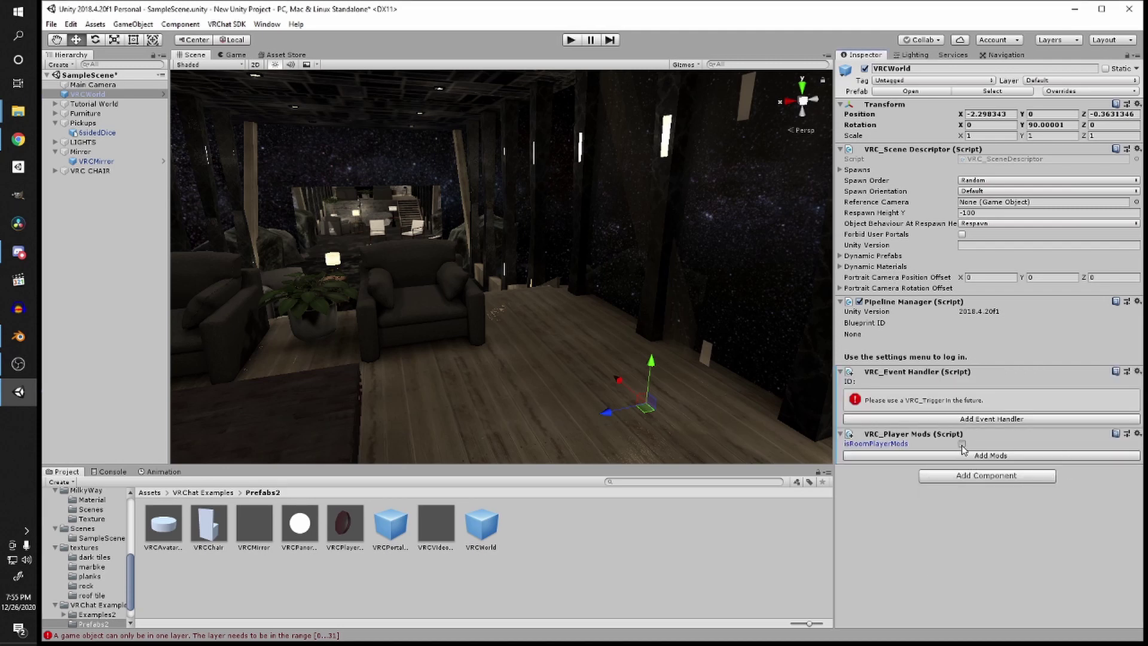
# Step: Add a Jump mod to VRCWorld's player mods, close the mod editor, and save the scene
pyautogui.click(998, 457)
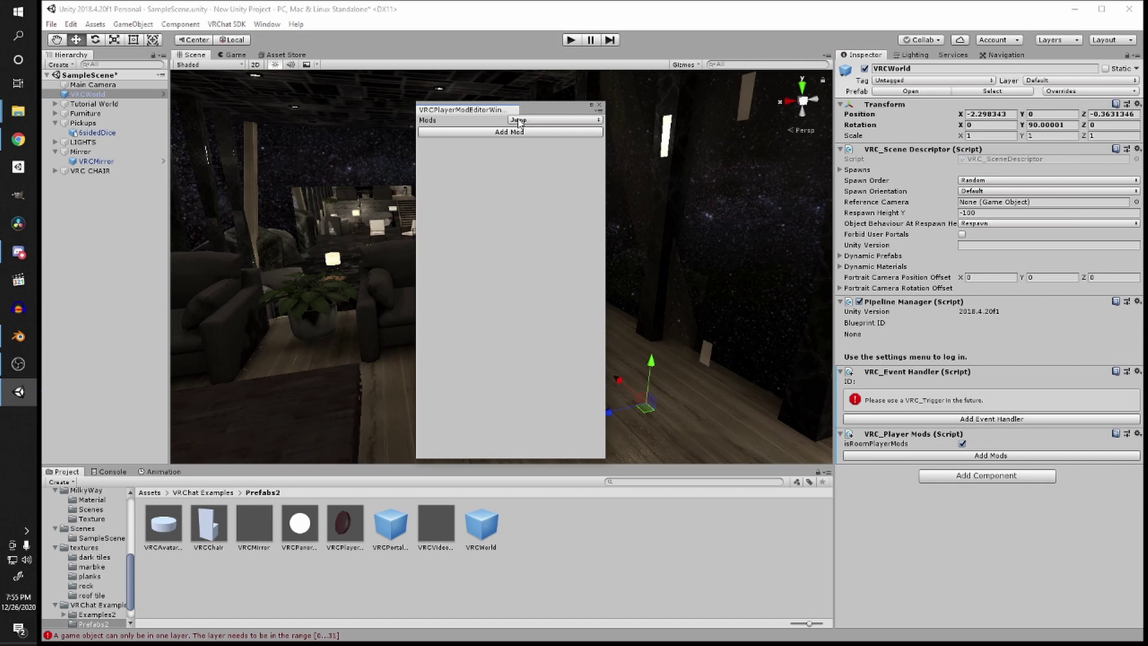
pyautogui.click(509, 134)
pyautogui.click(538, 121)
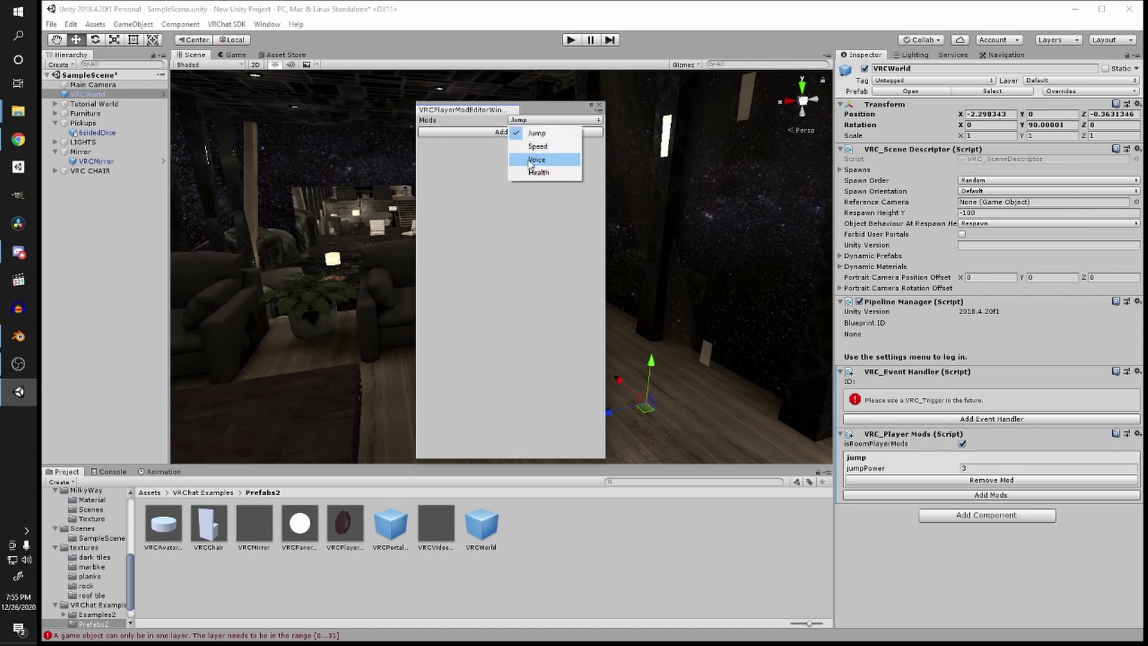
pyautogui.click(485, 158)
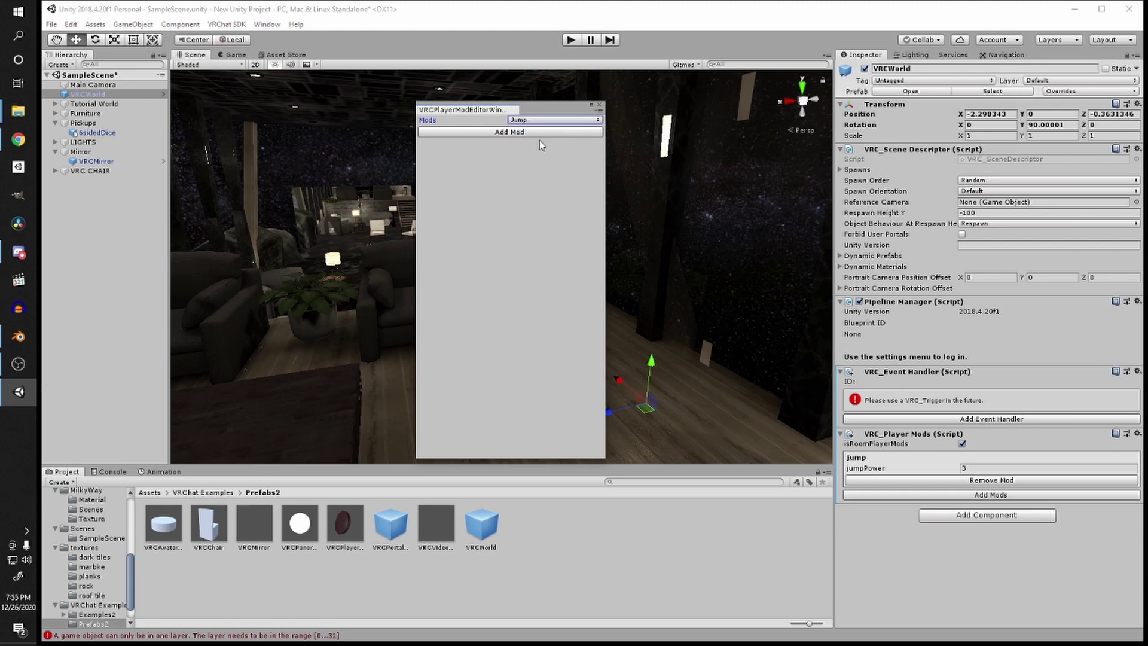
pyautogui.click(600, 105)
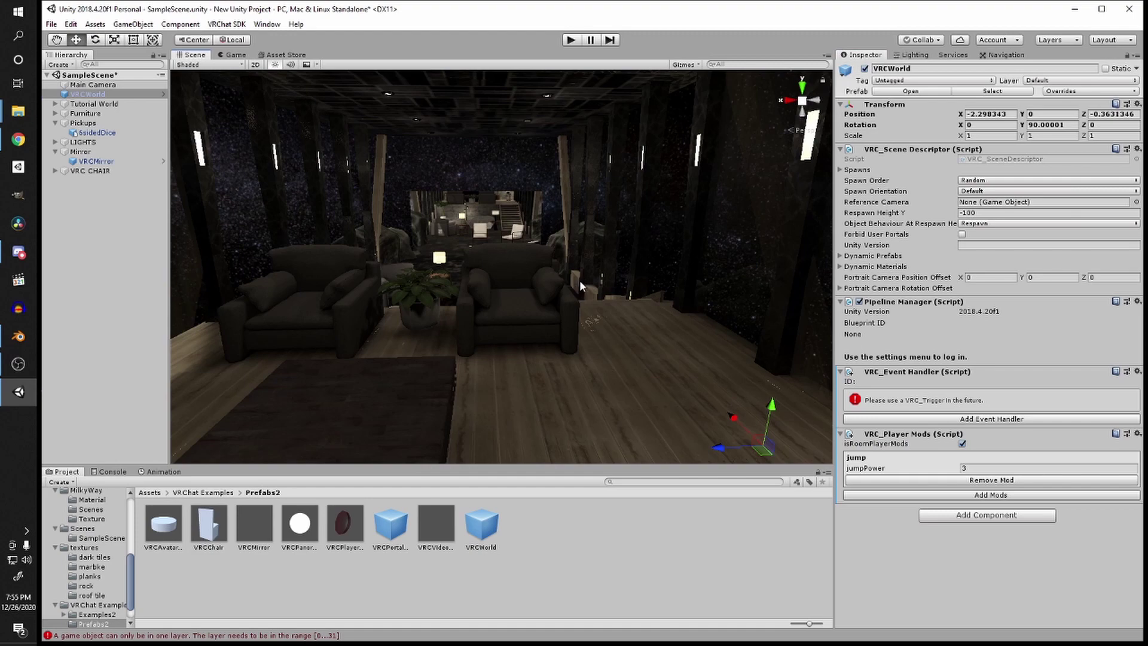
pyautogui.moveTo(579, 282); pyautogui.dragTo(430, 286, button='right')
pyautogui.click(608, 501)
pyautogui.hotkey('ctrl', 's')
# Step: Create an empty game object in the scene and name it UI MENUS
pyautogui.scroll(4, 577, 295)
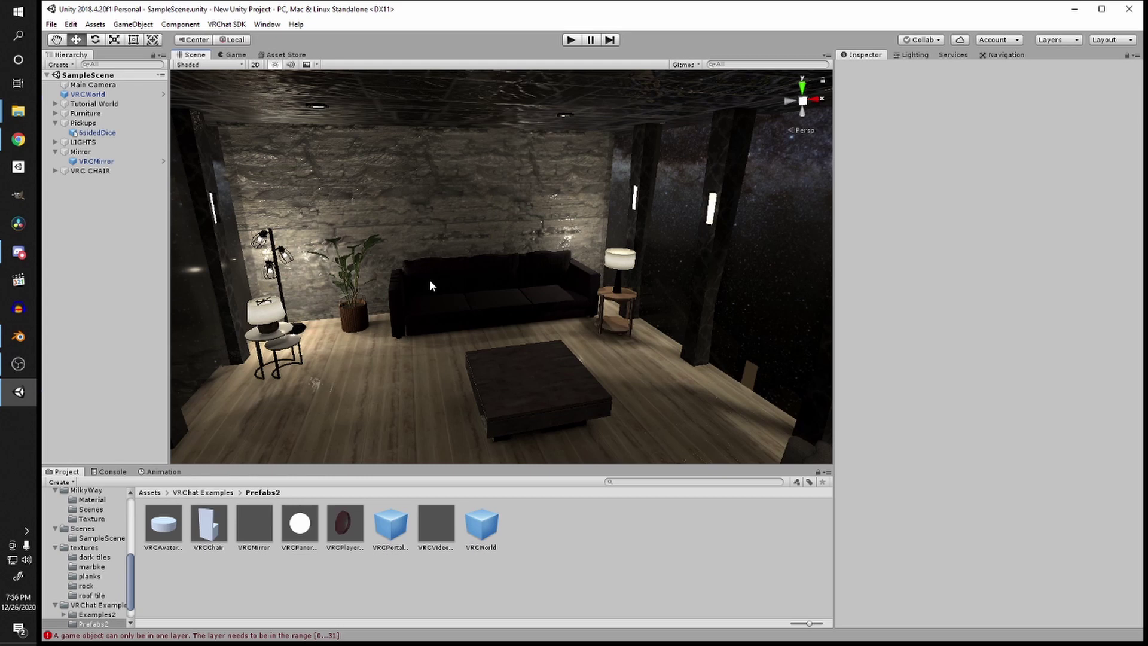
pyautogui.click(59, 64)
pyautogui.click(86, 76)
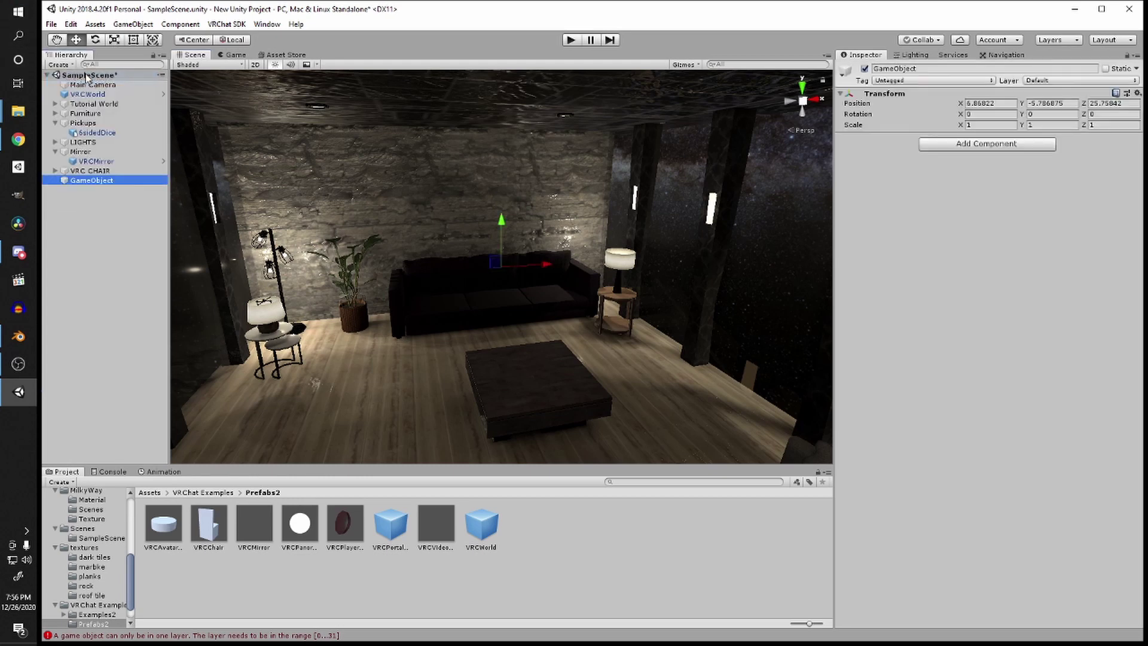
pyautogui.write('UI MENU')
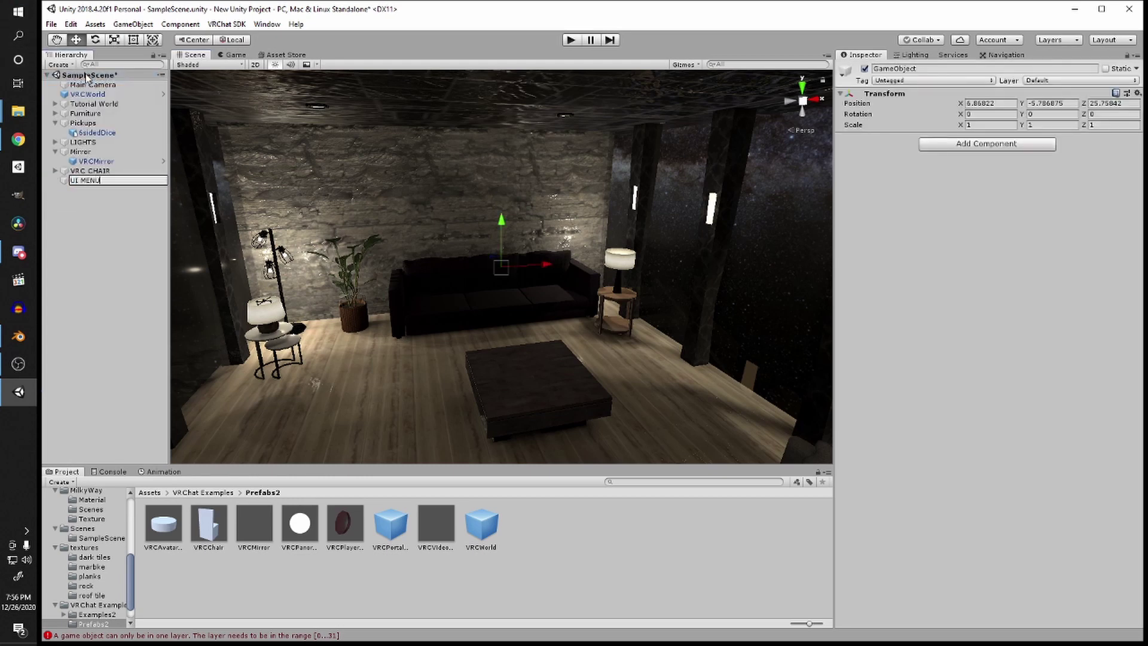
pyautogui.write('S')
pyautogui.press('Return')
# Step: Add a UI Text object with its parent Canvas and set the Canvas render mode to World Space
pyautogui.rightClick(90, 224)
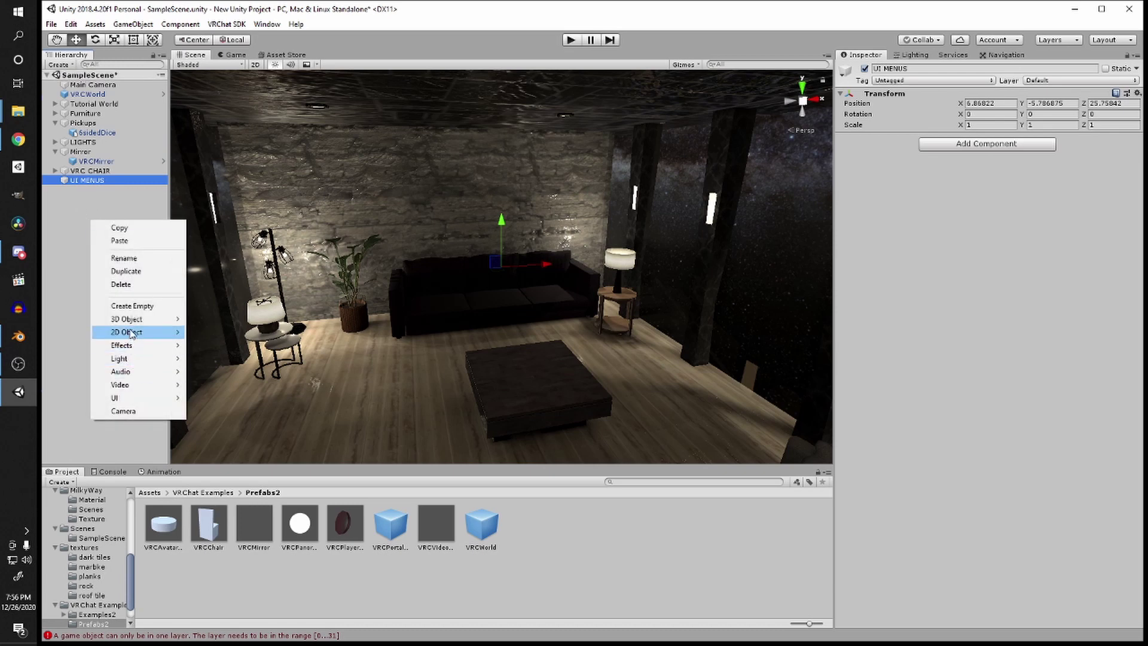
pyautogui.moveTo(130, 398)
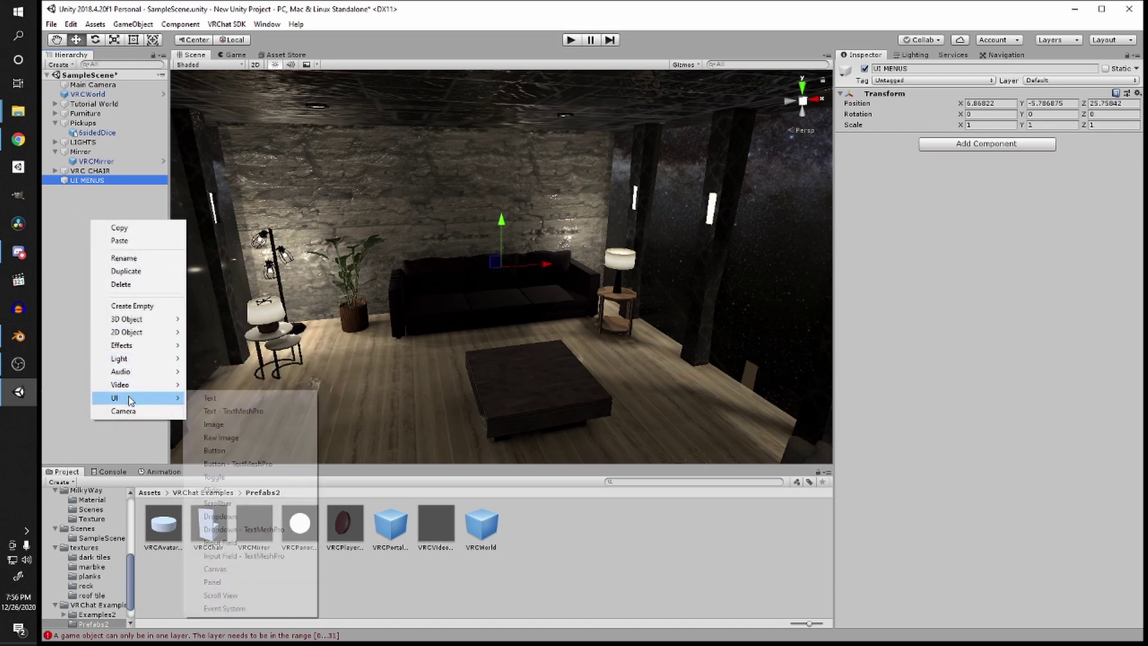
pyautogui.click(208, 399)
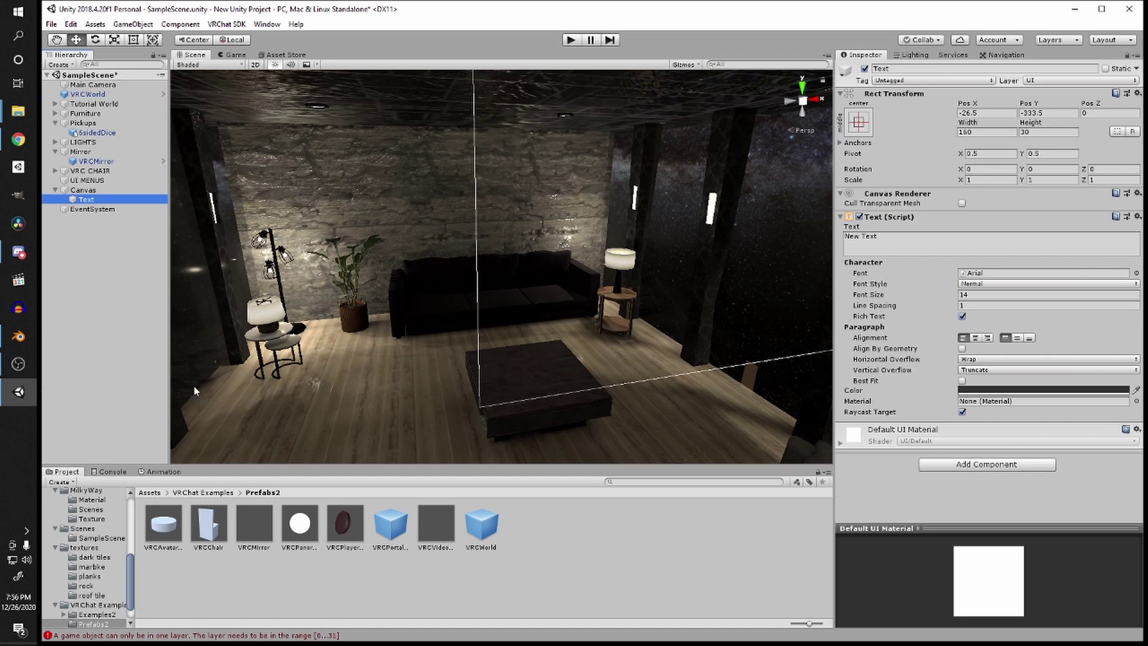
pyautogui.click(83, 190)
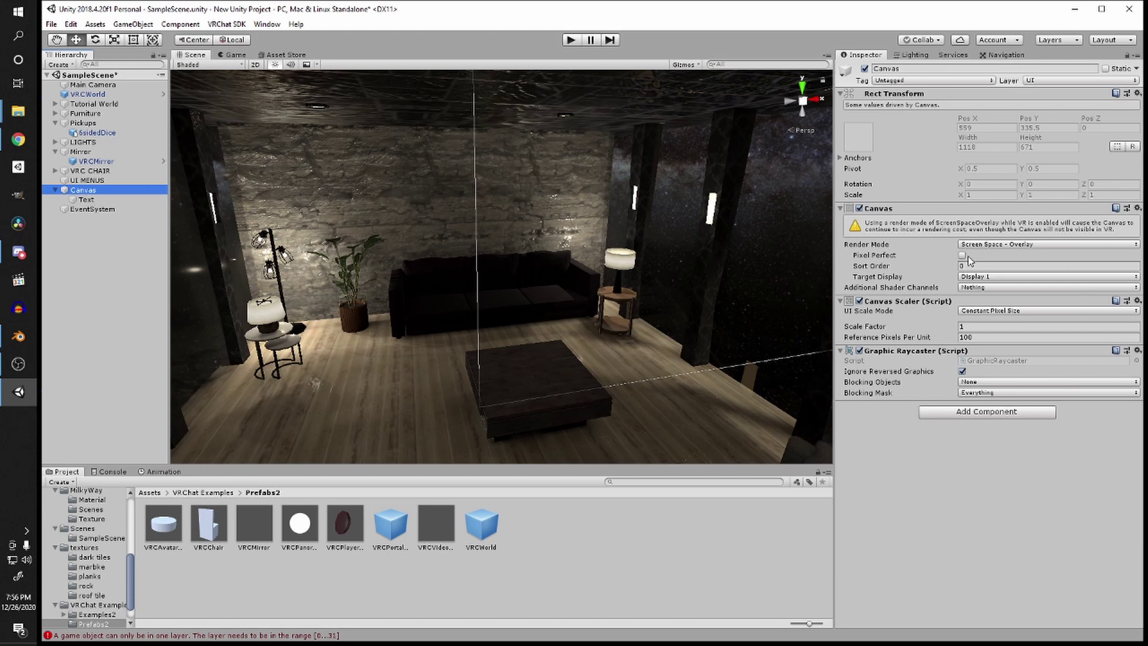
pyautogui.click(994, 244)
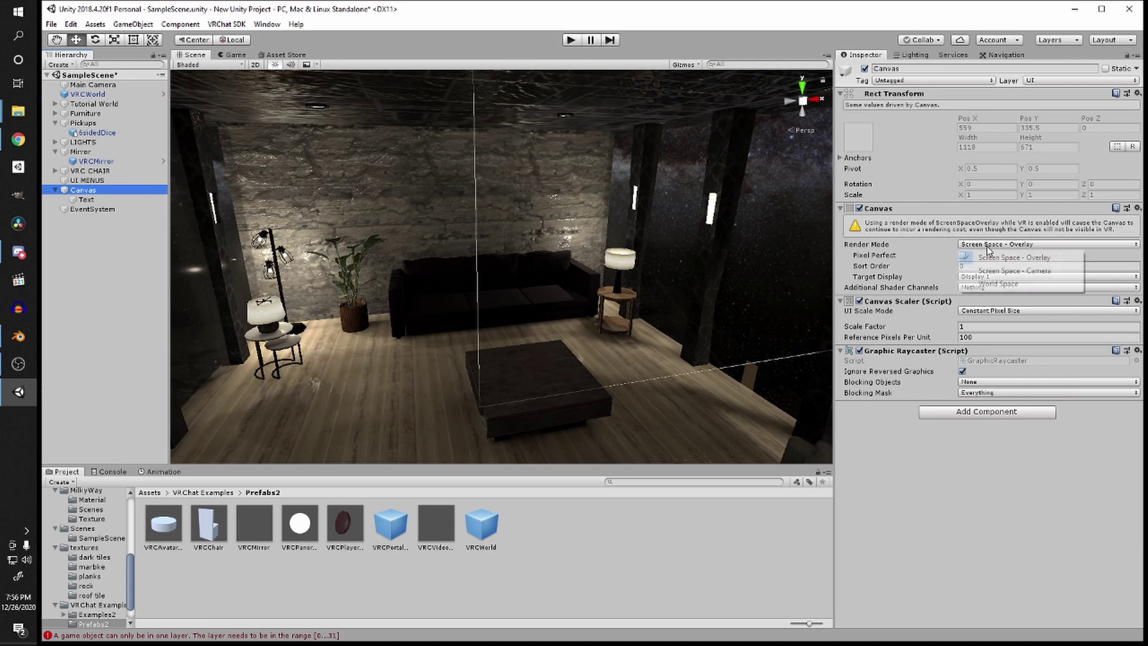
pyautogui.click(1001, 285)
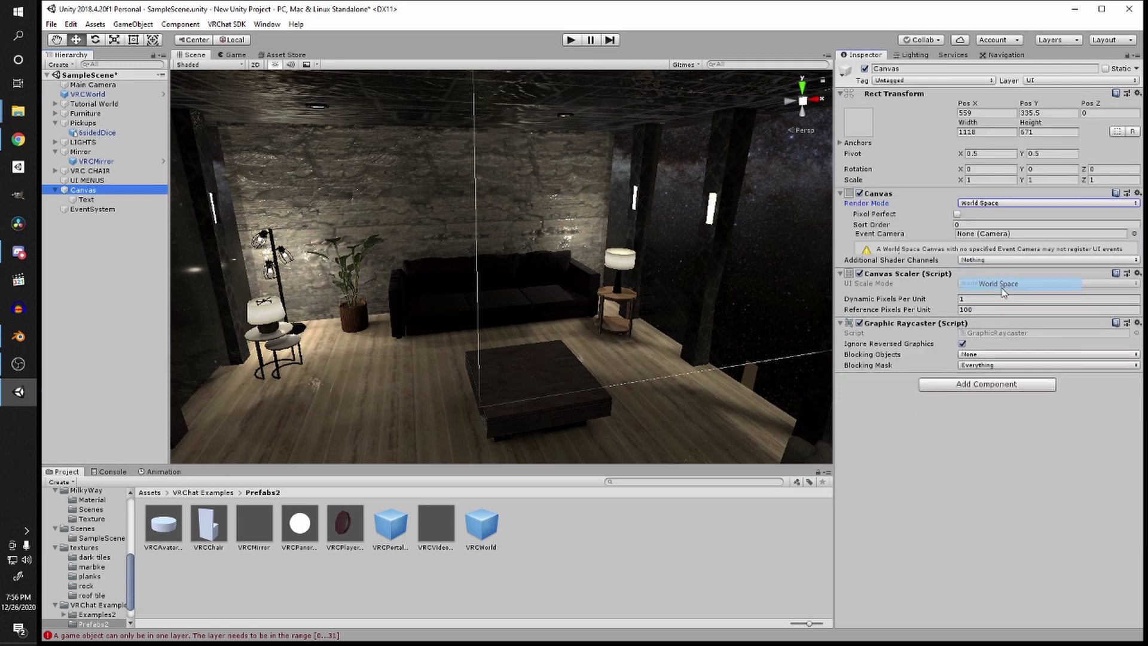
# Step: Set the Canvas width and height to 1000
pyautogui.click(975, 132)
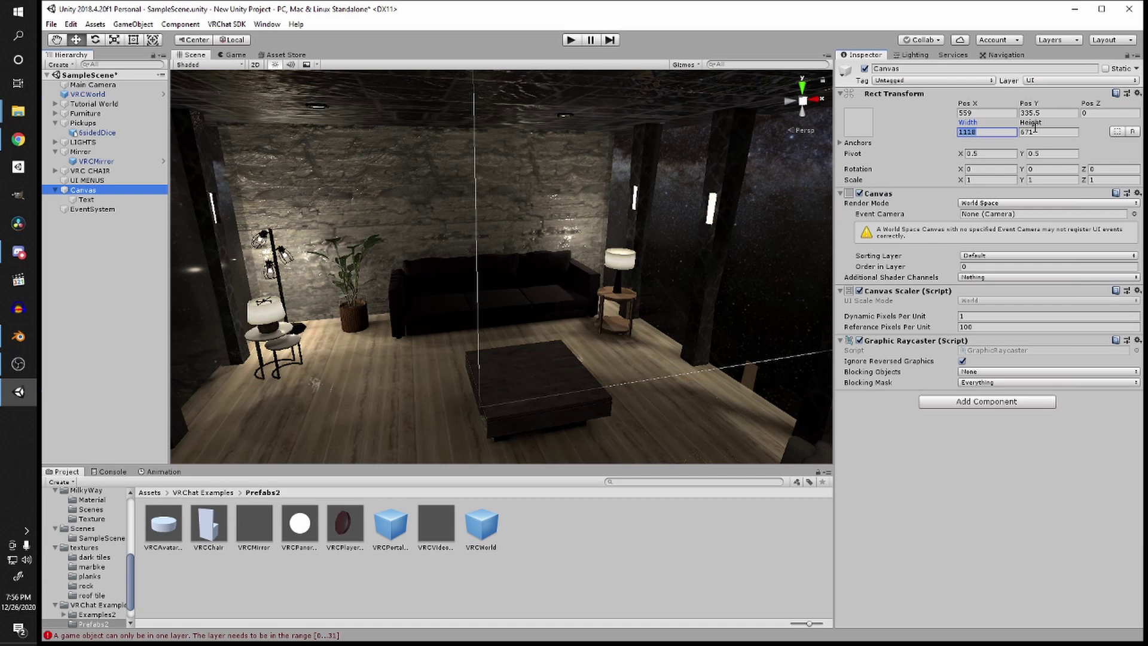
pyautogui.write('1000')
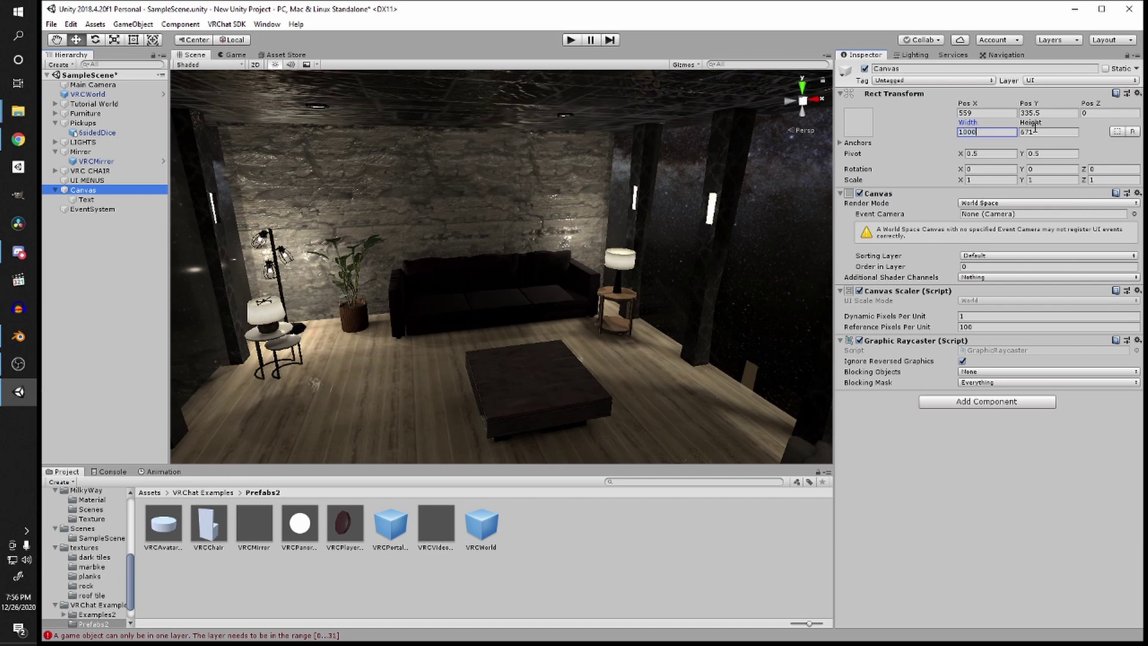
pyautogui.press('Tab')
# Step: Scale the Canvas down to 0.001 on the X, Y and Z axes
pyautogui.click(997, 180)
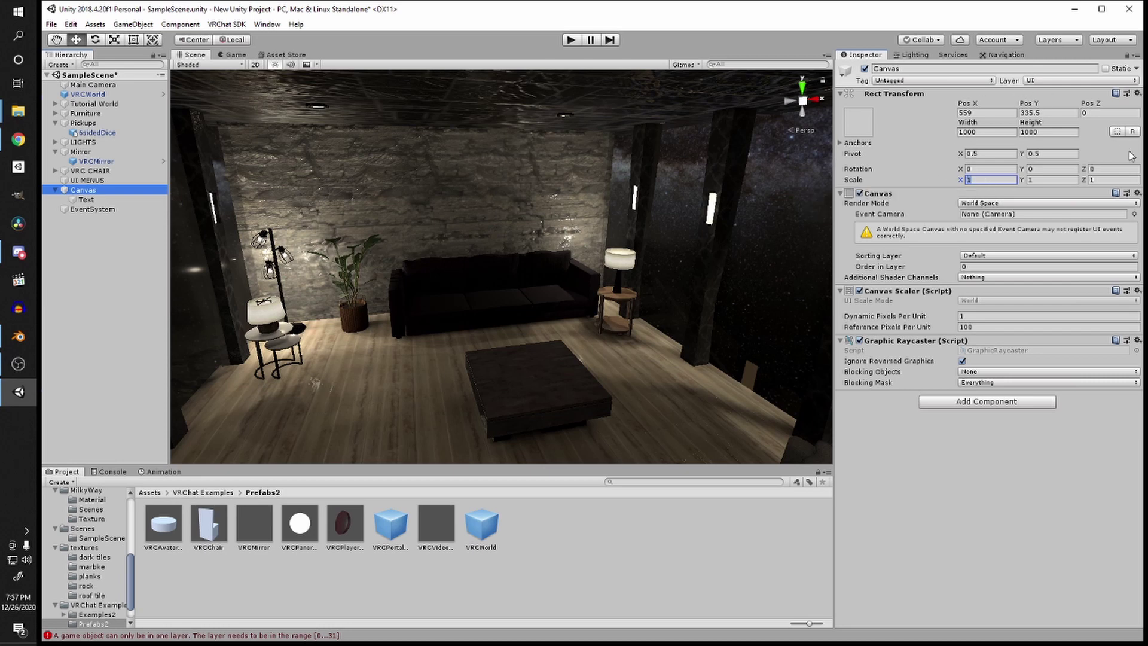
pyautogui.write('.')
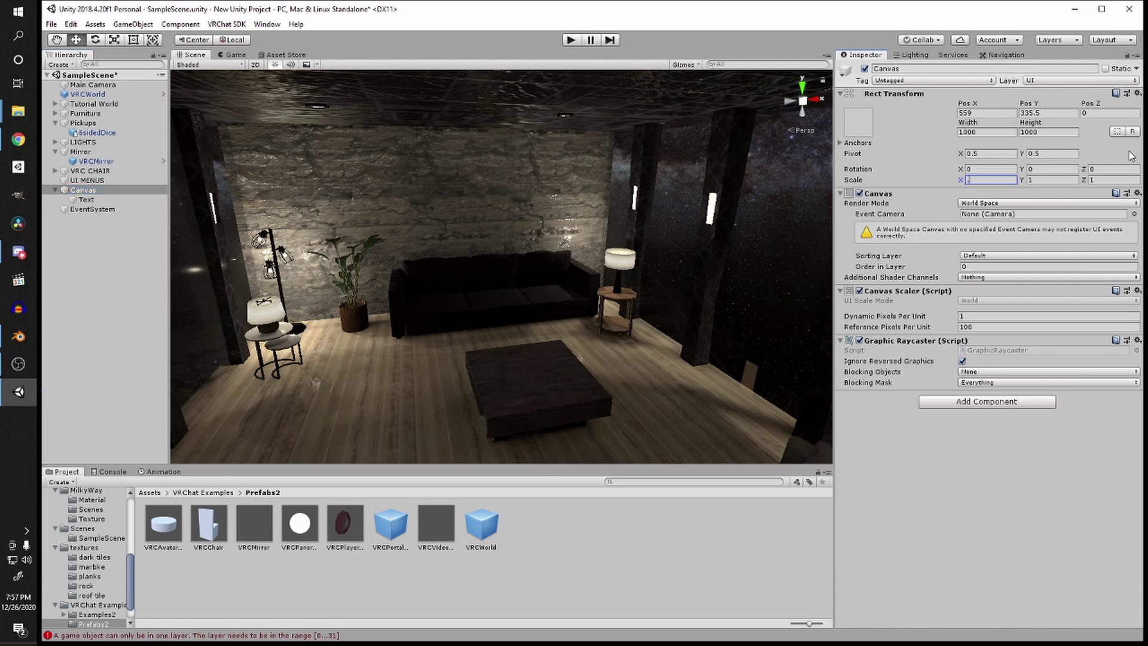
pyautogui.write('001')
pyautogui.press('Tab')
pyautogui.write('.001')
pyautogui.press('Tab')
pyautogui.write('.0')
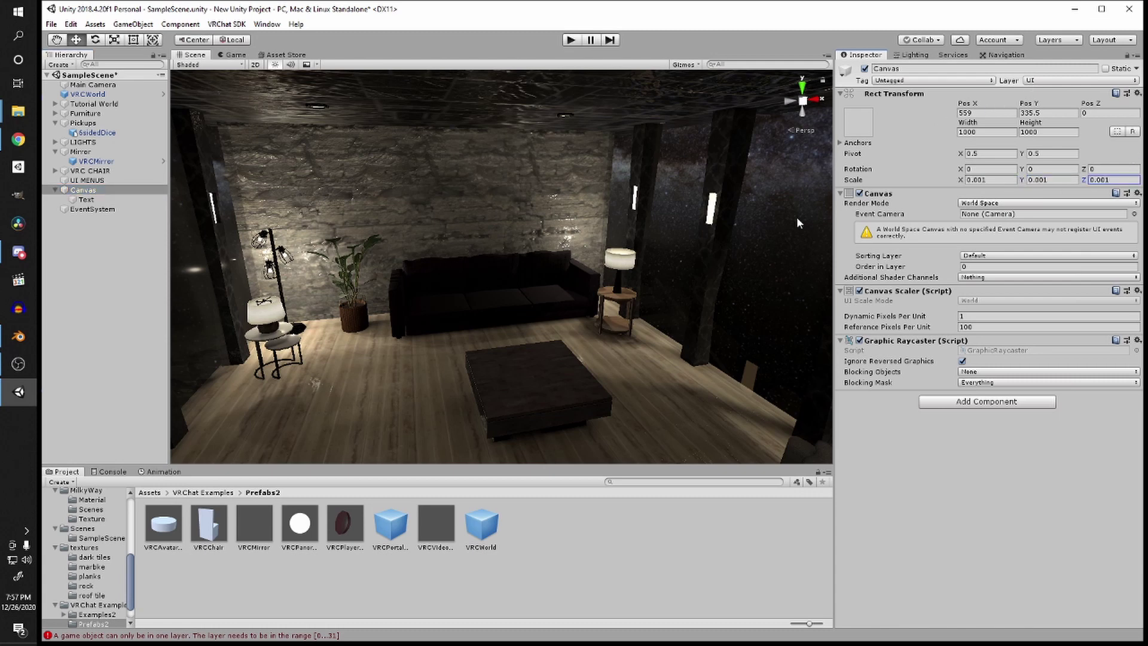
# Step: Zero the Canvas X and Y position, and place it beside the coffee table at about X -1.224, Y 0.68, Z -0.538
pyautogui.keyDown('alt'); pyautogui.moveTo(665, 235); pyautogui.dragTo(682, 197); pyautogui.keyUp('alt')
pyautogui.moveTo(683, 197); pyautogui.dragTo(701, 228, button='right')
pyautogui.scroll(-5, 668, 223)
pyautogui.scroll(6, 699, 211)
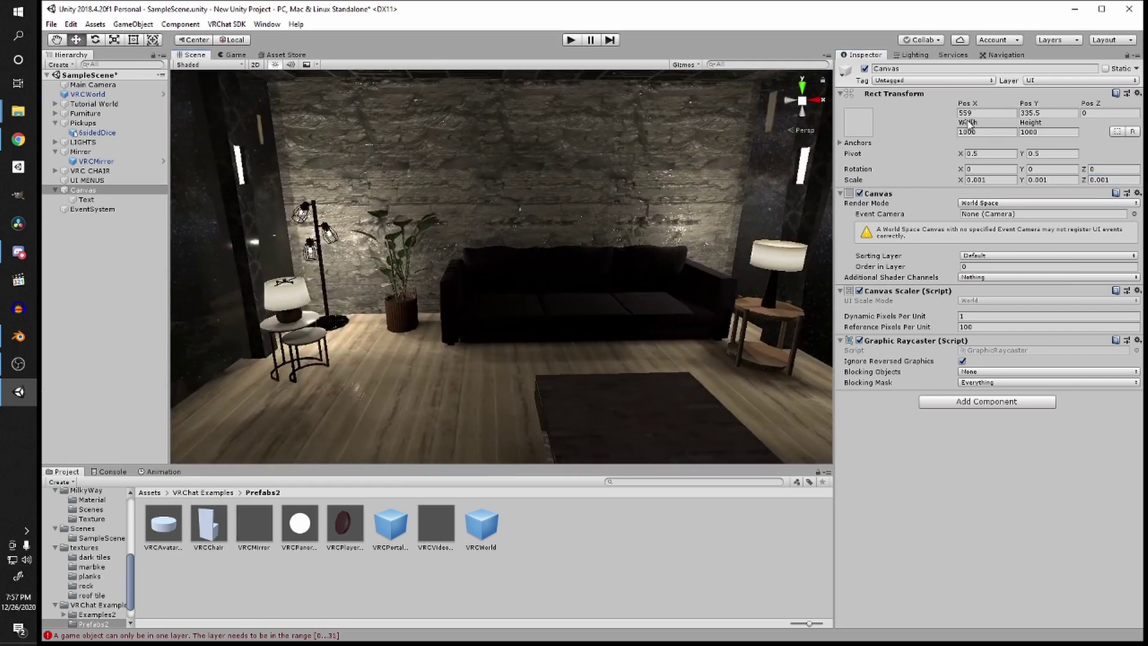
pyautogui.scroll(-4, 635, 210)
pyautogui.moveTo(652, 264); pyautogui.dragTo(983, 156, button='right')
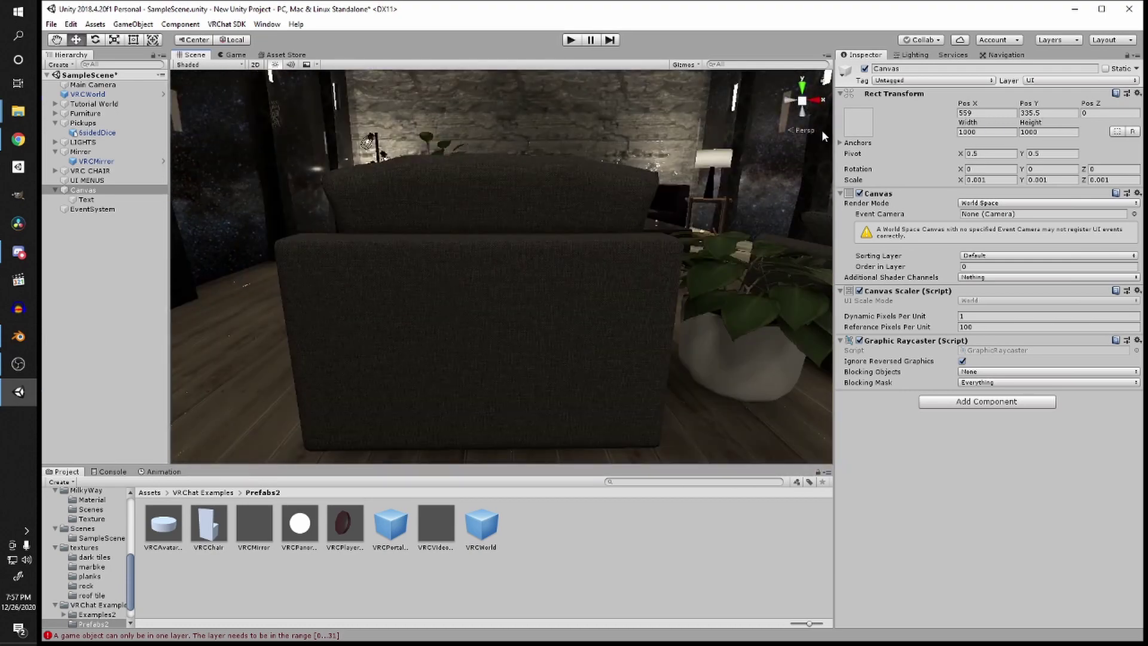
pyautogui.press('f')
pyautogui.click(1000, 105)
pyautogui.write('0')
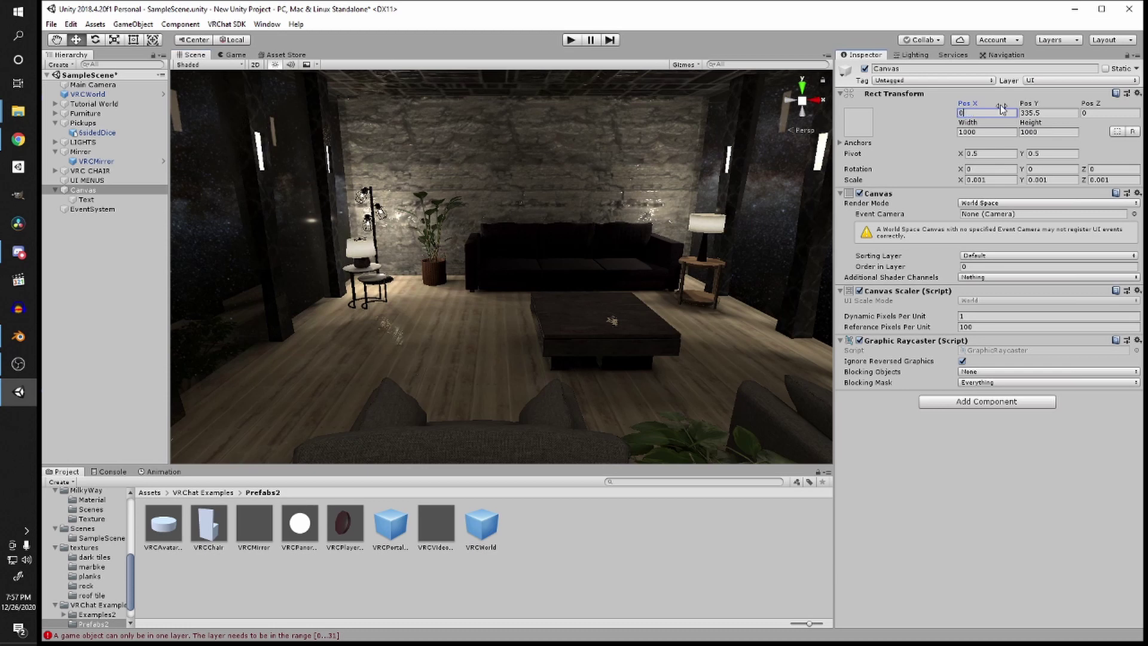
pyautogui.press('Tab')
pyautogui.write('0')
pyautogui.moveTo(670, 197); pyautogui.dragTo(687, 231, button='right')
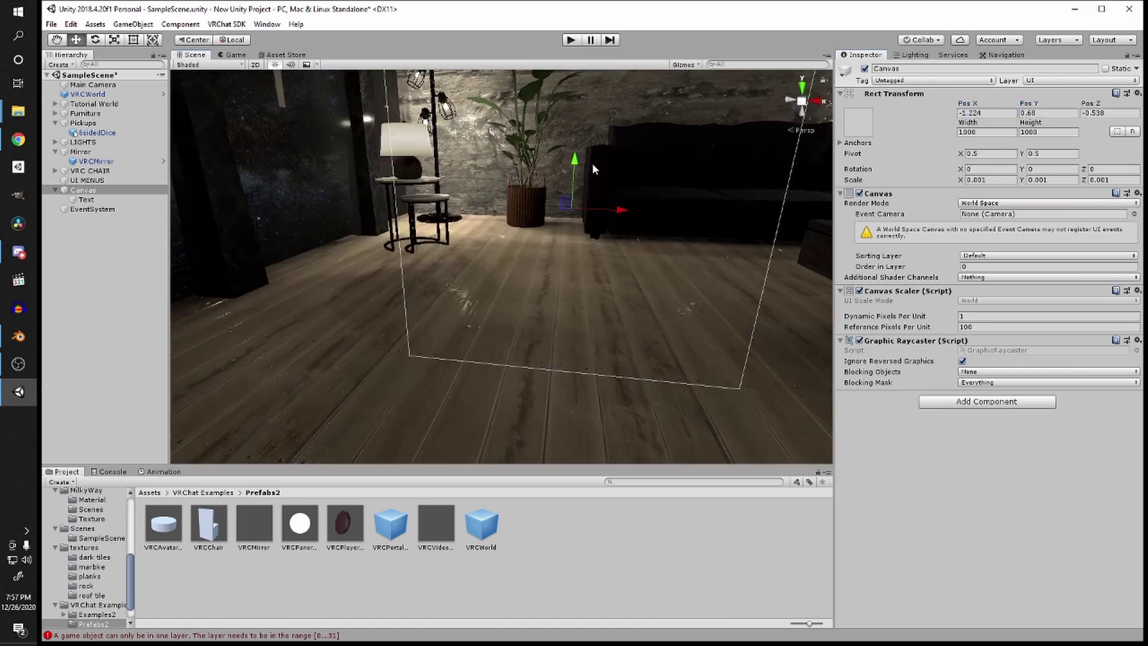
pyautogui.moveTo(589, 170); pyautogui.dragTo(563, 229, button='right')
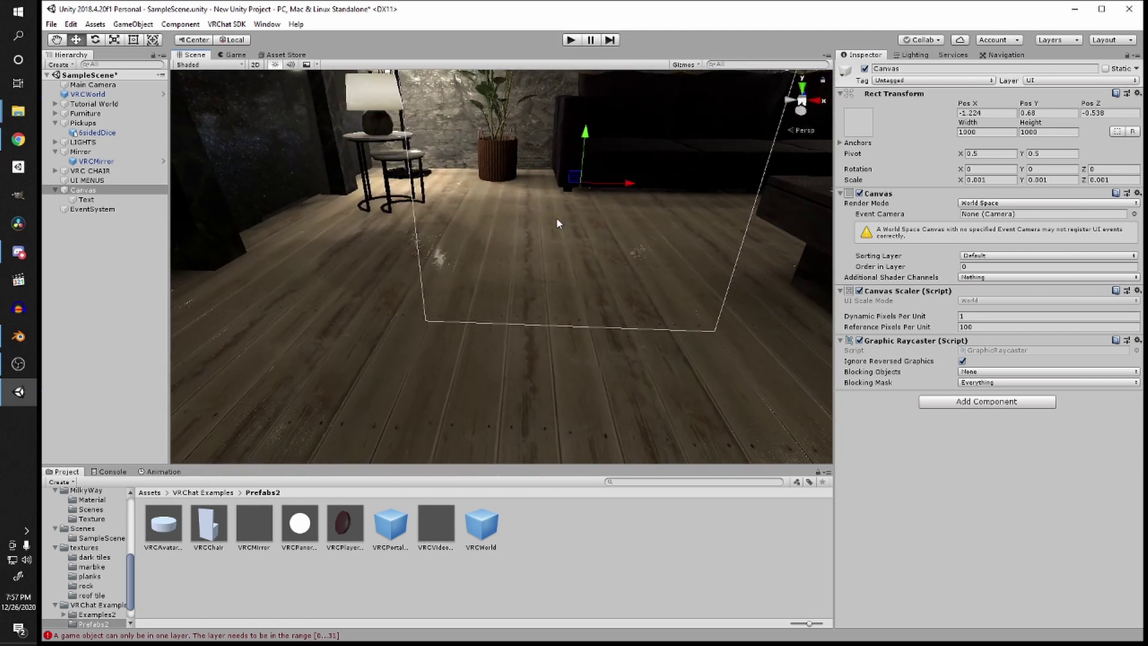
# Step: Set up the project's layers and collision matrix for VRChat through the VRChat SDK control panel
pyautogui.click(1054, 81)
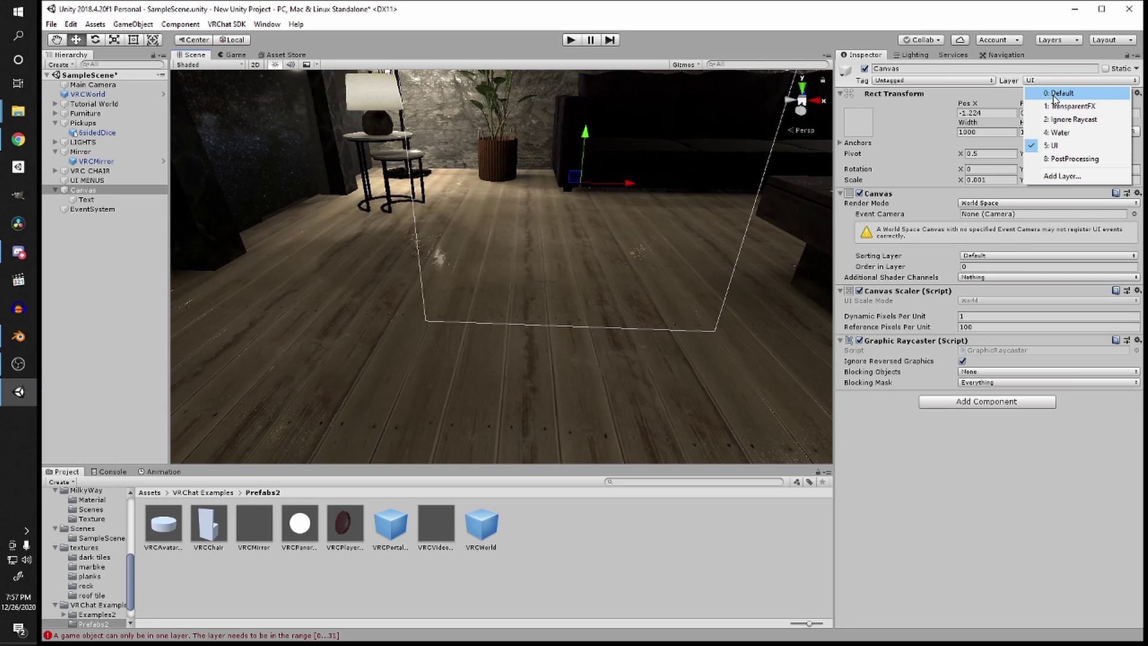
pyautogui.click(904, 104)
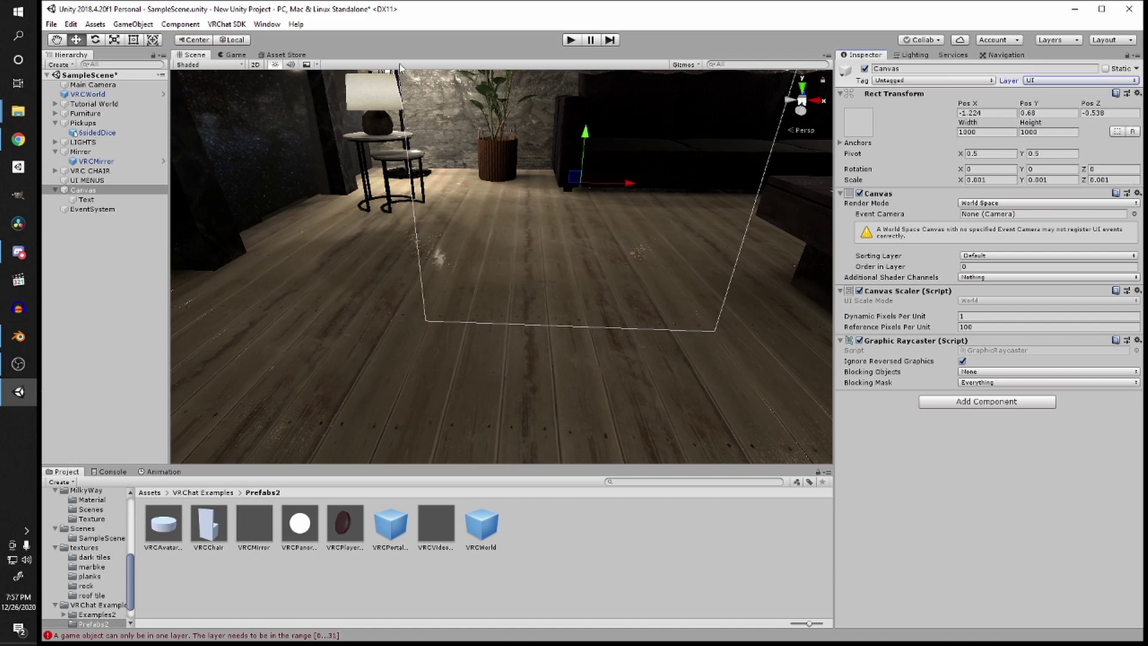
pyautogui.click(217, 25)
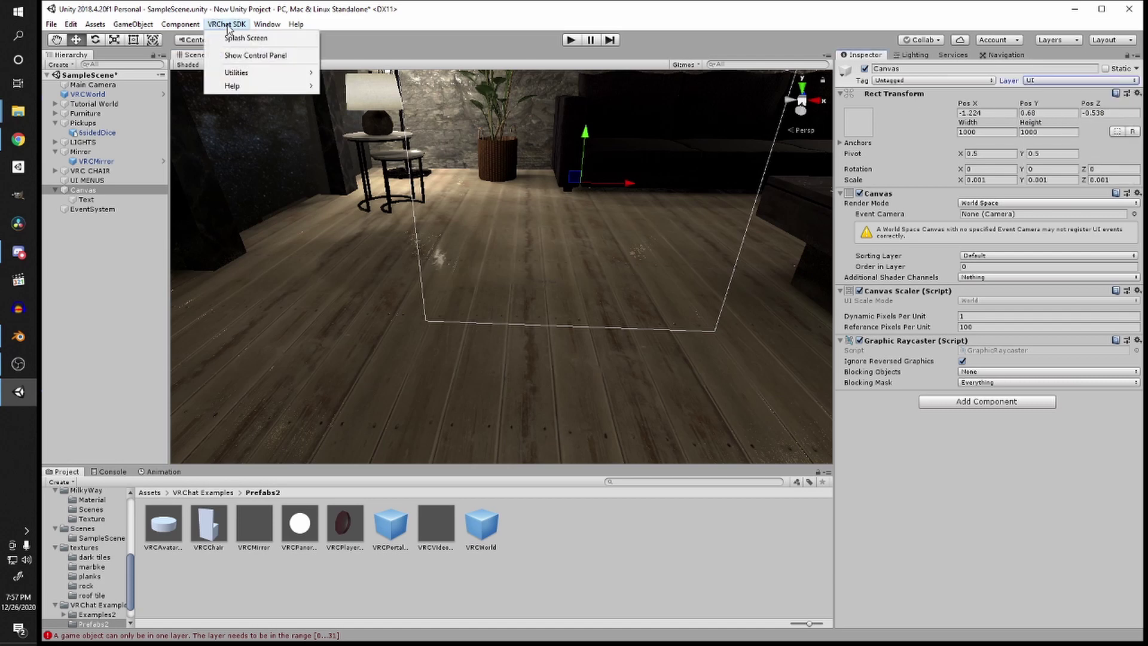
pyautogui.click(242, 56)
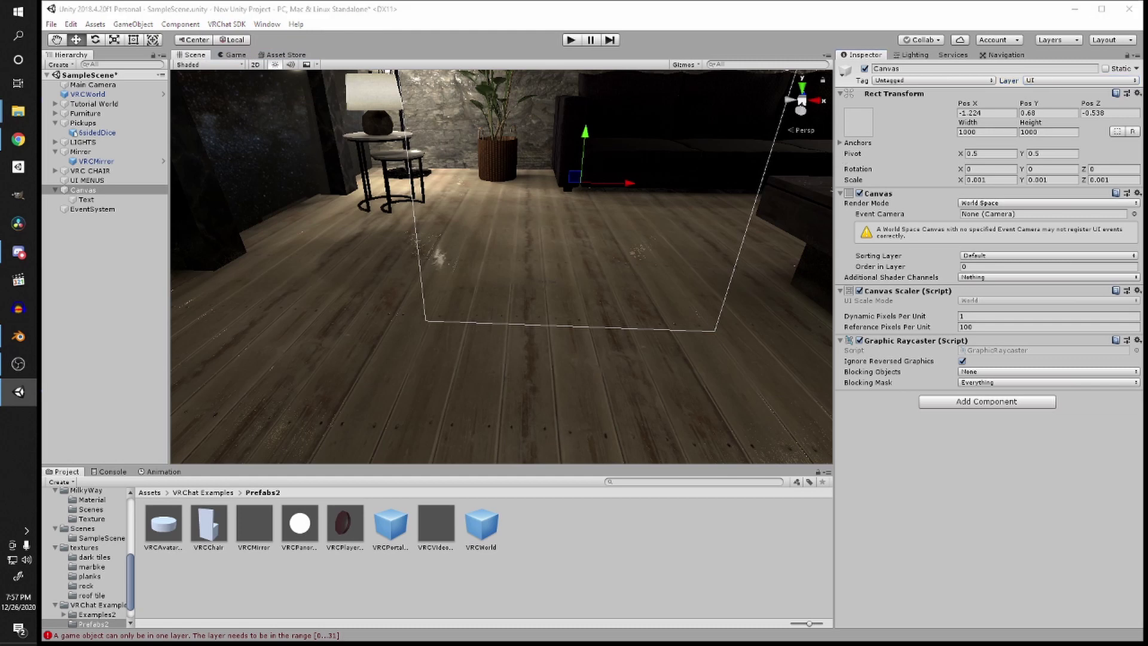
pyautogui.click(586, 180)
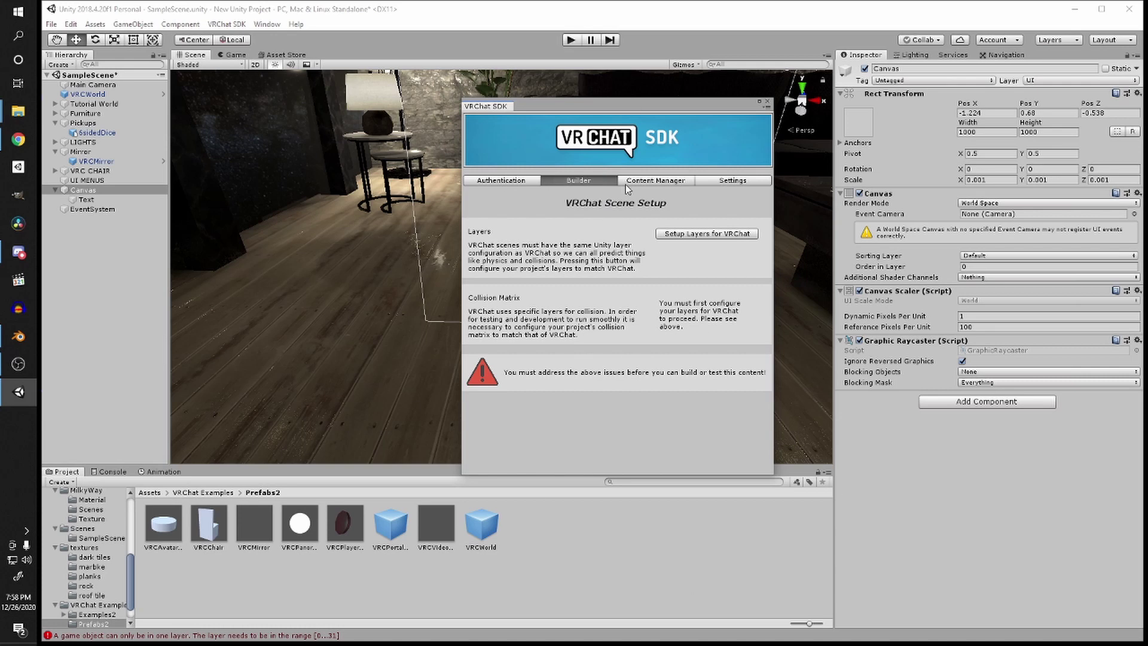
pyautogui.click(703, 238)
pyautogui.click(626, 352)
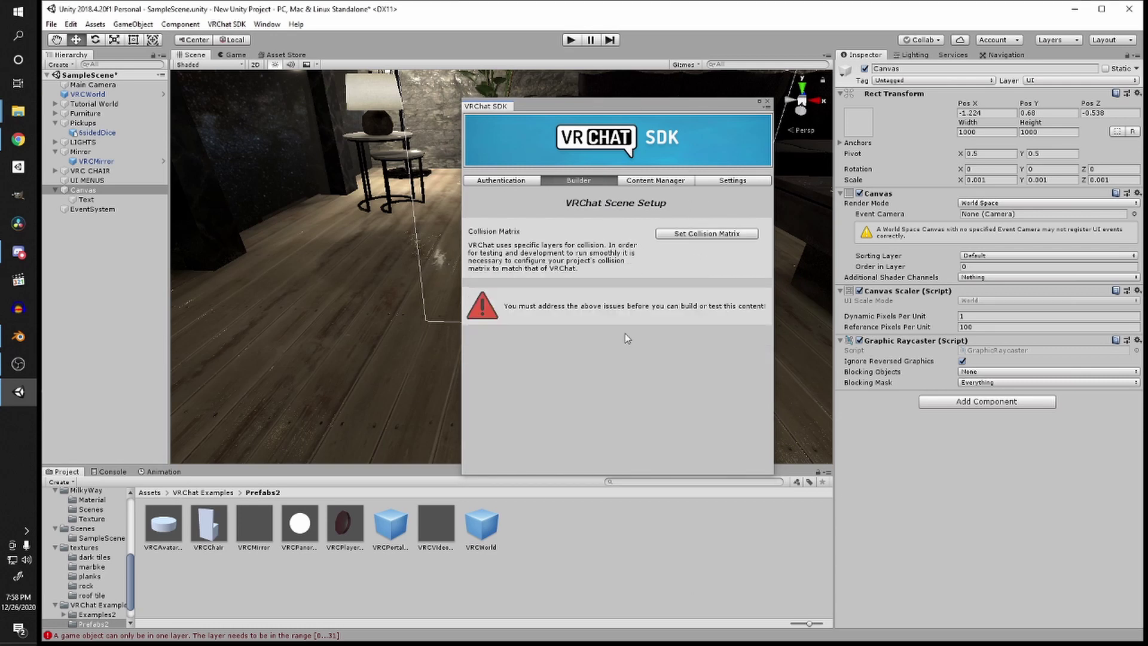
pyautogui.click(705, 234)
pyautogui.click(621, 353)
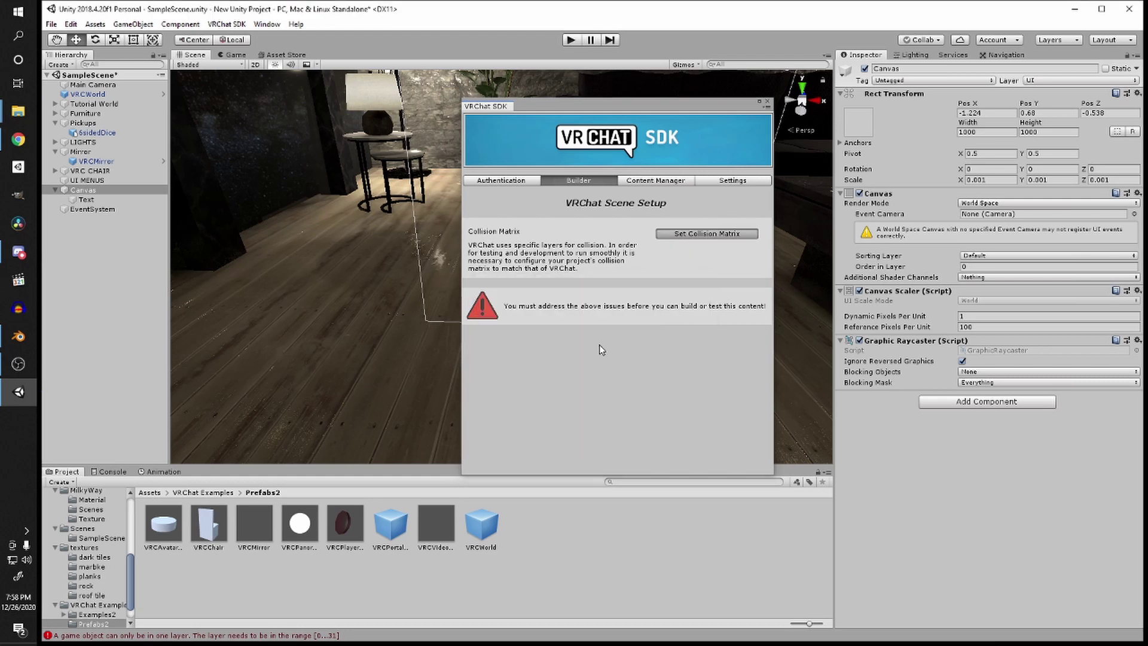
pyautogui.moveTo(655, 110); pyautogui.dragTo(1147, 115)
# Step: Change the Canvas layer to Default, including its child objects
pyautogui.moveTo(514, 245); pyautogui.dragTo(807, 173, button='right')
pyautogui.press('s')
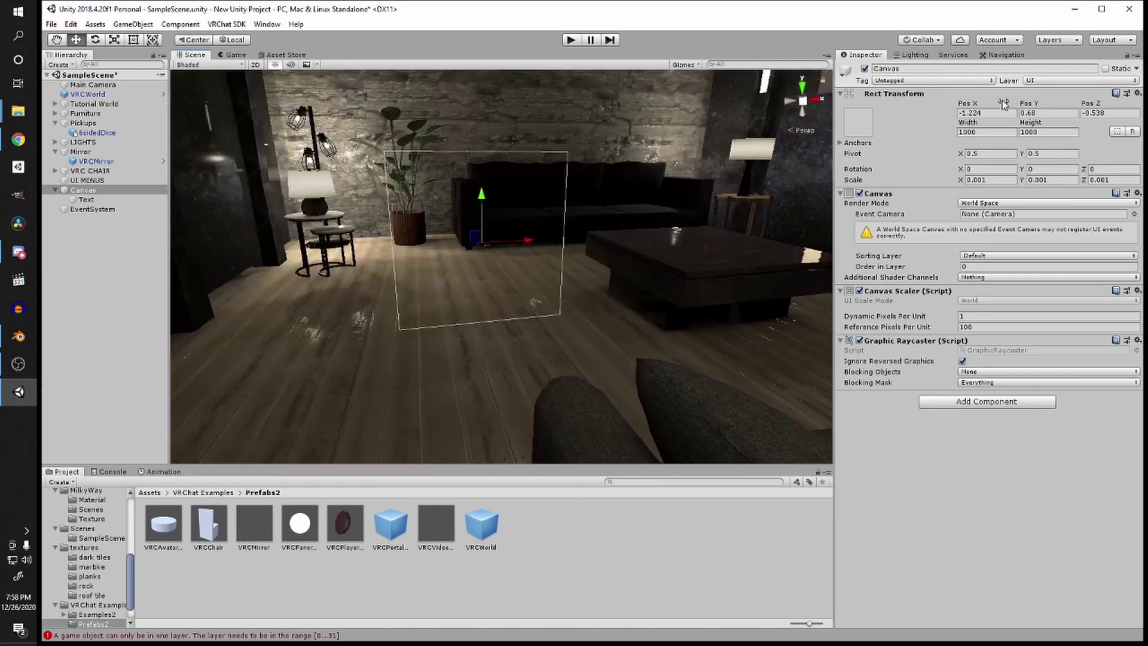
pyautogui.click(1052, 83)
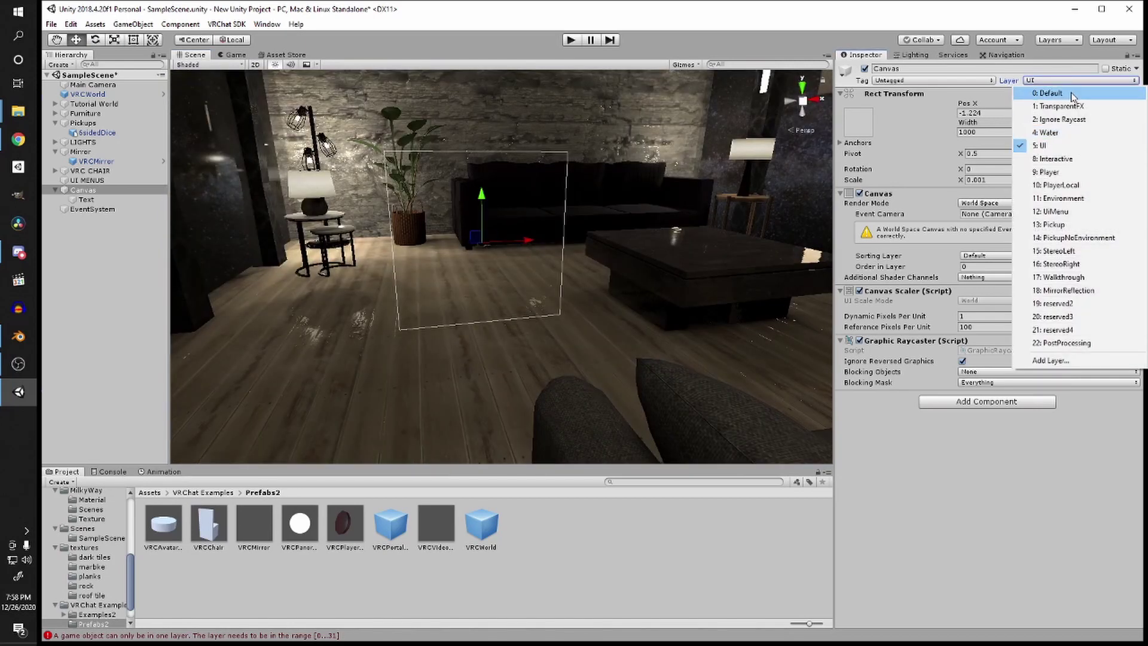
pyautogui.click(1073, 95)
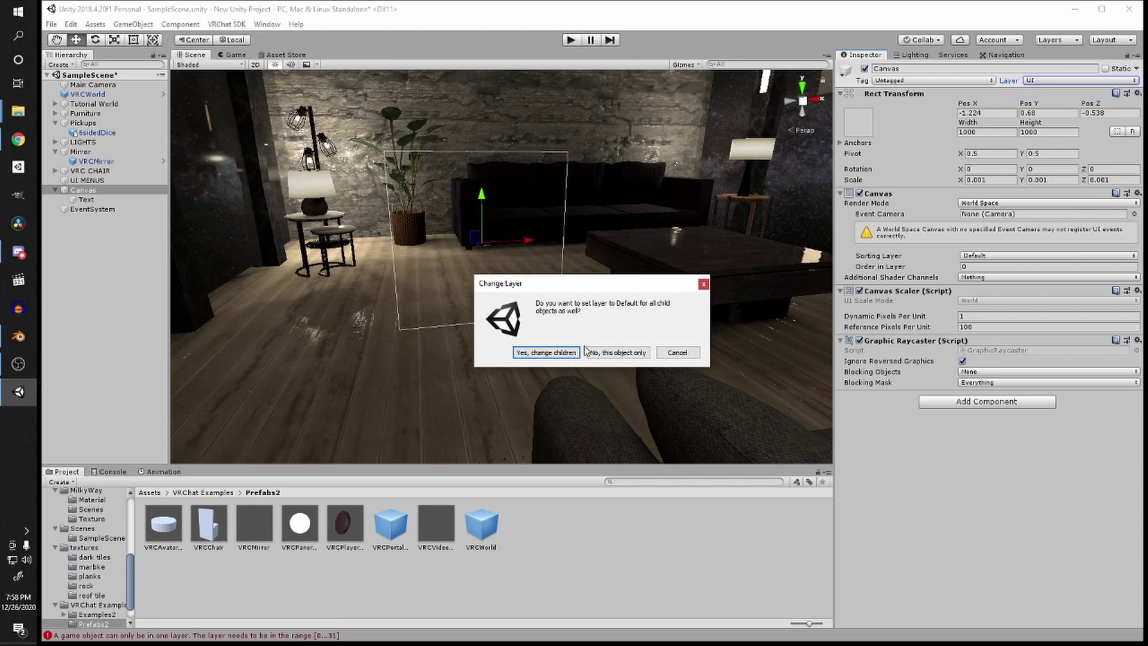
pyautogui.click(551, 353)
# Step: Add a VRC_Ui Shape component to the Canvas
pyautogui.moveTo(621, 272); pyautogui.dragTo(453, 308, button='right')
pyautogui.click(973, 403)
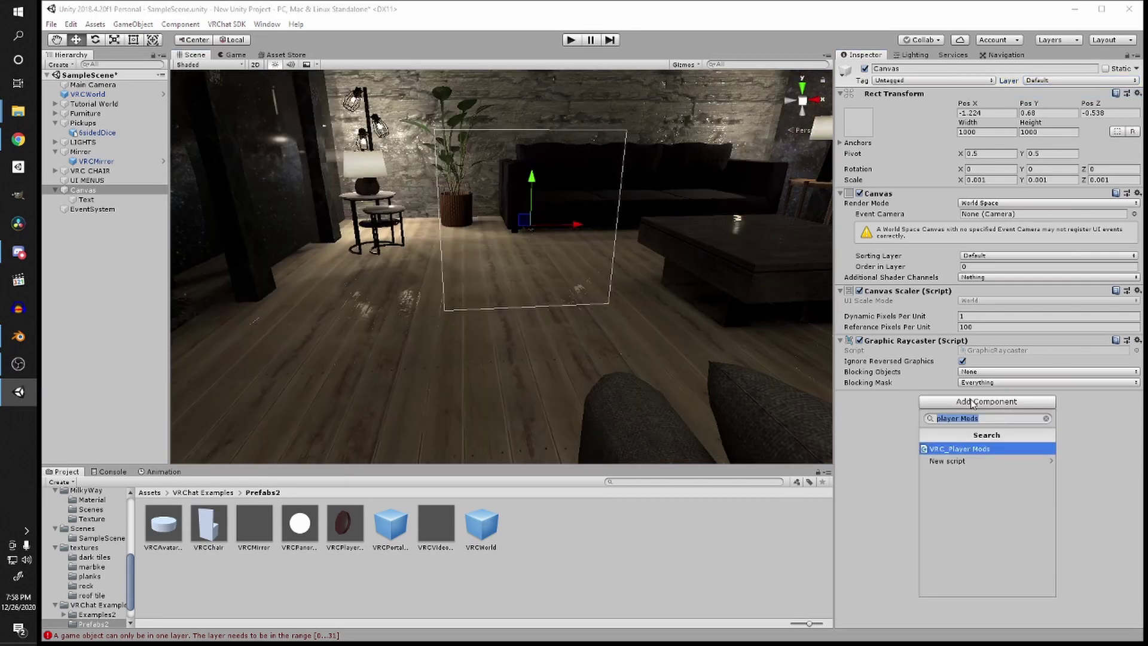
pyautogui.write('ui')
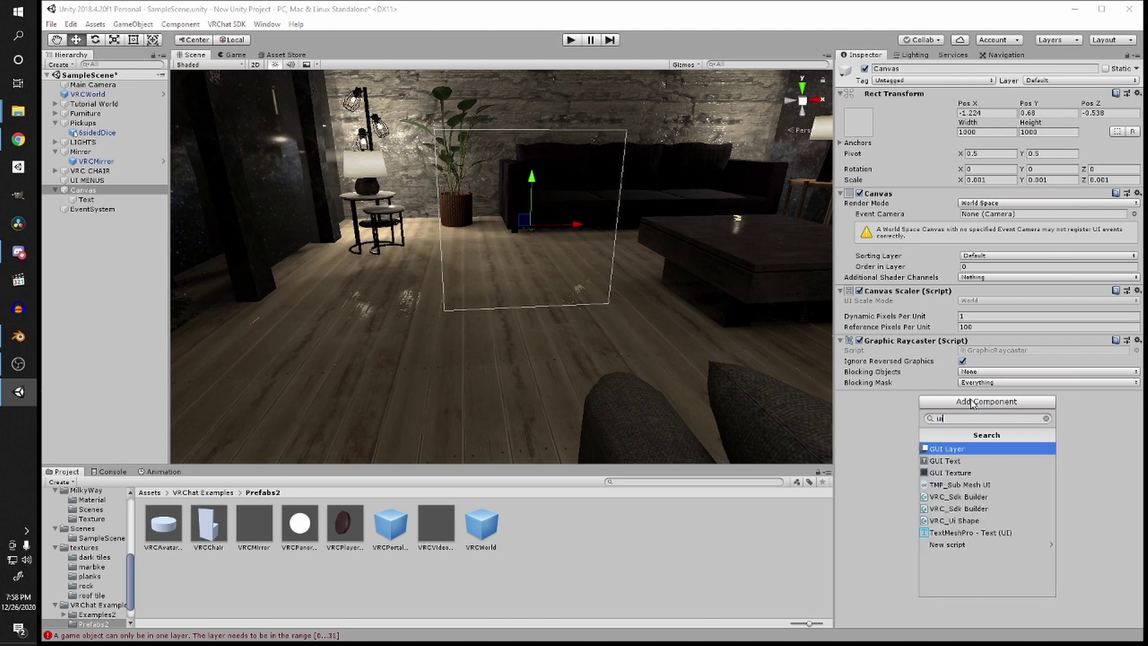
pyautogui.click(969, 521)
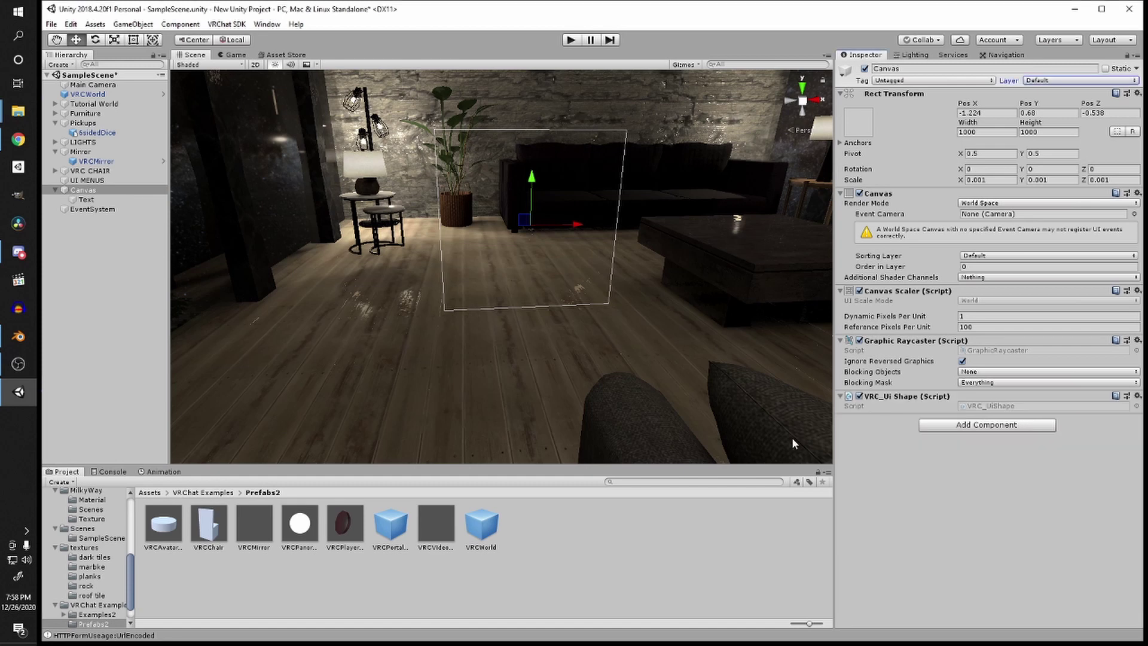
# Step: Change the Canvas's Text object to read "Menu" and color it white (FFFFFF)
pyautogui.doubleClick(86, 200)
pyautogui.moveTo(718, 263); pyautogui.dragTo(633, 269, button='middle')
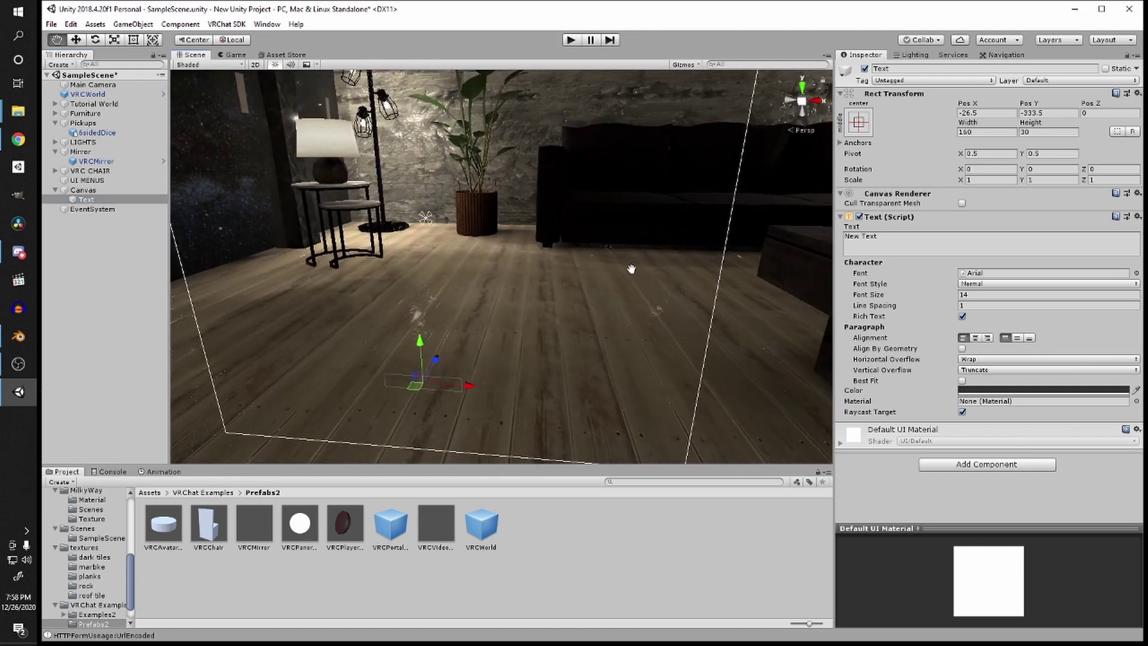
pyautogui.moveTo(419, 426); pyautogui.dragTo(435, 405, button='middle')
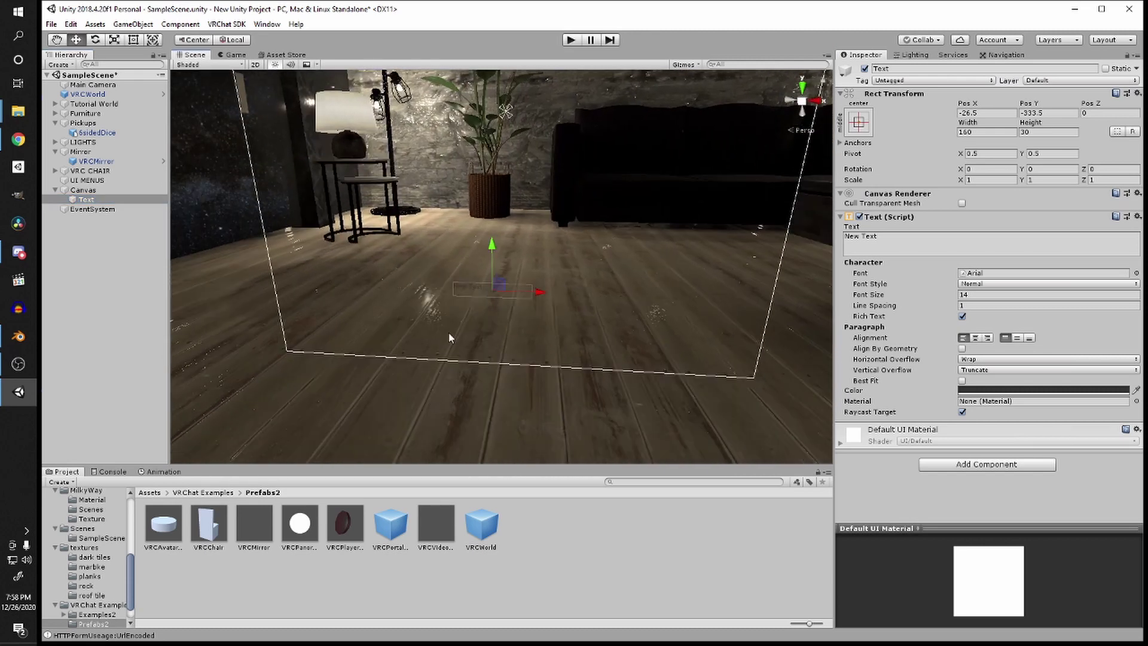
pyautogui.scroll(4, 451, 338)
pyautogui.click(885, 238)
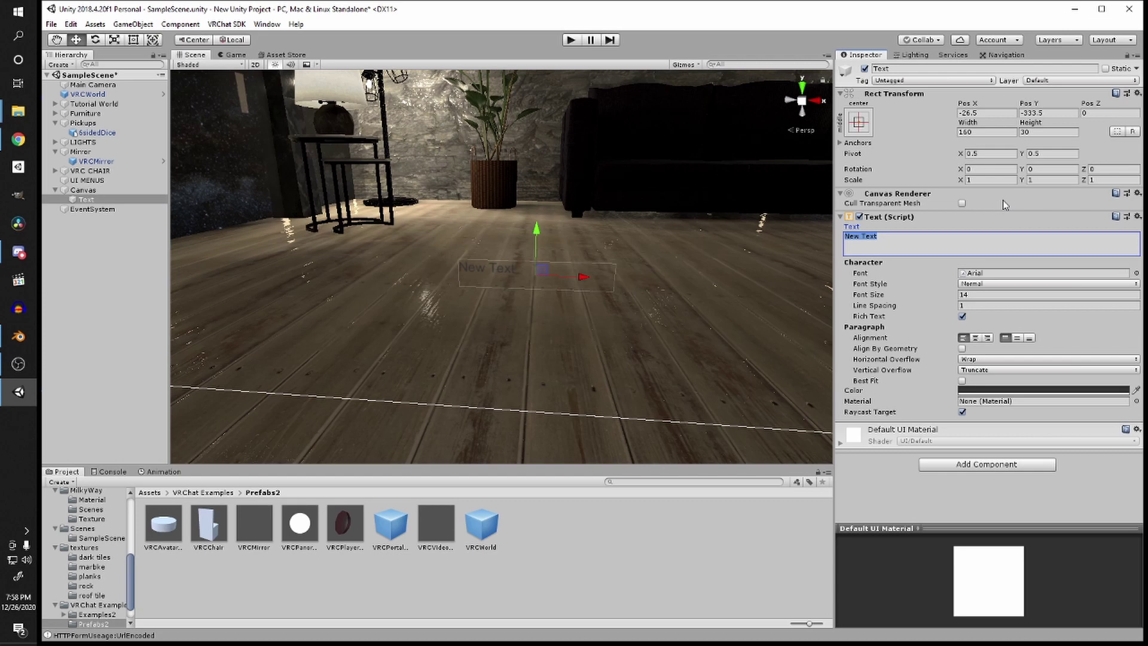
pyautogui.write('Menu')
pyautogui.click(967, 390)
pyautogui.moveTo(834, 219); pyautogui.dragTo(545, 220)
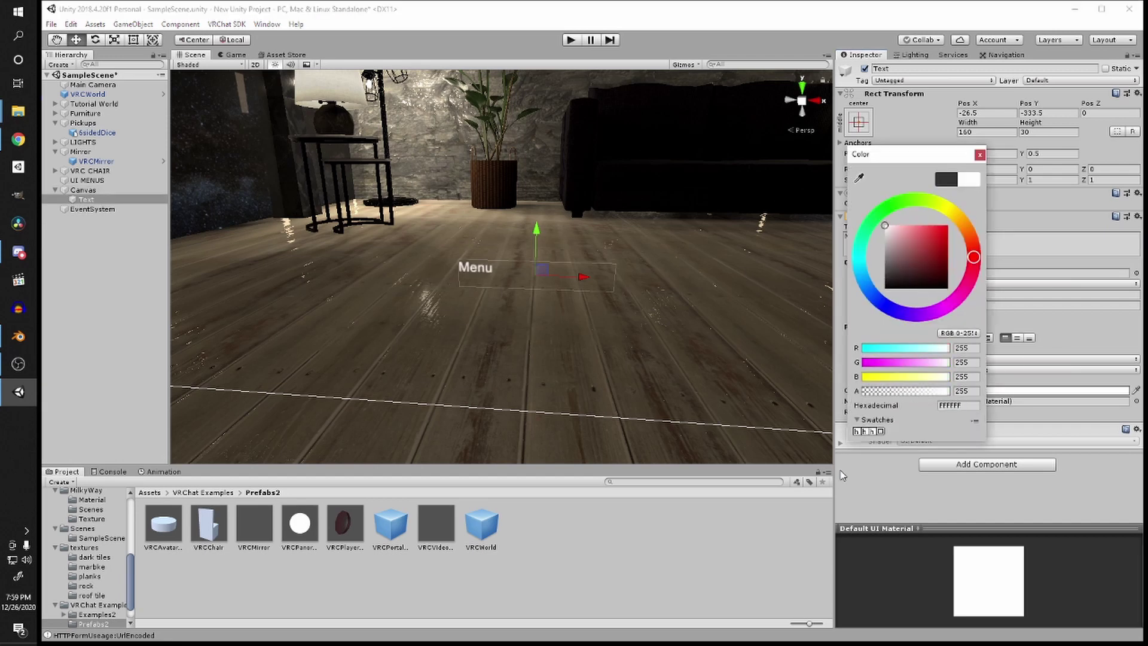
pyautogui.click(901, 487)
# Step: Set the Menu text's font size to 100
pyautogui.click(982, 295)
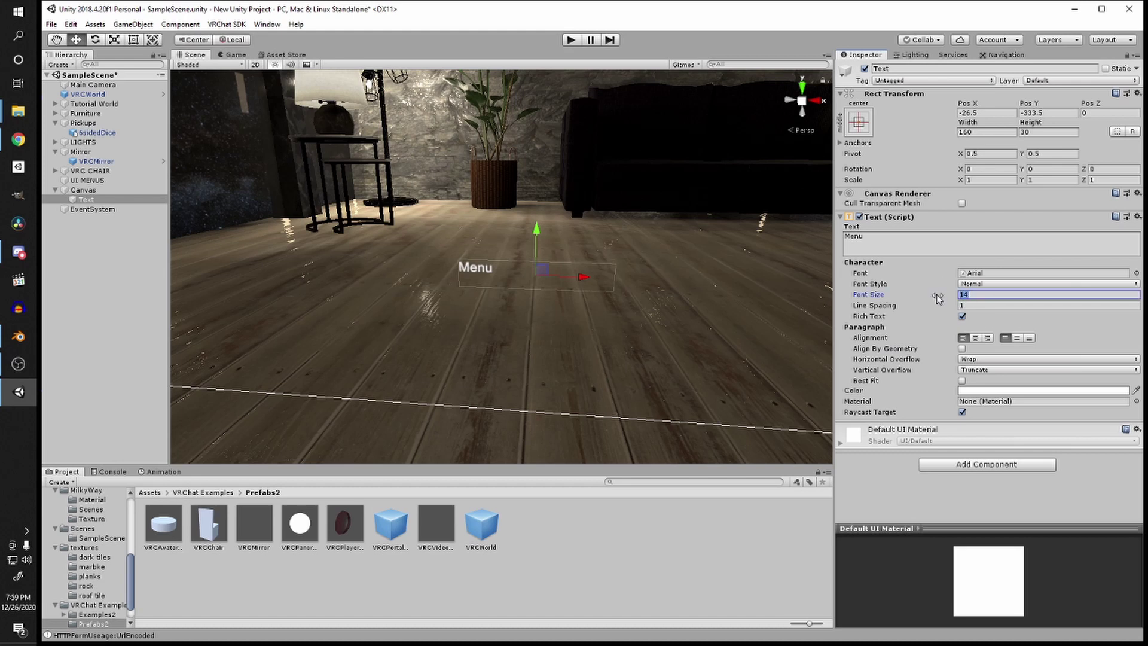
pyautogui.write('100')
pyautogui.keyDown('alt'); pyautogui.moveTo(557, 257); pyautogui.dragTo(463, 270); pyautogui.keyUp('alt')
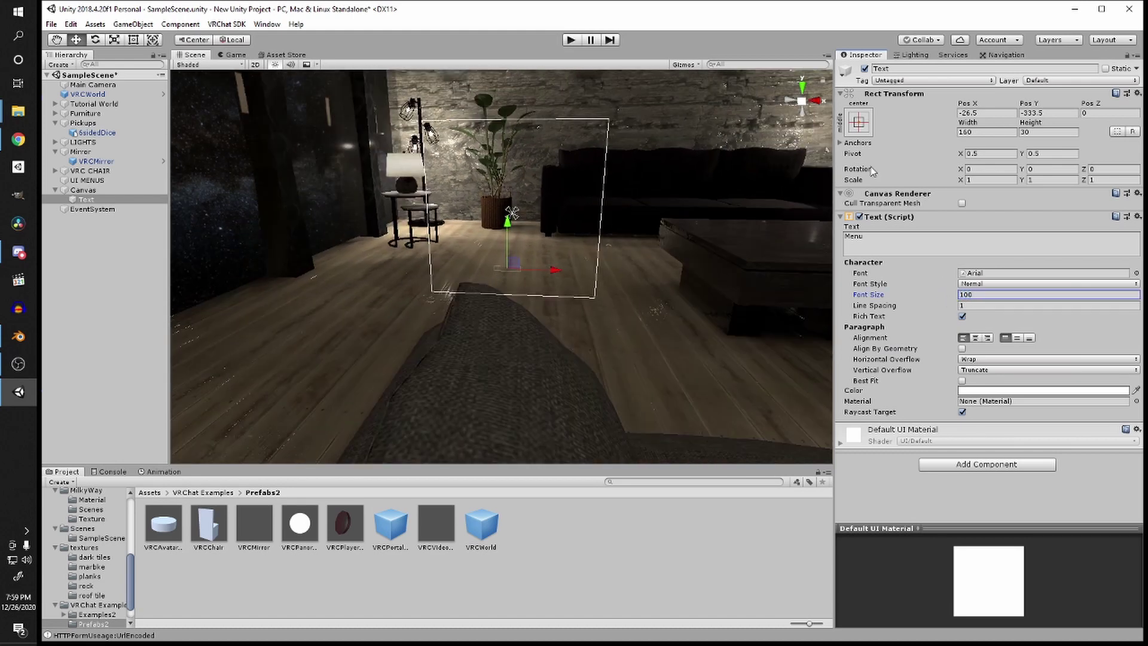
# Step: Resize the Menu text box to a width of 1000 and a height of 200
pyautogui.click(981, 128)
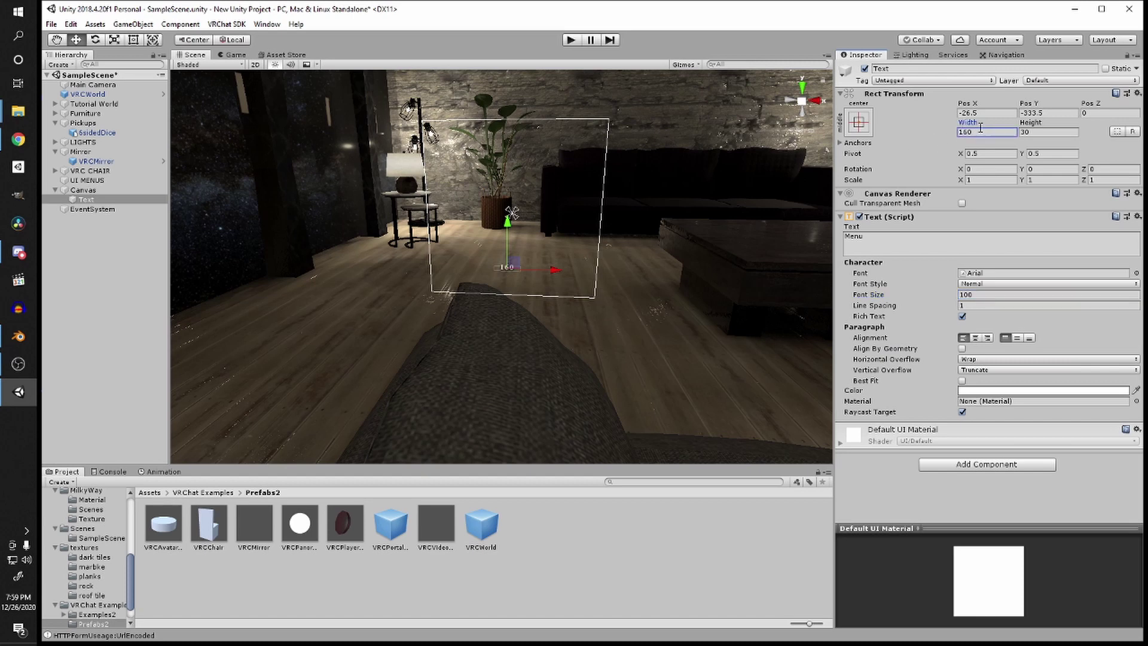
pyautogui.doubleClick(983, 134)
pyautogui.write('1000')
pyautogui.press('Tab')
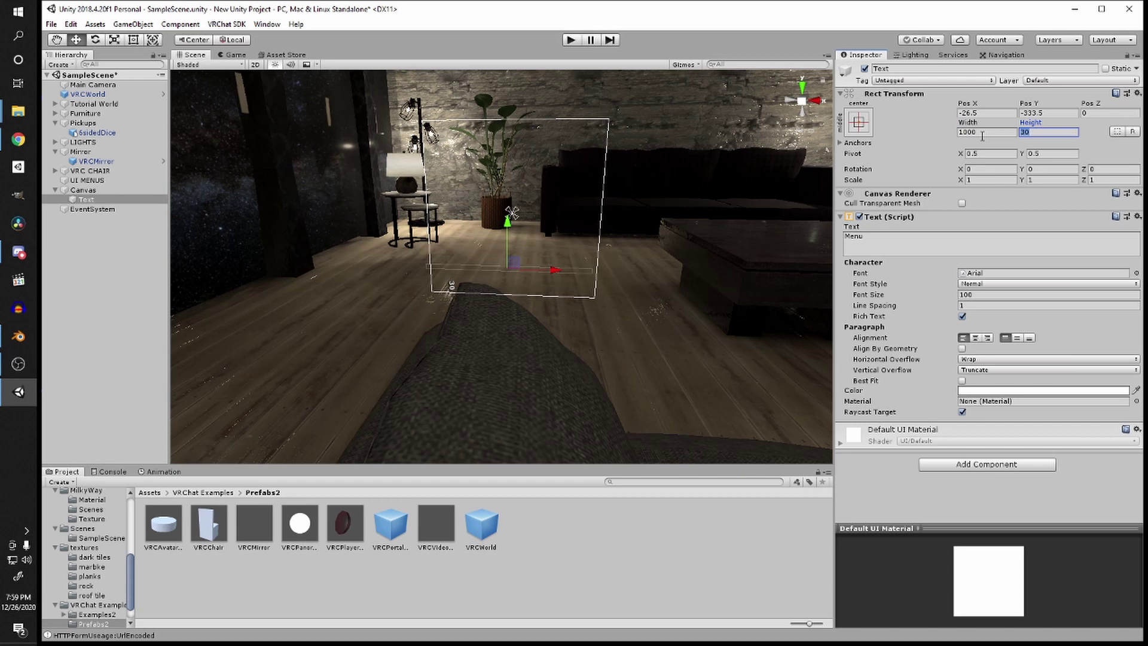
pyautogui.write('200')
pyautogui.scroll(4, 594, 228)
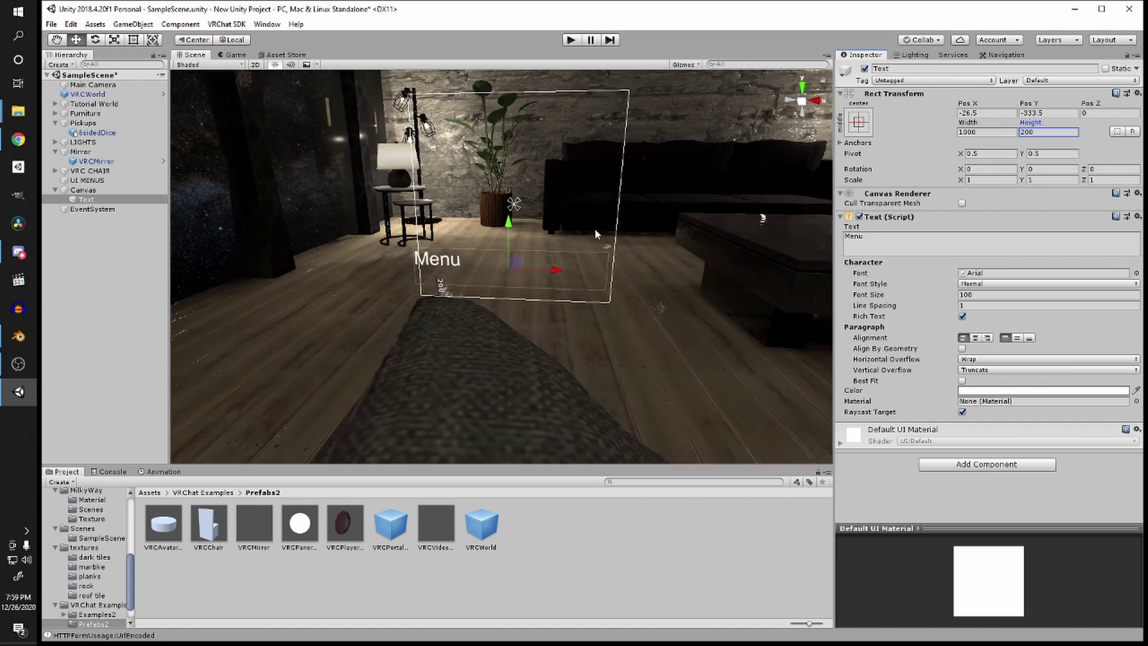
# Step: Move the Menu text along the X axis to about 10 so its box lines up with the Canvas
pyautogui.moveTo(564, 272); pyautogui.dragTo(576, 271)
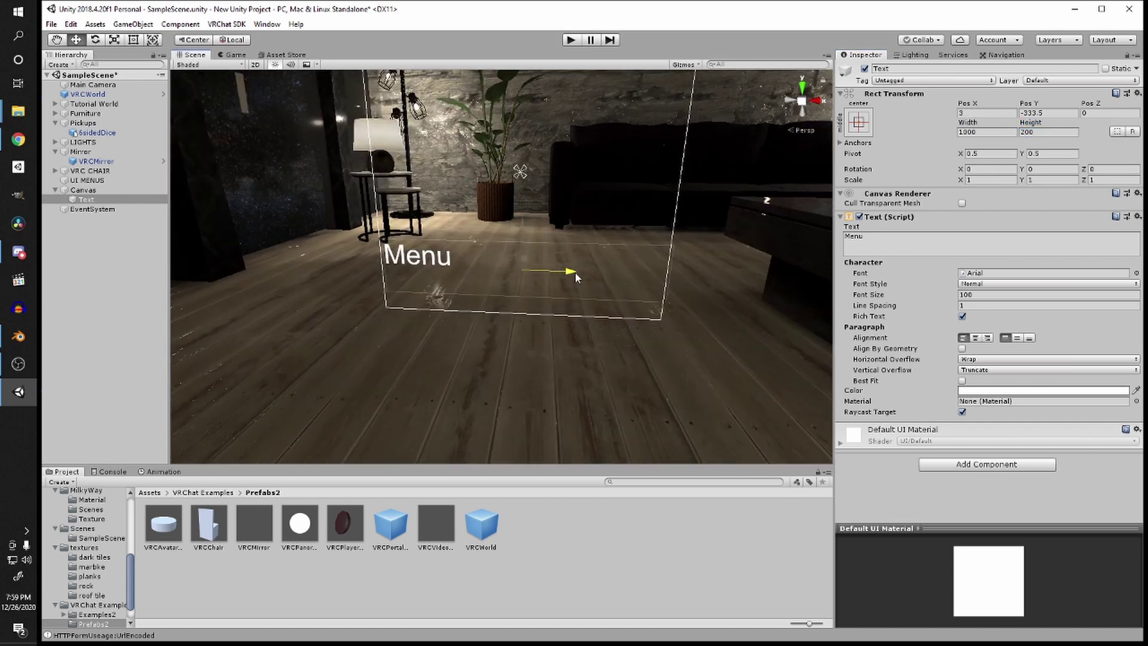
pyautogui.click(801, 91)
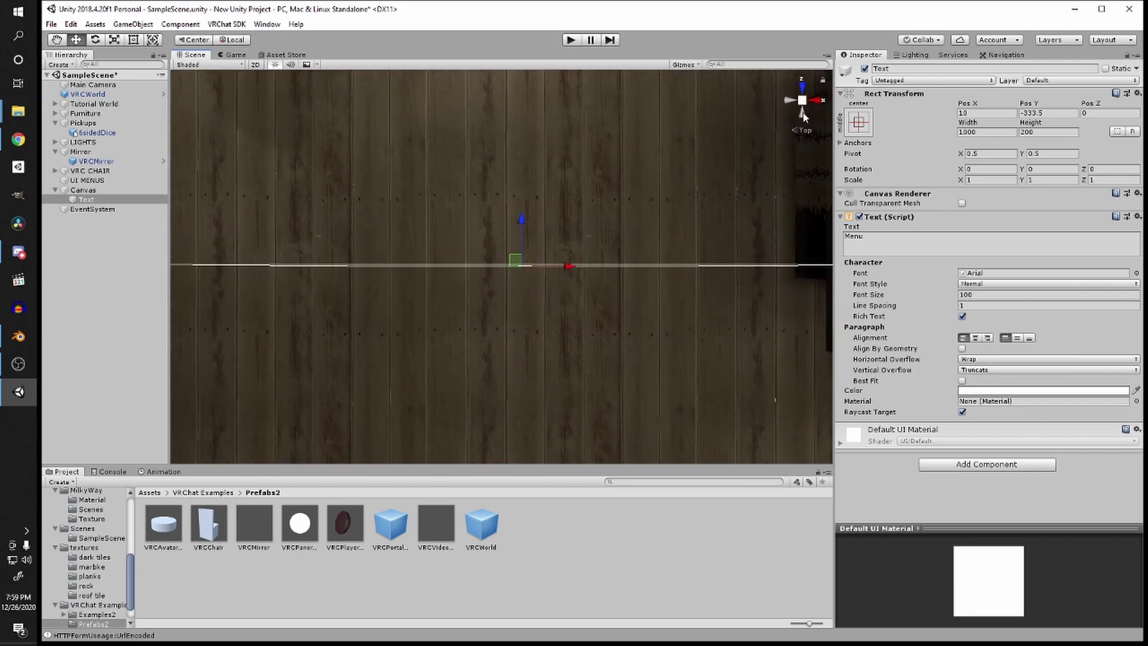
pyautogui.click(806, 117)
pyautogui.keyDown('alt'); pyautogui.moveTo(586, 186); pyautogui.dragTo(582, 173); pyautogui.keyUp('alt')
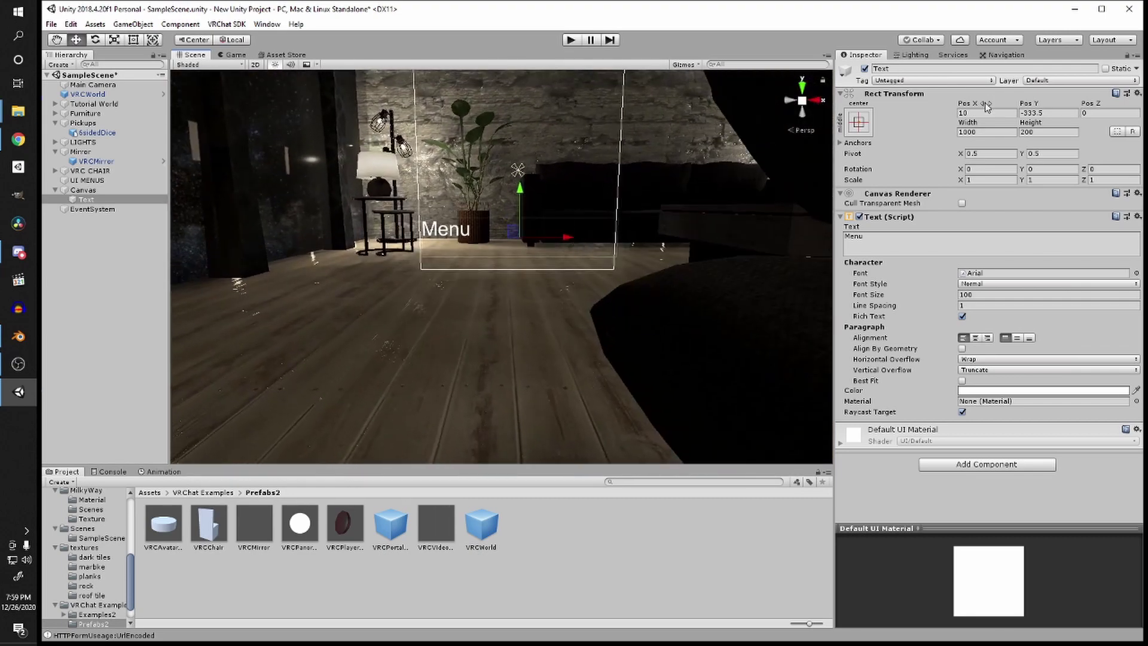
# Step: Set the Menu text box's width to 800 and center its text horizontally
pyautogui.click(994, 133)
pyautogui.write('800')
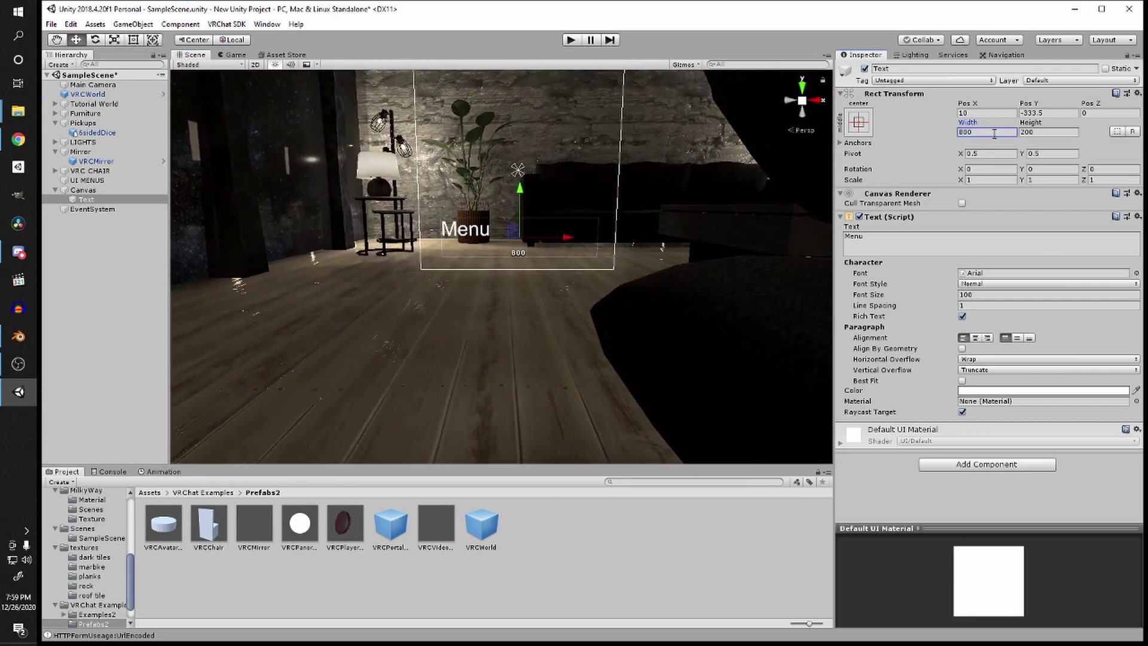
pyautogui.click(975, 338)
# Step: Move the Menu text up near the Canvas's upper edge, to a Y position of about 378
pyautogui.moveTo(518, 193); pyautogui.dragTo(532, 106)
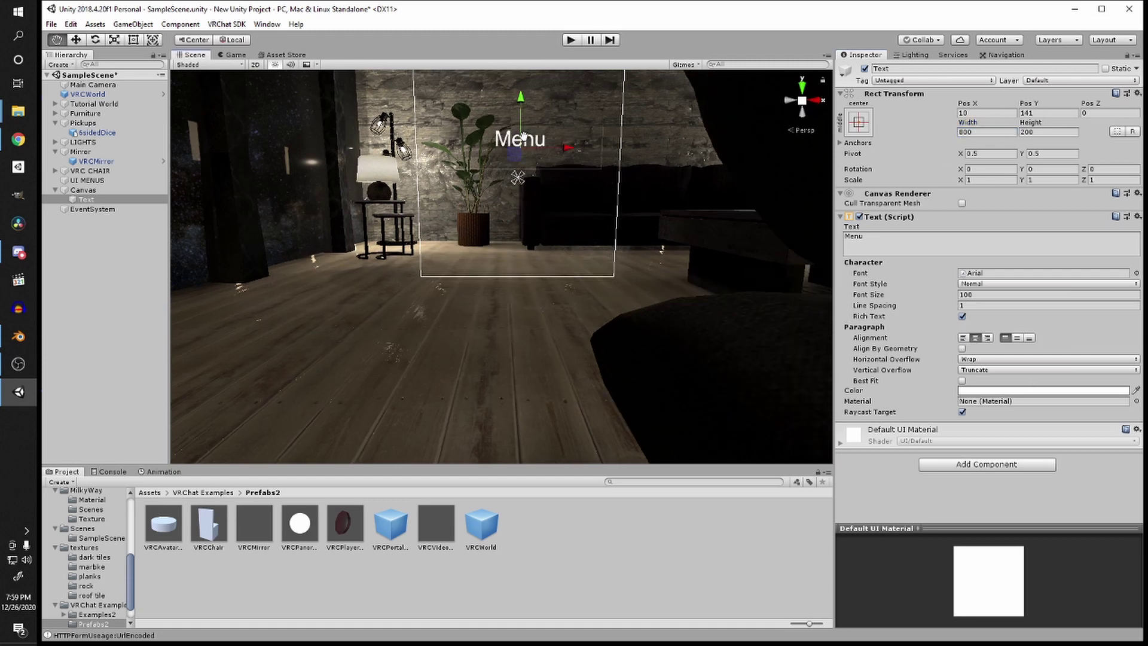
pyautogui.press('f')
pyautogui.moveTo(540, 191); pyautogui.dragTo(534, 150)
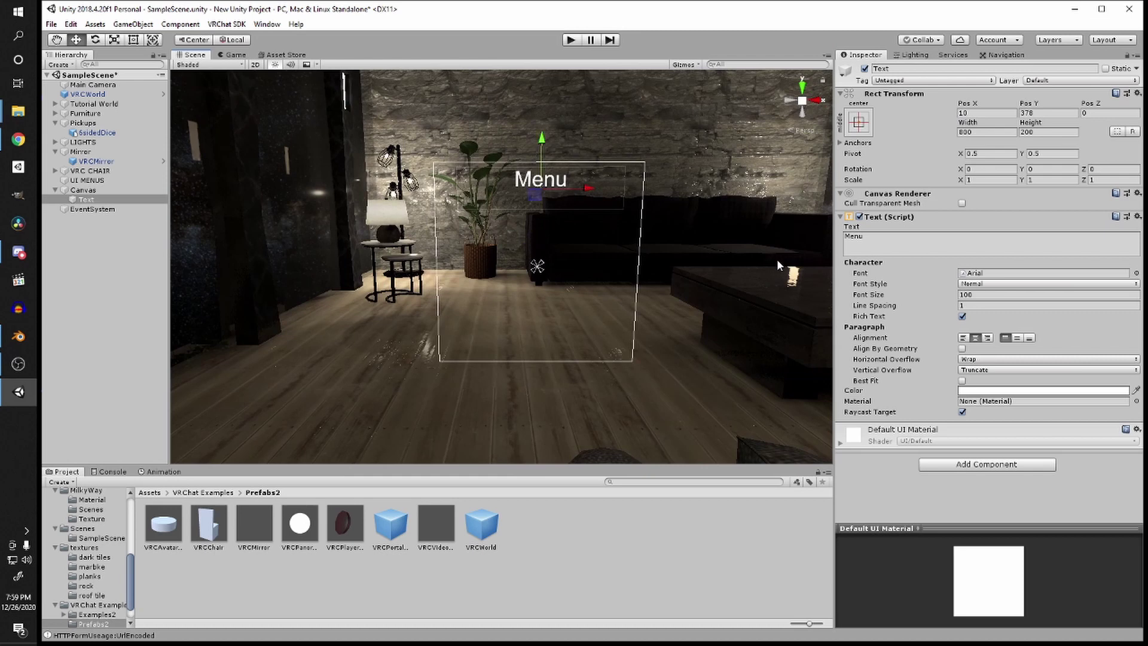
# Step: Set the Menu text box's height to 150 and nudge it up to a Y position of about 393
pyautogui.moveTo(777, 261); pyautogui.dragTo(753, 244, button='right')
pyautogui.click(1029, 132)
pyautogui.write('150')
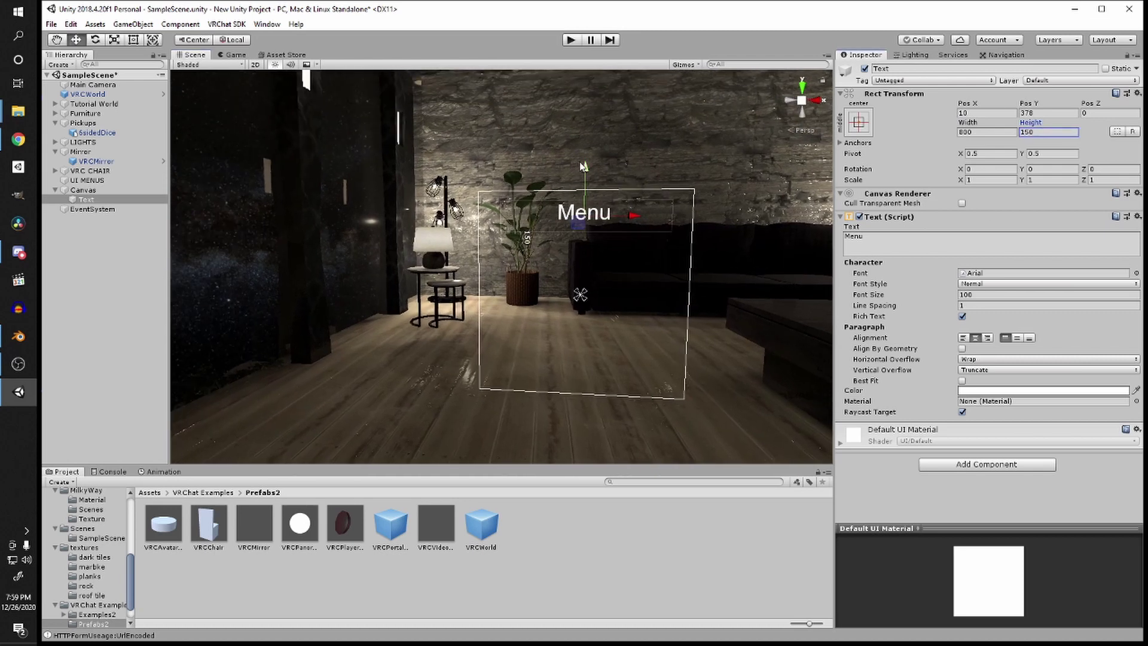
pyautogui.moveTo(584, 166); pyautogui.dragTo(584, 163)
pyautogui.moveTo(584, 162); pyautogui.dragTo(543, 174, button='middle')
# Step: Make the Canvas a child of the UI MENUS object
pyautogui.click(111, 195)
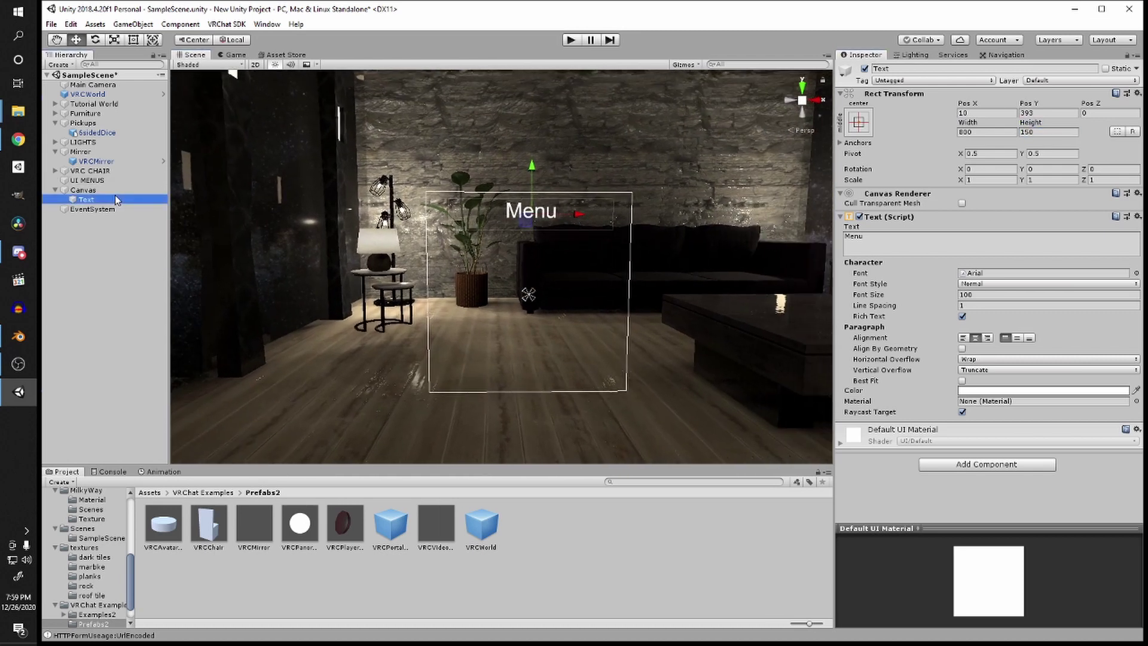
pyautogui.rightClick(80, 192)
pyautogui.click(81, 192)
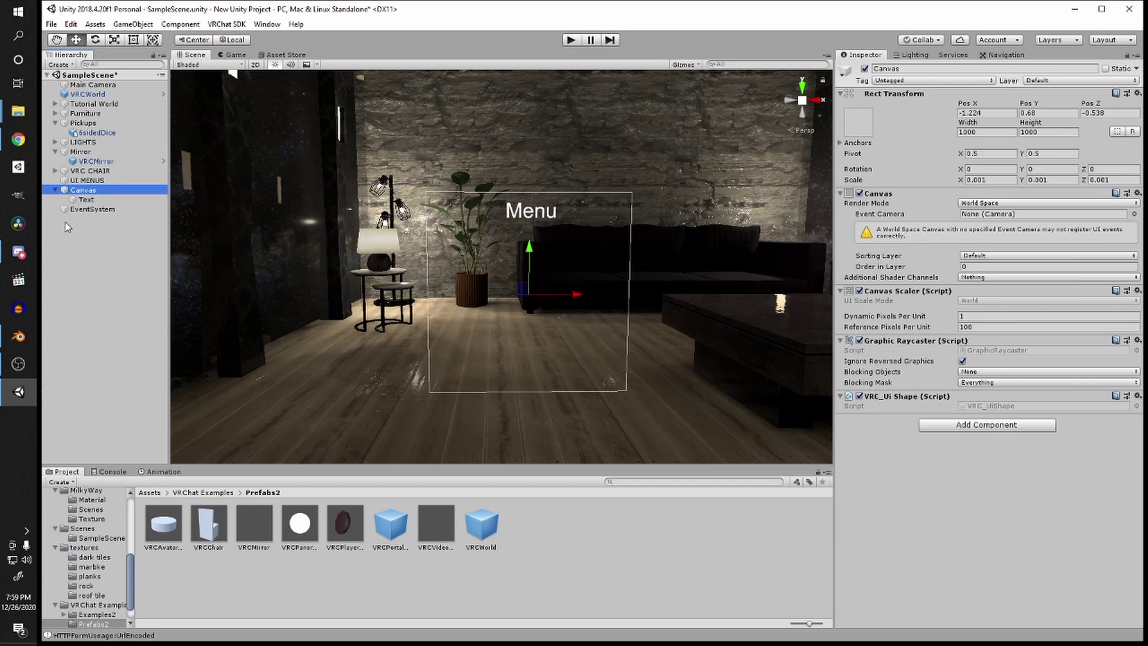
pyautogui.moveTo(81, 191); pyautogui.dragTo(87, 181)
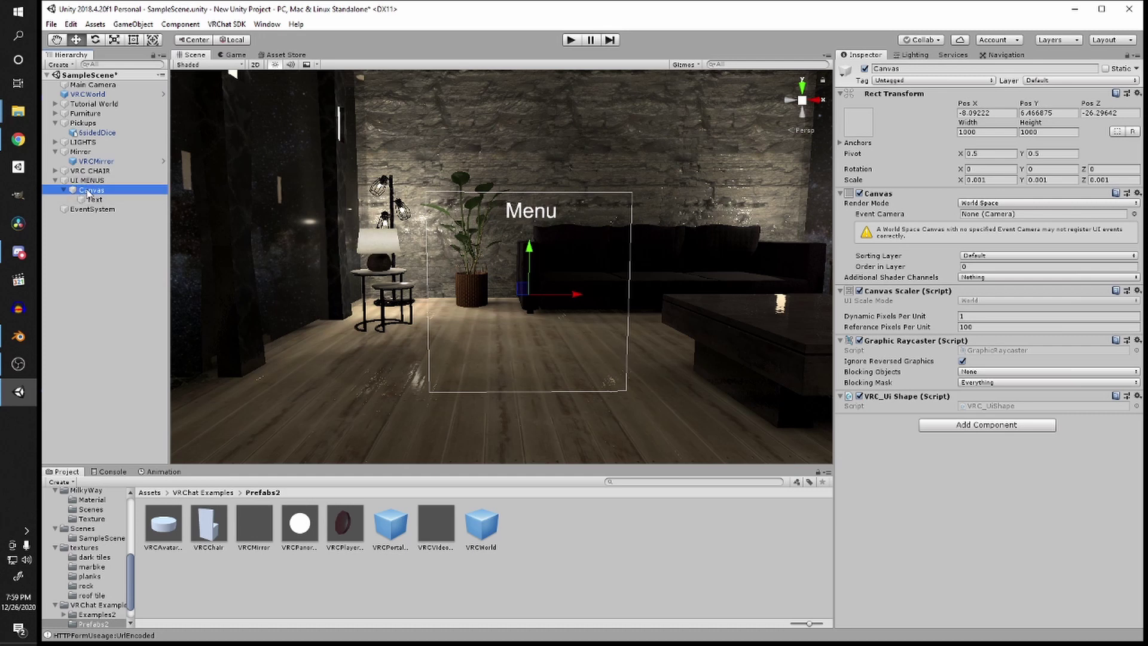
# Step: Add a UI Button as a child of the Canvas and size it 800 wide by 200 high
pyautogui.rightClick(87, 190)
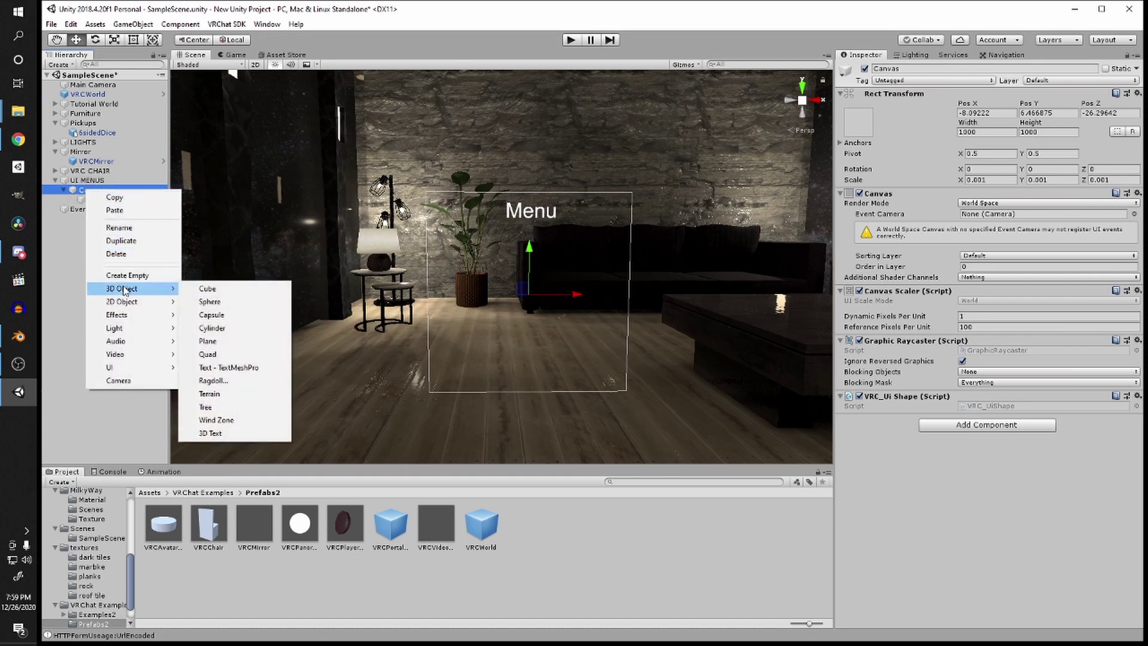
pyautogui.moveTo(113, 371)
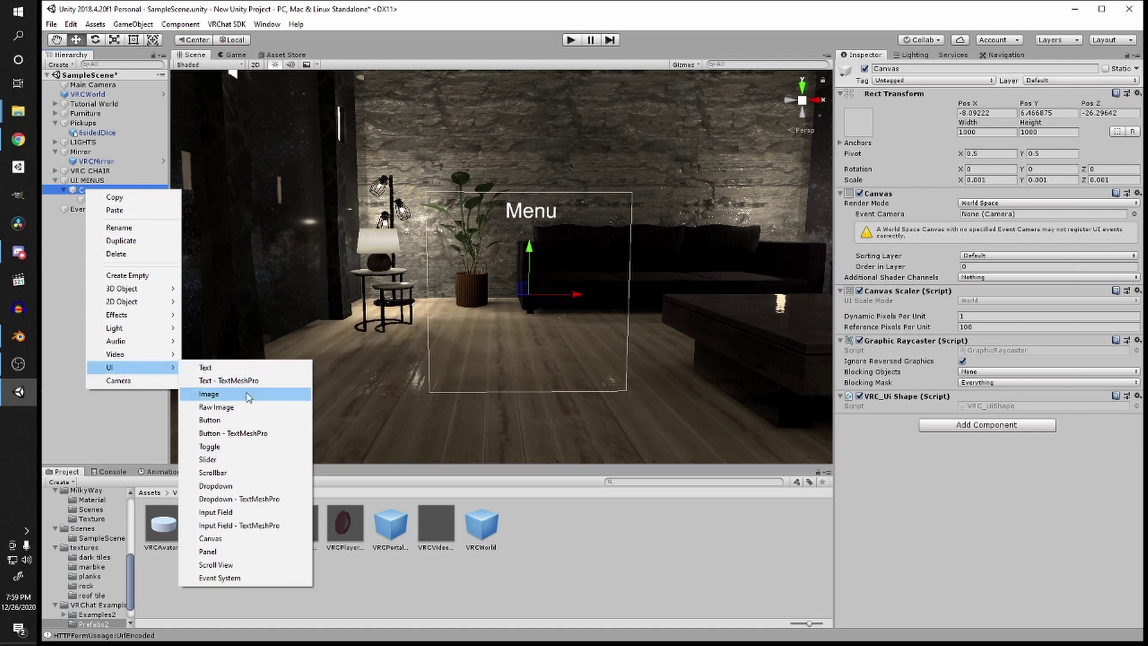
pyautogui.click(239, 420)
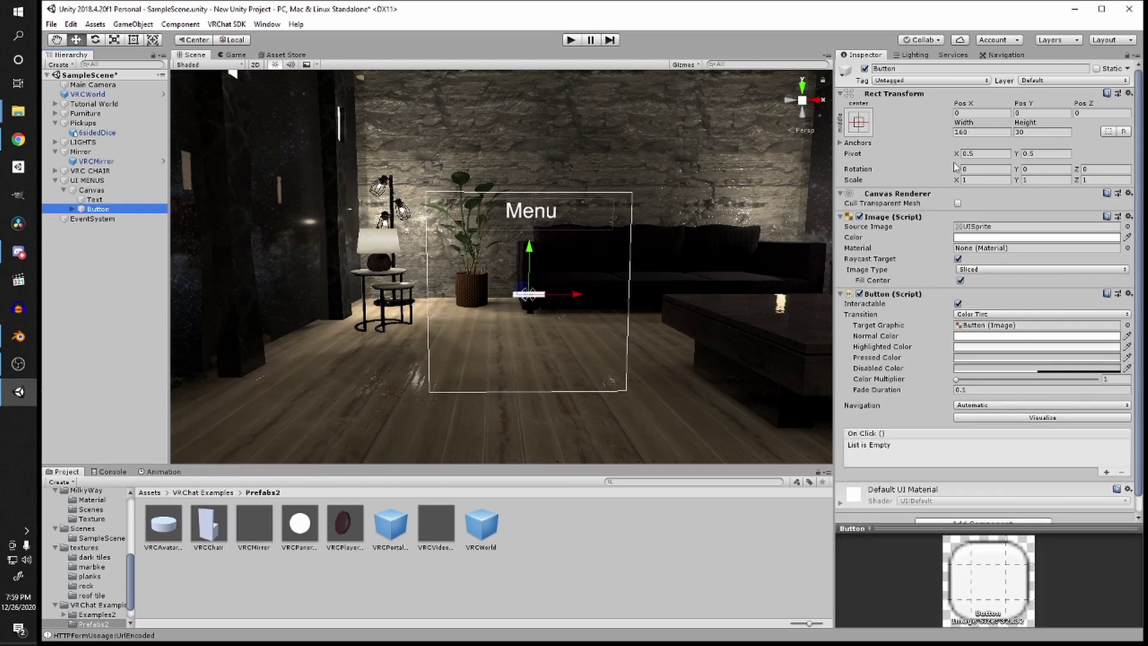
pyautogui.click(999, 129)
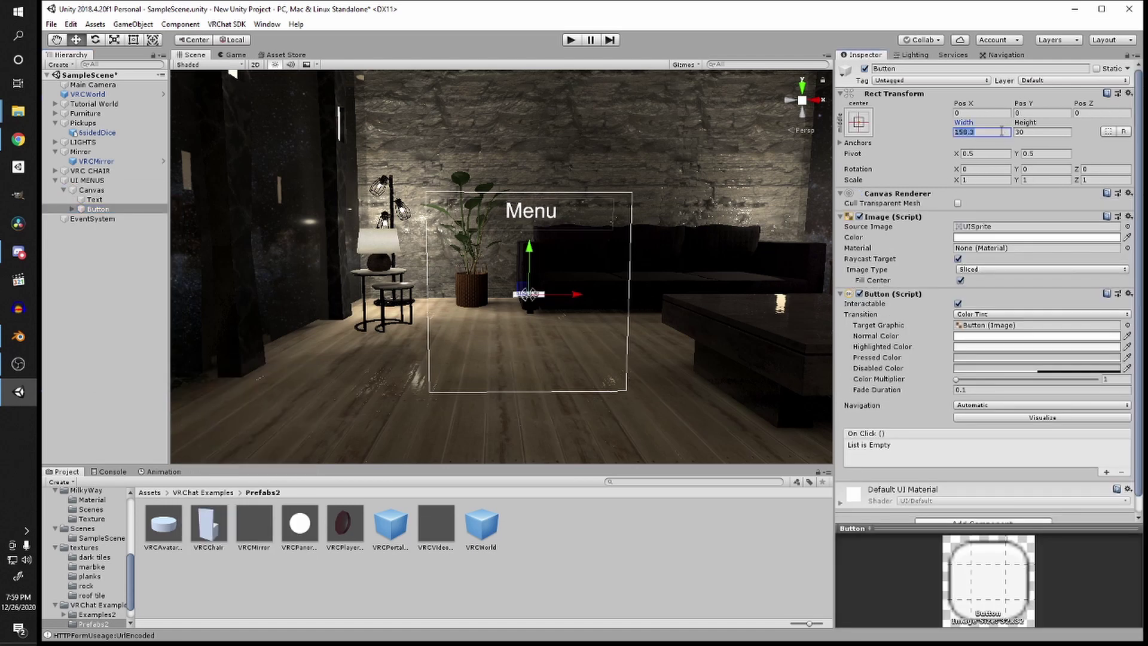
pyautogui.write('800')
pyautogui.press('Tab')
pyautogui.write('200')
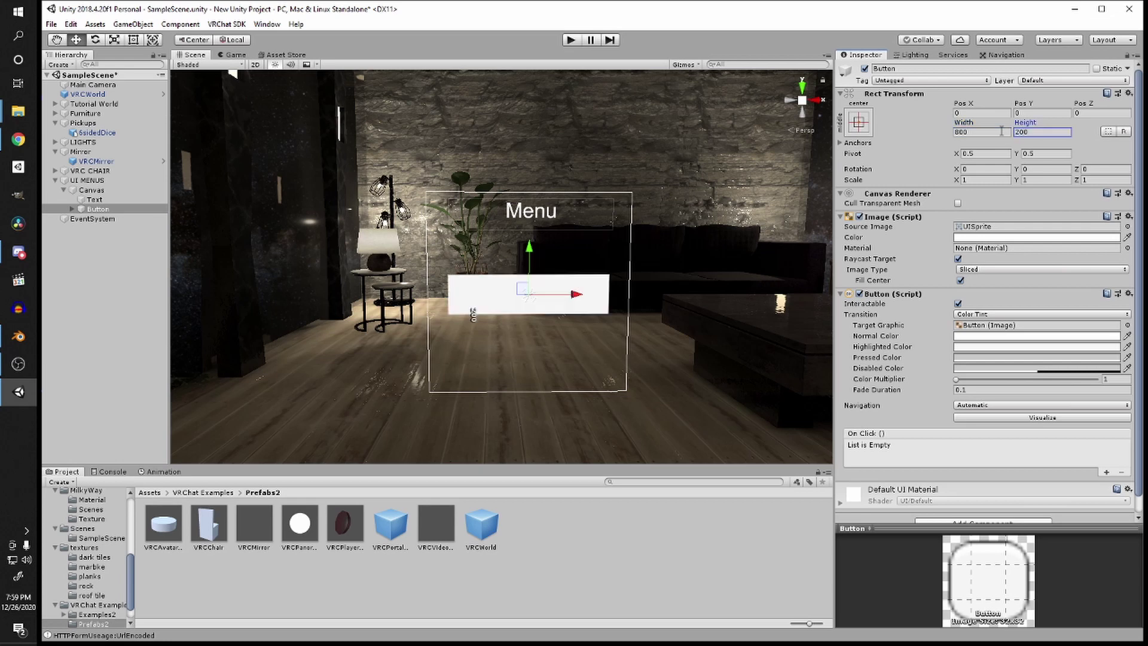
# Step: Move the button up beneath the Menu text, to a Y position of about 177
pyautogui.moveTo(552, 238)
pyautogui.mouseDown()
pyautogui.moveTo(537, 241)
pyautogui.moveTo(562, 242)
pyautogui.mouseUp()
pyautogui.moveTo(562, 242); pyautogui.dragTo(618, 258, button='right')
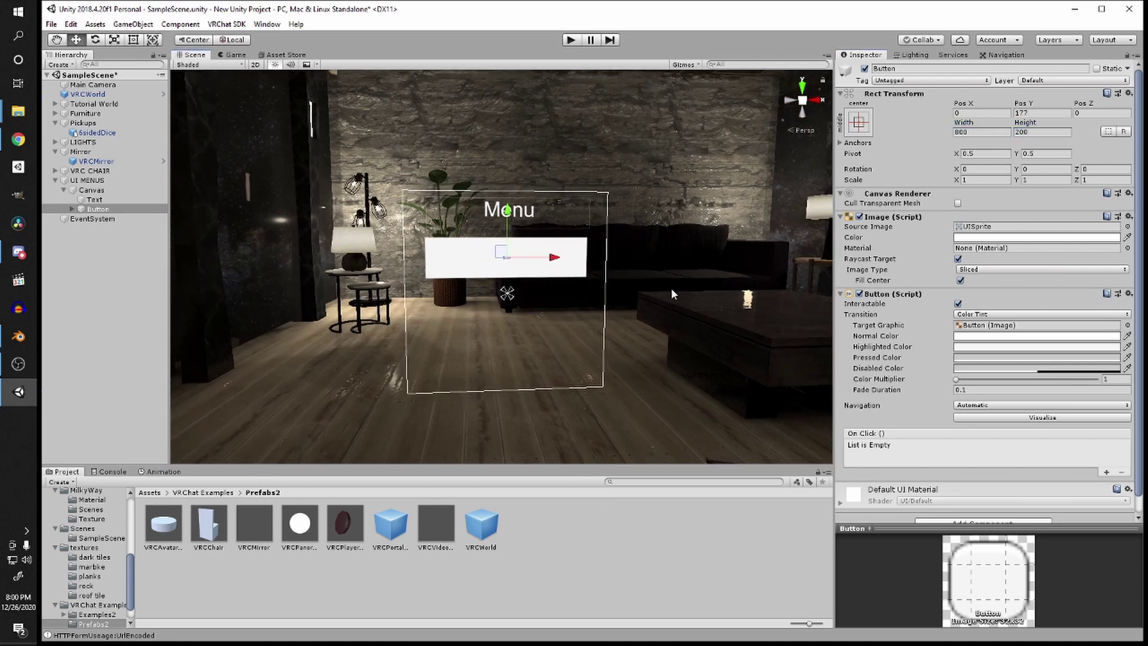
pyautogui.moveTo(721, 284); pyautogui.dragTo(619, 314, button='right')
pyautogui.scroll(-3, 722, 239)
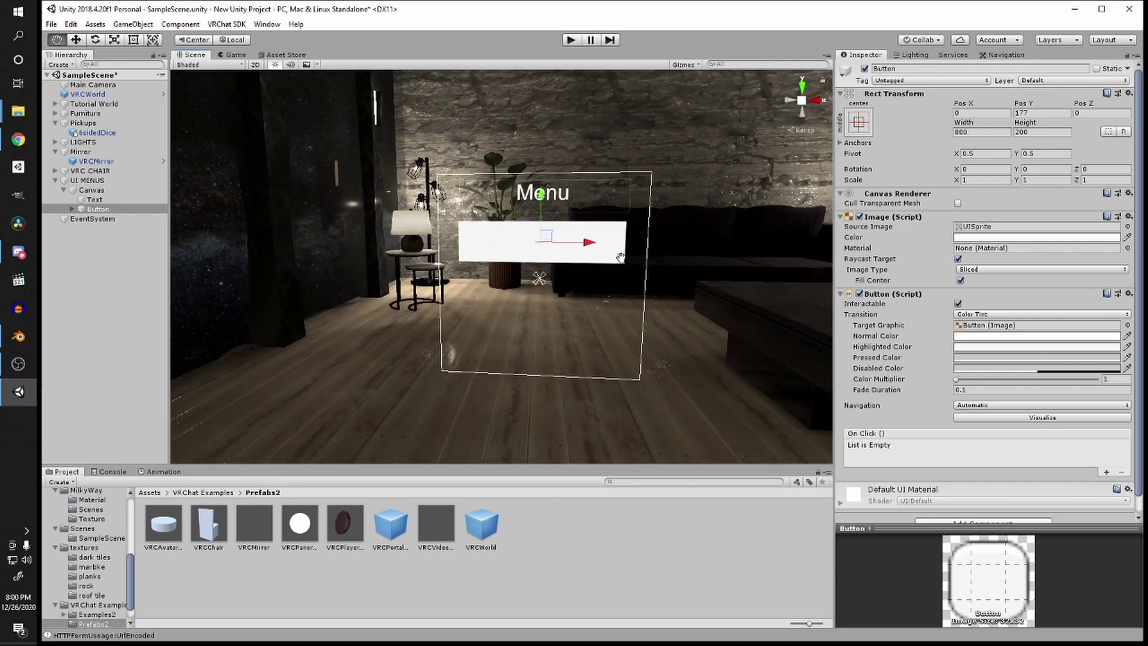
pyautogui.moveTo(619, 257); pyautogui.dragTo(625, 264, button='middle')
# Step: Set the button's child Text to font size 100 and change its wording to "Toggle Chairs"
pyautogui.click(72, 209)
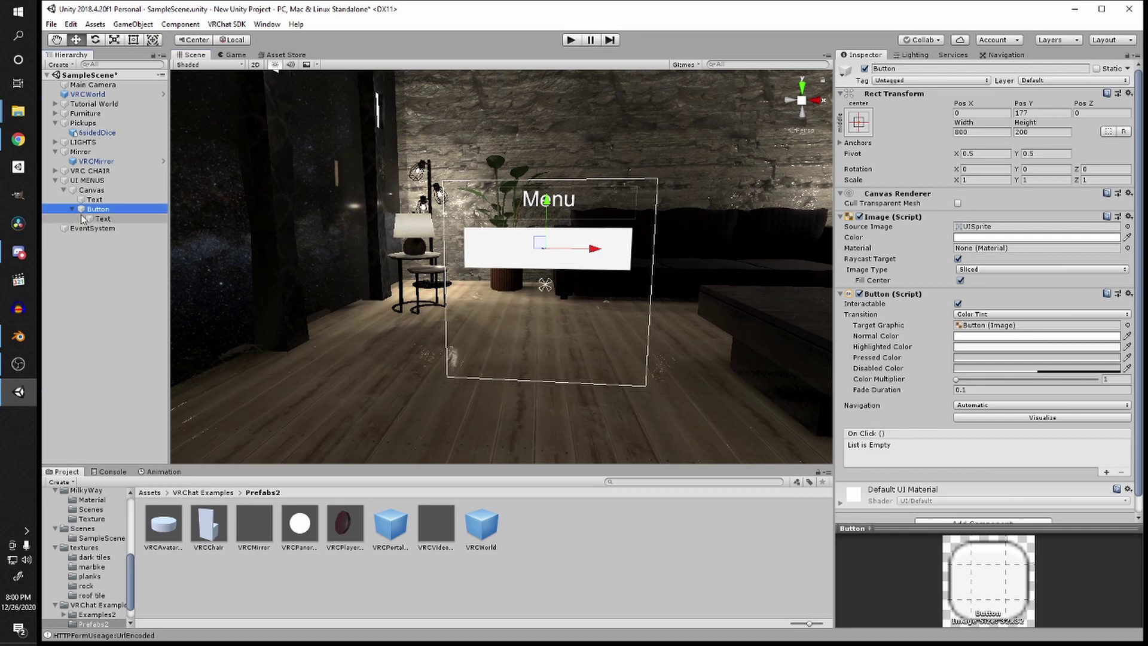
pyautogui.click(99, 219)
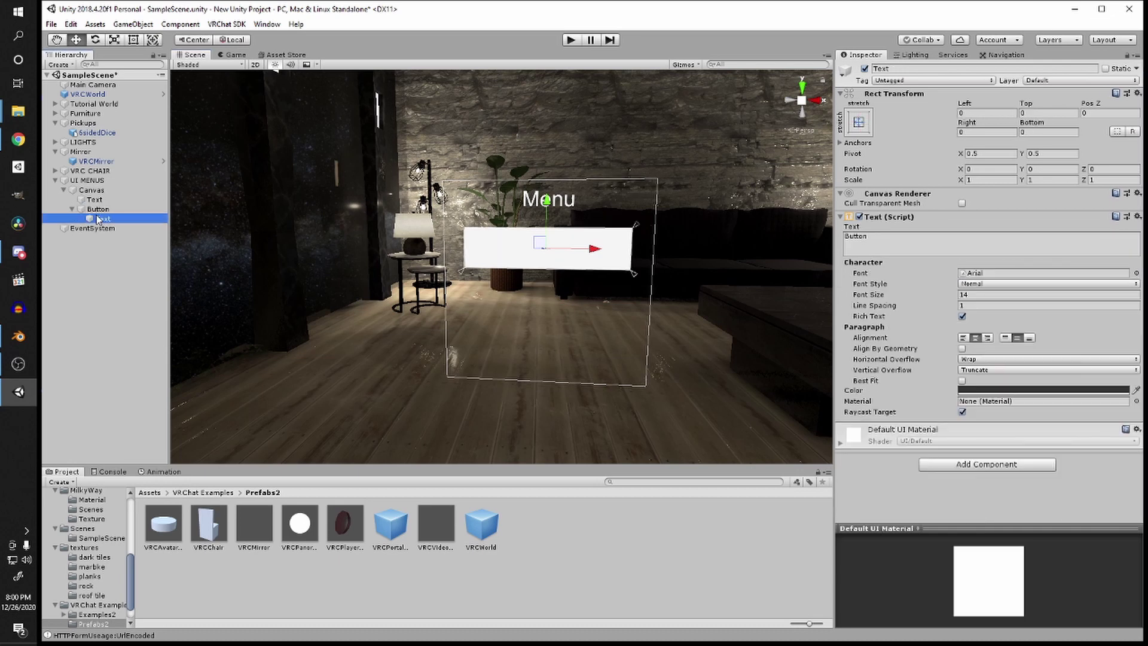
pyautogui.click(981, 295)
pyautogui.write('100')
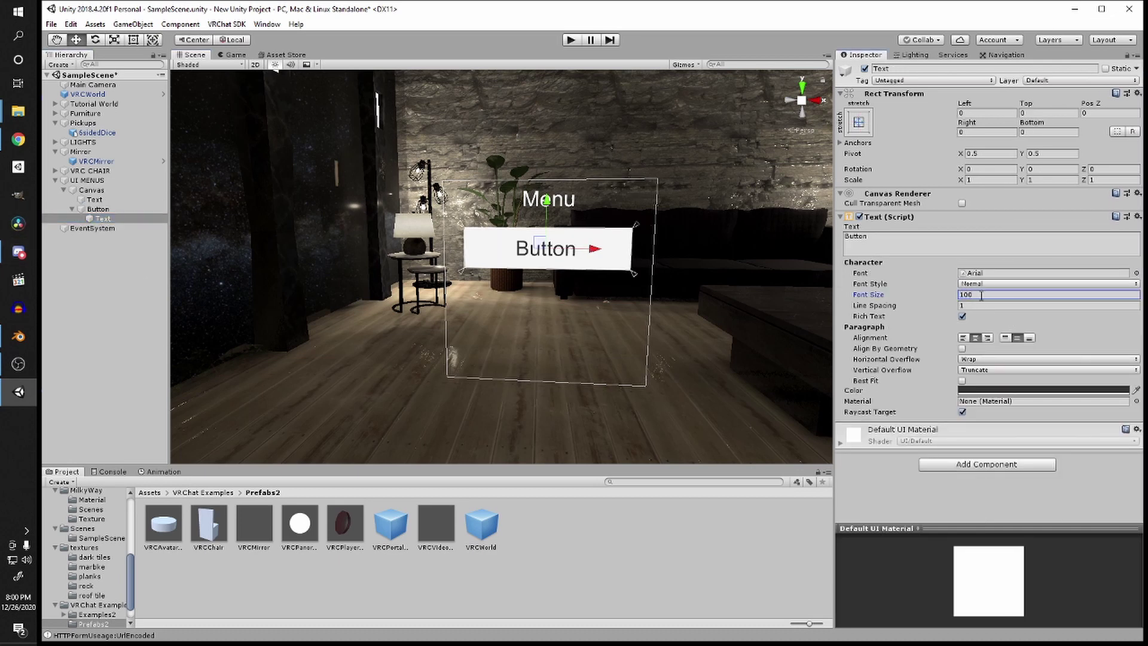
pyautogui.click(957, 254)
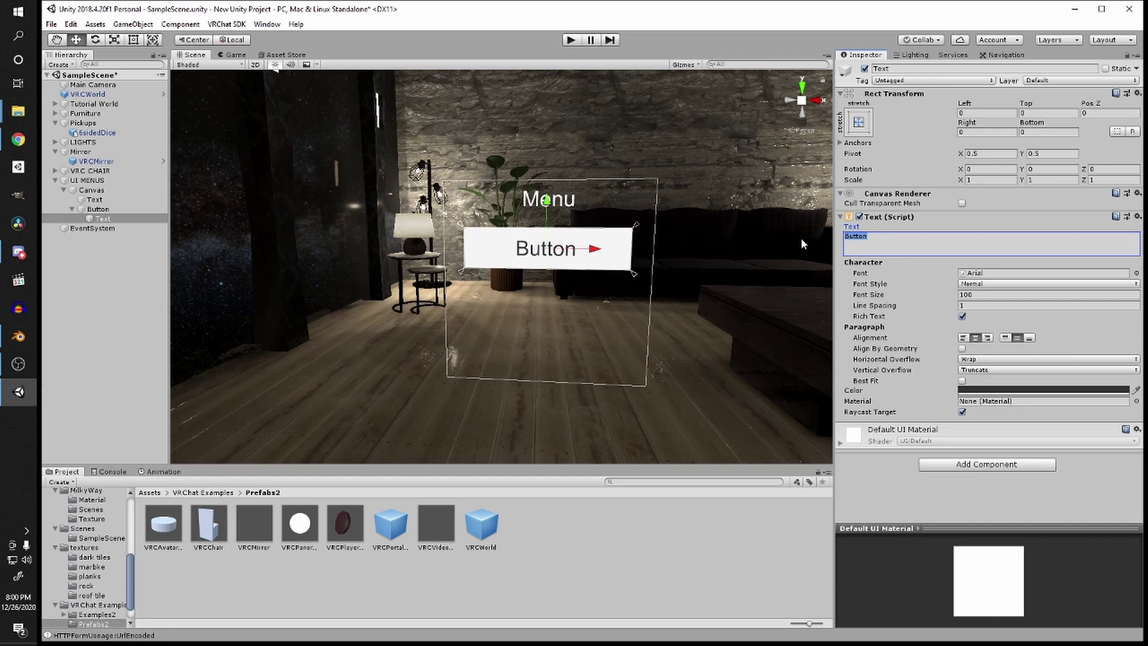
pyautogui.write('Toggle')
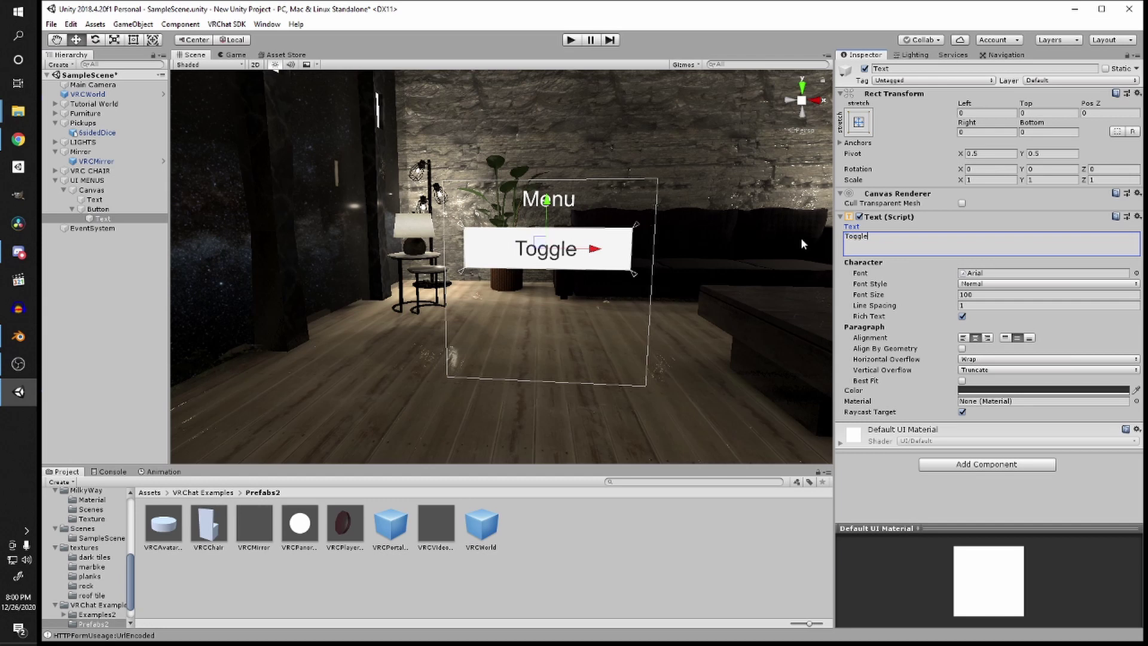
pyautogui.write(' Chairs')
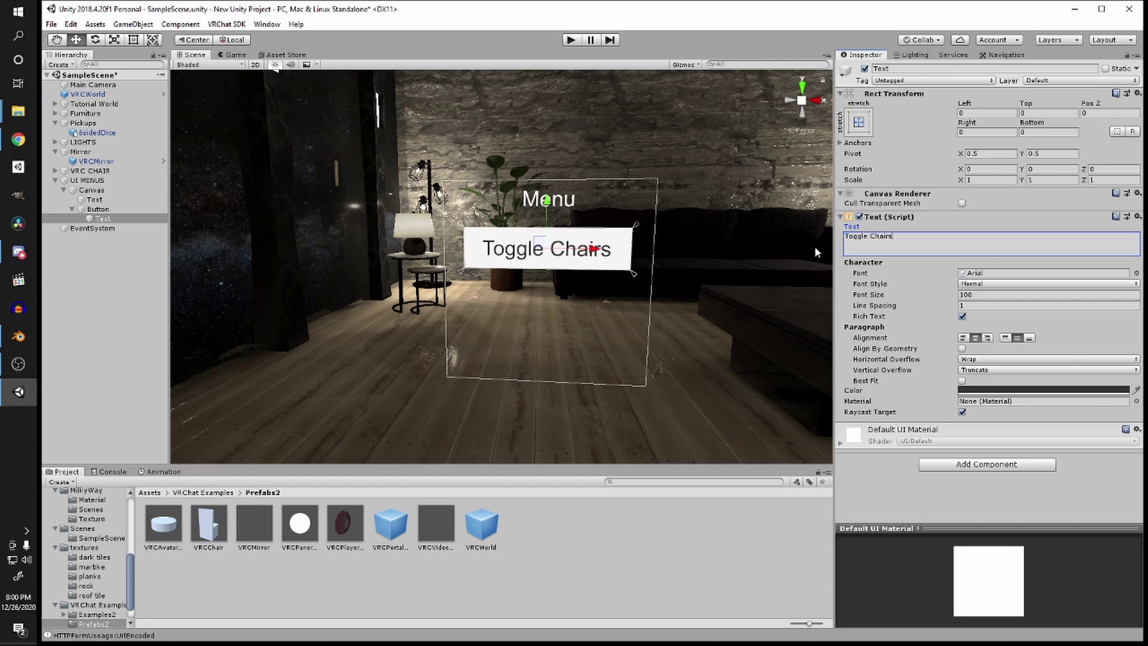
# Step: Add an On Click event to the Button and assign the Button itself as the event's target object
pyautogui.click(98, 209)
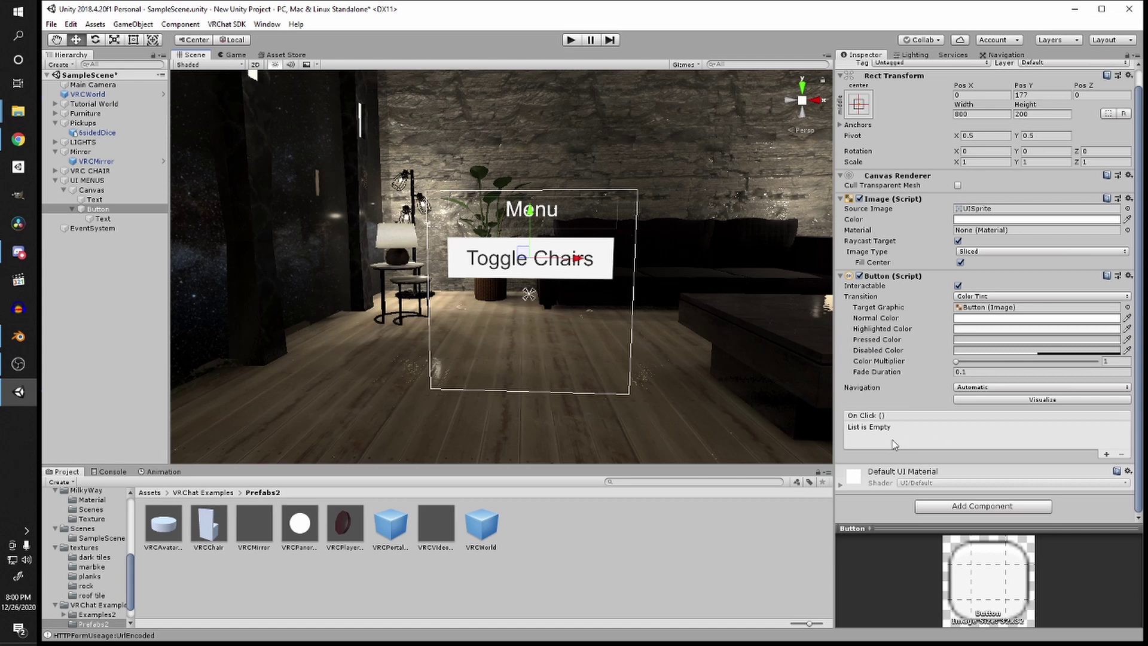
pyautogui.click(1106, 455)
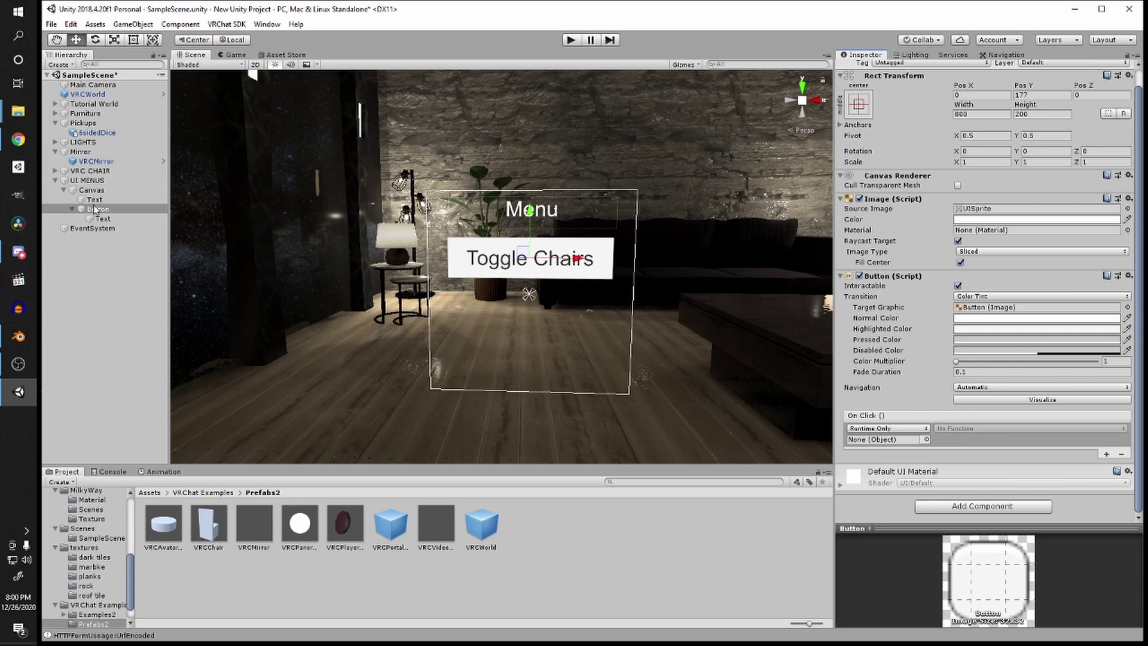
pyautogui.moveTo(97, 213); pyautogui.dragTo(893, 441)
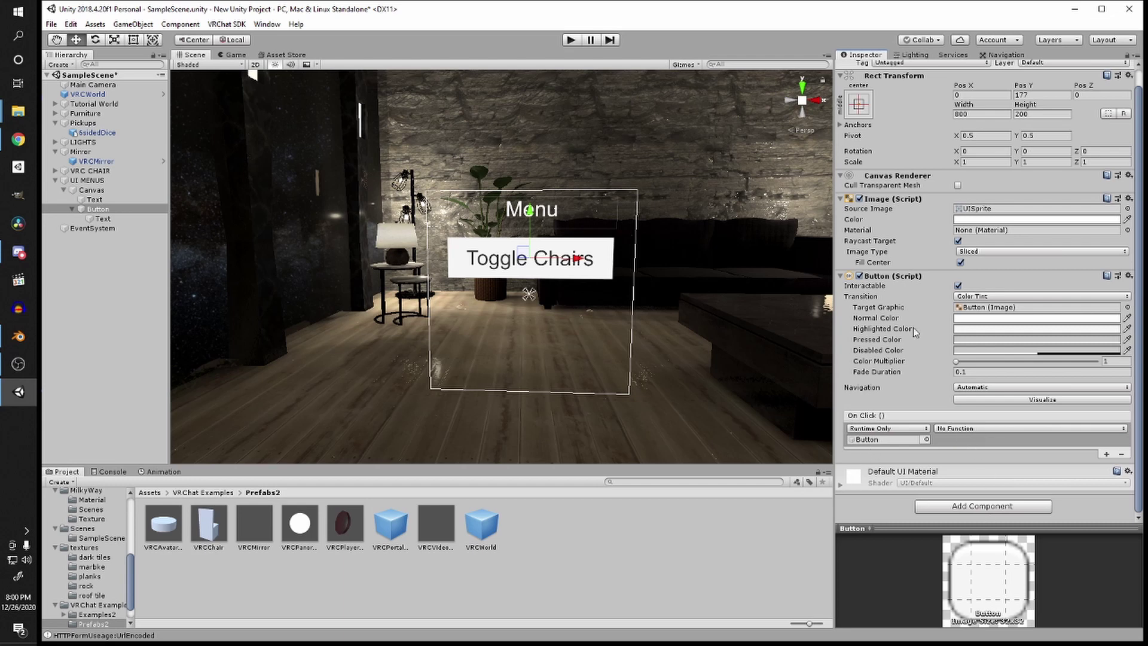
pyautogui.click(1004, 428)
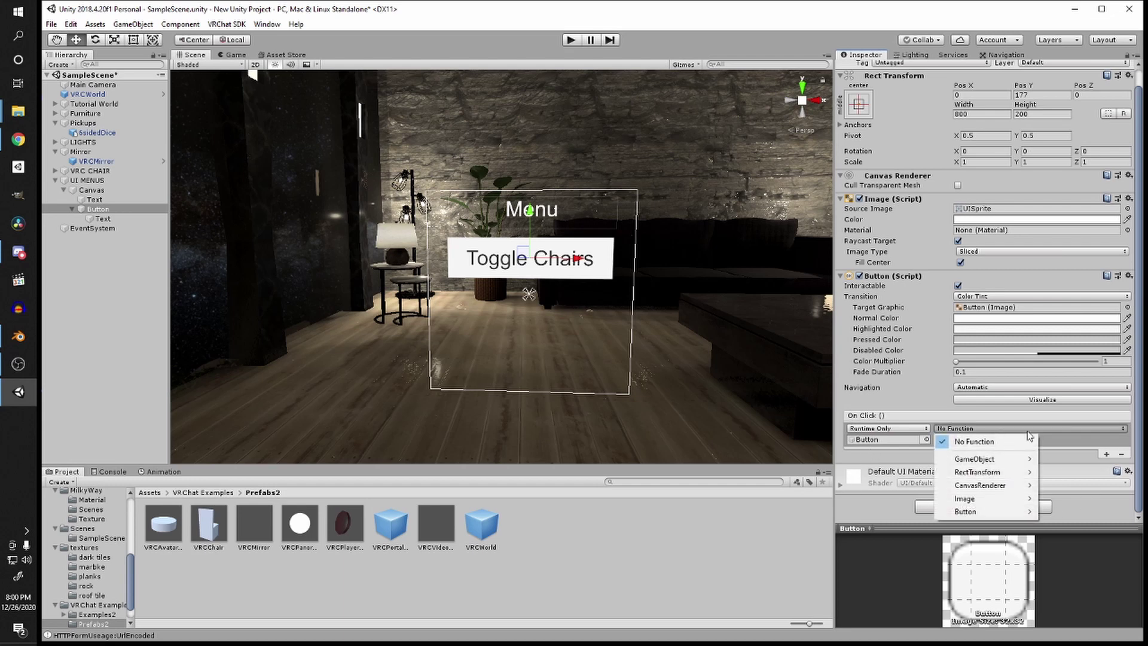
# Step: Add a VRC_Trigger component to the Button
pyautogui.click(981, 506)
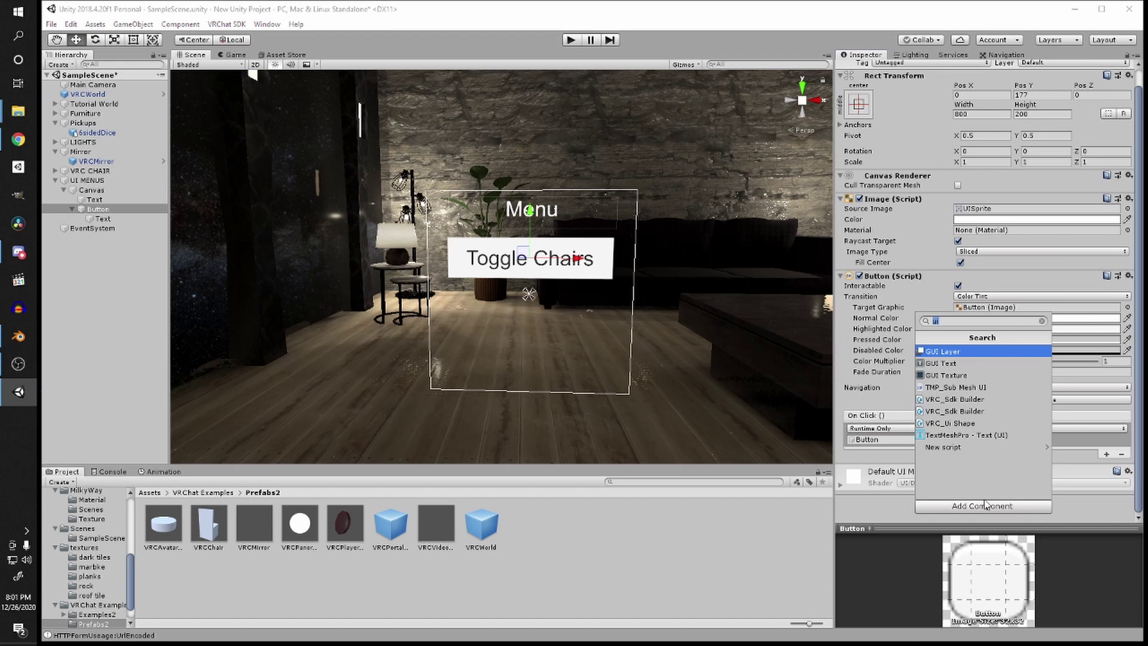
pyautogui.write('vrc tri')
pyautogui.press('Down')
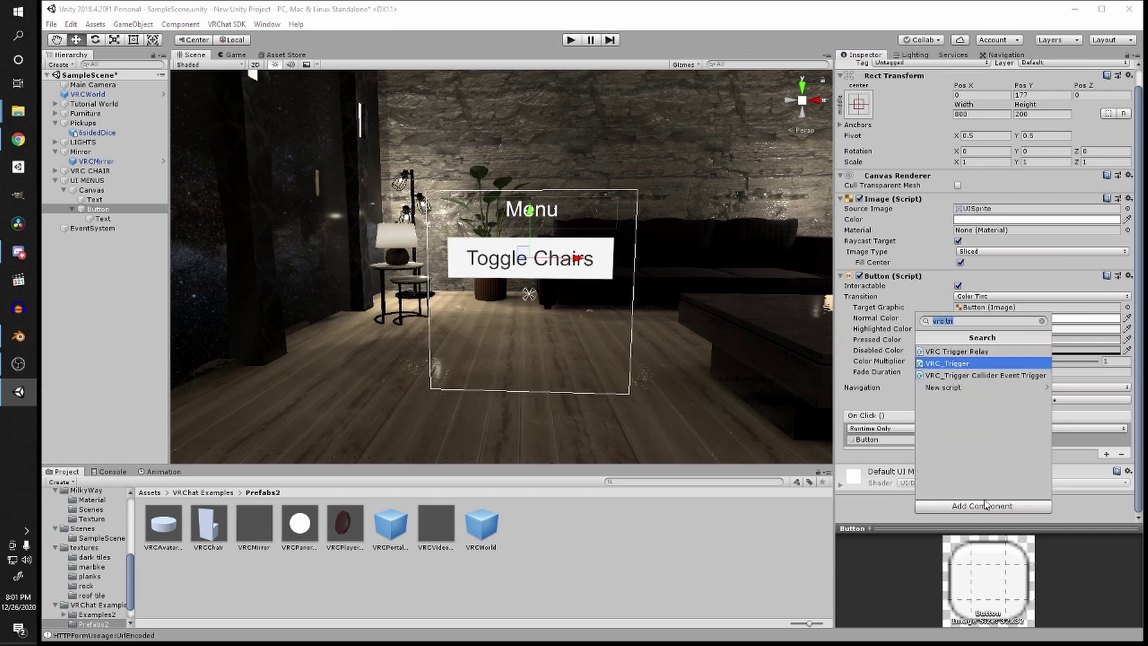
pyautogui.press('Return')
pyautogui.scroll(-3, 1014, 448)
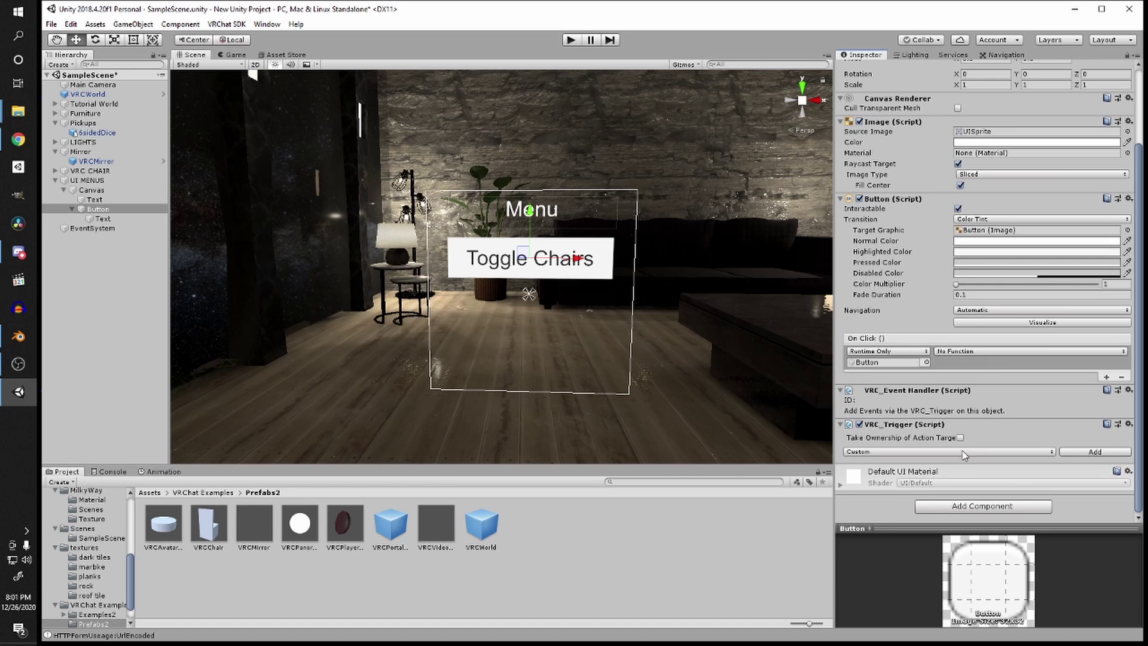
# Step: Add a Custom trigger to the VRC_Trigger component and set its broadcast type to Local
pyautogui.click(1049, 453)
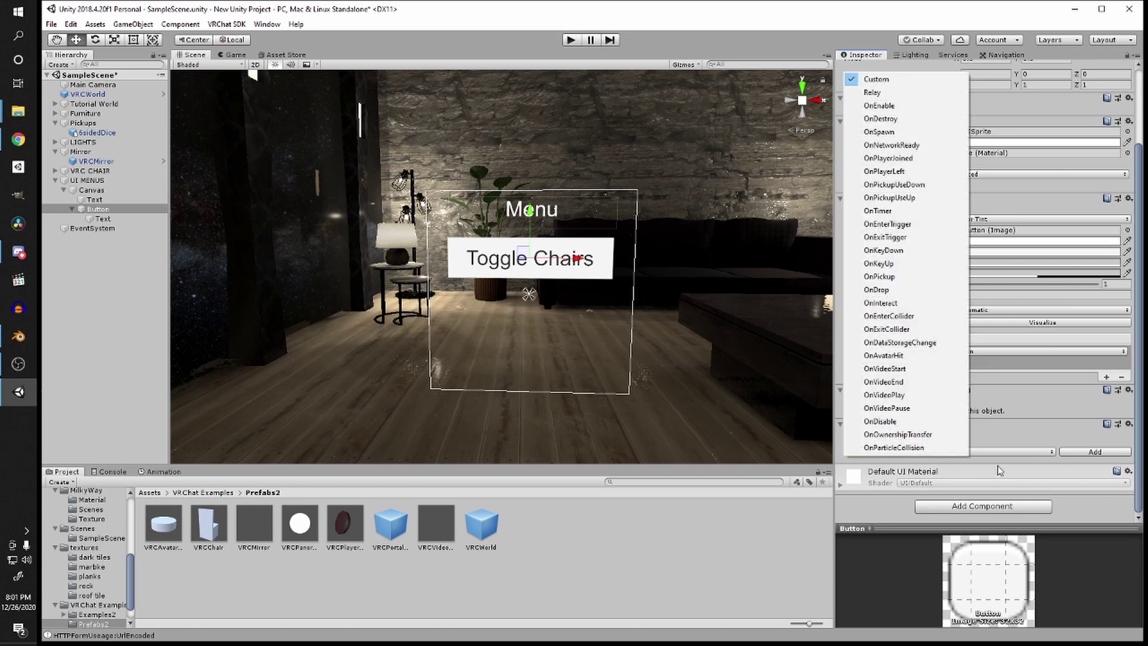
pyautogui.click(1074, 432)
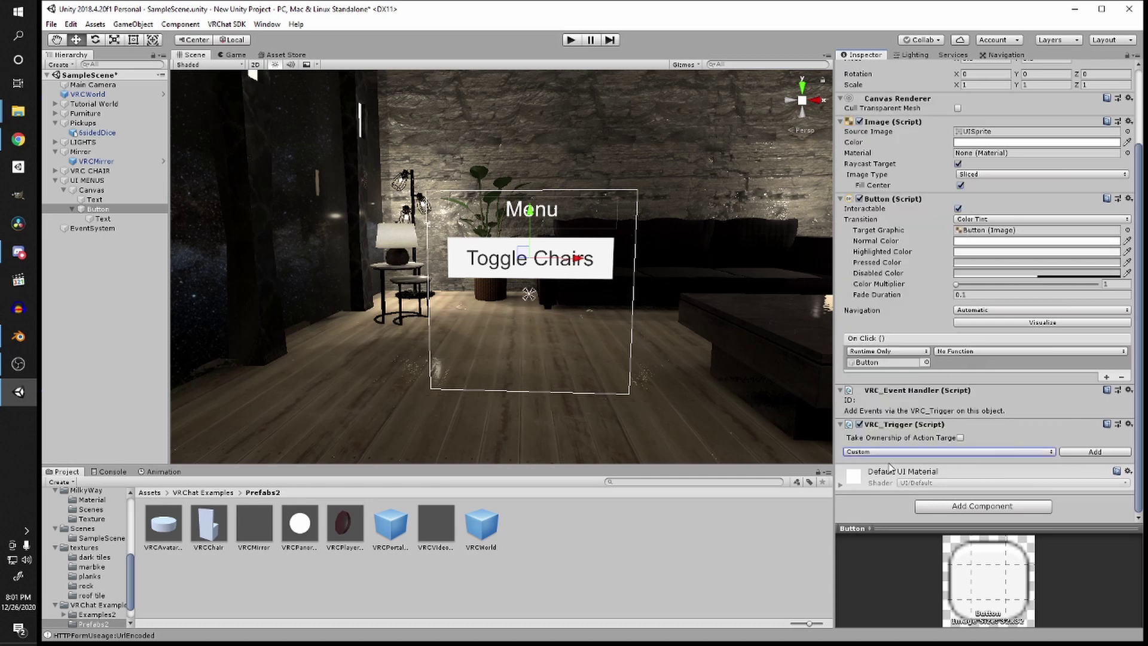
pyautogui.click(1116, 453)
pyautogui.click(963, 456)
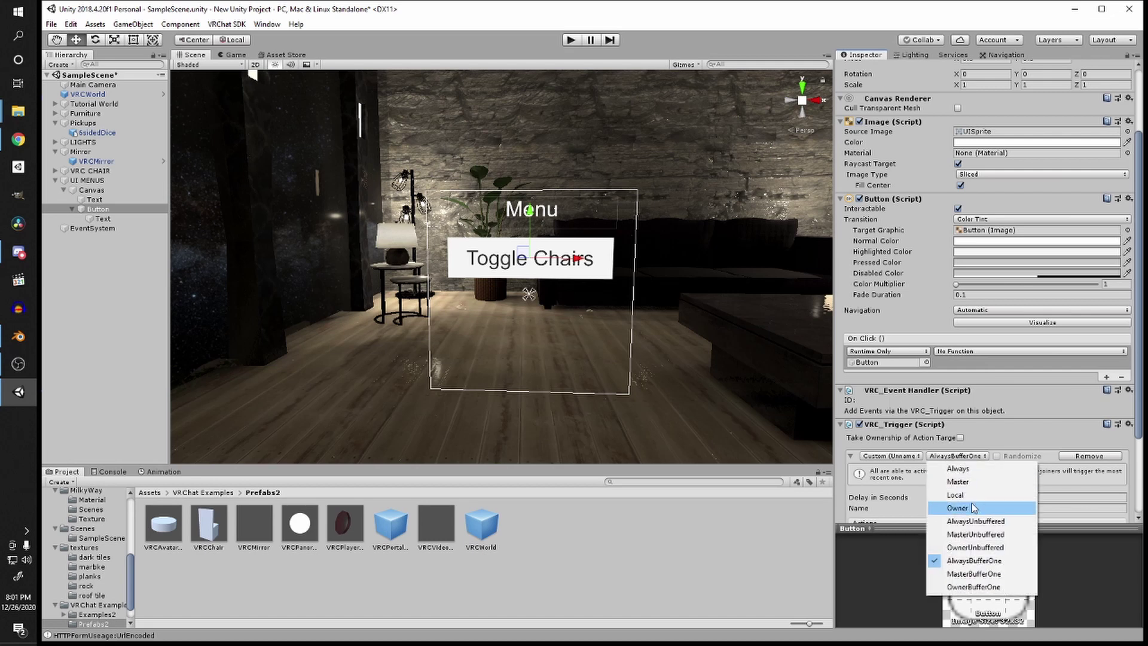
pyautogui.click(956, 495)
# Step: Name the custom trigger "button" and select that name for reuse
pyautogui.scroll(-3, 1022, 410)
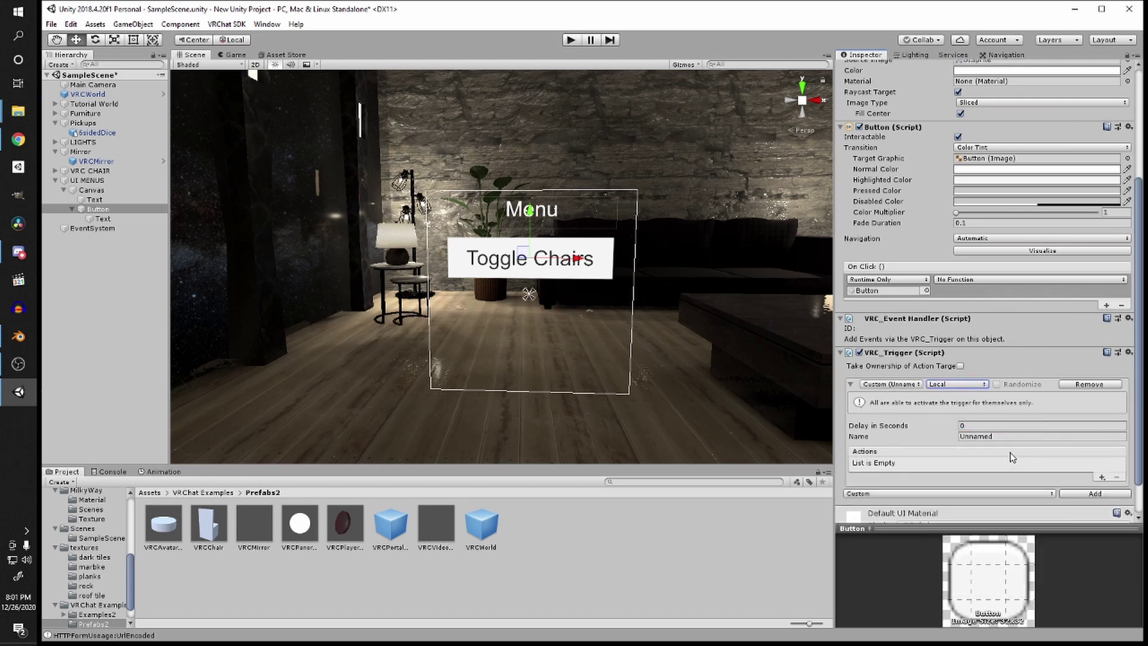
pyautogui.click(999, 436)
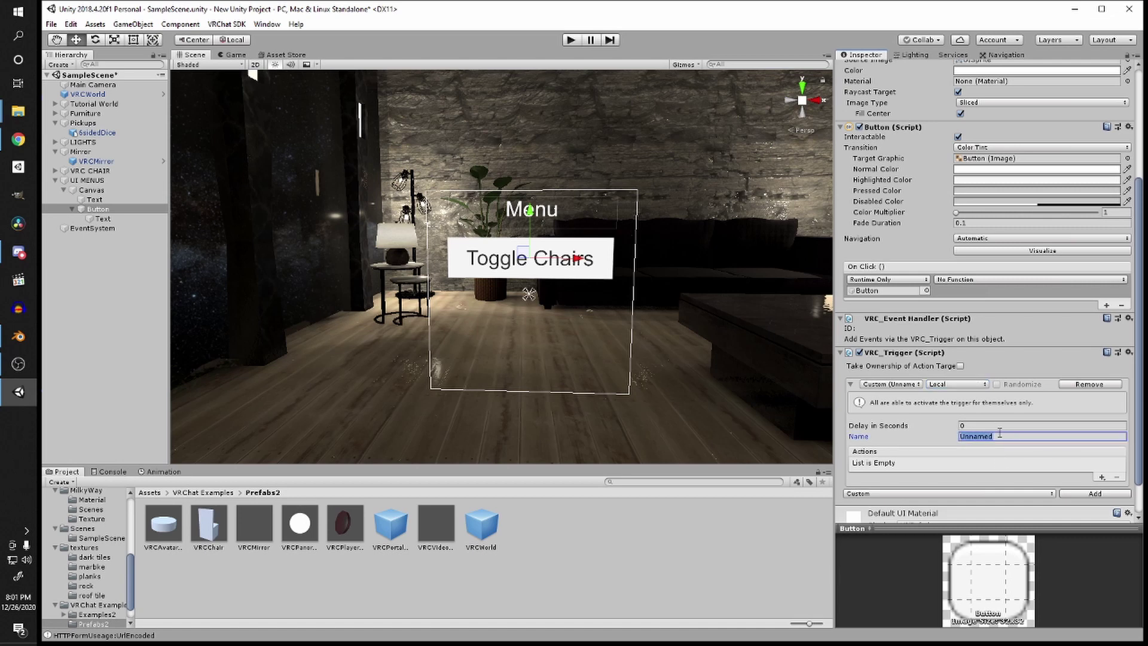
pyautogui.write('button')
pyautogui.doubleClick(999, 435)
# Step: Set the Button's On Click function to VRC_Trigger's ExecuteCustomTrigger (string)
pyautogui.click(970, 280)
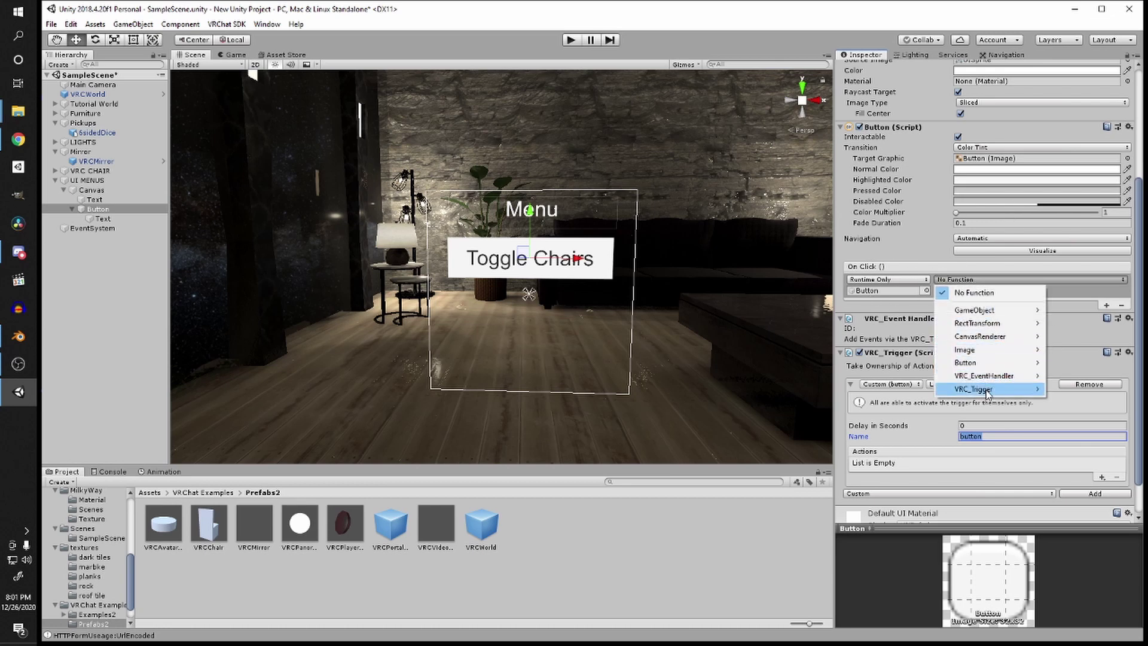
pyautogui.moveTo(987, 394)
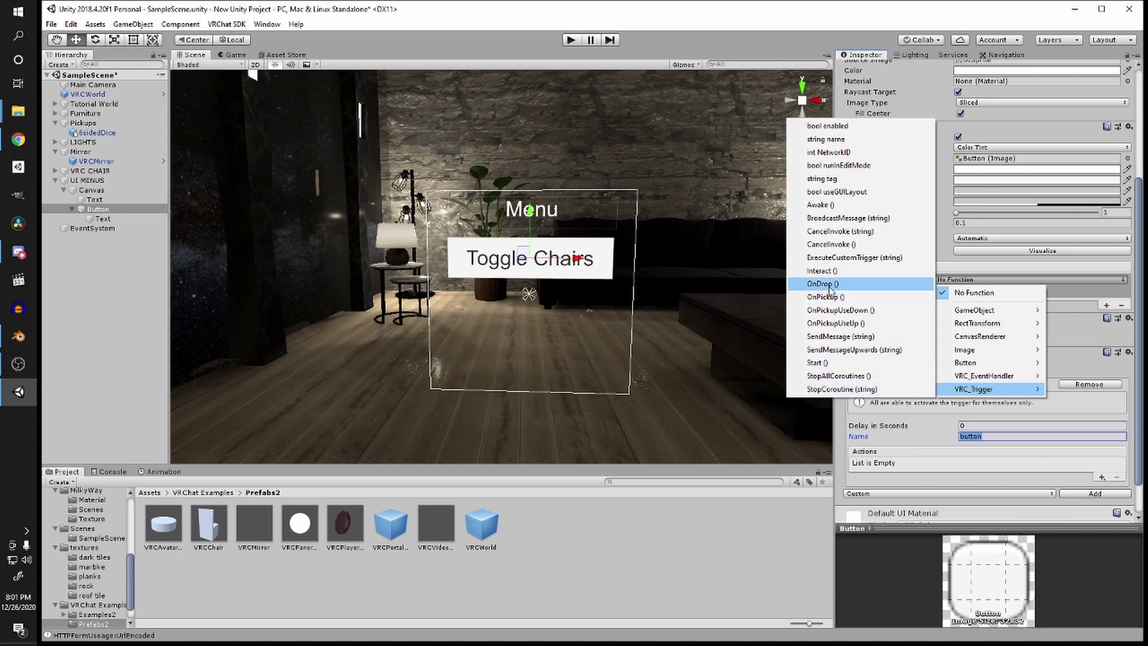
pyautogui.click(850, 257)
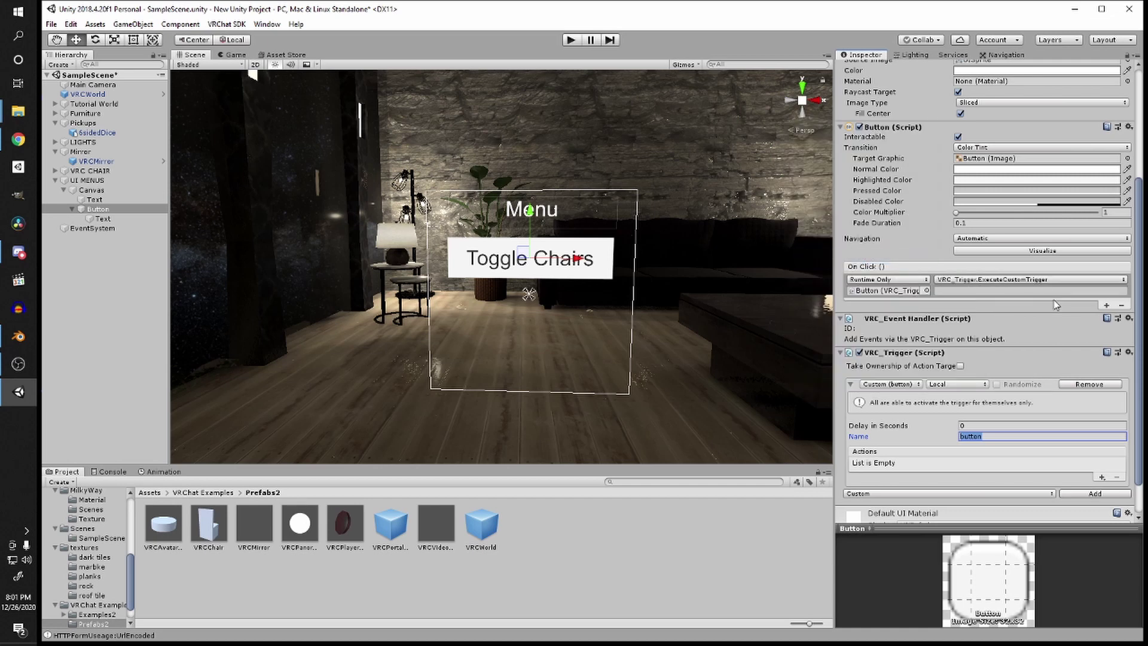
# Step: Enter the custom trigger name "button" as the argument of the Button's On Click ExecuteCustomTrigger call
pyautogui.click(943, 291)
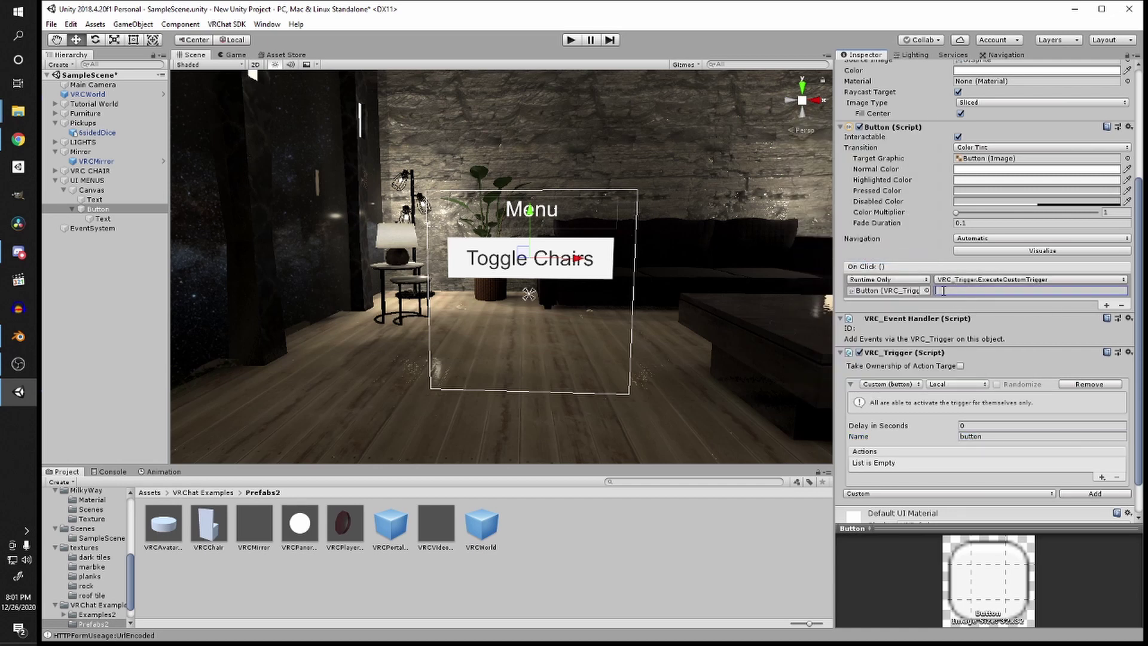
pyautogui.click(997, 440)
pyautogui.hotkey('ctrl', 'c')
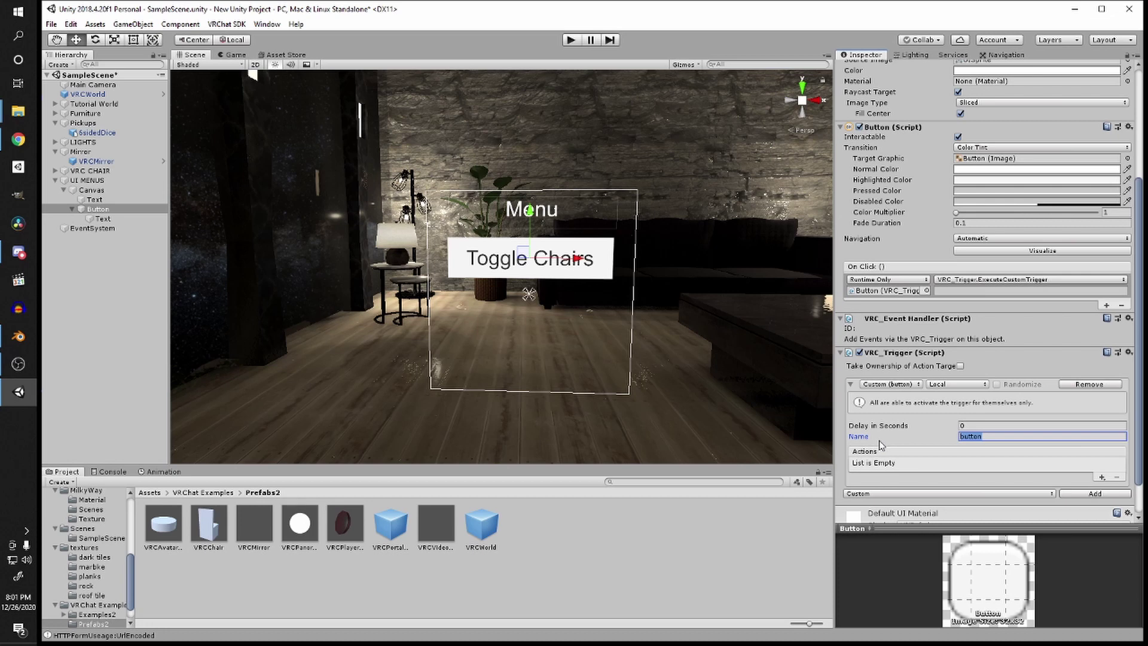
pyautogui.click(951, 291)
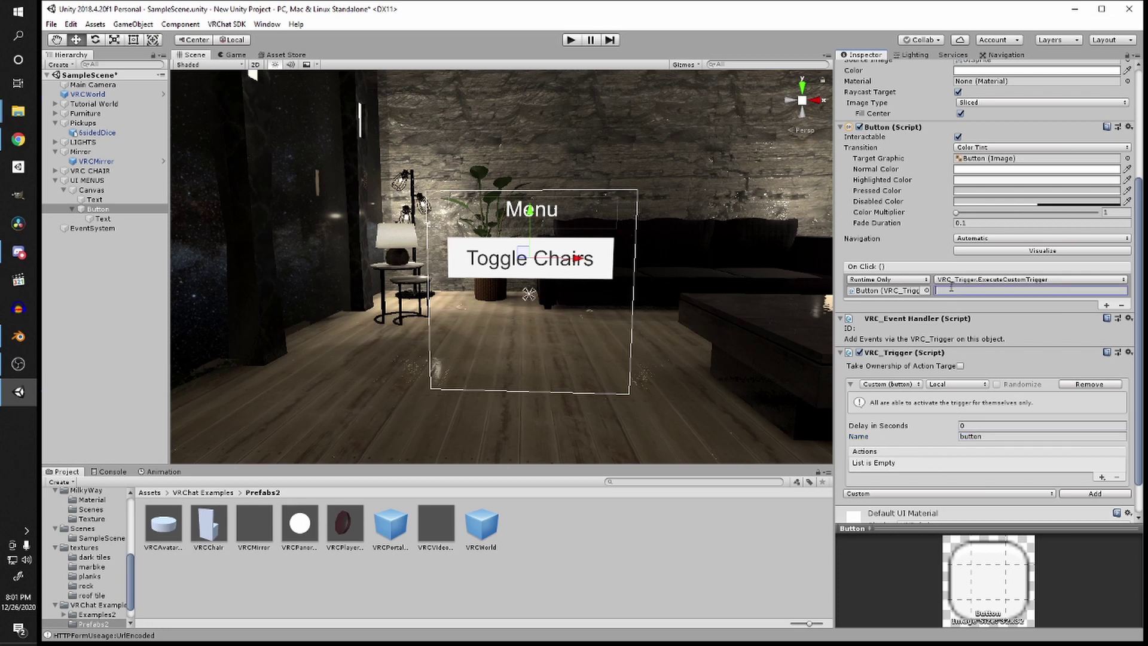
pyautogui.hotkey('ctrl', 'v')
# Step: Duplicate the Toggle Chairs button and place the copy directly below the original on the menu canvas
pyautogui.moveTo(556, 310)
pyautogui.mouseDown(button='right')
pyautogui.moveTo(556, 300)
pyautogui.moveTo(685, 301)
pyautogui.moveTo(574, 299)
pyautogui.mouseUp(button='right')
pyautogui.press('w')
pyautogui.click(137, 209)
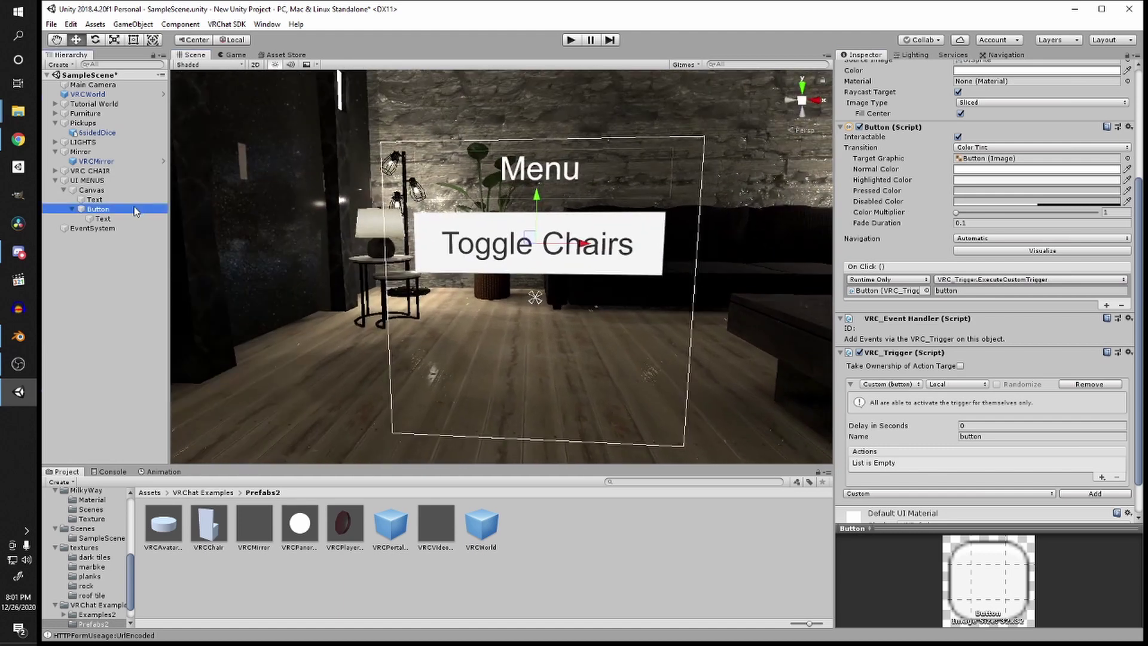
pyautogui.click(72, 208)
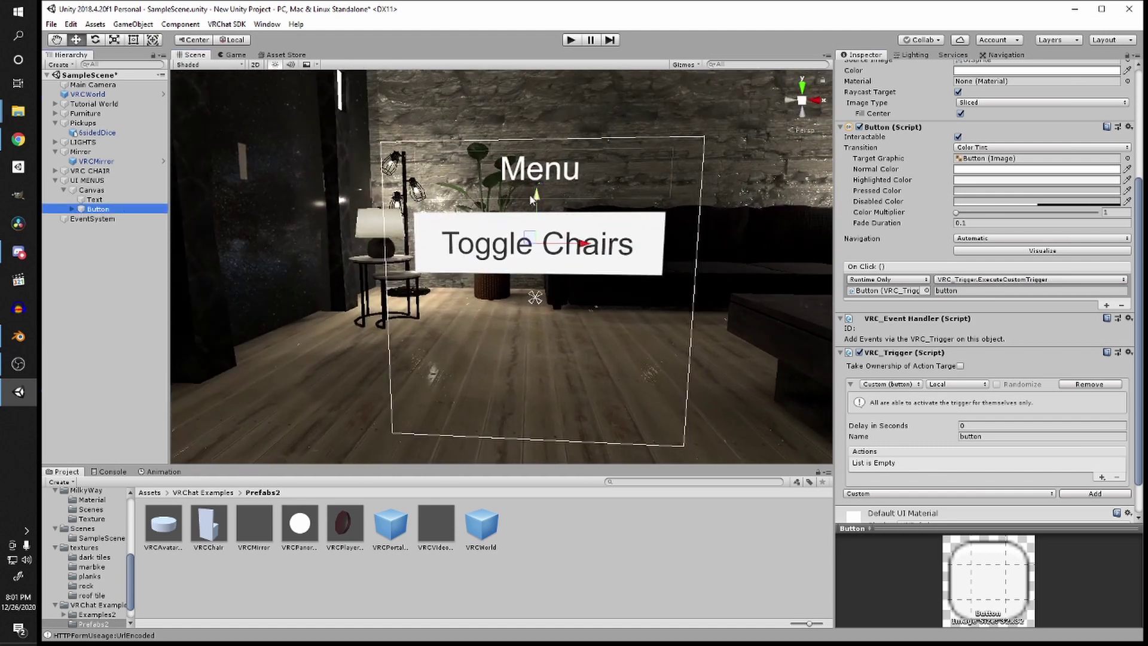
pyautogui.hotkey('ctrl', 'd')
pyautogui.moveTo(536, 203); pyautogui.dragTo(540, 269)
# Step: Change the label text of the second menu button, Button (1), to "Toggle Music"
pyautogui.click(72, 219)
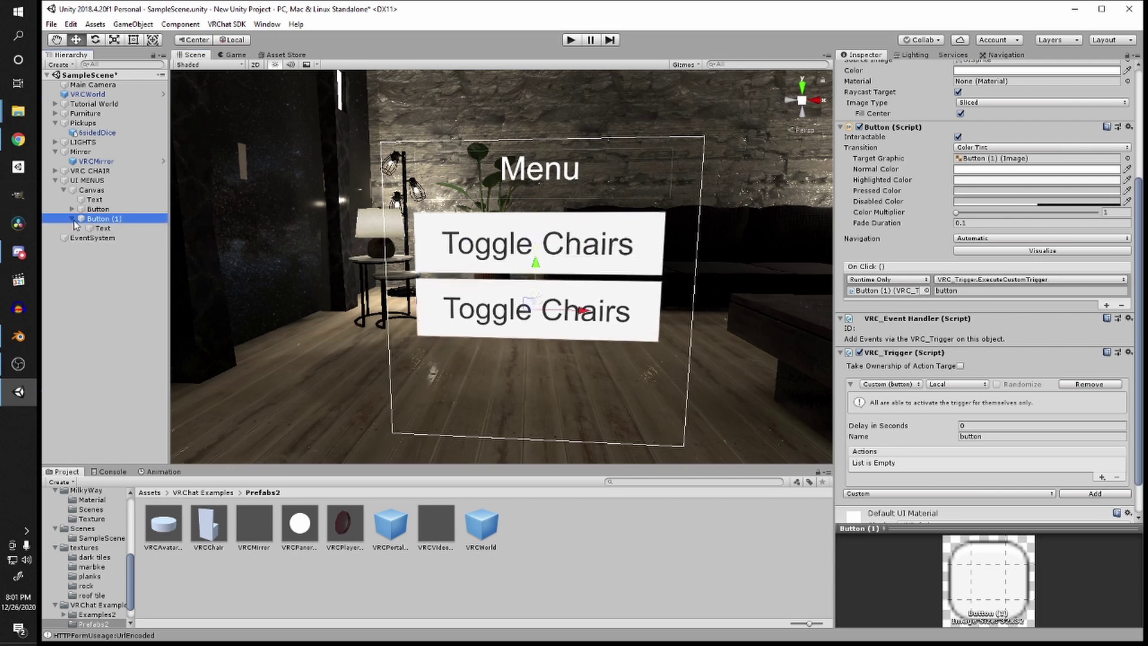
pyautogui.click(103, 229)
pyautogui.click(904, 242)
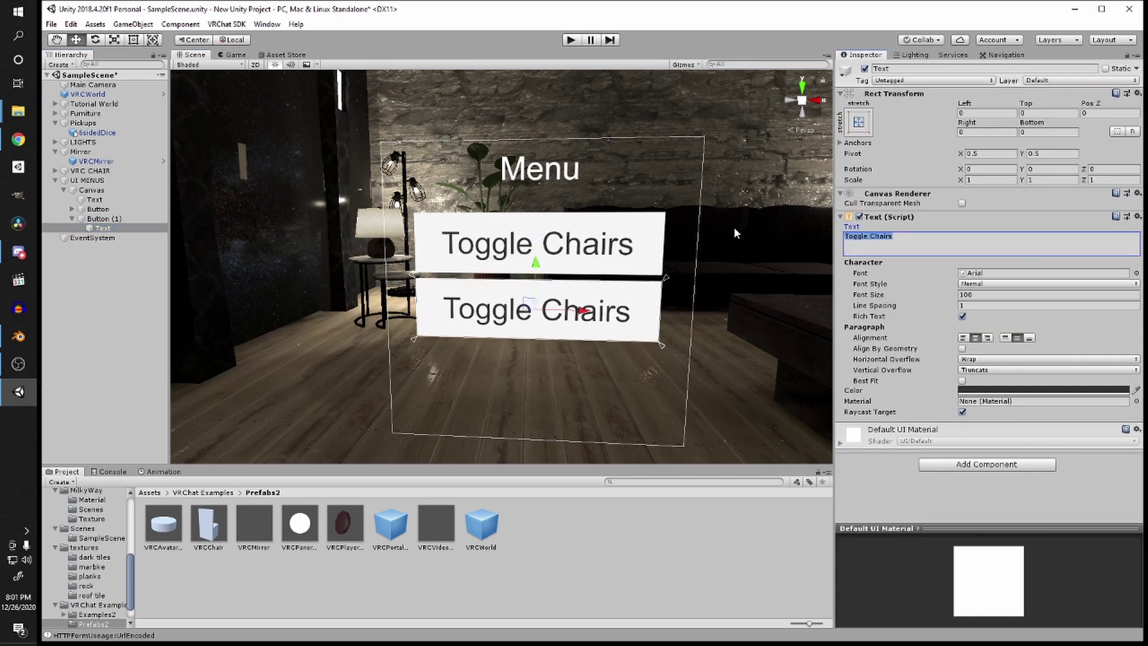
pyautogui.write('Toggle Music')
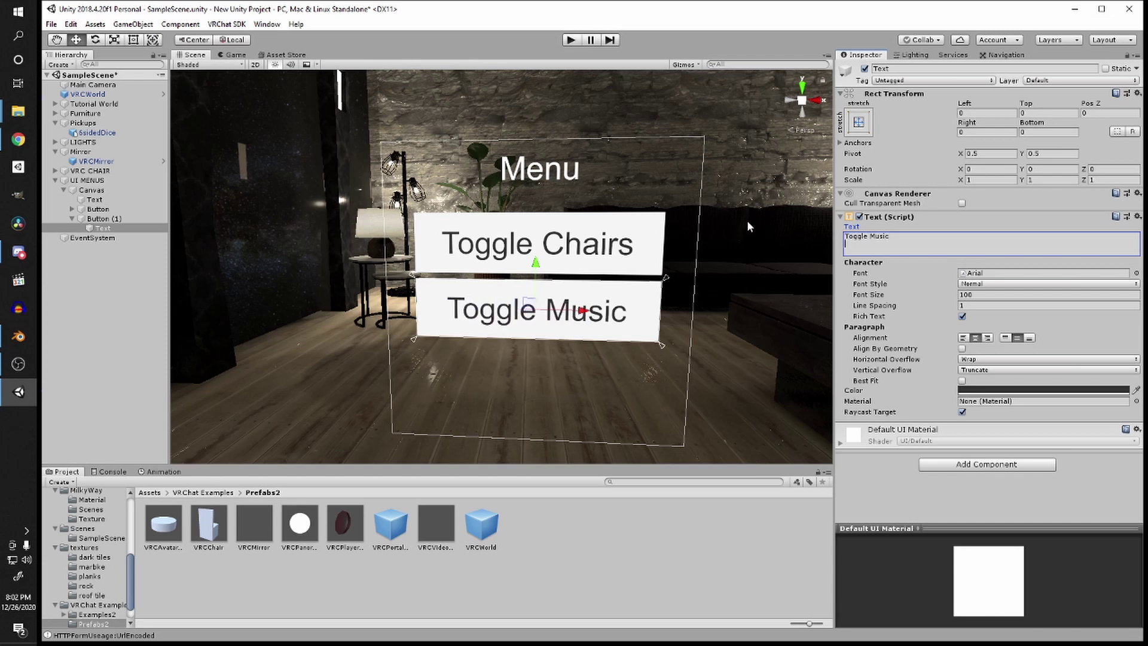
pyautogui.click(745, 225)
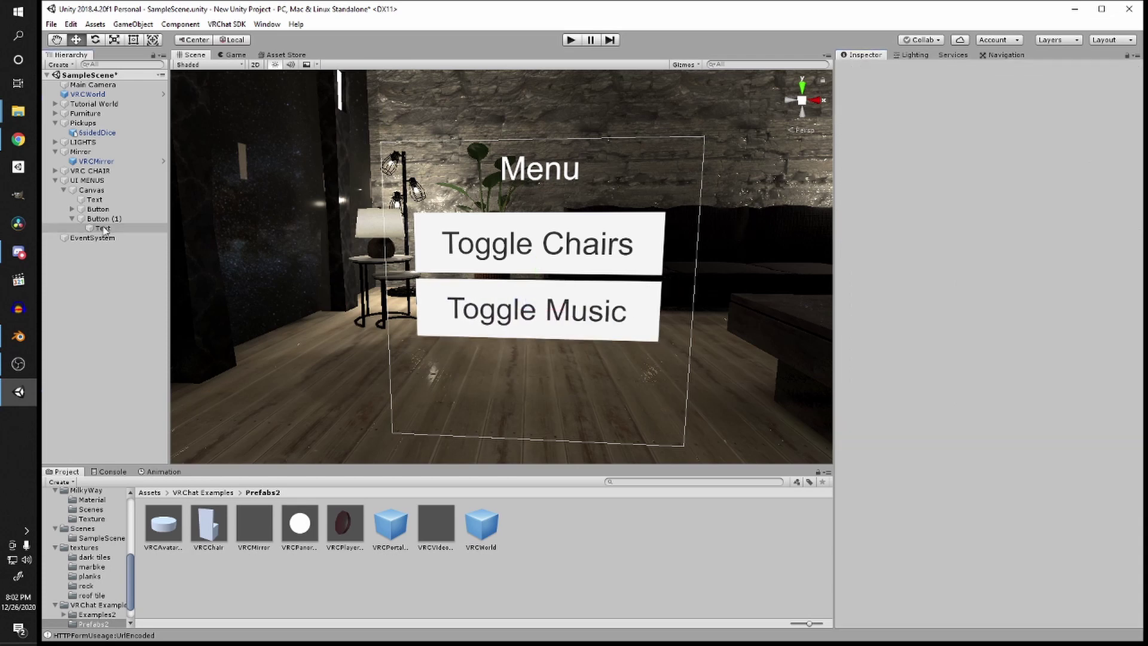
# Step: Duplicate the Toggle Music button and place the copy directly below it as a third menu button
pyautogui.click(72, 218)
pyautogui.click(103, 219)
pyautogui.hotkey('ctrl', 'd')
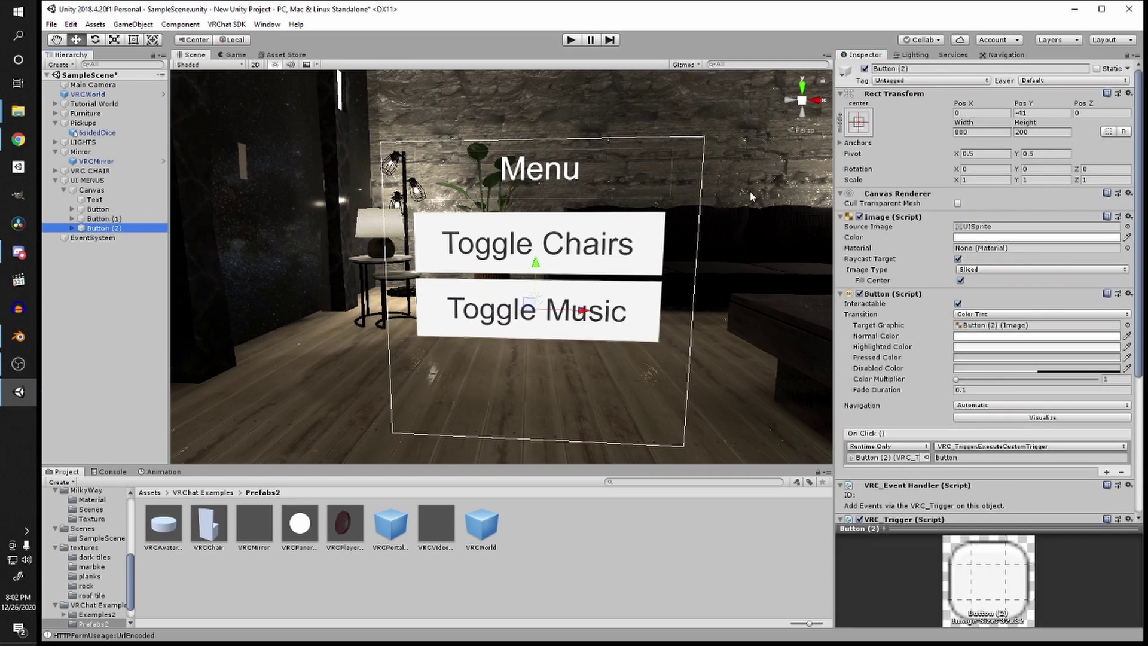
pyautogui.moveTo(538, 262); pyautogui.dragTo(535, 326)
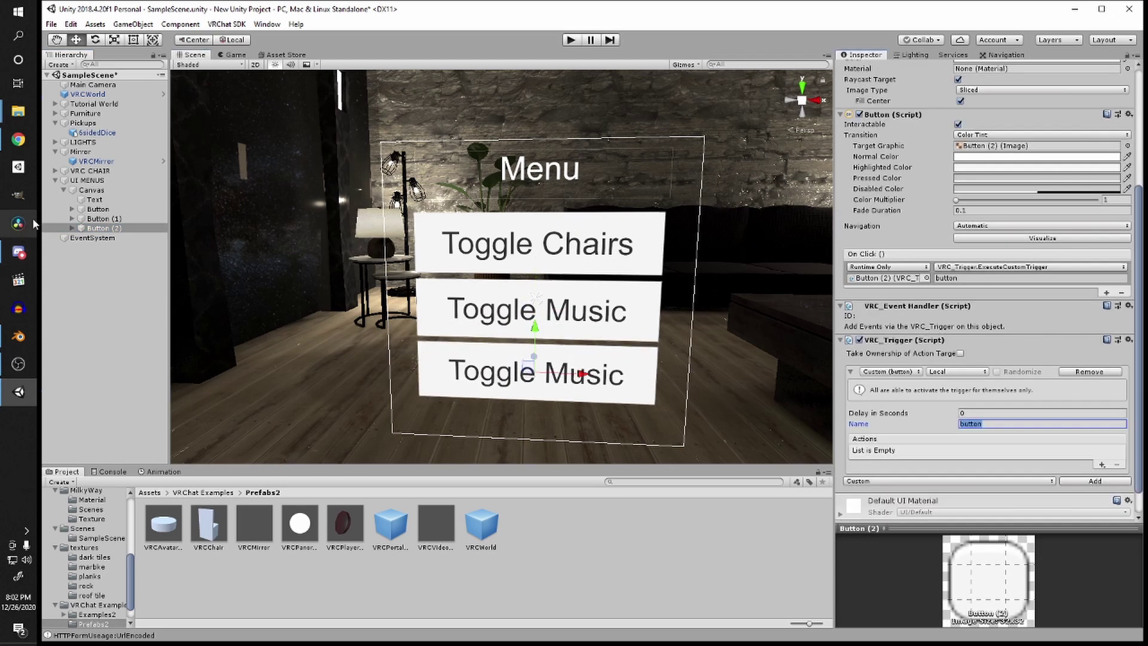
# Step: Change the third button's label text to "Toggle Post Processing" with a font size of 75
pyautogui.click(73, 228)
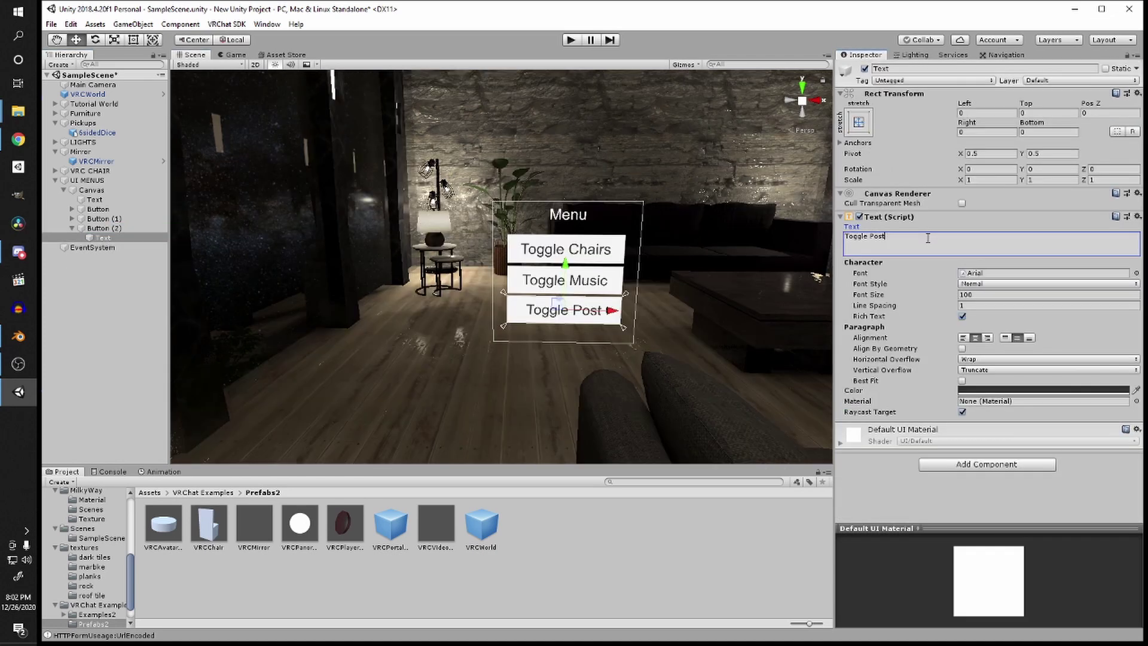
pyautogui.write('tP')
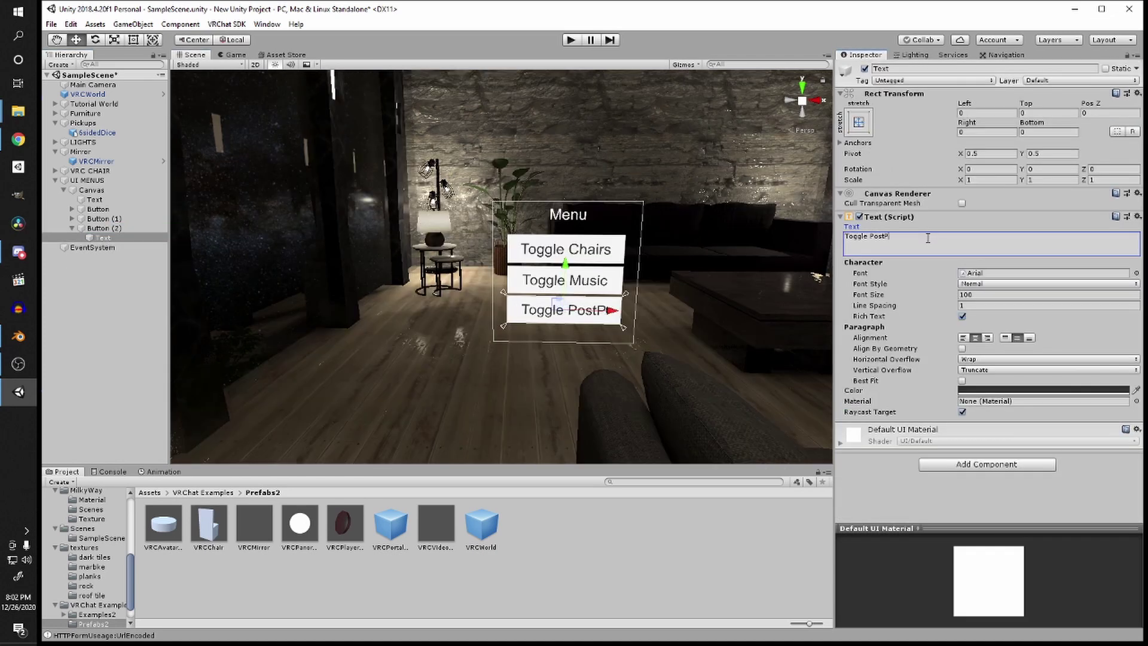
pyautogui.press('BackSpace')
pyautogui.press('BackSpace')
pyautogui.write('t Processing')
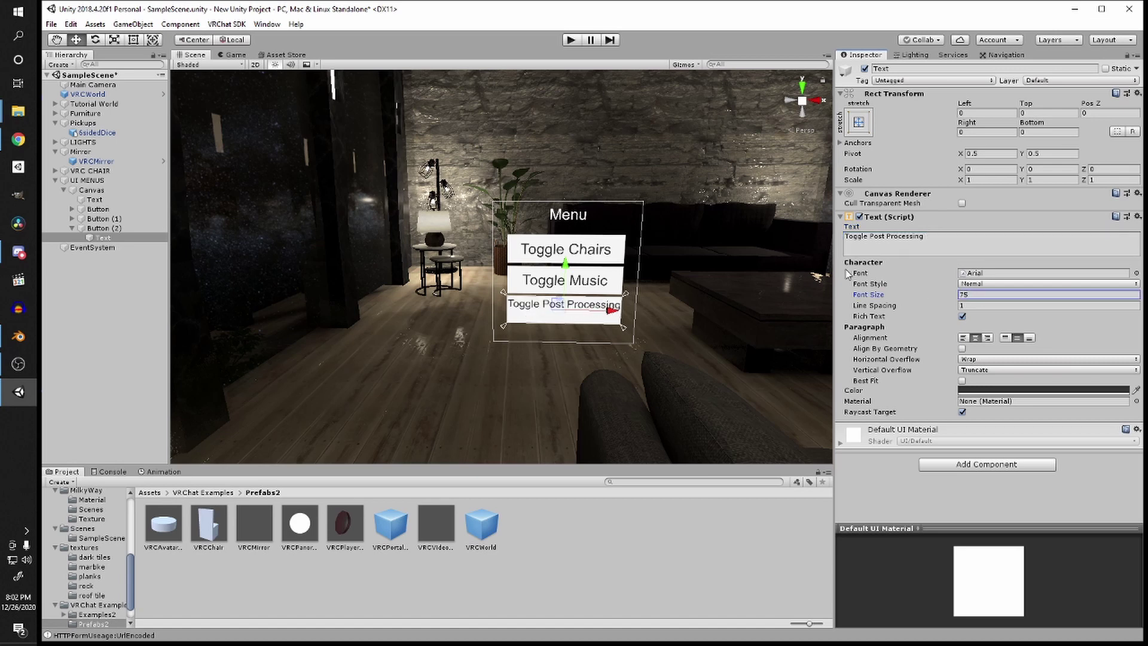
# Step: Reduce the height of Button (2) to 105 and move it up to Pos Y -208, just beneath Toggle Music
pyautogui.click(105, 229)
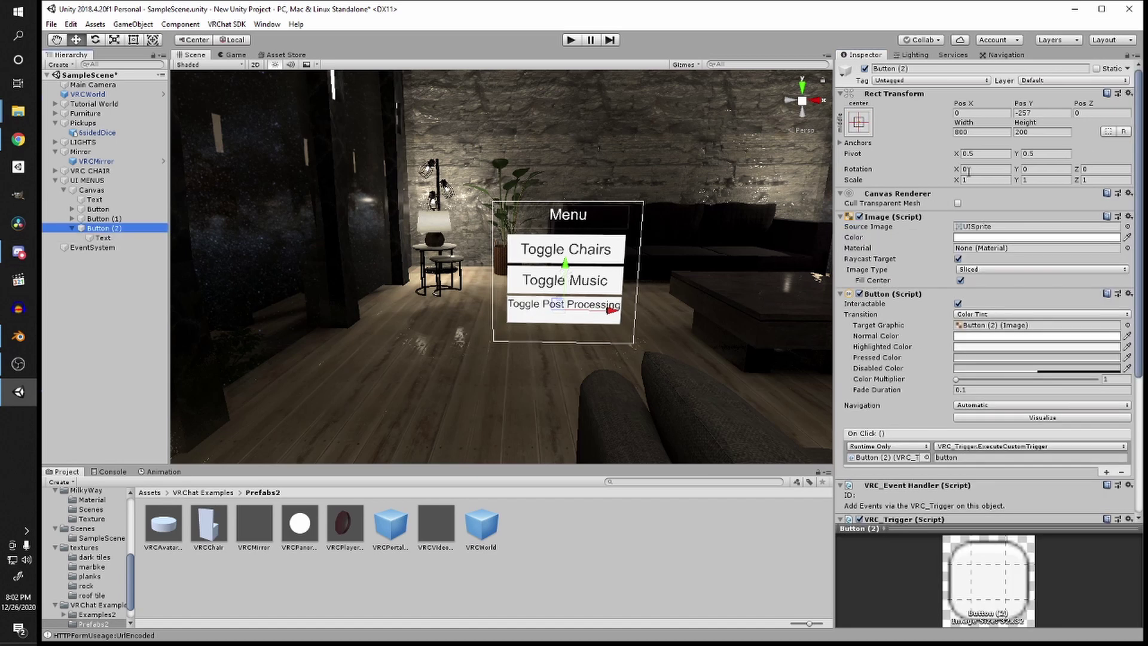
pyautogui.moveTo(1025, 122); pyautogui.dragTo(878, 130)
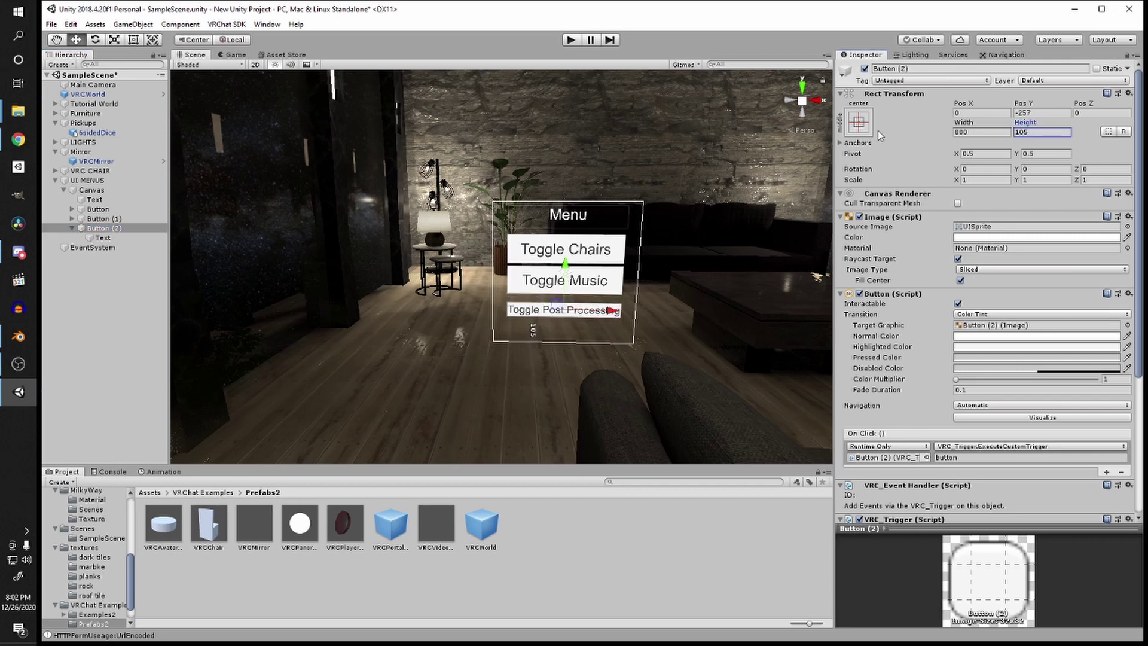
pyautogui.moveTo(566, 266); pyautogui.dragTo(566, 260)
# Step: Add a SetGameObjectActive action to the custom "button" trigger on the Toggle Chairs button
pyautogui.scroll(-2, 578, 341)
pyautogui.scroll(3, 578, 334)
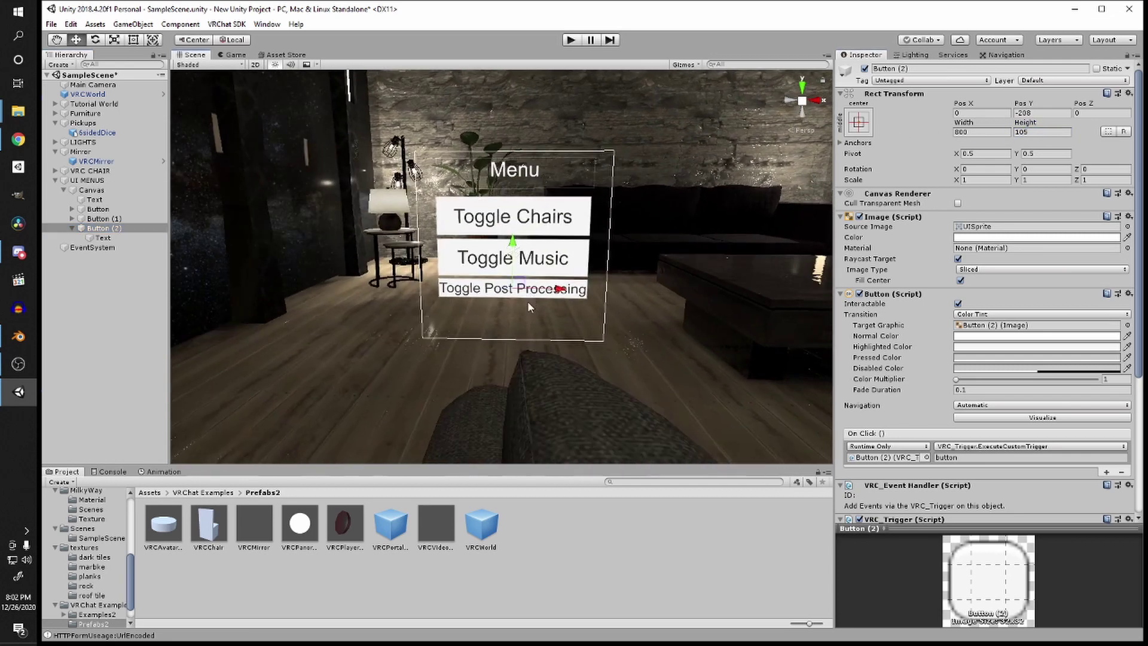
pyautogui.scroll(-1, 602, 219)
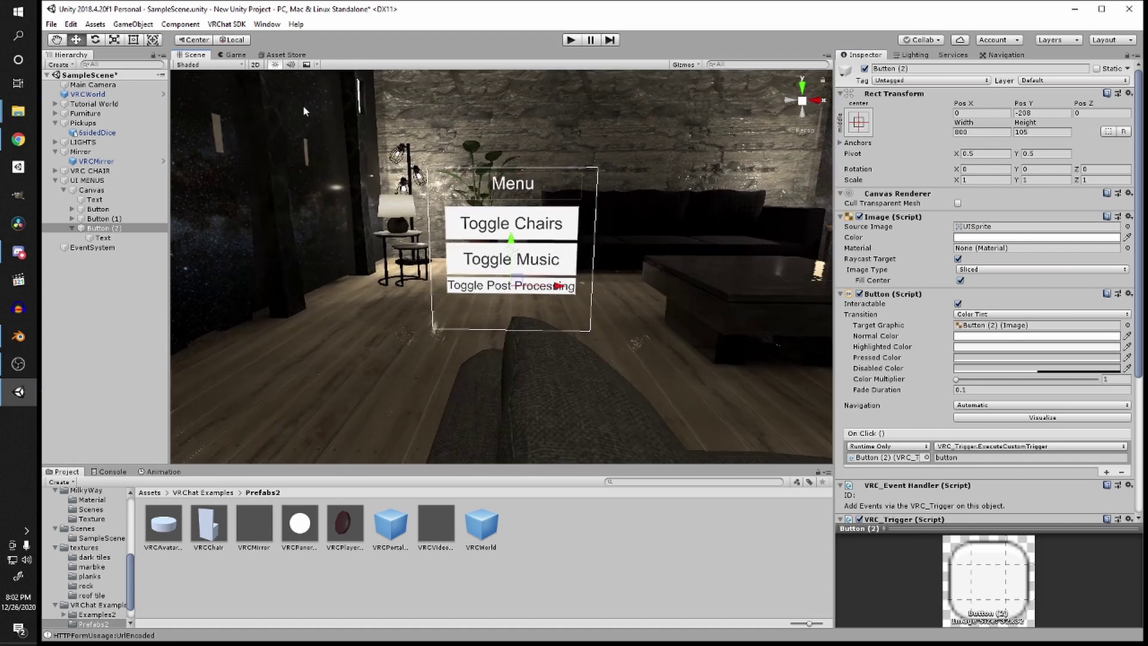
pyautogui.moveTo(599, 180); pyautogui.dragTo(584, 216, button='right')
pyautogui.scroll(1, 567, 209)
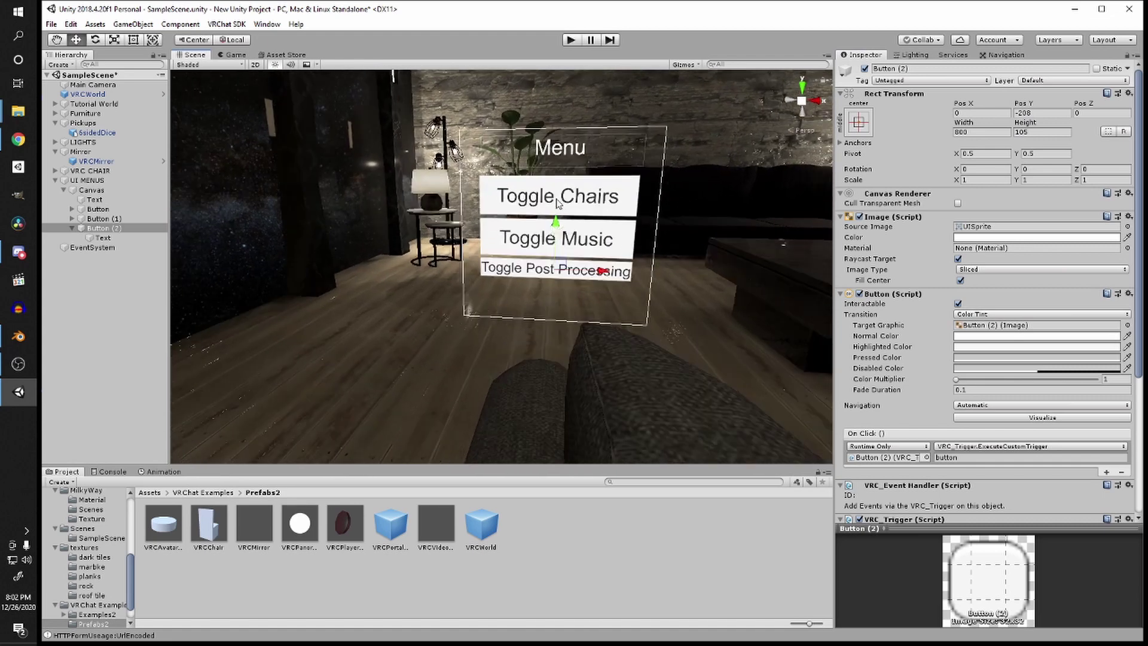
pyautogui.click(557, 199)
pyautogui.scroll(-5, 906, 440)
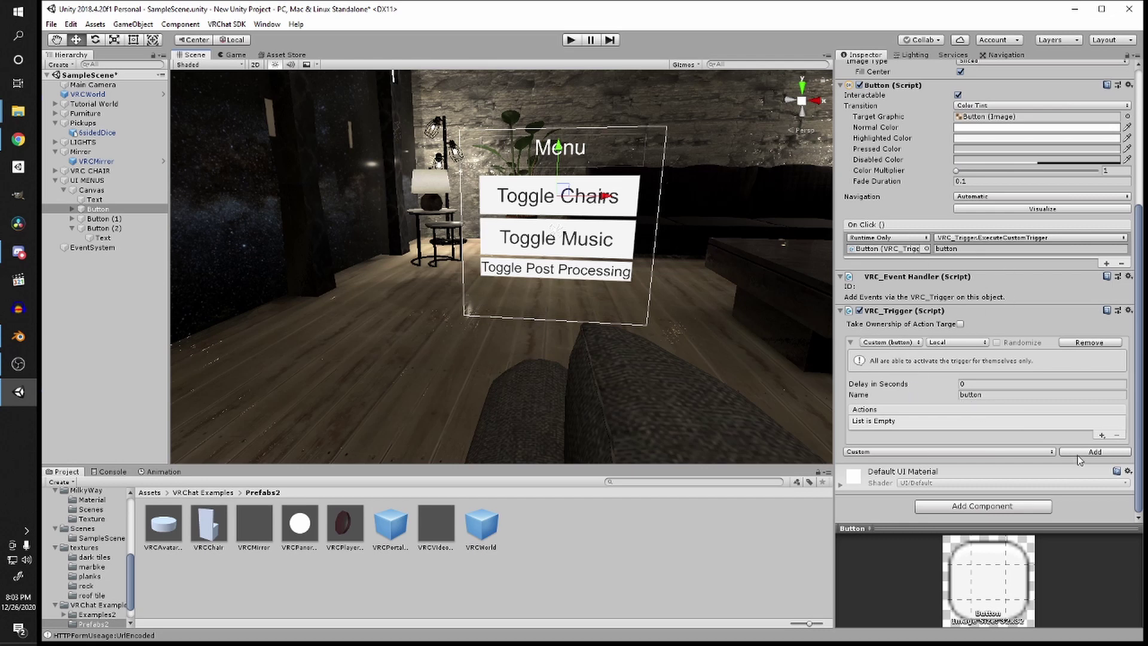
pyautogui.click(1102, 436)
pyautogui.moveTo(1077, 445)
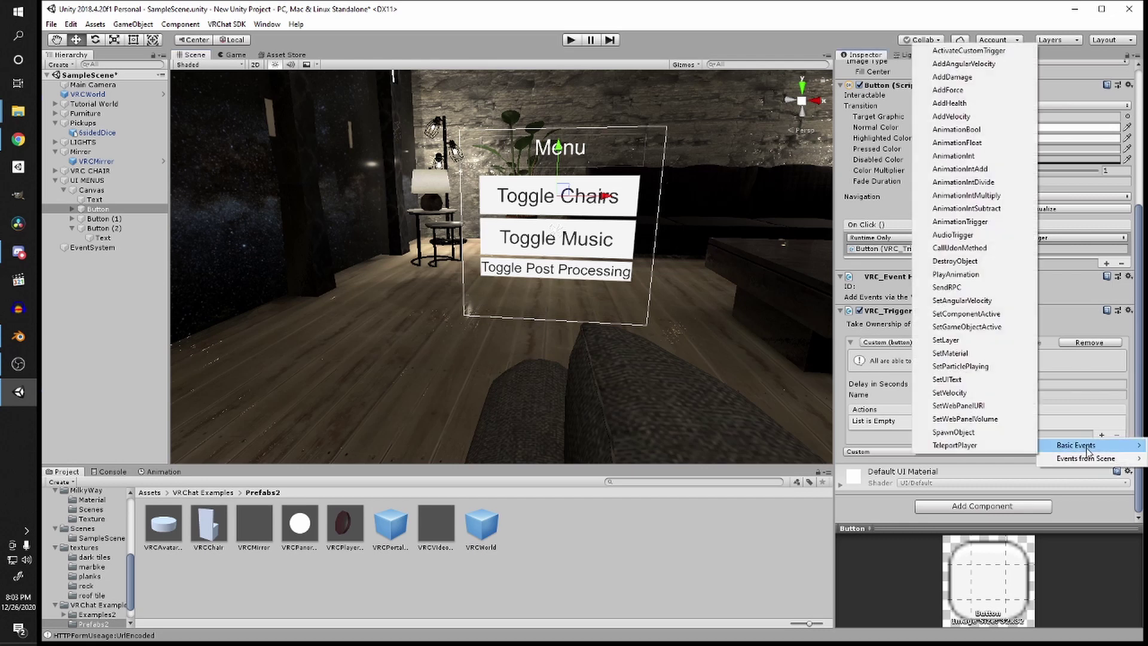
pyautogui.click(966, 326)
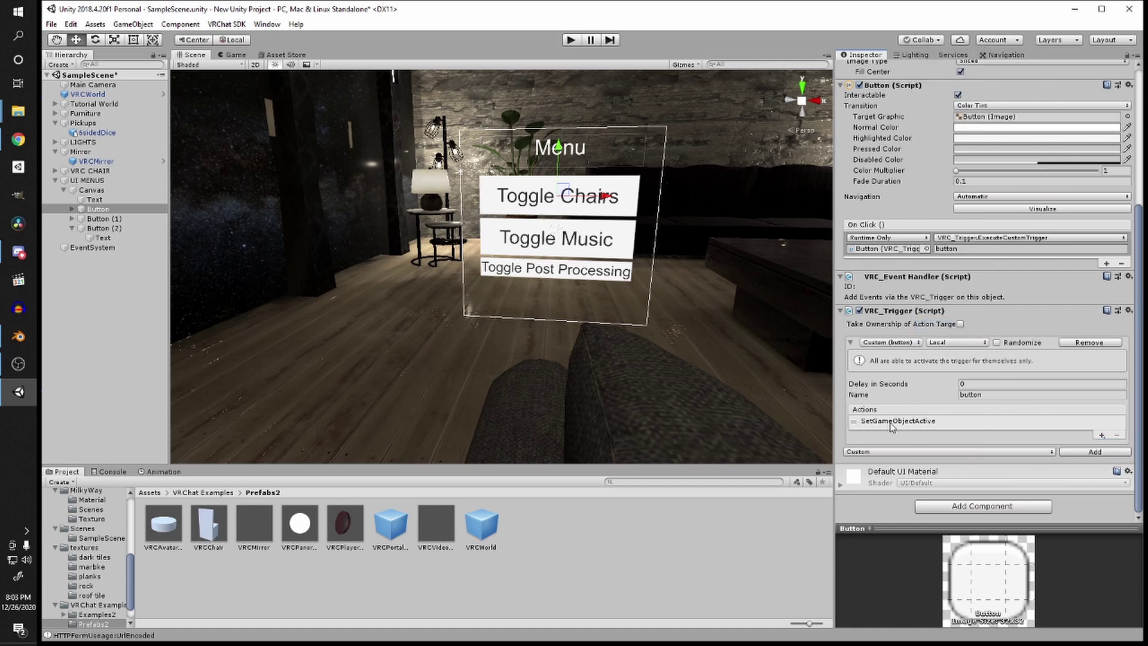
# Step: Set the Toggle Chairs button's SetGameObjectActive action to use VRC CHAIR as receiver with the operation Toggle
pyautogui.click(880, 421)
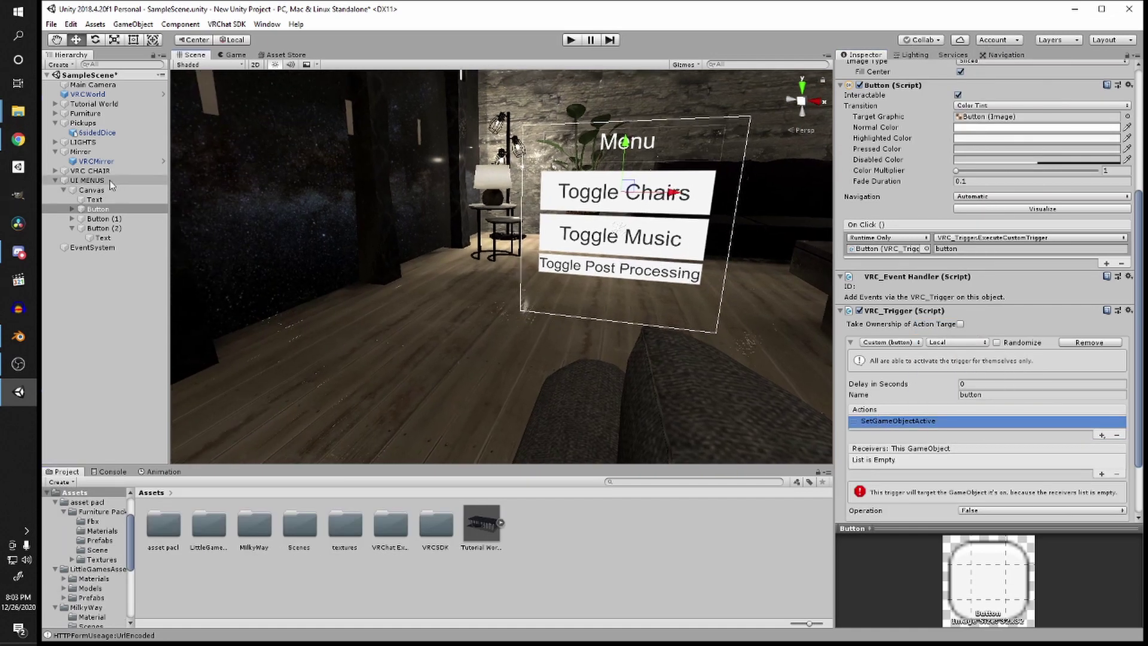
pyautogui.moveTo(76, 174); pyautogui.dragTo(935, 456)
pyautogui.moveTo(582, 343)
pyautogui.mouseDown(button='right')
pyautogui.moveTo(697, 354)
pyautogui.moveTo(713, 377)
pyautogui.moveTo(592, 358)
pyautogui.mouseUp(button='right')
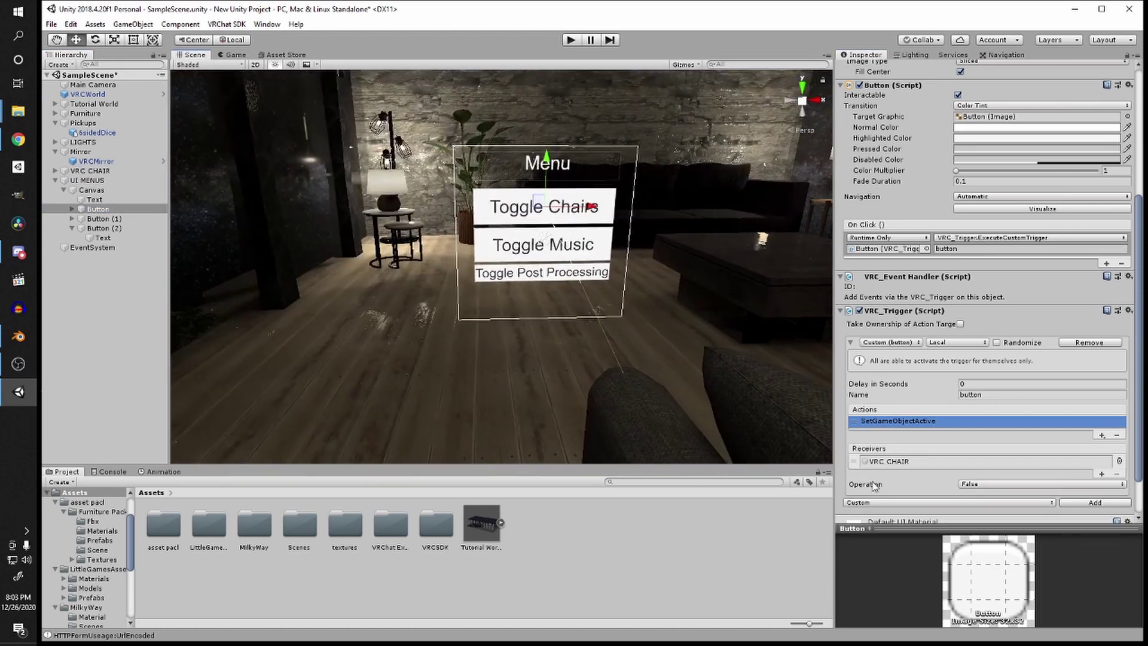
pyautogui.click(989, 484)
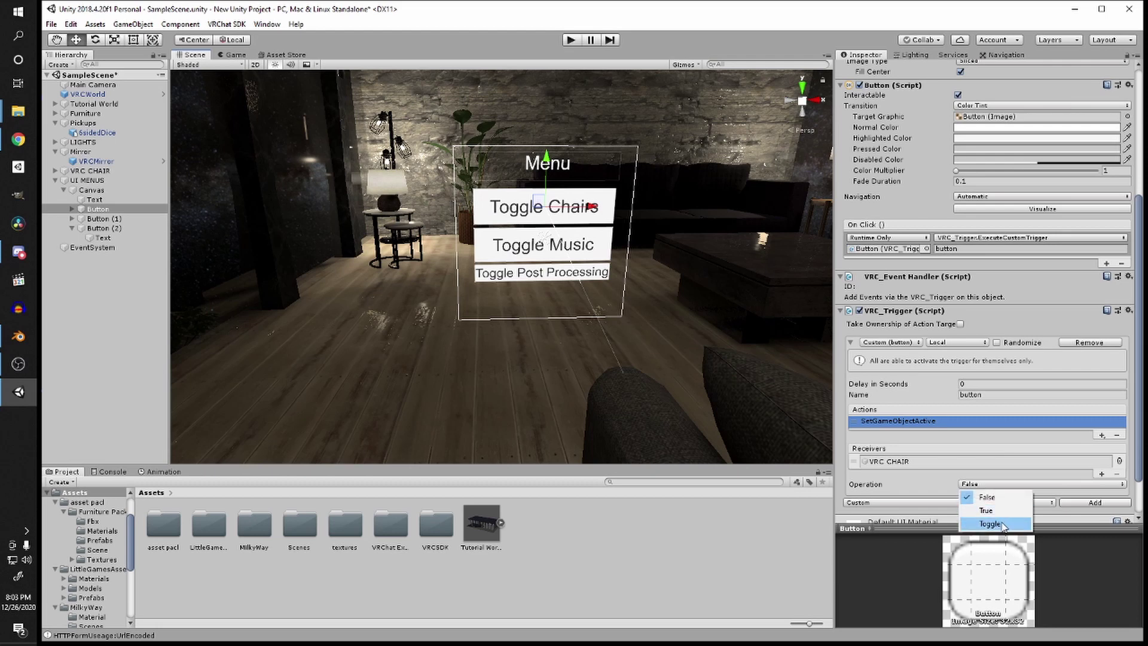
pyautogui.click(1005, 525)
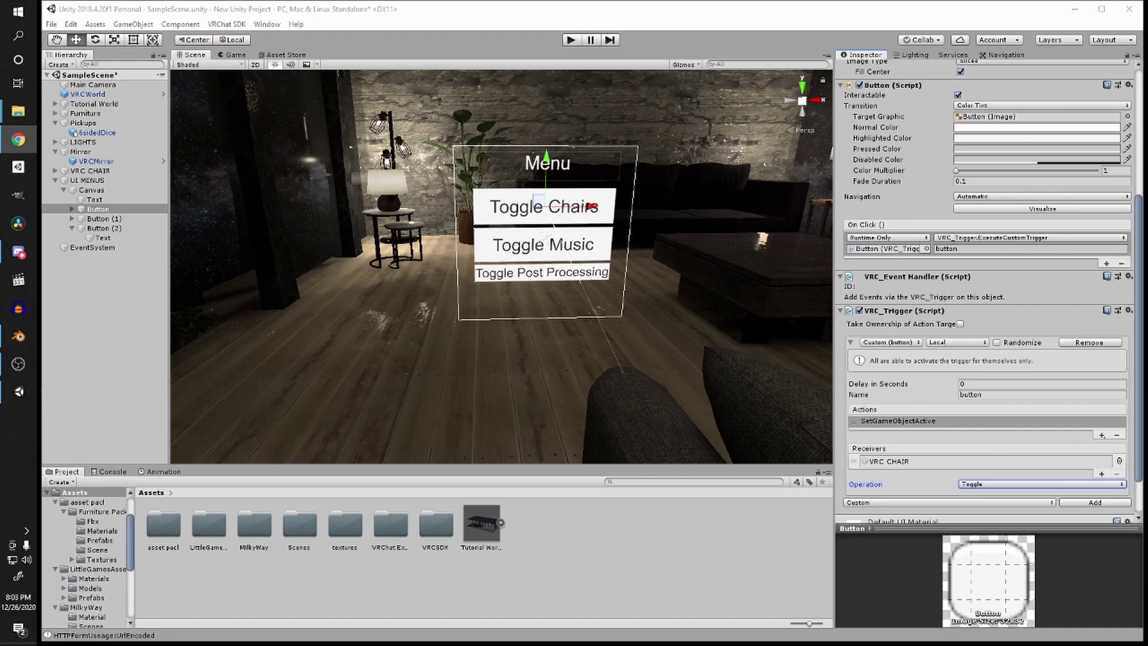
# Step: Switch to the YouTube Studio audio library in Chrome and filter the free music by mood Inspirational and genre Dance & Electronic
pyautogui.hotkey('alt', 'Tab')
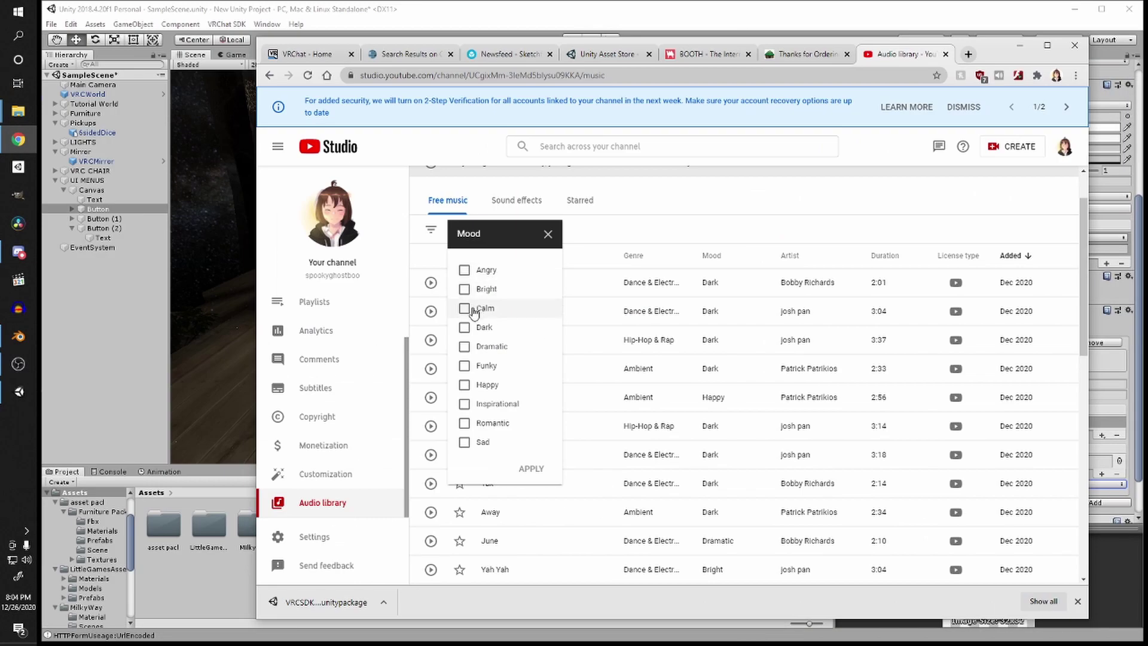
pyautogui.click(464, 404)
pyautogui.click(531, 469)
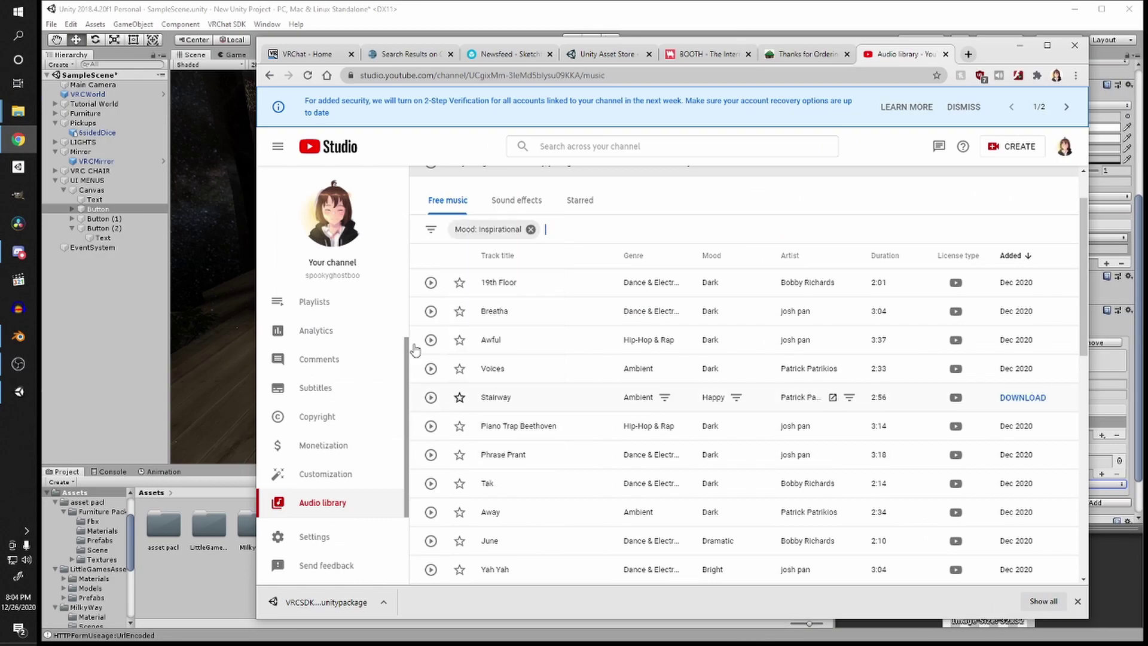
pyautogui.click(432, 232)
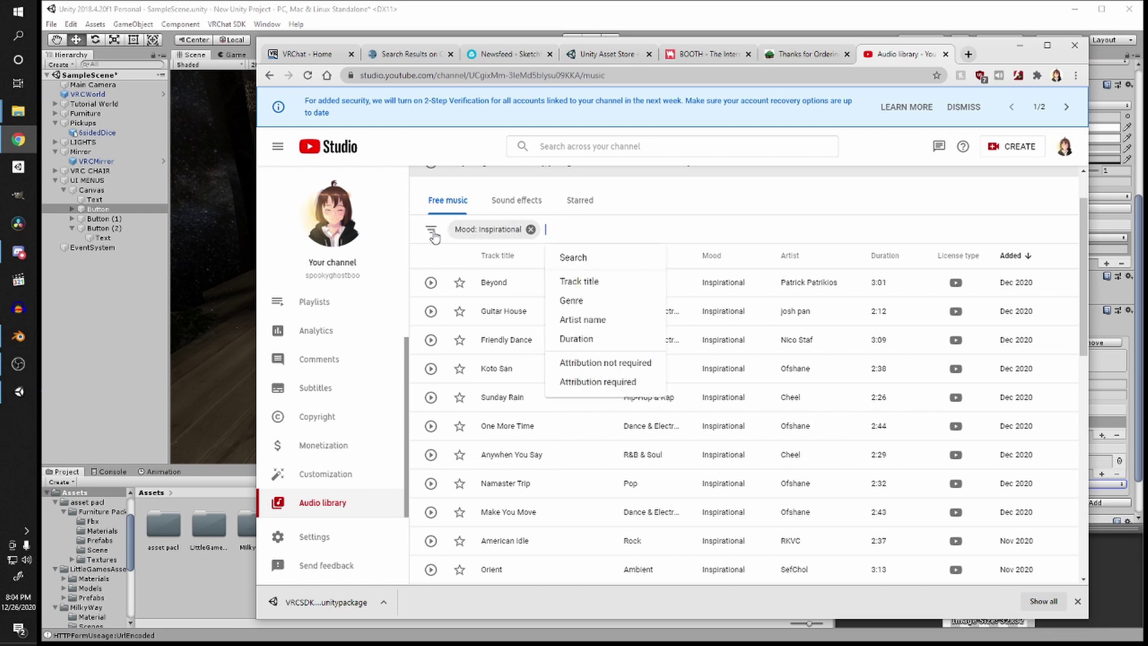
pyautogui.click(582, 300)
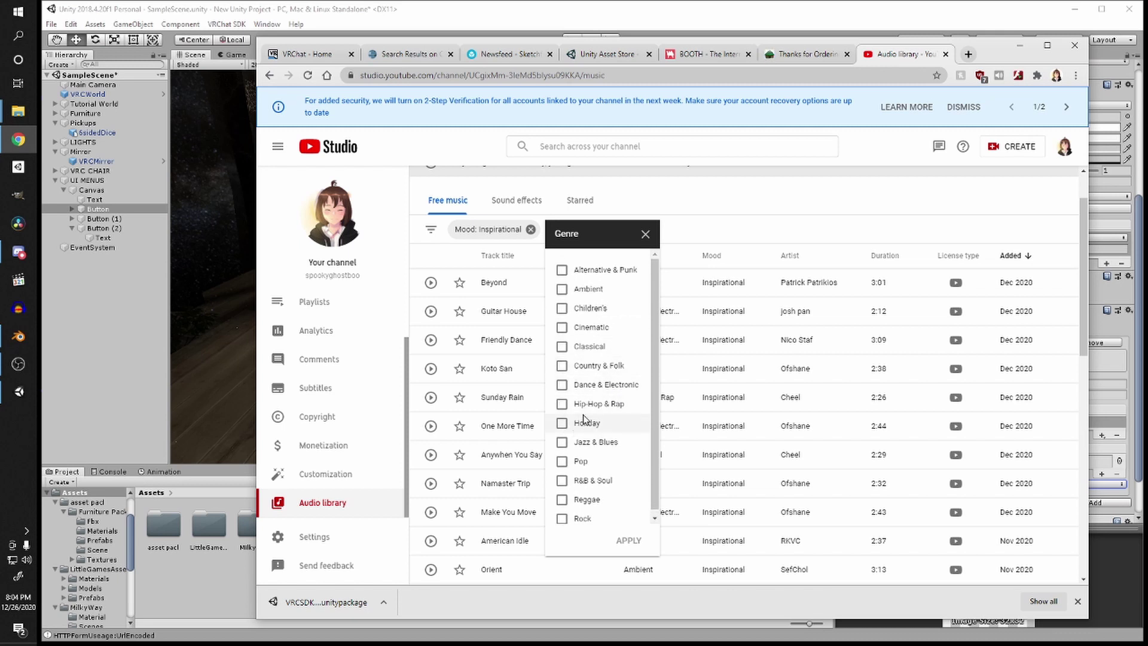
pyautogui.click(601, 388)
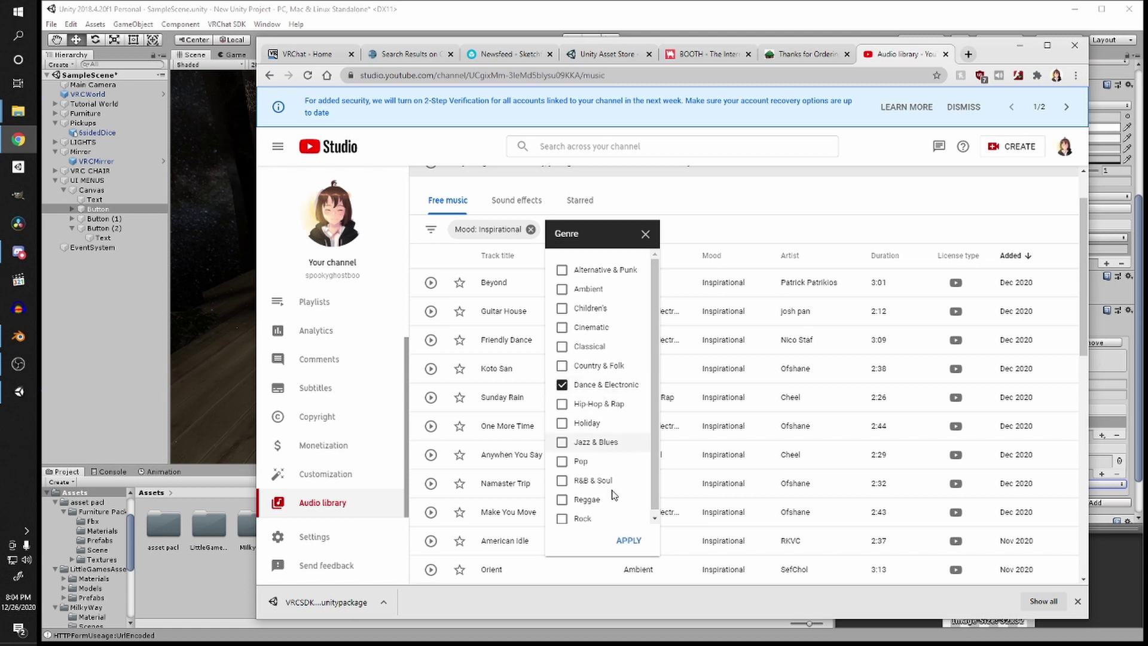
pyautogui.click(628, 540)
# Step: Preview the tracks Guitar House, Friendly Dance and One More Time, and stop playback
pyautogui.click(433, 284)
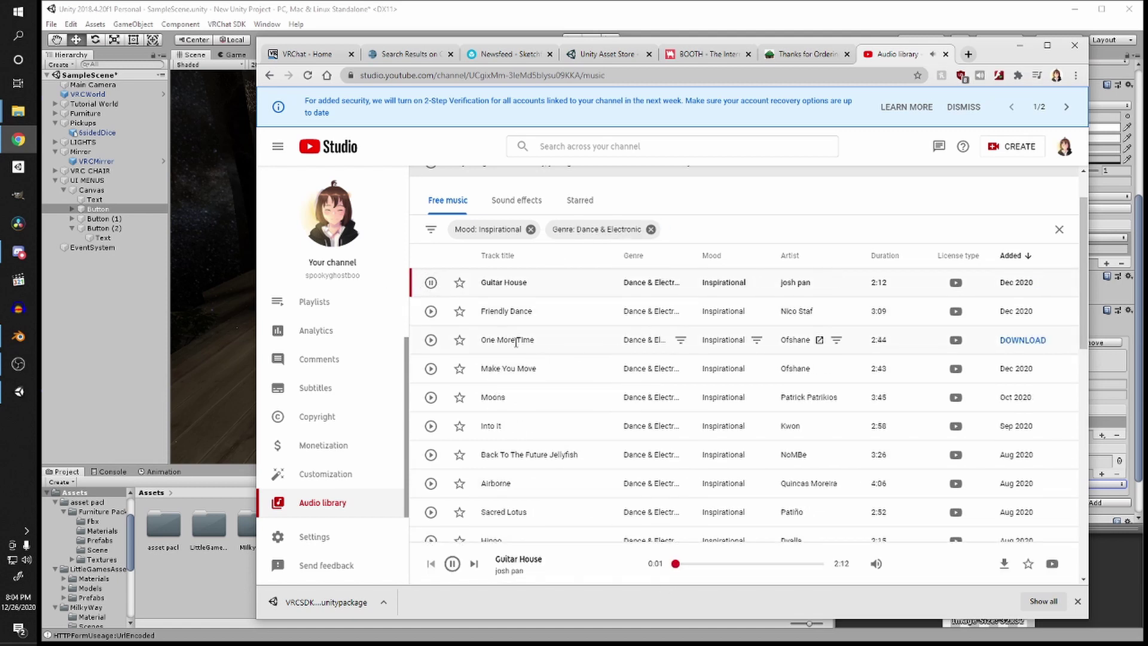
pyautogui.click(430, 311)
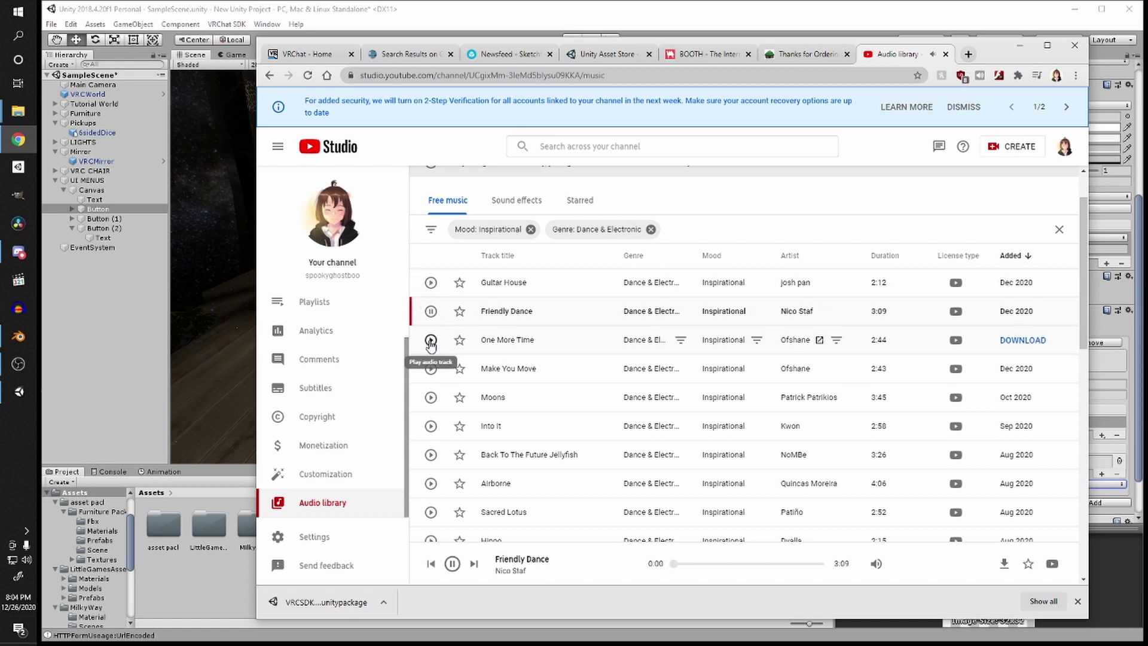
pyautogui.click(430, 342)
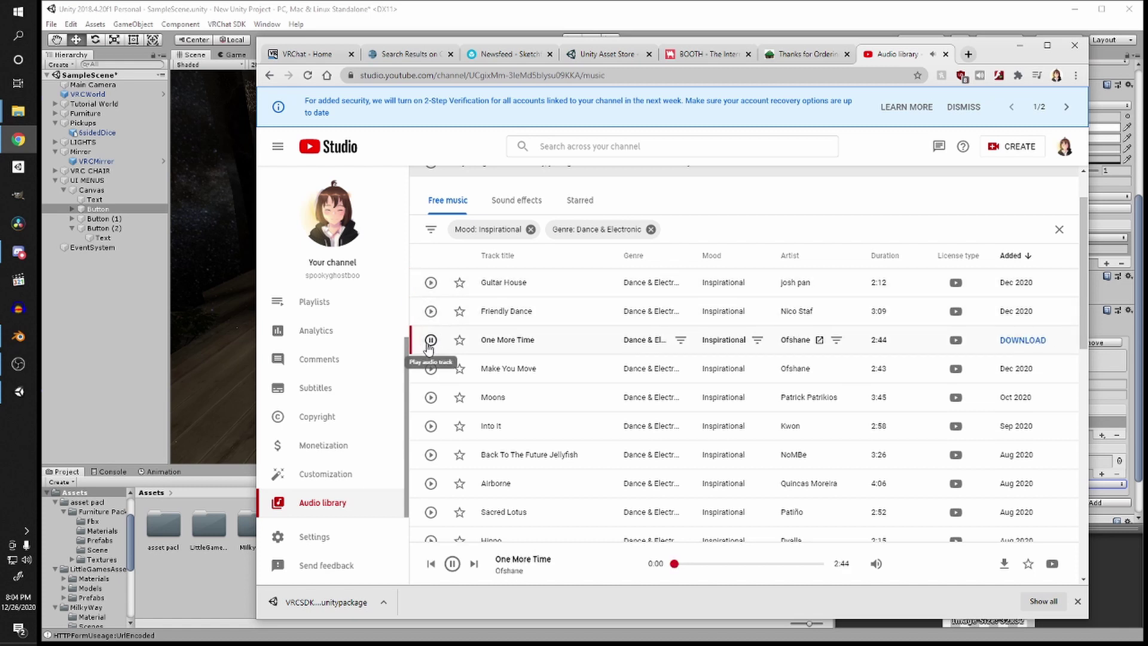
pyautogui.click(430, 341)
# Step: Replace the Inspirational mood filter with Calm, keeping the Dance & Electronic genre filter
pyautogui.click(530, 229)
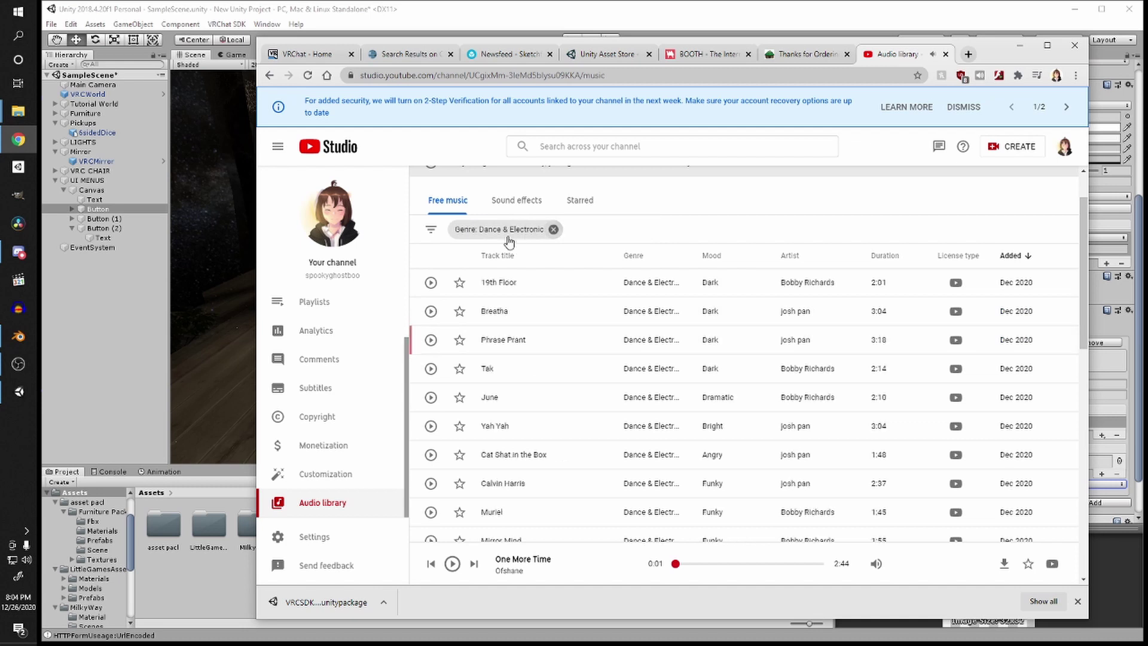
pyautogui.click(431, 229)
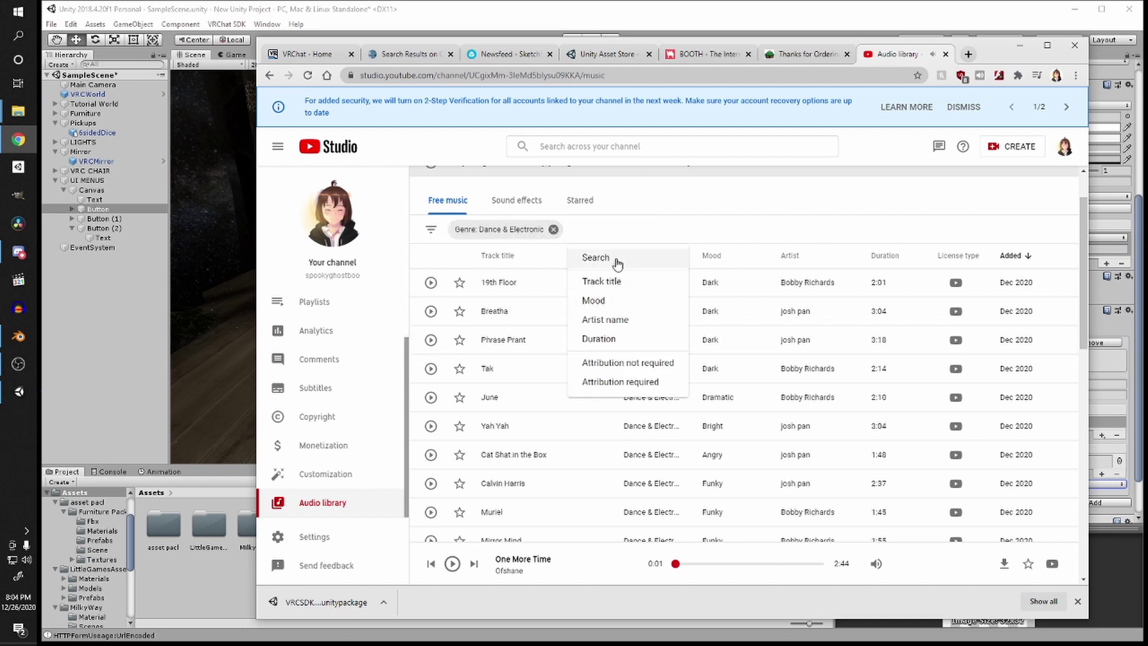
pyautogui.click(601, 299)
pyautogui.click(644, 310)
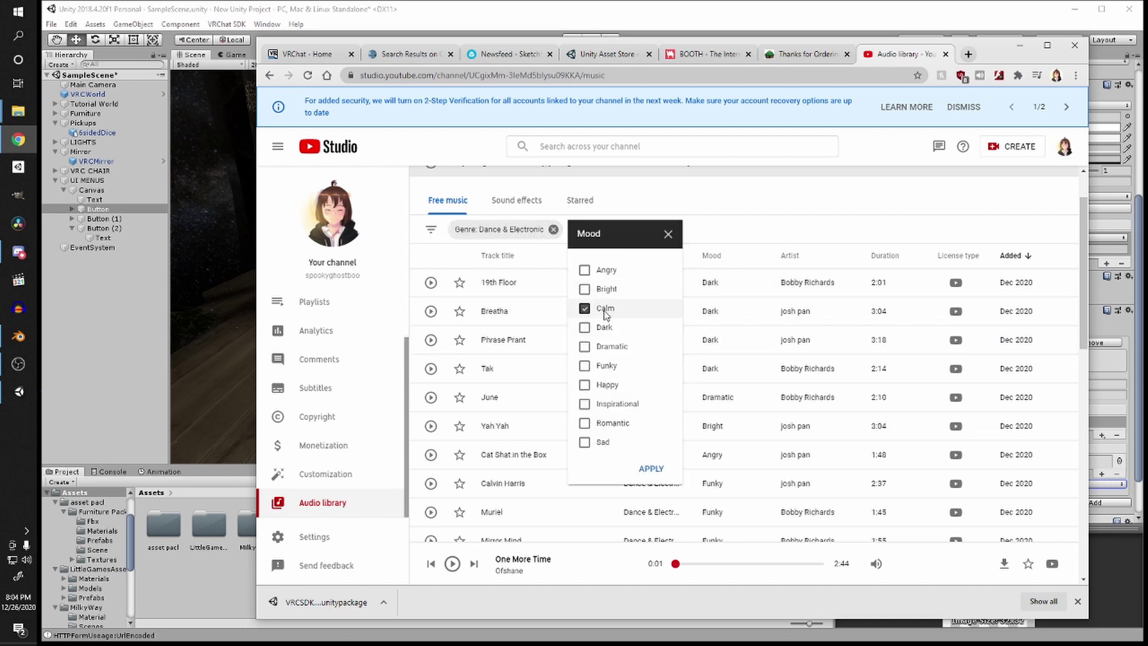
pyautogui.click(658, 468)
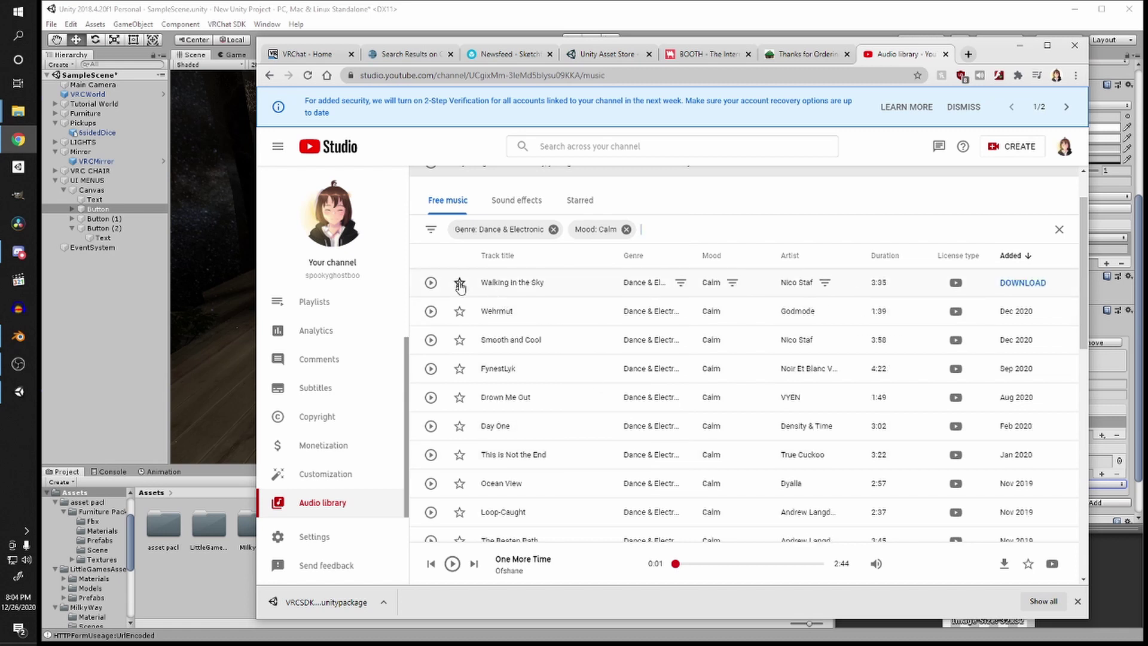
# Step: Preview the calm tracks from Walking in the Sky to Ocean View, and replay Walking in the Sky for comparison
pyautogui.click(432, 282)
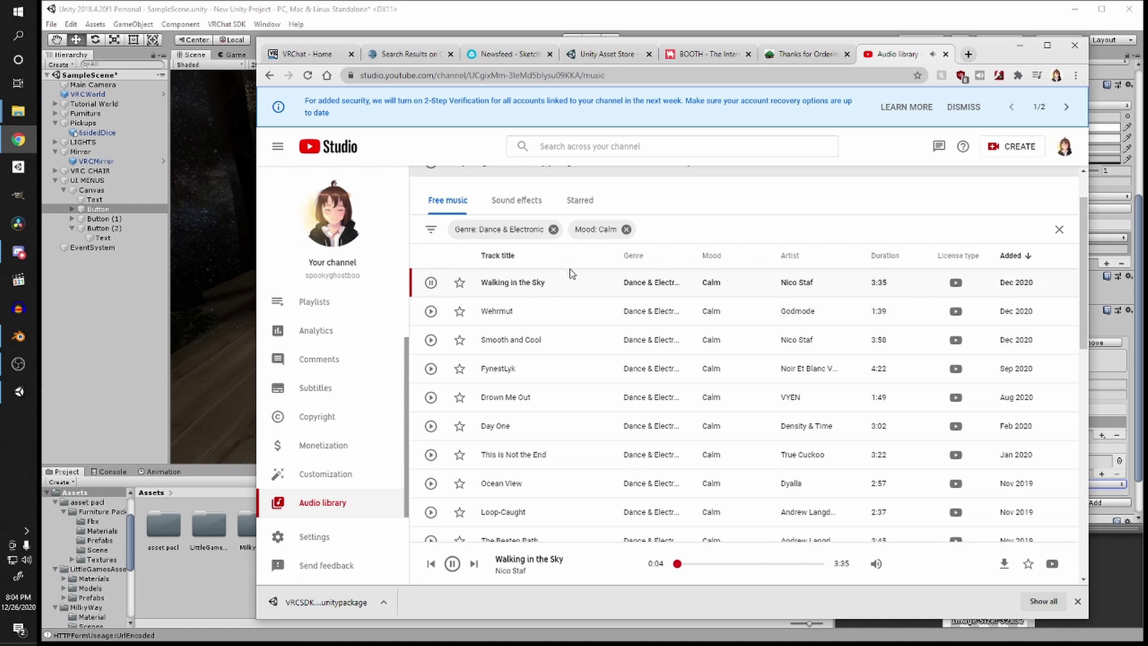
pyautogui.click(431, 311)
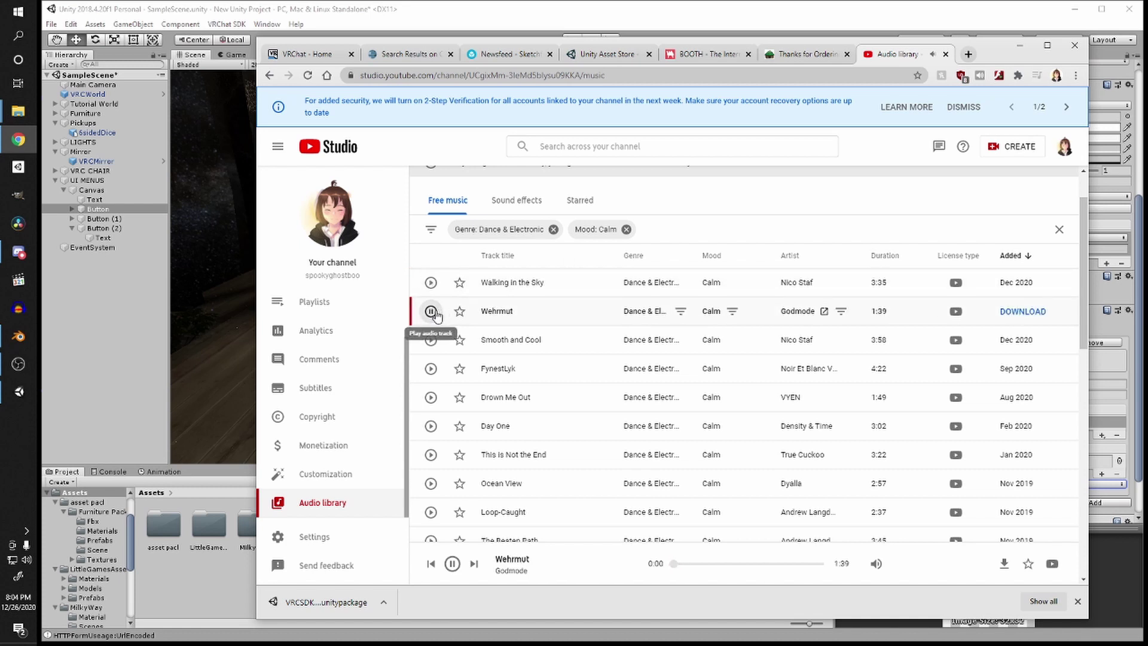
pyautogui.click(431, 339)
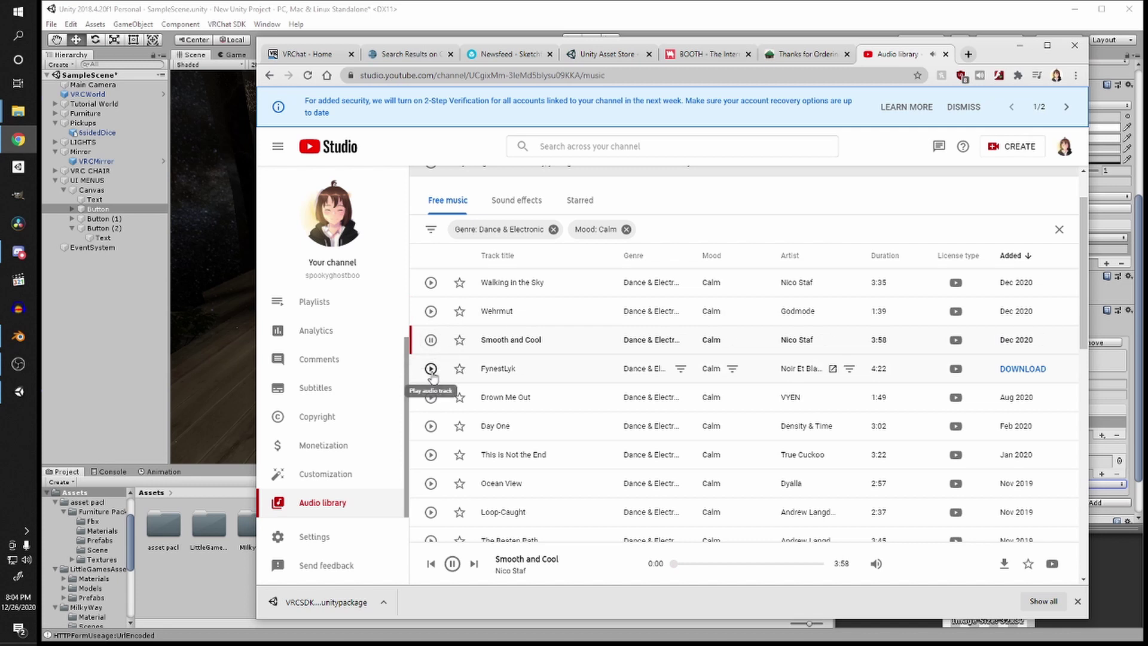
pyautogui.click(431, 368)
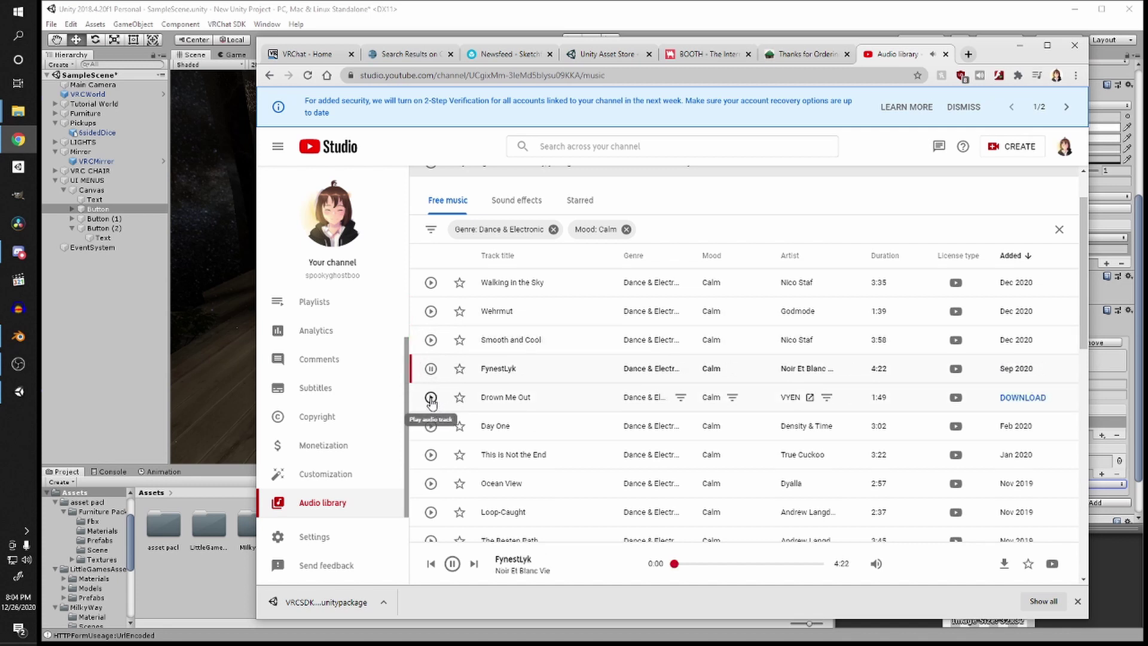
pyautogui.click(1035, 374)
pyautogui.click(431, 283)
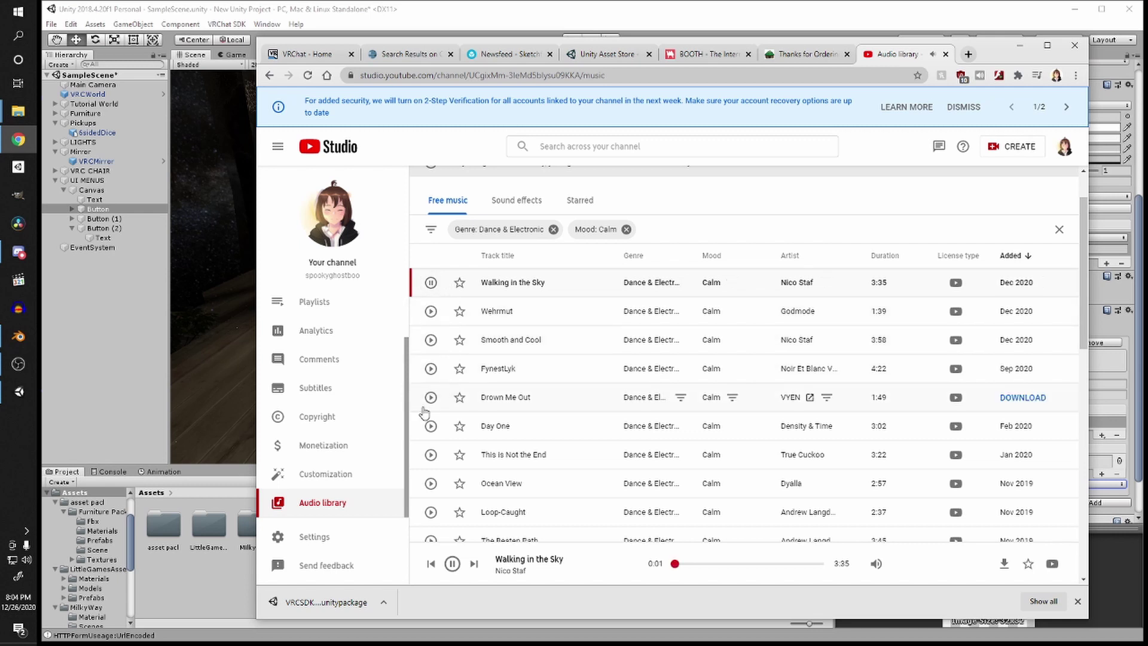
pyautogui.click(432, 398)
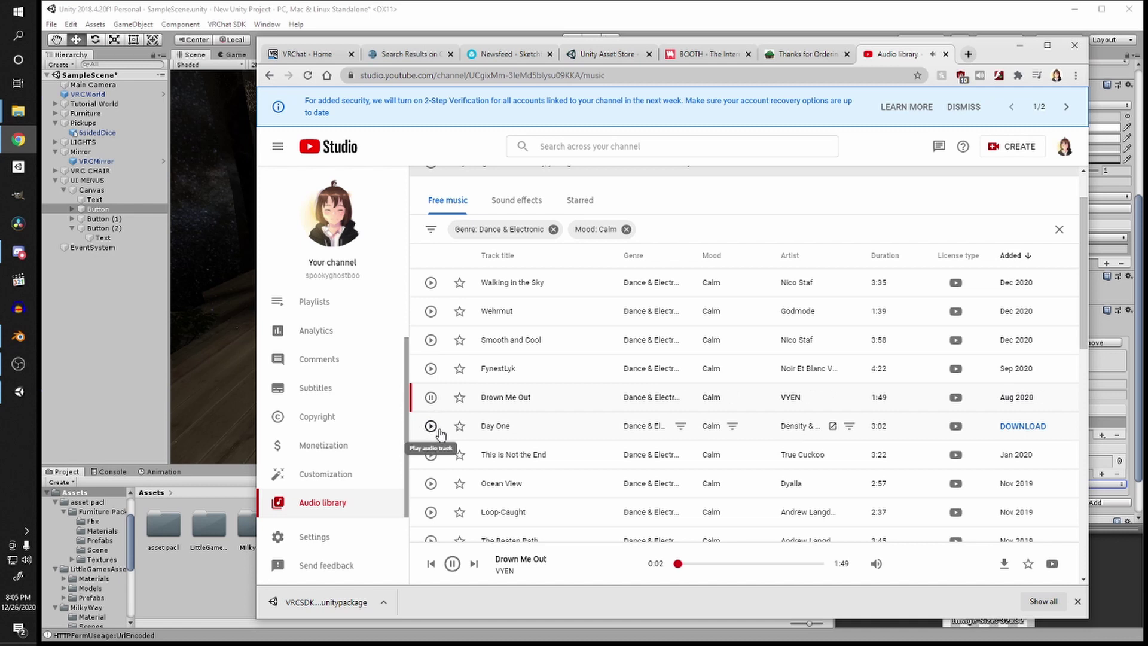
pyautogui.click(430, 426)
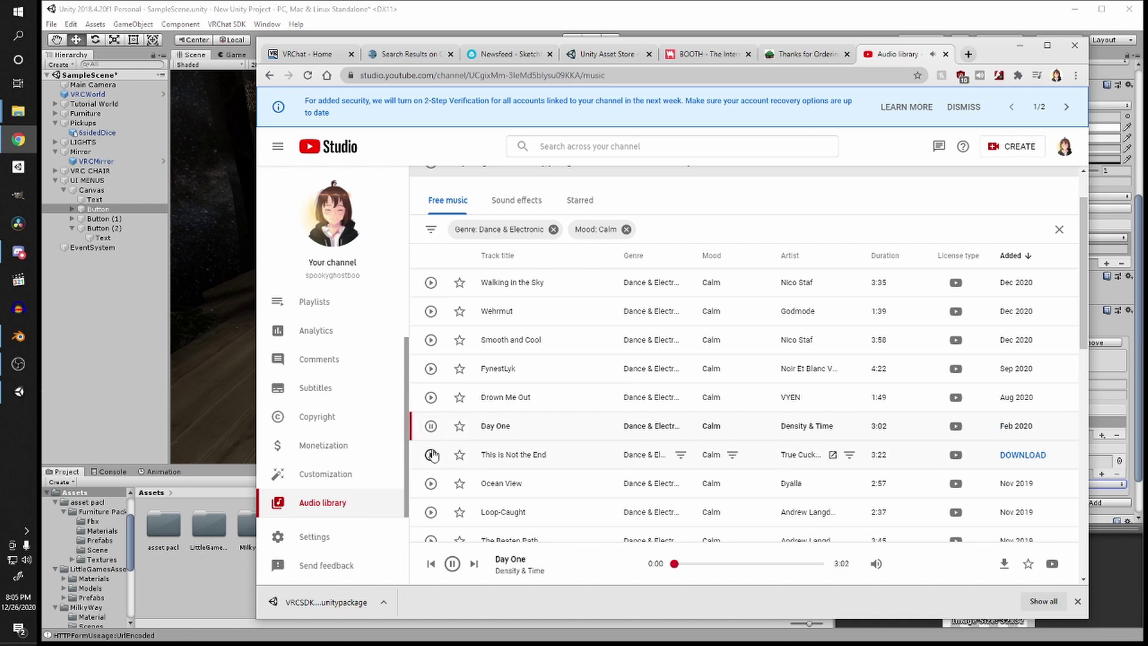
pyautogui.click(430, 455)
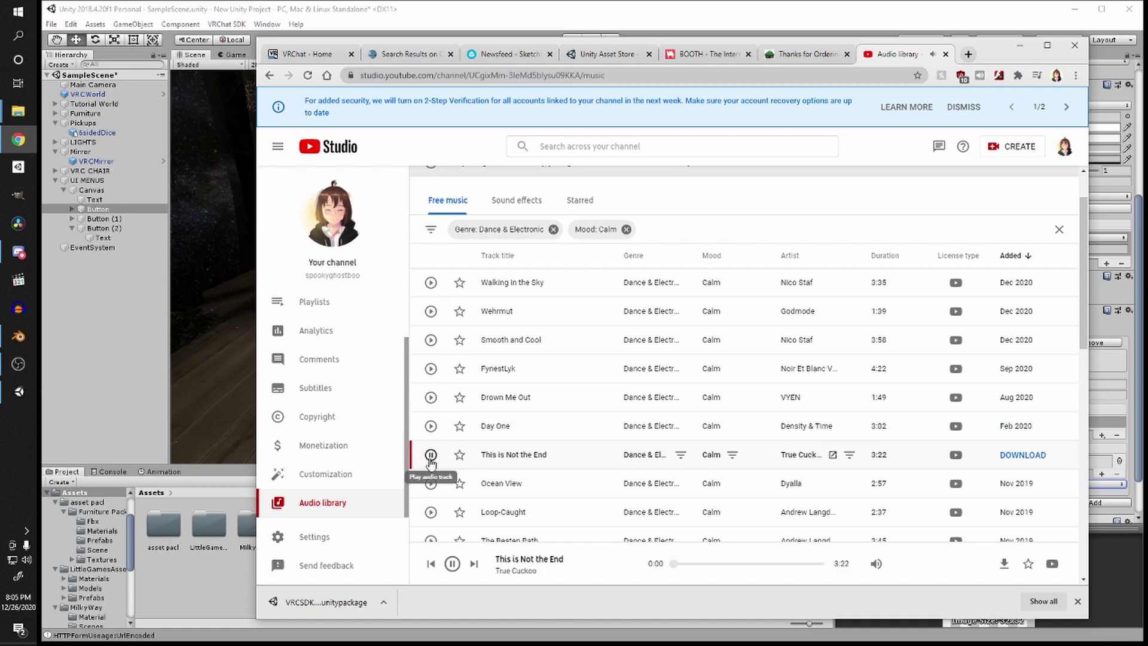
pyautogui.click(431, 482)
pyautogui.click(430, 283)
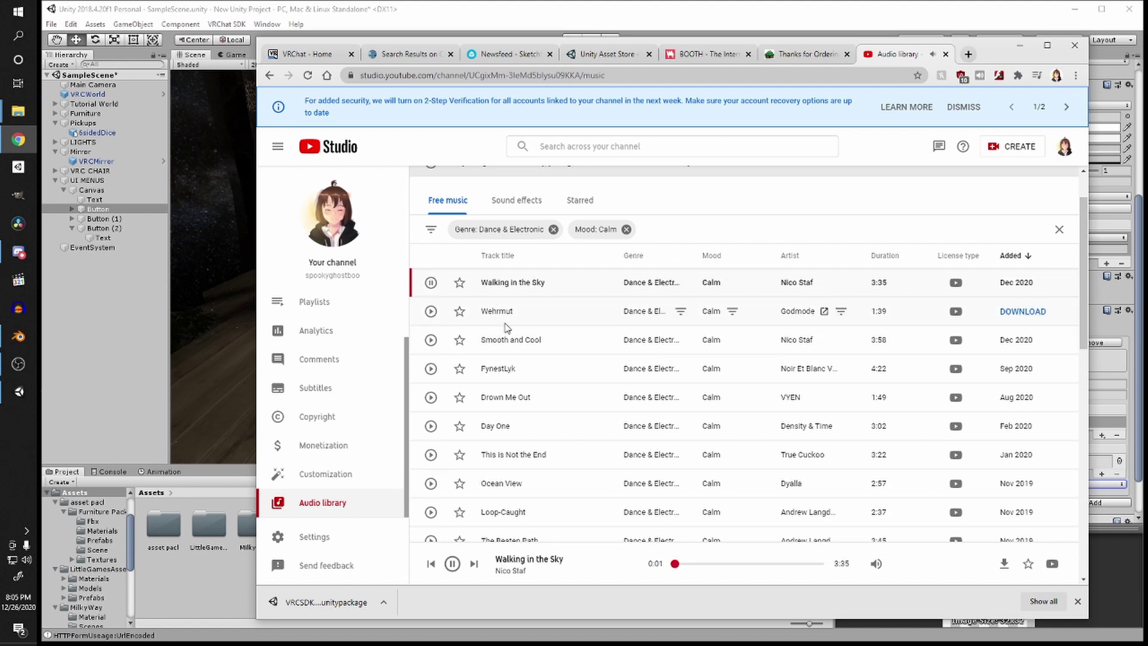
# Step: Download Walking in the Sky as an MP3 into Documents > VRChat Worlds > tutorial > start to finish
pyautogui.click(1023, 283)
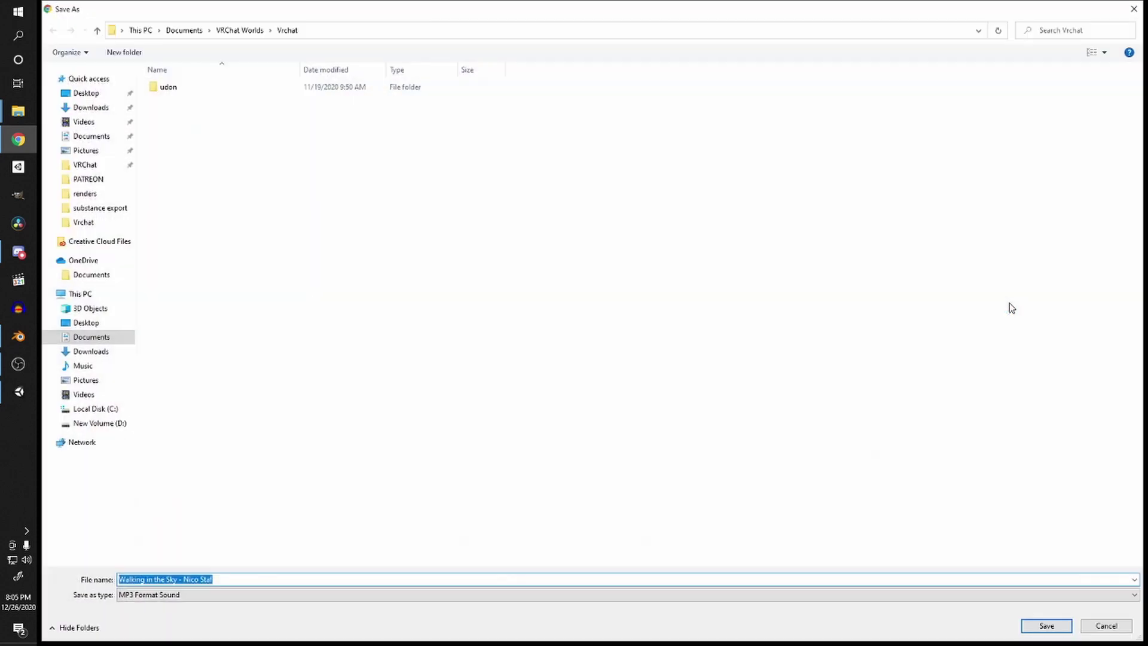
pyautogui.click(190, 33)
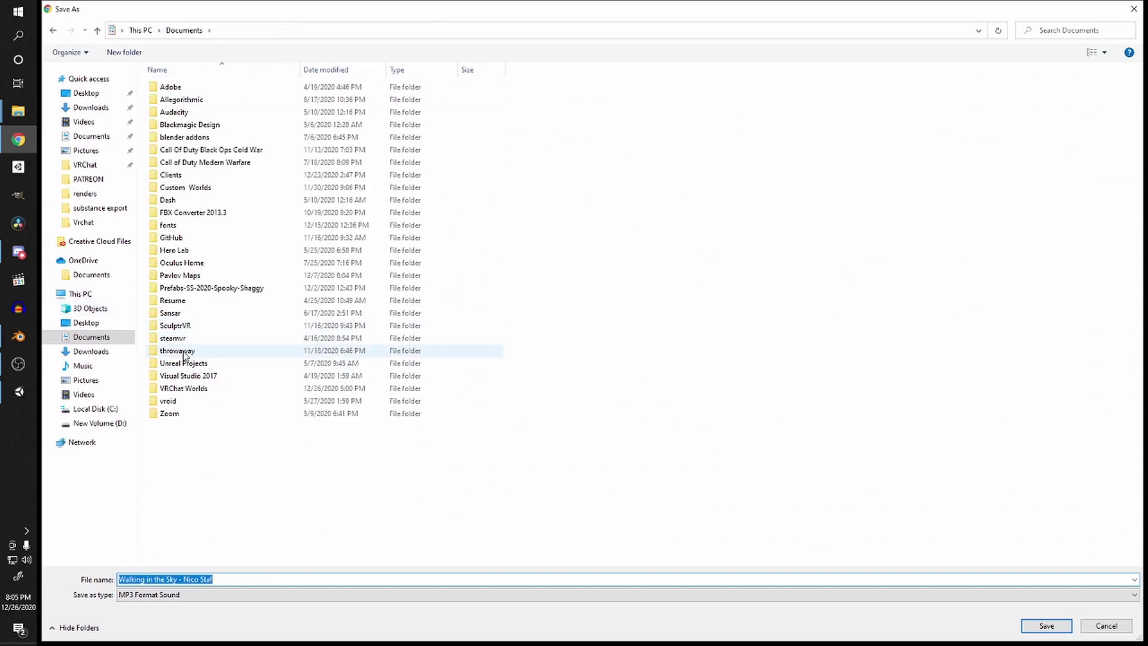
pyautogui.doubleClick(186, 389)
pyautogui.doubleClick(206, 225)
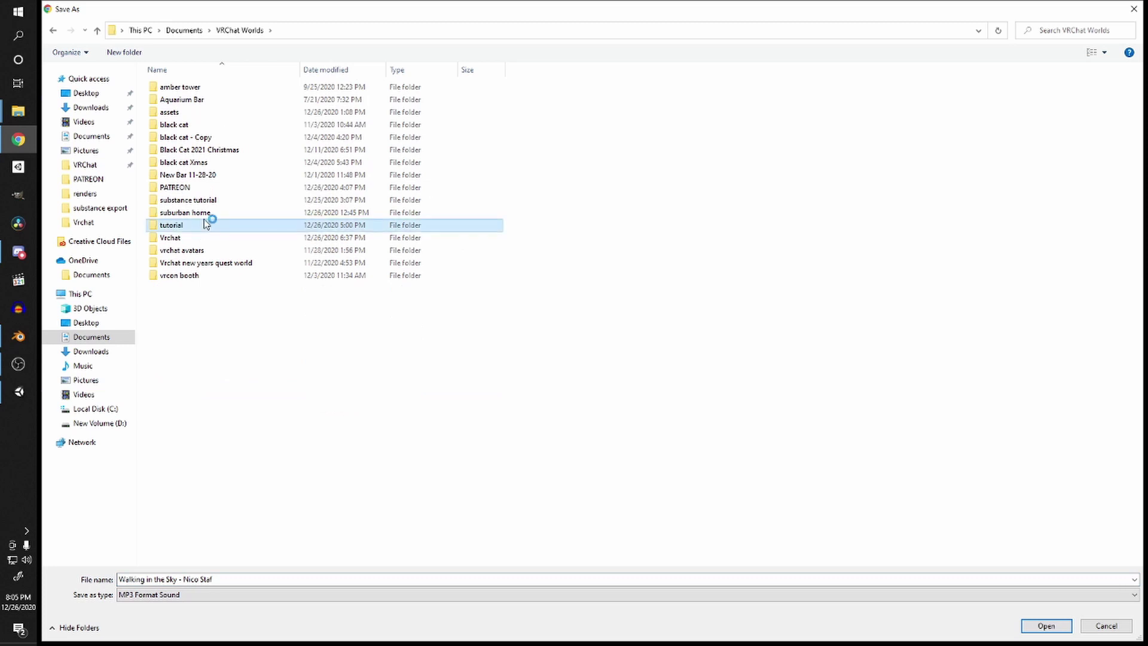
pyautogui.doubleClick(229, 133)
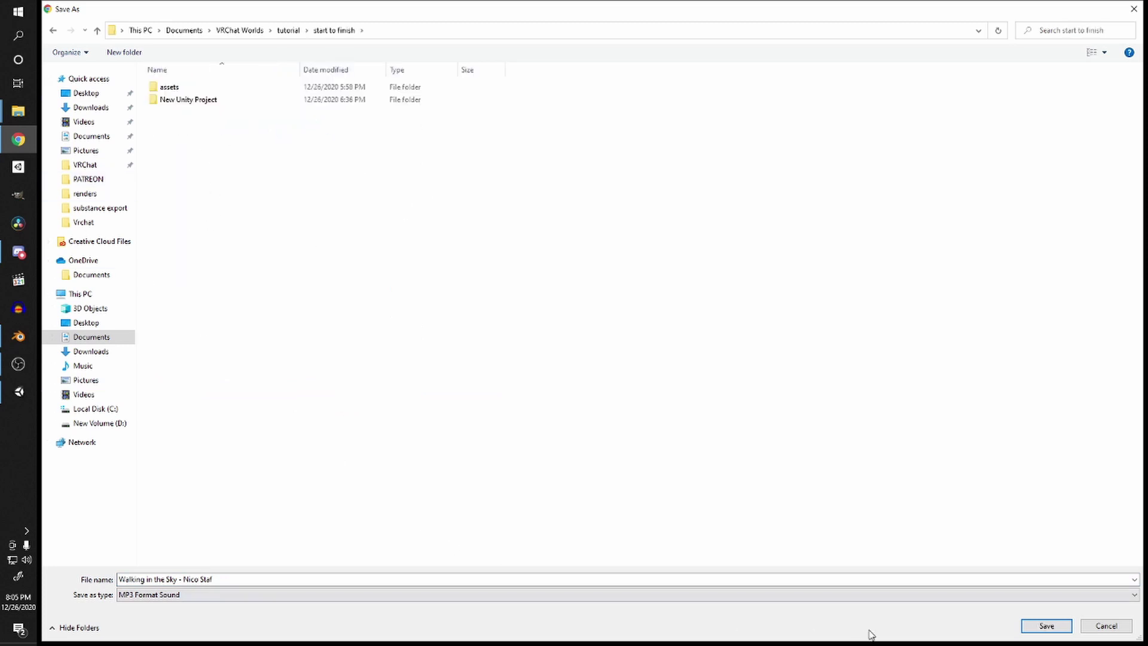
pyautogui.click(1068, 628)
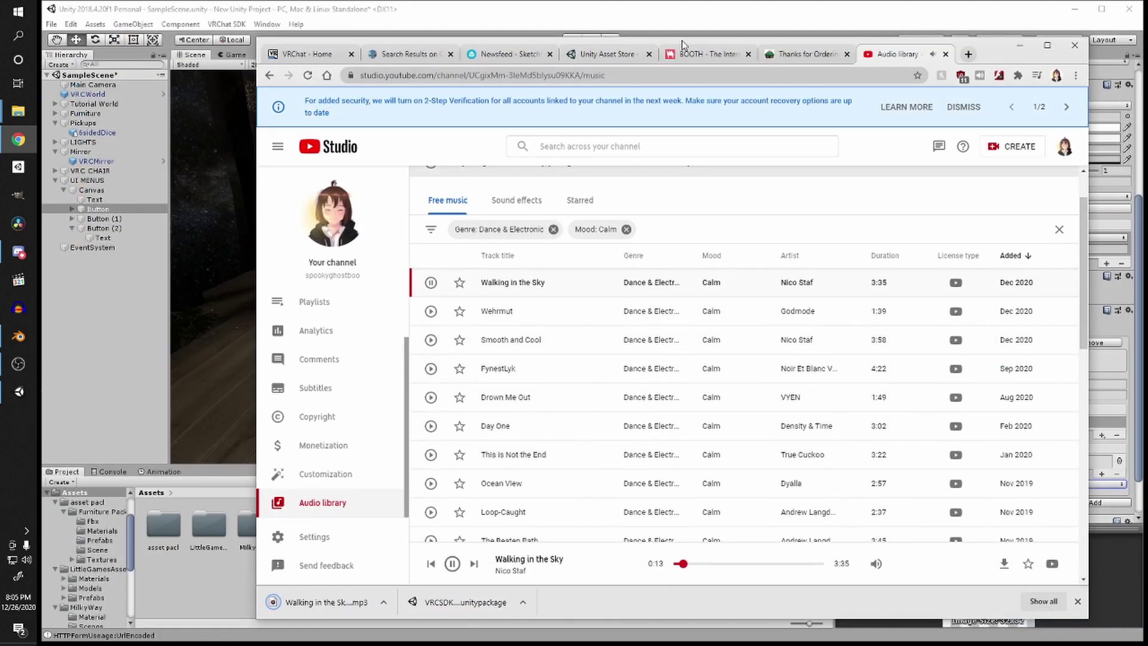
# Step: Return to Unity, closing the Unity Package folder window, and create and open a folder named audio in Assets
pyautogui.click(1019, 45)
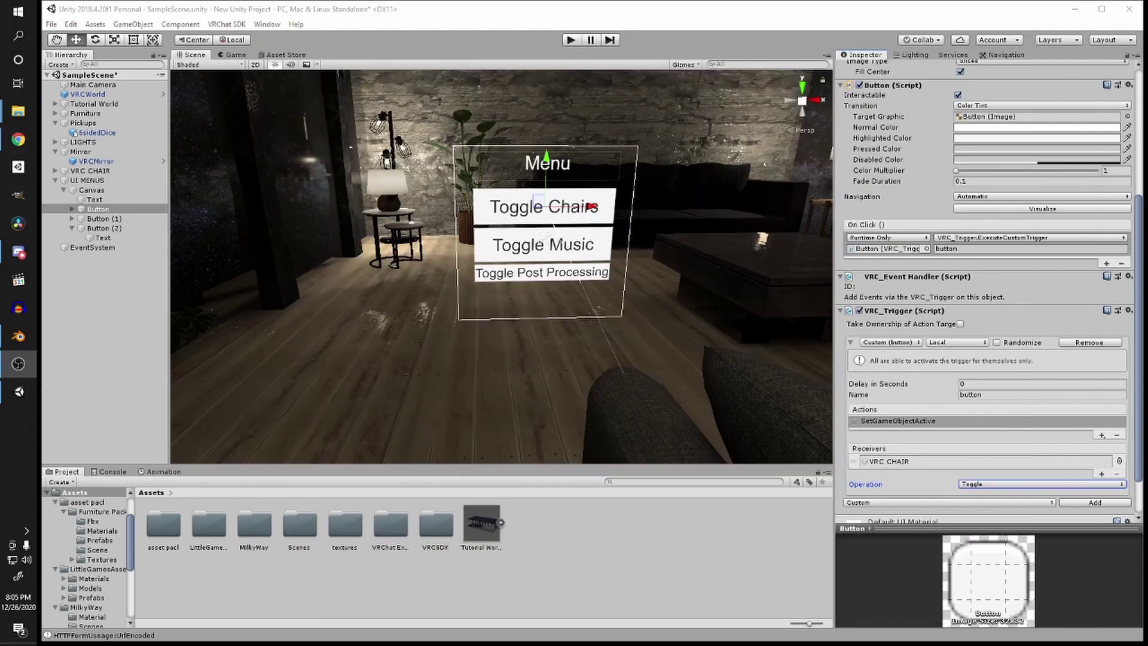
pyautogui.hotkey('alt', 'Tab')
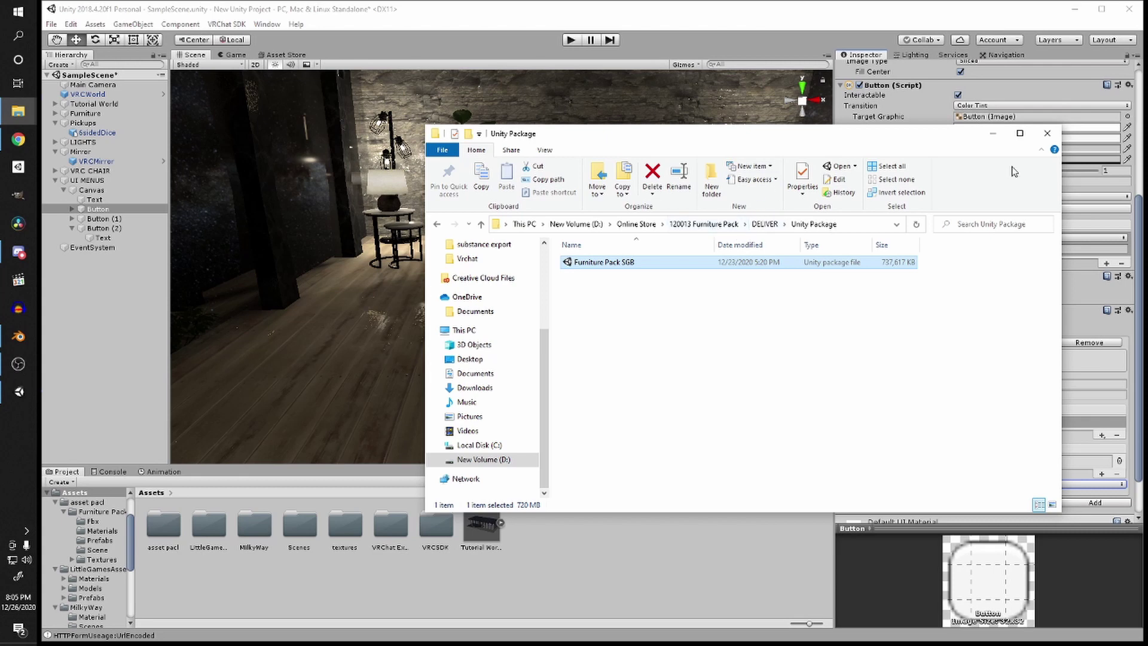
pyautogui.click(1047, 133)
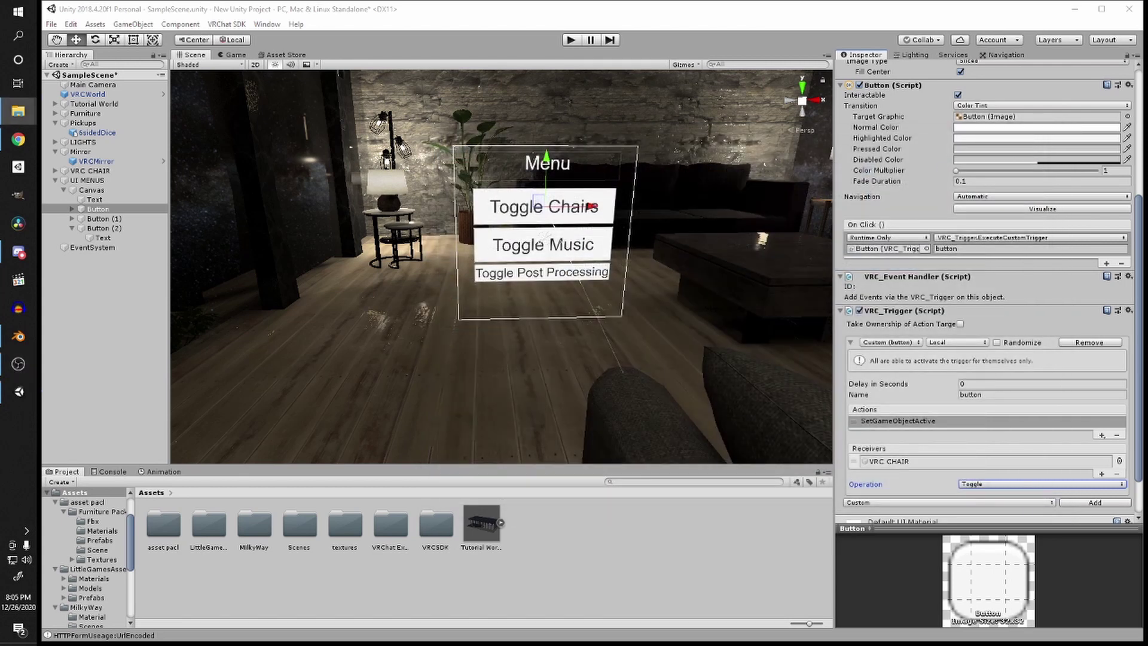
pyautogui.rightClick(461, 589)
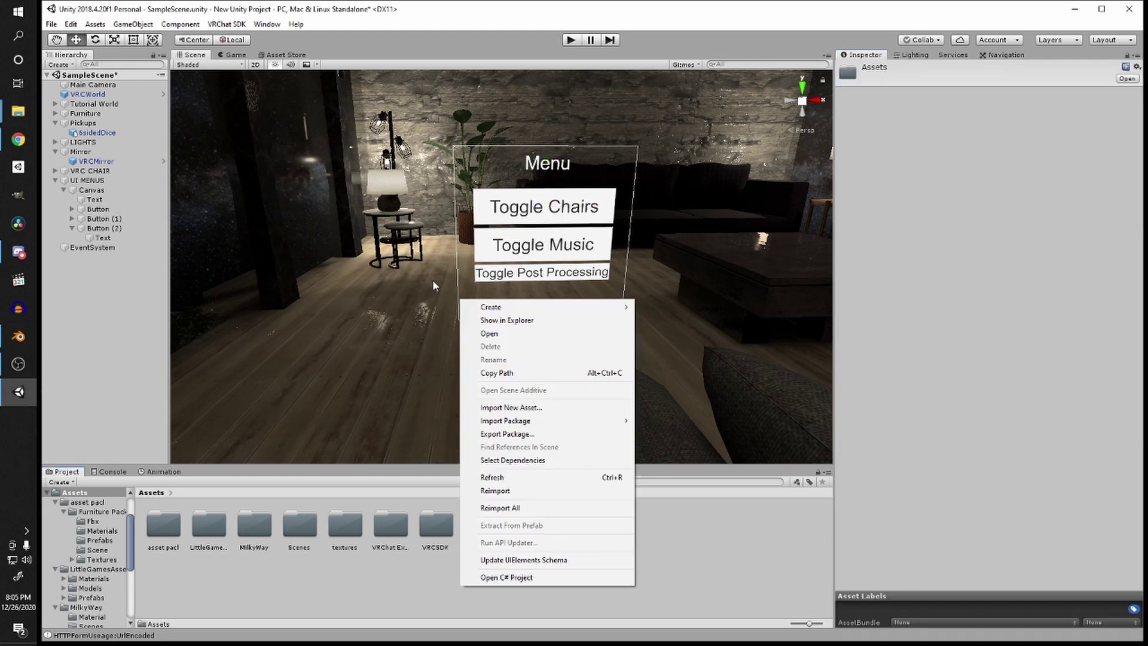
pyautogui.moveTo(487, 305)
pyautogui.click(684, 197)
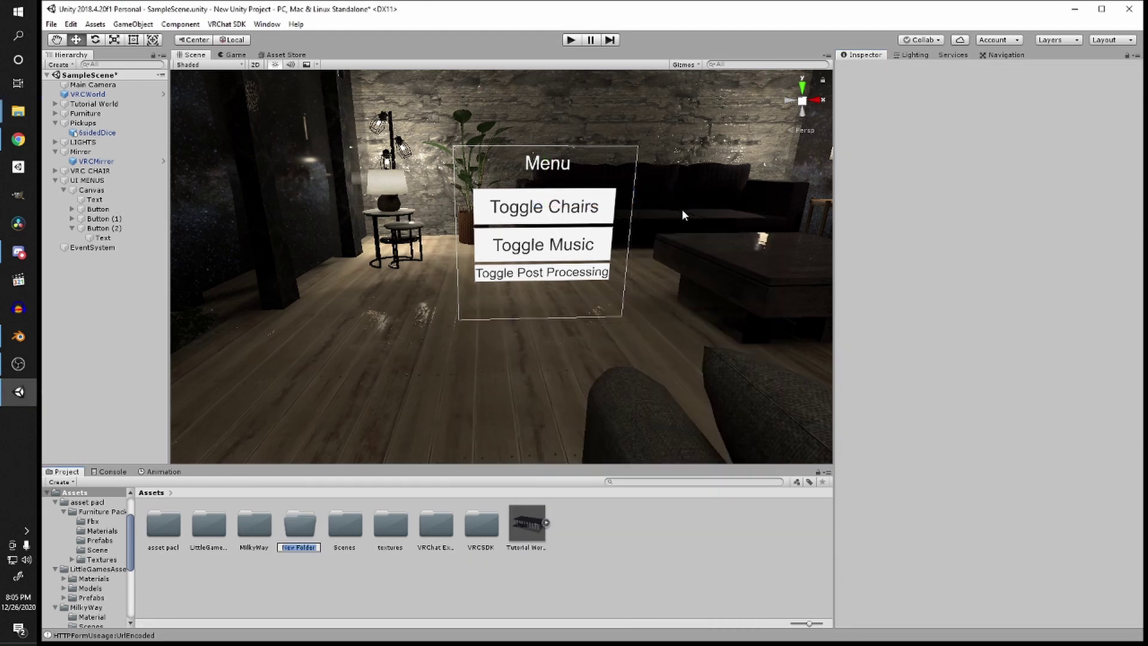
pyautogui.write('audio')
pyautogui.press('Return')
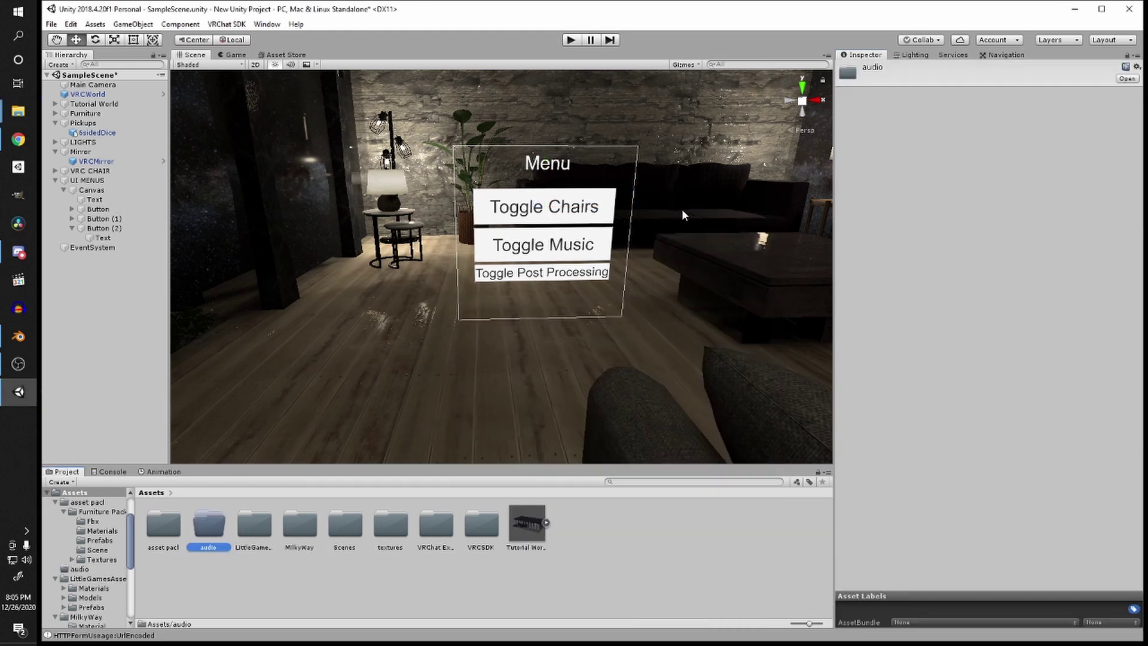
pyautogui.doubleClick(210, 524)
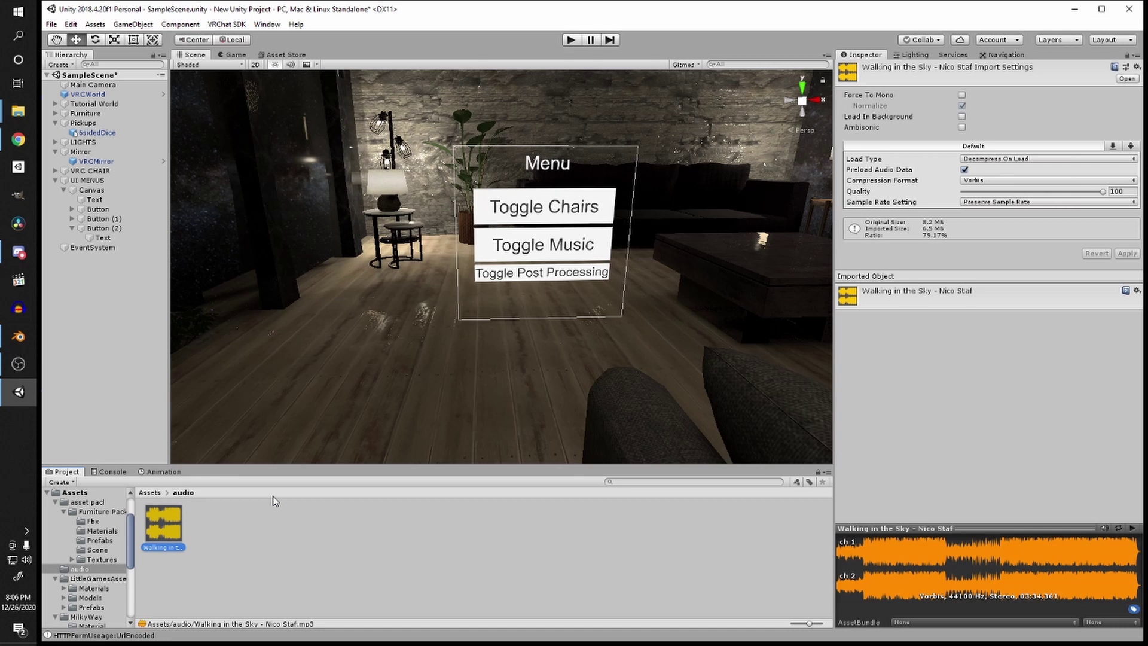
# Step: Set the Walking in the Sky clip's Load Type to Streaming and apply the import settings
pyautogui.click(1002, 159)
pyautogui.click(993, 202)
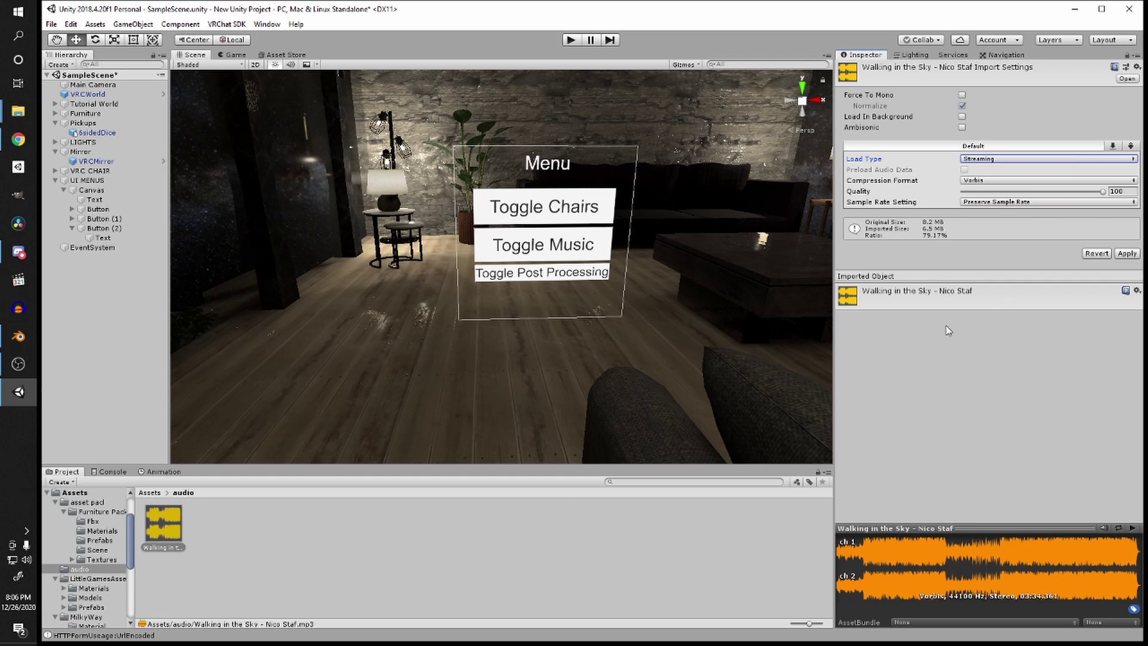
pyautogui.click(1126, 253)
# Step: Add the Walking in the Sky clip to the scene as an audio source with volume 0.3 and looping enabled
pyautogui.moveTo(163, 525); pyautogui.dragTo(109, 354)
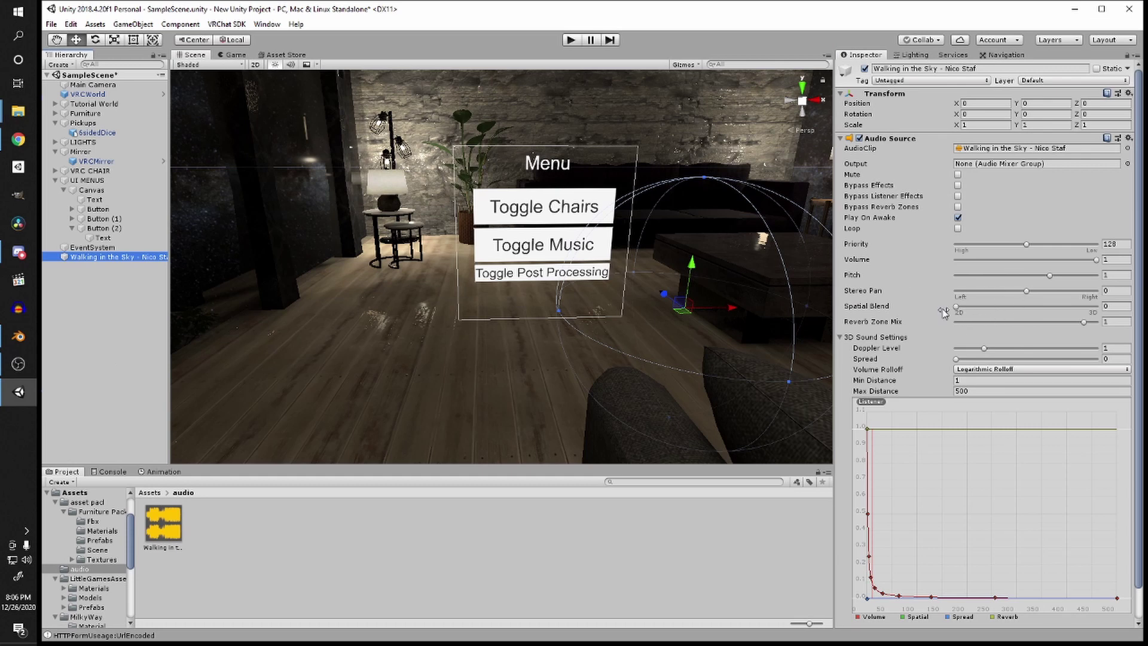
pyautogui.click(1124, 261)
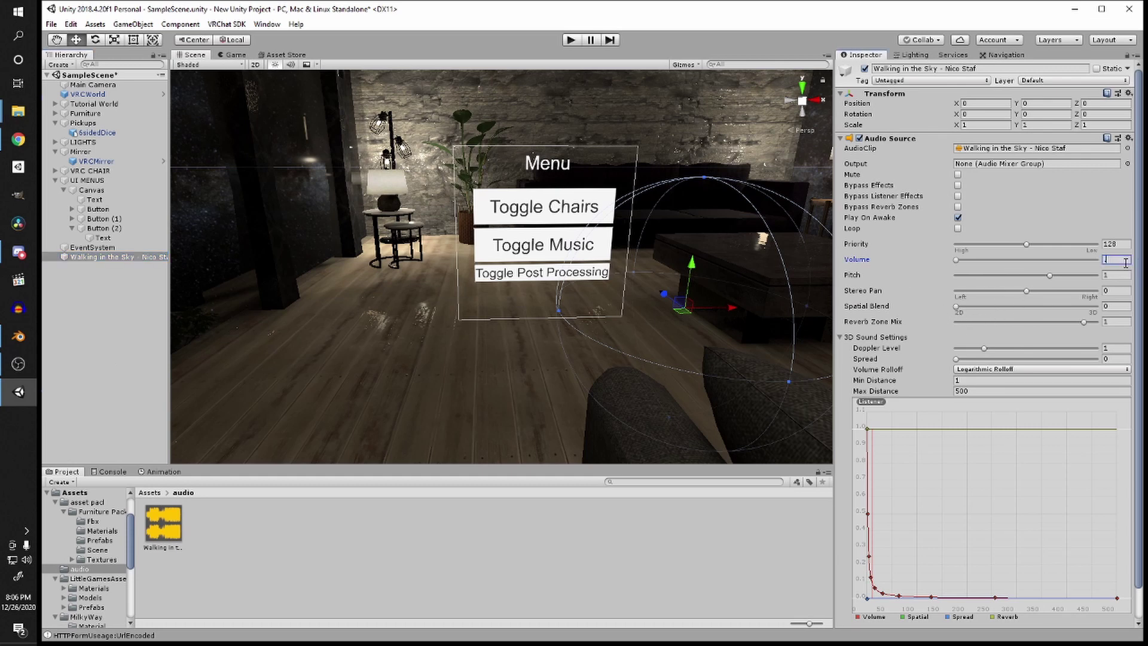
pyautogui.write('0.3')
pyautogui.press('w')
pyautogui.moveTo(673, 350); pyautogui.dragTo(641, 360, button='right')
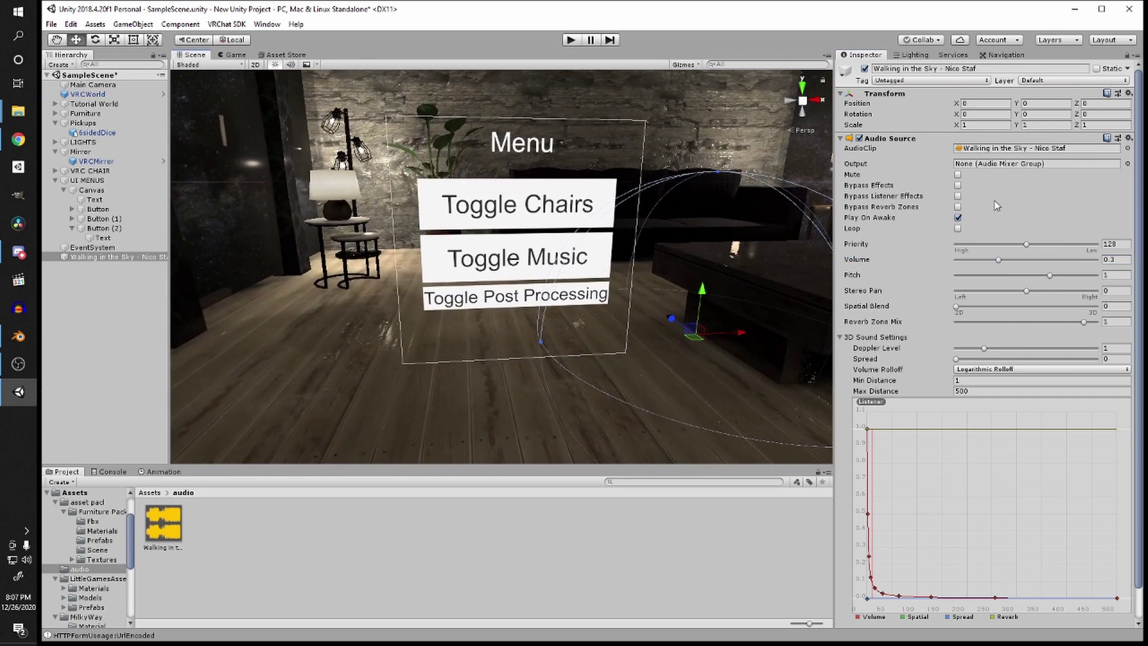
pyautogui.click(958, 228)
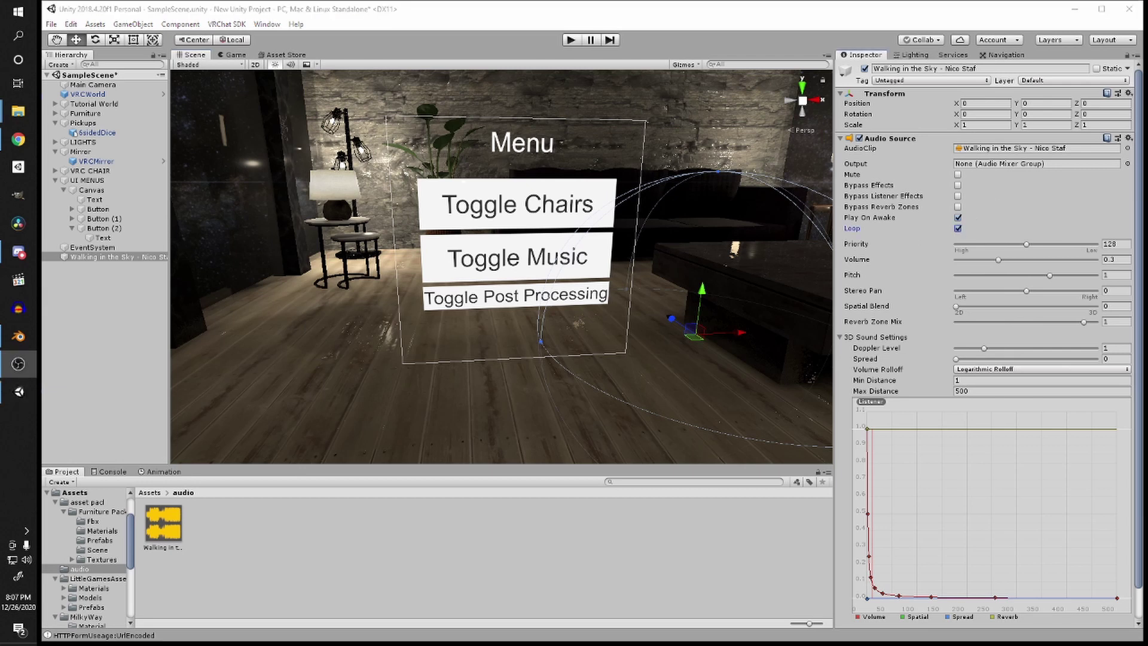
# Step: Give the Toggle Music button's trigger a SetGameObjectActive action that toggles the Walking in the Sky object, and save the scene
pyautogui.click(567, 263)
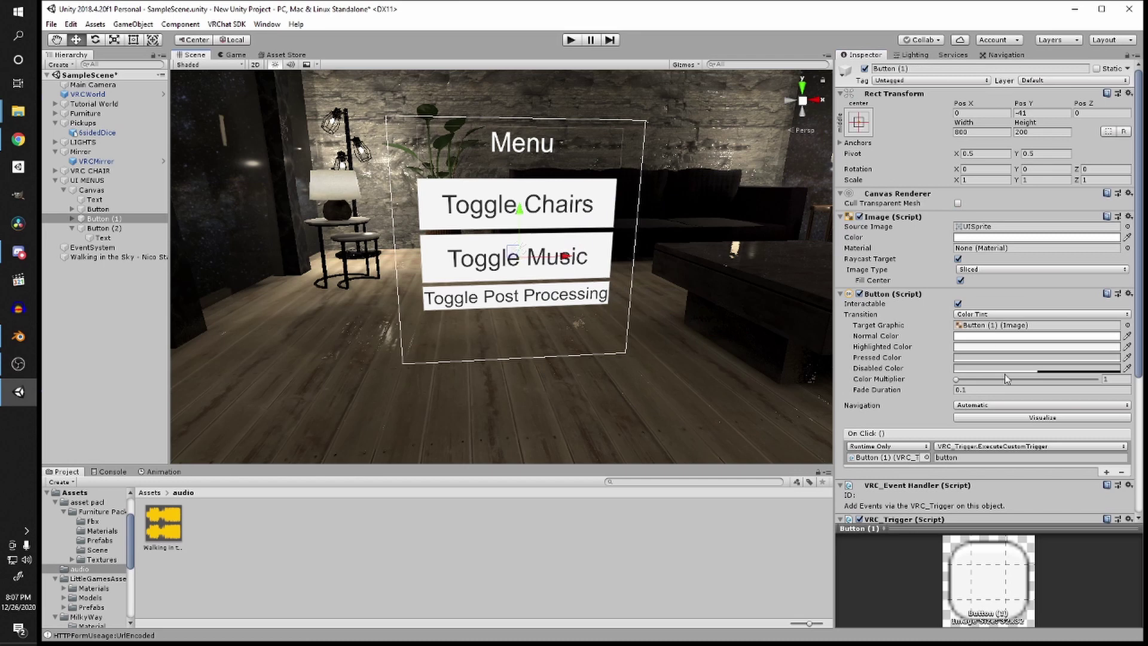
pyautogui.scroll(-5, 1007, 379)
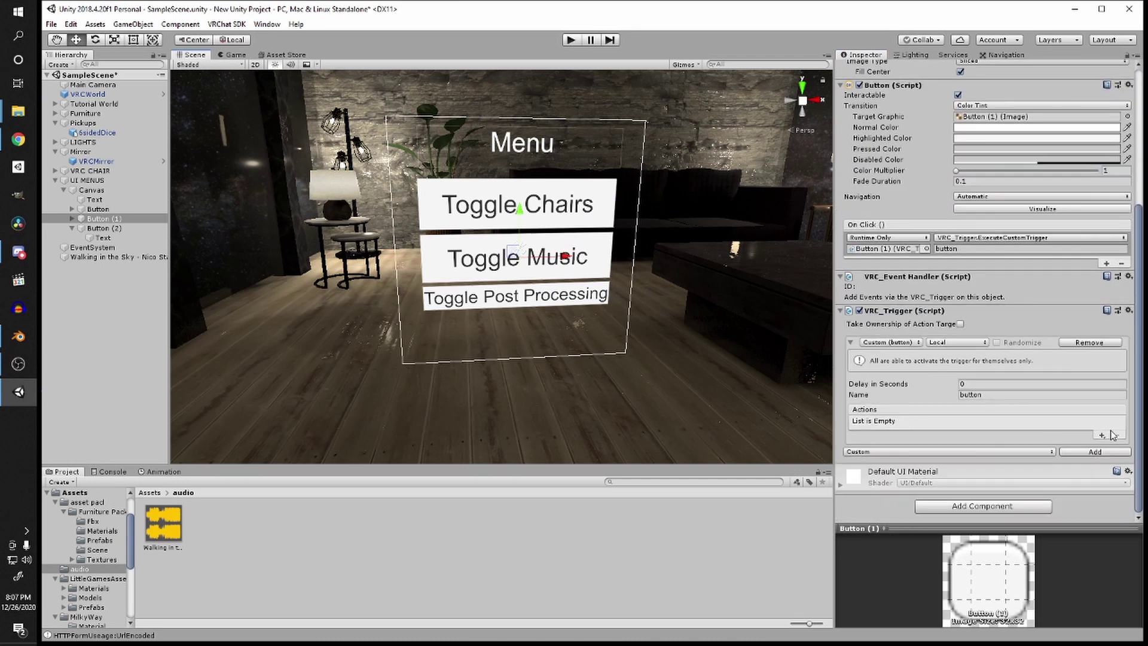
pyautogui.click(1102, 435)
pyautogui.moveTo(1094, 445)
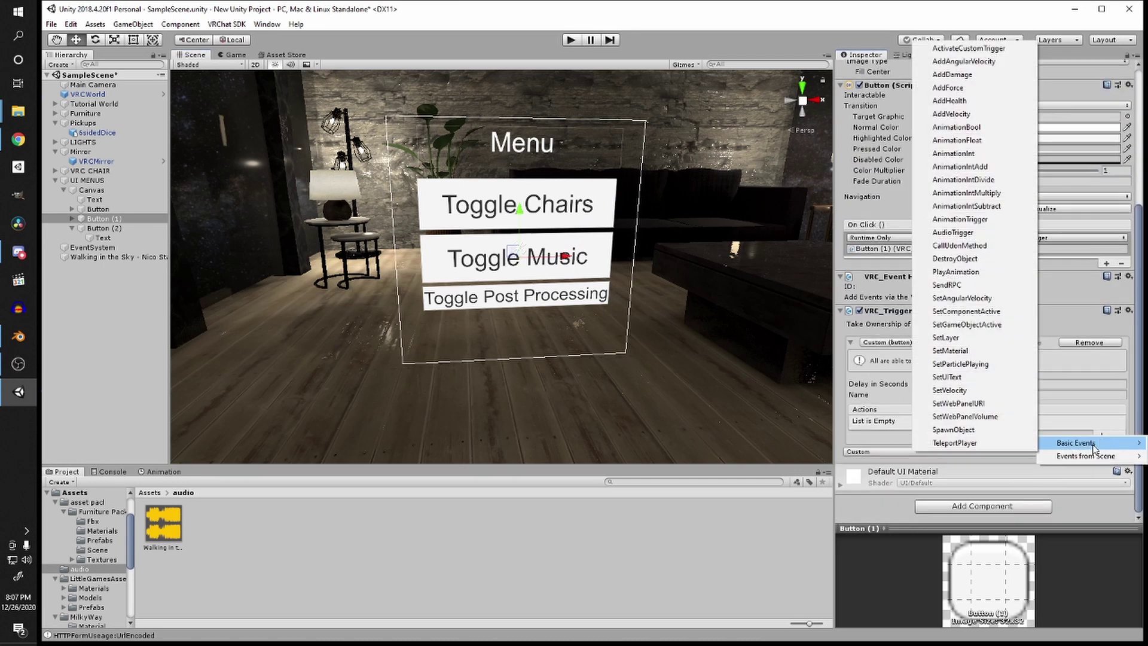
pyautogui.click(953, 326)
pyautogui.click(902, 420)
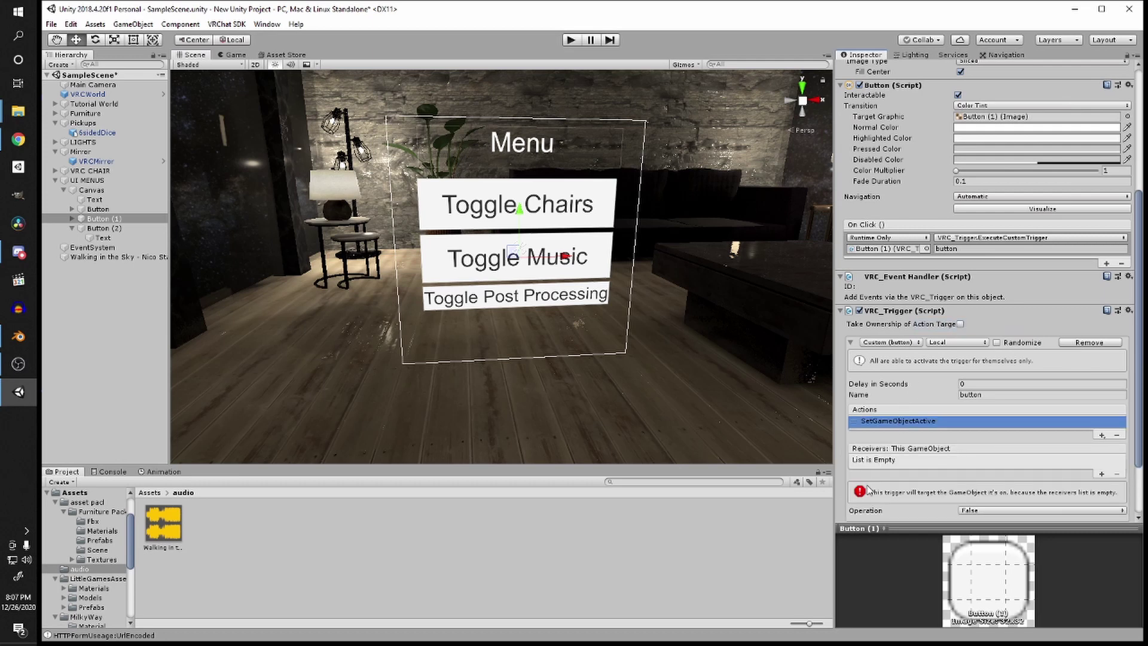
pyautogui.moveTo(104, 258); pyautogui.dragTo(912, 446)
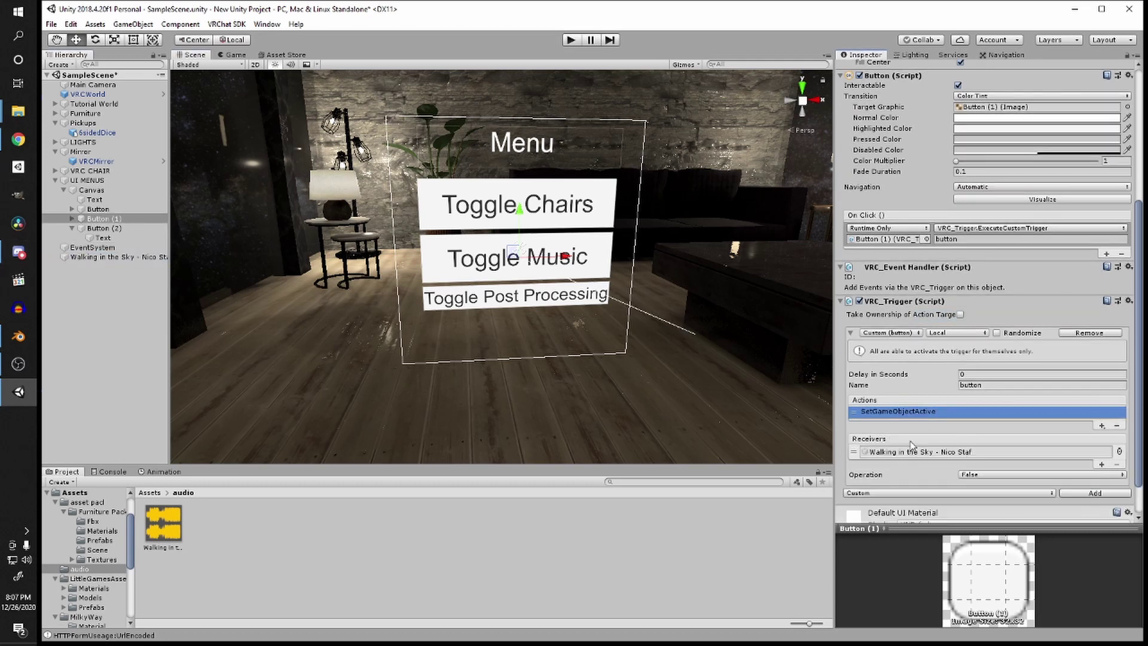
pyautogui.click(1009, 475)
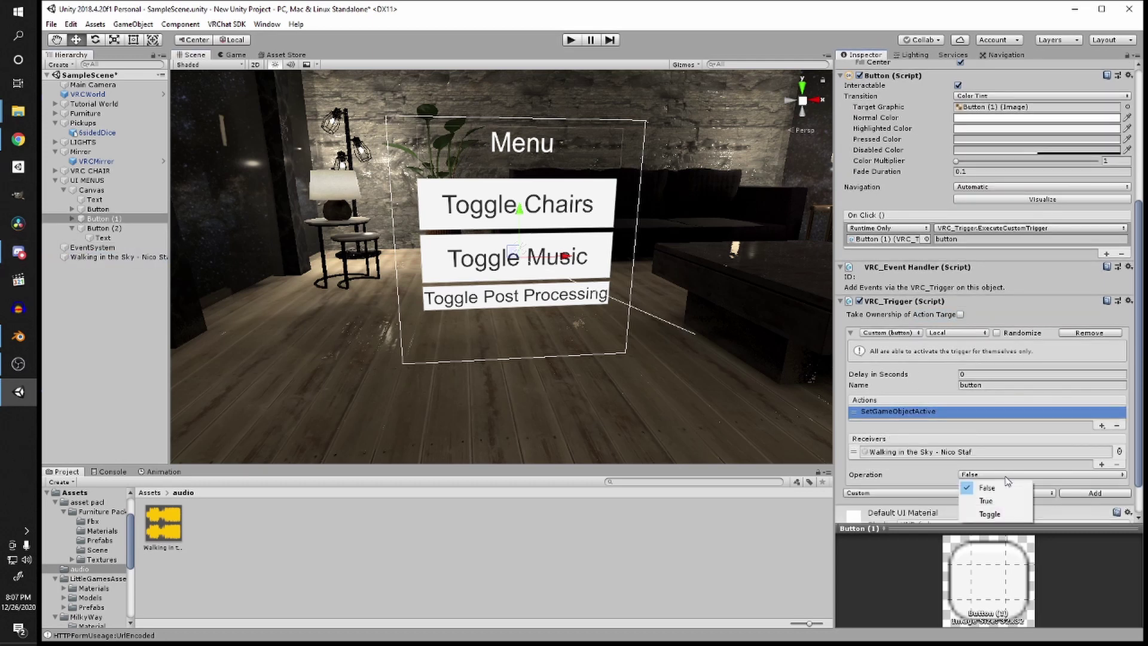
pyautogui.click(991, 516)
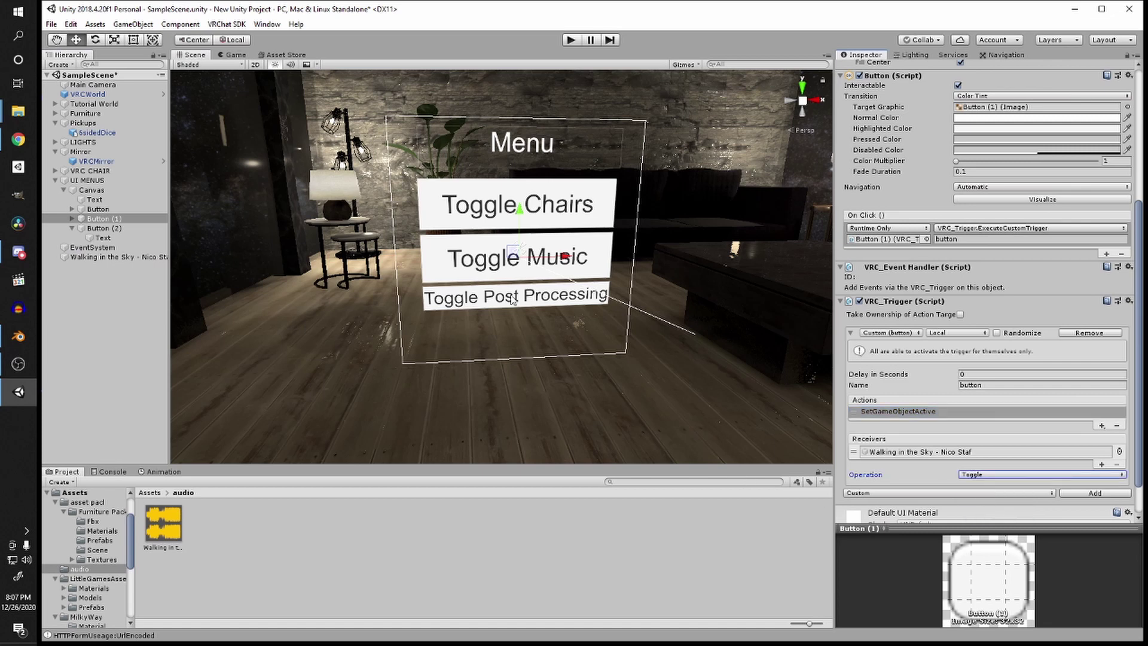
pyautogui.keyDown('alt'); pyautogui.moveTo(514, 300); pyautogui.dragTo(568, 326); pyautogui.keyUp('alt')
pyautogui.hotkey('ctrl', 's')
# Step: Install the Post Processing package from the Package Manager
pyautogui.scroll(-5, 557, 287)
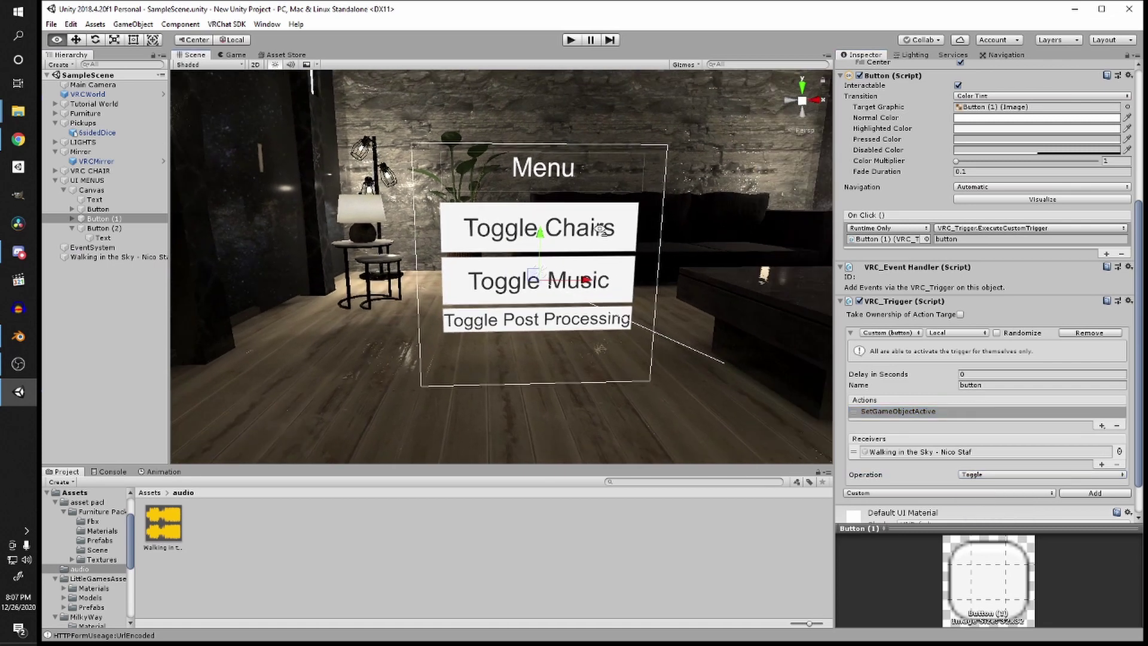
pyautogui.click(267, 24)
pyautogui.moveTo(296, 24)
pyautogui.click(317, 40)
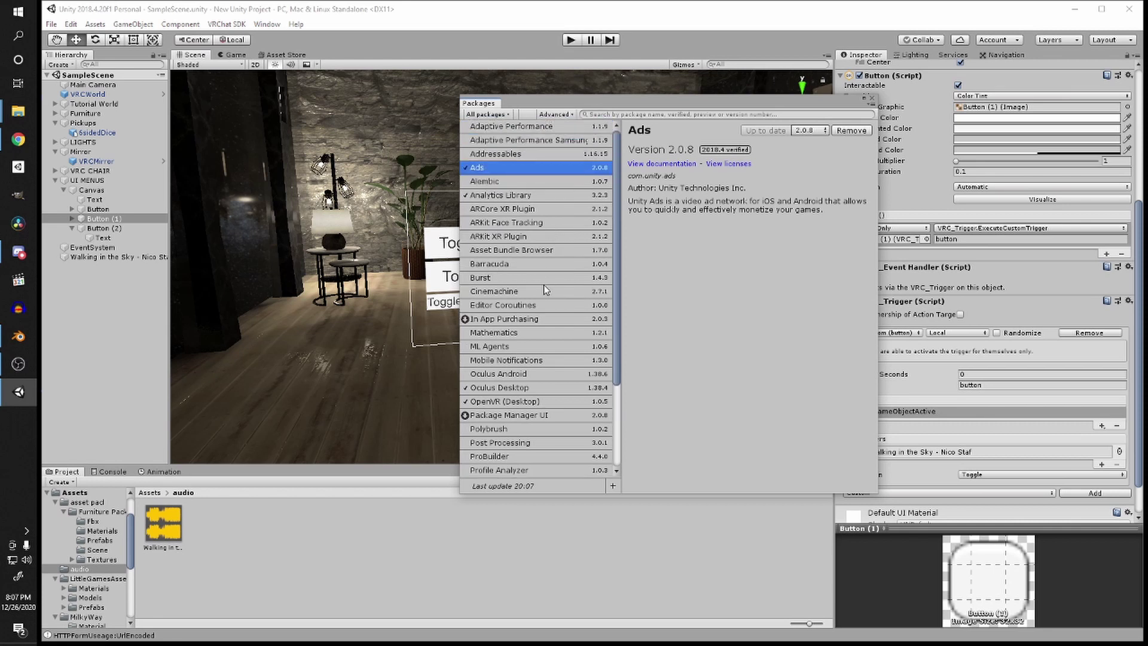
pyautogui.click(492, 444)
pyautogui.click(822, 131)
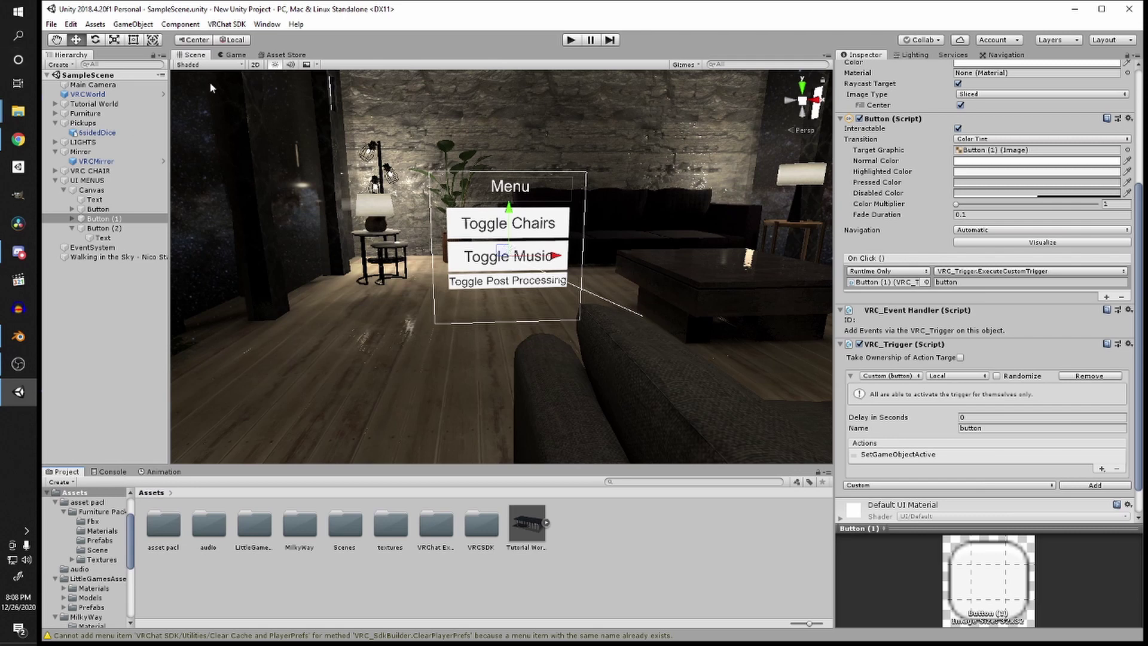
# Step: Add a Post-process Layer component to the Main Camera and set its volume blending layer to Water
pyautogui.doubleClick(93, 85)
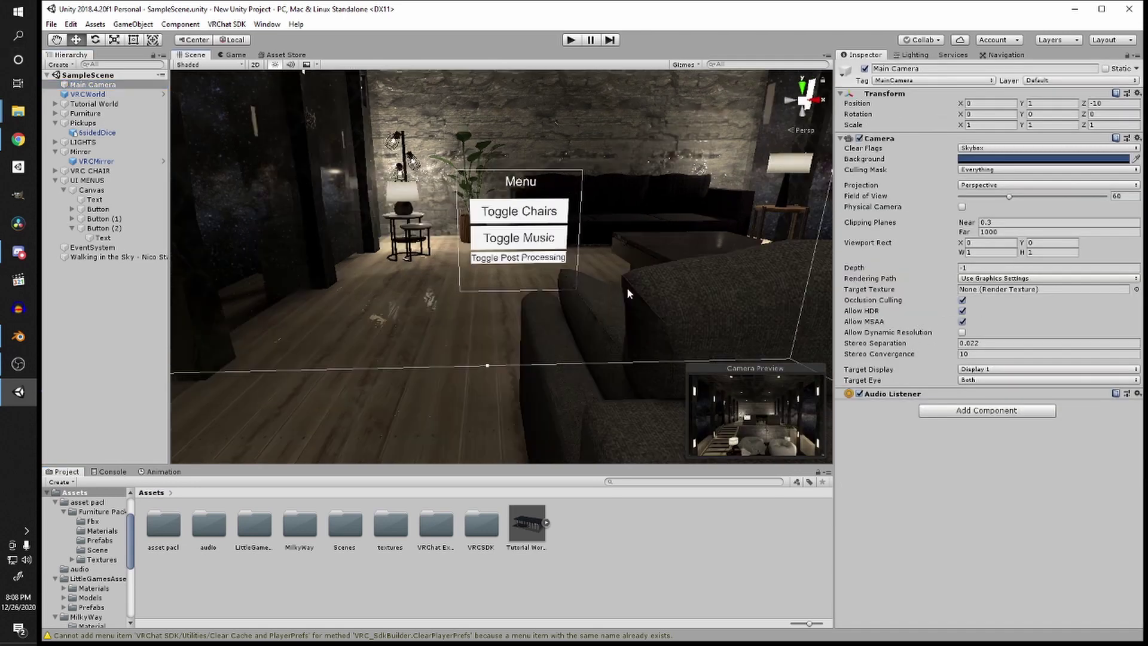
pyautogui.click(995, 411)
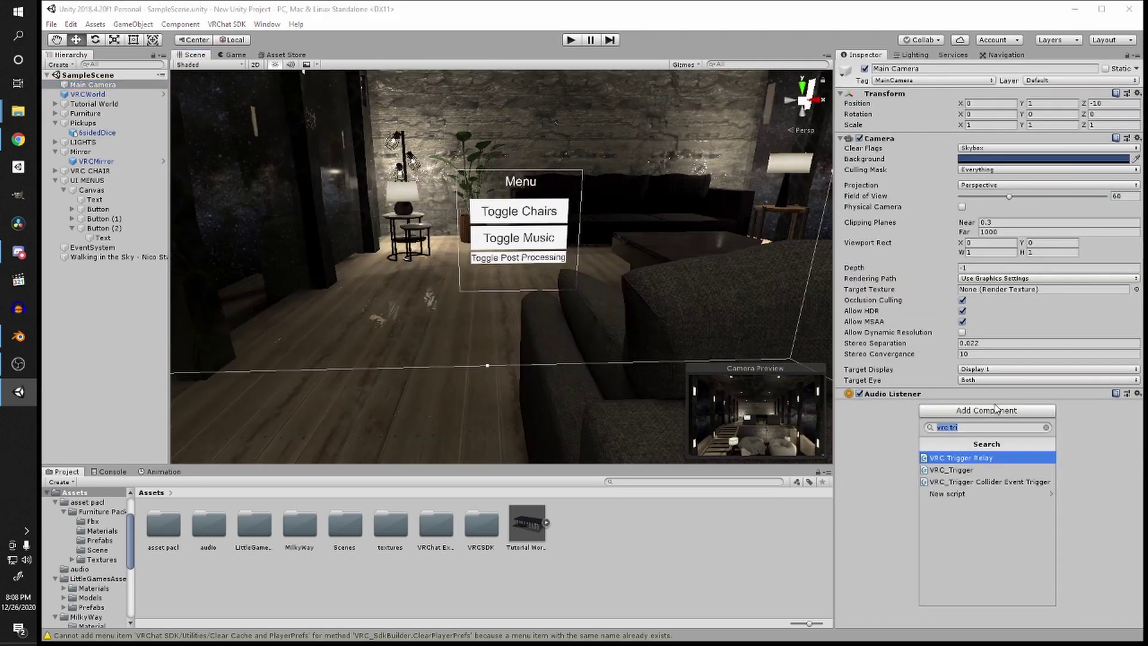
pyautogui.write('post')
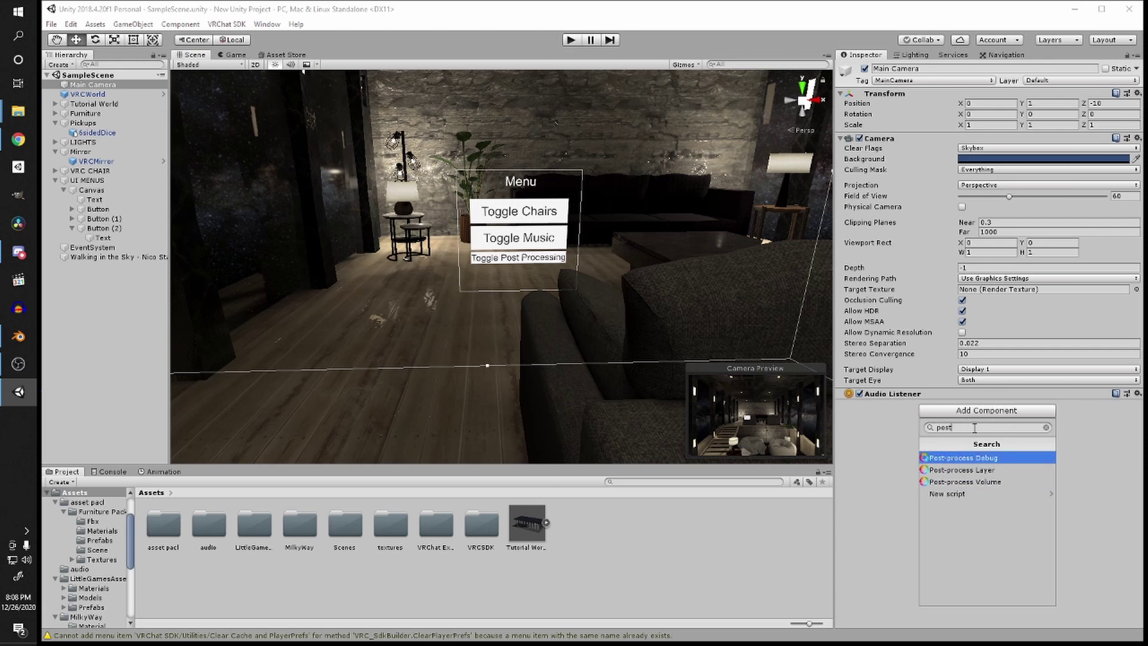
pyautogui.click(984, 470)
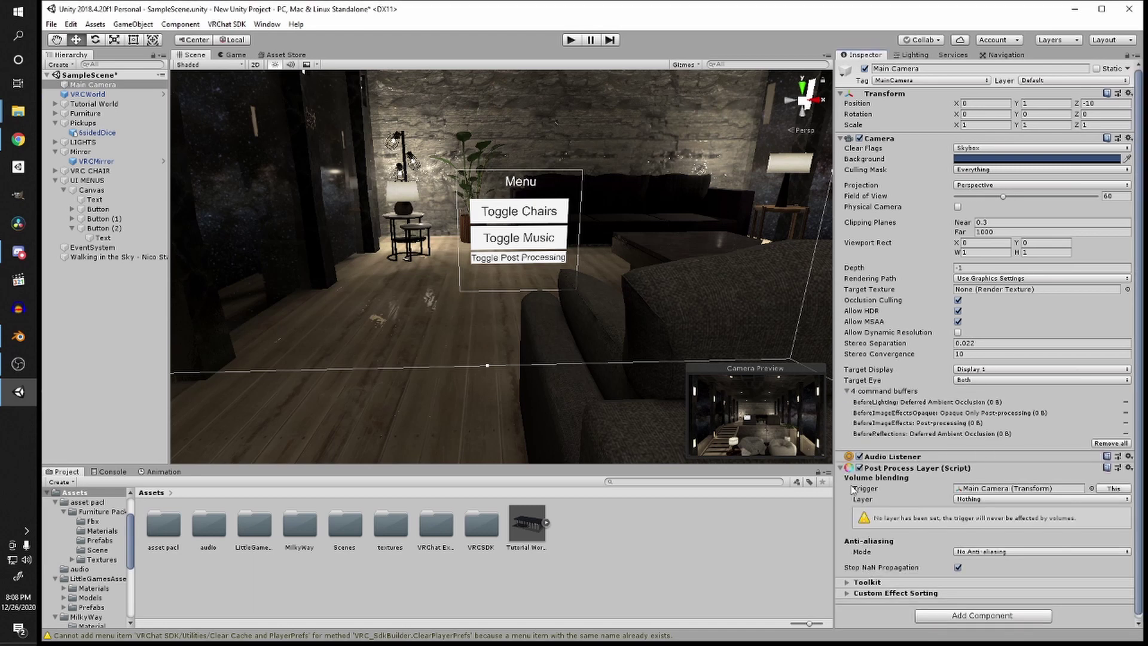
pyautogui.click(980, 497)
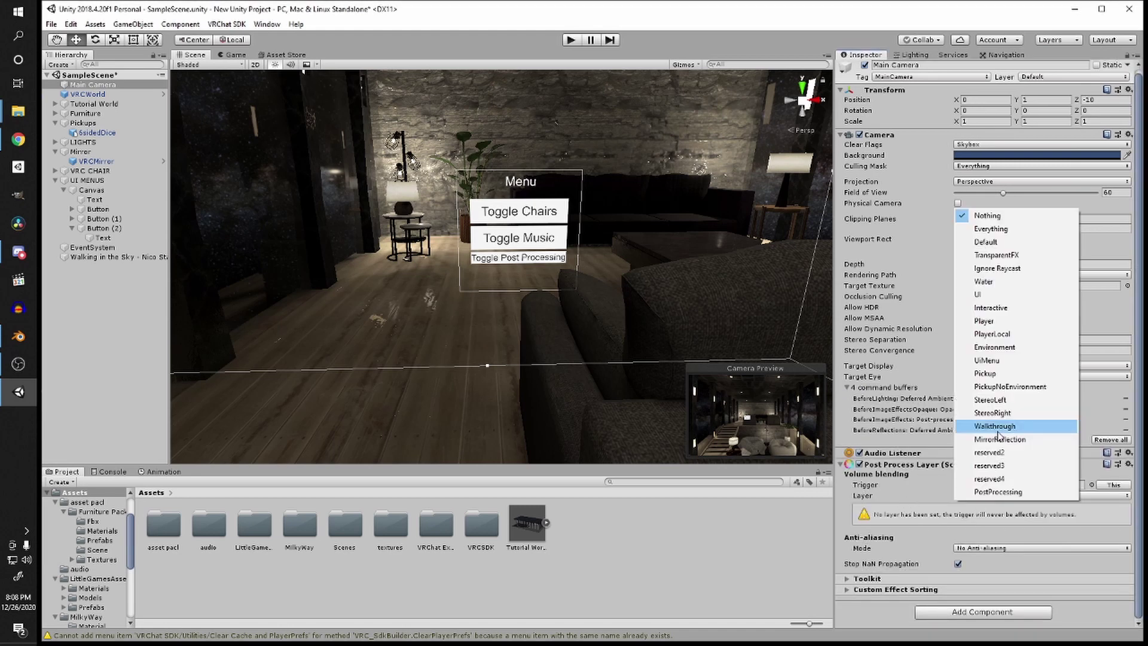
pyautogui.click(984, 281)
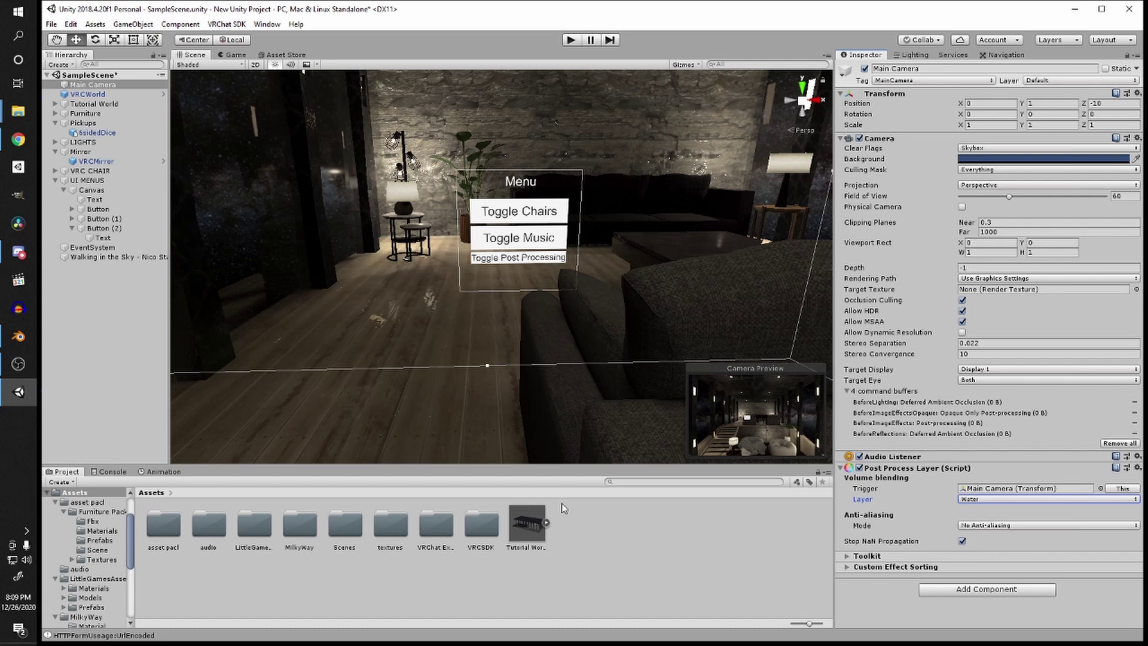
# Step: Create an empty object in the scene hierarchy named Post processing
pyautogui.rightClick(81, 283)
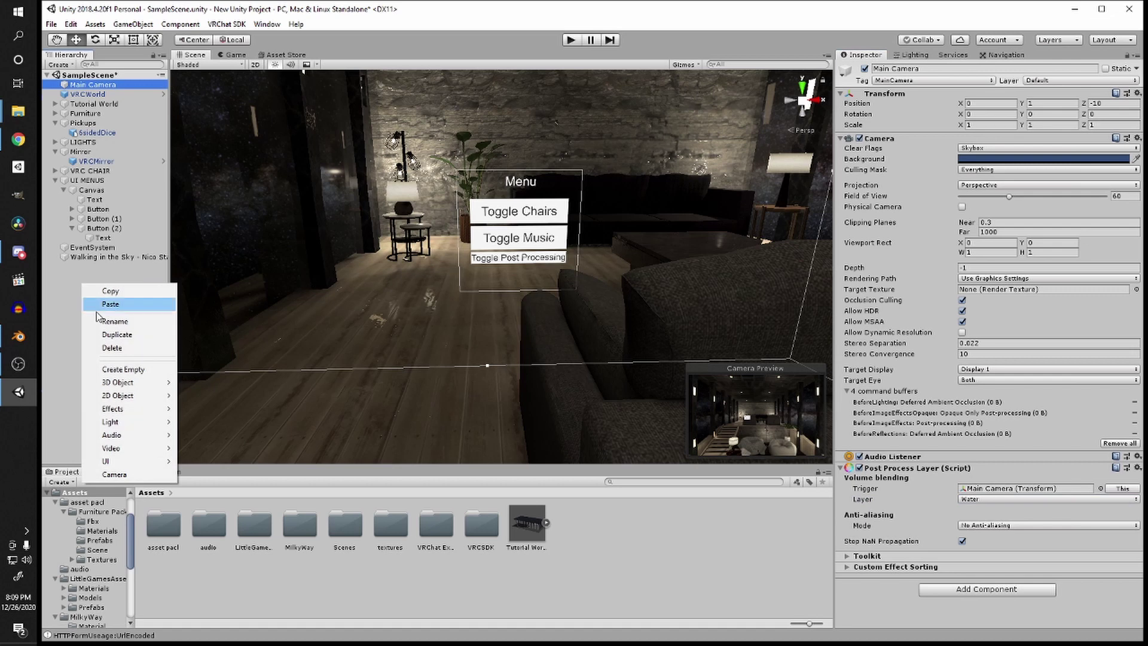
pyautogui.click(131, 369)
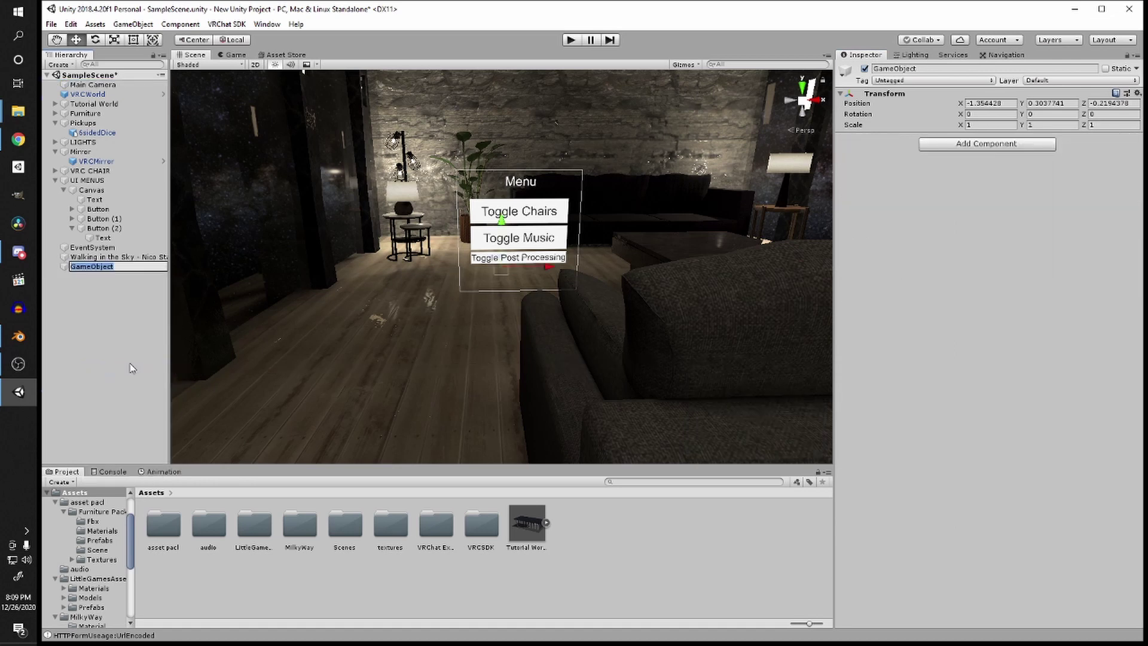
pyautogui.write('Post processing')
pyautogui.press('Return')
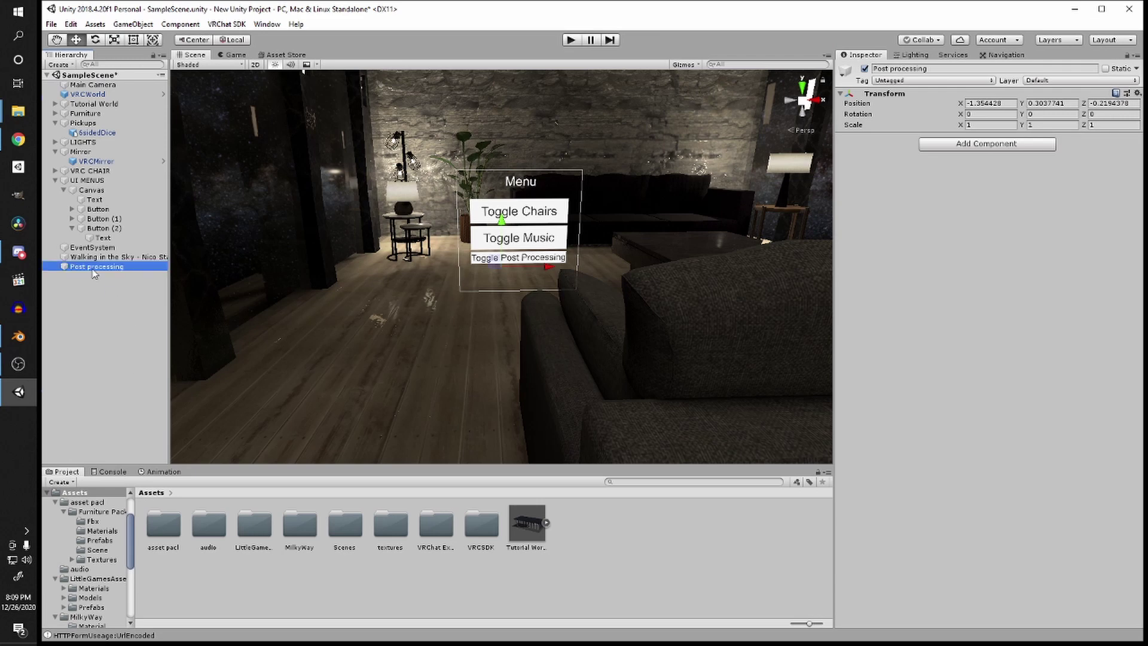
# Step: Add a Post-process Volume component to the Post processing object, make it global, and set the object's layer to Water
pyautogui.click(989, 144)
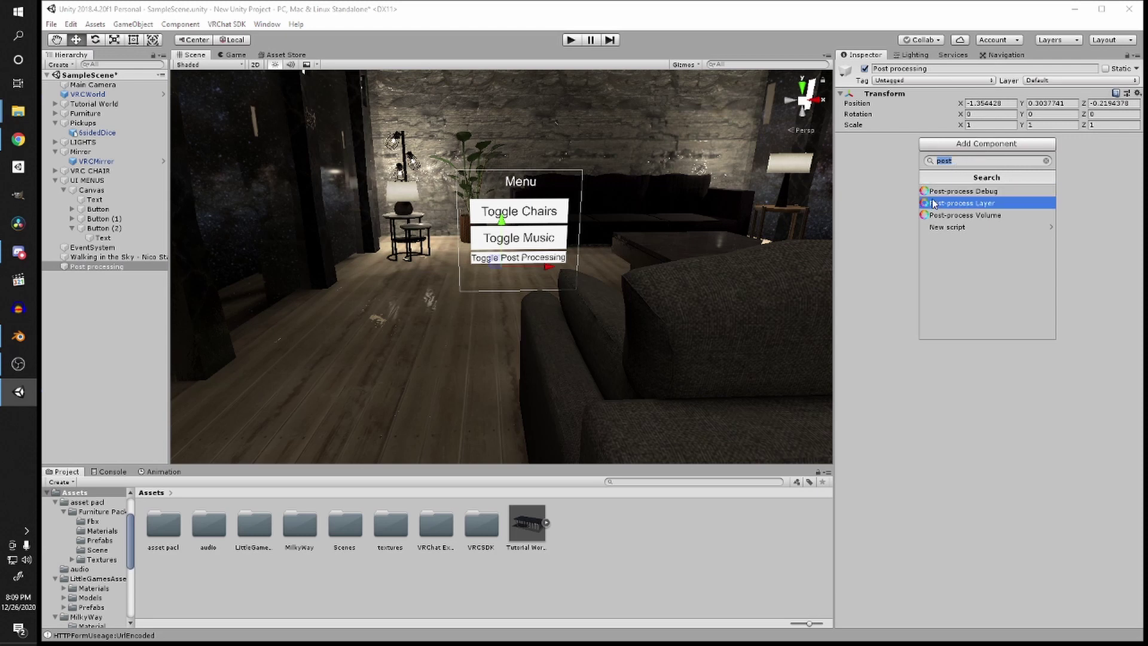
pyautogui.click(967, 214)
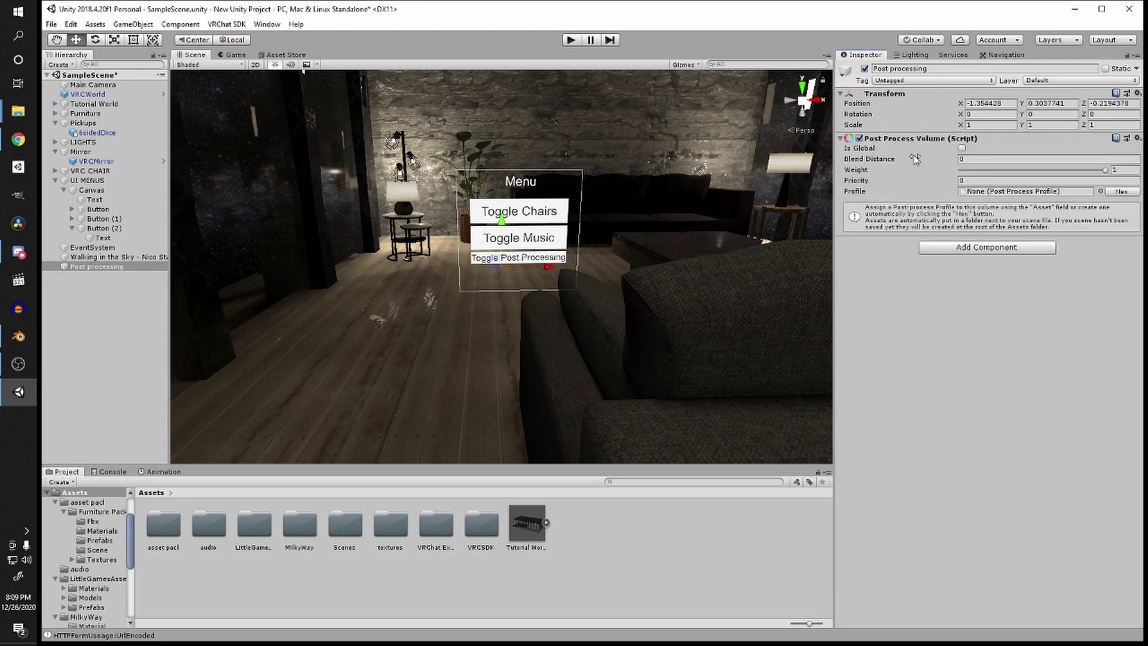
pyautogui.click(962, 148)
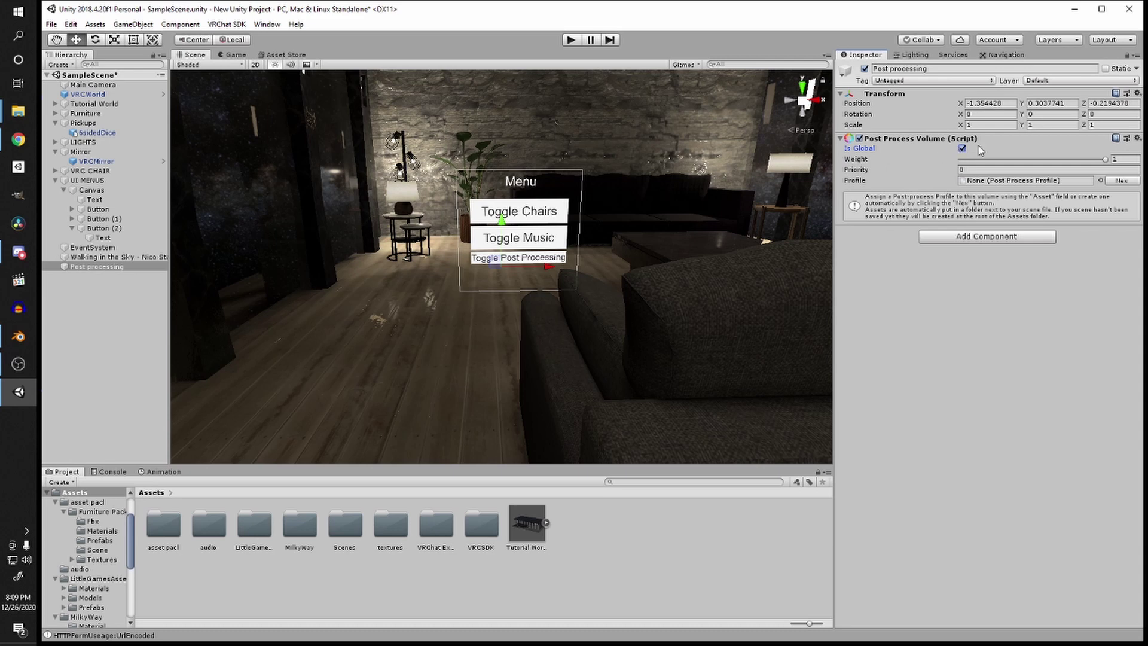
pyautogui.click(1046, 81)
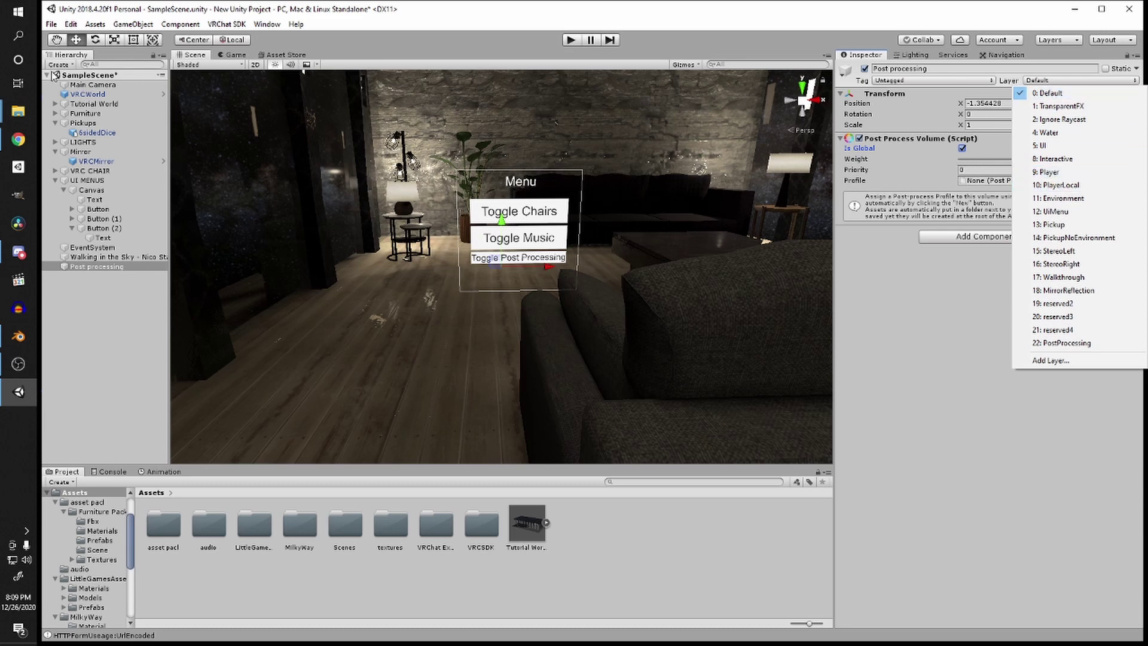
pyautogui.click(1076, 138)
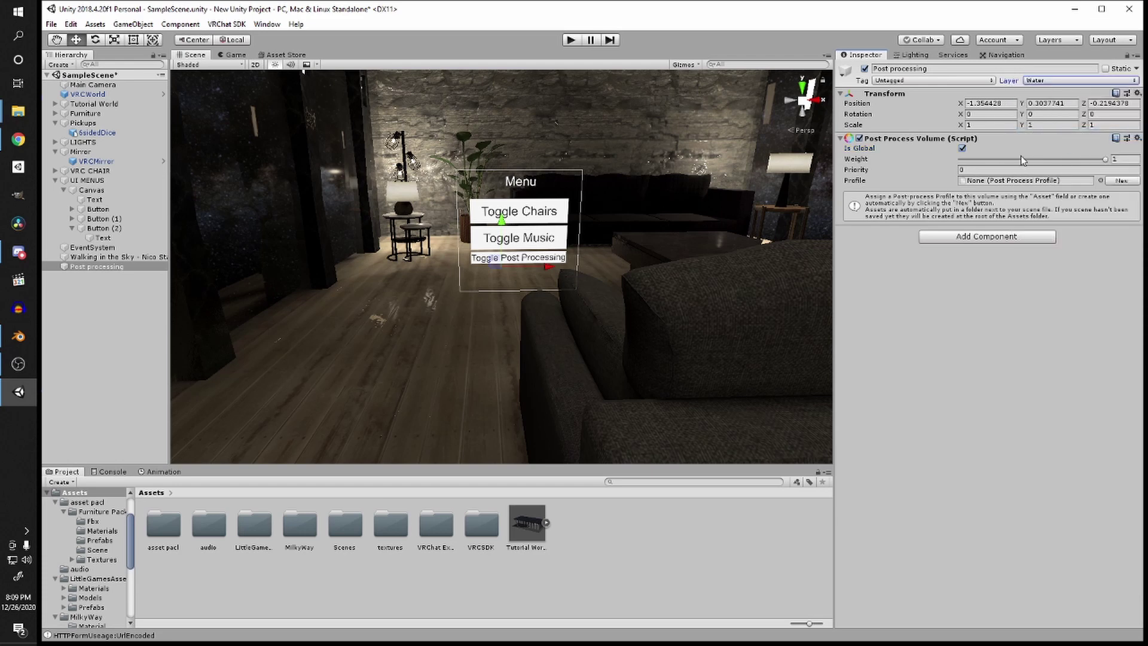
# Step: Create a new profile for the Post-process Volume and add a Bloom effect to it
pyautogui.click(1119, 180)
pyautogui.click(985, 232)
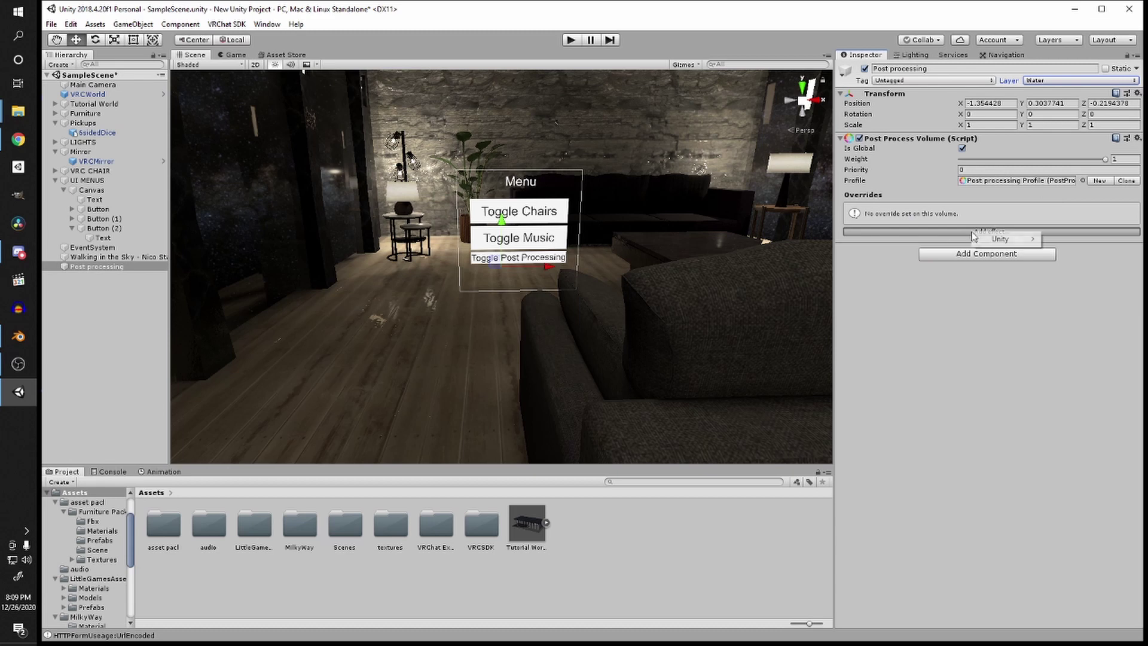
pyautogui.moveTo(990, 241)
pyautogui.click(867, 266)
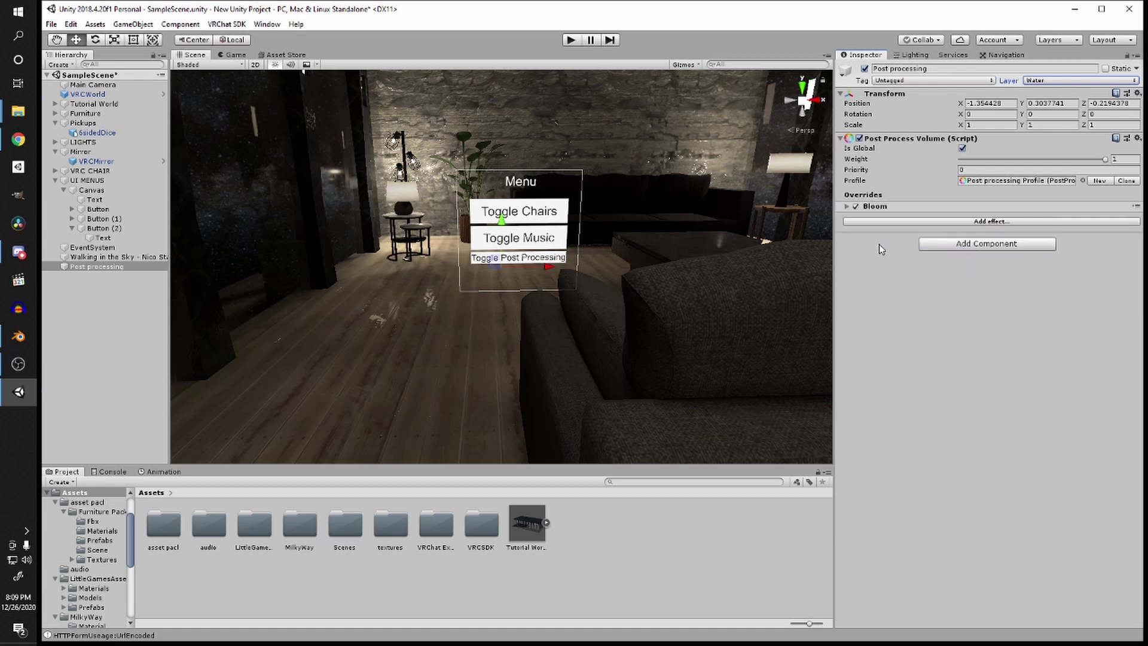
# Step: Enable the Bloom intensity override, try higher values against the lamps, and set the intensity to 0.5
pyautogui.click(875, 206)
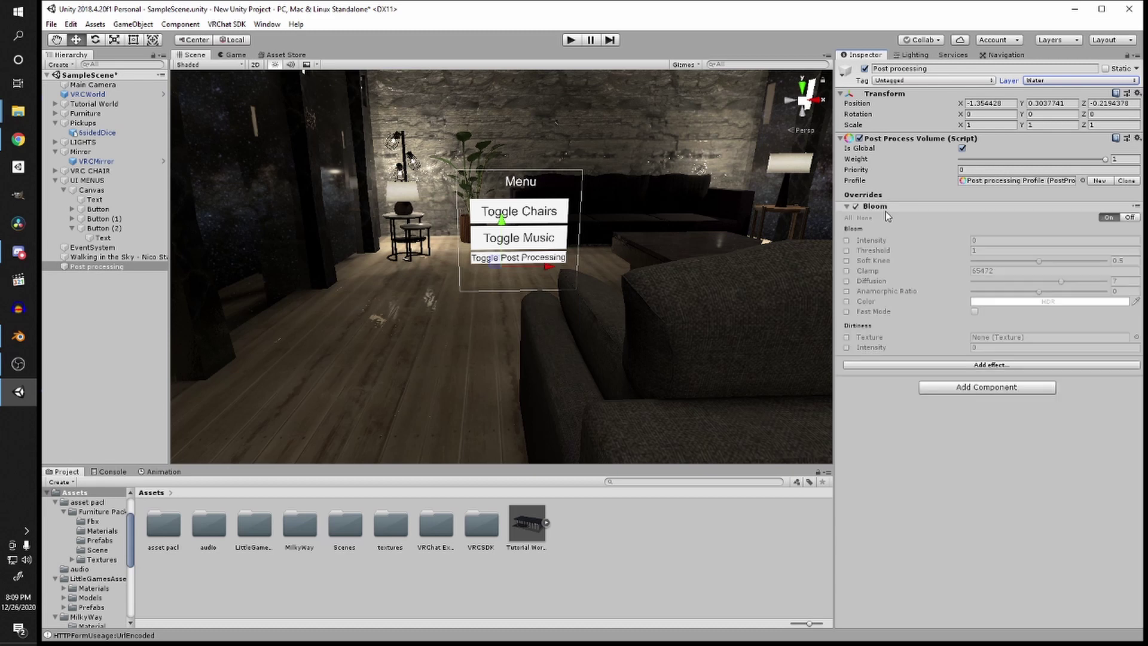
pyautogui.click(846, 239)
pyautogui.press('f')
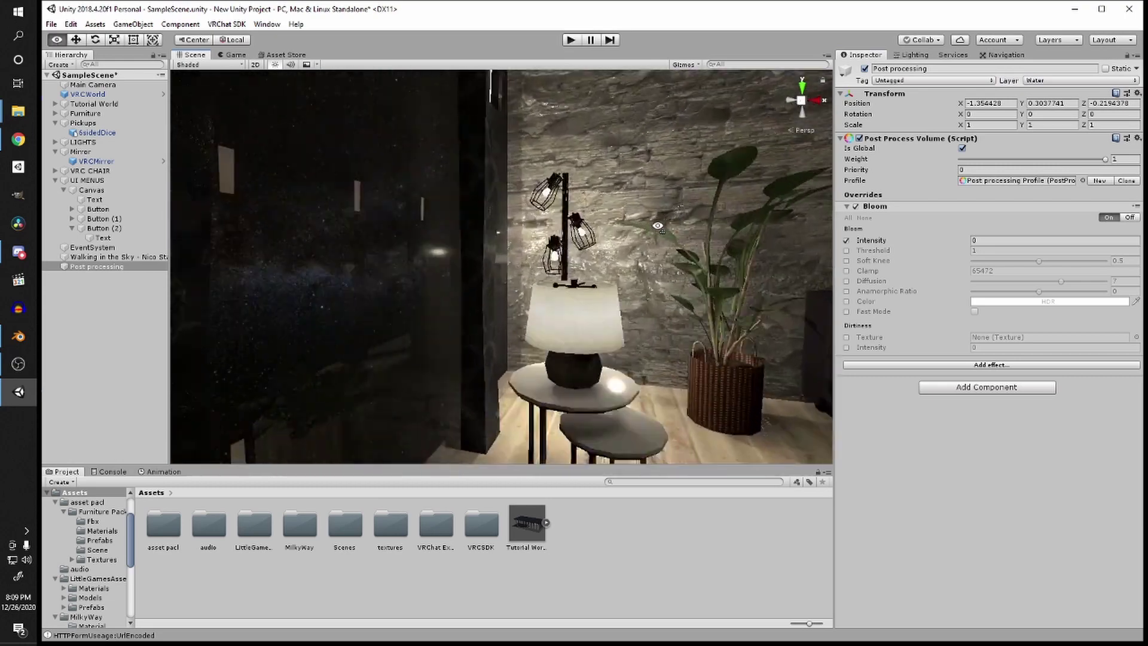
pyautogui.click(993, 239)
pyautogui.write('3')
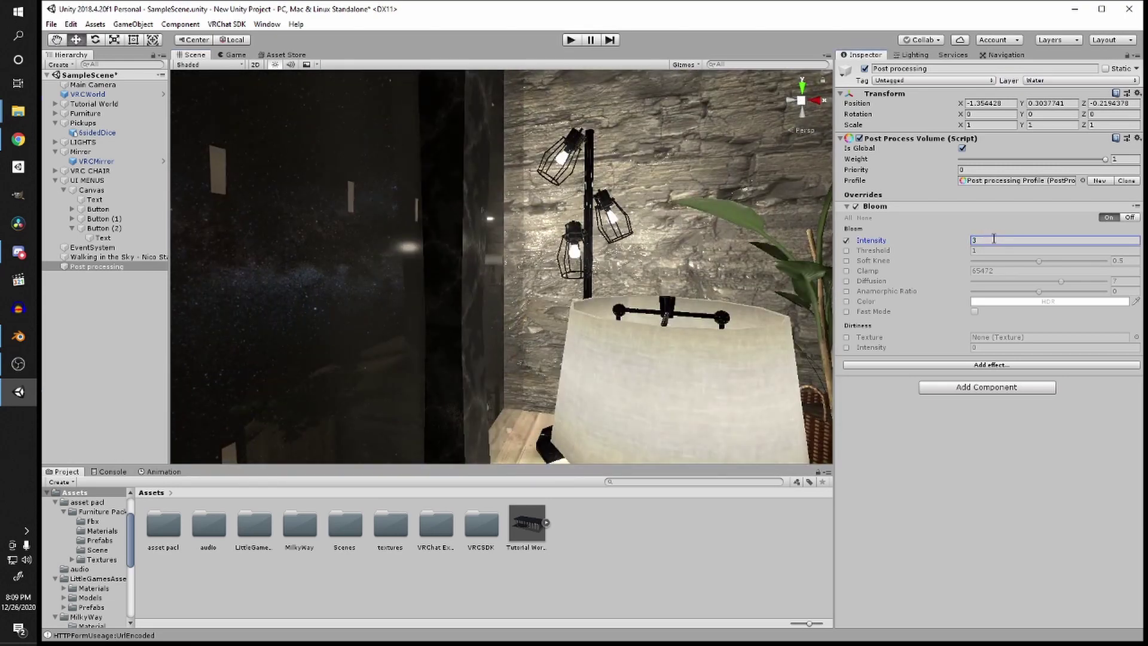
pyautogui.press('BackSpace')
pyautogui.write('5.89')
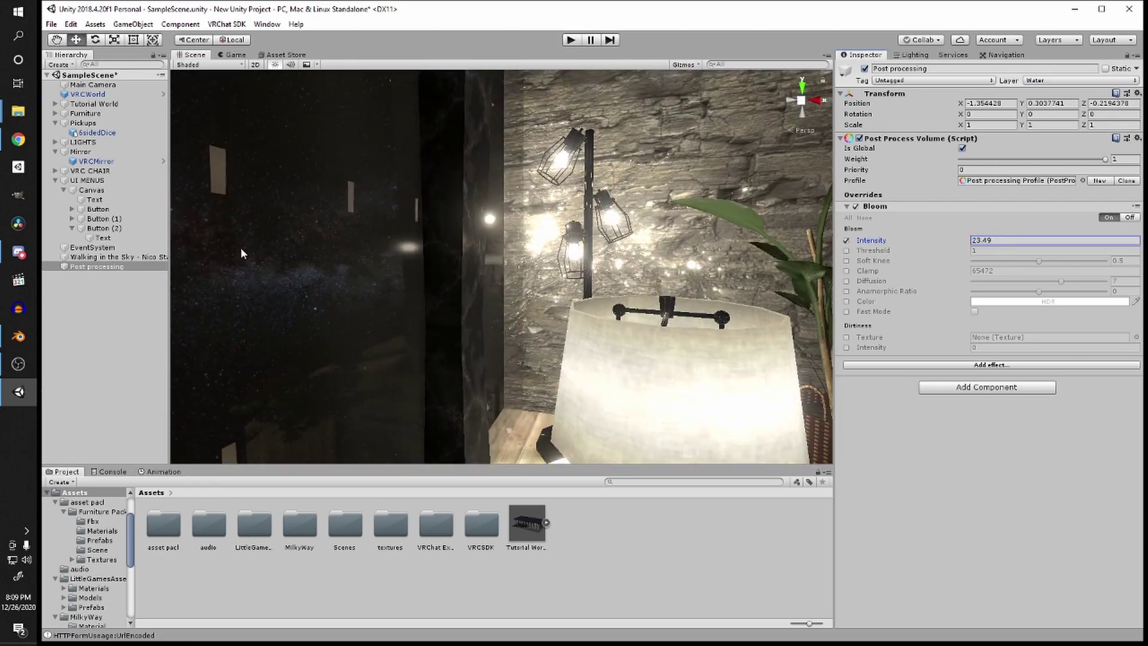
pyautogui.press('BackSpace')
pyautogui.press('BackSpace')
pyautogui.press('BackSpace')
pyautogui.press('BackSpace')
pyautogui.write('10.2')
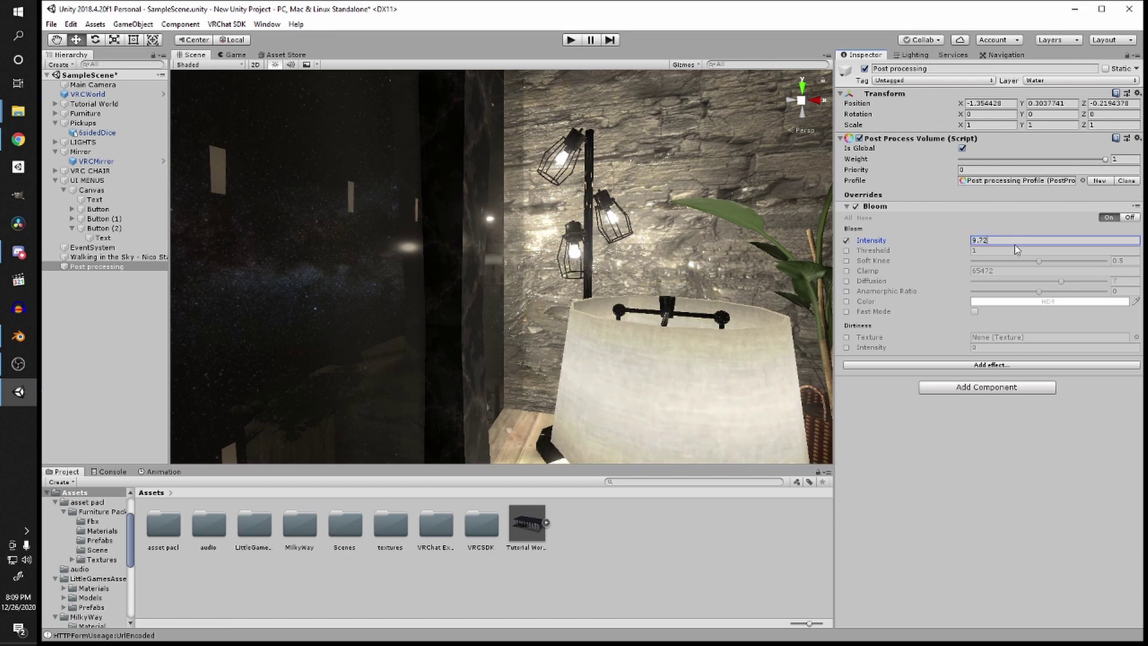
pyautogui.press('Return')
pyautogui.write('0.5')
pyautogui.scroll(-10, 640, 179)
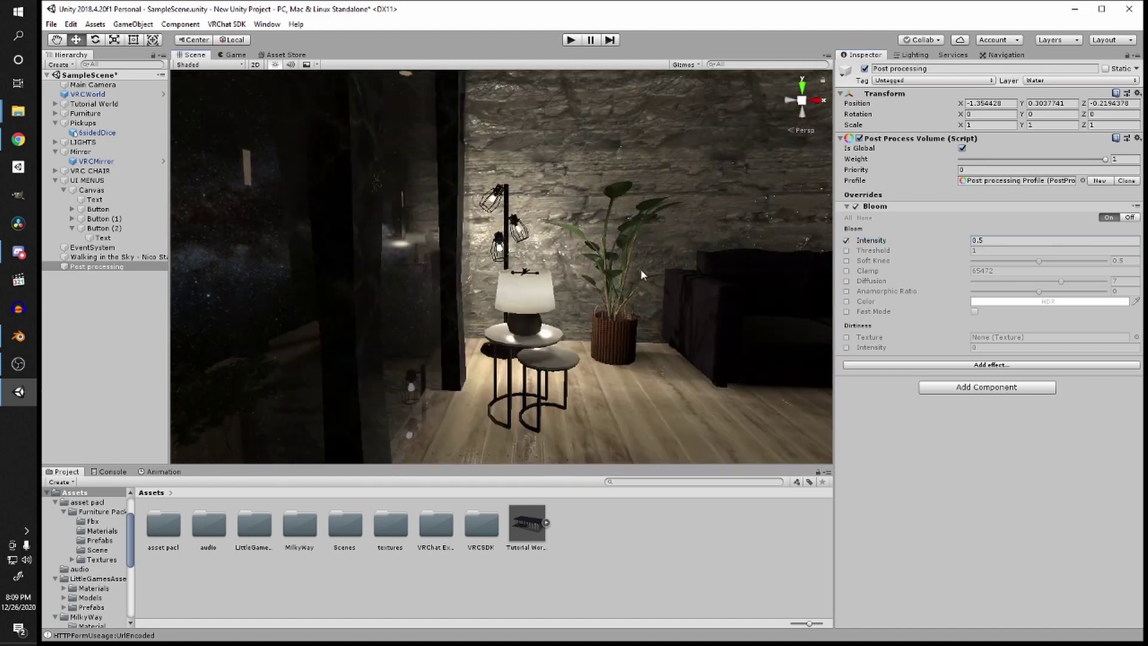
pyautogui.moveTo(641, 269); pyautogui.dragTo(669, 282, button='right')
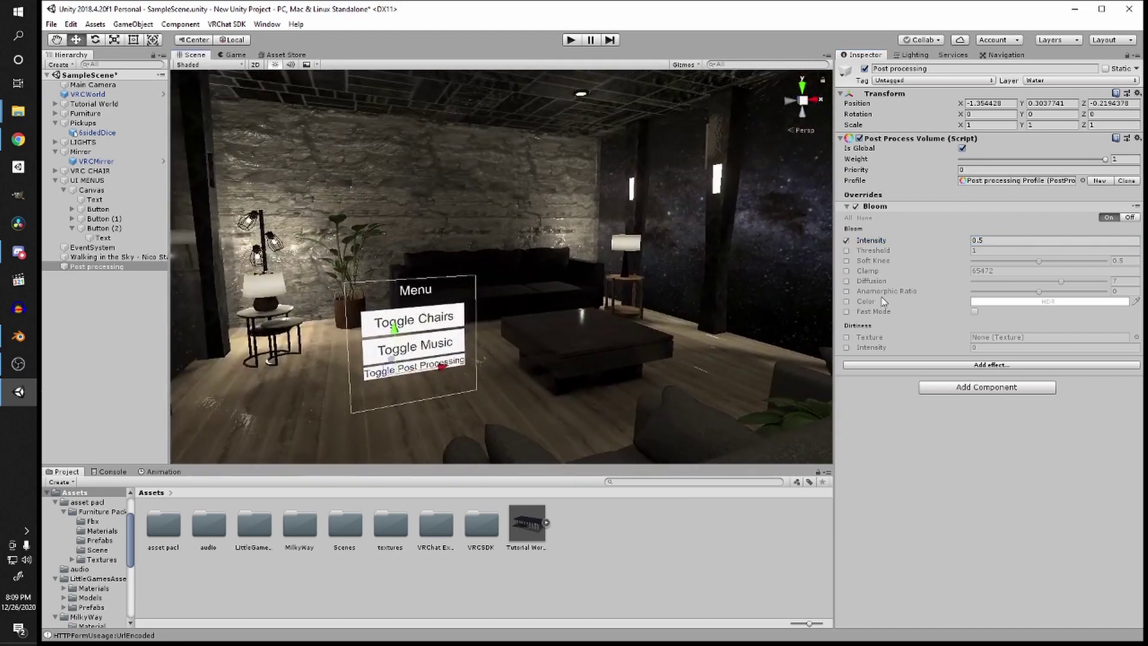
# Step: Add a Color Grading effect to the volume, enable its post-exposure override, and set the exposure to 0.1
pyautogui.click(988, 365)
pyautogui.moveTo(994, 377)
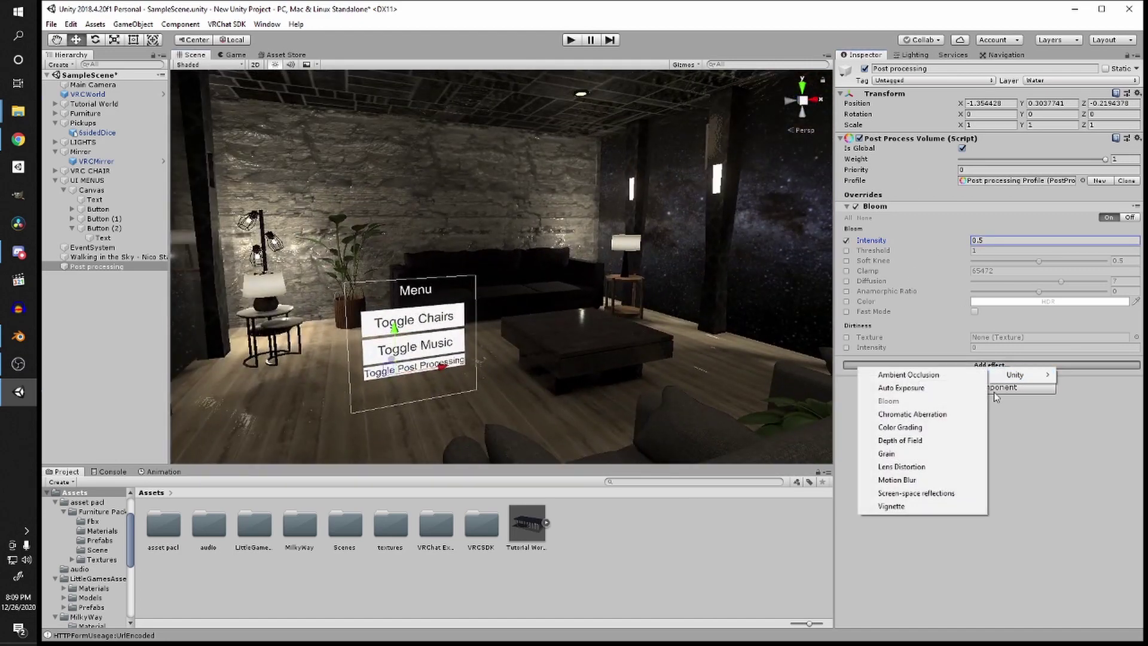
pyautogui.click(911, 426)
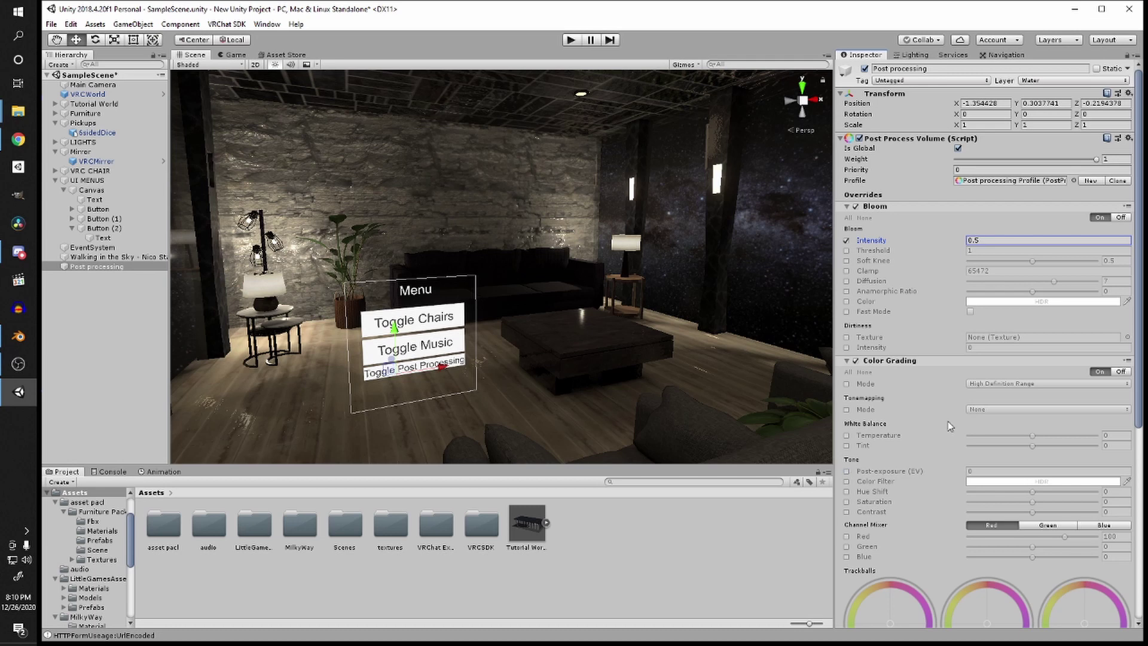
pyautogui.click(846, 473)
pyautogui.click(995, 471)
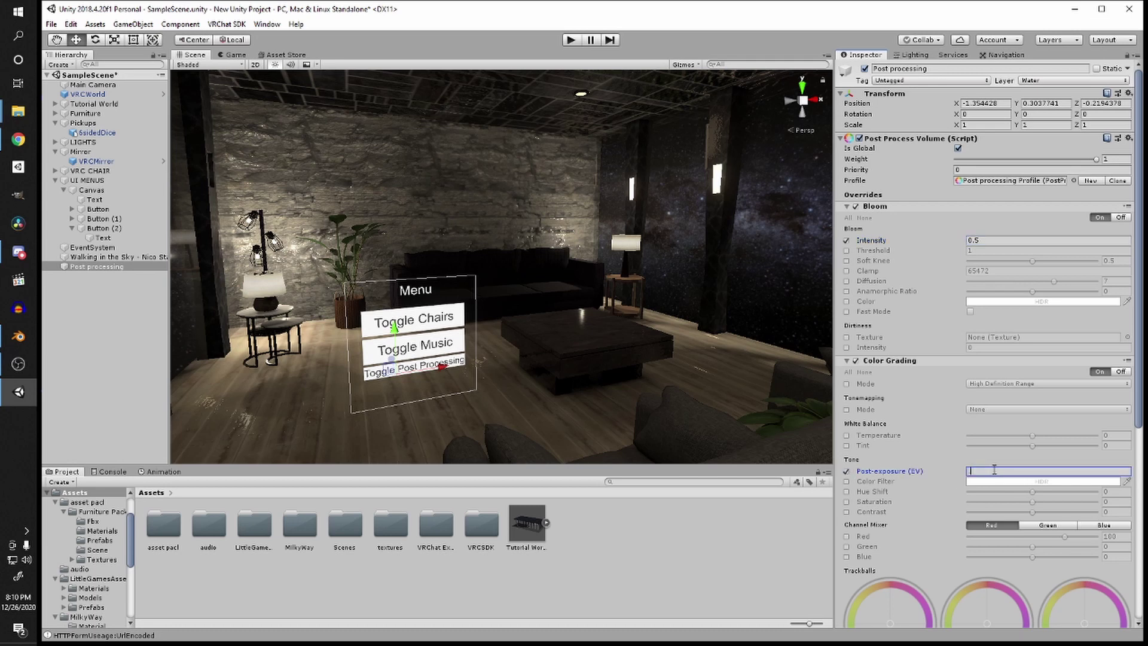
pyautogui.write('0.1')
pyautogui.moveTo(995, 471); pyautogui.dragTo(957, 472)
pyautogui.write('1.07')
pyautogui.press('BackSpace')
pyautogui.press('BackSpace')
pyautogui.press('BackSpace')
pyautogui.press('BackSpace')
pyautogui.write('0.49')
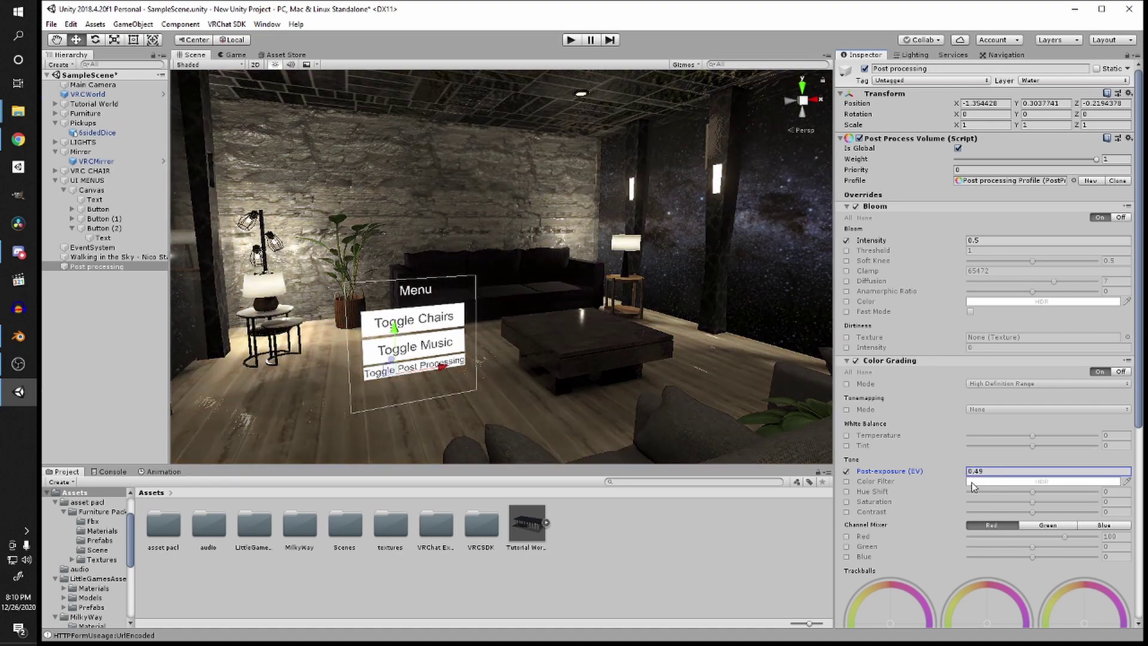
pyautogui.press('BackSpace')
pyautogui.press('BackSpace')
pyautogui.write('25')
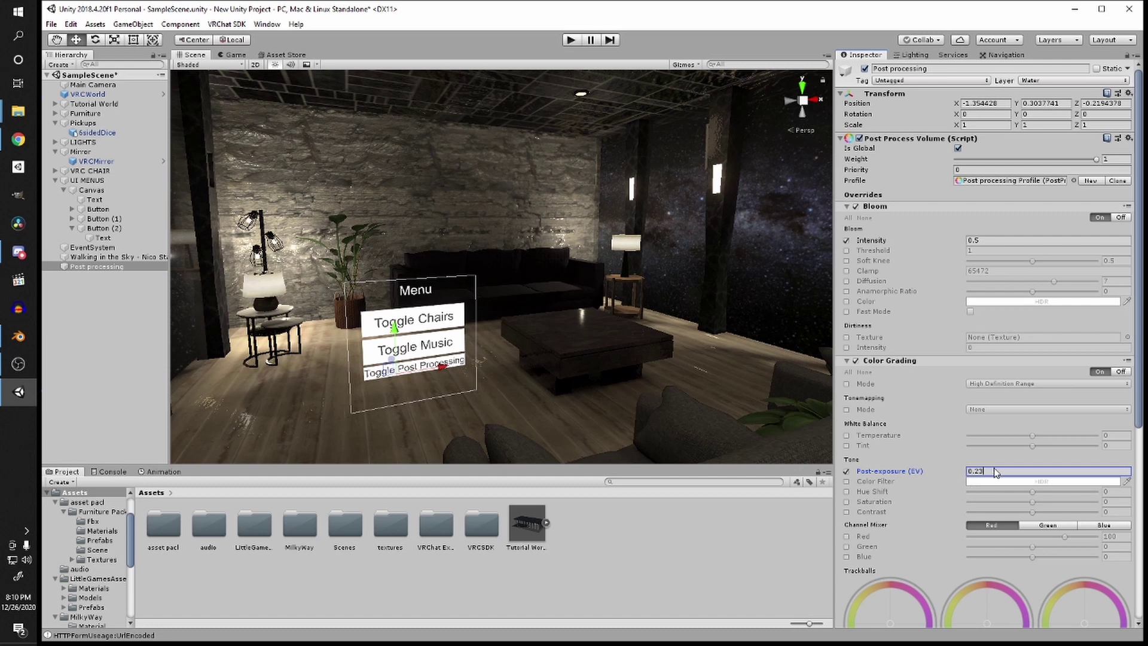
pyautogui.doubleClick(1000, 467)
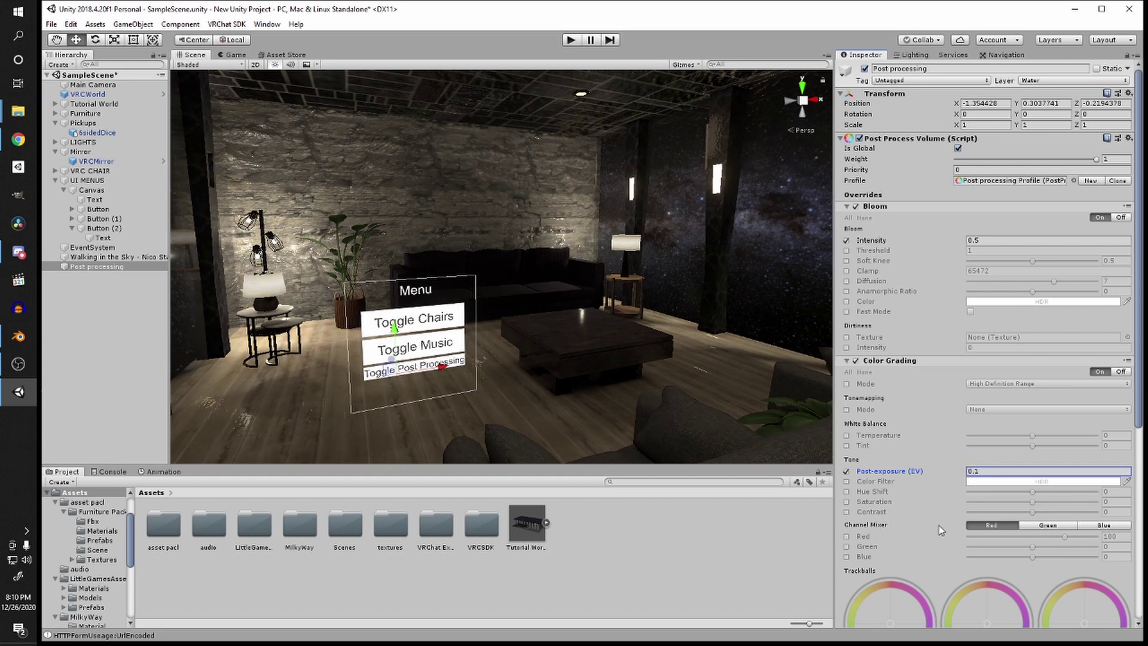
# Step: Enable the Color Grading saturation and contrast overrides, setting saturation to 17.8 and contrast to 8
pyautogui.scroll(-3, 939, 525)
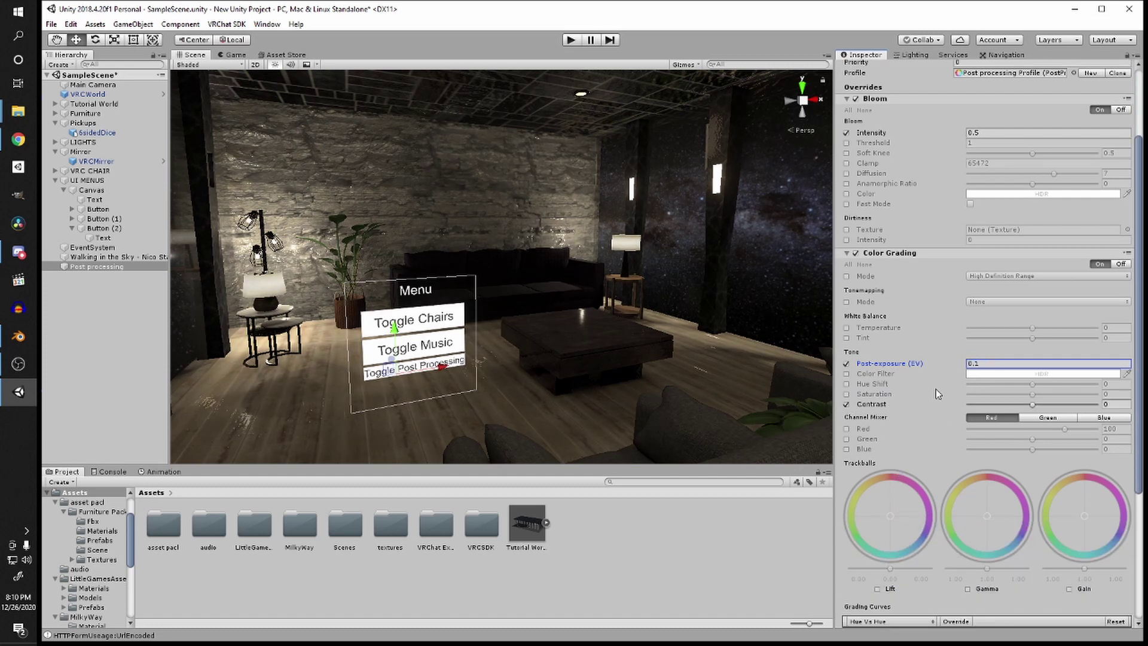
pyautogui.click(846, 394)
pyautogui.click(1109, 394)
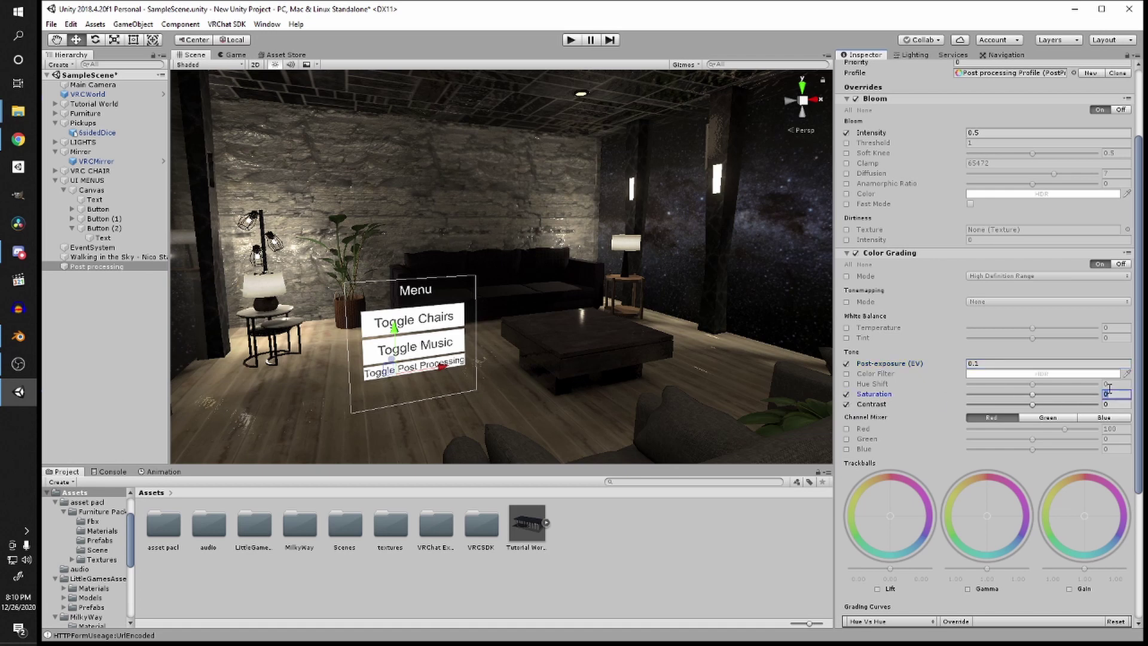
pyautogui.write('15')
pyautogui.click(1114, 404)
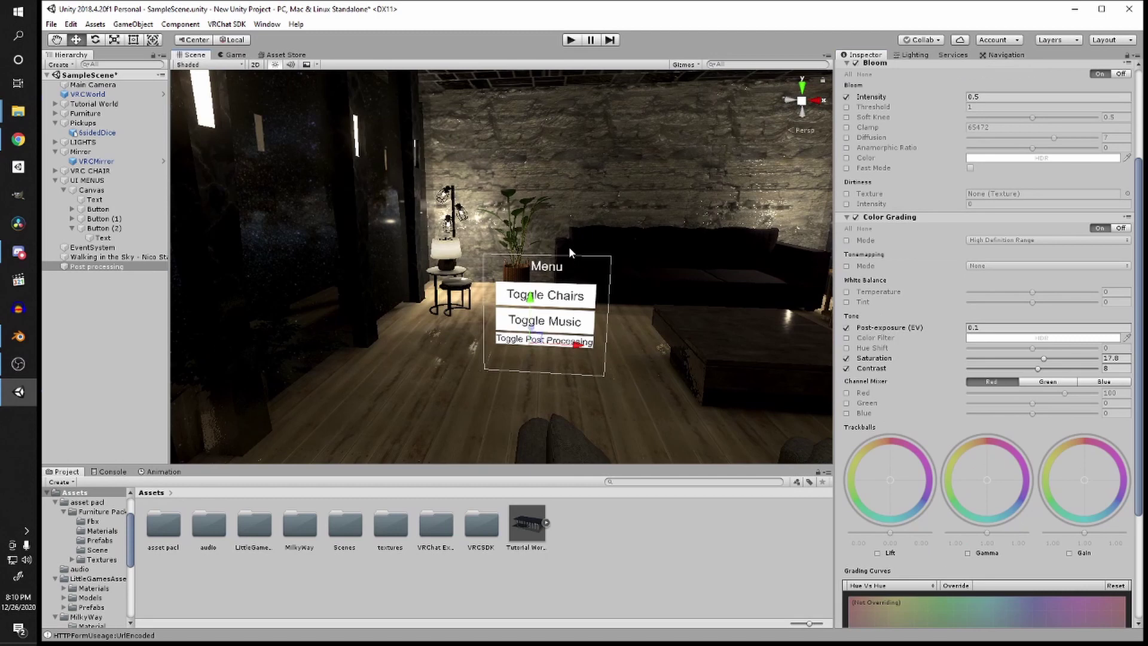
pyautogui.moveTo(572, 254); pyautogui.dragTo(619, 335, button='right')
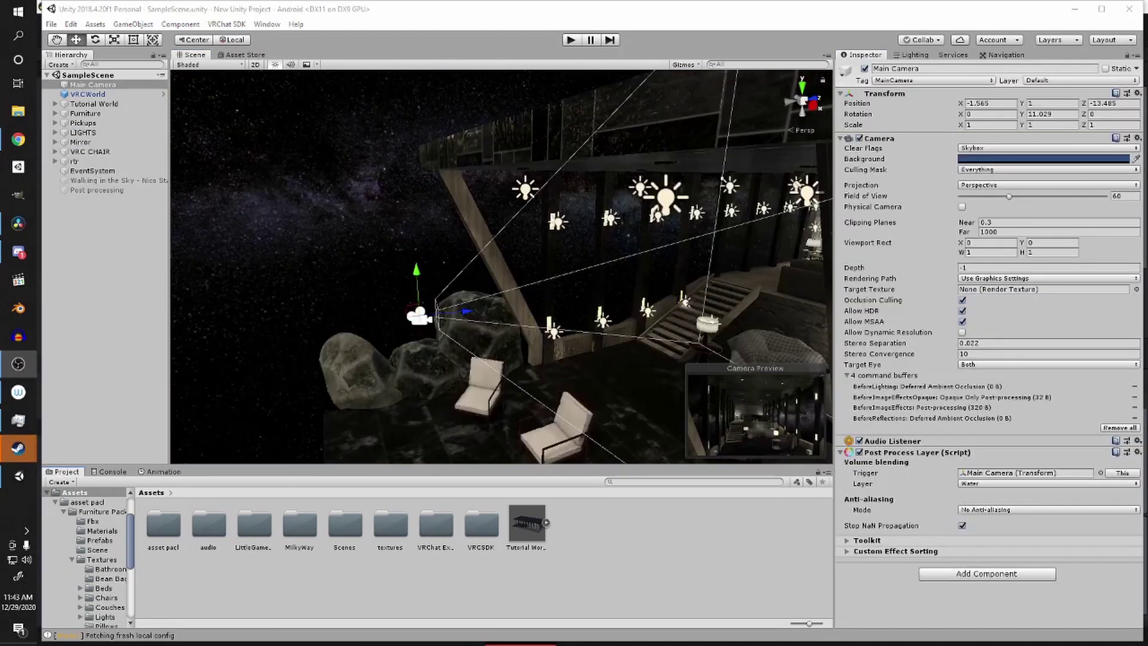
# Step: Assign the Main Camera as the Reference Camera in VRCWorld's scene descriptor
pyautogui.moveTo(559, 340); pyautogui.dragTo(401, 310, button='right')
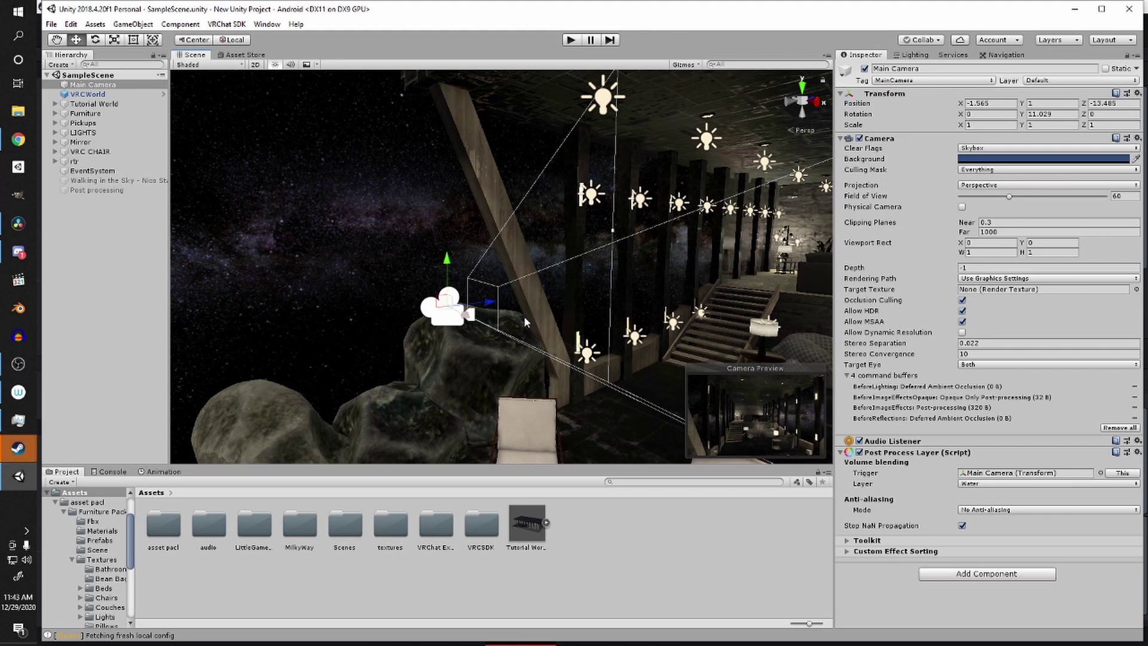
pyautogui.moveTo(525, 320)
pyautogui.mouseDown(button='middle')
pyautogui.moveTo(541, 328)
pyautogui.moveTo(509, 307)
pyautogui.mouseUp(button='middle')
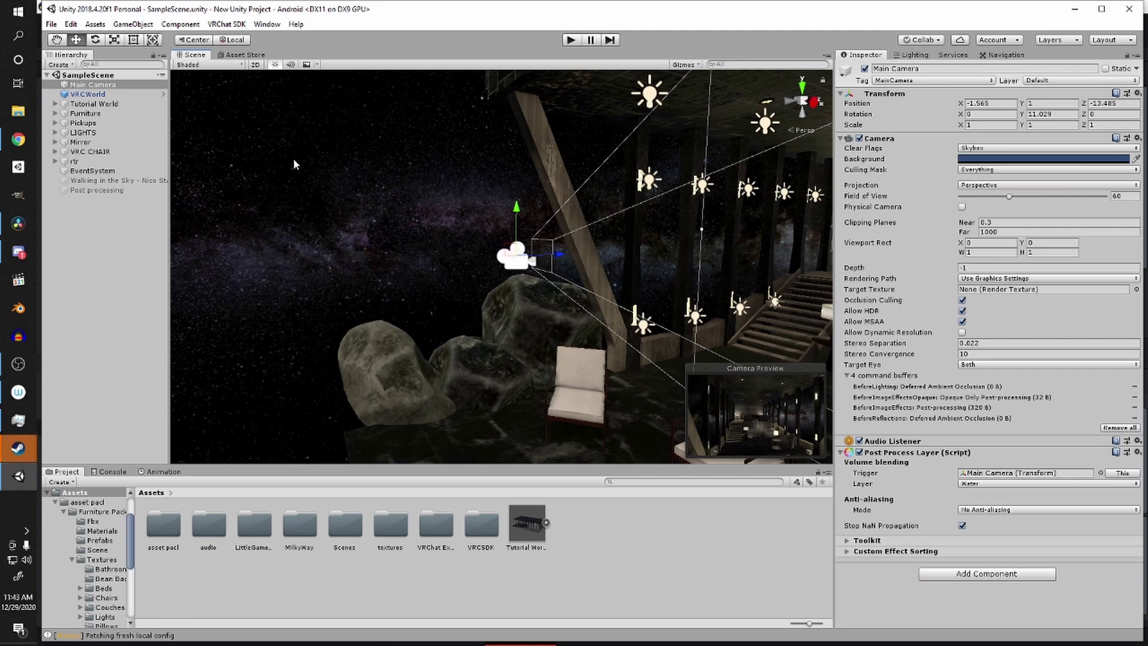
pyautogui.click(96, 94)
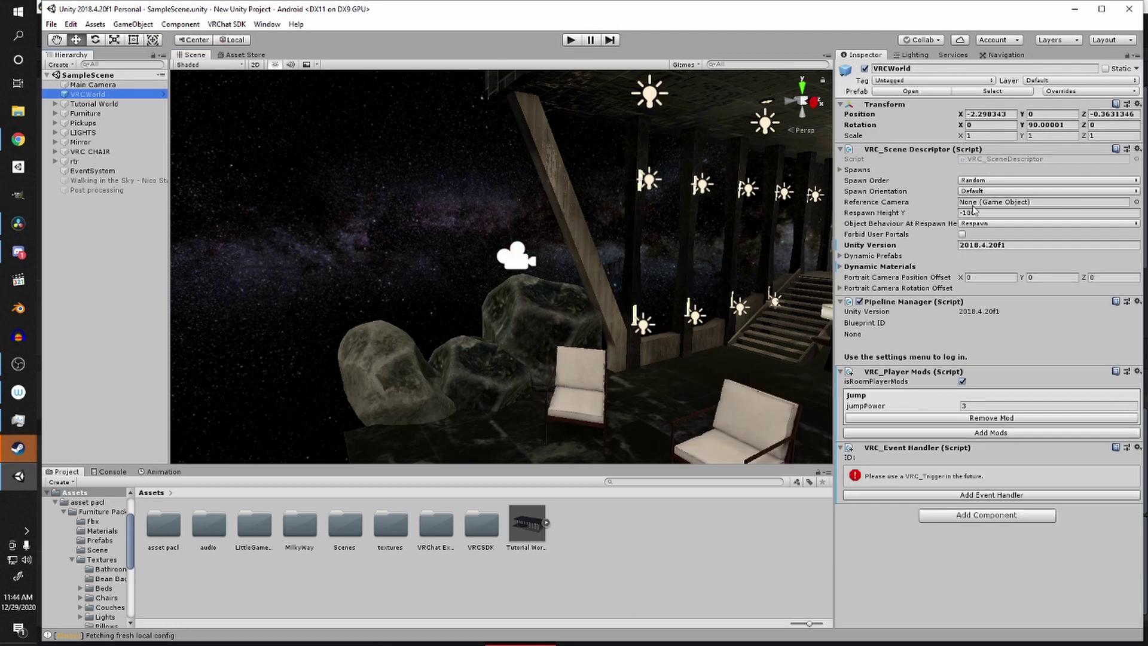
pyautogui.moveTo(107, 85); pyautogui.dragTo(983, 204)
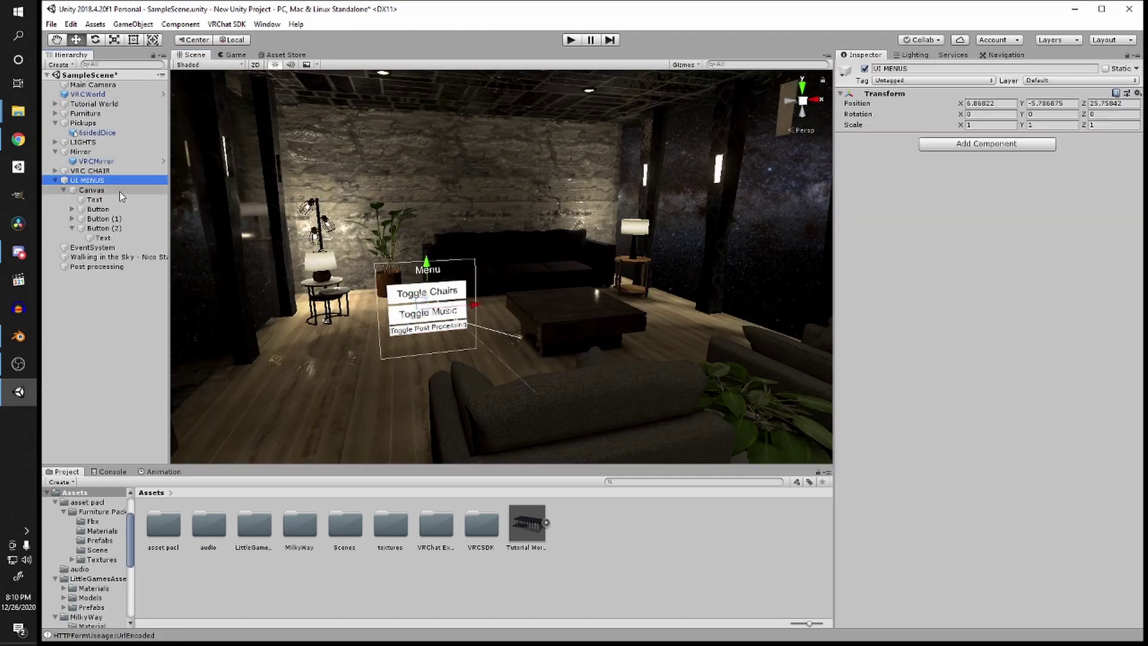
# Step: Collapse the UI MENUS object in the hierarchy and rename it as rtr
pyautogui.click(56, 180)
pyautogui.press('F2')
pyautogui.write('re')
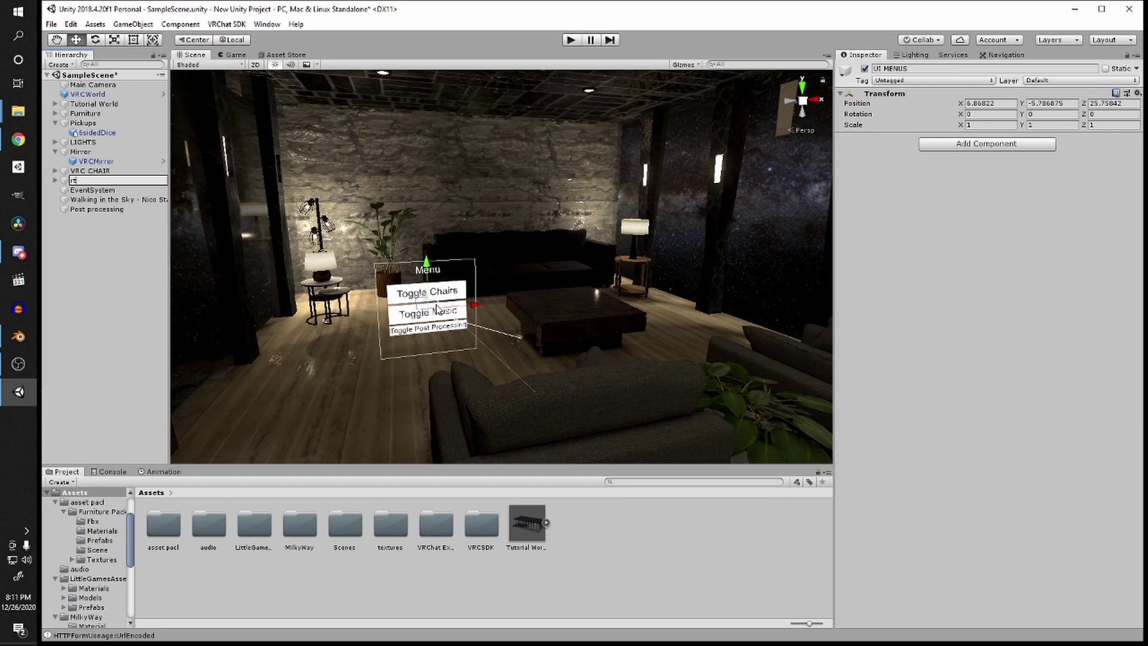
# Step: Scale the menu canvas down uniformly to about 0.00071
pyautogui.click(445, 266)
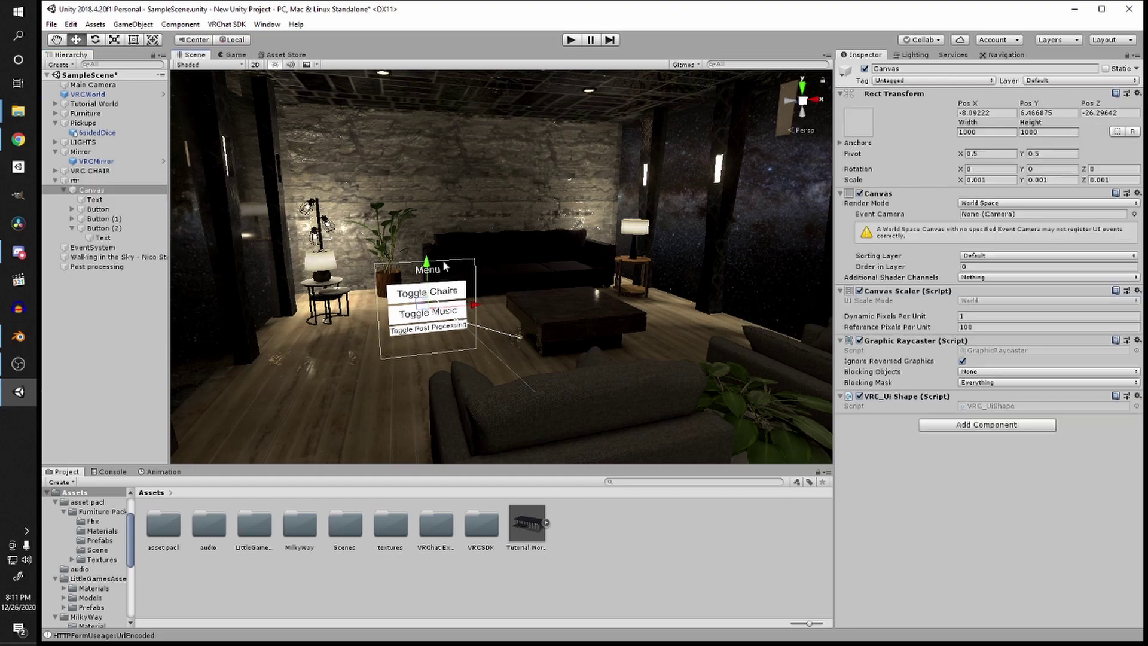
pyautogui.press('r')
pyautogui.moveTo(424, 294); pyautogui.dragTo(409, 296, button='right')
pyautogui.moveTo(456, 311); pyautogui.dragTo(444, 323)
# Step: Move the menu canvas across the room to the pillar near the side table with the lamp, and save the scene
pyautogui.press('w')
pyautogui.moveTo(490, 304); pyautogui.dragTo(530, 338, button='right')
pyautogui.moveTo(336, 314); pyautogui.dragTo(714, 234)
pyautogui.press('w')
pyautogui.moveTo(699, 239)
pyautogui.mouseDown(button='right')
pyautogui.moveTo(697, 222)
pyautogui.moveTo(710, 249)
pyautogui.mouseUp(button='right')
pyautogui.moveTo(526, 226); pyautogui.dragTo(464, 174)
pyautogui.press('w')
pyautogui.moveTo(464, 174); pyautogui.dragTo(614, 123, button='right')
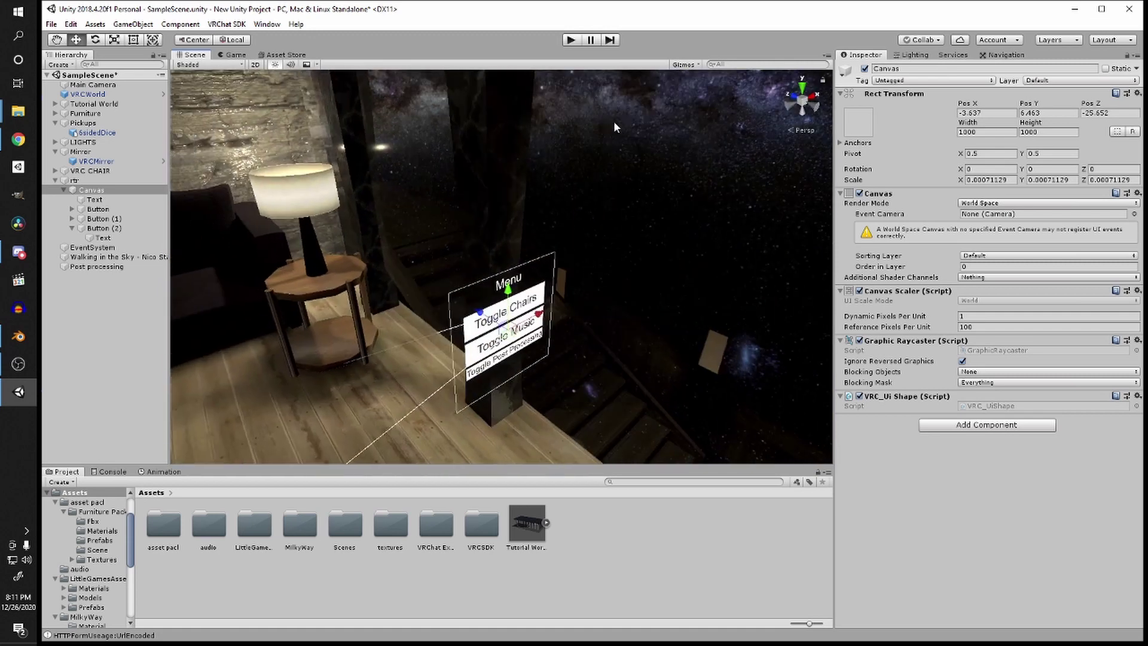
pyautogui.hotkey('ctrl', 's')
# Step: Nudge the menu canvas toward the pillar, to about X -3.617 and Z -25.528
pyautogui.moveTo(532, 297); pyautogui.dragTo(479, 302, button='right')
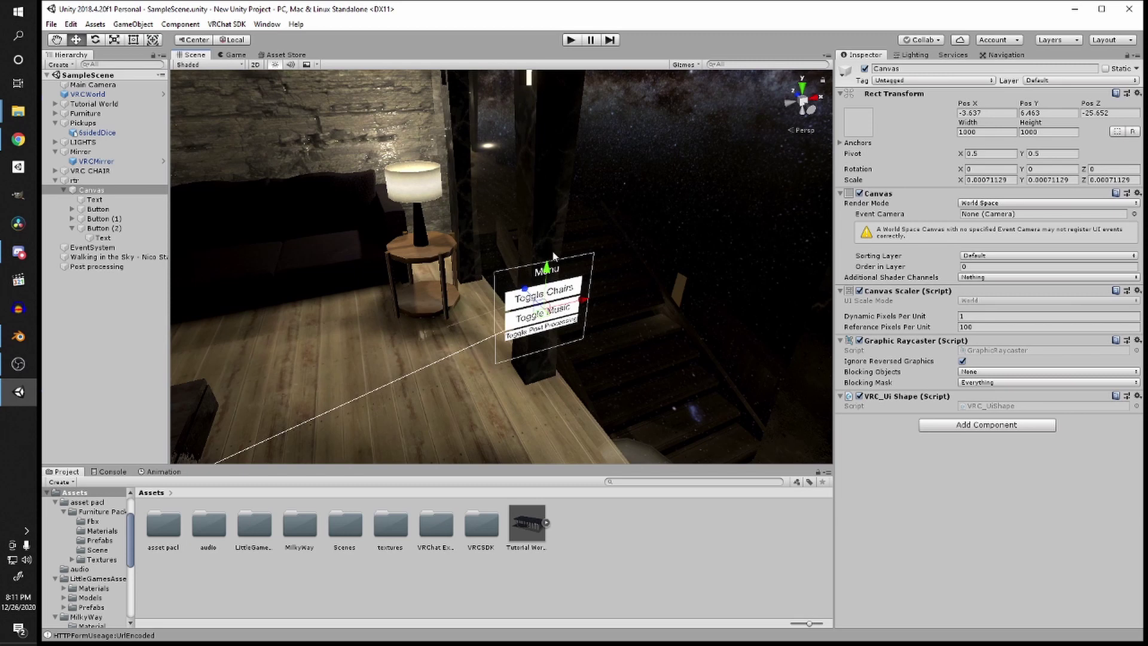
pyautogui.moveTo(545, 322); pyautogui.dragTo(540, 306)
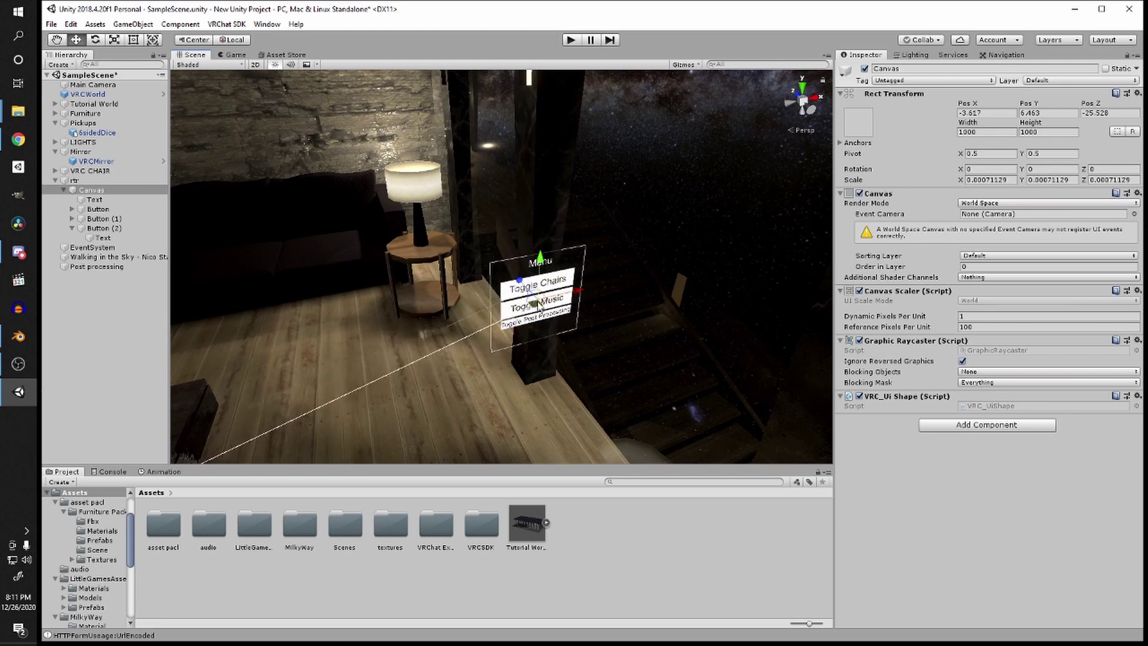
# Step: Run the scene briefly in play mode to preview the post processing, stop it, and inspect the menu canvas at the pillar
pyautogui.click(568, 40)
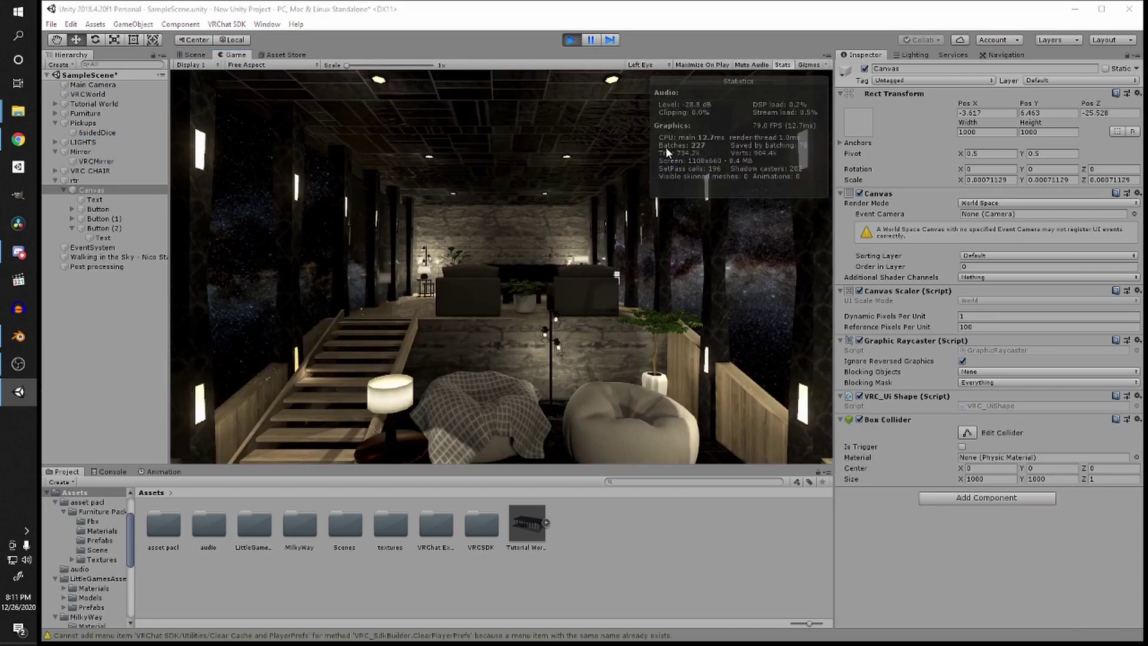
pyautogui.click(570, 40)
pyautogui.scroll(4, 526, 281)
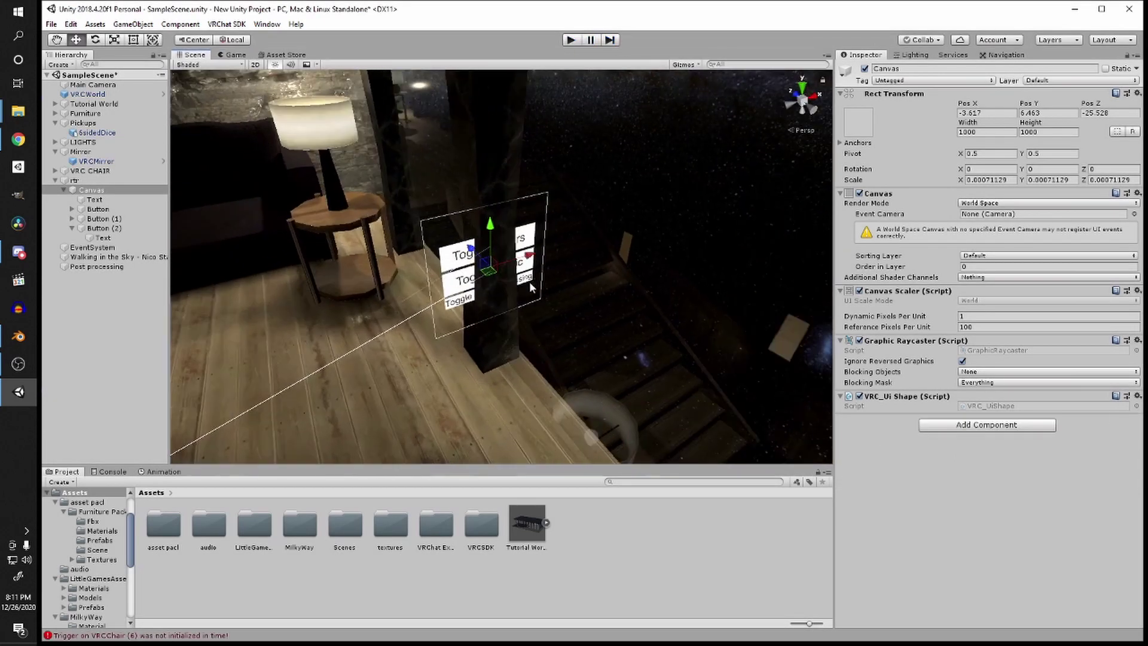
# Step: Rotate the menu canvas to 90 degrees about Y and reposition it at the pillar, about X -3.572, Y 7.012, Z -26.068
pyautogui.press('w')
pyautogui.moveTo(484, 283); pyautogui.dragTo(395, 361)
pyautogui.press('e')
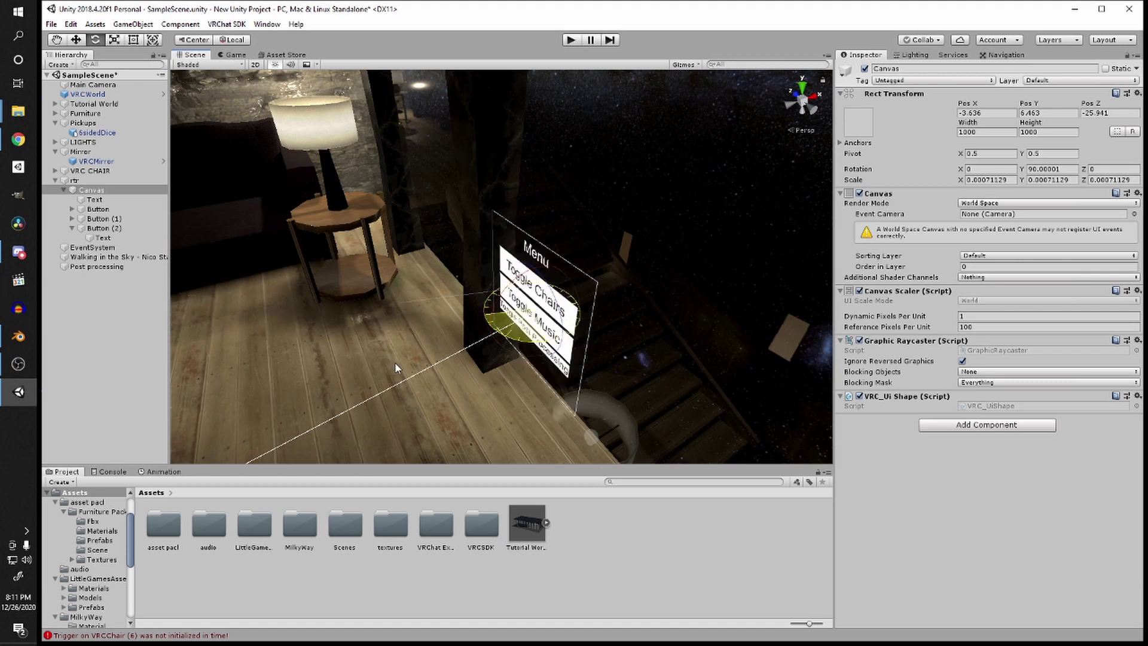
pyautogui.press('w')
pyautogui.moveTo(570, 295)
pyautogui.mouseDown()
pyautogui.moveTo(600, 287)
pyautogui.moveTo(577, 293)
pyautogui.mouseUp()
pyautogui.moveTo(495, 334); pyautogui.dragTo(424, 241)
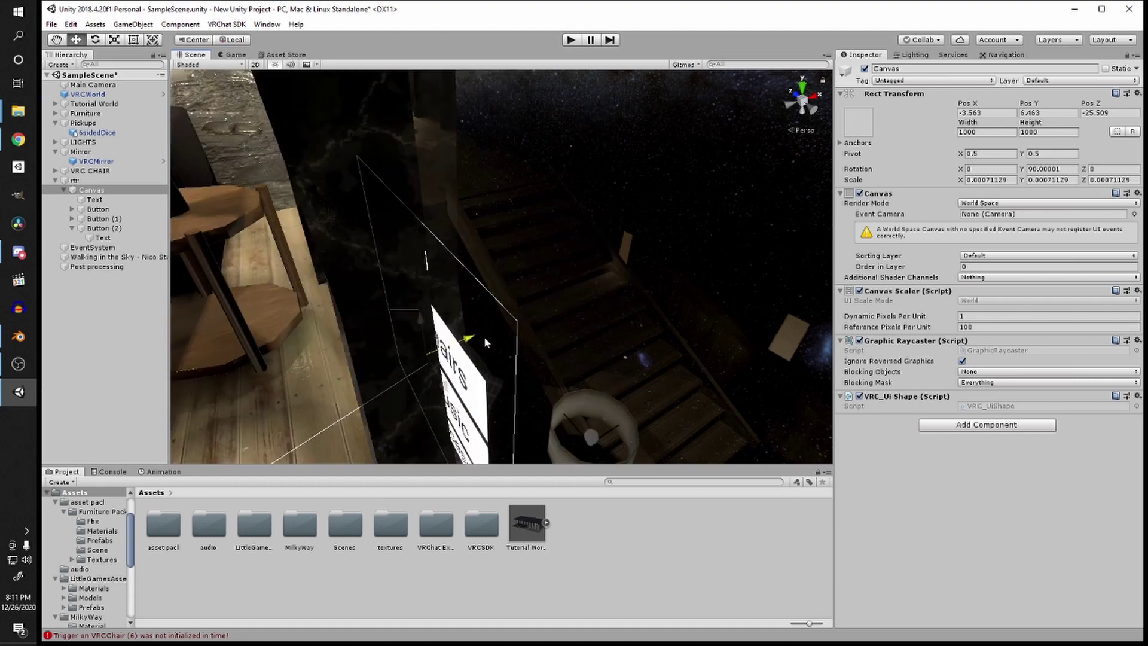
pyautogui.scroll(-2, 483, 338)
pyautogui.moveTo(571, 328)
pyautogui.keyDown('alt'); pyautogui.mouseDown()
pyautogui.moveTo(565, 343)
pyautogui.moveTo(675, 345)
pyautogui.moveTo(600, 346)
pyautogui.moveTo(583, 327)
pyautogui.mouseUp(); pyautogui.keyUp('alt')
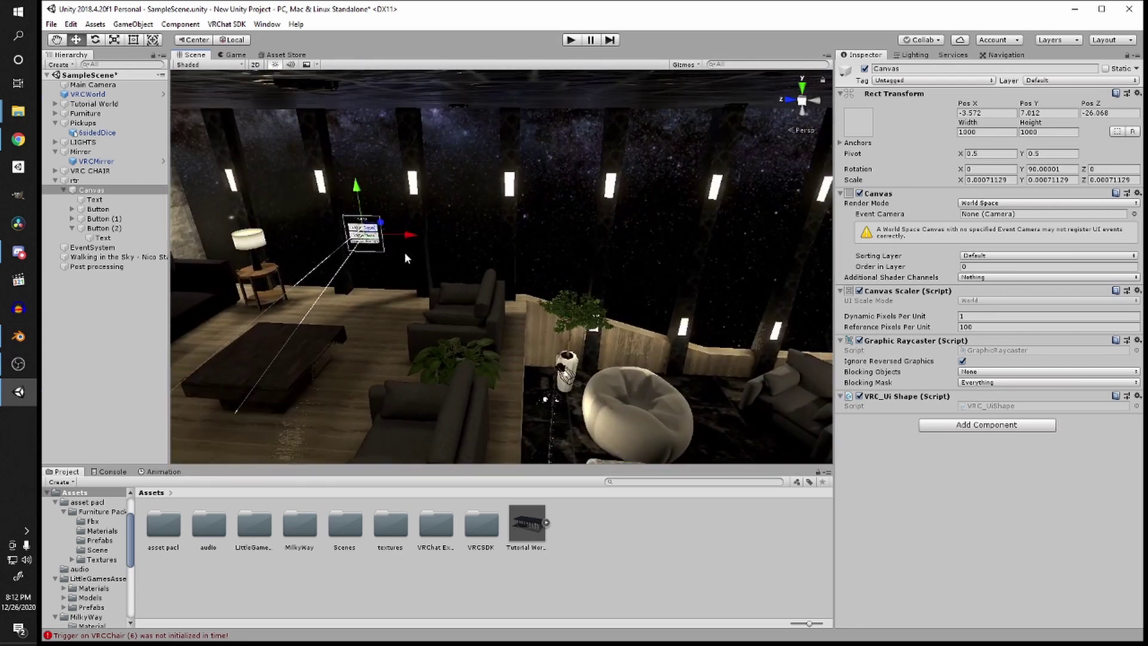
# Step: Duplicate the menu canvas and move the copy to the rocks near the mirror, about X -4.27, Y 4.95, Z -38.78
pyautogui.hotkey('ctrl', 'd')
pyautogui.keyDown('alt'); pyautogui.moveTo(405, 252); pyautogui.dragTo(619, 264); pyautogui.keyUp('alt')
pyautogui.moveTo(564, 199); pyautogui.dragTo(579, 318)
pyautogui.scroll(8, 526, 311)
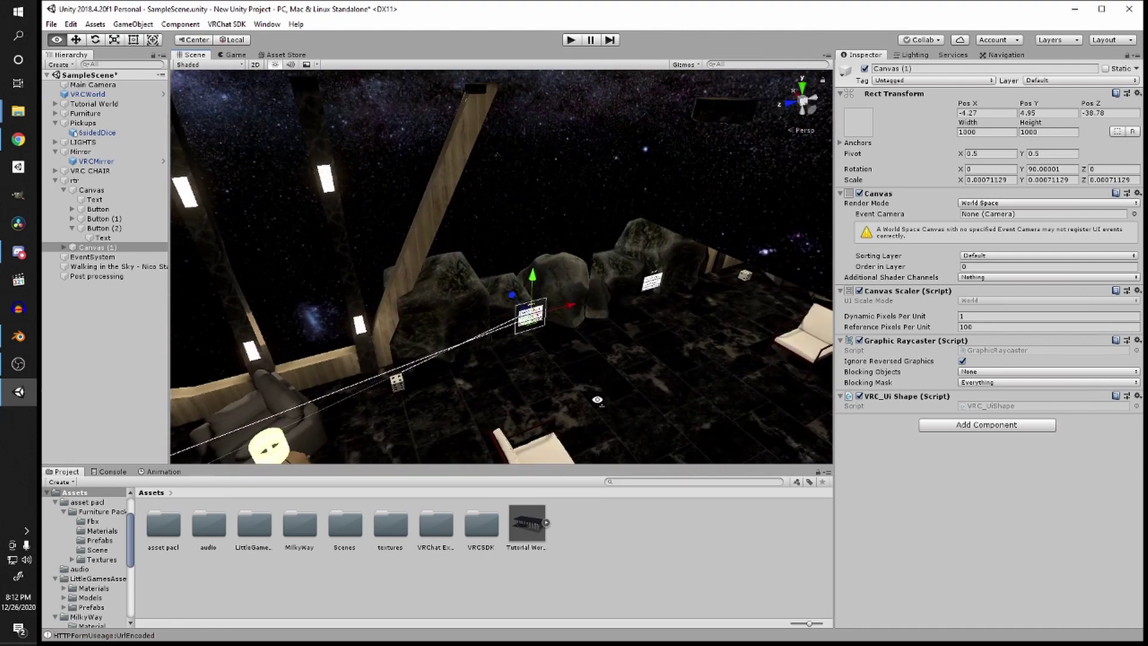
# Step: Delete the Toggle Post Processing and Toggle Music buttons from the duplicated menu canvas
pyautogui.click(571, 307)
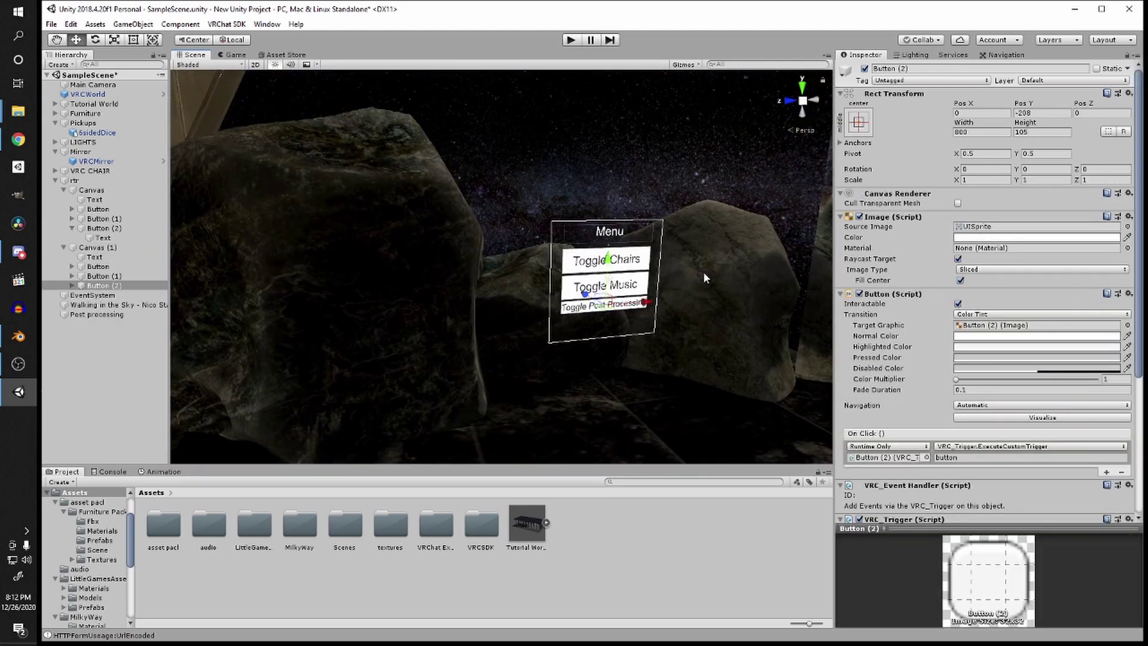
pyautogui.keyDown('alt'); pyautogui.moveTo(704, 271); pyautogui.dragTo(679, 274); pyautogui.keyUp('alt')
pyautogui.press('Delete')
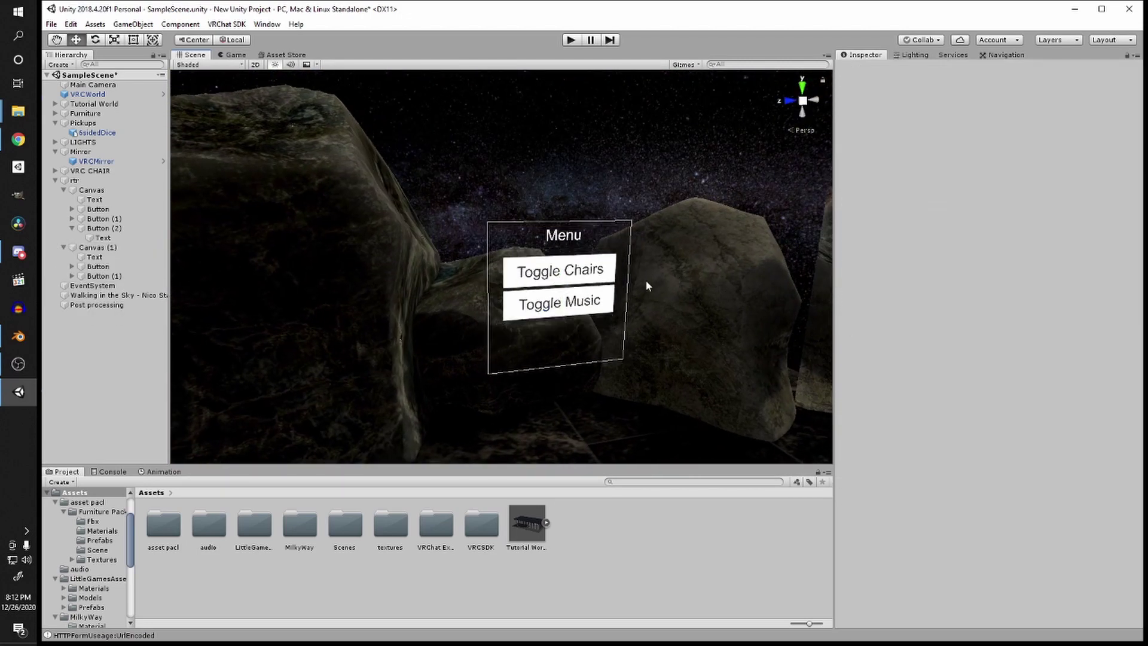
pyautogui.click(557, 301)
pyautogui.press('Delete')
# Step: Change the text of the duplicated menu's Toggle Chairs button to "Mirror HQ"
pyautogui.click(571, 273)
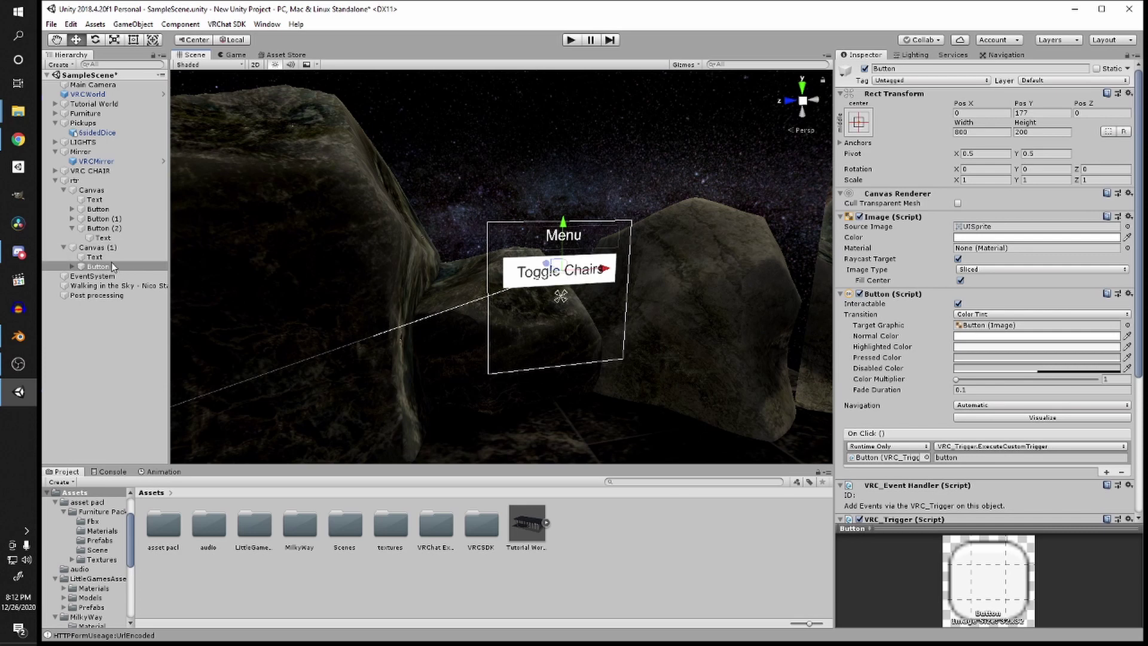
pyautogui.click(71, 267)
pyautogui.click(102, 277)
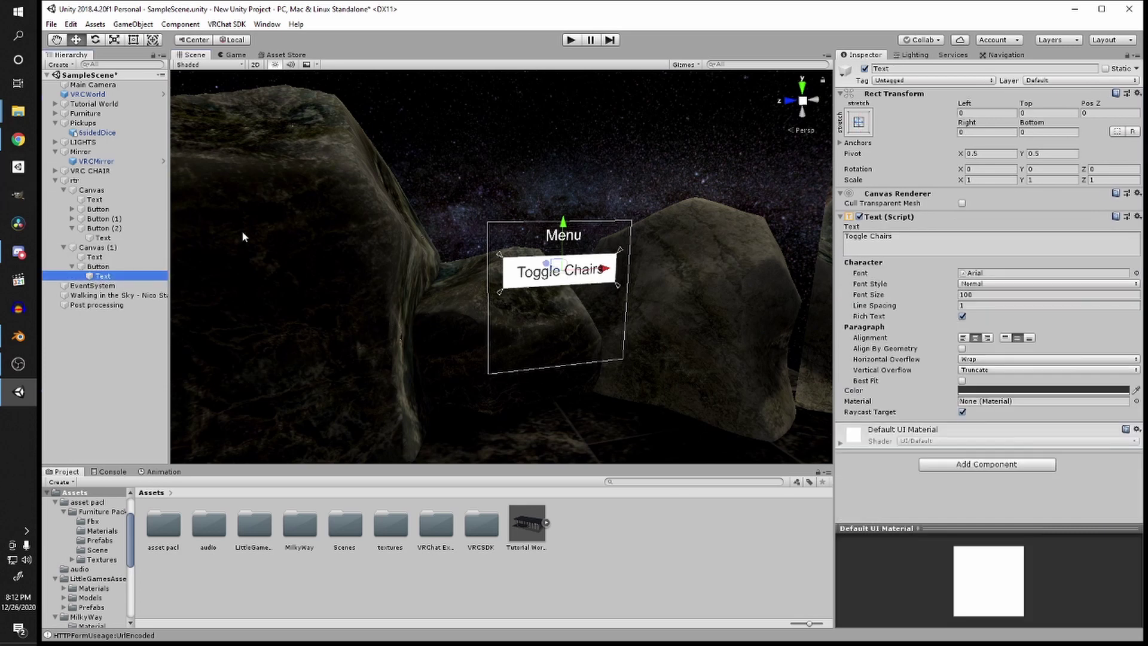
pyautogui.click(940, 239)
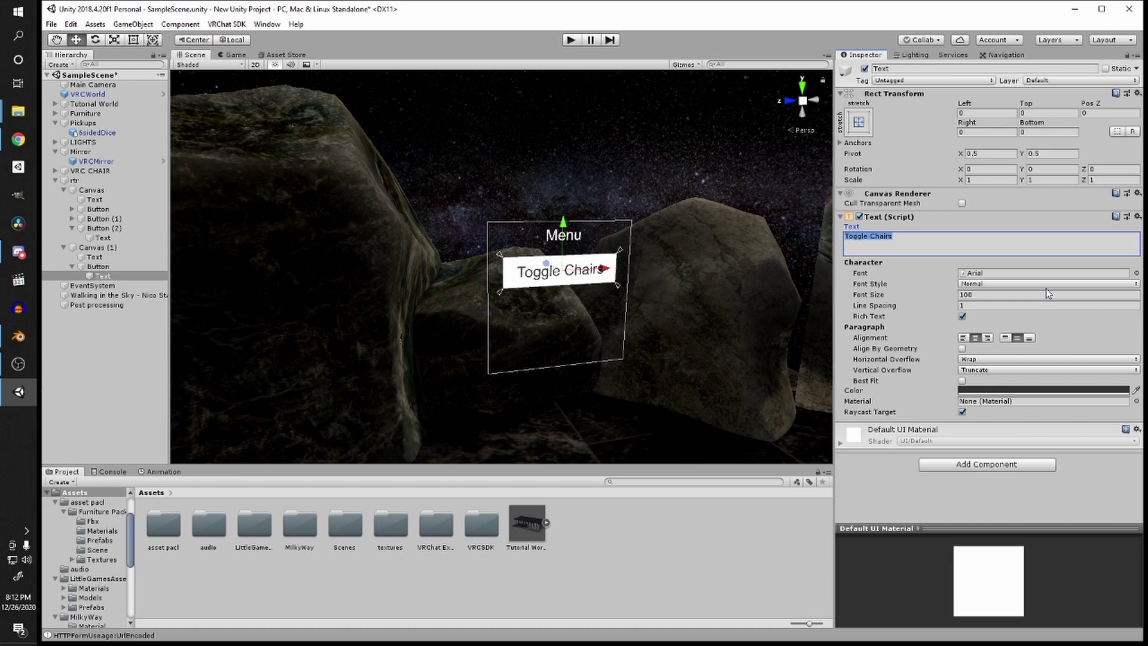
pyautogui.write('Mirror HQ')
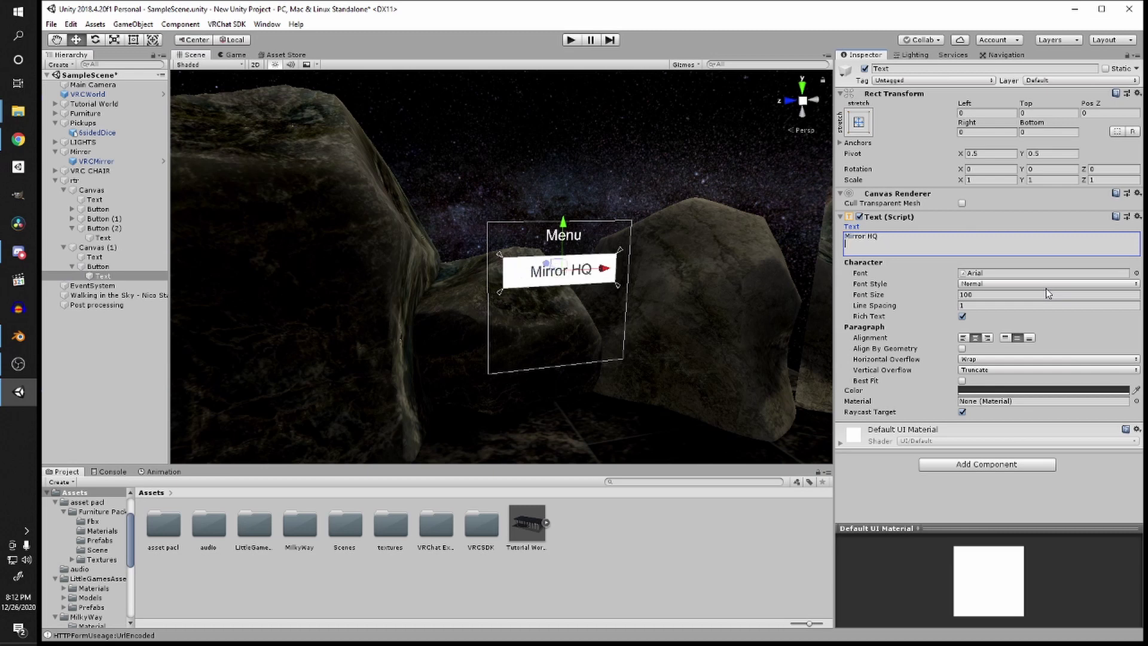
# Step: Duplicate the Mirror HQ button and move the copy below it to Pos Y -72
pyautogui.click(89, 294)
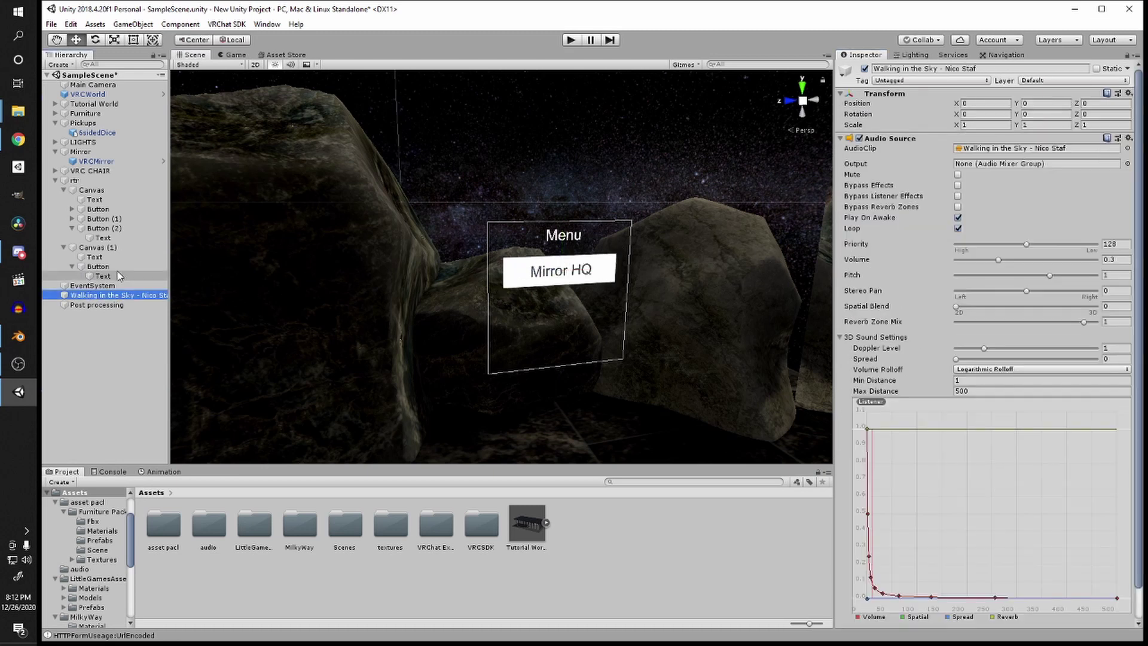
pyautogui.click(90, 266)
pyautogui.click(72, 267)
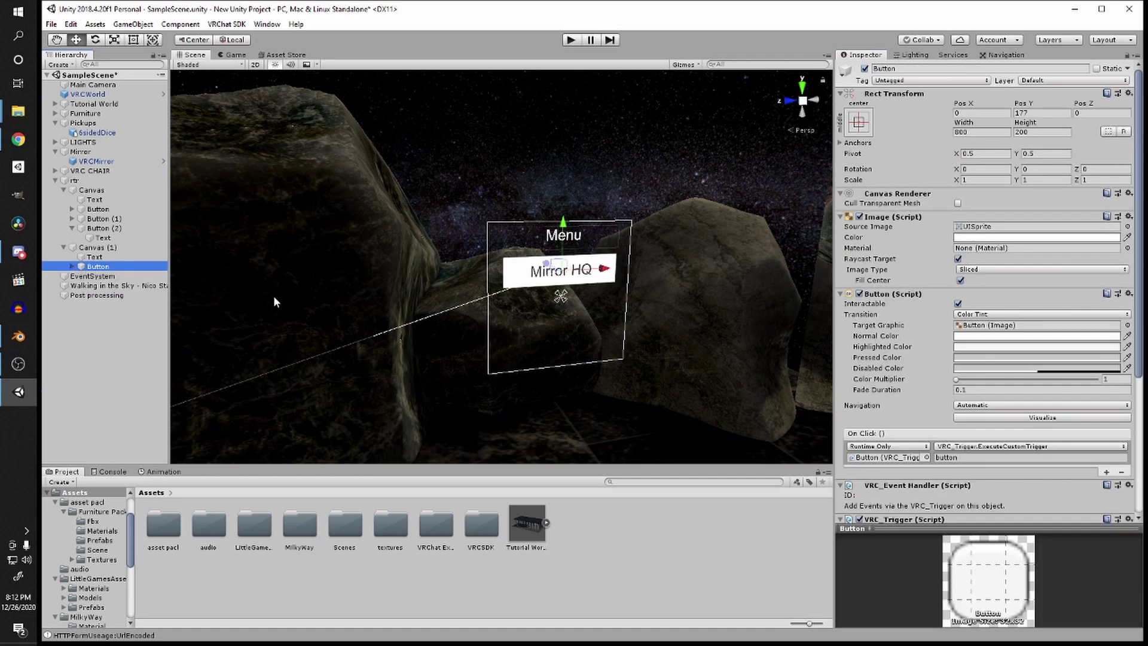
pyautogui.hotkey('ctrl', 'd')
pyautogui.moveTo(563, 222); pyautogui.dragTo(563, 258)
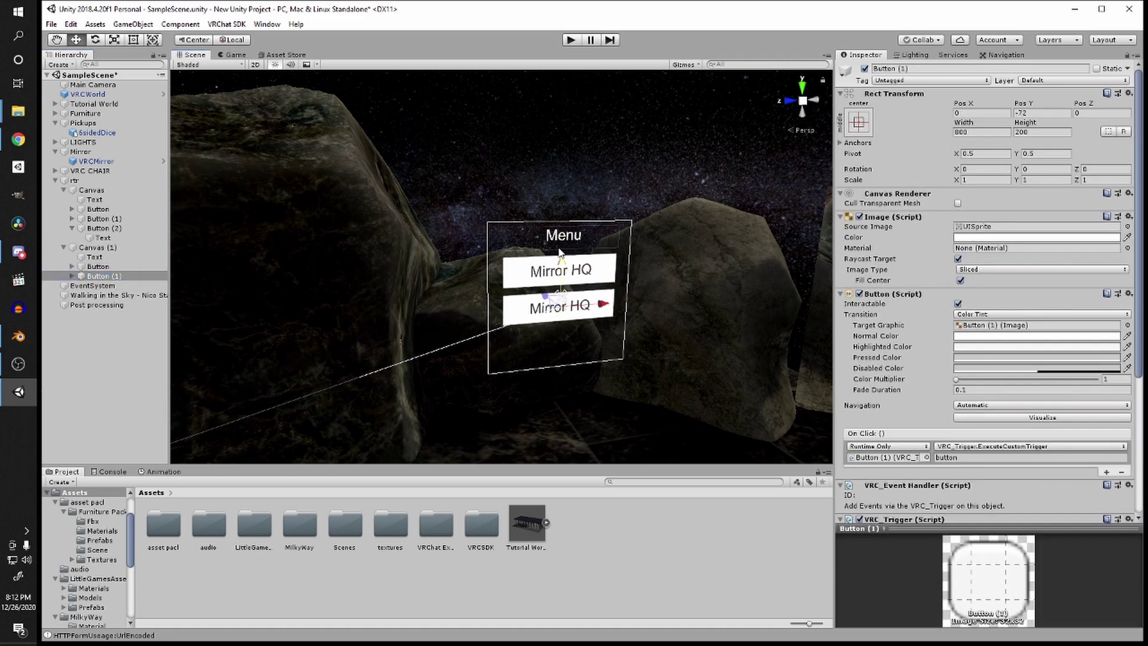
# Step: Change the text of the lower button in the duplicated menu to "Mirror LQ"
pyautogui.click(73, 277)
pyautogui.click(72, 276)
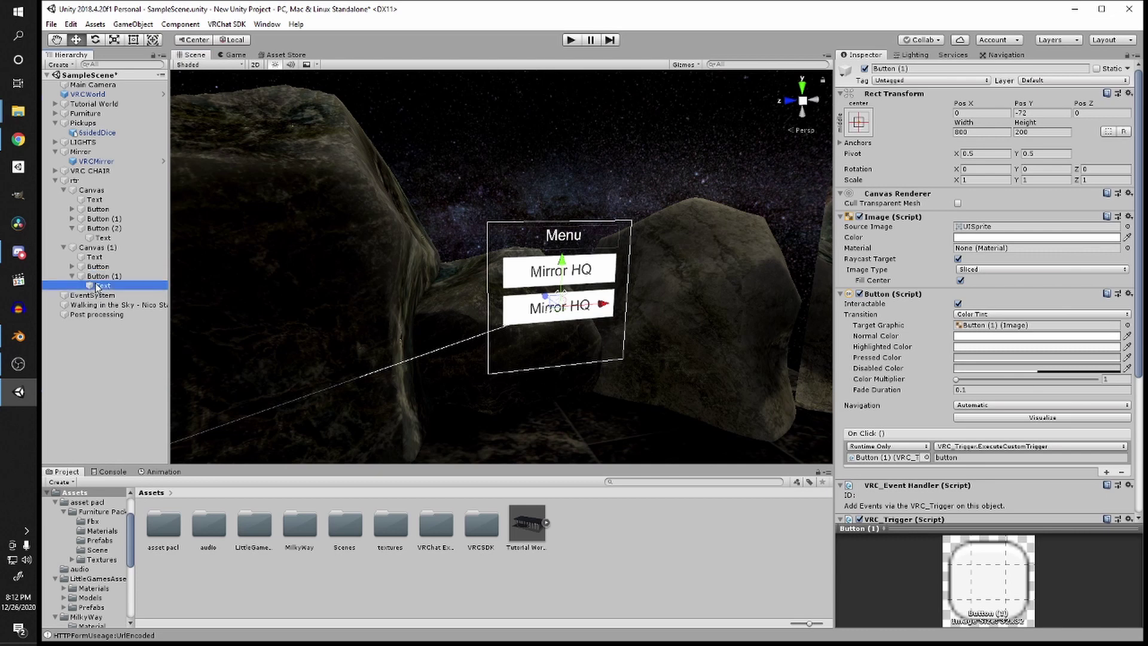
pyautogui.click(101, 285)
pyautogui.click(887, 239)
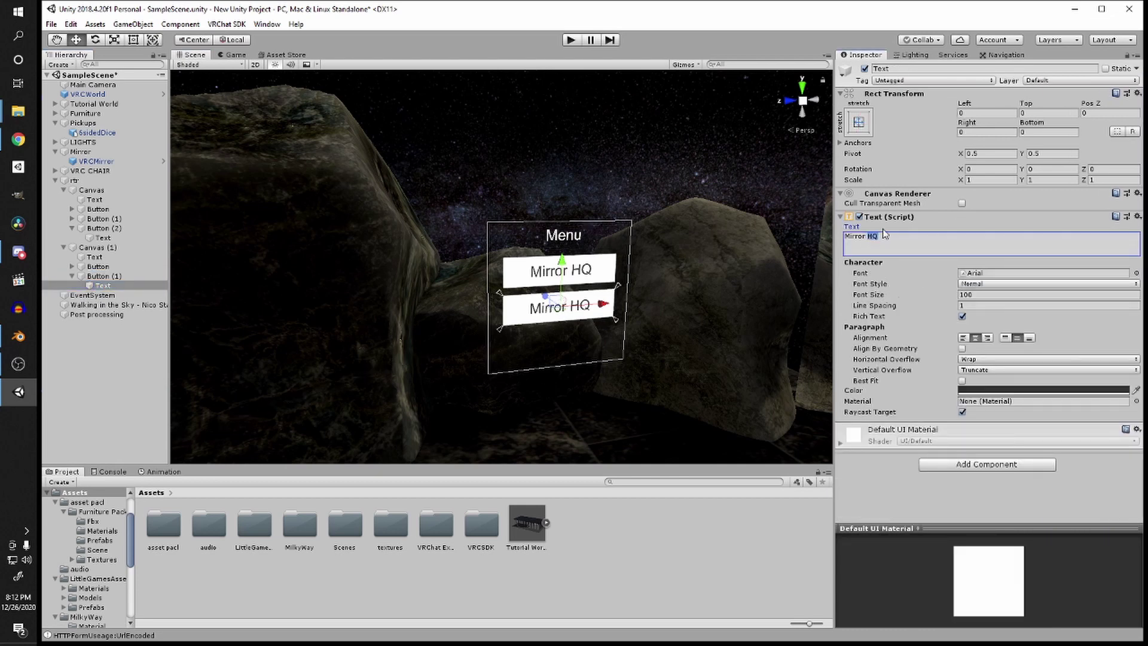
pyautogui.press('BackSpace')
pyautogui.write('Q')
pyautogui.click(711, 508)
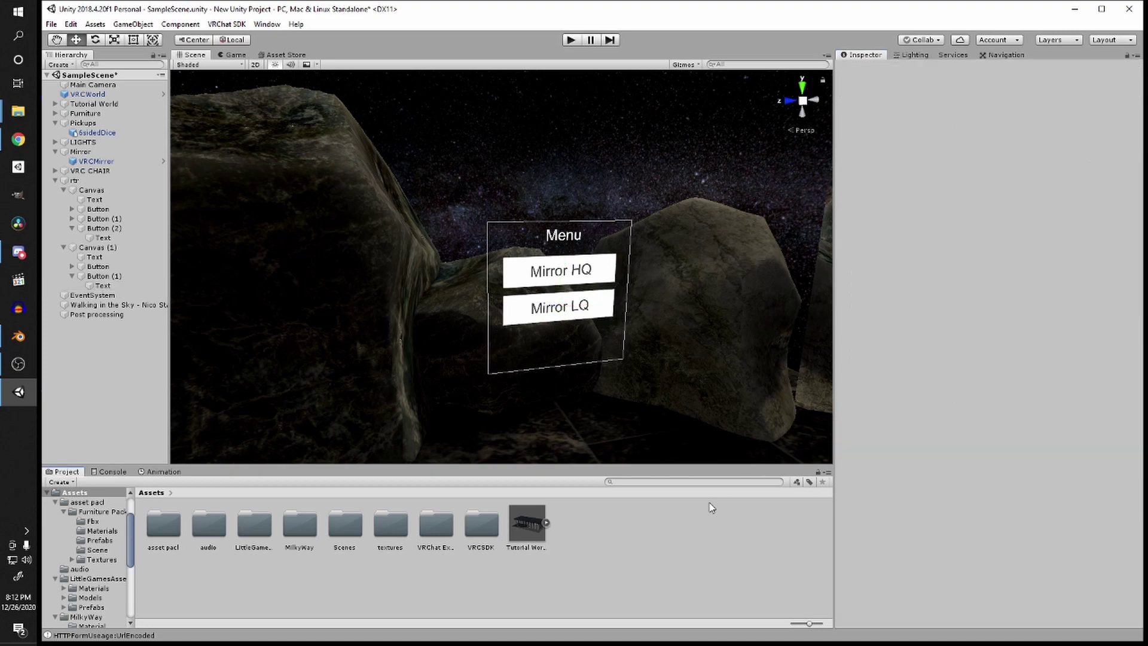
# Step: Save the scene and select the VRCMirror object beside the new menu
pyautogui.moveTo(536, 366); pyautogui.dragTo(603, 354, button='right')
pyautogui.scroll(-4, 602, 354)
pyautogui.hotkey('ctrl', 's')
pyautogui.scroll(1, 616, 287)
pyautogui.moveTo(487, 324); pyautogui.dragTo(592, 296, button='right')
pyautogui.click(611, 317)
pyautogui.scroll(-3, 592, 293)
pyautogui.moveTo(592, 284); pyautogui.dragTo(595, 308, button='middle')
pyautogui.moveTo(537, 298); pyautogui.dragTo(528, 347, button='right')
pyautogui.scroll(3, 561, 318)
pyautogui.scroll(2, 633, 347)
pyautogui.scroll(-3, 509, 349)
pyautogui.scroll(2, 510, 348)
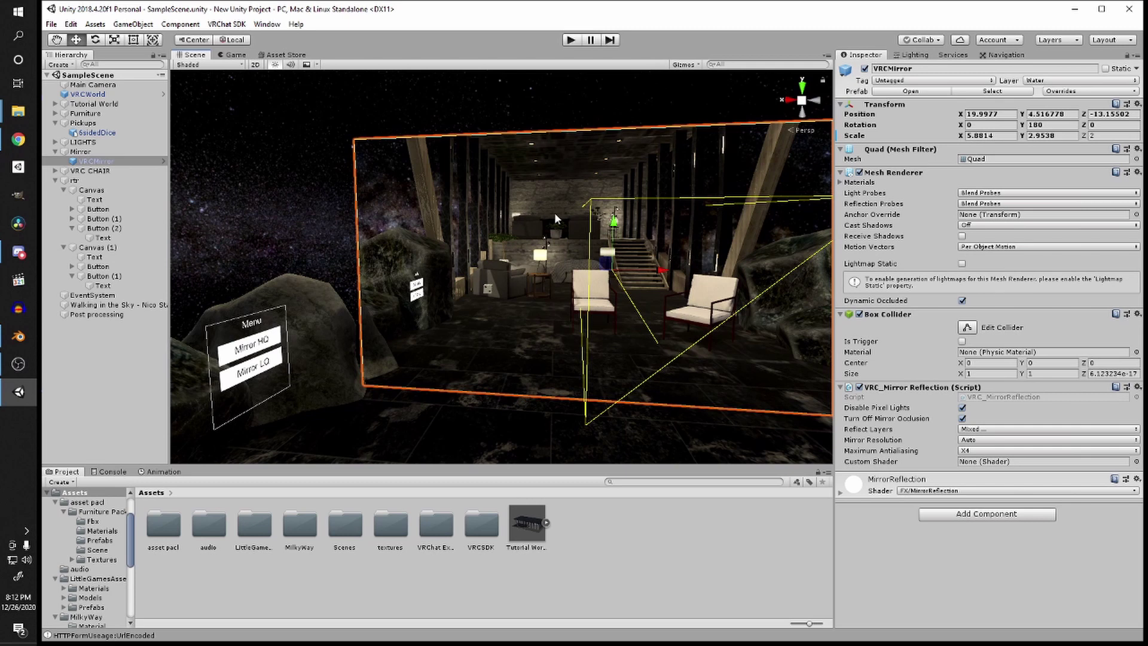
# Step: Clear the mirror's reflect layers with Nothing and enable only the Default layer
pyautogui.click(967, 430)
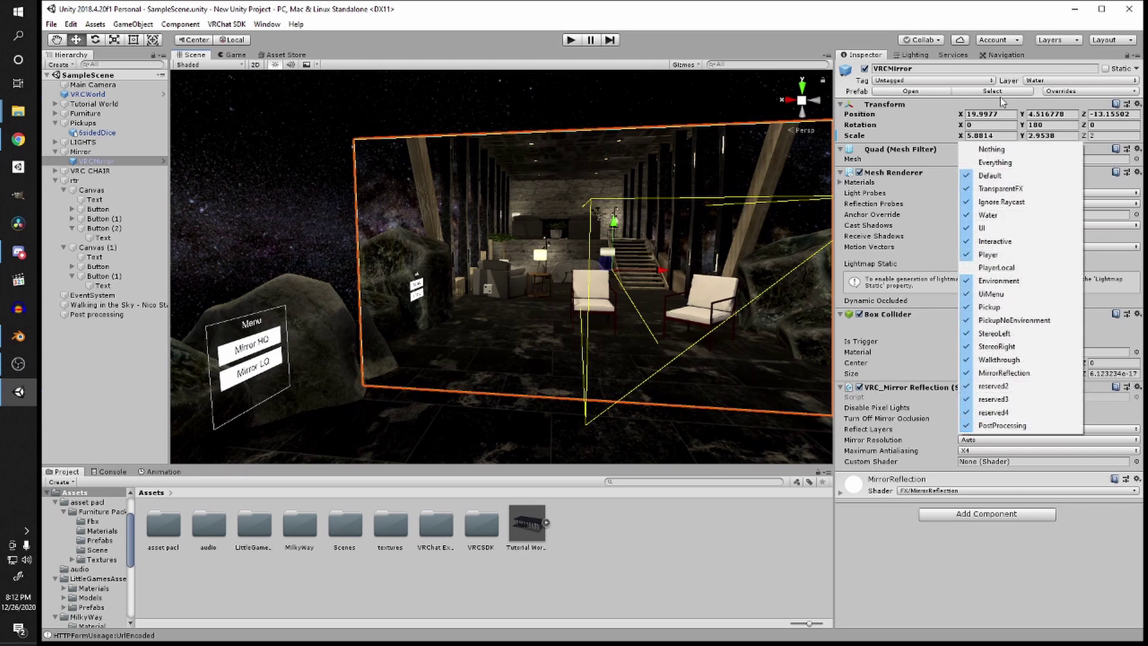
pyautogui.click(1004, 150)
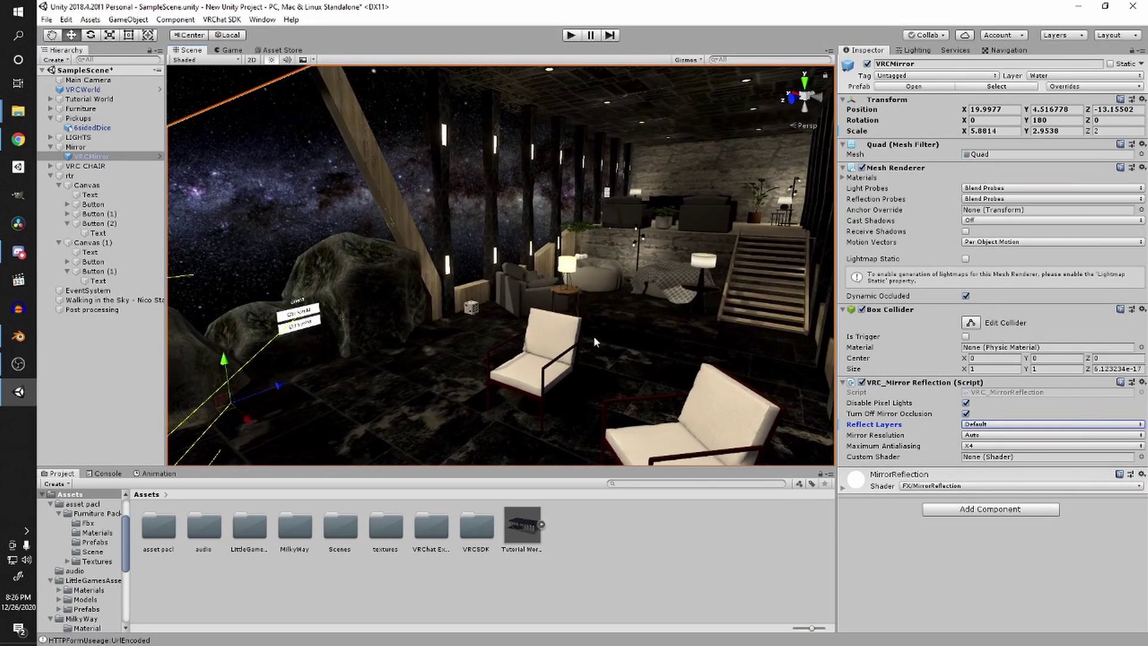
pyautogui.moveTo(593, 336); pyautogui.dragTo(580, 263, button='right')
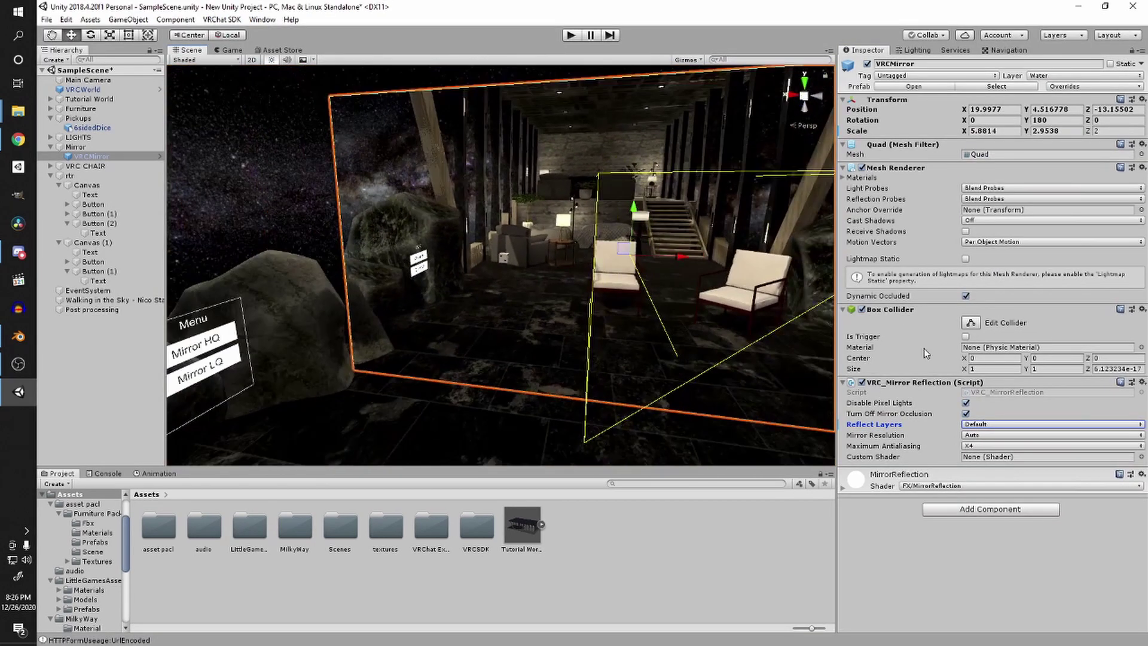
pyautogui.click(1004, 424)
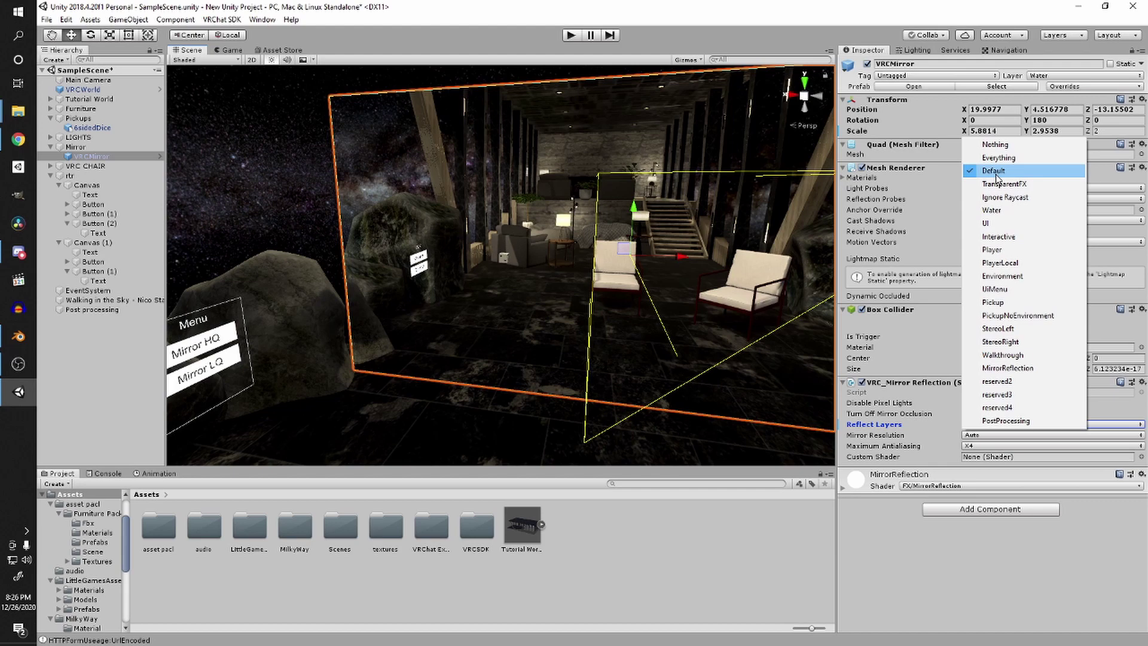
pyautogui.click(435, 257)
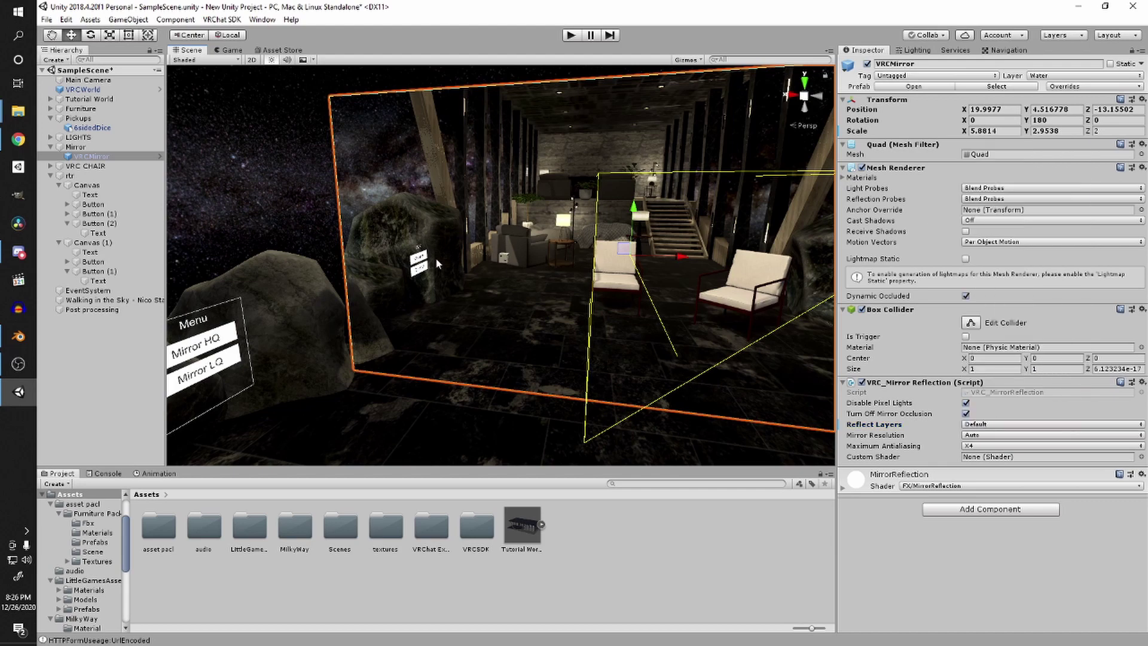
# Step: Add the Pickup and Player layers to the mirror's reflect layers
pyautogui.moveTo(435, 257); pyautogui.dragTo(318, 370, button='right')
pyautogui.moveTo(335, 251); pyautogui.dragTo(644, 285, button='right')
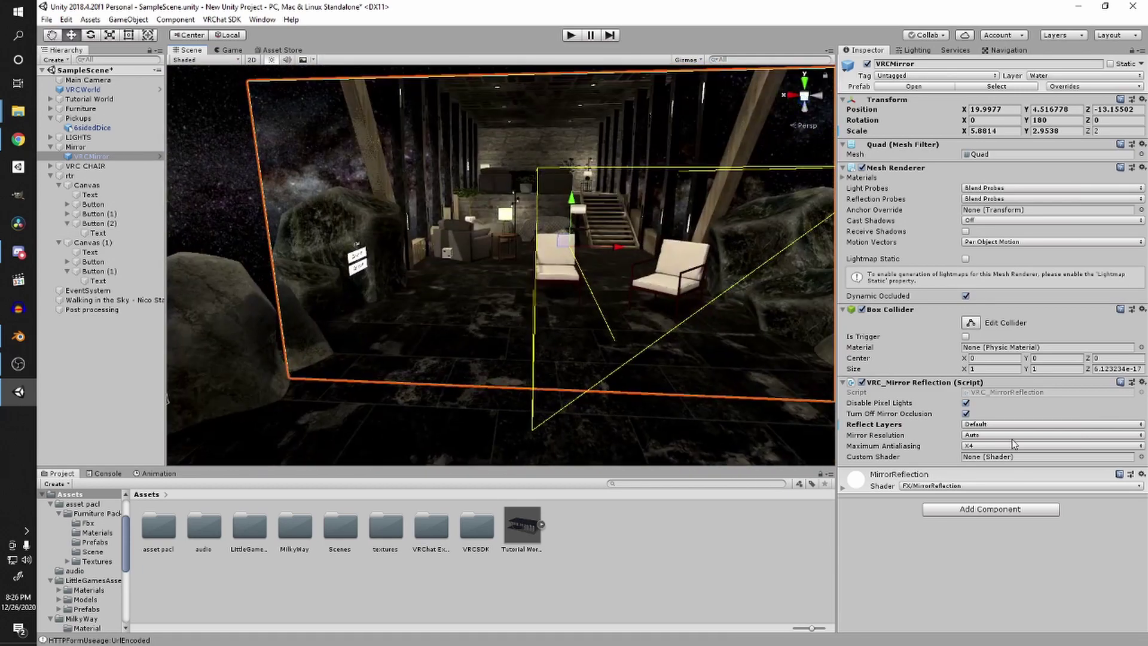
pyautogui.click(996, 426)
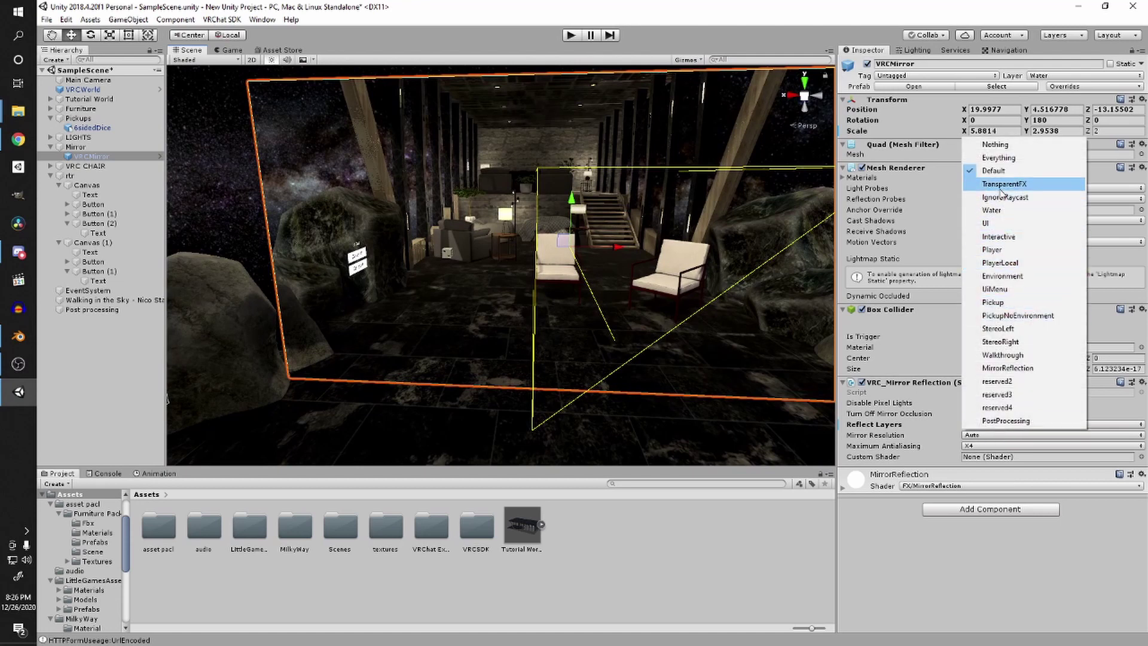
pyautogui.click(993, 302)
pyautogui.moveTo(770, 296); pyautogui.dragTo(711, 293, button='right')
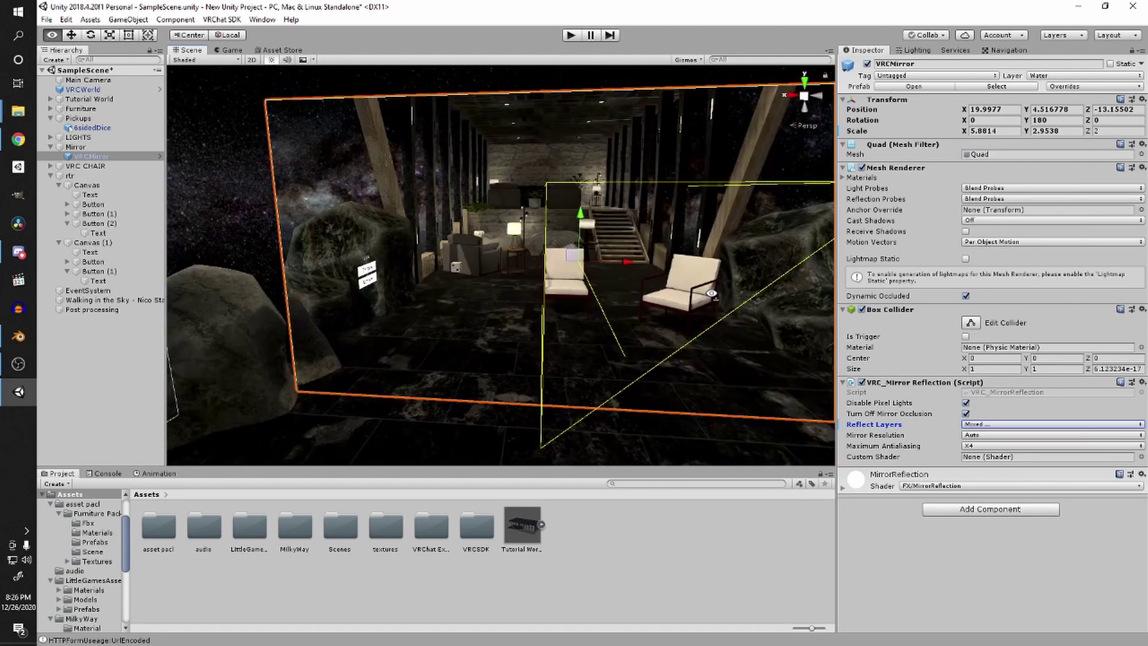
pyautogui.click(976, 425)
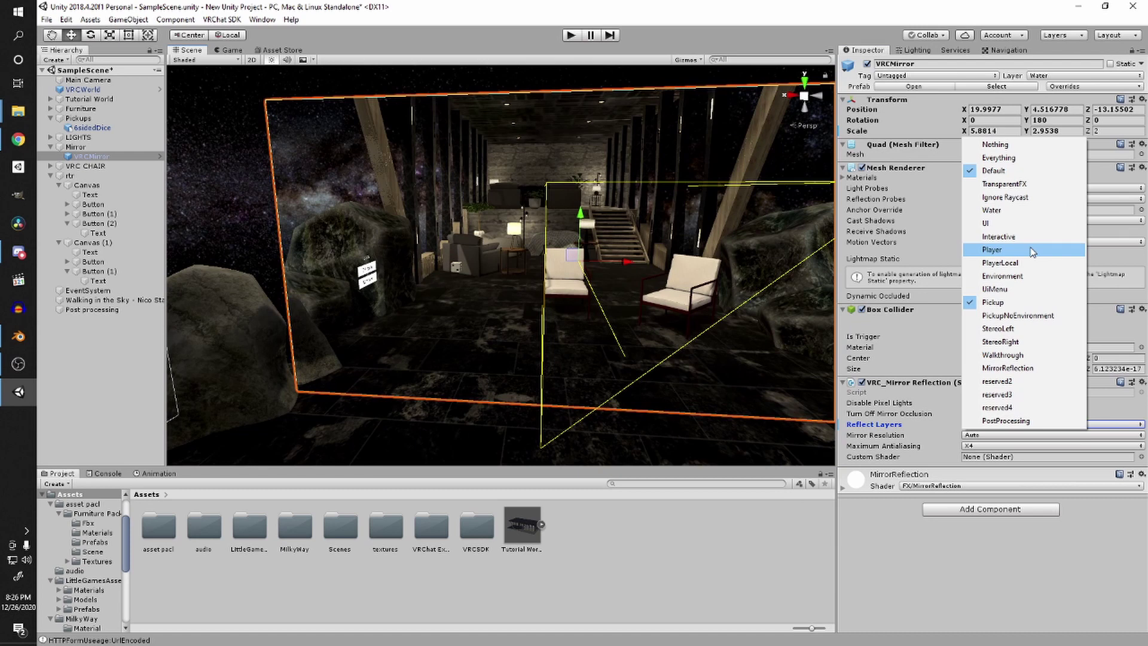
pyautogui.click(1032, 252)
# Step: Add the PlayerLocal and MirrorReflection layers to the mirror's reflect layers
pyautogui.click(989, 424)
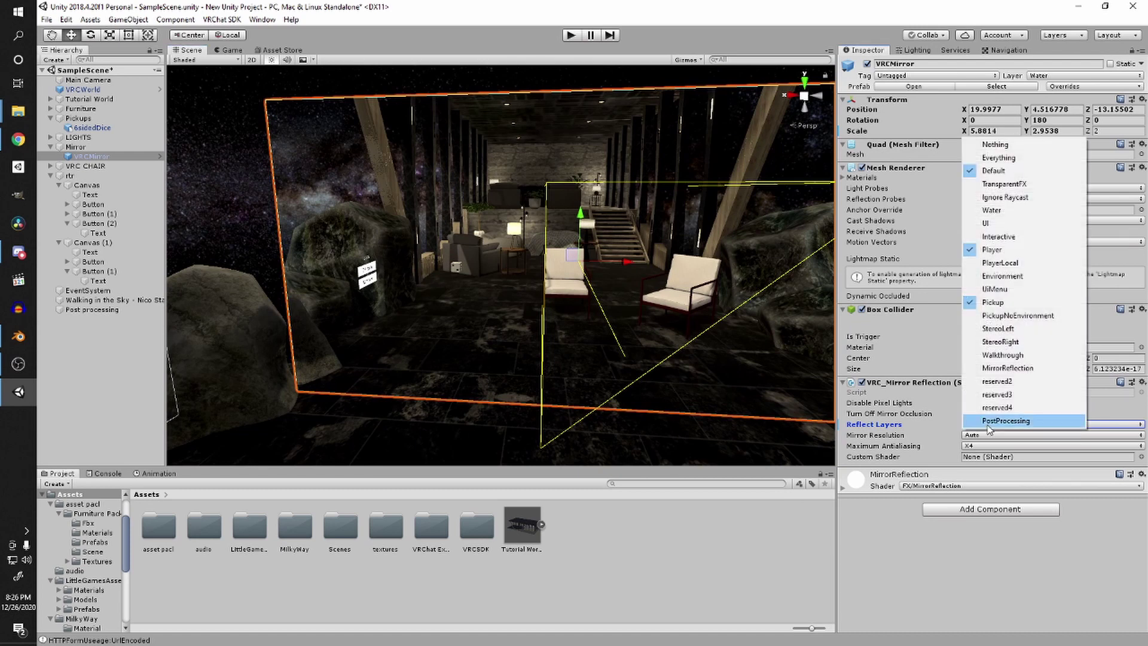
pyautogui.click(1012, 266)
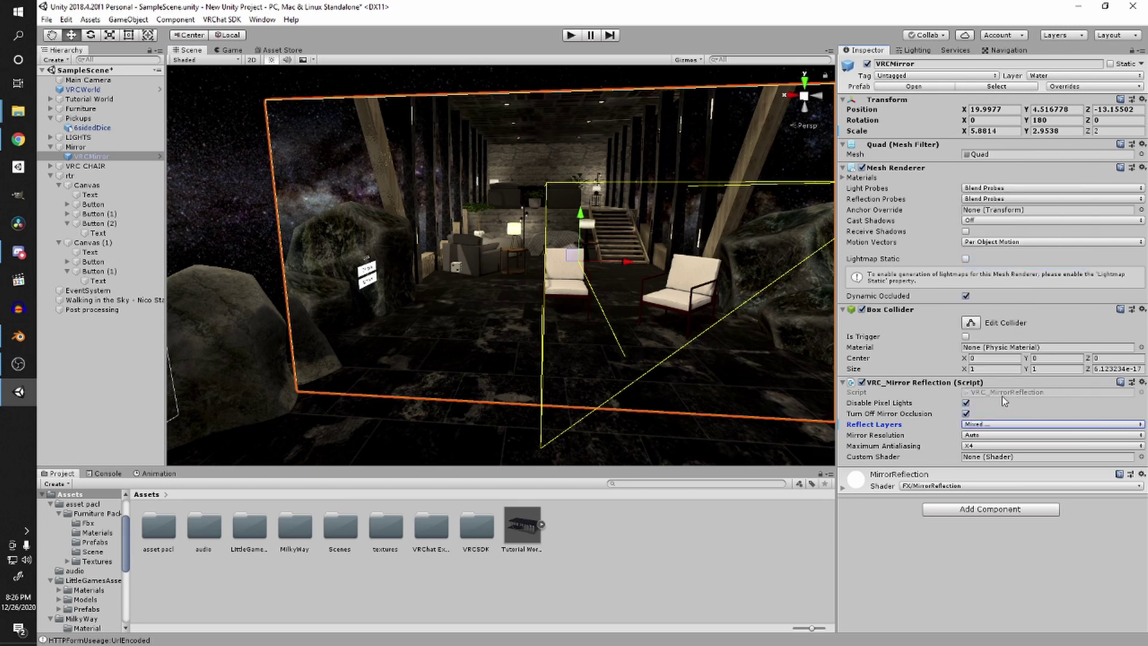
pyautogui.click(1004, 425)
pyautogui.click(996, 369)
pyautogui.click(983, 424)
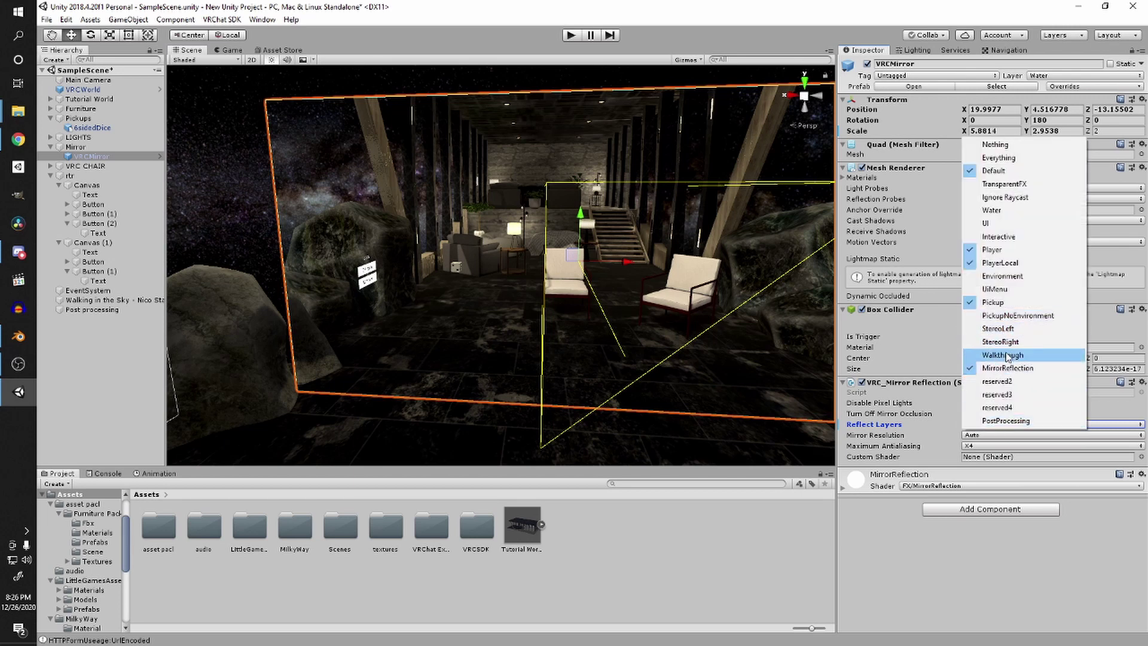
pyautogui.click(955, 580)
# Step: Duplicate the VRCMirror object under Mirror, keeping the copy in the same place
pyautogui.moveTo(688, 311); pyautogui.dragTo(478, 311, button='right')
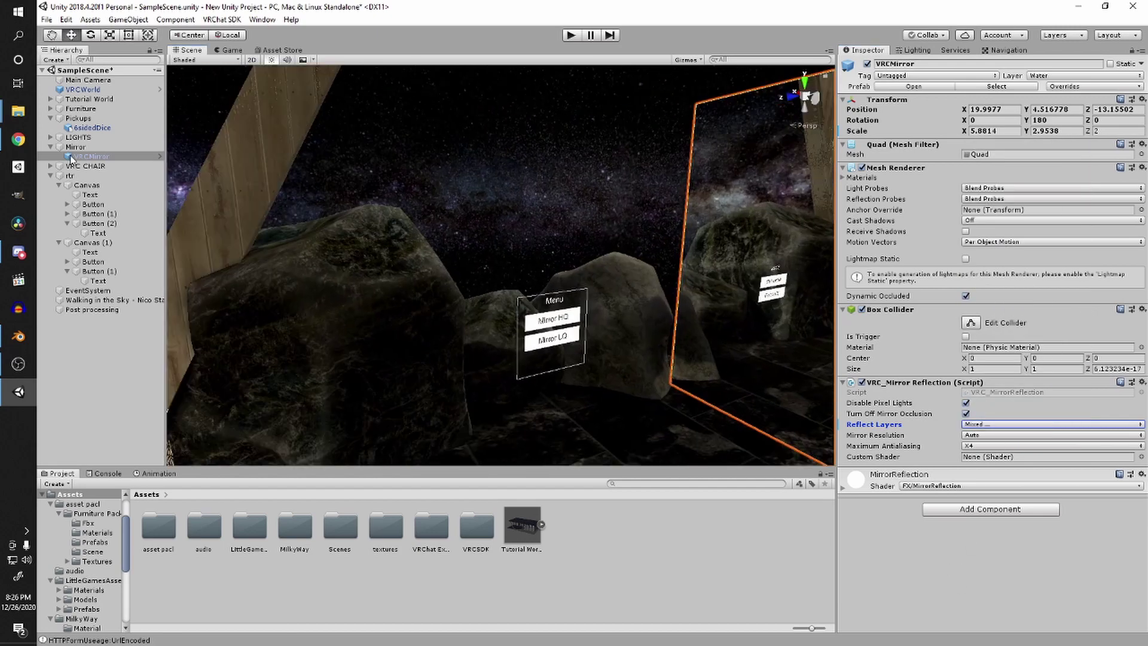
pyautogui.click(87, 157)
pyautogui.hotkey('ctrl', 'd')
pyautogui.press('f')
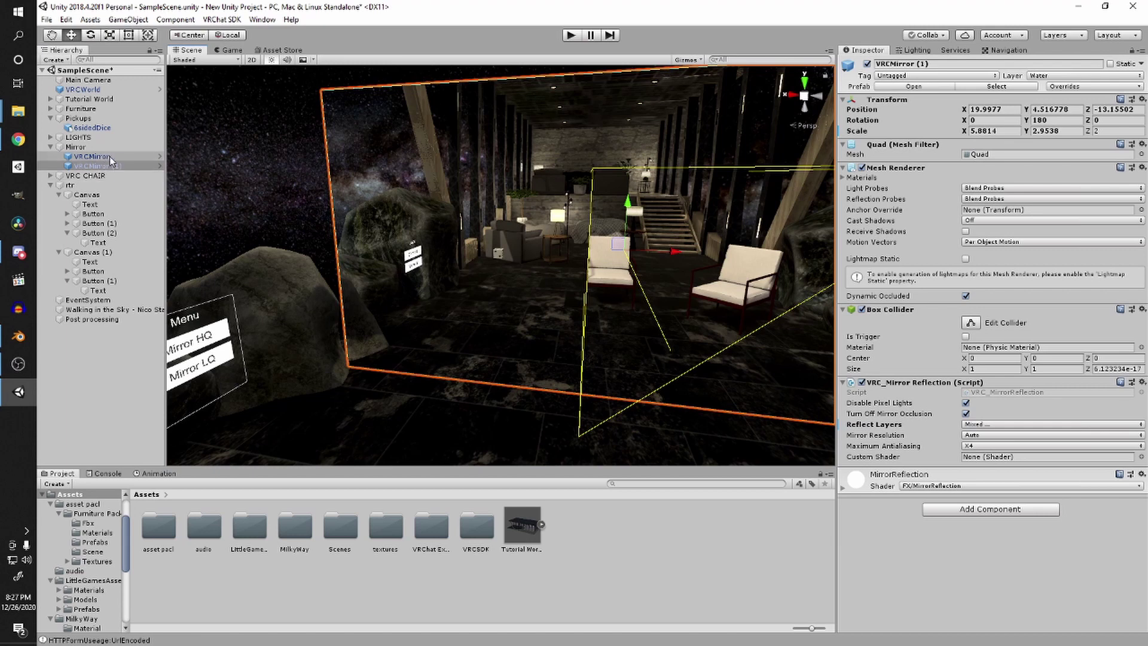
# Step: Remove the Pickup and Default layers from the duplicate mirror's reflect layers
pyautogui.click(988, 425)
pyautogui.click(1005, 299)
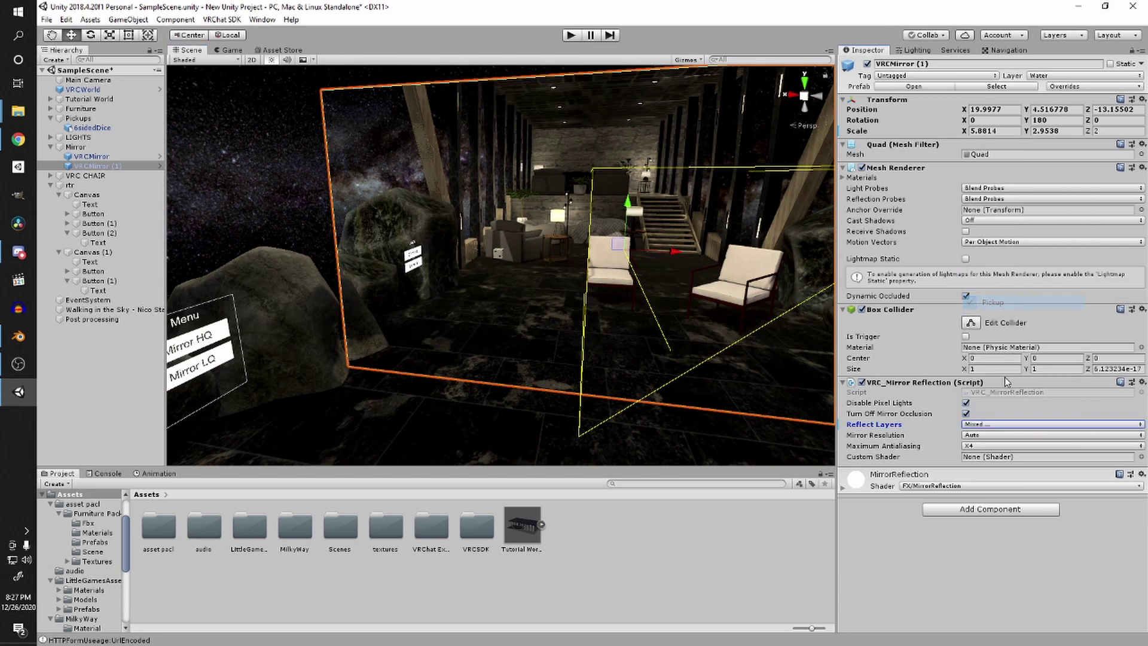
pyautogui.click(987, 424)
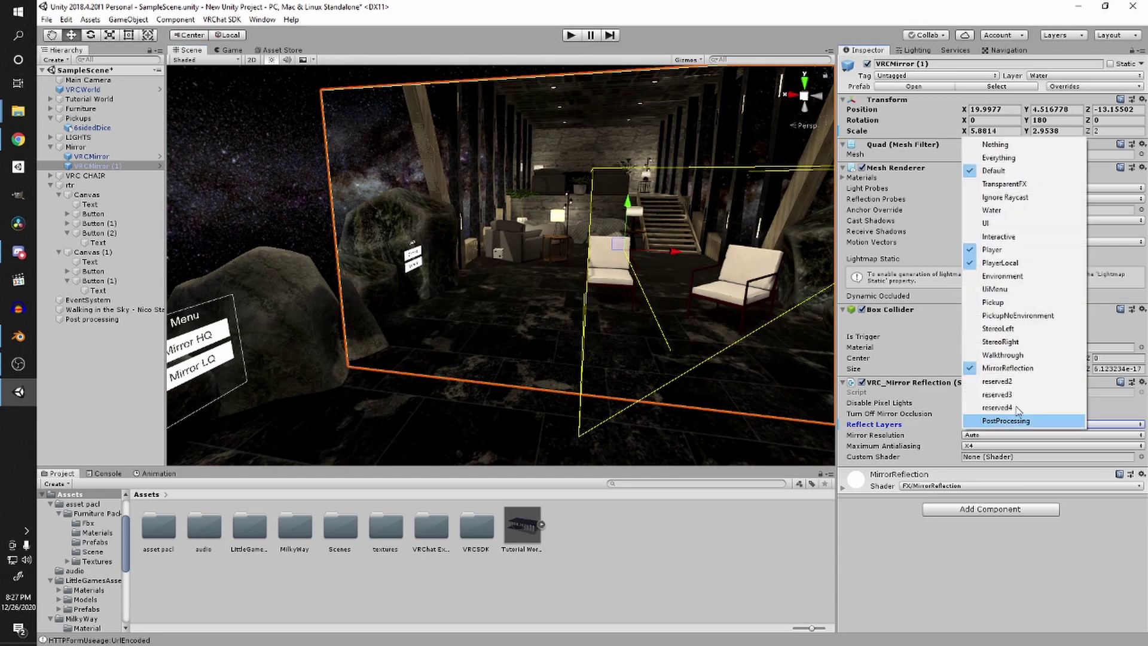
pyautogui.click(1049, 178)
# Step: Clear the existing SetGameObjectActive actions from the triggers of the Mirror HQ and Mirror LQ buttons
pyautogui.click(631, 377)
pyautogui.moveTo(630, 376); pyautogui.dragTo(433, 263, button='right')
pyautogui.scroll(3, 546, 249)
pyautogui.scroll(3, 551, 257)
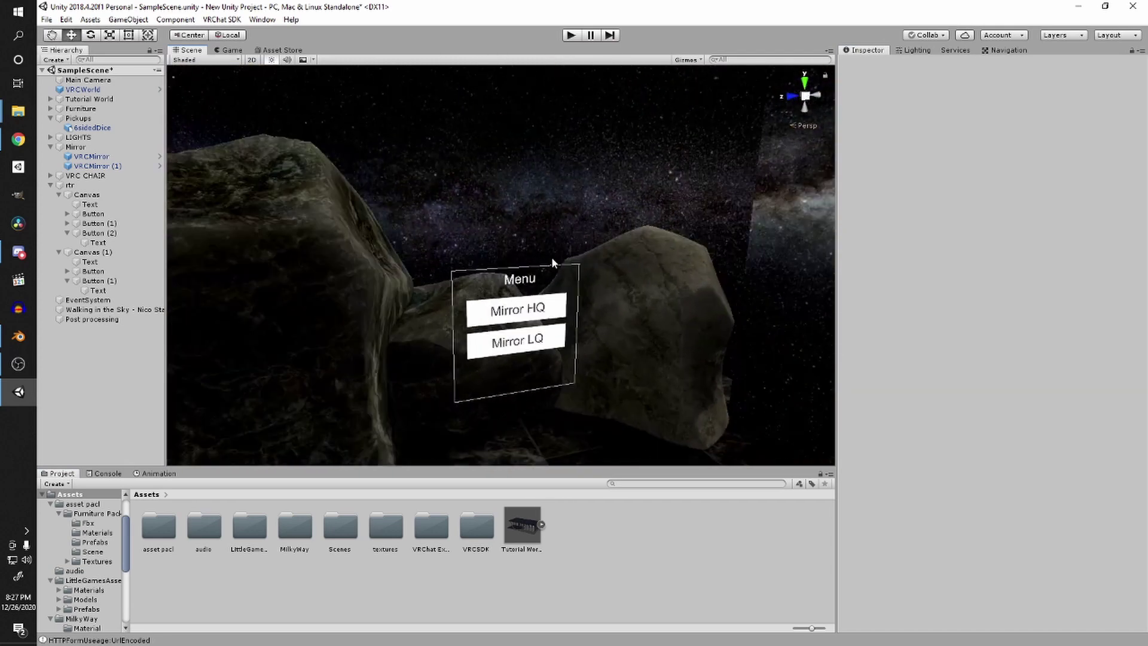
pyautogui.moveTo(551, 258); pyautogui.dragTo(552, 298, button='right')
pyautogui.scroll(3, 552, 298)
pyautogui.scroll(-3, 547, 275)
pyautogui.click(479, 240)
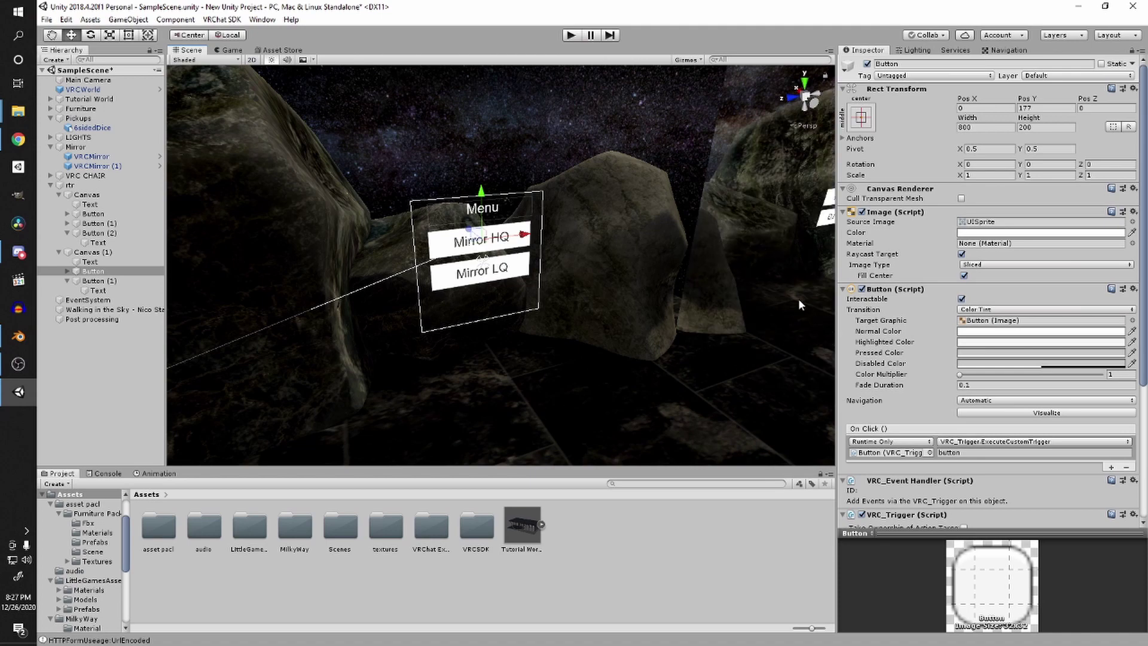
pyautogui.scroll(-5, 987, 299)
pyautogui.scroll(5, 677, 303)
pyautogui.keyDown('alt'); pyautogui.moveTo(571, 278); pyautogui.dragTo(553, 284); pyautogui.keyUp('alt')
pyautogui.click(939, 447)
pyautogui.keyDown('alt'); pyautogui.moveTo(771, 389); pyautogui.dragTo(706, 387); pyautogui.keyUp('alt')
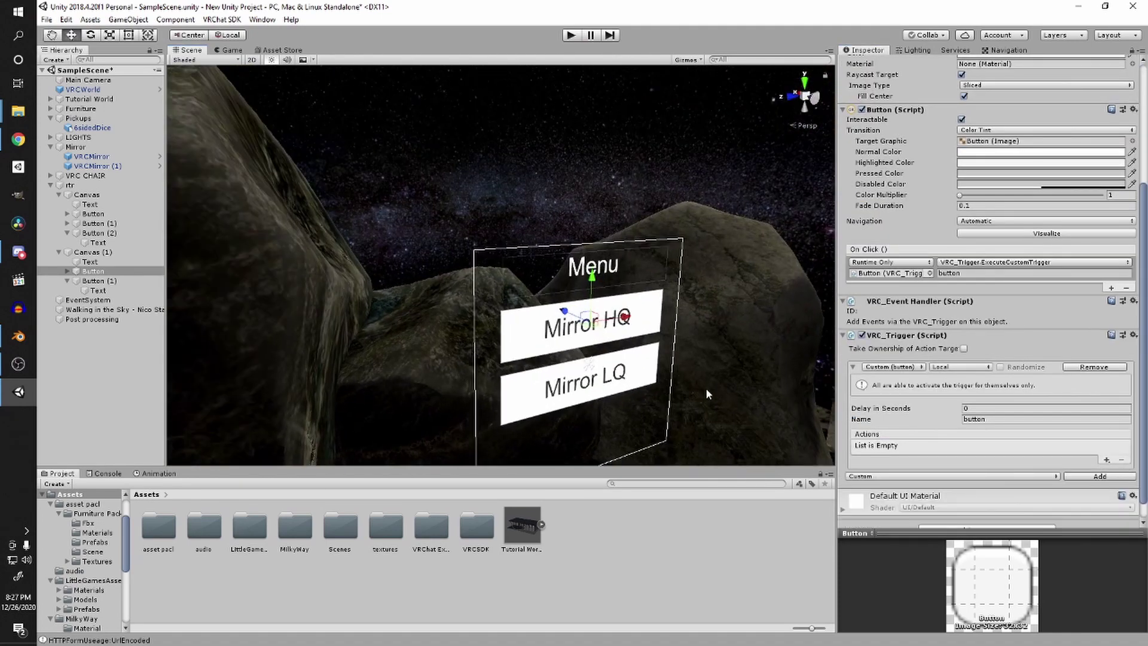
pyautogui.click(642, 385)
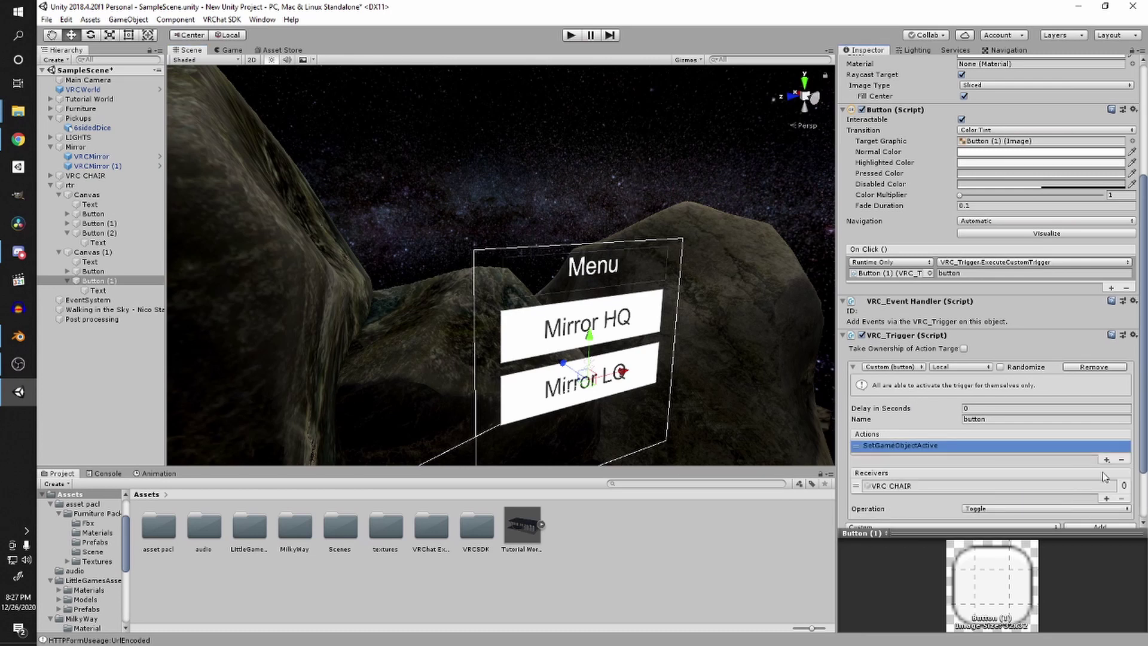
pyautogui.click(1122, 459)
# Step: Add a SetGameObjectActive action to the Mirror HQ button's trigger with VRCMirror as receiver and the operation set to Toggle
pyautogui.click(89, 271)
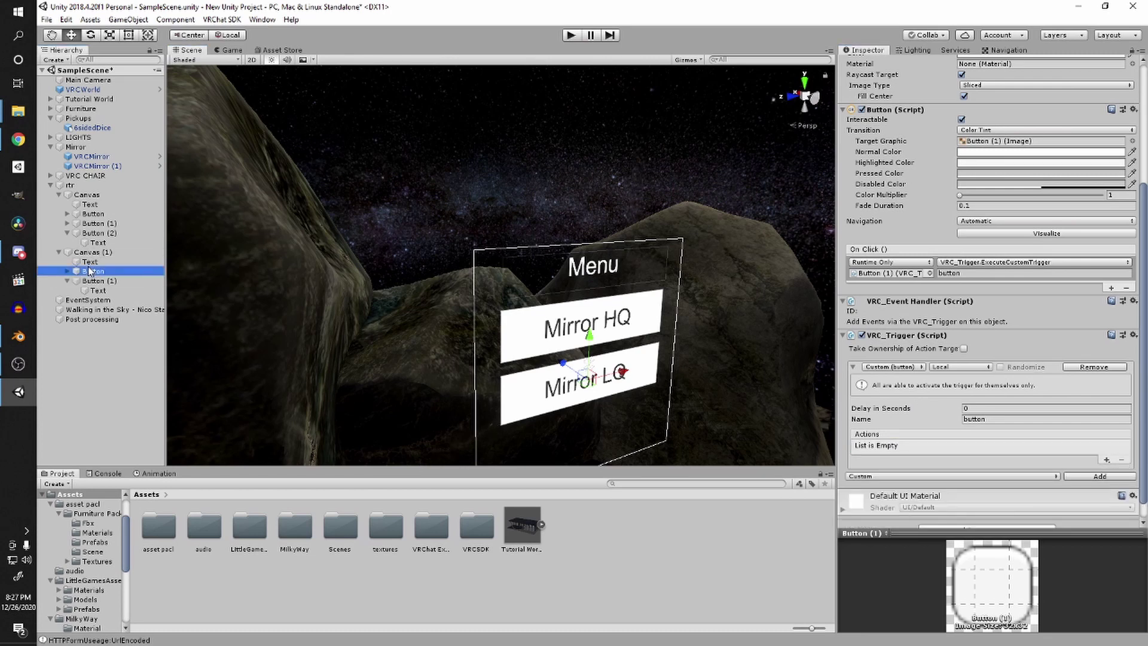
pyautogui.keyDown('alt'); pyautogui.moveTo(419, 323); pyautogui.dragTo(543, 316); pyautogui.keyUp('alt')
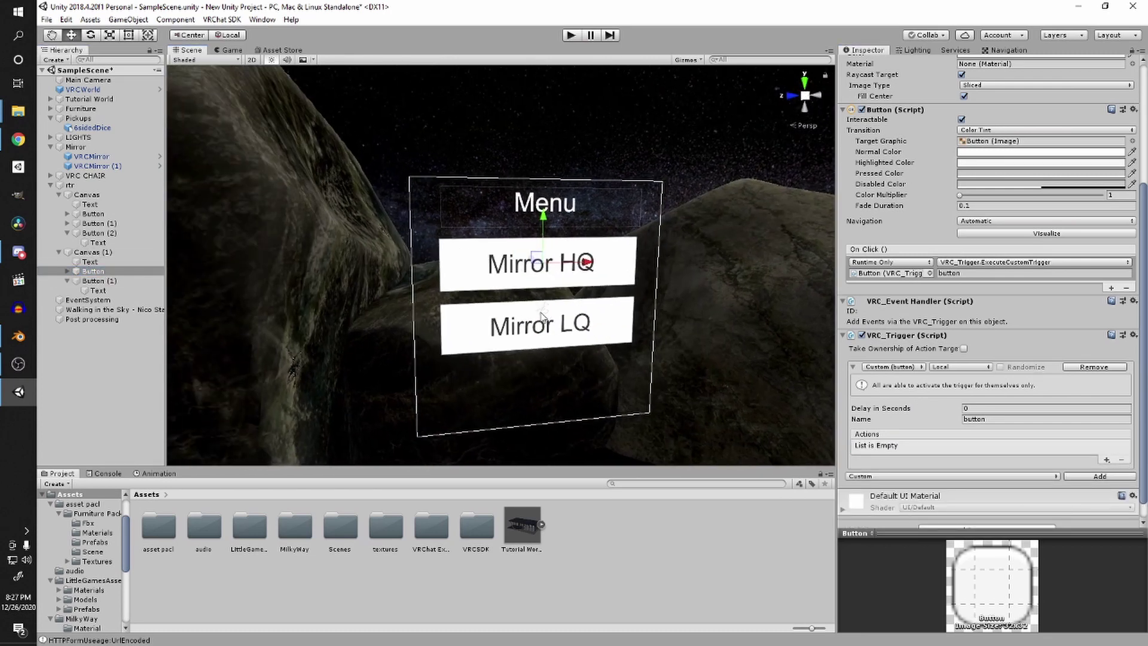
pyautogui.click(1107, 459)
pyautogui.click(1005, 348)
pyautogui.click(992, 448)
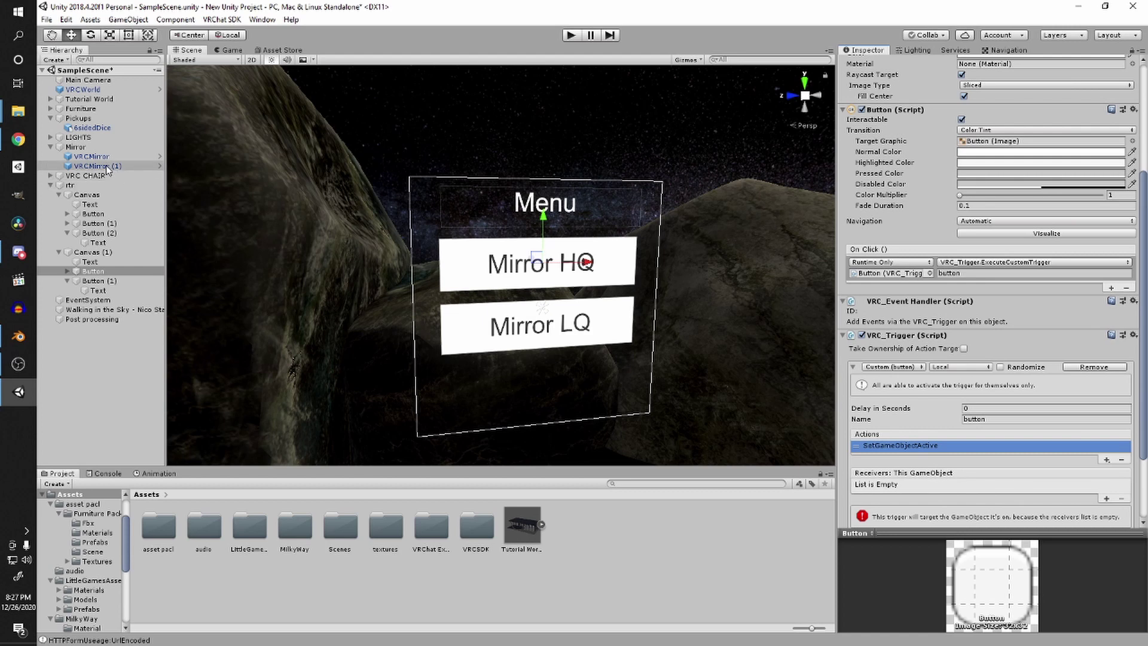
pyautogui.click(92, 157)
pyautogui.moveTo(92, 160); pyautogui.dragTo(913, 485)
pyautogui.click(1003, 510)
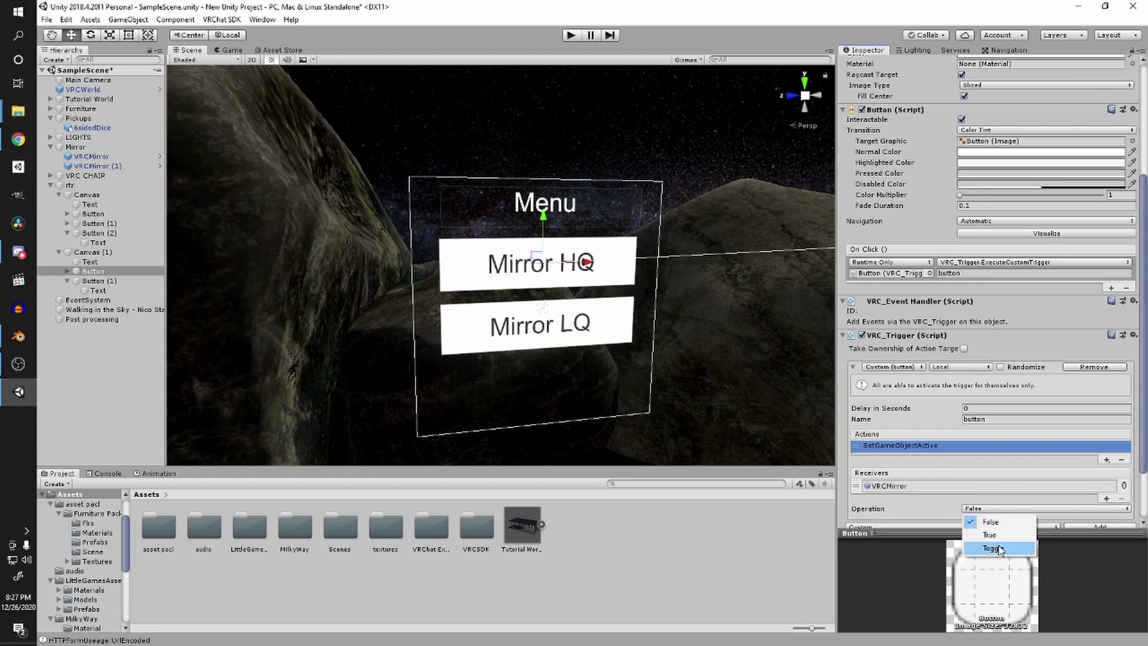
pyautogui.click(986, 549)
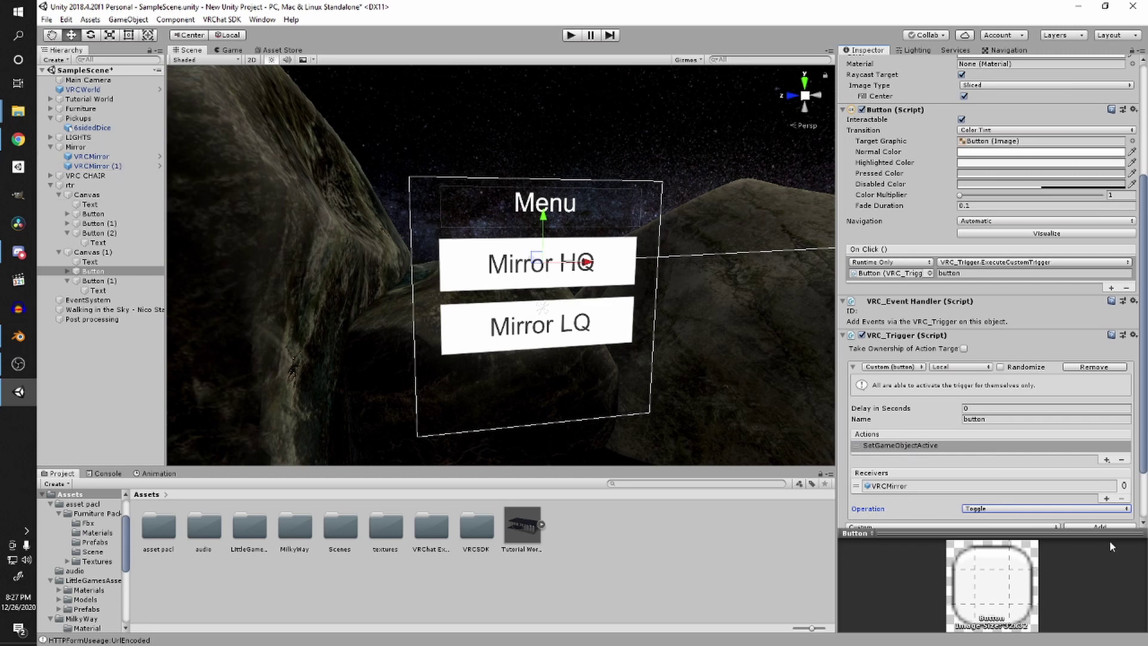
# Step: Add a second SetGameObjectActive action to the Mirror HQ button that sets VRCMirror (1) to False
pyautogui.click(1106, 463)
pyautogui.moveTo(1076, 466)
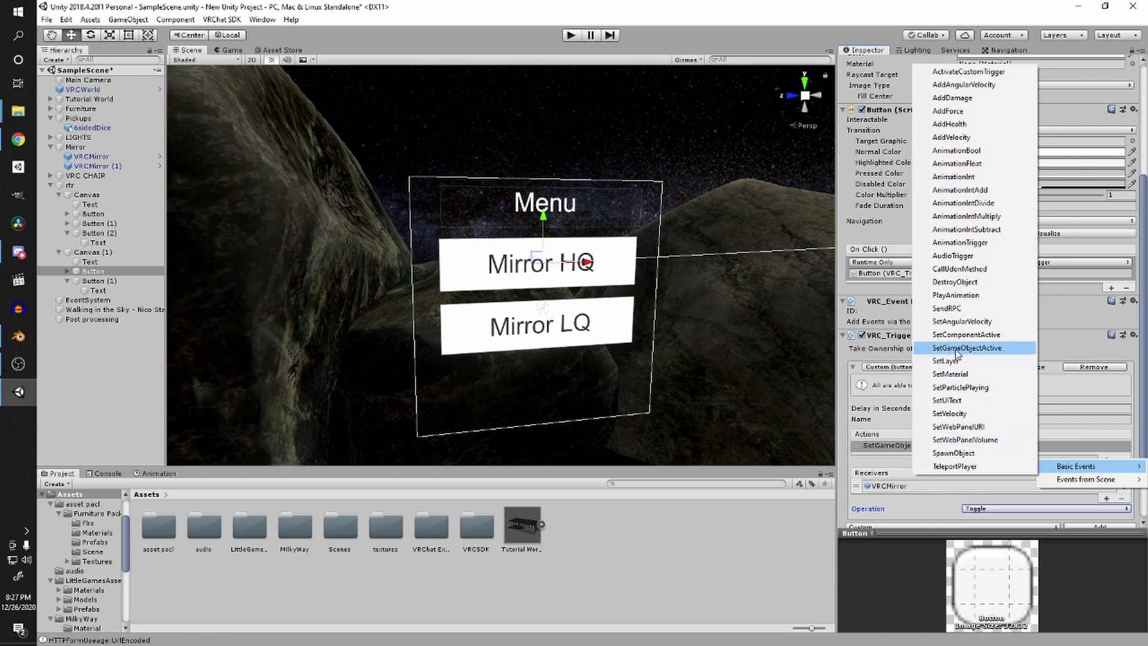
pyautogui.click(956, 349)
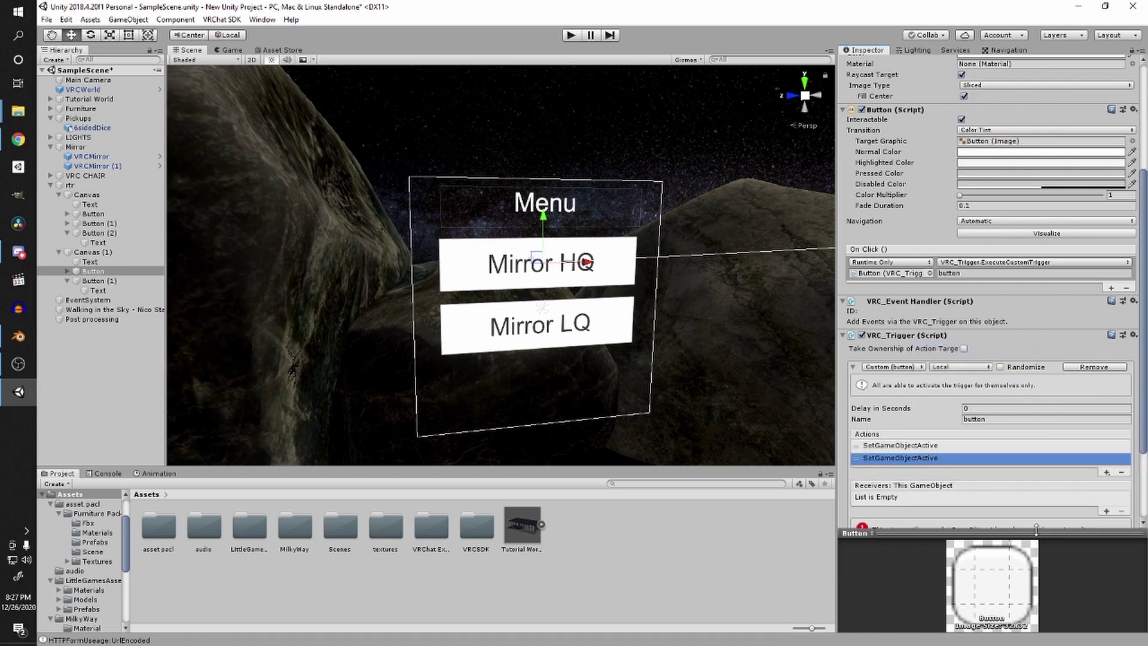
pyautogui.moveTo(104, 157); pyautogui.dragTo(994, 490)
pyautogui.scroll(-2, 996, 479)
pyautogui.click(1004, 439)
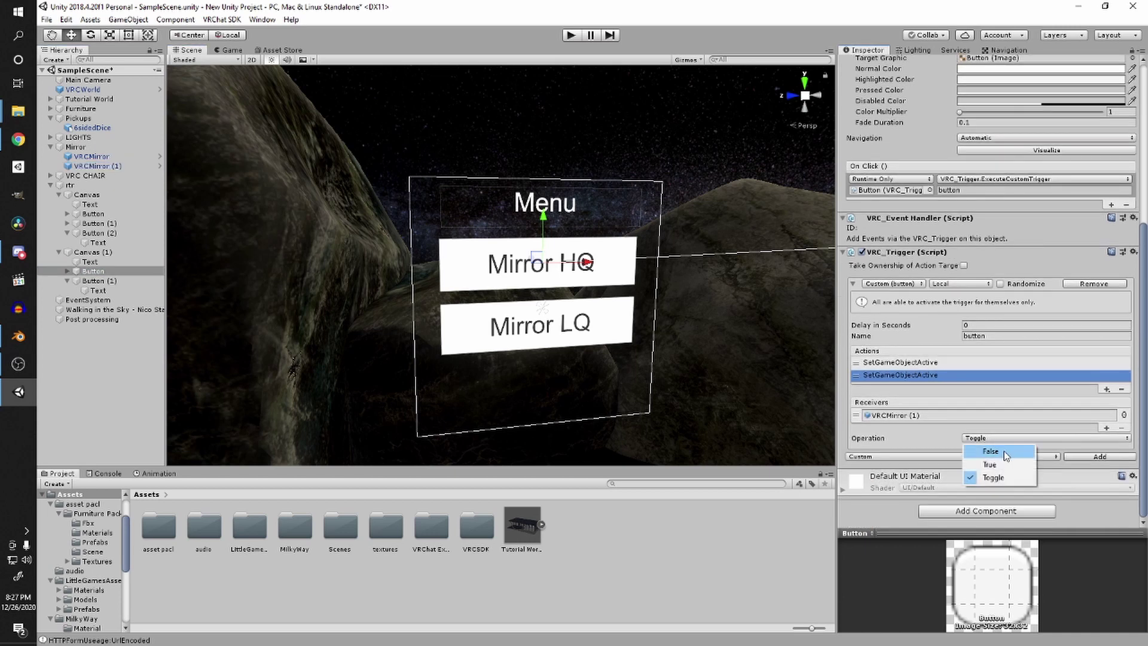
pyautogui.click(1004, 452)
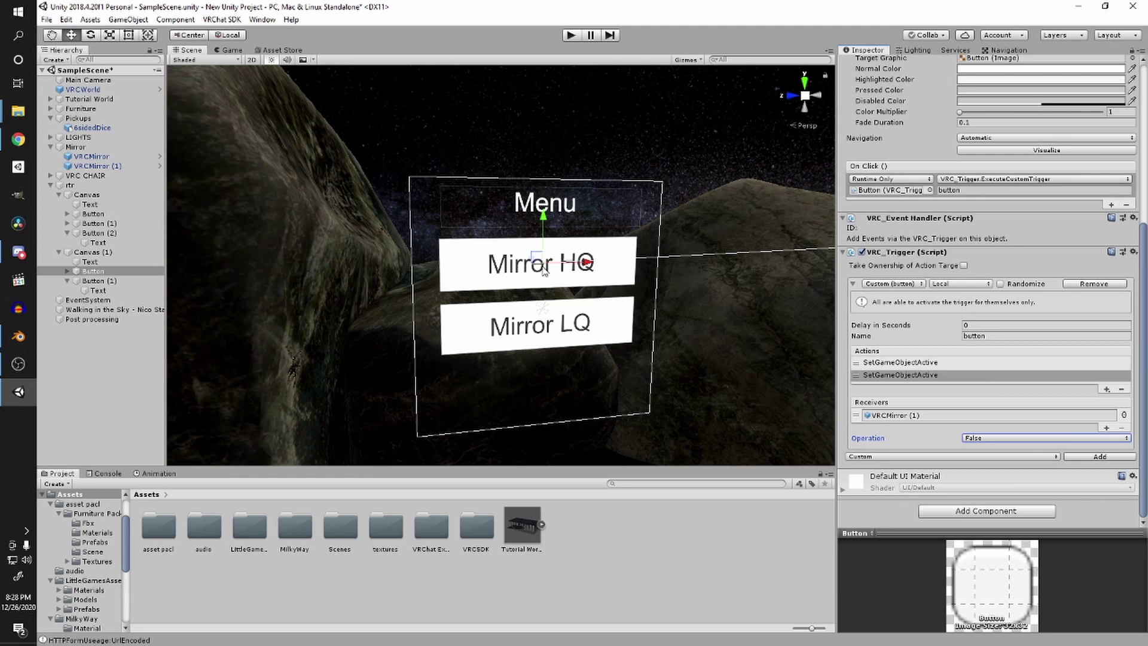
# Step: Add a SetGameObjectActive action to the Mirror LQ button's trigger with VRCMirror (1) as receiver and the operation set to Toggle
pyautogui.click(595, 320)
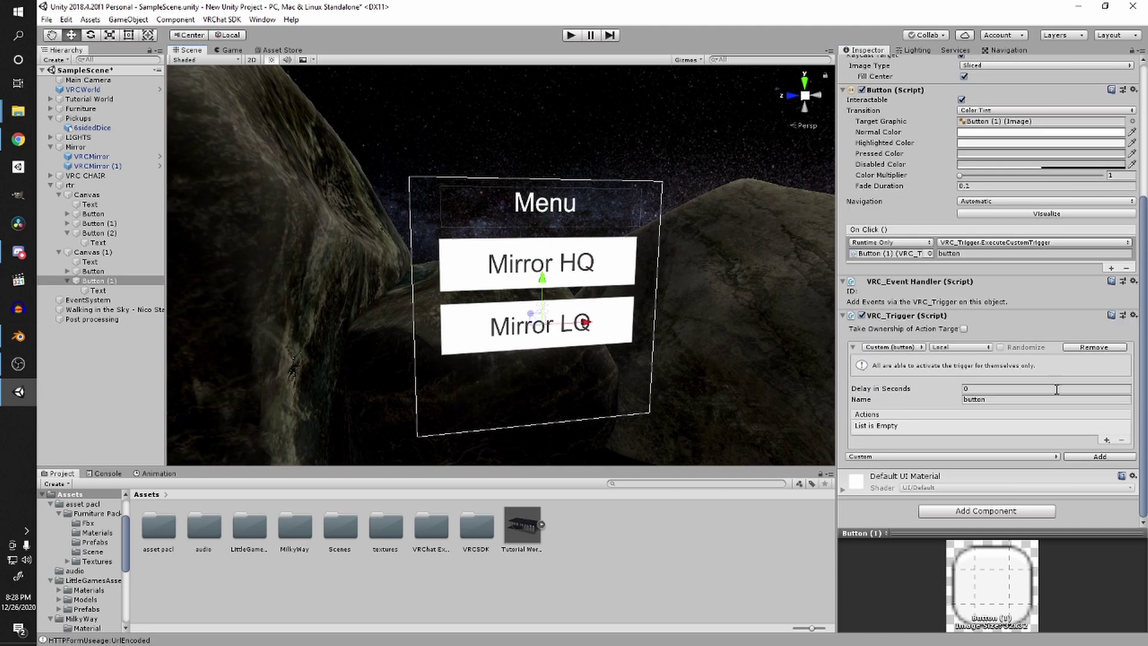
pyautogui.click(1107, 440)
pyautogui.moveTo(1102, 449)
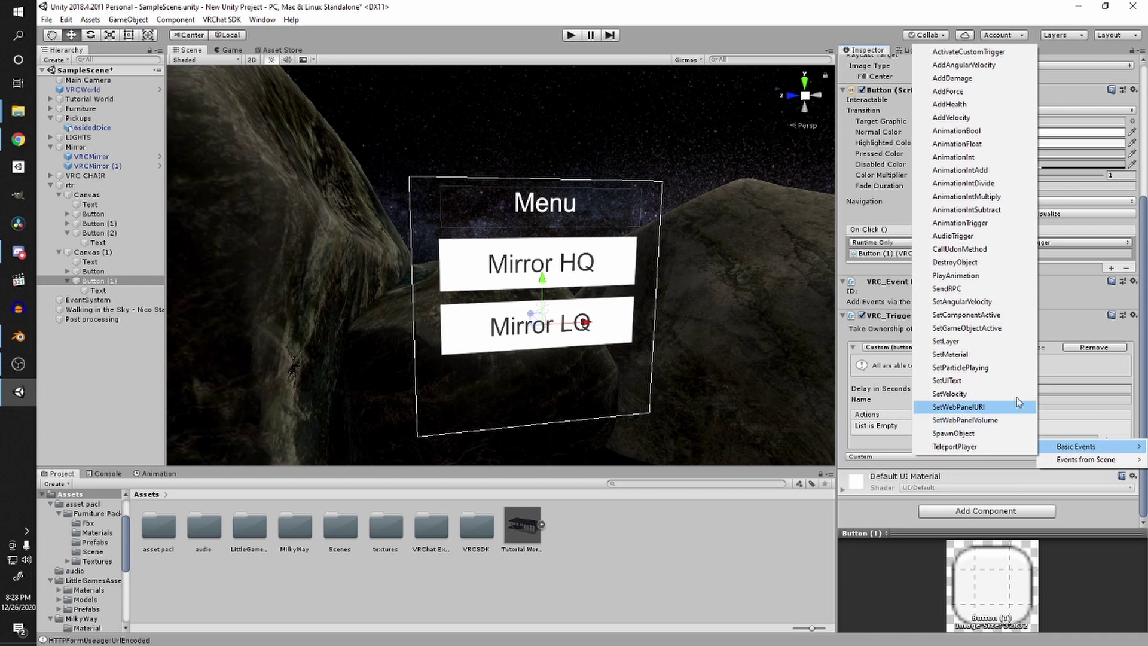
pyautogui.click(966, 328)
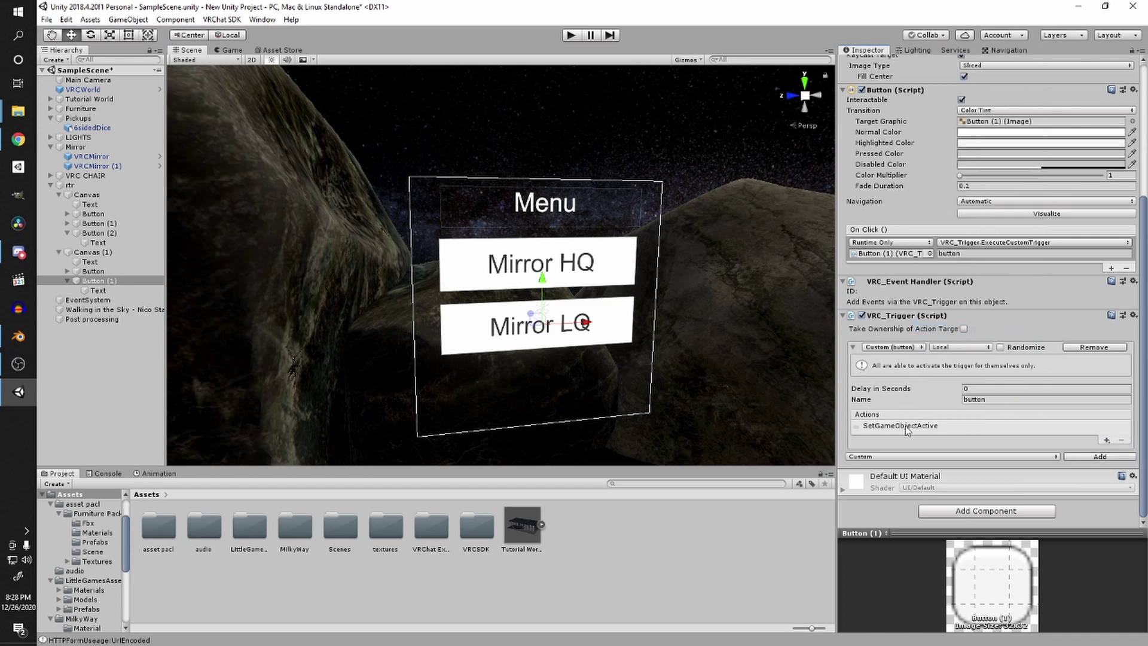
pyautogui.moveTo(254, 364); pyautogui.dragTo(921, 466)
pyautogui.click(986, 493)
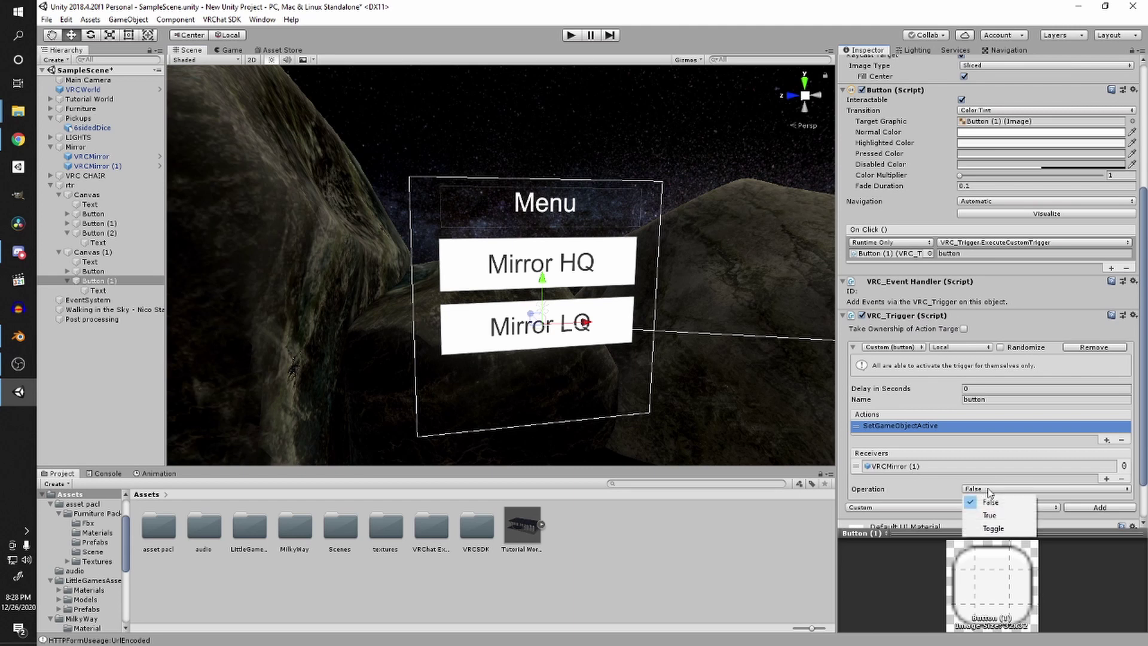
pyautogui.click(994, 529)
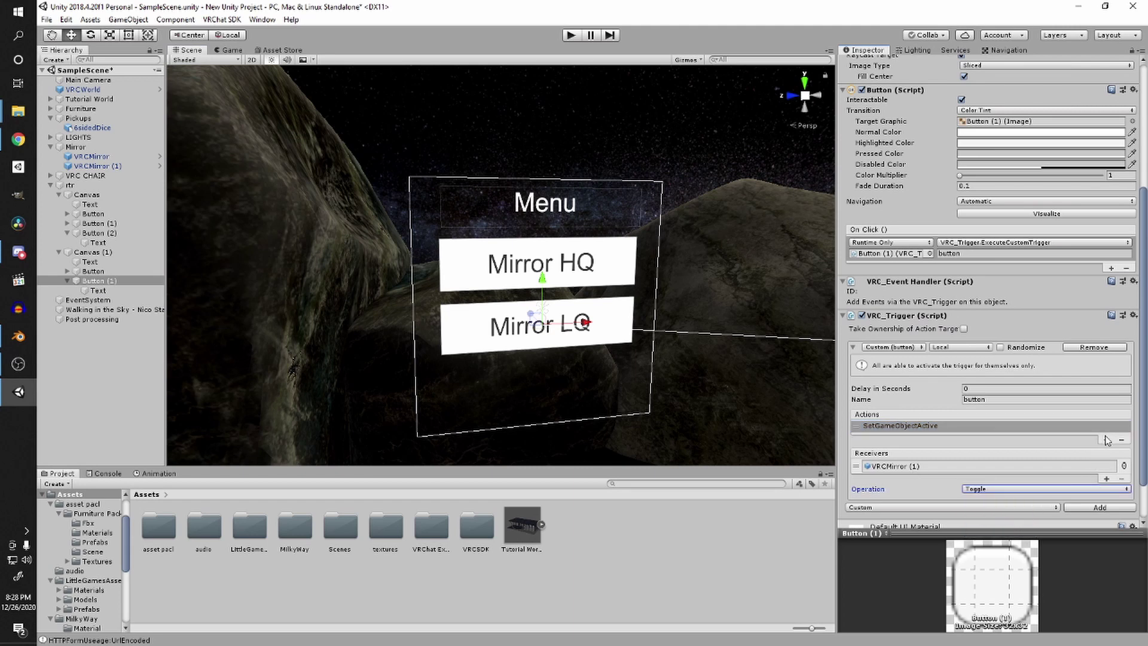
# Step: Add a second SetGameObjectActive action to the Mirror LQ button that sets VRCMirror to False
pyautogui.click(1107, 440)
pyautogui.moveTo(1074, 443)
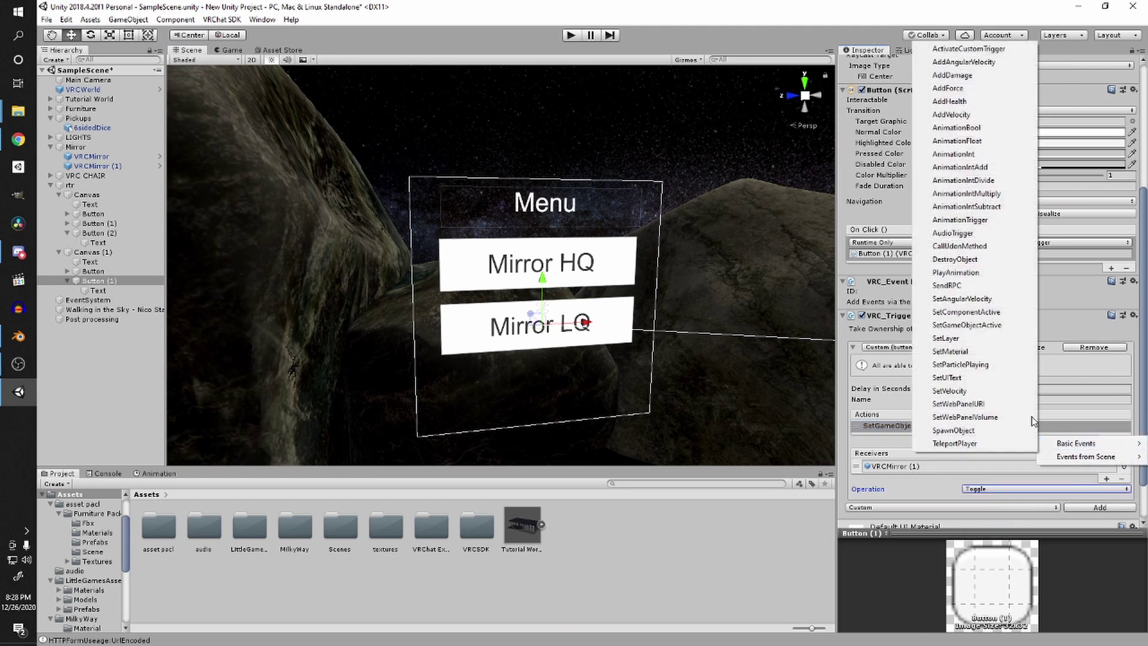
pyautogui.click(956, 325)
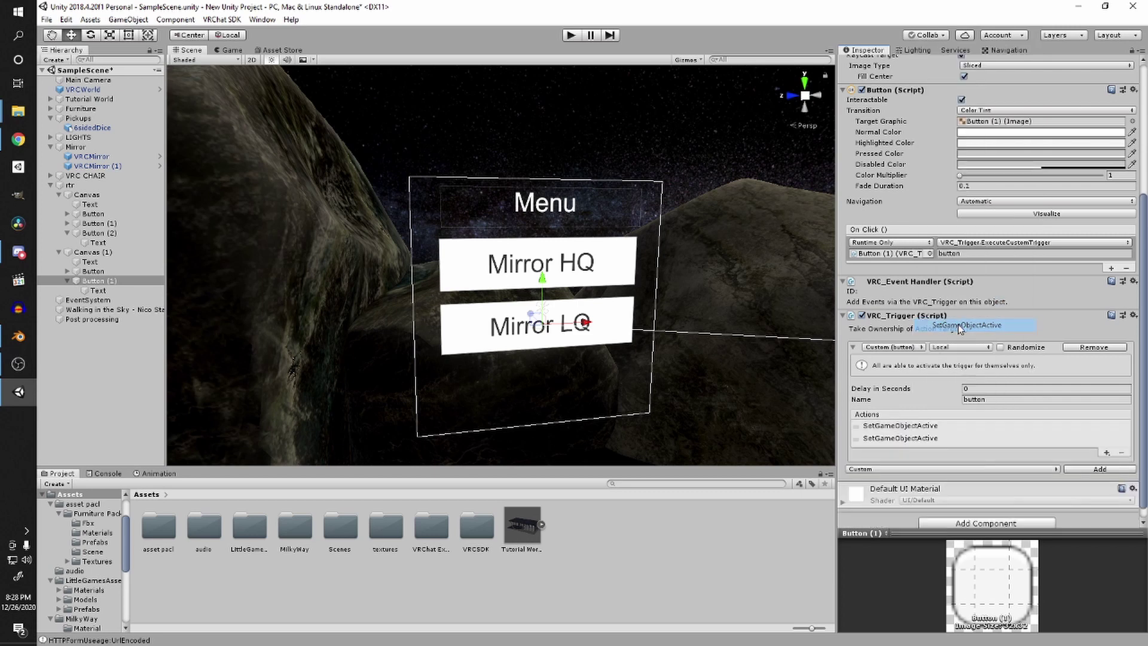
pyautogui.click(933, 440)
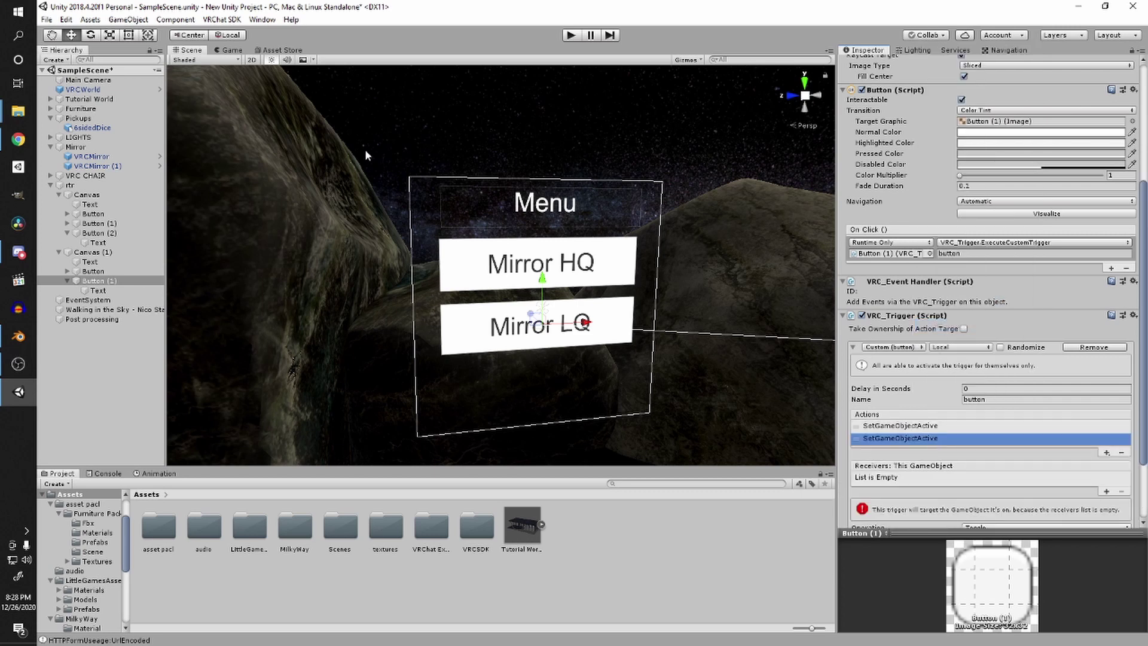
pyautogui.moveTo(92, 156); pyautogui.dragTo(981, 476)
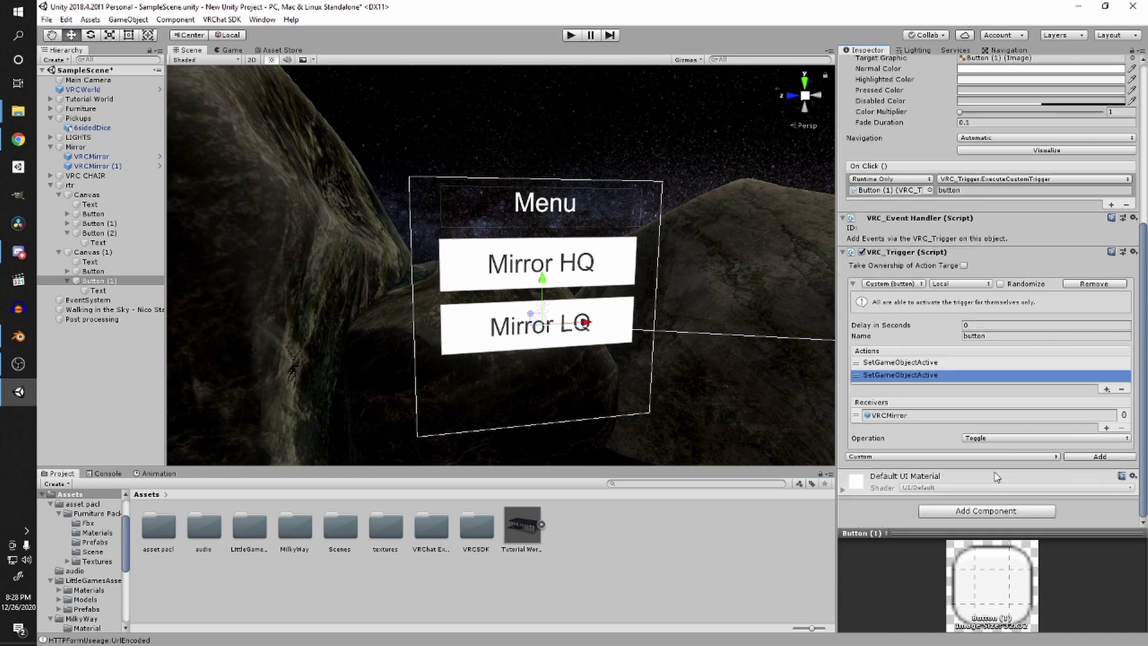
pyautogui.click(991, 440)
pyautogui.click(994, 453)
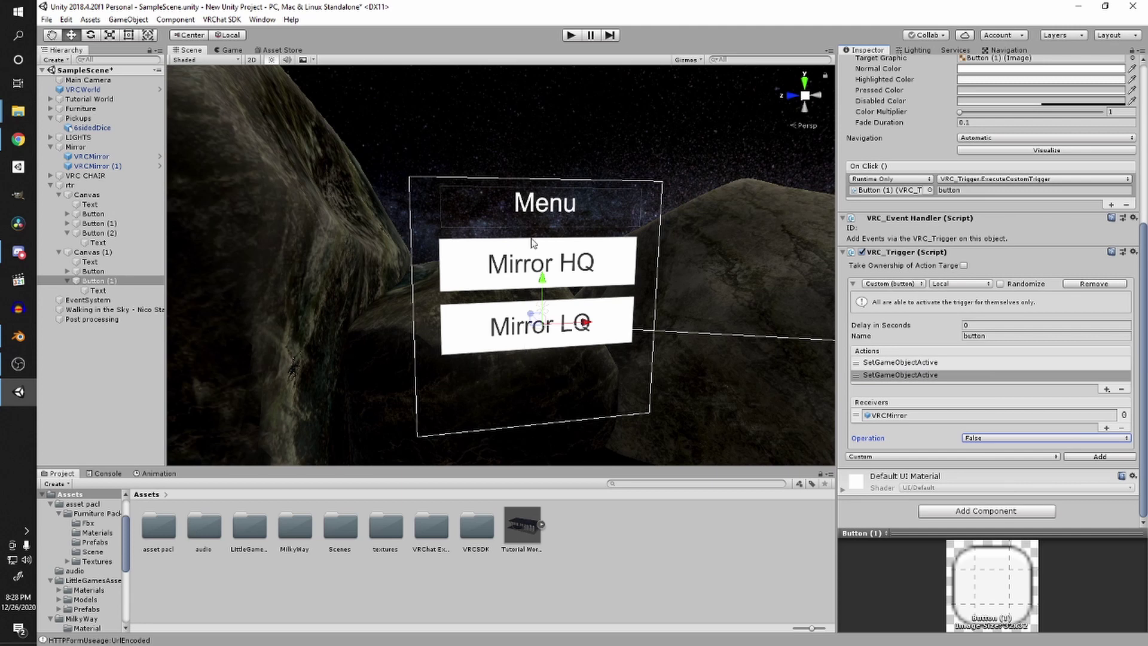
# Step: Deactivate both VRCMirror and VRCMirror (1) in the scene and save the scene
pyautogui.click(95, 158)
pyautogui.keyDown('shift'); pyautogui.click(93, 166); pyautogui.keyUp('shift')
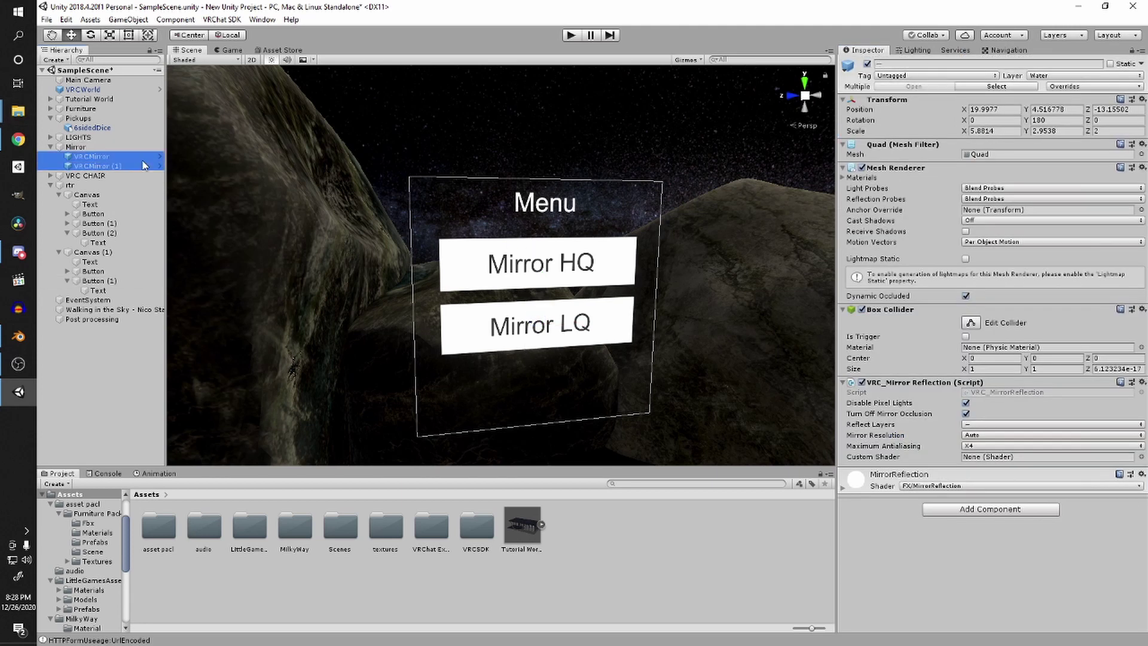
pyautogui.press('f')
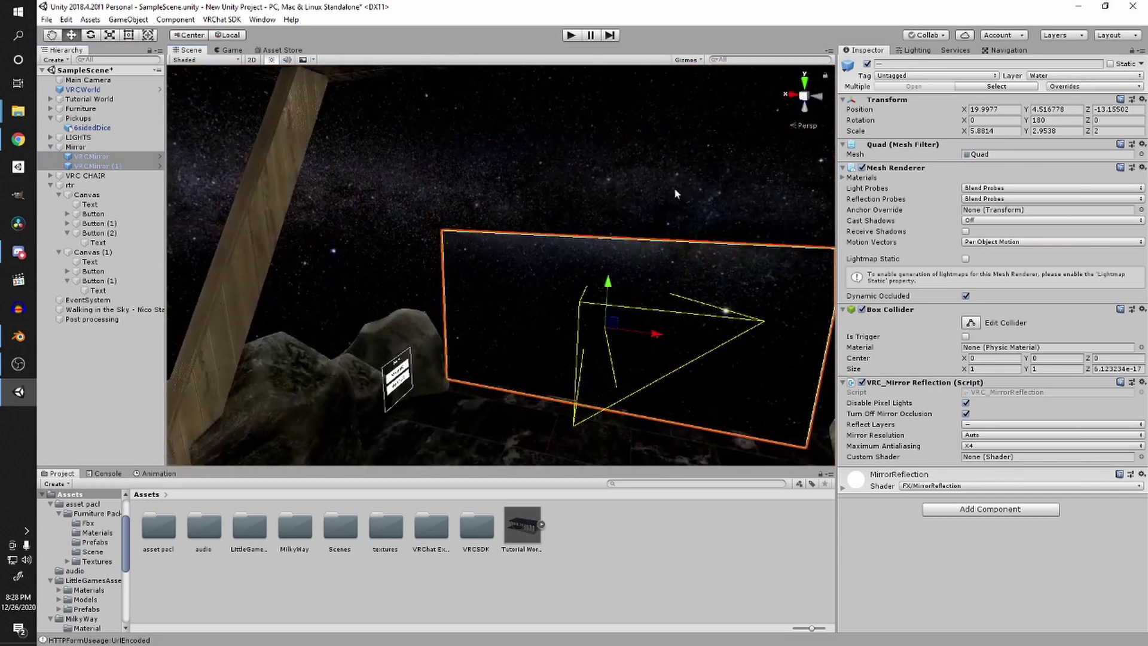
pyautogui.click(868, 64)
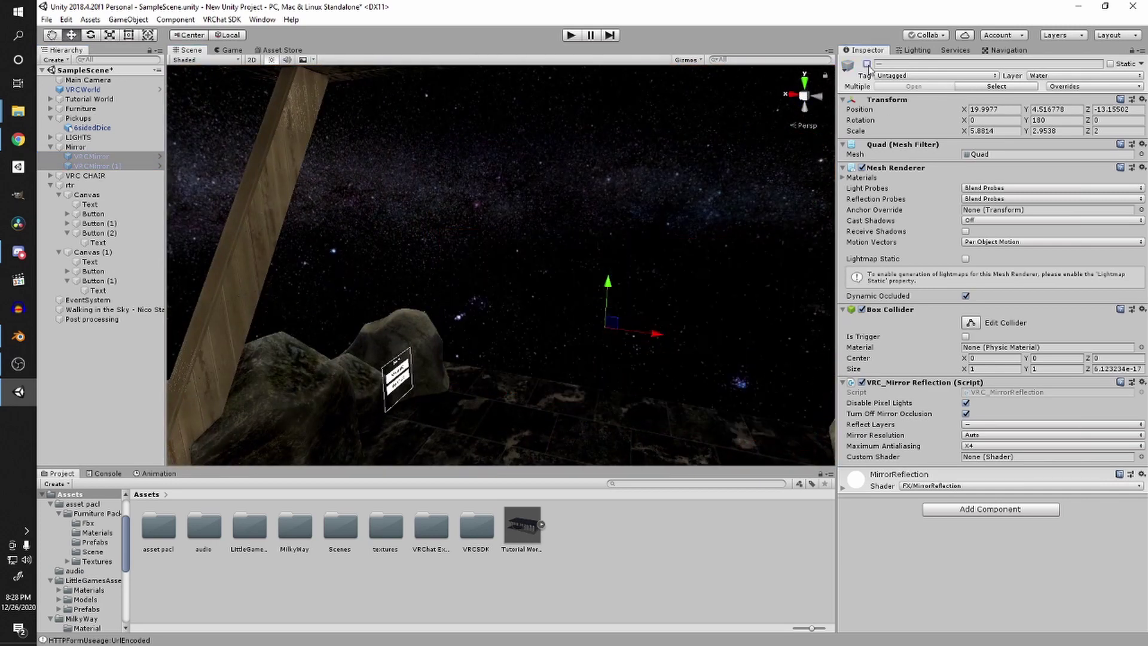
pyautogui.scroll(-3, 724, 231)
pyautogui.click(723, 231)
pyautogui.scroll(-1, 658, 210)
pyautogui.moveTo(656, 206); pyautogui.dragTo(461, 295, button='right')
pyautogui.hotkey('ctrl', 's')
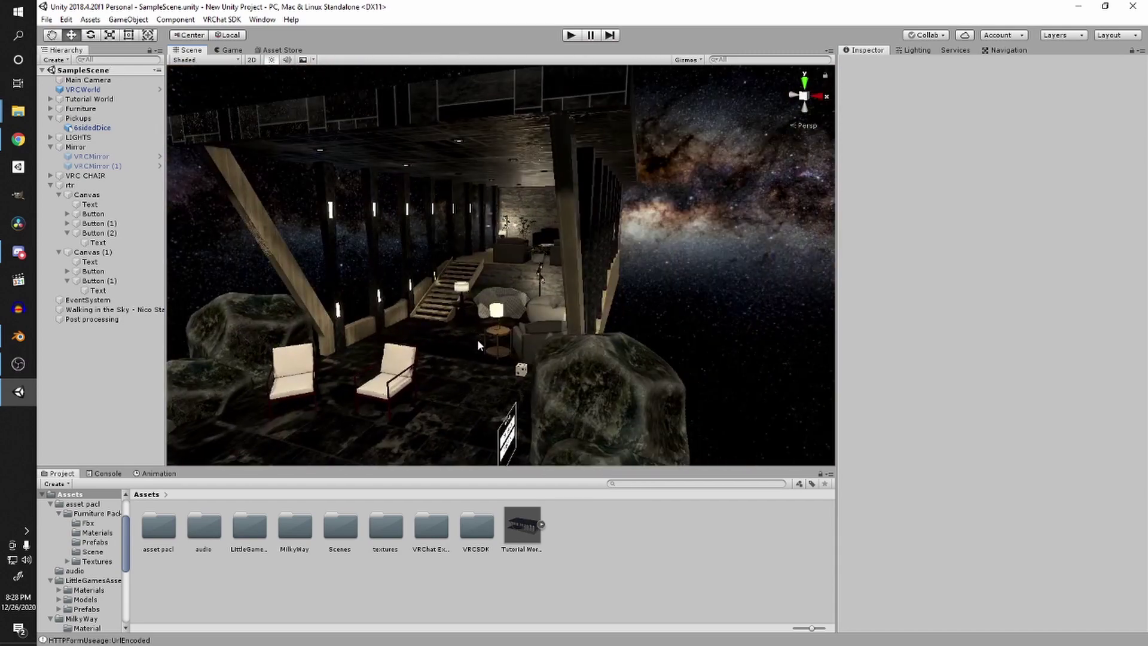
# Step: Auto-fix the sibling path warnings for Lights_Floor_Lamps_3 and Tables_Side_Tables_4 in the VRChat SDK's Builder
pyautogui.moveTo(628, 312)
pyautogui.mouseDown(button='right')
pyautogui.moveTo(533, 267)
pyautogui.moveTo(428, 312)
pyautogui.moveTo(526, 306)
pyautogui.moveTo(246, 302)
pyautogui.moveTo(680, 303)
pyautogui.moveTo(616, 293)
pyautogui.mouseUp(button='right')
pyautogui.moveTo(1004, 0); pyautogui.dragTo(629, 155)
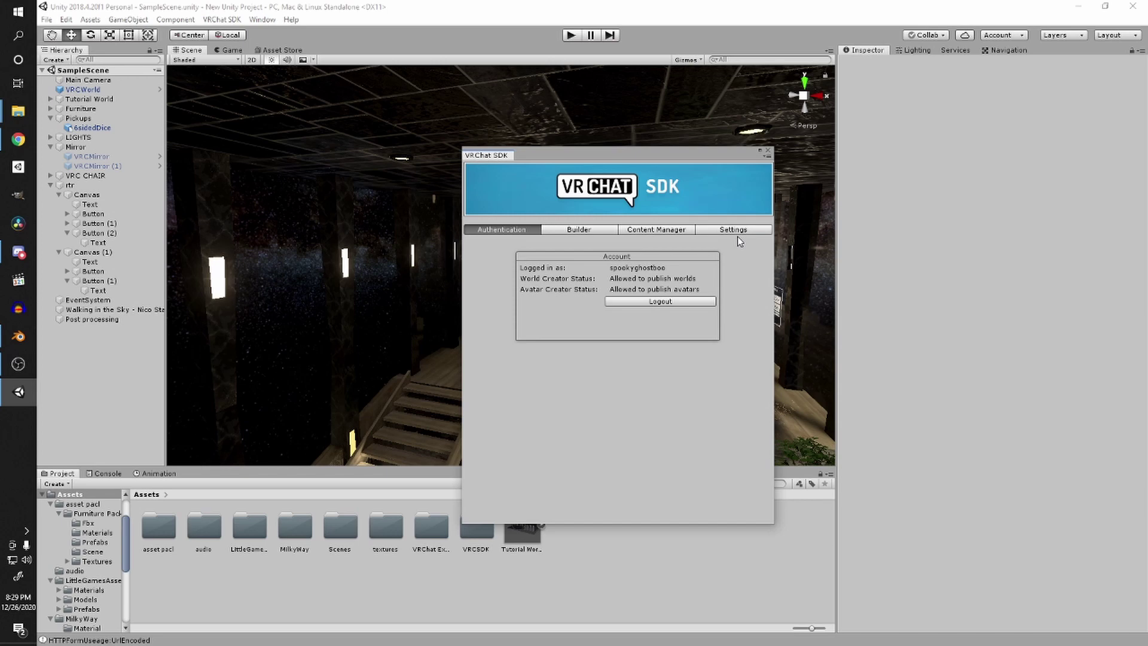
pyautogui.click(578, 232)
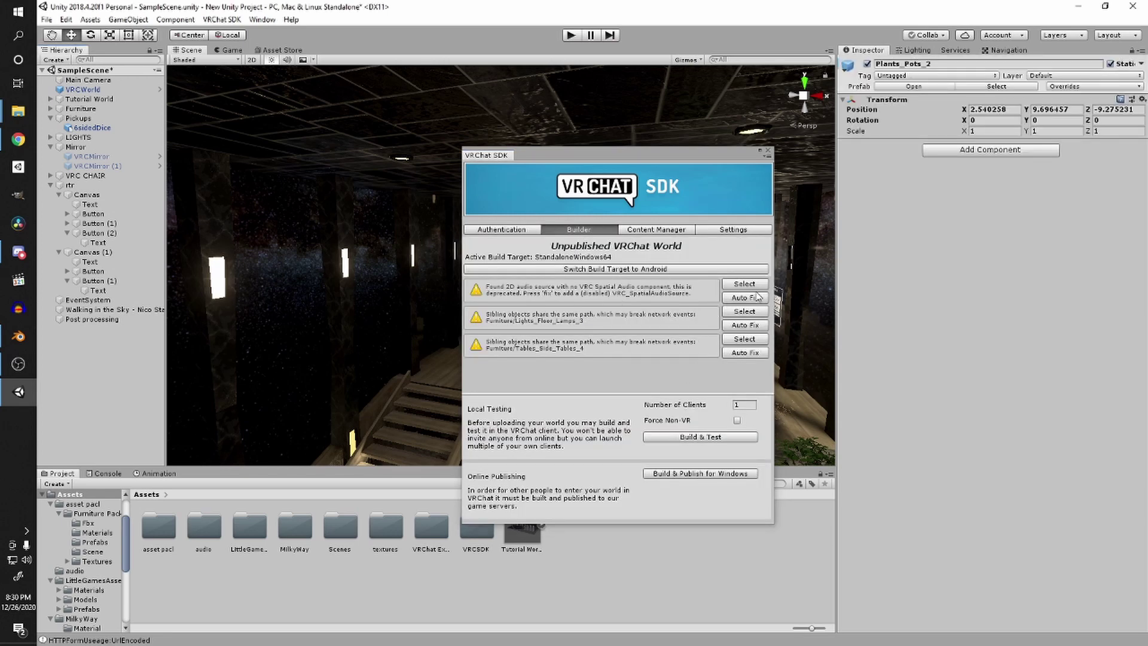
pyautogui.click(751, 327)
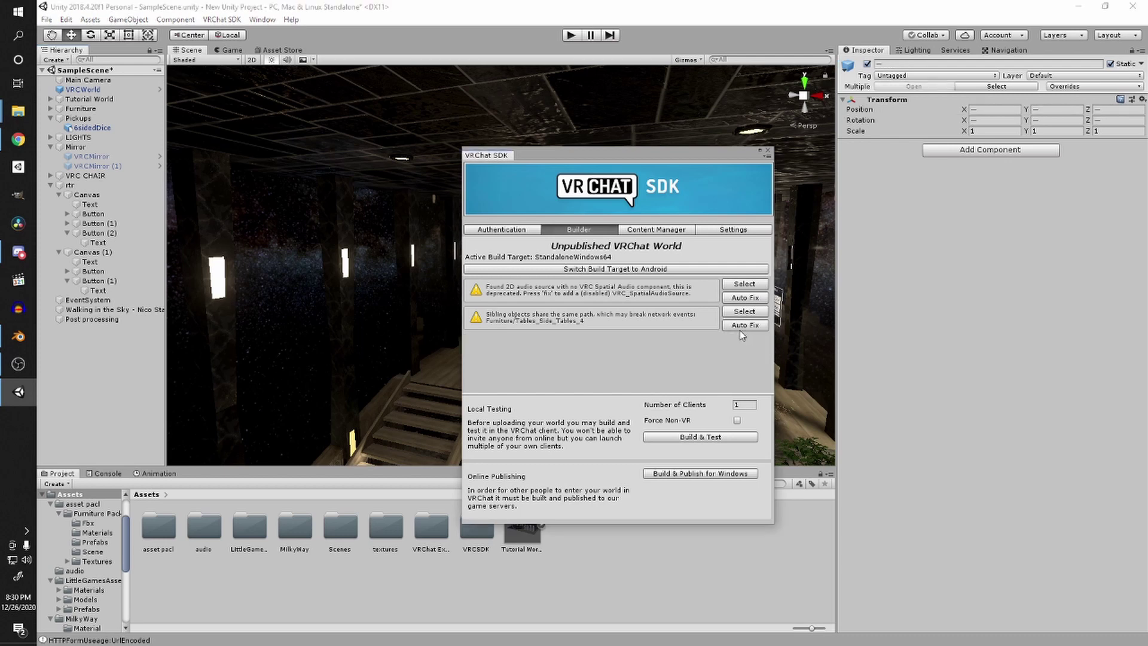
pyautogui.click(756, 324)
# Step: Try to auto-fix the 2D audio source warning and check the music object's Audio Source settings
pyautogui.click(747, 298)
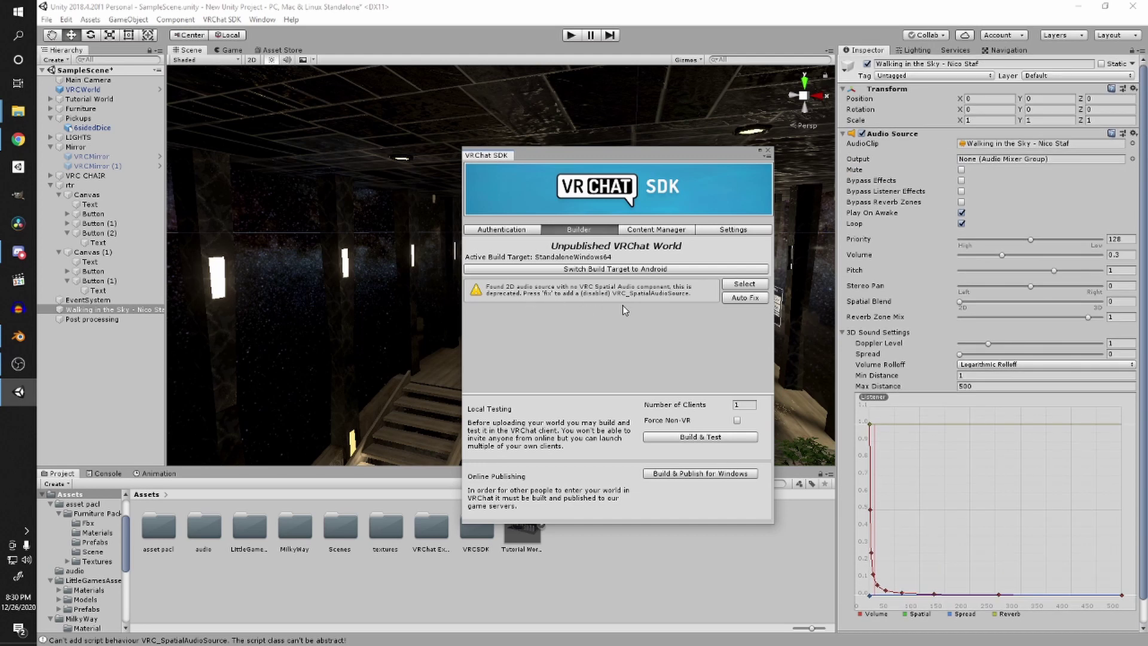
pyautogui.scroll(-3, 930, 475)
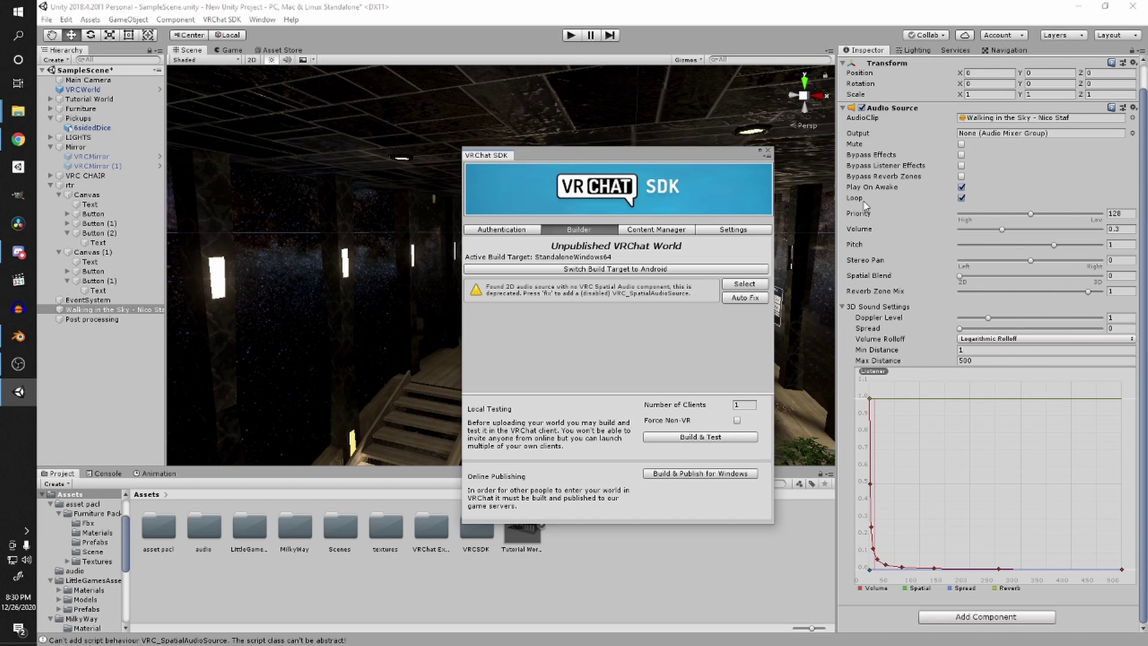
pyautogui.scroll(3, 861, 251)
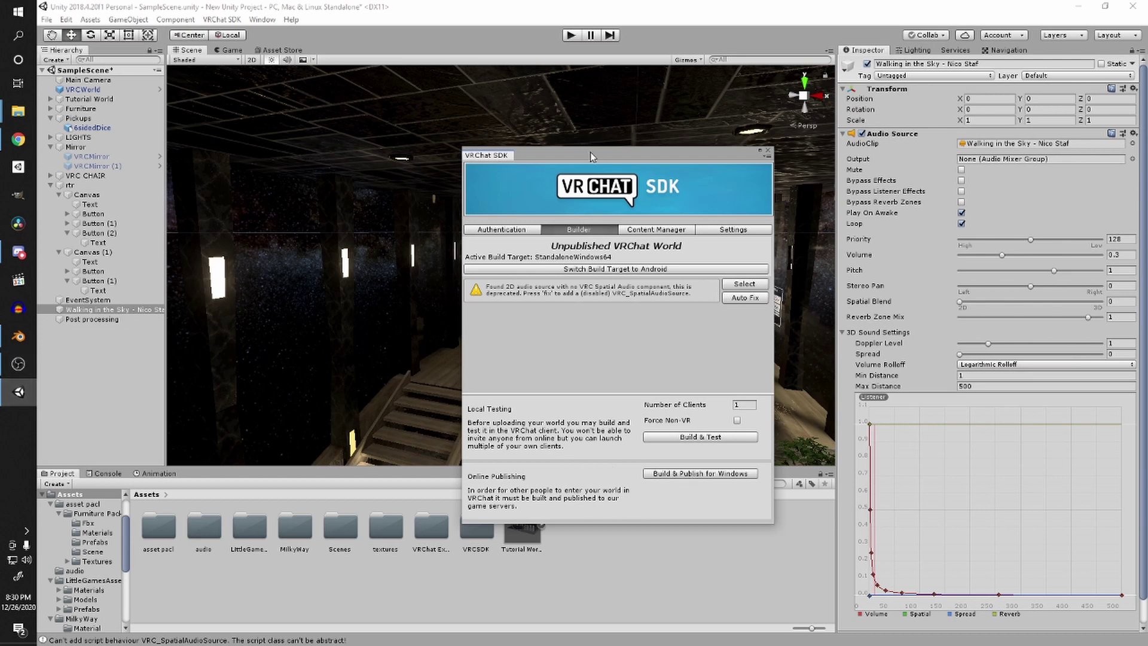
pyautogui.moveTo(590, 157); pyautogui.dragTo(423, 128)
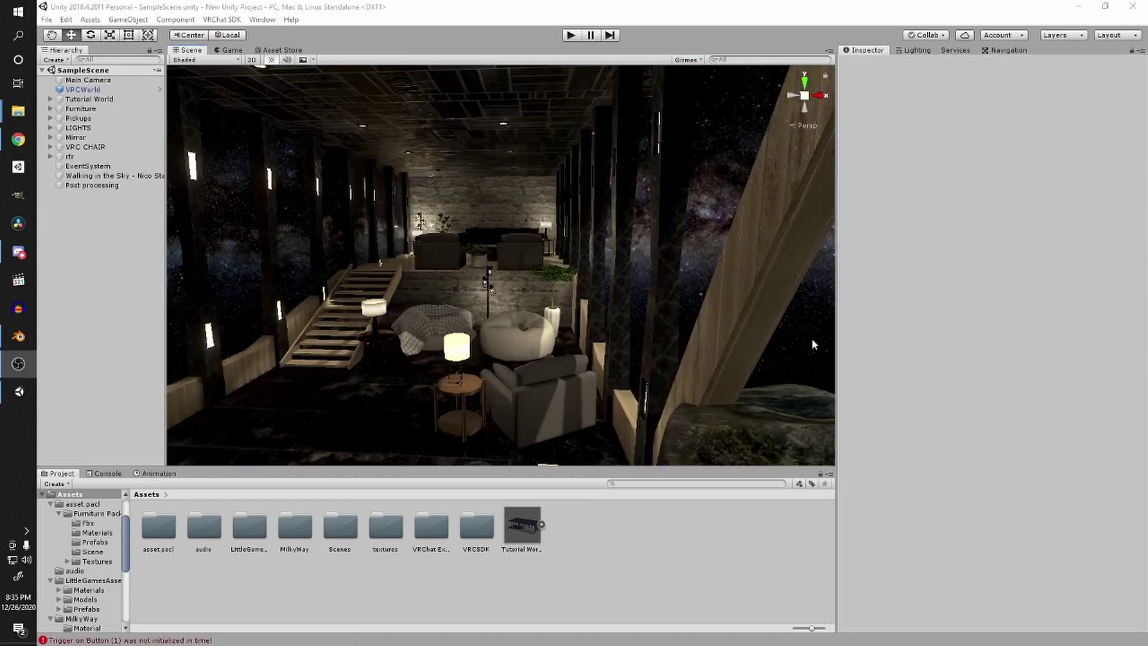
pyautogui.scroll(-6, 634, 340)
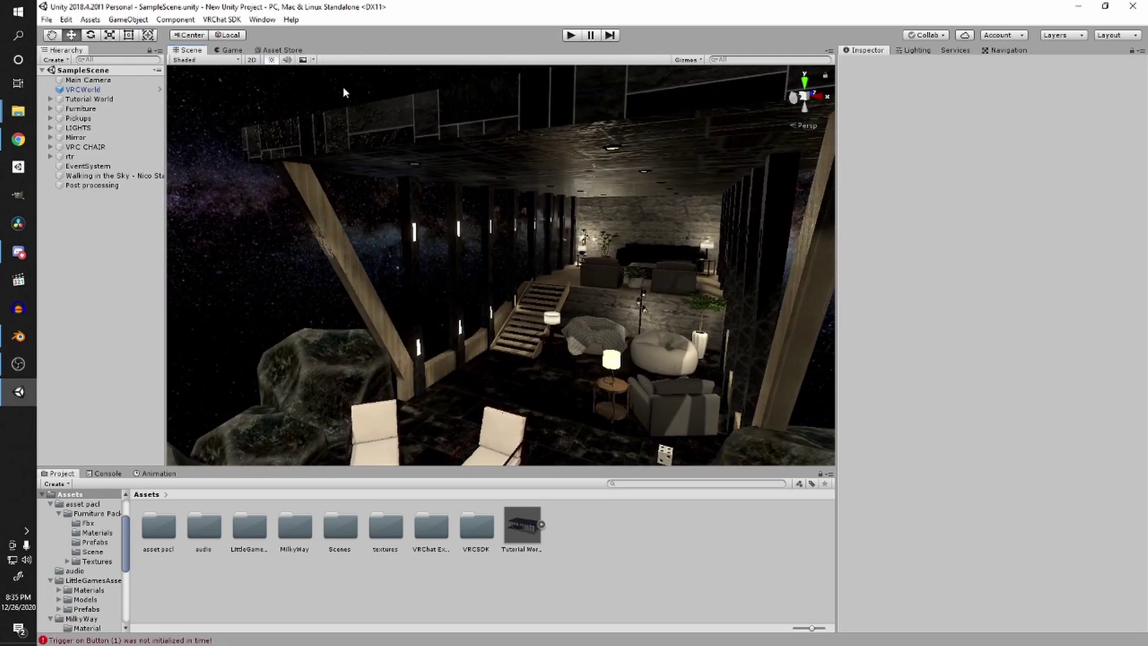
# Step: Open the bake settings for Occlusion Culling
pyautogui.moveTo(399, 136); pyautogui.dragTo(482, 196, button='right')
pyautogui.scroll(-3, 482, 196)
pyautogui.moveTo(482, 196); pyautogui.dragTo(499, 215, button='middle')
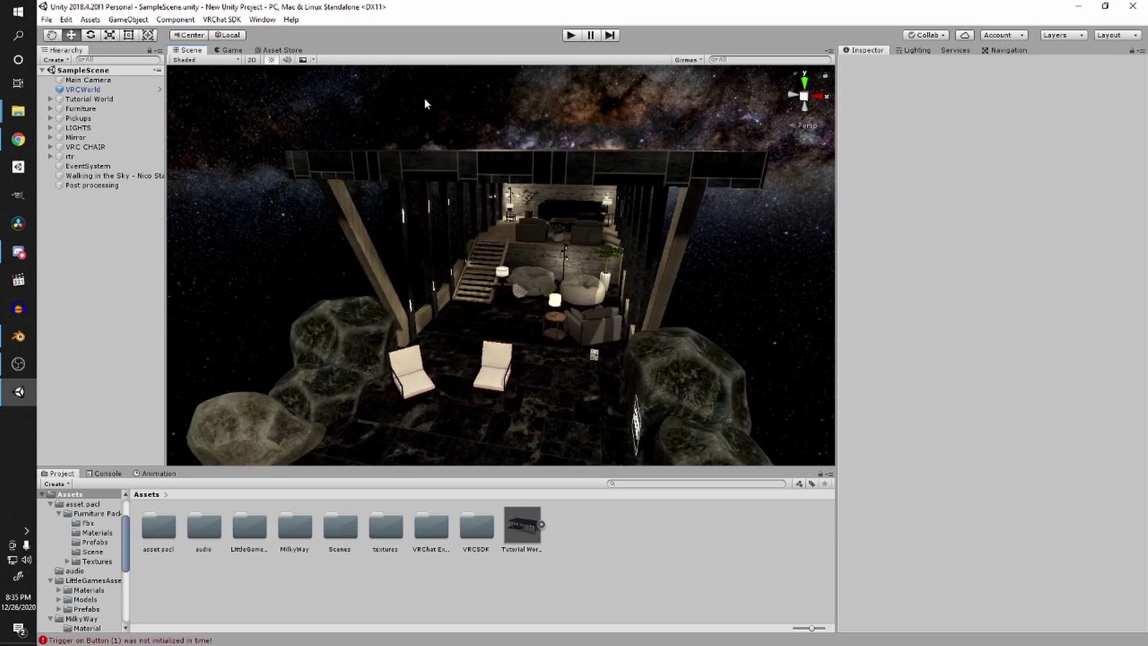
pyautogui.click(262, 20)
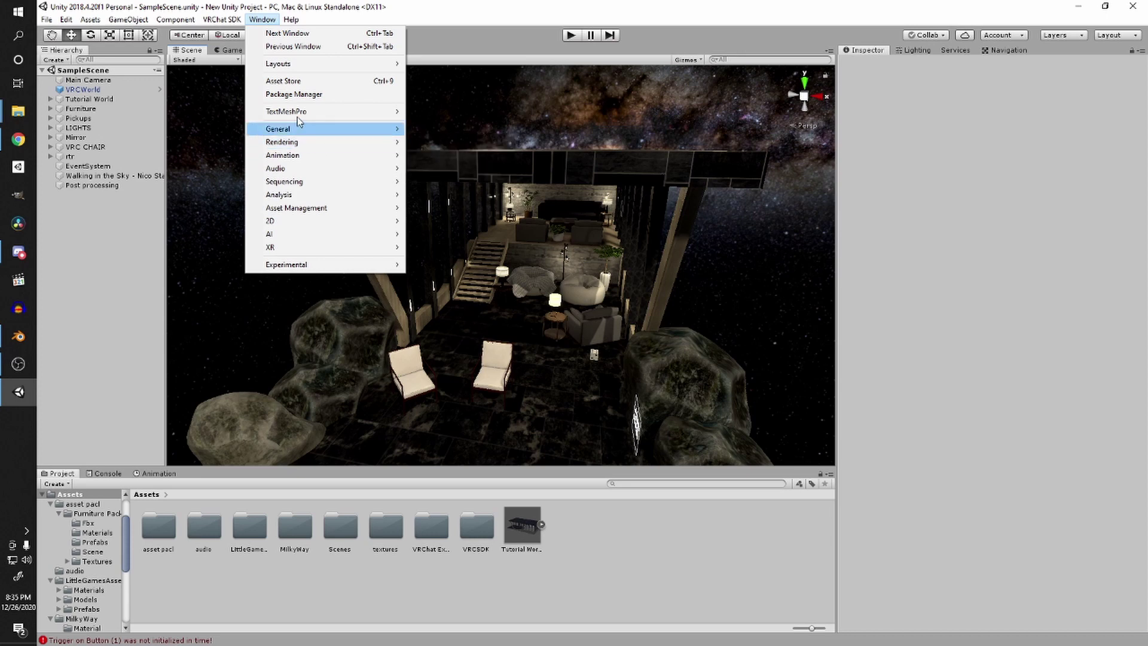
pyautogui.moveTo(289, 143)
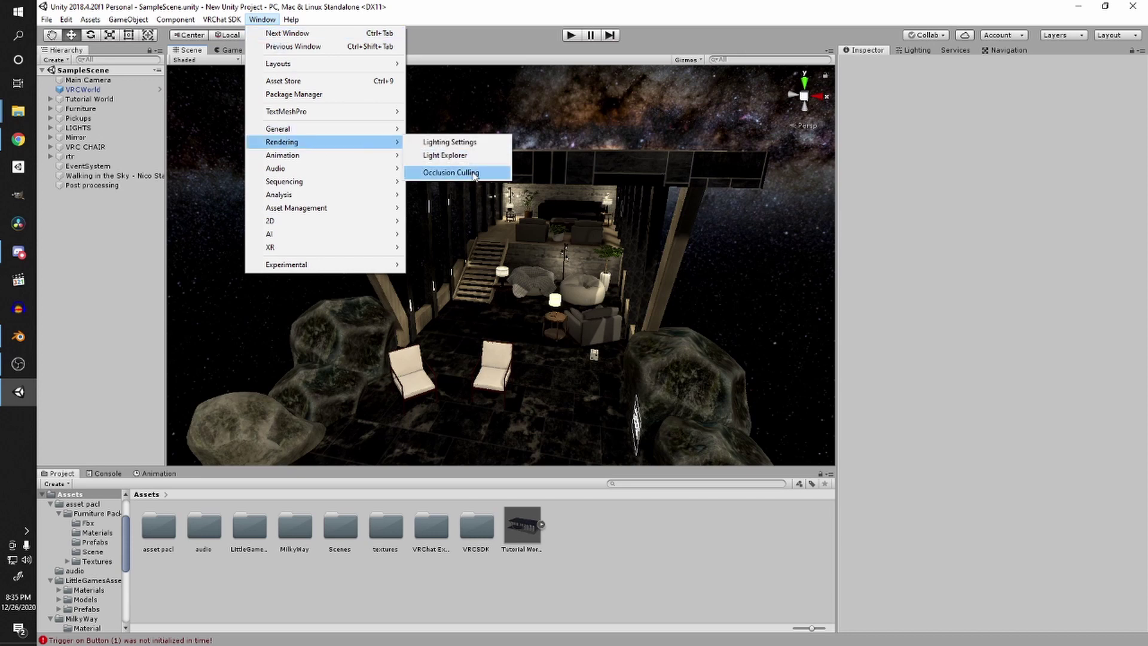
pyautogui.click(474, 174)
pyautogui.click(975, 66)
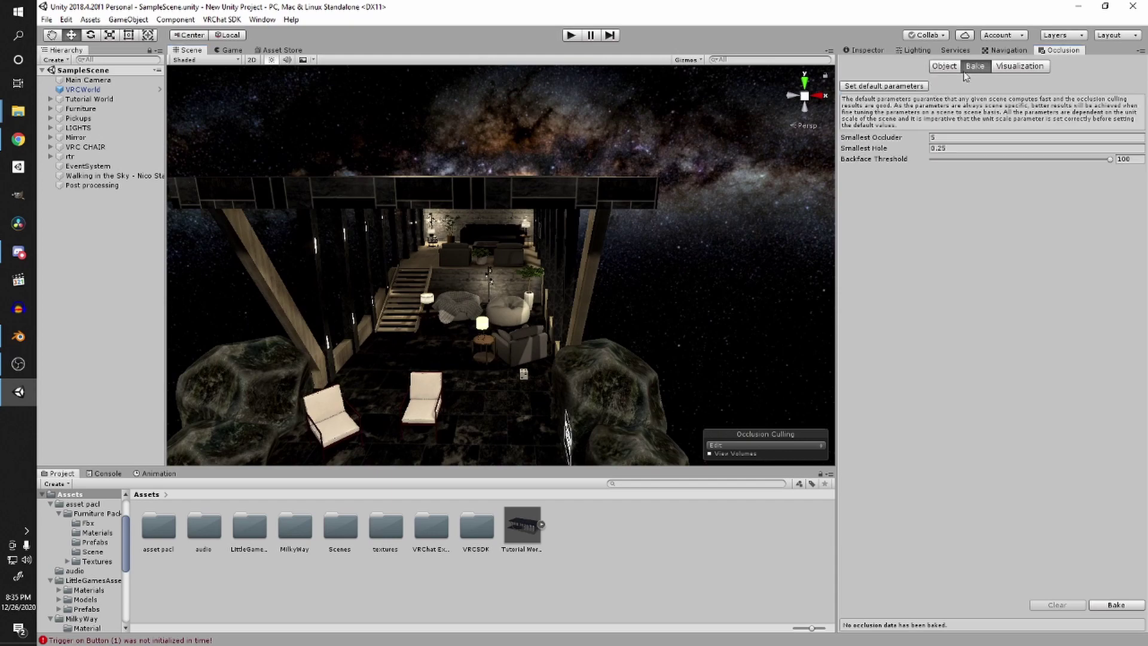
# Step: Bake the scene's occlusion culling data with the default parameters
pyautogui.scroll(10, 493, 222)
pyautogui.scroll(-8, 520, 204)
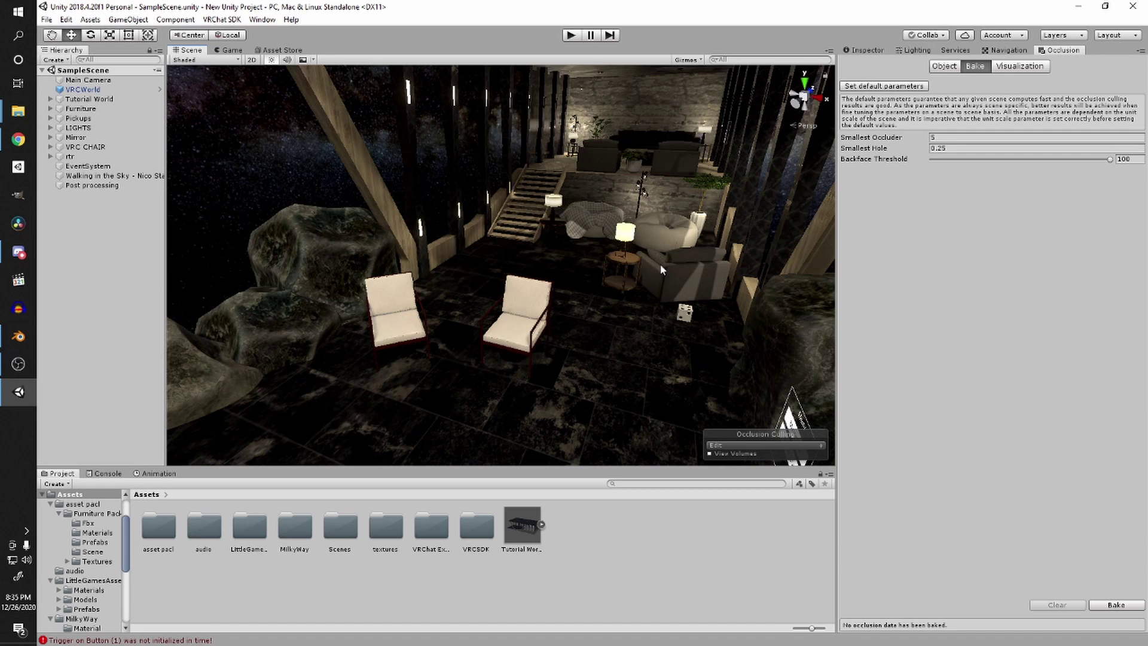
pyautogui.scroll(-5, 623, 253)
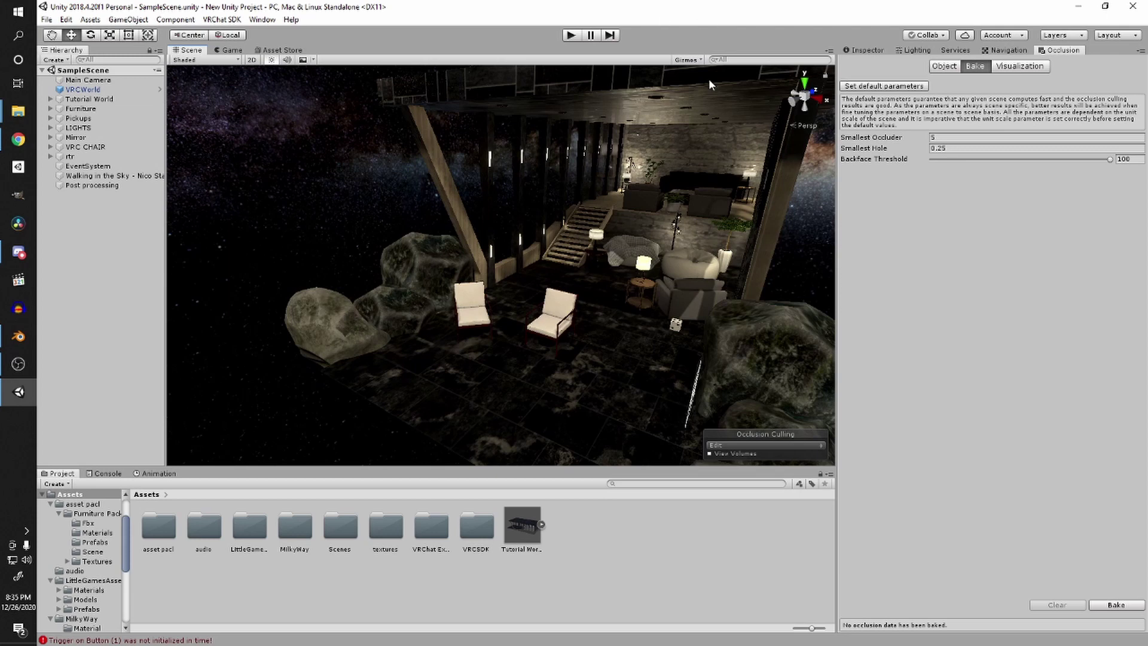
pyautogui.keyDown('alt'); pyautogui.moveTo(626, 284); pyautogui.dragTo(824, 187); pyautogui.keyUp('alt')
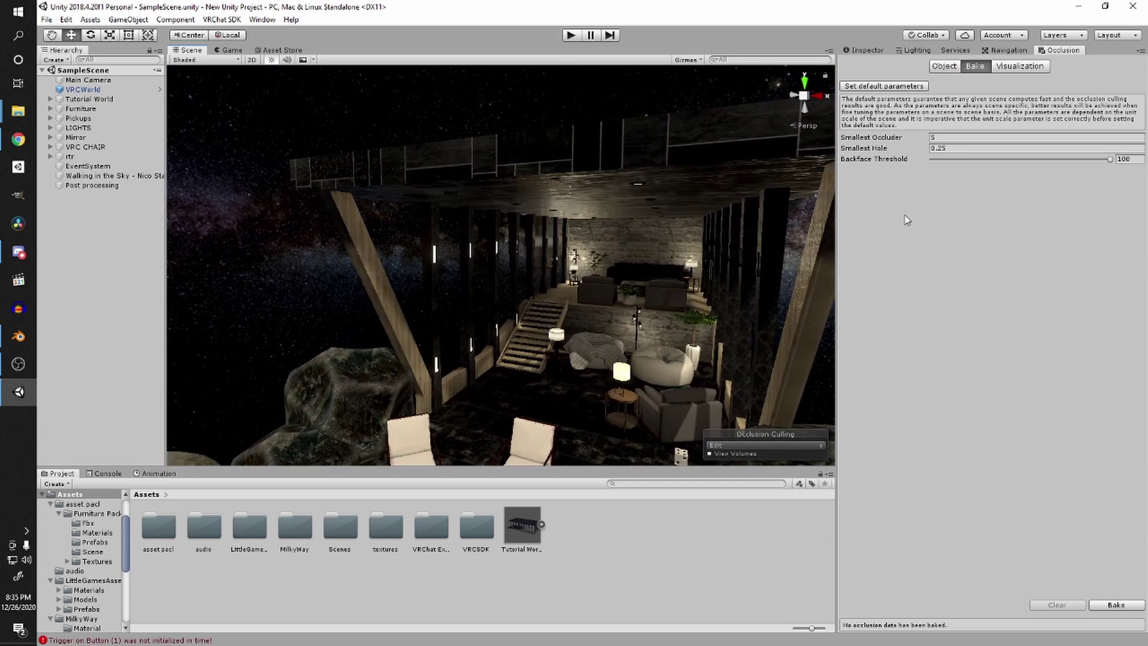
pyautogui.keyDown('alt'); pyautogui.moveTo(828, 227); pyautogui.dragTo(735, 286); pyautogui.keyUp('alt')
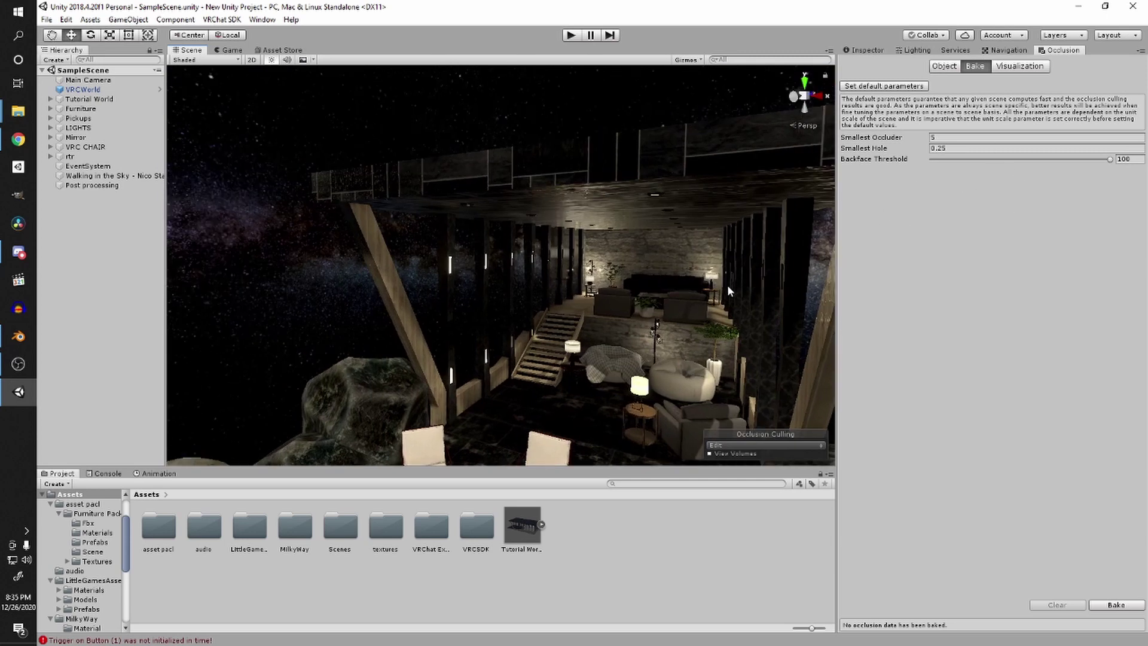
pyautogui.press('w')
pyautogui.moveTo(729, 289); pyautogui.dragTo(591, 232, button='right')
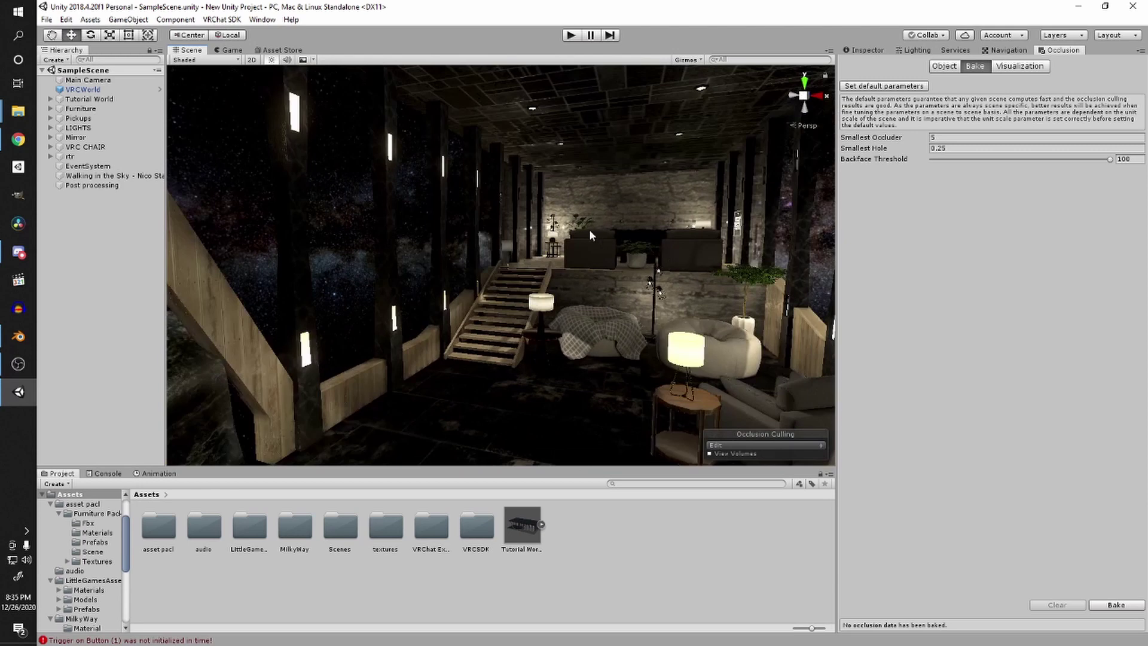
pyautogui.click(1135, 608)
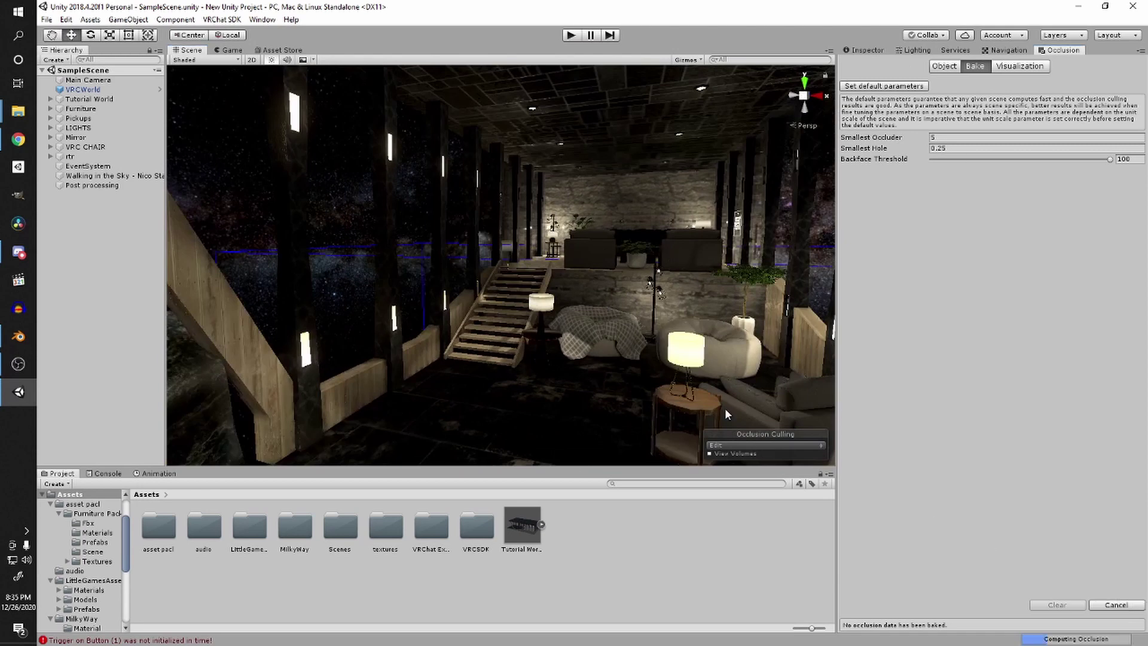
pyautogui.scroll(-5, 687, 391)
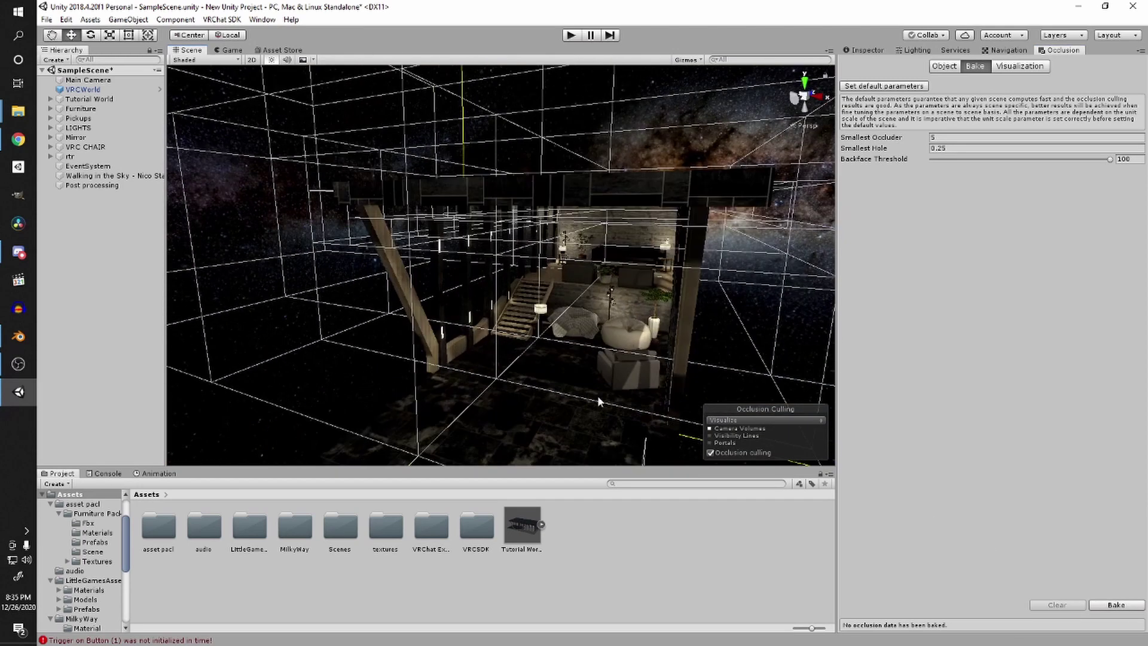
# Step: Leave the occlusion visualization and look over the house's upper seating area and front terrace
pyautogui.click(860, 51)
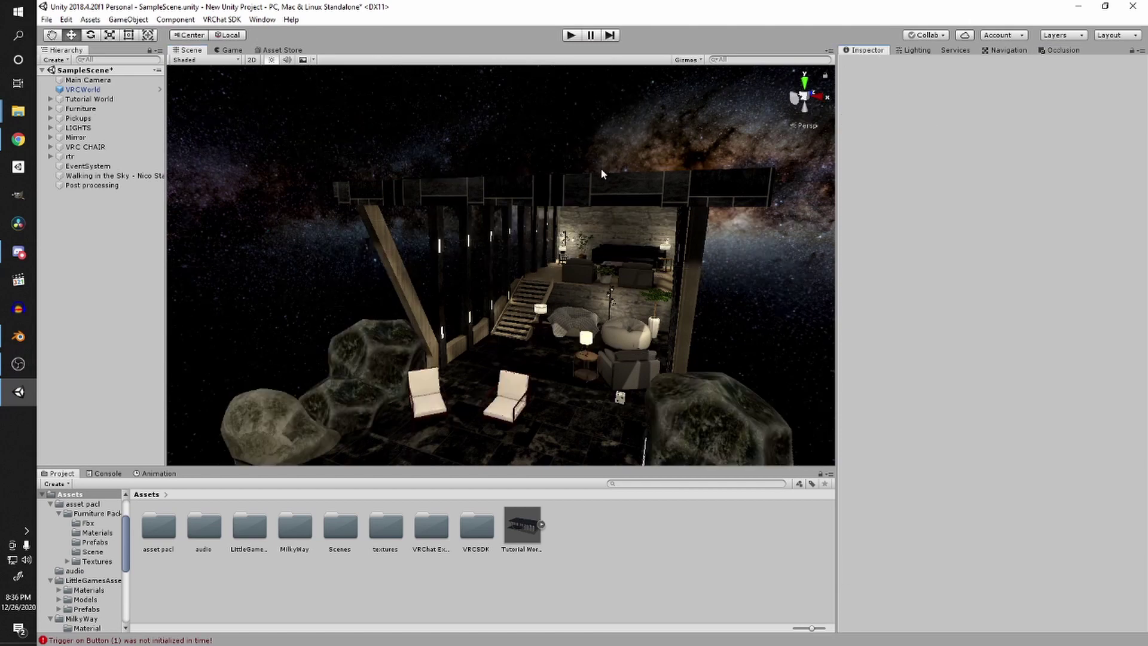
pyautogui.scroll(5, 602, 174)
pyautogui.scroll(-6, 622, 257)
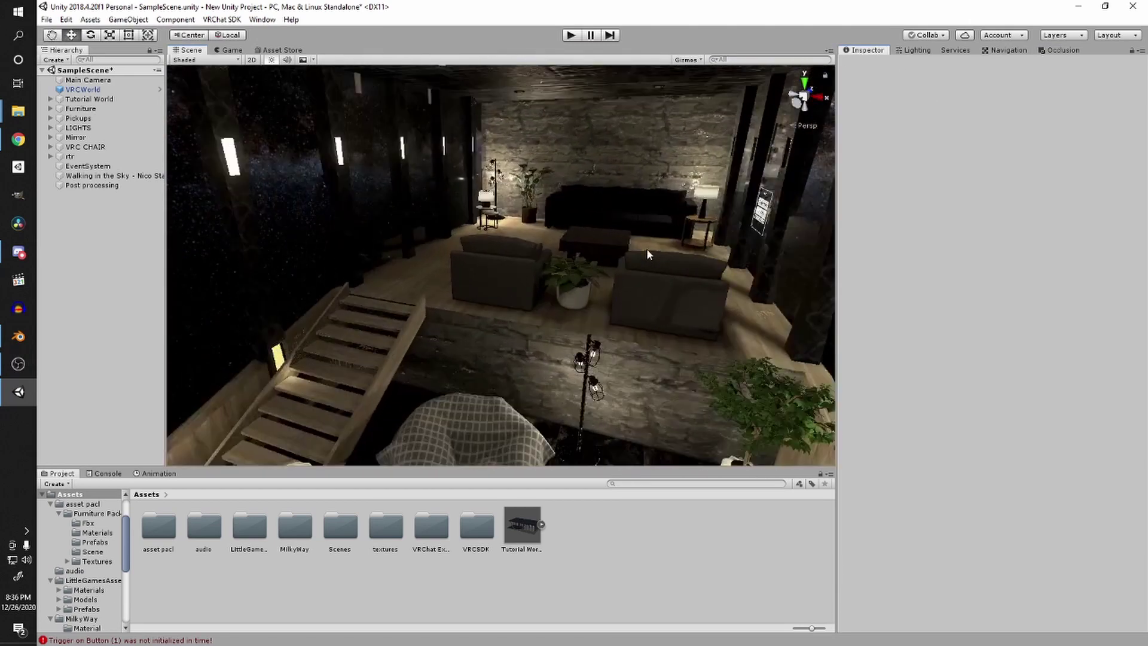
pyautogui.moveTo(666, 242); pyautogui.dragTo(666, 242, button='middle')
pyautogui.moveTo(625, 232); pyautogui.dragTo(556, 200, button='right')
pyautogui.moveTo(556, 201); pyautogui.dragTo(567, 230, button='middle')
pyautogui.moveTo(592, 200); pyautogui.dragTo(538, 248, button='right')
pyautogui.press('s')
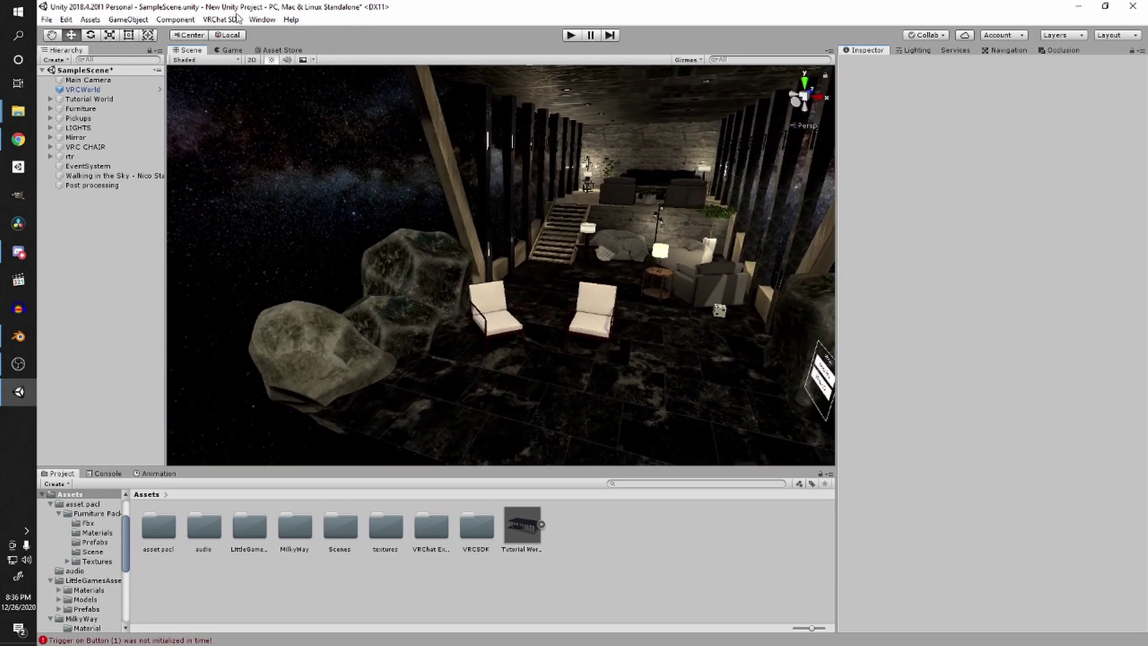
# Step: Build and publish the world for Windows with the VRChat SDK and enter "tutorial World" as the world name
pyautogui.click(222, 19)
pyautogui.click(257, 49)
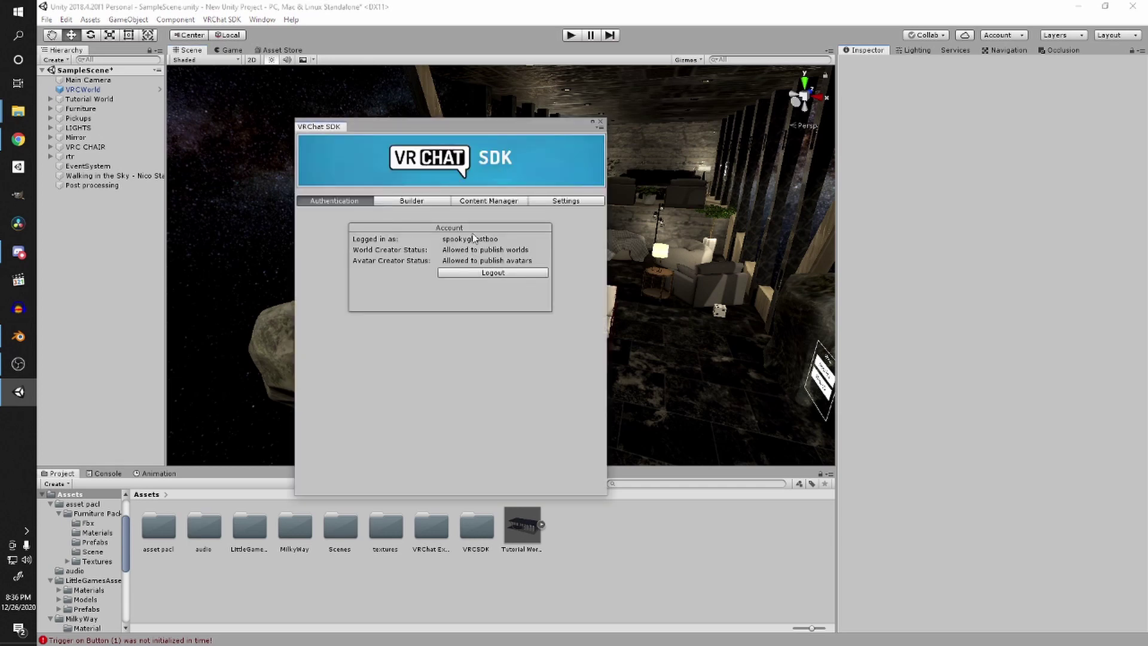
pyautogui.click(446, 203)
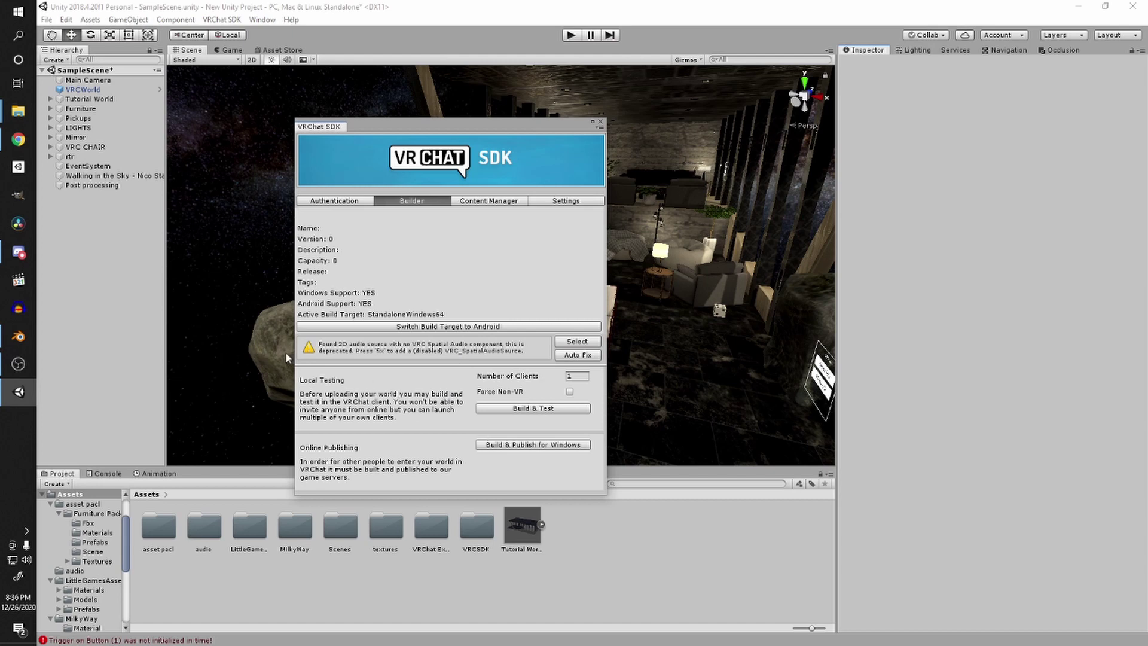
pyautogui.click(556, 445)
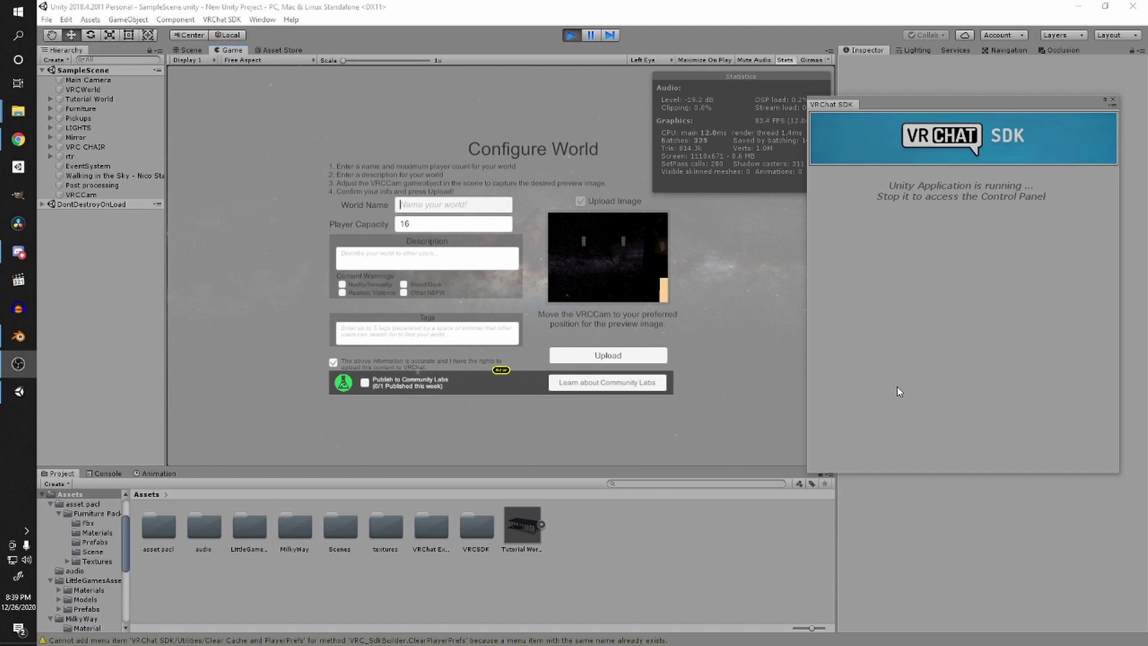
pyautogui.click(474, 206)
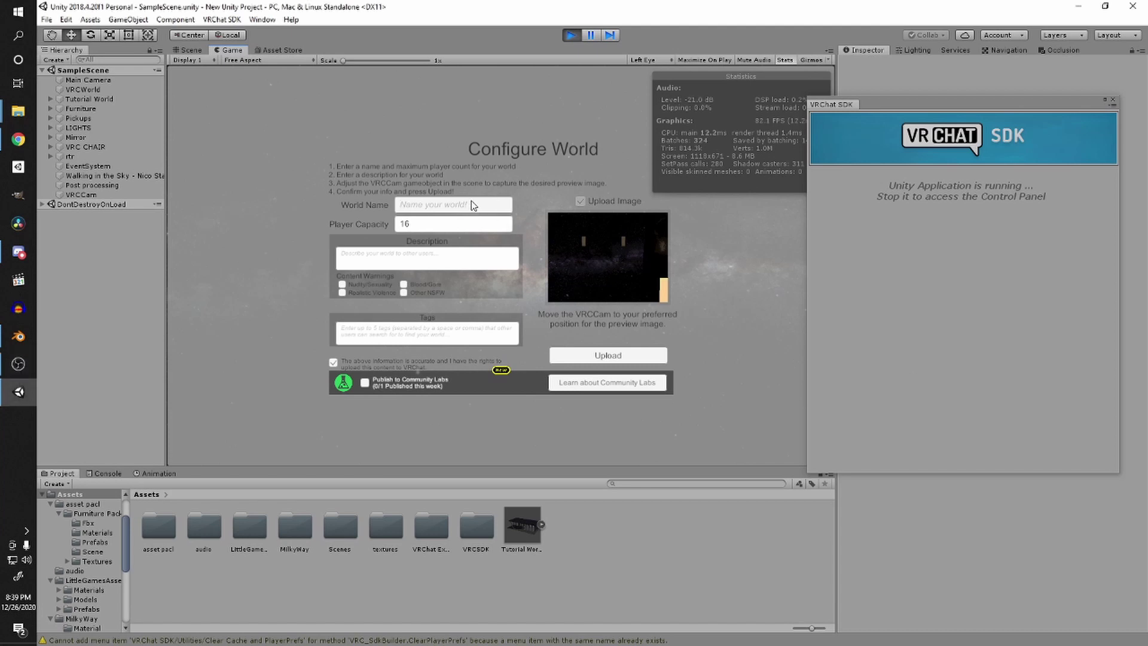
pyautogui.write('tutorial World')
# Step: Select VRCCam in the running scene and move the VRChat SDK window clear of the camera's Inspector settings
pyautogui.click(187, 51)
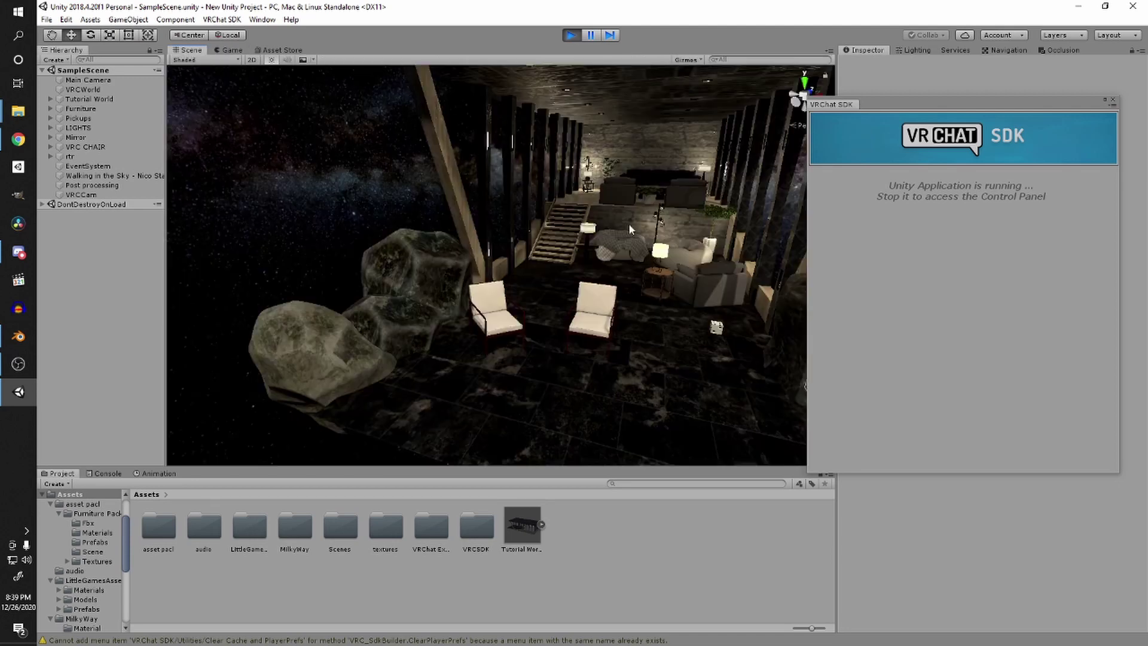
pyautogui.click(77, 195)
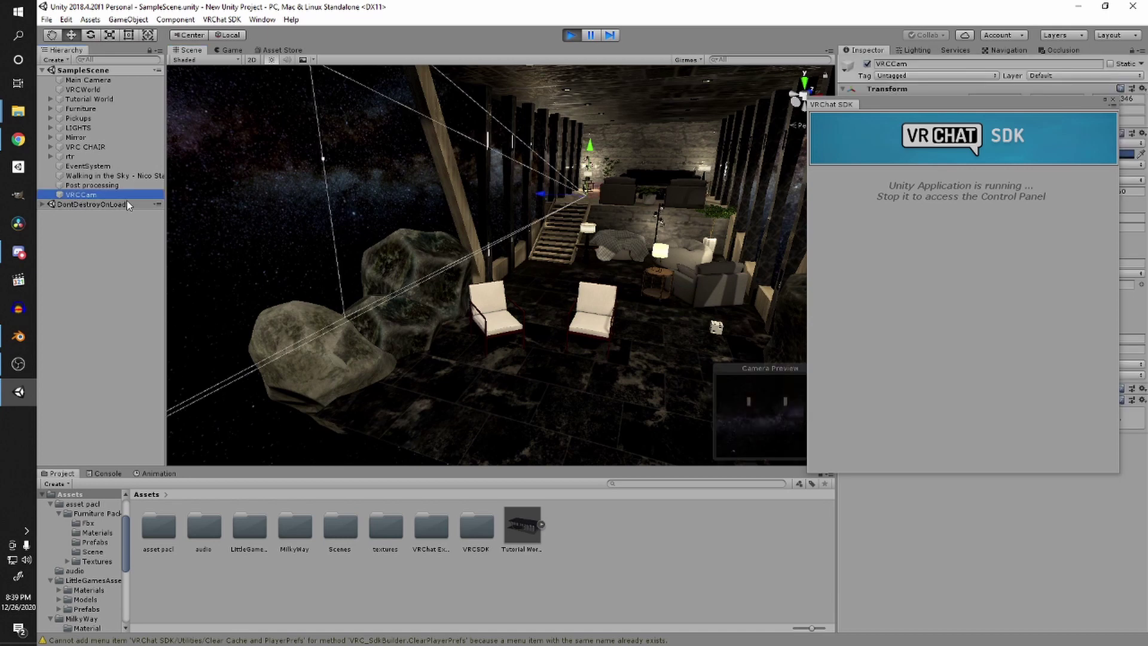
pyautogui.scroll(-5, 533, 270)
pyautogui.moveTo(533, 271); pyautogui.dragTo(508, 270, button='right')
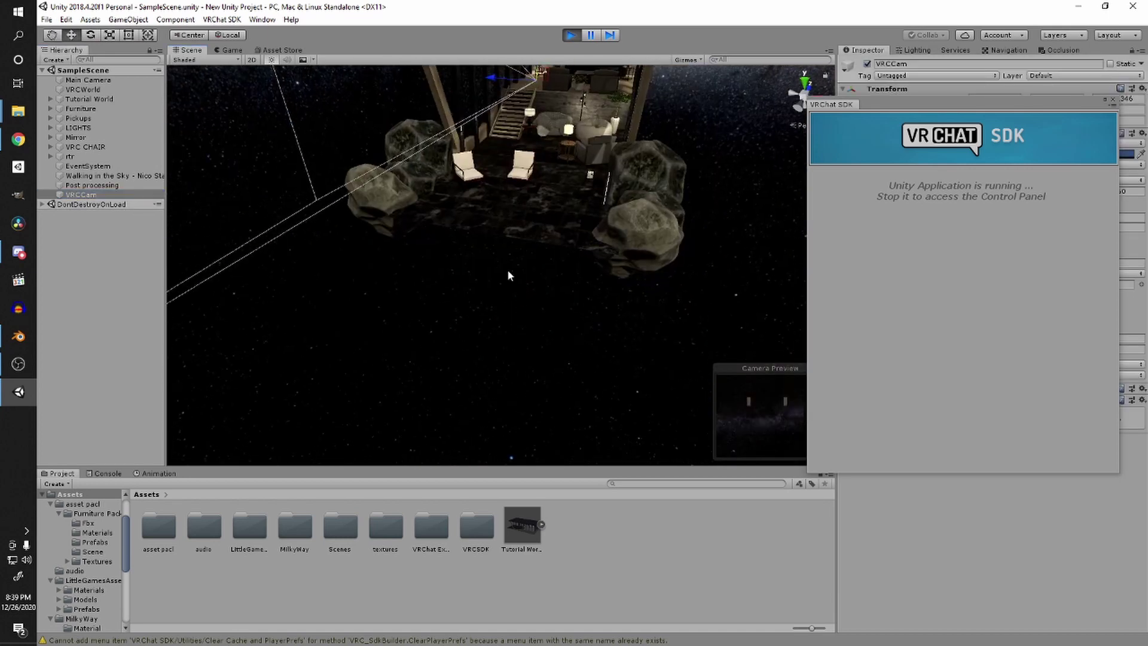
pyautogui.scroll(-2, 507, 275)
pyautogui.moveTo(873, 104); pyautogui.dragTo(1092, 132)
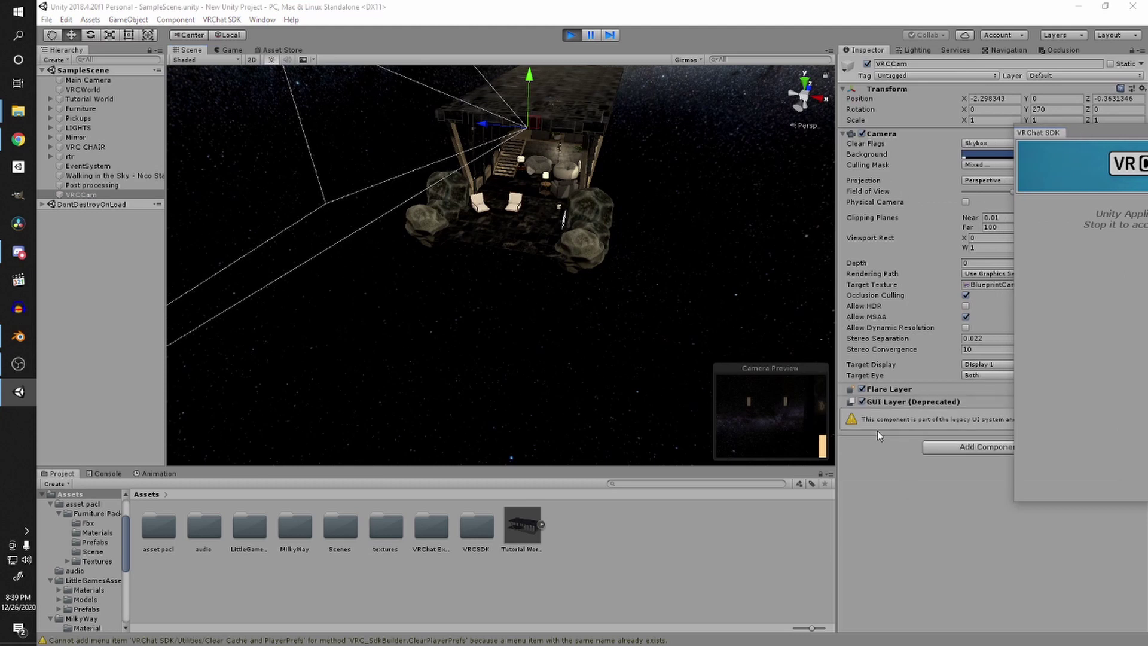
# Step: Place VRCCam in front of the terrace at about X 1.62, Z -16.03, facing the house at Y rotation 343.033, and check the preview image
pyautogui.moveTo(533, 133); pyautogui.dragTo(467, 277)
pyautogui.press('e')
pyautogui.moveTo(500, 277); pyautogui.dragTo(545, 284, button='middle')
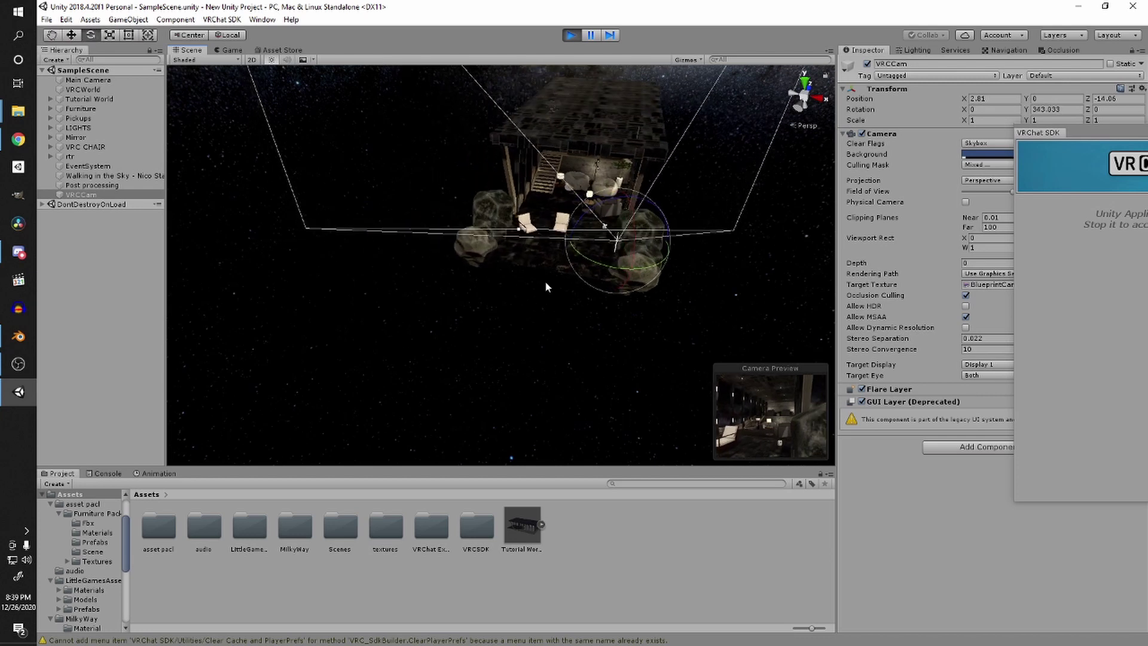
pyautogui.press('w')
pyautogui.moveTo(604, 249); pyautogui.dragTo(578, 263)
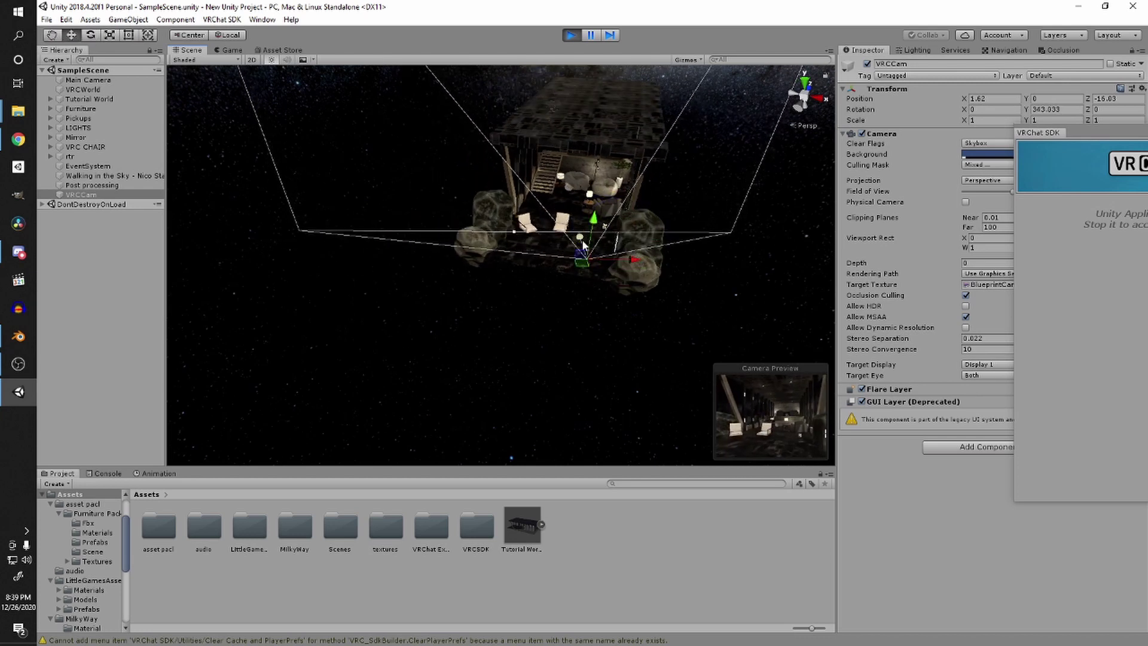
pyautogui.click(235, 51)
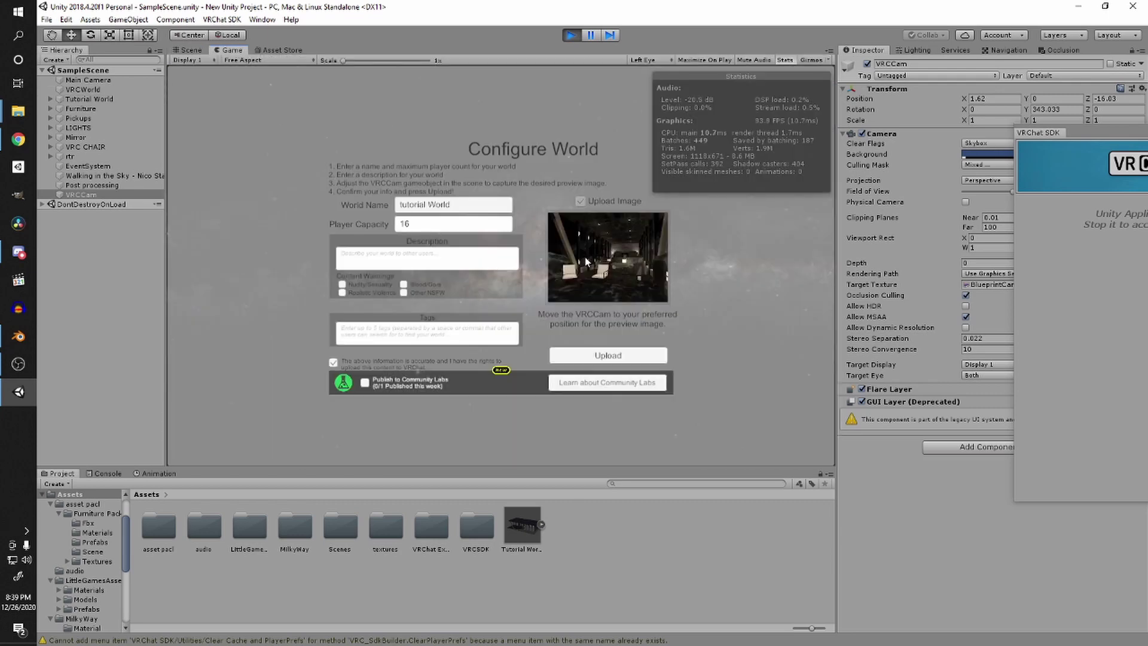
# Step: Move VRCCam inside the house to about X 2.01, Y 1.9, Z 2.41 and turn it to a Y rotation of about 205.892
pyautogui.click(199, 53)
pyautogui.moveTo(581, 259); pyautogui.dragTo(623, 97)
pyautogui.press('e')
pyautogui.moveTo(615, 157); pyautogui.dragTo(855, 200)
pyautogui.press('w')
pyautogui.moveTo(641, 138); pyautogui.dragTo(625, 117)
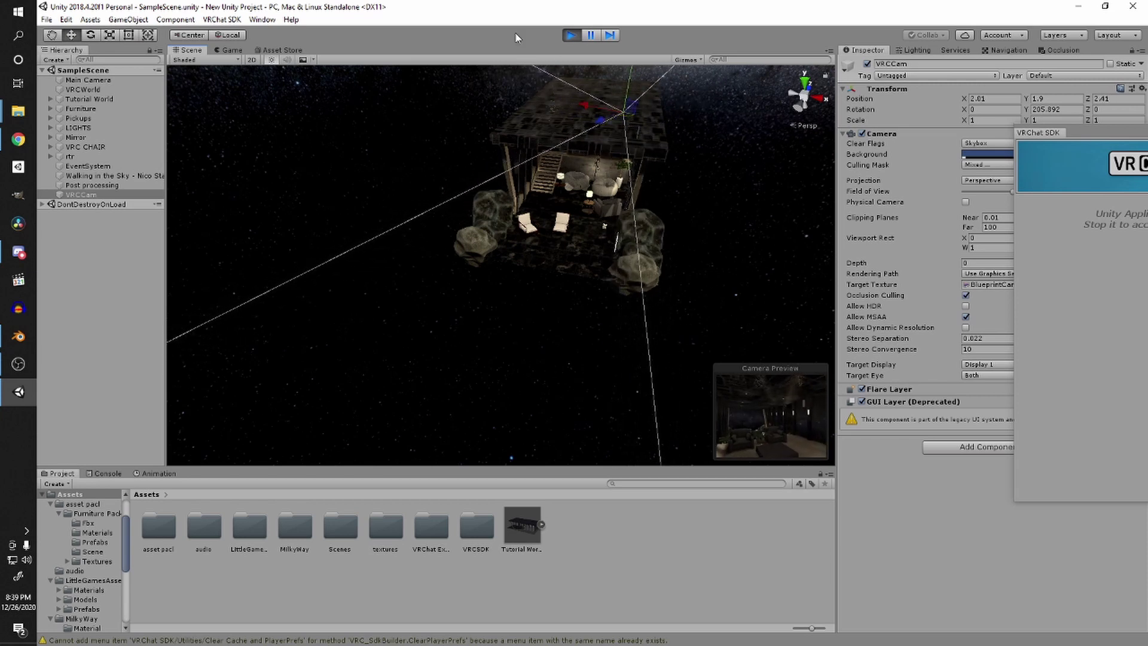
# Step: Check the preview image in the Configure World form and upload the world
pyautogui.click(231, 50)
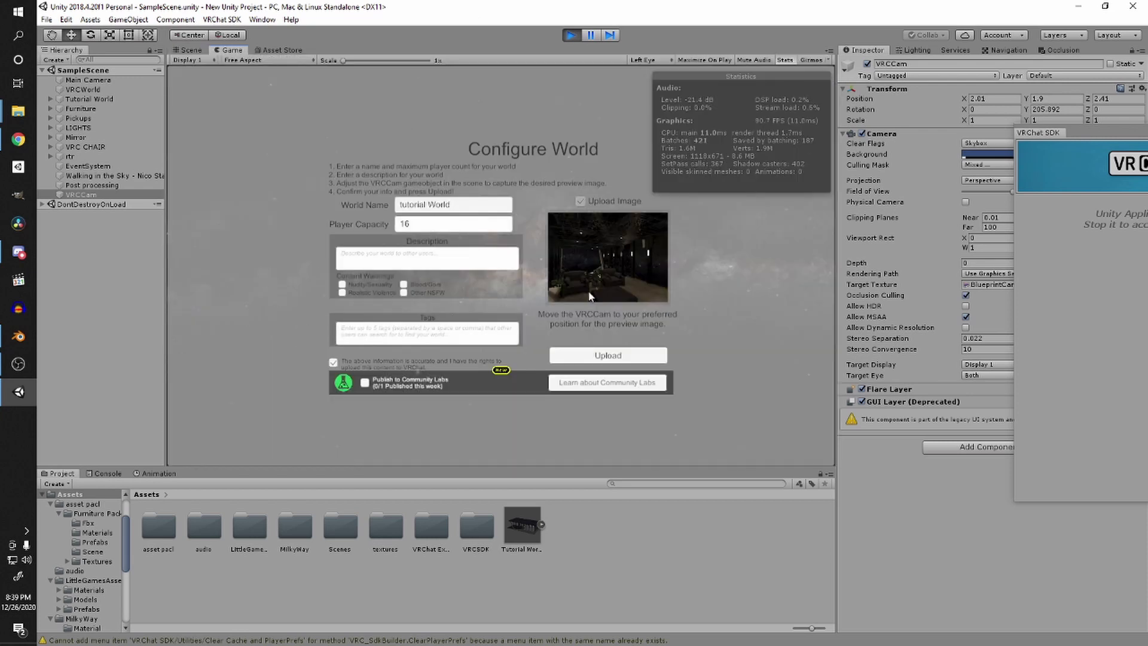
pyautogui.click(619, 360)
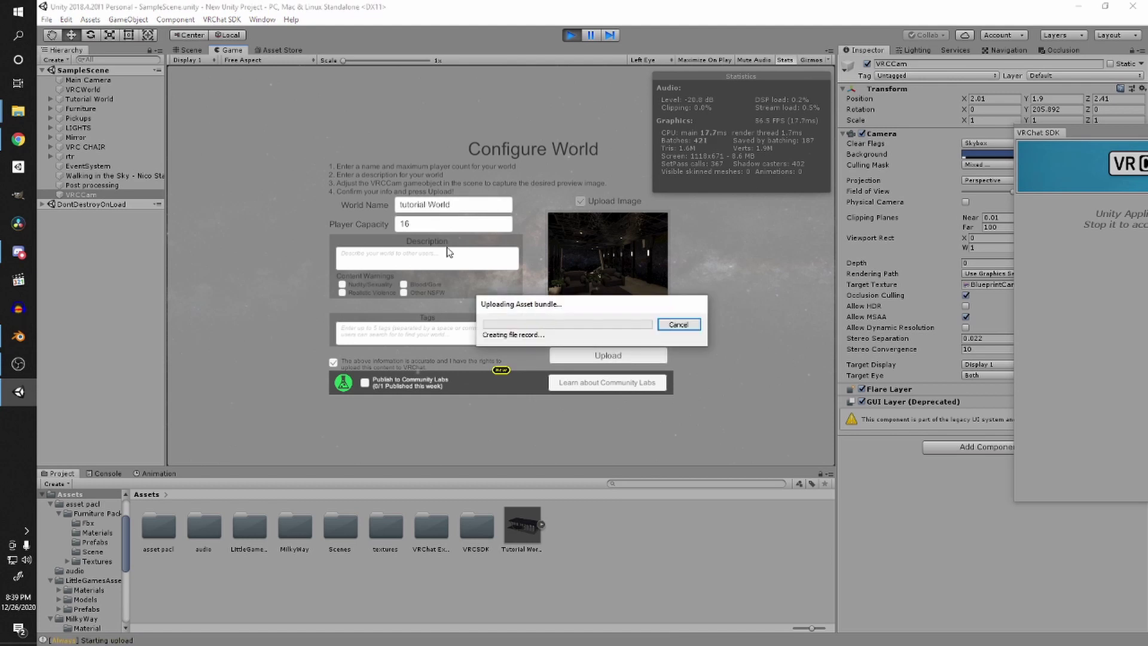
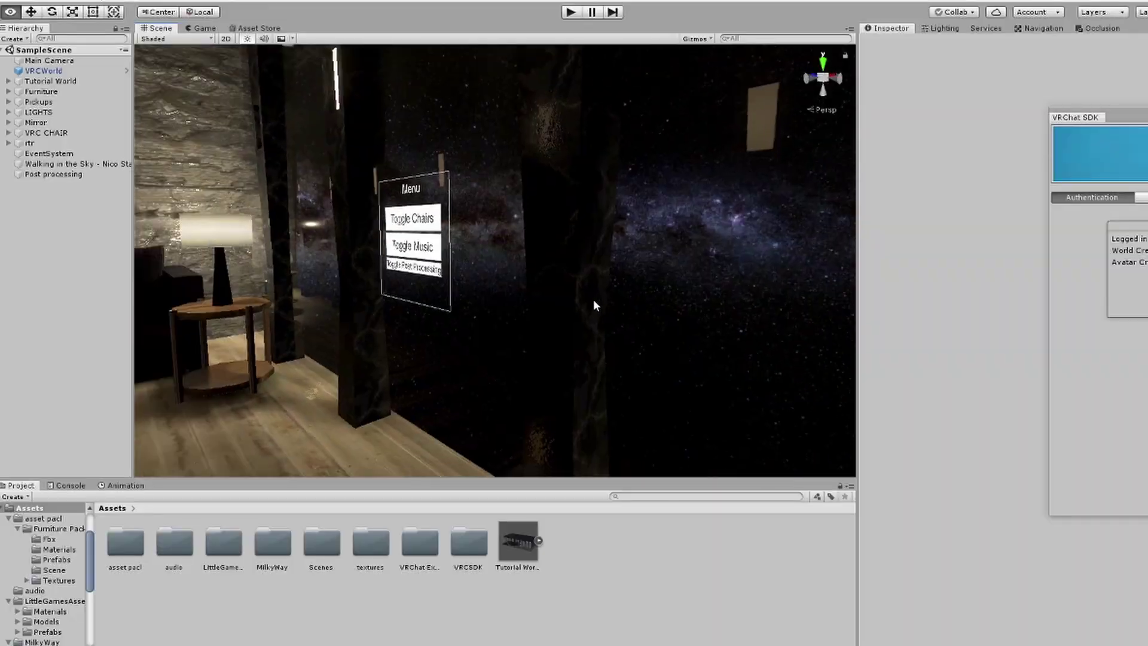
# Step: Add a SetGameObjectActive action to the custom trigger of the Toggle Post Processing button
pyautogui.moveTo(593, 299); pyautogui.dragTo(787, 287, button='right')
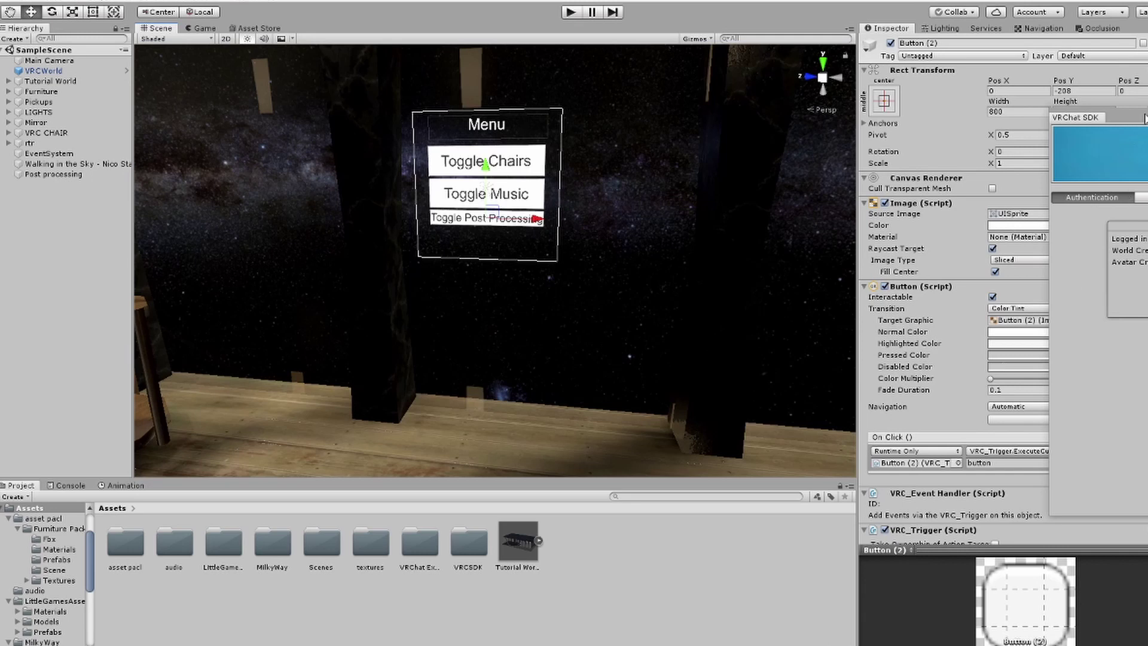
pyautogui.click(1147, 114)
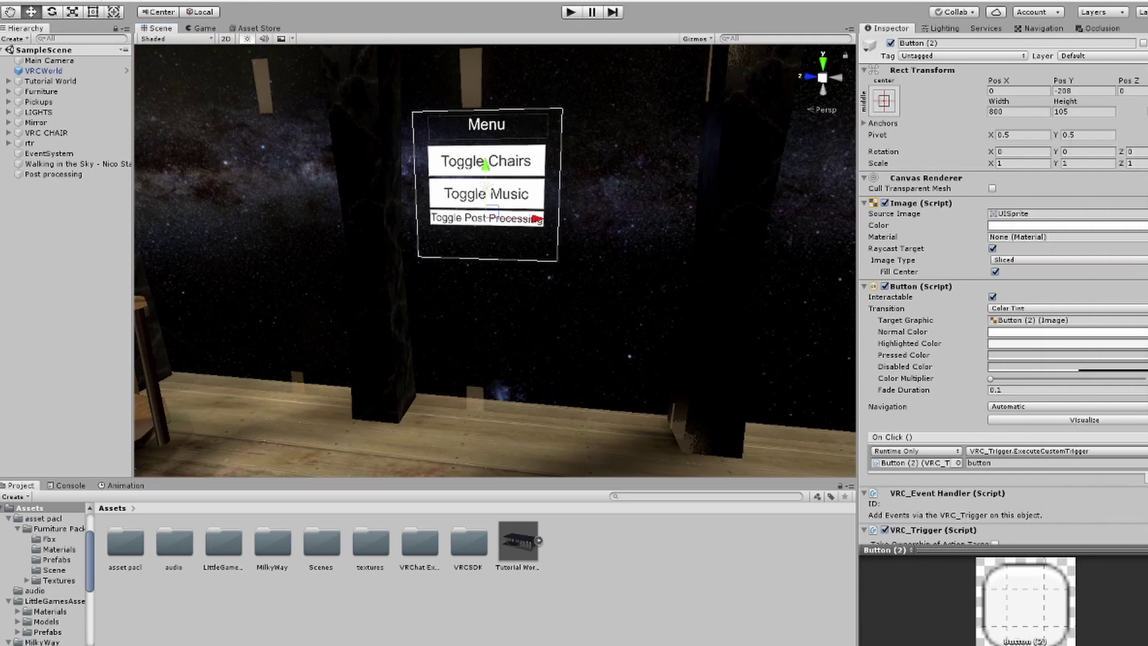
pyautogui.scroll(-6, 949, 366)
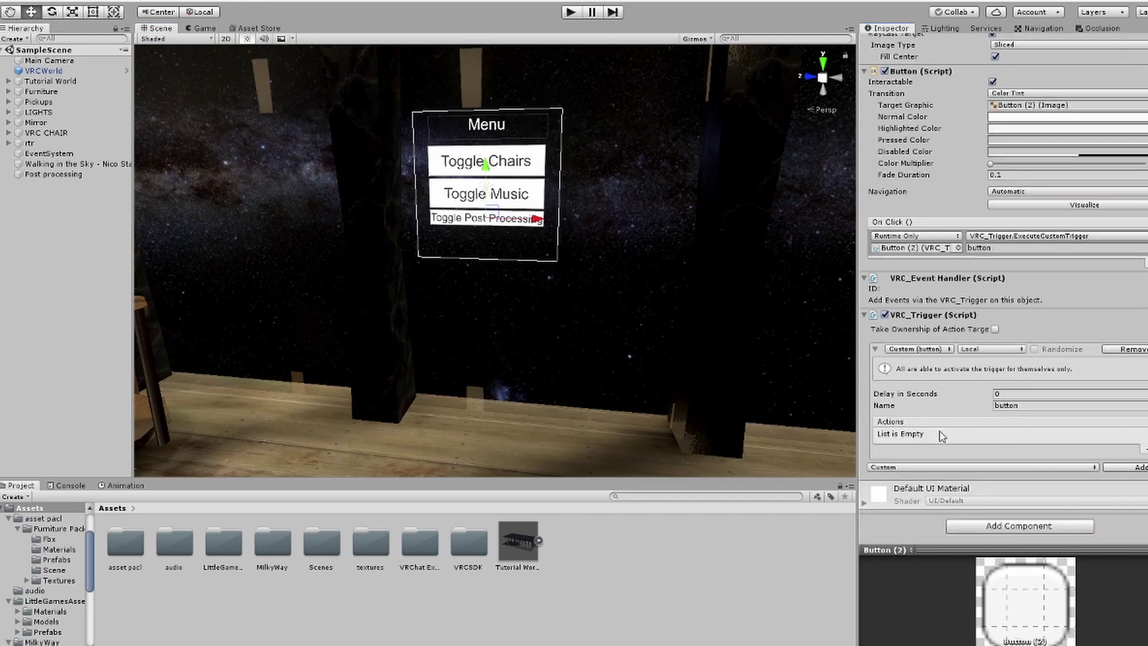
pyautogui.click(1125, 467)
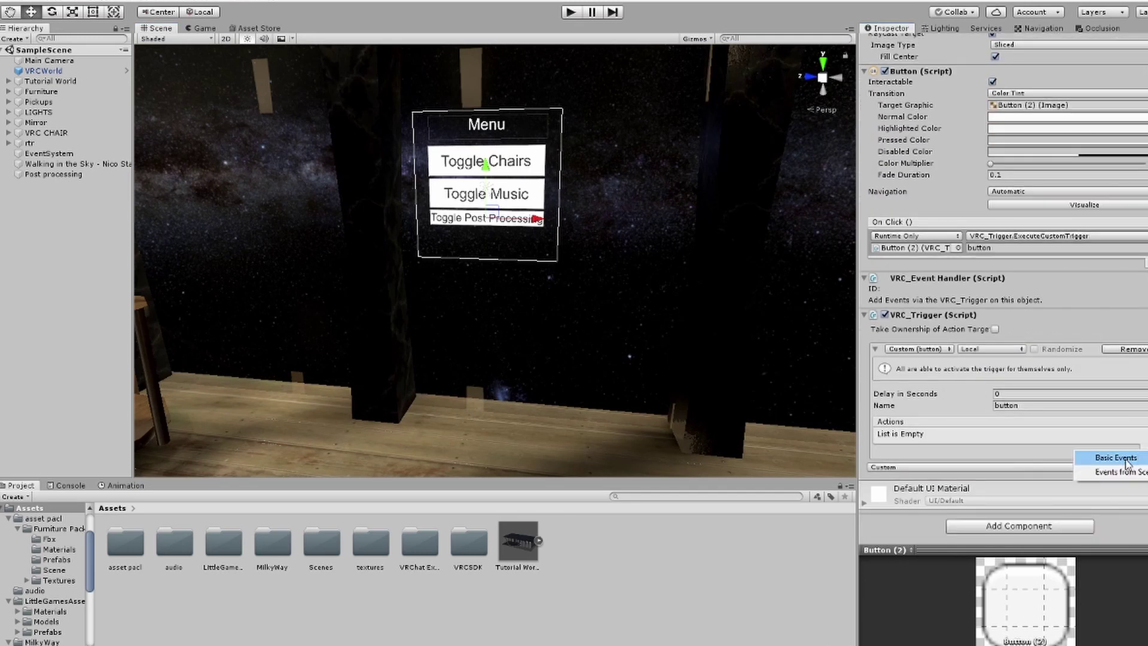
pyautogui.moveTo(1116, 457)
pyautogui.click(1005, 331)
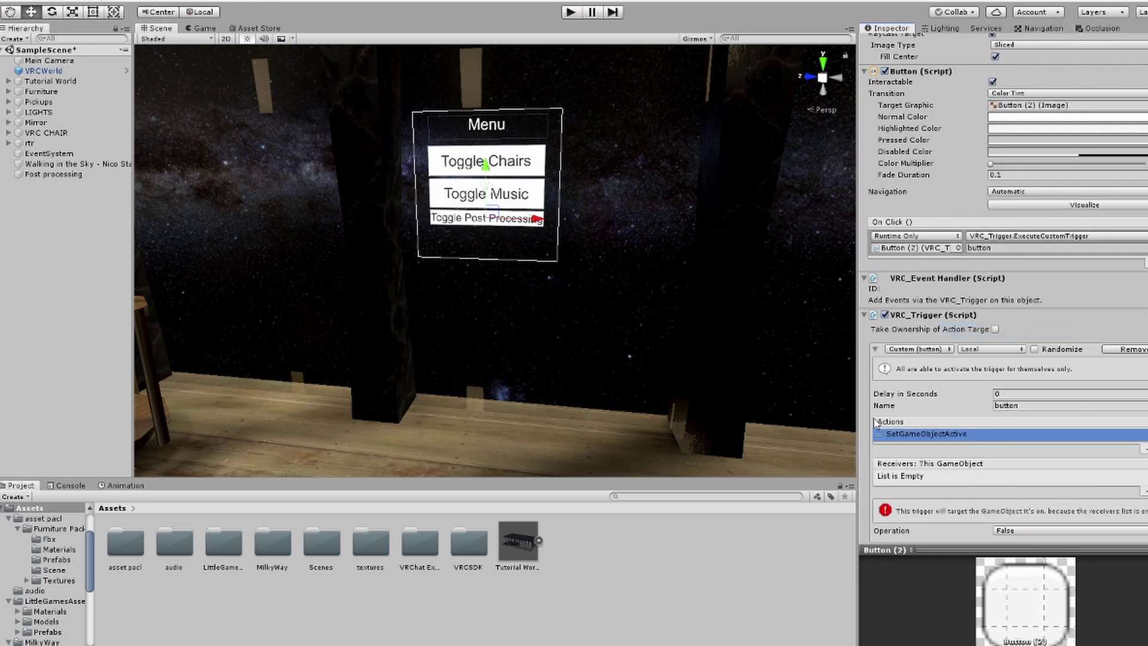
pyautogui.click(63, 184)
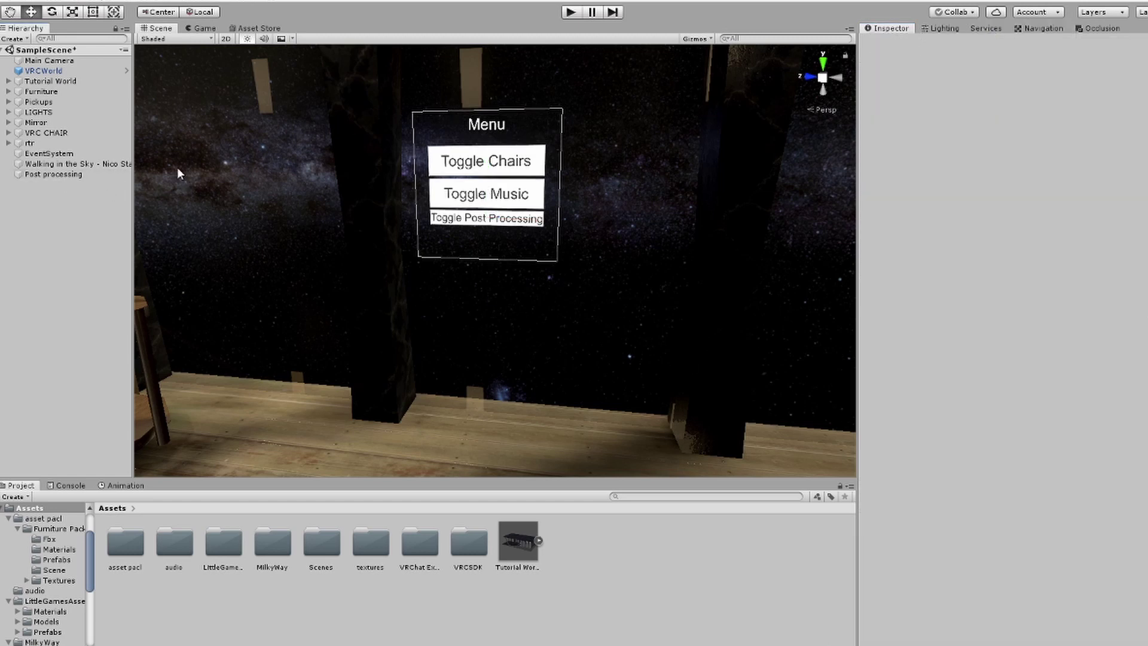
# Step: Add Post processing as the receiver of the Toggle Post Processing button's SetGameObjectActive action and set its operation to Toggle
pyautogui.click(481, 215)
pyautogui.scroll(-5, 986, 469)
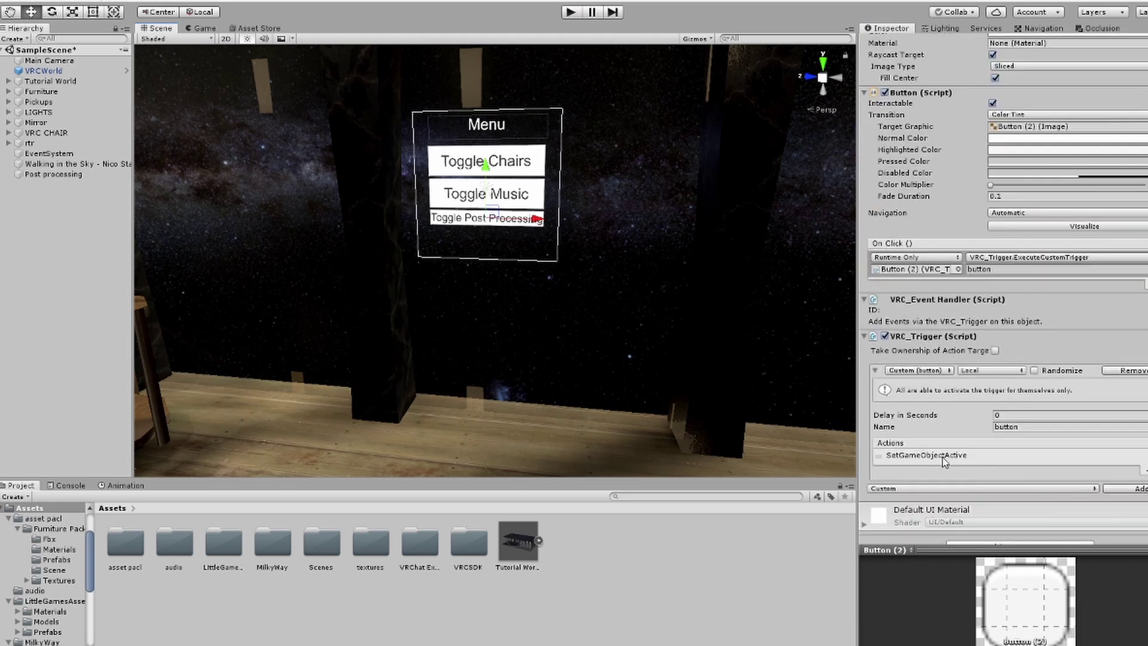
pyautogui.click(945, 457)
pyautogui.scroll(-2, 947, 457)
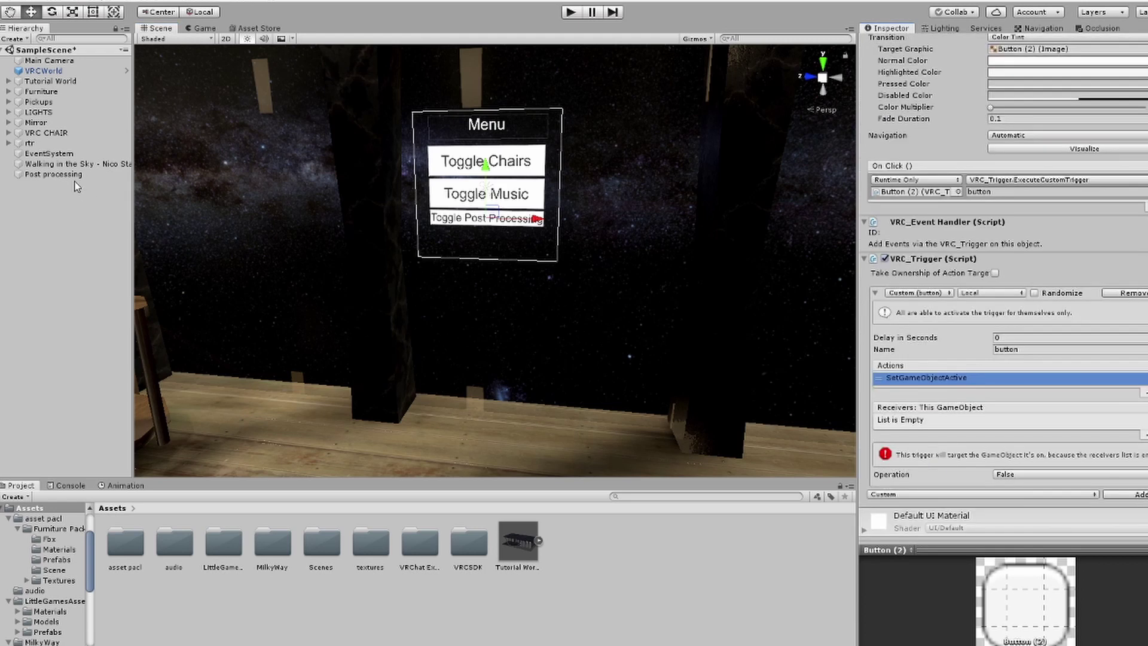
pyautogui.moveTo(974, 415); pyautogui.dragTo(975, 421)
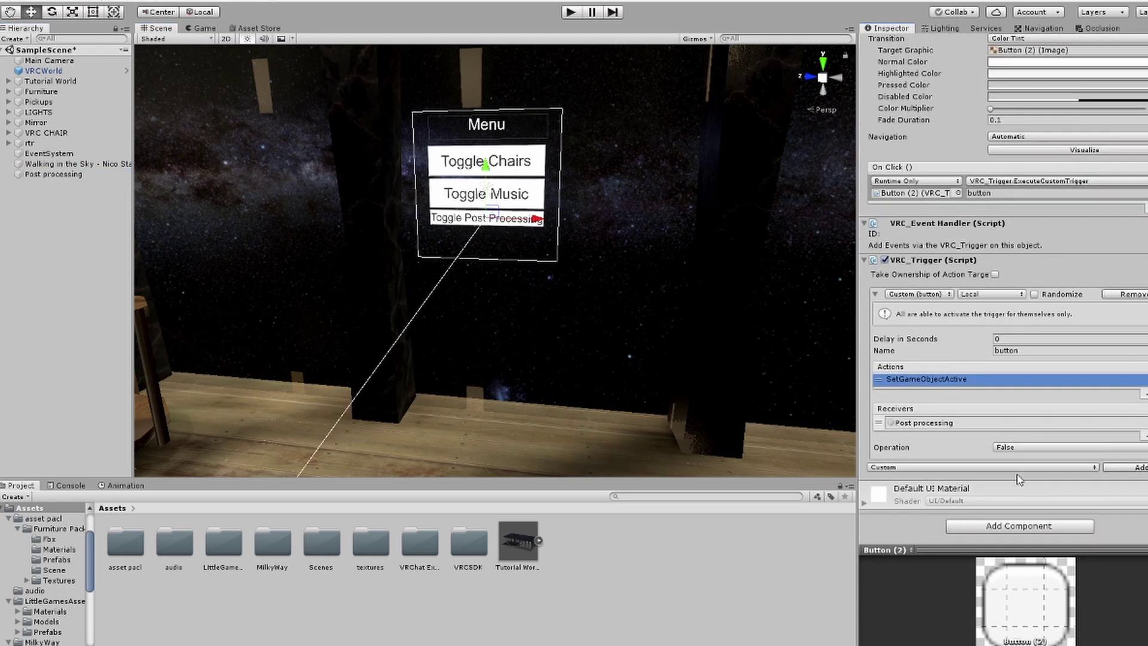
pyautogui.click(1017, 447)
pyautogui.click(1017, 486)
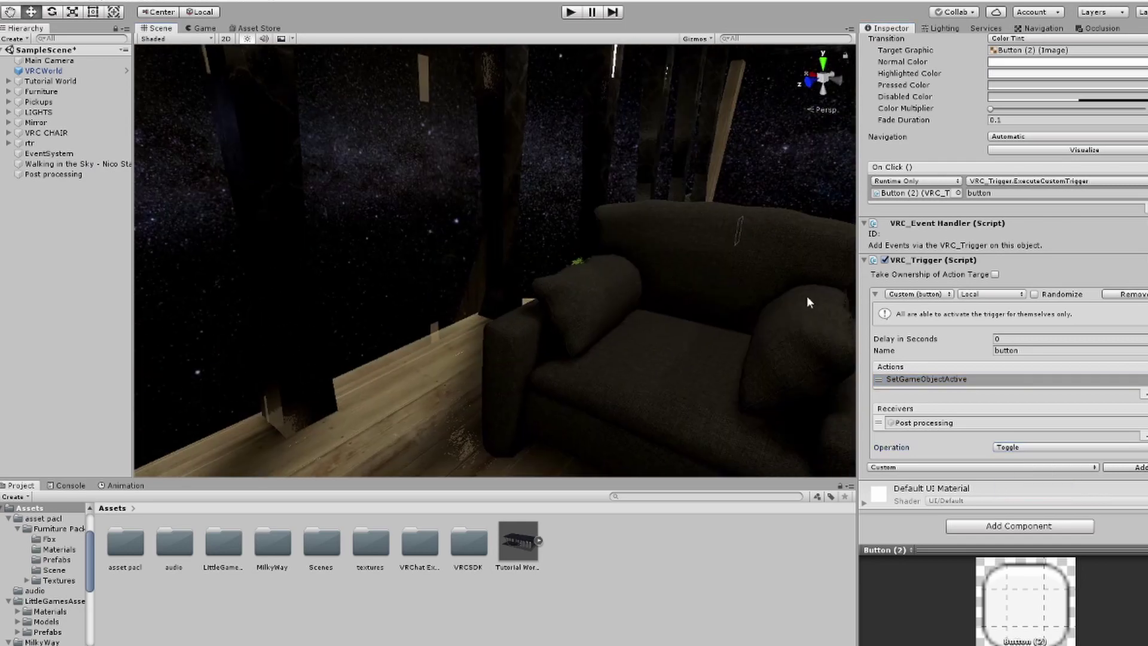
# Step: Open the Textures folder of the Furniture Pack inside the asset pacl folder
pyautogui.scroll(-3, 807, 302)
pyautogui.moveTo(579, 262); pyautogui.dragTo(507, 271, button='middle')
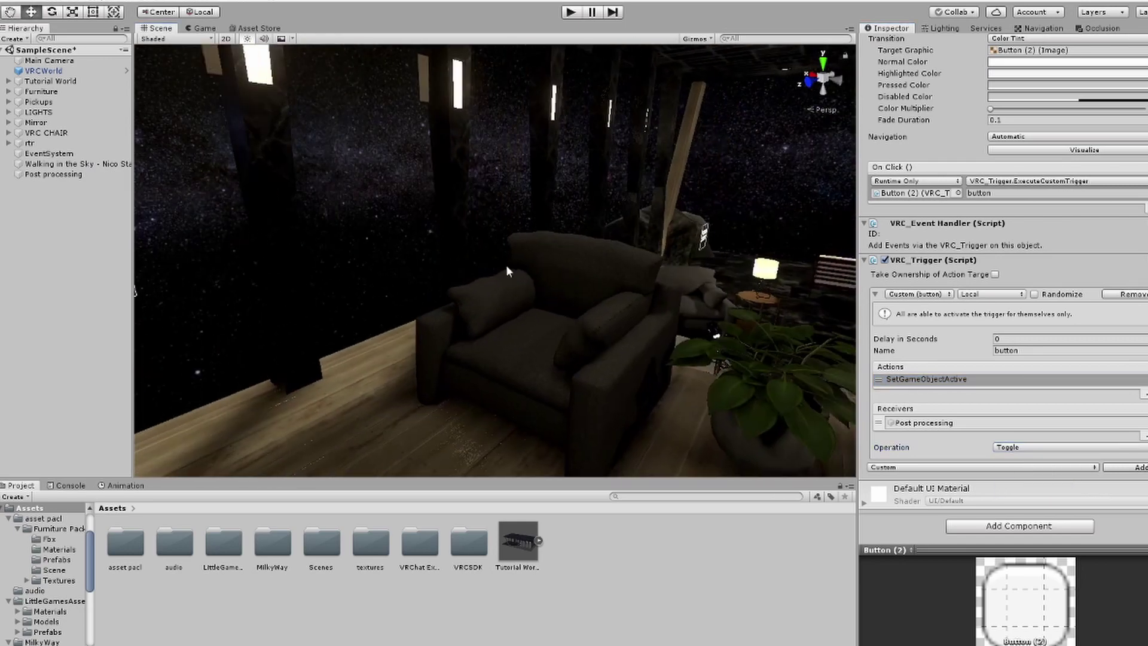
pyautogui.moveTo(701, 258); pyautogui.dragTo(417, 282, button='right')
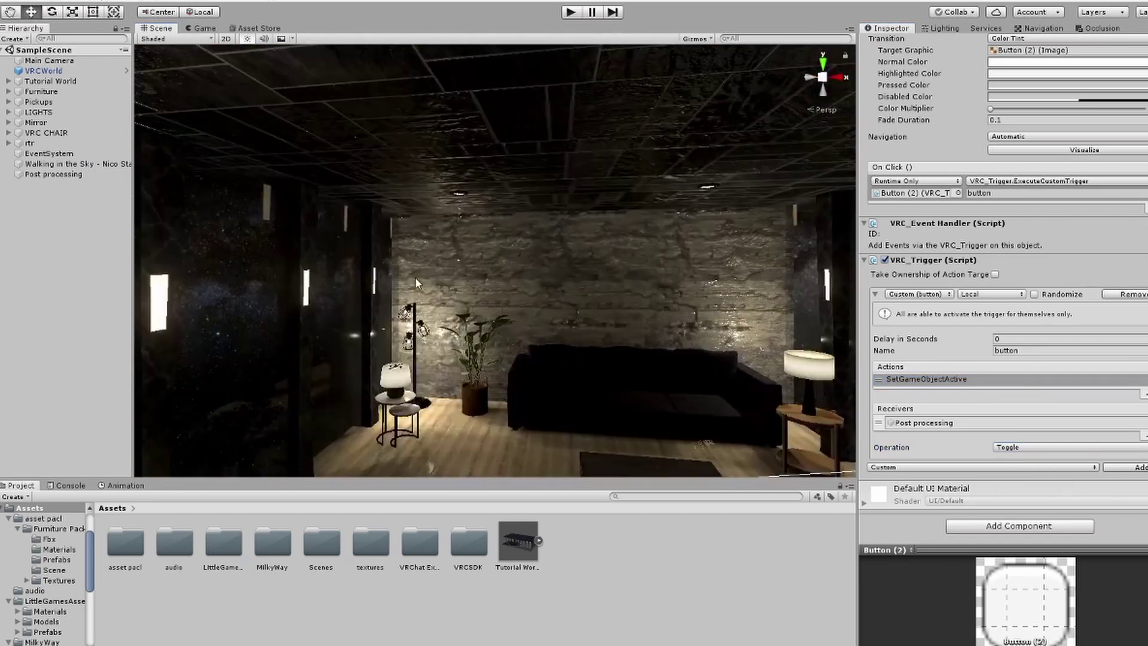
pyautogui.moveTo(393, 340); pyautogui.dragTo(359, 371, button='right')
pyautogui.click(126, 541)
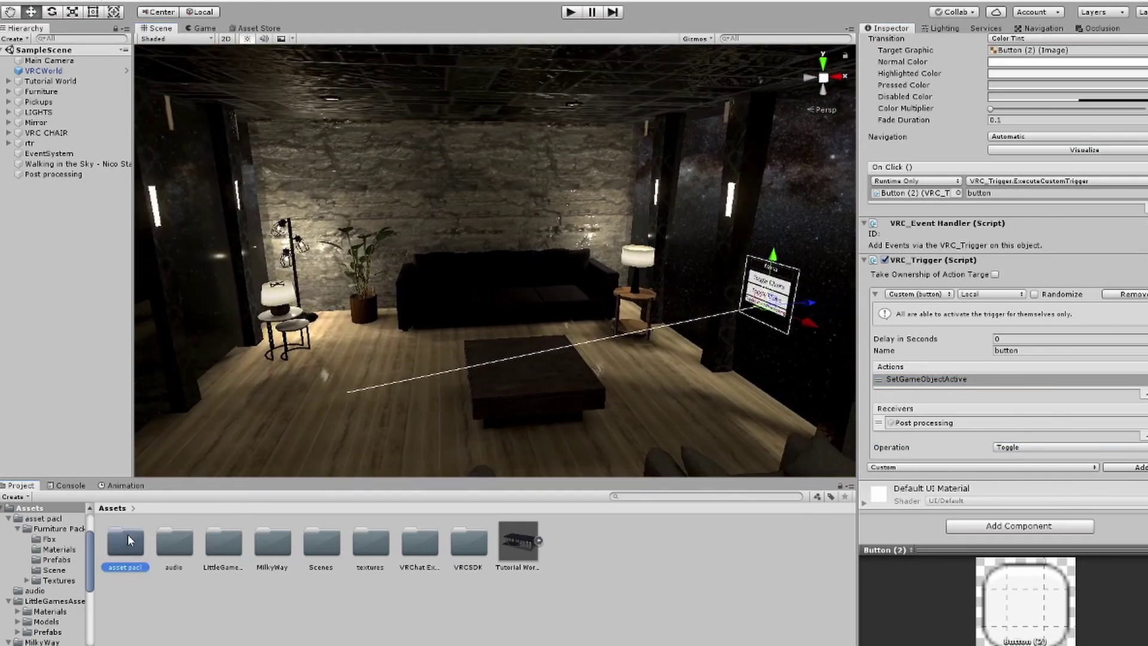
pyautogui.doubleClick(126, 542)
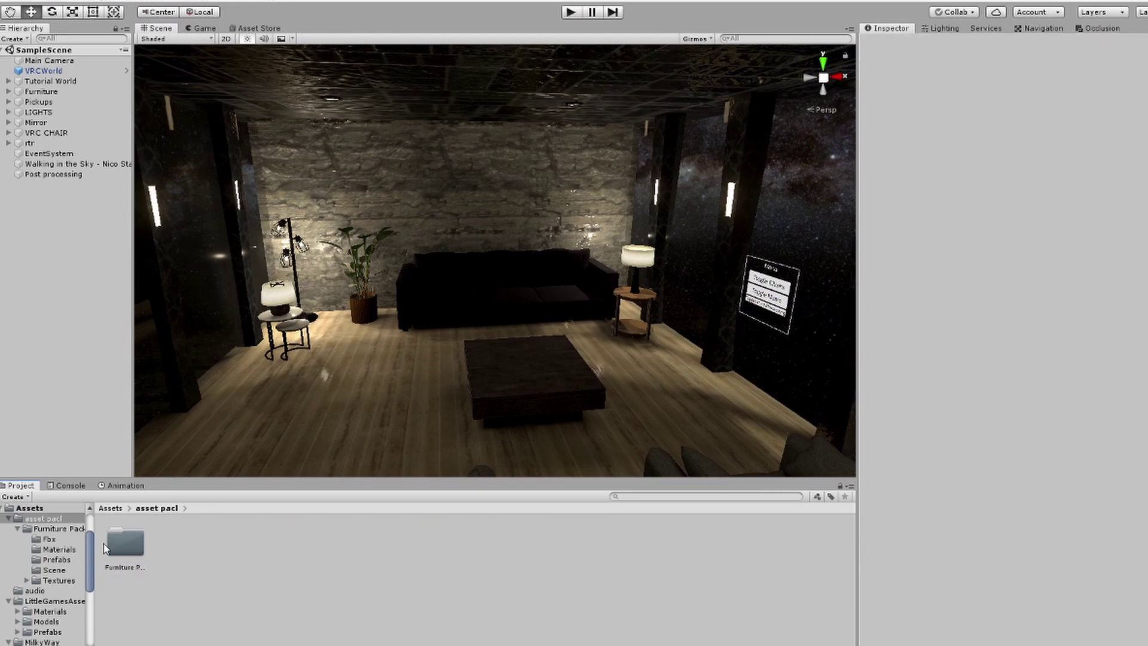
pyautogui.doubleClick(133, 541)
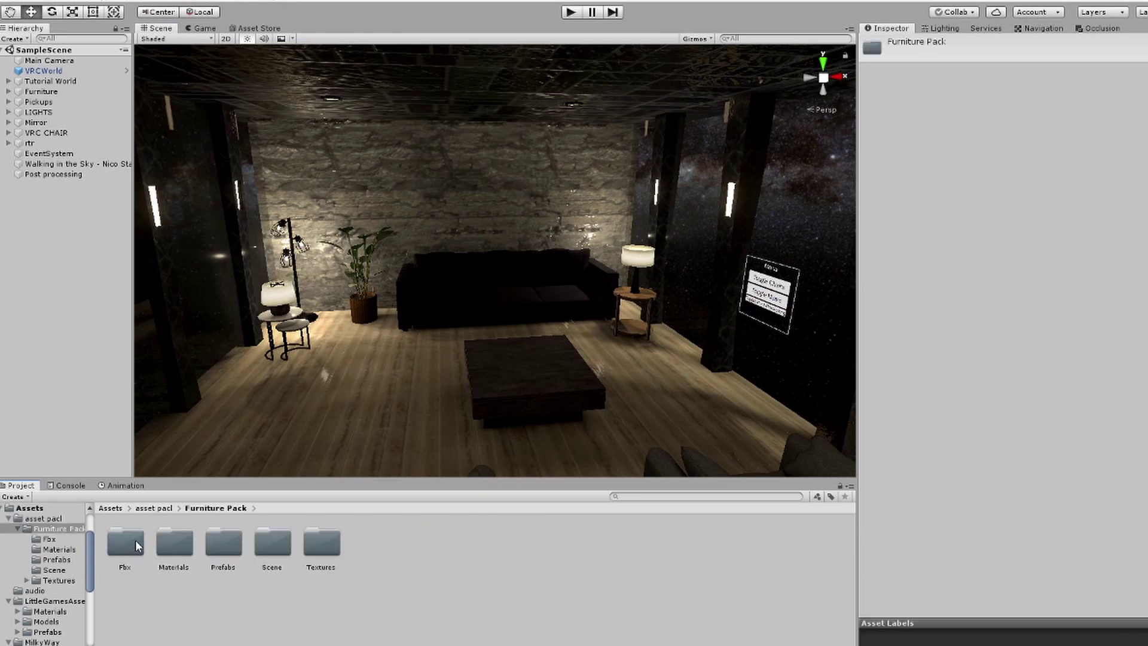
pyautogui.doubleClick(321, 542)
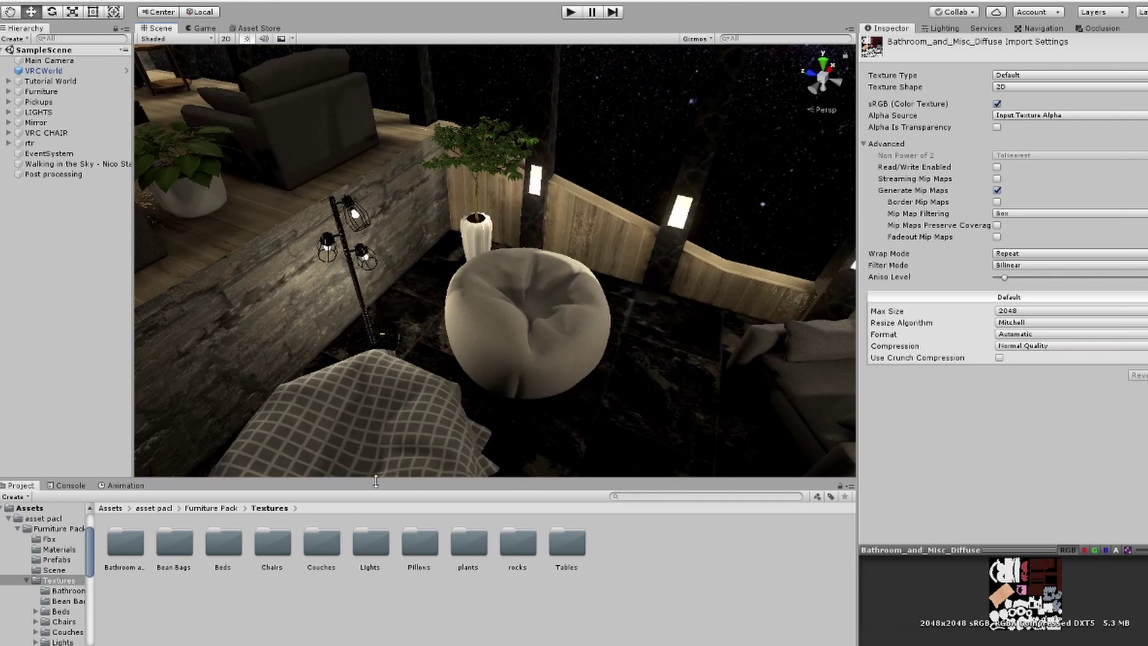
# Step: Set the max size of the four Floor Lamps textures in the Lights folder to 512
pyautogui.doubleClick(369, 542)
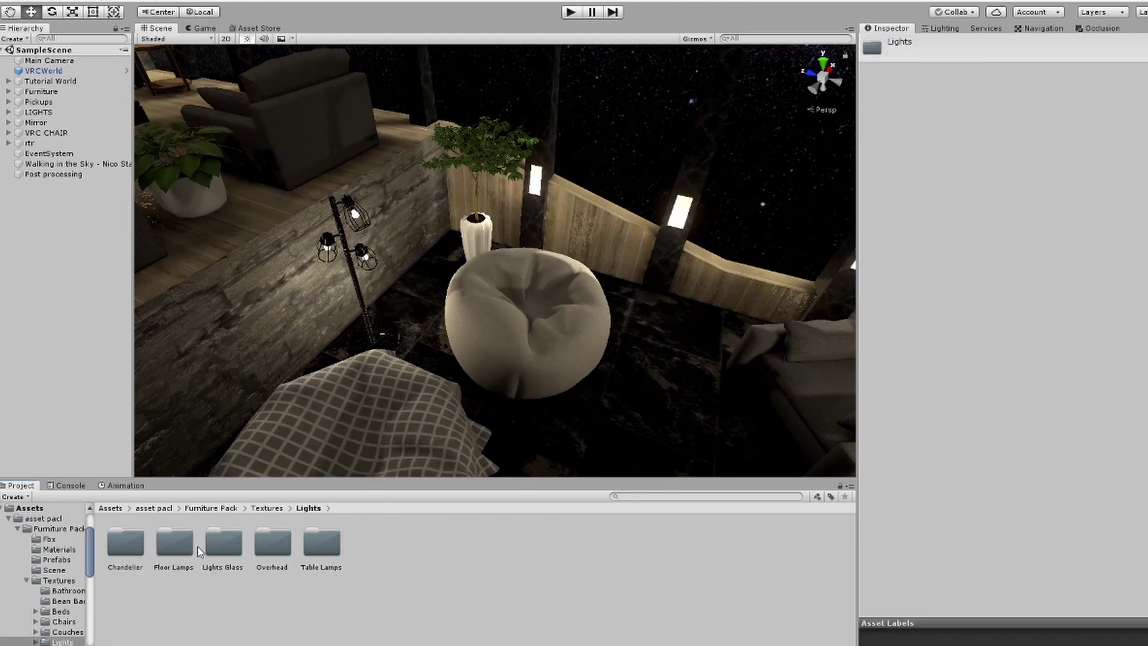
pyautogui.doubleClick(174, 543)
pyautogui.keyDown('shift'); pyautogui.click(145, 542); pyautogui.keyUp('shift')
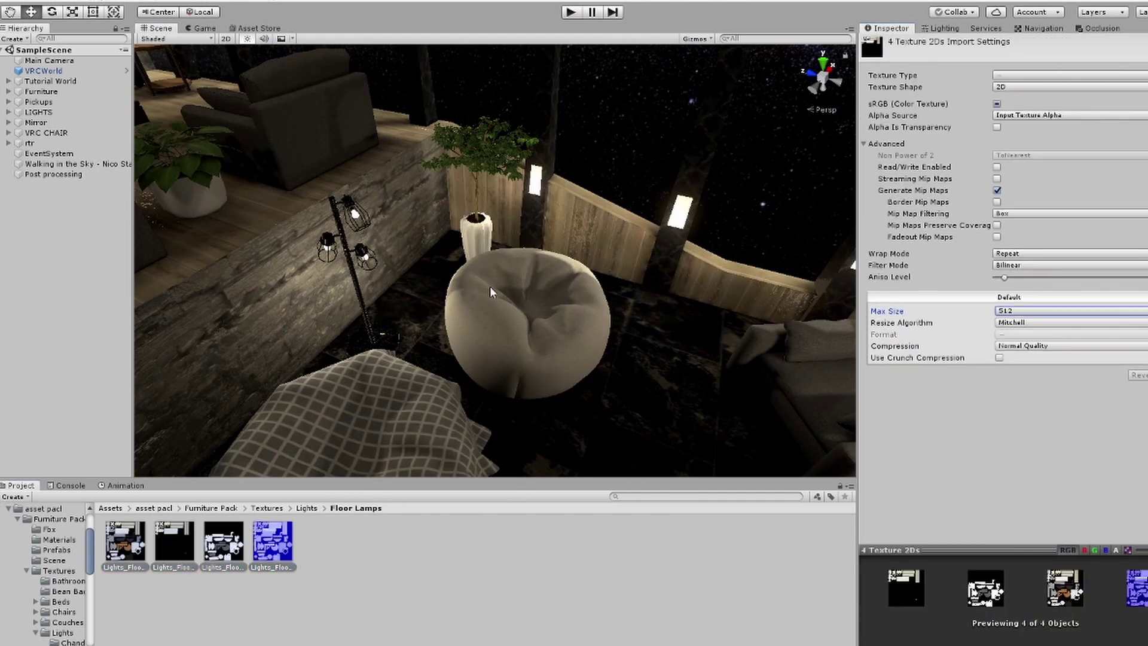
# Step: Set the max size of the five Table Lamps textures in the Lights folder to 512
pyautogui.click(307, 507)
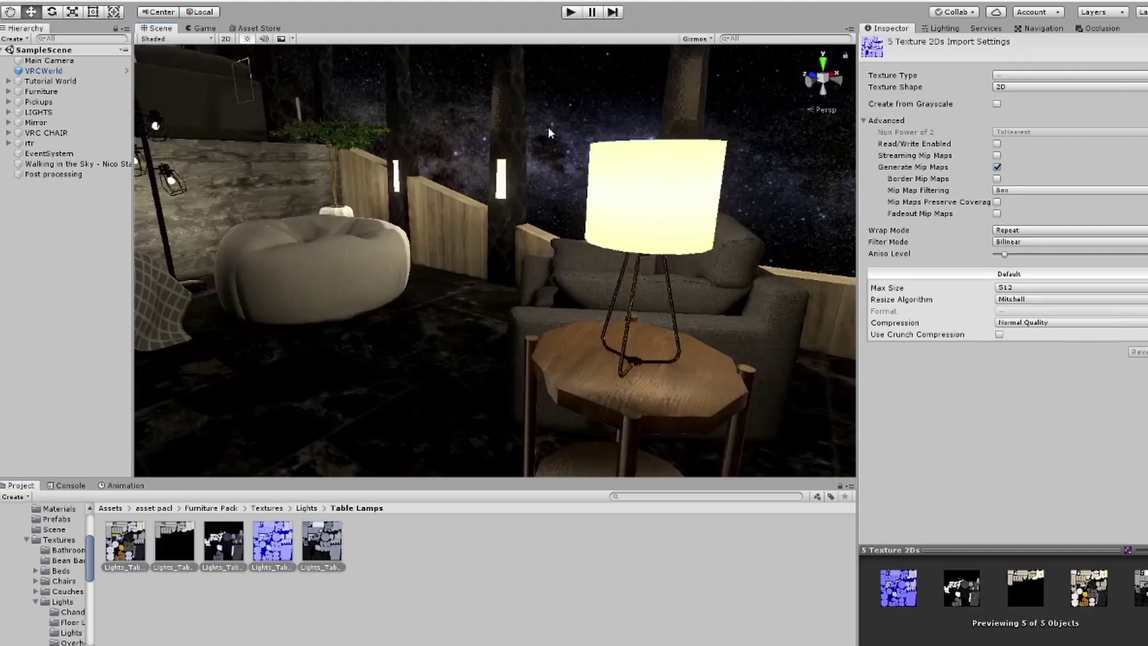
pyautogui.moveTo(548, 127); pyautogui.dragTo(524, 181, button='right')
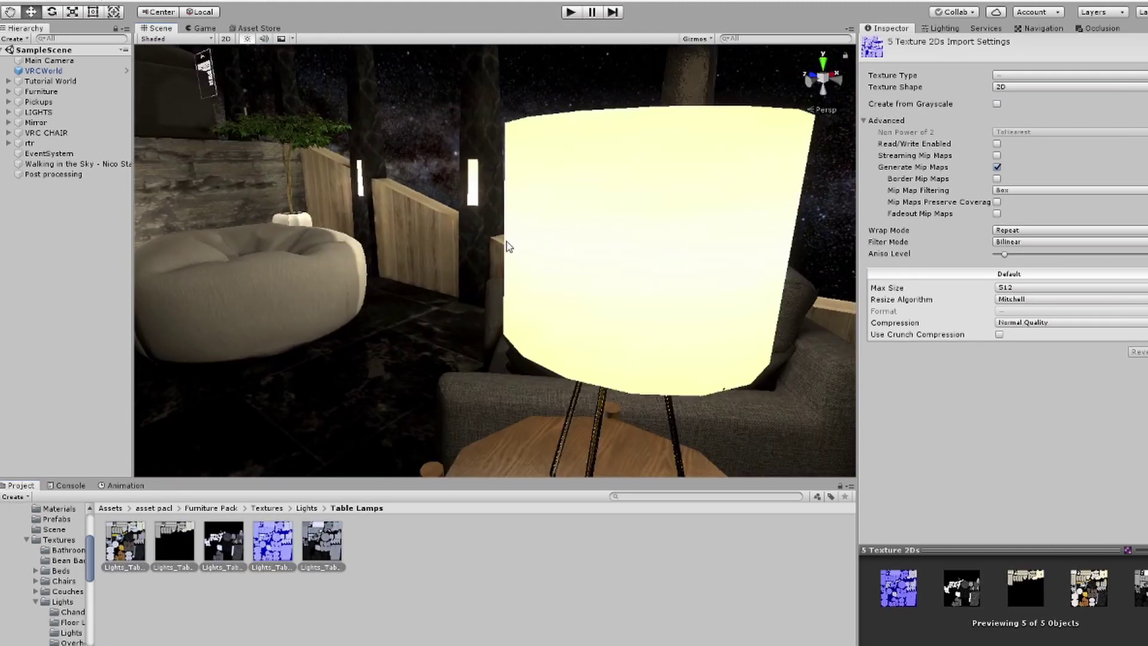
pyautogui.moveTo(507, 247); pyautogui.dragTo(244, 462, button='right')
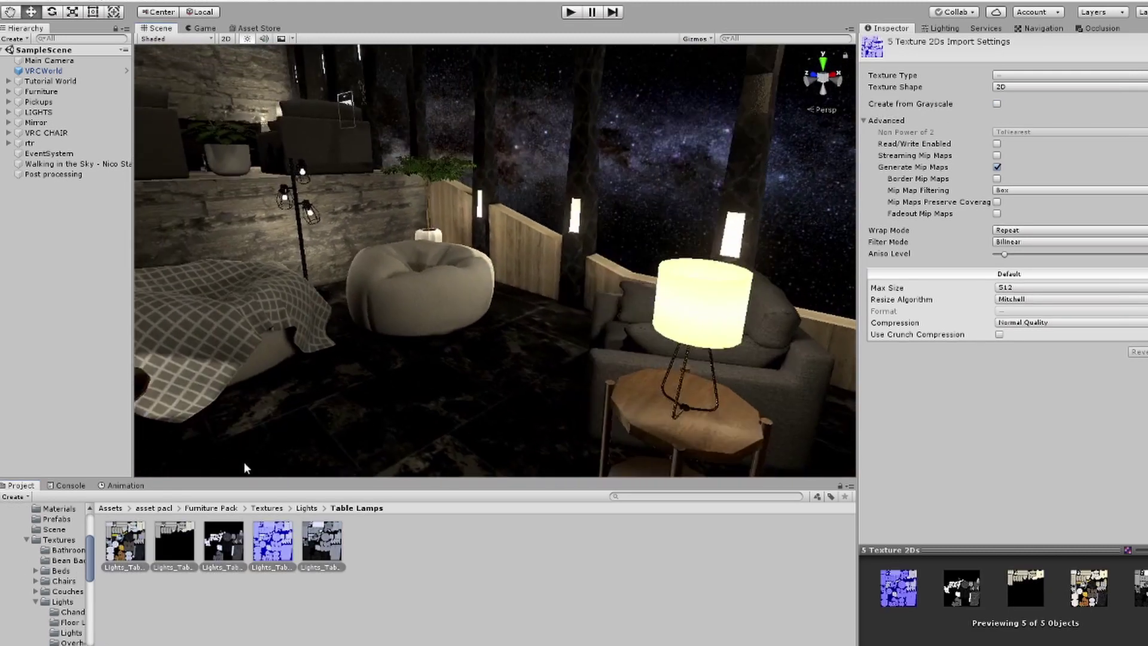
# Step: Select the four textures in the Bean Bags folder and set their default max size to 512
pyautogui.click(308, 508)
pyautogui.click(278, 328)
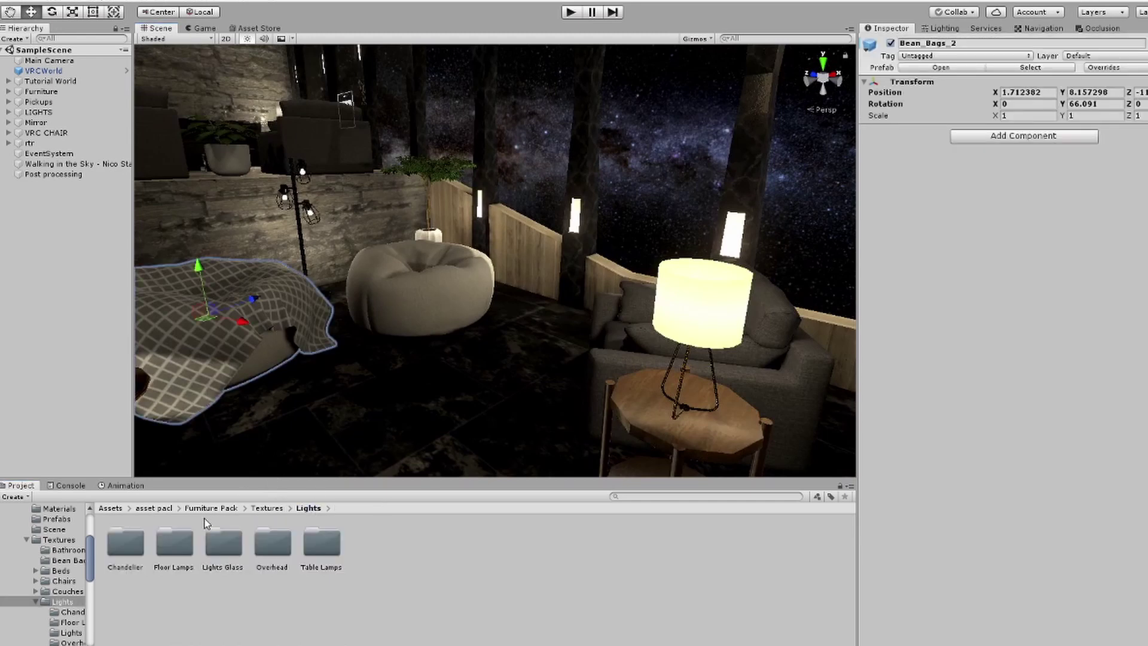
pyautogui.click(263, 509)
pyautogui.doubleClick(158, 551)
pyautogui.click(125, 542)
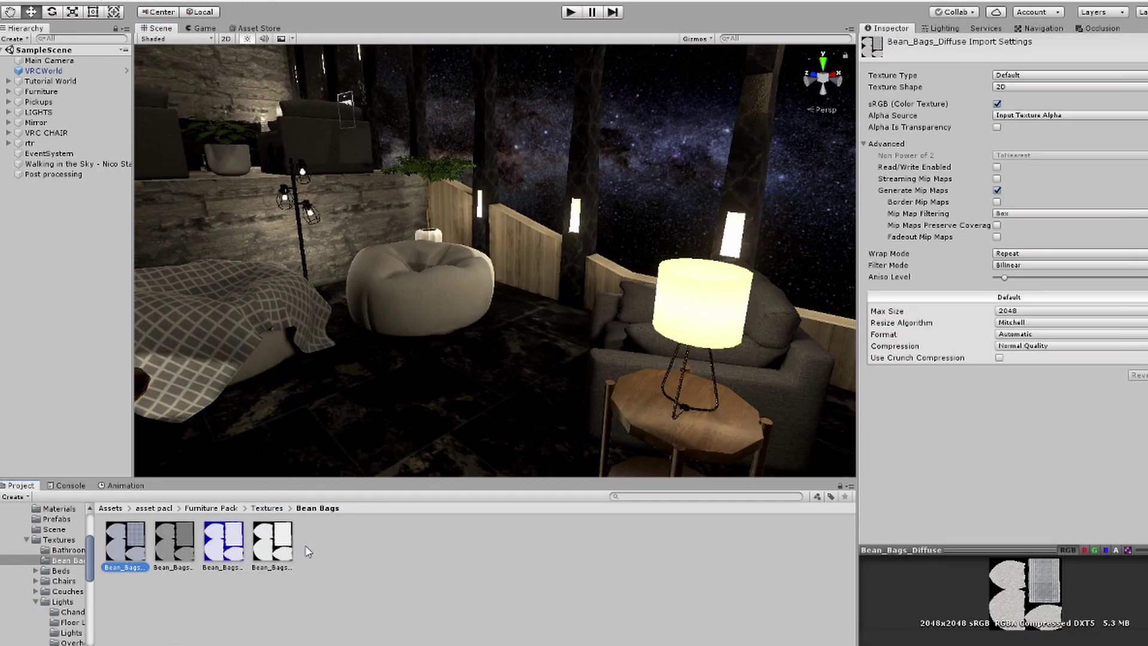
pyautogui.keyDown('shift'); pyautogui.click(272, 541); pyautogui.keyUp('shift')
pyautogui.click(1037, 288)
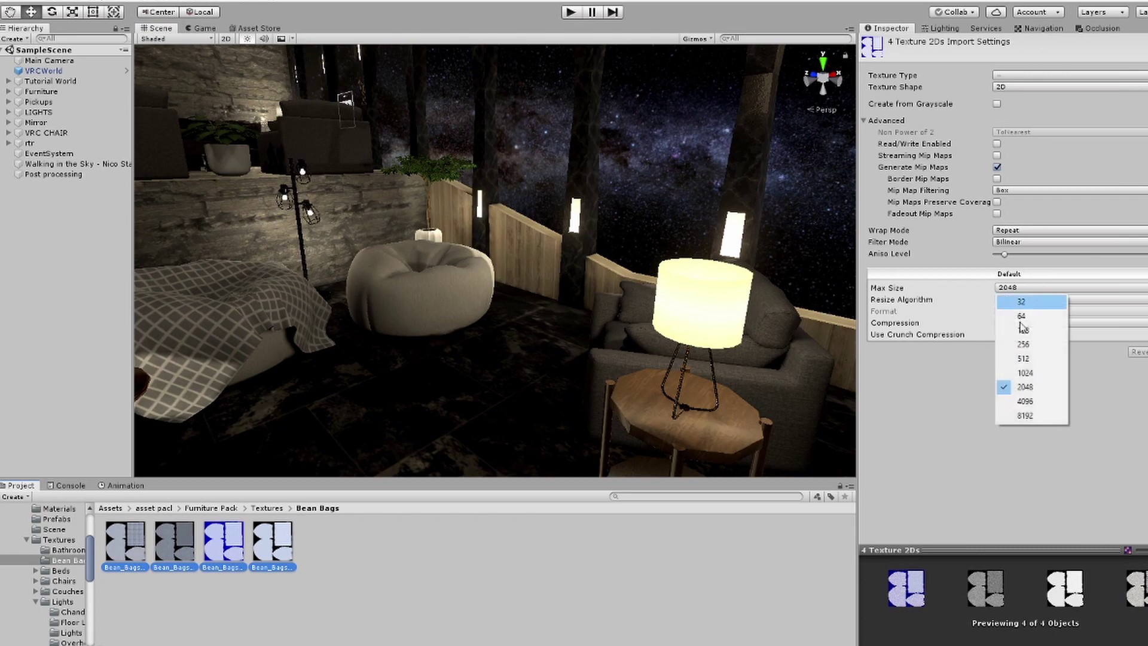
pyautogui.click(1029, 359)
# Step: Locate the leaf textures of the potted plant beside the bean bags and set their max size to 512
pyautogui.moveTo(483, 314); pyautogui.dragTo(658, 197, button='right')
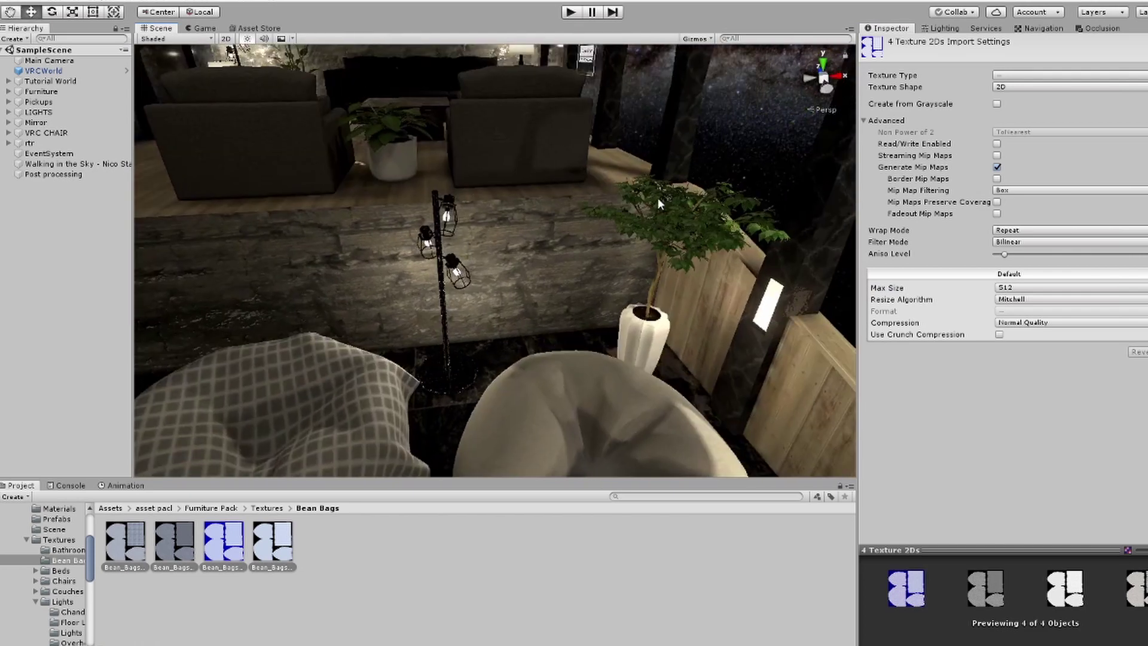
pyautogui.click(651, 238)
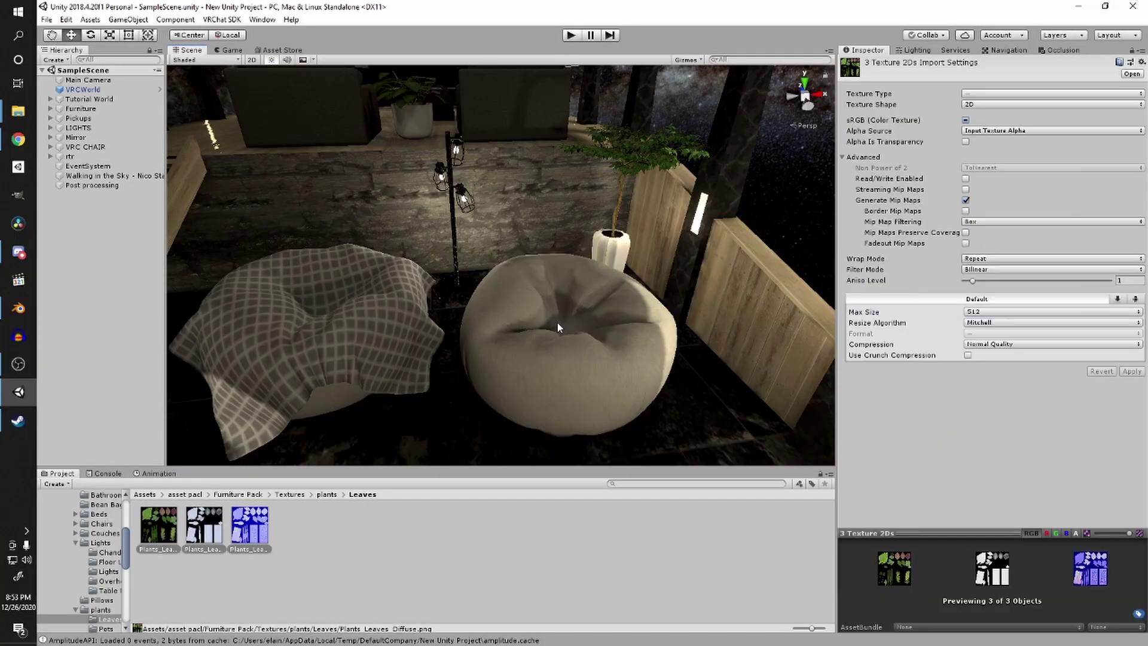
# Step: Locate the plain bean bag's albedo texture through its material and select all four Bean Bags textures
pyautogui.click(559, 325)
pyautogui.click(367, 328)
pyautogui.moveTo(738, 334); pyautogui.dragTo(817, 296, button='right')
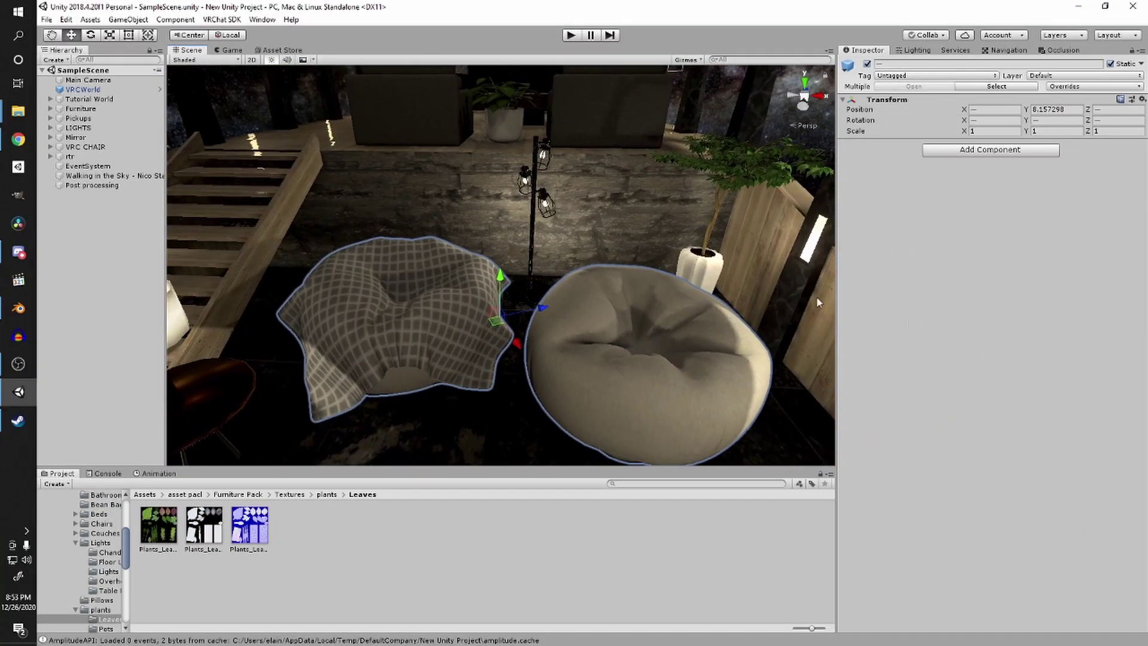
pyautogui.click(572, 343)
pyautogui.click(572, 343)
pyautogui.click(871, 479)
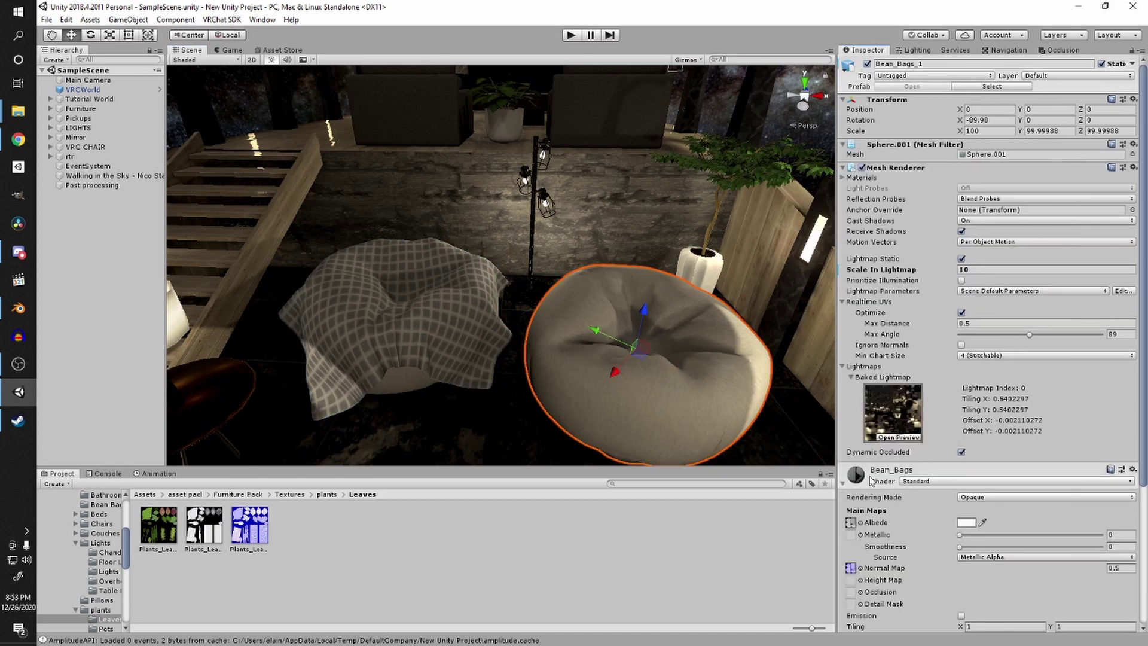
pyautogui.click(850, 522)
pyautogui.click(159, 526)
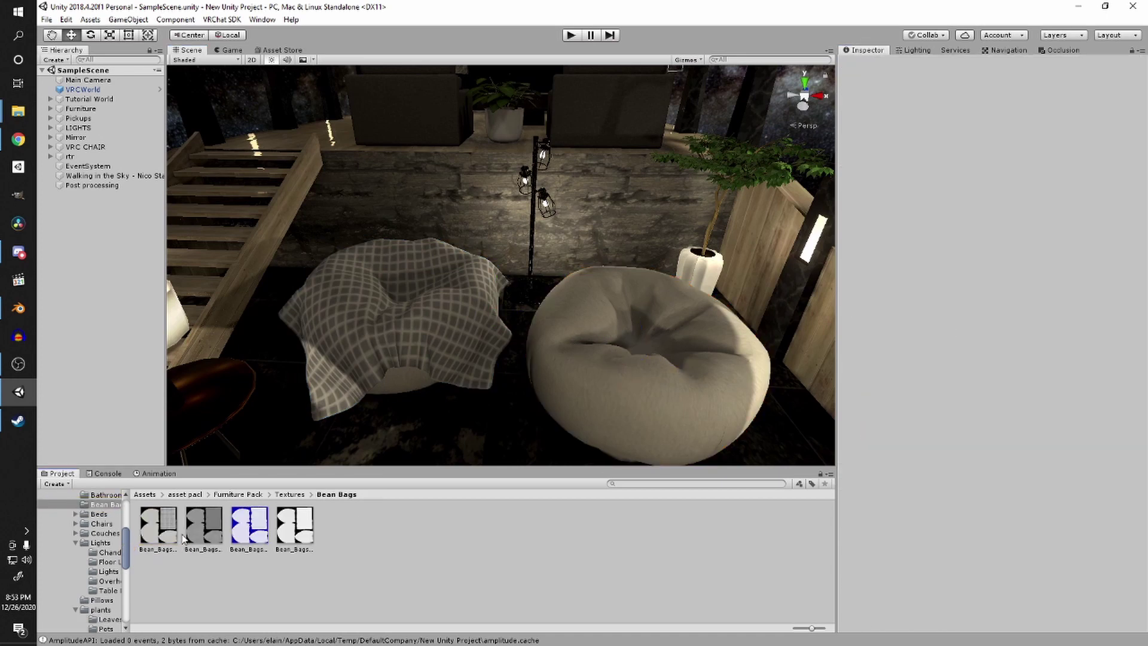
pyautogui.keyDown('shift'); pyautogui.click(294, 526); pyautogui.keyUp('shift')
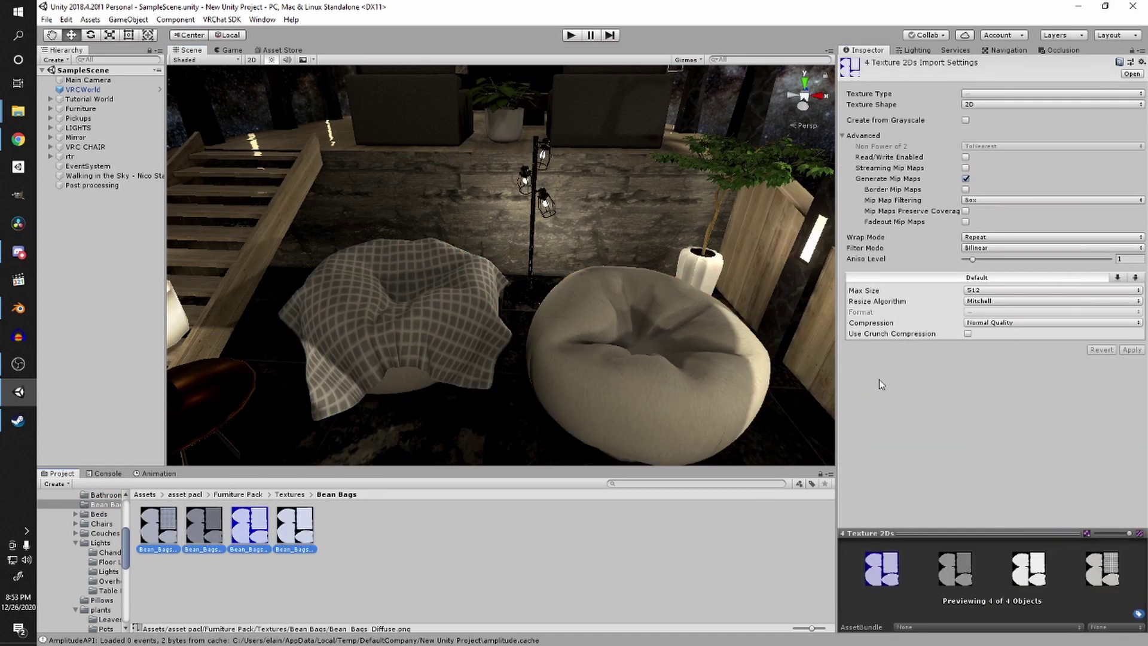
# Step: Override the Bean Bags textures' max size with 2048 for PC, Mac & Linux Standalone and 512 for Android, and apply the settings
pyautogui.click(1118, 277)
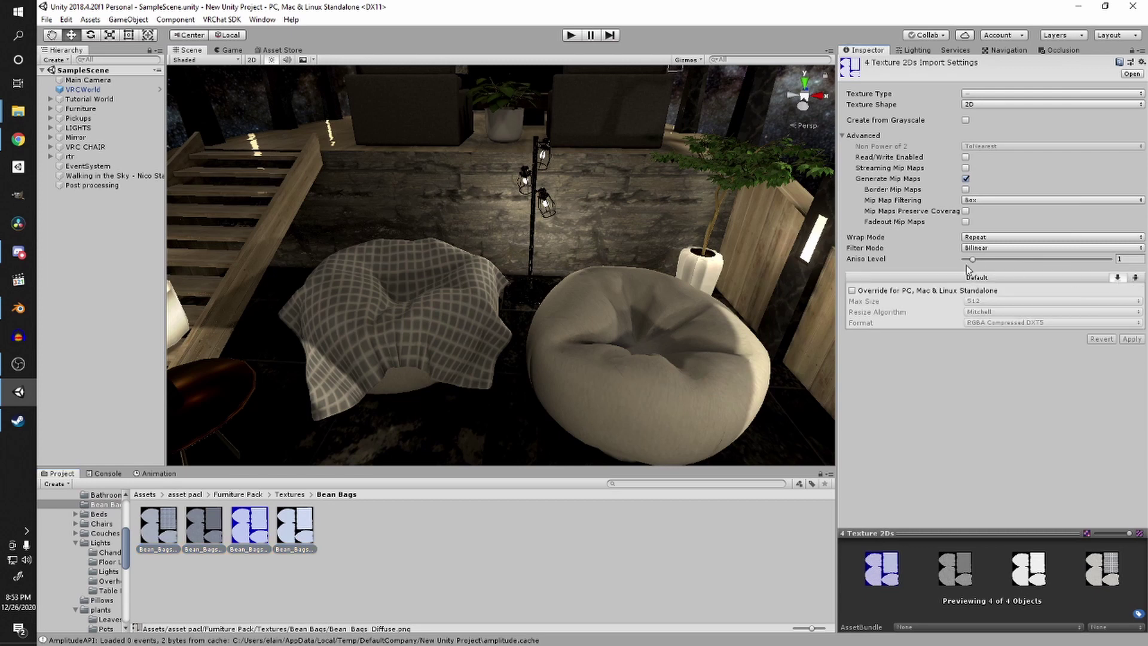
pyautogui.click(853, 291)
pyautogui.click(993, 301)
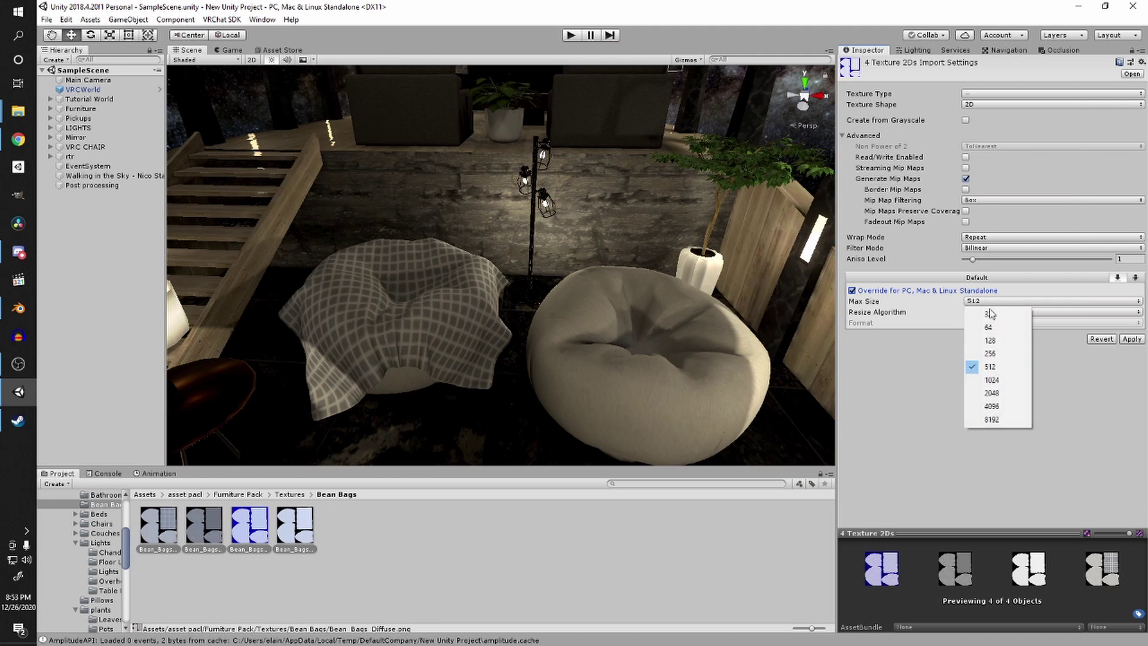
pyautogui.click(997, 393)
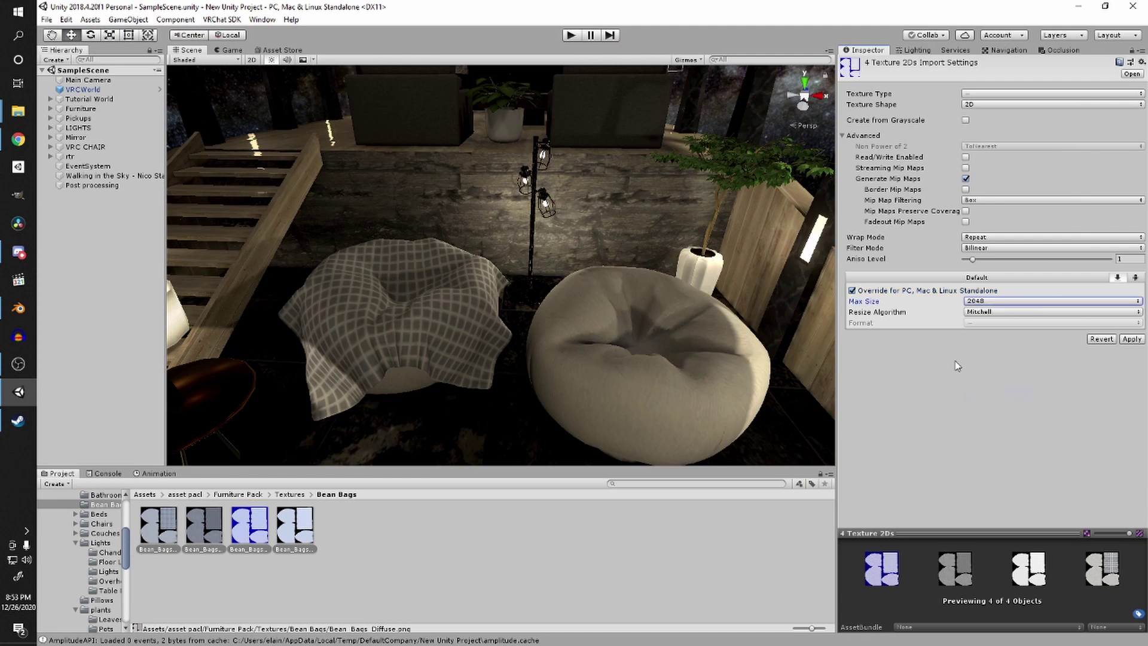
pyautogui.click(1134, 278)
pyautogui.click(852, 291)
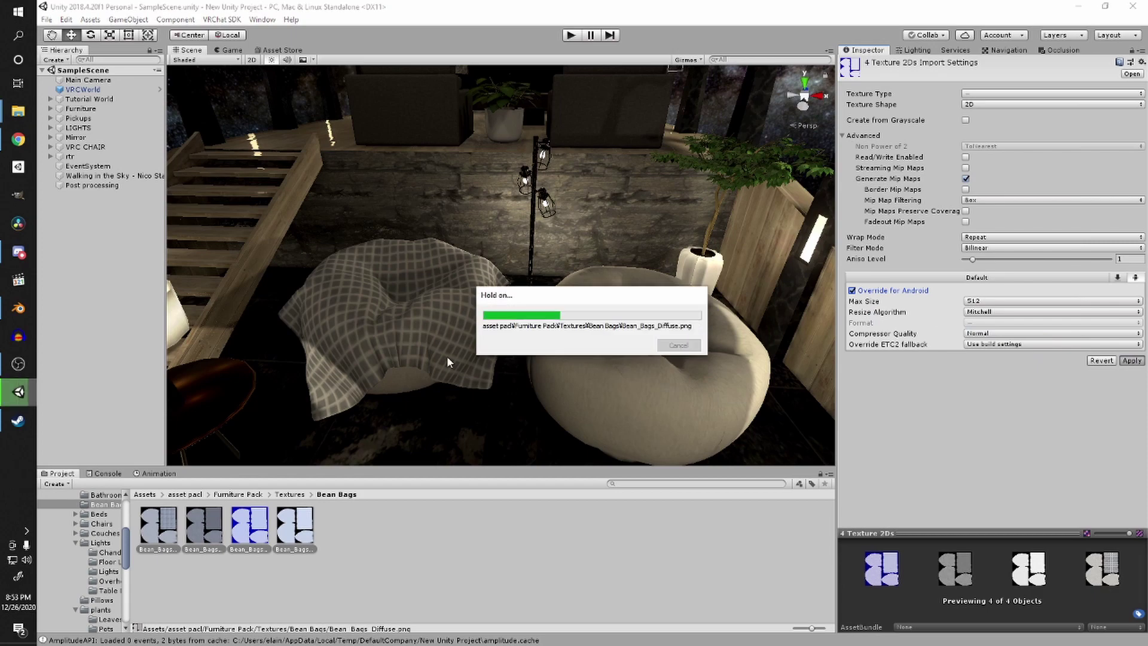
# Step: Locate the textures of the round side table by the stairs and set the default max size of all four to 512
pyautogui.scroll(8, 447, 356)
pyautogui.scroll(-10, 450, 352)
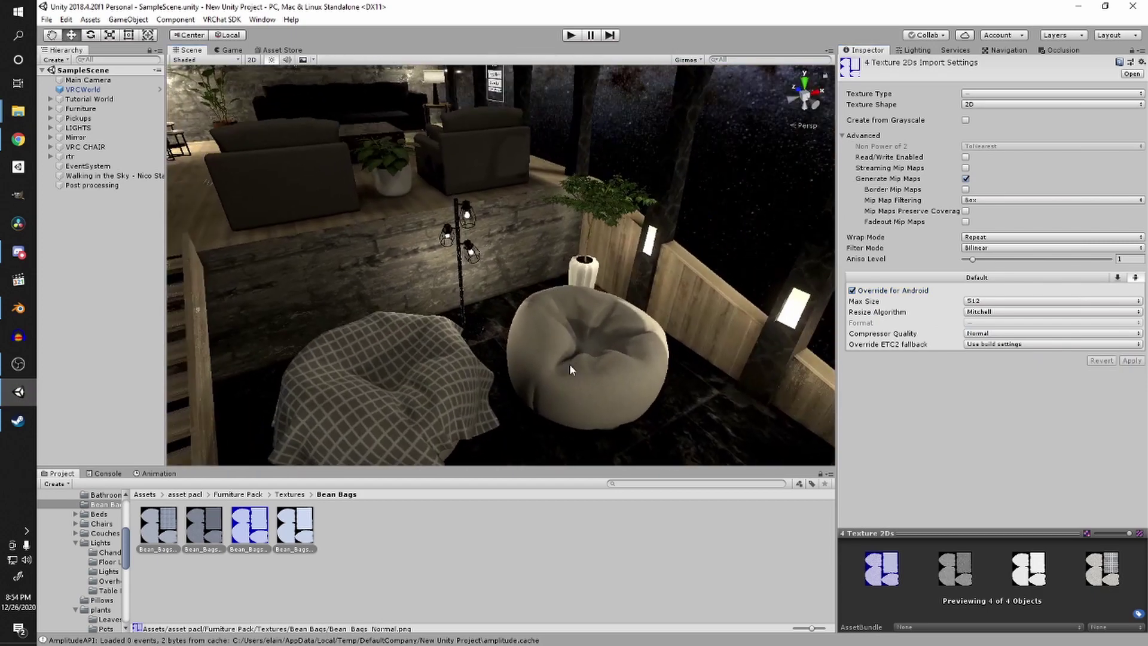
pyautogui.moveTo(570, 364); pyautogui.dragTo(462, 390, button='right')
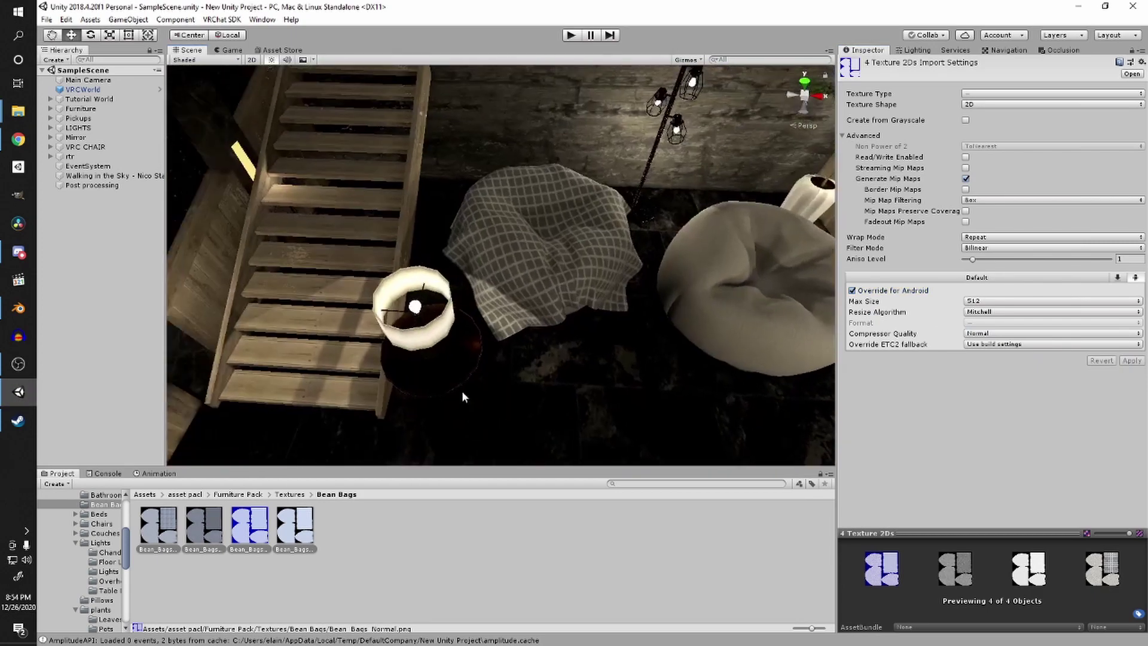
pyautogui.click(447, 333)
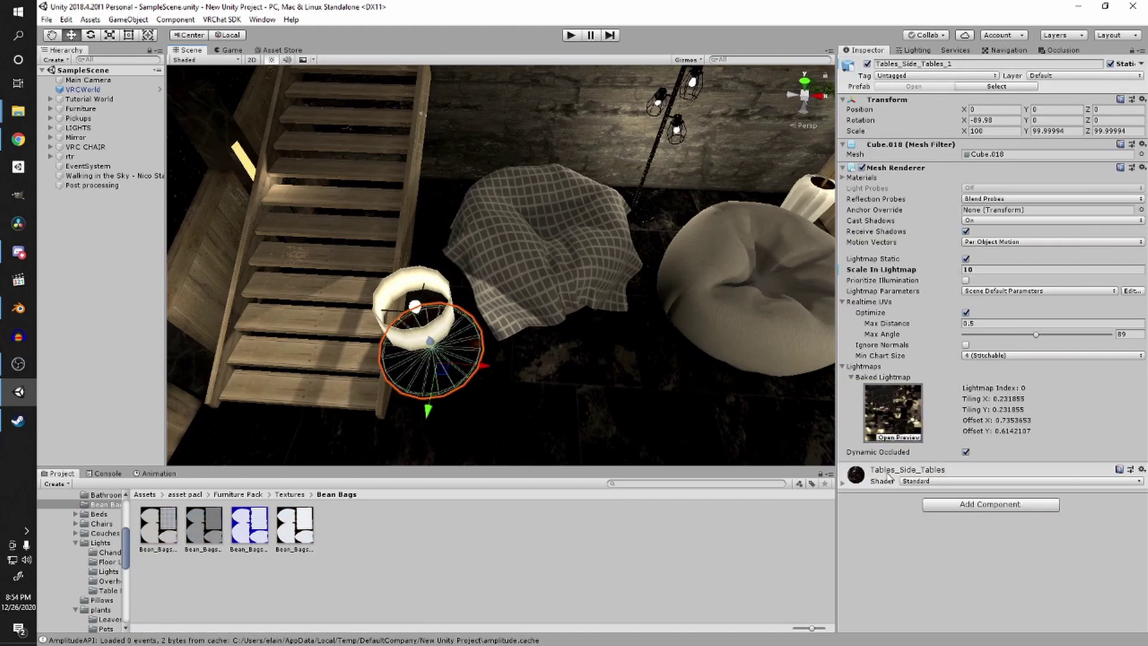
pyautogui.click(889, 479)
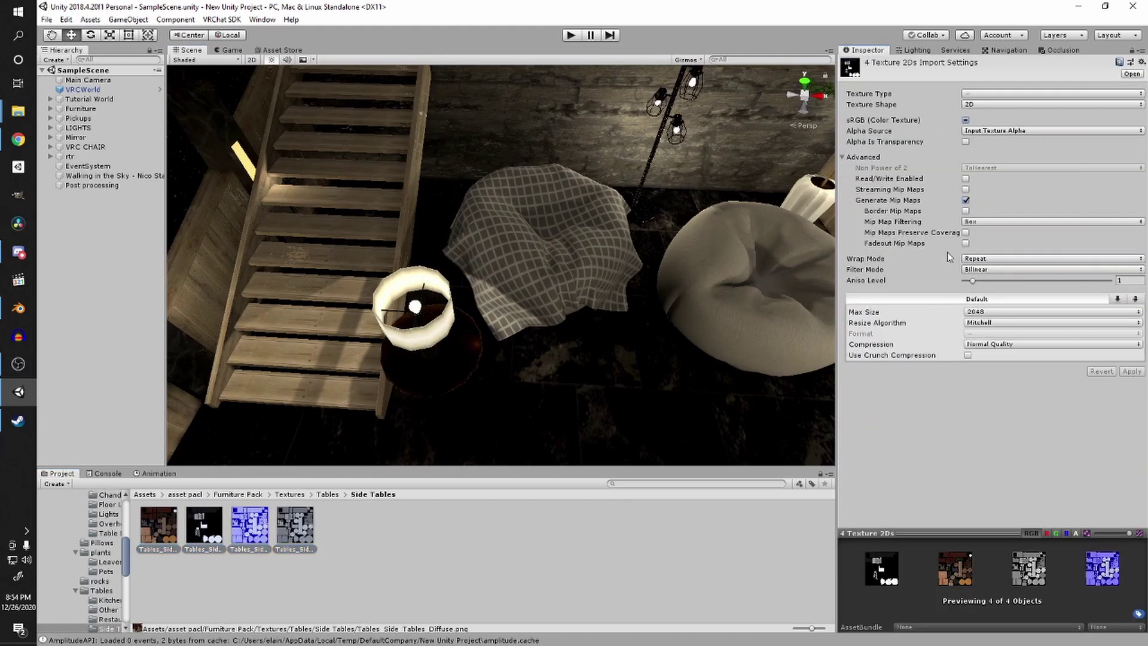
pyautogui.click(1007, 313)
pyautogui.click(1016, 377)
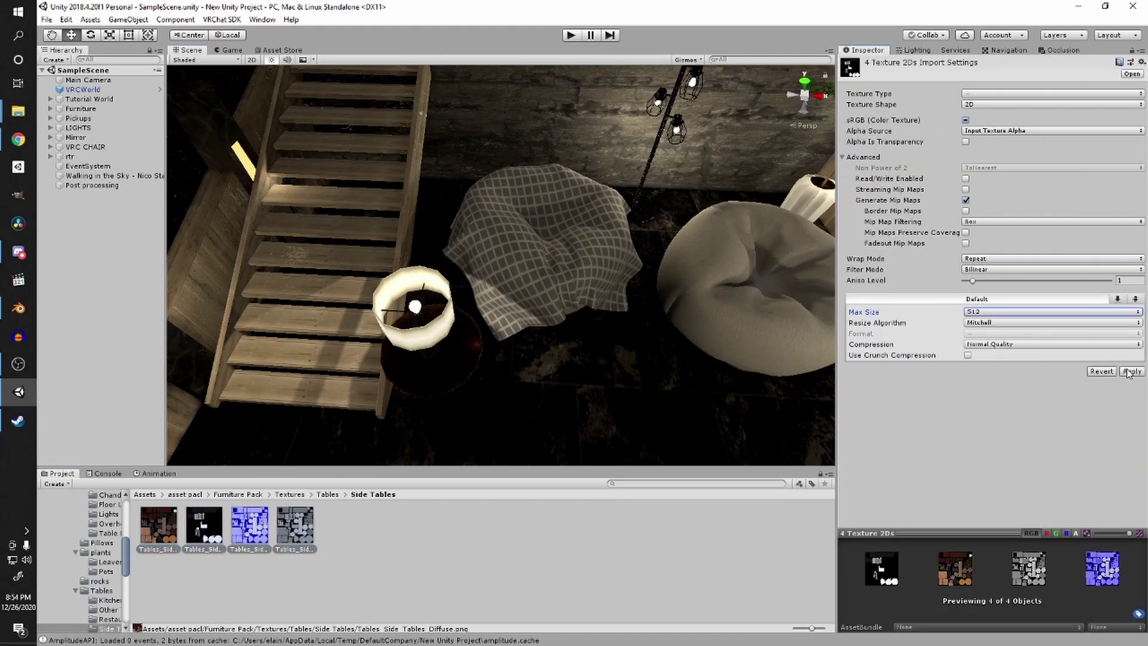
# Step: Override the side table textures' max size with 2048 for PC, Mac & Linux Standalone and 512 for Android, and apply the settings
pyautogui.click(1120, 300)
pyautogui.click(889, 311)
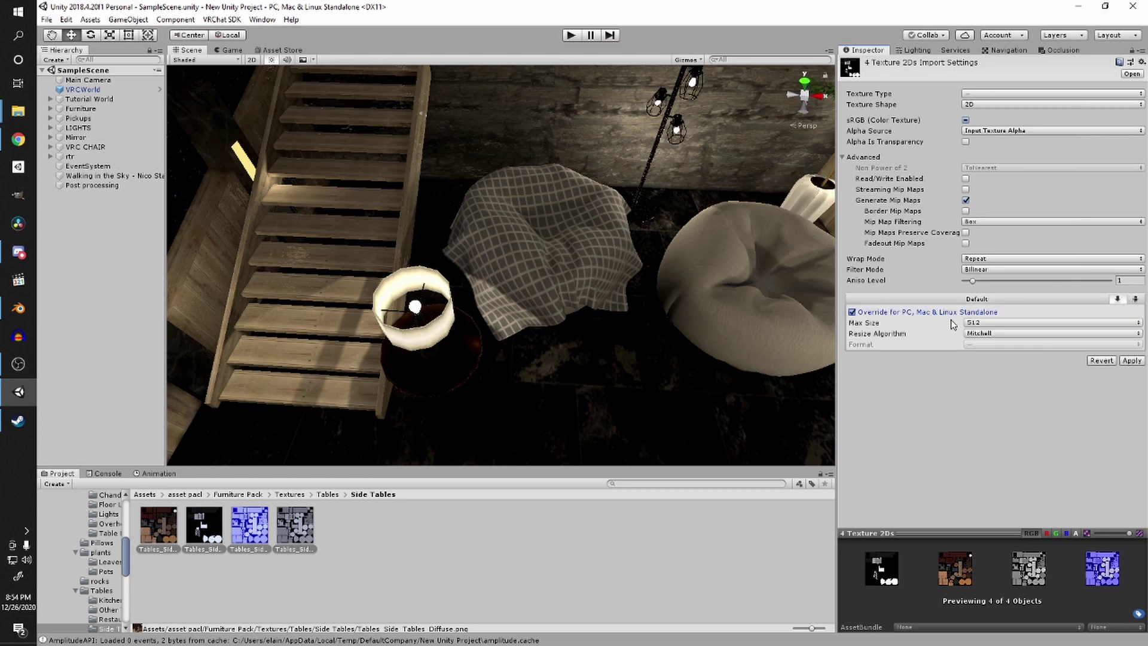
pyautogui.click(999, 325)
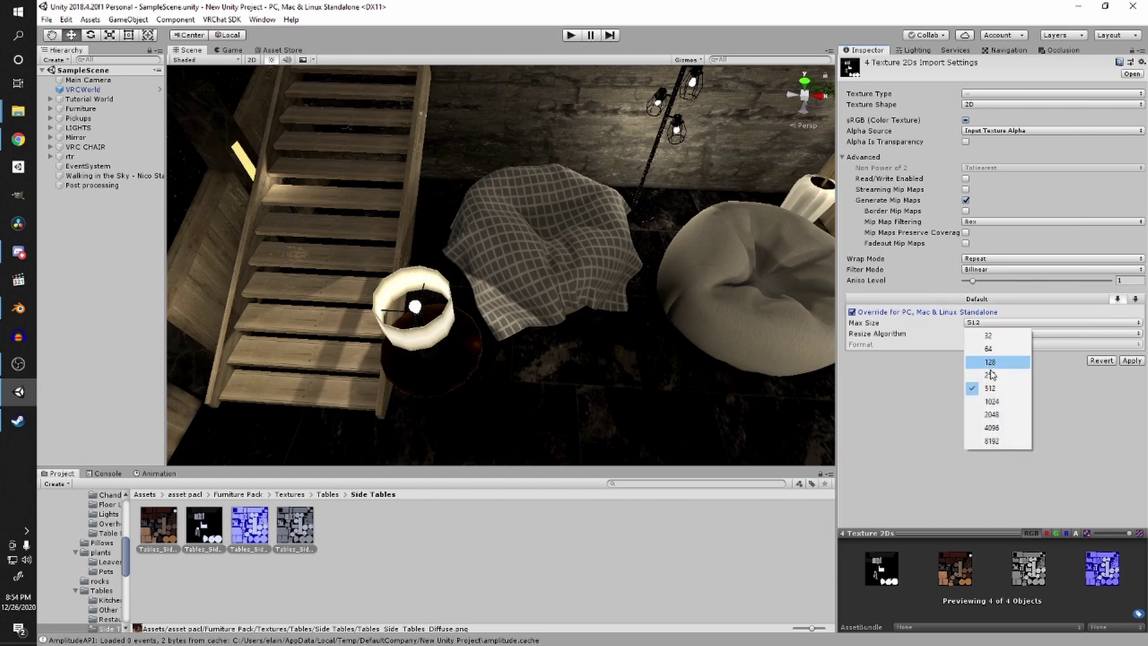
pyautogui.click(994, 413)
pyautogui.click(1135, 300)
pyautogui.click(921, 311)
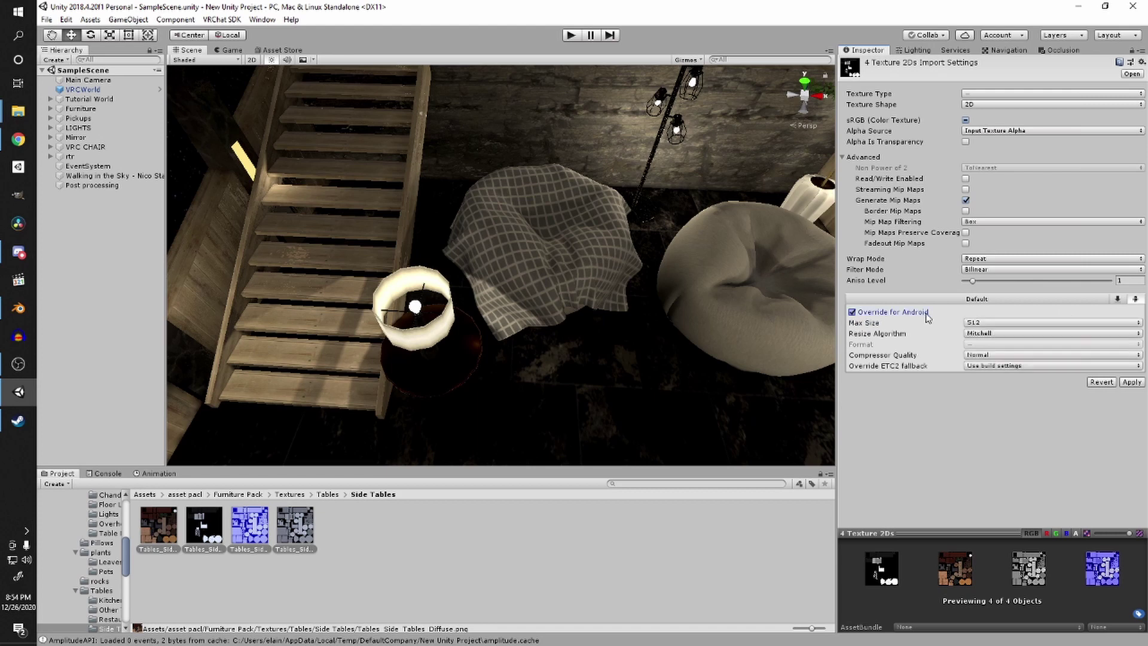
pyautogui.click(1018, 323)
pyautogui.click(990, 388)
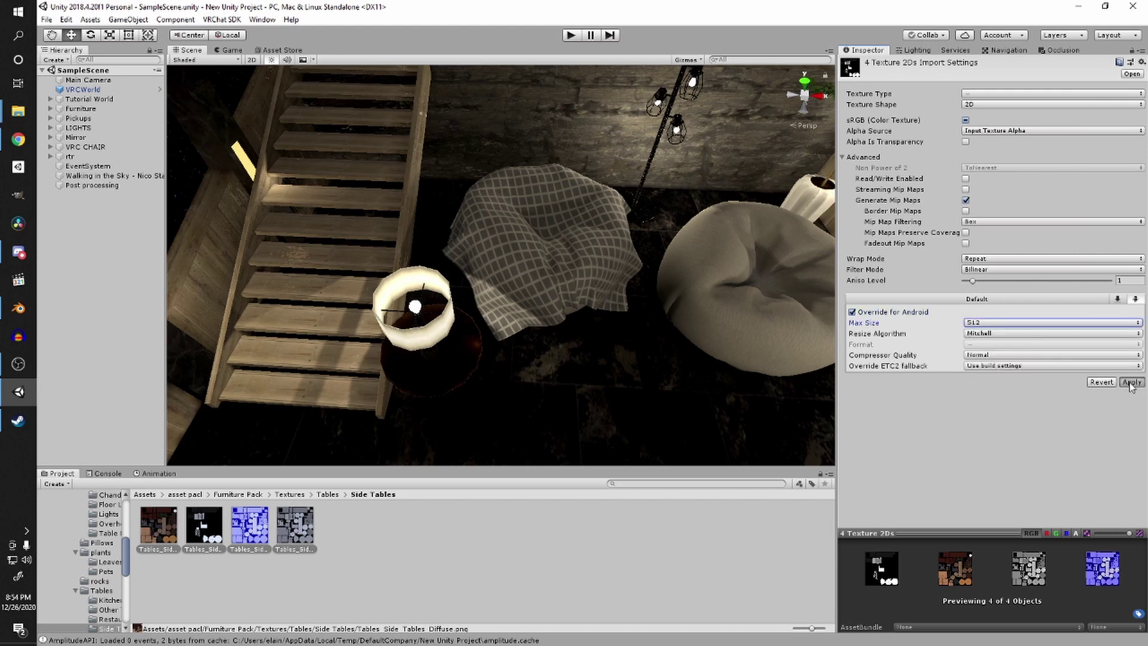
# Step: Inspect the material of the plant pot between the armchairs and check the Side Tables textures' standalone override
pyautogui.scroll(3, 543, 389)
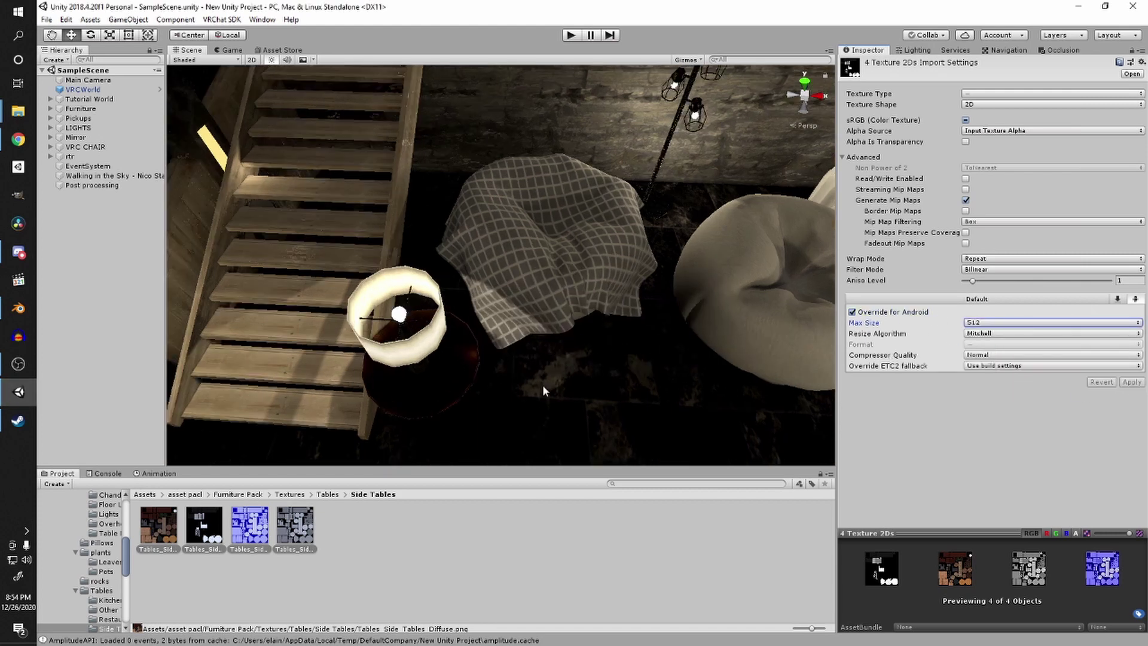
pyautogui.scroll(-6, 611, 292)
pyautogui.click(566, 323)
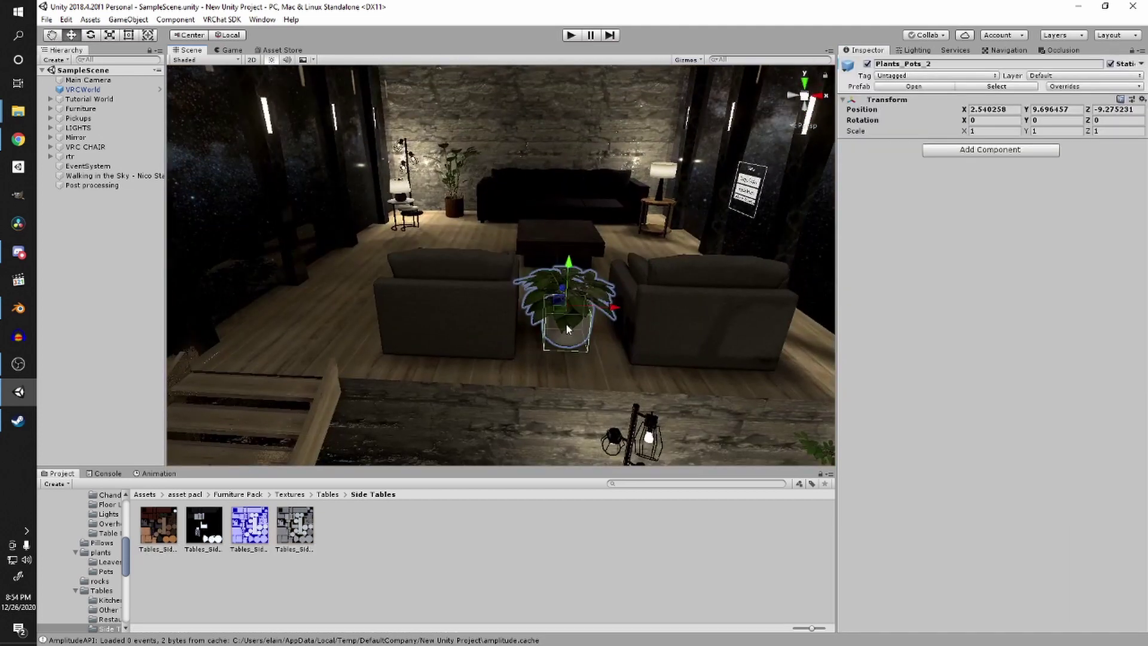
pyautogui.scroll(-4, 851, 502)
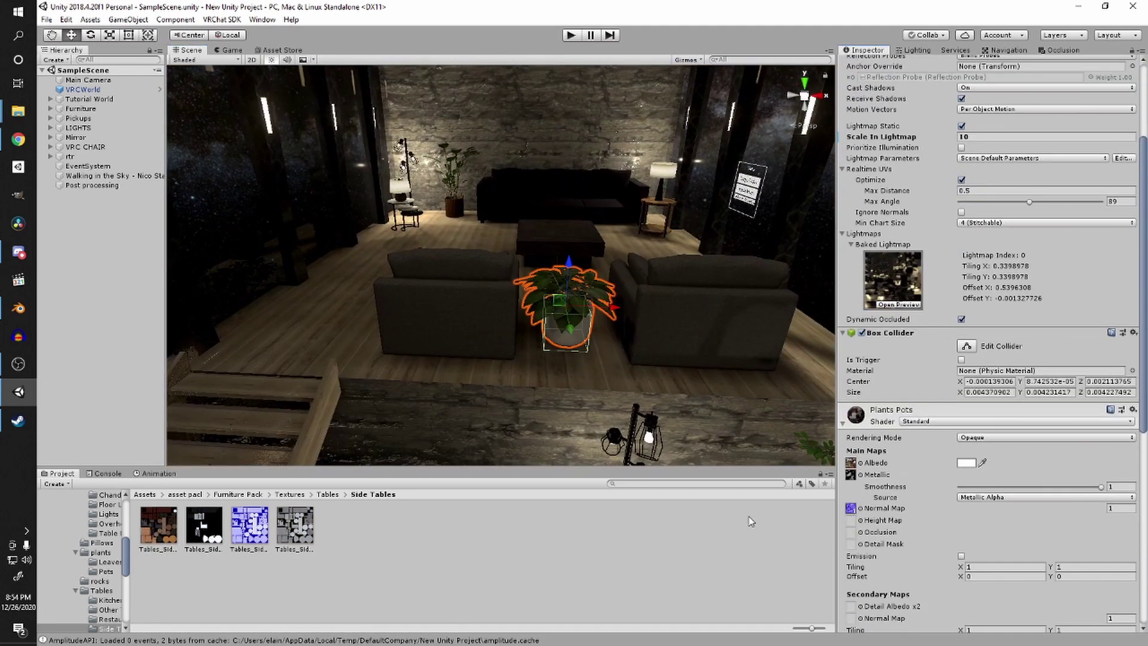
pyautogui.click(266, 537)
pyautogui.hotkey('ctrl', 'a')
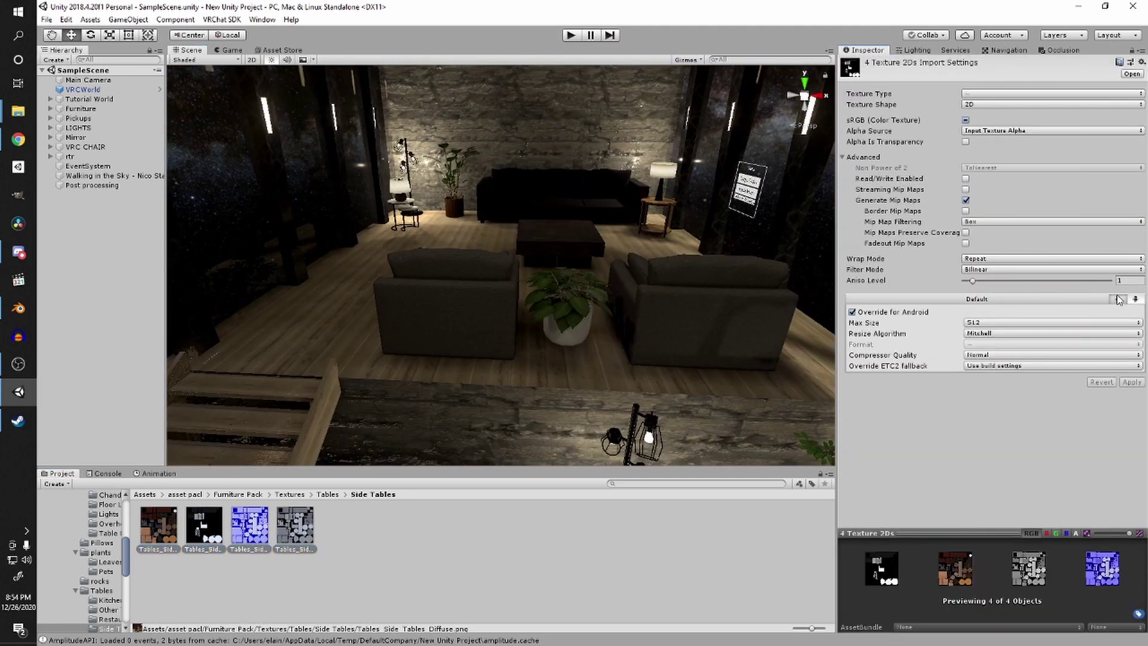
pyautogui.click(1119, 299)
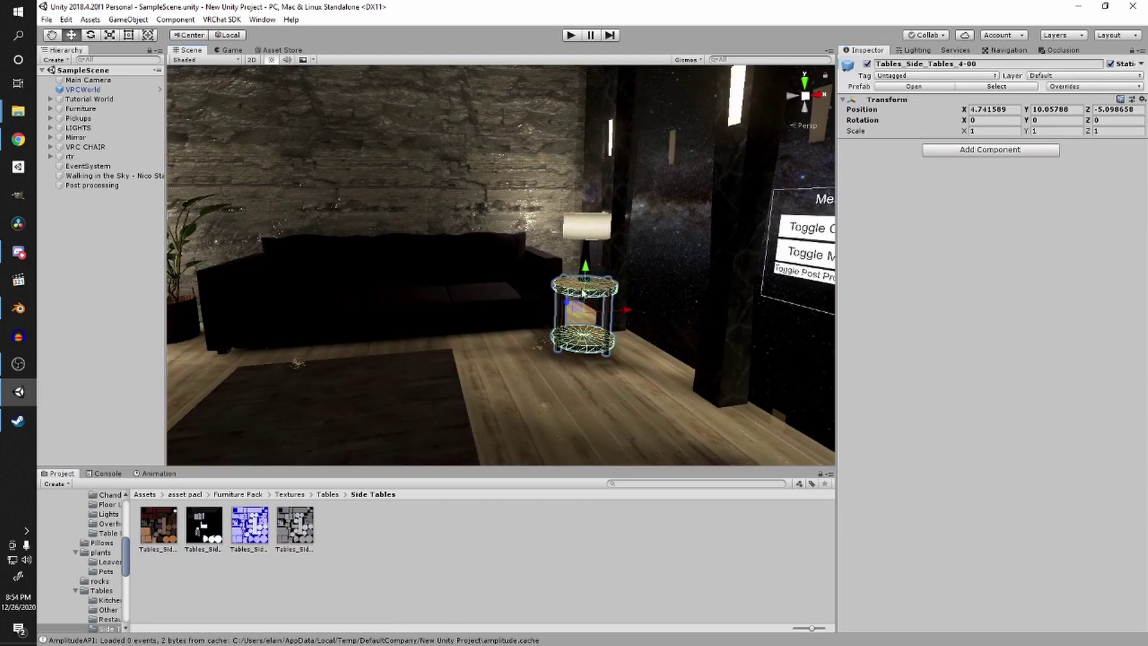
# Step: Locate the striped outdoor chair's albedo texture through its material and select all five Couches Misc textures
pyautogui.click(429, 302)
pyautogui.click(428, 302)
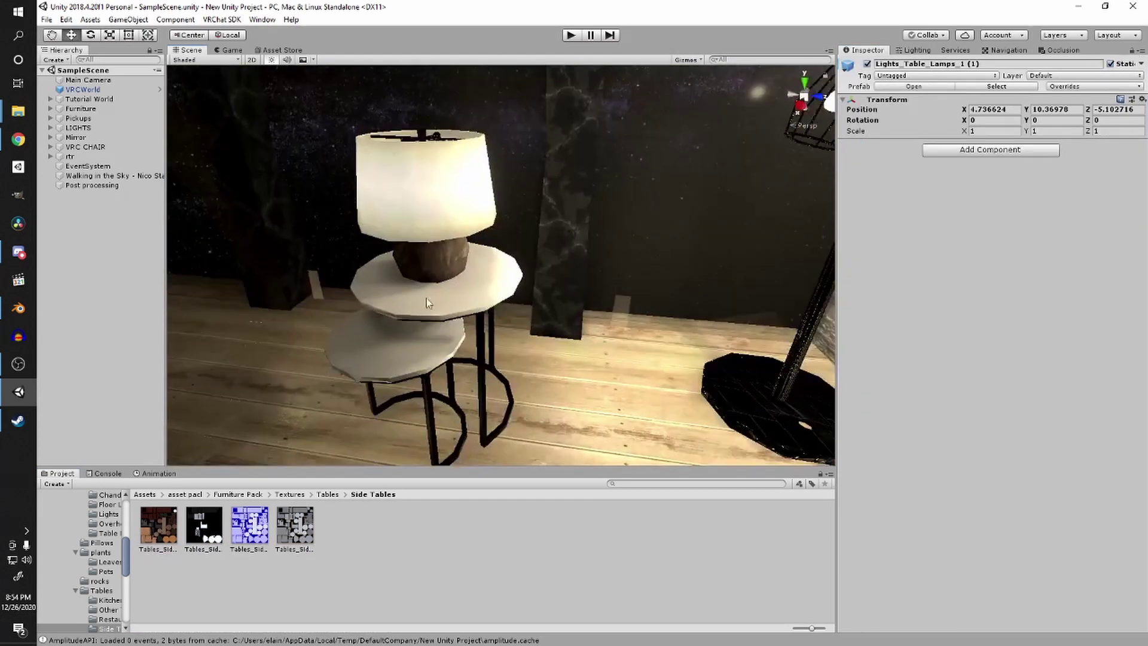
pyautogui.moveTo(428, 302); pyautogui.dragTo(463, 302, button='right')
pyautogui.click(467, 302)
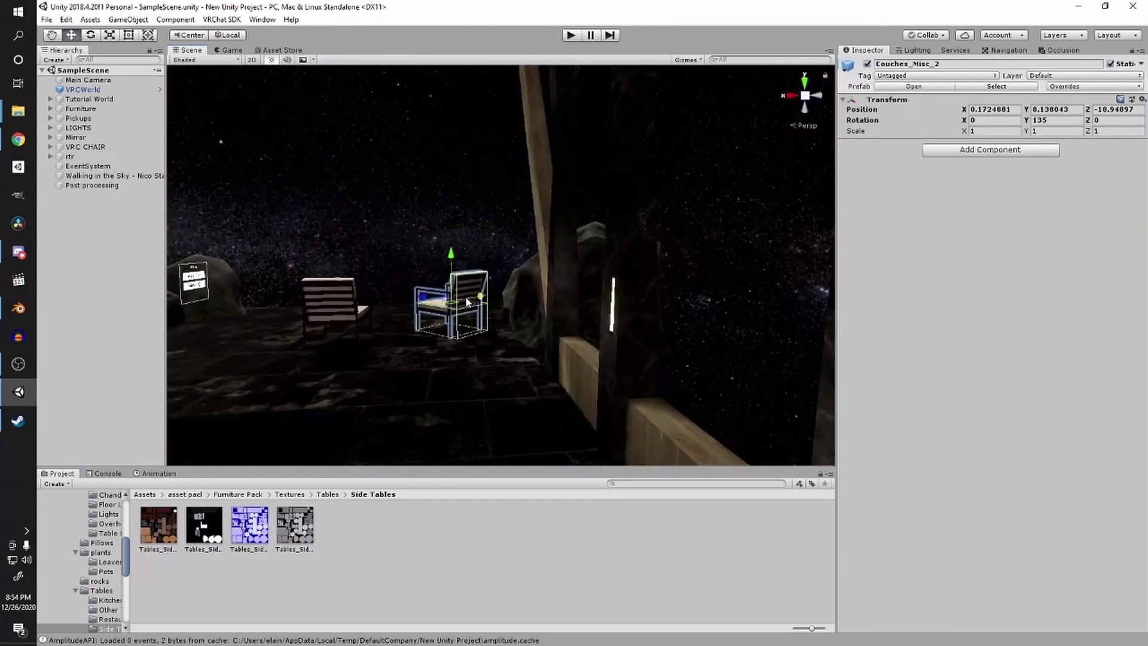
pyautogui.click(330, 305)
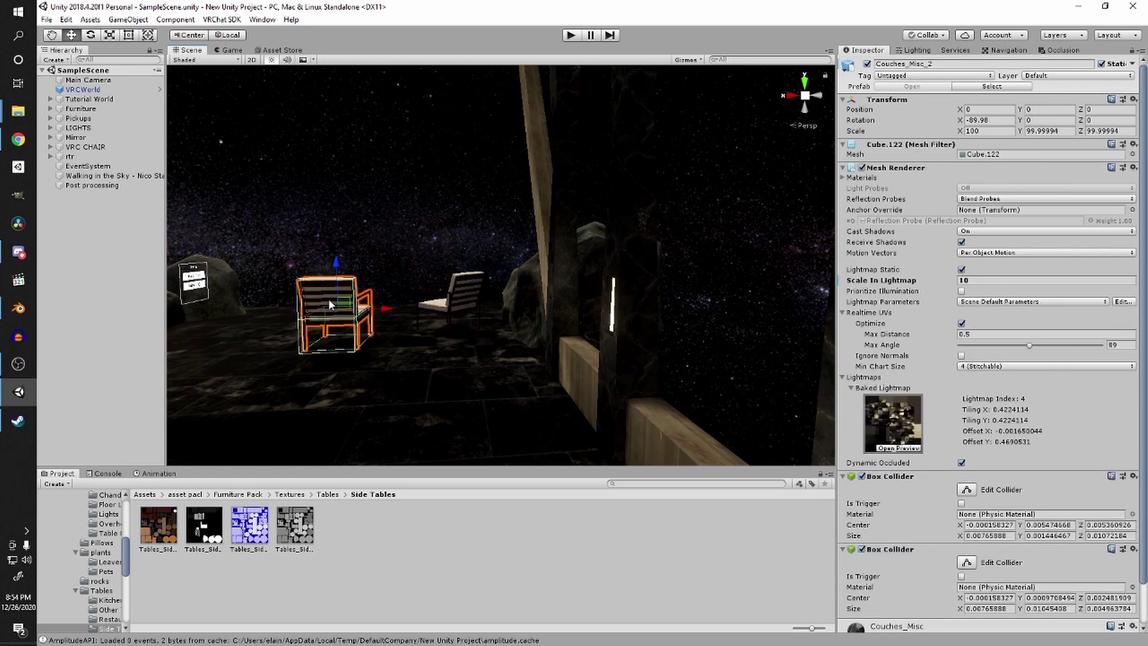
pyautogui.scroll(-5, 957, 450)
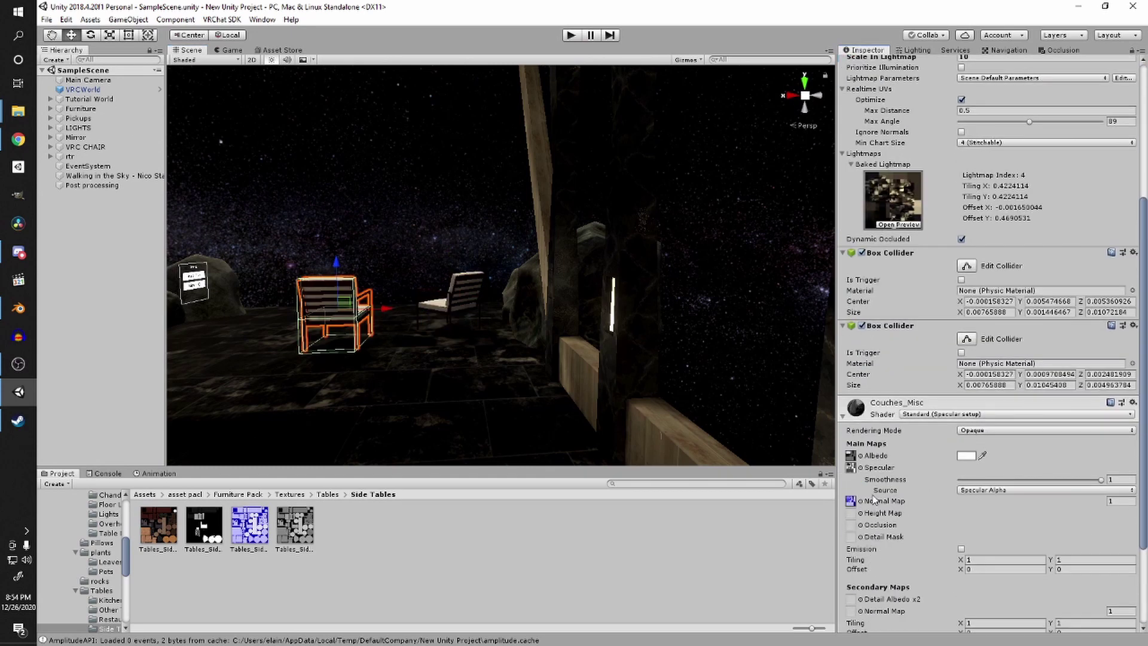
pyautogui.click(860, 457)
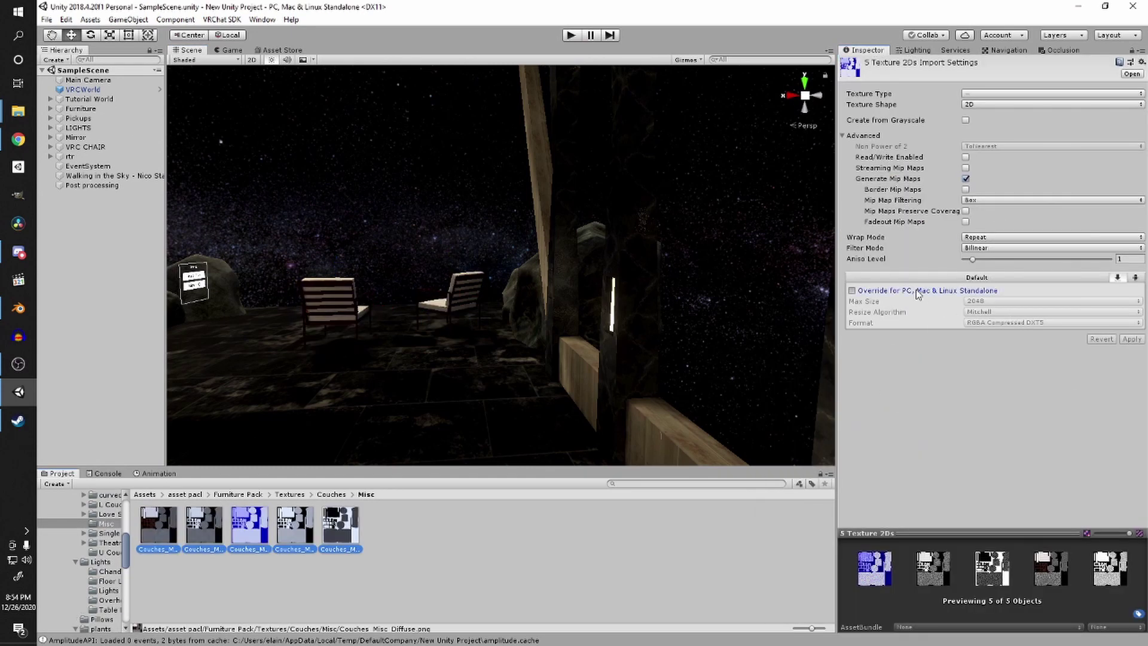
# Step: Override the Couches Misc textures' max size with 1024 for PC, Mac & Linux Standalone and 512 for Android, and apply the settings
pyautogui.click(918, 292)
pyautogui.click(1092, 297)
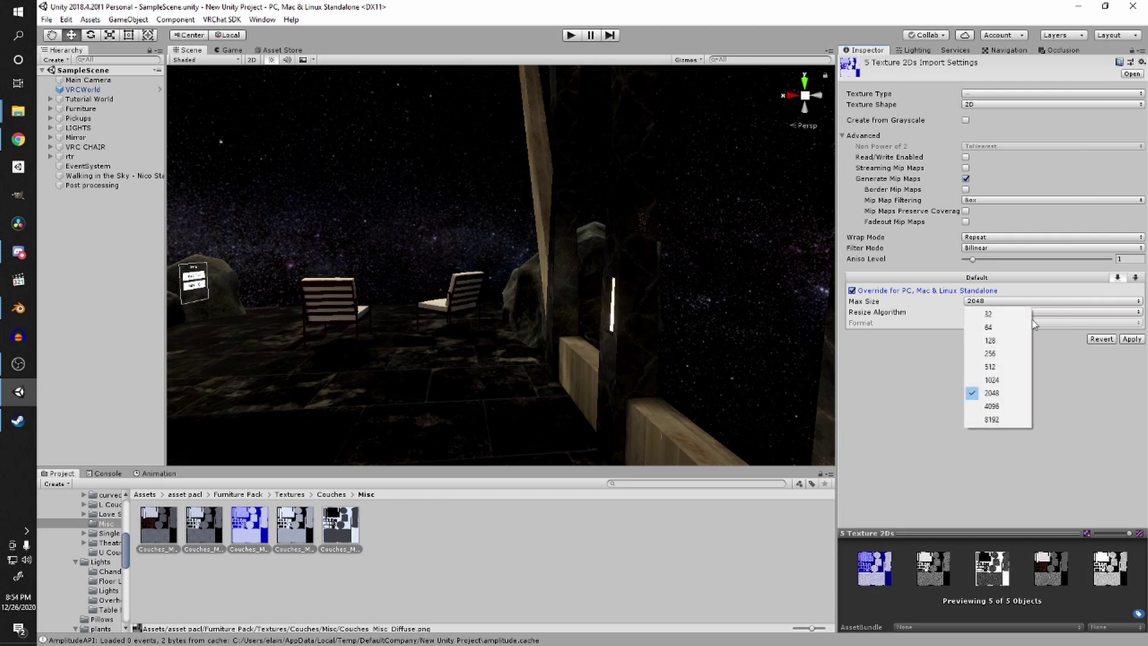
pyautogui.click(992, 380)
pyautogui.click(1136, 278)
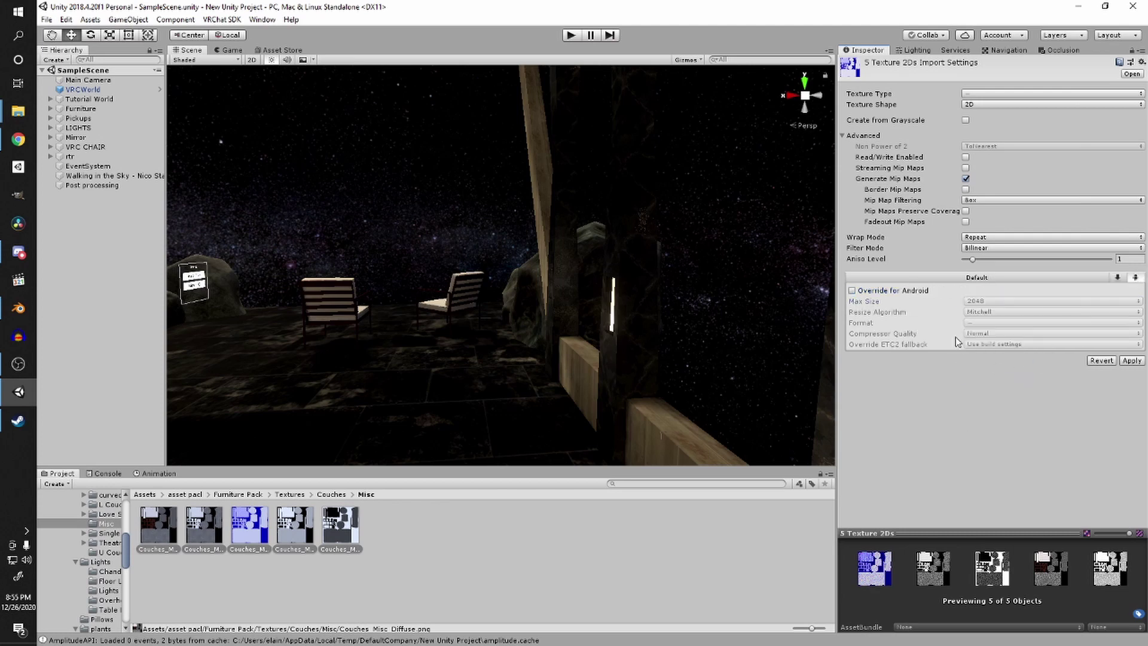
pyautogui.click(891, 290)
pyautogui.click(993, 301)
pyautogui.click(990, 366)
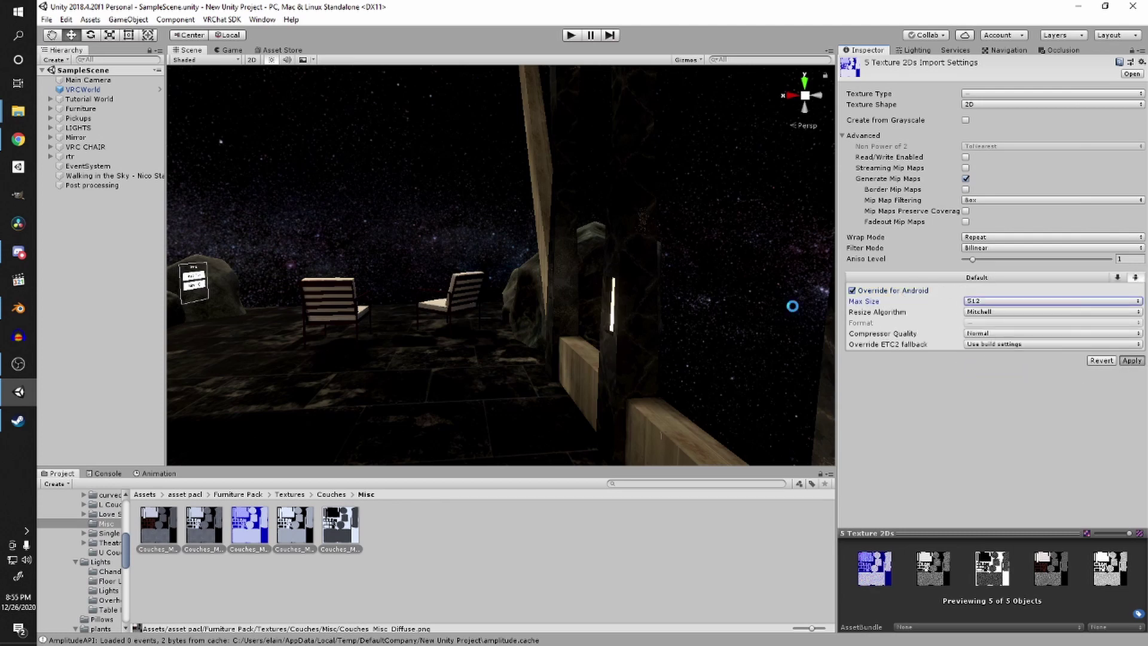
# Step: Locate the albedo texture of the rock behind the mirror menu through its material and select all five rocks textures
pyautogui.moveTo(555, 283); pyautogui.dragTo(476, 242, button='right')
pyautogui.click(476, 241)
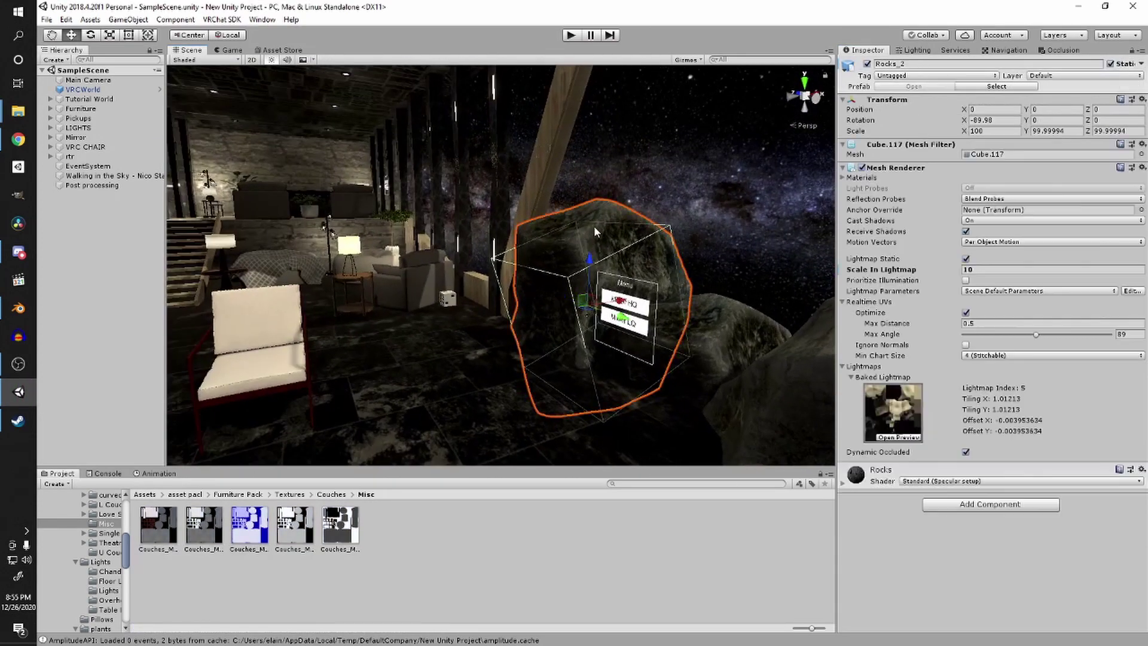
pyautogui.click(879, 484)
pyautogui.click(850, 524)
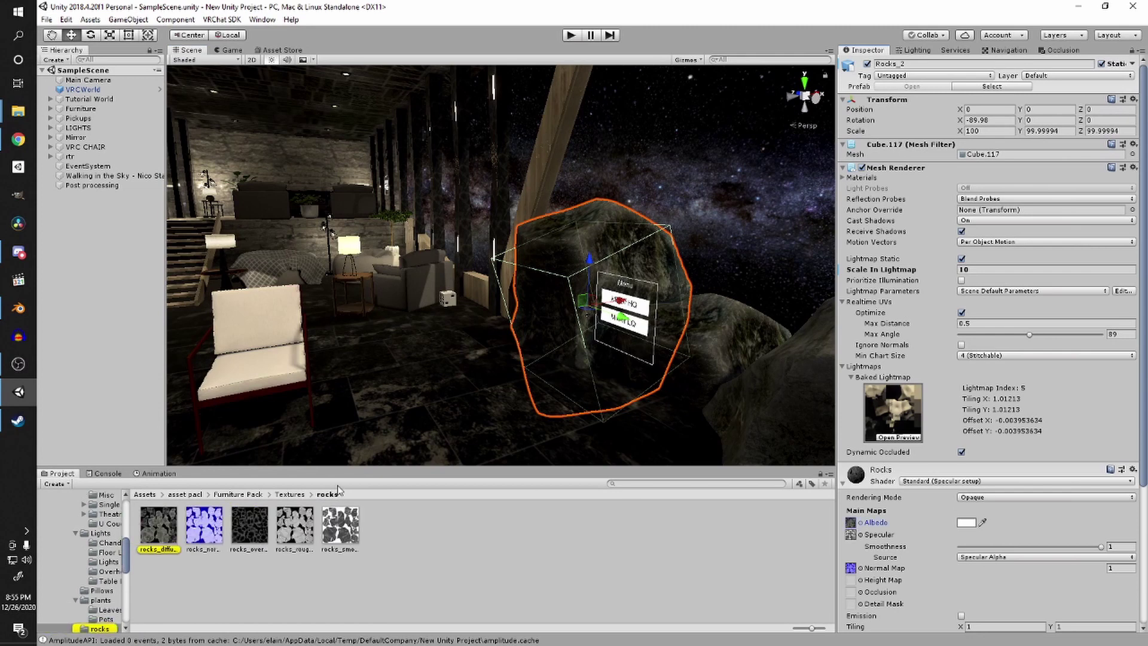
pyautogui.click(349, 521)
pyautogui.keyDown('shift'); pyautogui.click(171, 536); pyautogui.keyUp('shift')
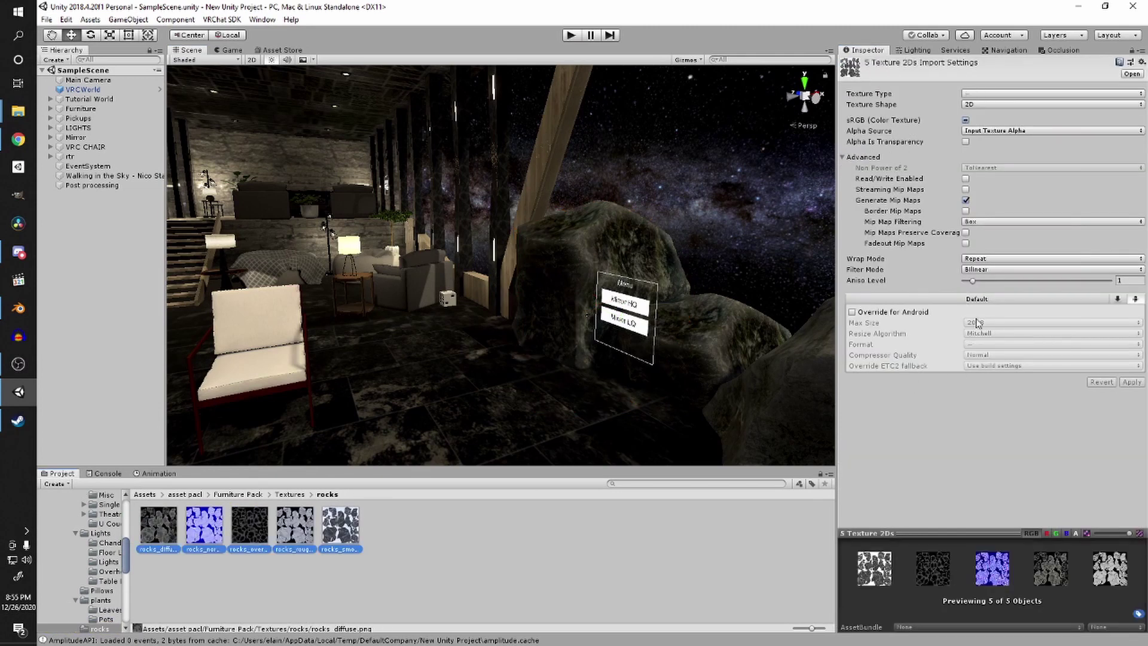
# Step: Set the default max size of the five rocks textures to 512 and apply the settings
pyautogui.click(1024, 301)
pyautogui.click(974, 311)
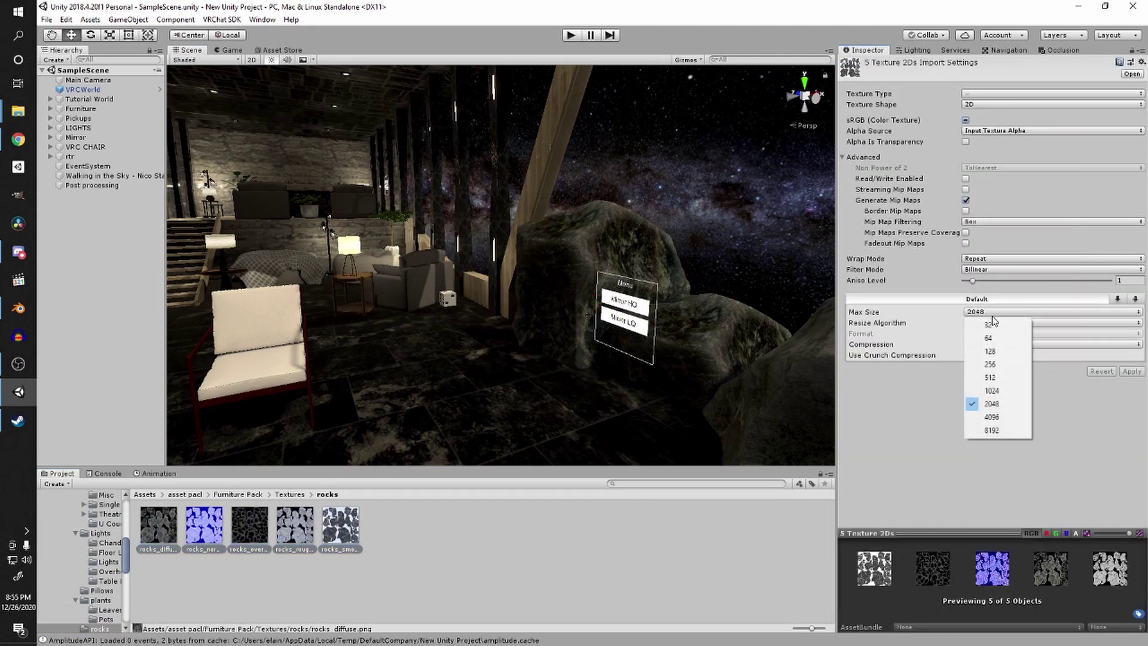
pyautogui.click(971, 377)
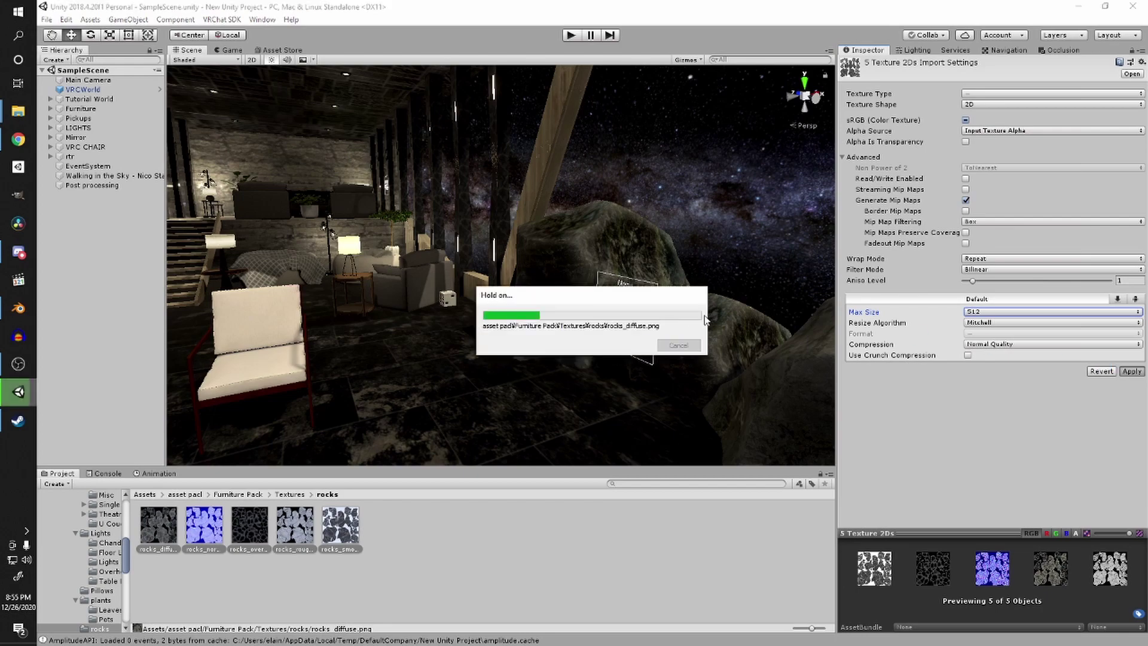
# Step: Select the dark couch against the upstairs stone wall and find the texture maps of its material
pyautogui.keyDown('alt'); pyautogui.moveTo(699, 312); pyautogui.dragTo(619, 280); pyautogui.keyUp('alt')
pyautogui.moveTo(619, 280); pyautogui.dragTo(273, 333, button='right')
pyautogui.click(552, 358)
pyautogui.click(552, 359)
pyautogui.press('f')
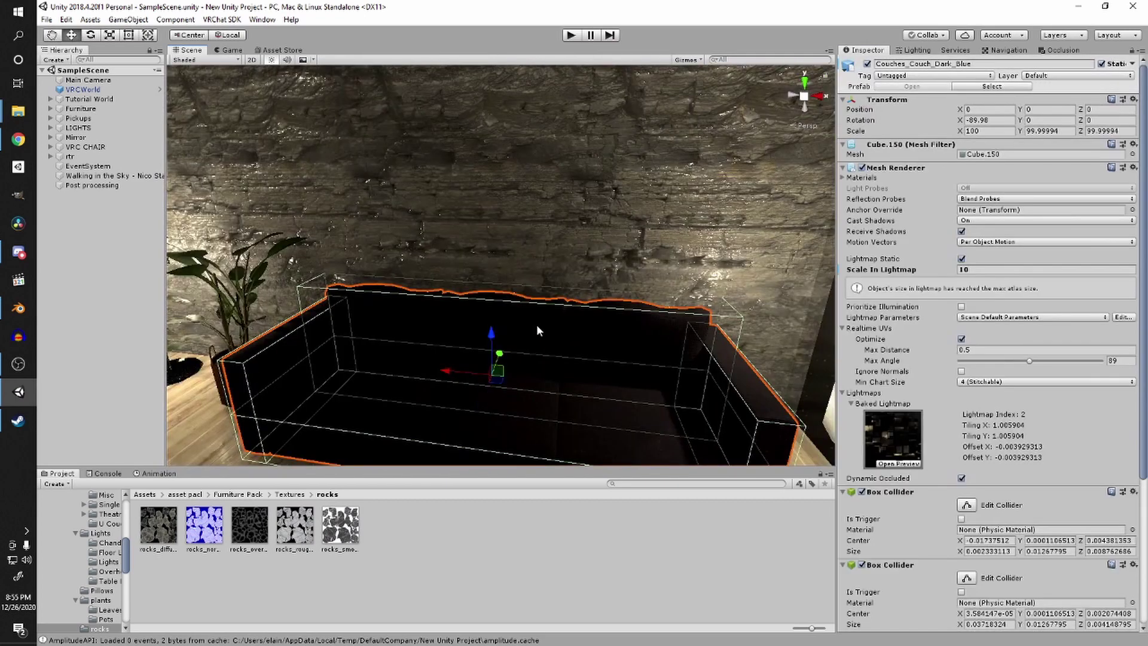
pyautogui.scroll(-10, 957, 418)
pyautogui.scroll(-3, 875, 605)
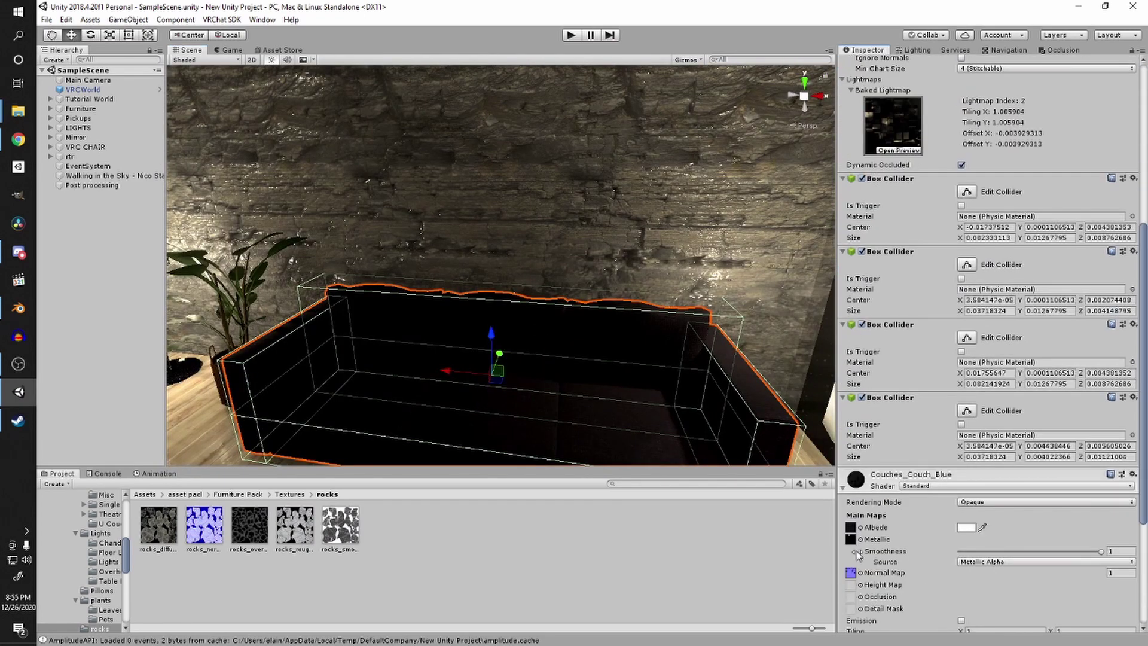
# Step: Locate the Dark Blue couch textures, select all five, and open their max size override for PC, Mac & Linux Standalone
pyautogui.click(859, 556)
pyautogui.click(159, 524)
pyautogui.keyDown('shift'); pyautogui.click(340, 524); pyautogui.keyUp('shift')
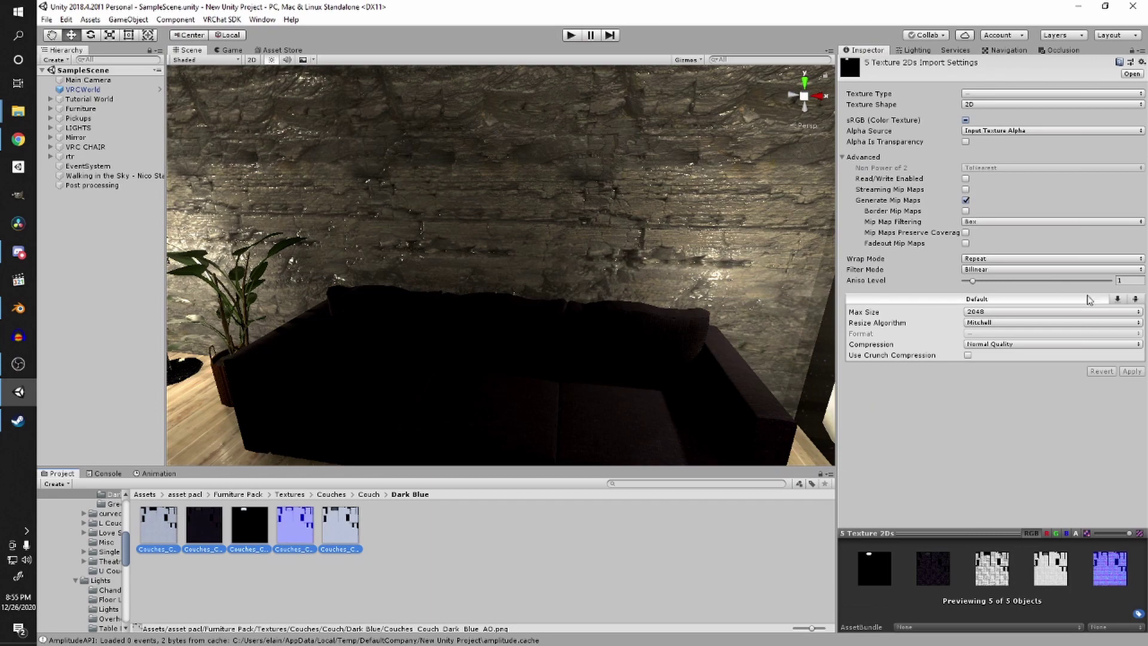
pyautogui.click(1118, 299)
pyautogui.click(1016, 322)
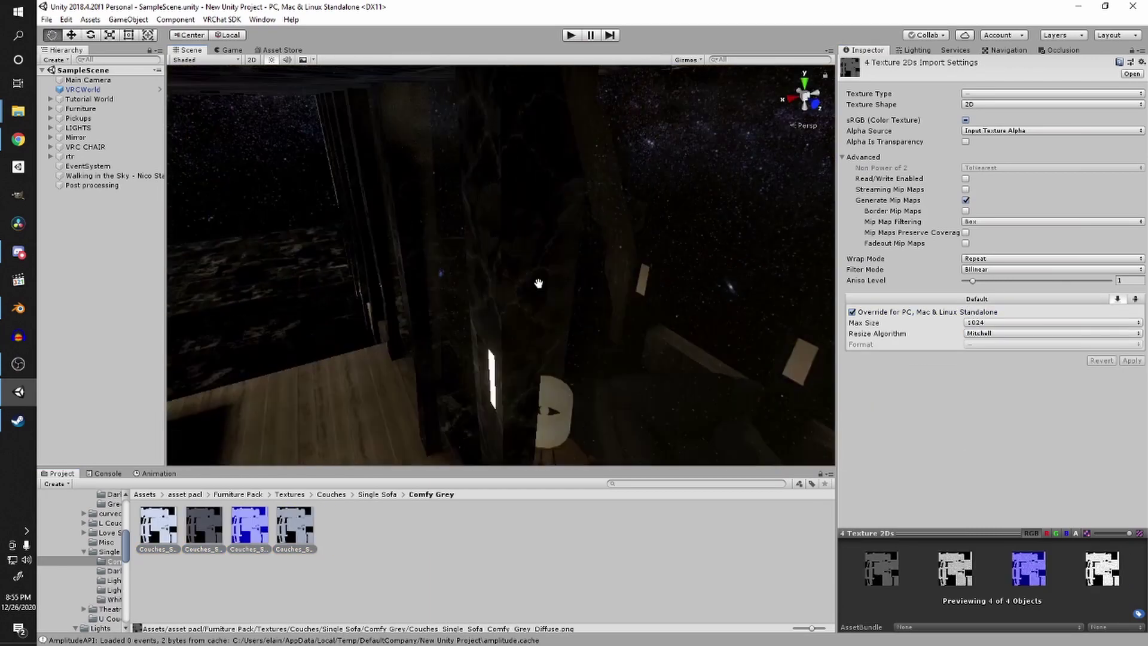
# Step: Set the range of the selected ceiling point lights to 3
pyautogui.moveTo(538, 284); pyautogui.dragTo(601, 342, button='right')
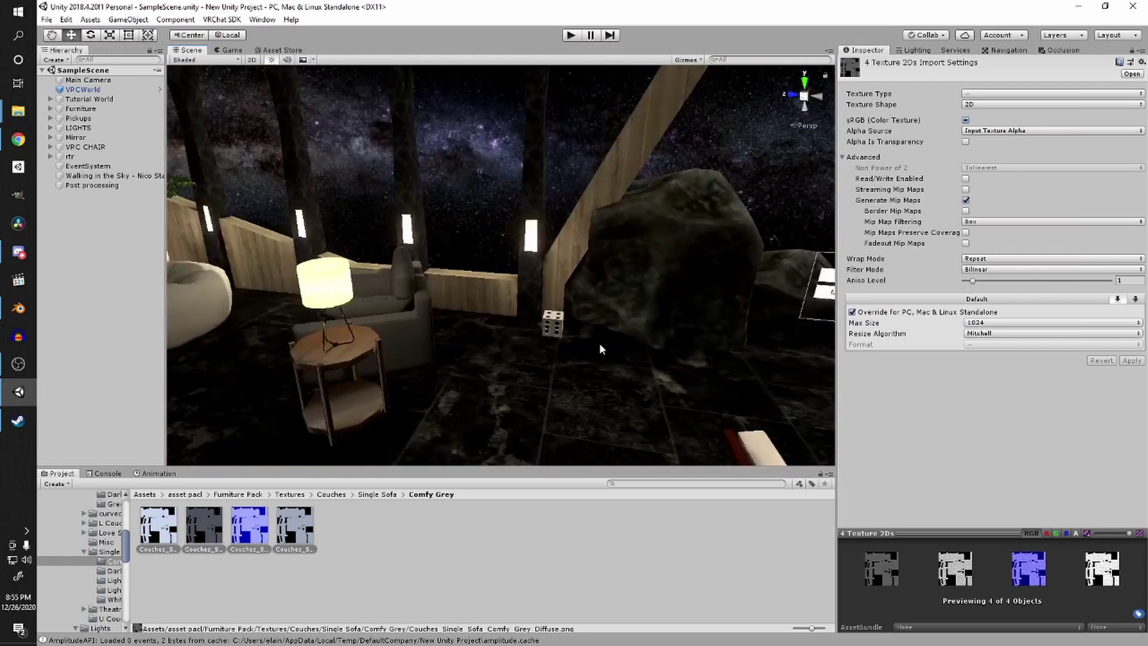
pyautogui.click(561, 322)
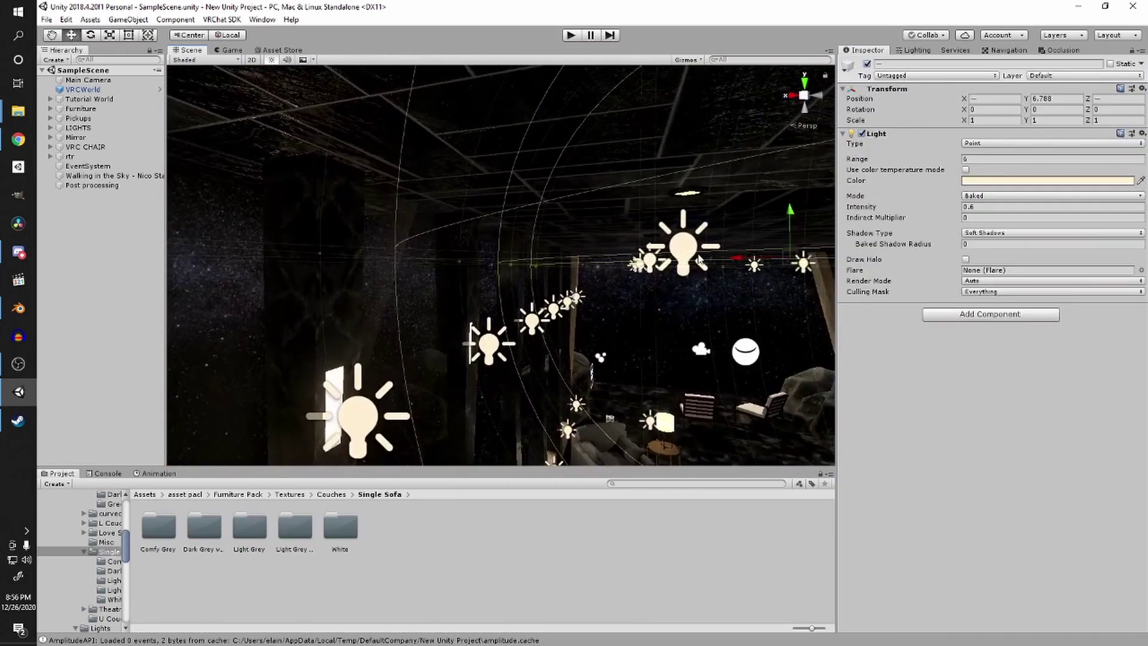
pyautogui.moveTo(700, 258); pyautogui.dragTo(639, 255, button='right')
pyautogui.moveTo(585, 224)
pyautogui.mouseDown(button='right')
pyautogui.moveTo(577, 204)
pyautogui.moveTo(579, 234)
pyautogui.mouseUp(button='right')
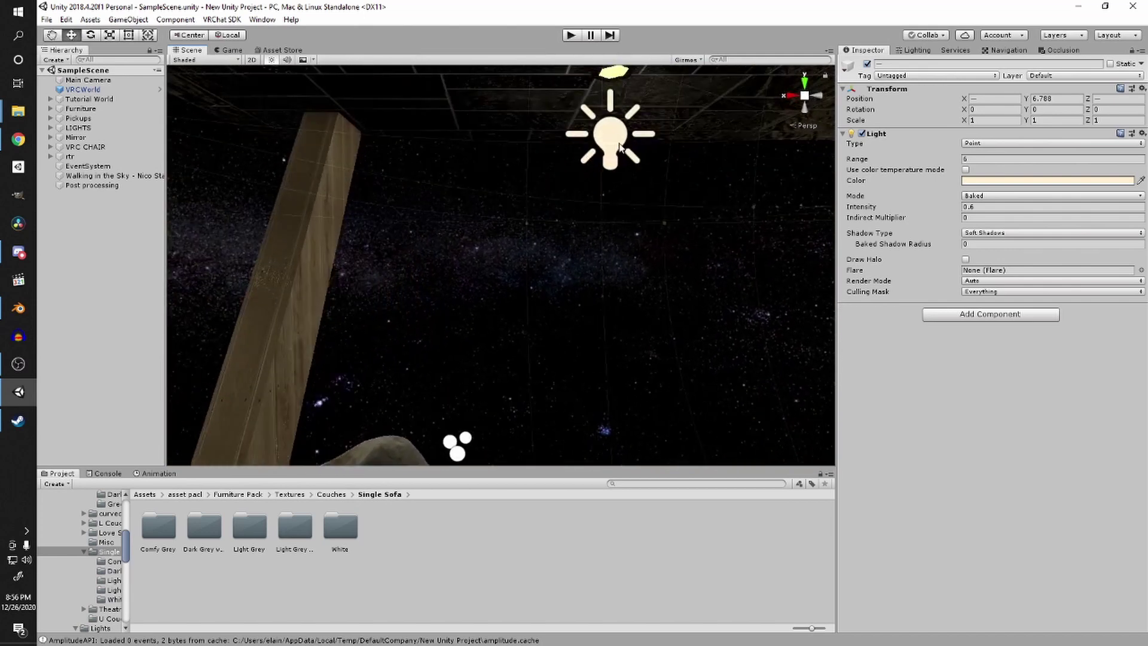
pyautogui.press('f')
pyautogui.click(972, 159)
pyautogui.write('3')
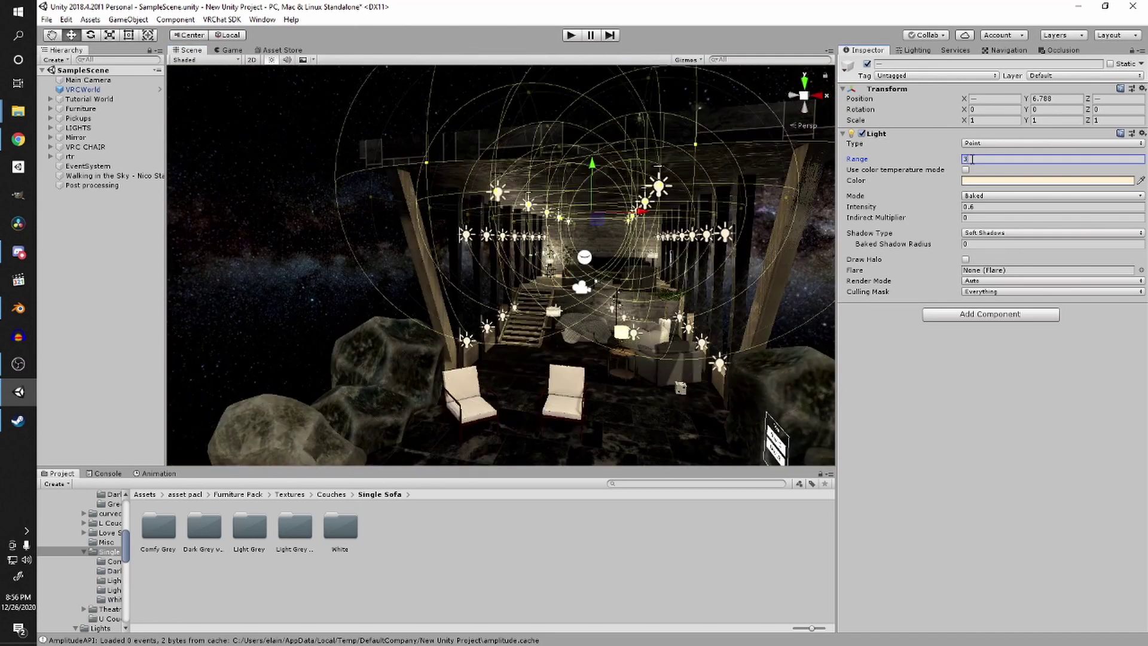
pyautogui.click(633, 512)
pyautogui.moveTo(546, 287); pyautogui.dragTo(534, 254, button='right')
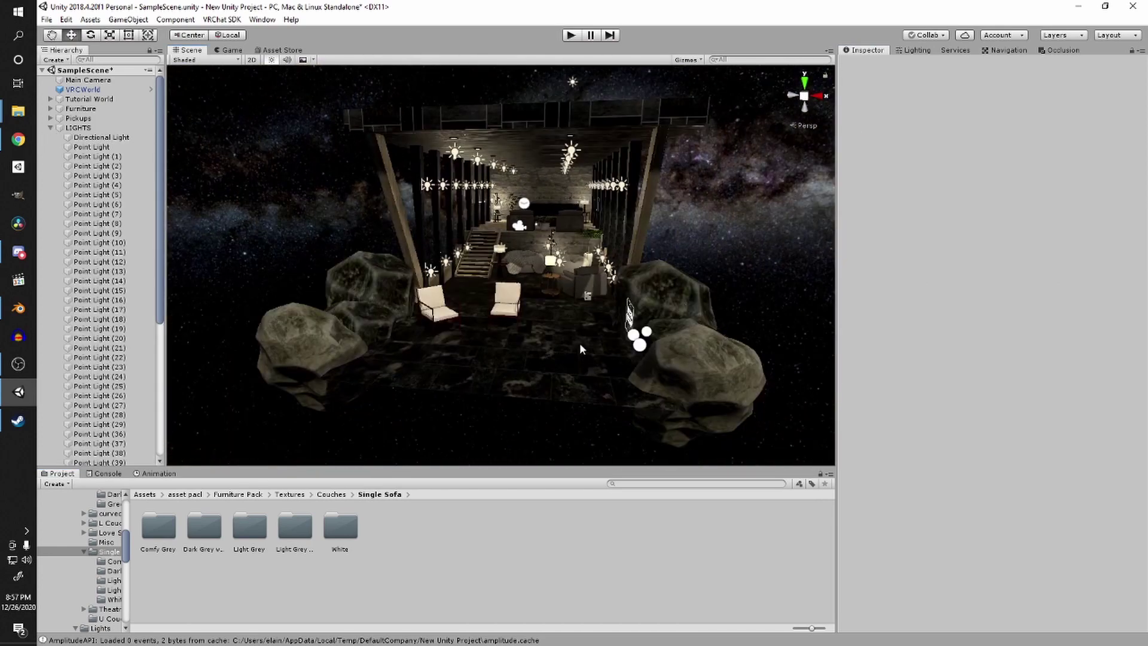
# Step: Save the scene and generate its lighting from the Lighting settings
pyautogui.hotkey('ctrl', 's')
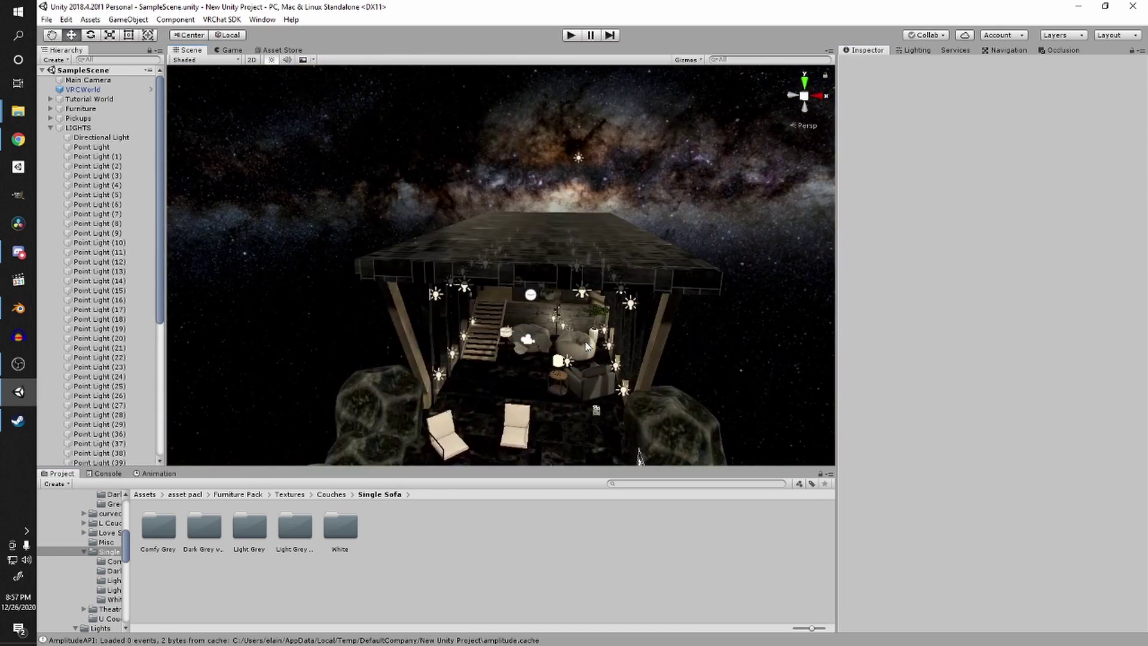
pyautogui.click(909, 50)
pyautogui.moveTo(450, 306); pyautogui.dragTo(525, 307, button='right')
pyautogui.click(1056, 598)
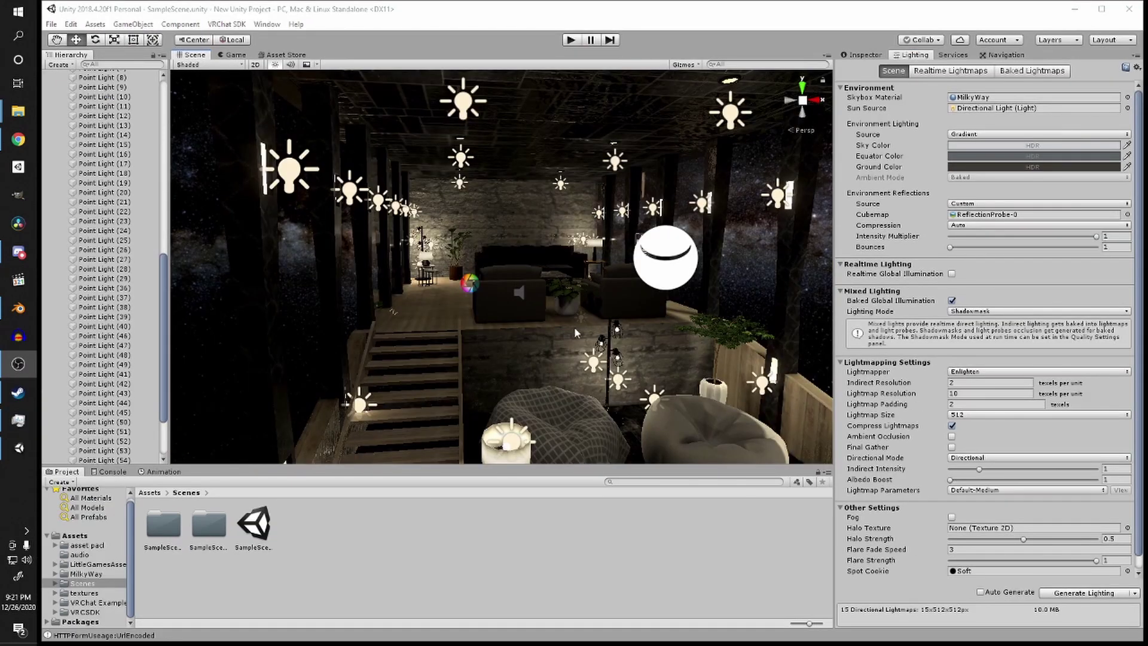
# Step: Select a ceiling point light near the front of the room and check its light settings
pyautogui.moveTo(574, 327); pyautogui.dragTo(470, 261, button='right')
pyautogui.click(352, 210)
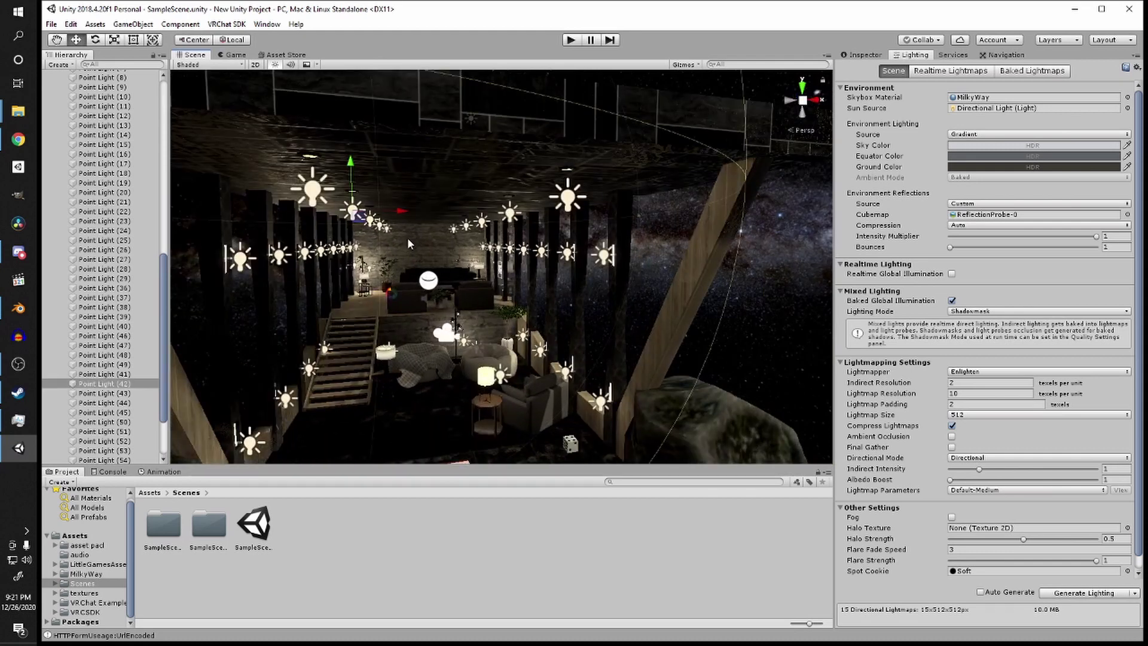
pyautogui.click(864, 55)
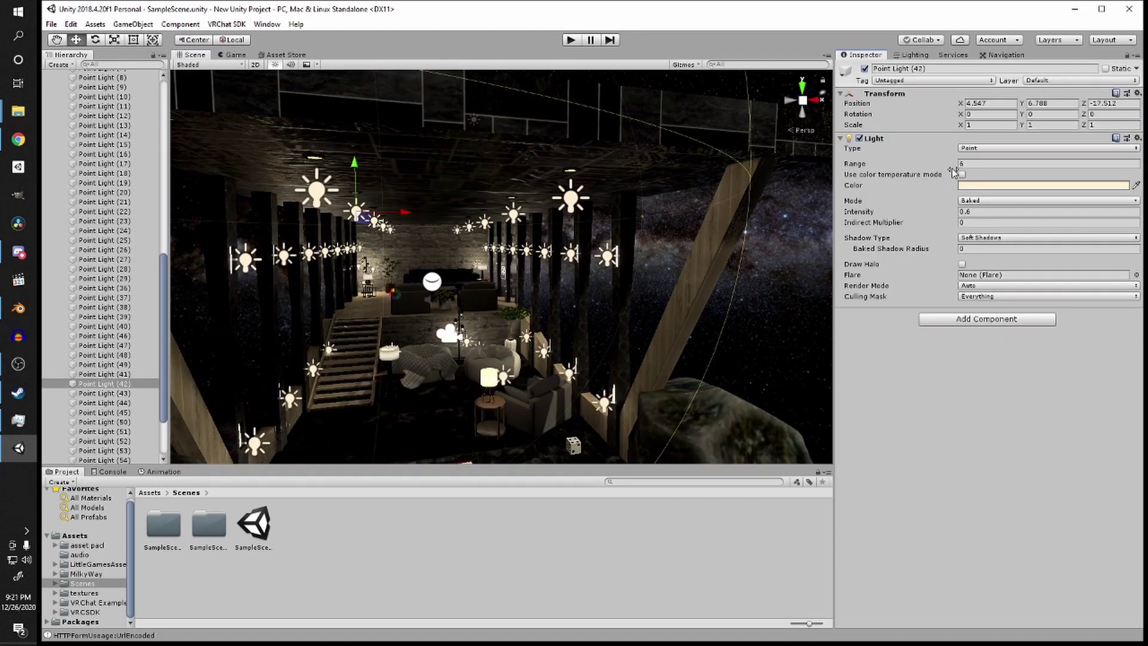
pyautogui.moveTo(695, 232); pyautogui.dragTo(666, 441, button='right')
pyautogui.click(675, 296)
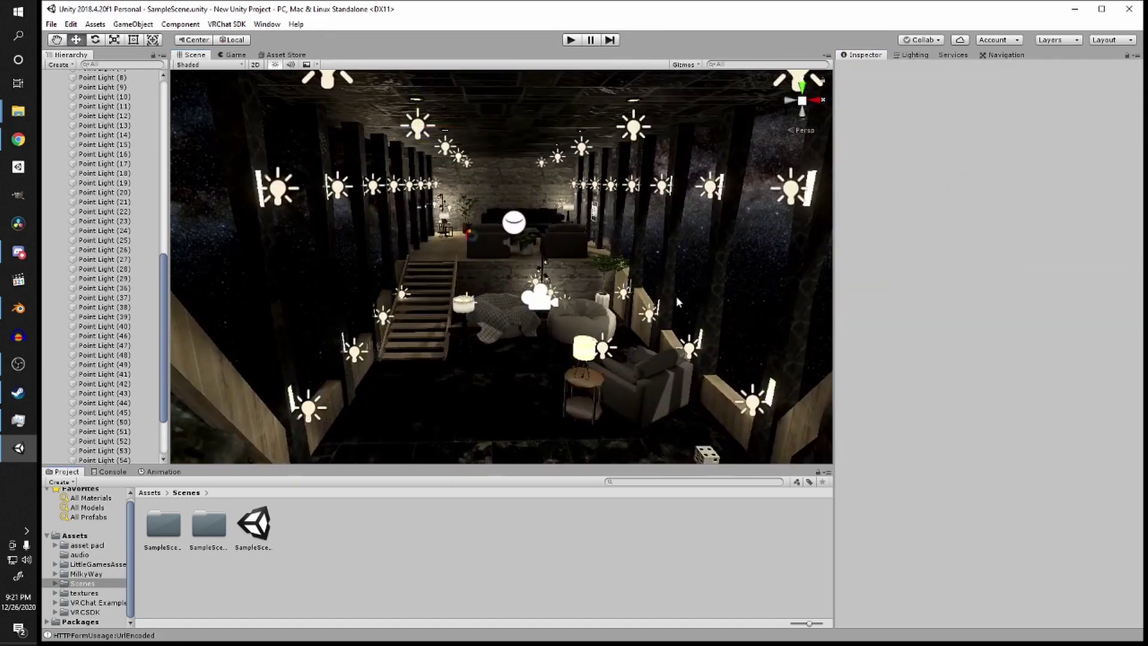
# Step: Select the ceiling point light above the staircase and check its range and intensity
pyautogui.scroll(3, 594, 241)
pyautogui.moveTo(594, 241); pyautogui.dragTo(322, 281, button='right')
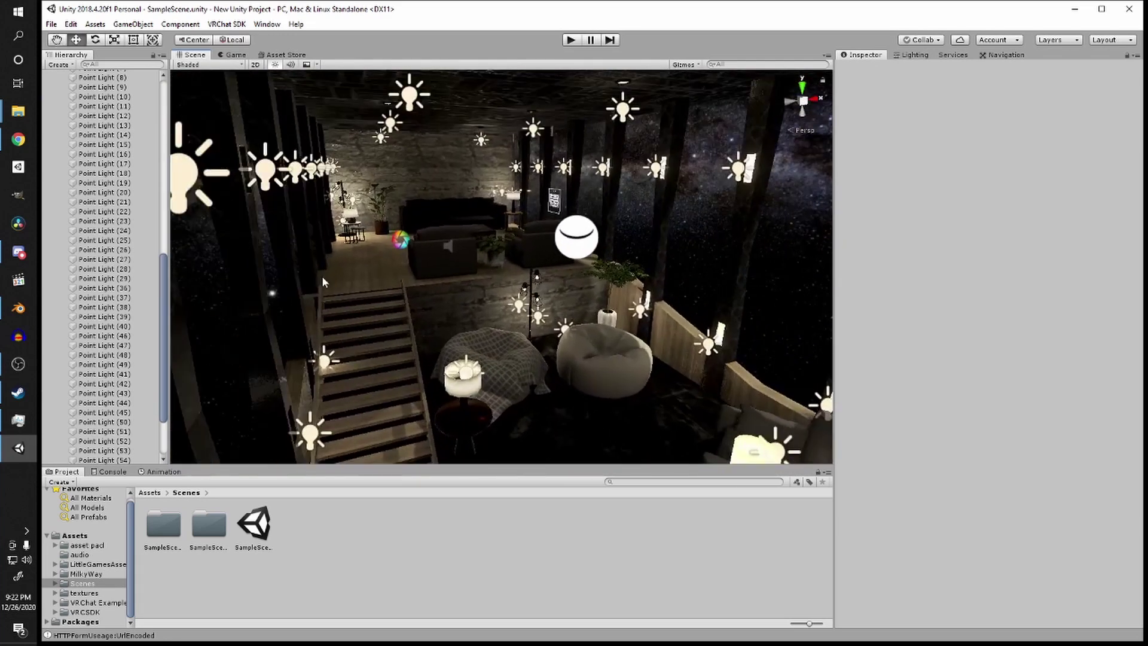
pyautogui.moveTo(537, 249); pyautogui.dragTo(466, 140, button='right')
pyautogui.click(465, 149)
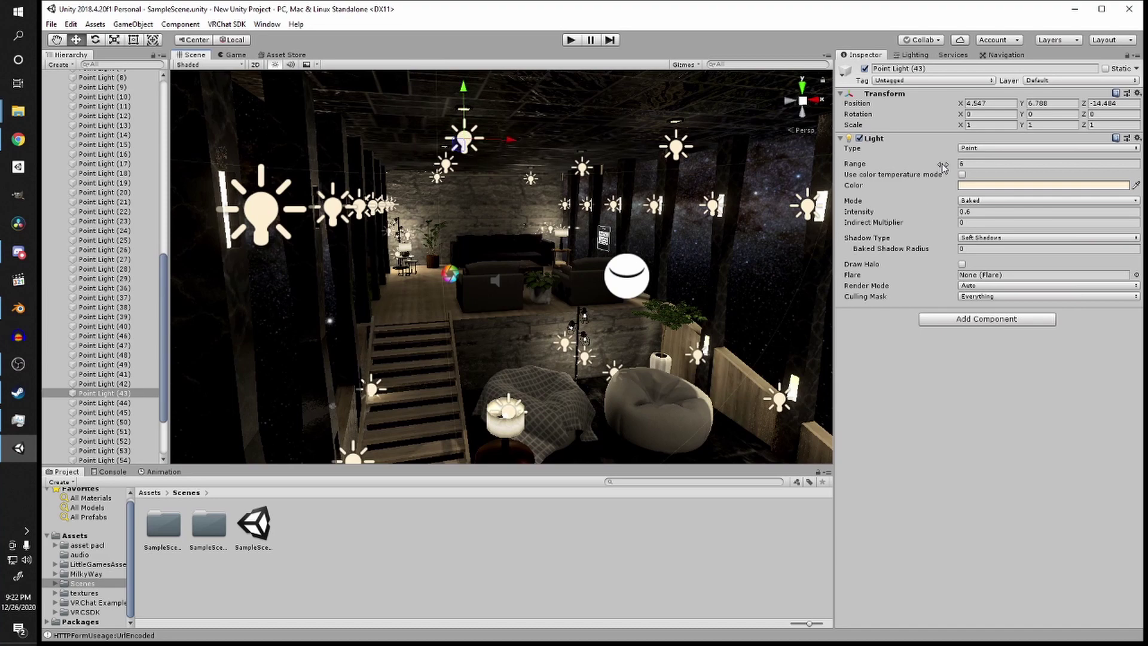
# Step: Select the dice on the floor near the white chairs and frame it in the scene view
pyautogui.moveTo(760, 211); pyautogui.dragTo(564, 308, button='right')
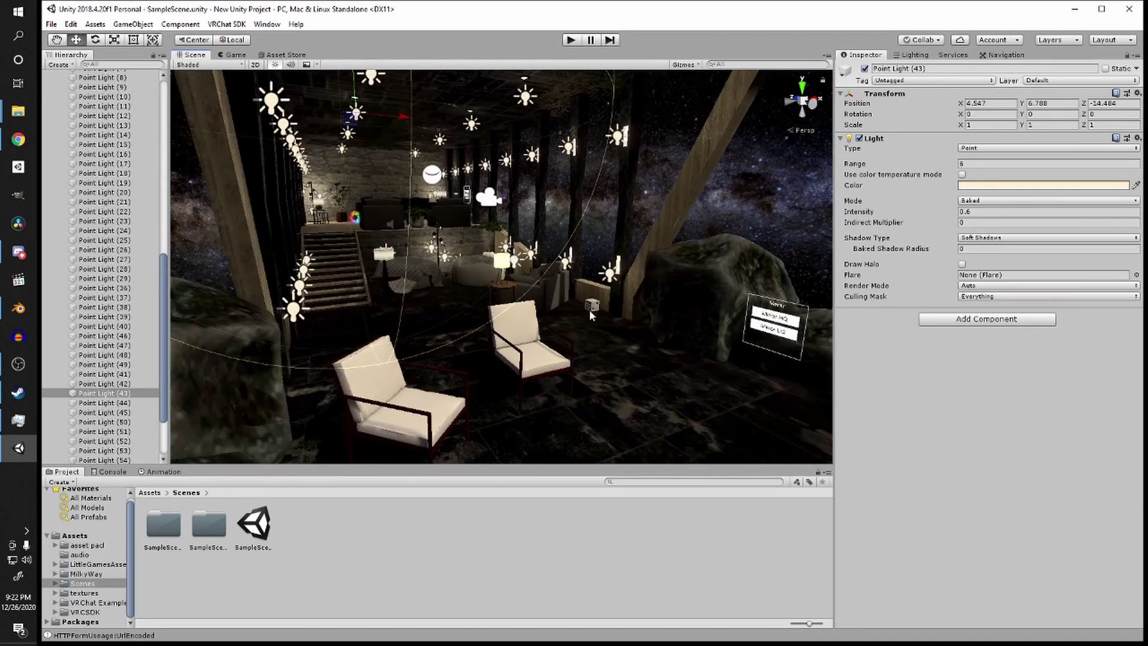
pyautogui.click(592, 305)
pyautogui.press('f')
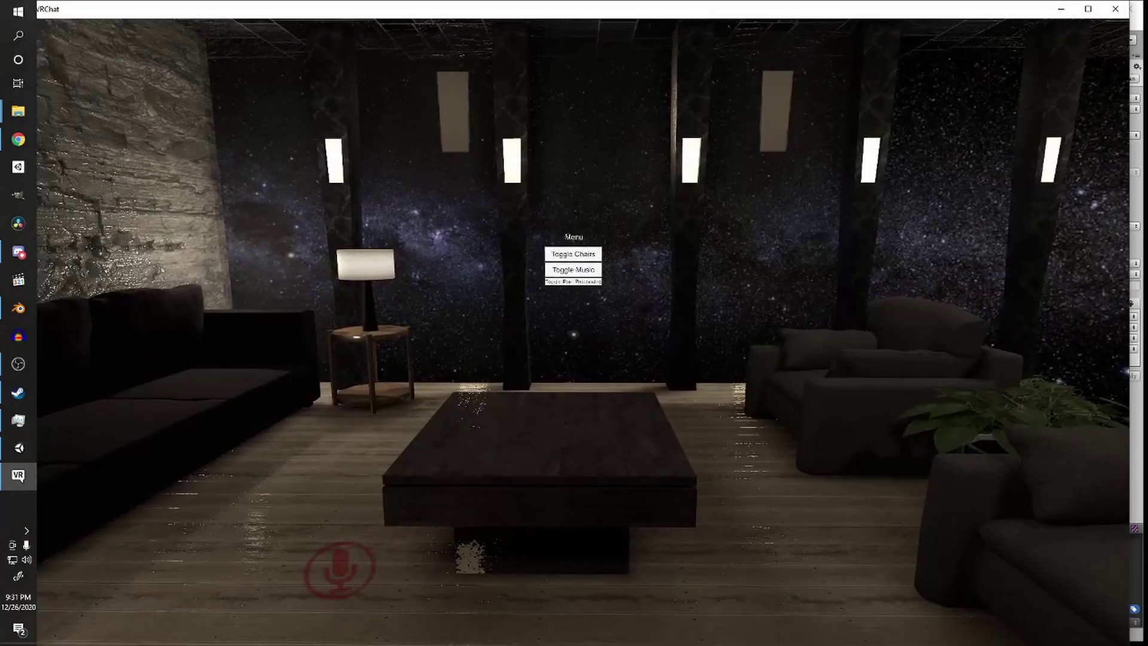
# Step: Walk through the world in VRChat, examining the baked lighting upstairs, down the staircase and at the mirror
pyautogui.press('w')
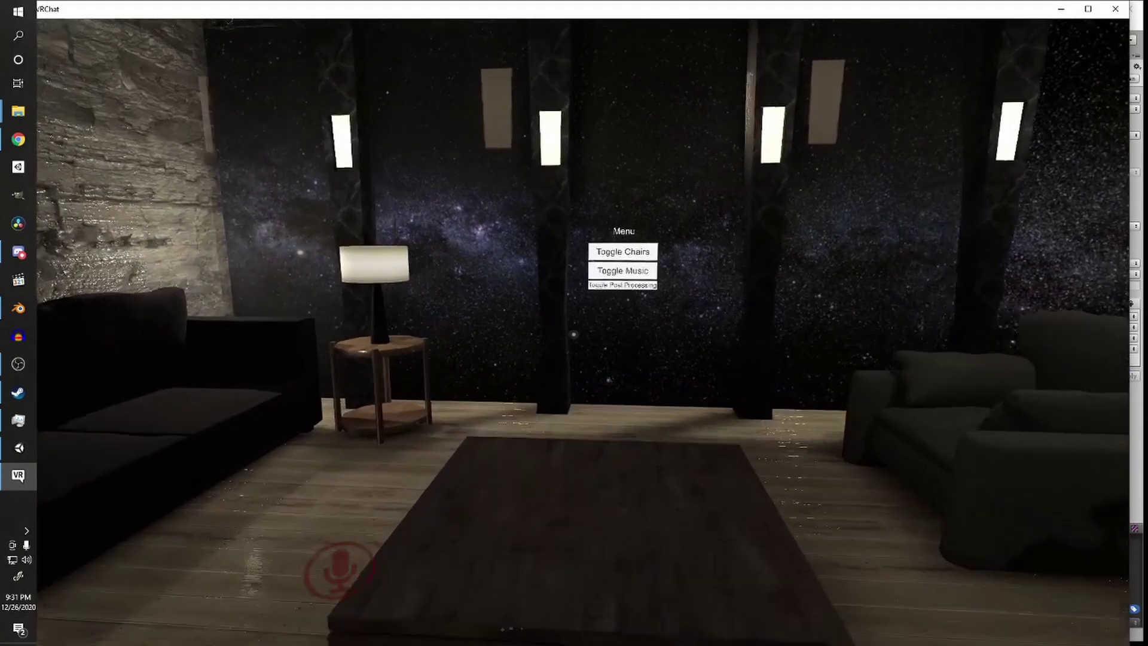
pyautogui.press('w')
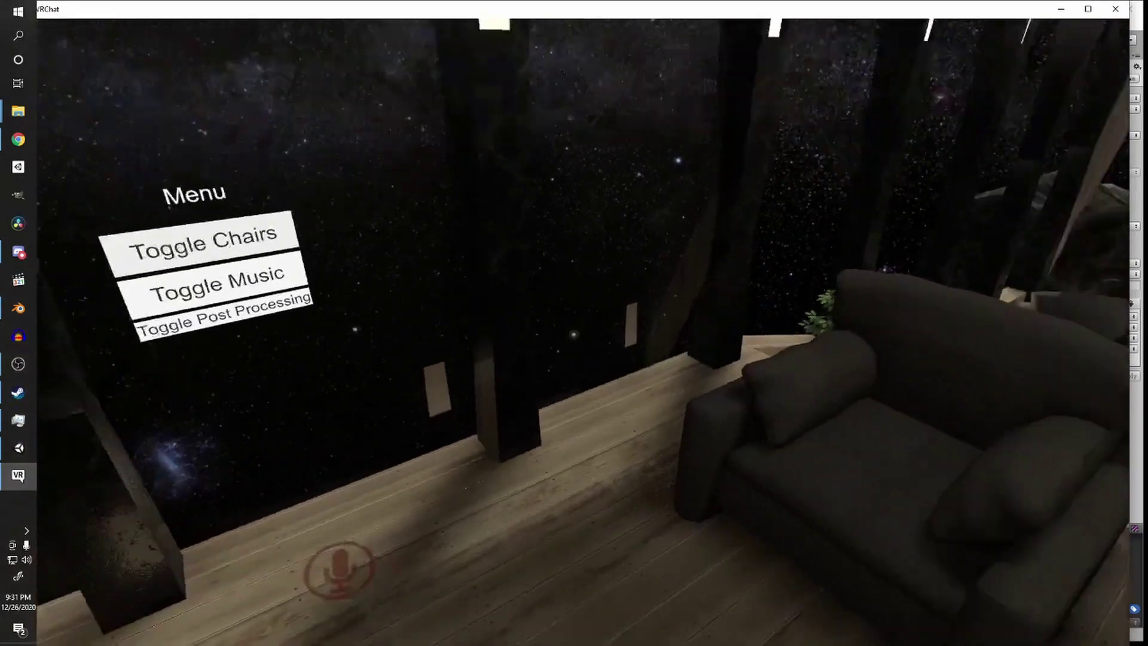
pyautogui.press('w')
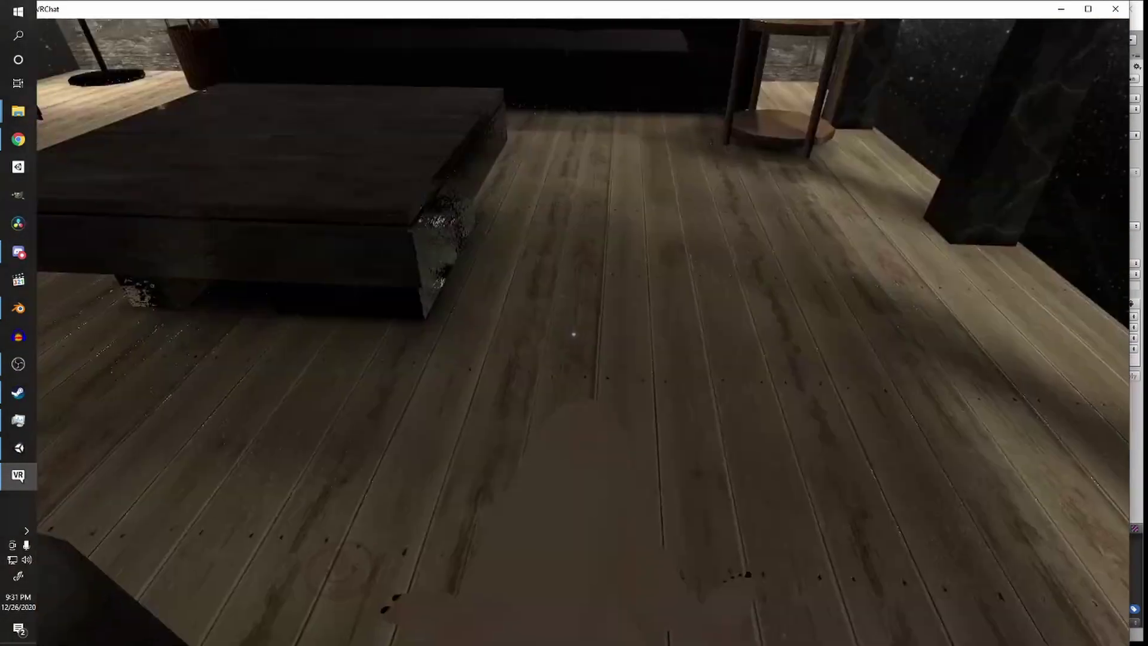
pyautogui.press('w')
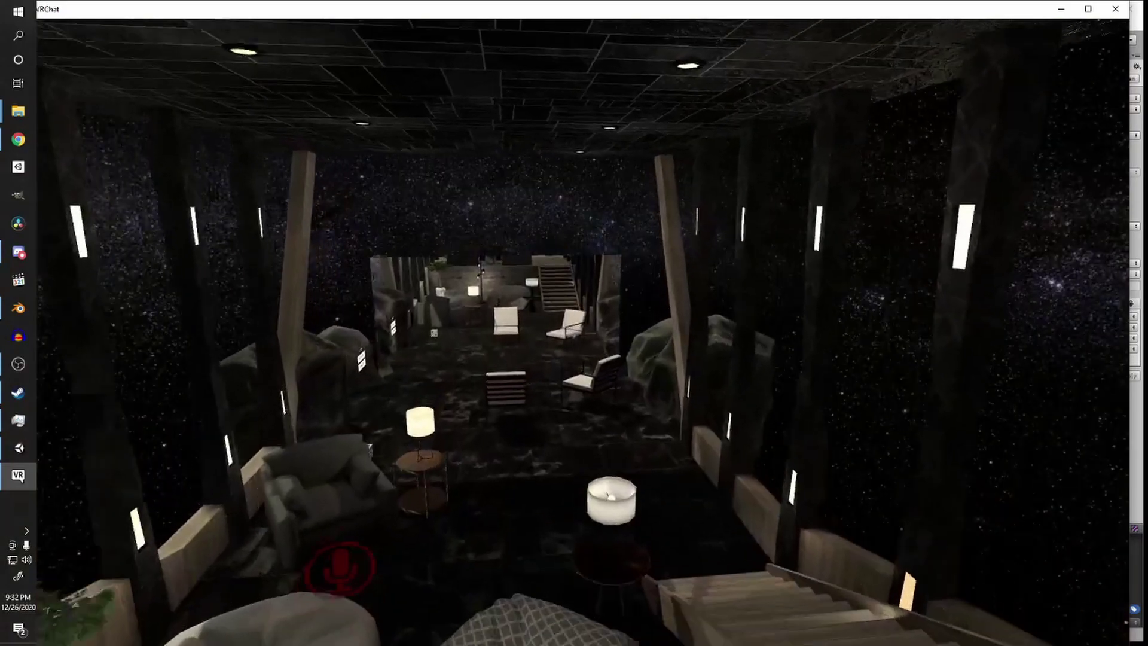
pyautogui.press('w')
pyautogui.press('w')
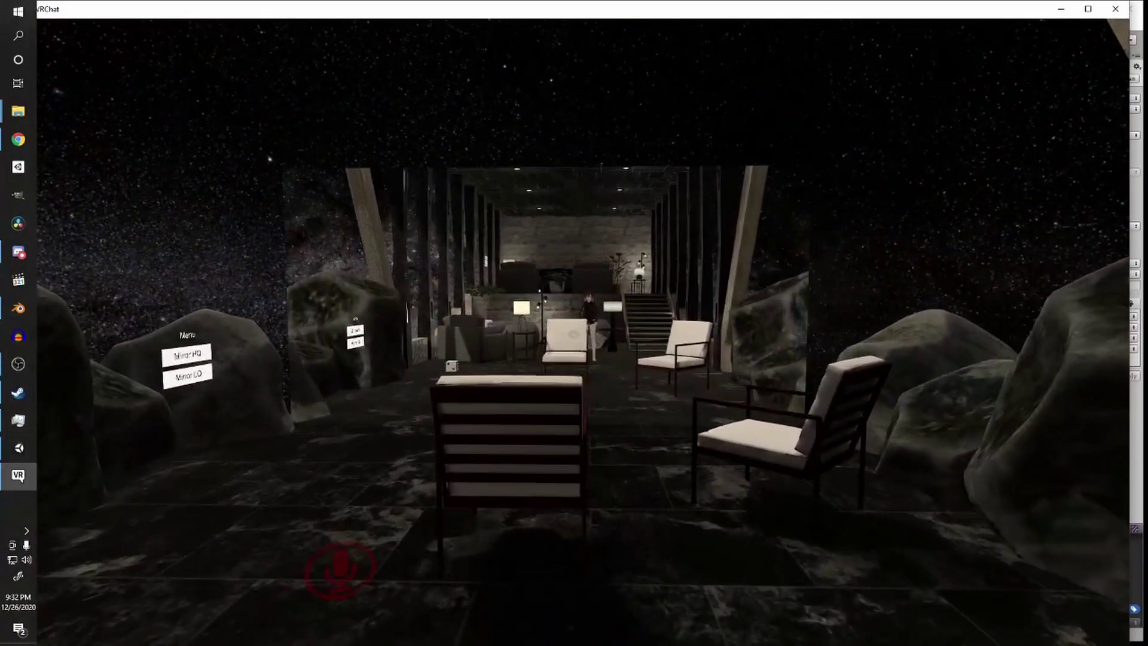
pyautogui.press('w')
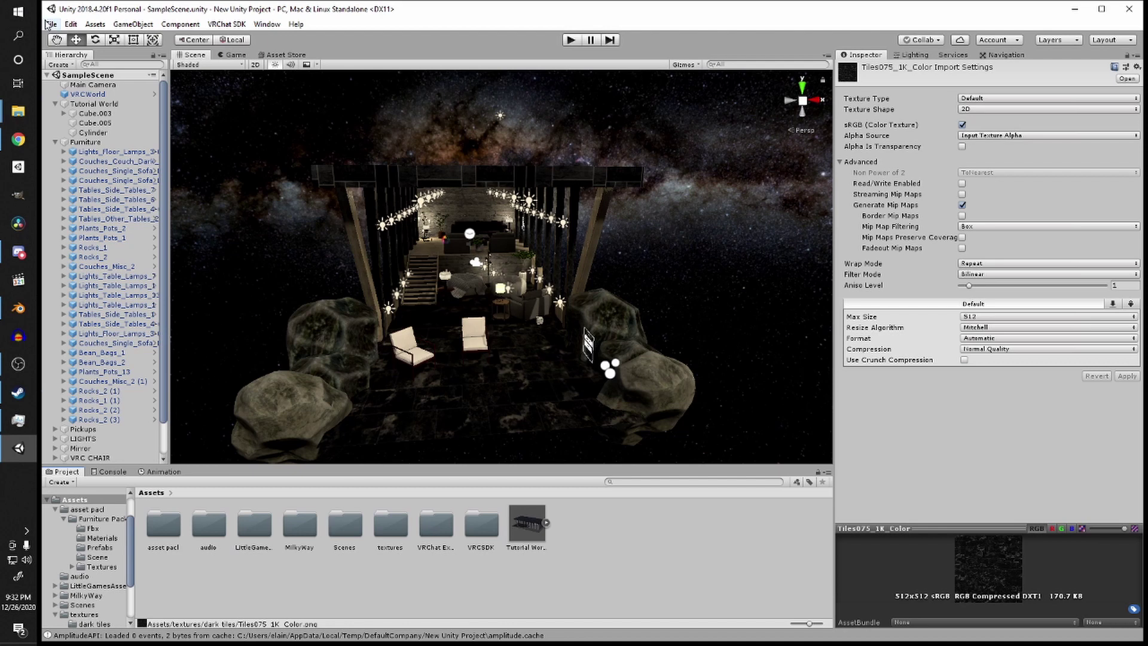
# Step: Switch the project's build platform to Android
pyautogui.click(50, 24)
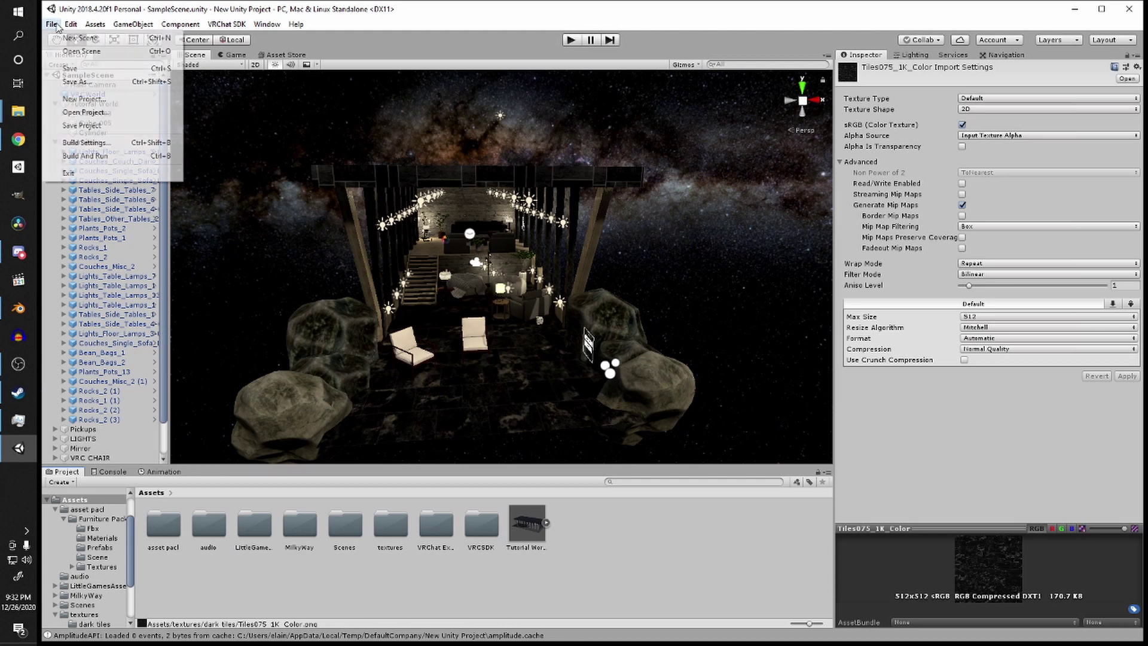
pyautogui.click(86, 143)
pyautogui.click(215, 250)
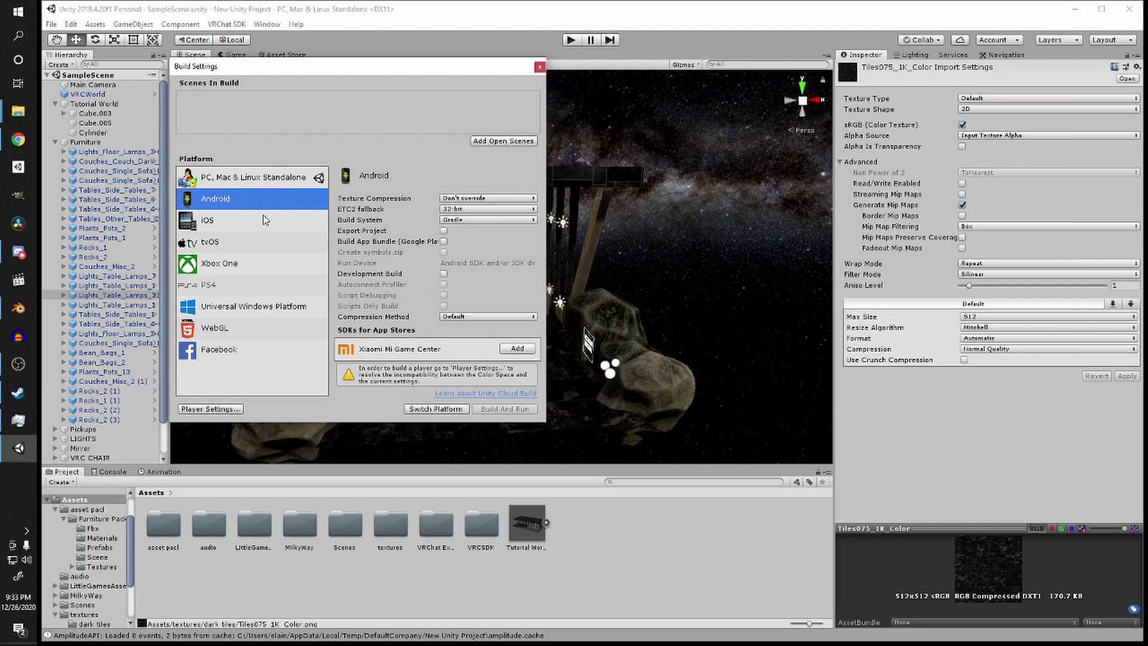
pyautogui.click(464, 408)
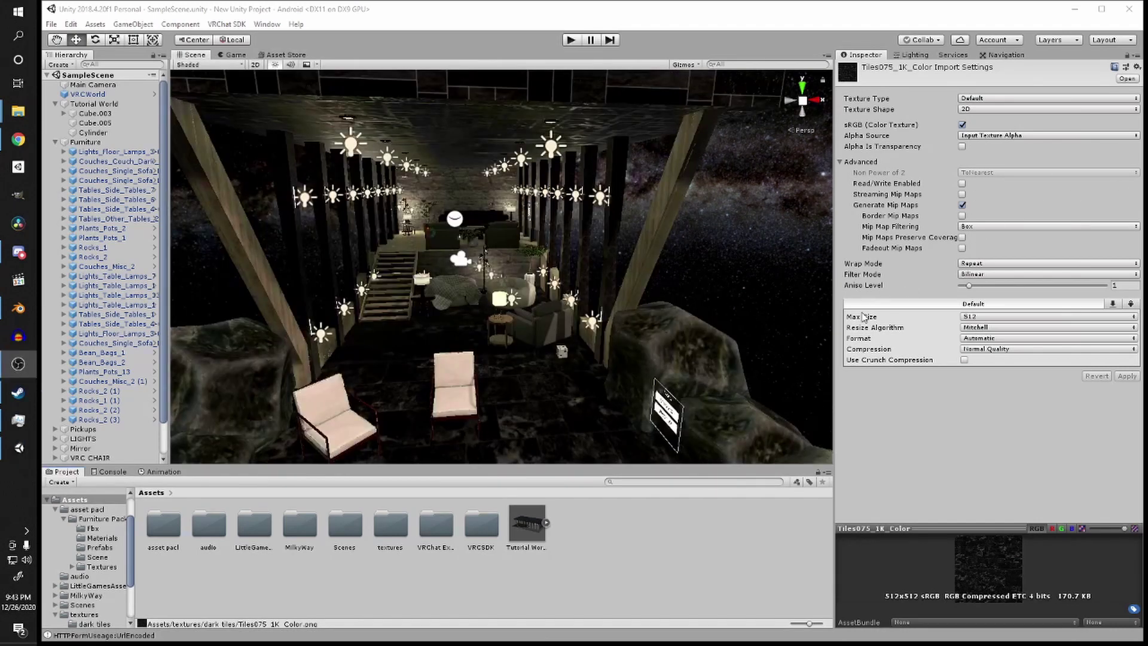
# Step: Examine how the lighting and textures look under Android on the walls, couches, staircase and upper floor
pyautogui.moveTo(592, 245); pyautogui.dragTo(573, 246, button='right')
pyautogui.scroll(-5, 573, 245)
pyautogui.scroll(6, 583, 227)
pyautogui.scroll(10, 582, 224)
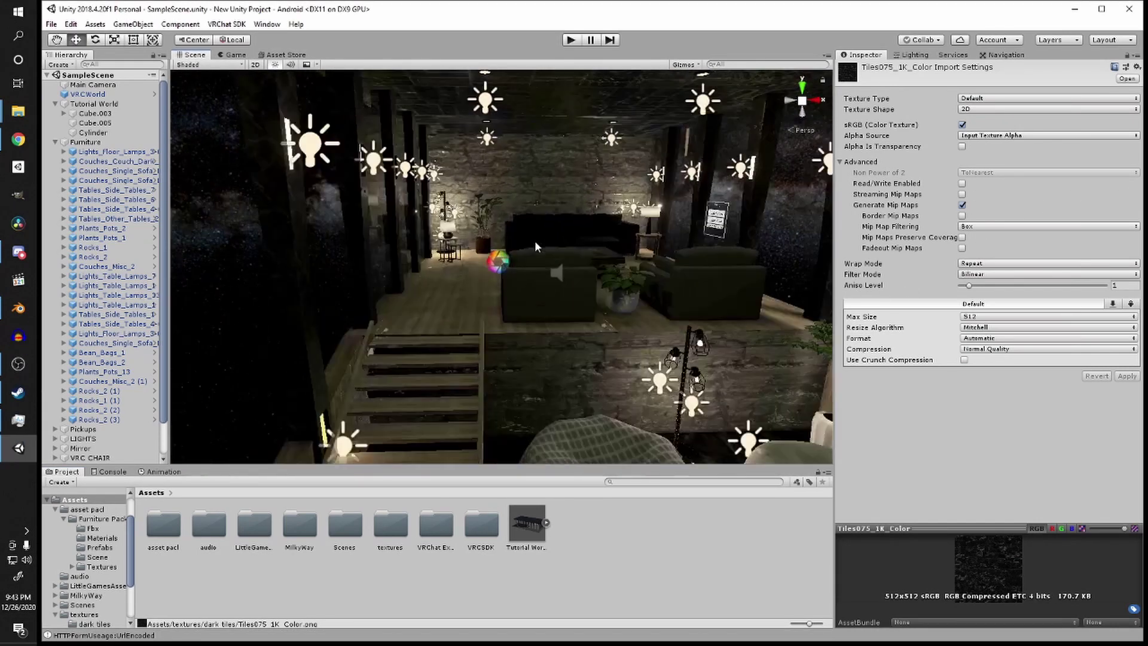
pyautogui.moveTo(434, 246); pyautogui.dragTo(540, 265, button='right')
pyautogui.scroll(-5, 540, 265)
pyautogui.scroll(3, 540, 265)
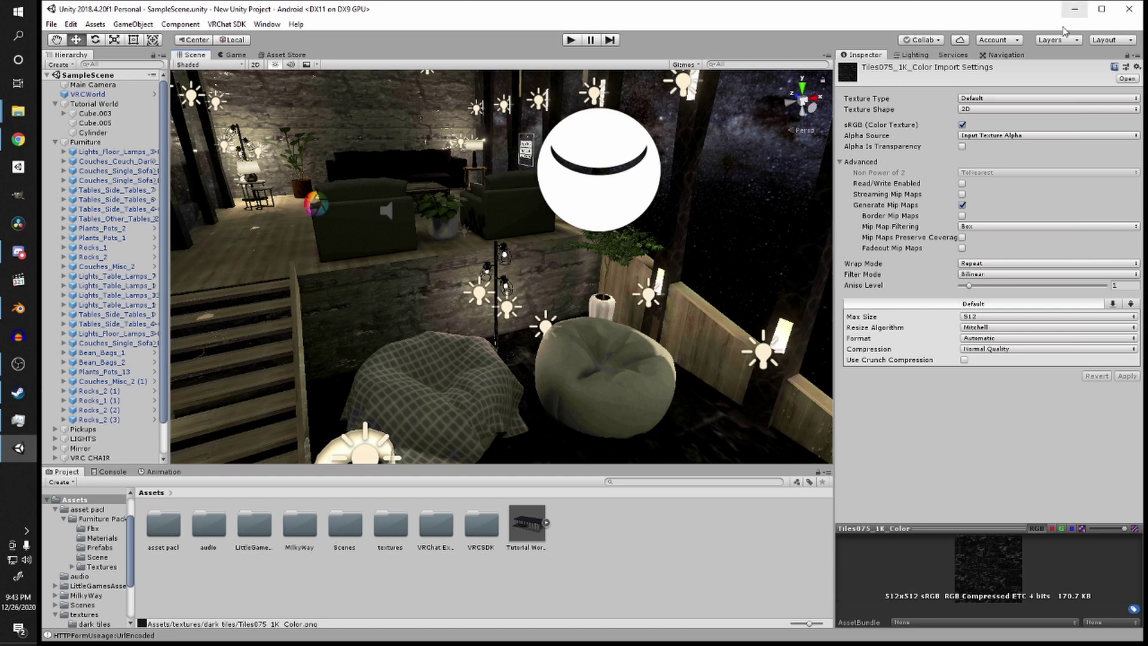
pyautogui.moveTo(624, 248); pyautogui.dragTo(510, 263, button='right')
pyautogui.moveTo(475, 330); pyautogui.dragTo(386, 397, button='right')
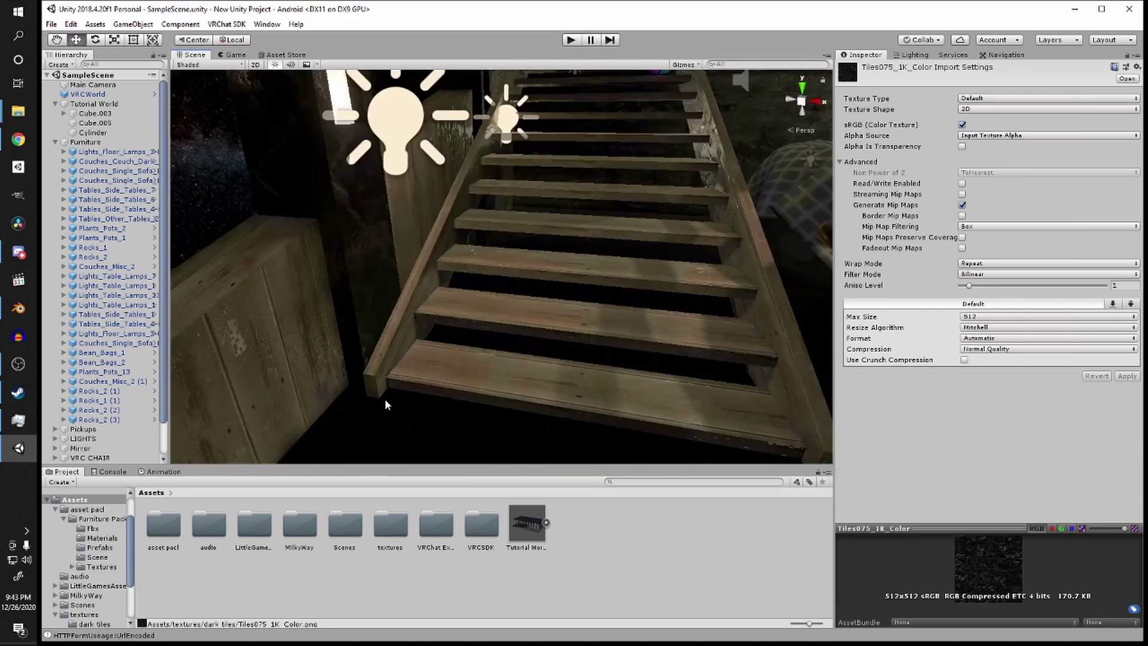
pyautogui.moveTo(439, 344); pyautogui.dragTo(425, 412, button='right')
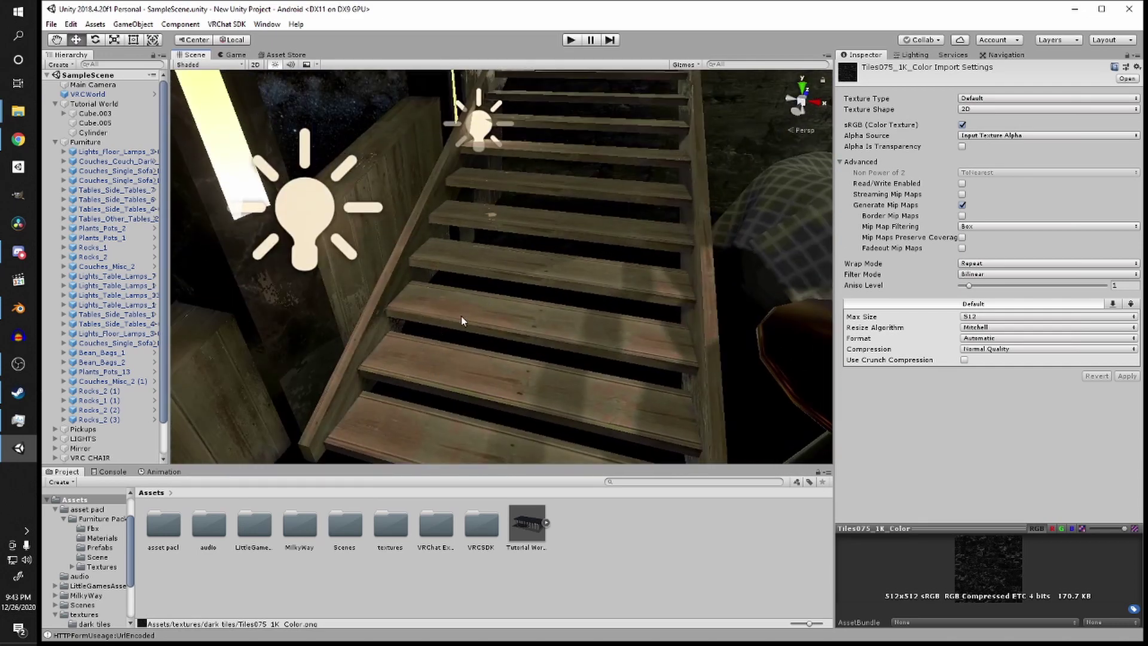
pyautogui.moveTo(461, 316); pyautogui.dragTo(702, 309, button='right')
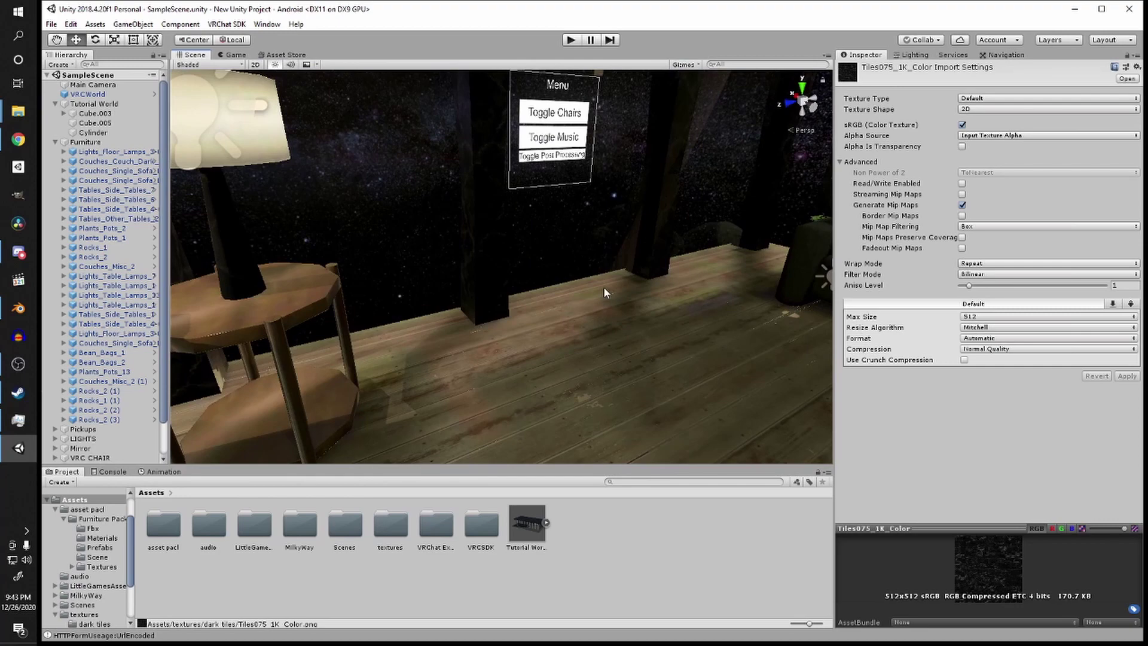
pyautogui.moveTo(604, 292); pyautogui.dragTo(449, 354, button='right')
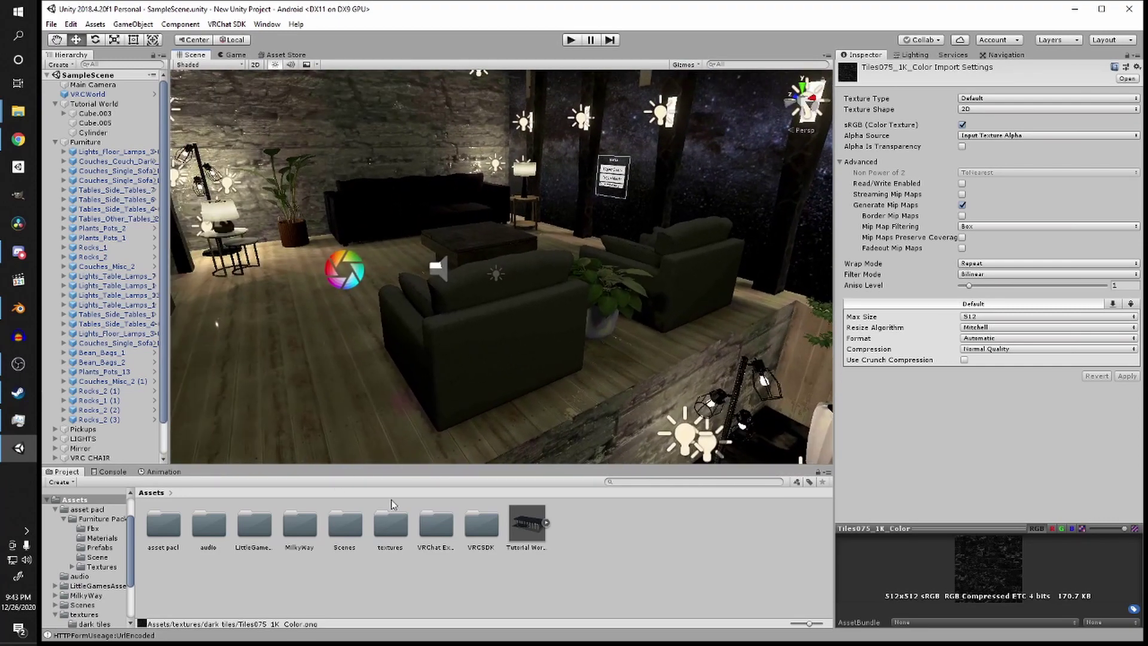
# Step: Open the SampleScene folder inside Scenes and select all of its lightmap textures
pyautogui.doubleClick(345, 525)
pyautogui.doubleClick(214, 529)
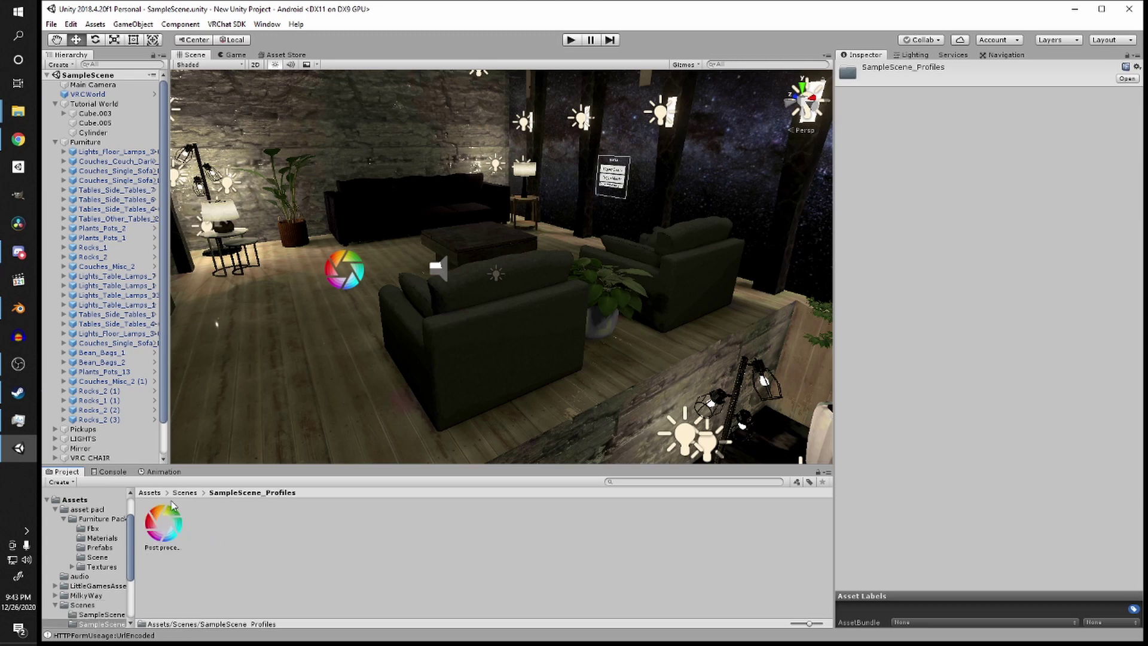
pyautogui.click(185, 492)
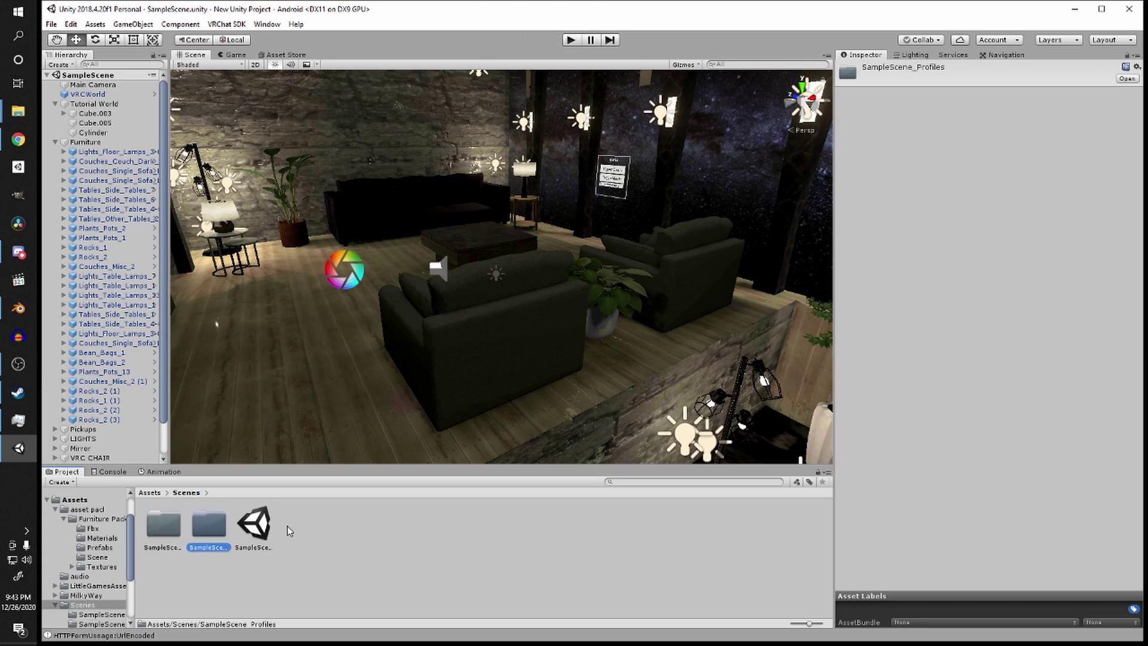
pyautogui.doubleClick(170, 538)
pyautogui.scroll(-2, 289, 561)
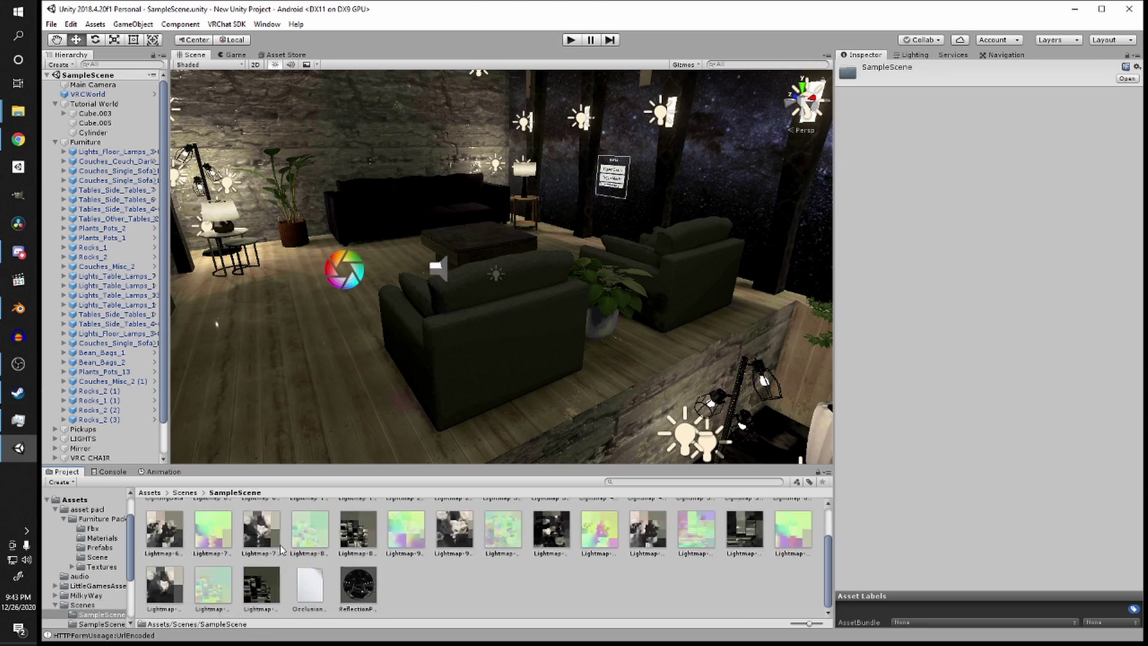
pyautogui.scroll(2, 281, 549)
pyautogui.click(214, 528)
pyautogui.scroll(-2, 216, 528)
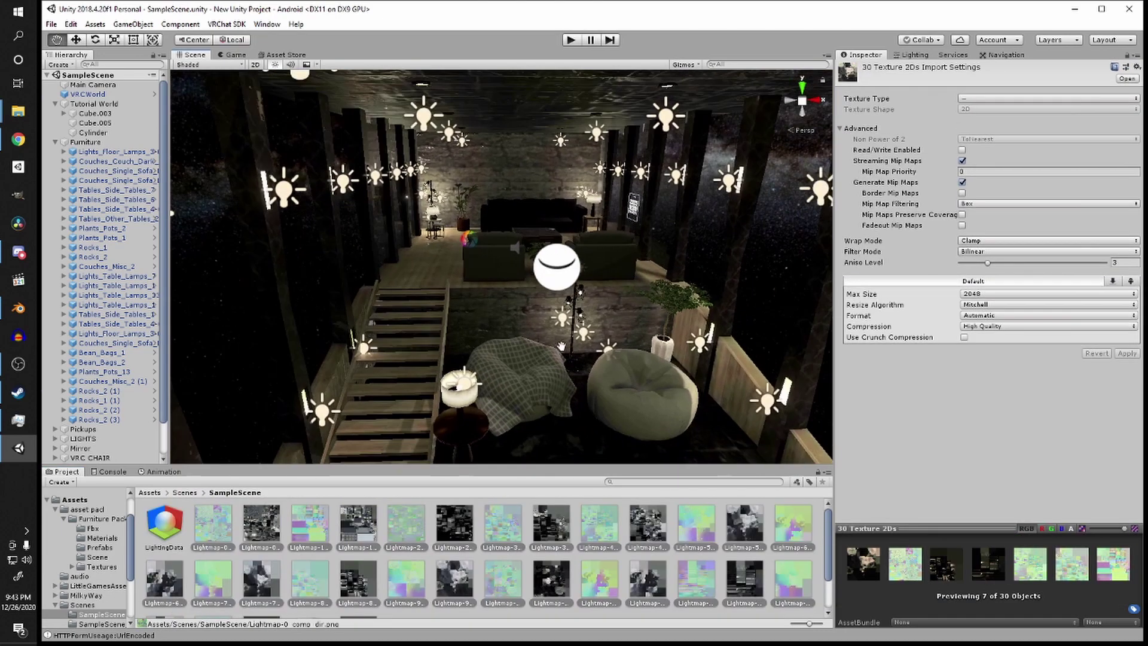
# Step: Enable the Android and the PC, Mac & Linux Standalone overrides for the selected lightmap textures
pyautogui.moveTo(598, 357); pyautogui.dragTo(567, 353, button='middle')
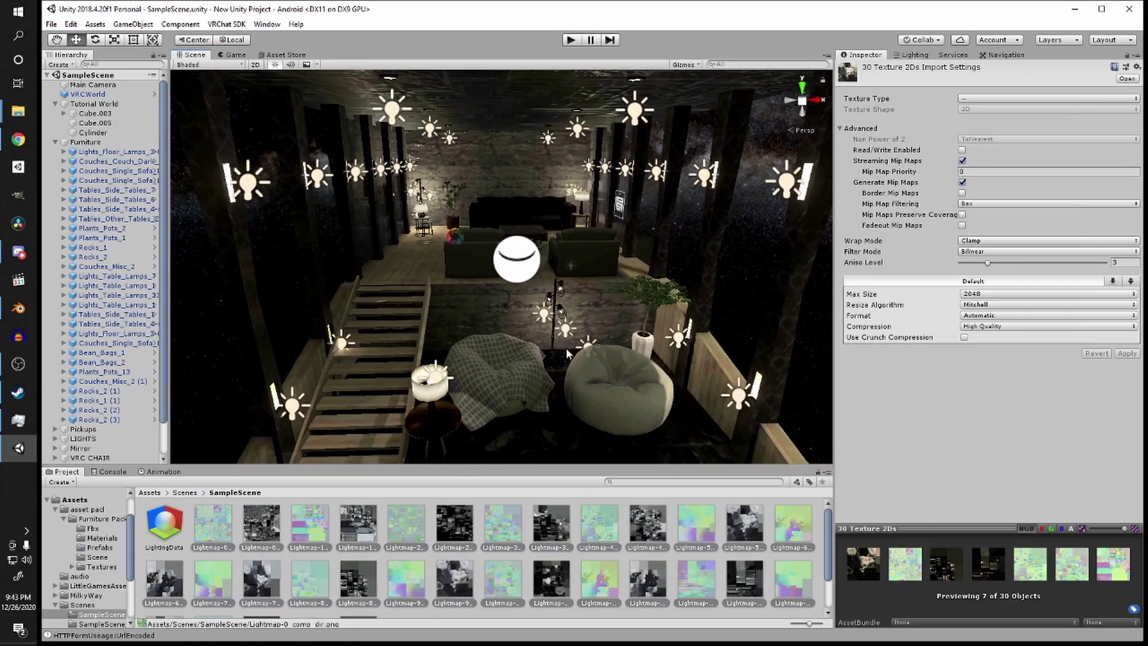
pyautogui.scroll(5, 566, 347)
pyautogui.click(1131, 281)
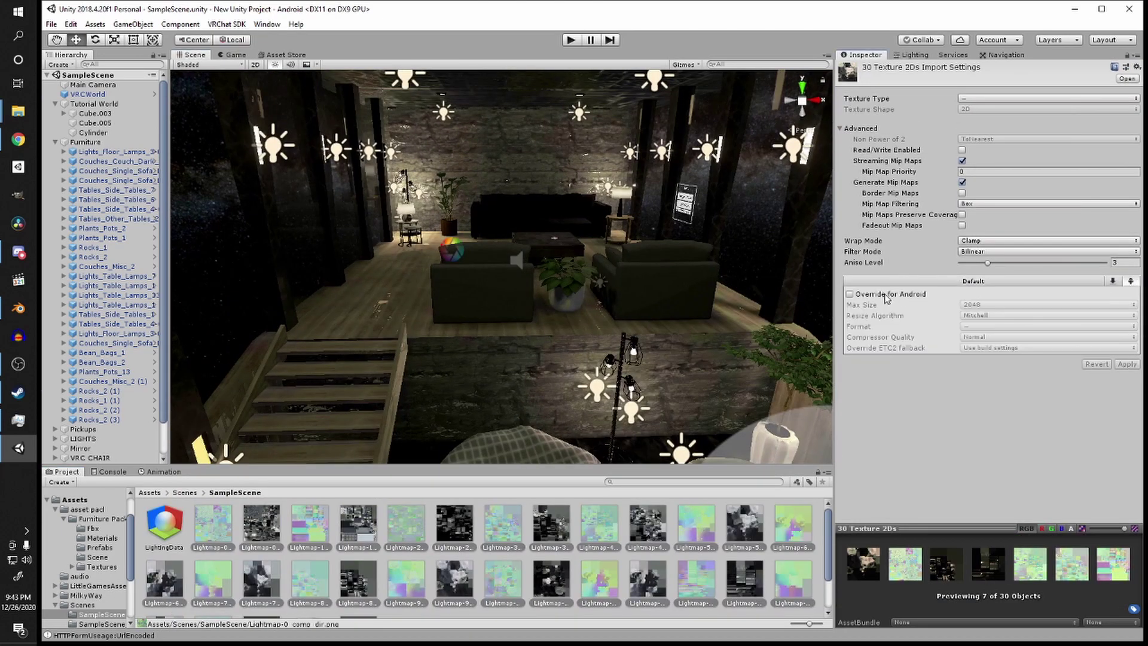
pyautogui.click(851, 295)
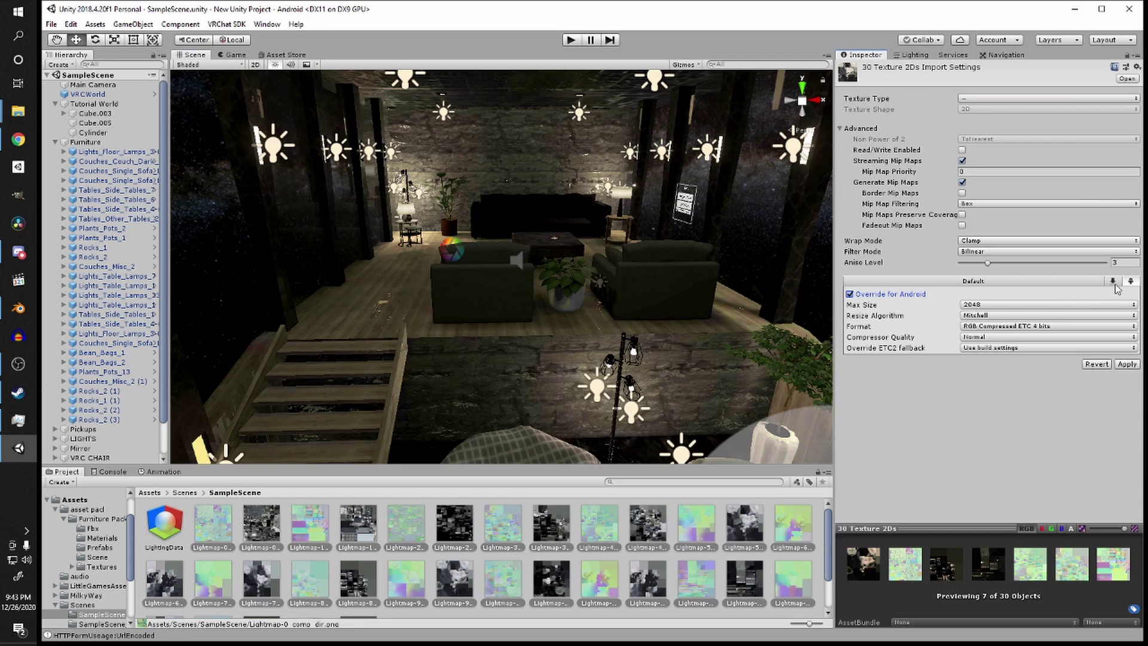
pyautogui.click(1113, 281)
pyautogui.click(849, 294)
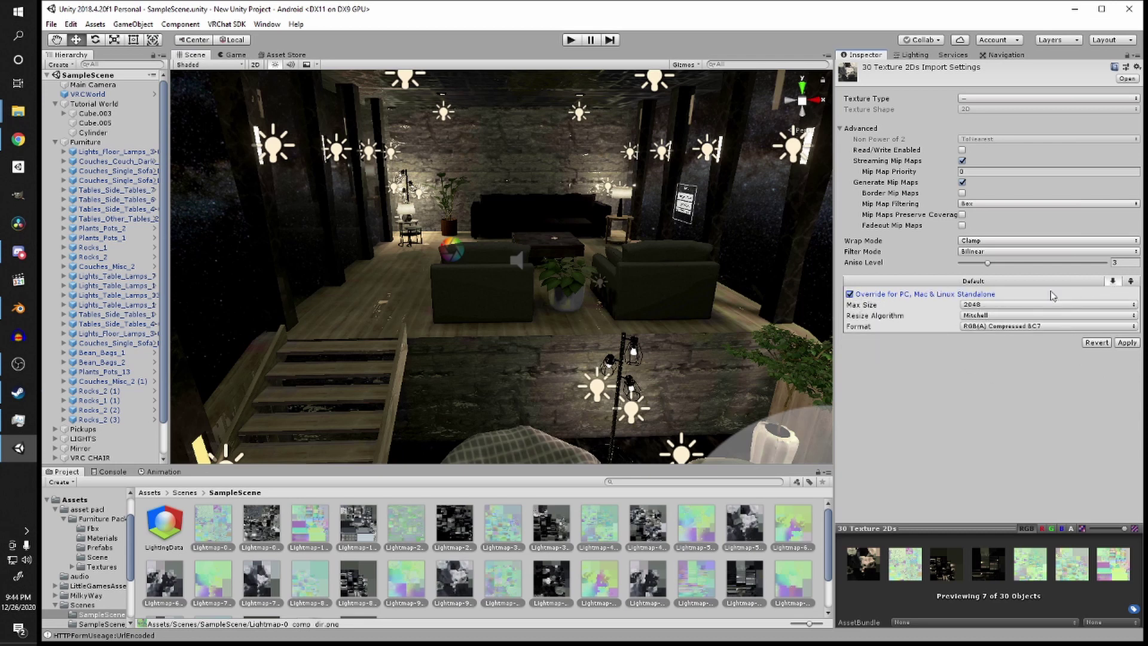
# Step: Set the Android max size of the selected lightmap textures to 256 and look over the room's lighting
pyautogui.click(1130, 282)
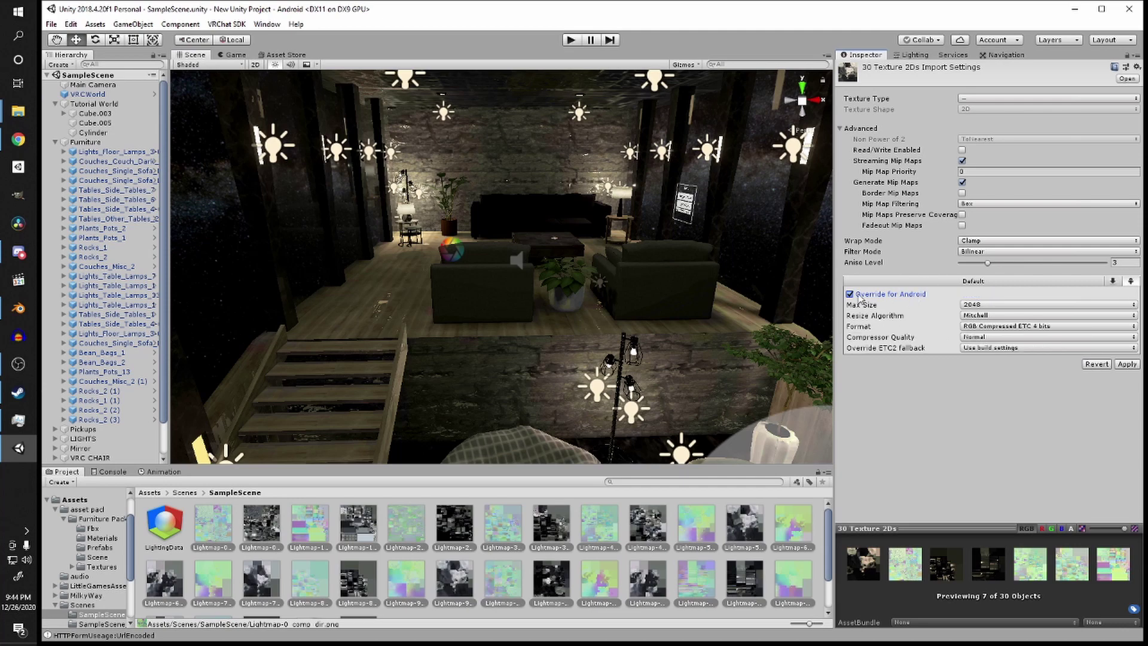
pyautogui.click(976, 305)
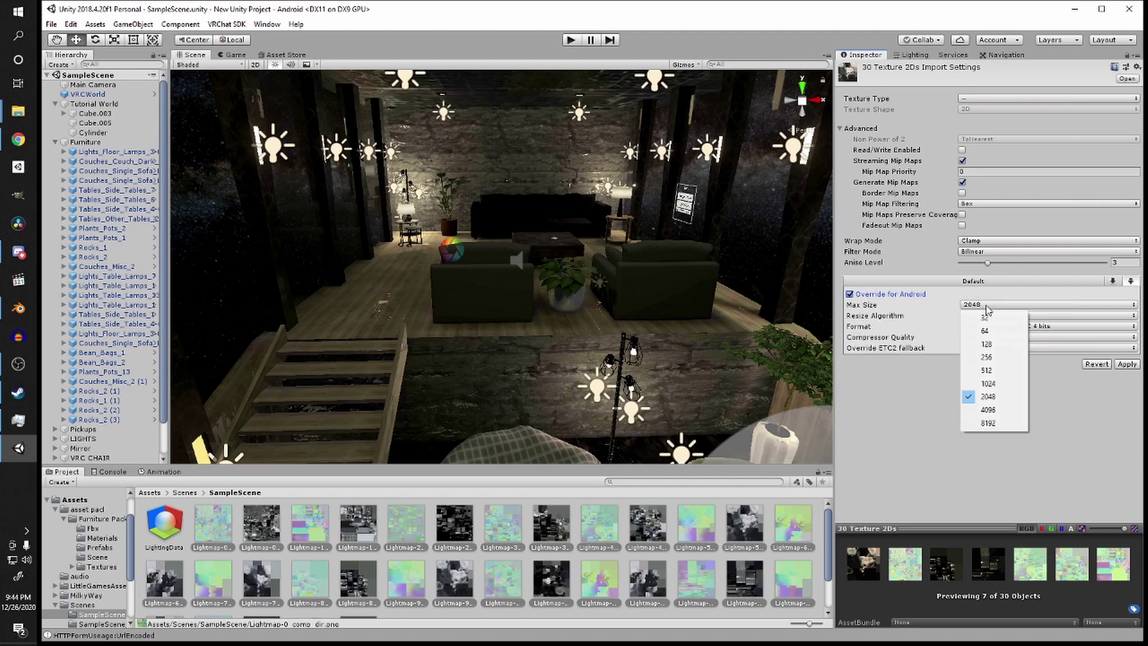
pyautogui.click(991, 358)
pyautogui.scroll(-4, 668, 279)
pyautogui.moveTo(705, 308); pyautogui.dragTo(679, 297, button='right')
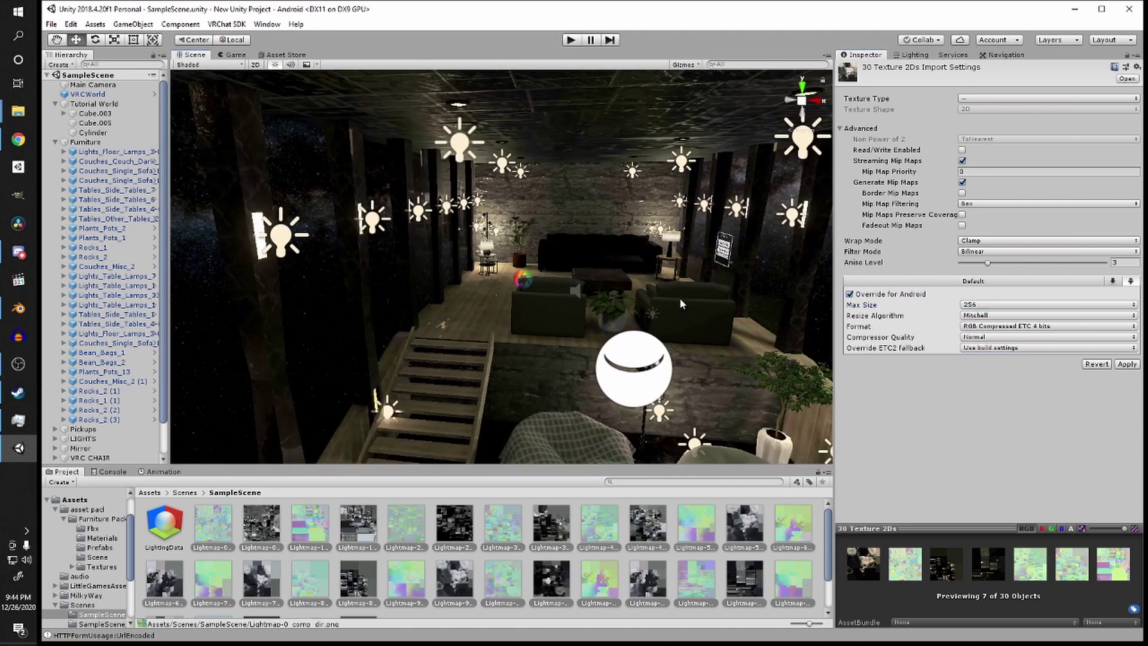
pyautogui.scroll(5, 600, 280)
pyautogui.moveTo(600, 280)
pyautogui.mouseDown(button='right')
pyautogui.moveTo(584, 292)
pyautogui.moveTo(579, 278)
pyautogui.moveTo(598, 272)
pyautogui.moveTo(581, 287)
pyautogui.mouseUp(button='right')
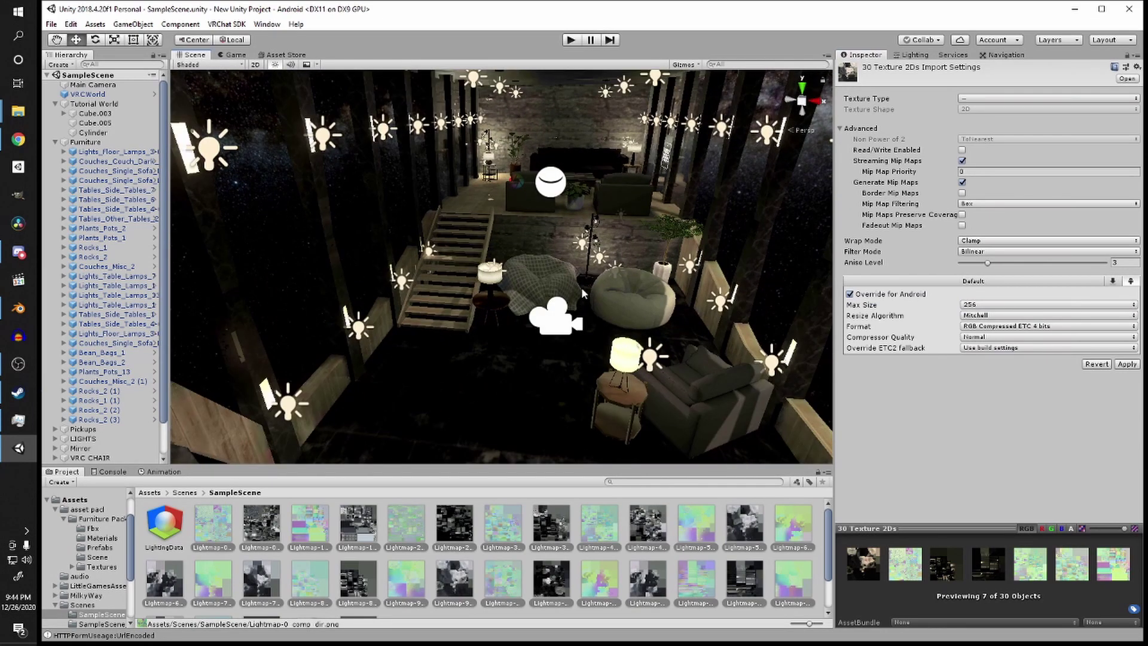
pyautogui.scroll(2, 581, 287)
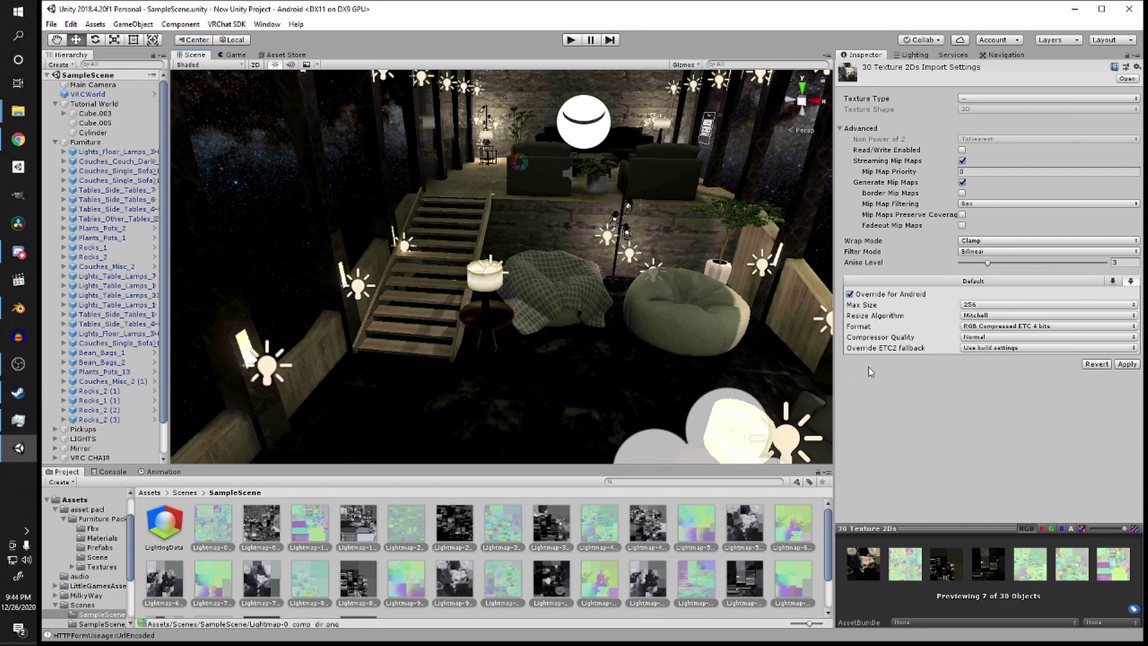
# Step: Set the Android format of the selected lightmap textures to RGB Compressed ASTC 4x4 block and apply it
pyautogui.scroll(-1, 605, 558)
pyautogui.scroll(1, 606, 558)
pyautogui.click(1011, 328)
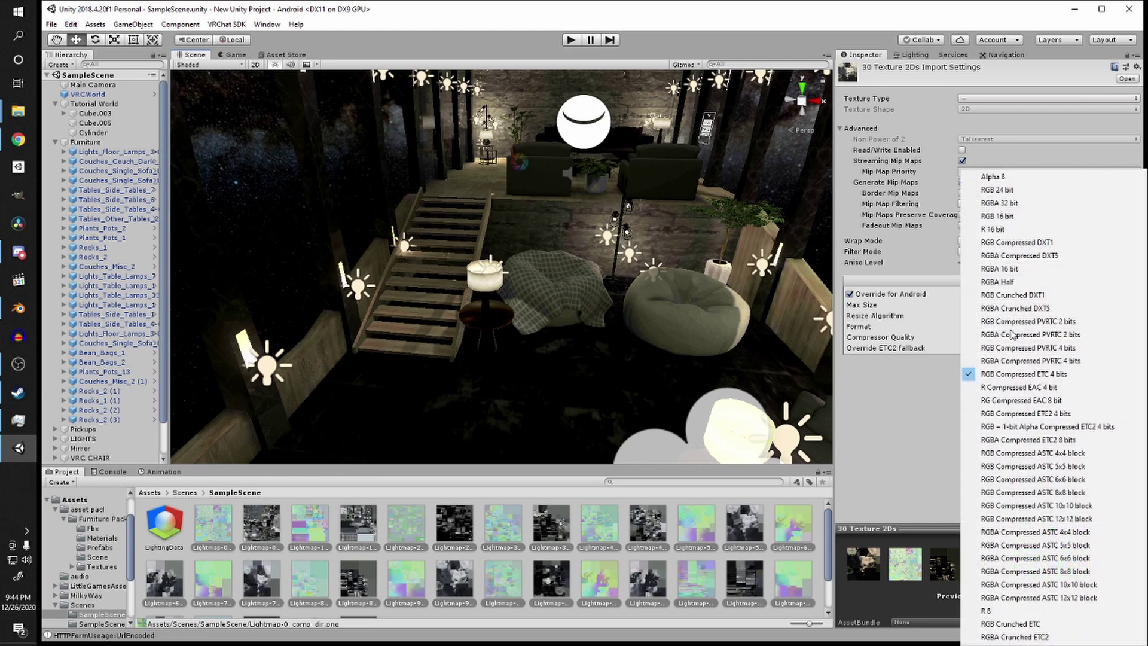
pyautogui.click(1064, 453)
pyautogui.moveTo(534, 277); pyautogui.dragTo(826, 287, button='right')
pyautogui.click(1133, 365)
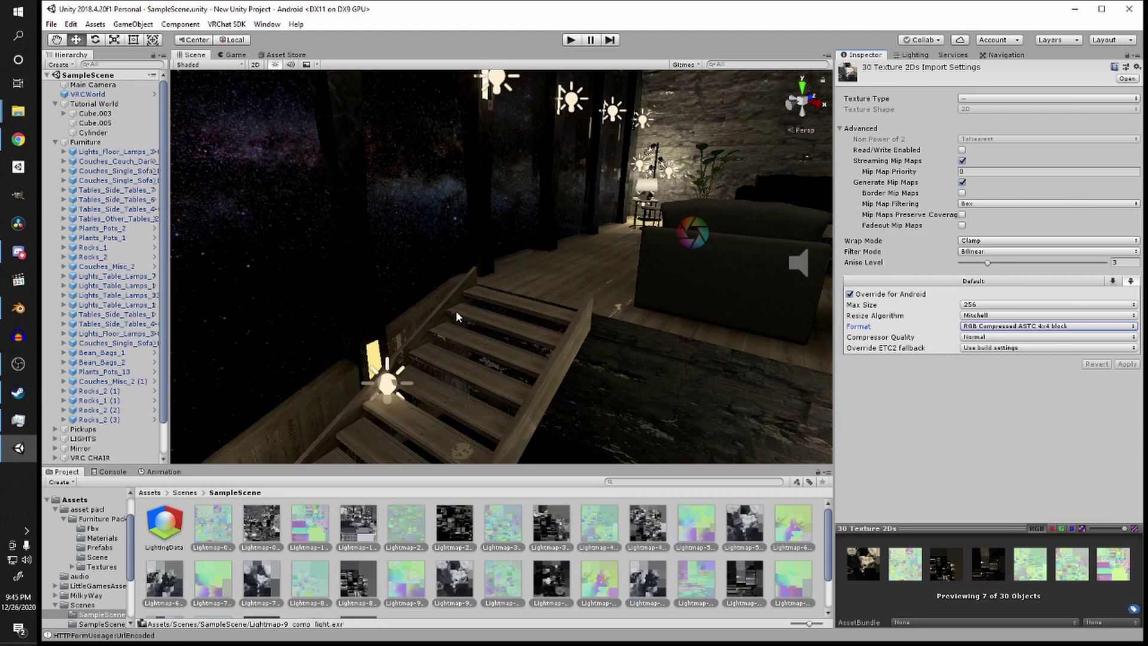
# Step: Deactivate the Post processing object in the scene
pyautogui.moveTo(427, 76); pyautogui.dragTo(380, 292, button='right')
pyautogui.moveTo(518, 316); pyautogui.dragTo(526, 267, button='right')
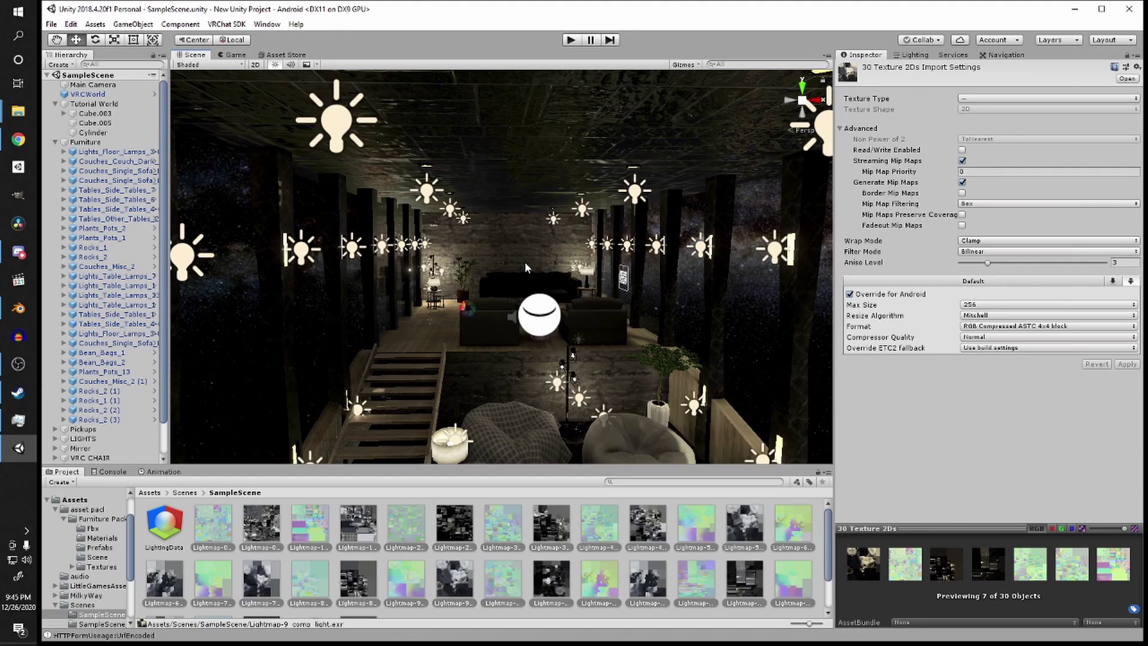
pyautogui.click(467, 314)
pyautogui.press('f')
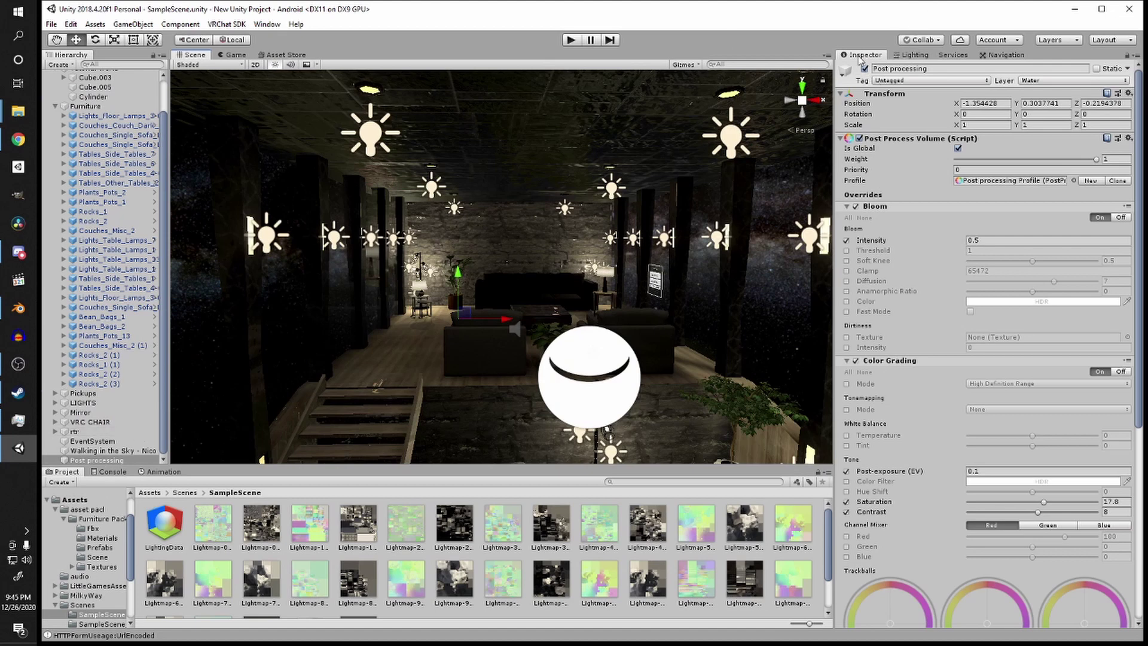
pyautogui.click(865, 69)
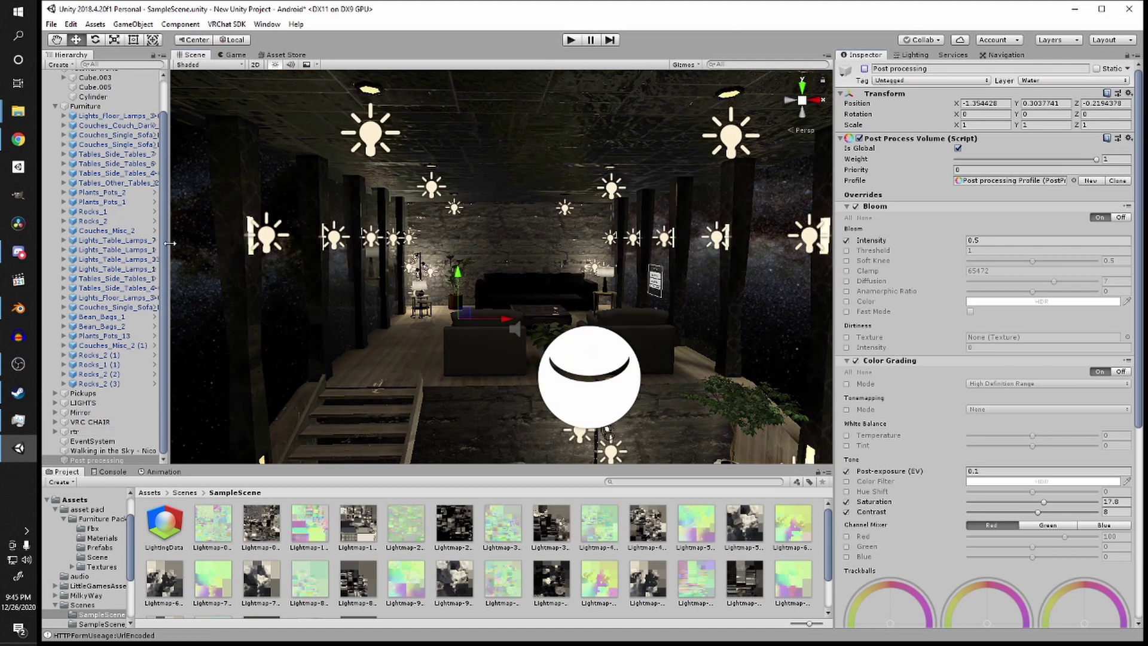
# Step: Collapse the Tutorial World and Furniture groups in the scene hierarchy
pyautogui.scroll(2, 63, 160)
pyautogui.click(55, 103)
pyautogui.click(54, 114)
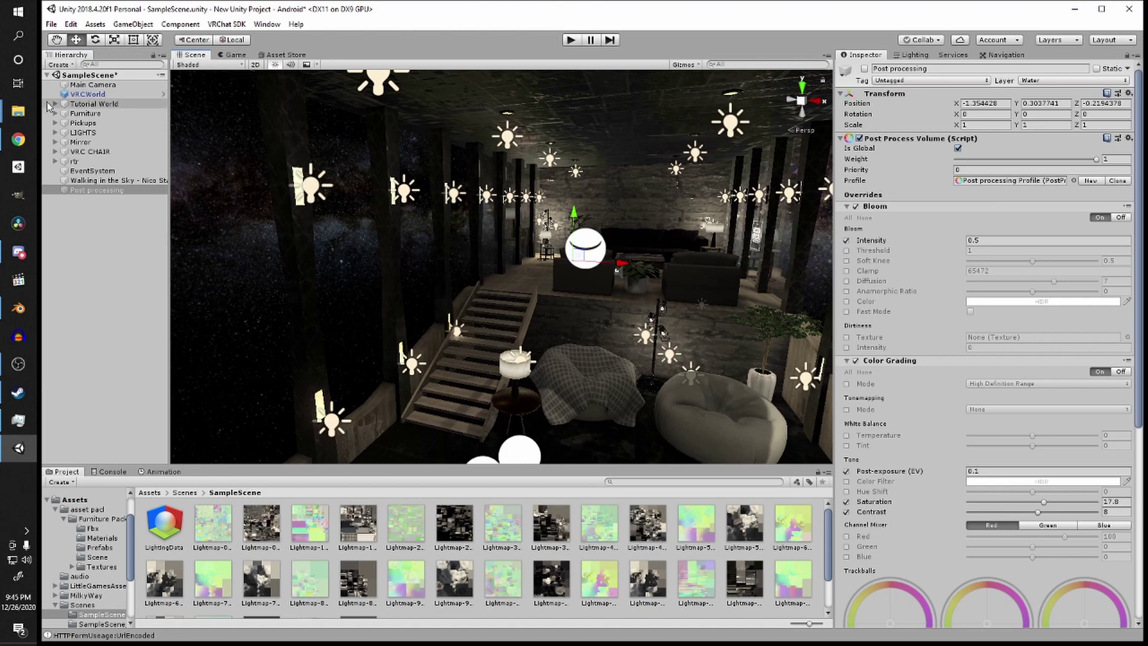
pyautogui.scroll(-3, 378, 216)
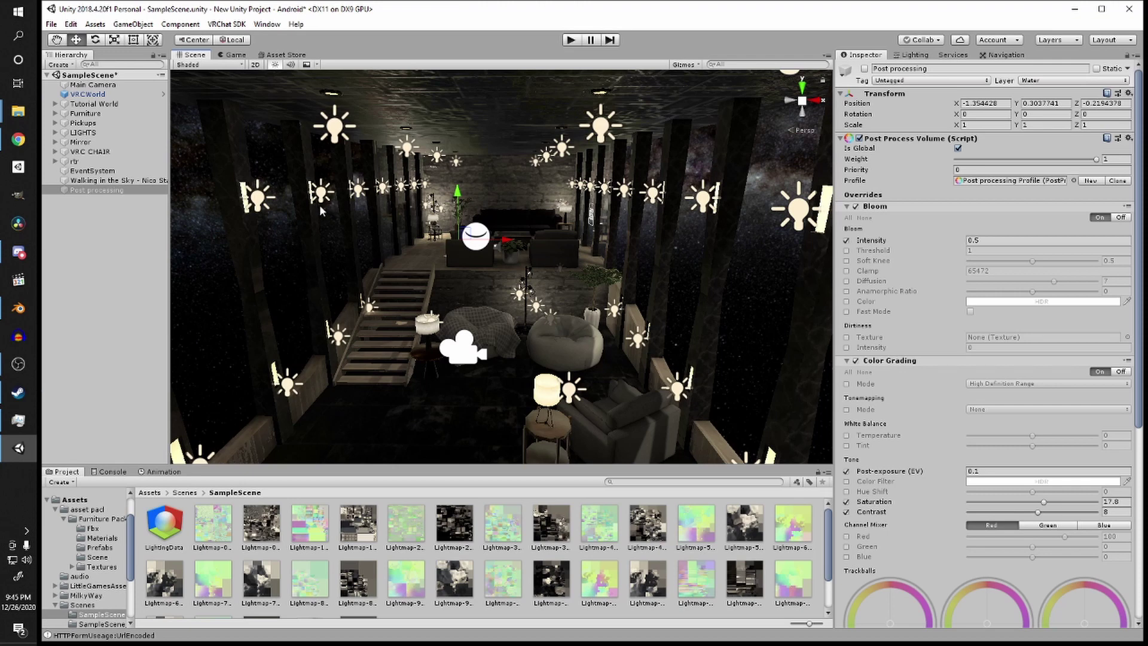
# Step: Locate the rtr object, then examine the seating area, the side lamps and the dice on the floor
pyautogui.doubleClick(82, 162)
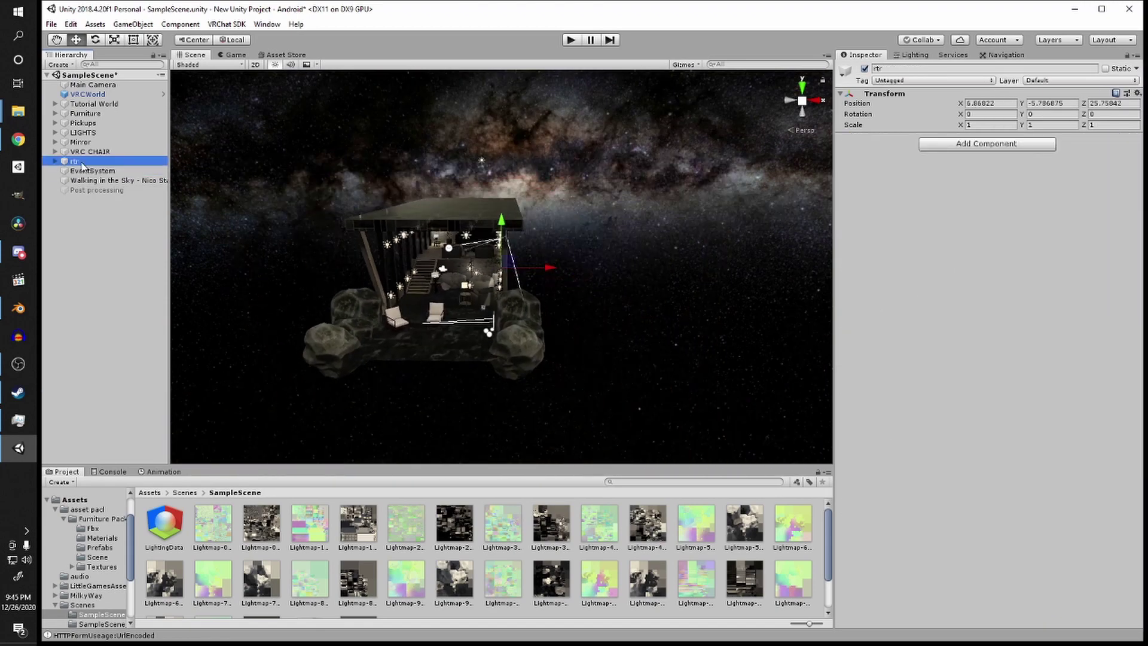
pyautogui.scroll(8, 292, 238)
pyautogui.click(585, 220)
pyautogui.moveTo(314, 214); pyautogui.dragTo(346, 206, button='right')
pyautogui.click(55, 161)
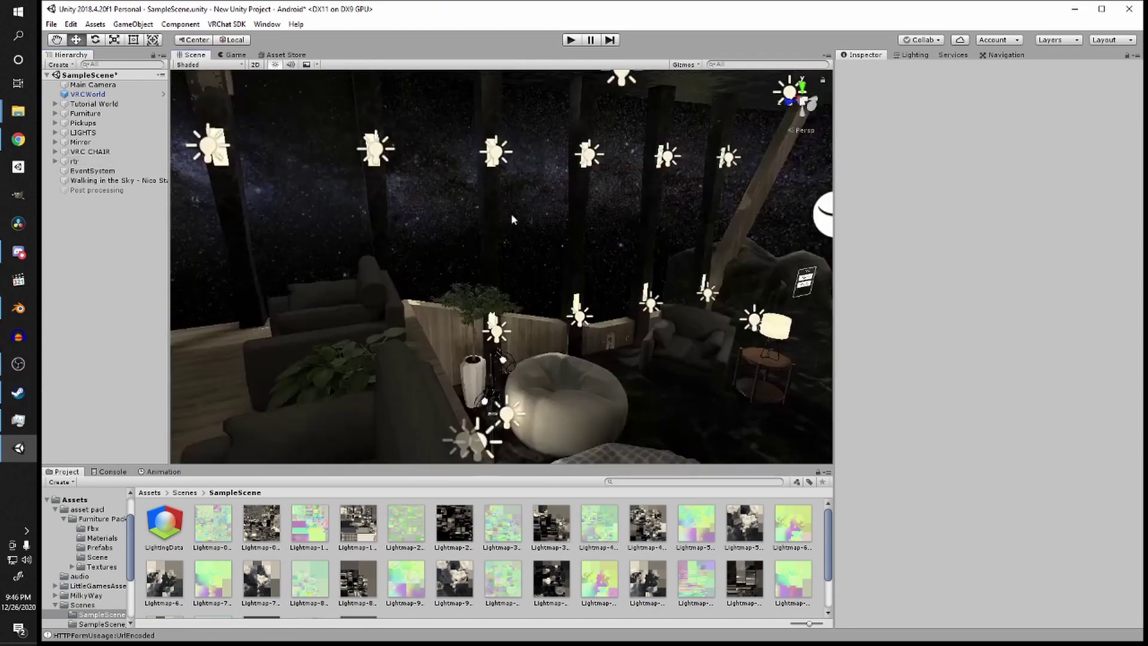
pyautogui.scroll(2, 511, 215)
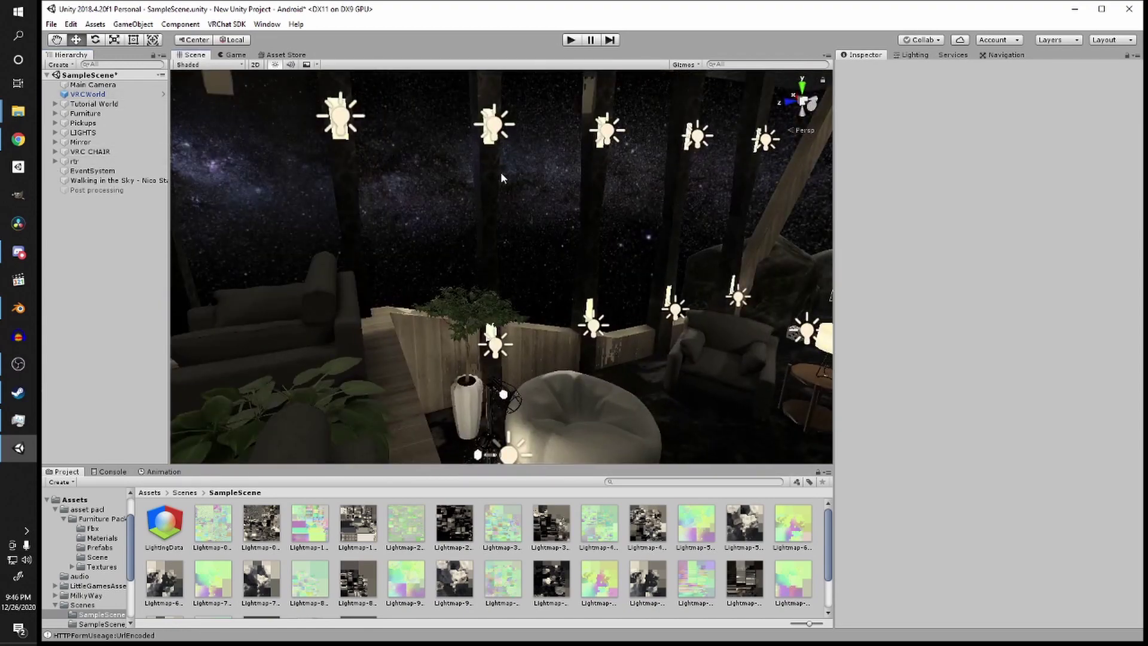
pyautogui.moveTo(502, 171); pyautogui.dragTo(562, 179, button='right')
pyautogui.moveTo(696, 329); pyautogui.dragTo(382, 363, button='right')
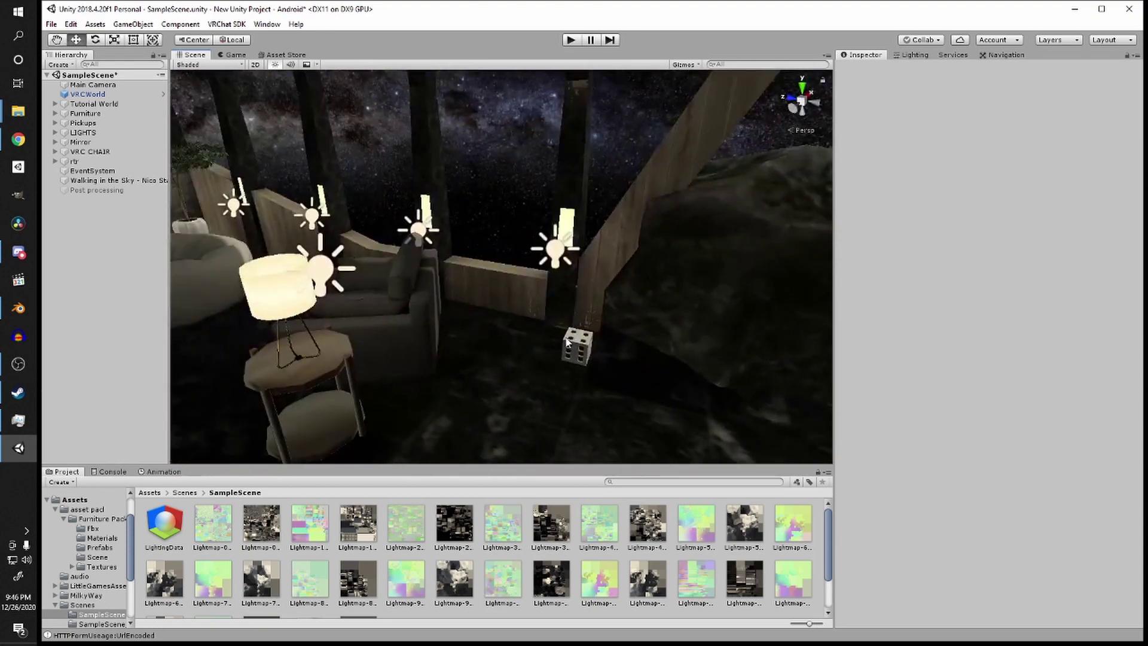
# Step: Select the six-sided dice pickup and inspect it up close and from the front terrace
pyautogui.click(567, 344)
pyautogui.scroll(4, 567, 359)
pyautogui.moveTo(565, 386); pyautogui.dragTo(556, 283, button='right')
pyautogui.scroll(4, 610, 295)
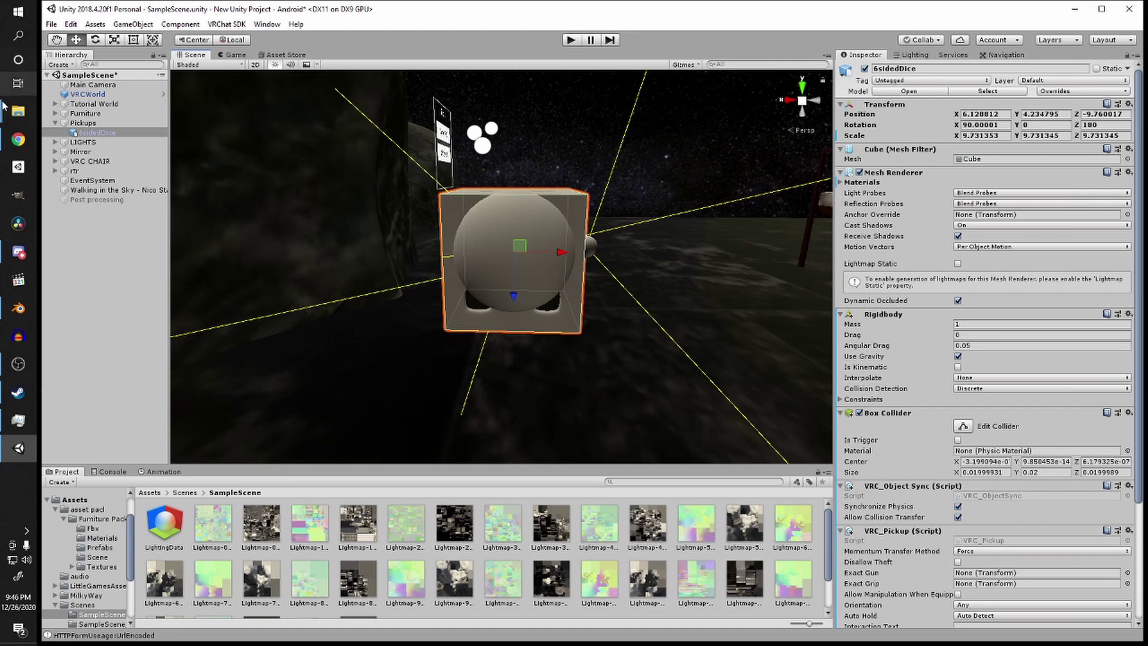
pyautogui.moveTo(644, 196); pyautogui.dragTo(292, 261, button='right')
pyautogui.moveTo(292, 260); pyautogui.dragTo(275, 219, button='middle')
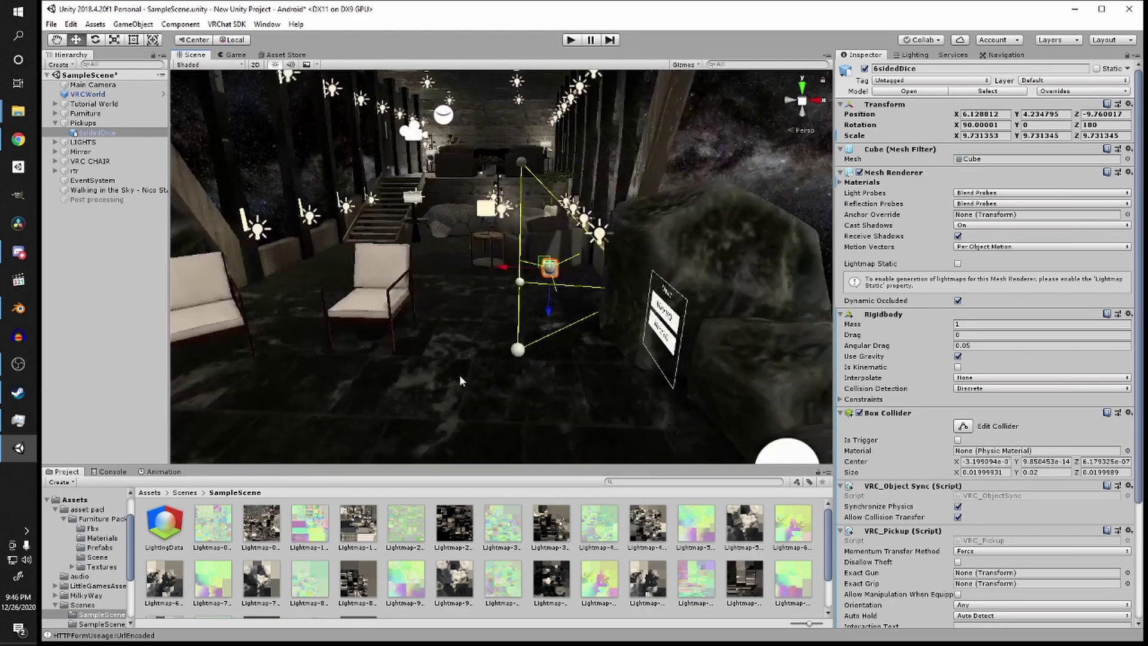
pyautogui.scroll(-5, 287, 415)
pyautogui.moveTo(287, 415); pyautogui.dragTo(362, 481, button='middle')
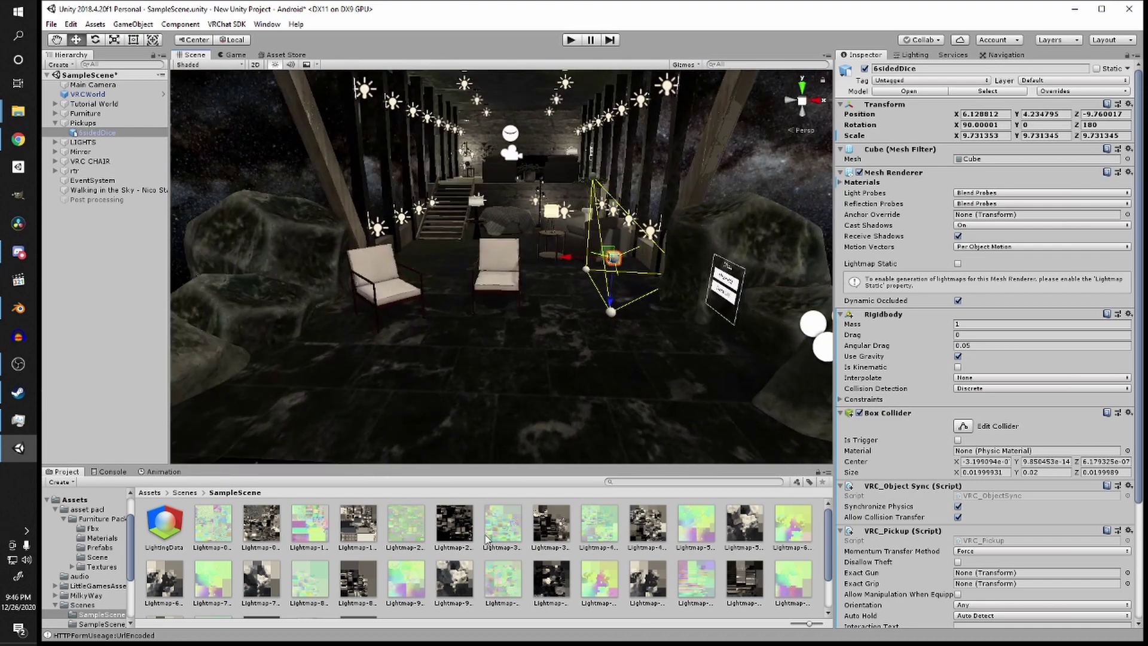
pyautogui.moveTo(542, 332); pyautogui.dragTo(552, 217, button='right')
pyautogui.scroll(-3, 473, 230)
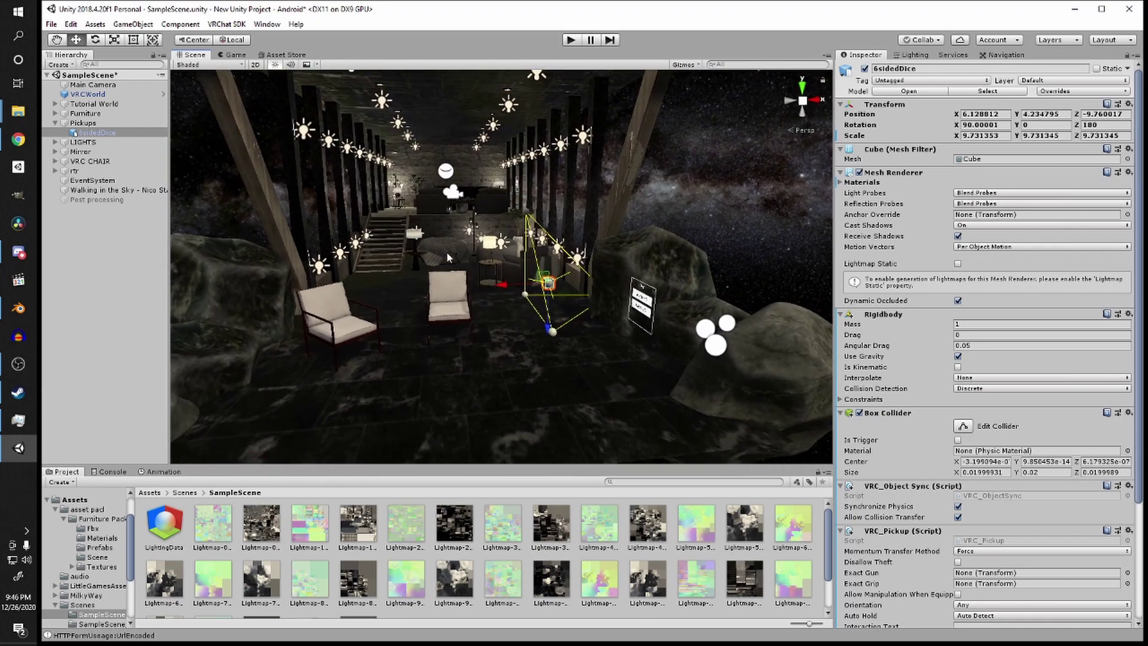
pyautogui.moveTo(472, 230); pyautogui.dragTo(544, 306, button='middle')
pyautogui.click(718, 264)
# Step: Deactivate the Toggle Post Processing button on the menu canvas on the upper floor
pyautogui.doubleClick(96, 199)
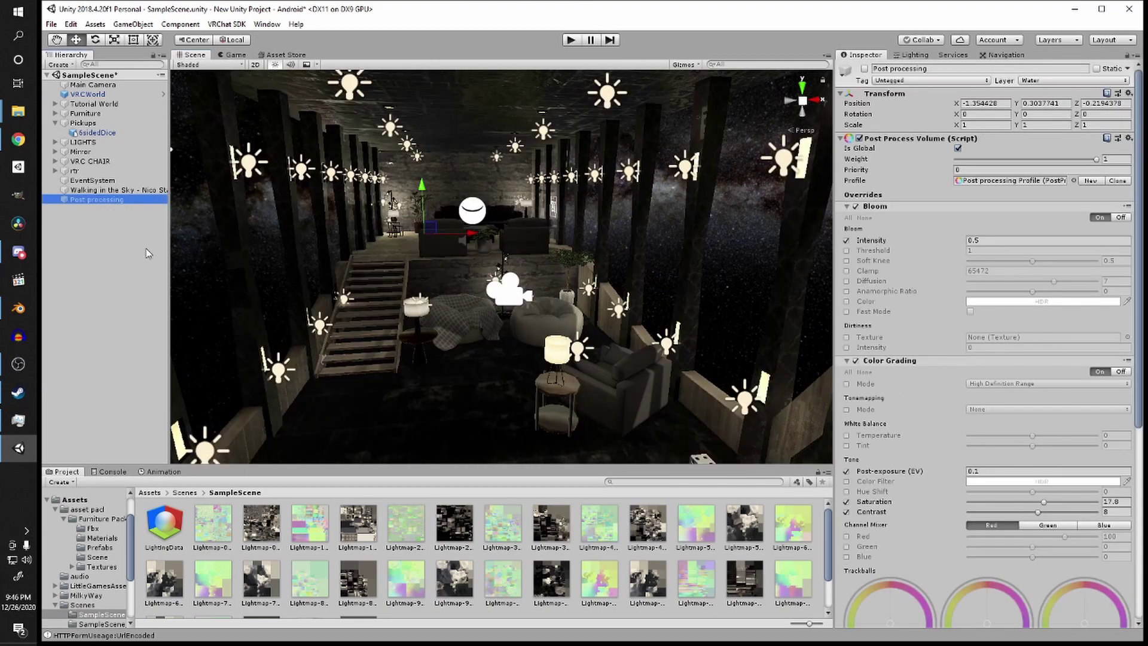
pyautogui.scroll(3, 461, 139)
pyautogui.scroll(3, 461, 142)
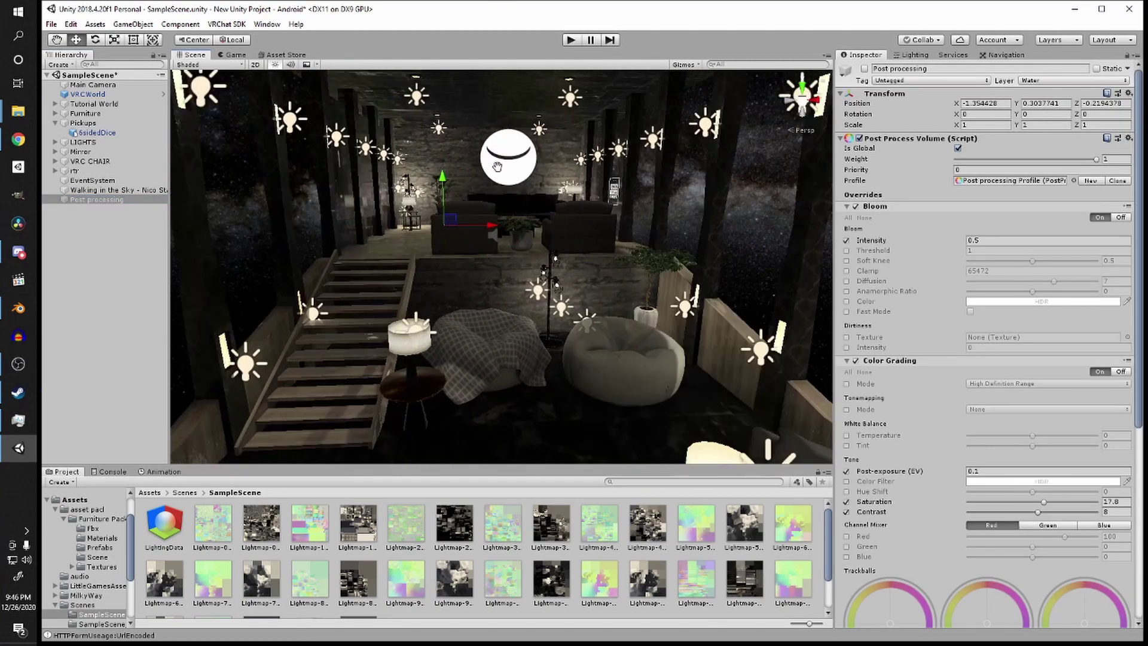
pyautogui.scroll(-5, 631, 203)
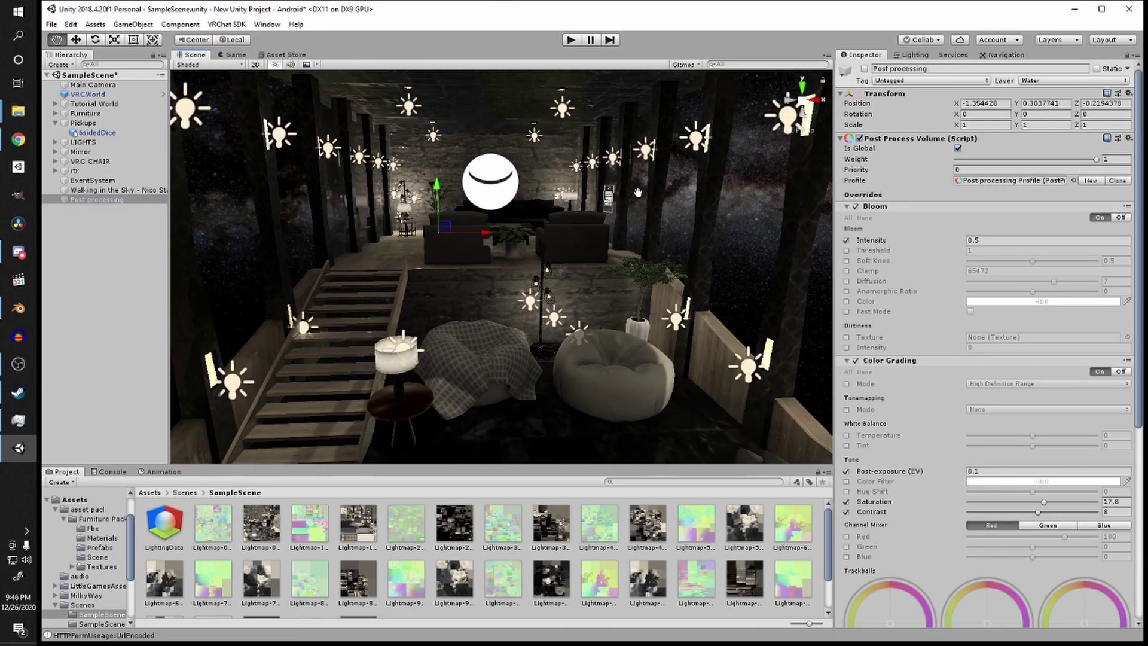
pyautogui.moveTo(637, 224); pyautogui.dragTo(736, 217, button='right')
pyautogui.press('w')
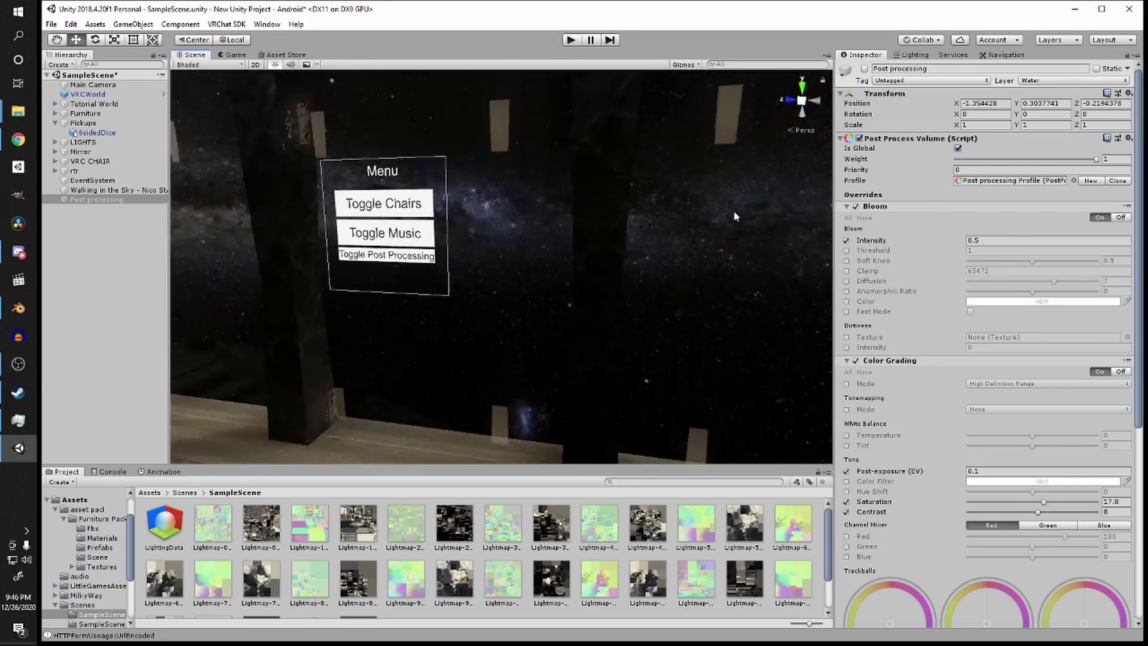
pyautogui.click(423, 262)
pyautogui.moveTo(577, 338); pyautogui.dragTo(483, 336, button='right')
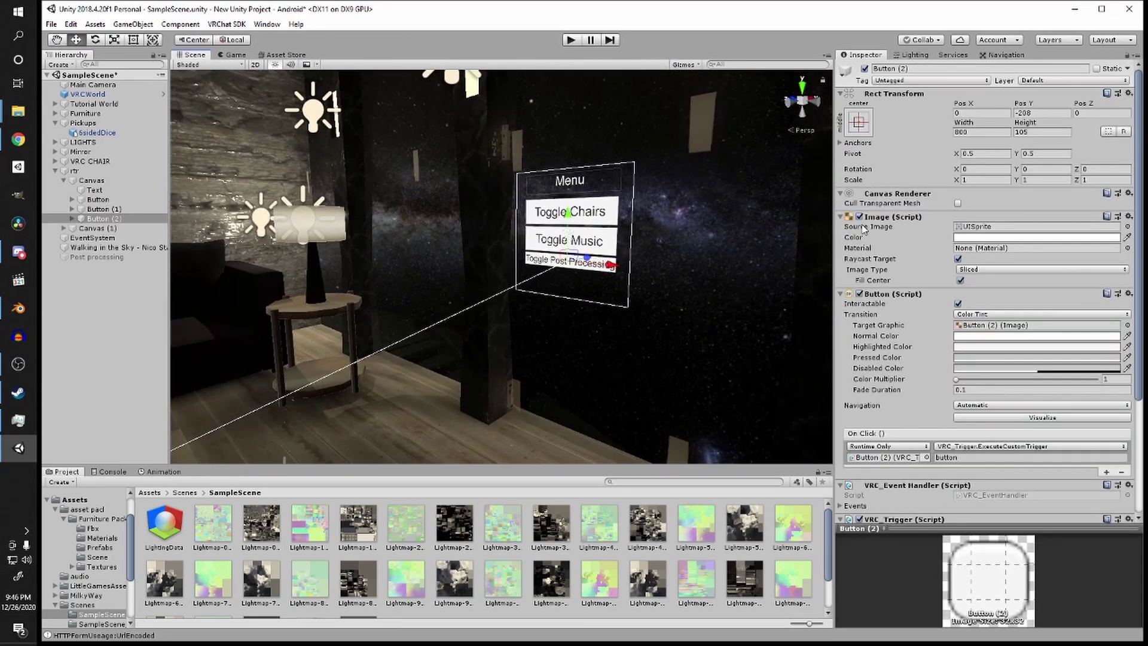
pyautogui.click(864, 69)
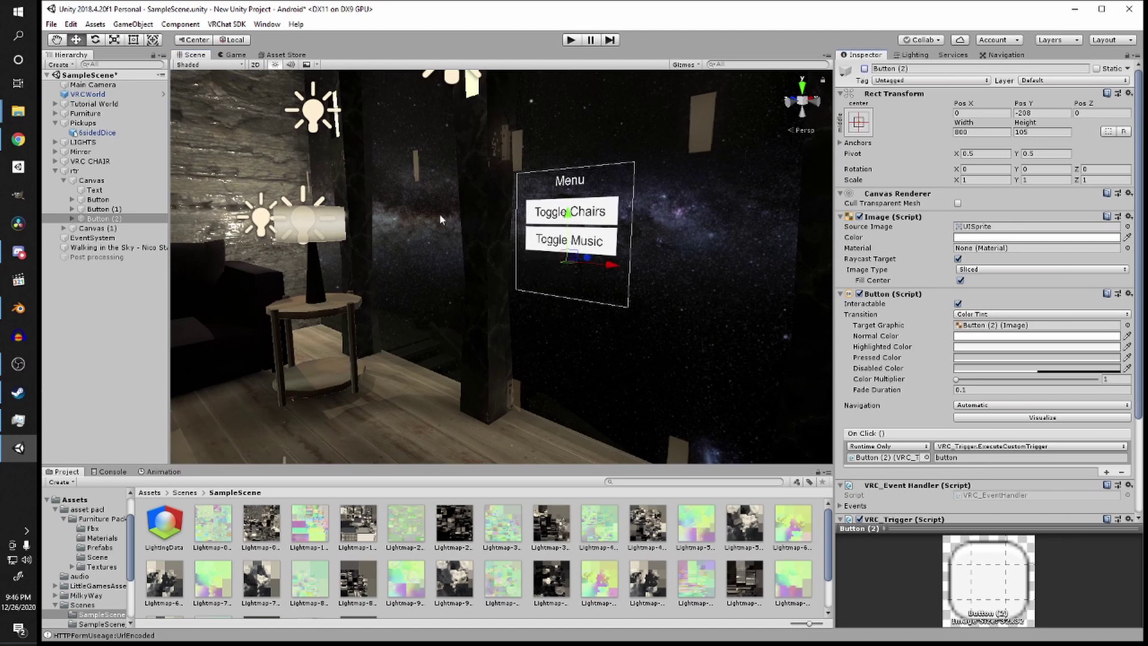
# Step: Deactivate the Walking in the Sky background music object
pyautogui.moveTo(441, 219); pyautogui.dragTo(173, 242, button='right')
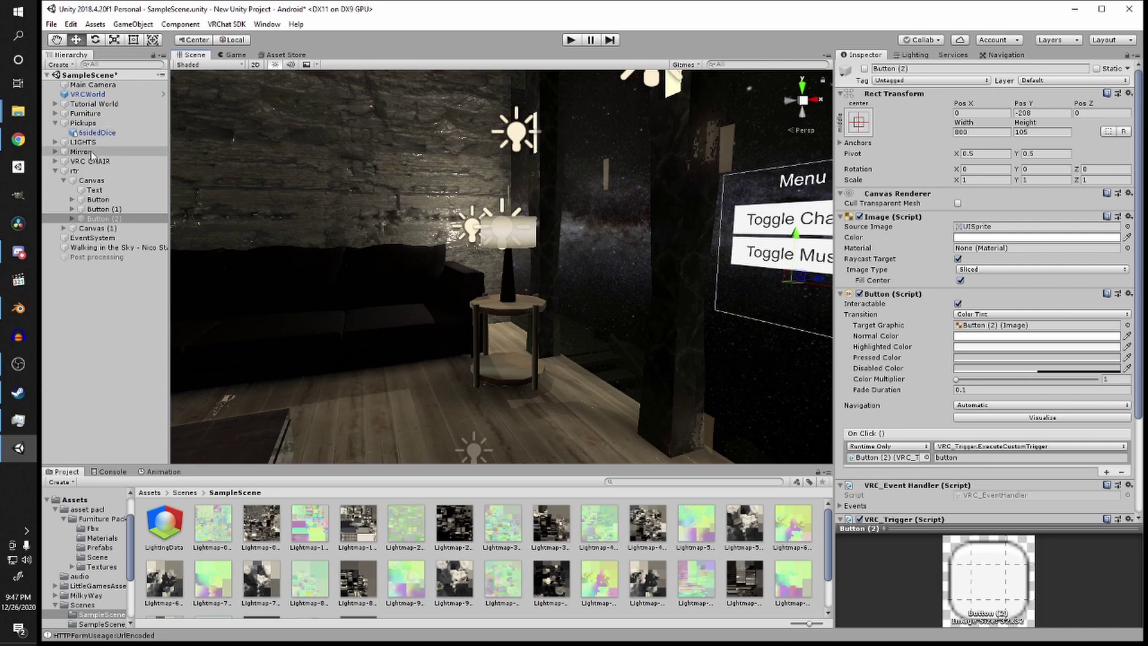
pyautogui.click(80, 248)
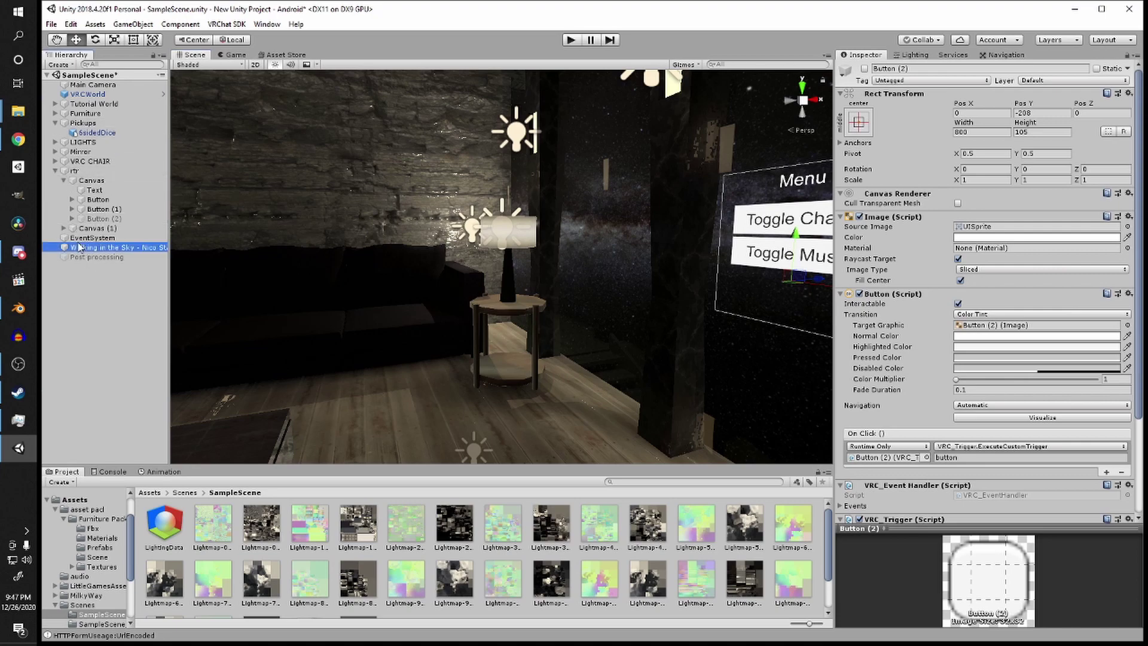
pyautogui.moveTo(468, 246); pyautogui.dragTo(432, 247, button='right')
pyautogui.scroll(-5, 432, 246)
pyautogui.click(865, 68)
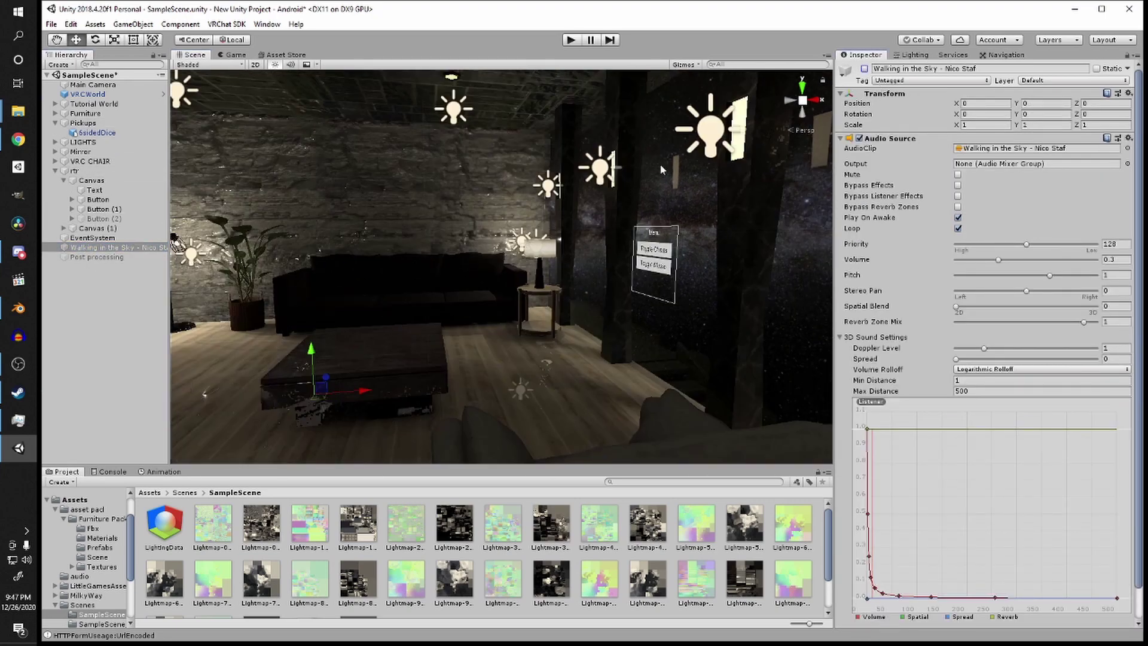
# Step: Look over the whole building from outside, above and inside to find further objects unsuitable for Android
pyautogui.scroll(-6, 514, 275)
pyautogui.moveTo(439, 302); pyautogui.dragTo(475, 308, button='middle')
pyautogui.scroll(-4, 477, 299)
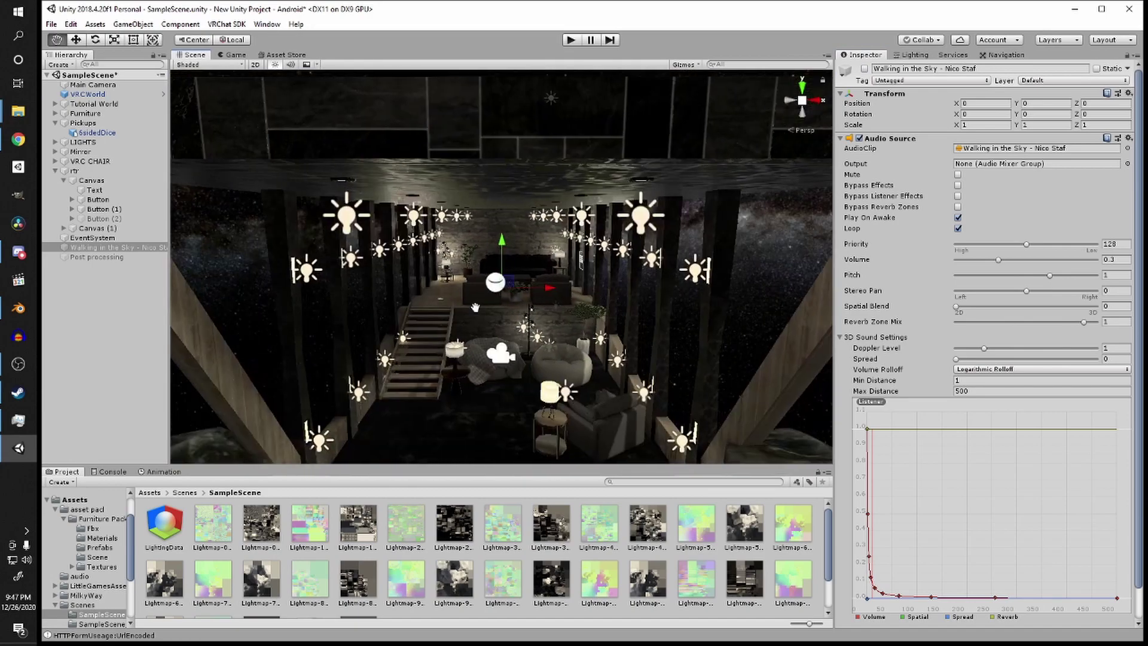
pyautogui.moveTo(476, 307); pyautogui.dragTo(479, 231, button='right')
pyautogui.scroll(-3, 479, 227)
pyautogui.moveTo(472, 224); pyautogui.dragTo(481, 263, button='middle')
pyautogui.moveTo(481, 263); pyautogui.dragTo(407, 256, button='right')
pyautogui.press('w')
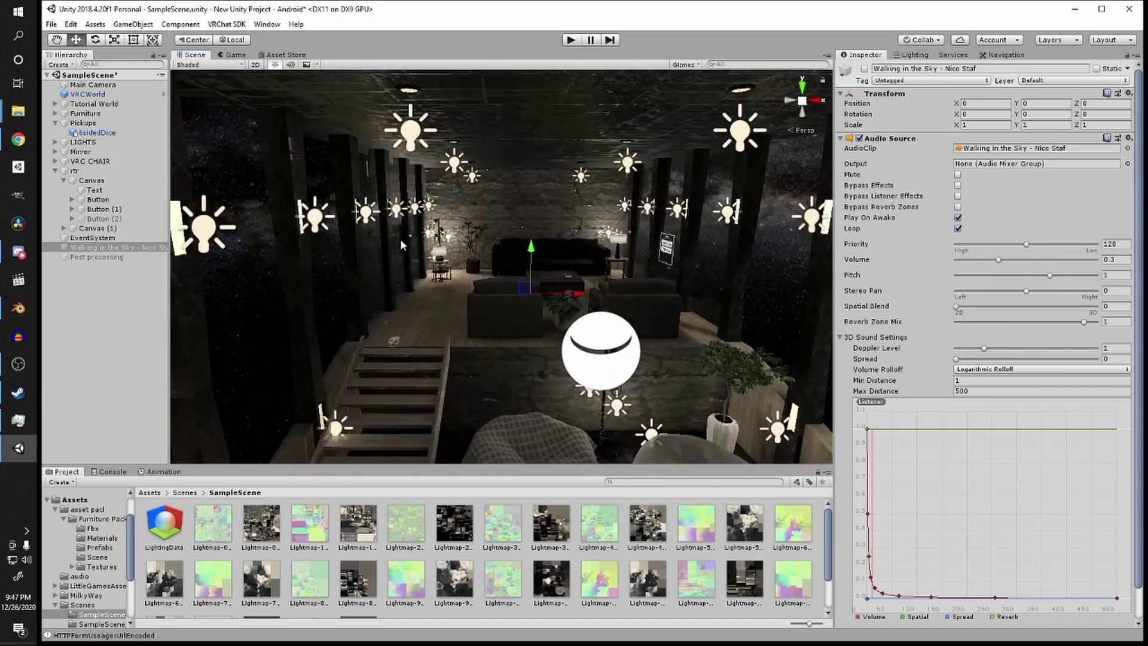
pyautogui.scroll(-4, 516, 269)
pyautogui.moveTo(517, 277); pyautogui.dragTo(589, 311, button='right')
pyautogui.press('w')
pyautogui.press('s')
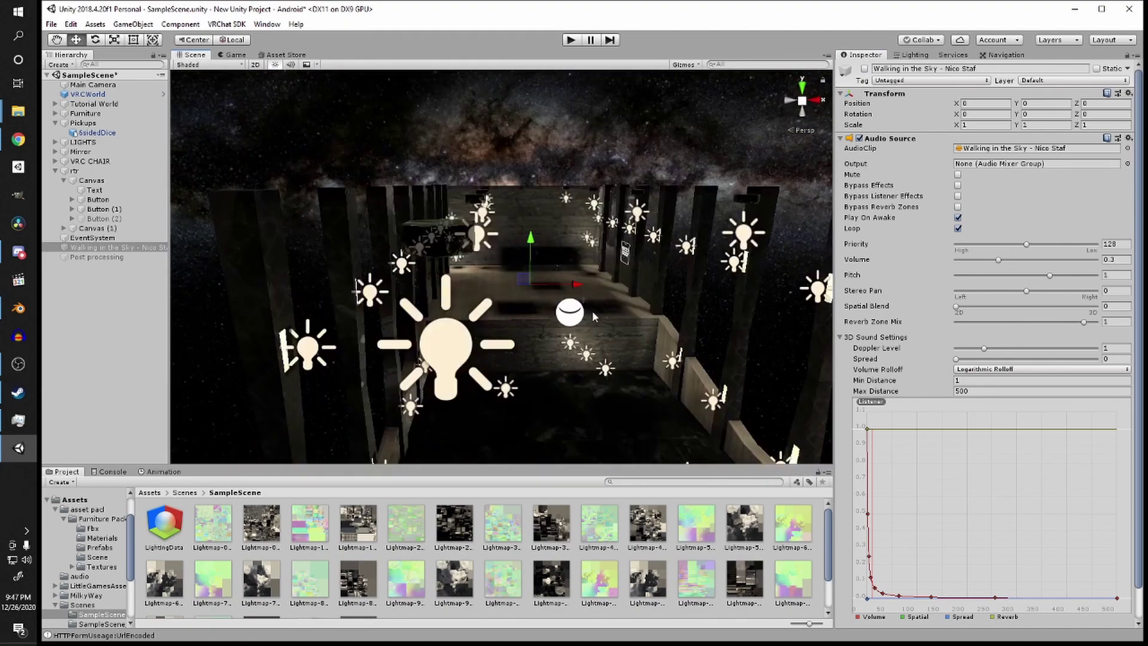
pyautogui.scroll(-3, 589, 310)
pyautogui.moveTo(589, 297); pyautogui.dragTo(594, 281, button='middle')
pyautogui.moveTo(650, 202); pyautogui.dragTo(652, 222, button='right')
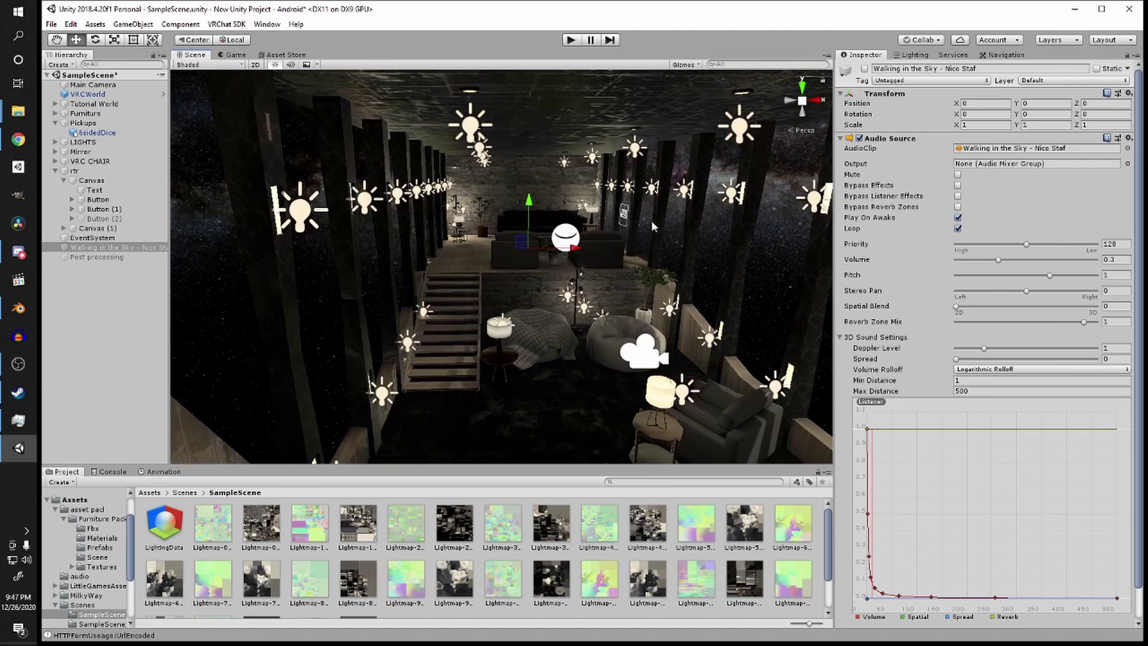
# Step: Deactivate the Reflection Probe in the middle of the room
pyautogui.scroll(2, 637, 254)
pyautogui.click(457, 243)
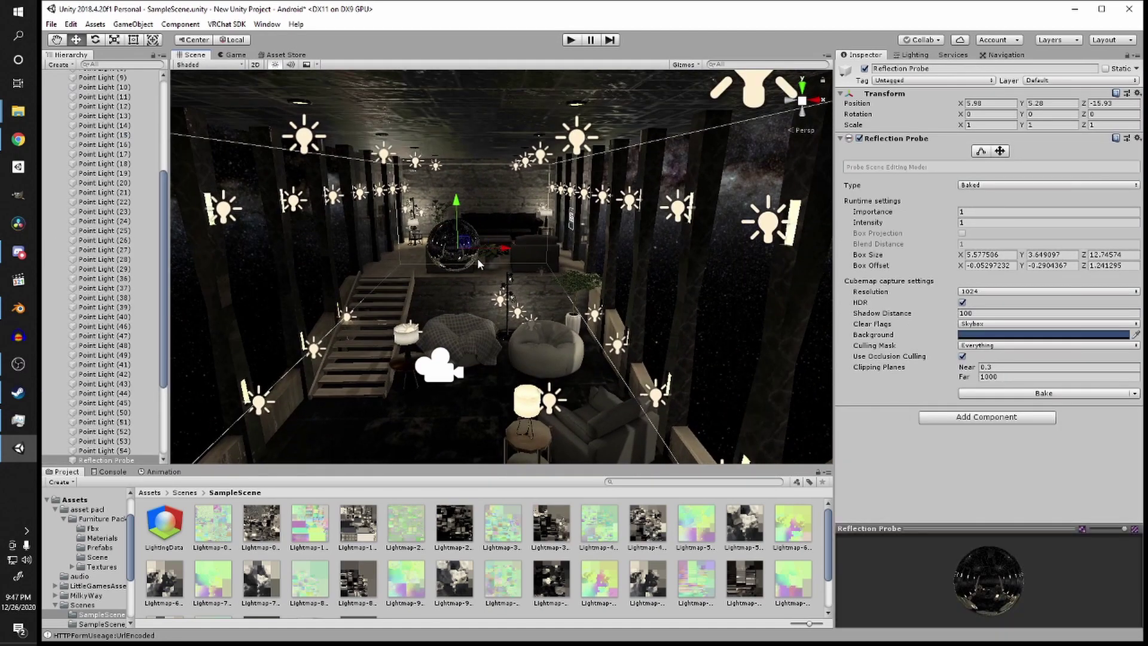
pyautogui.moveTo(442, 281); pyautogui.dragTo(466, 316, button='right')
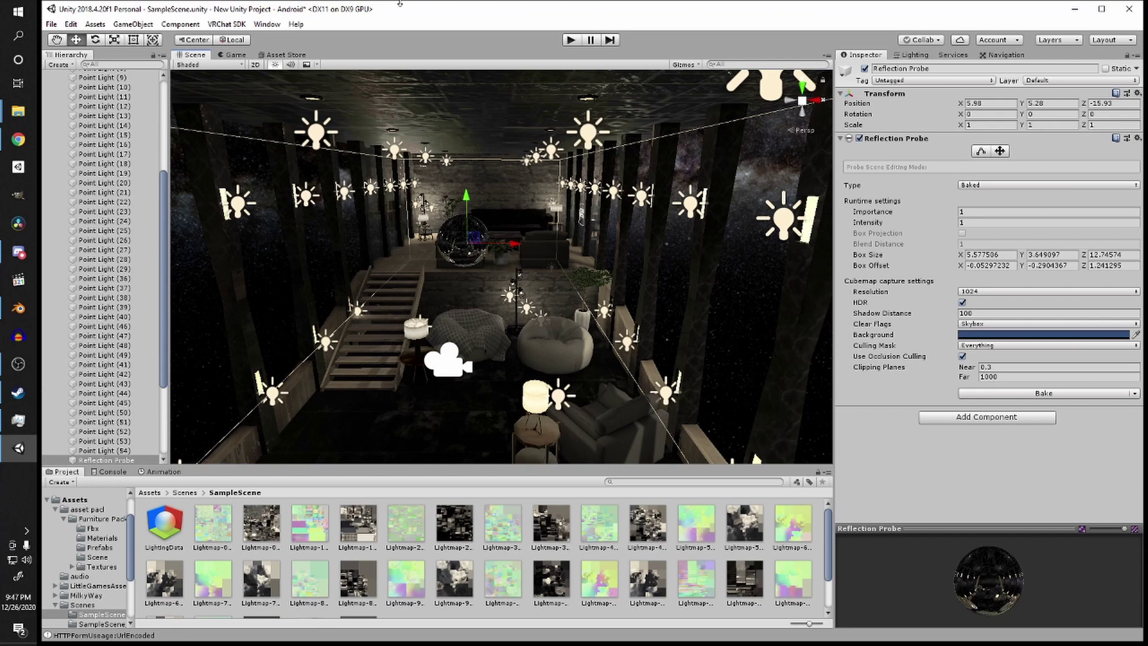
pyautogui.click(865, 69)
# Step: Open the scene's lighting settings and locate the cubemap asset used for environment reflections
pyautogui.scroll(5, 538, 180)
pyautogui.moveTo(538, 180); pyautogui.dragTo(610, 218, button='middle')
pyautogui.moveTo(534, 342); pyautogui.dragTo(519, 351, button='right')
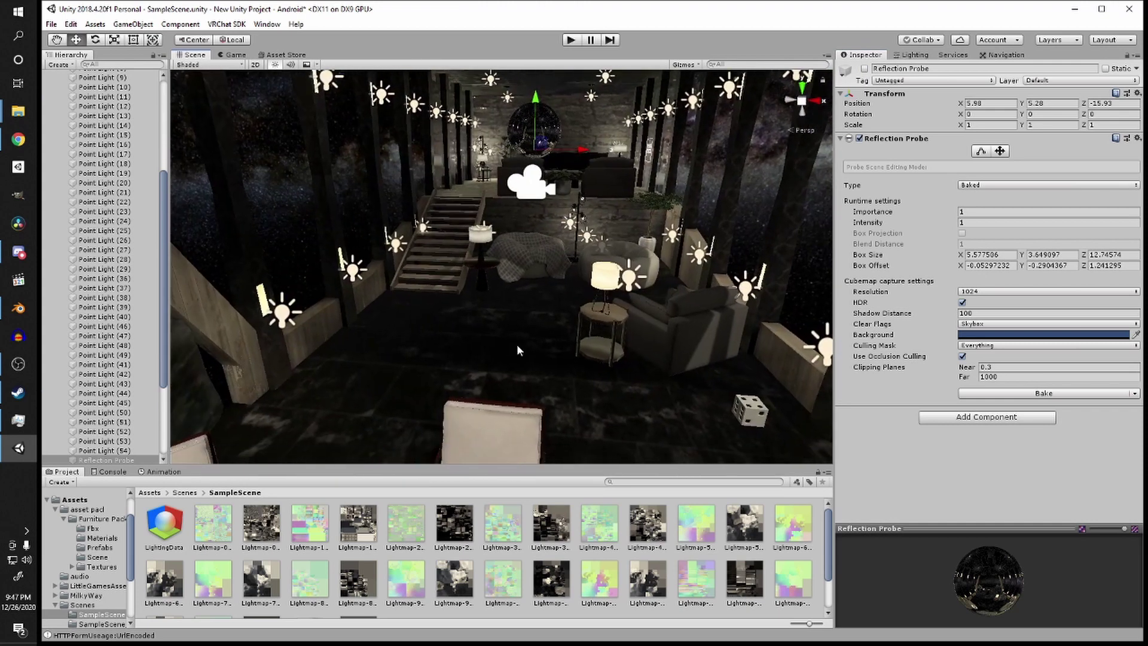
pyautogui.click(906, 56)
pyautogui.click(972, 216)
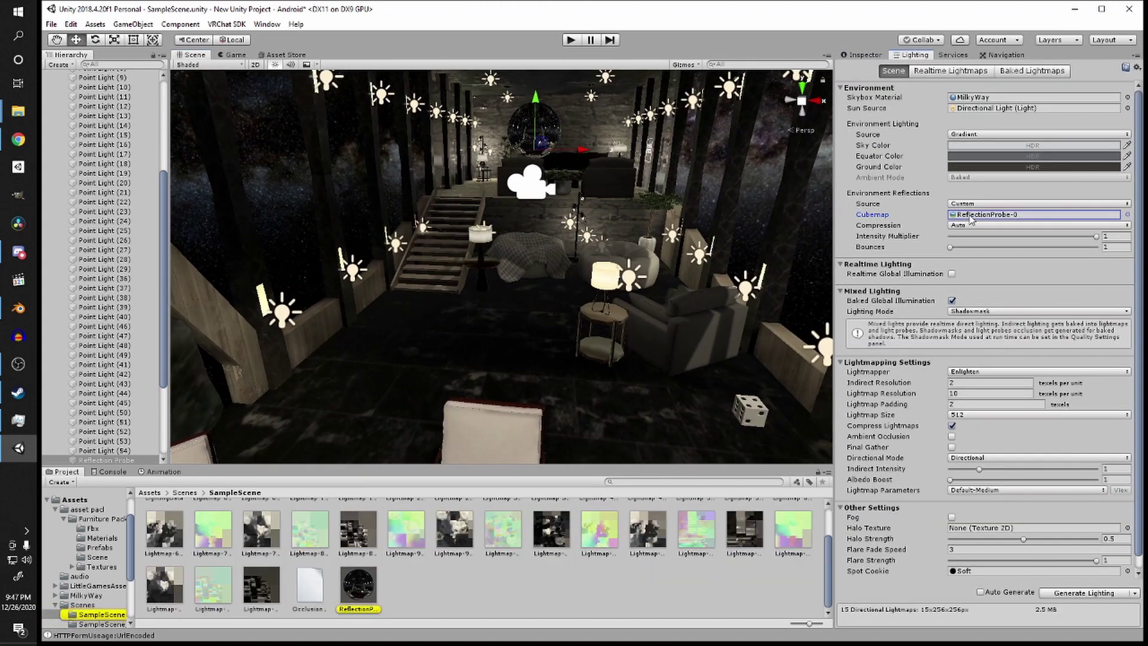
# Step: Examine the reflections and lighting on the staircase, the upper wooden floor and the armchairs up close
pyautogui.scroll(6, 568, 281)
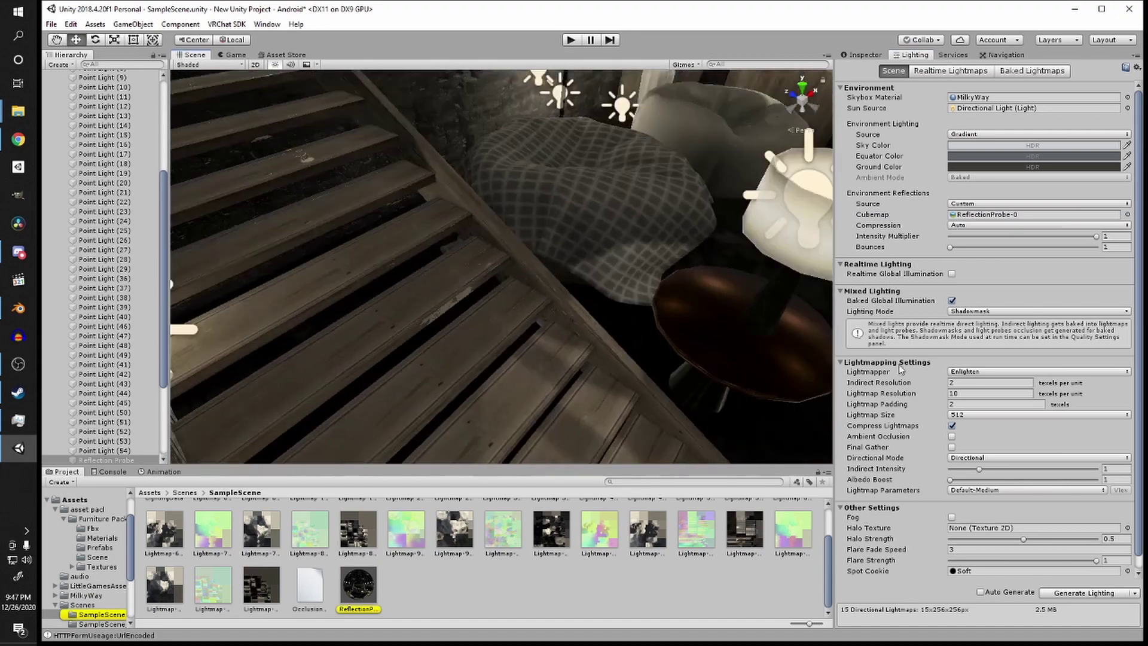
pyautogui.moveTo(574, 263); pyautogui.dragTo(413, 239, button='middle')
pyautogui.scroll(4, 413, 239)
pyautogui.moveTo(461, 311); pyautogui.dragTo(600, 254, button='right')
pyautogui.scroll(4, 601, 254)
pyautogui.moveTo(526, 259); pyautogui.dragTo(577, 245, button='right')
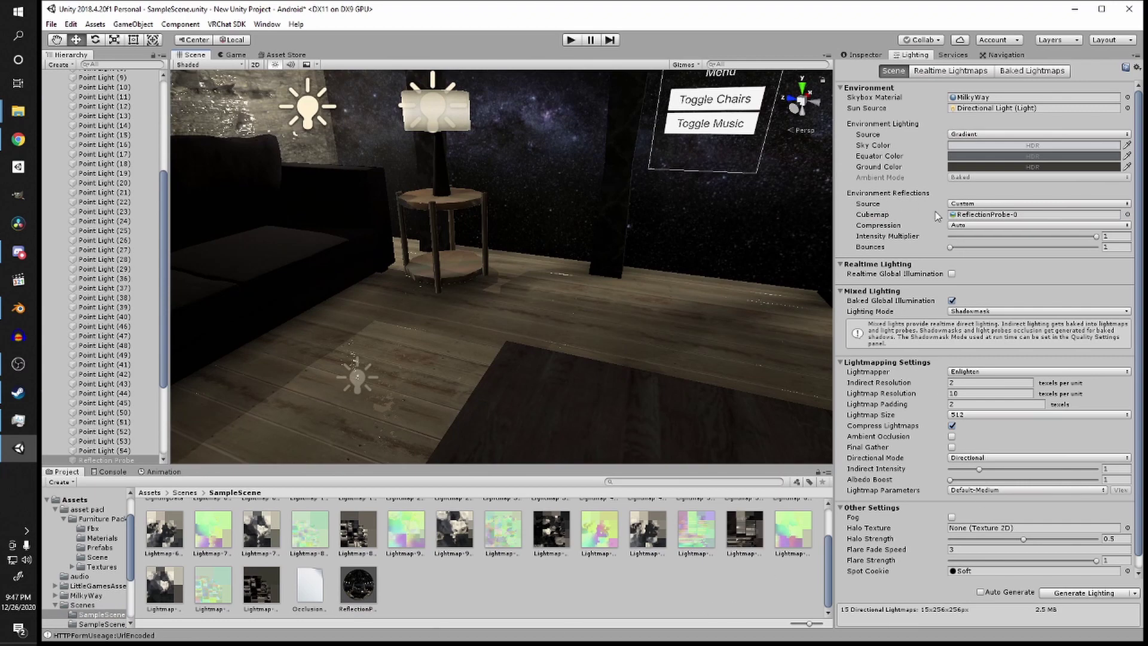
pyautogui.moveTo(598, 328); pyautogui.dragTo(491, 317, button='right')
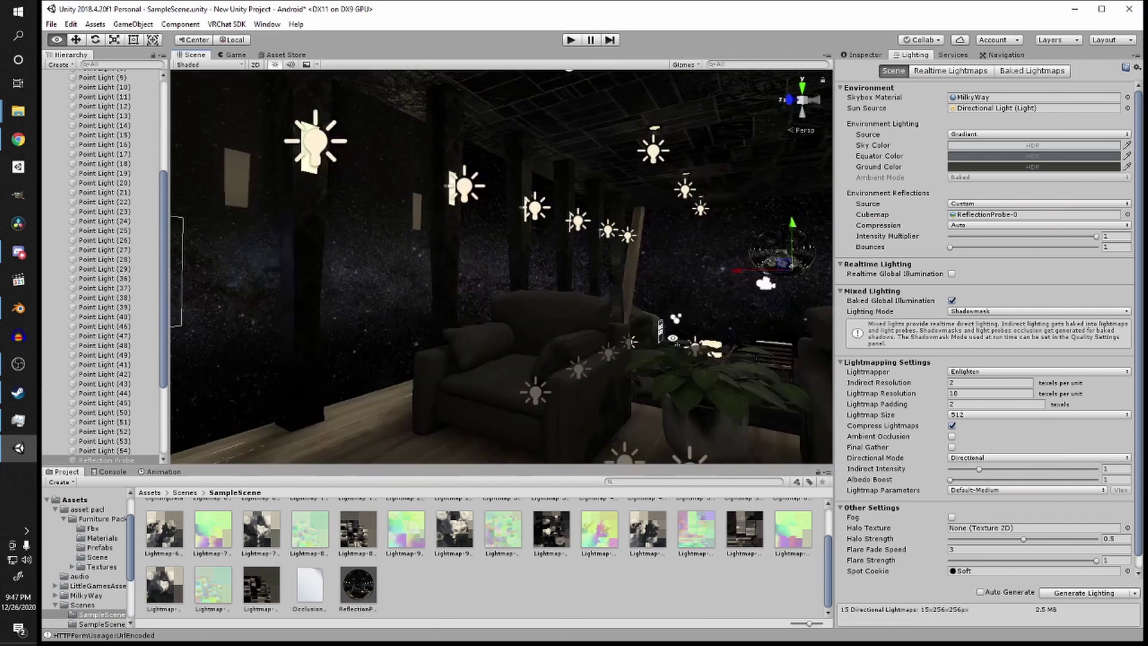
# Step: Select the potted tree Plants_Pots_13 beside the bean bags and inspect the shader options of its Plants_Pots material
pyautogui.moveTo(673, 338); pyautogui.dragTo(545, 239, button='right')
pyautogui.moveTo(693, 297); pyautogui.dragTo(354, 192, button='right')
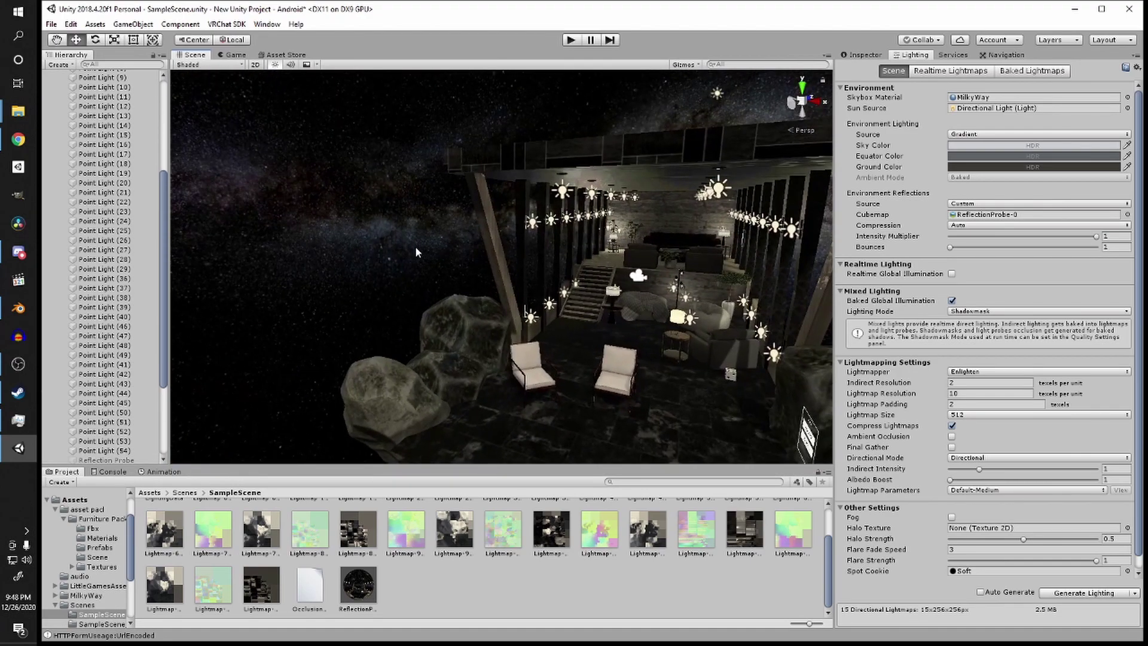
pyautogui.moveTo(485, 281); pyautogui.dragTo(502, 265, button='right')
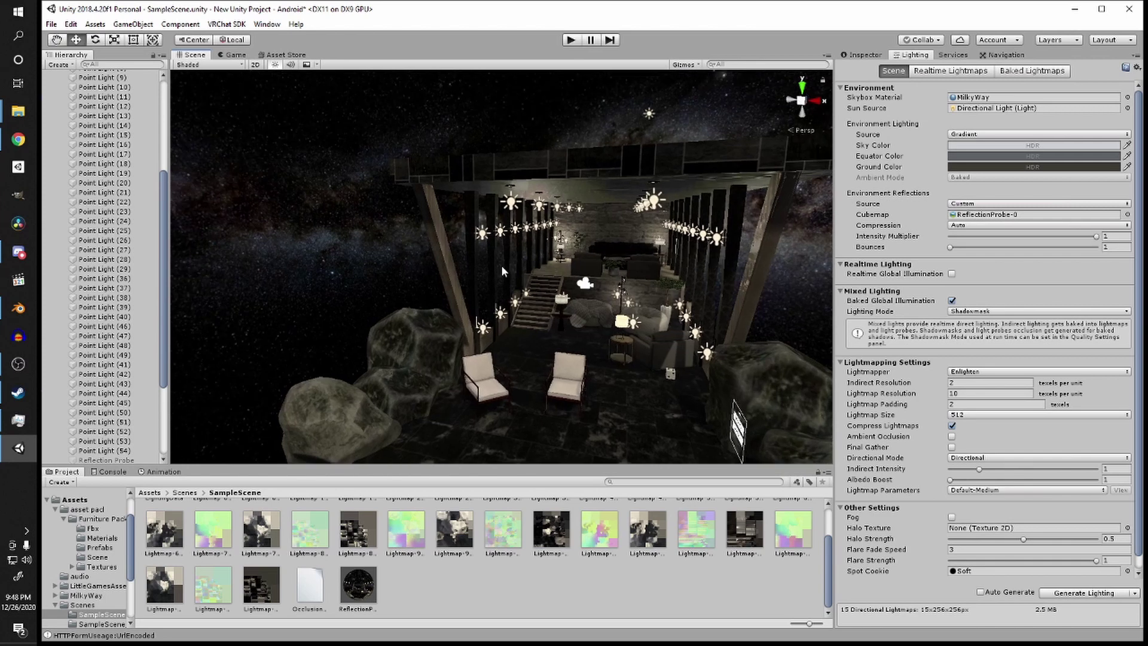
pyautogui.moveTo(501, 264); pyautogui.dragTo(580, 295, button='right')
pyautogui.click(568, 292)
pyautogui.click(580, 295)
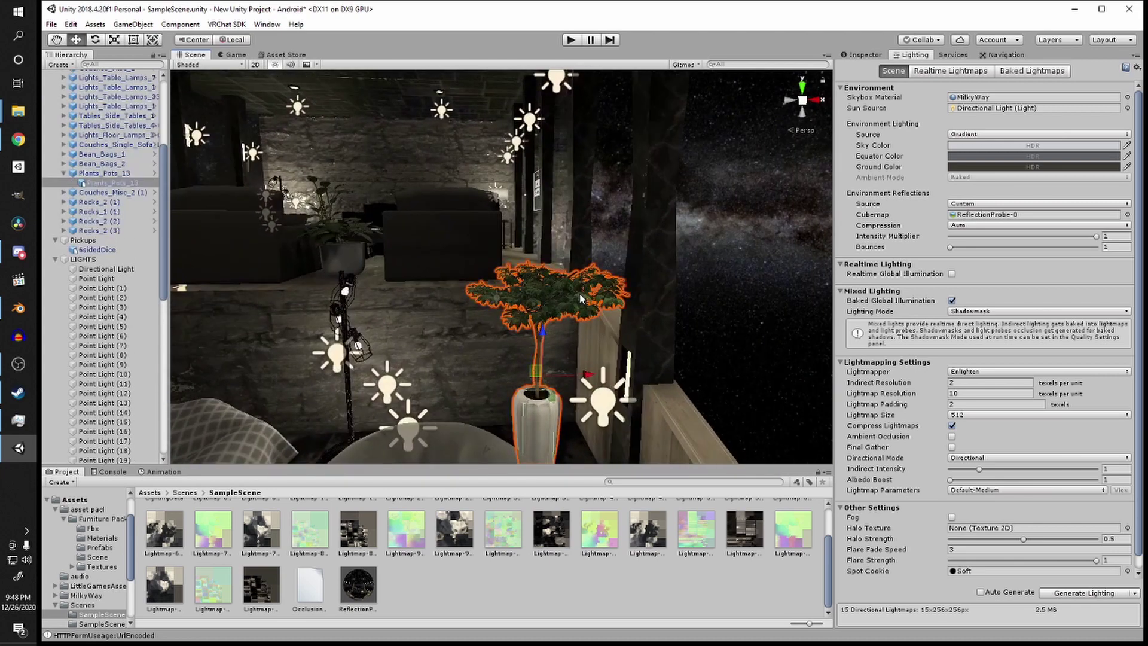
pyautogui.click(865, 55)
pyautogui.scroll(-2, 920, 509)
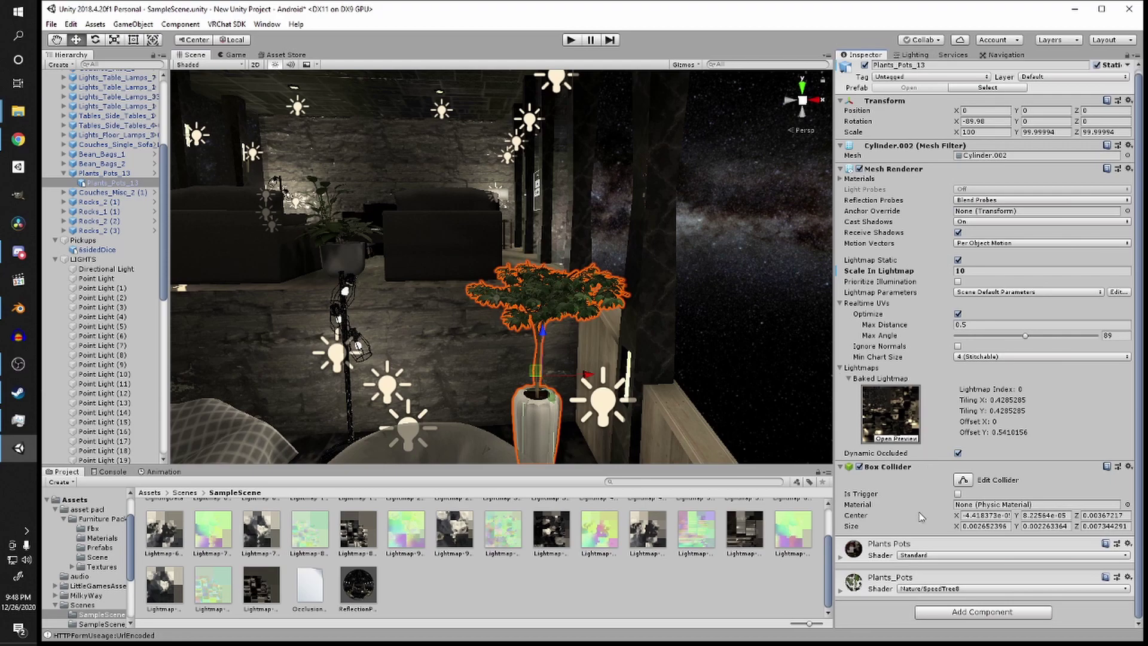
pyautogui.click(936, 589)
pyautogui.click(939, 386)
pyautogui.moveTo(770, 352); pyautogui.dragTo(748, 440, button='right')
pyautogui.click(603, 344)
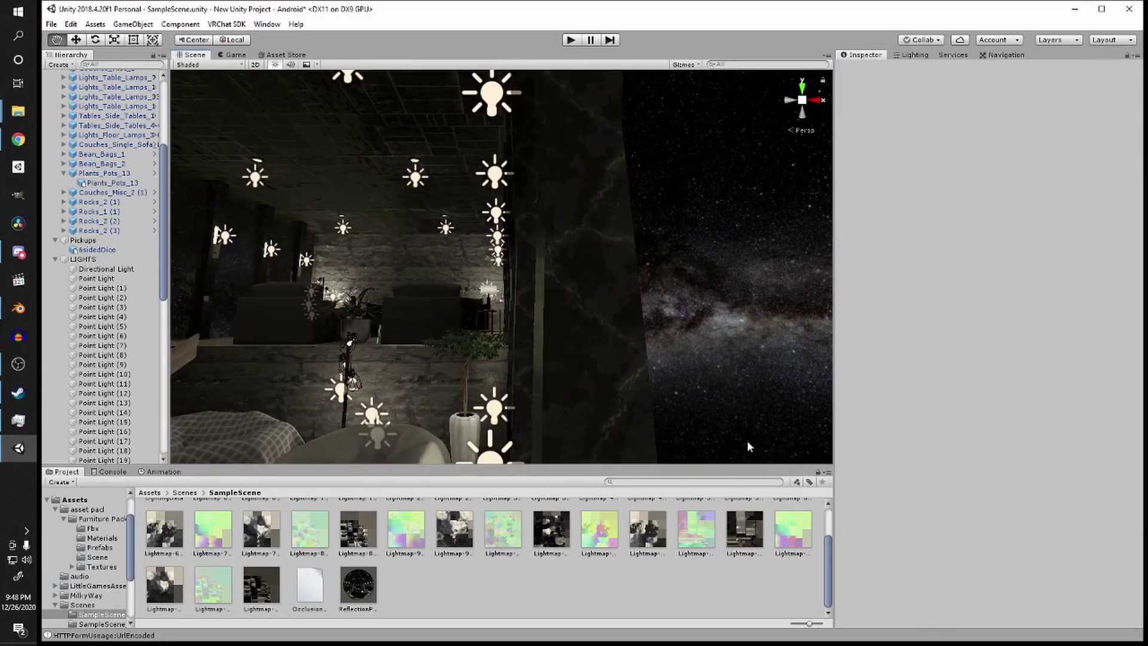
# Step: Examine the plants, lamps, sofas, staircase and terrace from inside the building and from its open front
pyautogui.moveTo(718, 345); pyautogui.dragTo(587, 372, button='right')
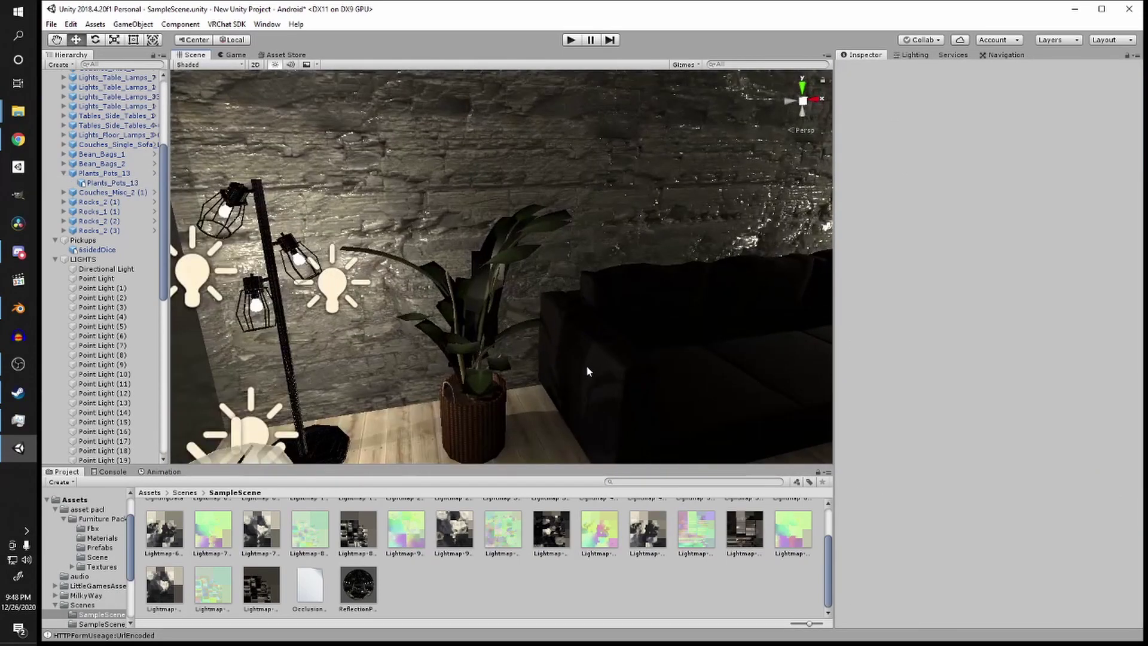
pyautogui.moveTo(478, 349); pyautogui.dragTo(393, 369, button='right')
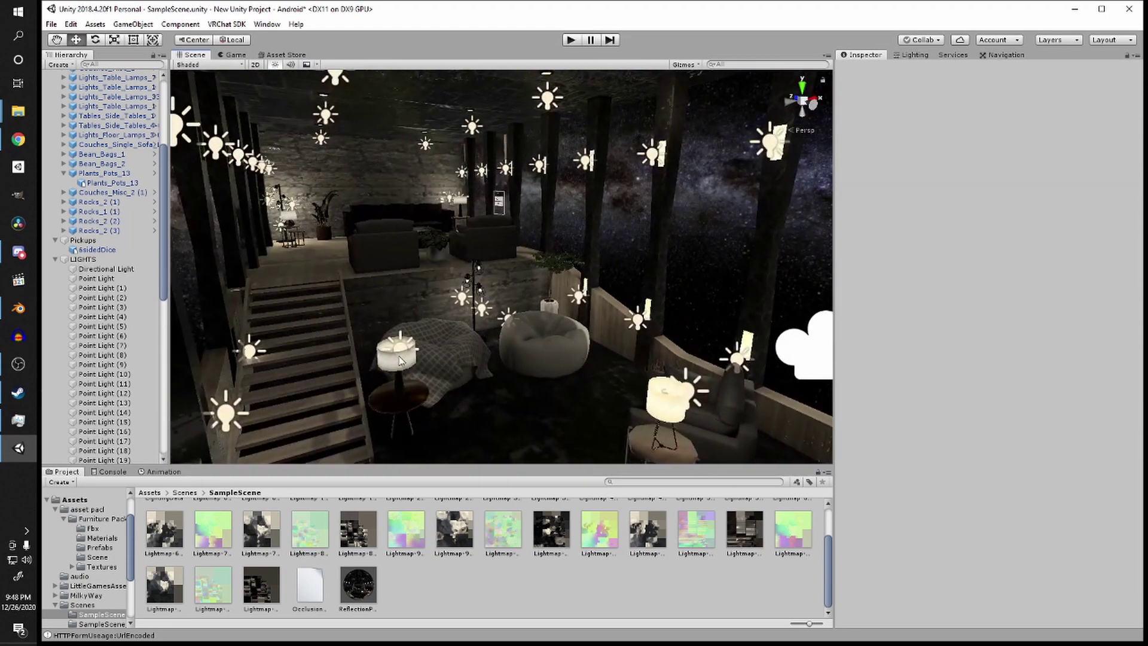
pyautogui.moveTo(593, 288); pyautogui.dragTo(547, 291, button='right')
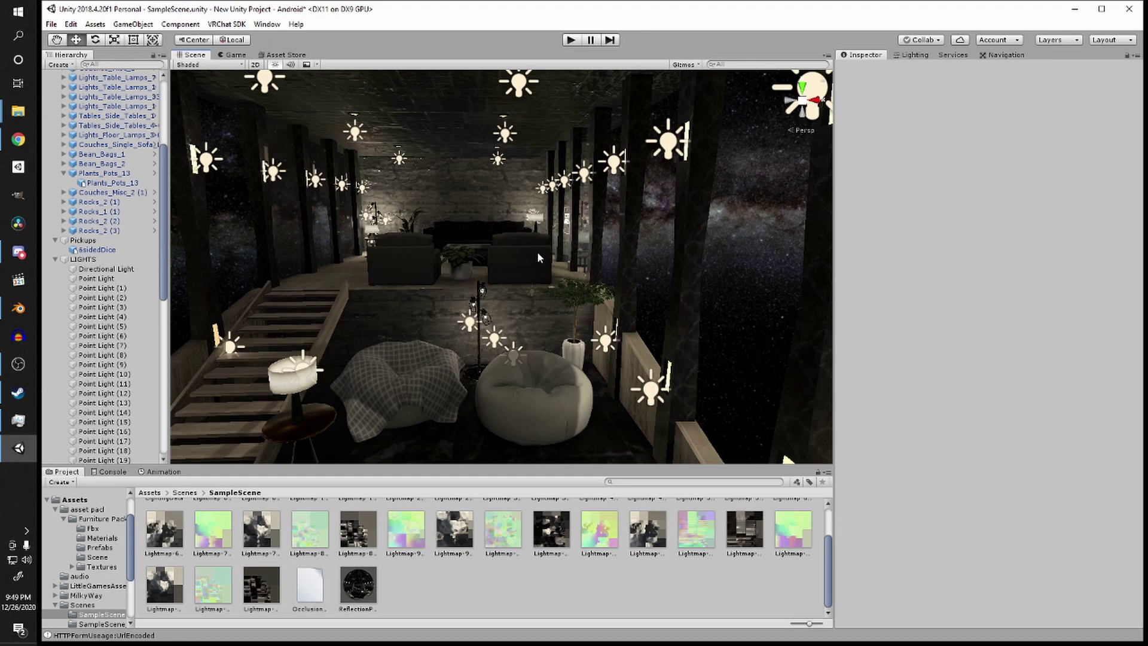
pyautogui.keyDown('alt'); pyautogui.moveTo(523, 271); pyautogui.dragTo(556, 309); pyautogui.keyUp('alt')
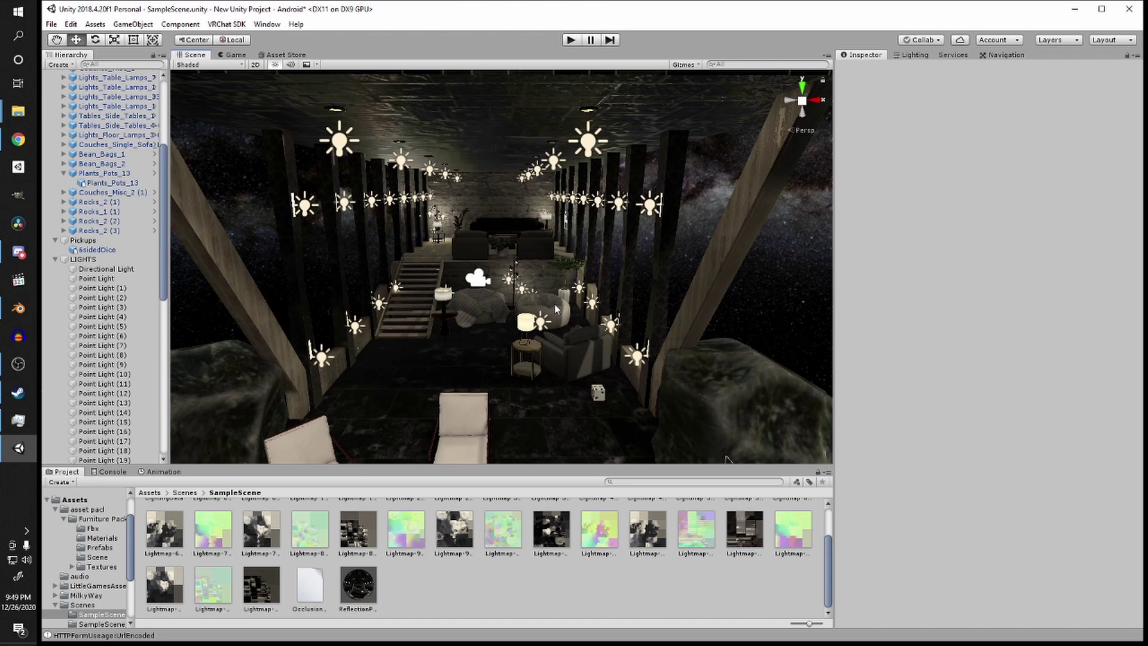
pyautogui.scroll(-6, 508, 252)
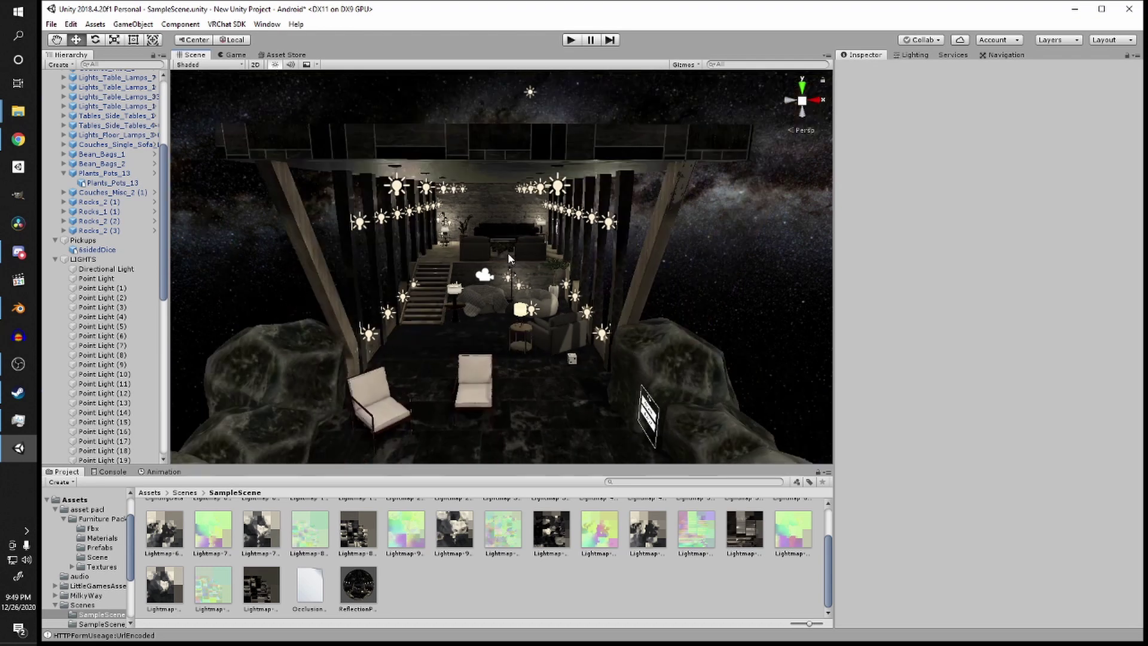
pyautogui.scroll(5, 523, 299)
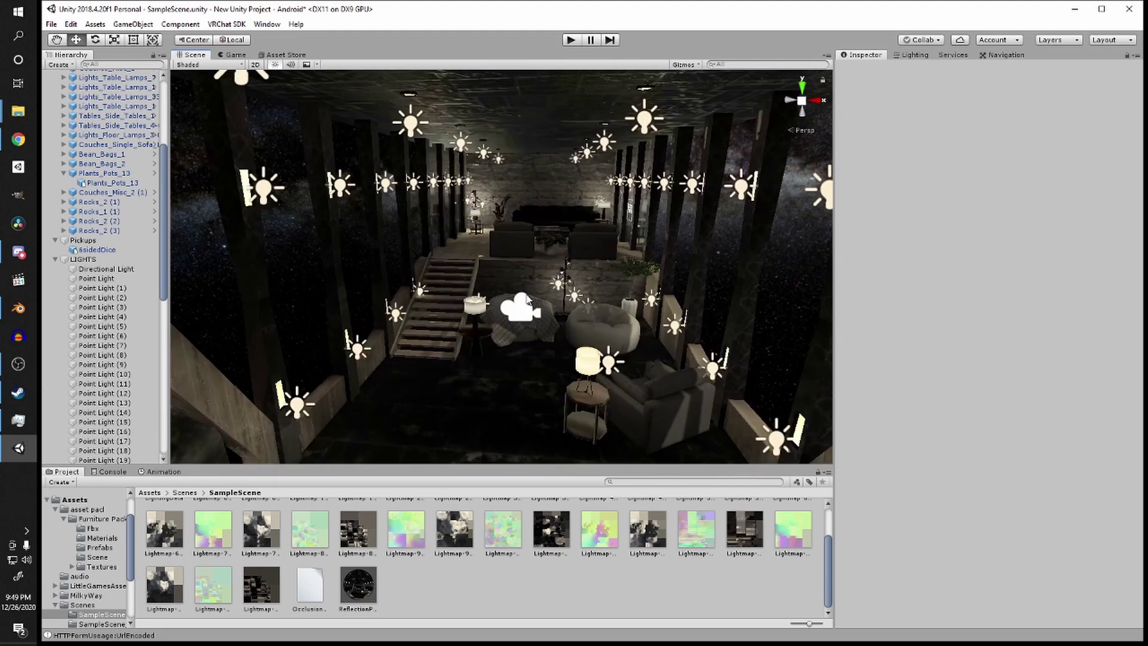
pyautogui.scroll(5, 527, 302)
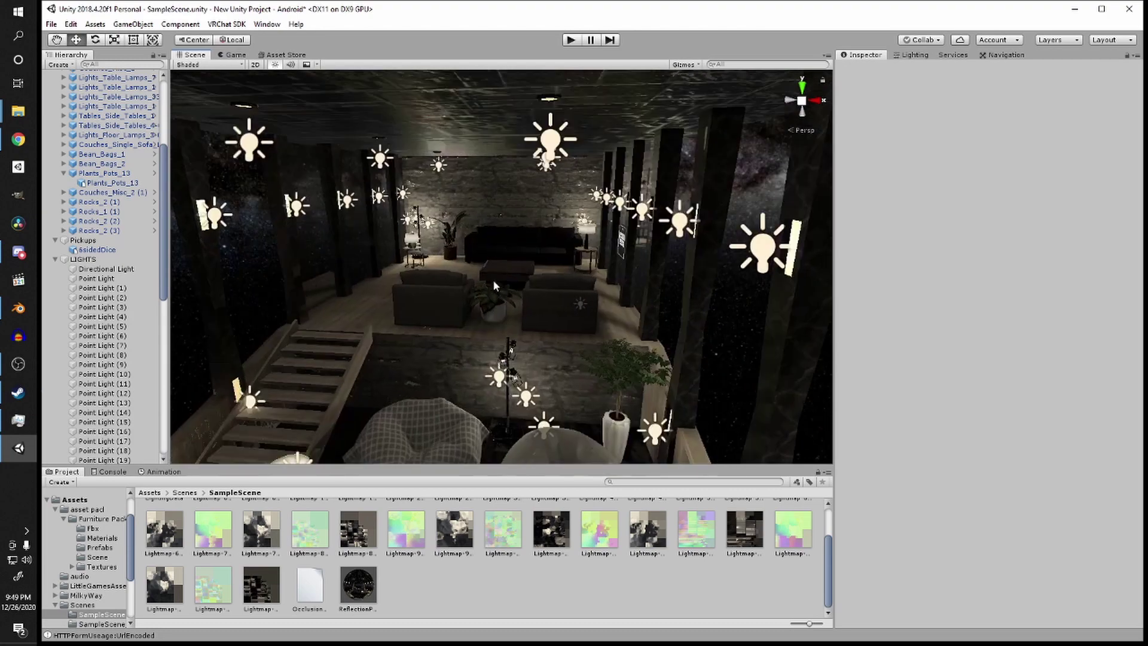
pyautogui.moveTo(494, 281); pyautogui.dragTo(293, 318, button='right')
pyautogui.moveTo(741, 302); pyautogui.dragTo(487, 306, button='right')
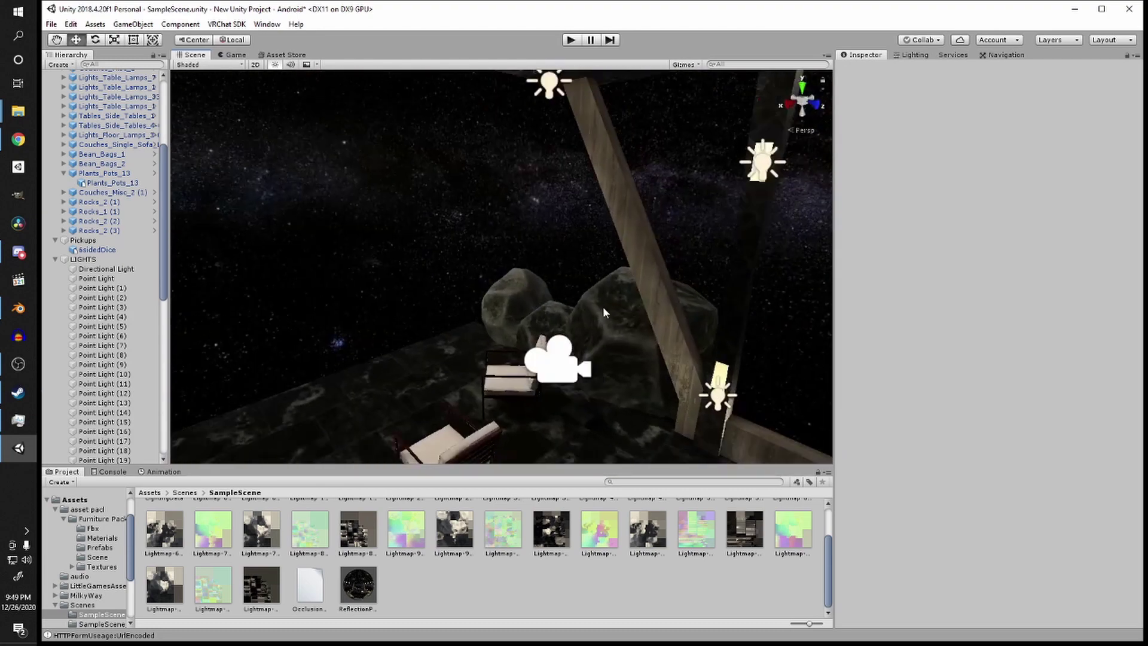
pyautogui.moveTo(603, 306); pyautogui.dragTo(560, 285, button='right')
pyautogui.press('s')
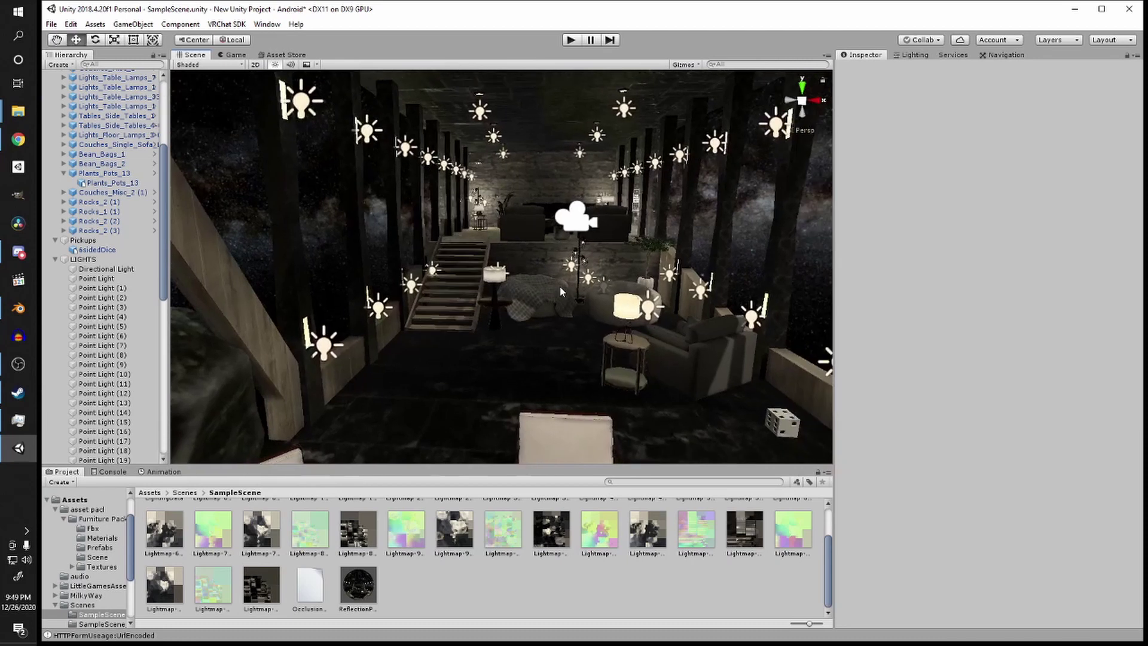
# Step: Collapse the LIGHTS and Furniture groups in the scene hierarchy
pyautogui.click(55, 259)
pyautogui.scroll(5, 66, 239)
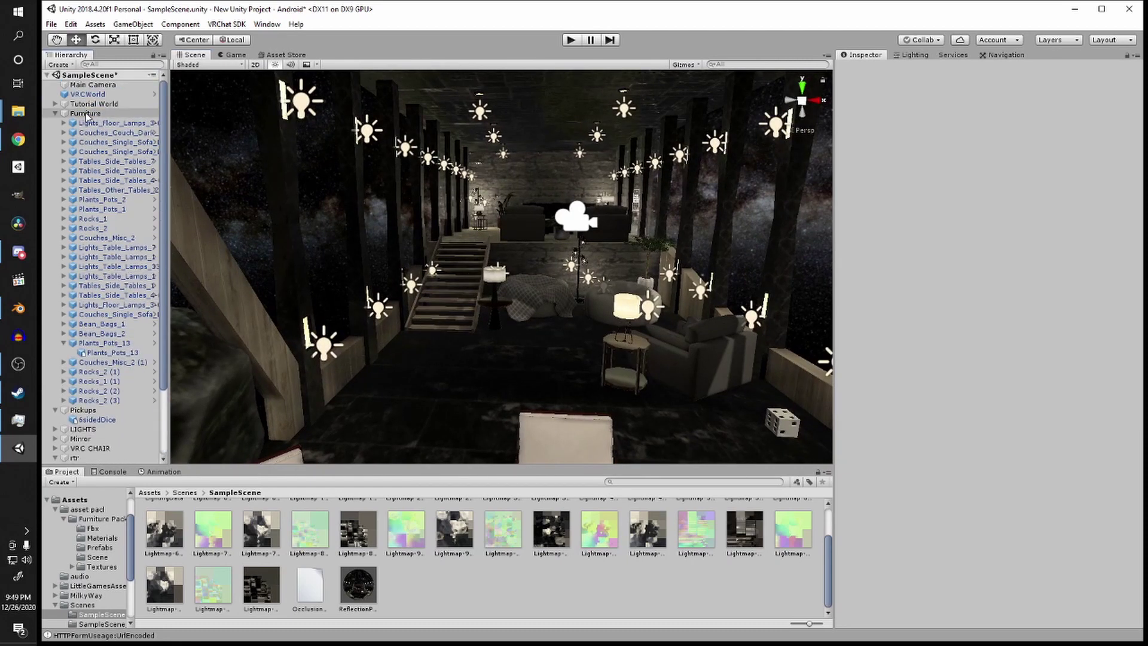
pyautogui.click(55, 113)
pyautogui.scroll(-5, 602, 282)
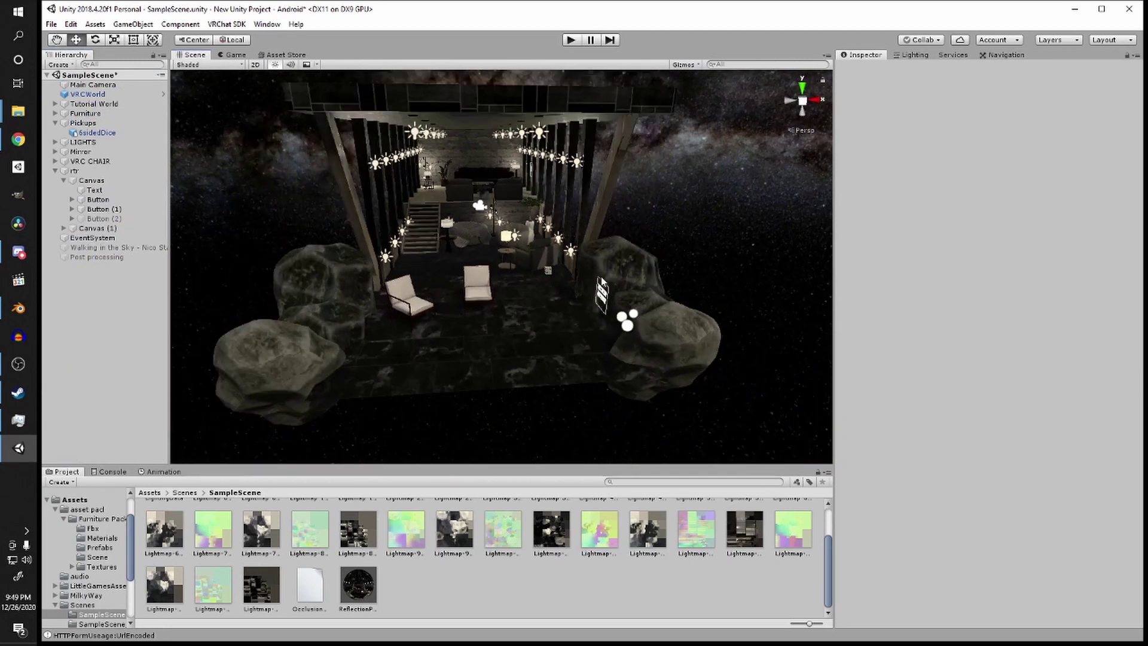
pyautogui.scroll(10, 598, 287)
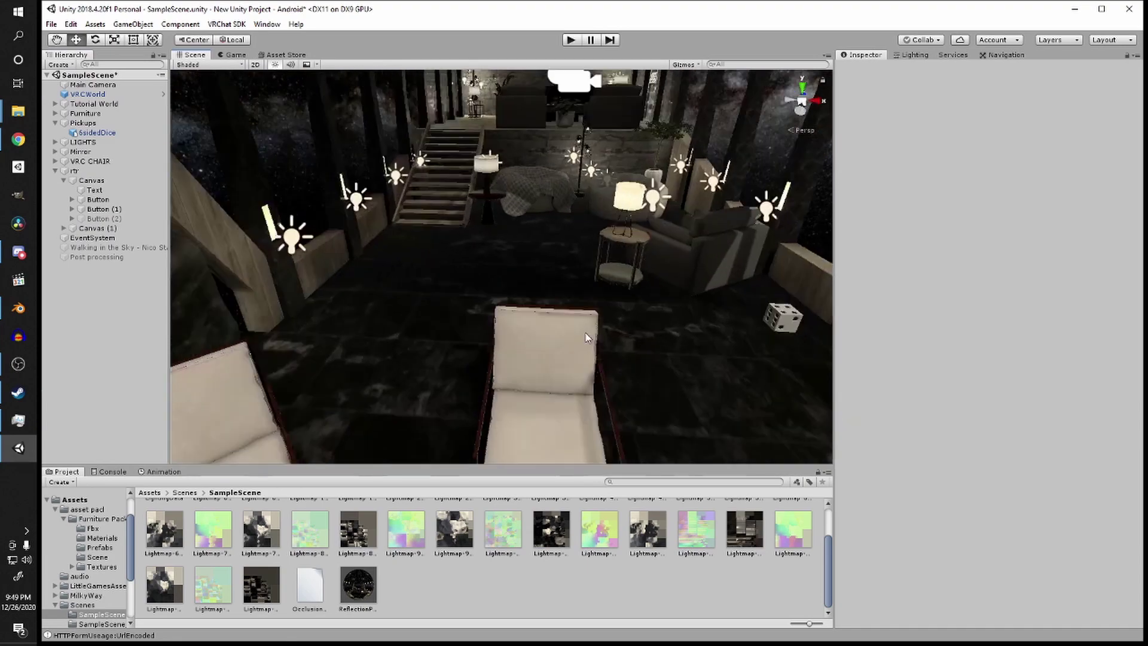
pyautogui.scroll(-5, 586, 338)
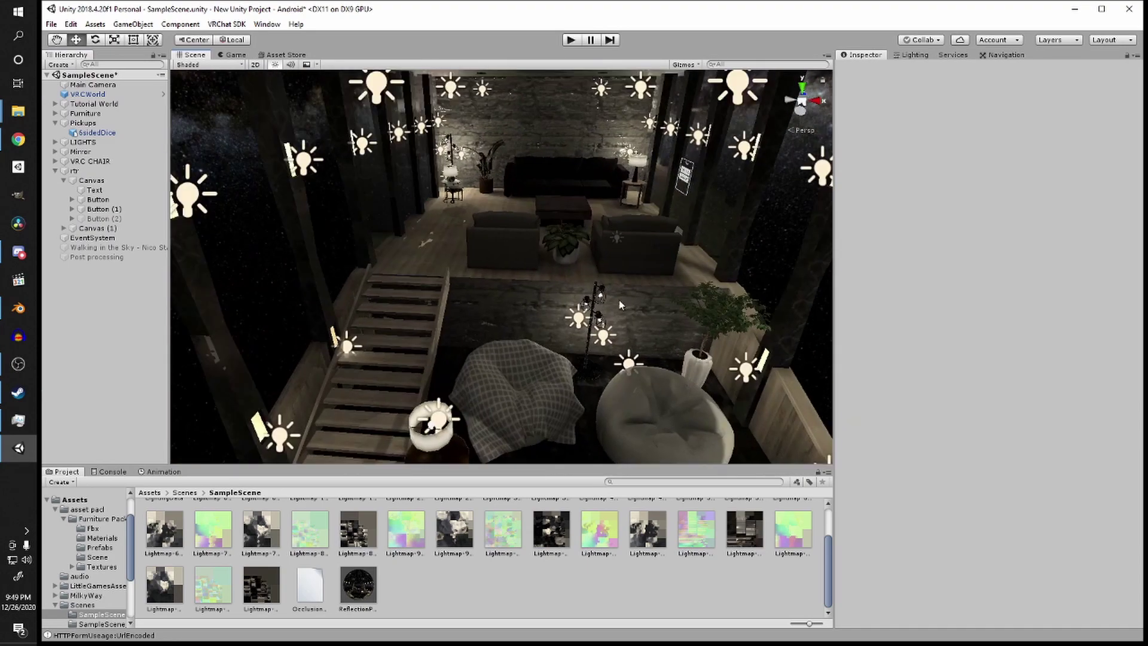
pyautogui.moveTo(619, 305); pyautogui.dragTo(631, 256, button='right')
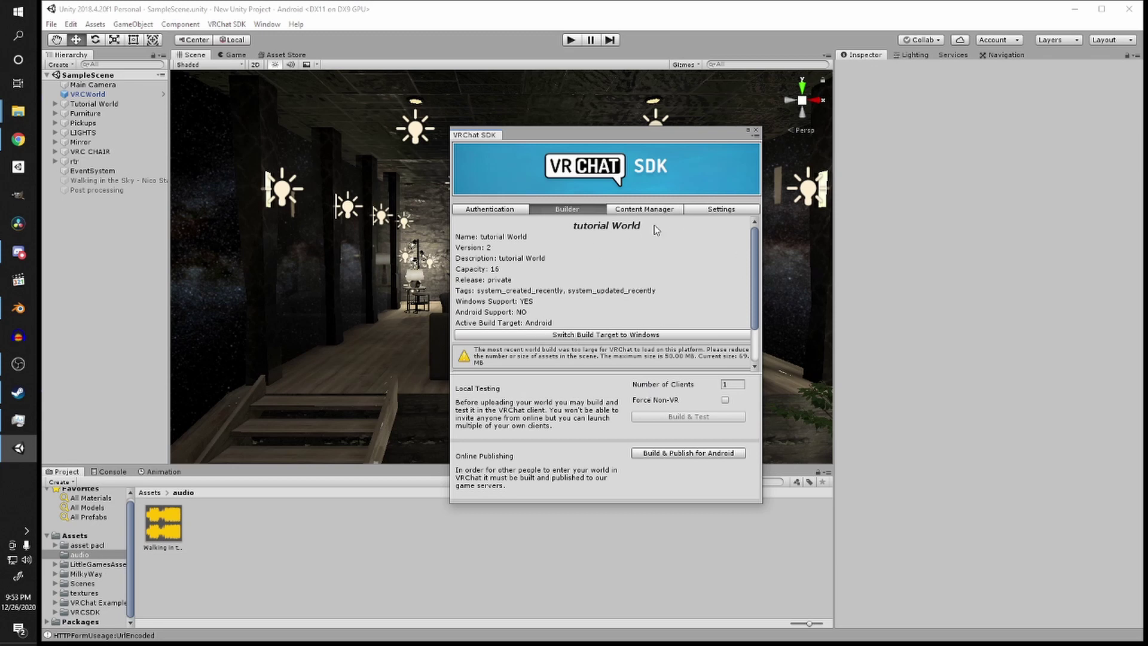
# Step: Open the project's build settings window and close it again
pyautogui.click(51, 25)
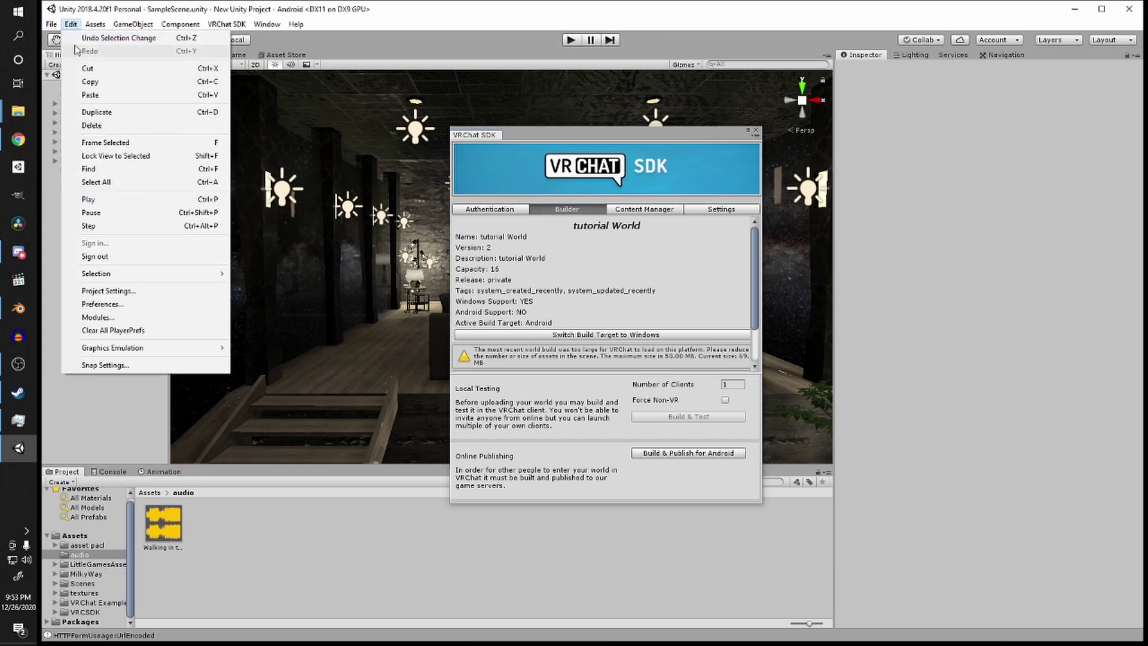
pyautogui.click(87, 142)
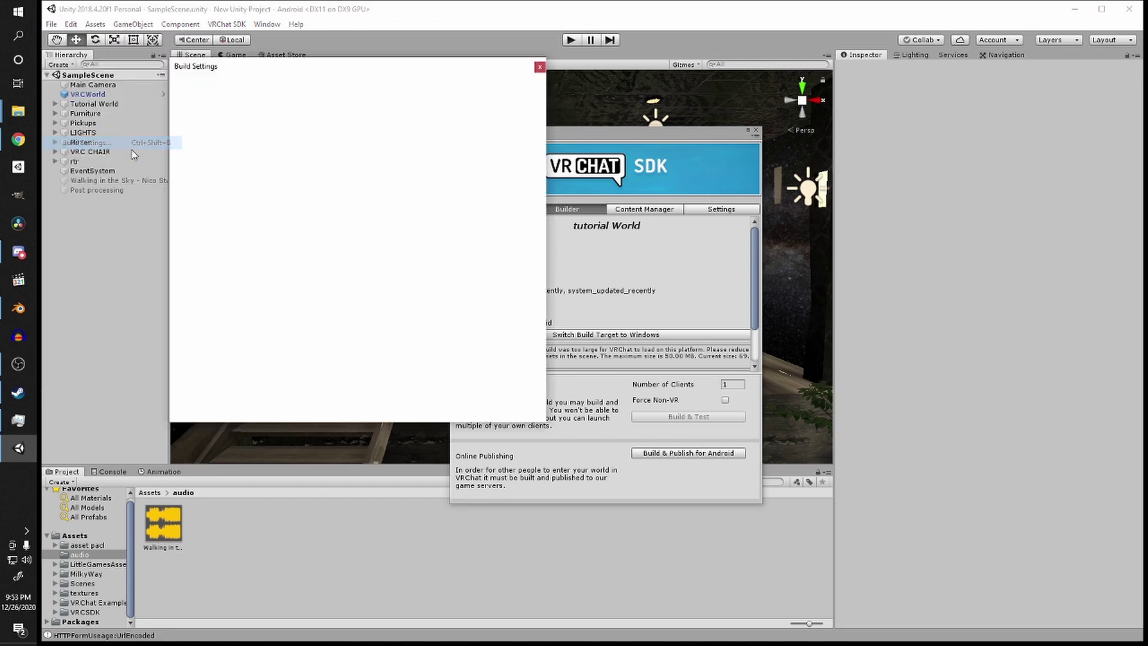
pyautogui.click(539, 68)
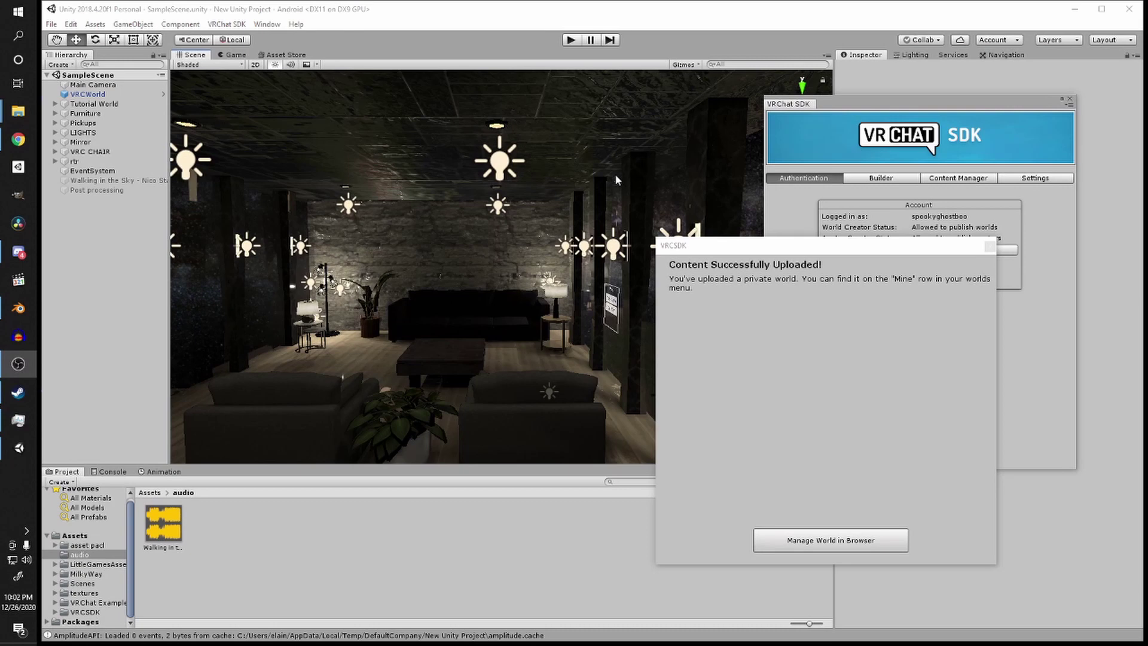
# Step: Move the upload confirmation aside, and close the VRChat SDK window and the confirmation
pyautogui.moveTo(275, 220); pyautogui.dragTo(505, 282, button='right')
pyautogui.click(835, 255)
pyautogui.moveTo(834, 254); pyautogui.dragTo(823, 308)
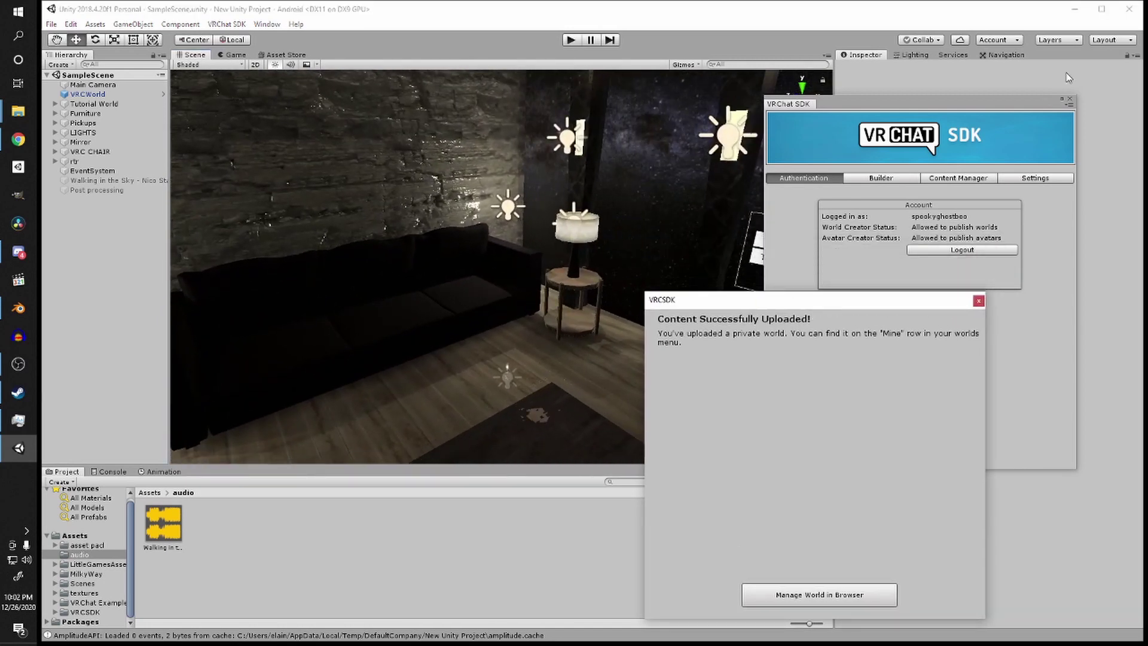
pyautogui.click(1069, 99)
pyautogui.moveTo(717, 180); pyautogui.dragTo(634, 327, button='right')
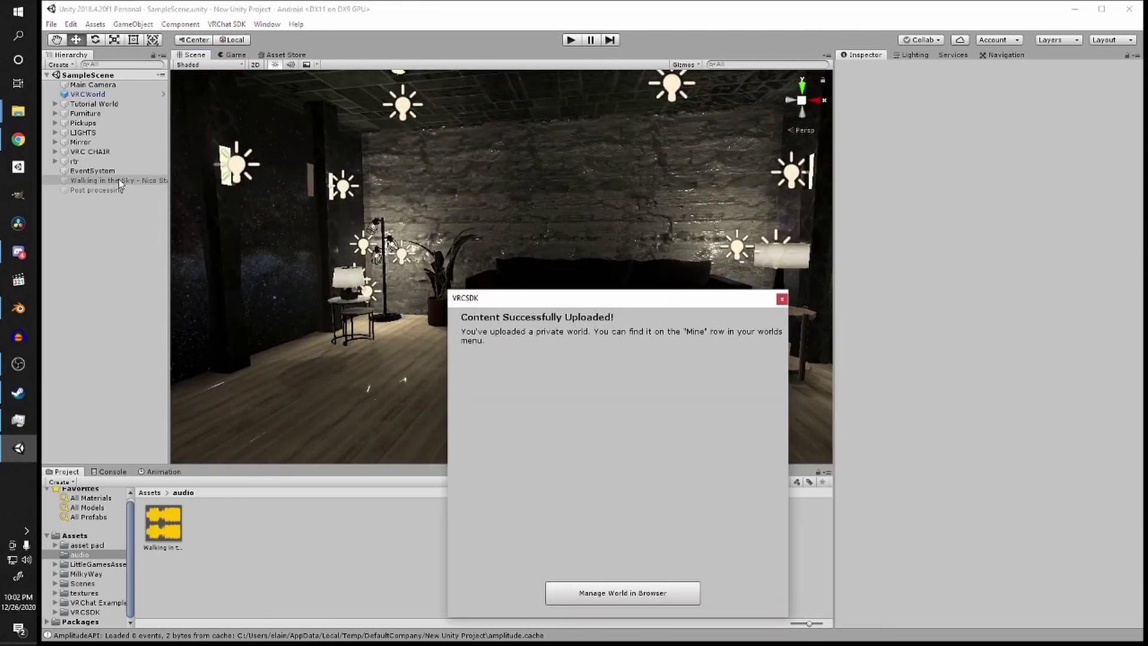
pyautogui.moveTo(598, 270); pyautogui.dragTo(556, 248, button='right')
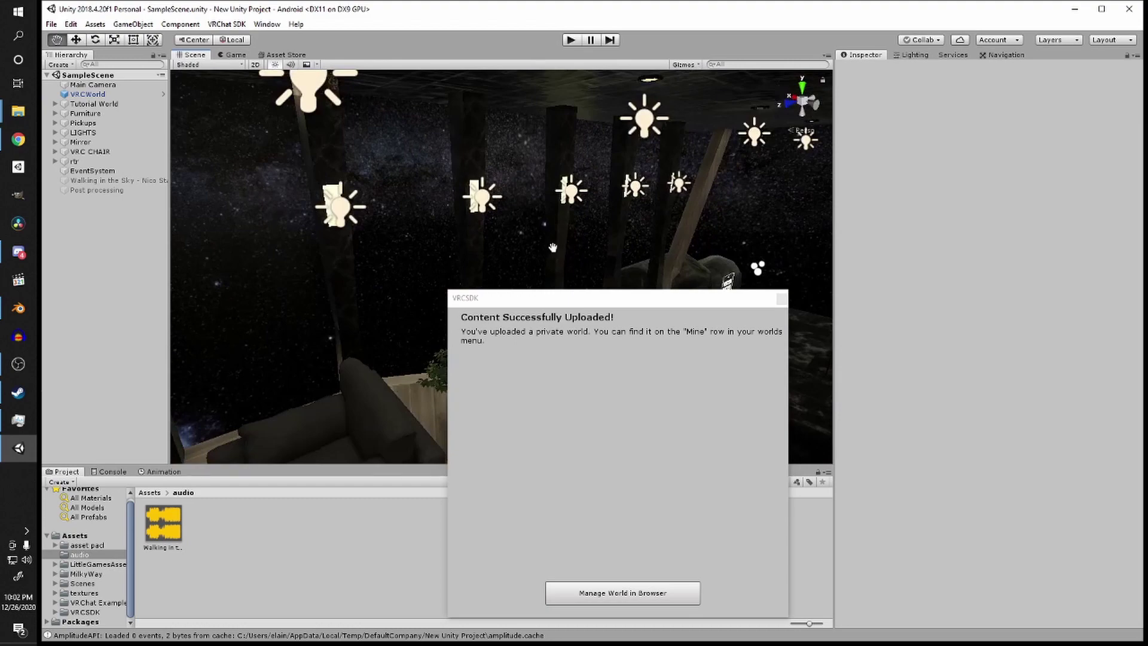
pyautogui.moveTo(672, 252); pyautogui.dragTo(367, 324, button='right')
pyautogui.moveTo(367, 324); pyautogui.dragTo(314, 317)
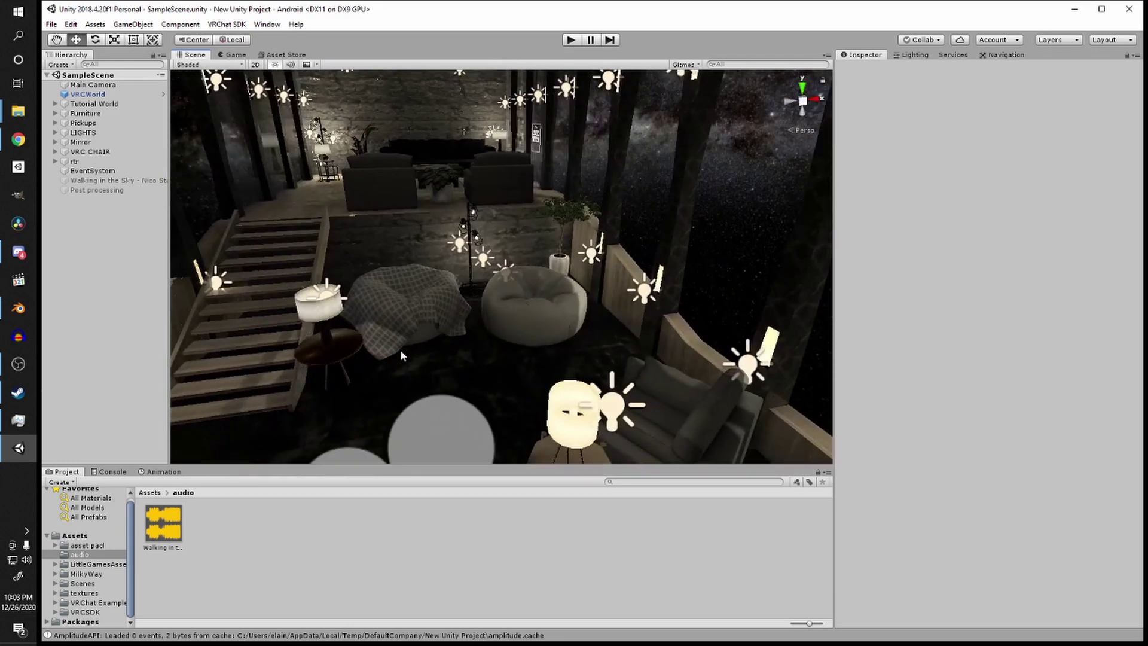
# Step: Look over the finished building from the terrace, upper floor and outside, and return the project browser to the Assets root folder
pyautogui.moveTo(400, 349); pyautogui.dragTo(610, 310, button='right')
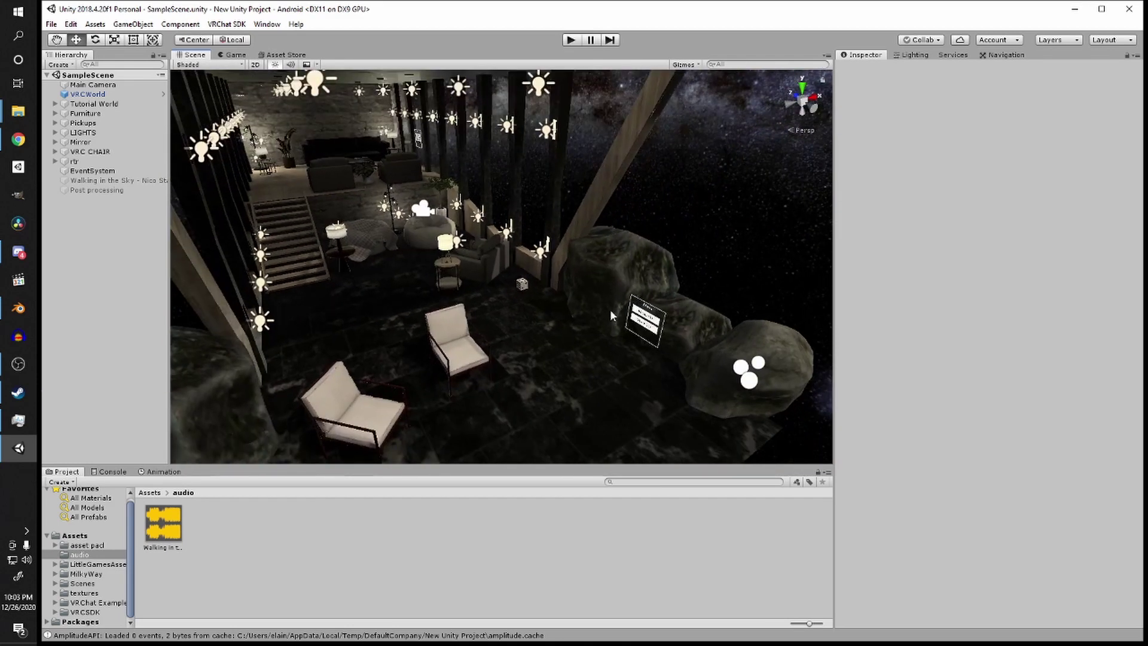
pyautogui.click(610, 310)
pyautogui.click(440, 338)
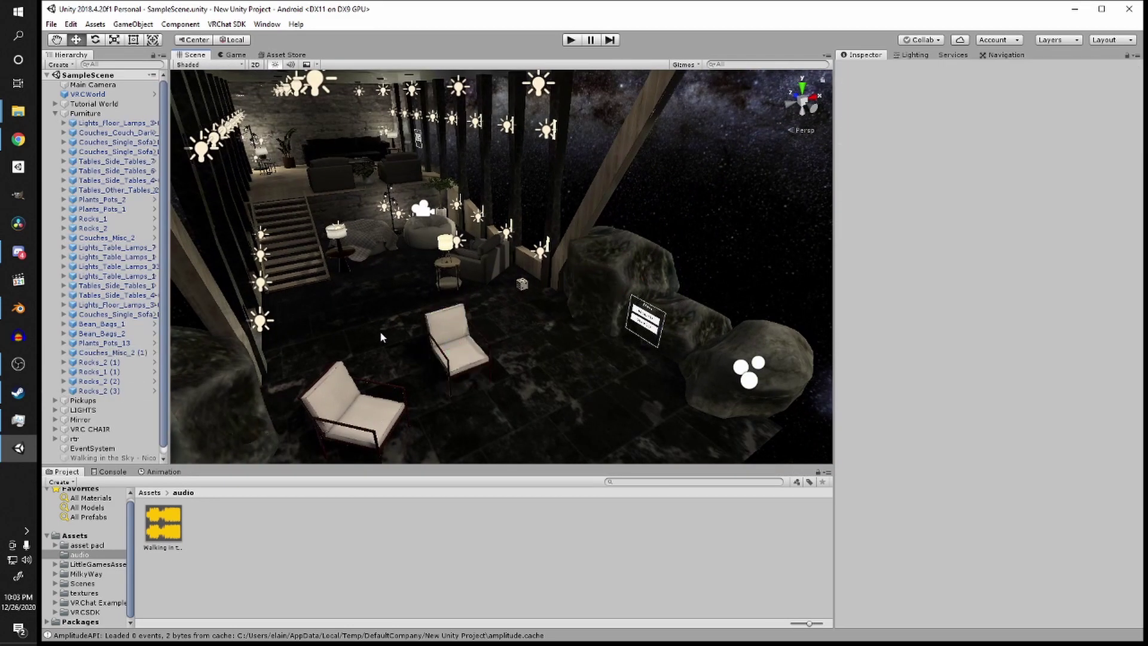
pyautogui.moveTo(380, 333); pyautogui.dragTo(534, 289, button='right')
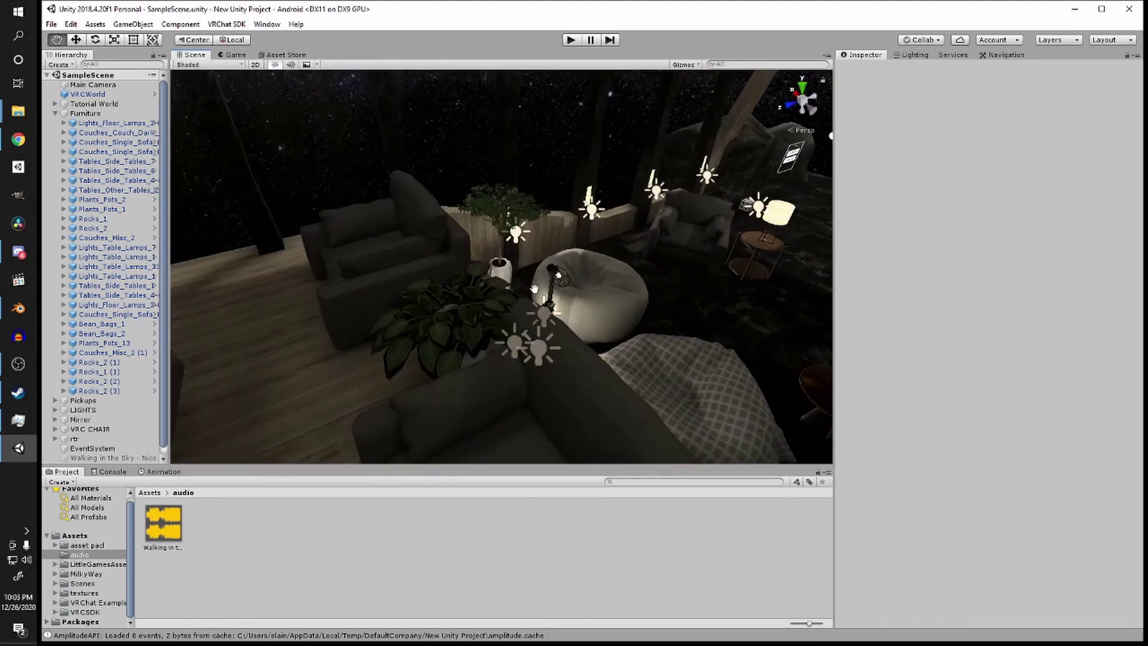
pyautogui.click(158, 492)
pyautogui.moveTo(418, 359); pyautogui.dragTo(395, 281, button='right')
pyautogui.moveTo(588, 241); pyautogui.dragTo(572, 215, button='right')
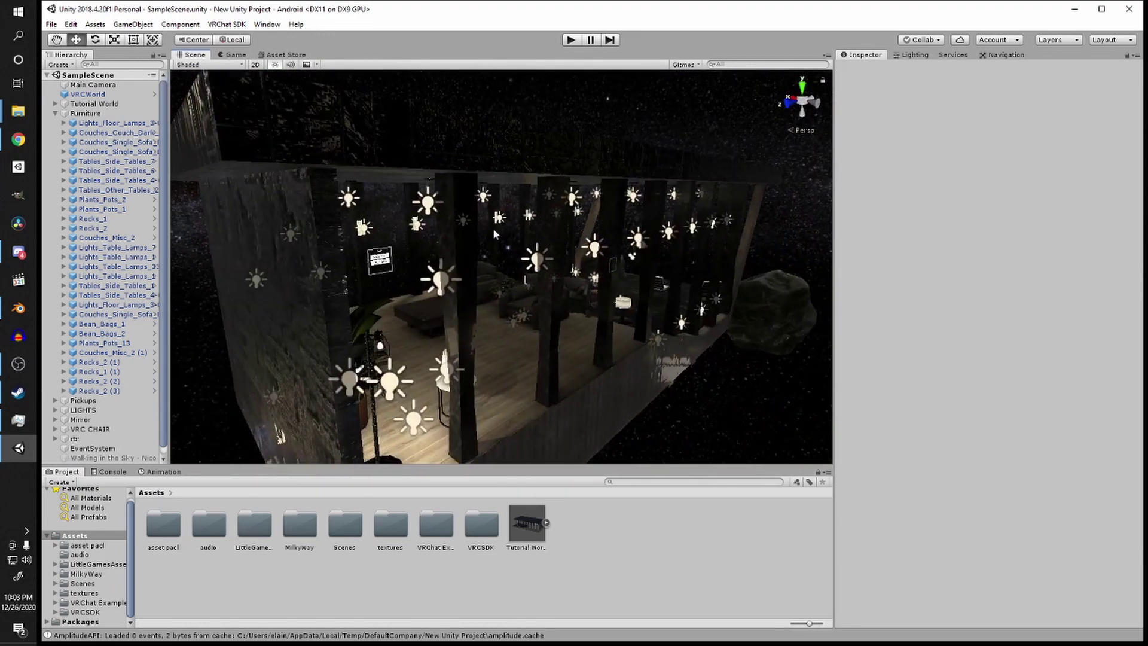
pyautogui.moveTo(490, 261); pyautogui.dragTo(3, 216, button='right')
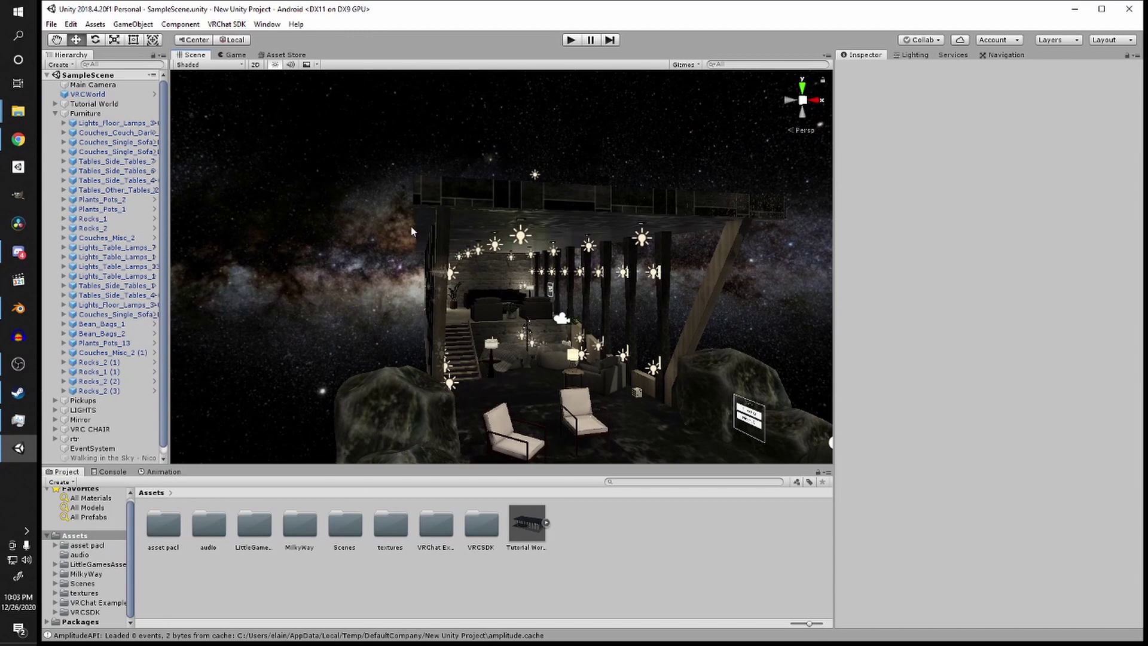